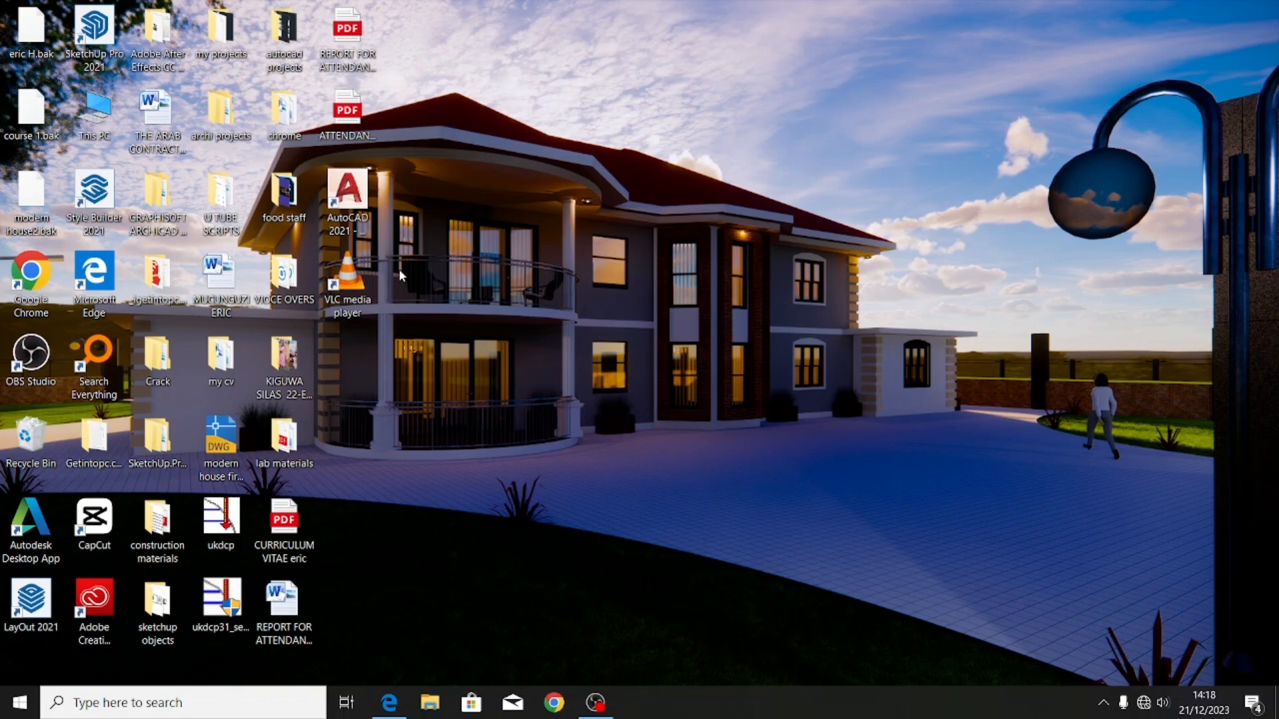
# - Launch AutoCAD 2021, look through the recent documents, and start a new blank drawing
pyautogui.click(342, 189)
pyautogui.doubleClick(343, 190)
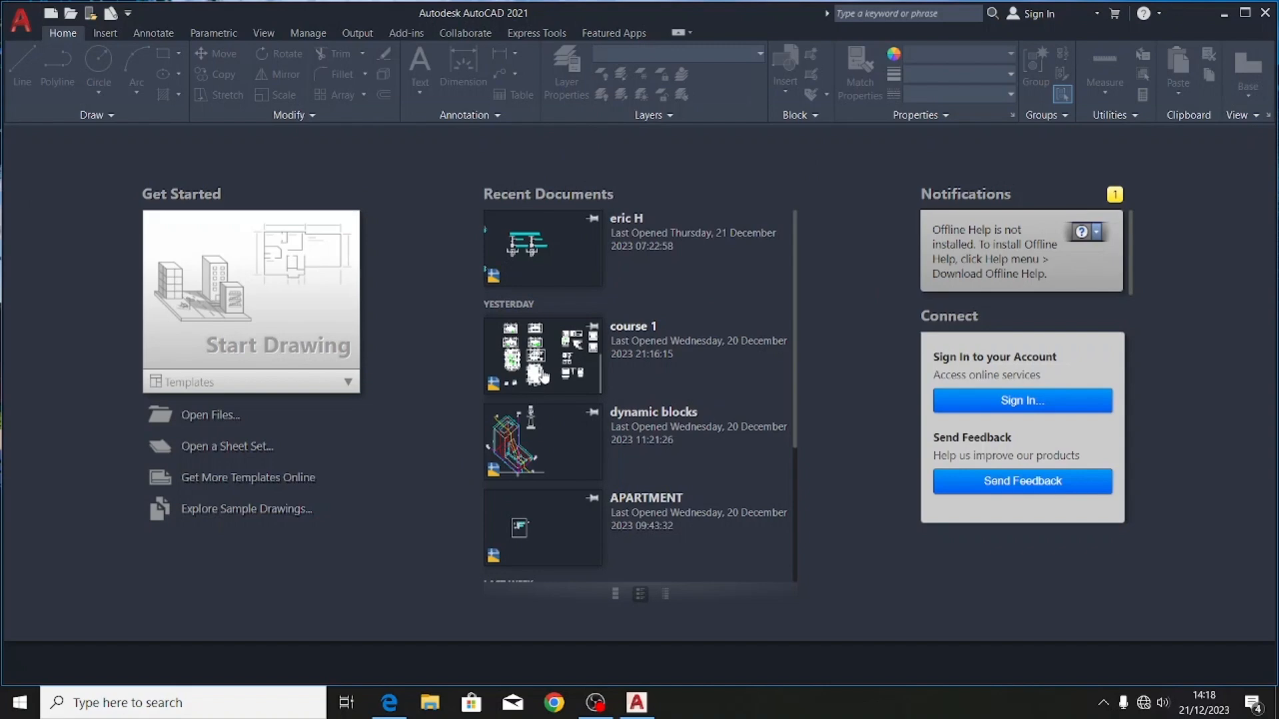
pyautogui.scroll(-5, 549, 373)
pyautogui.scroll(4, 557, 413)
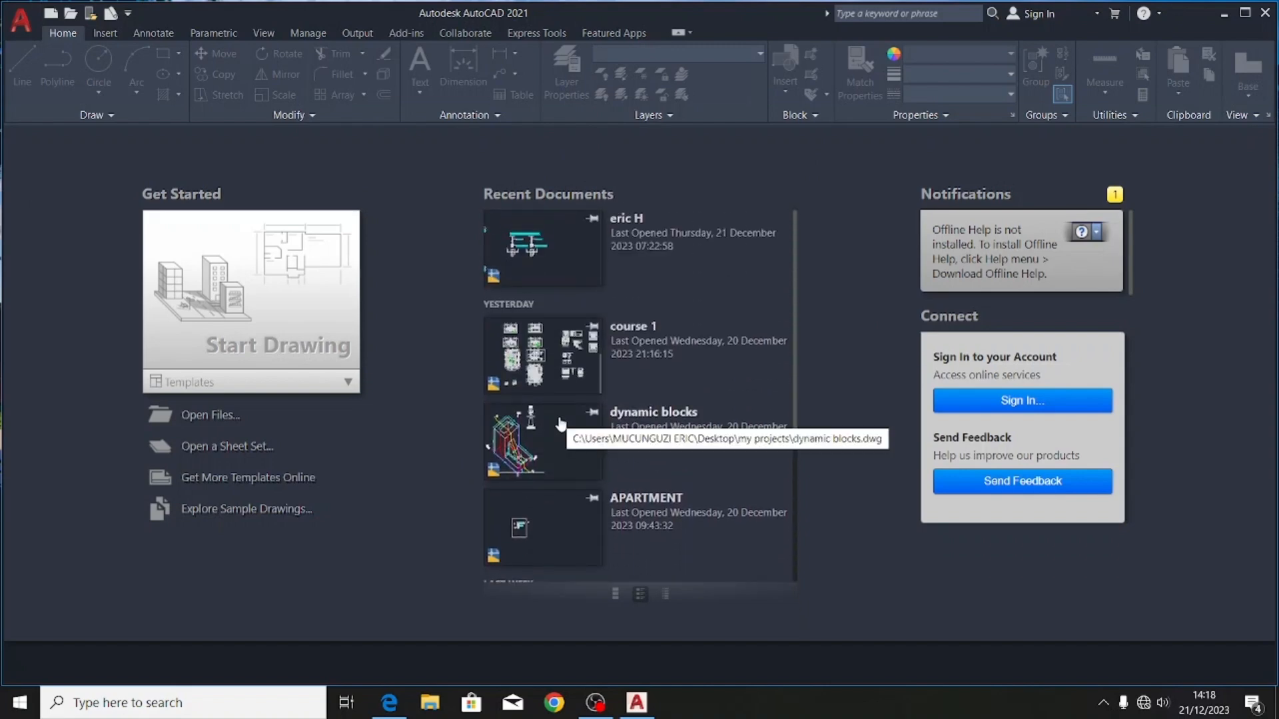
pyautogui.scroll(-4, 561, 425)
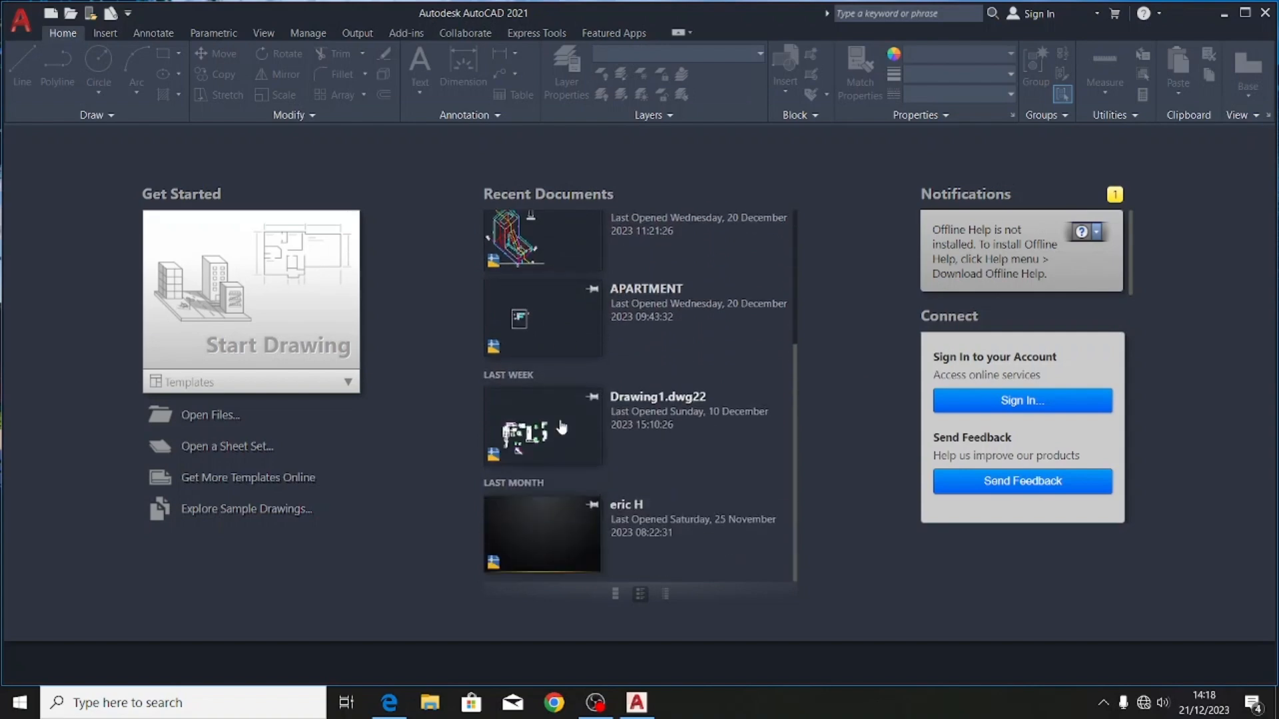
pyautogui.scroll(4, 562, 426)
pyautogui.scroll(-5, 561, 427)
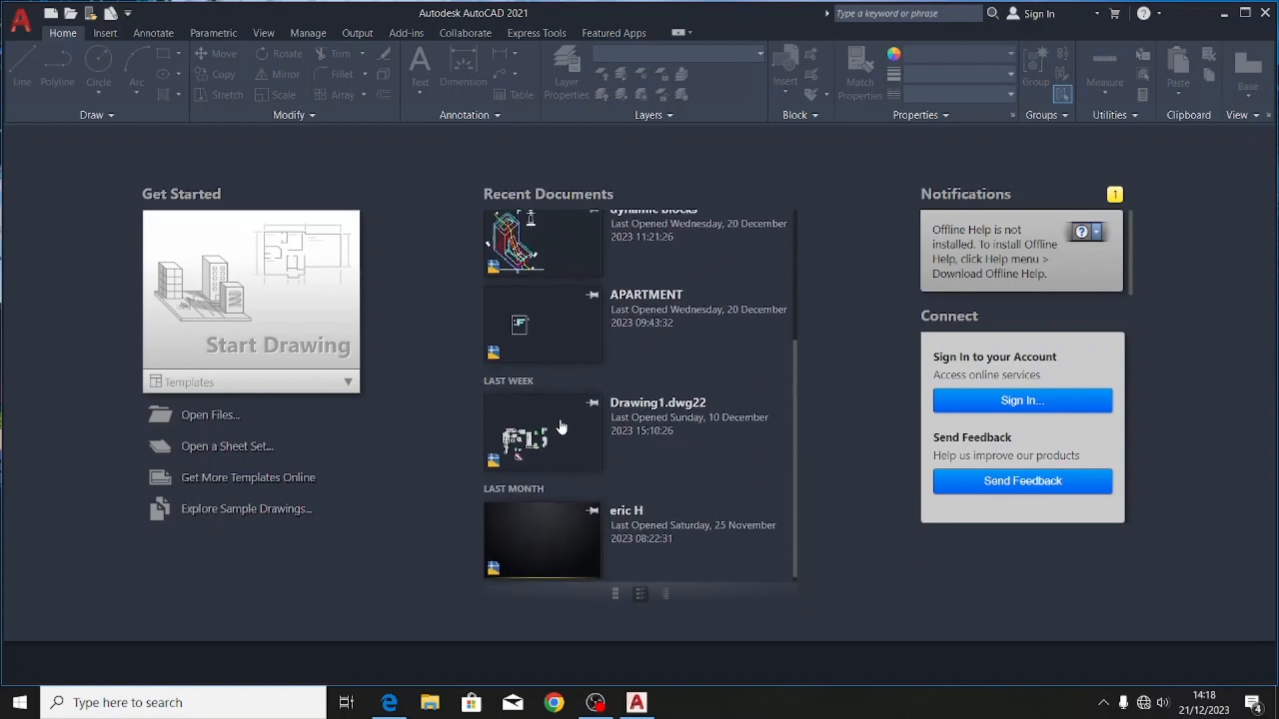
pyautogui.scroll(5, 565, 433)
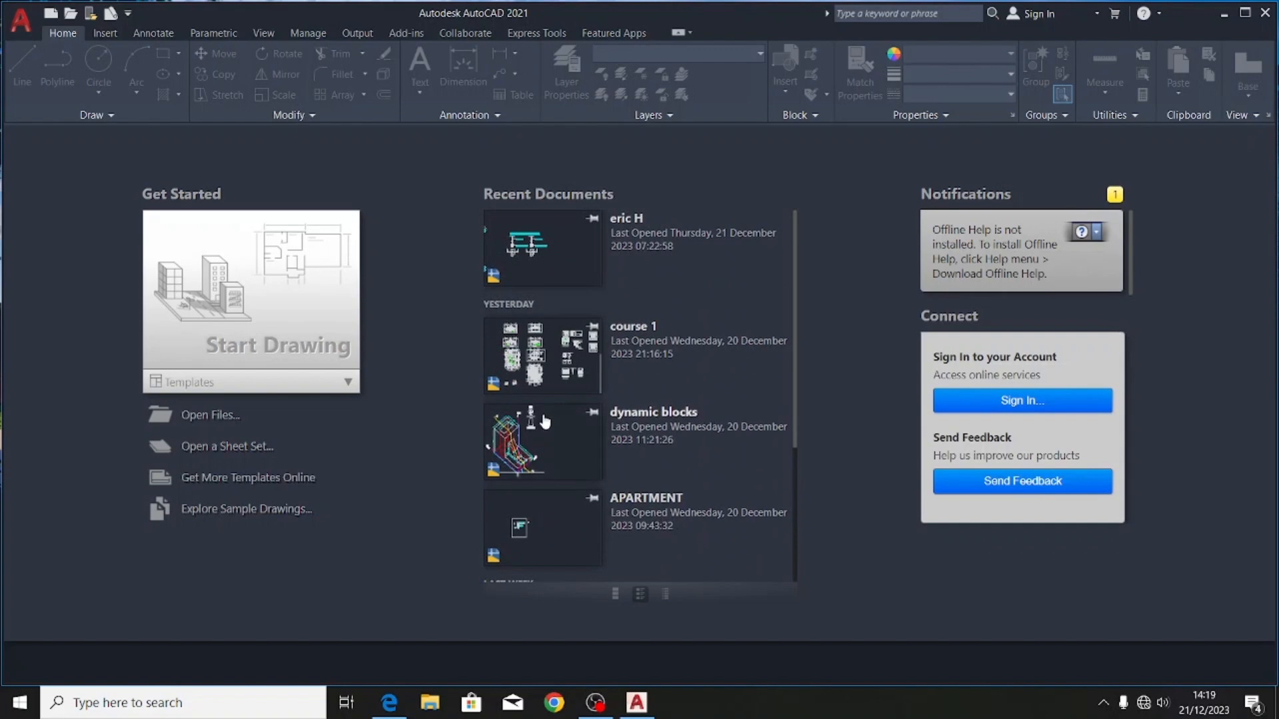
pyautogui.scroll(-4, 545, 421)
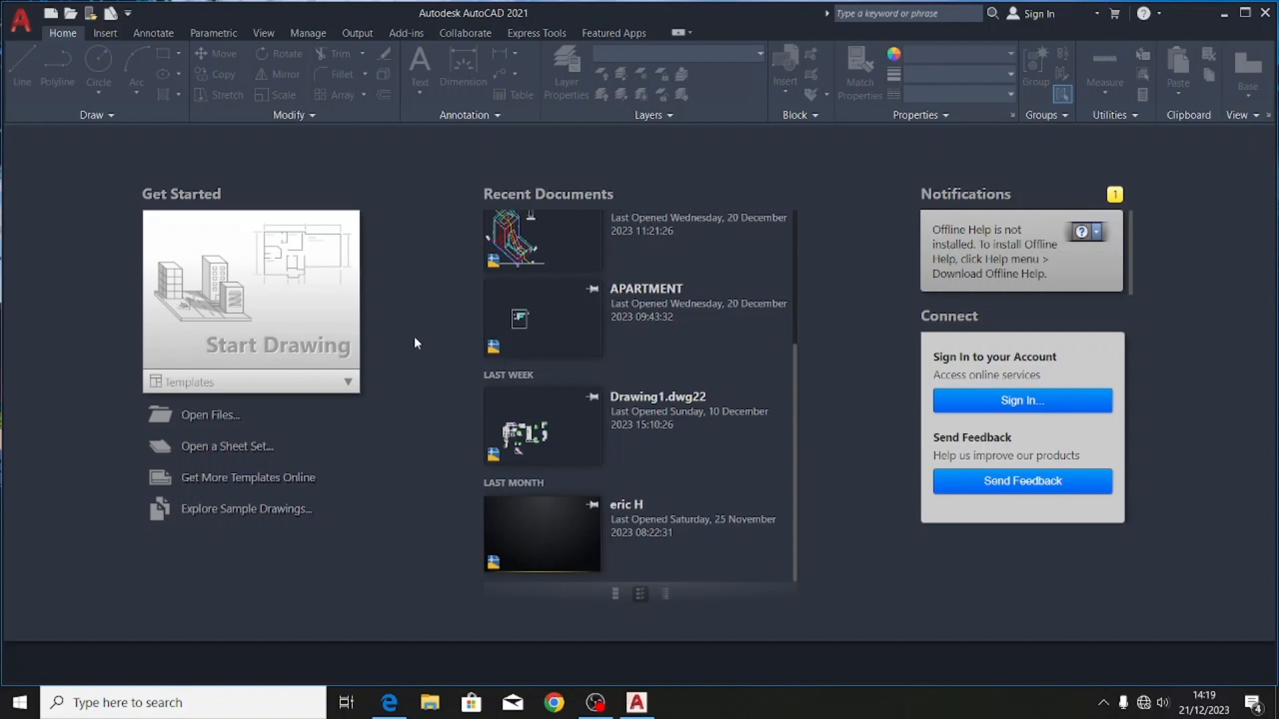
pyautogui.click(291, 341)
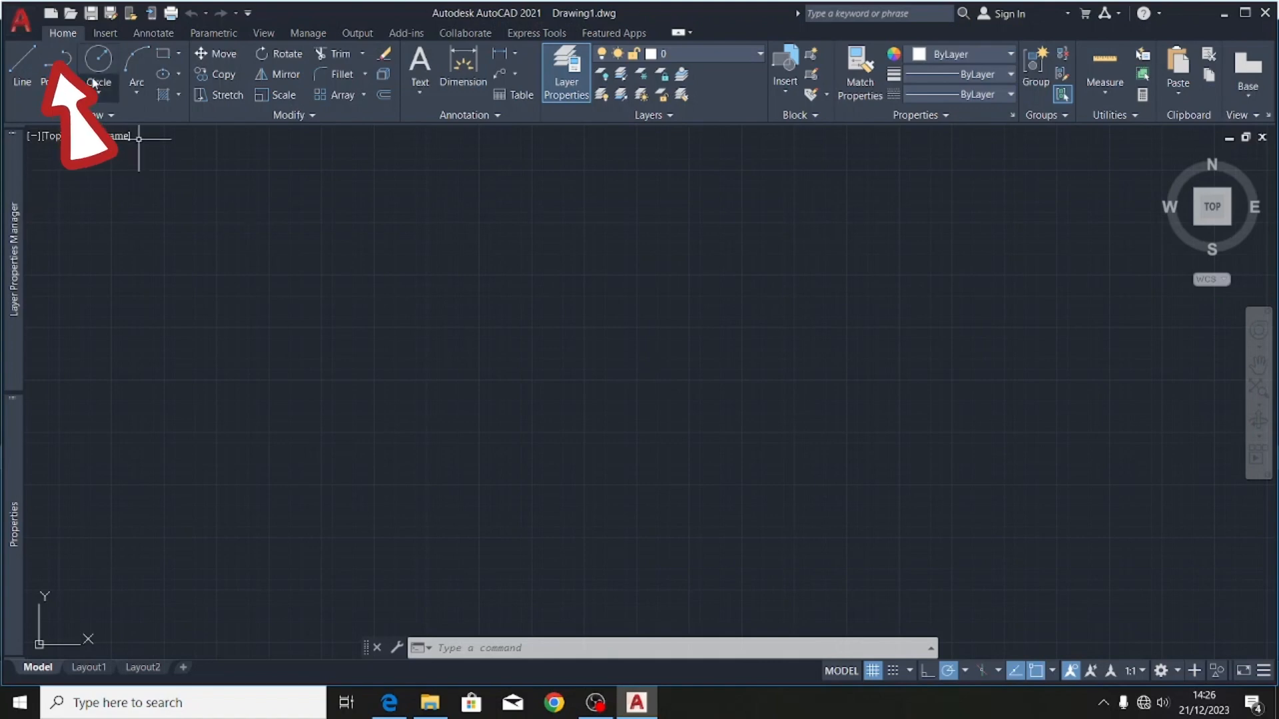
# - View the list of recent documents and the list of currently open documents
pyautogui.click(18, 26)
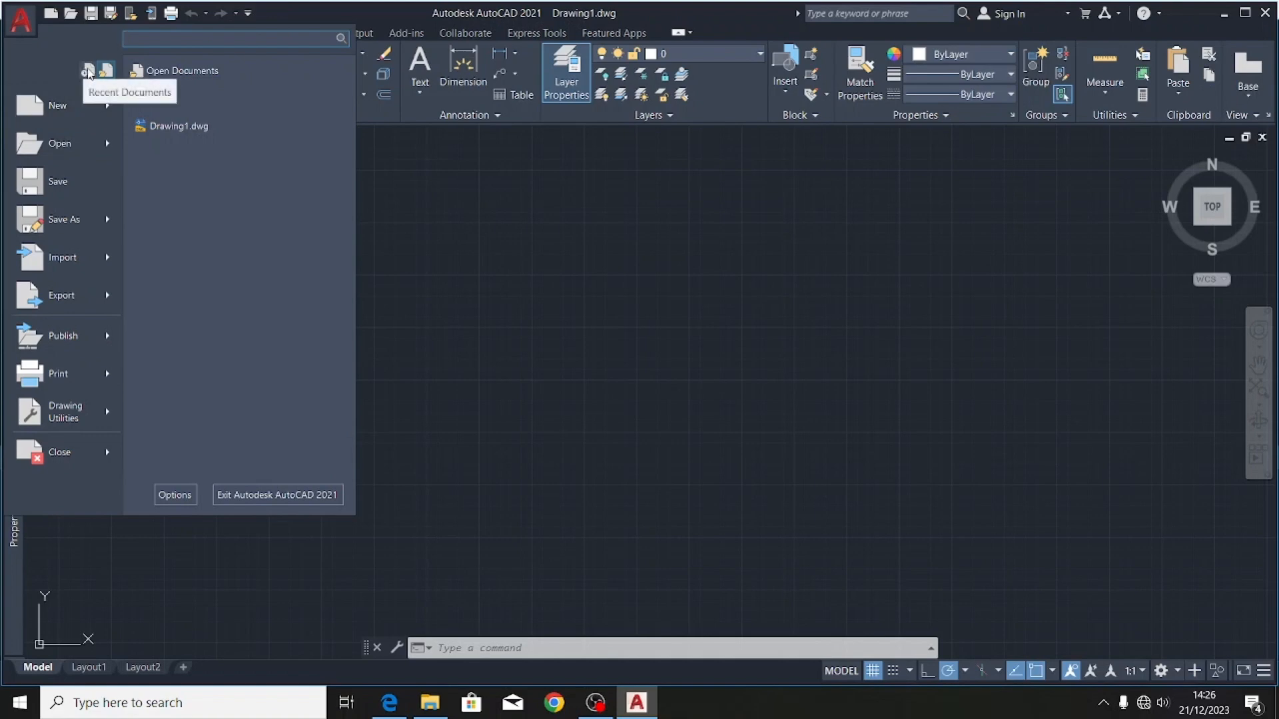
pyautogui.click(88, 72)
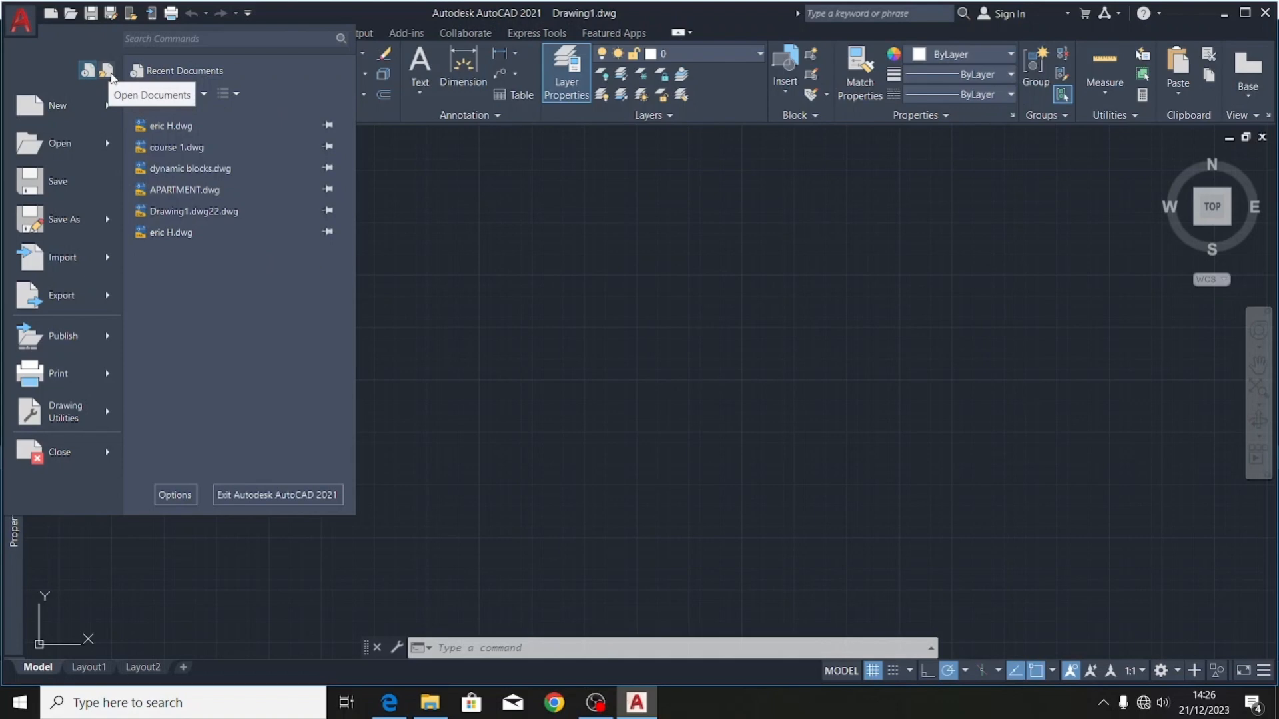
pyautogui.click(107, 71)
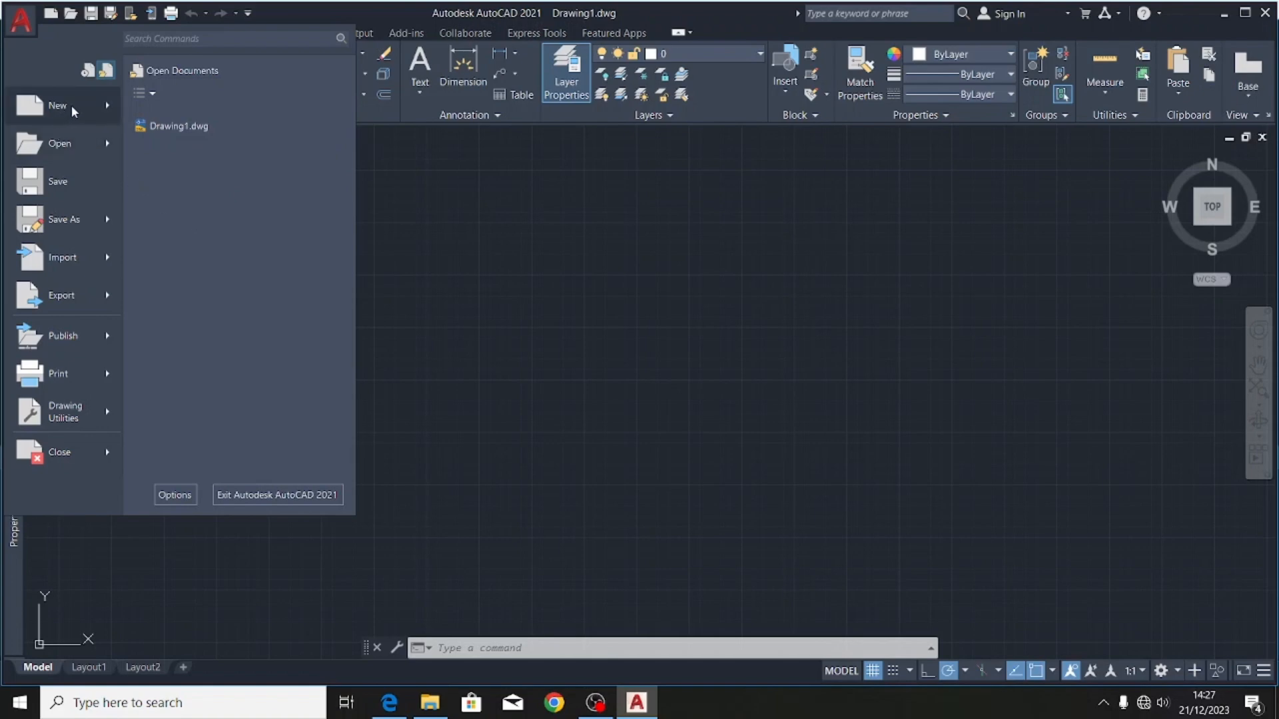
# - Examine the templates and file types offered for creating a new drawing, and dismiss the template selection
pyautogui.moveTo(74, 111)
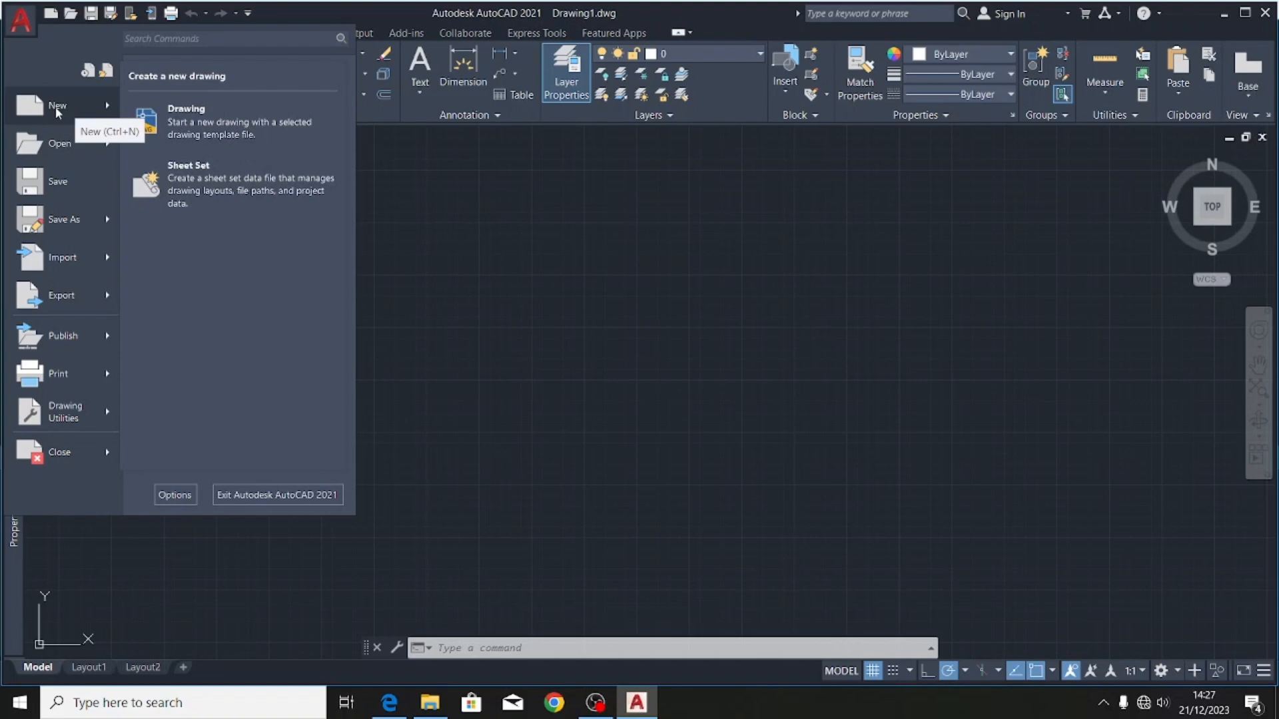
pyautogui.click(98, 105)
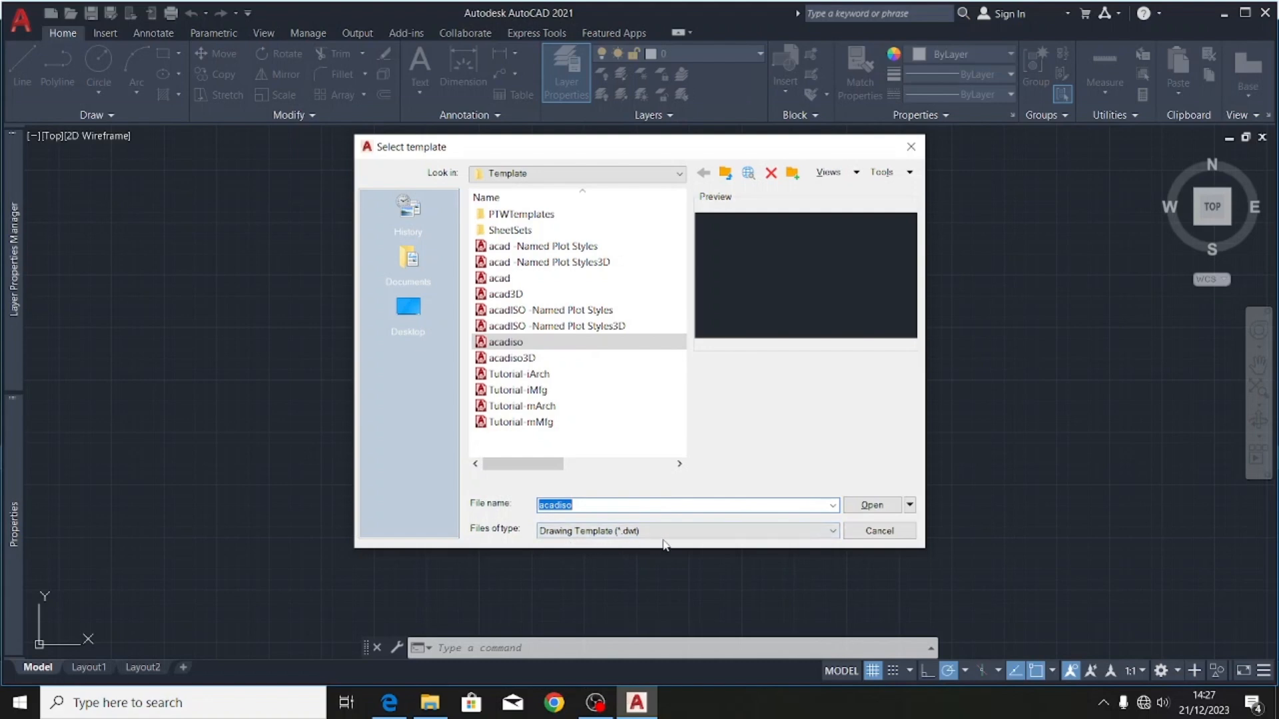
pyautogui.click(833, 532)
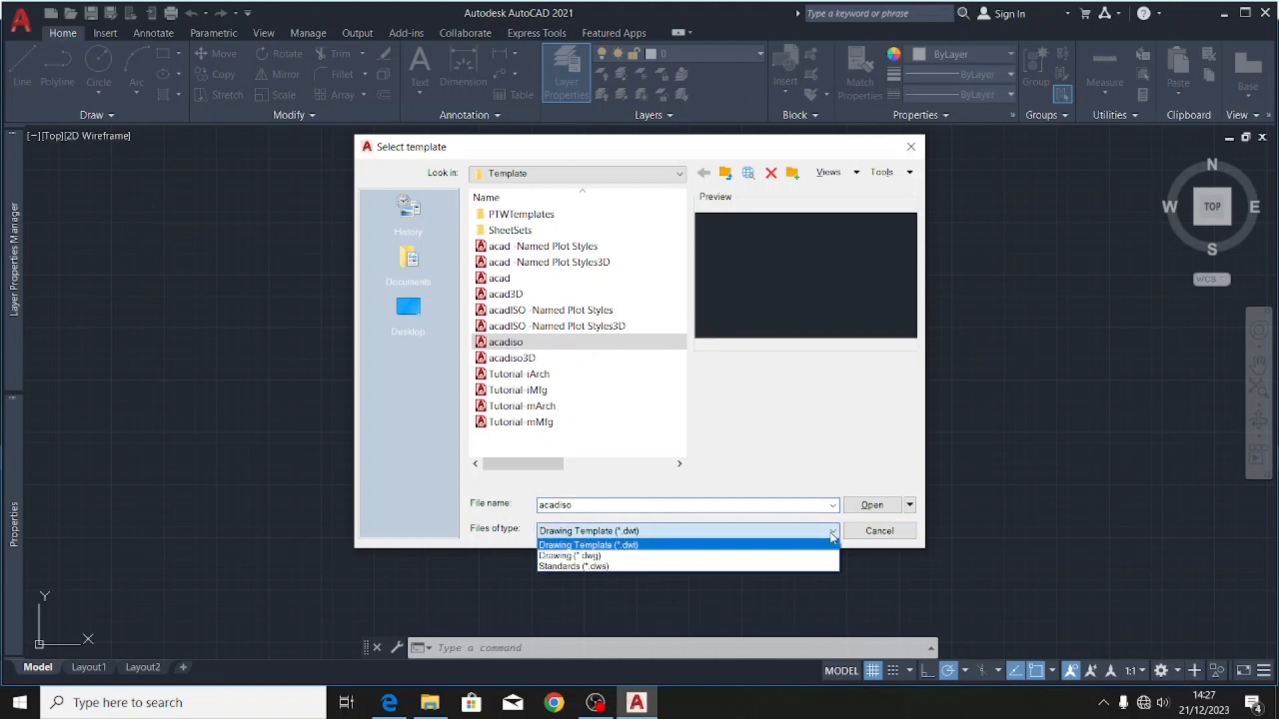
pyautogui.click(689, 532)
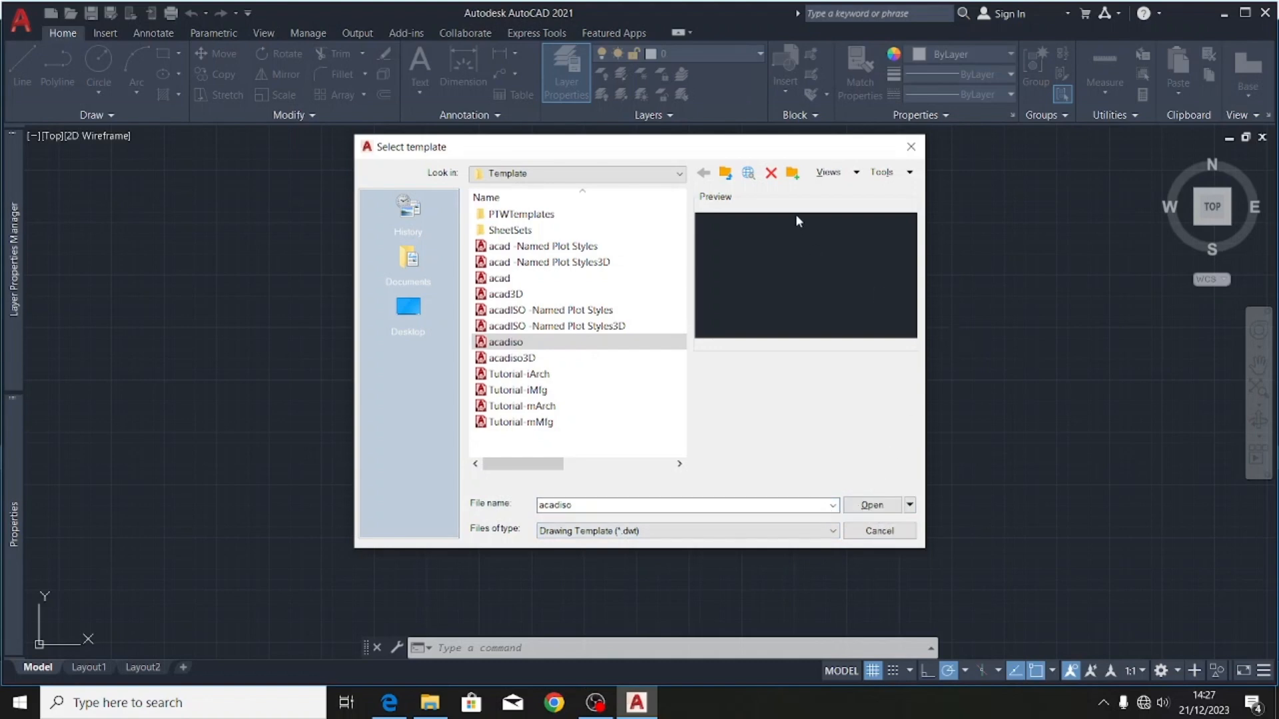
pyautogui.click(911, 147)
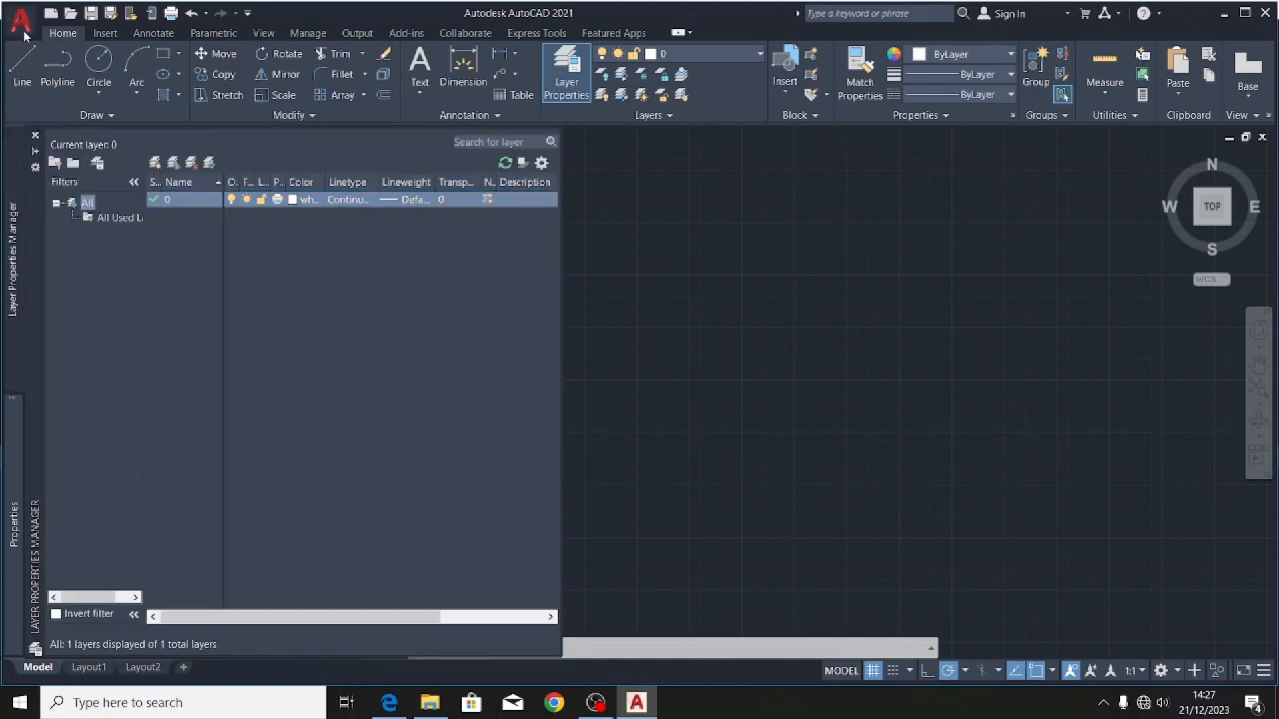
# - Examine the file selection for opening an existing drawing, and dismiss it without opening a file
pyautogui.click(22, 30)
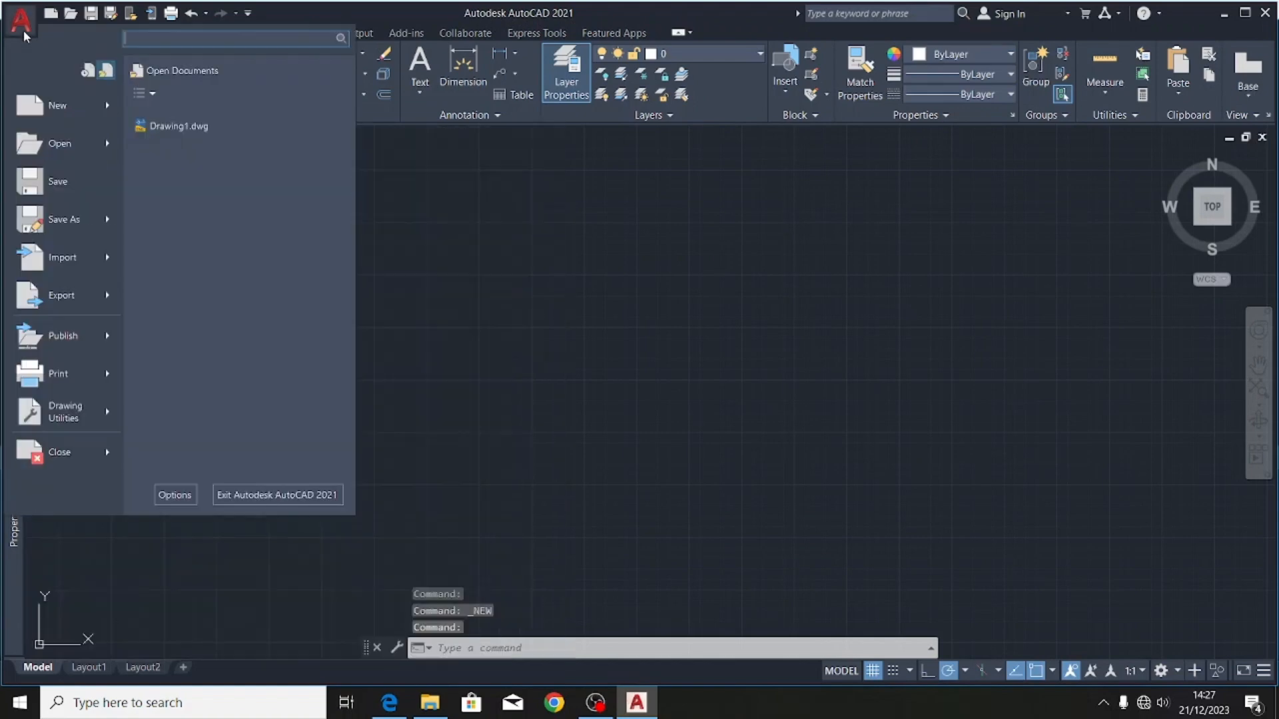
pyautogui.moveTo(67, 139)
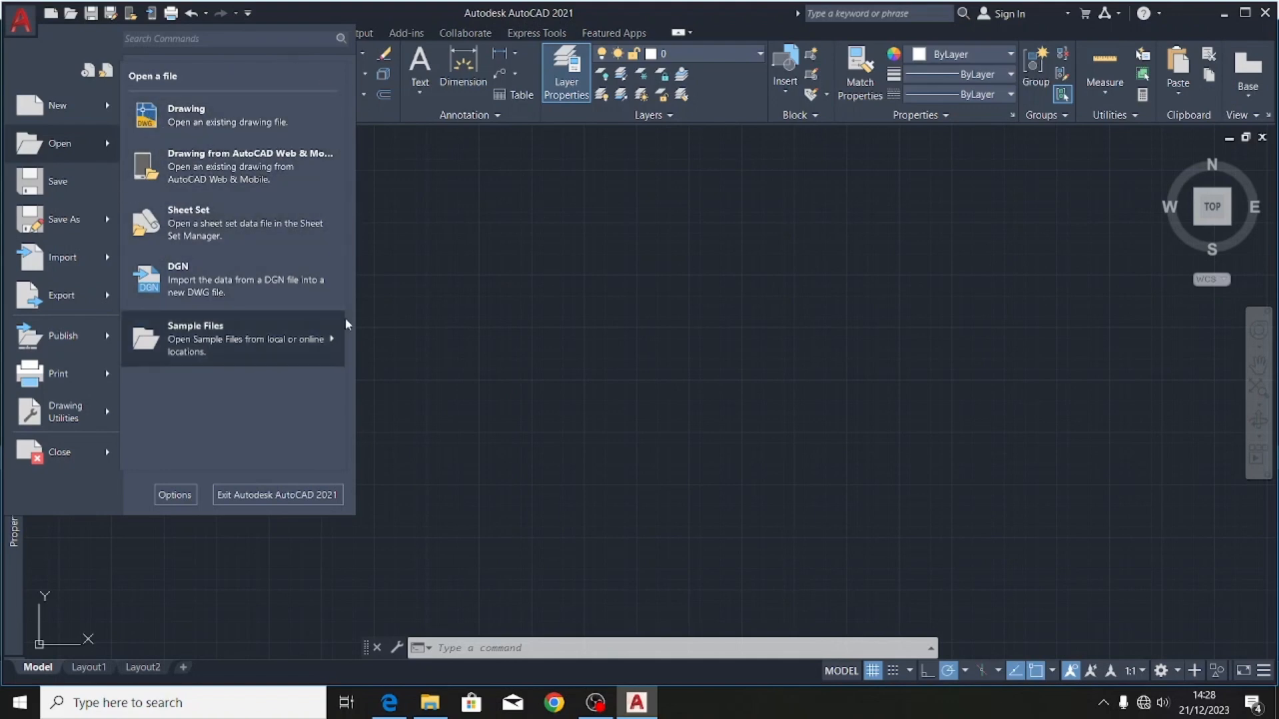
pyautogui.click(228, 124)
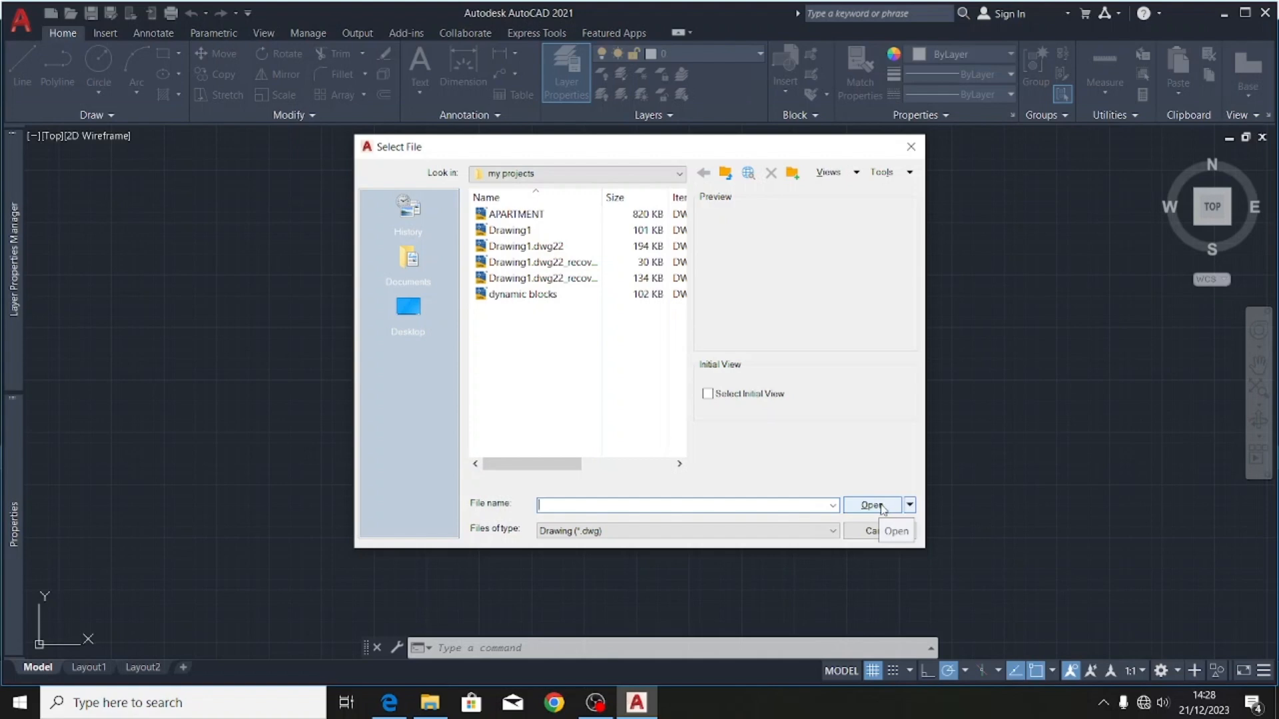
pyautogui.click(912, 145)
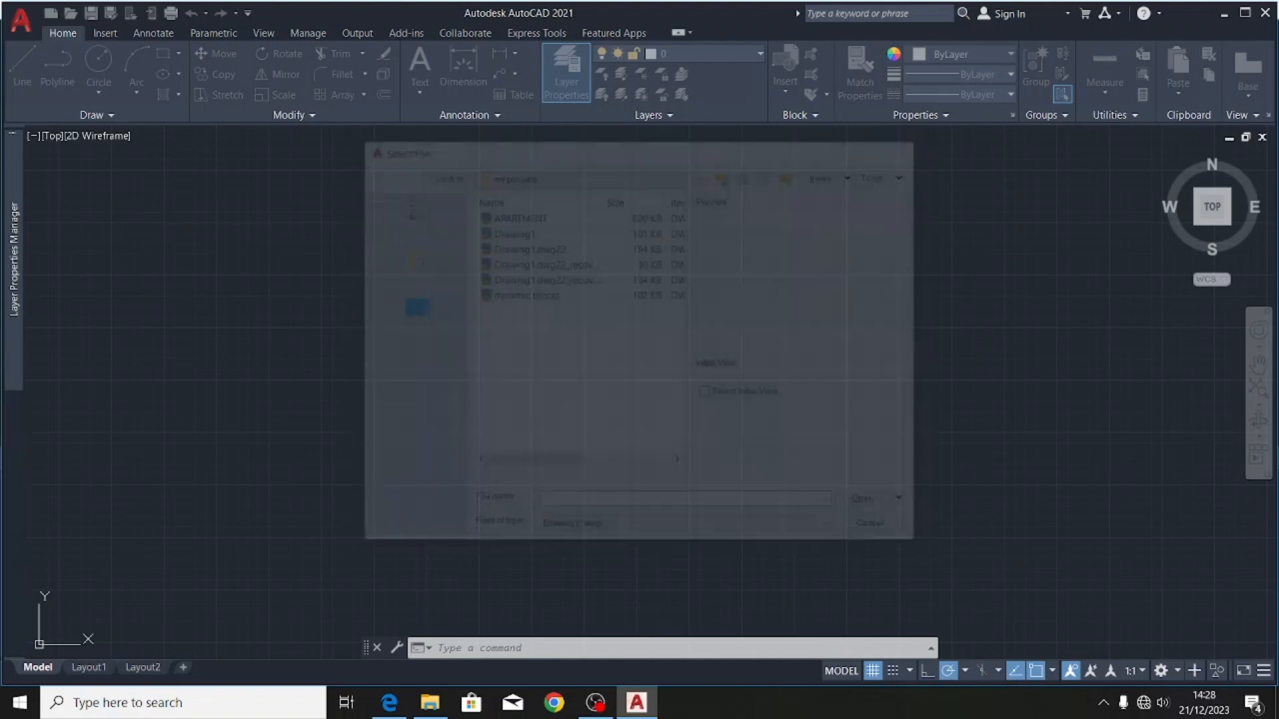
# - Save the current drawing in the Documents folder as an AutoCAD 2018 drawing named INTRODUCTIO TO AUTOCAD
pyautogui.click(22, 29)
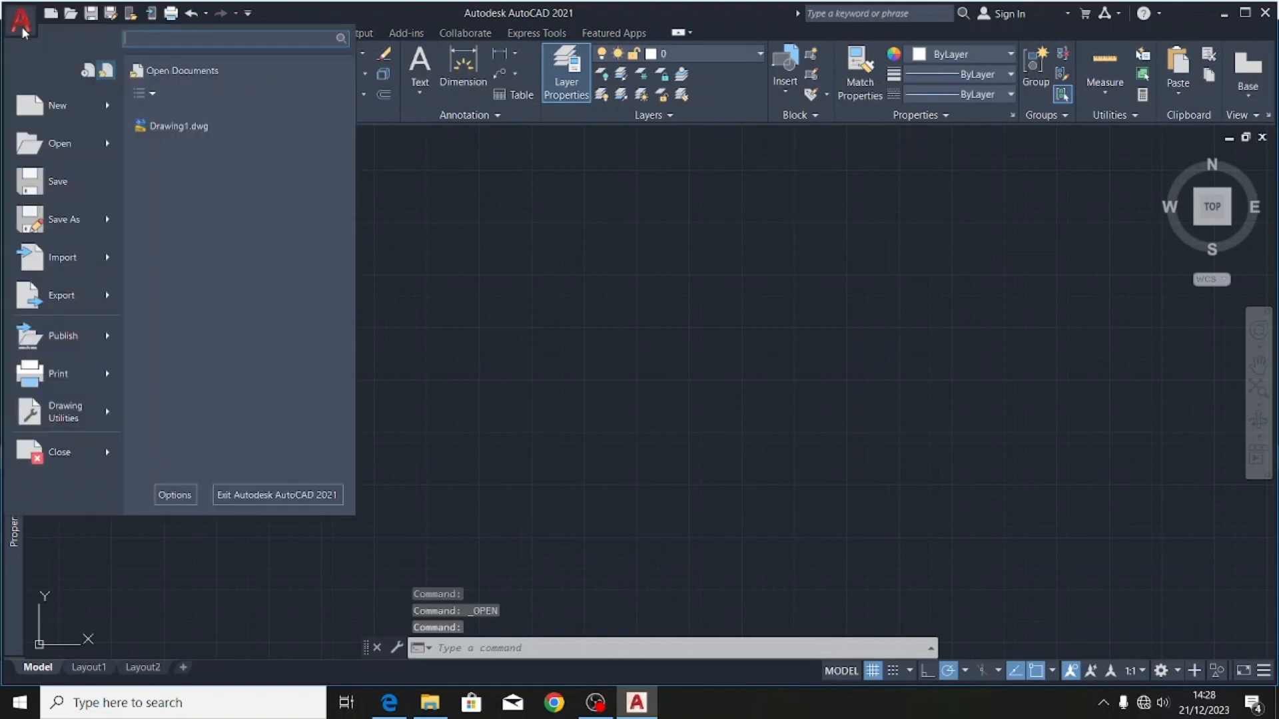
pyautogui.moveTo(47, 223)
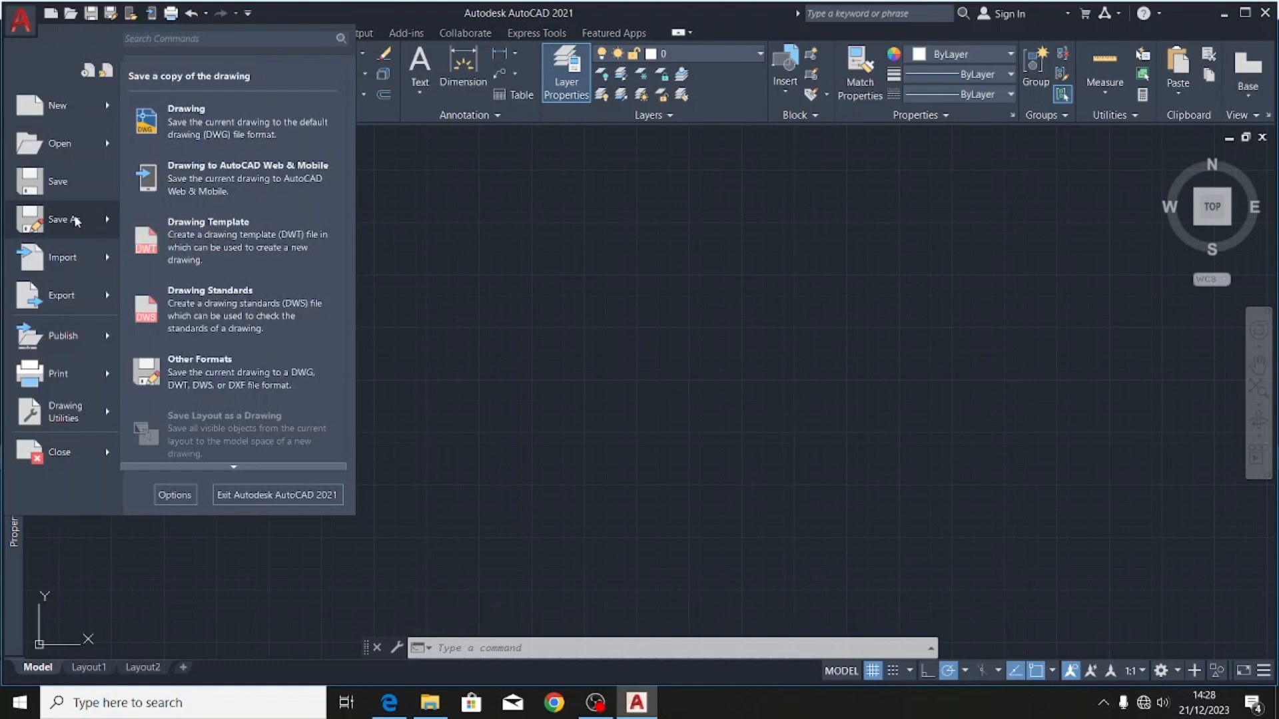
pyautogui.click(231, 124)
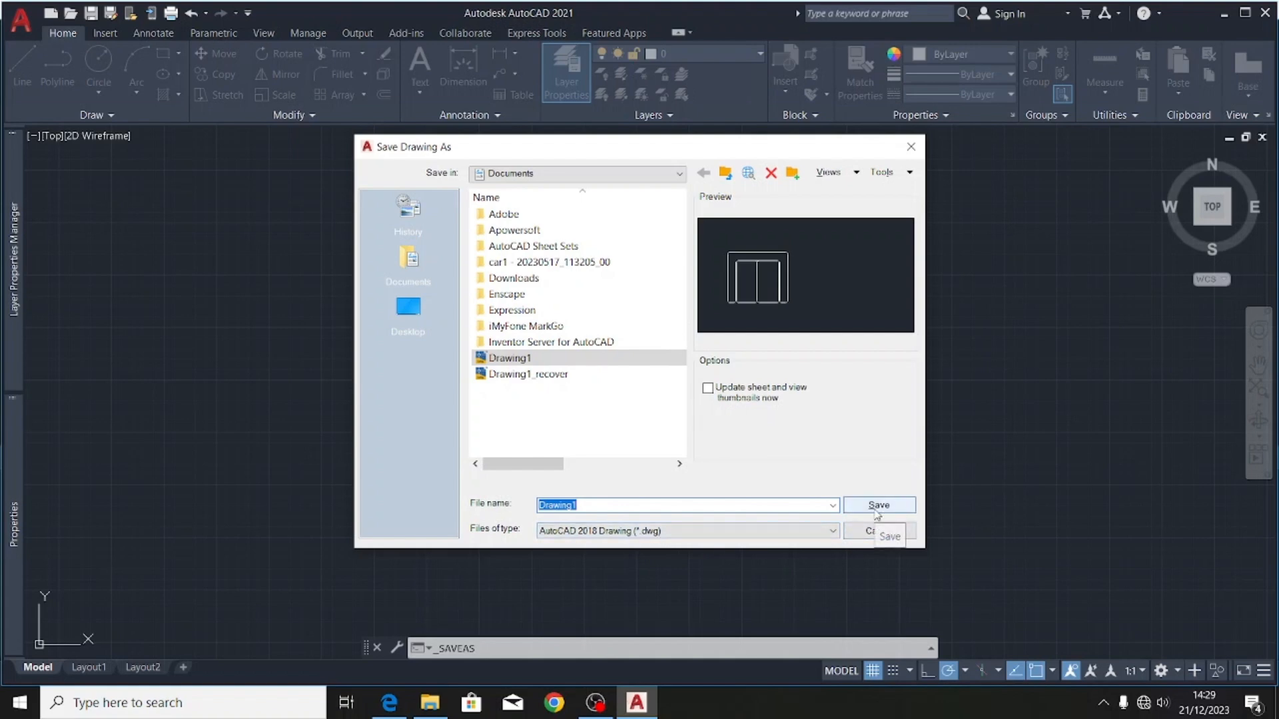
pyautogui.click(598, 507)
pyautogui.press('BackSpace')
pyautogui.press('BackSpace')
pyautogui.press('BackSpace')
pyautogui.press('BackSpace')
pyautogui.press('BackSpace')
pyautogui.press('BackSpace')
pyautogui.press('BackSpace')
pyautogui.press('BackSpace')
pyautogui.write('INTRODUCTIO TO AU')
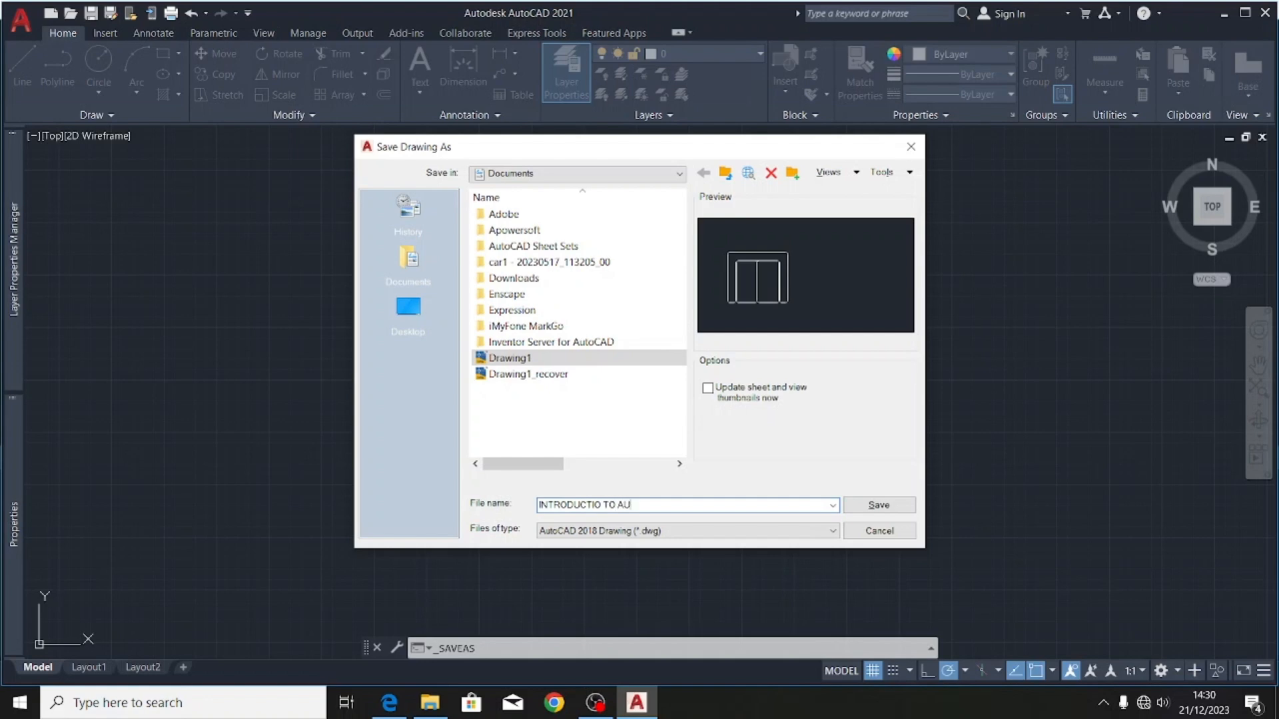
pyautogui.write('TOCAD')
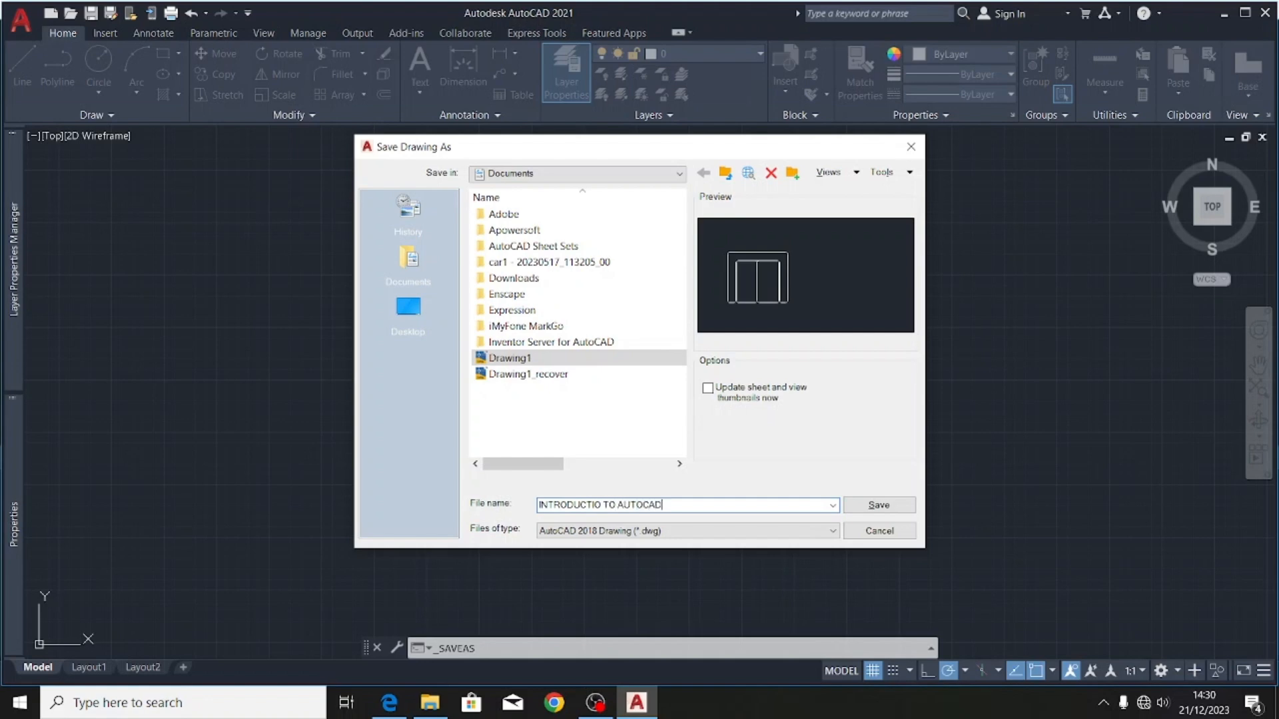
pyautogui.click(879, 506)
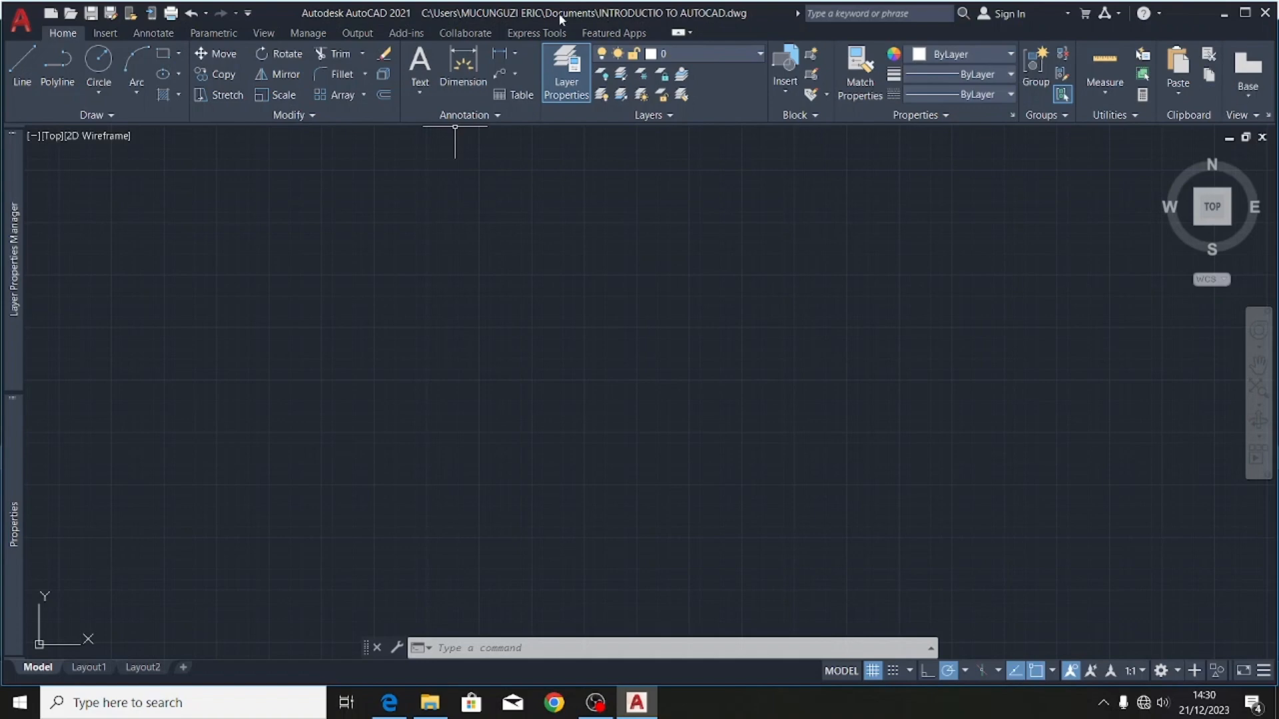
# - Review the print, import, export and publish options available for the drawing, and close the application menu
pyautogui.click(22, 20)
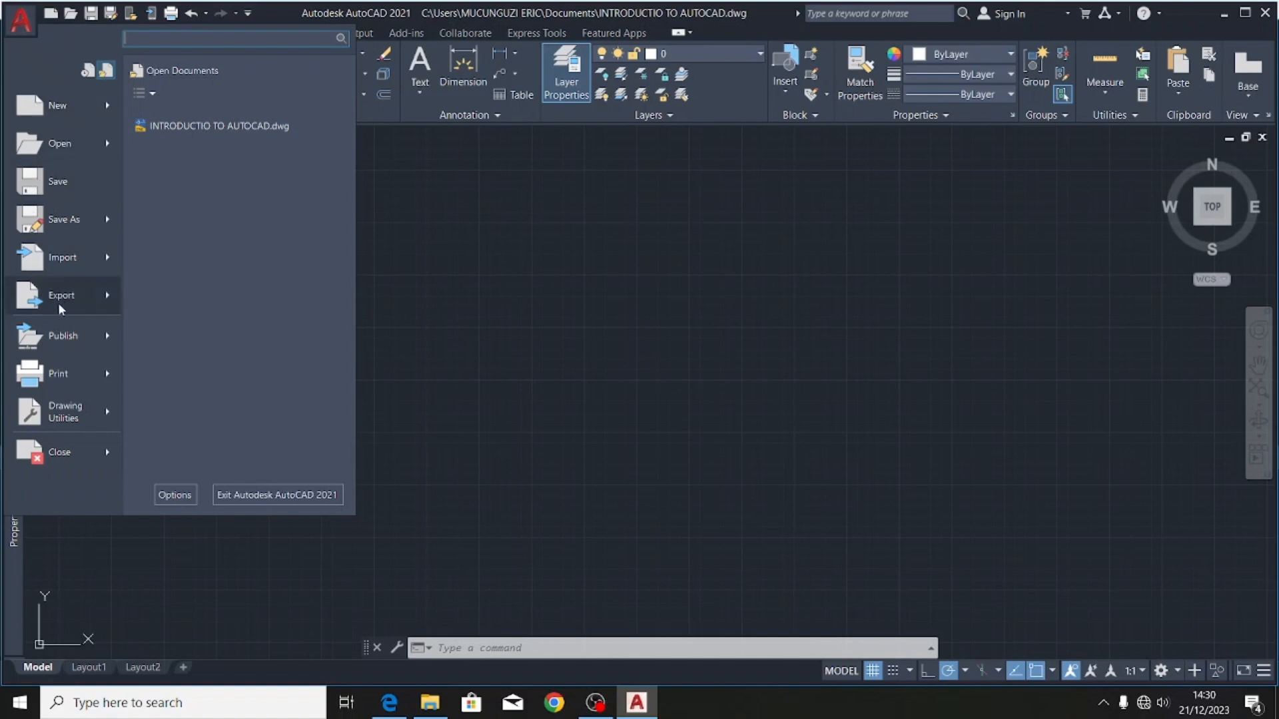
pyautogui.moveTo(64, 366)
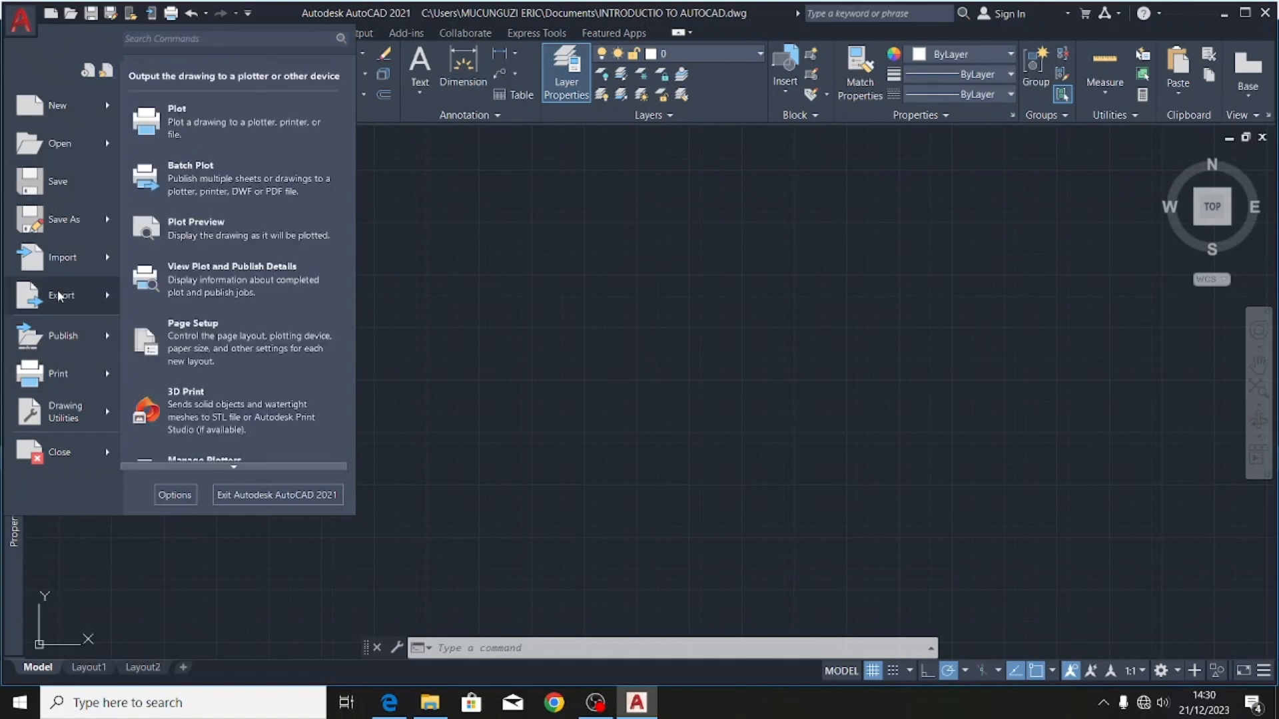
pyautogui.moveTo(100, 263)
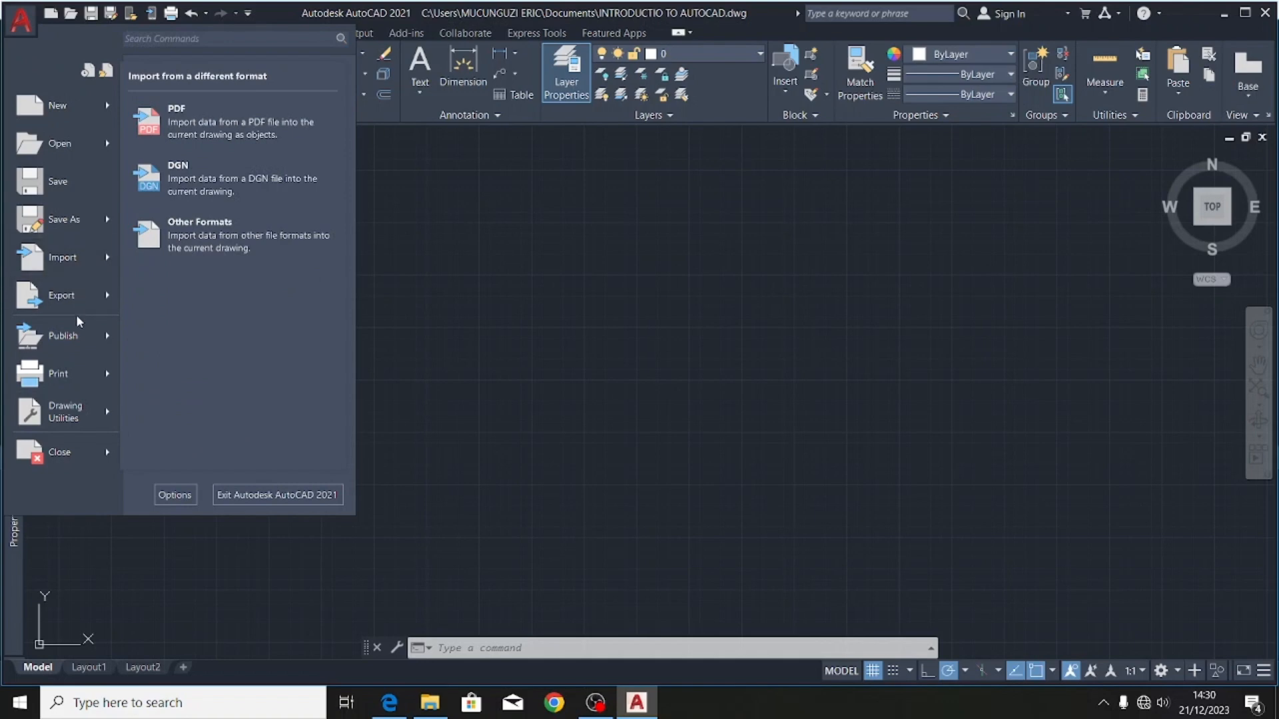
pyautogui.moveTo(105, 303)
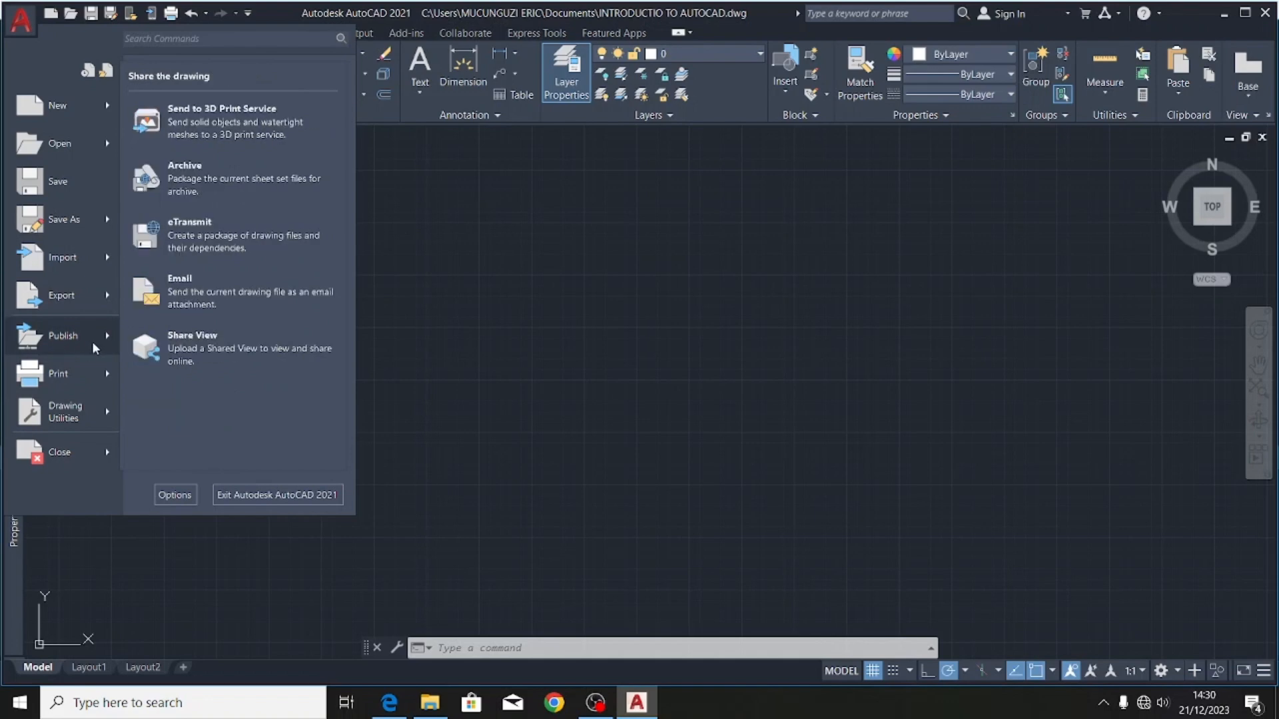
pyautogui.moveTo(94, 385)
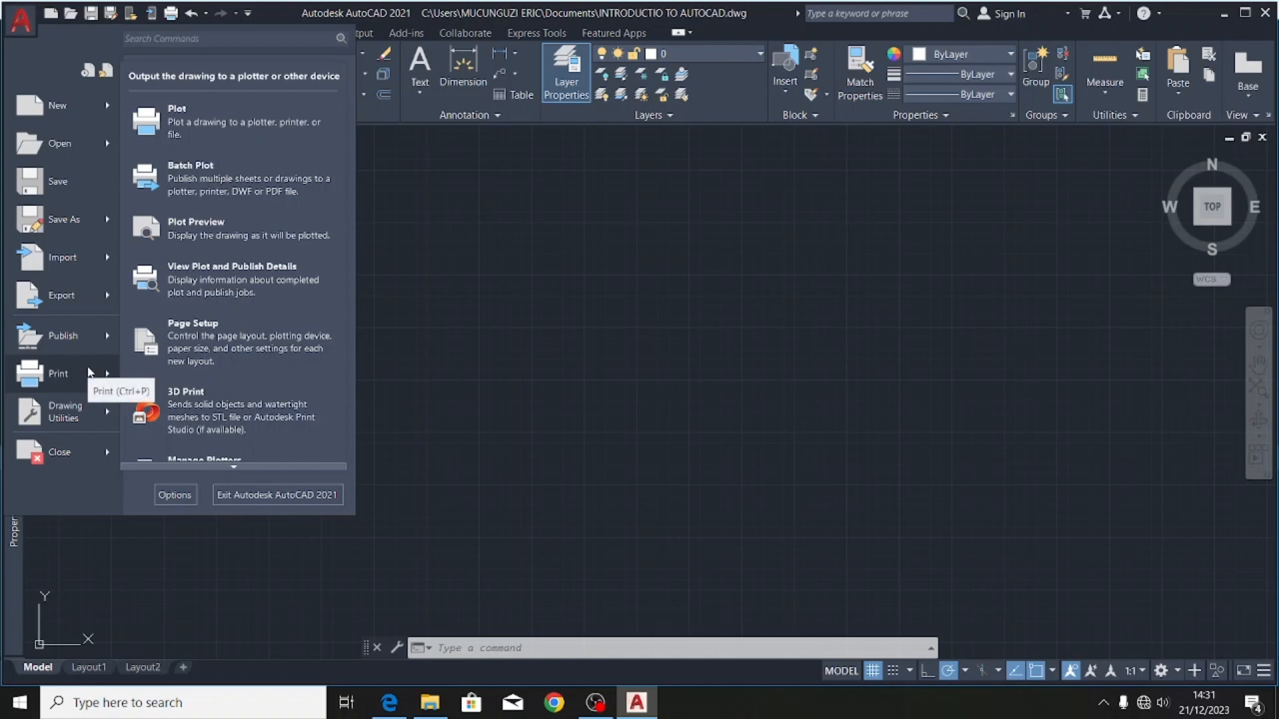
pyautogui.click(378, 337)
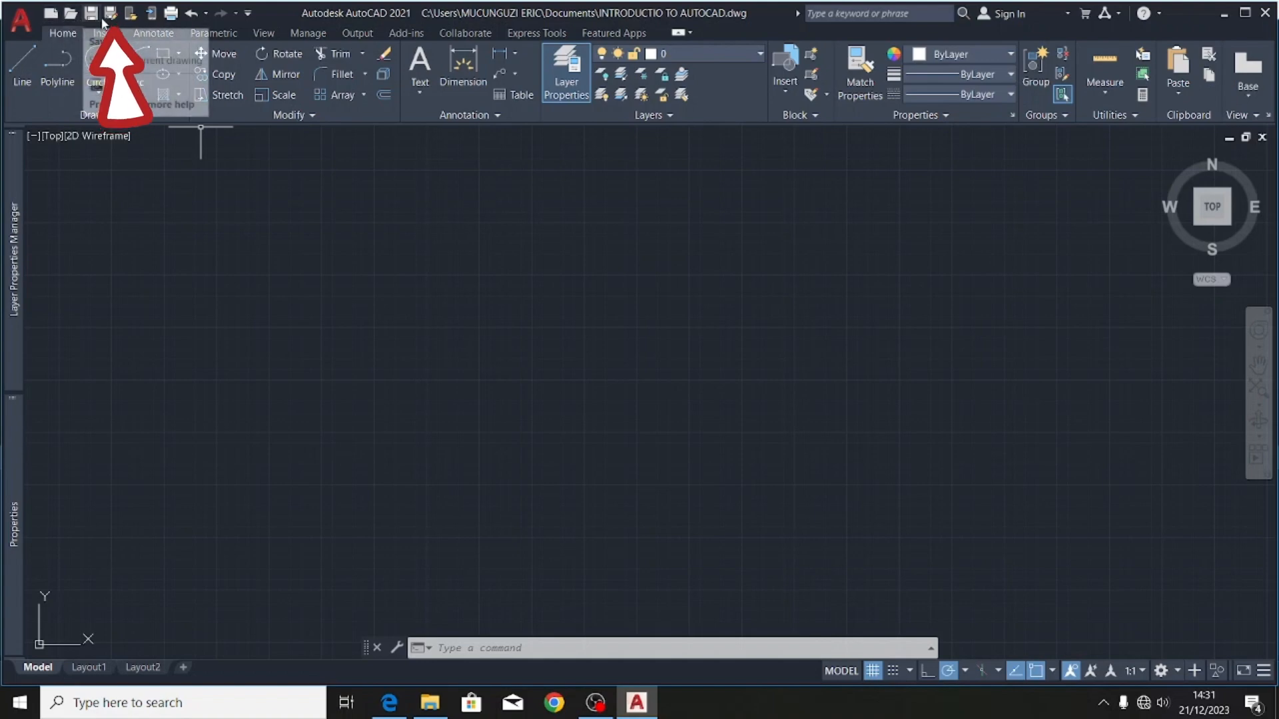
pyautogui.click(20, 21)
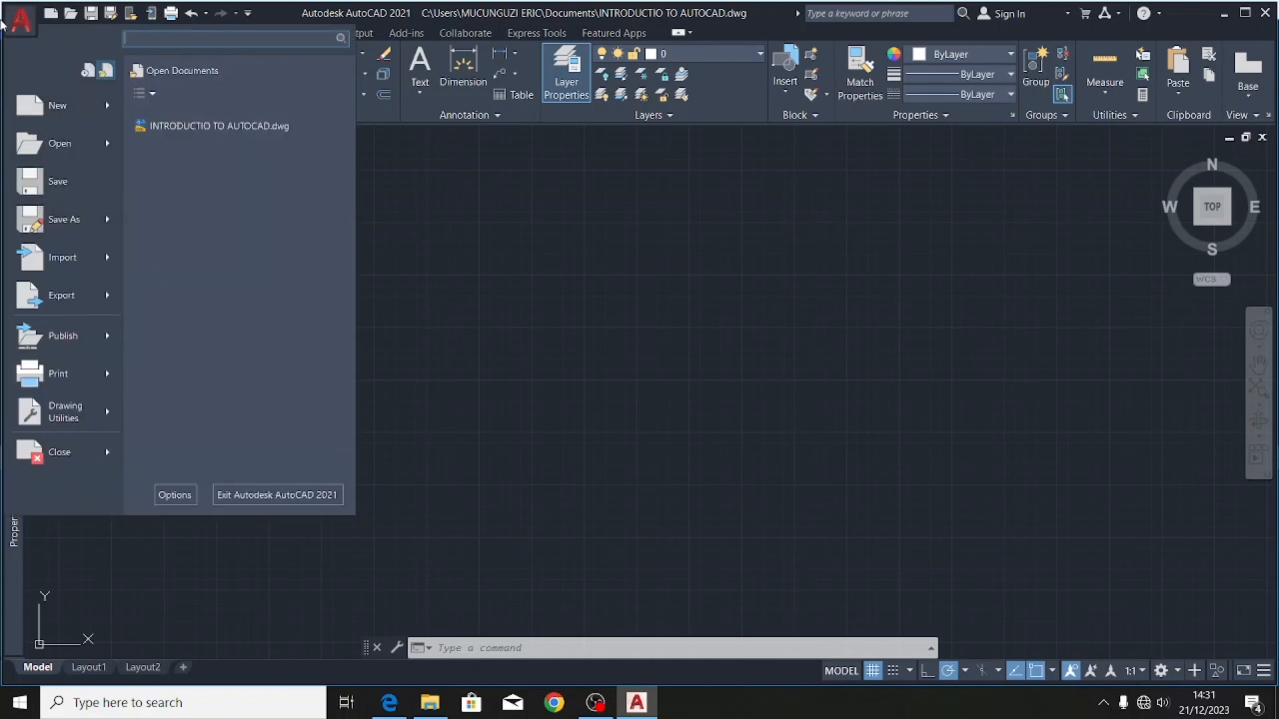
pyautogui.click(30, 27)
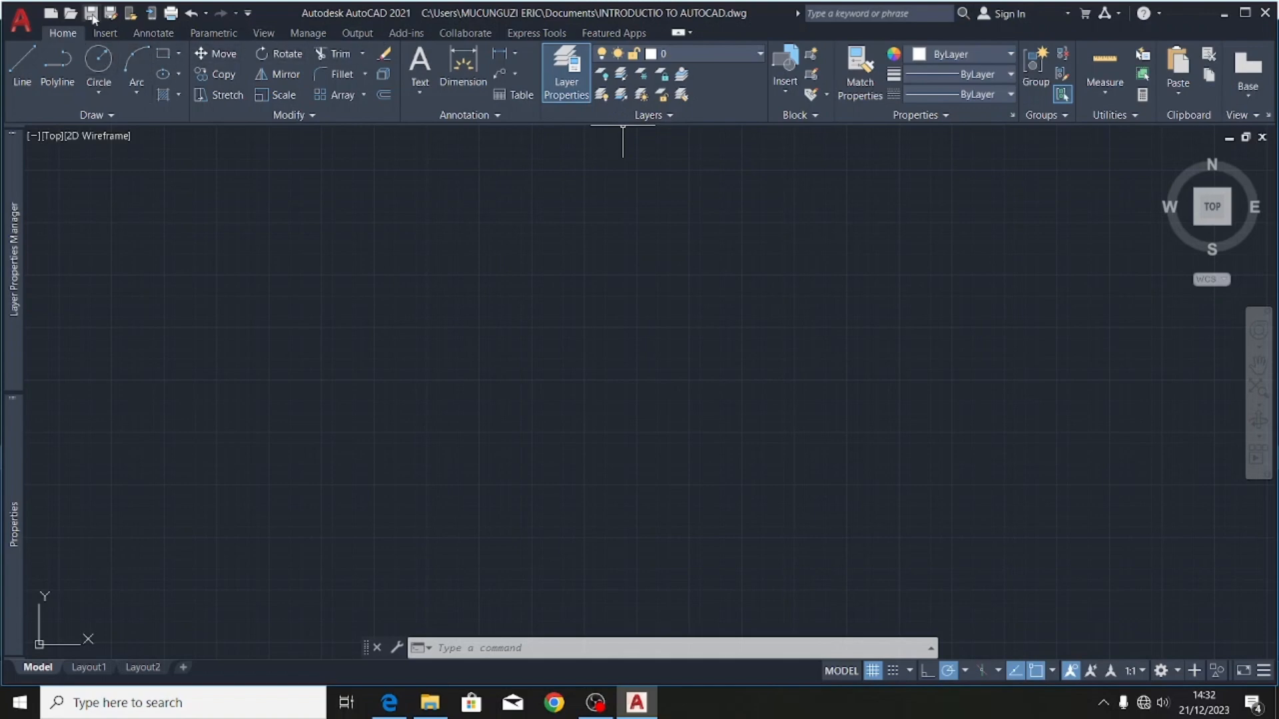
pyautogui.click(202, 59)
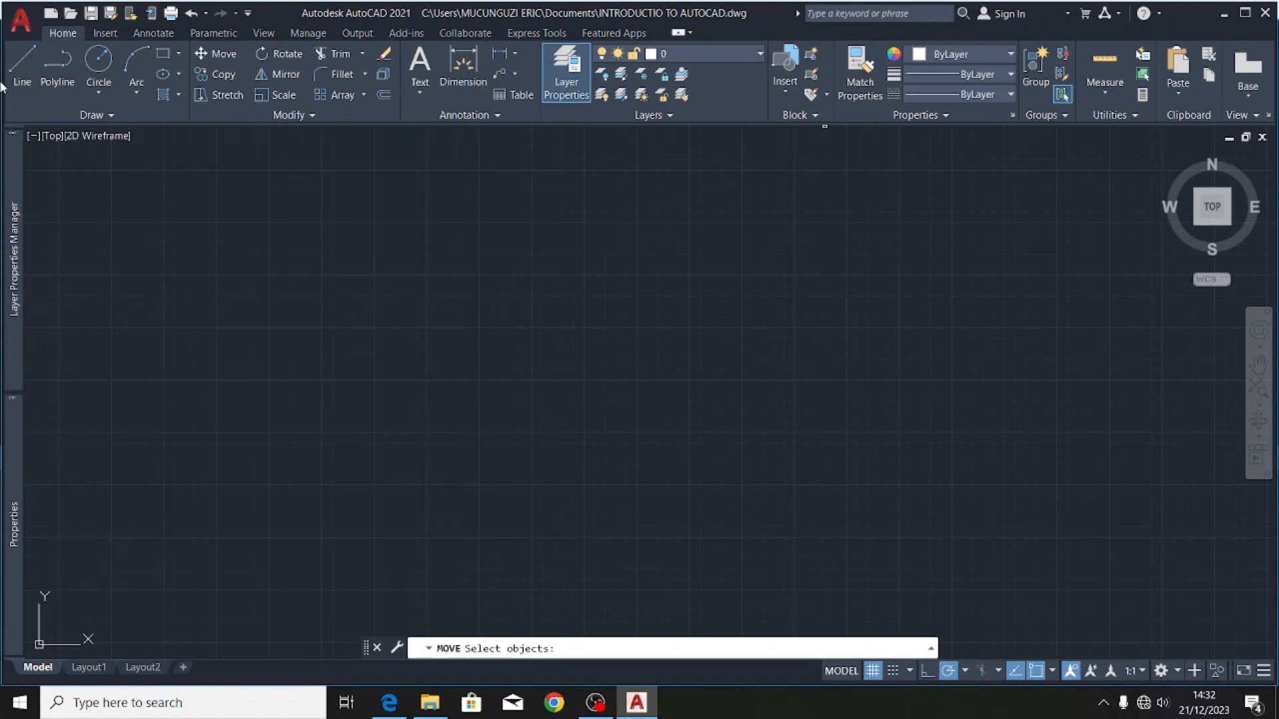
pyautogui.moveTo(15, 153)
pyautogui.press('Escape')
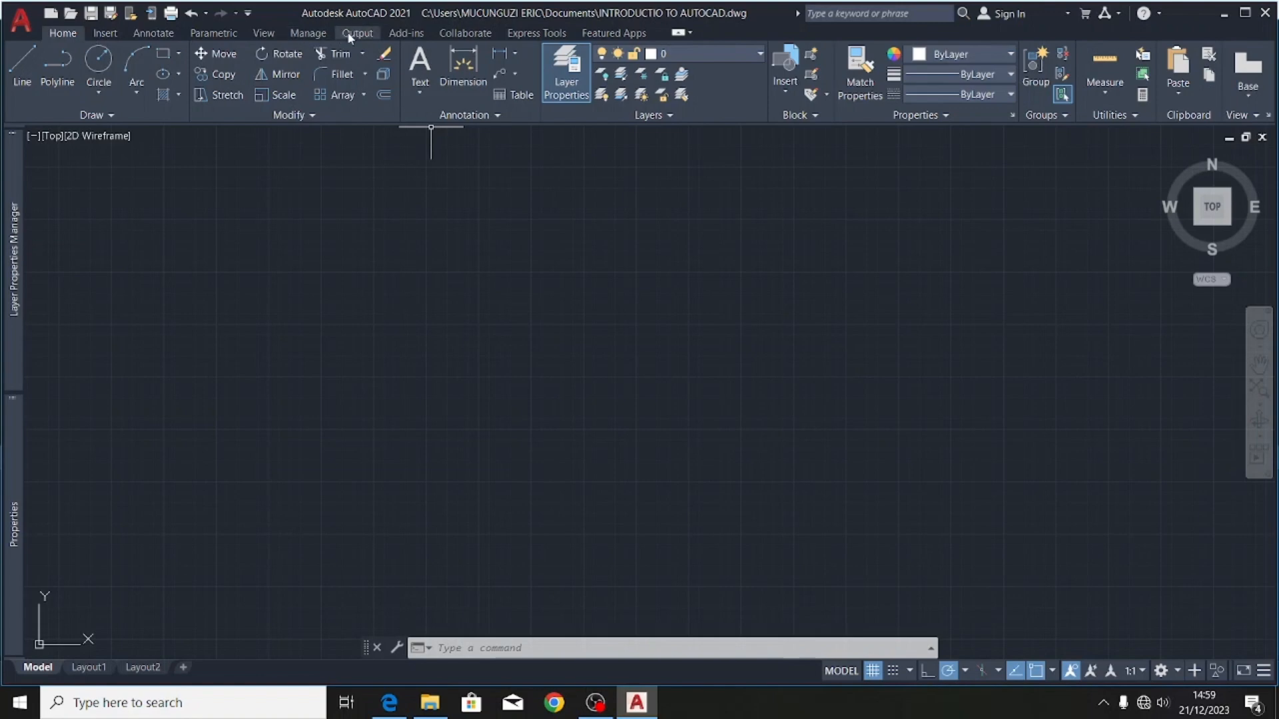
# - Review the ribbon tools for inserting, annotating, parametric constraints and views, and return to the Home tools
pyautogui.click(110, 34)
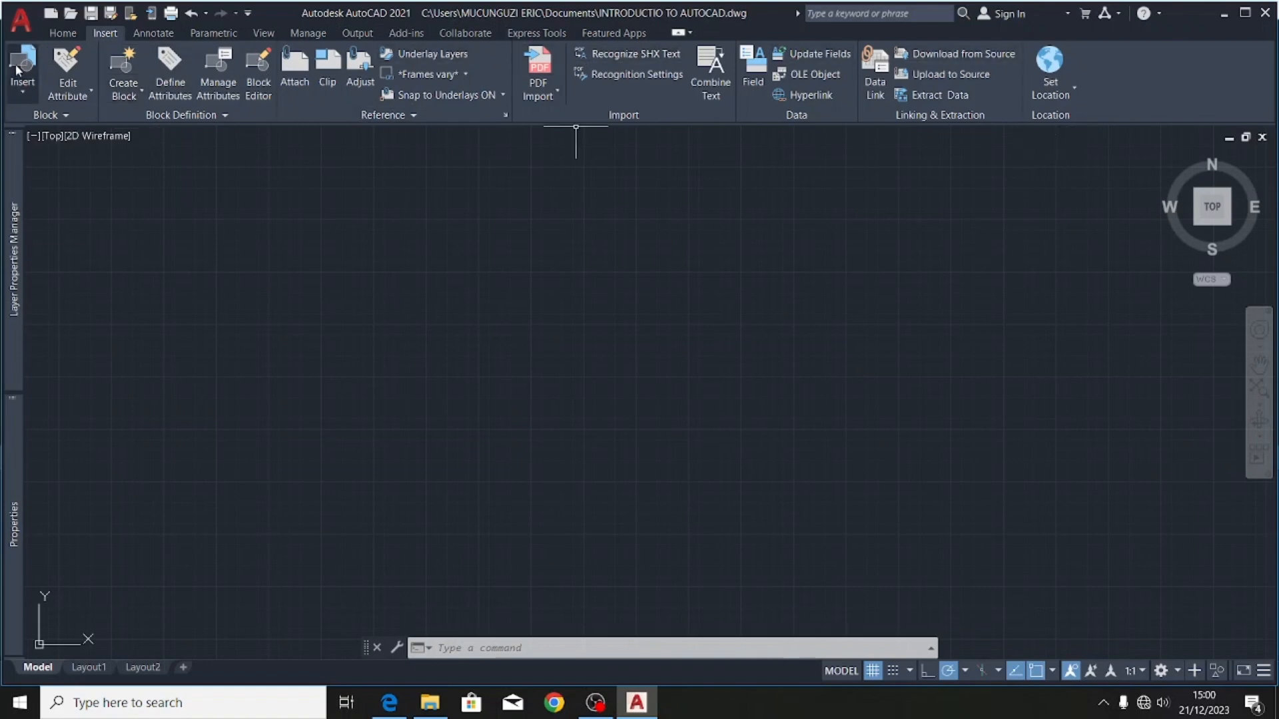
pyautogui.click(163, 37)
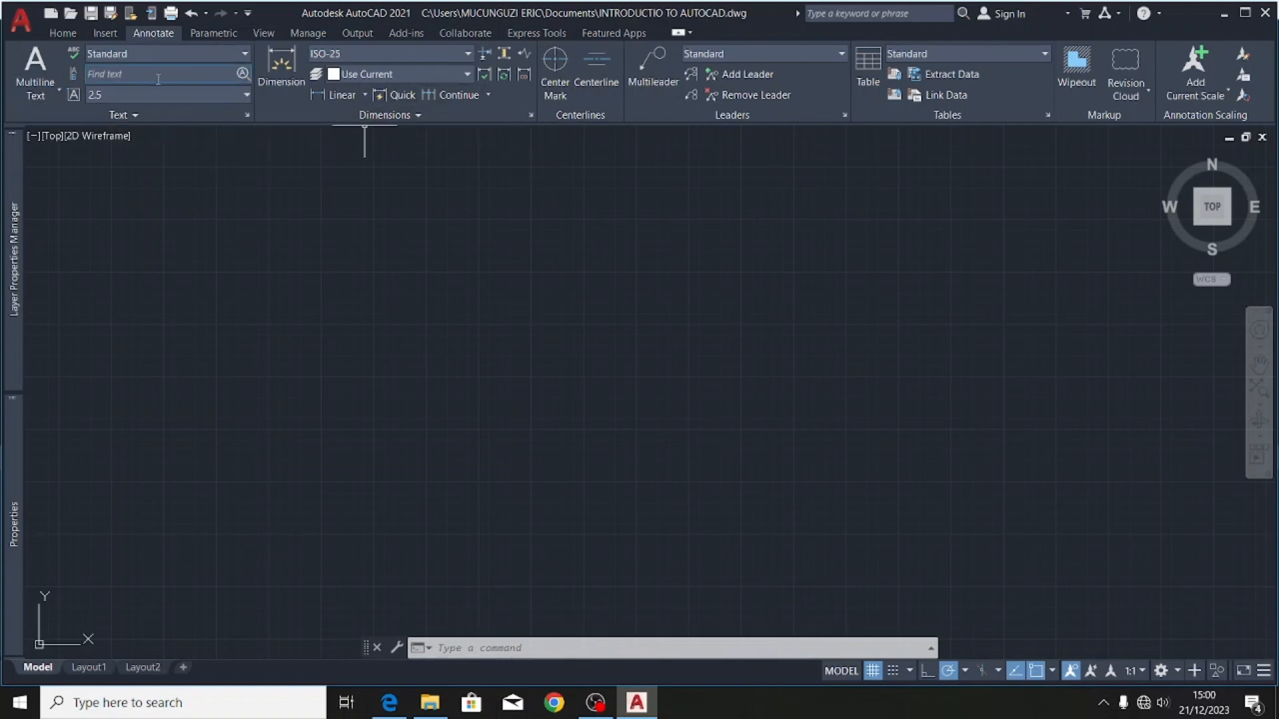
pyautogui.click(213, 33)
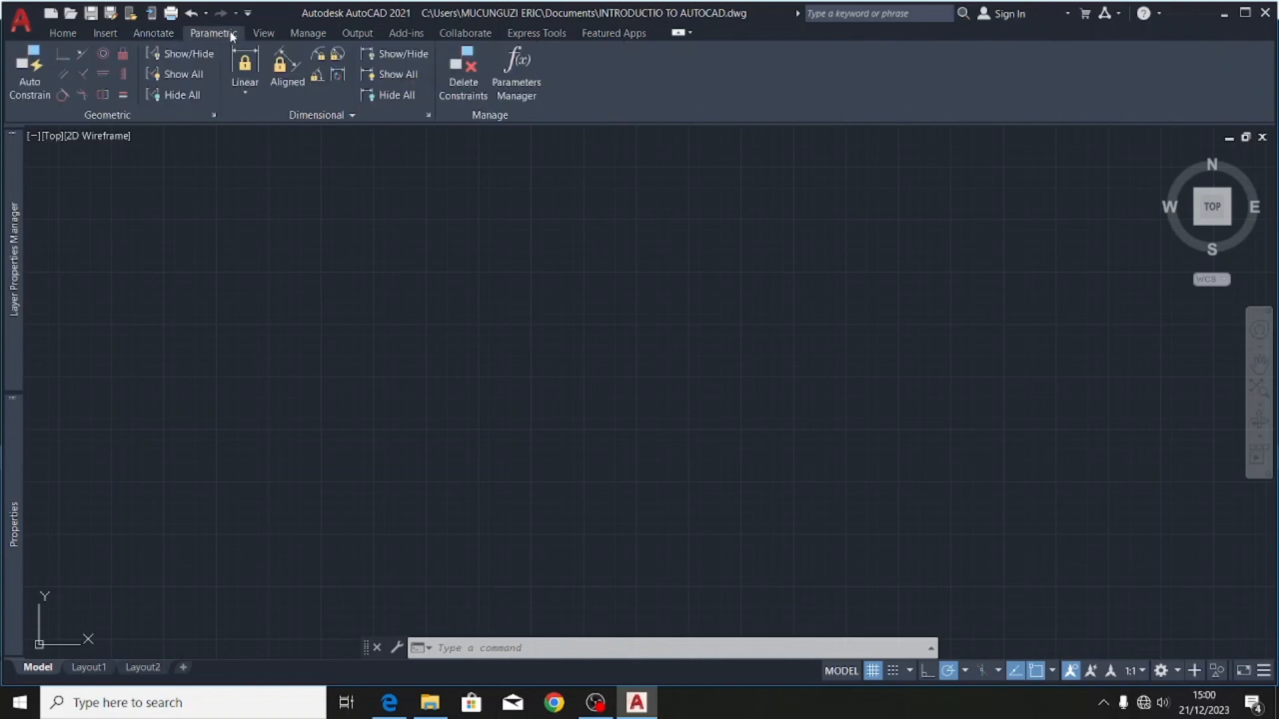
pyautogui.click(264, 33)
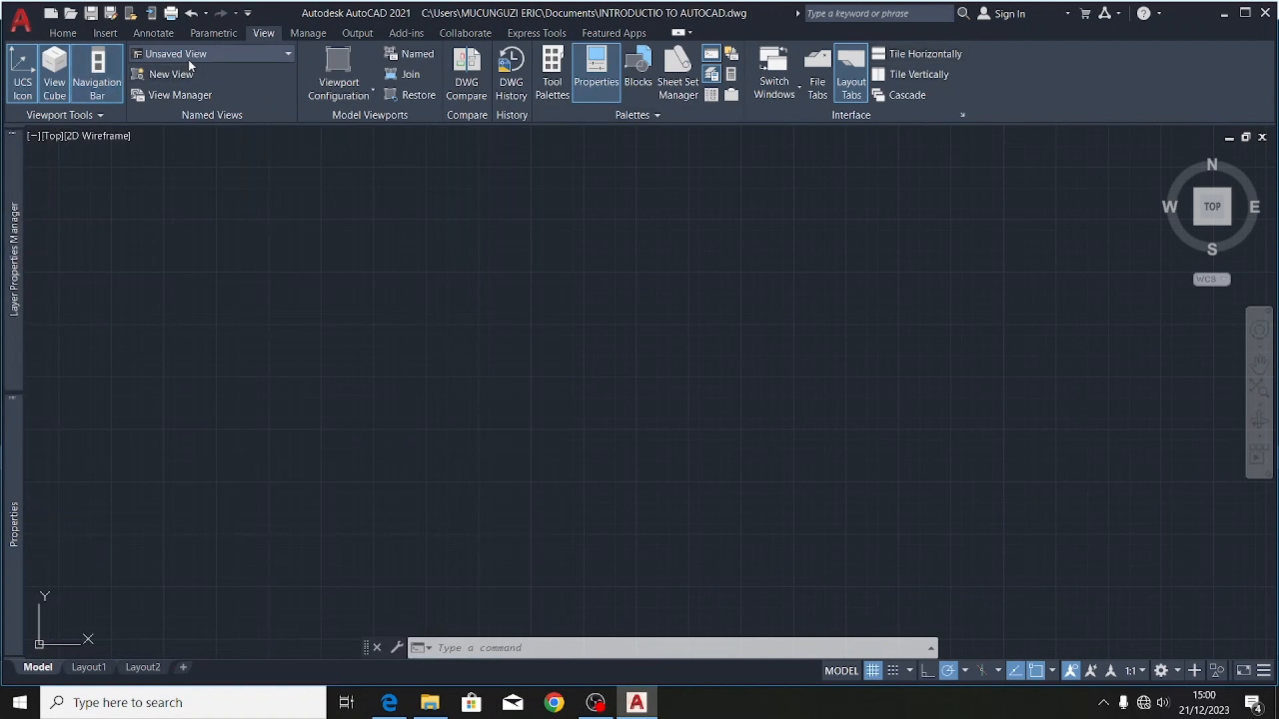
pyautogui.click(49, 34)
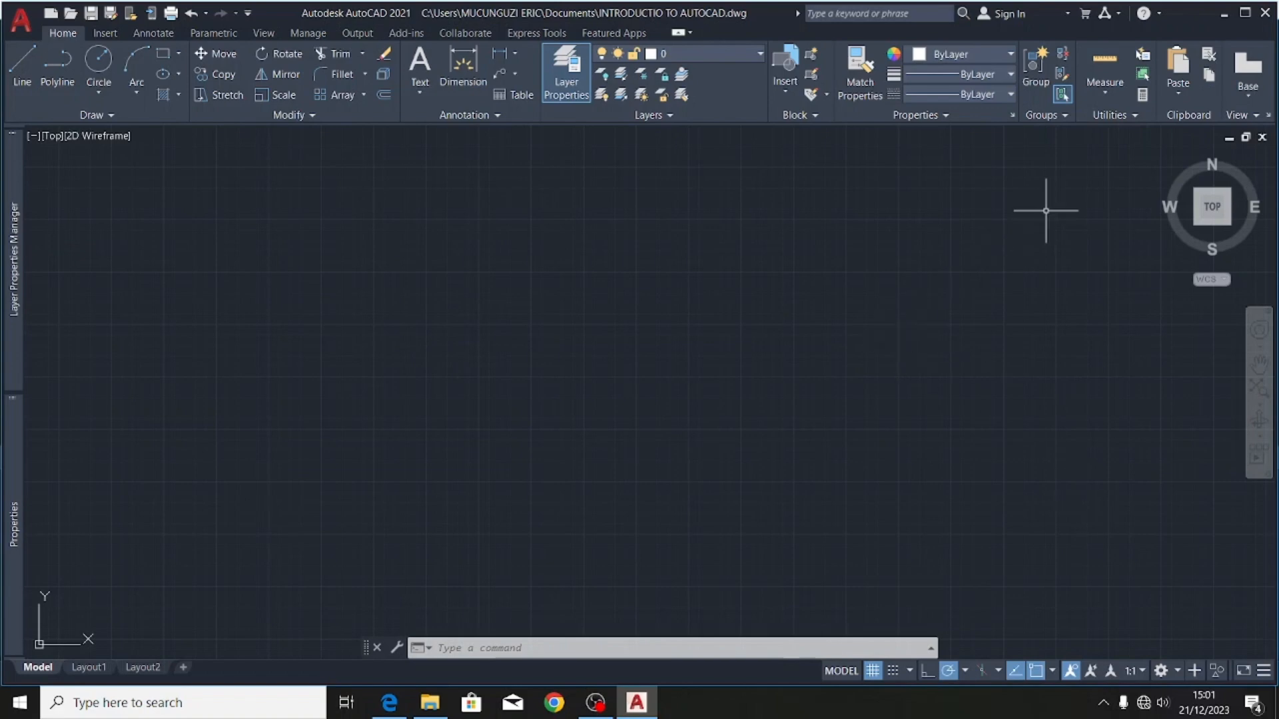
# - Orbit the empty model between front and top orientations with the ViewCube, ending on a view from the top
pyautogui.click(1207, 225)
pyautogui.moveTo(1197, 143); pyautogui.dragTo(1164, 611)
pyautogui.press('Escape')
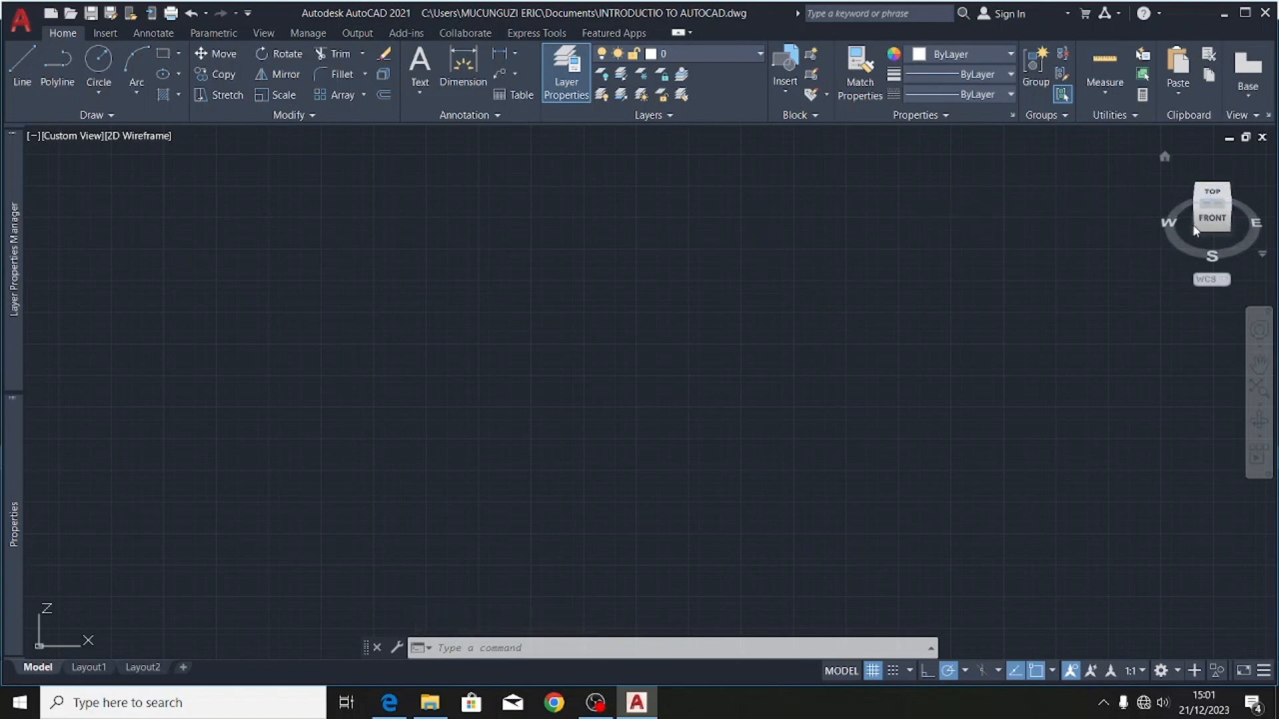
pyautogui.click(1210, 203)
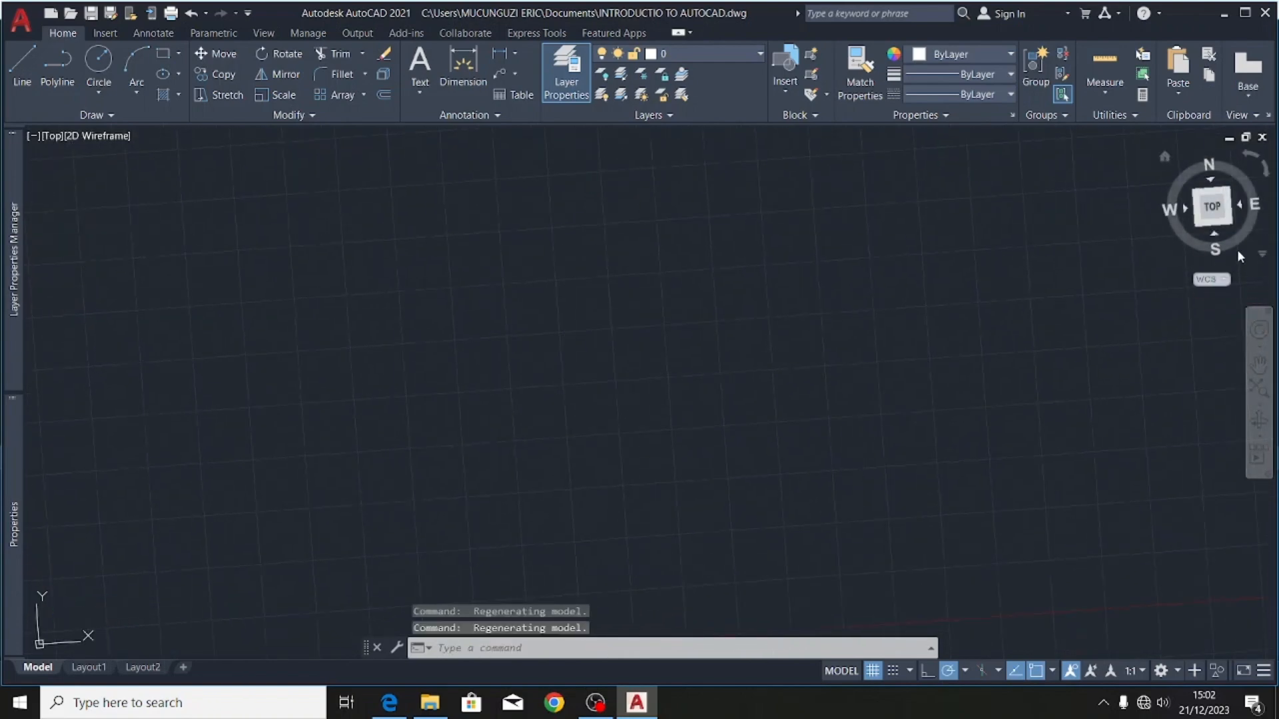
pyautogui.moveTo(1218, 257); pyautogui.dragTo(1188, 230)
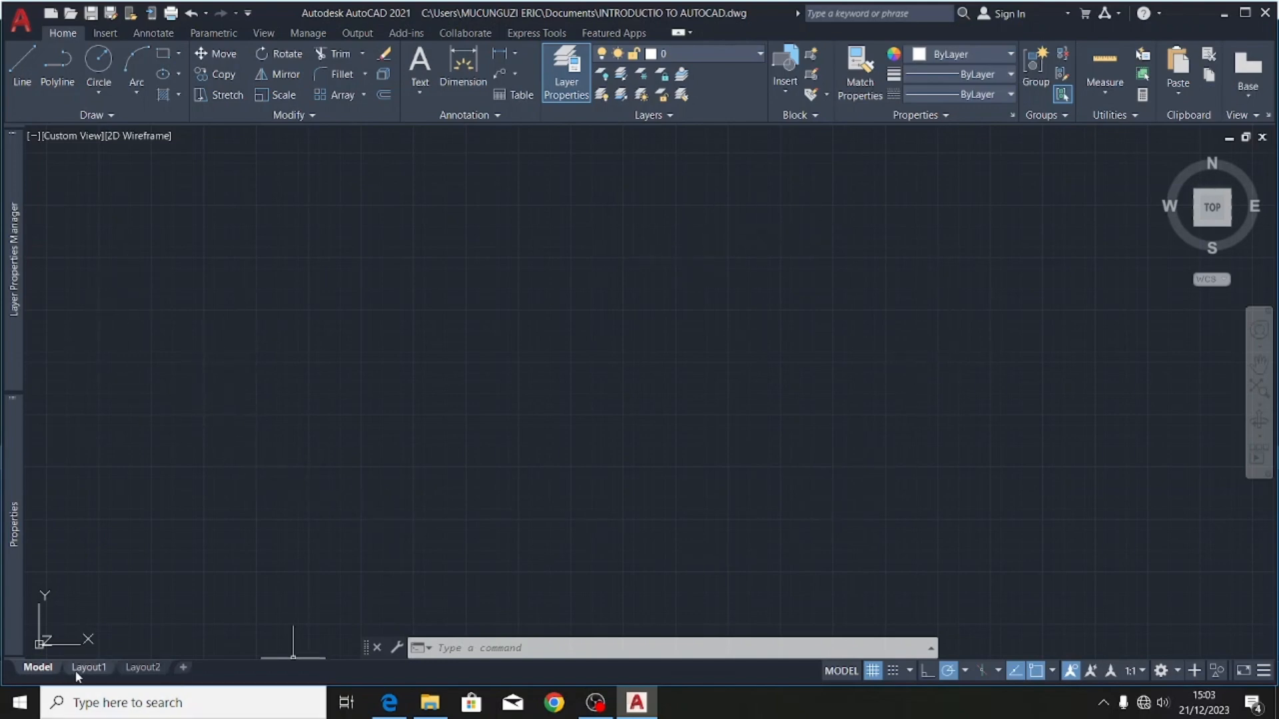
# - Add a new layout to the drawing after the existing Layout1 and Layout2
pyautogui.moveTo(86, 674)
pyautogui.click(183, 668)
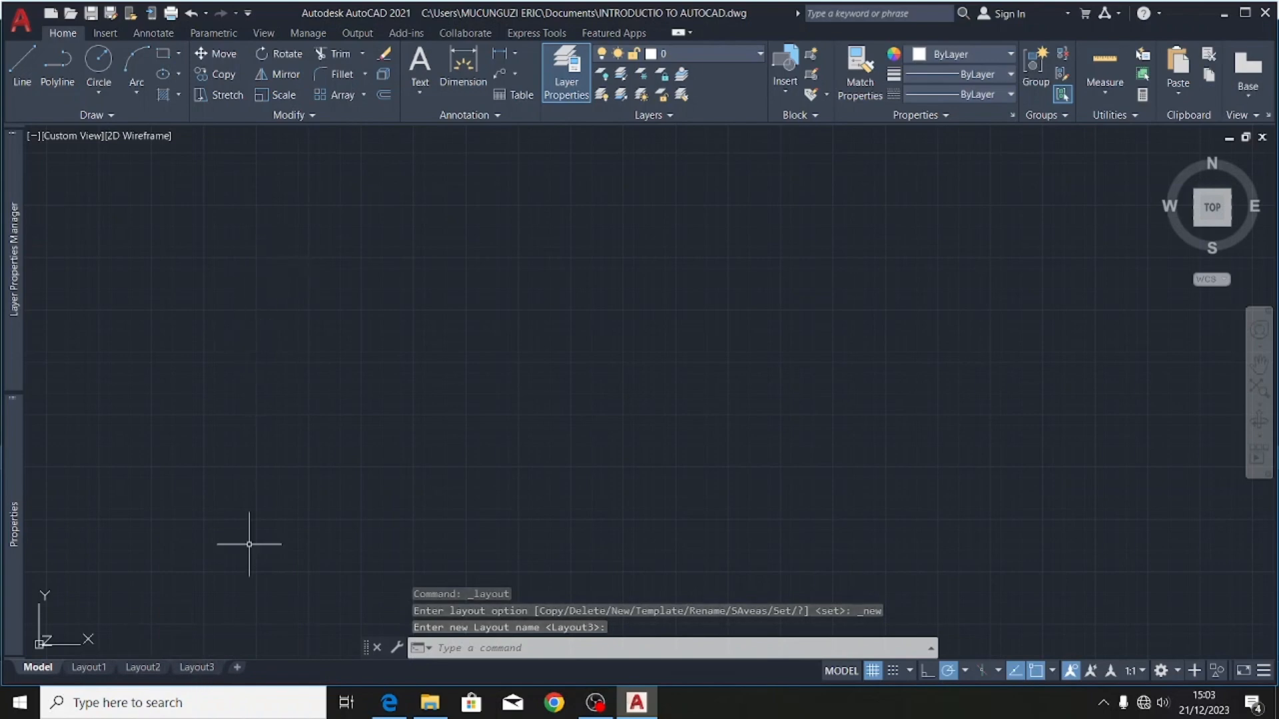
pyautogui.moveTo(200, 669)
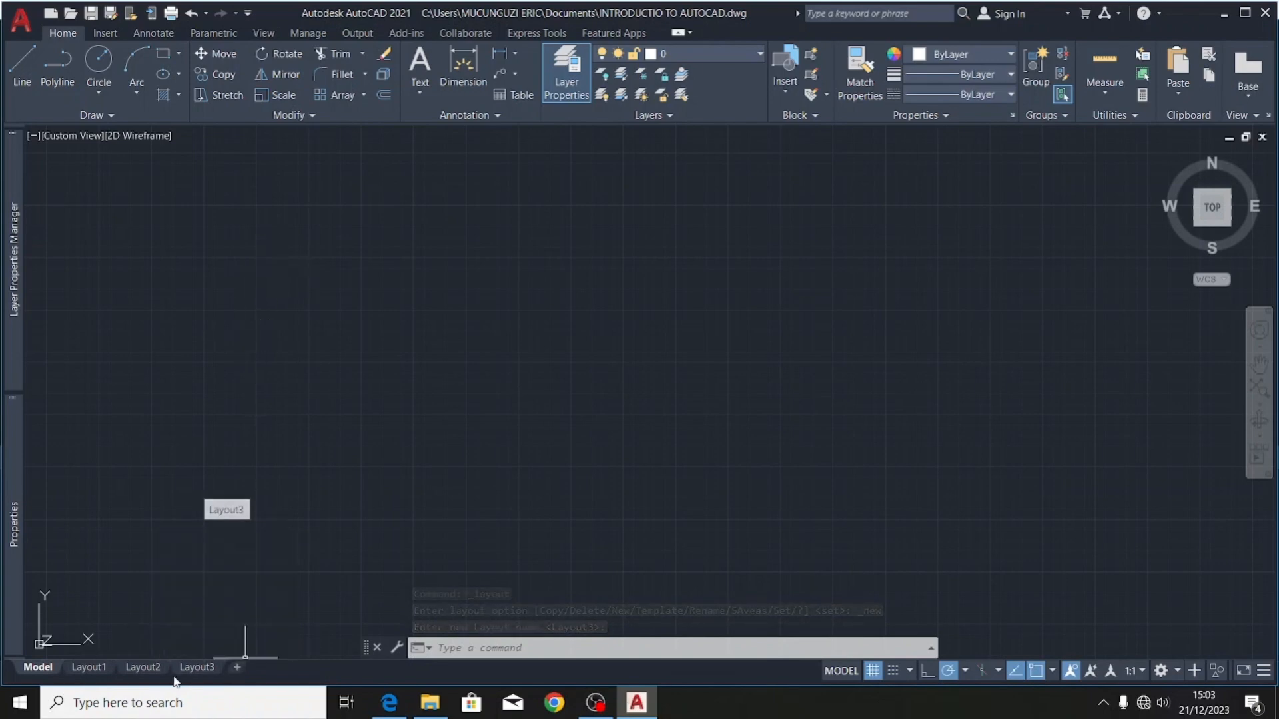
# - Examine the paper sheet and viewport of Layout1, and return to model space
pyautogui.click(101, 673)
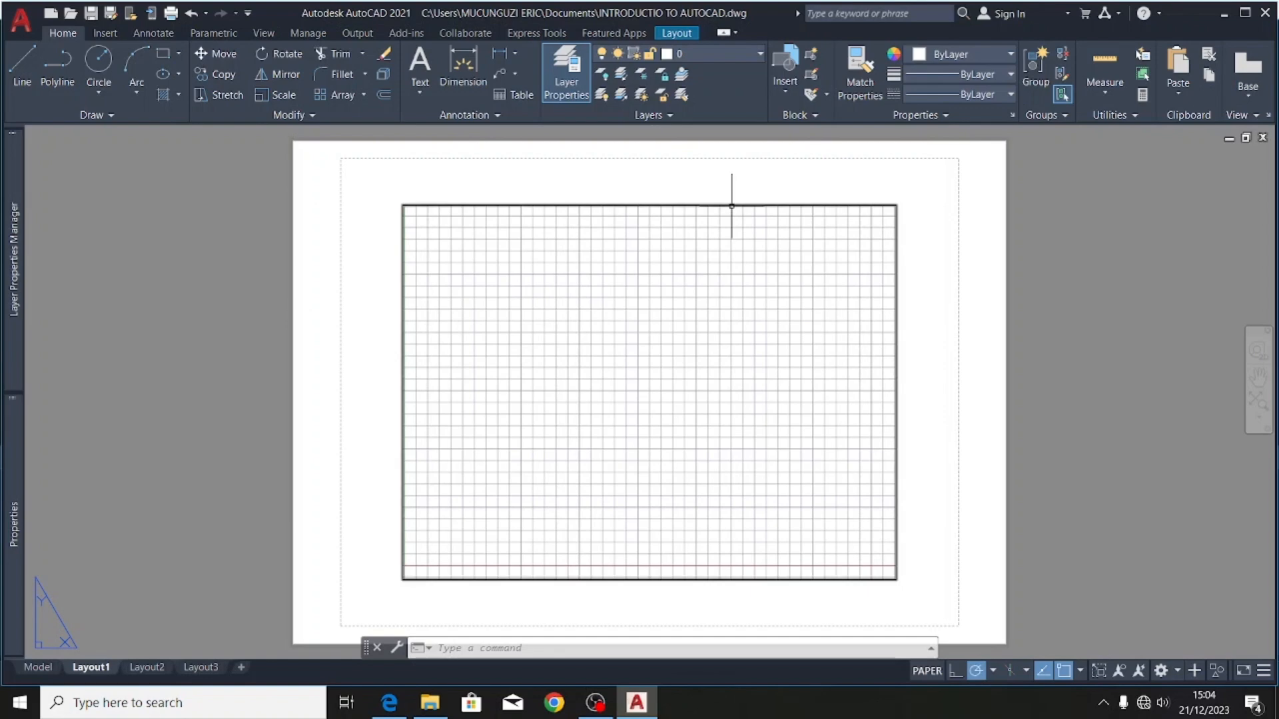
pyautogui.moveTo(731, 207)
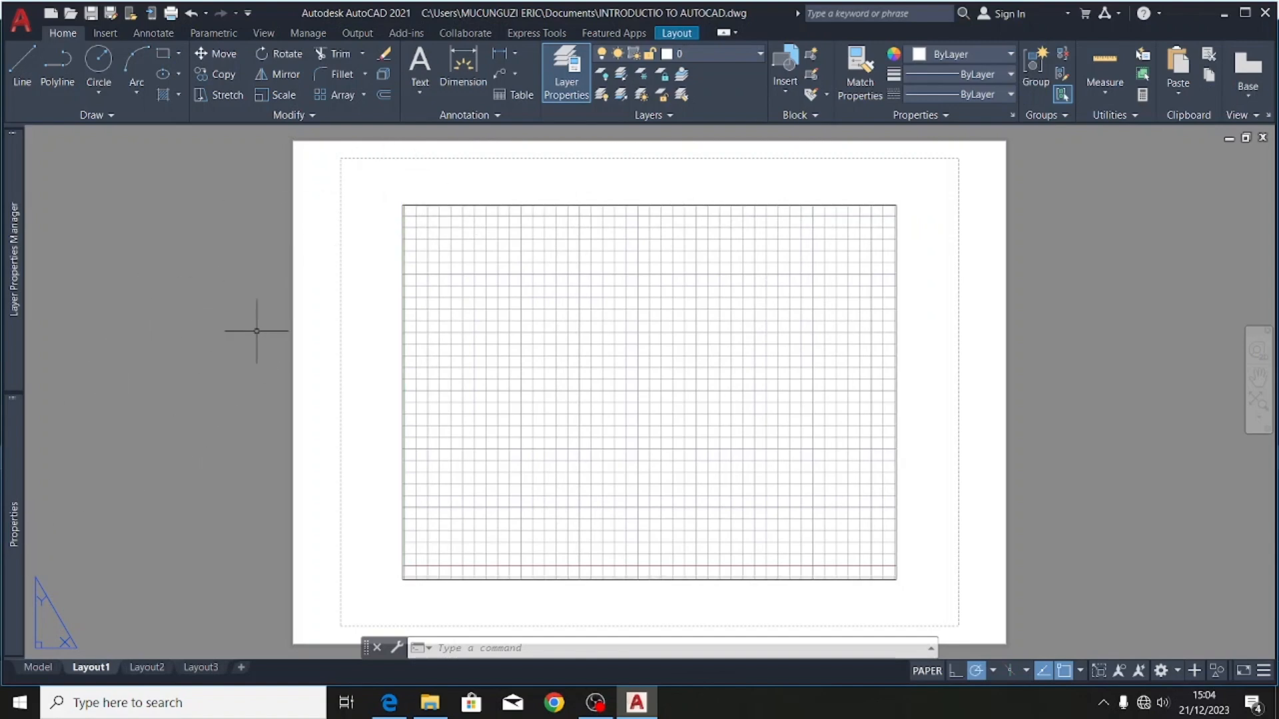
pyautogui.moveTo(14, 359)
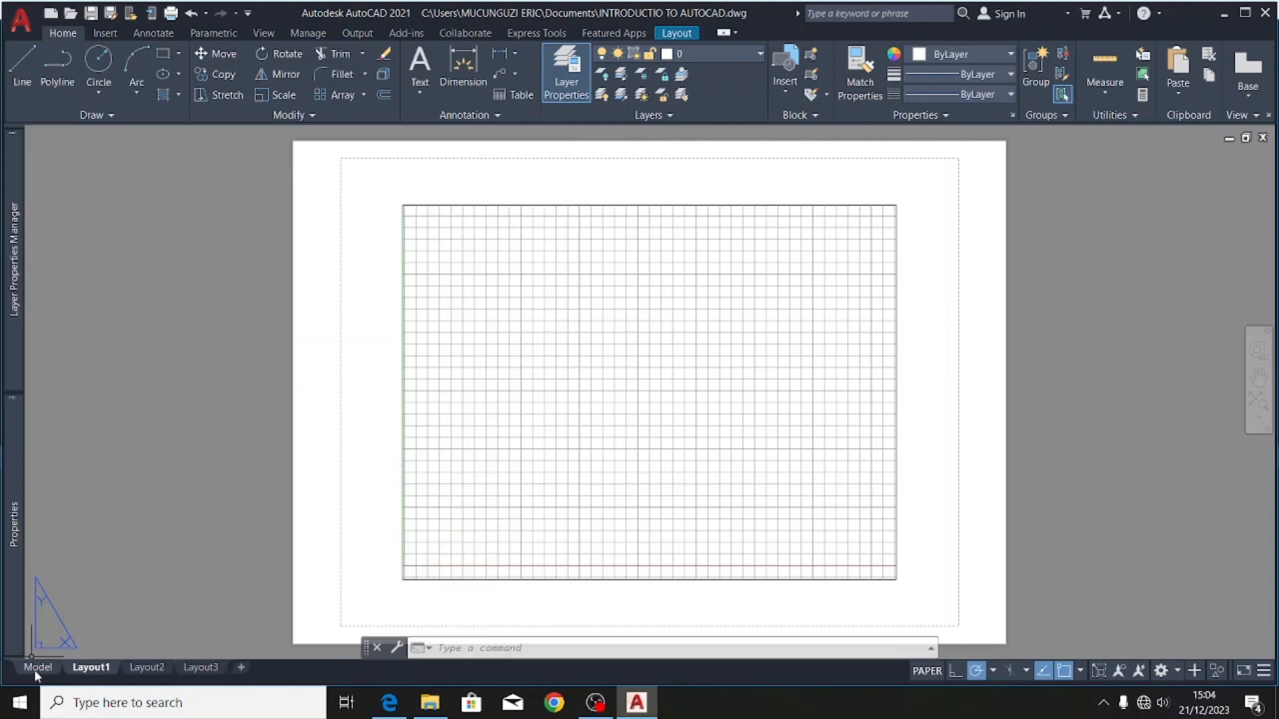
pyautogui.click(38, 667)
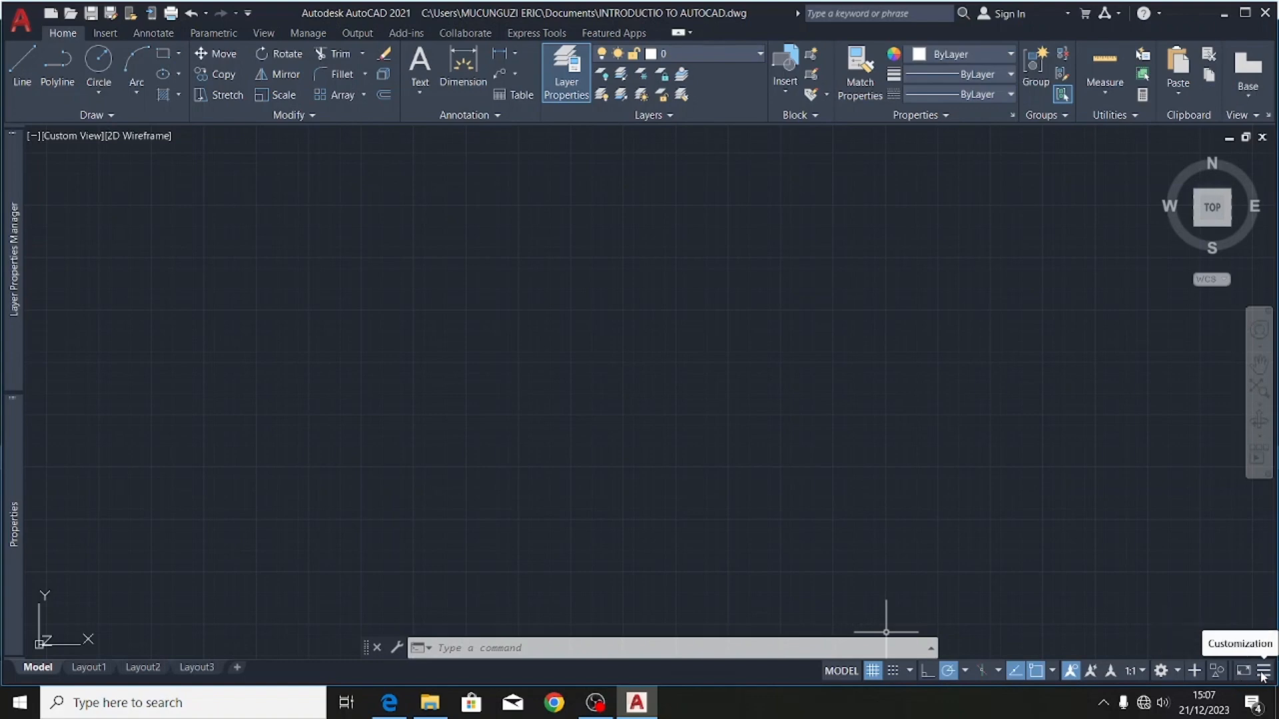
# - Review the status bar customization options, and switch Clean Screen on and back off
pyautogui.click(1262, 673)
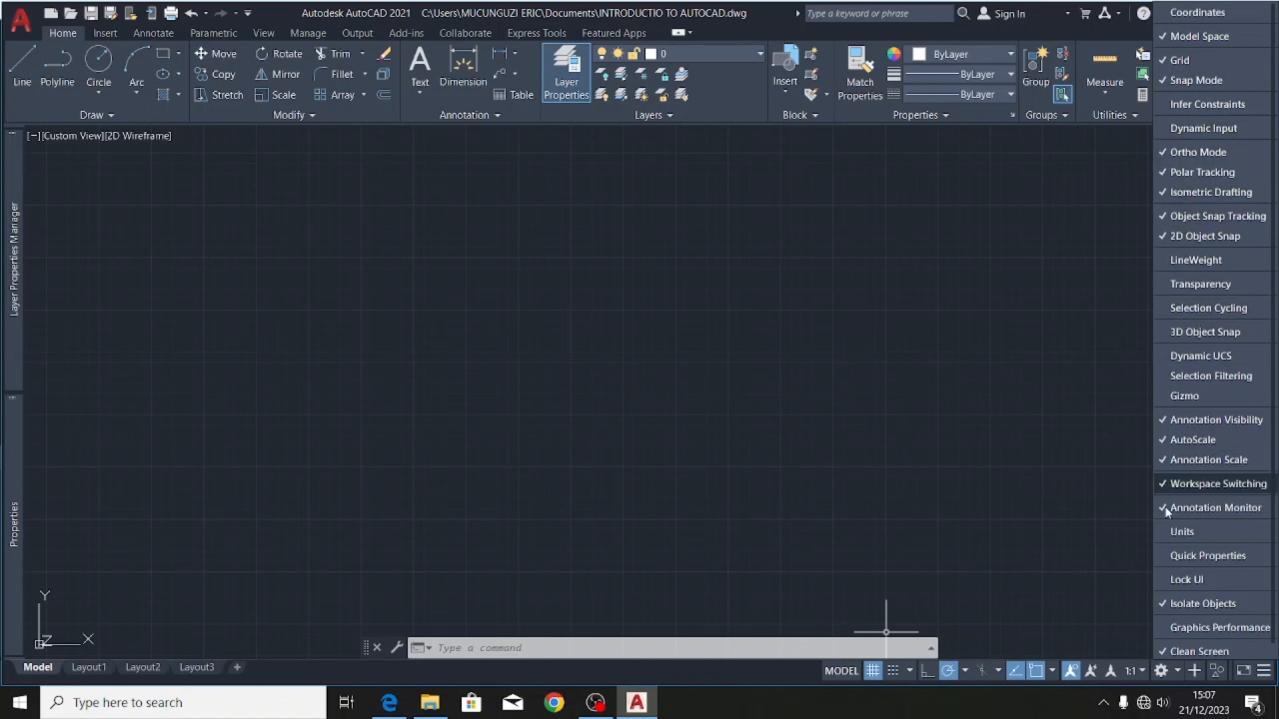
pyautogui.click(1262, 673)
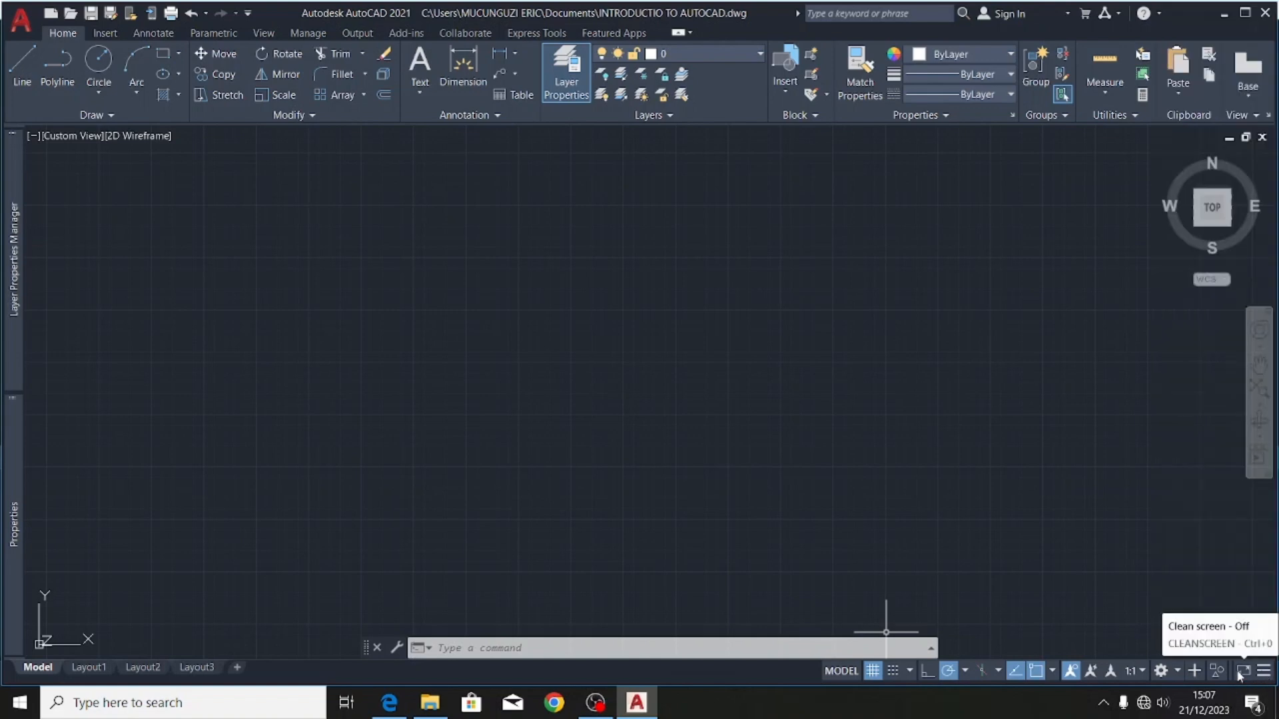
pyautogui.click(1241, 672)
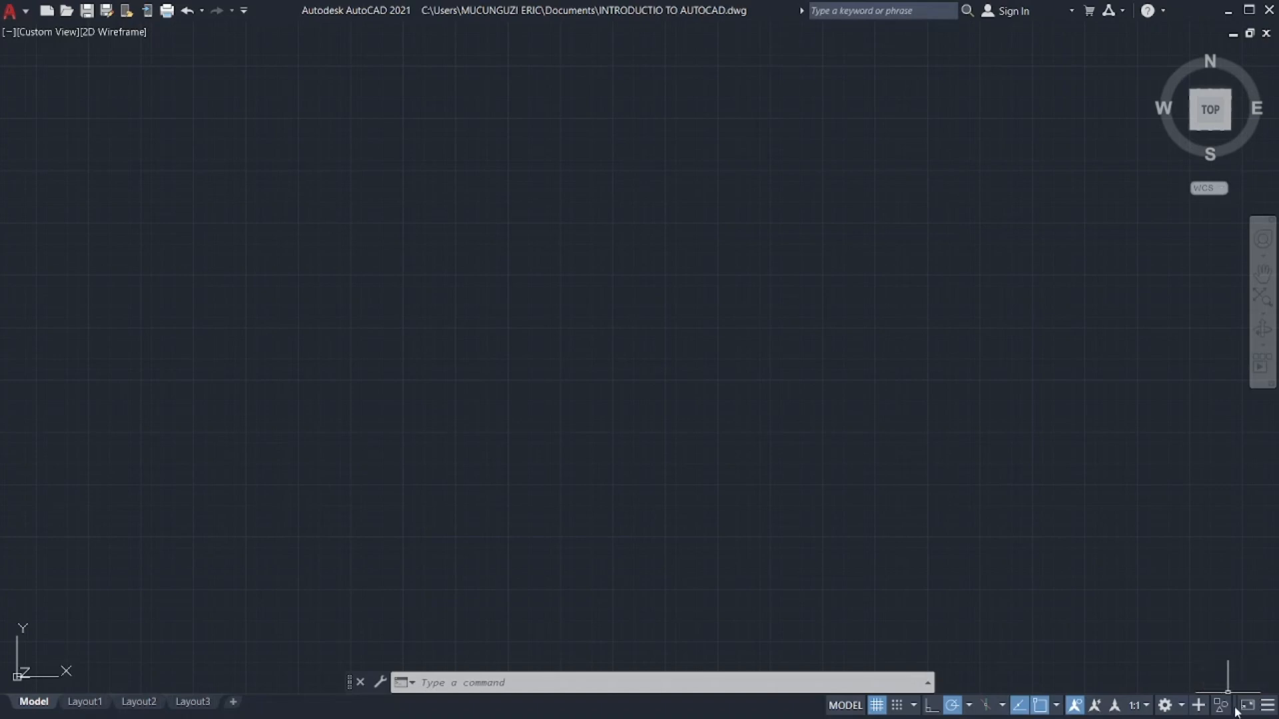
pyautogui.click(1249, 709)
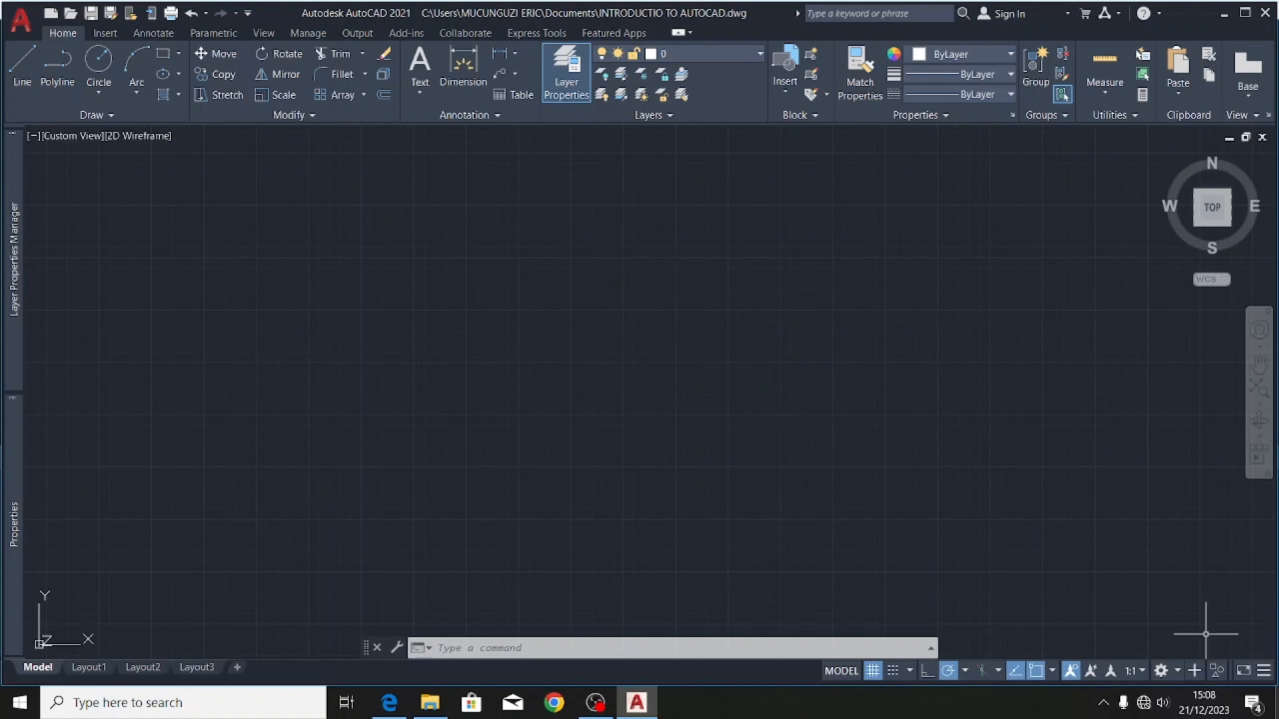
# - Examine the object isolation, workspace switching and annotation scale options without changing any of them
pyautogui.click(1215, 673)
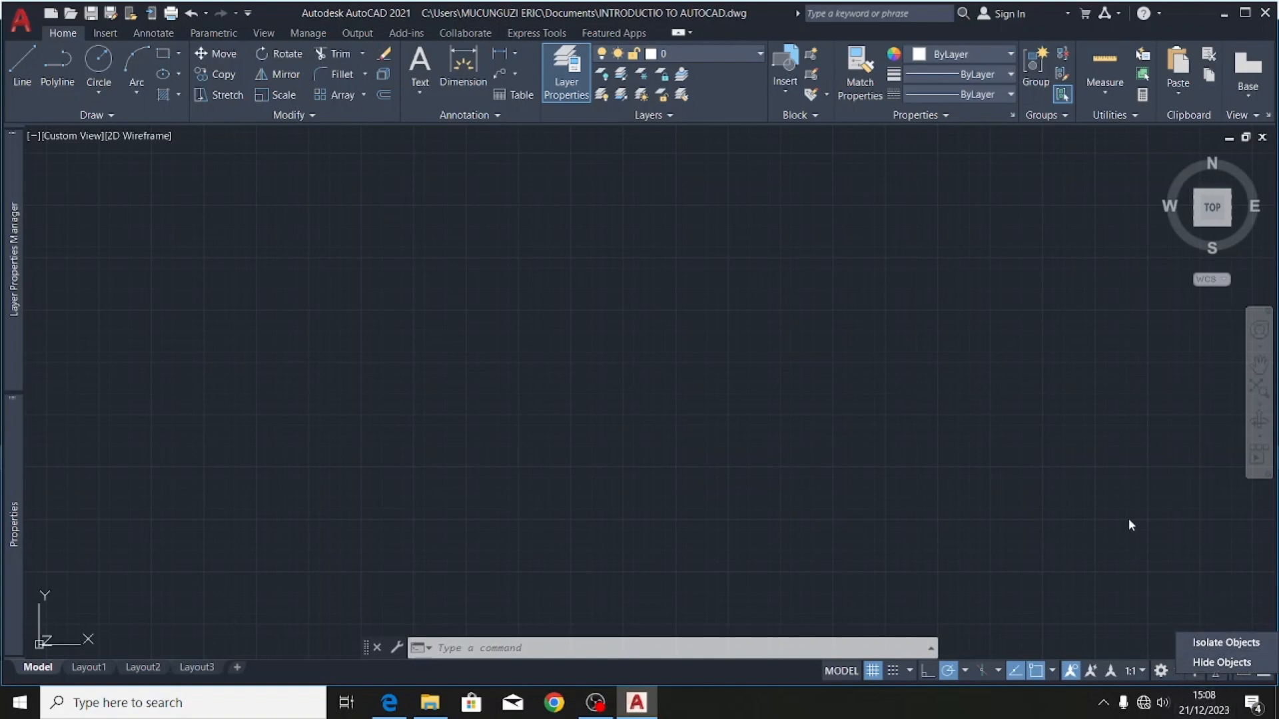
pyautogui.click(1171, 544)
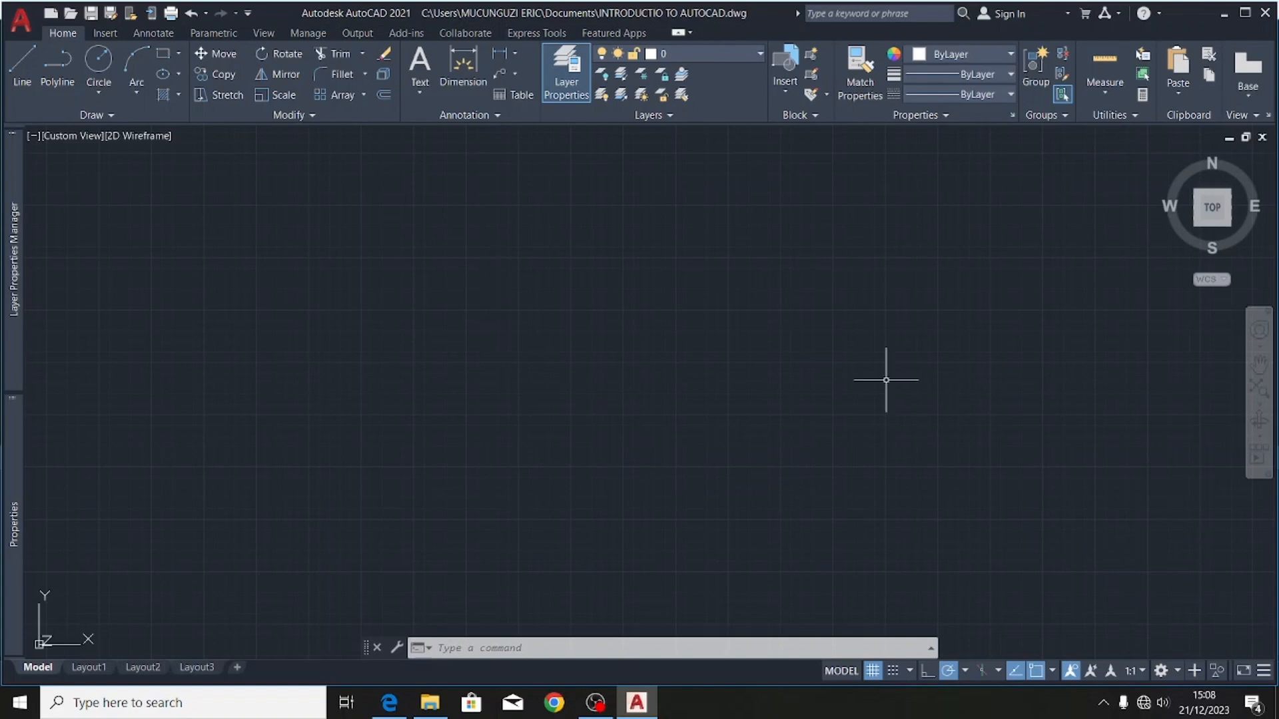
pyautogui.click(1177, 673)
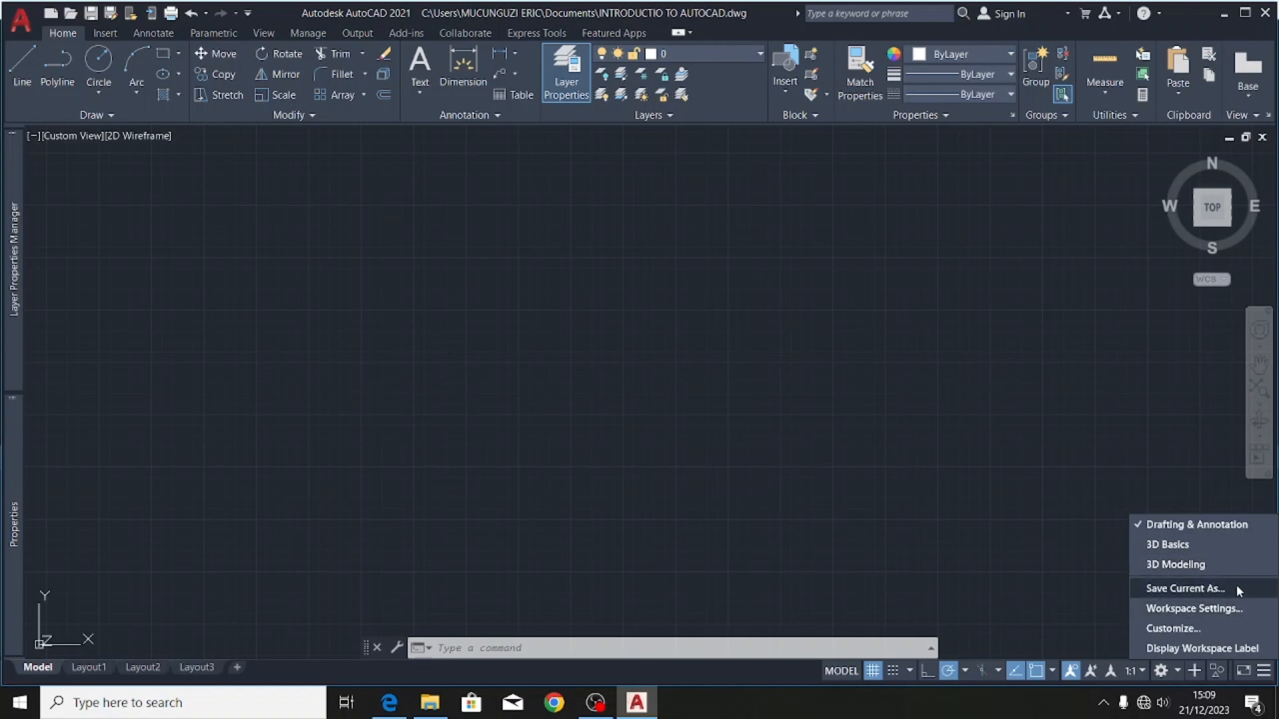
pyautogui.click(1195, 667)
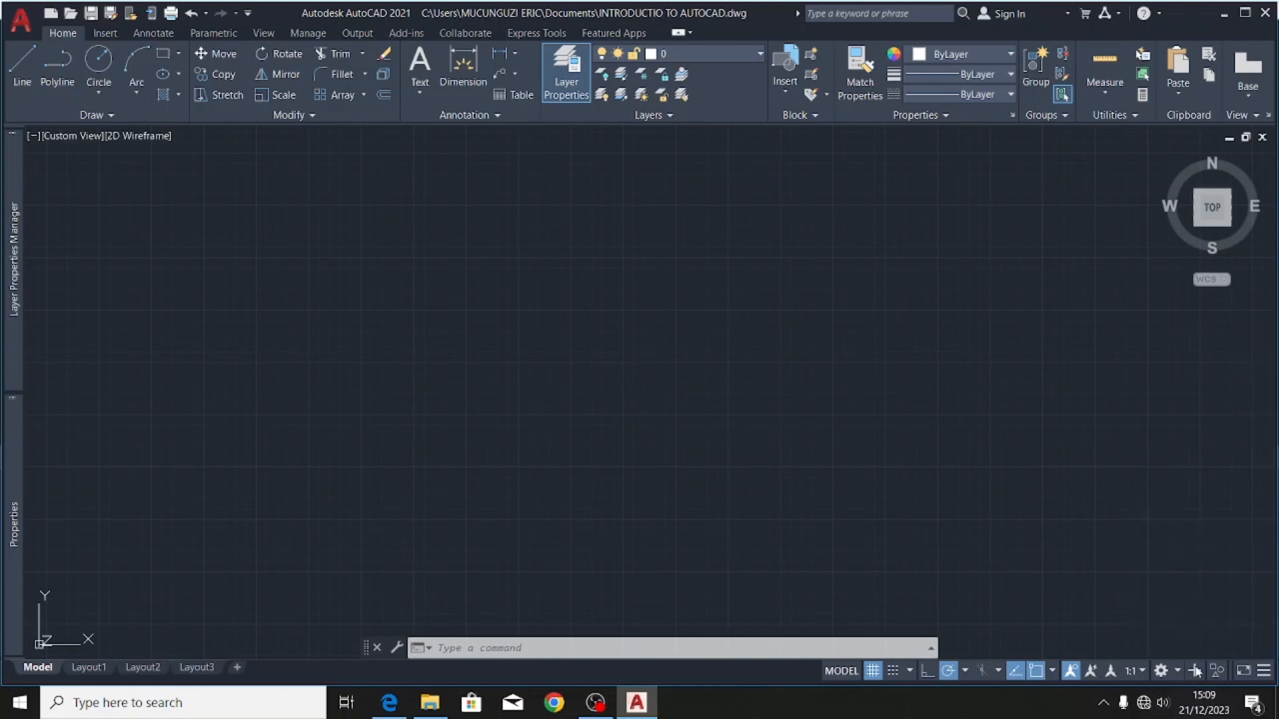
pyautogui.click(1142, 672)
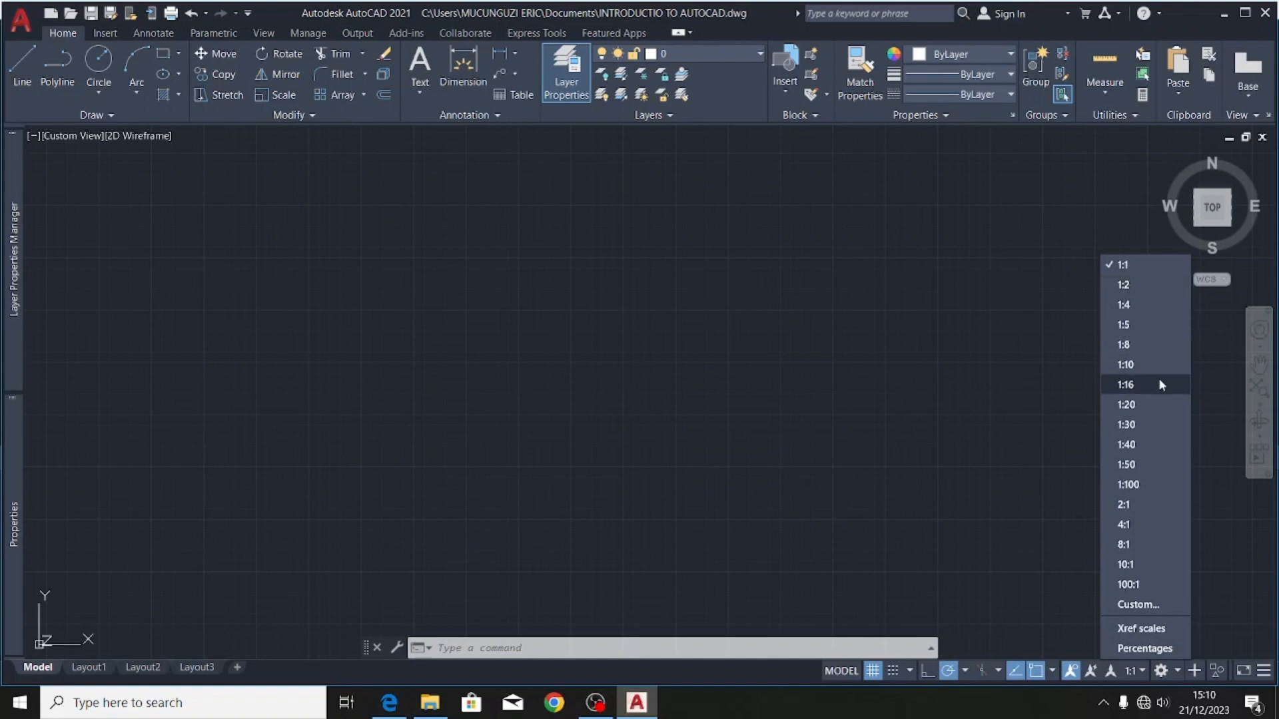
pyautogui.click(1025, 416)
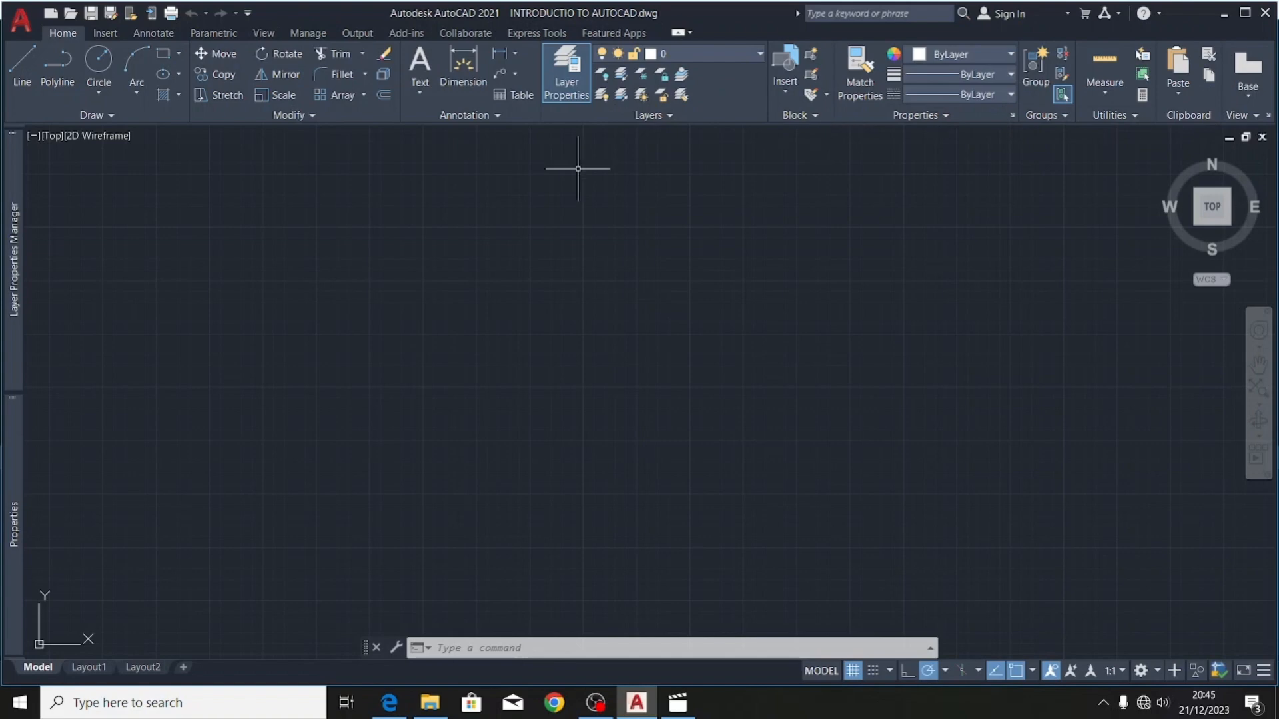
# - Examine the creation methods offered for circles, arcs, rectangles and ellipses, and leave the Hatch command
pyautogui.click(566, 70)
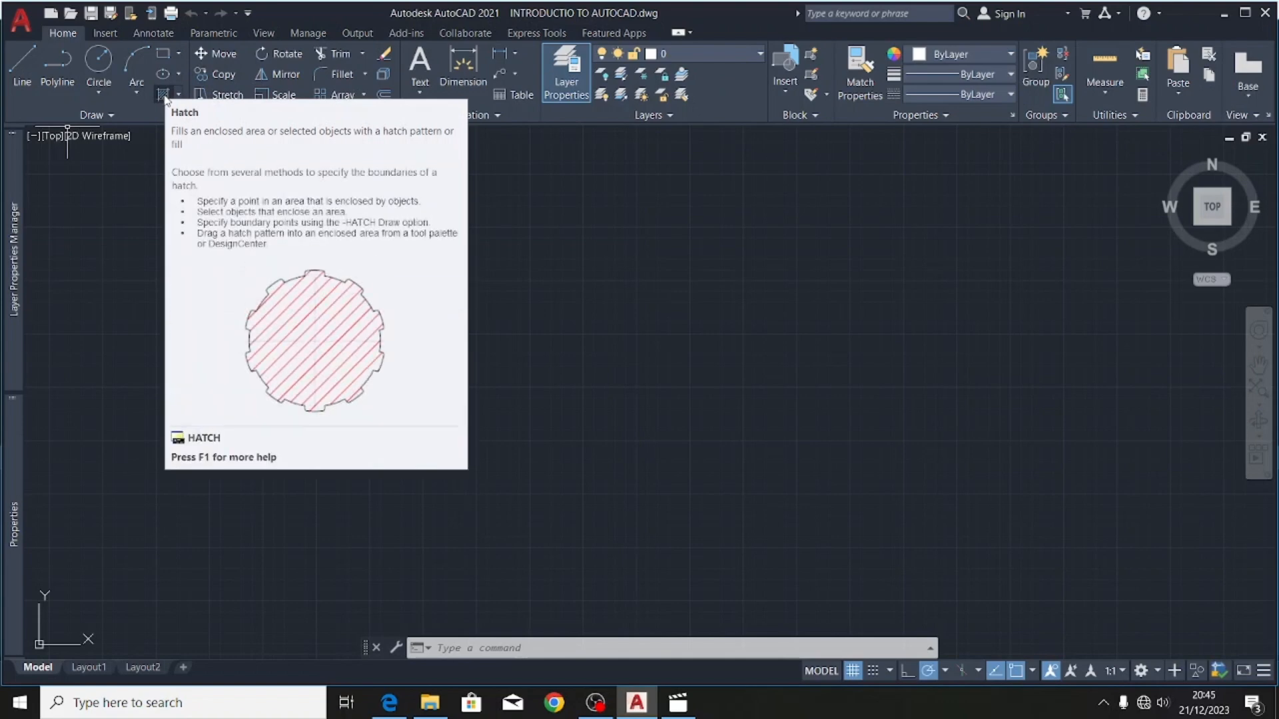
pyautogui.click(99, 97)
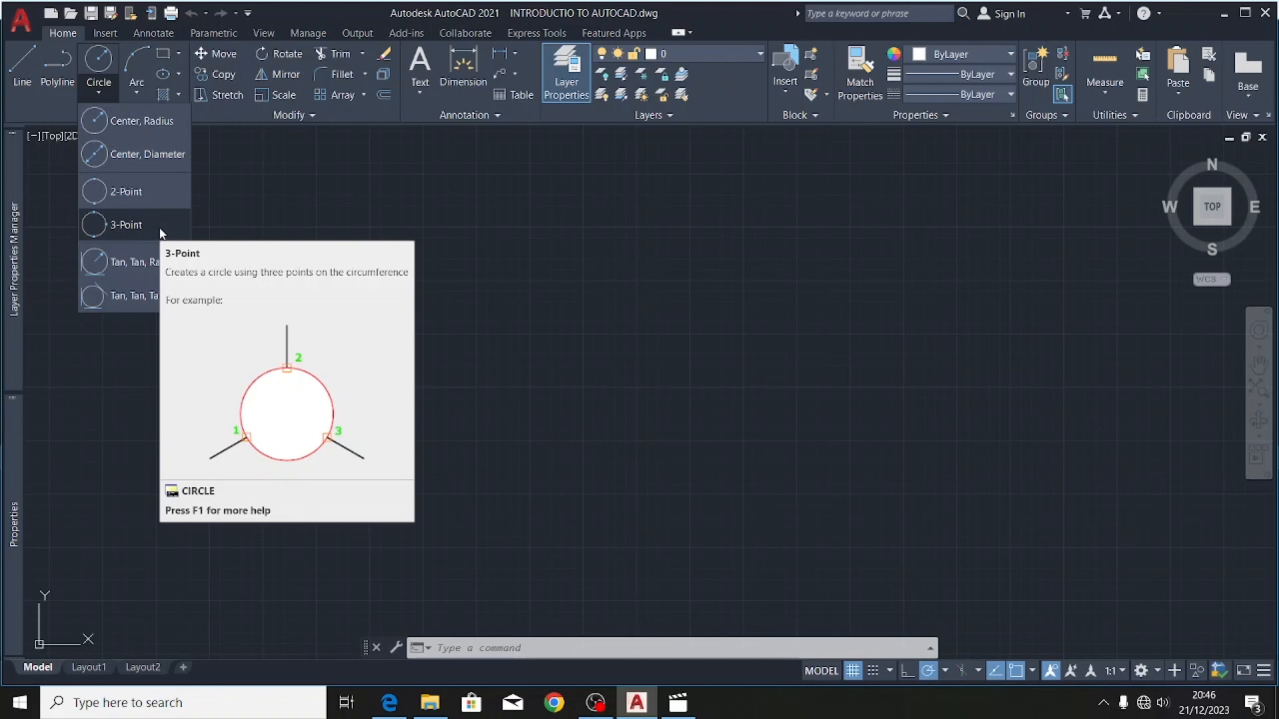
pyautogui.click(139, 92)
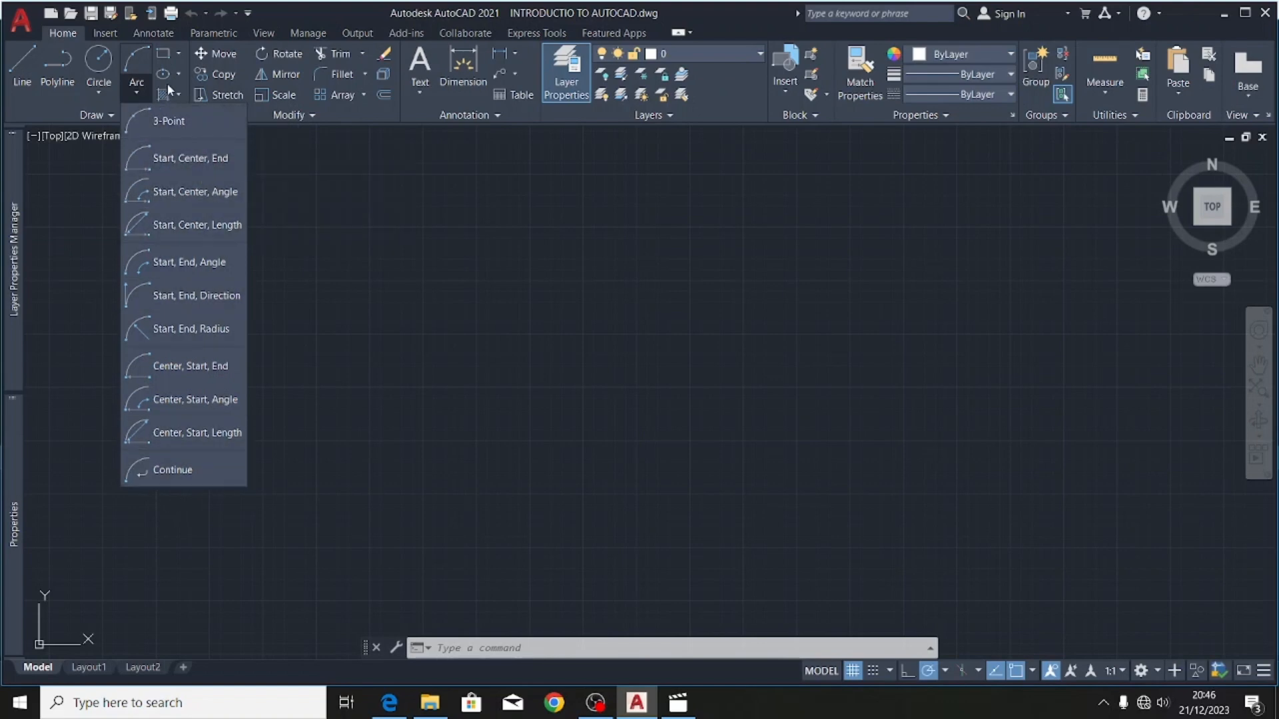
pyautogui.click(181, 57)
pyautogui.click(181, 57)
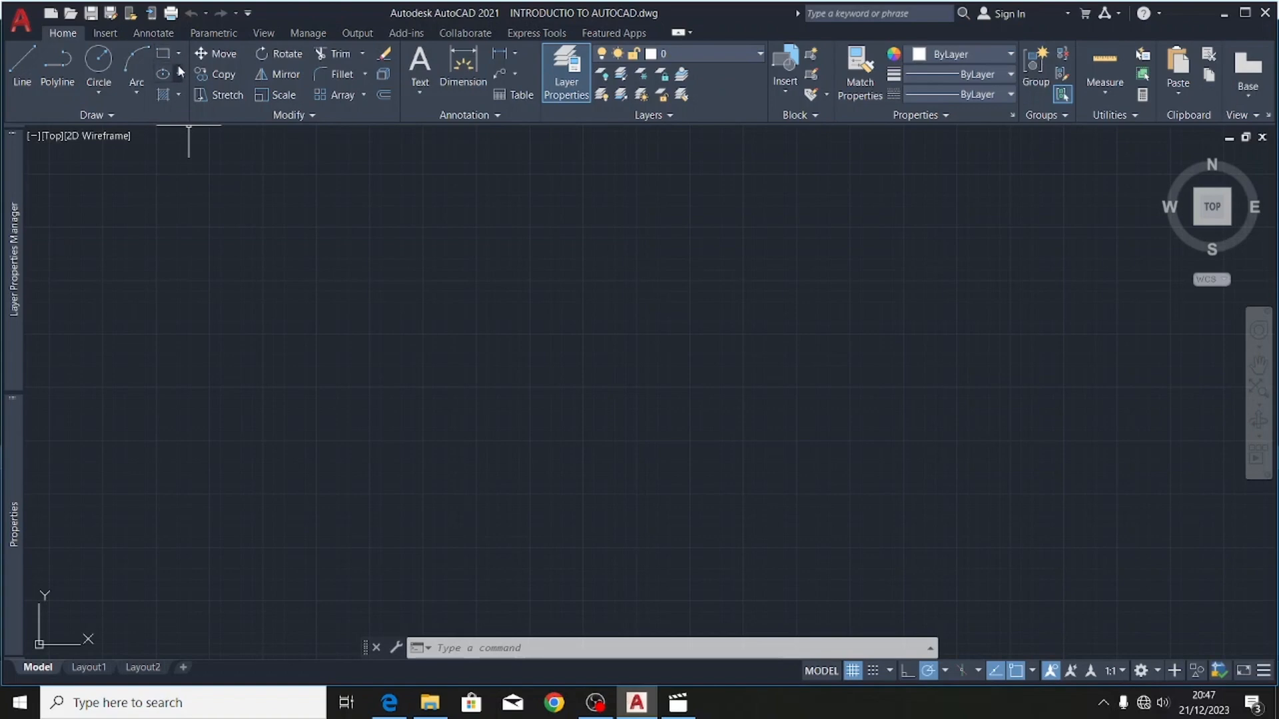
pyautogui.click(180, 74)
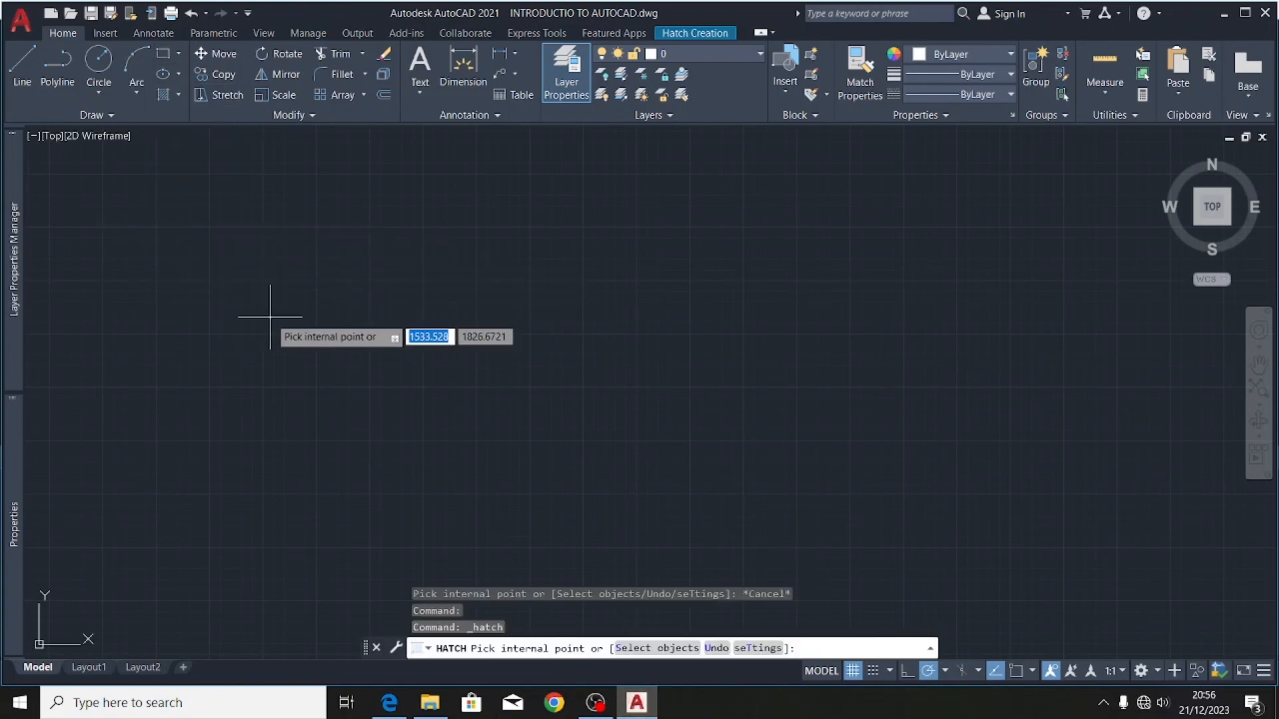
pyautogui.press('Escape')
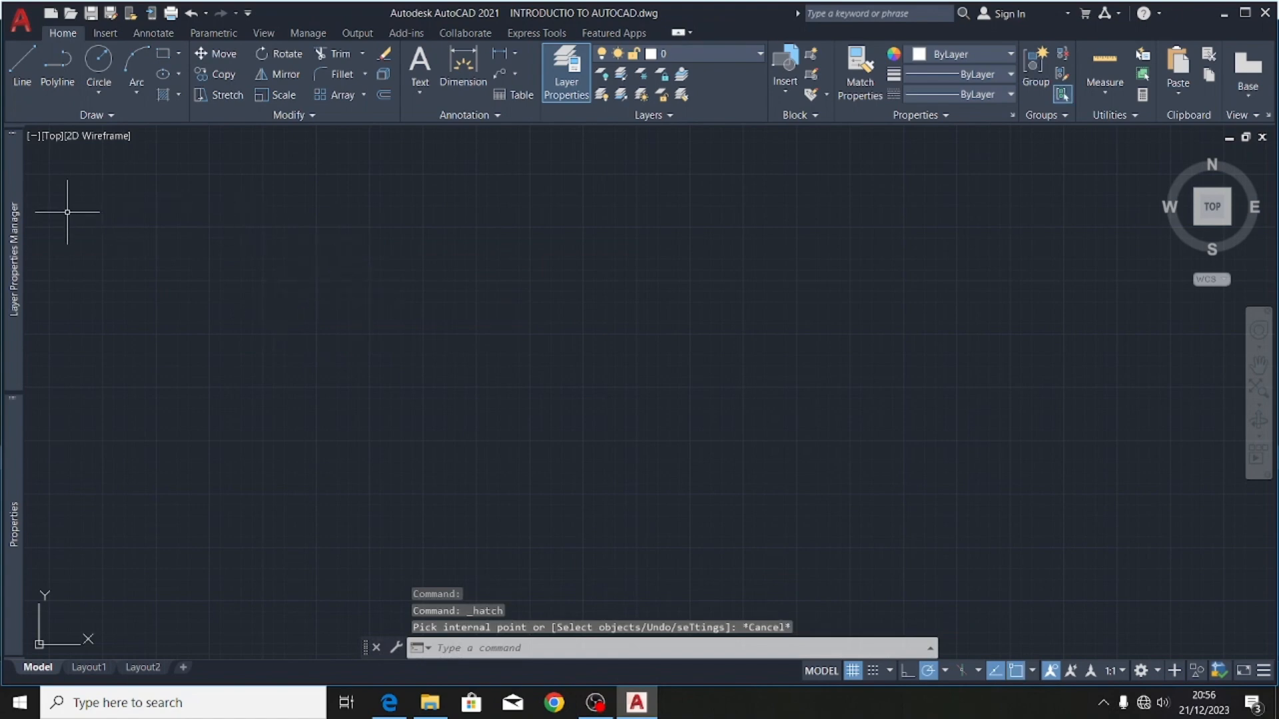
# - Examine the hatch patterns on offer, from solid and ANSI to brick and gradient fills, without applying one, and return to the drawing tools
pyautogui.click(166, 94)
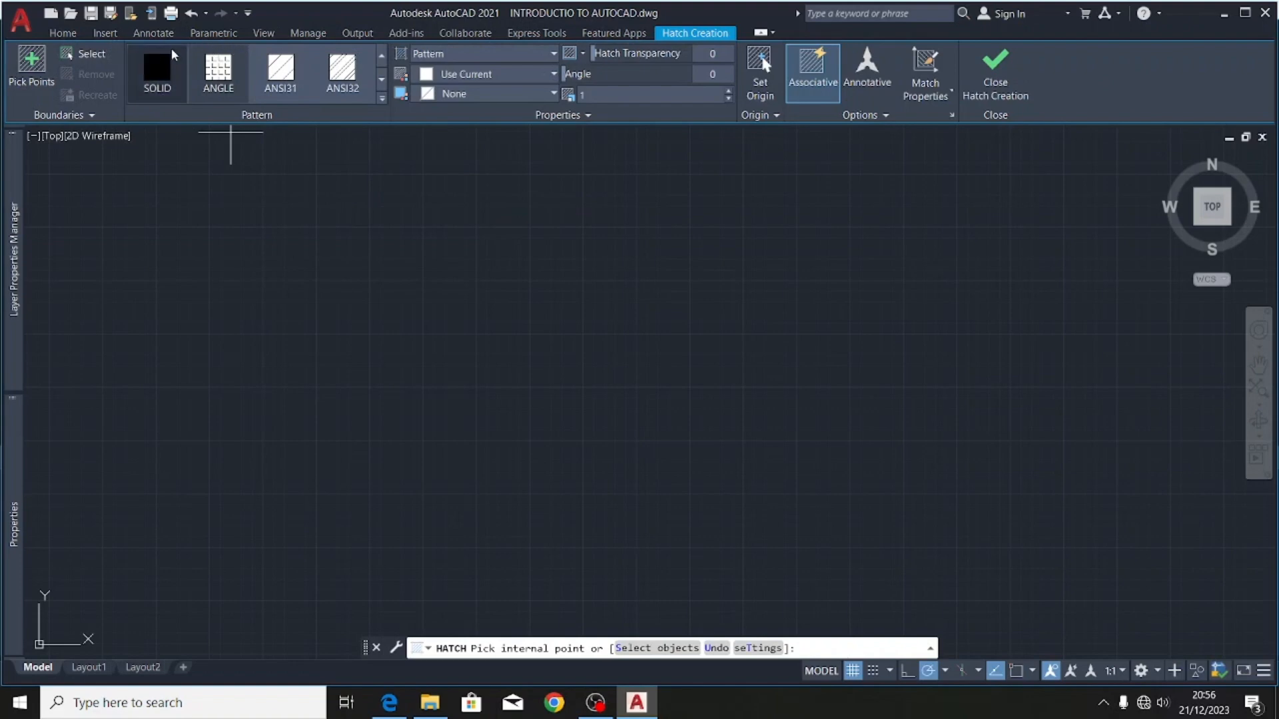
pyautogui.click(382, 100)
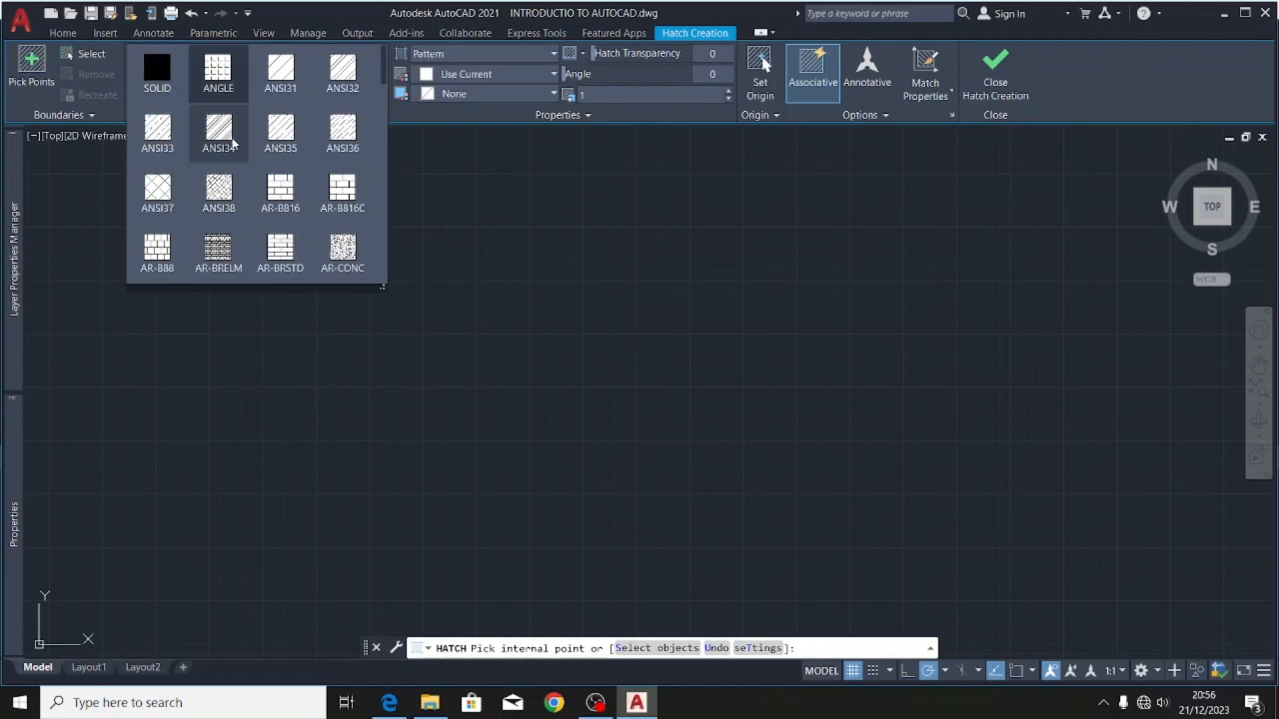
pyautogui.scroll(-10, 264, 194)
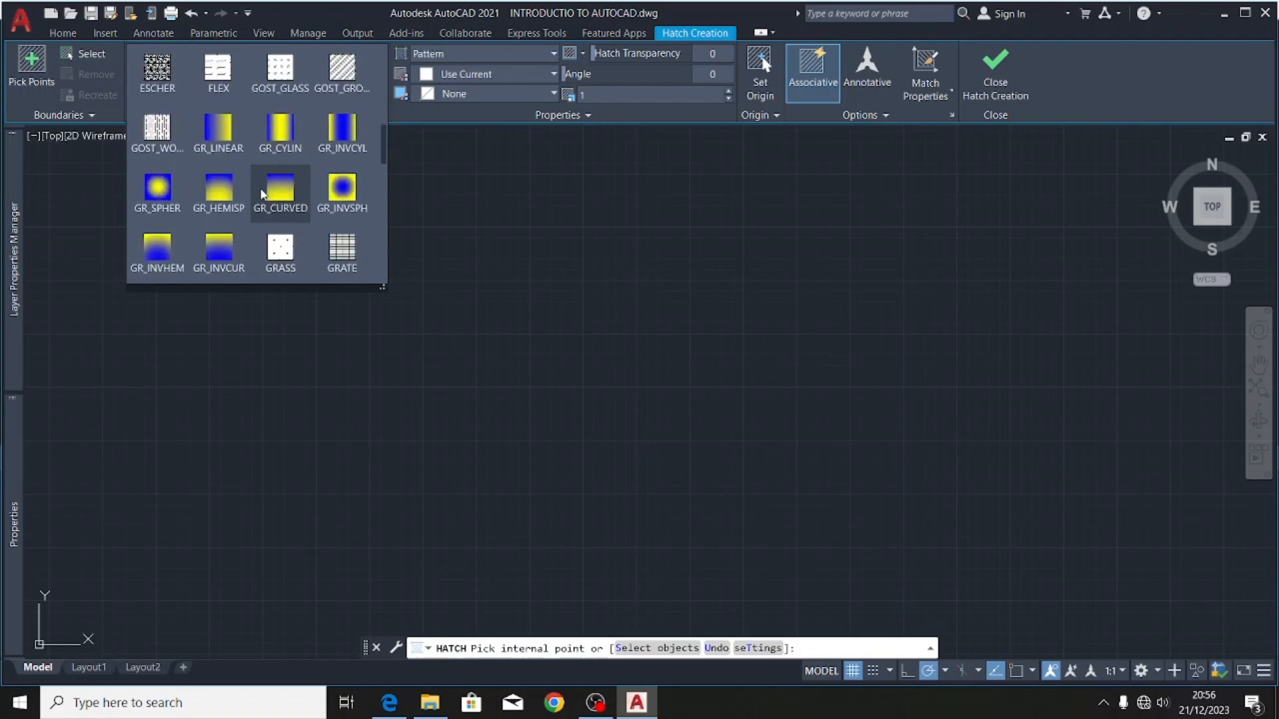
pyautogui.scroll(8, 263, 194)
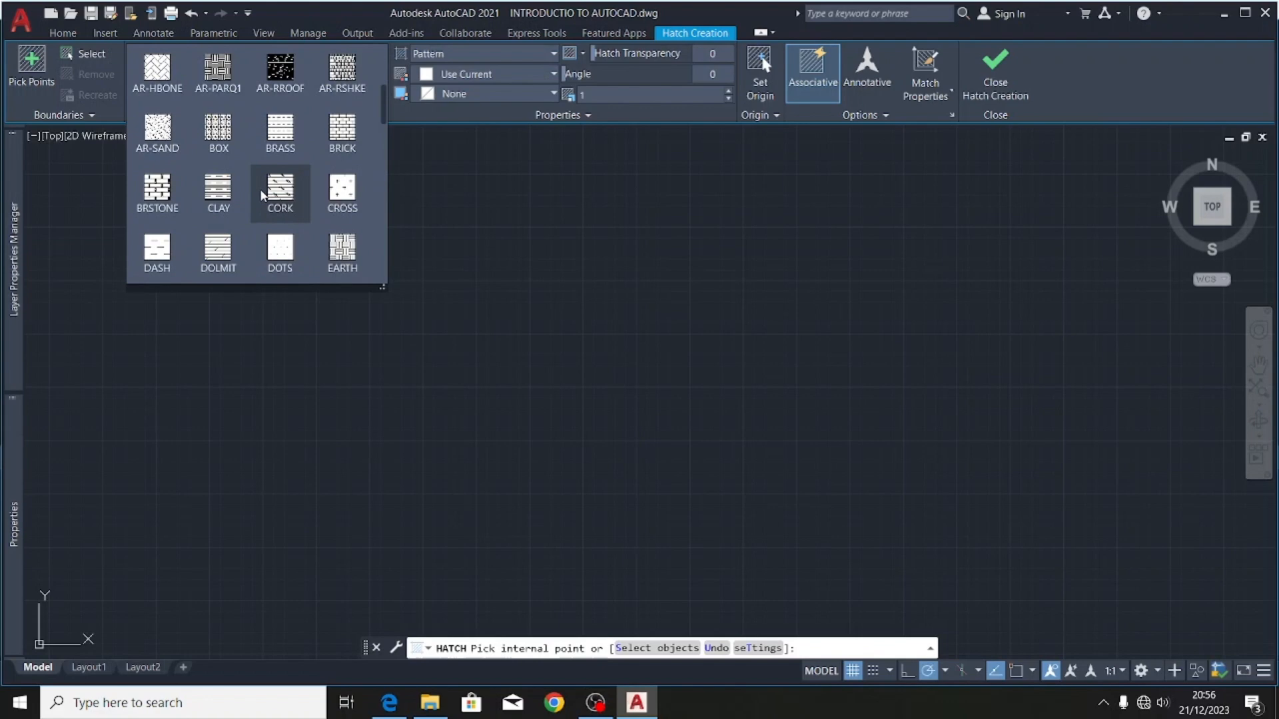
pyautogui.scroll(4, 261, 194)
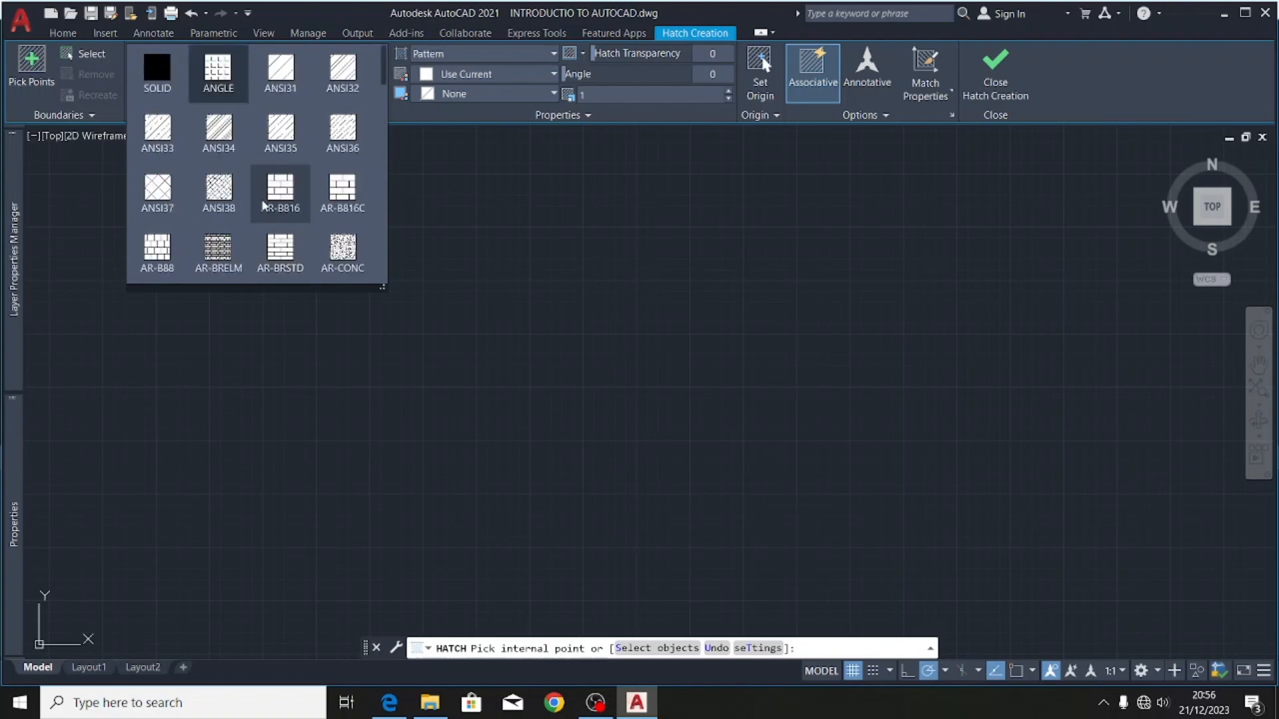
pyautogui.scroll(-5, 257, 207)
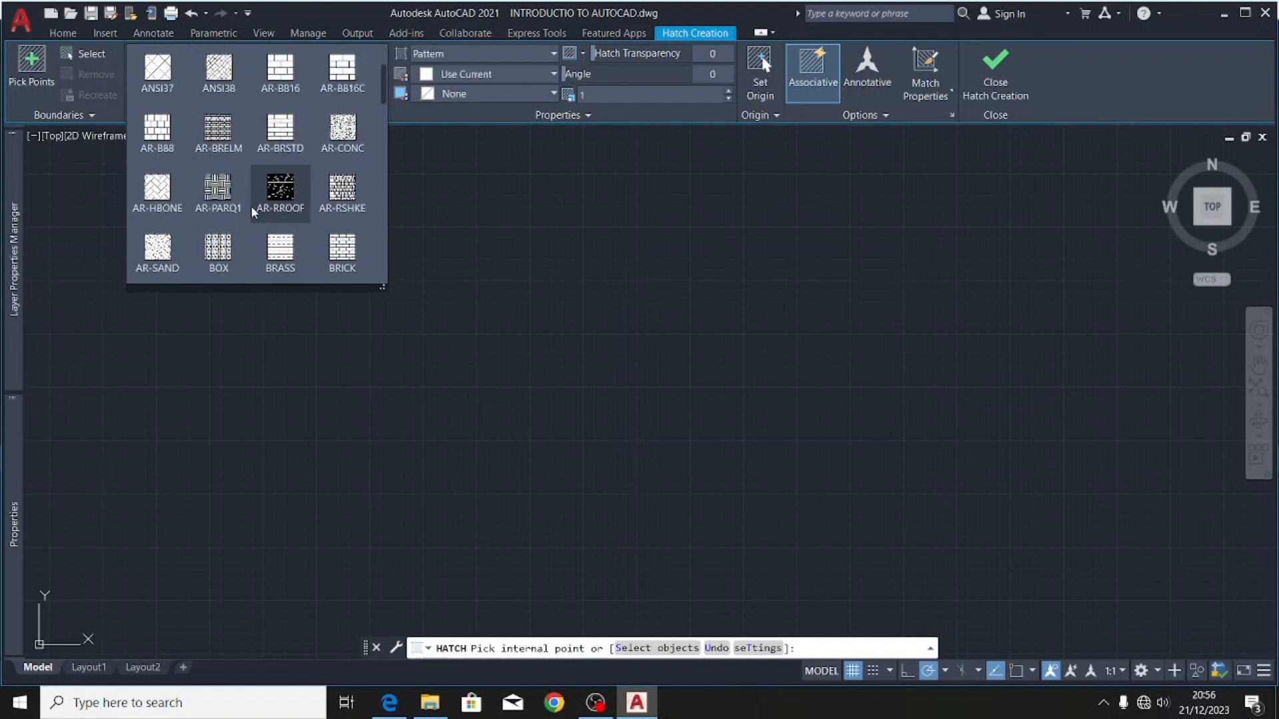
pyautogui.scroll(-4, 253, 211)
pyautogui.scroll(8, 253, 213)
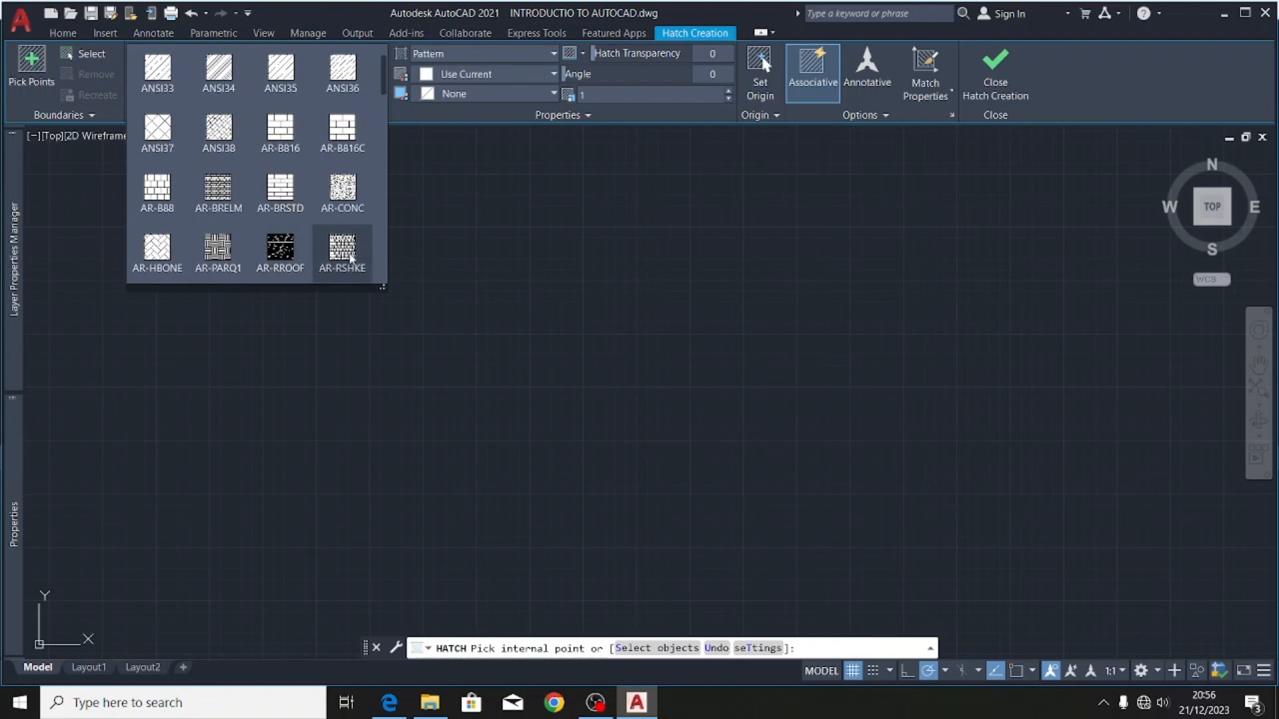
pyautogui.scroll(1, 280, 200)
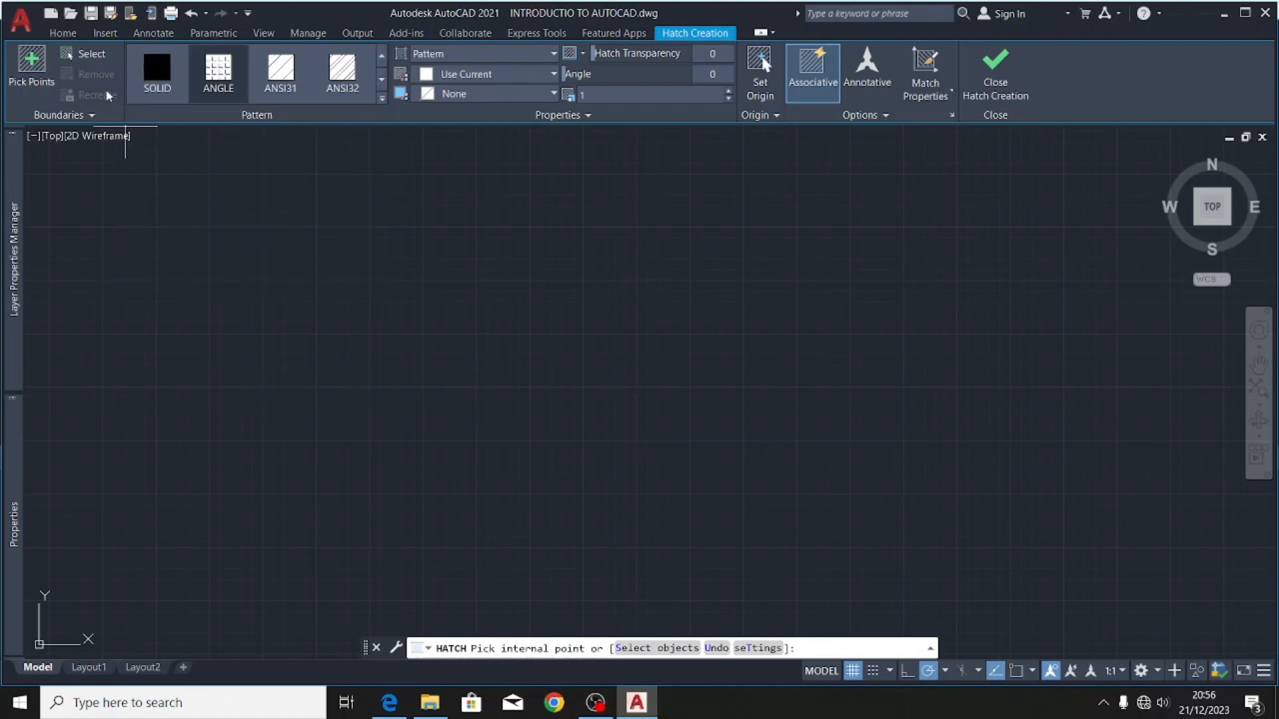
pyautogui.click(67, 34)
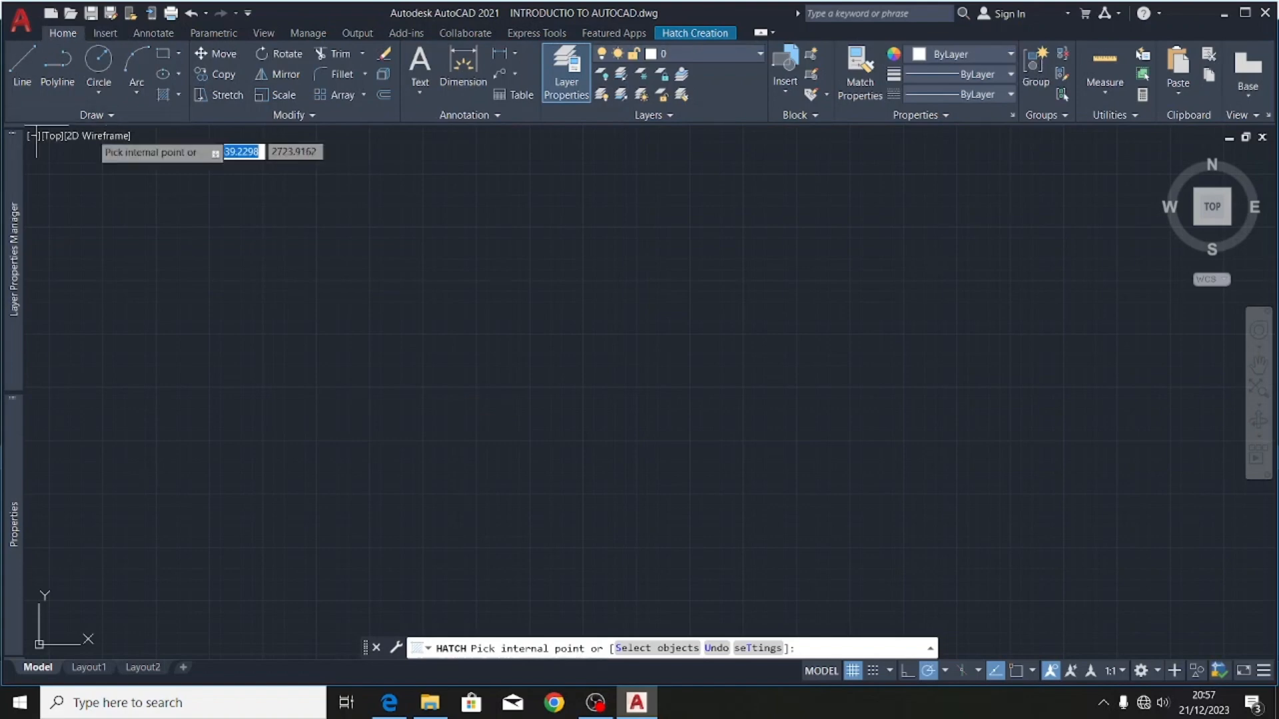
pyautogui.click(114, 118)
pyautogui.click(109, 116)
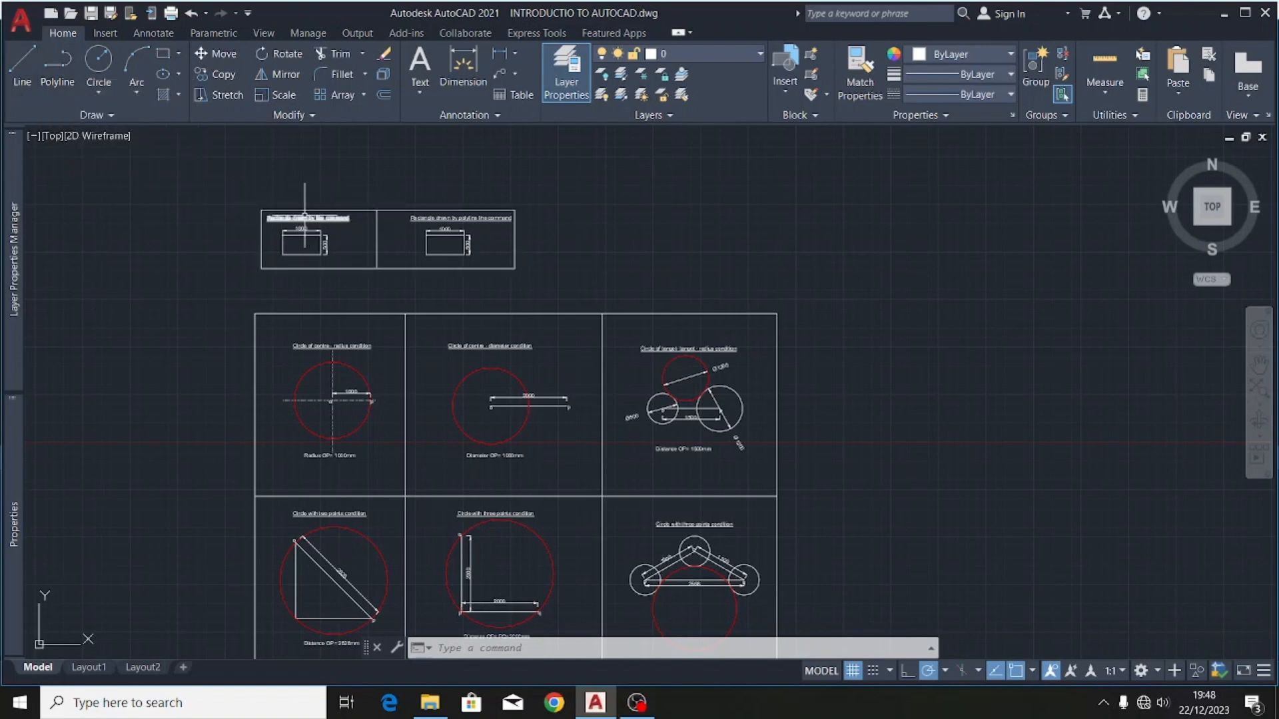
# - Examine the two dimensioned example rectangles, comparing the one drawn with lines to the one drawn with a polyline
pyautogui.scroll(4, 304, 217)
pyautogui.scroll(2, 666, 204)
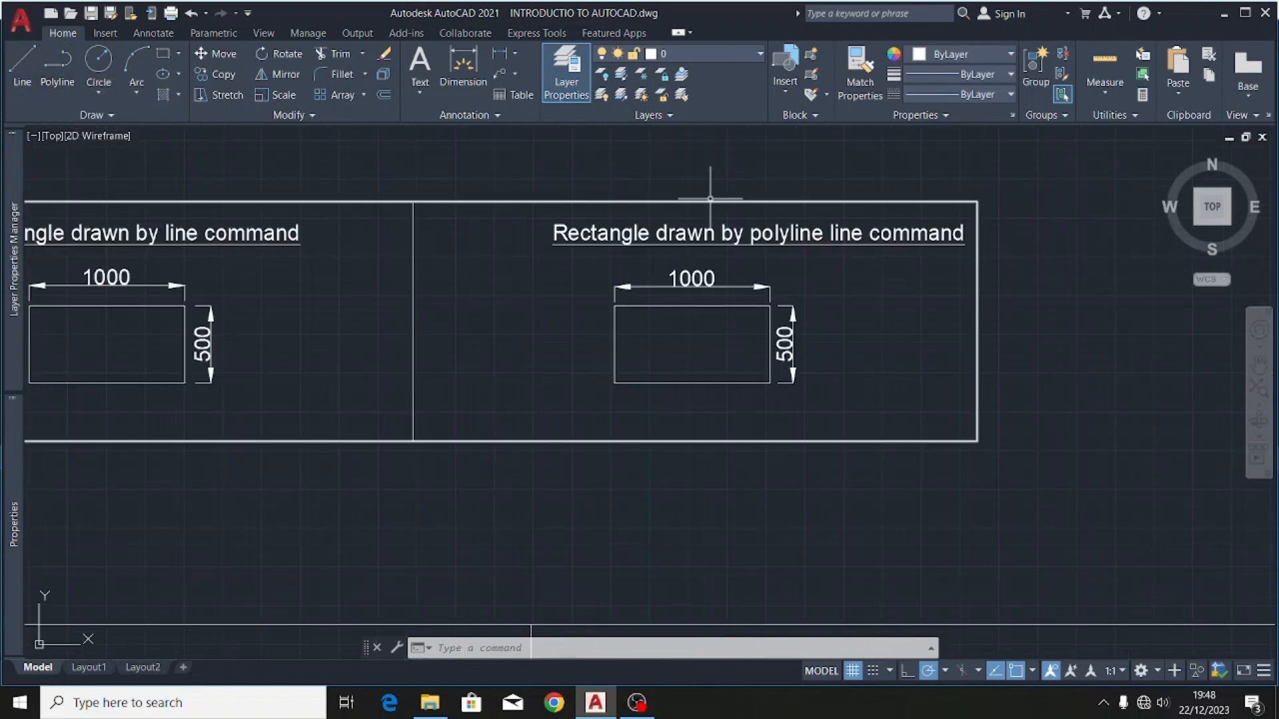
pyautogui.scroll(-5, 699, 284)
pyautogui.scroll(4, 701, 284)
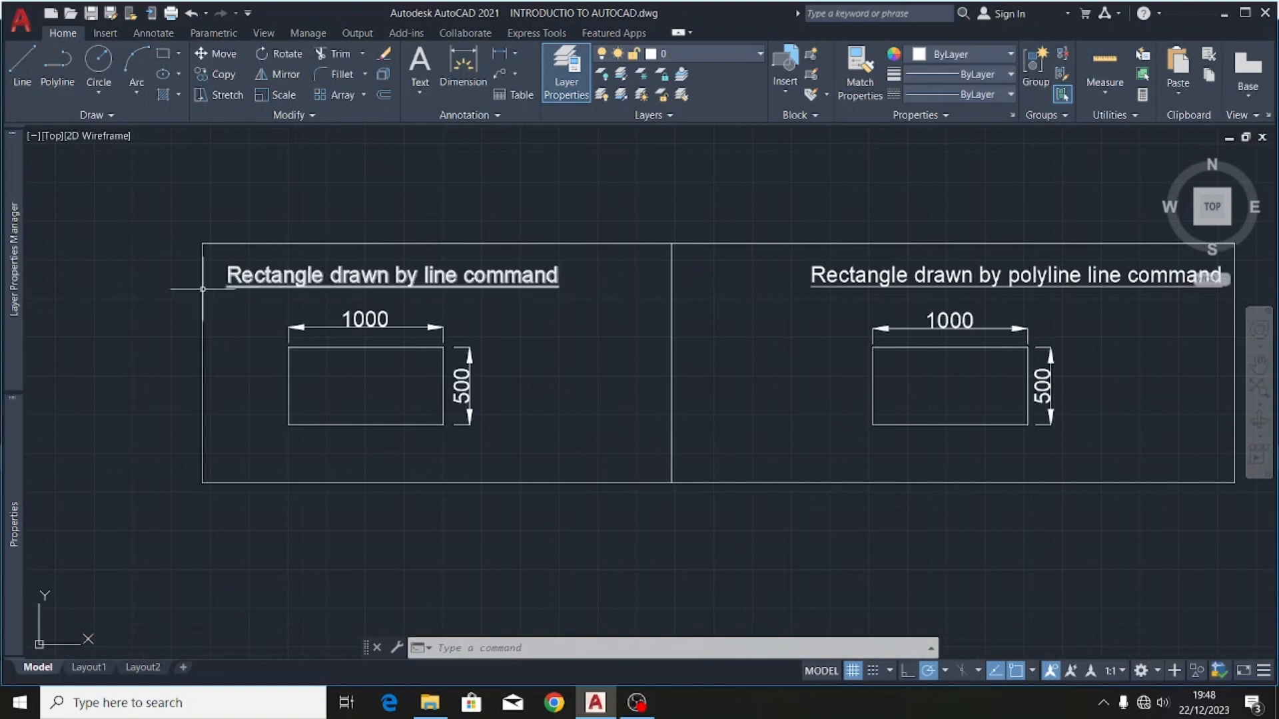
pyautogui.scroll(-4, 328, 288)
pyautogui.scroll(2, 397, 295)
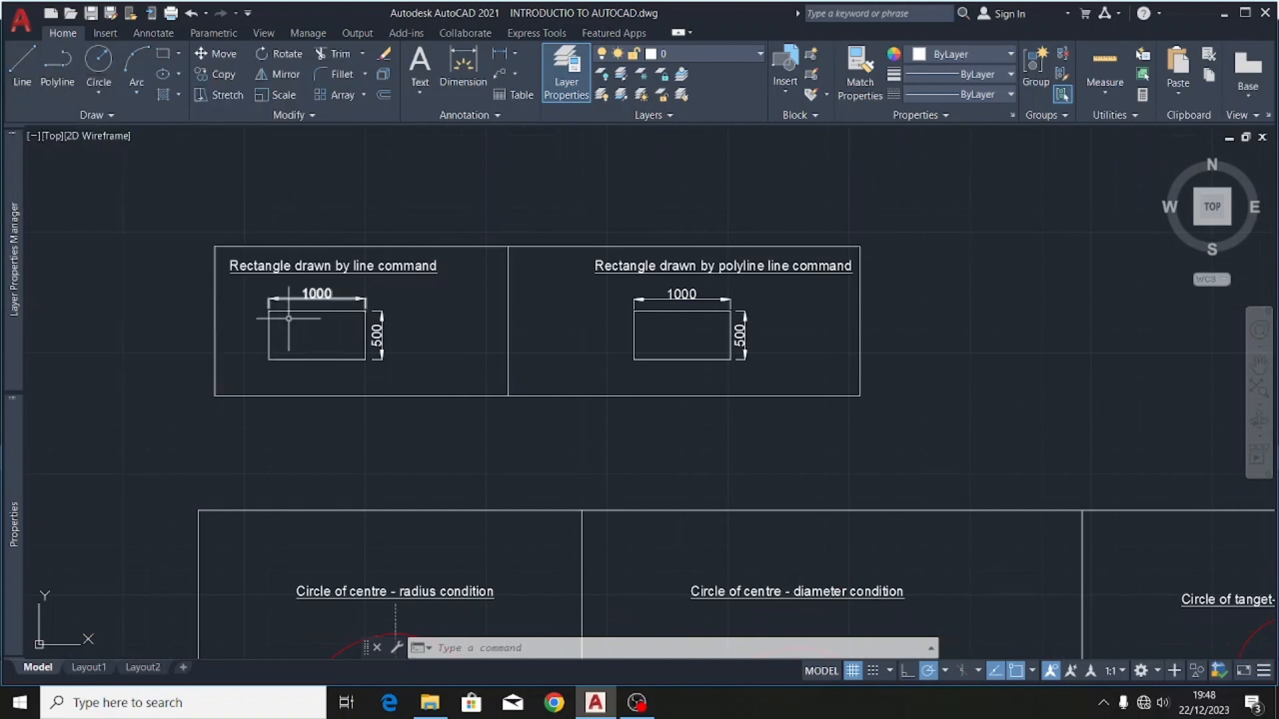
pyautogui.scroll(2, 298, 318)
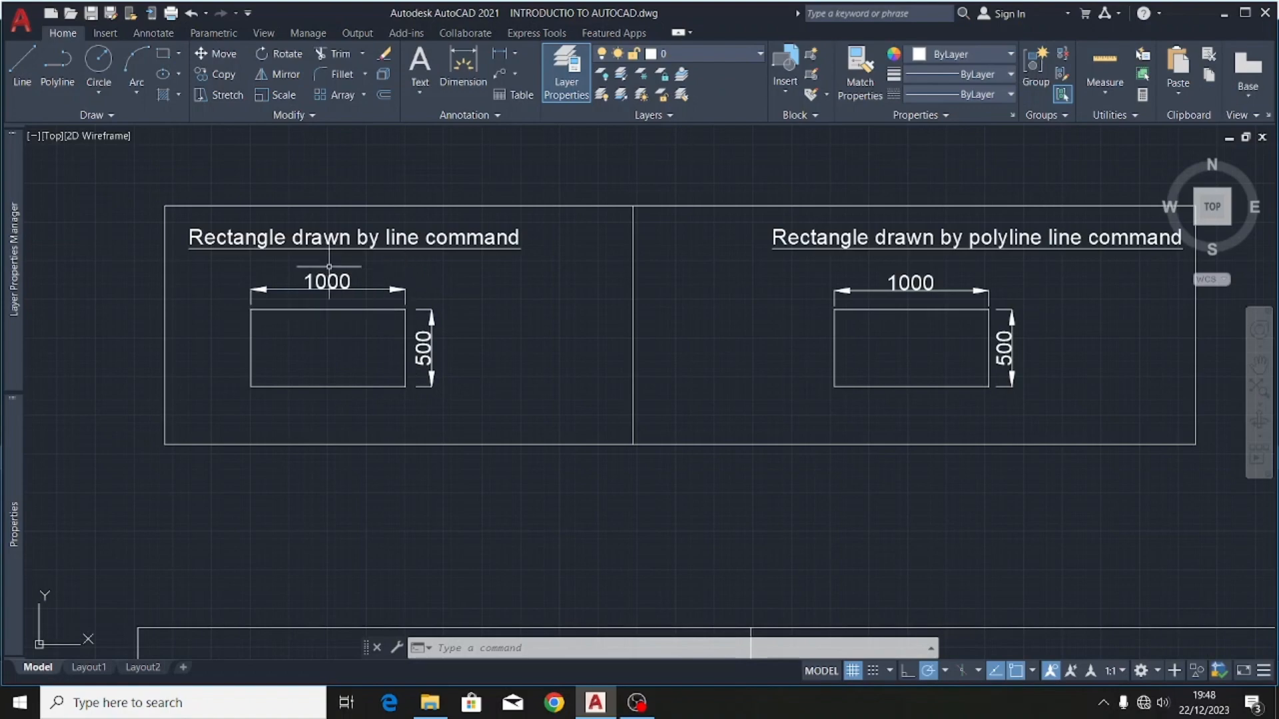
pyautogui.scroll(-4, 277, 278)
pyautogui.scroll(4, 306, 300)
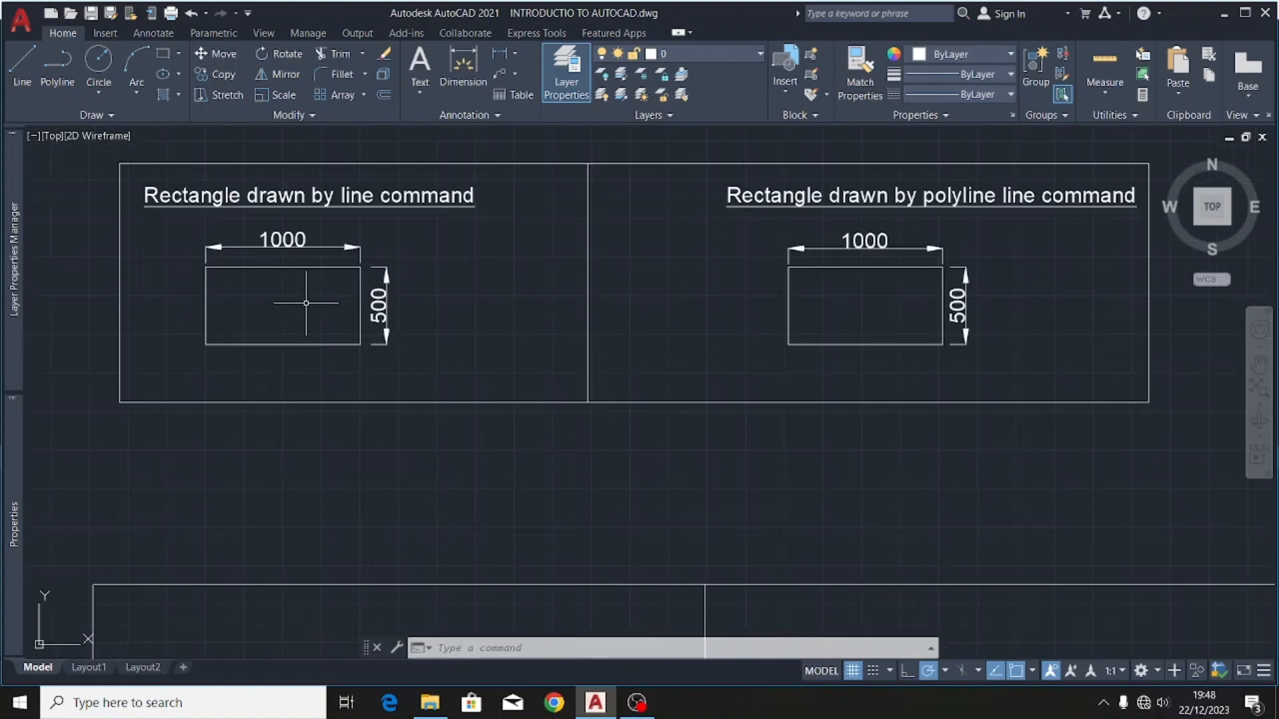
pyautogui.scroll(-2, 255, 328)
pyautogui.scroll(4, 675, 290)
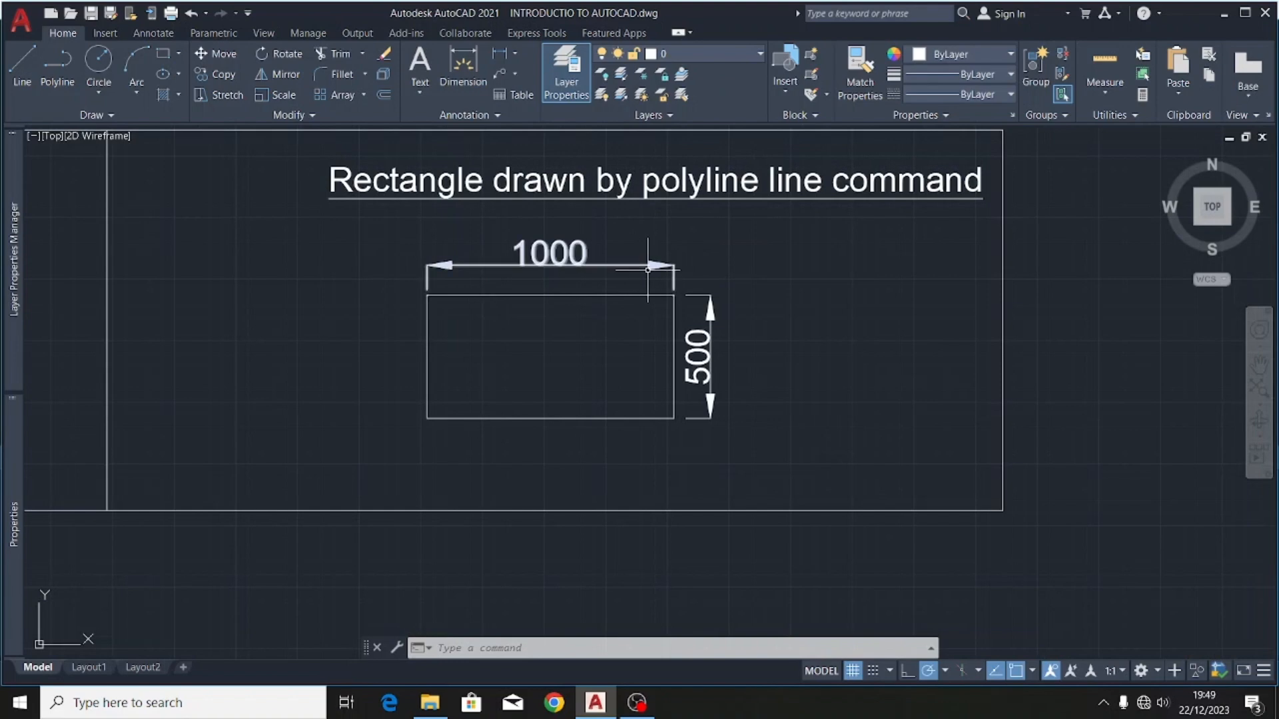
pyautogui.scroll(-4, 666, 270)
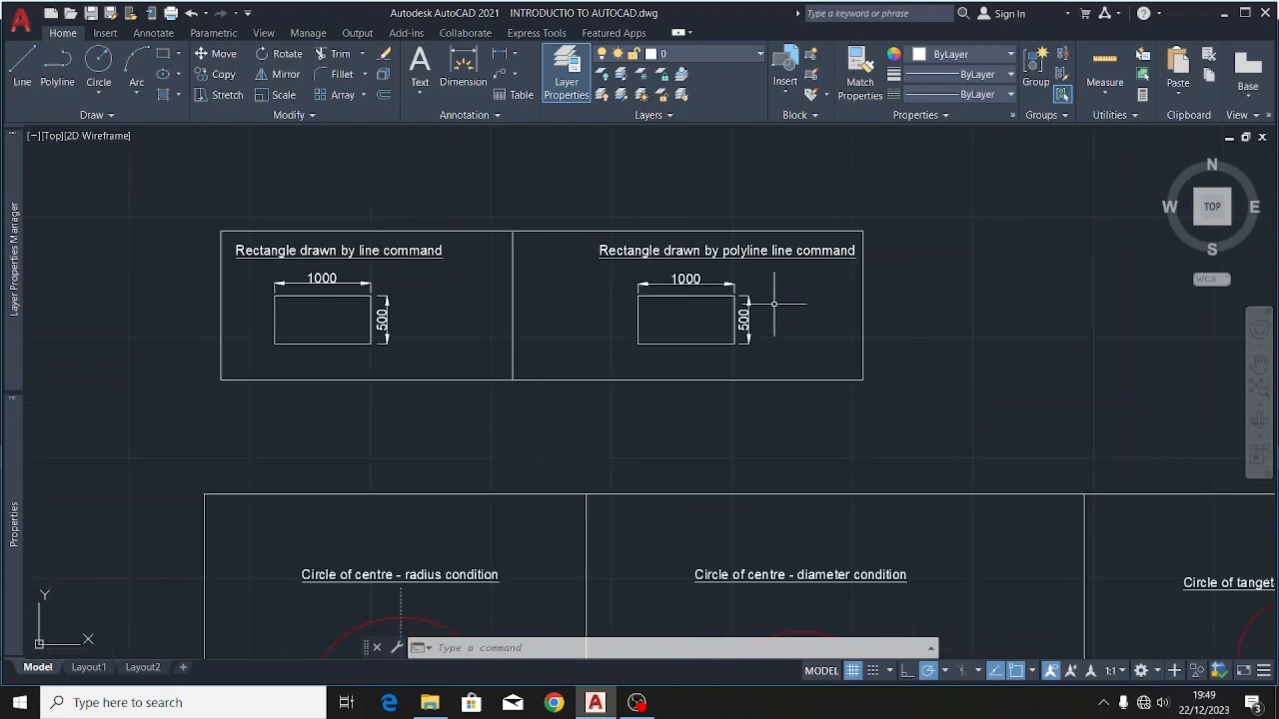
pyautogui.scroll(3, 445, 305)
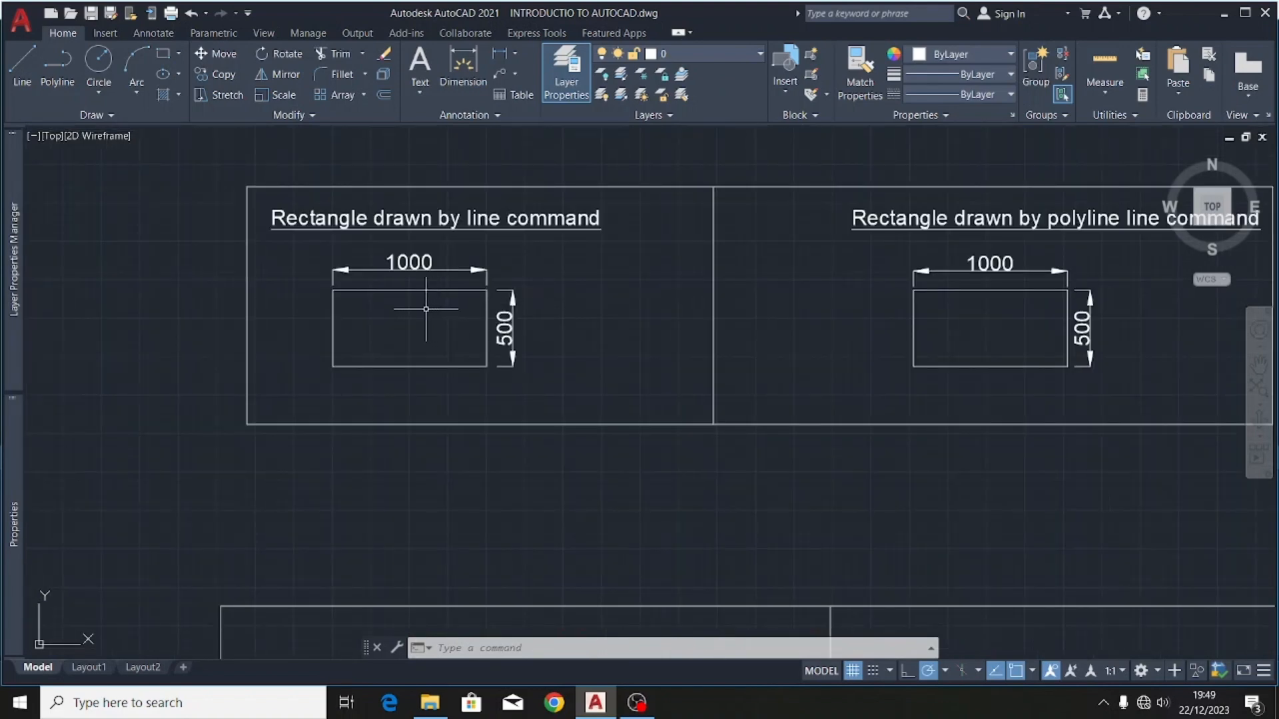
pyautogui.scroll(-4, 199, 325)
pyautogui.scroll(4, 606, 342)
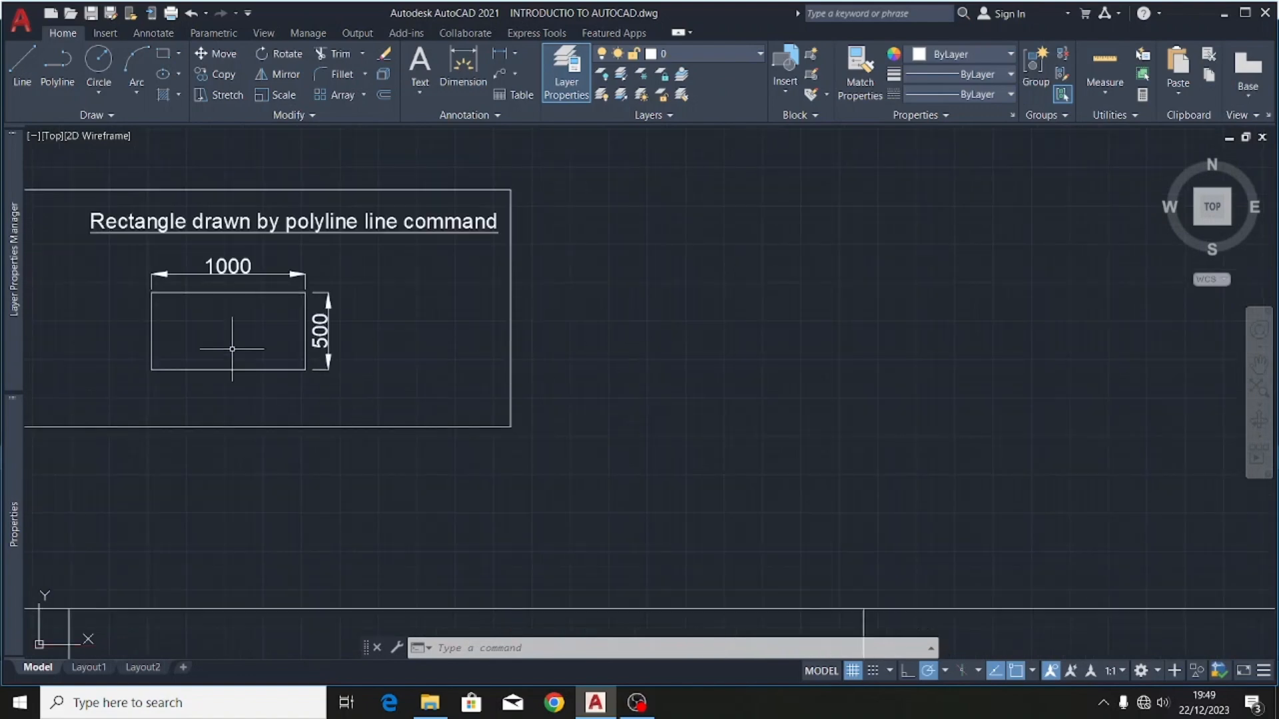
pyautogui.scroll(-4, 260, 339)
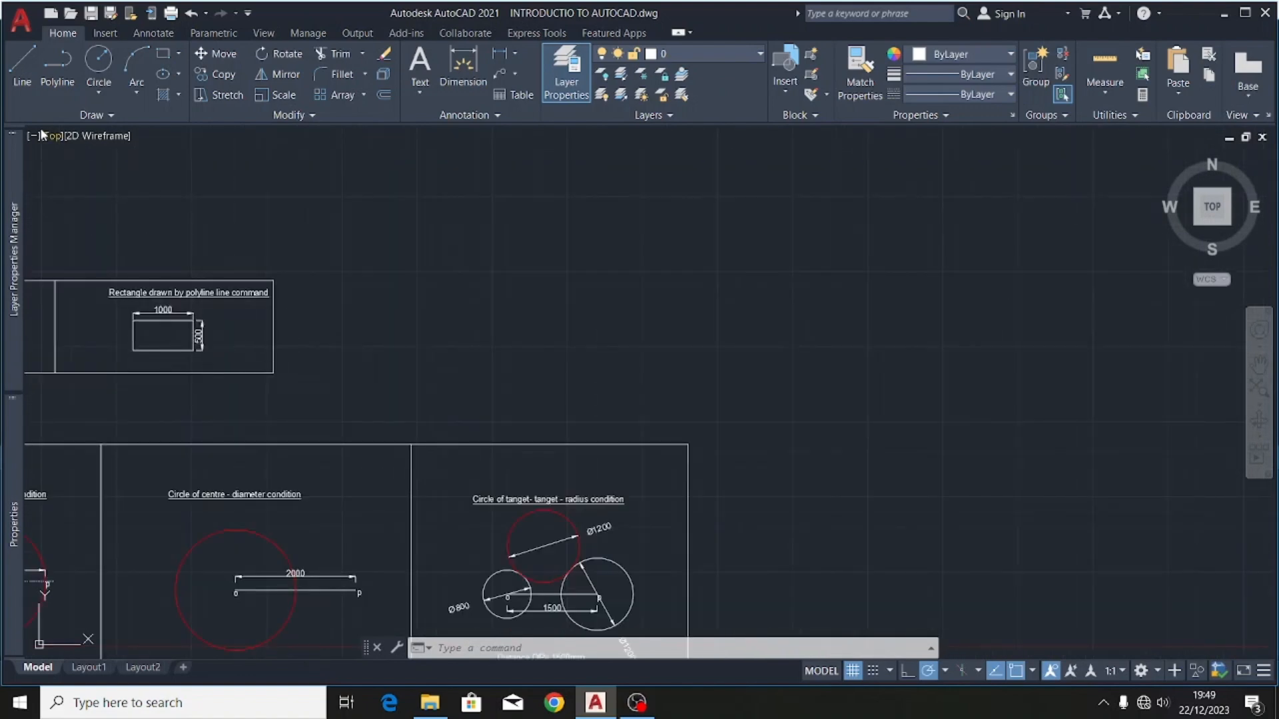
pyautogui.scroll(-5, 554, 328)
pyautogui.scroll(4, 337, 350)
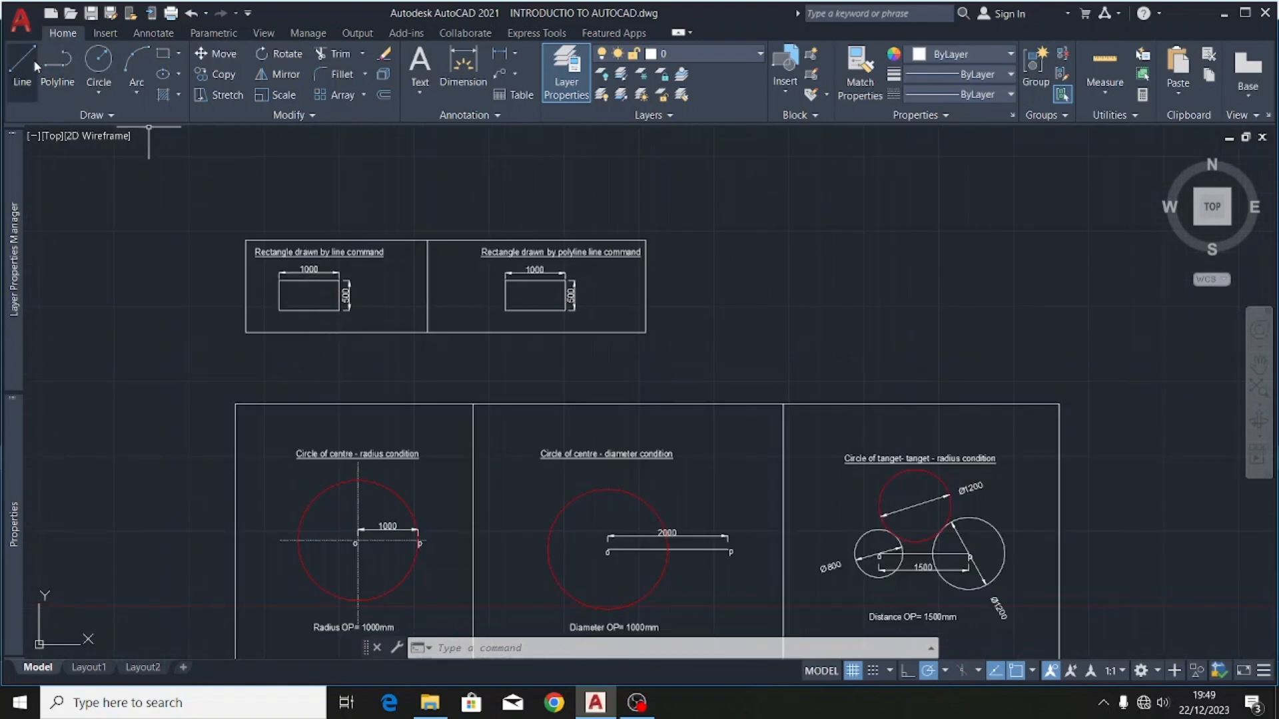
pyautogui.scroll(2, 728, 263)
pyautogui.scroll(-2, 566, 389)
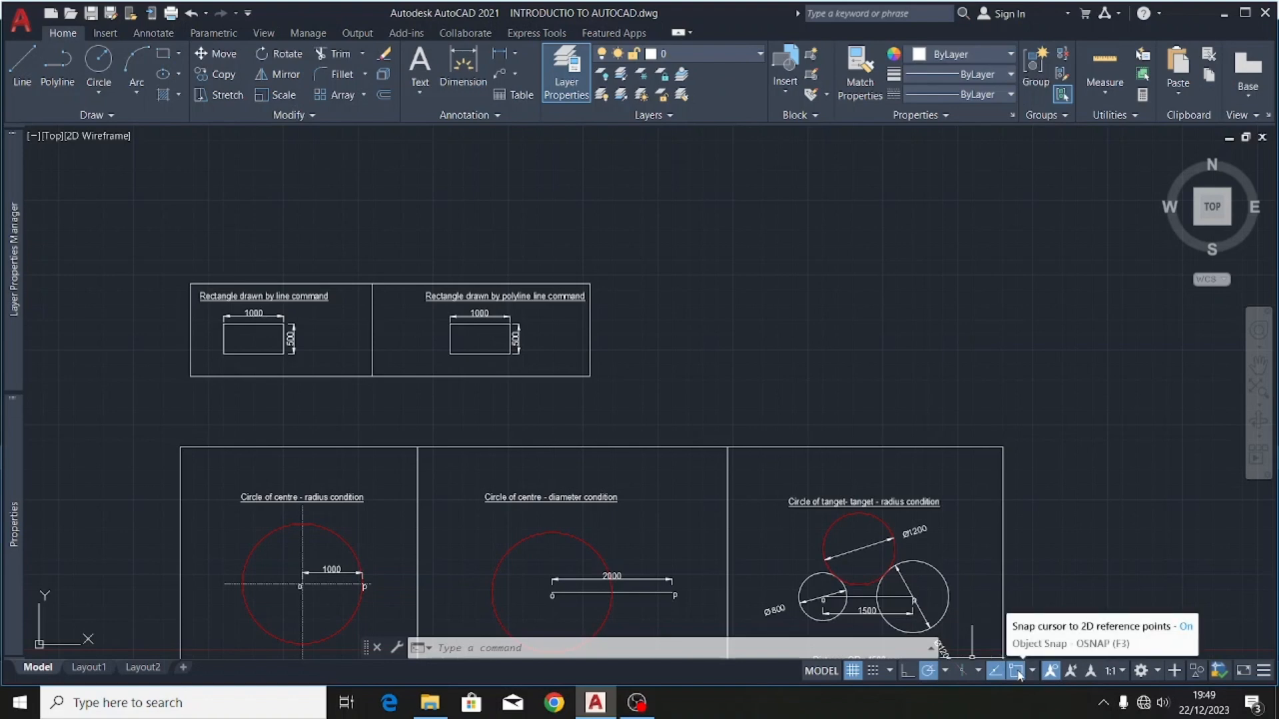
# - Draw a horizontal line 1000 long with the Line command in the empty area to the right of the example rectangles
pyautogui.click(27, 77)
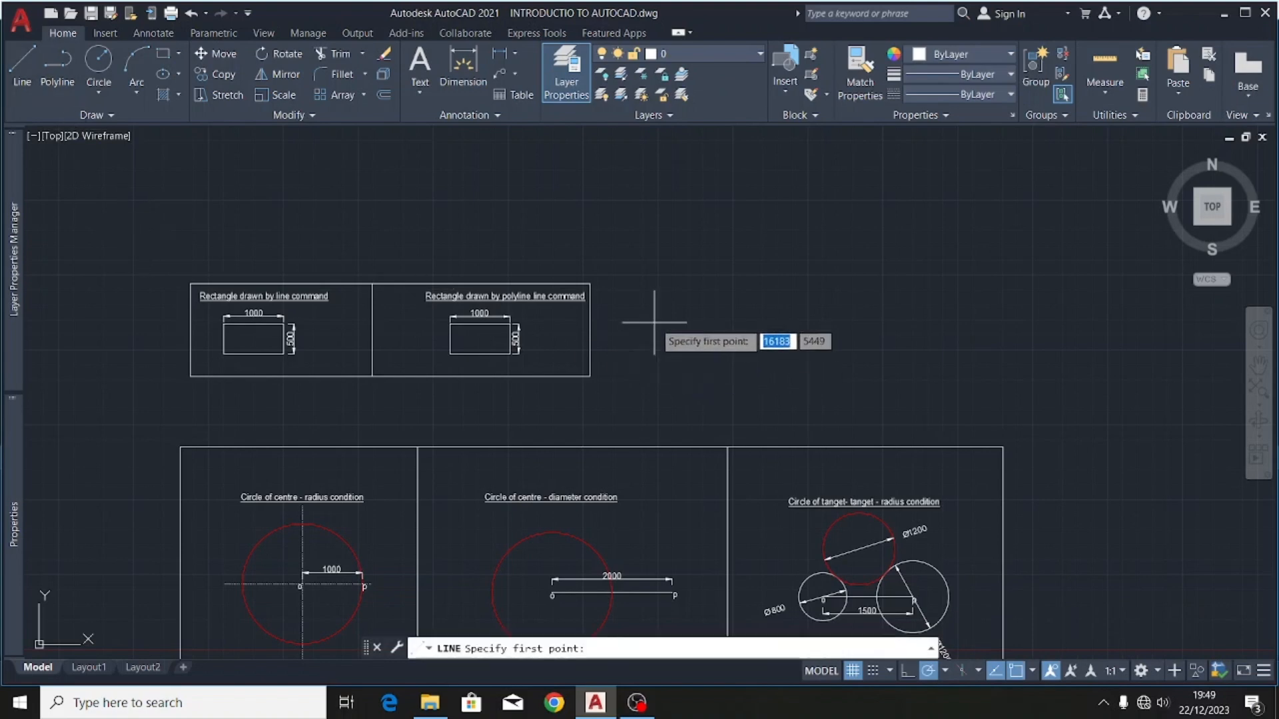
pyautogui.press('Escape')
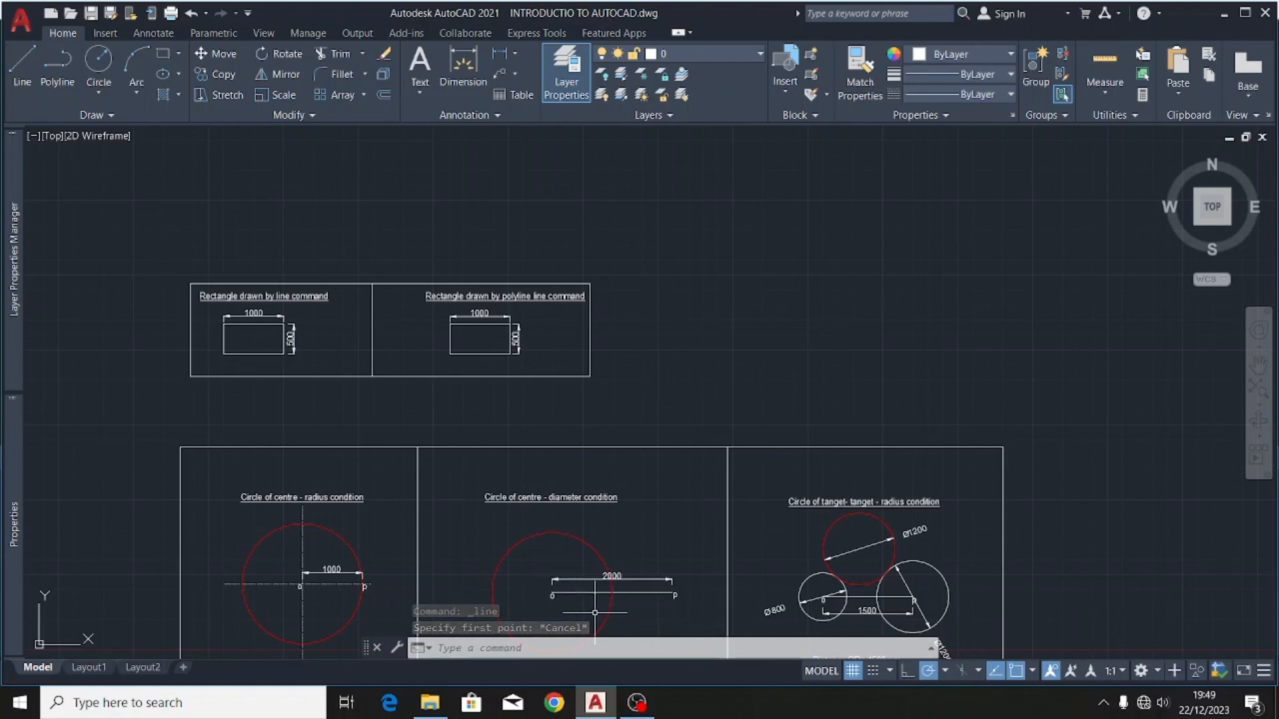
pyautogui.write('lin')
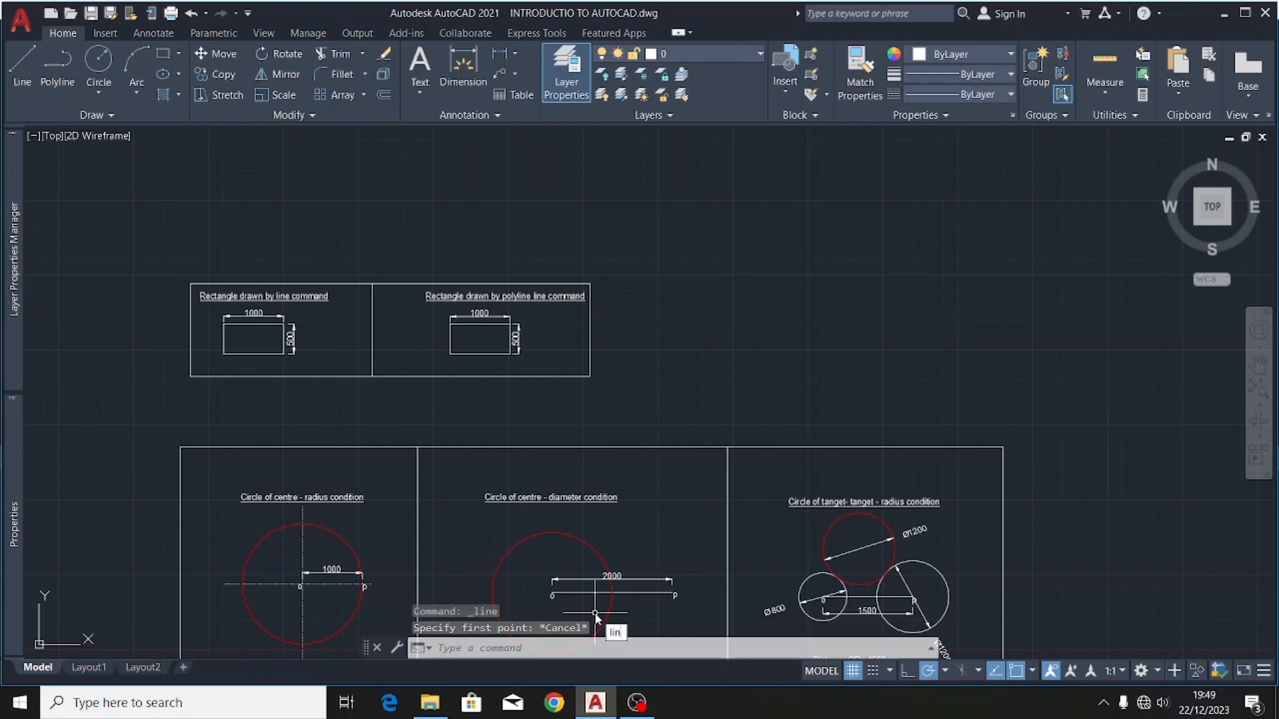
pyautogui.write('e')
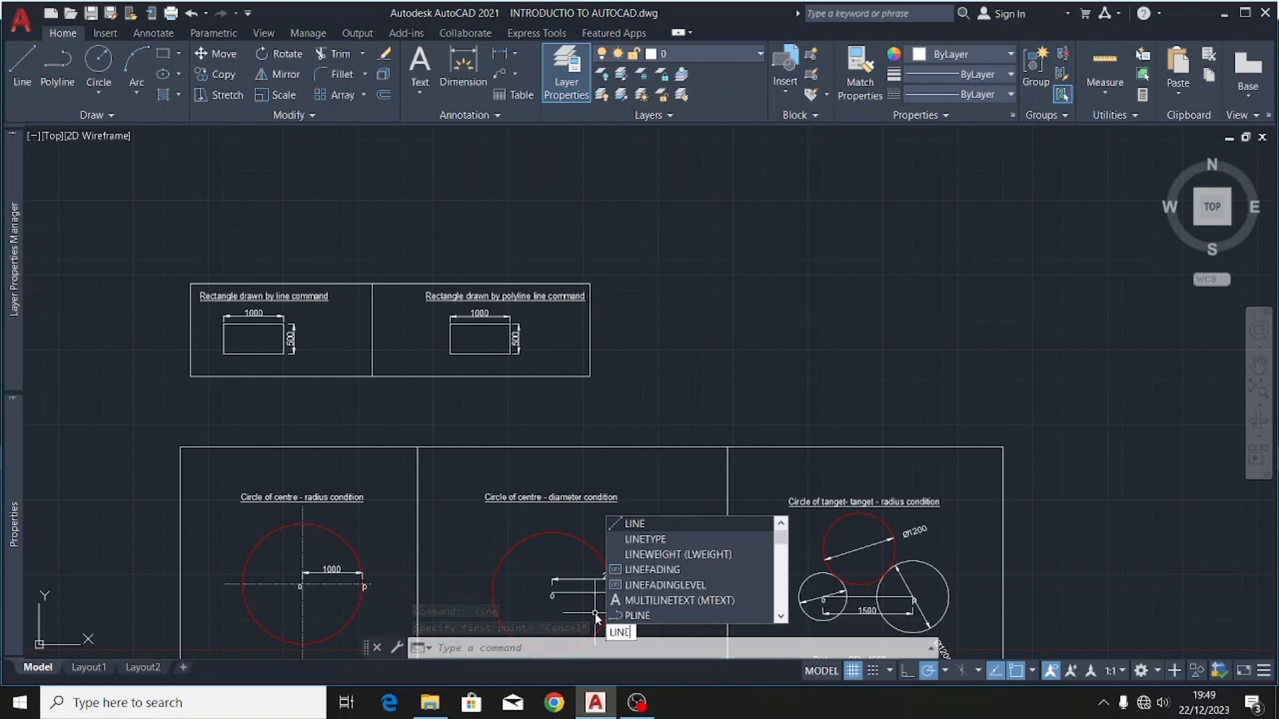
pyautogui.press('Escape')
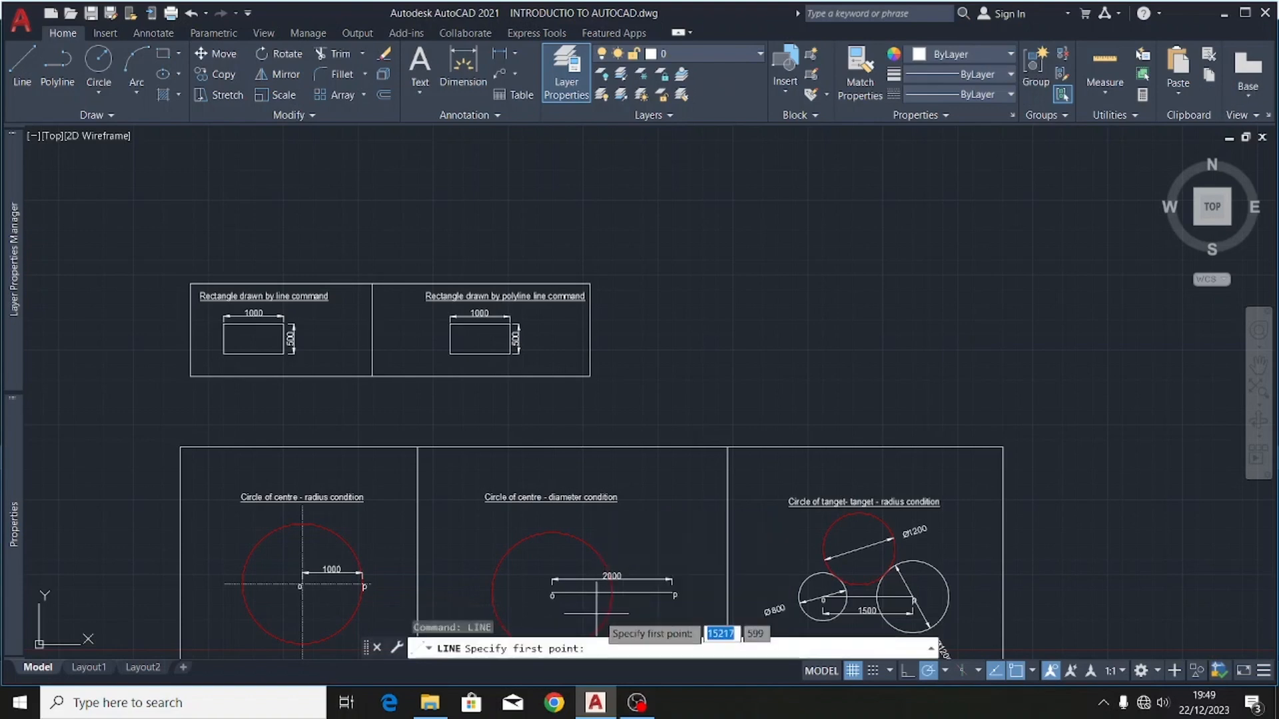
pyautogui.click(680, 284)
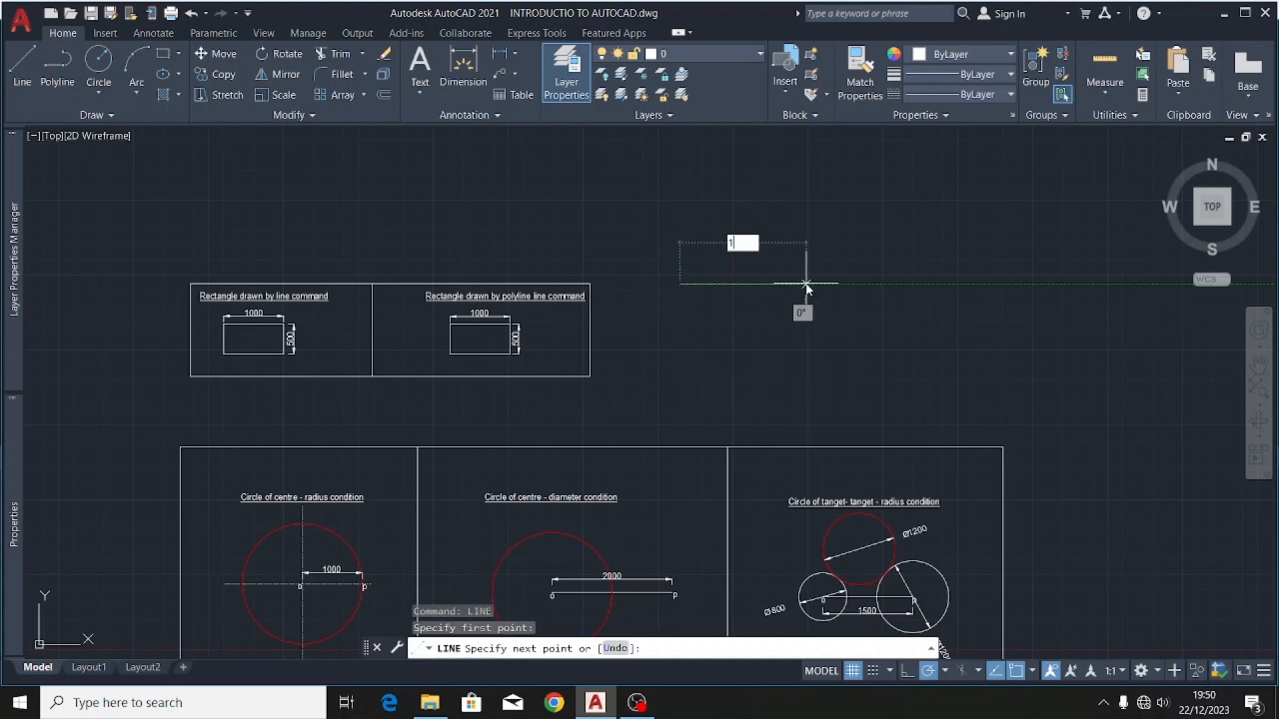
pyautogui.write('000')
pyautogui.press('Return')
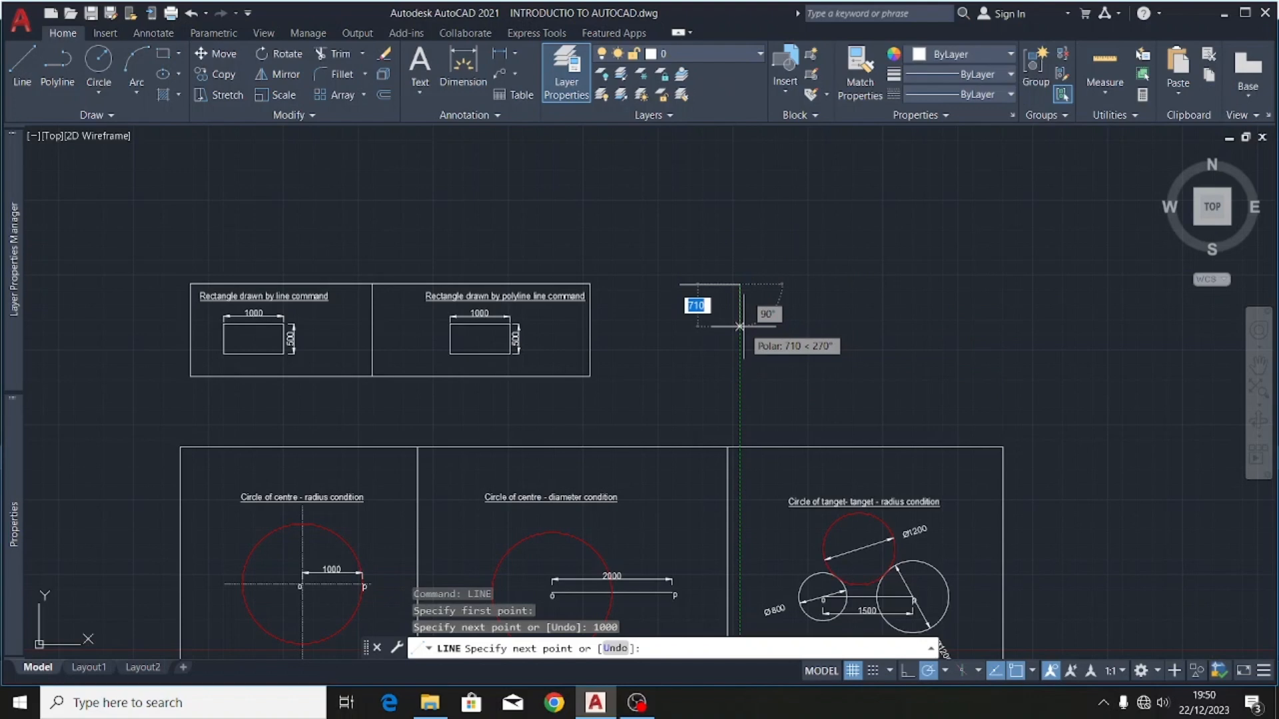
# - Complete the rectangle with lines 500 down, 1000 back to the left and up to the starting point, and end the Line command
pyautogui.write('500')
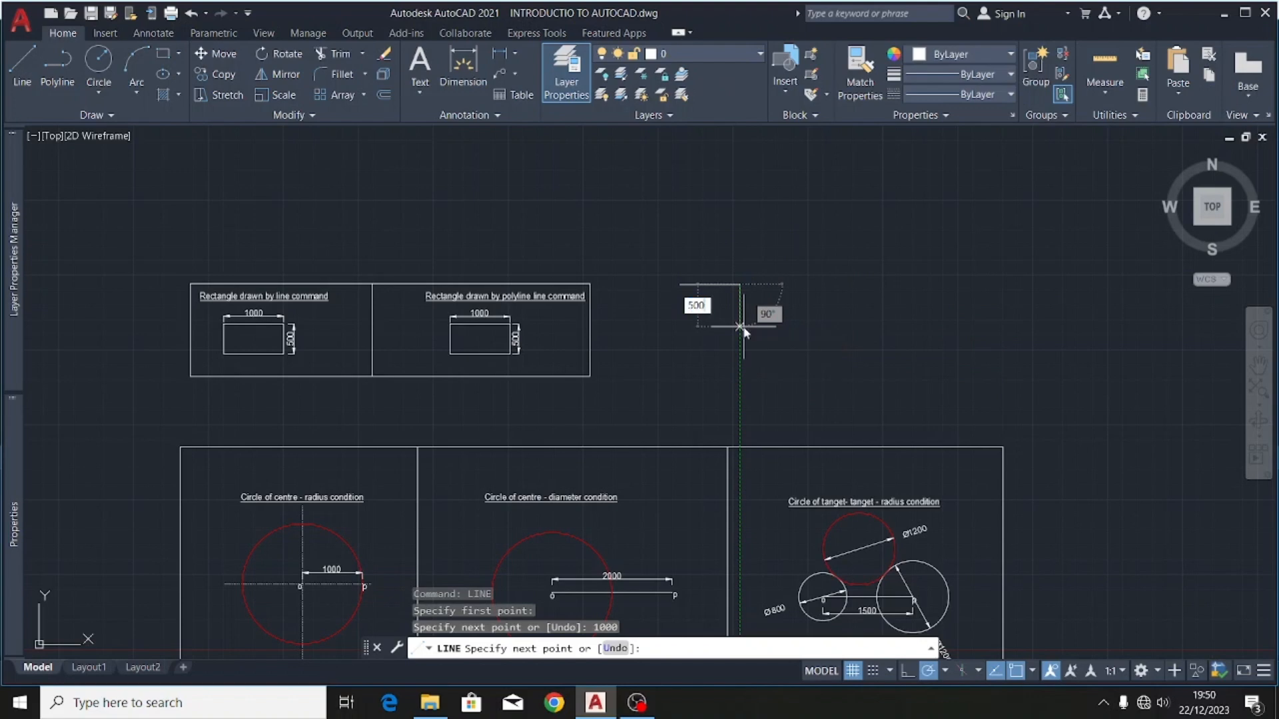
pyautogui.press('Return')
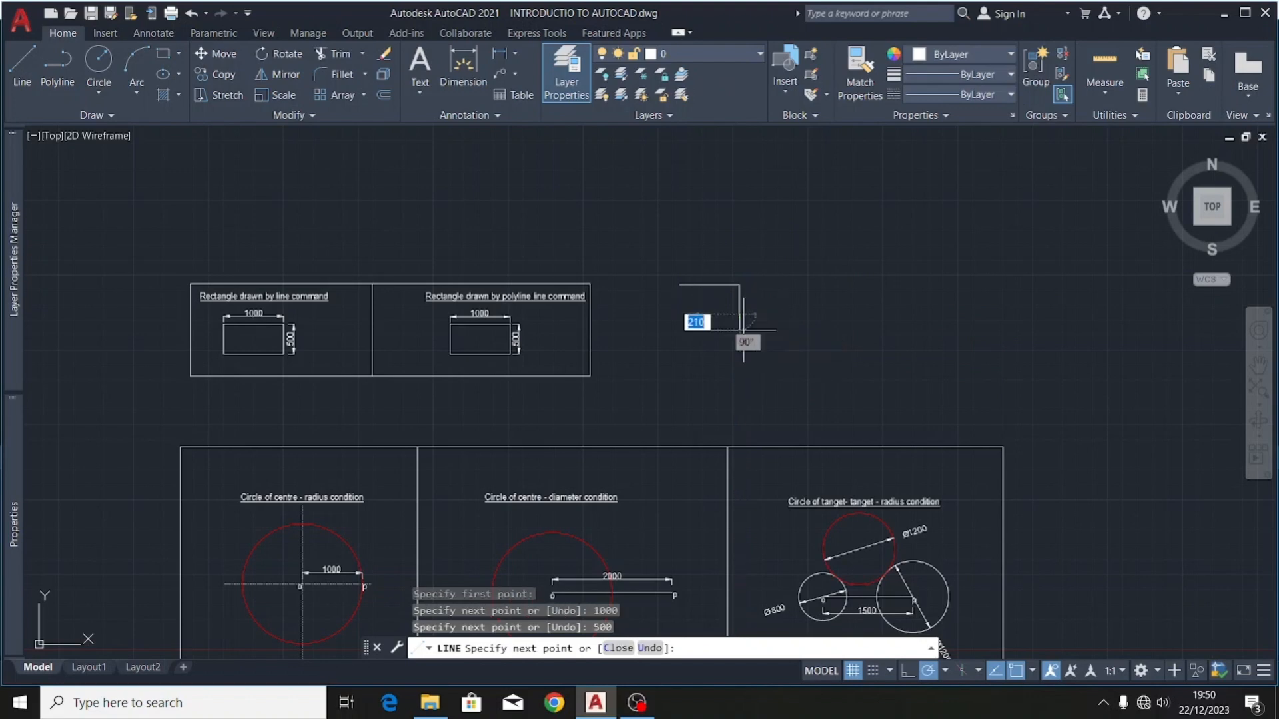
pyautogui.scroll(8, 662, 303)
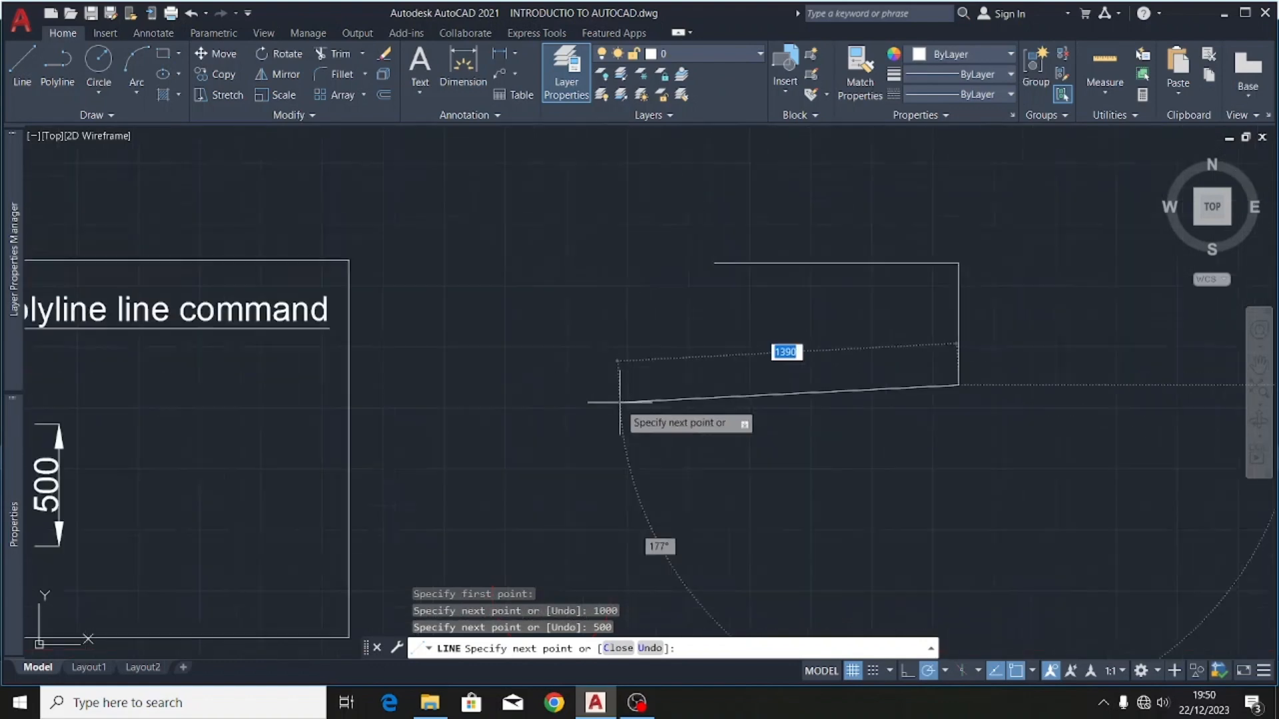
pyautogui.scroll(-4, 624, 397)
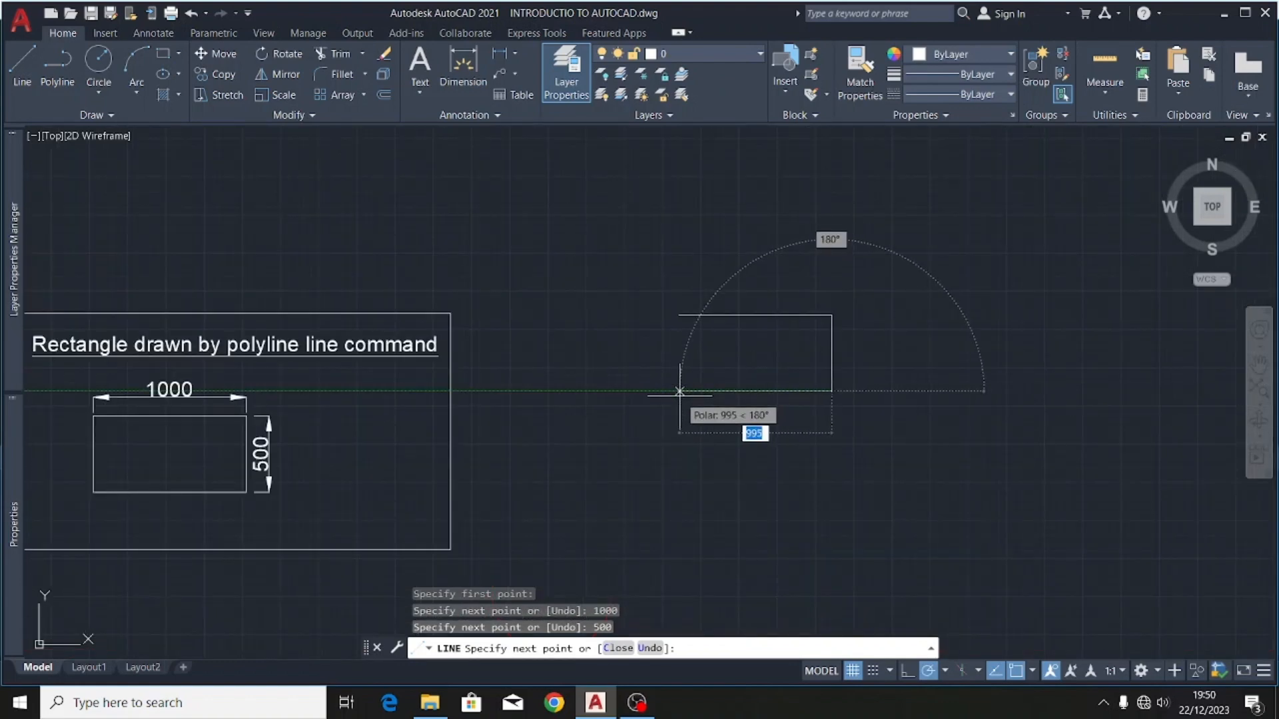
pyautogui.write('1000')
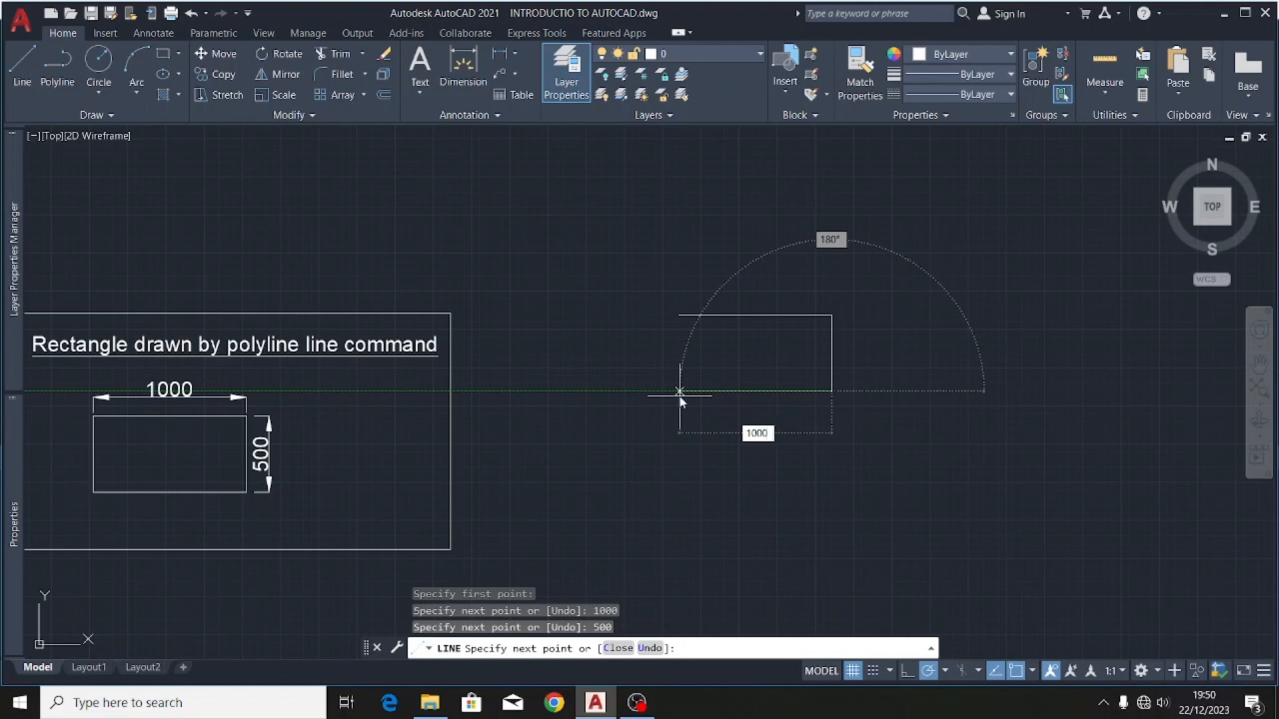
pyautogui.press('Return')
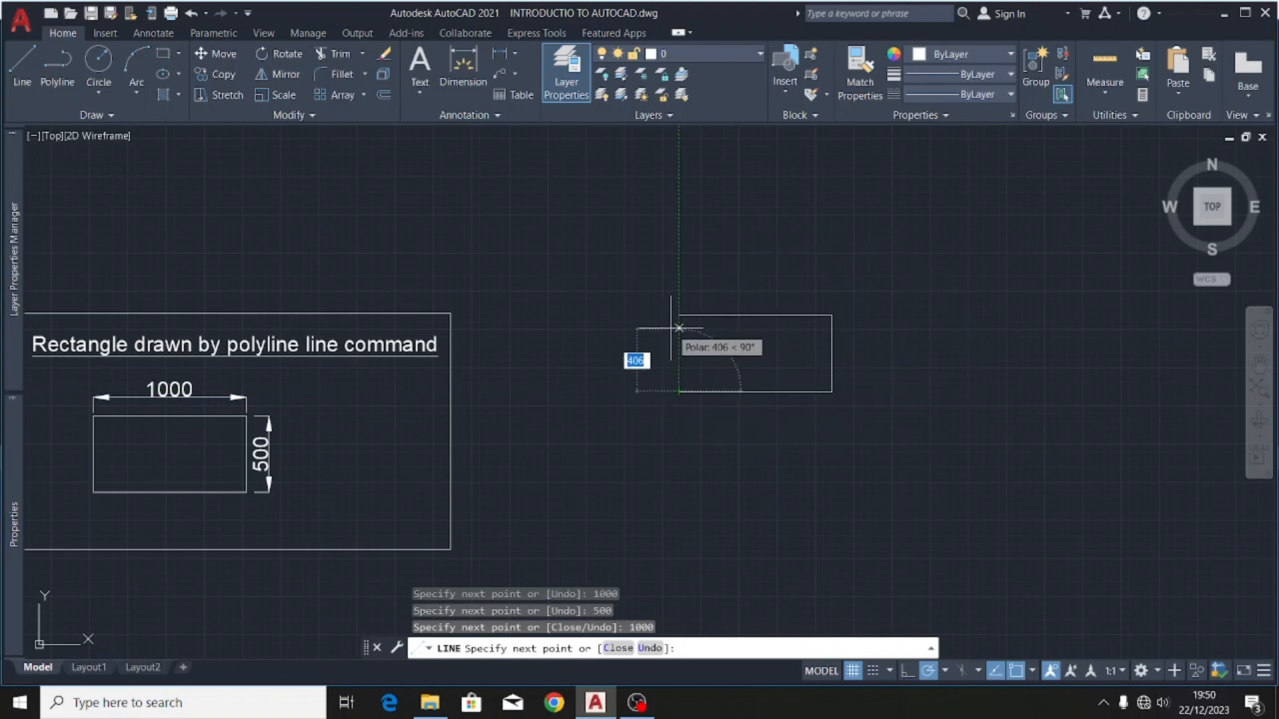
pyautogui.click(679, 315)
pyautogui.press('Escape')
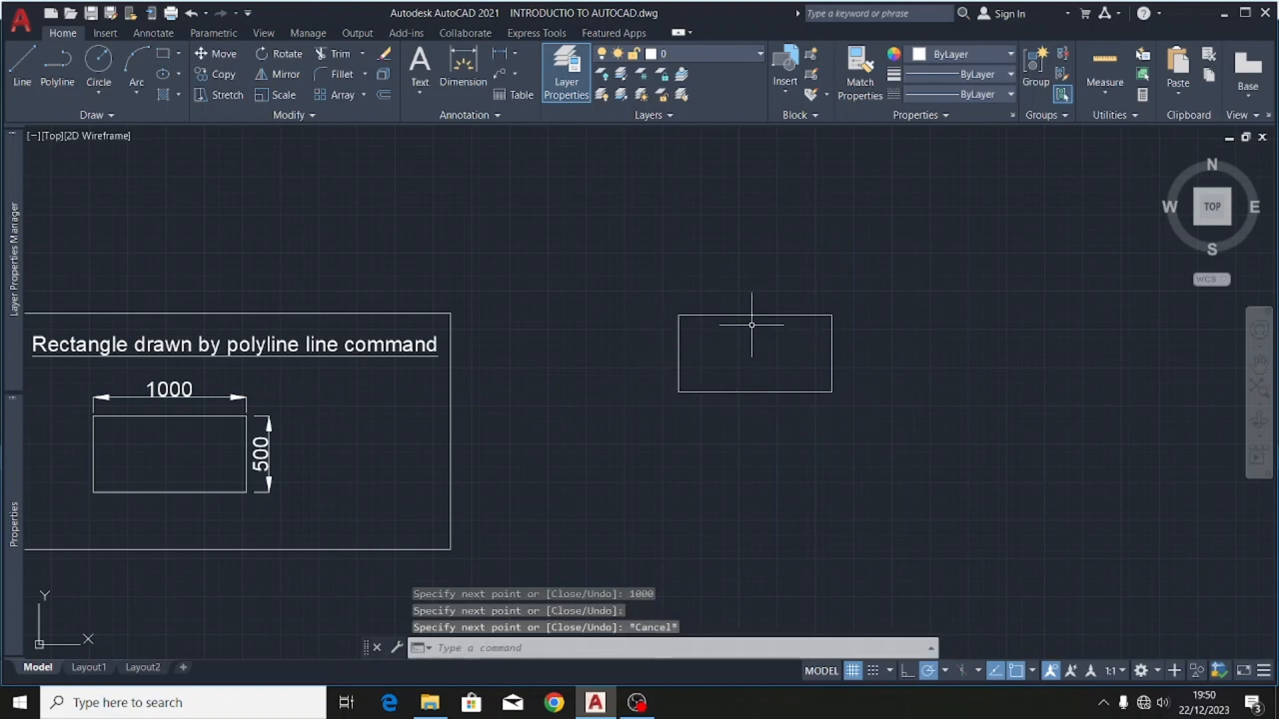
# - Dimension the top edge of the new rectangle between its two upper corners, placing the dimension above it
pyautogui.scroll(2, 746, 323)
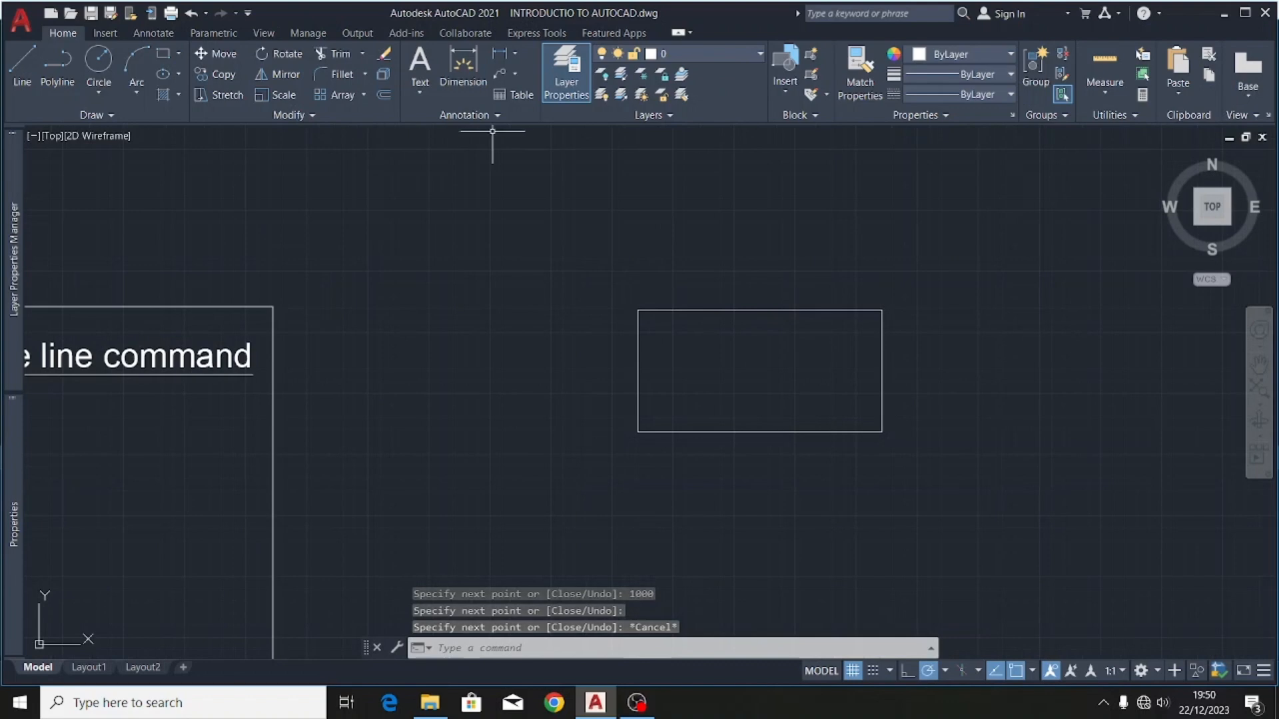
pyautogui.click(464, 92)
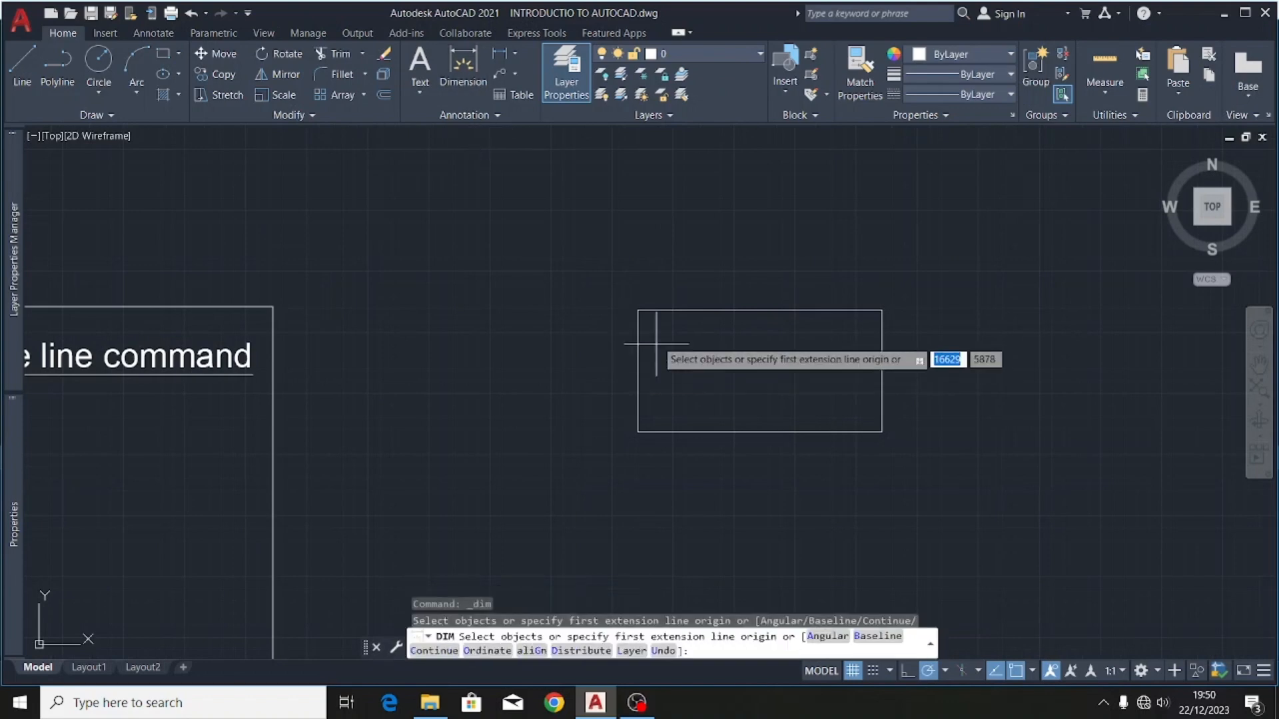
pyautogui.click(637, 310)
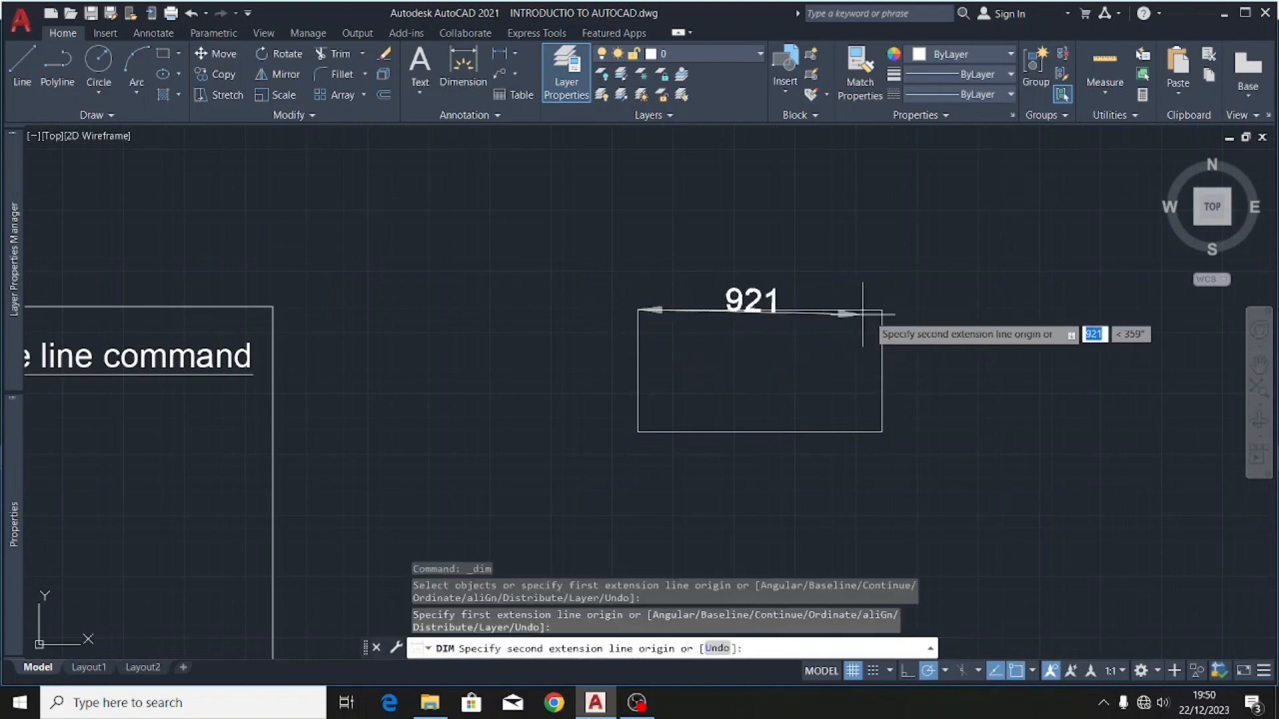
pyautogui.click(881, 310)
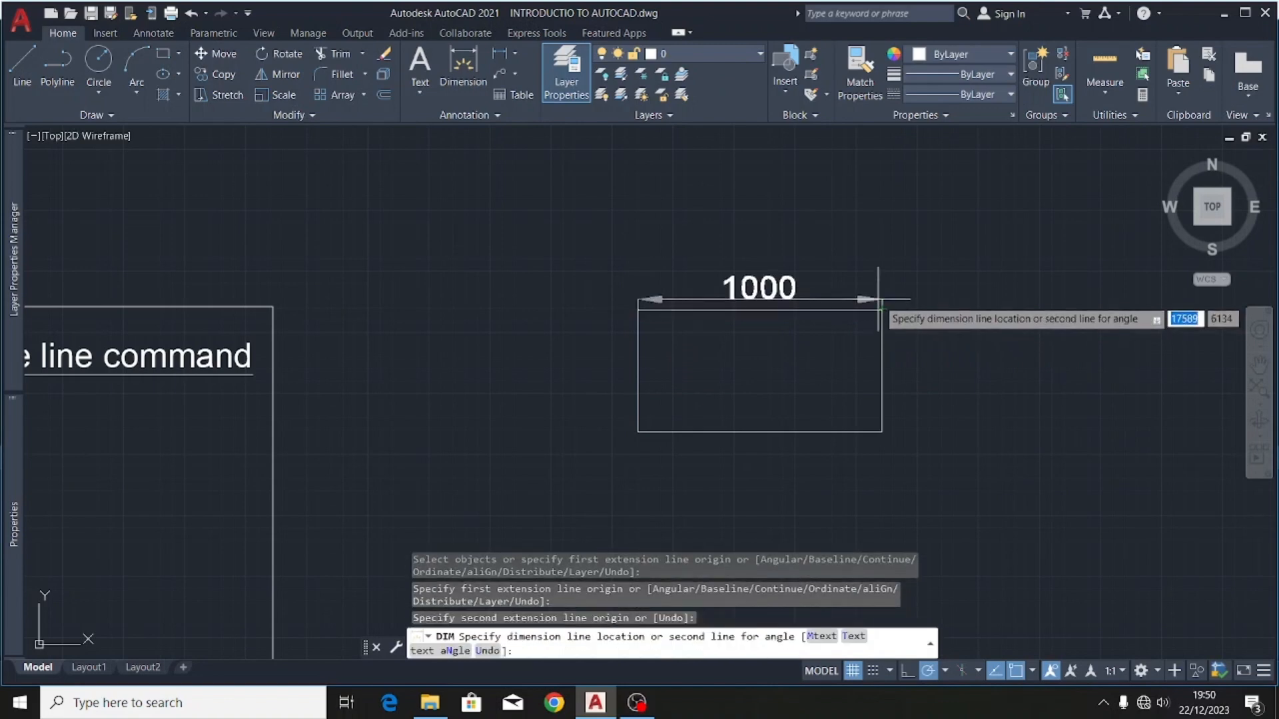
pyautogui.click(868, 275)
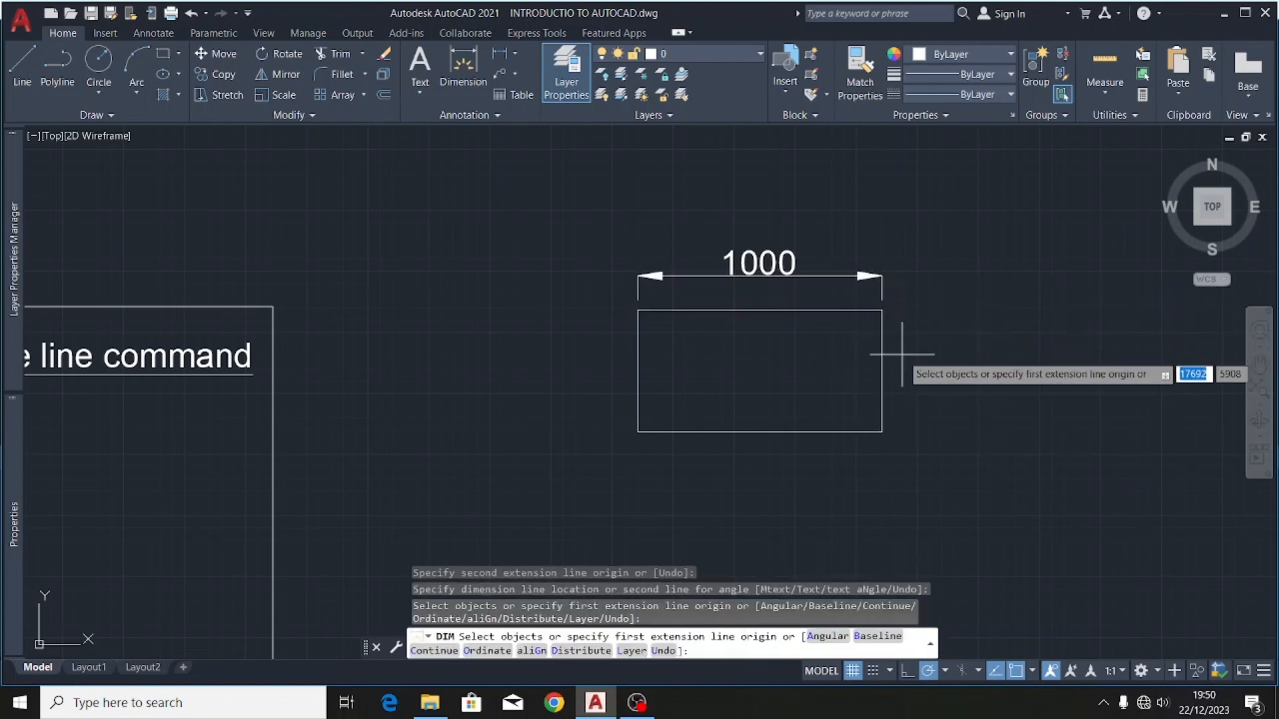
# - Dimension the rectangle's right edge by selecting the line, place the dimension beside it, and end the Dimension command
pyautogui.press('Return')
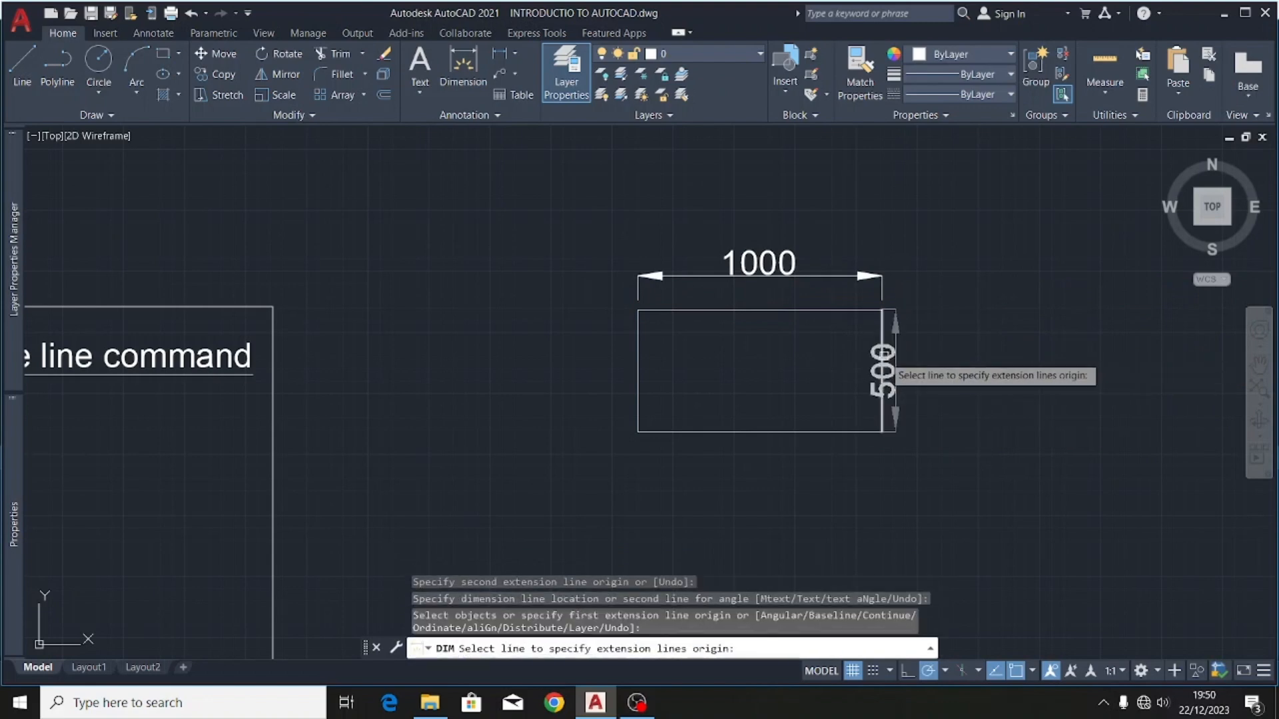
pyautogui.click(884, 359)
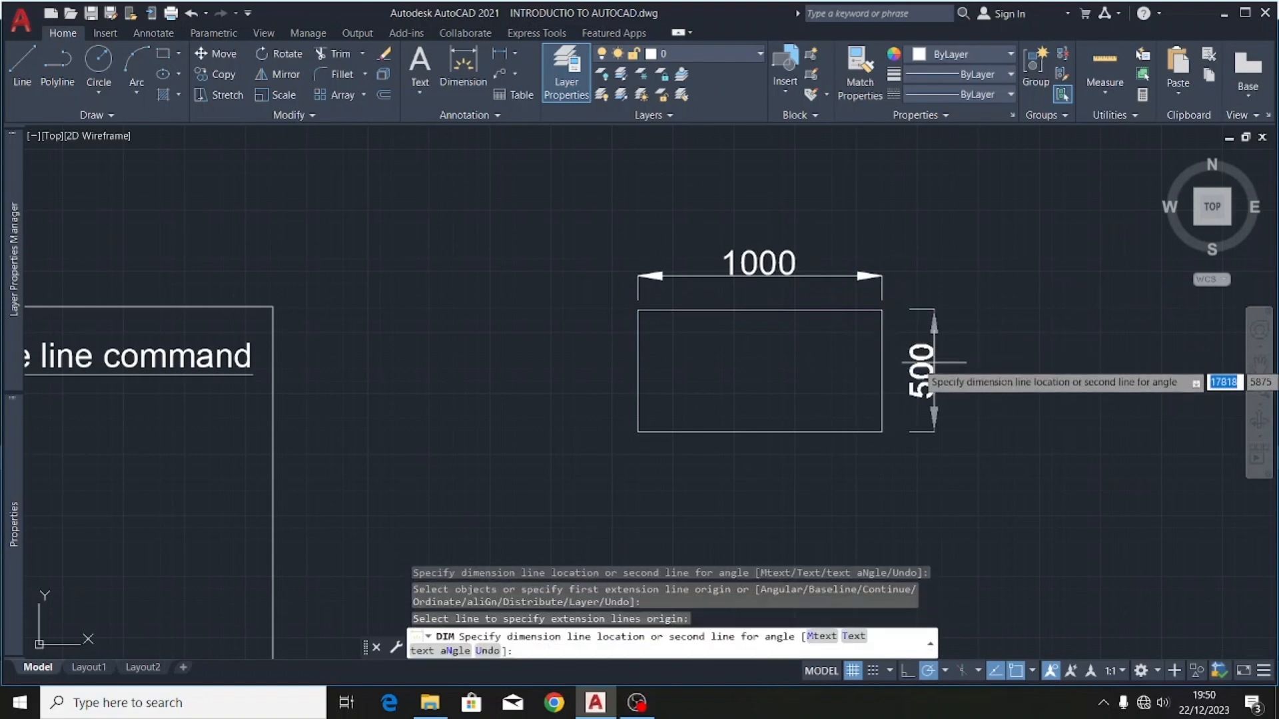
pyautogui.click(925, 366)
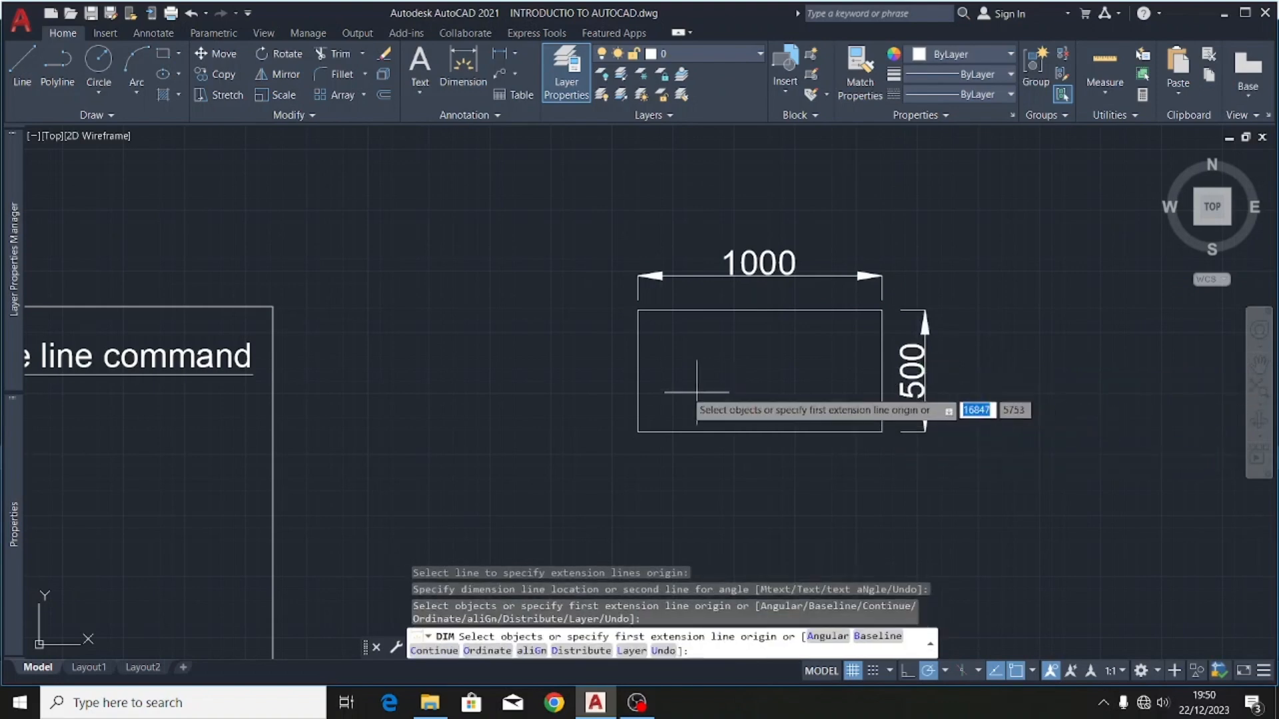
pyautogui.scroll(-1, 643, 375)
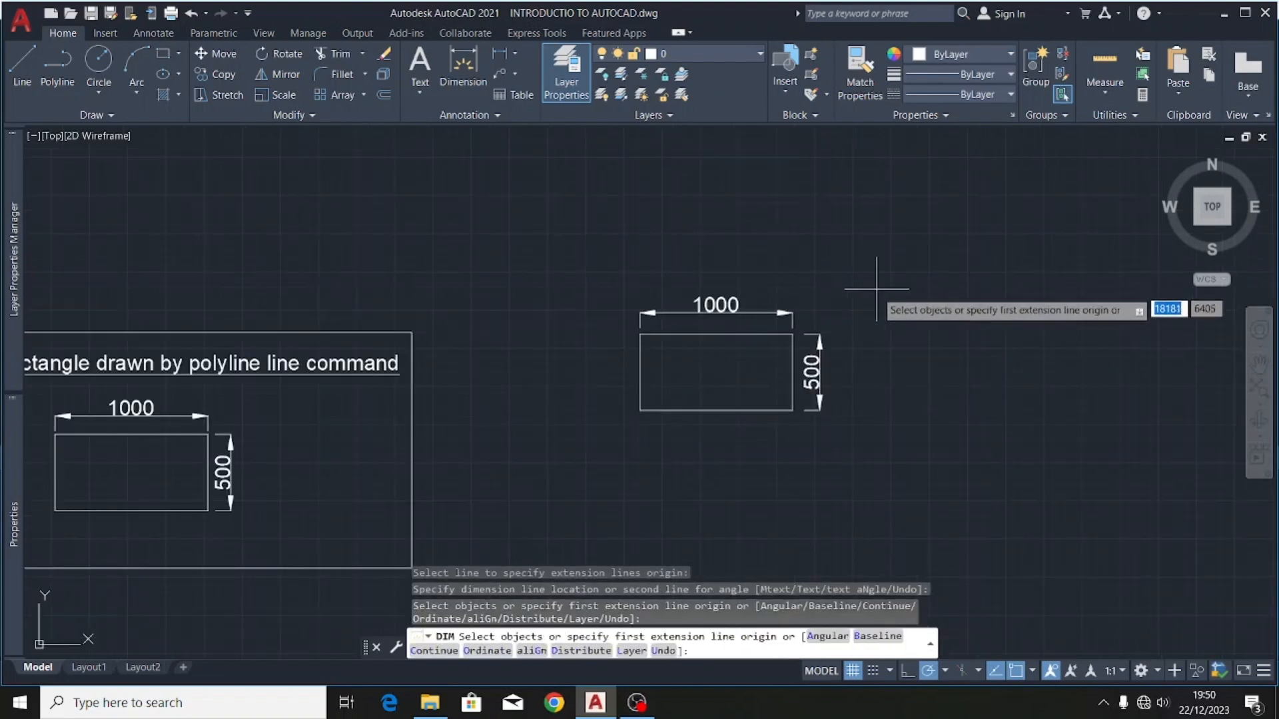
pyautogui.scroll(-4, 786, 343)
pyautogui.scroll(2, 777, 339)
pyautogui.press('Escape')
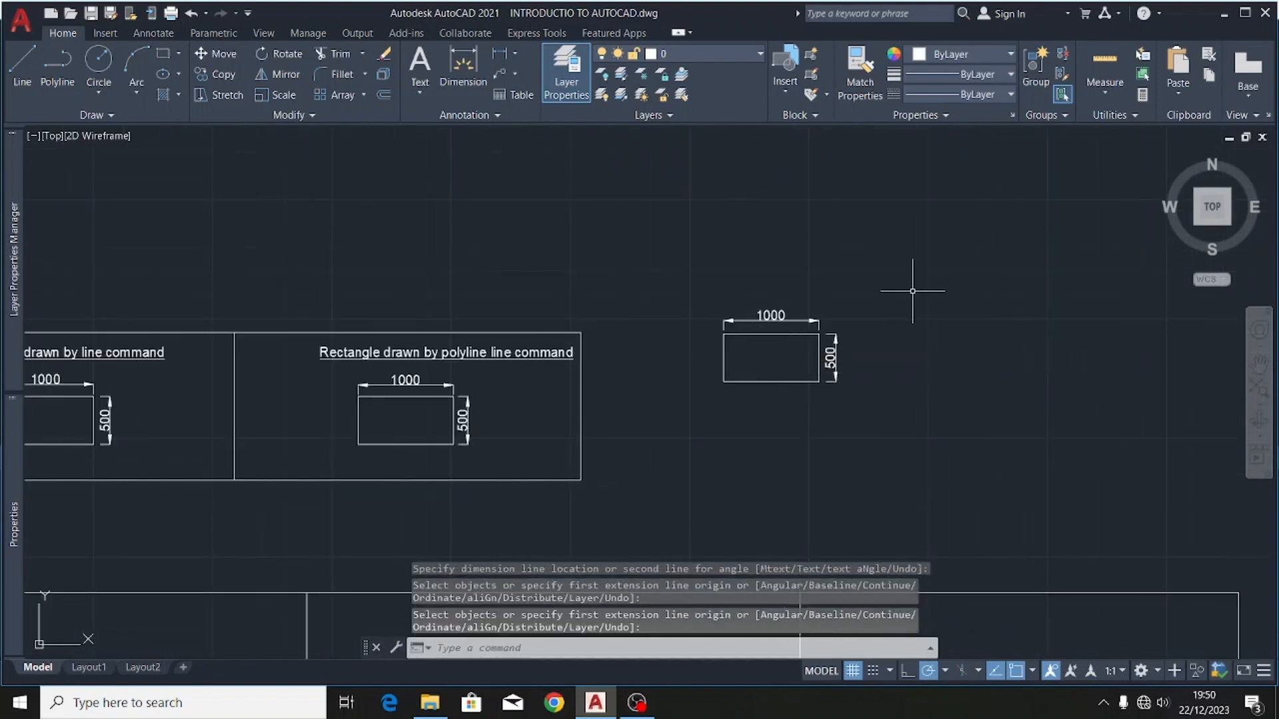
# - Move the rectangle with its dimensions down and to the left, level with the two example rectangles
pyautogui.click(913, 291)
pyautogui.click(645, 448)
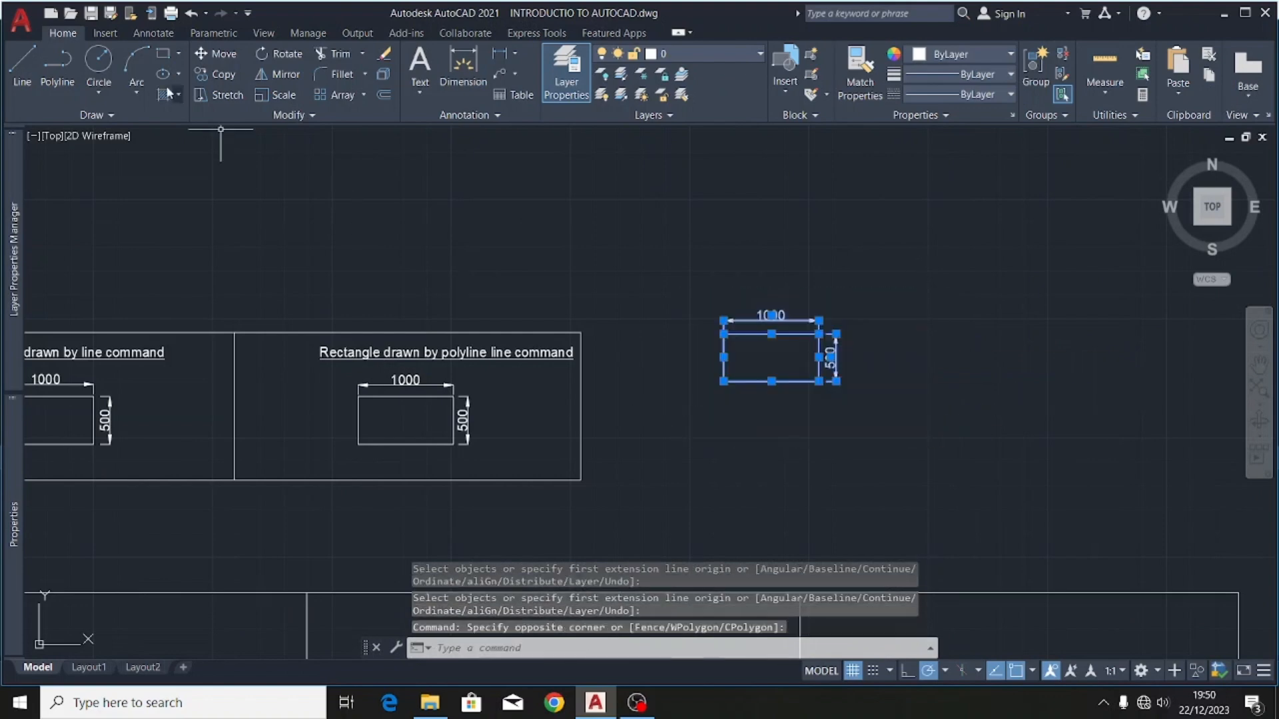
pyautogui.click(215, 53)
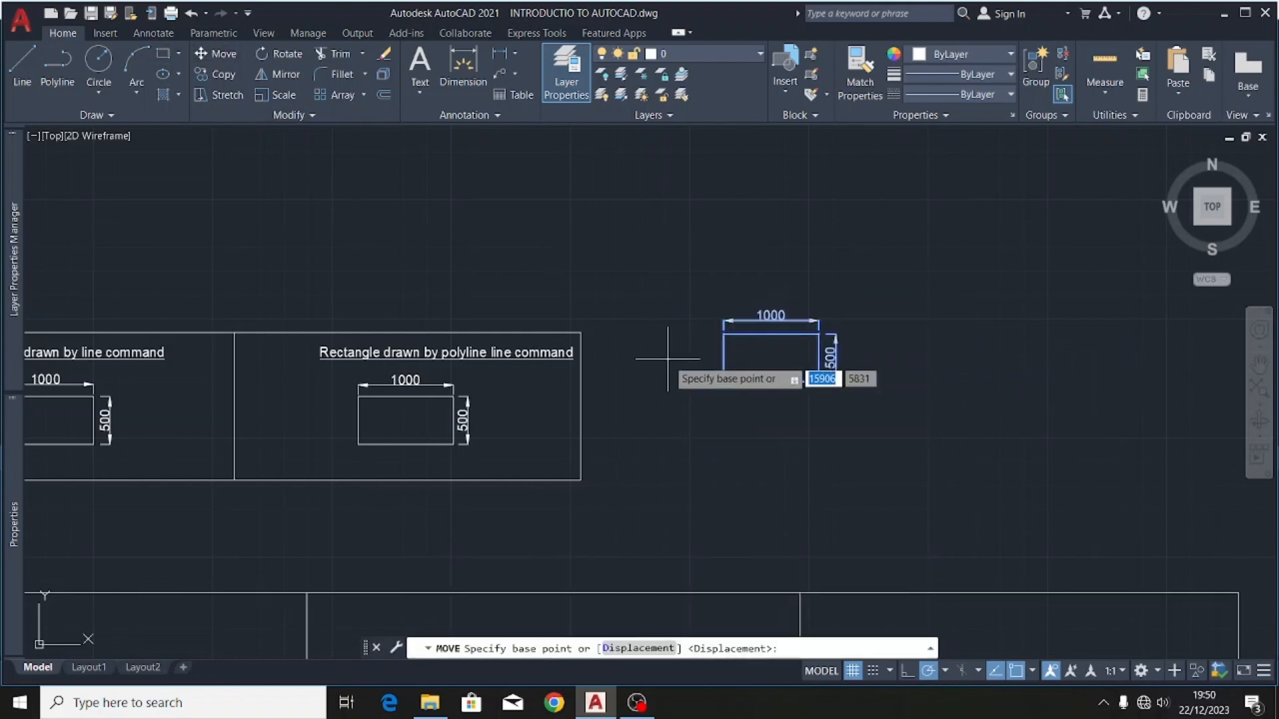
pyautogui.click(770, 354)
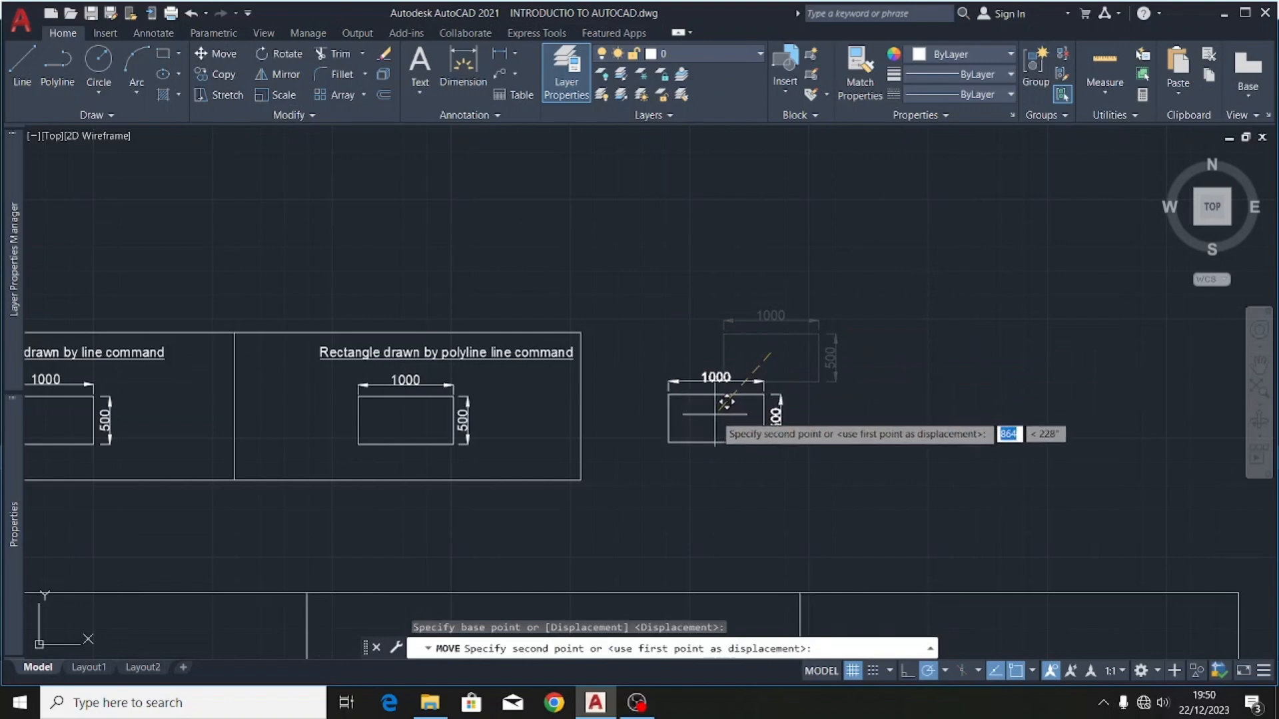
pyautogui.click(727, 401)
pyautogui.scroll(-2, 787, 279)
pyautogui.scroll(3, 755, 378)
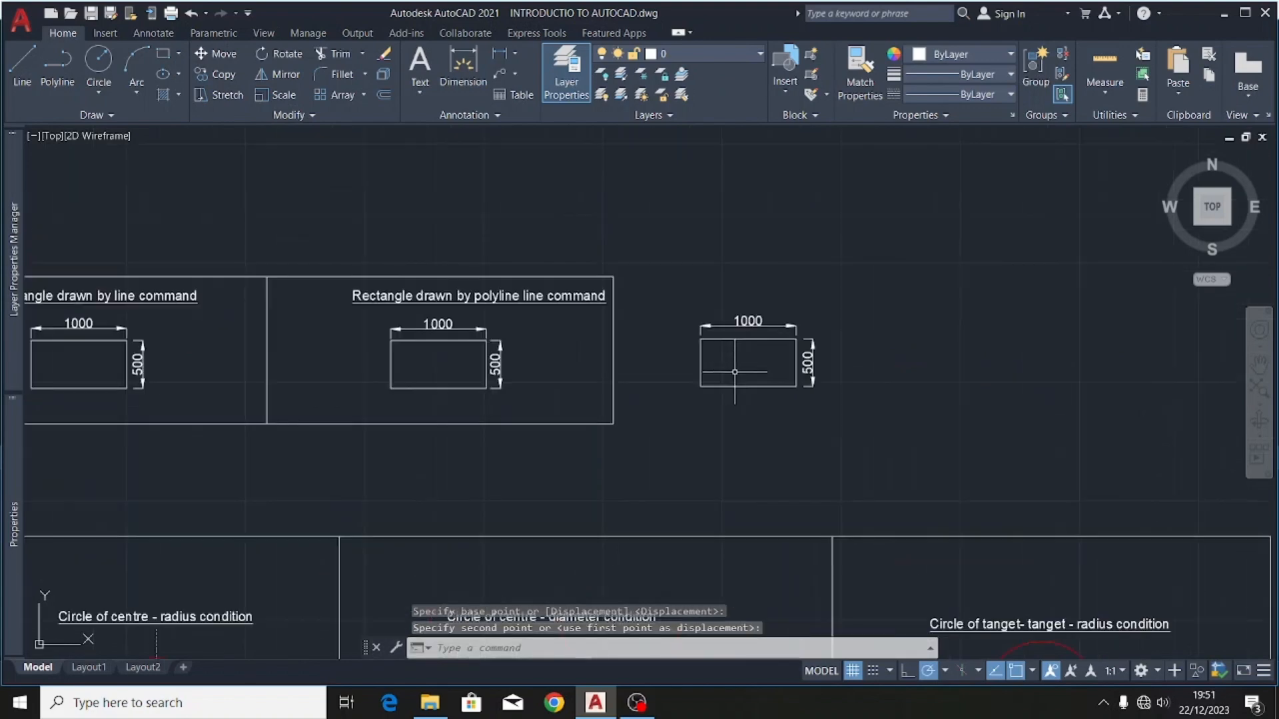
# - Start a polyline in the empty area right of the dimensioned rectangle with a horizontal segment 1000 long to the right
pyautogui.scroll(-3, 831, 356)
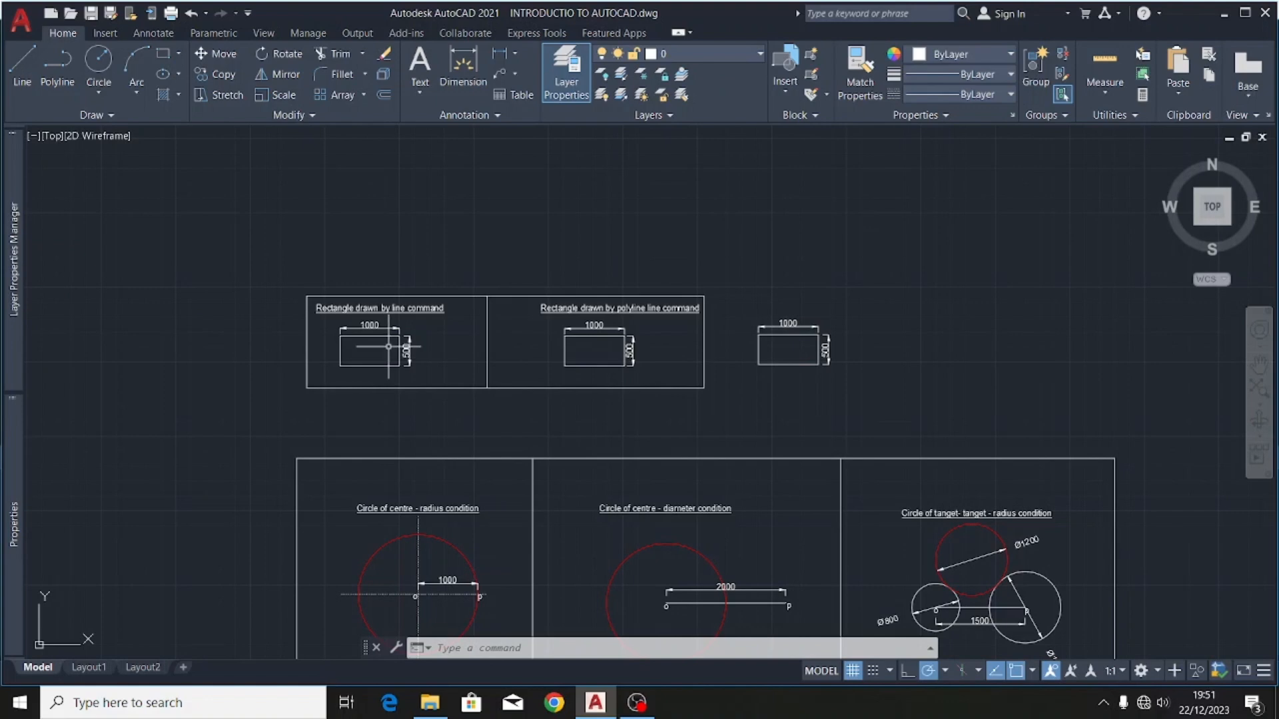
pyautogui.scroll(1, 851, 341)
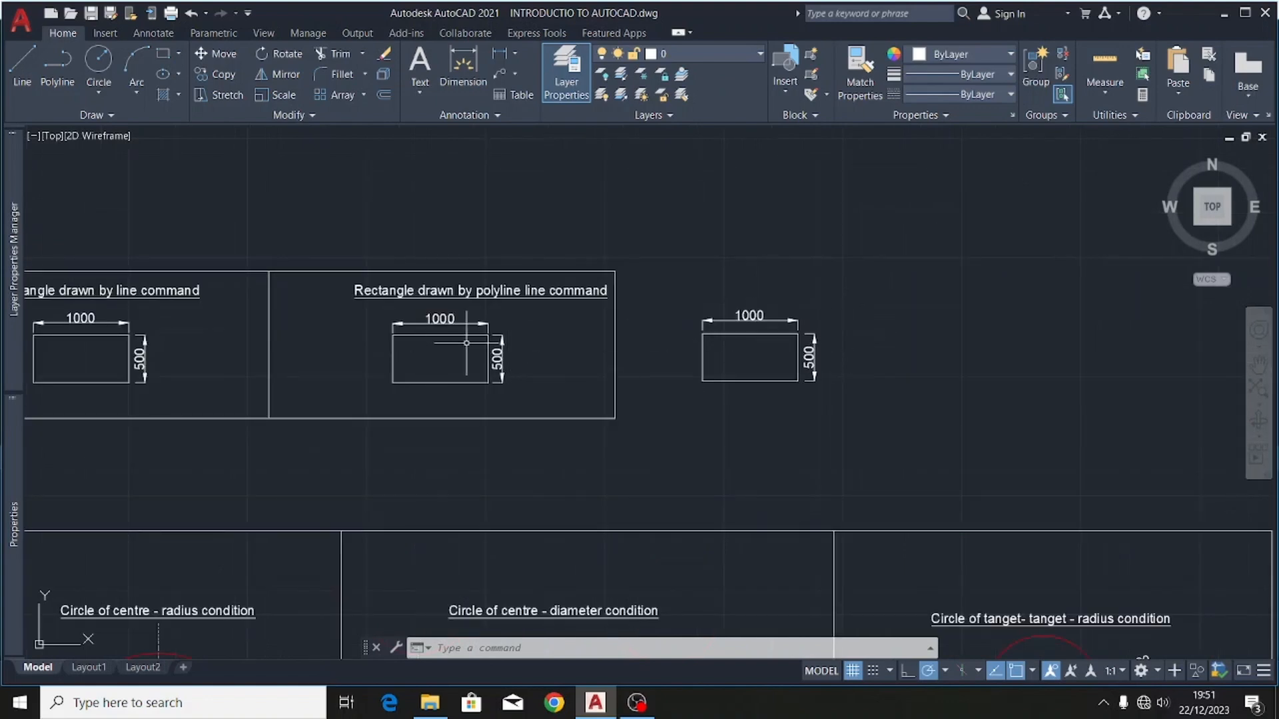
pyautogui.scroll(2, 464, 345)
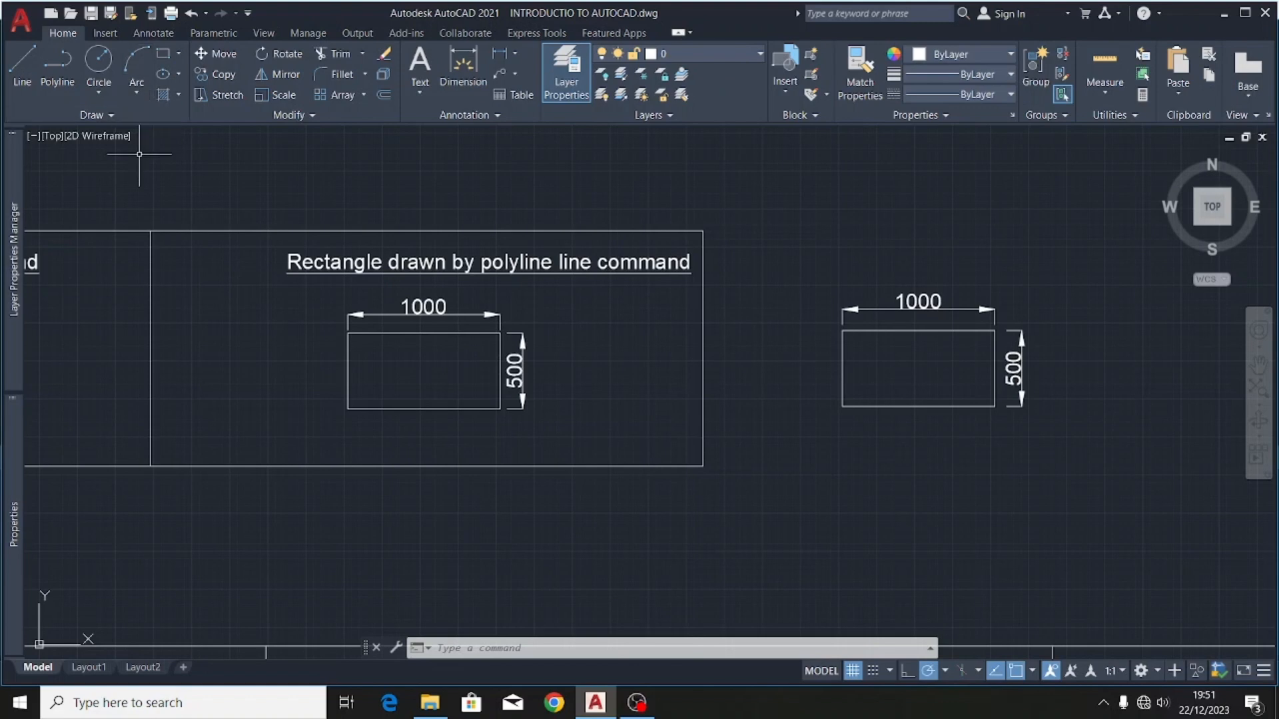
pyautogui.click(58, 68)
pyautogui.scroll(-4, 360, 273)
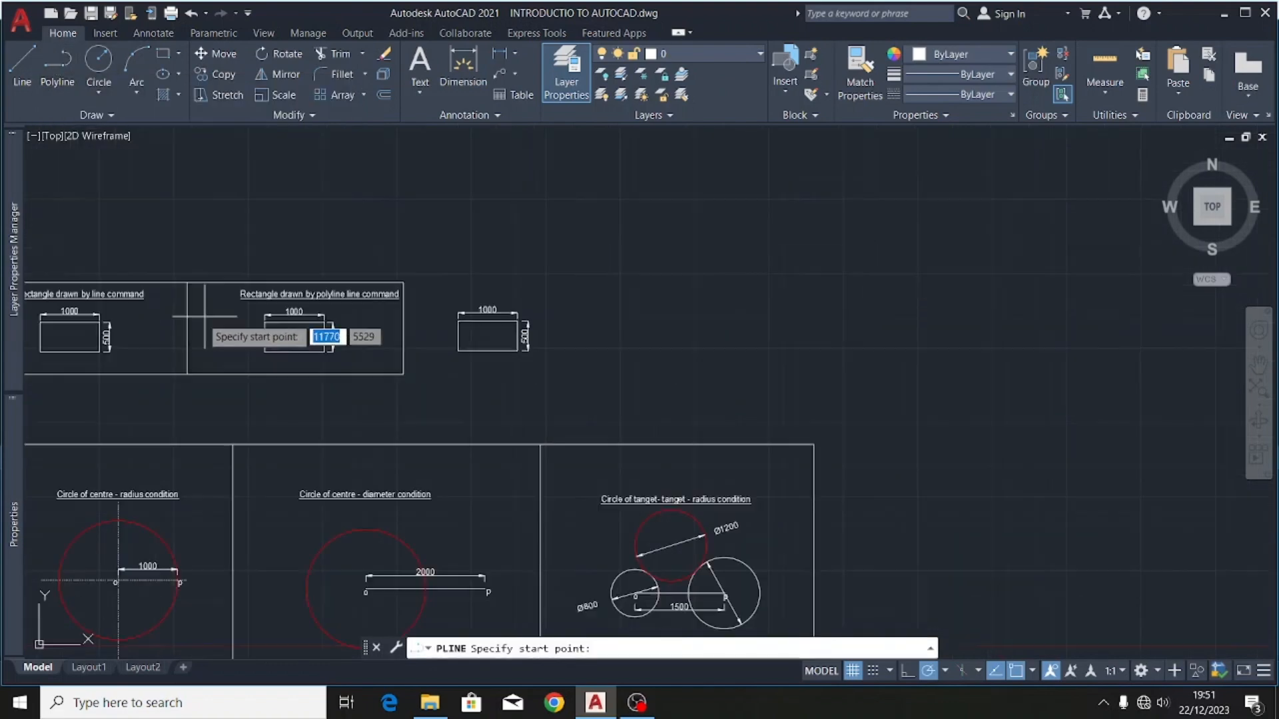
pyautogui.scroll(2, 590, 324)
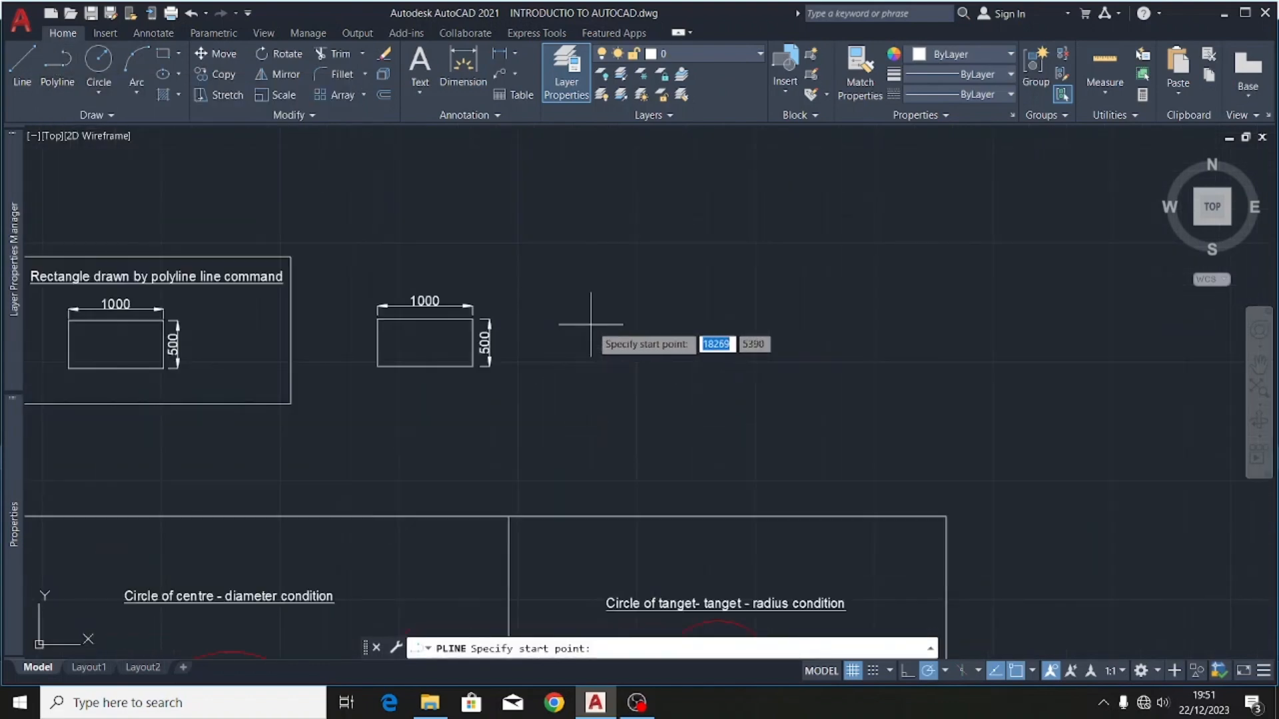
pyautogui.click(577, 312)
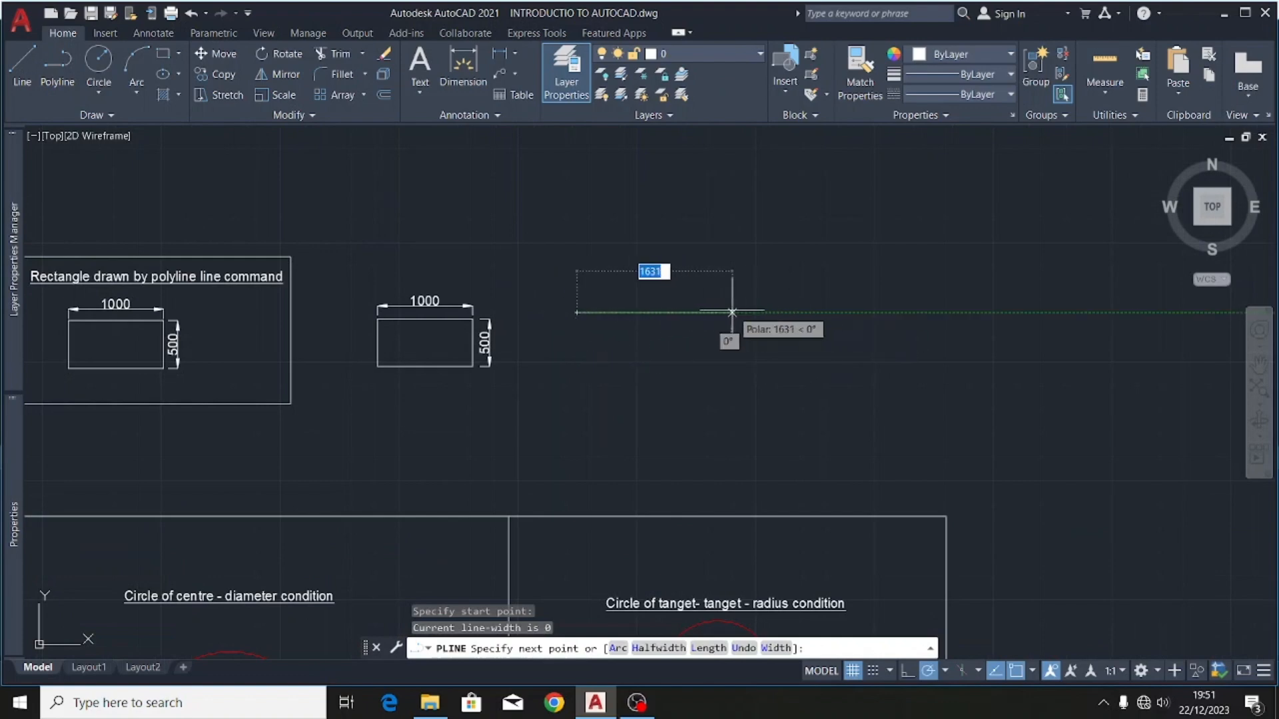
pyautogui.write('1000')
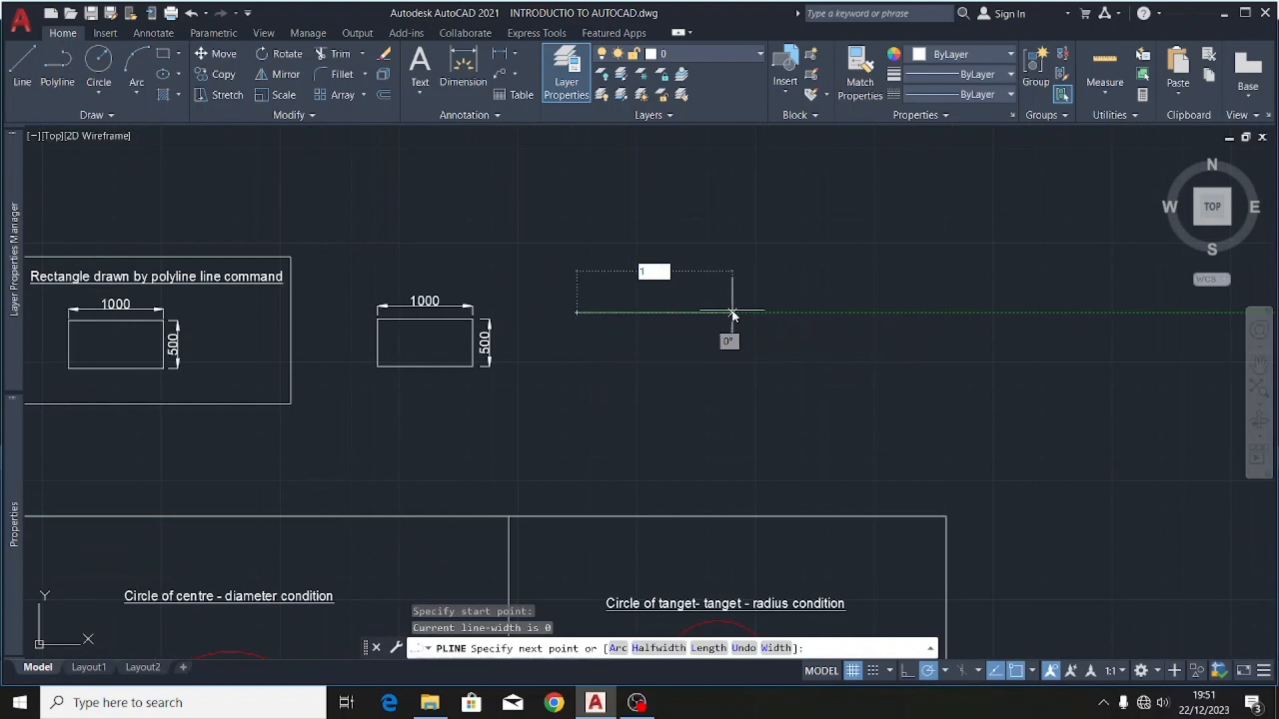
pyautogui.press('Return')
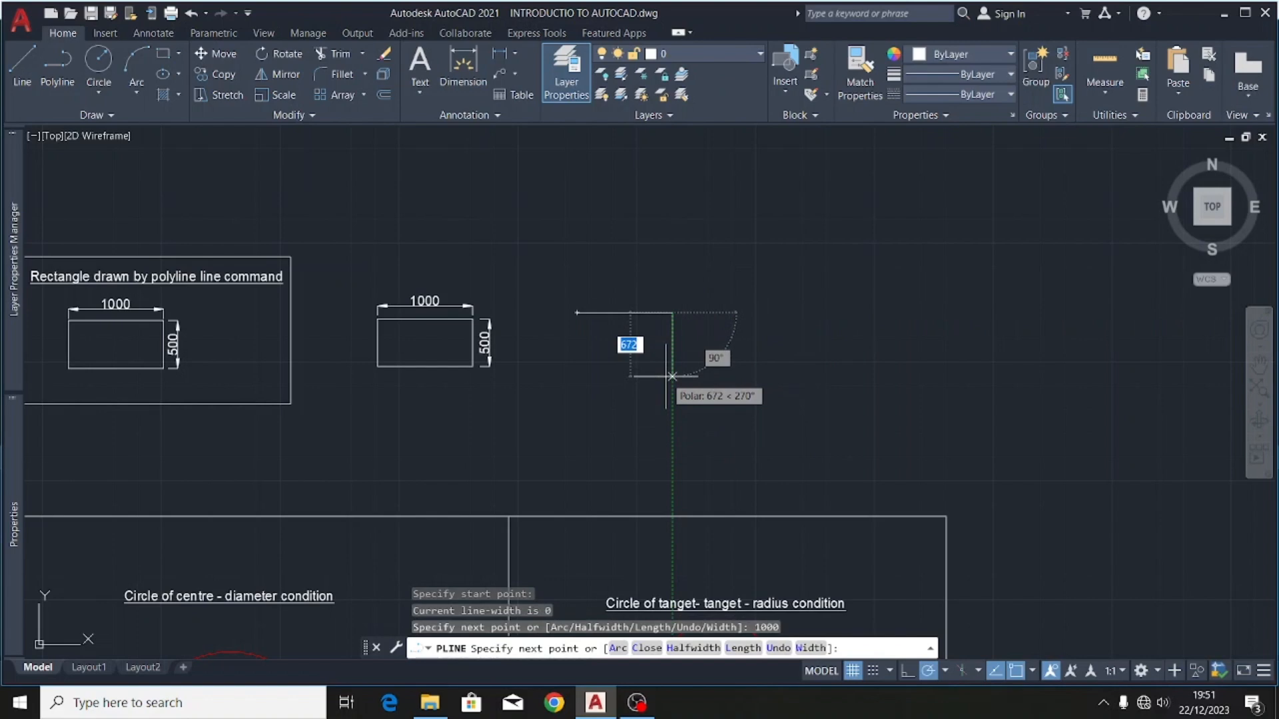
# - Continue the polyline 500 down and 1000 to the left, bring it back to its start point, and end the command
pyautogui.write('500')
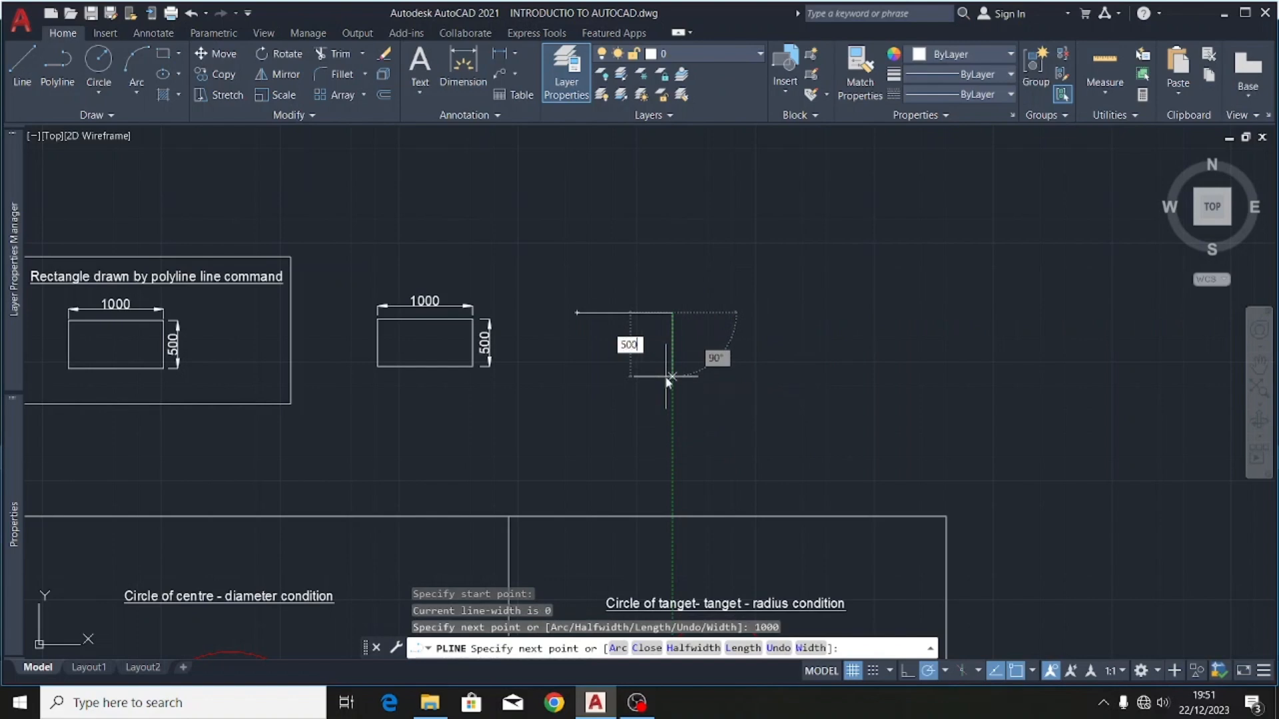
pyautogui.press('Return')
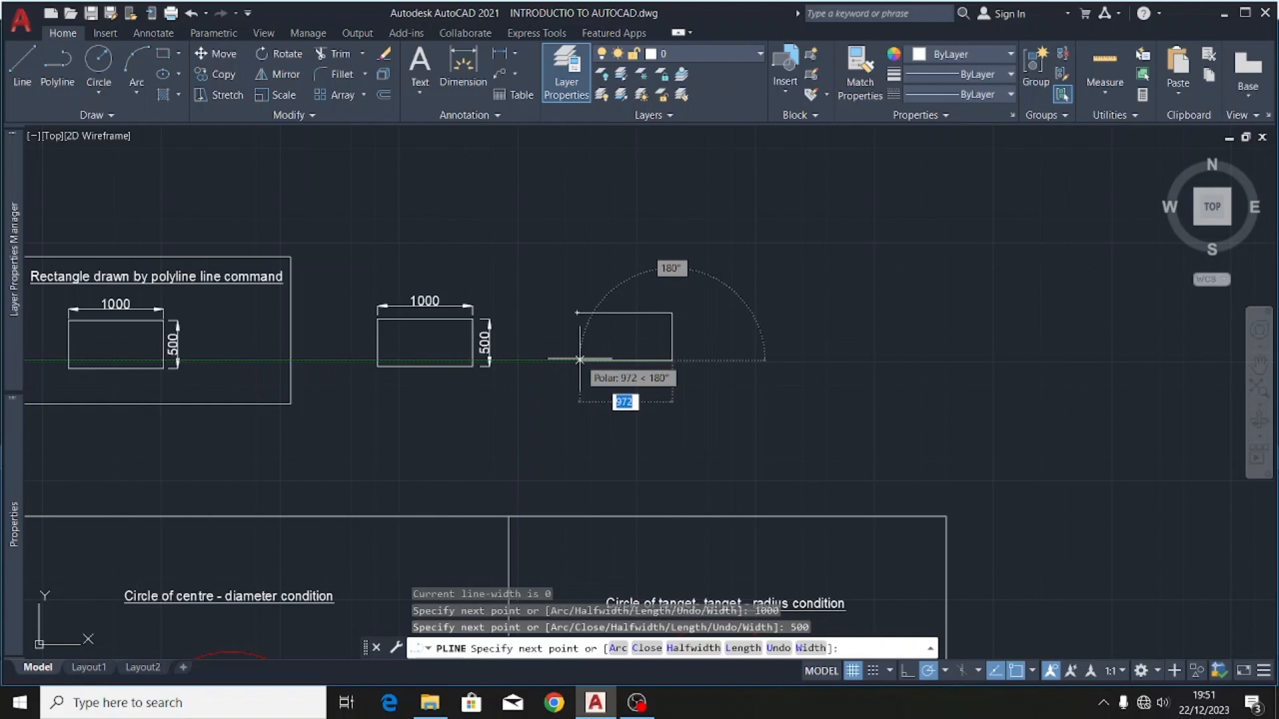
pyautogui.write('1')
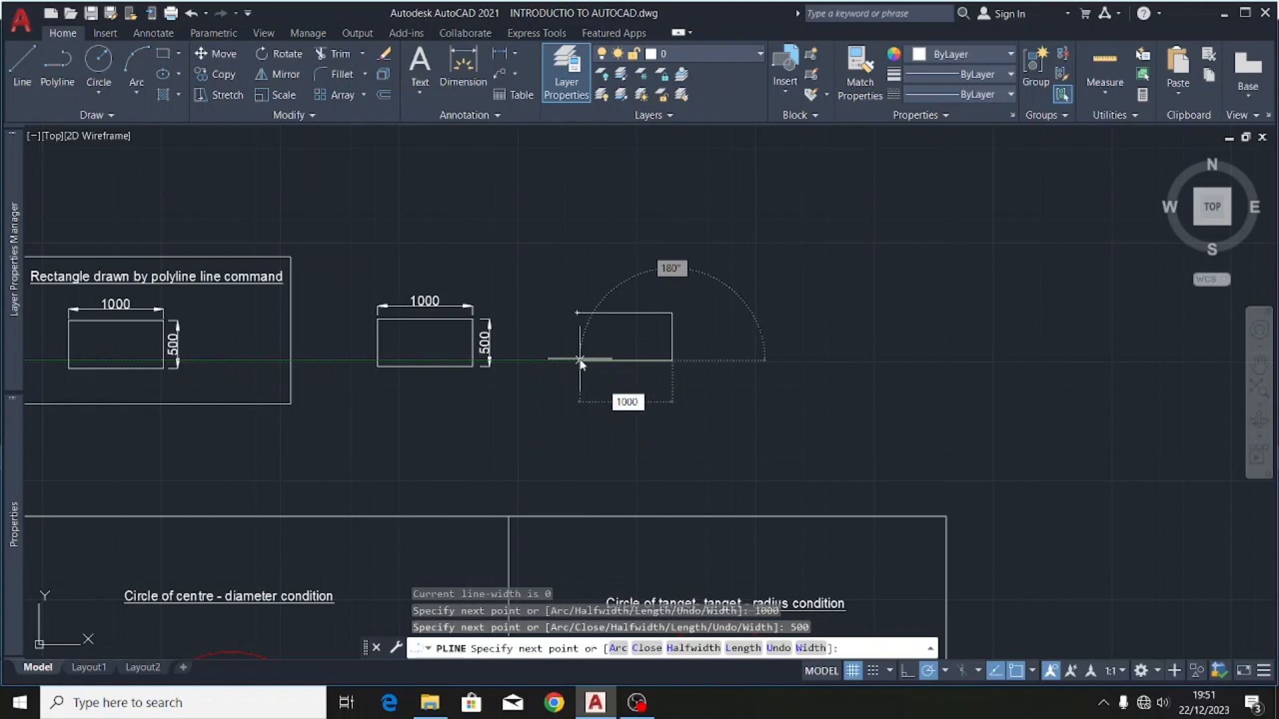
pyautogui.write('000')
pyautogui.press('Return')
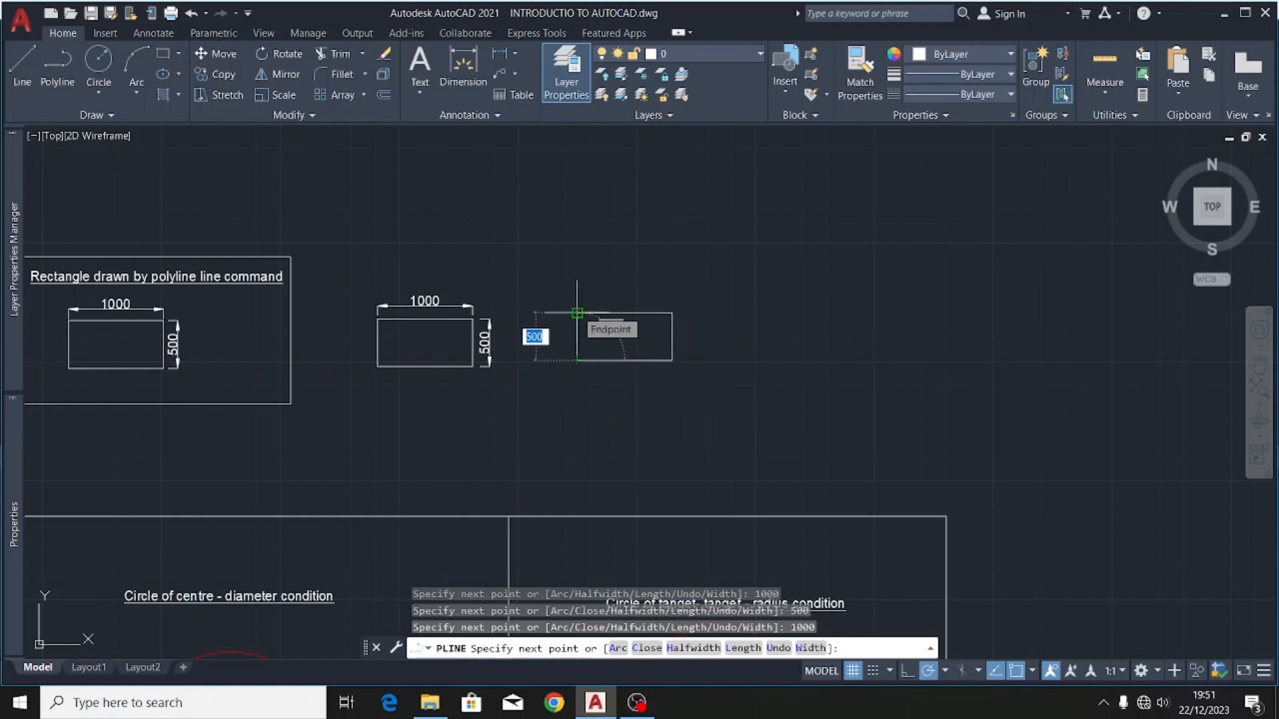
pyautogui.click(577, 313)
pyautogui.press('Escape')
# - Dimension the top edge of the polyline rectangle between its two upper corners and place the dimension above it
pyautogui.scroll(6, 573, 317)
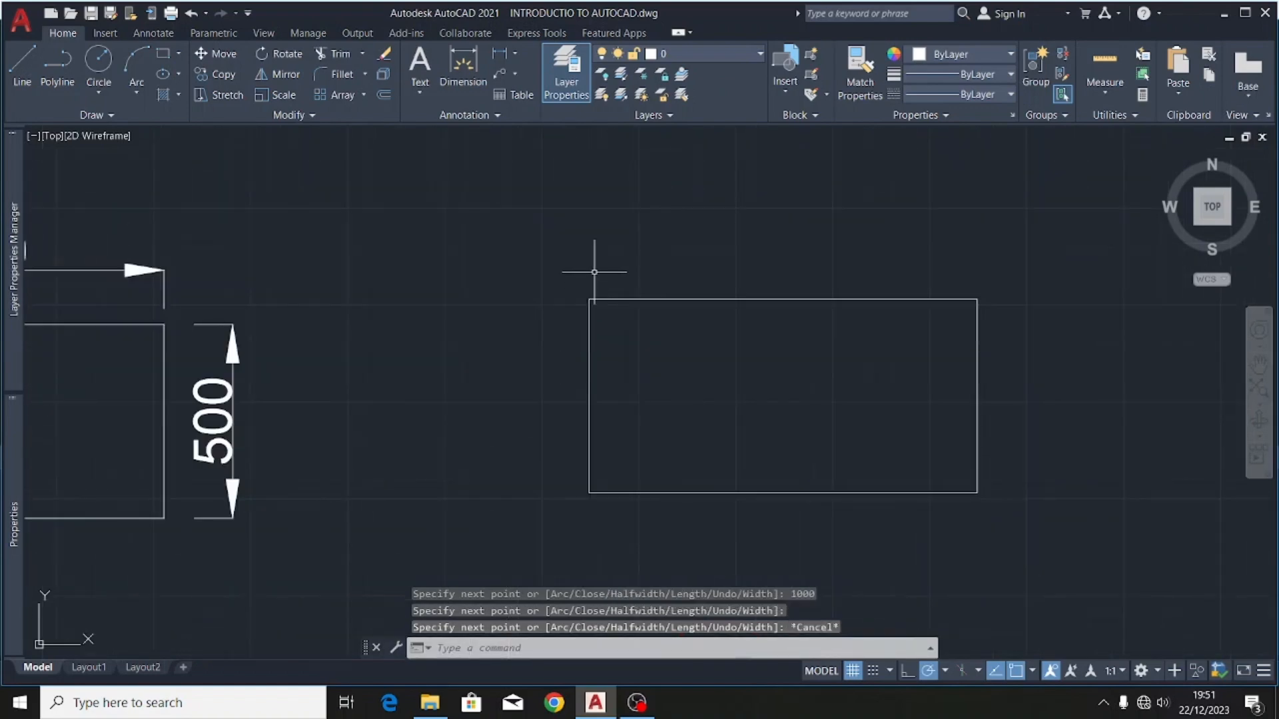
pyautogui.click(476, 61)
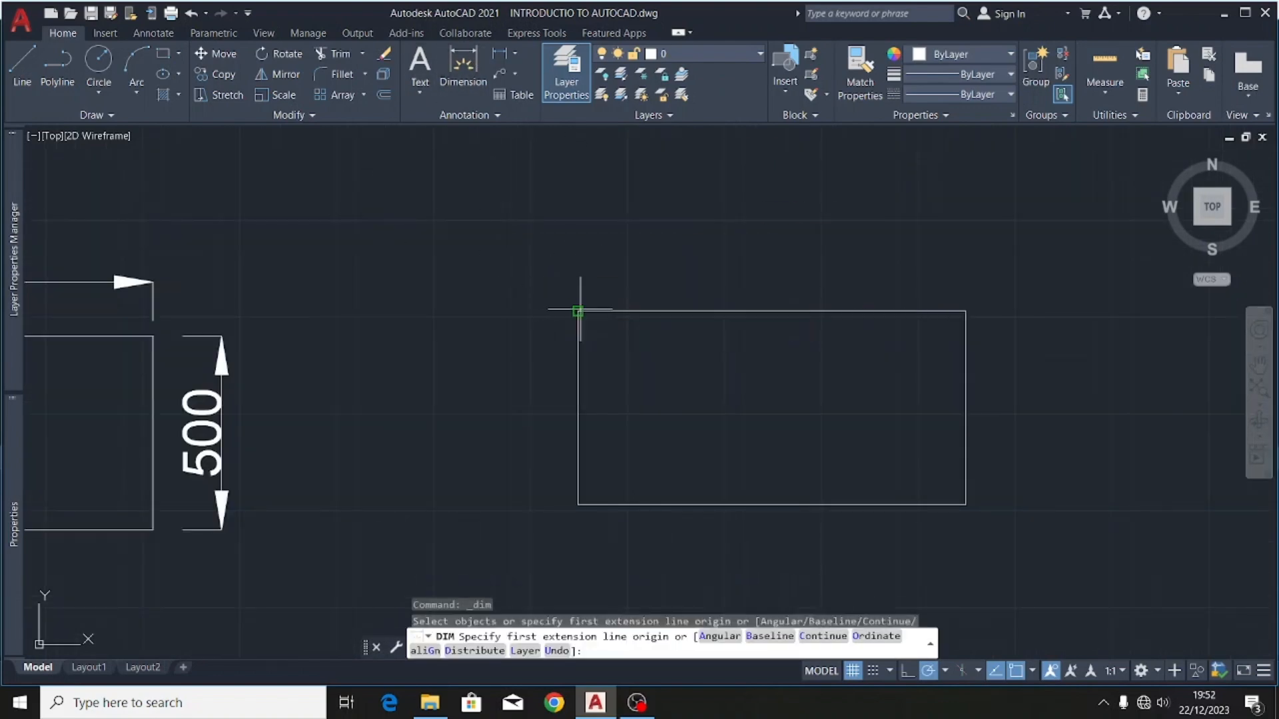
pyautogui.click(577, 311)
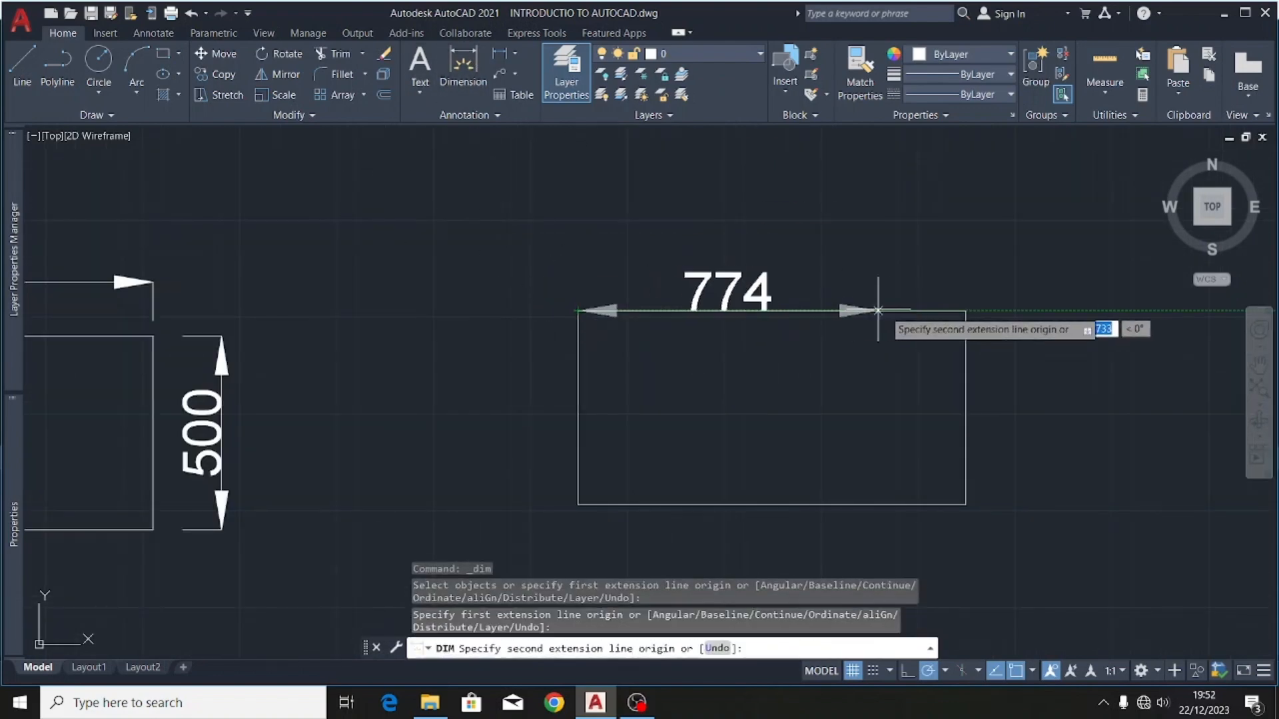
pyautogui.click(966, 311)
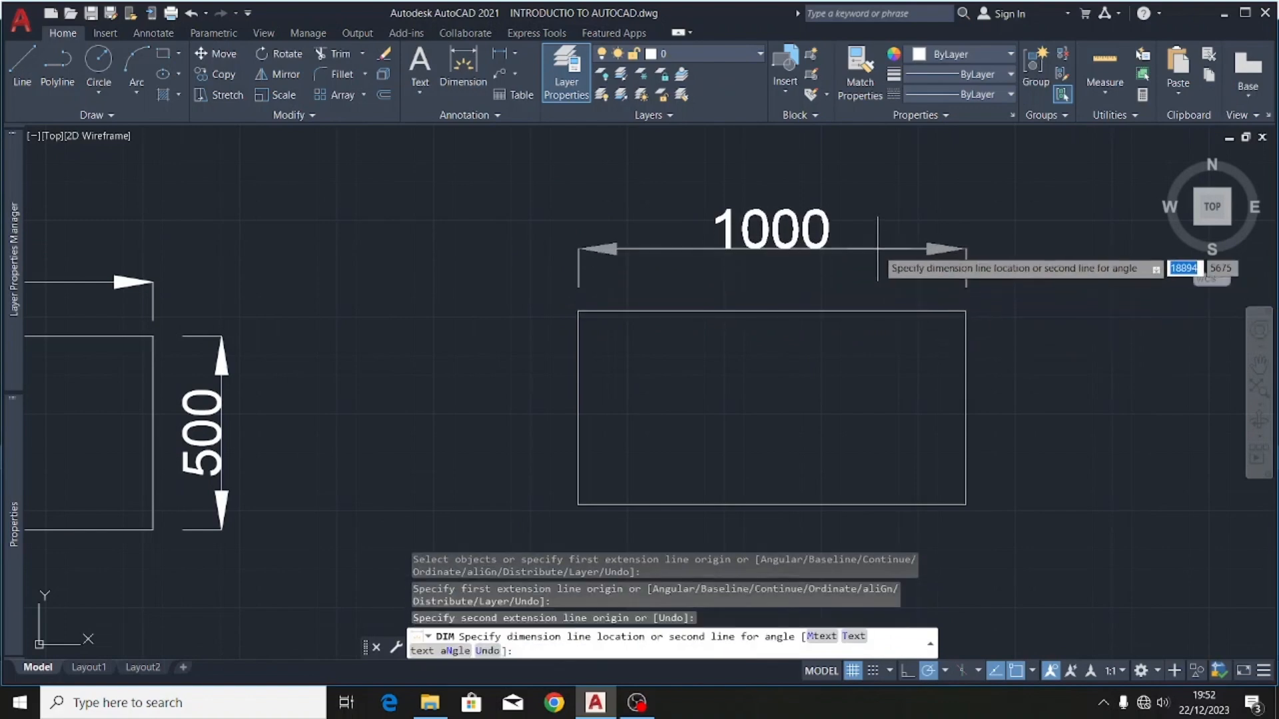
pyautogui.click(876, 250)
# - Dimension the polyline rectangle's right edge between its two corners, place the dimension beside it, and end the Dimension command
pyautogui.scroll(-3, 434, 251)
pyautogui.scroll(3, 662, 293)
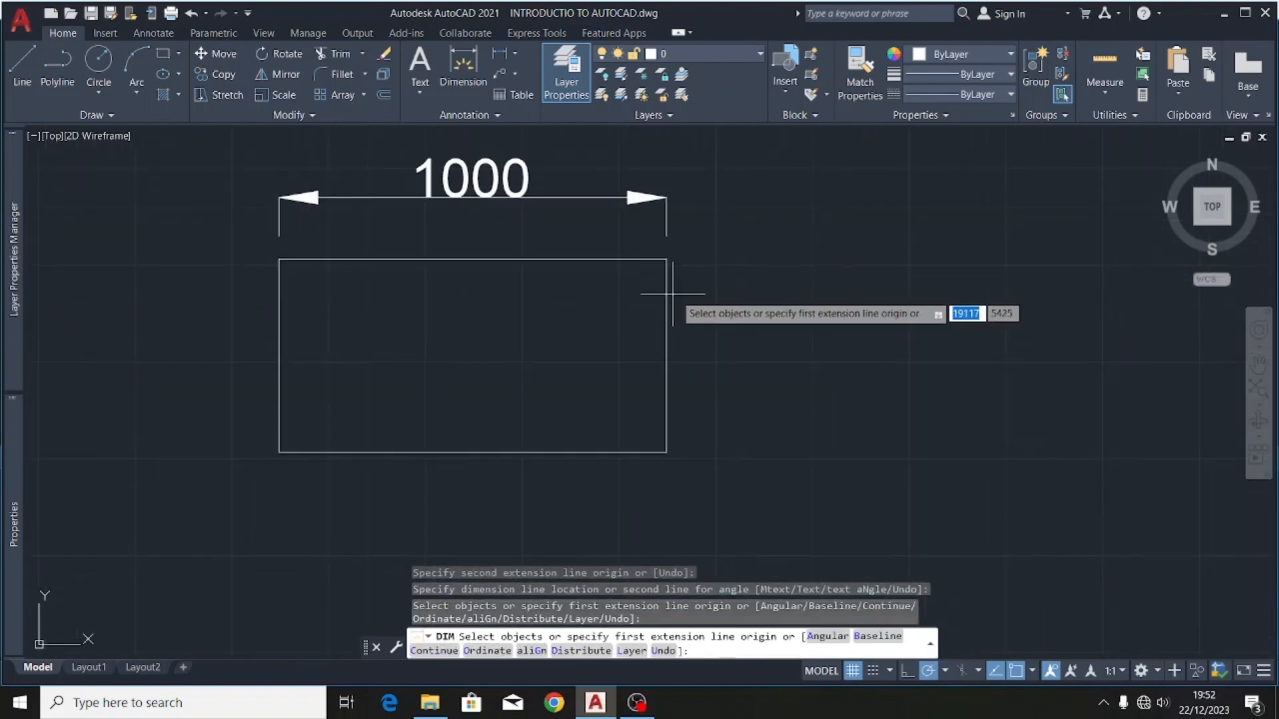
pyautogui.press('Return')
pyautogui.click(666, 260)
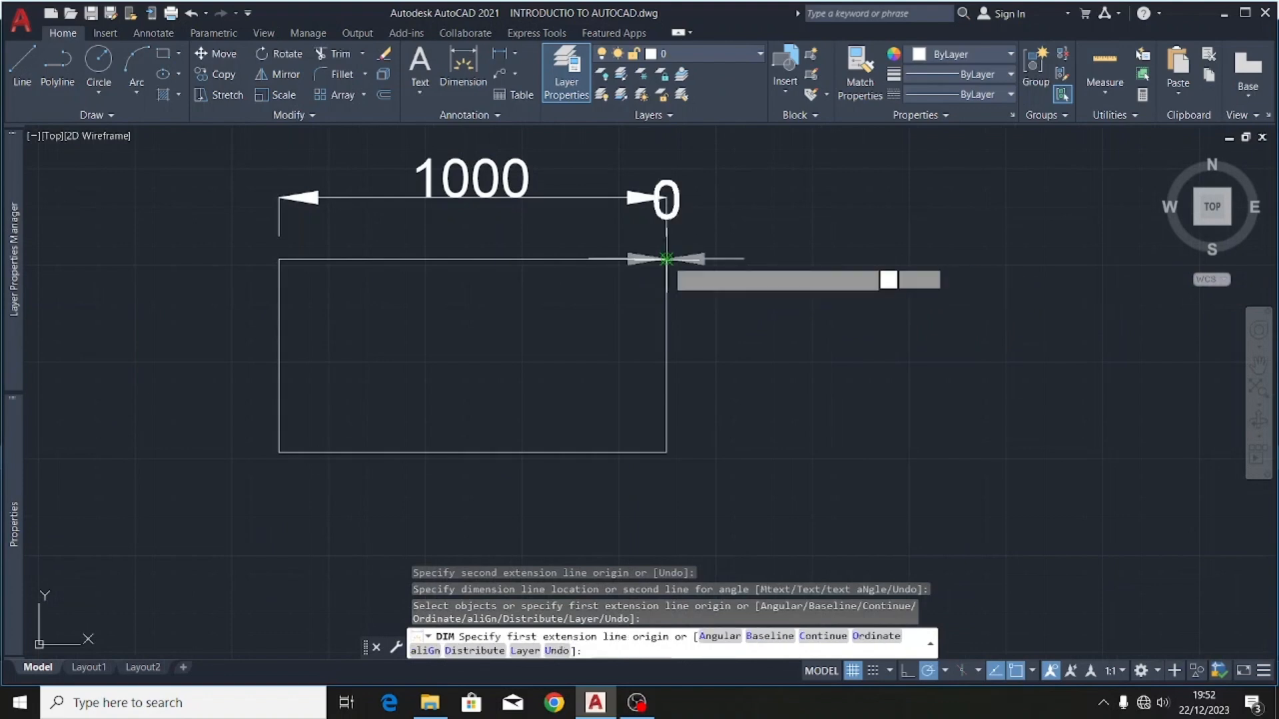
pyautogui.click(666, 452)
pyautogui.click(729, 432)
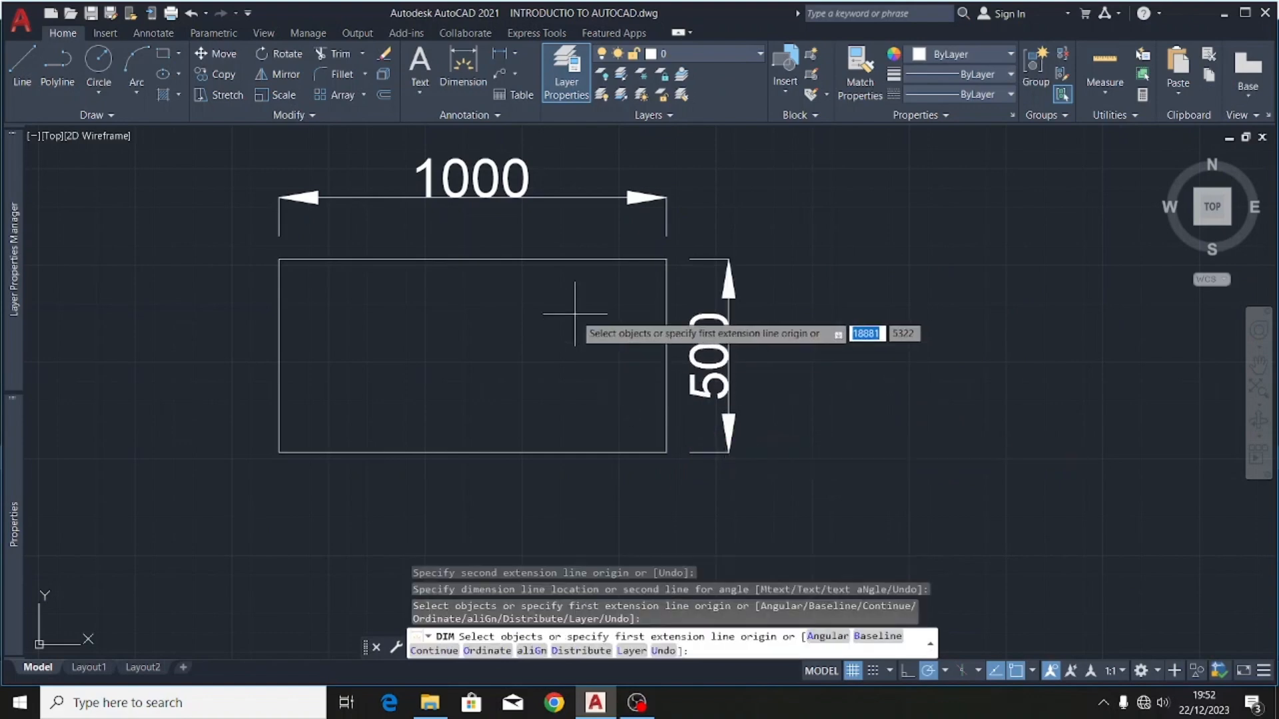
pyautogui.scroll(-3, 820, 277)
pyautogui.scroll(1, 679, 293)
pyautogui.scroll(-2, 666, 289)
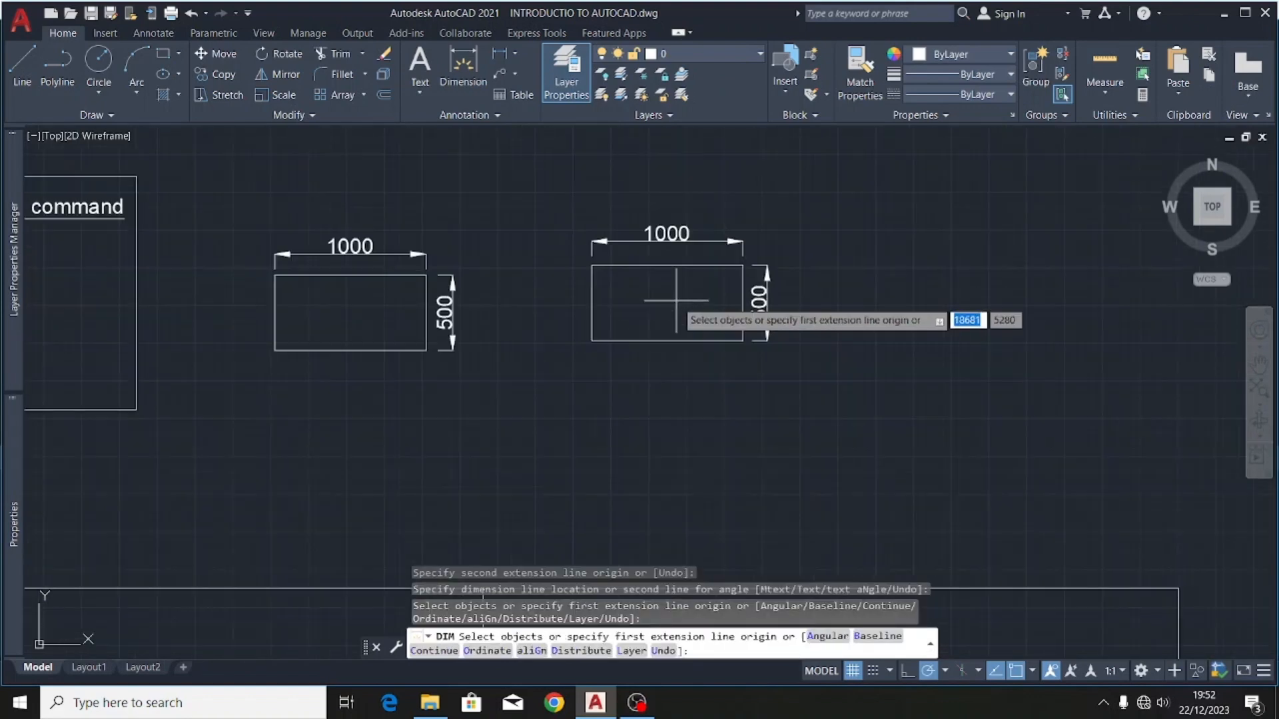
pyautogui.scroll(-1, 651, 297)
pyautogui.scroll(1, 644, 302)
pyautogui.press('Return')
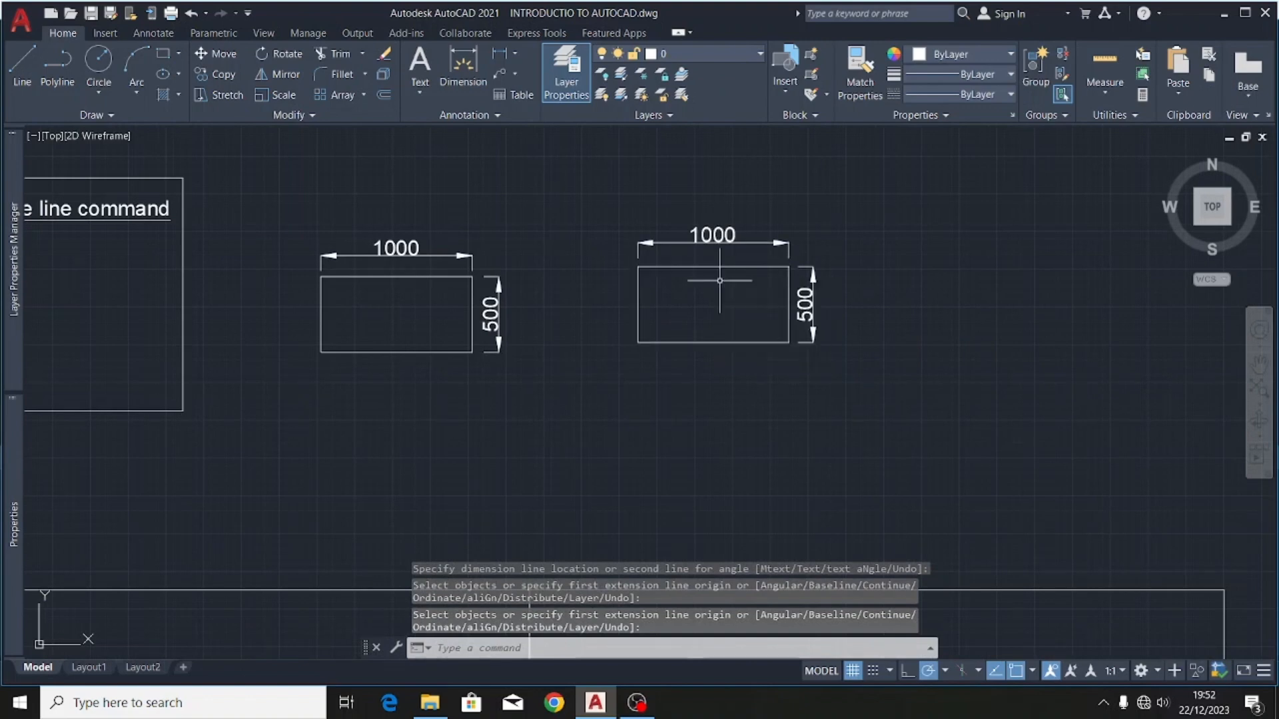
# - Compare how the polyline rectangle and the four separate lines of the other new rectangle get selected, and clear the selection
pyautogui.scroll(-1, 833, 289)
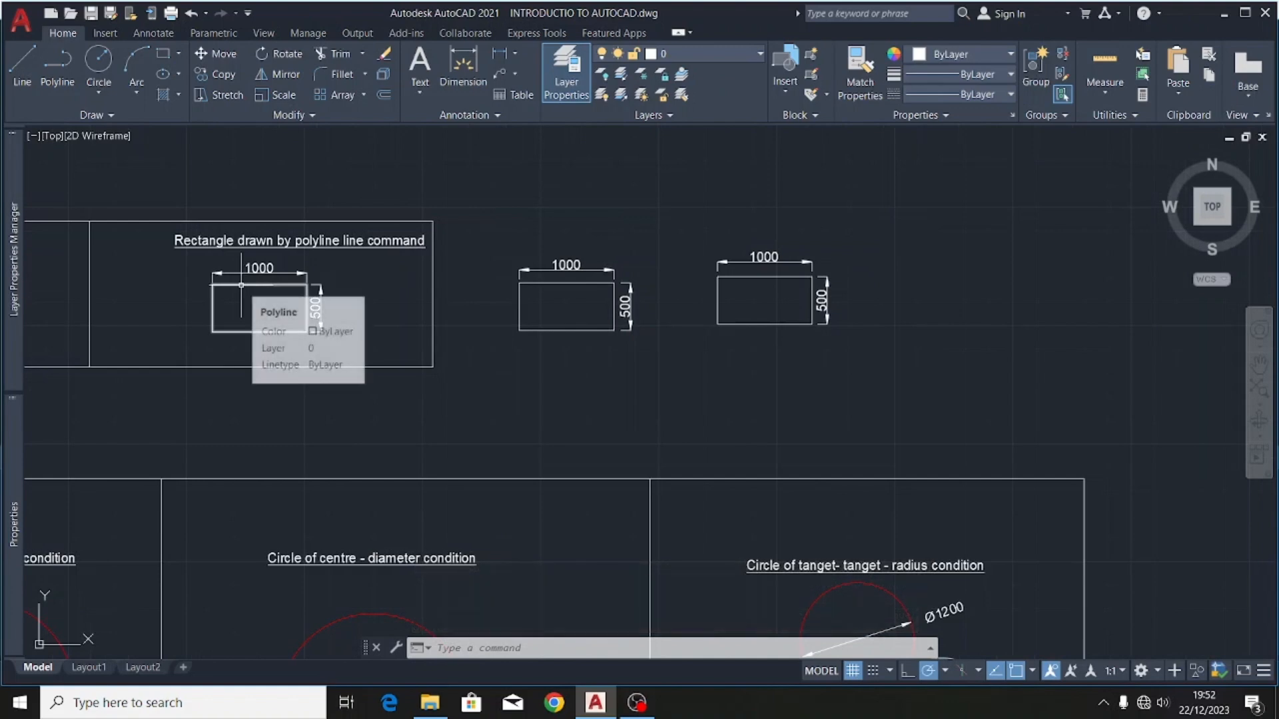
pyautogui.scroll(2, 736, 253)
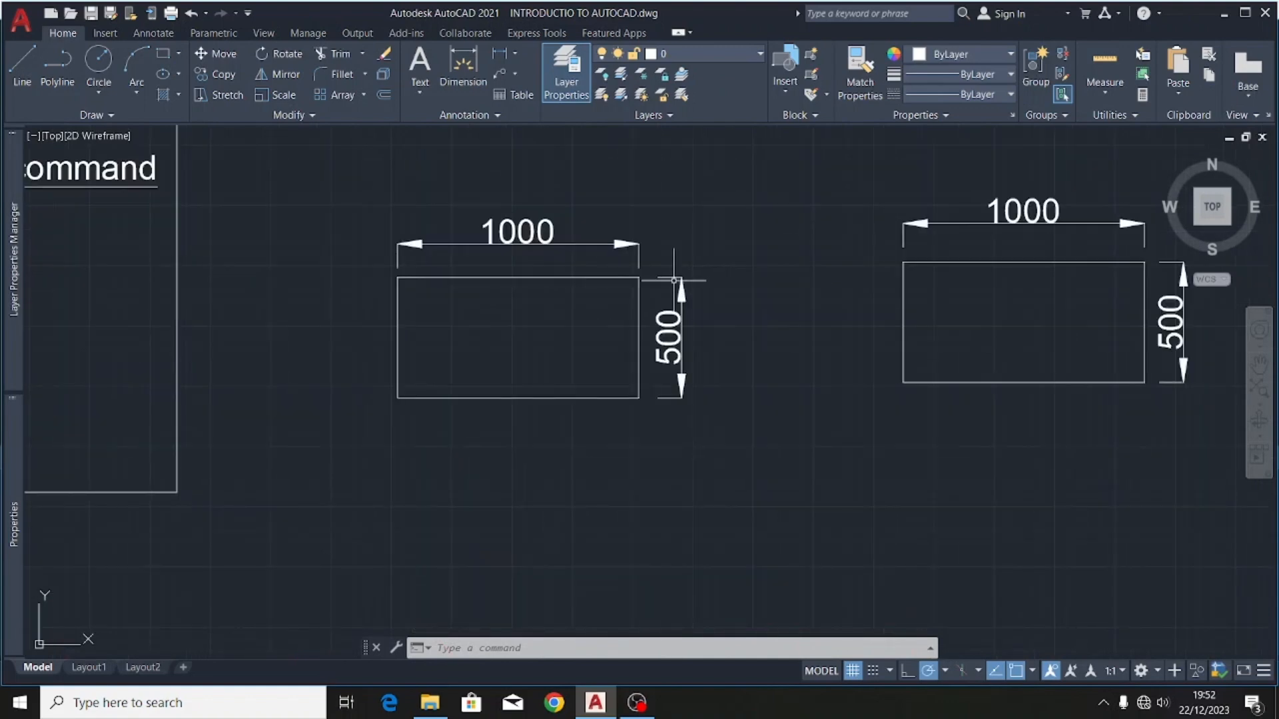
pyautogui.scroll(2, 632, 282)
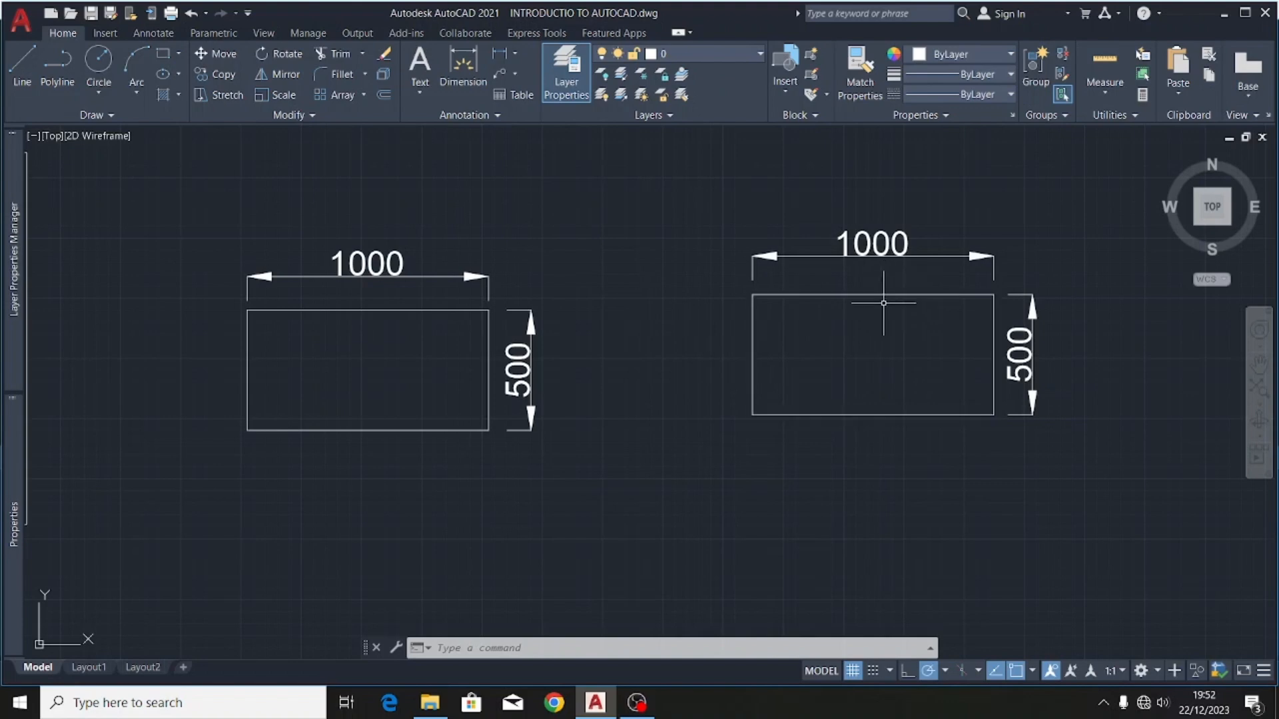
pyautogui.moveTo(879, 293)
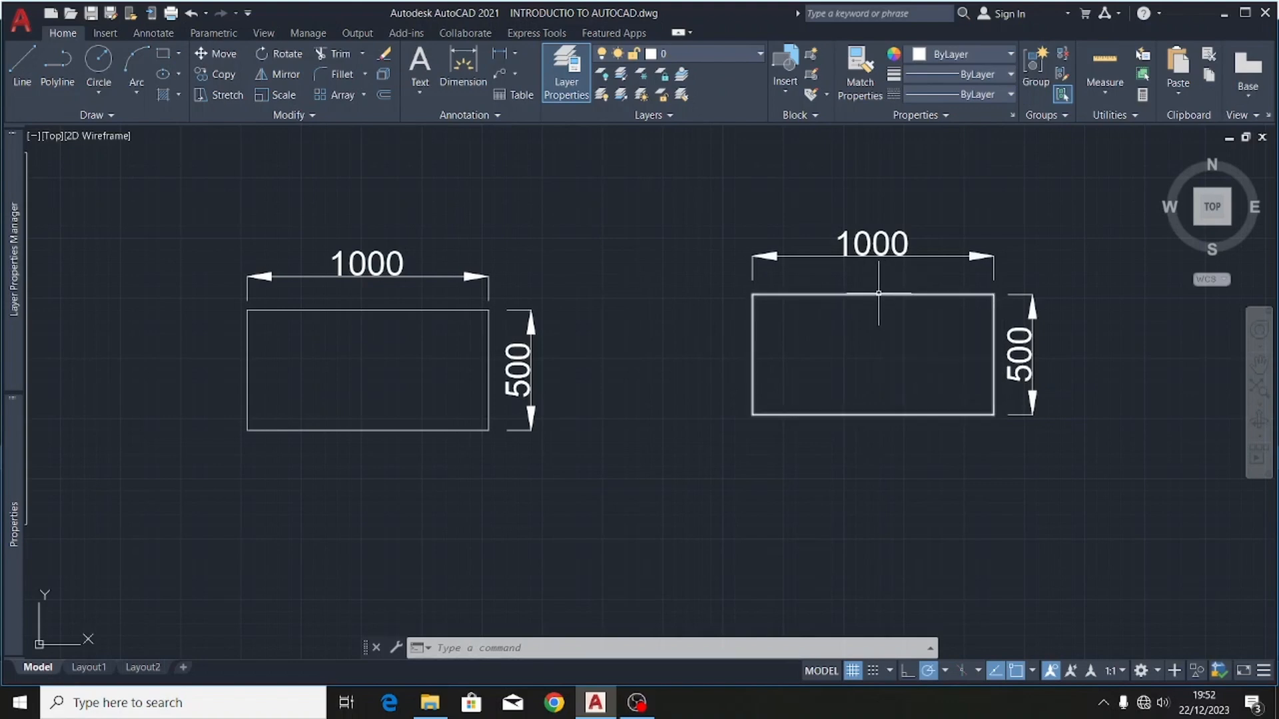
pyautogui.click(871, 294)
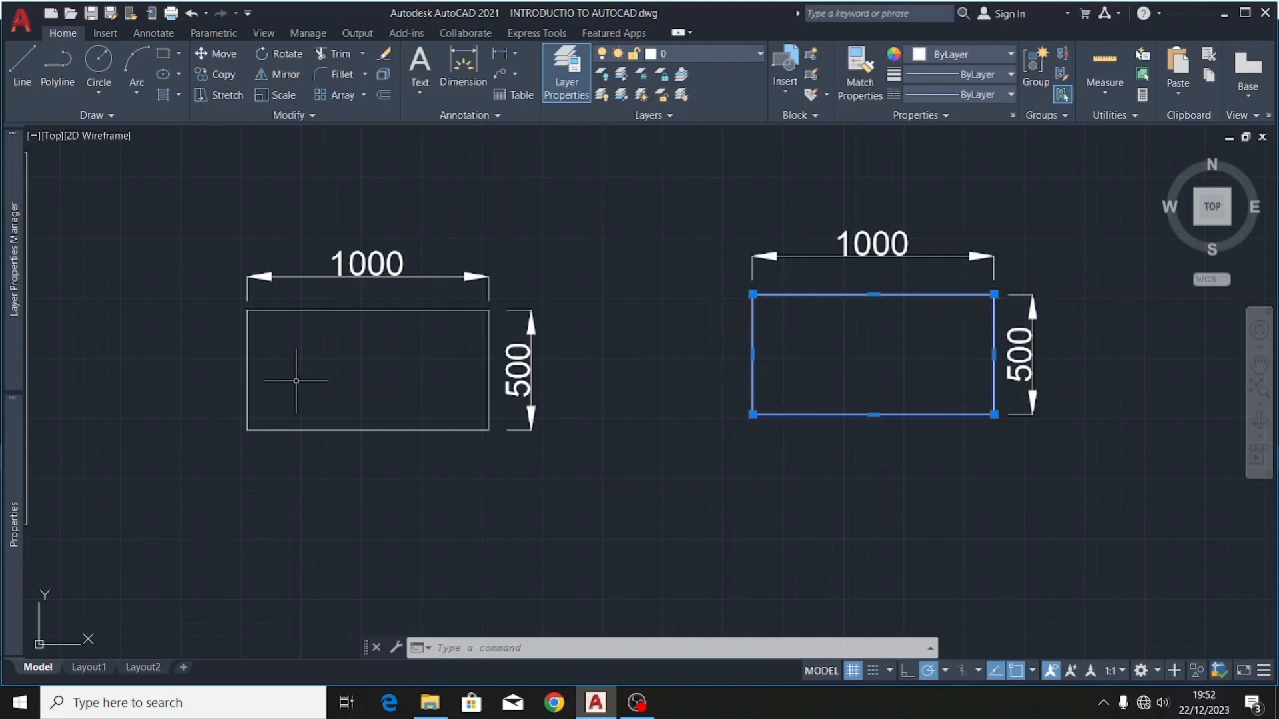
pyautogui.click(370, 310)
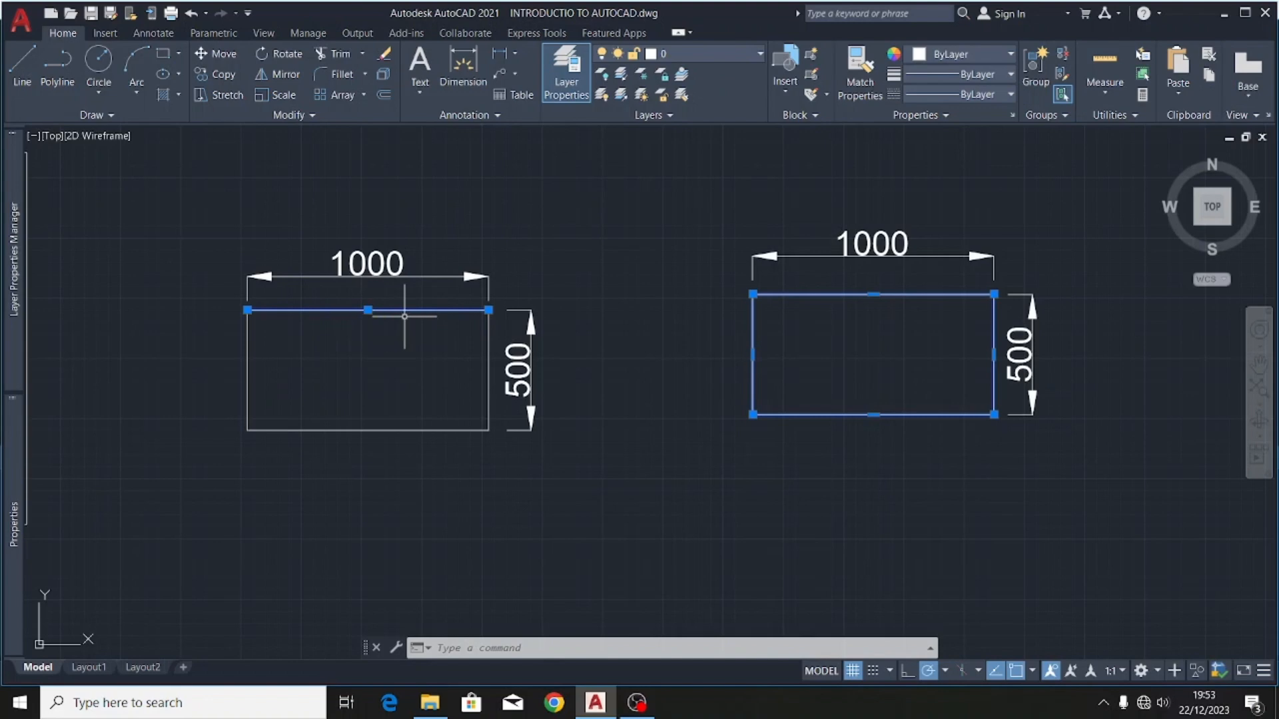
pyautogui.click(422, 431)
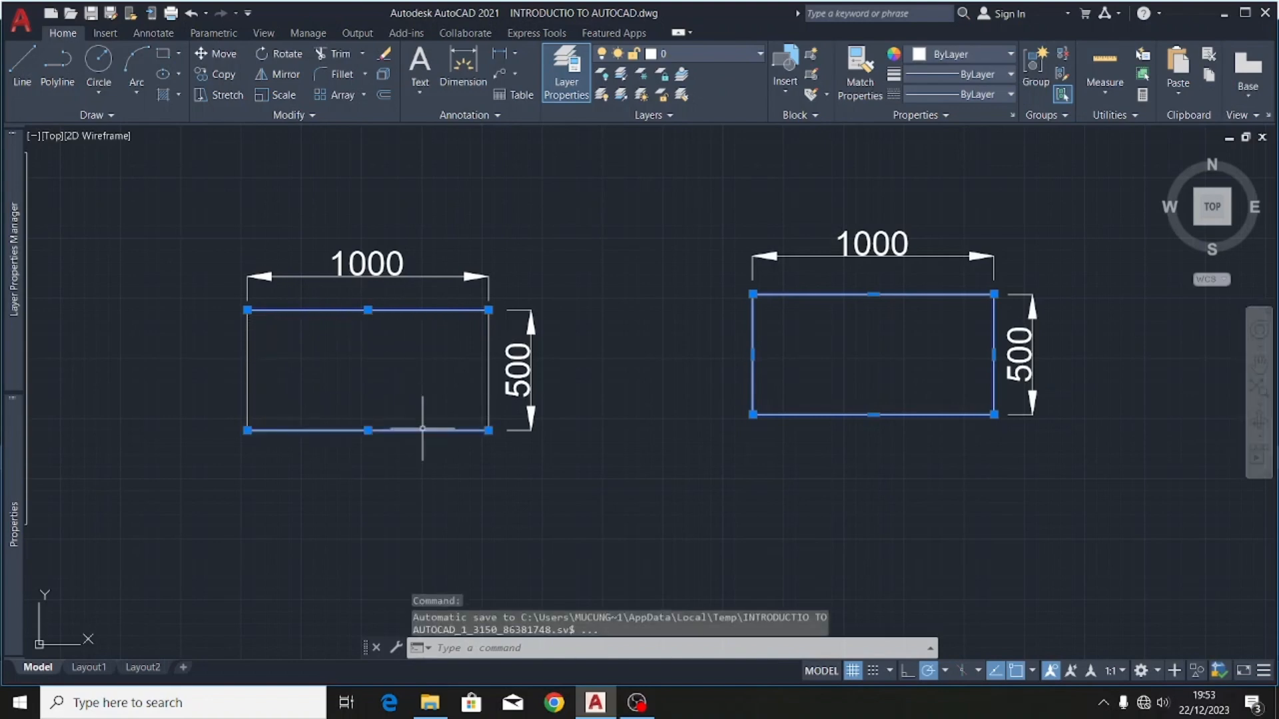
pyautogui.click(248, 363)
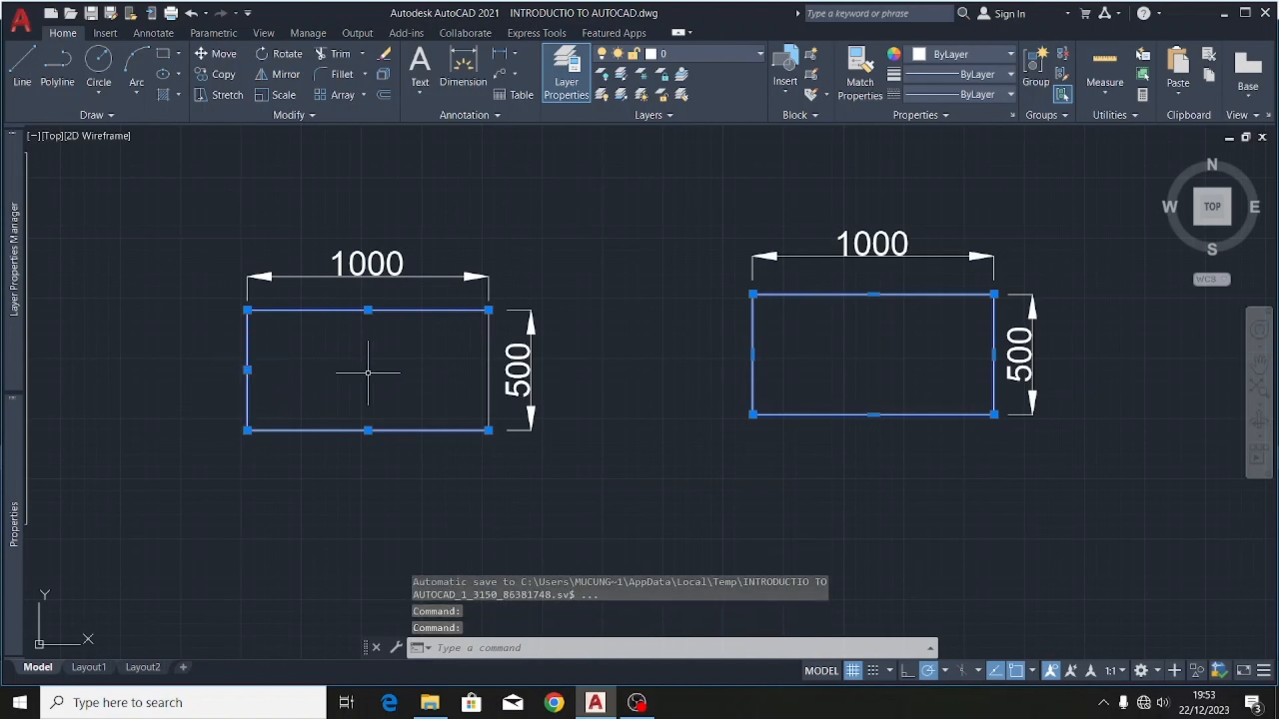
pyautogui.click(489, 378)
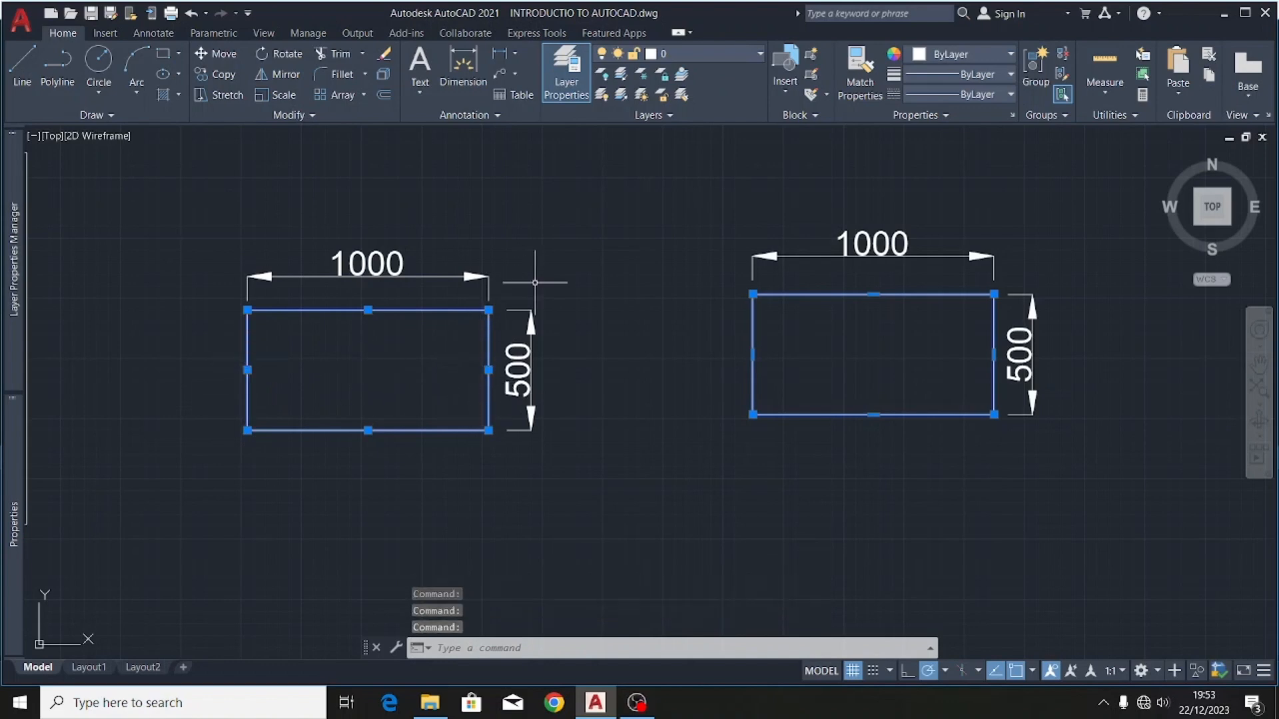
pyautogui.scroll(-2, 453, 313)
pyautogui.scroll(2, 409, 343)
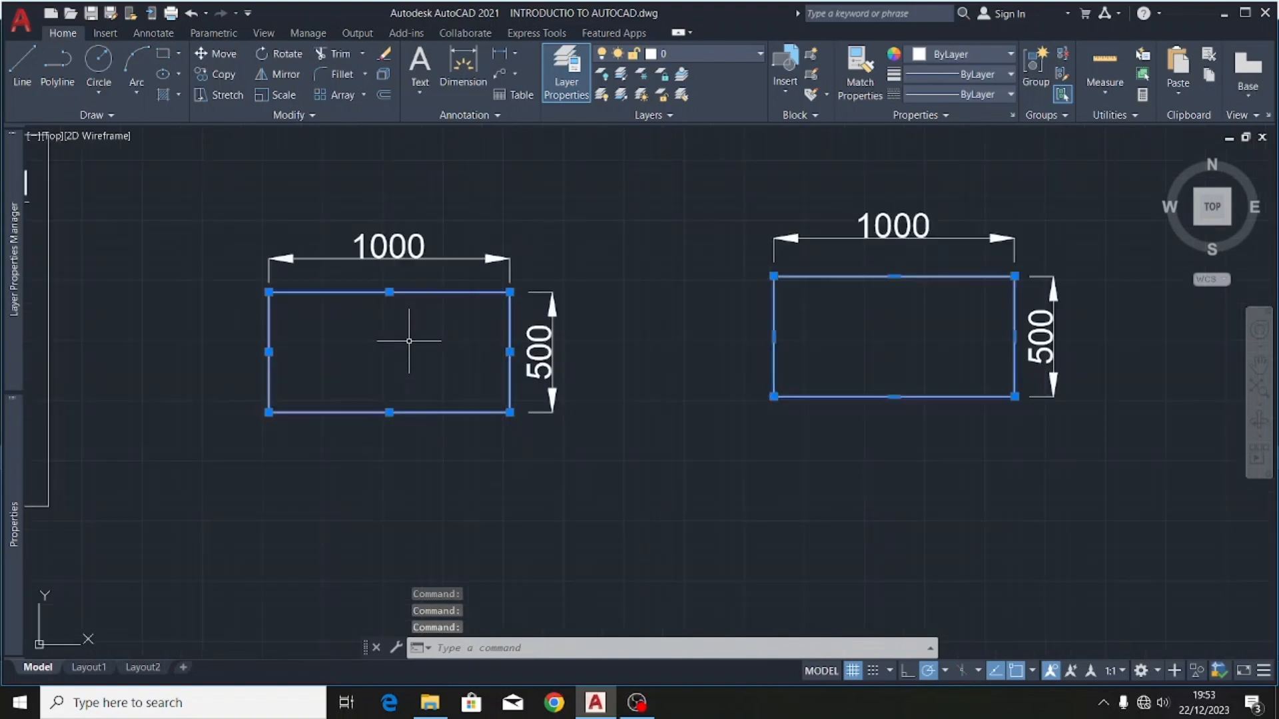
pyautogui.scroll(-2, 401, 341)
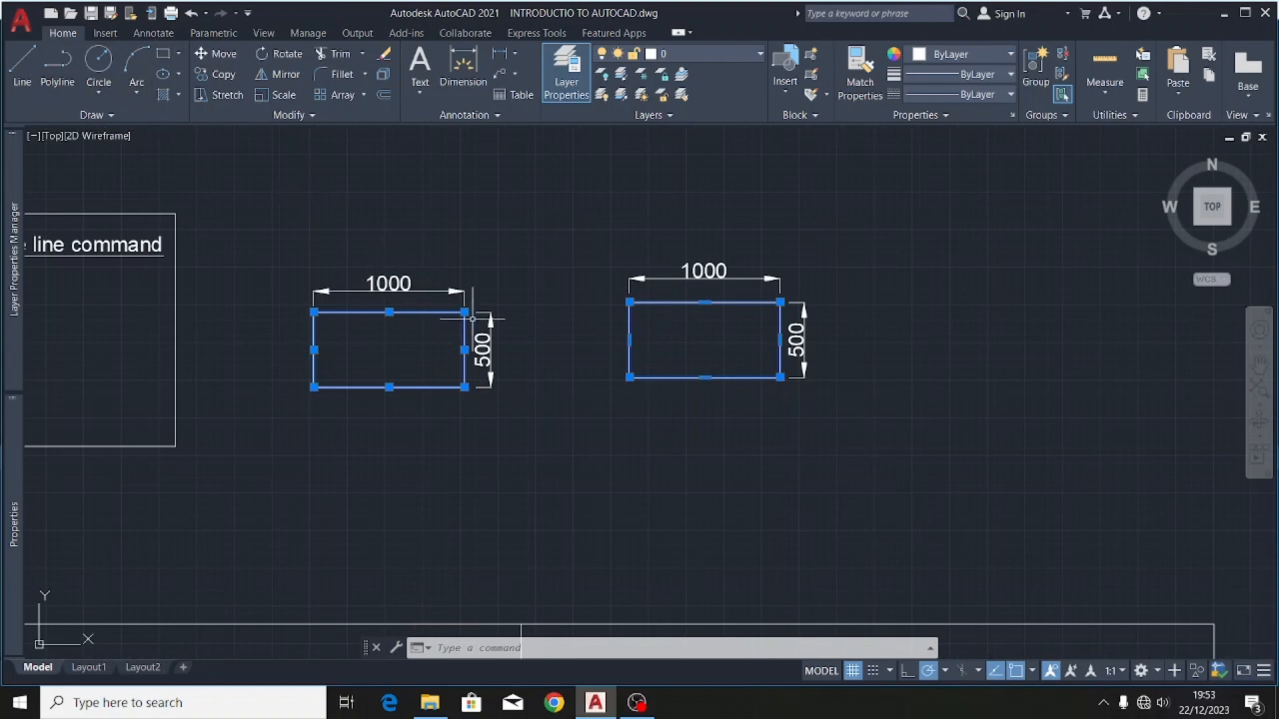
pyautogui.press('Escape')
pyautogui.scroll(2, 402, 333)
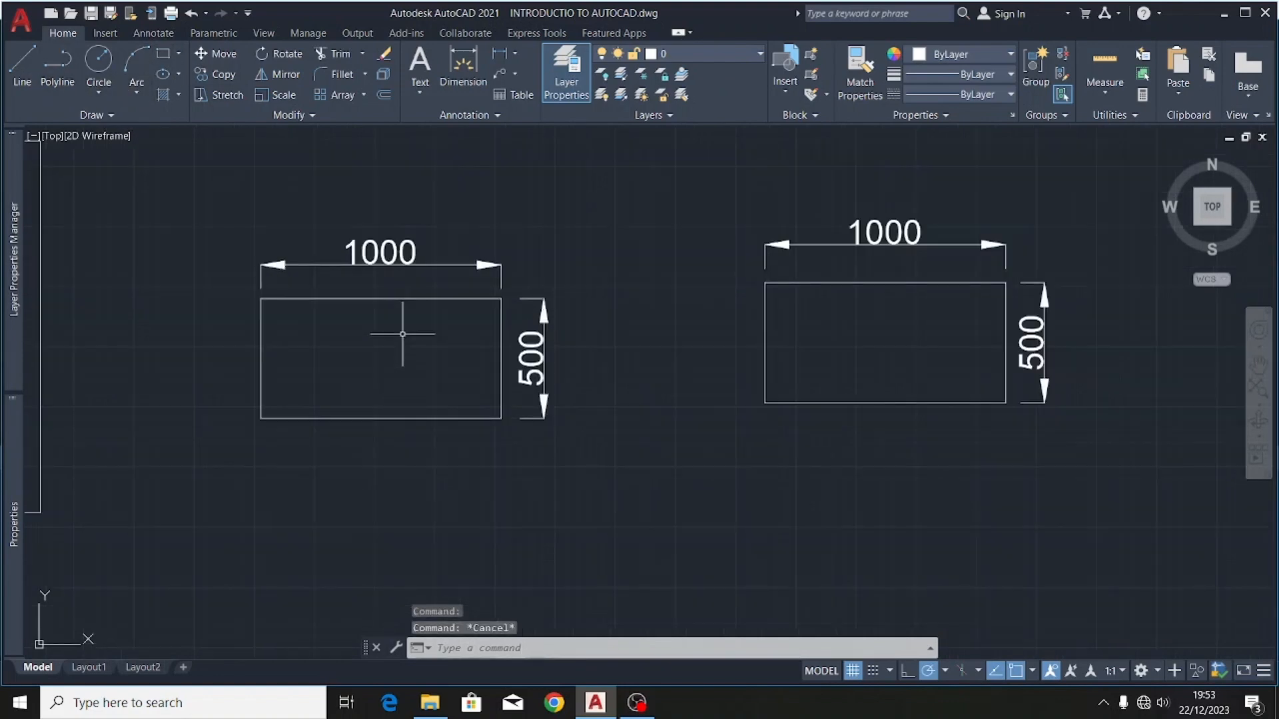
# - Examine the circle examples below the rectangles, especially the centre-radius circle with its centre, radius line and label
pyautogui.scroll(-2, 514, 269)
pyautogui.scroll(-4, 554, 230)
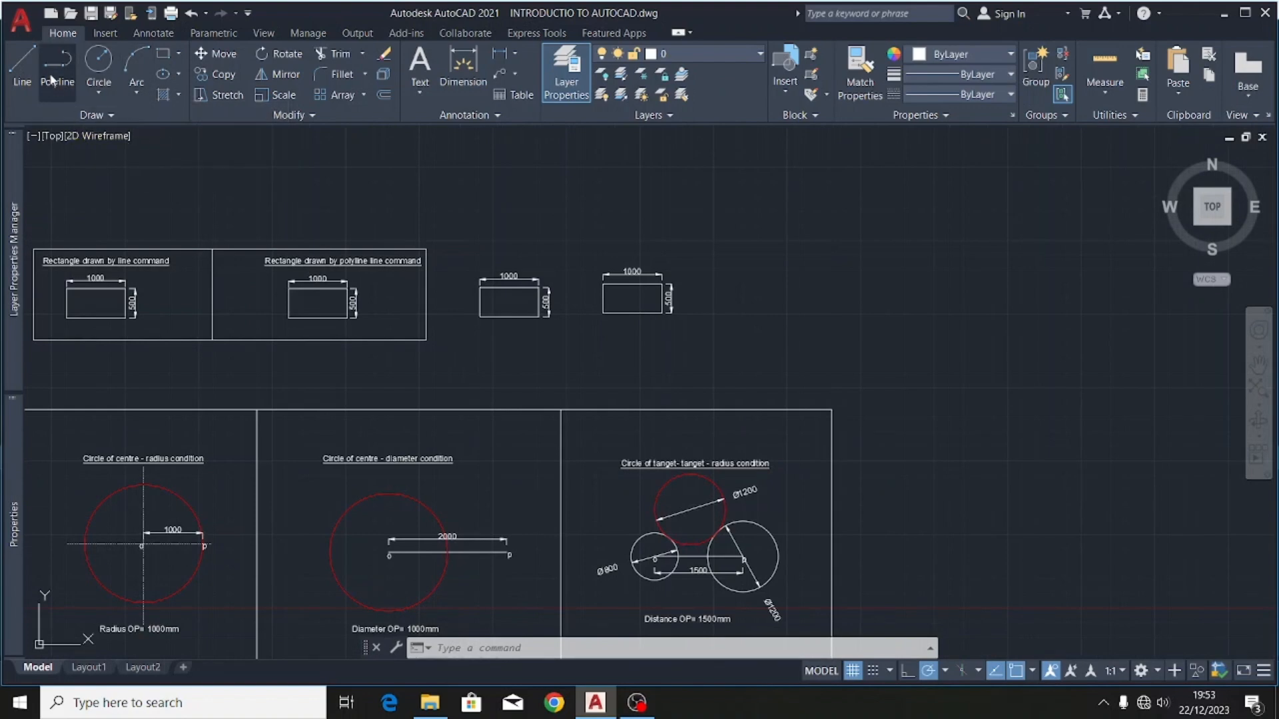
pyautogui.scroll(-3, 560, 225)
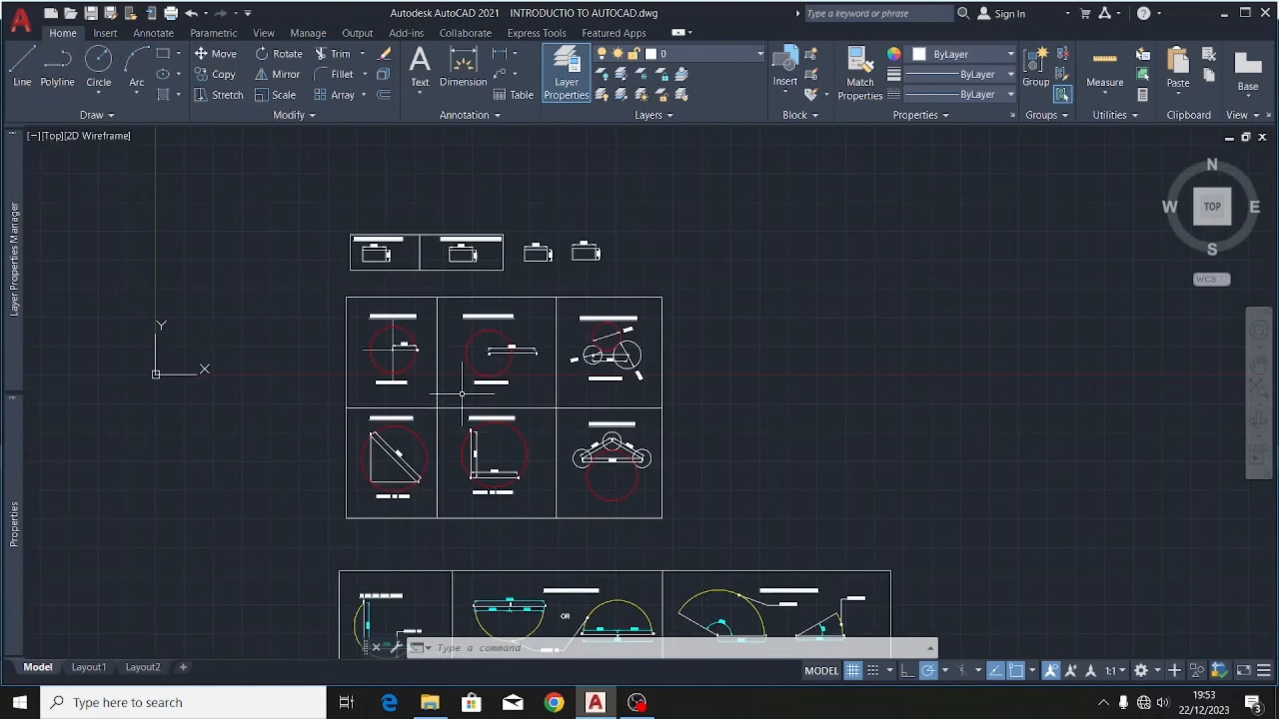
pyautogui.scroll(5, 429, 333)
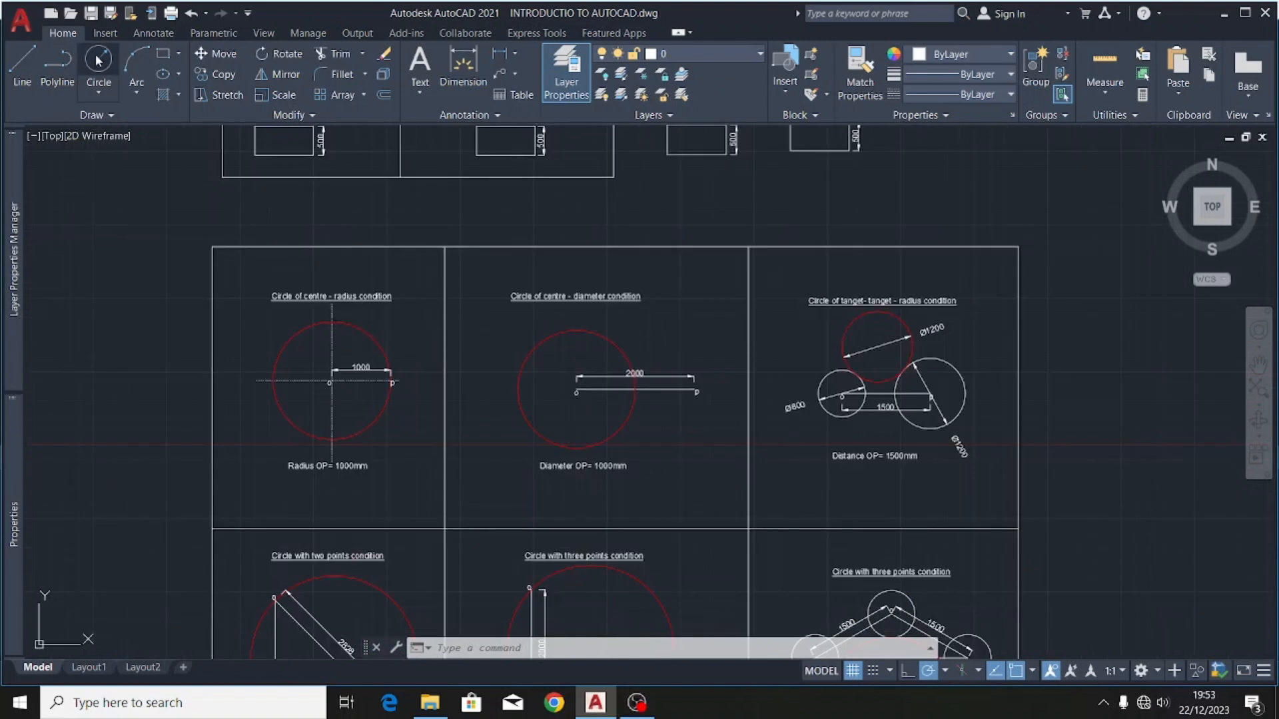
pyautogui.scroll(4, 336, 358)
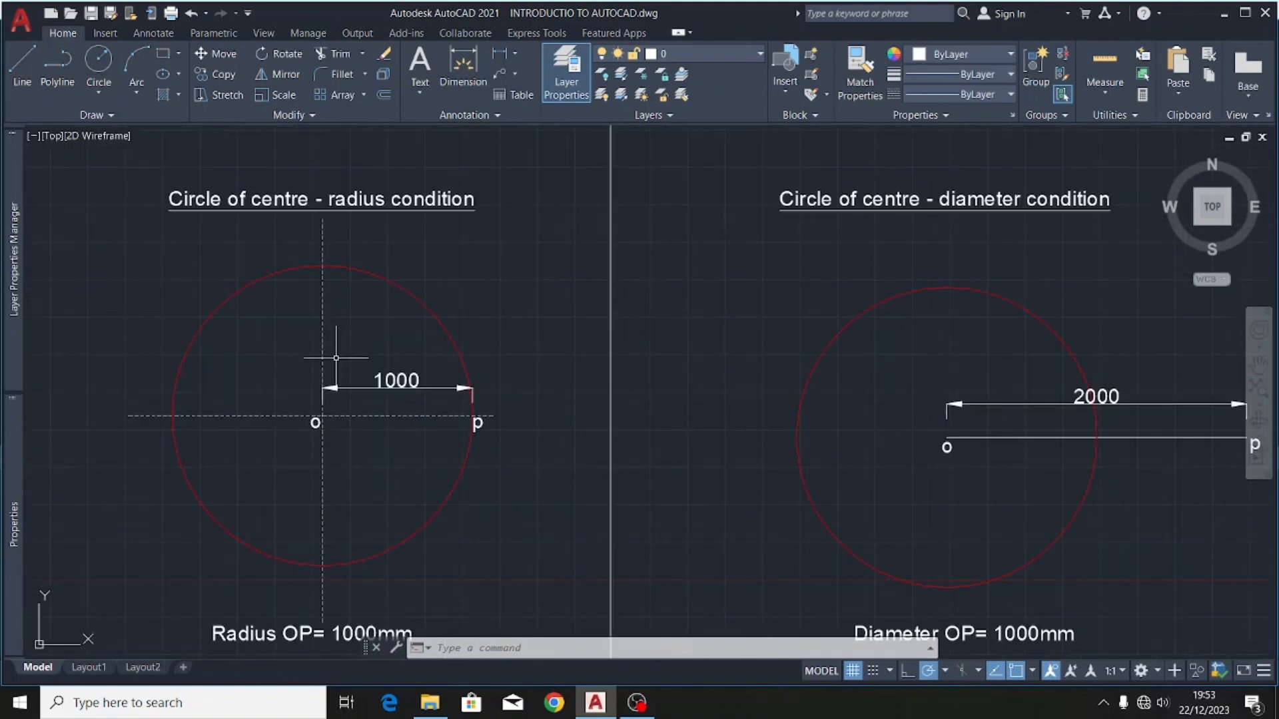
pyautogui.scroll(-2, 373, 224)
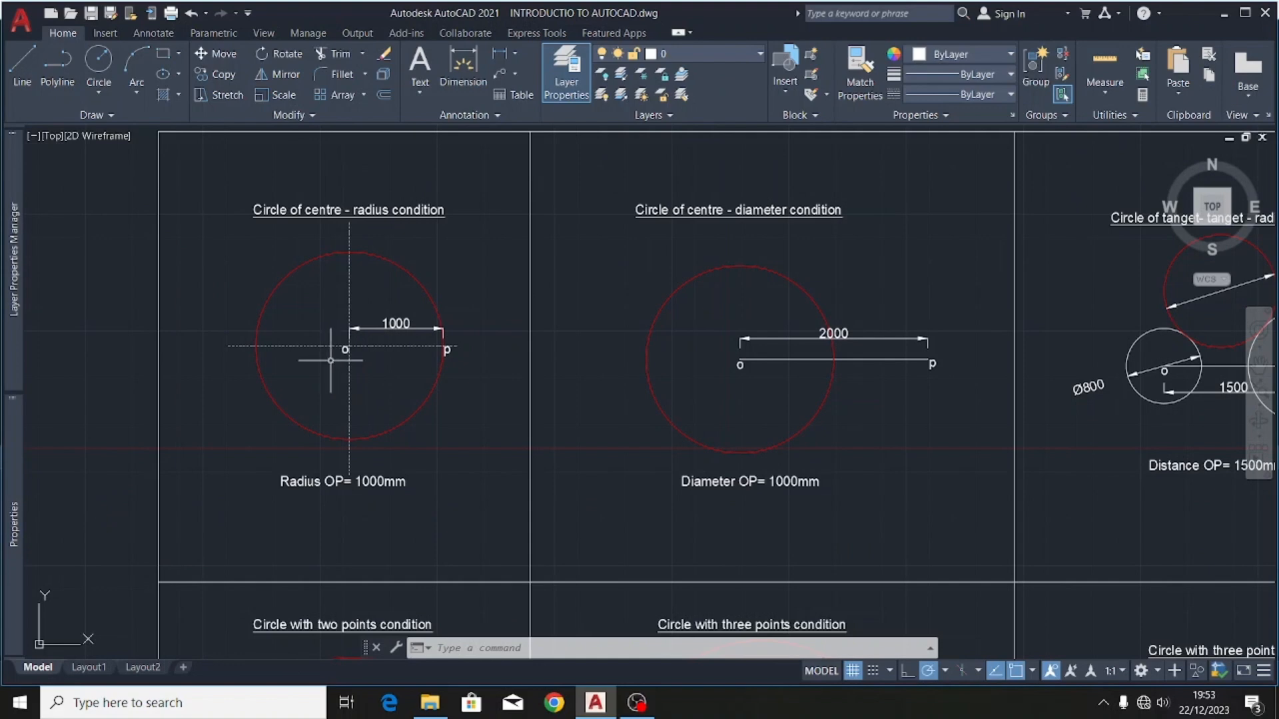
pyautogui.scroll(1, 330, 360)
pyautogui.scroll(-1, 349, 357)
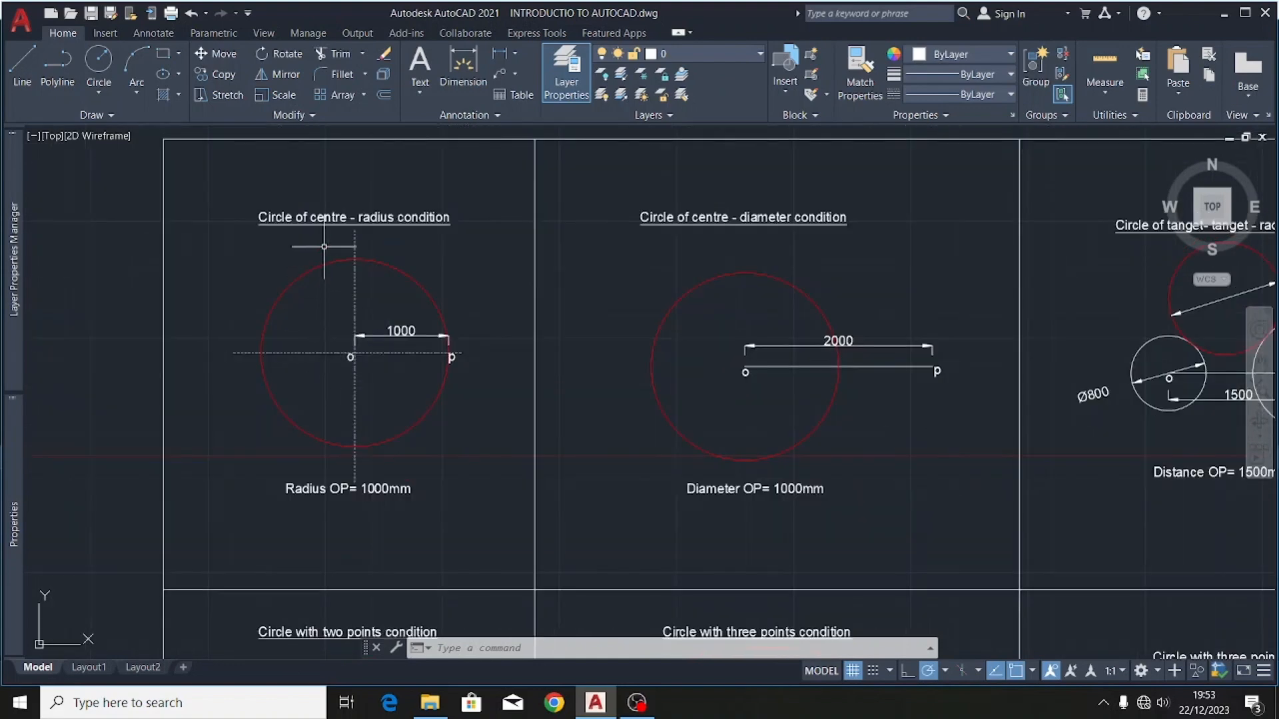
pyautogui.scroll(1, 336, 226)
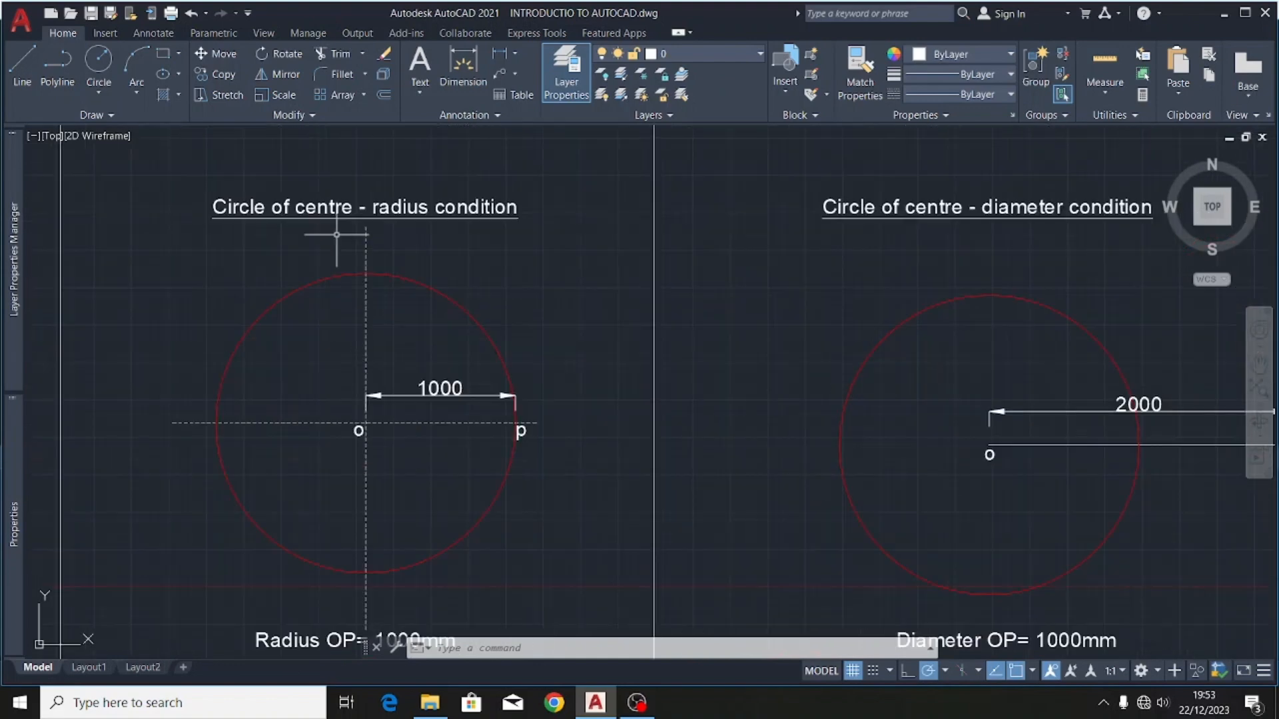
# - Review the available circle construction methods and compare them with the example circles in the drawing
pyautogui.click(102, 92)
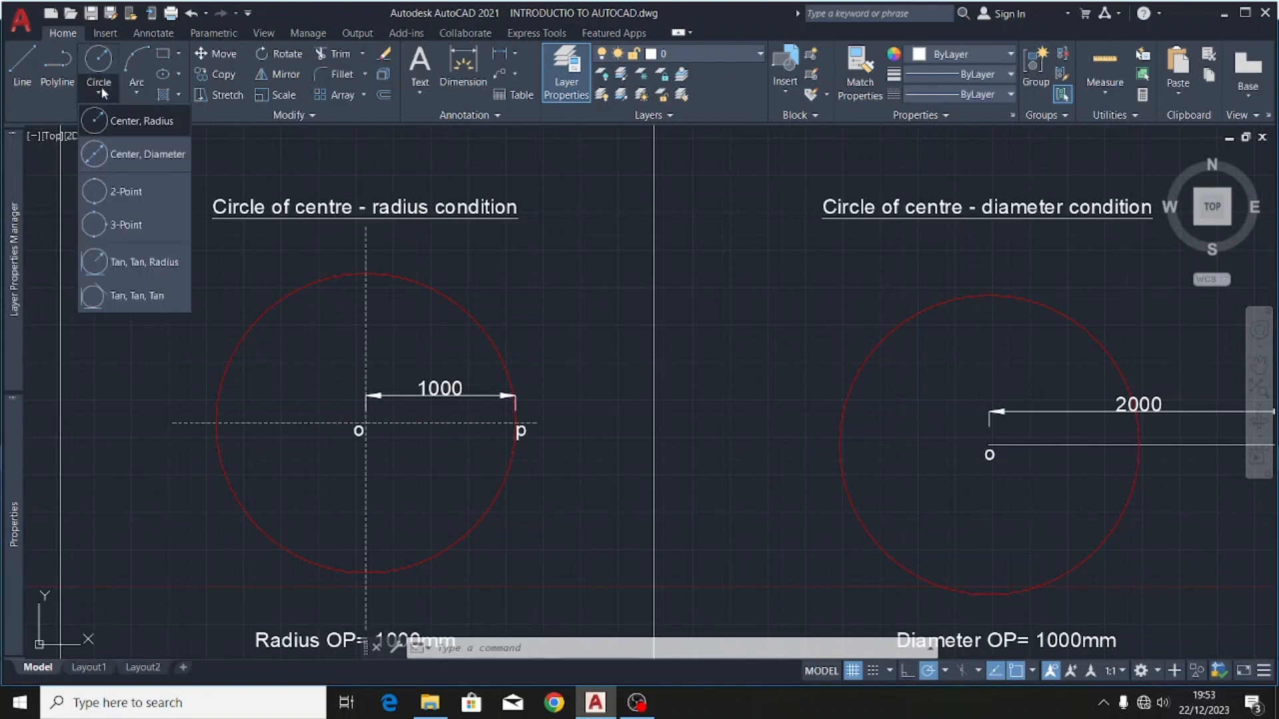
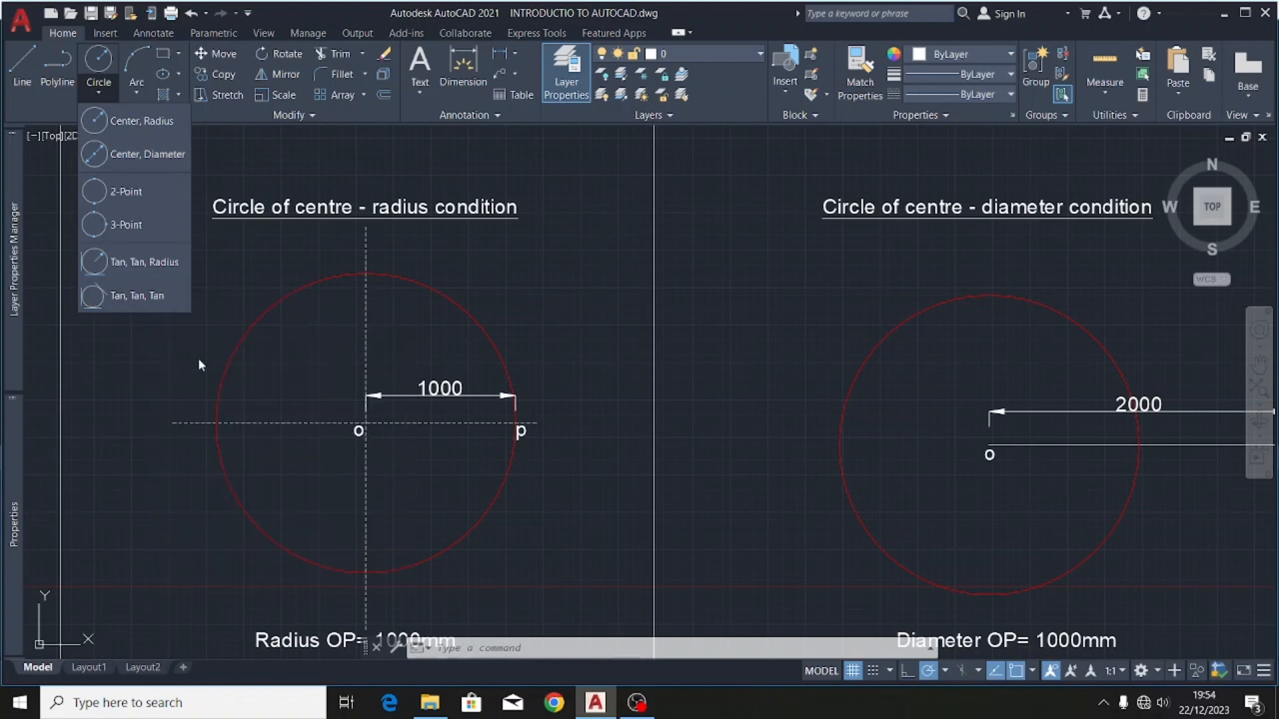
pyautogui.scroll(-4, 184, 322)
pyautogui.click(319, 412)
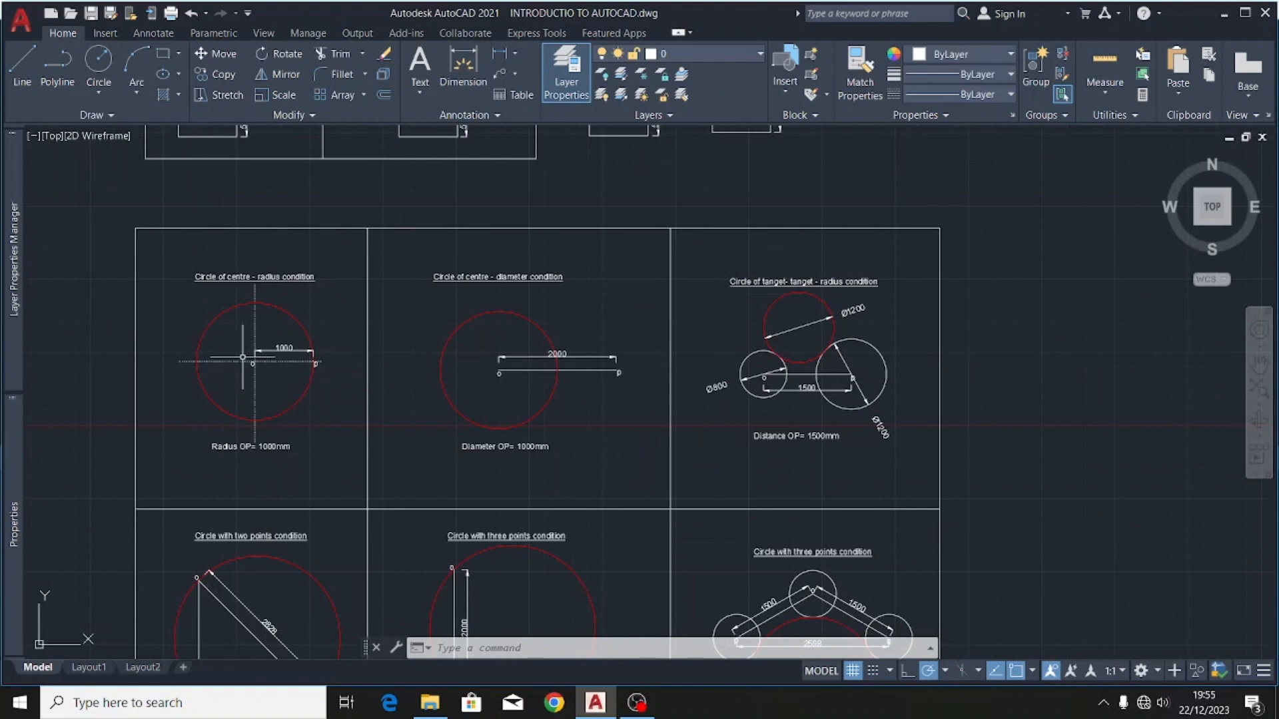
pyautogui.scroll(4, 252, 351)
pyautogui.scroll(-4, 254, 300)
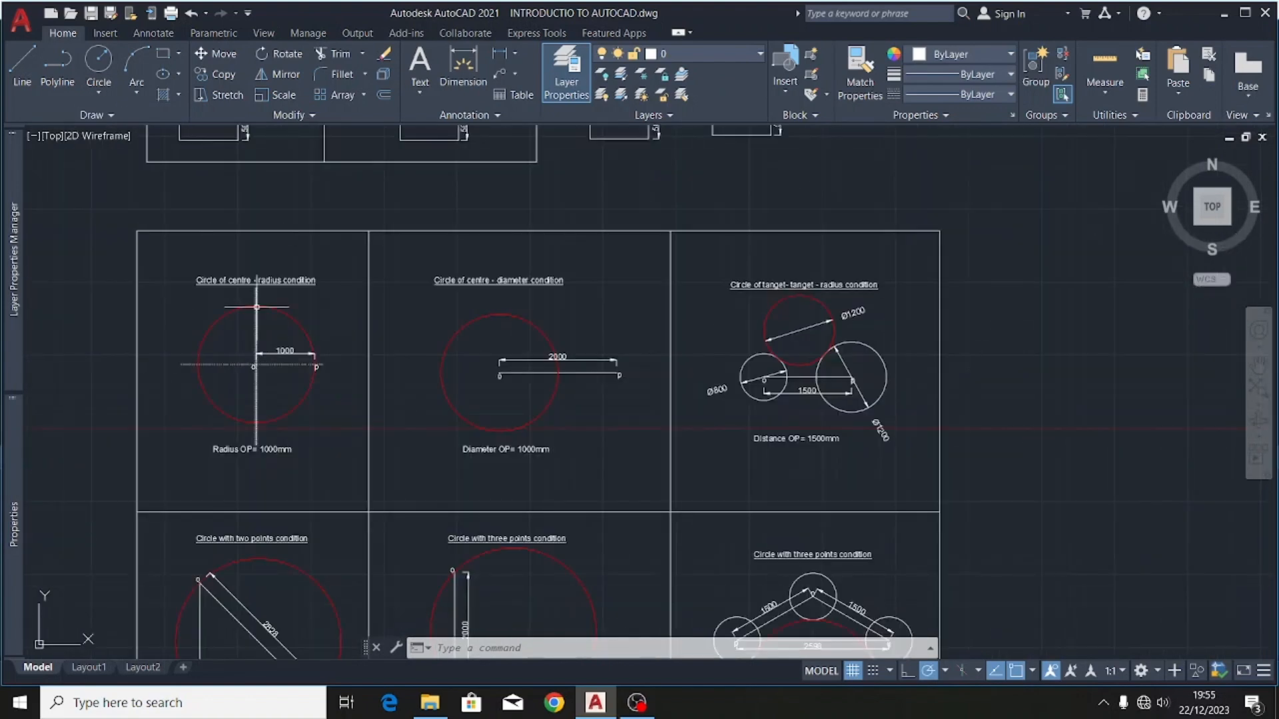
pyautogui.scroll(4, 257, 299)
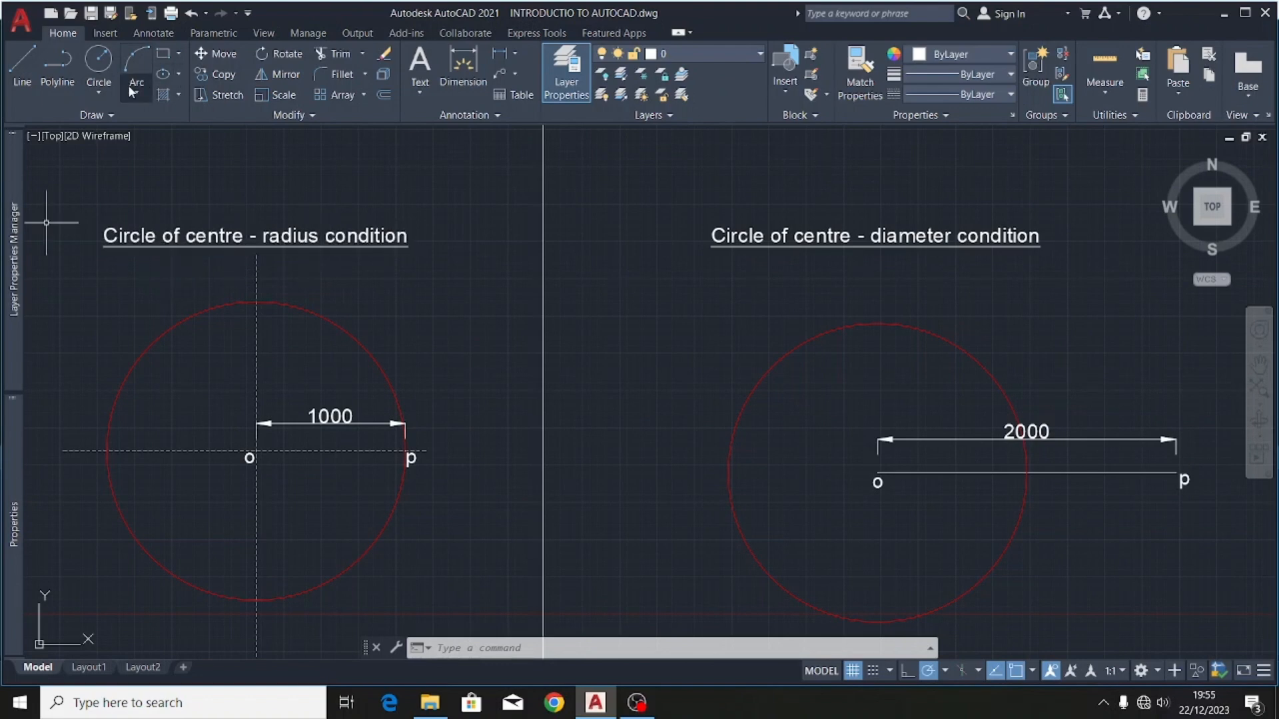
pyautogui.click(101, 91)
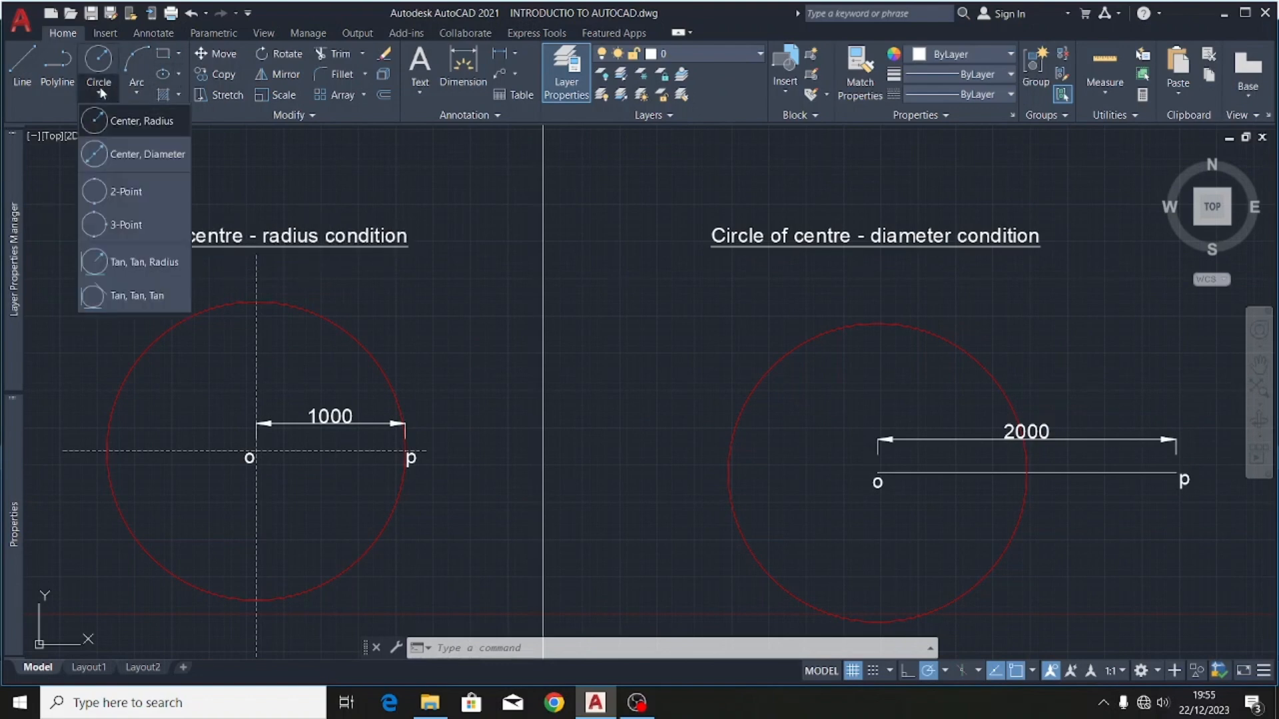
pyautogui.click(157, 120)
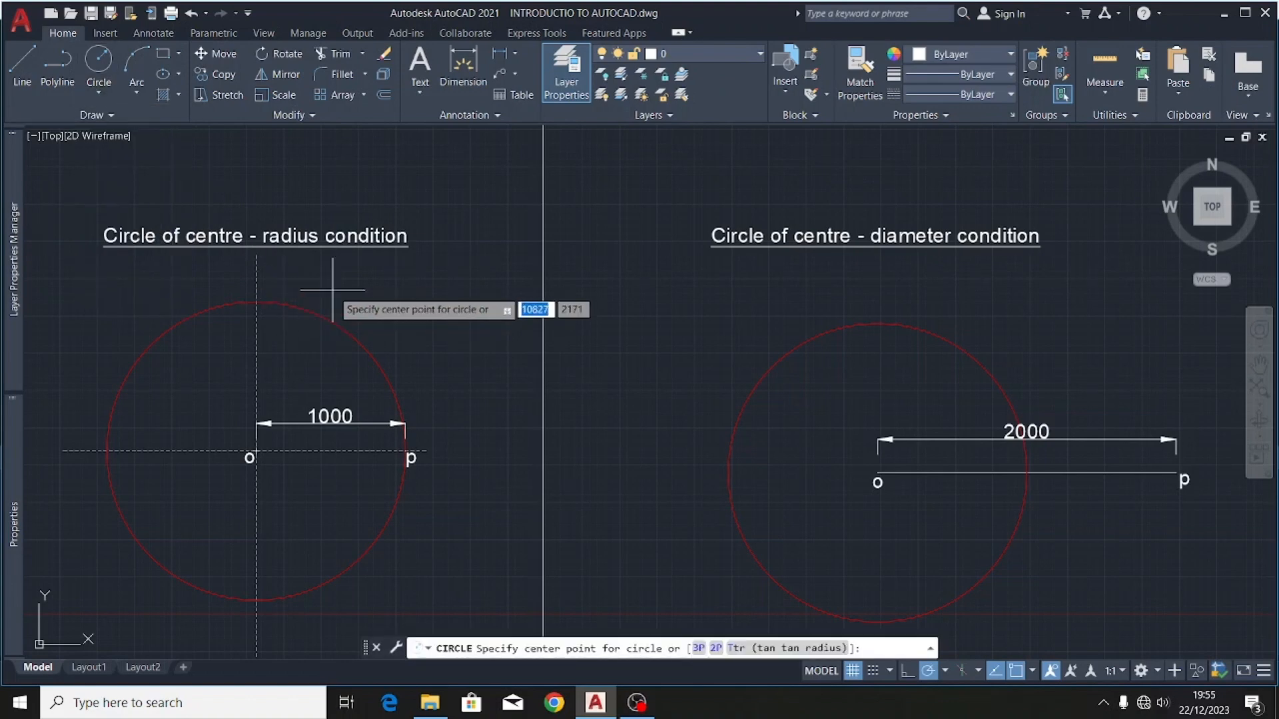
pyautogui.press('Escape')
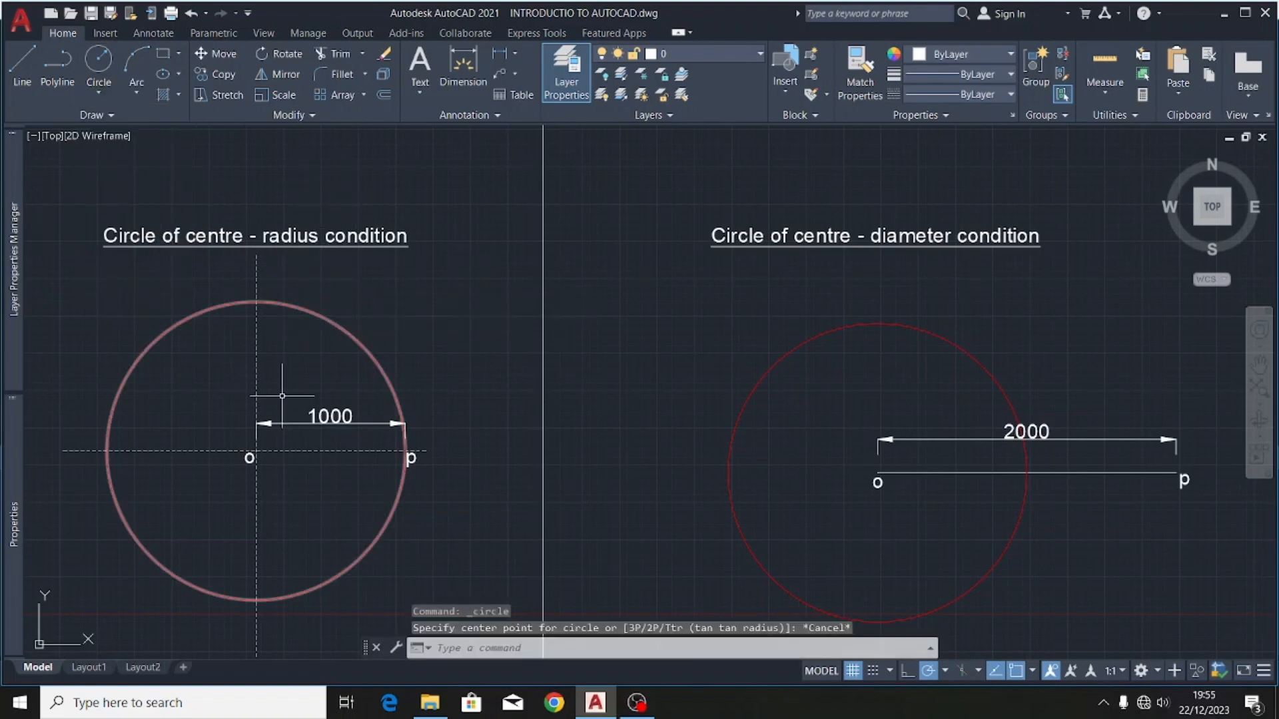
# - Draw a vertical line in the empty area beside the framed circle examples and end the Line command
pyautogui.scroll(-8, 220, 433)
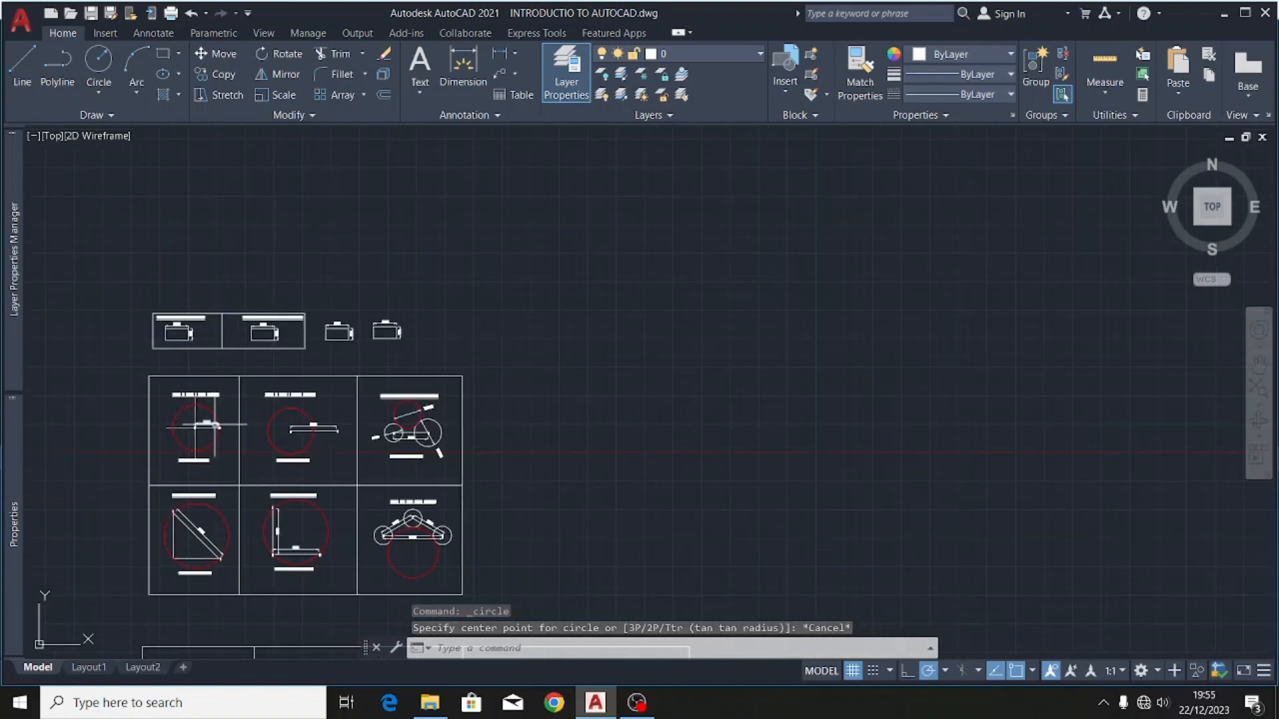
pyautogui.scroll(2, 215, 424)
pyautogui.scroll(2, 705, 445)
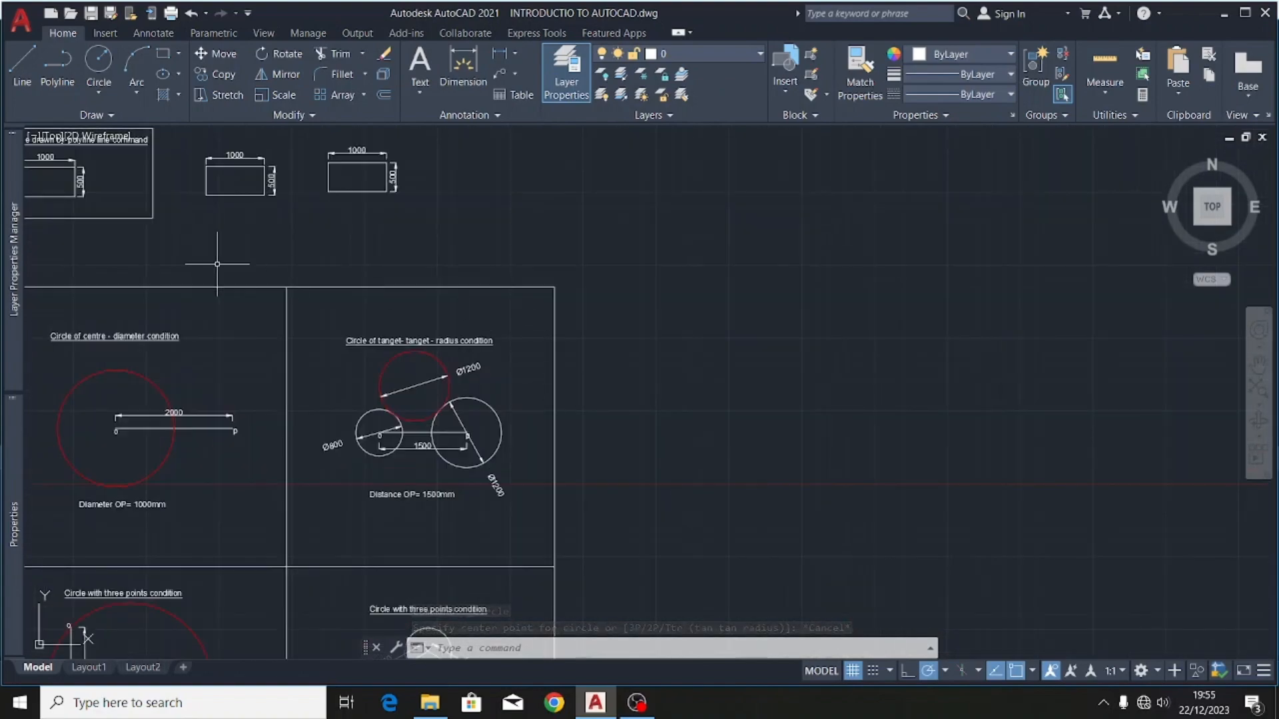
pyautogui.click(15, 77)
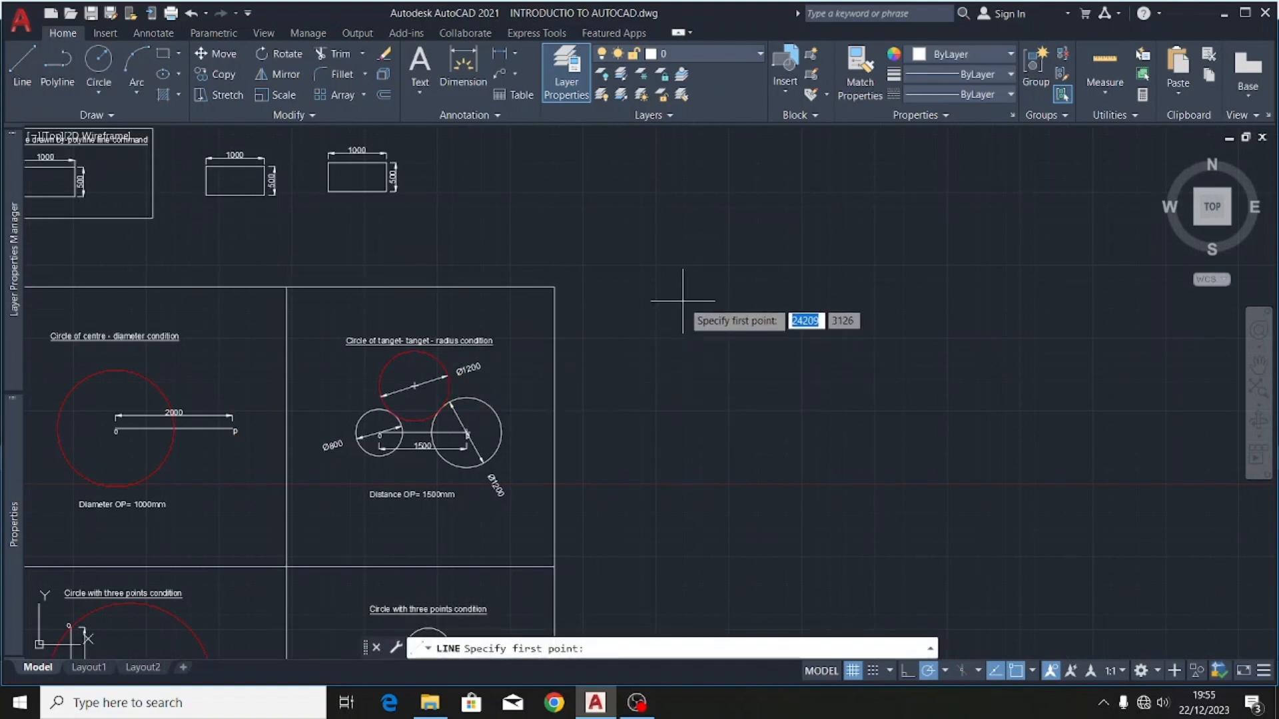
pyautogui.click(730, 322)
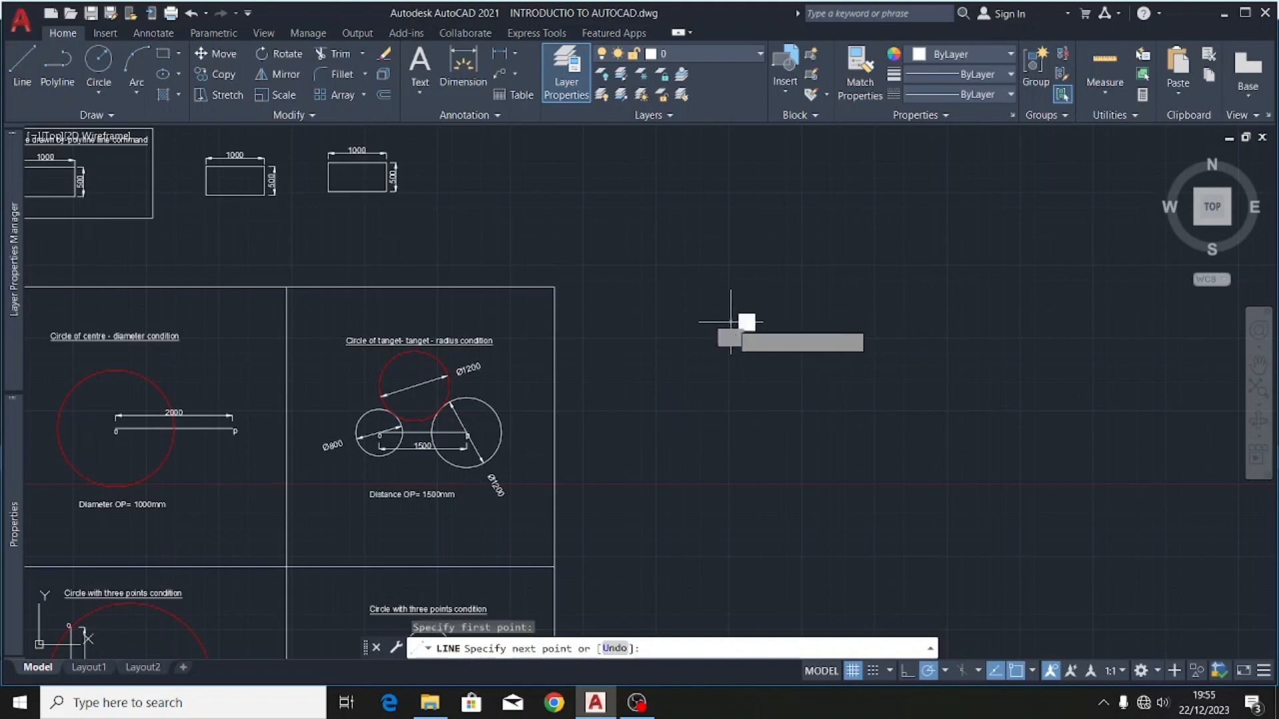
pyautogui.click(730, 534)
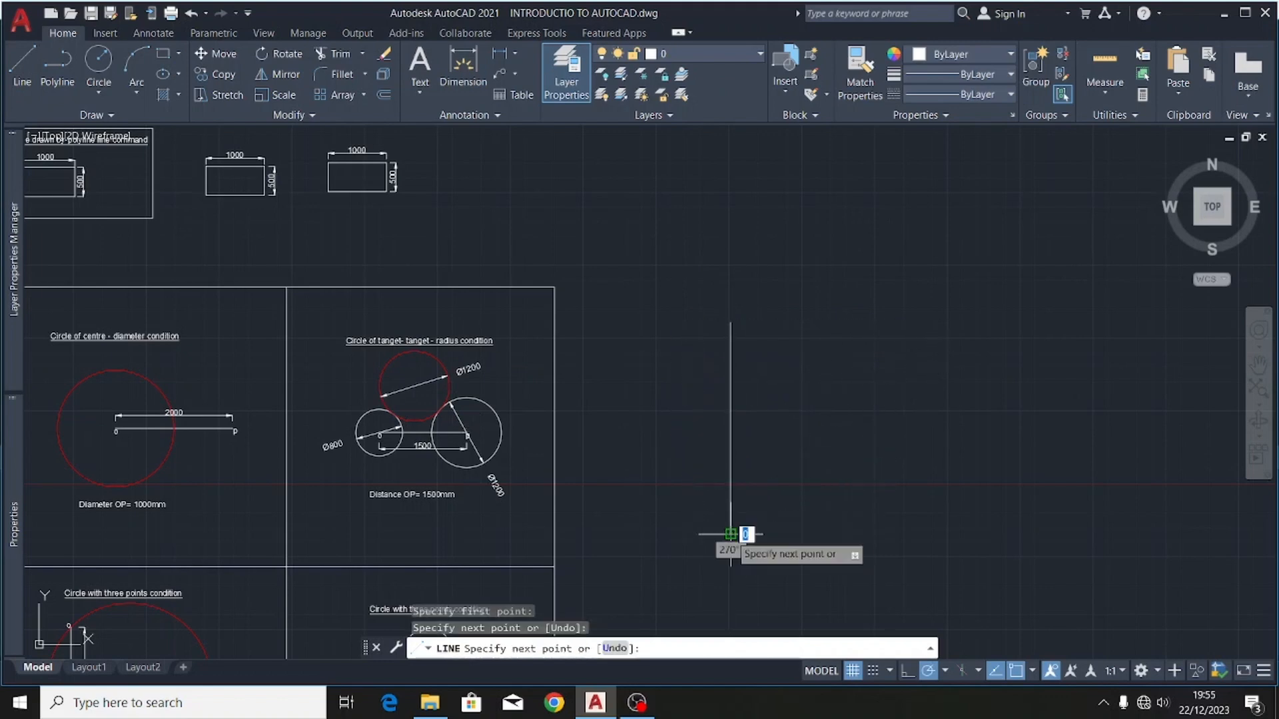
pyautogui.press('Escape')
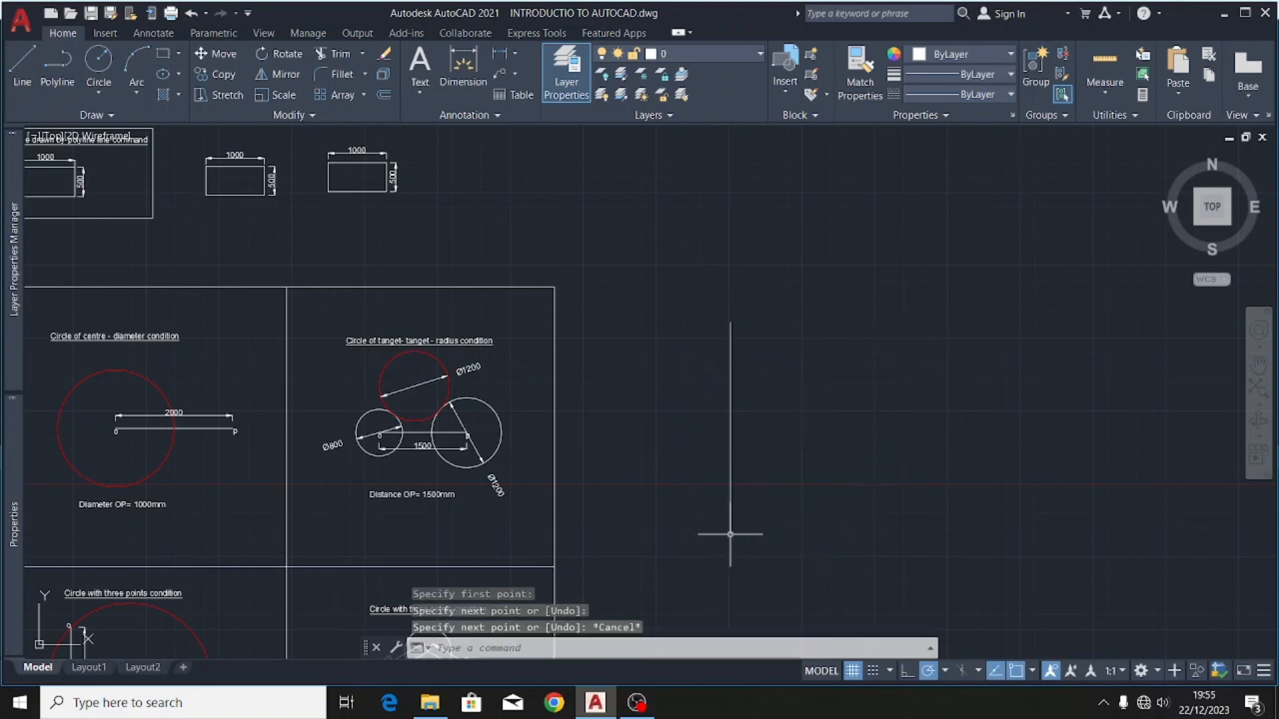
# - Draw a horizontal line crossing the middle of the new vertical line and end the Line command
pyautogui.click(29, 67)
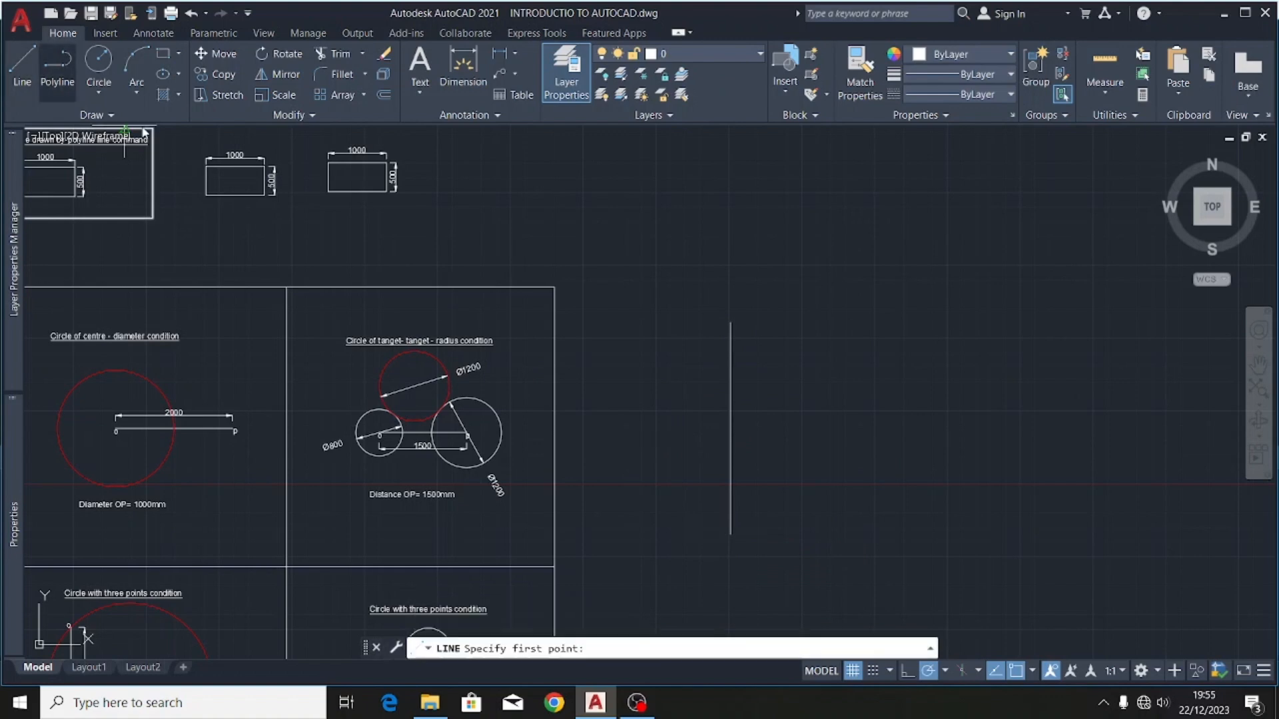
pyautogui.click(641, 433)
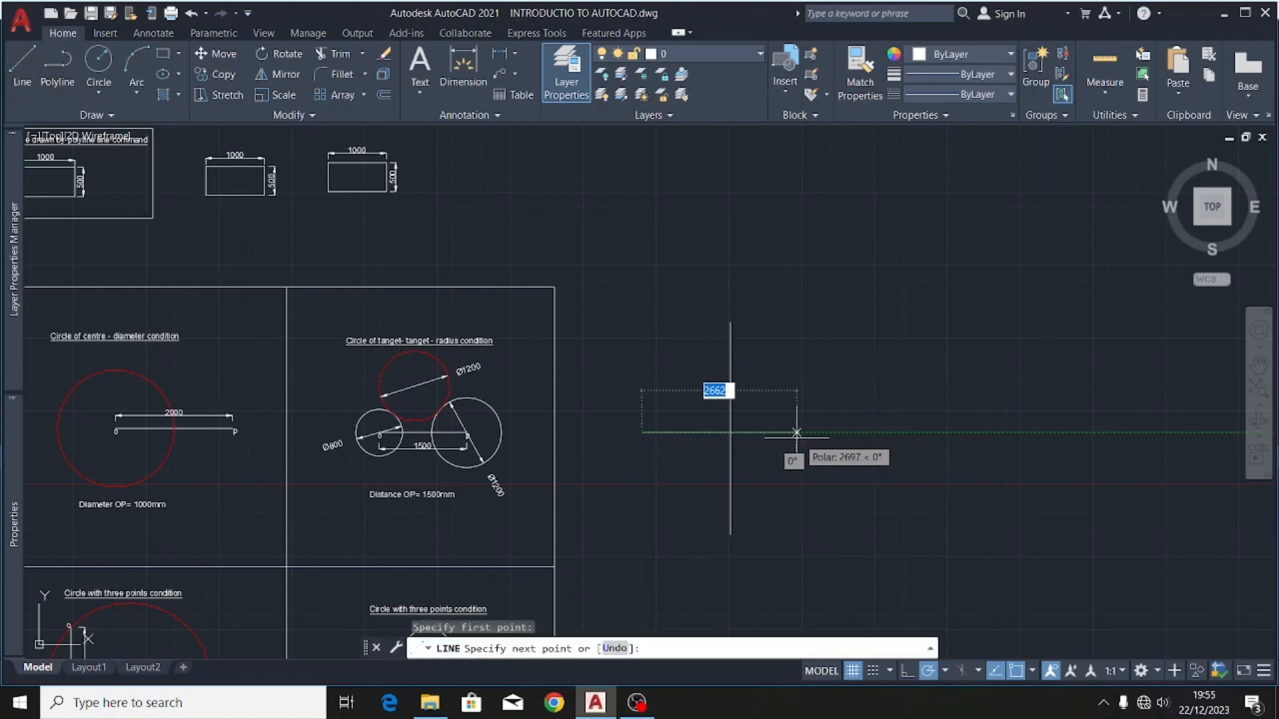
pyautogui.click(844, 433)
pyautogui.press('Escape')
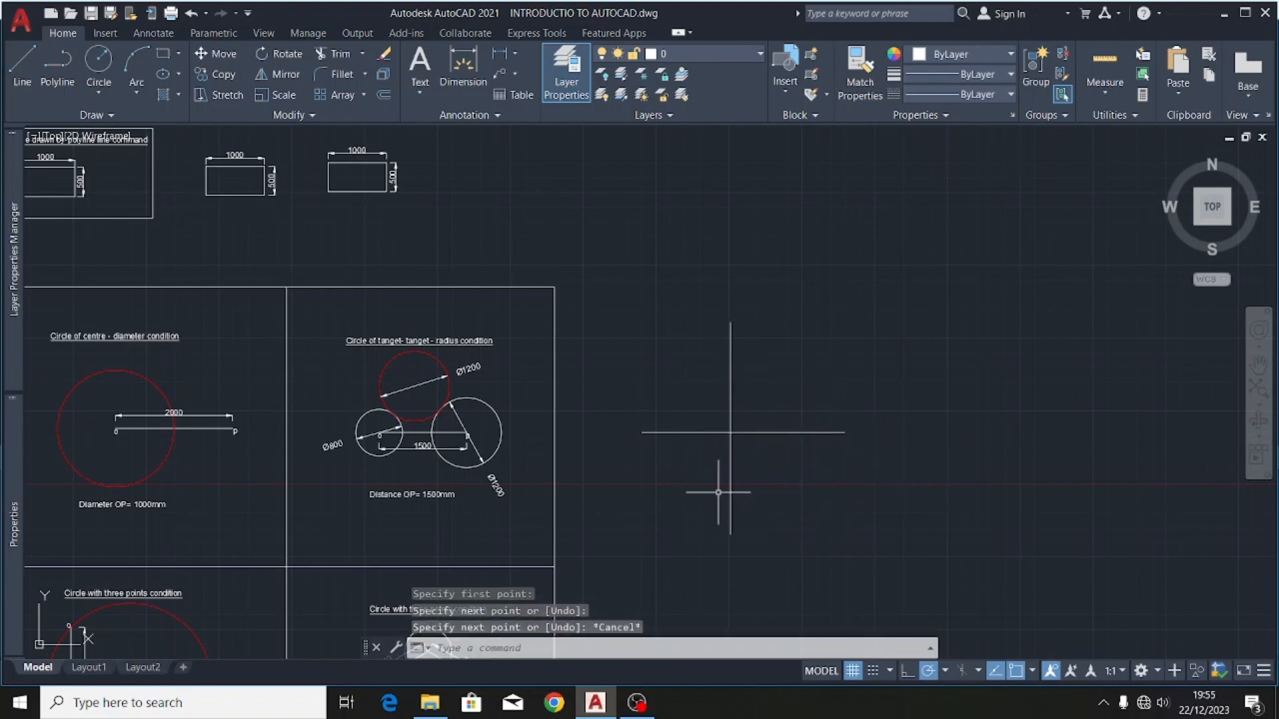
# - Stretch the horizontal centre line's left end outward to lengthen the line on that side
pyautogui.click(674, 417)
pyautogui.click(640, 441)
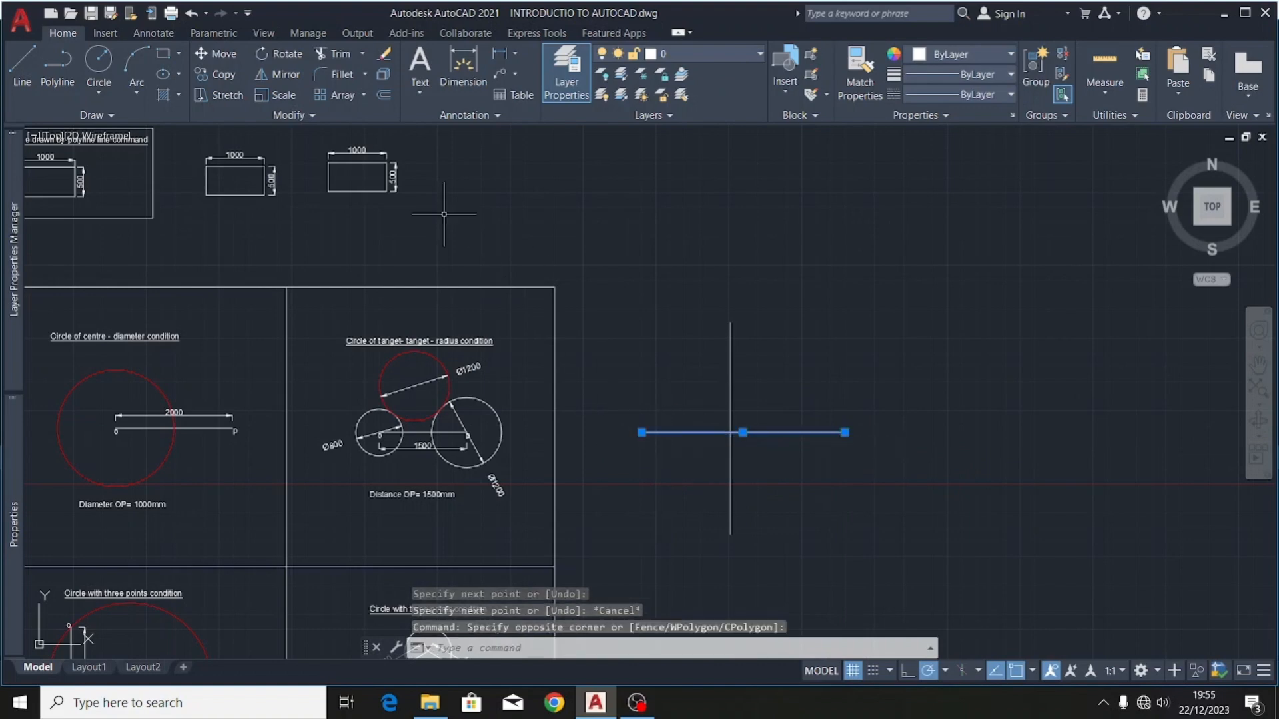
pyautogui.click(226, 94)
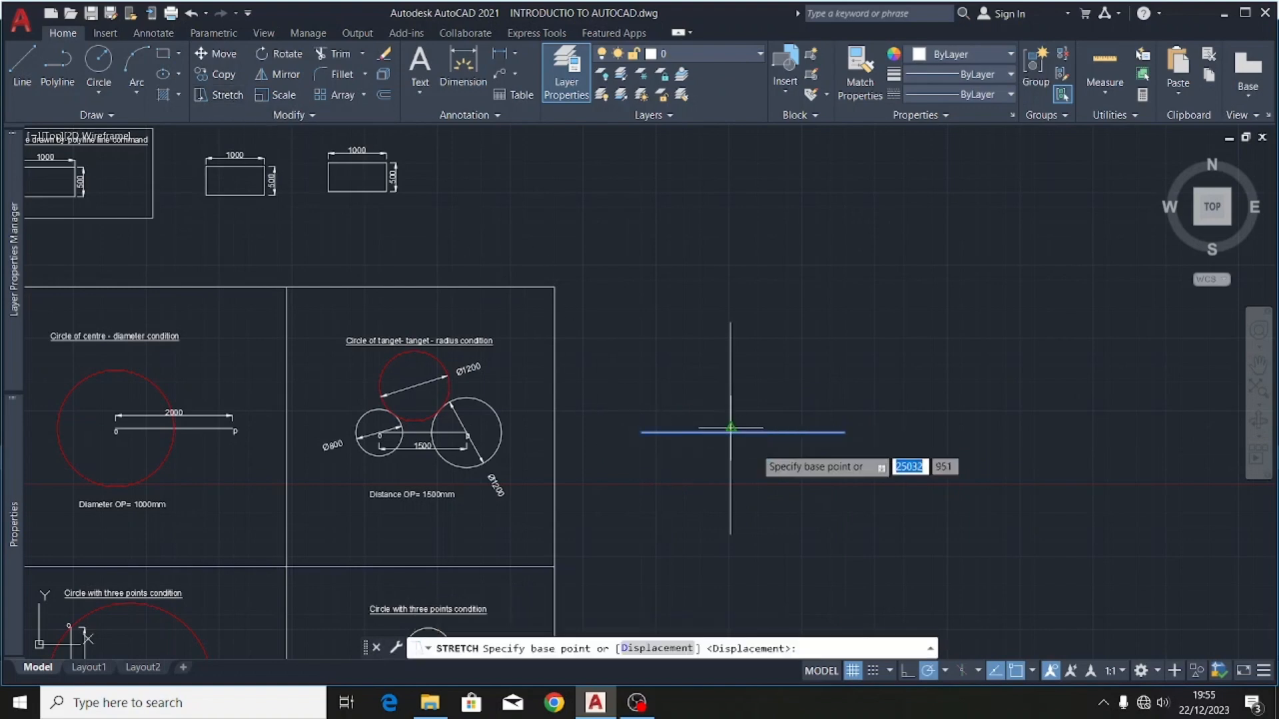
pyautogui.click(638, 432)
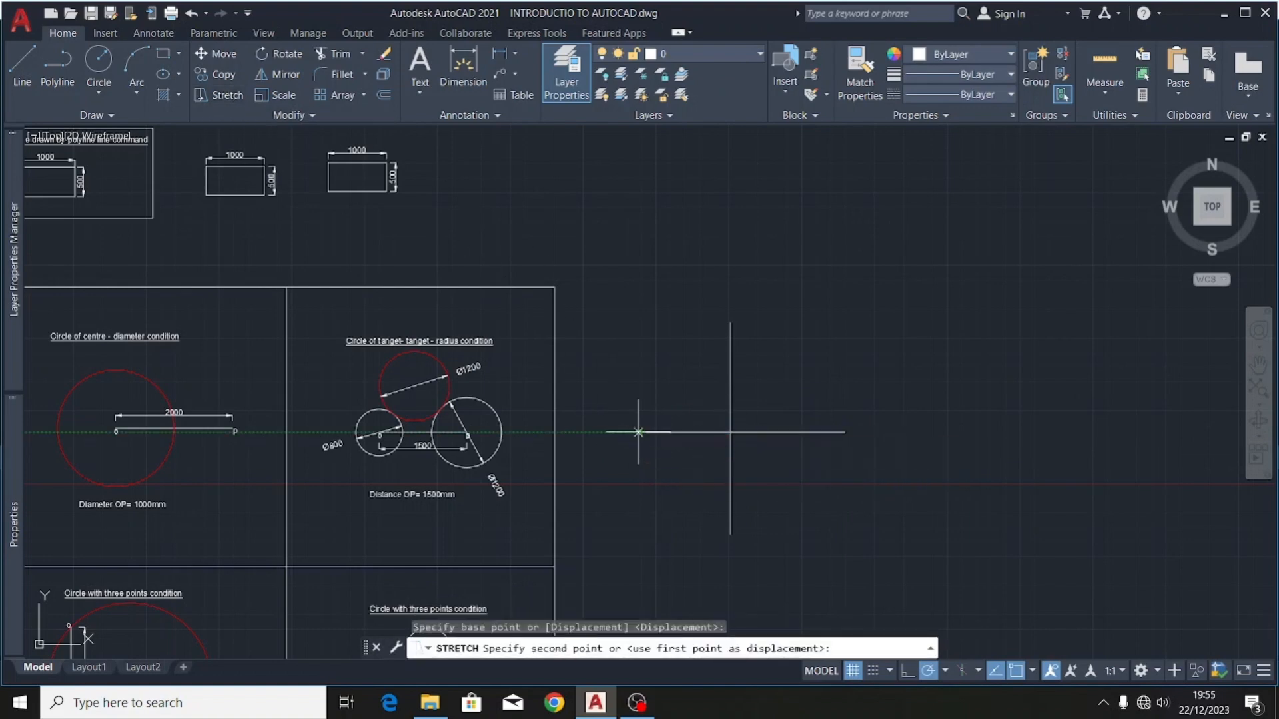
pyautogui.click(594, 435)
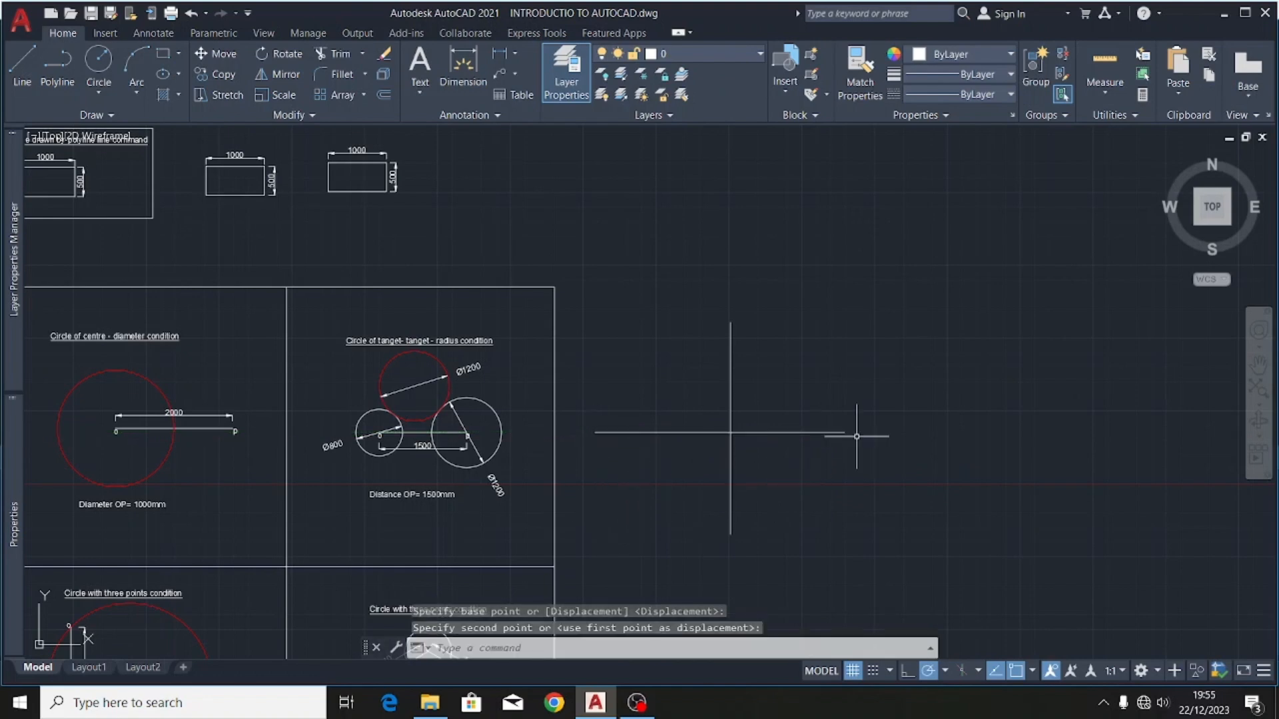
# - Stretch the horizontal centre line's right end outward by about 660 units
pyautogui.click(848, 416)
pyautogui.click(830, 461)
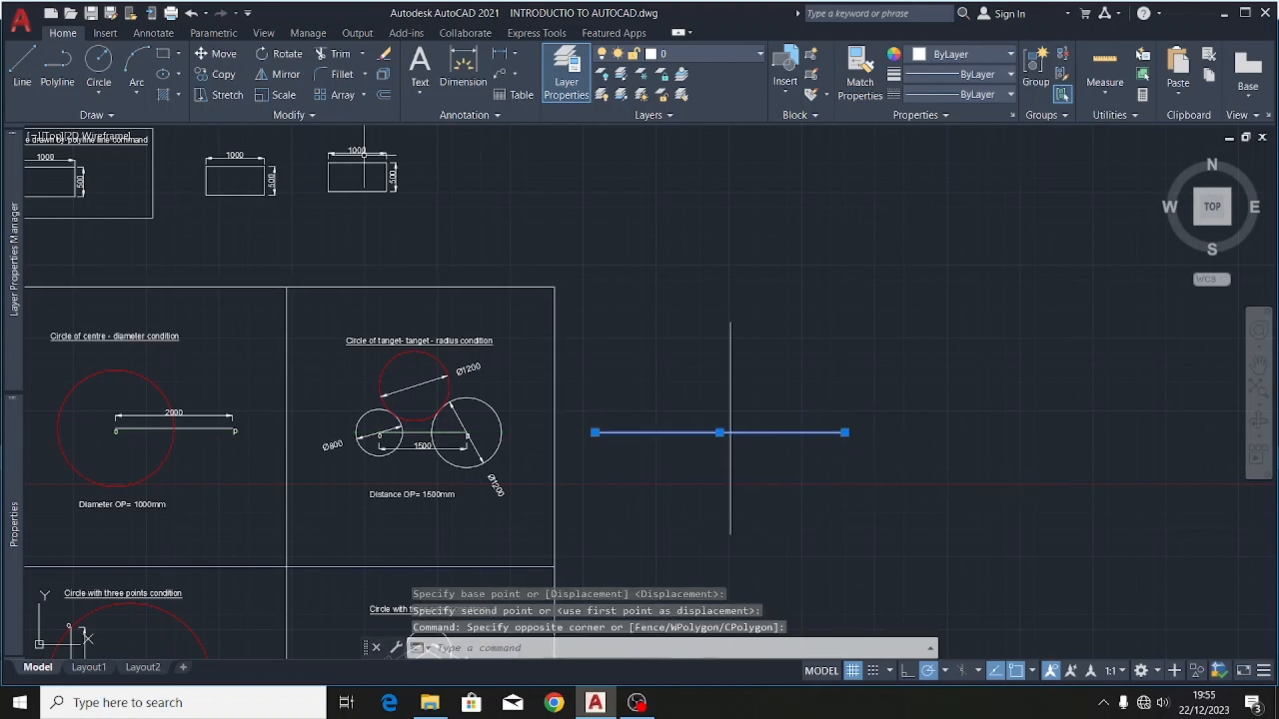
pyautogui.click(215, 95)
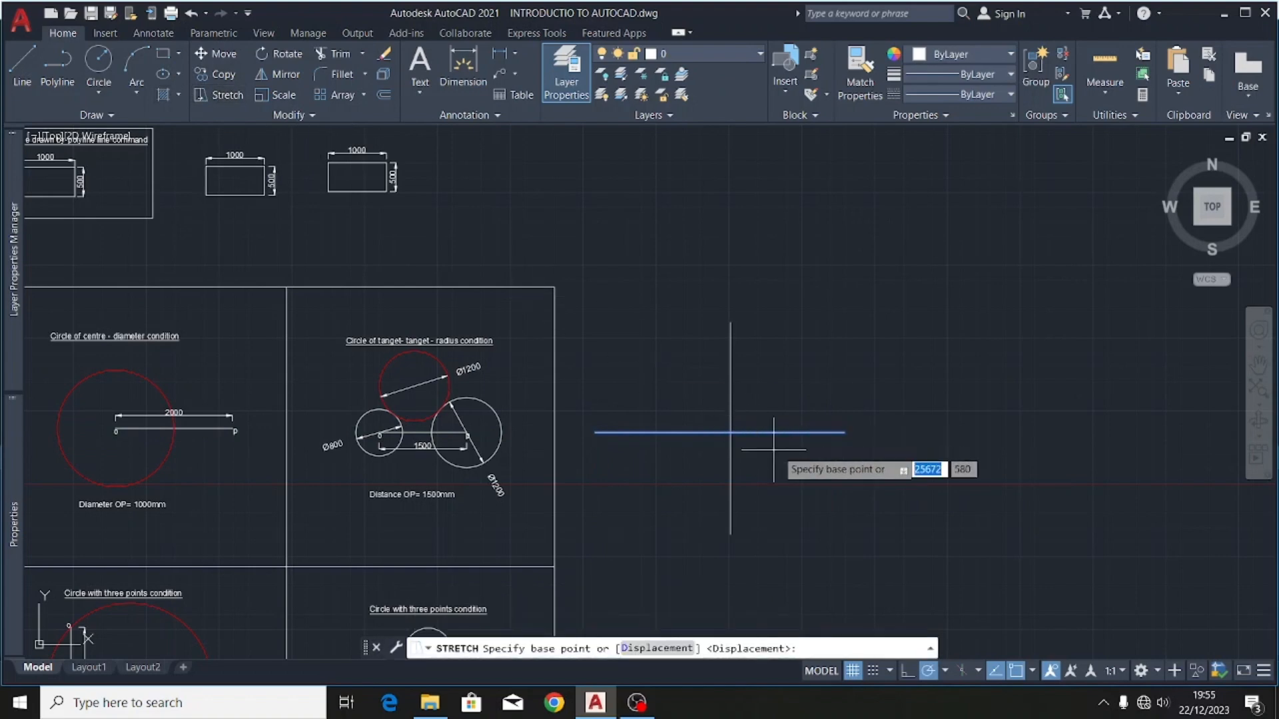
pyautogui.click(845, 432)
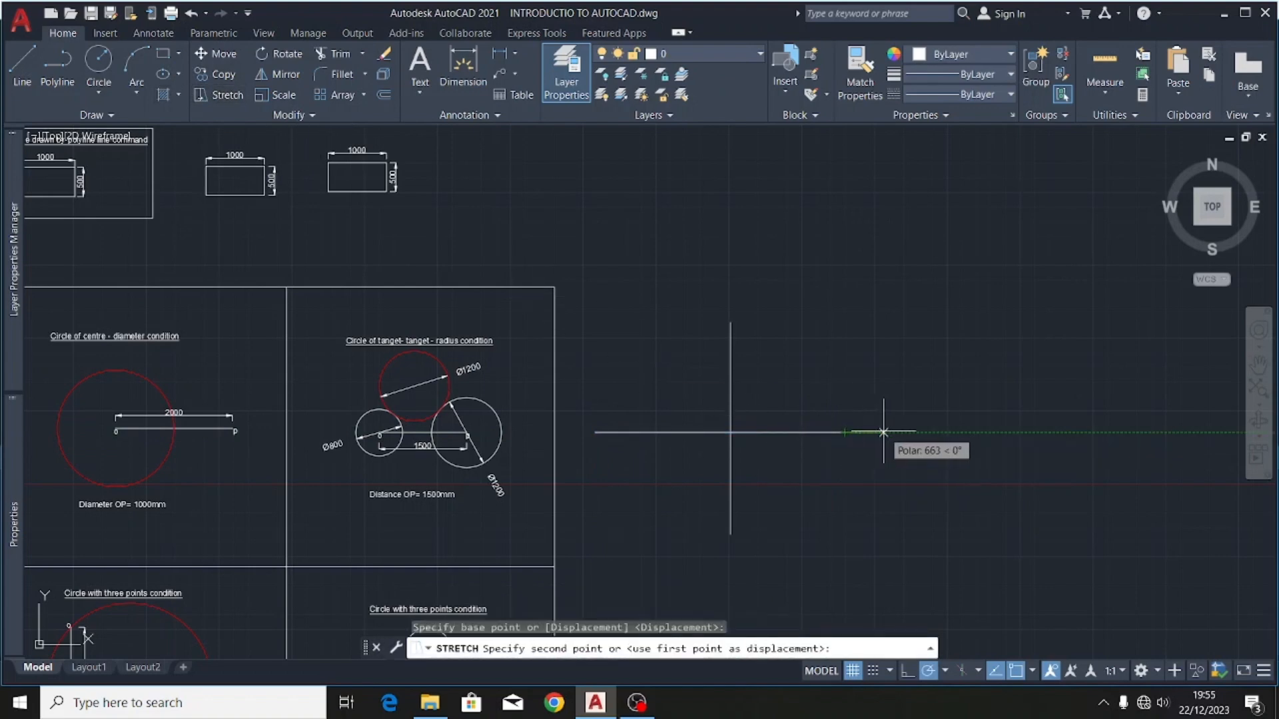
pyautogui.click(879, 432)
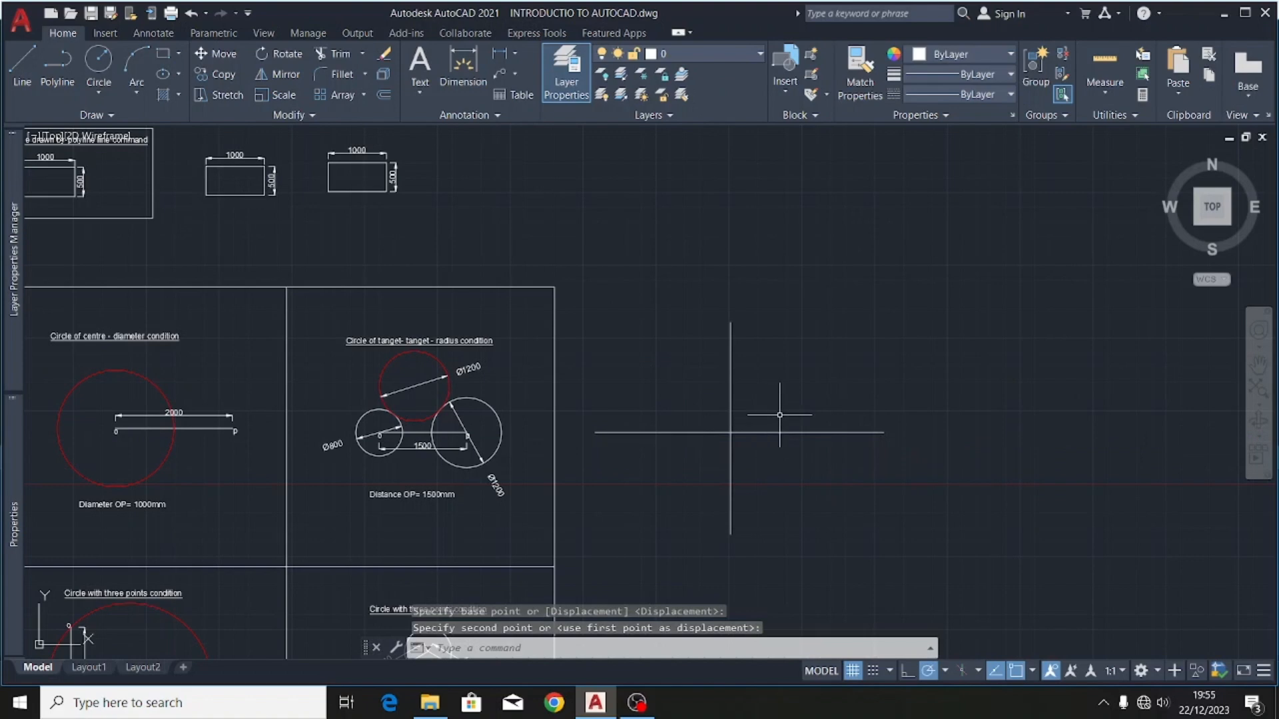
# - Examine the centre-radius circle example, including its centre O, point P, radius dimension and the radius note below it
pyautogui.scroll(2, 774, 436)
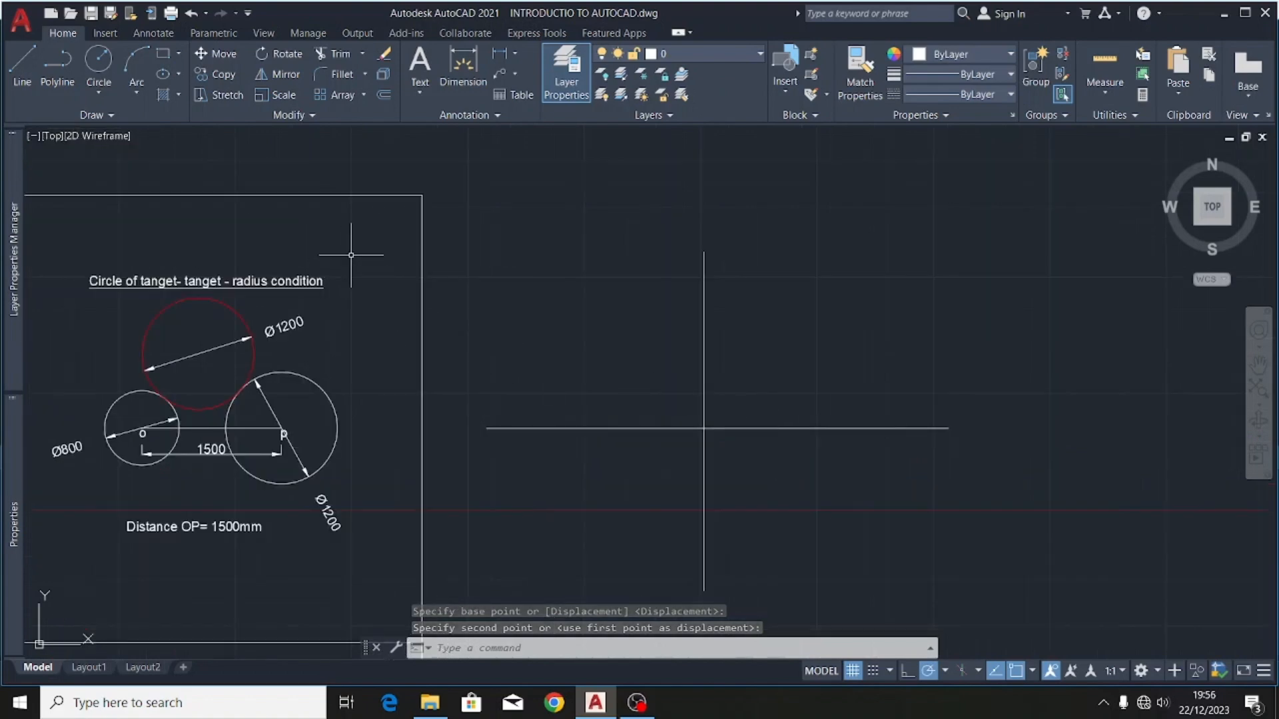
pyautogui.scroll(-3, 786, 365)
pyautogui.scroll(3, 274, 396)
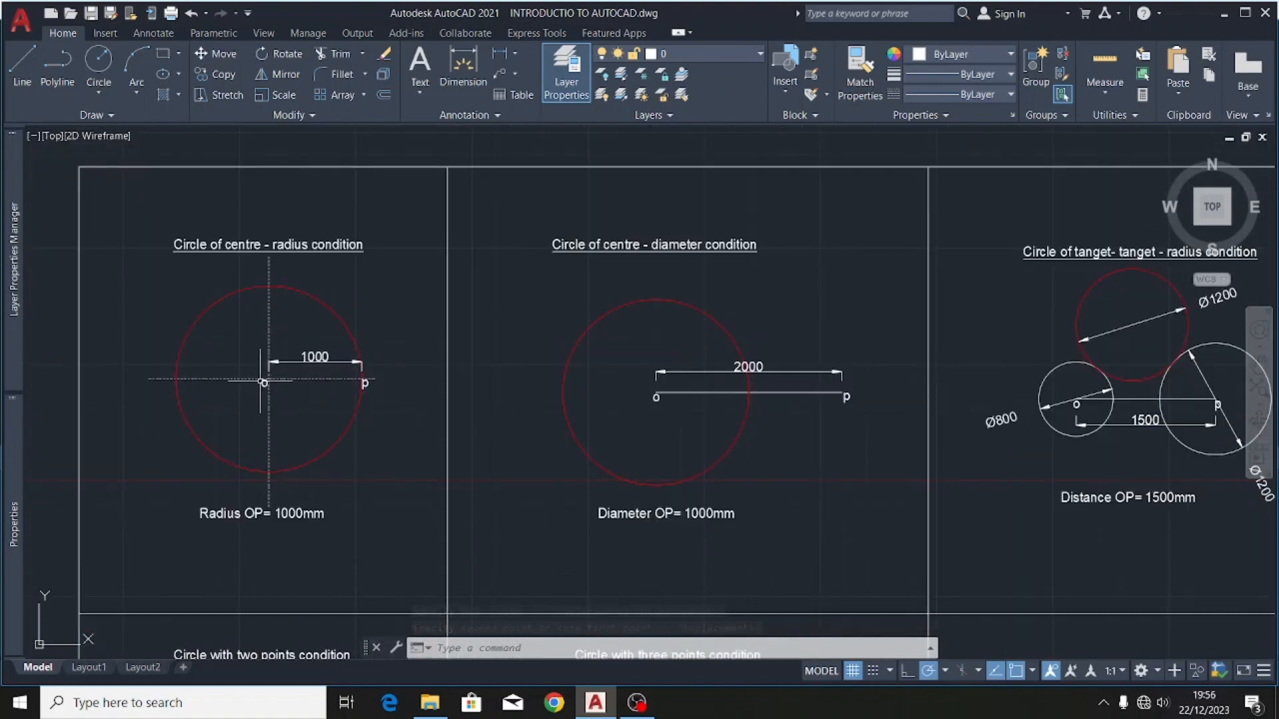
pyautogui.scroll(4, 269, 371)
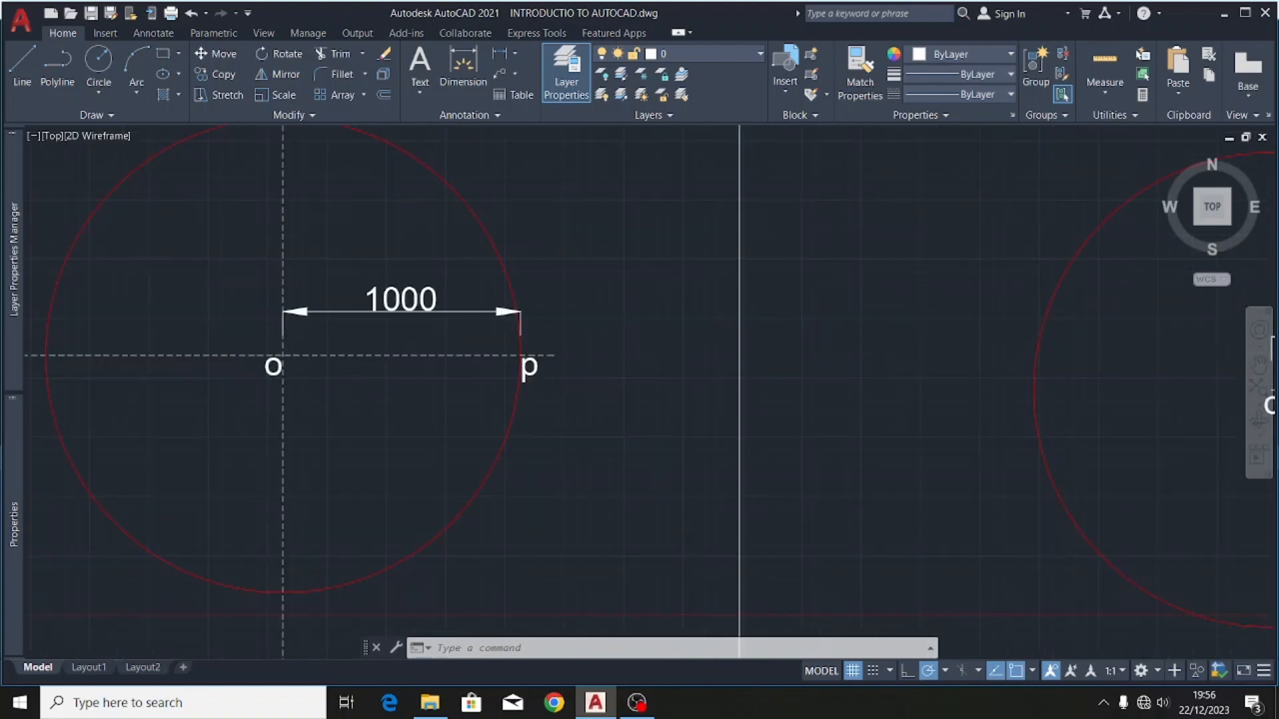
pyautogui.scroll(-3, 580, 320)
pyautogui.scroll(5, 493, 426)
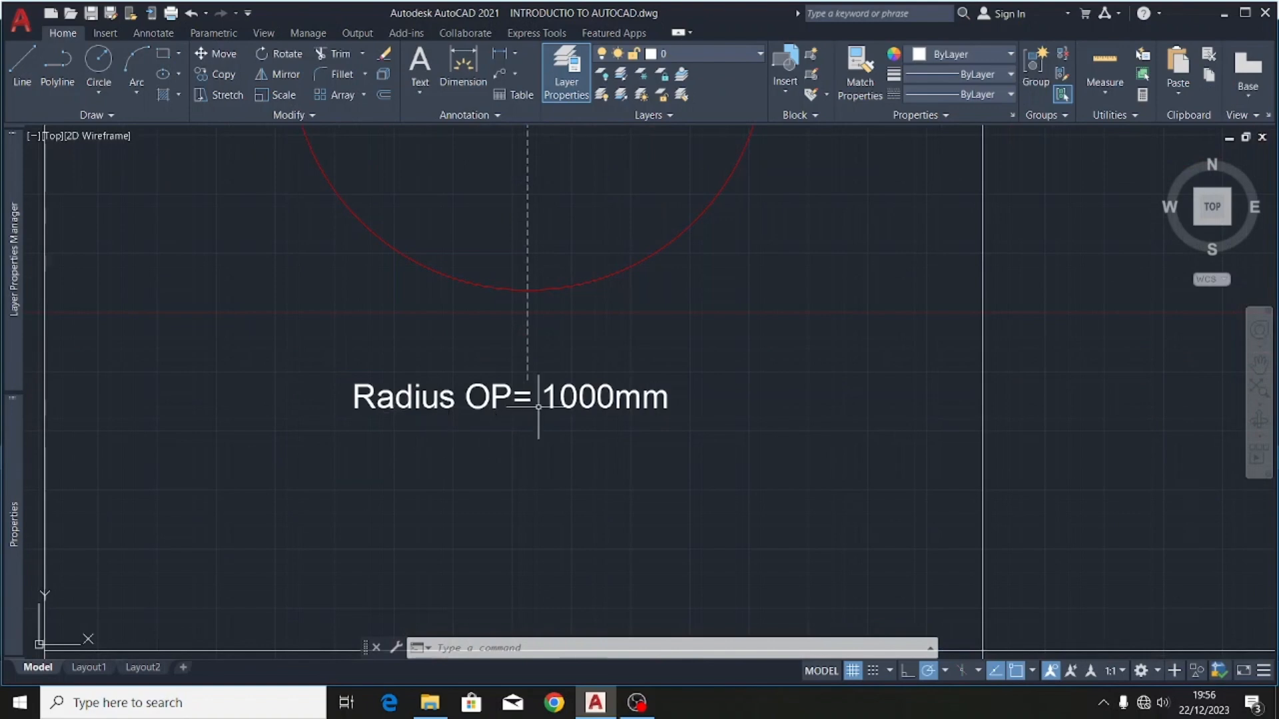
pyautogui.scroll(-2, 366, 457)
pyautogui.scroll(-3, 442, 447)
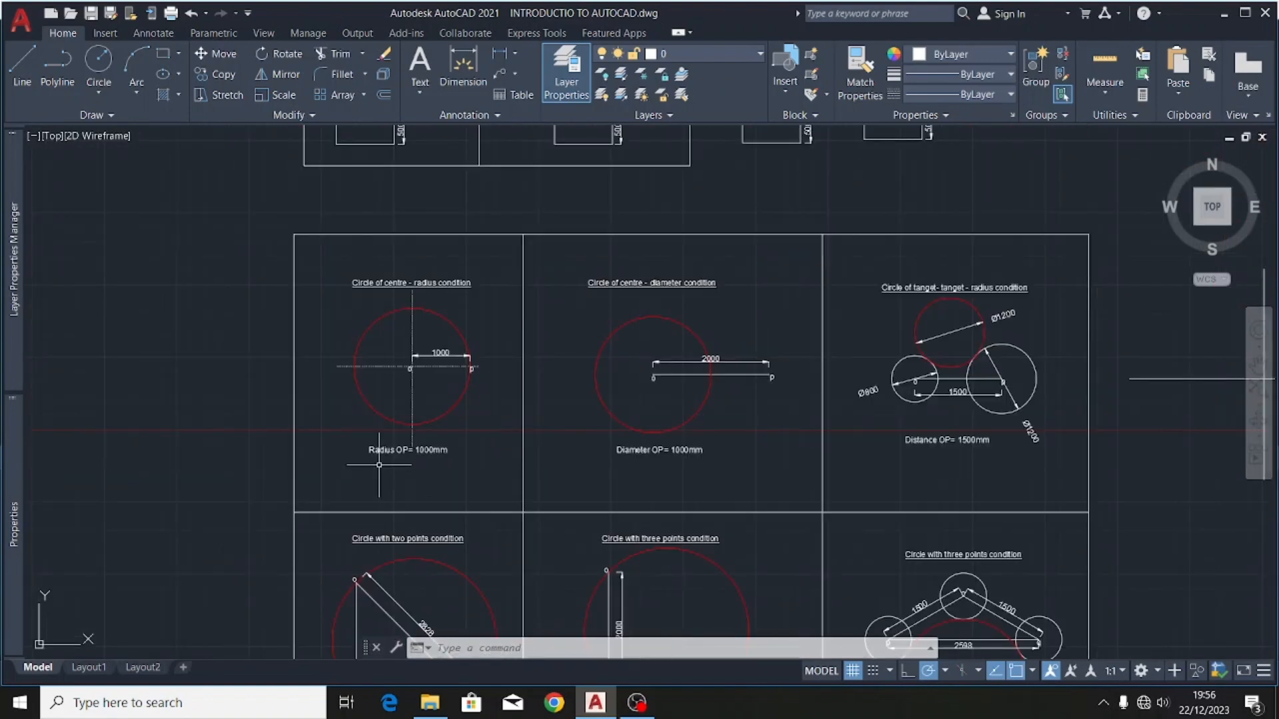
pyautogui.scroll(2, 439, 393)
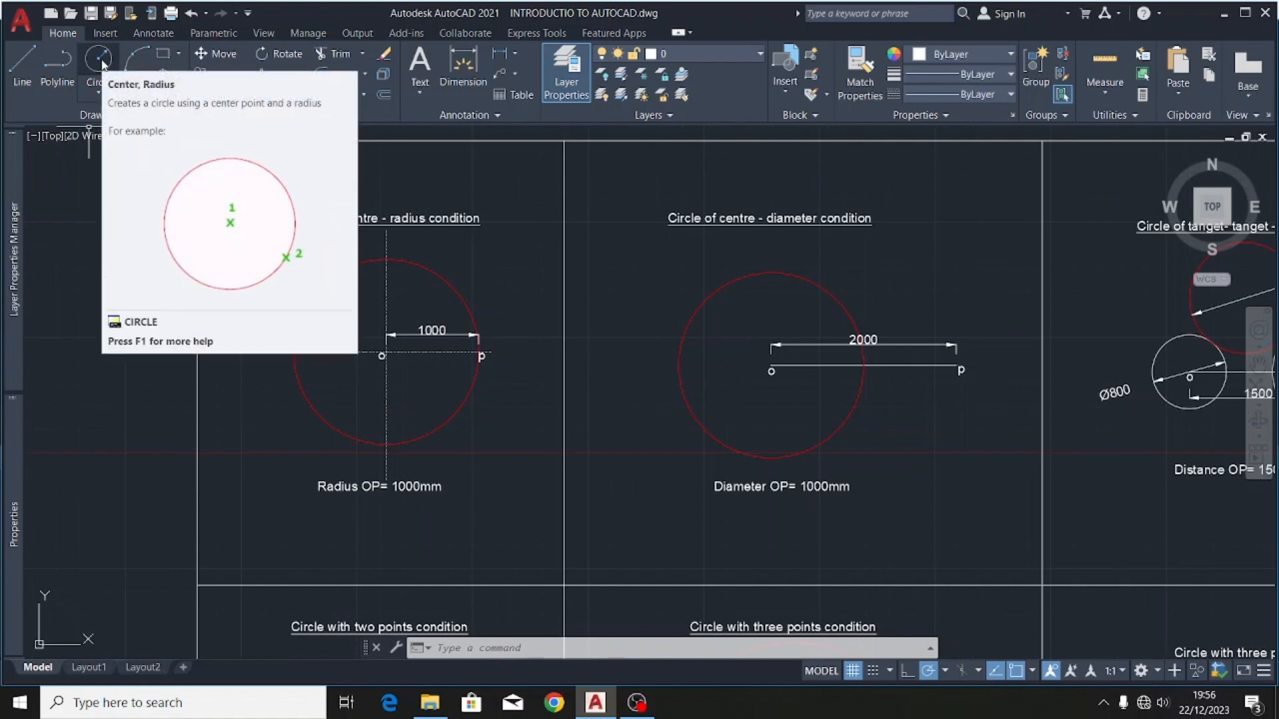
# - Draw a Center, Radius circle centred on the intersection of the two new lines, with a radius of 1000
pyautogui.click(100, 61)
pyautogui.scroll(-5, 360, 279)
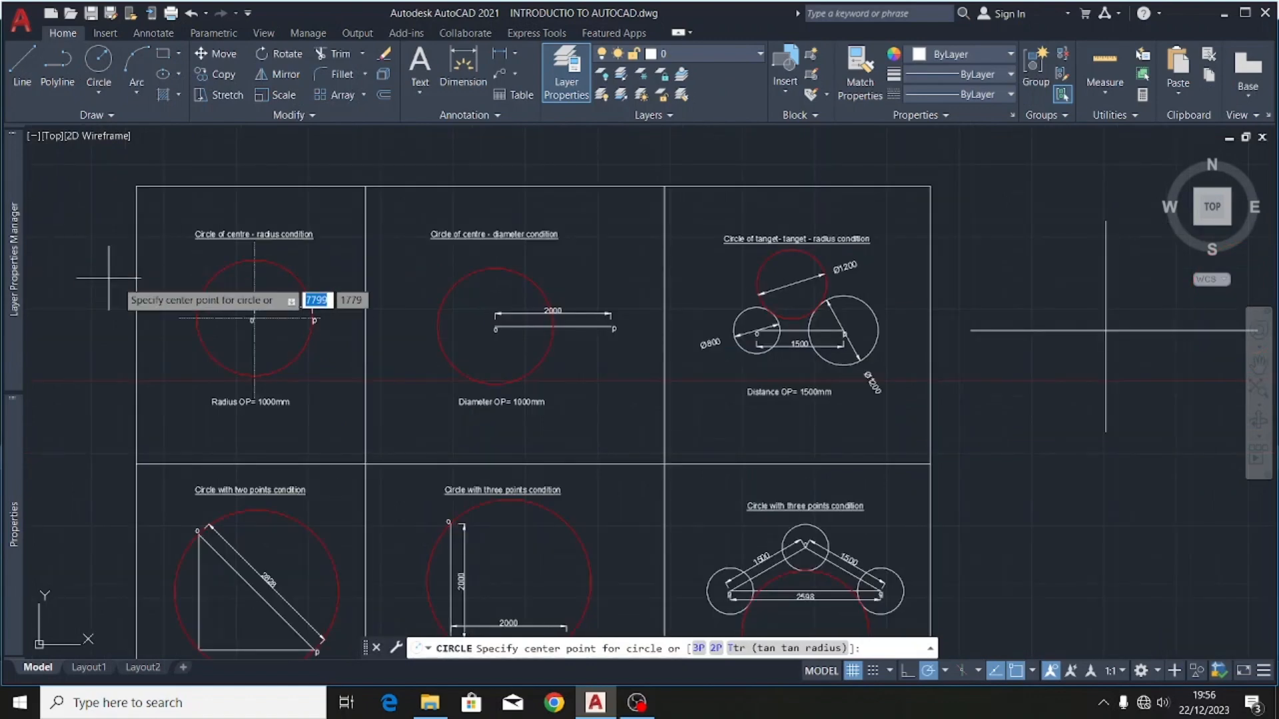
pyautogui.scroll(8, 532, 300)
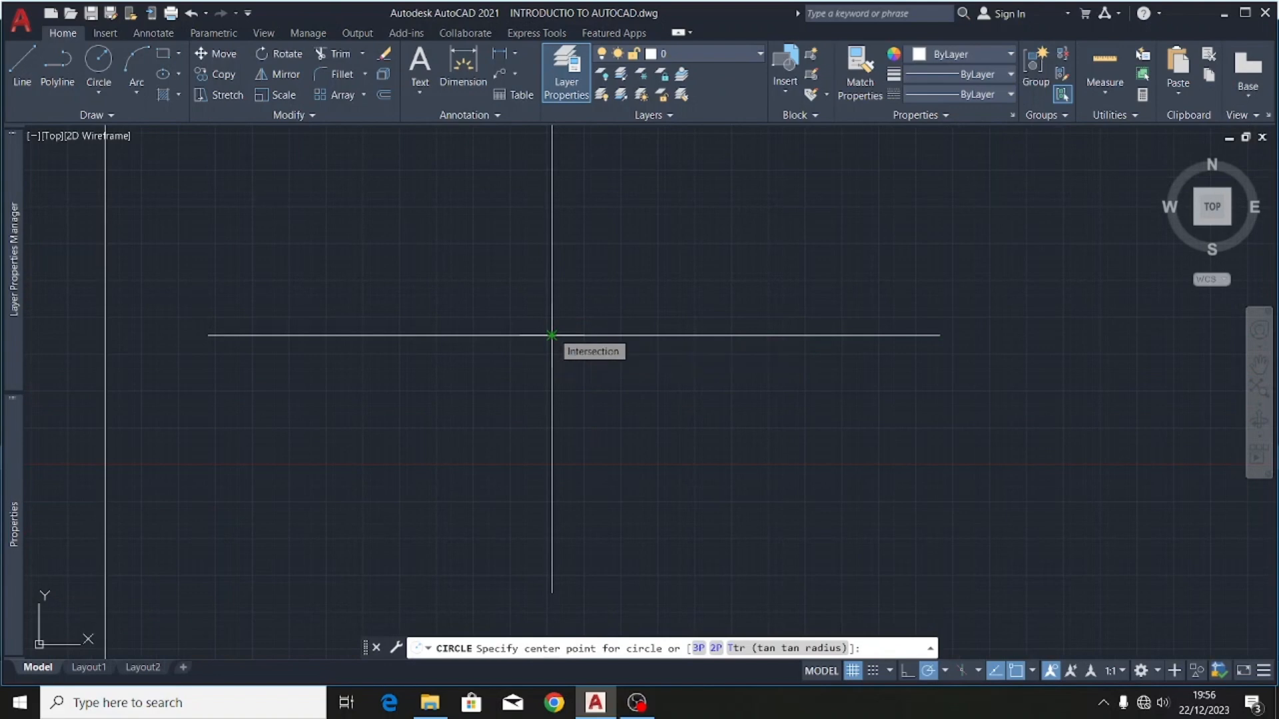
pyautogui.click(552, 335)
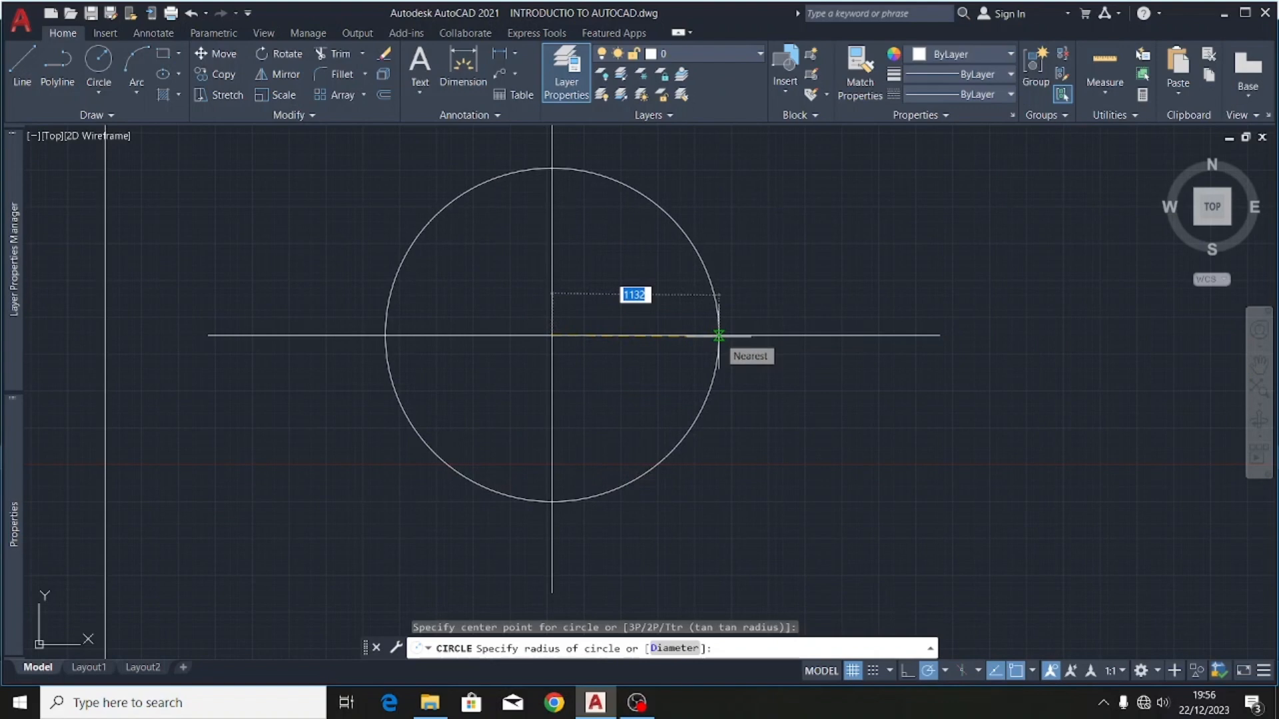
pyautogui.write('1000')
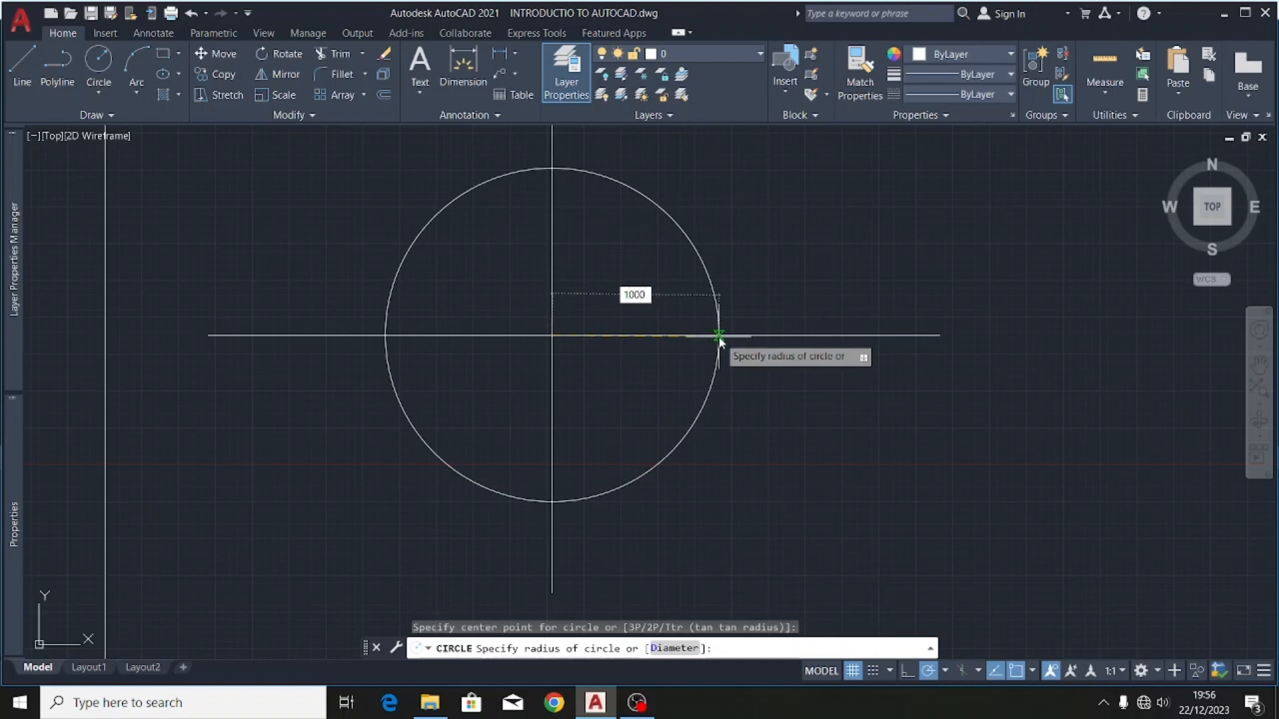
pyautogui.press('Return')
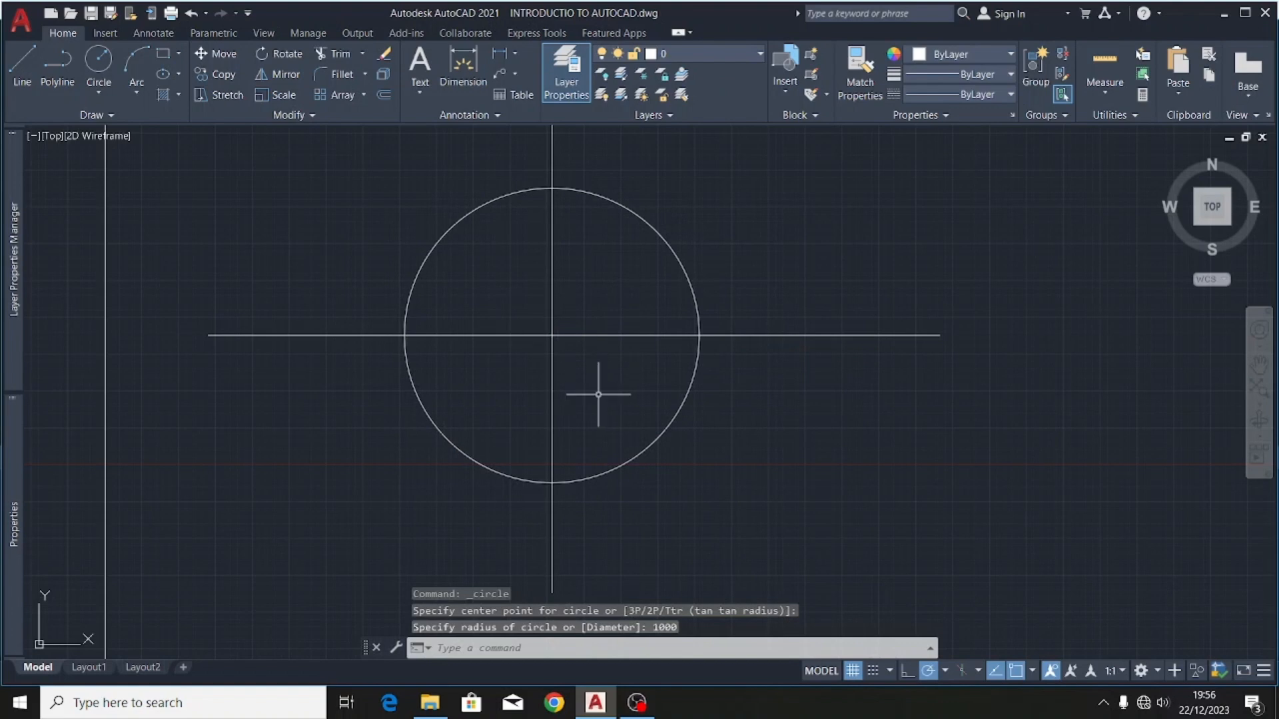
# - Move the new 1000-radius circle onto the required circle layer
pyautogui.scroll(-2, 664, 237)
pyautogui.scroll(-1, 665, 236)
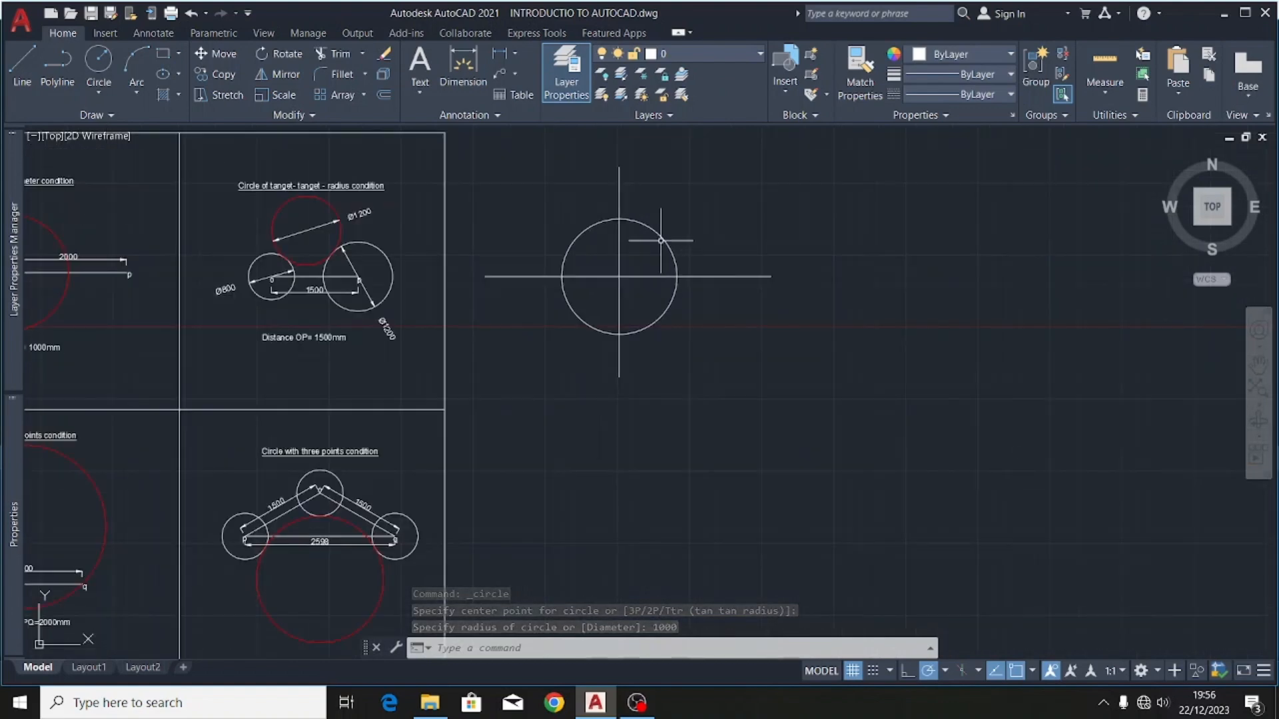
pyautogui.scroll(1, 662, 237)
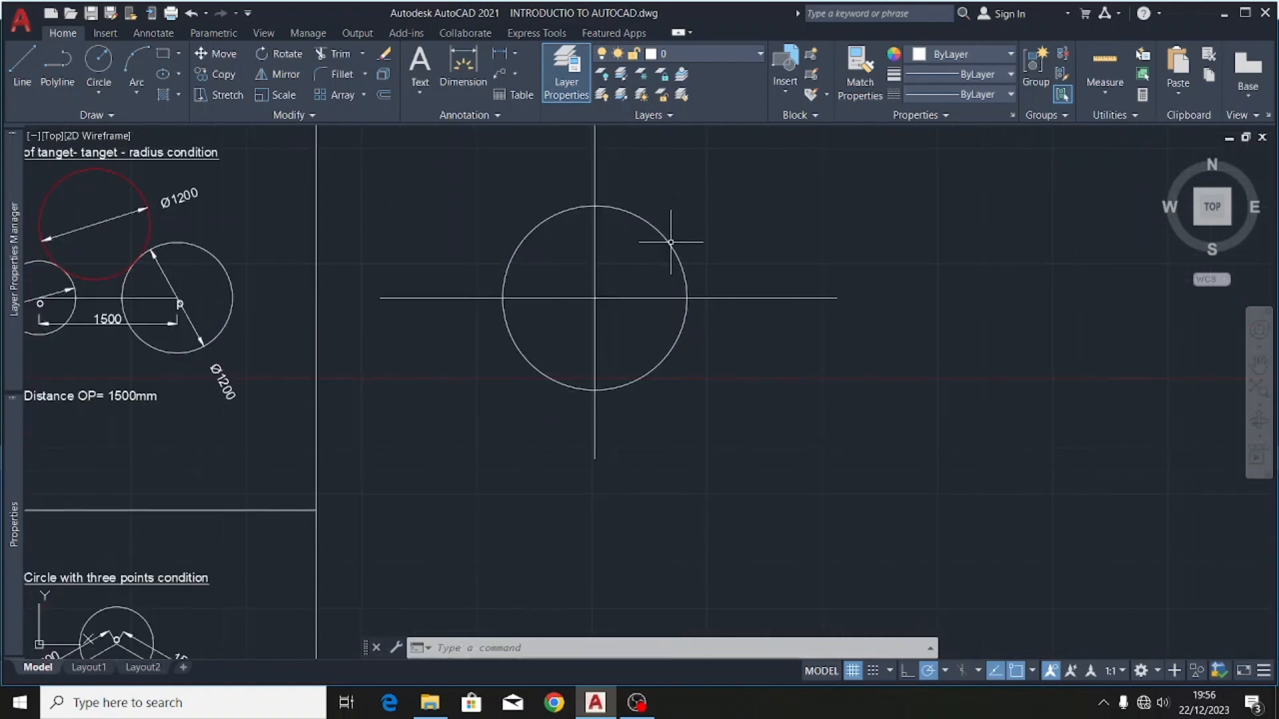
pyautogui.click(667, 240)
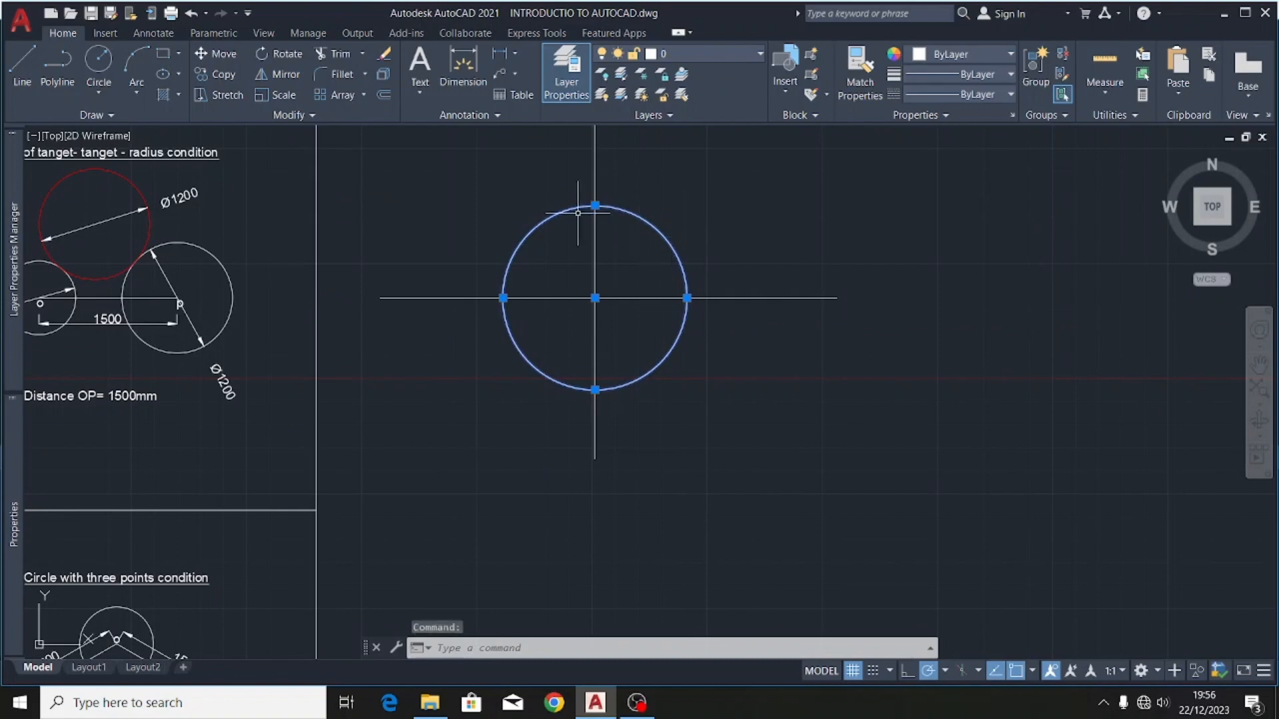
pyautogui.click(737, 51)
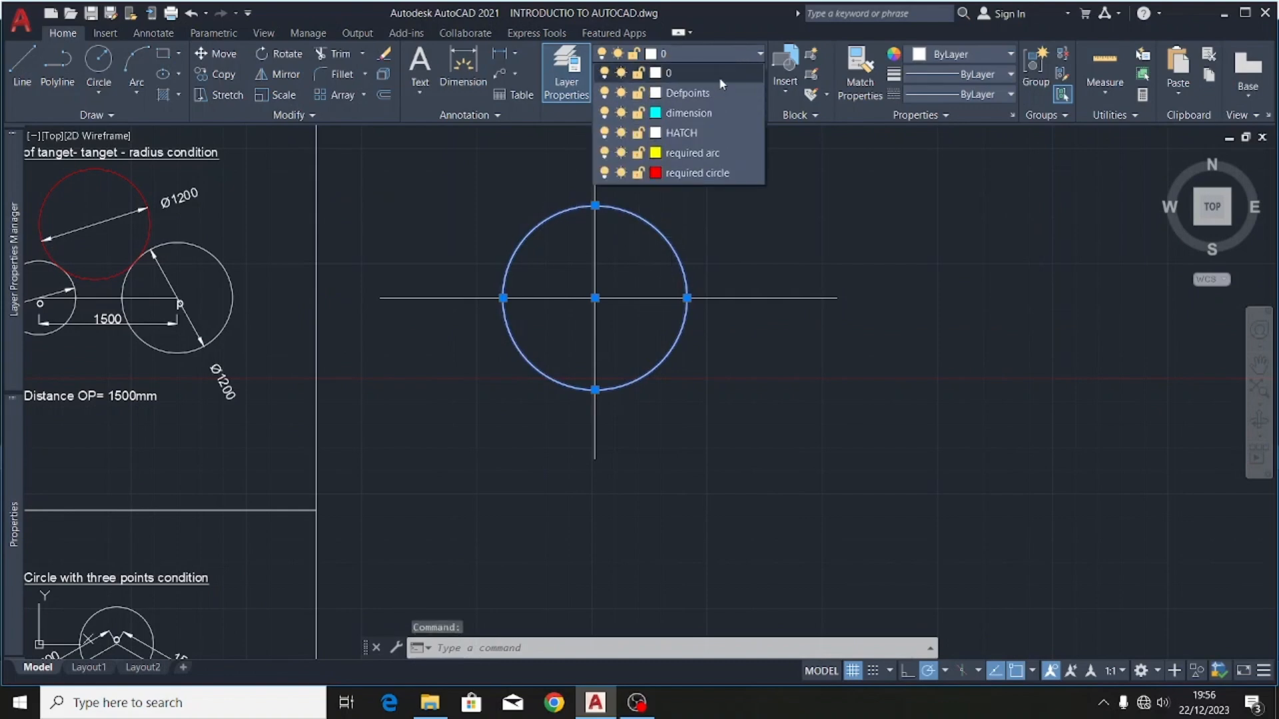
pyautogui.click(725, 151)
pyautogui.scroll(2, 623, 240)
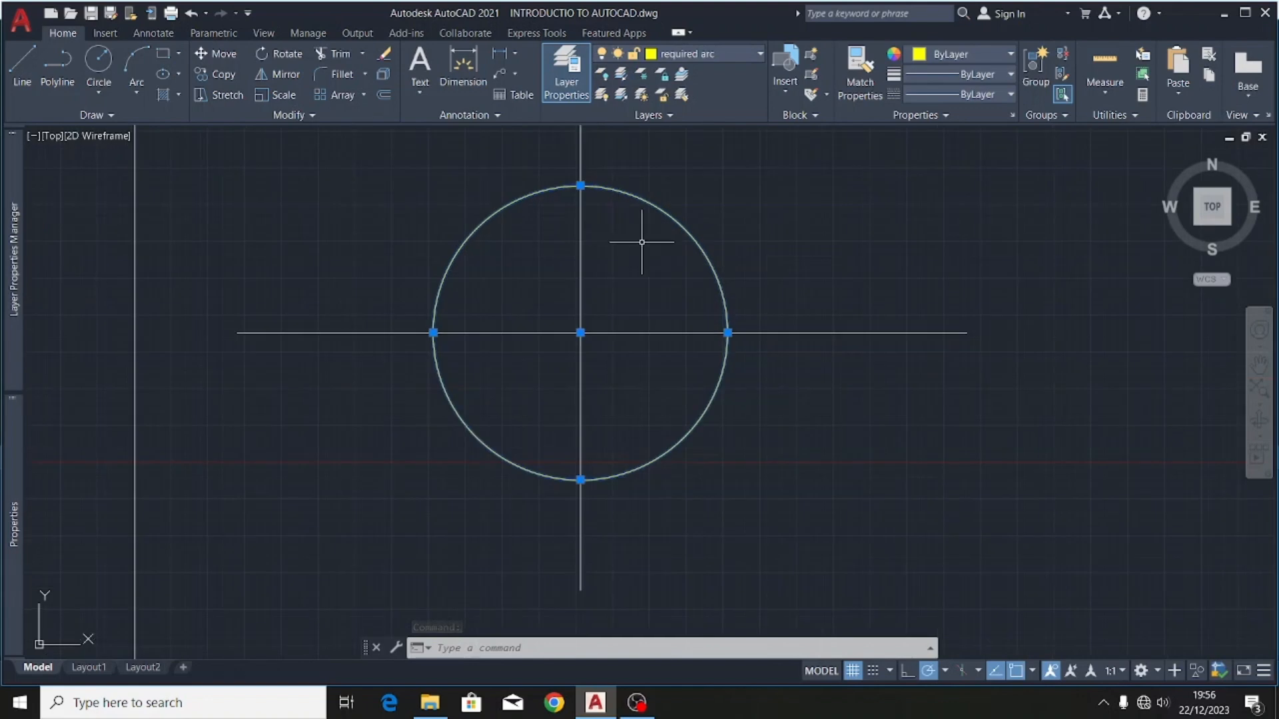
pyautogui.click(736, 51)
pyautogui.click(711, 175)
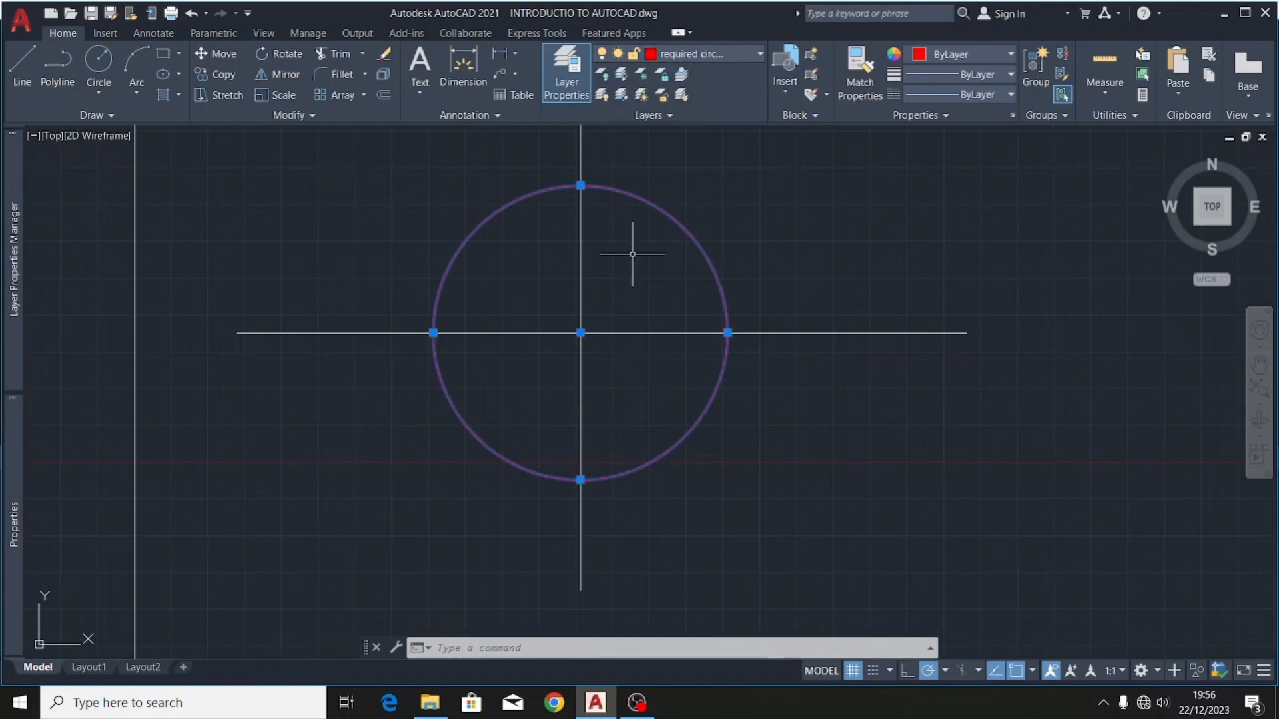
pyautogui.scroll(-4, 666, 246)
pyautogui.press('Escape')
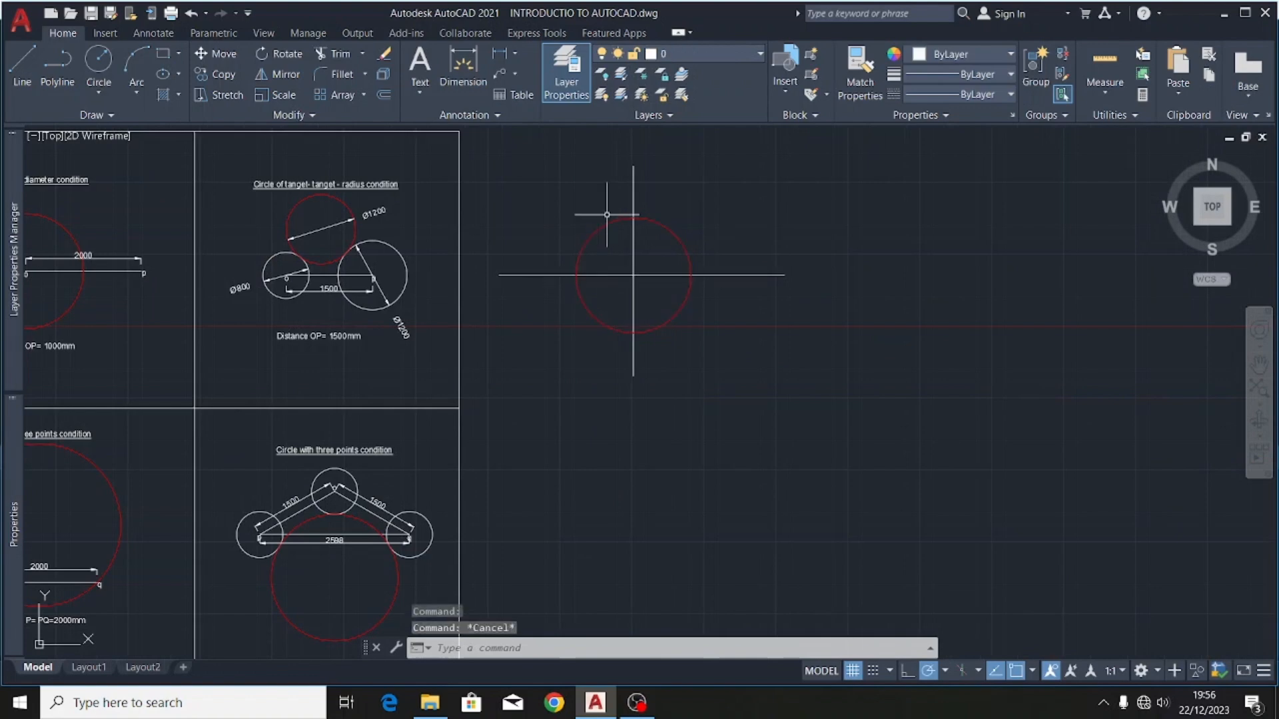
# - Copy the O and P labels from the centre-radius example to the new circle's centre and right quadrant point
pyautogui.scroll(4, 685, 244)
pyautogui.scroll(-8, 790, 249)
pyautogui.scroll(6, 452, 257)
pyautogui.scroll(6, 400, 256)
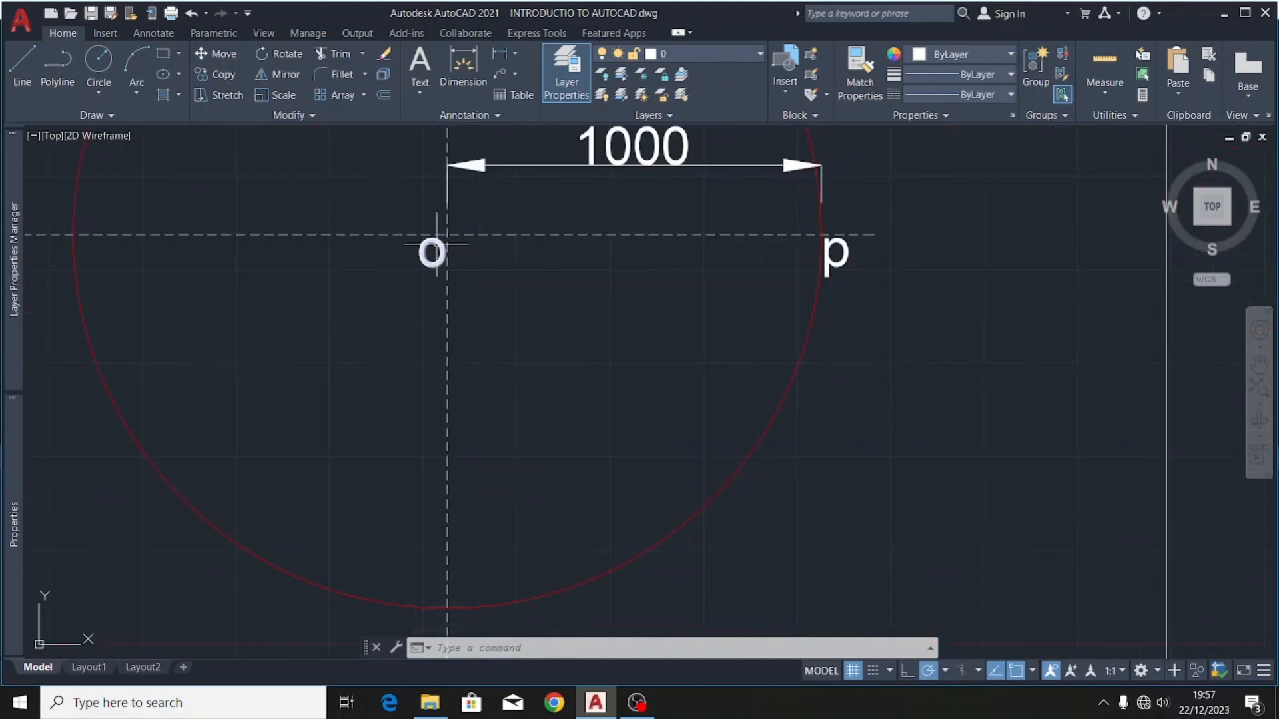
pyautogui.click(838, 261)
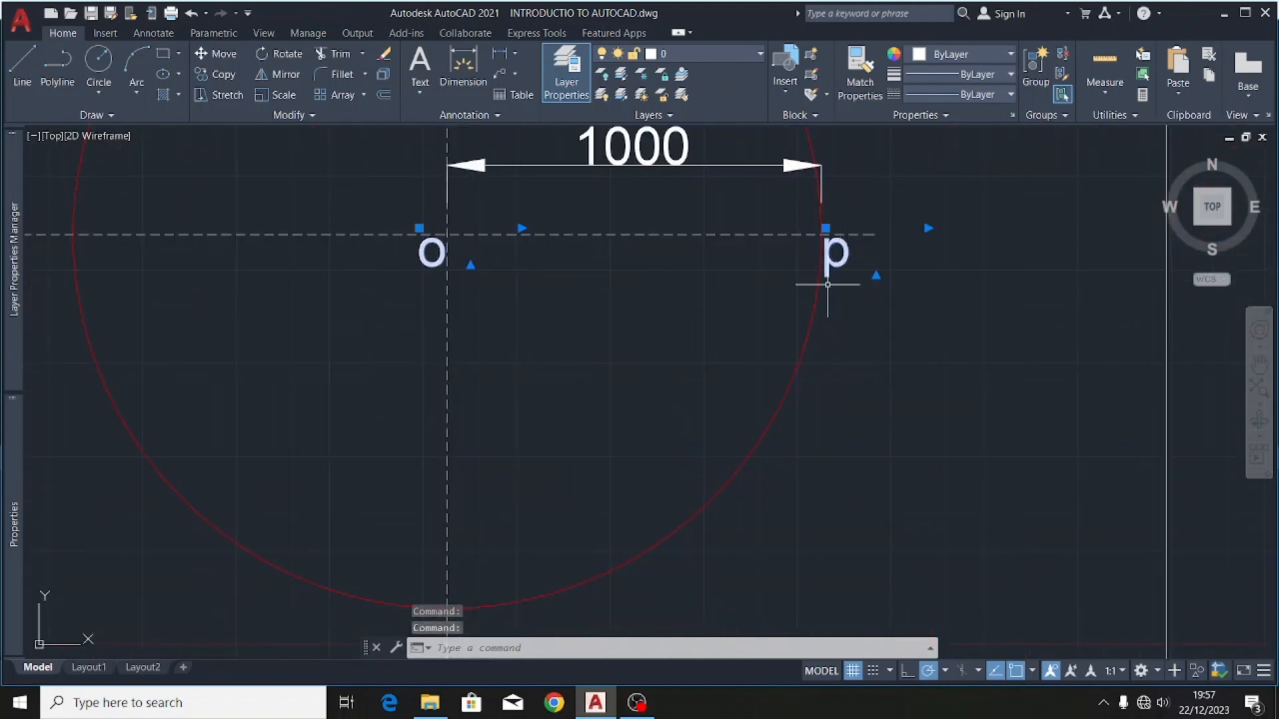
pyautogui.click(214, 74)
pyautogui.click(429, 238)
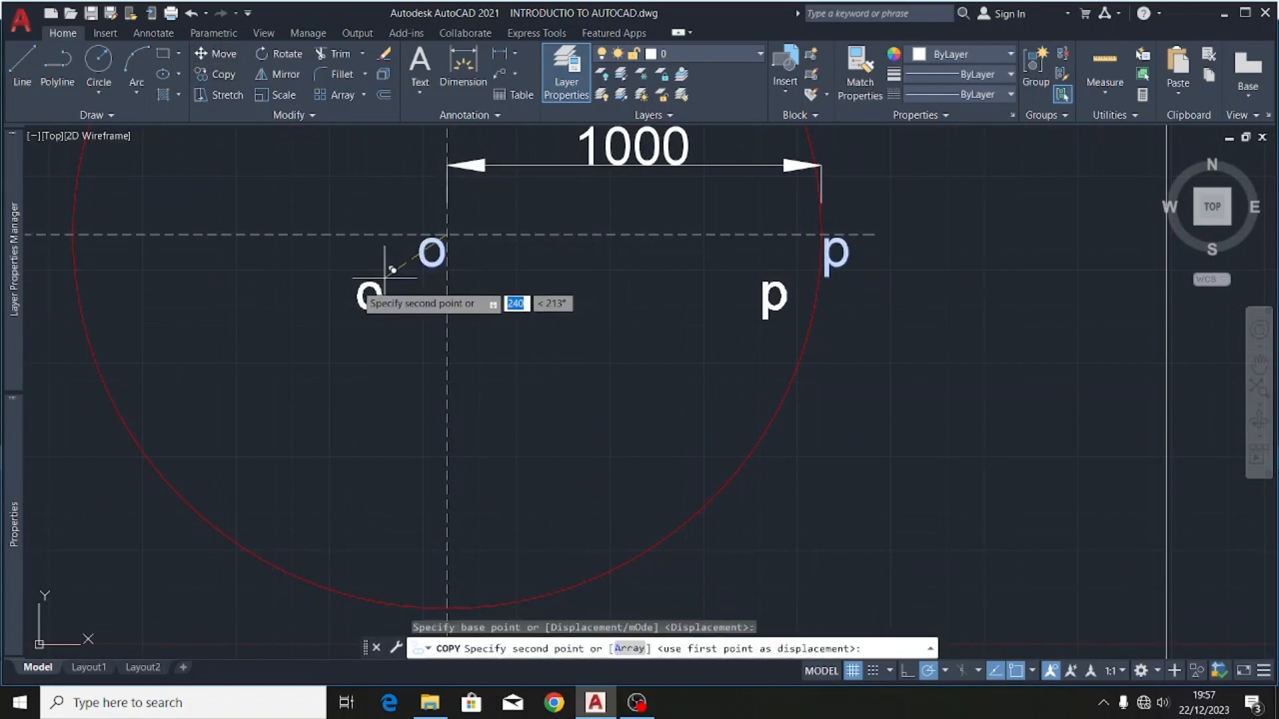
pyautogui.scroll(-6, 391, 265)
pyautogui.scroll(8, 828, 287)
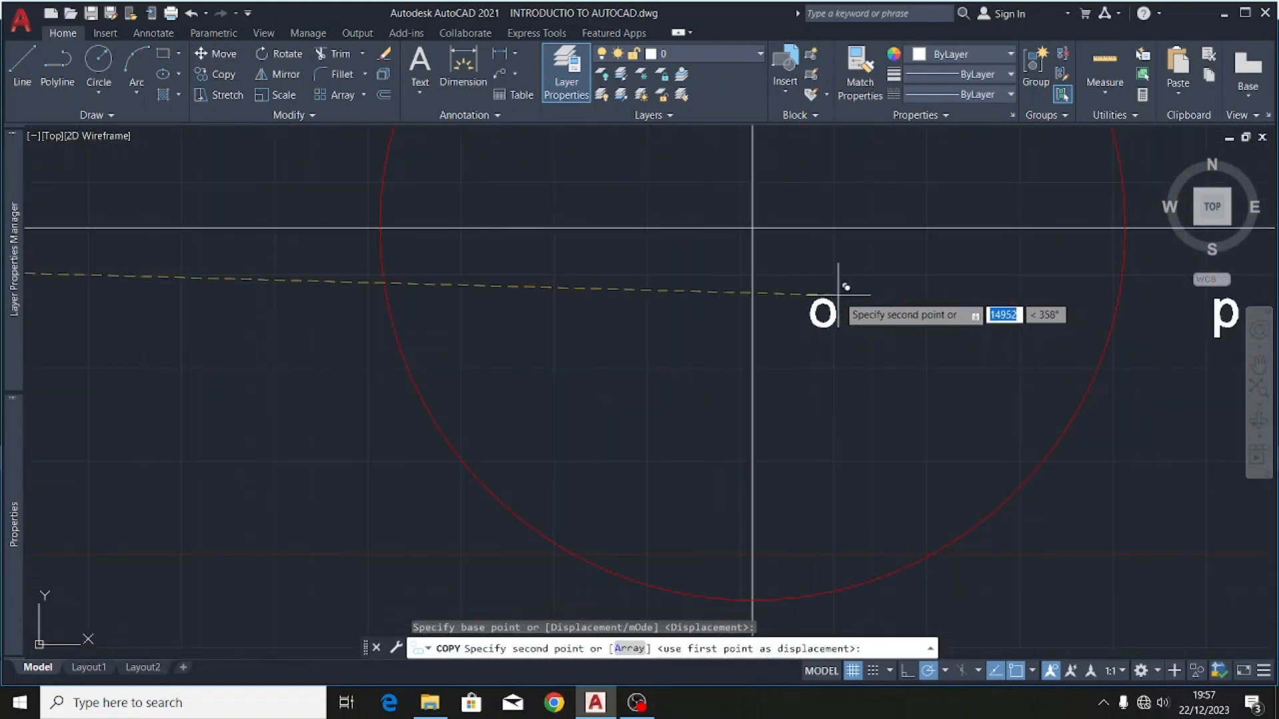
pyautogui.scroll(-6, 752, 228)
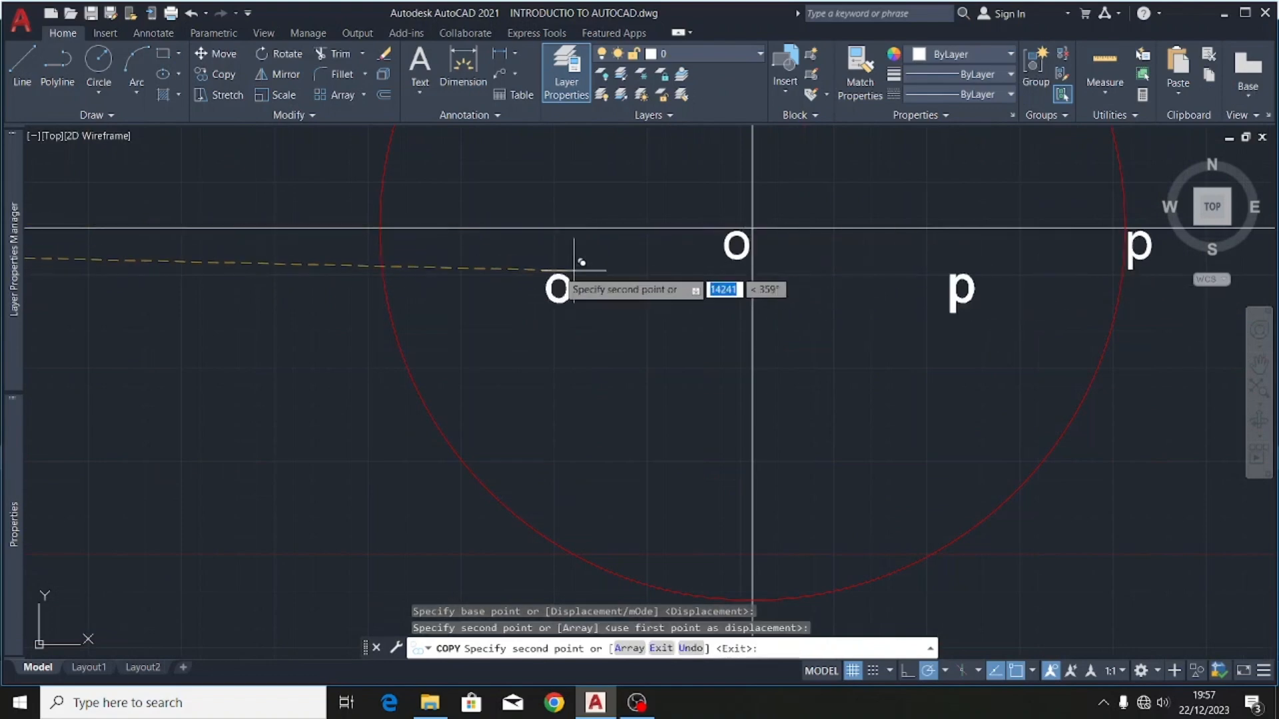
pyautogui.press('Escape')
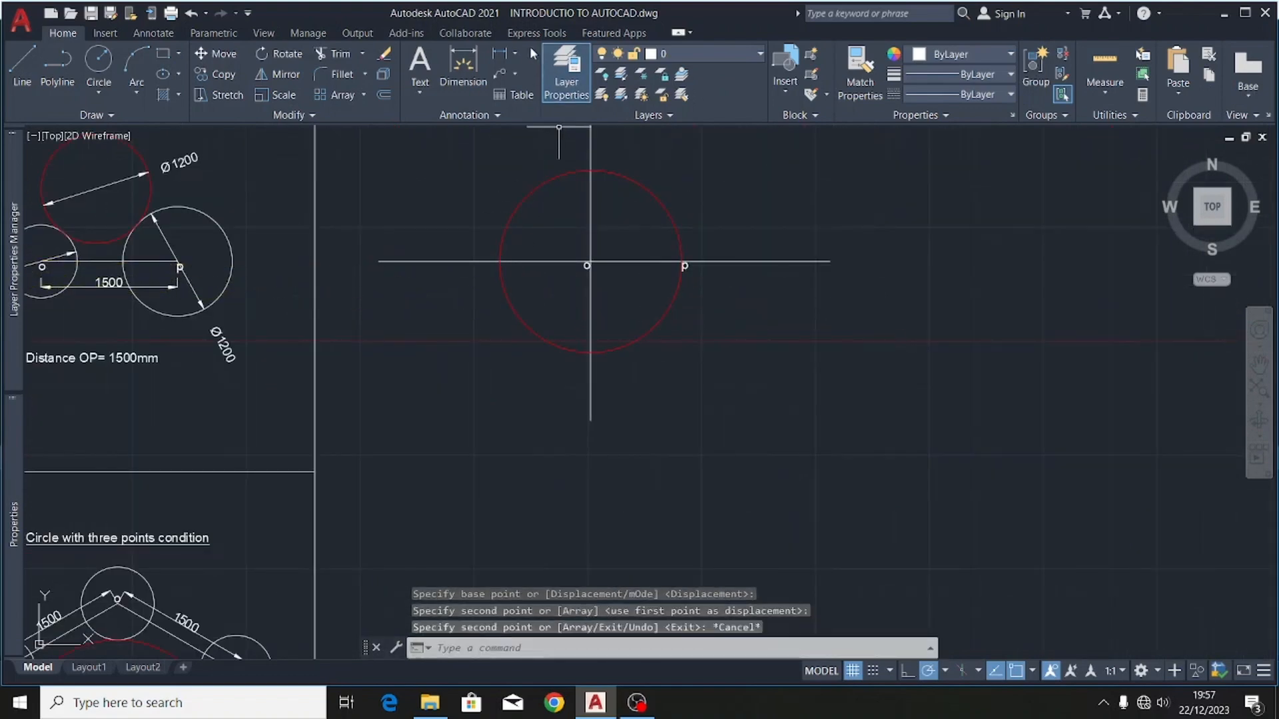
# - Dimension the new circle's radius from centre O to point P, placing the dimension just above the horizontal centre line
pyautogui.click(464, 66)
pyautogui.scroll(6, 603, 255)
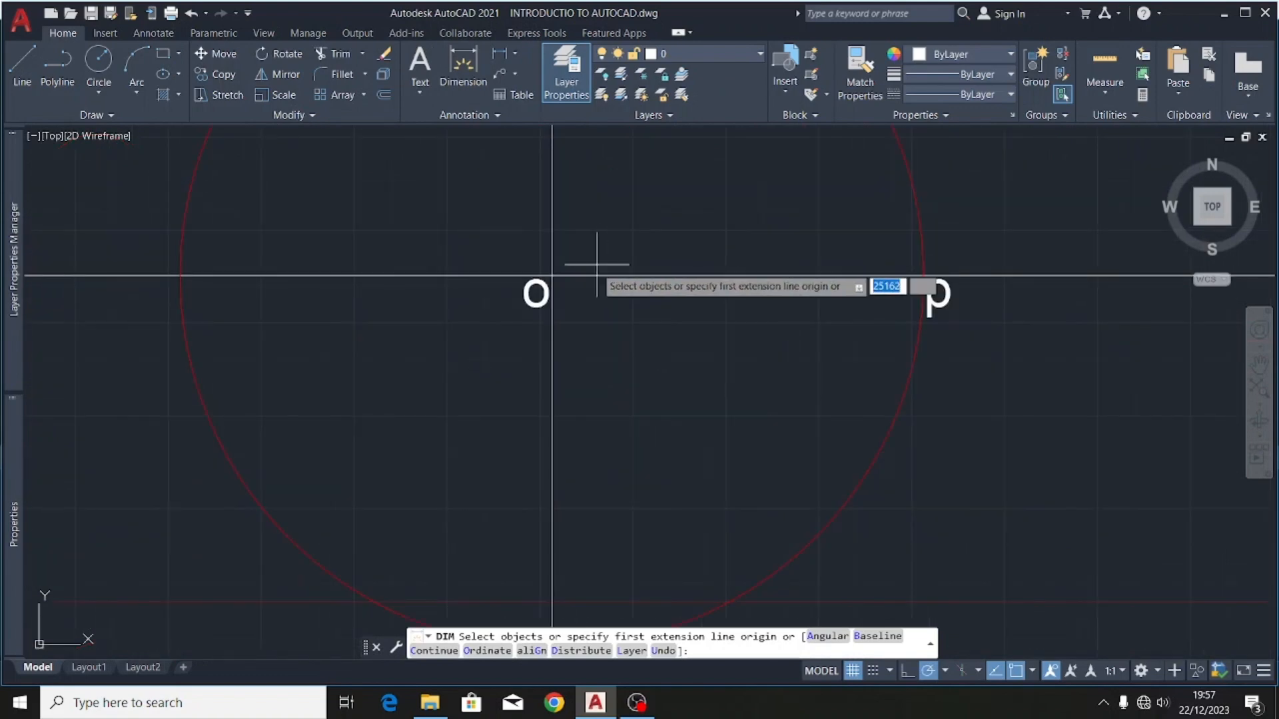
pyautogui.click(551, 275)
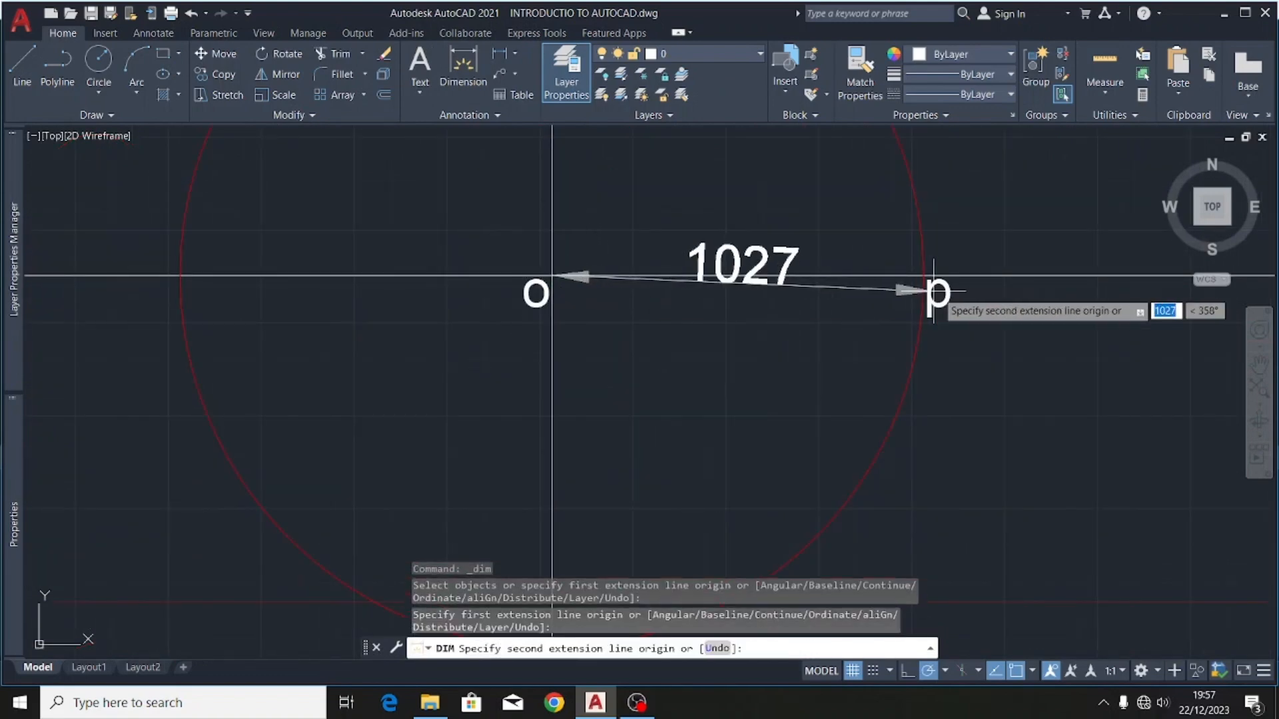
pyautogui.click(923, 275)
pyautogui.click(848, 228)
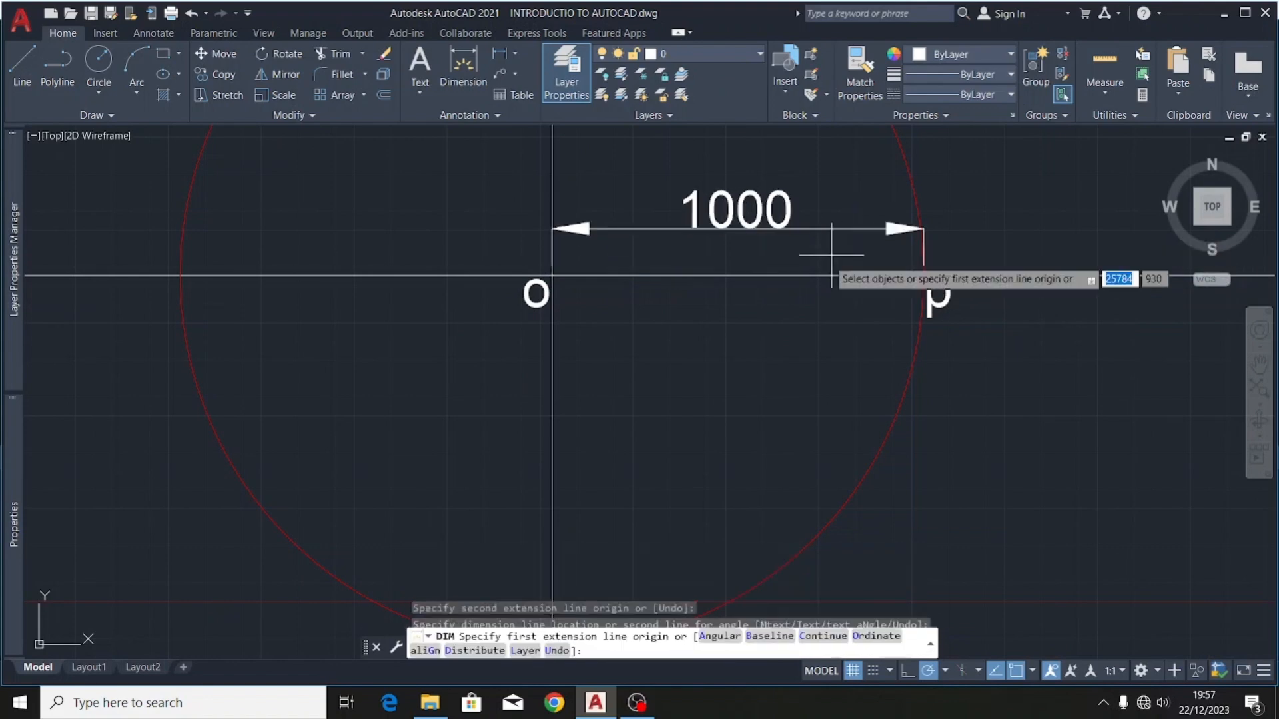
pyautogui.scroll(-4, 566, 273)
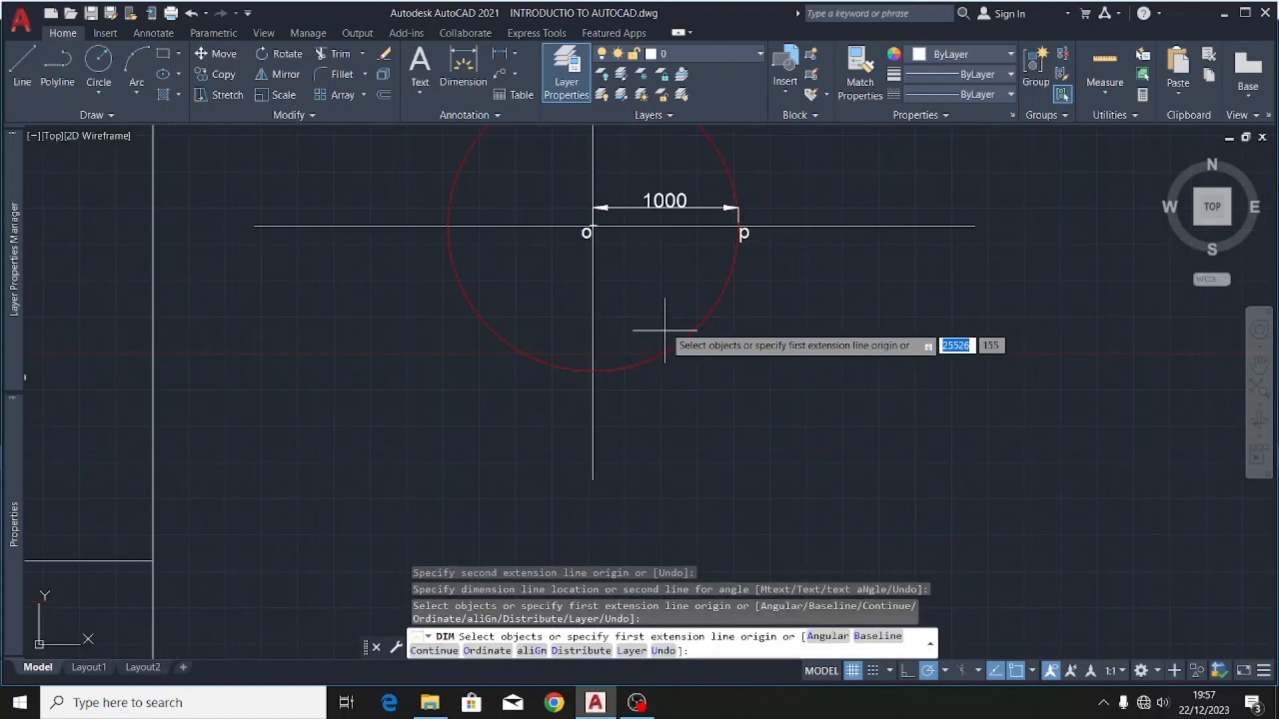
pyautogui.scroll(-2, 673, 339)
pyautogui.press('Escape')
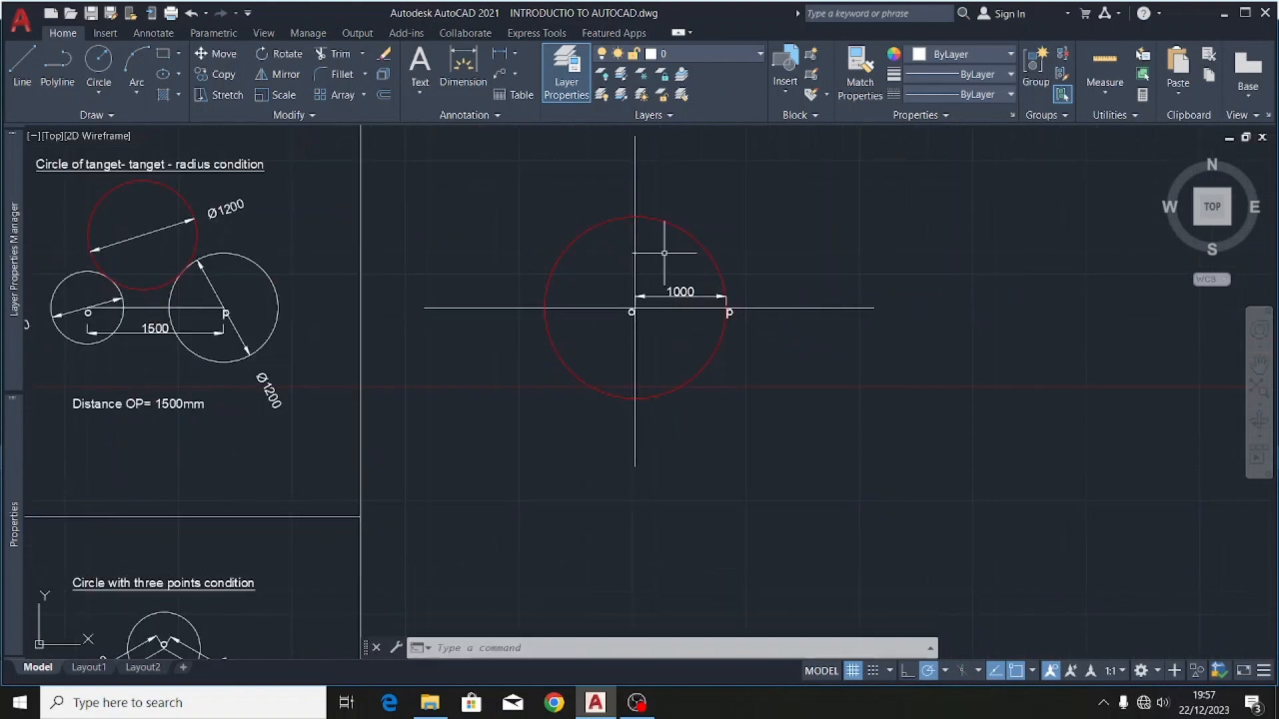
# - Compare the new circle with the example sheet and examine the centre-diameter circle example, including line OP, its dimension and the diameter note
pyautogui.scroll(-2, 733, 193)
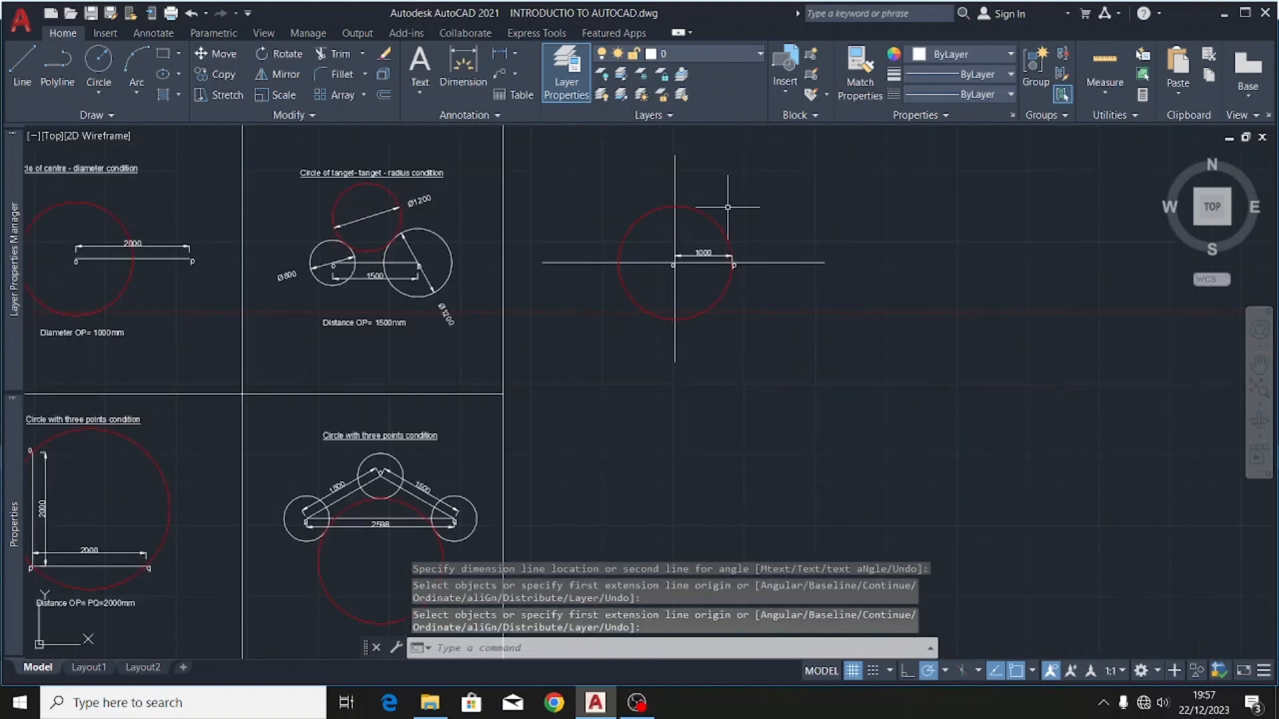
pyautogui.scroll(-3, 727, 208)
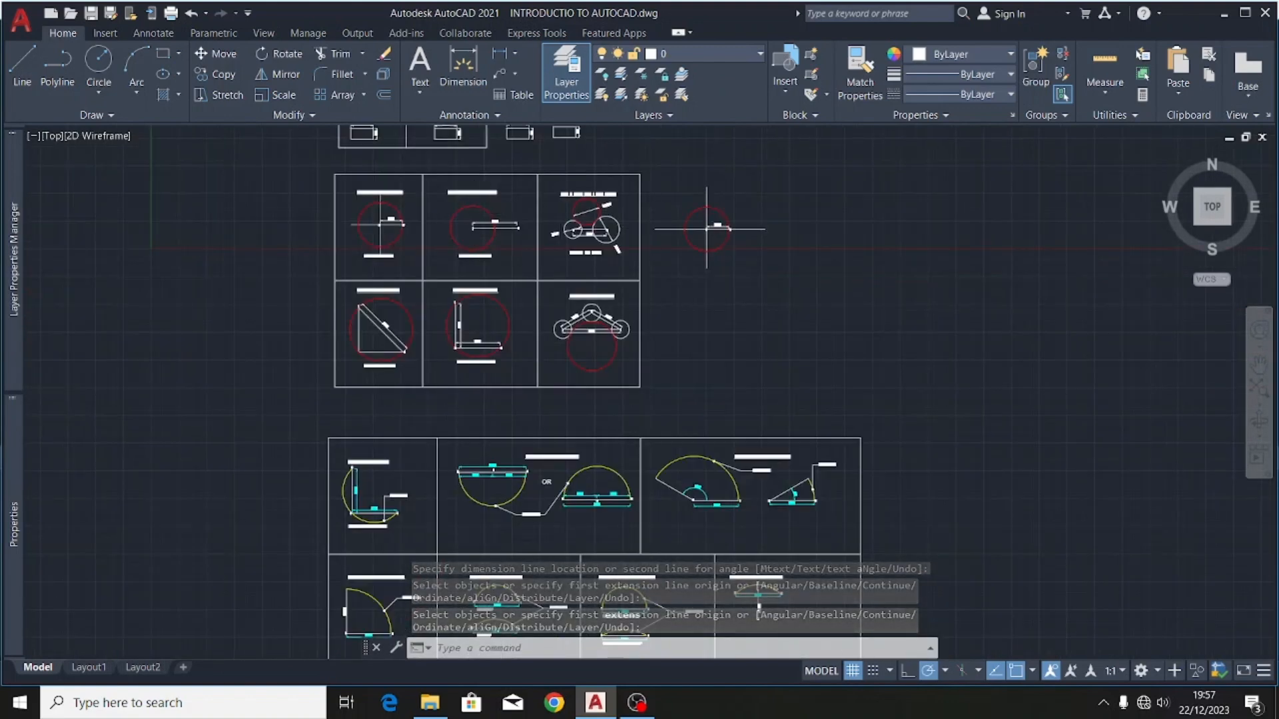
pyautogui.scroll(5, 473, 211)
pyautogui.scroll(-2, 454, 279)
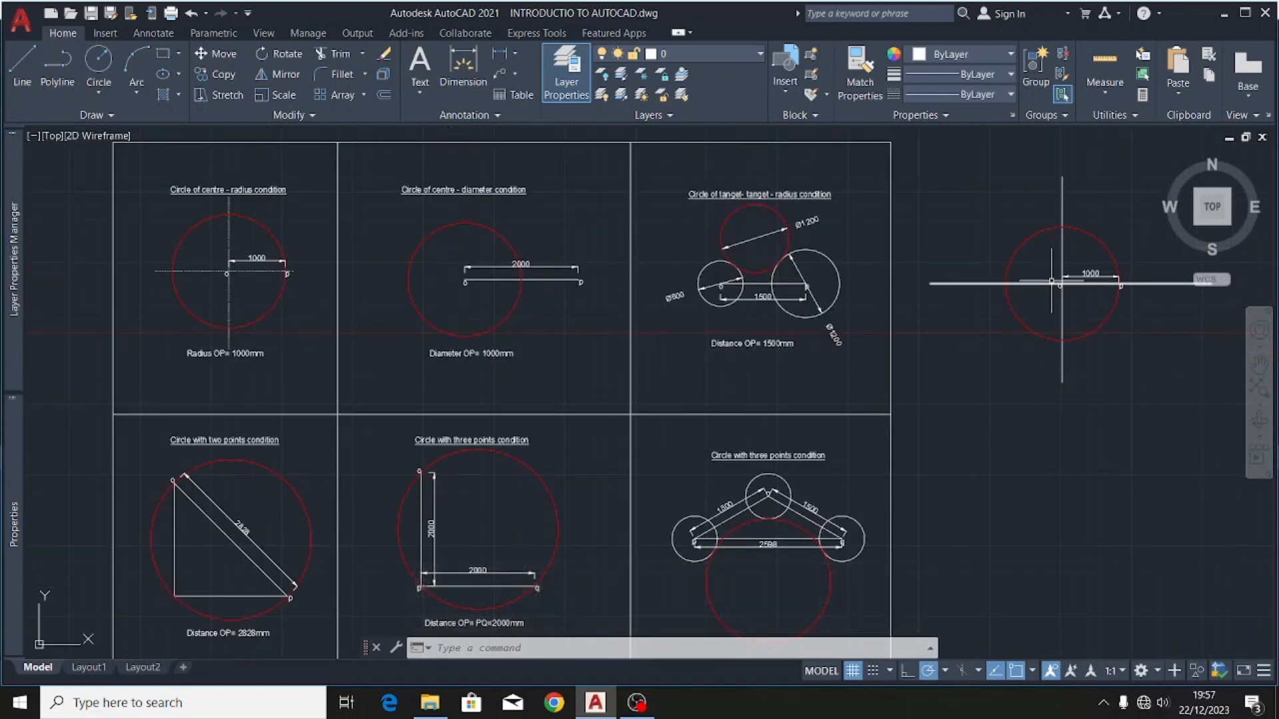
pyautogui.scroll(2, 1085, 257)
pyautogui.scroll(-2, 726, 301)
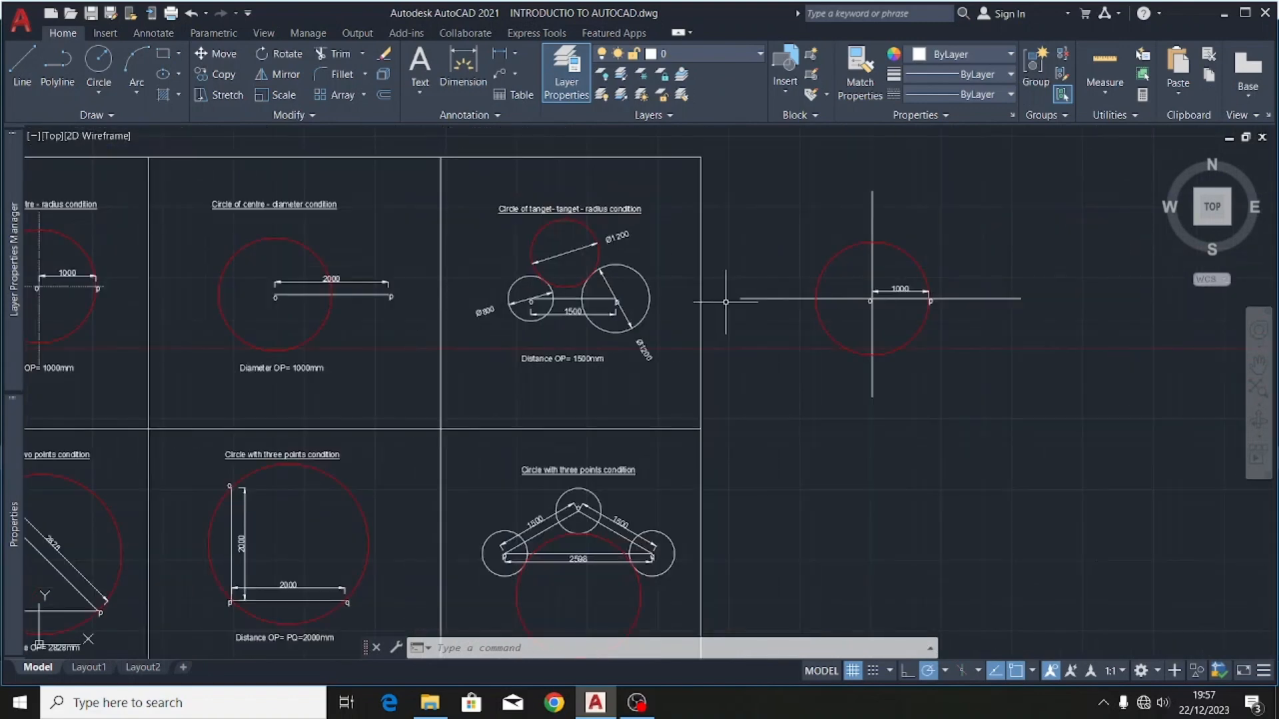
pyautogui.scroll(-4, 896, 249)
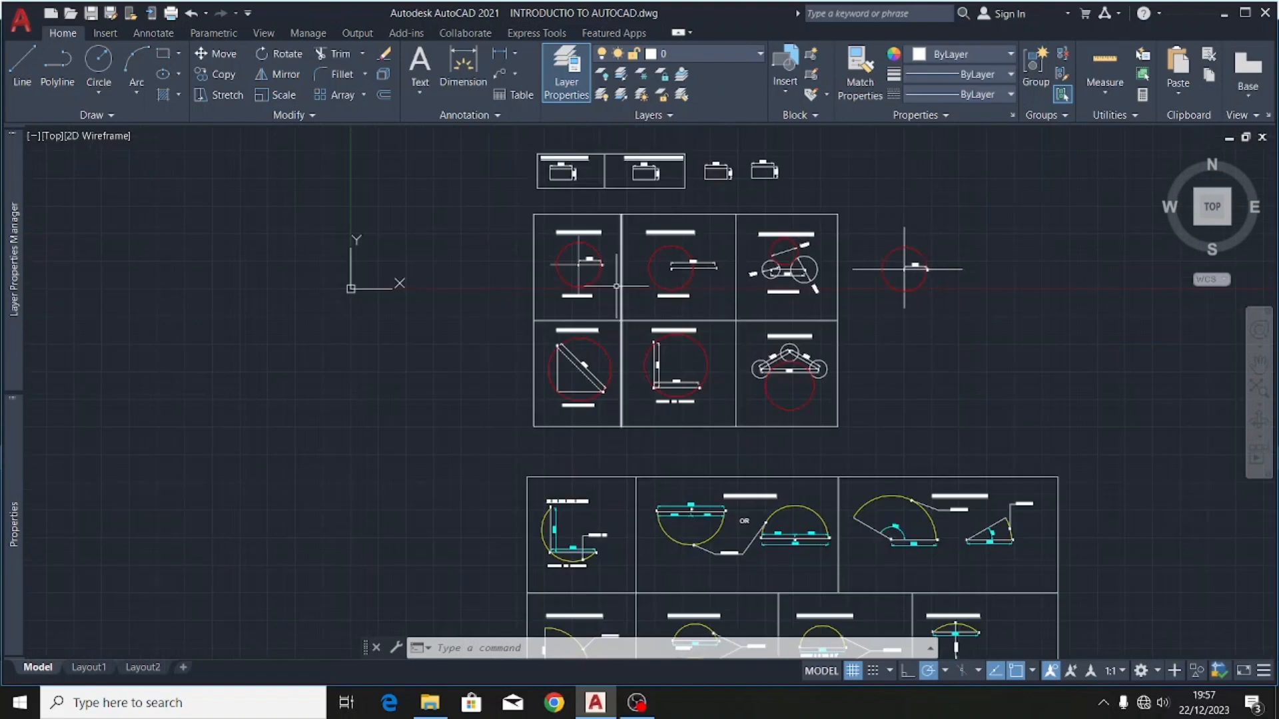
pyautogui.scroll(3, 578, 266)
pyautogui.scroll(2, 578, 266)
pyautogui.scroll(-3, 420, 311)
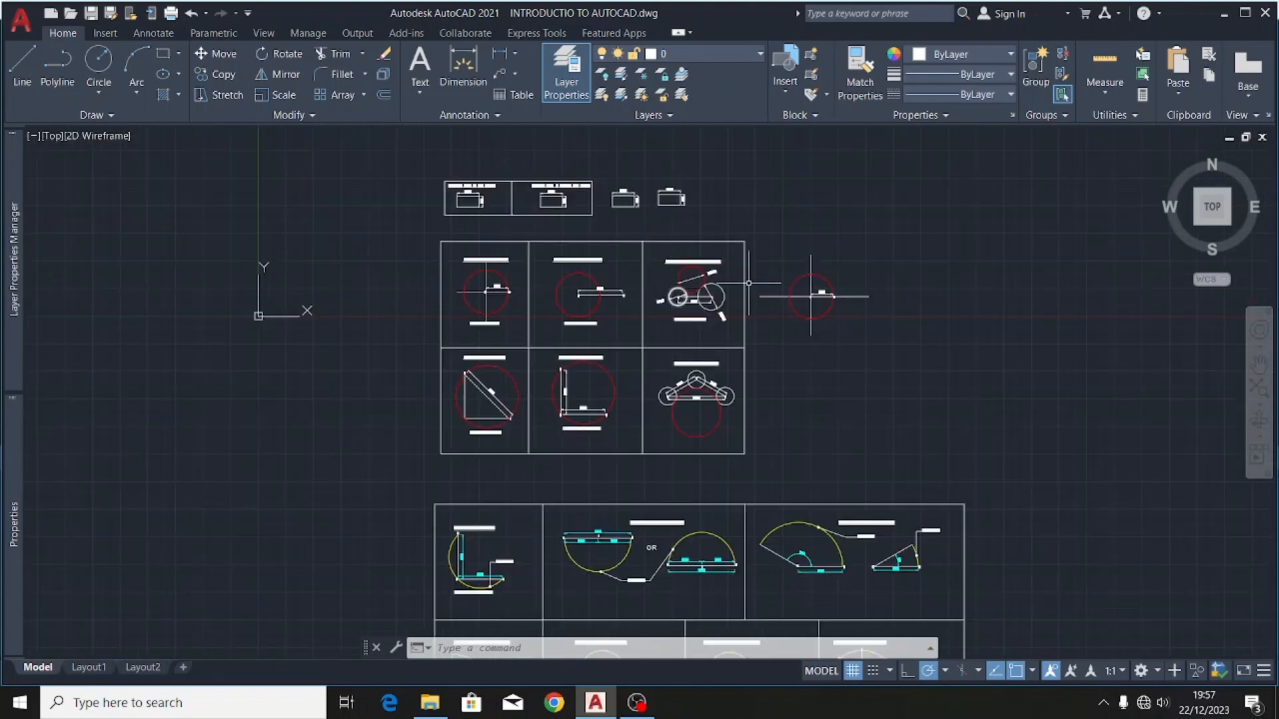
pyautogui.scroll(4, 849, 283)
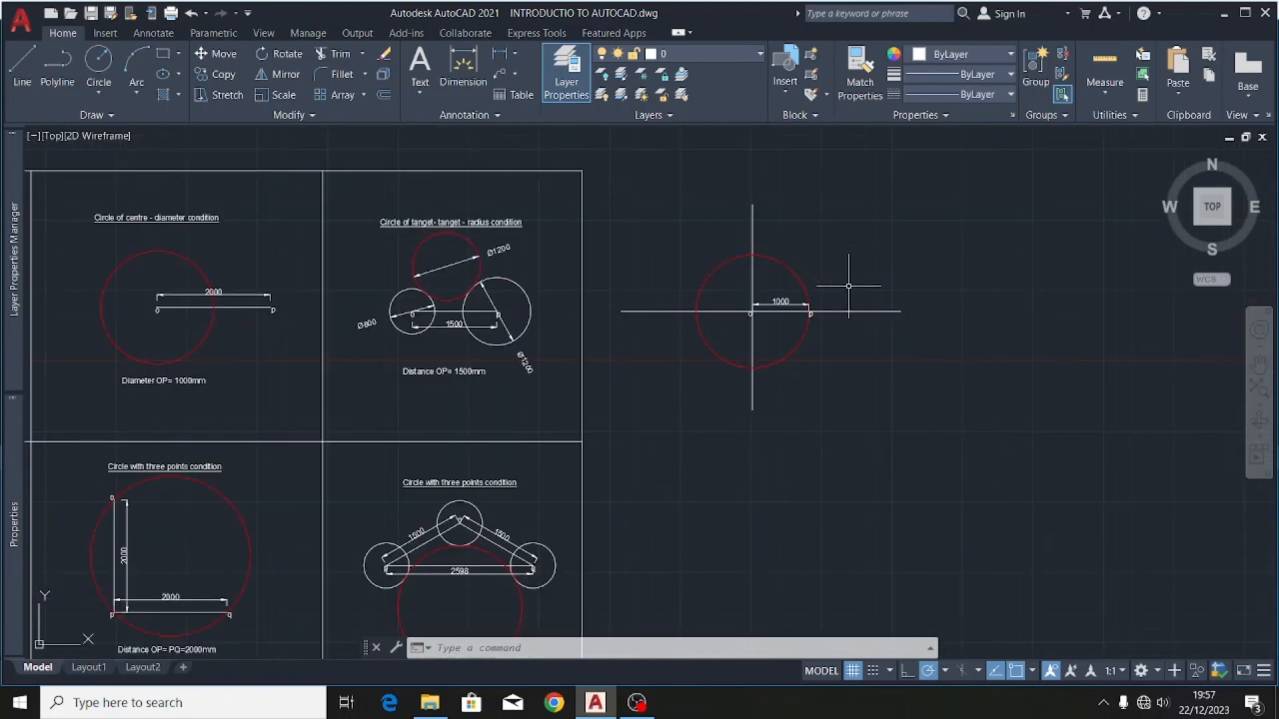
pyautogui.scroll(4, 97, 214)
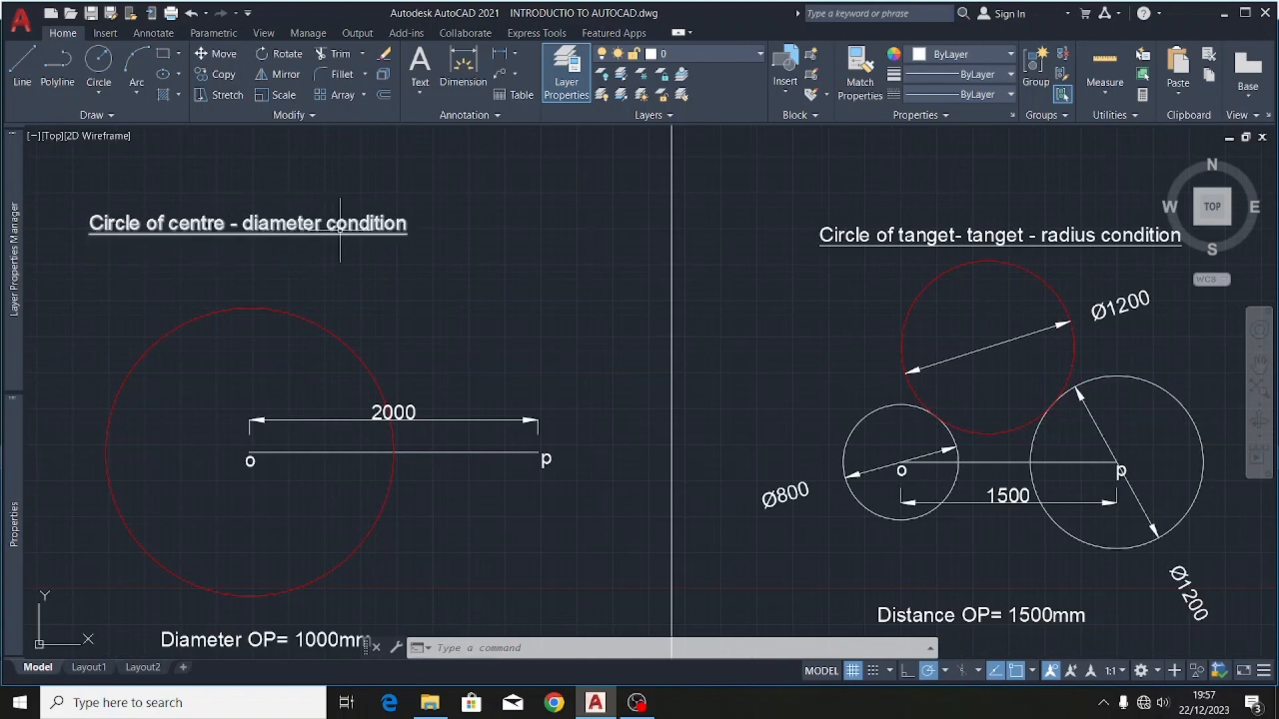
pyautogui.scroll(-4, 199, 322)
pyautogui.scroll(4, 217, 367)
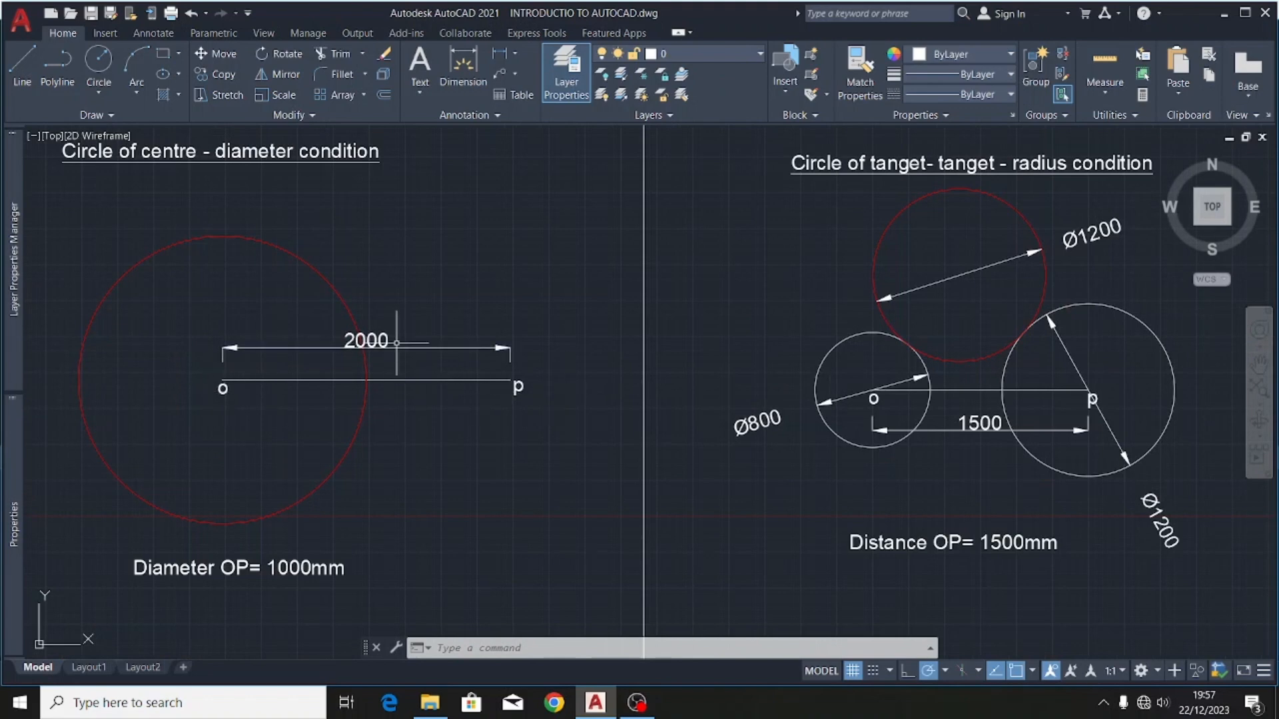
pyautogui.scroll(-5, 380, 363)
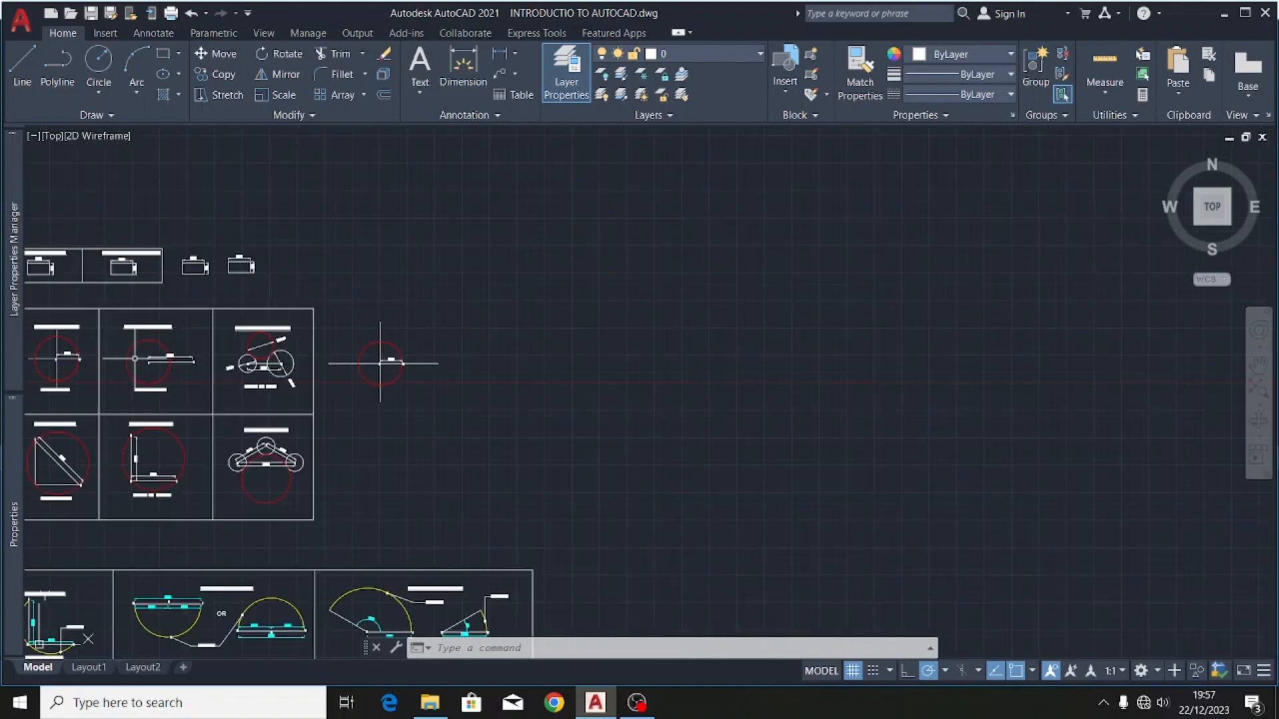
# - Draw a horizontal line 2000 long in the empty area right of the new circle, level with its horizontal centre line
pyautogui.click(28, 62)
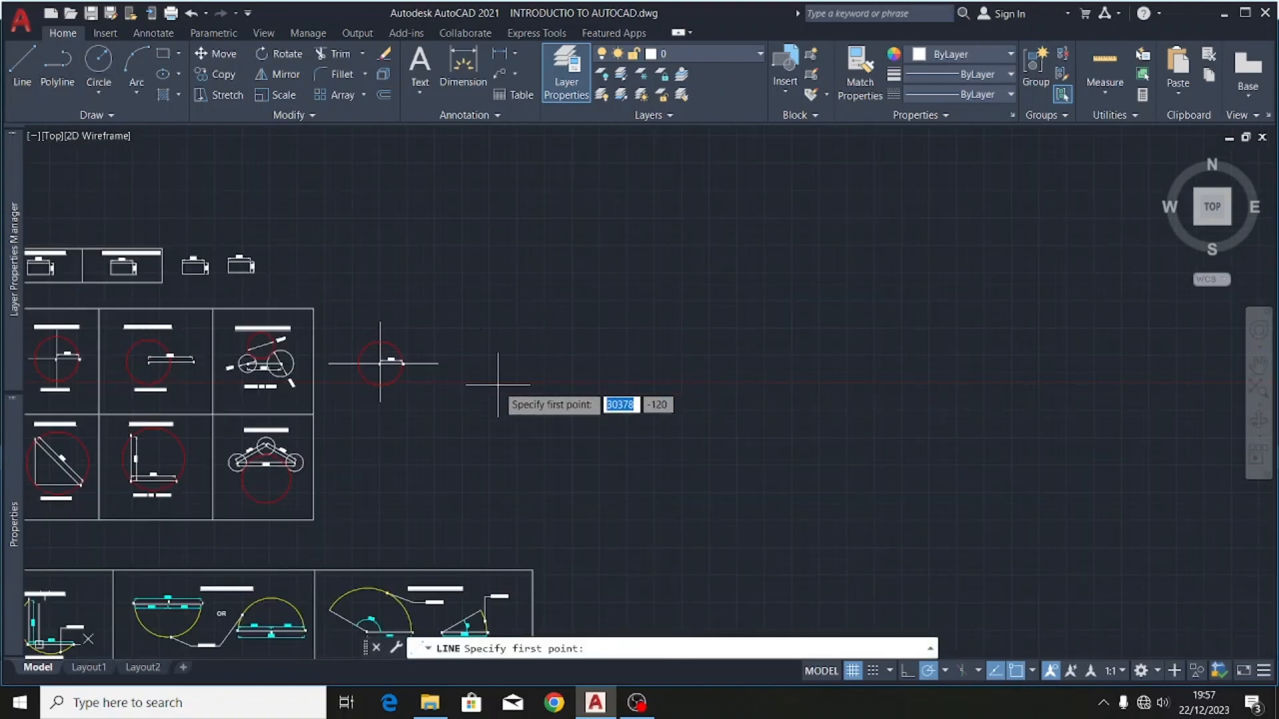
pyautogui.scroll(4, 499, 384)
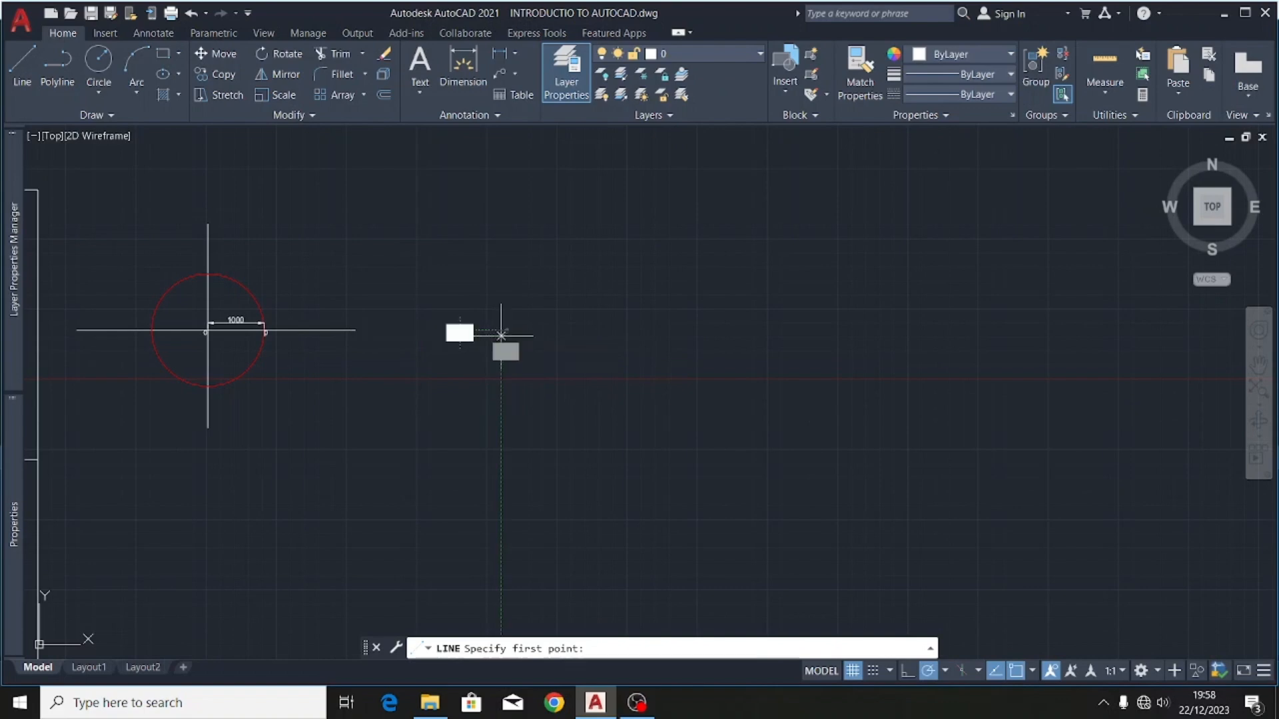
pyautogui.click(501, 330)
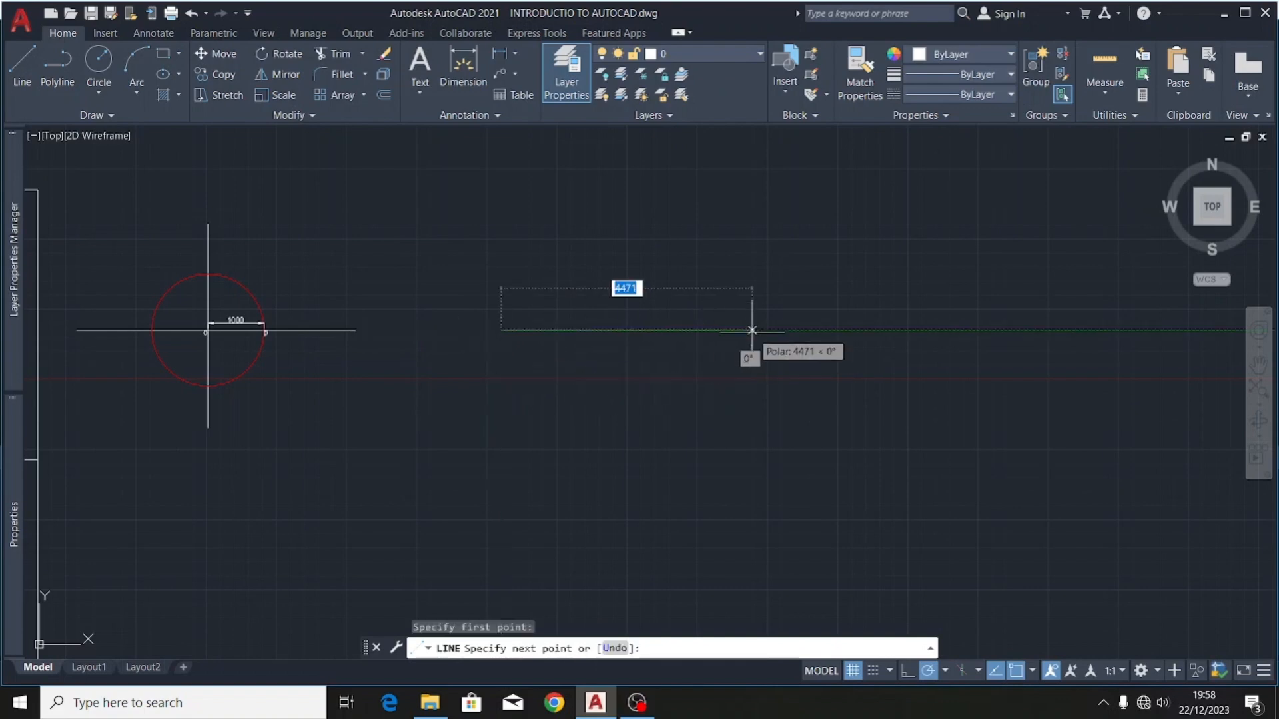
pyautogui.write('2')
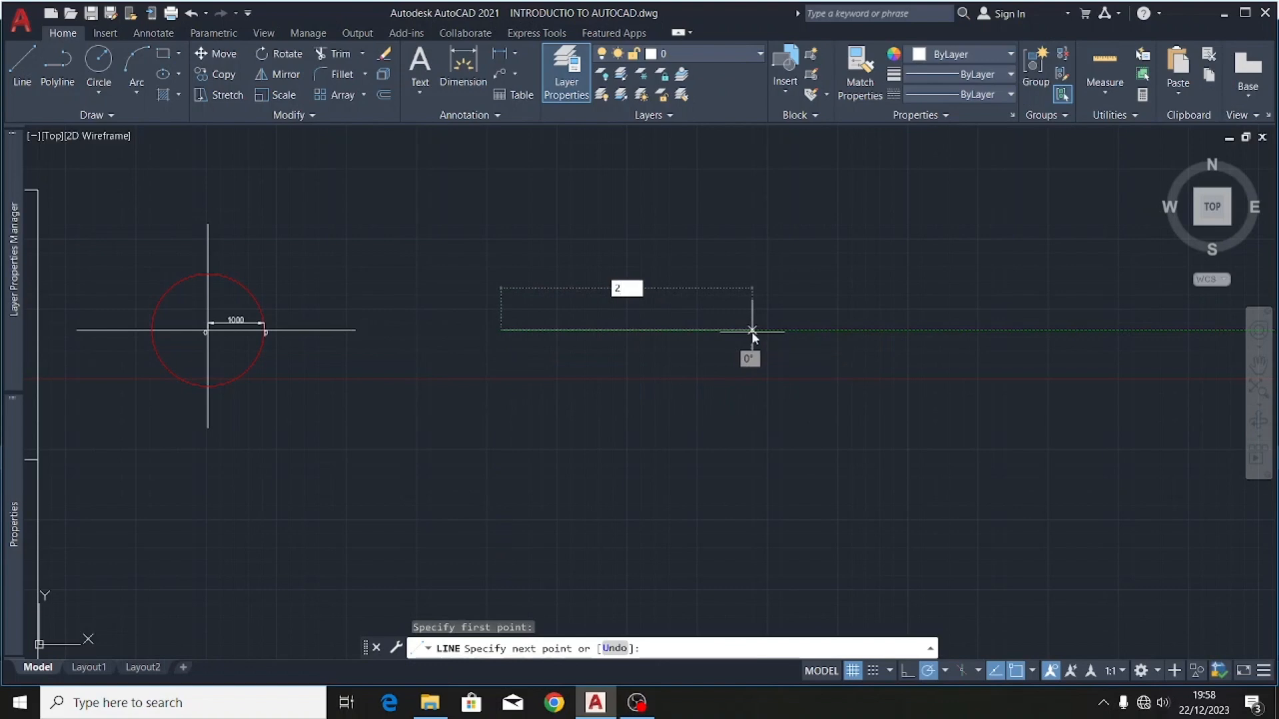
pyautogui.write('000')
pyautogui.press('Return')
pyautogui.press('Escape')
# - Draw a centre-diameter circle centred on the start of the 2000 line, using the line's full length as its diameter
pyautogui.scroll(4, 506, 339)
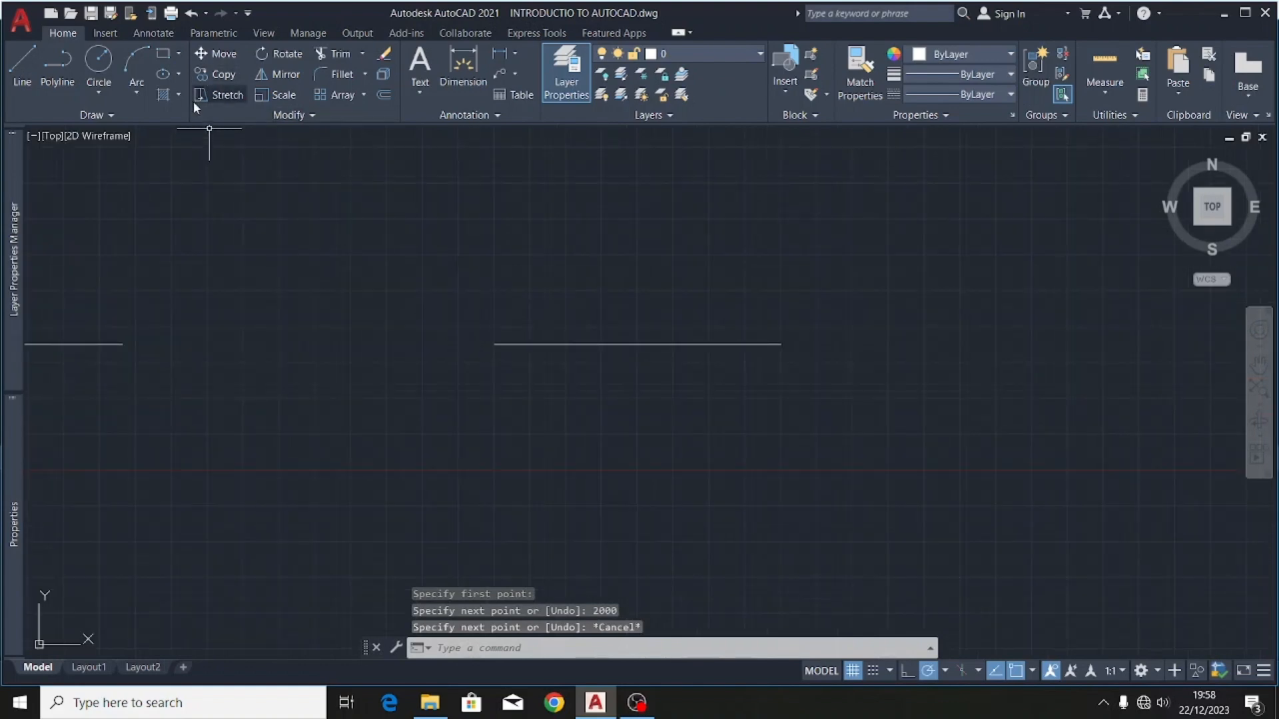
pyautogui.click(94, 87)
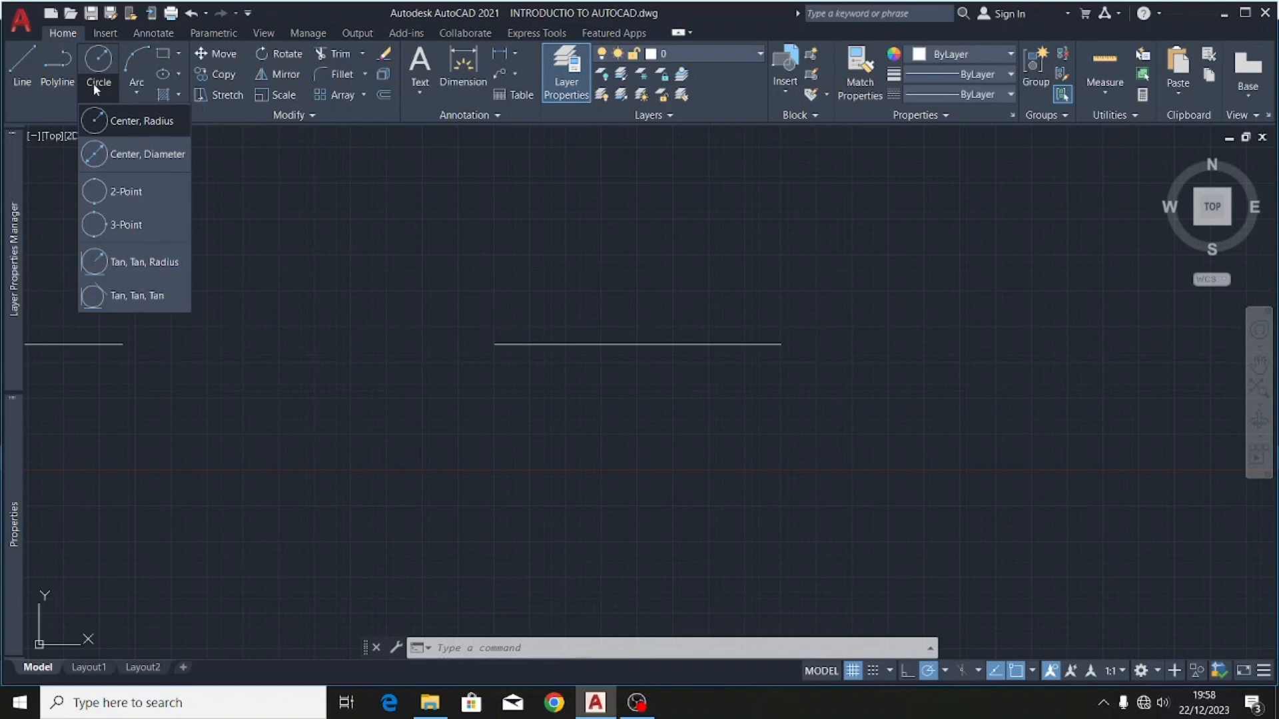
pyautogui.click(129, 156)
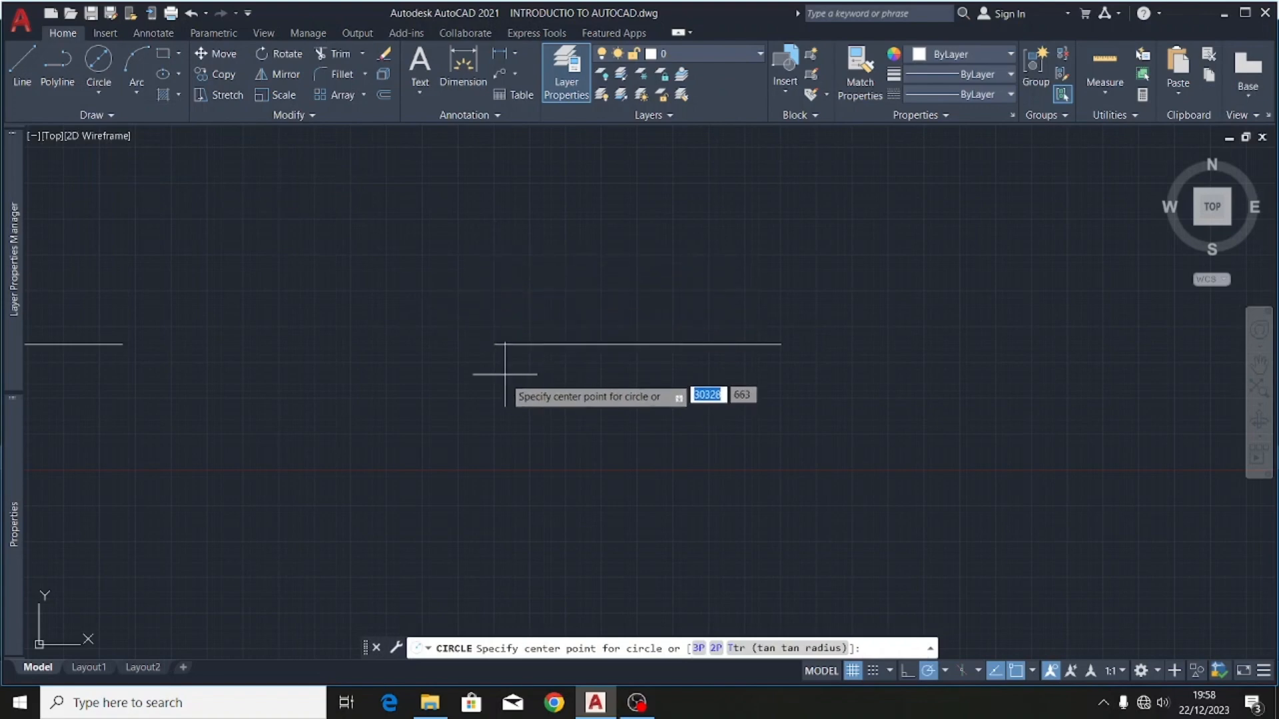
pyautogui.scroll(2, 499, 366)
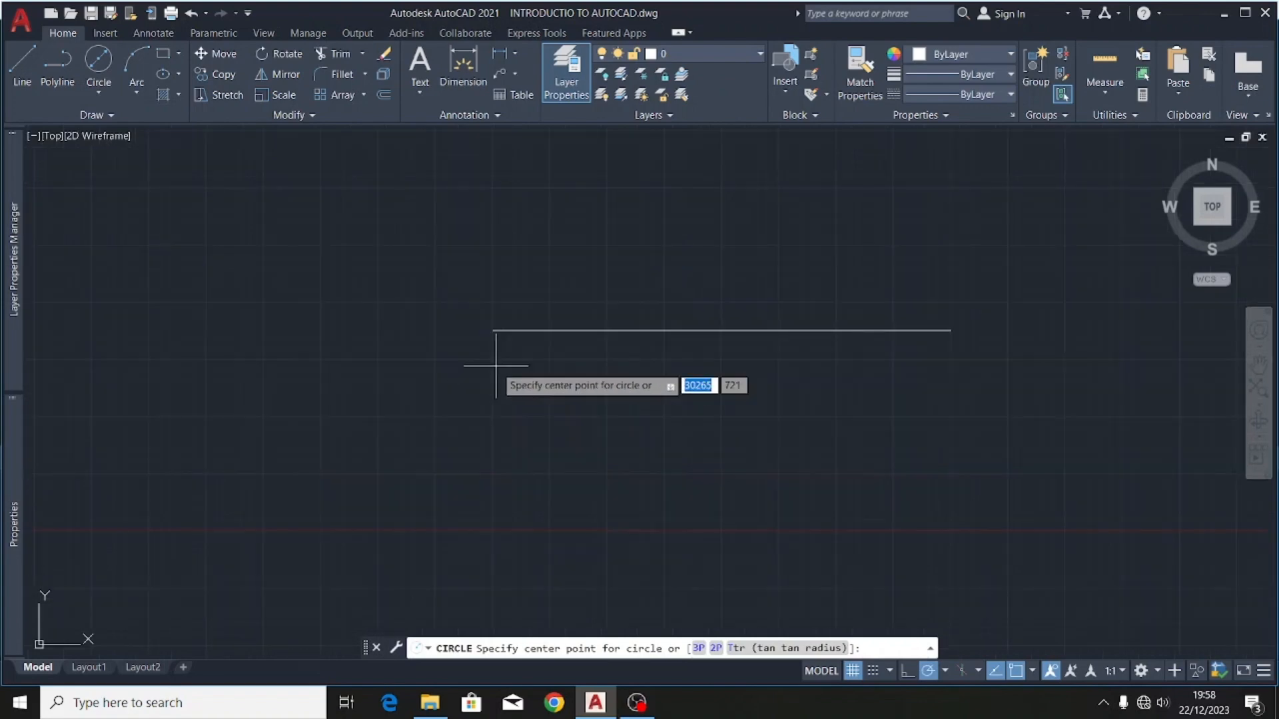
pyautogui.click(494, 330)
pyautogui.write('d')
pyautogui.press('Return')
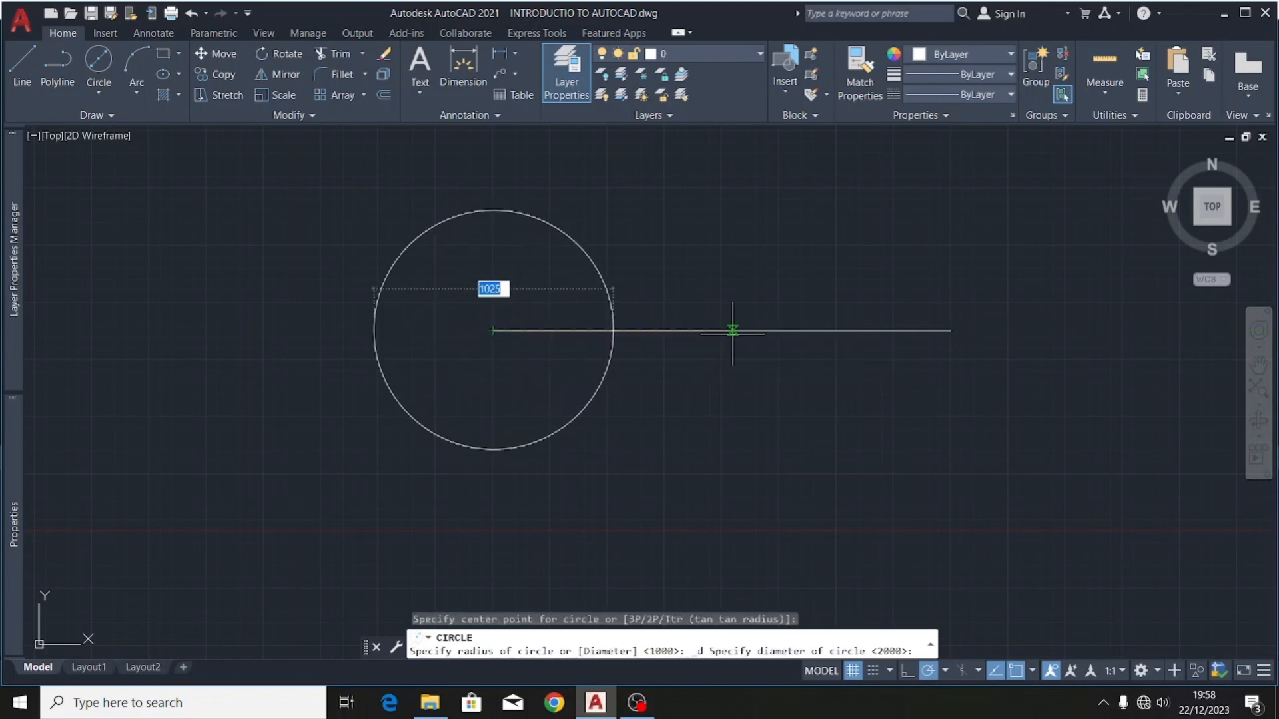
pyautogui.click(951, 330)
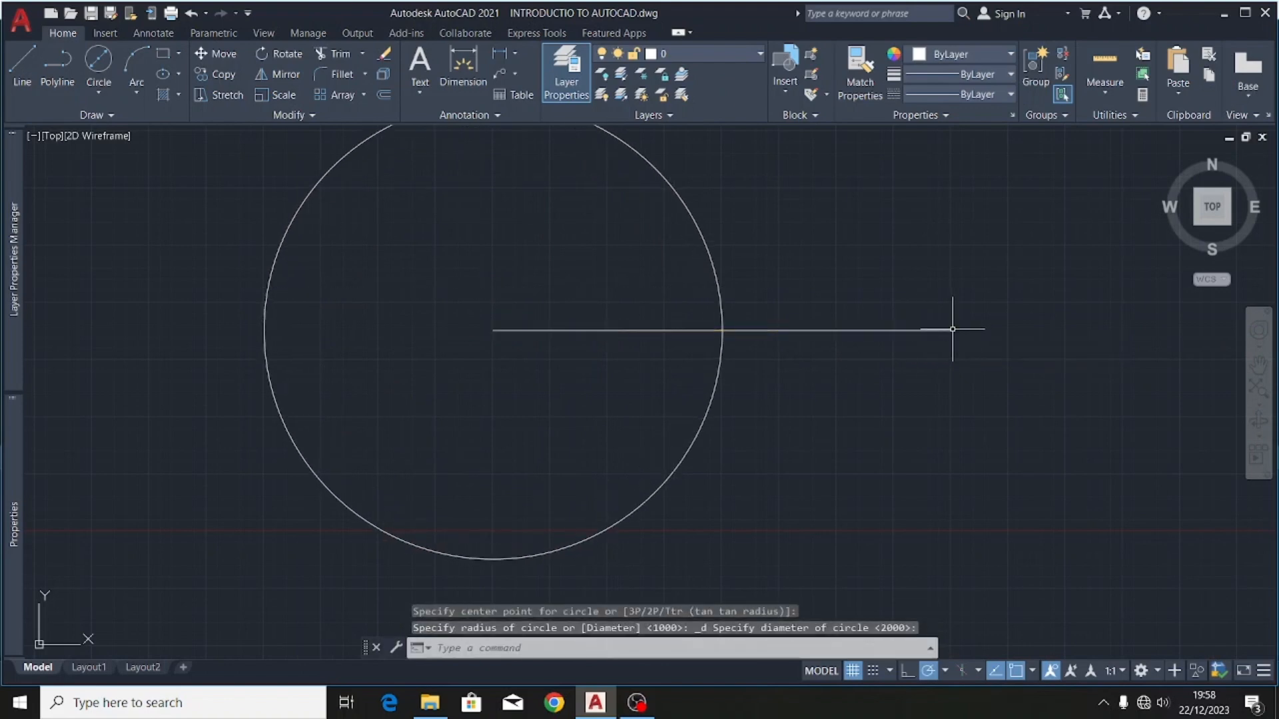
pyautogui.scroll(-2, 550, 326)
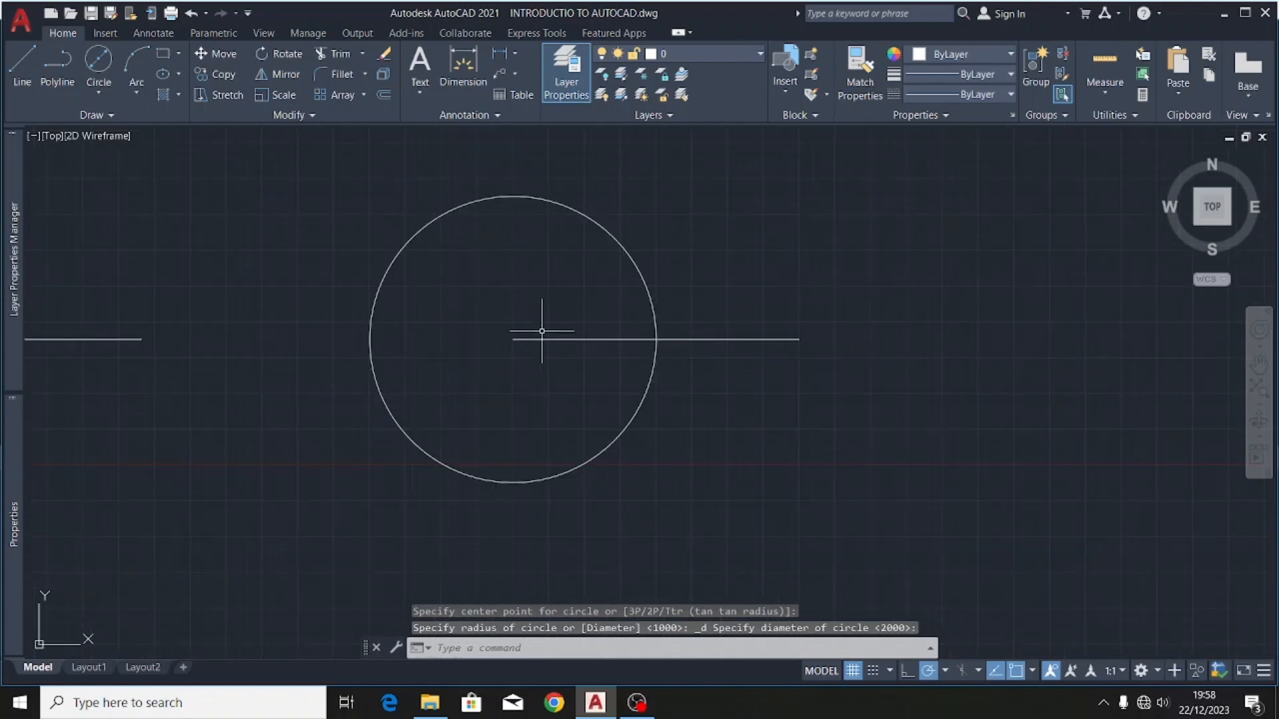
# - Copy the O and P labels from the centre-diameter example to the two ends of the new circle's line
pyautogui.scroll(-5, 537, 292)
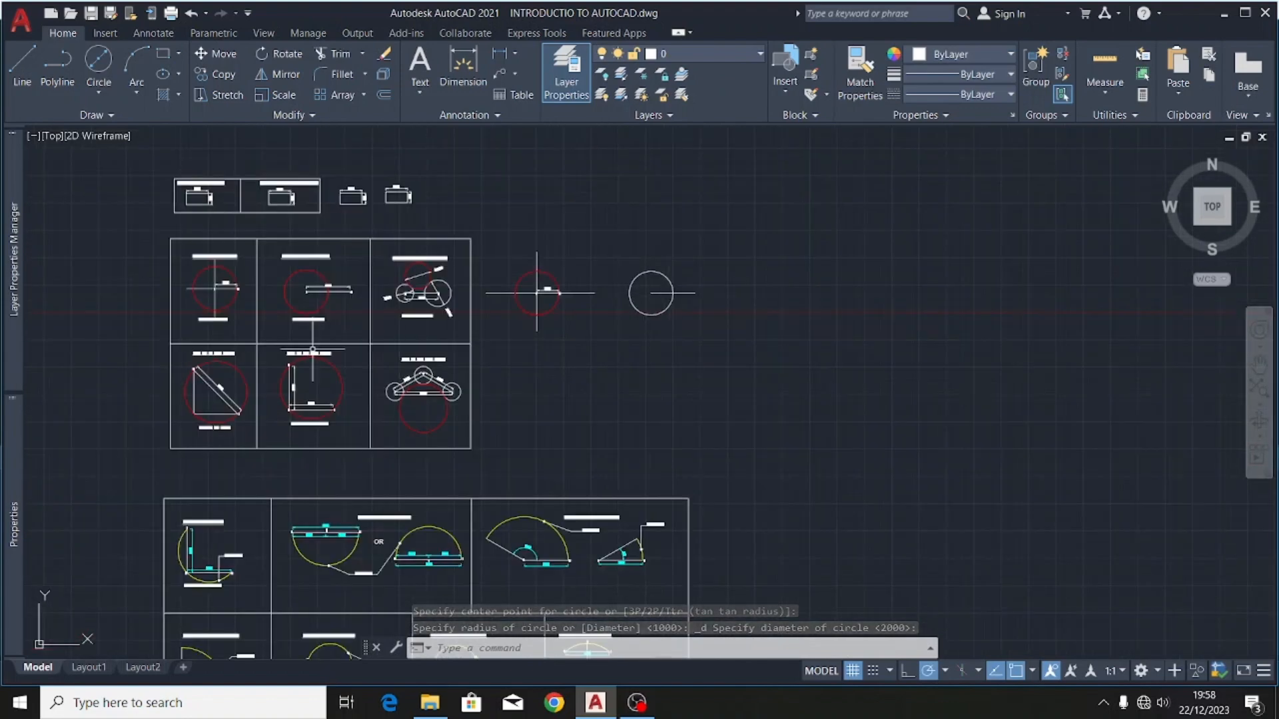
pyautogui.scroll(10, 215, 289)
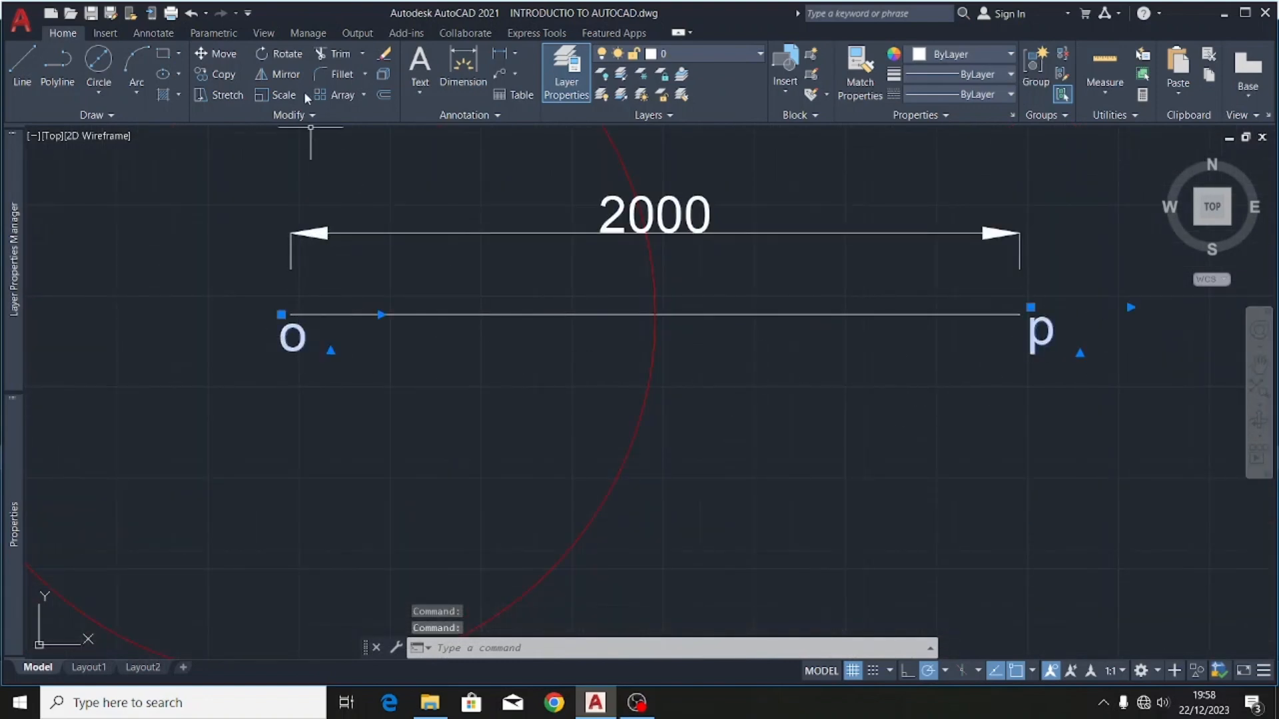
pyautogui.click(216, 74)
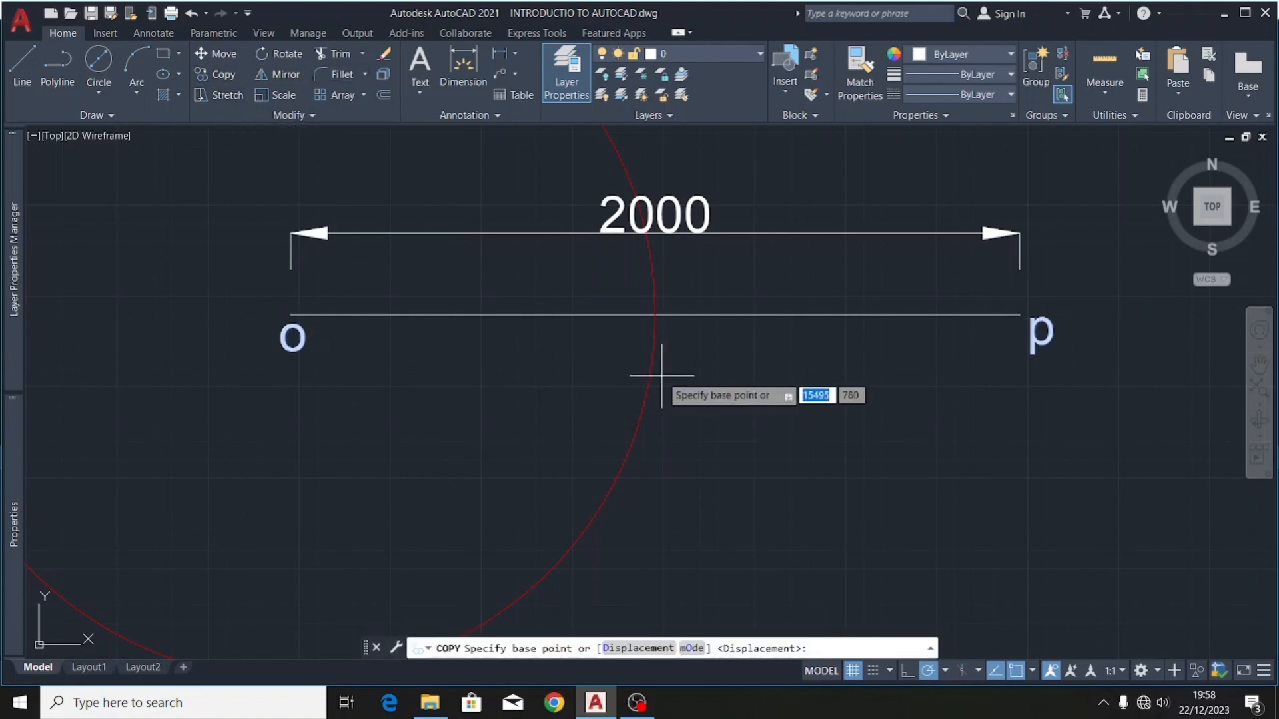
pyautogui.click(655, 314)
pyautogui.scroll(-5, 552, 324)
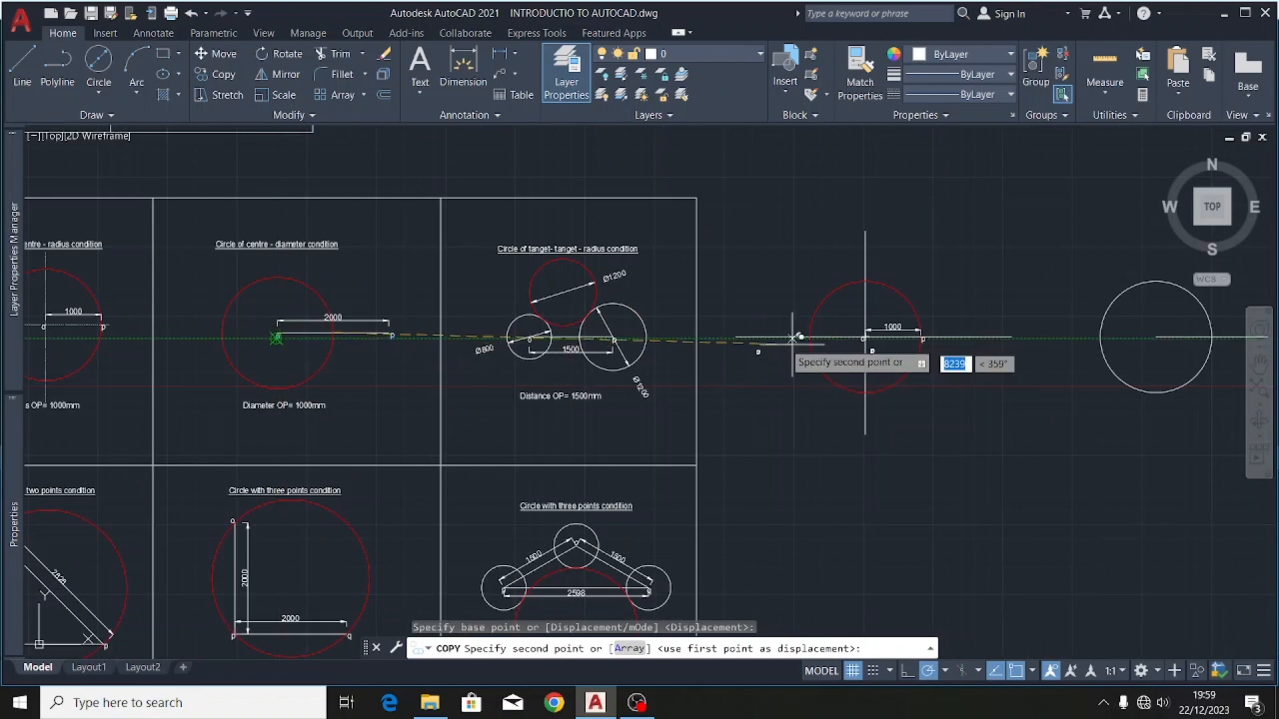
pyautogui.scroll(-5, 726, 348)
pyautogui.scroll(10, 578, 336)
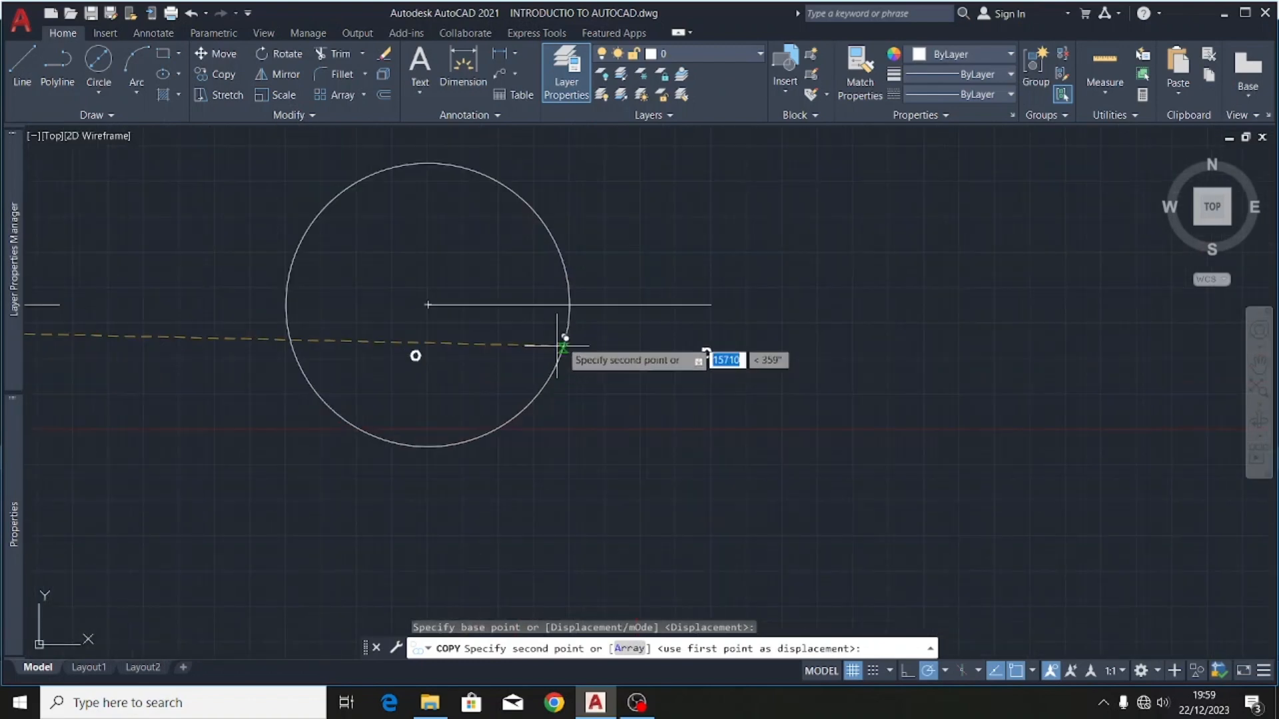
pyautogui.click(566, 305)
pyautogui.press('Escape')
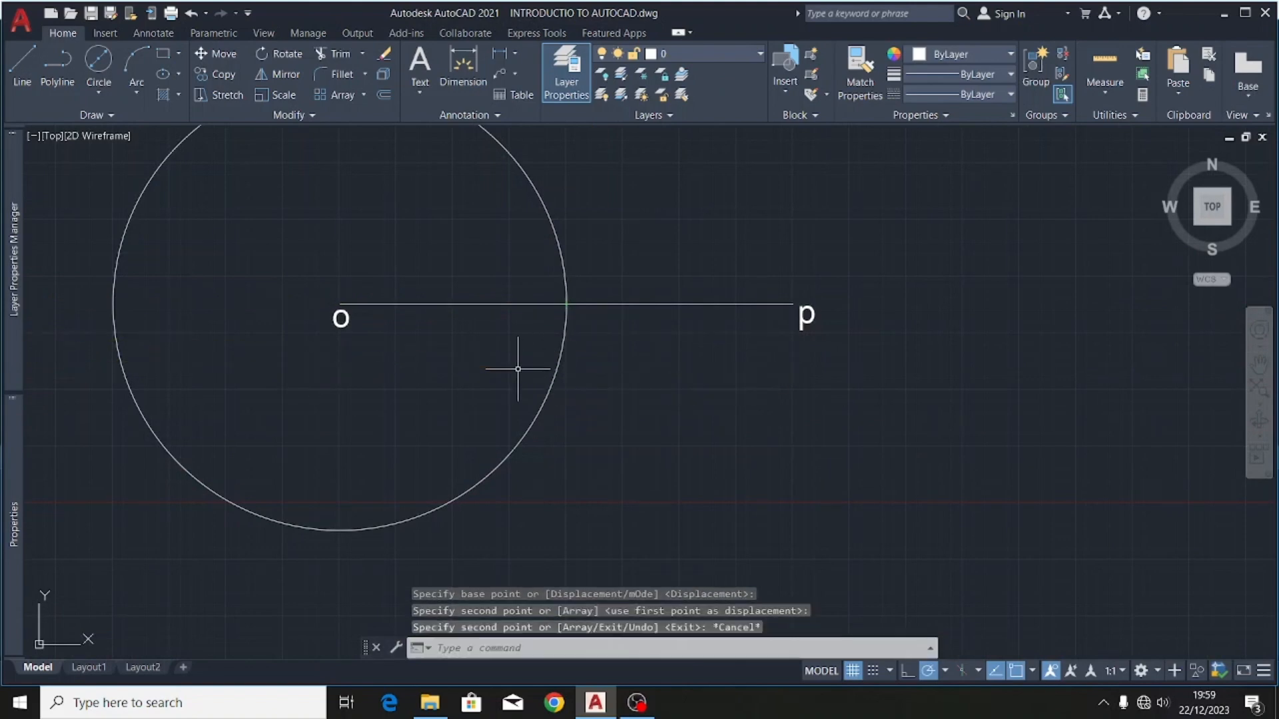
# - Assign the new centre-diameter circle to the "required circle" layer
pyautogui.click(568, 355)
pyautogui.click(513, 399)
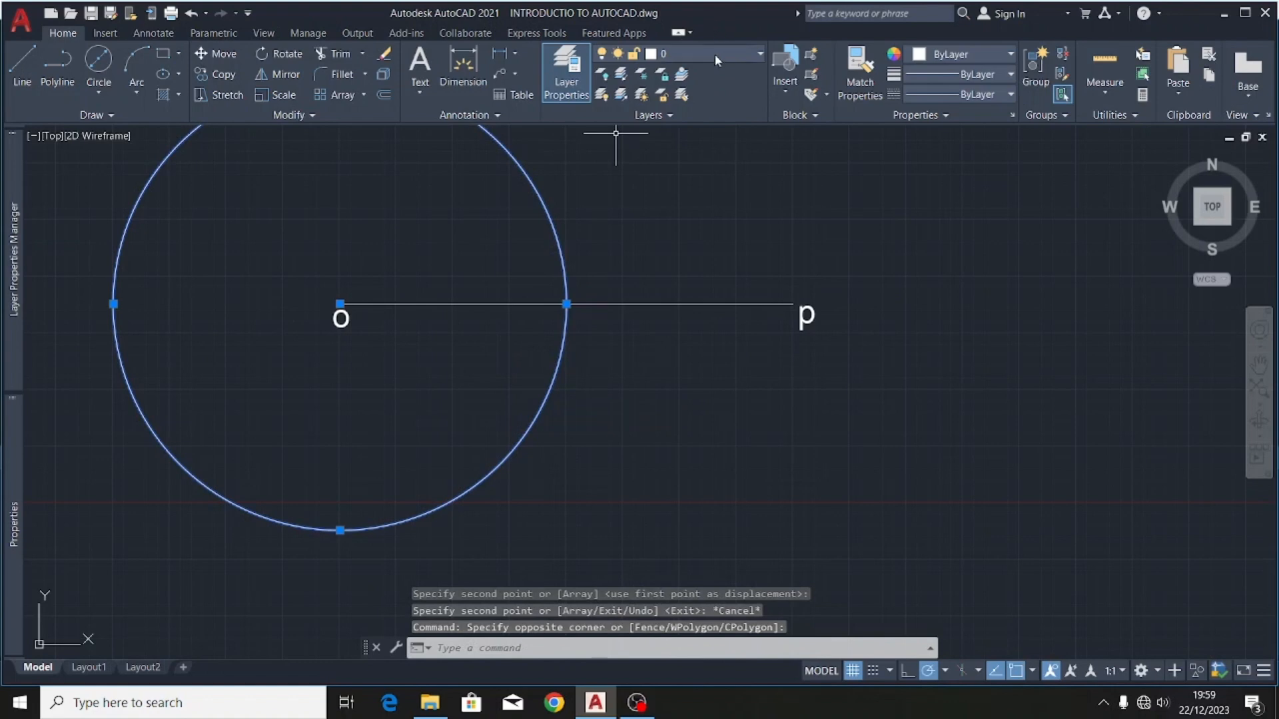
pyautogui.click(714, 54)
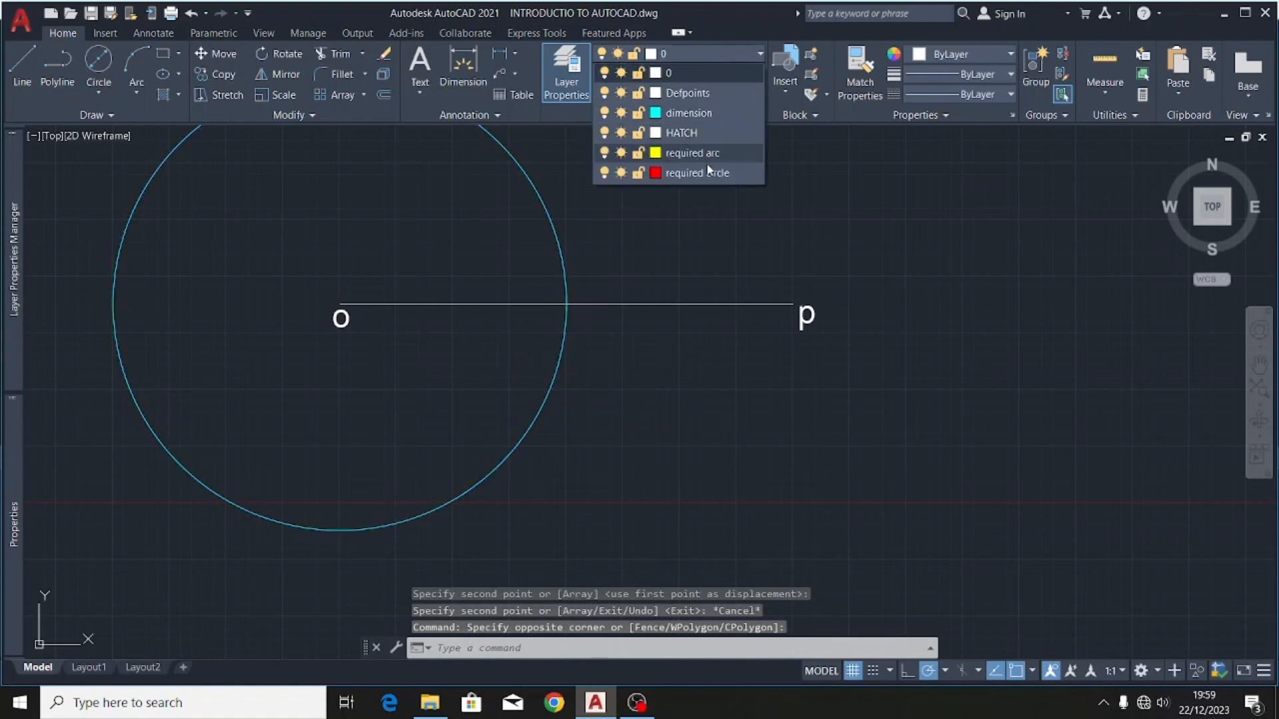
pyautogui.click(704, 172)
pyautogui.scroll(-4, 739, 260)
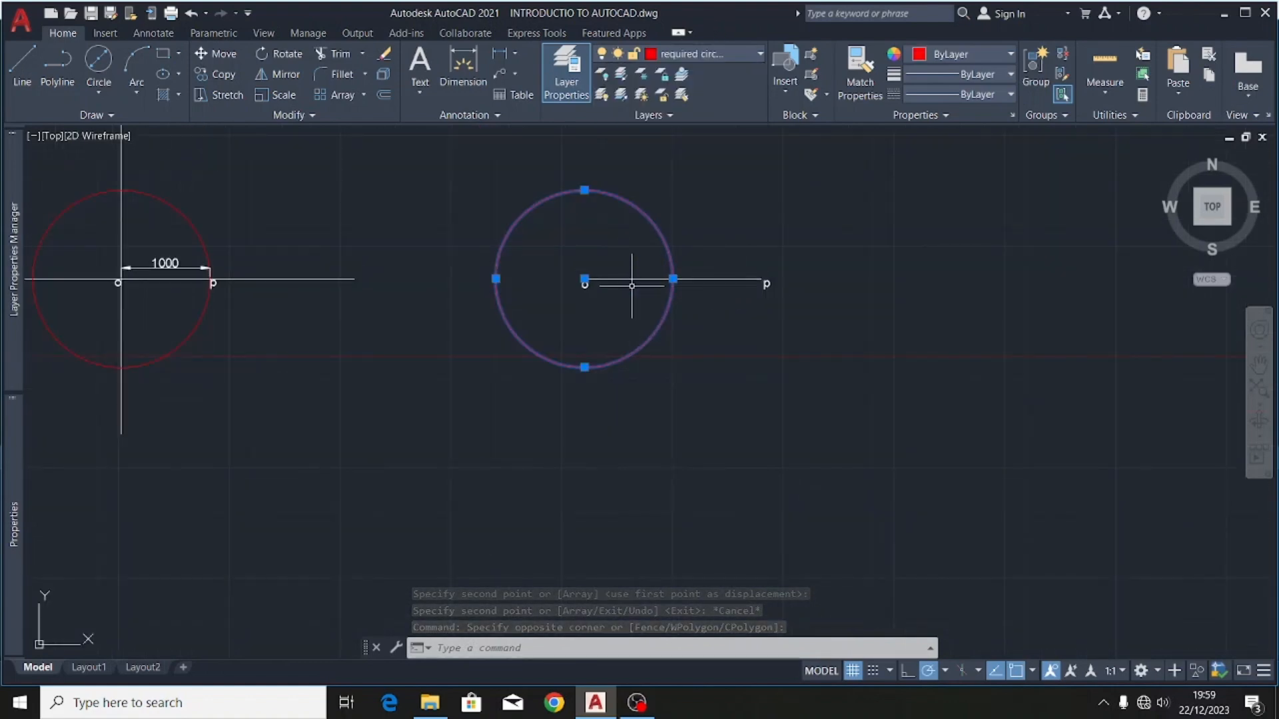
pyautogui.scroll(4, 614, 256)
pyautogui.press('Escape')
pyautogui.scroll(-2, 638, 381)
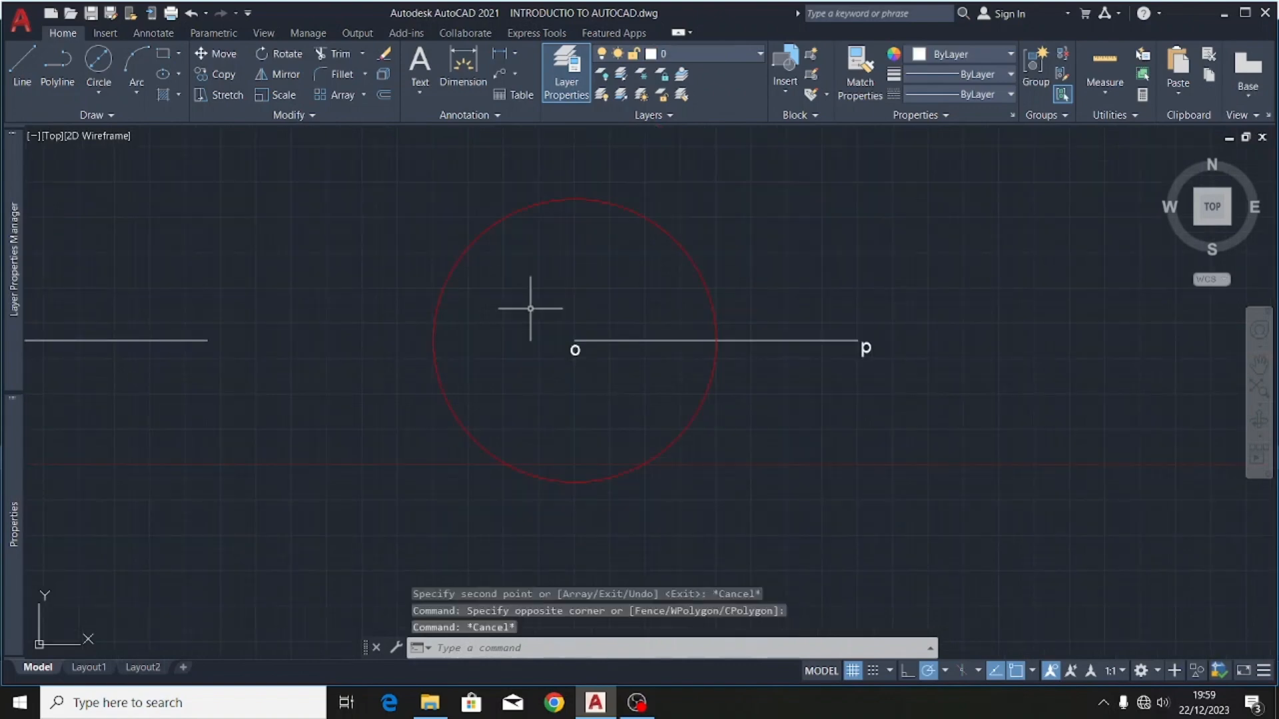
# - Dimension the new circle's diameter, placing the text just outside the circle at its upper right
pyautogui.click(463, 67)
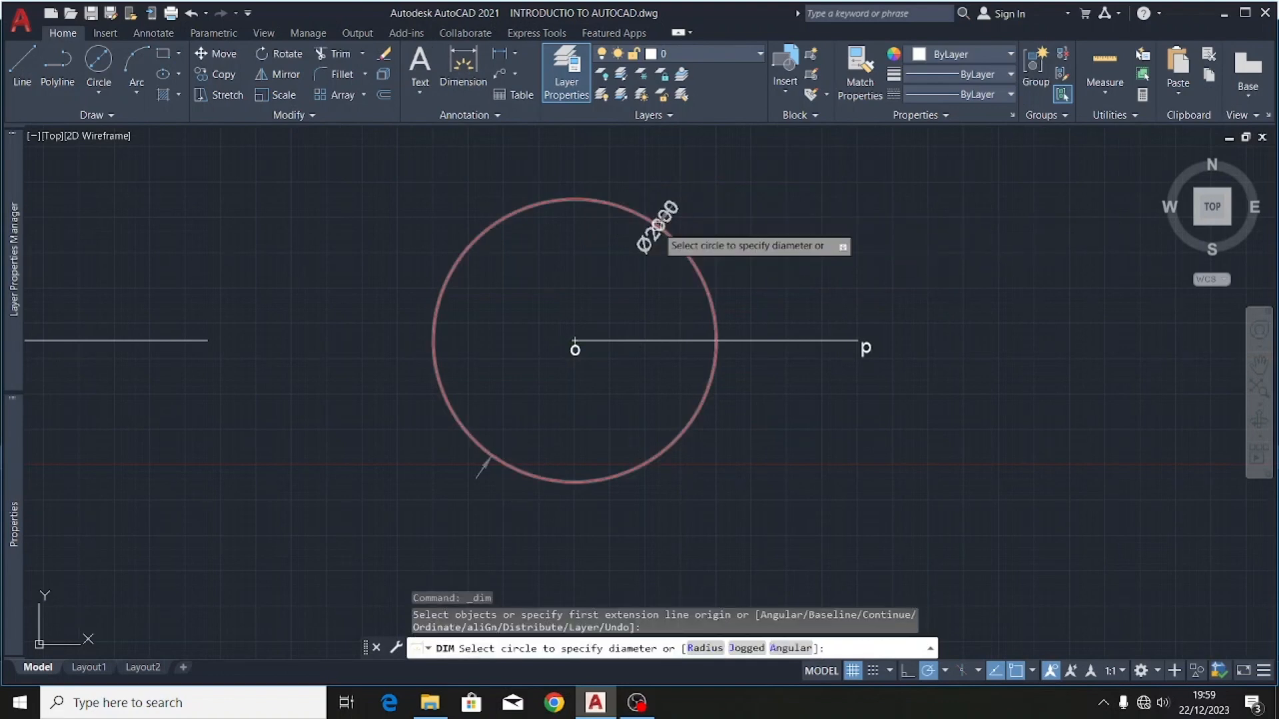
pyautogui.click(661, 232)
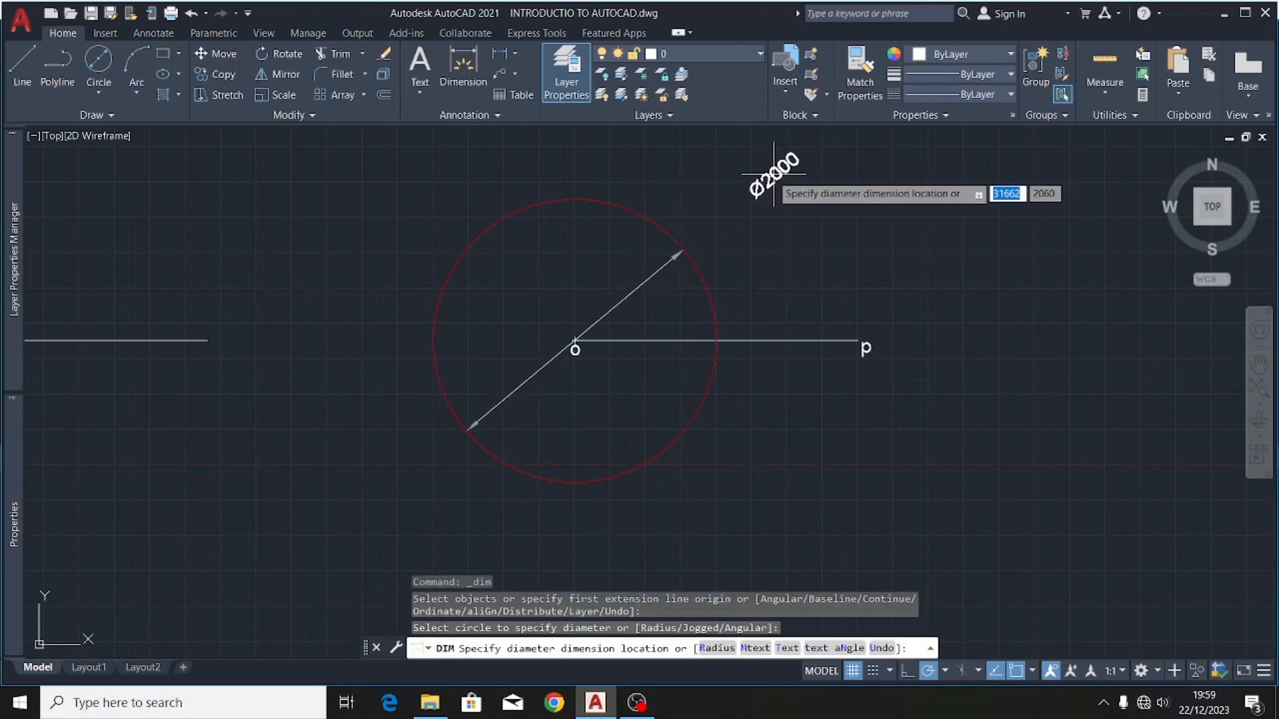
pyautogui.click(680, 190)
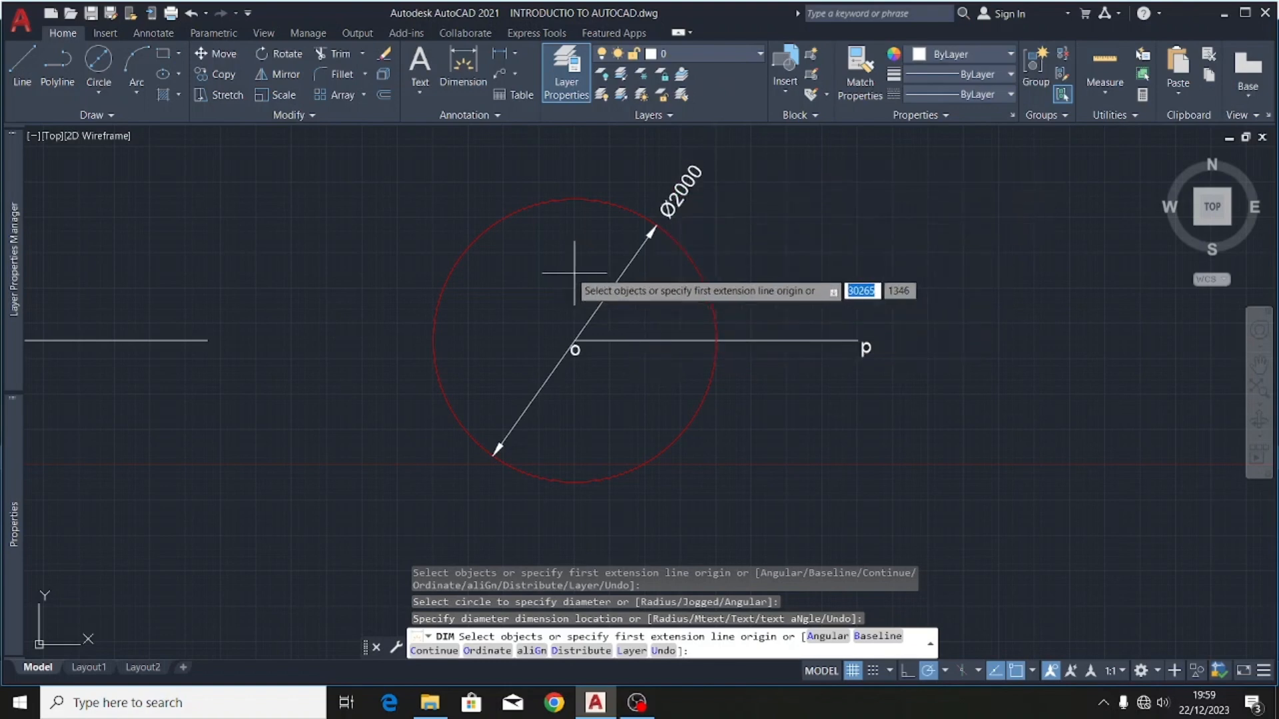
pyautogui.scroll(-3, 578, 274)
pyautogui.scroll(3, 699, 287)
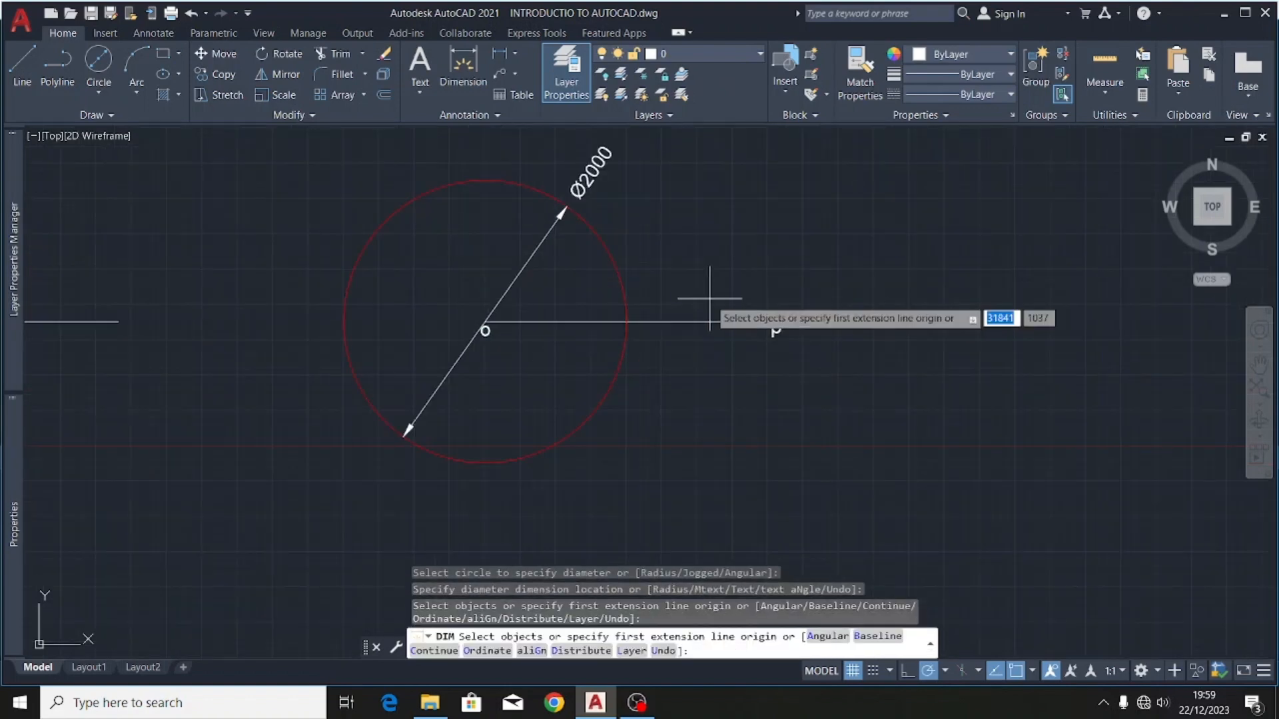
pyautogui.scroll(-2, 711, 251)
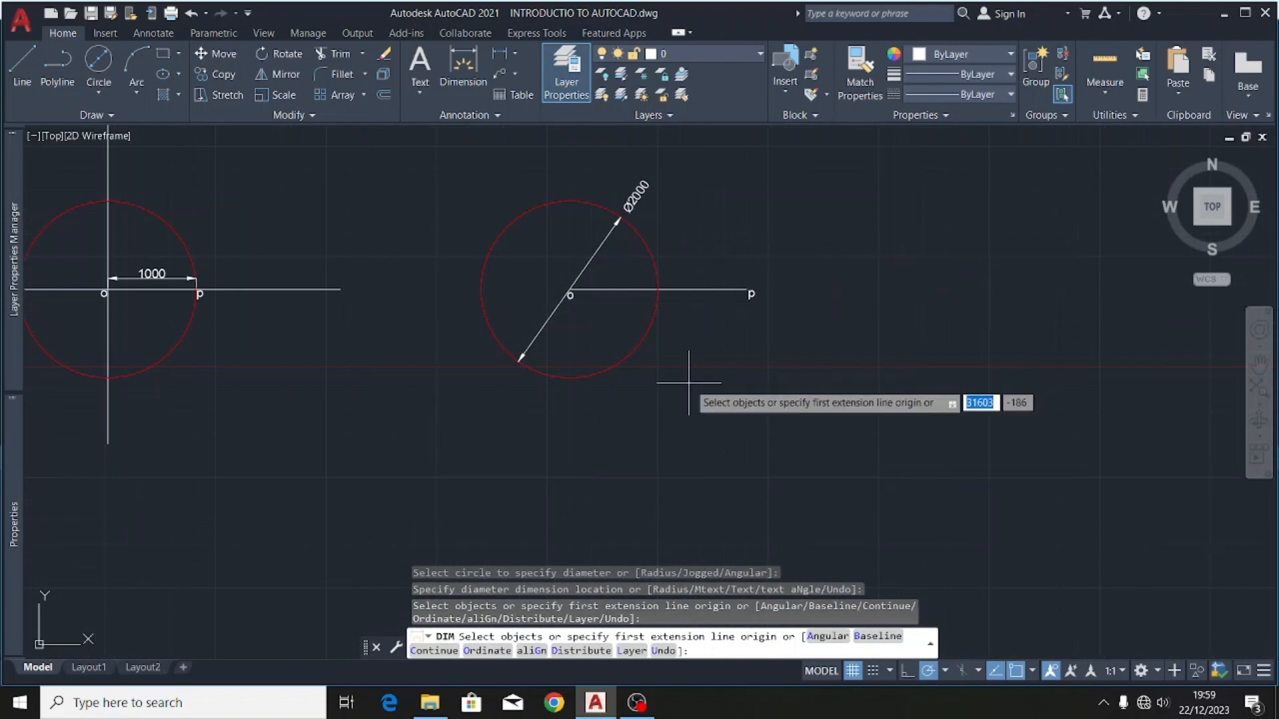
pyautogui.press('Escape')
# - Change the note under the centre-diameter example to "Diameter OP= 2000mm"
pyautogui.scroll(-6, 846, 300)
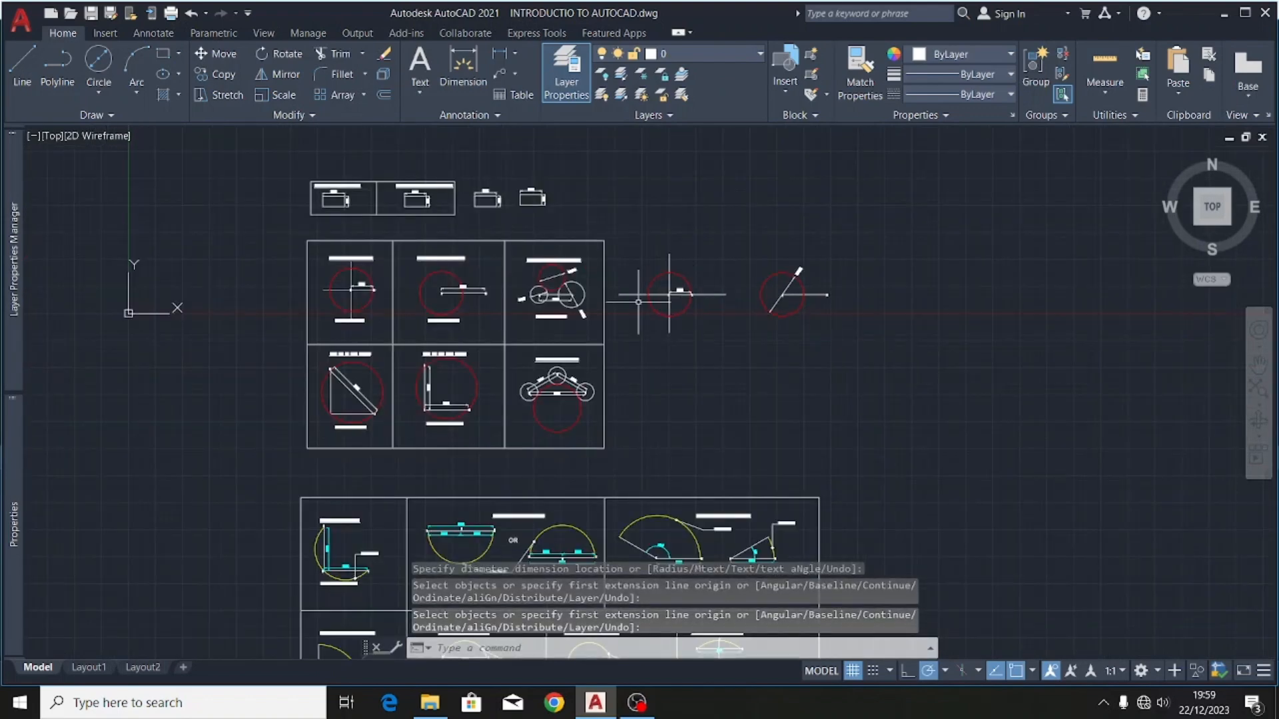
pyautogui.scroll(5, 436, 304)
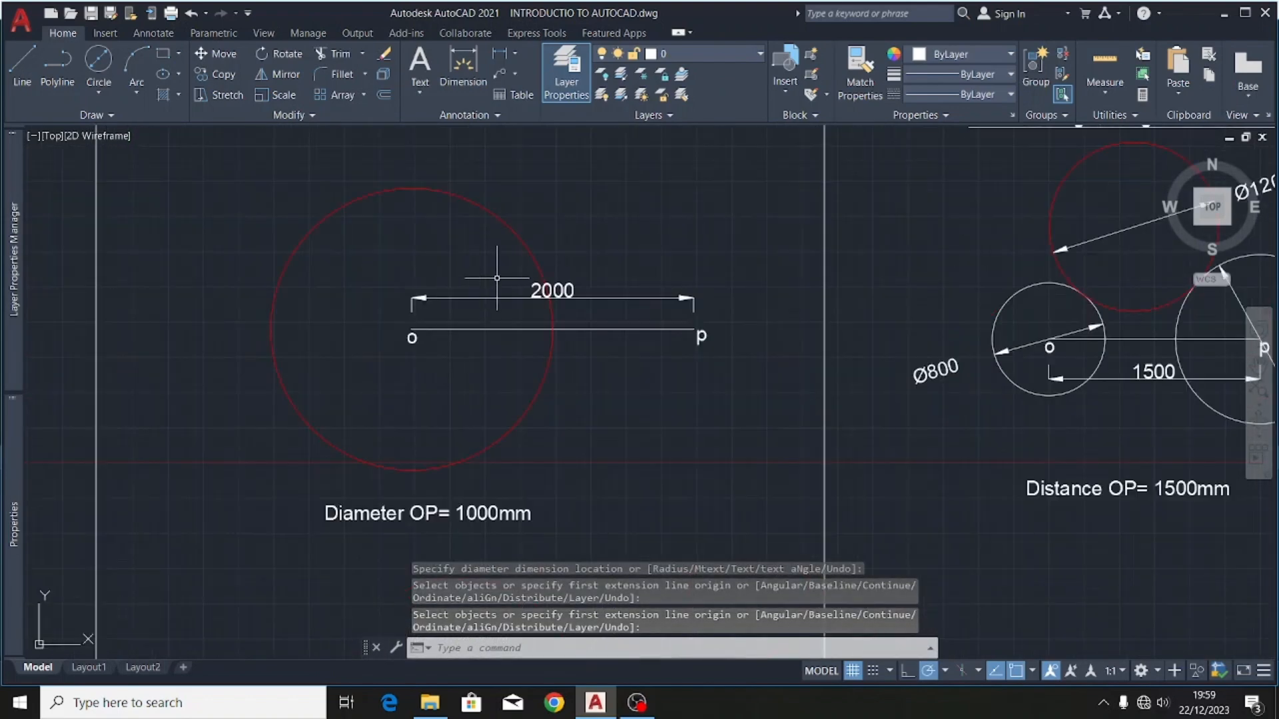
pyautogui.doubleClick(452, 513)
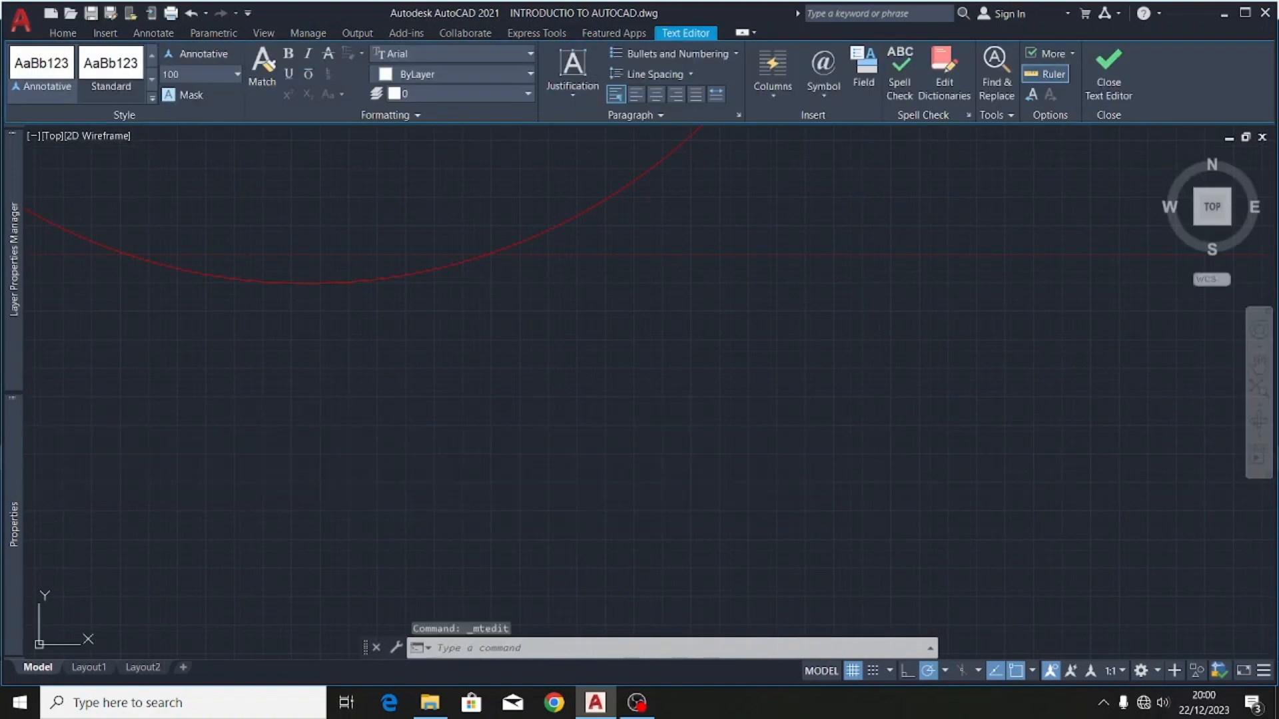
pyautogui.scroll(-10, 370, 403)
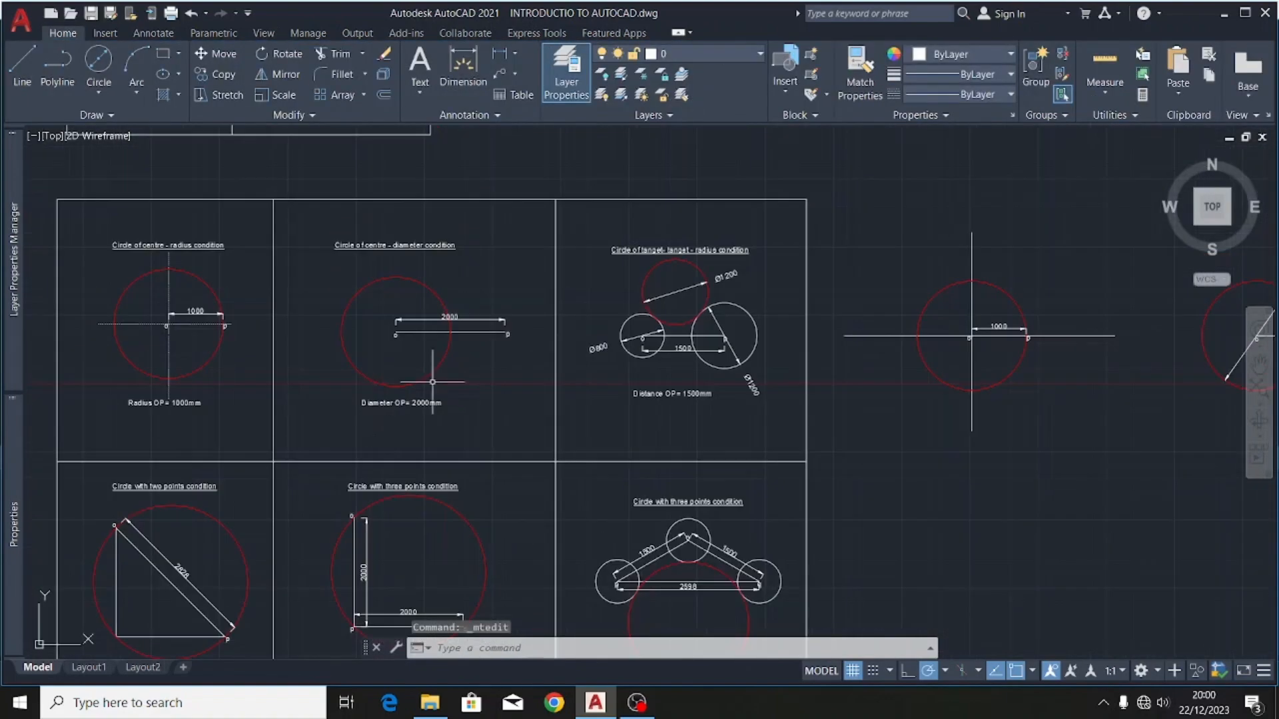
# - Examine the tangent-tangent-radius circle example, including its title, the circle diameters, the distance between centres O and P, and the note
pyautogui.scroll(5, 773, 285)
pyautogui.scroll(-4, 771, 285)
pyautogui.scroll(3, 571, 278)
pyautogui.scroll(2, 572, 278)
pyautogui.scroll(-4, 443, 300)
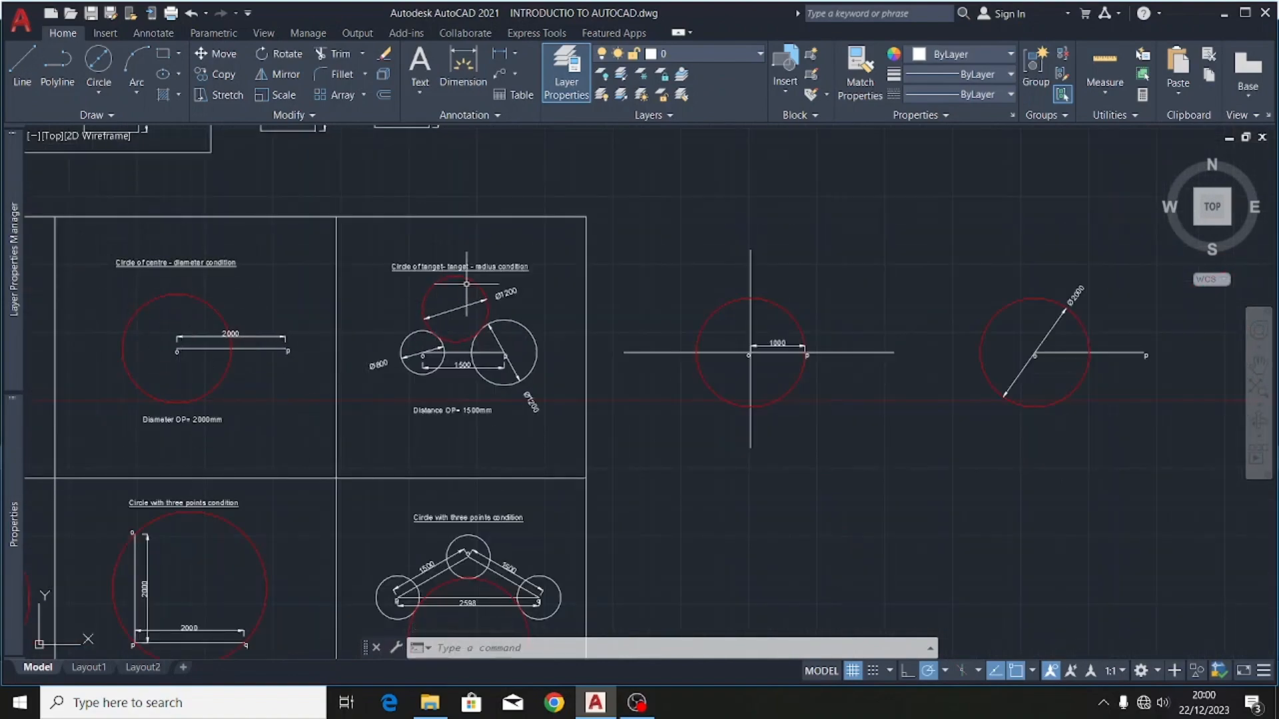
pyautogui.scroll(6, 489, 277)
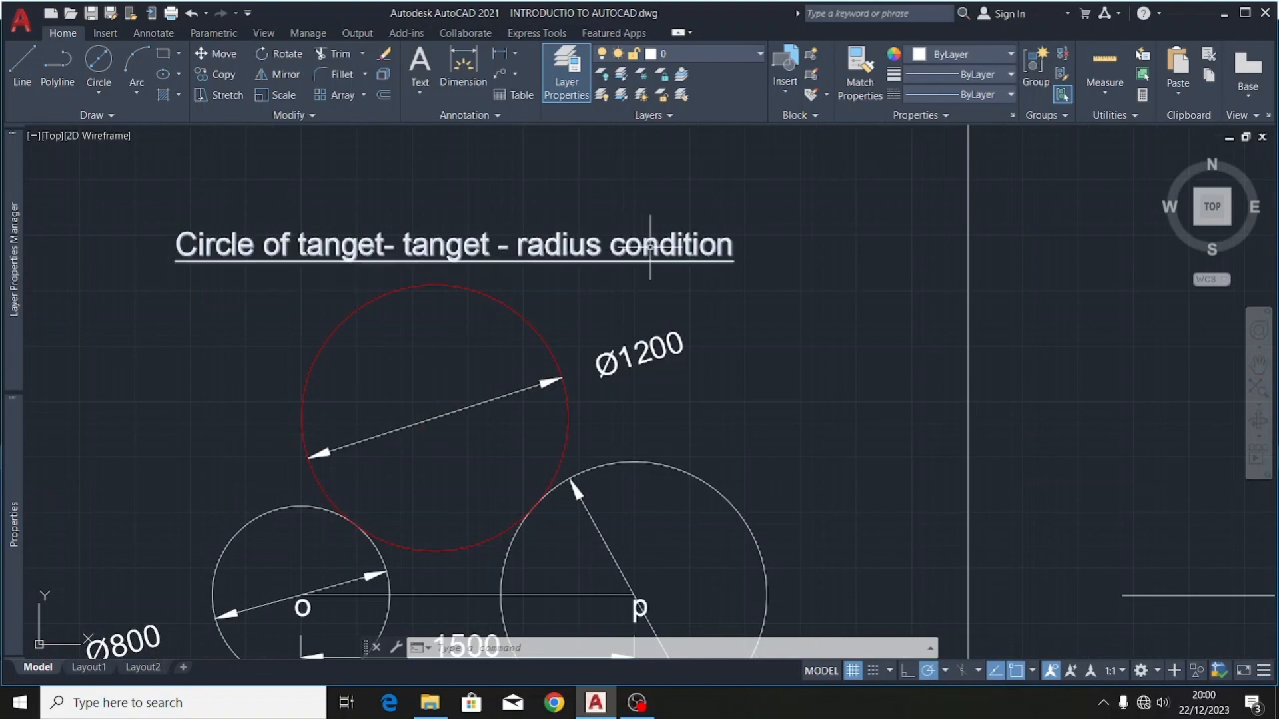
pyautogui.scroll(-8, 325, 289)
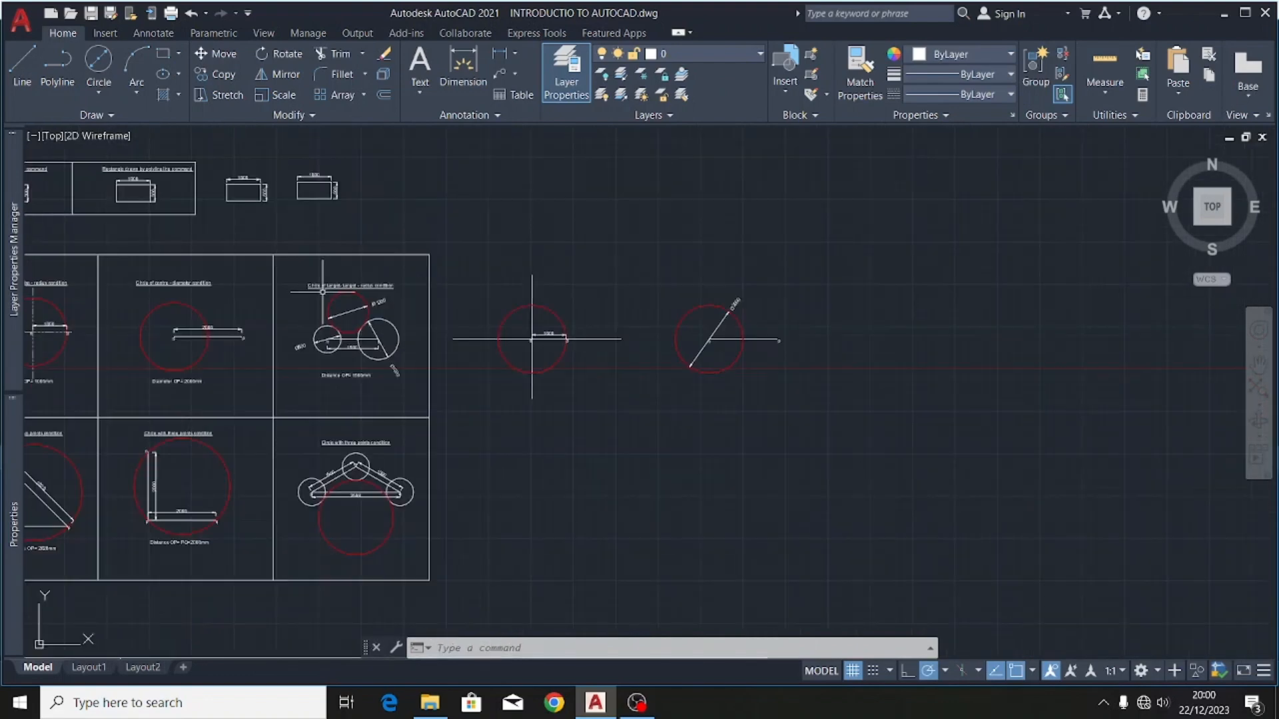
pyautogui.scroll(8, 346, 347)
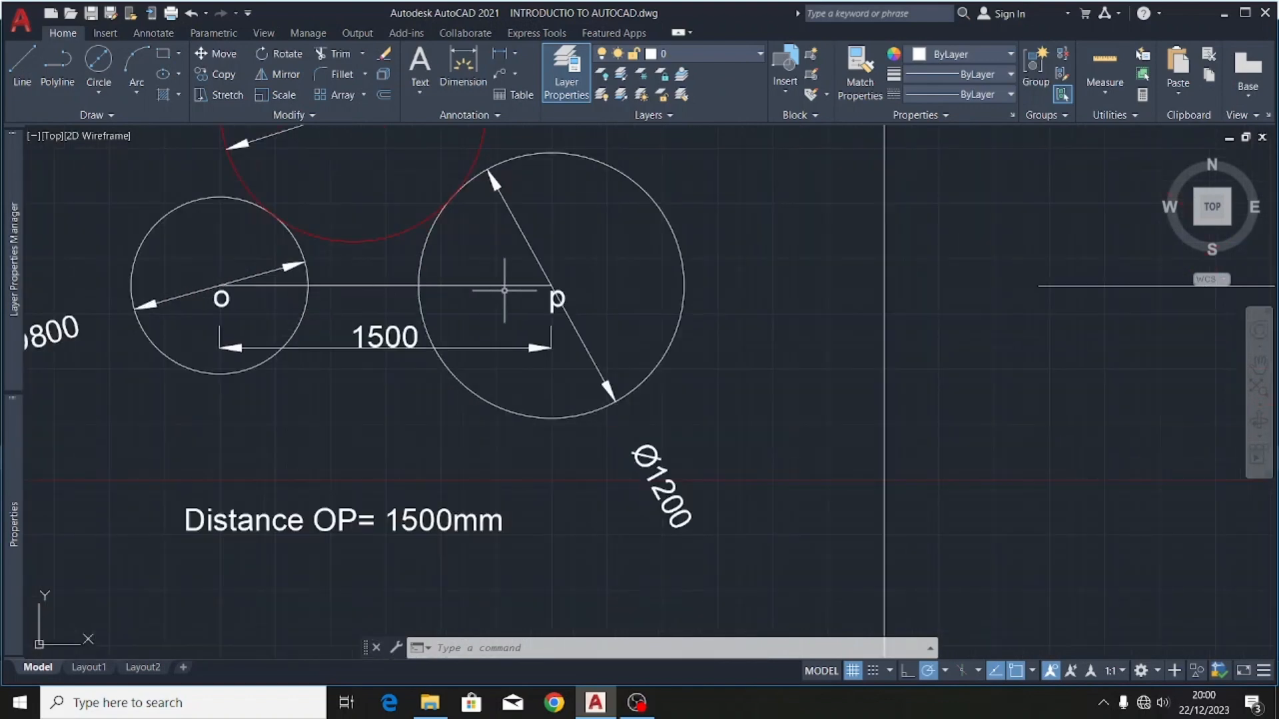
pyautogui.scroll(-2, 486, 291)
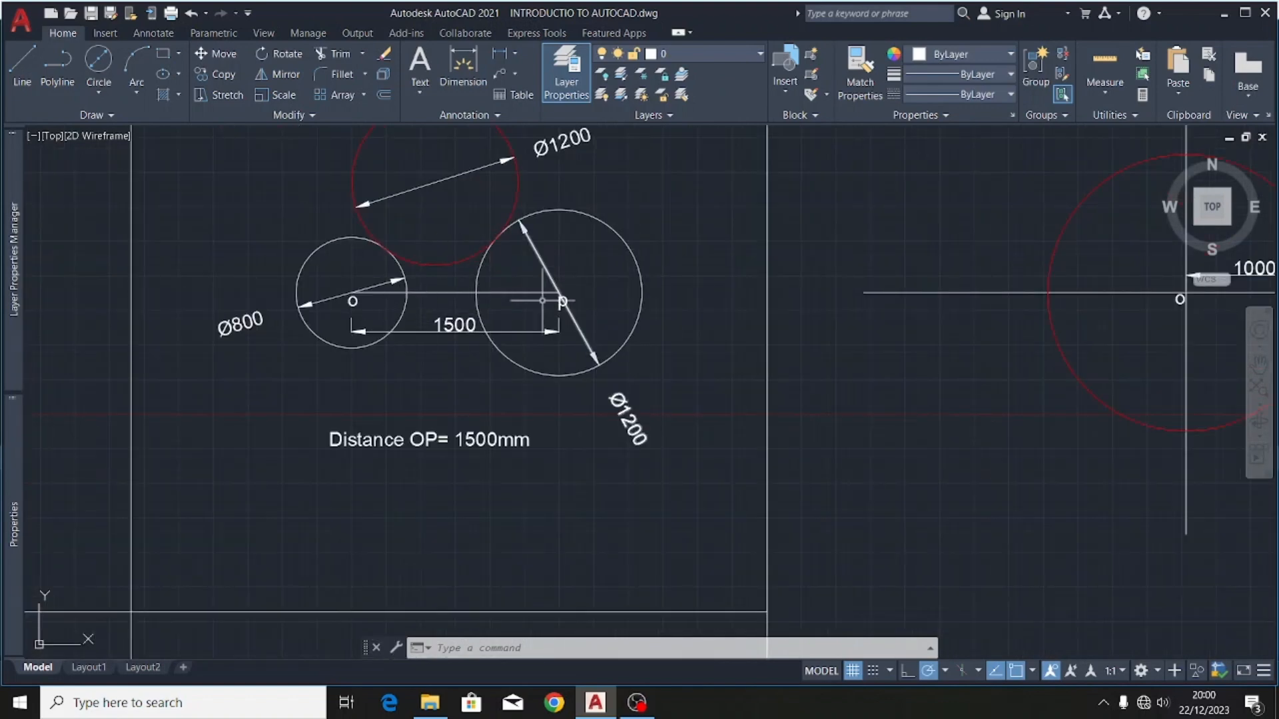
pyautogui.scroll(-2, 475, 296)
pyautogui.scroll(2, 457, 221)
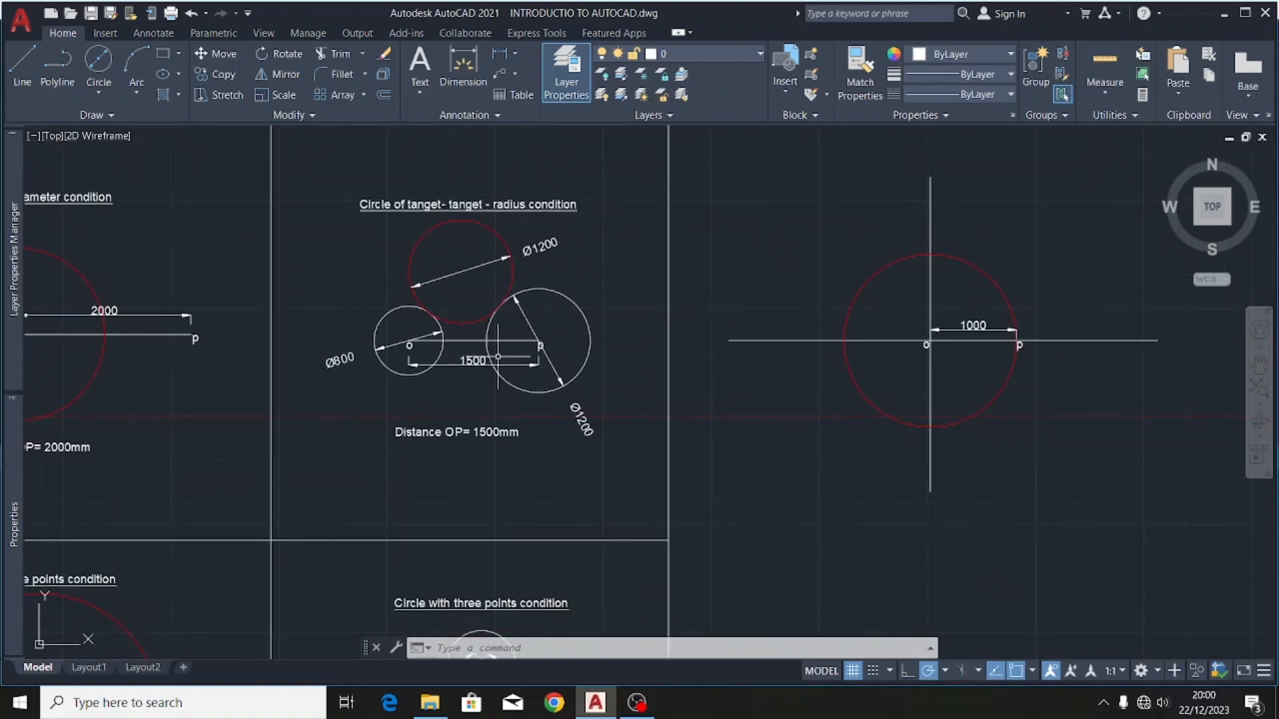
pyautogui.scroll(2, 456, 338)
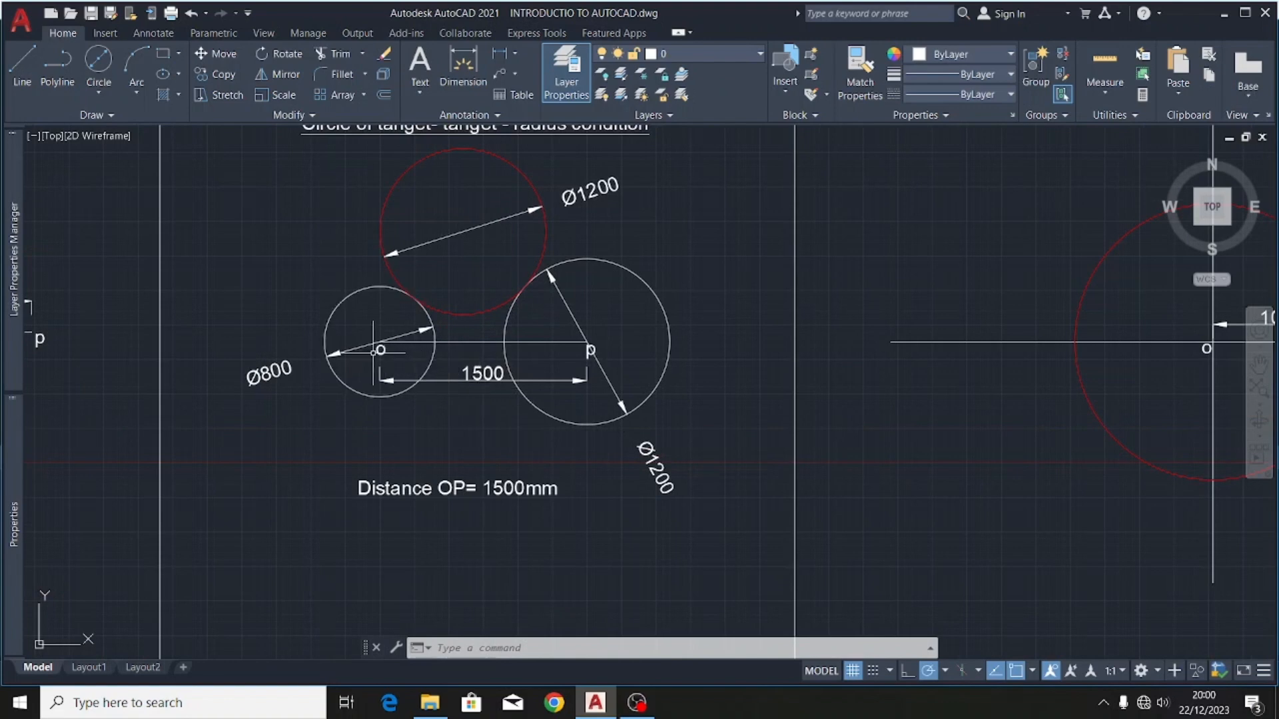
pyautogui.scroll(-5, 284, 338)
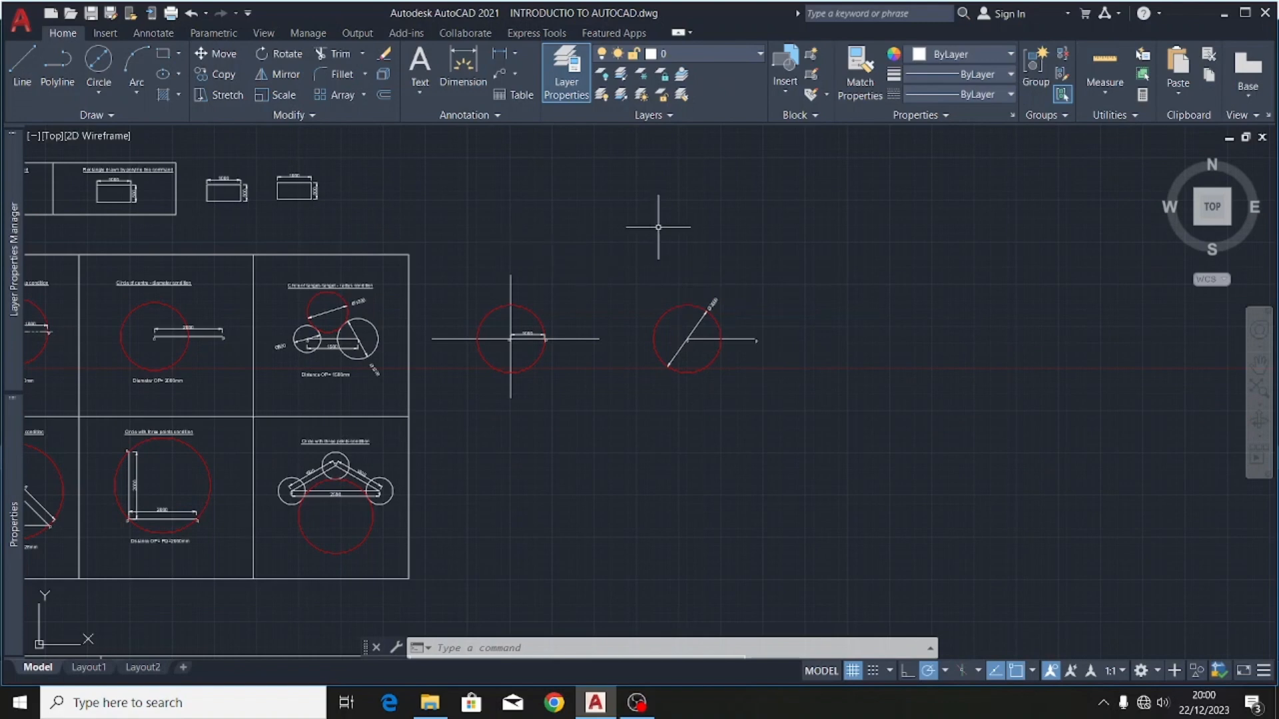
# - Draw a 1500 mm horizontal line to the right of the centre-diameter circle, aligned with its line OP
pyautogui.click(31, 48)
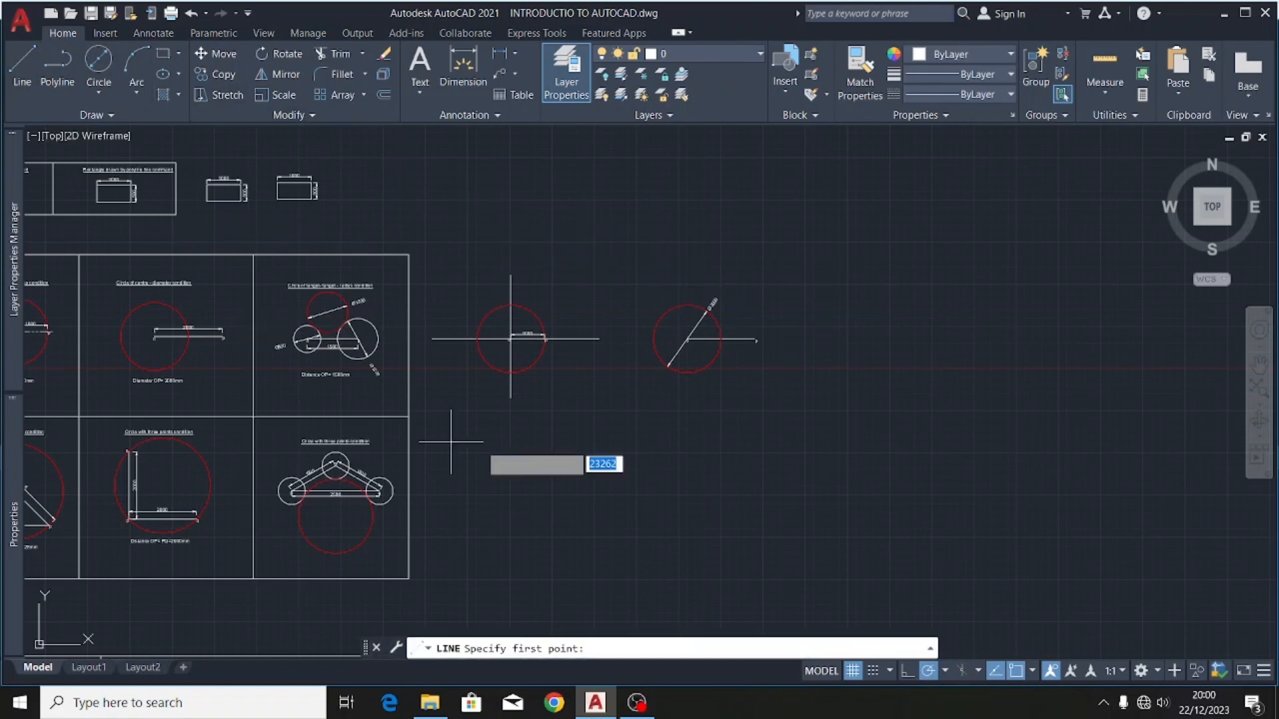
pyautogui.scroll(6, 908, 343)
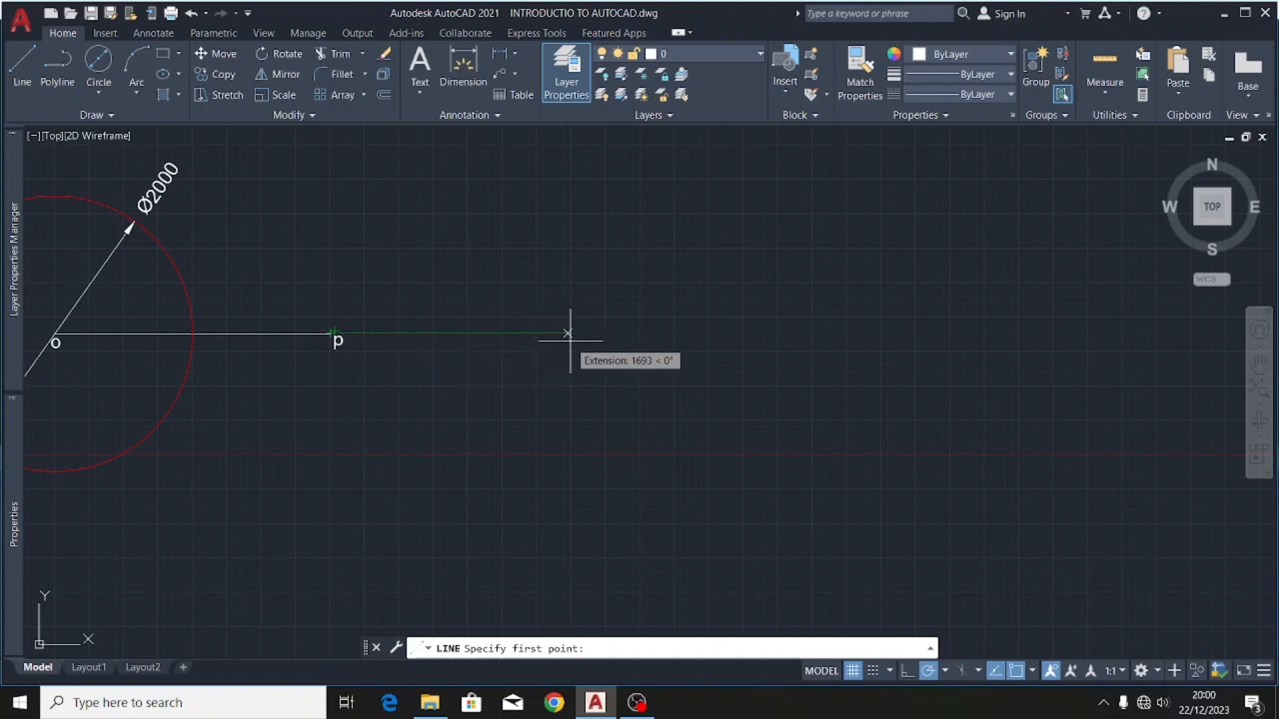
pyautogui.click(611, 333)
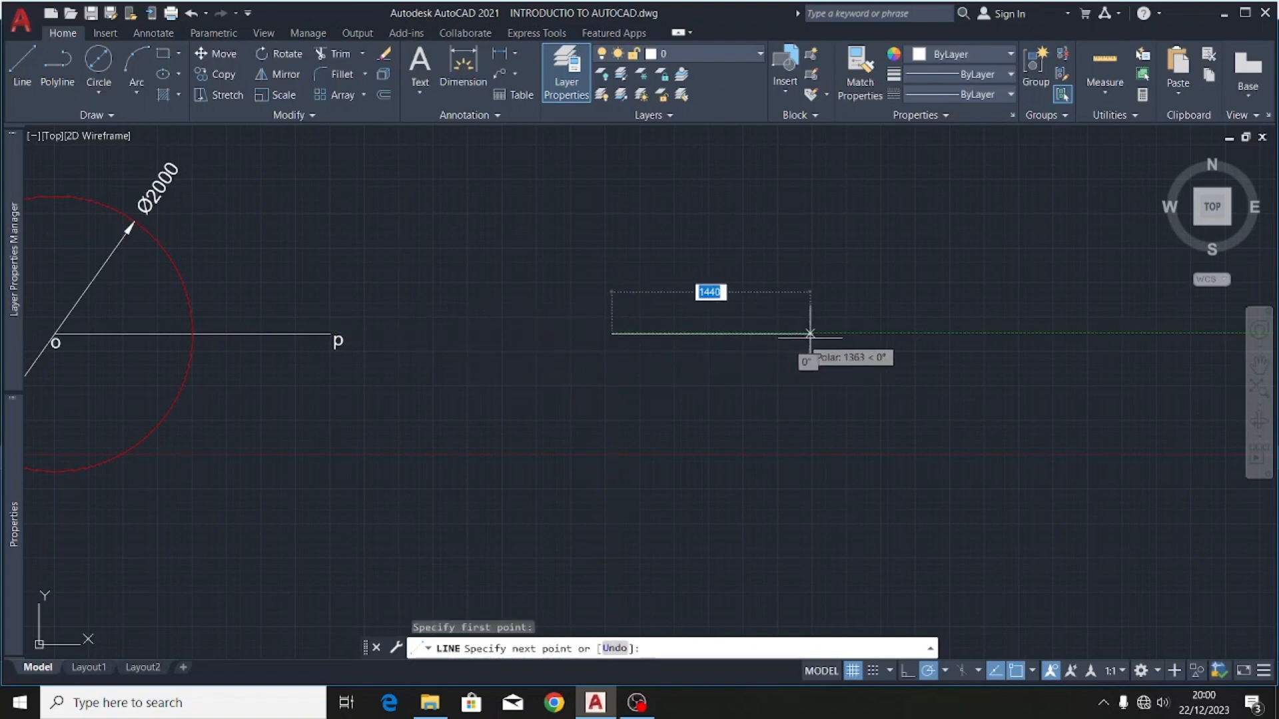
pyautogui.write('1500')
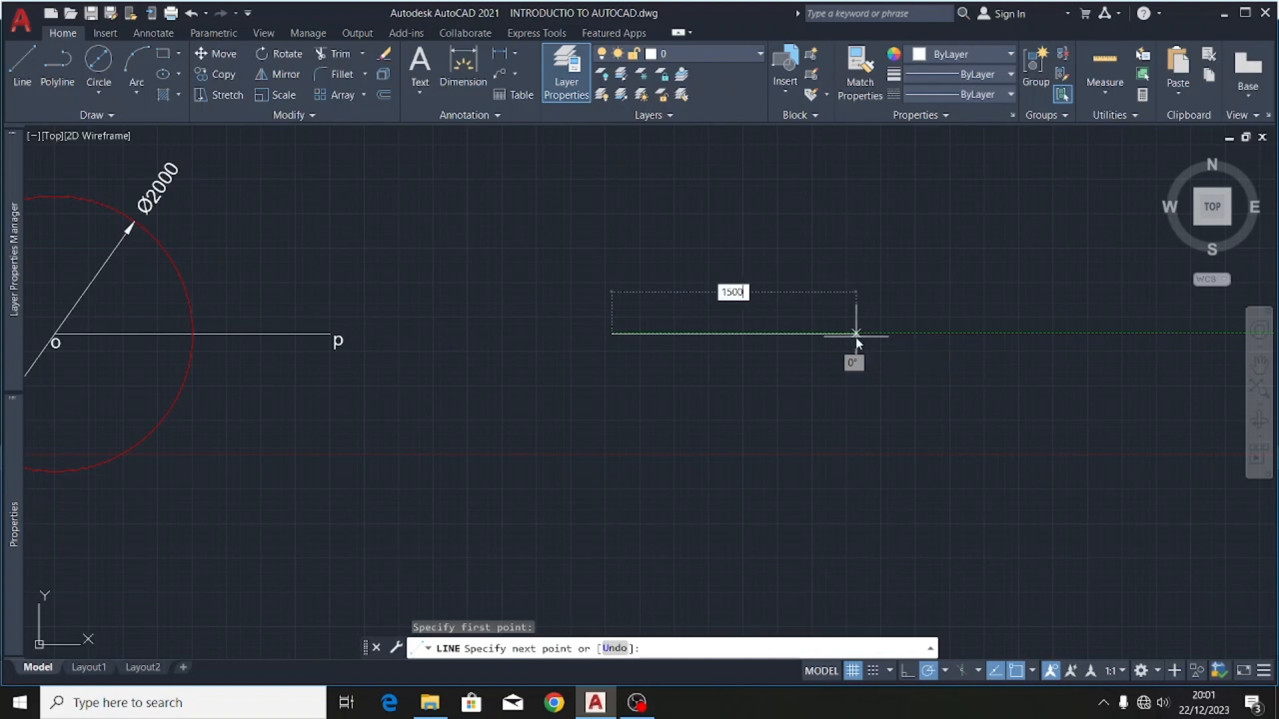
pyautogui.press('Return')
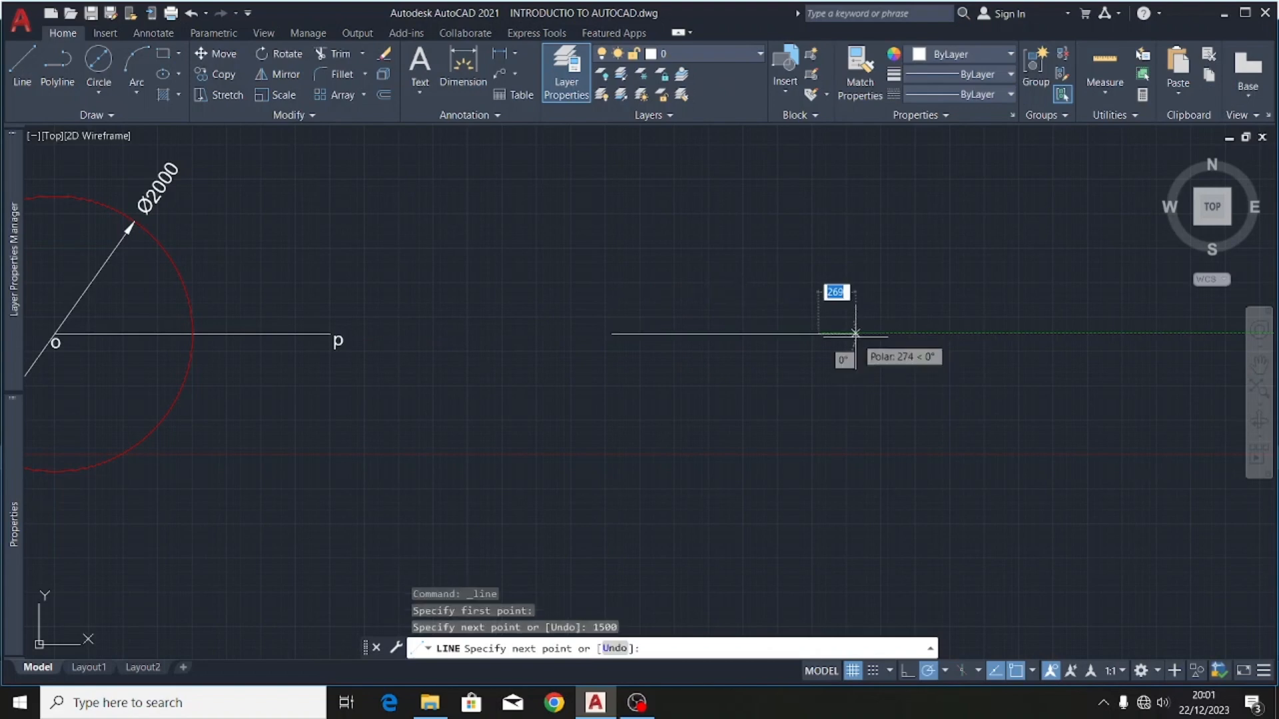
pyautogui.press('Escape')
# - Copy the "o" label from the centre-diameter circle to just below the left end of the new line
pyautogui.scroll(2, 859, 311)
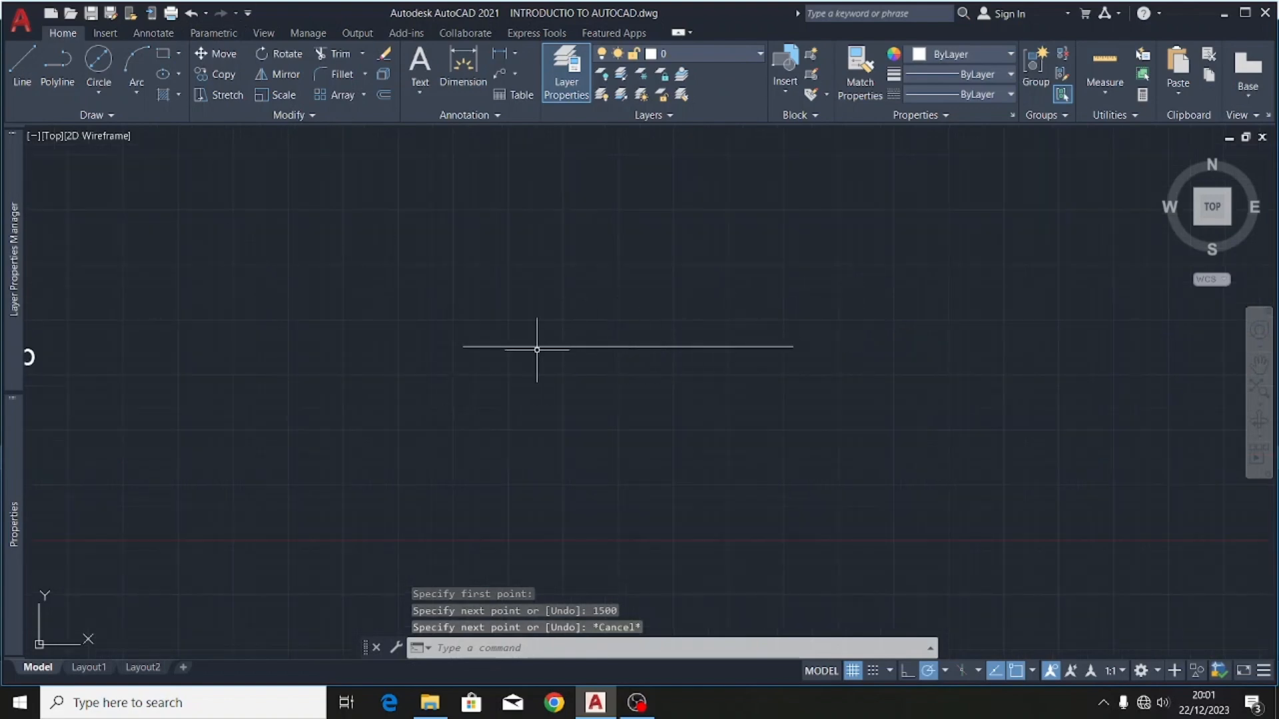
pyautogui.scroll(-2, 766, 347)
pyautogui.scroll(-2, 900, 337)
pyautogui.scroll(-2, 766, 341)
pyautogui.scroll(5, 517, 373)
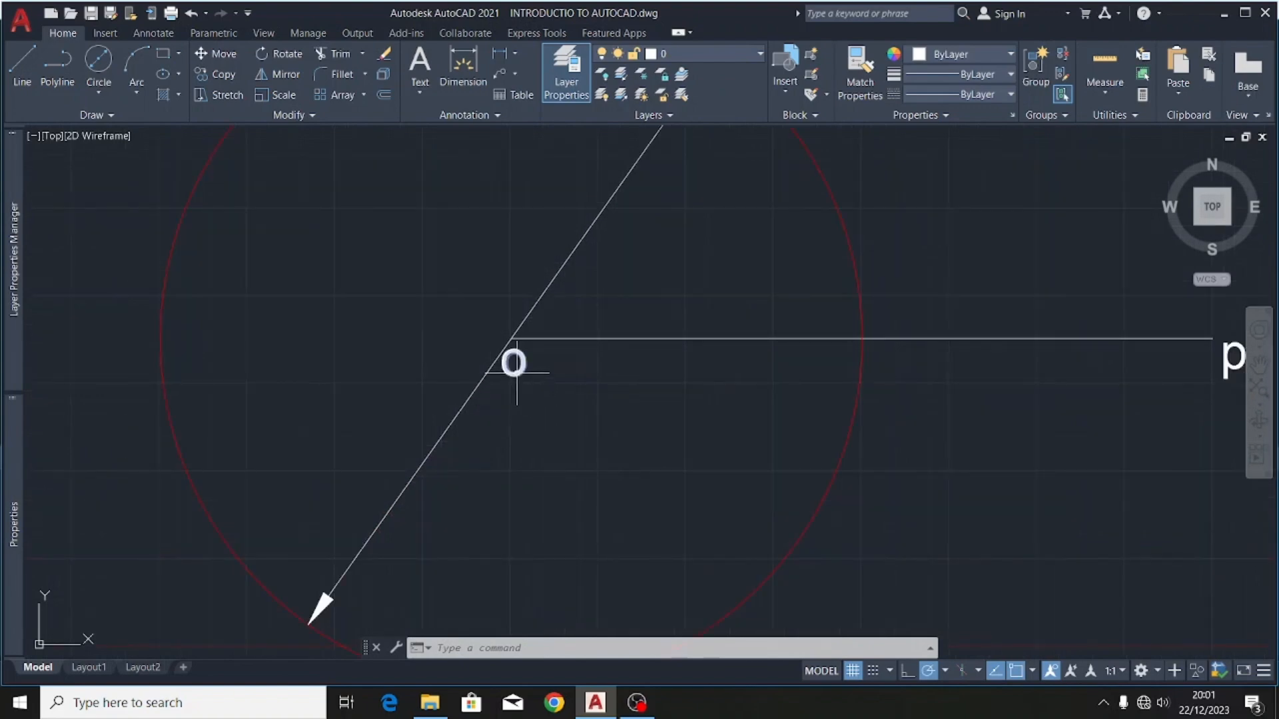
pyautogui.click(220, 75)
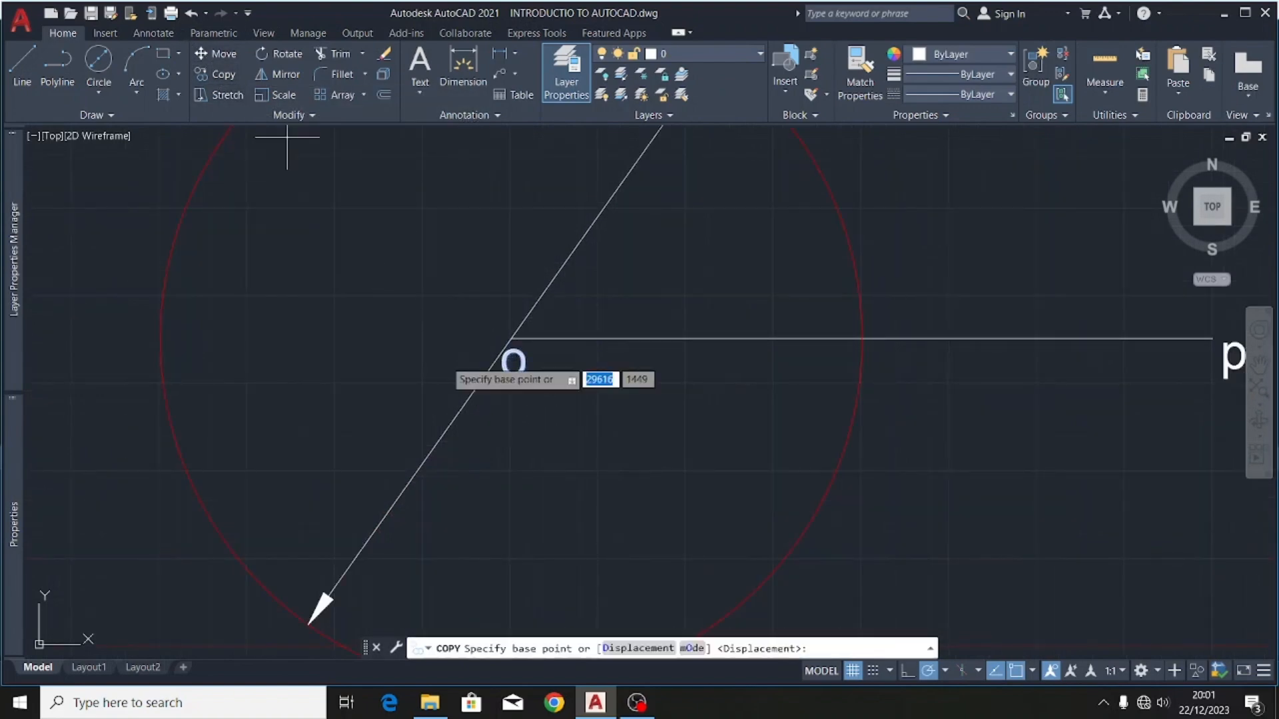
pyautogui.click(513, 364)
pyautogui.scroll(-8, 526, 366)
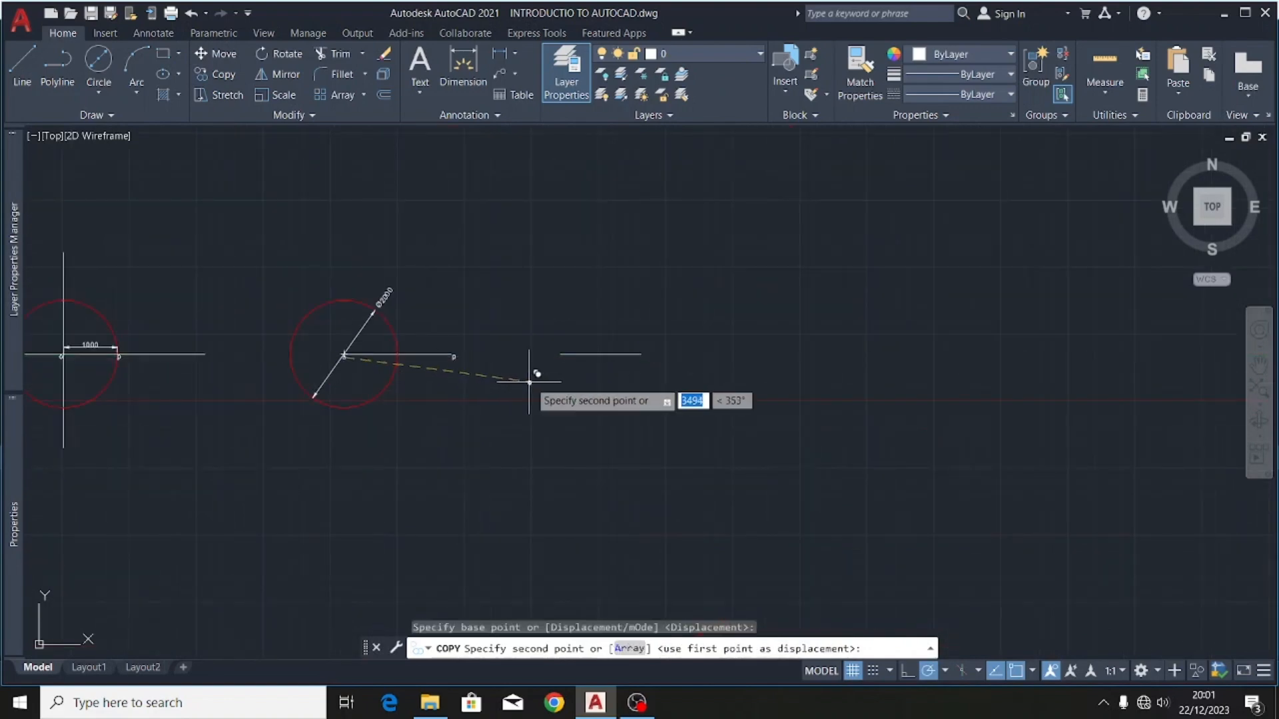
pyautogui.scroll(8, 564, 358)
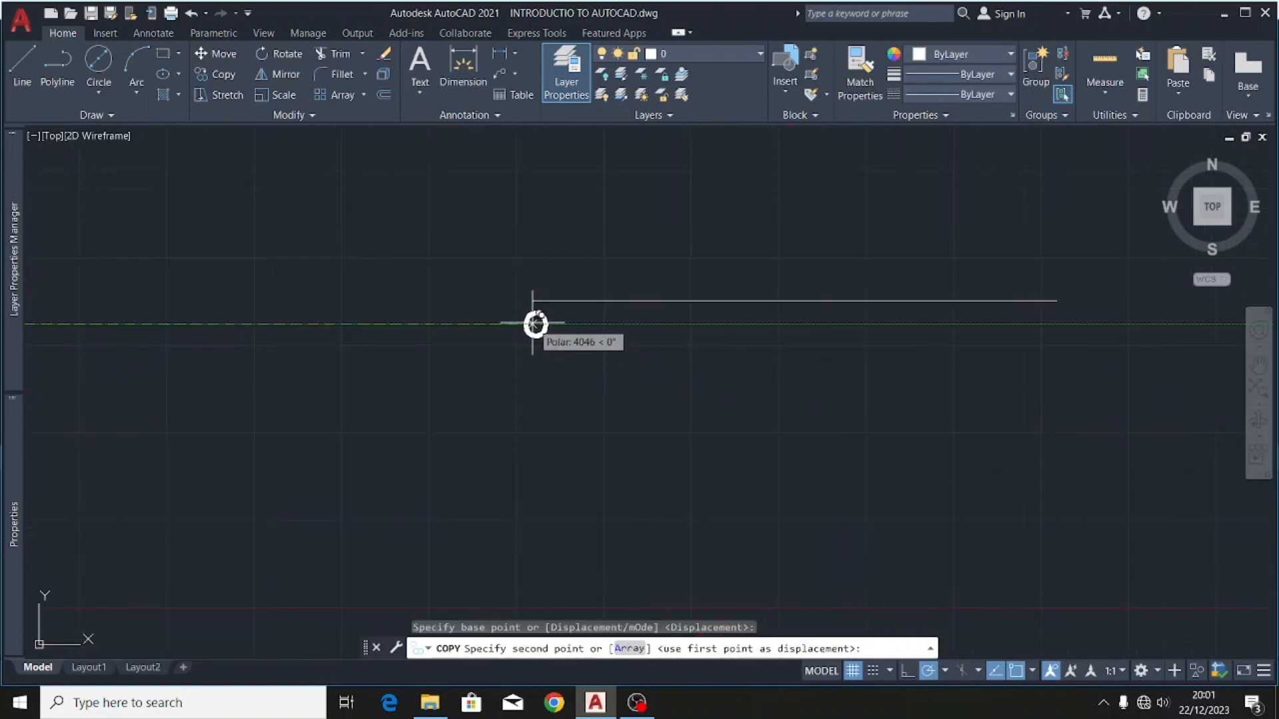
pyautogui.scroll(4, 533, 314)
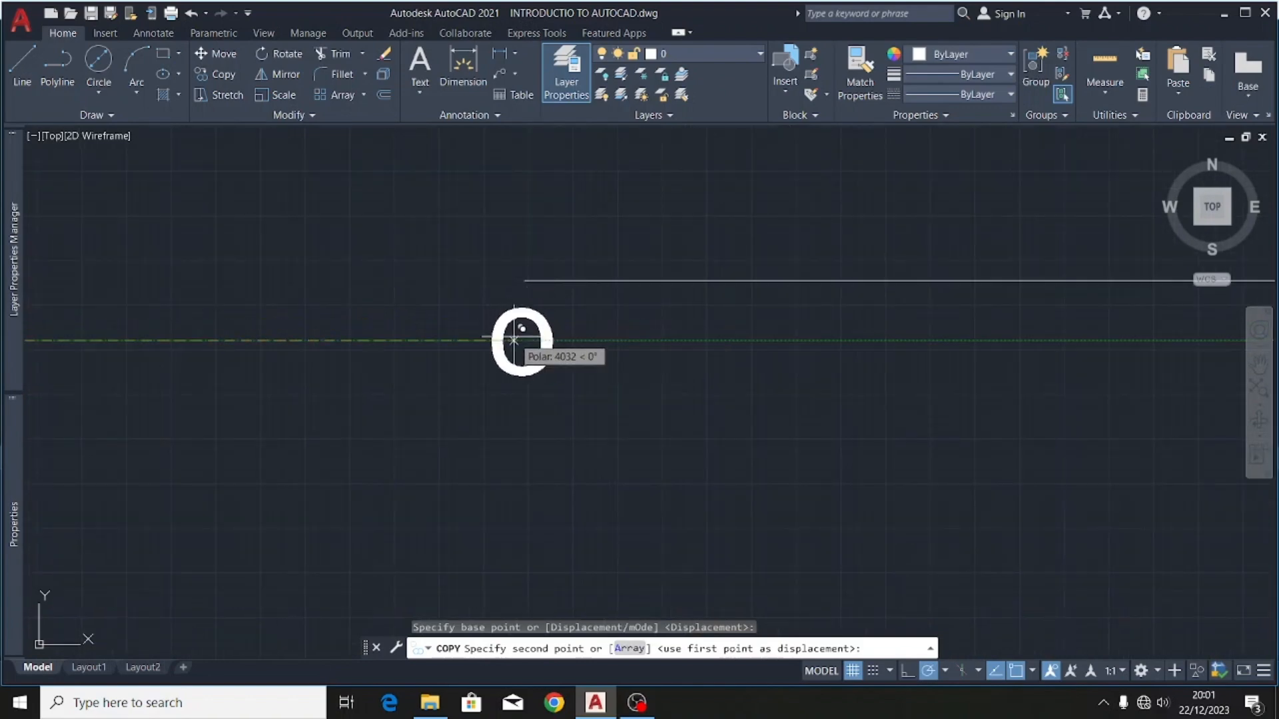
pyautogui.click(517, 329)
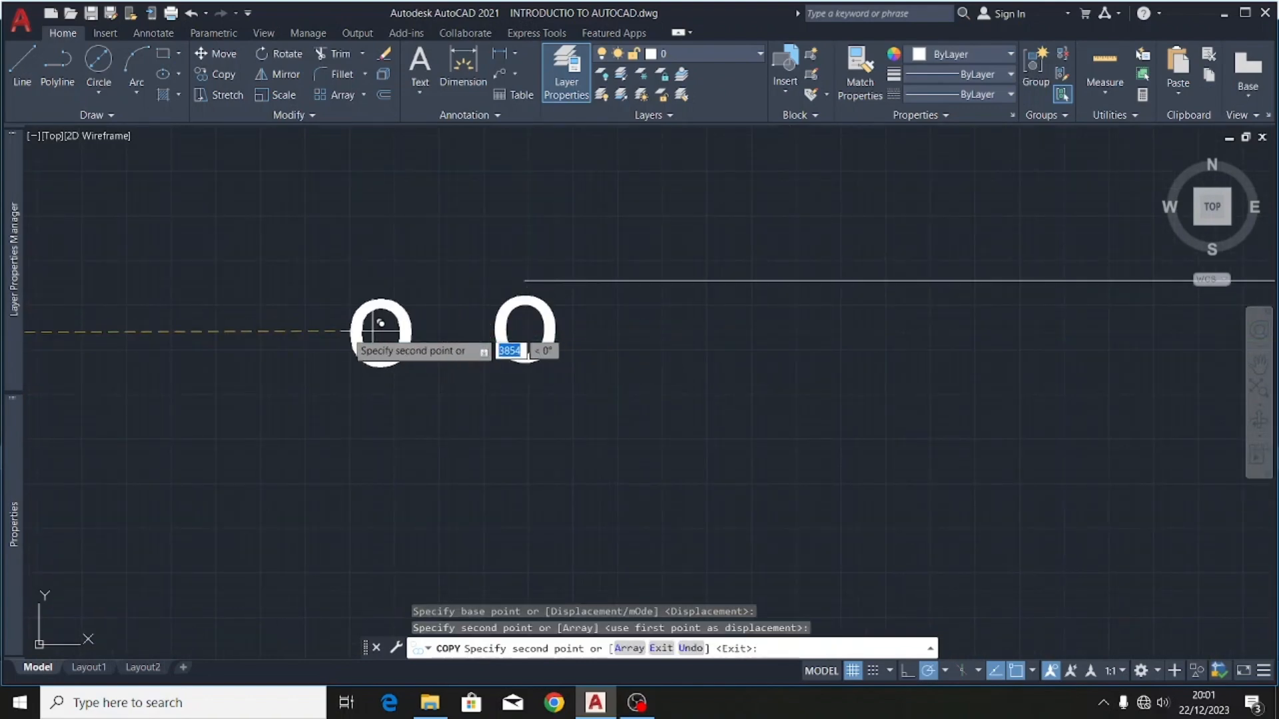
pyautogui.scroll(-2, 376, 329)
pyautogui.press('Escape')
# - Copy the new "o" label horizontally by 1500 mm to the right end of the line
pyautogui.click(457, 328)
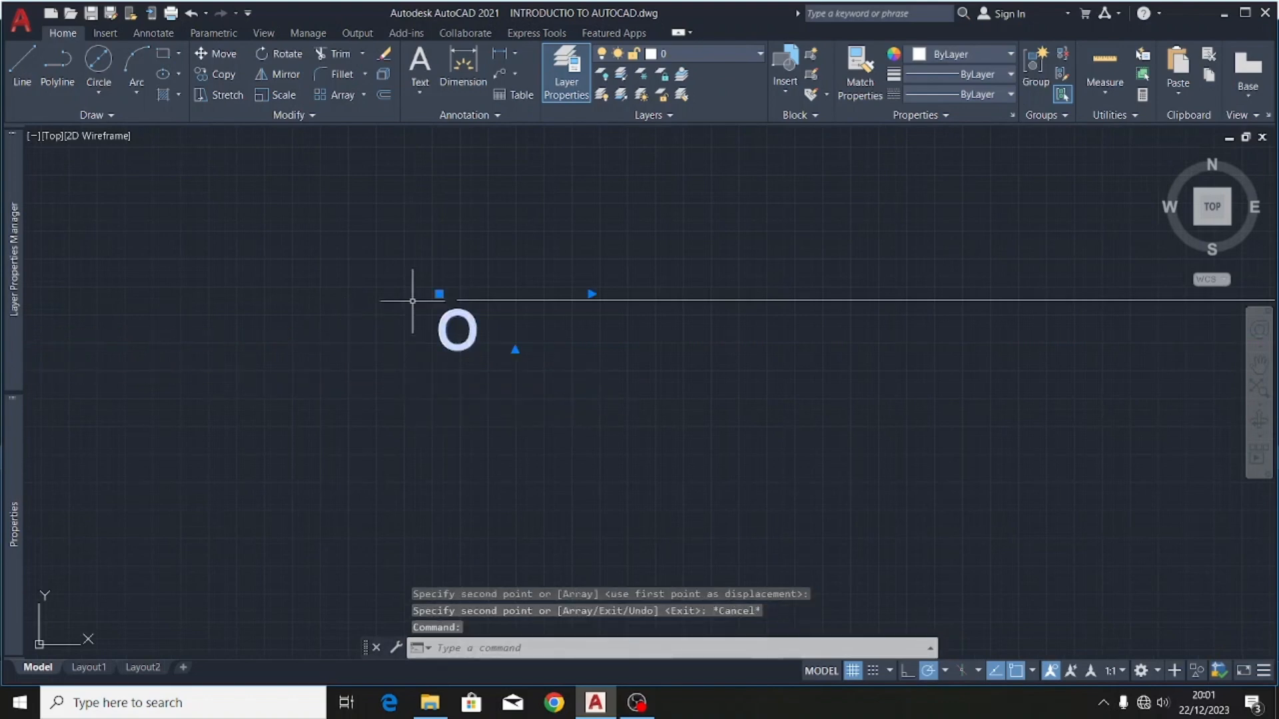
pyautogui.click(218, 75)
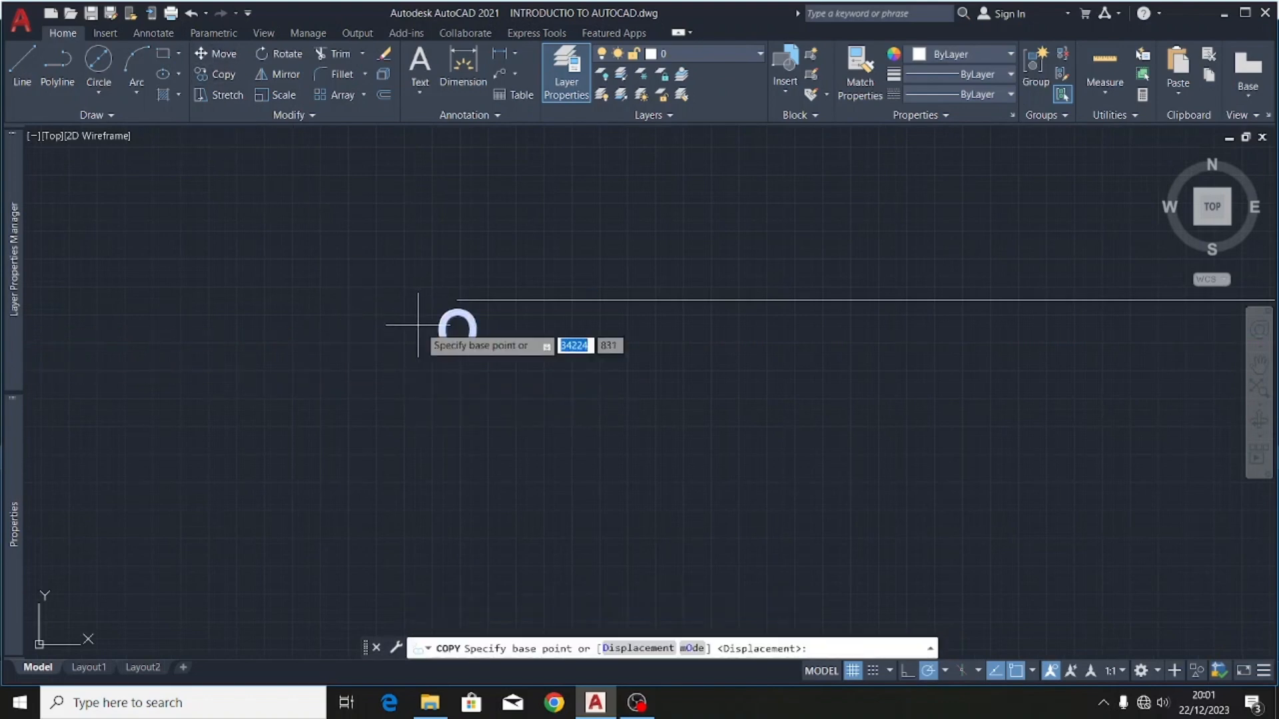
pyautogui.click(453, 331)
pyautogui.scroll(-6, 328, 368)
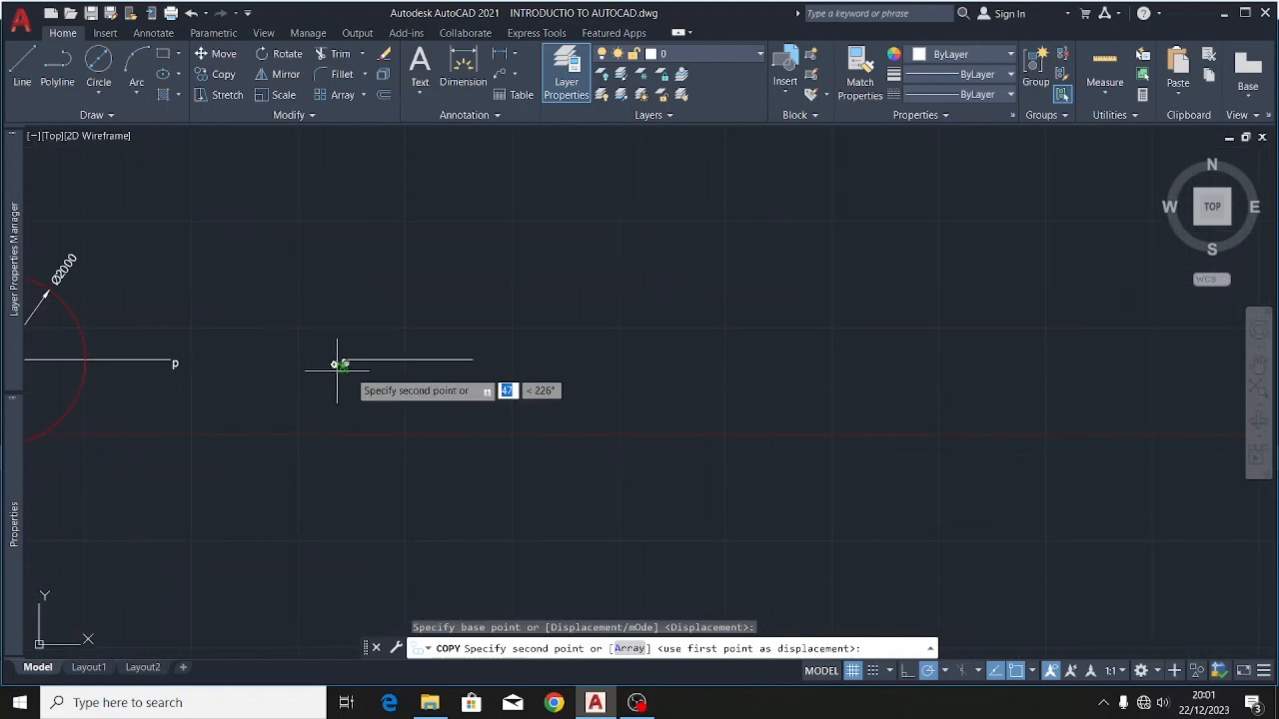
pyautogui.scroll(3, 456, 374)
pyautogui.scroll(4, 484, 351)
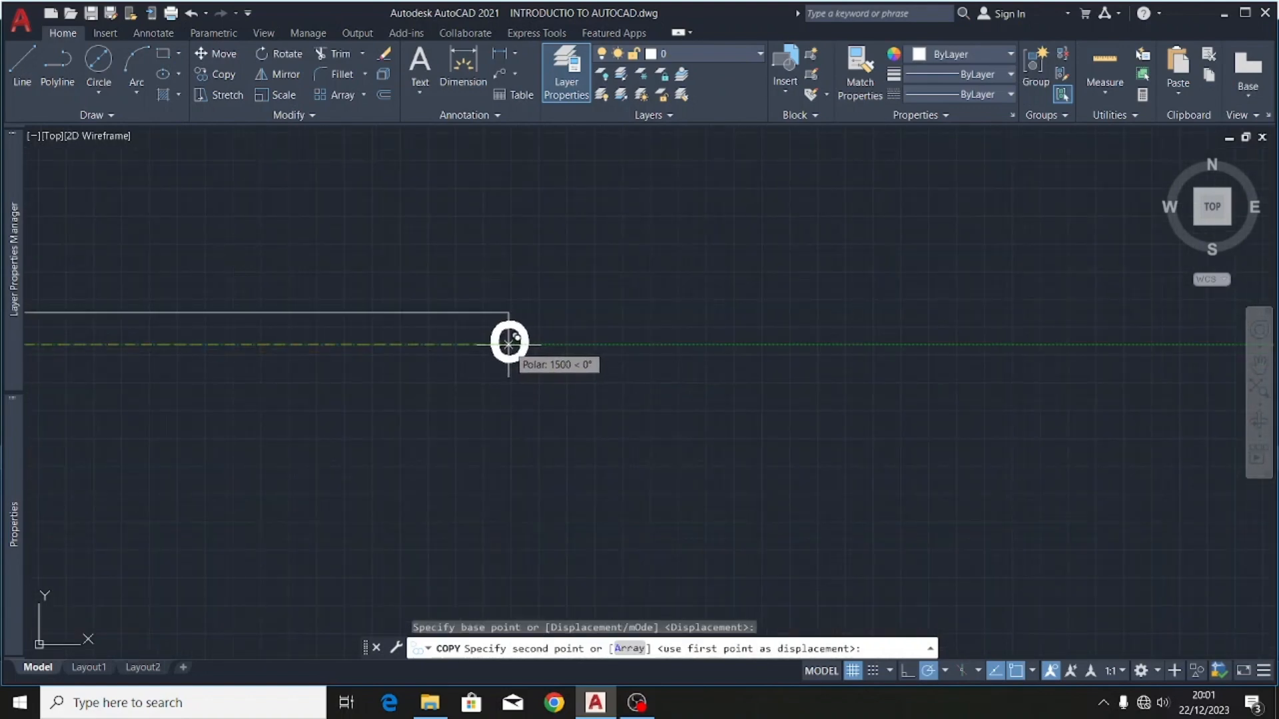
pyautogui.click(509, 344)
pyautogui.press('Escape')
# - Change the copied label at the right end of the line to "p"
pyautogui.doubleClick(523, 346)
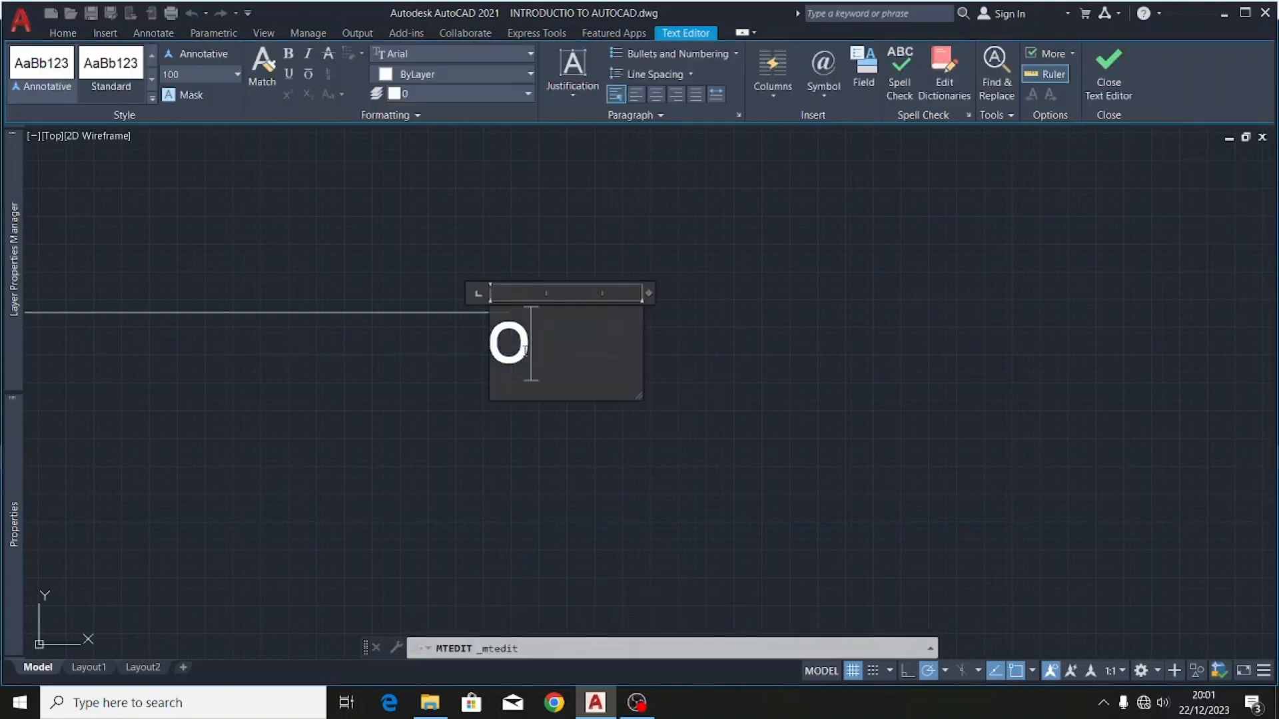
pyautogui.press('BackSpace')
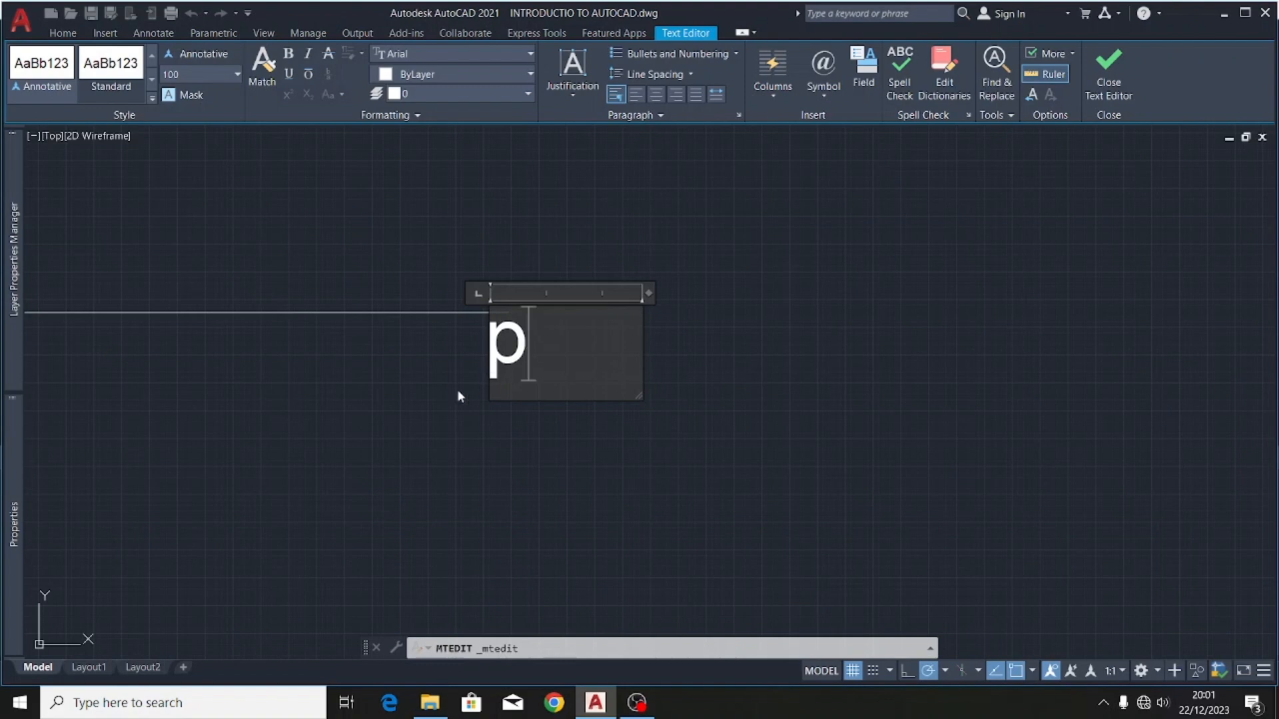
pyautogui.click(478, 374)
pyautogui.scroll(-2, 723, 309)
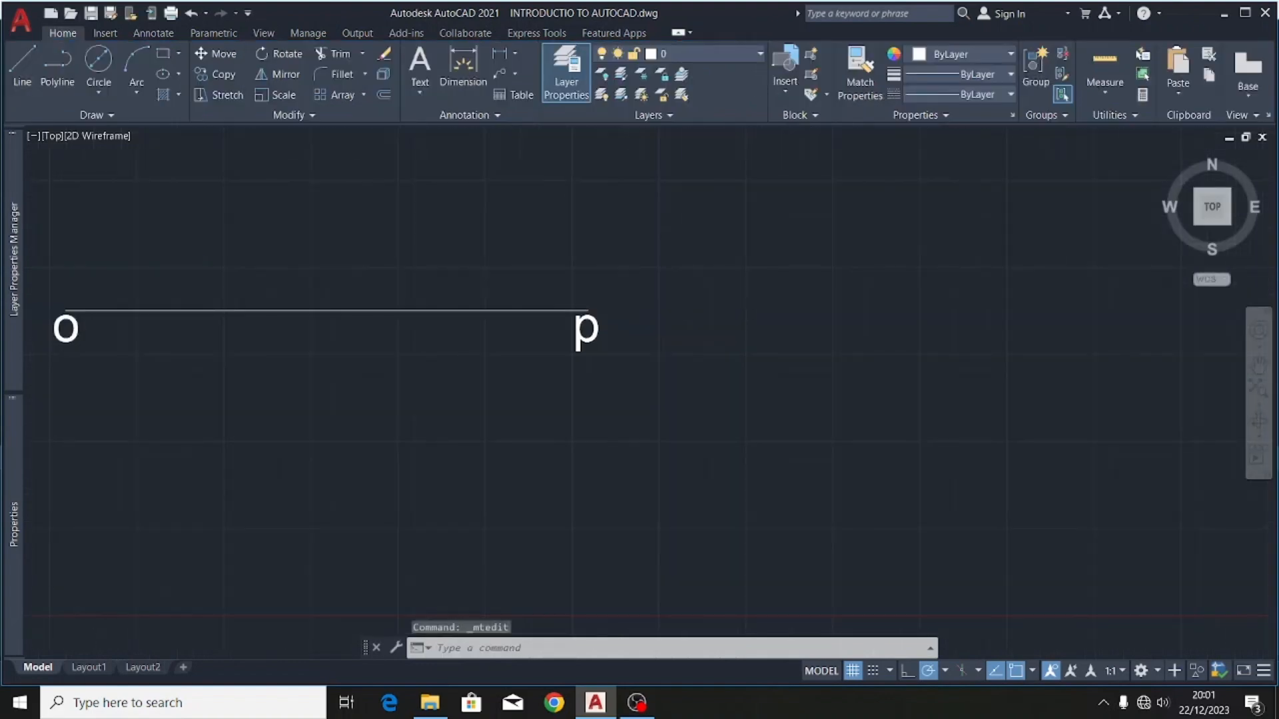
# - Draw a centre-radius circle with a radius of 400 mm centred on the line's left endpoint at O
pyautogui.scroll(-4, 724, 309)
pyautogui.scroll(5, 615, 301)
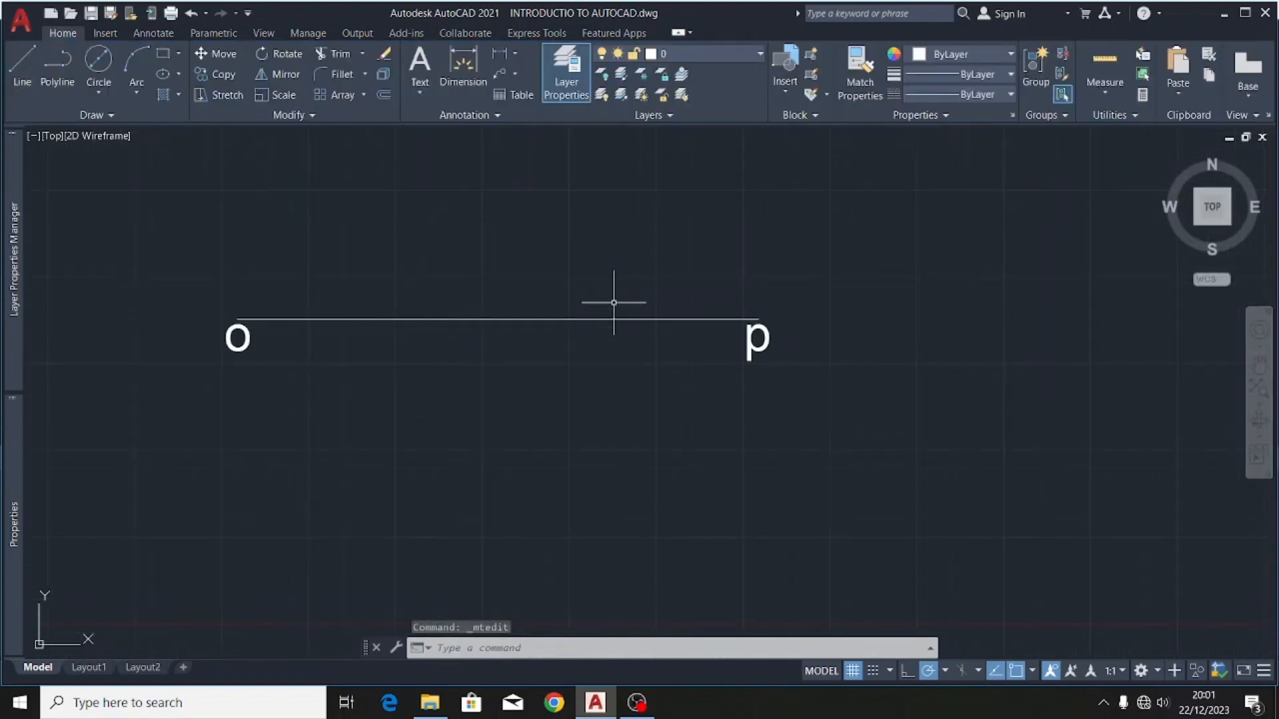
pyautogui.click(100, 96)
pyautogui.click(114, 119)
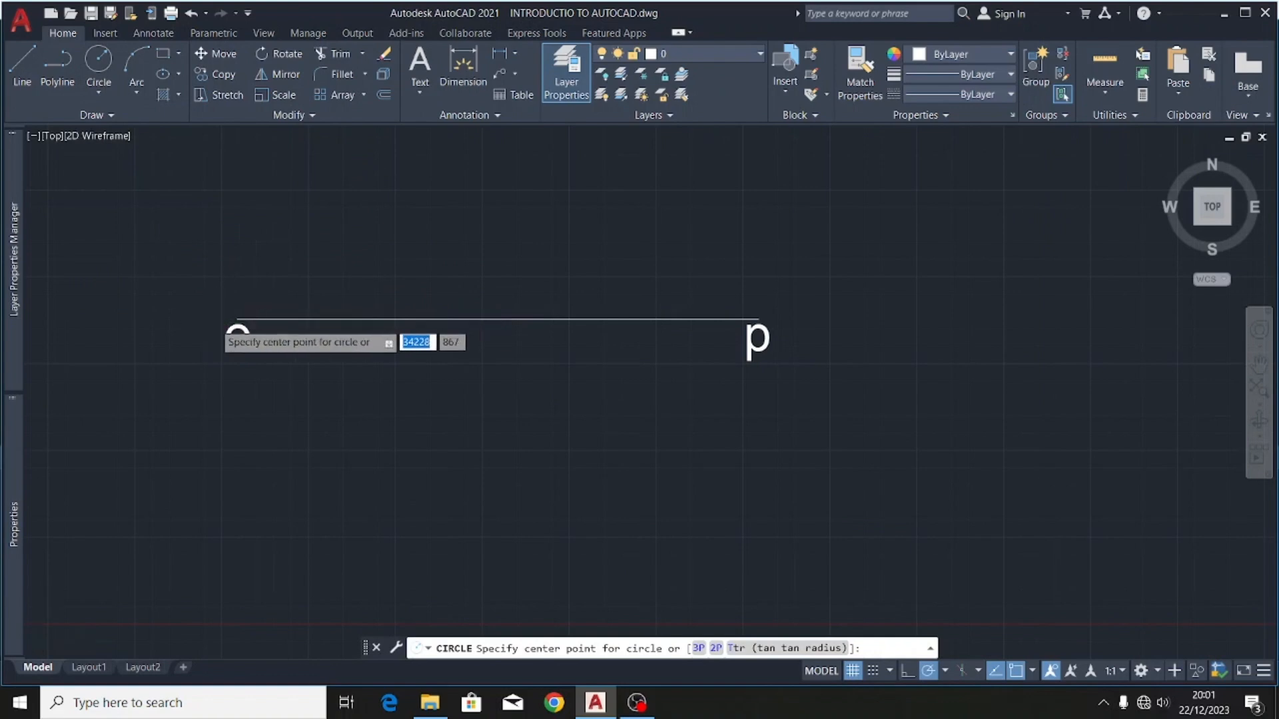
pyautogui.scroll(4, 235, 325)
pyautogui.scroll(-8, 604, 308)
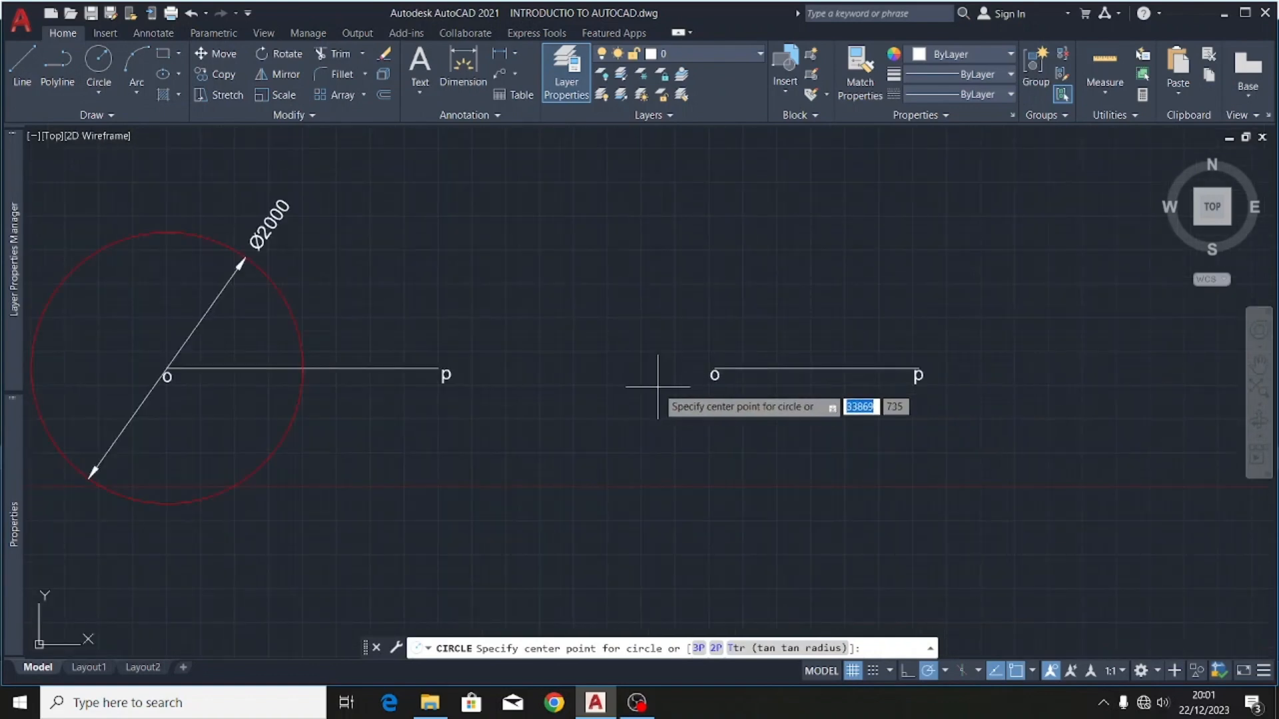
pyautogui.scroll(6, 436, 436)
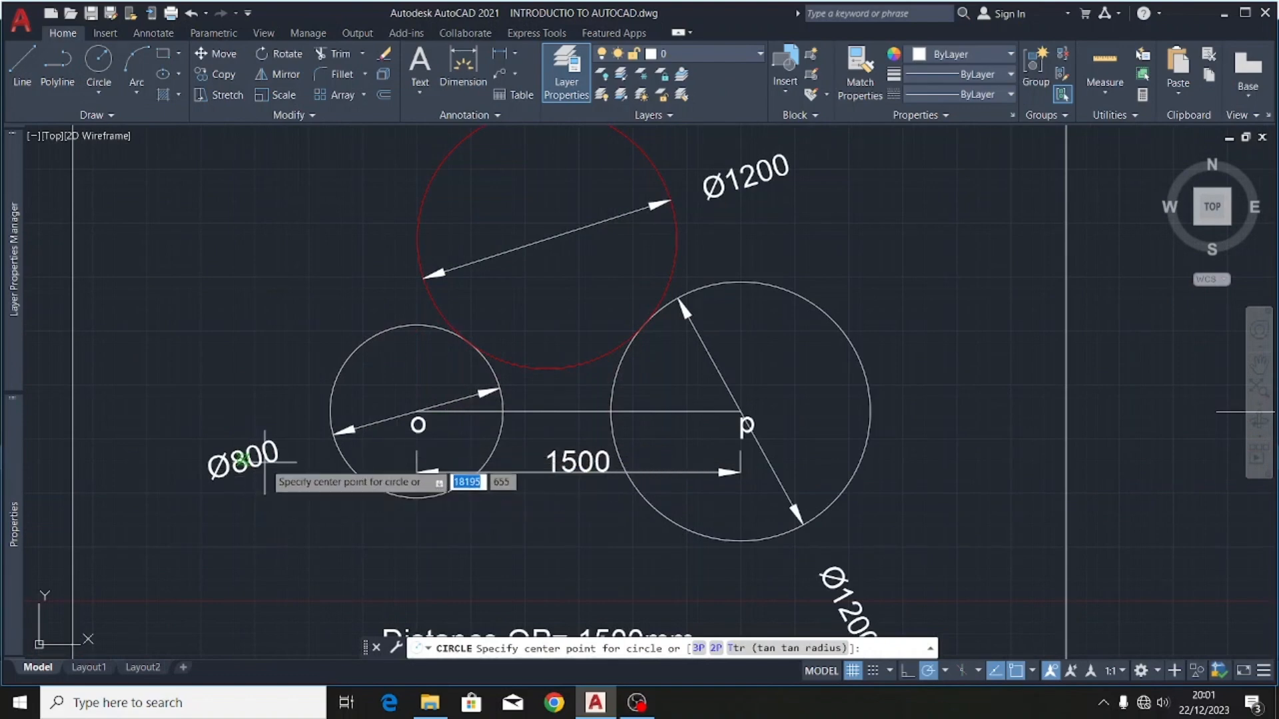
pyautogui.scroll(-6, 220, 419)
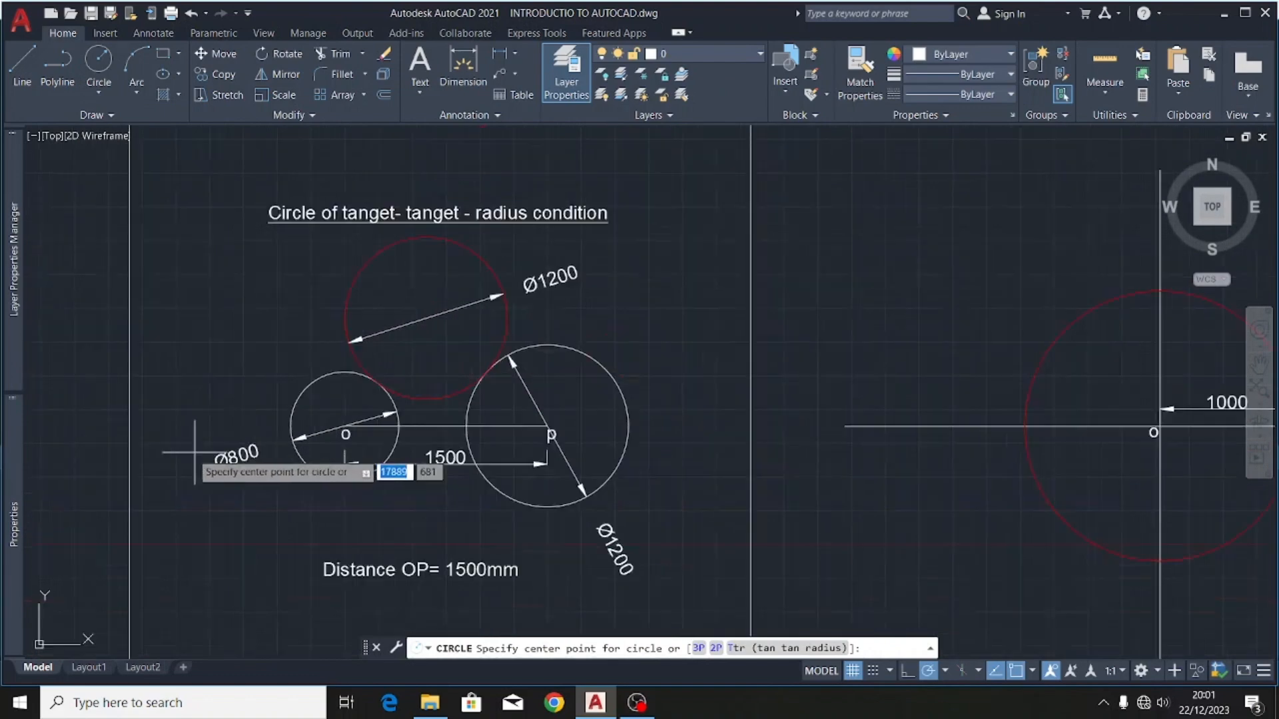
pyautogui.scroll(-8, 215, 413)
pyautogui.scroll(10, 581, 453)
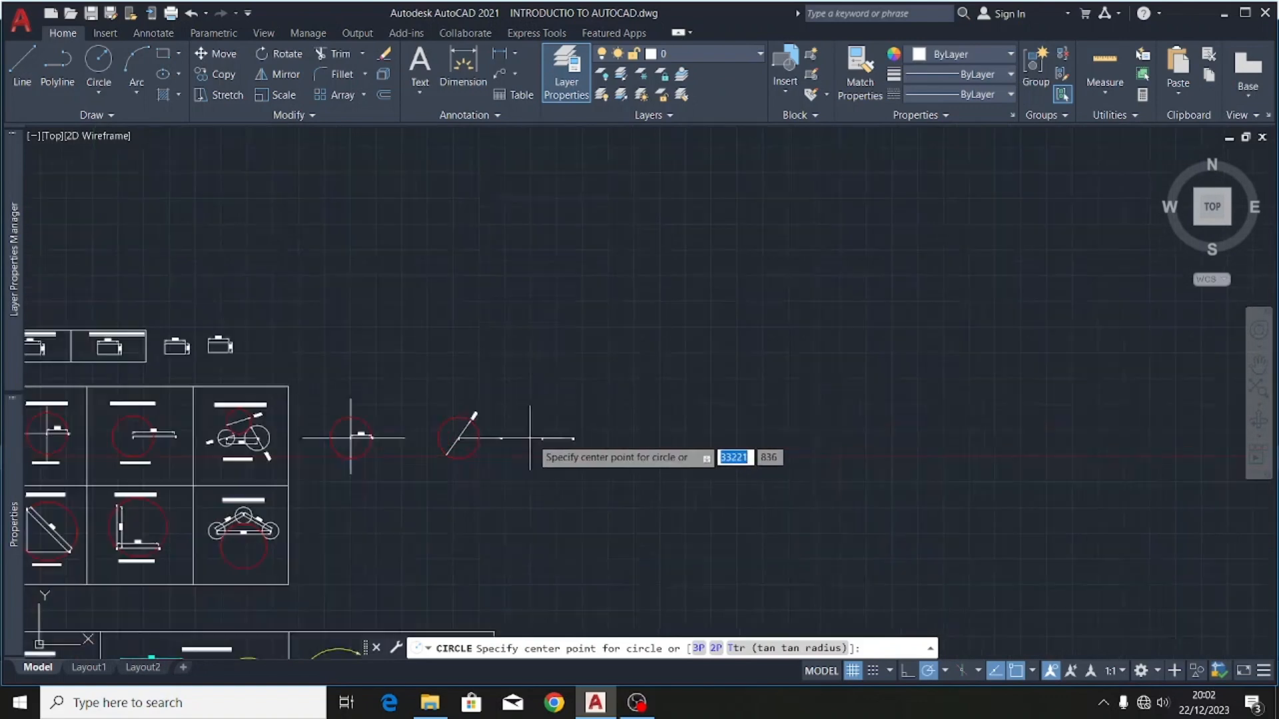
pyautogui.scroll(10, 507, 439)
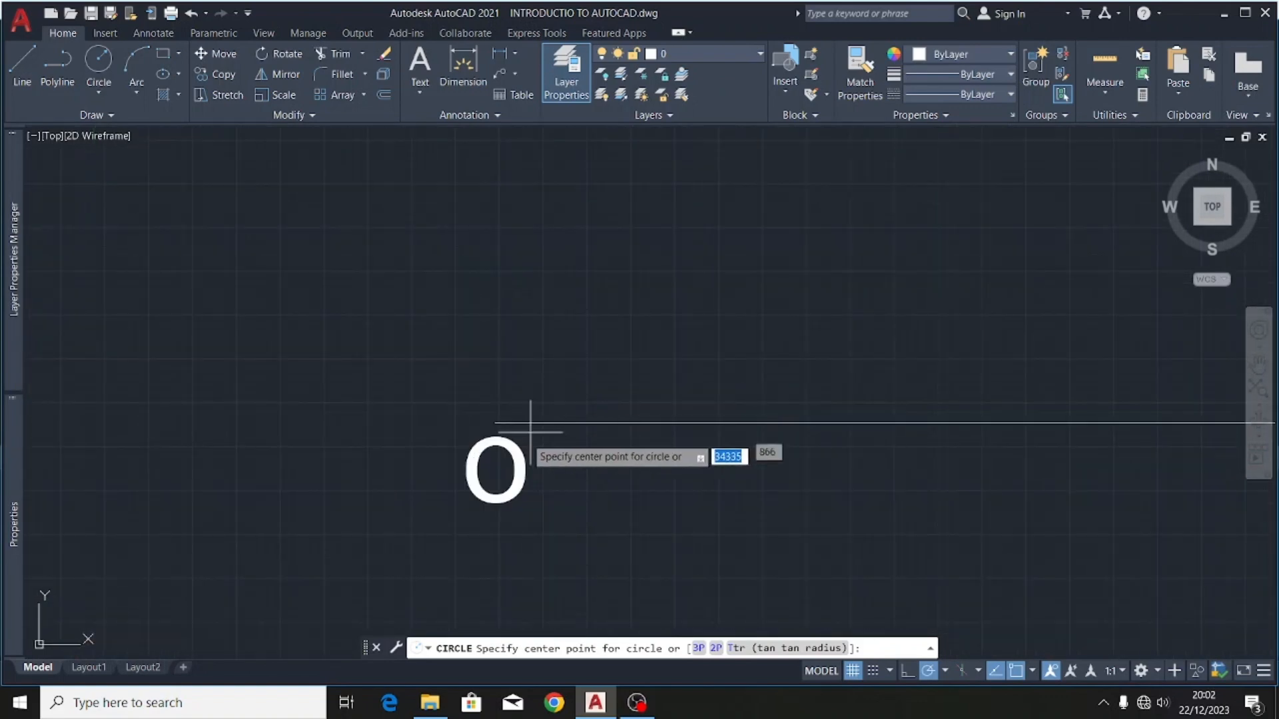
pyautogui.click(477, 363)
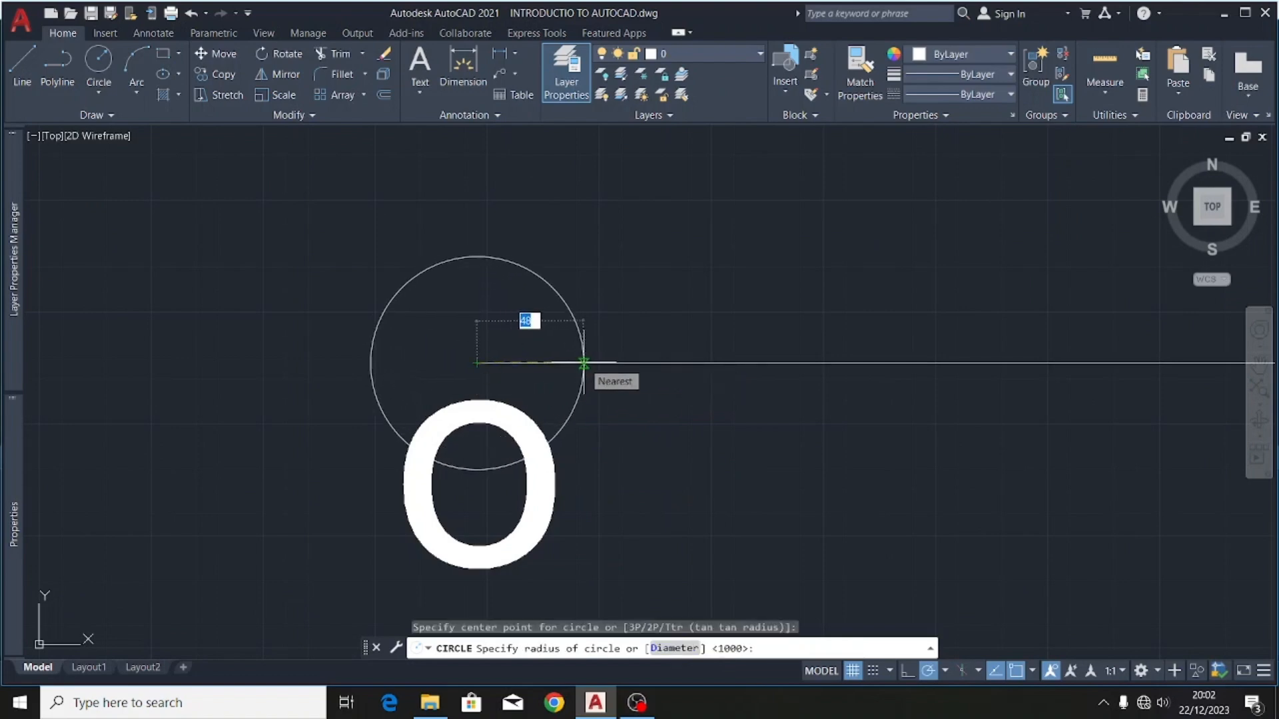
pyautogui.write('400')
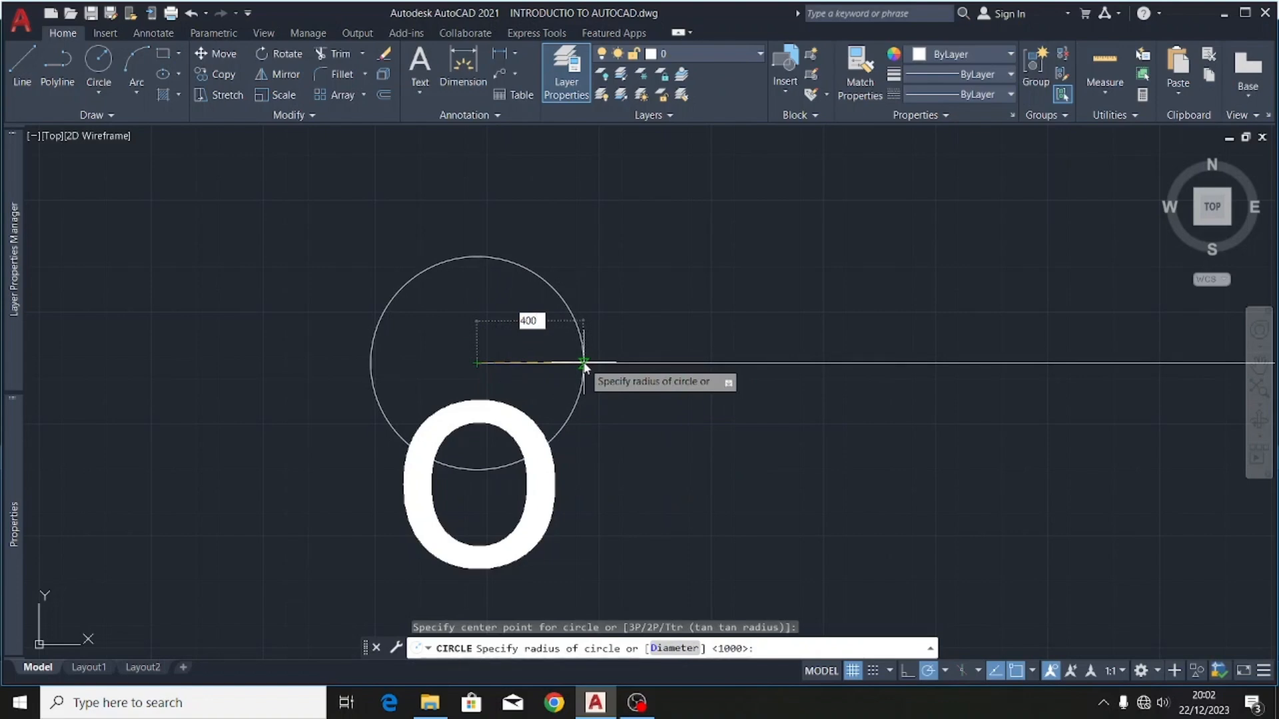
pyautogui.press('Return')
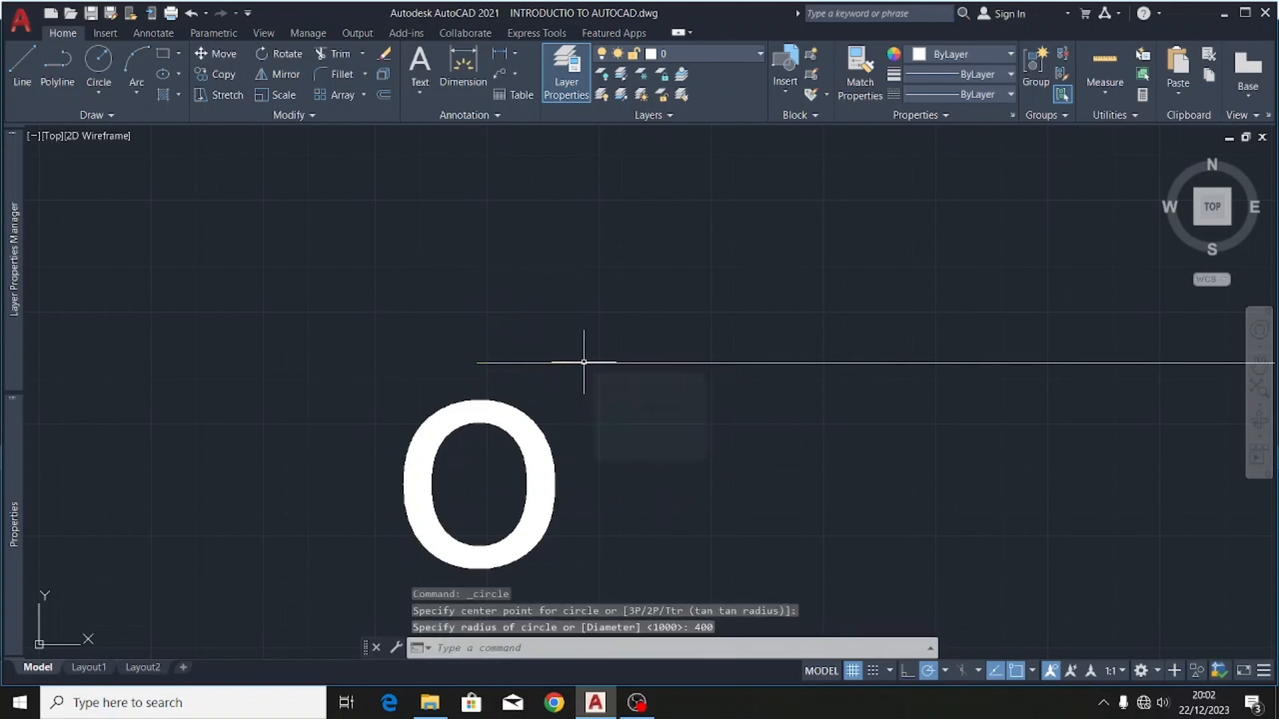
# - Examine the tangent-tangent-radius reference example to find the size required for the circle at P
pyautogui.scroll(-4, 533, 280)
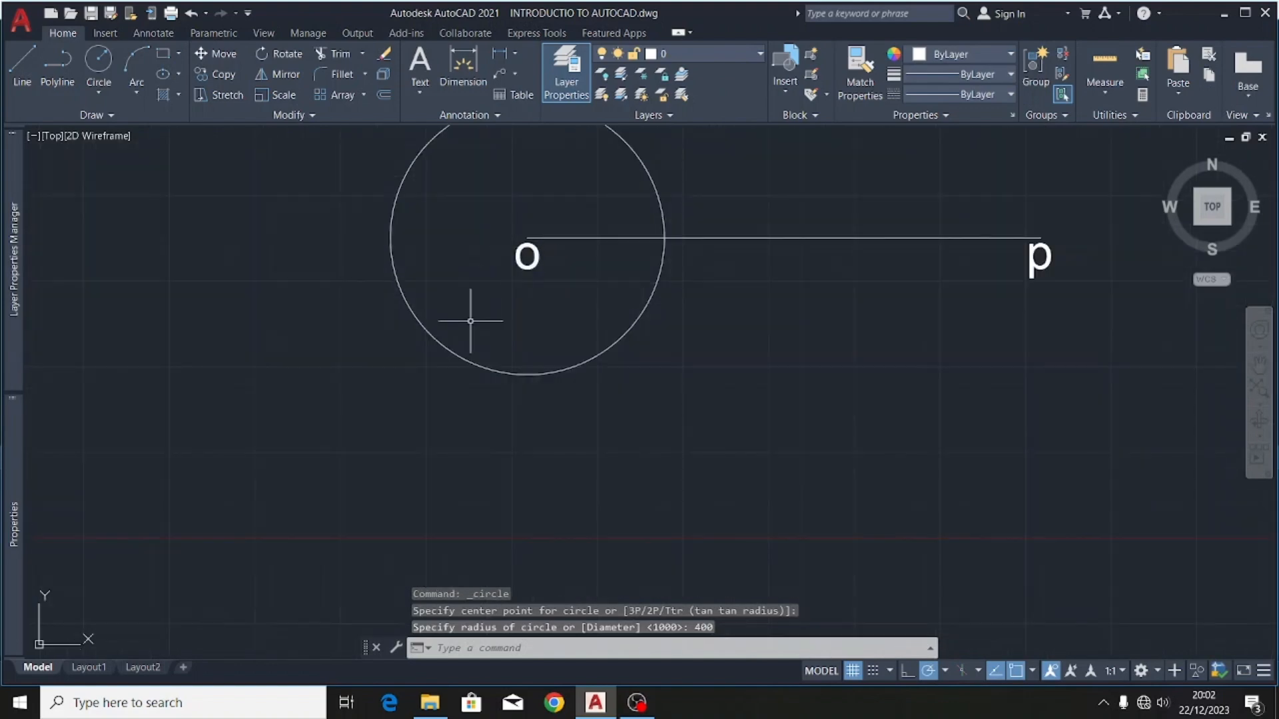
pyautogui.scroll(-4, 453, 365)
pyautogui.scroll(2, 548, 277)
pyautogui.scroll(-6, 653, 282)
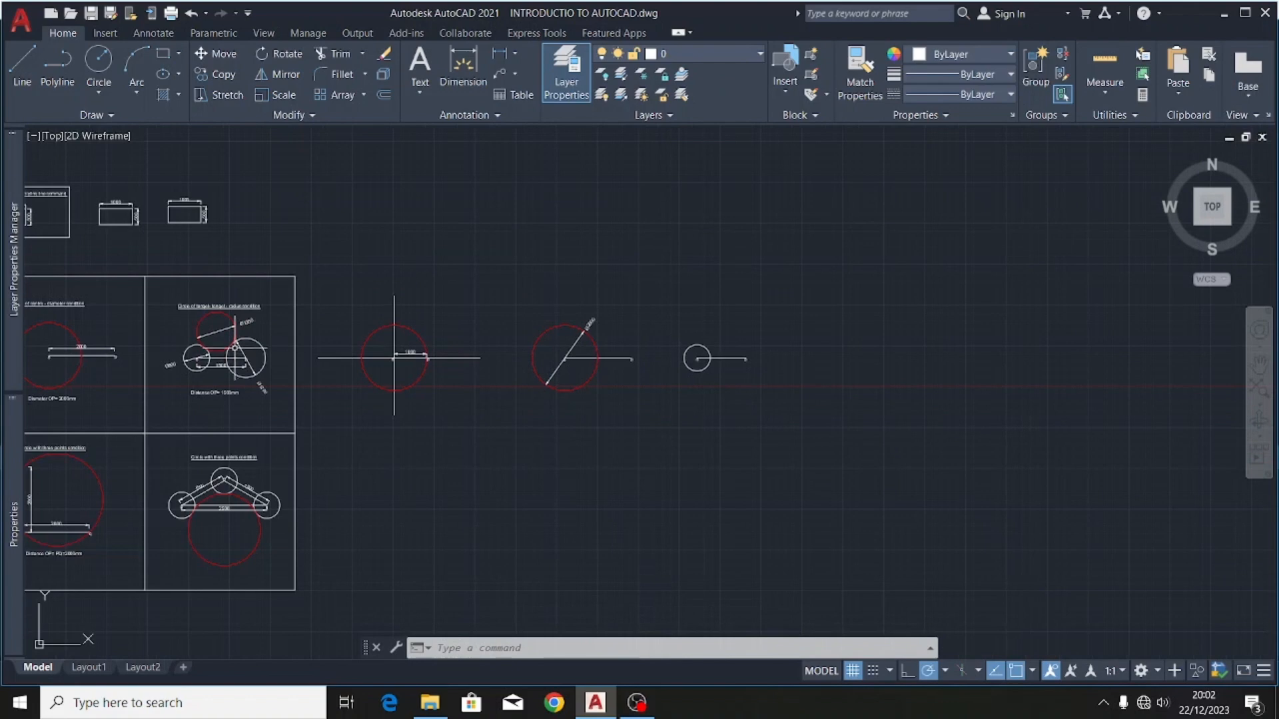
pyautogui.scroll(10, 237, 347)
pyautogui.scroll(-4, 399, 353)
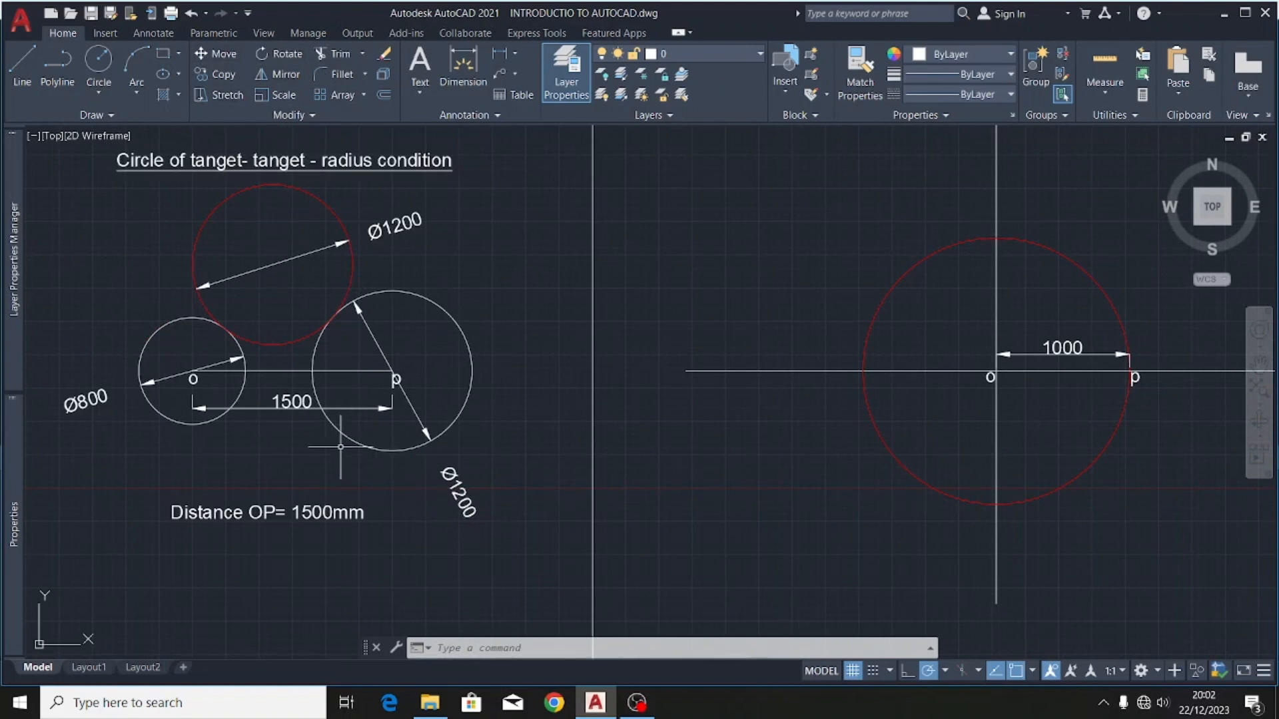
pyautogui.scroll(-5, 193, 325)
pyautogui.scroll(4, 708, 362)
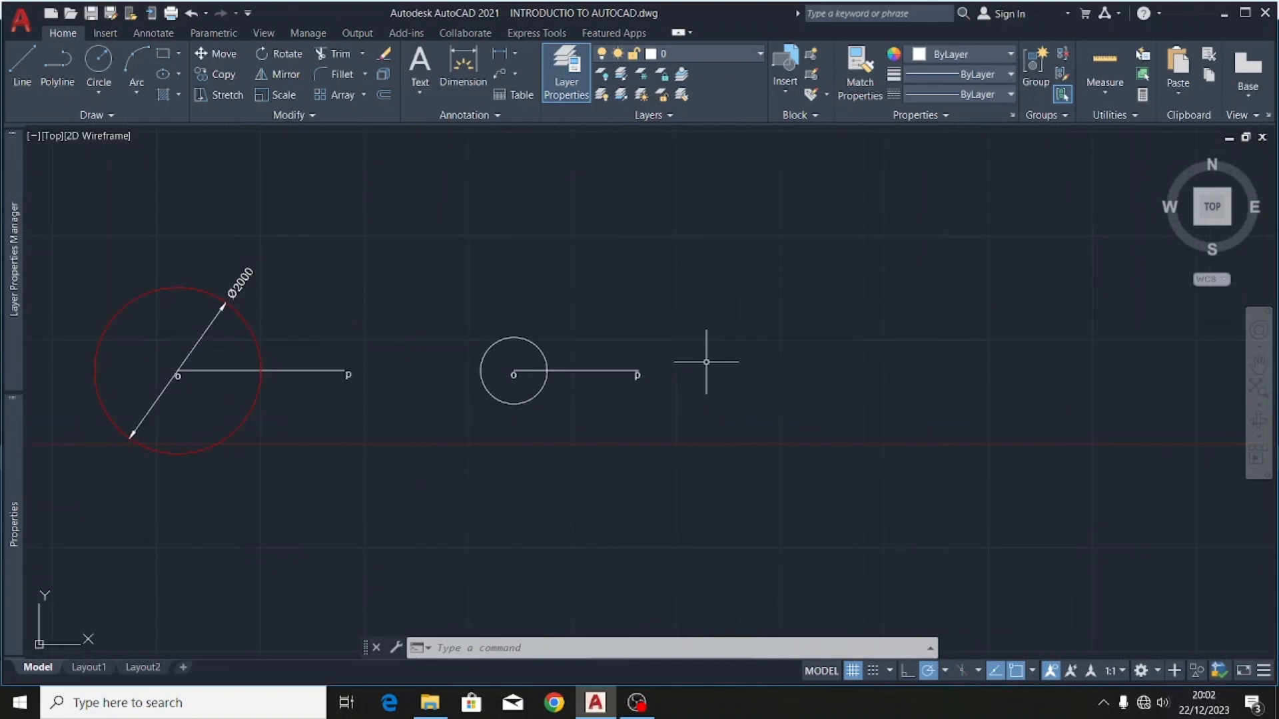
# - Draw a centre-radius circle with a radius of 600 mm centred on the line's right endpoint at P
pyautogui.scroll(5, 598, 368)
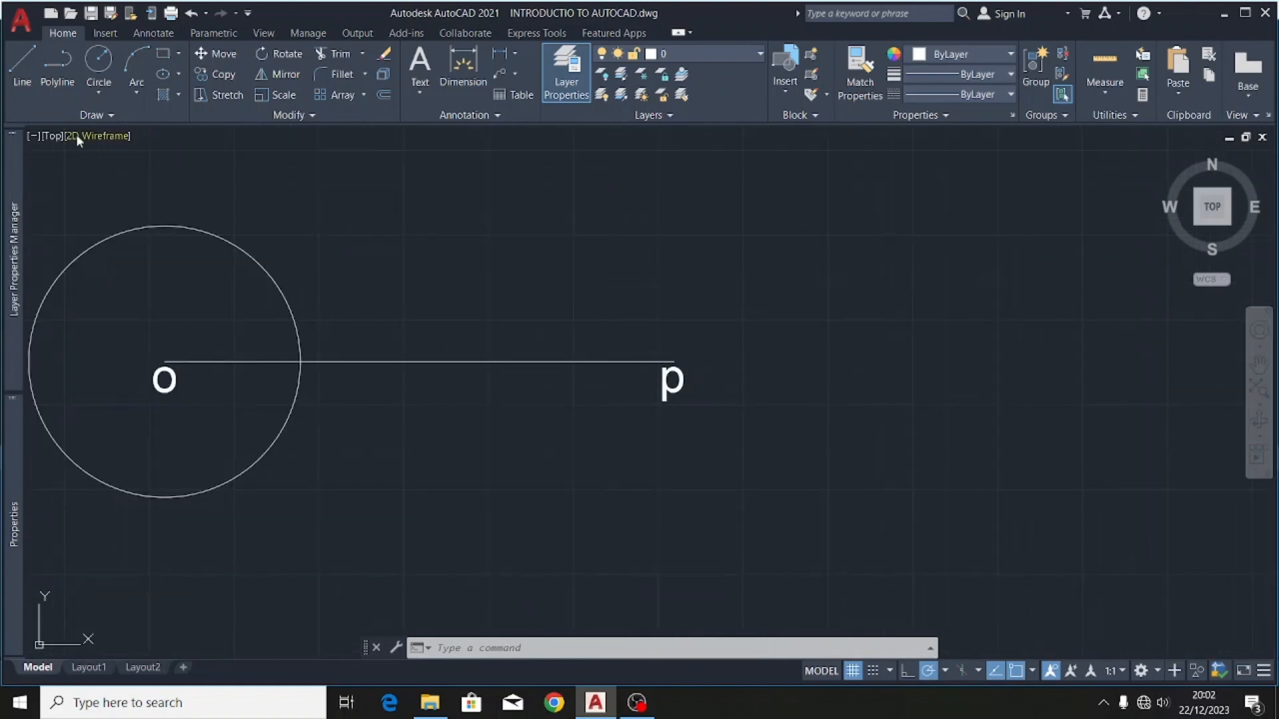
pyautogui.click(88, 61)
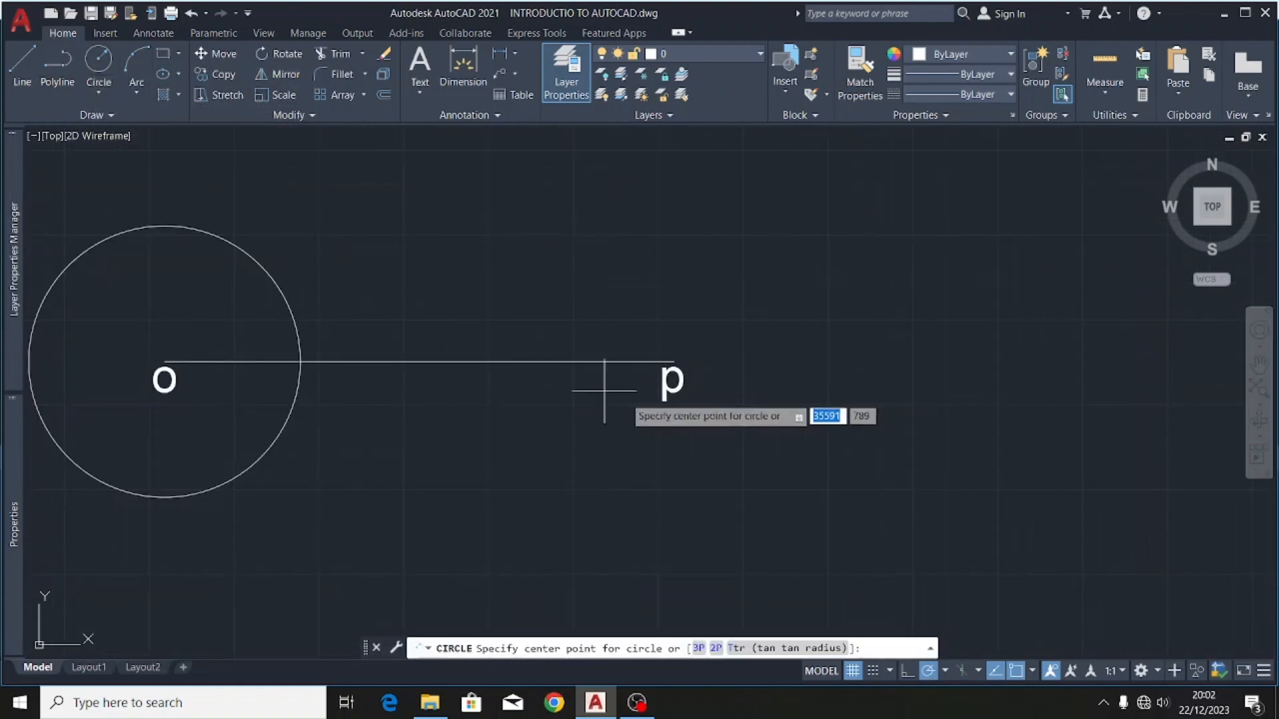
pyautogui.scroll(3, 692, 380)
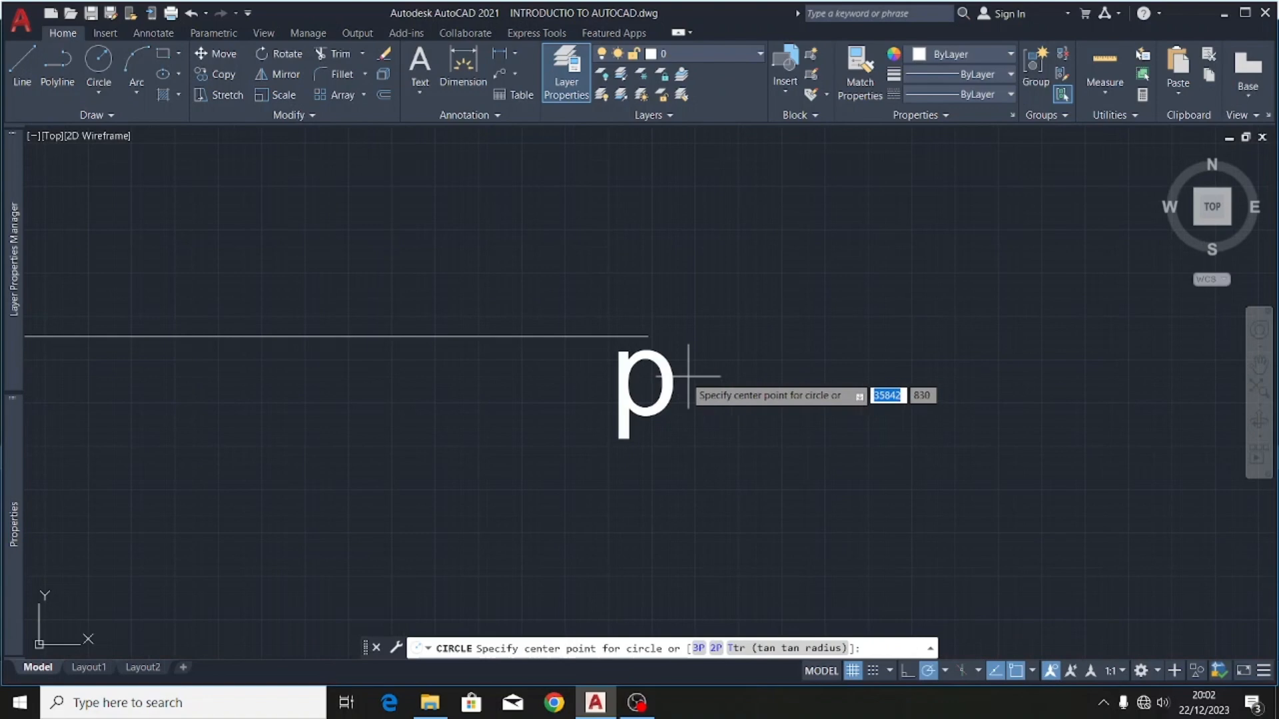
pyautogui.click(648, 335)
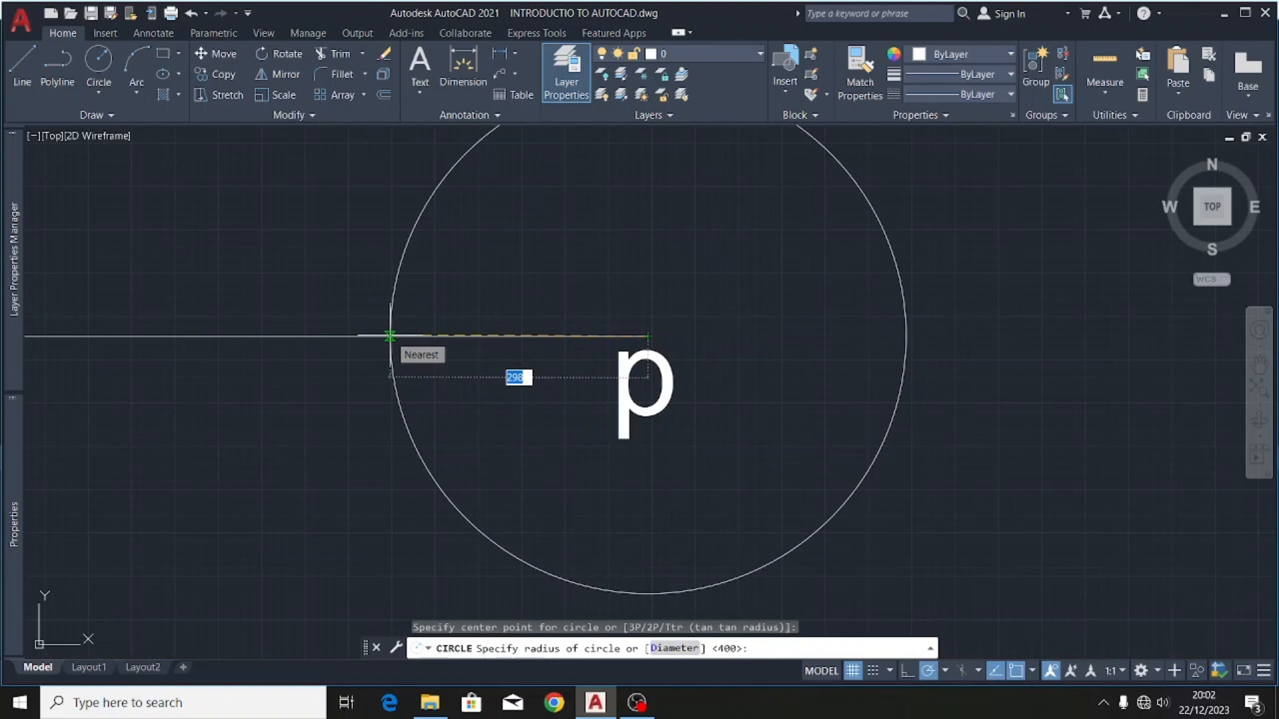
pyautogui.write('600')
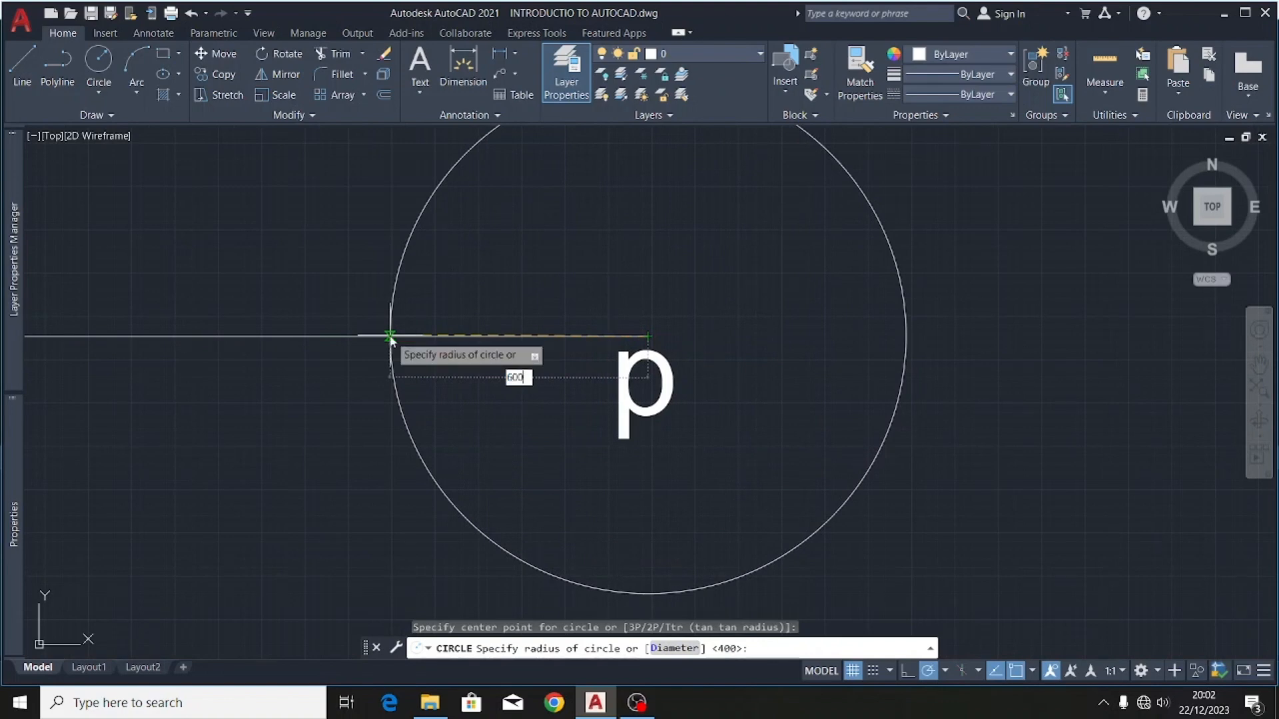
pyautogui.press('Return')
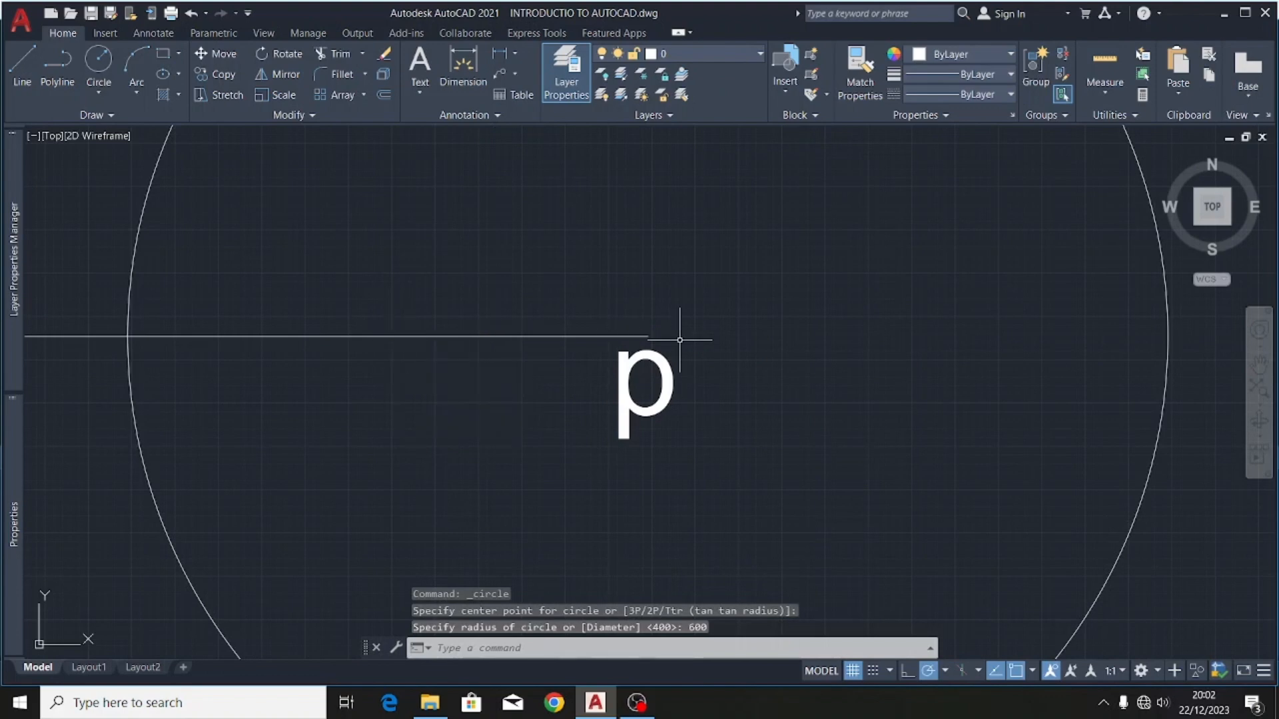
pyautogui.scroll(-5, 752, 385)
pyautogui.scroll(2, 500, 327)
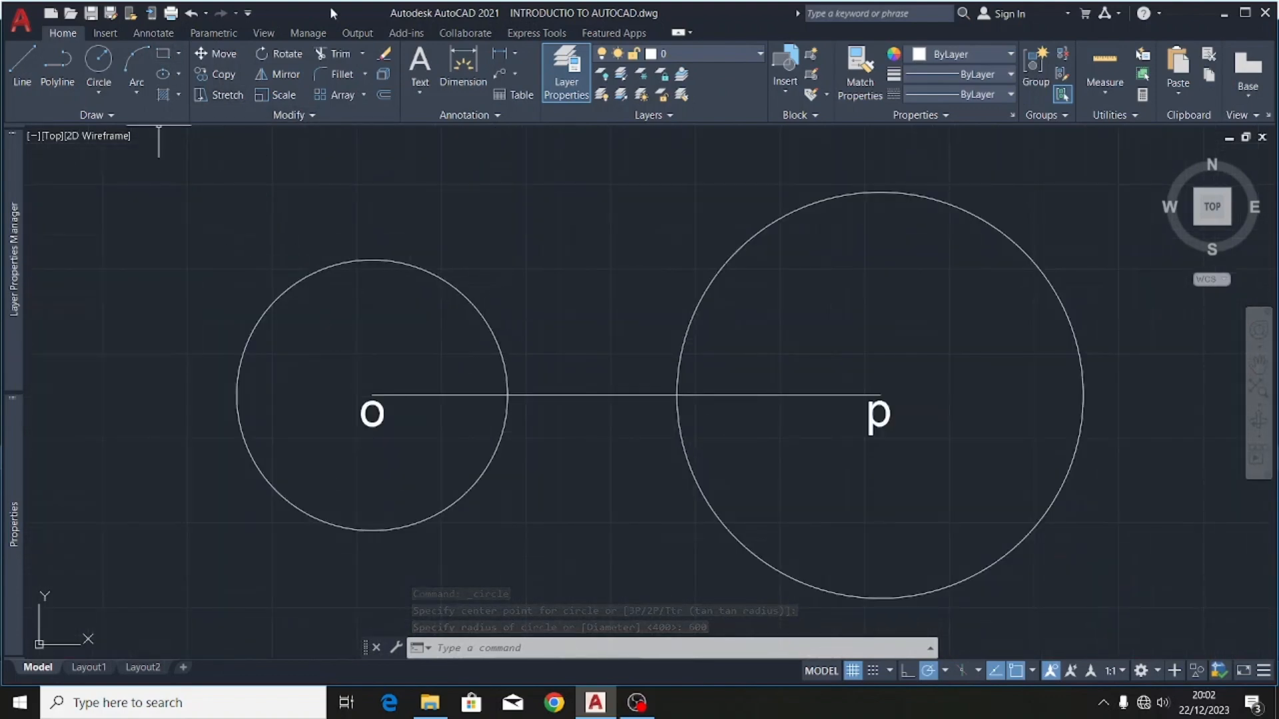
# - Dimension the line between endpoints O and P, placing the dimension just below the O and P labels
pyautogui.click(471, 80)
pyautogui.scroll(6, 359, 400)
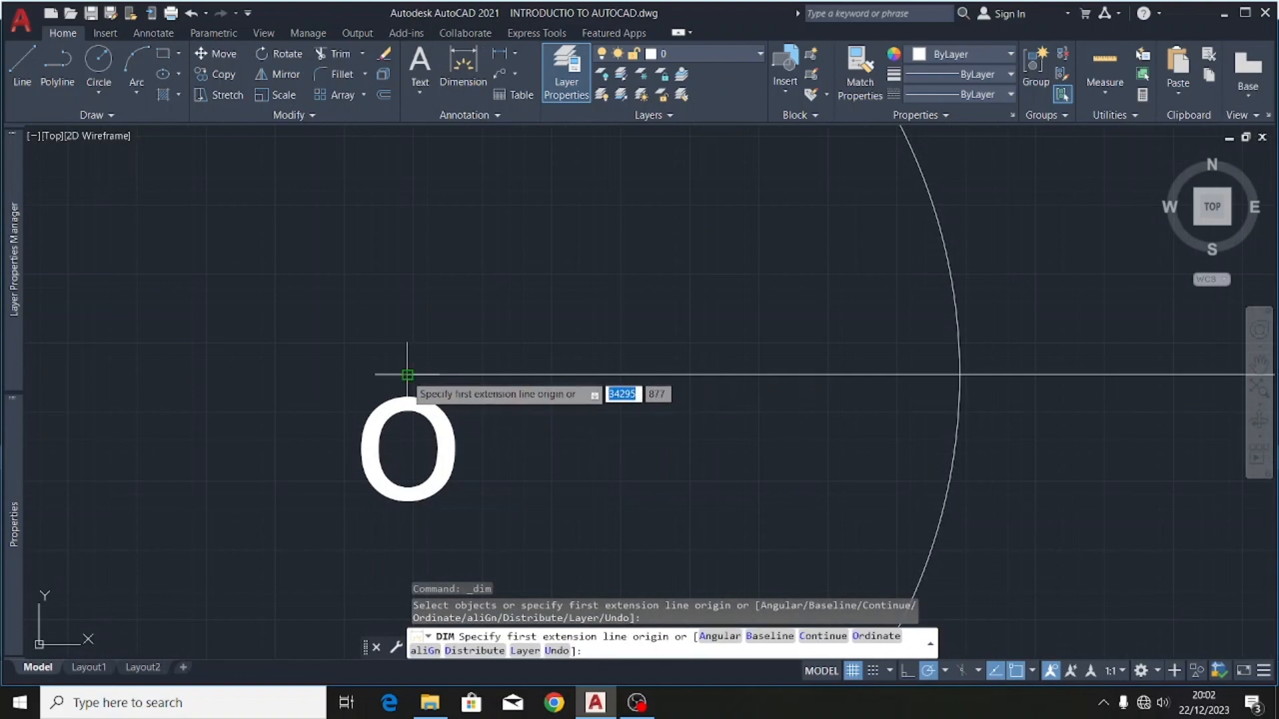
pyautogui.click(407, 375)
pyautogui.scroll(-5, 407, 375)
pyautogui.scroll(3, 553, 398)
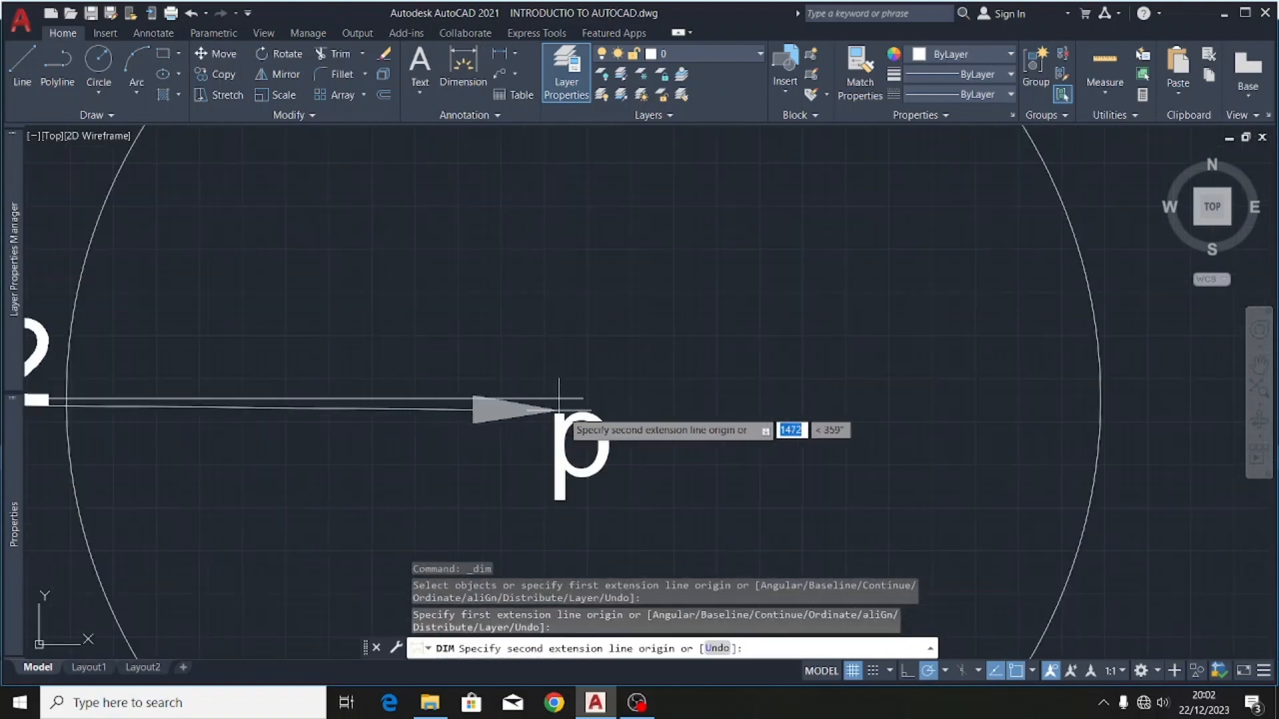
pyautogui.click(583, 398)
pyautogui.scroll(-4, 646, 314)
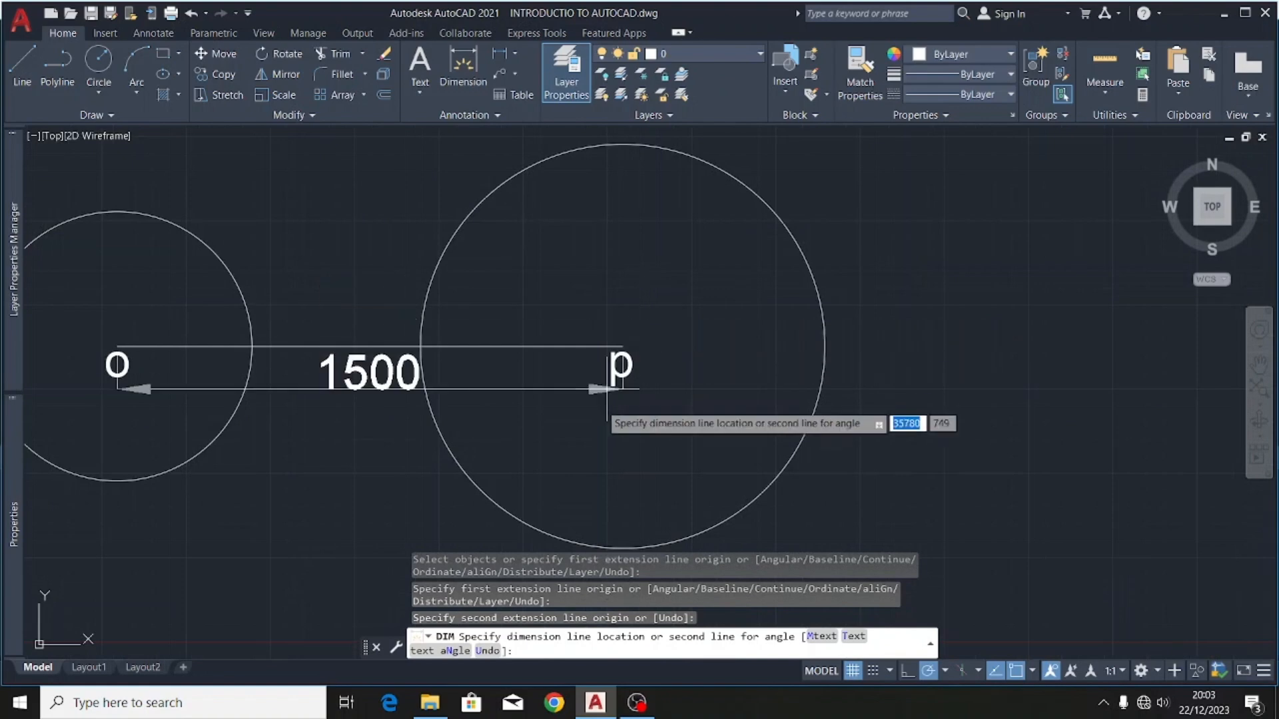
pyautogui.click(549, 415)
pyautogui.scroll(-8, 695, 384)
pyautogui.scroll(5, 679, 390)
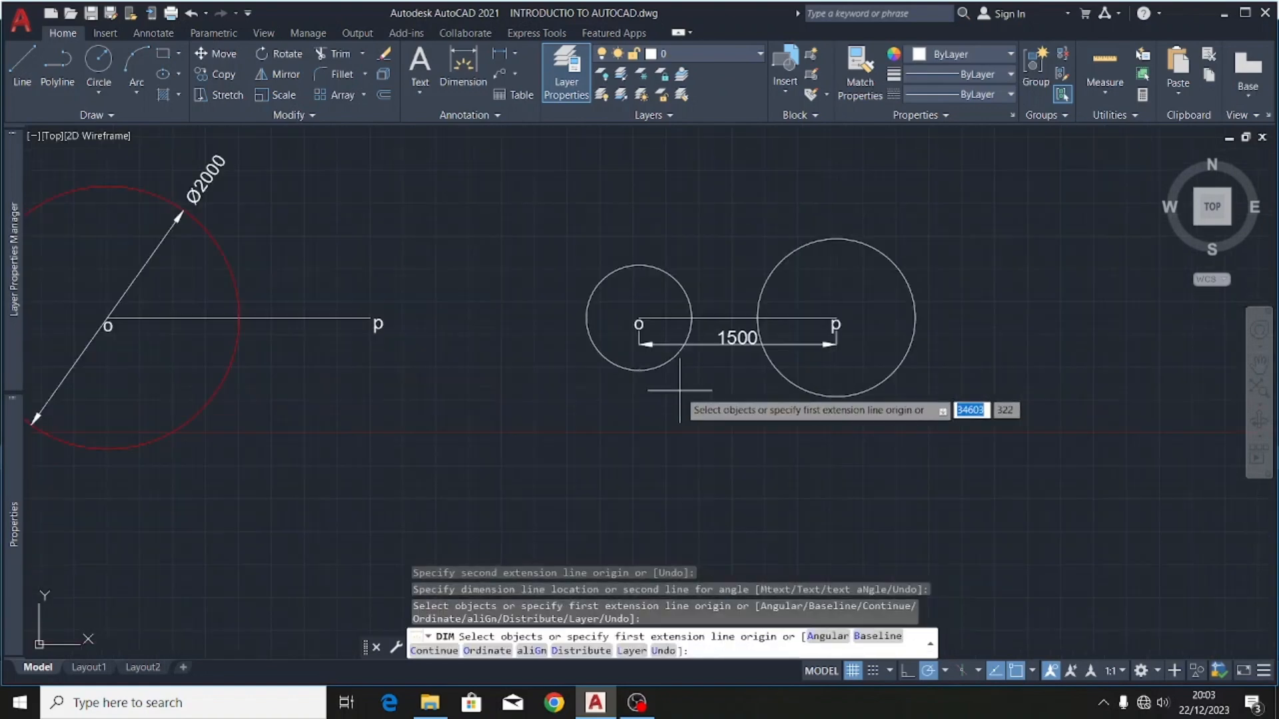
pyautogui.scroll(2, 786, 305)
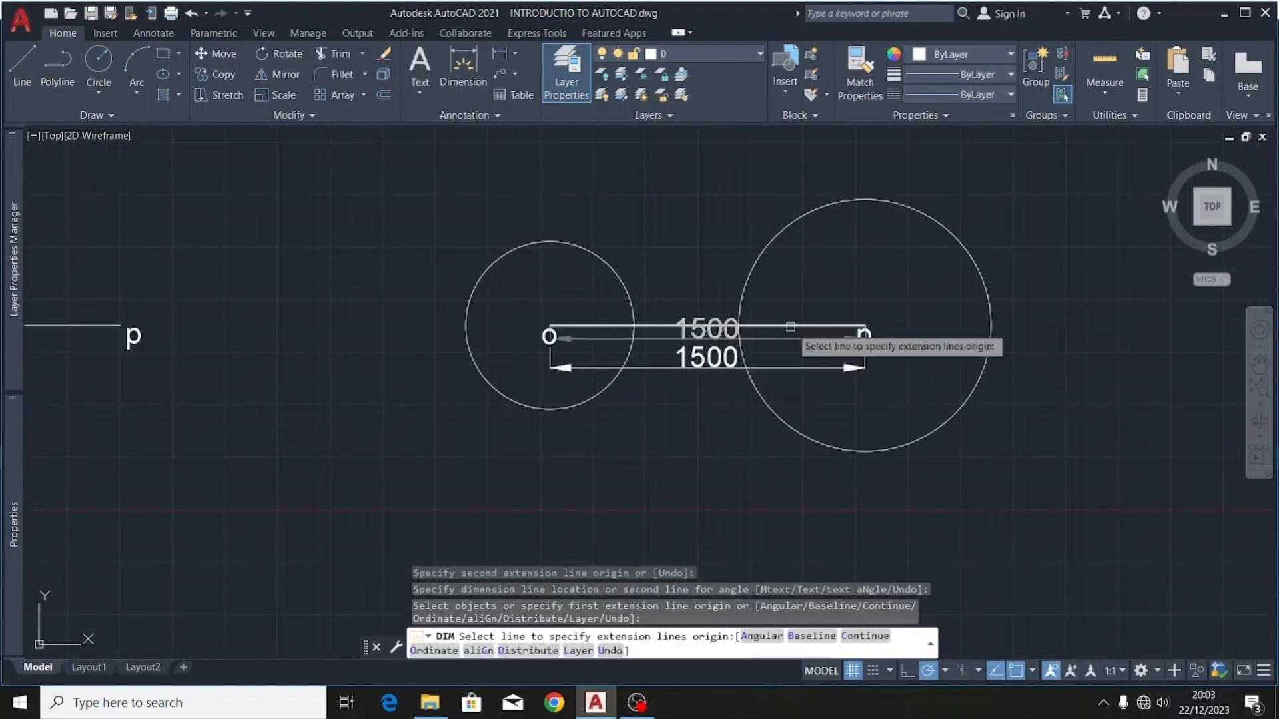
pyautogui.scroll(2, 788, 327)
pyautogui.press('Return')
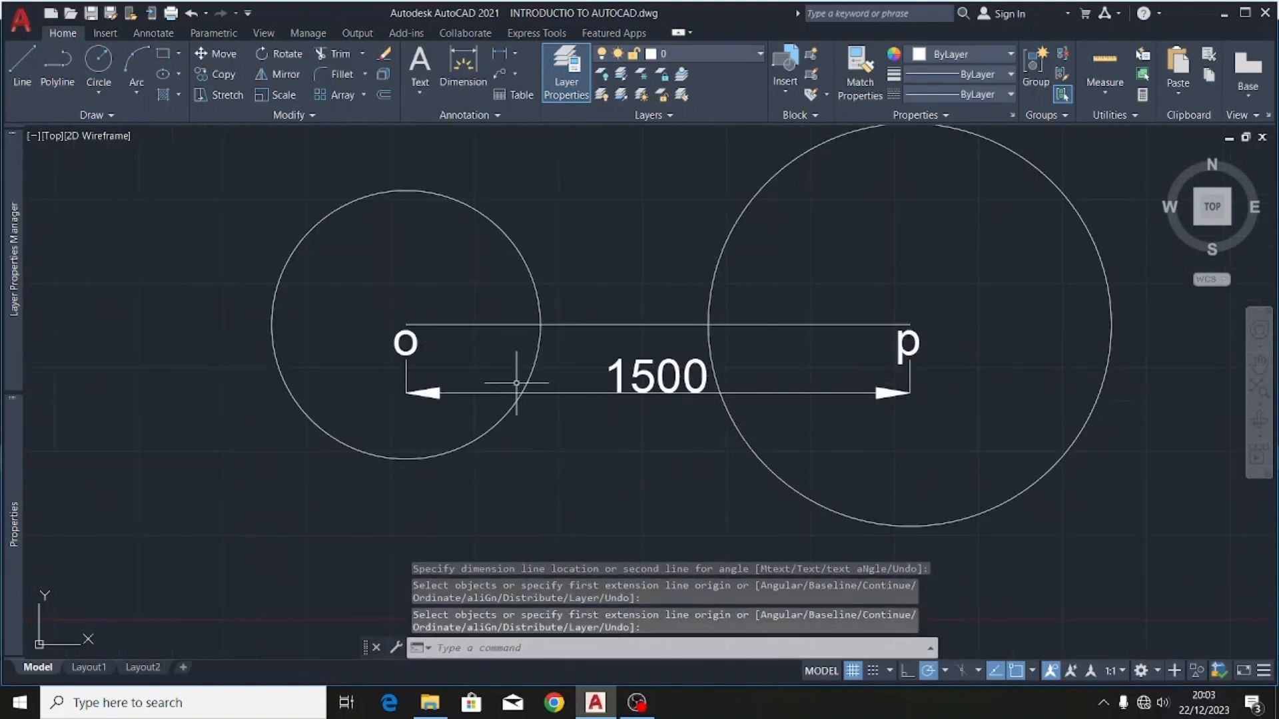
# - Draw a Tan, Tan, Radius circle of radius 600 mm touching the upper sides of the circles at O and P
pyautogui.scroll(-4, 541, 355)
pyautogui.scroll(2, 553, 347)
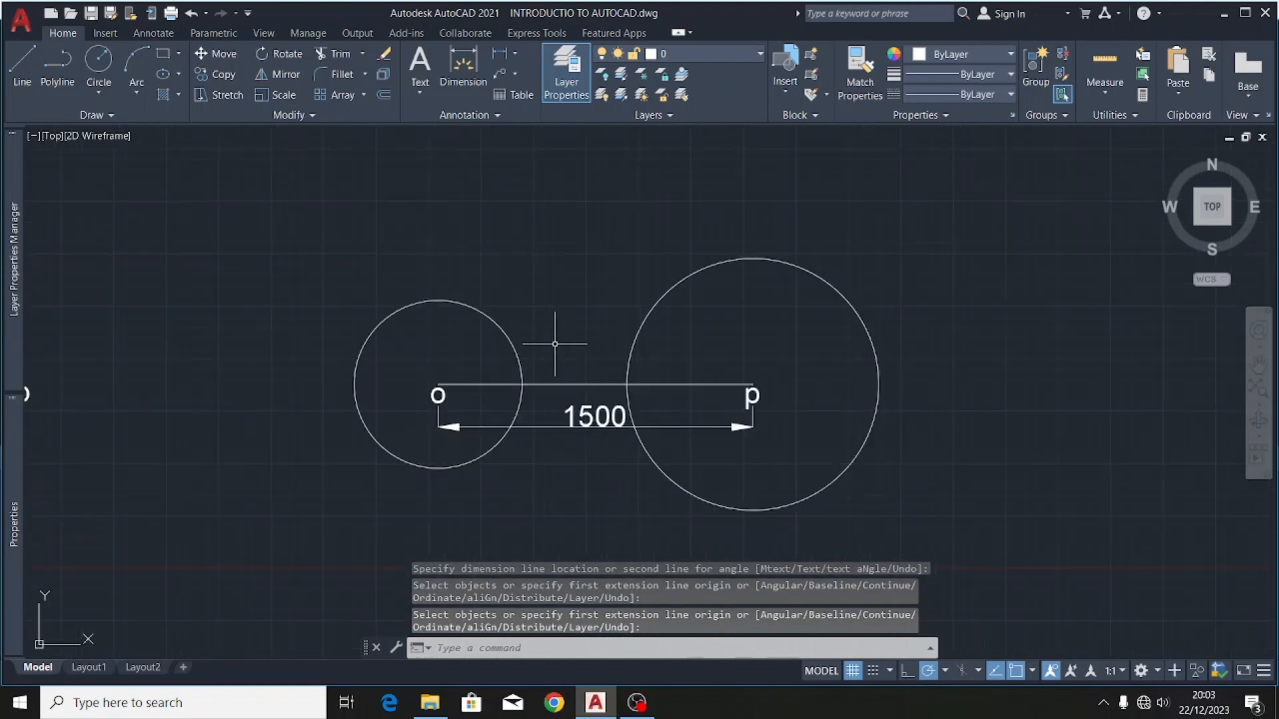
pyautogui.scroll(-2, 583, 371)
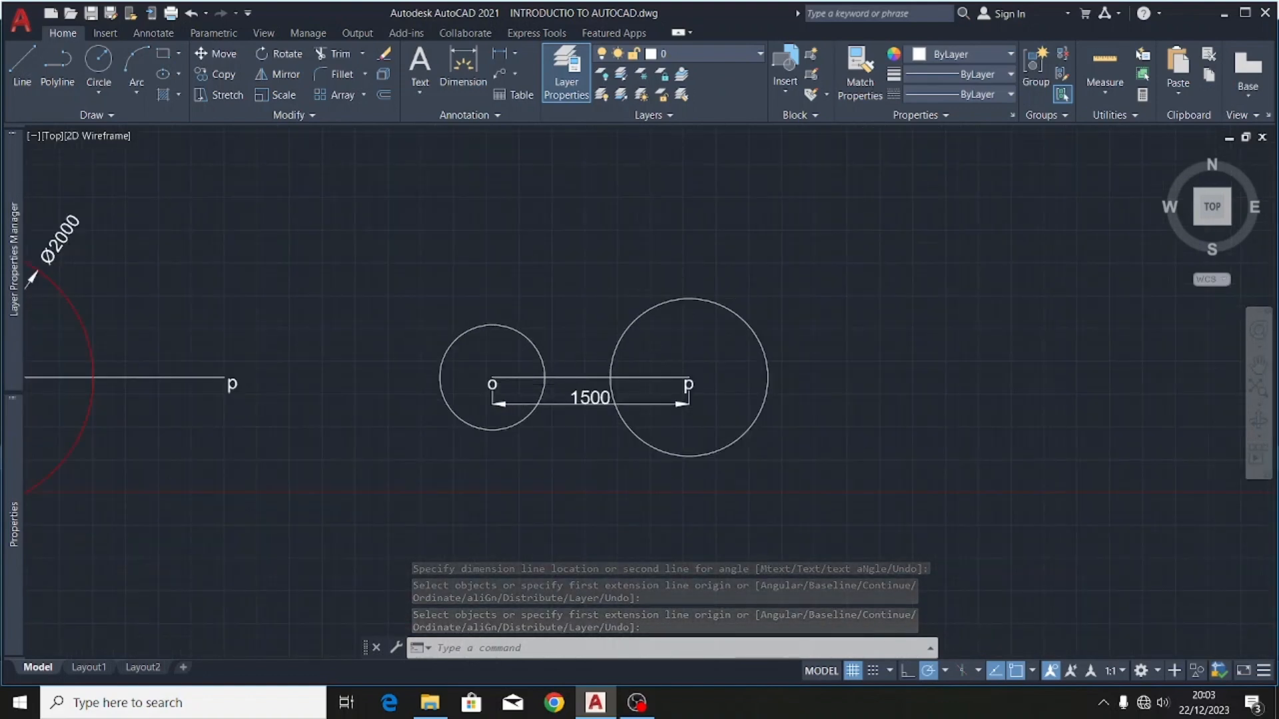
pyautogui.scroll(-3, 748, 302)
pyautogui.scroll(6, 639, 253)
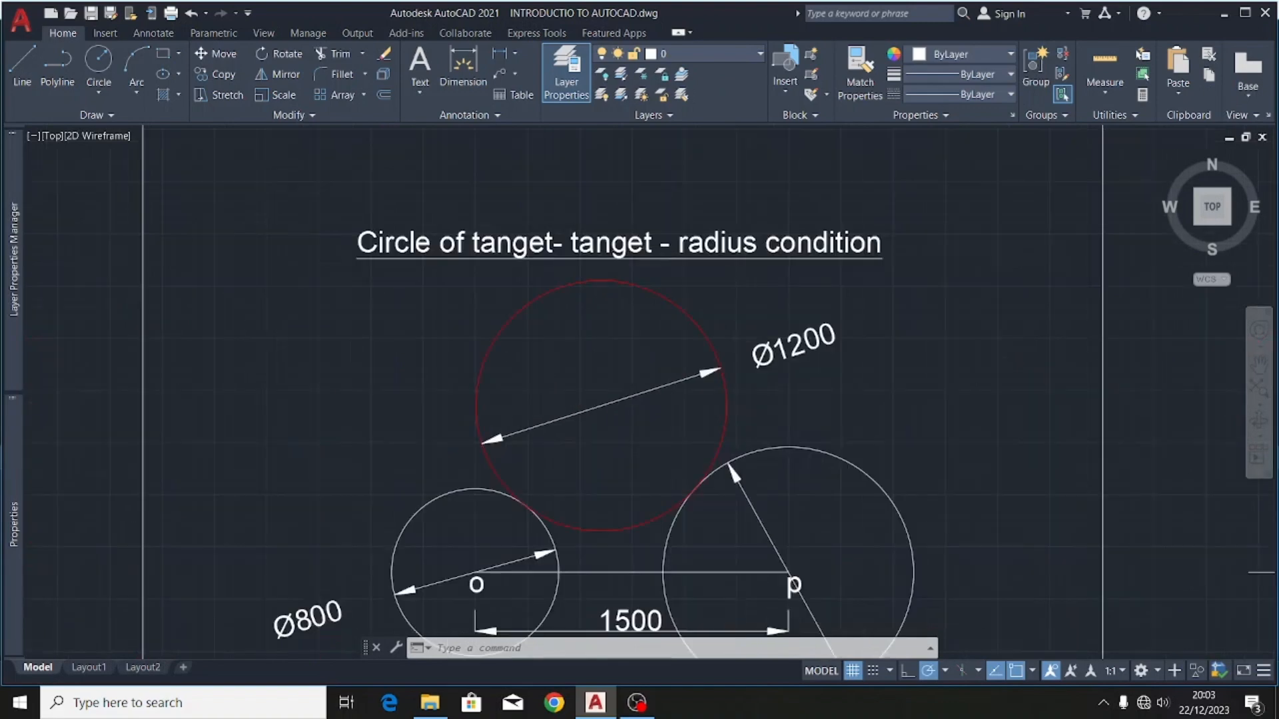
pyautogui.scroll(2, 643, 247)
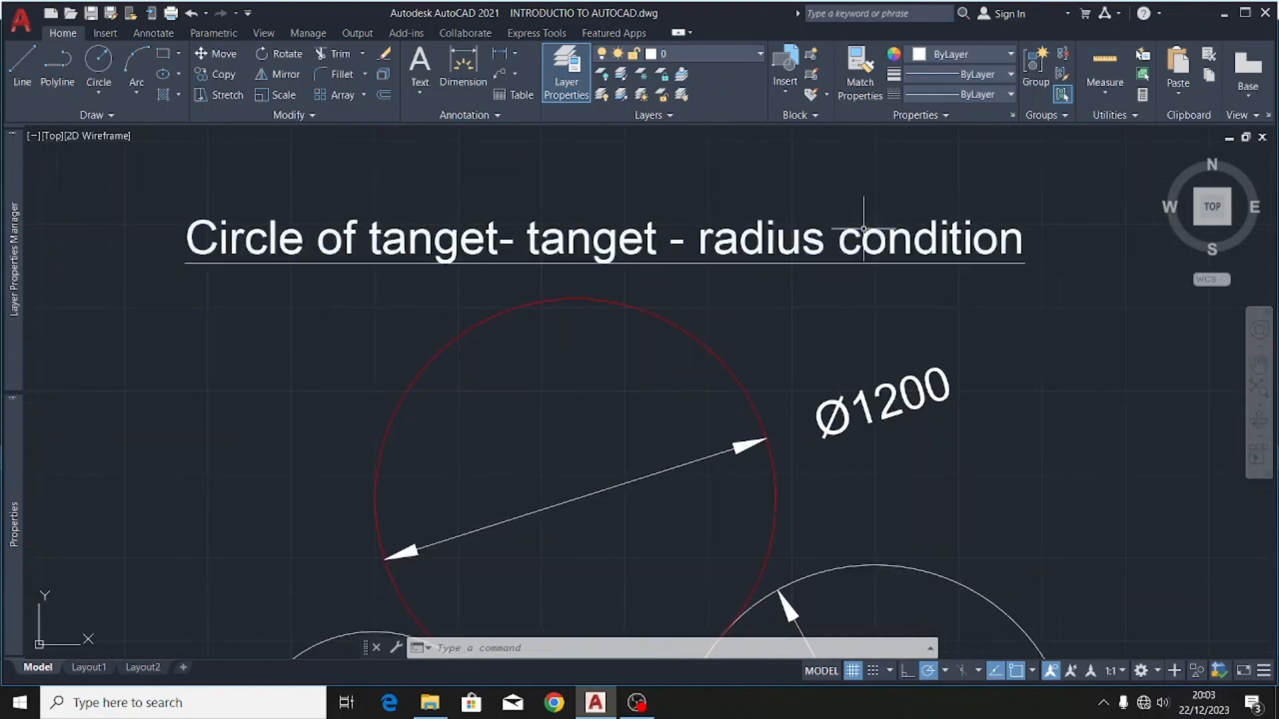
pyautogui.click(98, 91)
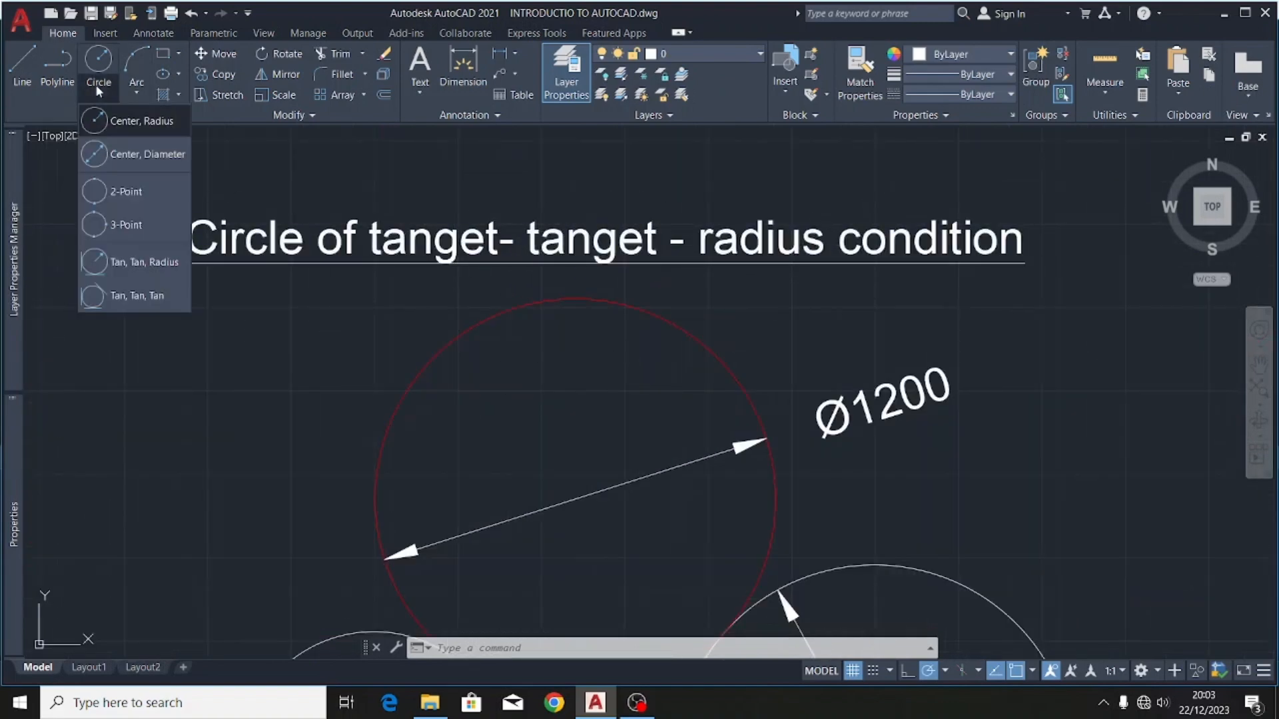
pyautogui.click(145, 263)
pyautogui.scroll(-5, 110, 286)
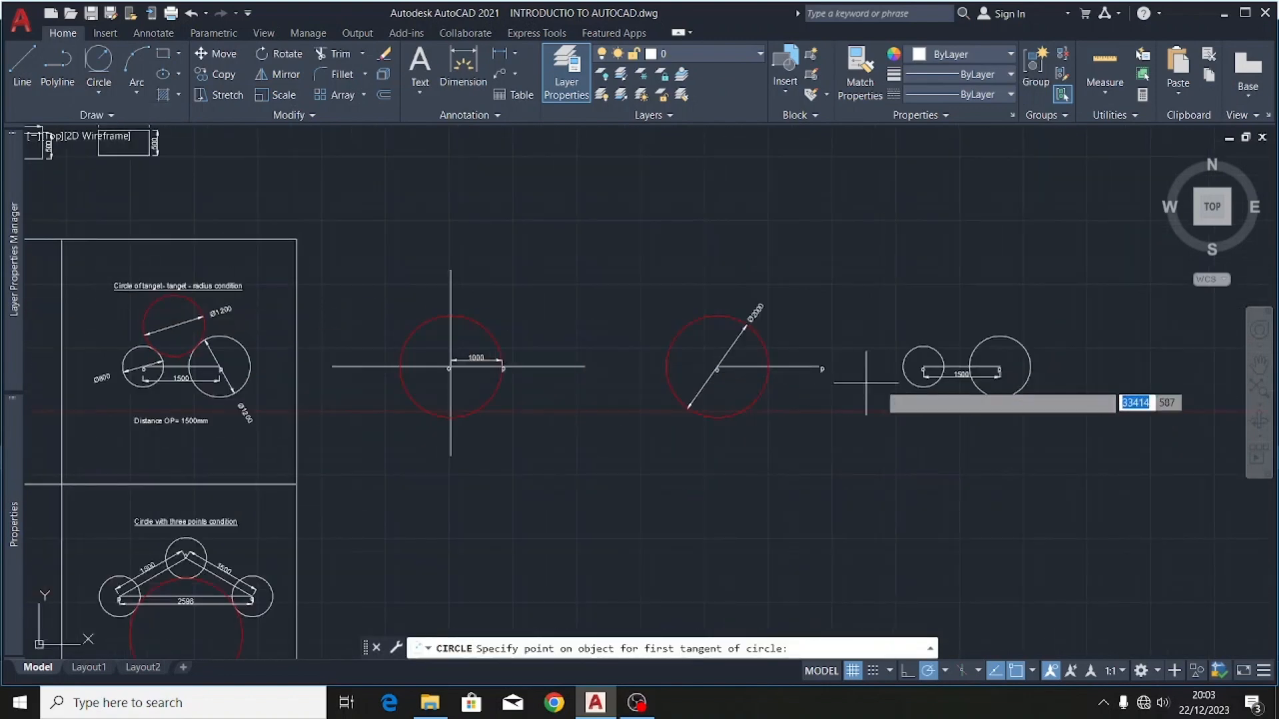
pyautogui.scroll(5, 952, 347)
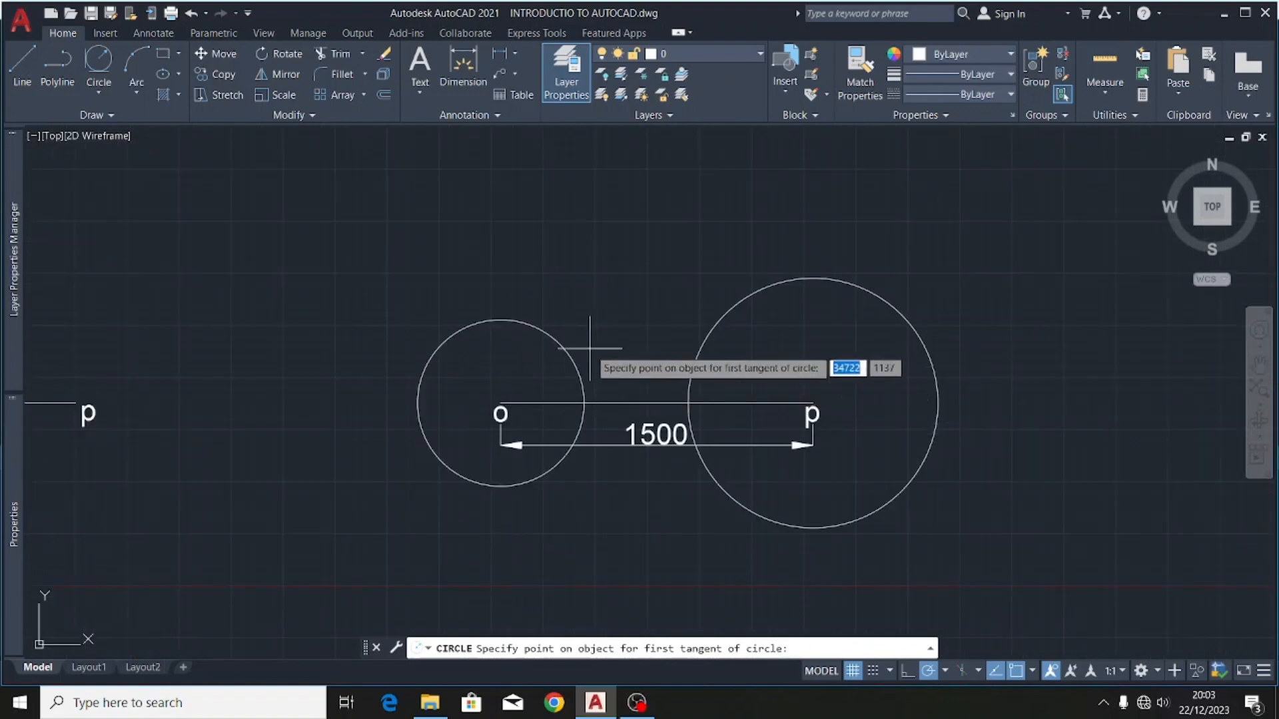
pyautogui.scroll(2, 593, 348)
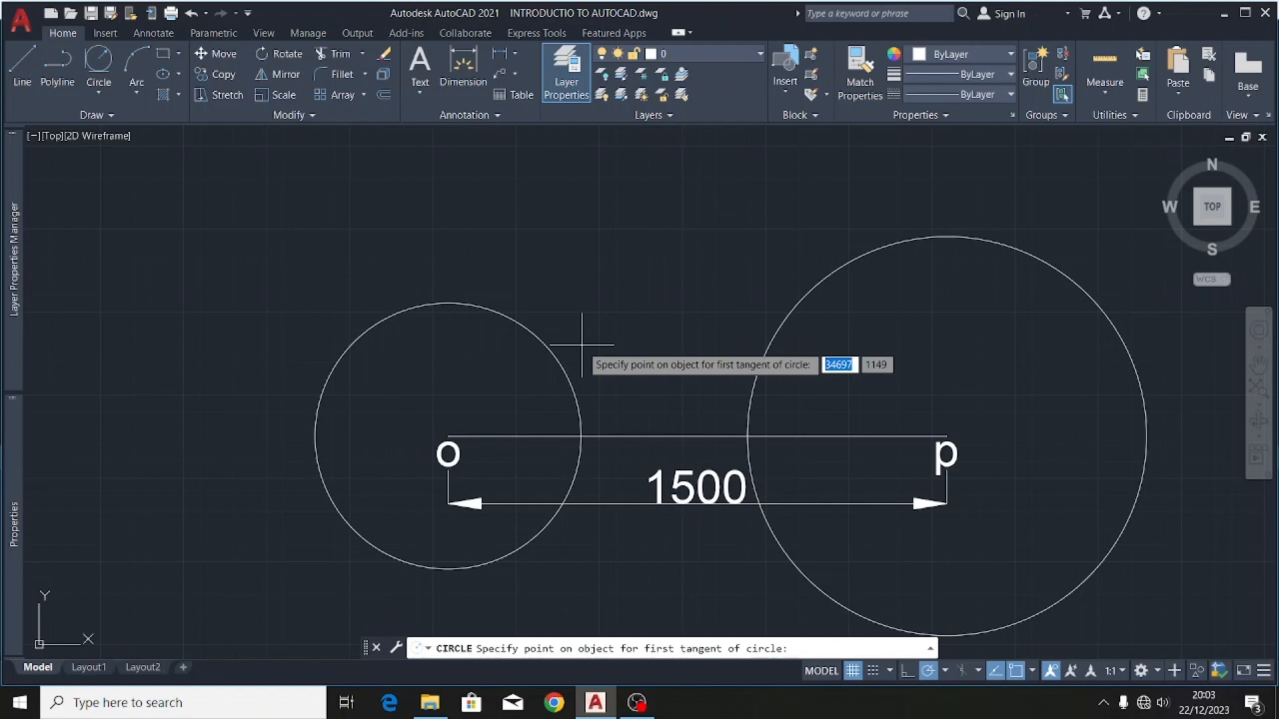
pyautogui.click(582, 345)
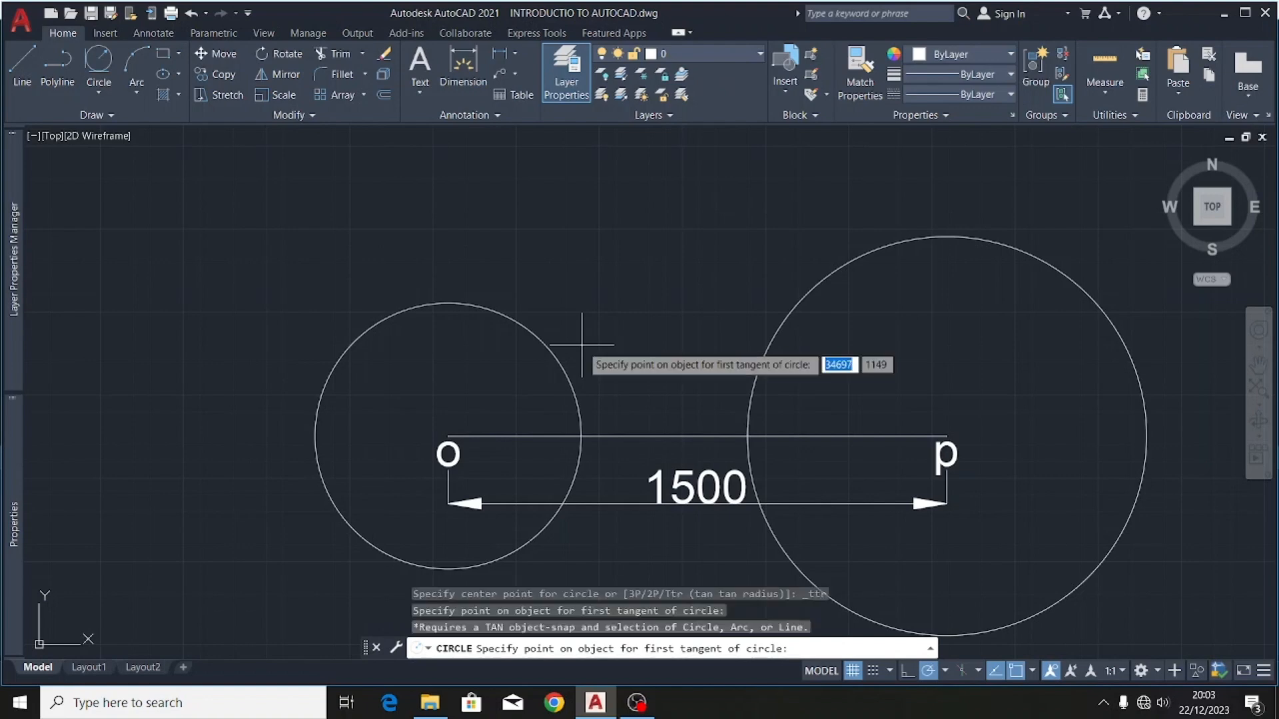
pyautogui.click(523, 326)
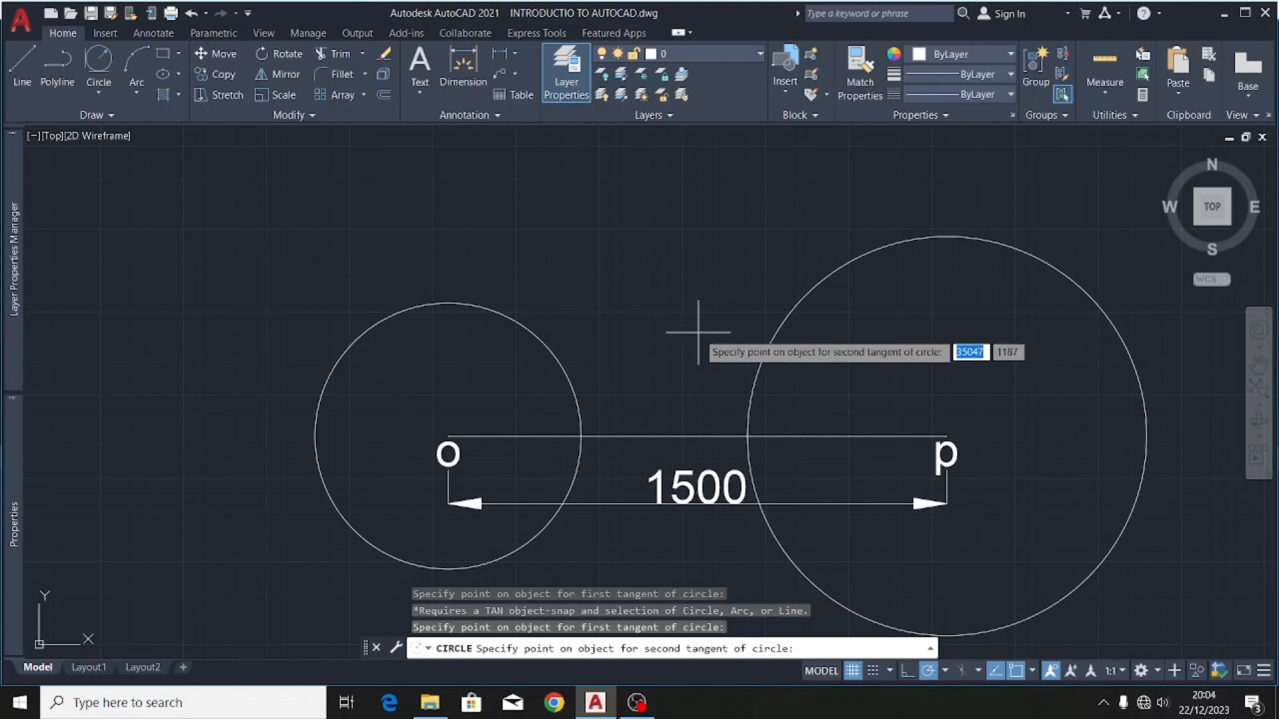
pyautogui.click(807, 291)
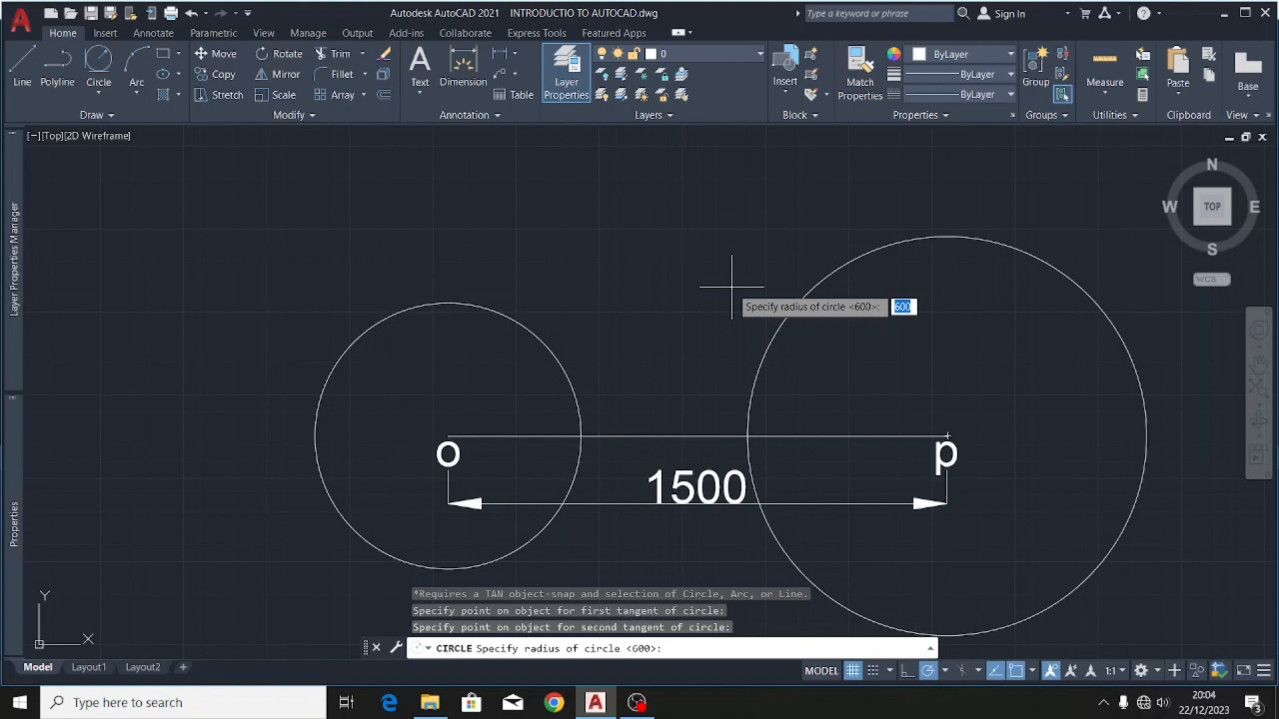
pyautogui.press('Return')
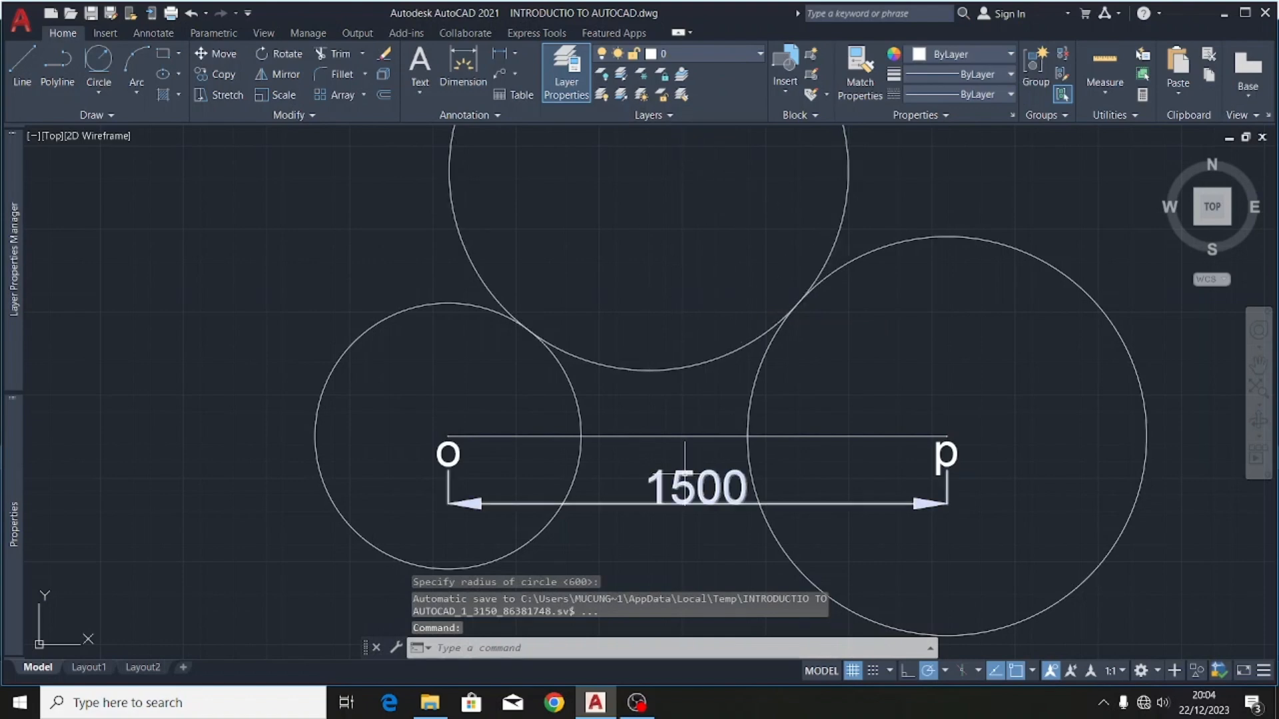
# - Move the new tangent circle above O and P to the "required circle" layer
pyautogui.scroll(-4, 676, 469)
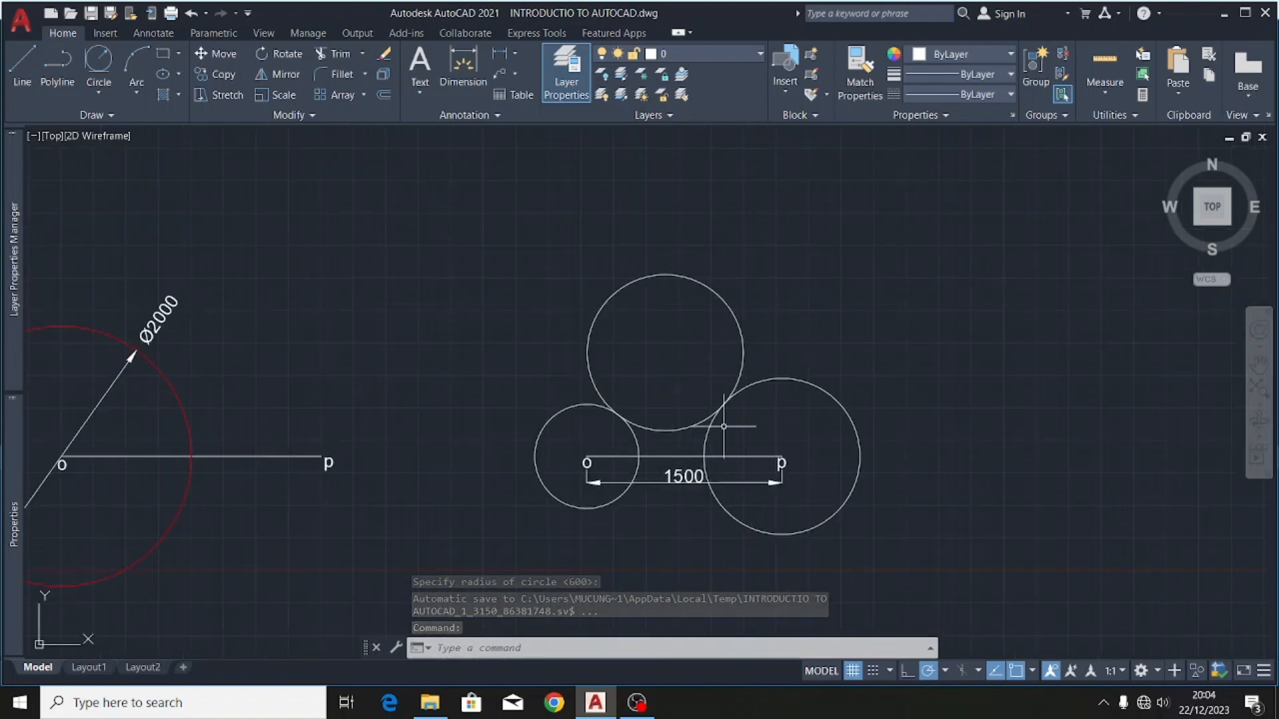
pyautogui.scroll(4, 719, 421)
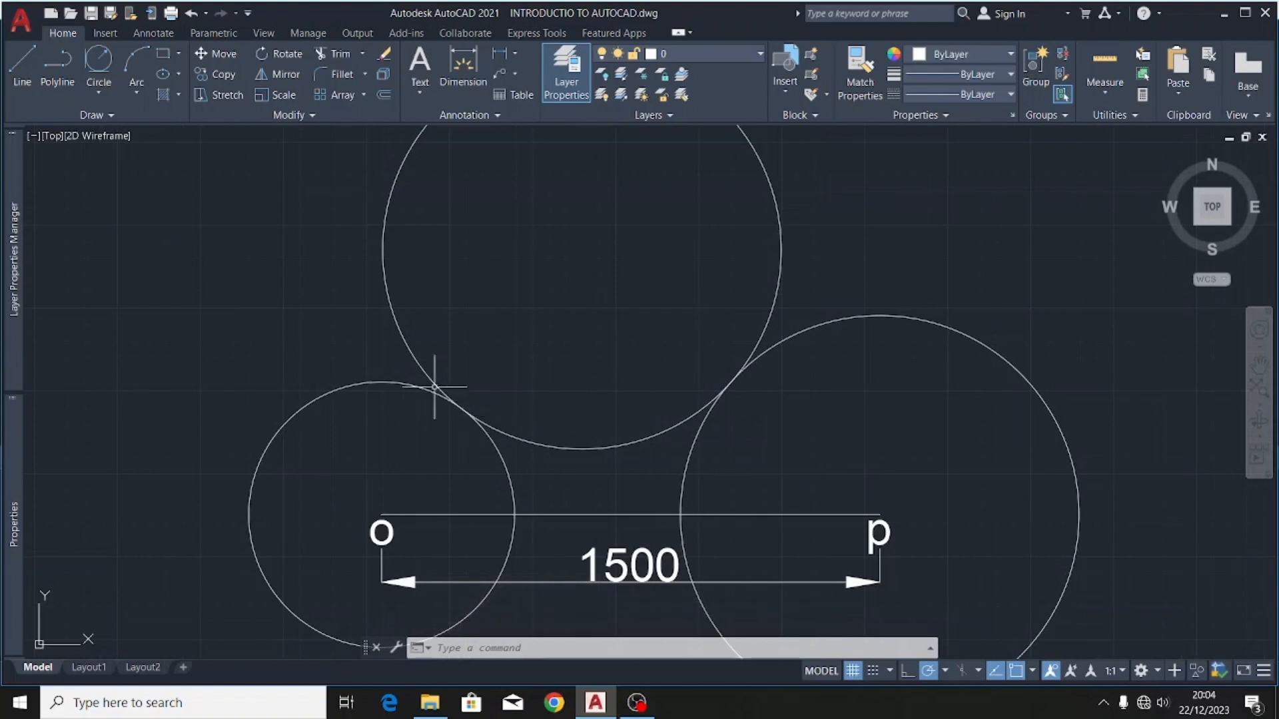
pyautogui.scroll(-4, 640, 428)
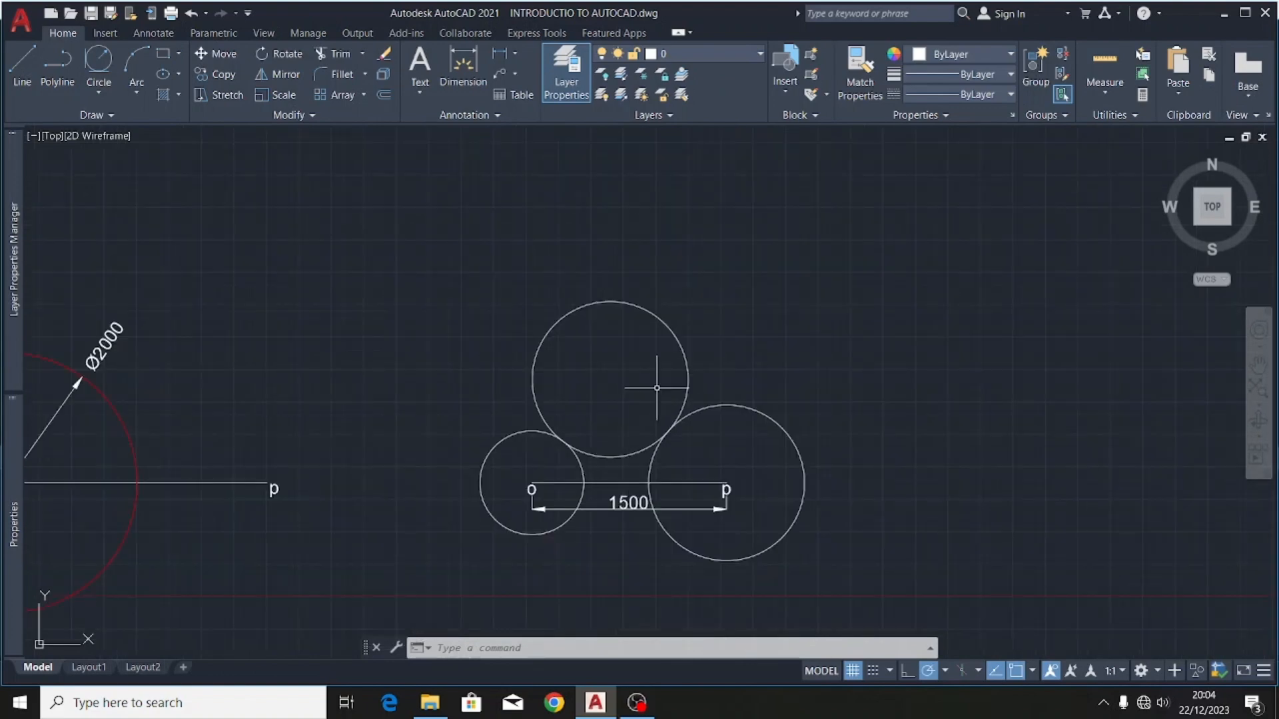
pyautogui.click(677, 333)
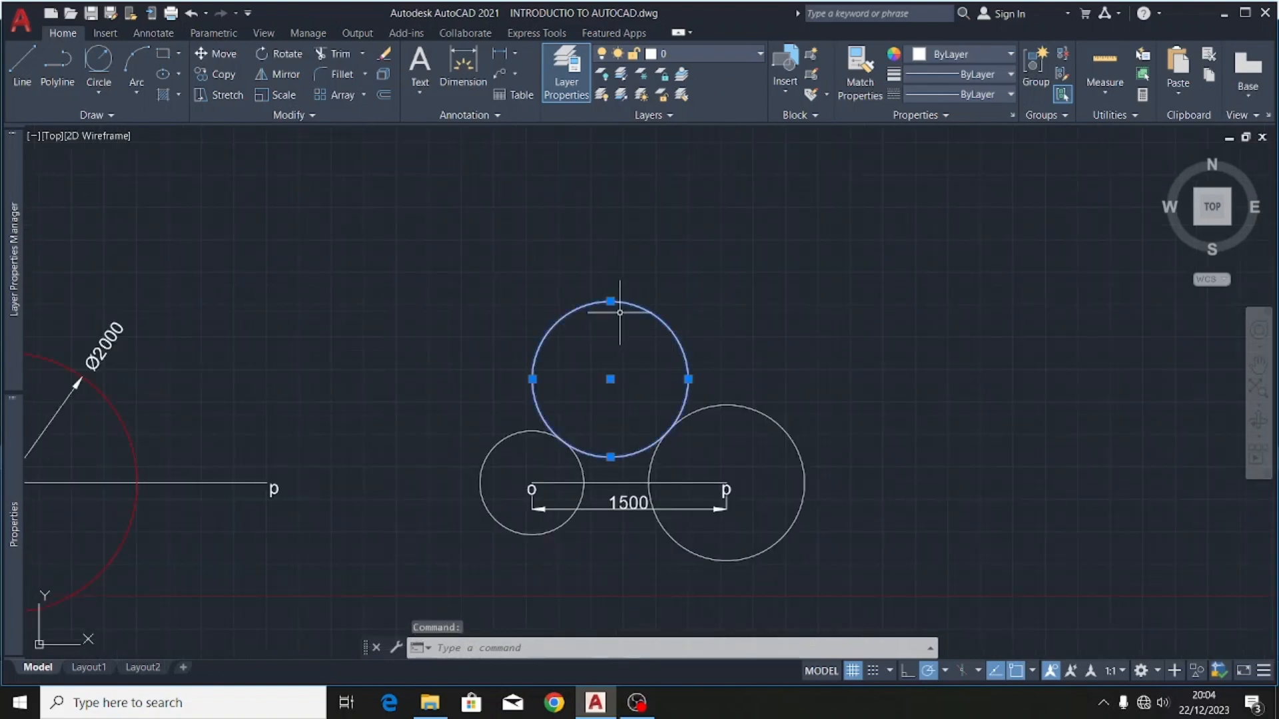
pyautogui.click(726, 52)
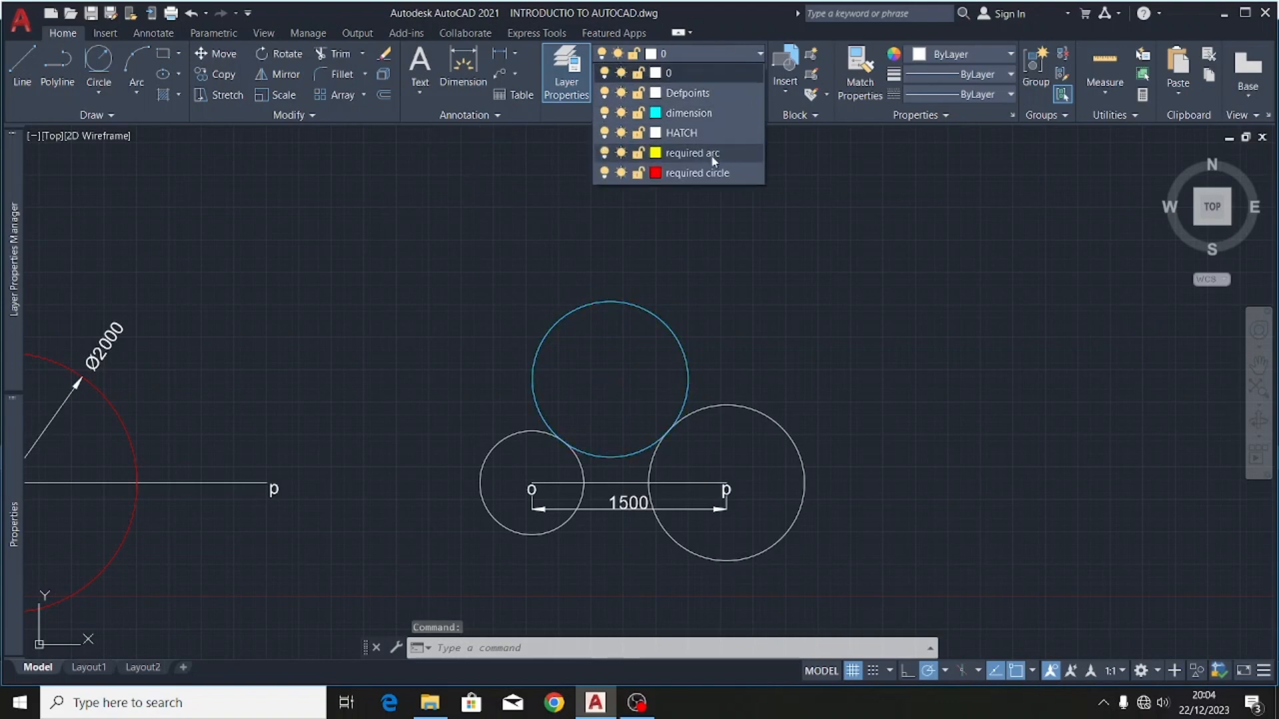
pyautogui.click(712, 173)
pyautogui.scroll(-4, 770, 257)
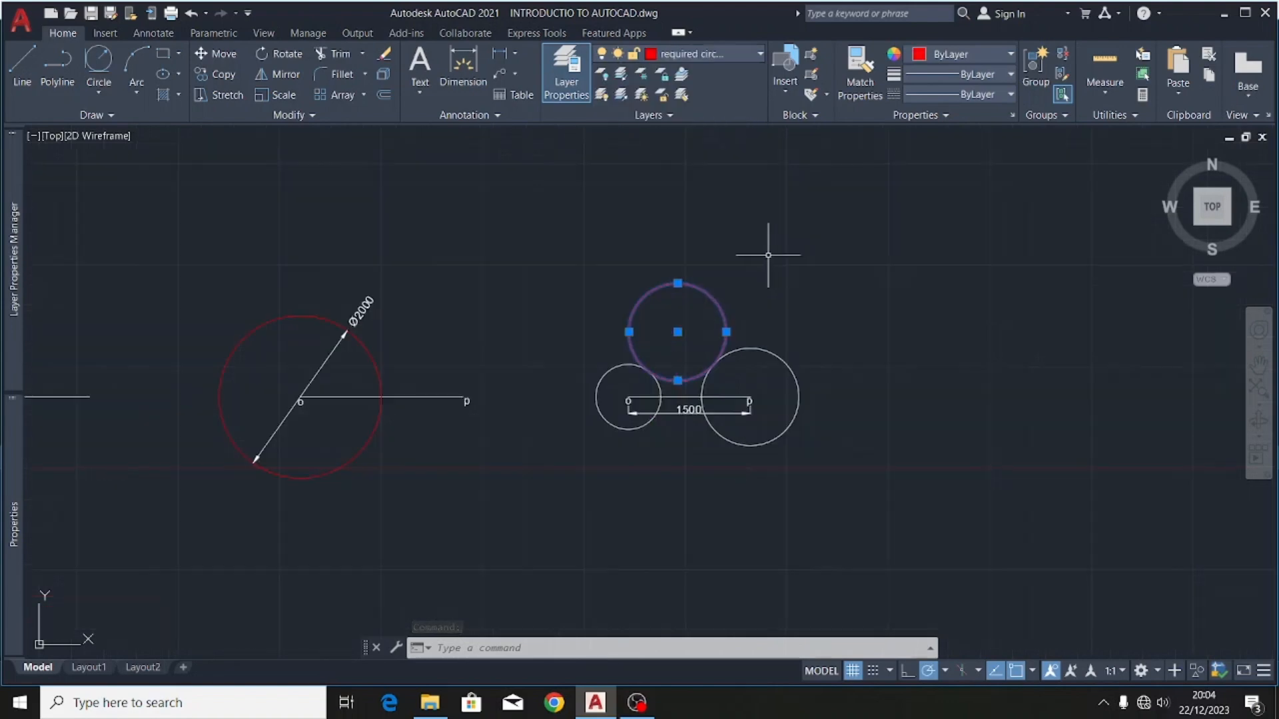
# - Clear the selection and dimension the diameter of the circle at O, placing the text outside its lower-left side
pyautogui.scroll(2, 716, 326)
pyautogui.scroll(4, 756, 267)
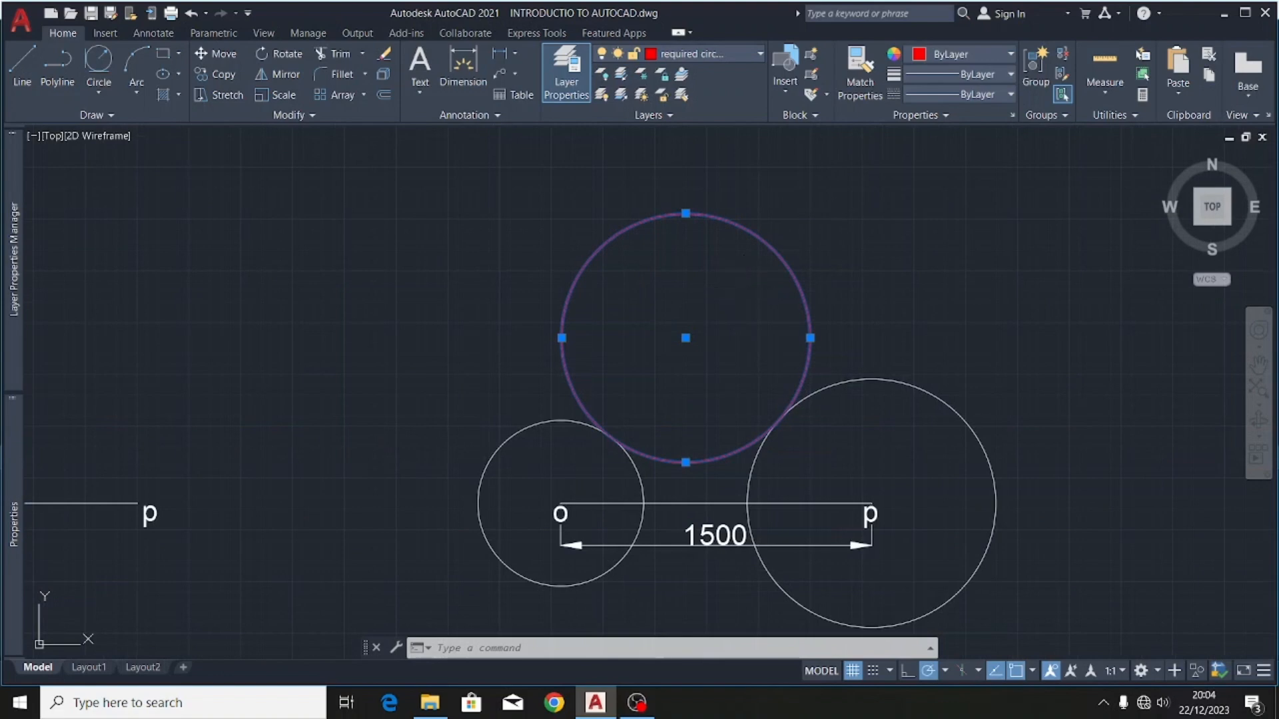
pyautogui.press('Escape')
pyautogui.scroll(-2, 666, 290)
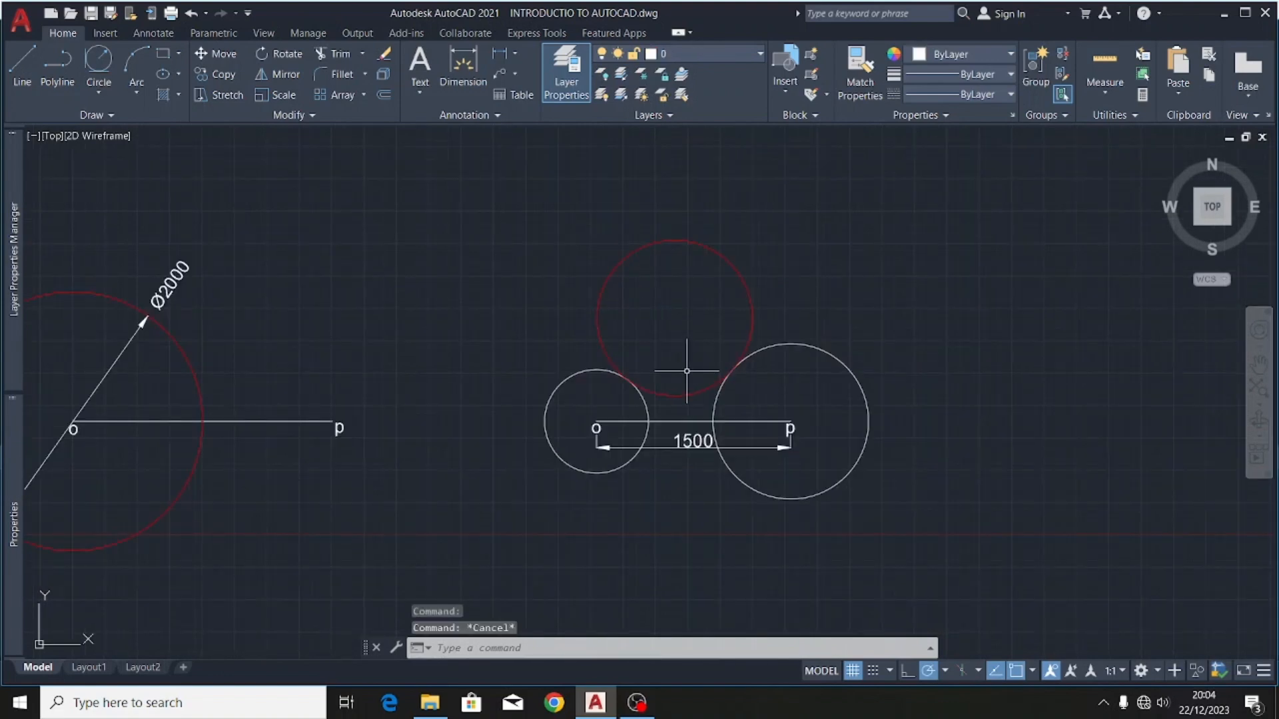
pyautogui.scroll(2, 684, 370)
pyautogui.scroll(-2, 682, 381)
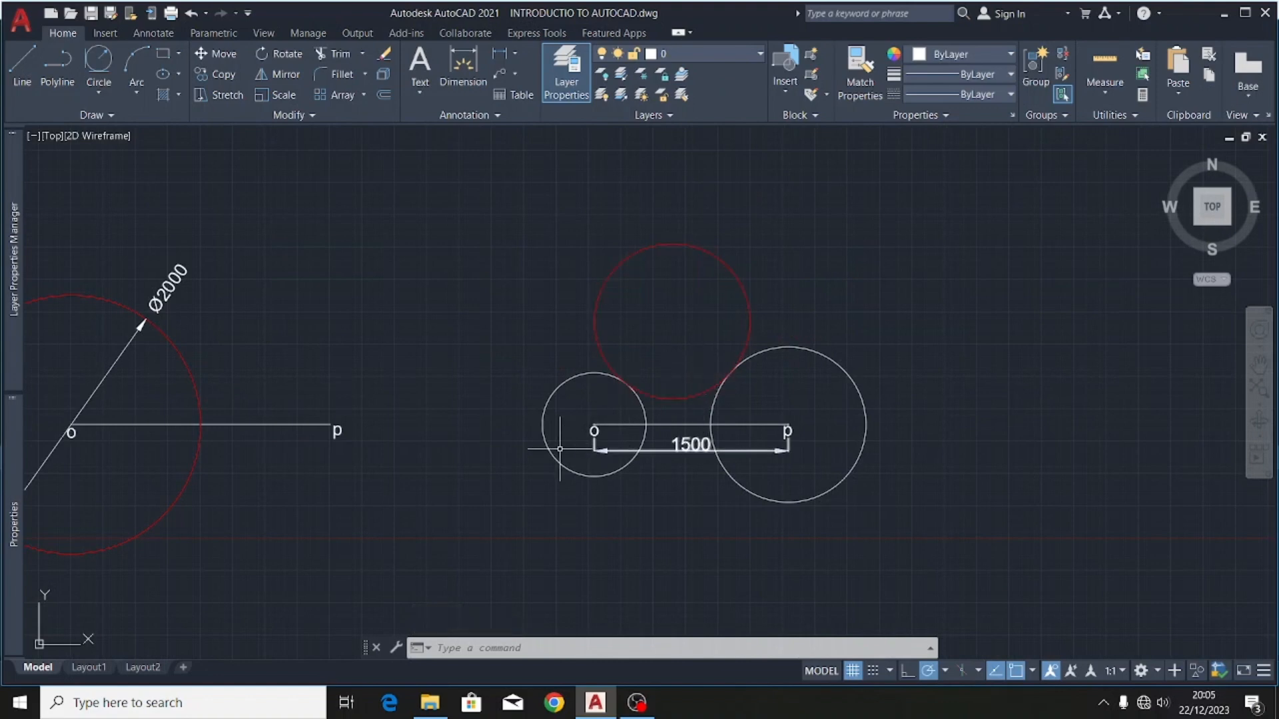
pyautogui.click(463, 65)
pyautogui.scroll(4, 597, 469)
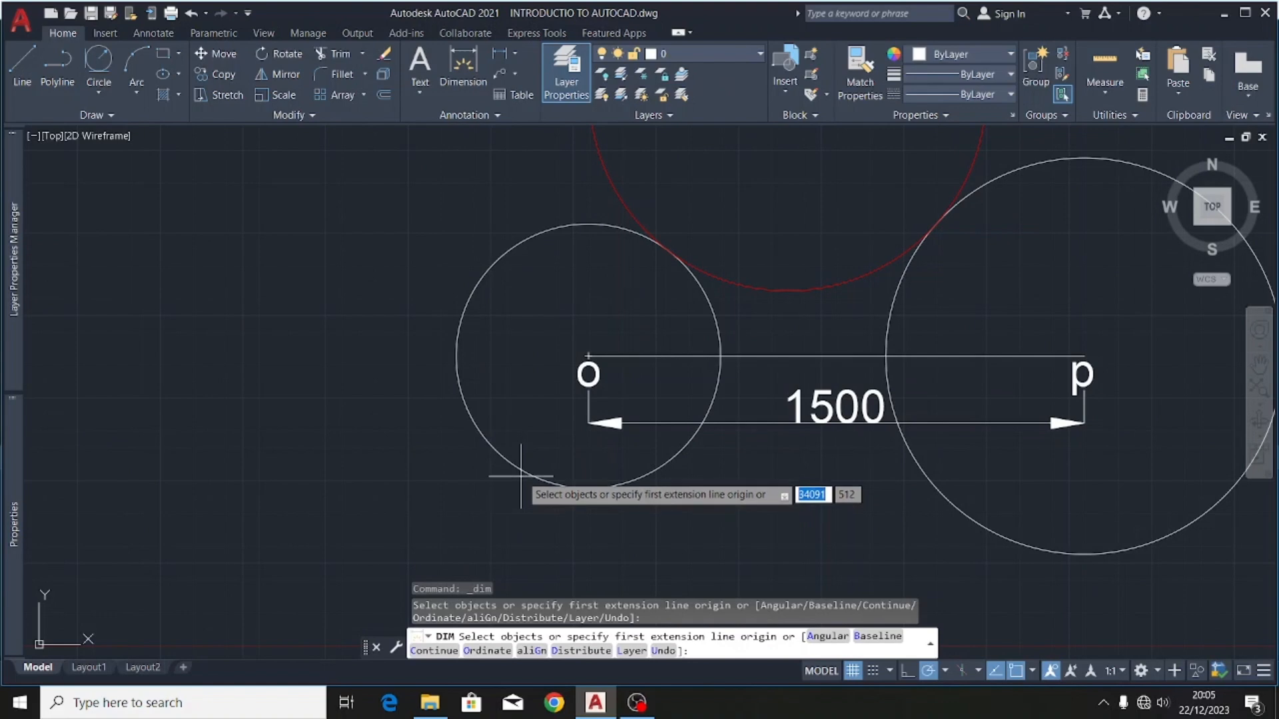
pyautogui.click(594, 487)
pyautogui.click(514, 474)
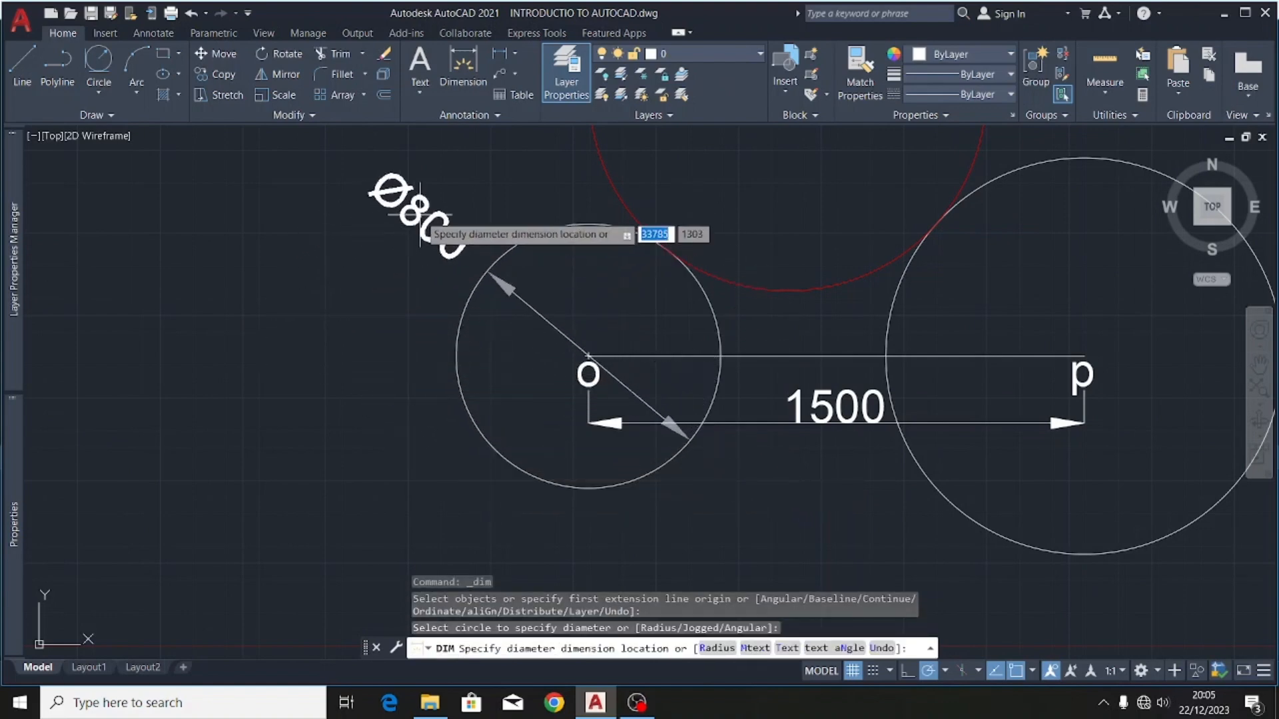
pyautogui.click(434, 510)
pyautogui.scroll(-4, 280, 420)
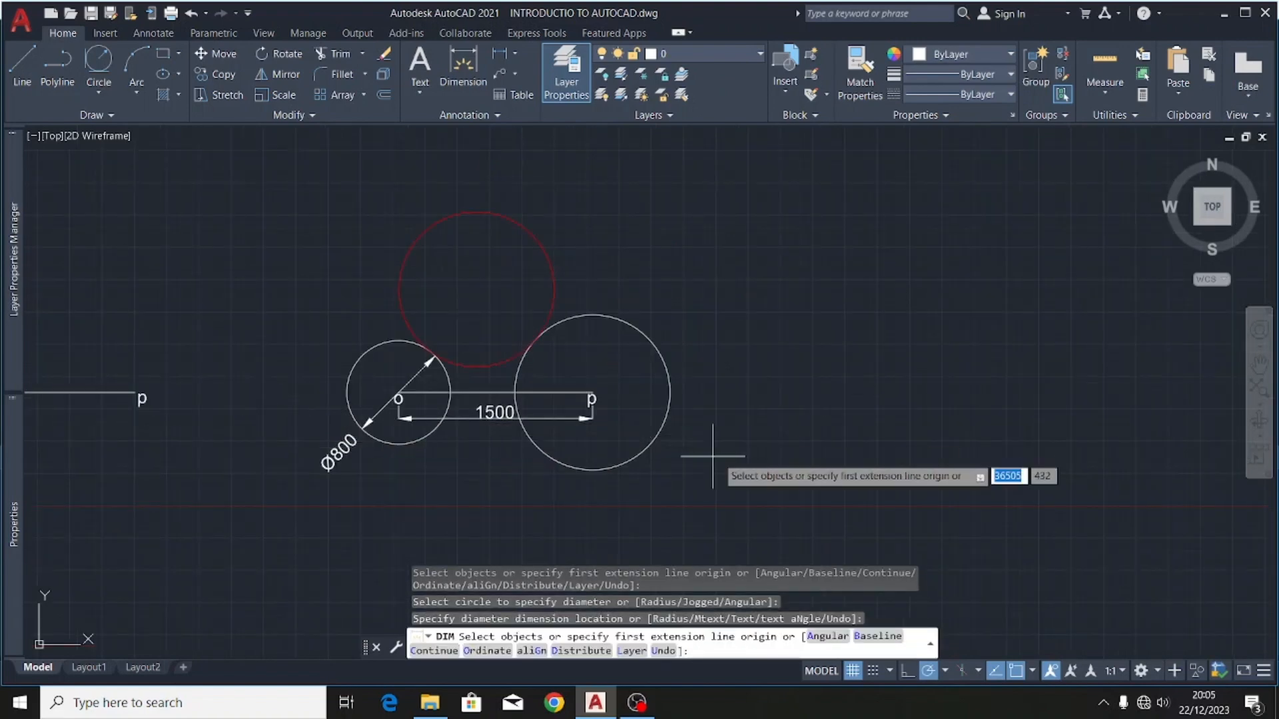
# - Dimension the diameters of the circle at P, outside its lower right, and of the red tangent circle, outside its upper right
pyautogui.click(523, 451)
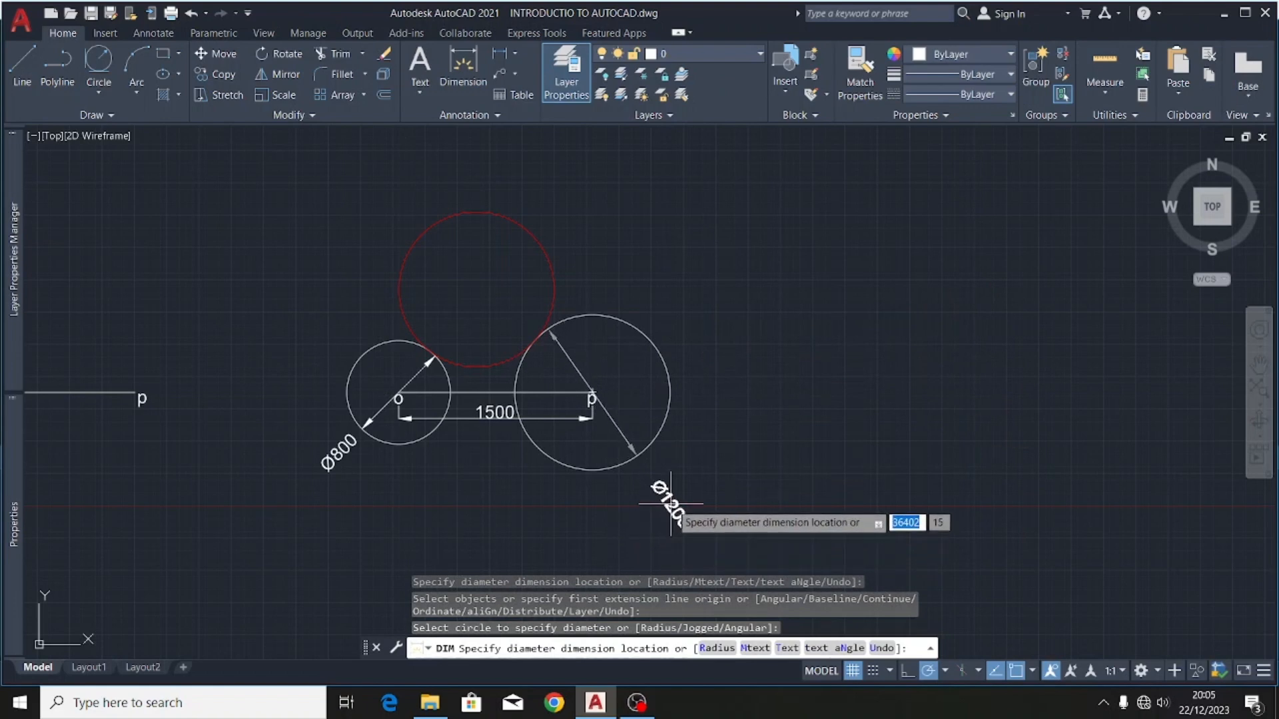
pyautogui.click(687, 490)
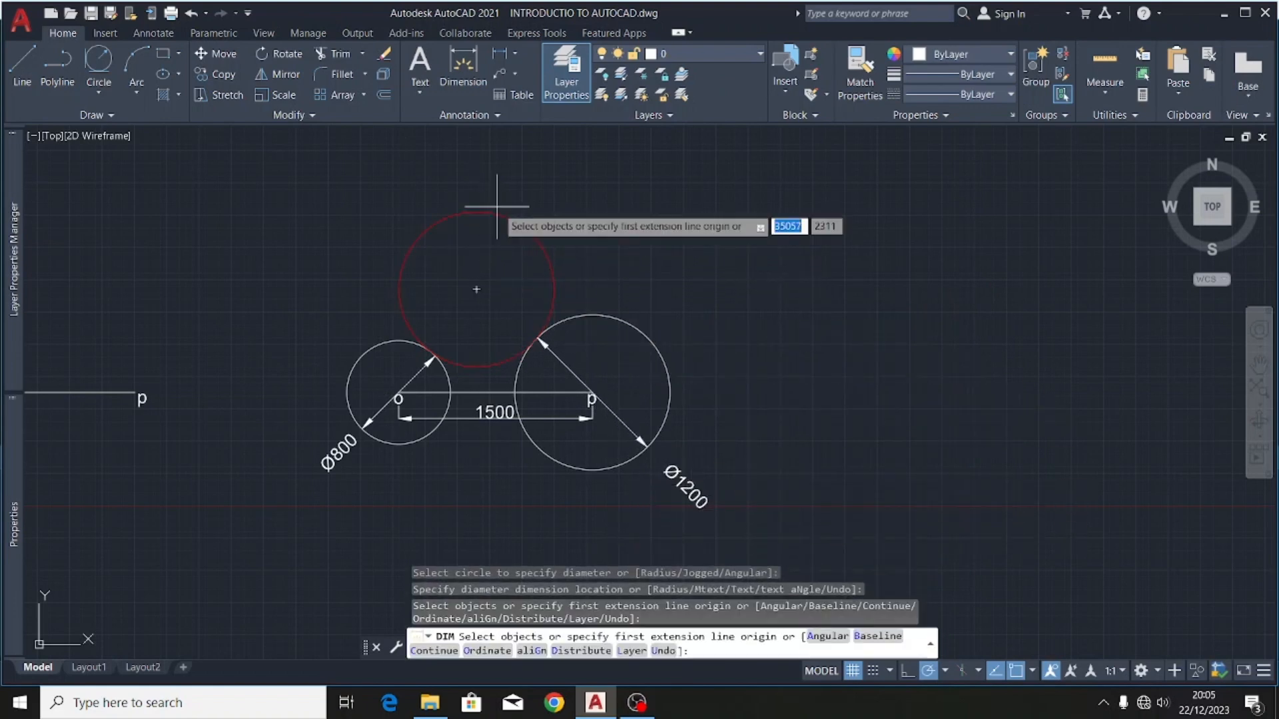
pyautogui.click(527, 227)
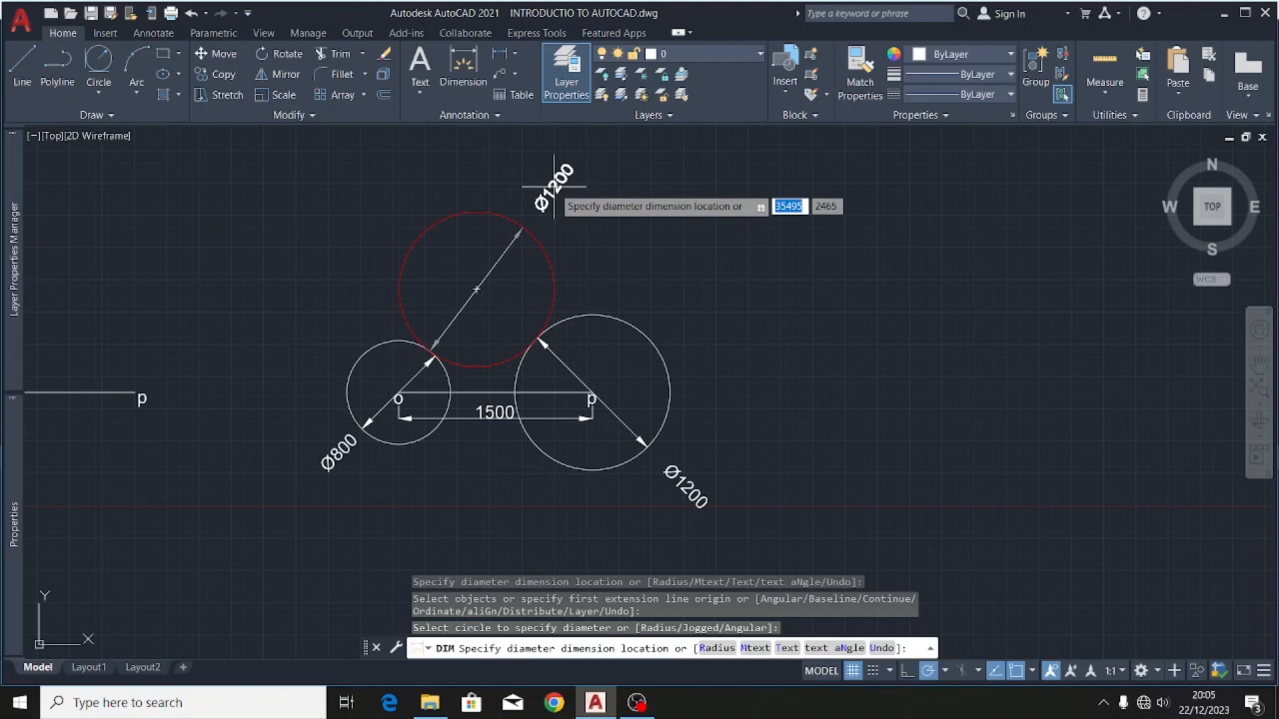
pyautogui.click(554, 186)
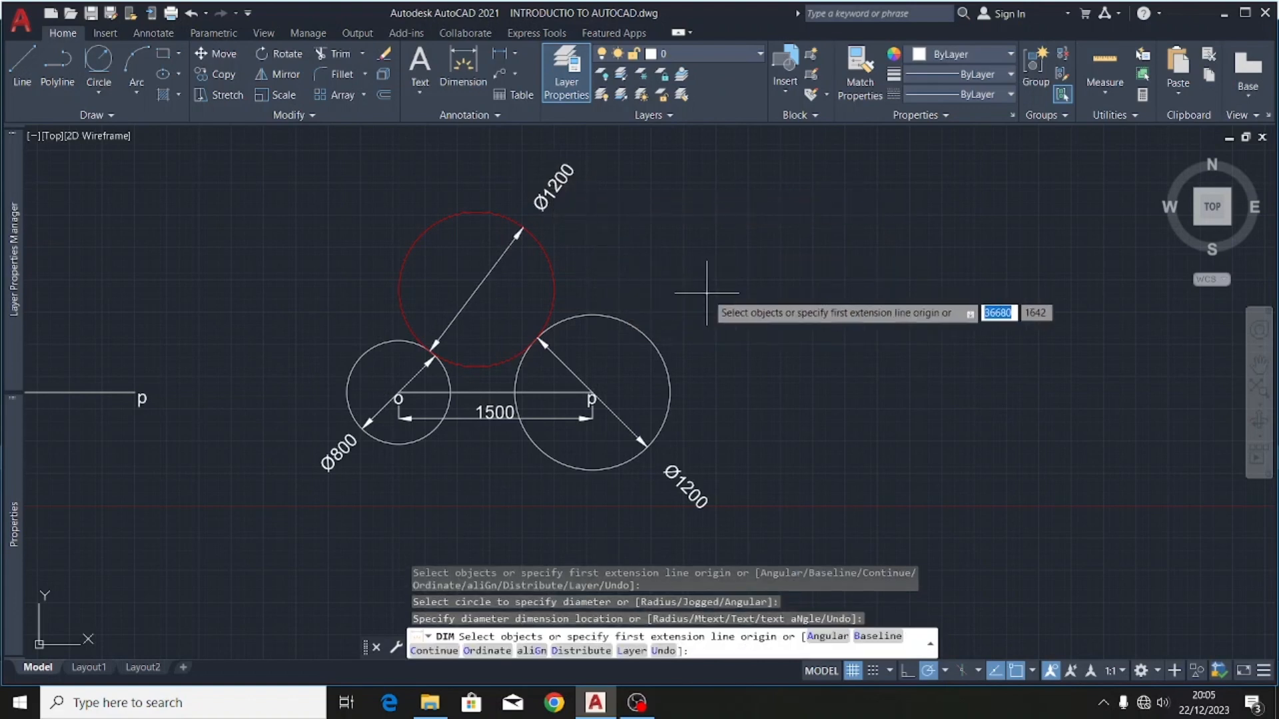
# - Compare the dimensioned tangent circle drawing with the tangent-tangent-radius example in the reference table and end the dimension command
pyautogui.scroll(-3, 830, 278)
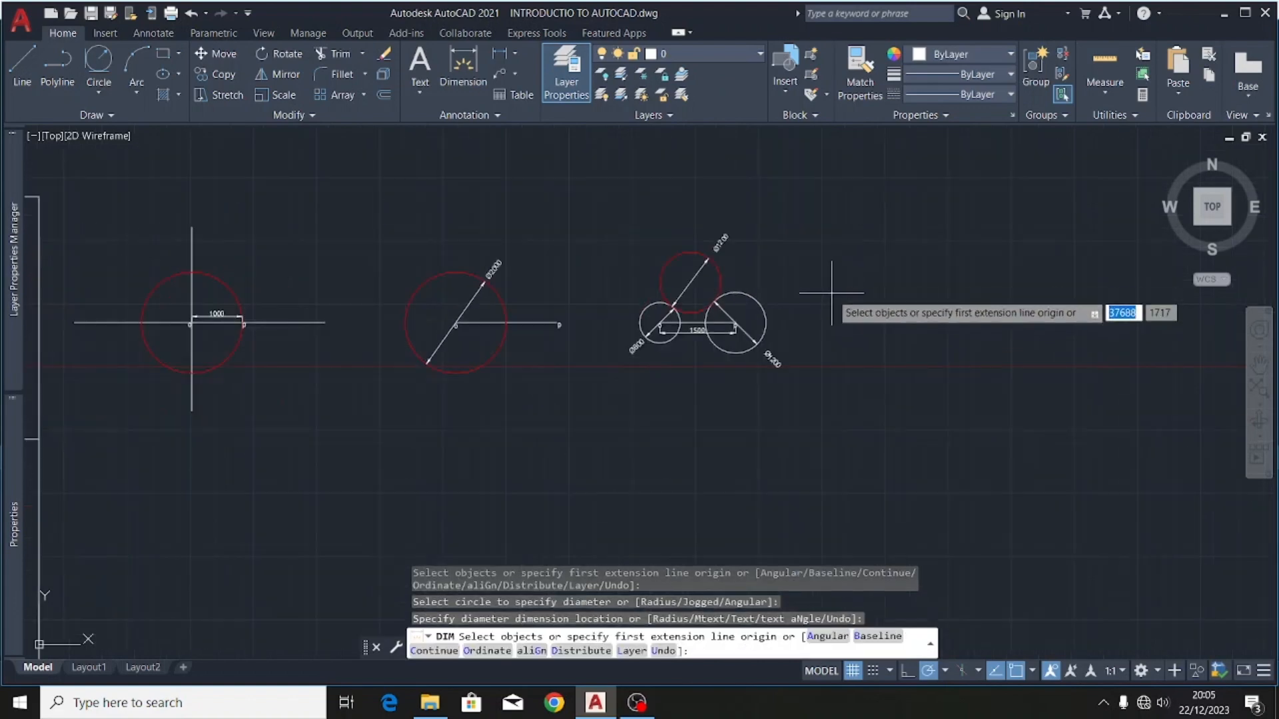
pyautogui.scroll(3, 703, 283)
pyautogui.scroll(-3, 828, 271)
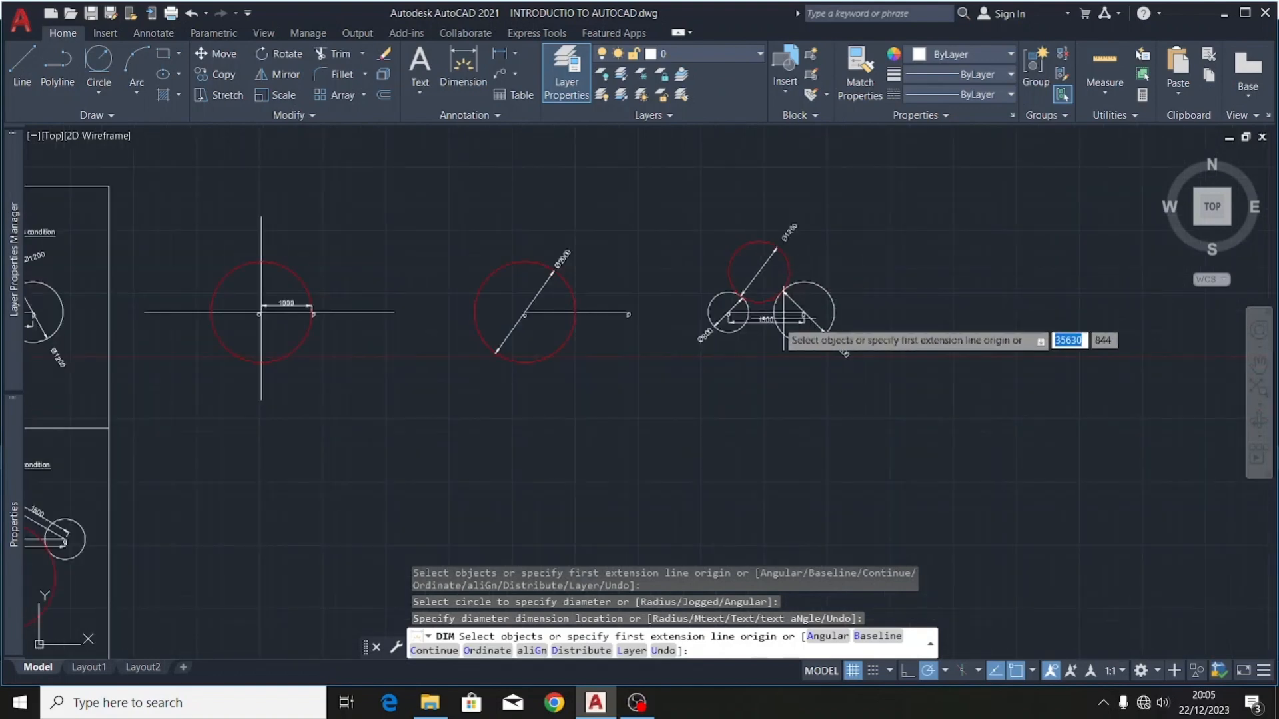
pyautogui.scroll(2, 786, 327)
pyautogui.scroll(-5, 494, 359)
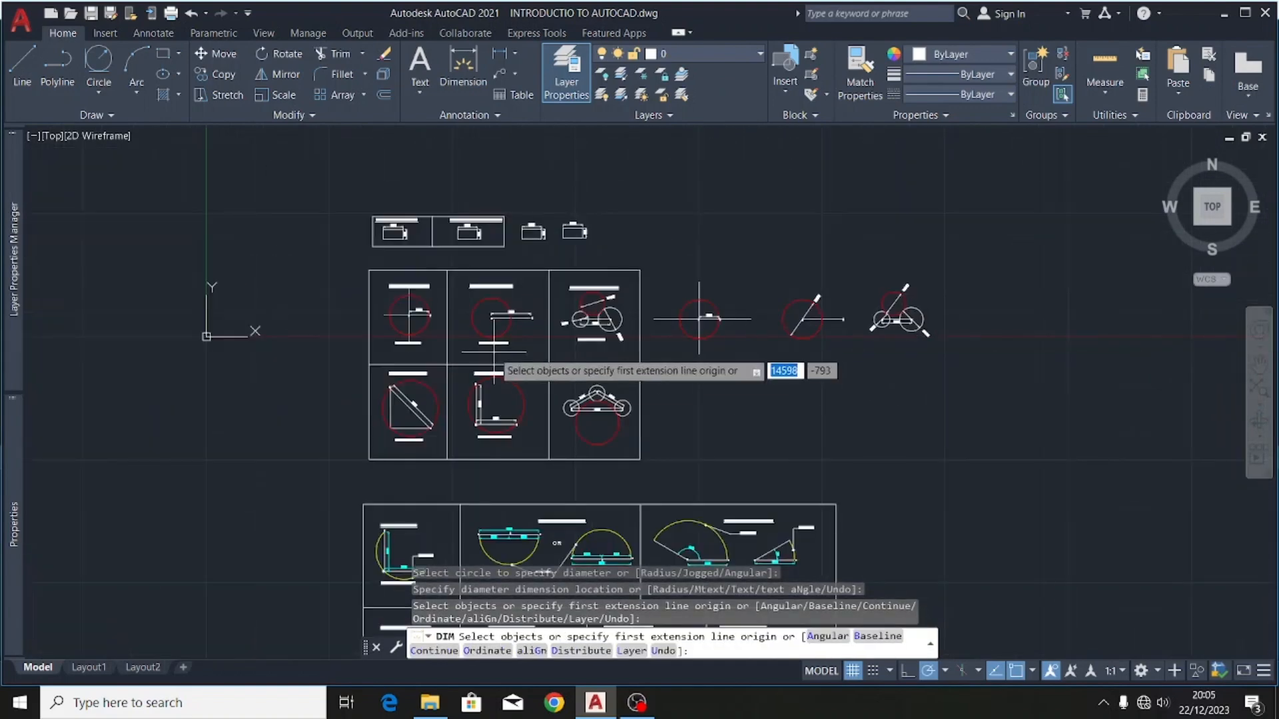
pyautogui.scroll(5, 586, 316)
pyautogui.scroll(5, 573, 293)
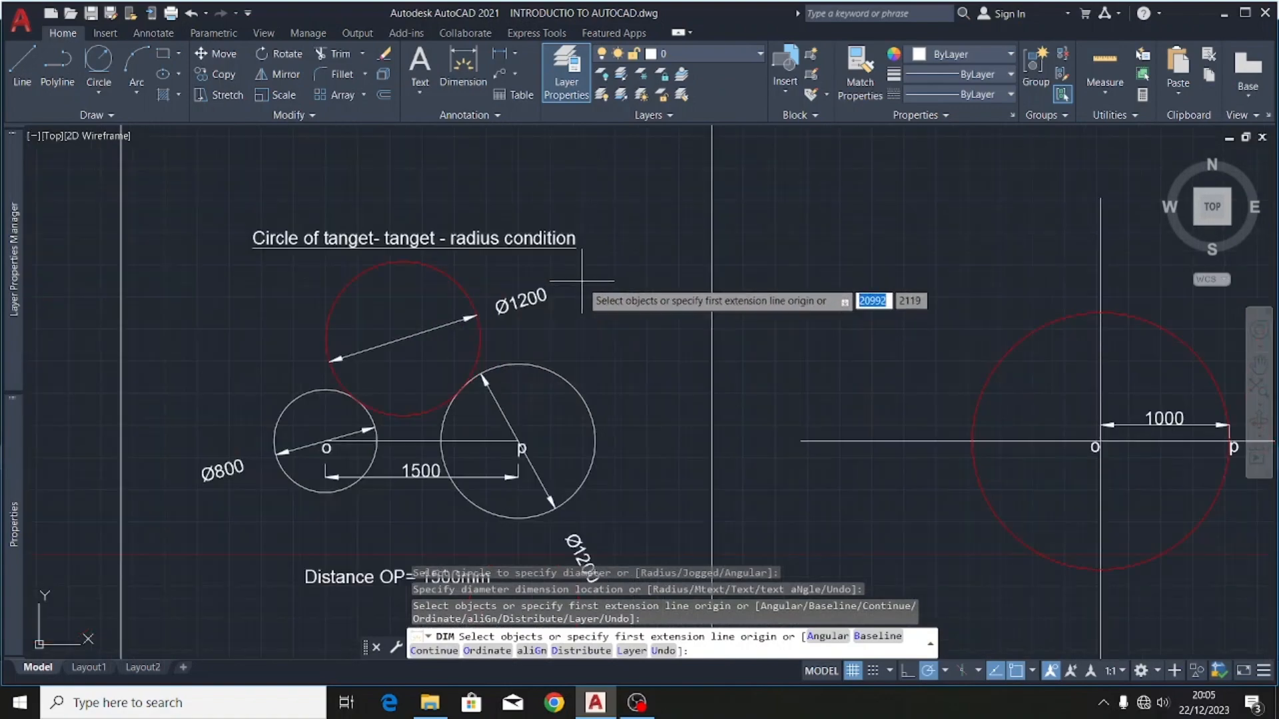
pyautogui.scroll(-5, 593, 283)
pyautogui.press('Escape')
pyautogui.scroll(-2, 735, 273)
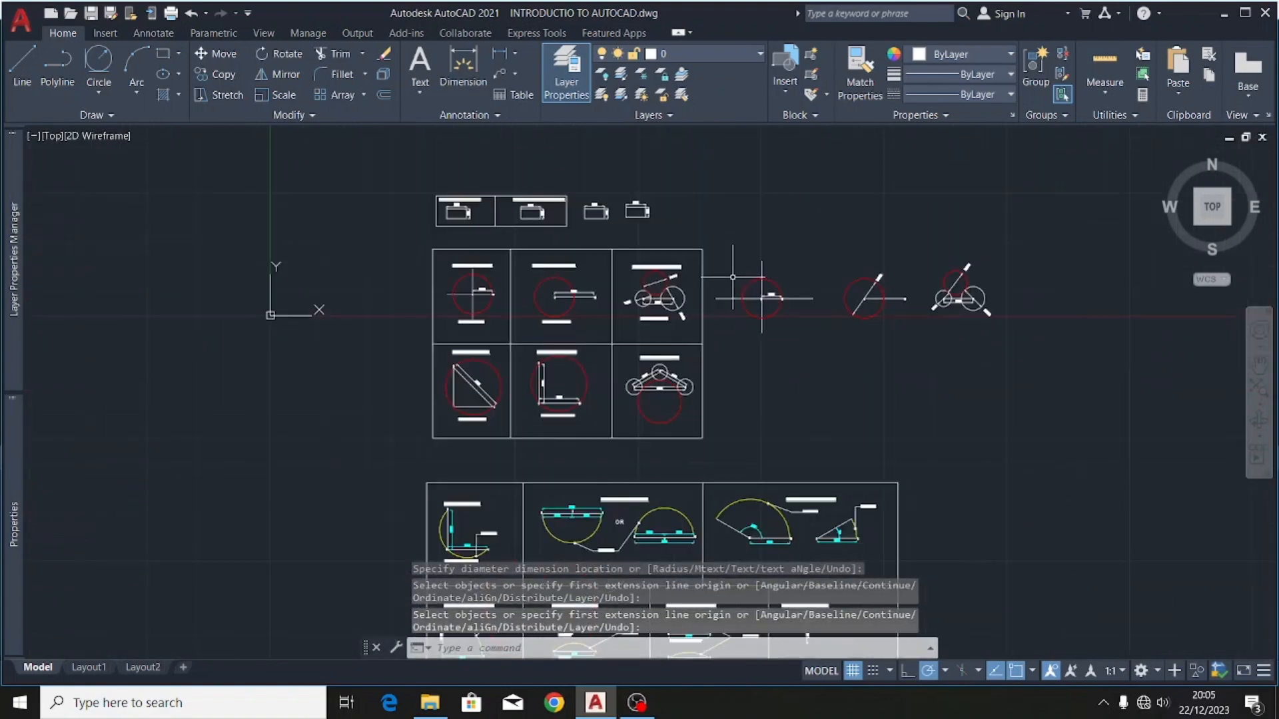
# - Examine the "Circle with two points condition" example, including its points O and P, supporting triangle and given distance
pyautogui.scroll(6, 476, 421)
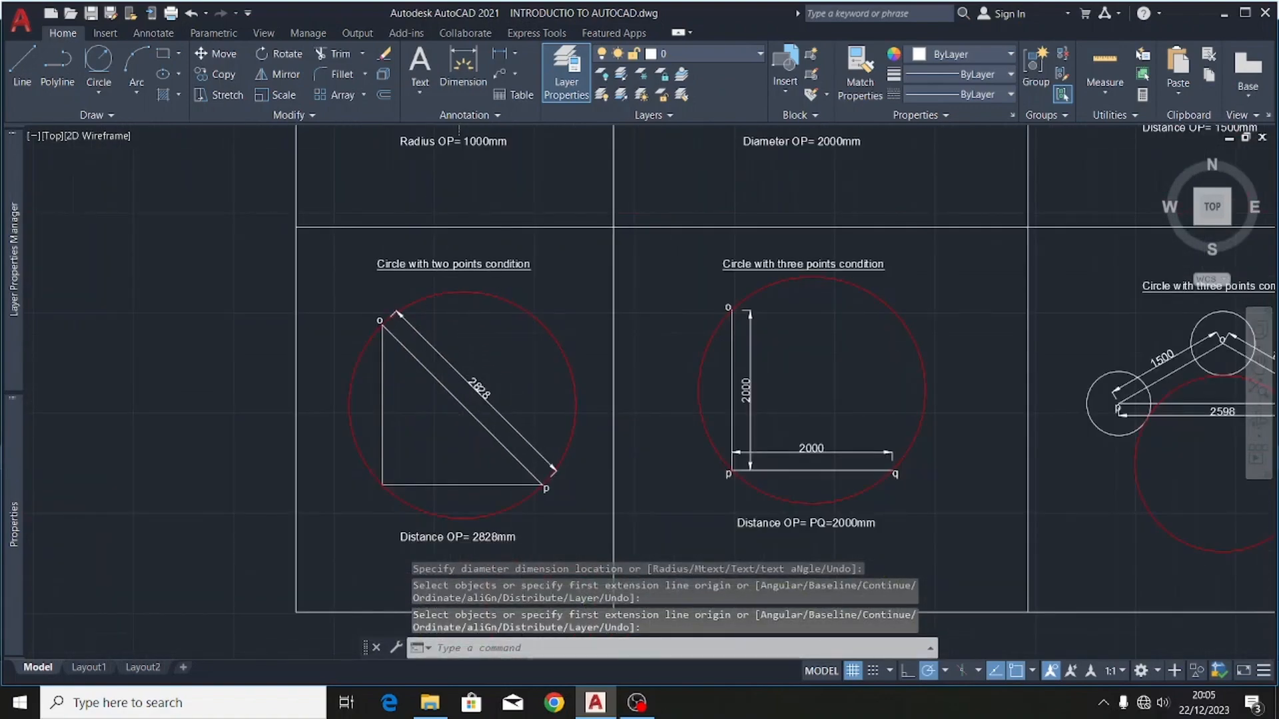
pyautogui.scroll(4, 468, 271)
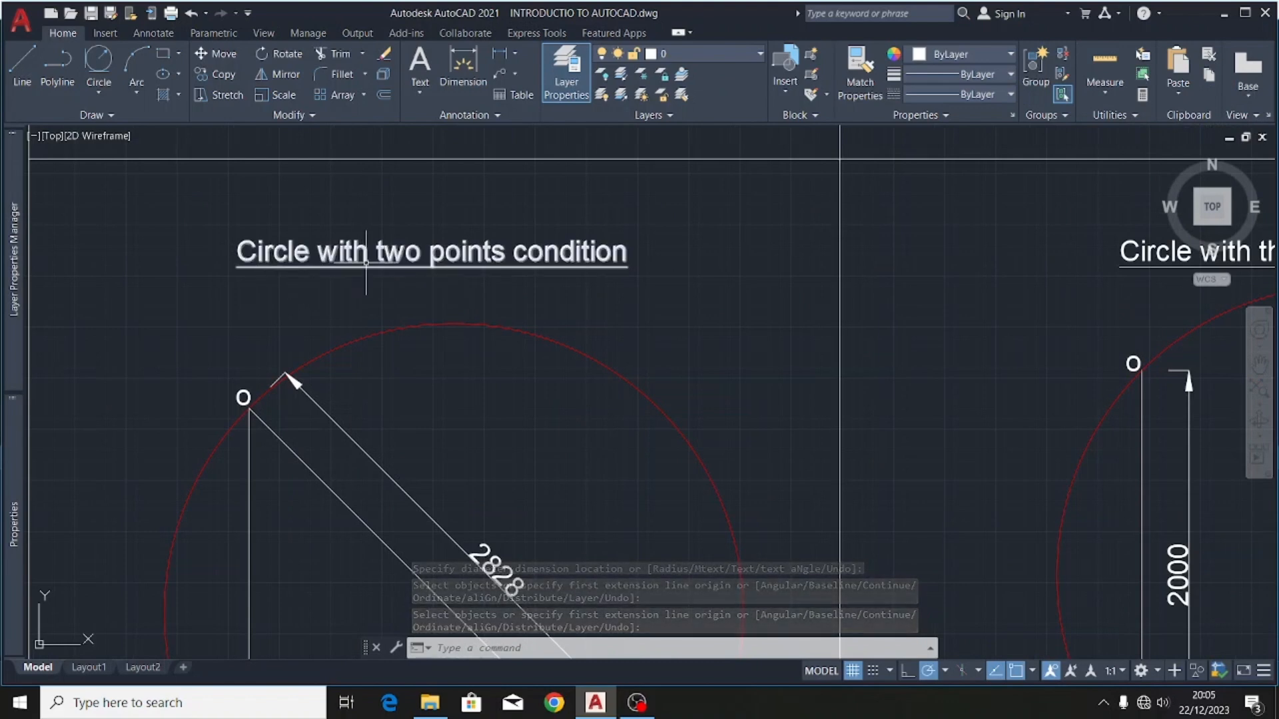
pyautogui.scroll(-6, 466, 253)
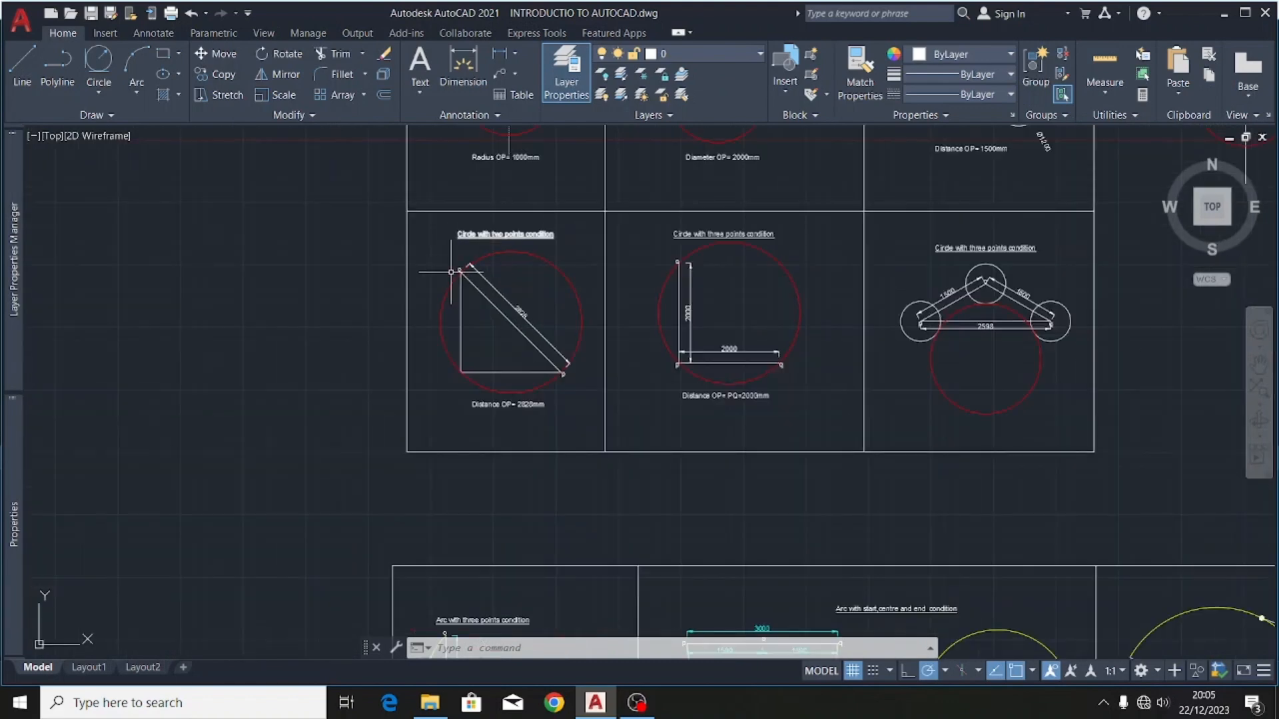
pyautogui.scroll(4, 571, 363)
pyautogui.scroll(-4, 303, 407)
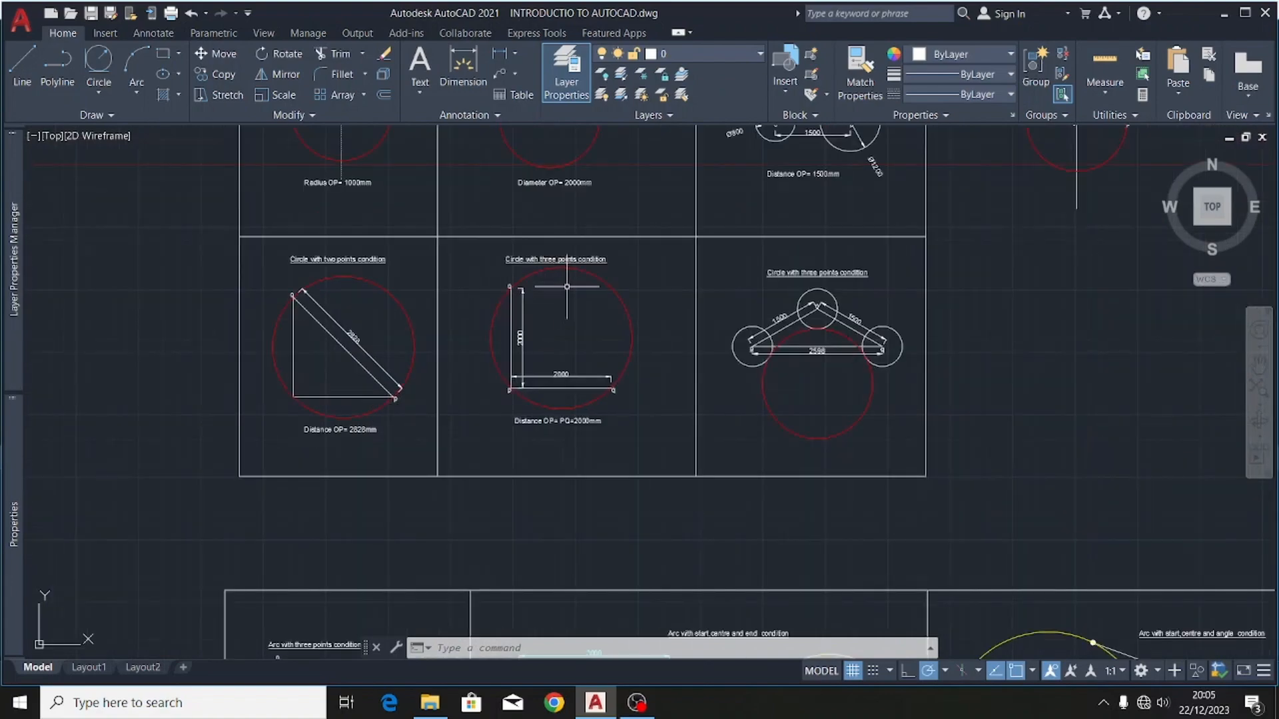
pyautogui.scroll(3, 565, 275)
pyautogui.scroll(-4, 569, 274)
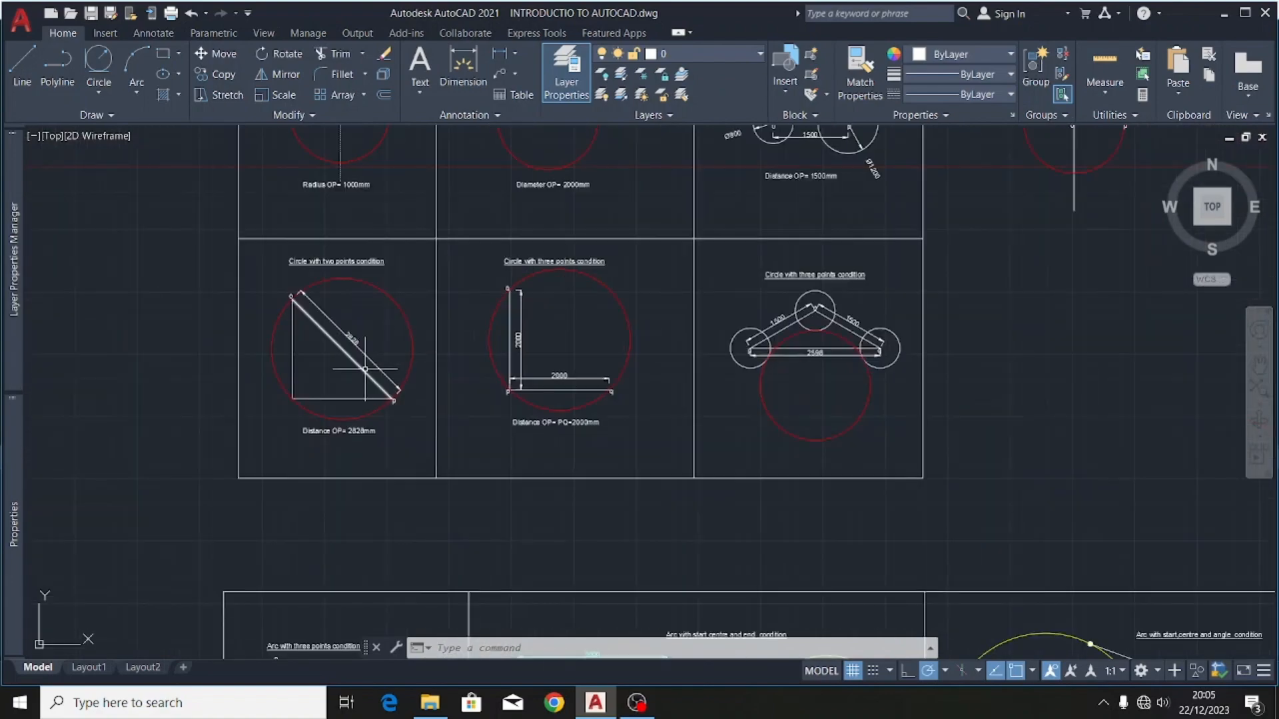
pyautogui.scroll(1, 326, 376)
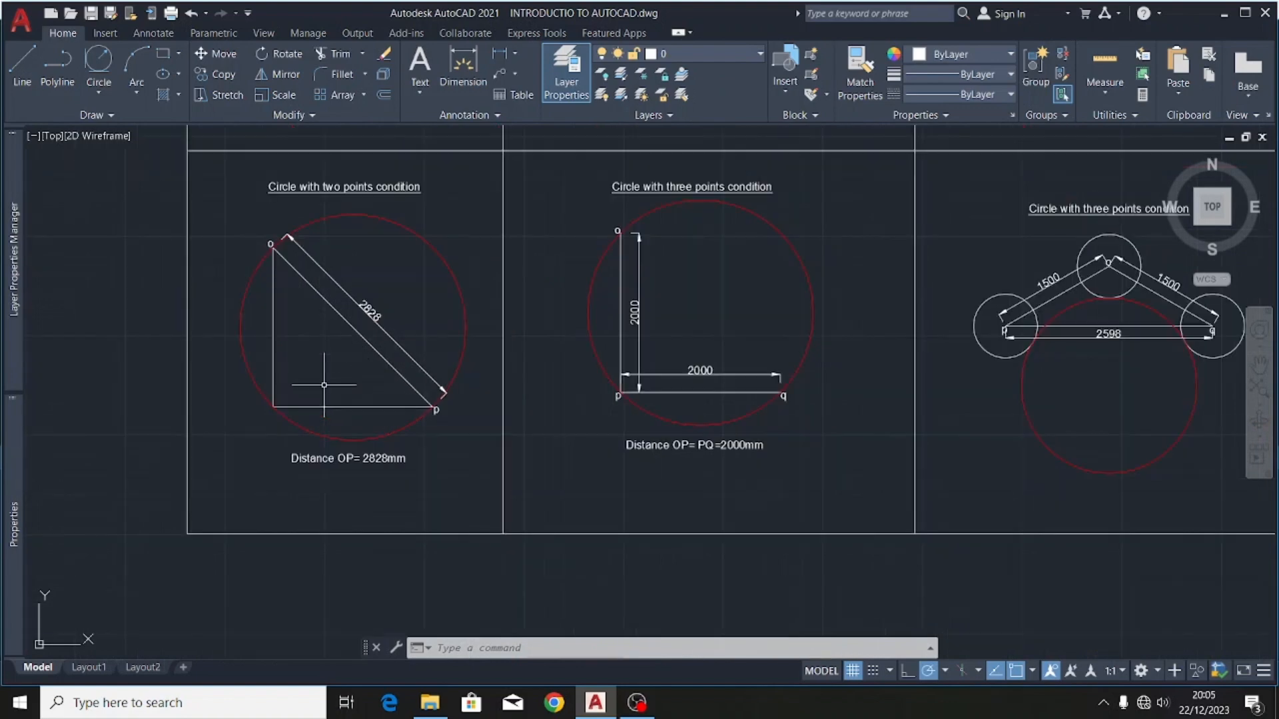
pyautogui.scroll(4, 283, 266)
pyautogui.scroll(-1, 305, 269)
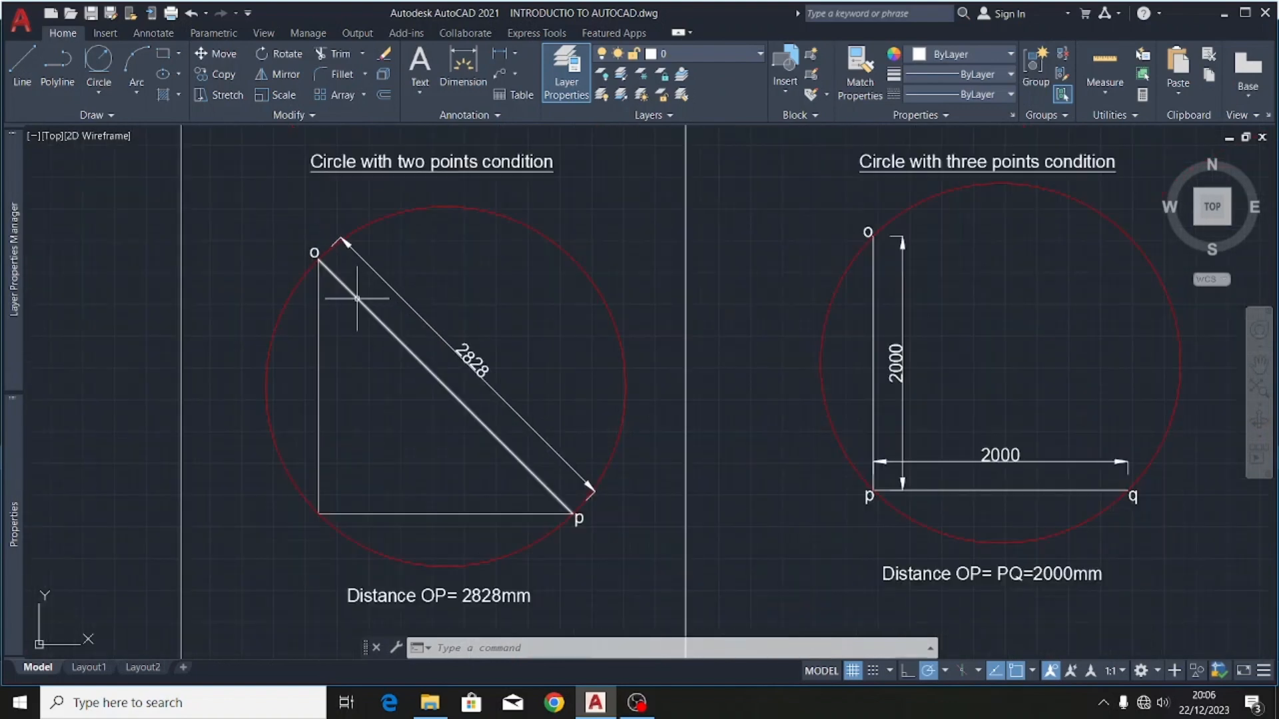
pyautogui.scroll(-3, 342, 280)
pyautogui.scroll(2, 395, 304)
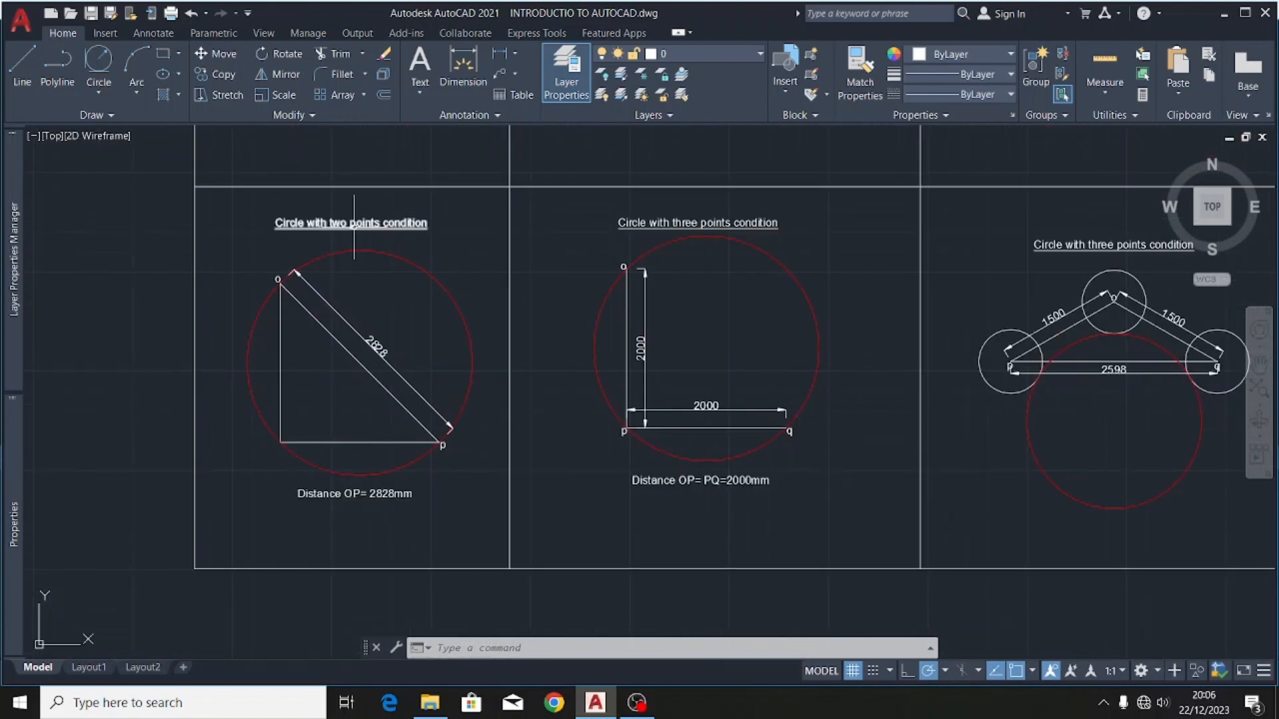
pyautogui.scroll(-2, 373, 280)
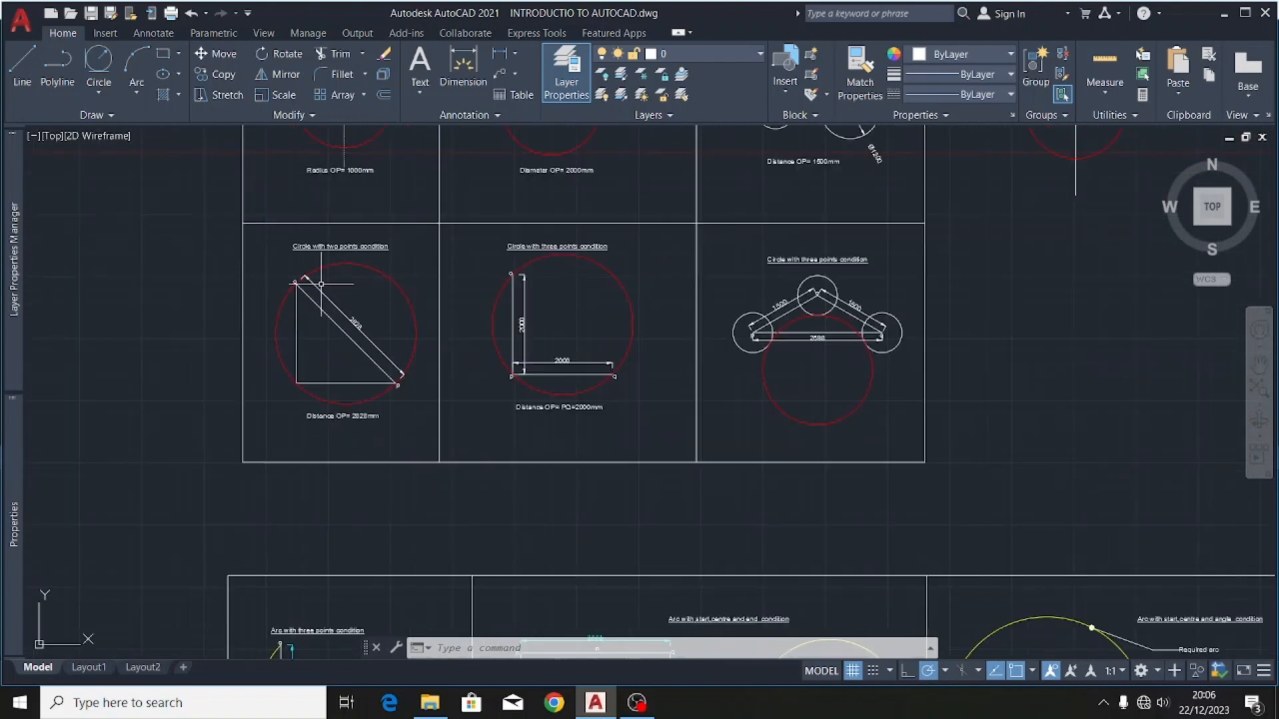
pyautogui.scroll(-4, 306, 360)
pyautogui.scroll(-2, 338, 391)
pyautogui.scroll(4, 508, 363)
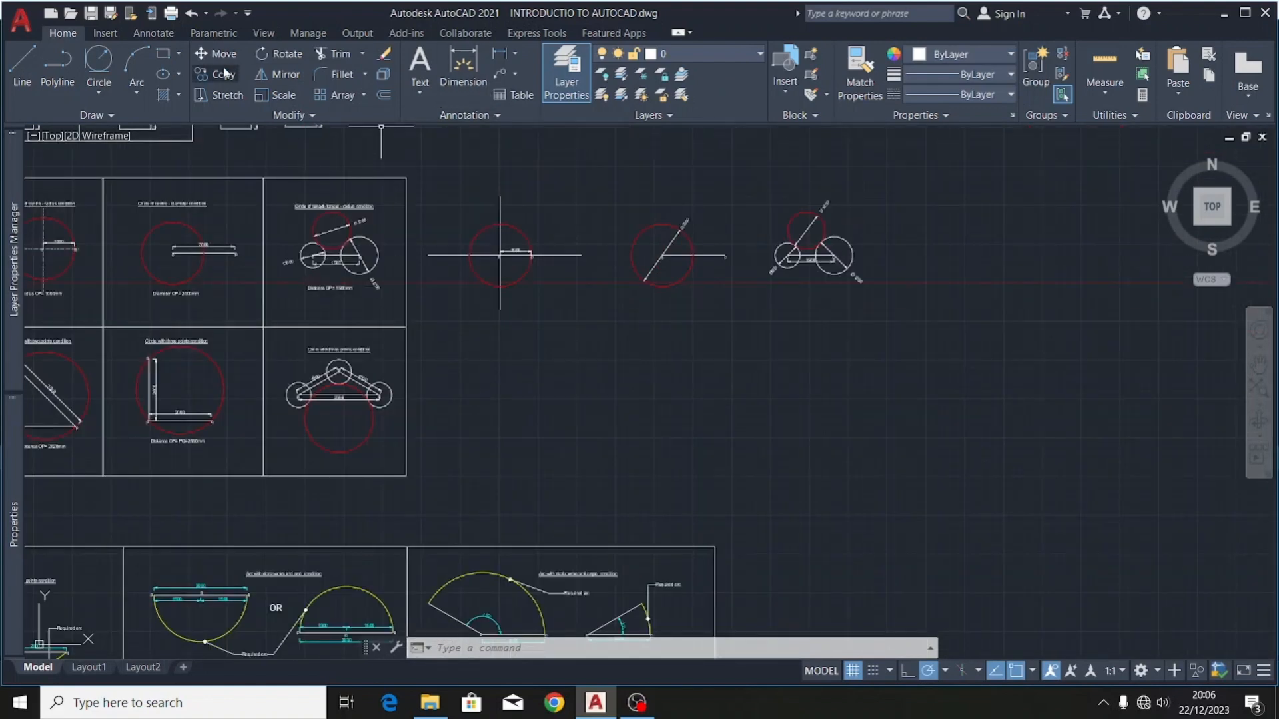
# - Draw a horizontal line 3000 mm long in the empty space beside the reference table, below the first recreated circle
pyautogui.click(34, 67)
pyautogui.scroll(-2, 766, 330)
pyautogui.scroll(-2, 415, 394)
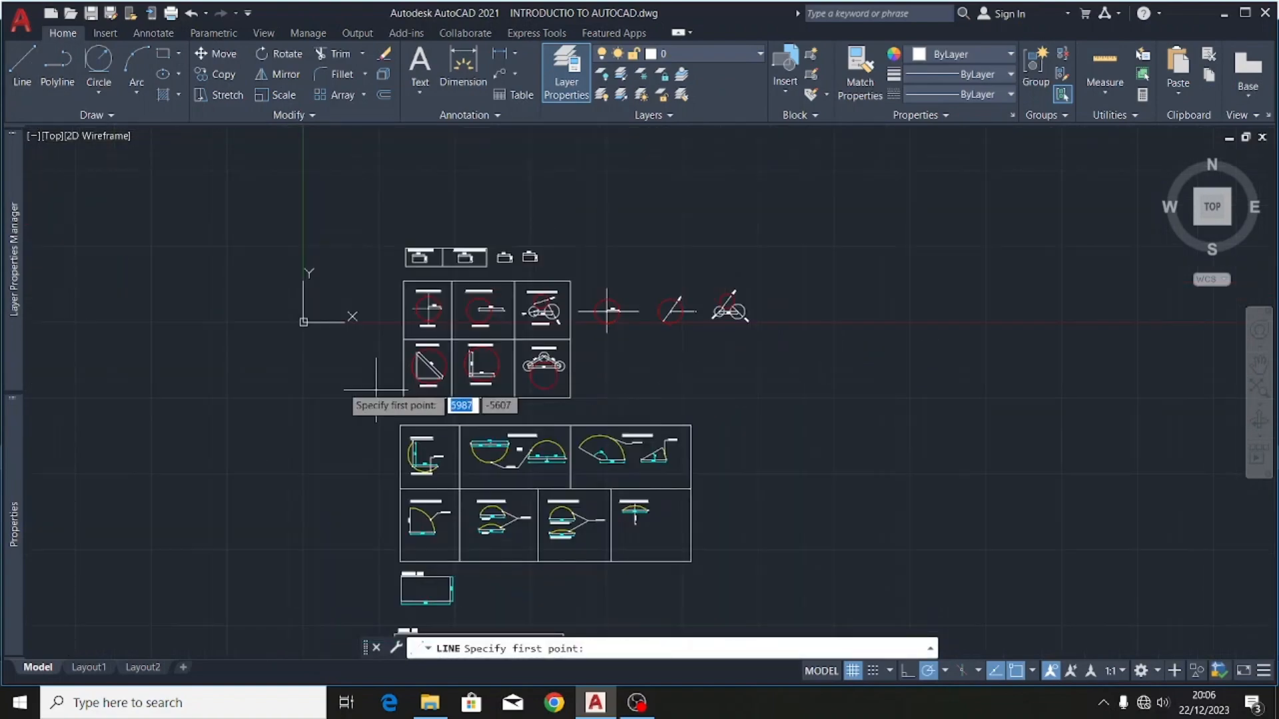
pyautogui.scroll(4, 406, 373)
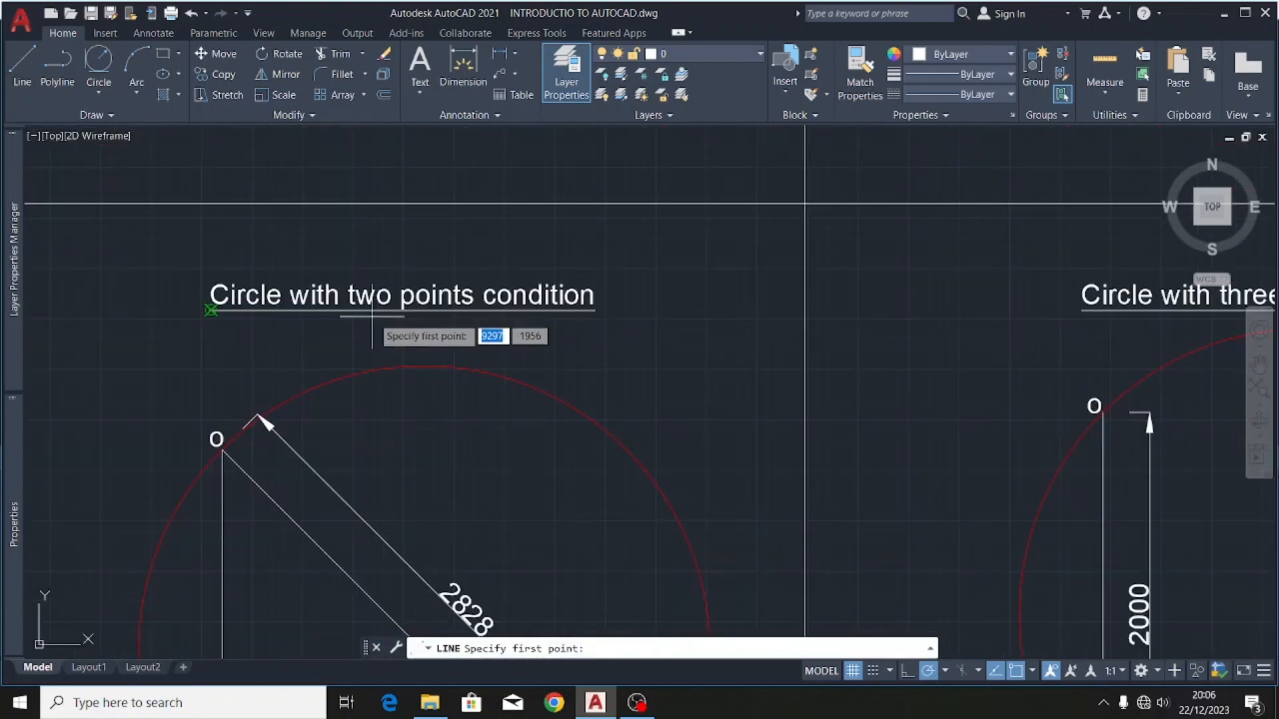
pyautogui.scroll(-2, 455, 267)
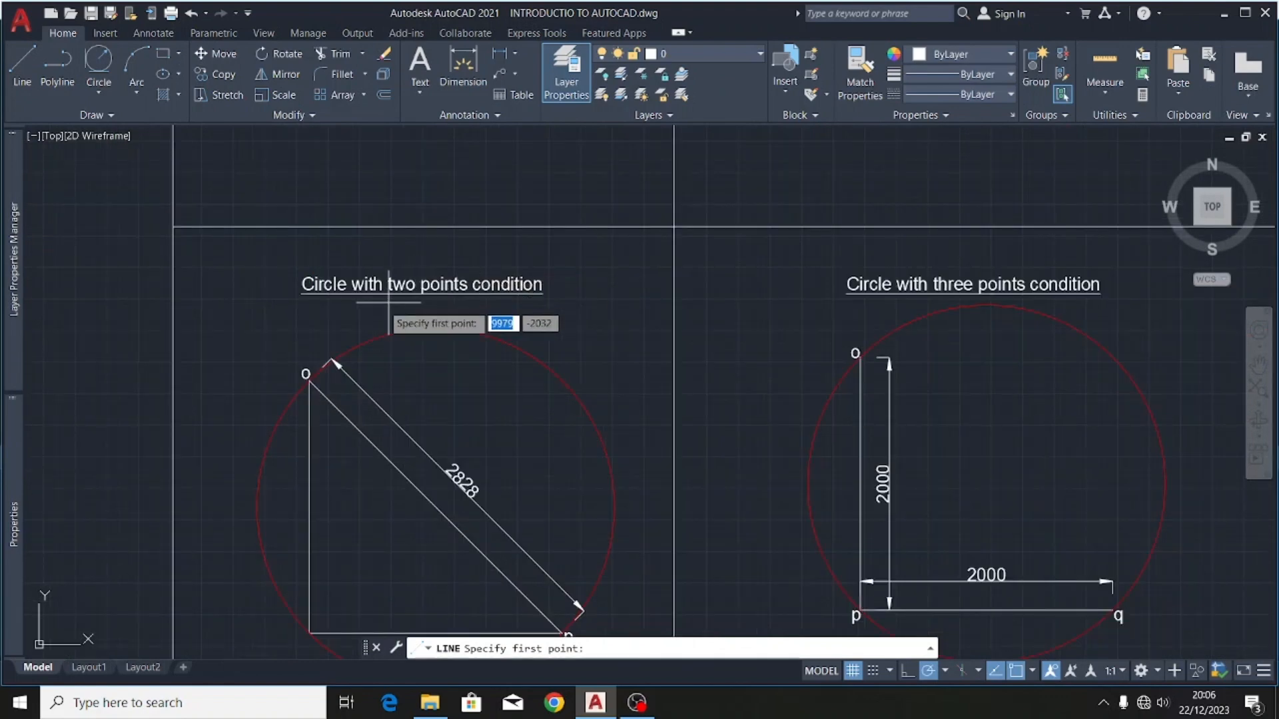
pyautogui.scroll(5, 320, 300)
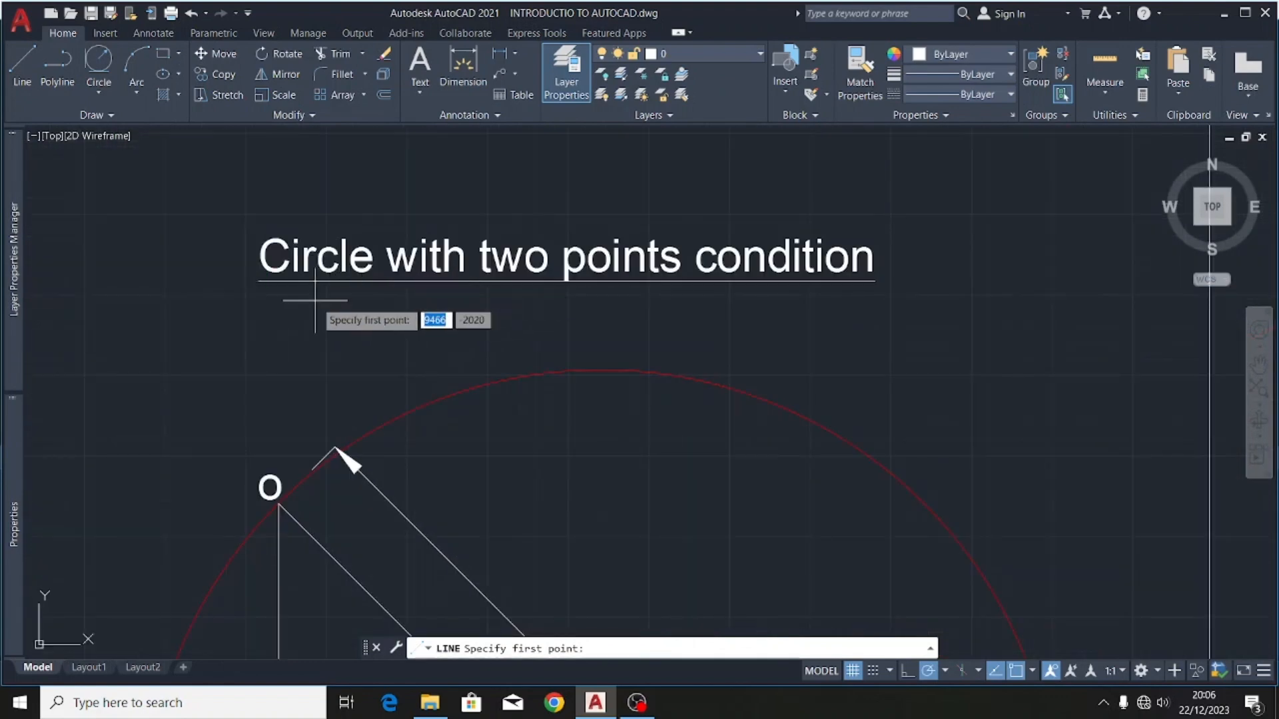
pyautogui.scroll(-7, 317, 301)
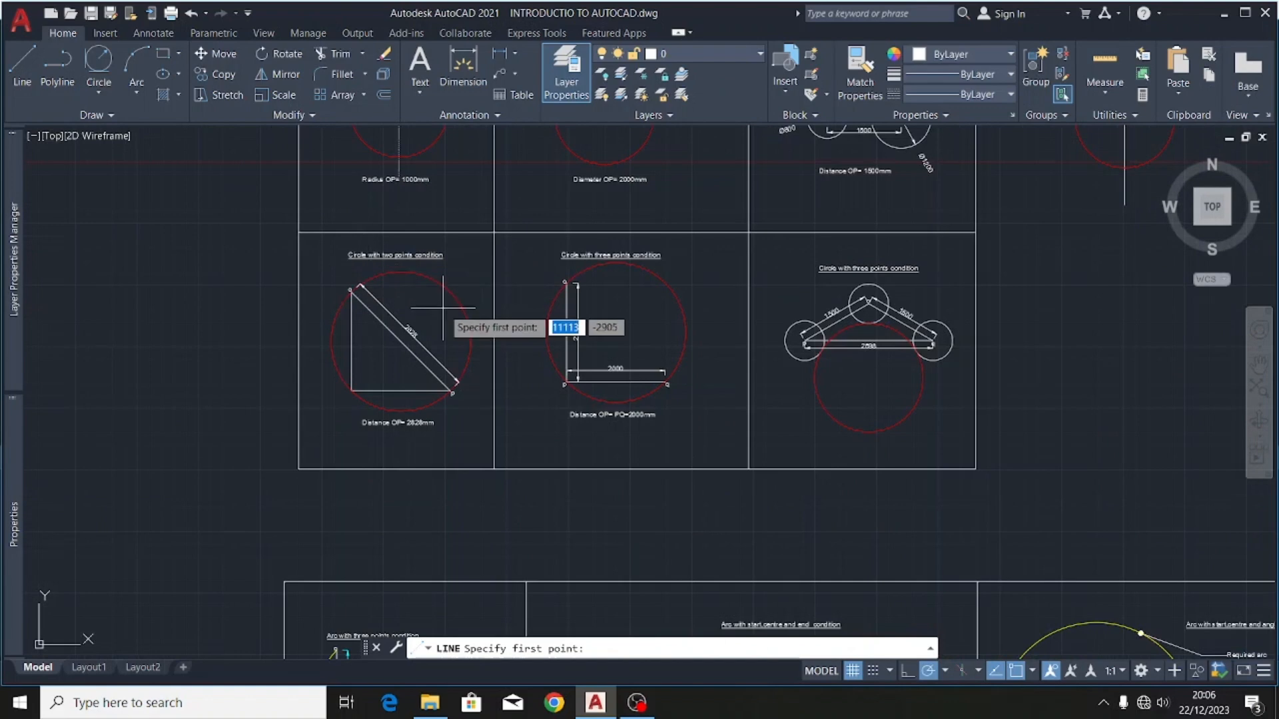
pyautogui.scroll(4, 453, 341)
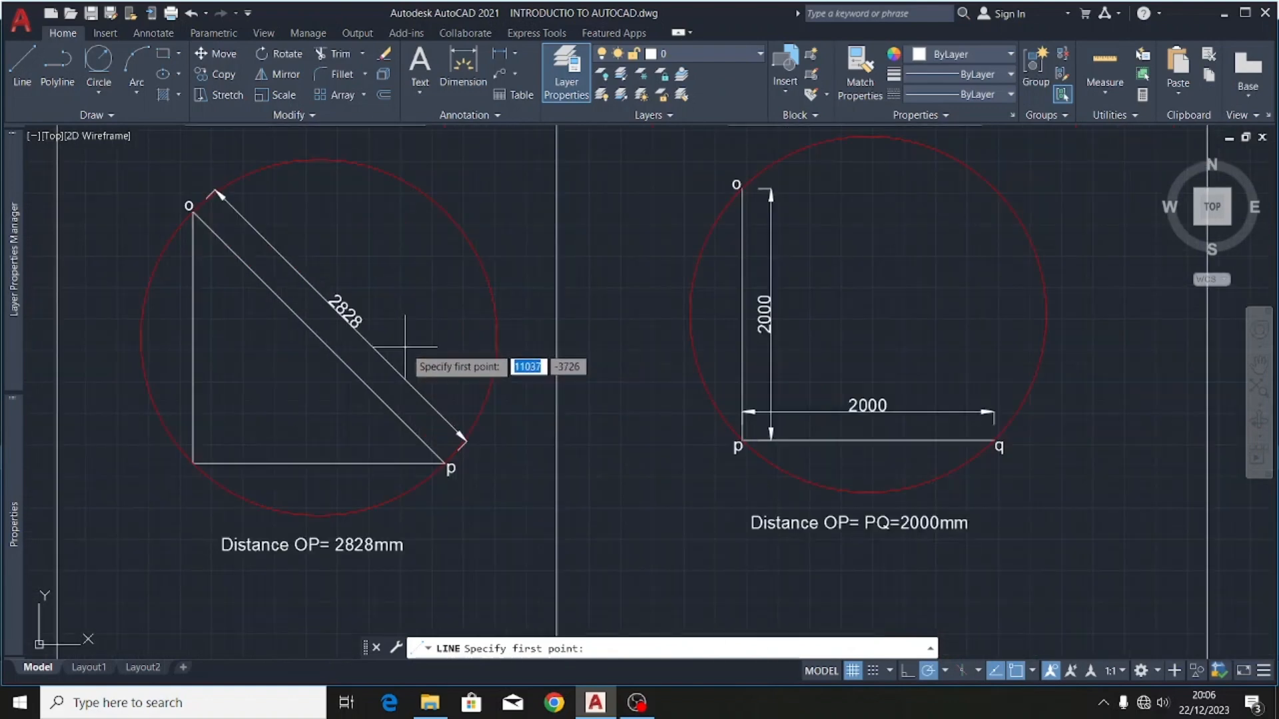
pyautogui.scroll(-5, 405, 346)
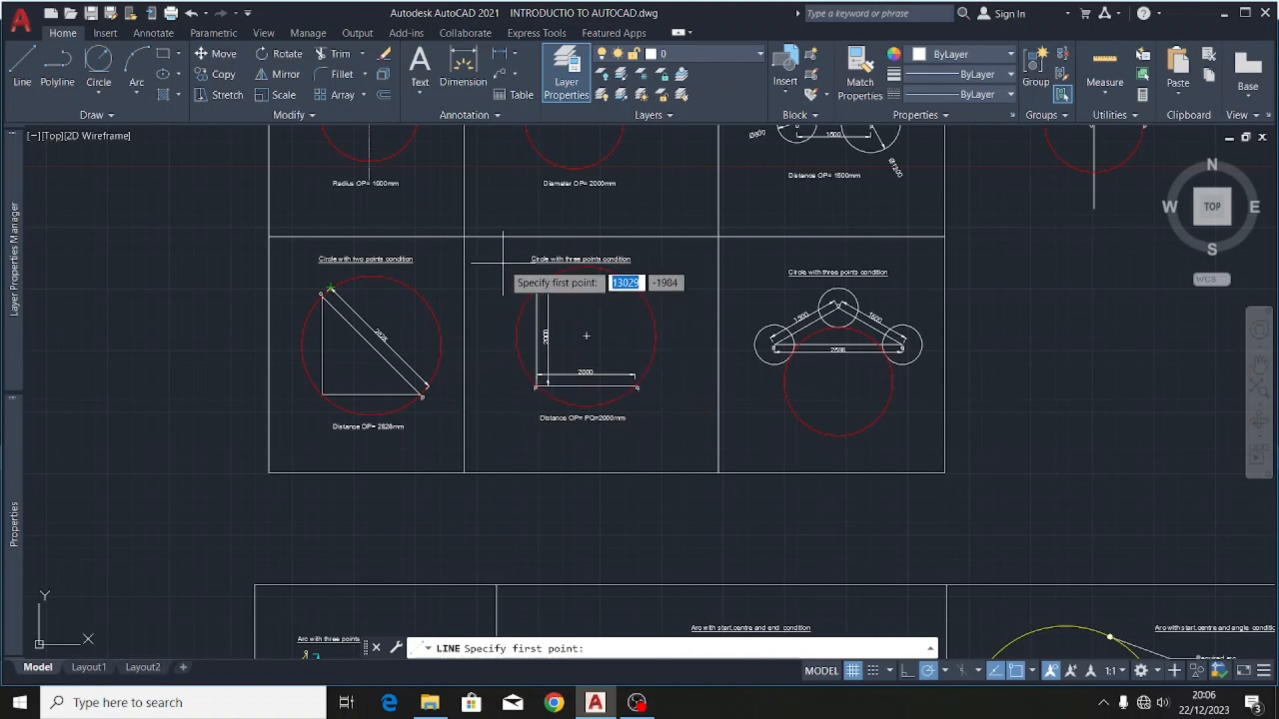
pyautogui.scroll(-2, 269, 445)
pyautogui.scroll(2, 863, 385)
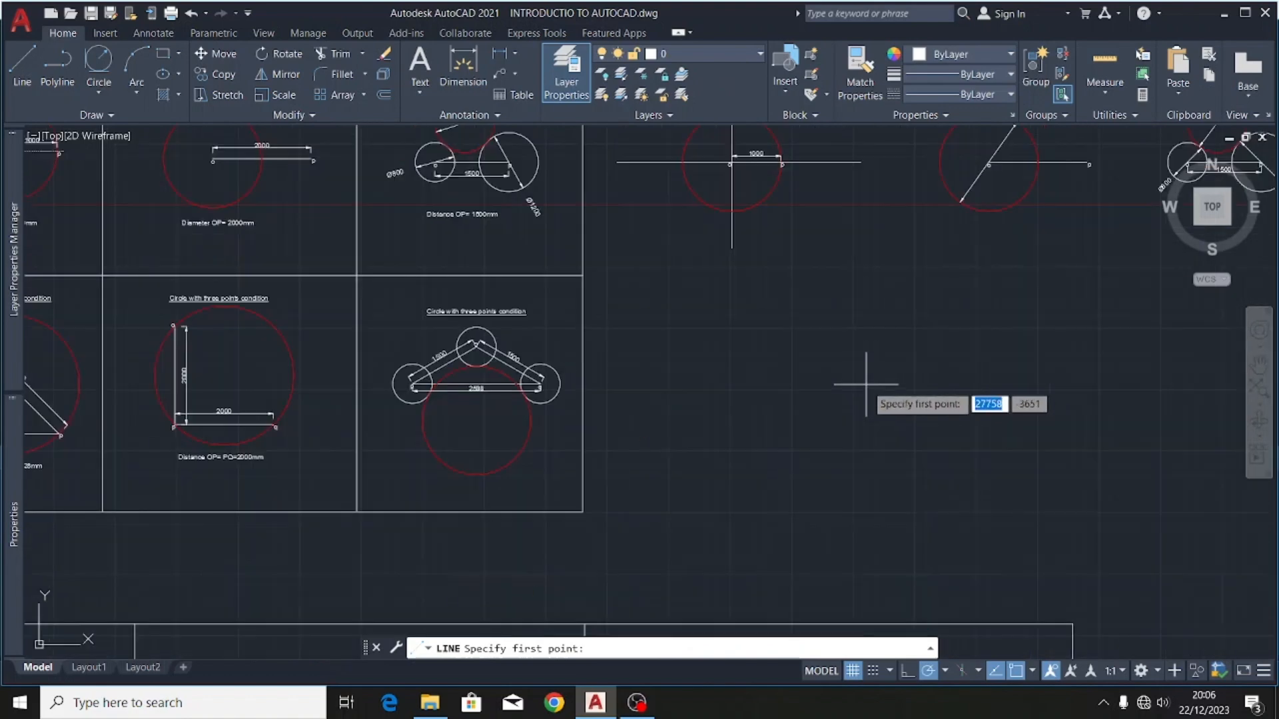
pyautogui.click(659, 384)
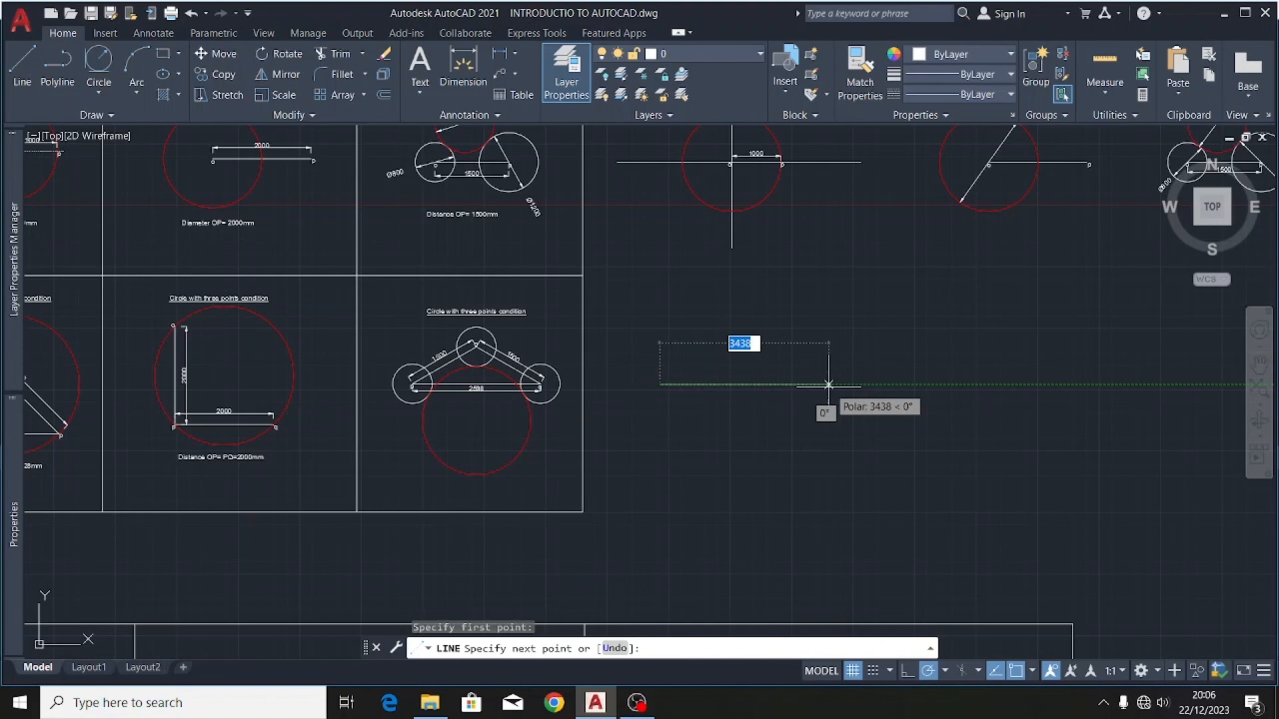
pyautogui.write('3000')
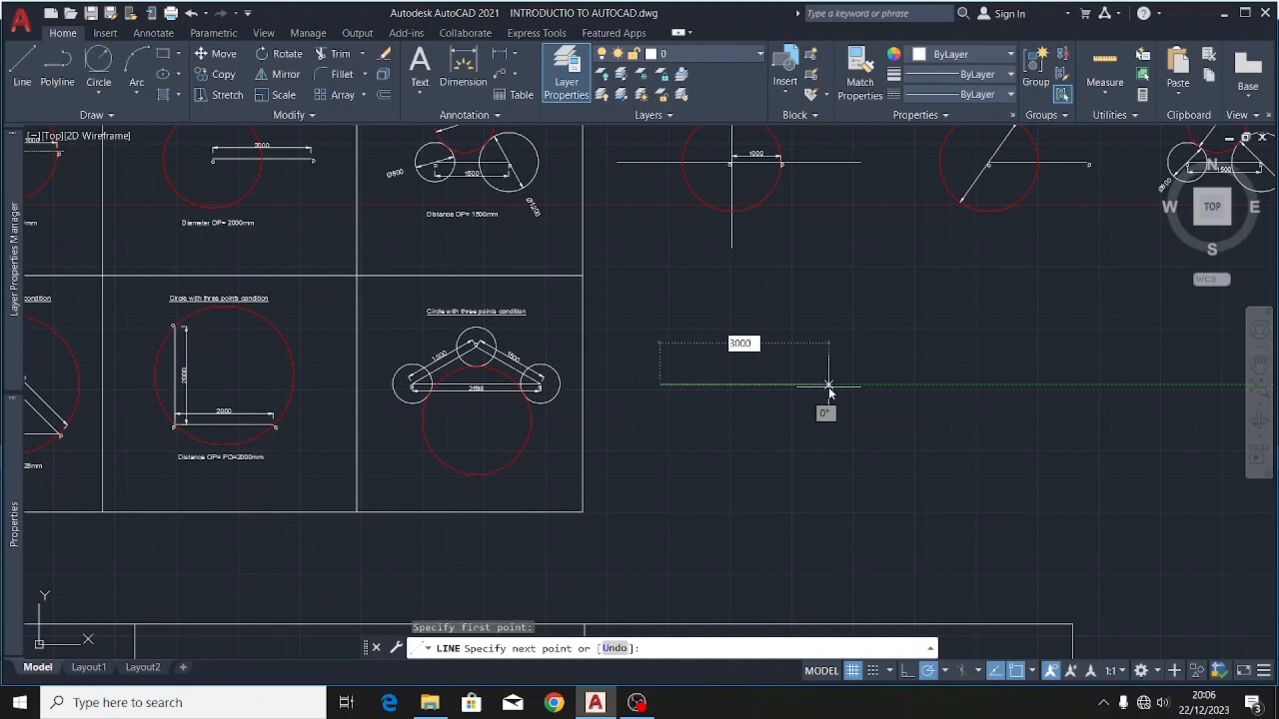
pyautogui.press('Return')
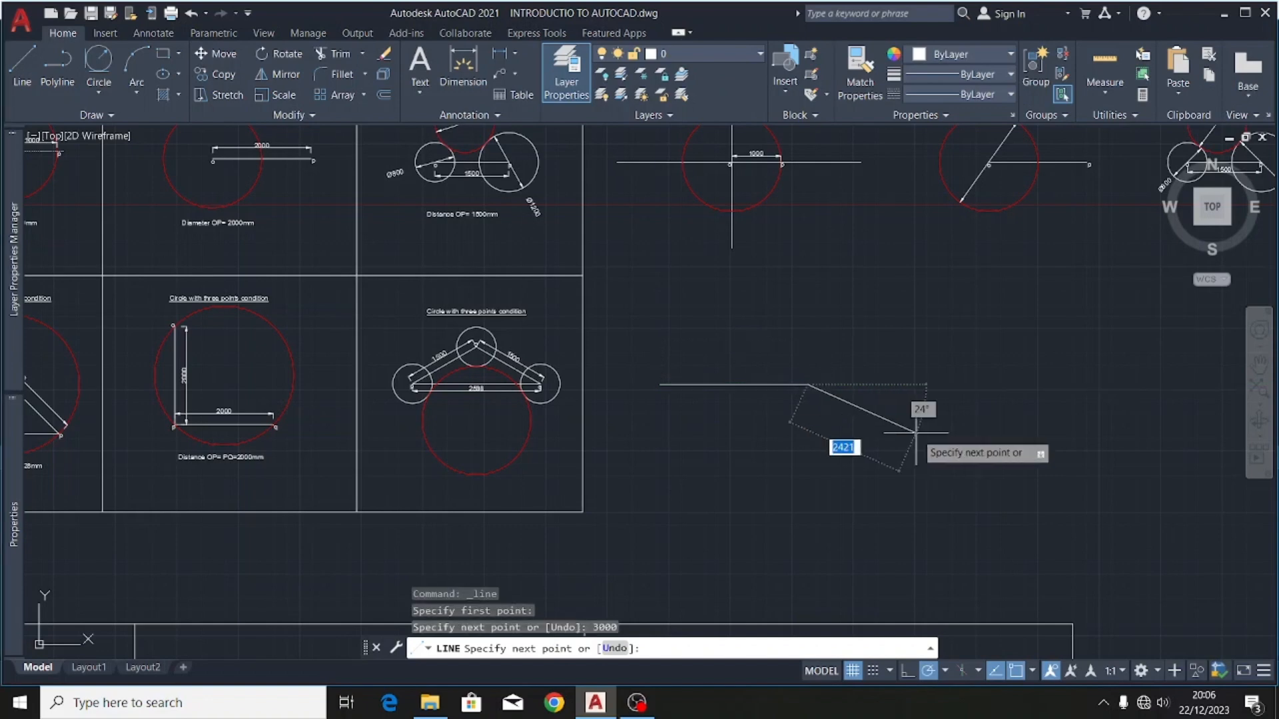
pyautogui.press('Escape')
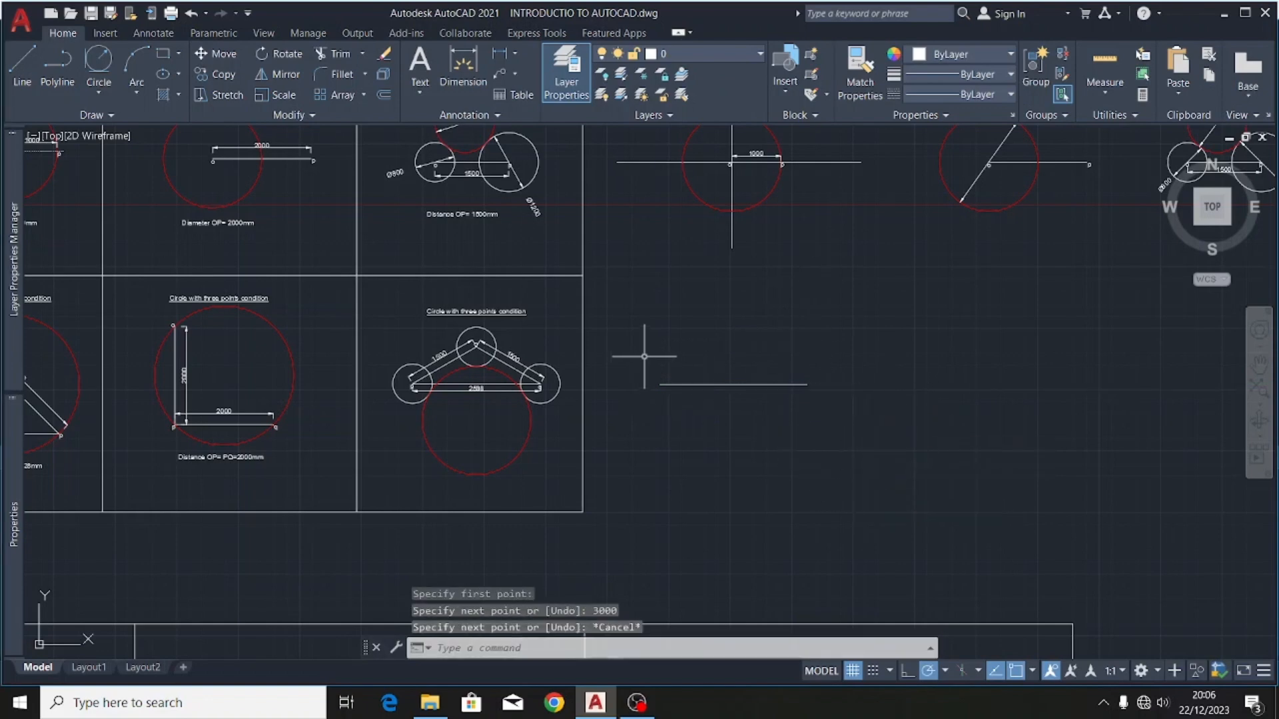
# - Draw a 2-Point circle using the two endpoints of the new 3000 mm line as its diameter
pyautogui.scroll(4, 644, 357)
pyautogui.scroll(-8, 702, 322)
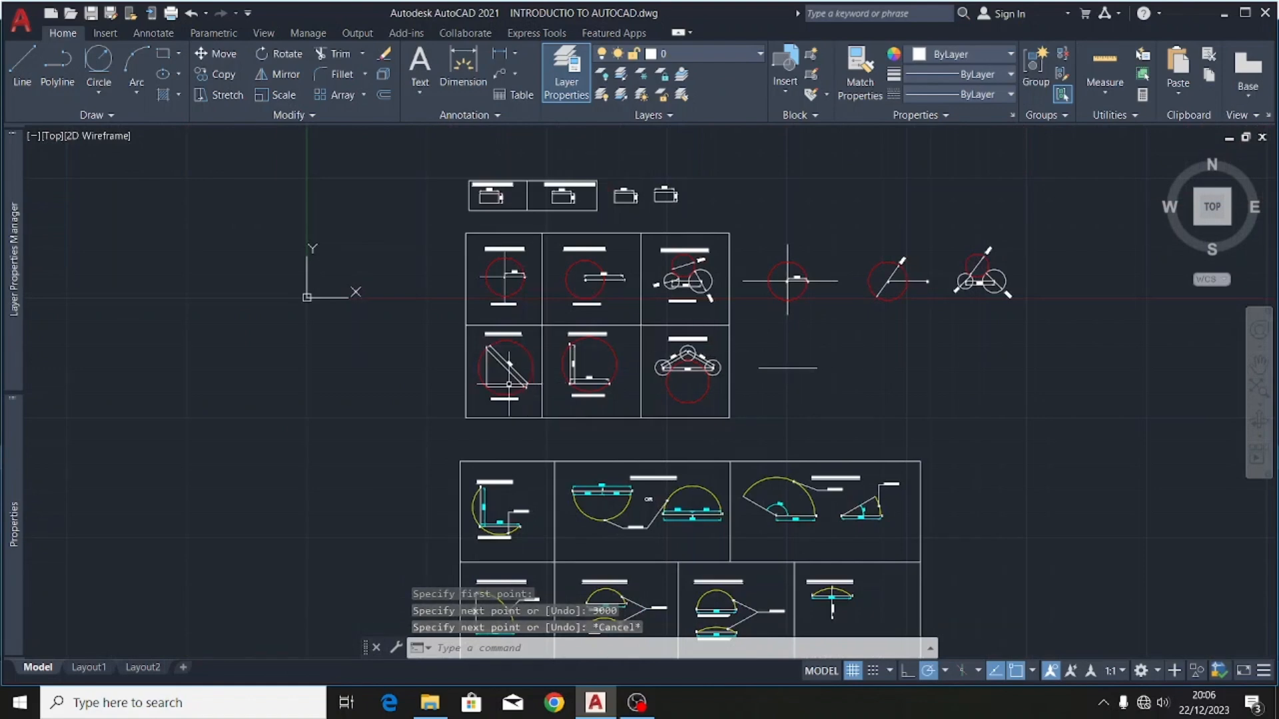
pyautogui.scroll(5, 519, 383)
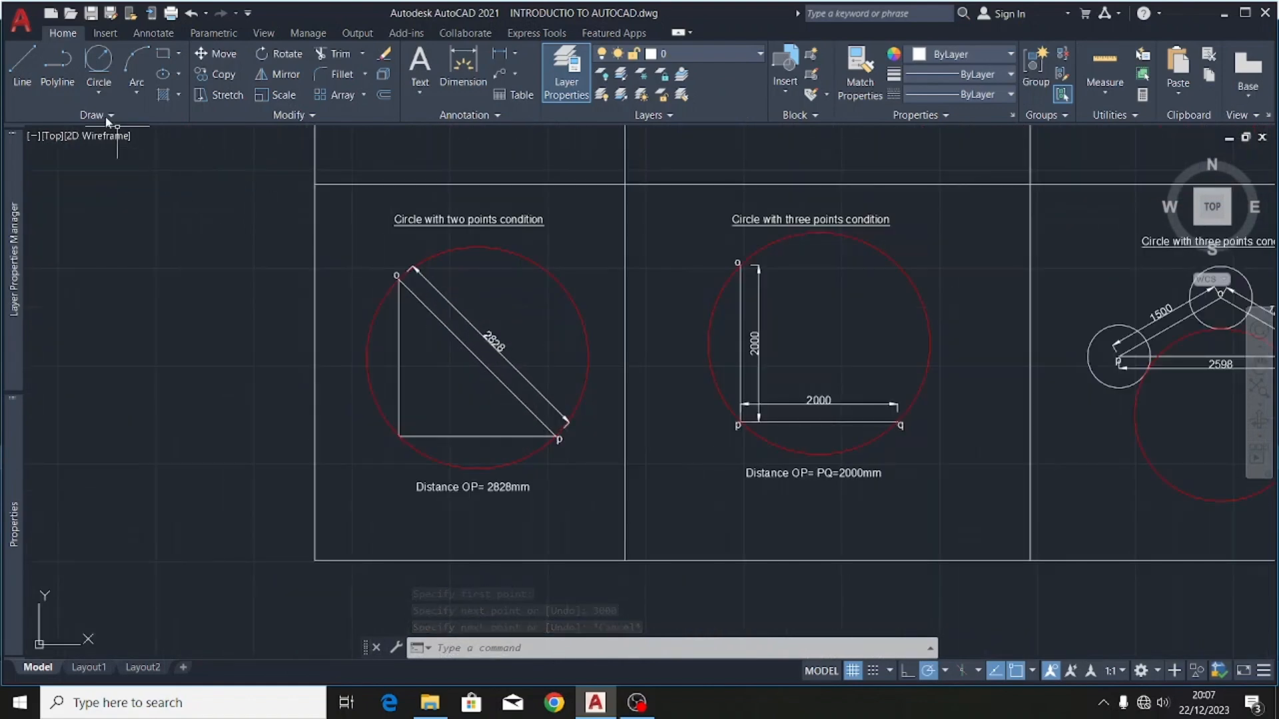
pyautogui.click(94, 86)
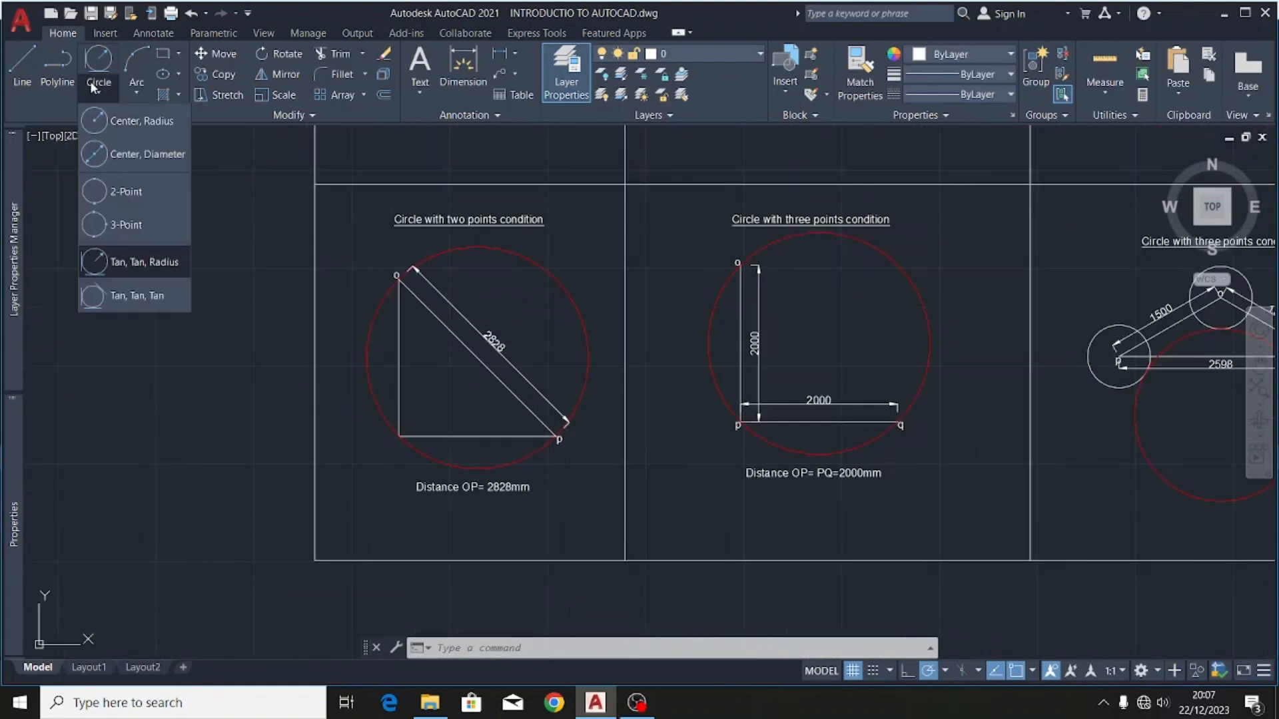
pyautogui.click(131, 192)
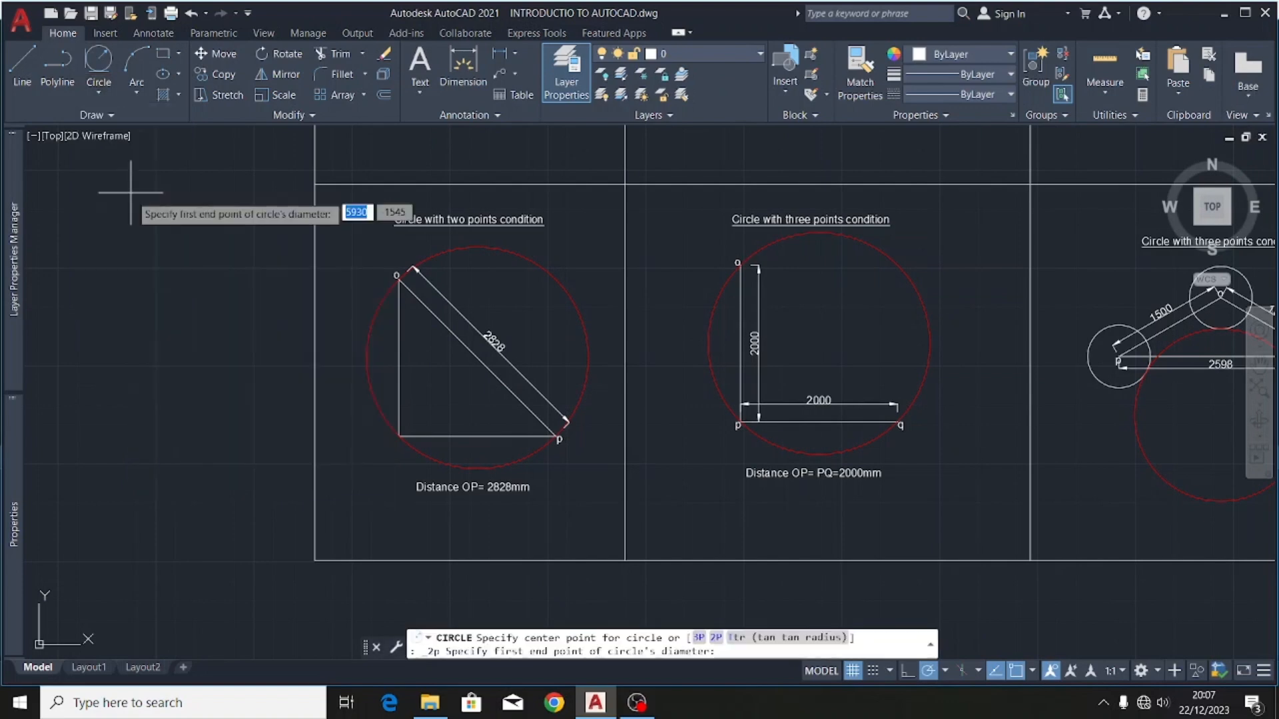
pyautogui.scroll(-4, 199, 320)
pyautogui.scroll(3, 755, 322)
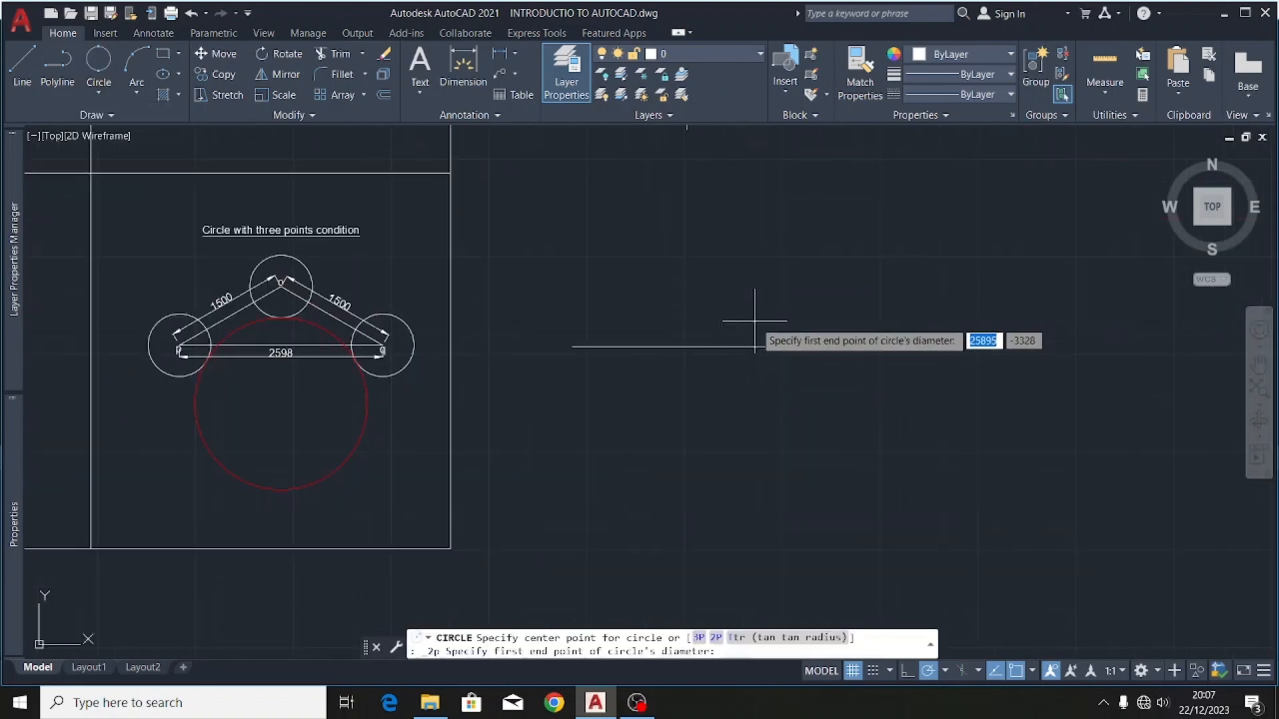
pyautogui.click(572, 347)
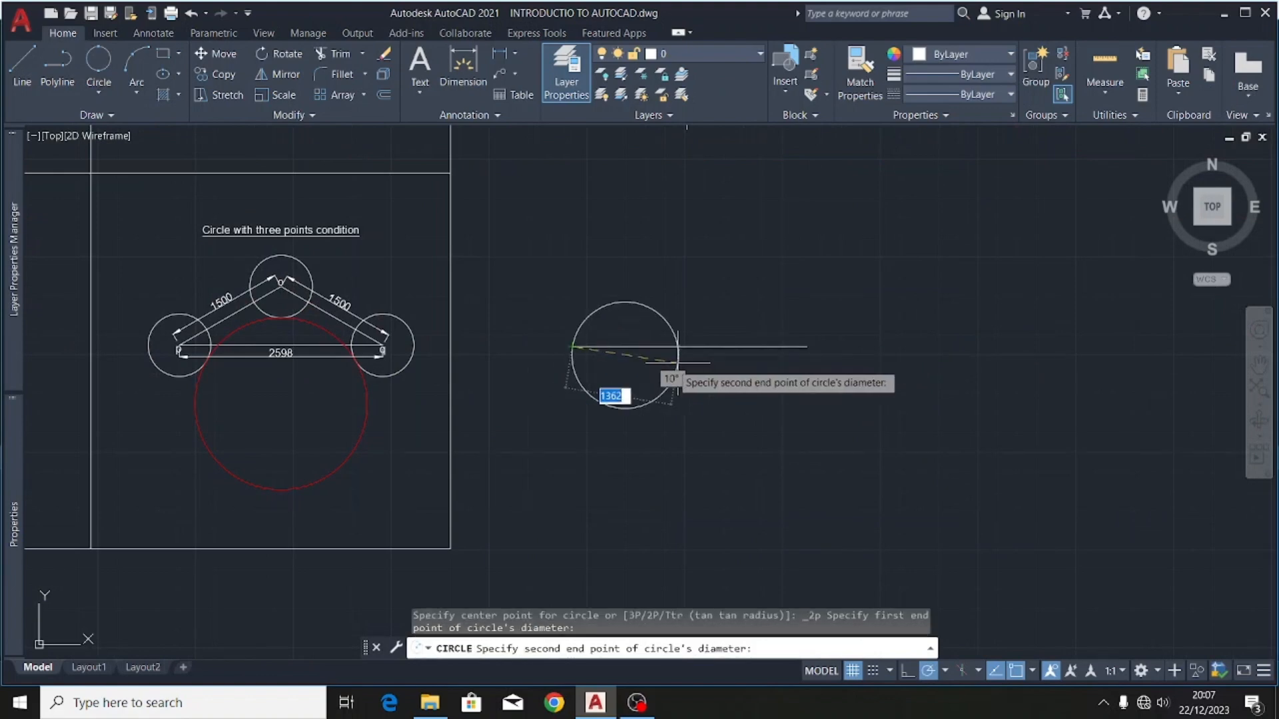
pyautogui.click(805, 347)
pyautogui.scroll(-3, 648, 303)
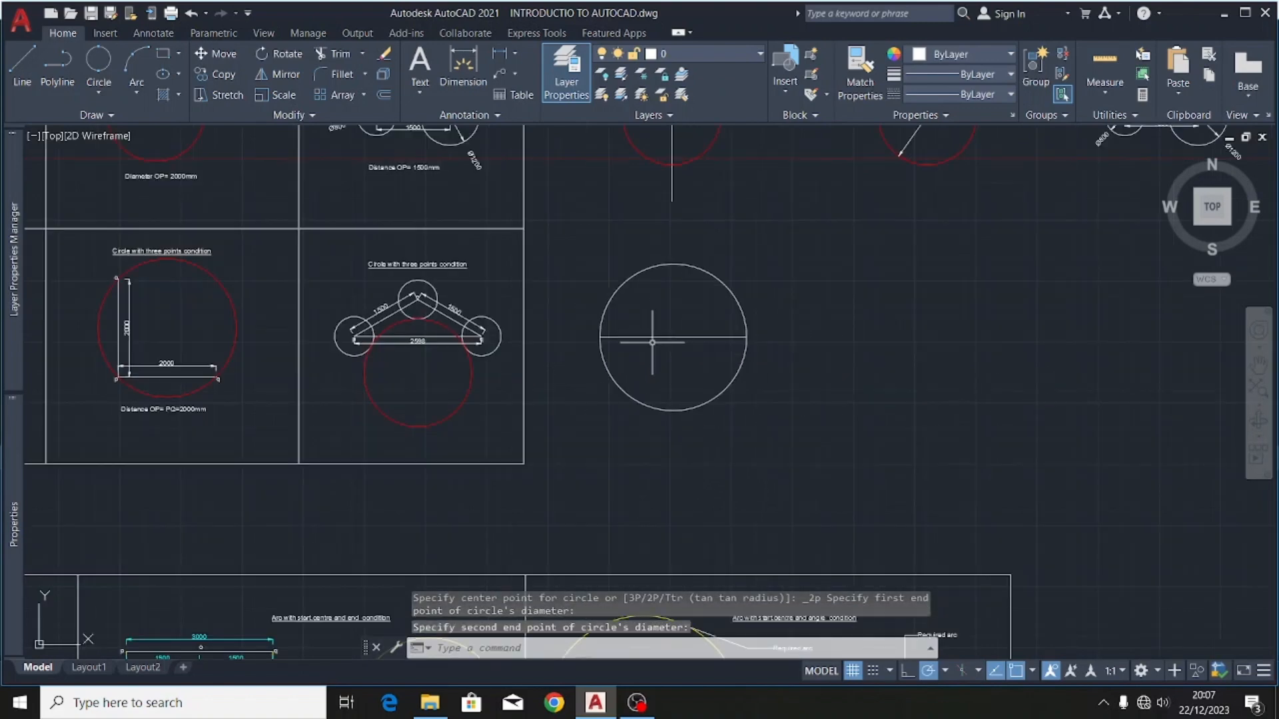
# - Move the new two-point circle to the "required circle" layer and clear the selection
pyautogui.scroll(3, 675, 331)
pyautogui.click(721, 235)
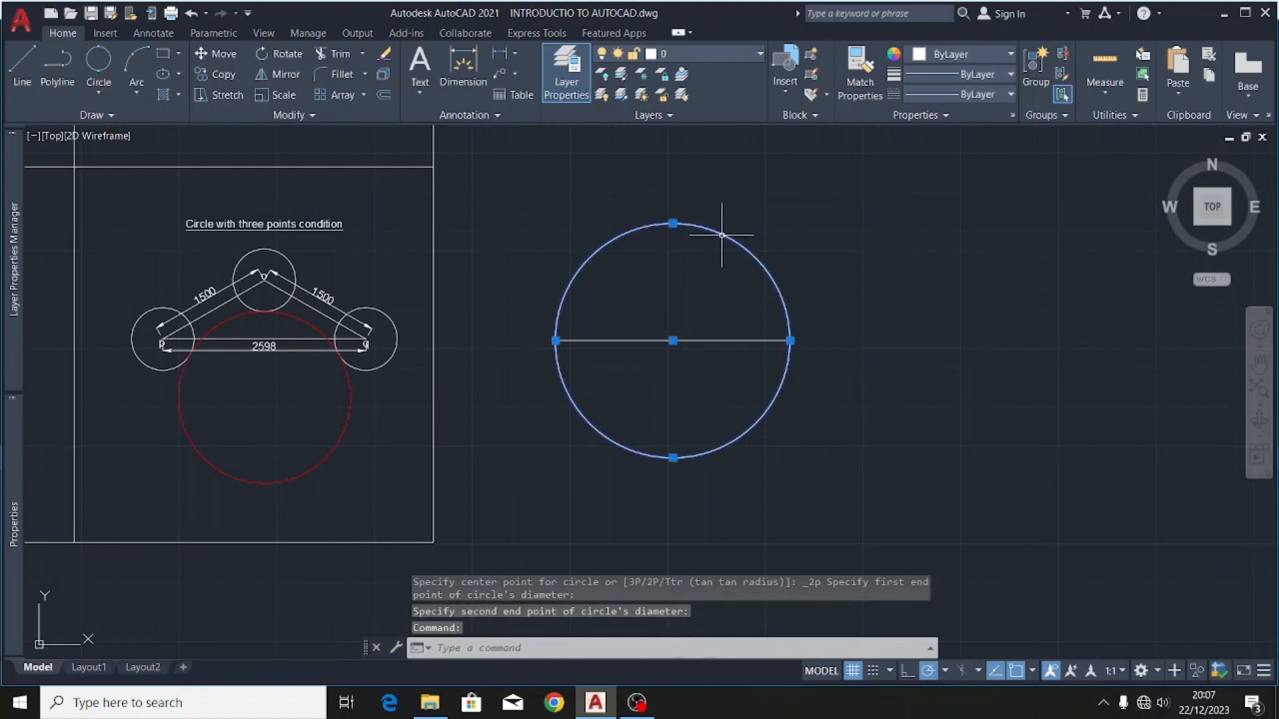
pyautogui.click(722, 55)
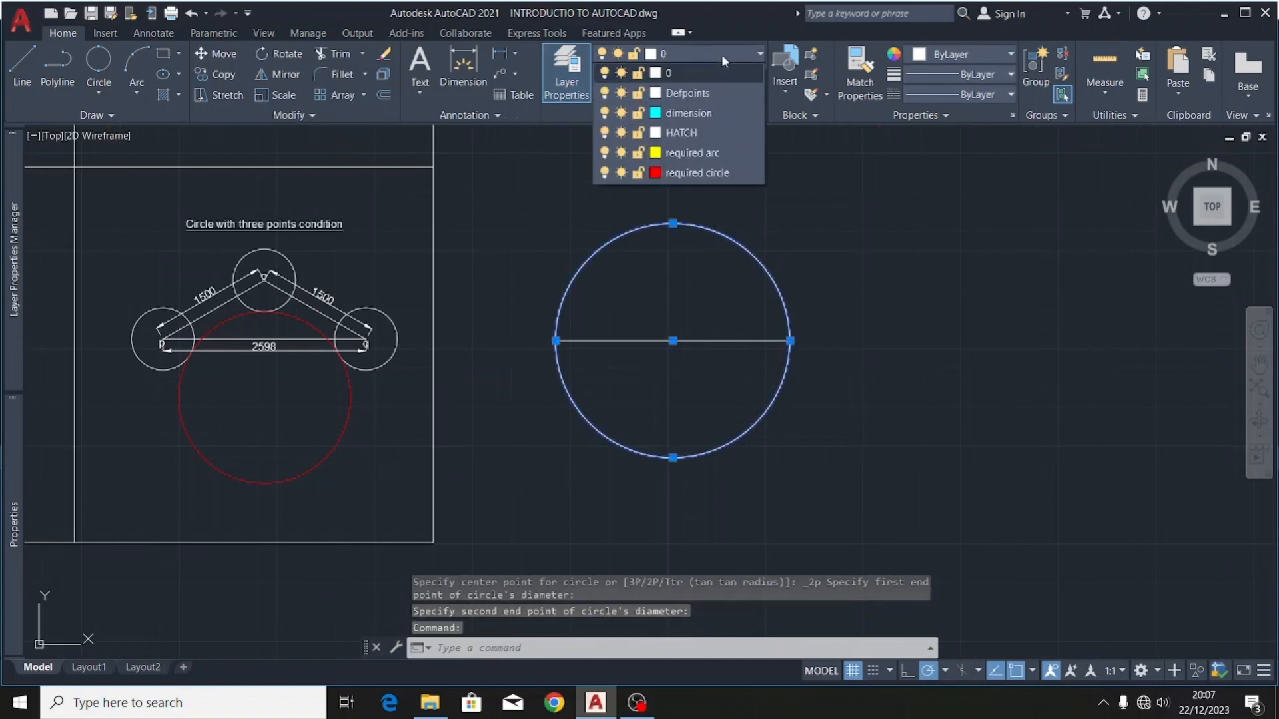
pyautogui.click(698, 176)
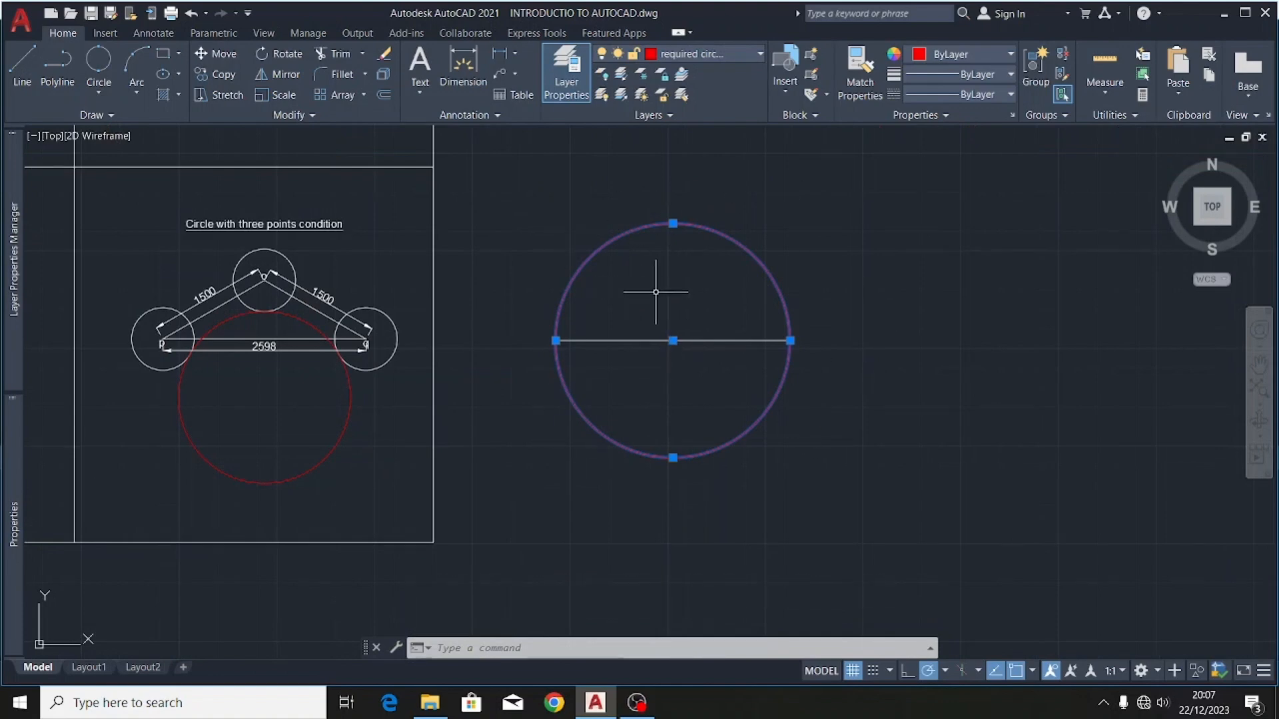
pyautogui.press('Escape')
pyautogui.scroll(-2, 756, 200)
pyautogui.scroll(2, 706, 286)
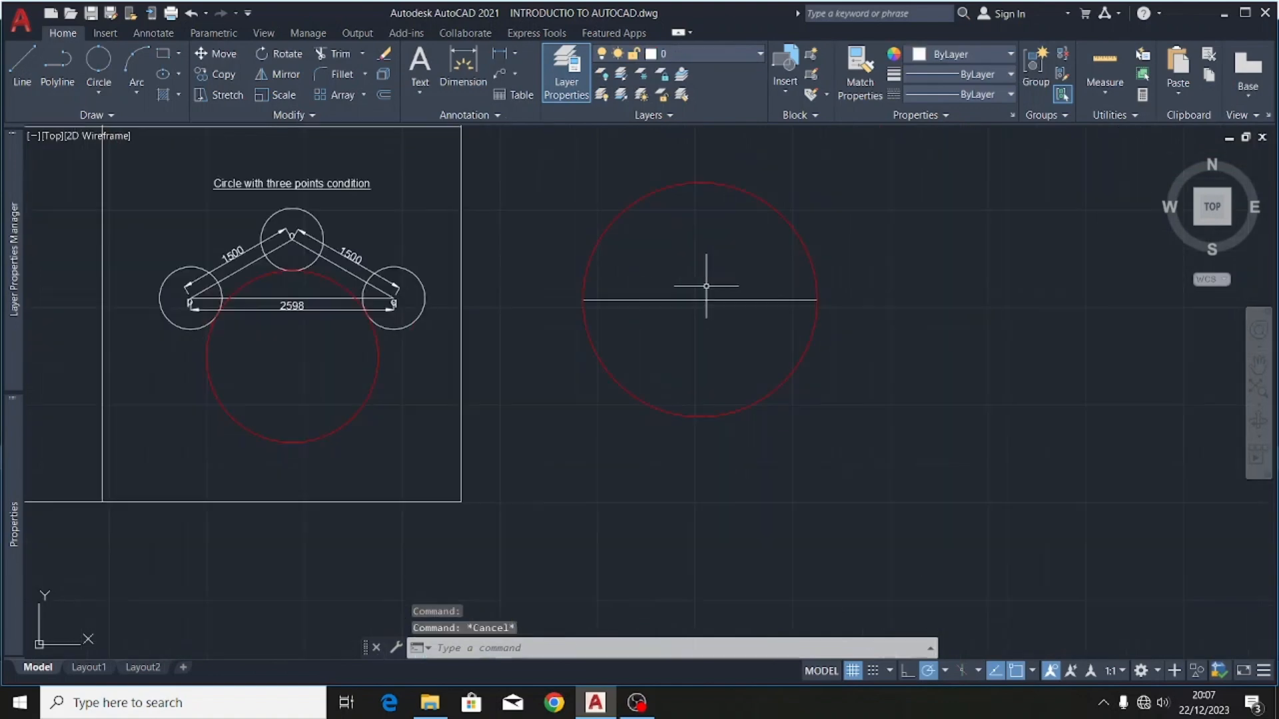
# - Compare the finished two-point circle with the "Circle with two points condition" example, checking its point labels, diagonal and distance note
pyautogui.scroll(-2, 755, 259)
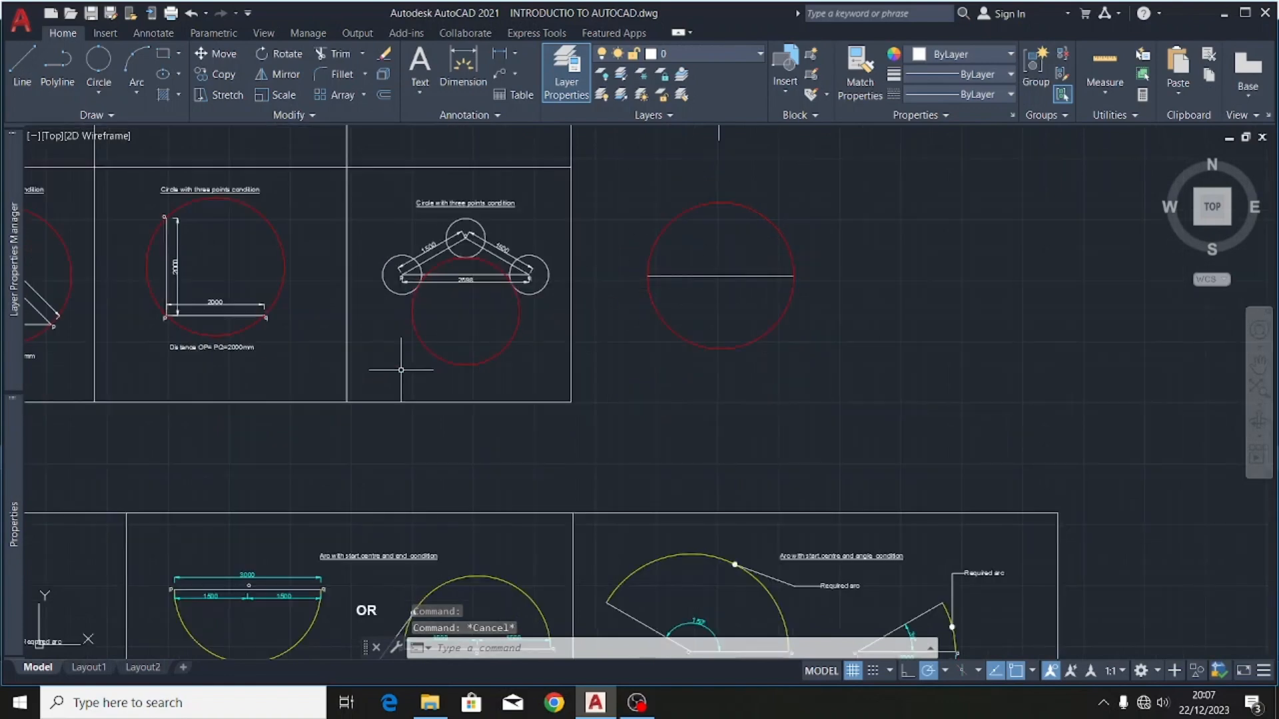
pyautogui.scroll(-2, 408, 368)
pyautogui.scroll(4, 332, 371)
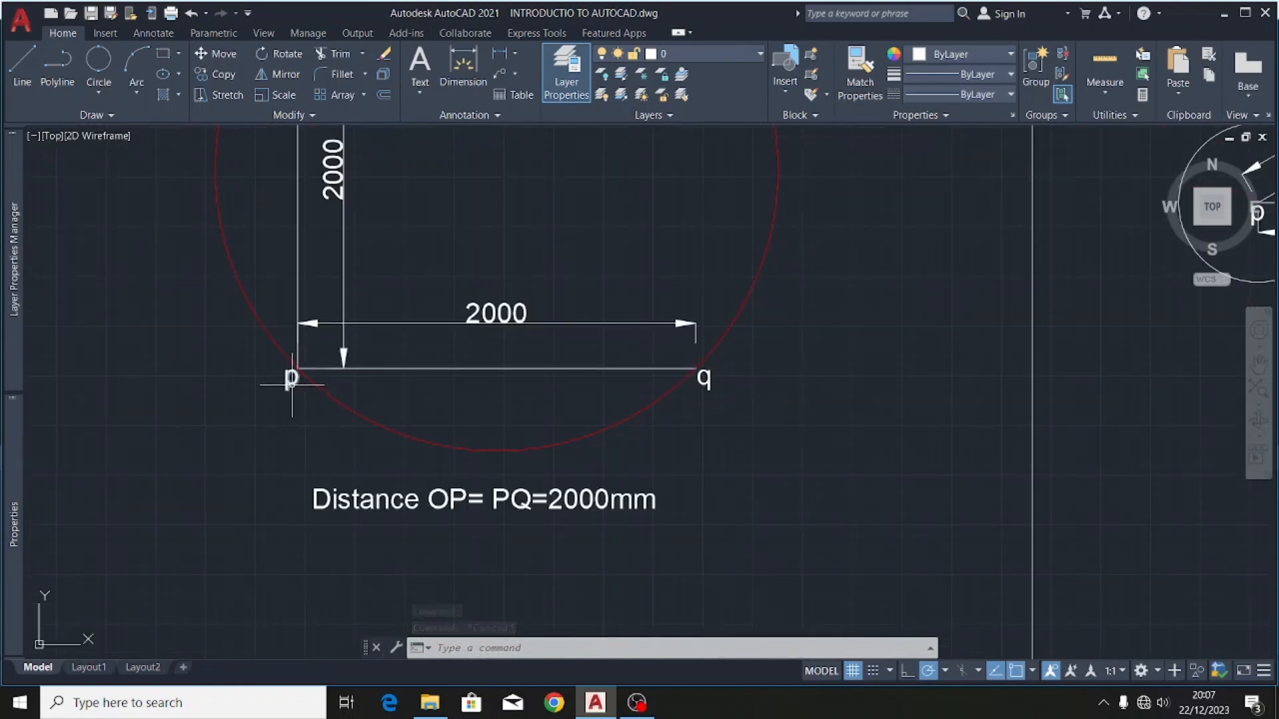
pyautogui.scroll(-5, 474, 410)
pyautogui.scroll(4, 466, 303)
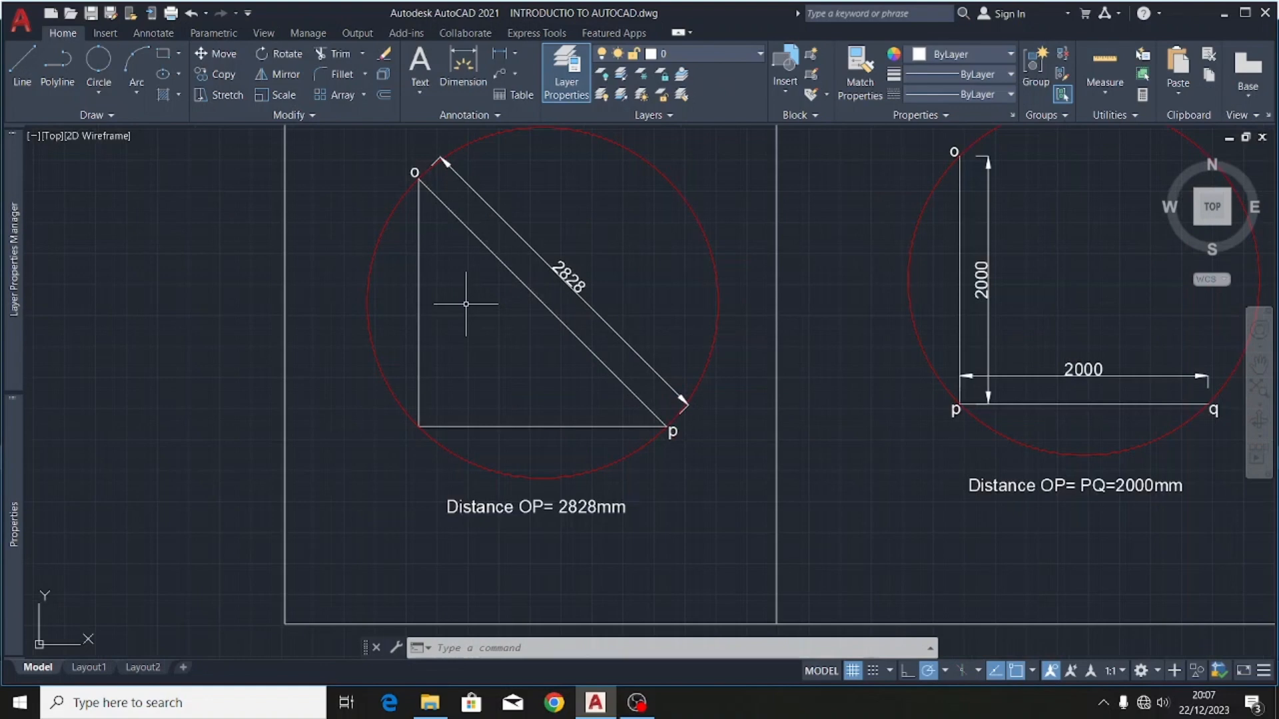
pyautogui.scroll(-2, 466, 308)
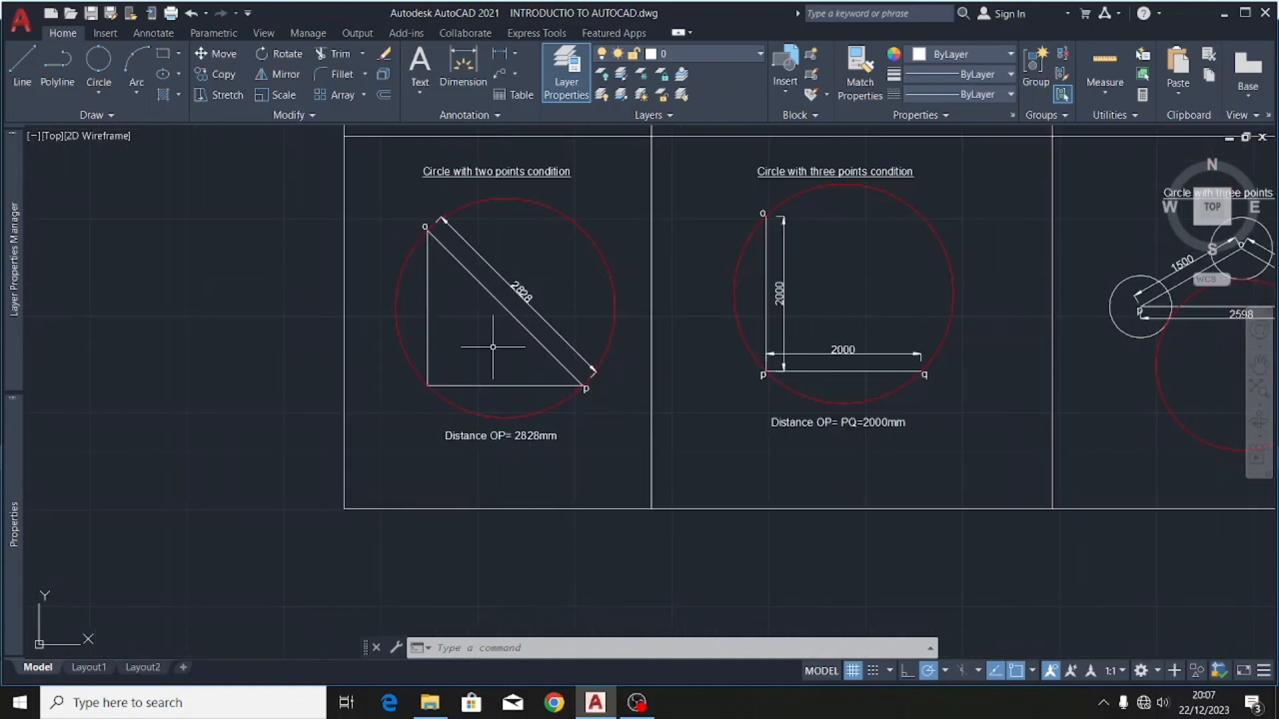
pyautogui.scroll(-5, 400, 436)
pyautogui.scroll(4, 715, 399)
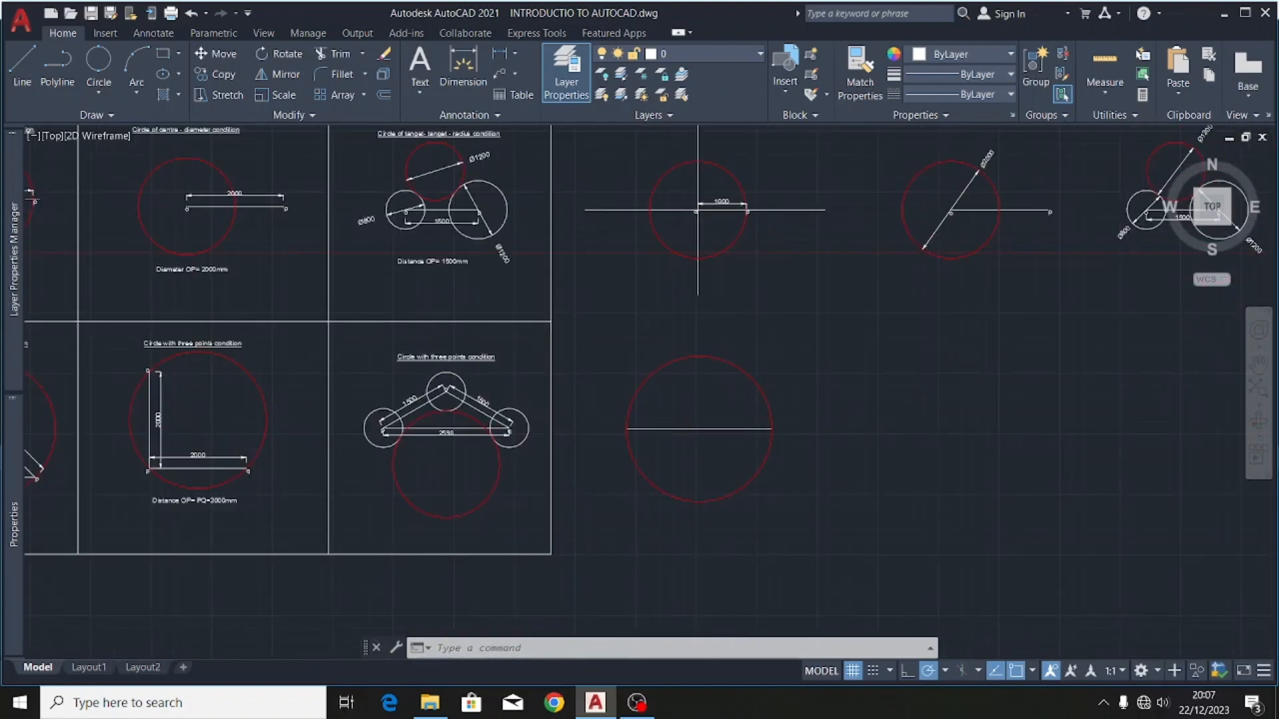
pyautogui.scroll(-5, 939, 396)
pyautogui.scroll(4, 737, 422)
pyautogui.scroll(2, 635, 367)
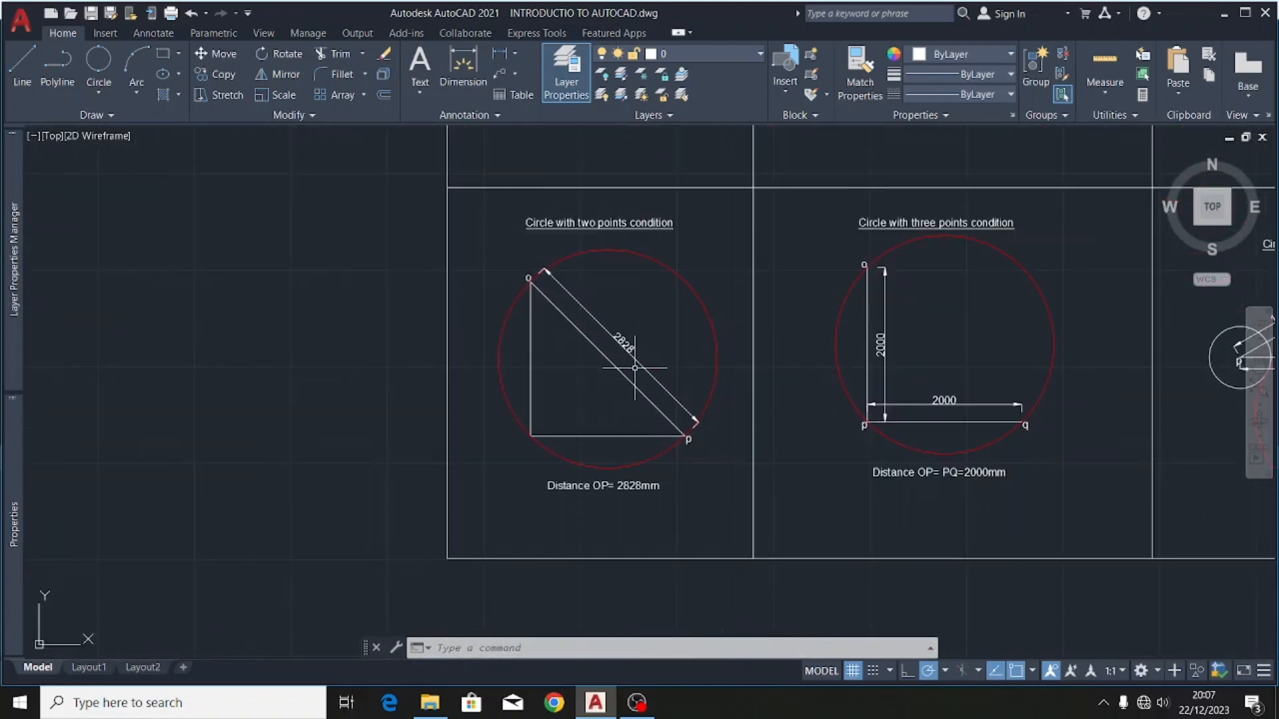
pyautogui.scroll(-2, 472, 406)
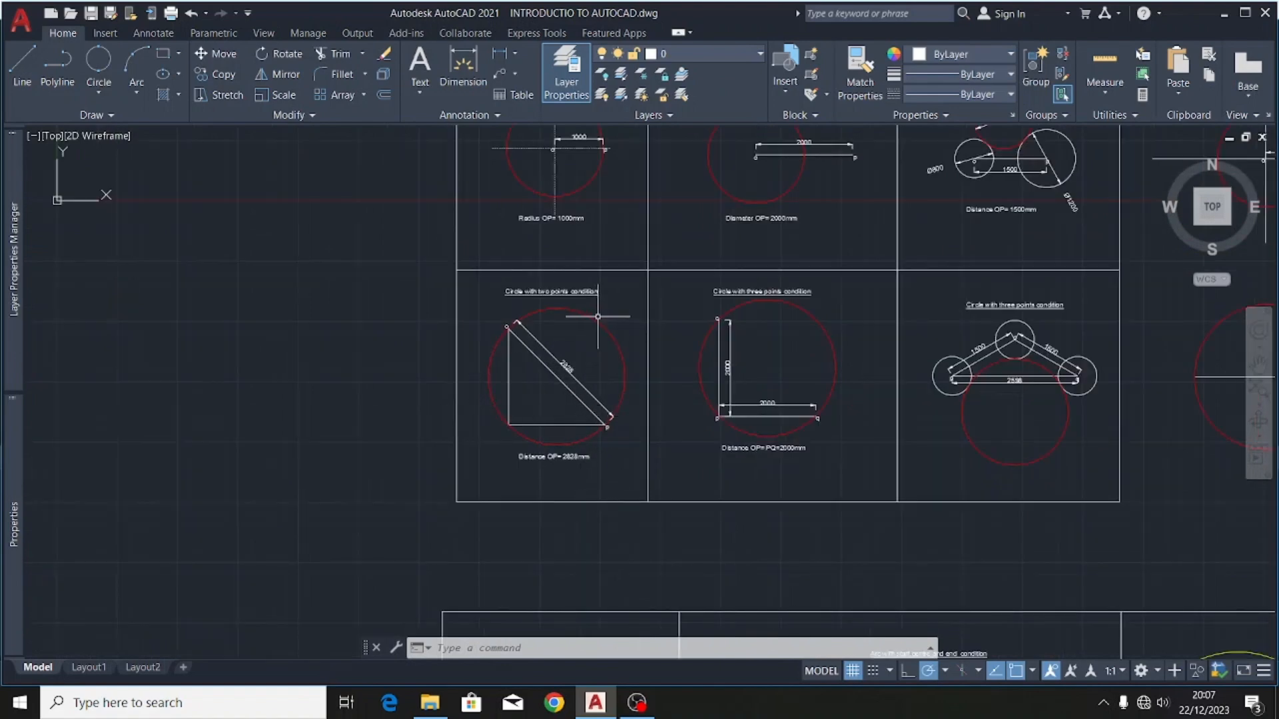
# - Select the O label at the upper end of the diagonal in the "Circle with two points condition" example
pyautogui.scroll(3, 596, 320)
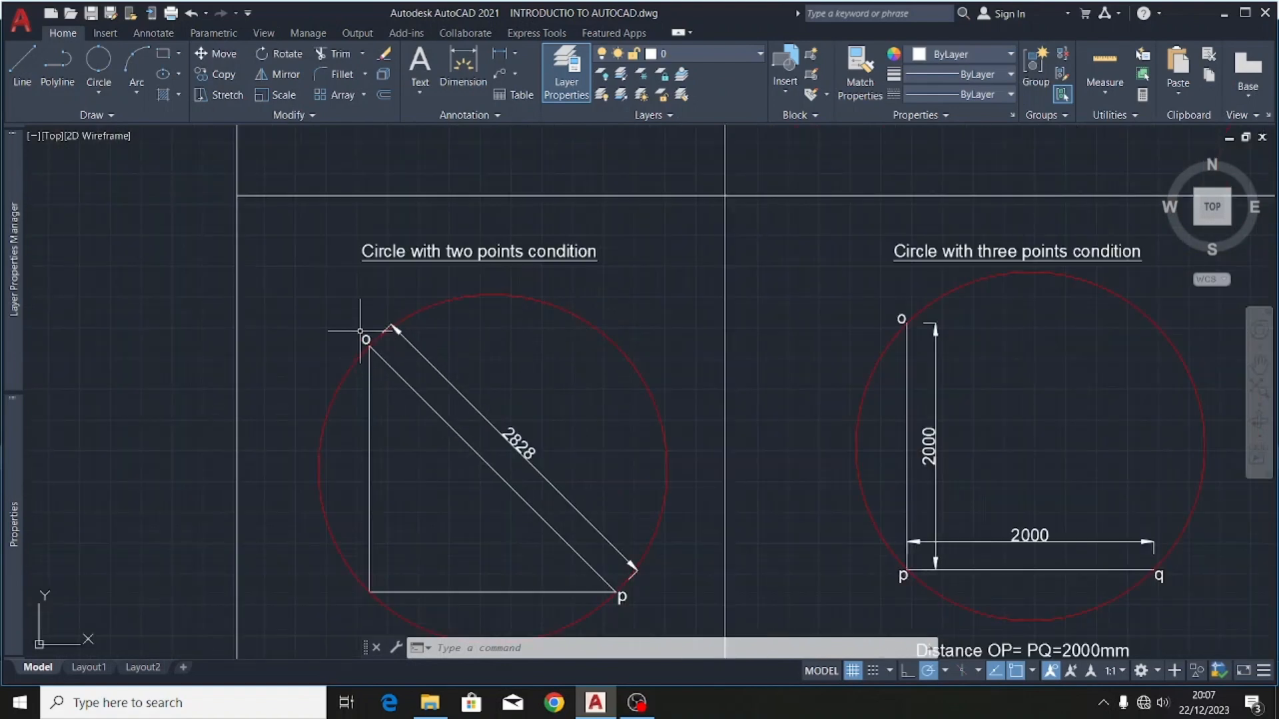
pyautogui.scroll(6, 373, 347)
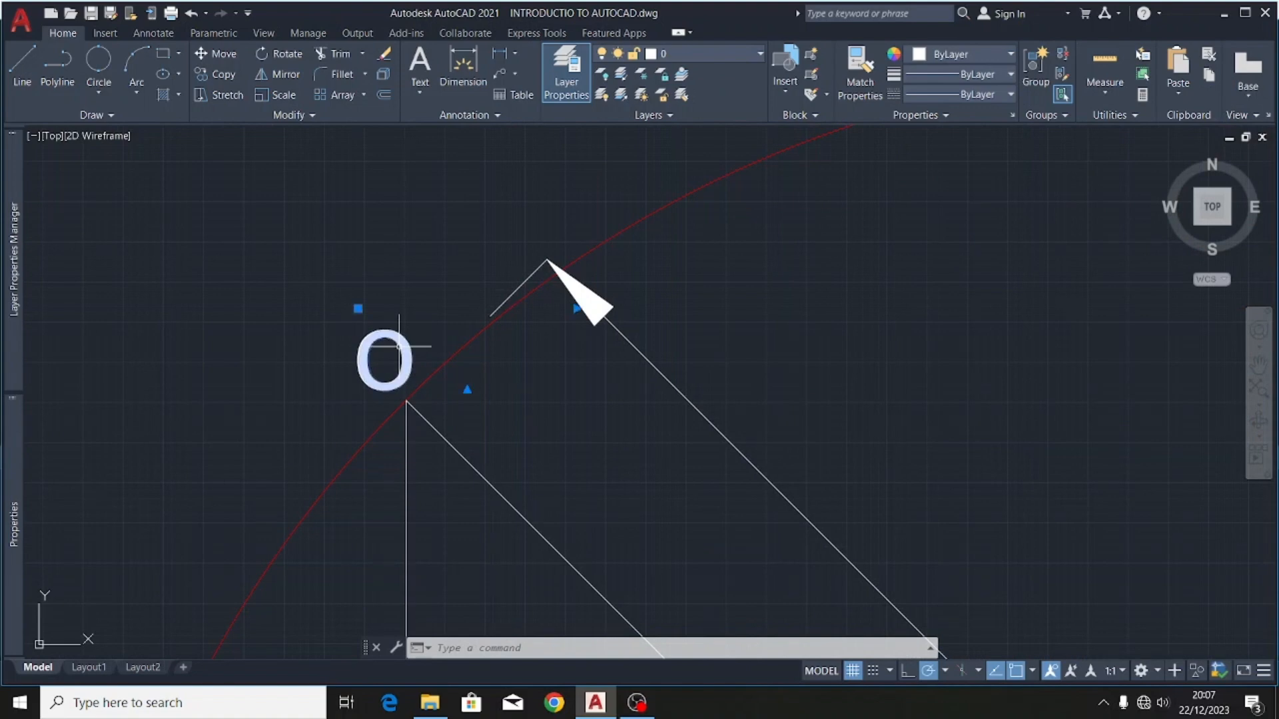
# - Copy the "o" label from the two-point circle example to both ends of the new circle's horizontal diameter line
pyautogui.click(216, 74)
pyautogui.click(377, 360)
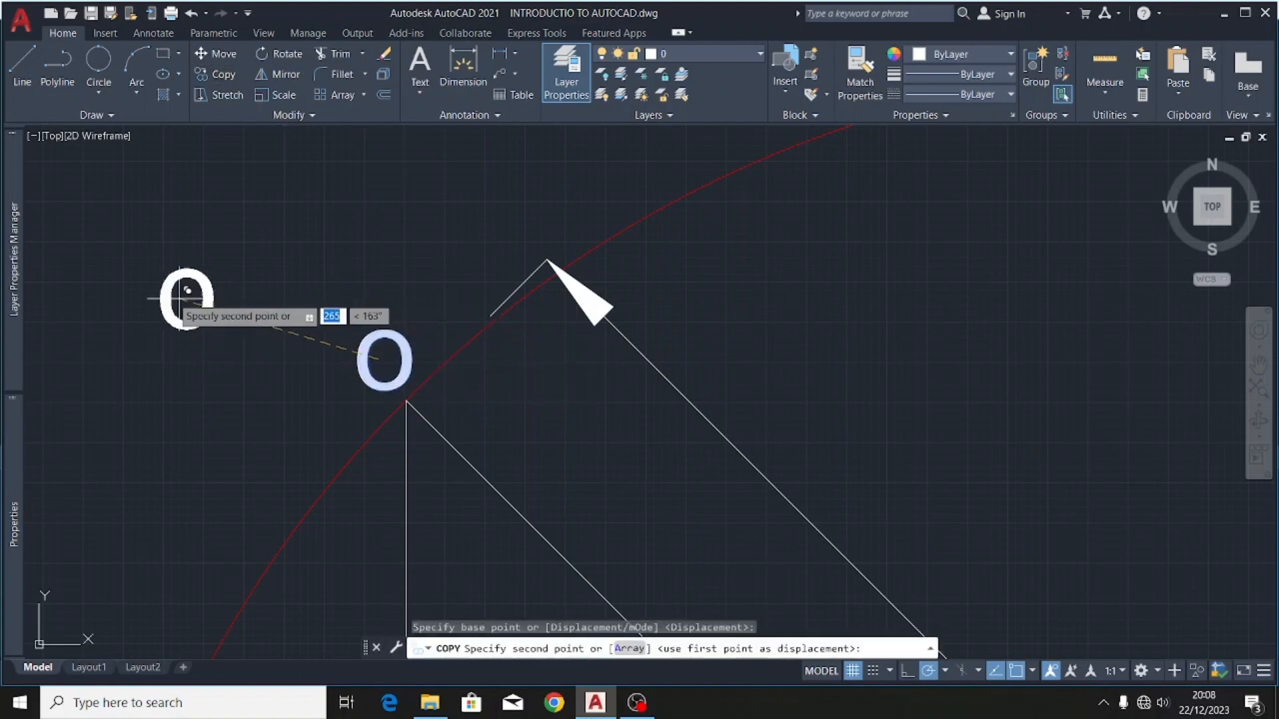
pyautogui.scroll(-10, 180, 298)
pyautogui.scroll(6, 433, 330)
pyautogui.scroll(7, 433, 329)
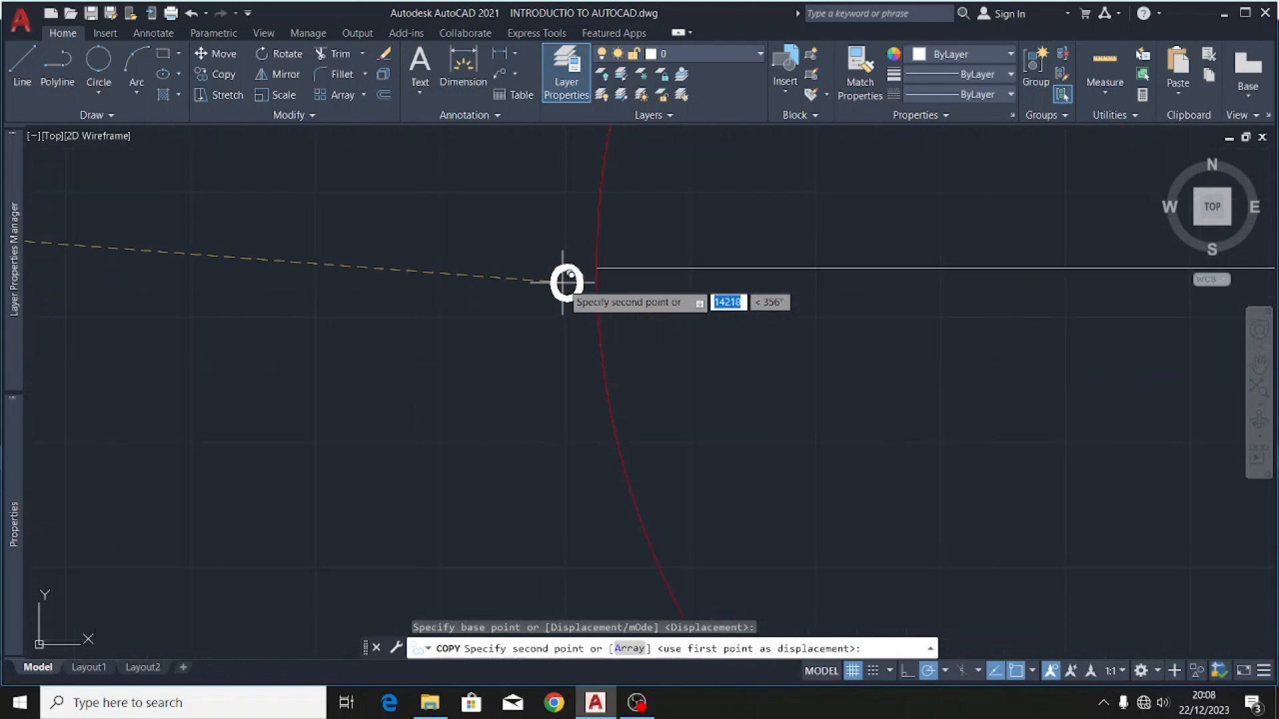
pyautogui.click(568, 277)
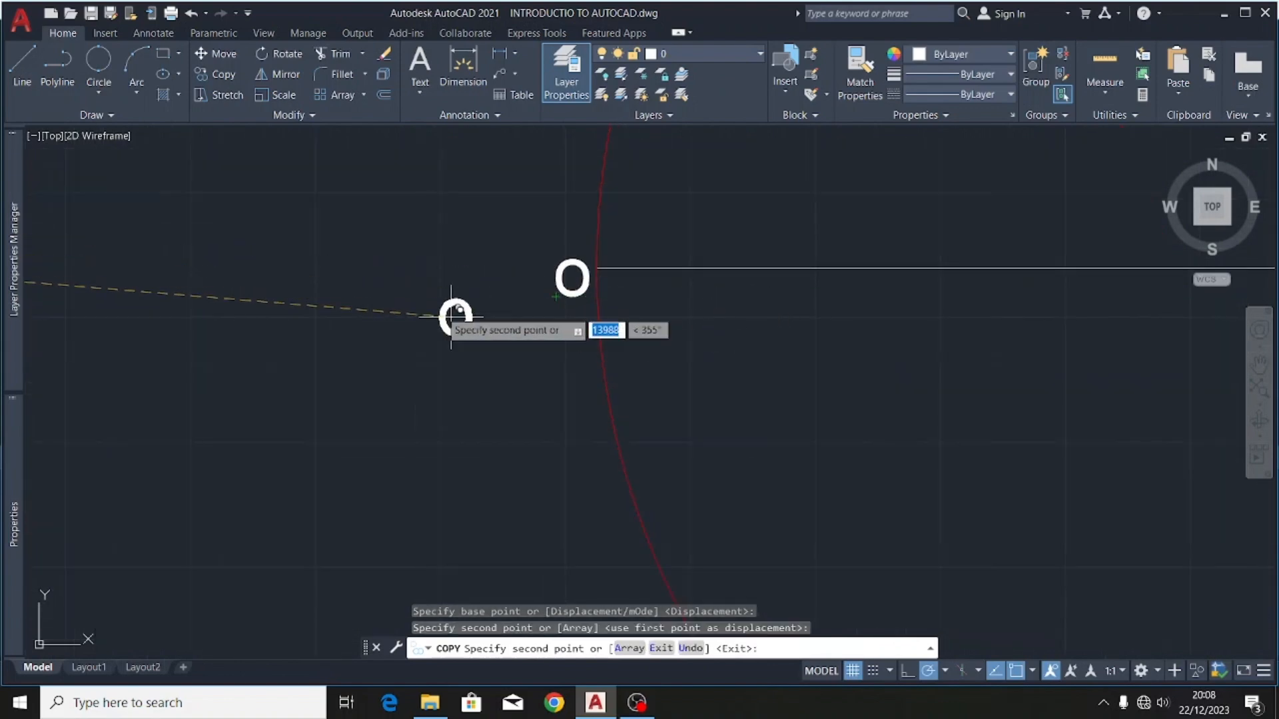
pyautogui.scroll(-5, 479, 326)
pyautogui.scroll(4, 831, 315)
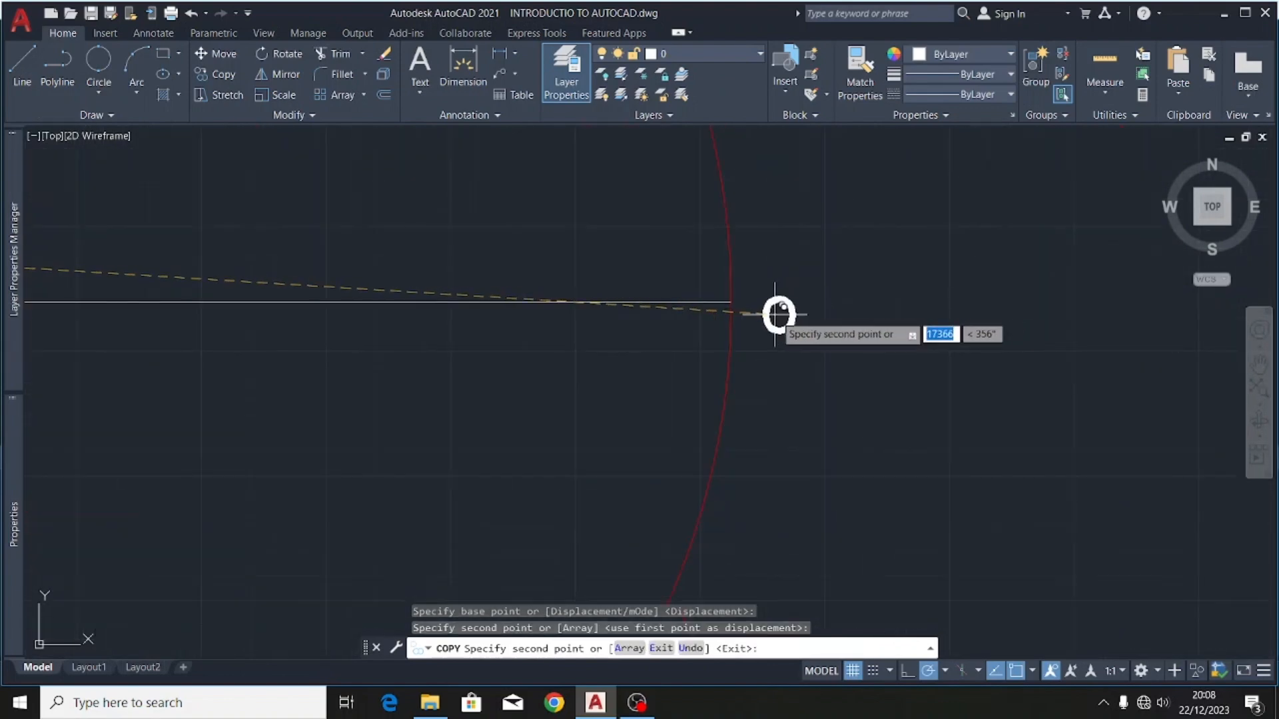
pyautogui.click(760, 304)
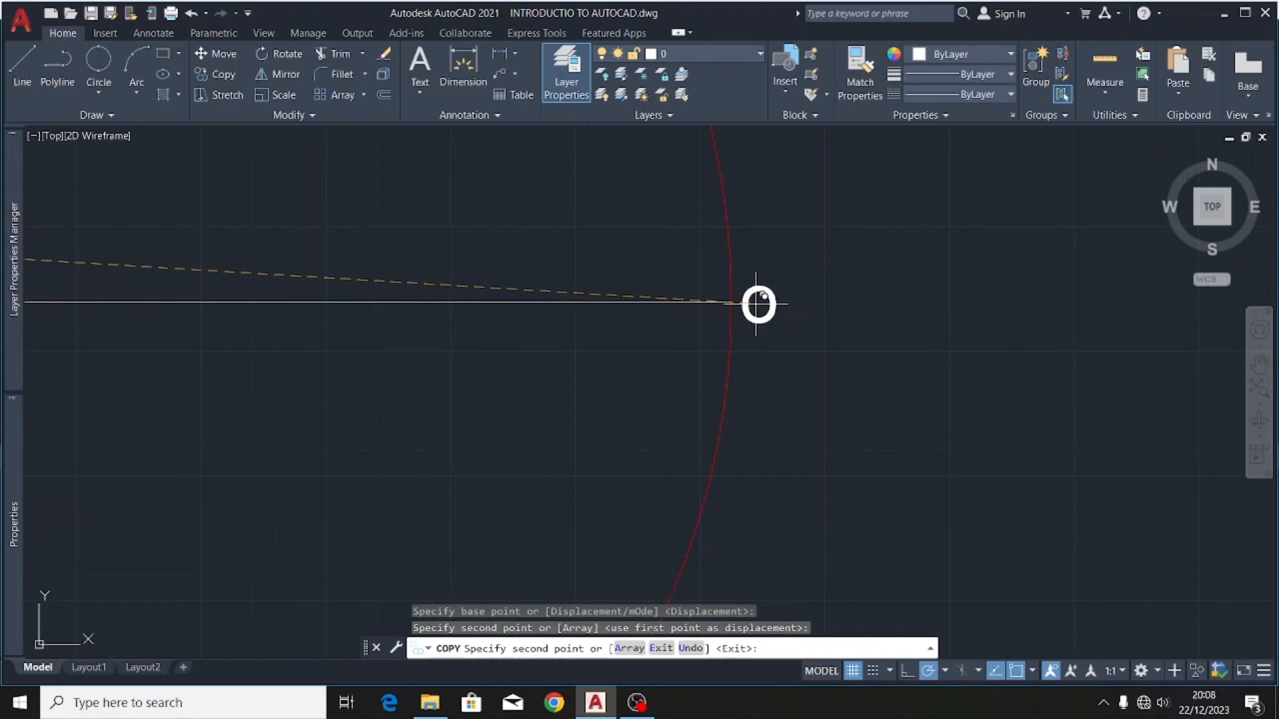
pyautogui.press('Escape')
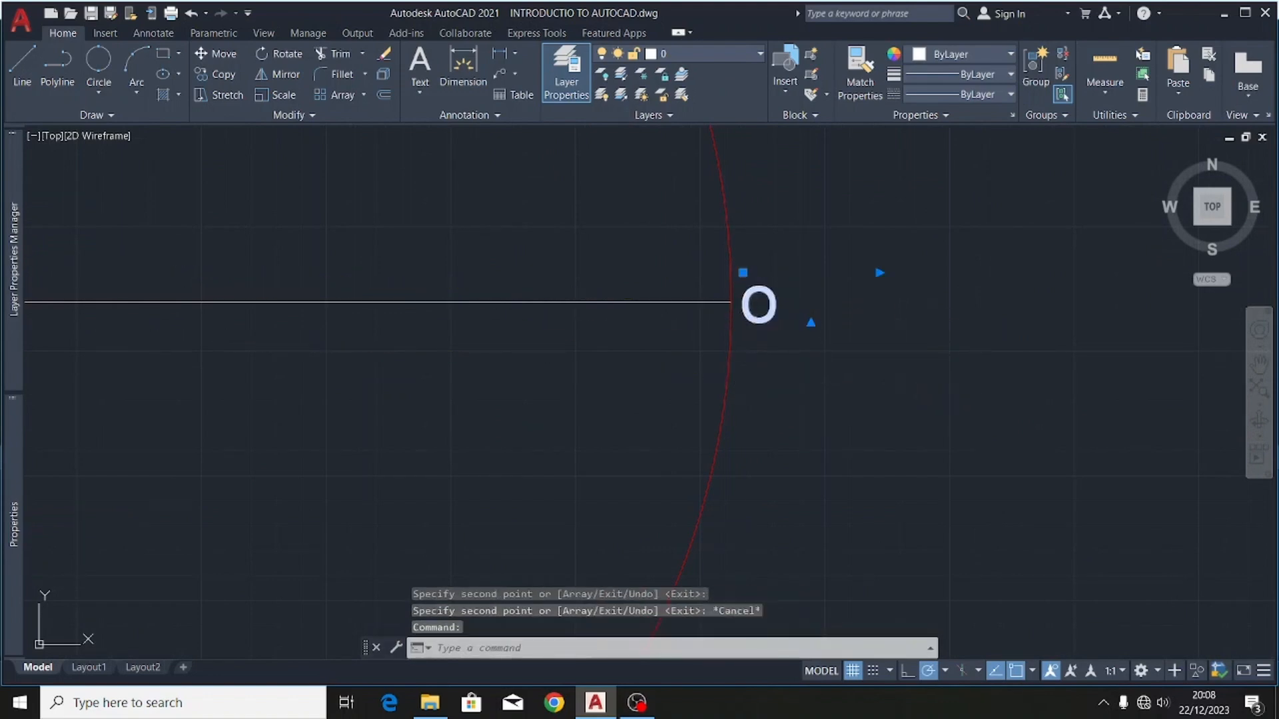
# - Change the copied label outside the right end of the new circle's diameter line to "p"
pyautogui.doubleClick(772, 311)
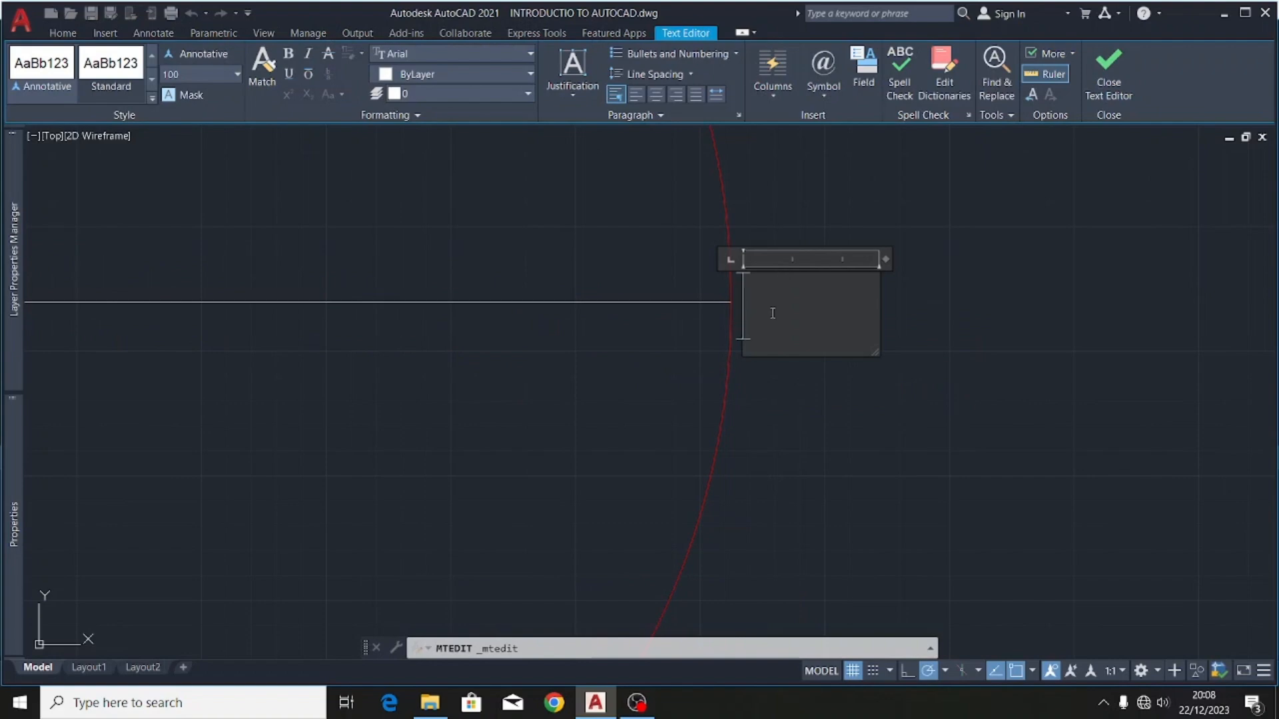
pyautogui.write('p')
pyautogui.click(800, 418)
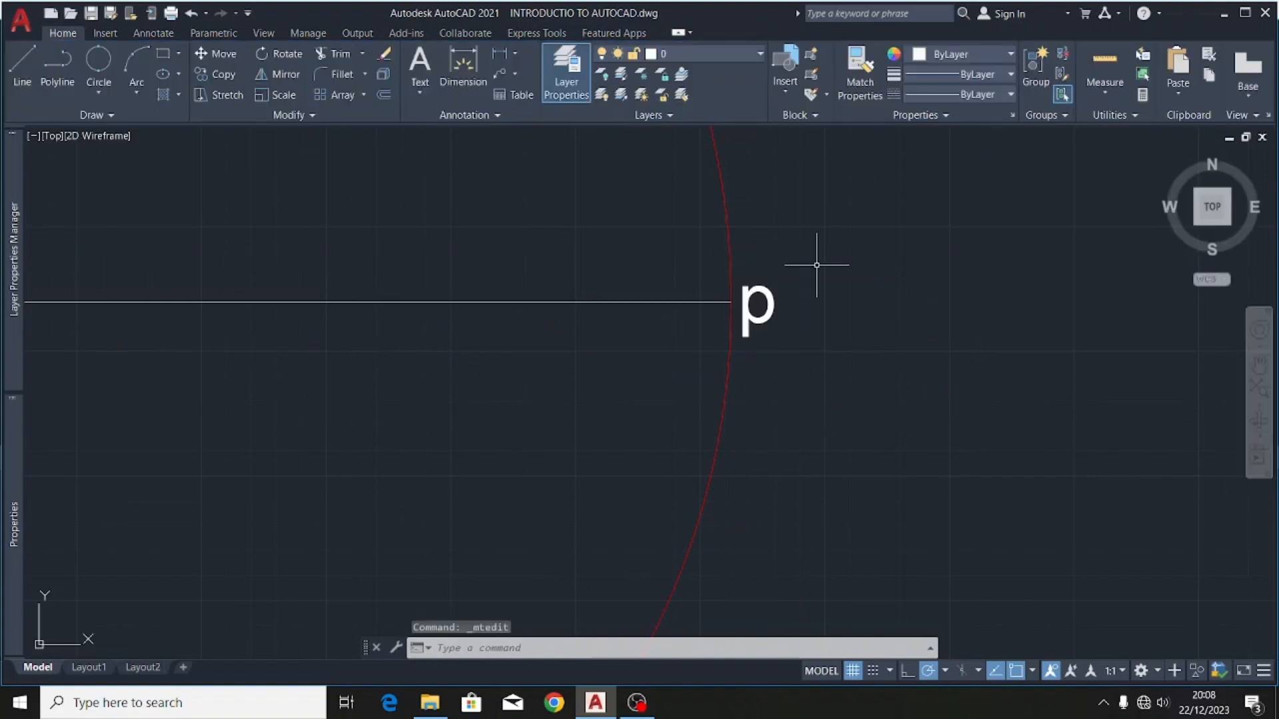
# - Add a linear dimension between endpoints o and p, placing it above the diameter line inside the circle
pyautogui.scroll(-4, 932, 288)
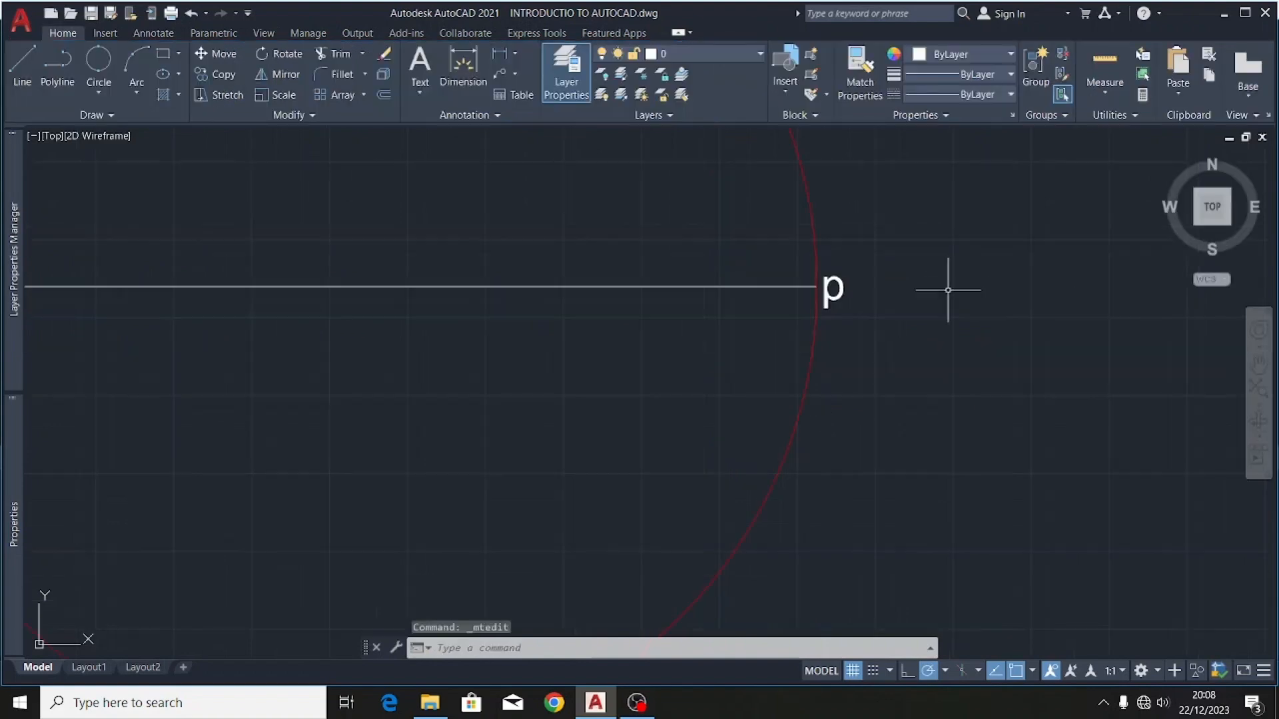
pyautogui.click(463, 66)
pyautogui.scroll(4, 496, 296)
pyautogui.scroll(3, 501, 303)
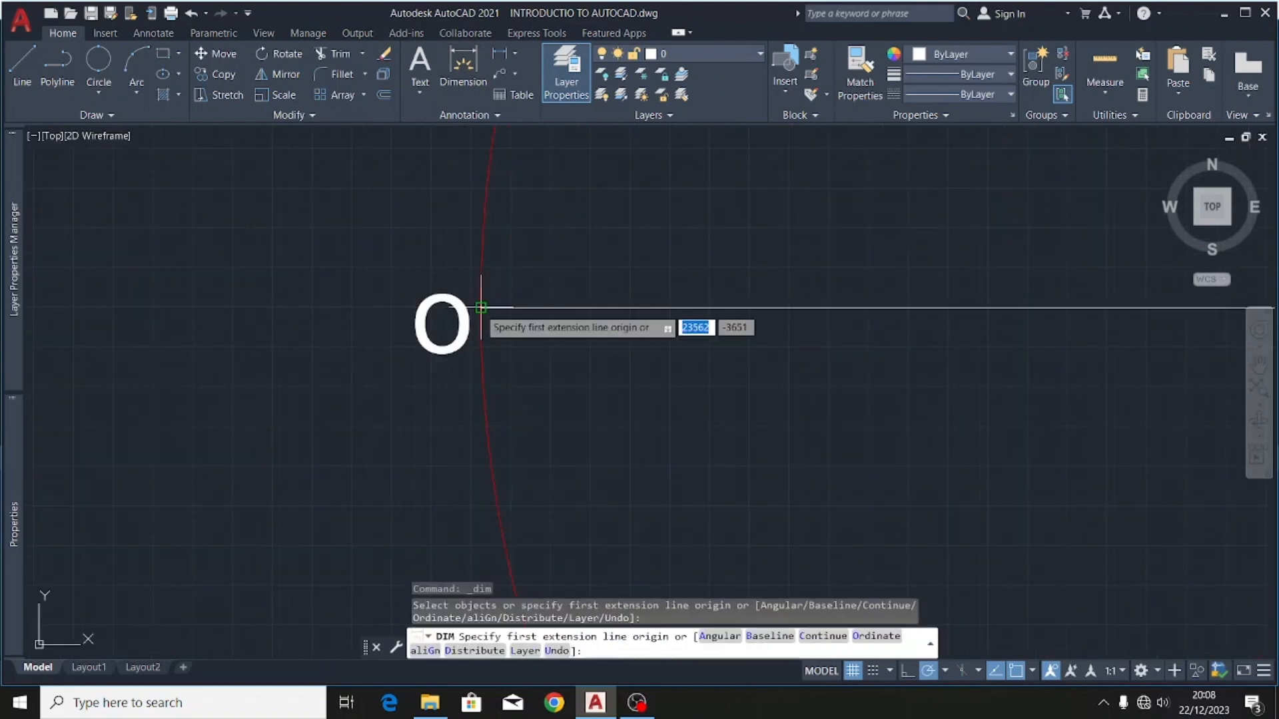
pyautogui.click(481, 309)
pyautogui.scroll(-4, 459, 348)
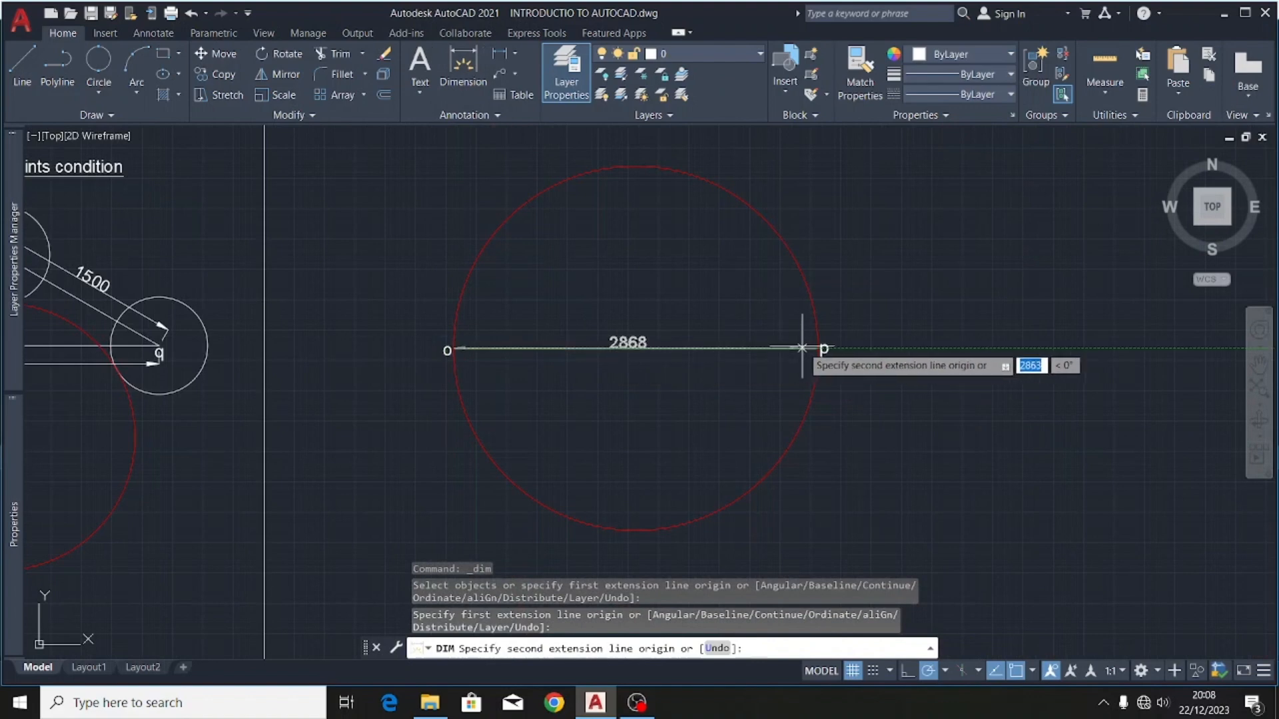
pyautogui.scroll(6, 817, 351)
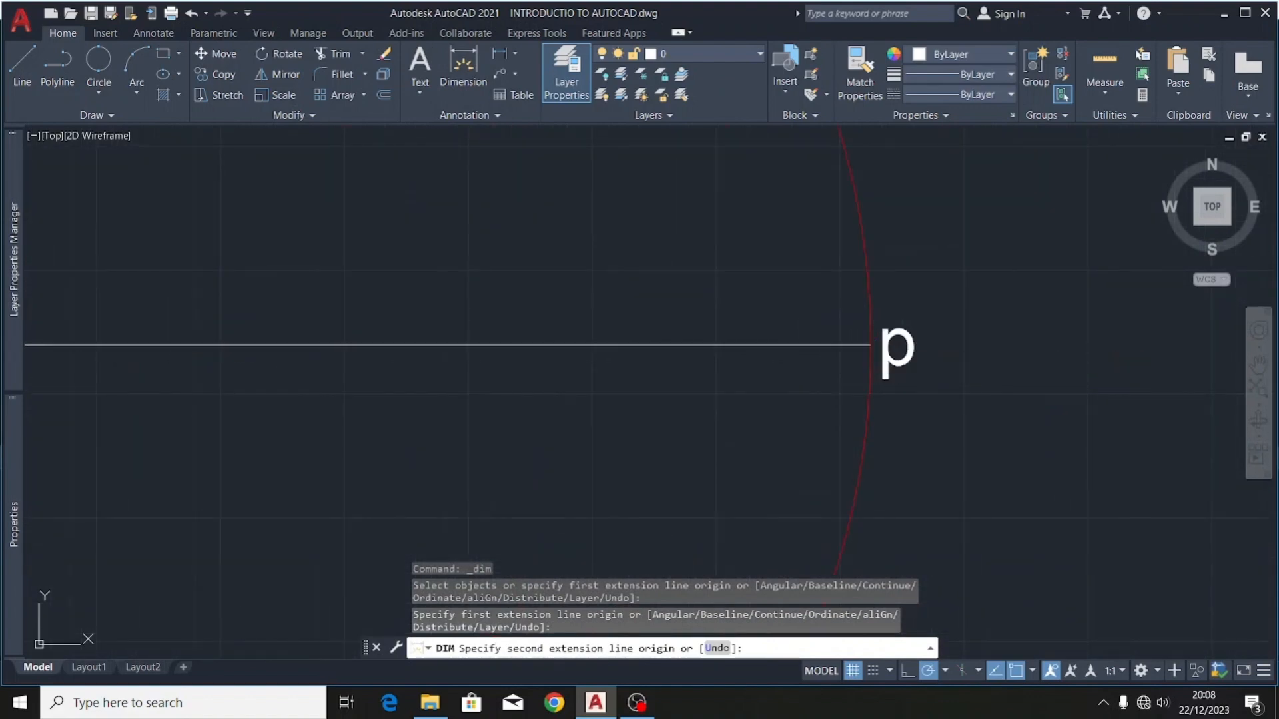
pyautogui.click(869, 345)
pyautogui.scroll(-5, 866, 346)
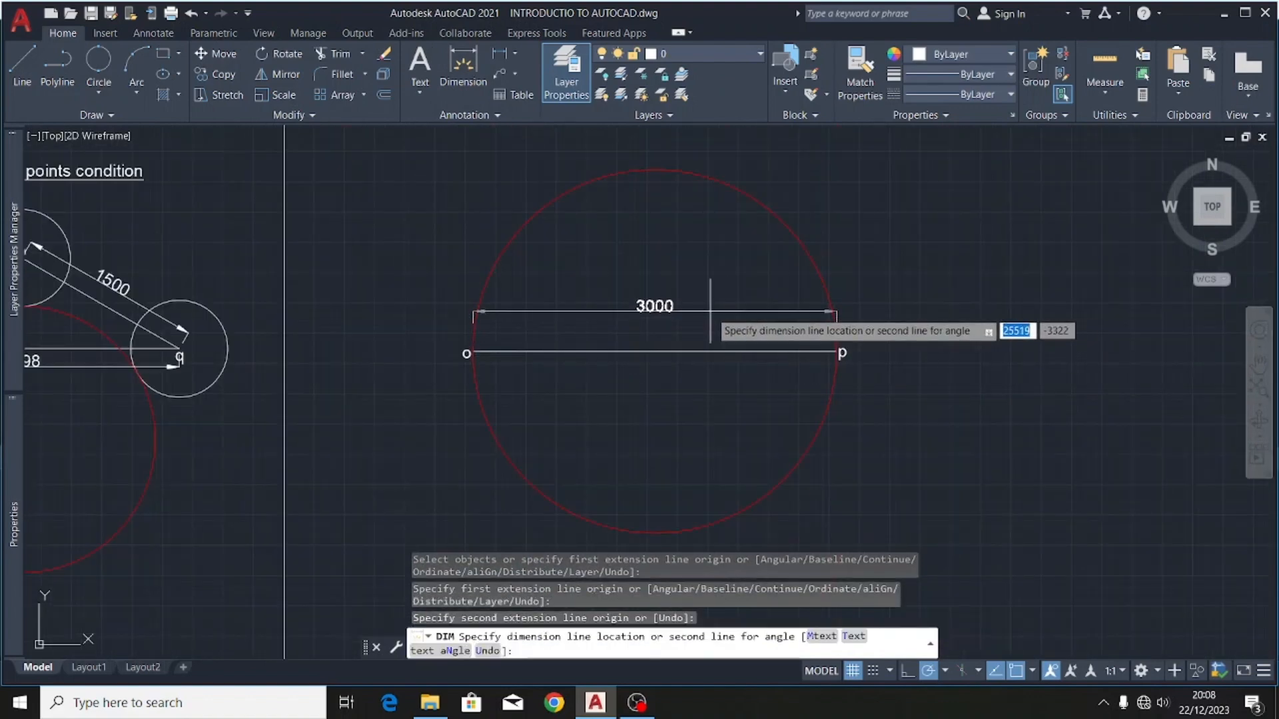
pyautogui.click(711, 310)
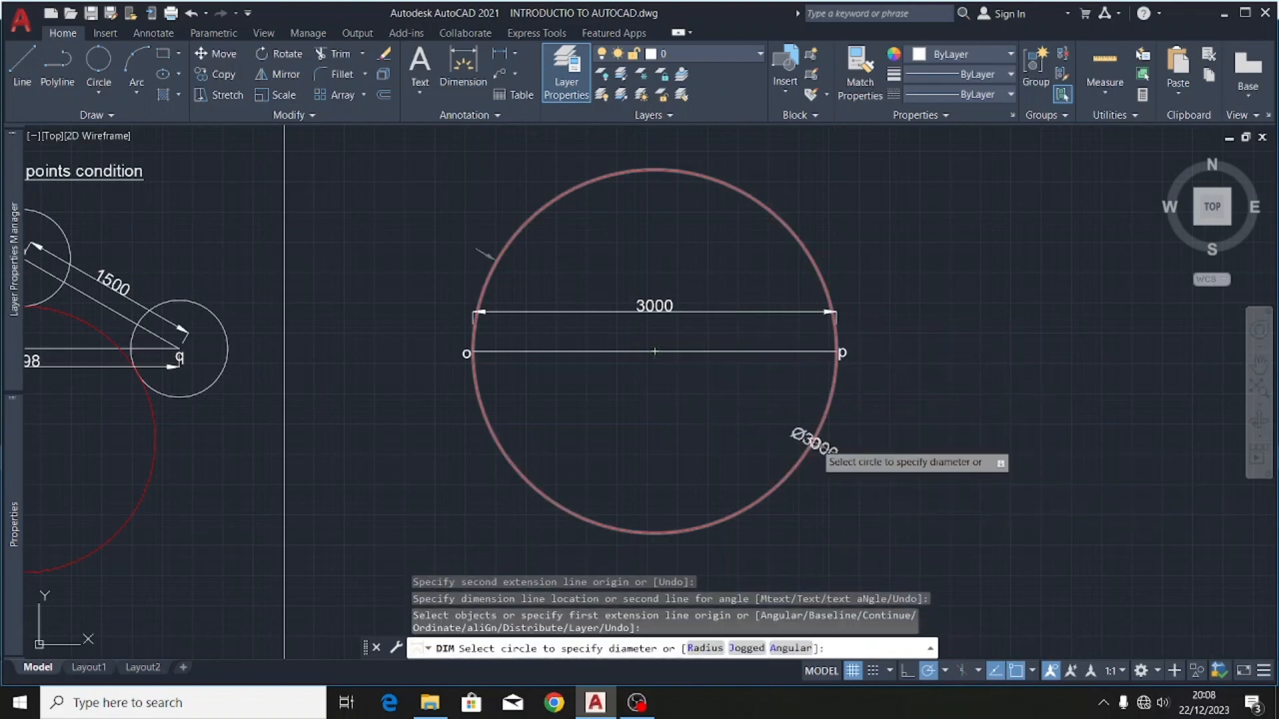
# - Add a diameter dimension to the new red circle, with its text outside the circle at the lower right
pyautogui.click(820, 450)
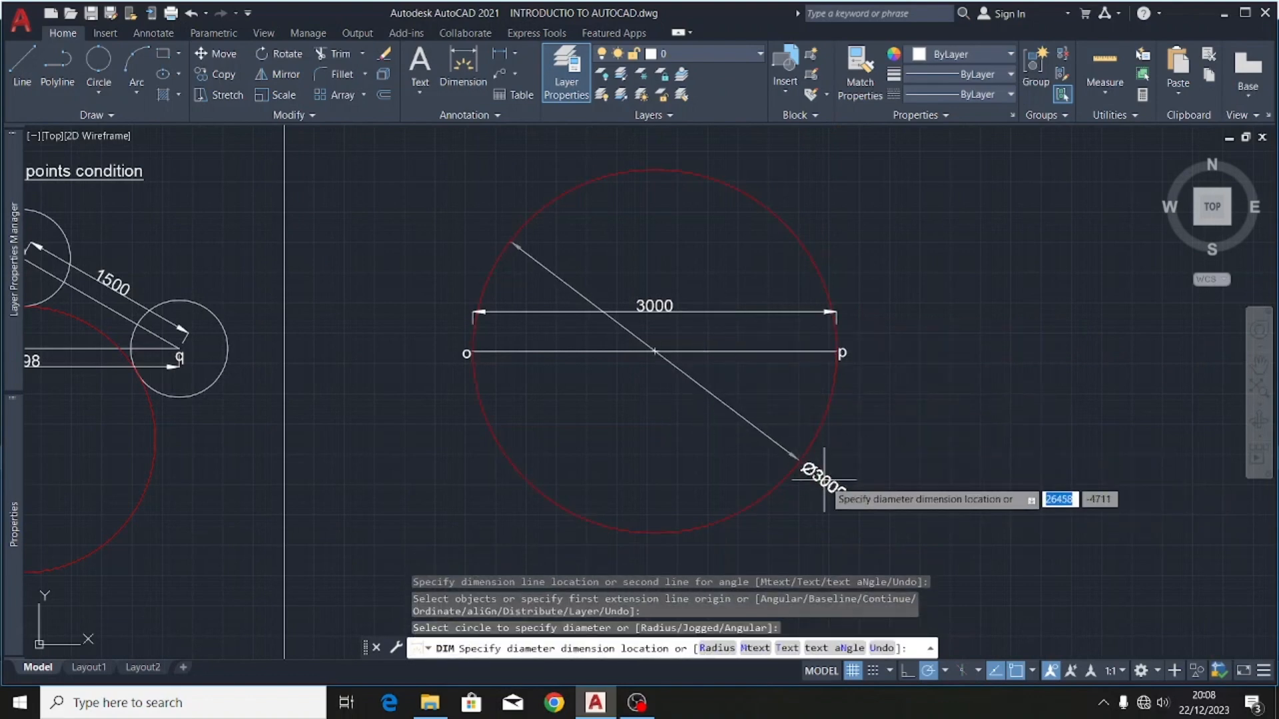
pyautogui.click(822, 571)
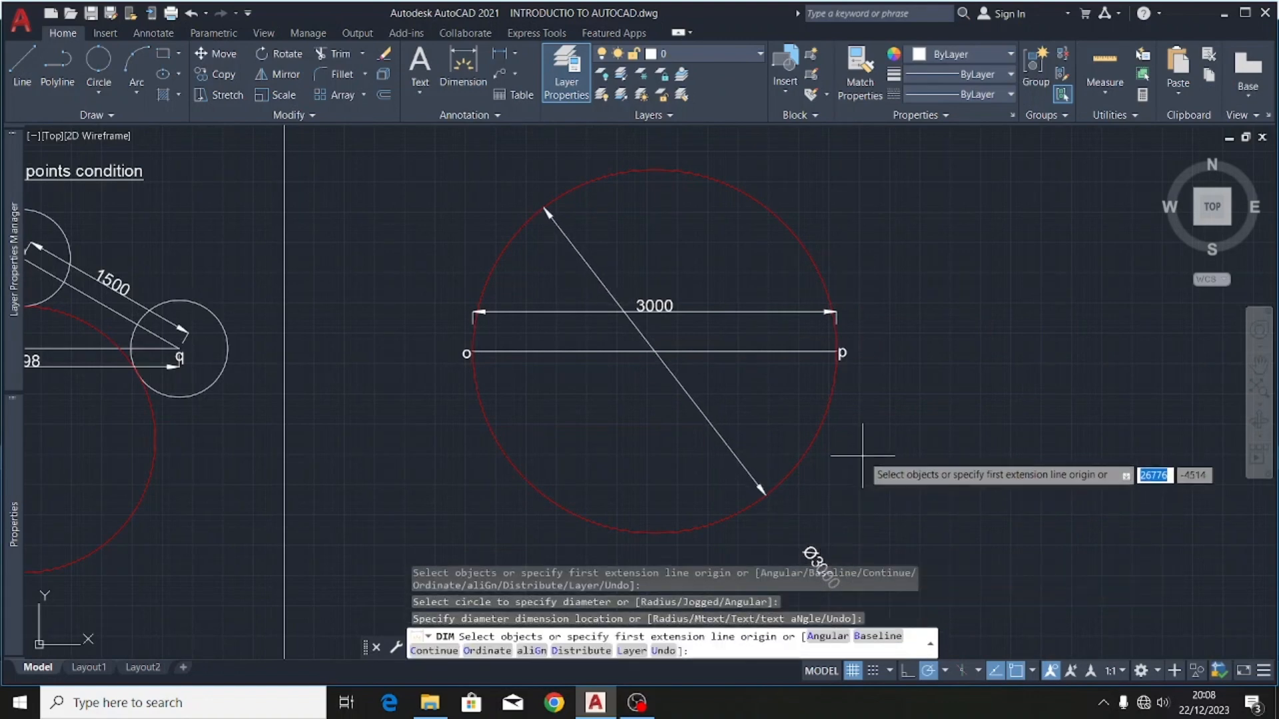
pyautogui.scroll(-4, 853, 469)
pyautogui.scroll(2, 805, 455)
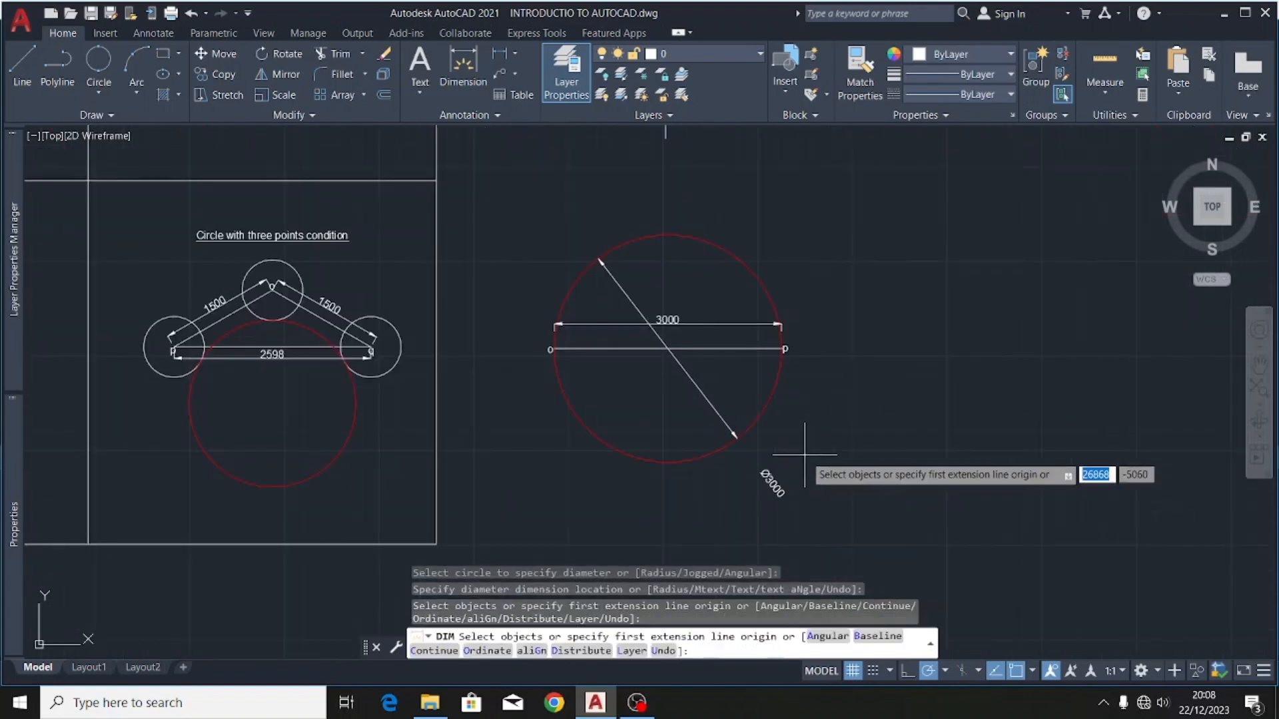
pyautogui.scroll(4, 804, 459)
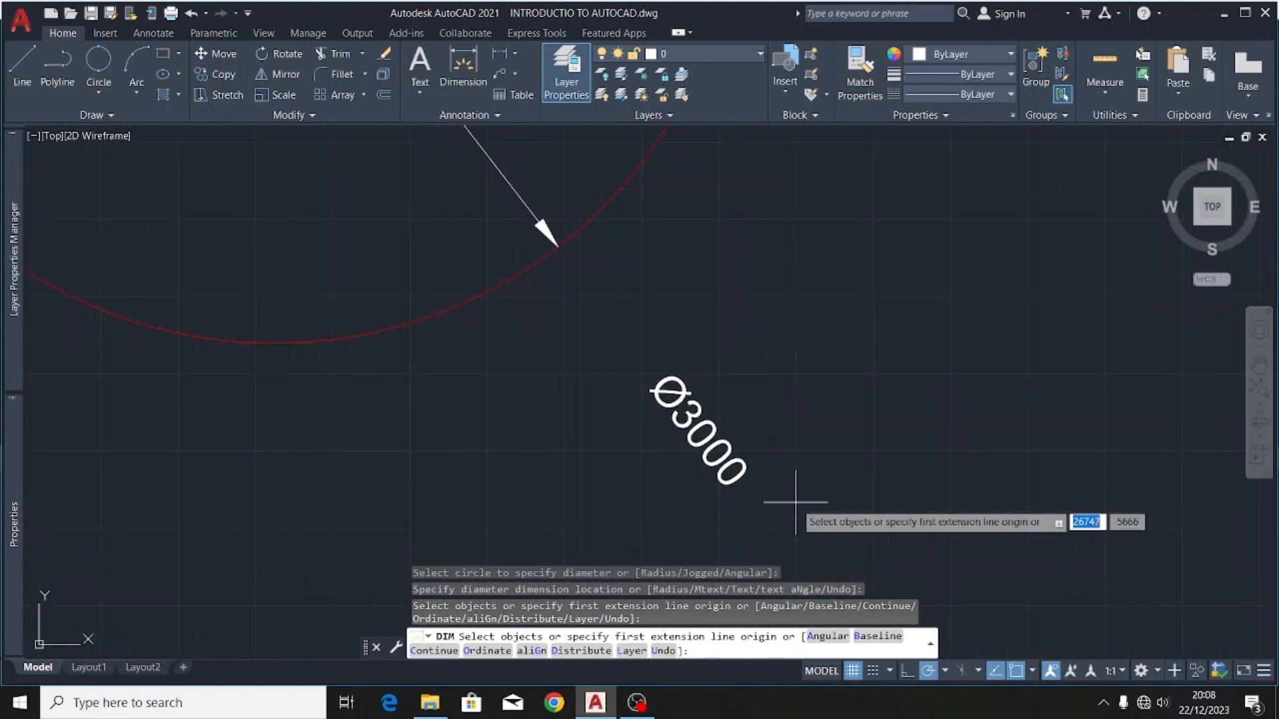
pyautogui.scroll(-5, 779, 460)
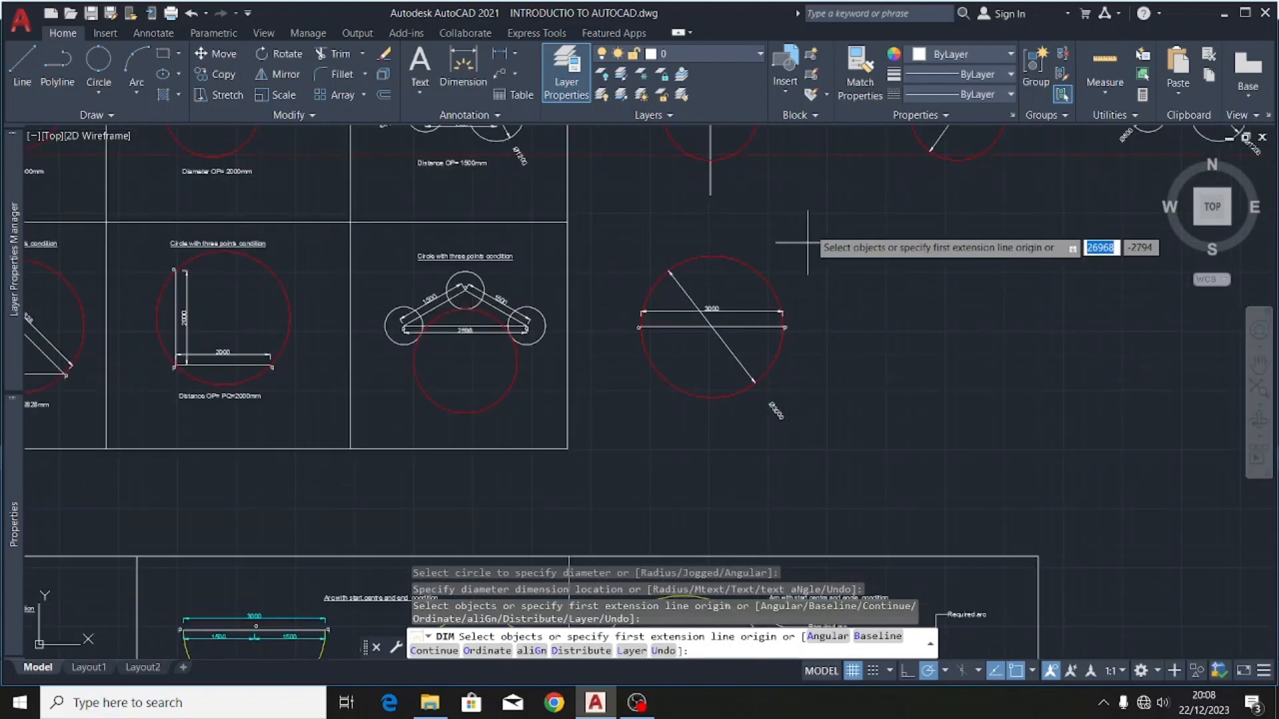
# - Examine the "Circle with three points condition" example with points o, p and q and its given distances
pyautogui.scroll(-4, 854, 288)
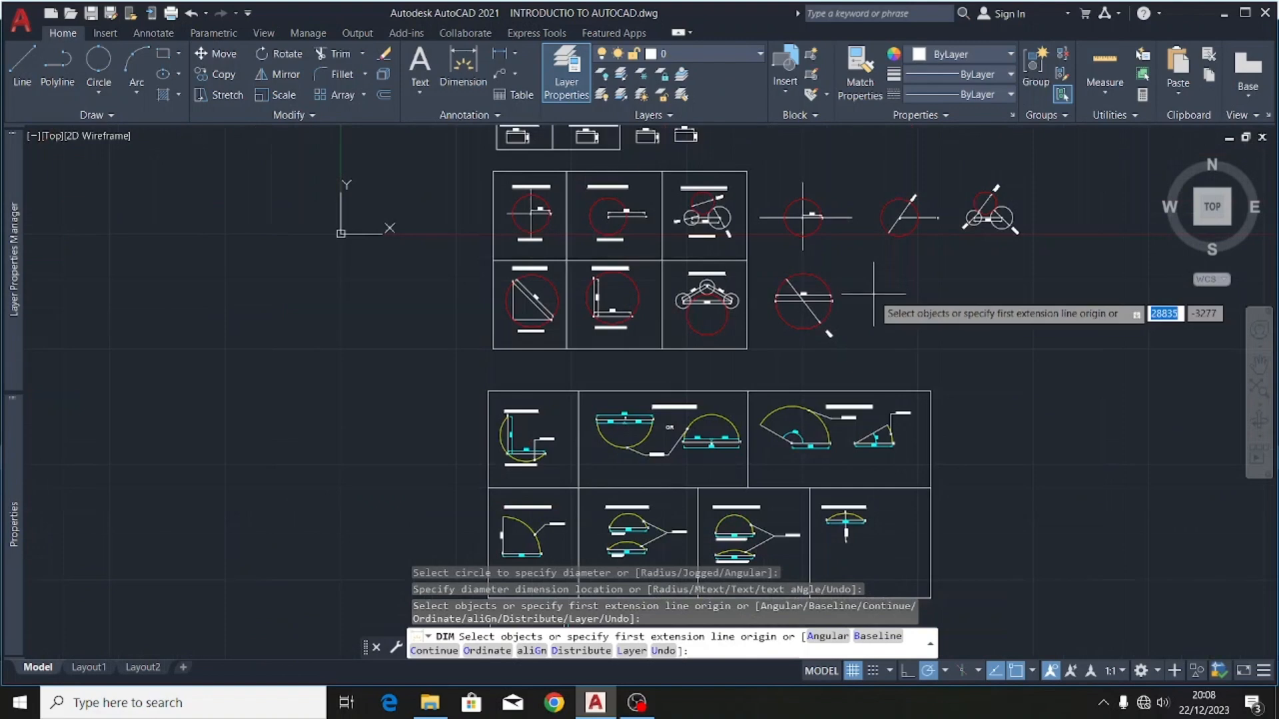
pyautogui.scroll(6, 614, 320)
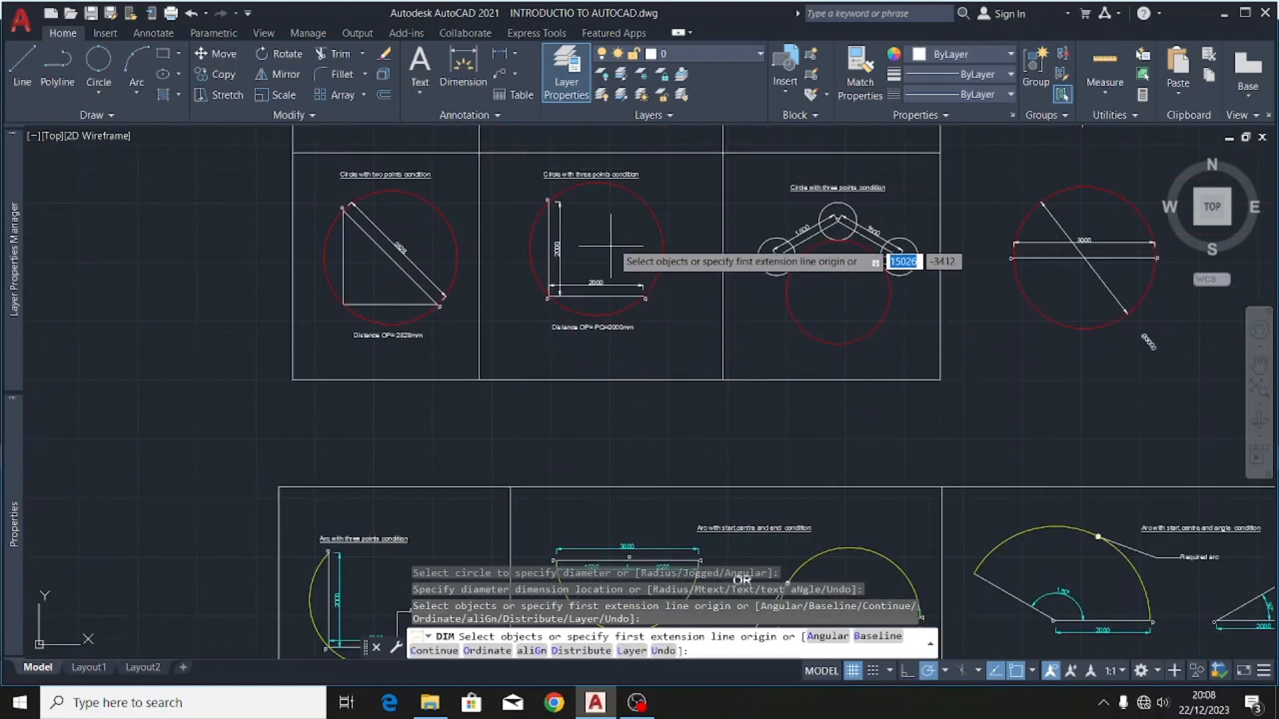
pyautogui.scroll(-5, 633, 282)
pyautogui.scroll(6, 616, 343)
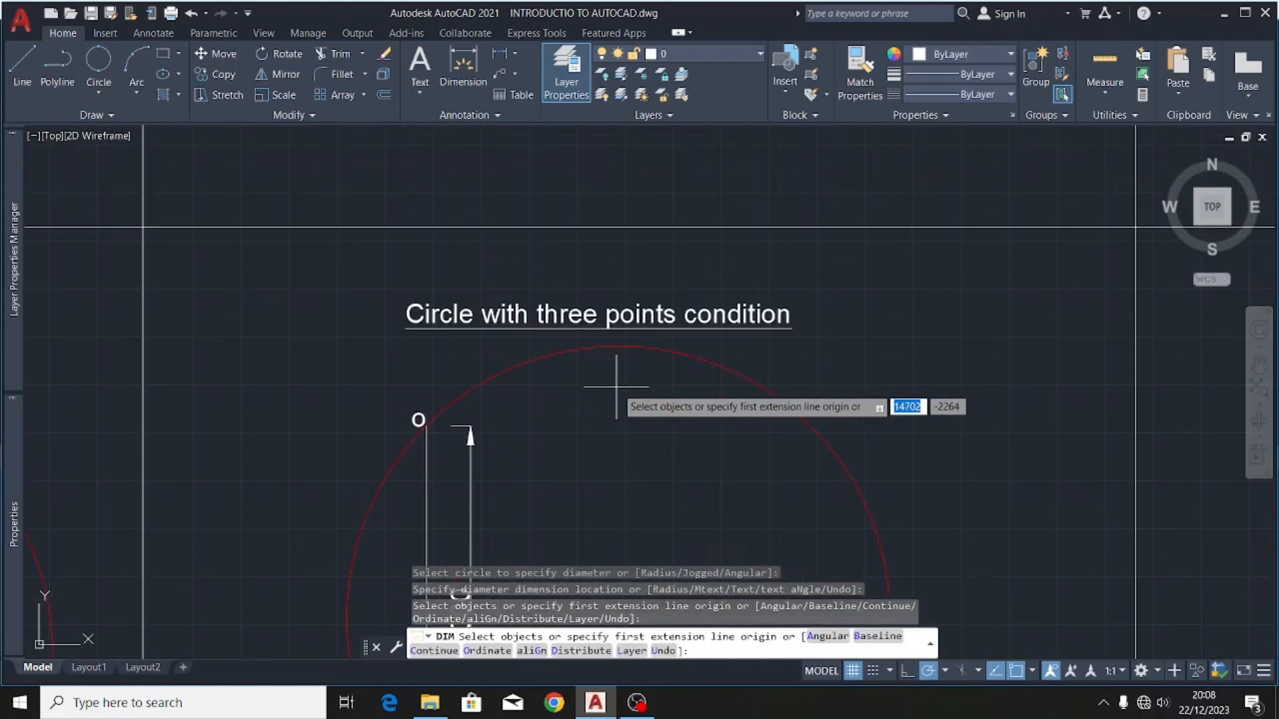
pyautogui.scroll(-6, 759, 273)
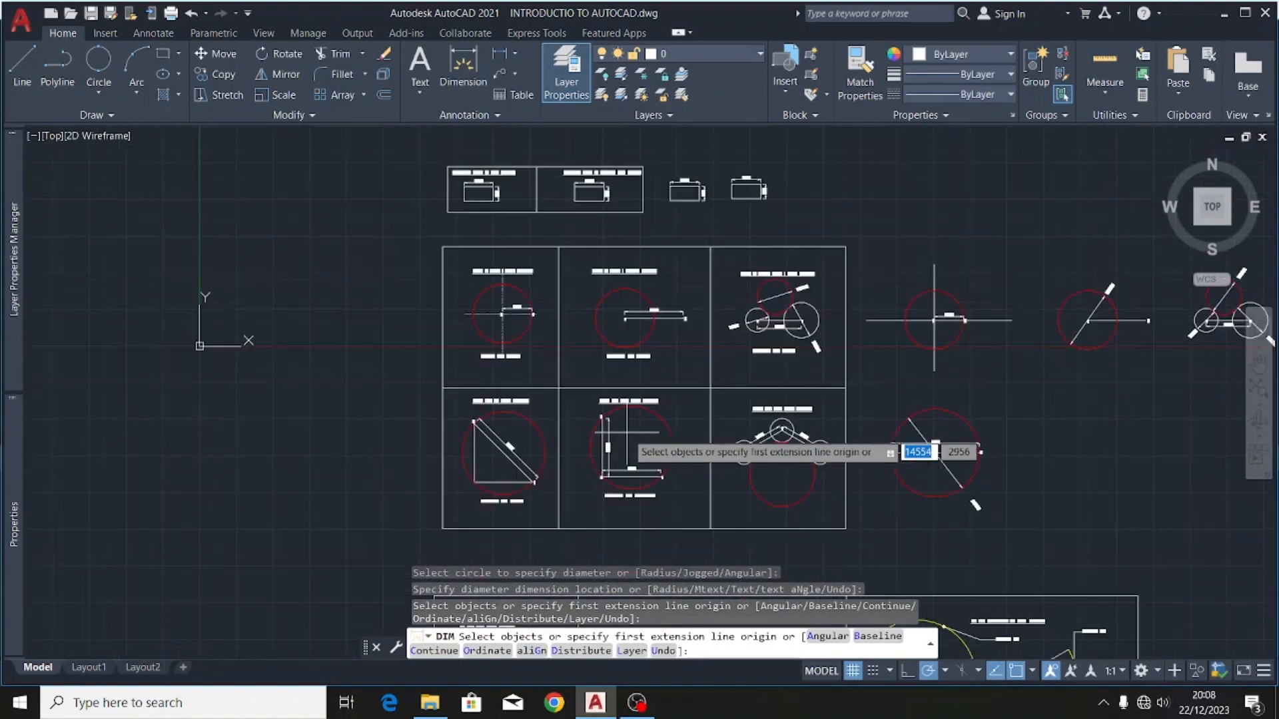
pyautogui.scroll(6, 632, 441)
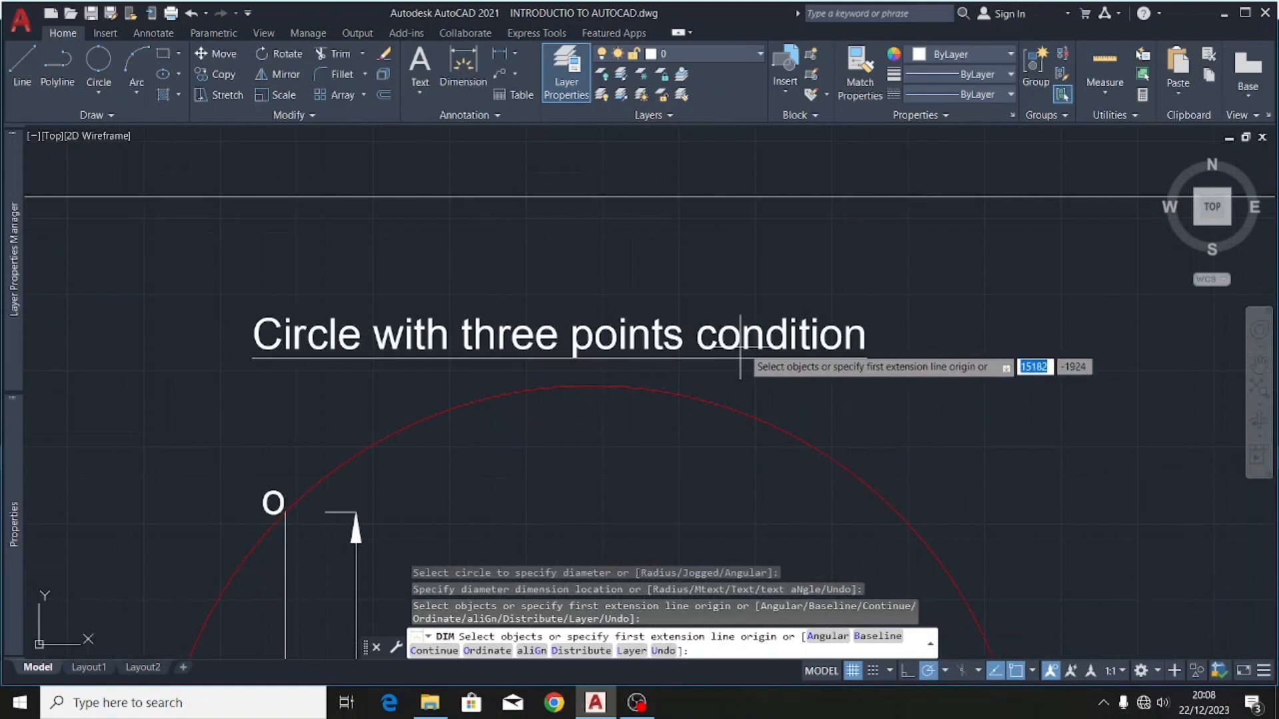
pyautogui.scroll(-6, 520, 271)
pyautogui.scroll(4, 506, 349)
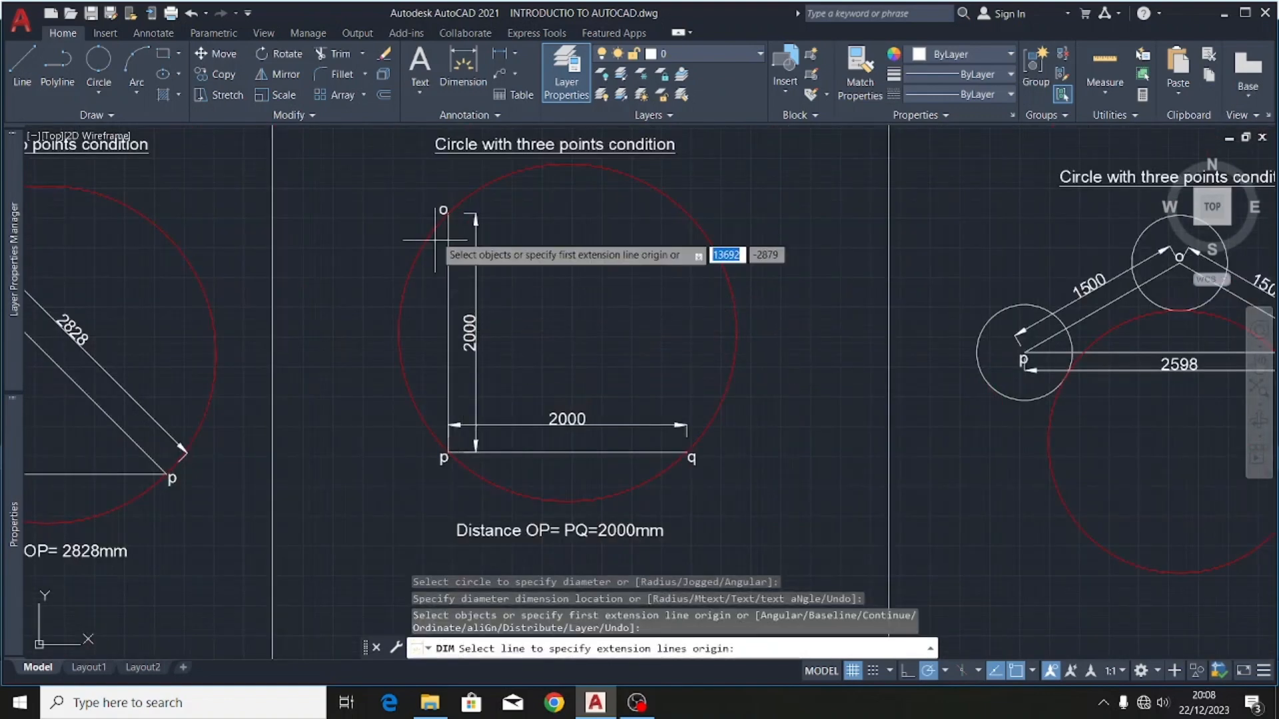
pyautogui.scroll(2, 432, 210)
pyautogui.scroll(-2, 439, 203)
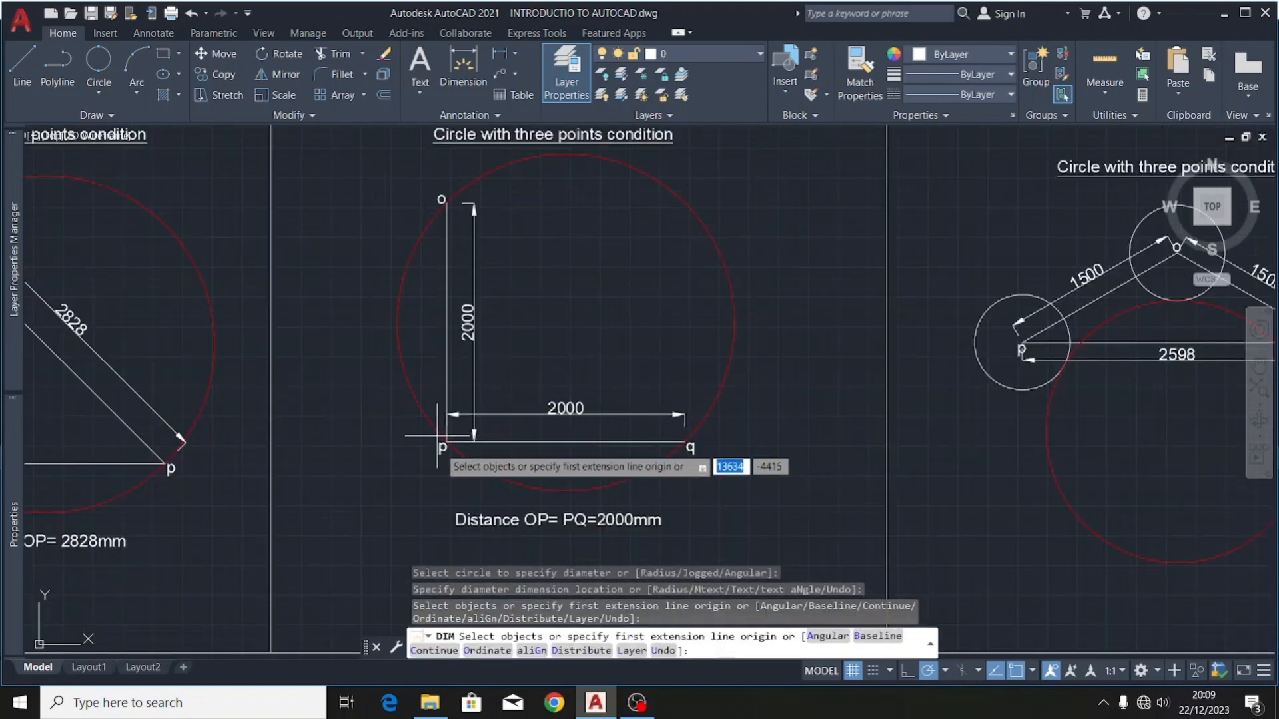
pyautogui.scroll(2, 724, 464)
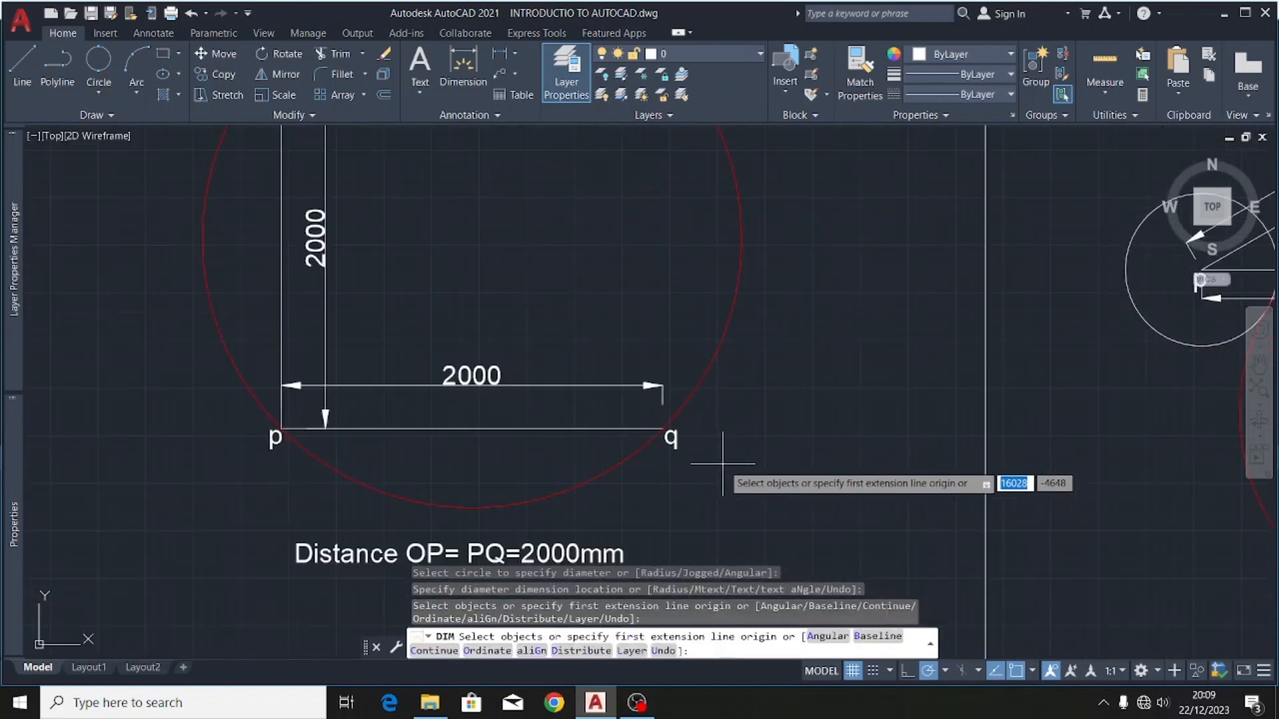
pyautogui.scroll(-5, 670, 438)
pyautogui.press('Escape')
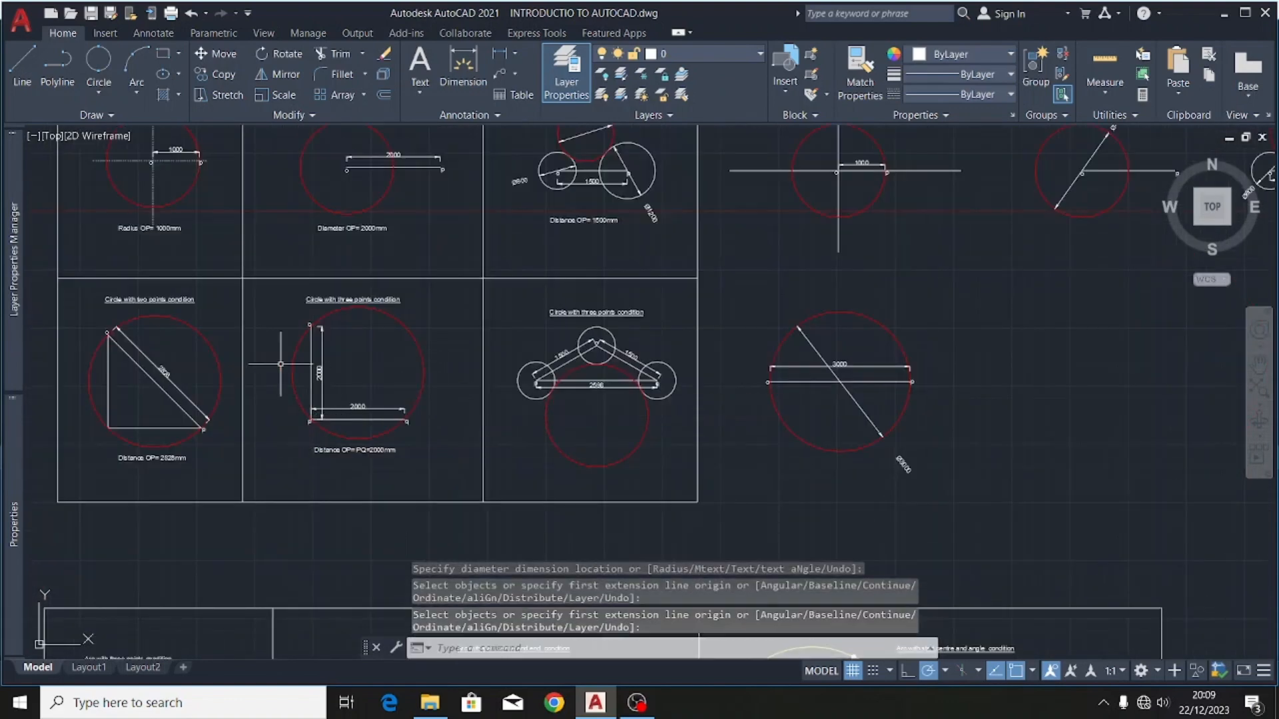
pyautogui.scroll(-1, 239, 174)
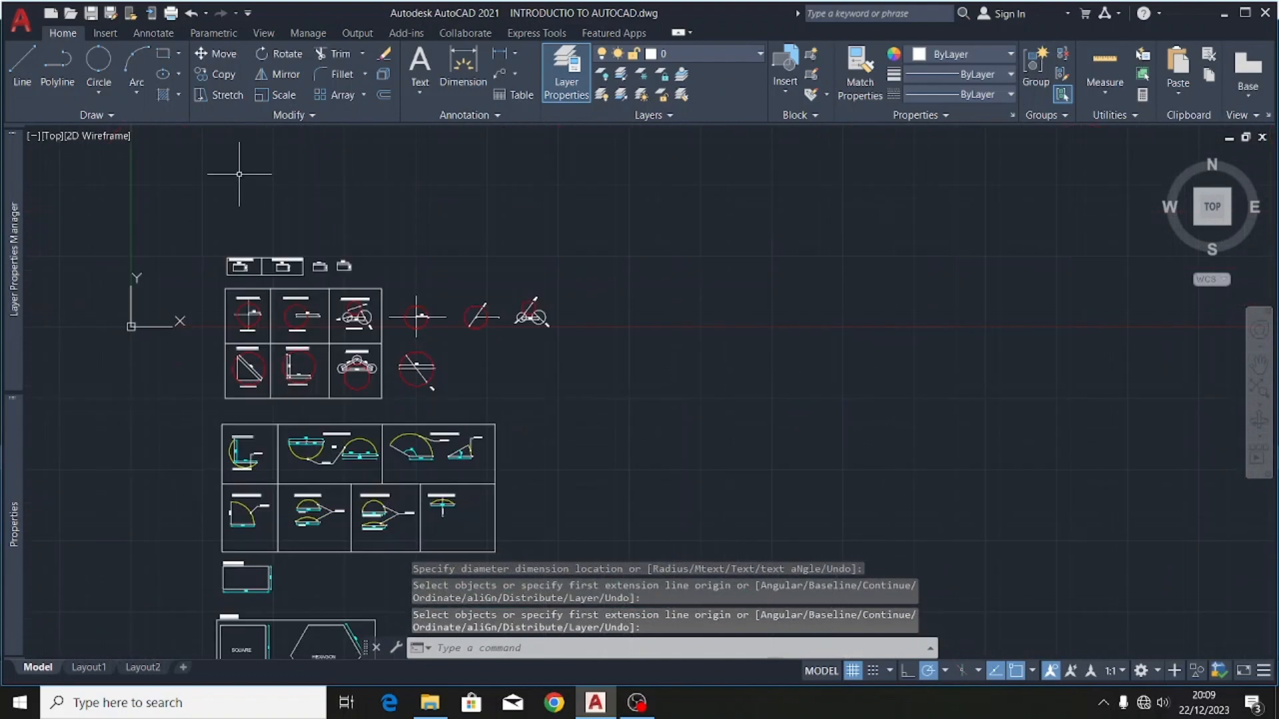
# - Draw an L-shape beside the dimensioned circle: a line 2000 straight down, continued by one 2000 horizontally to the right
pyautogui.click(22, 66)
pyautogui.scroll(5, 459, 377)
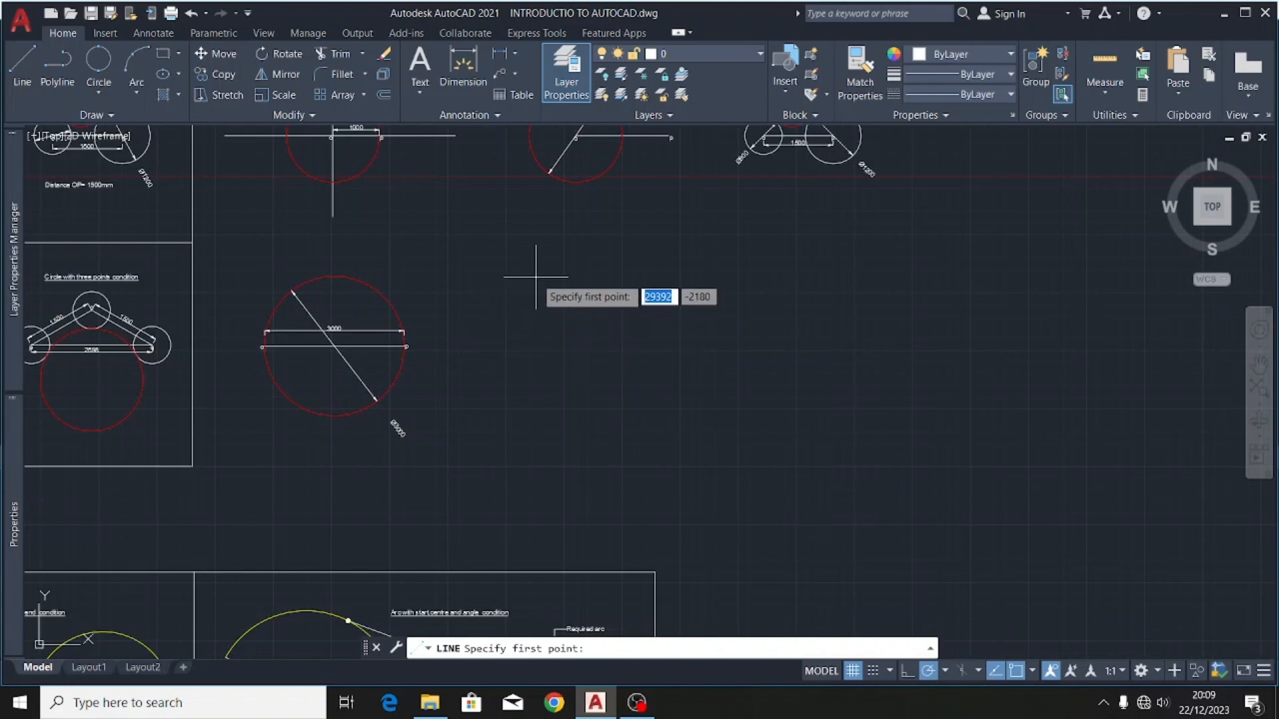
pyautogui.click(536, 277)
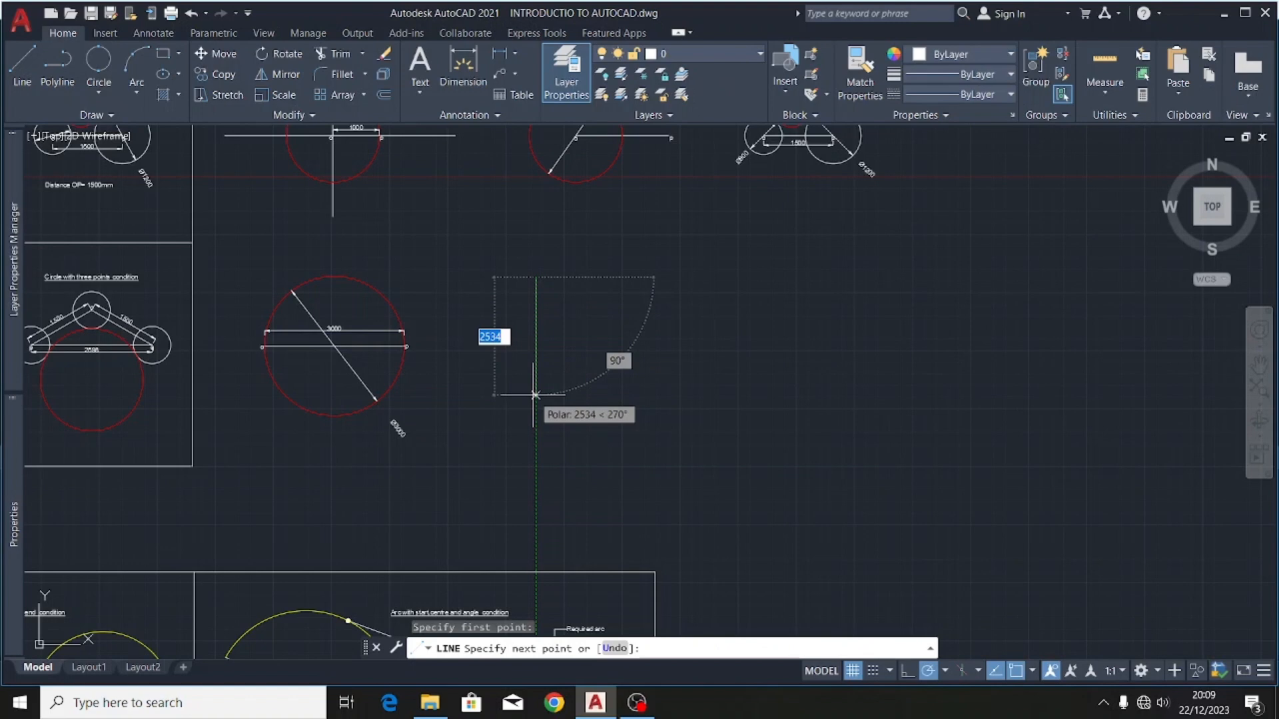
pyautogui.write('2000')
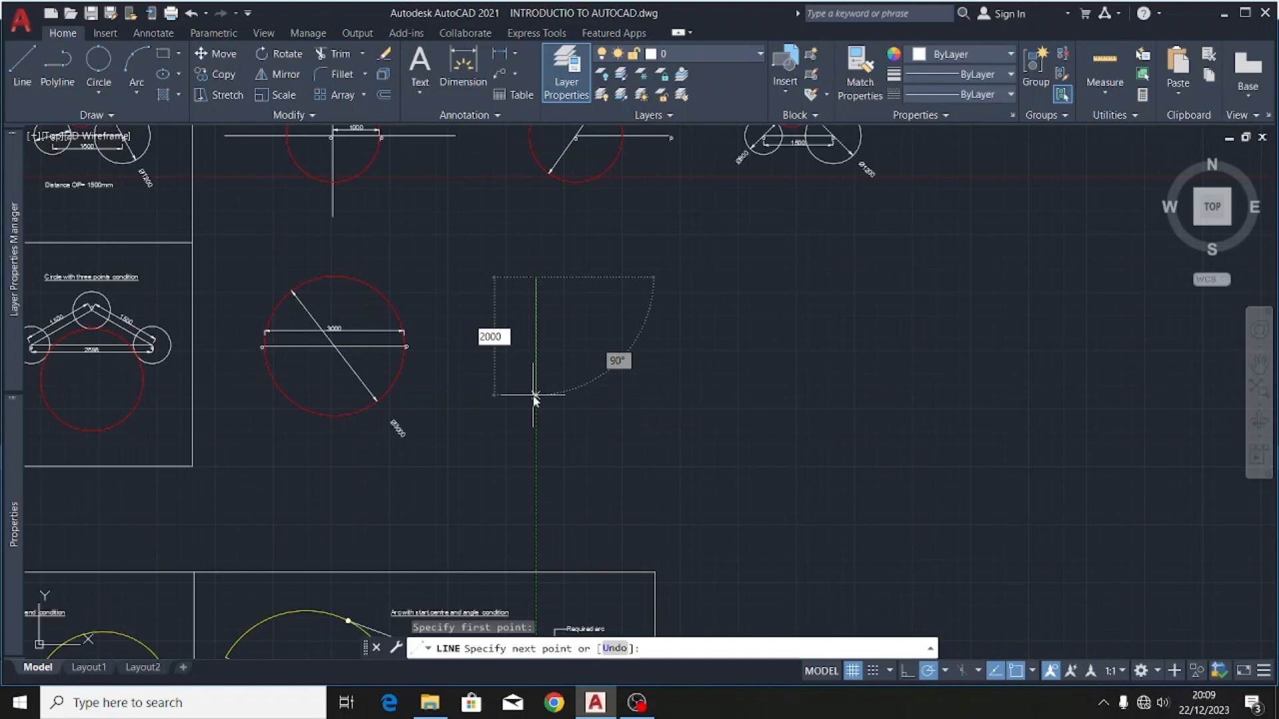
pyautogui.press('Return')
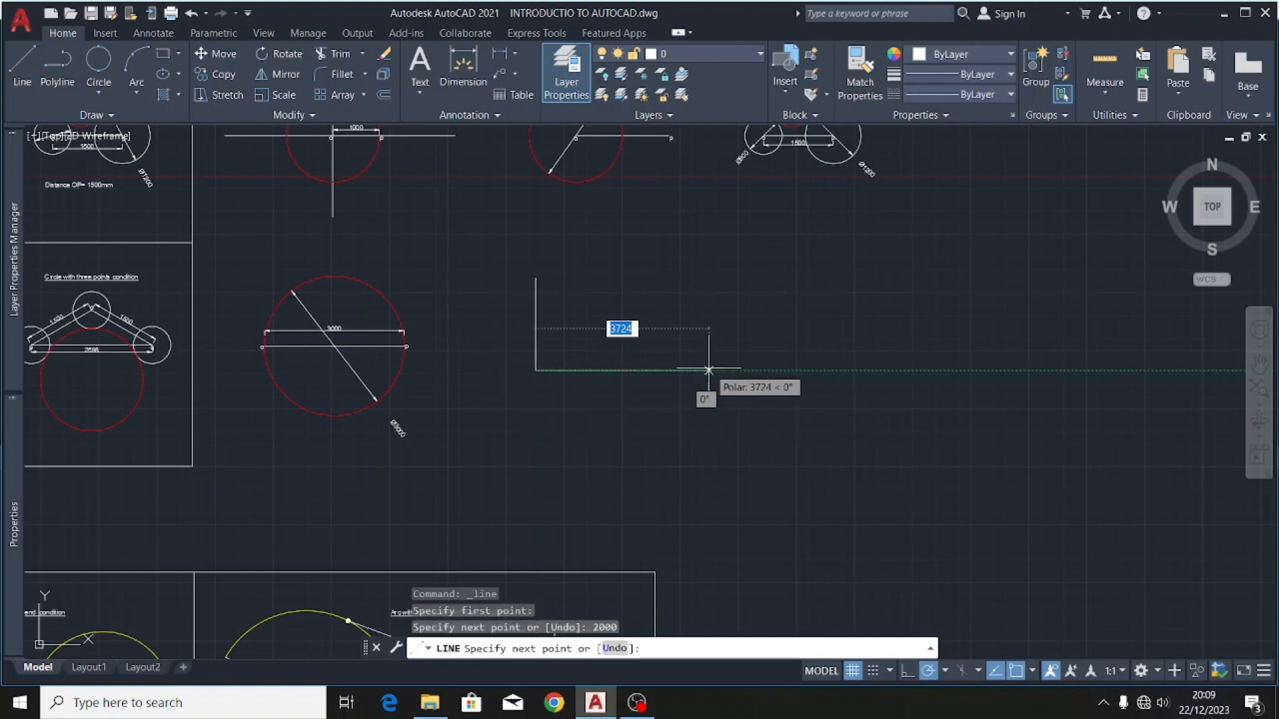
pyautogui.write('2000')
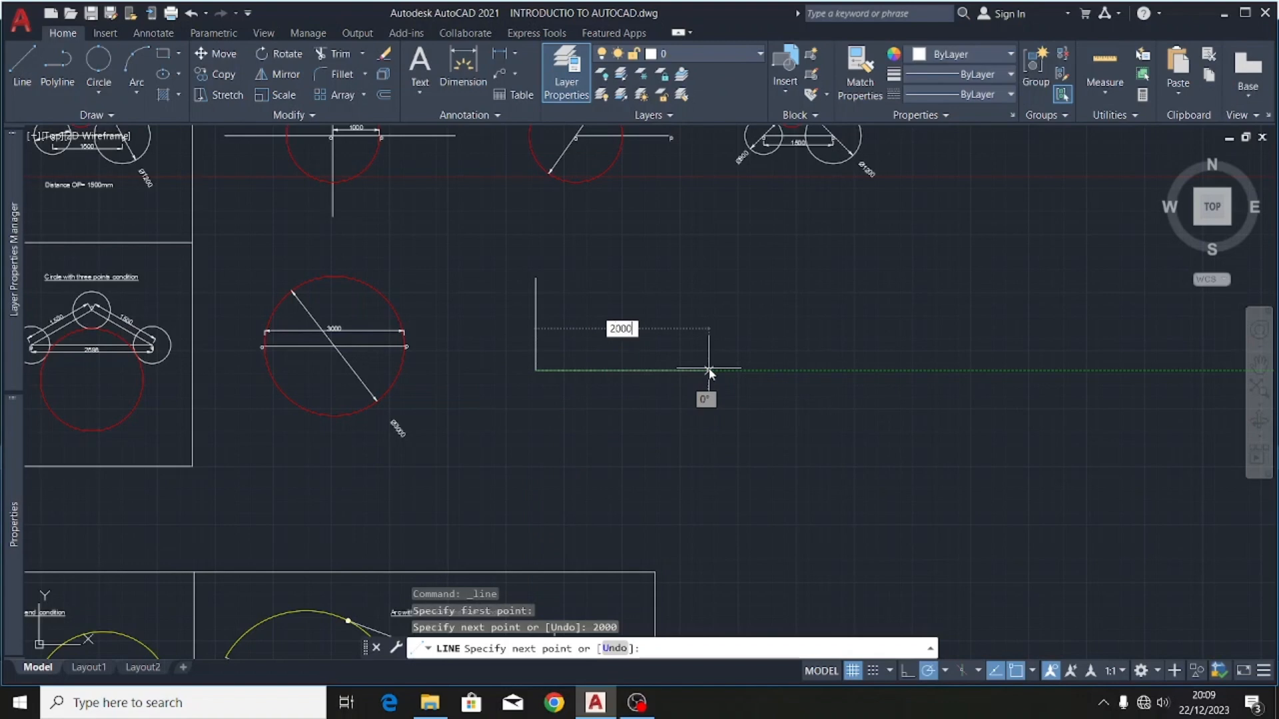
pyautogui.press('Return')
pyautogui.press('Escape')
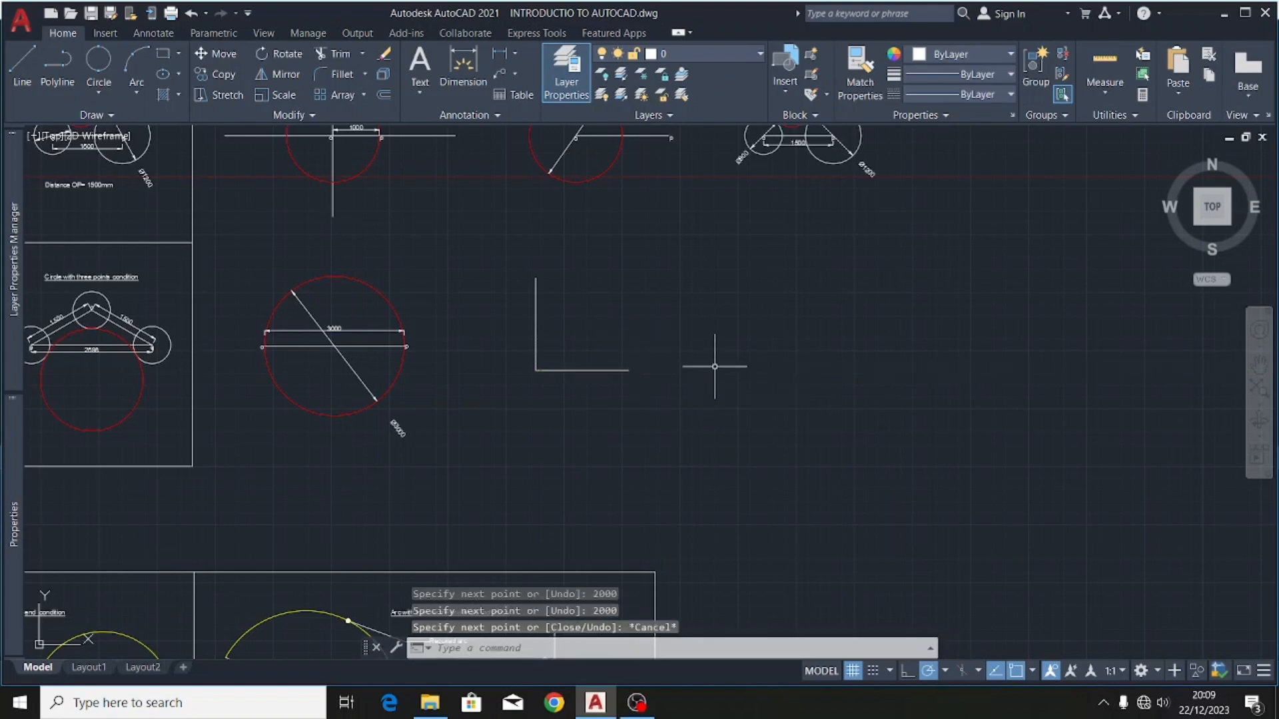
# - Draw a three-point circle through the L-shape's upper end, its corner and its right end
pyautogui.click(101, 92)
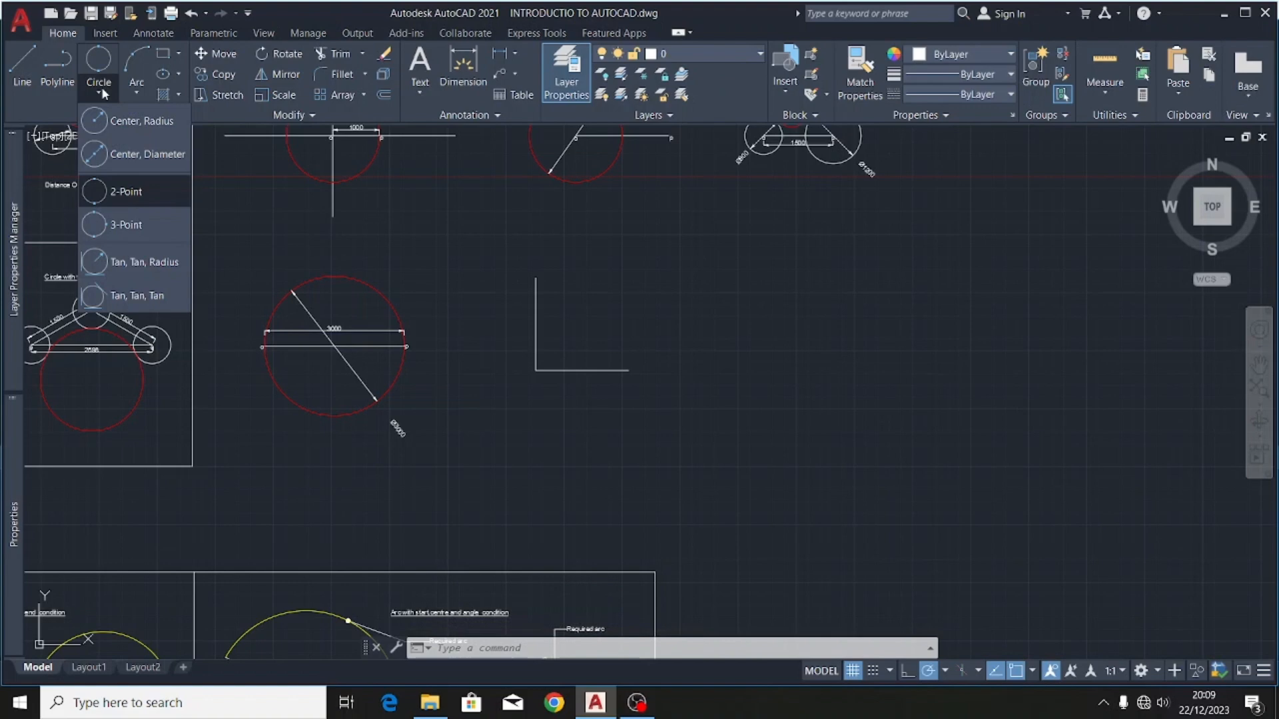
pyautogui.click(133, 226)
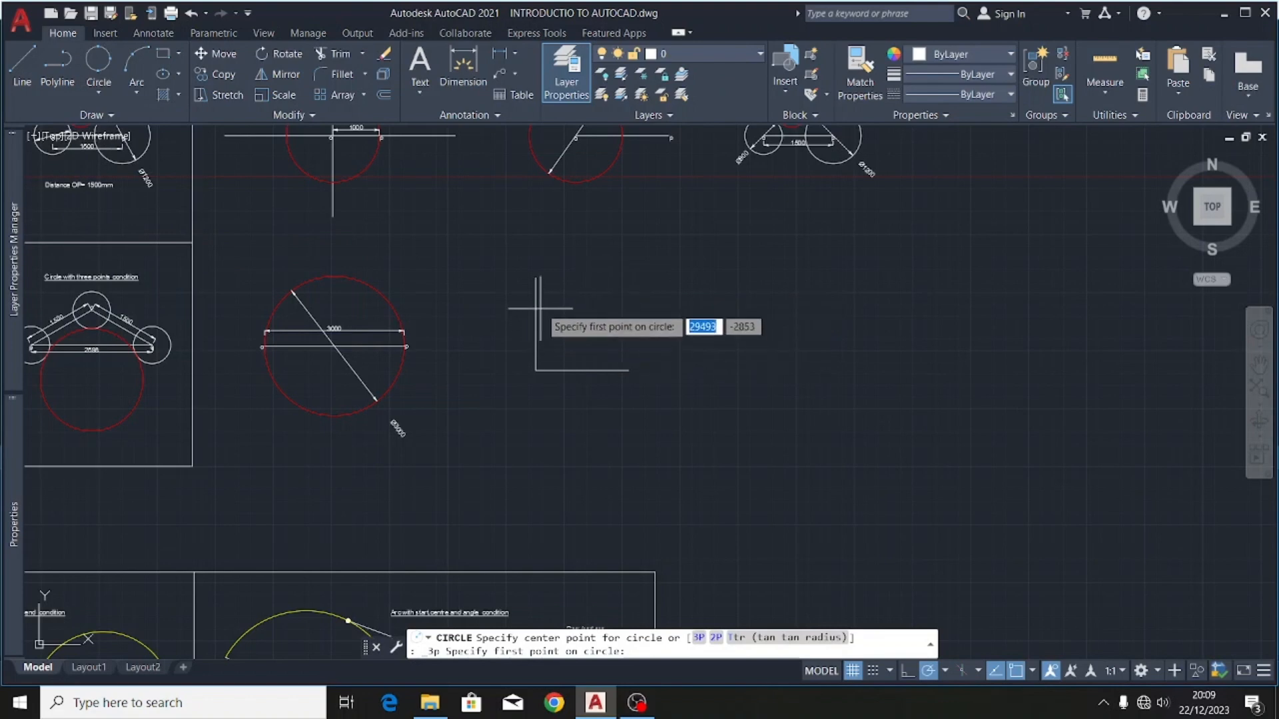
pyautogui.scroll(4, 536, 317)
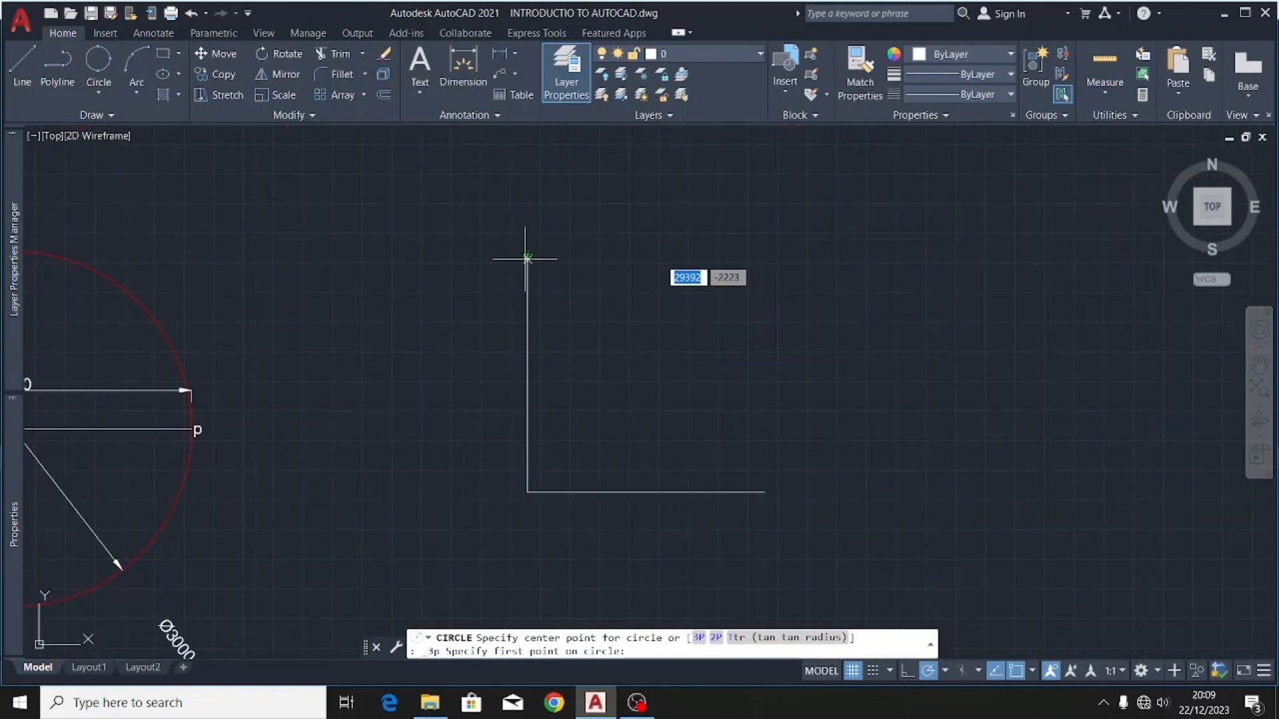
pyautogui.click(528, 254)
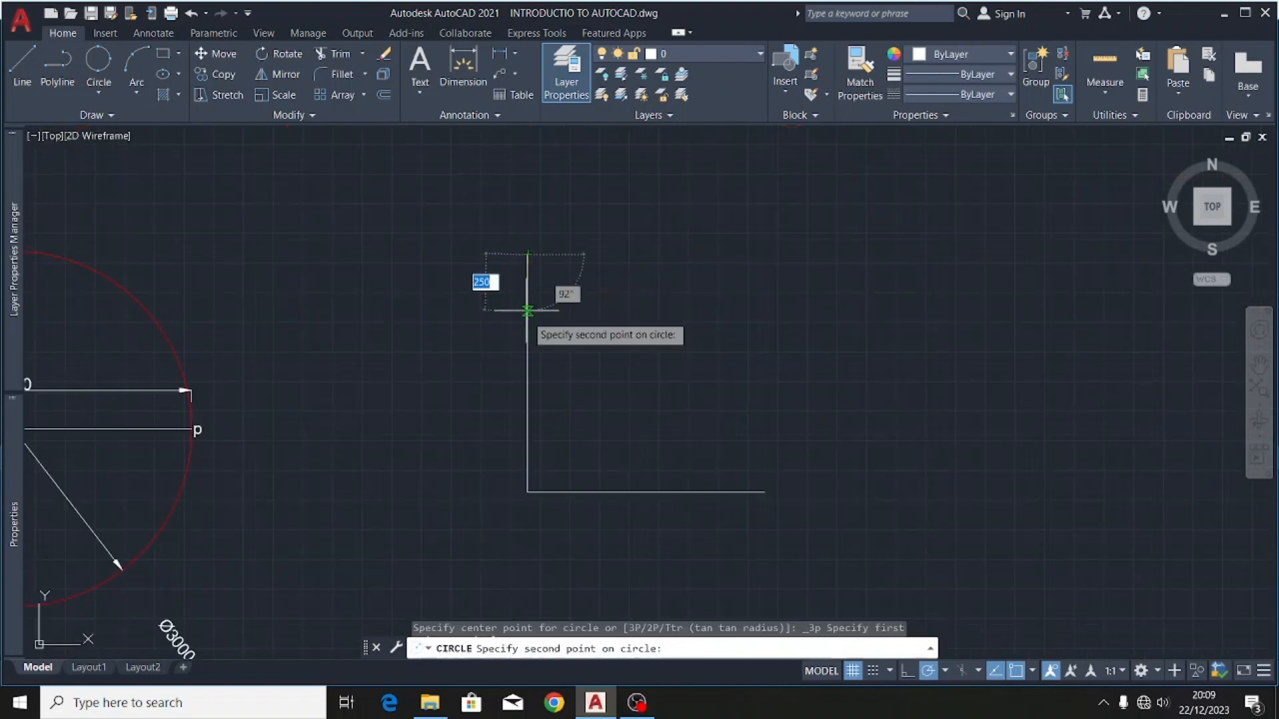
pyautogui.click(527, 491)
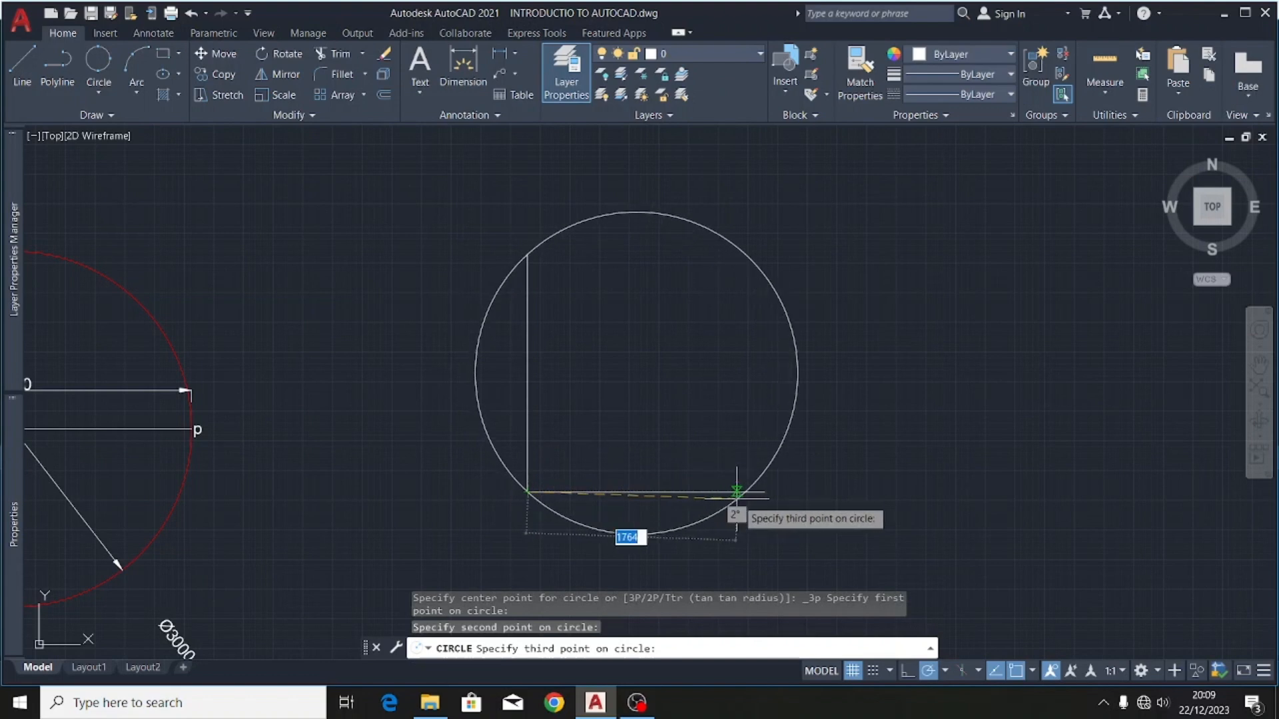
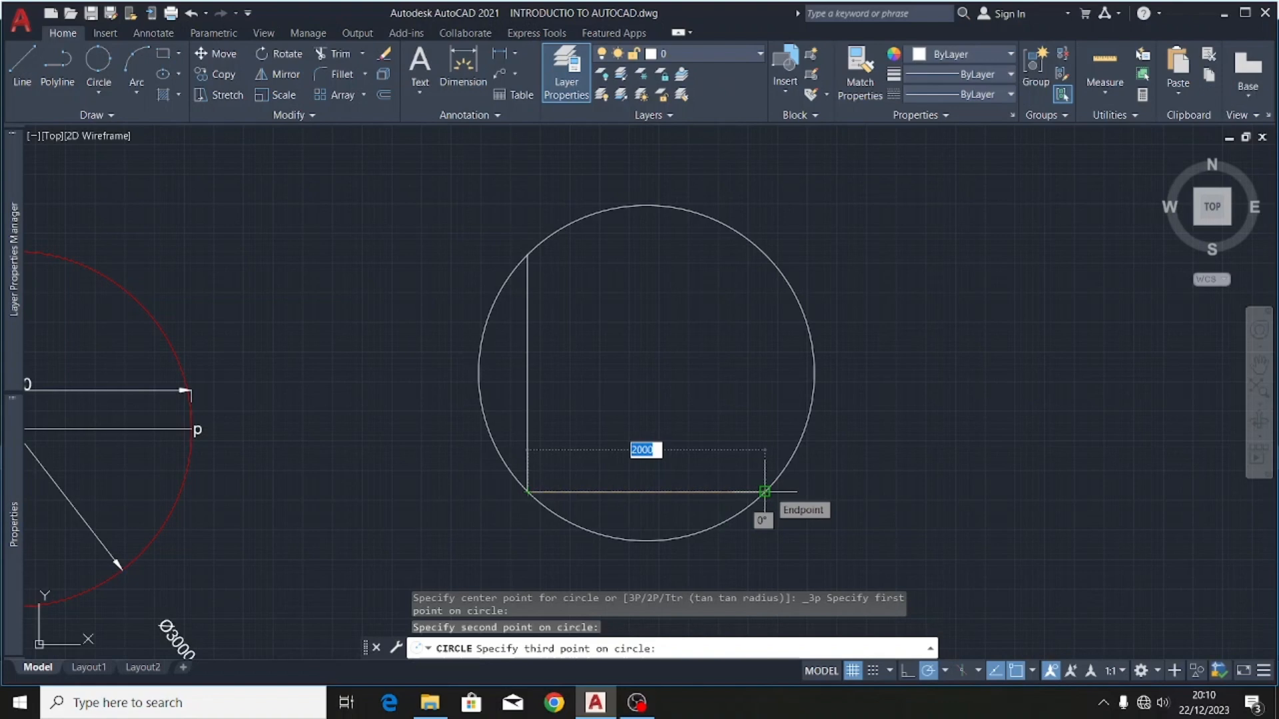
pyautogui.click(764, 492)
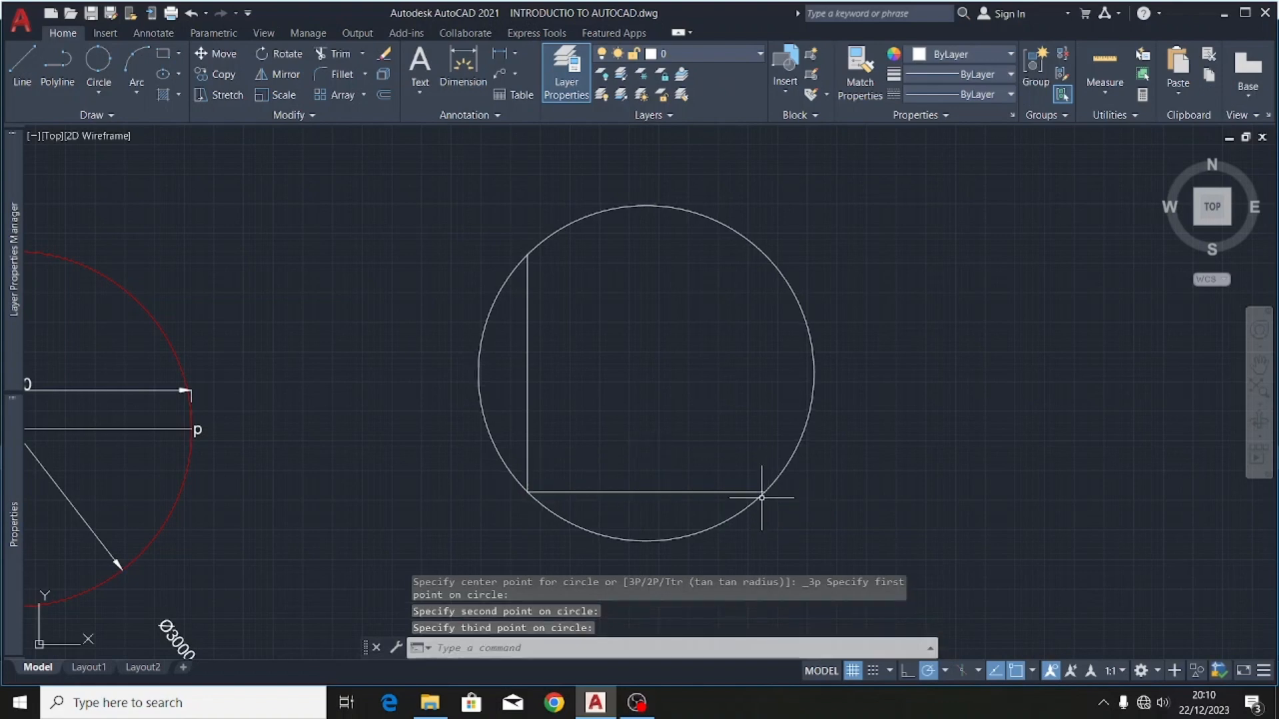
# - Assign the new three-point circle to the layer that displays the construction circles in red
pyautogui.scroll(-4, 592, 353)
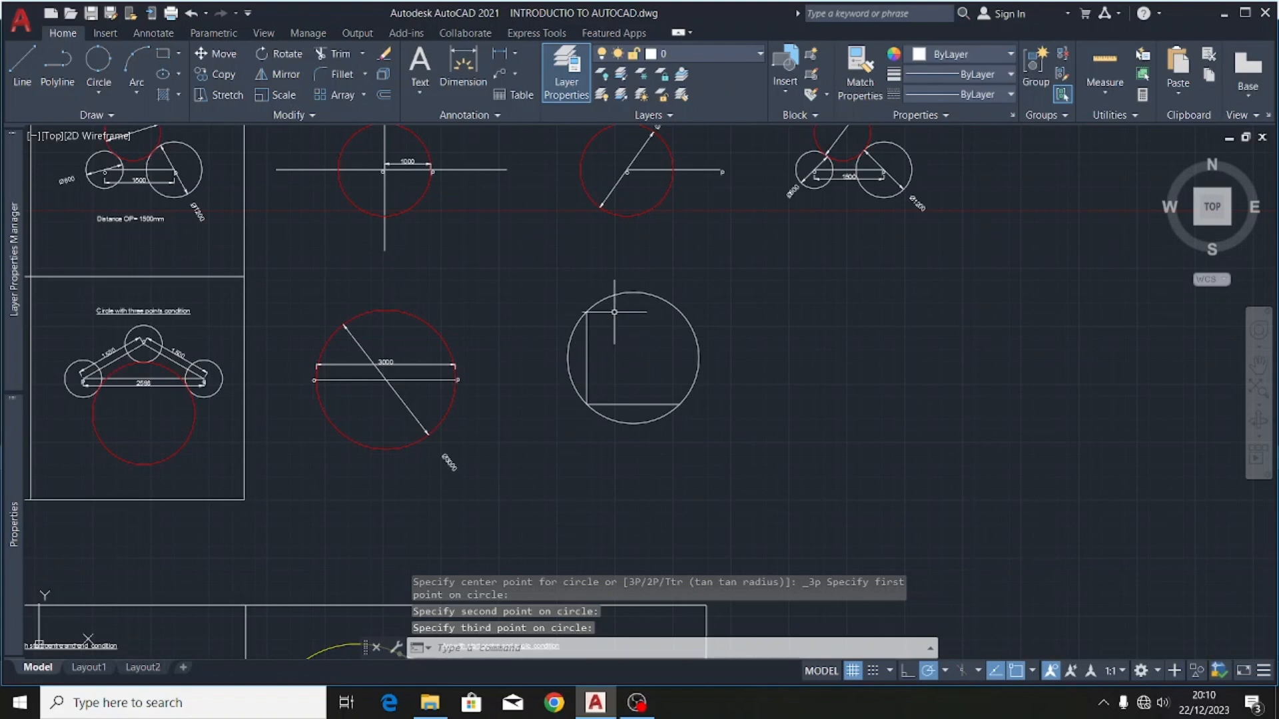
pyautogui.scroll(4, 611, 321)
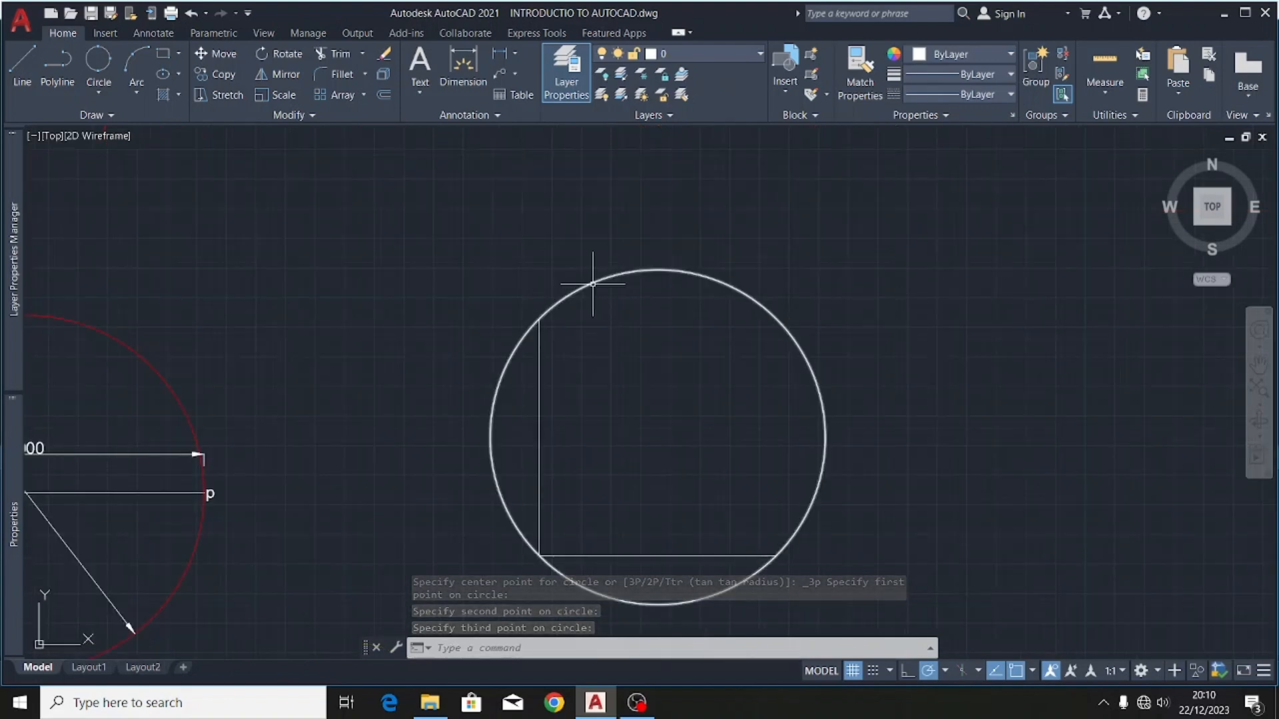
pyautogui.click(594, 284)
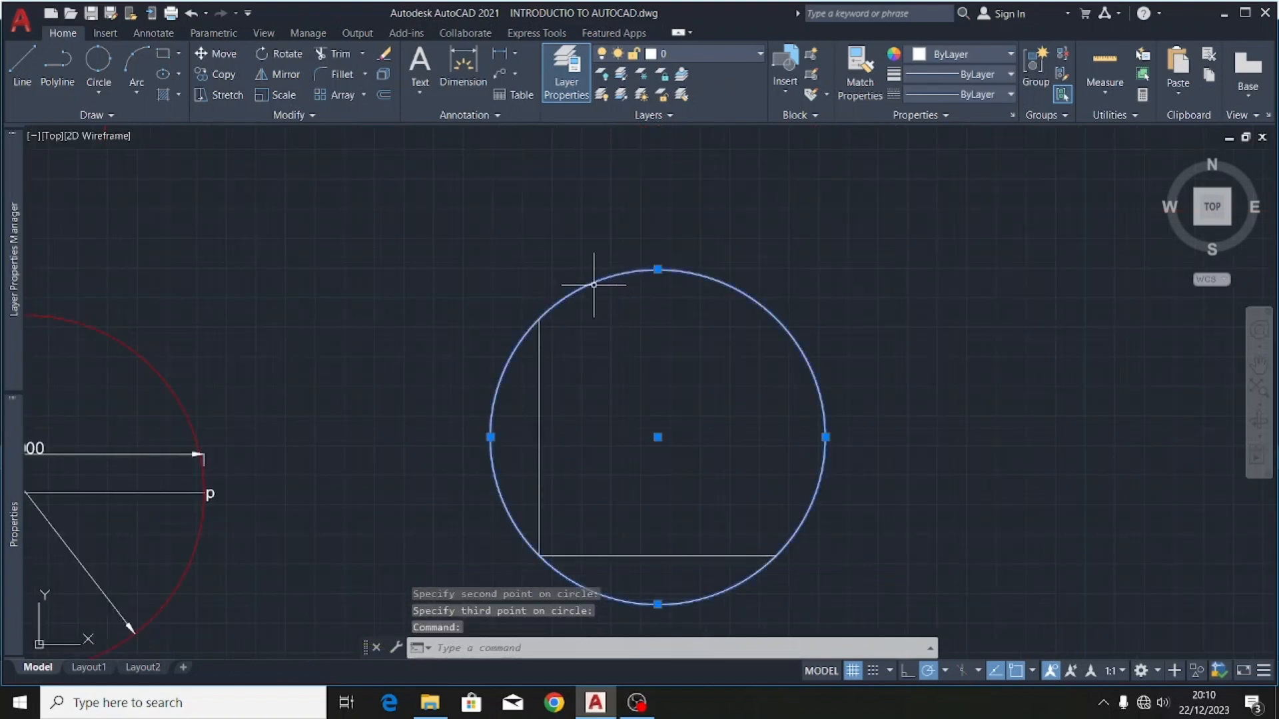
pyautogui.click(717, 55)
pyautogui.click(694, 173)
pyautogui.click(581, 286)
pyautogui.scroll(-4, 557, 240)
pyautogui.press('Escape')
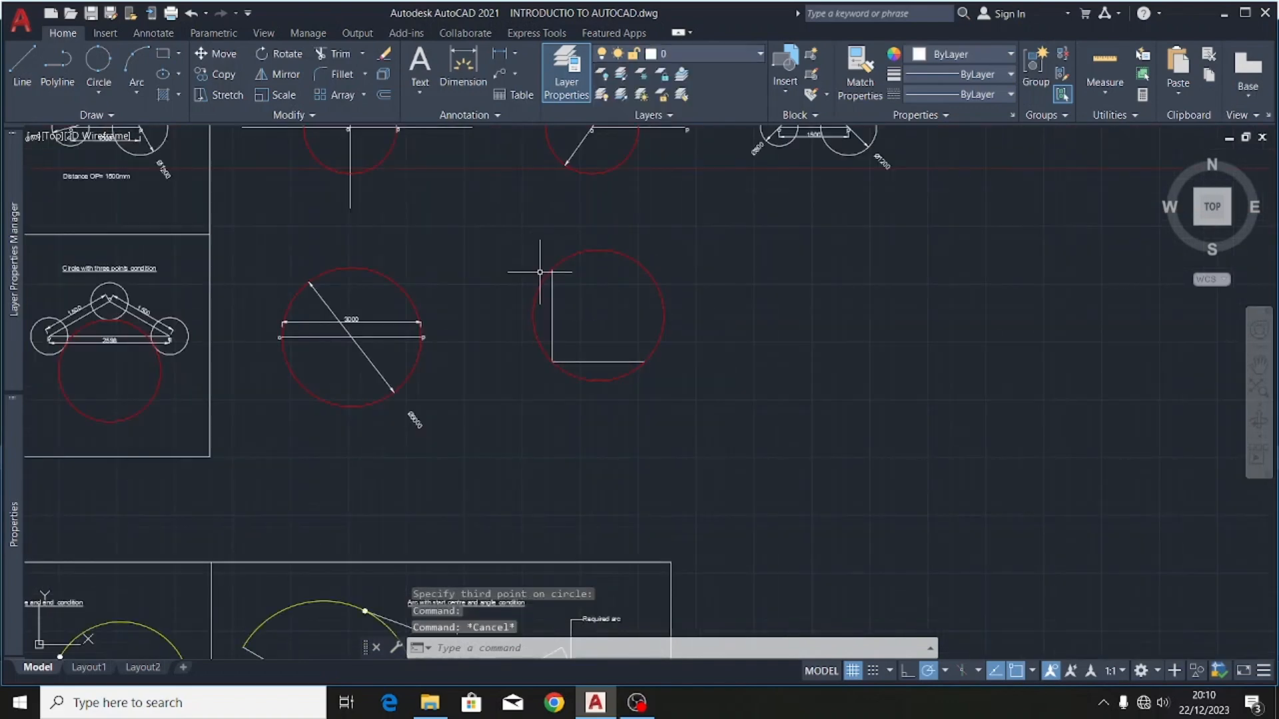
# - Copy the labels o, p and q from the sheet's three-point circle example to the L-shape, using corner p as base point
pyautogui.scroll(3, 538, 268)
pyautogui.scroll(-6, 566, 277)
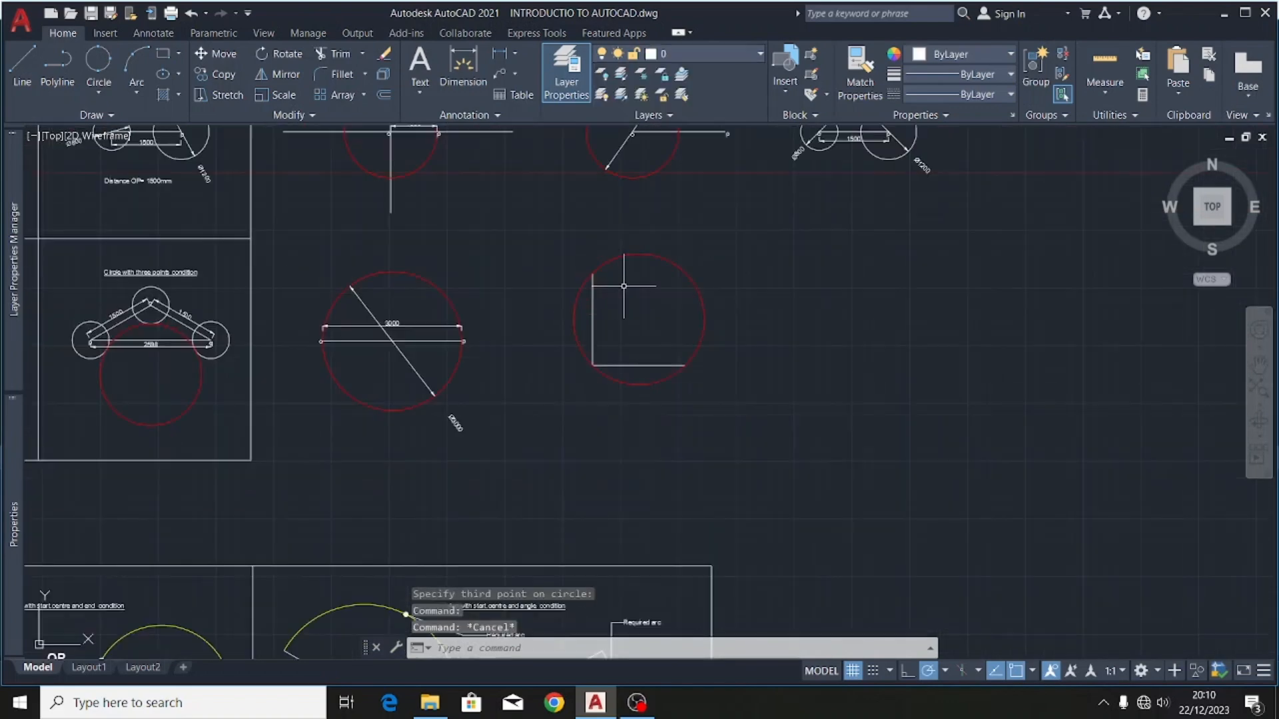
pyautogui.scroll(12, 333, 297)
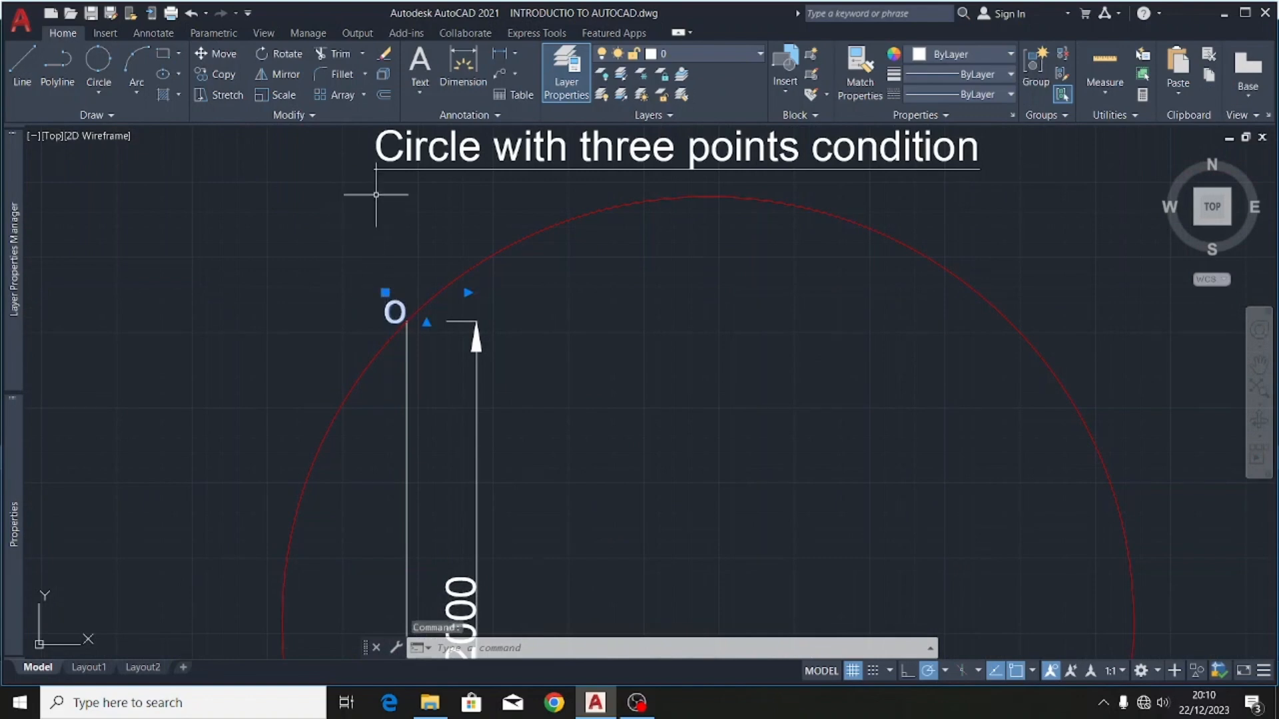
pyautogui.scroll(-5, 363, 202)
pyautogui.scroll(6, 431, 466)
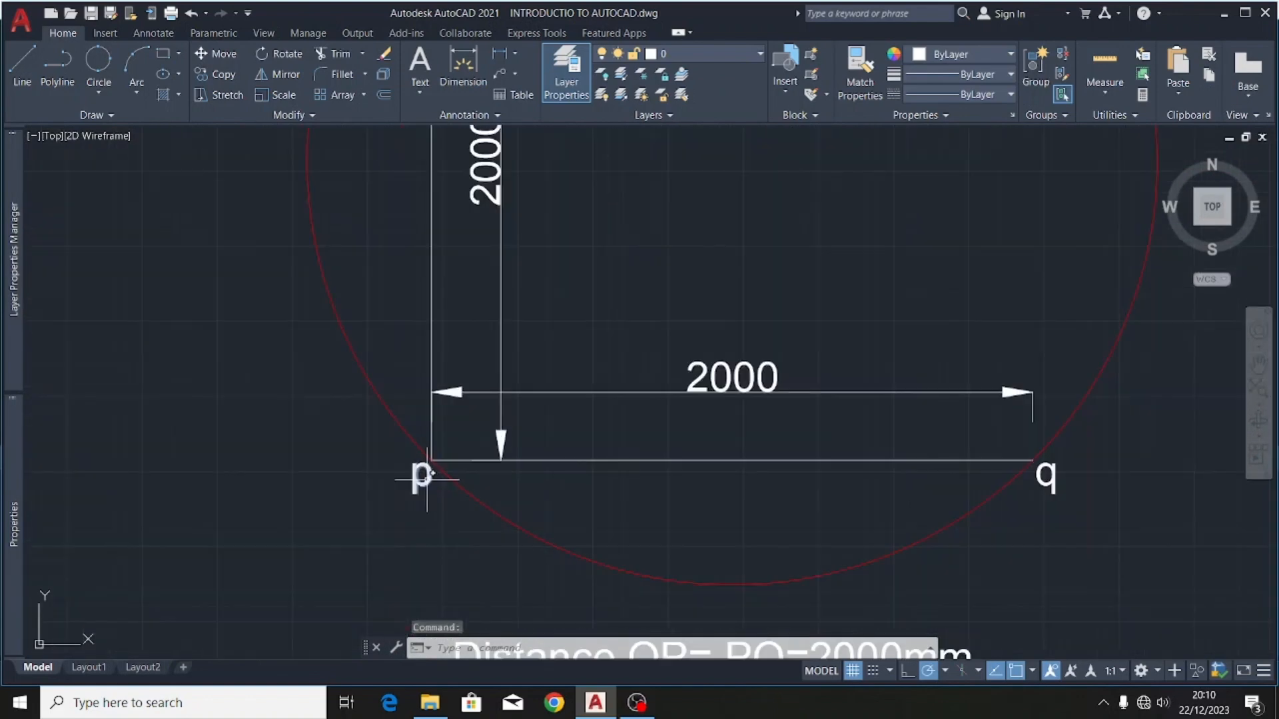
pyautogui.click(425, 476)
pyautogui.scroll(-2, 342, 470)
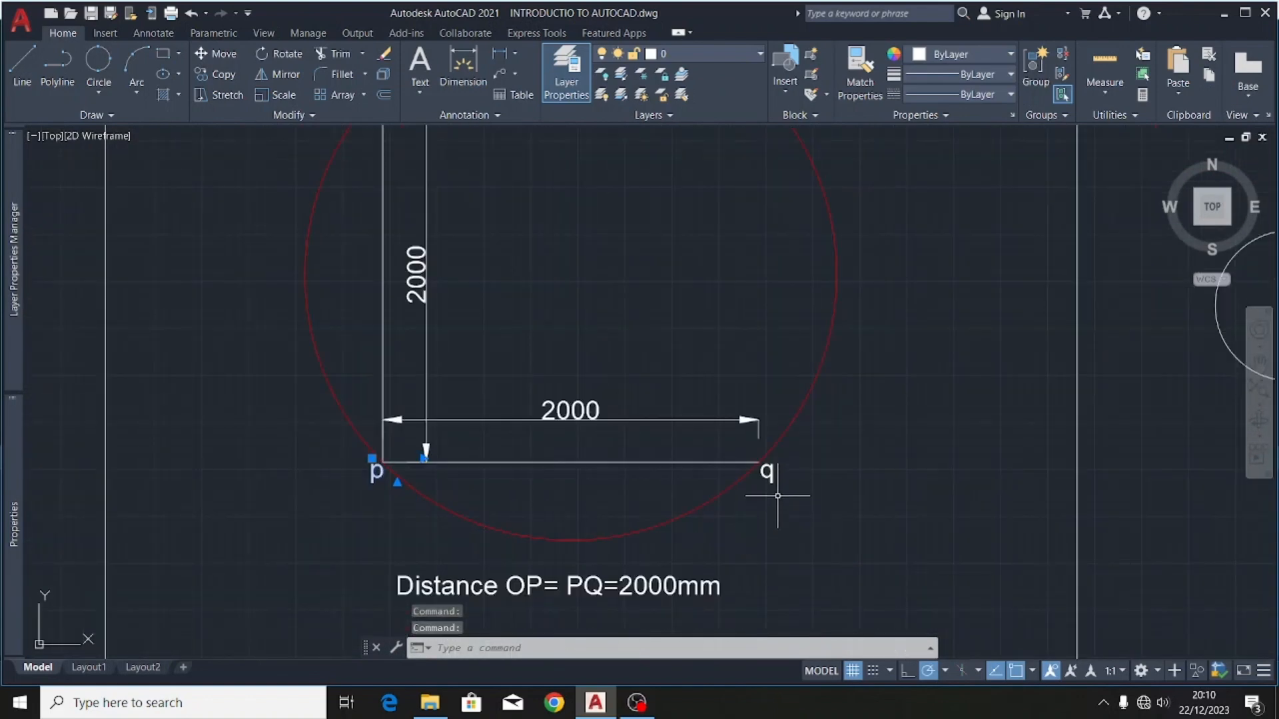
pyautogui.scroll(2, 777, 495)
pyautogui.scroll(-4, 773, 493)
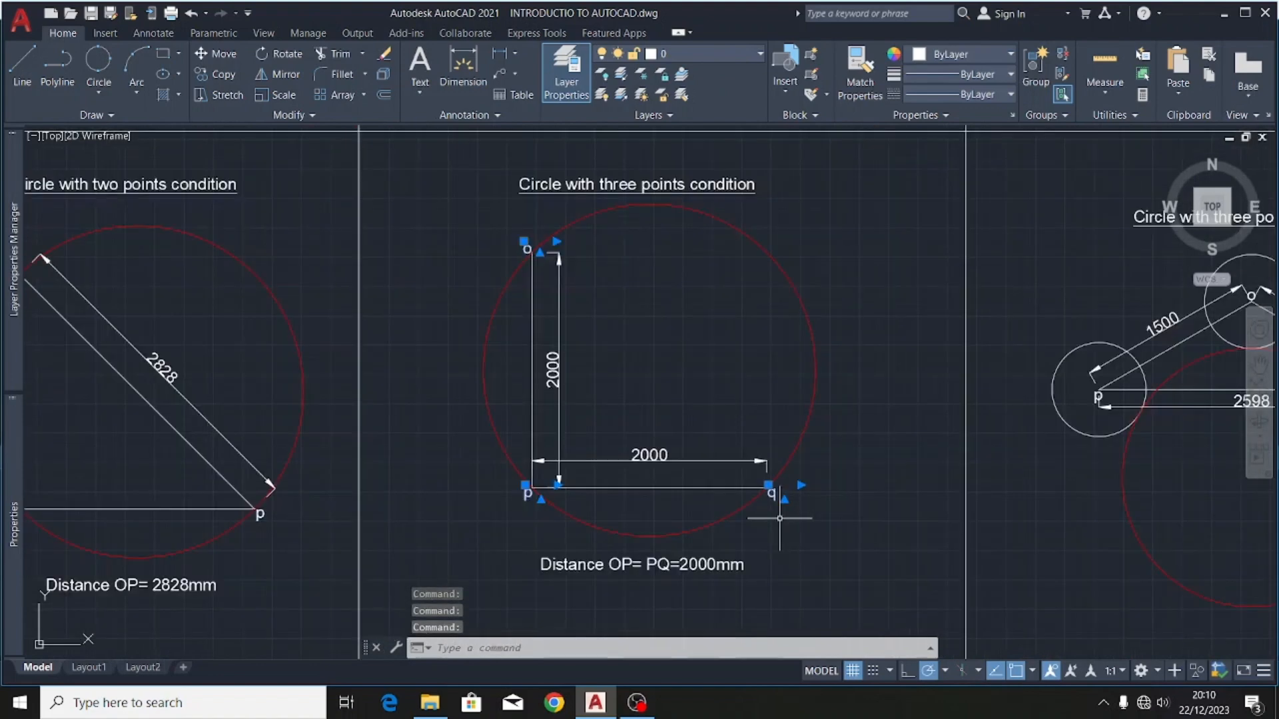
pyautogui.click(202, 71)
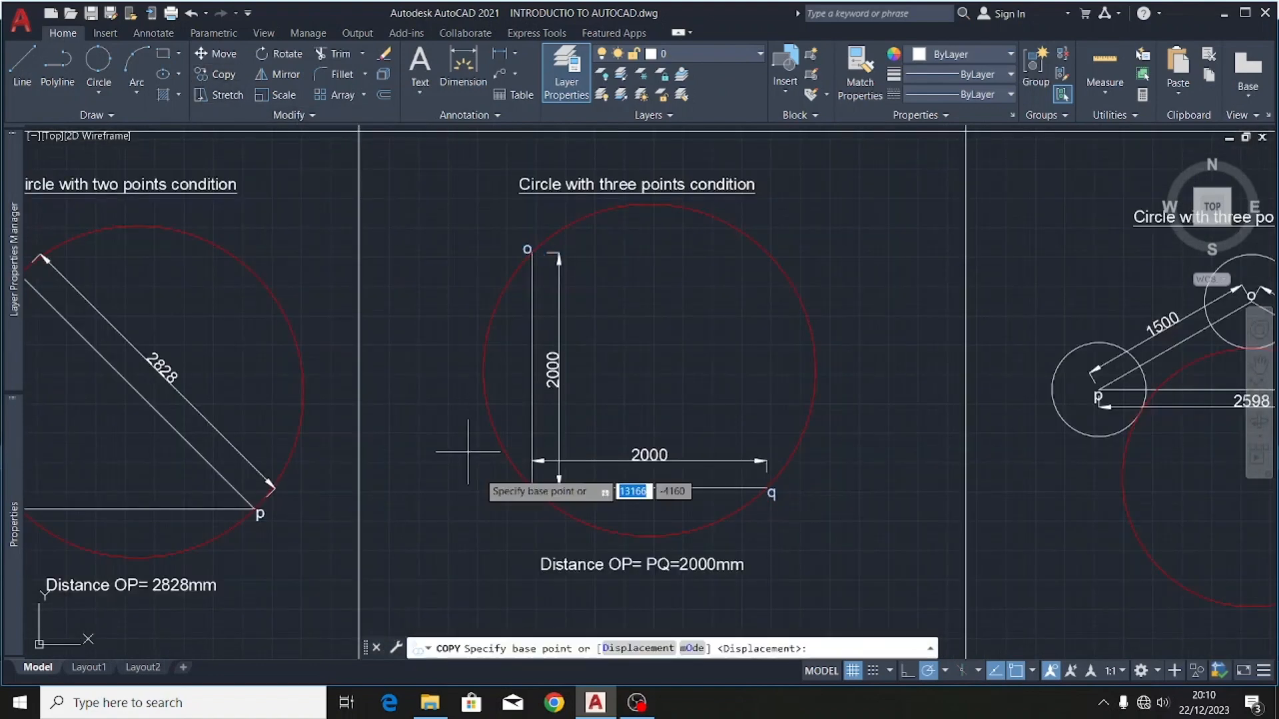
pyautogui.scroll(4, 550, 486)
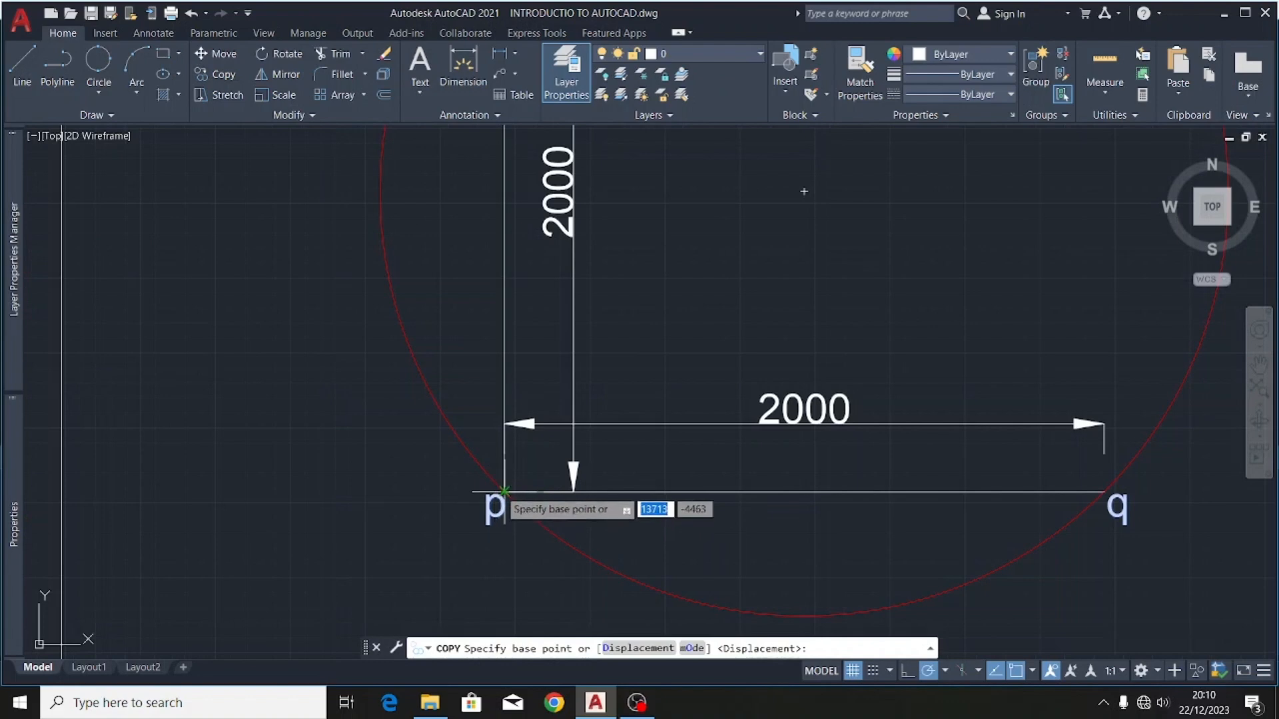
pyautogui.click(504, 491)
pyautogui.scroll(-5, 323, 458)
pyautogui.scroll(5, 559, 478)
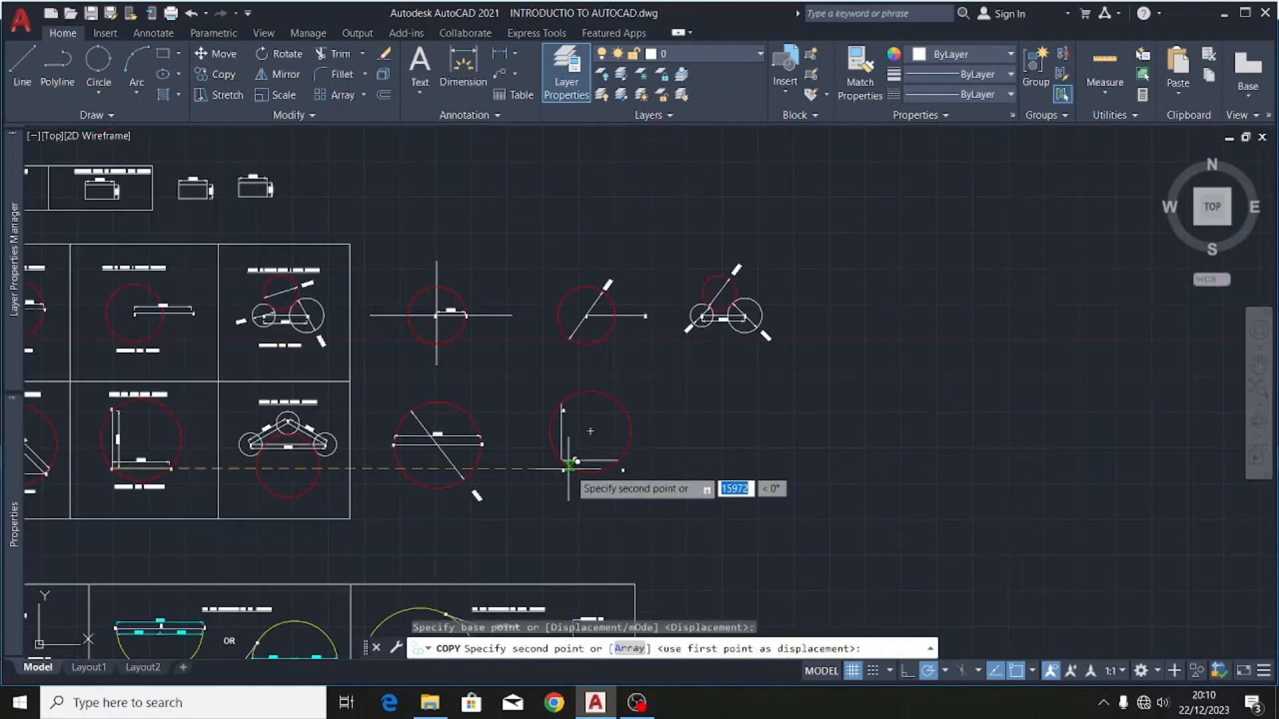
pyautogui.scroll(4, 558, 478)
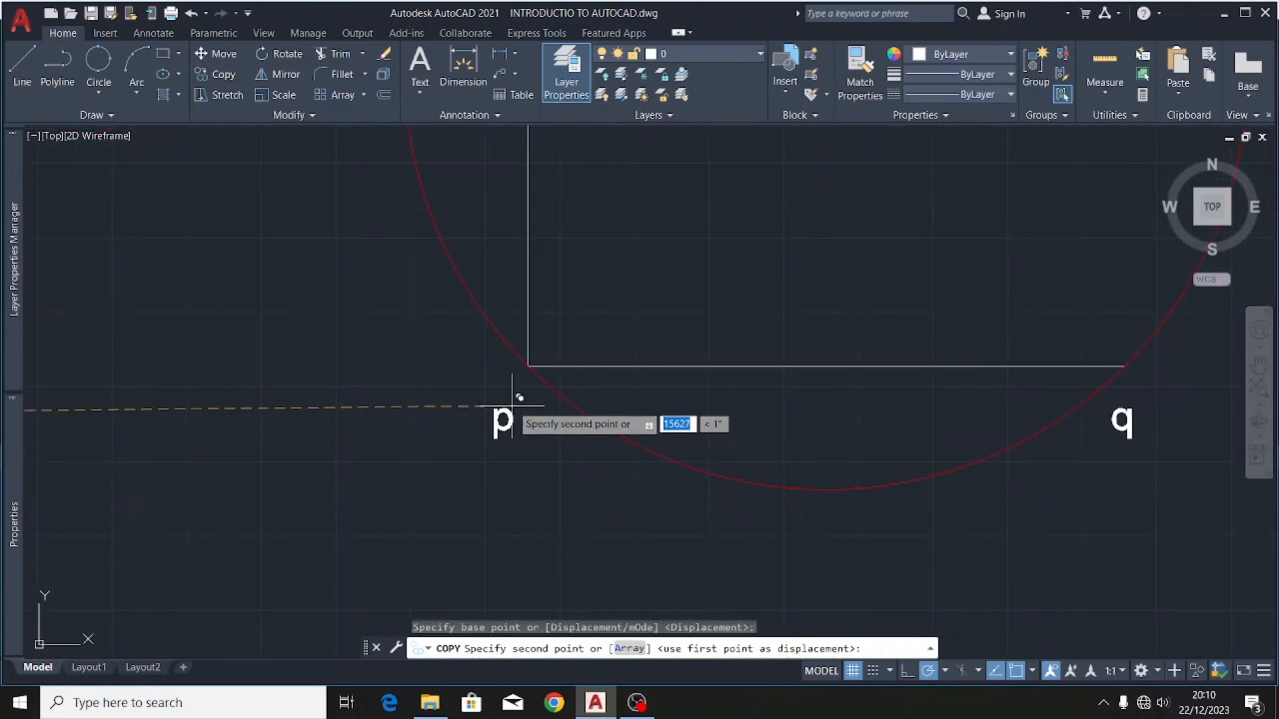
pyautogui.click(528, 366)
pyautogui.scroll(-4, 403, 403)
pyautogui.press('Escape')
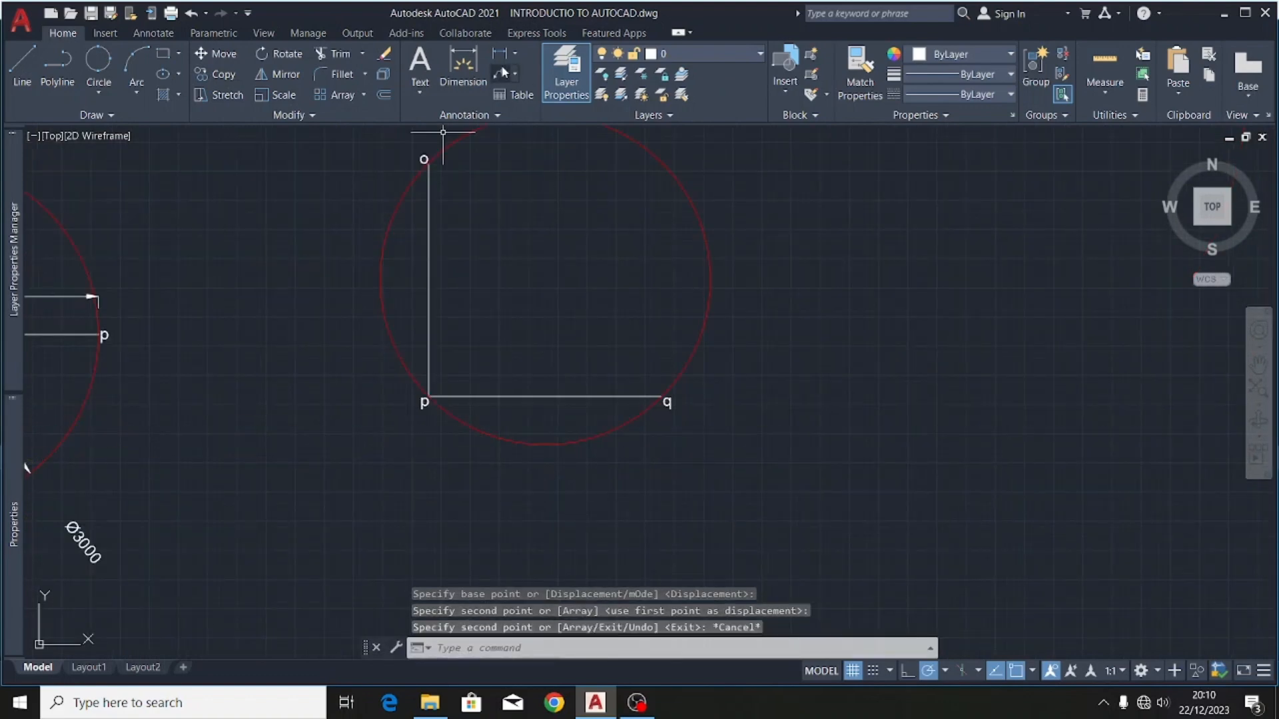
pyautogui.click(463, 64)
pyautogui.scroll(4, 423, 403)
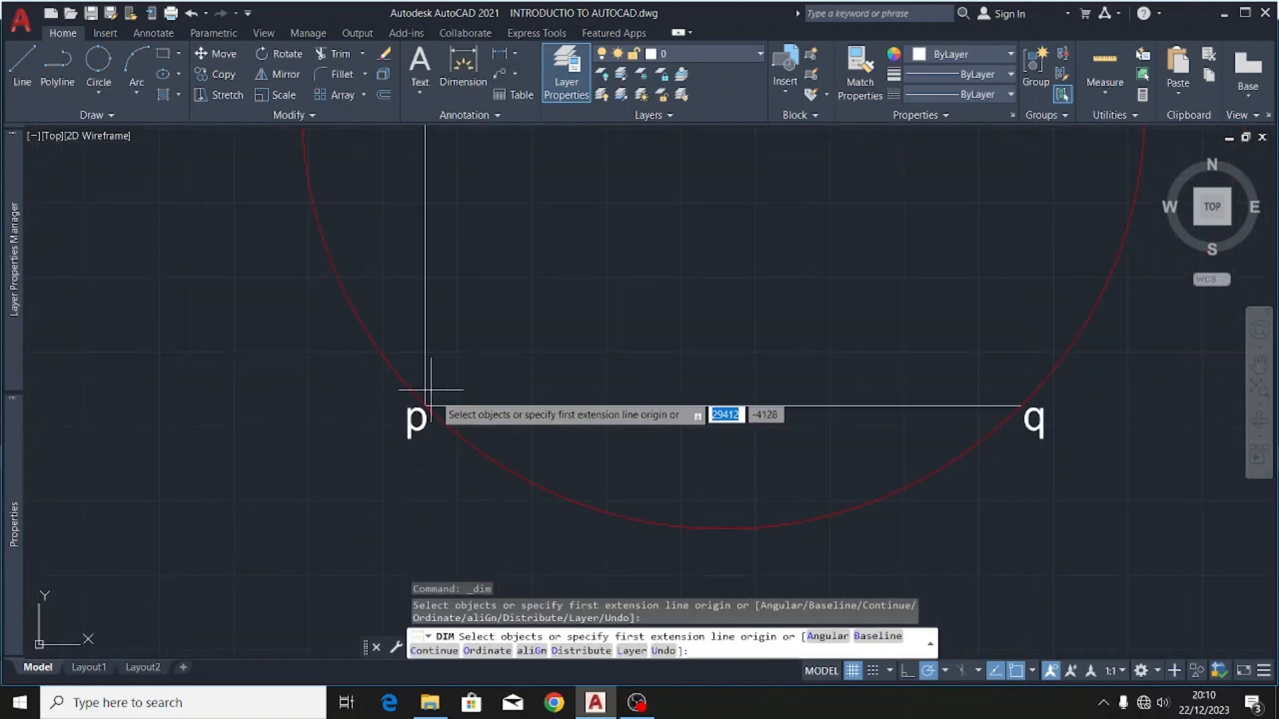
pyautogui.click(425, 404)
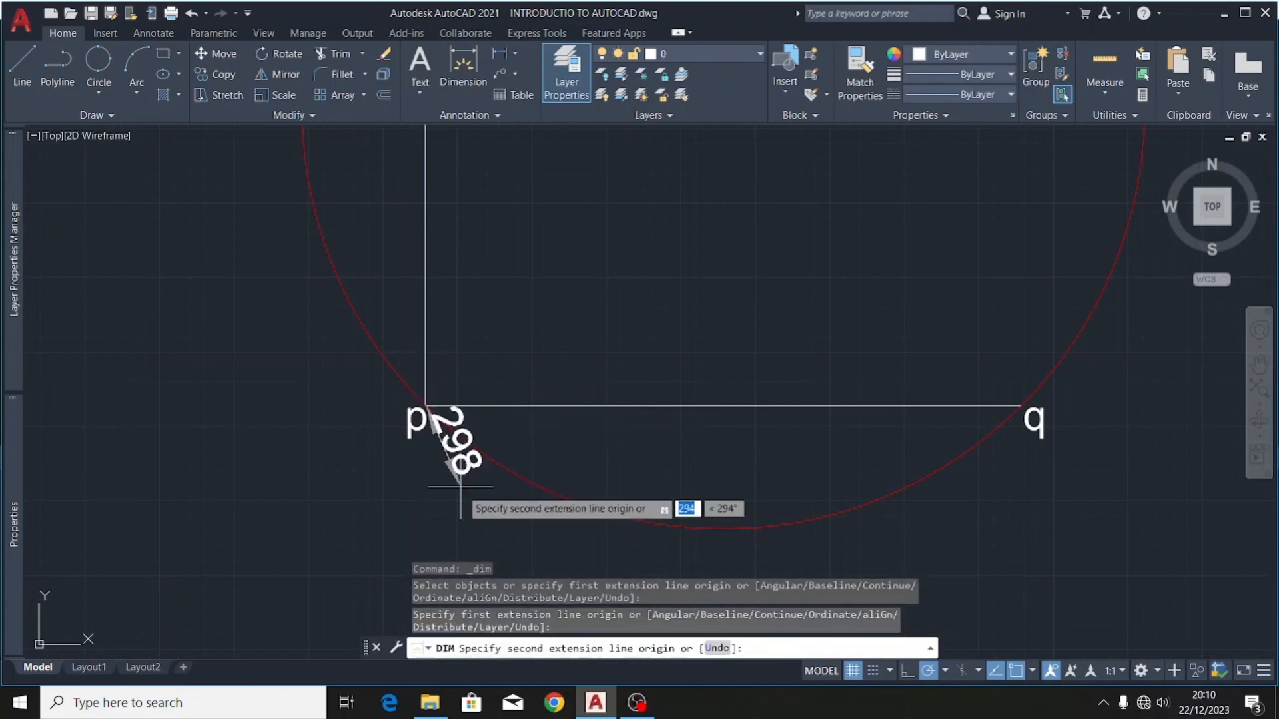
pyautogui.scroll(-5, 439, 413)
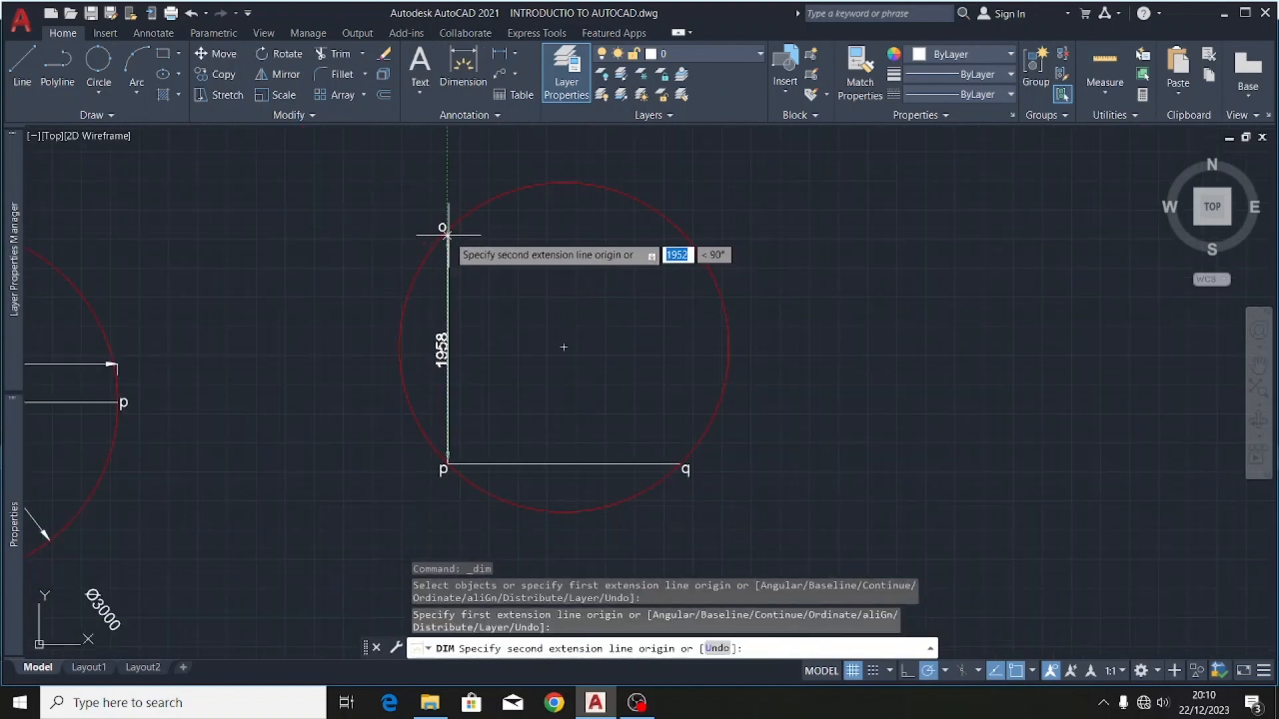
pyautogui.scroll(4, 446, 234)
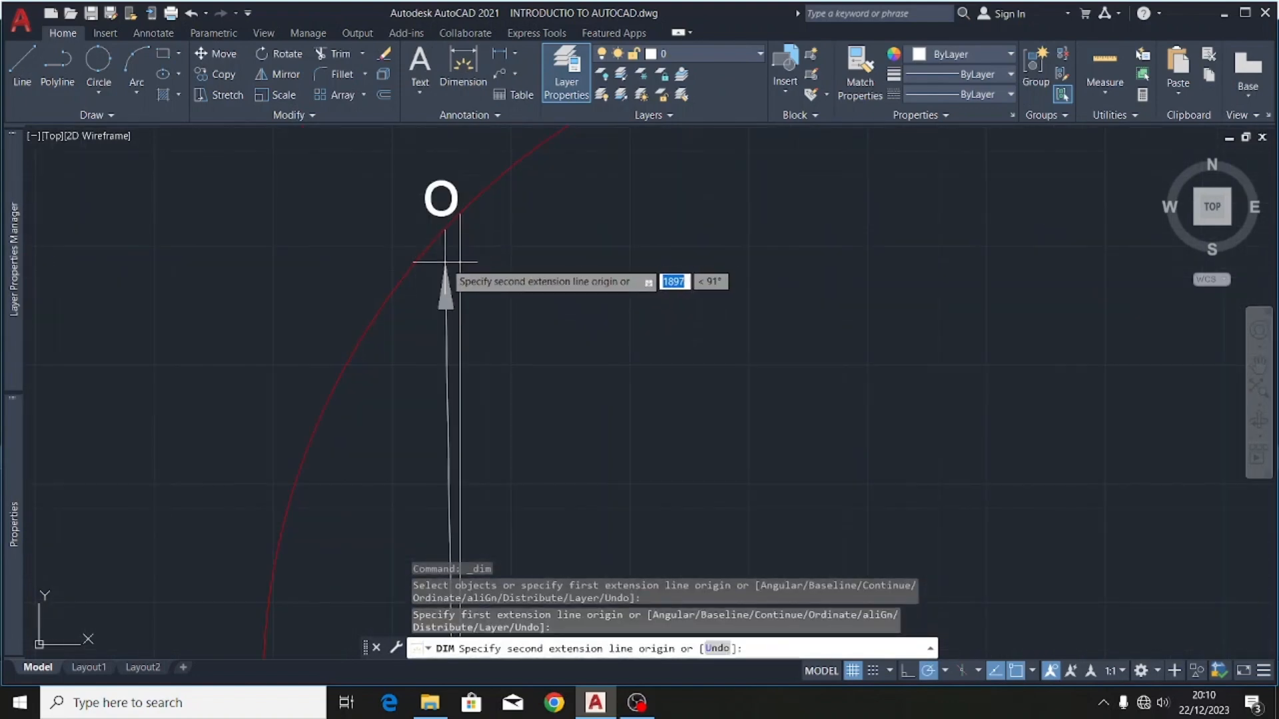
pyautogui.click(458, 217)
pyautogui.scroll(-4, 457, 216)
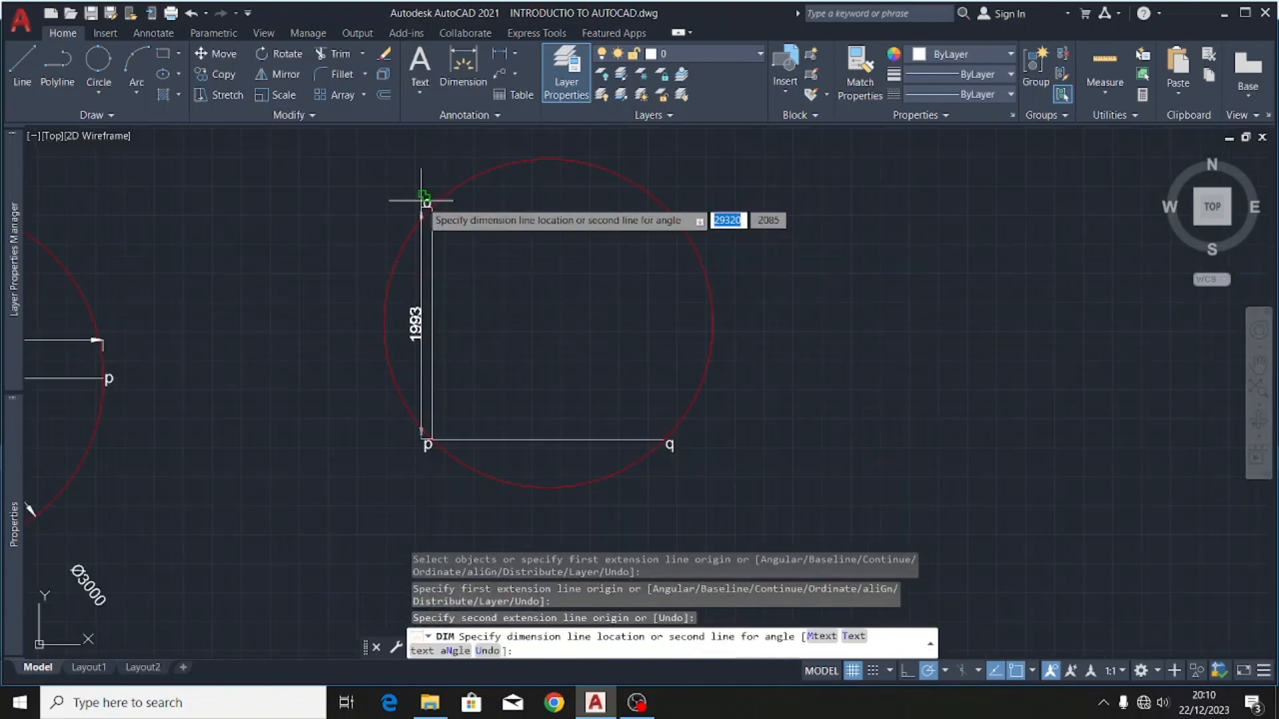
pyautogui.scroll(5, 438, 297)
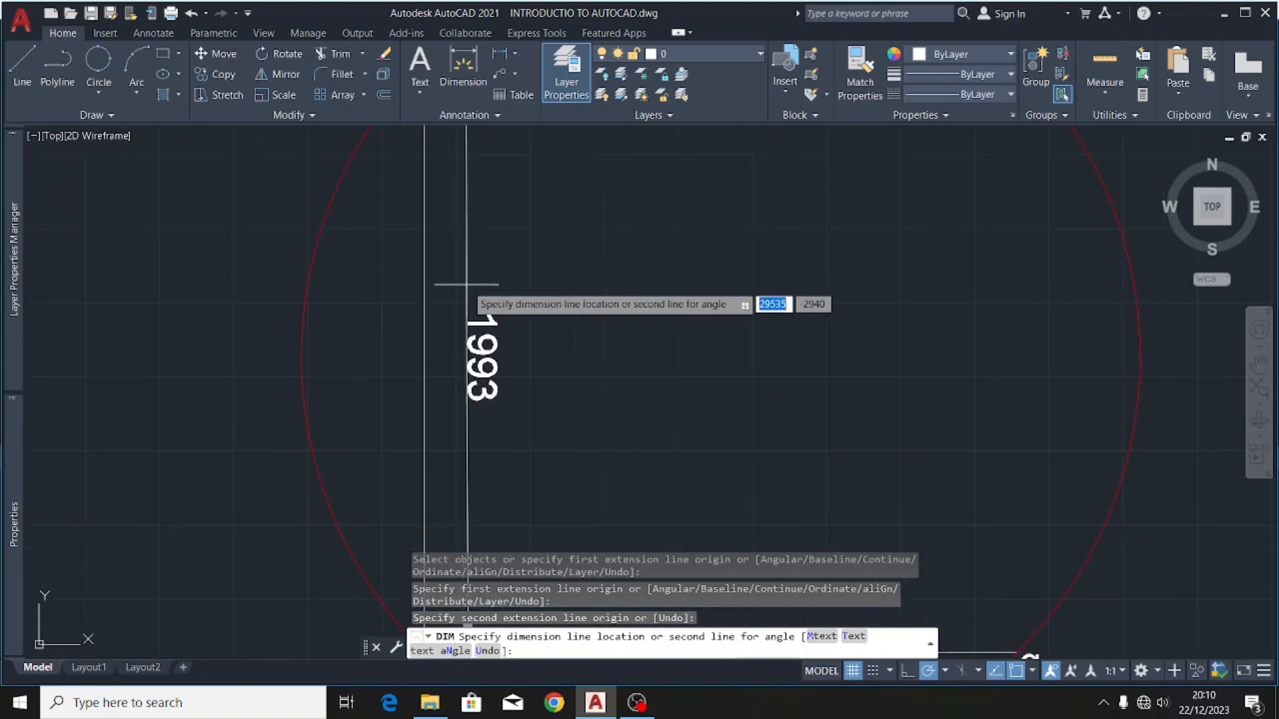
pyautogui.scroll(-5, 430, 287)
pyautogui.press('Escape')
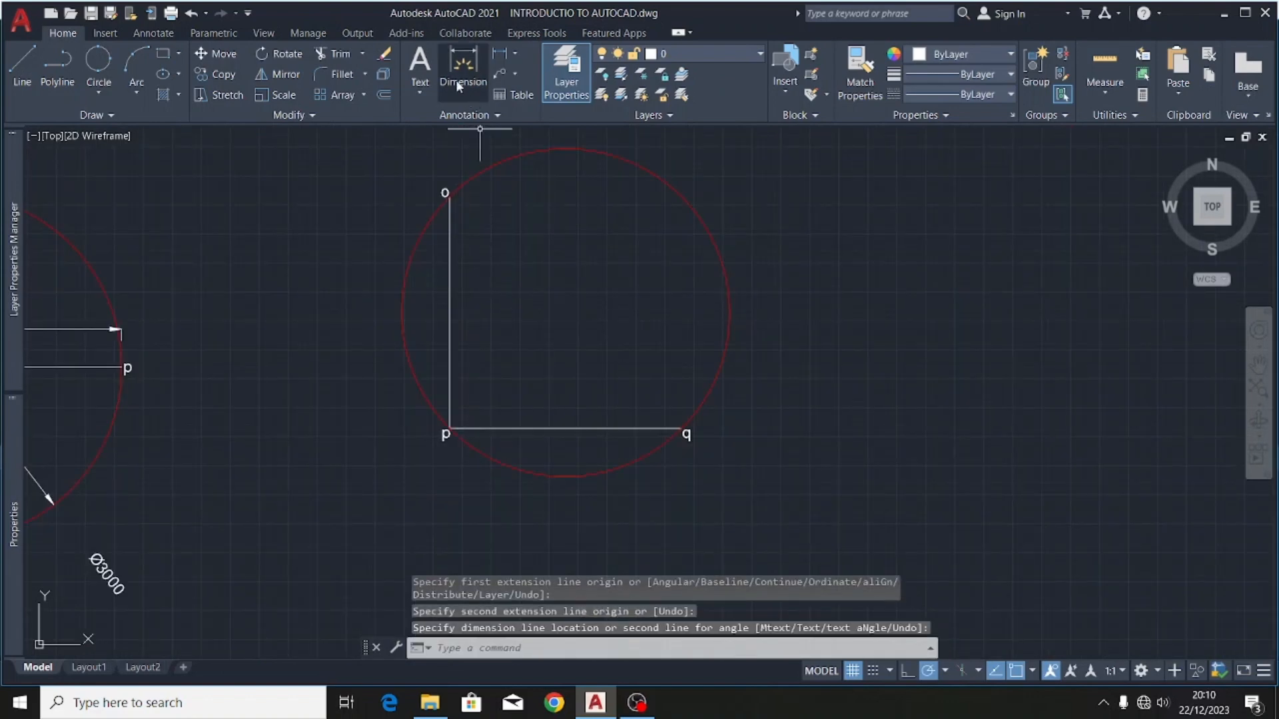
# - Add a linear dimension to the vertical line op, placing it just to the line's right inside the circle
pyautogui.click(463, 65)
pyautogui.scroll(10, 446, 433)
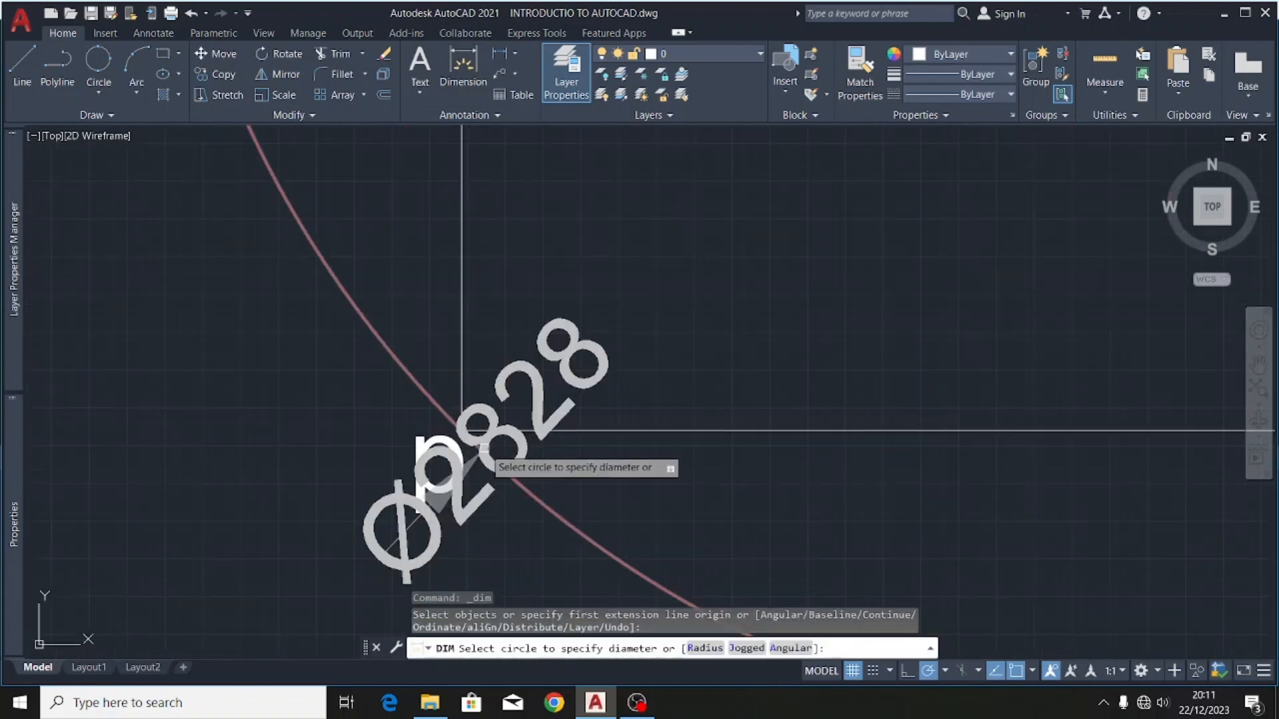
pyautogui.scroll(-7, 424, 404)
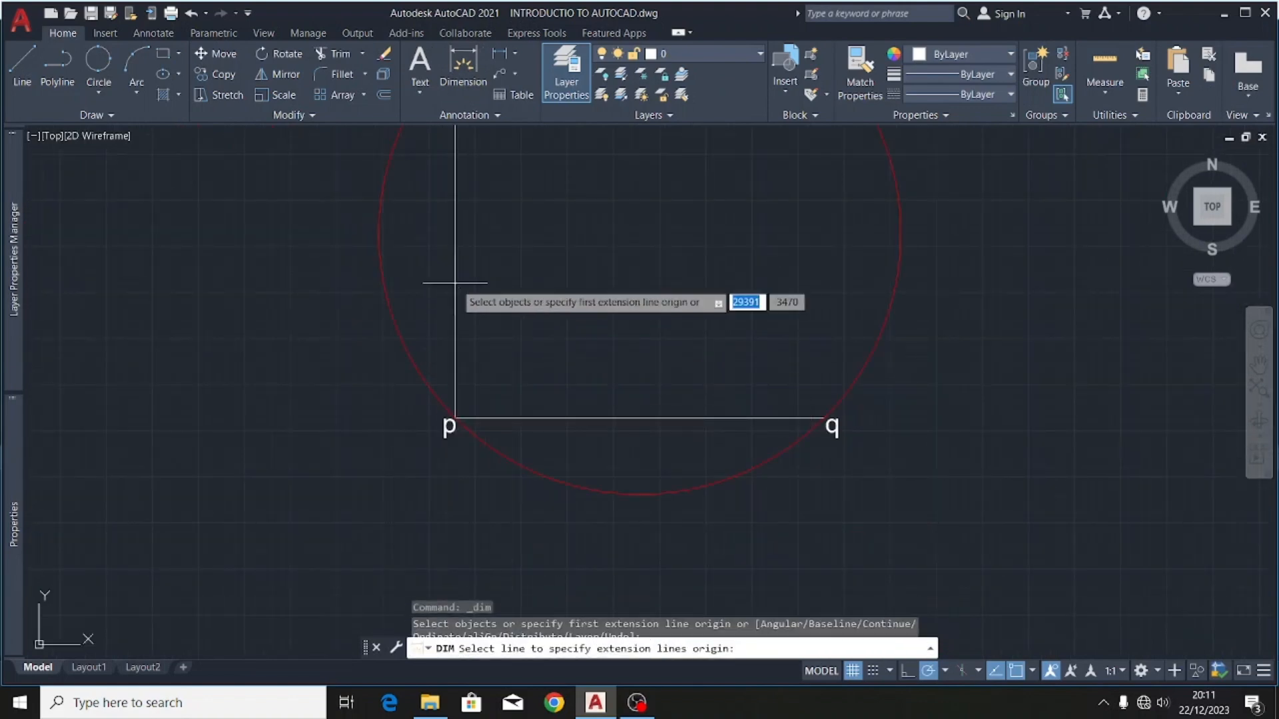
pyautogui.click(455, 280)
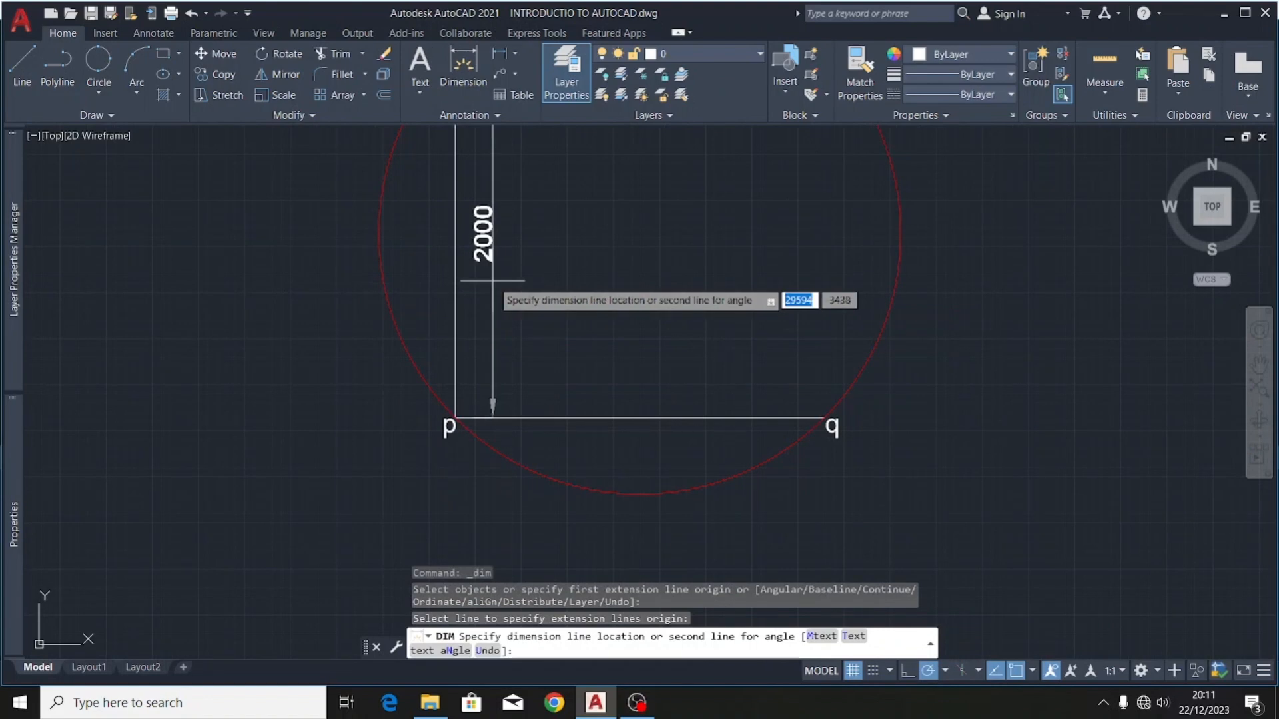
pyautogui.scroll(-5, 494, 286)
pyautogui.scroll(4, 497, 276)
pyautogui.click(505, 283)
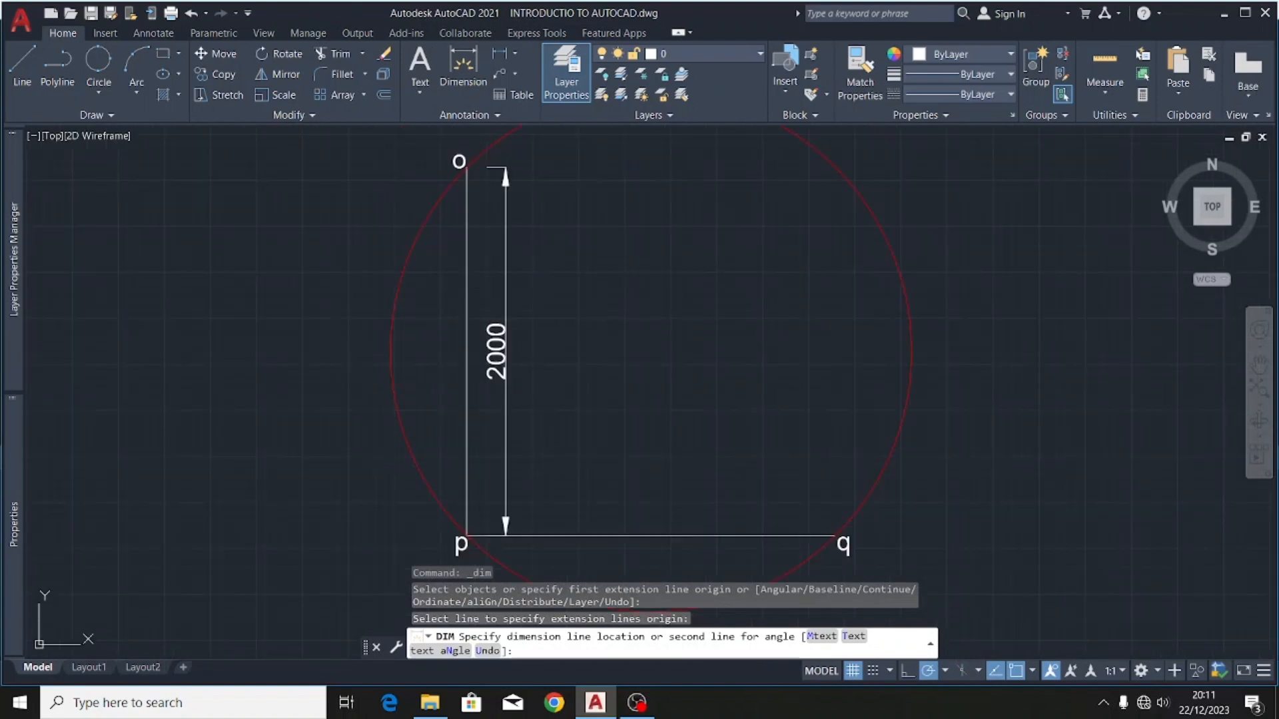
# - Add a linear dimension to the horizontal line pq, placing it just above the line inside the circle
pyautogui.click(614, 535)
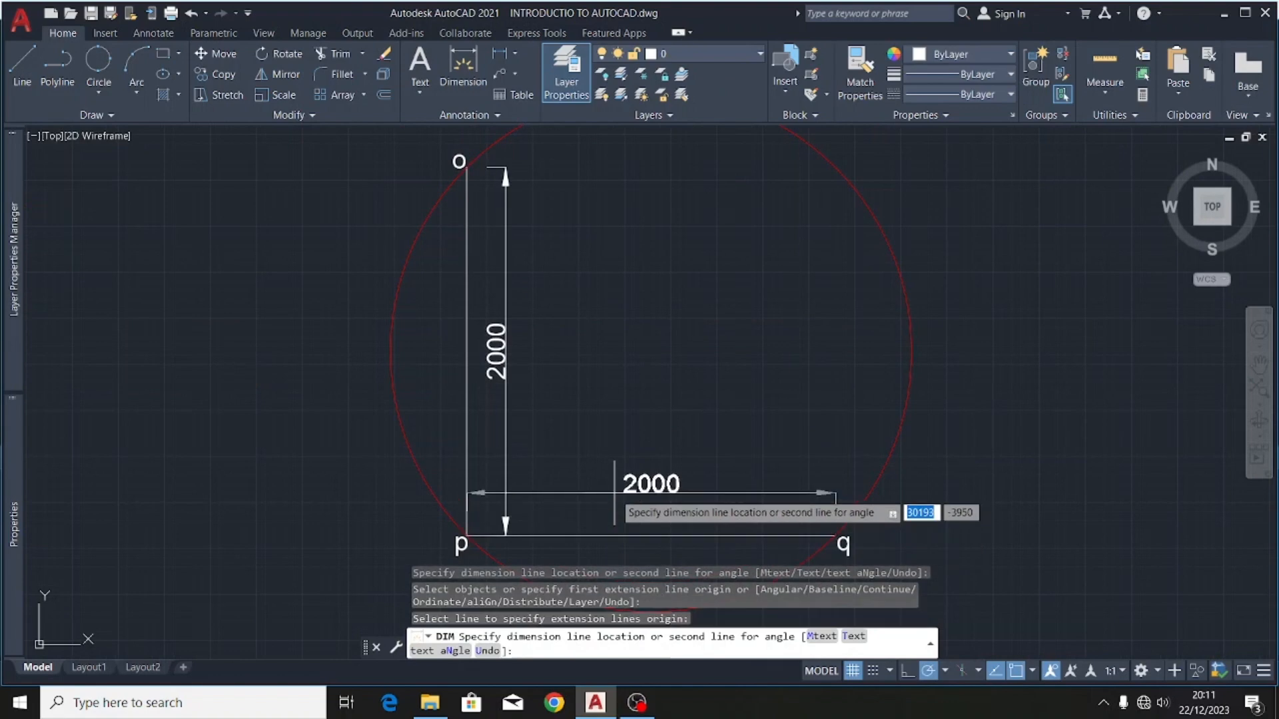
pyautogui.click(614, 498)
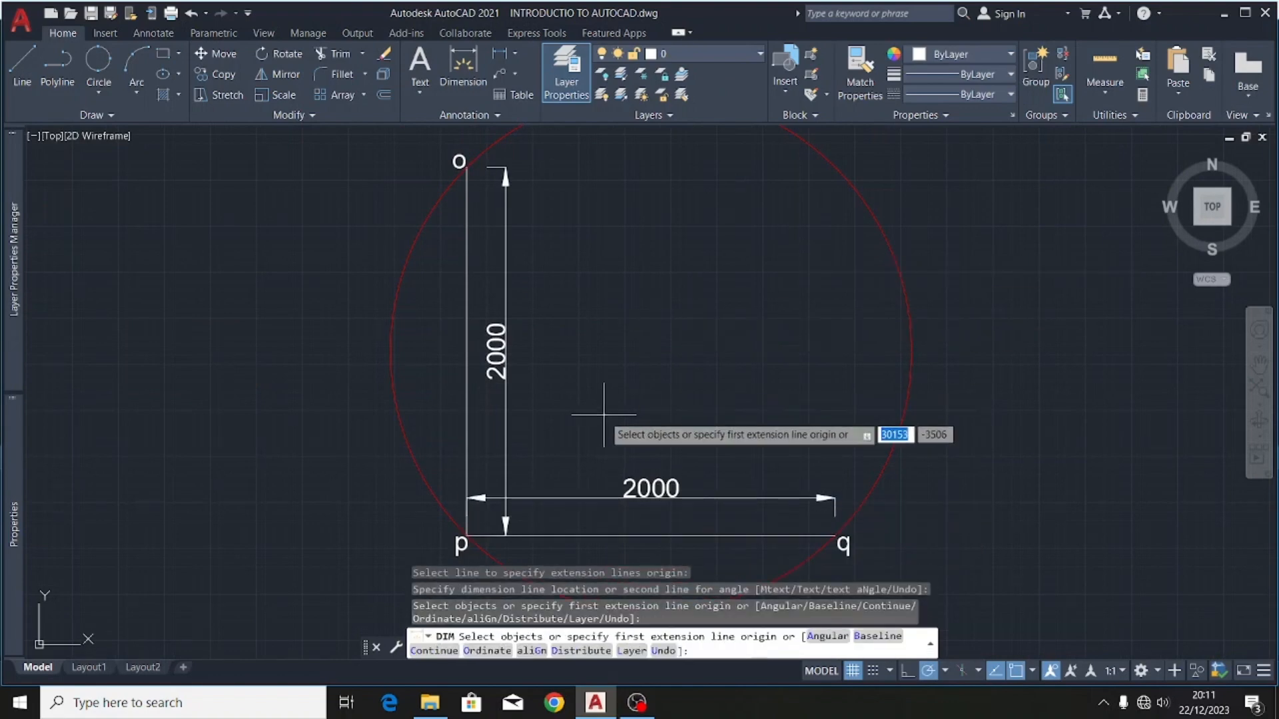
pyautogui.scroll(-4, 708, 317)
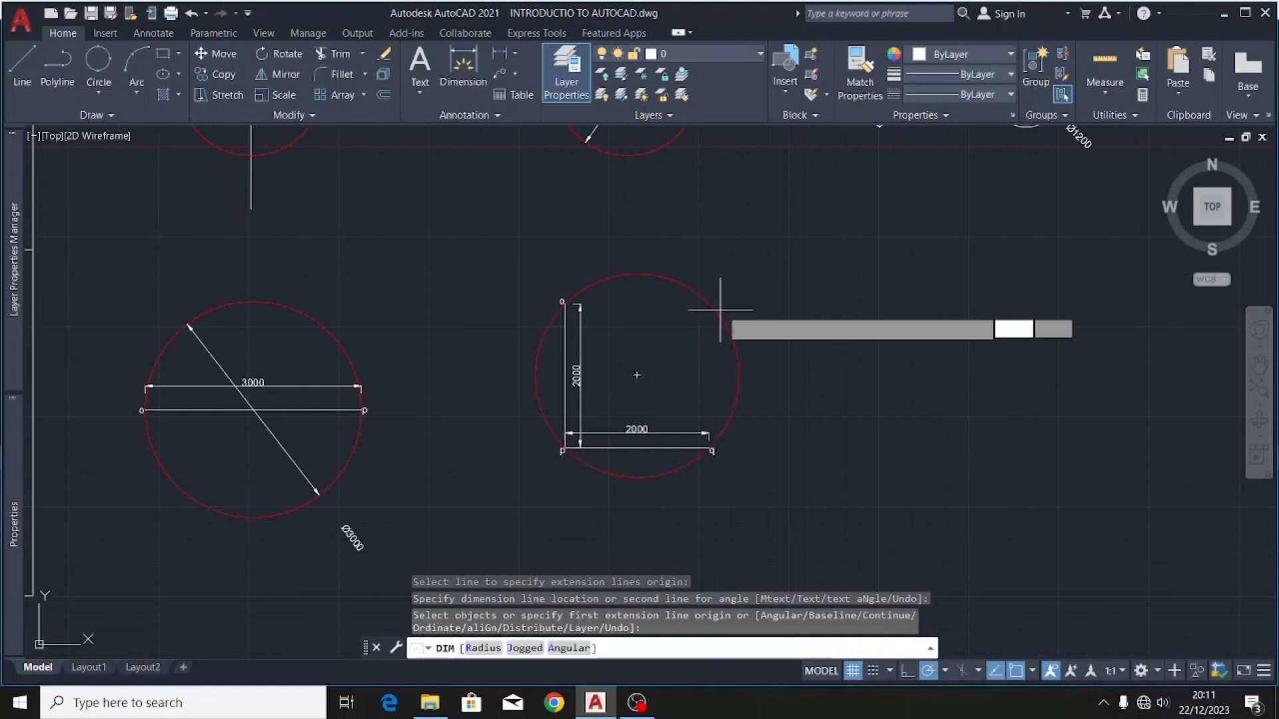
# - Add a diameter dimension to the red three-point circle through o, p and q, placing its text just outside the circle's upper right
pyautogui.click(722, 322)
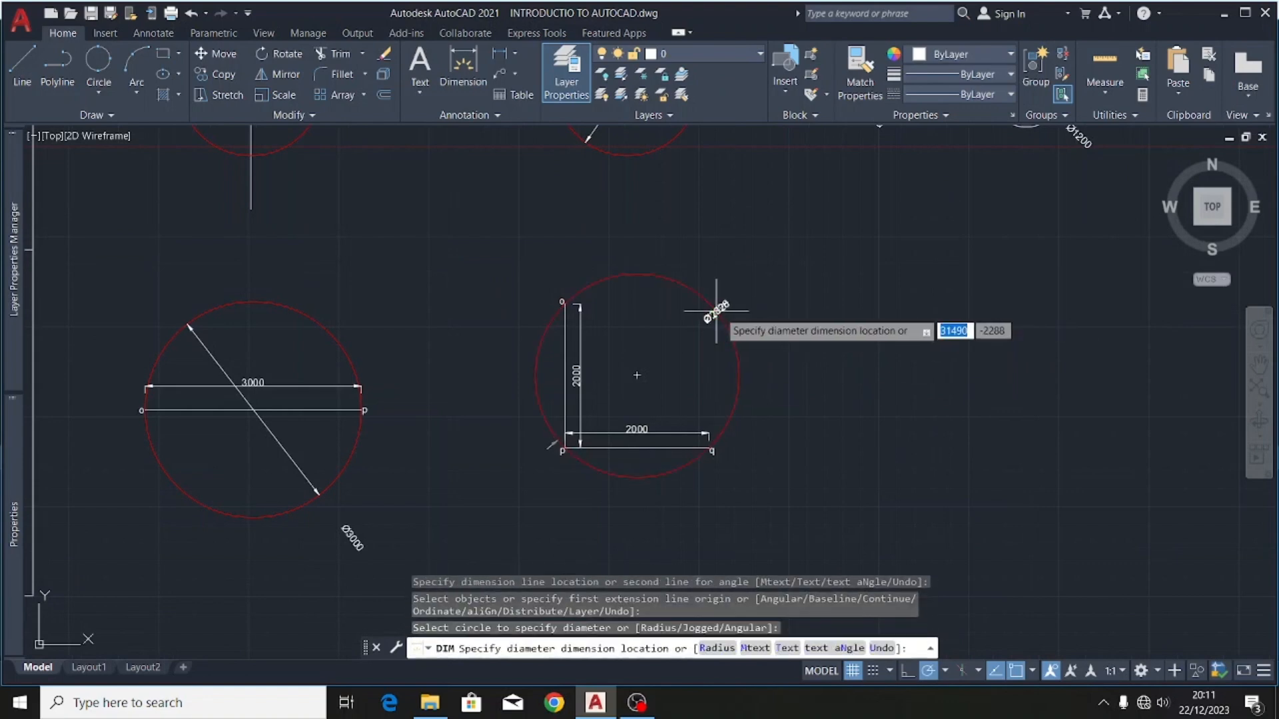
pyautogui.click(751, 300)
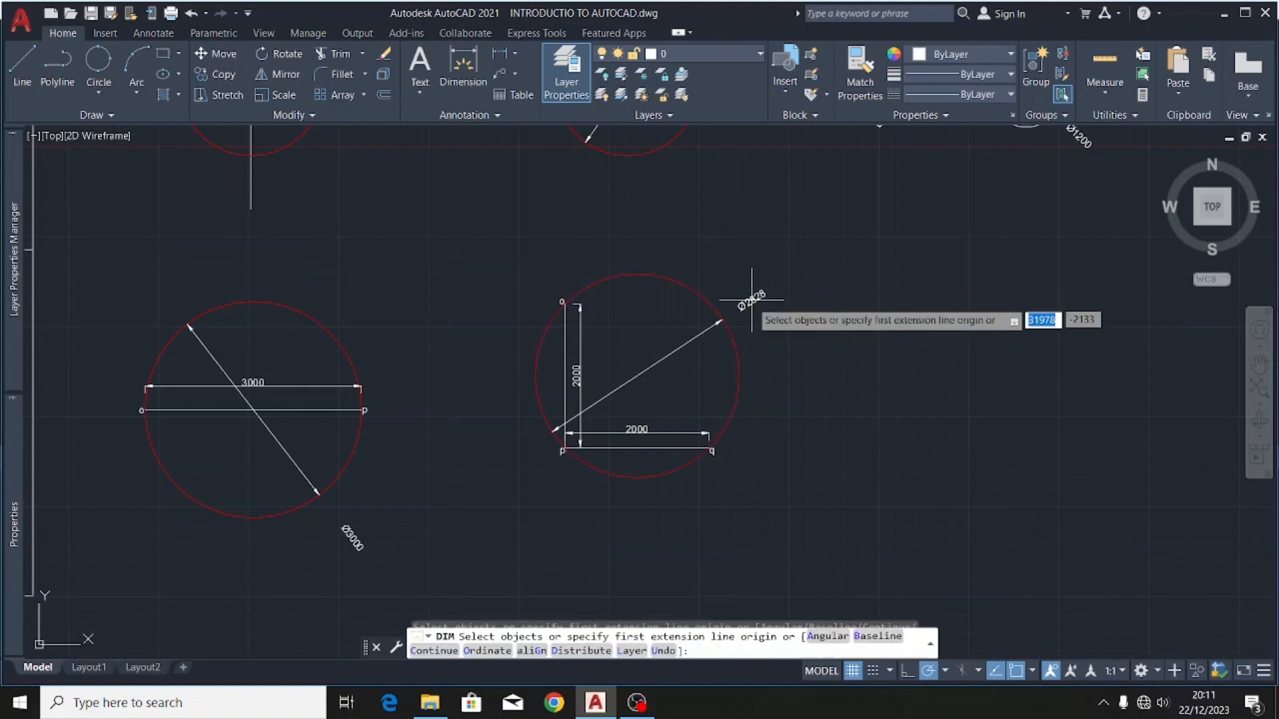
pyautogui.scroll(4, 754, 314)
pyautogui.scroll(2, 758, 320)
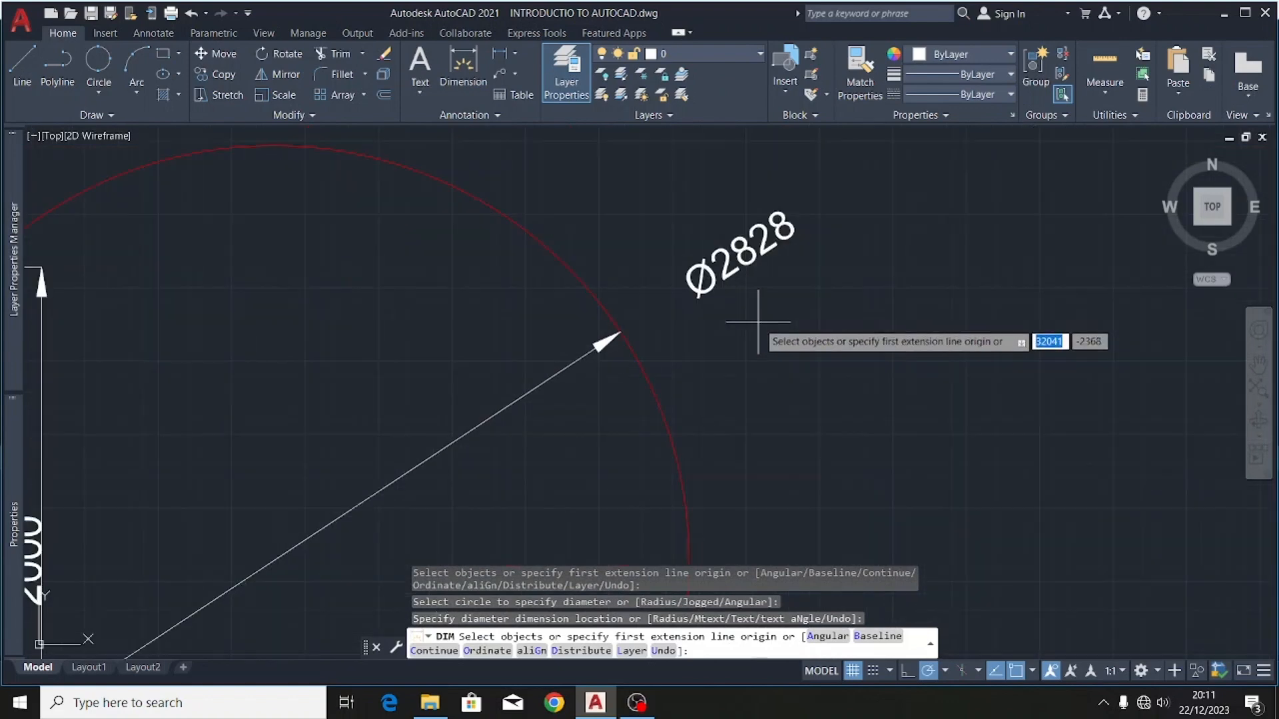
pyautogui.scroll(-6, 726, 402)
pyautogui.scroll(-3, 746, 373)
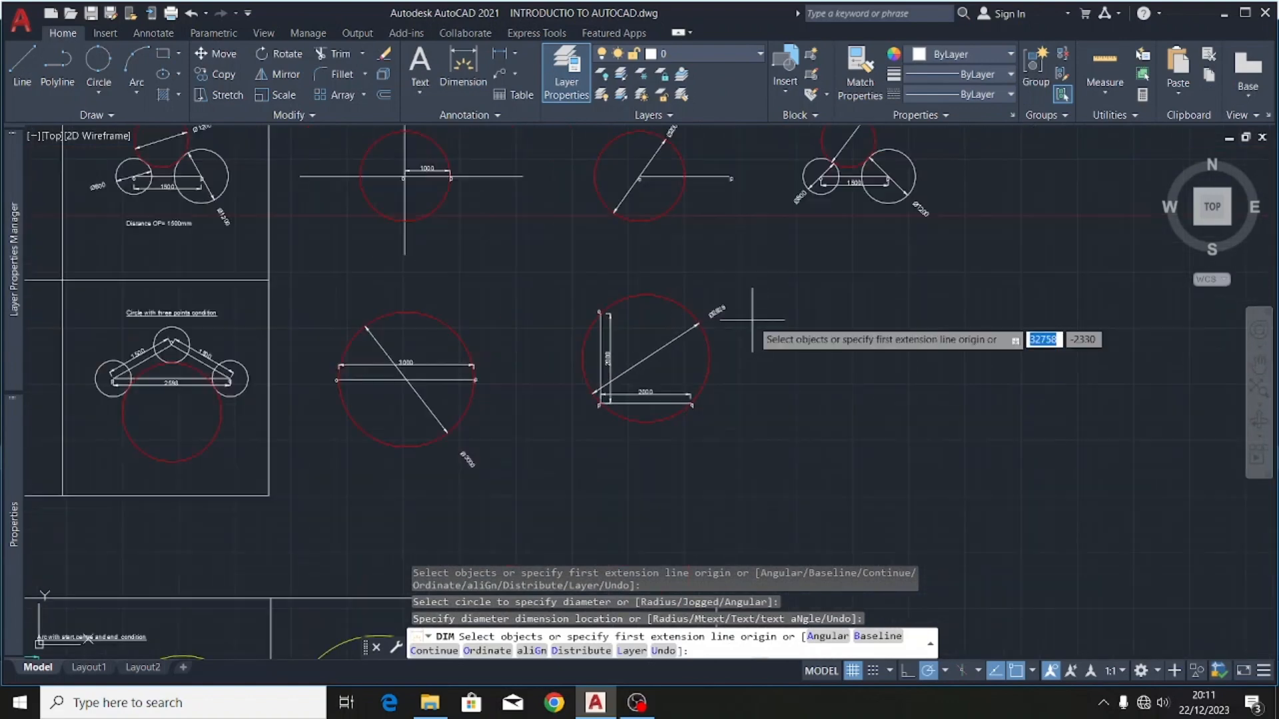
# - Examine the sheet's tangent, tangent, tangent circle example, including its triangle opq, the three corner circles, the dimensions and the red tangent circle
pyautogui.scroll(2, 740, 362)
pyautogui.scroll(-5, 772, 364)
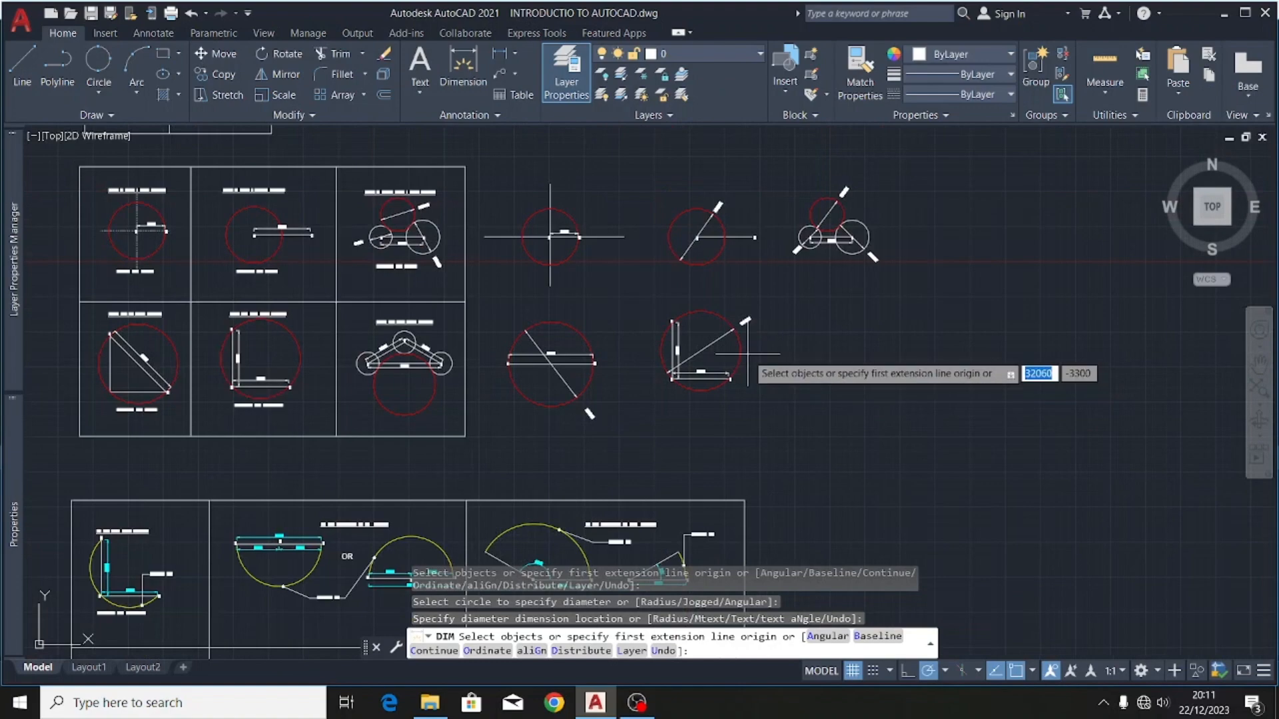
pyautogui.scroll(-1, 793, 383)
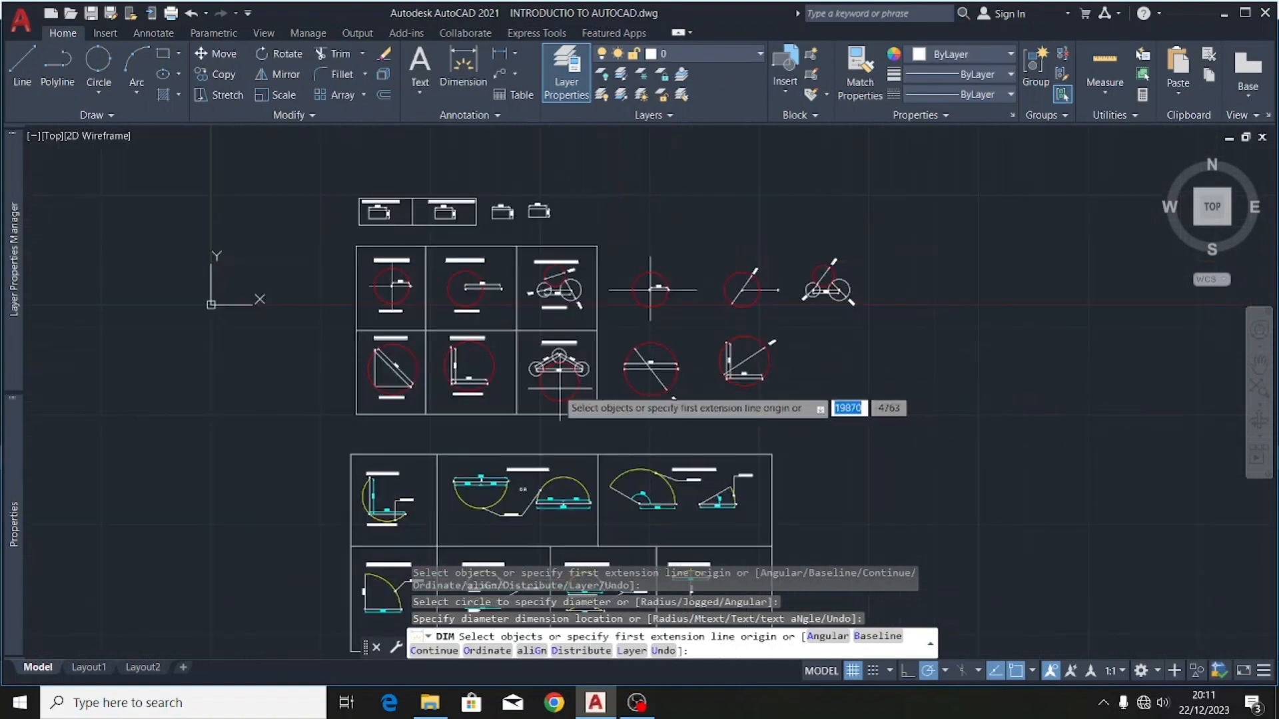
pyautogui.scroll(6, 542, 336)
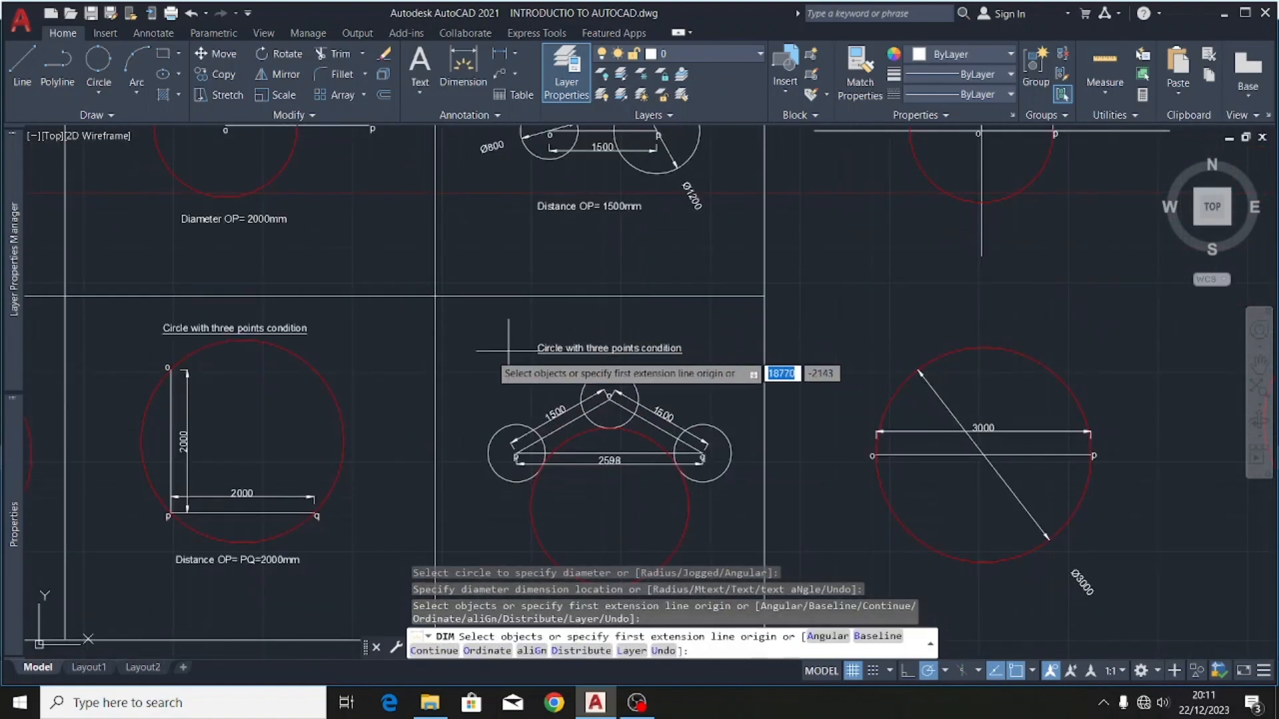
pyautogui.scroll(4, 247, 336)
pyautogui.scroll(-5, 247, 337)
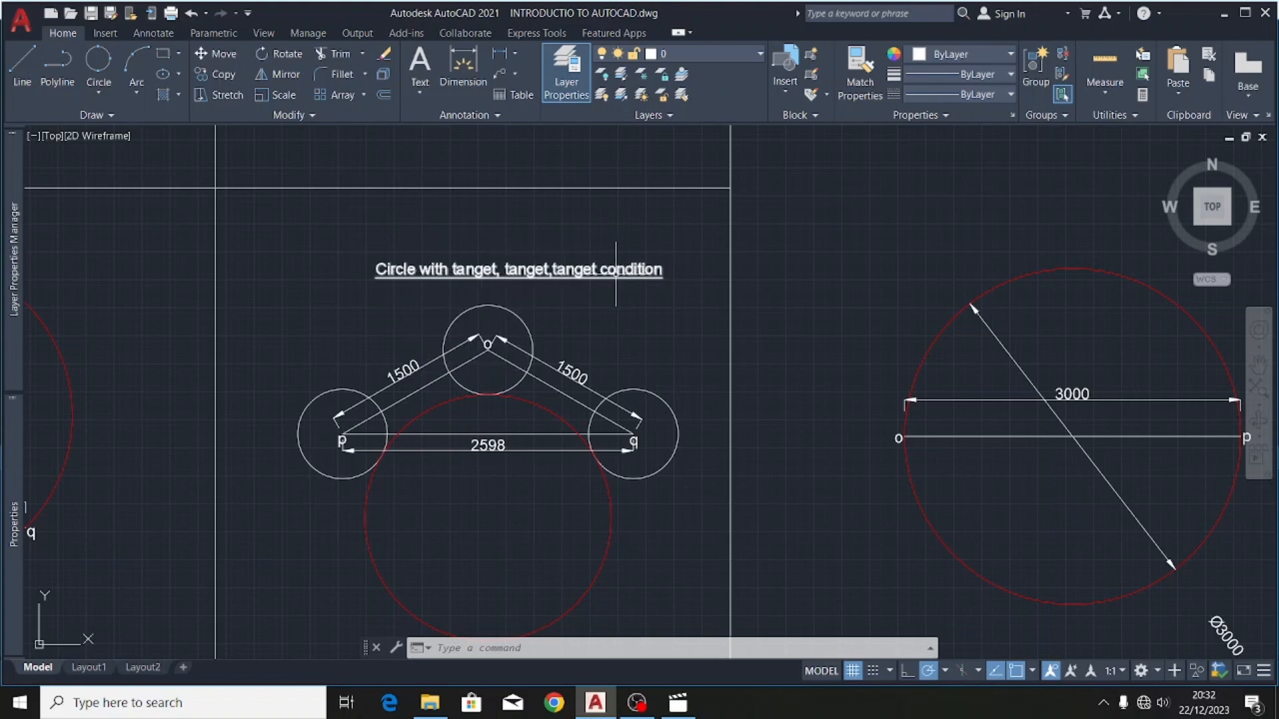
pyautogui.scroll(4, 362, 484)
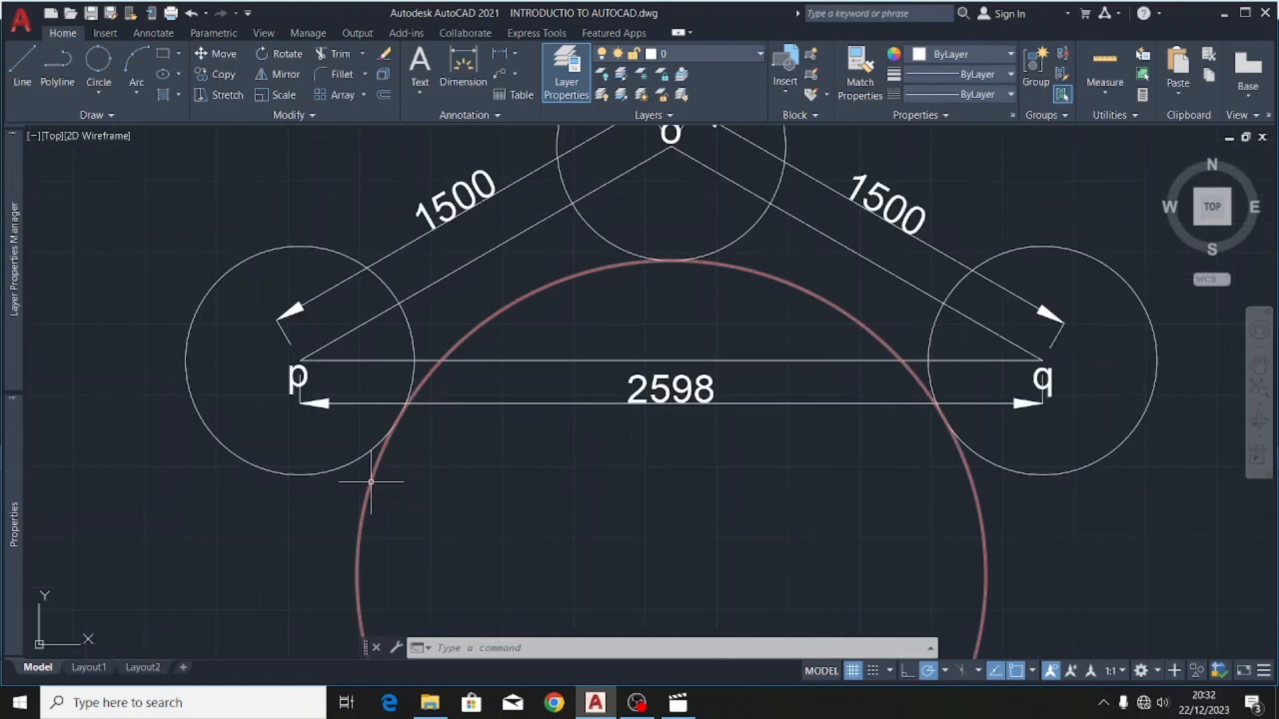
pyautogui.scroll(-2, 405, 466)
pyautogui.scroll(-2, 562, 268)
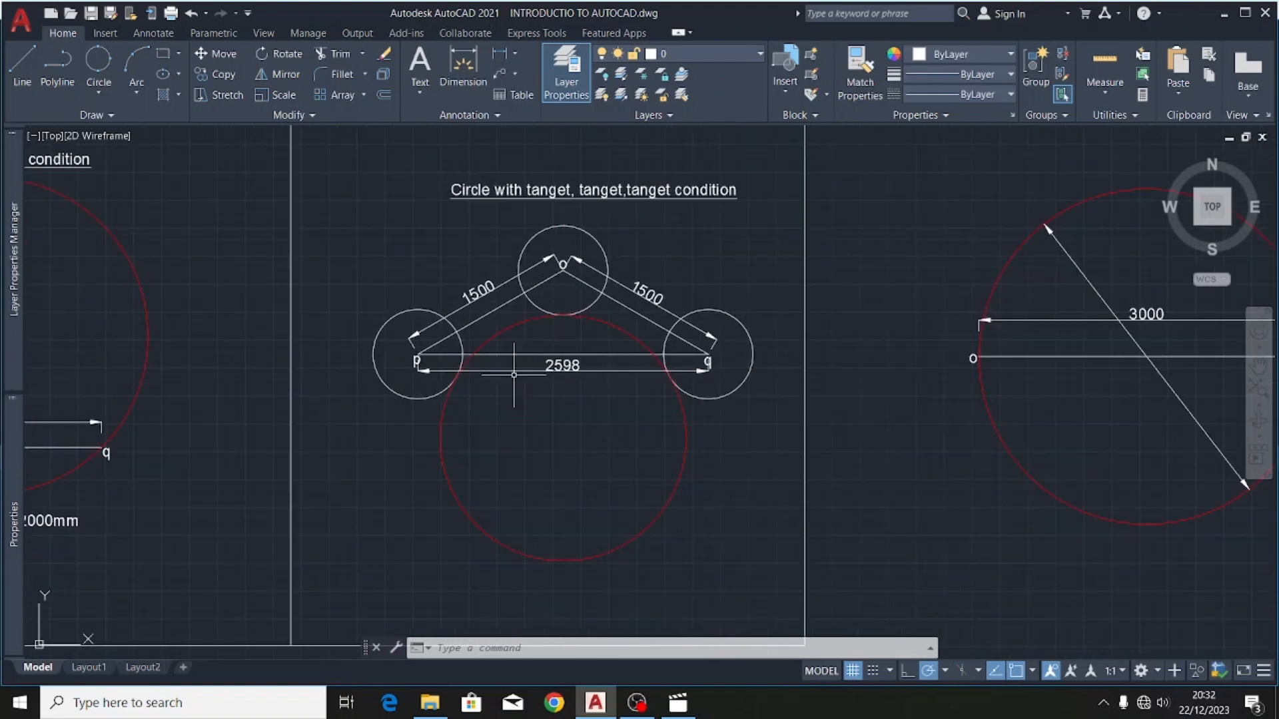
pyautogui.scroll(2, 500, 342)
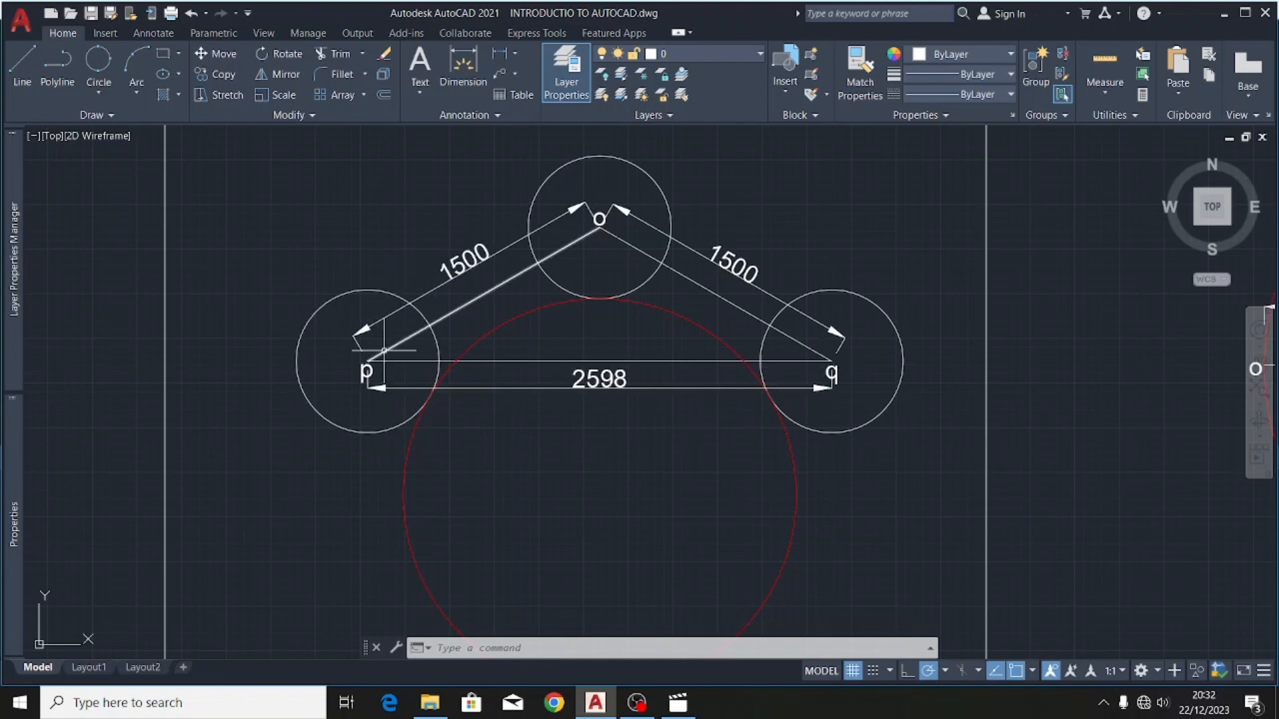
pyautogui.scroll(-2, 393, 353)
pyautogui.scroll(4, 559, 276)
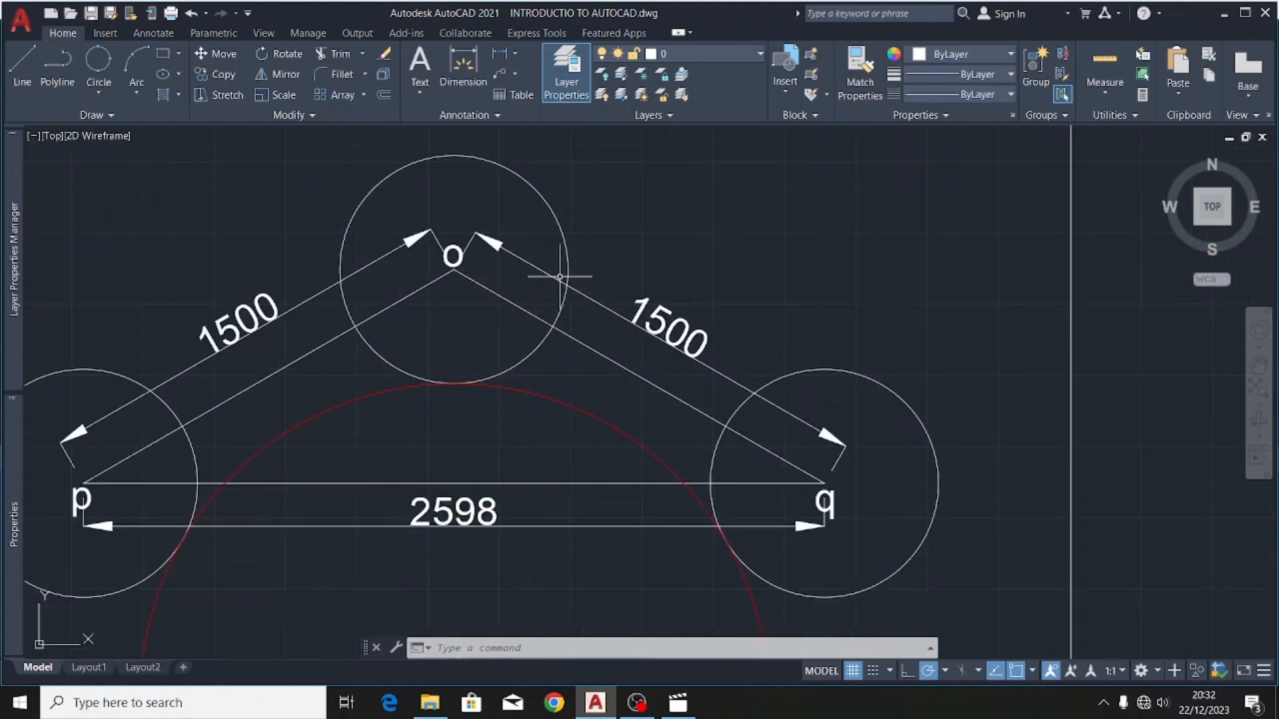
pyautogui.scroll(-2, 560, 275)
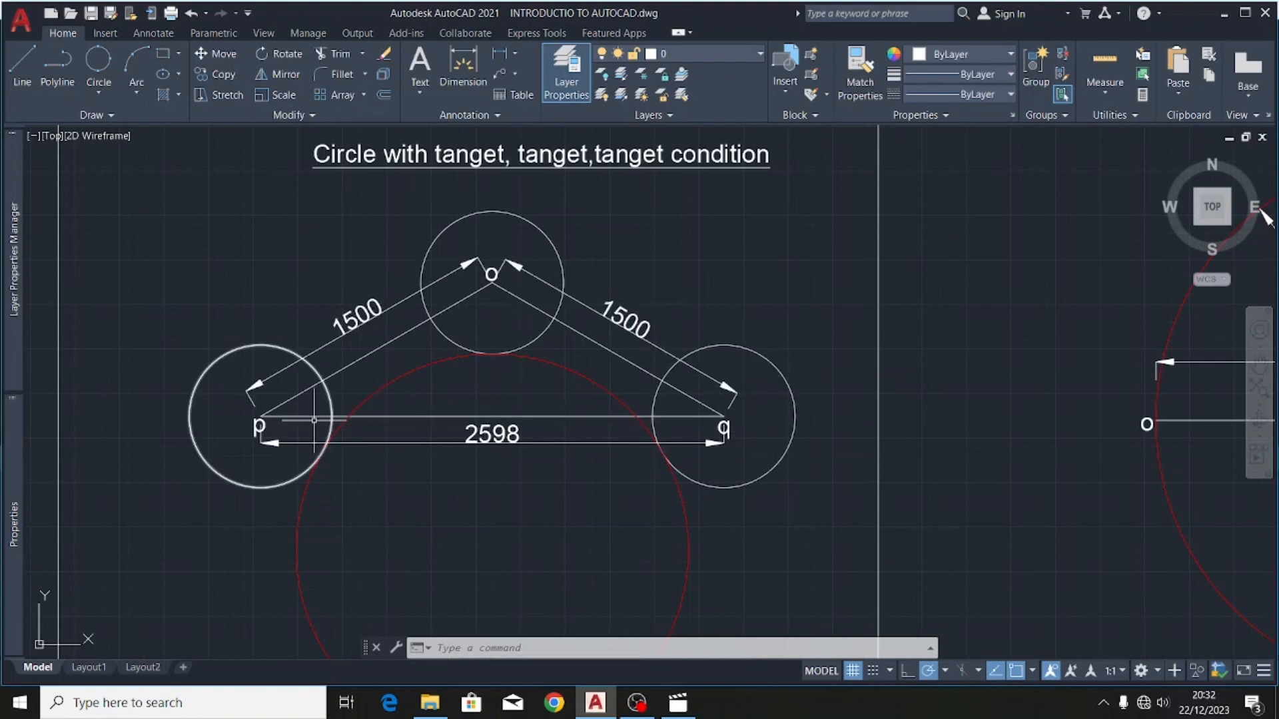
pyautogui.scroll(-5, 352, 304)
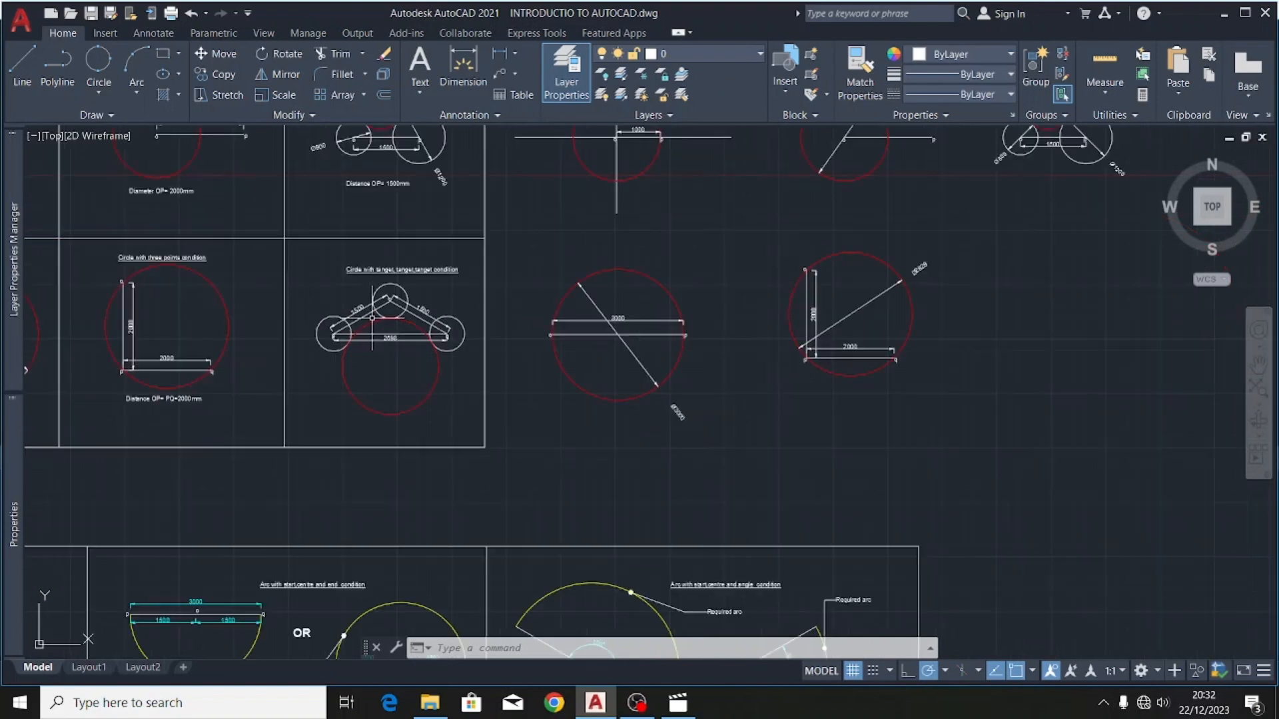
pyautogui.scroll(-3, 346, 329)
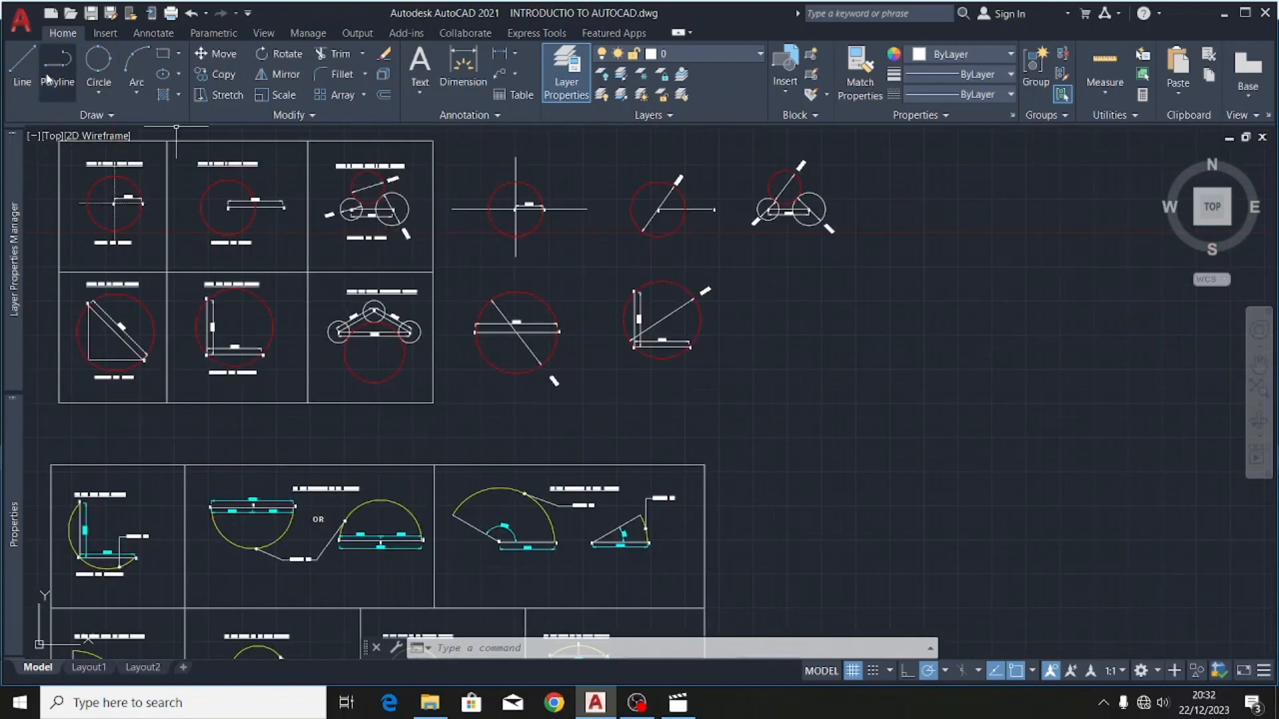
pyautogui.click(25, 65)
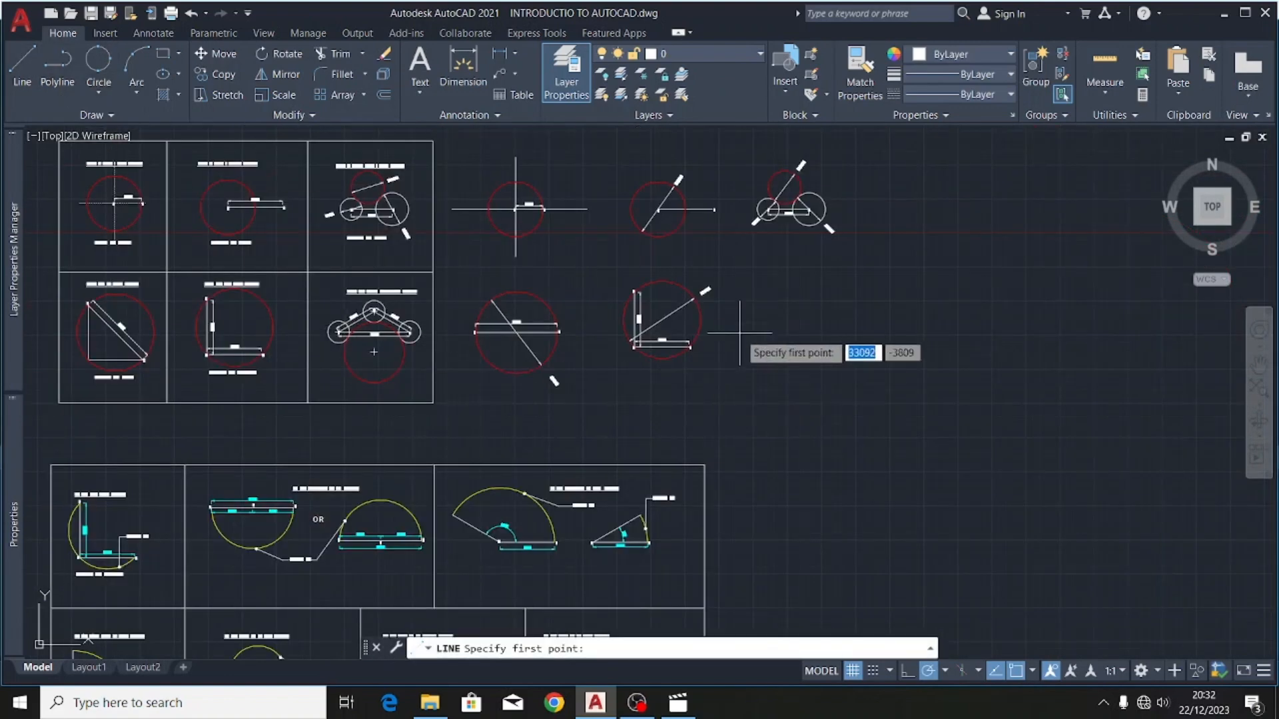
pyautogui.scroll(2, 846, 283)
pyautogui.scroll(-2, 341, 396)
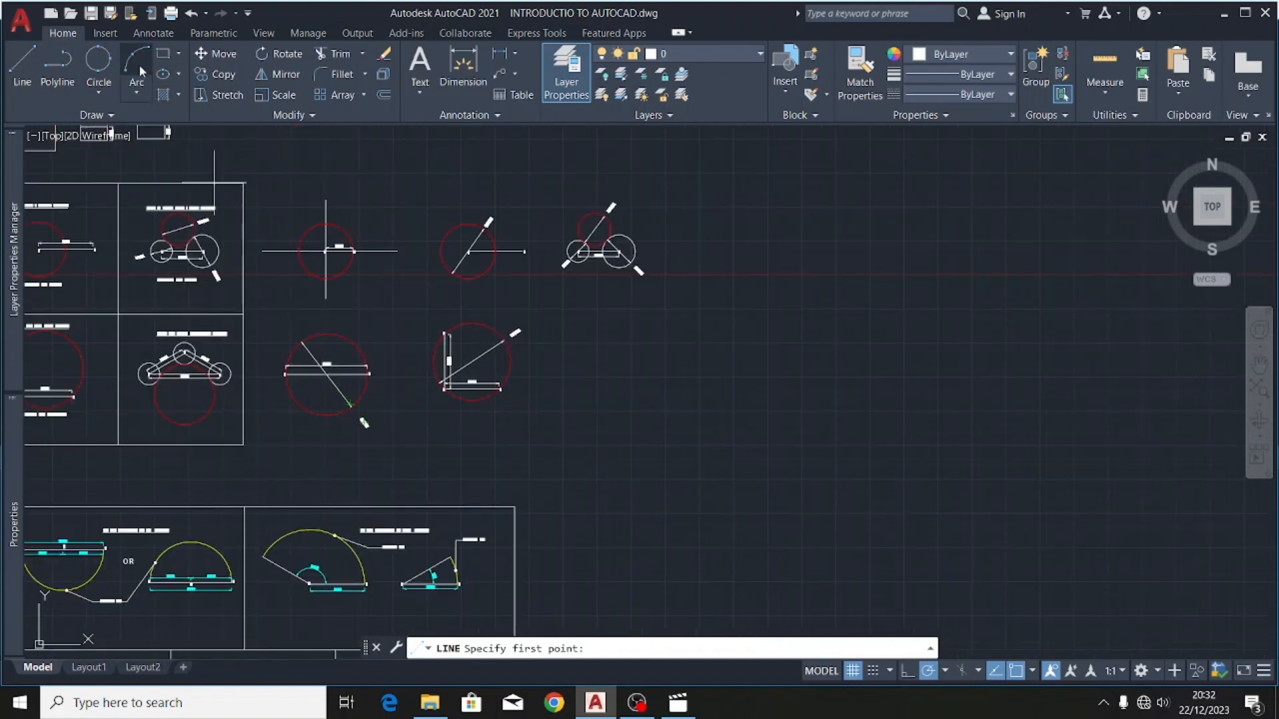
pyautogui.click(100, 90)
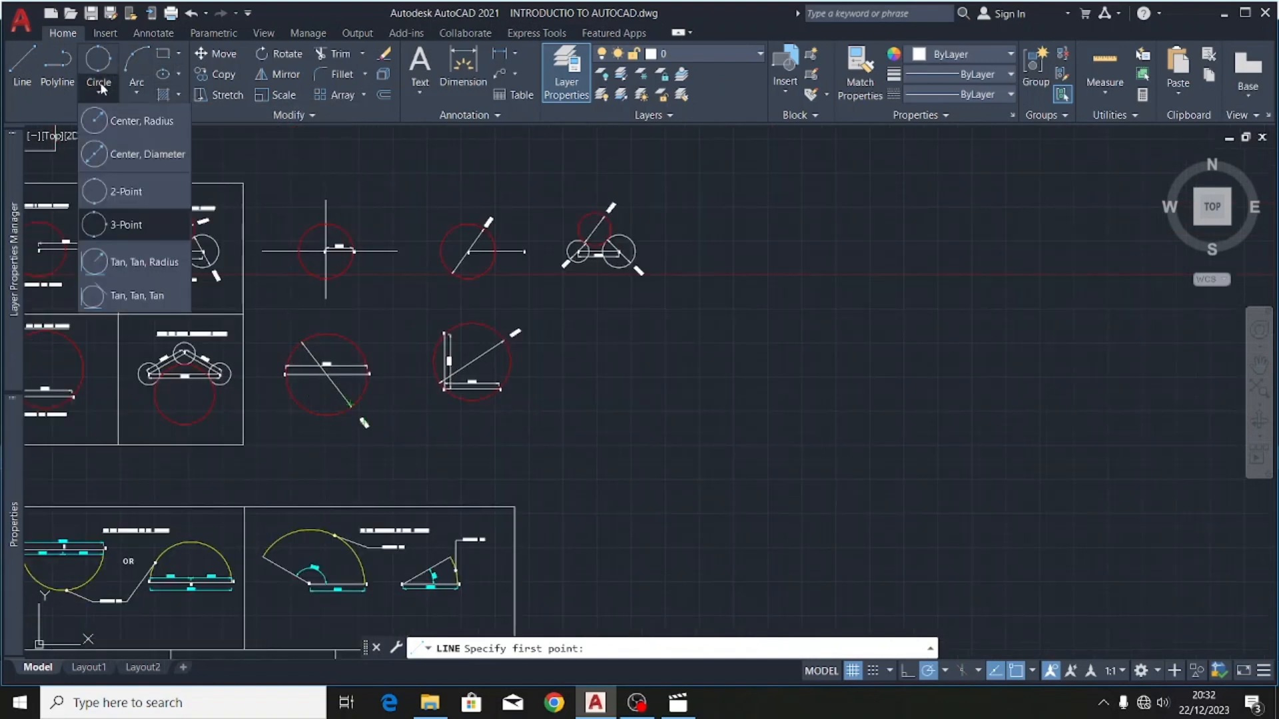
pyautogui.click(143, 120)
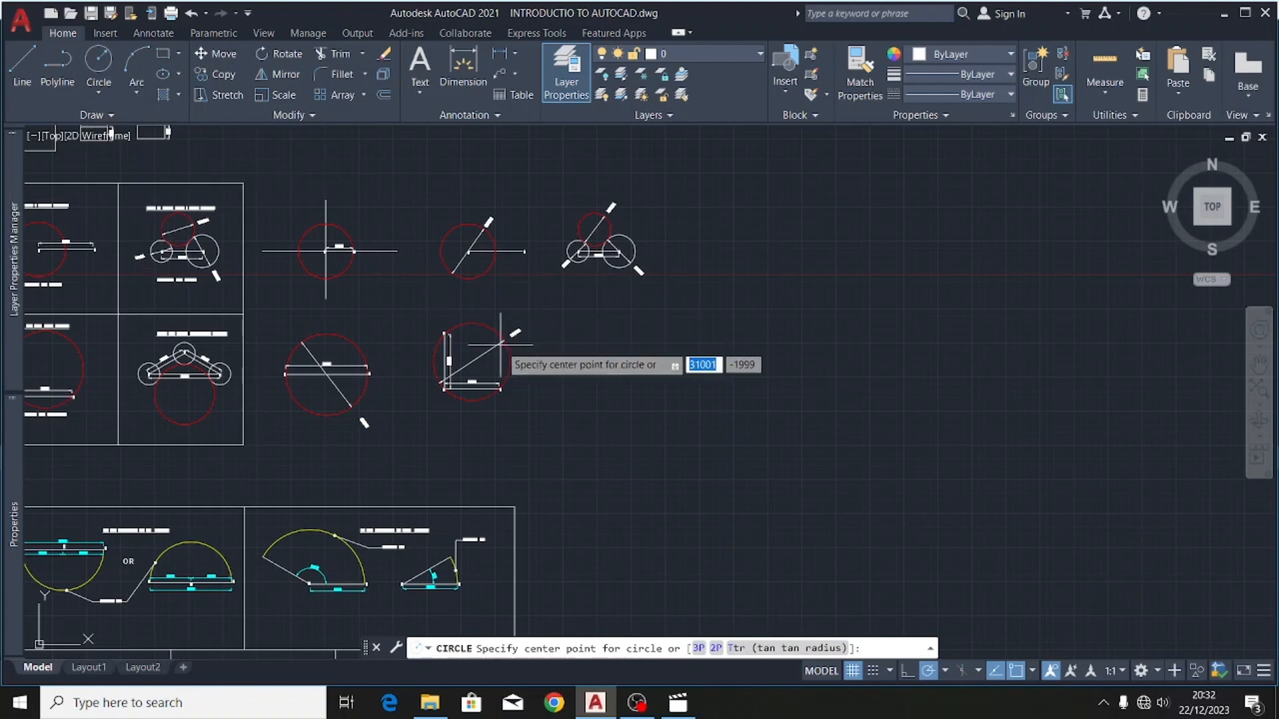
pyautogui.scroll(5, 622, 337)
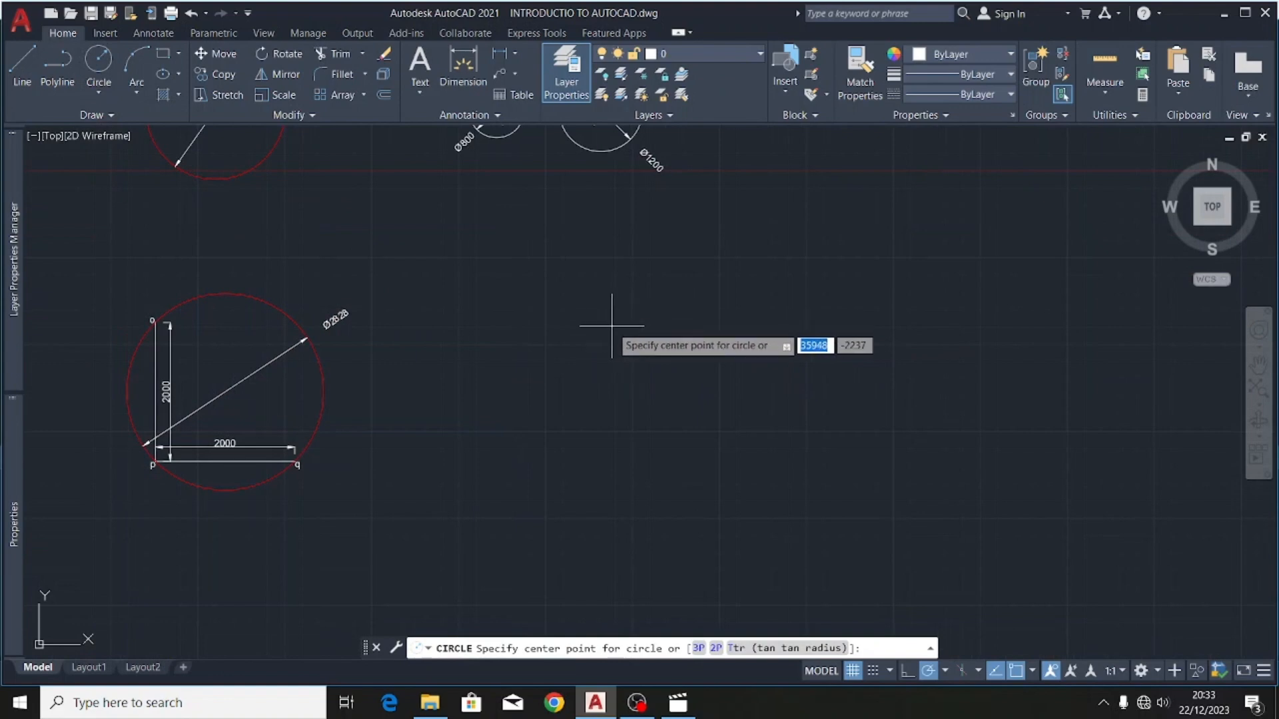
pyautogui.scroll(-3, 539, 353)
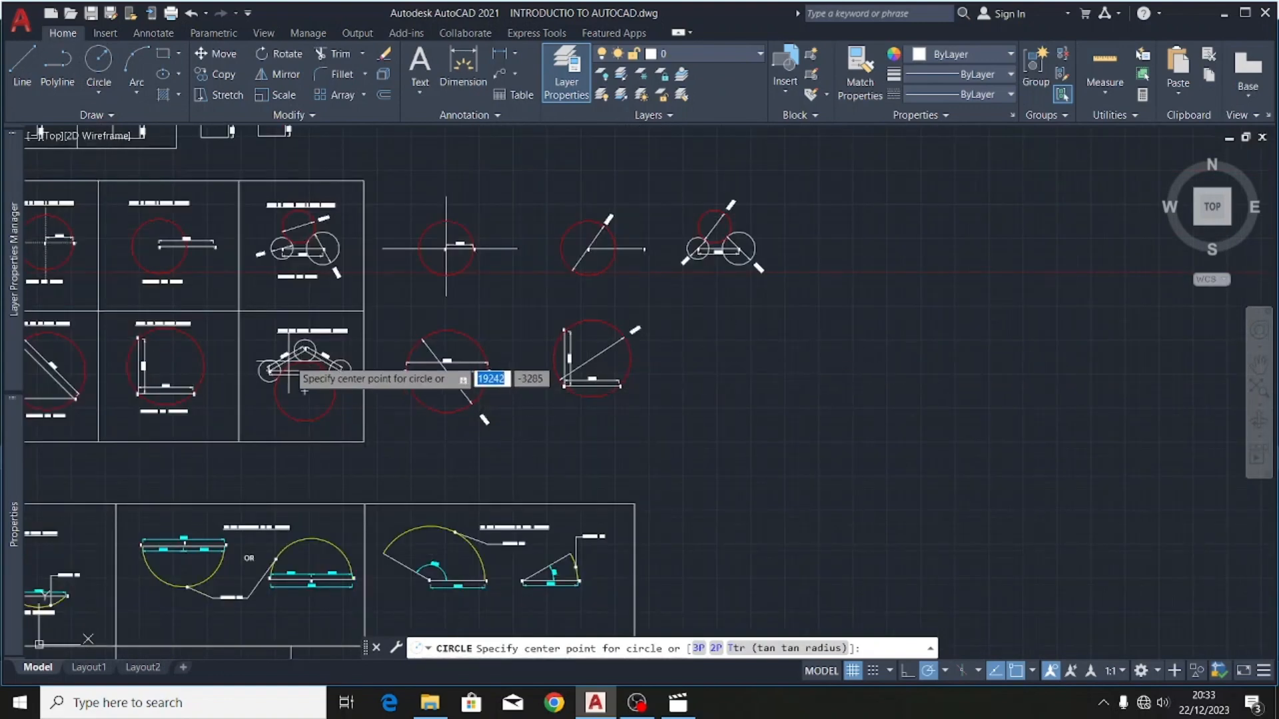
pyautogui.scroll(3, 295, 348)
pyautogui.scroll(4, 297, 346)
pyautogui.scroll(-2, 346, 333)
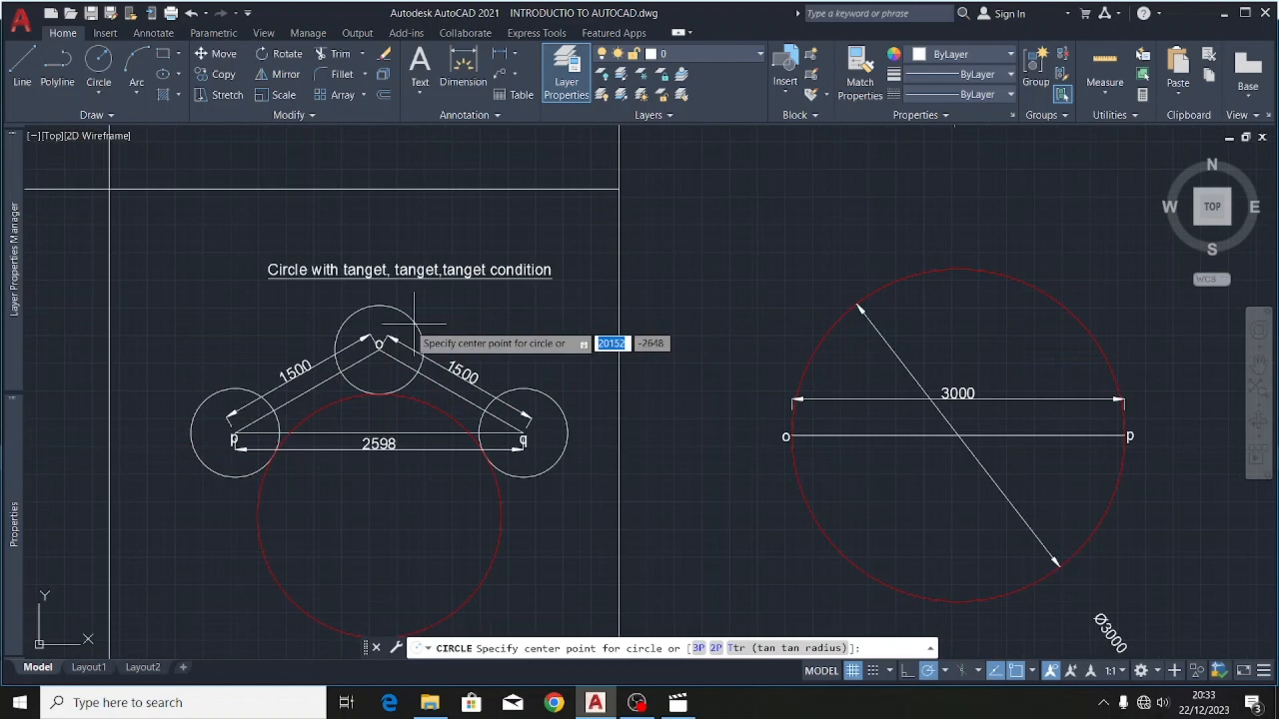
pyautogui.scroll(2, 367, 318)
pyautogui.press('Escape')
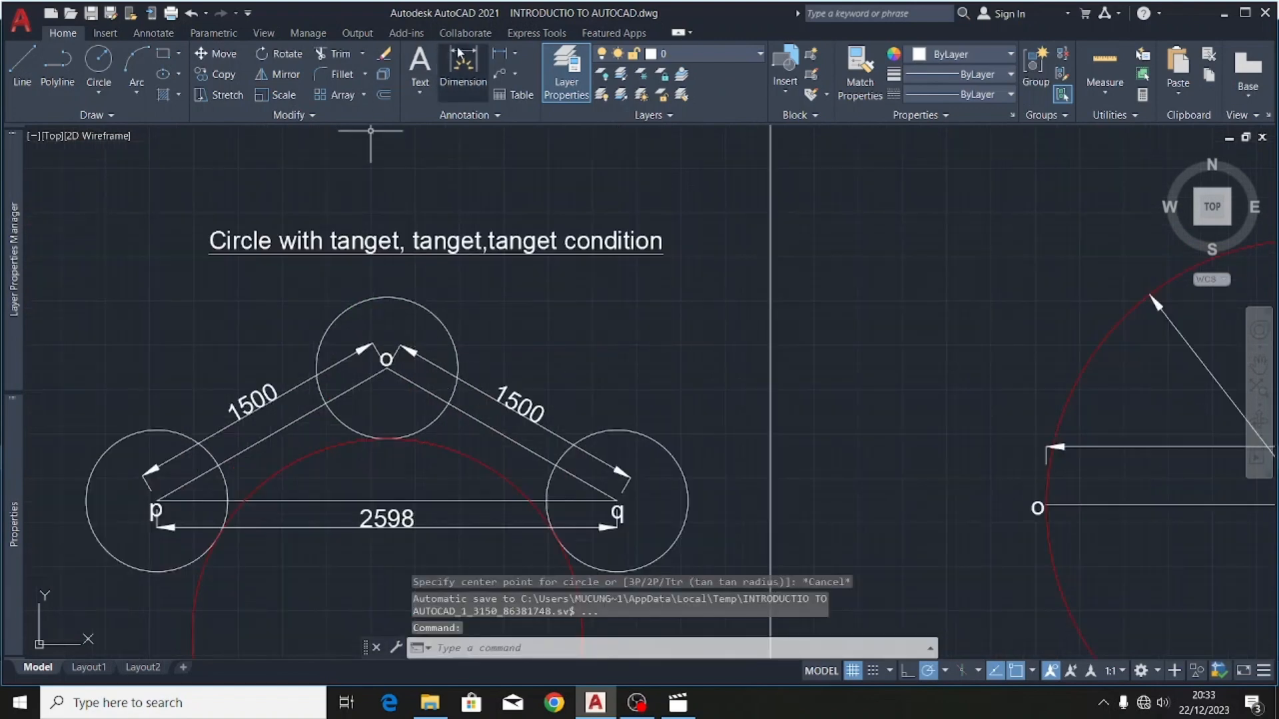
# - Add a diameter dimension to the small circle at o in the tangent, tangent, tangent example, placing it outside the circle's upper right
pyautogui.click(462, 63)
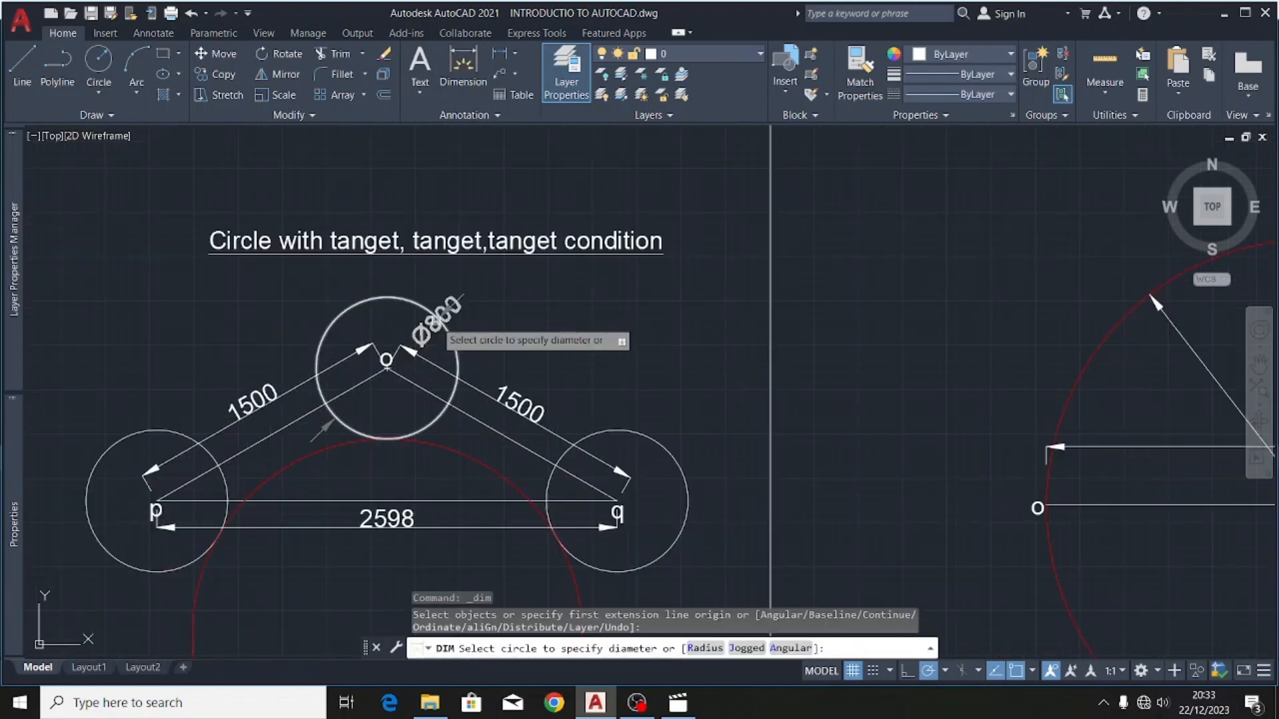
pyautogui.click(441, 322)
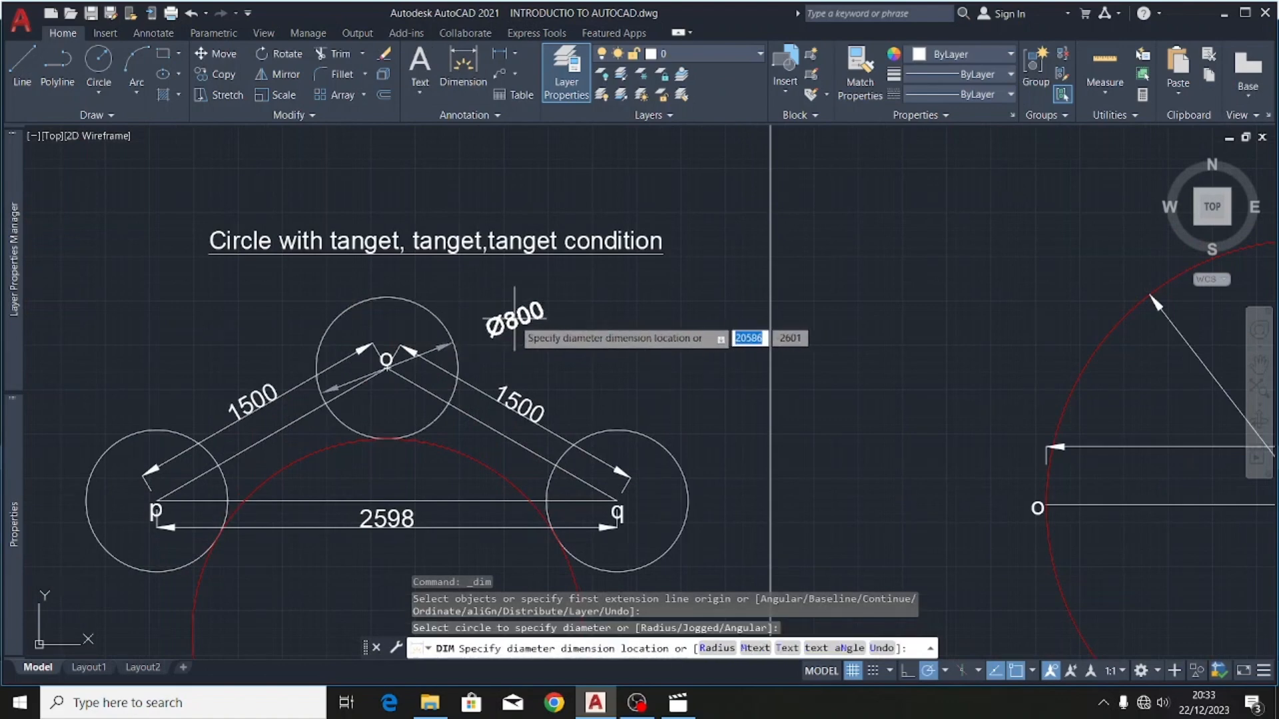
pyautogui.click(485, 324)
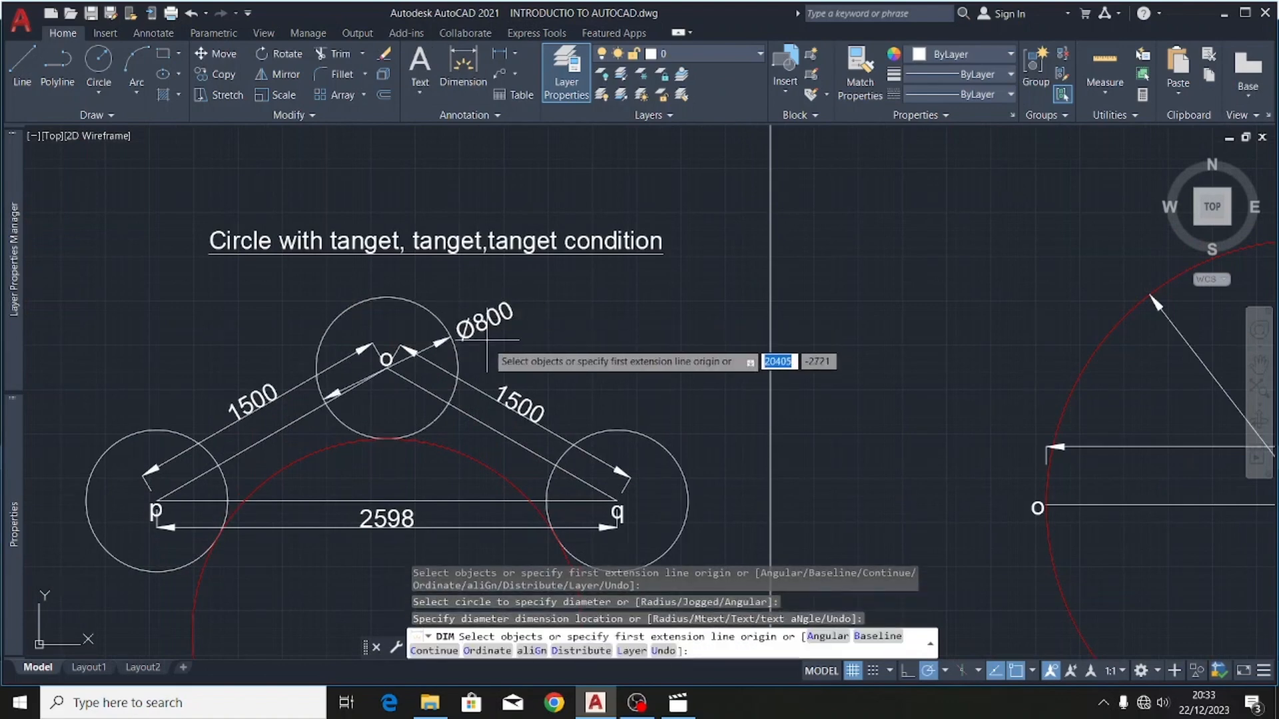
# - Add diameter dimensions to the small circles at q and p, placing each outside its circle on the side away from the triangle
pyautogui.scroll(4, 471, 356)
pyautogui.scroll(-4, 510, 255)
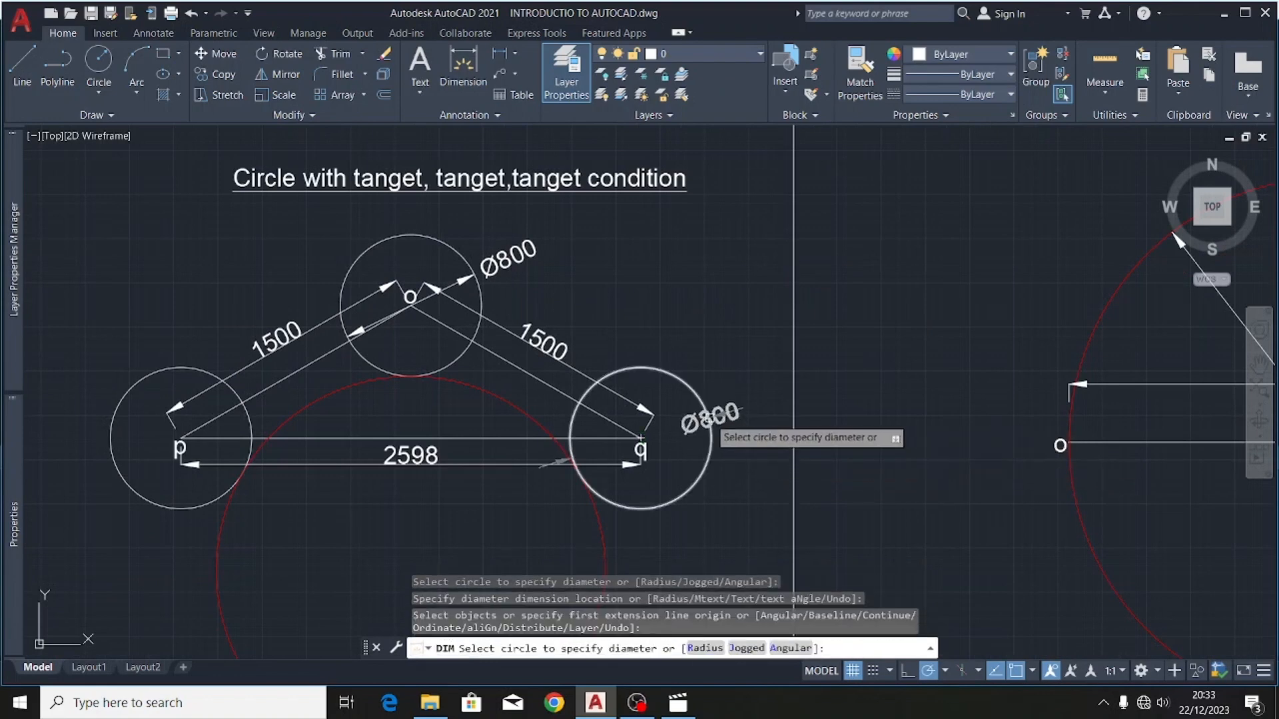
pyautogui.click(710, 424)
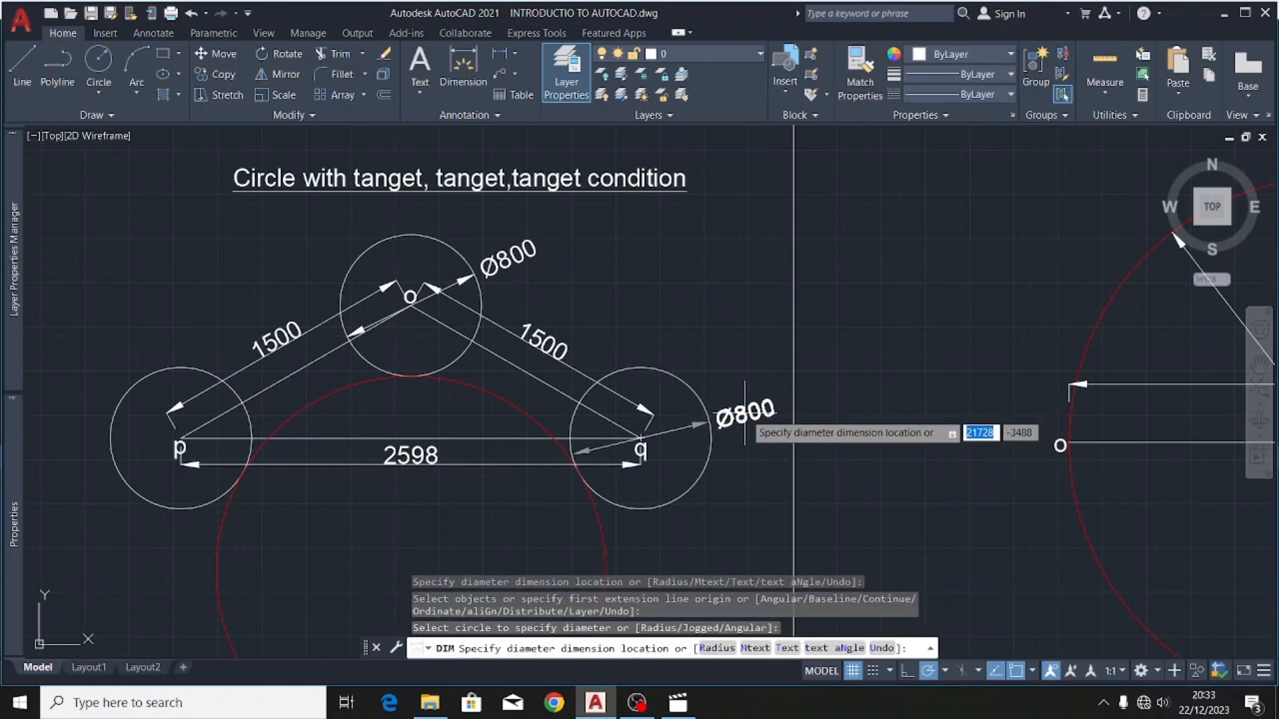
pyautogui.click(745, 413)
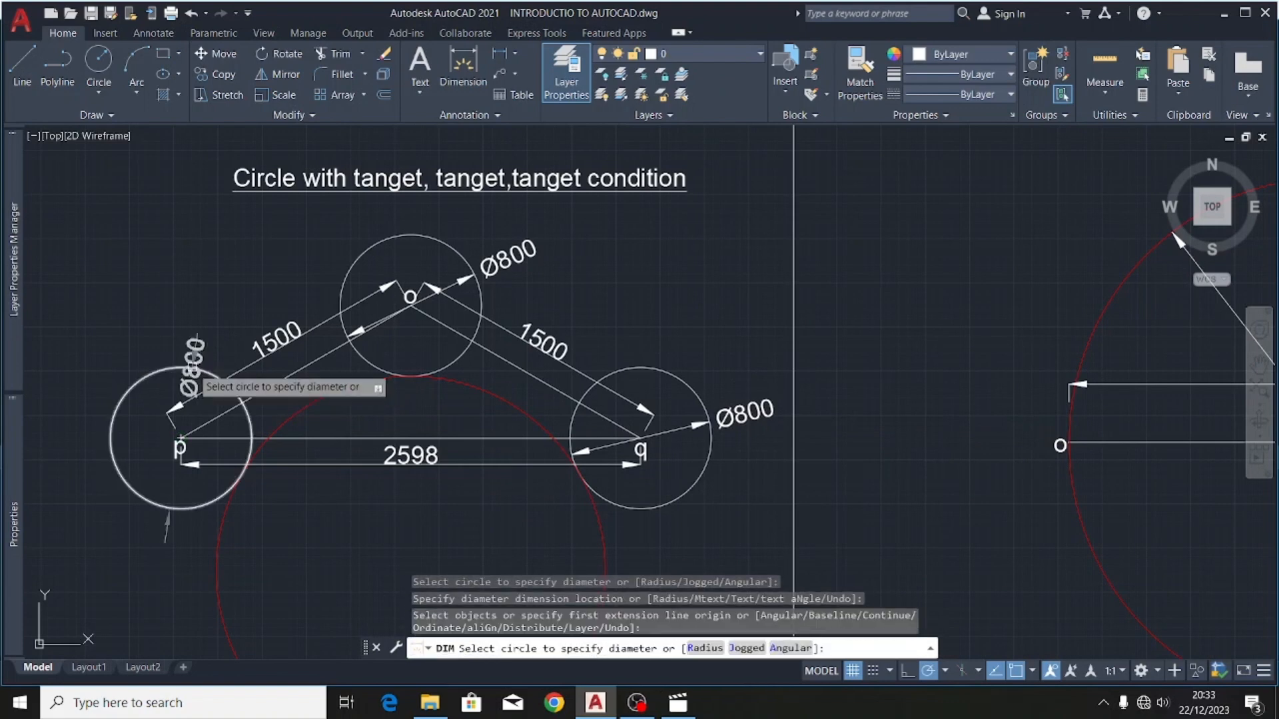
pyautogui.click(192, 368)
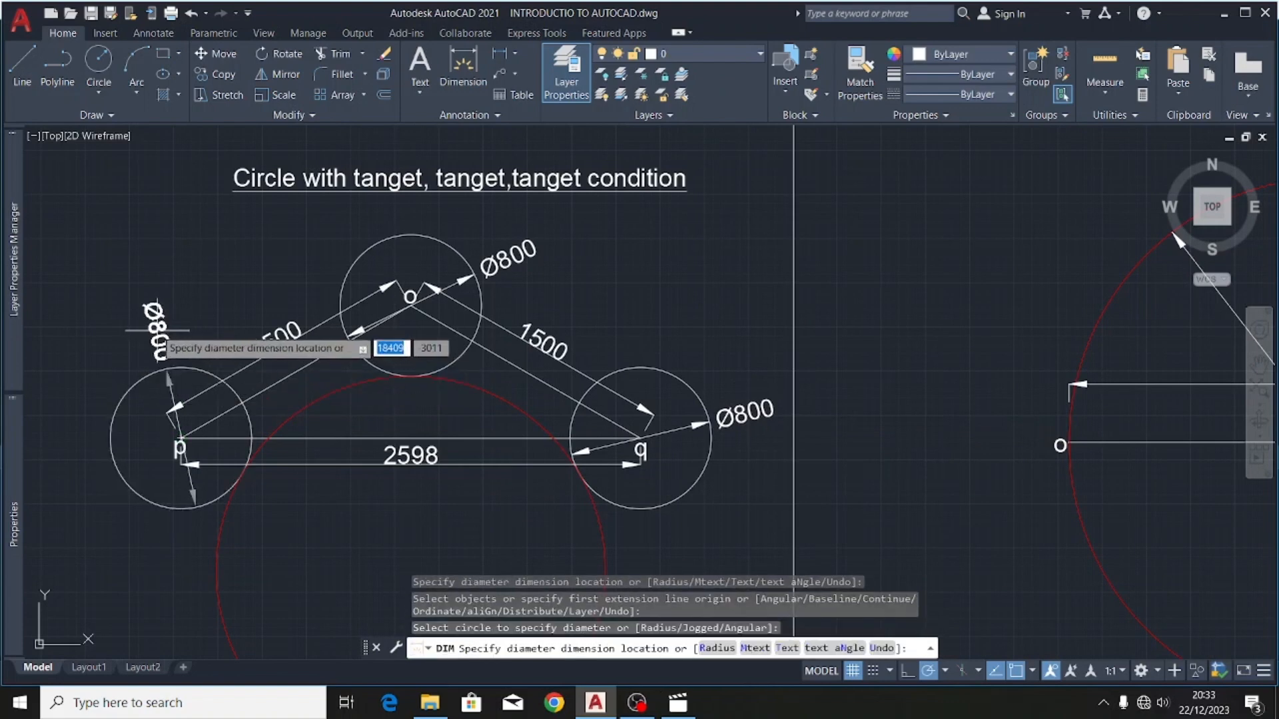
pyautogui.click(74, 413)
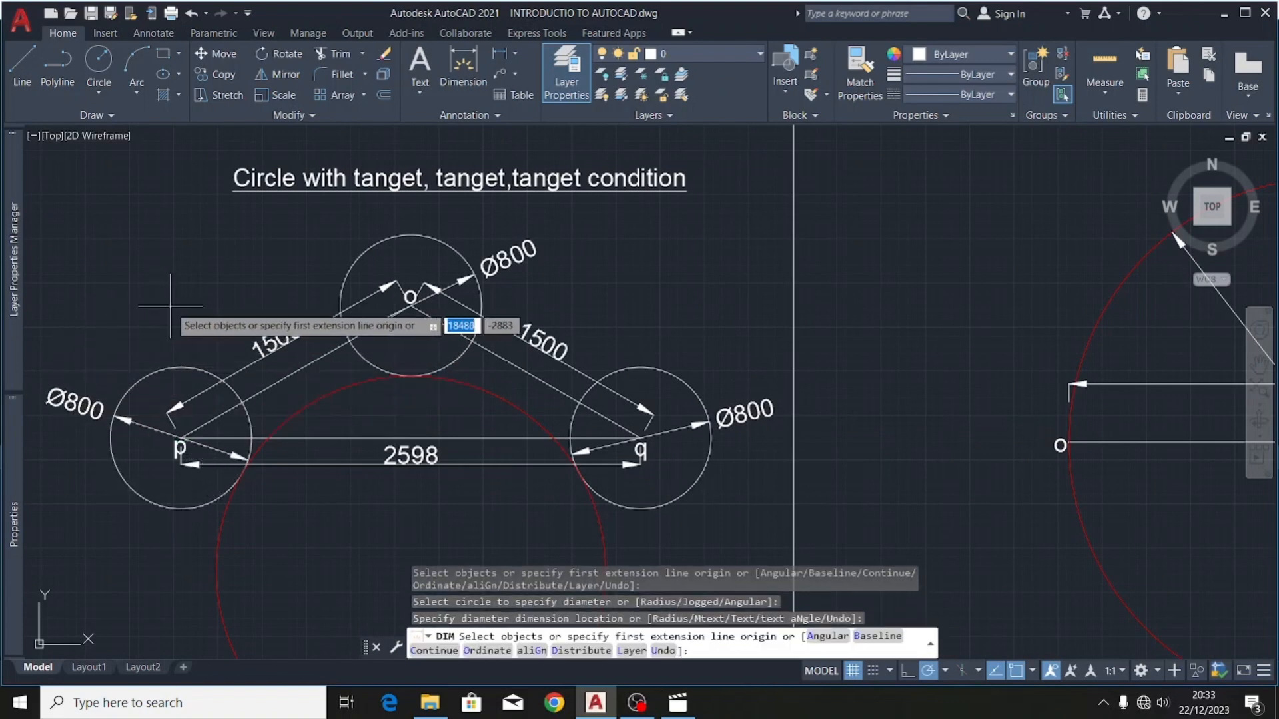
pyautogui.press('Escape')
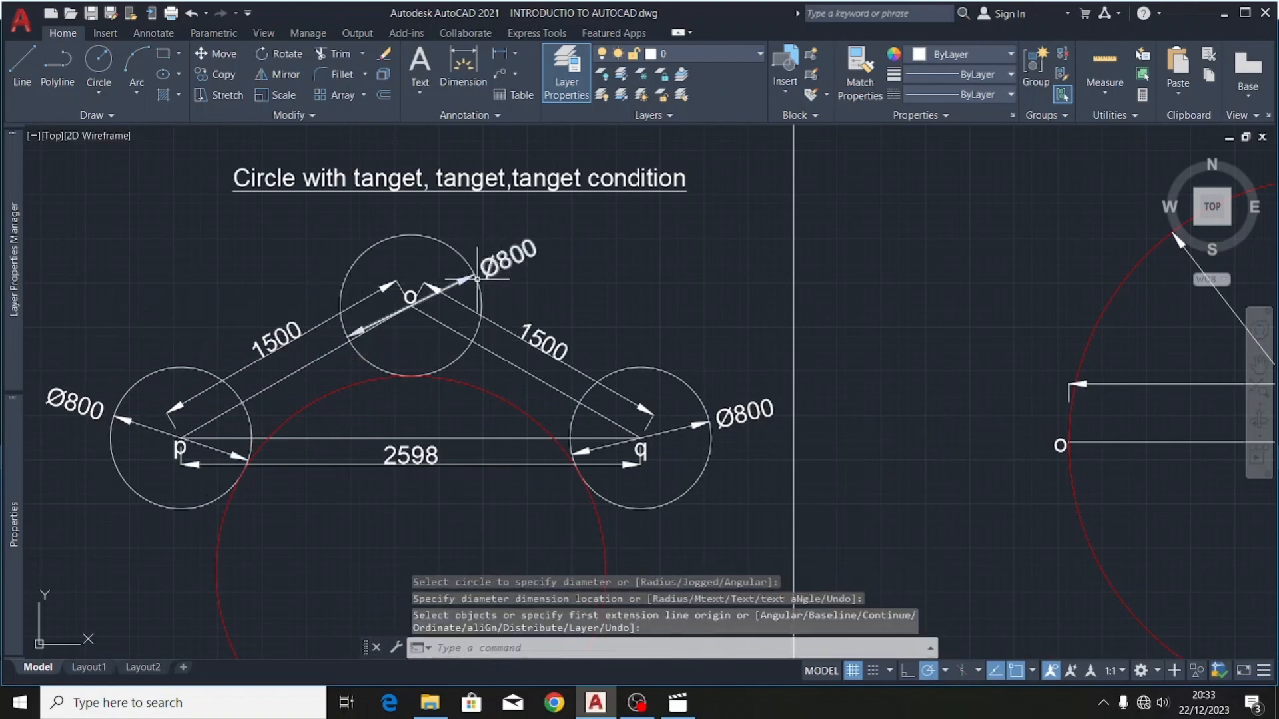
pyautogui.scroll(-4, 325, 285)
pyautogui.scroll(6, 381, 287)
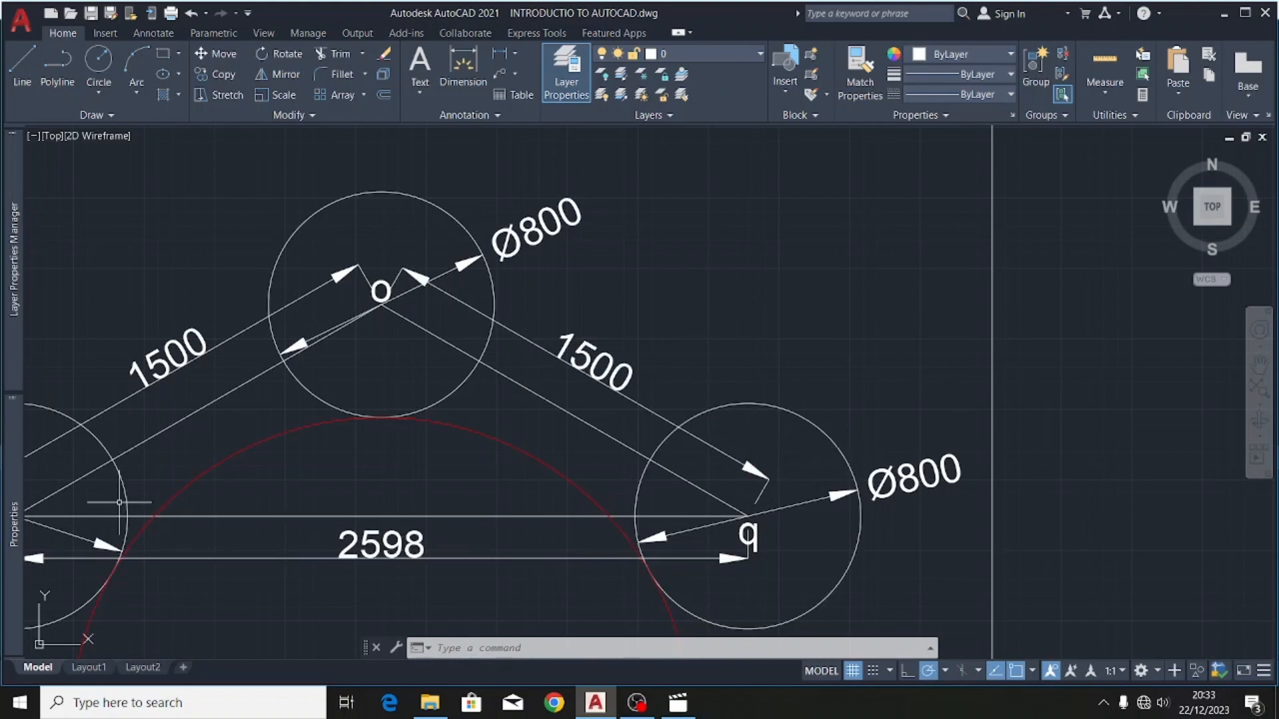
pyautogui.scroll(-5, 219, 385)
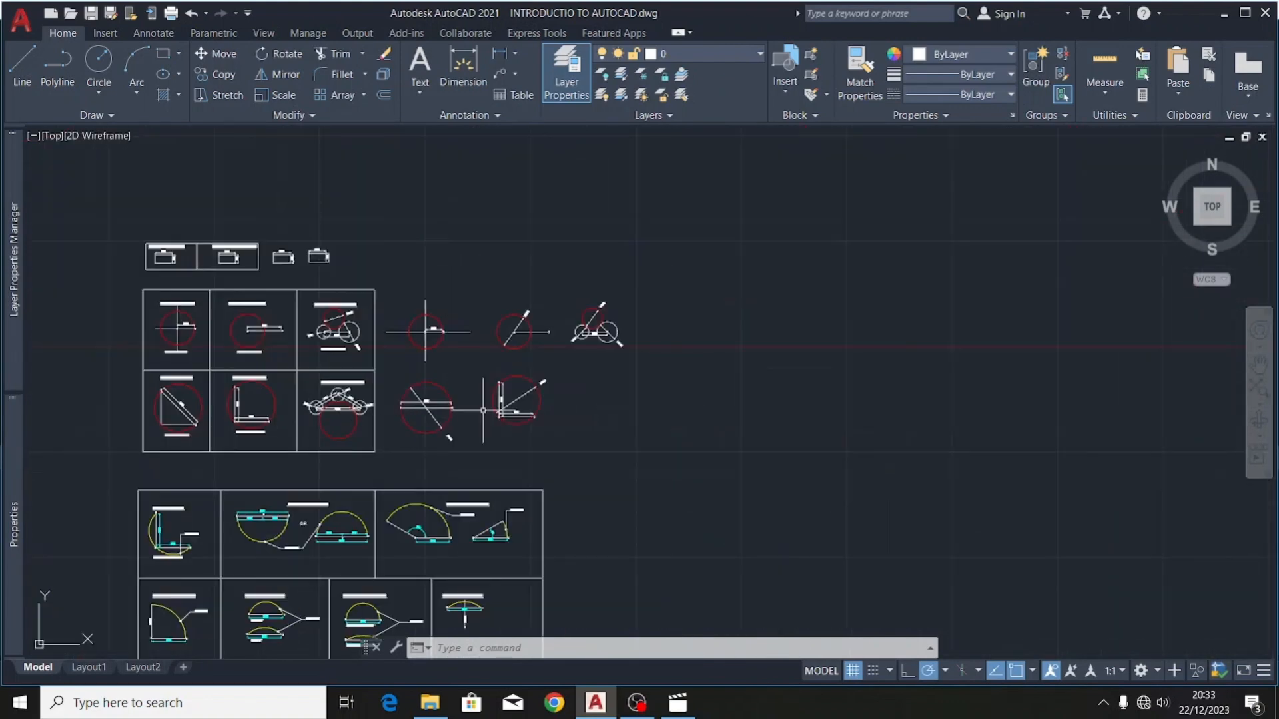
pyautogui.scroll(2, 629, 381)
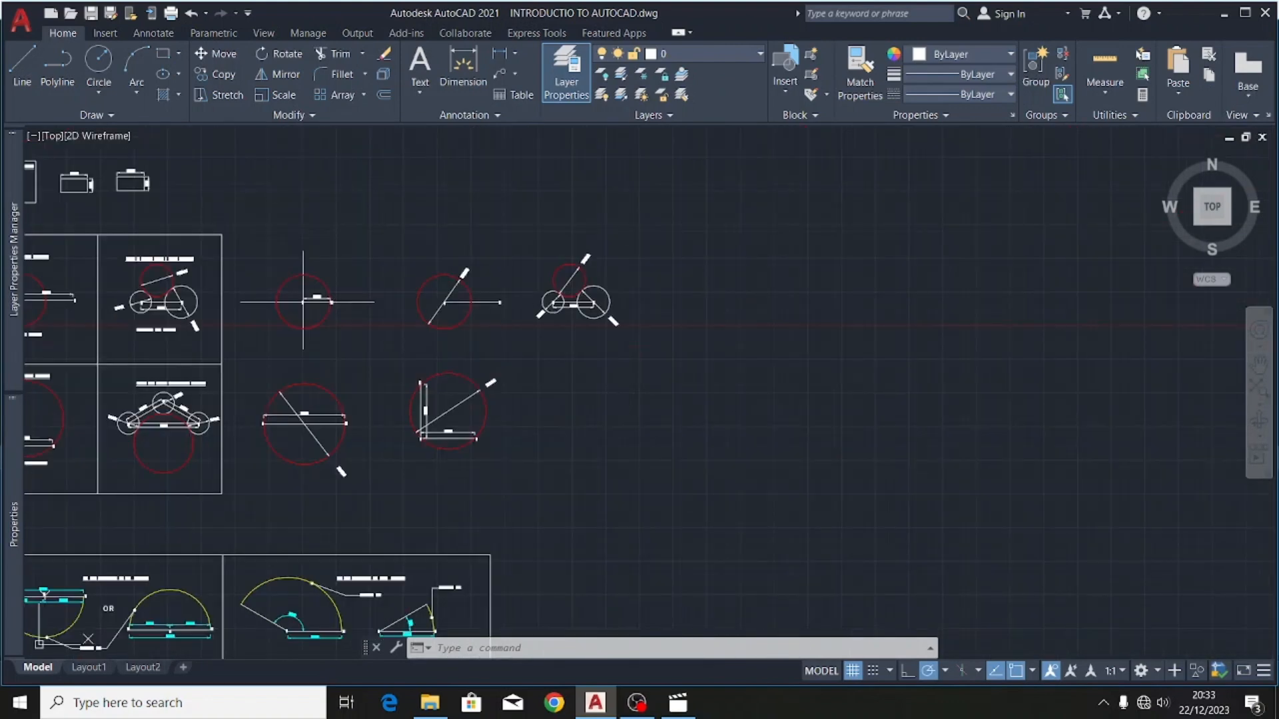
# - Draw a circle of radius 400 in the empty area beside the dimensioned three-point circle example
pyautogui.click(103, 63)
pyautogui.scroll(4, 566, 426)
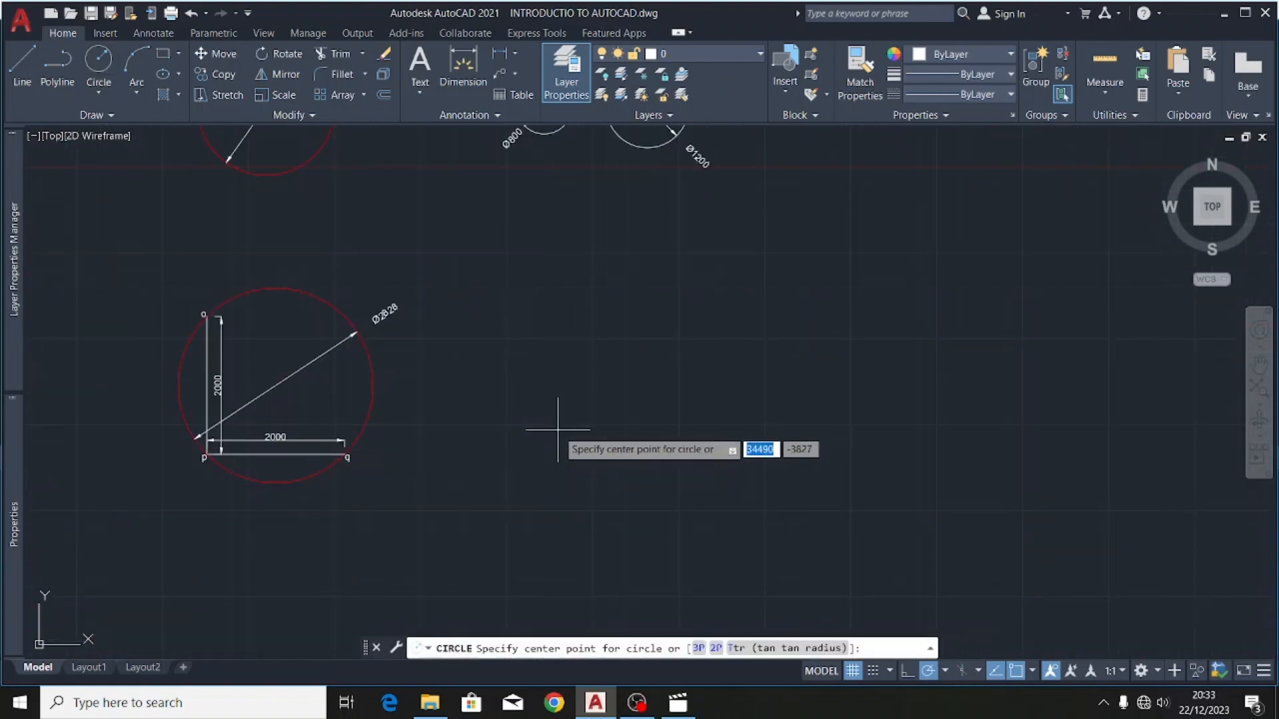
pyautogui.click(622, 317)
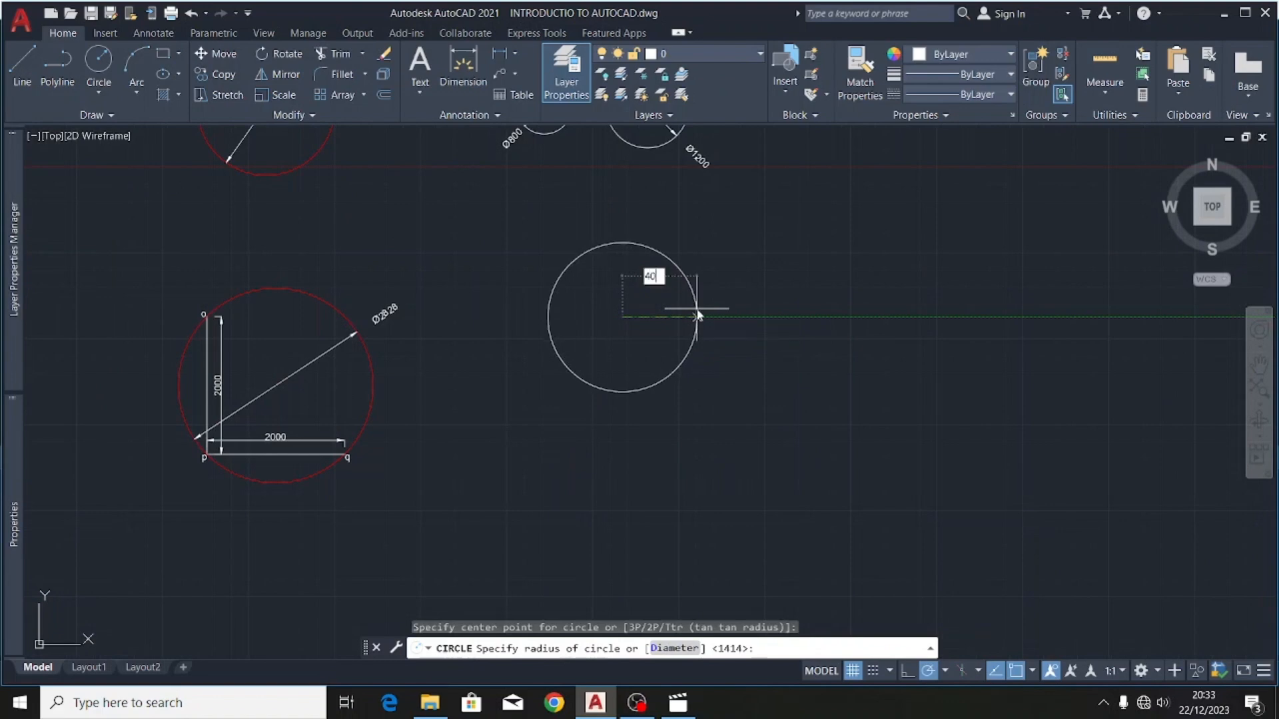
pyautogui.write('400')
pyautogui.press('Return')
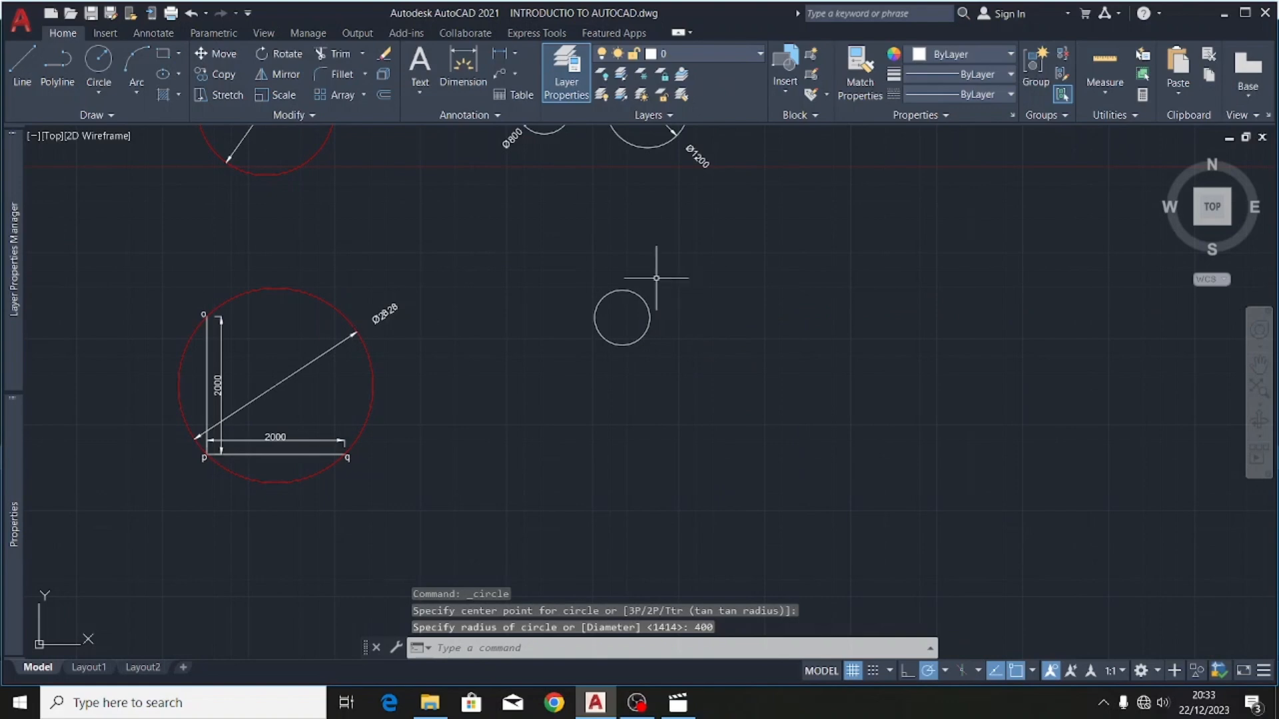
# - Draw a line from the new circle's centre, 1500 long and sloping down to the right at 30° below horizontal
pyautogui.scroll(2, 621, 335)
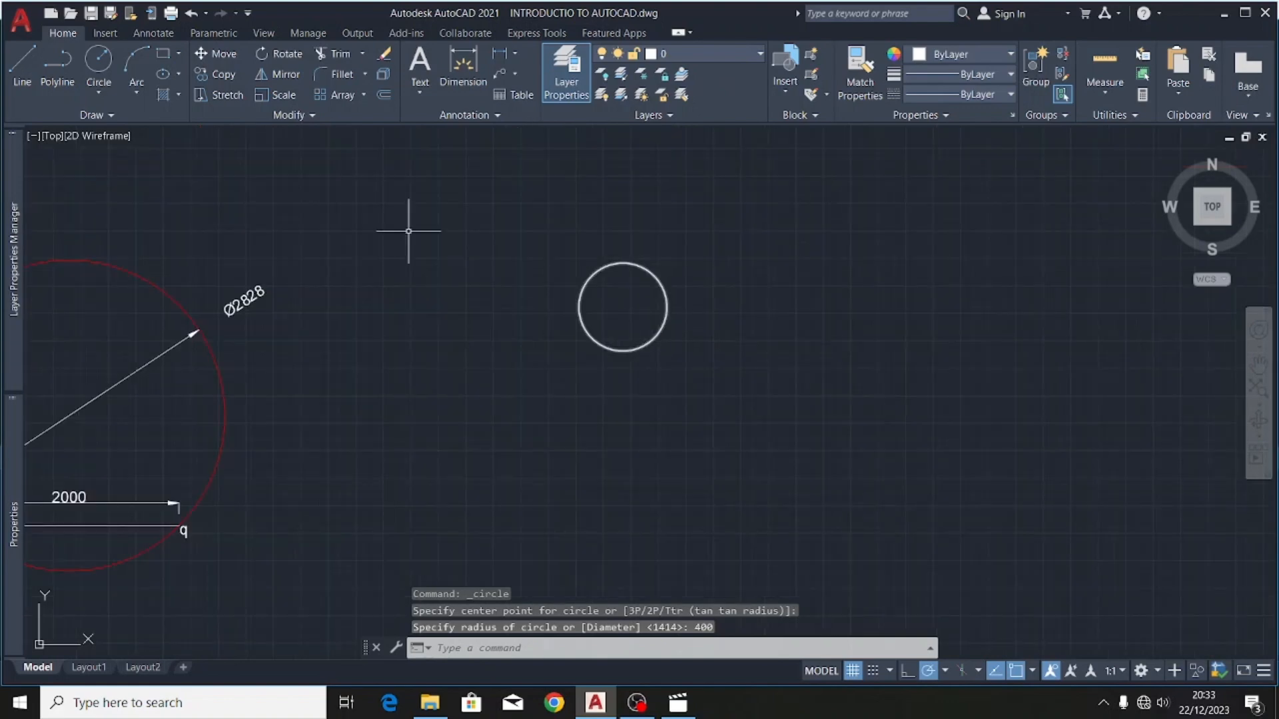
pyautogui.click(22, 67)
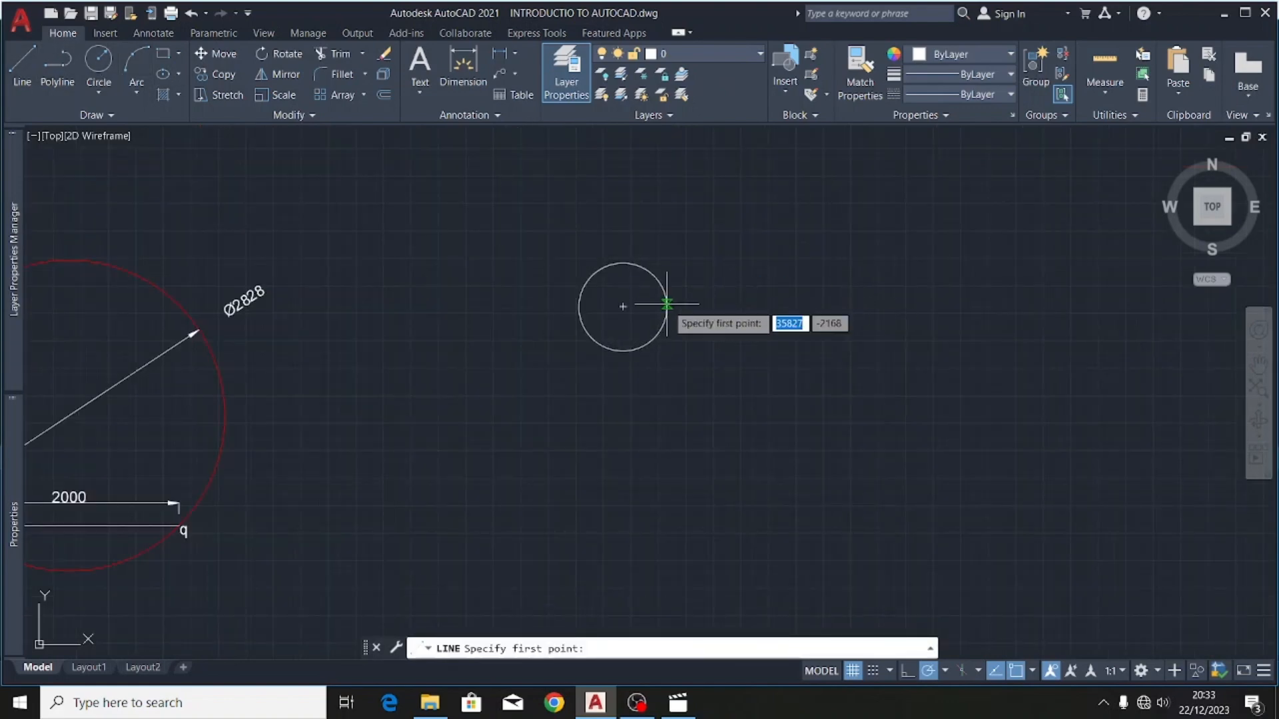
pyautogui.click(622, 307)
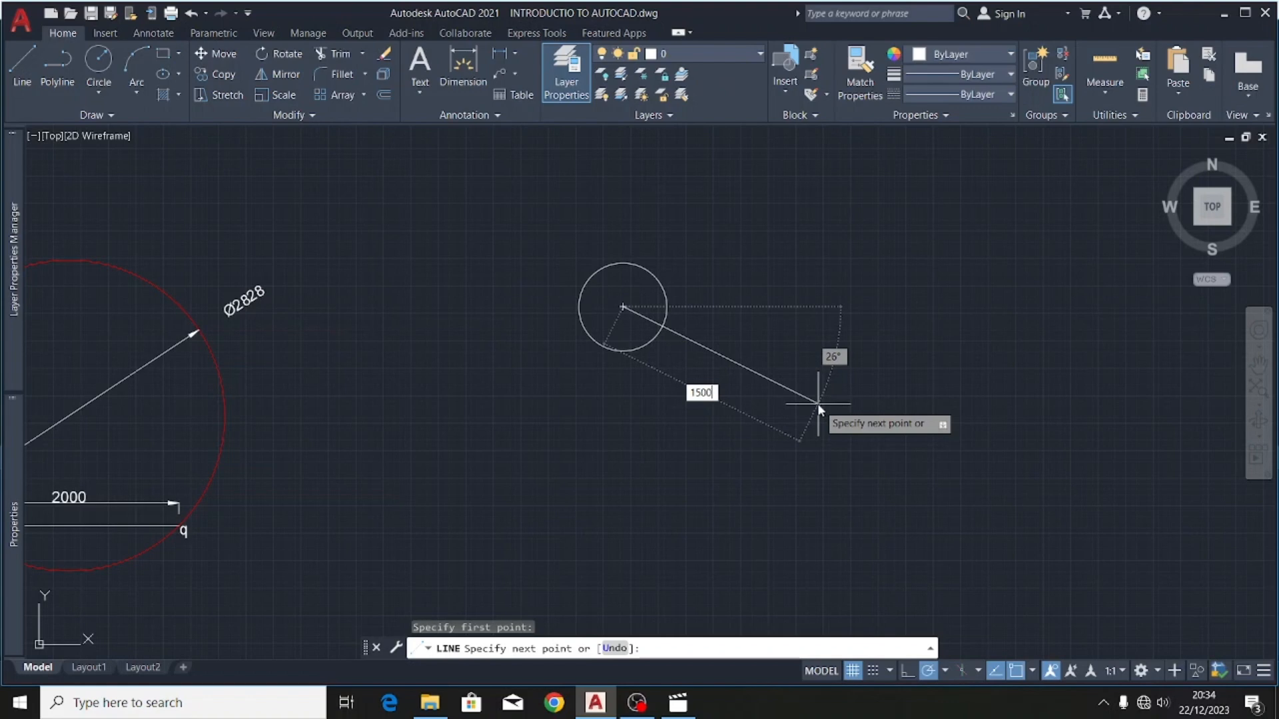
pyautogui.press('Tab')
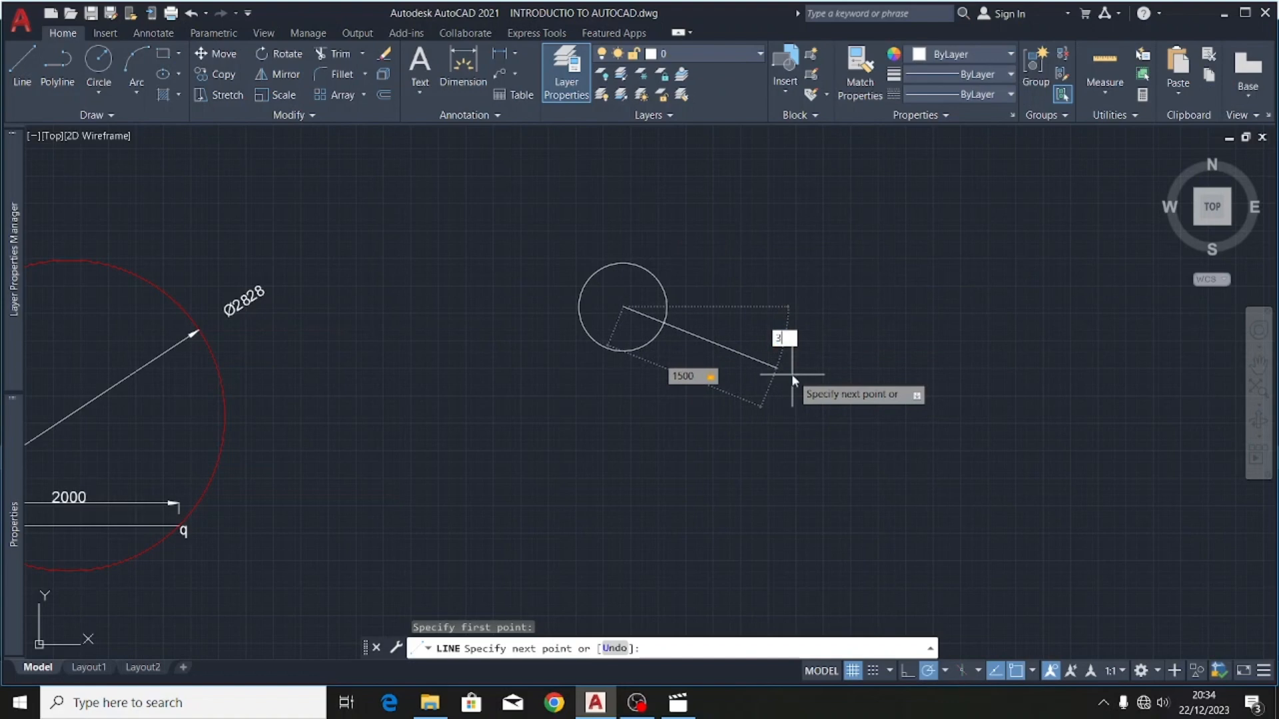
pyautogui.press('Return')
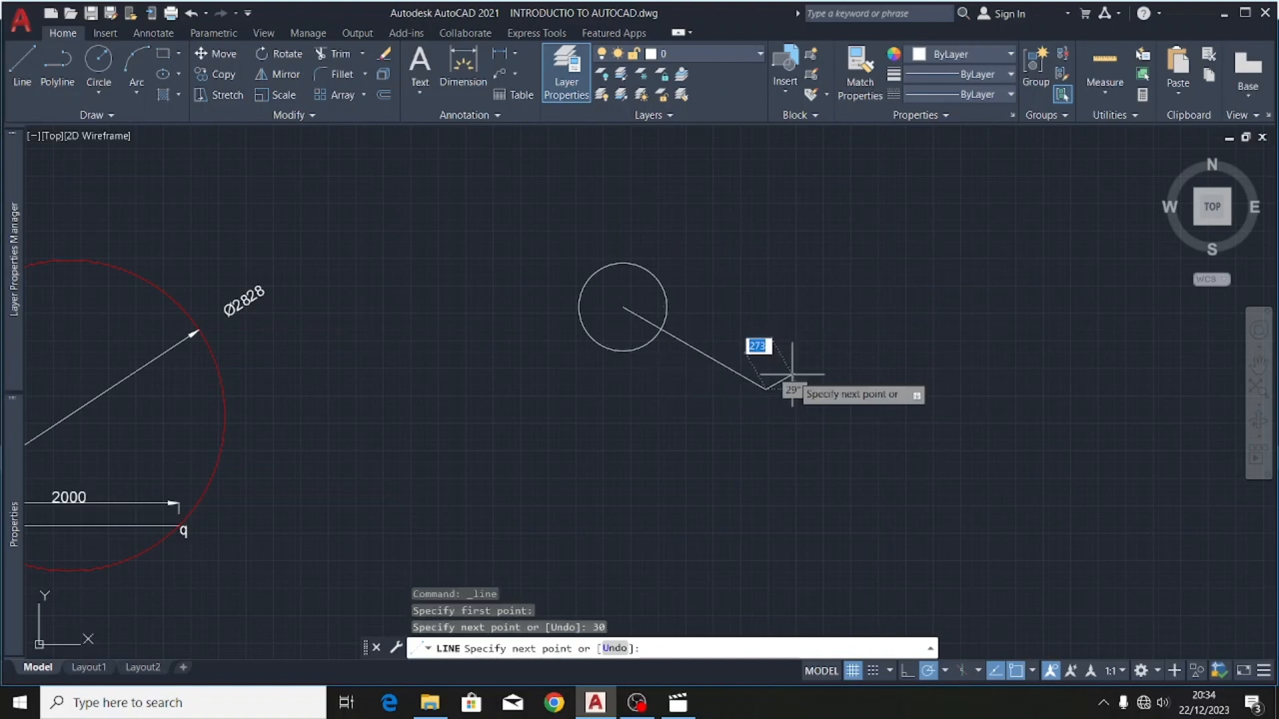
pyautogui.press('Escape')
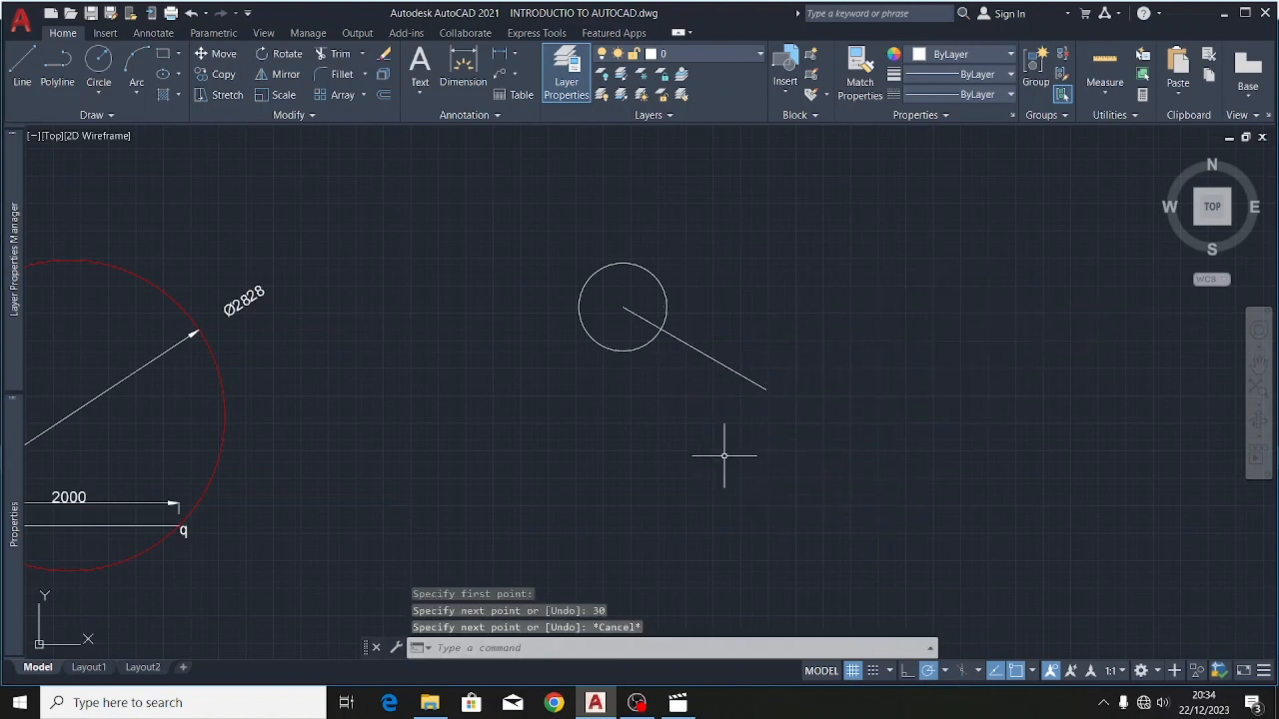
# - Draw a horizontal reference line leftward from the sloping line's lower end, stopping below the circle's right edge
pyautogui.scroll(4, 771, 398)
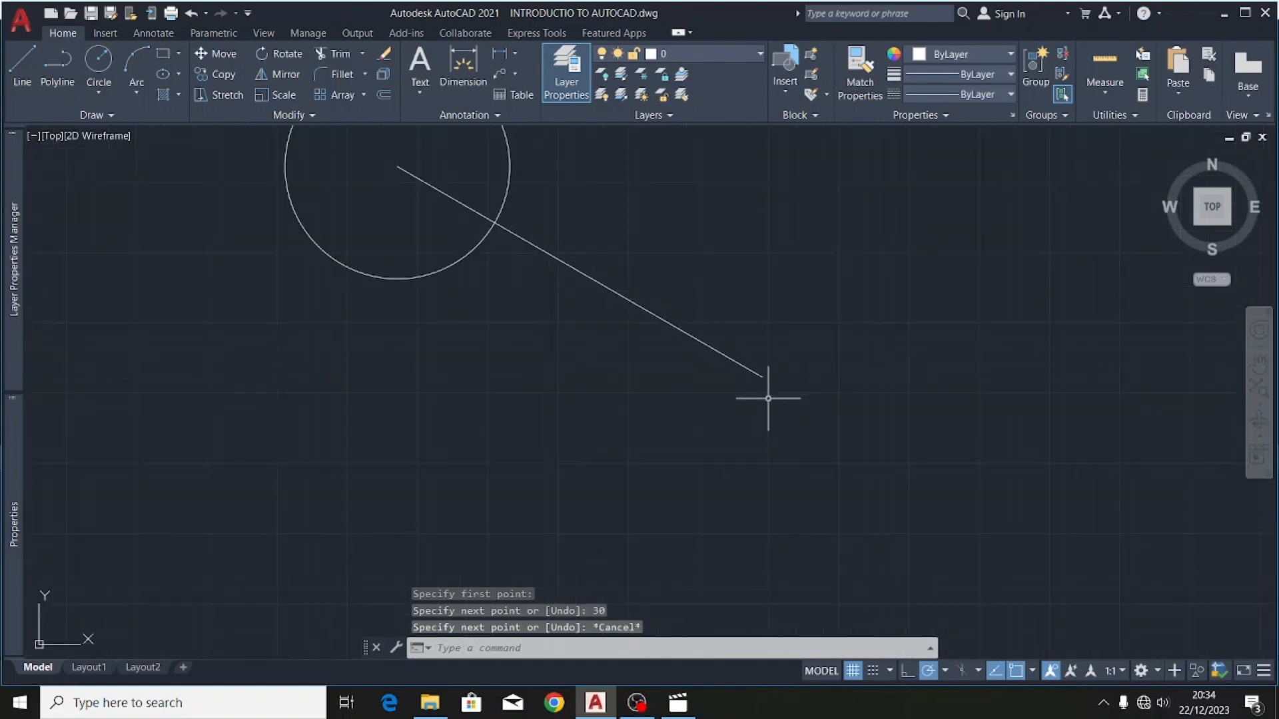
pyautogui.click(22, 62)
pyautogui.click(763, 376)
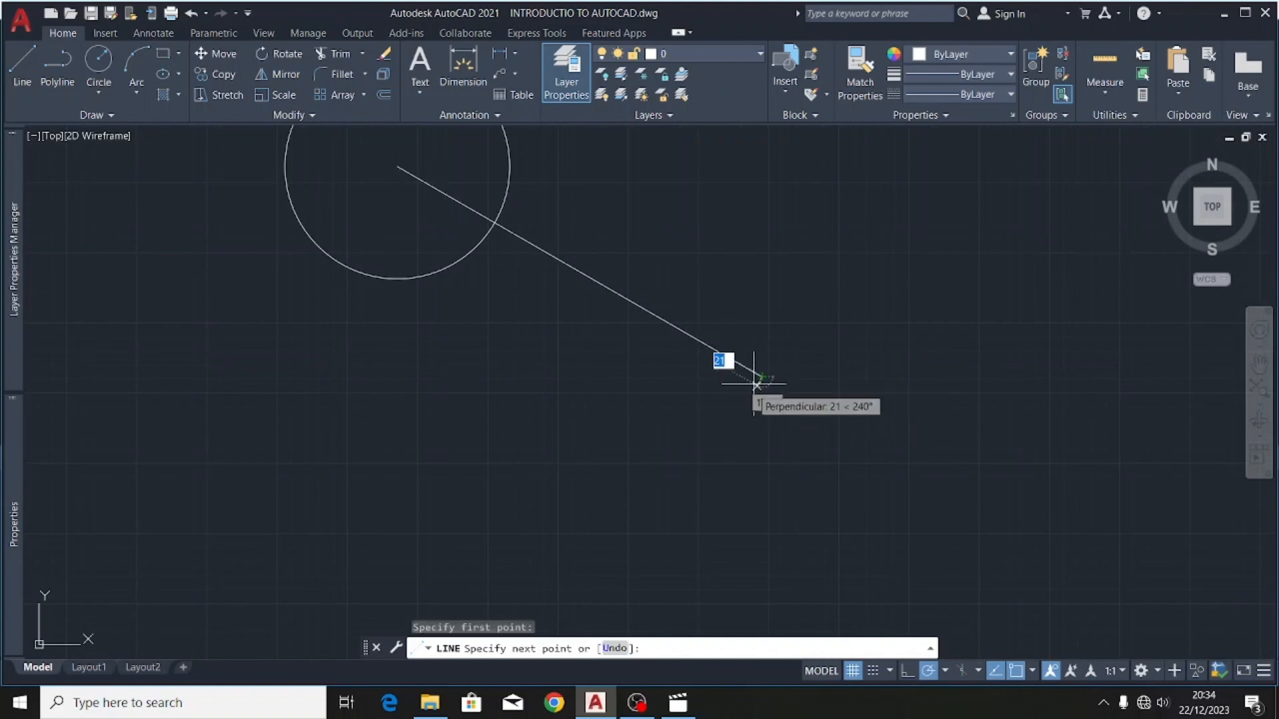
pyautogui.click(500, 377)
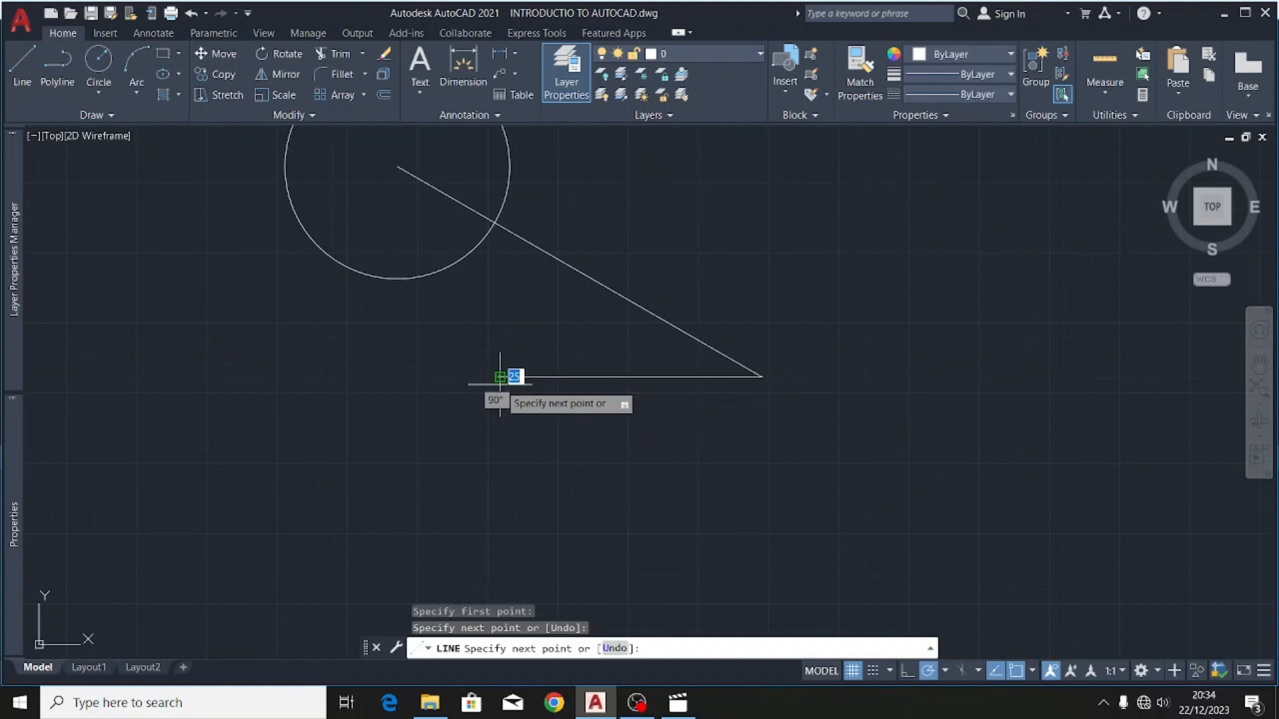
pyautogui.press('Escape')
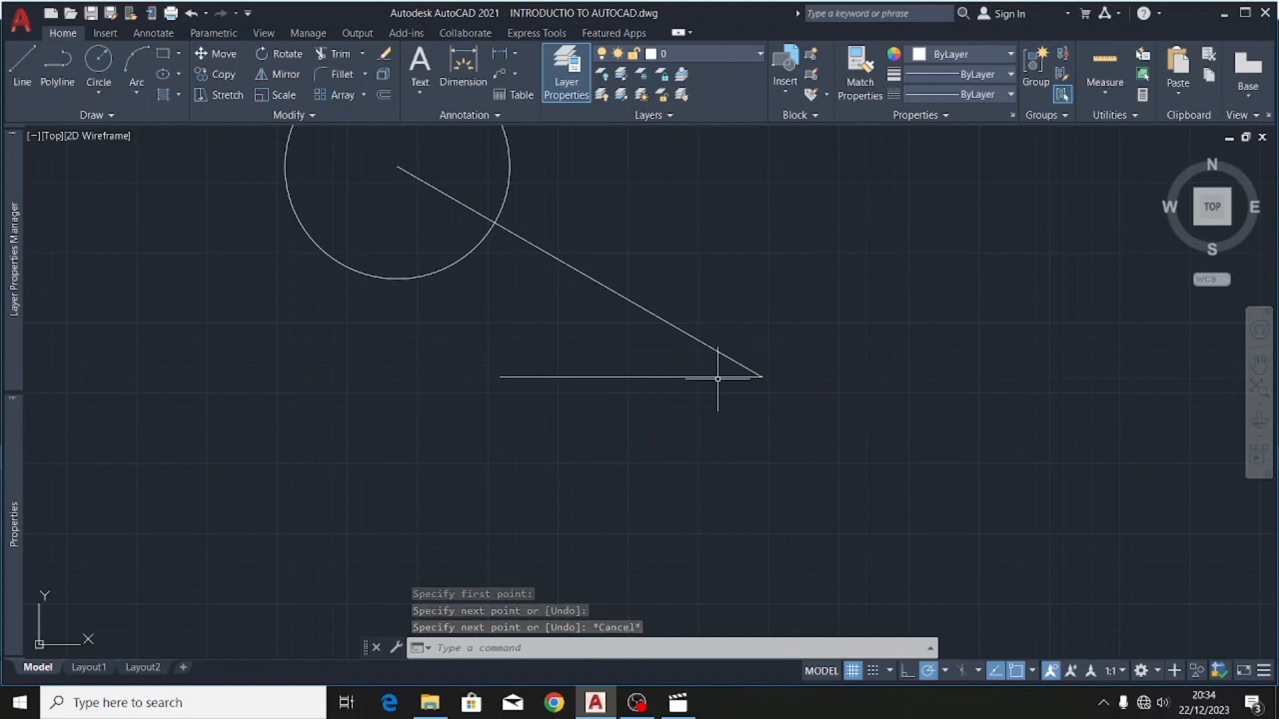
# - Add an angular dimension between the sloping line and the lower horizontal reference line, placing it inside the angle
pyautogui.click(155, 33)
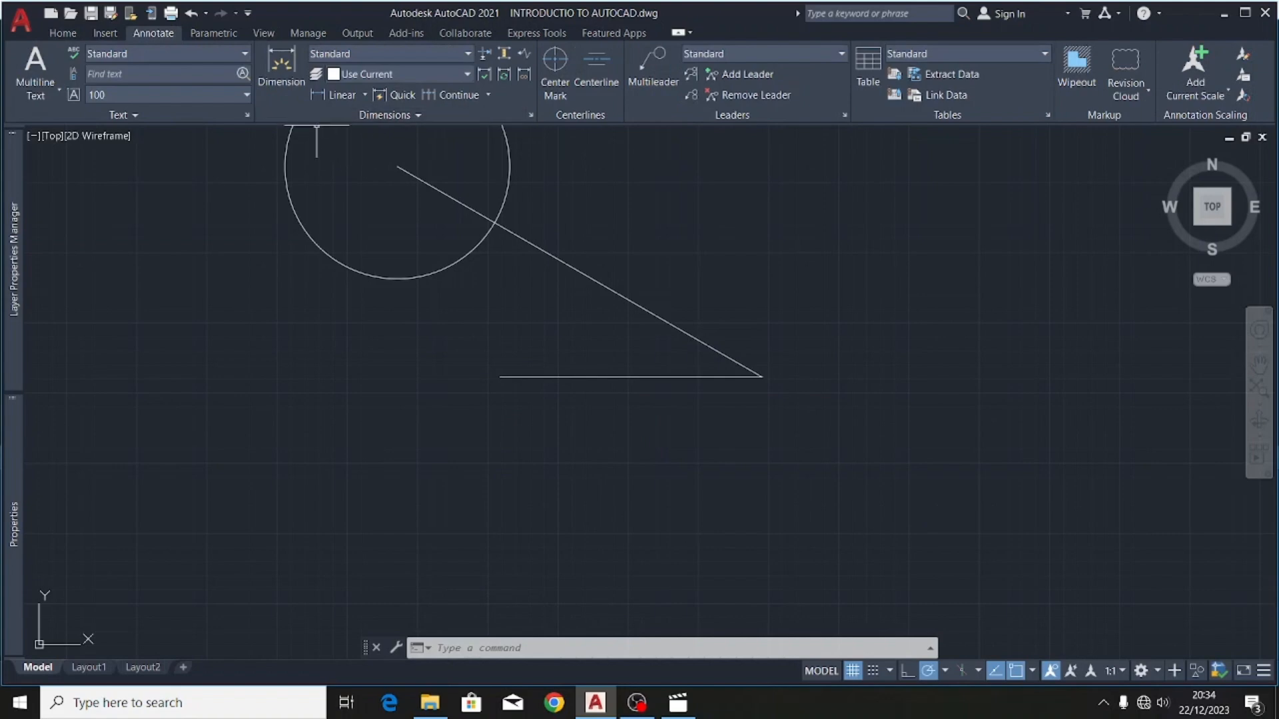
pyautogui.click(365, 95)
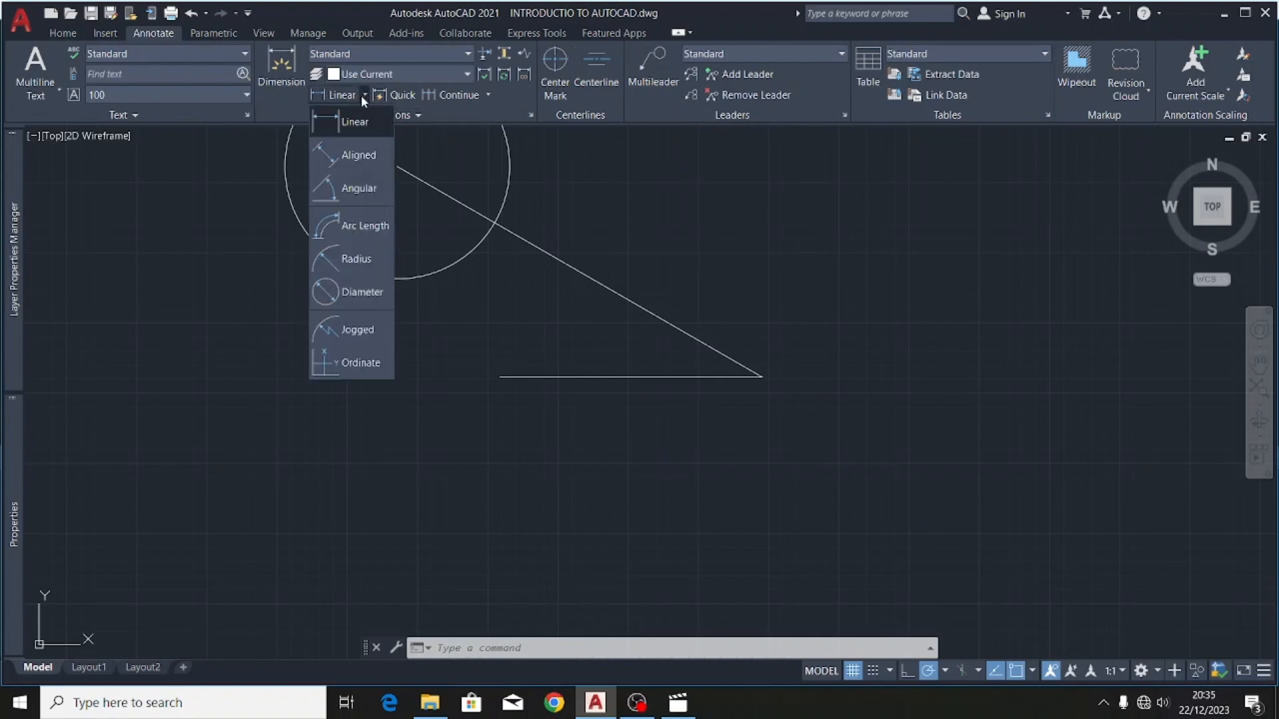
pyautogui.click(365, 189)
pyautogui.click(706, 346)
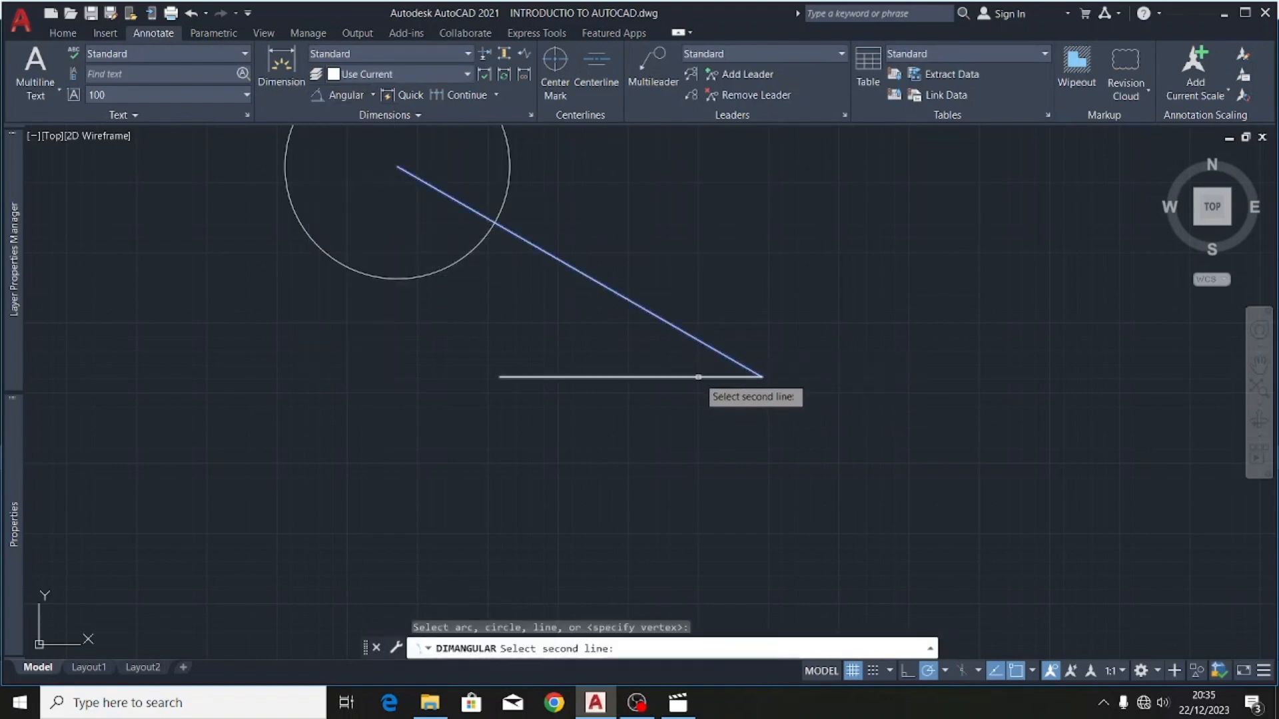
pyautogui.click(696, 376)
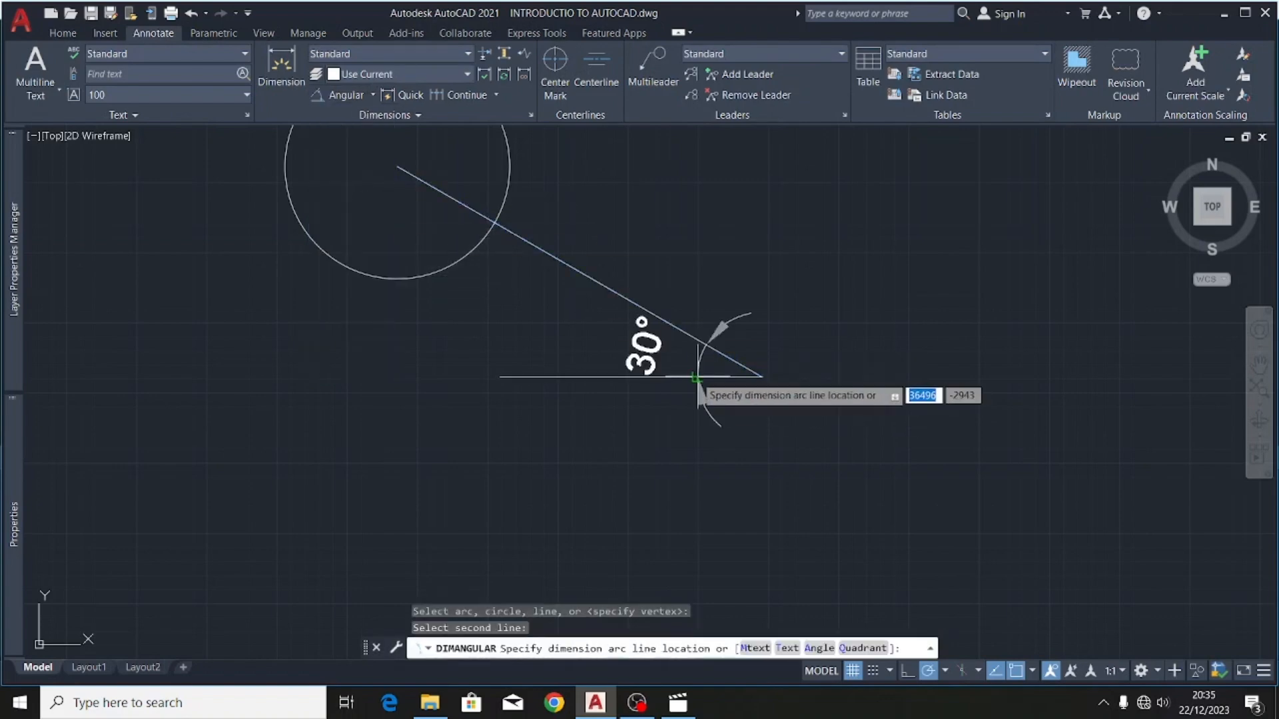
pyautogui.click(640, 363)
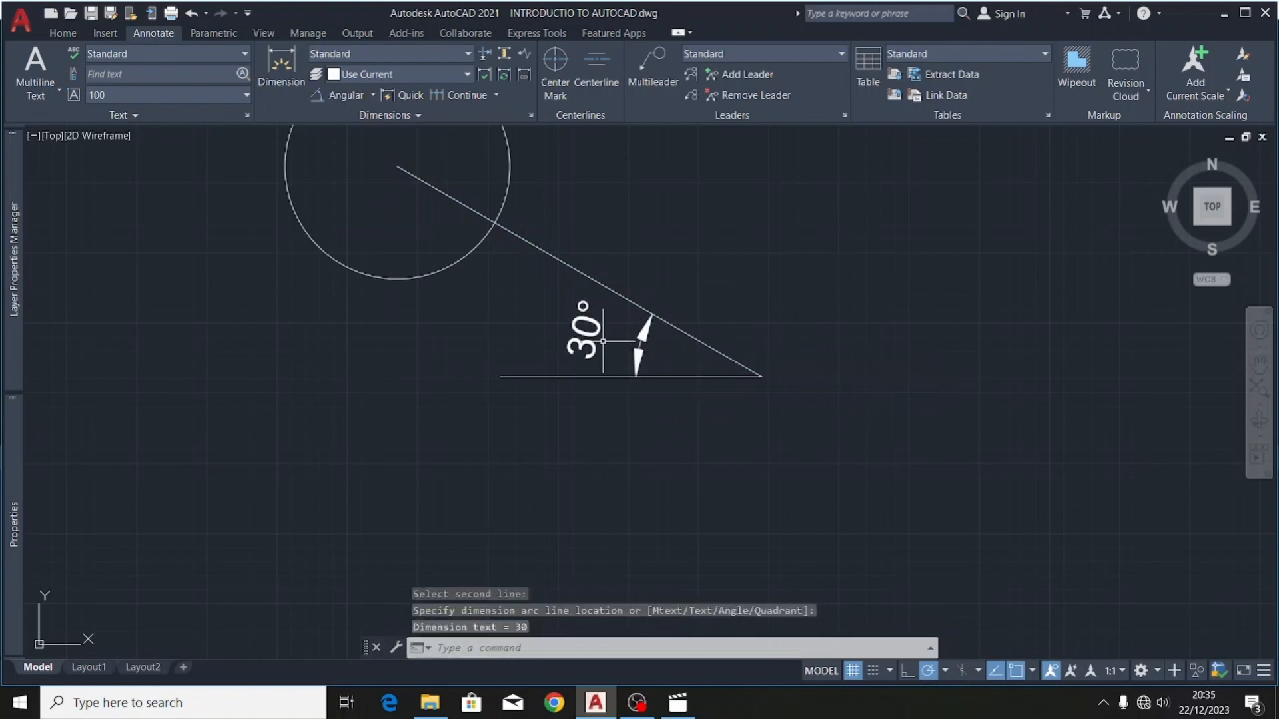
pyautogui.scroll(-2, 733, 329)
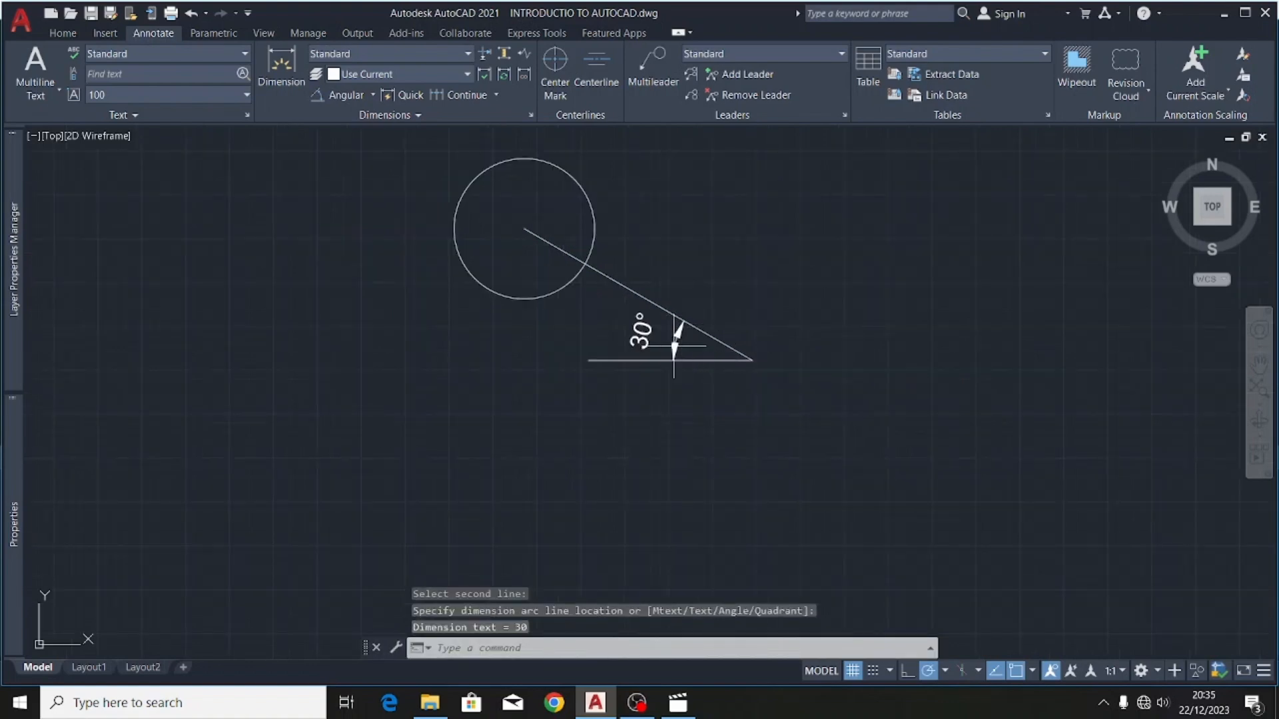
pyautogui.scroll(2, 659, 335)
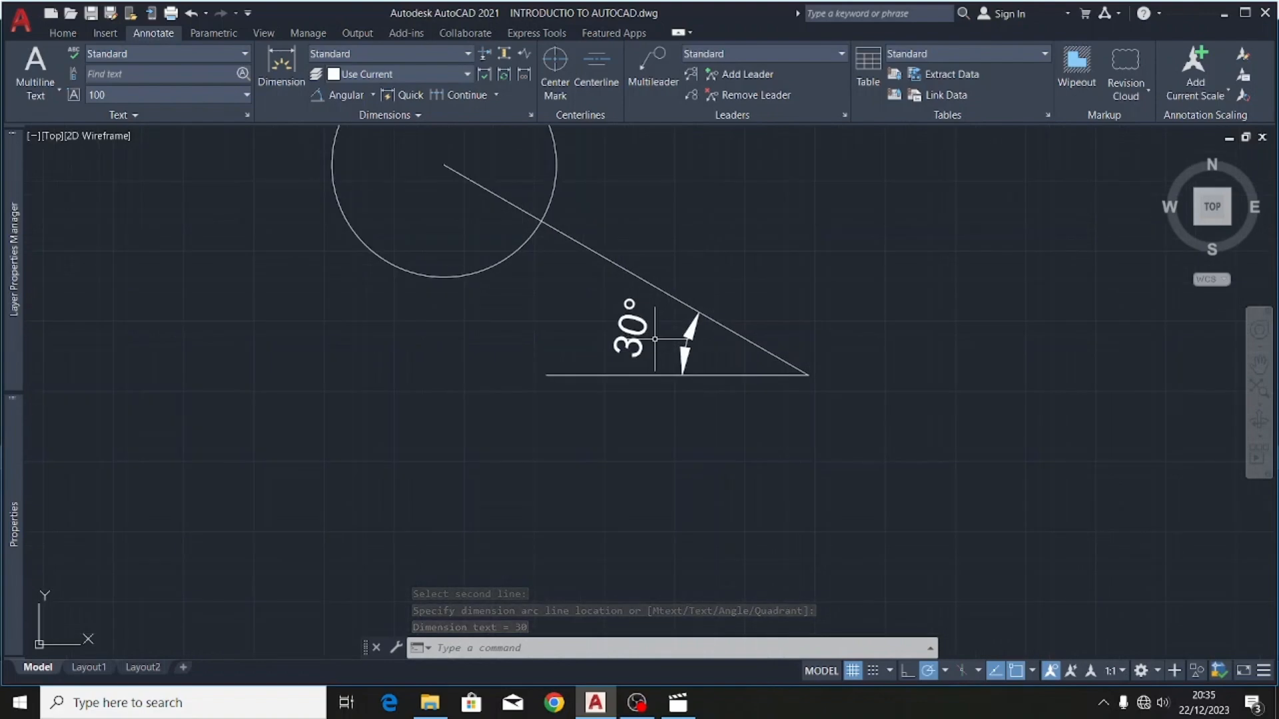
pyautogui.scroll(-2, 654, 339)
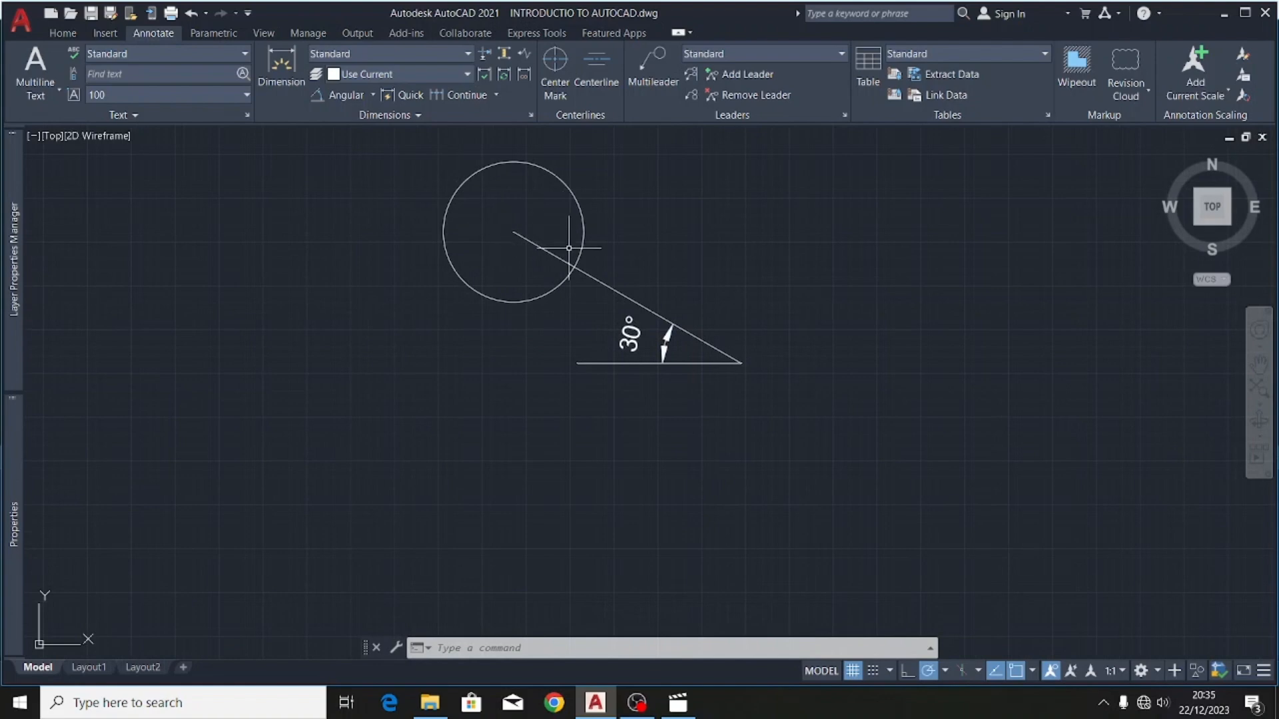
# - Draw a horizontal reference line from the circle's centre to the right, extending beyond the circle's edge
pyautogui.click(55, 31)
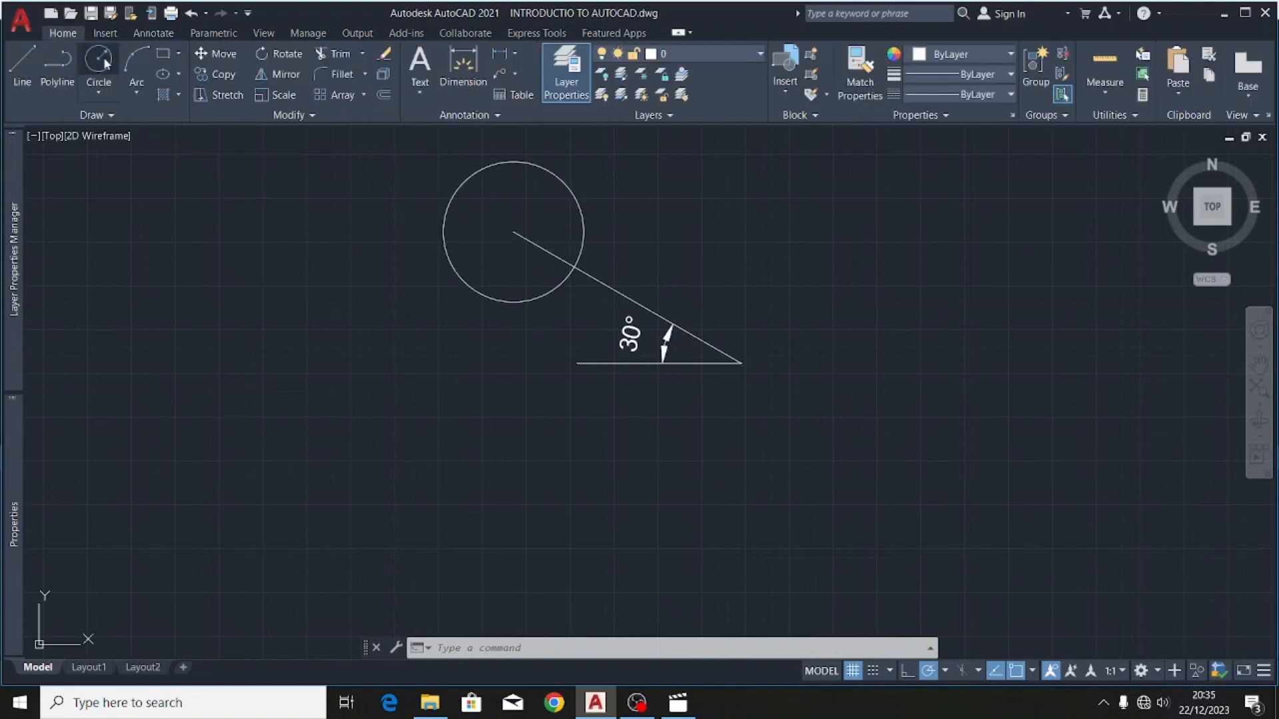
pyautogui.click(22, 65)
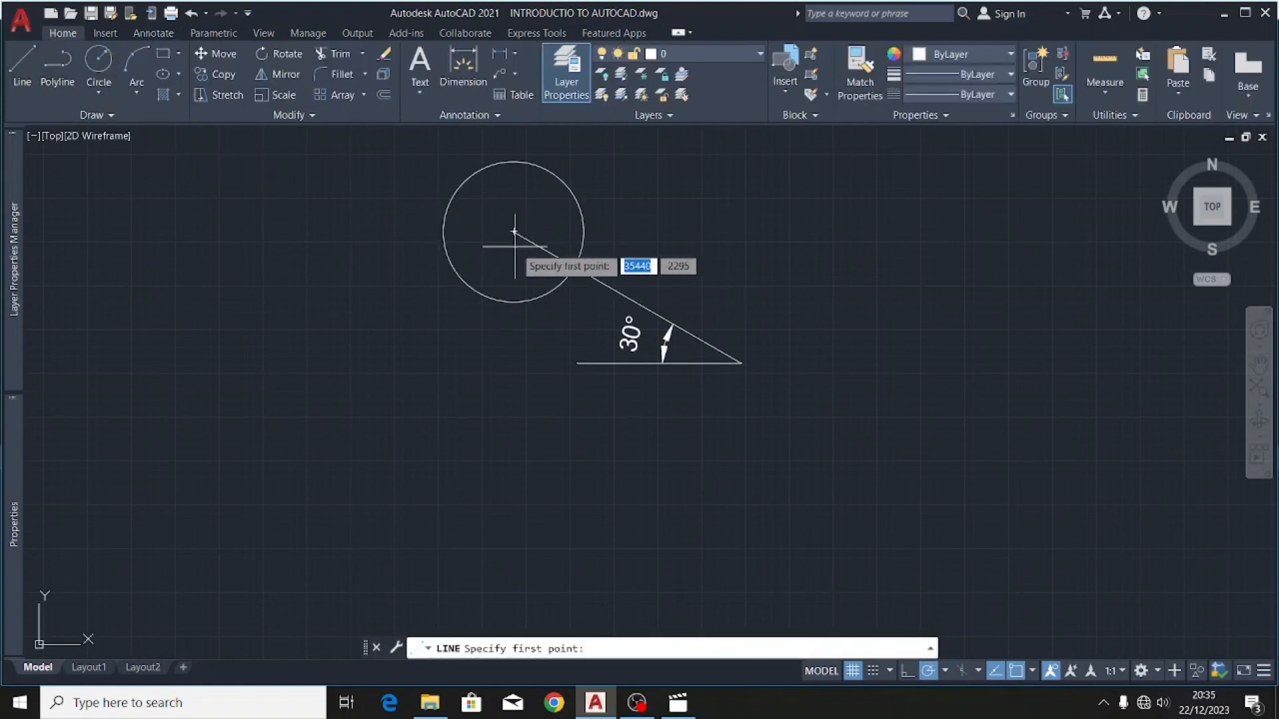
pyautogui.click(513, 232)
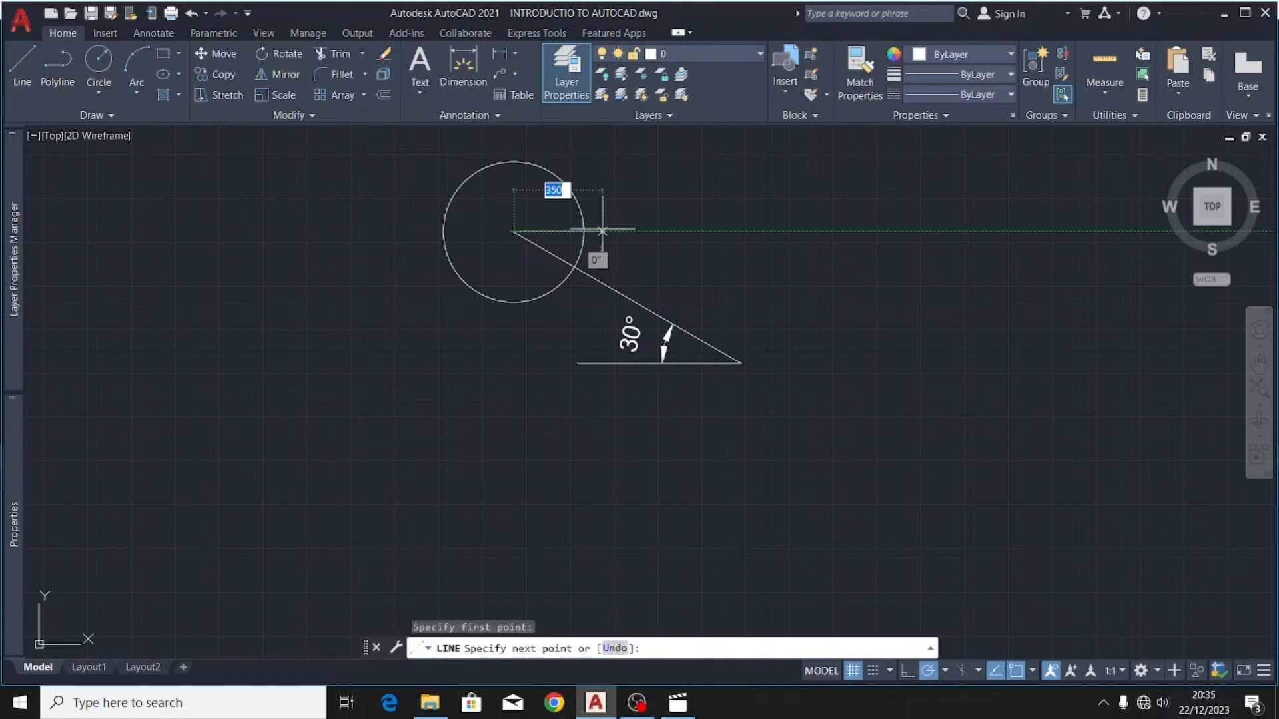
pyautogui.click(699, 231)
pyautogui.press('Escape')
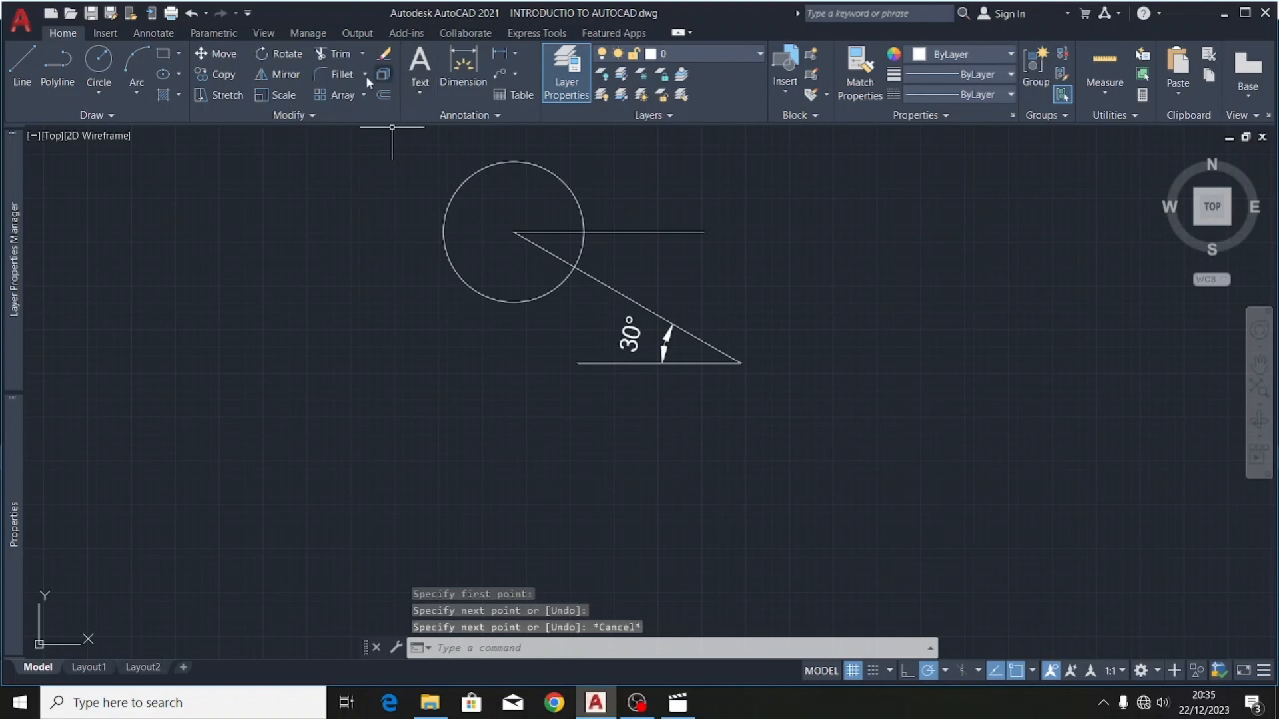
# - Add an angular dimension between the upper horizontal reference line and the sloping line, placing its arc just outside the circle
pyautogui.click(156, 33)
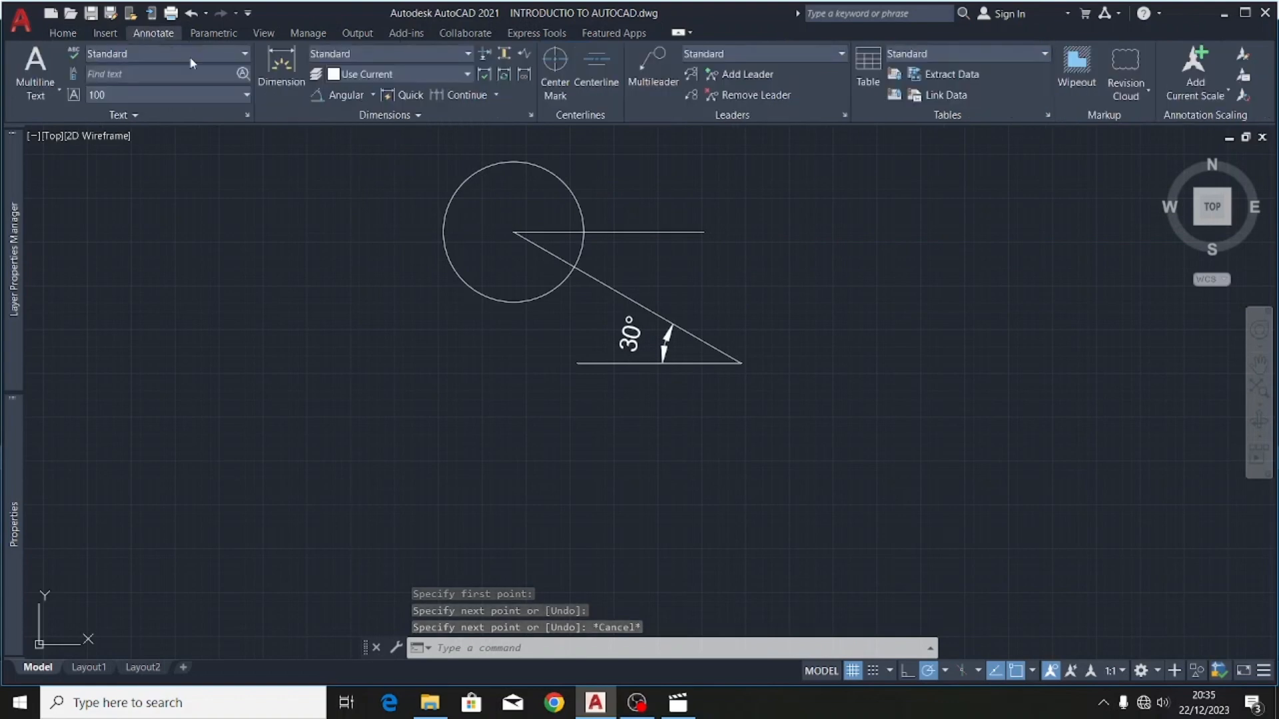
pyautogui.click(347, 95)
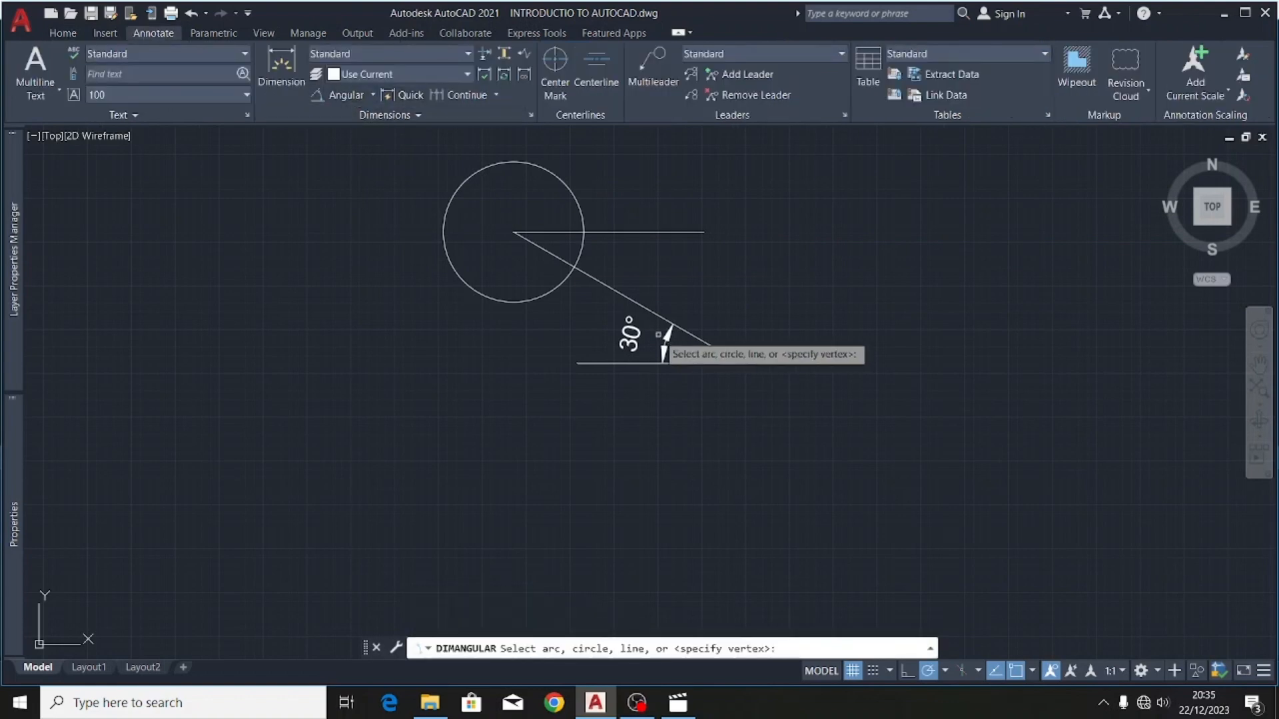
pyautogui.click(570, 231)
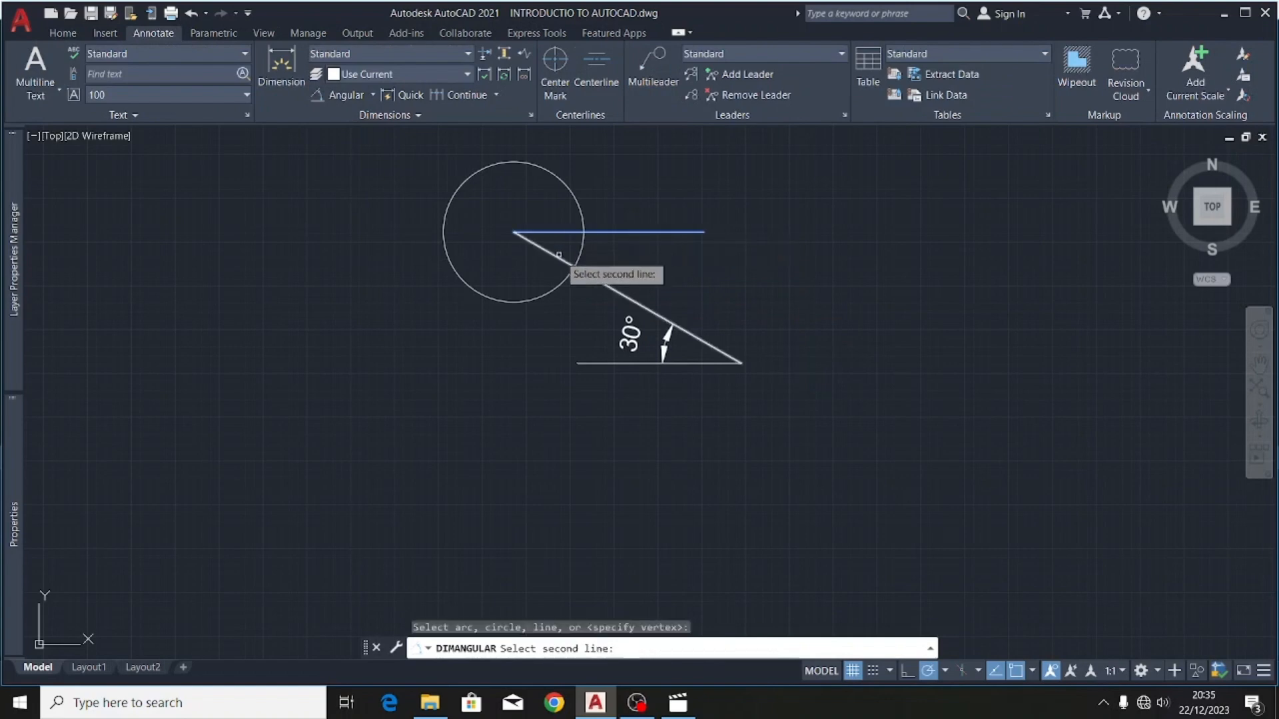
pyautogui.click(557, 255)
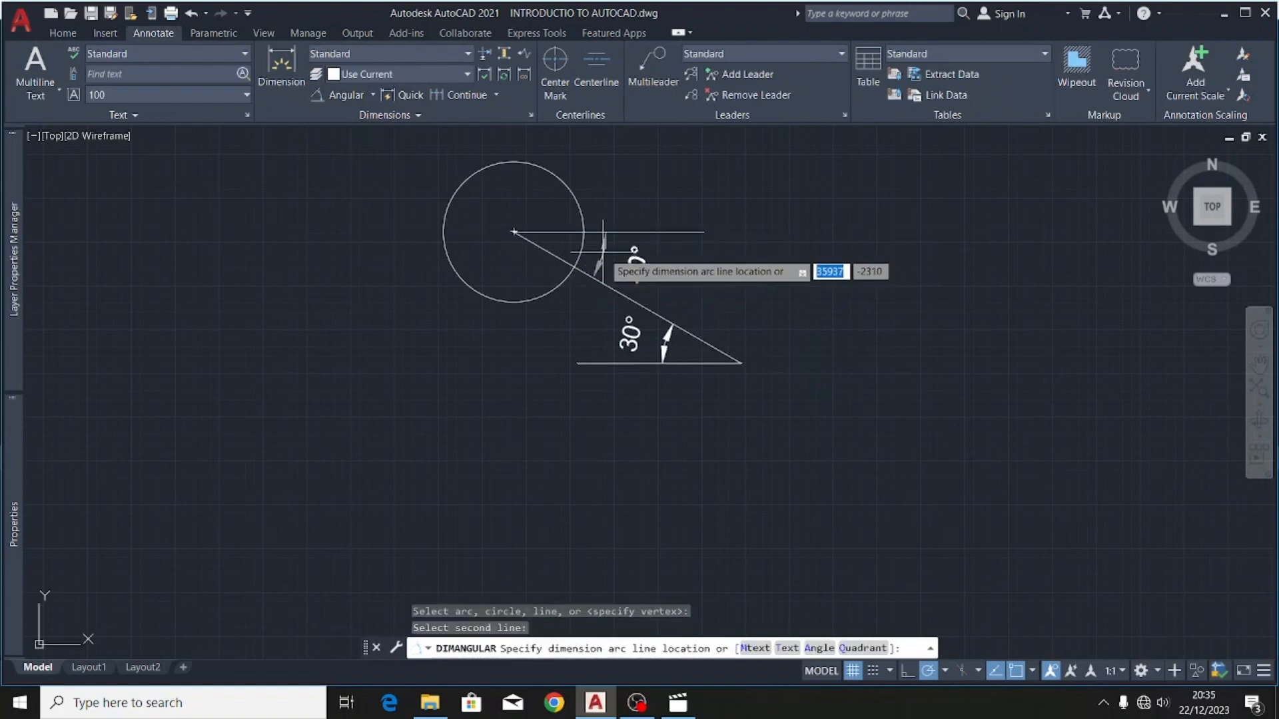
pyautogui.click(595, 252)
pyautogui.scroll(4, 631, 265)
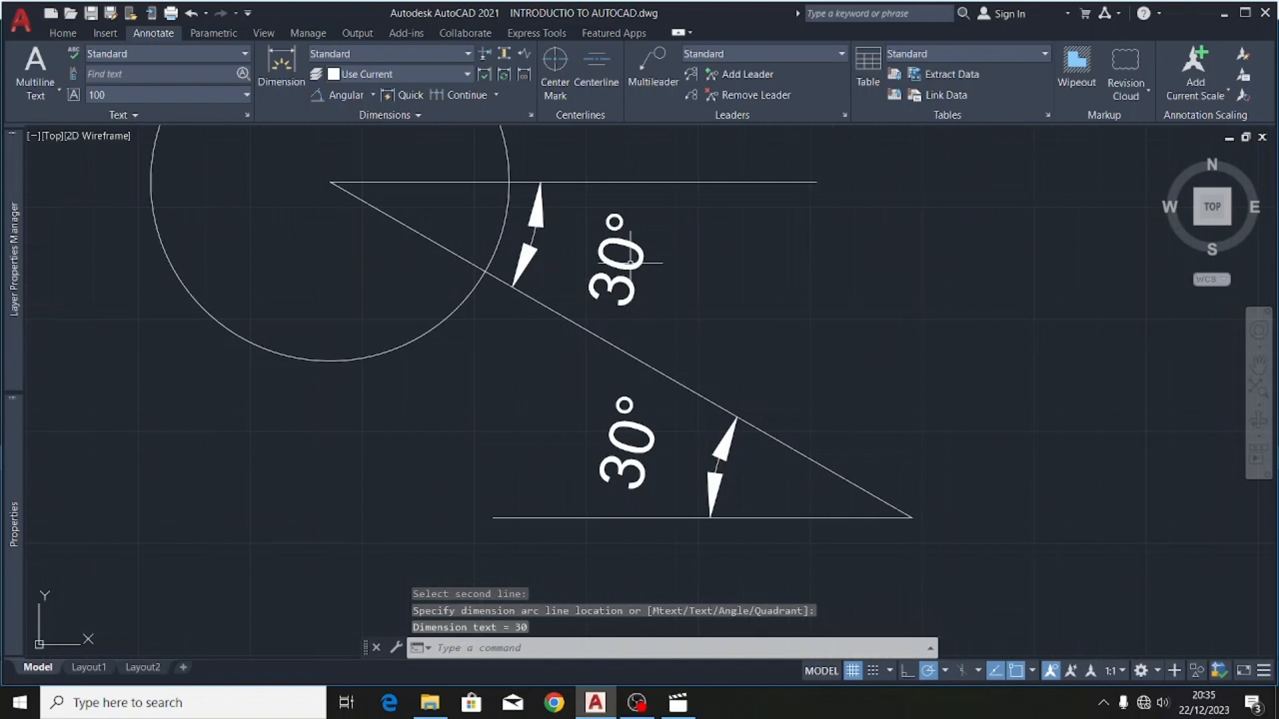
pyautogui.scroll(-2, 639, 259)
pyautogui.scroll(-2, 643, 263)
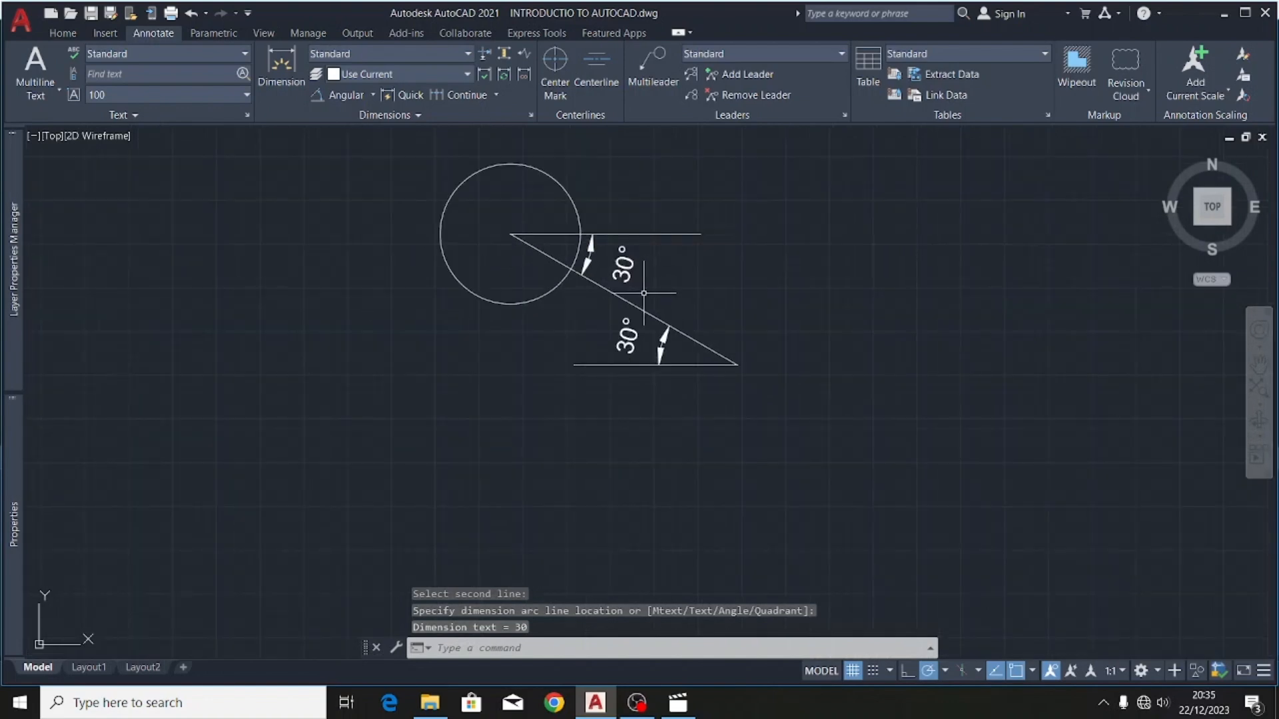
# - Erase both horizontal reference lines and the lower angular dimension
pyautogui.scroll(2, 689, 339)
pyautogui.click(690, 338)
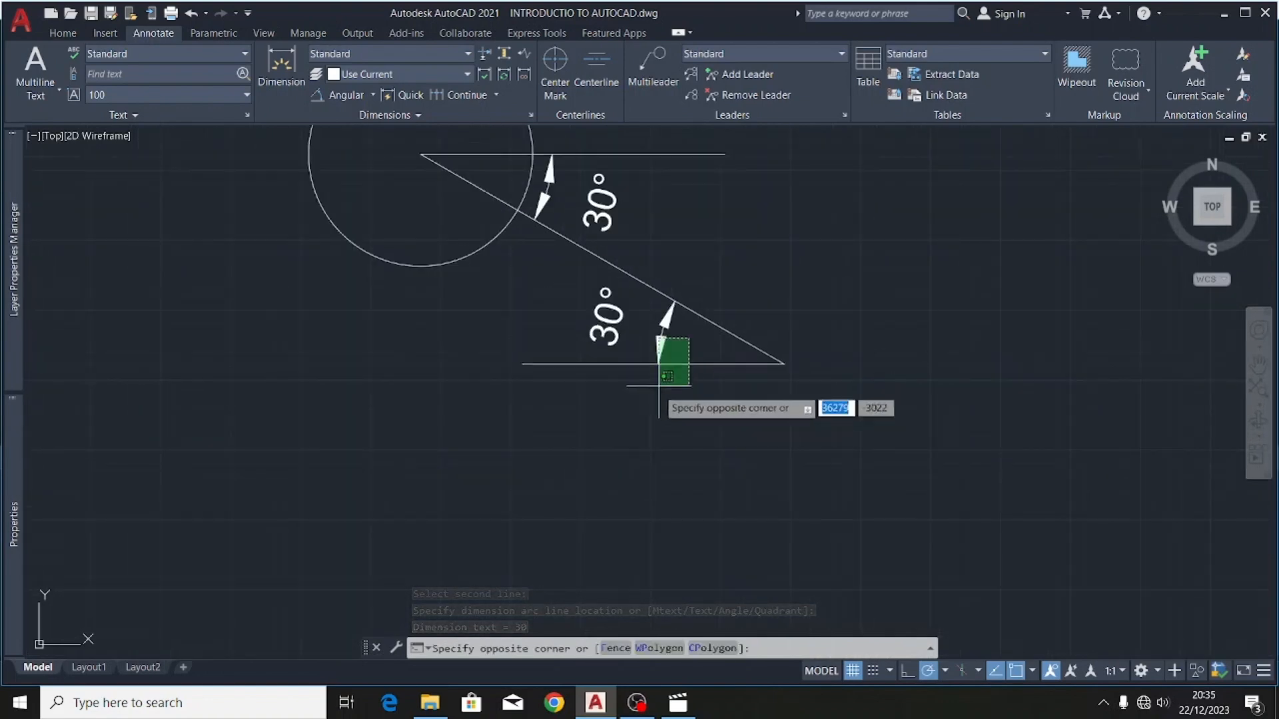
pyautogui.click(658, 370)
pyautogui.scroll(-2, 566, 266)
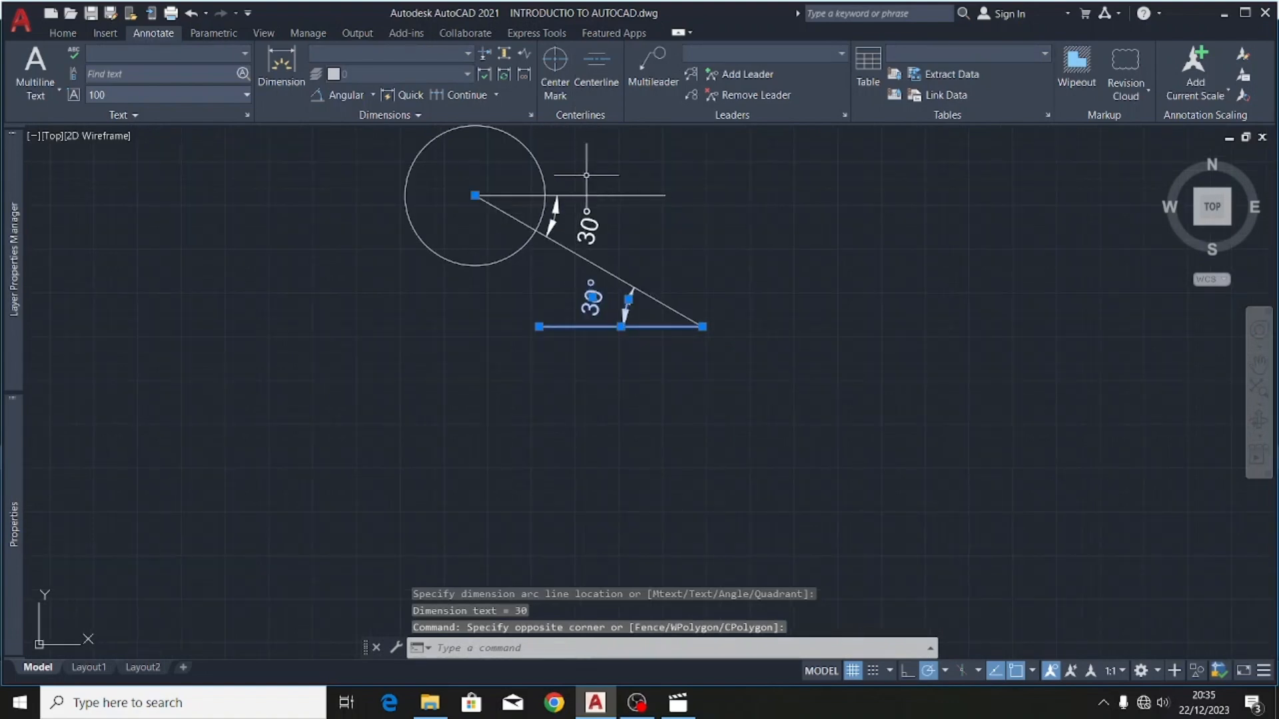
pyautogui.scroll(2, 589, 173)
pyautogui.click(623, 191)
pyautogui.click(584, 225)
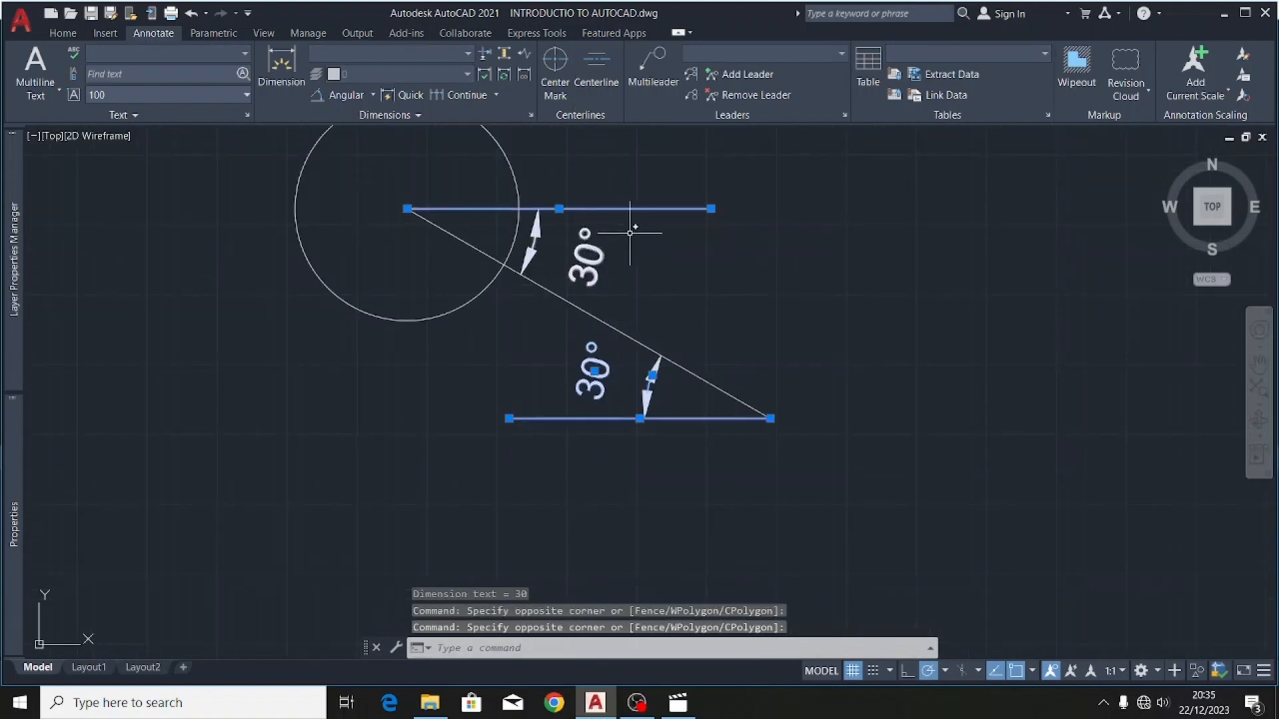
pyautogui.press('Delete')
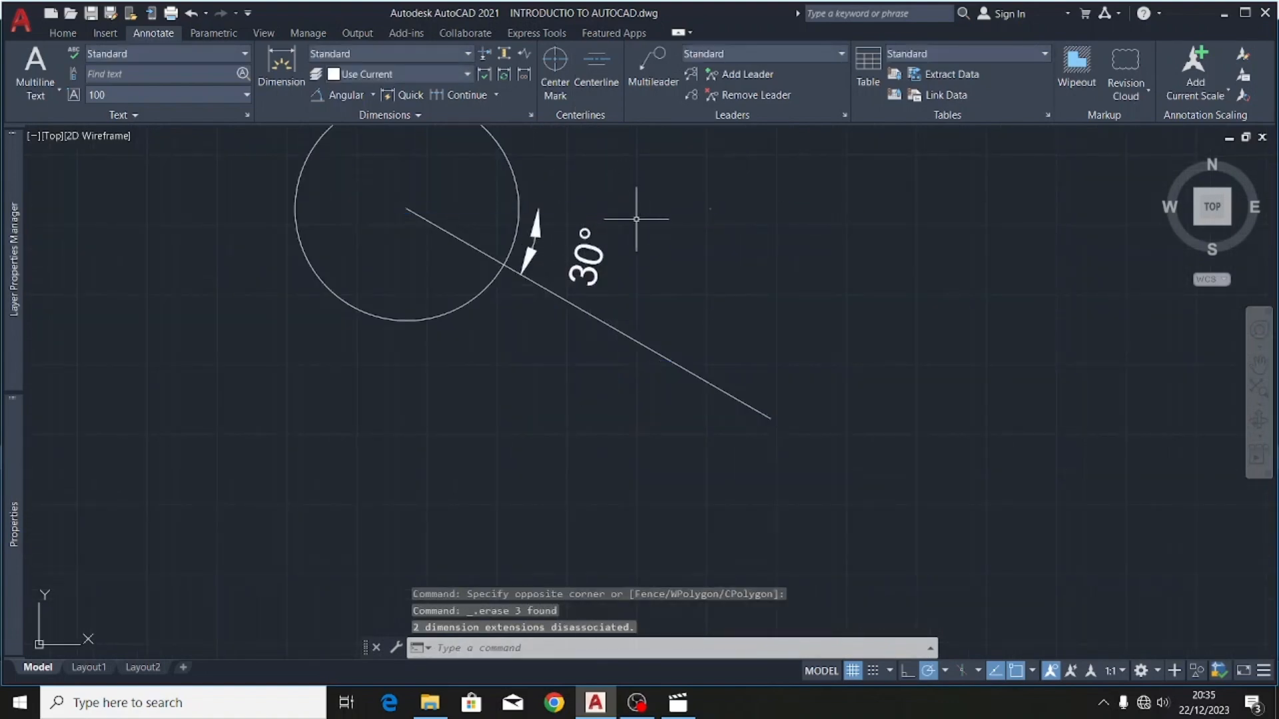
# - Erase the remaining 30° angular dimension beside the top circle
pyautogui.click(531, 243)
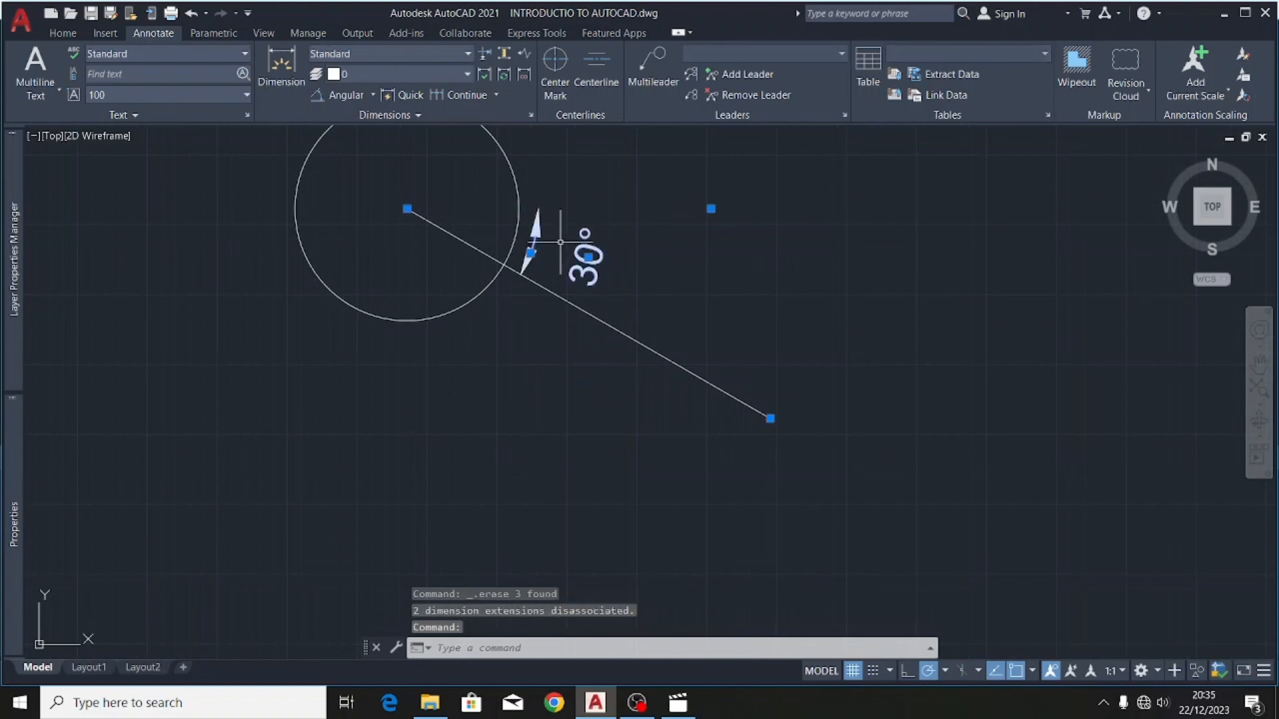
pyautogui.press('Delete')
pyautogui.scroll(-2, 620, 164)
pyautogui.scroll(-4, 626, 204)
pyautogui.scroll(2, 568, 217)
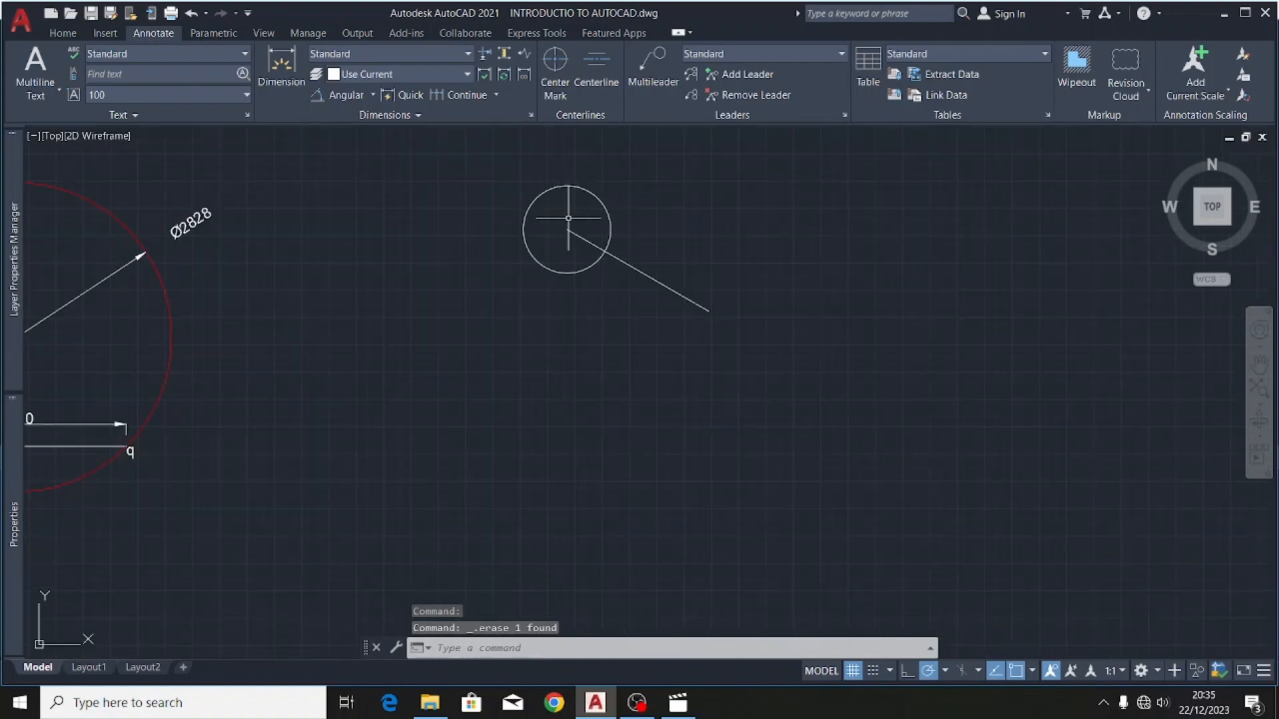
pyautogui.scroll(2, 543, 230)
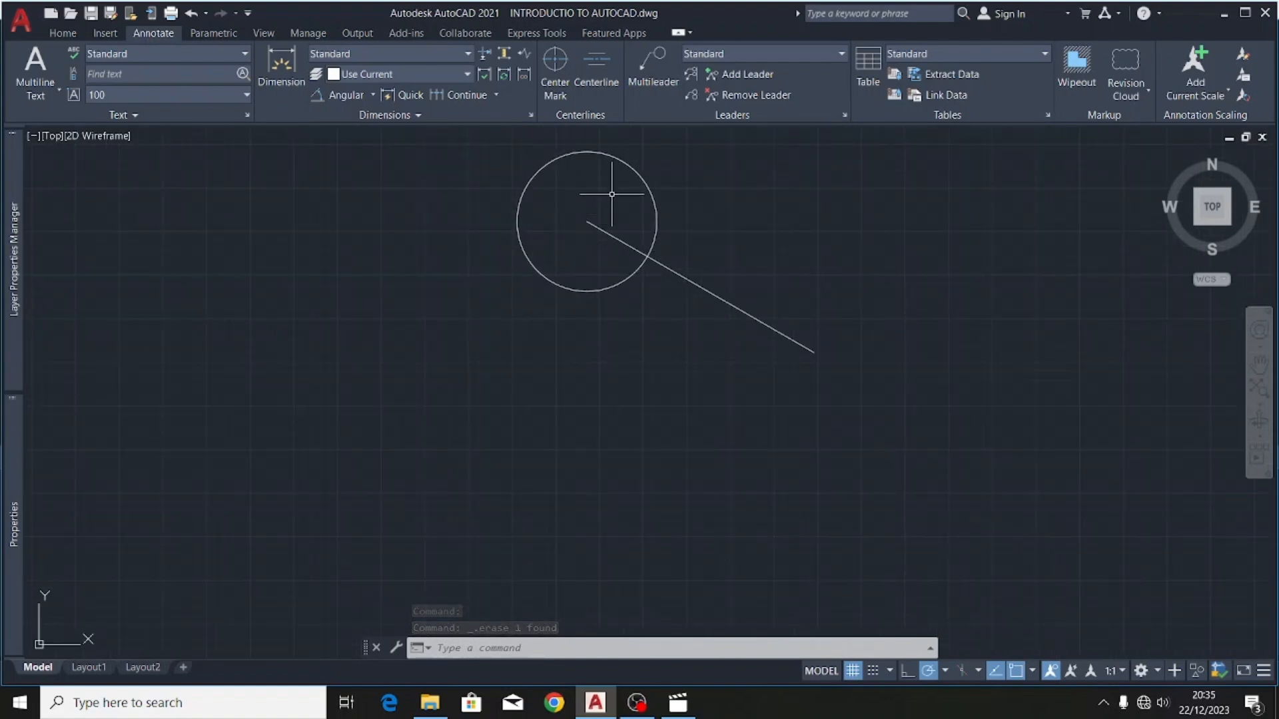
# - Copy the top circle from its centre to the lower end of the sloping line
pyautogui.click(633, 176)
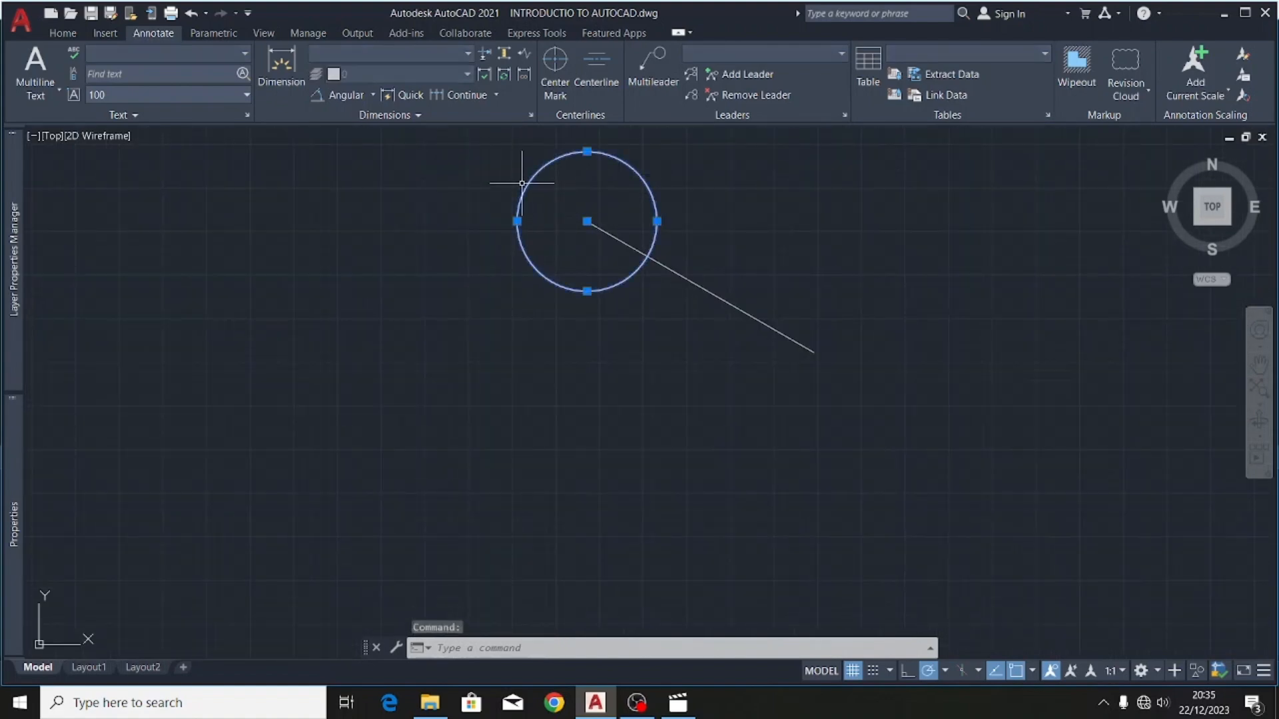
pyautogui.click(65, 34)
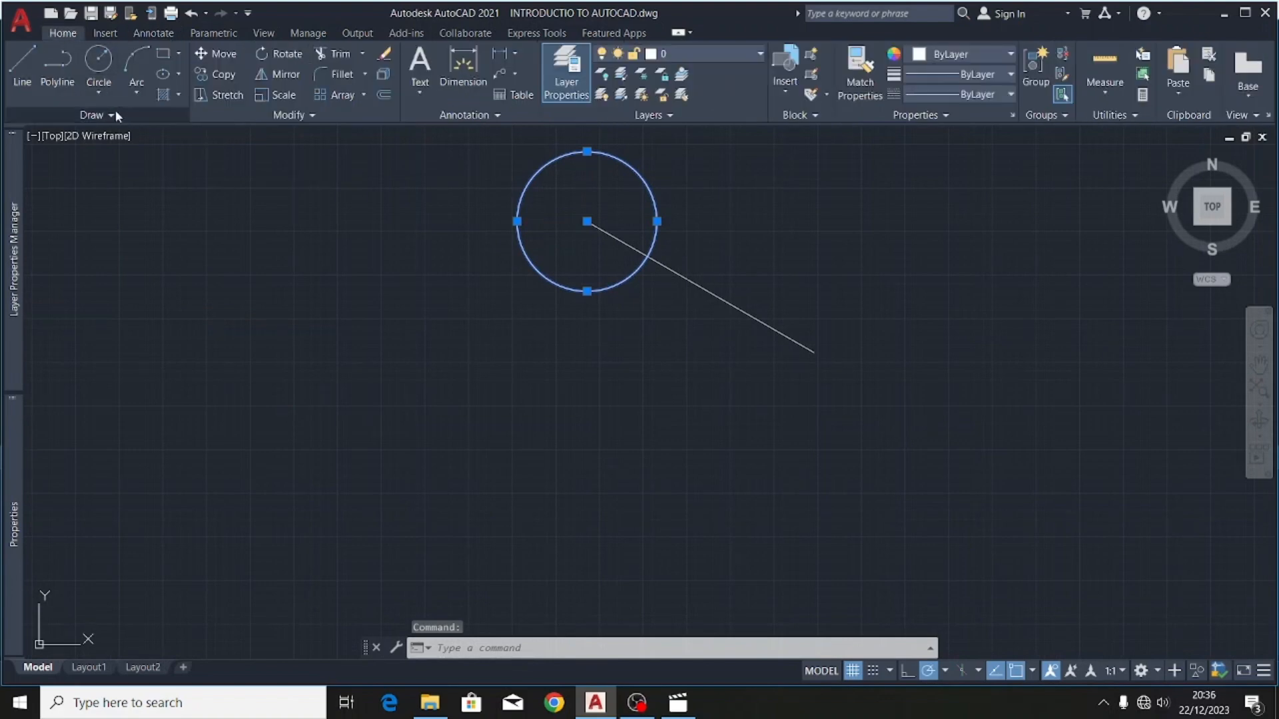
pyautogui.click(220, 74)
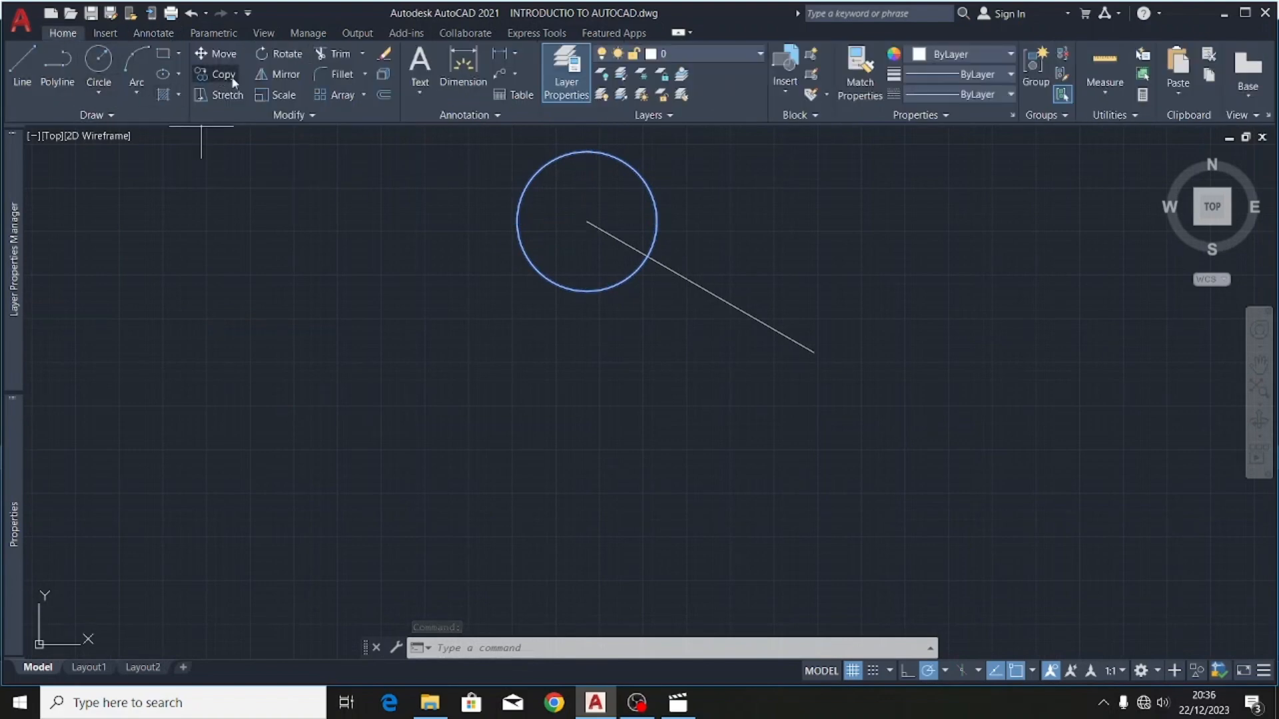
pyautogui.click(586, 221)
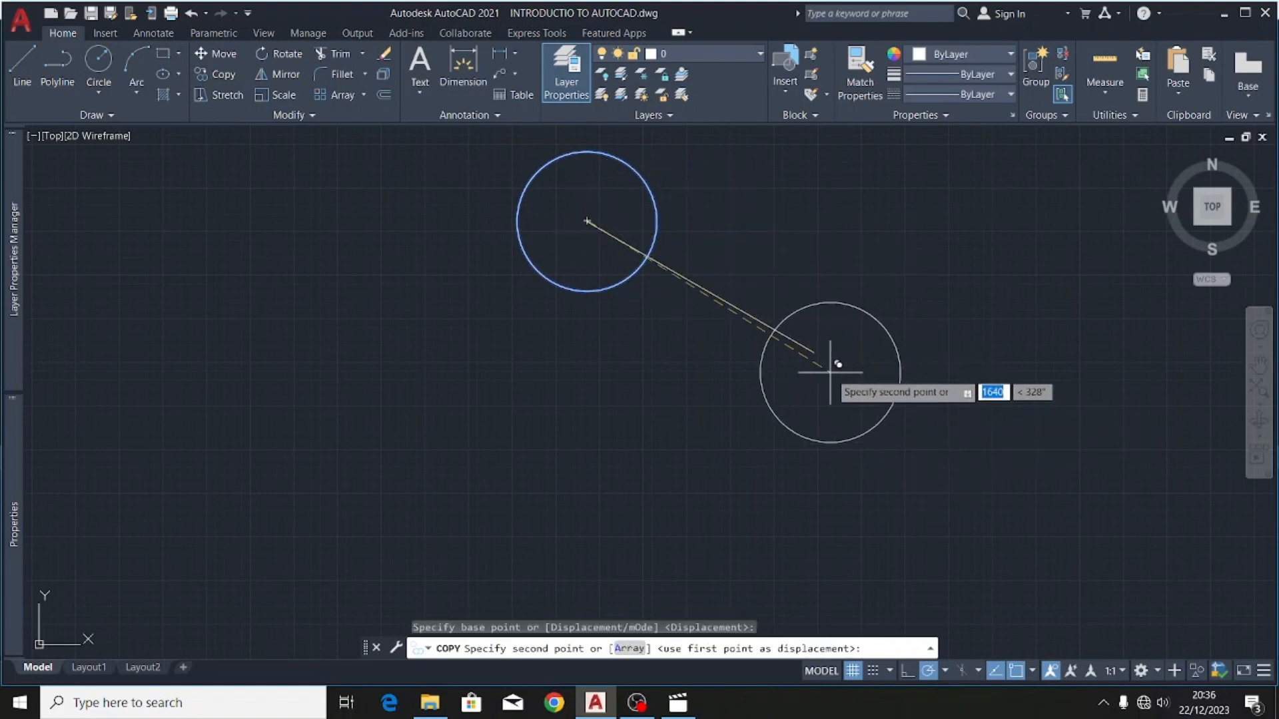
pyautogui.scroll(5, 816, 341)
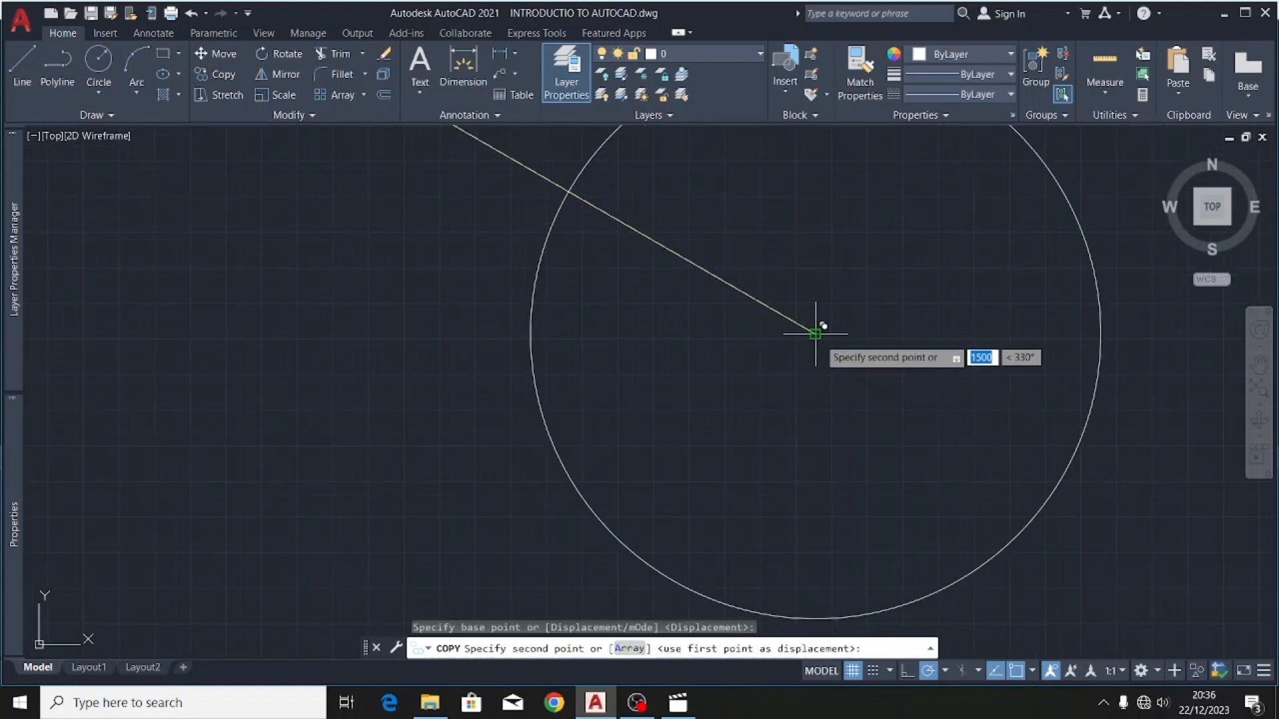
pyautogui.click(819, 336)
pyautogui.scroll(-8, 812, 428)
pyautogui.scroll(3, 731, 465)
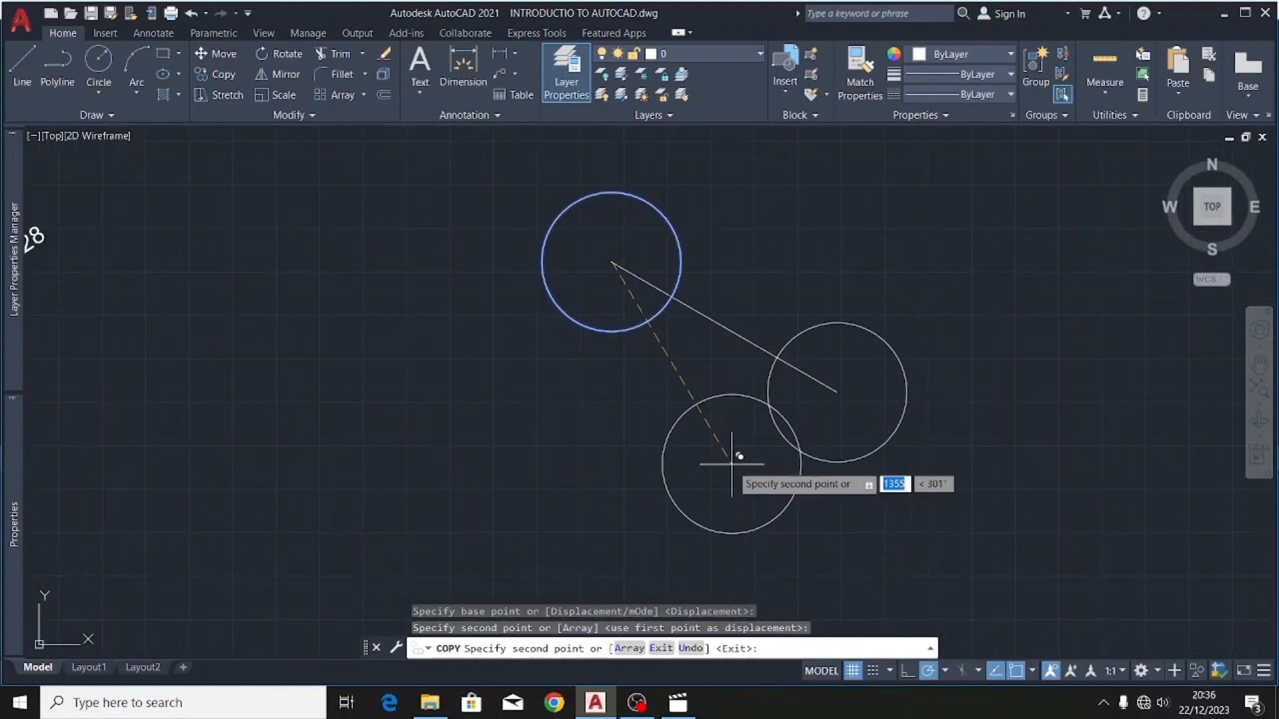
pyautogui.press('Escape')
pyautogui.scroll(-4, 600, 243)
pyautogui.scroll(4, 584, 260)
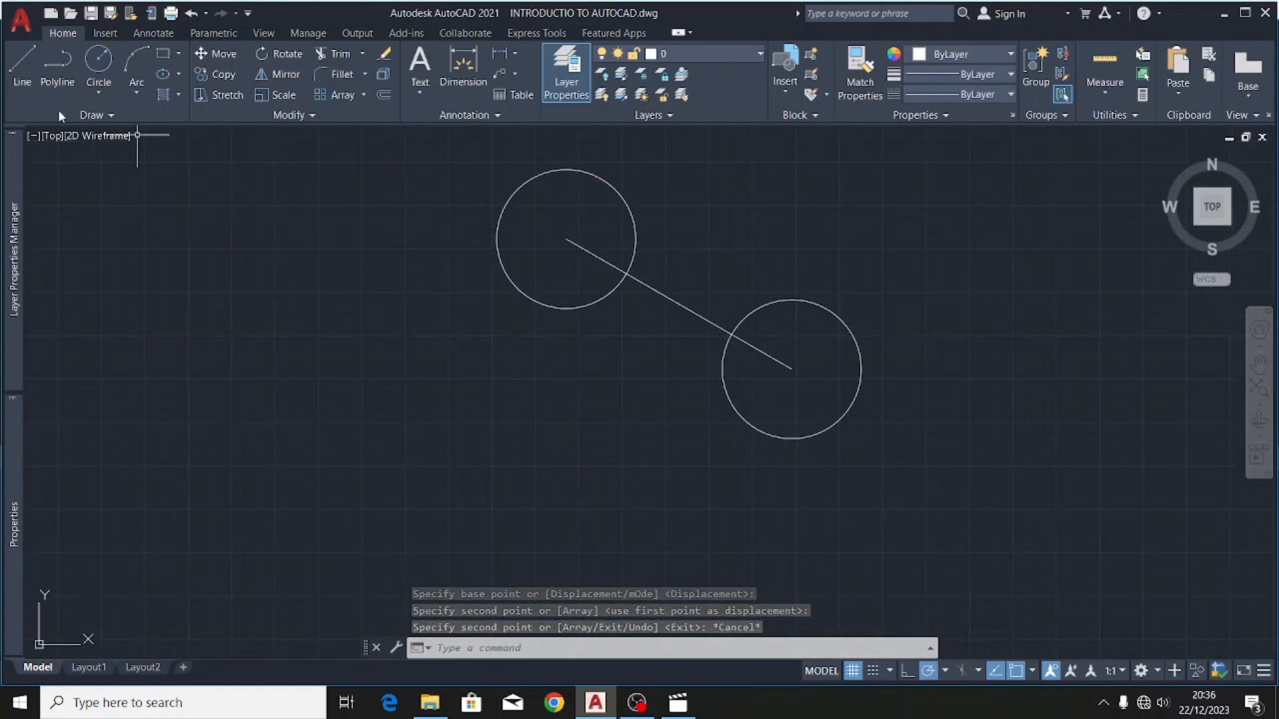
# - Draw a line 1500 long from the top circle's centre, sloping down to the left at a 150° angle
pyautogui.click(22, 65)
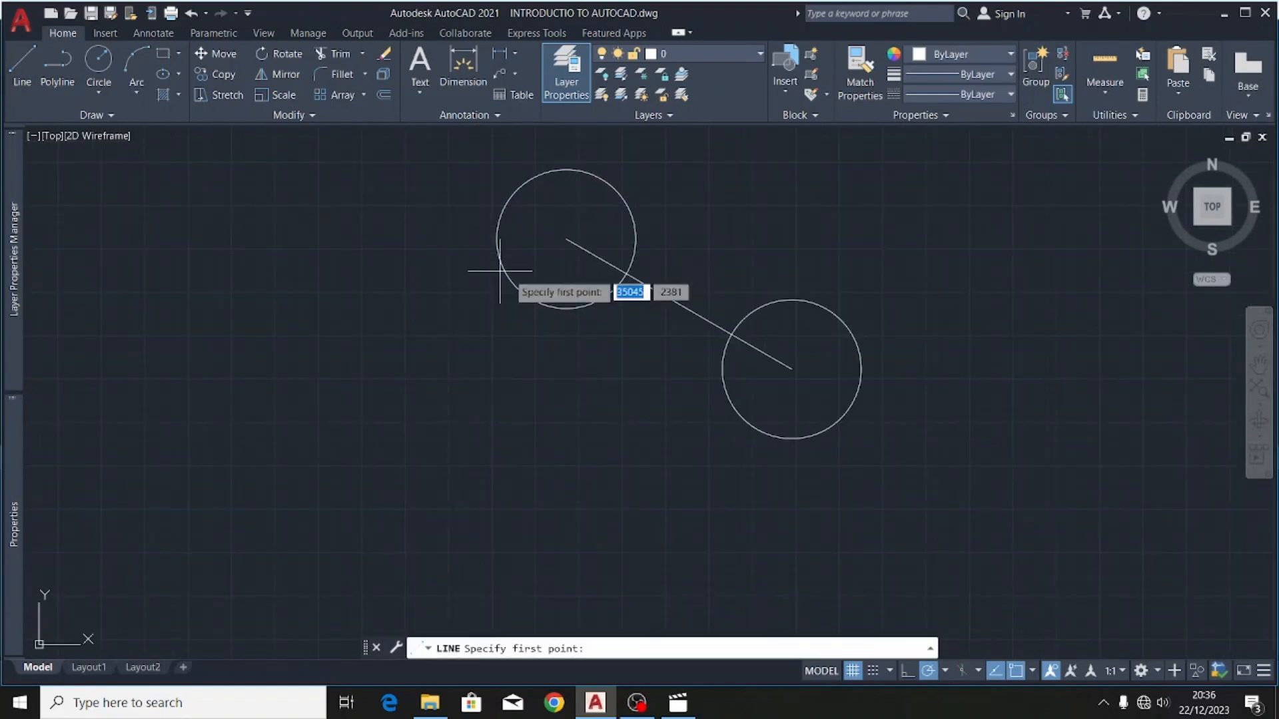
pyautogui.click(569, 237)
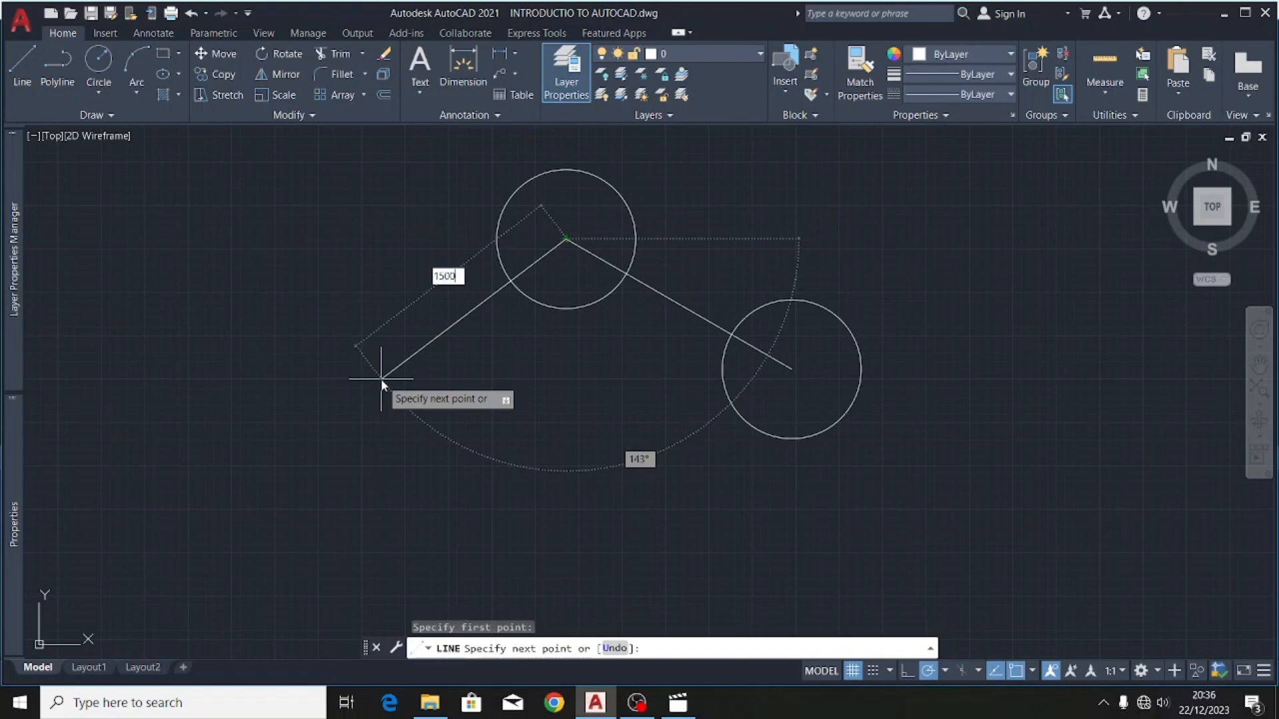
pyautogui.press('Tab')
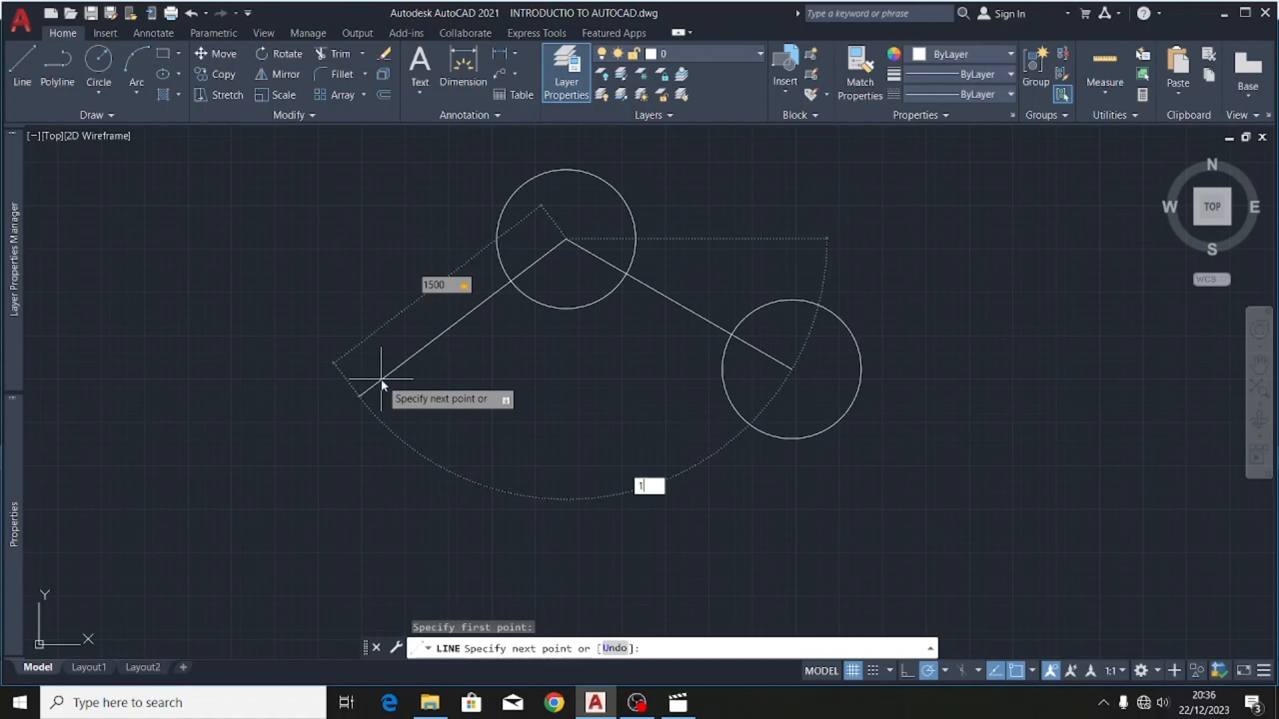
pyautogui.write('150')
pyautogui.press('Return')
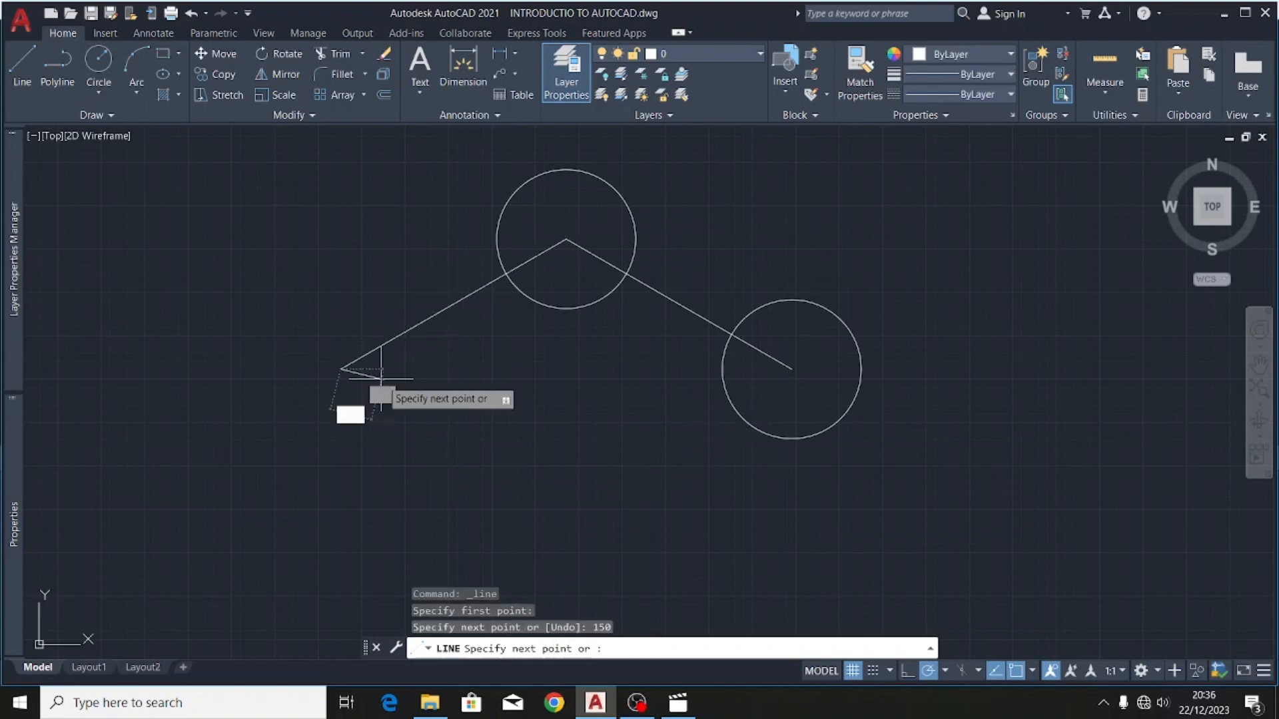
pyautogui.press('Escape')
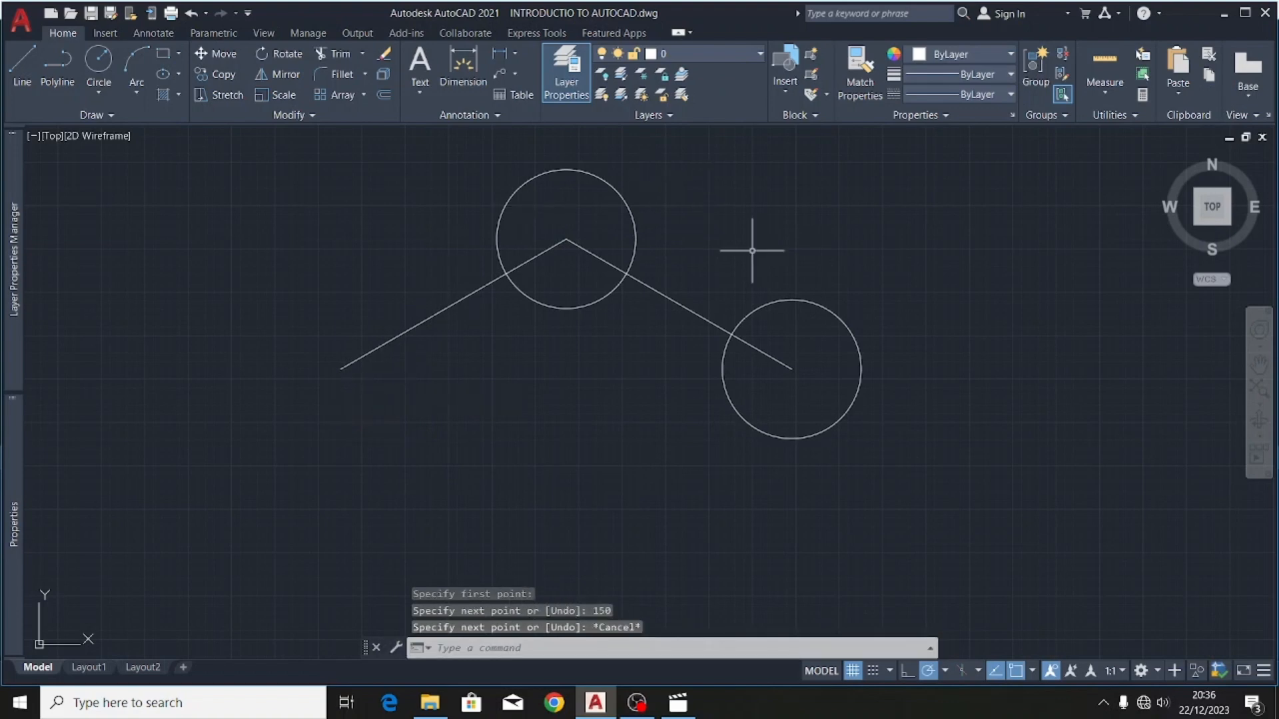
# - Copy the lower right circle from its centre to the lower end of the left sloping line
pyautogui.click(802, 306)
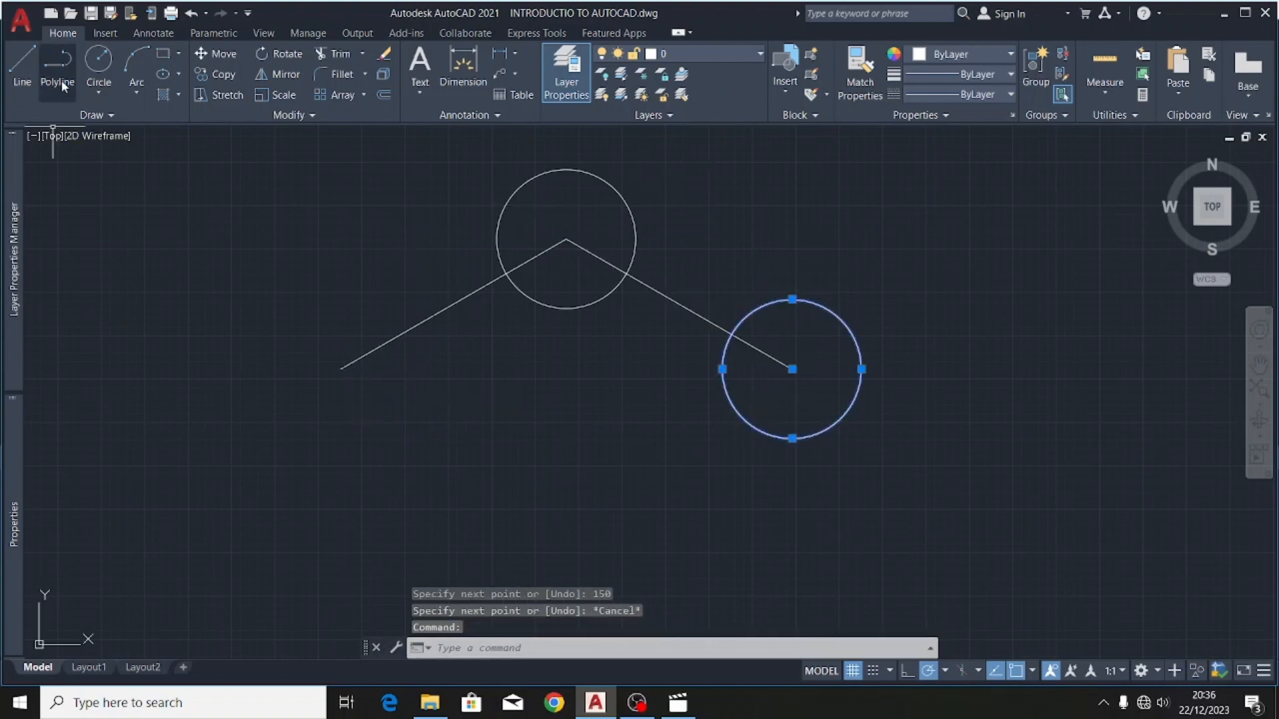
pyautogui.click(224, 73)
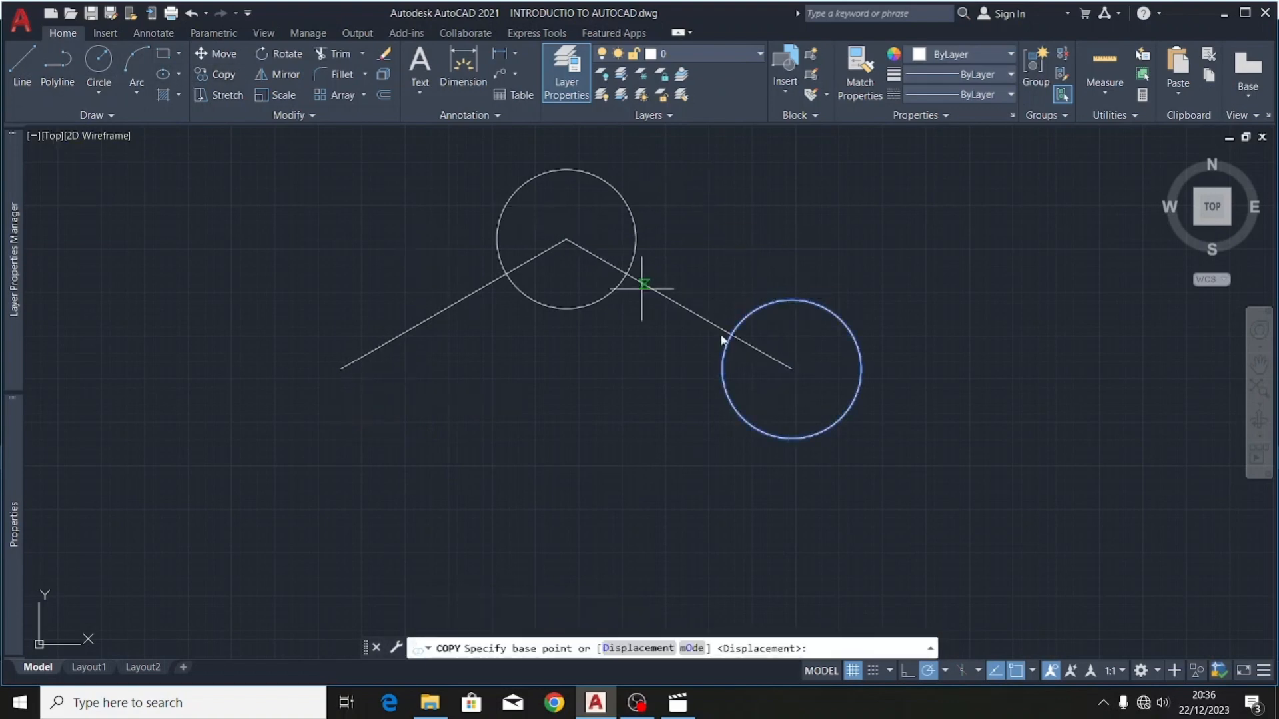
pyautogui.click(792, 369)
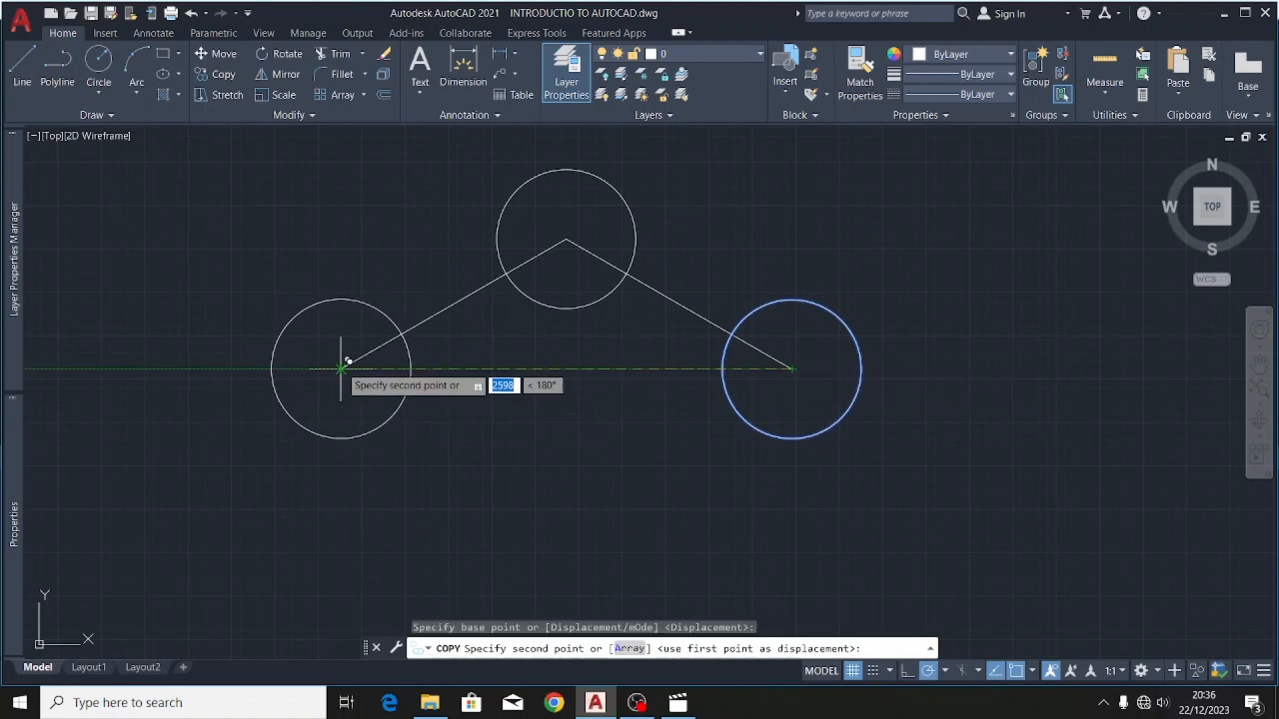
pyautogui.click(341, 369)
pyautogui.press('Escape')
pyautogui.scroll(-4, 563, 365)
pyautogui.scroll(2, 532, 326)
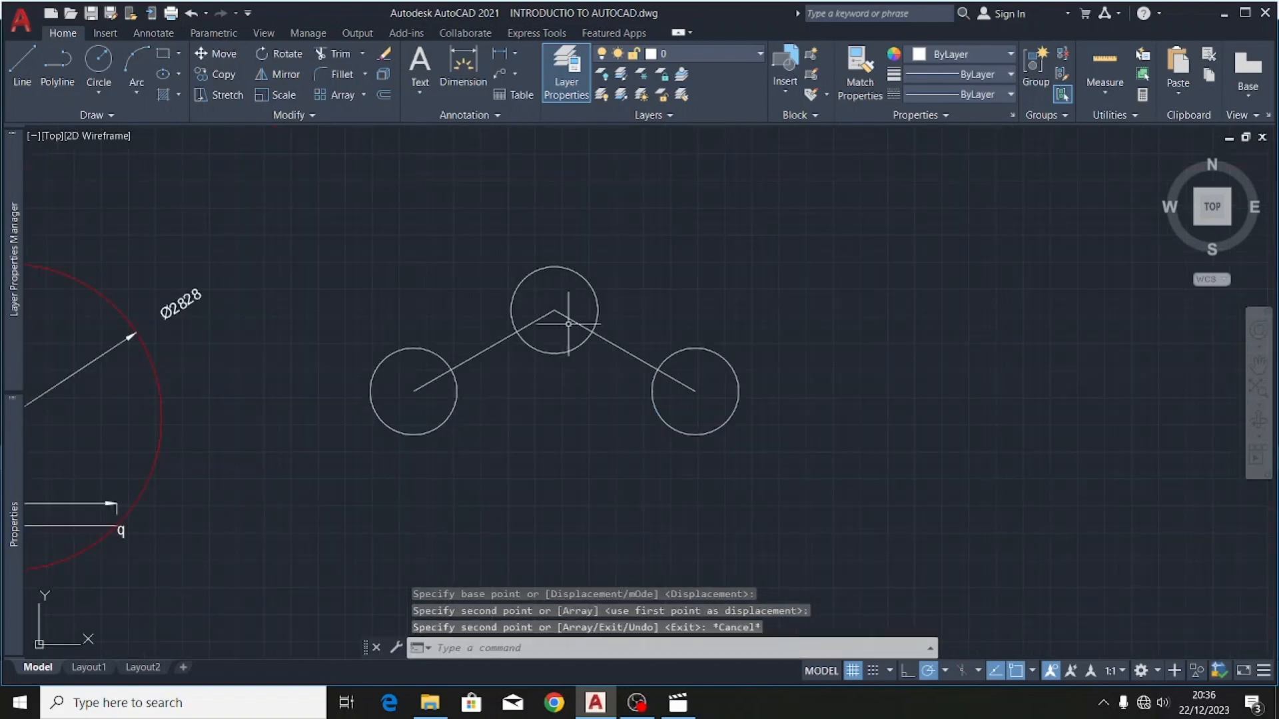
# - Draw the triangle's base line from the left circle's centre to the right circle's centre
pyautogui.click(22, 63)
pyautogui.scroll(6, 453, 400)
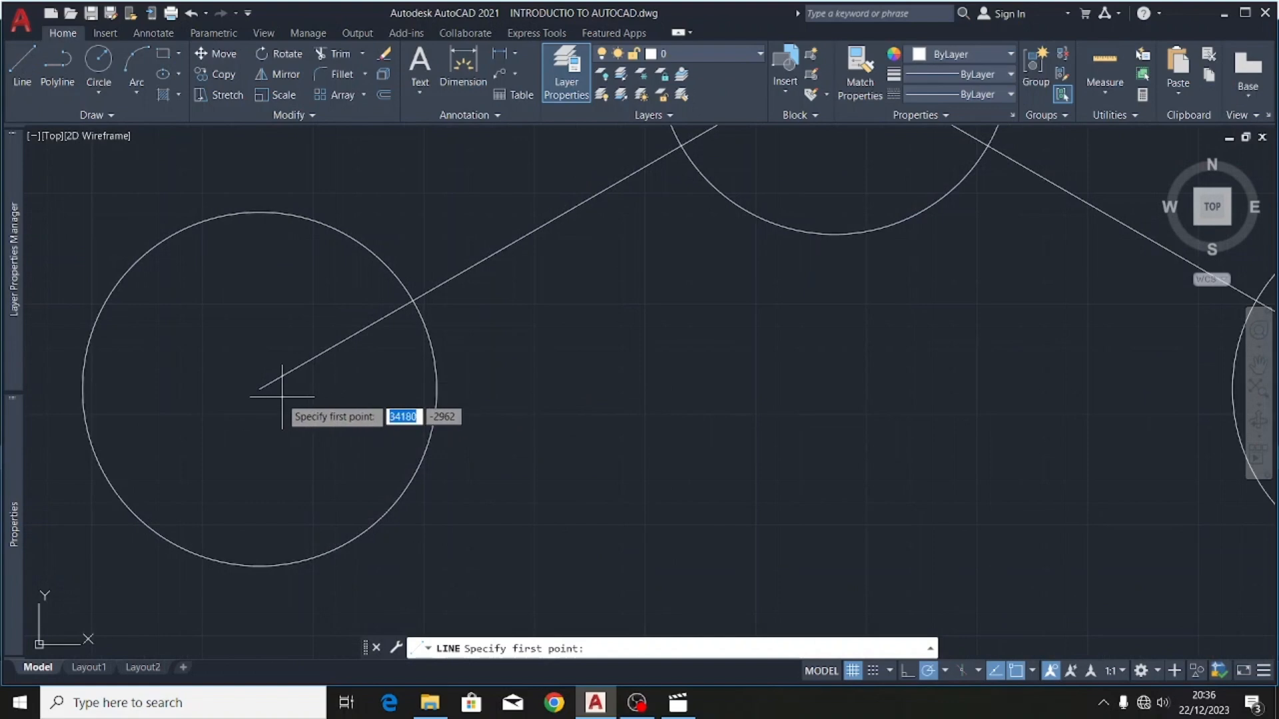
pyautogui.click(260, 388)
pyautogui.scroll(-4, 192, 475)
pyautogui.scroll(2, 608, 448)
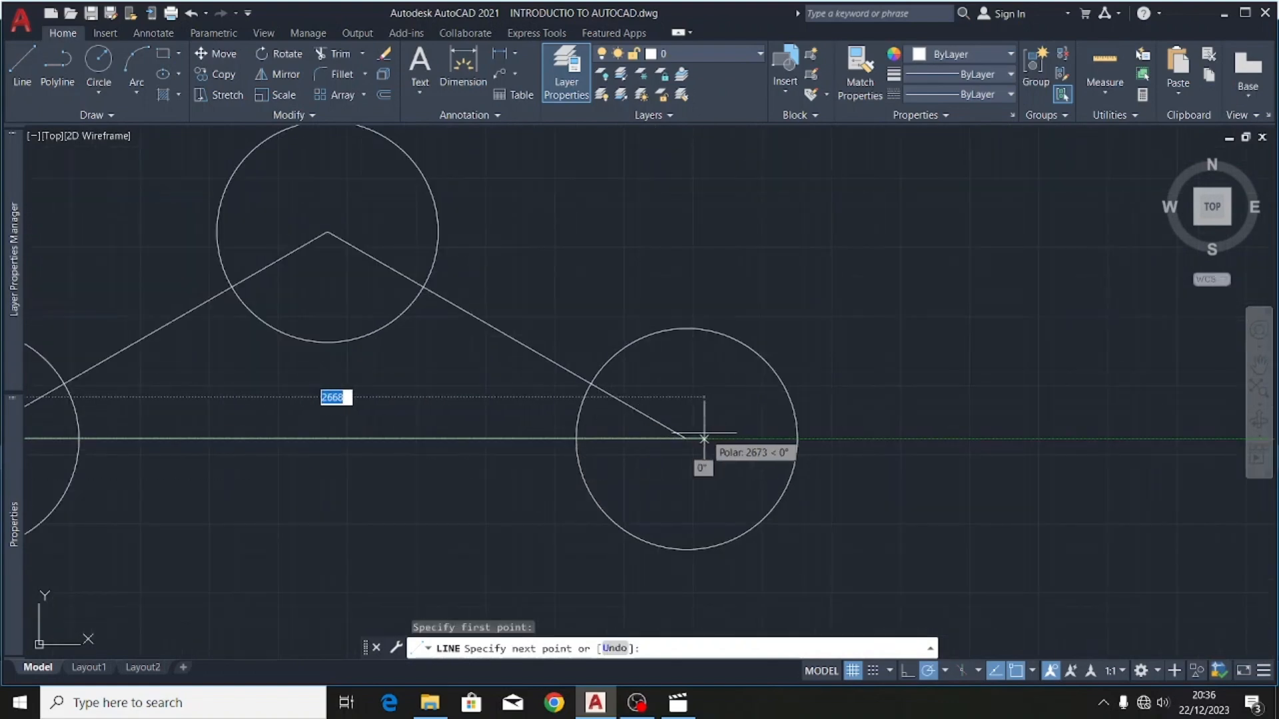
pyautogui.click(688, 439)
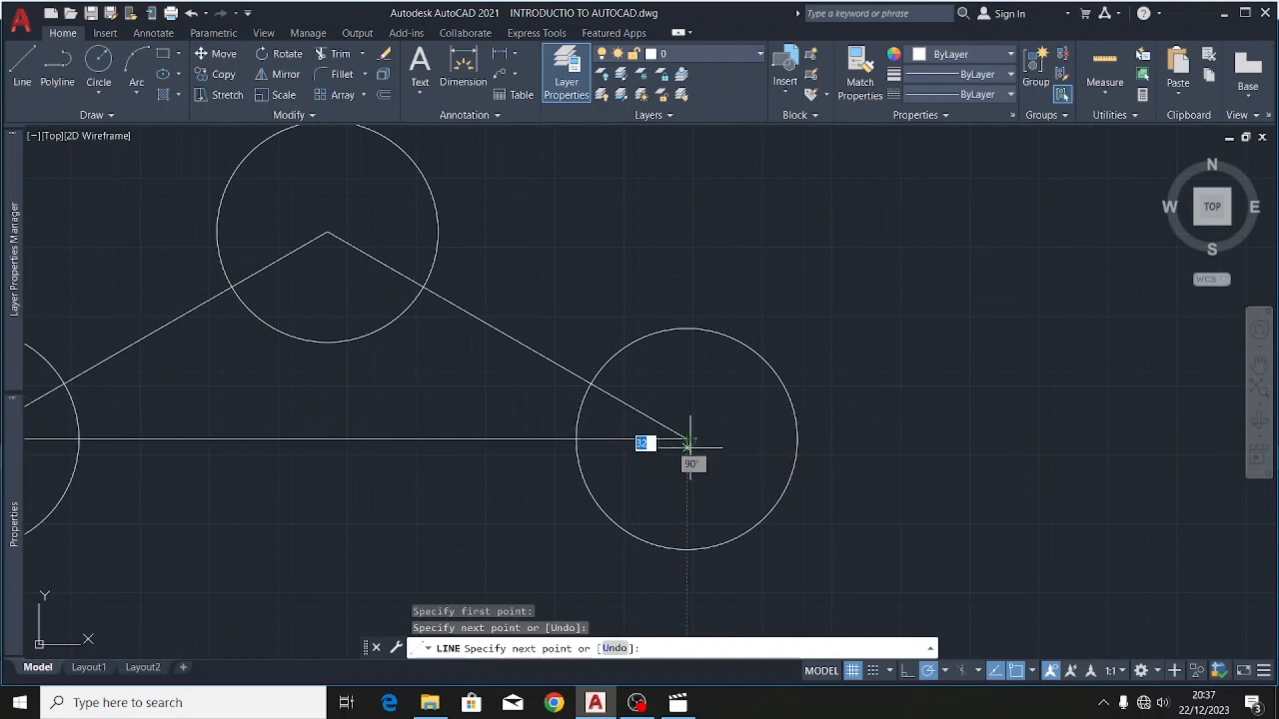
pyautogui.scroll(-3, 765, 436)
pyautogui.scroll(5, 759, 437)
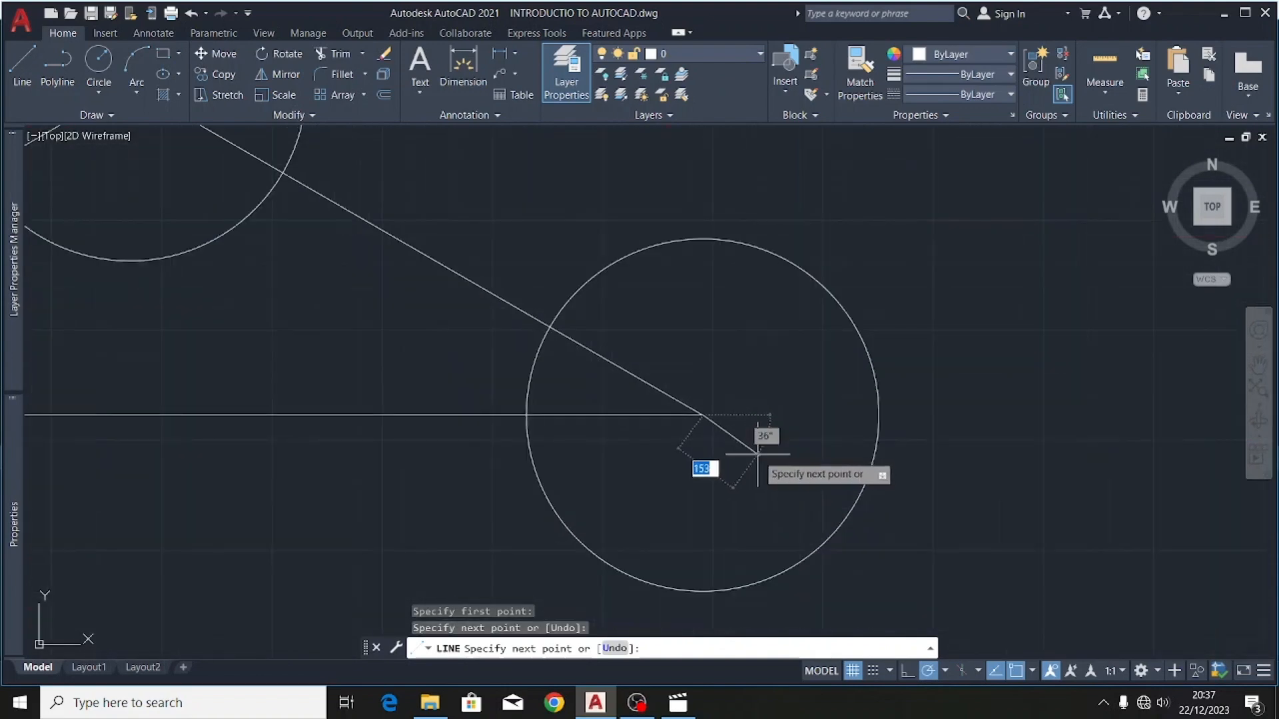
pyautogui.press('Escape')
pyautogui.scroll(-4, 776, 410)
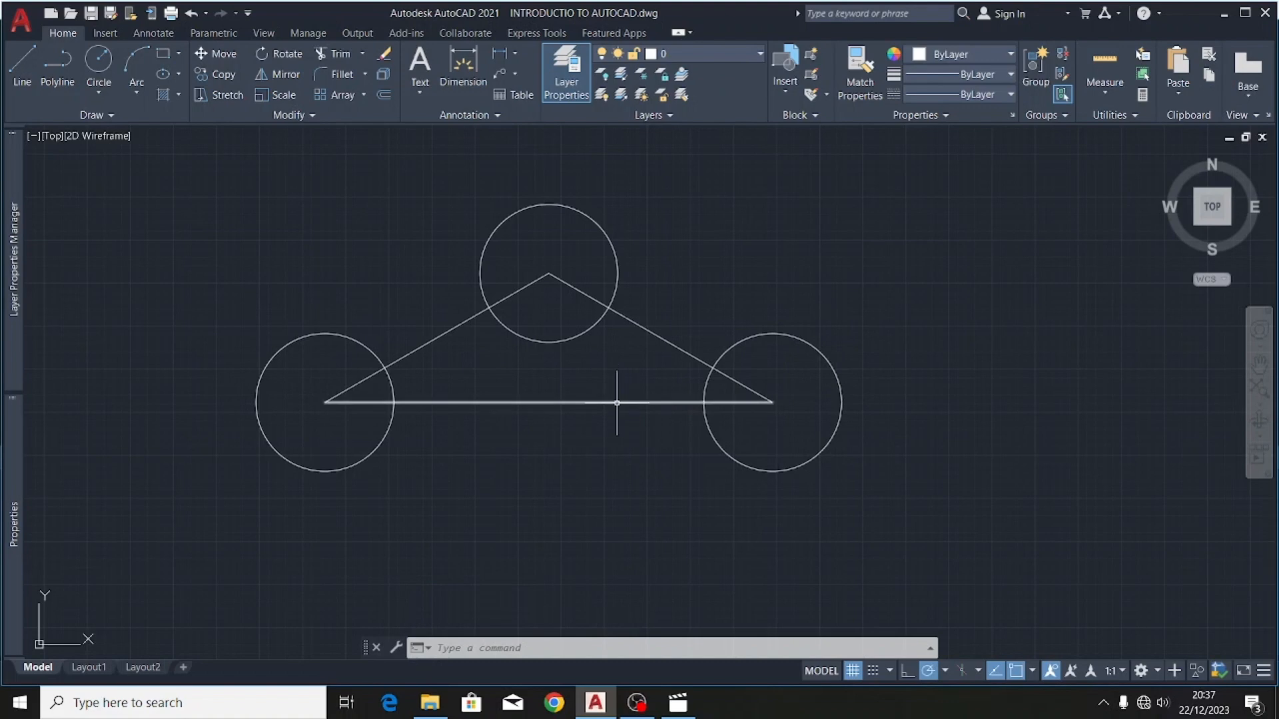
# - Copy the o, p and q labels from the sheet's three-circle example onto the new triangle, using the apex point o as base and destination
pyautogui.scroll(-2, 714, 291)
pyautogui.scroll(-2, 714, 291)
pyautogui.scroll(-3, 320, 339)
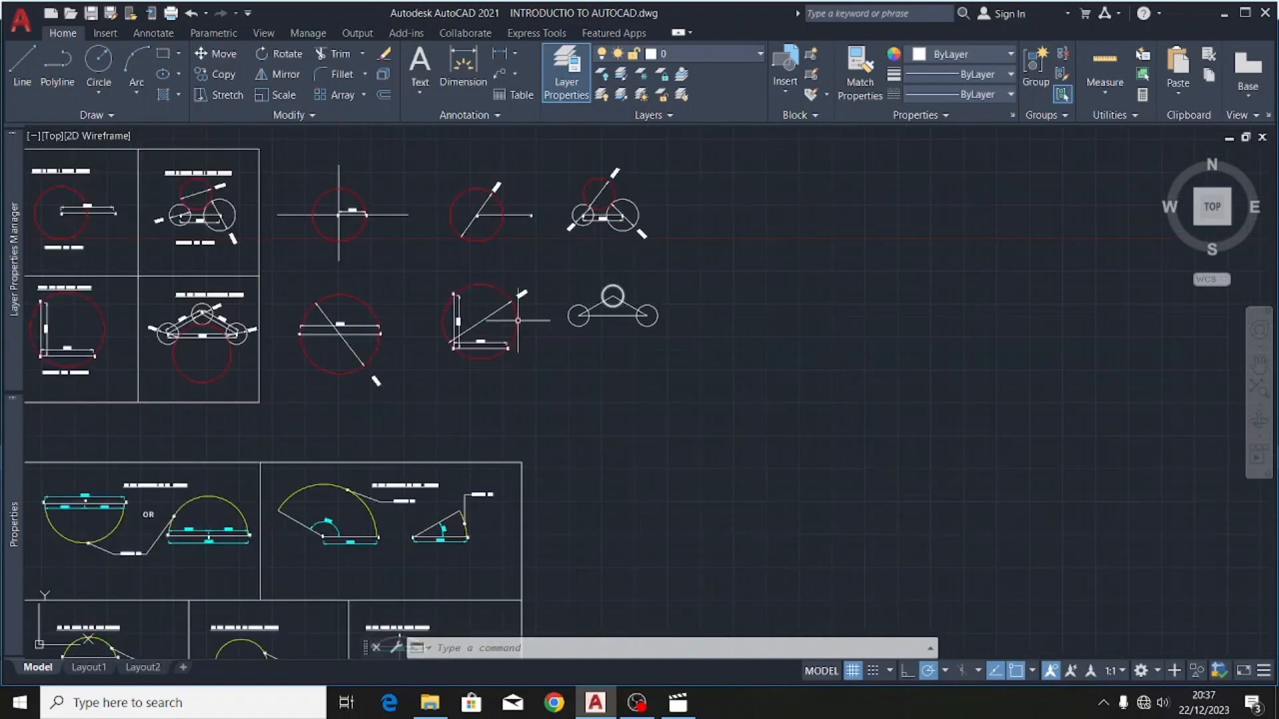
pyautogui.scroll(4, 178, 328)
pyautogui.scroll(6, 303, 266)
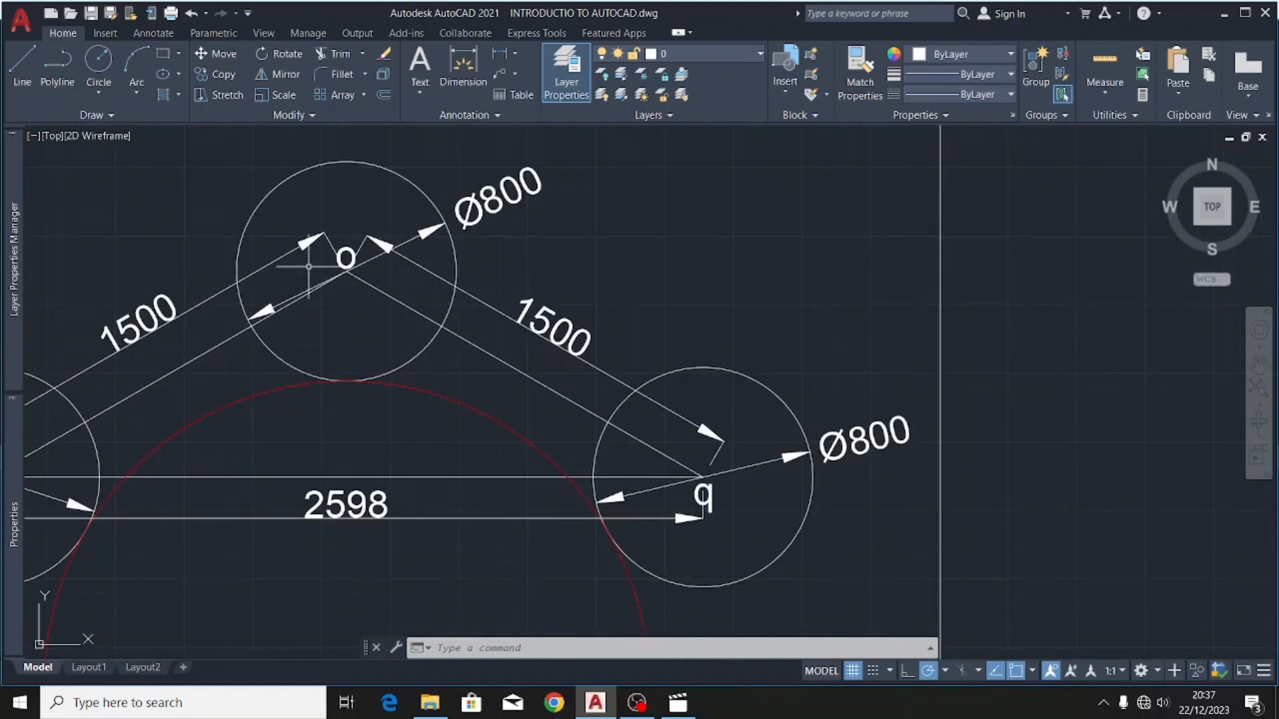
pyautogui.click(347, 256)
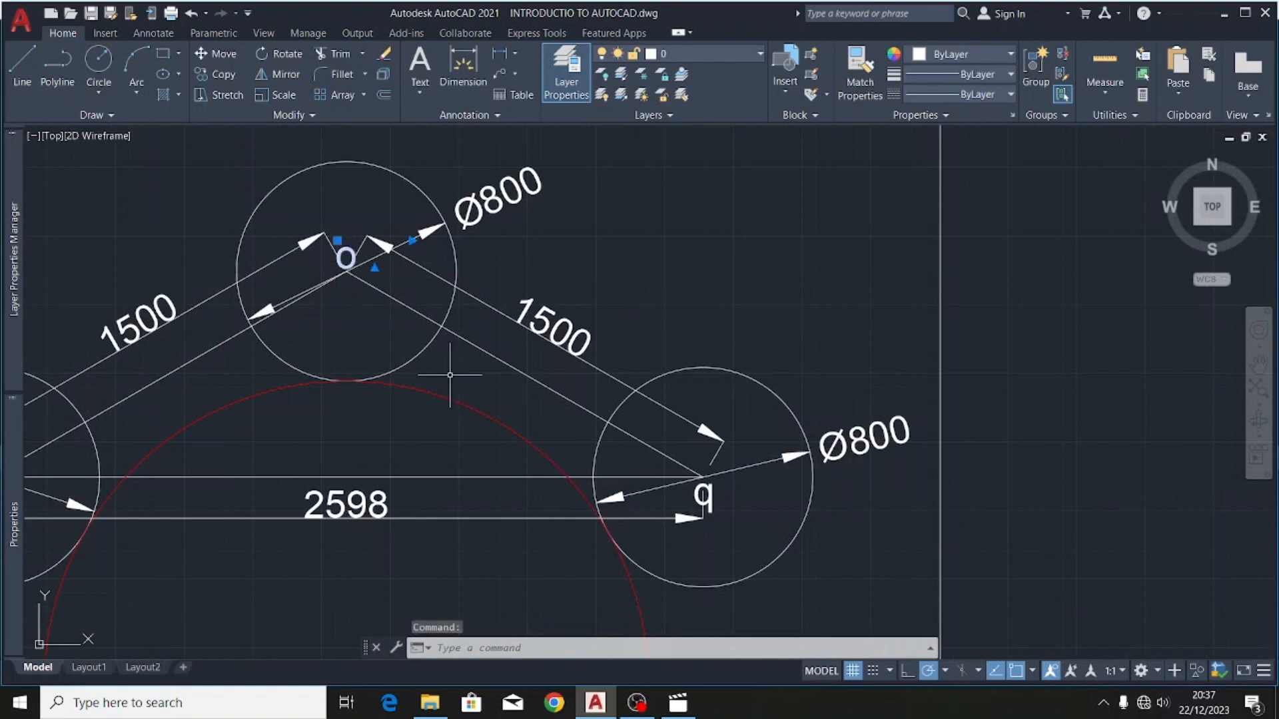
pyautogui.scroll(6, 704, 498)
pyautogui.click(720, 491)
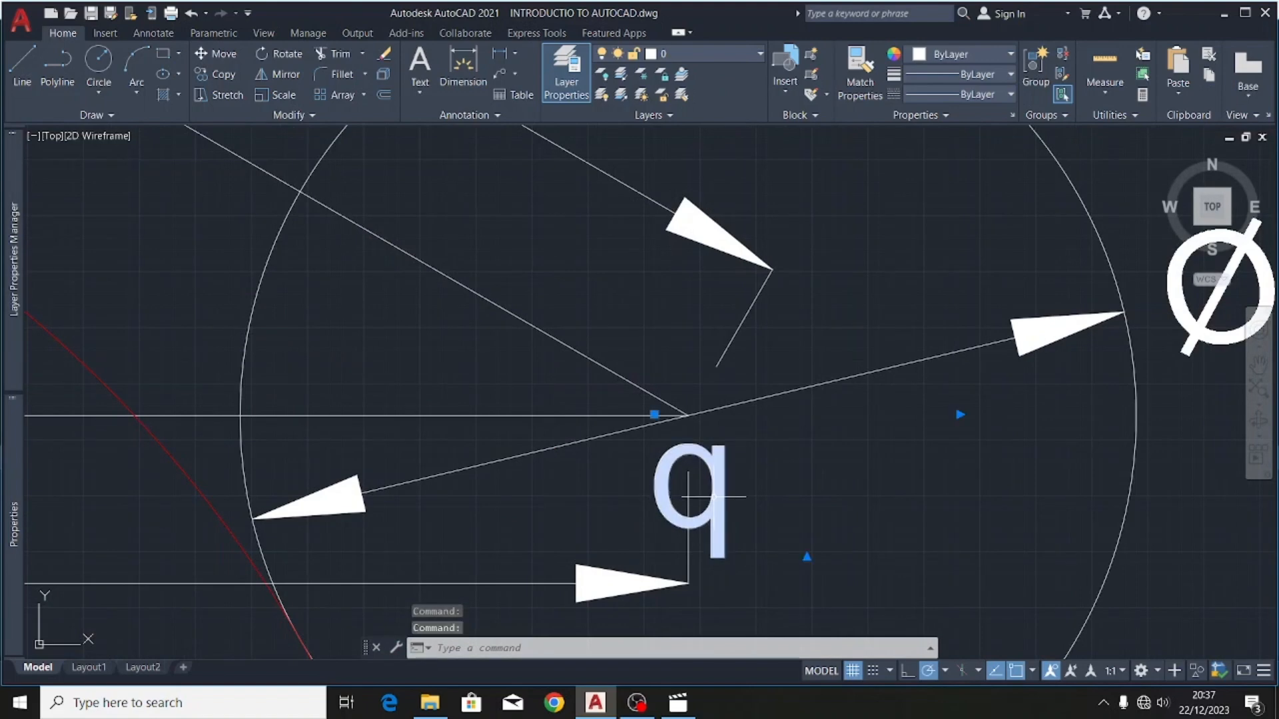
pyautogui.scroll(-6, 819, 396)
pyautogui.scroll(5, 313, 397)
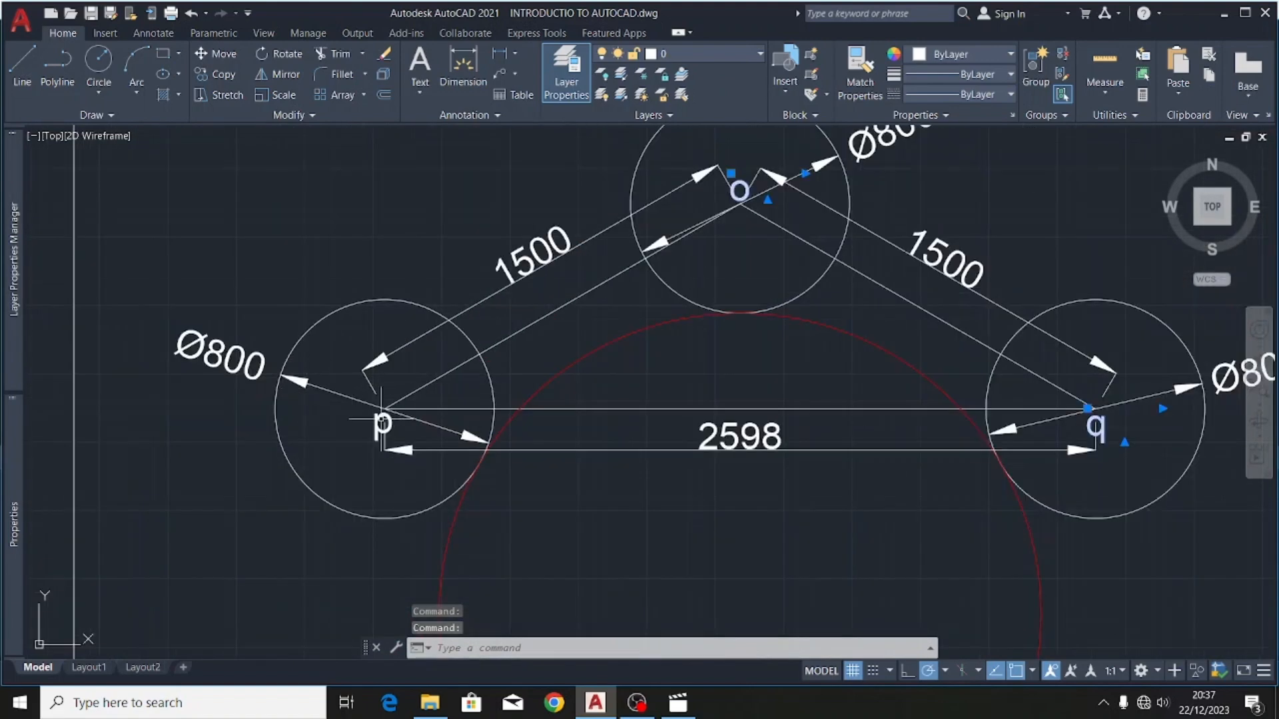
pyautogui.click(399, 419)
pyautogui.scroll(-5, 202, 394)
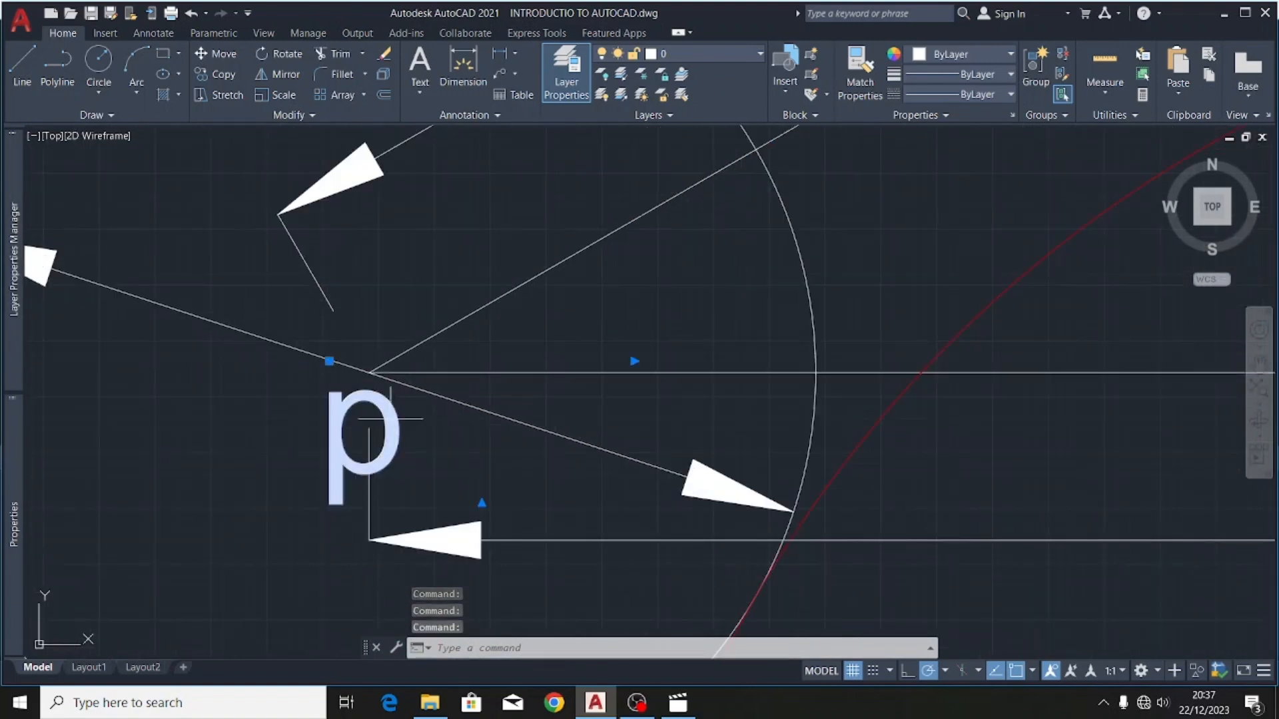
pyautogui.click(207, 70)
pyautogui.scroll(-2, 471, 392)
pyautogui.scroll(4, 527, 258)
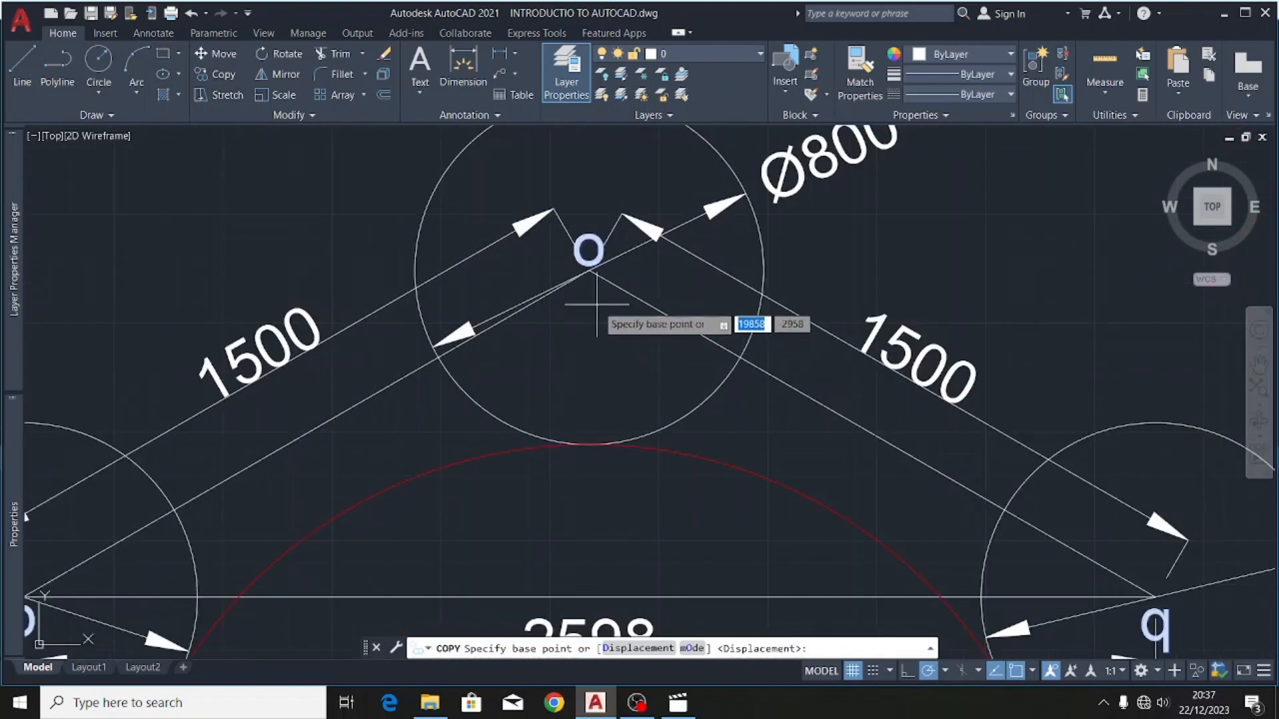
pyautogui.click(589, 270)
pyautogui.scroll(-5, 373, 320)
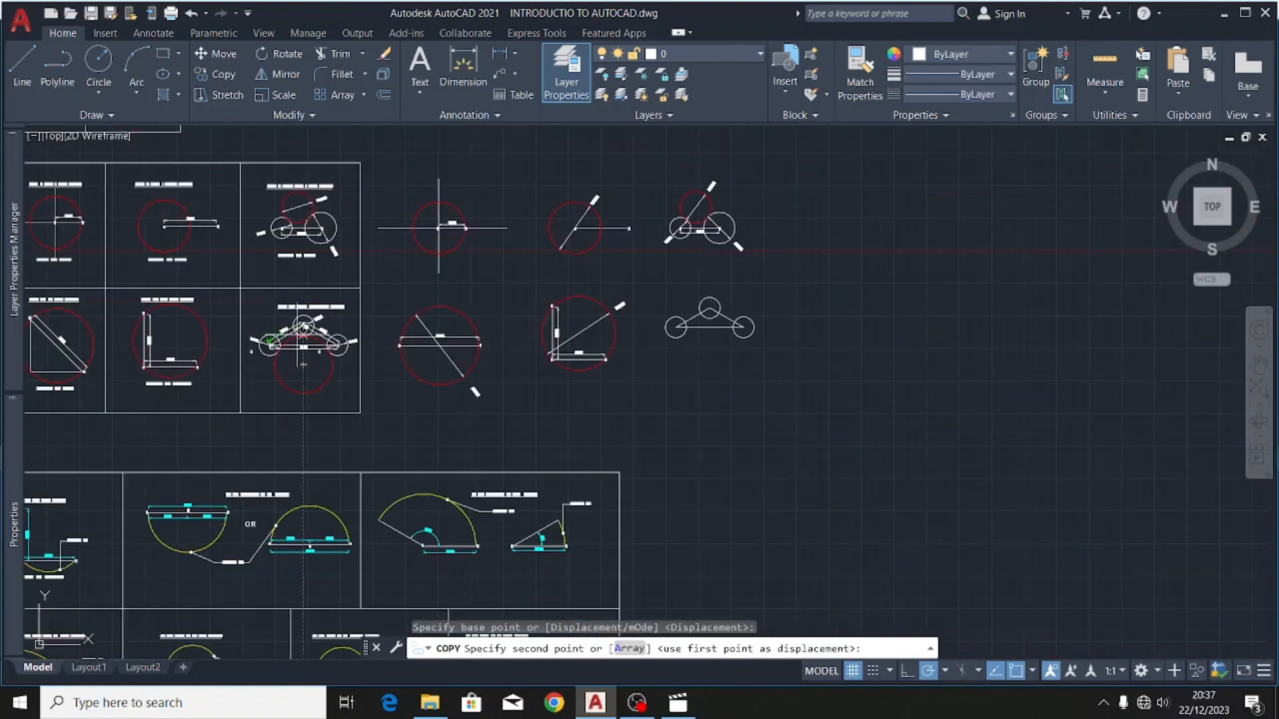
pyautogui.scroll(4, 725, 305)
pyautogui.scroll(6, 599, 317)
pyautogui.scroll(-2, 517, 268)
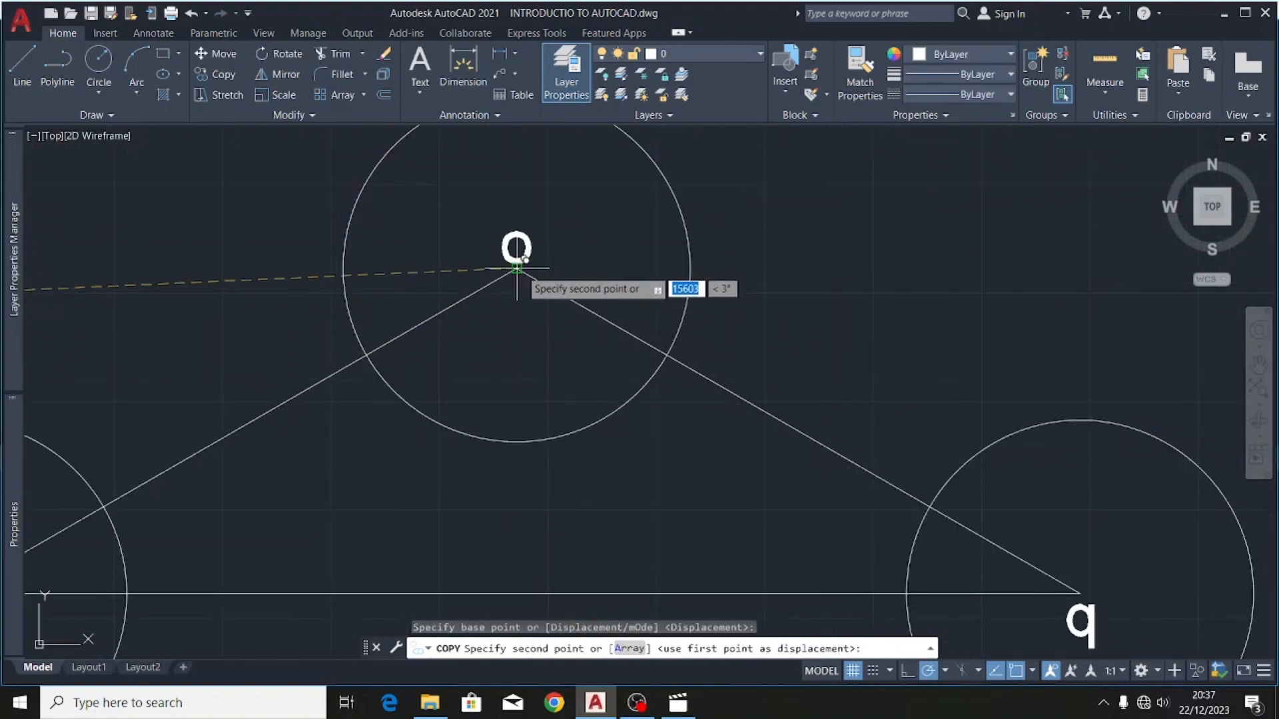
pyautogui.click(516, 268)
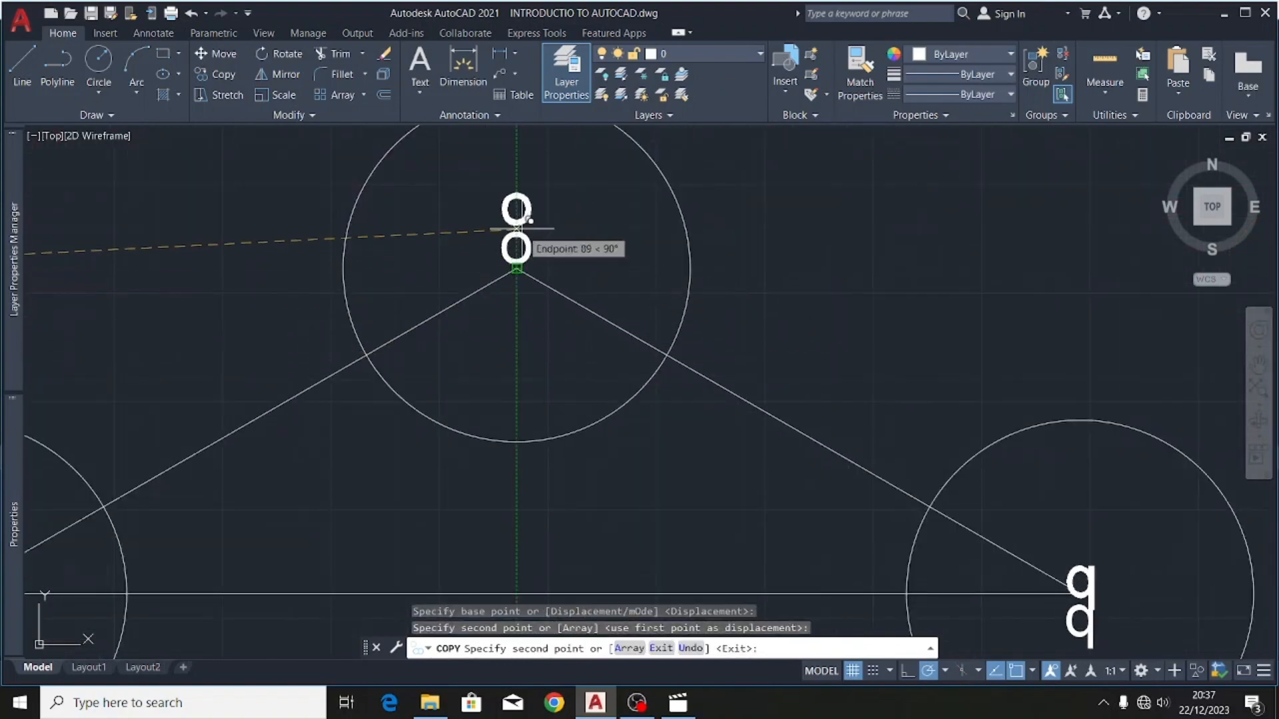
pyautogui.scroll(-5, 533, 277)
pyautogui.press('Escape')
pyautogui.scroll(4, 458, 244)
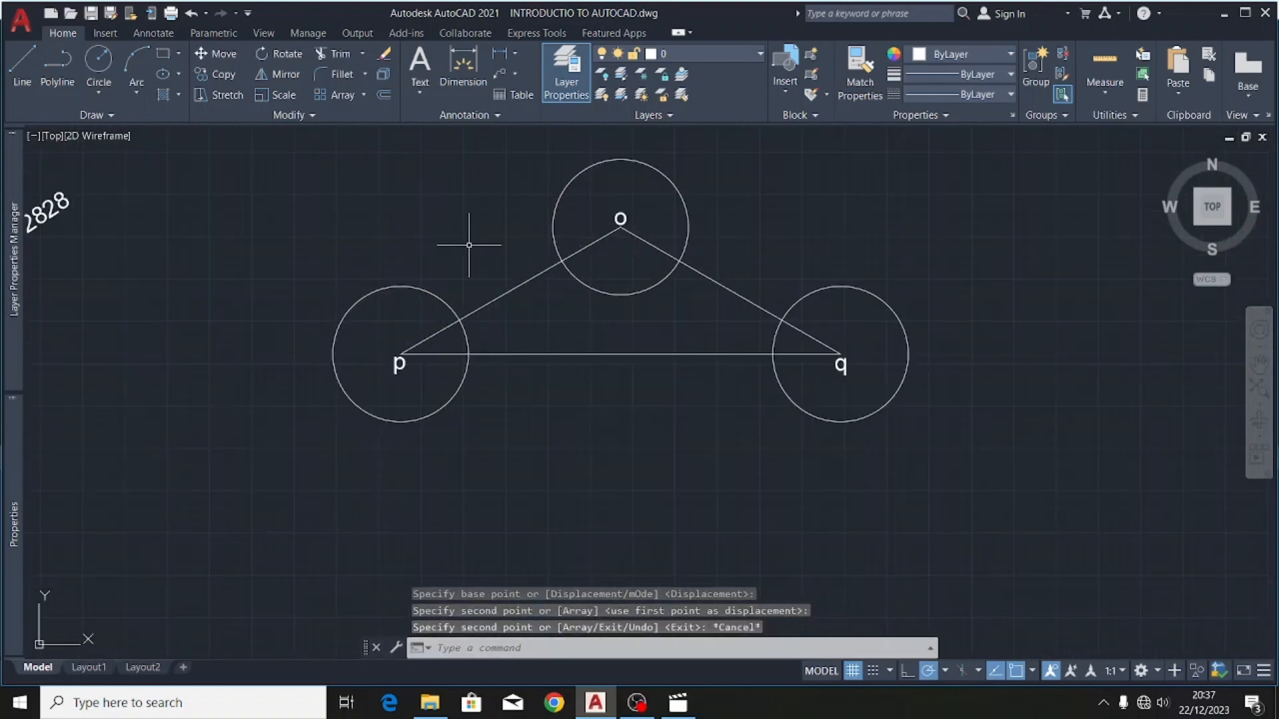
# - Examine the sheet's tangent, tangent, tangent circle example alongside the new three-circle construction
pyautogui.scroll(-8, 698, 306)
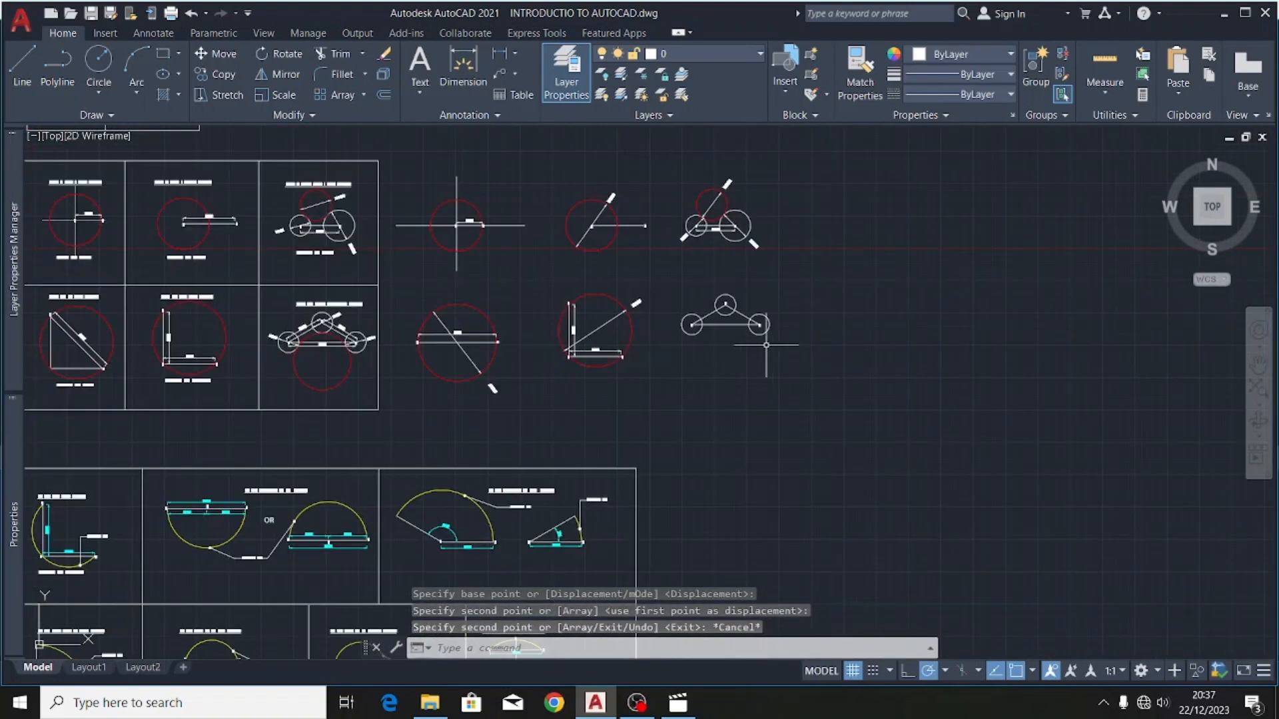
pyautogui.scroll(6, 734, 312)
pyautogui.scroll(-6, 816, 334)
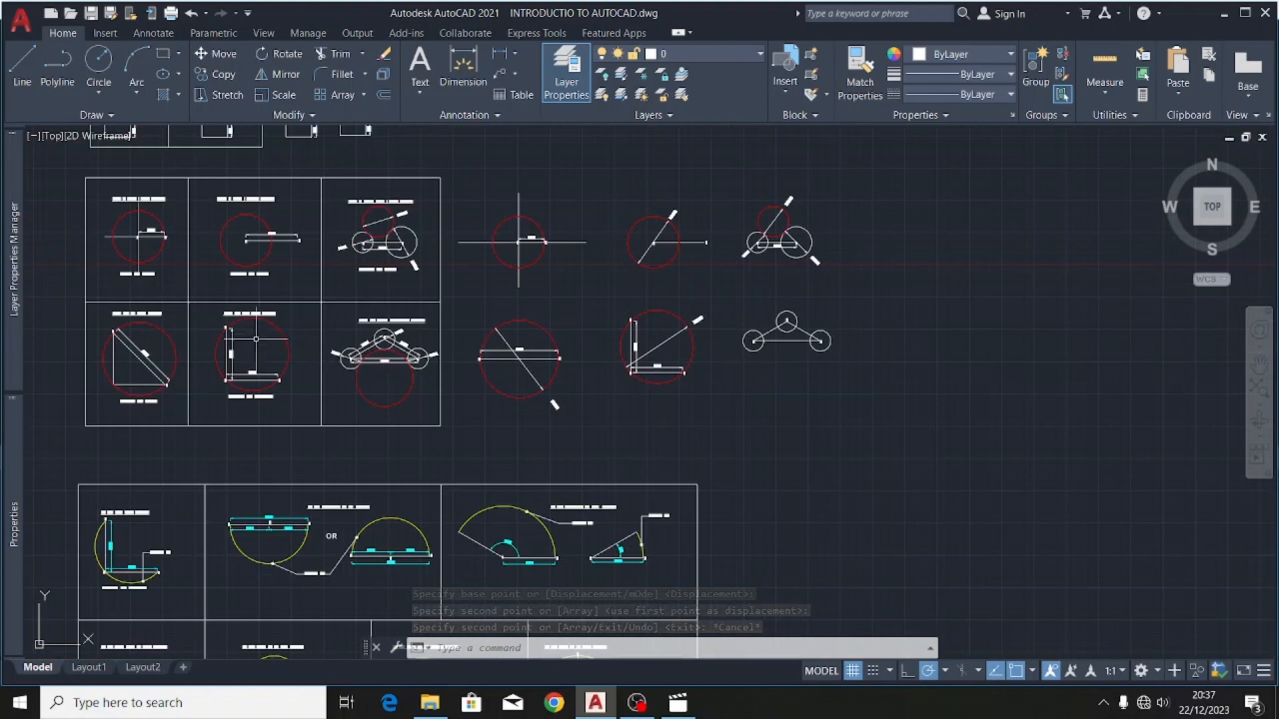
pyautogui.scroll(-2, 692, 553)
pyautogui.scroll(6, 544, 444)
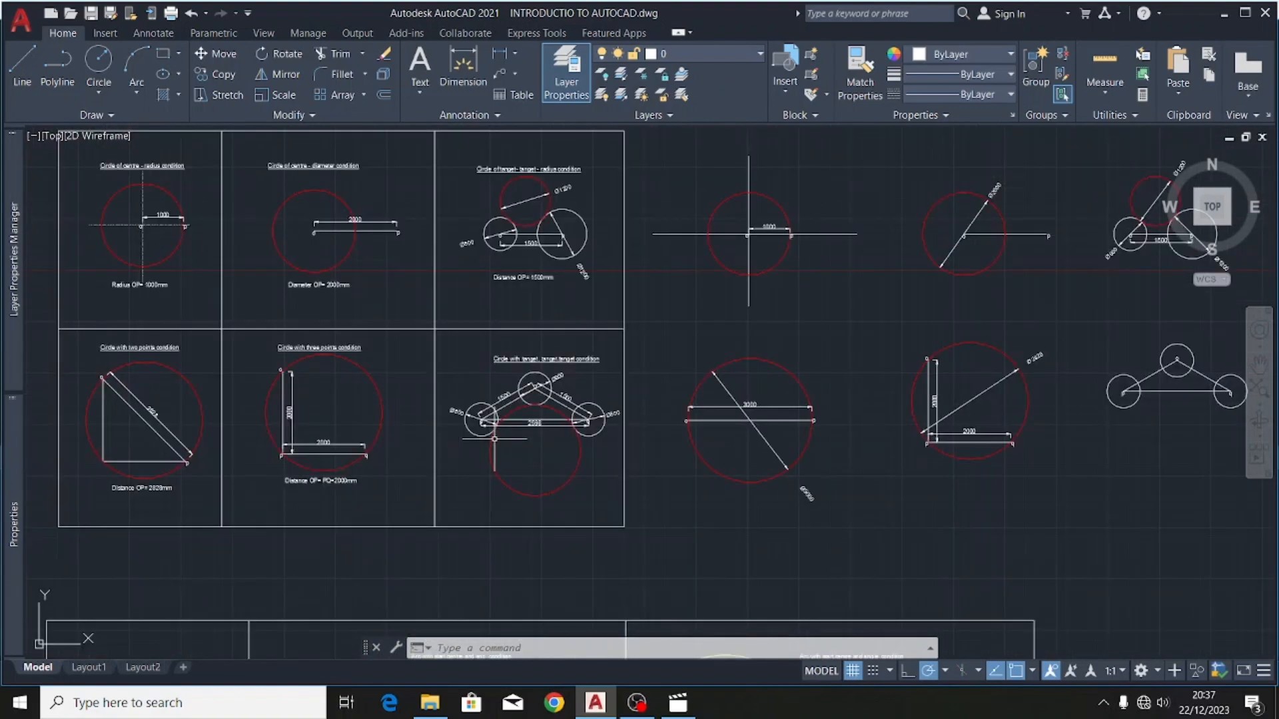
pyautogui.scroll(2, 545, 444)
pyautogui.scroll(-4, 456, 442)
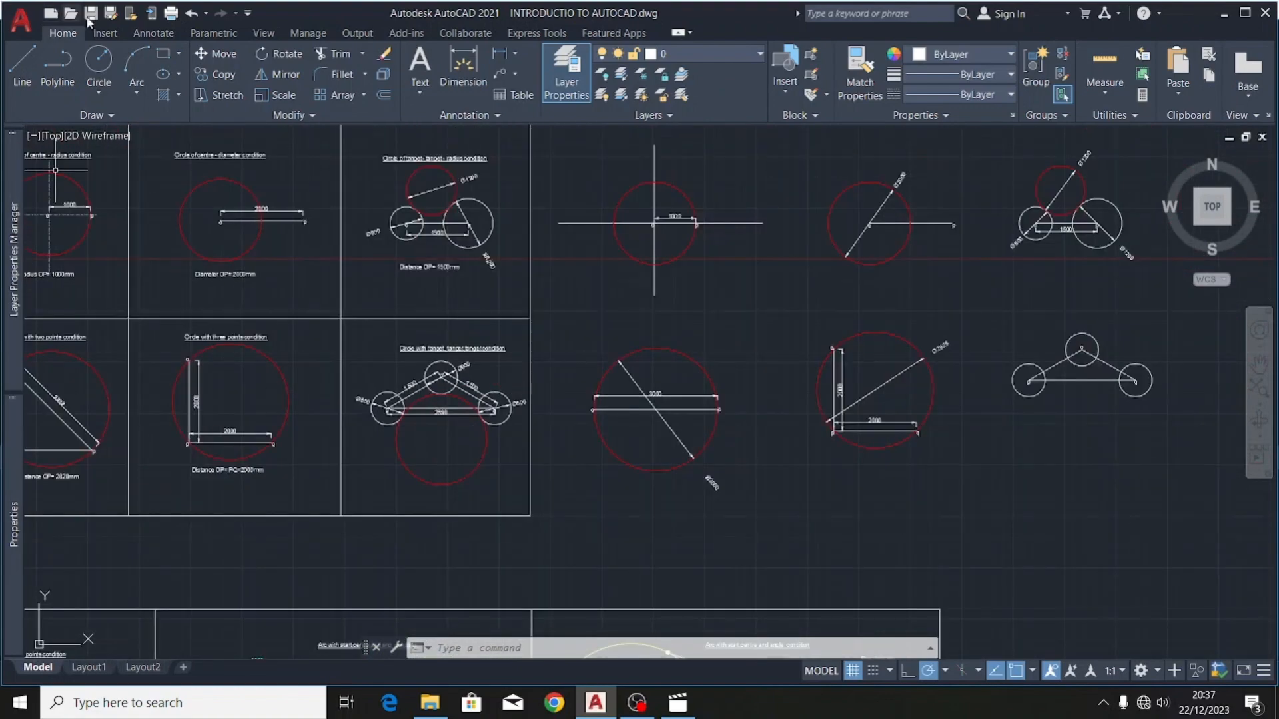
# - Draw a Tan, Tan, Tan circle touching the inner side of circle p, the underside of circle o and the inner side of circle q
pyautogui.click(103, 88)
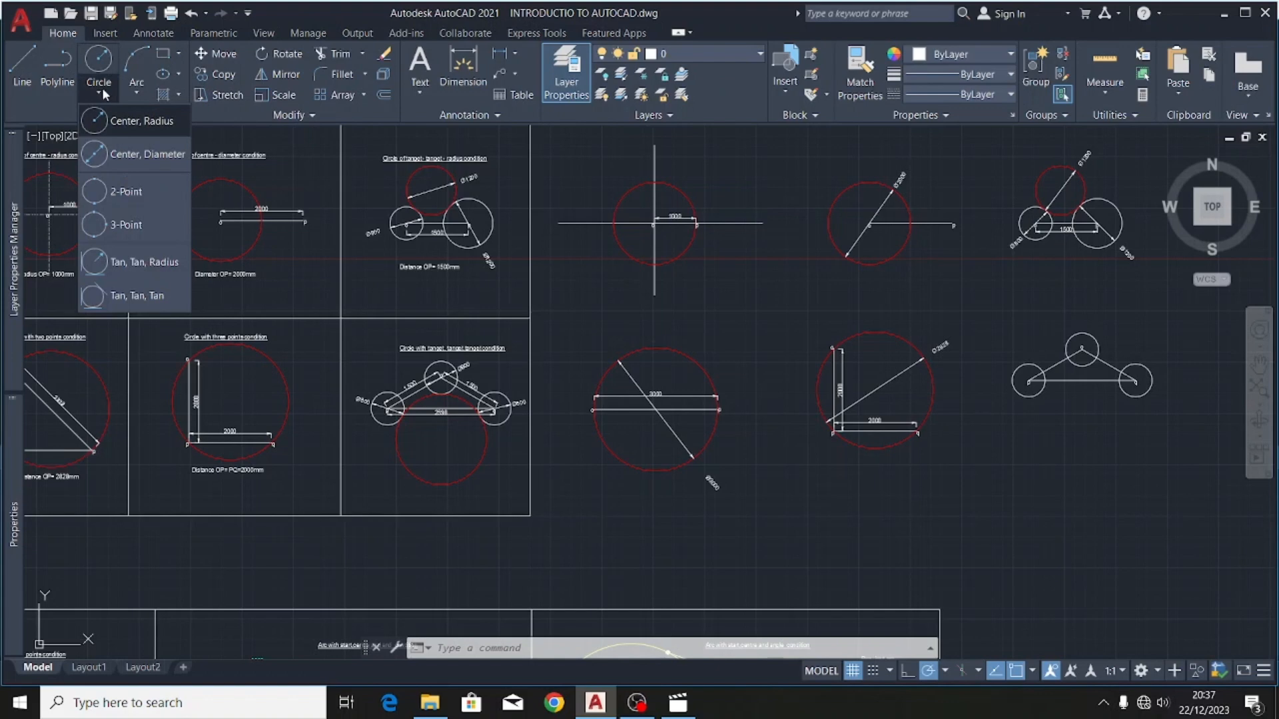
pyautogui.click(136, 299)
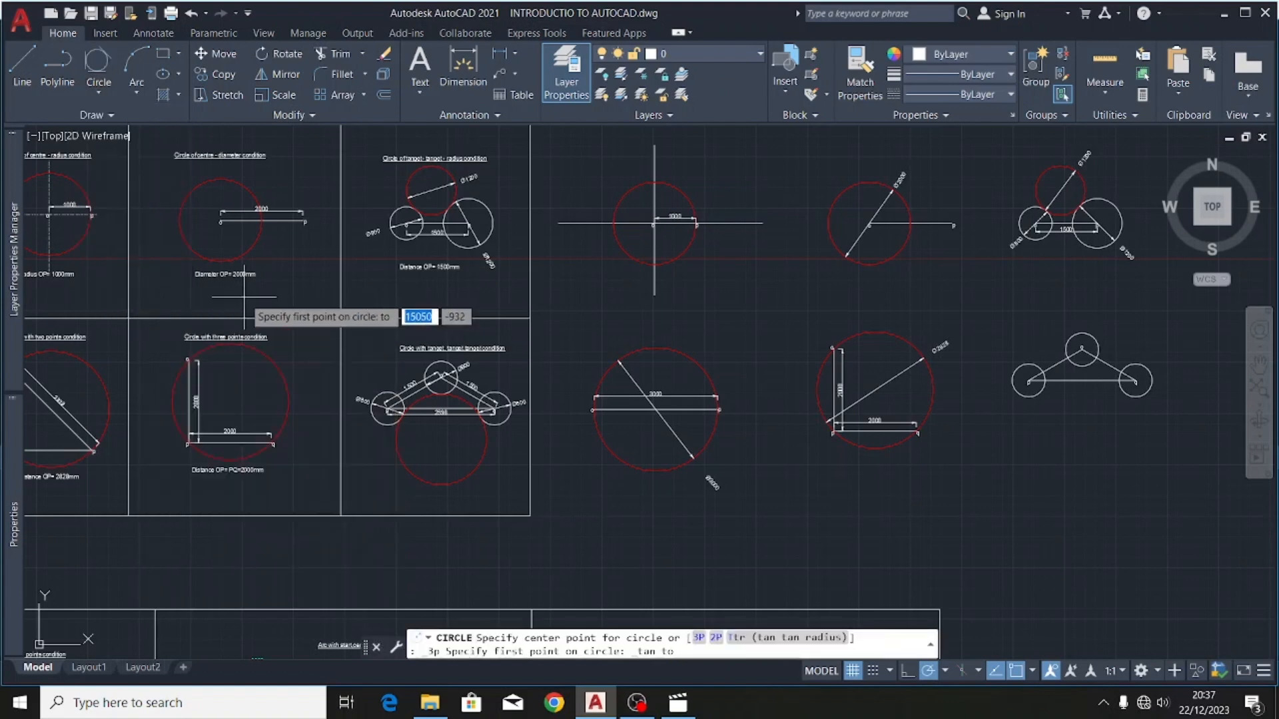
pyautogui.scroll(-2, 153, 396)
pyautogui.scroll(6, 743, 383)
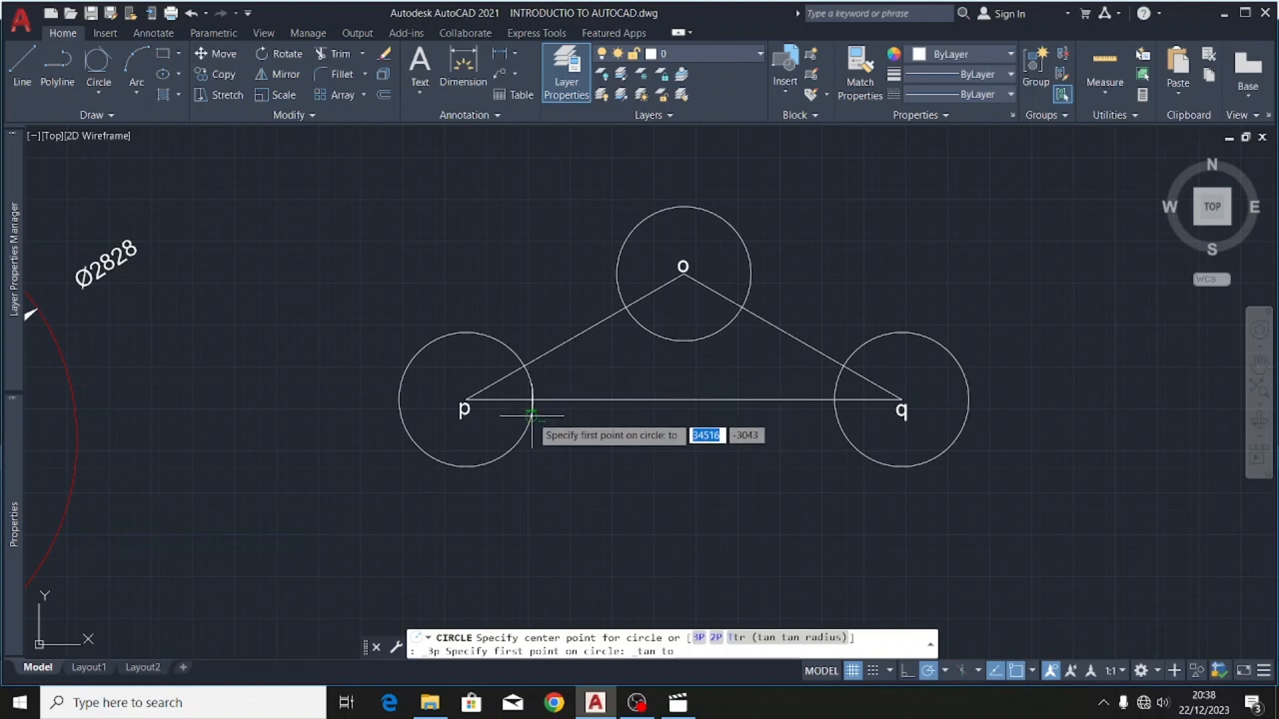
pyautogui.scroll(4, 532, 410)
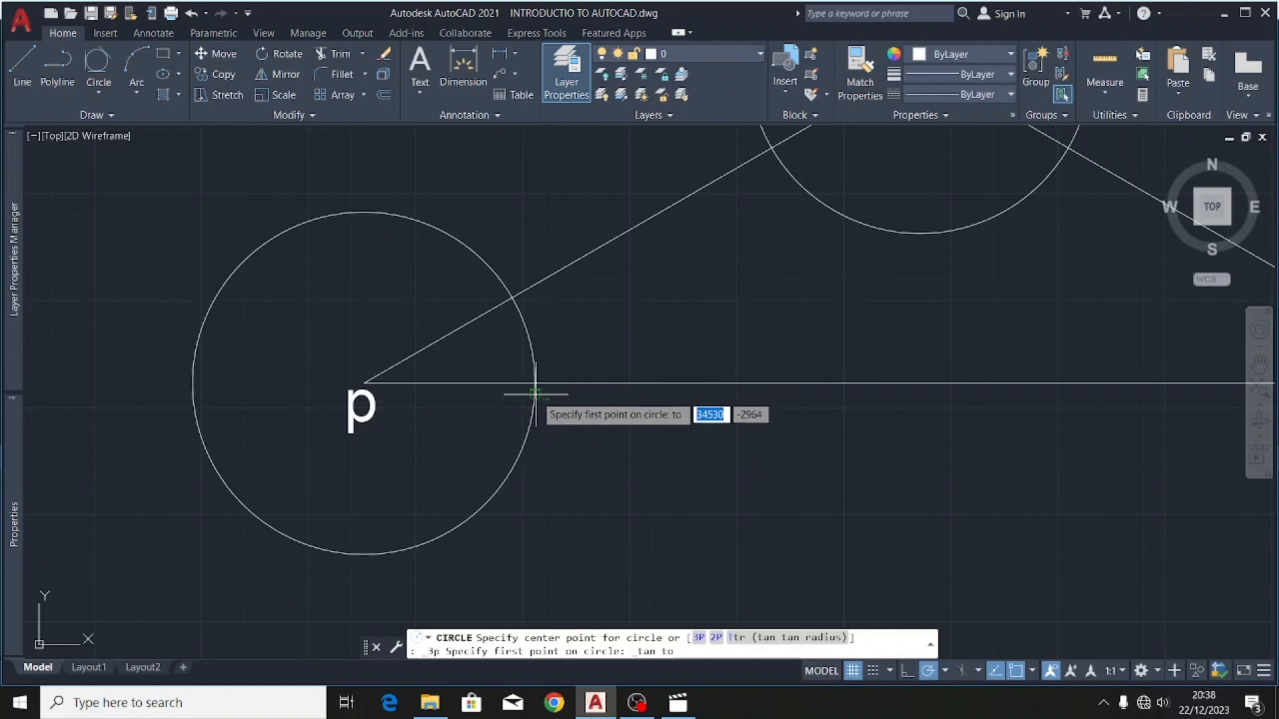
pyautogui.click(535, 399)
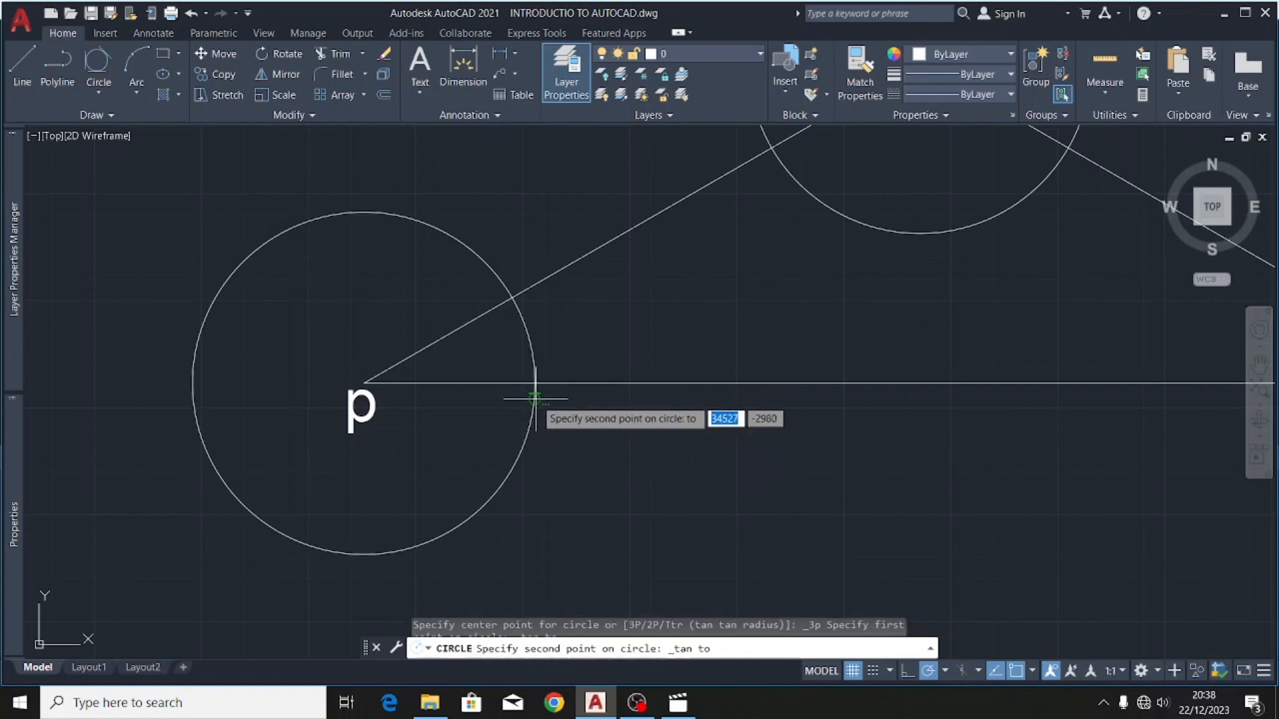
pyautogui.scroll(-2, 464, 444)
pyautogui.scroll(2, 818, 313)
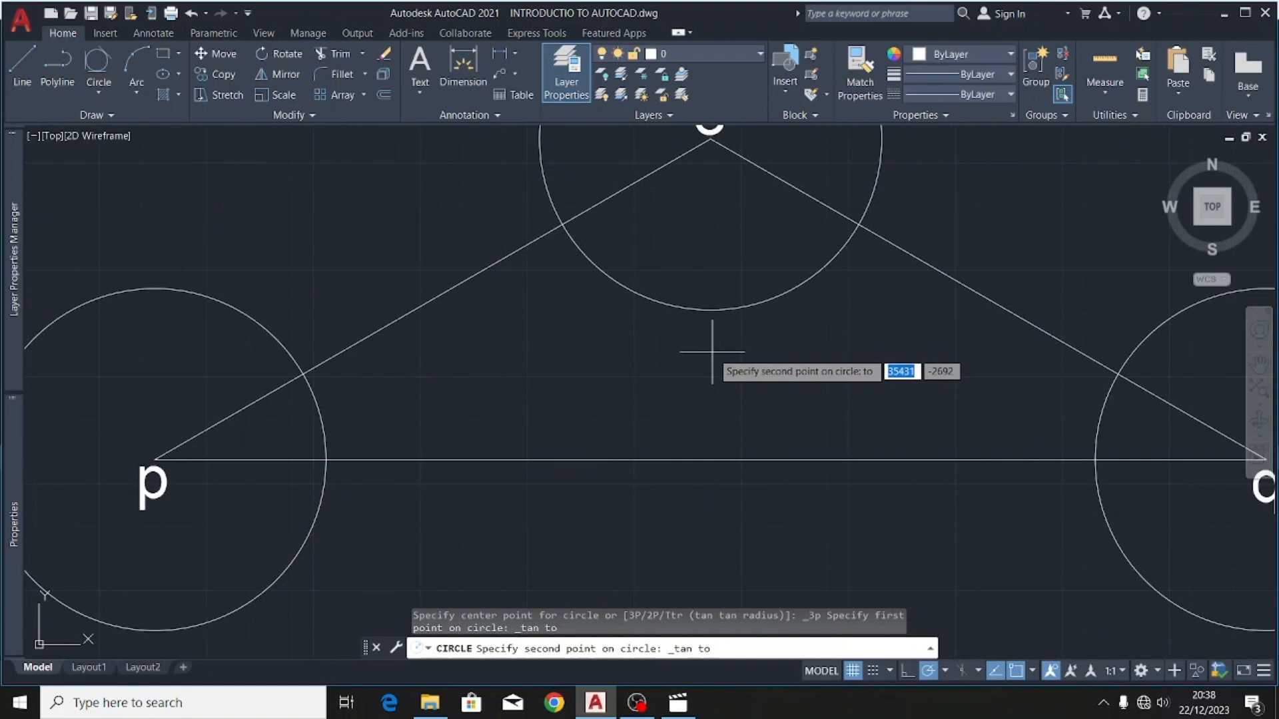
pyautogui.click(714, 310)
pyautogui.scroll(-1, 604, 327)
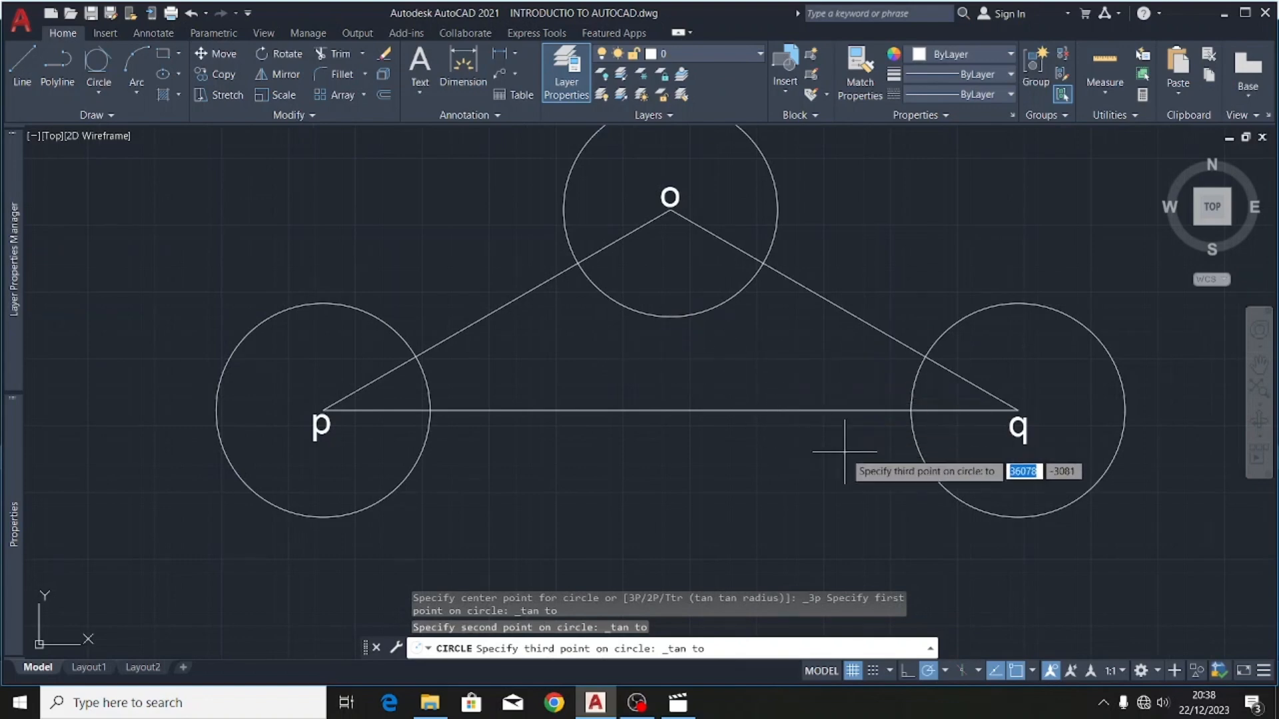
pyautogui.click(915, 441)
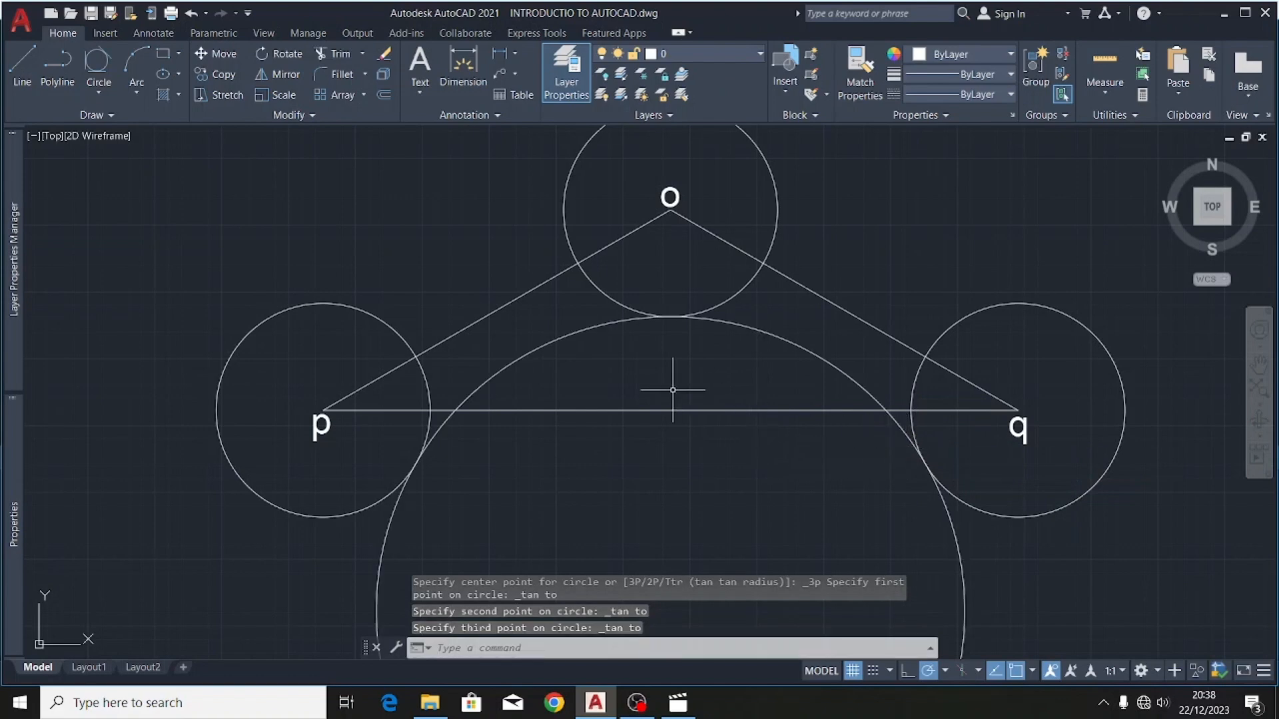
# - Put the large tangent circle on the required circle layer and clear the selection
pyautogui.scroll(-6, 602, 383)
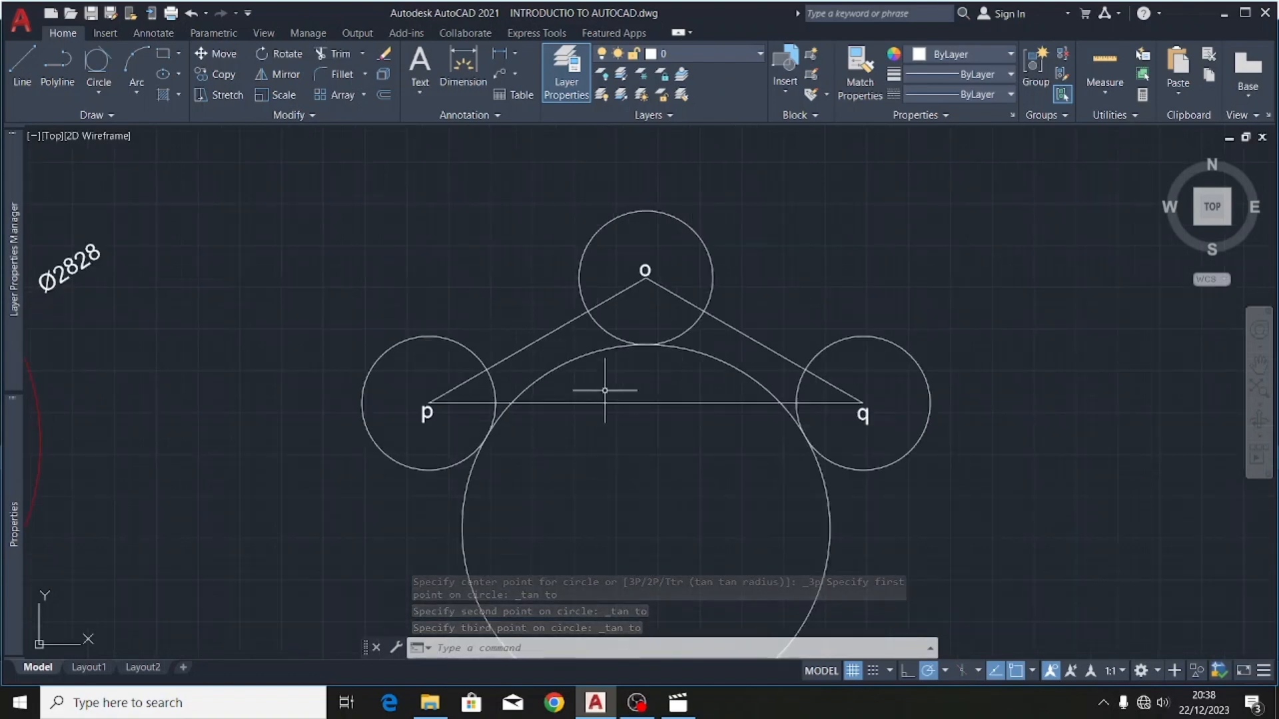
pyautogui.scroll(3, 671, 460)
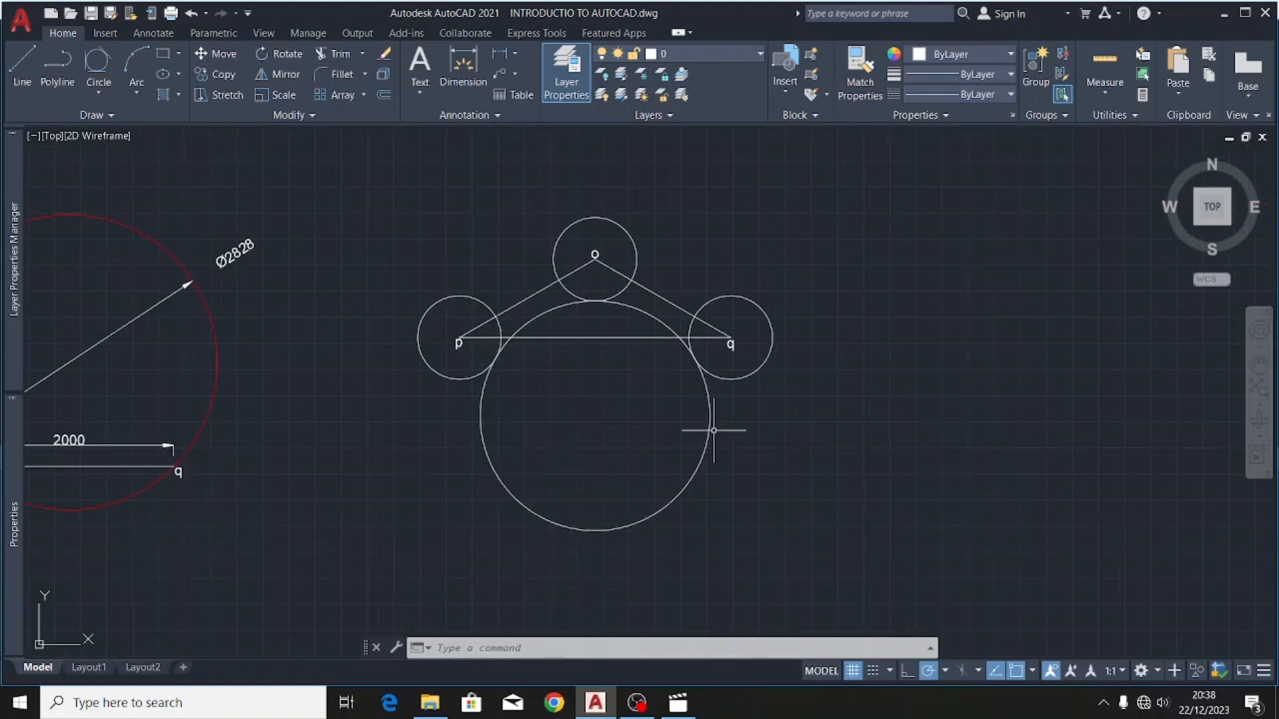
pyautogui.click(709, 428)
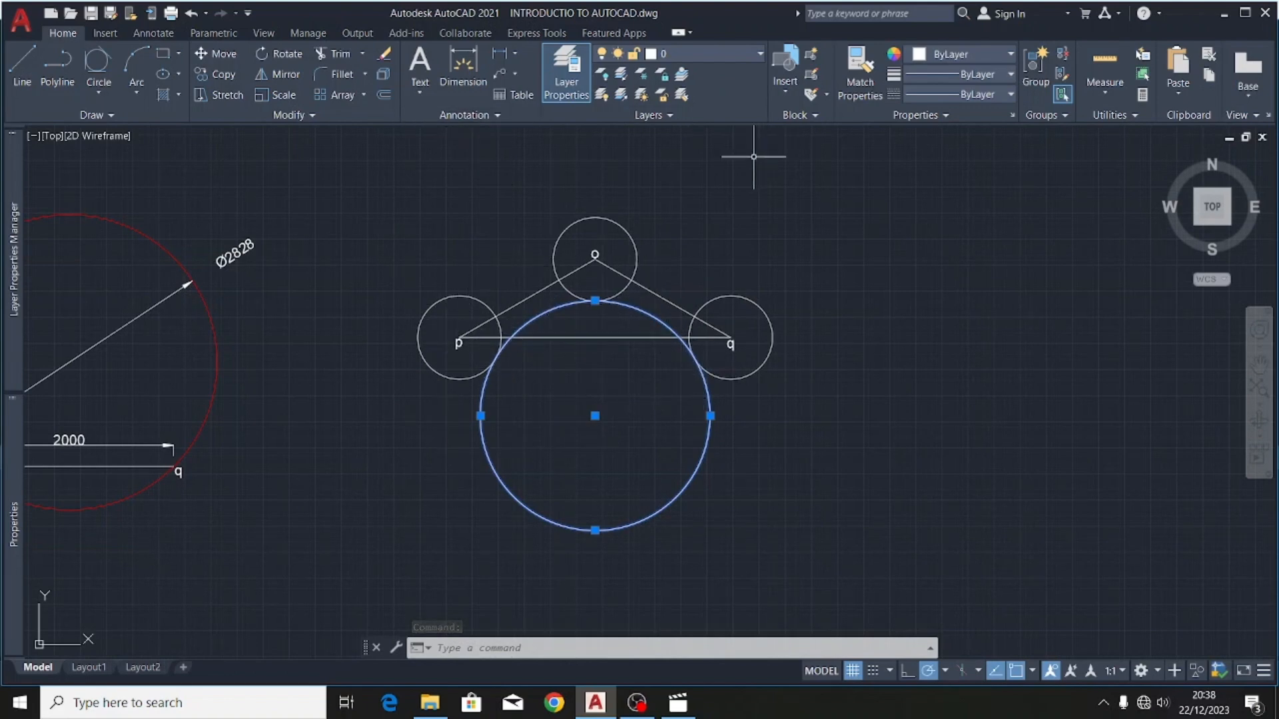
pyautogui.click(702, 53)
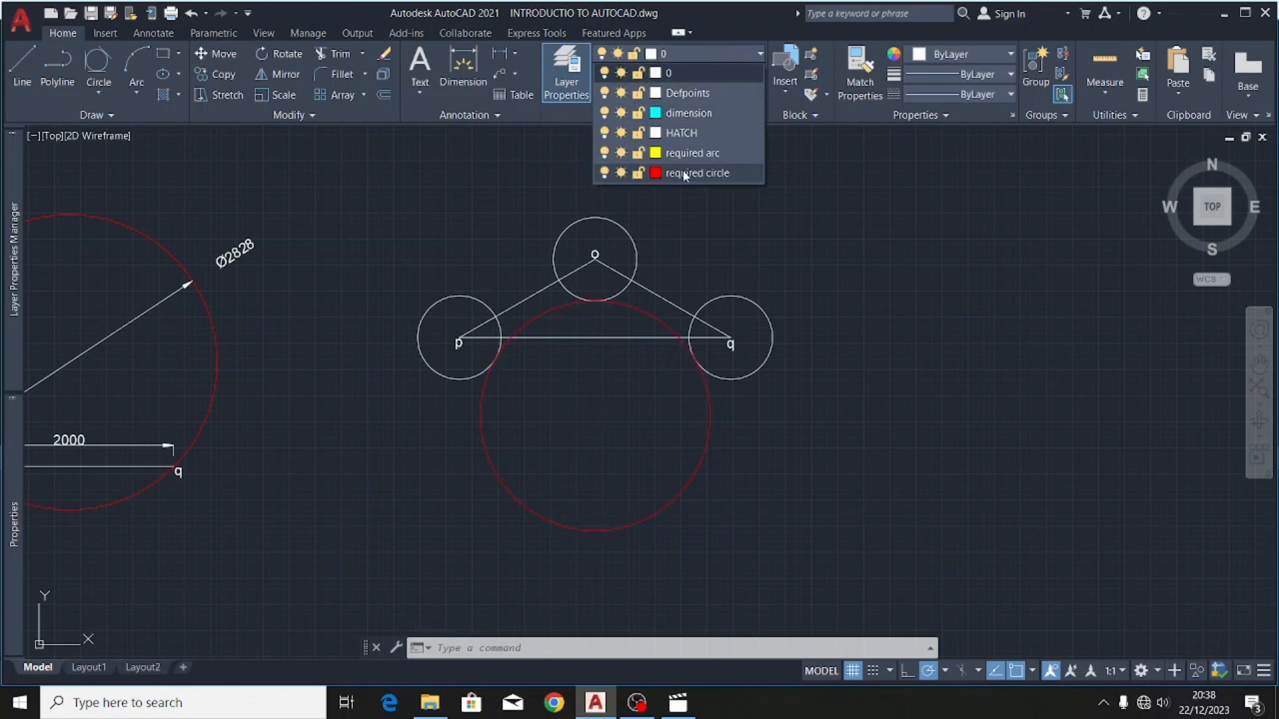
pyautogui.click(684, 174)
pyautogui.scroll(-2, 662, 386)
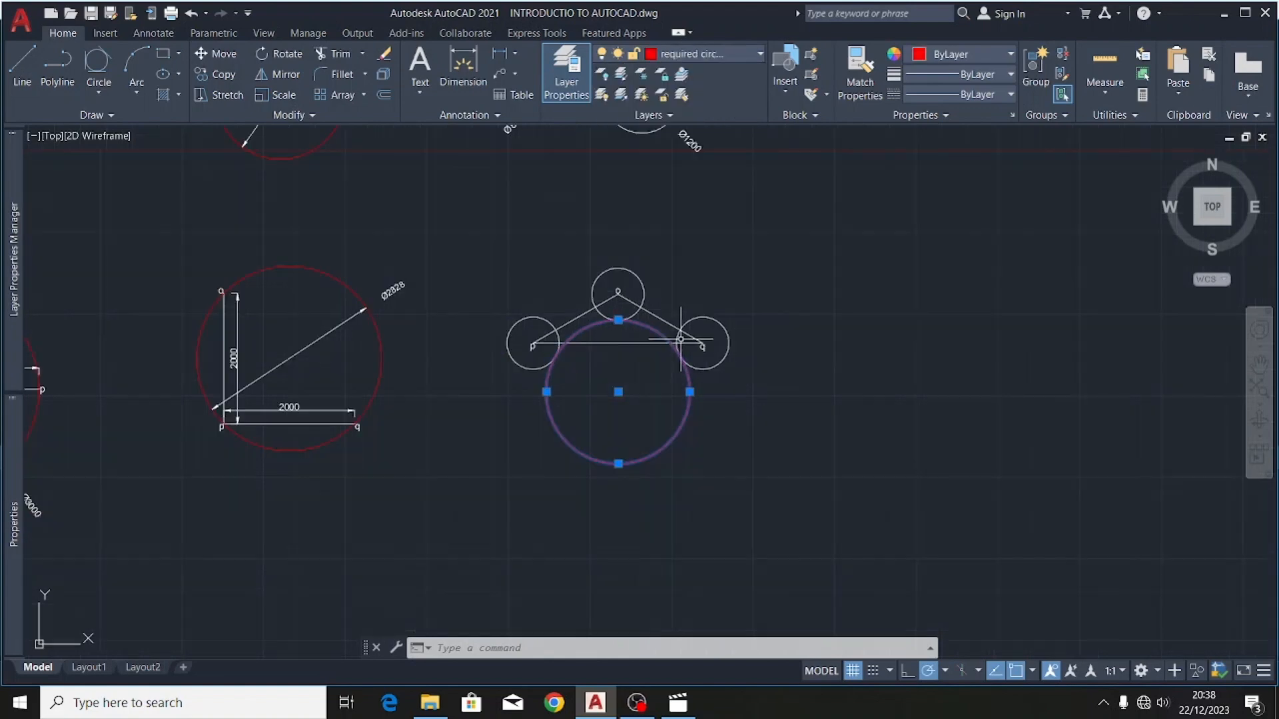
pyautogui.press('Escape')
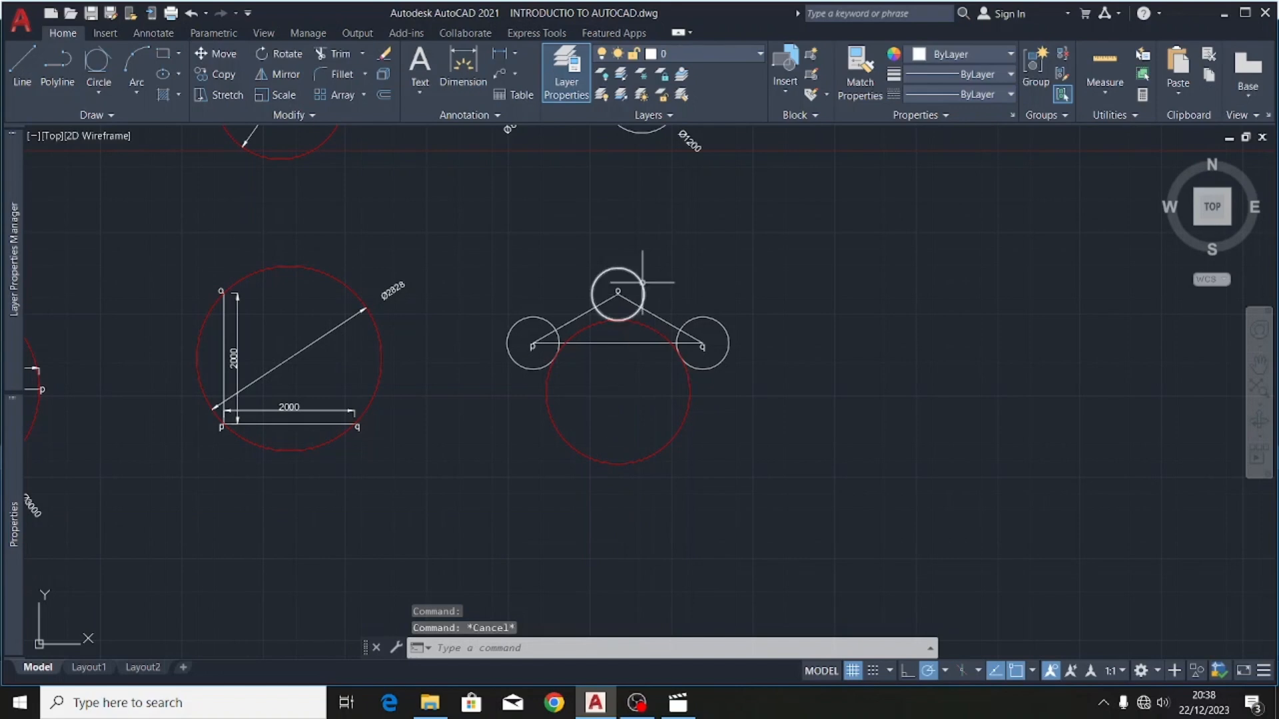
# - Add an aligned dimension from point o to point q, placed outside the triangle's right sloping side
pyautogui.scroll(3, 619, 286)
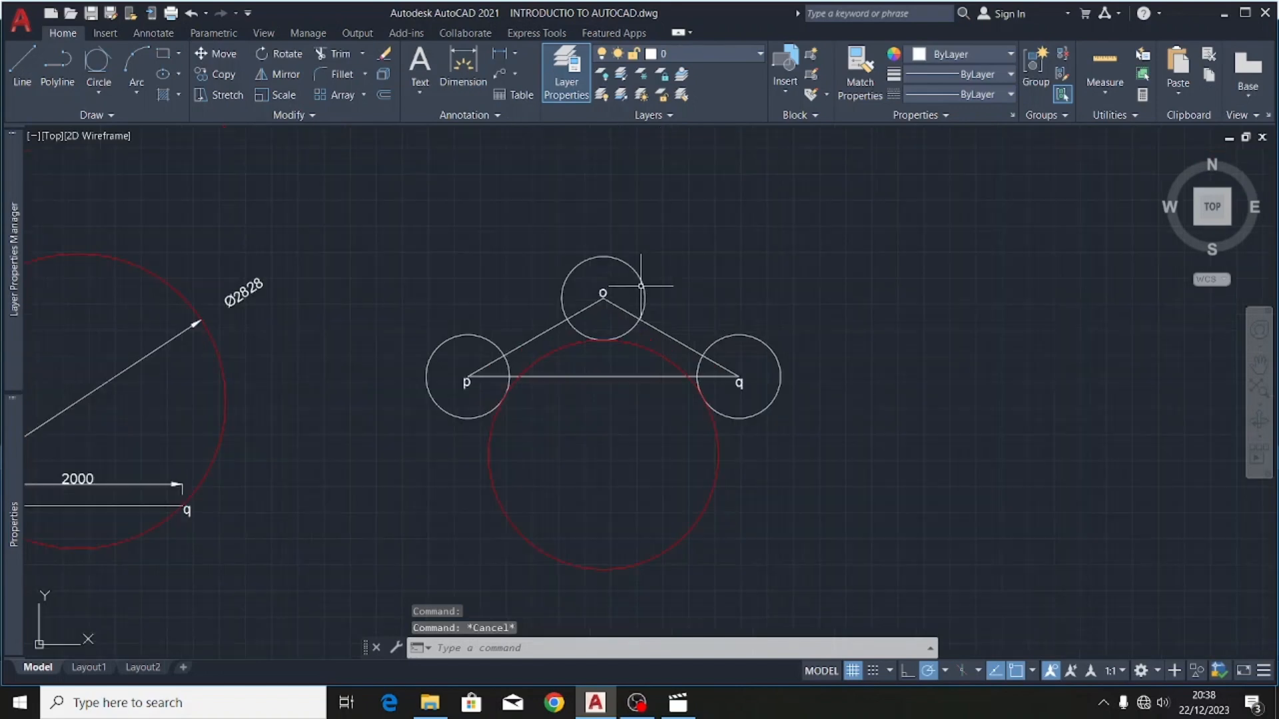
pyautogui.click(452, 70)
pyautogui.scroll(2, 585, 319)
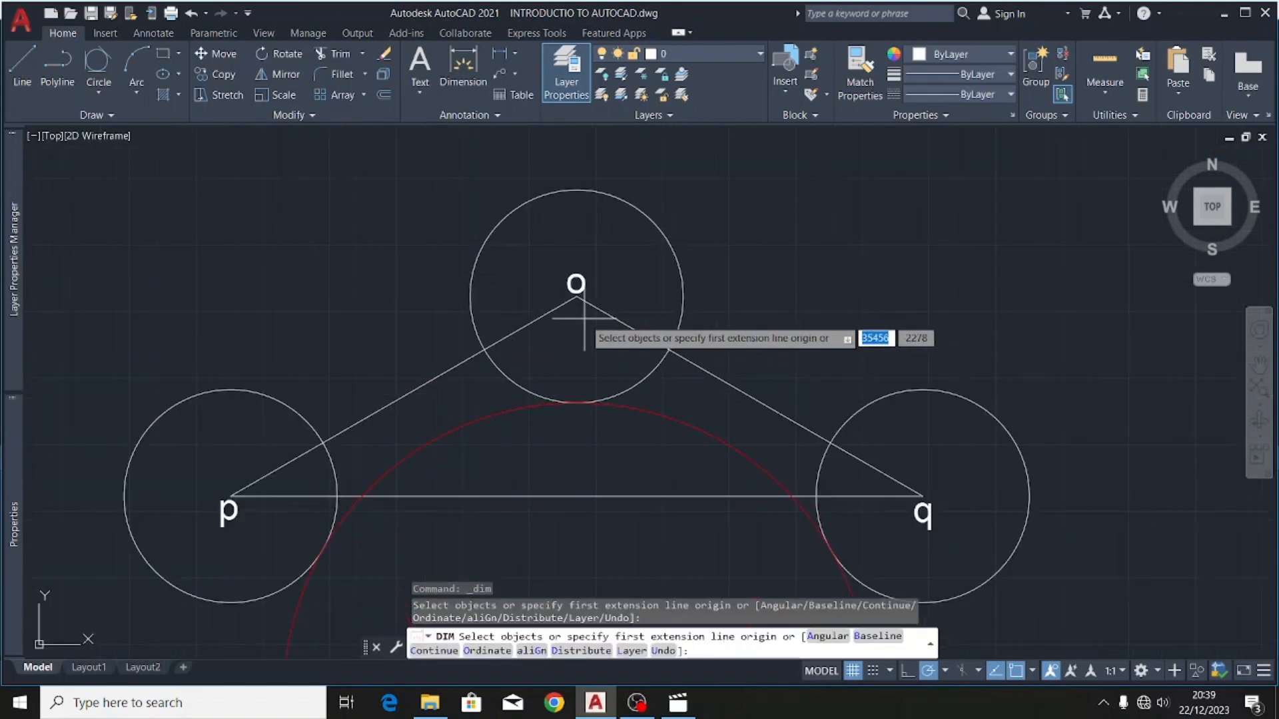
pyautogui.scroll(2, 584, 318)
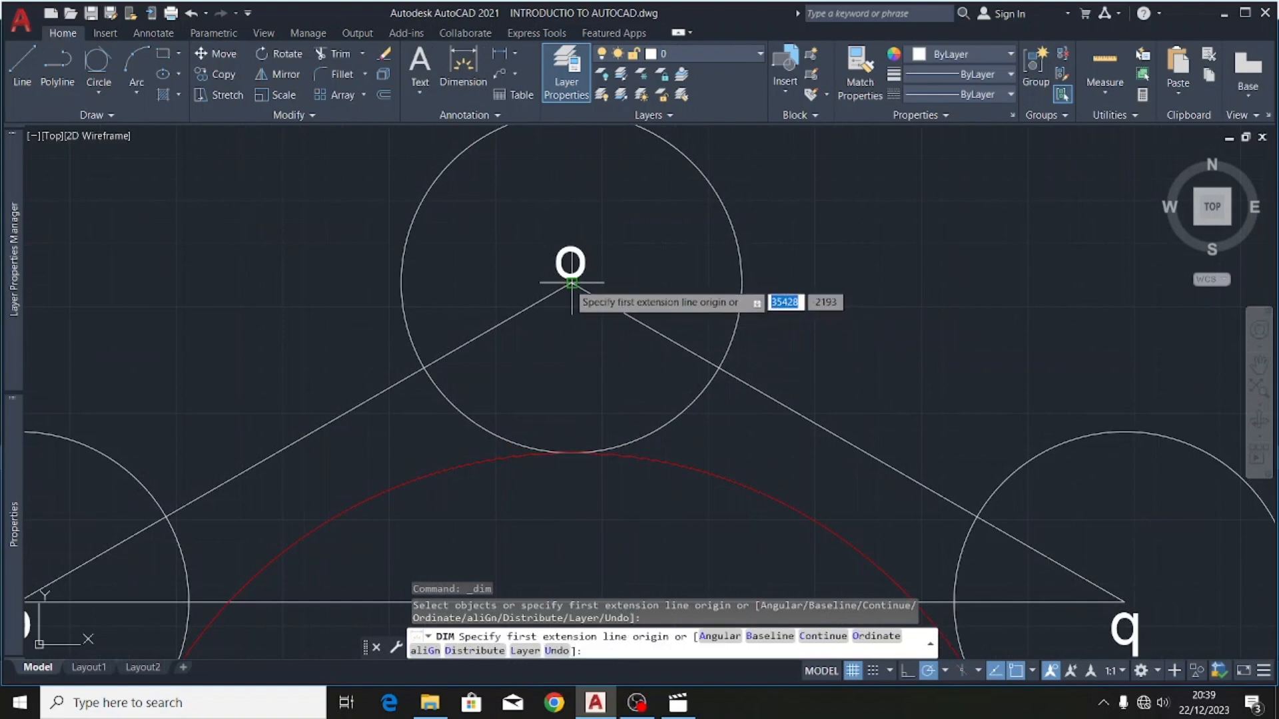
pyautogui.click(570, 283)
pyautogui.scroll(-3, 456, 281)
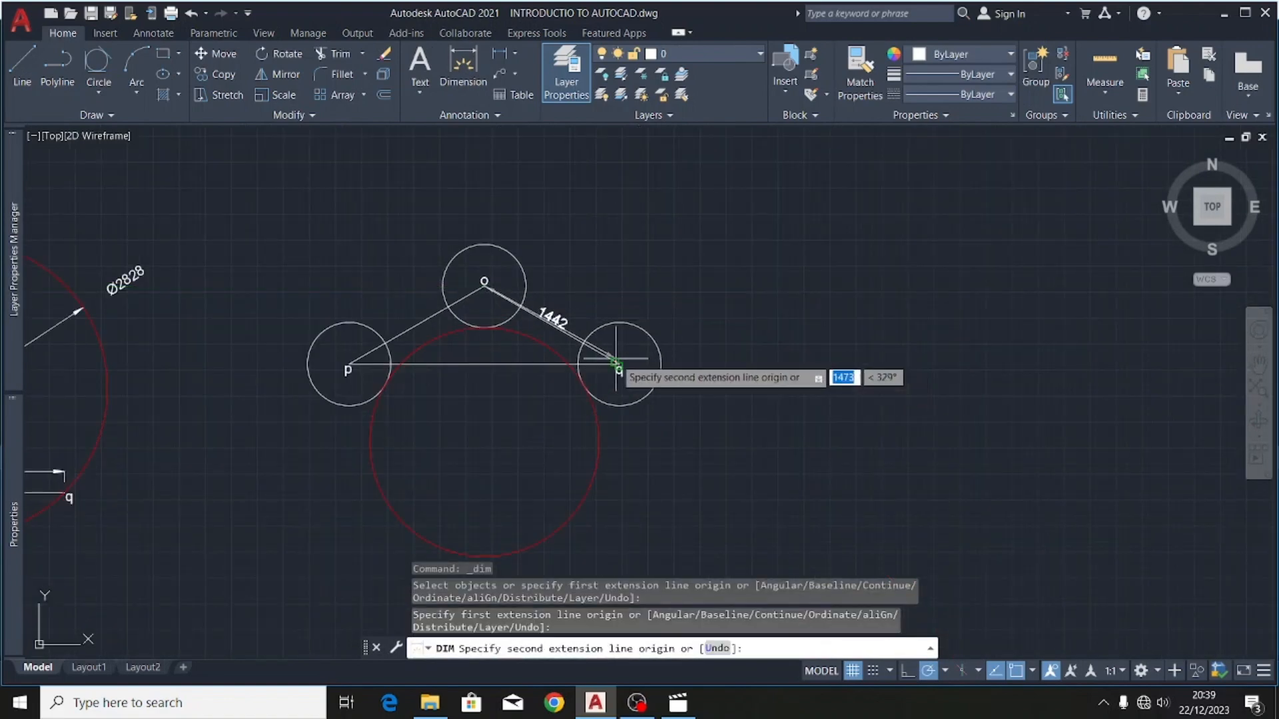
pyautogui.scroll(4, 618, 363)
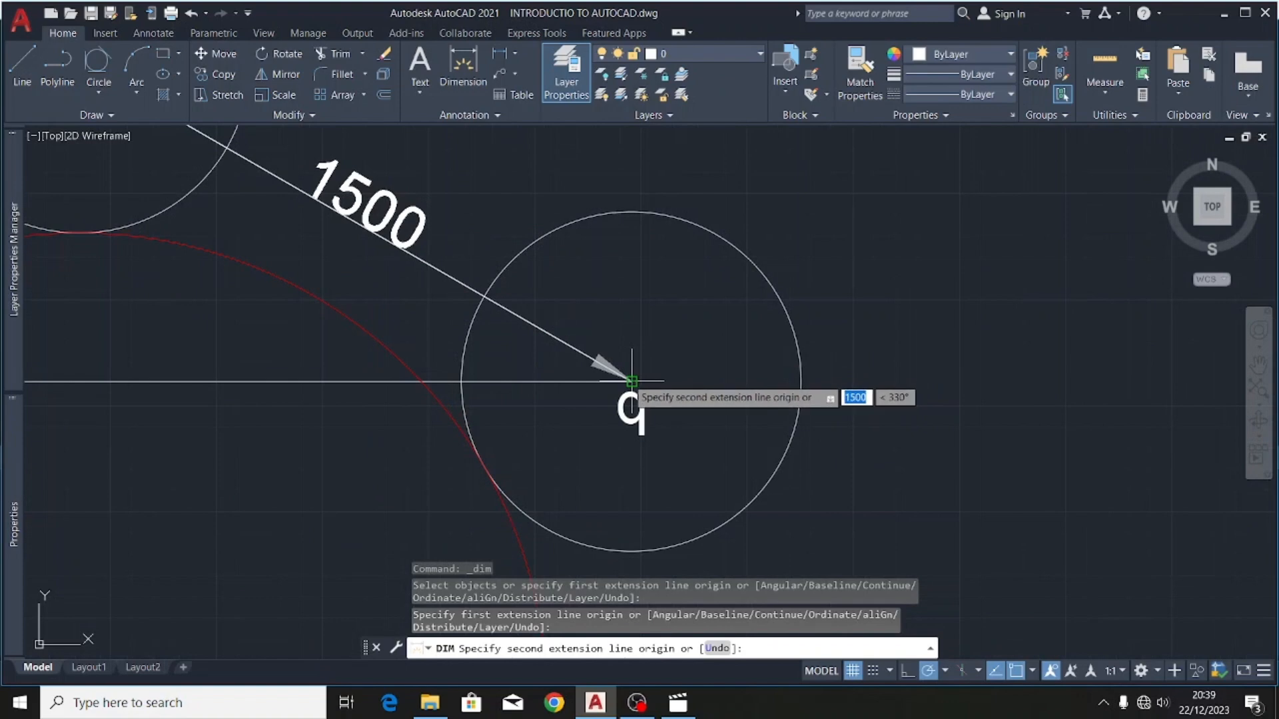
pyautogui.click(631, 382)
pyautogui.scroll(-3, 631, 373)
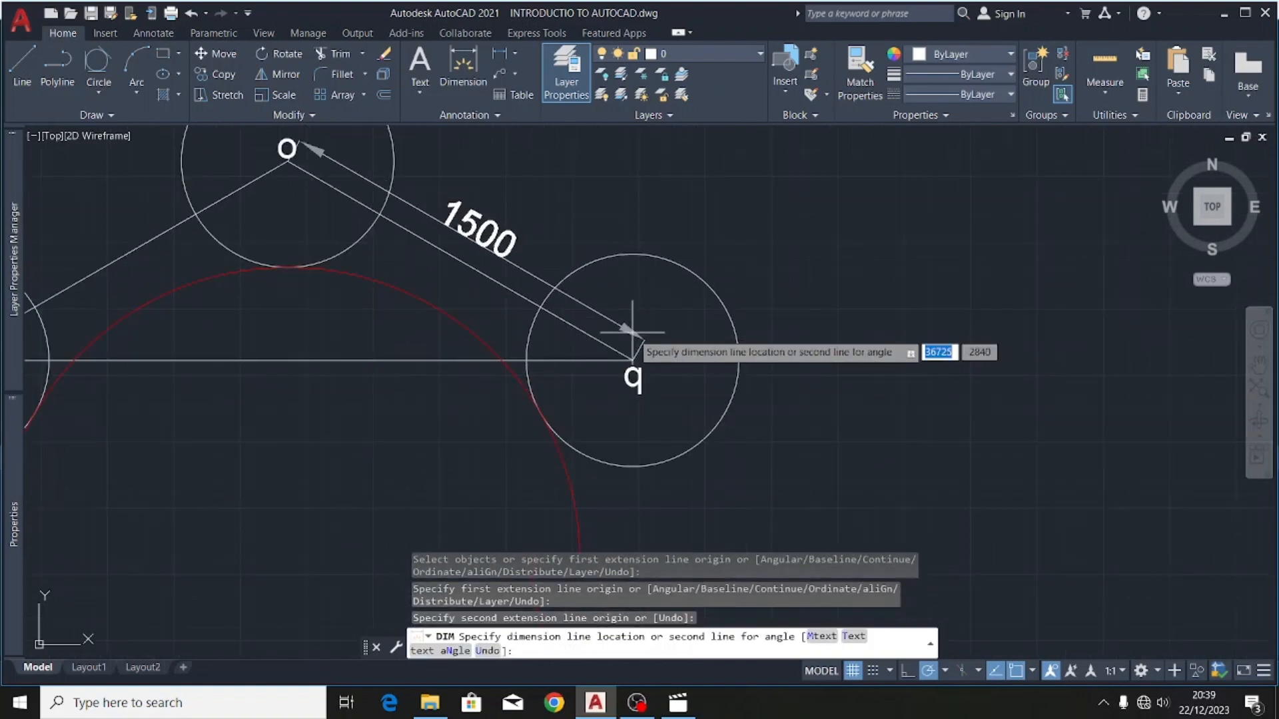
pyautogui.click(635, 313)
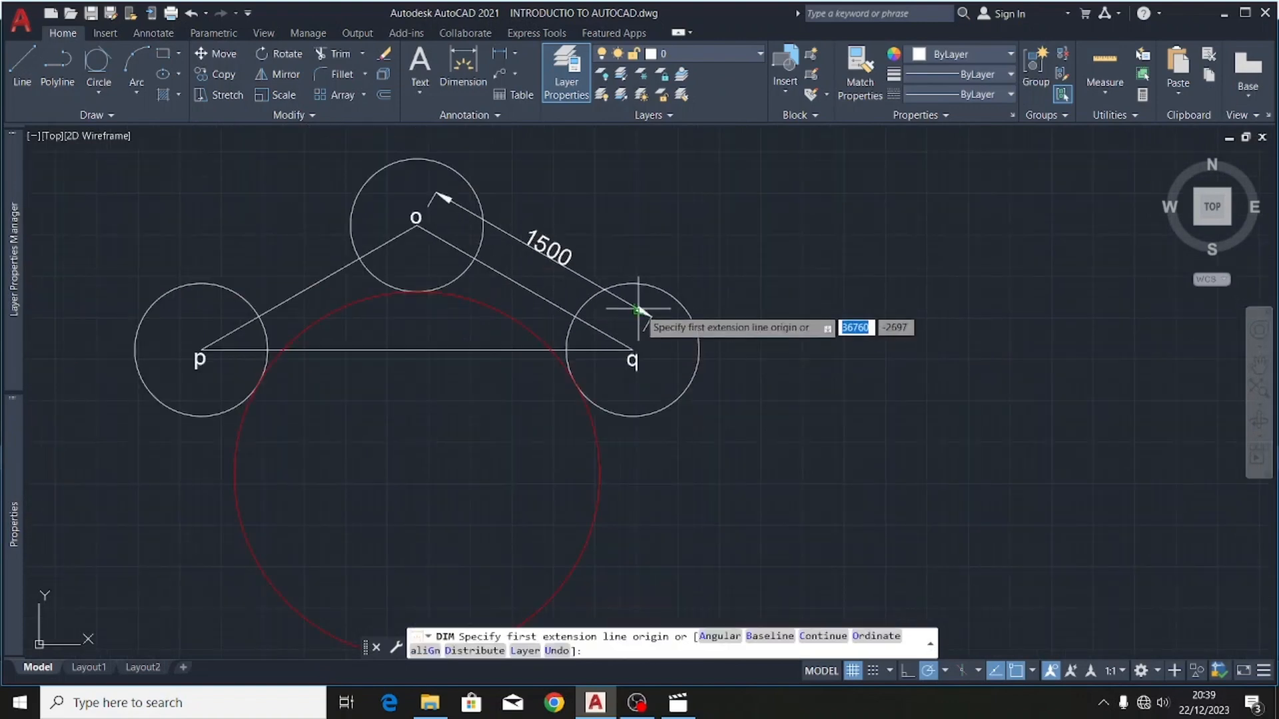
# - Add an aligned dimension from point p to point o, placed outside the triangle's left sloping side
pyautogui.scroll(-4, 566, 333)
pyautogui.scroll(9, 422, 342)
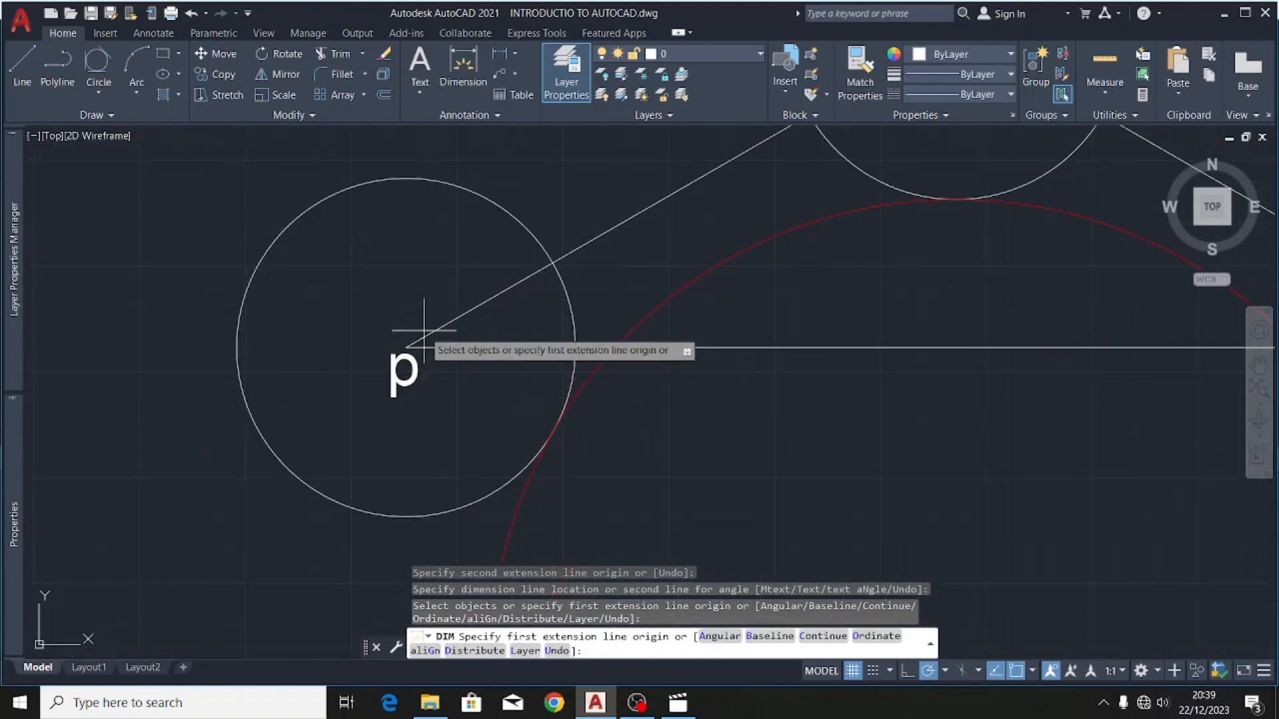
pyautogui.scroll(3, 427, 342)
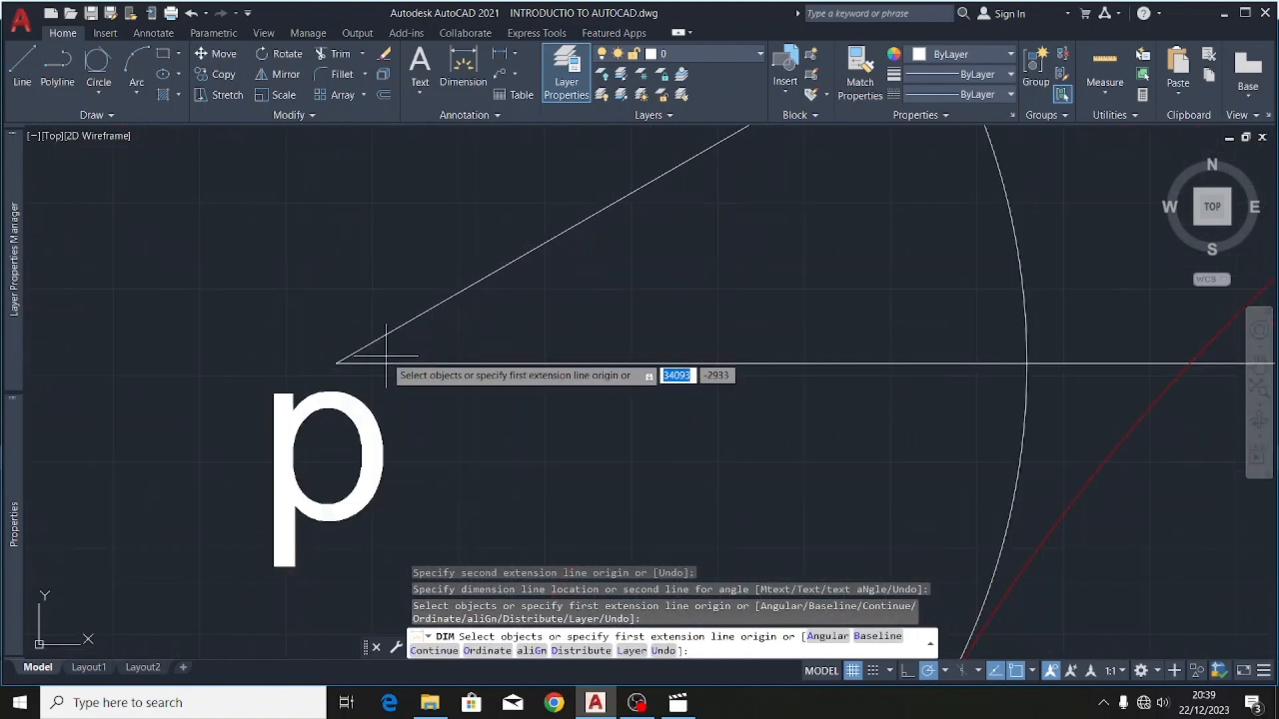
pyautogui.click(335, 363)
pyautogui.scroll(-6, 335, 363)
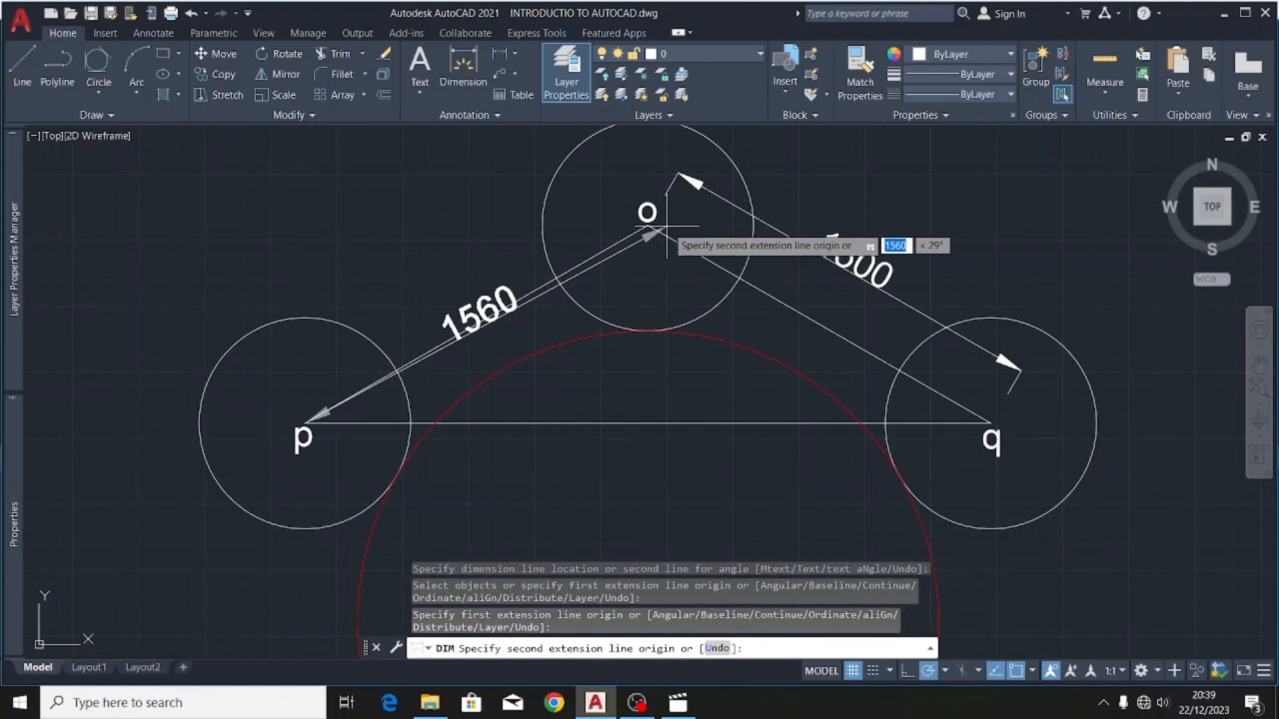
pyautogui.scroll(4, 653, 224)
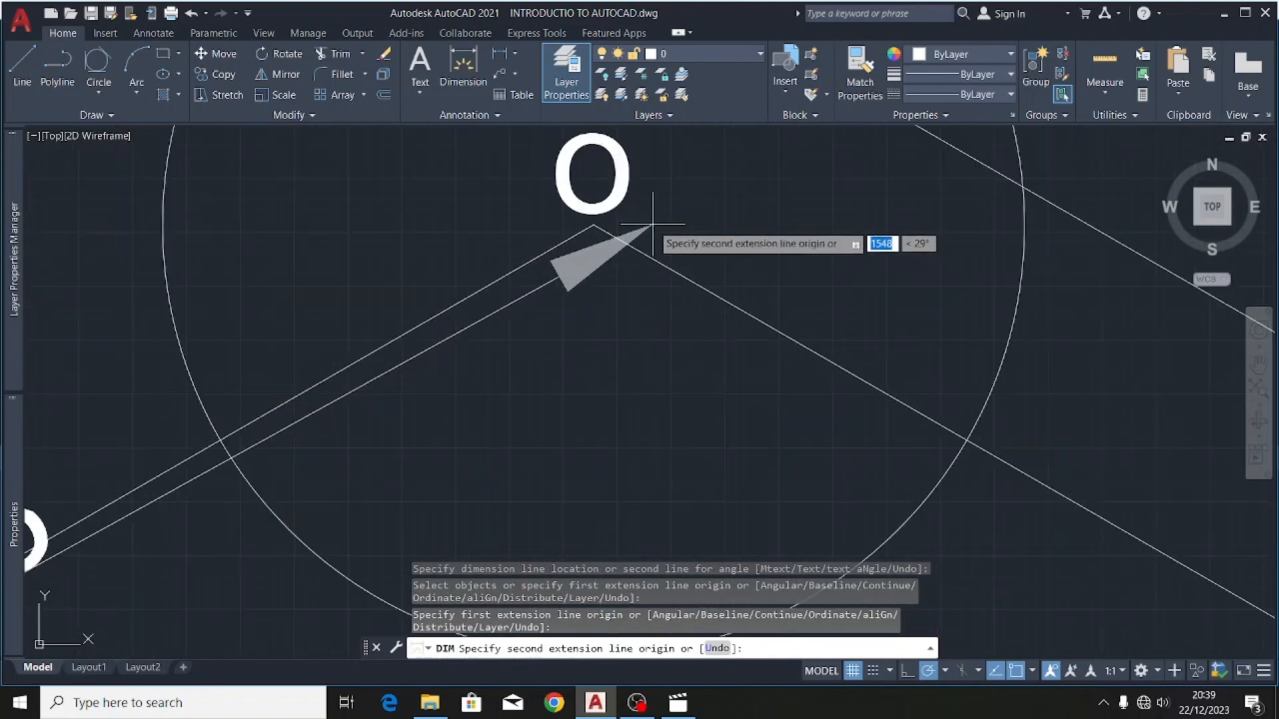
pyautogui.click(593, 226)
pyautogui.scroll(-6, 703, 199)
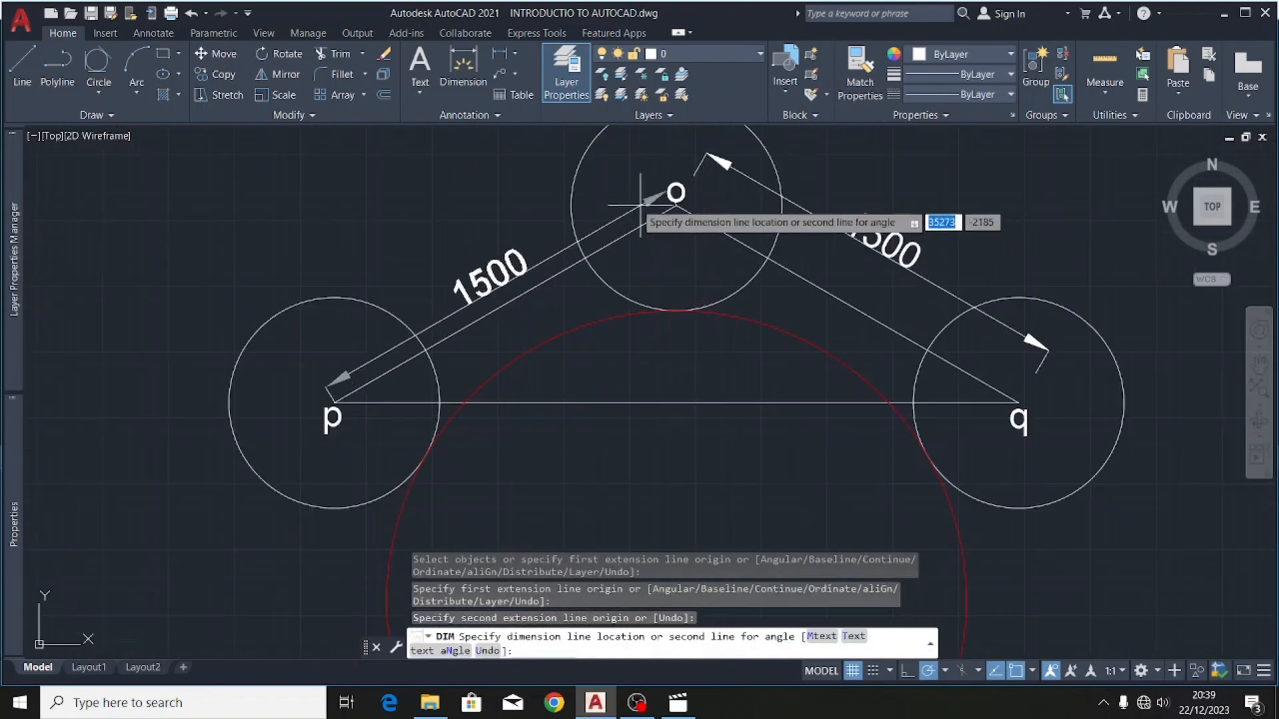
pyautogui.click(595, 191)
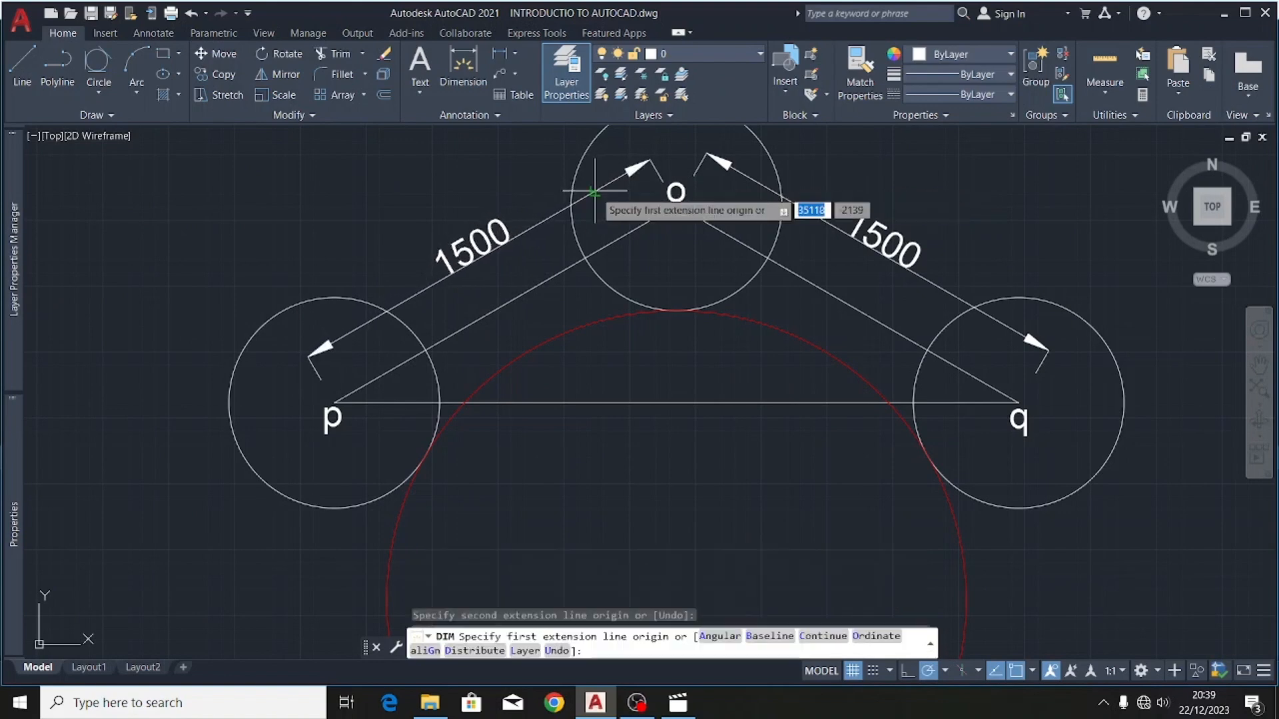
# - Dimension the triangle's base line between p and q, placing the dimension just below the line
pyautogui.scroll(-6, 593, 276)
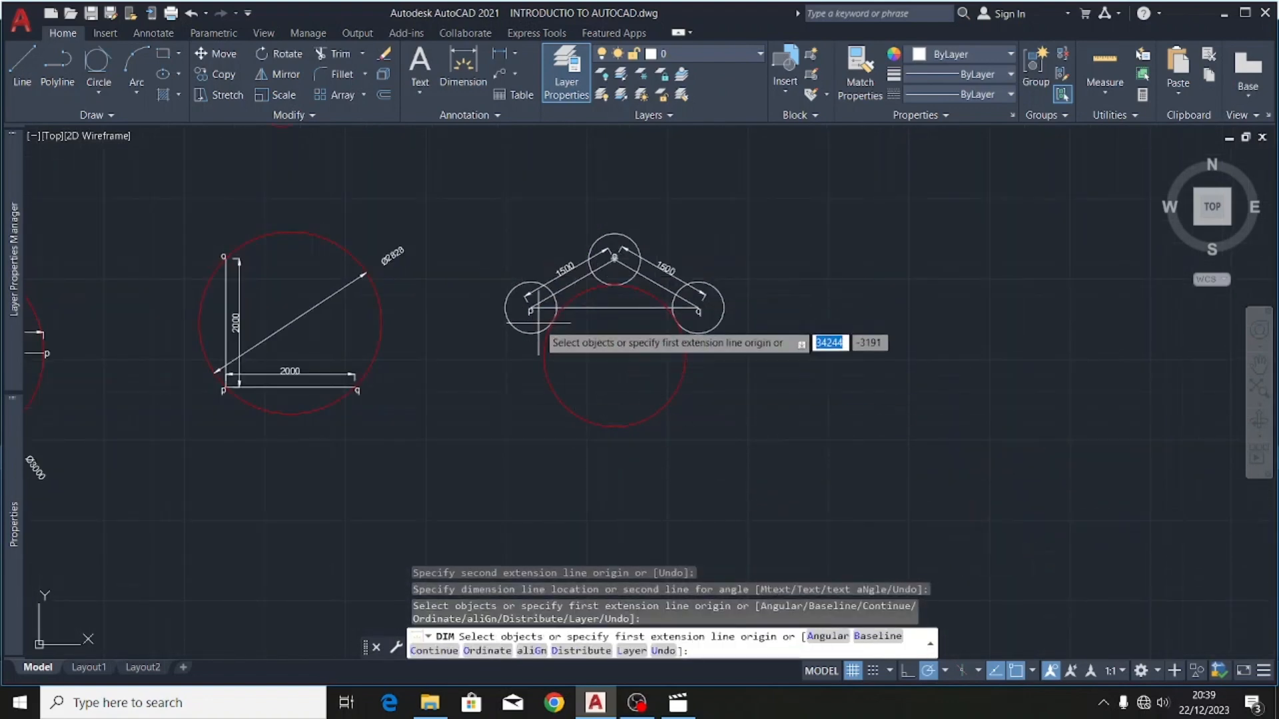
pyautogui.scroll(10, 533, 310)
pyautogui.scroll(-5, 490, 328)
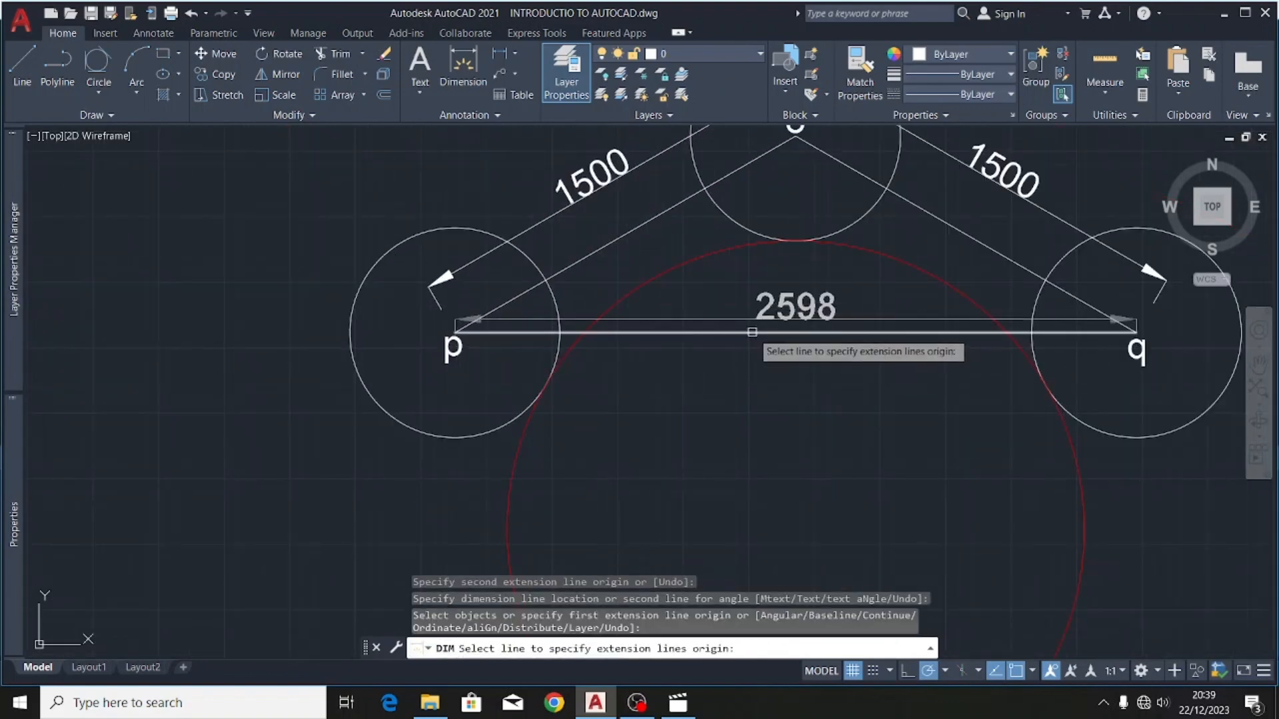
pyautogui.click(752, 332)
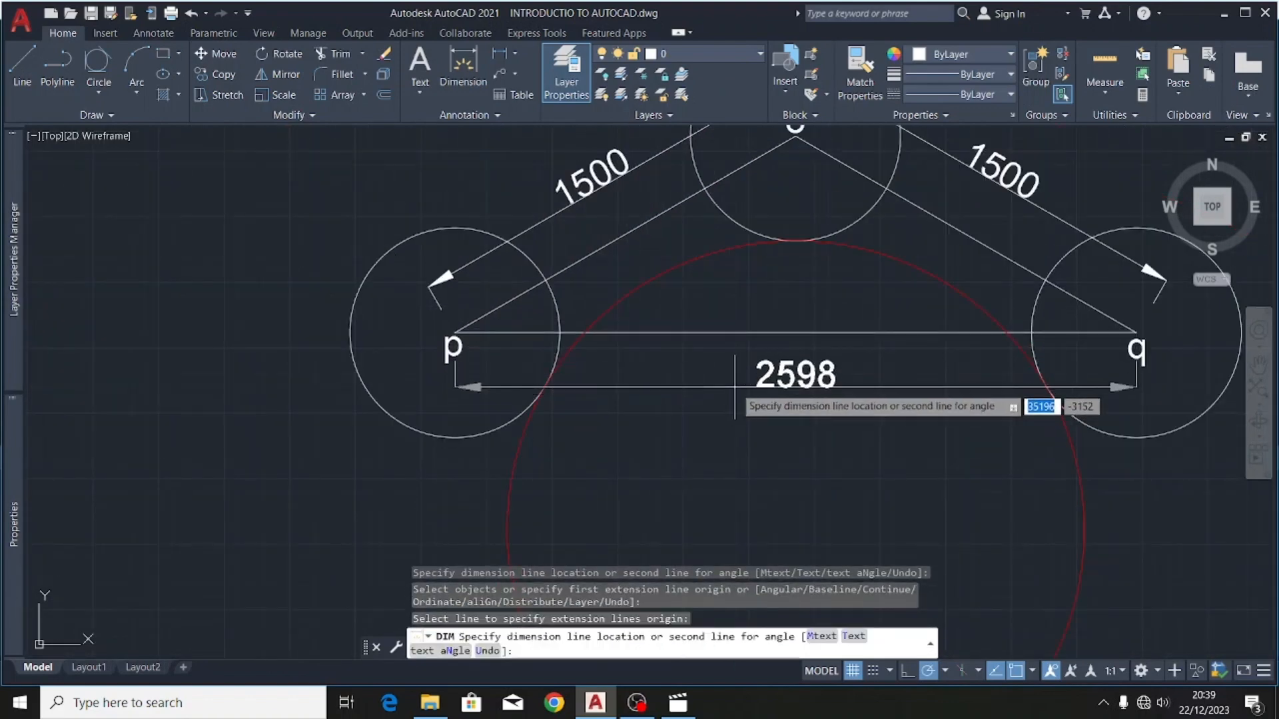
pyautogui.click(735, 384)
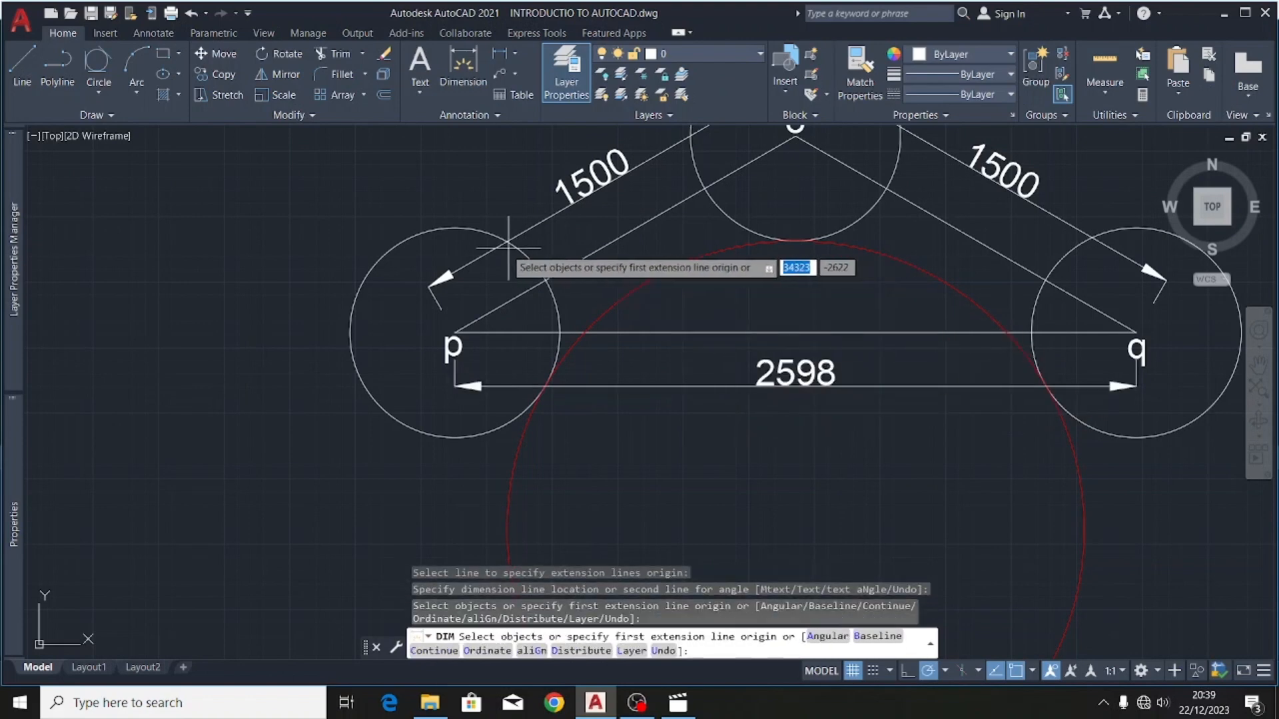
# - Add a diameter dimension to the large red tangent circle in the redrawn example, with its text outside the circle's lower right
pyautogui.scroll(-6, 507, 255)
pyautogui.click(630, 364)
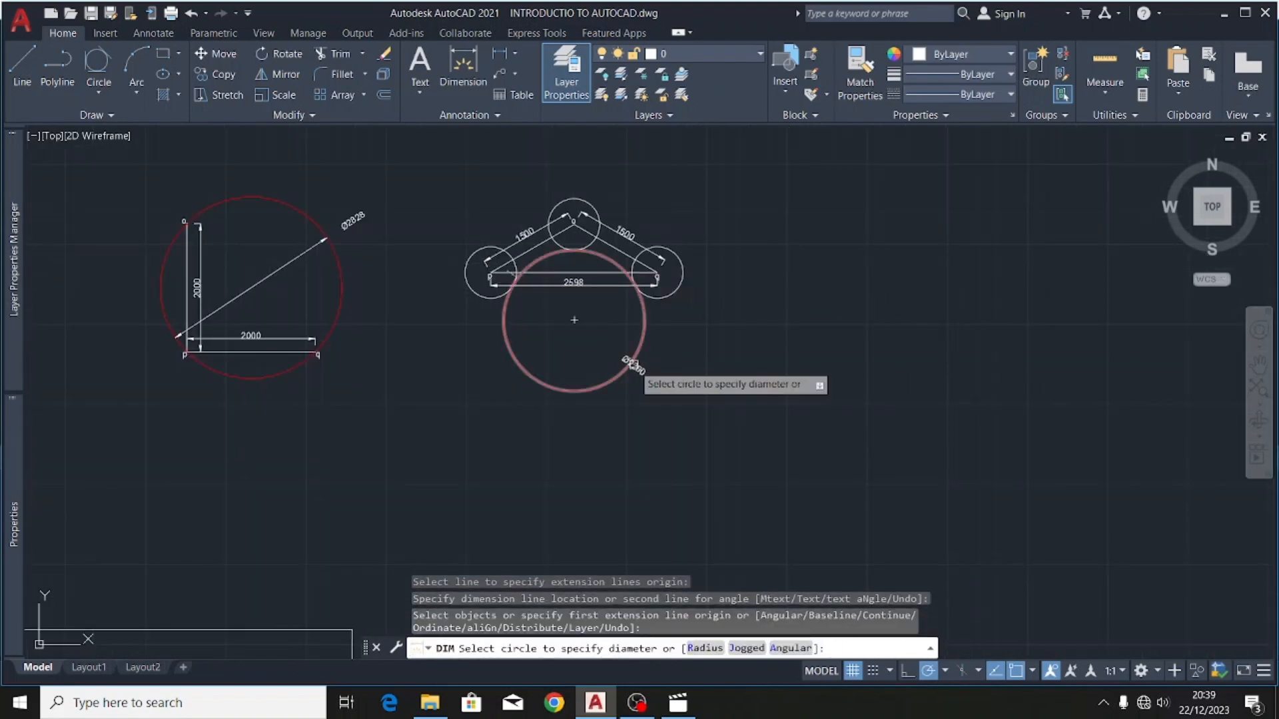
pyautogui.click(631, 365)
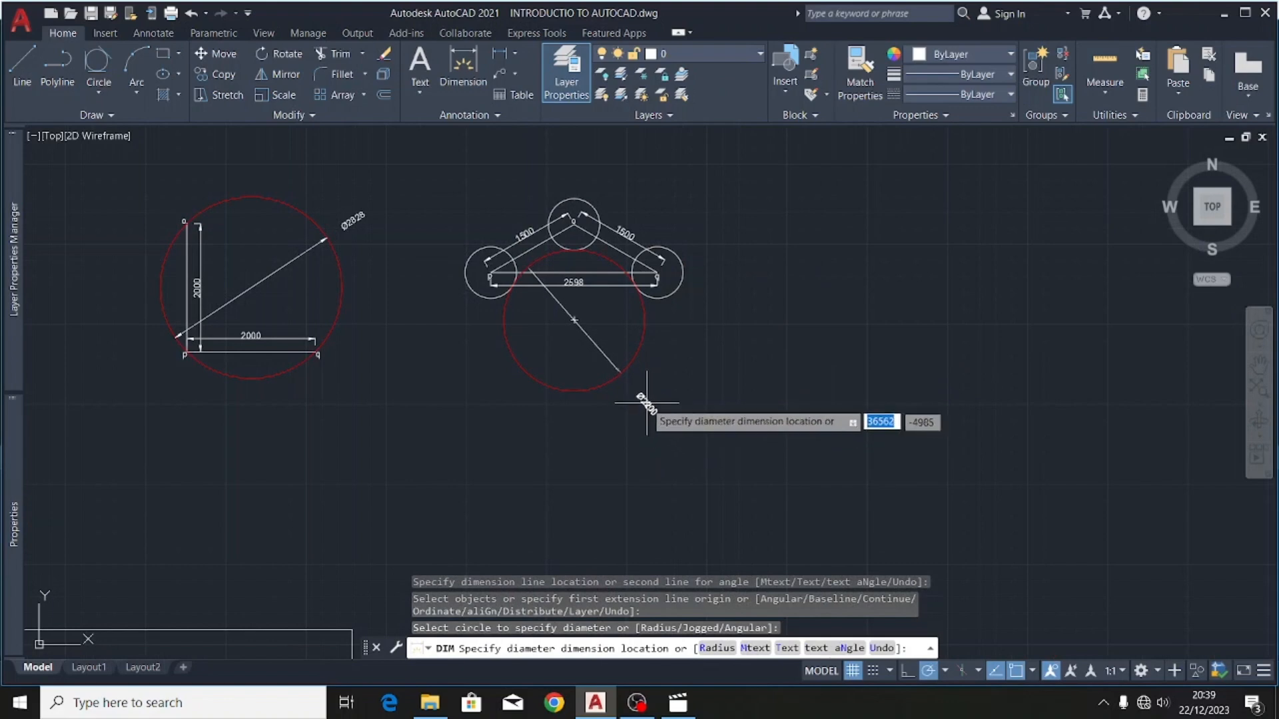
pyautogui.click(645, 395)
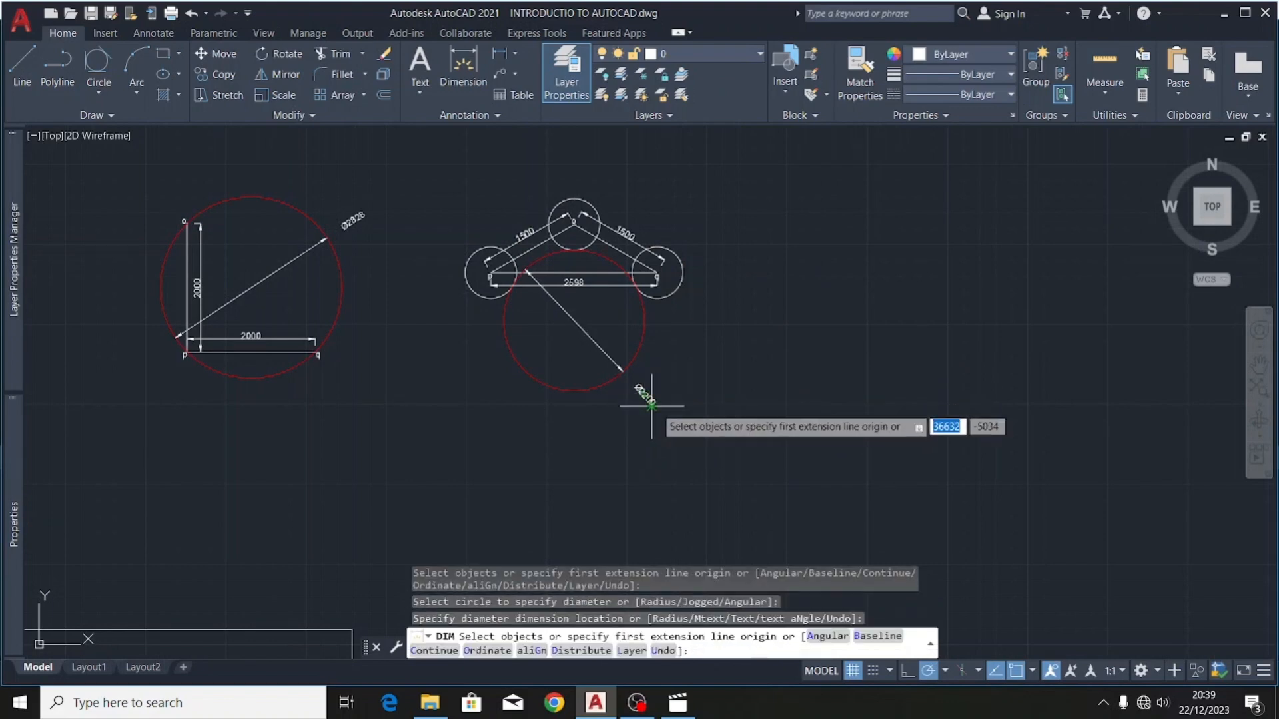
pyautogui.scroll(4, 654, 406)
pyautogui.scroll(-4, 699, 412)
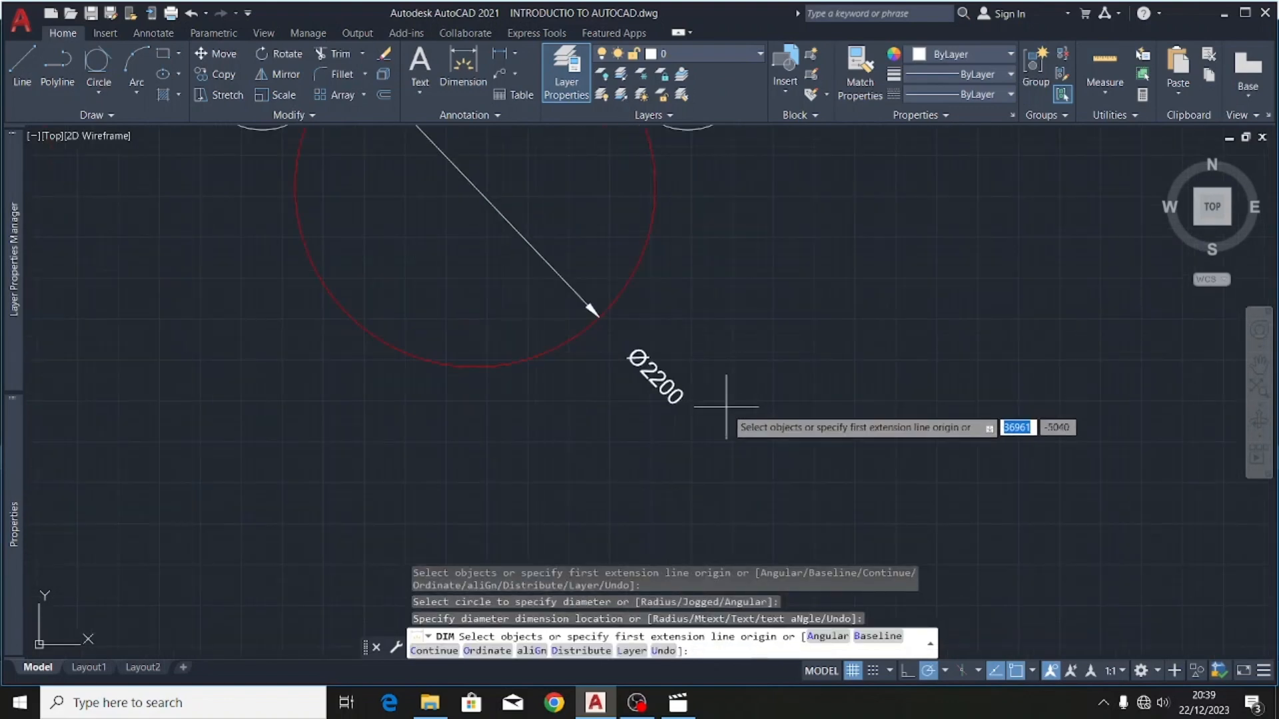
# - Add a diameter dimension to the required circle in the sheet's original tangent, tangent, tangent example, then end dimensioning
pyautogui.scroll(-4, 801, 399)
pyautogui.scroll(4, 360, 365)
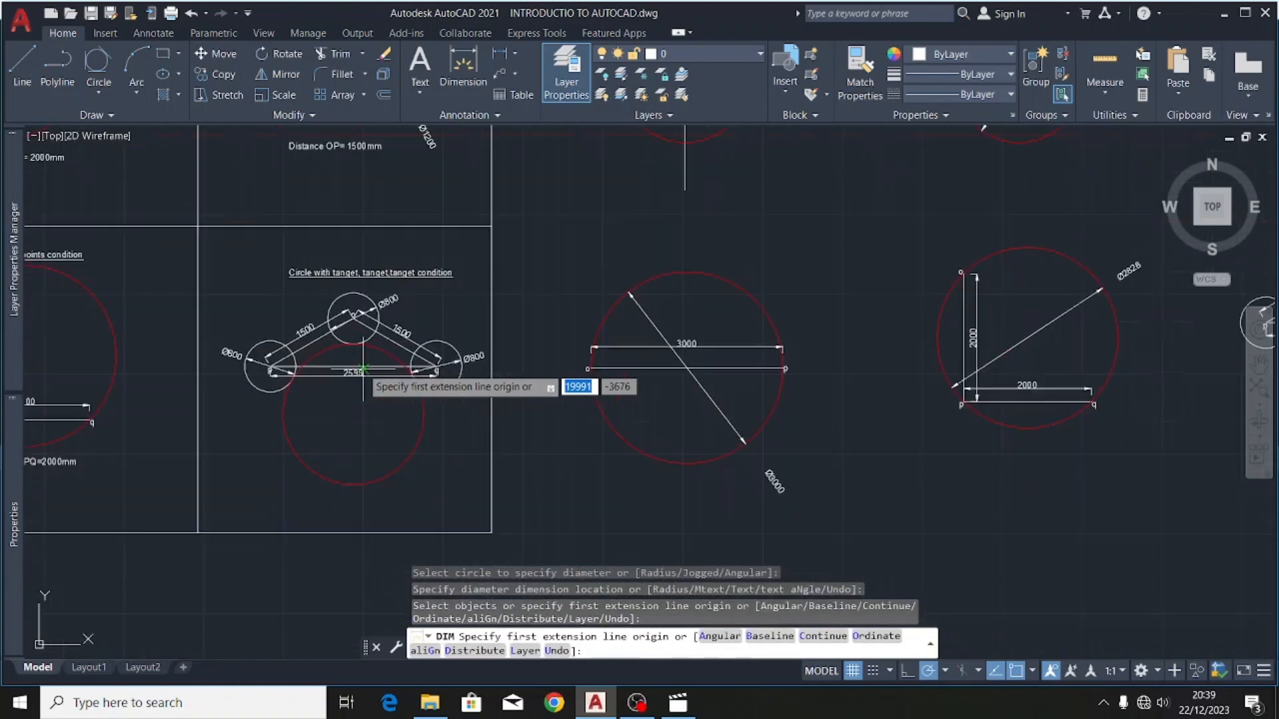
pyautogui.scroll(4, 397, 452)
pyautogui.click(429, 458)
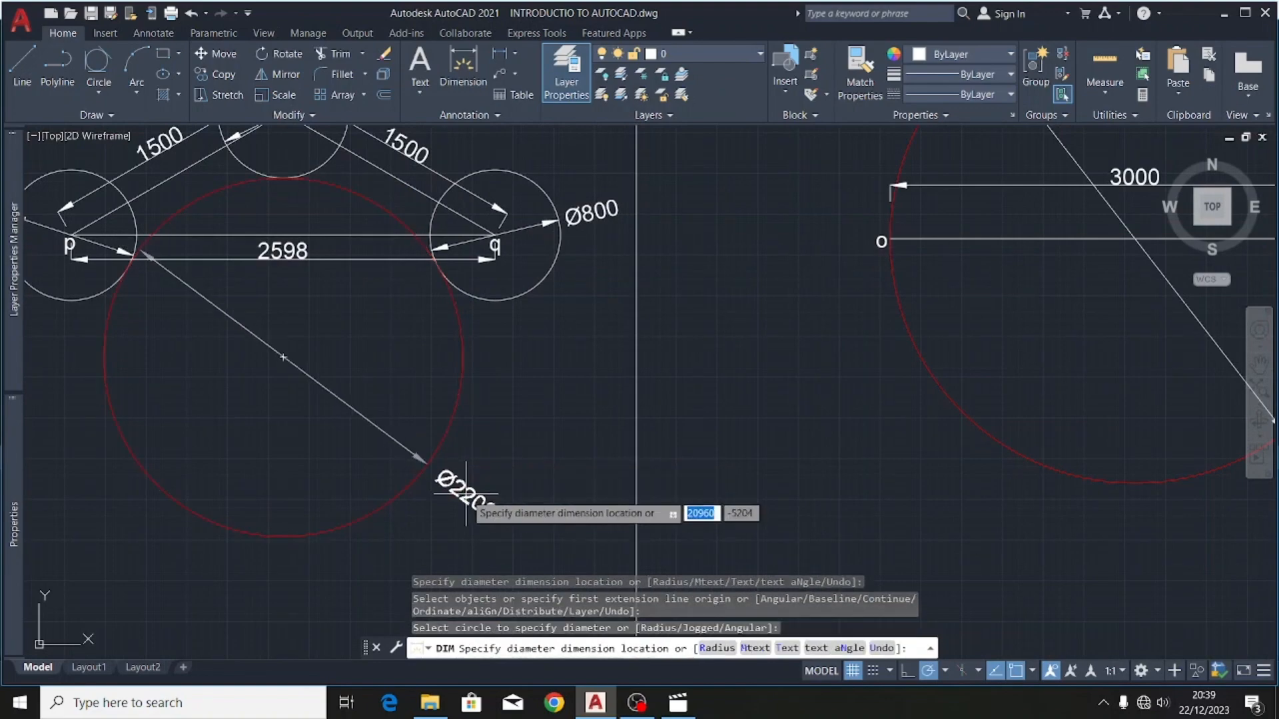
pyautogui.click(469, 506)
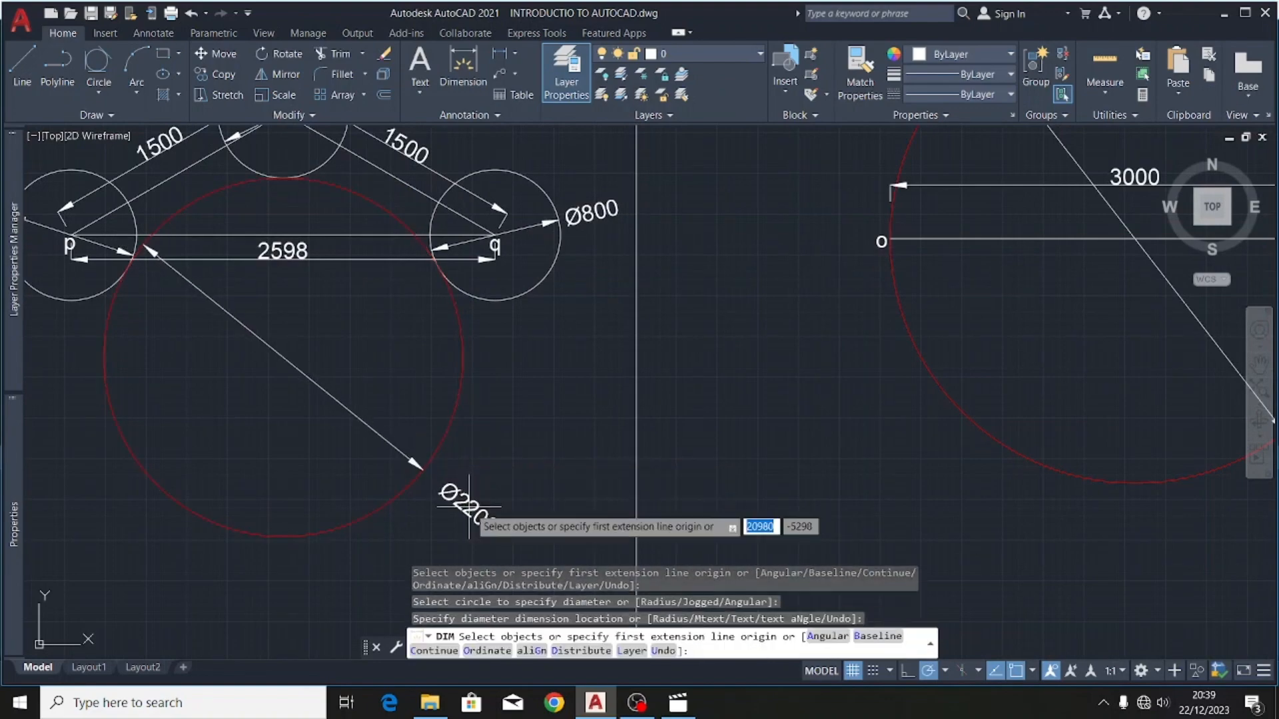
pyautogui.scroll(3, 470, 456)
pyautogui.scroll(-12, 365, 449)
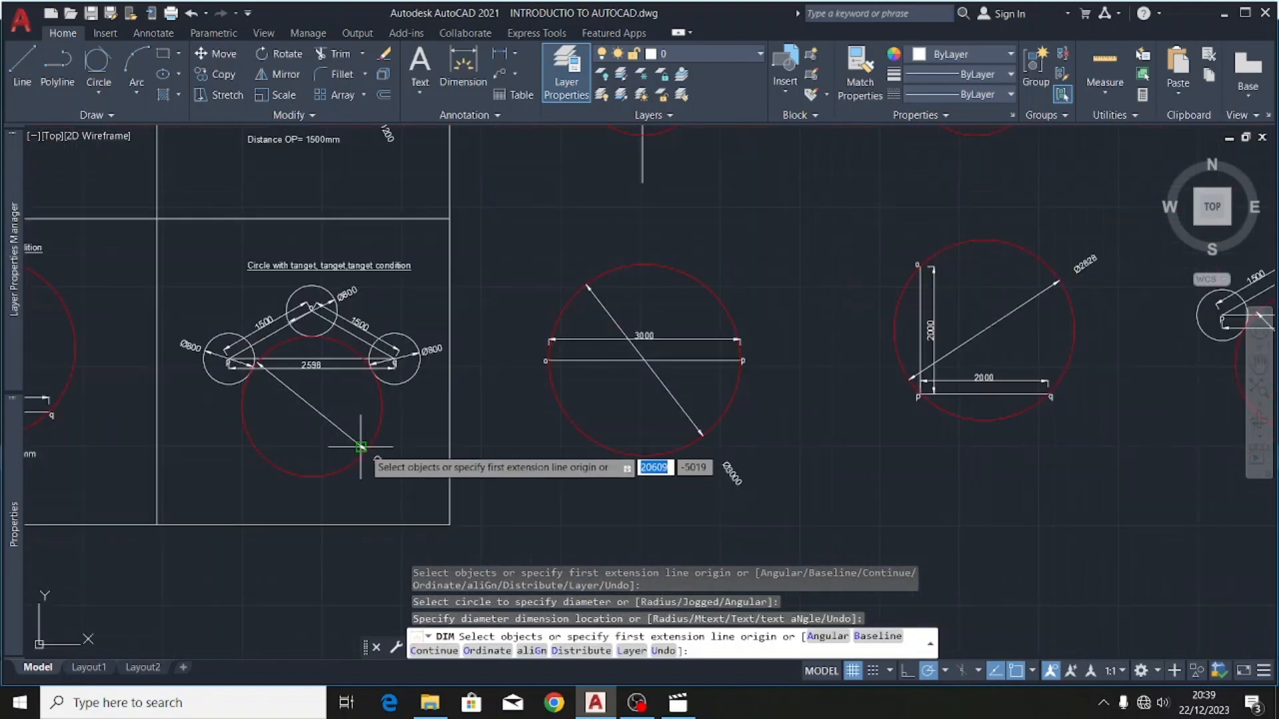
pyautogui.scroll(6, 579, 429)
pyautogui.scroll(2, 589, 413)
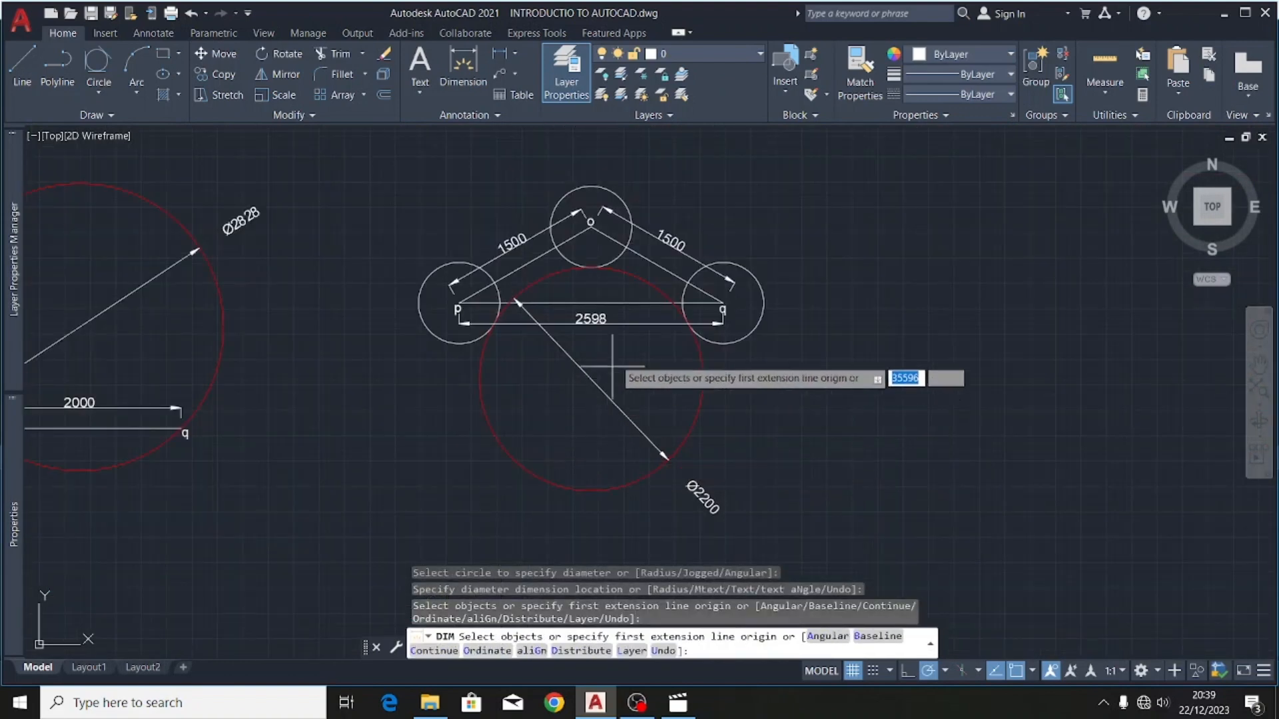
pyautogui.scroll(-6, 586, 333)
pyautogui.scroll(-5, 583, 356)
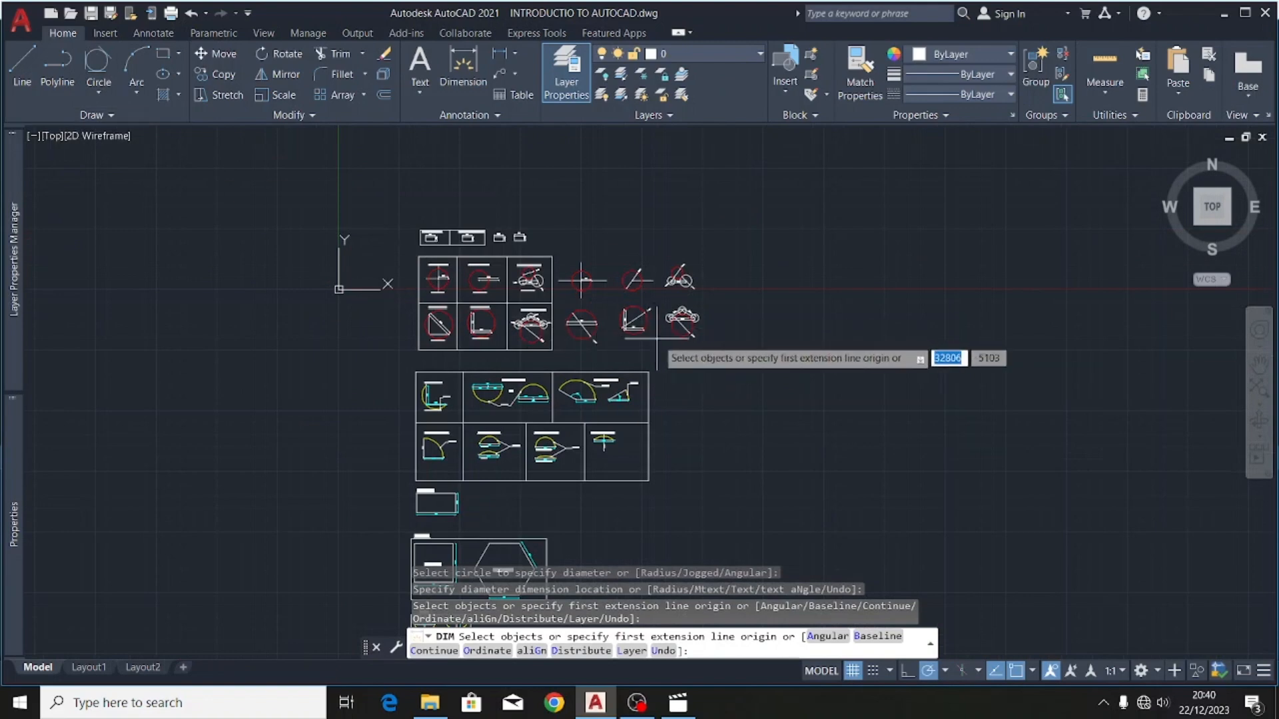
pyautogui.press('Return')
# - Review the sheet's group of arc examples and the list of available arc construction methods
pyautogui.scroll(4, 664, 429)
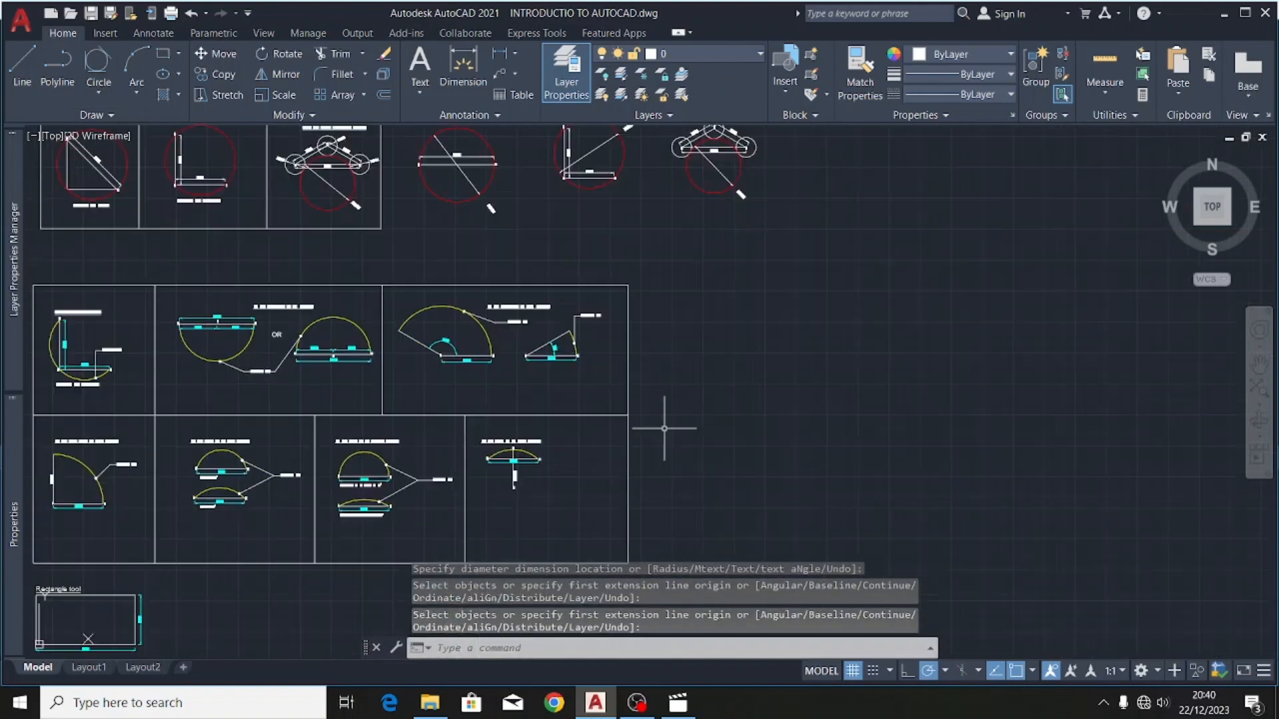
pyautogui.scroll(-4, 616, 392)
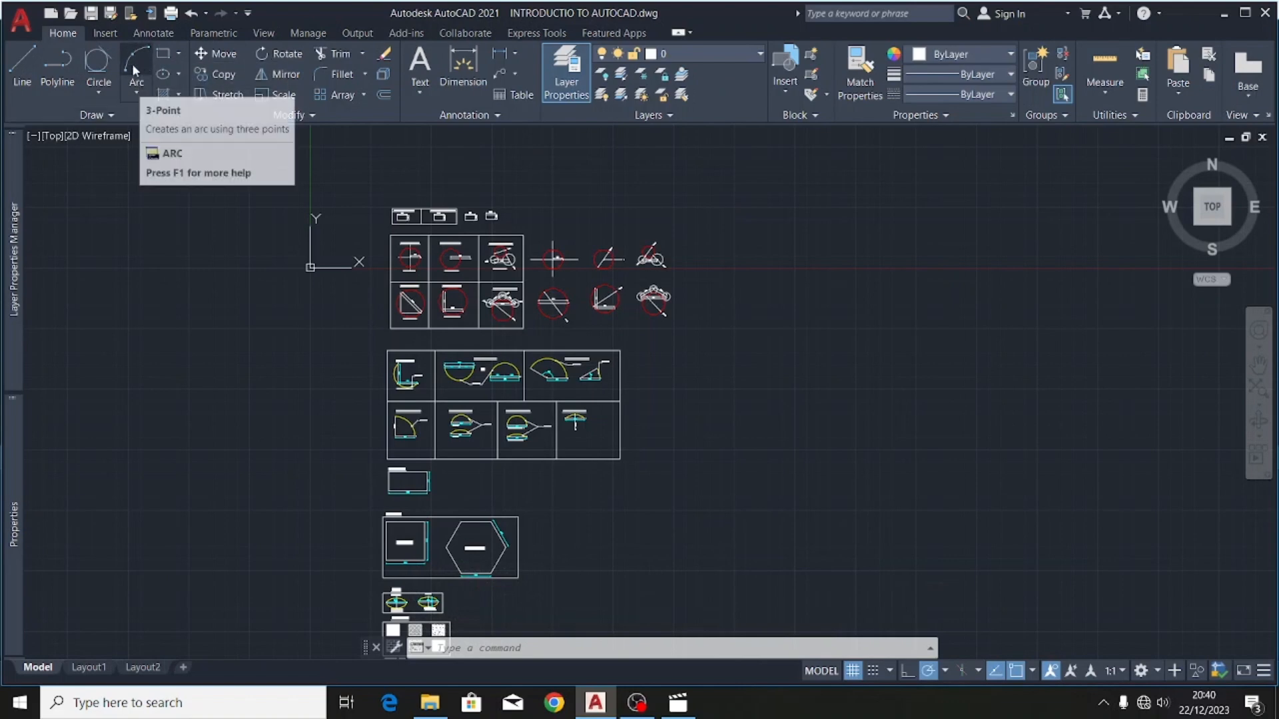
pyautogui.scroll(5, 465, 391)
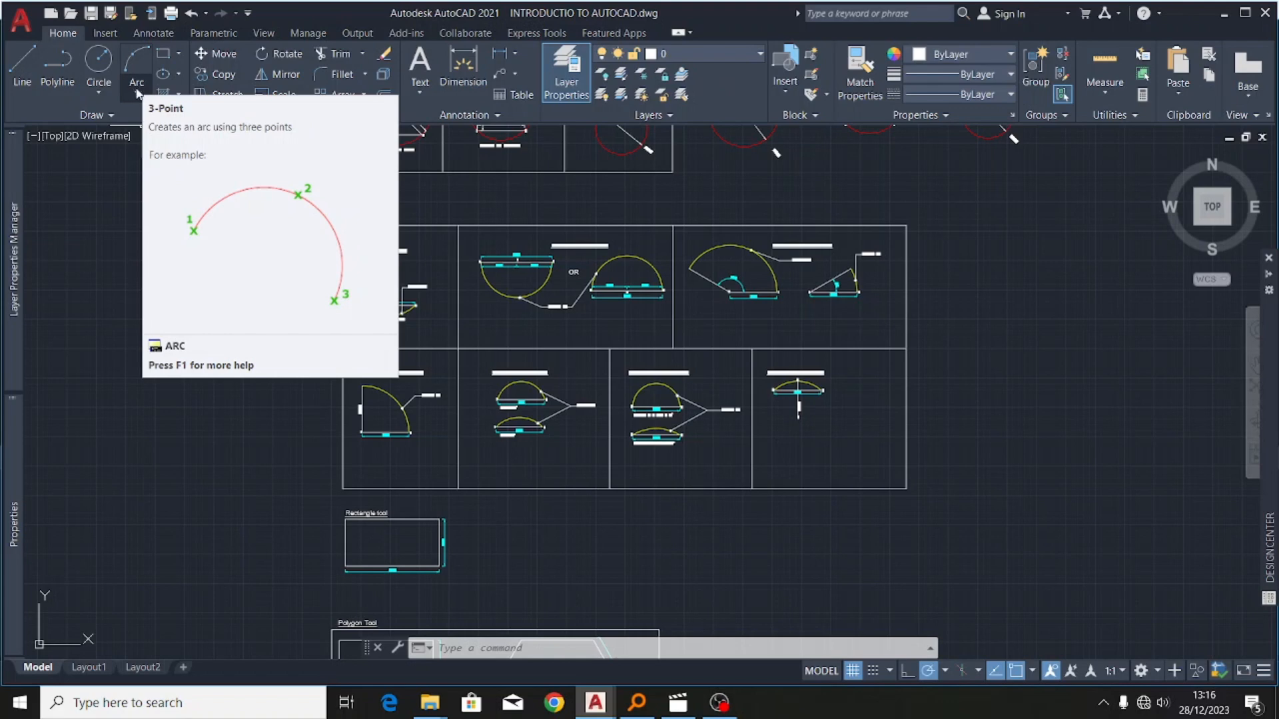
pyautogui.click(138, 93)
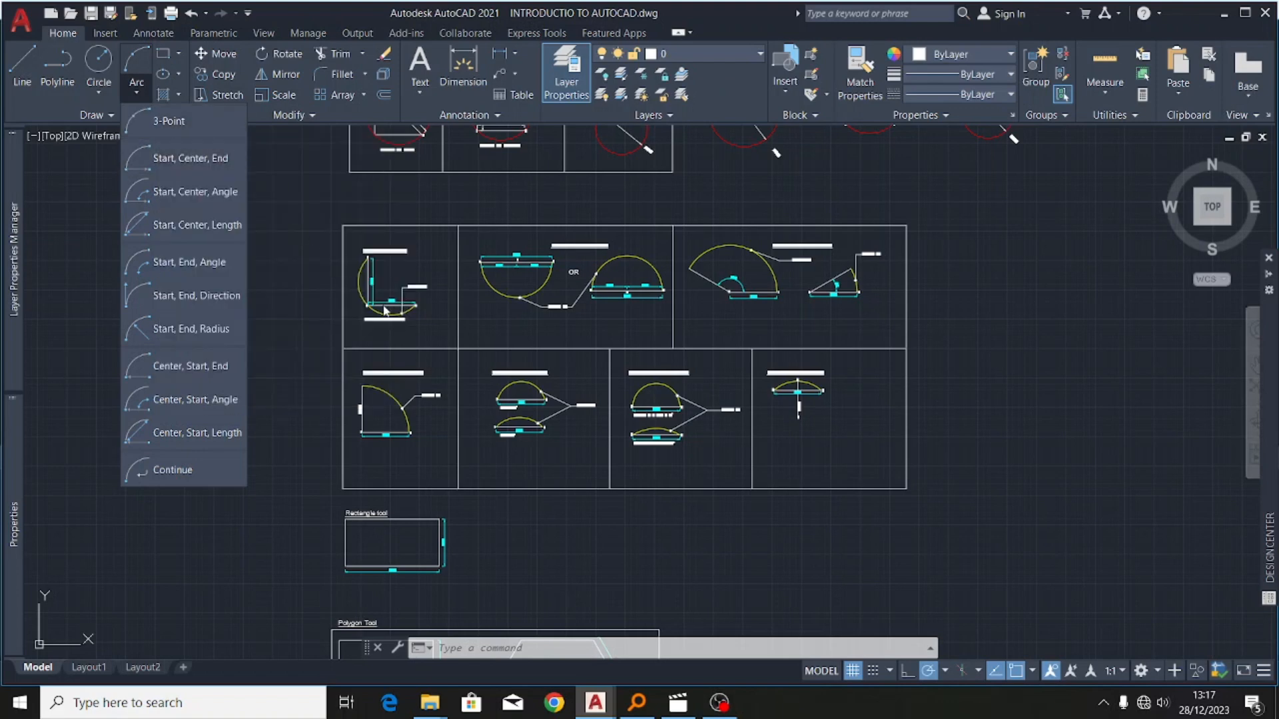
# - Examine the sheet's arc with three points condition example, including points o, p, q and its given distances
pyautogui.scroll(3, 409, 264)
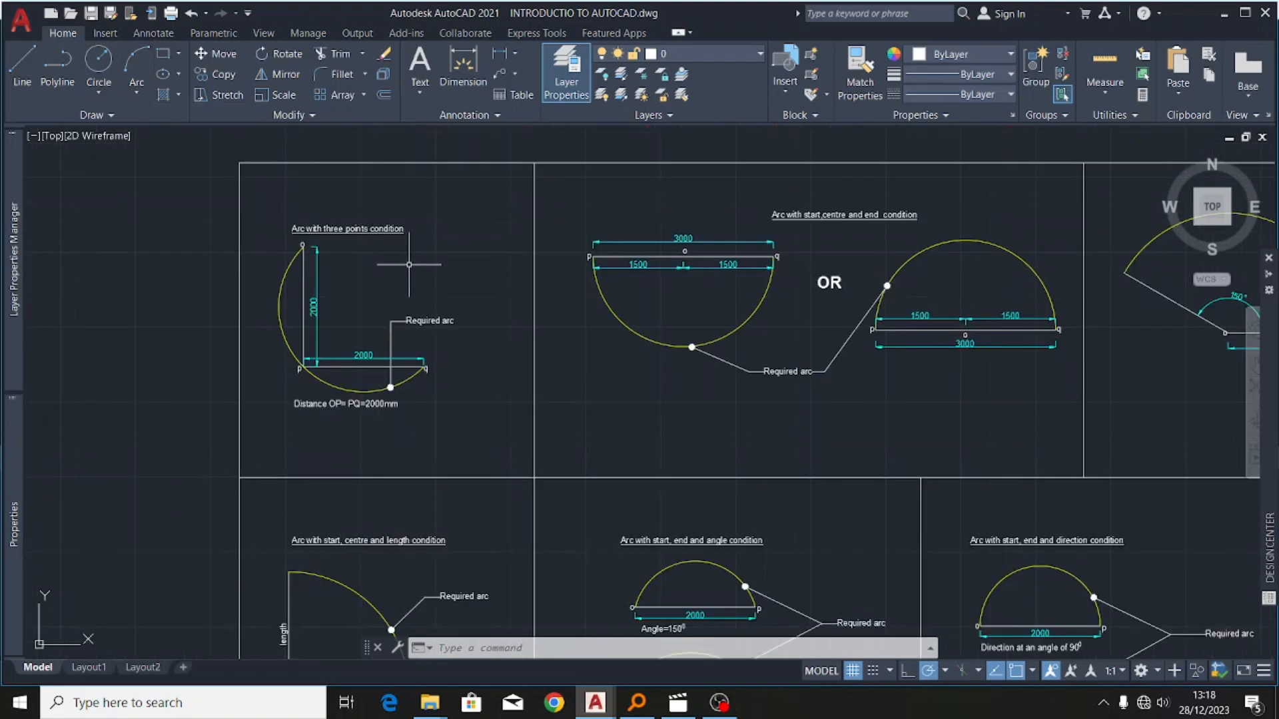
pyautogui.scroll(-4, 293, 273)
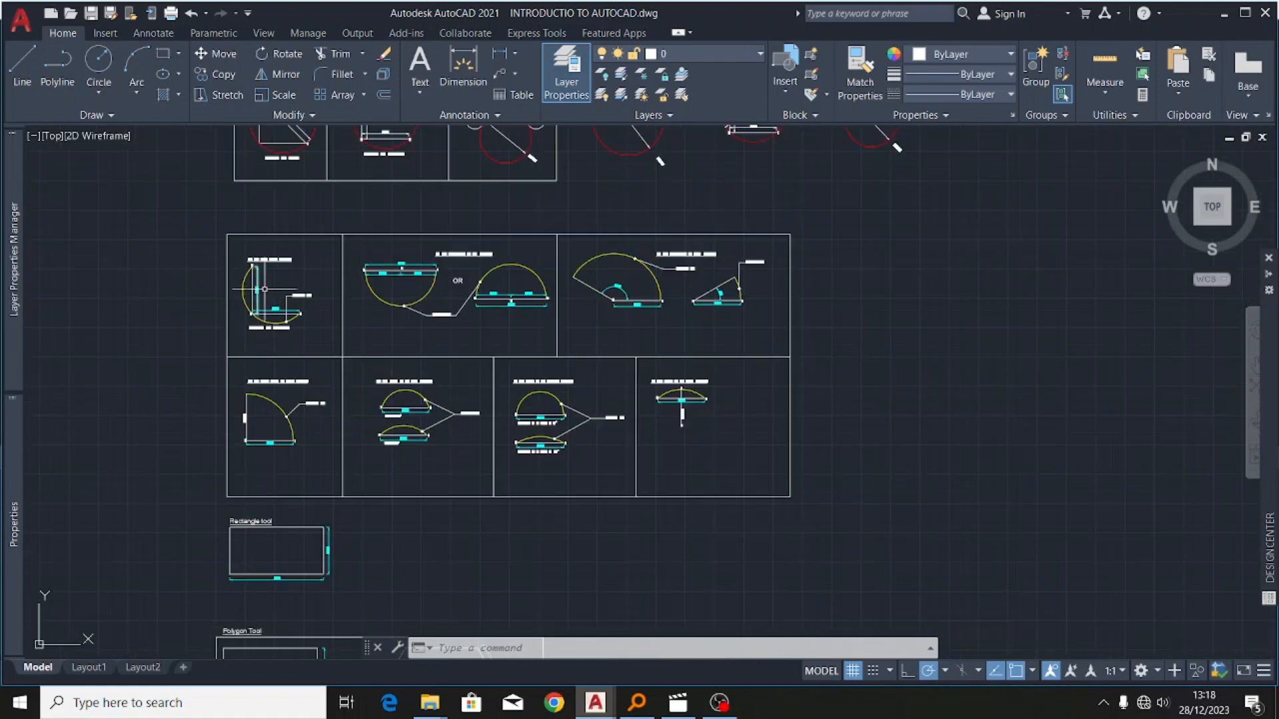
pyautogui.scroll(2, 286, 286)
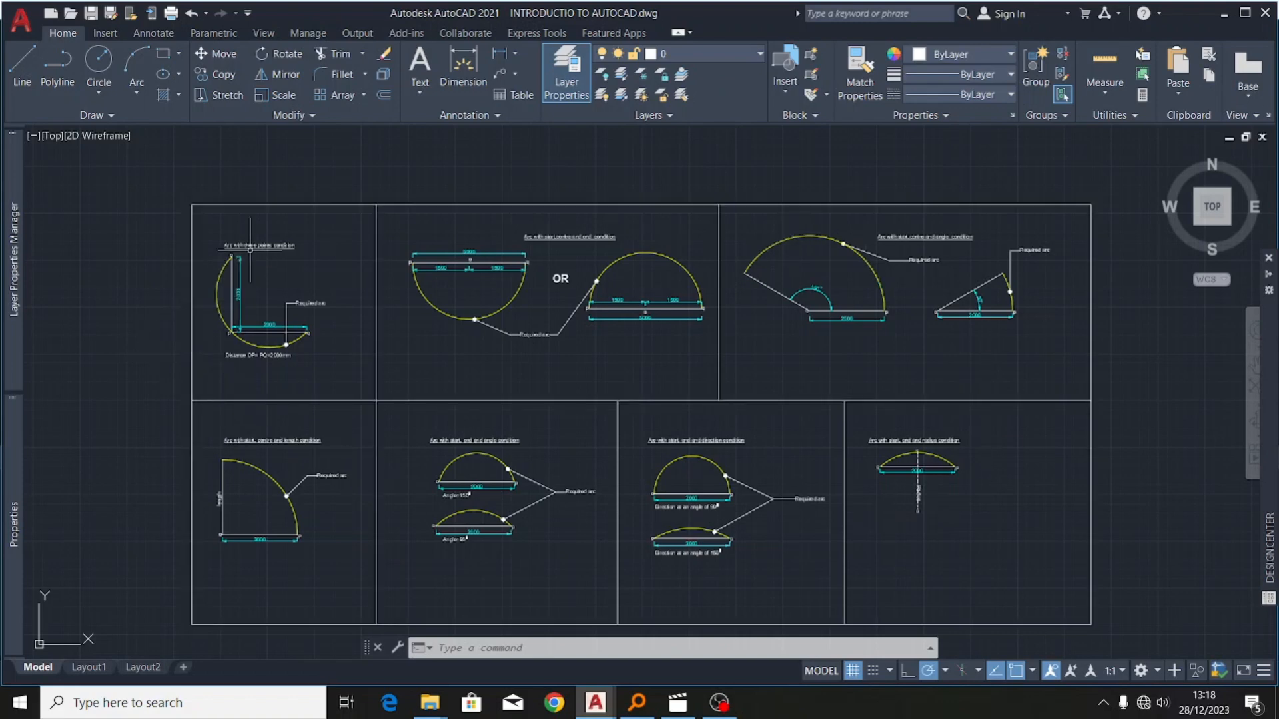
pyautogui.scroll(4, 251, 249)
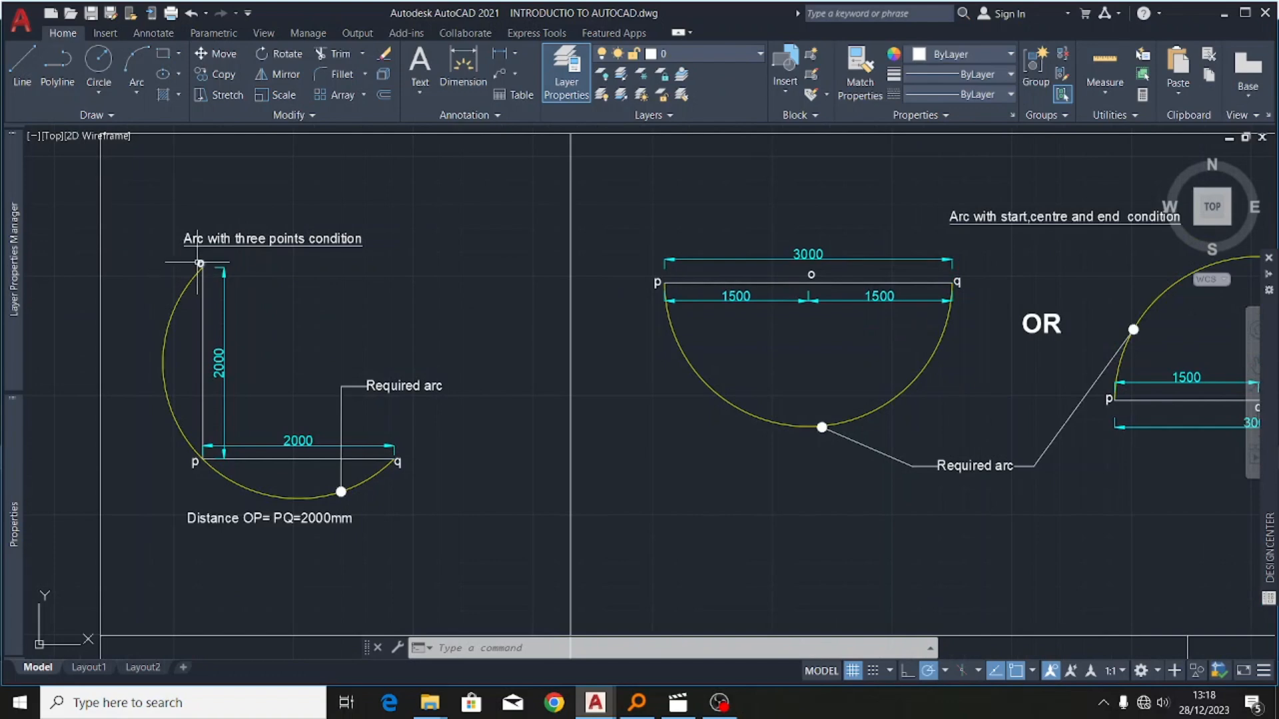
pyautogui.moveTo(317, 343); pyautogui.dragTo(416, 348, button='middle')
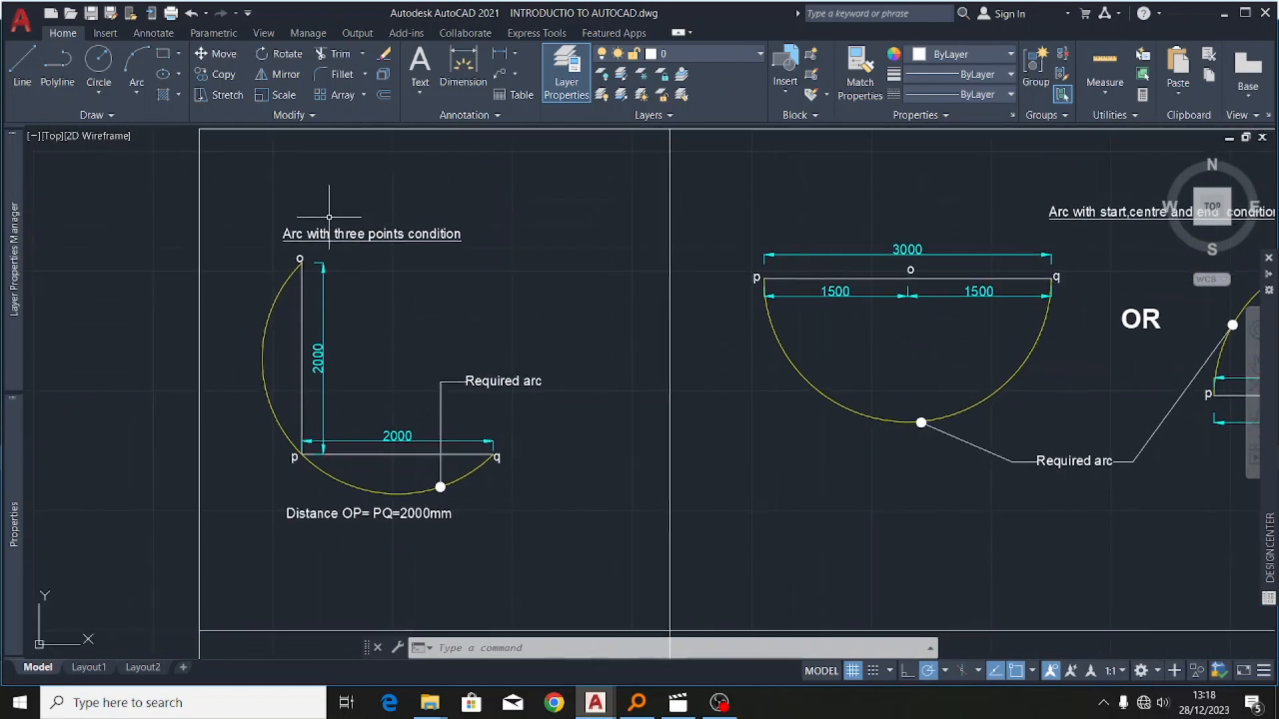
pyautogui.scroll(2, 319, 226)
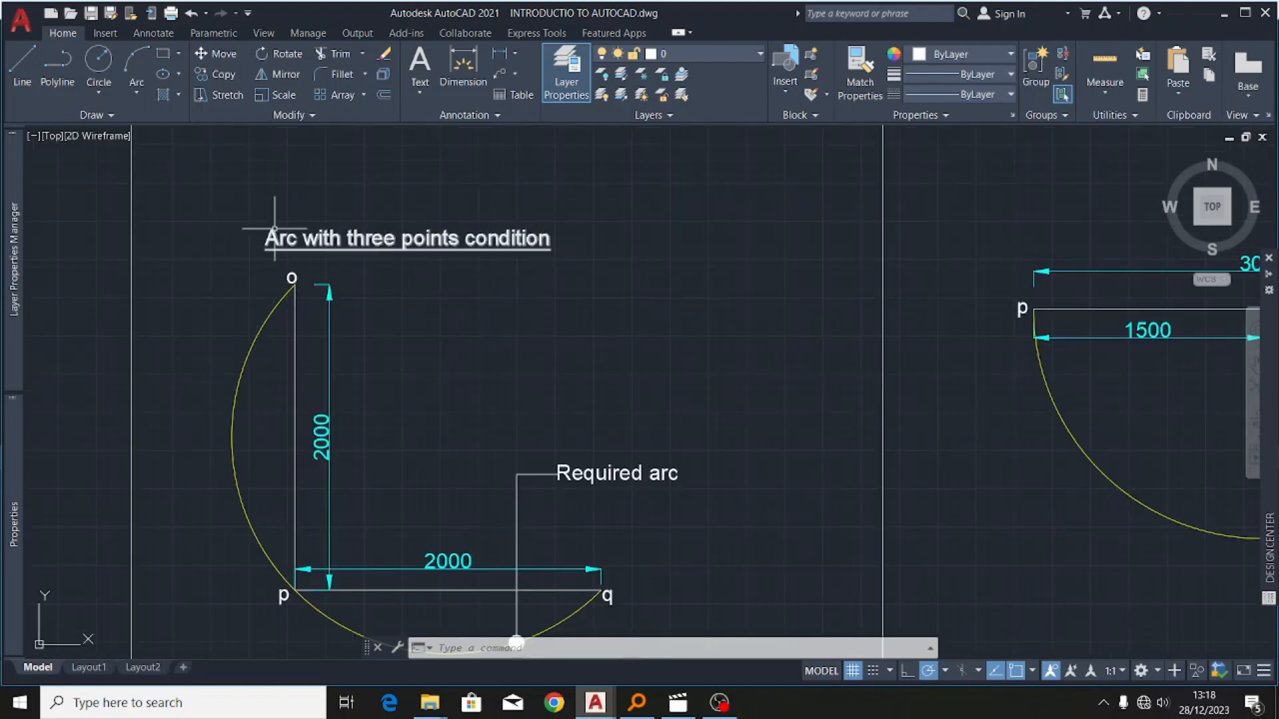
pyautogui.scroll(-2, 268, 235)
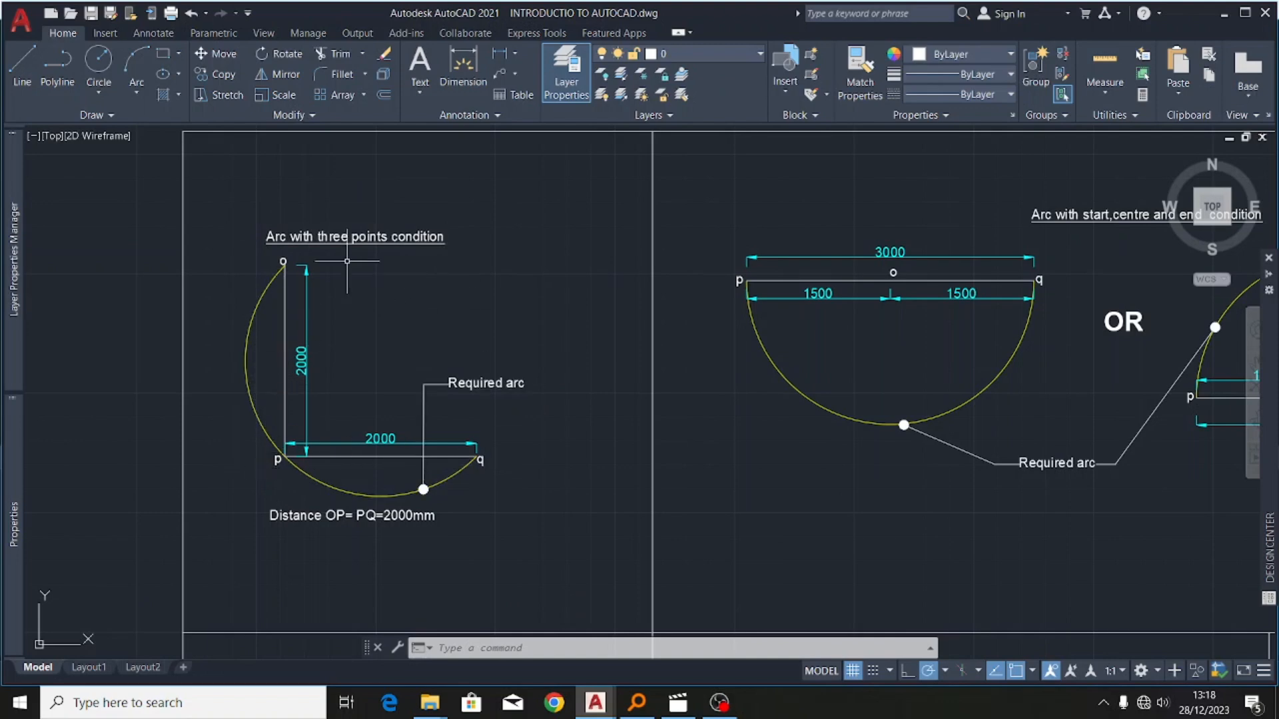
pyautogui.scroll(-5, 235, 389)
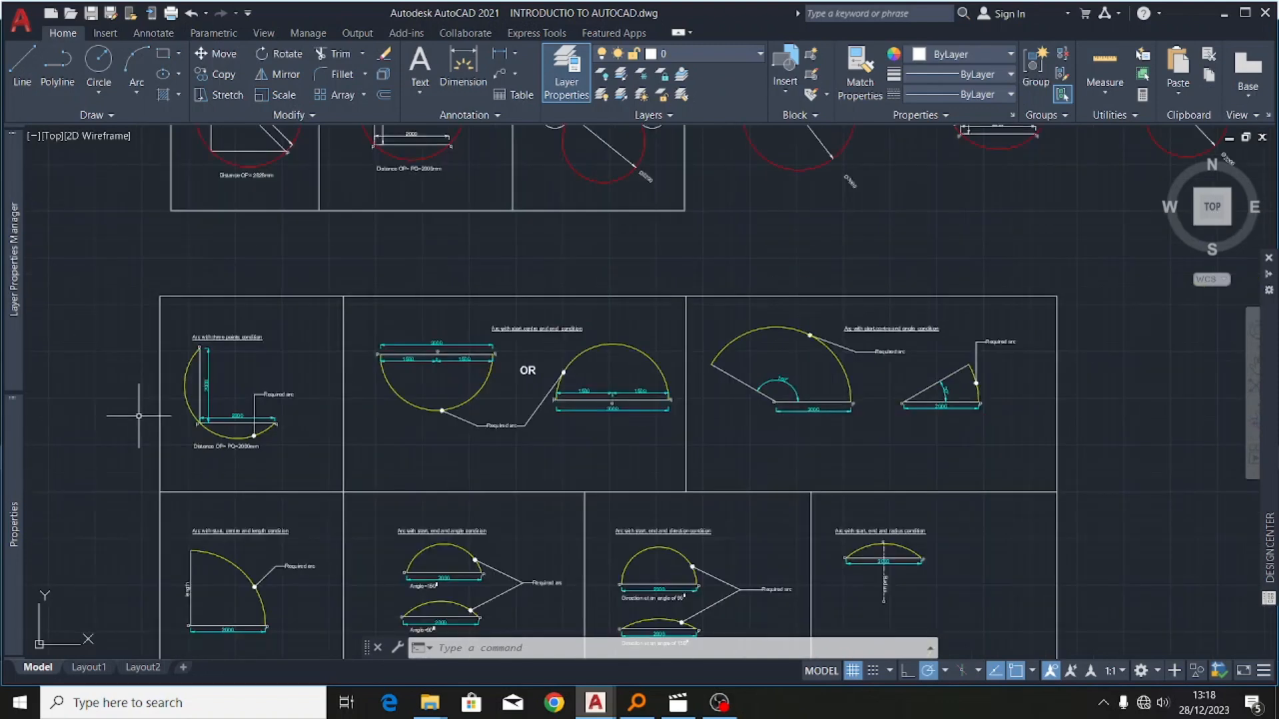
pyautogui.scroll(3, 804, 428)
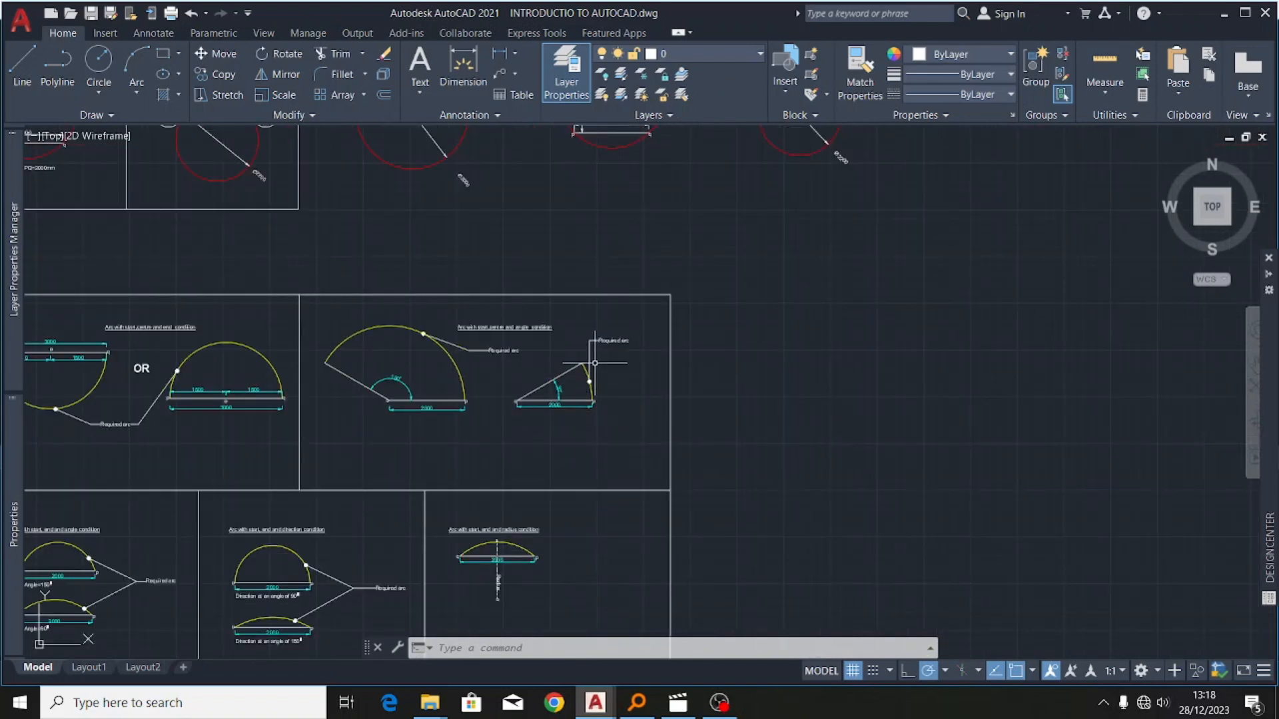
pyautogui.scroll(-2, 542, 330)
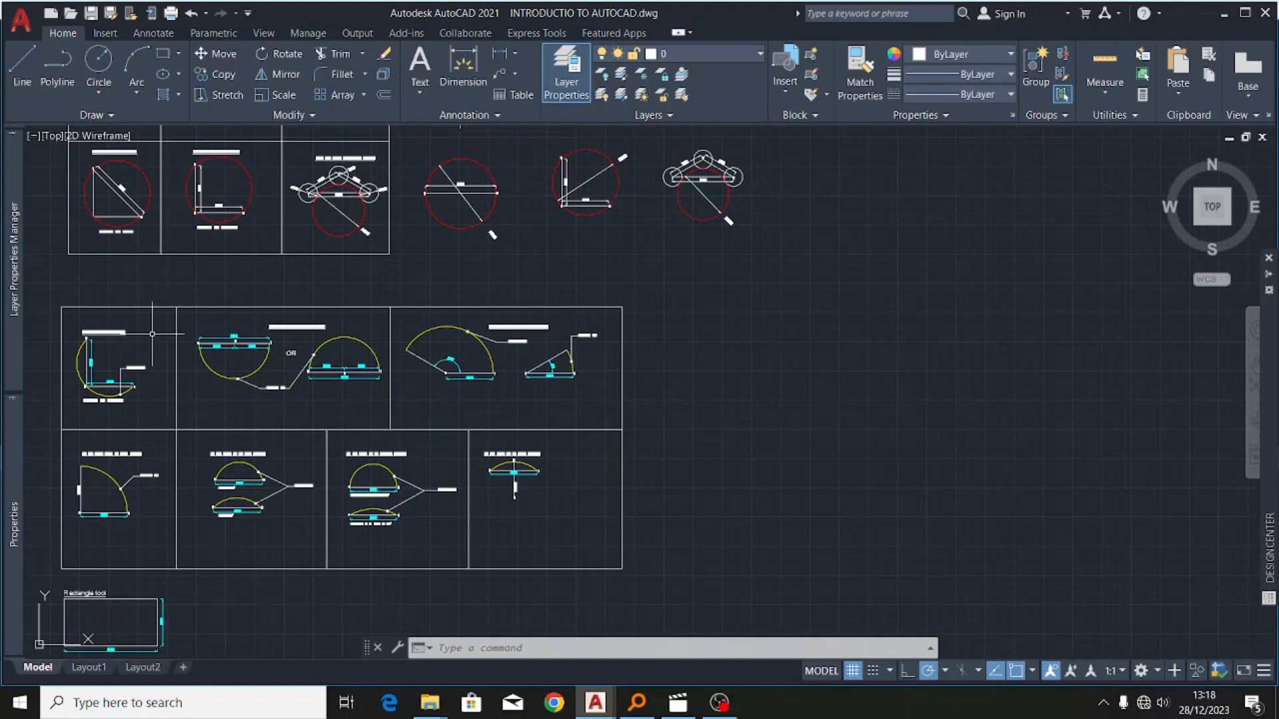
pyautogui.scroll(8, 63, 366)
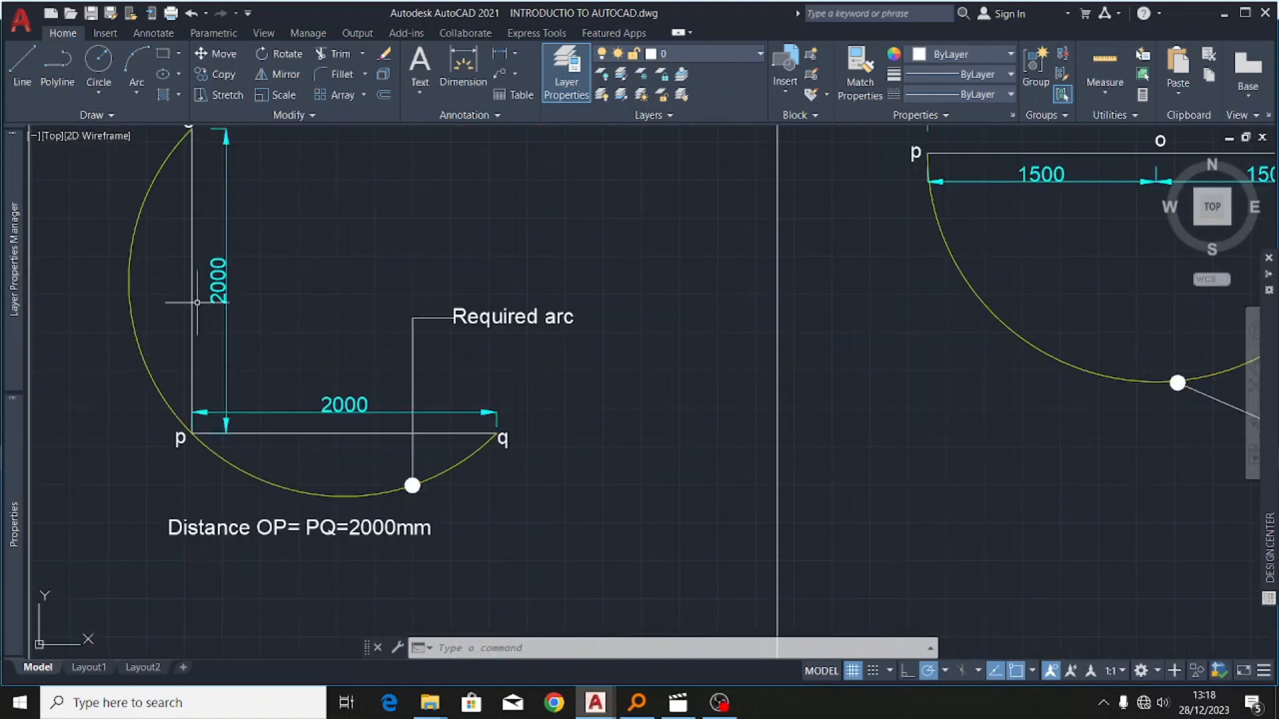
pyautogui.scroll(-8, 189, 177)
pyautogui.scroll(8, 157, 232)
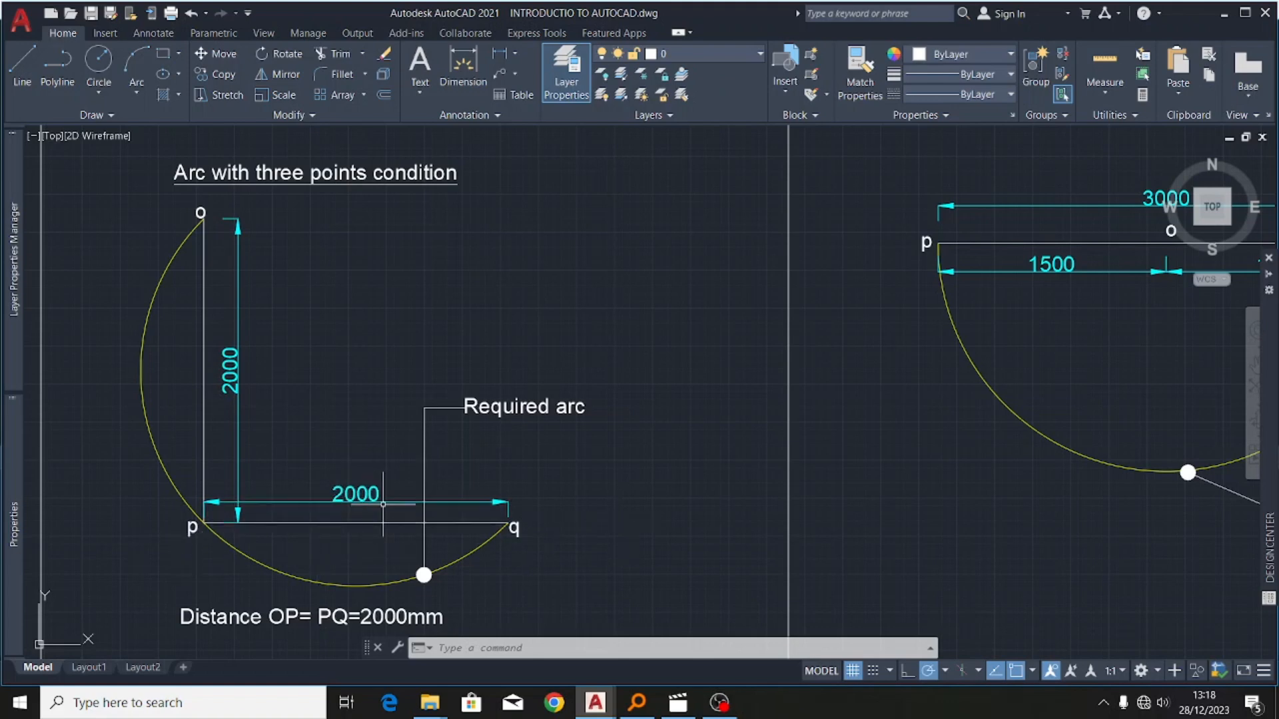
pyautogui.scroll(-5, 108, 423)
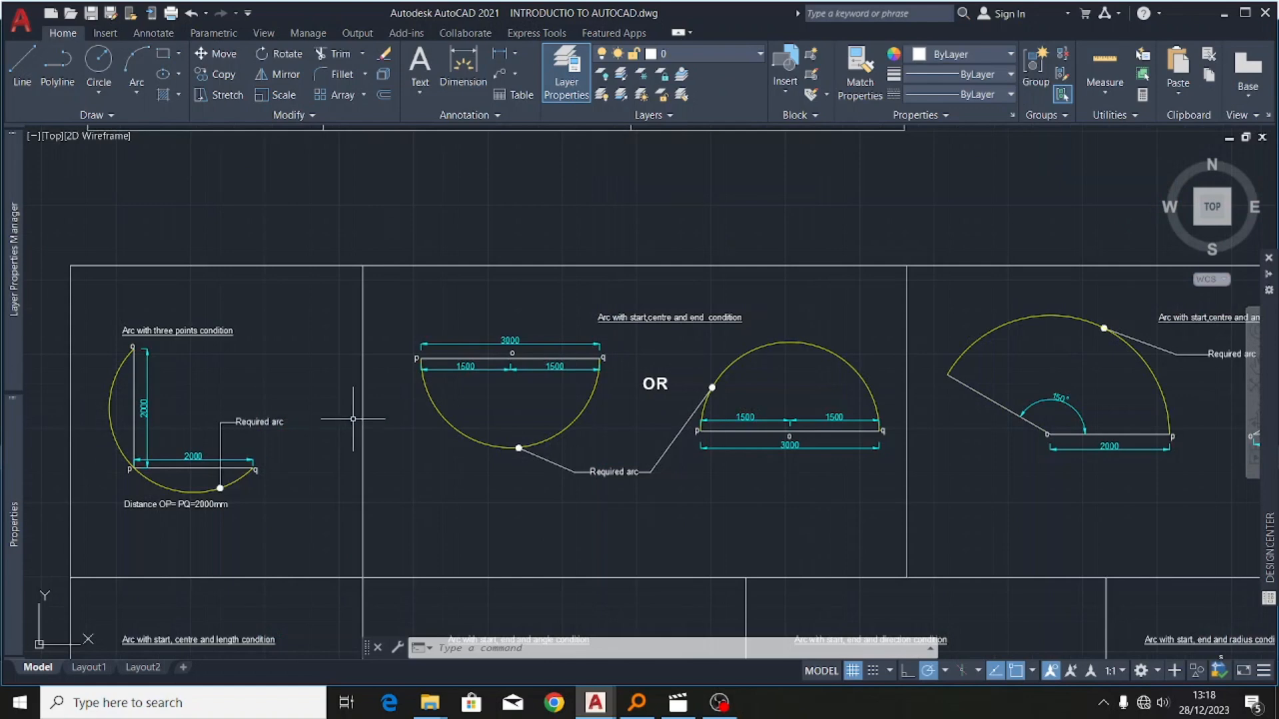
pyautogui.scroll(-2, 116, 416)
pyautogui.scroll(2, 801, 397)
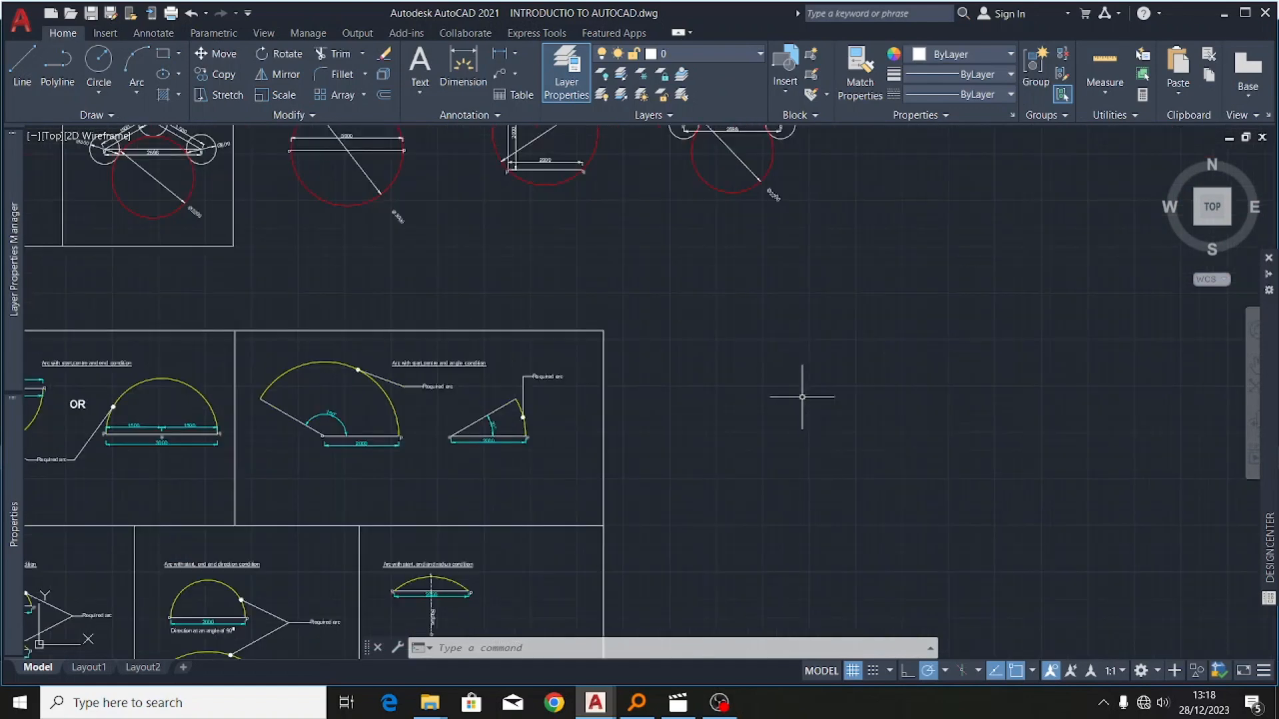
# - Draw an L-shaped pair of lines beside the arc sheet, 2000 straight down and then 2000 horizontally to the right
pyautogui.click(22, 66)
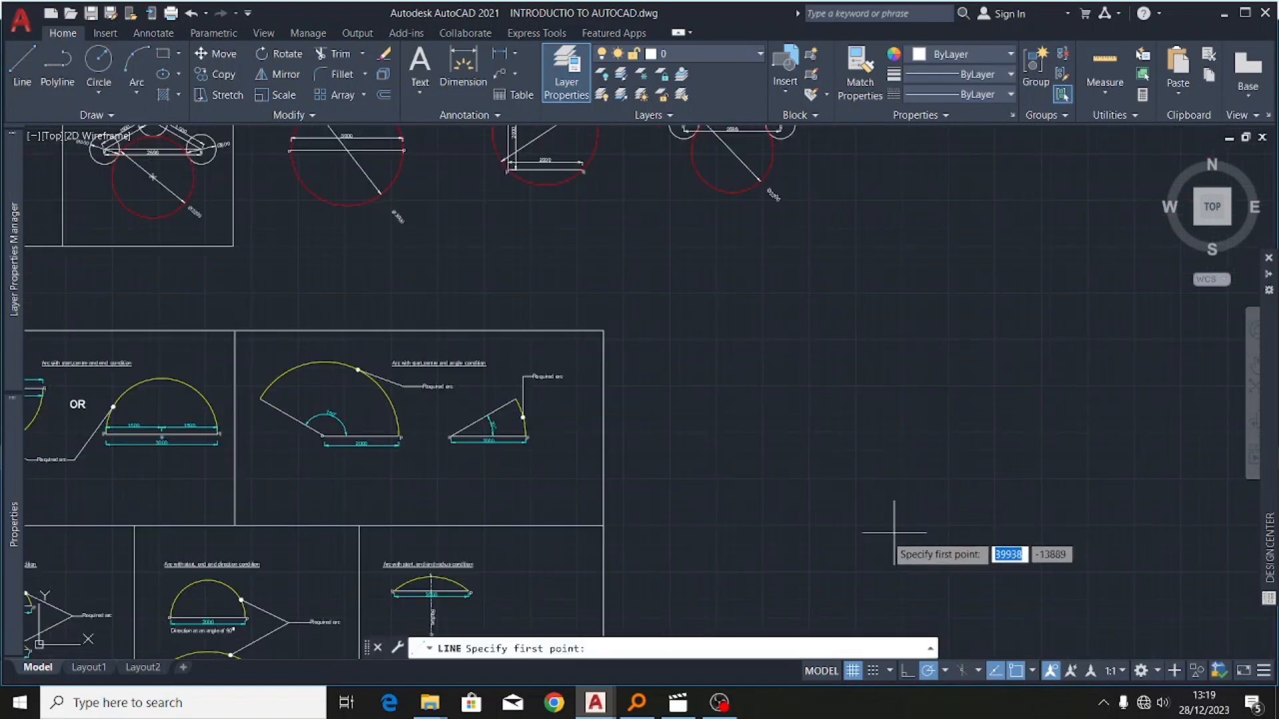
pyautogui.click(701, 346)
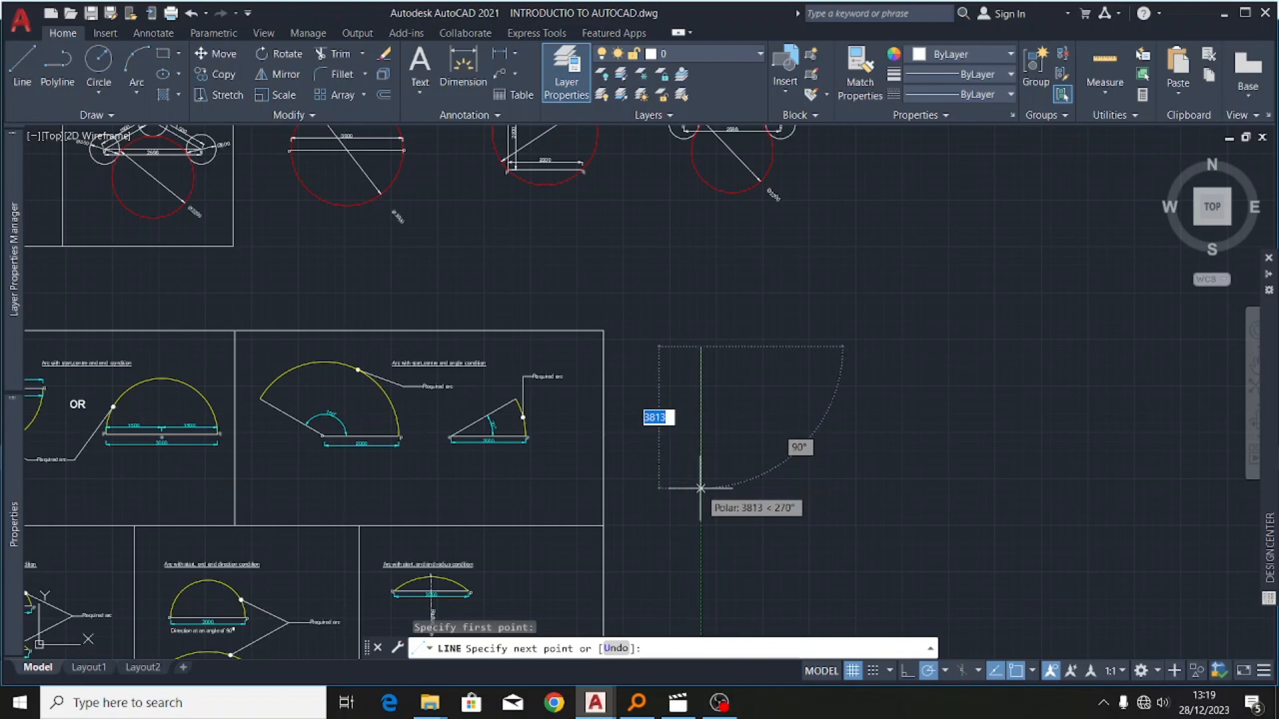
pyautogui.write('200')
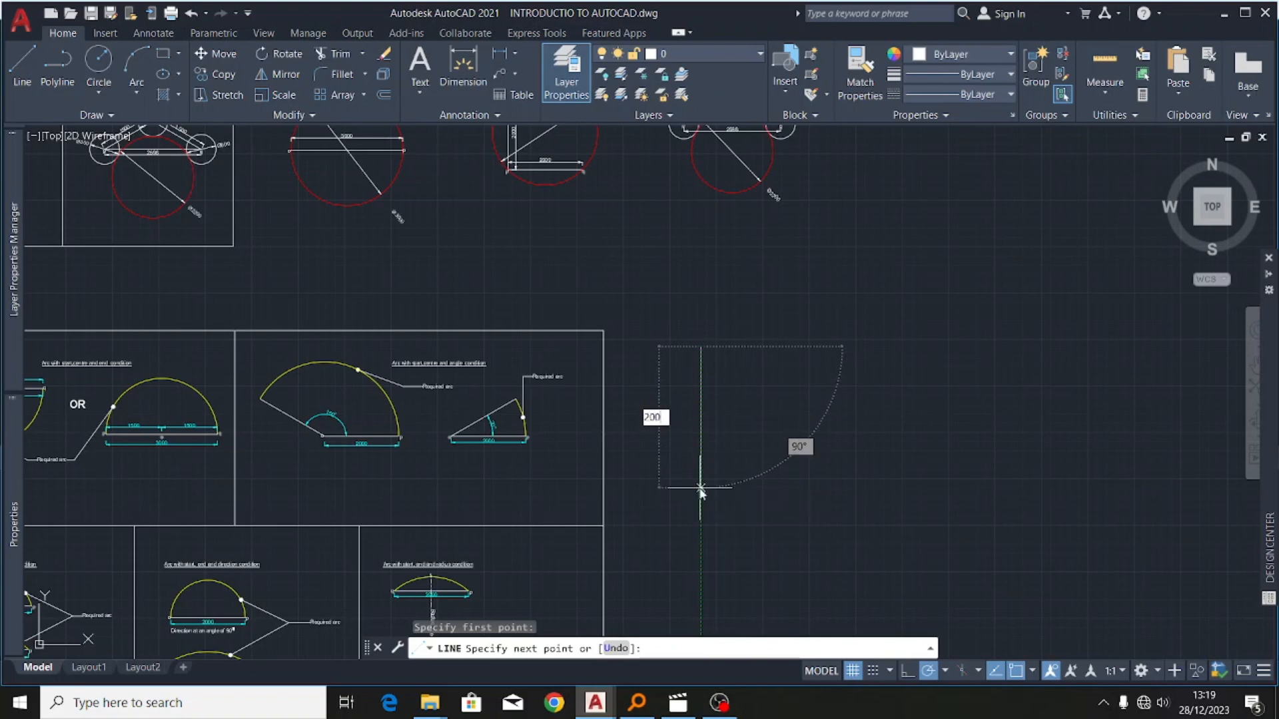
pyautogui.write('0')
pyautogui.press('Return')
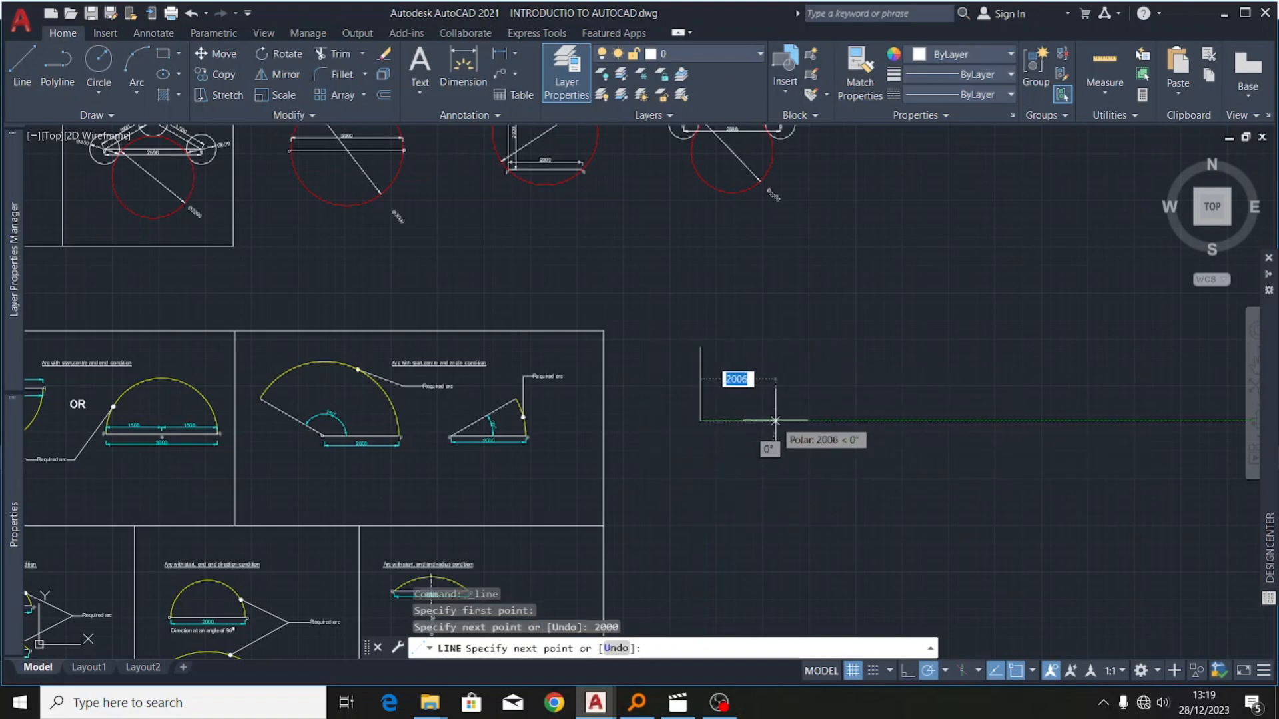
pyautogui.write('2000')
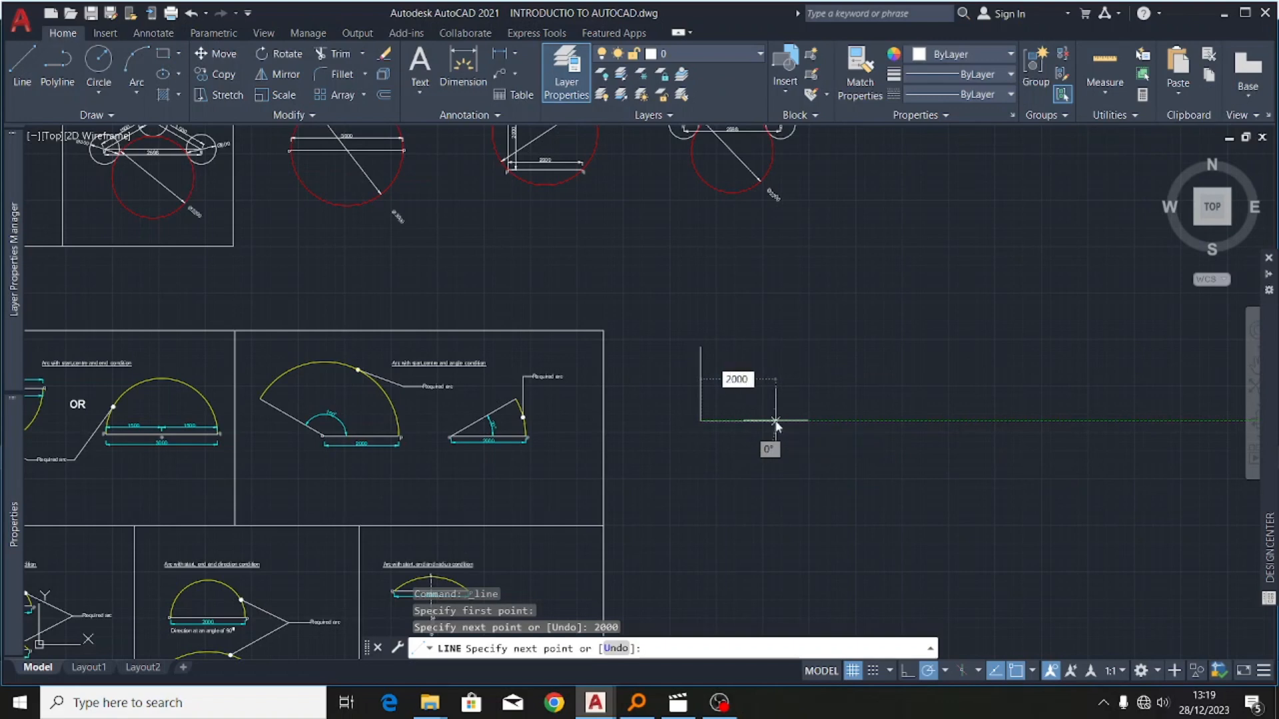
pyautogui.press('Return')
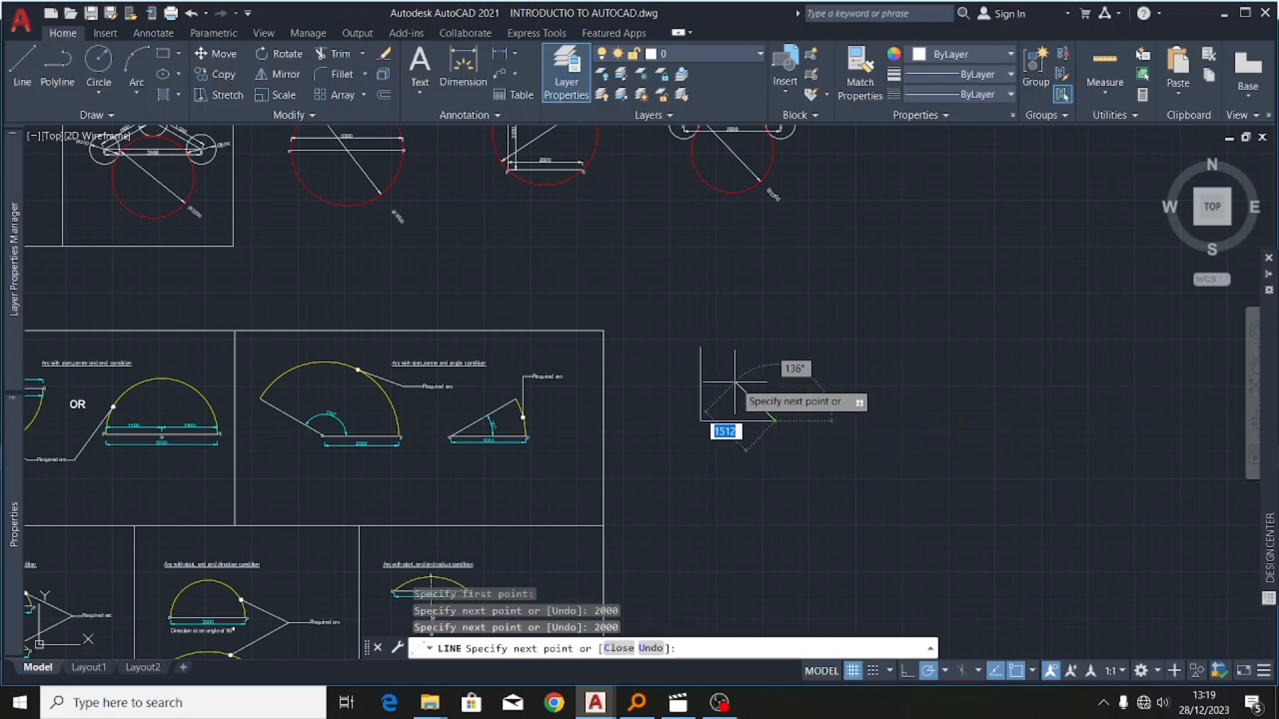
pyautogui.press('Escape')
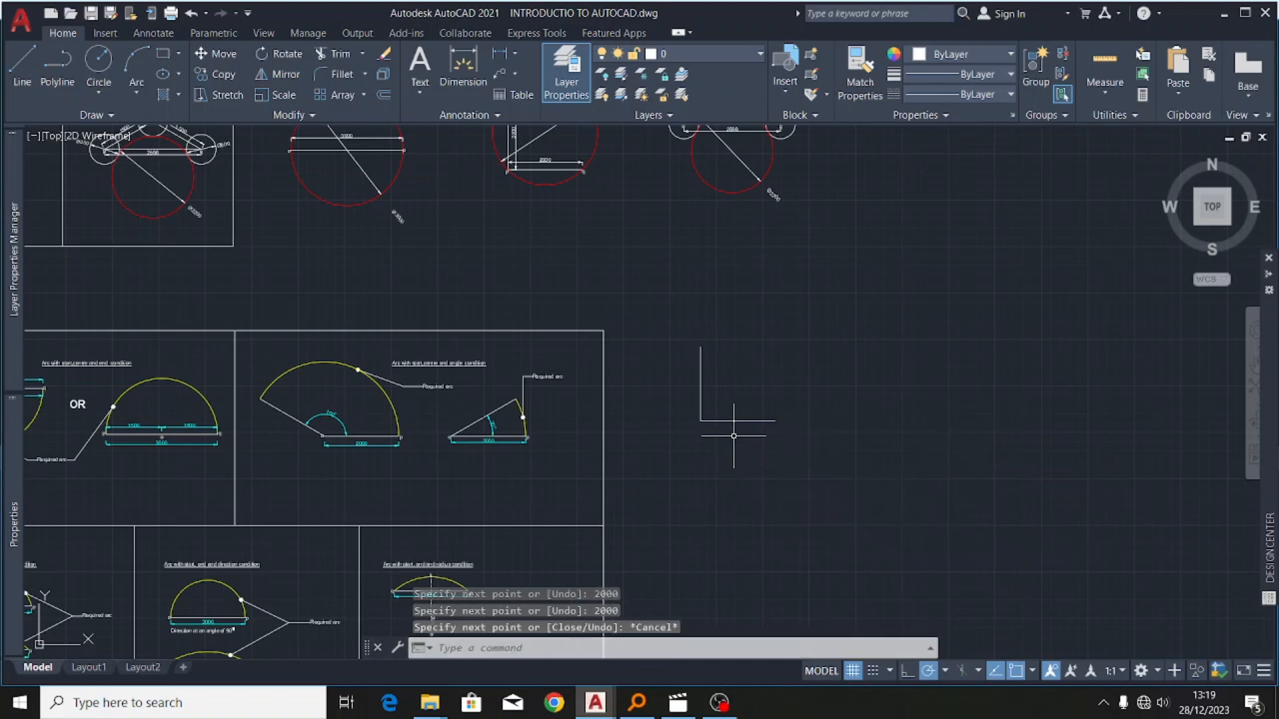
# - Examine the sheet's arc with three points condition example, comparing its labelled points and arc with the new L-shaped lines
pyautogui.scroll(1, 702, 389)
pyautogui.scroll(1, 698, 400)
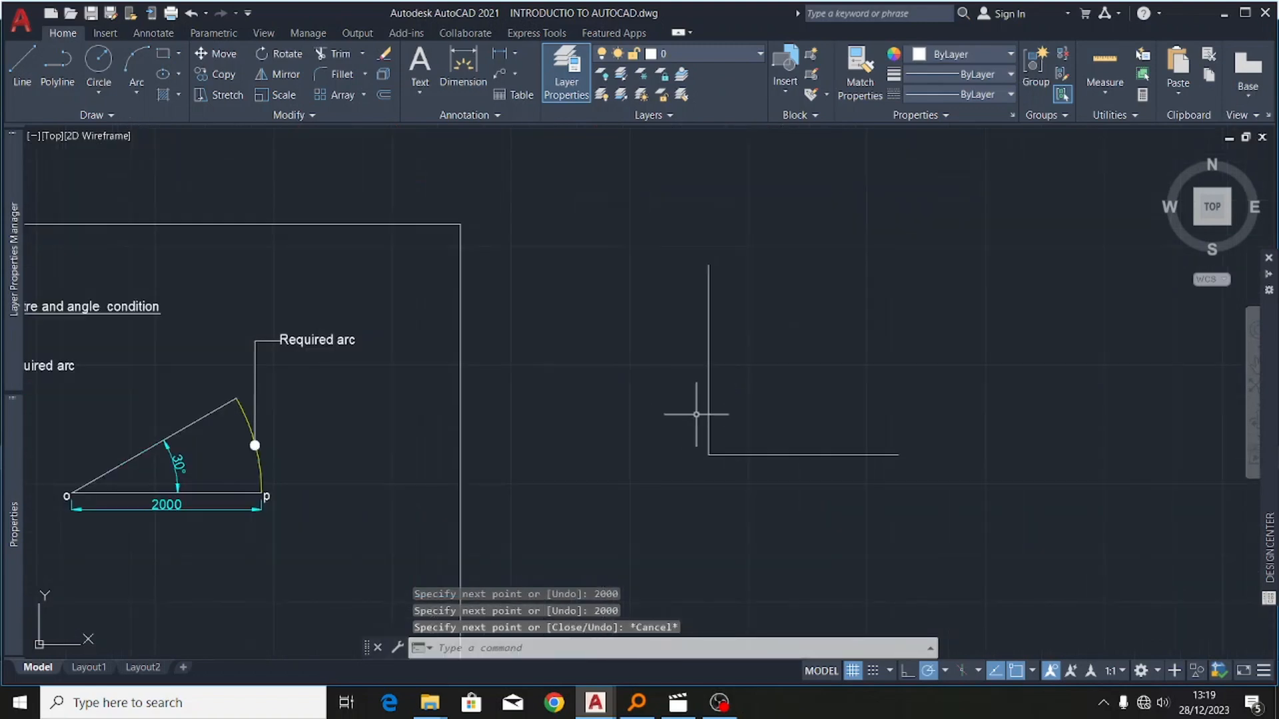
pyautogui.scroll(-8, 666, 359)
pyautogui.scroll(4, 665, 355)
pyautogui.scroll(3, 665, 355)
pyautogui.scroll(2, 562, 371)
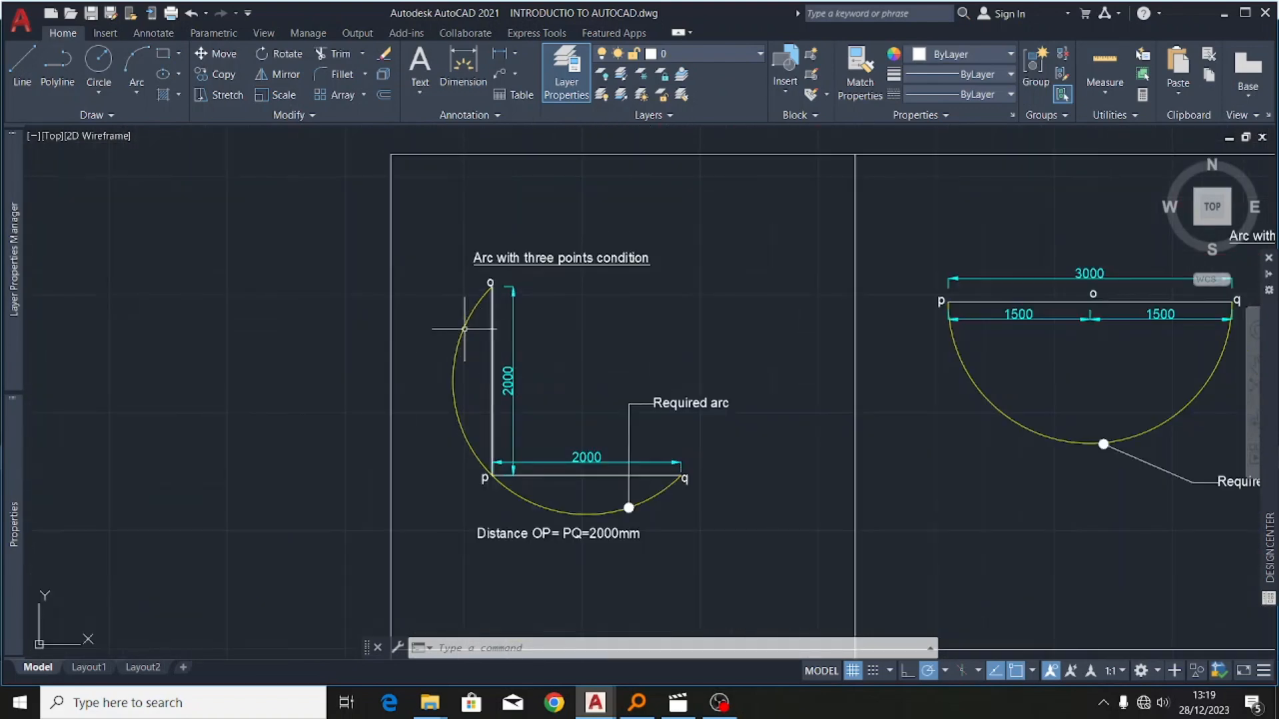
pyautogui.scroll(2, 527, 325)
pyautogui.scroll(-2, 516, 227)
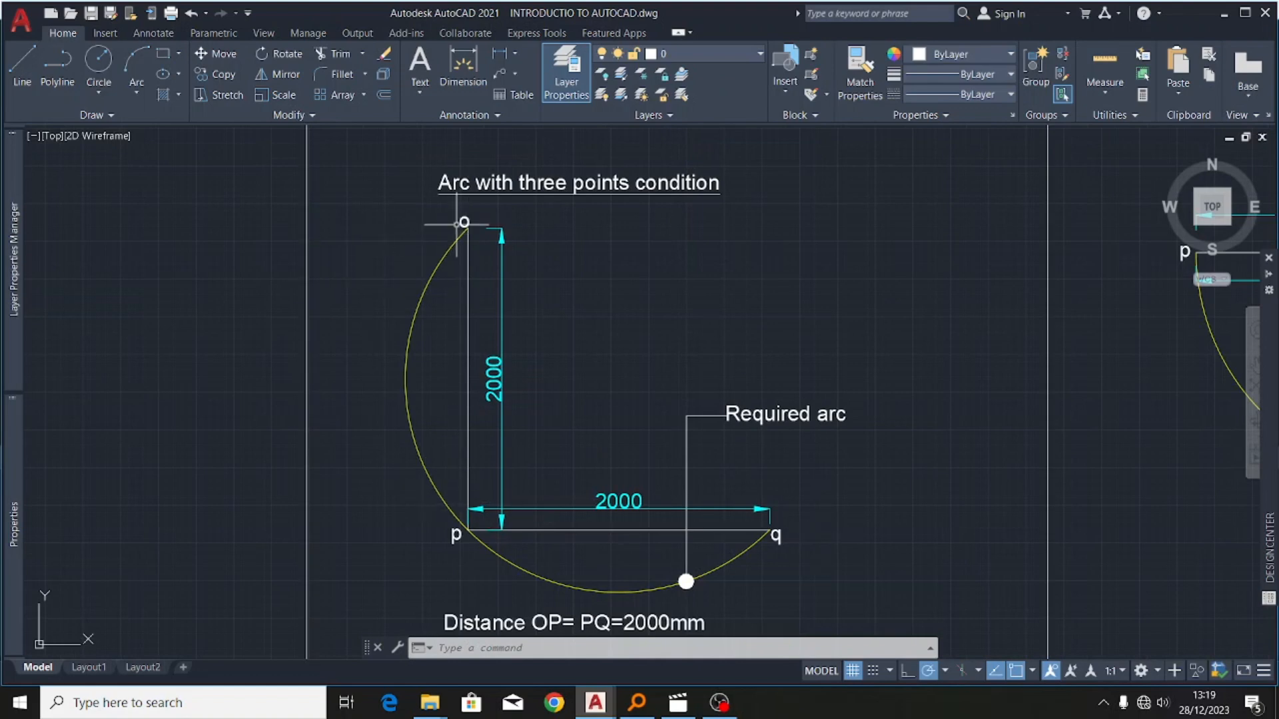
pyautogui.scroll(-4, 346, 493)
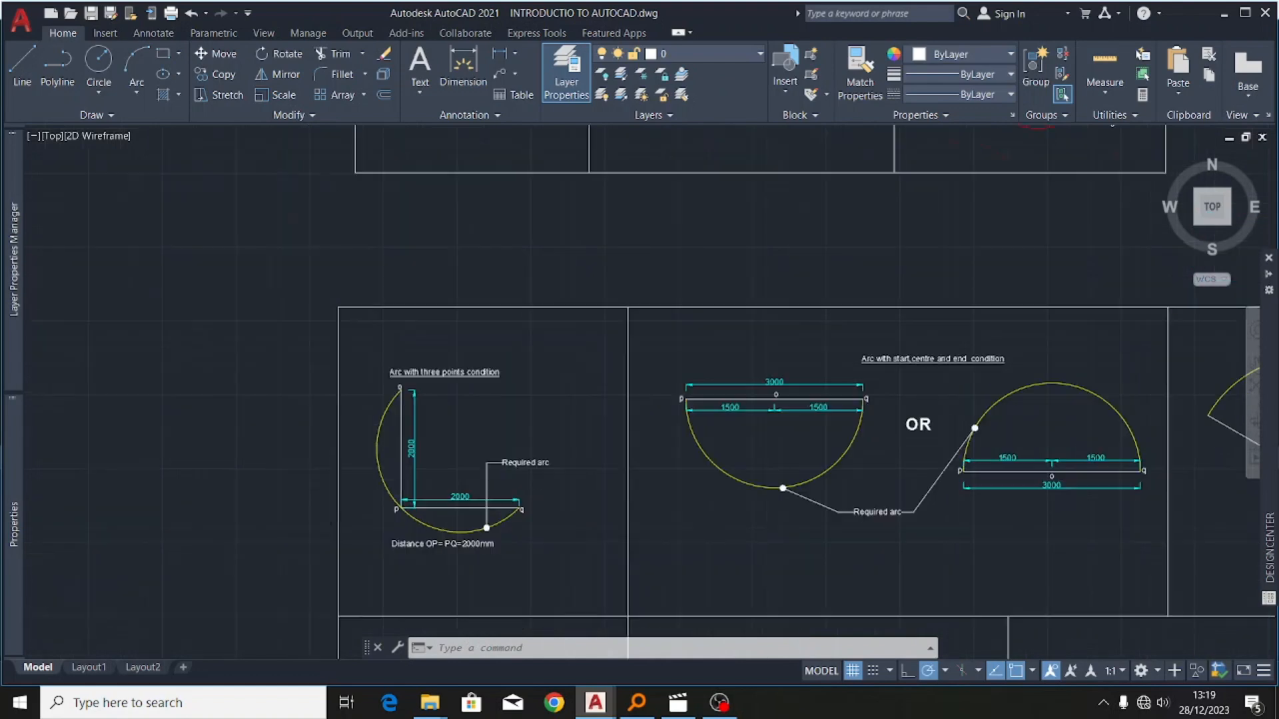
pyautogui.scroll(3, 1014, 463)
pyautogui.scroll(-4, 1092, 444)
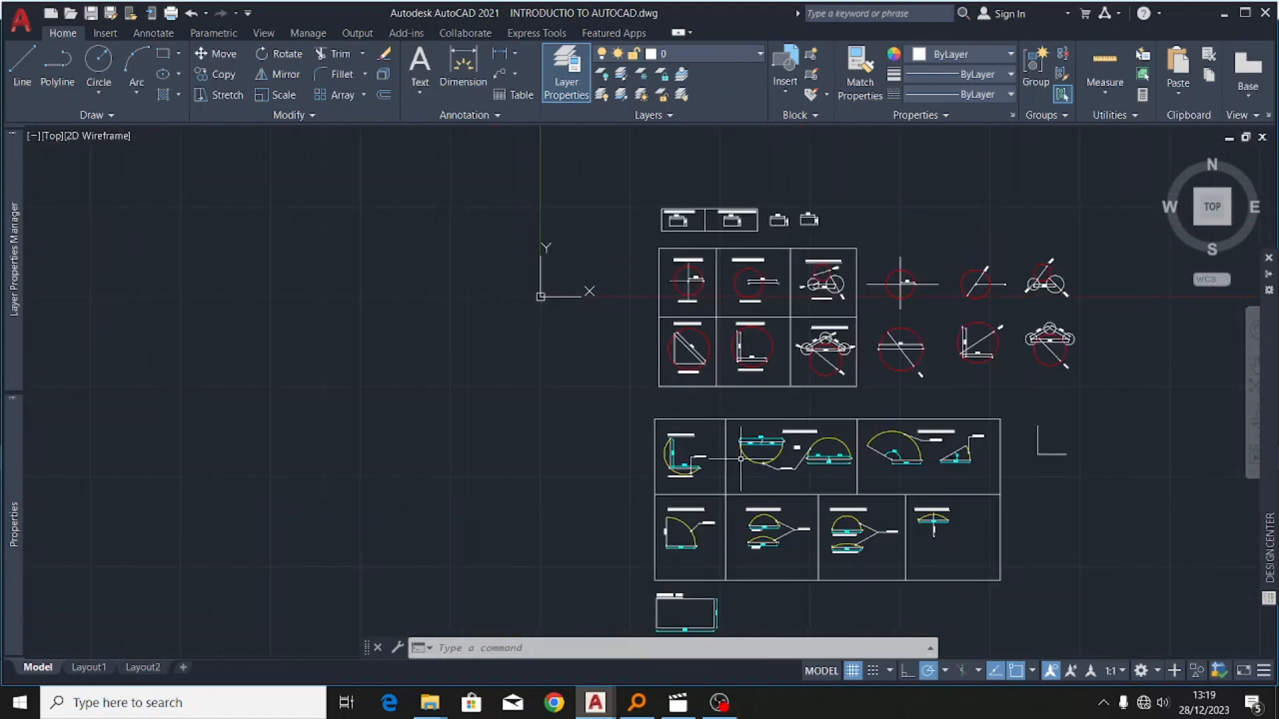
# - Copy the o, p and q labels from the sheet's three points example onto the new L-shaped lines, aligning corner p
pyautogui.scroll(5, 706, 460)
pyautogui.scroll(2, 603, 540)
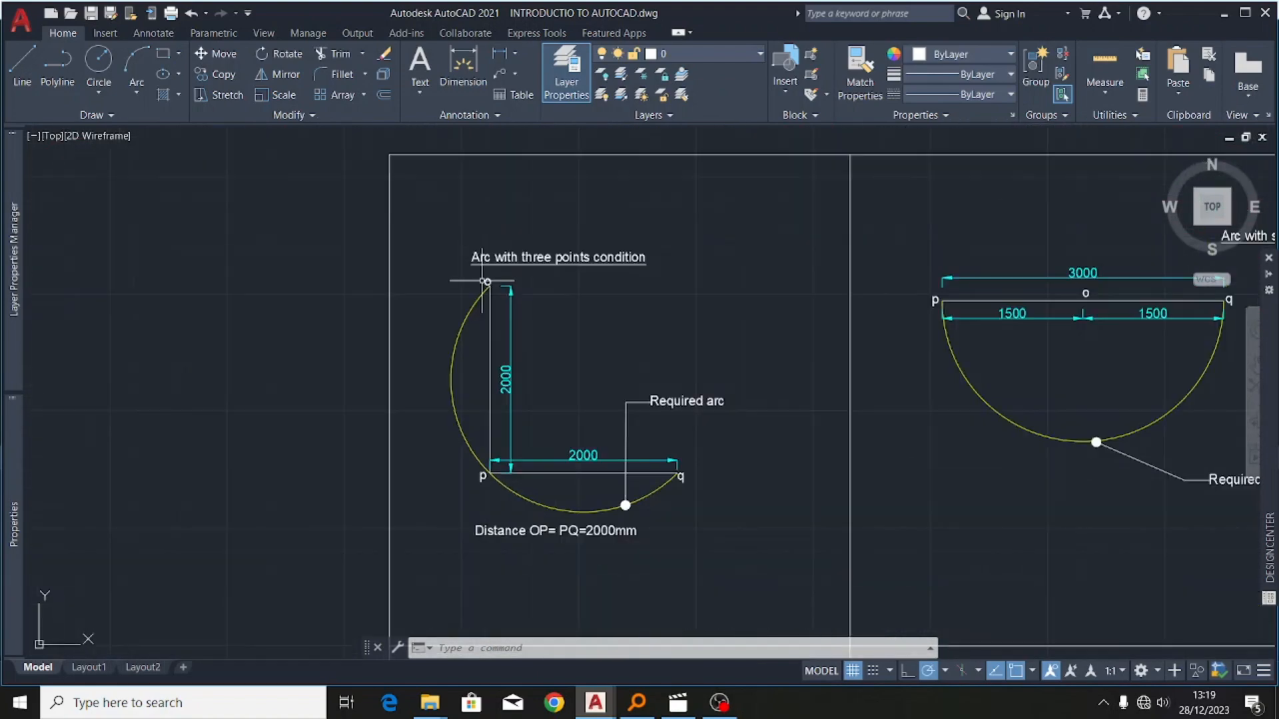
pyautogui.click(487, 282)
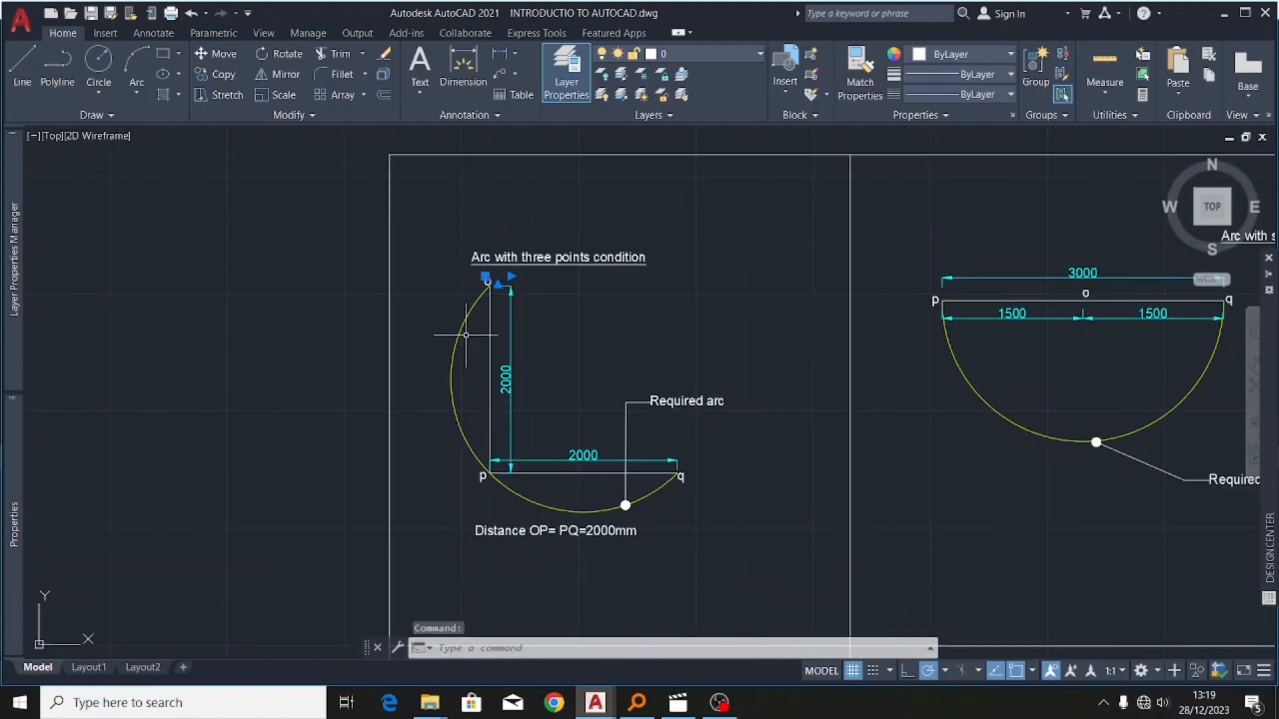
pyautogui.click(483, 477)
pyautogui.click(682, 477)
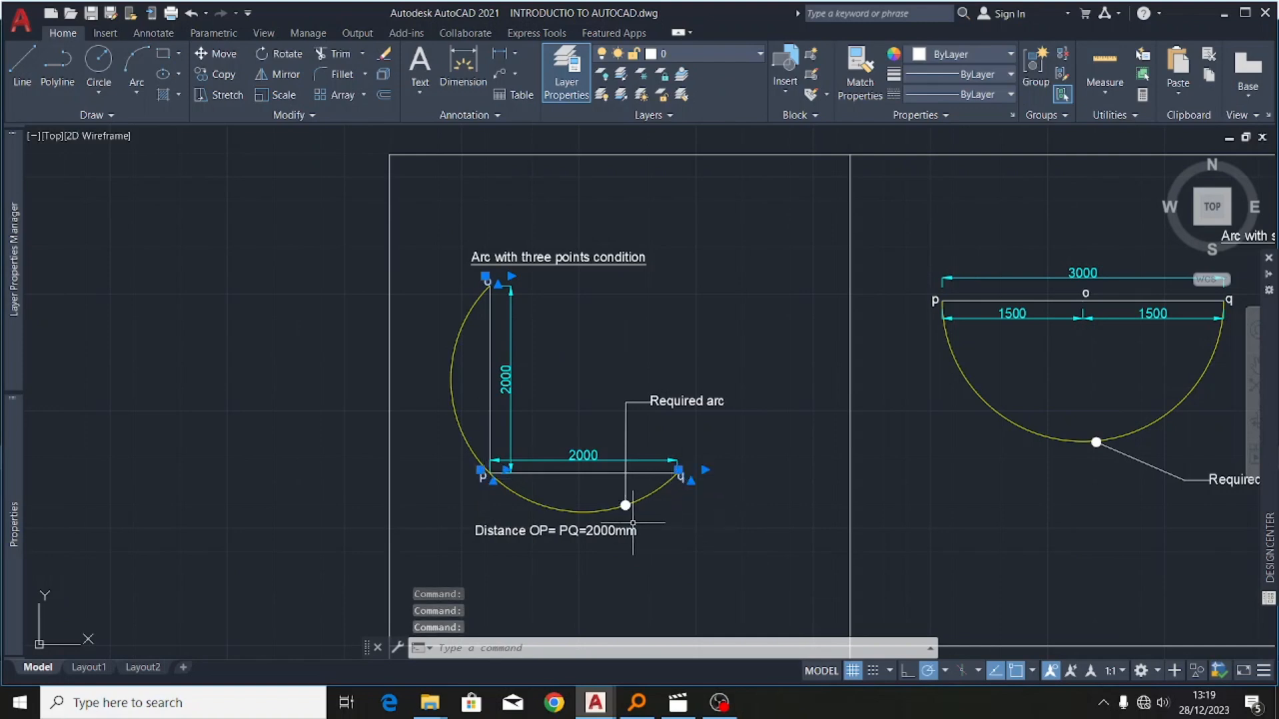
pyautogui.click(207, 74)
pyautogui.scroll(6, 490, 478)
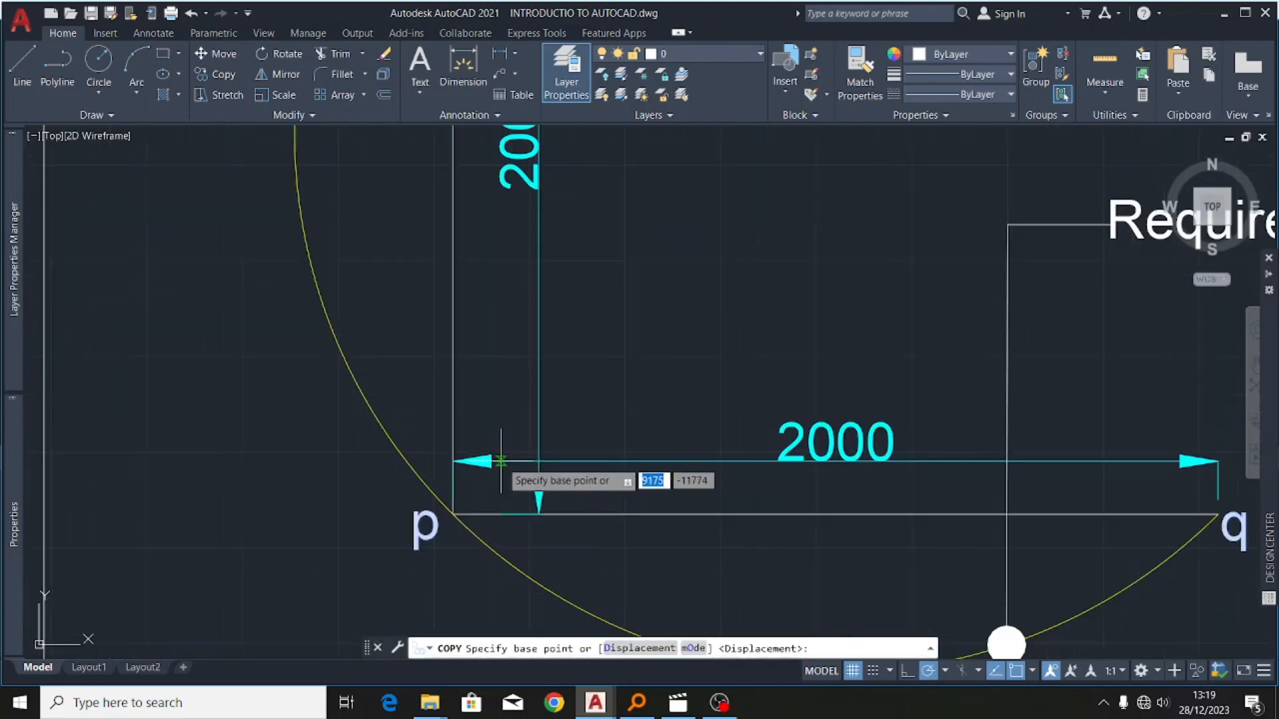
pyautogui.click(450, 533)
pyautogui.scroll(-5, 230, 479)
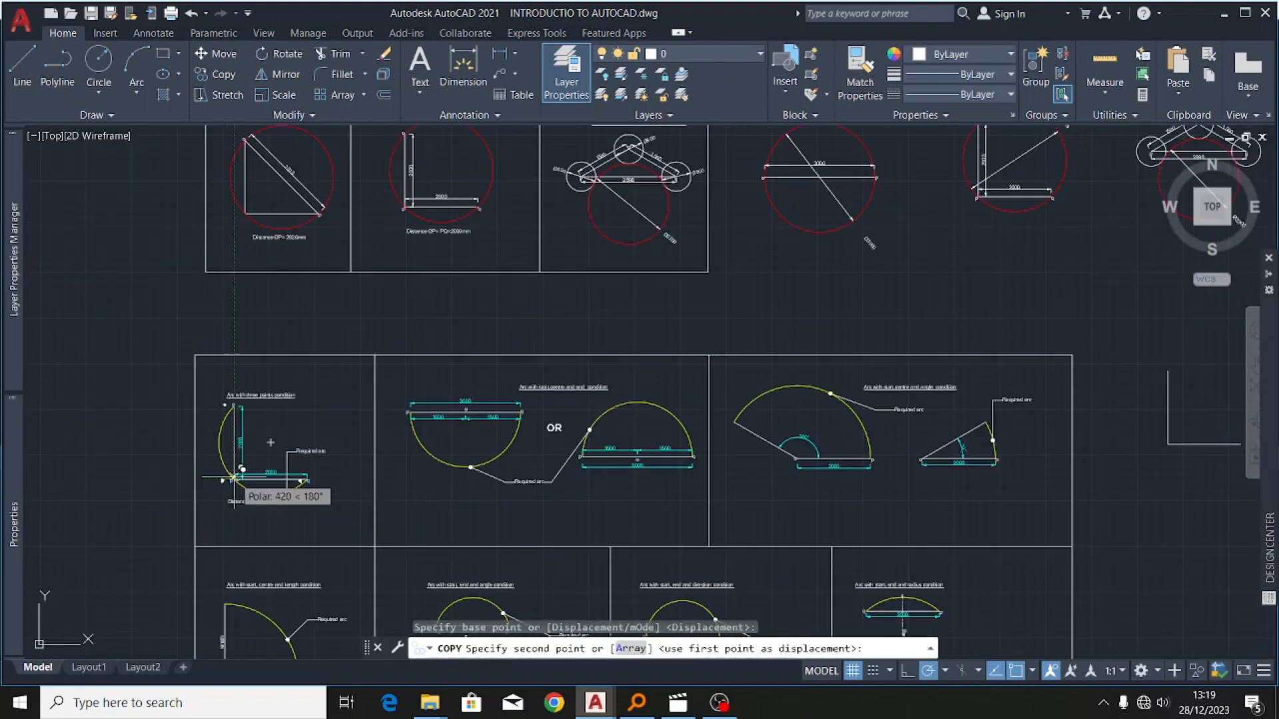
pyautogui.scroll(-4, 455, 463)
pyautogui.scroll(5, 743, 493)
pyautogui.scroll(-5, 632, 500)
pyautogui.scroll(7, 614, 524)
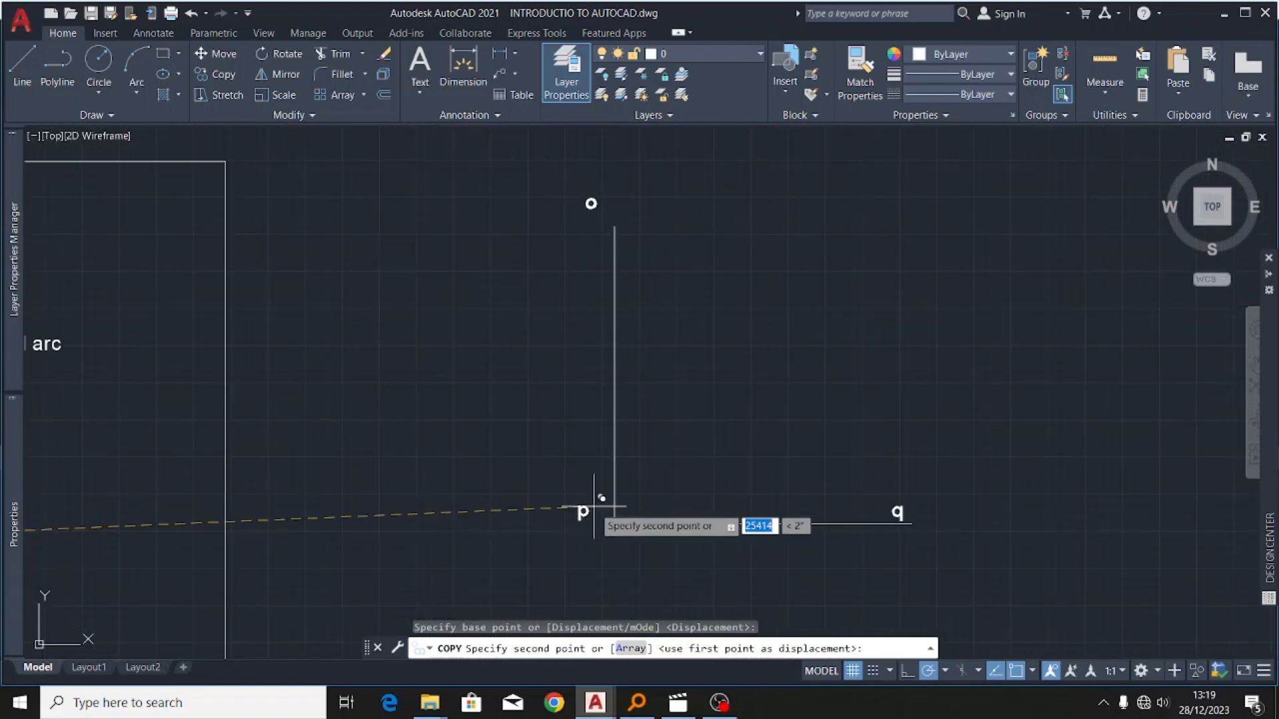
pyautogui.click(614, 524)
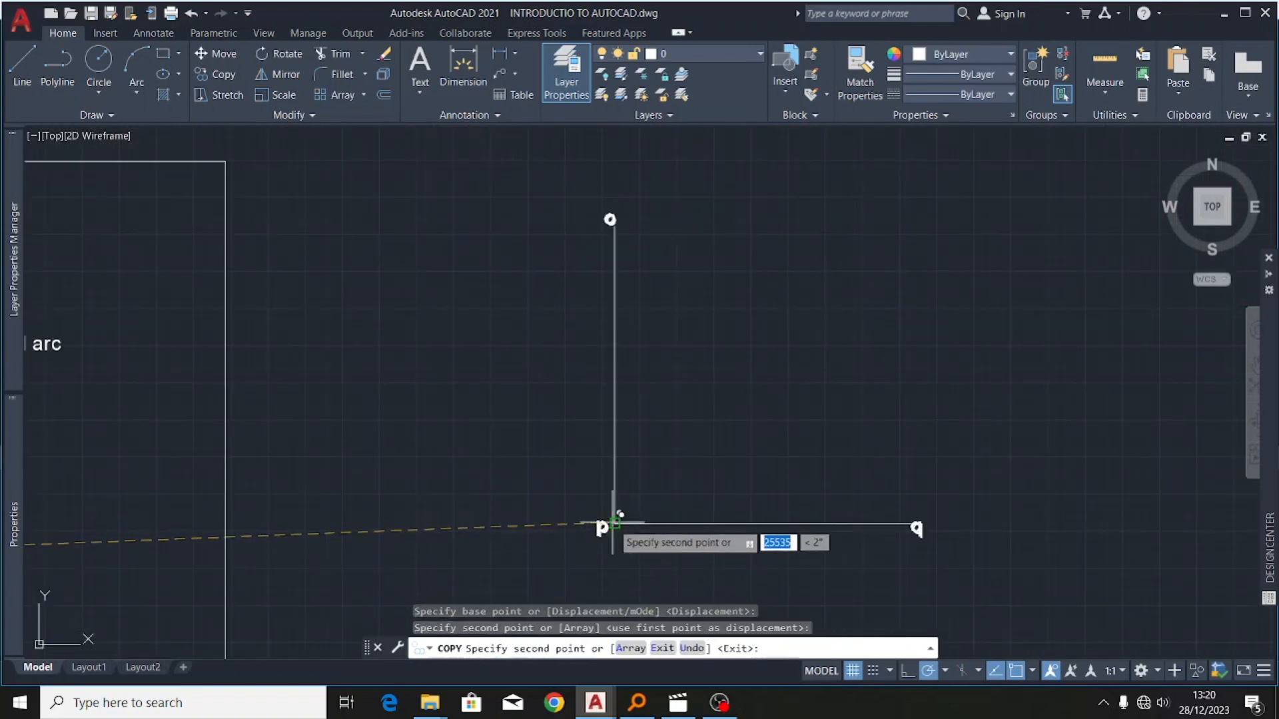
pyautogui.scroll(-2, 499, 457)
pyautogui.press('Escape')
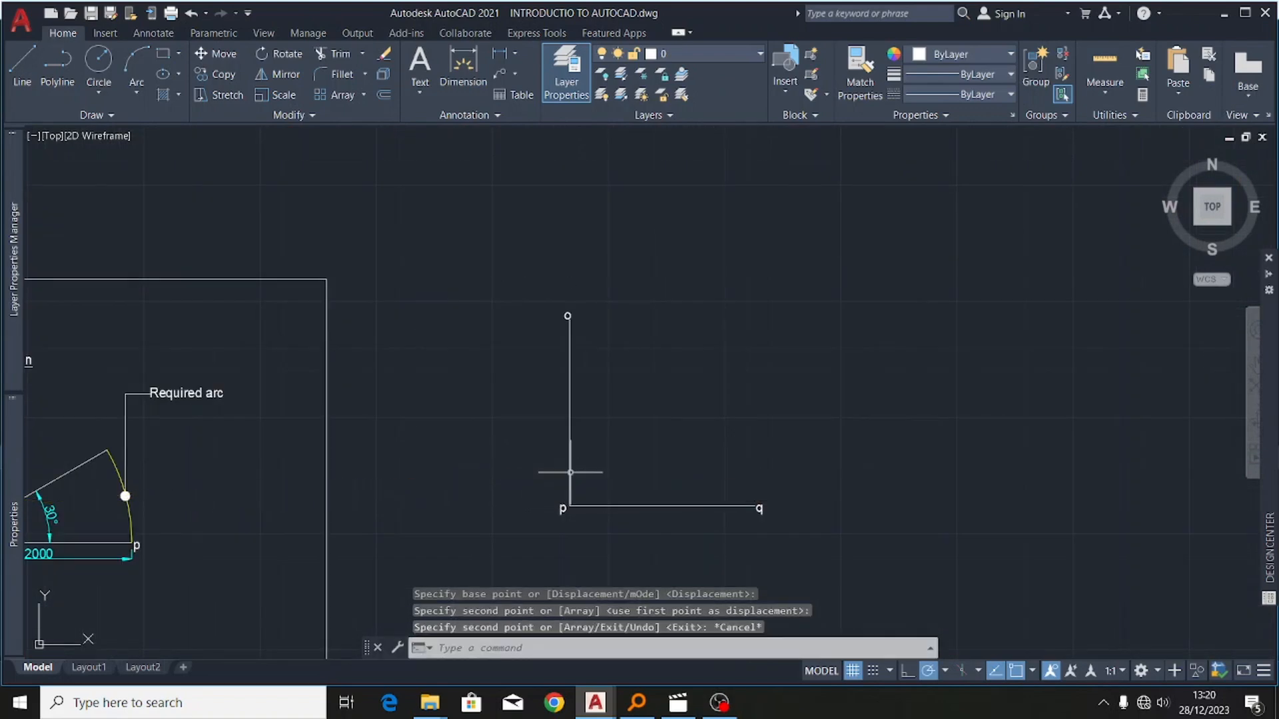
# - Draw a three-point arc from point o through corner p to end point q on the new L-shaped lines
pyautogui.click(135, 62)
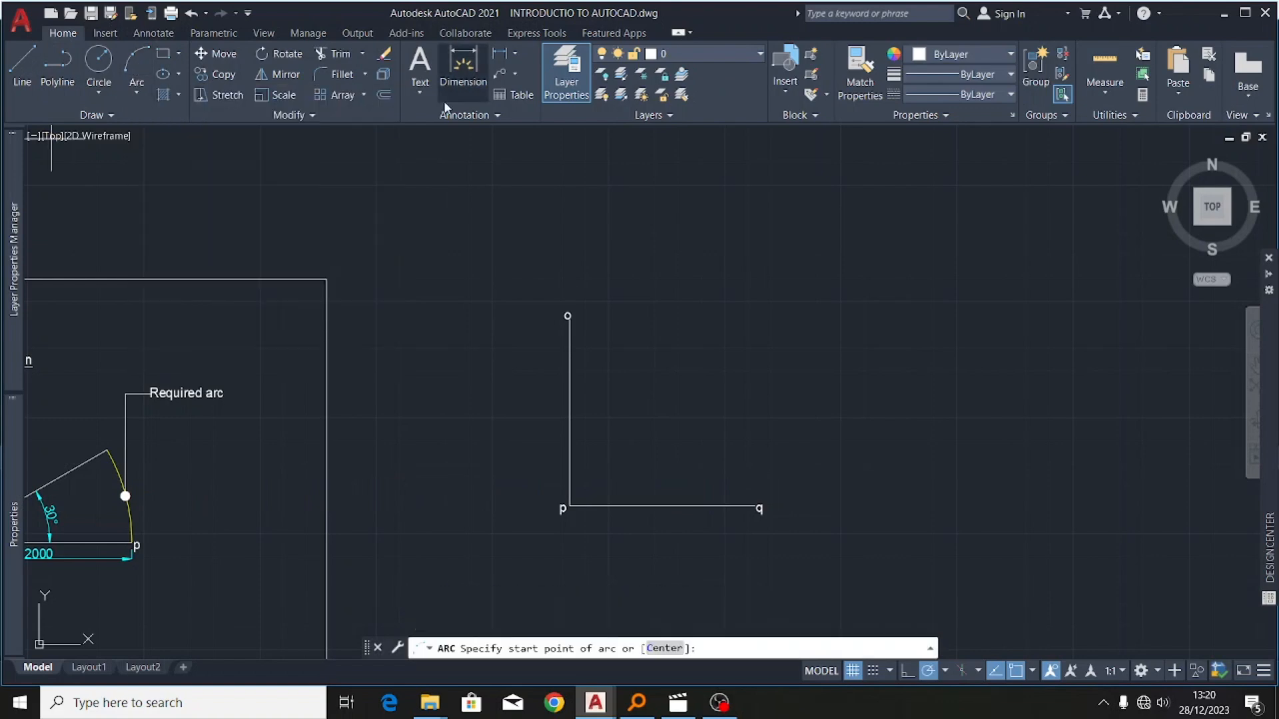
pyautogui.scroll(5, 589, 310)
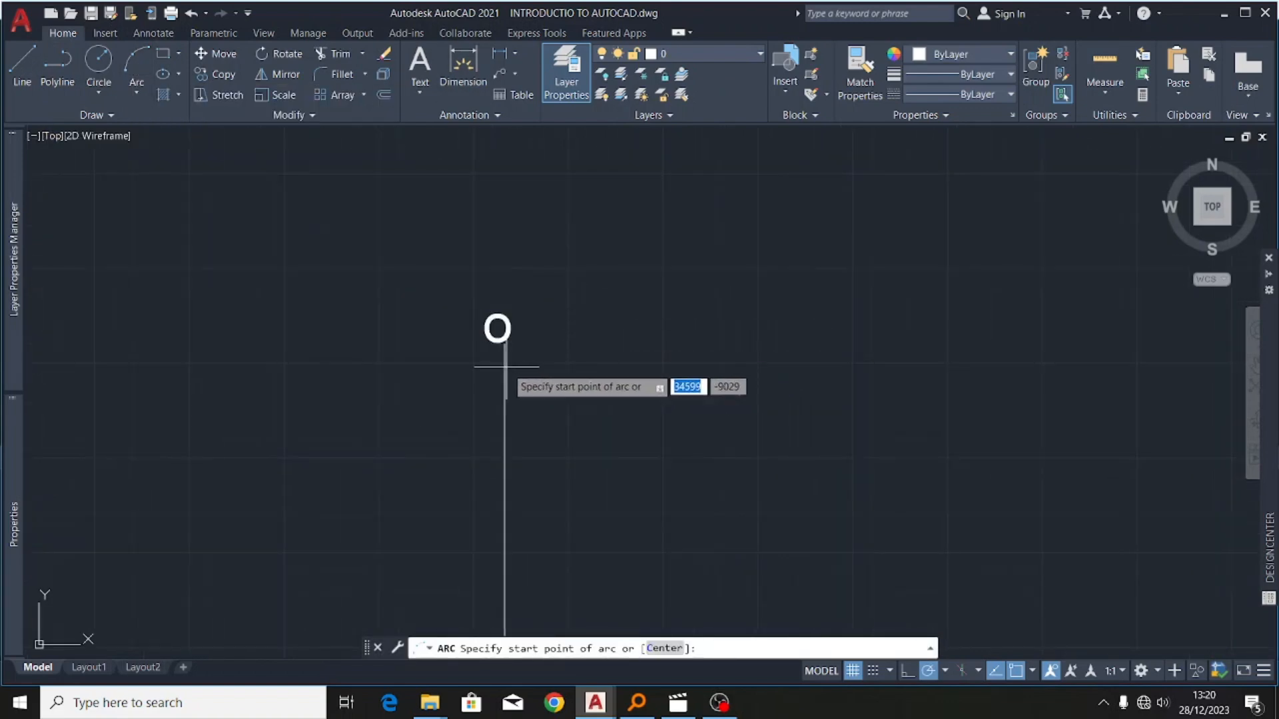
pyautogui.scroll(5, 500, 356)
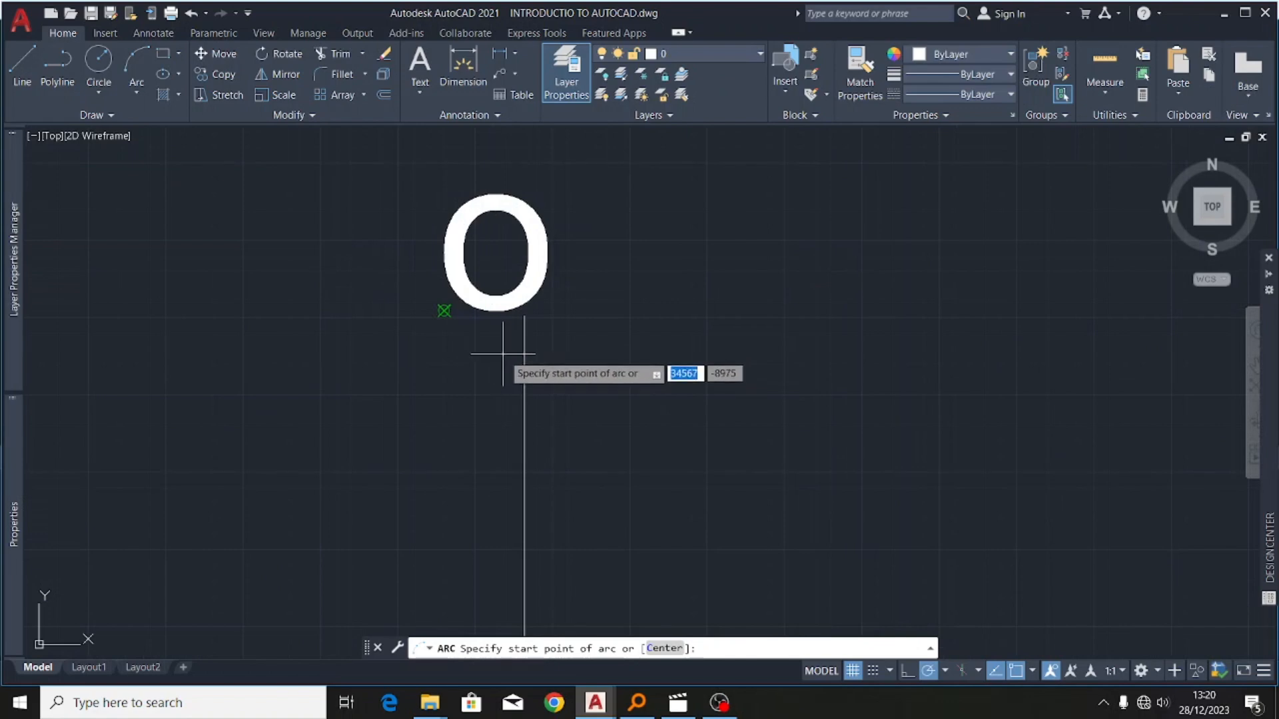
pyautogui.click(524, 315)
pyautogui.scroll(-5, 512, 287)
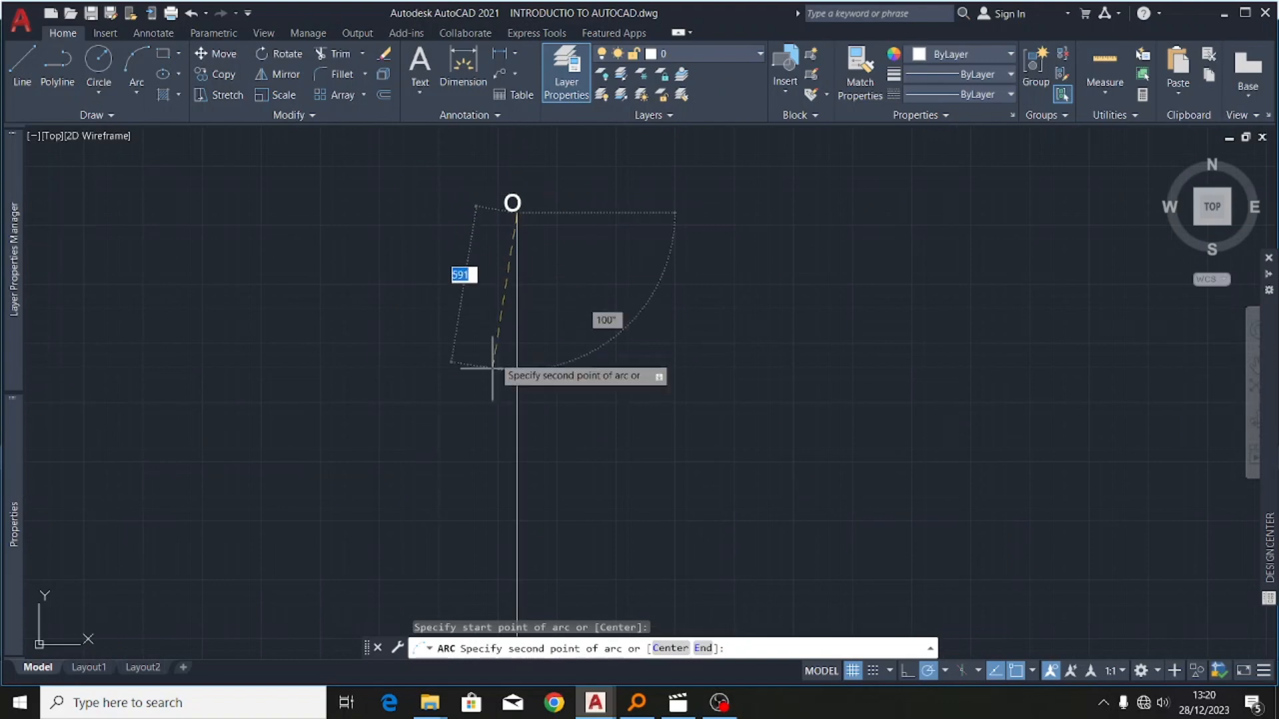
pyautogui.scroll(-2, 508, 513)
pyautogui.scroll(3, 493, 370)
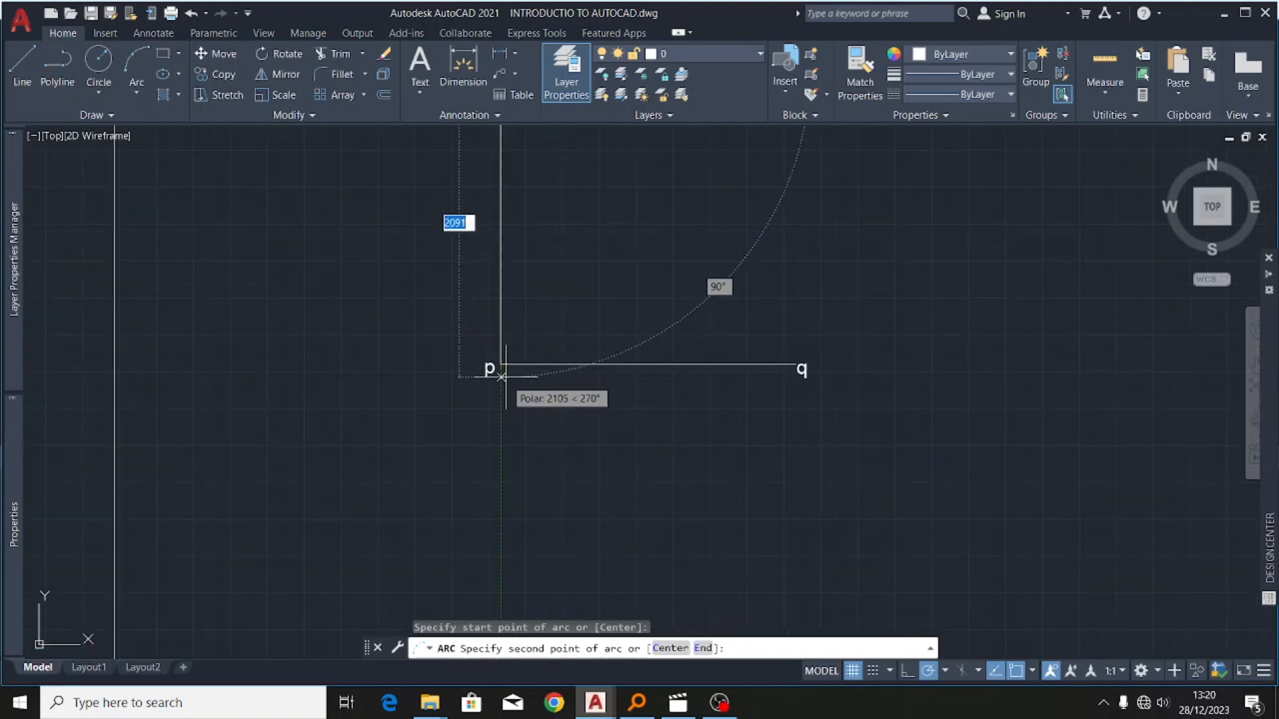
pyautogui.scroll(3, 505, 363)
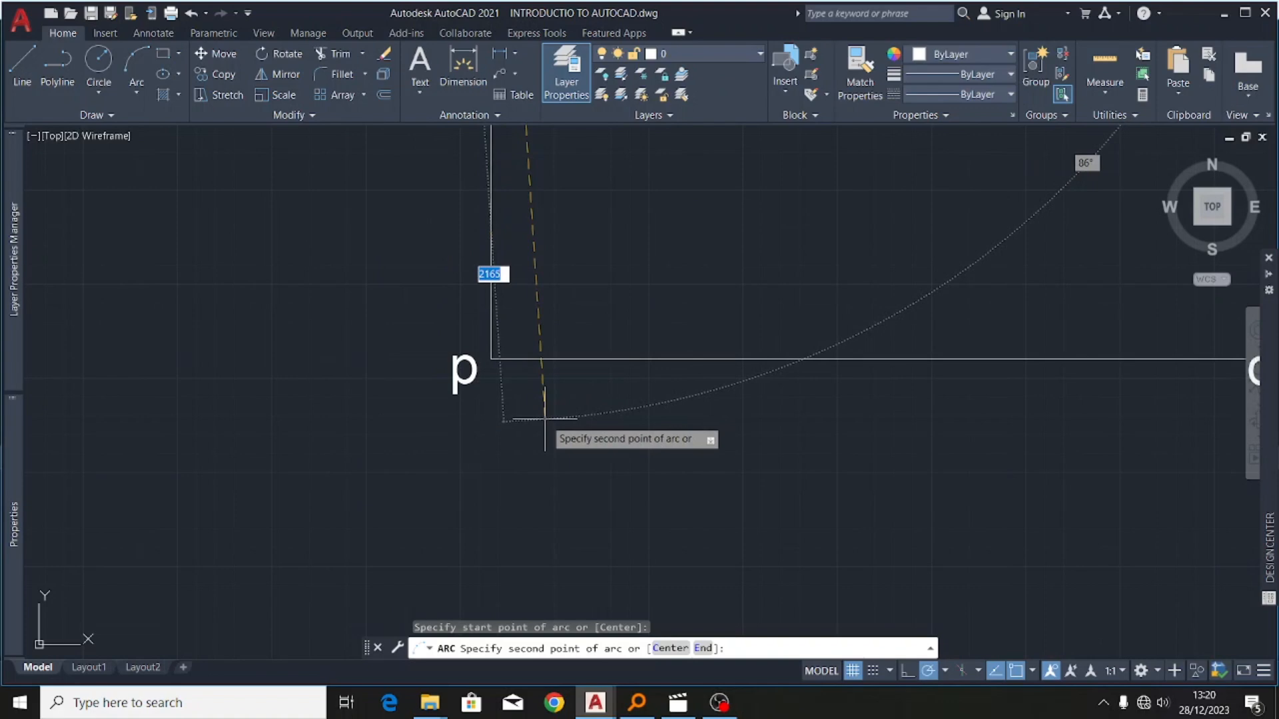
pyautogui.click(491, 359)
pyautogui.scroll(-8, 314, 490)
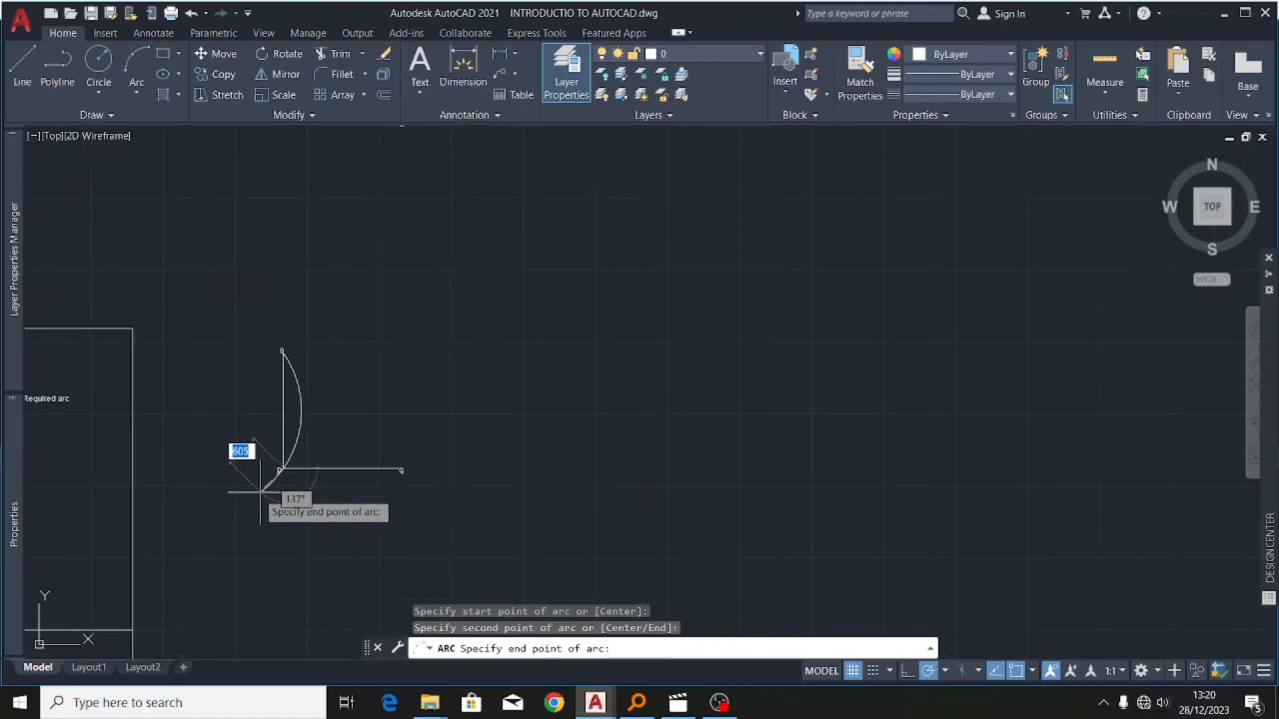
pyautogui.scroll(5, 314, 491)
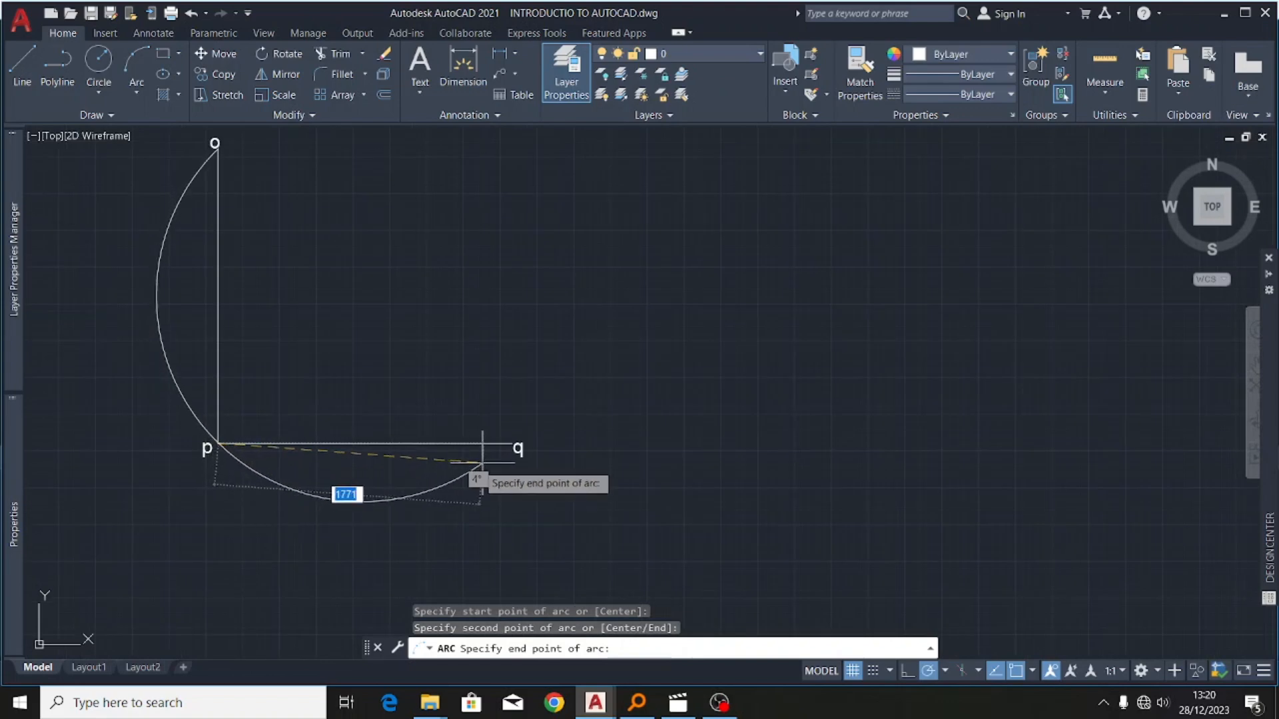
pyautogui.scroll(2, 498, 456)
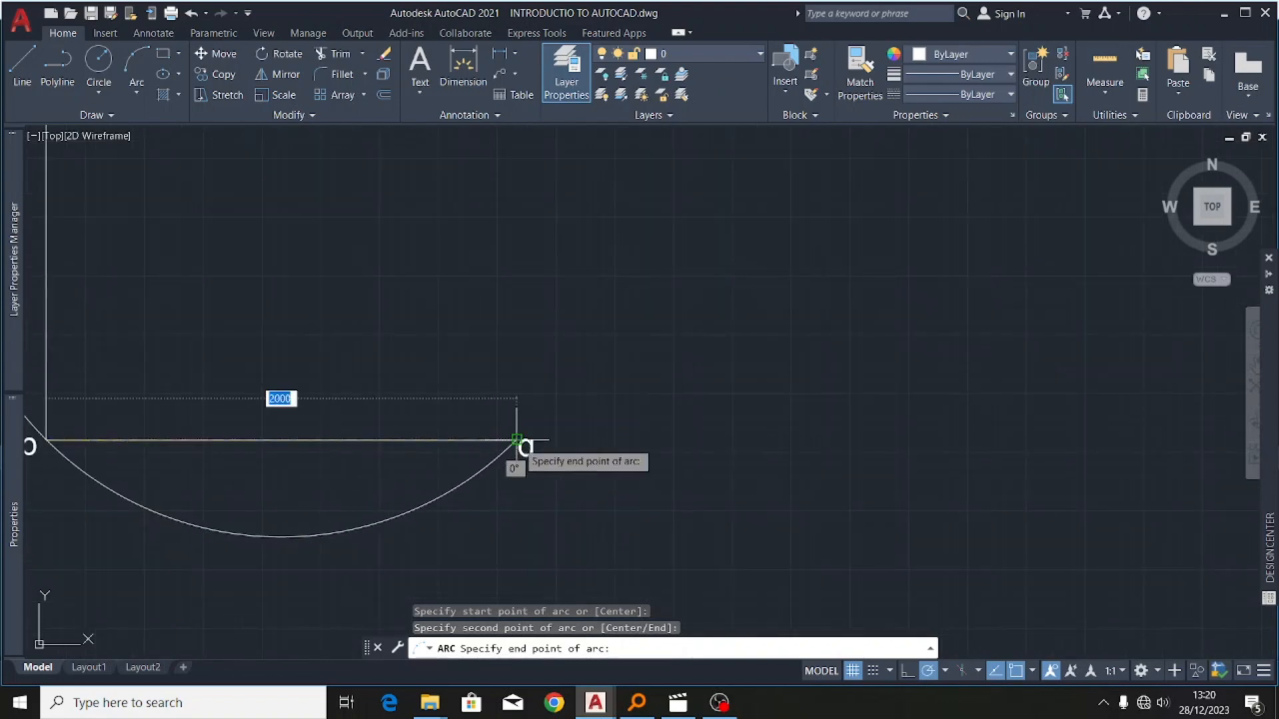
pyautogui.click(517, 440)
pyautogui.scroll(-2, 789, 433)
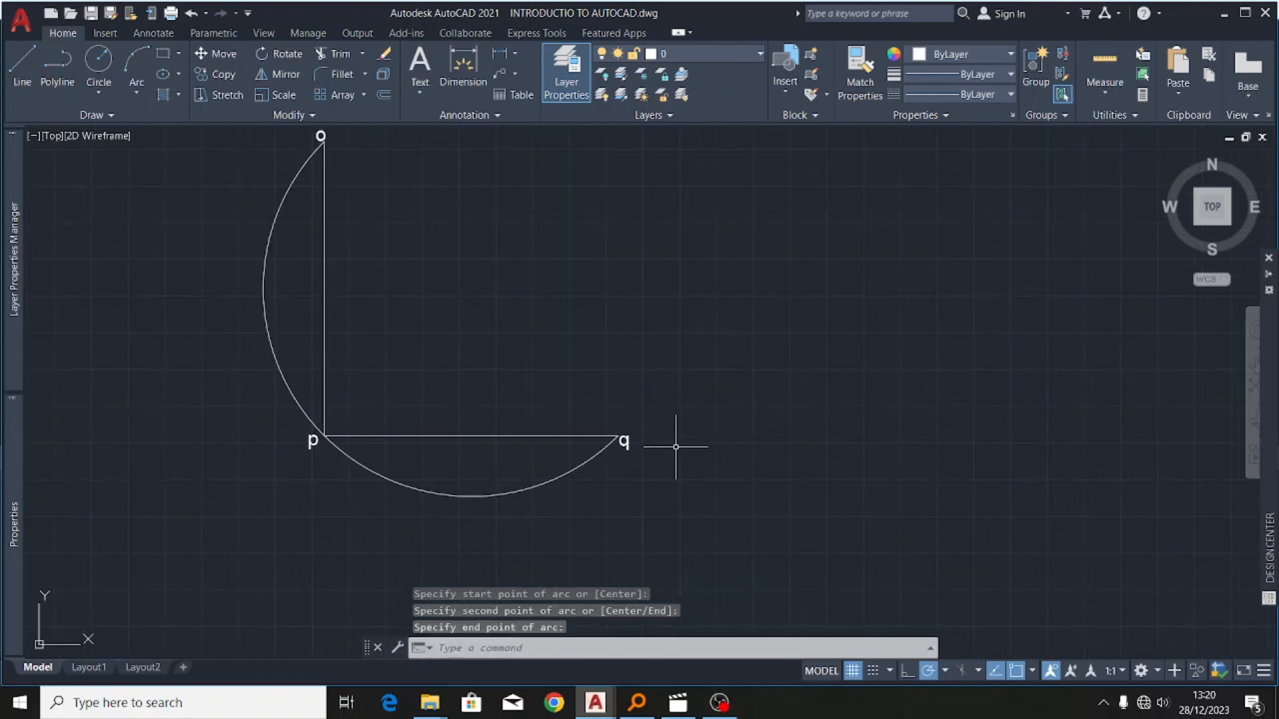
# - Move the new three-point arc to the required arc layer and clear the selection
pyautogui.scroll(-2, 675, 447)
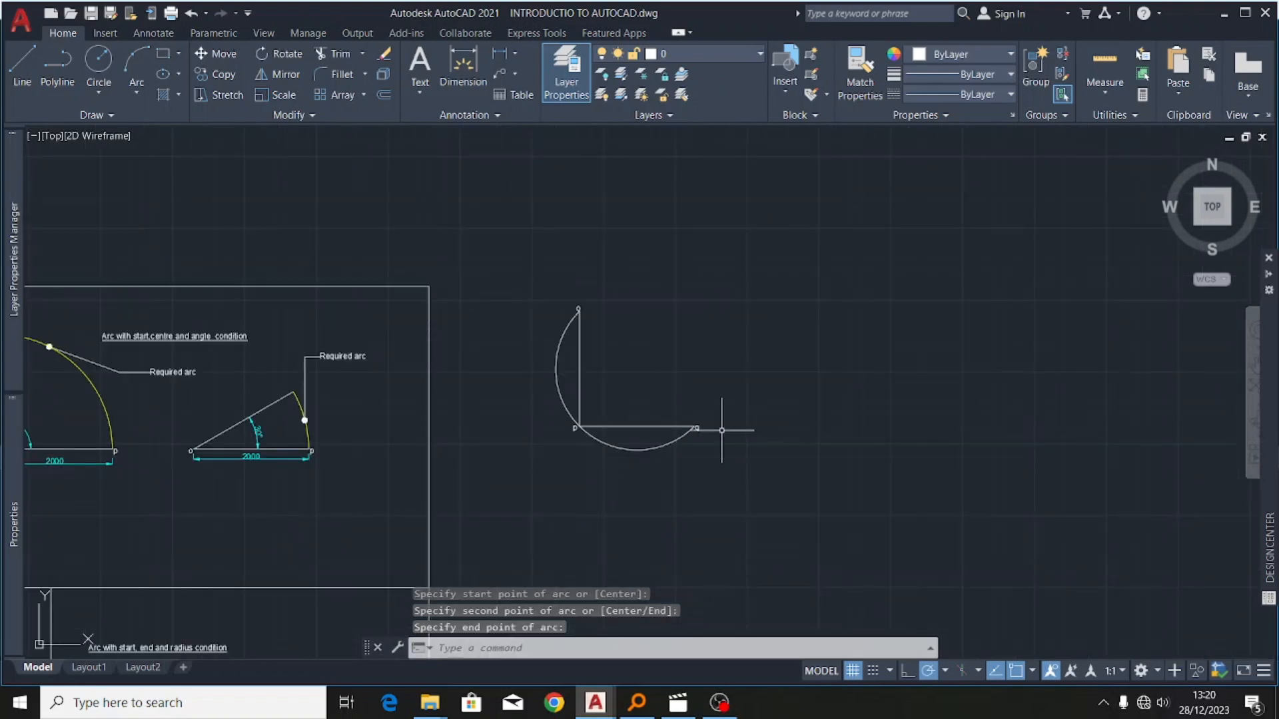
pyautogui.click(637, 451)
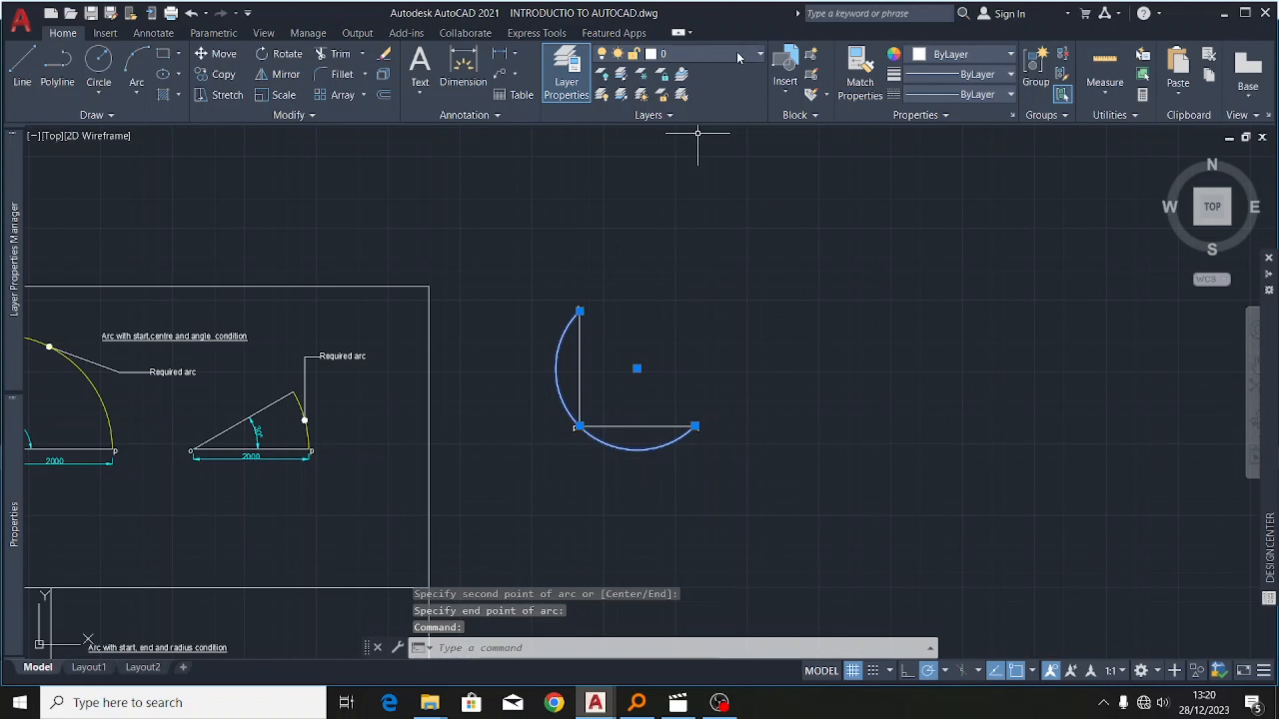
pyautogui.click(737, 51)
pyautogui.click(686, 163)
pyautogui.click(633, 450)
pyautogui.scroll(2, 620, 445)
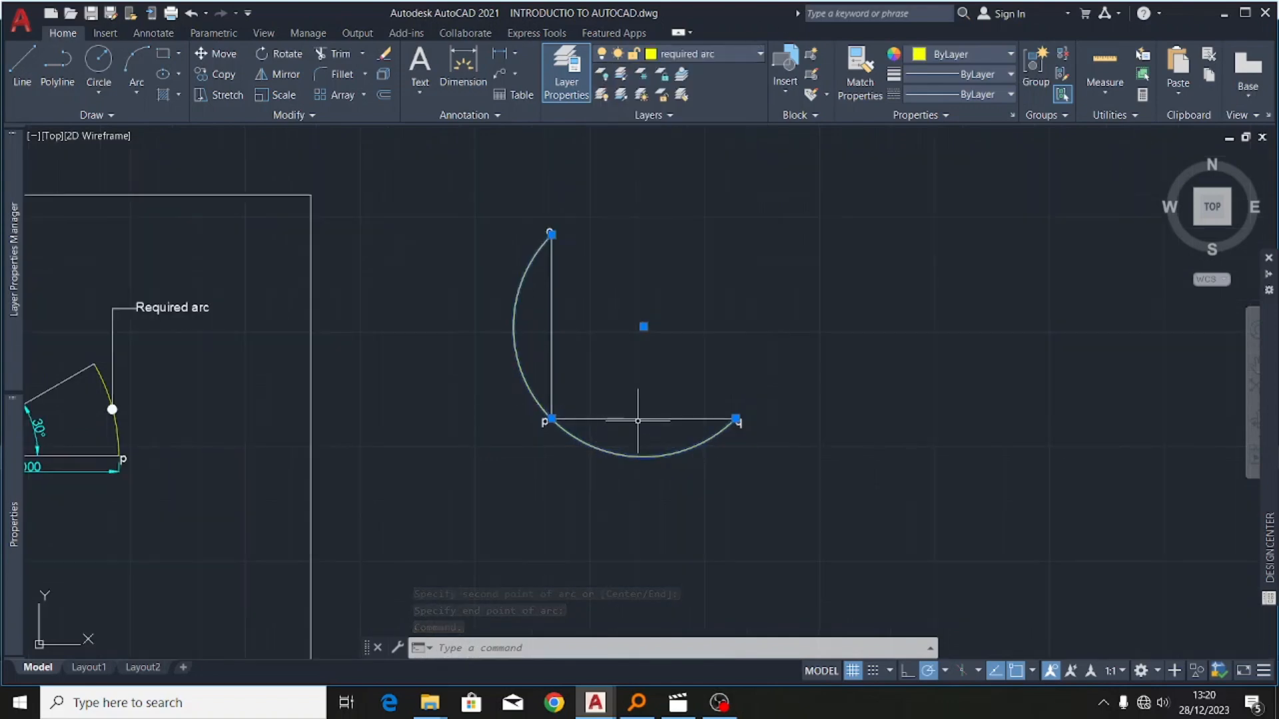
pyautogui.press('Escape')
pyautogui.scroll(-1, 751, 346)
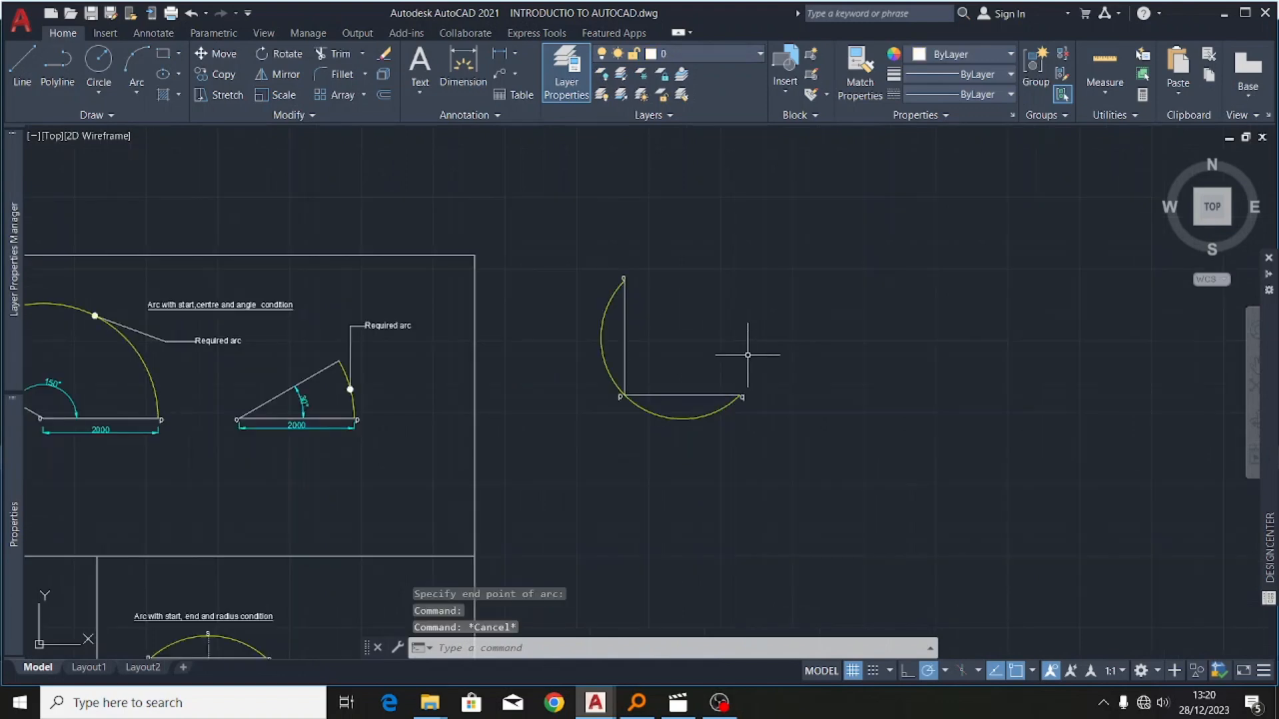
# - Start dimensioning and make dimension the current layer, following the sheet's three points example
pyautogui.scroll(-5, 833, 352)
pyautogui.scroll(5, 215, 370)
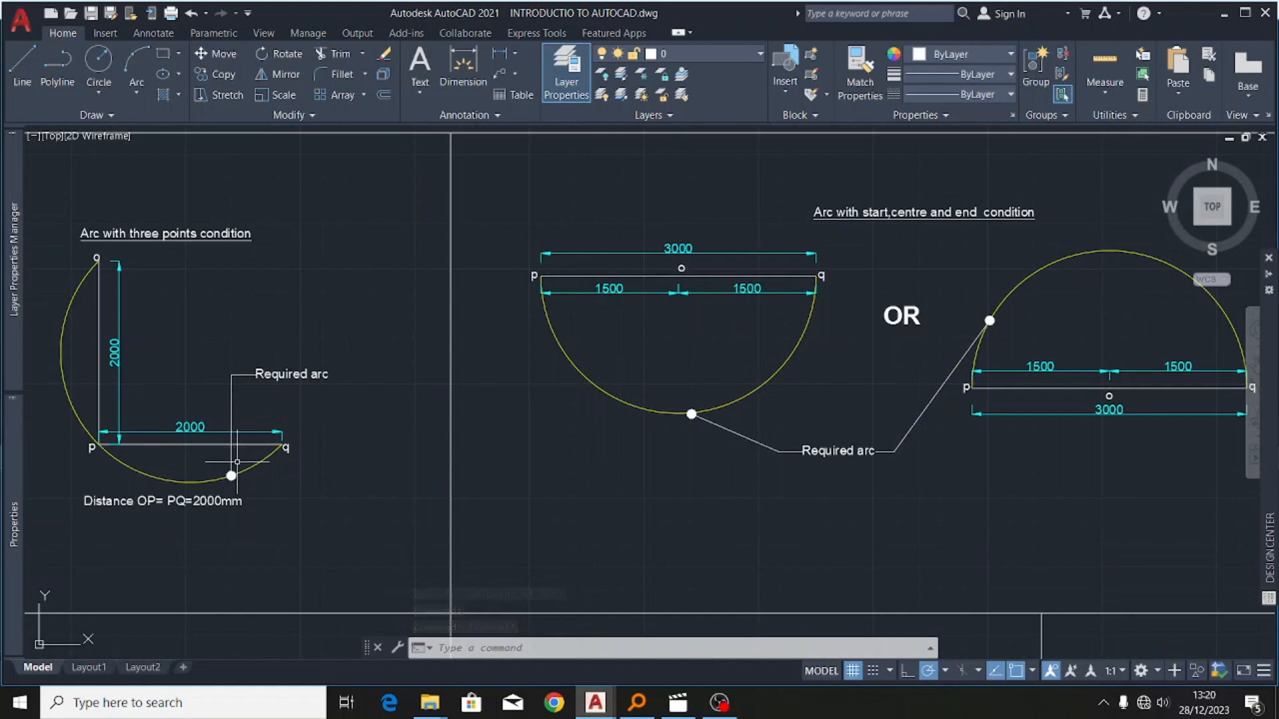
pyautogui.scroll(-2, 147, 479)
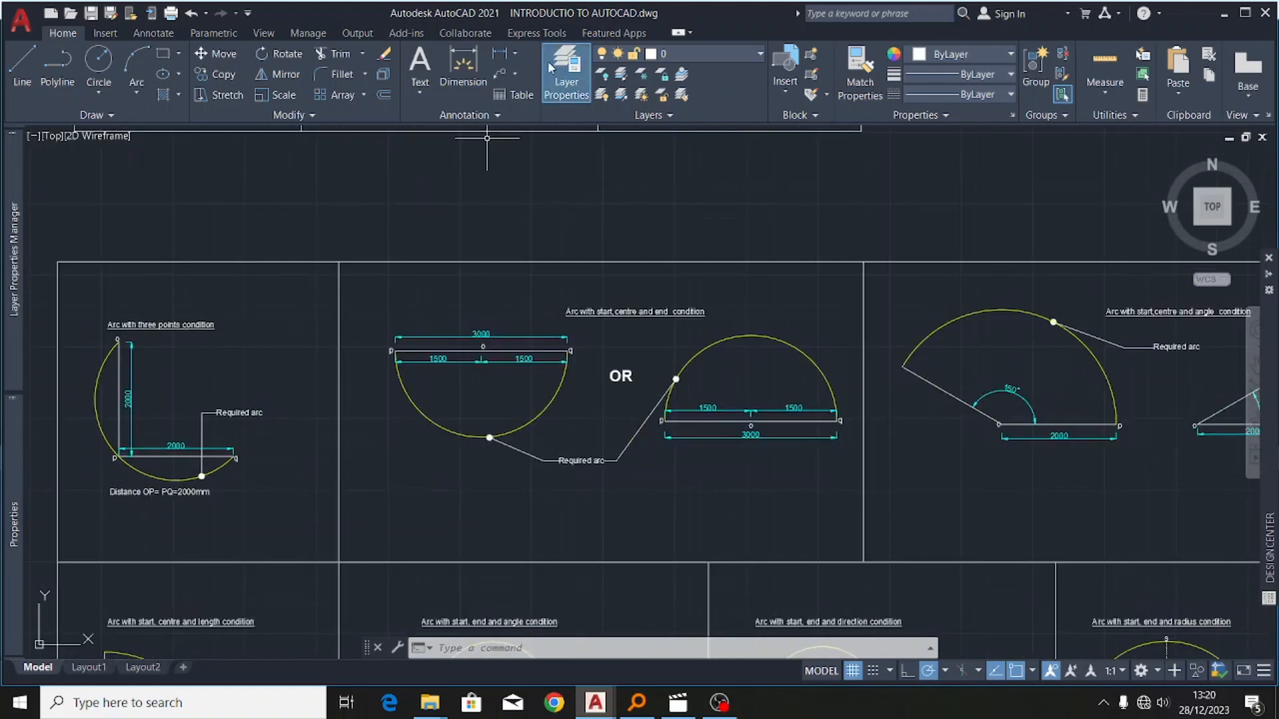
pyautogui.click(463, 67)
pyautogui.click(734, 53)
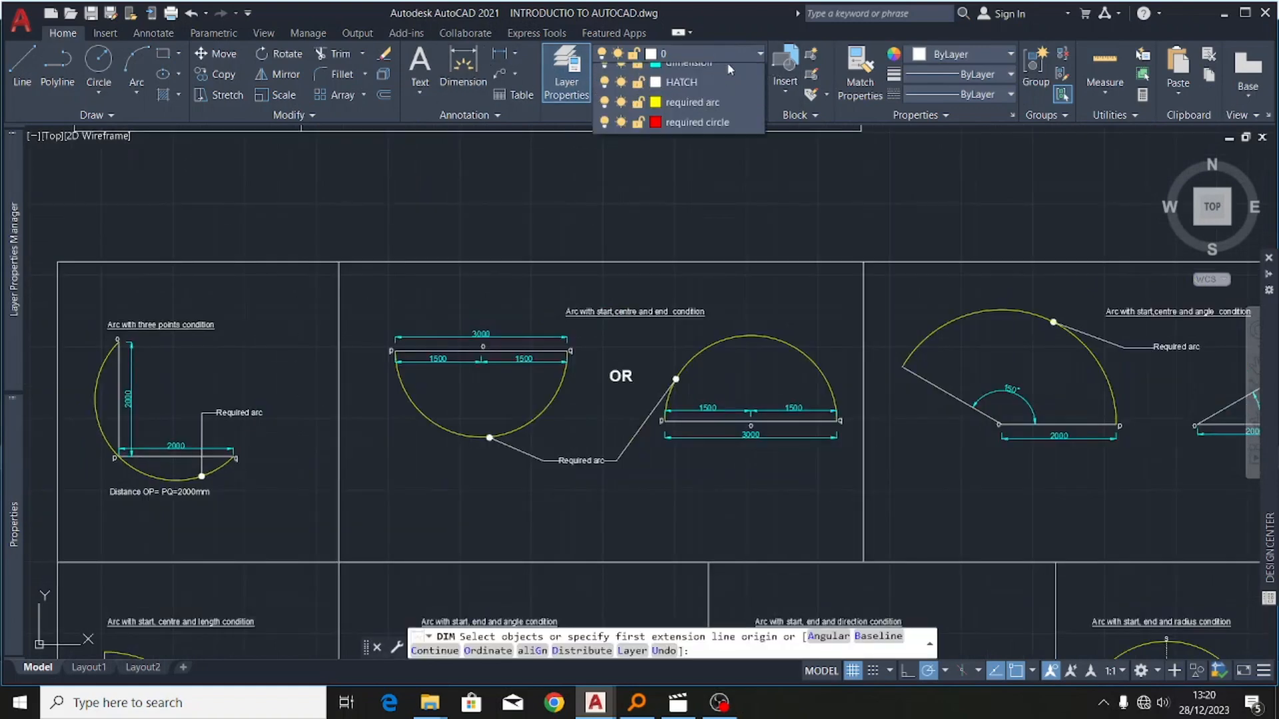
pyautogui.click(693, 114)
# - Dimension the length of the horizontal line pq, placing the dimension just above it
pyautogui.scroll(-6, 379, 294)
pyautogui.scroll(7, 573, 306)
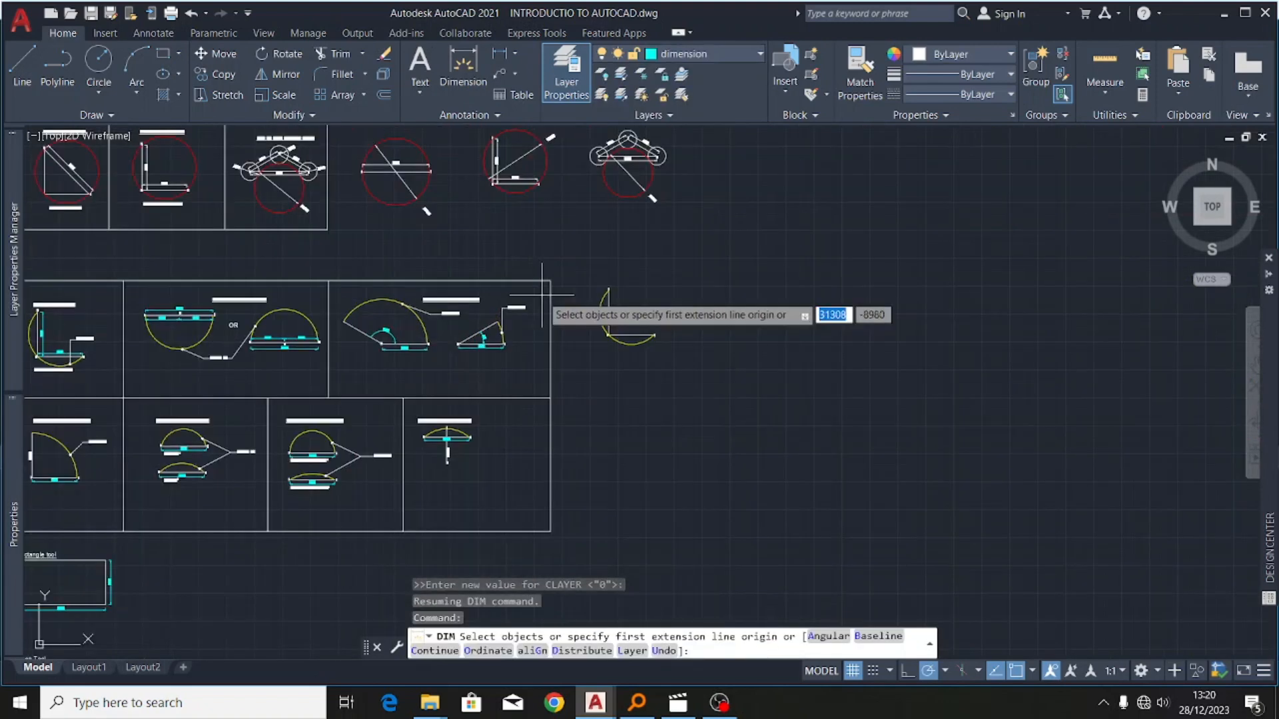
pyautogui.press('Return')
pyautogui.click(696, 349)
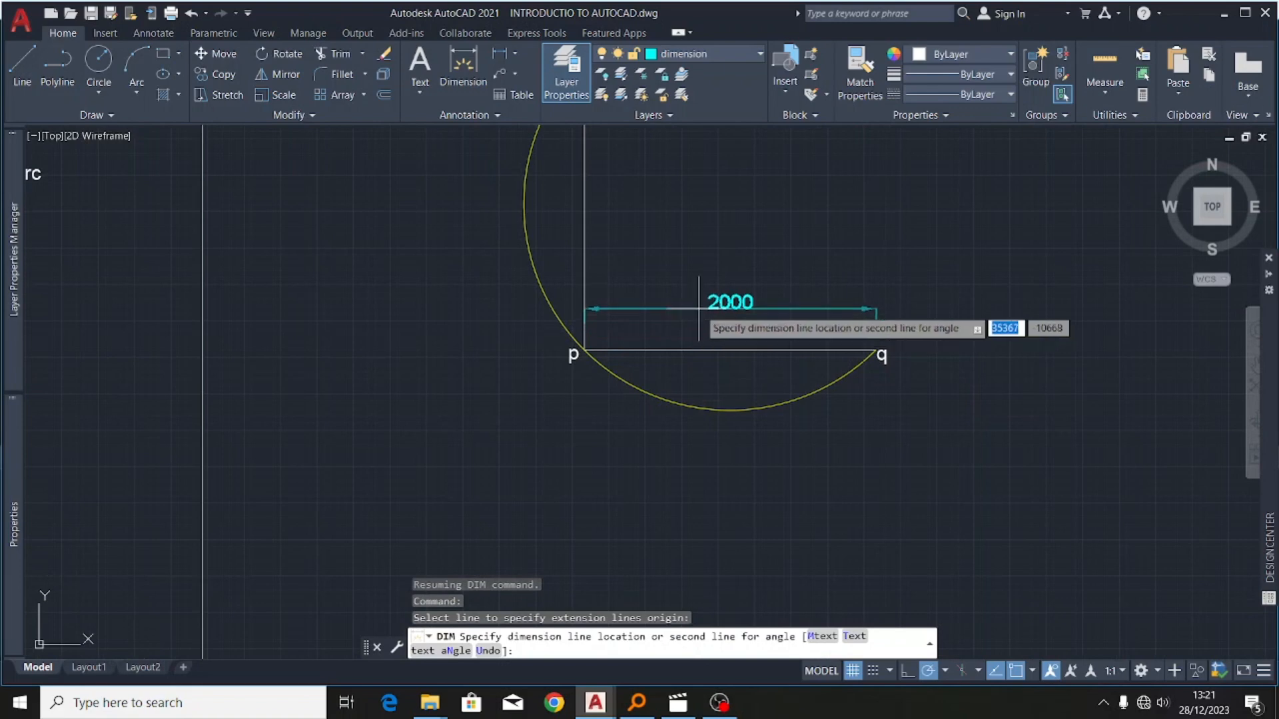
pyautogui.click(696, 308)
# - Dimension the length of the vertical line op, placing the dimension inside the L shape
pyautogui.scroll(-4, 606, 369)
pyautogui.scroll(4, 602, 336)
pyautogui.press('Return')
pyautogui.click(586, 340)
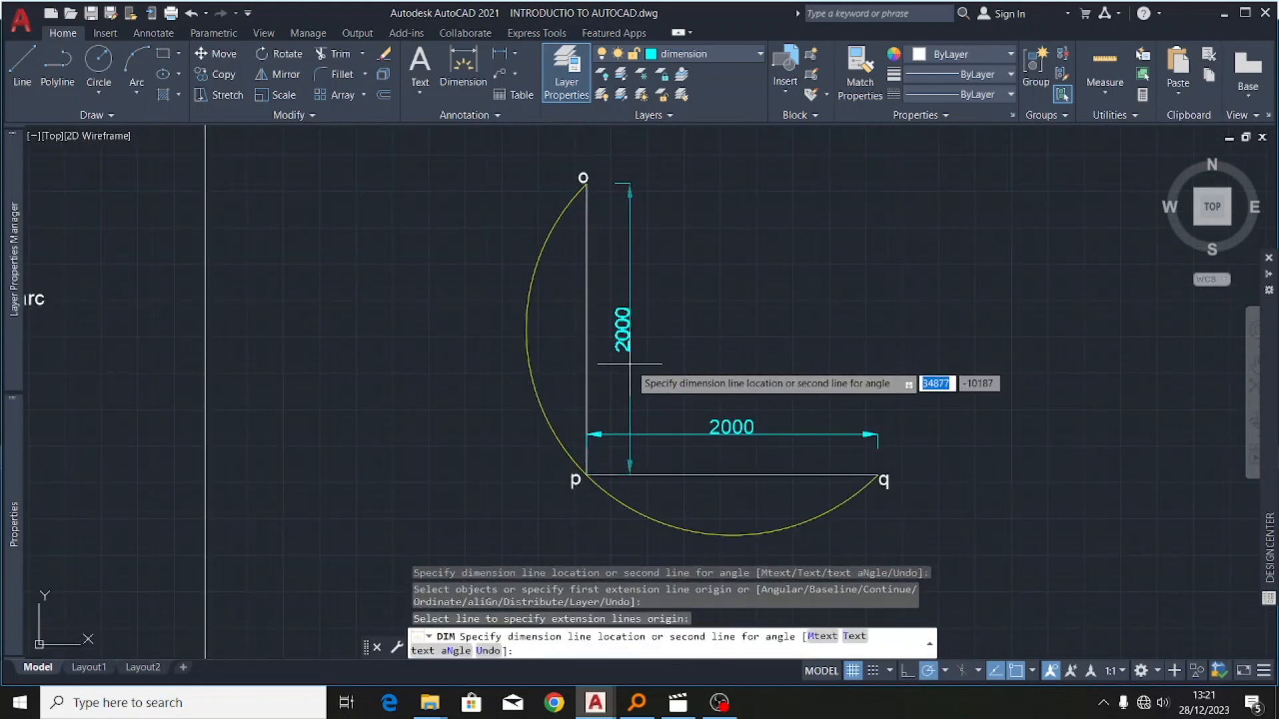
pyautogui.click(633, 343)
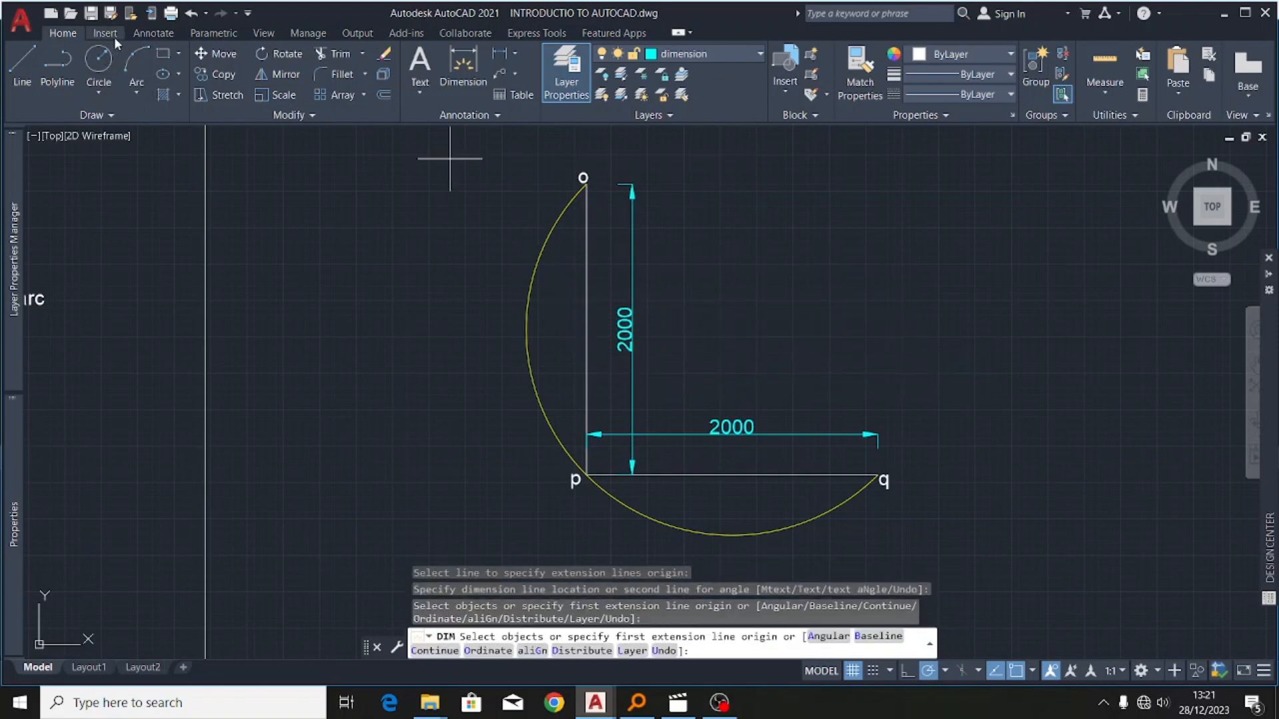
# - Add a multileader from the lower part of the three-point arc to a point straight above, with the text REQUIRED ARC
pyautogui.click(164, 38)
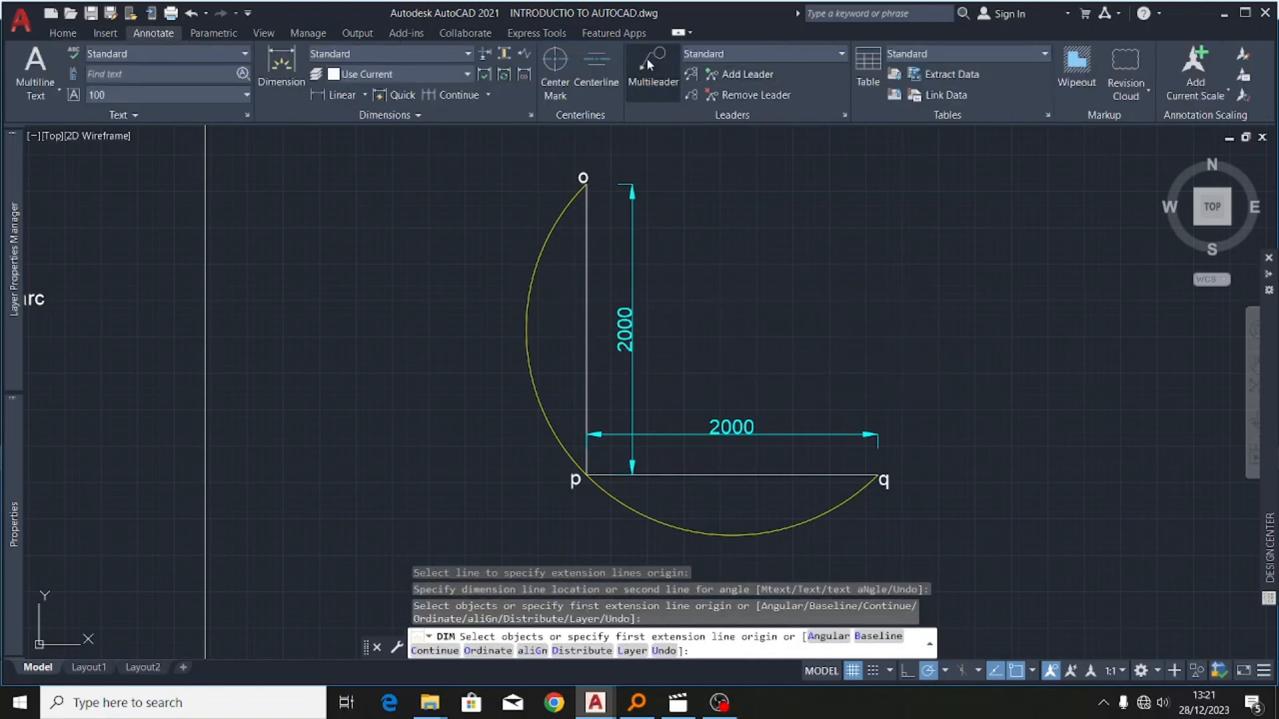
pyautogui.click(649, 64)
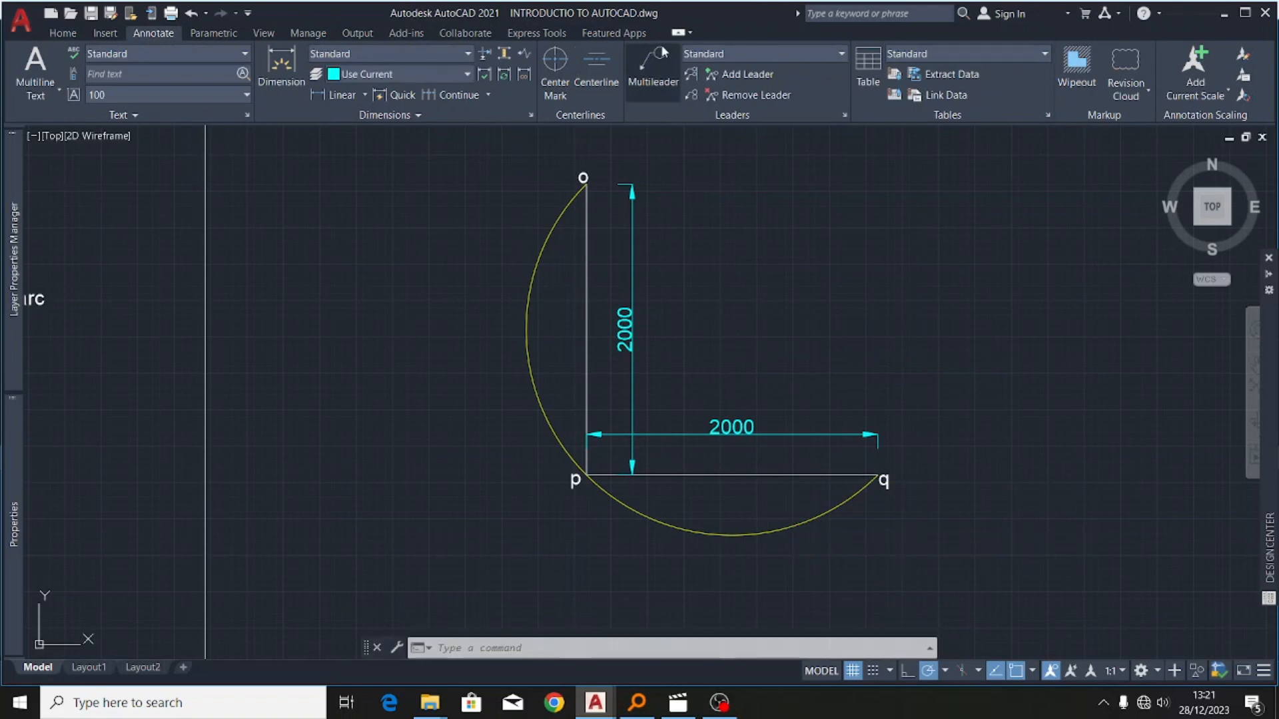
pyautogui.click(707, 533)
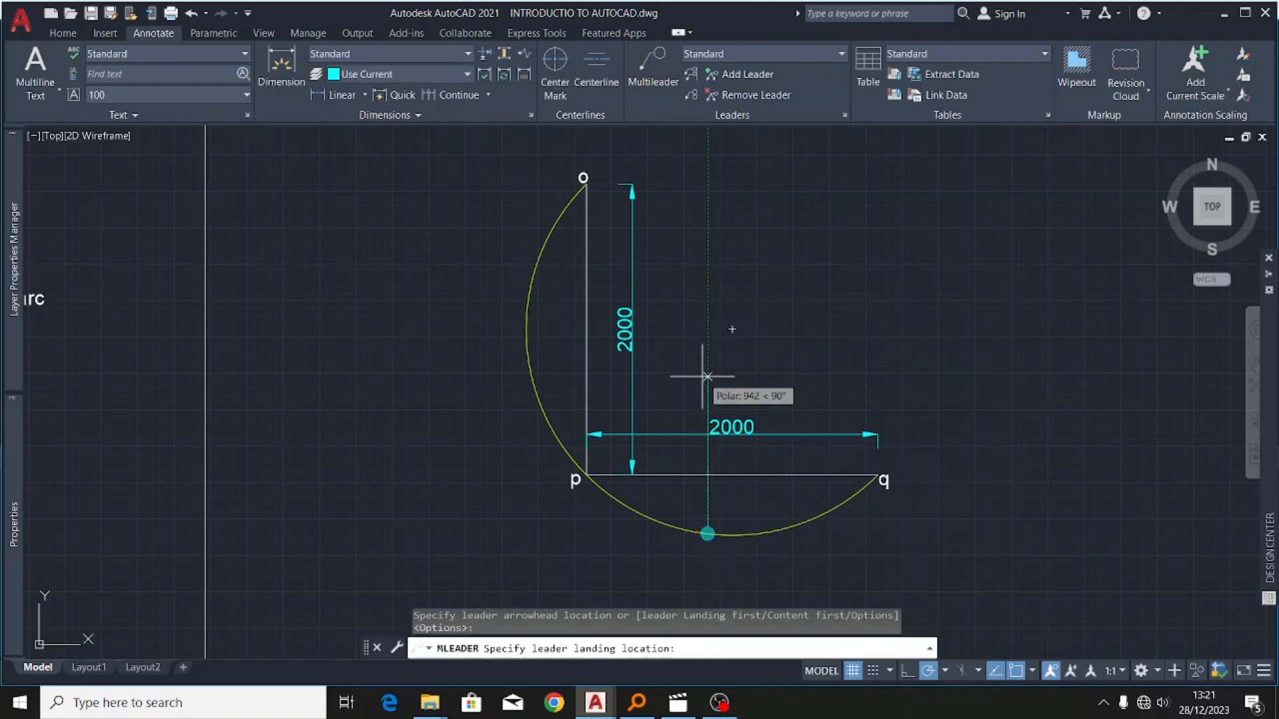
pyautogui.click(708, 317)
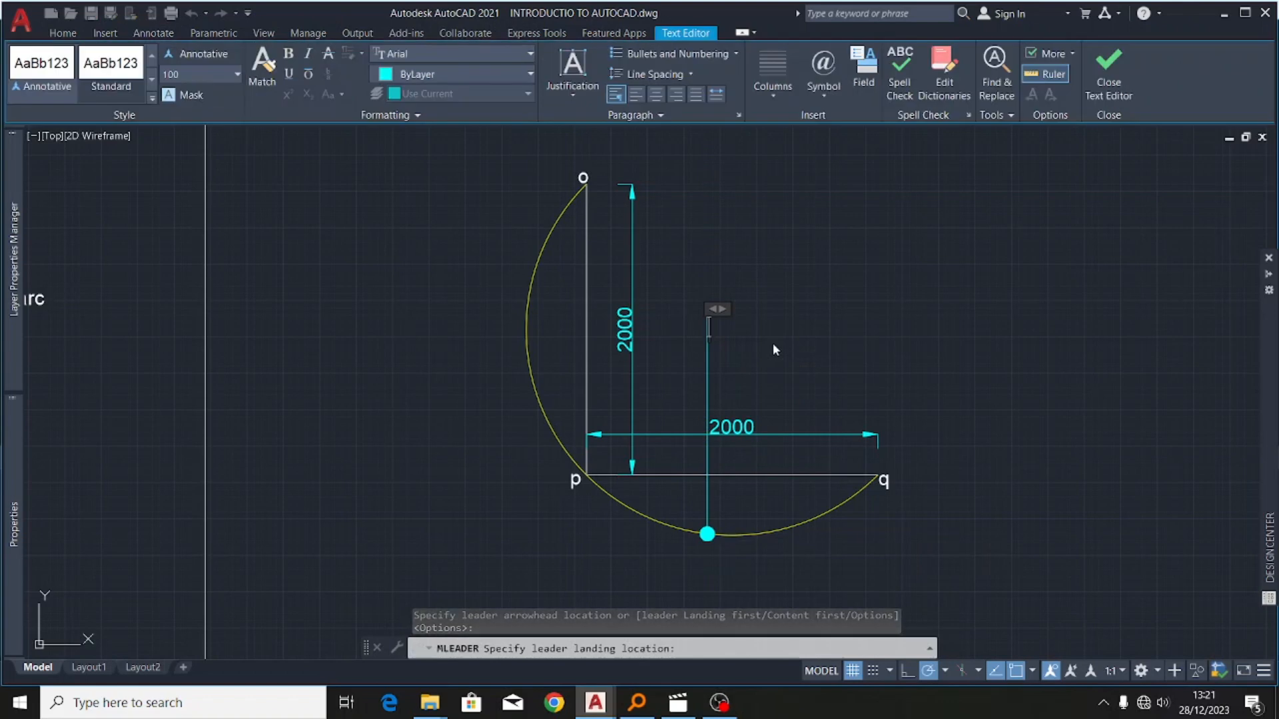
pyautogui.write('RE')
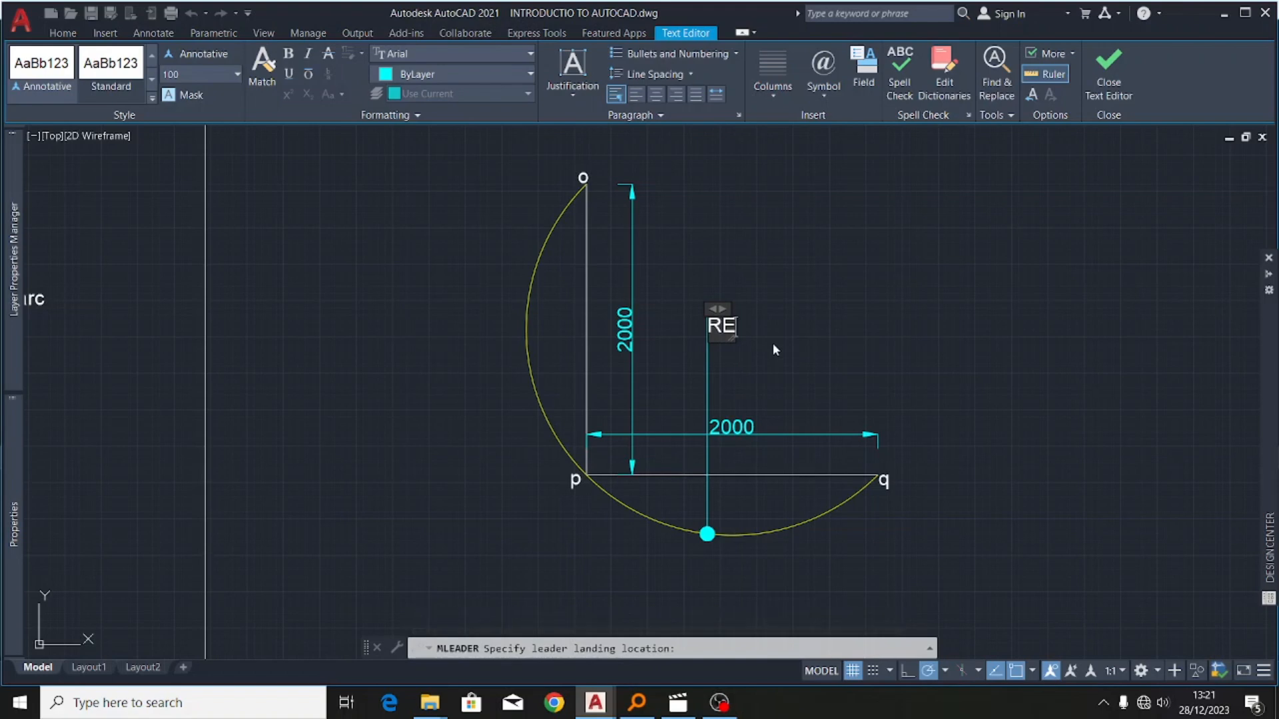
pyautogui.write('QUIRED ')
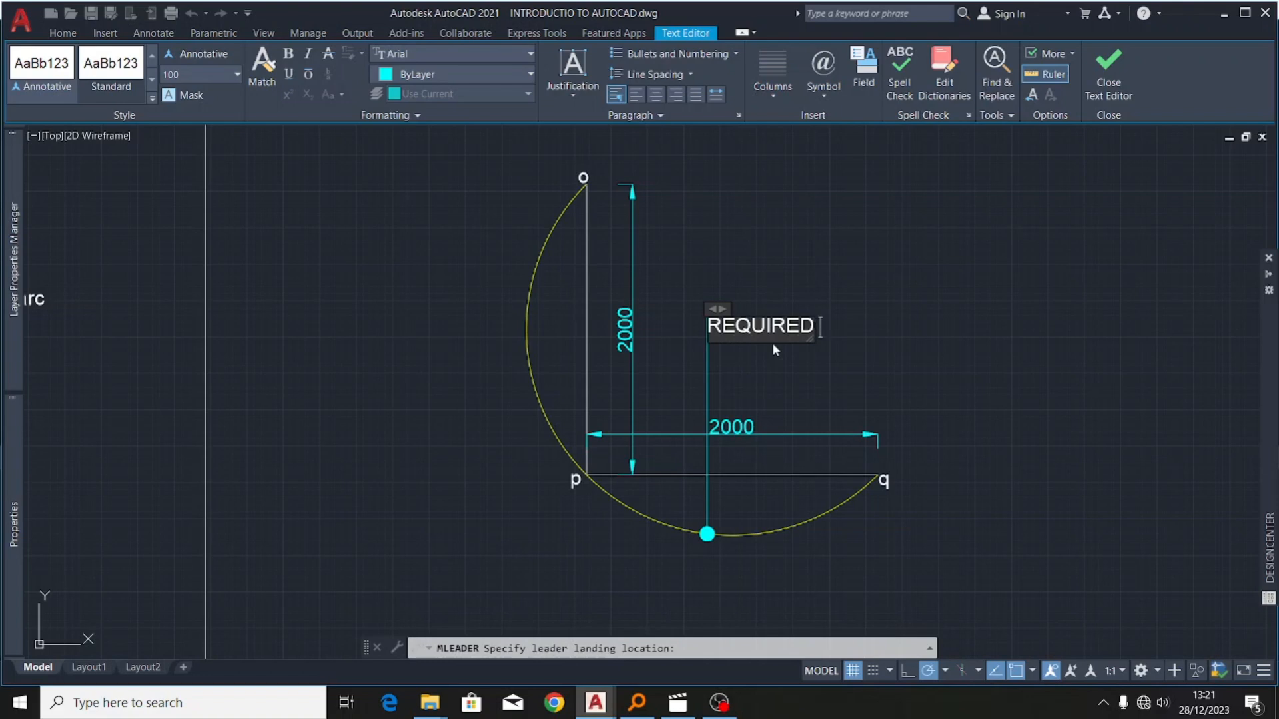
pyautogui.write('ARC')
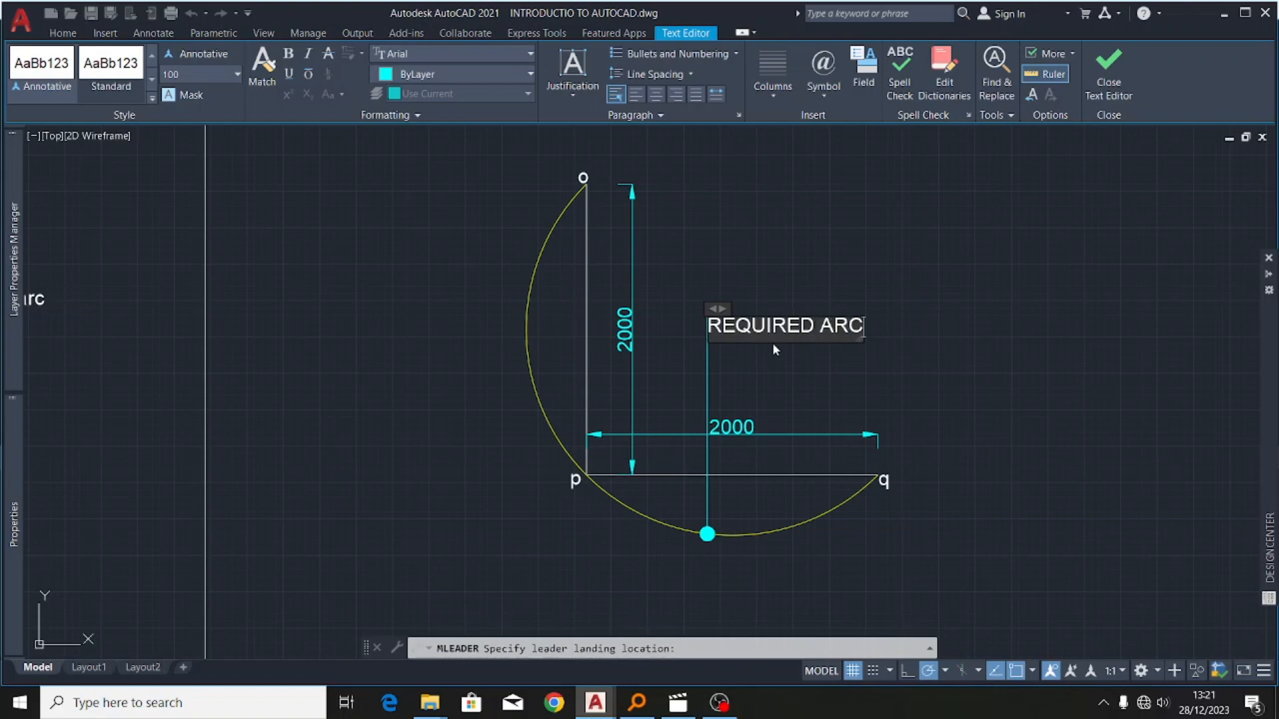
pyautogui.click(822, 398)
# - Move the REQUIRED ARC leader to layer 0 and clear the selection
pyautogui.scroll(2, 769, 330)
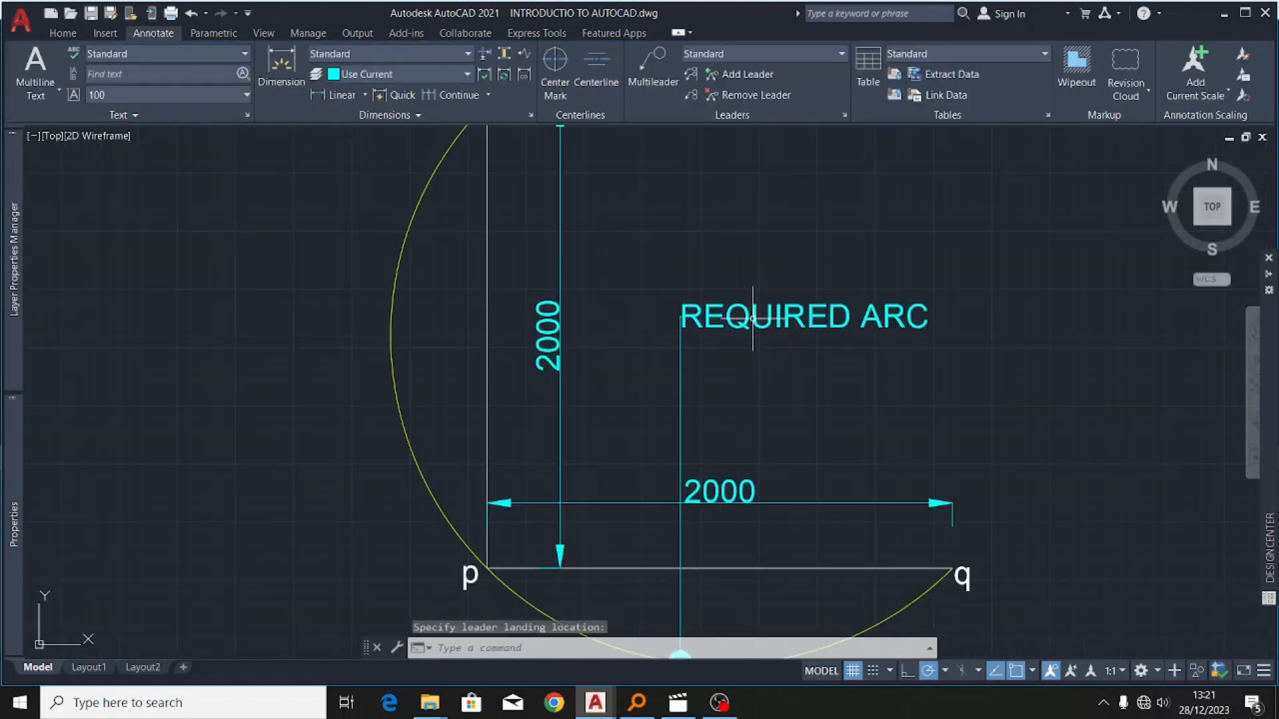
pyautogui.click(743, 321)
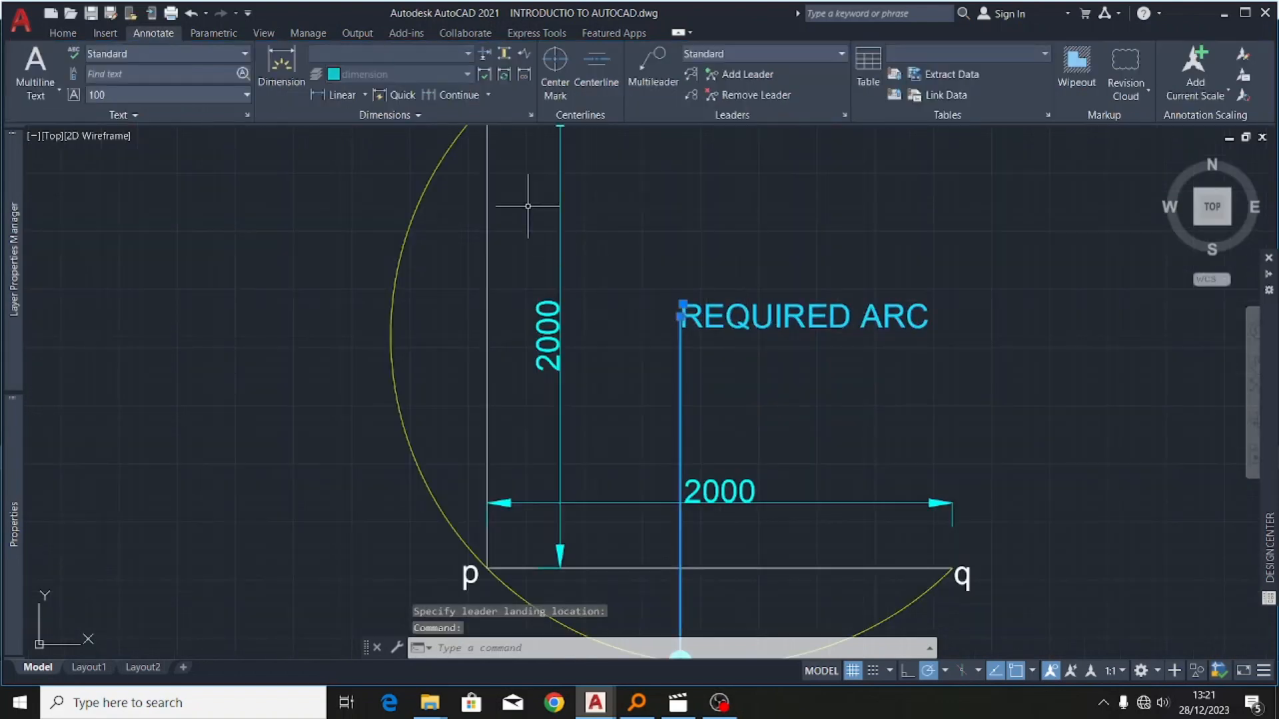
pyautogui.click(62, 33)
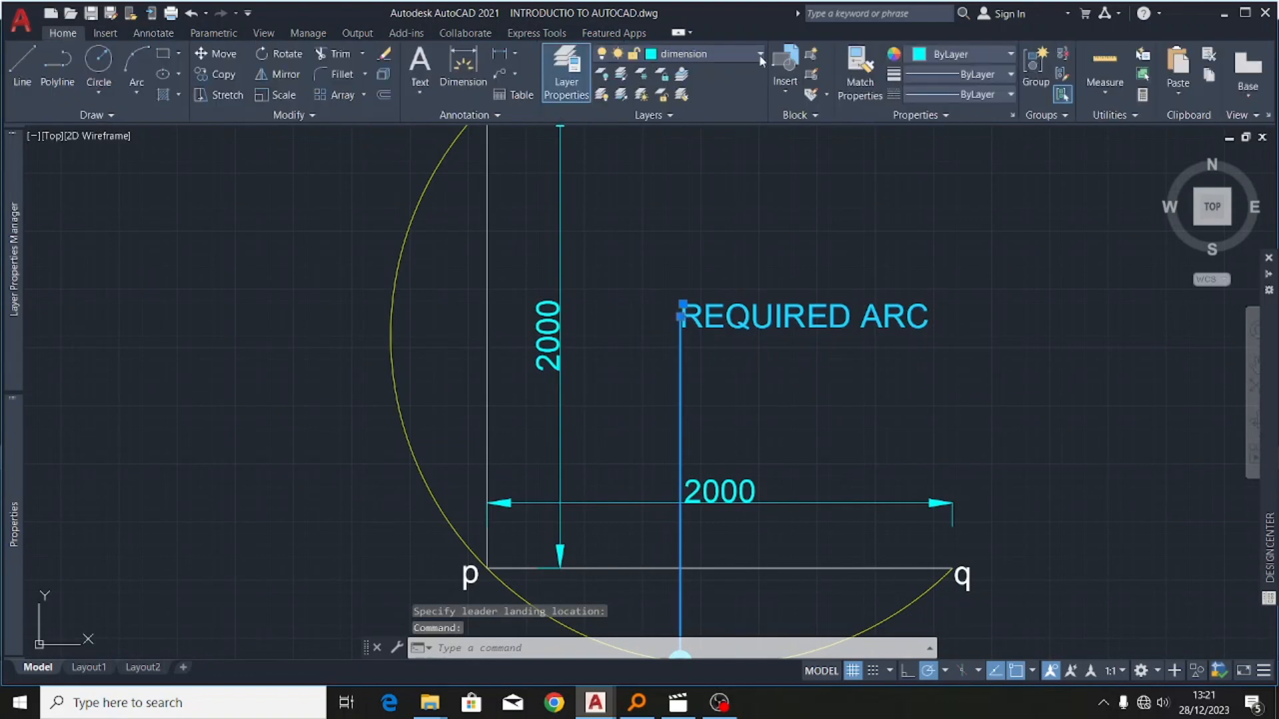
pyautogui.click(748, 52)
pyautogui.click(697, 73)
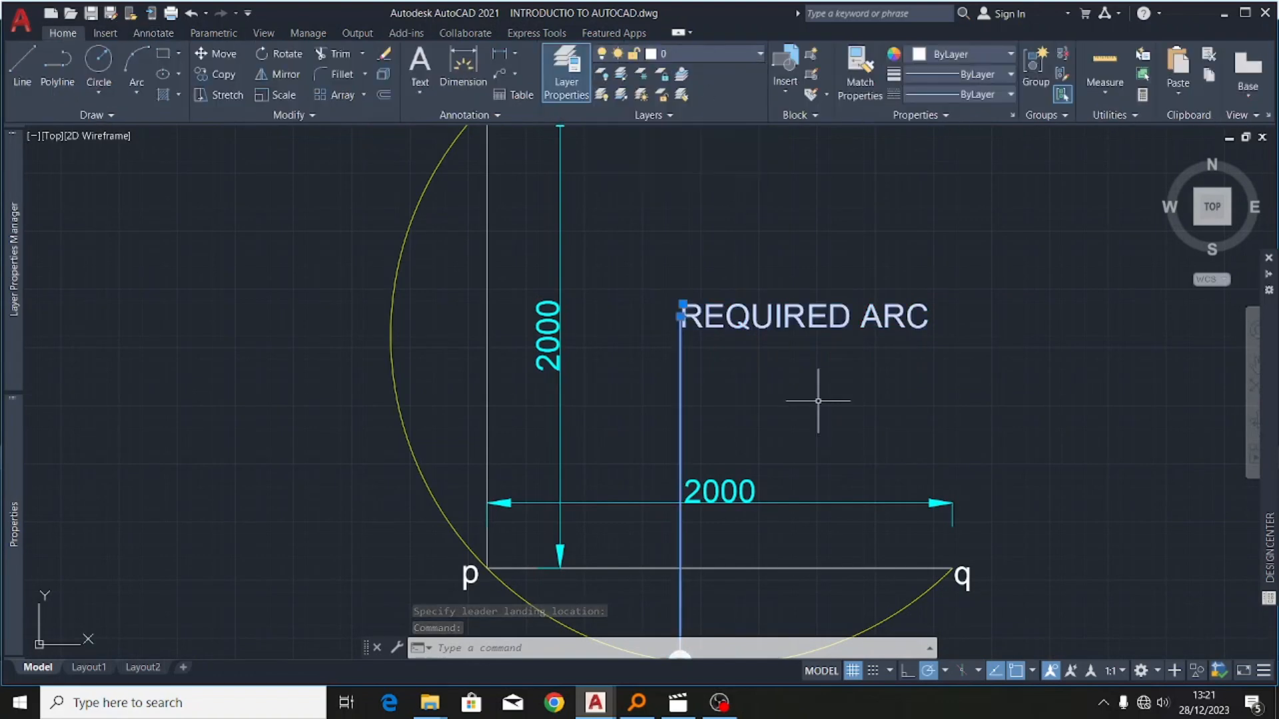
pyautogui.scroll(-4, 821, 339)
pyautogui.scroll(2, 813, 343)
pyautogui.press('Escape')
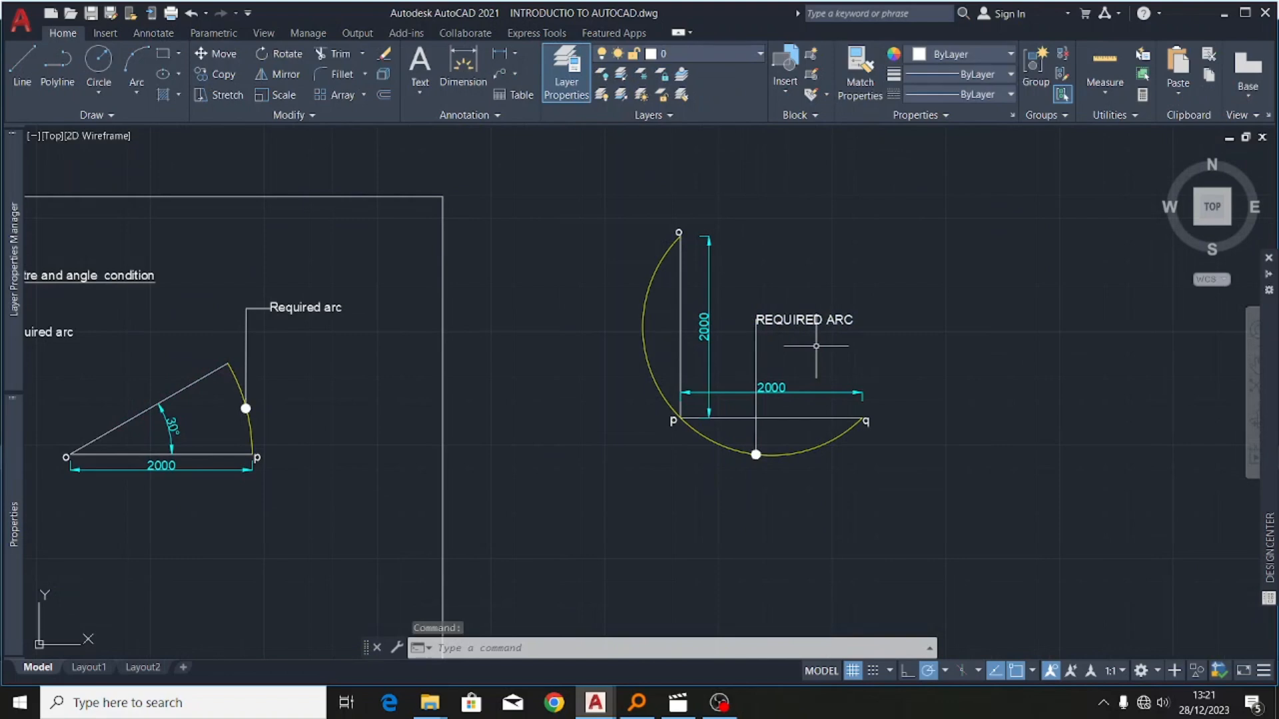
# - Examine the sheet's "Arc with start,centre and end condition" example, including its line pq, centre o and dimensions
pyautogui.scroll(-2, 806, 300)
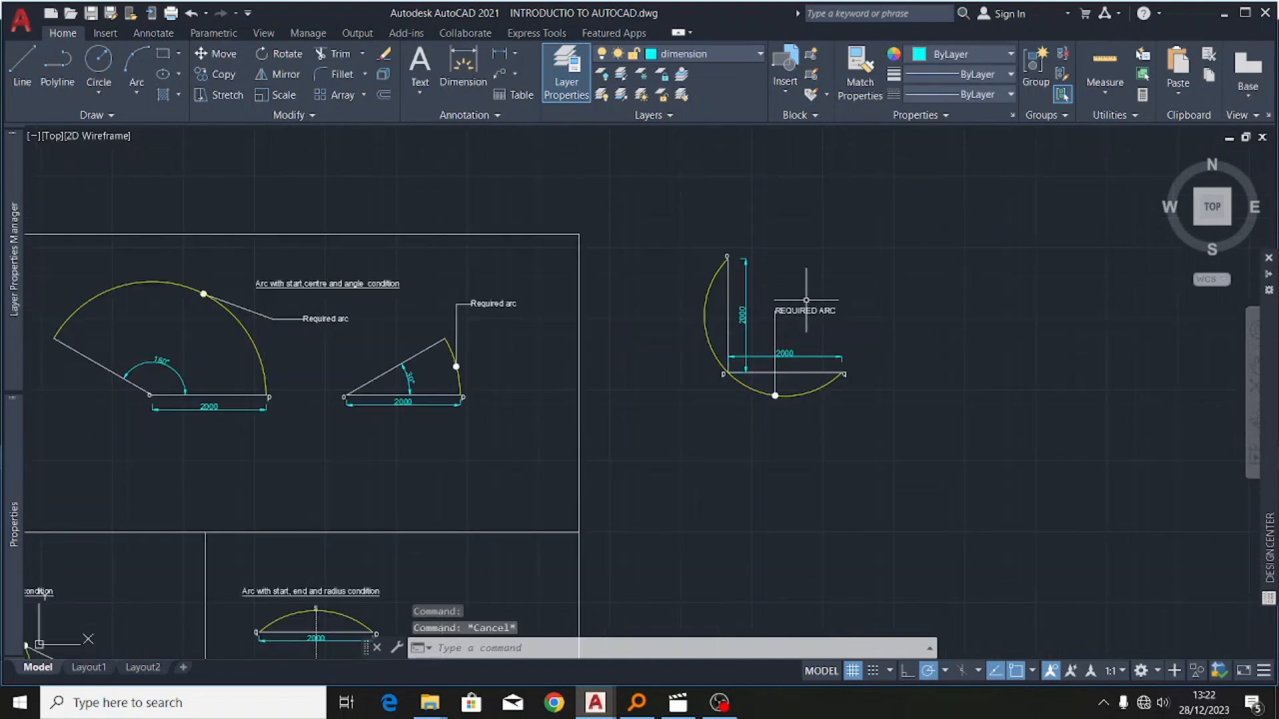
pyautogui.scroll(-1, 830, 279)
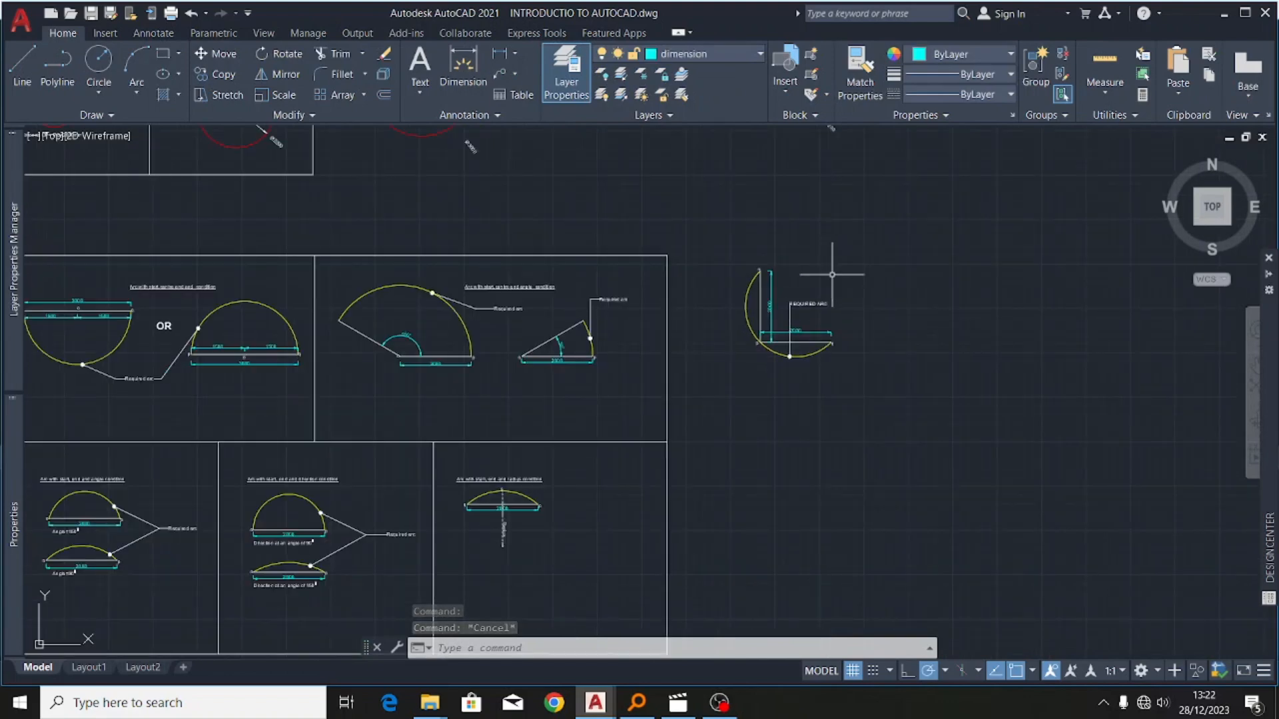
pyautogui.scroll(2, 806, 283)
pyautogui.scroll(-2, 805, 283)
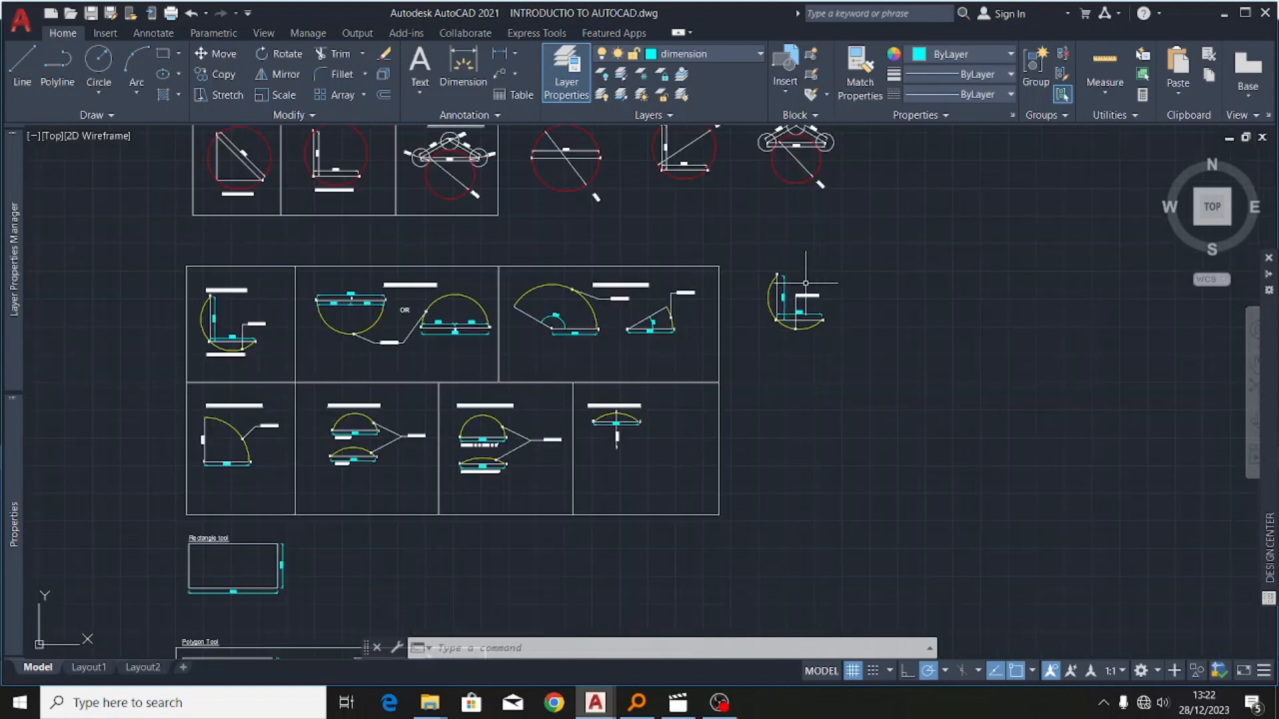
pyautogui.scroll(3, 369, 287)
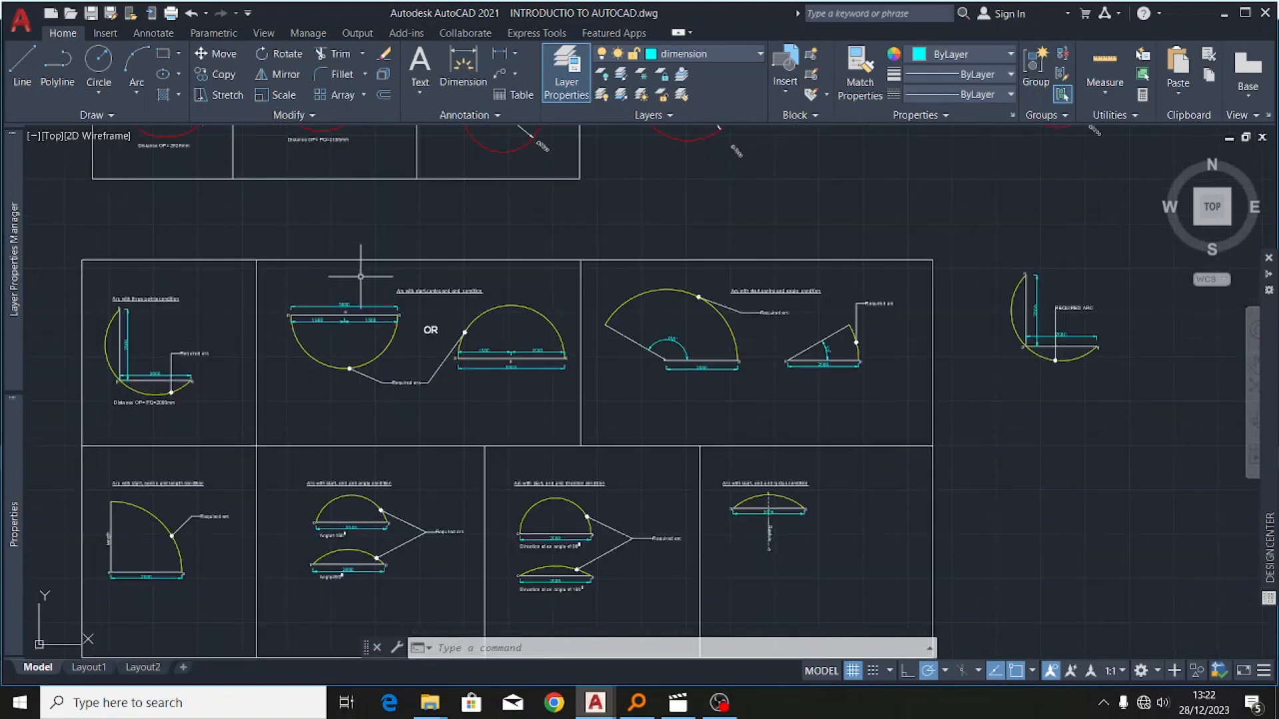
pyautogui.scroll(3, 409, 287)
pyautogui.scroll(2, 402, 296)
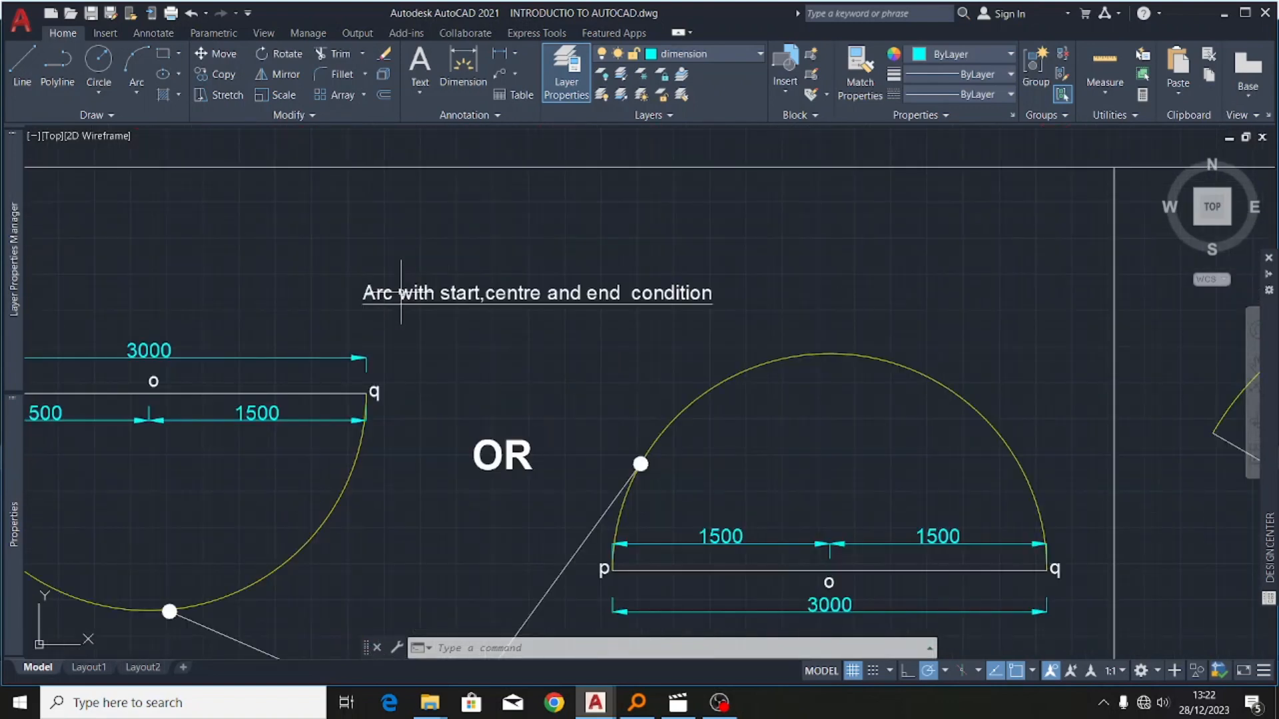
pyautogui.scroll(2, 403, 304)
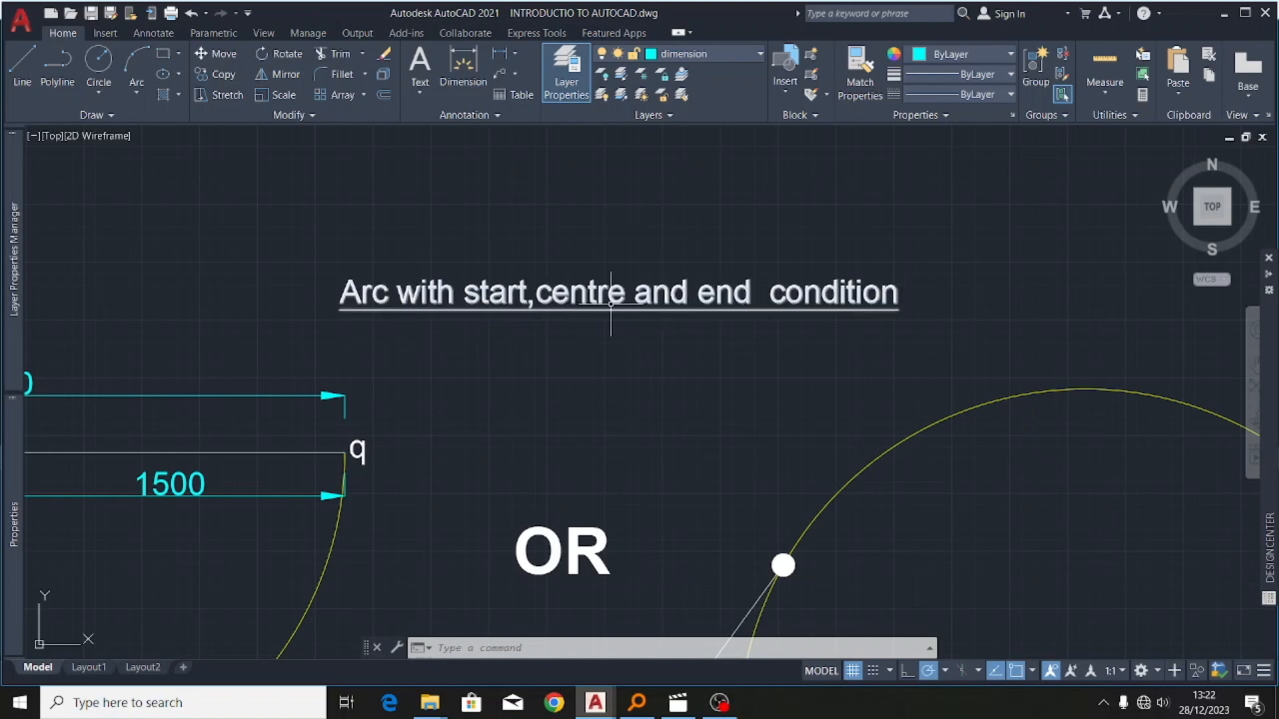
pyautogui.scroll(-8, 485, 324)
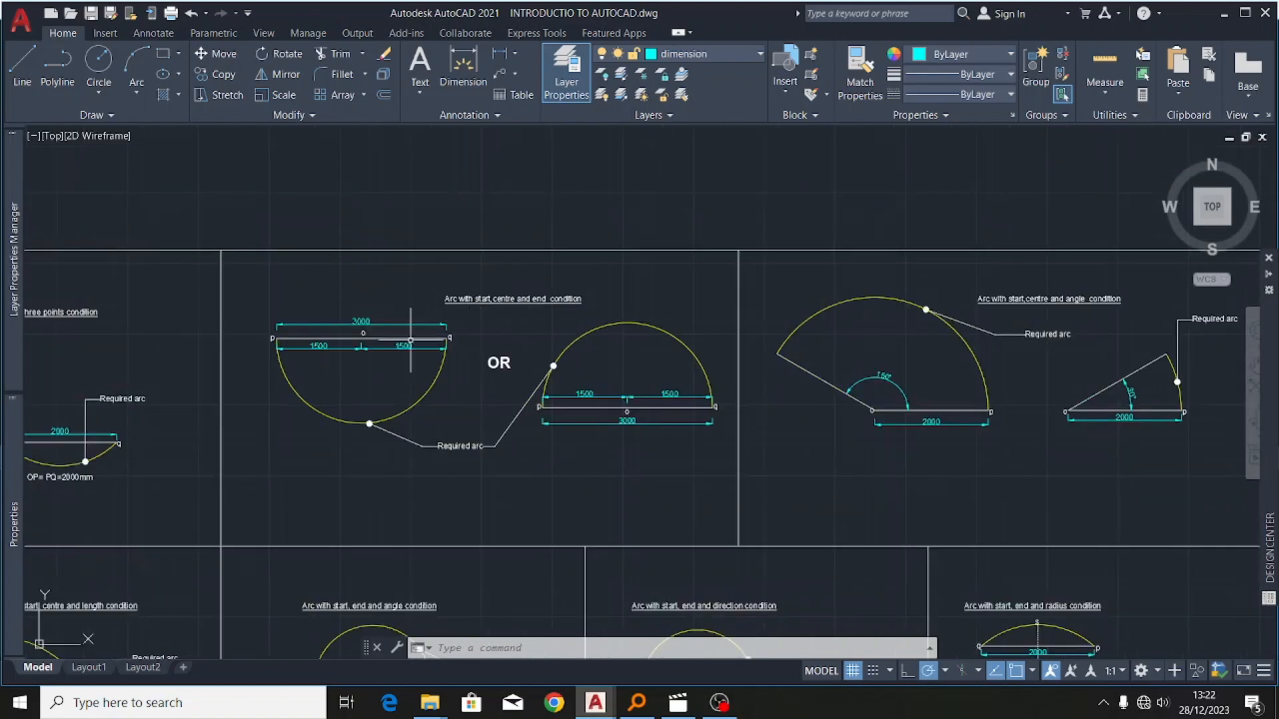
pyautogui.scroll(6, 377, 338)
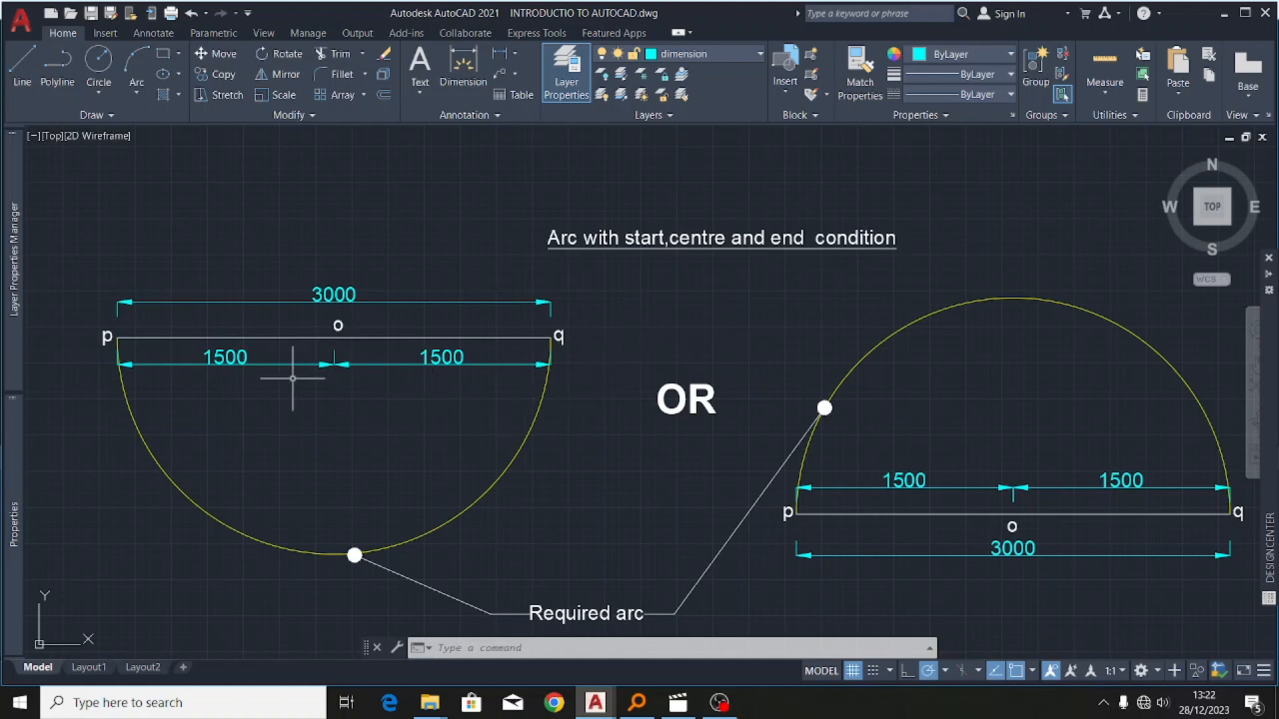
pyautogui.scroll(-4, 327, 378)
pyautogui.scroll(4, 260, 386)
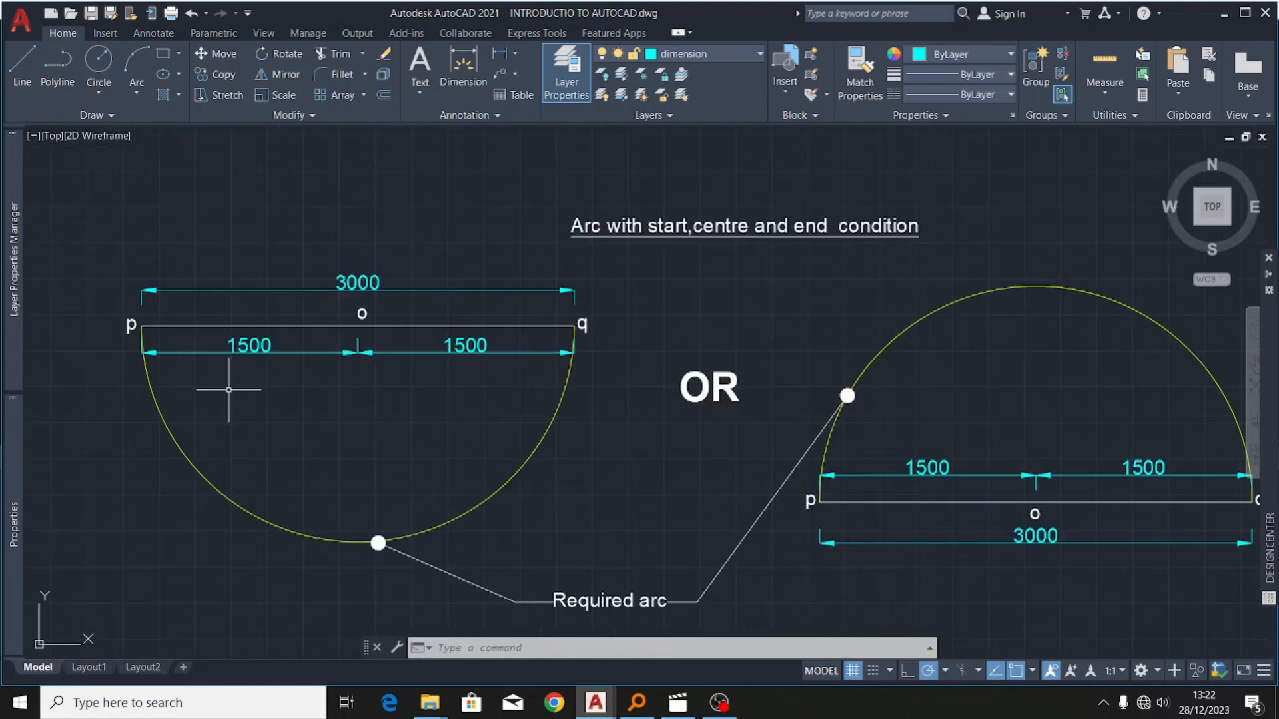
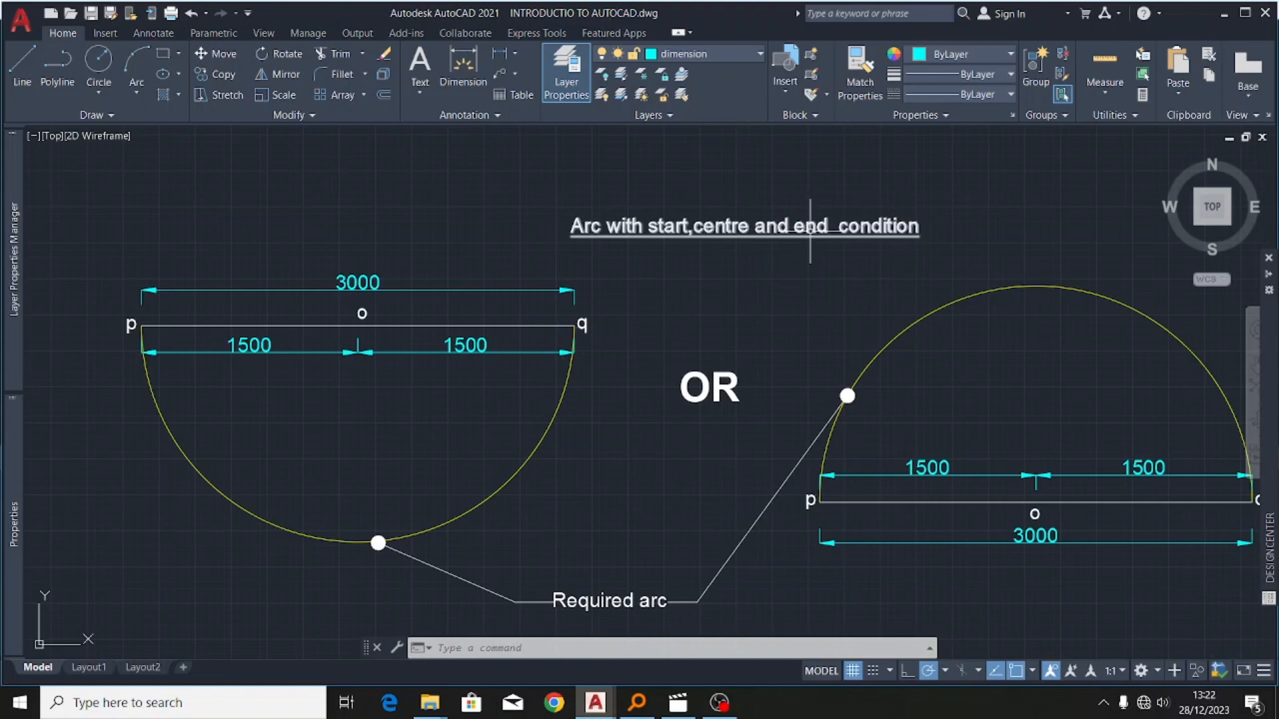
pyautogui.scroll(-6, 273, 383)
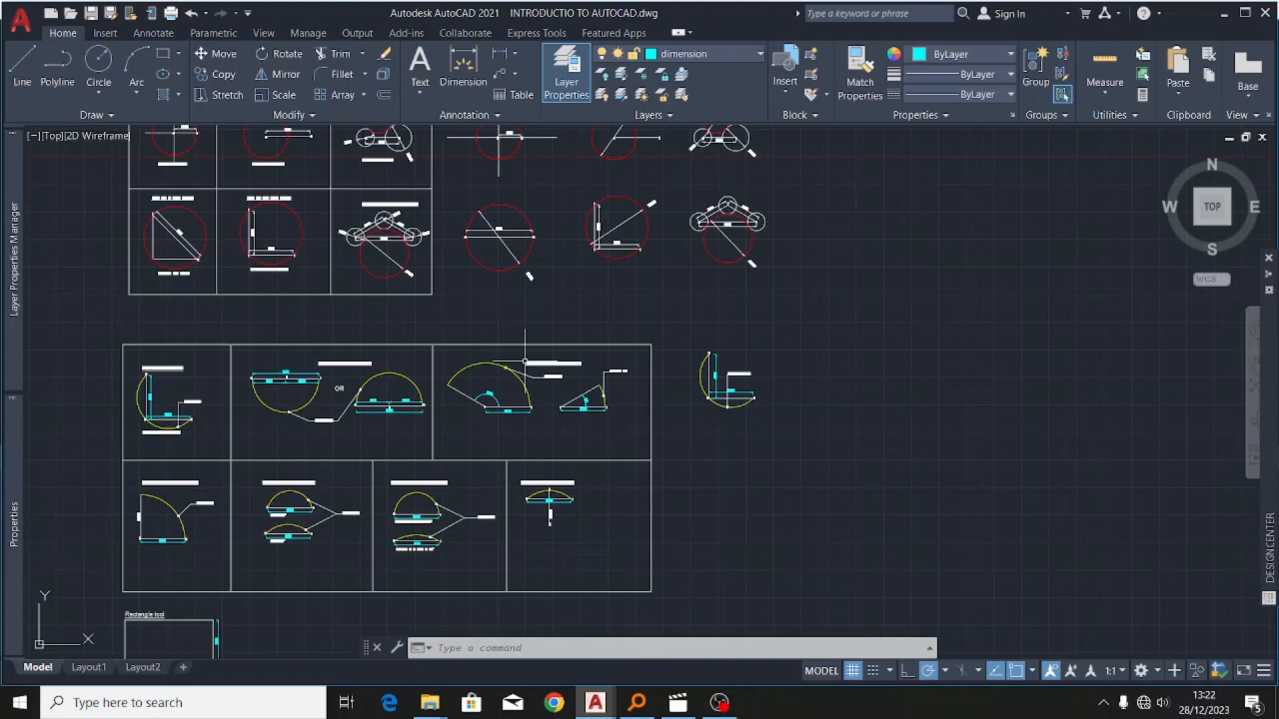
pyautogui.scroll(3, 283, 392)
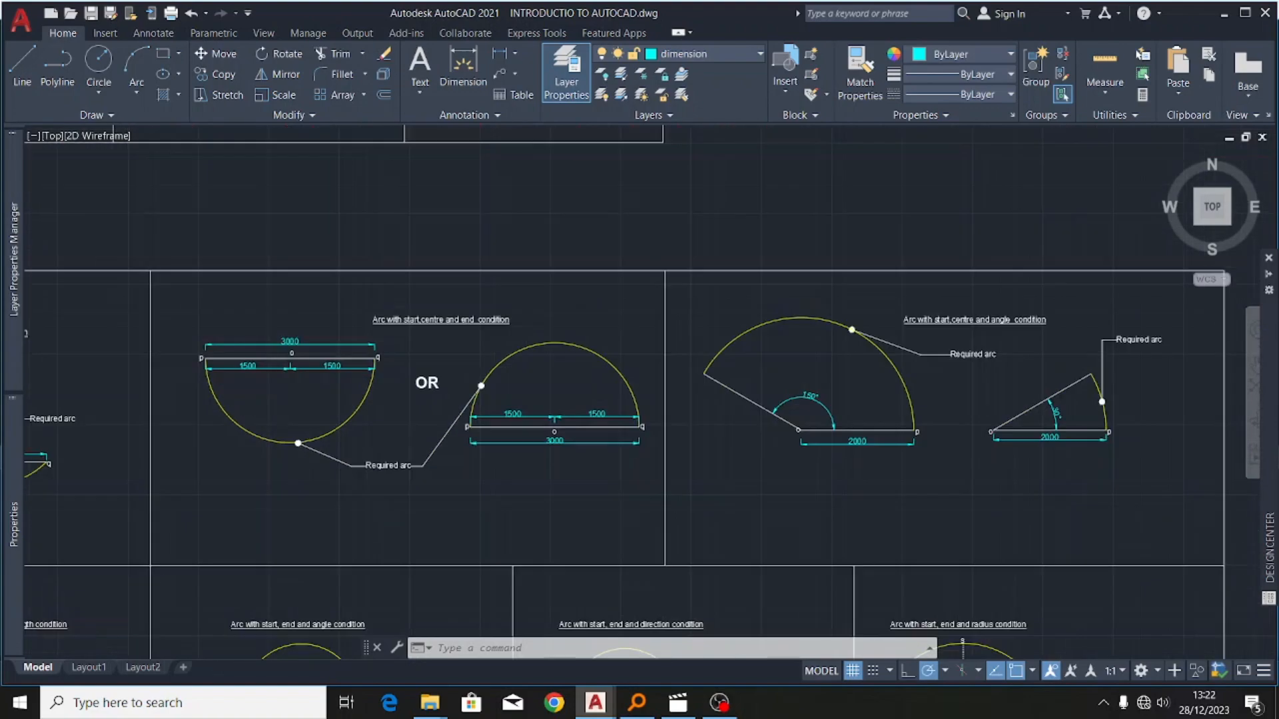
pyautogui.scroll(5, 264, 391)
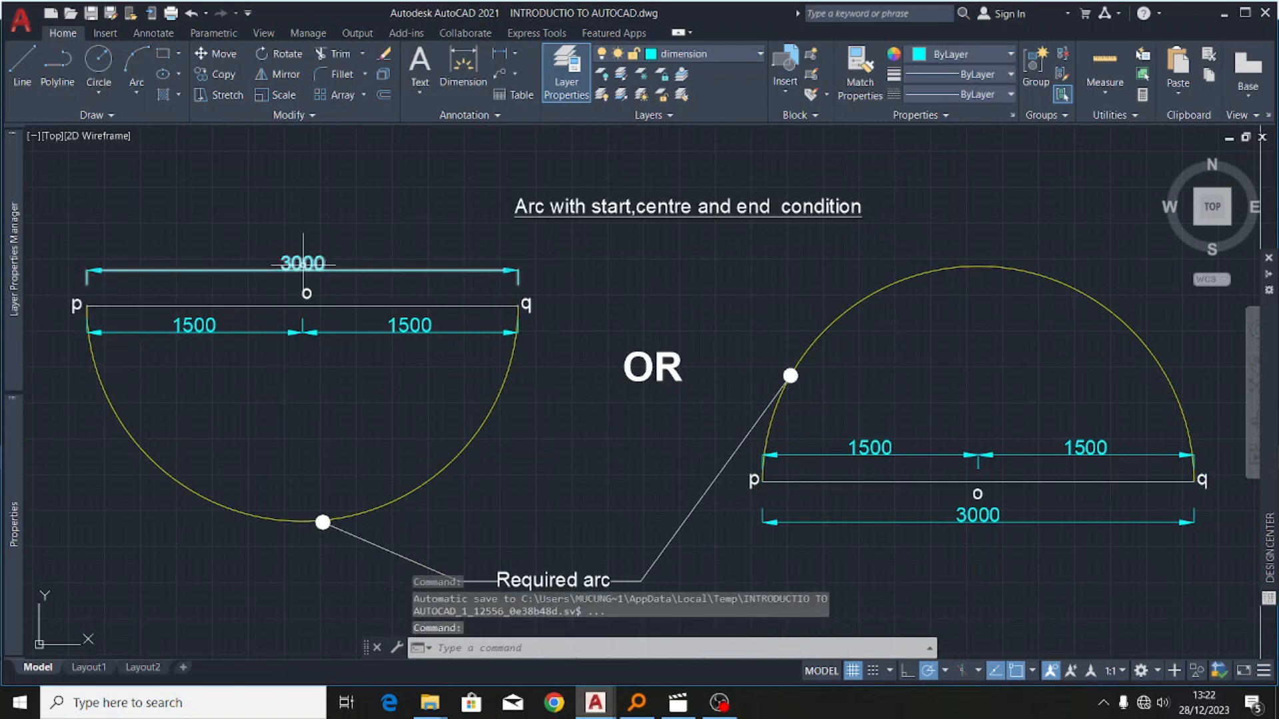
pyautogui.scroll(-2, 268, 365)
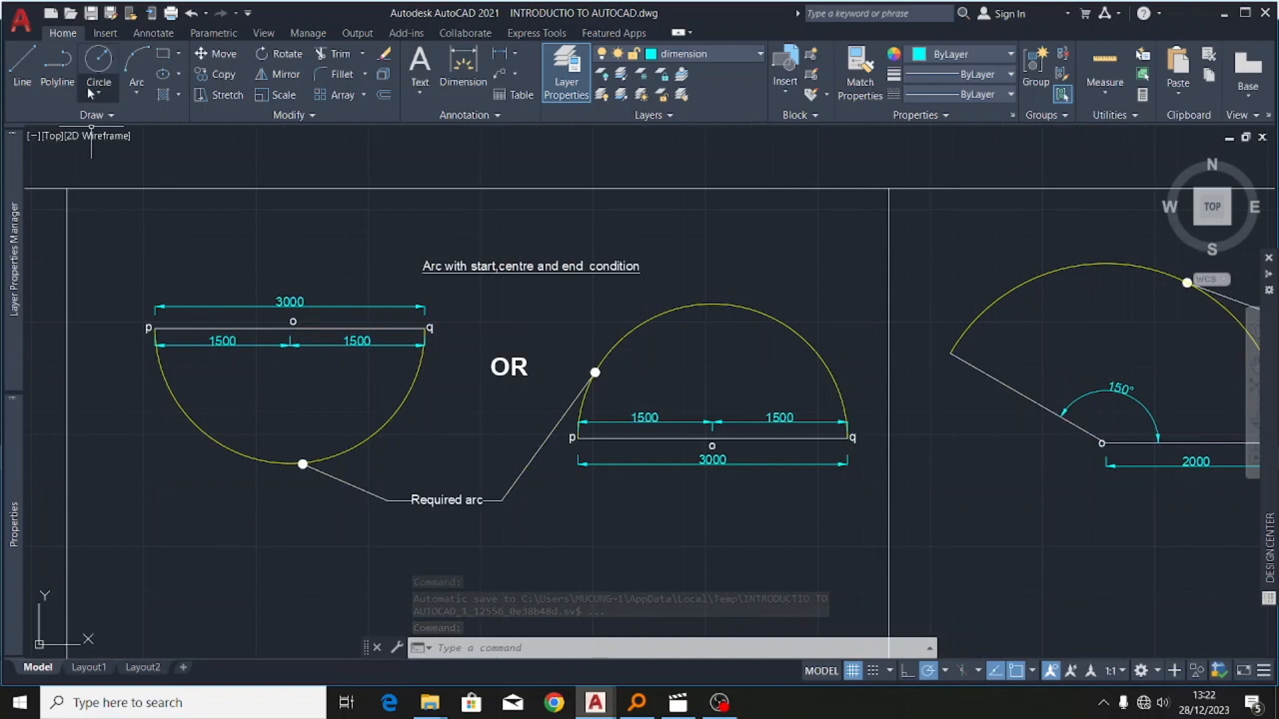
# - Draw a horizontal line 3000 long in the empty area beside the finished three-point arc
pyautogui.click(22, 66)
pyautogui.scroll(-2, 200, 296)
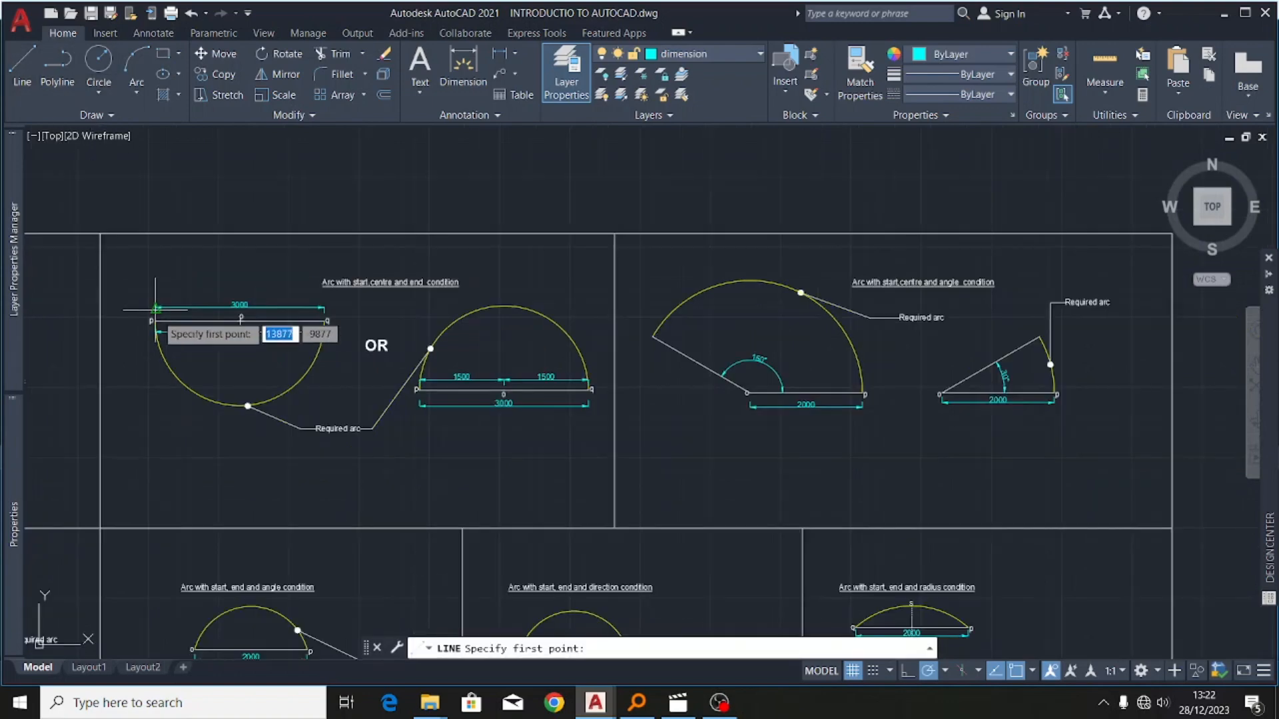
pyautogui.scroll(-2, 263, 349)
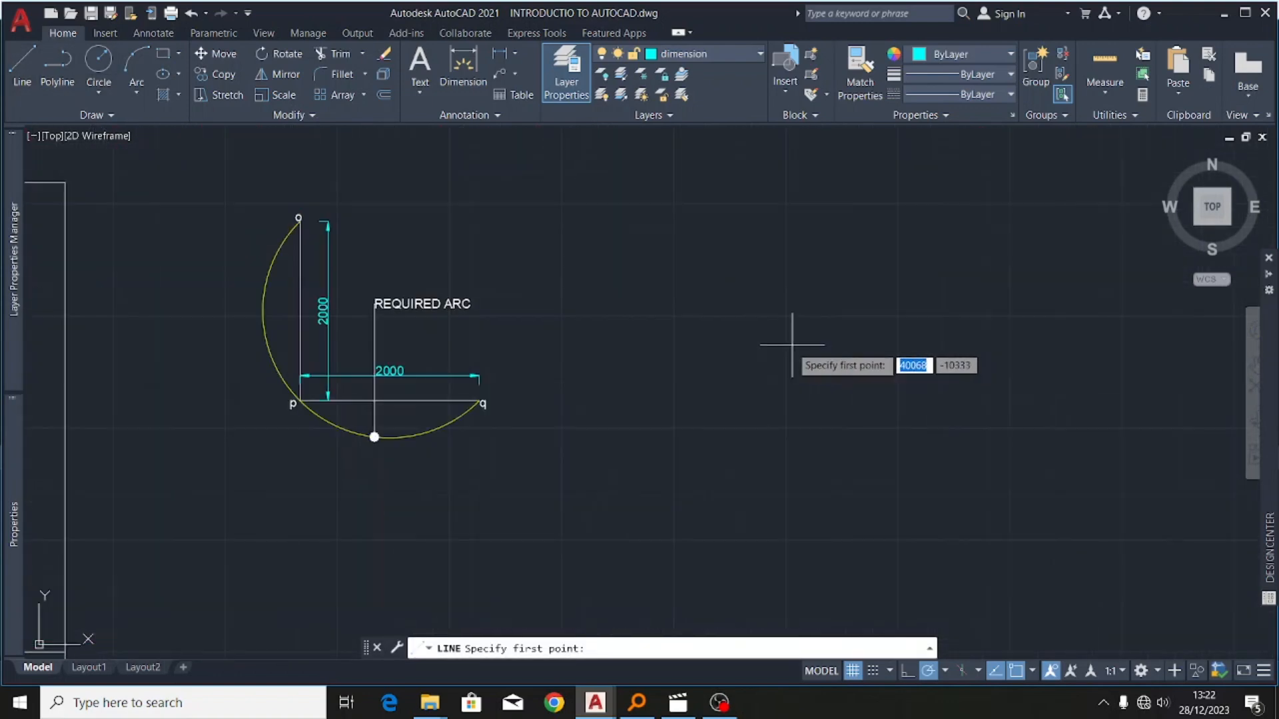
pyautogui.click(564, 335)
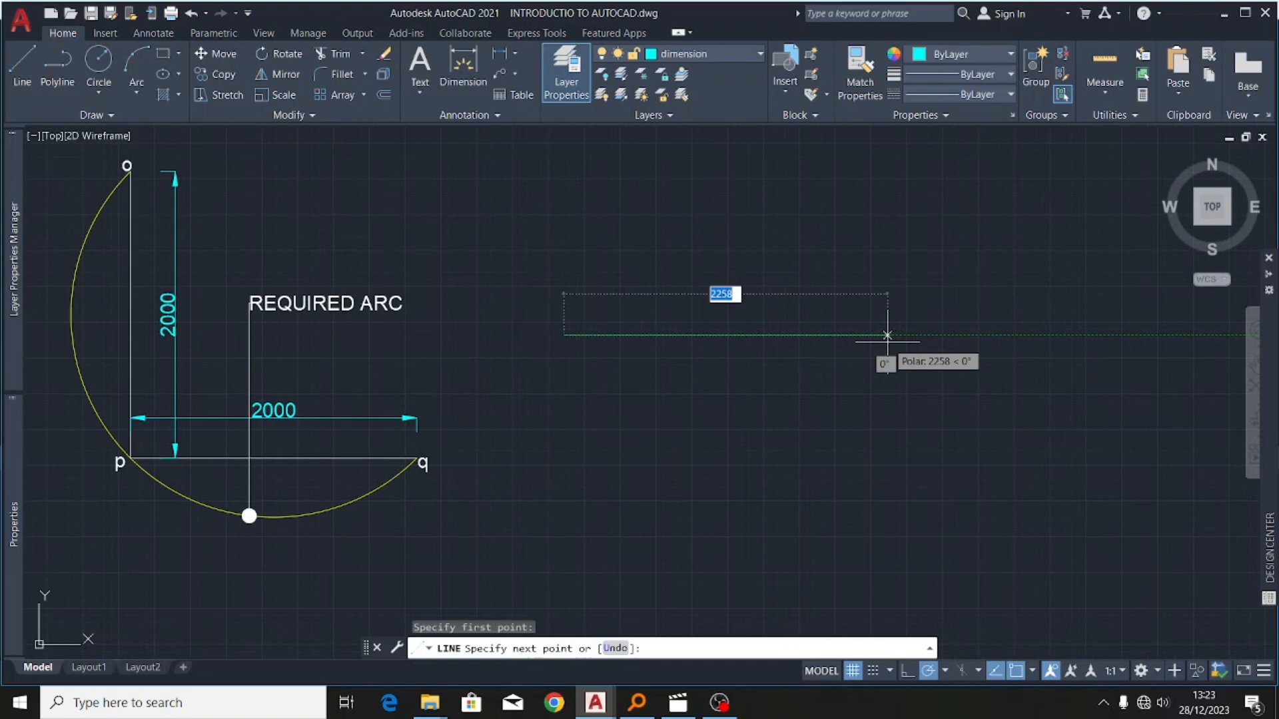
pyautogui.write('3000')
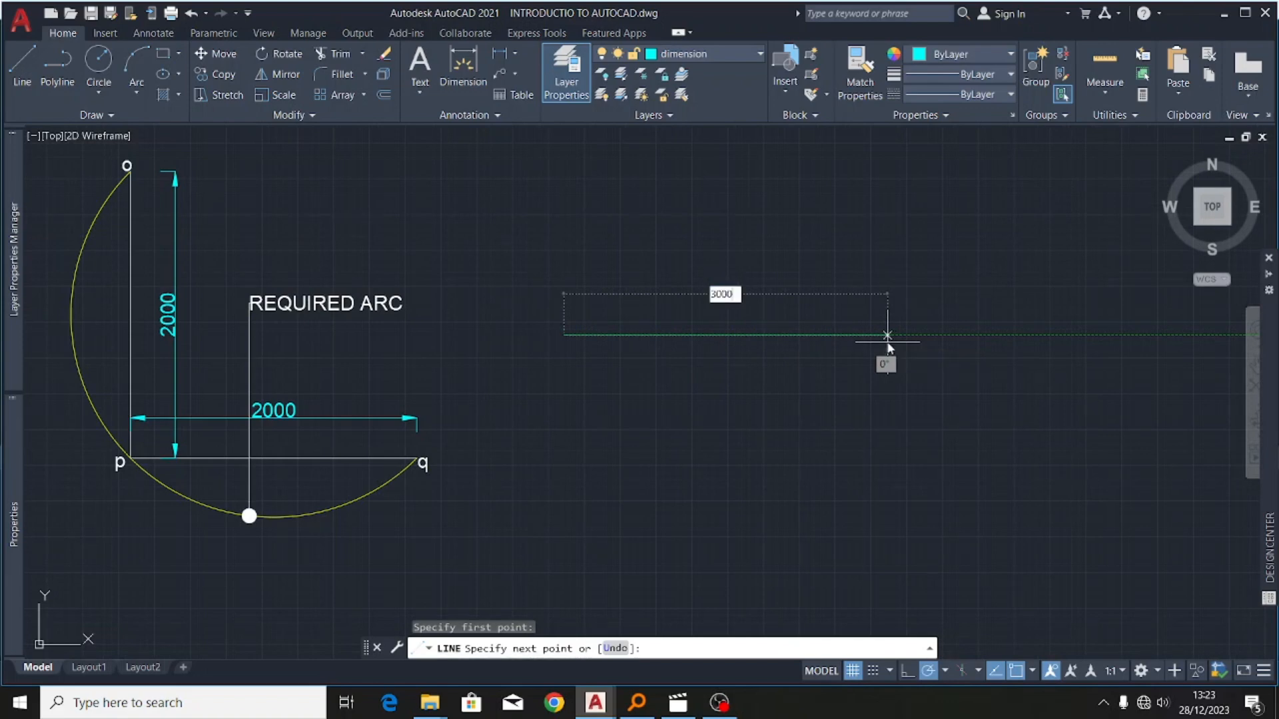
pyautogui.press('Return')
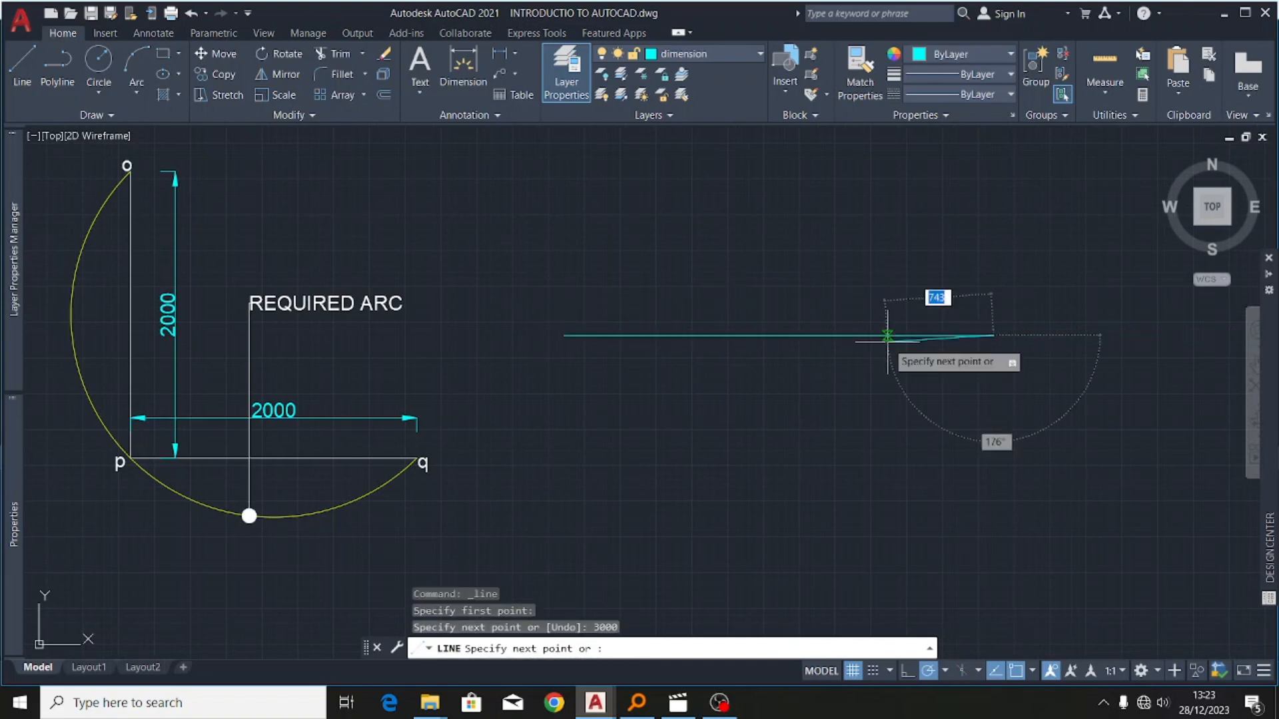
pyautogui.press('Escape')
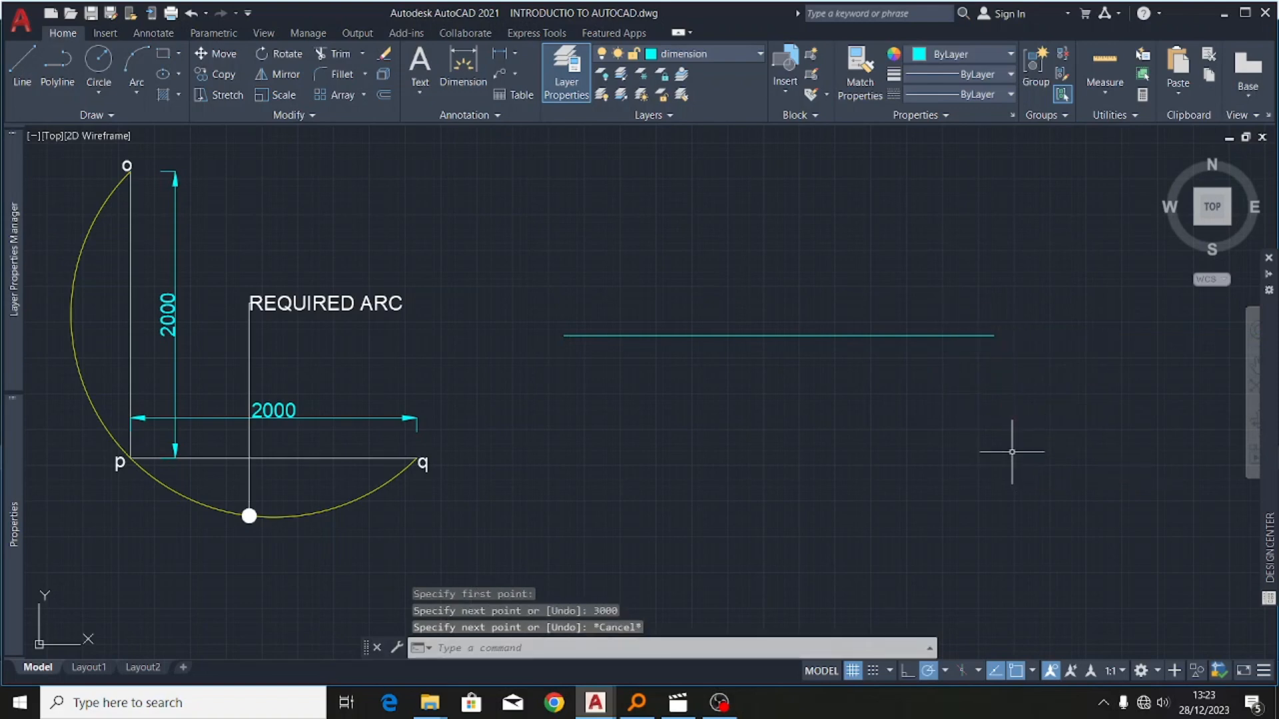
# - Make layer 0 current, move the new horizontal line to layer 0 and clear the selection
pyautogui.click(707, 56)
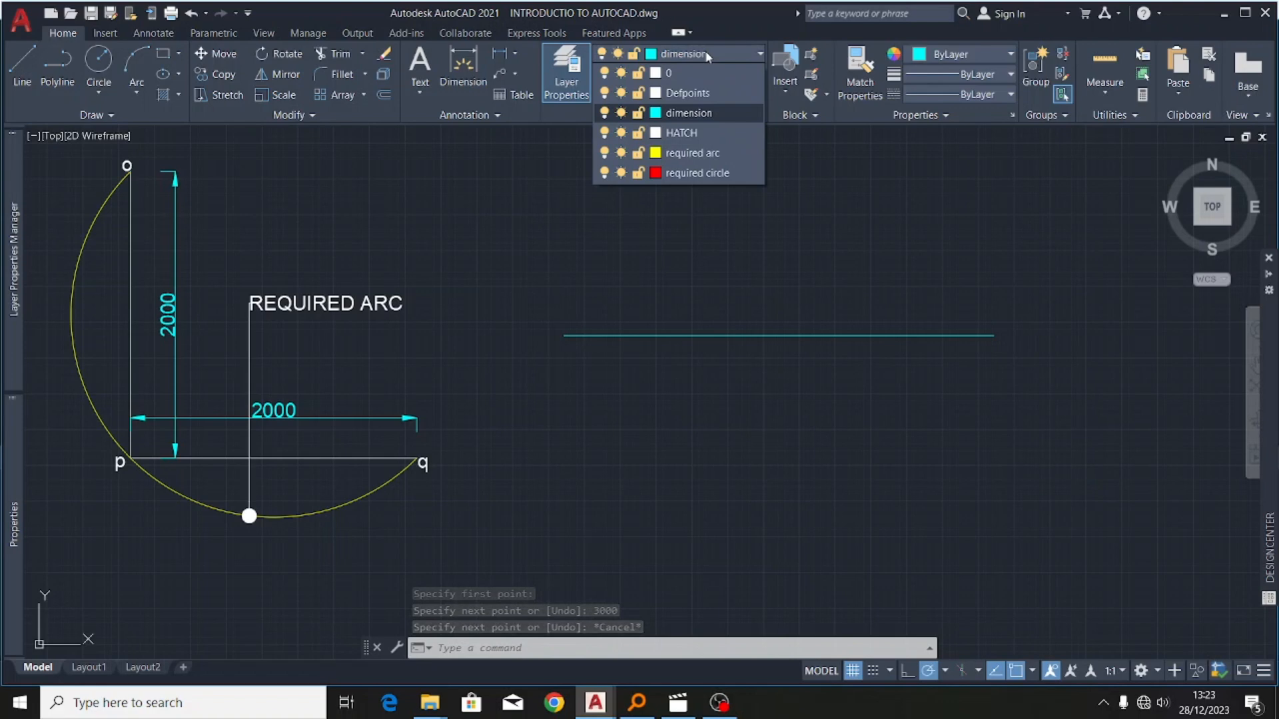
pyautogui.click(703, 74)
pyautogui.click(769, 335)
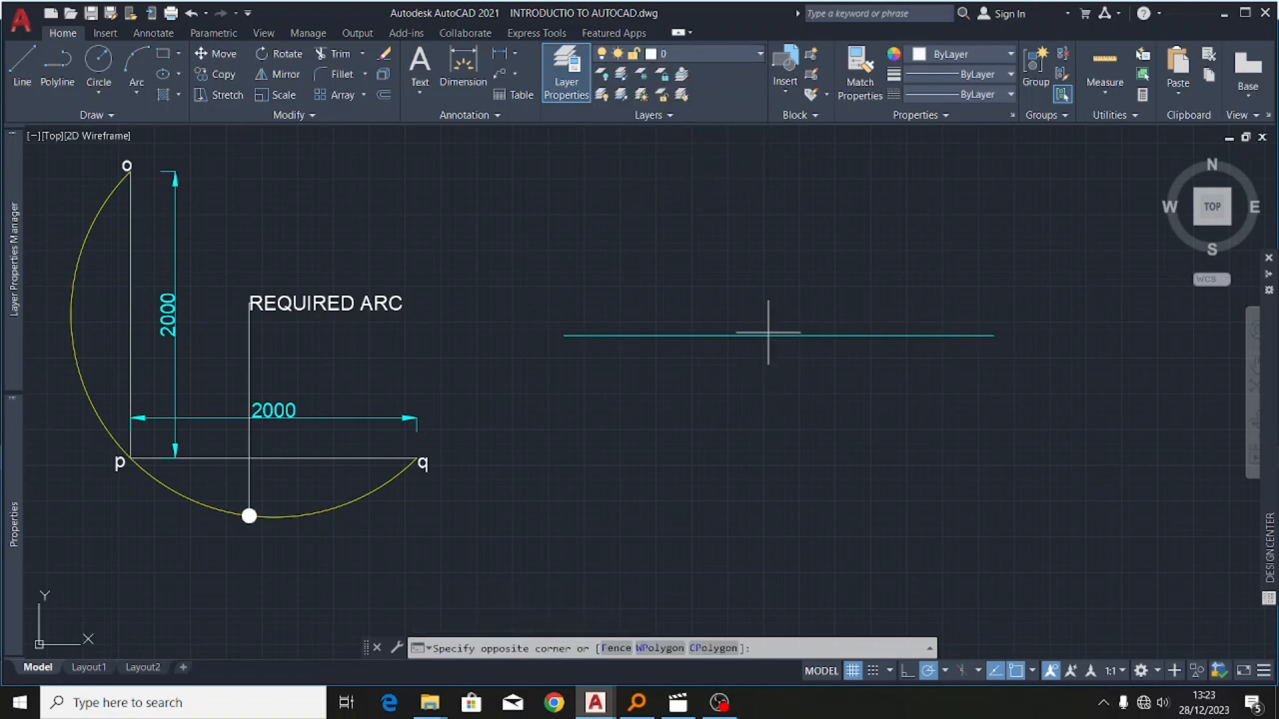
pyautogui.click(713, 357)
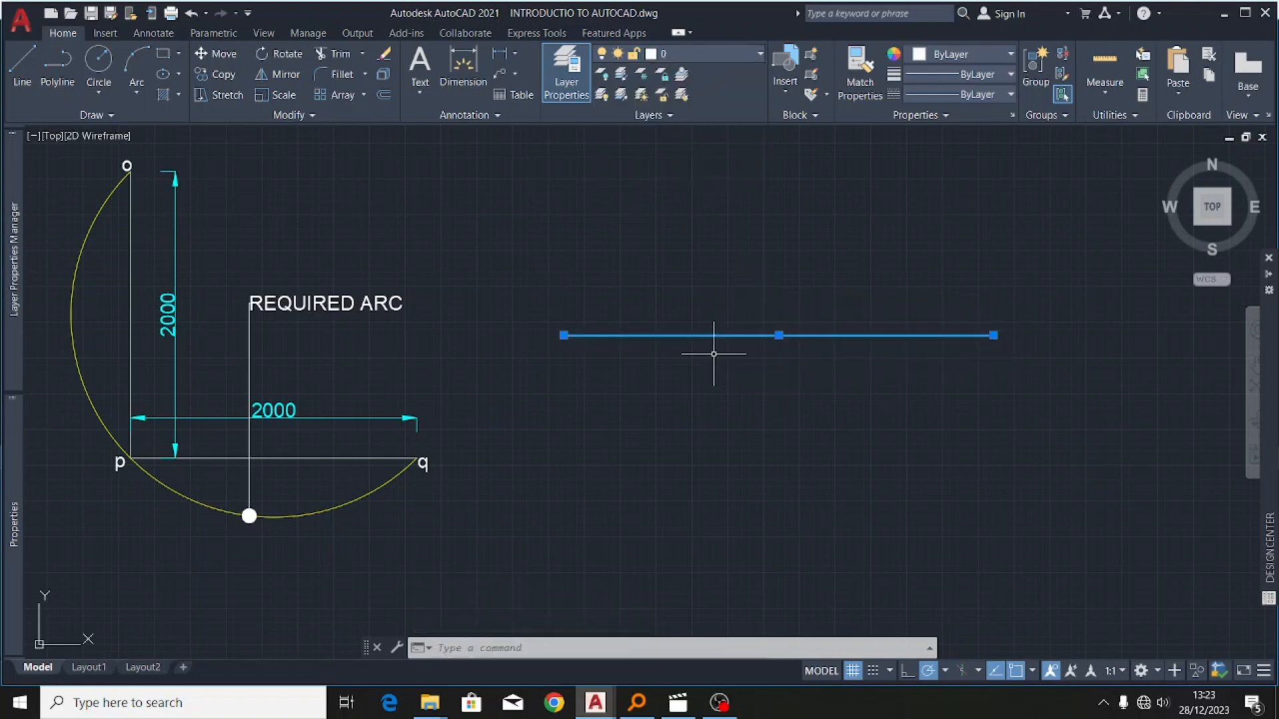
pyautogui.click(735, 55)
pyautogui.click(708, 72)
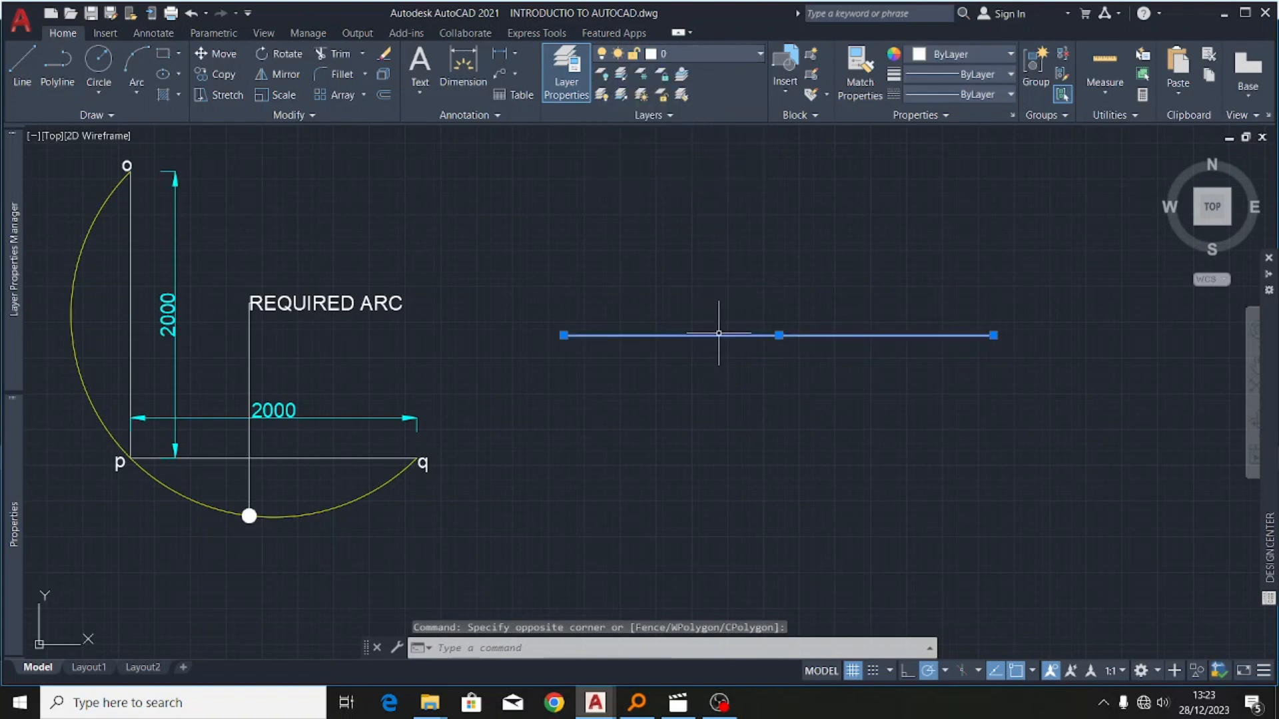
pyautogui.press('Escape')
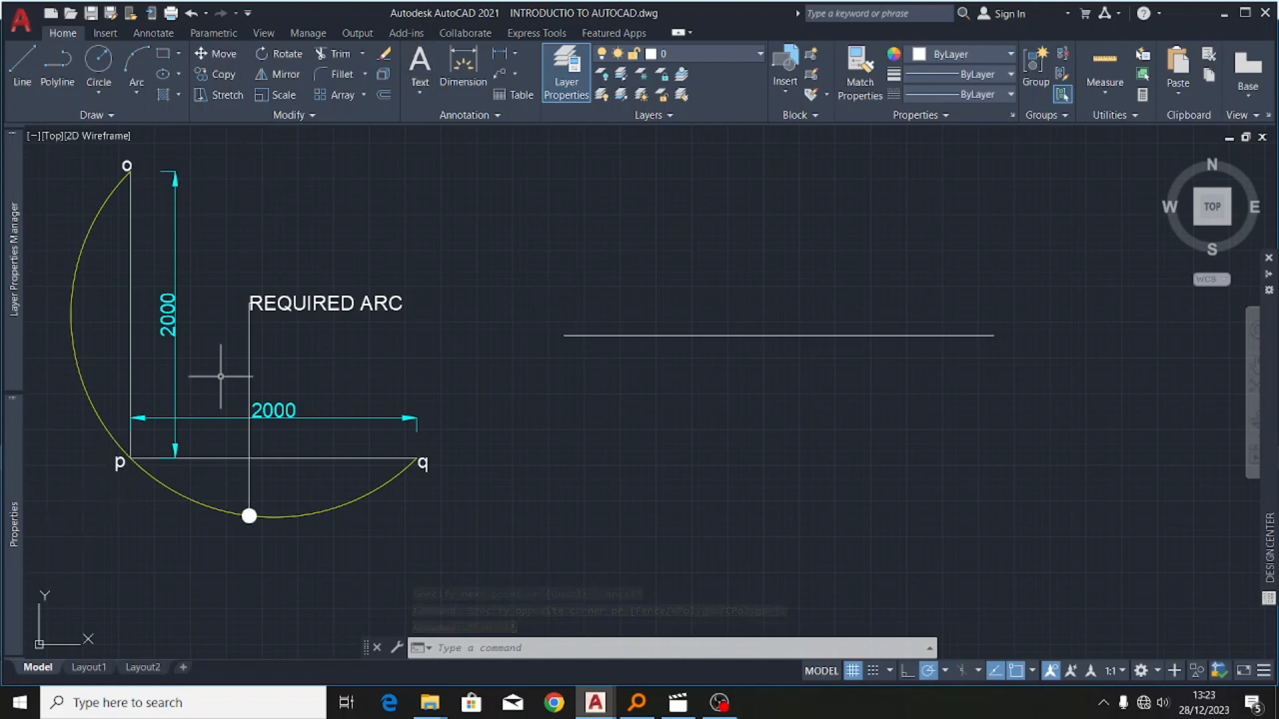
# - Add the multiline text P beside the left end of the horizontal line
pyautogui.click(418, 65)
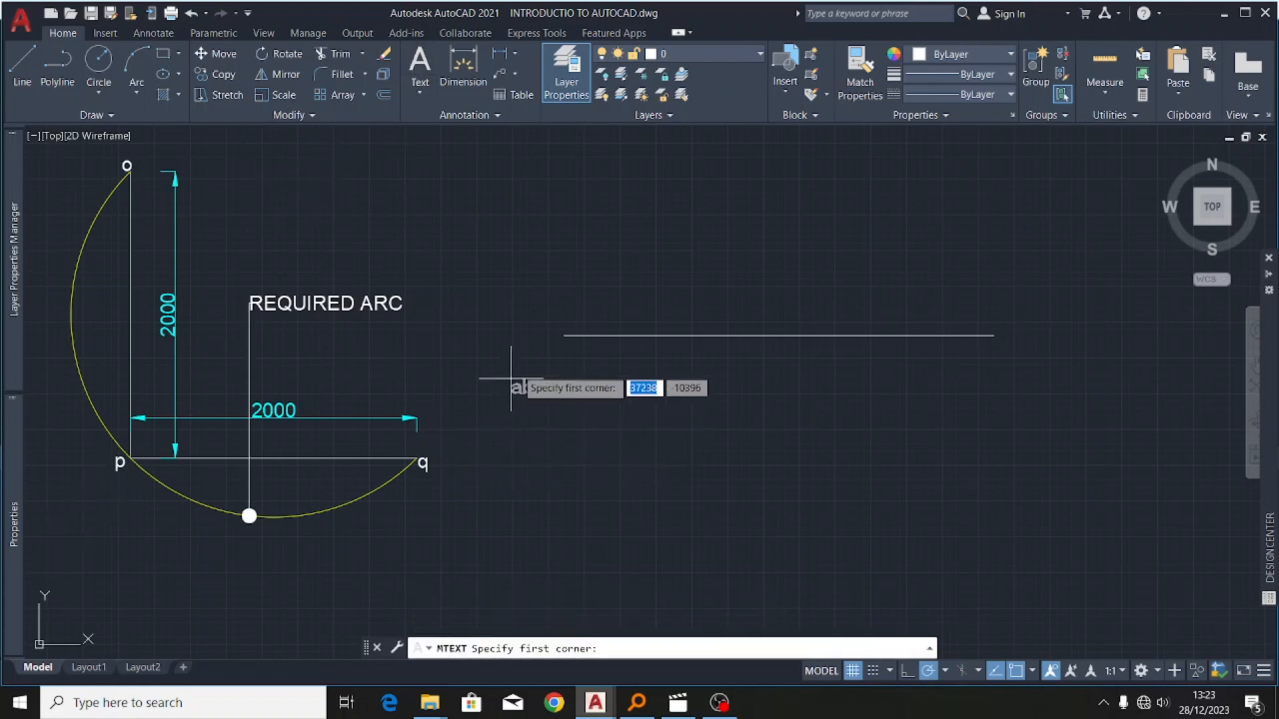
pyautogui.click(545, 335)
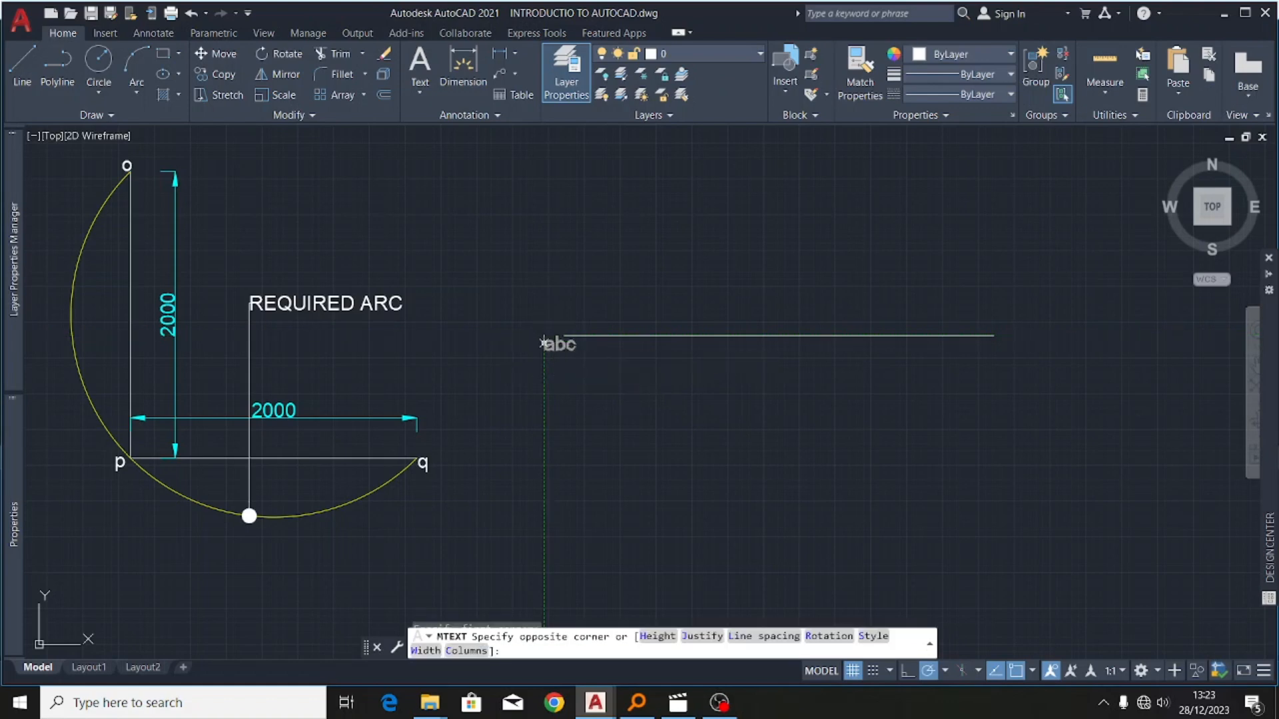
pyautogui.click(596, 382)
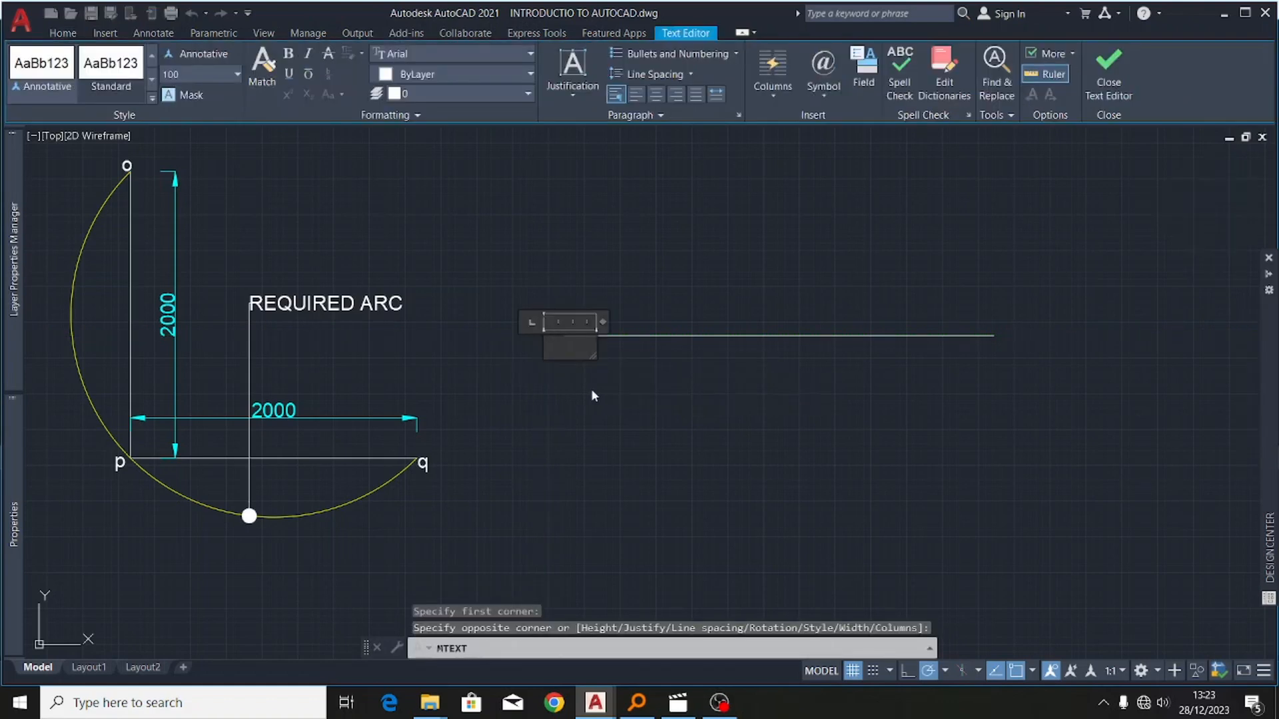
pyautogui.write('P')
pyautogui.click(585, 386)
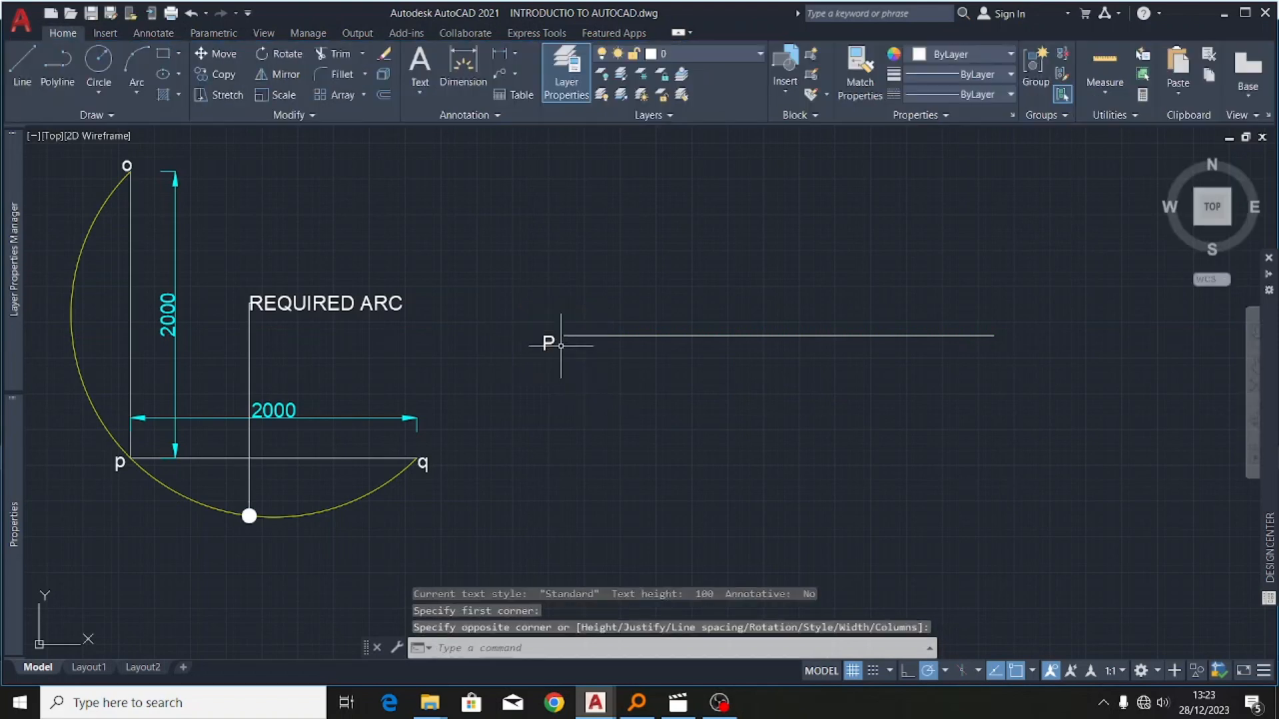
# - Move the P label so its upper-left corner sits on the horizontal line's left endpoint
pyautogui.scroll(2, 558, 337)
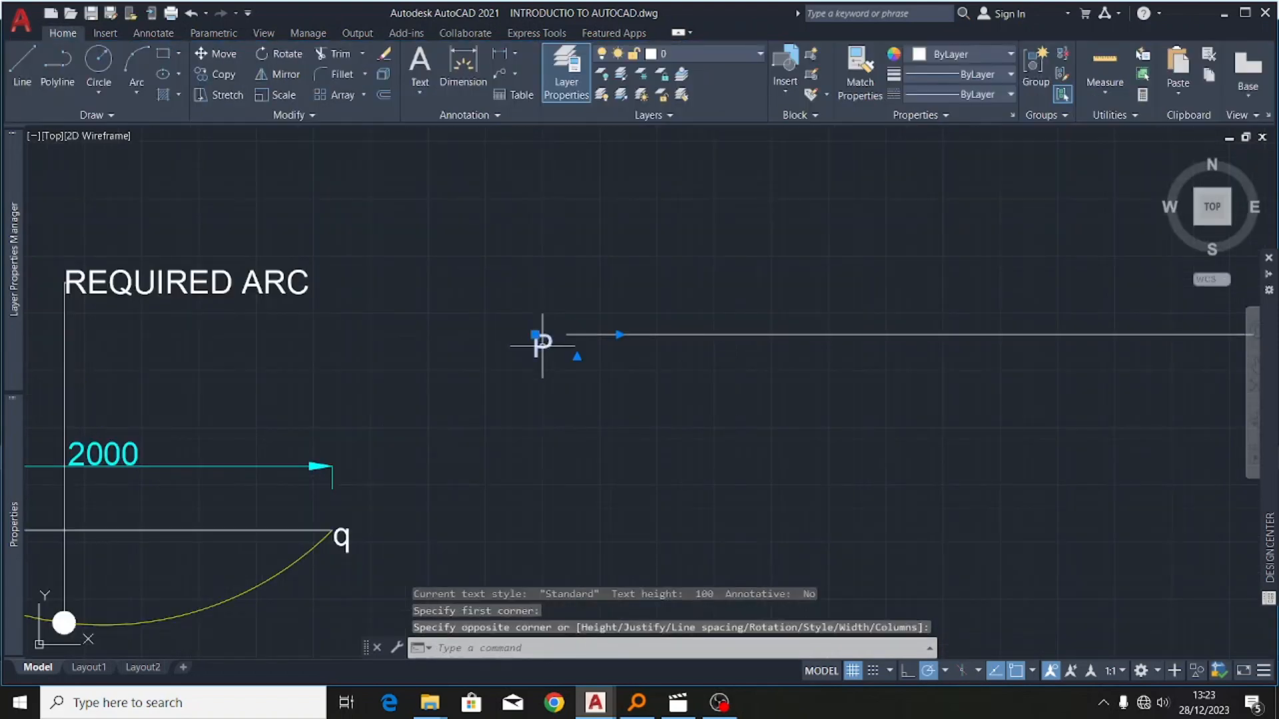
pyautogui.click(227, 57)
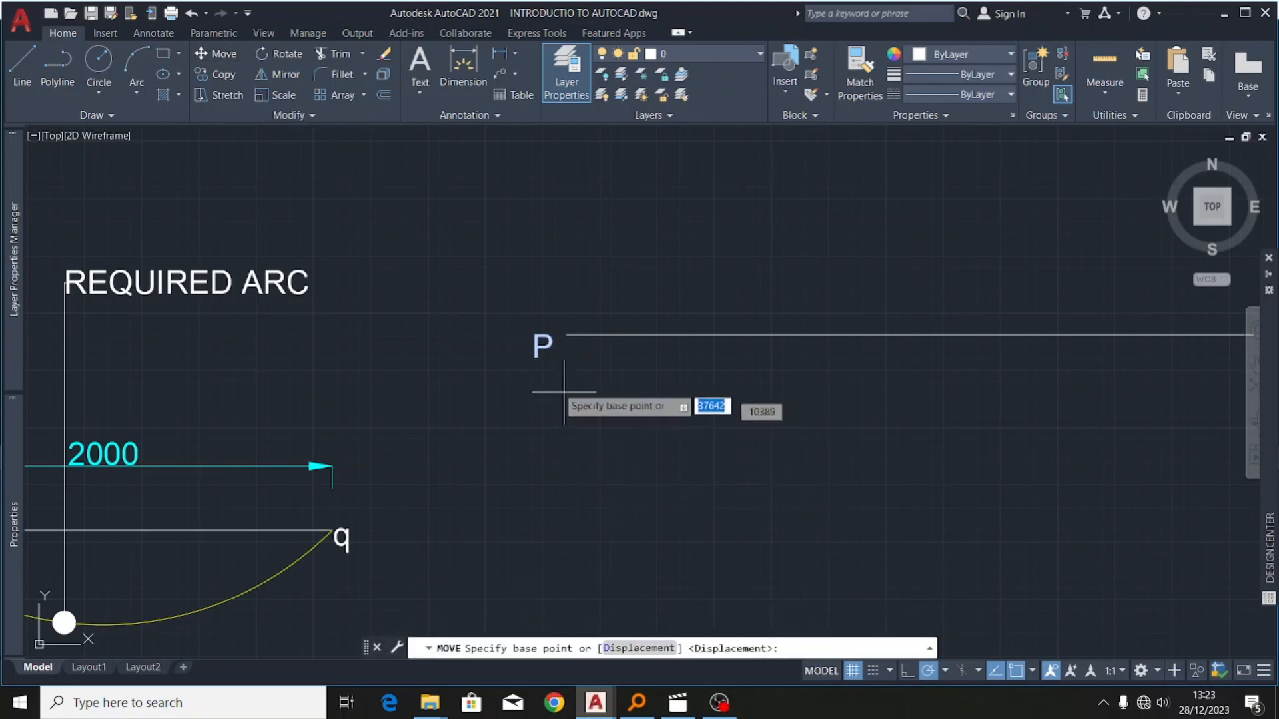
pyautogui.click(531, 340)
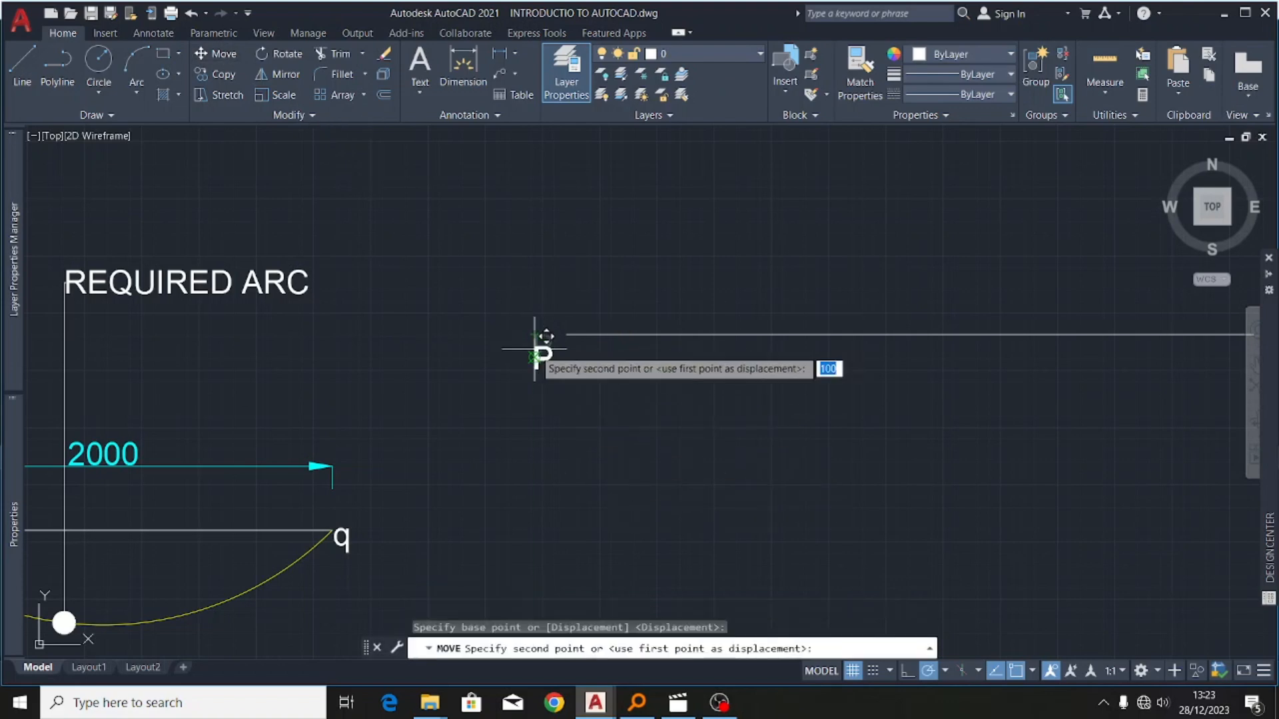
pyautogui.click(569, 337)
pyautogui.scroll(8, 613, 357)
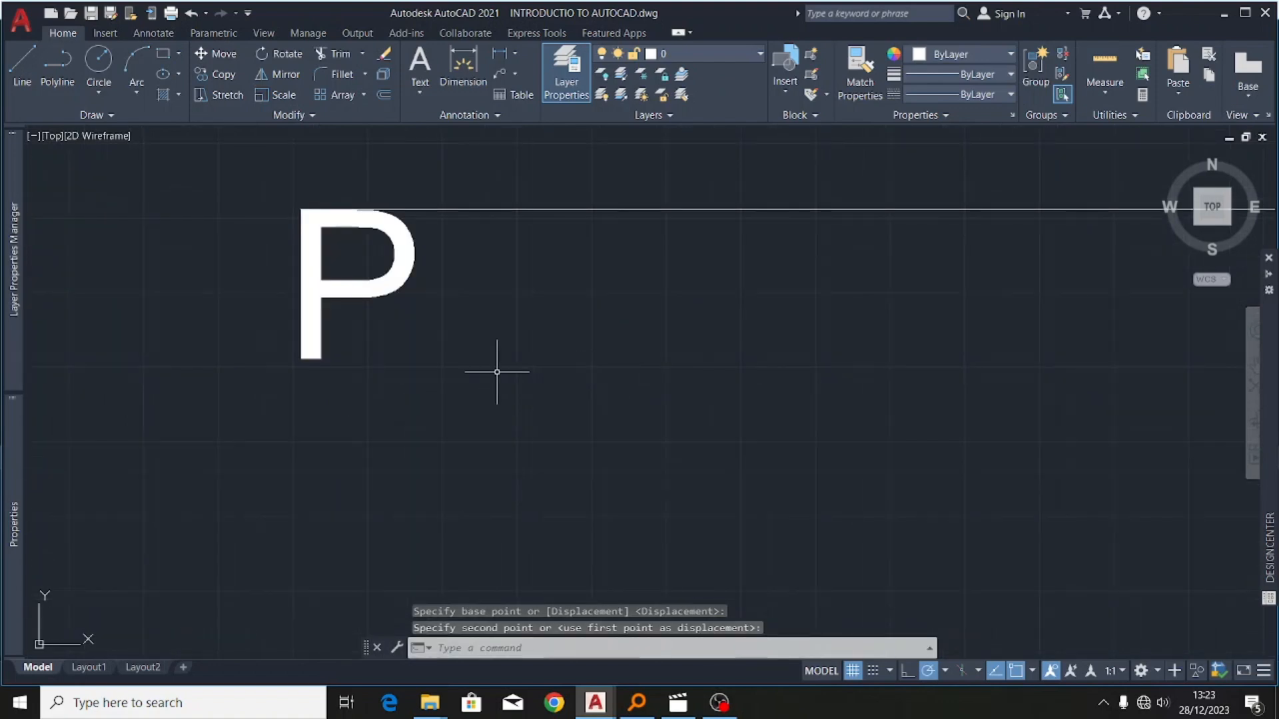
# - Shift the P label straight down by about 24 to leave a small gap below the line
pyautogui.scroll(-4, 469, 341)
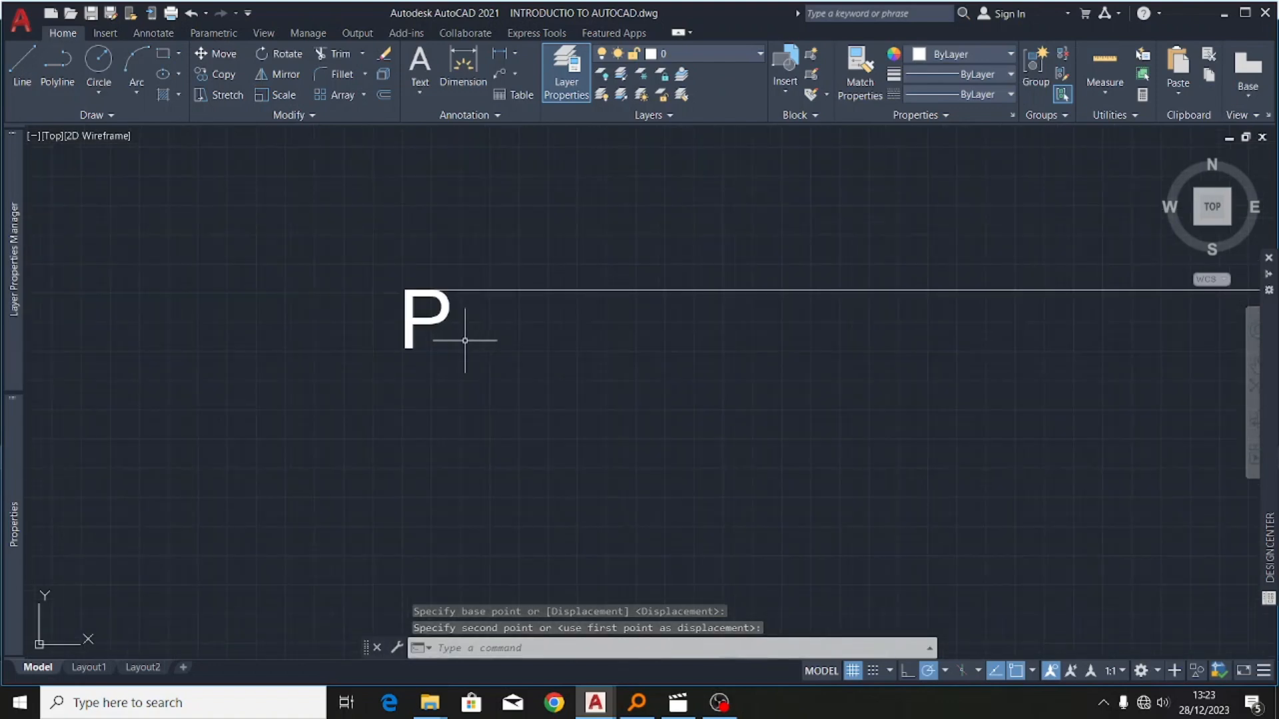
pyautogui.click(442, 313)
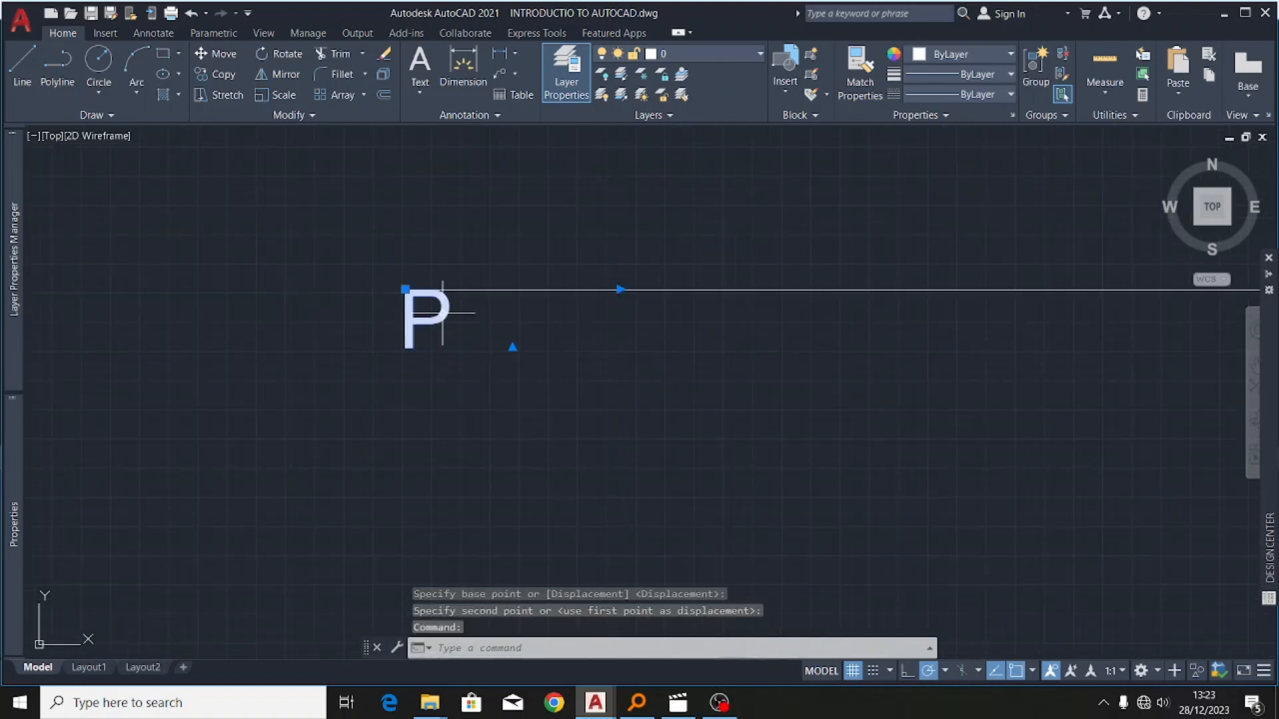
pyautogui.click(212, 53)
pyautogui.click(420, 303)
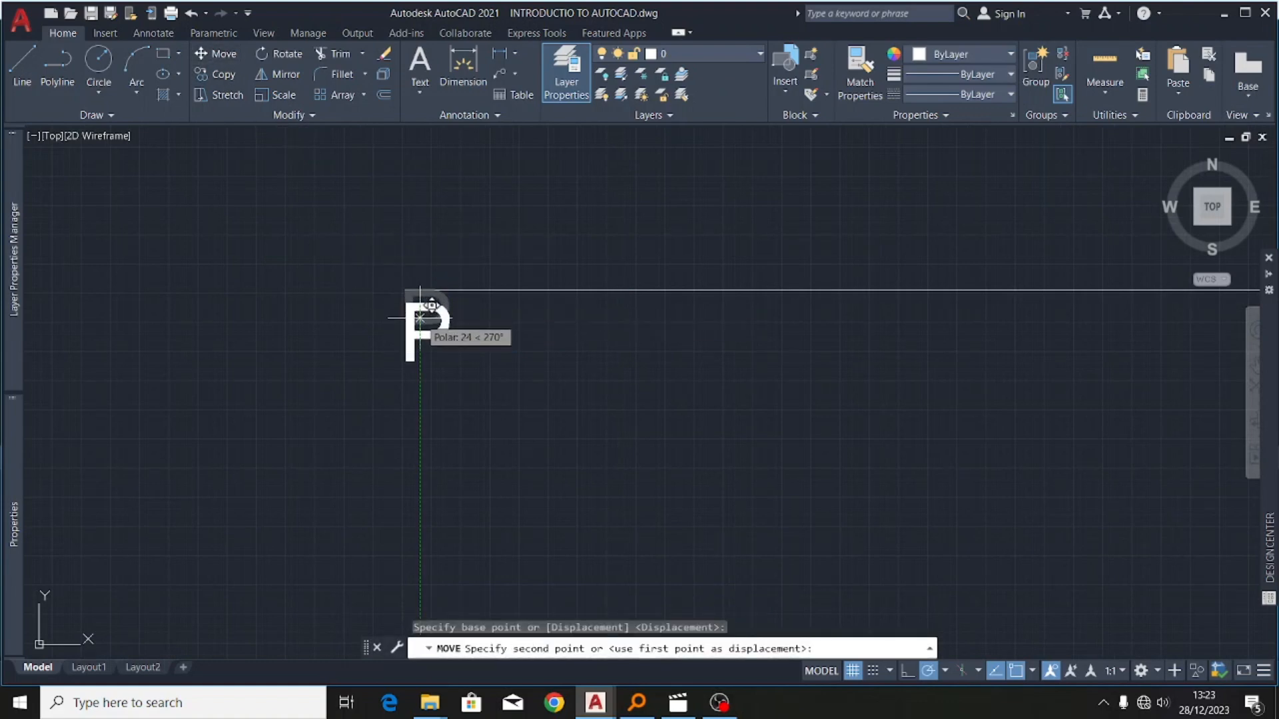
pyautogui.click(419, 317)
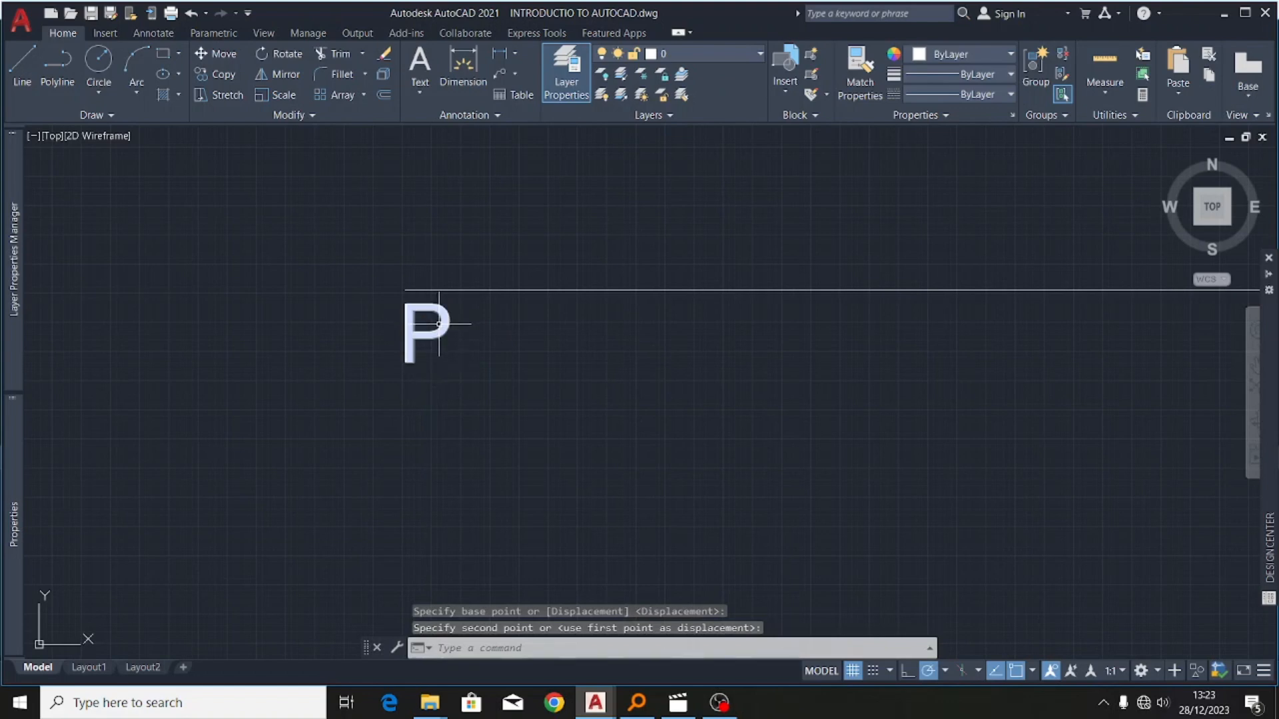
# - Copy the P label horizontally to just below the right end of the line
pyautogui.click(437, 323)
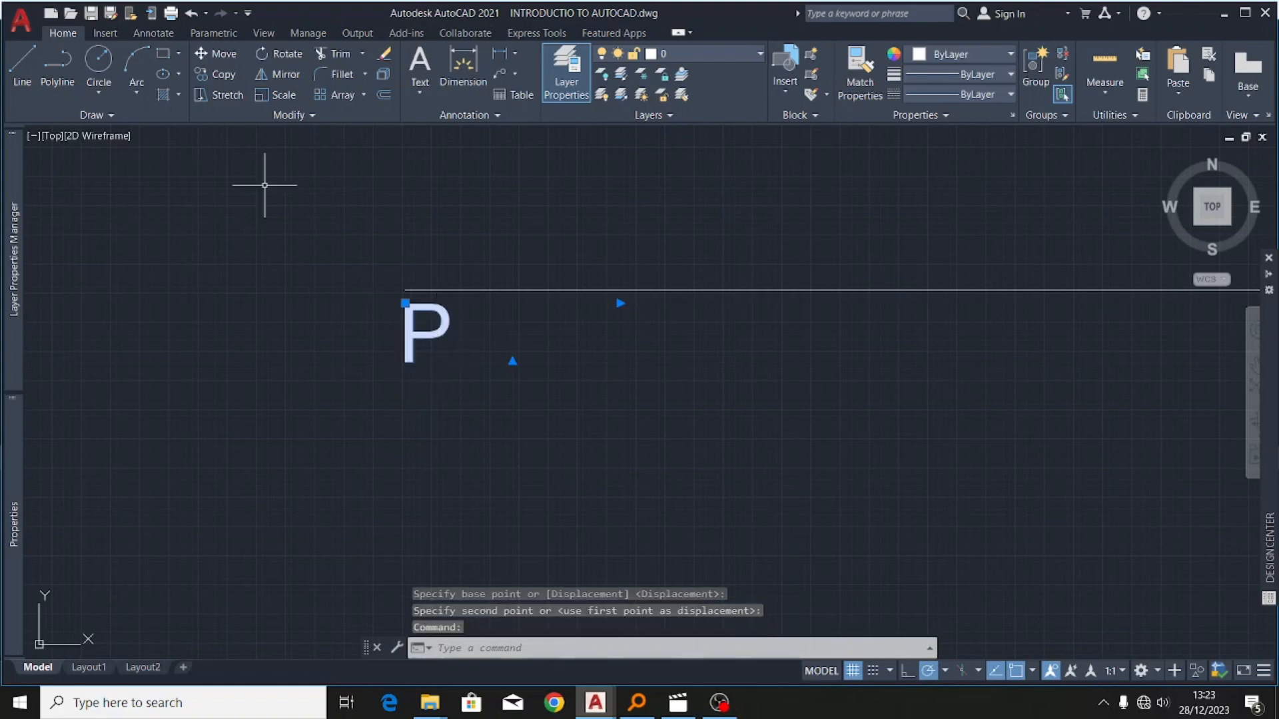
pyautogui.click(216, 72)
pyautogui.click(423, 327)
pyautogui.scroll(-5, 426, 337)
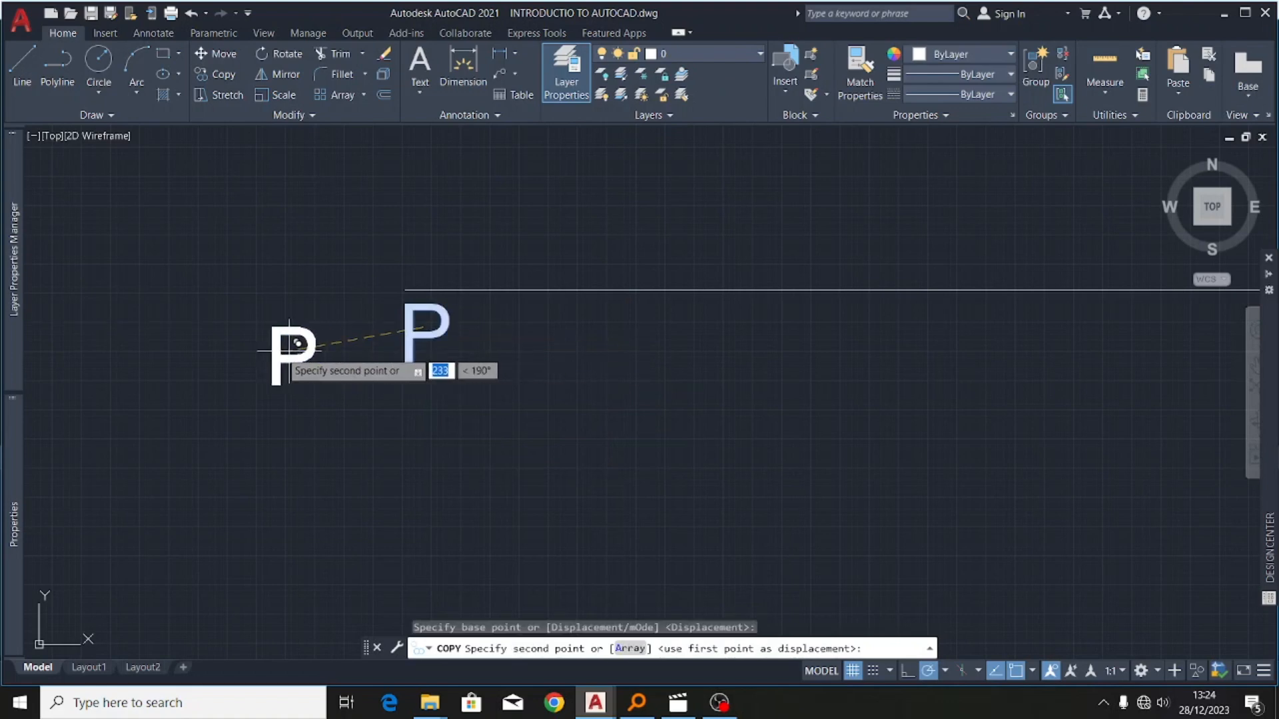
pyautogui.scroll(4, 556, 349)
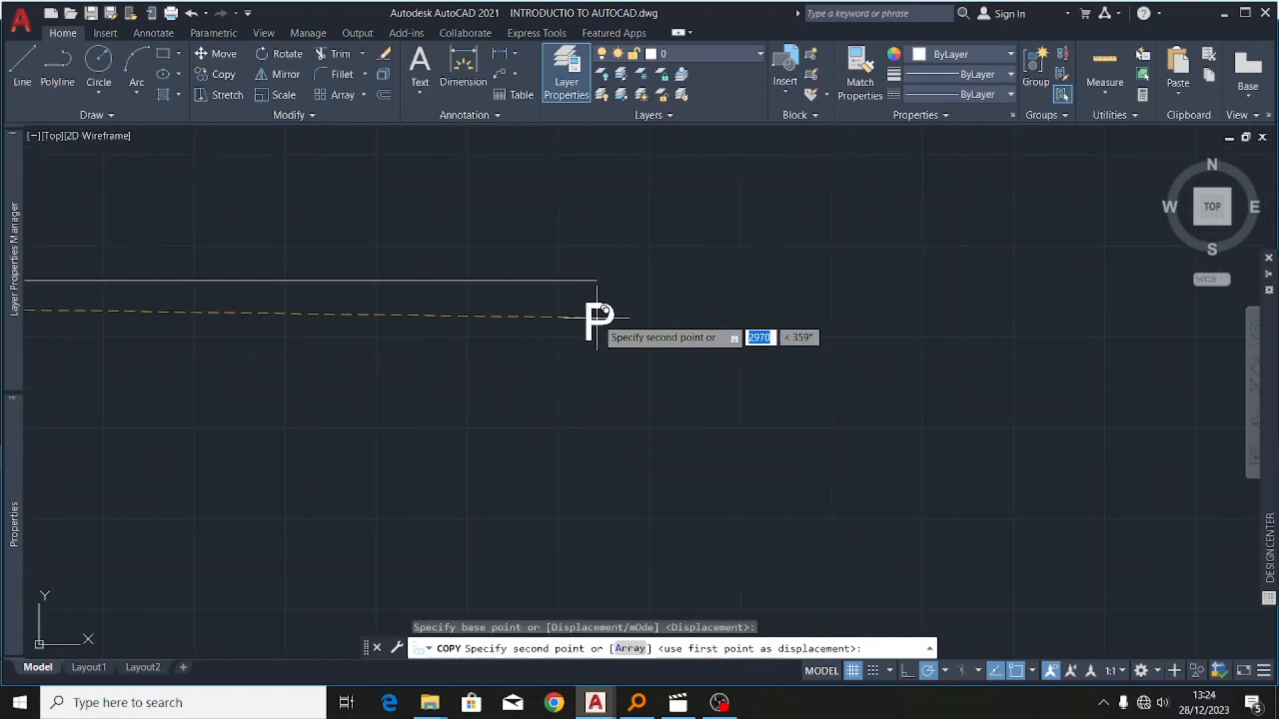
pyautogui.click(592, 303)
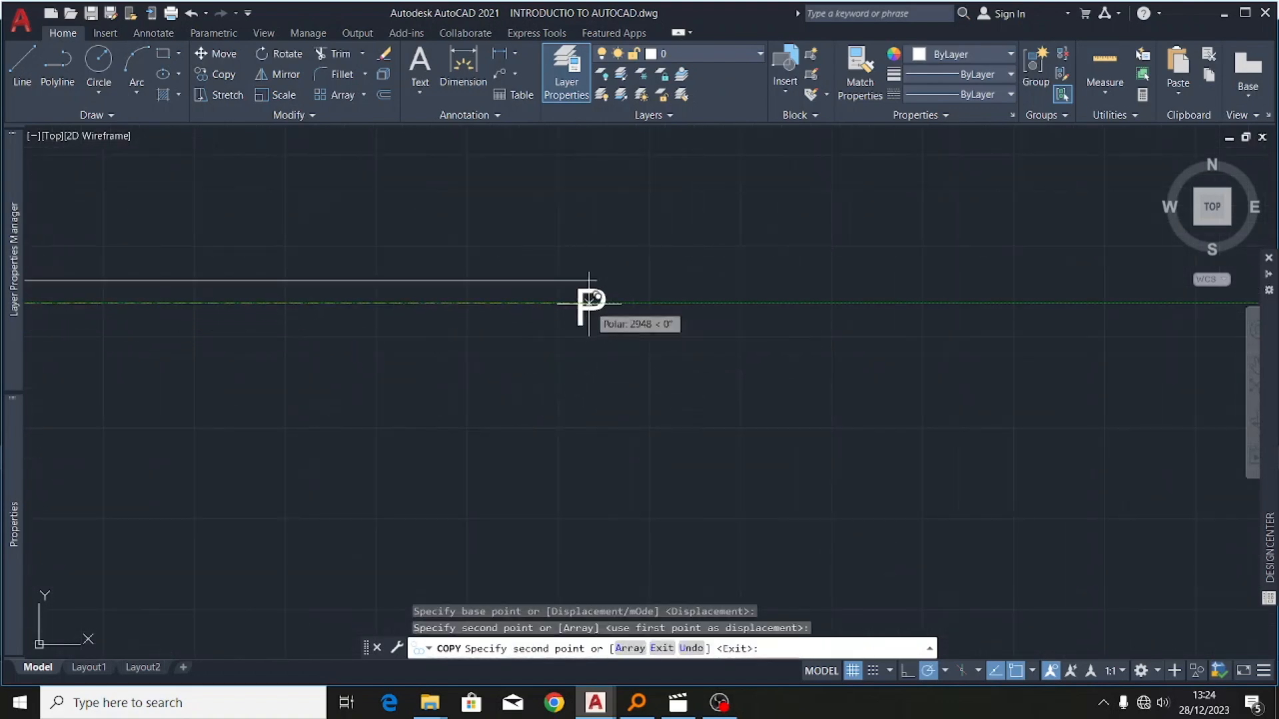
pyautogui.press('Escape')
# - Change the text of the copied label at the line's right end to q
pyautogui.click(591, 308)
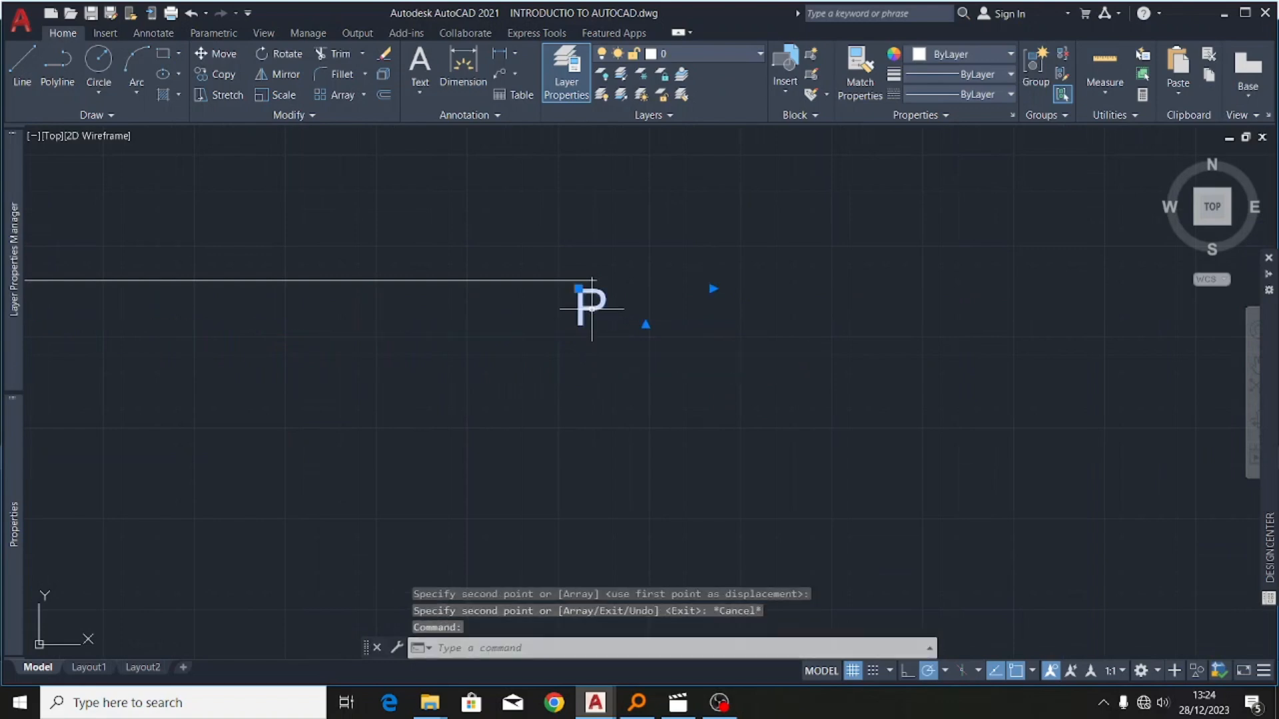
pyautogui.doubleClick(596, 305)
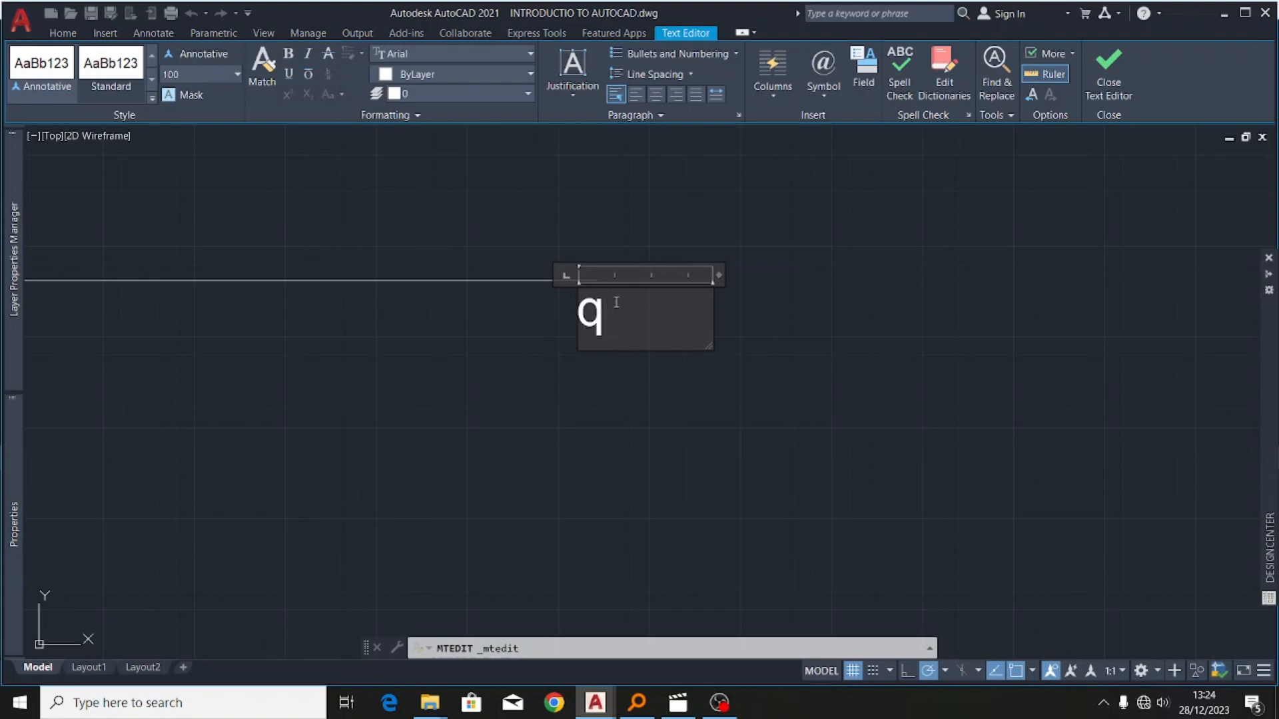
pyautogui.click(651, 393)
pyautogui.scroll(-3, 894, 257)
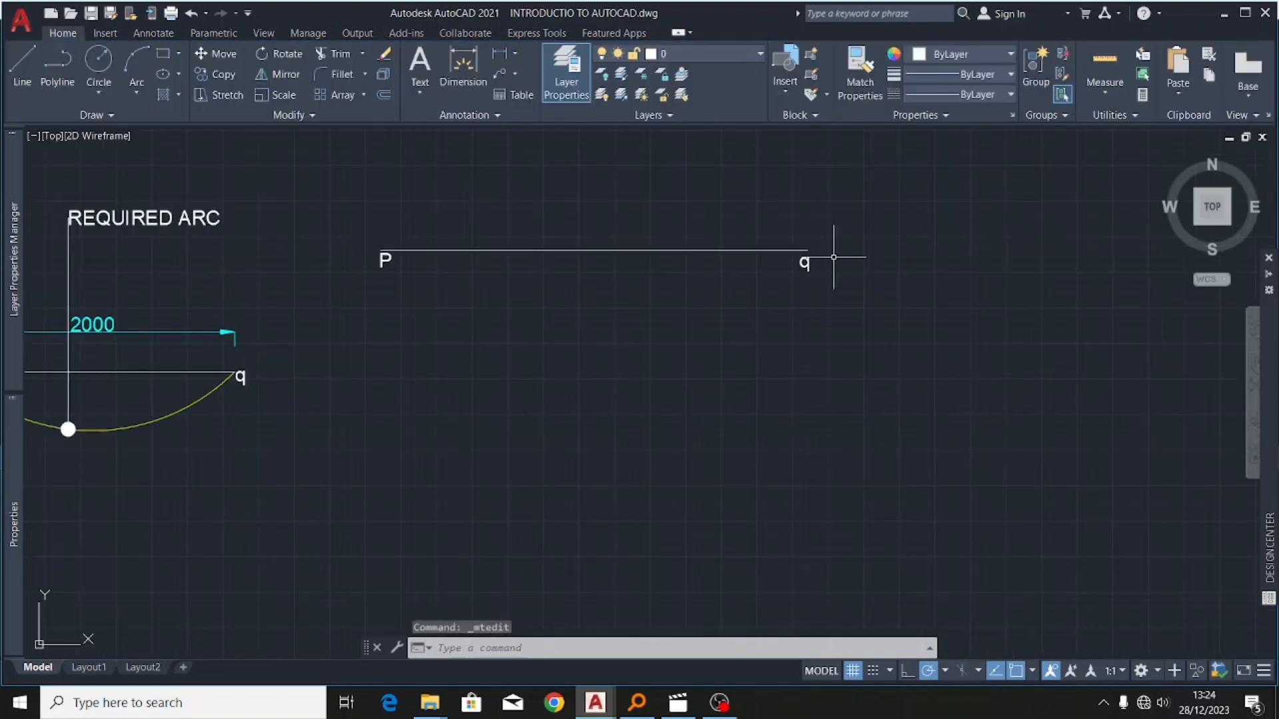
# - Dimension line Pq from end to end on the dimension layer, with the dimension line above it
pyautogui.scroll(2, 553, 243)
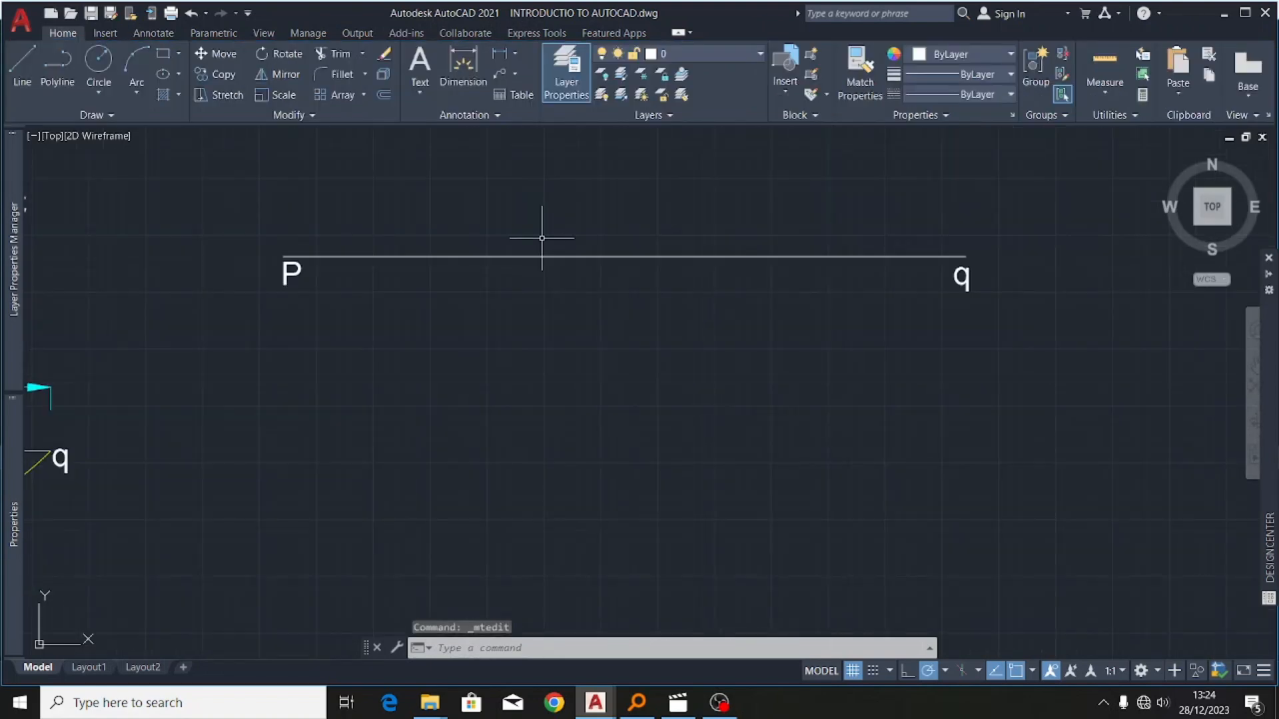
pyautogui.click(456, 73)
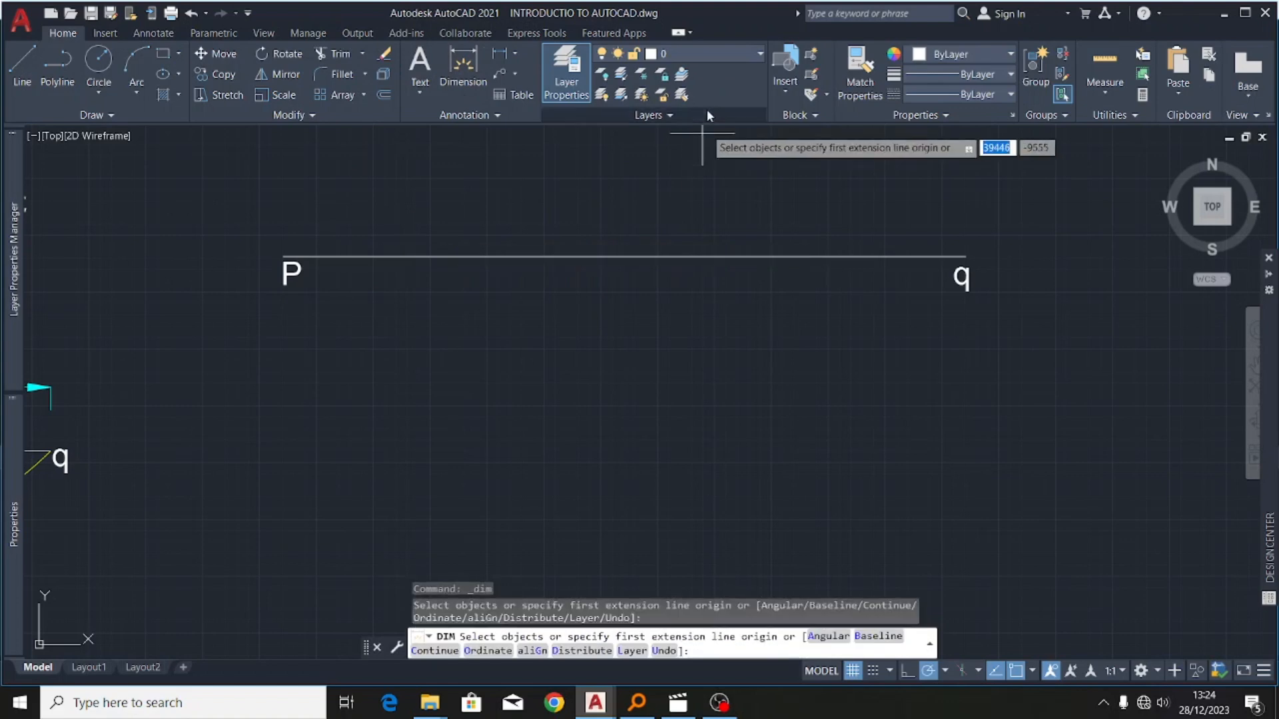
pyautogui.click(726, 54)
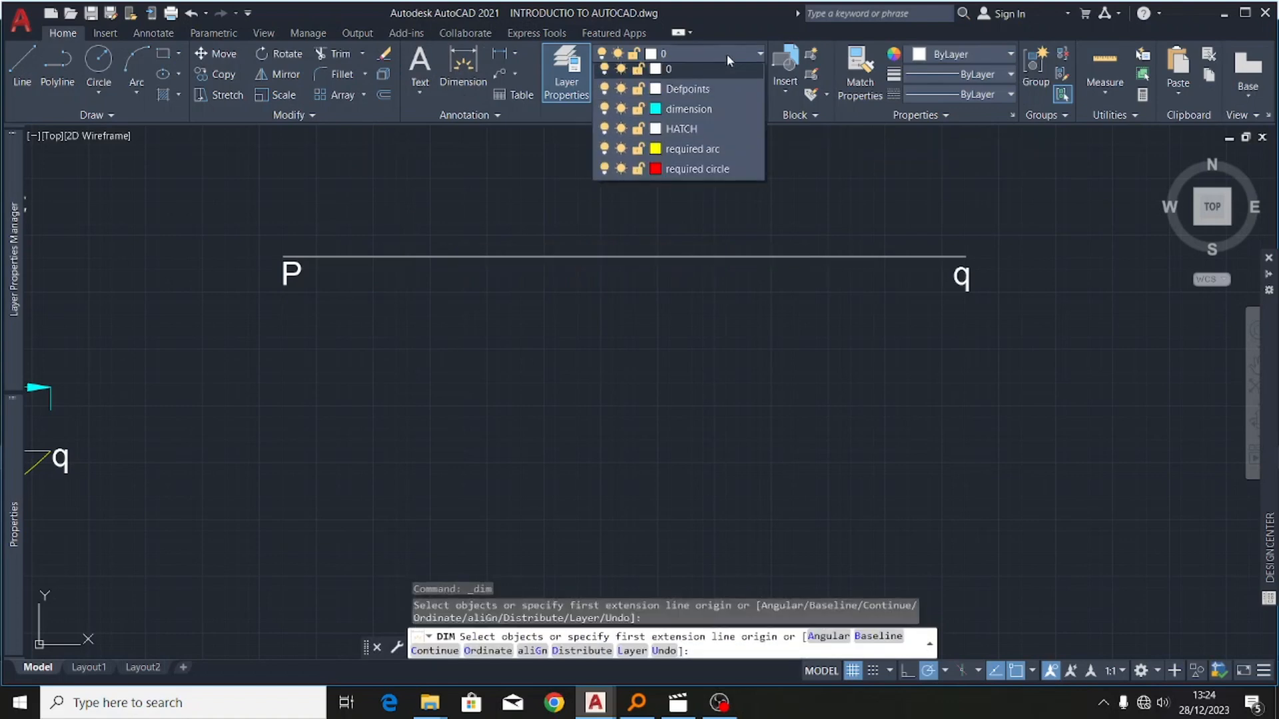
pyautogui.click(693, 105)
pyautogui.scroll(3, 263, 266)
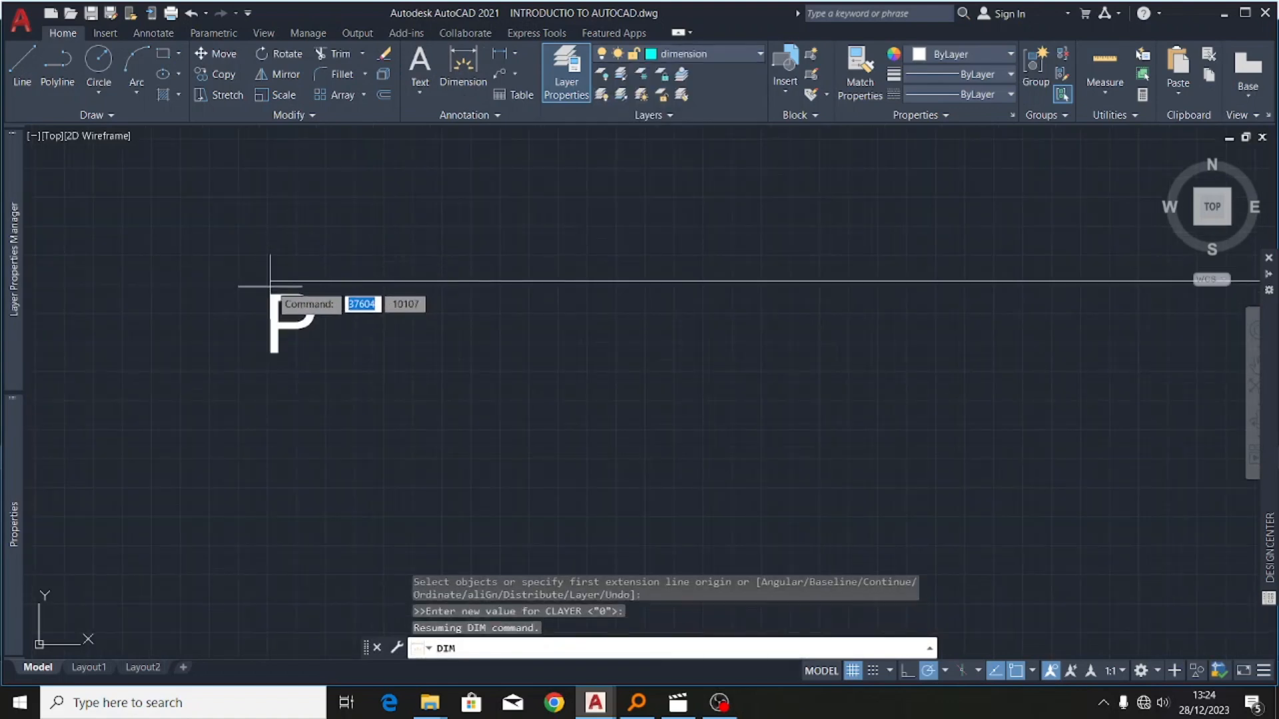
pyautogui.click(271, 281)
pyautogui.scroll(-3, 609, 306)
pyautogui.scroll(4, 603, 296)
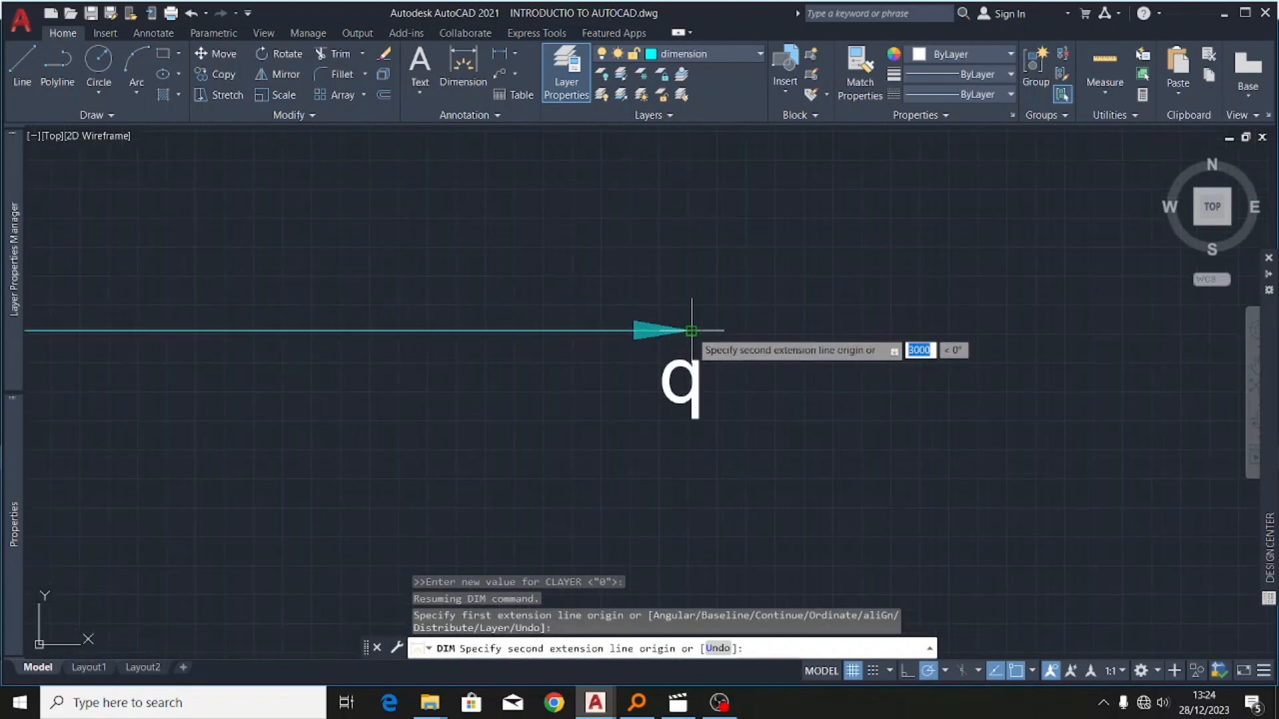
pyautogui.click(693, 333)
pyautogui.scroll(-4, 756, 336)
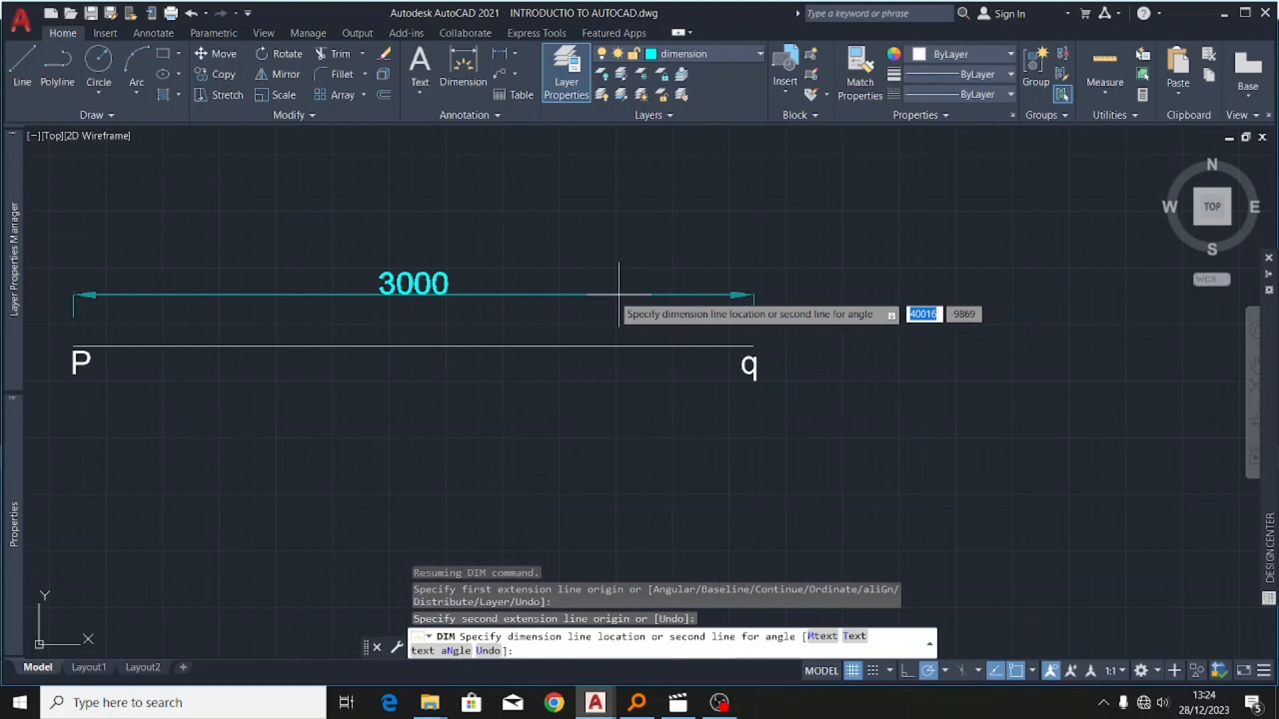
pyautogui.click(541, 289)
pyautogui.scroll(-3, 818, 262)
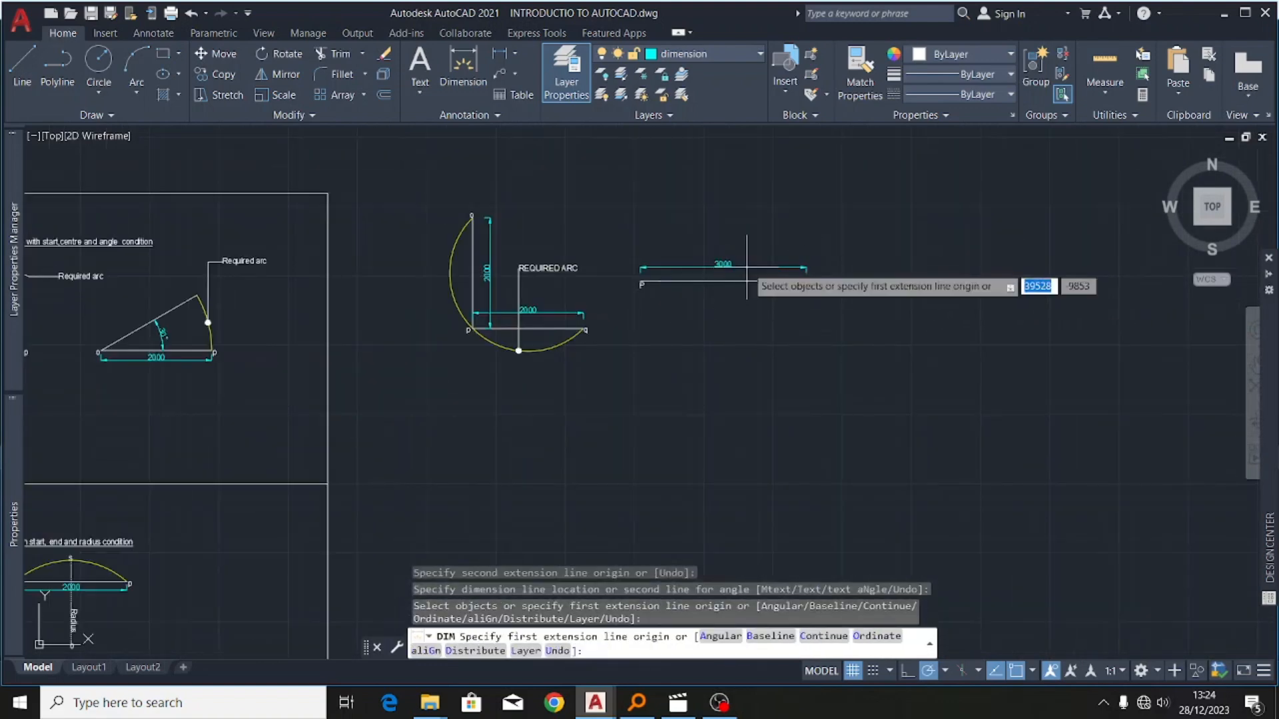
pyautogui.scroll(2, 745, 267)
pyautogui.press('Return')
pyautogui.scroll(-4, 613, 334)
pyautogui.scroll(2, 628, 357)
pyautogui.press('Return')
pyautogui.scroll(2, 701, 287)
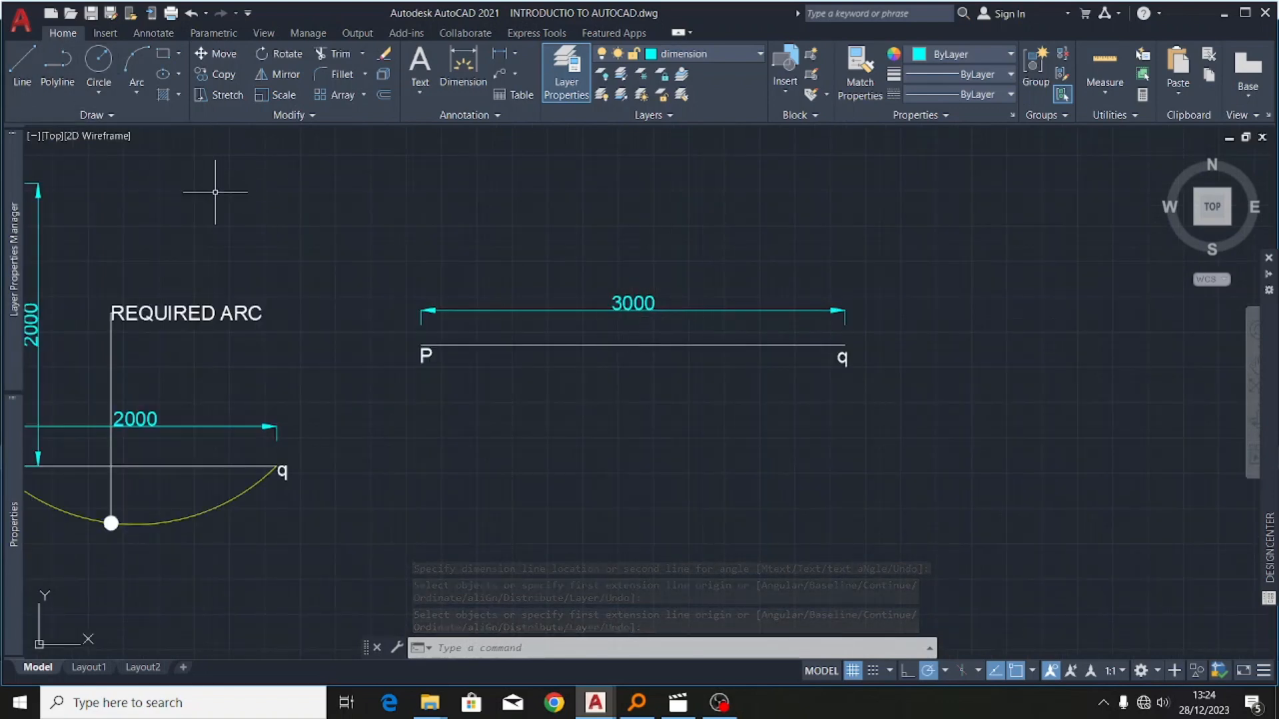
# - Draw a short vertical line downward from the midpoint of line Pq
pyautogui.click(22, 66)
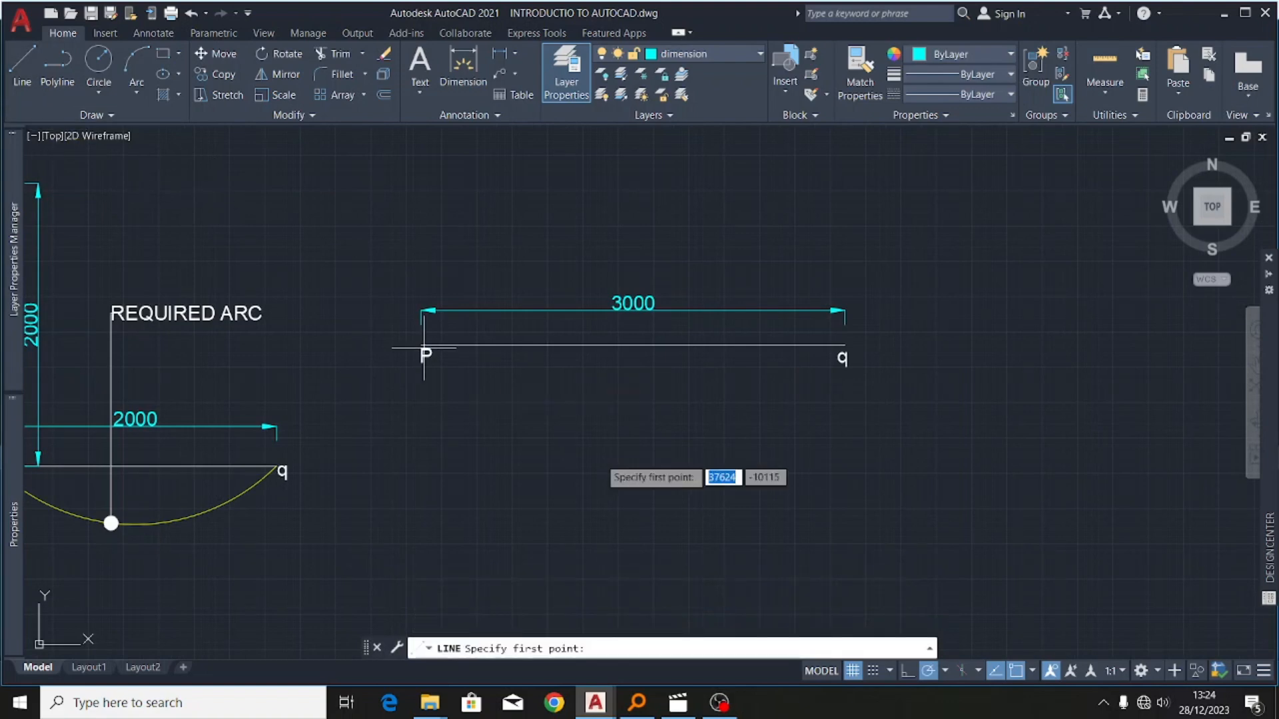
pyautogui.click(633, 345)
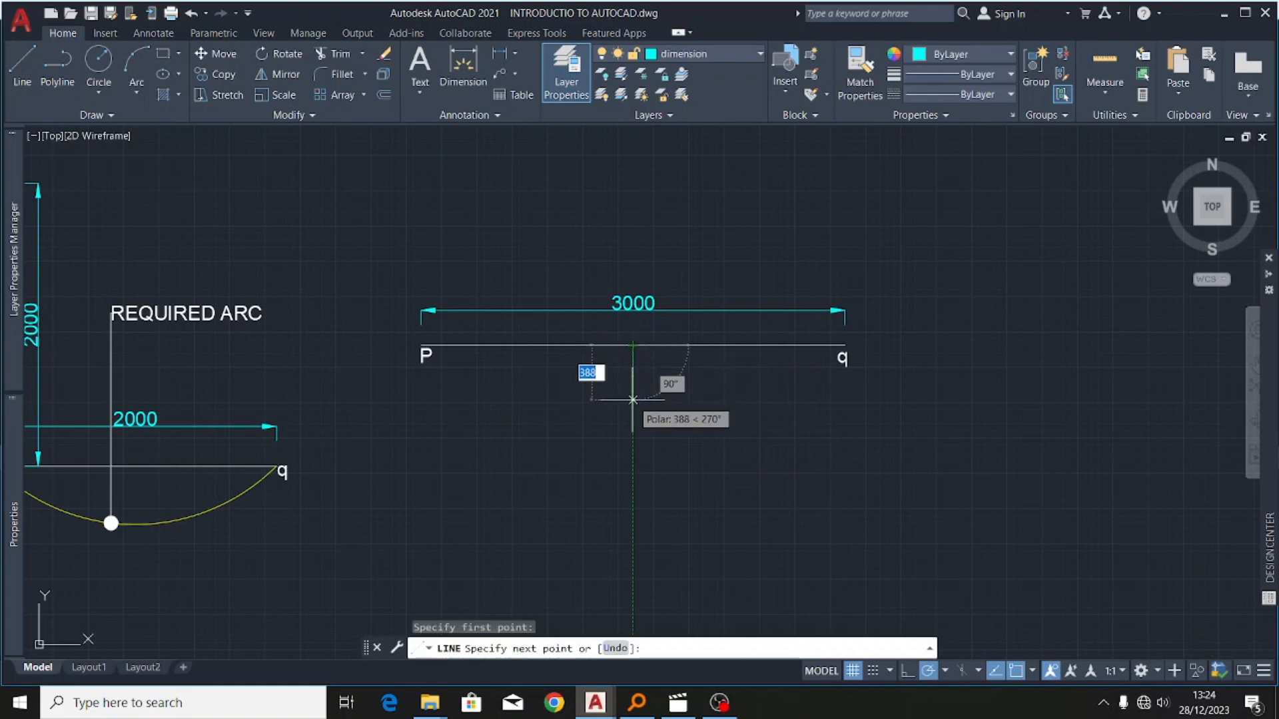
pyautogui.click(633, 436)
pyautogui.press('Escape')
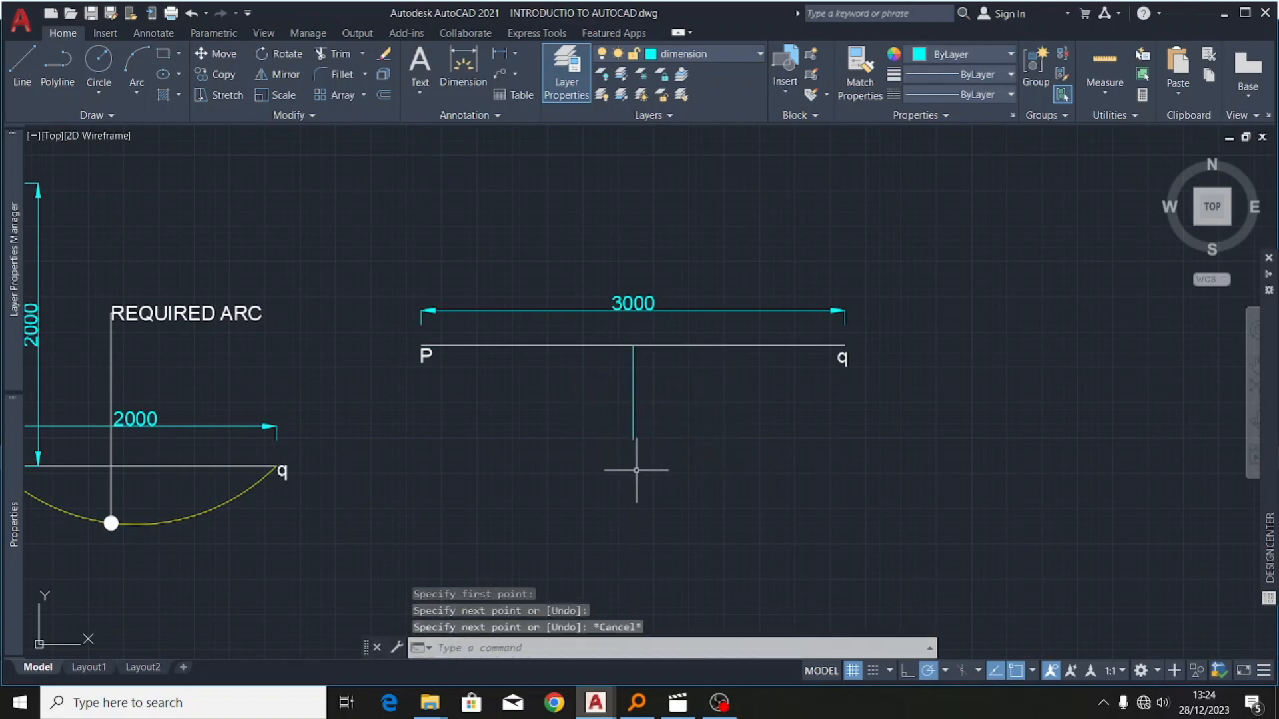
# - Add a text label o centred just above the midpoint of line Pq
pyautogui.scroll(4, 624, 337)
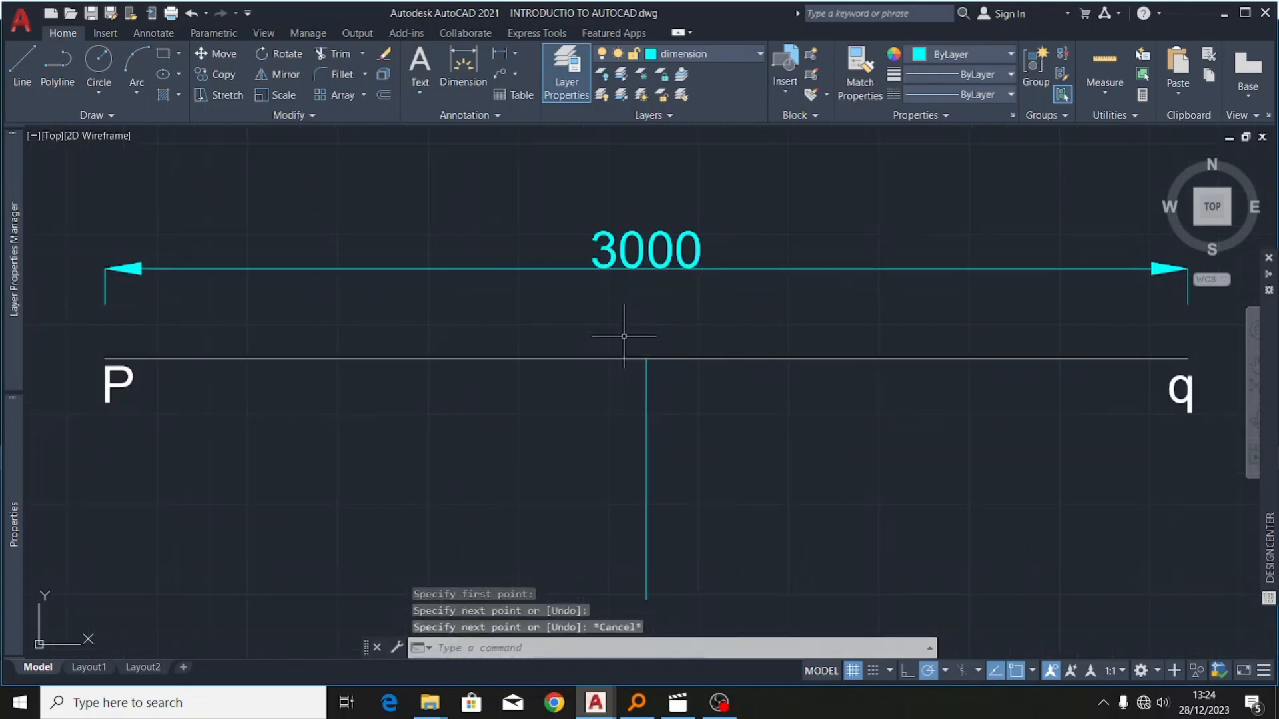
pyautogui.click(421, 65)
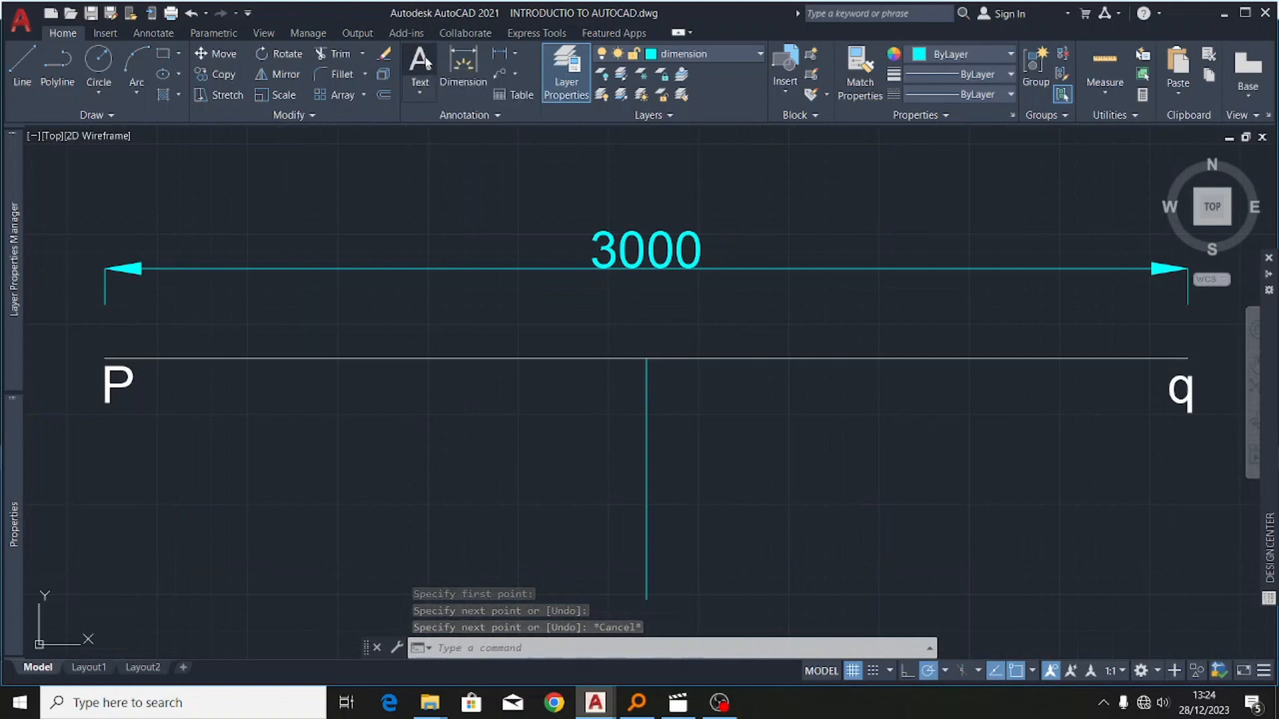
pyautogui.scroll(2, 623, 284)
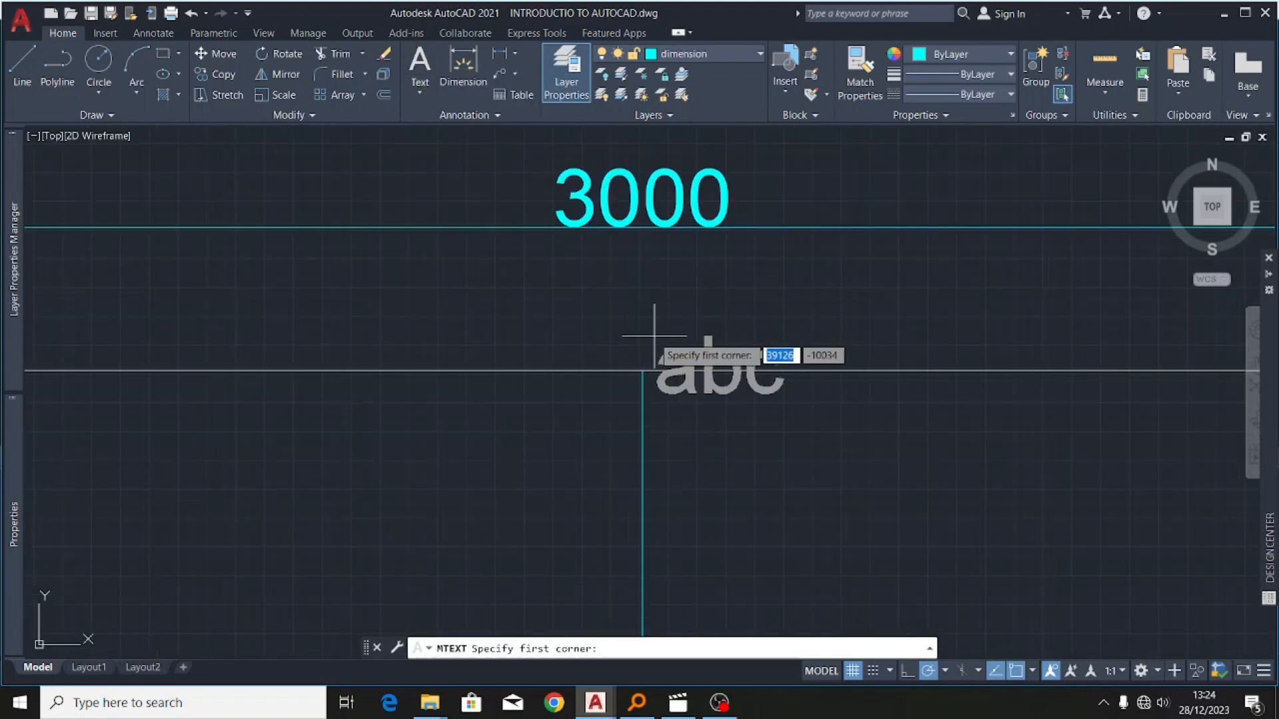
pyautogui.click(600, 293)
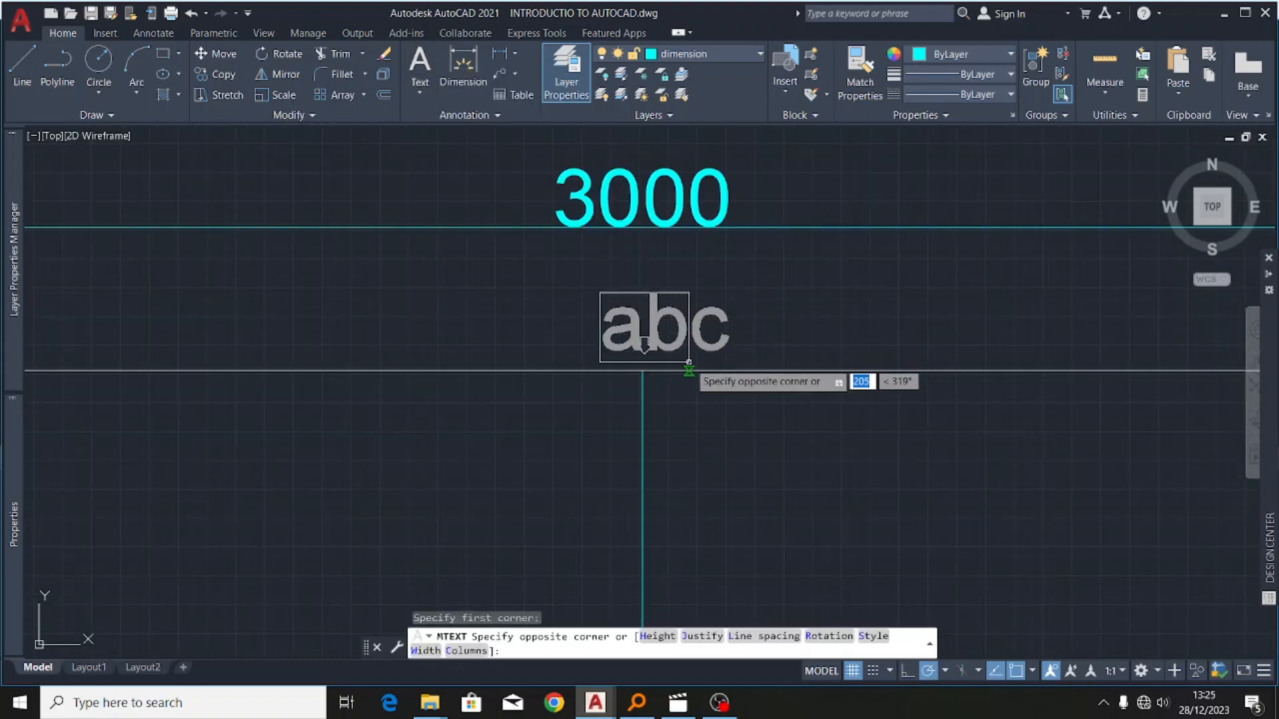
pyautogui.click(689, 363)
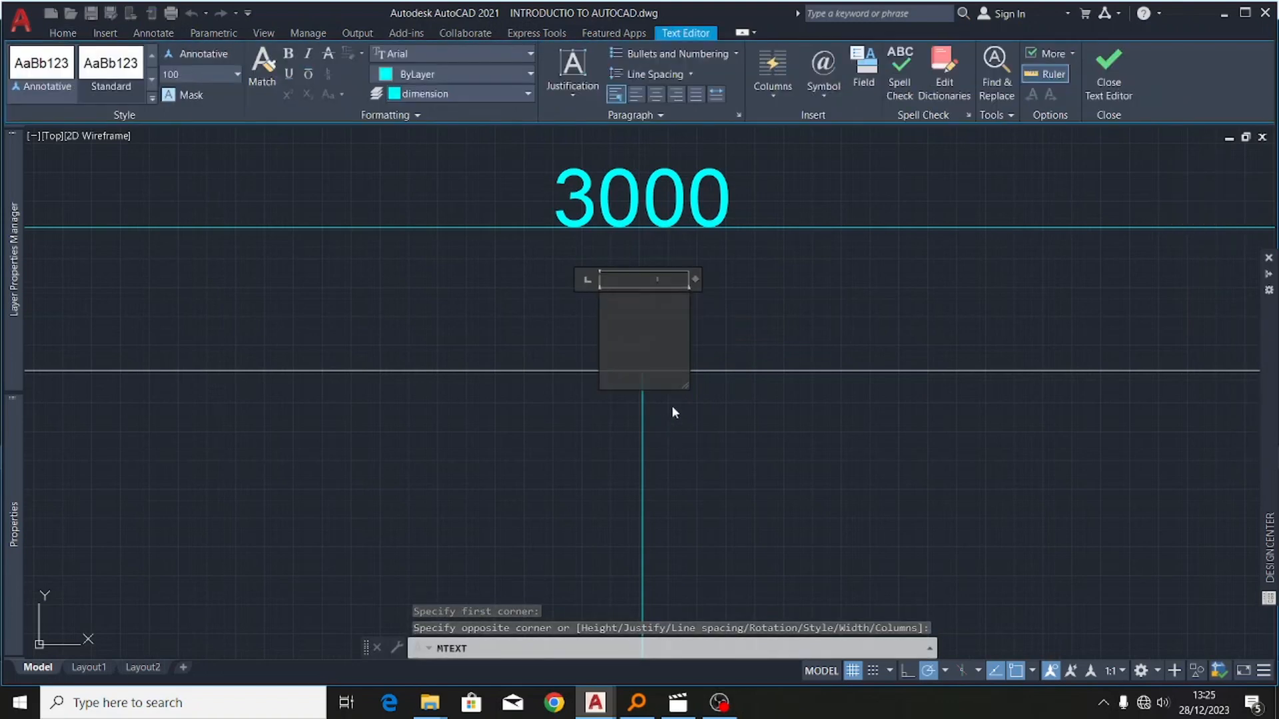
pyautogui.write('0')
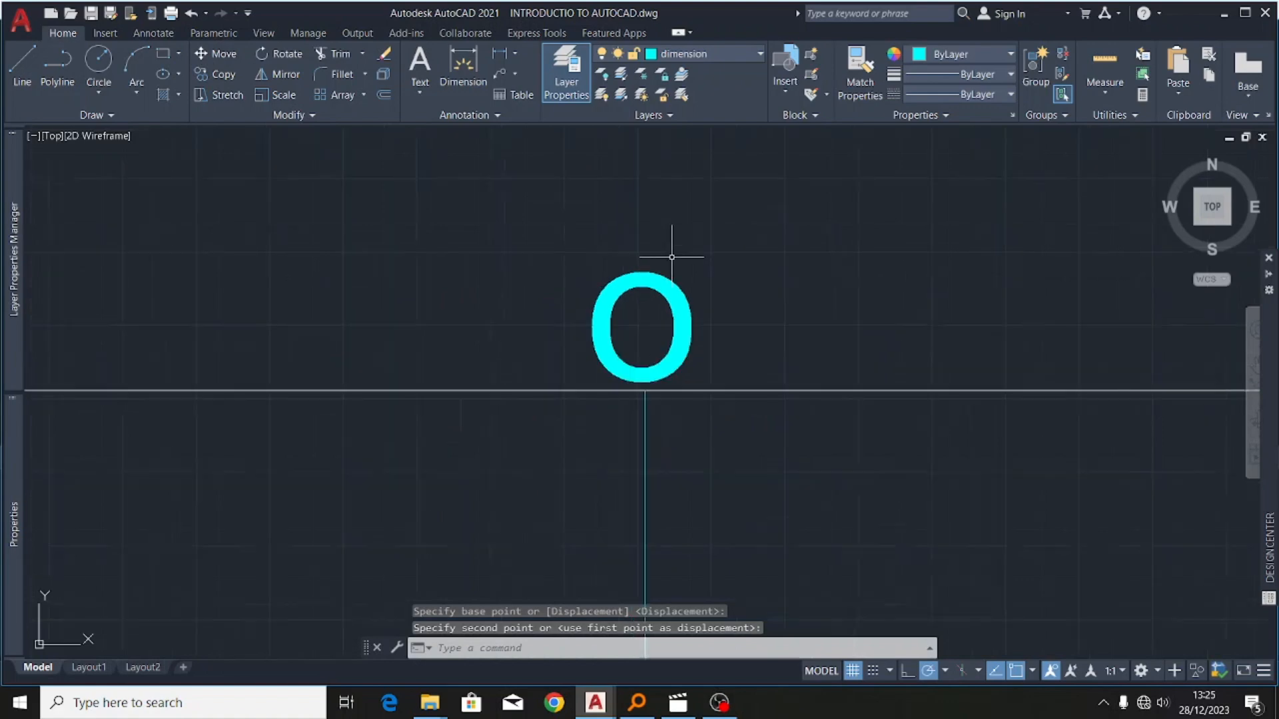
# - Draw a Start, Center, End arc from P, centred on the midpoint o and ending at q, curving below the line
pyautogui.scroll(-4, 672, 257)
pyautogui.scroll(2, 677, 312)
pyautogui.scroll(1, 677, 299)
pyautogui.scroll(-1, 597, 332)
pyautogui.scroll(-2, 597, 332)
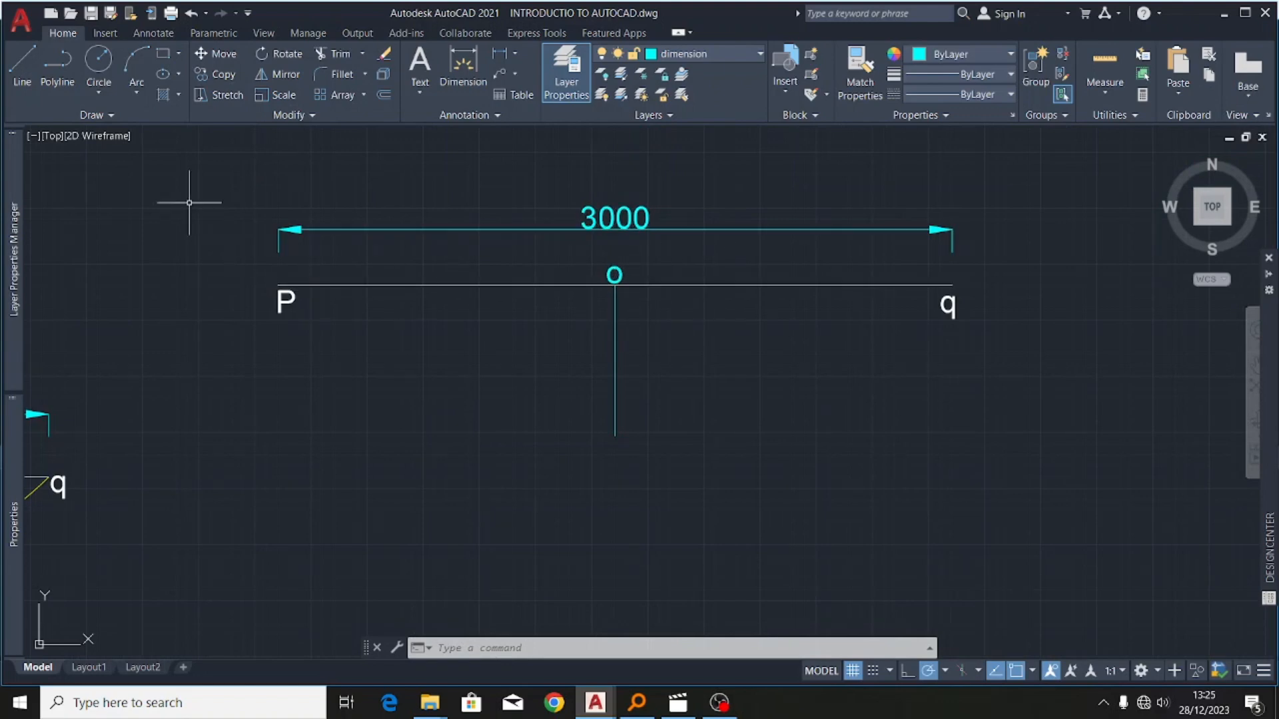
pyautogui.click(139, 91)
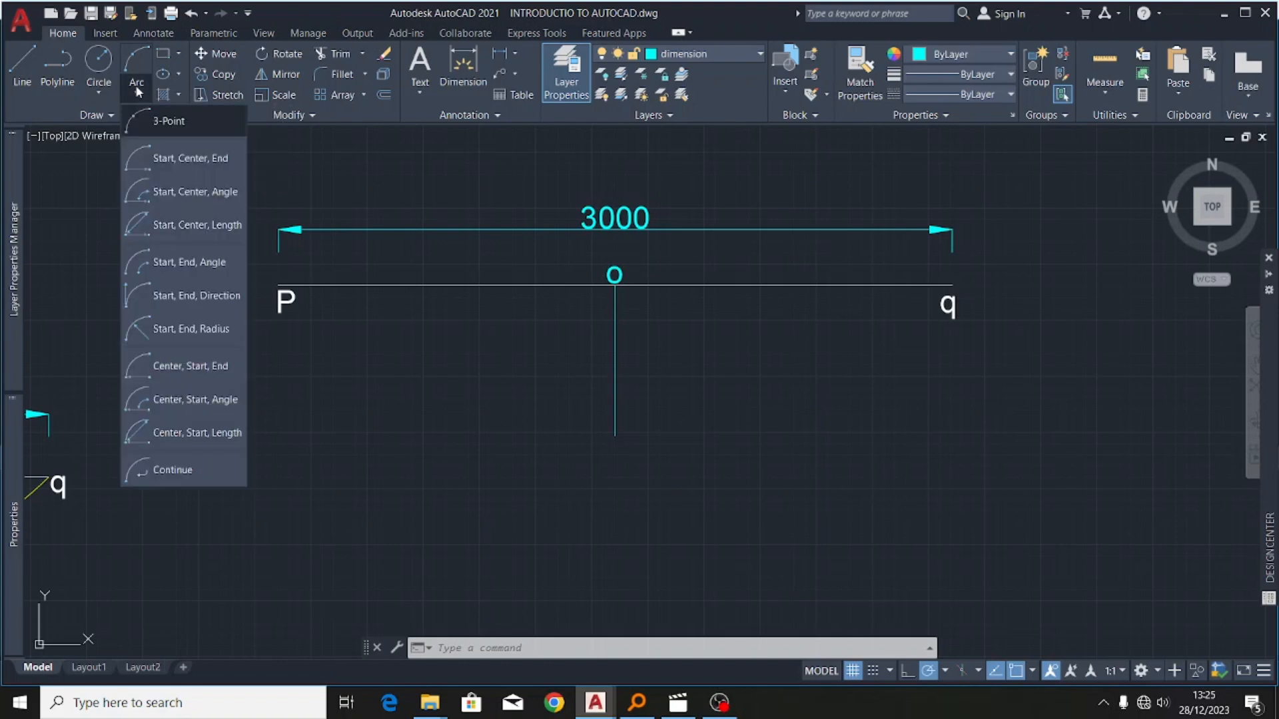
pyautogui.click(184, 160)
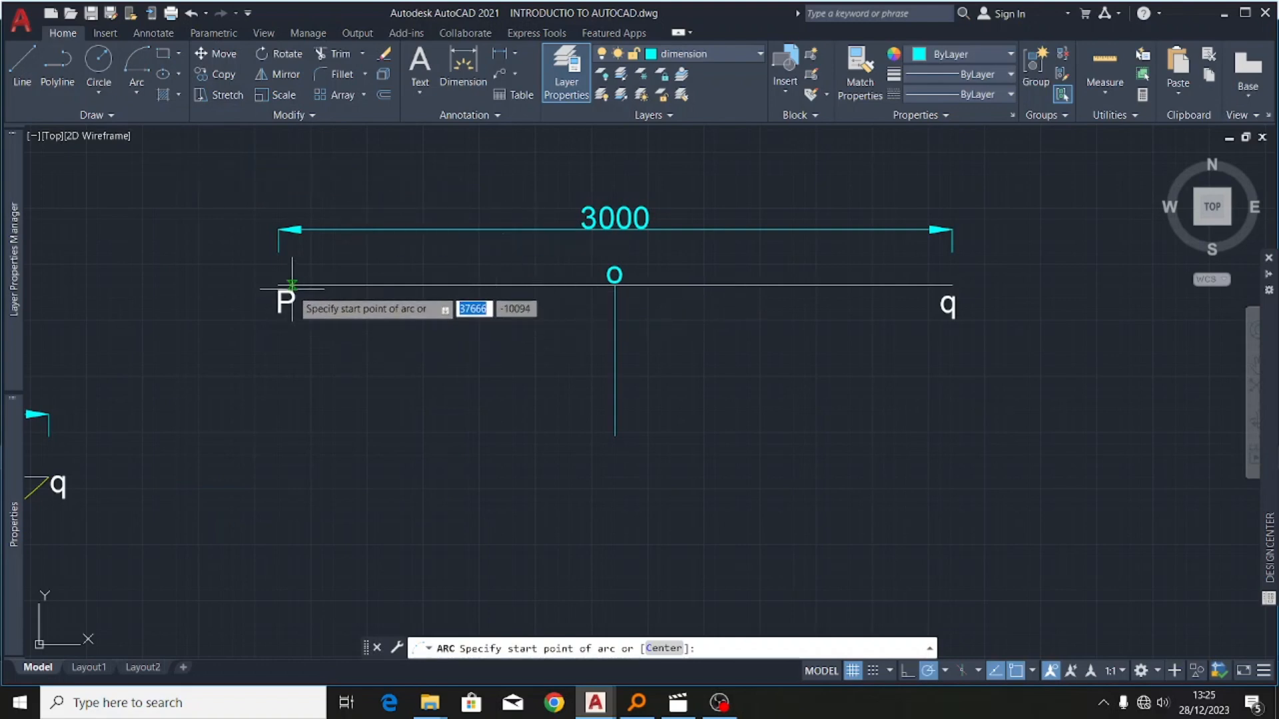
pyautogui.scroll(5, 292, 285)
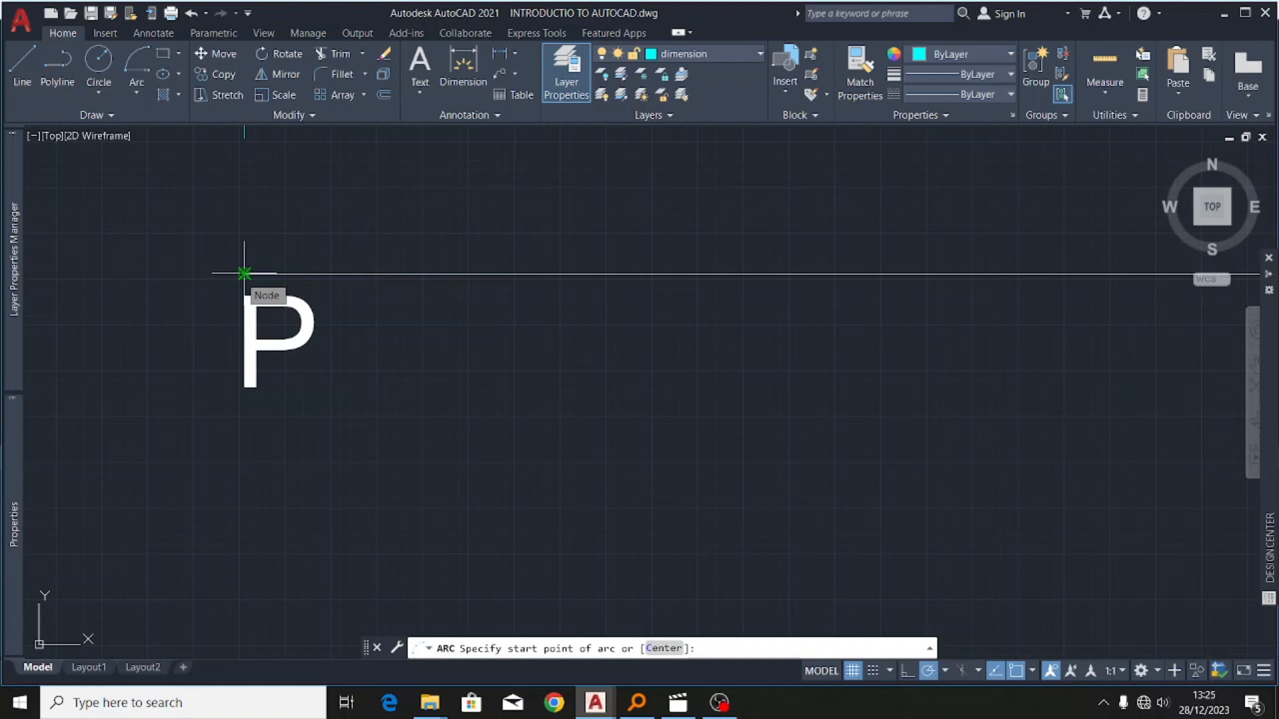
pyautogui.click(245, 273)
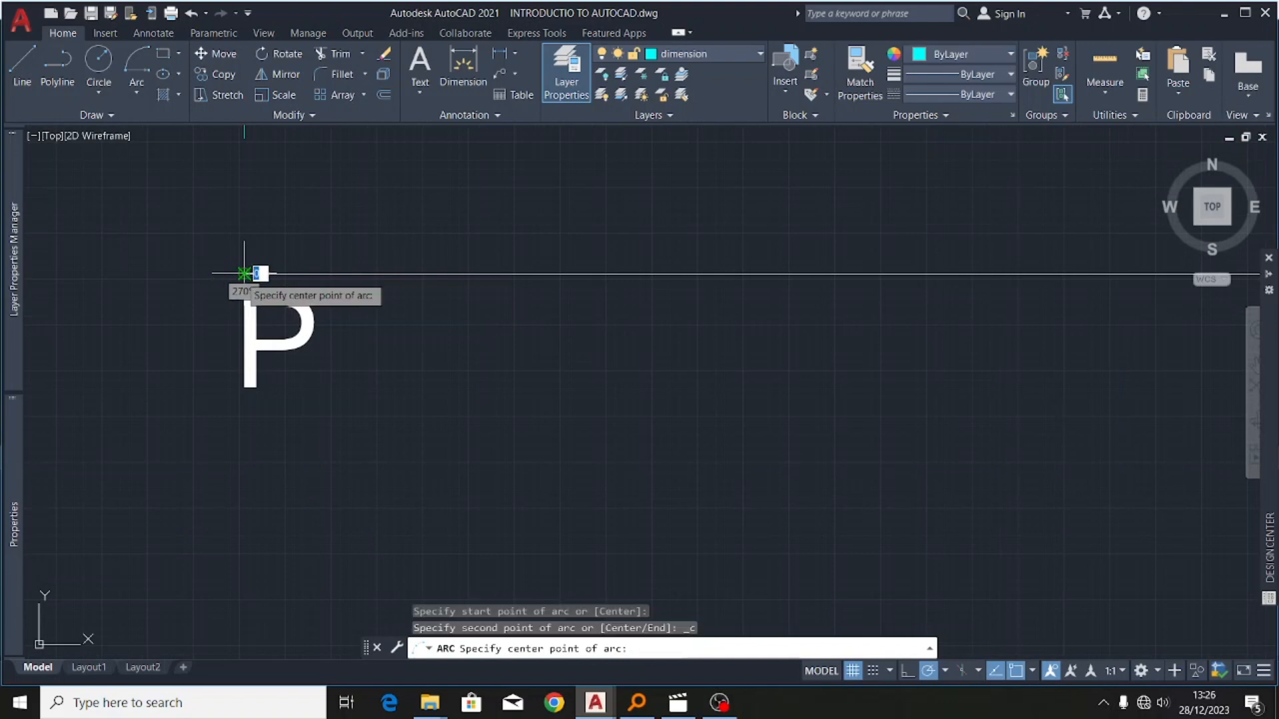
pyautogui.scroll(-5, 147, 307)
pyautogui.scroll(6, 508, 329)
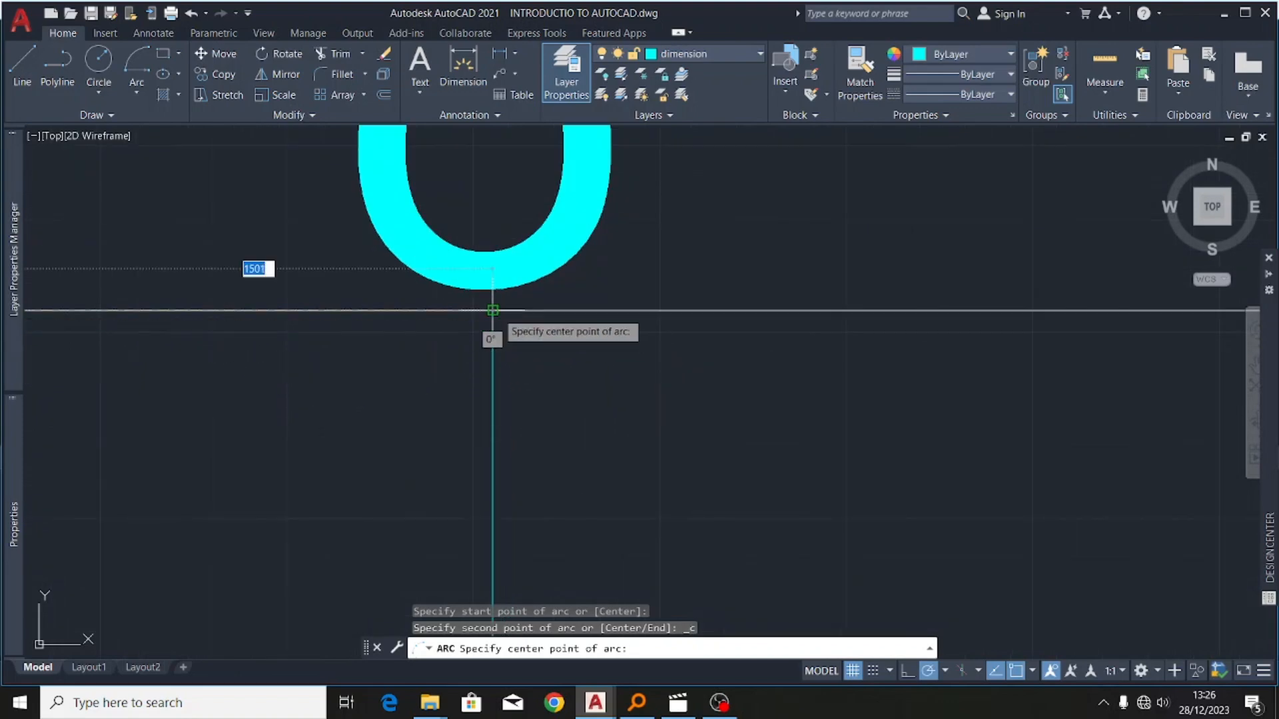
pyautogui.click(493, 309)
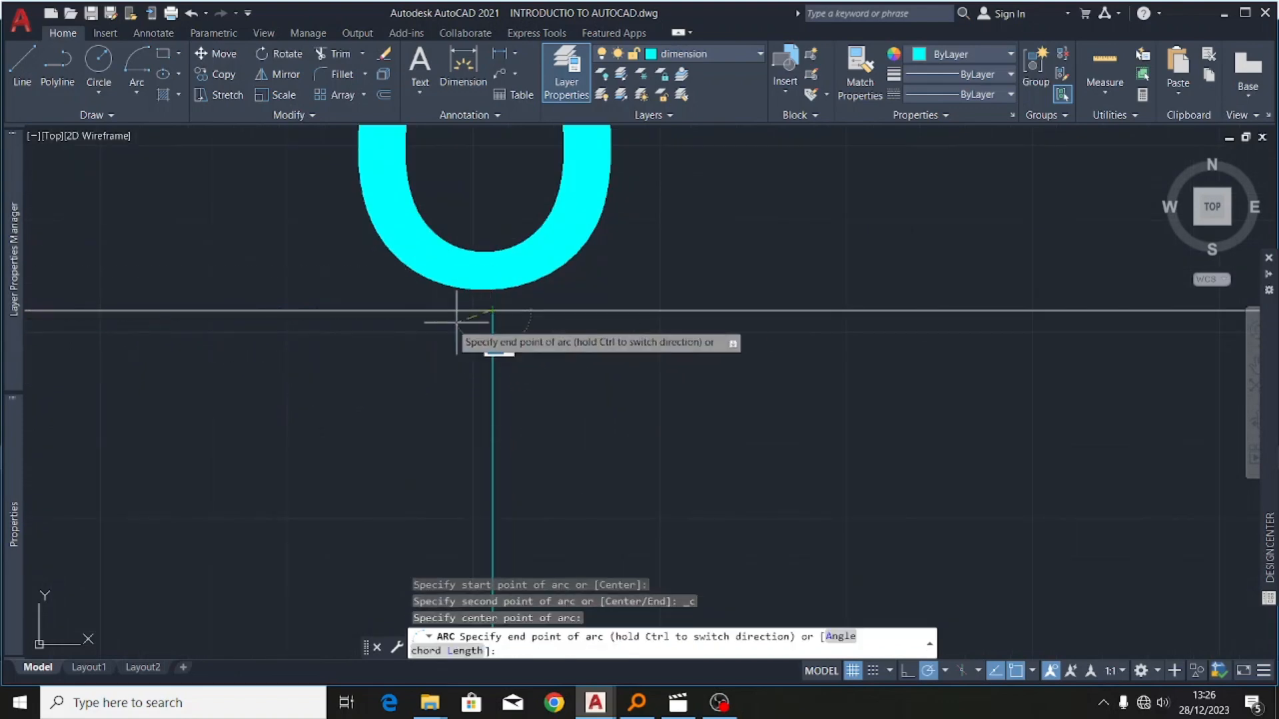
pyautogui.scroll(-5, 490, 326)
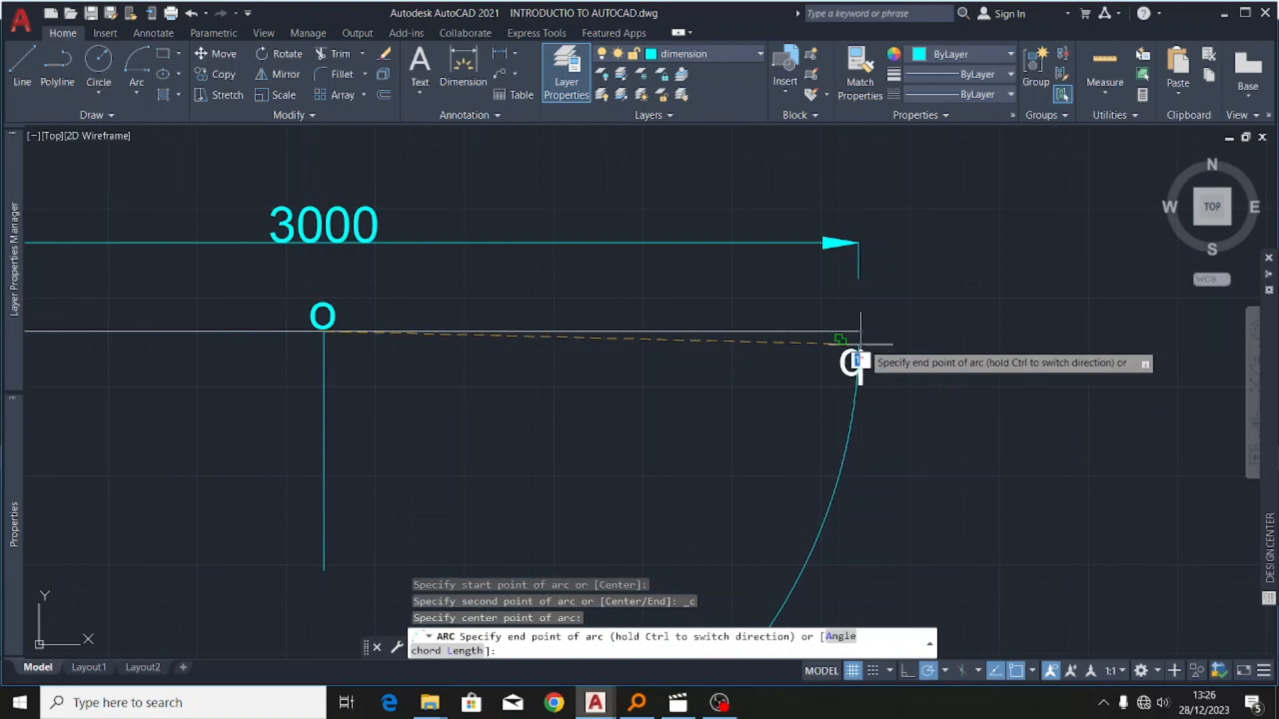
pyautogui.scroll(4, 859, 353)
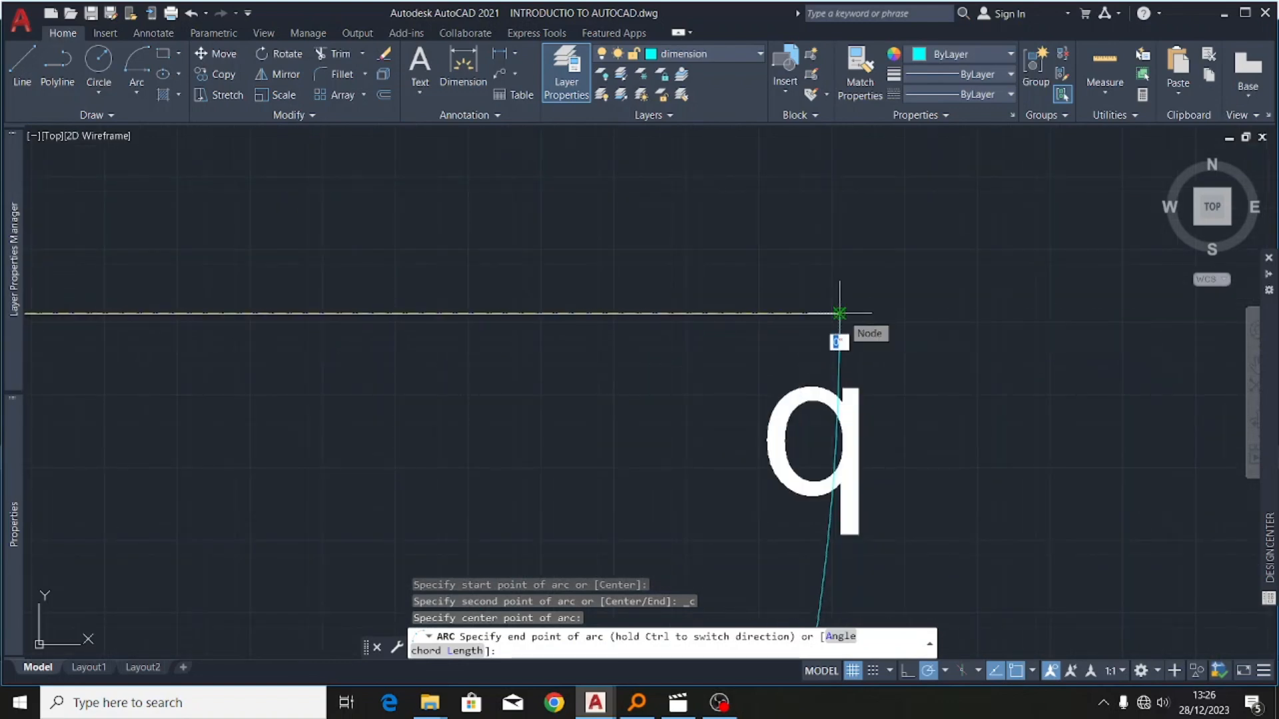
pyautogui.click(839, 313)
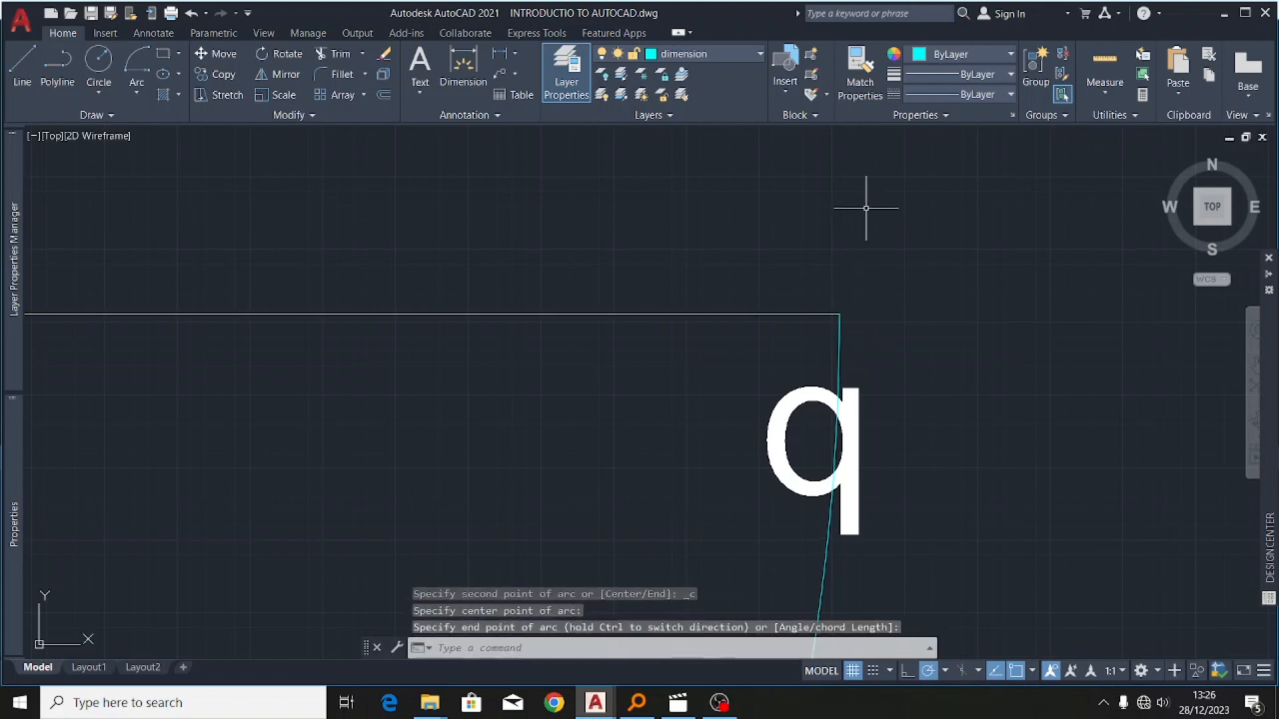
# - Move the new semicircular arc to the required arc layer
pyautogui.scroll(-5, 840, 307)
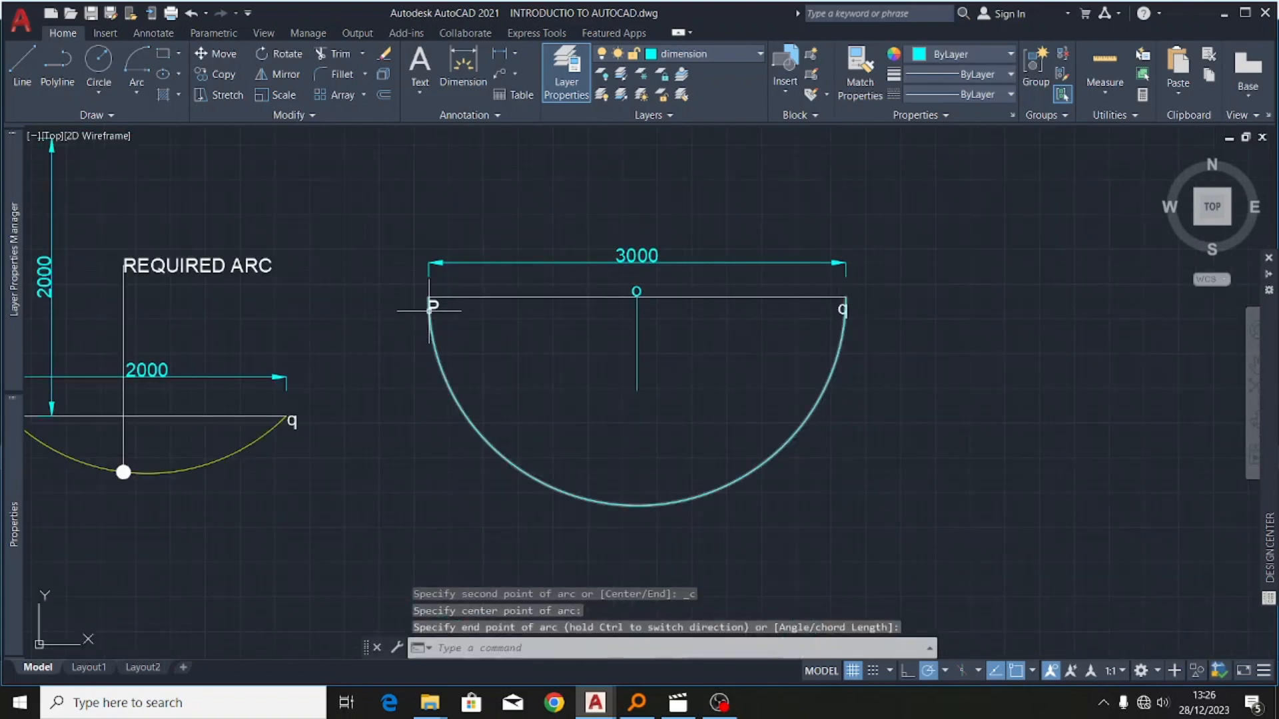
pyautogui.click(794, 437)
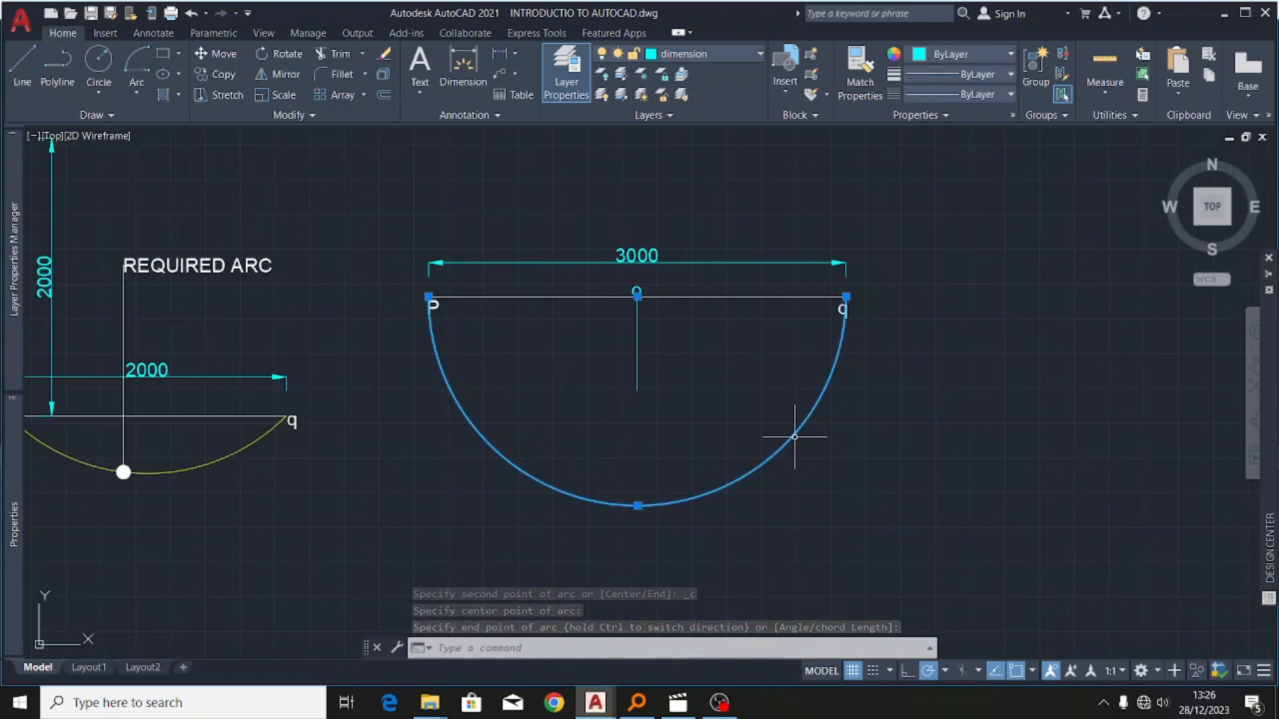
pyautogui.click(722, 54)
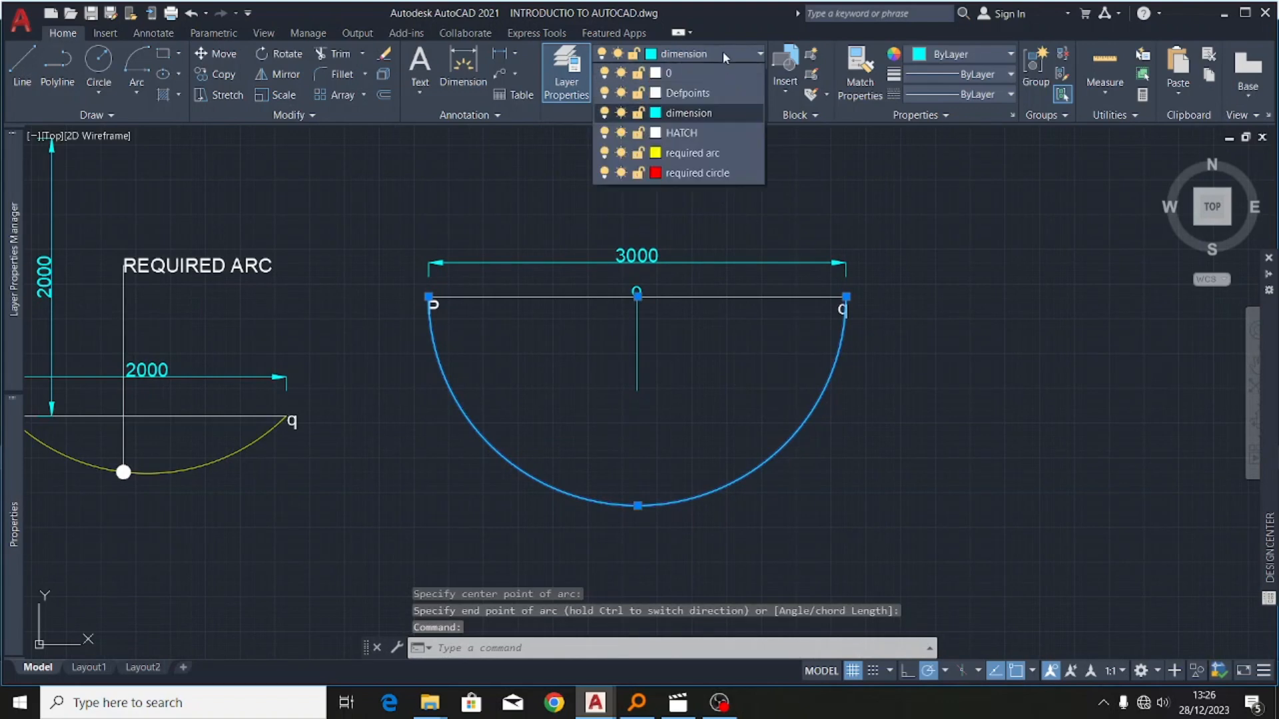
pyautogui.click(705, 153)
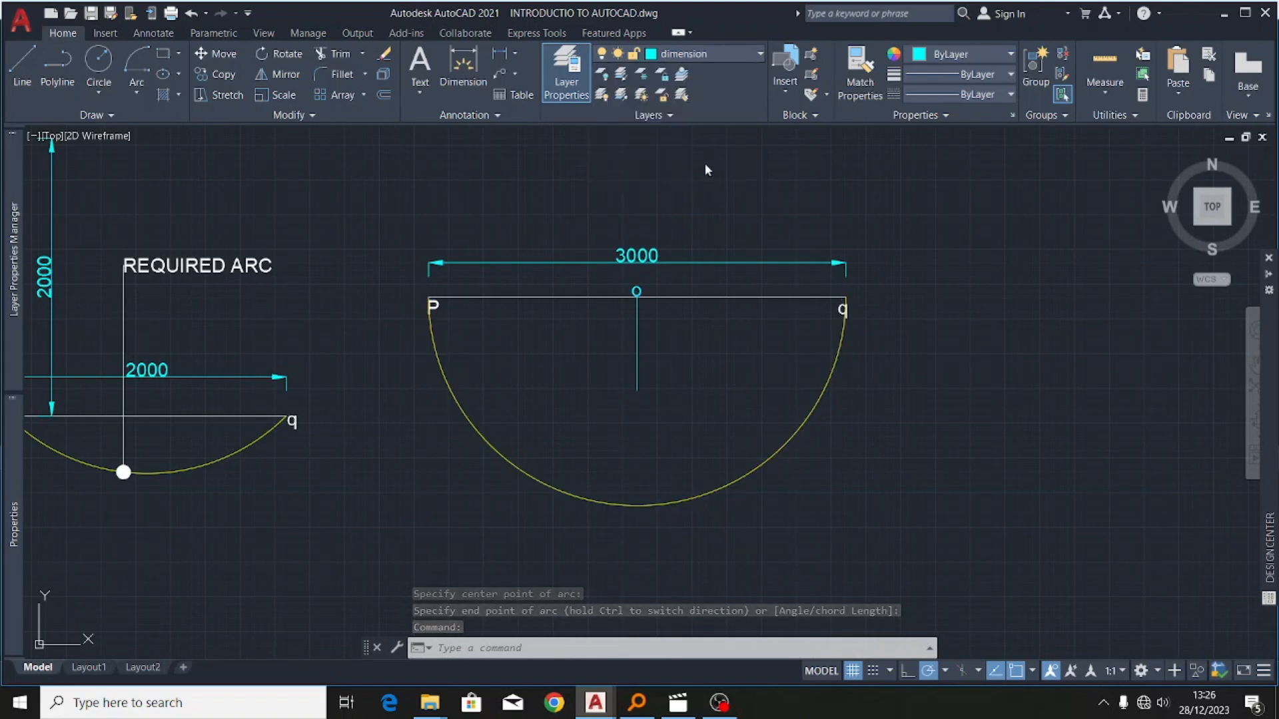
pyautogui.scroll(2, 595, 401)
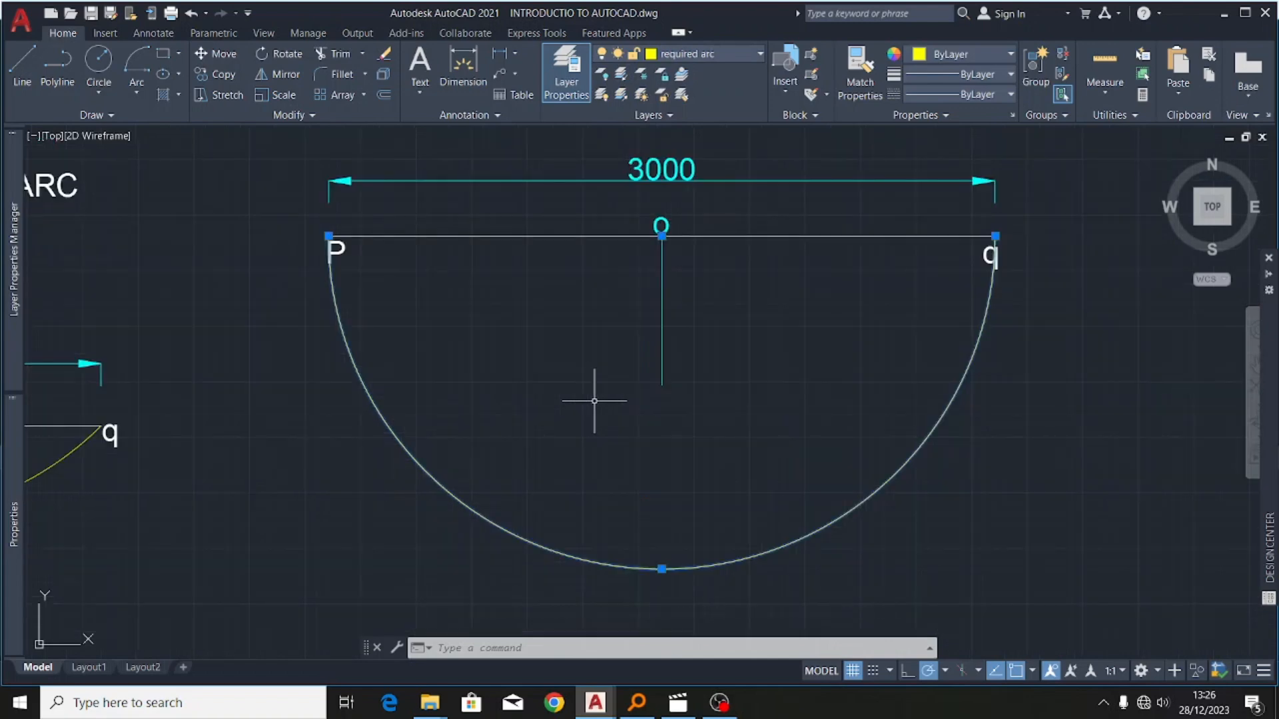
pyautogui.scroll(-2, 595, 400)
pyautogui.press('Escape')
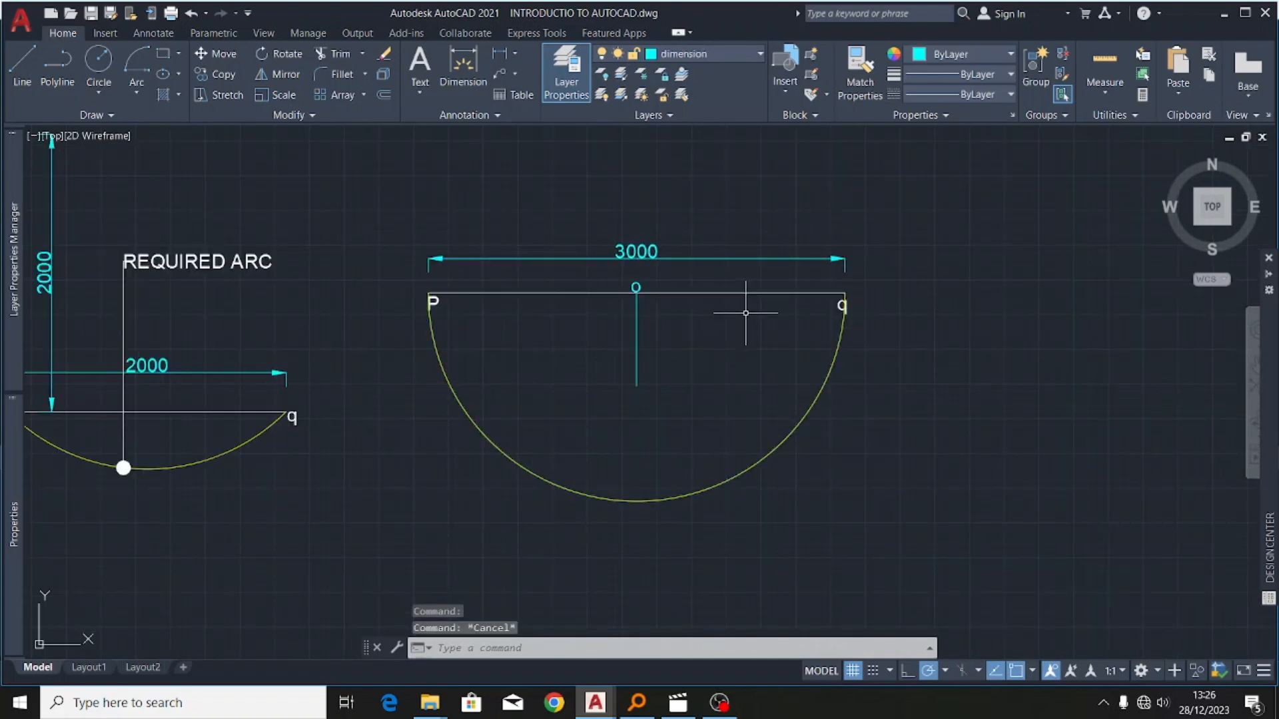
# - Dimension the half of line Pq from P to midpoint o, with the dimension line just below the line
pyautogui.scroll(-4, 861, 253)
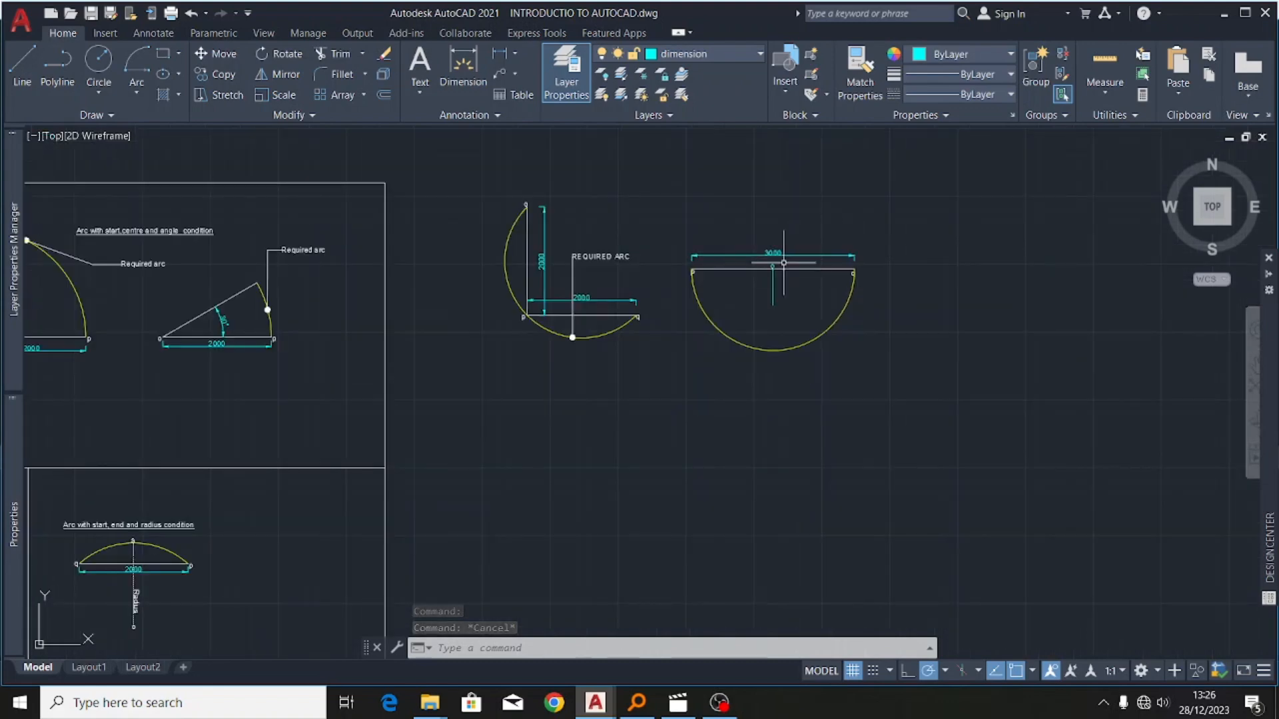
pyautogui.scroll(4, 788, 259)
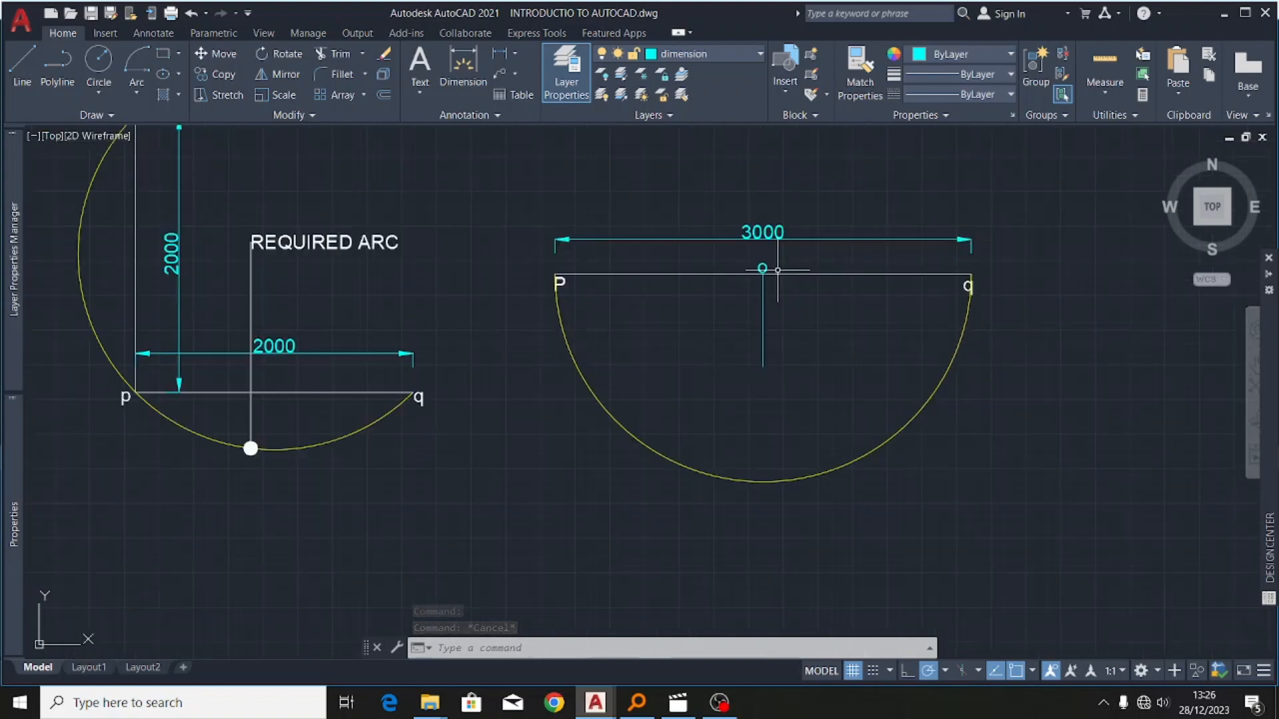
pyautogui.click(465, 65)
pyautogui.scroll(6, 528, 280)
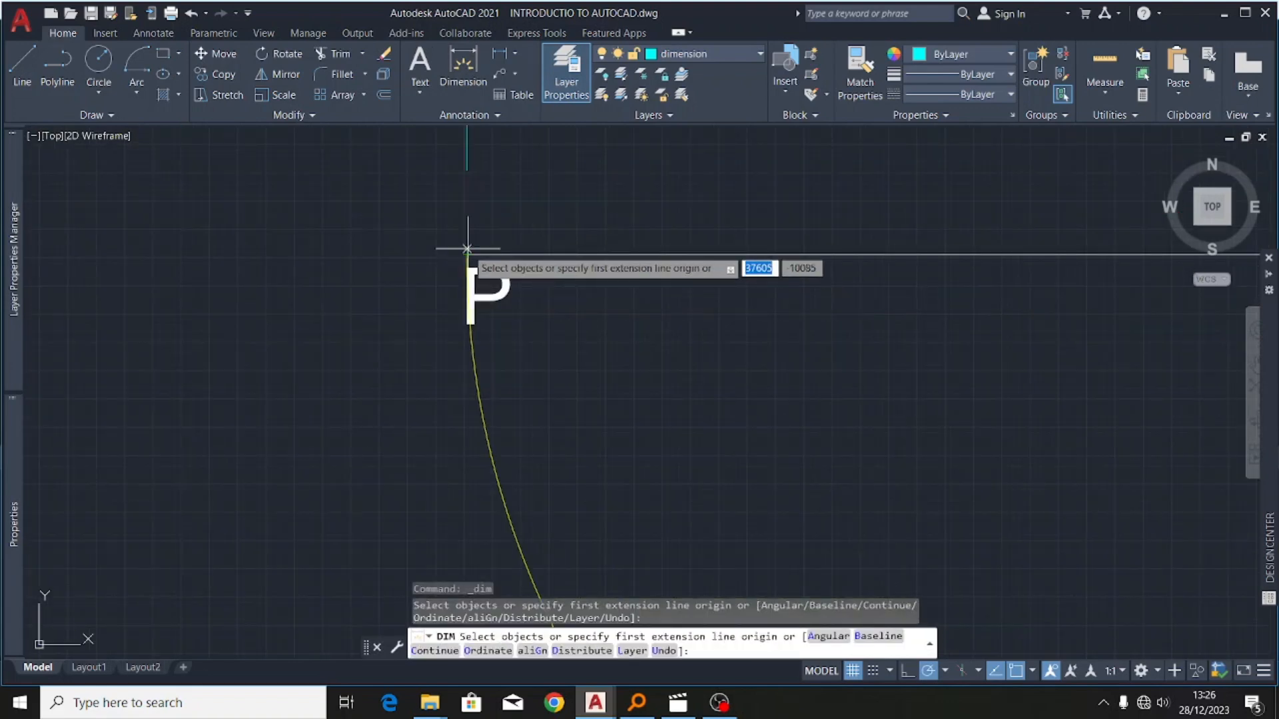
pyautogui.click(466, 253)
pyautogui.scroll(-6, 433, 273)
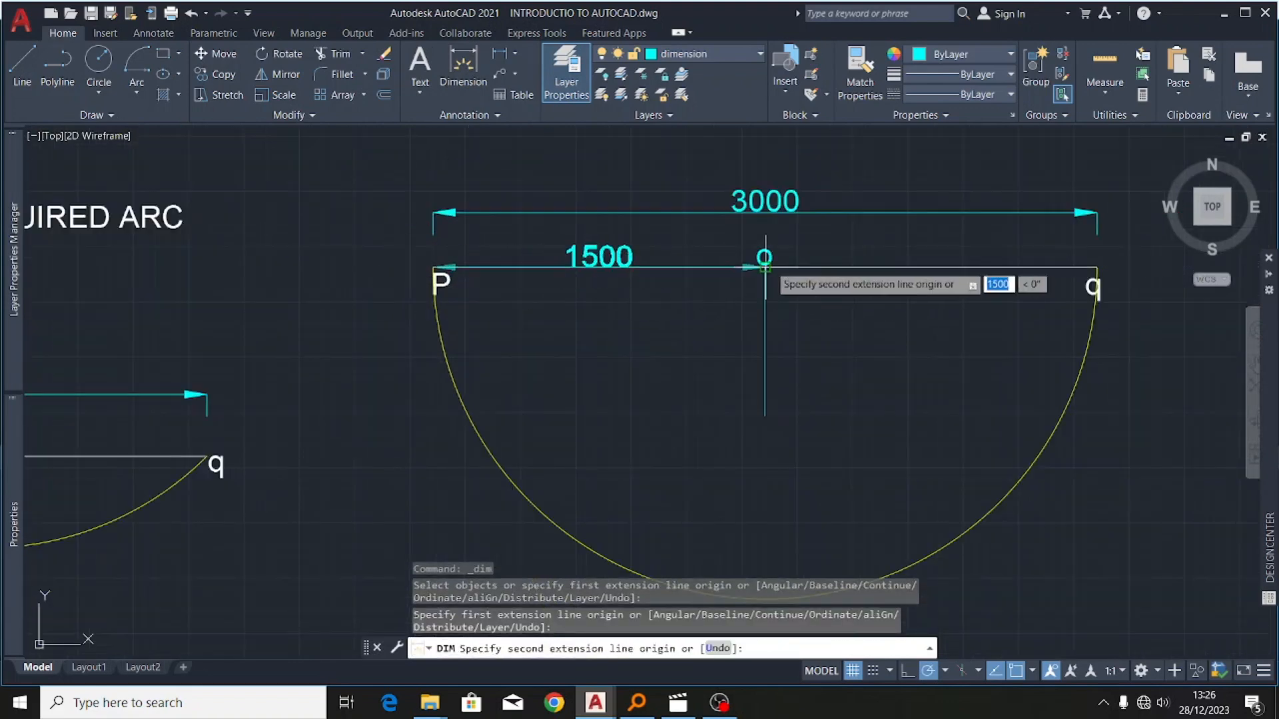
pyautogui.scroll(6, 714, 287)
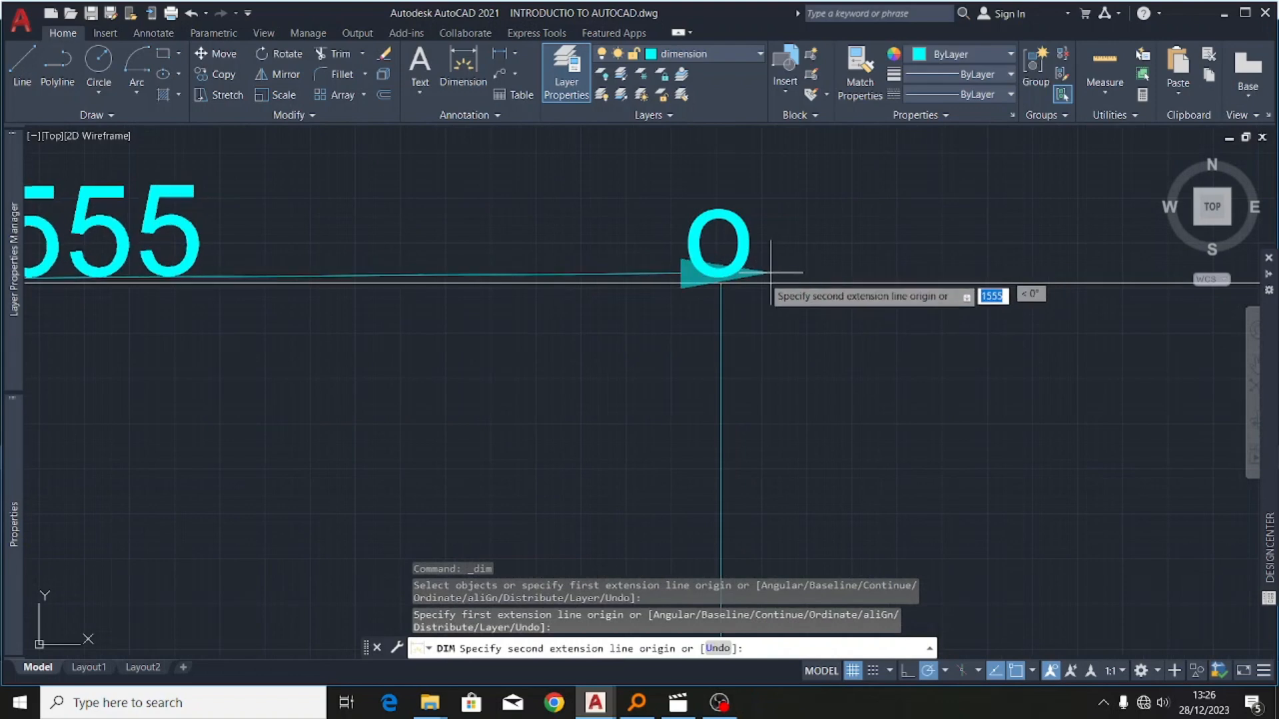
pyautogui.click(714, 288)
pyautogui.scroll(-6, 788, 258)
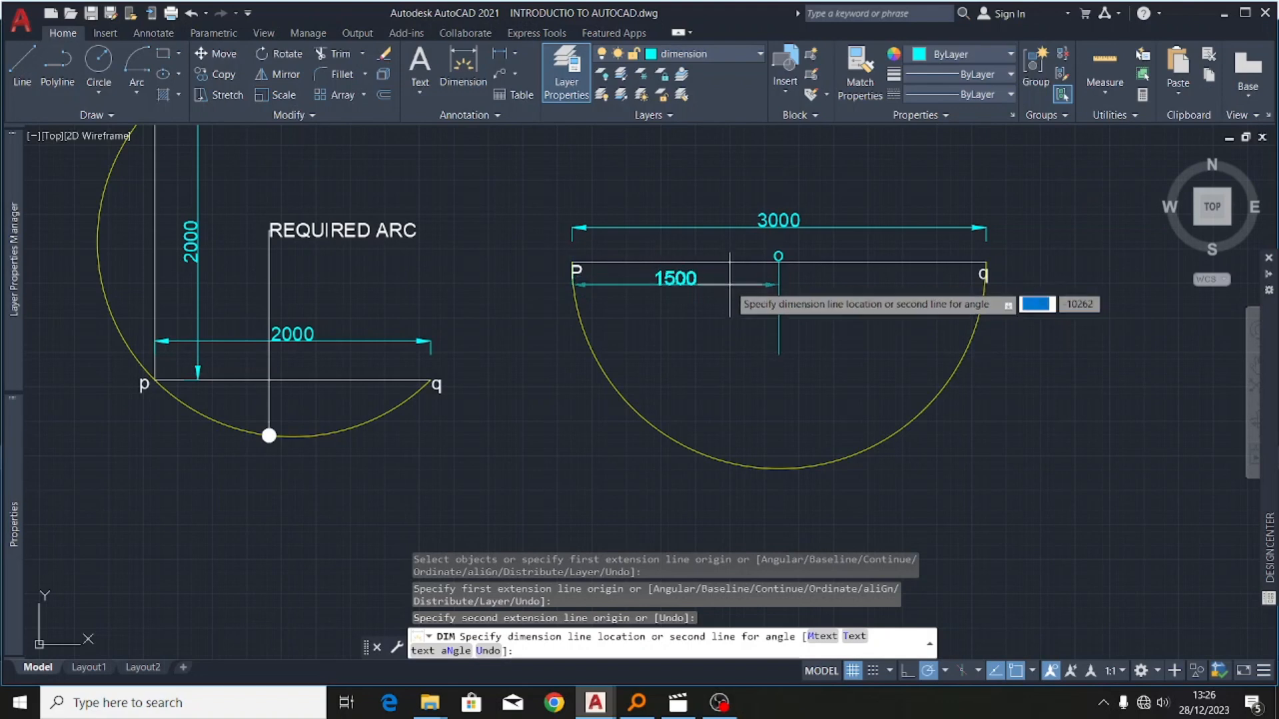
pyautogui.click(729, 296)
pyautogui.scroll(4, 799, 280)
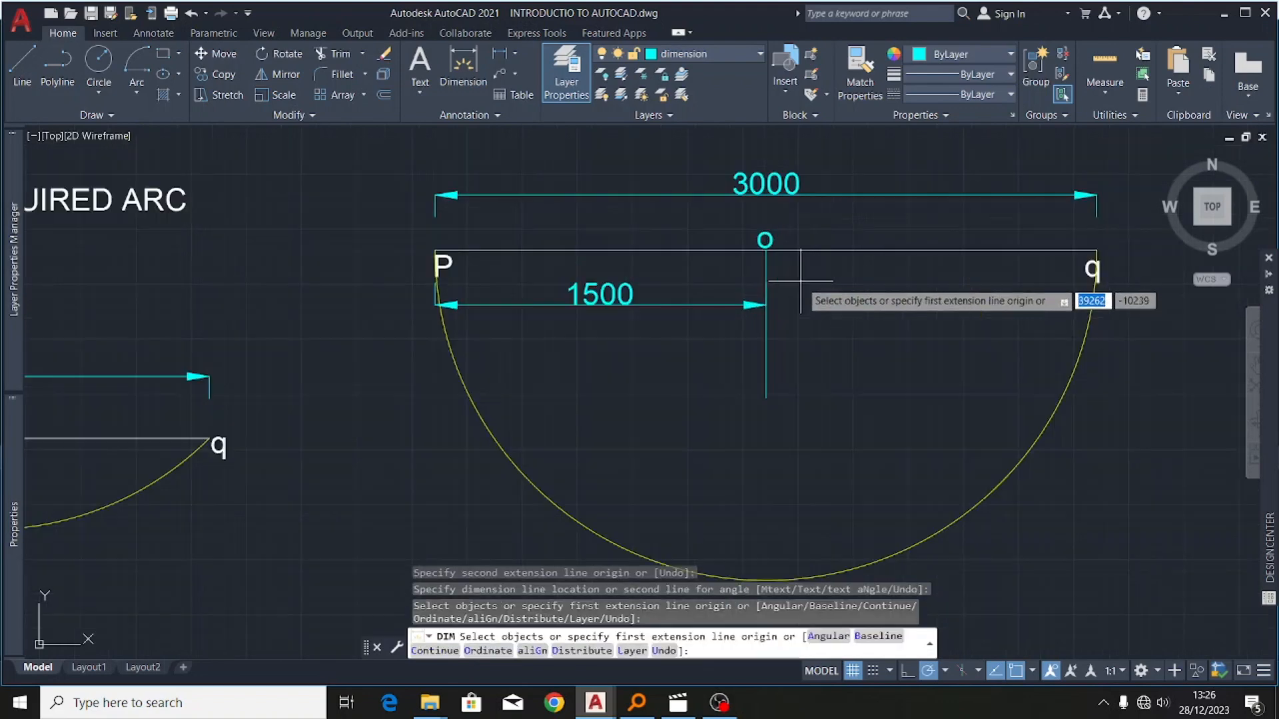
pyautogui.scroll(-2, 590, 317)
pyautogui.press('Return')
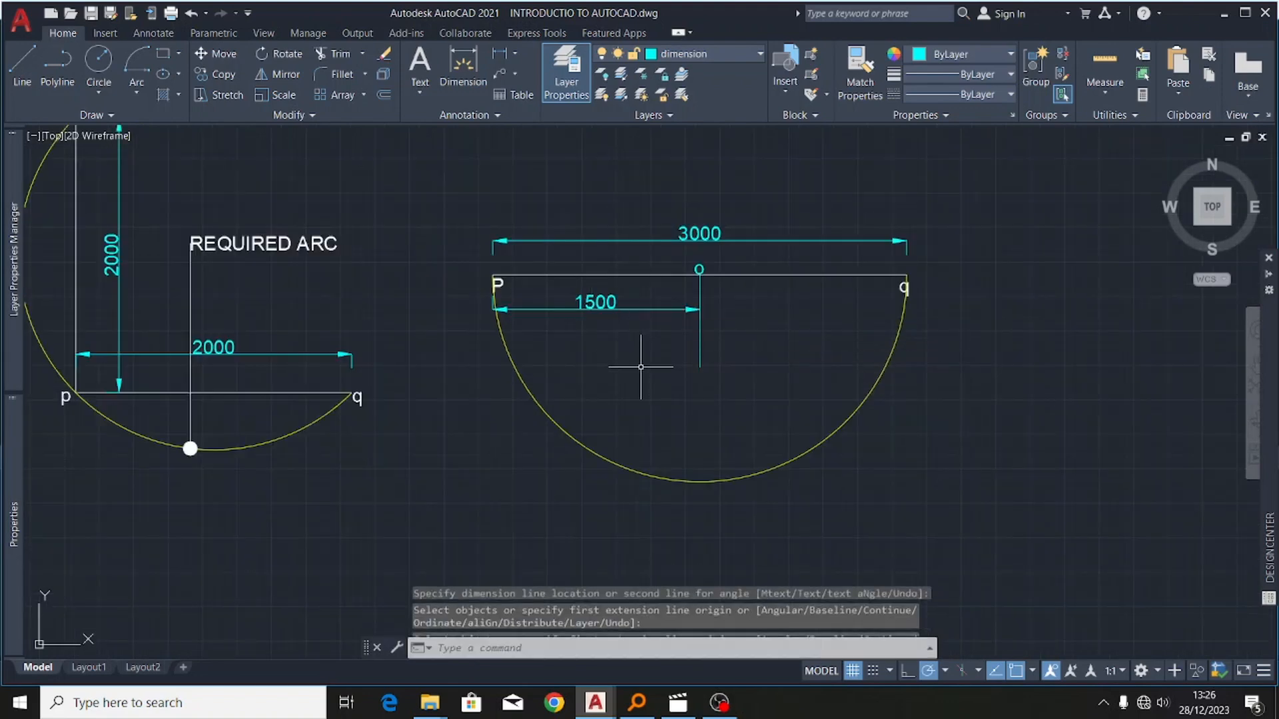
# - Examine the sheet's reference example for the arc with start, centre and end condition
pyautogui.scroll(-4, 653, 361)
pyautogui.scroll(-4, 770, 267)
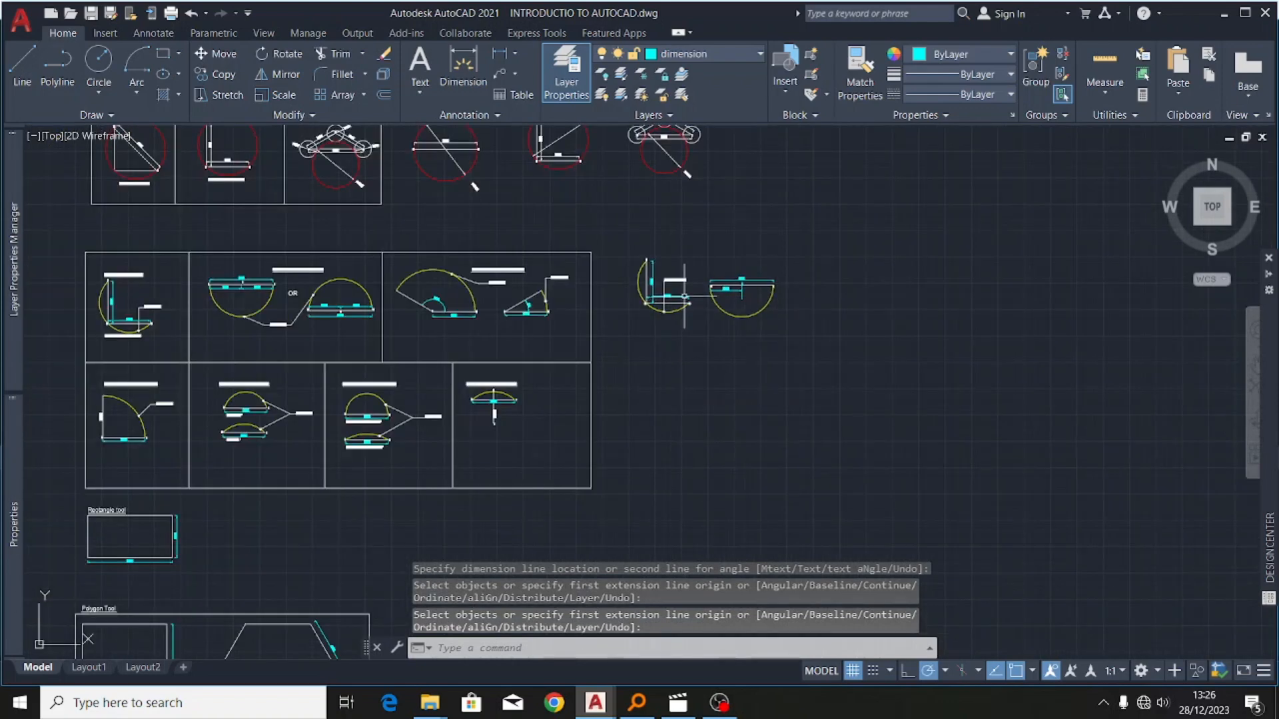
pyautogui.scroll(2, 241, 301)
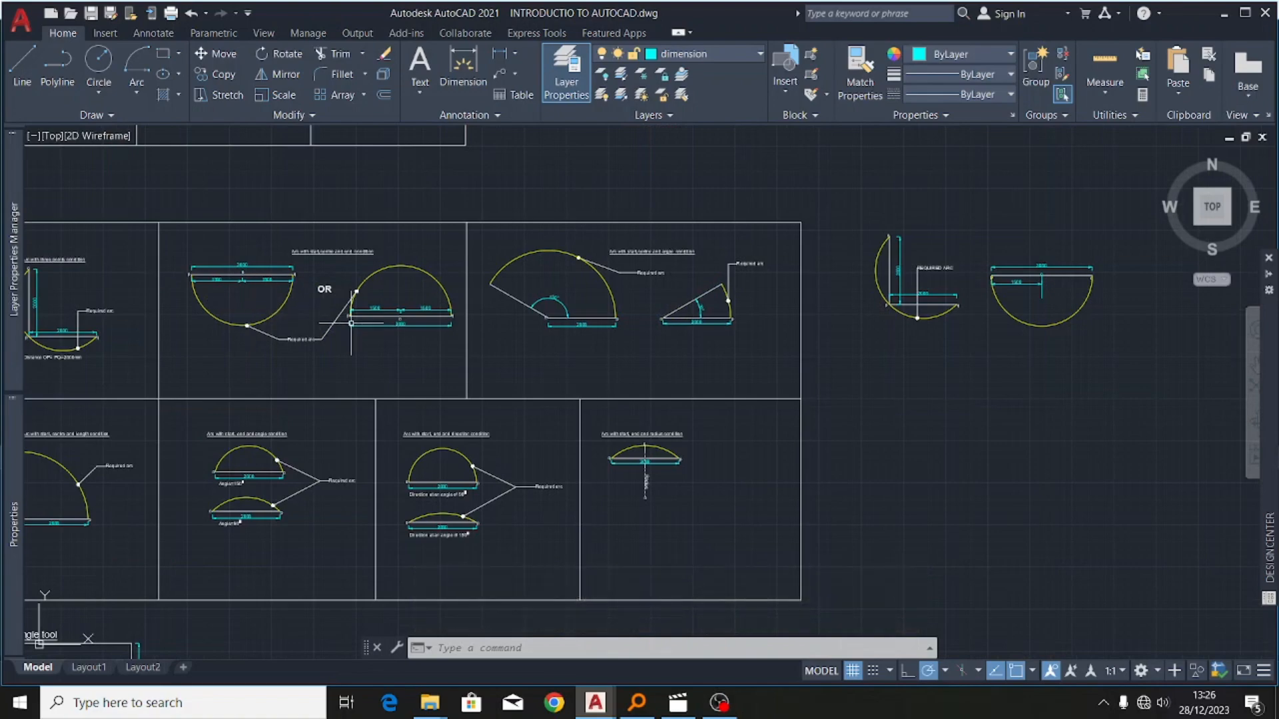
pyautogui.scroll(-1, 268, 311)
pyautogui.scroll(3, 260, 321)
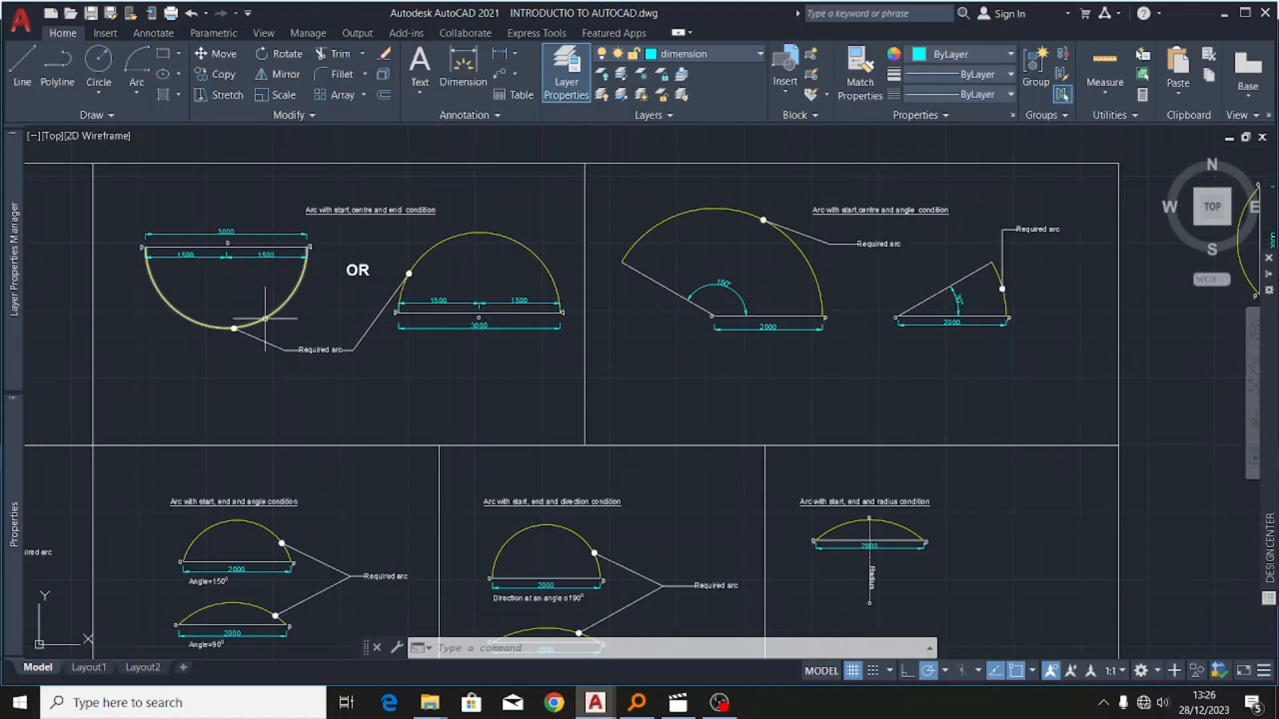
# - Copy the REQUIRED ARC leader from the first practice arc to the lowest part of the 3000-wide semicircle
pyautogui.scroll(-4, 257, 326)
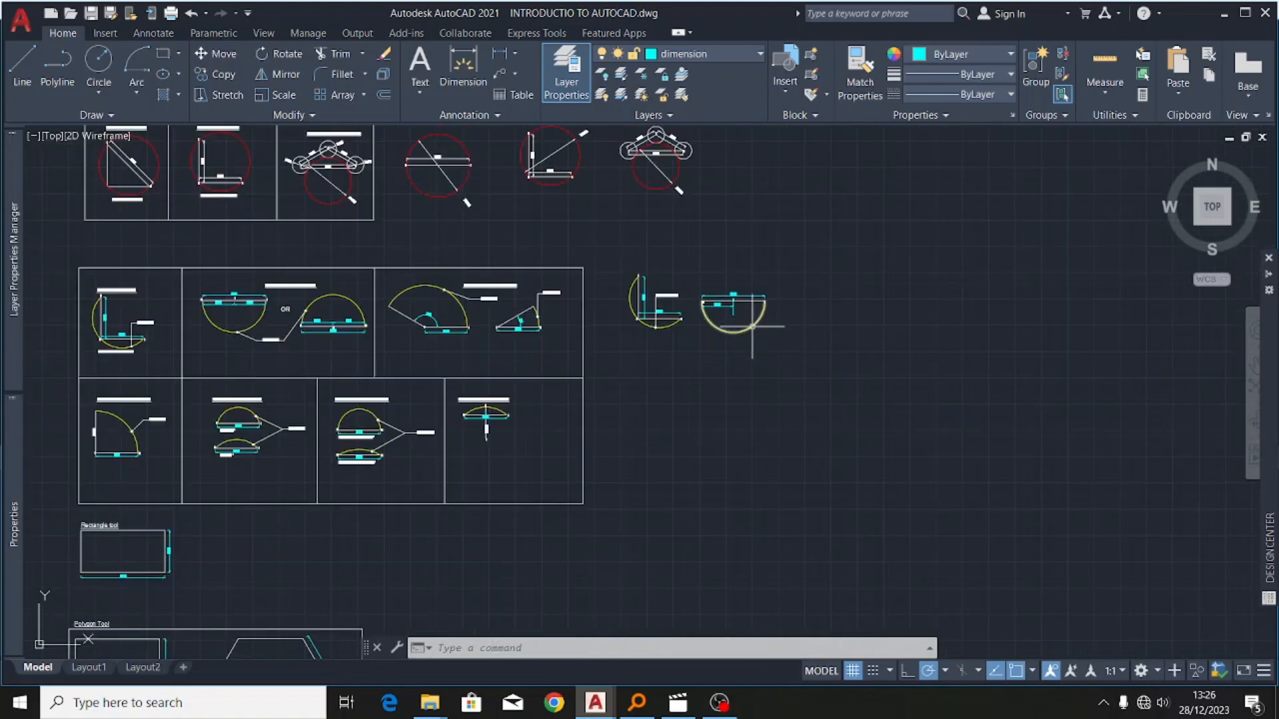
pyautogui.scroll(4, 752, 327)
pyautogui.scroll(6, 545, 270)
pyautogui.click(394, 310)
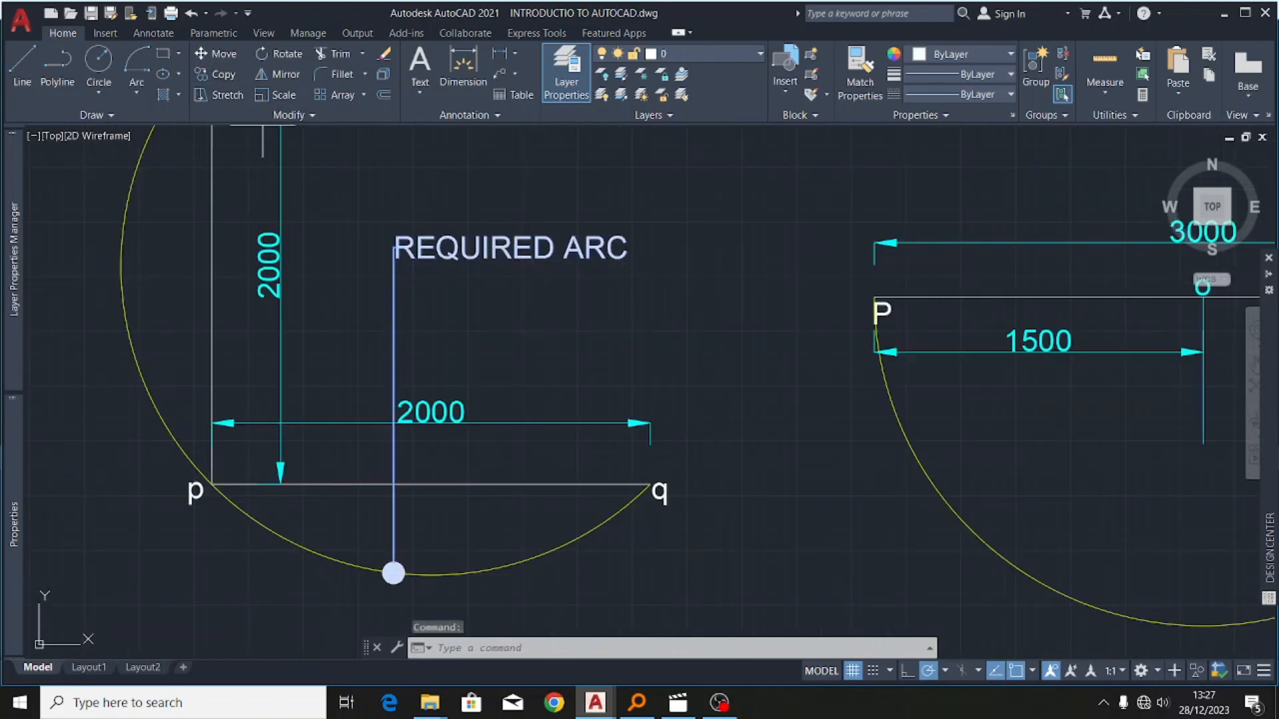
pyautogui.click(394, 572)
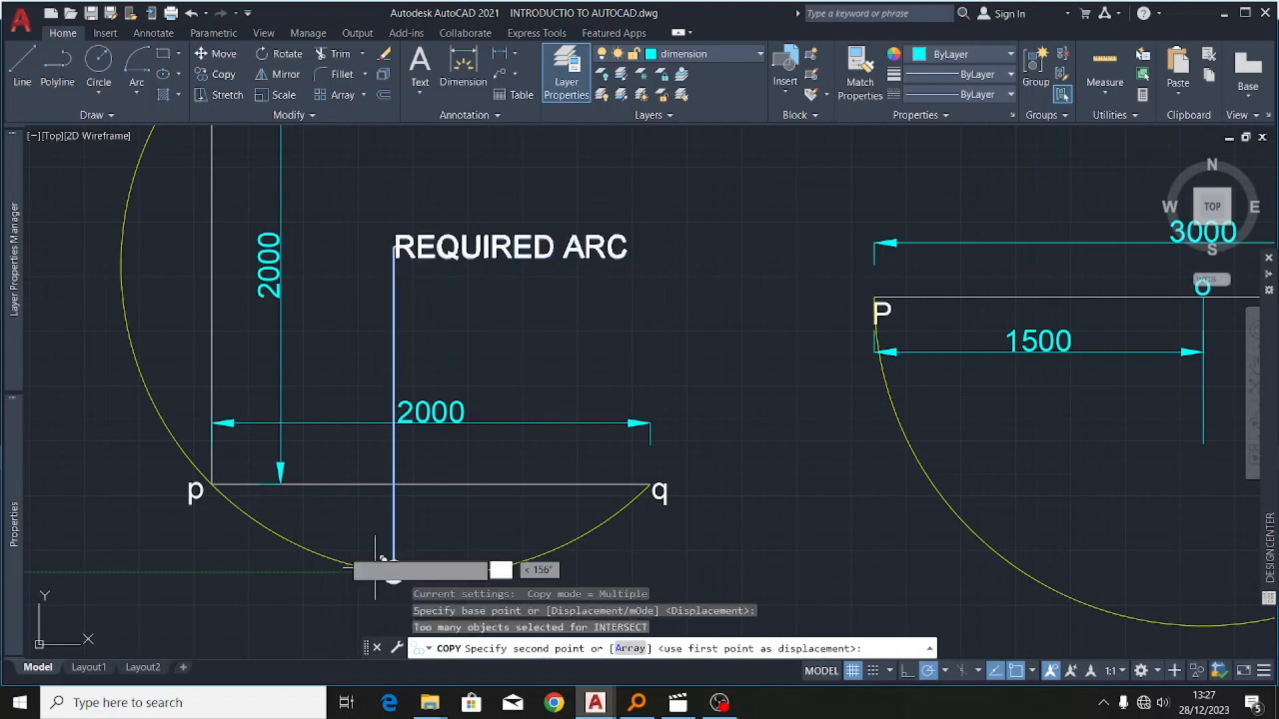
pyautogui.scroll(-4, 375, 571)
pyautogui.scroll(4, 586, 563)
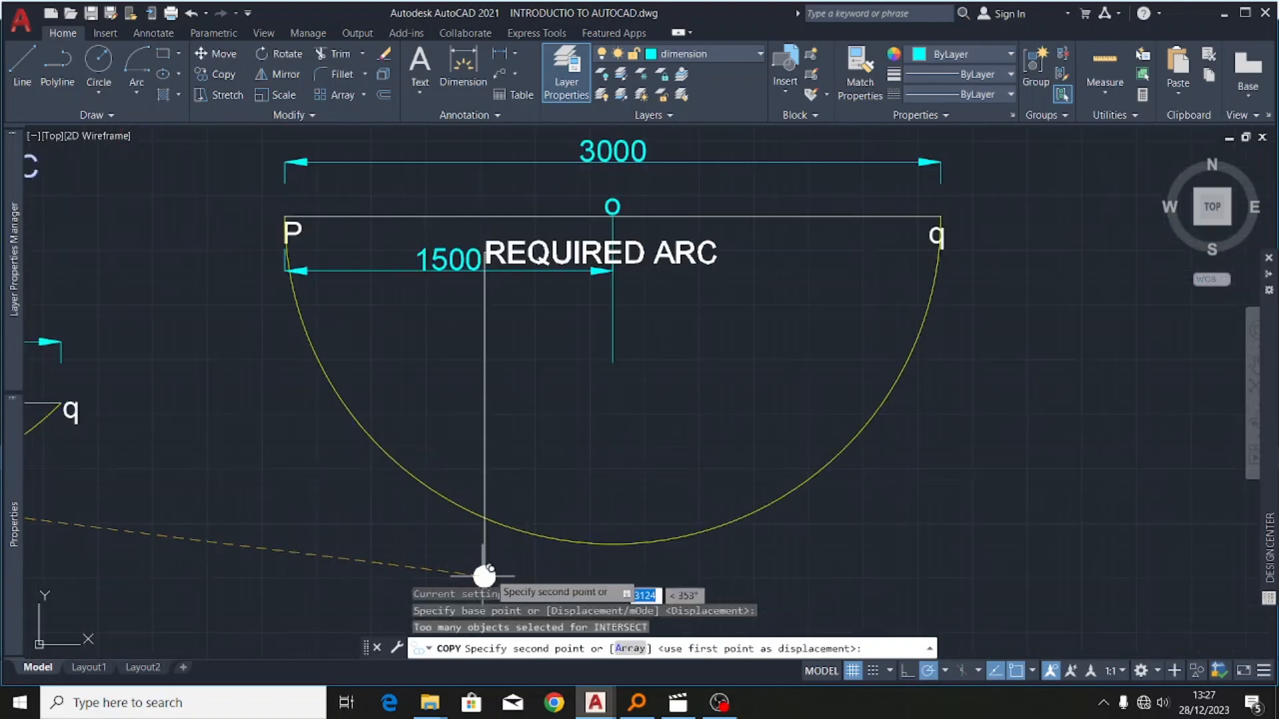
pyautogui.click(635, 545)
pyautogui.scroll(-2, 528, 551)
pyautogui.press('Escape')
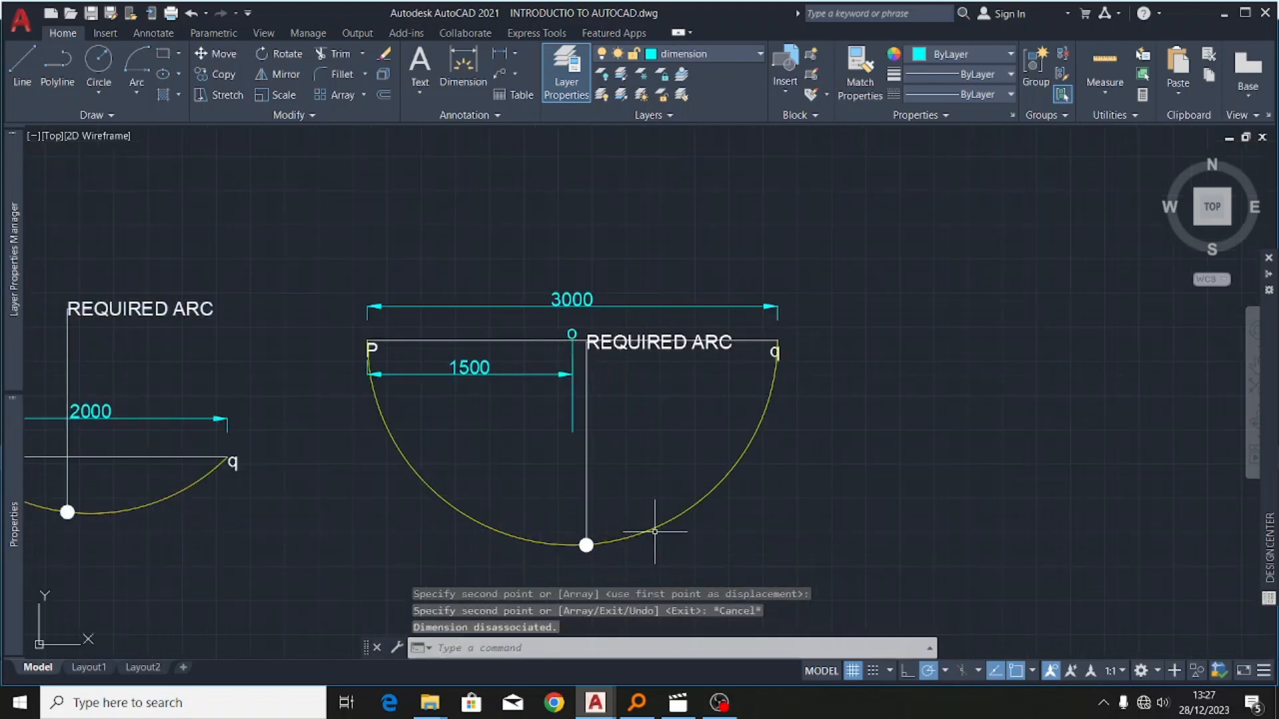
# - Stretch the text end of the semicircle's REQUIRED ARC leader to a clear spot outside the arc, beyond point q
pyautogui.click(586, 466)
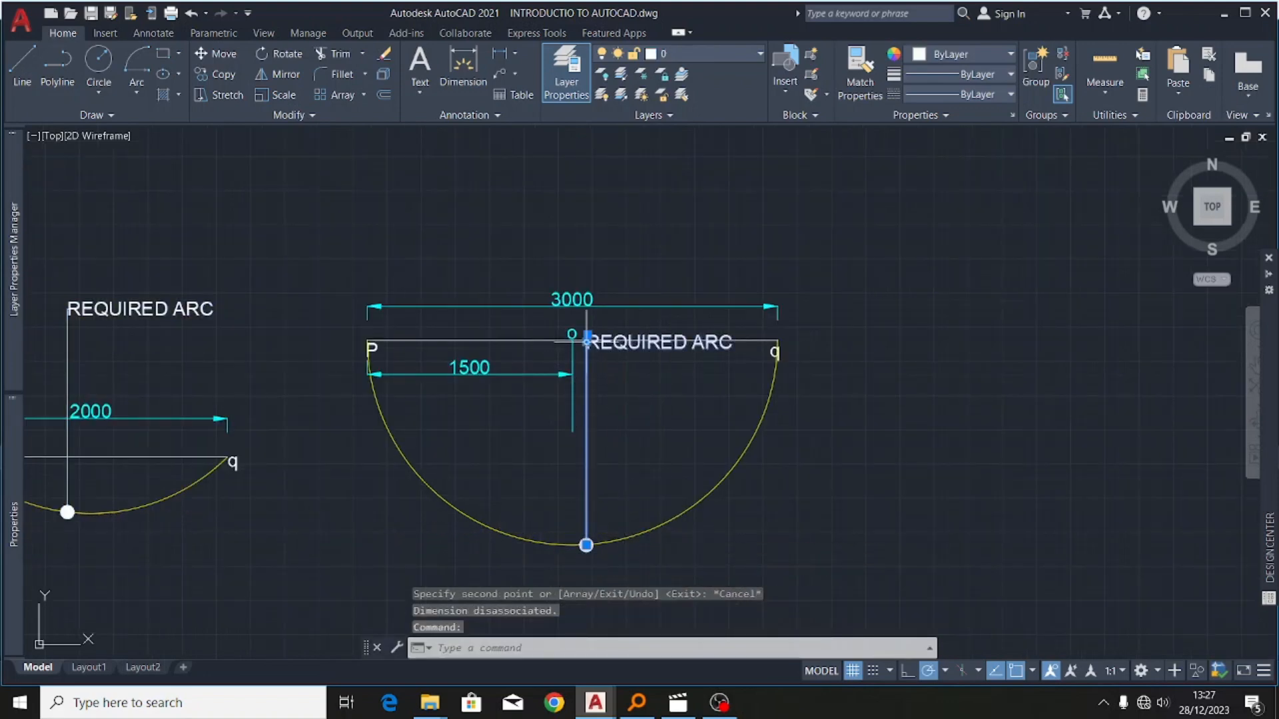
pyautogui.scroll(8, 586, 343)
pyautogui.scroll(-4, 541, 331)
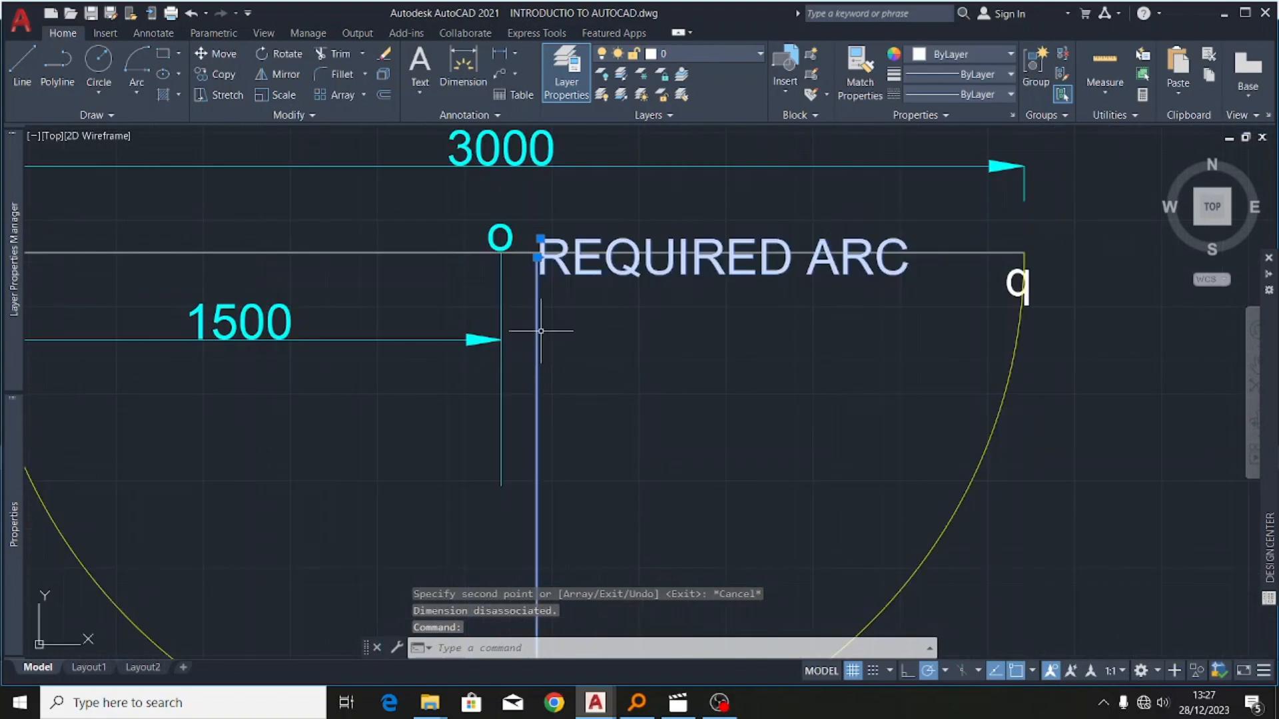
pyautogui.scroll(8, 545, 252)
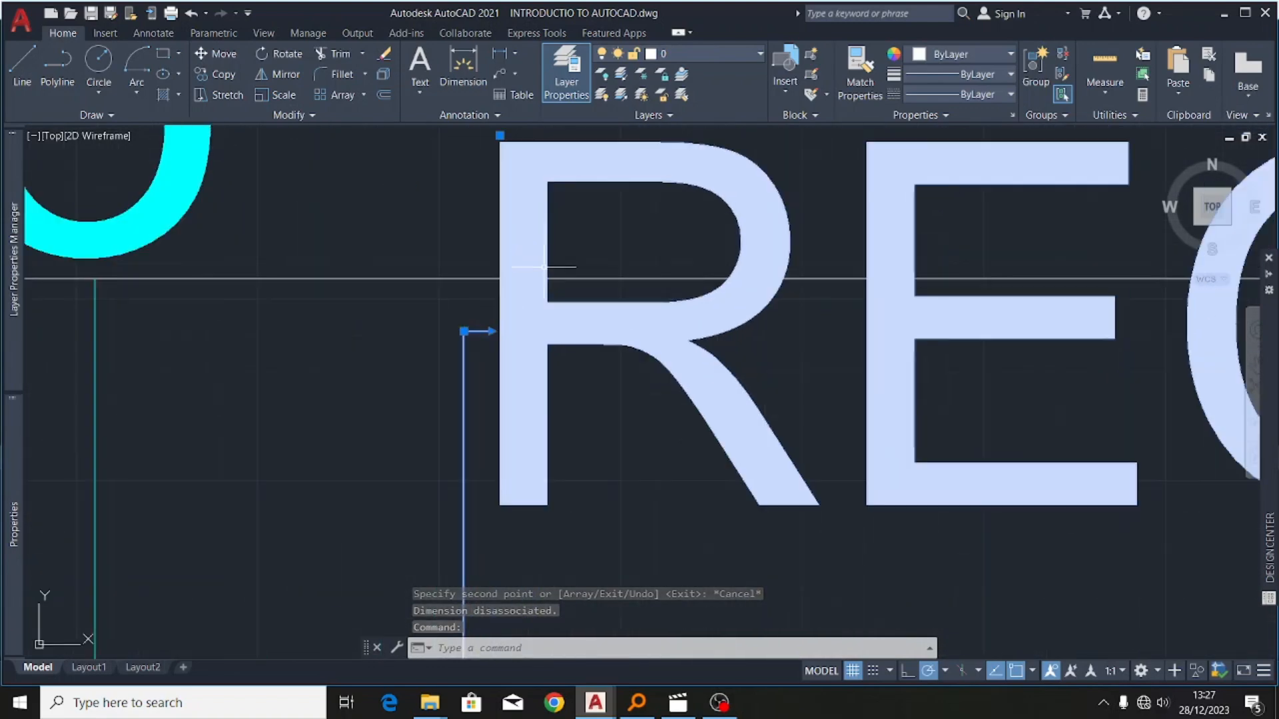
pyautogui.click(464, 331)
pyautogui.scroll(-10, 466, 330)
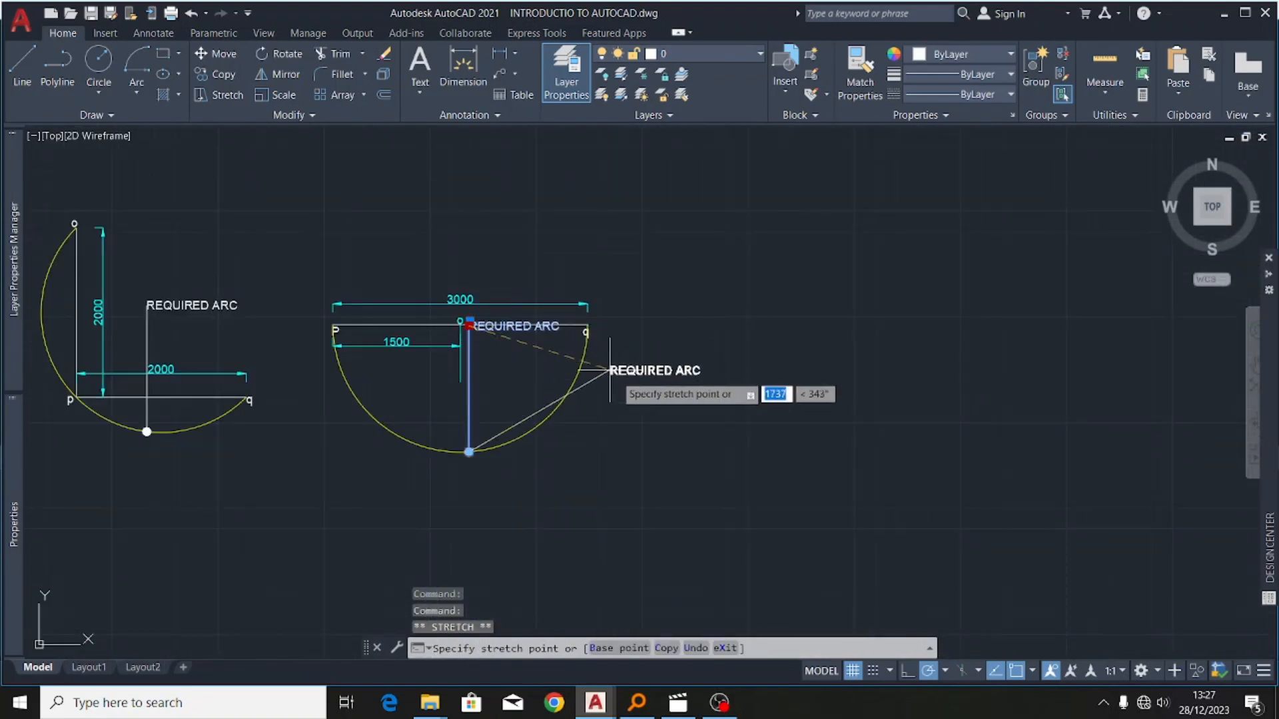
pyautogui.click(622, 371)
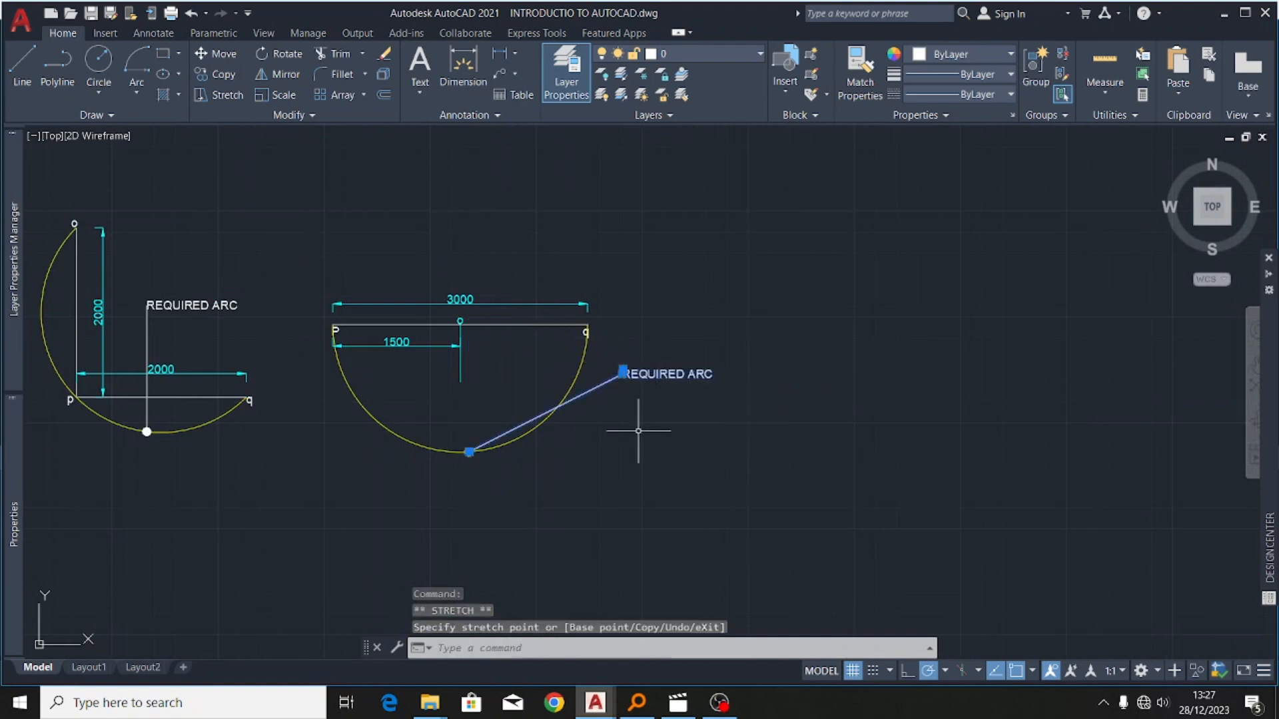
pyautogui.press('Escape')
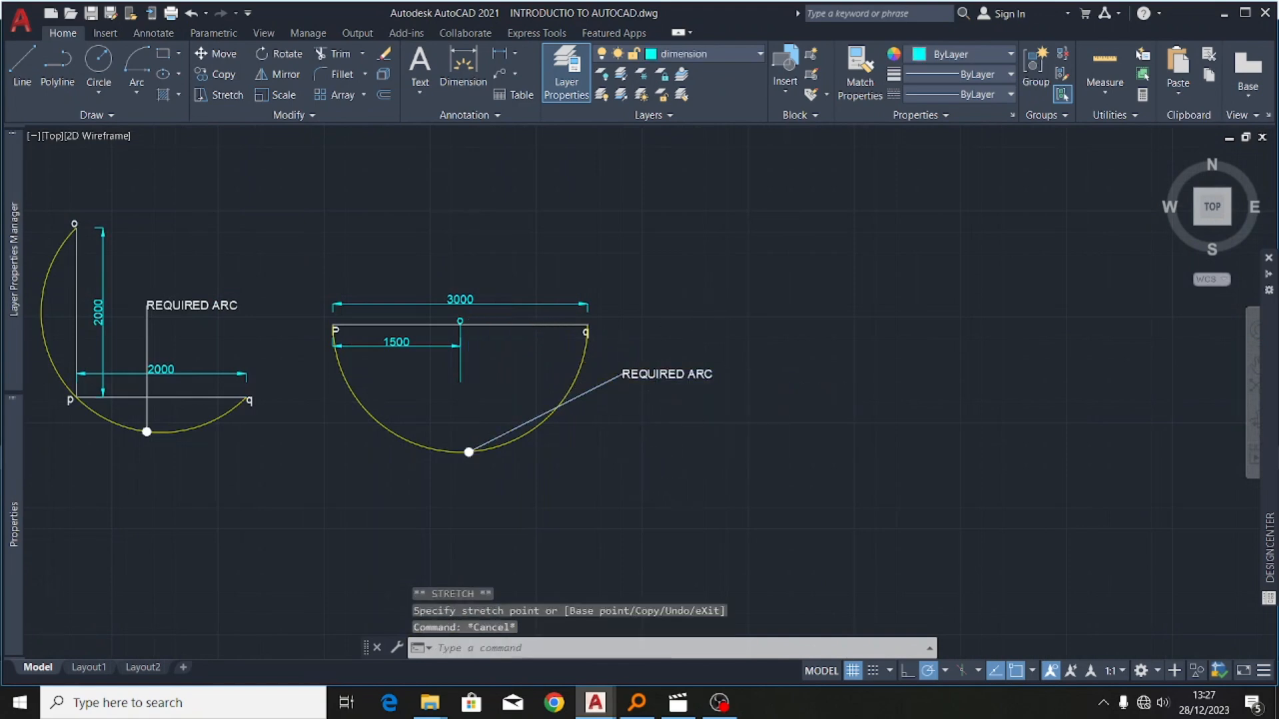
# - Examine the reference examples for the arc with start, centre and angle condition, including their radius and angle dimensions
pyautogui.scroll(-4, 701, 322)
pyautogui.scroll(-5, 751, 340)
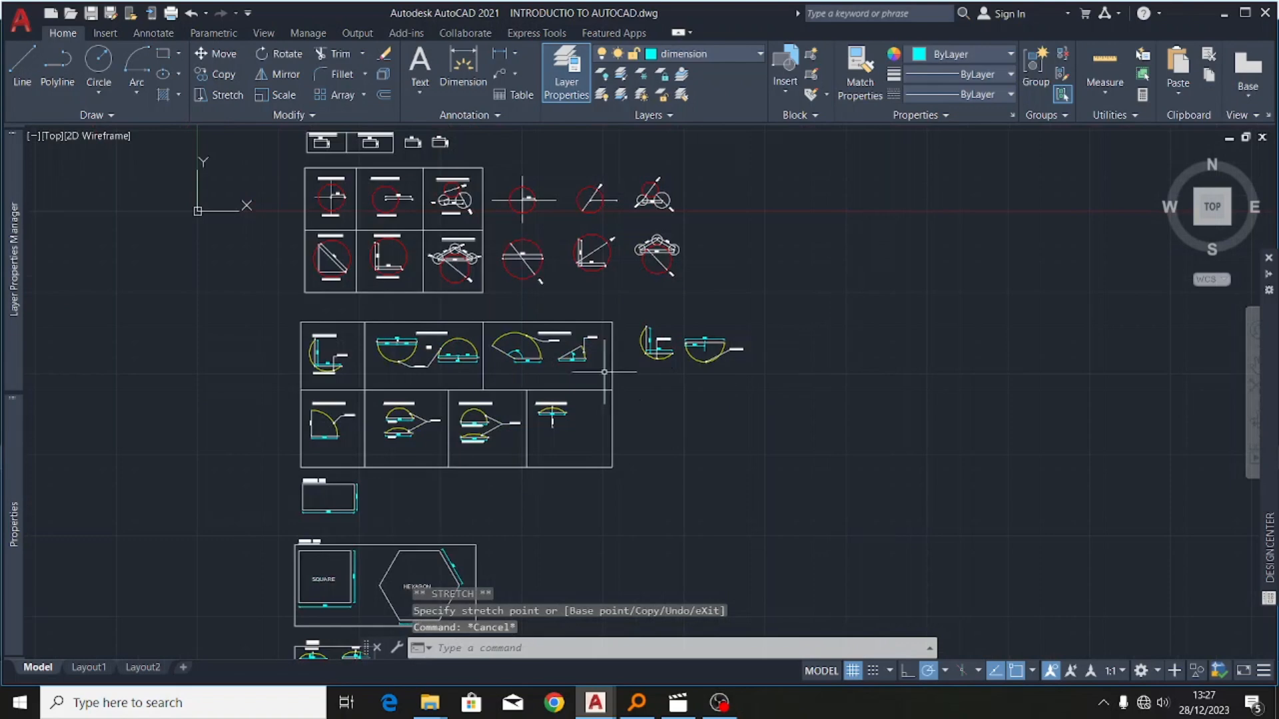
pyautogui.scroll(8, 523, 351)
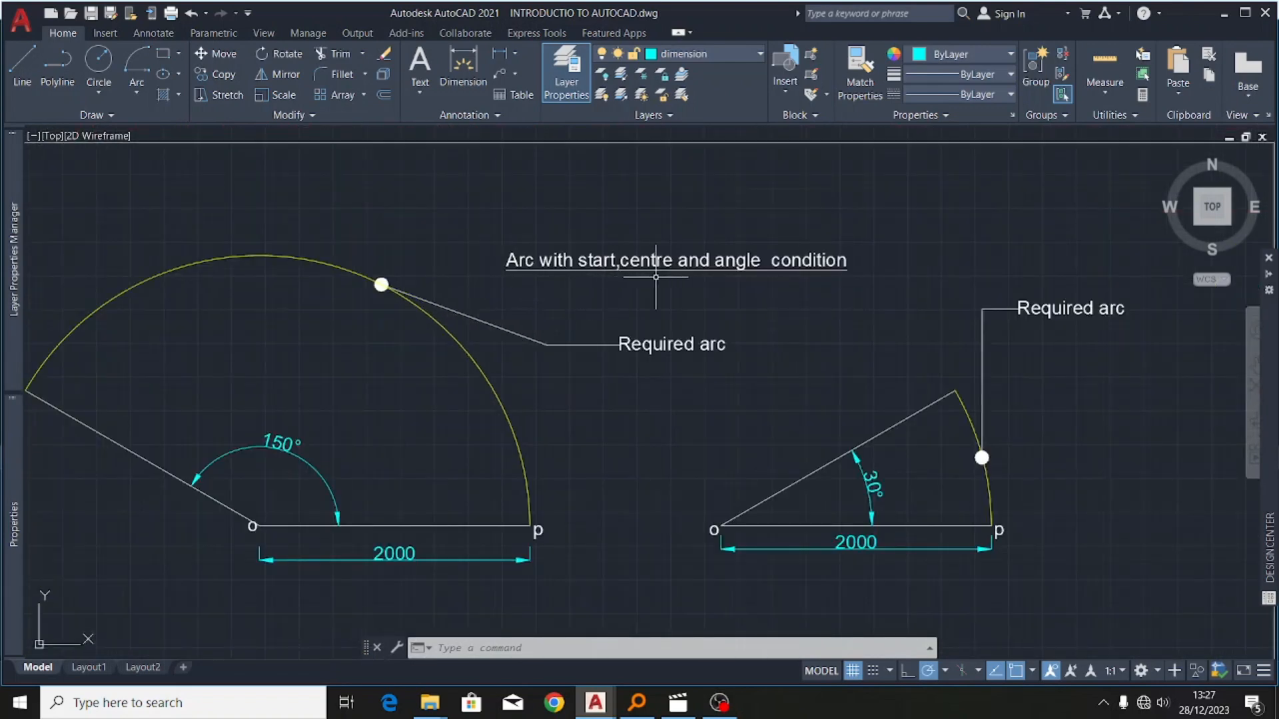
pyautogui.scroll(2, 656, 276)
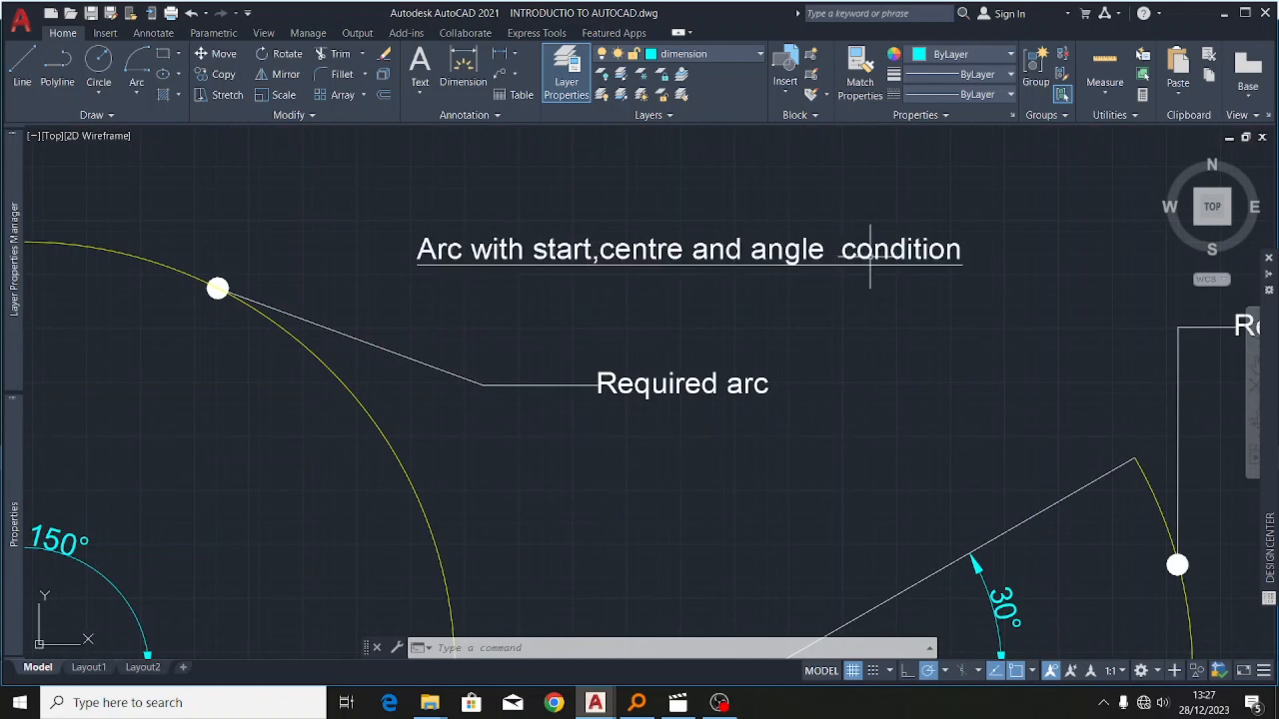
pyautogui.scroll(-4, 683, 199)
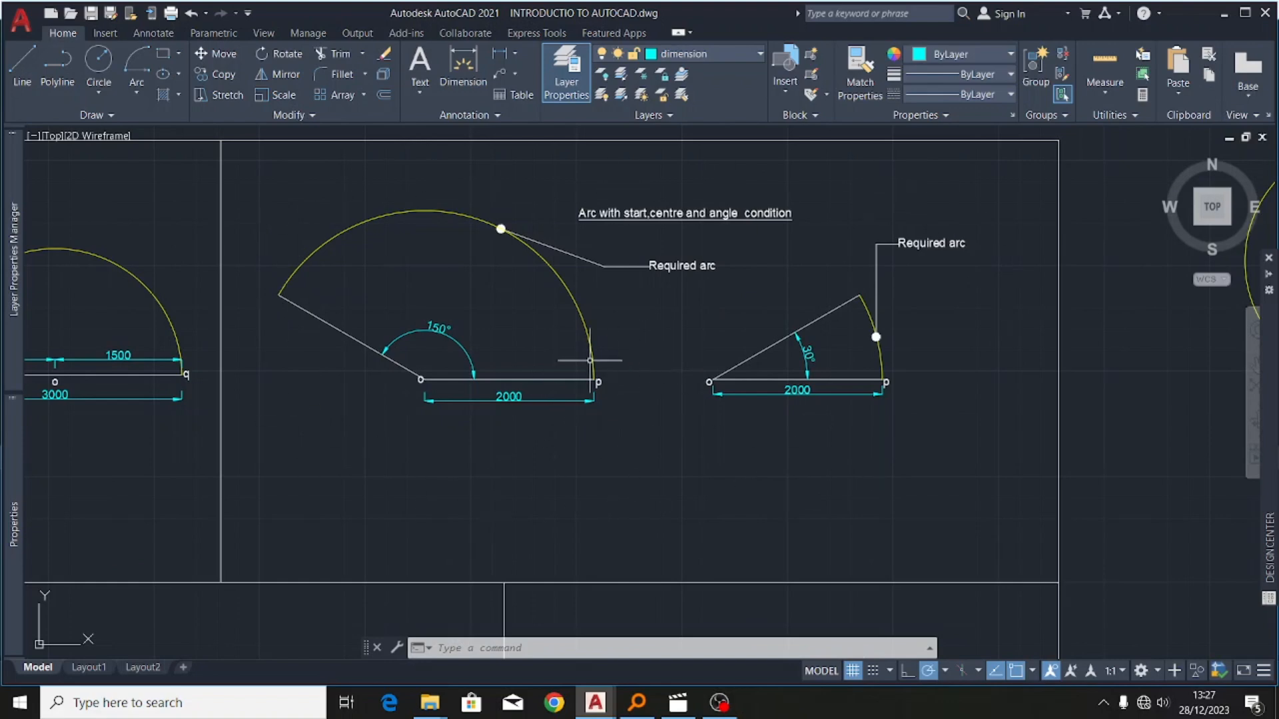
pyautogui.scroll(-4, 573, 380)
pyautogui.scroll(4, 495, 385)
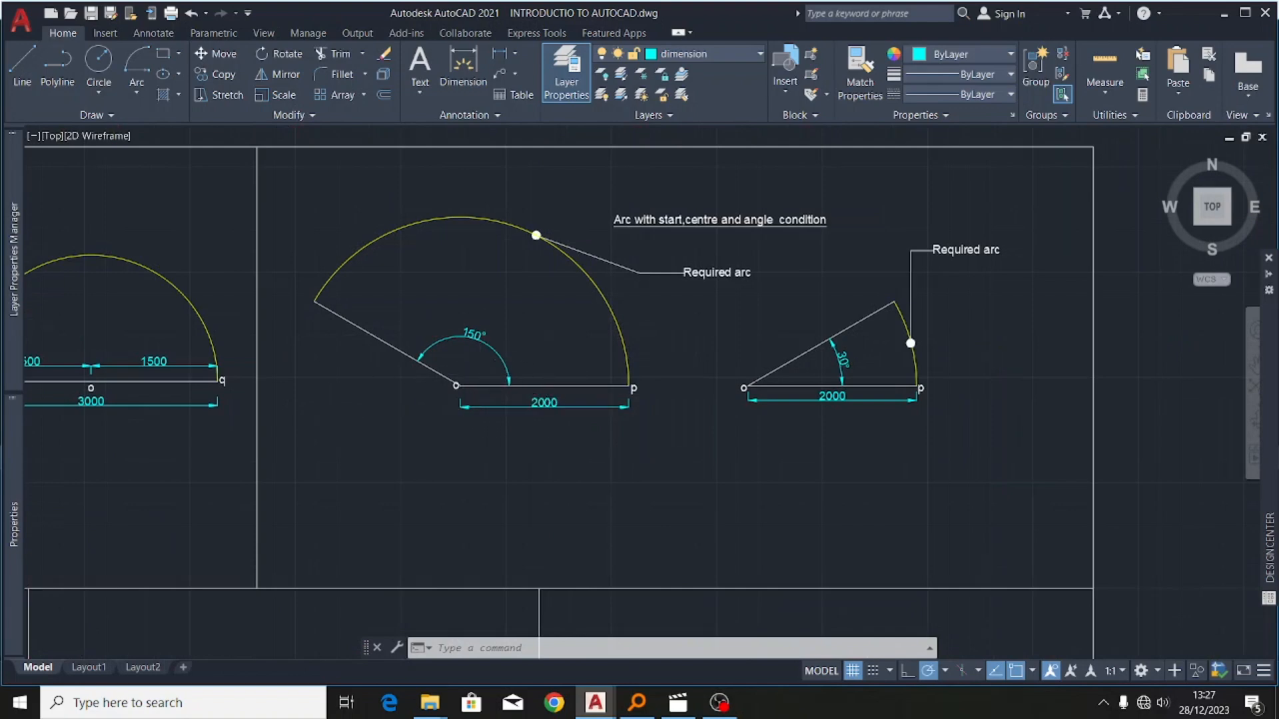
pyautogui.scroll(-3, 337, 421)
pyautogui.scroll(5, 351, 408)
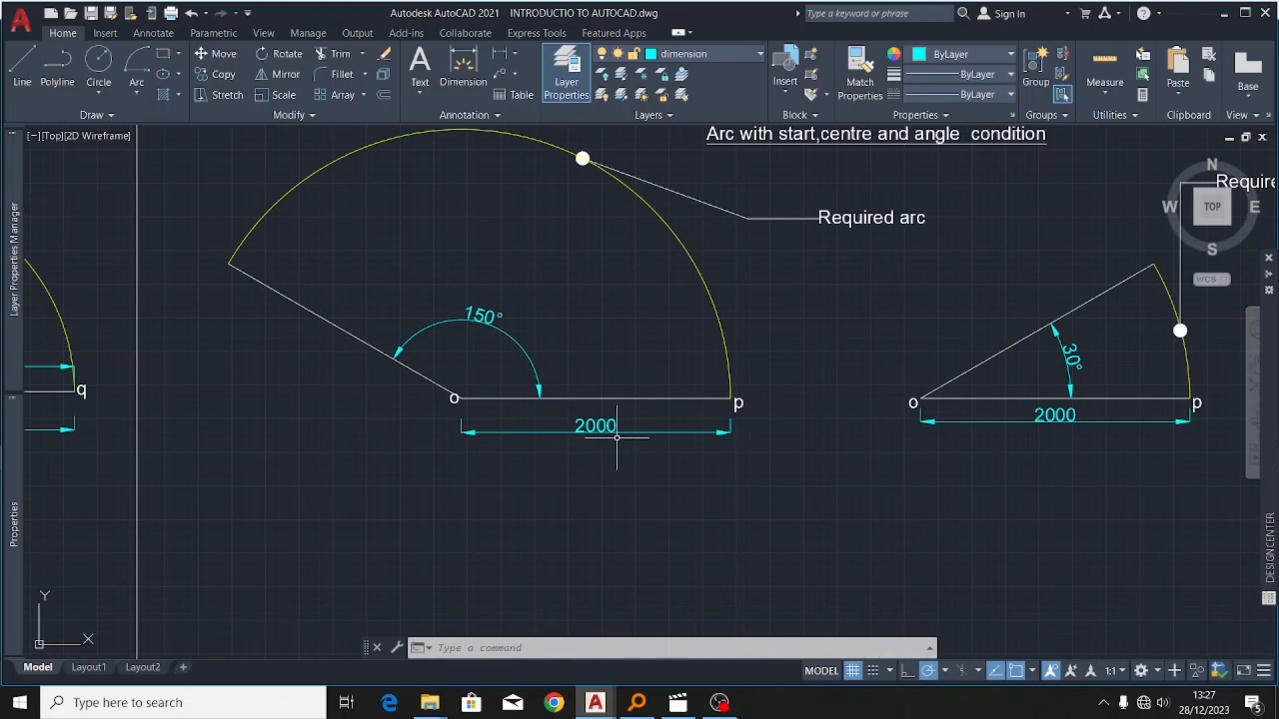
pyautogui.scroll(-6, 340, 377)
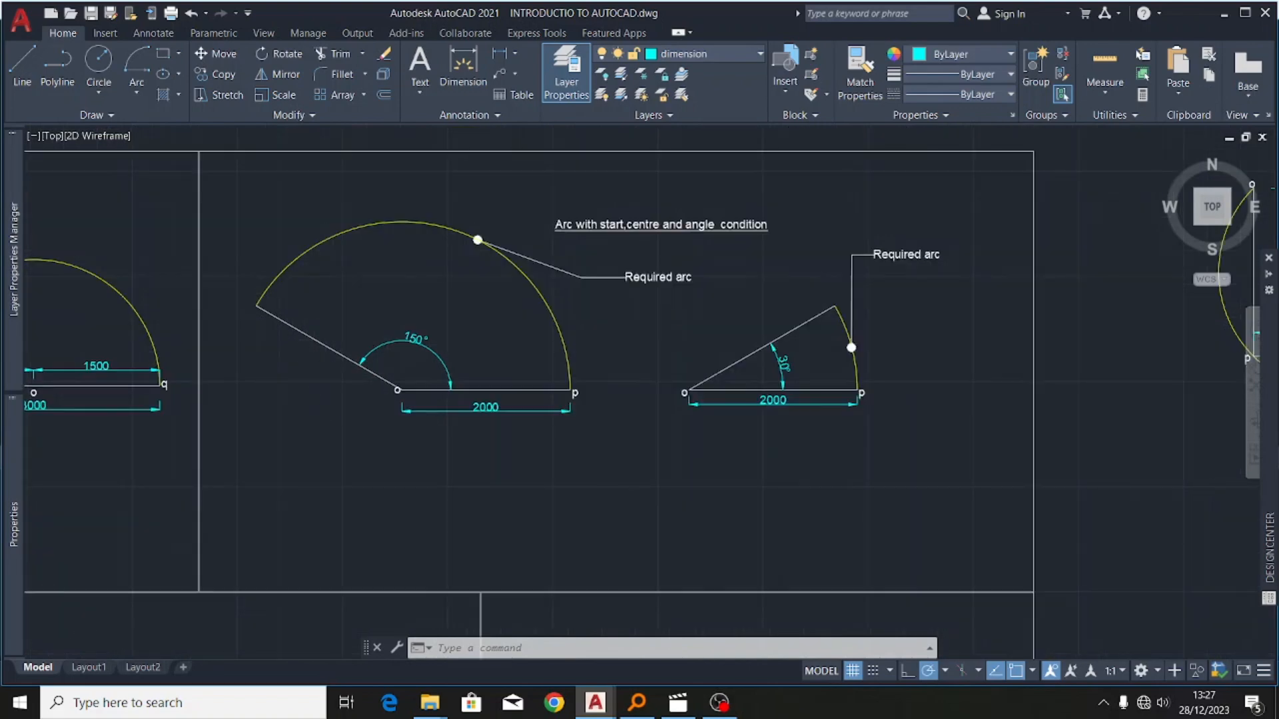
# - Draw a horizontal line 2000 long in the empty space to the right of the practice semicircle
pyautogui.click(22, 67)
pyautogui.scroll(6, 670, 390)
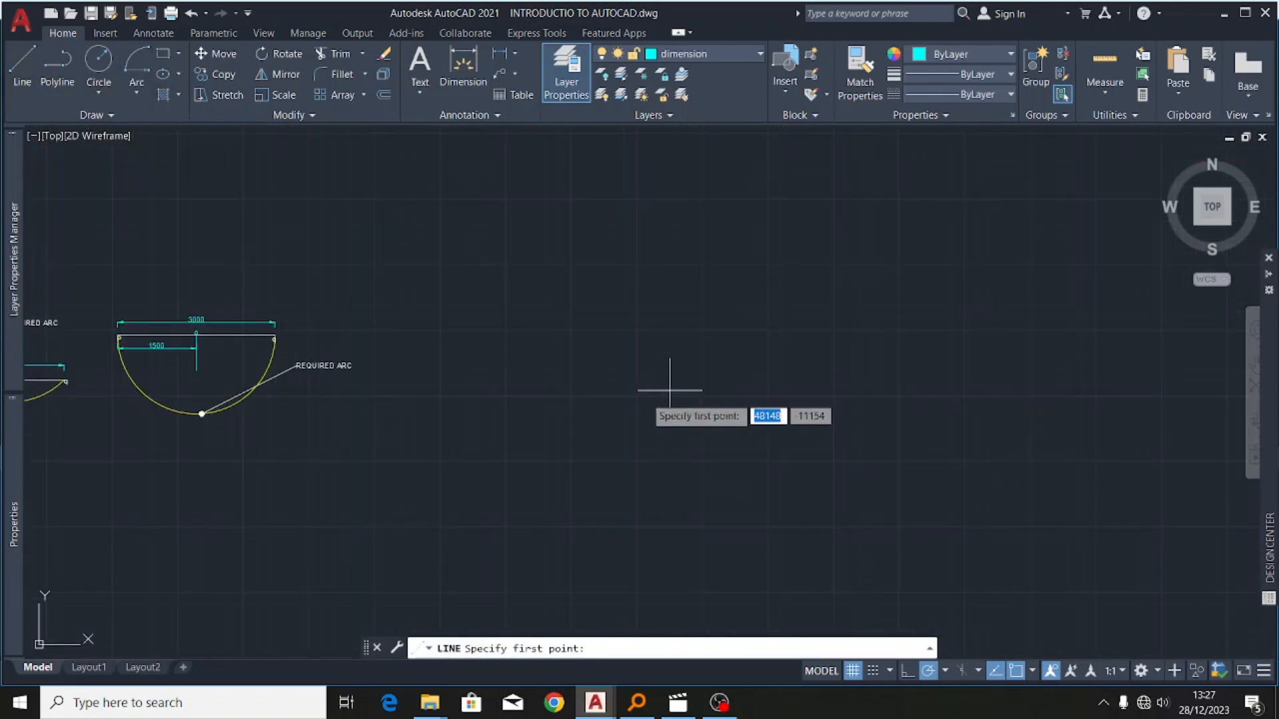
pyautogui.click(568, 407)
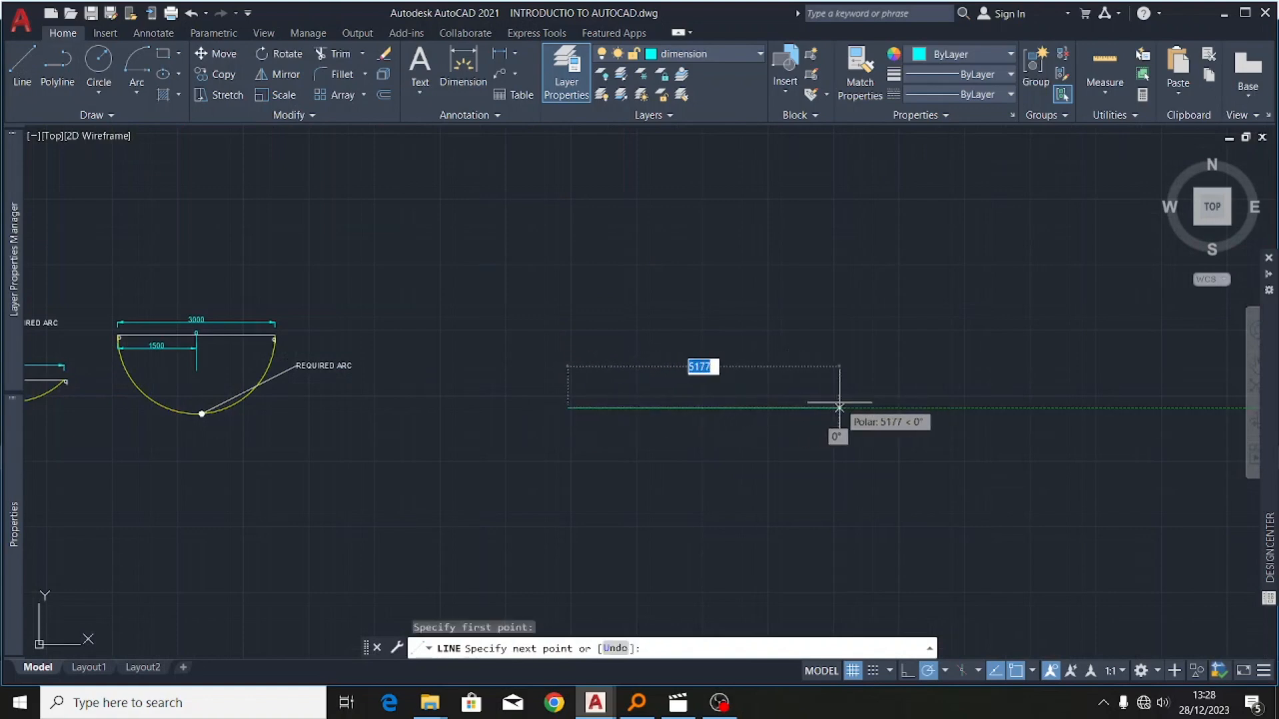
pyautogui.write('3')
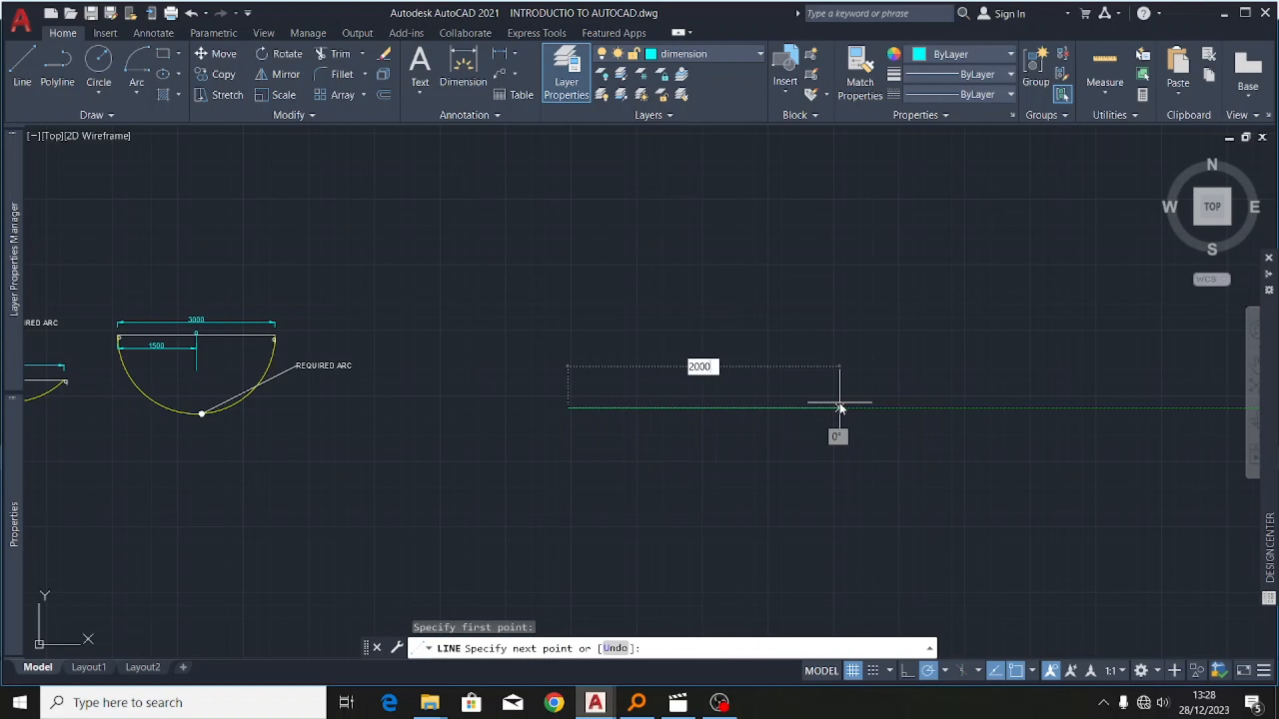
pyautogui.write('000')
pyautogui.press('Return')
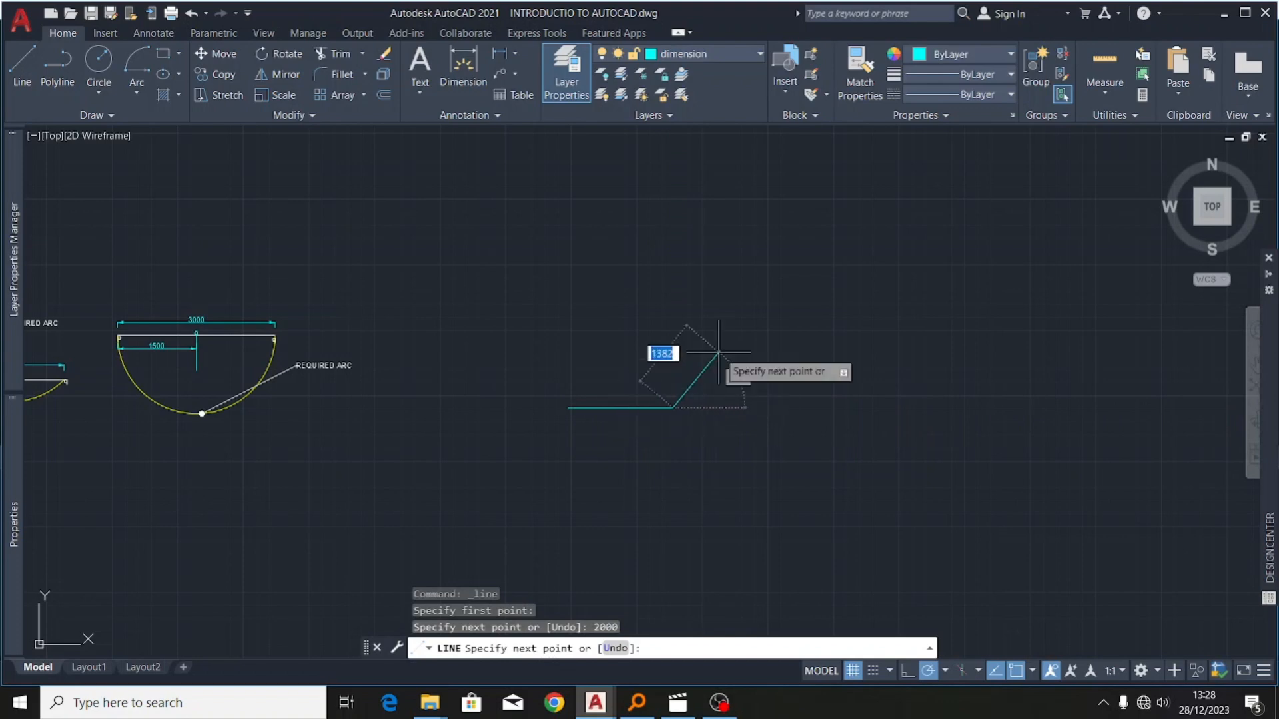
pyautogui.press('Escape')
# - Move the new 2000-long line to layer 0
pyautogui.click(654, 383)
pyautogui.click(605, 441)
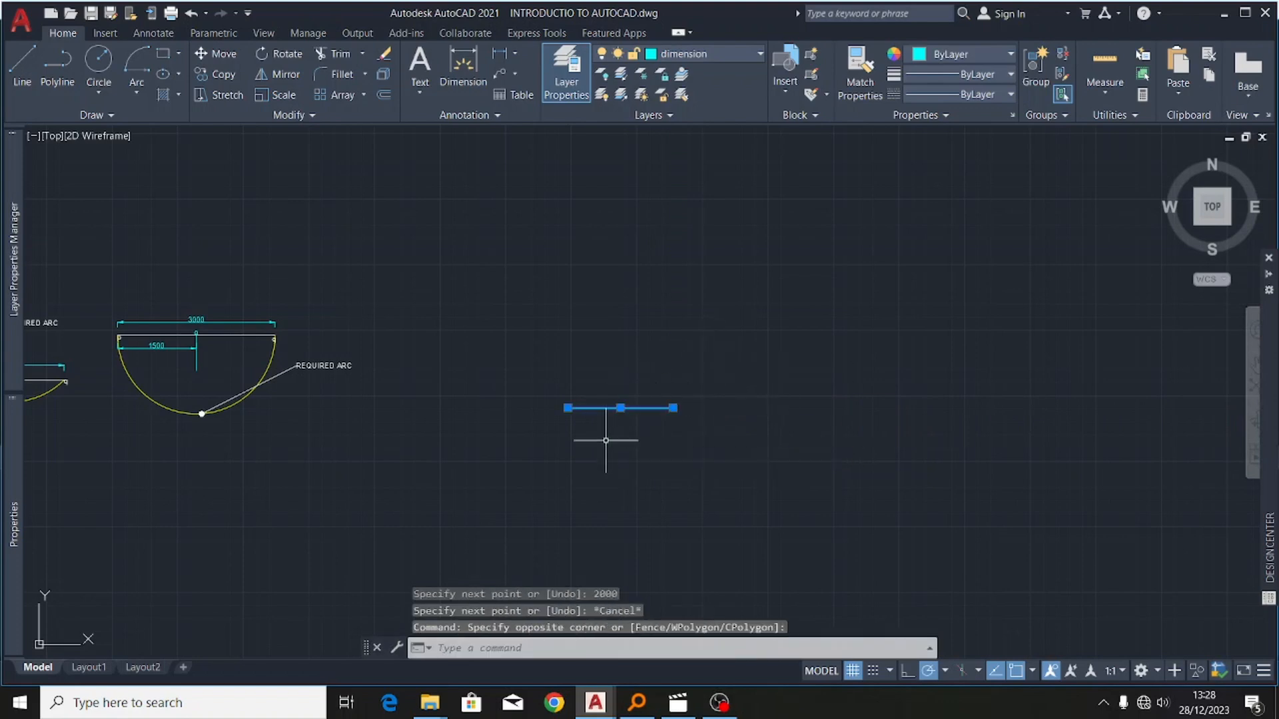
pyautogui.click(721, 48)
pyautogui.click(698, 70)
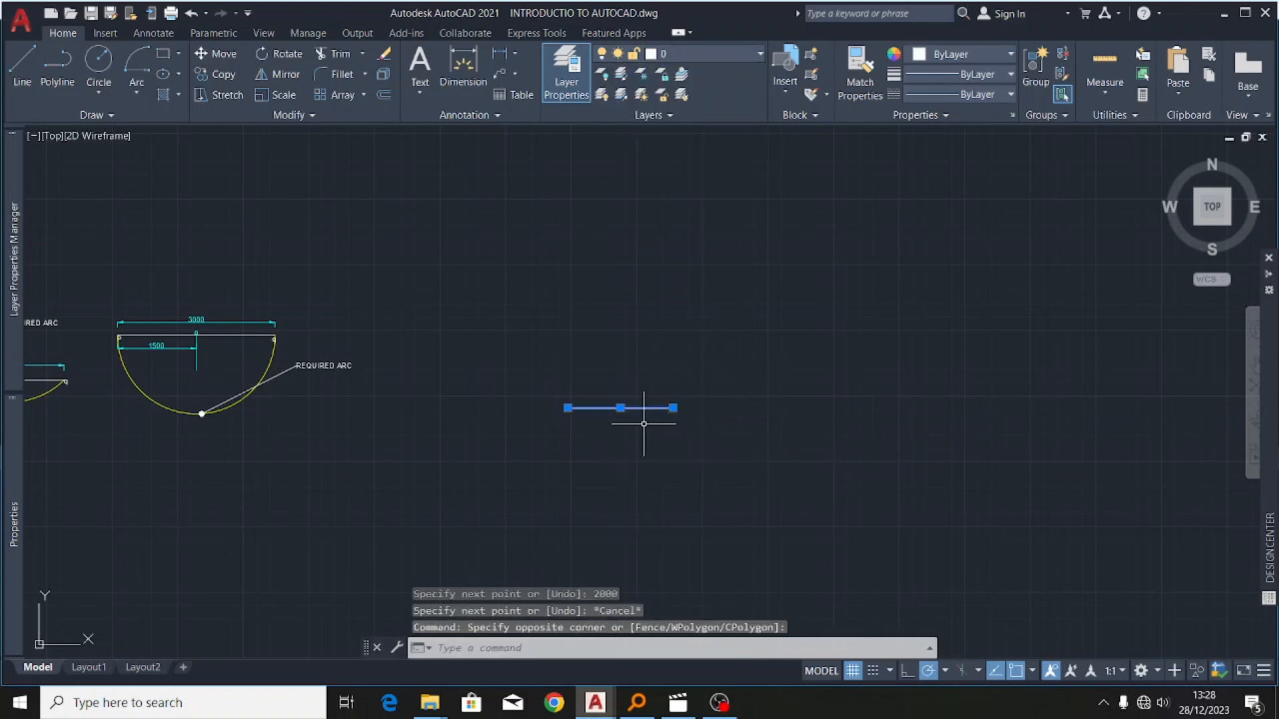
pyautogui.press('Escape')
# - Add the multiline text "O" in white just below the line's left end
pyautogui.scroll(4, 542, 392)
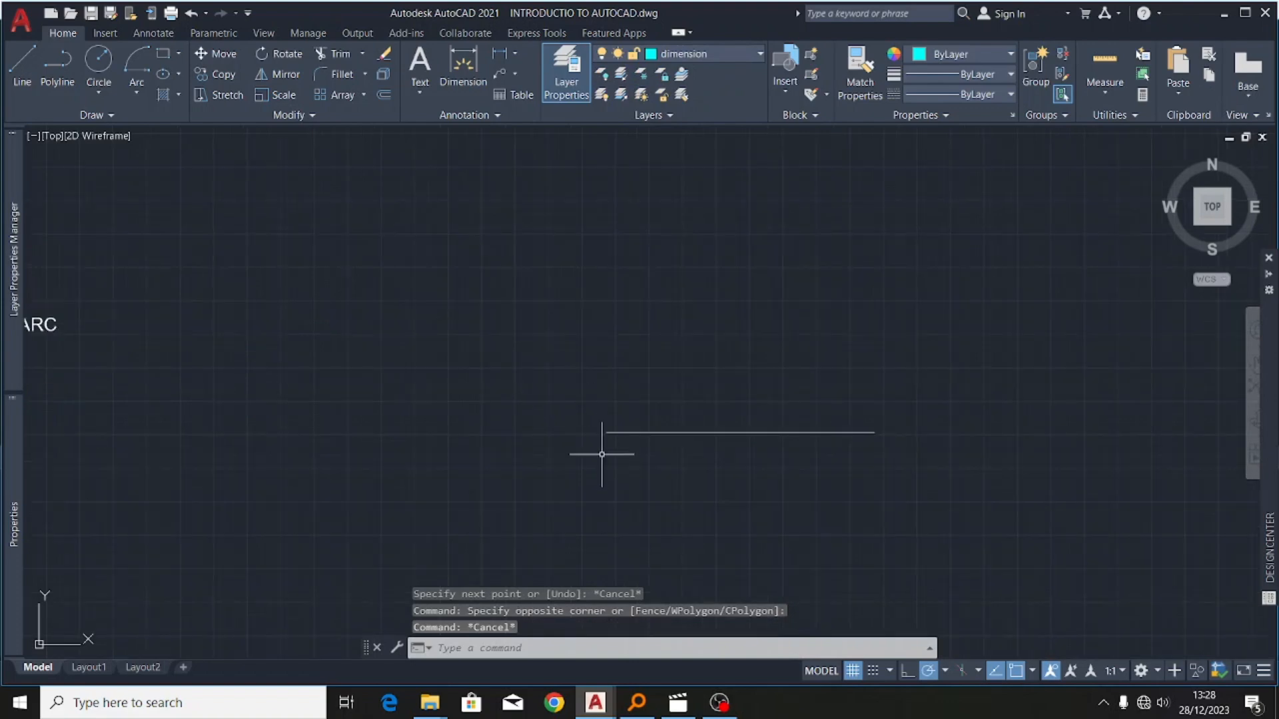
pyautogui.click(420, 66)
pyautogui.scroll(4, 635, 496)
pyautogui.scroll(2, 656, 392)
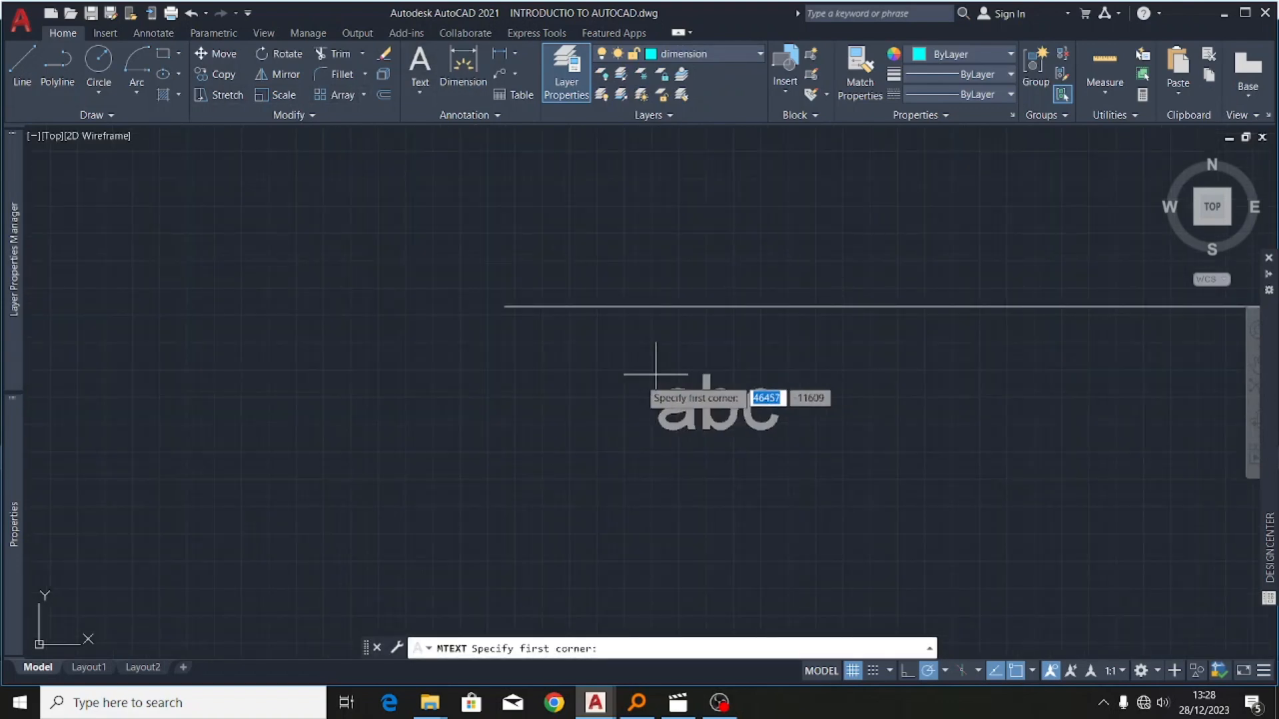
pyautogui.click(490, 313)
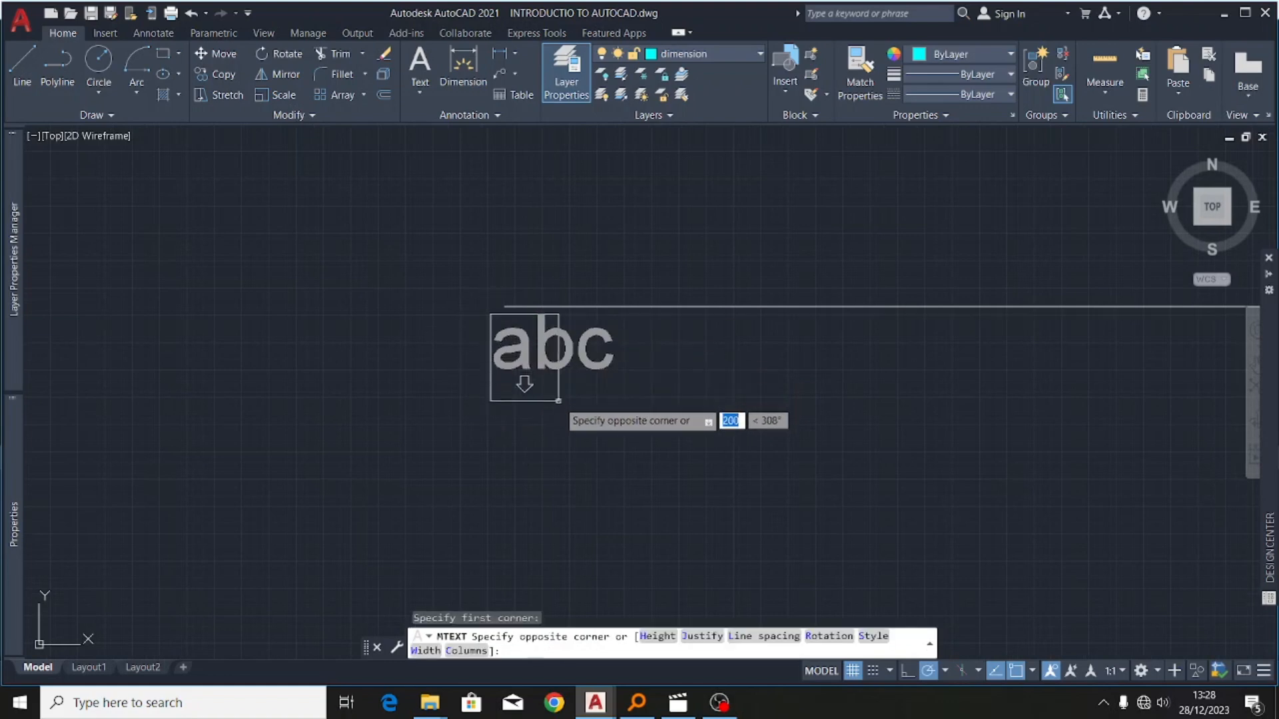
pyautogui.click(558, 402)
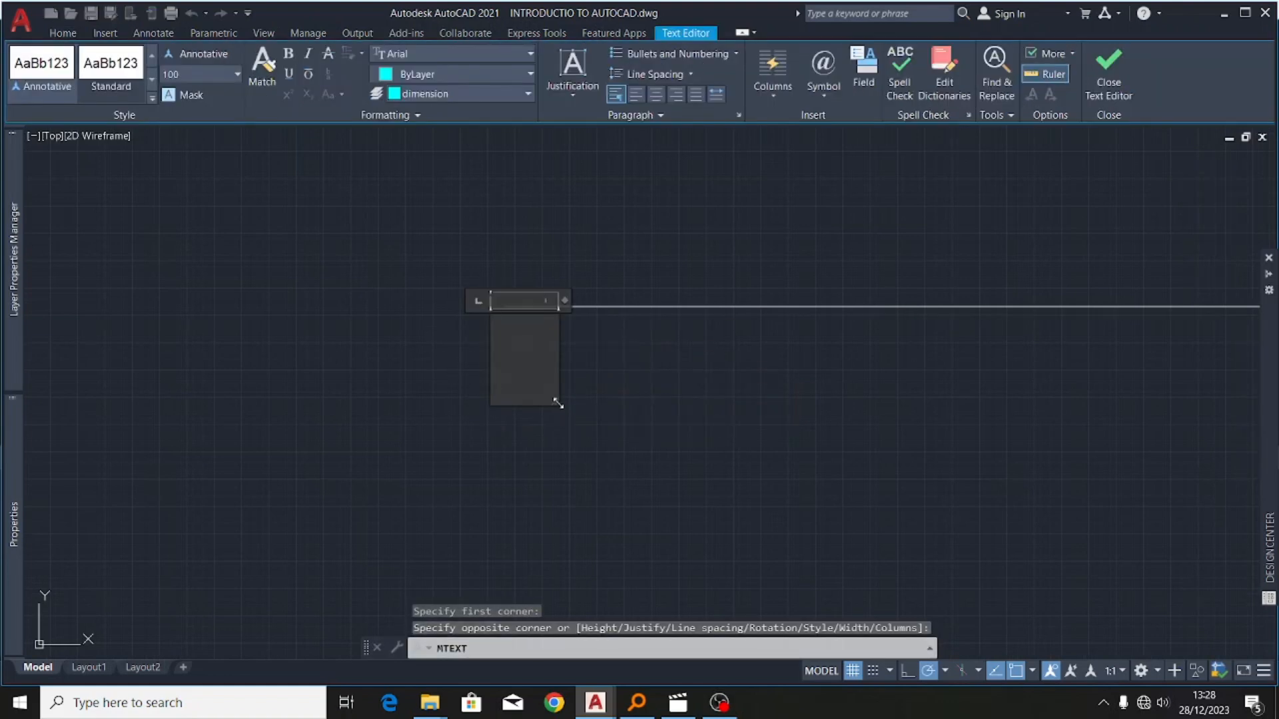
pyautogui.write('O')
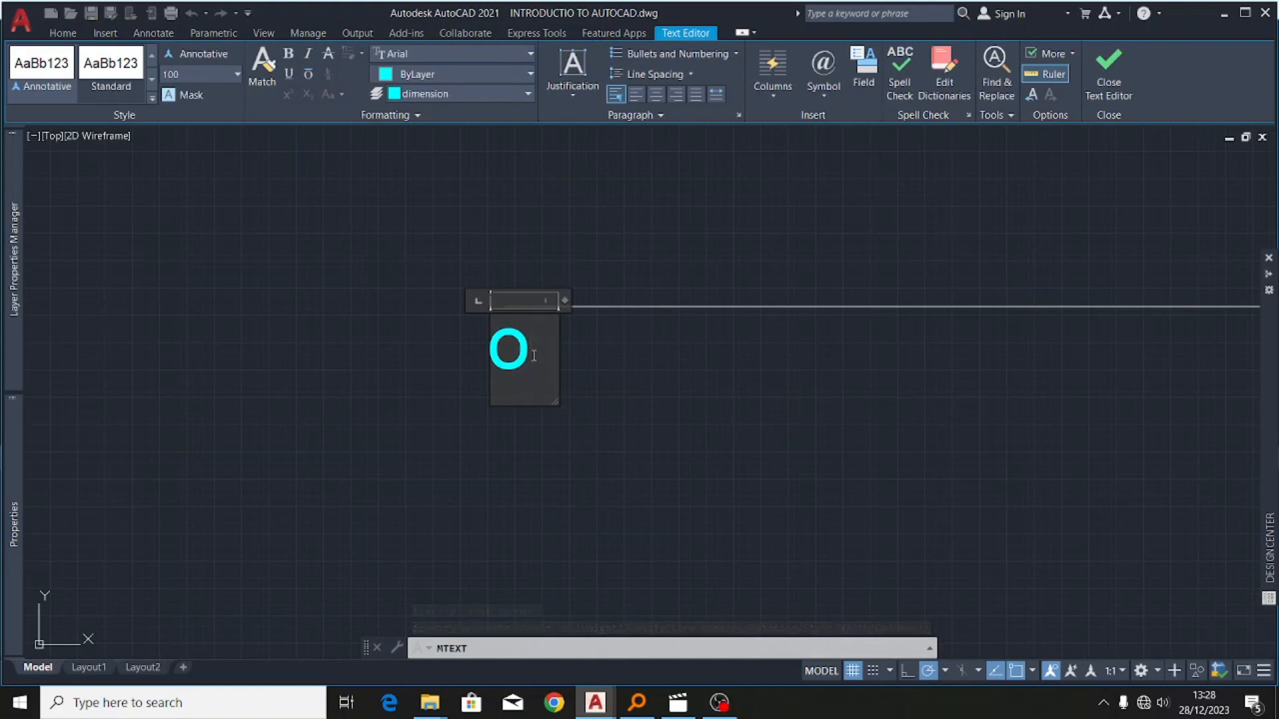
pyautogui.moveTo(538, 351); pyautogui.dragTo(461, 350)
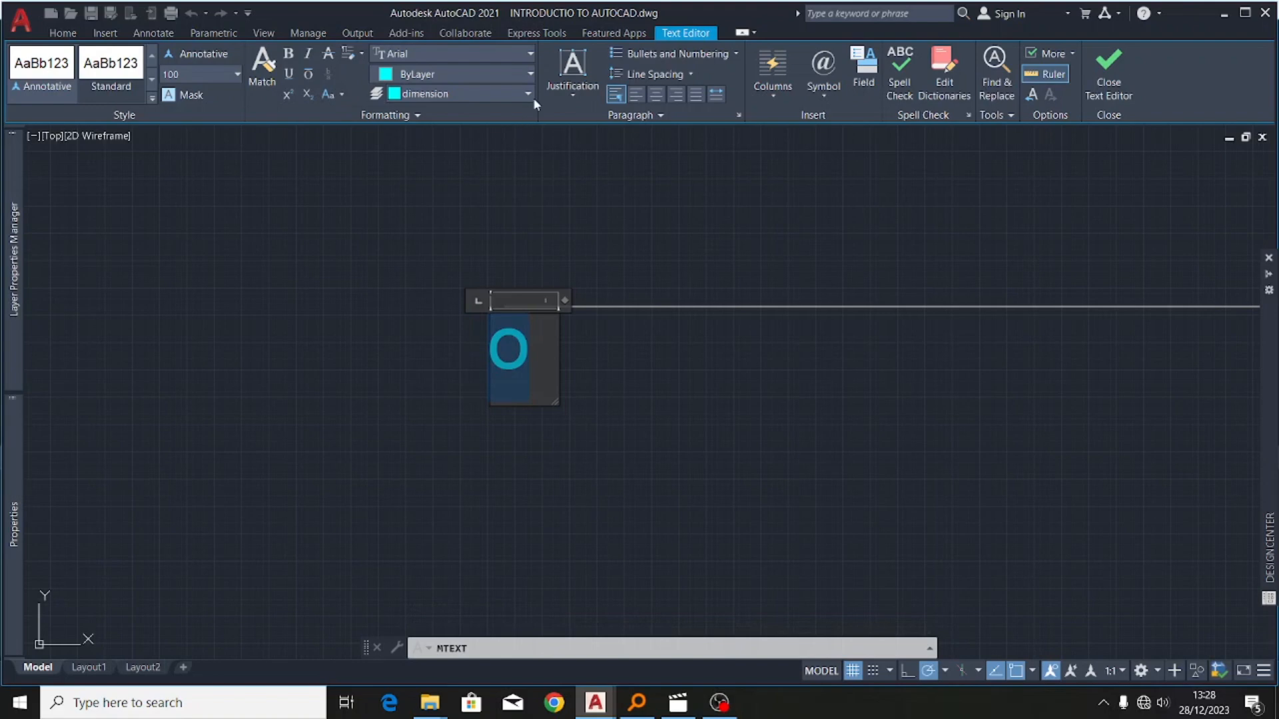
pyautogui.click(515, 77)
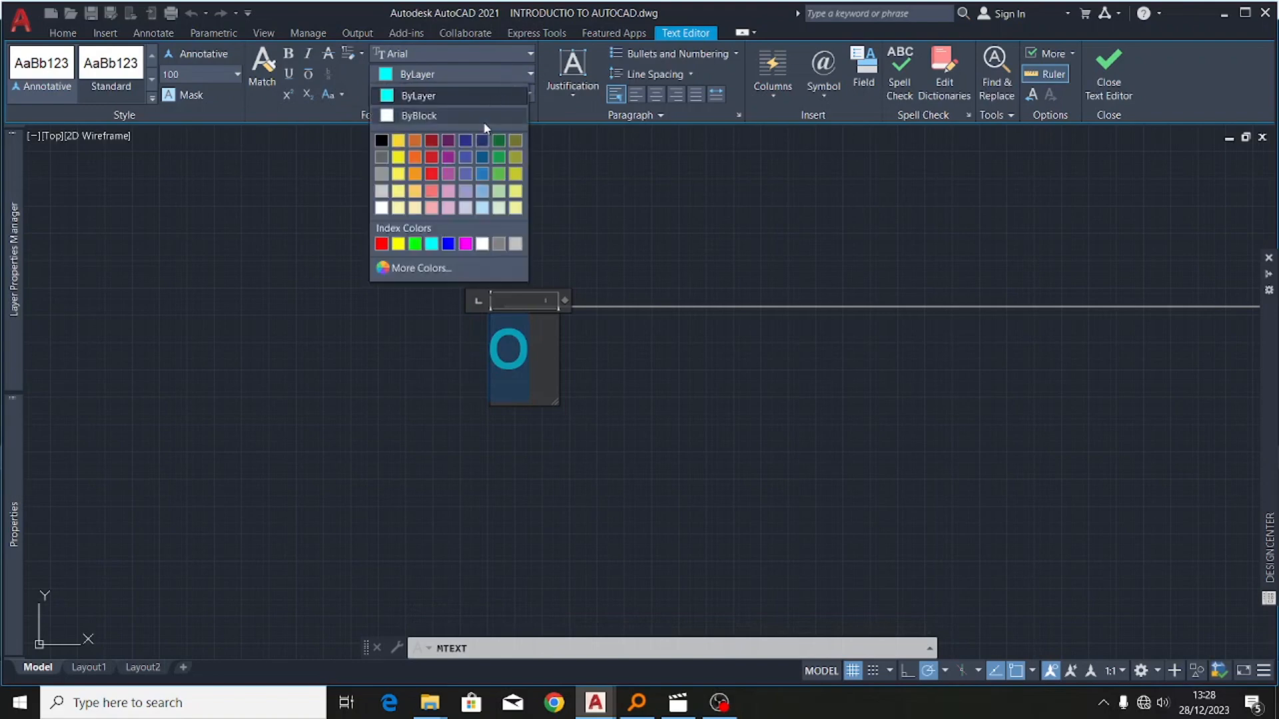
pyautogui.click(489, 243)
pyautogui.click(578, 485)
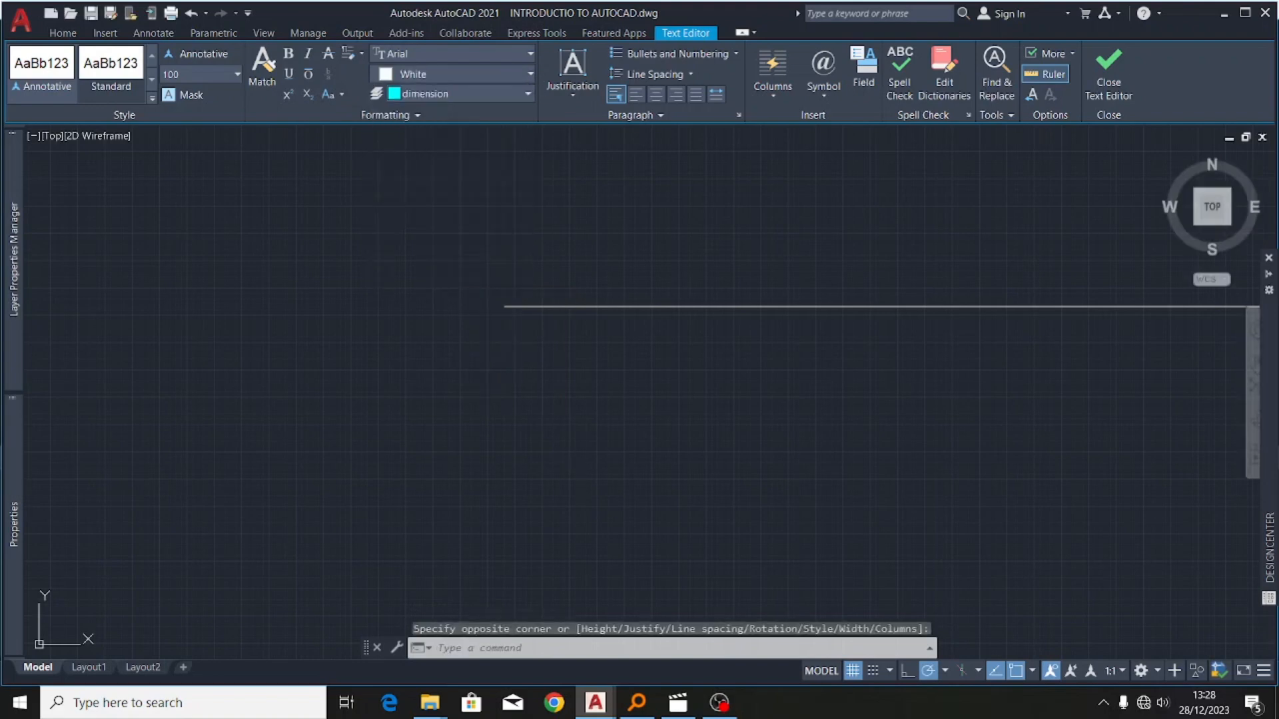
# - Copy the "O" label horizontally to just below the line's right end, about 2000 away
pyautogui.click(521, 363)
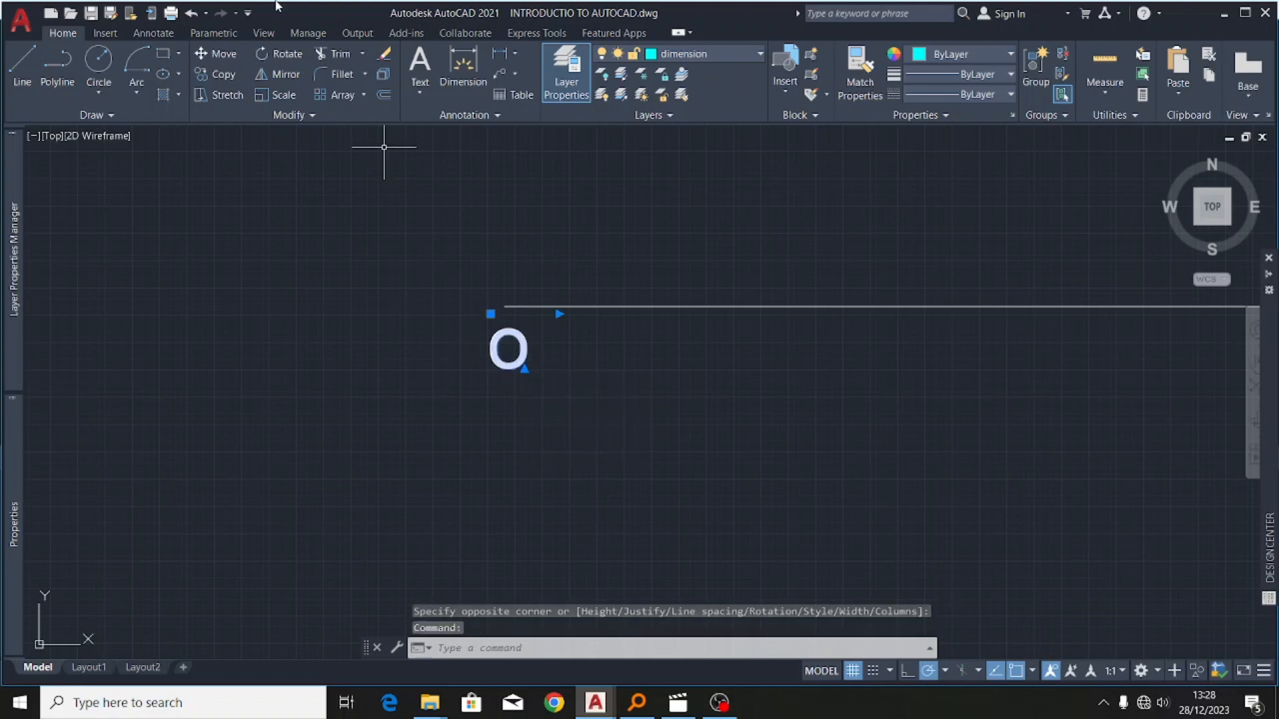
pyautogui.click(213, 76)
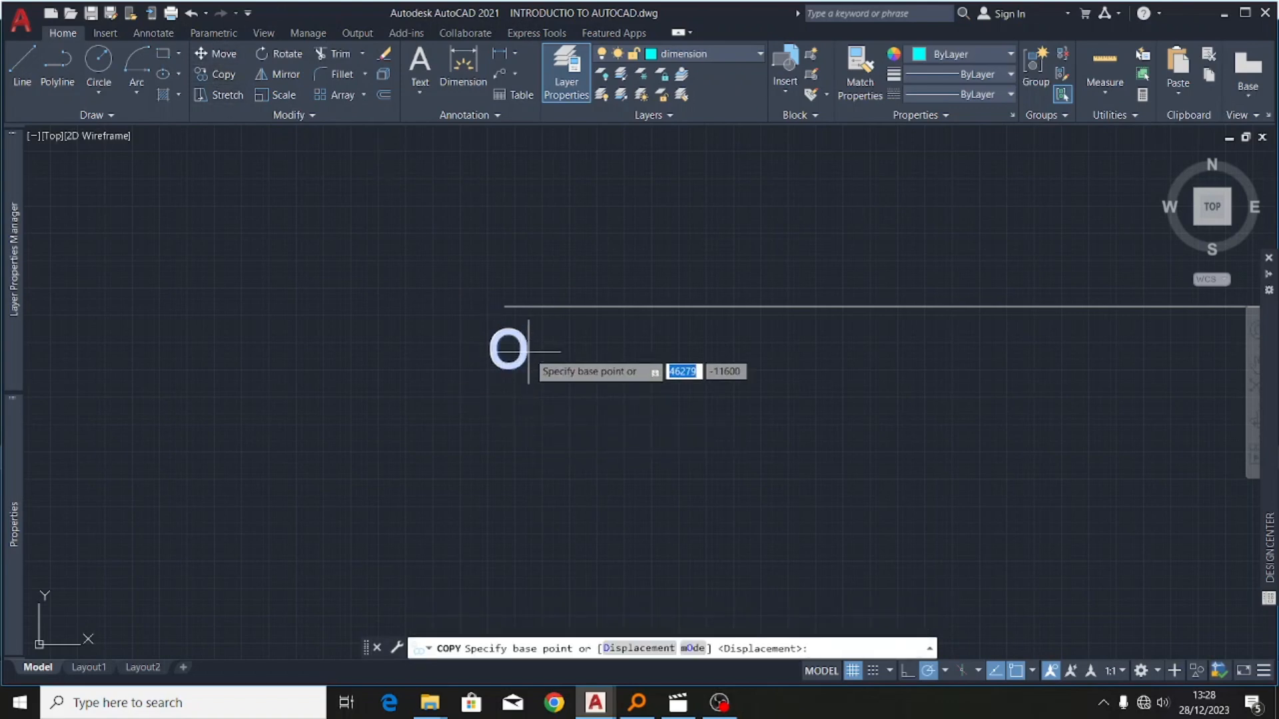
pyautogui.click(508, 348)
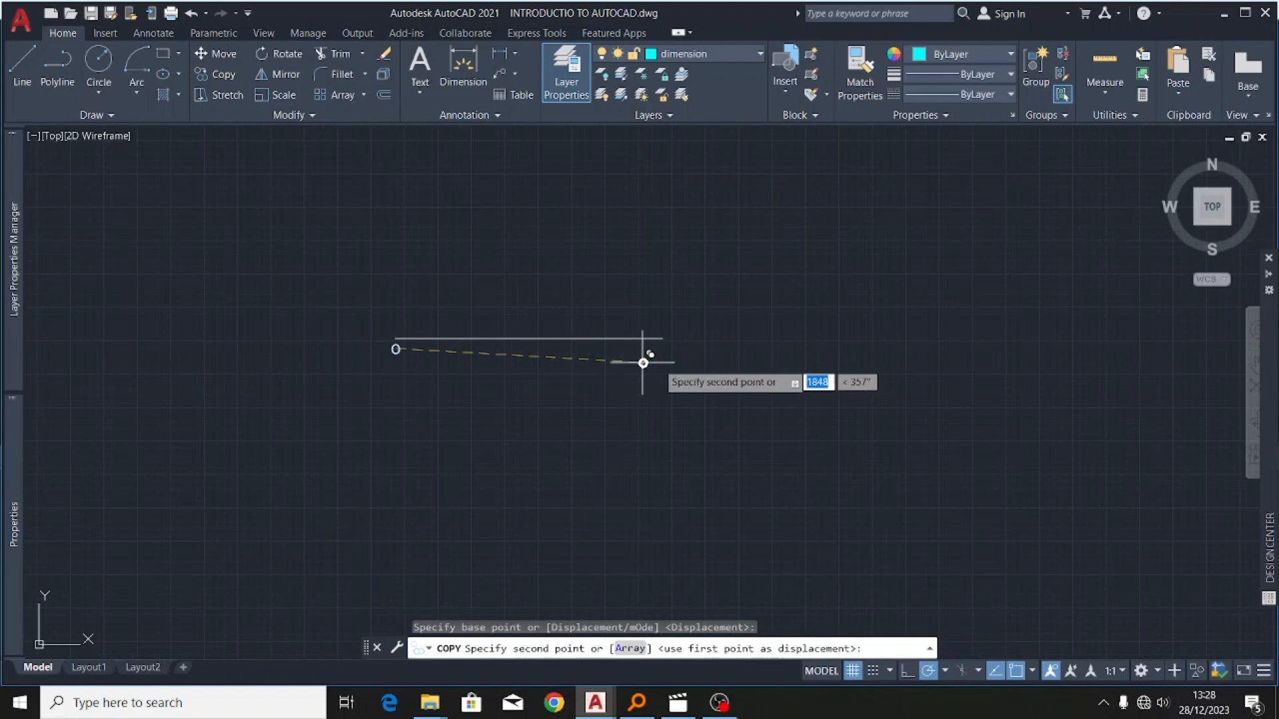
pyautogui.scroll(8, 650, 349)
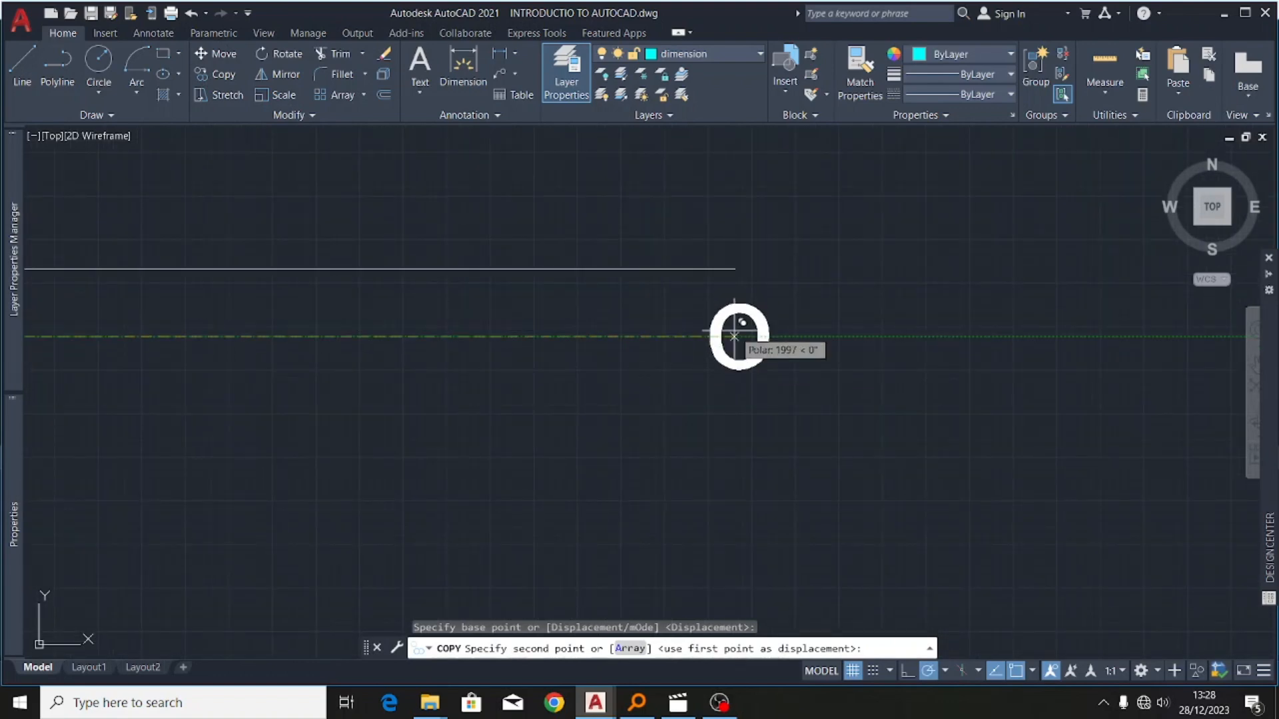
pyautogui.click(733, 336)
pyautogui.press('Escape')
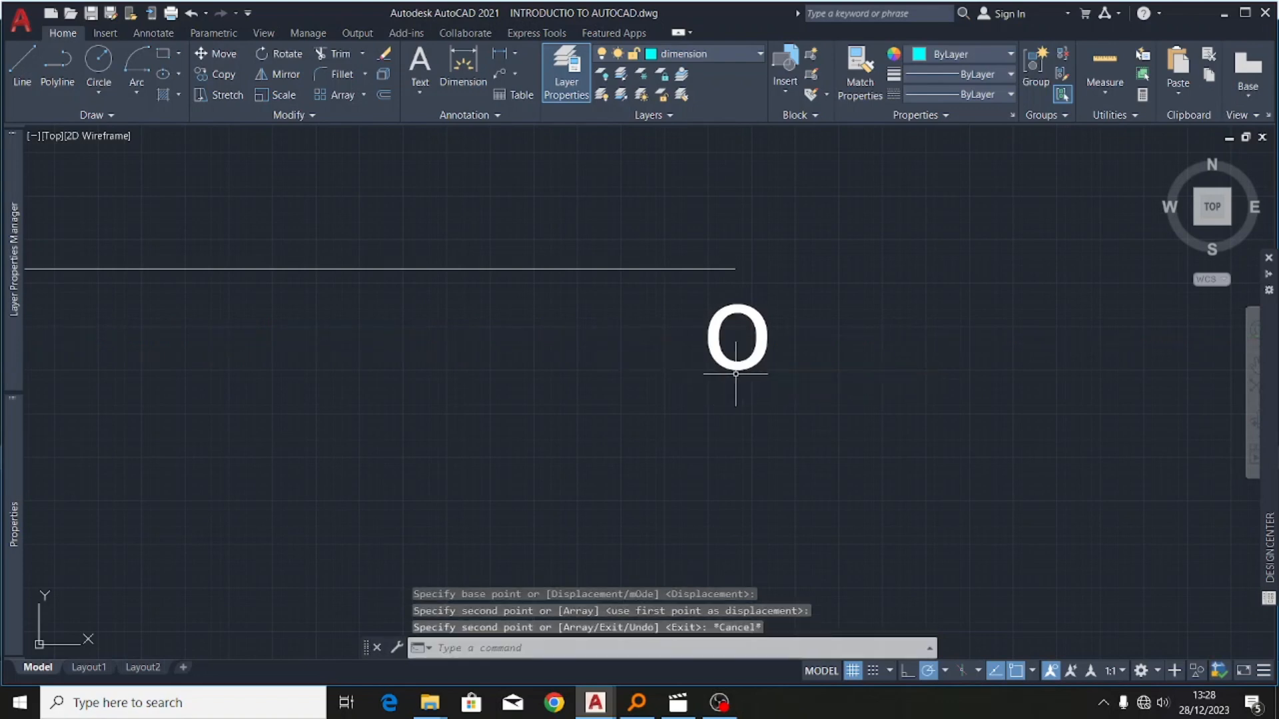
# - Change the copied label at the line's right end to "p"
pyautogui.click(766, 303)
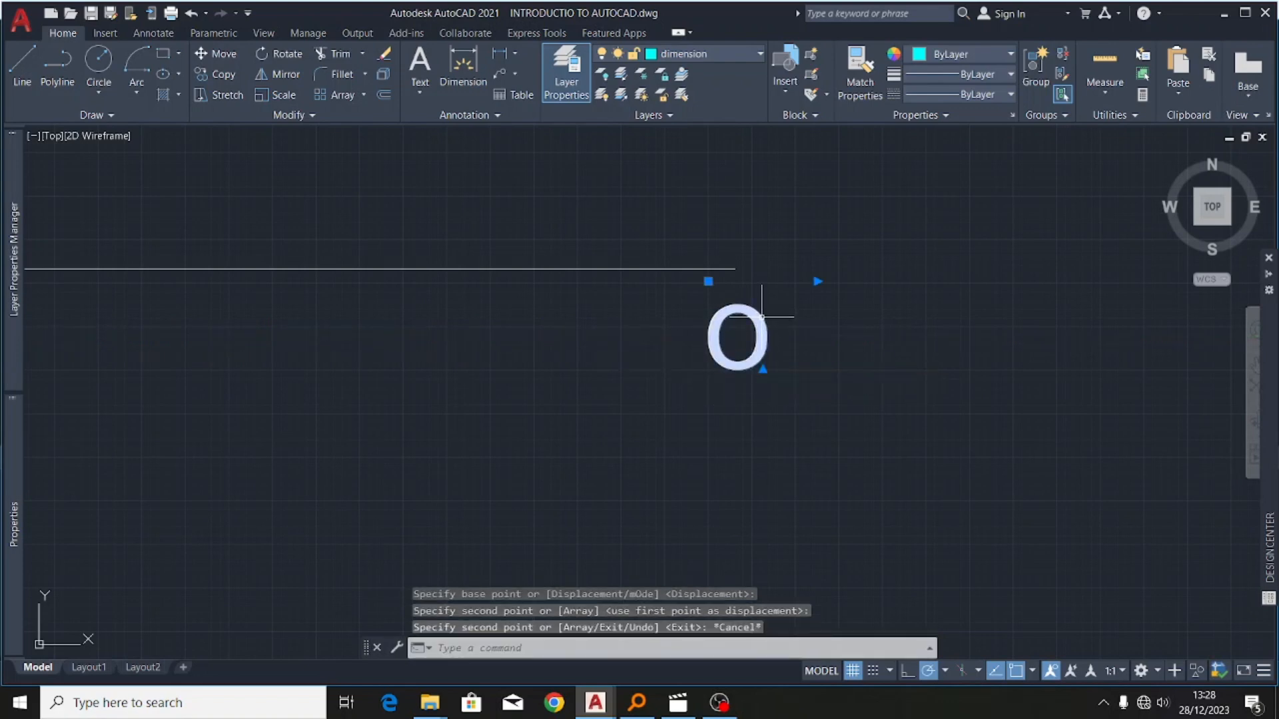
pyautogui.doubleClick(772, 339)
pyautogui.press('BackSpace')
pyautogui.write('p')
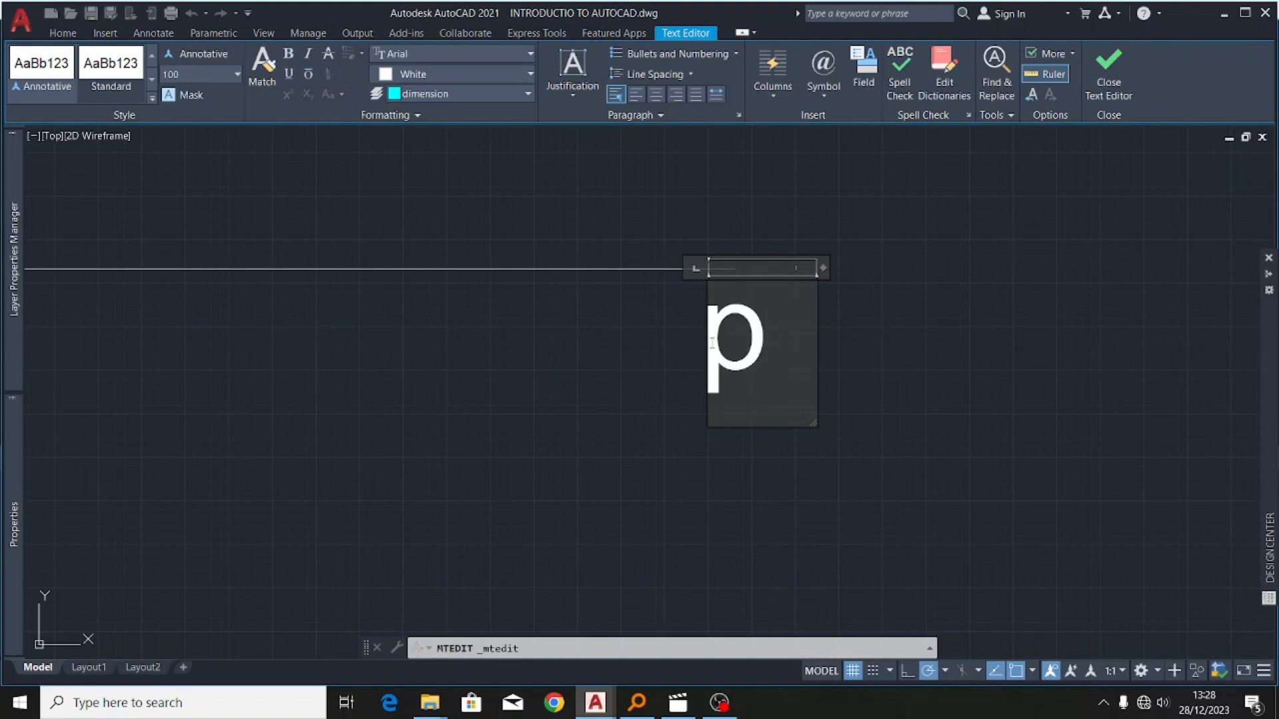
pyautogui.press('Escape')
pyautogui.scroll(-6, 885, 258)
pyautogui.scroll(4, 491, 227)
pyautogui.scroll(-4, 357, 280)
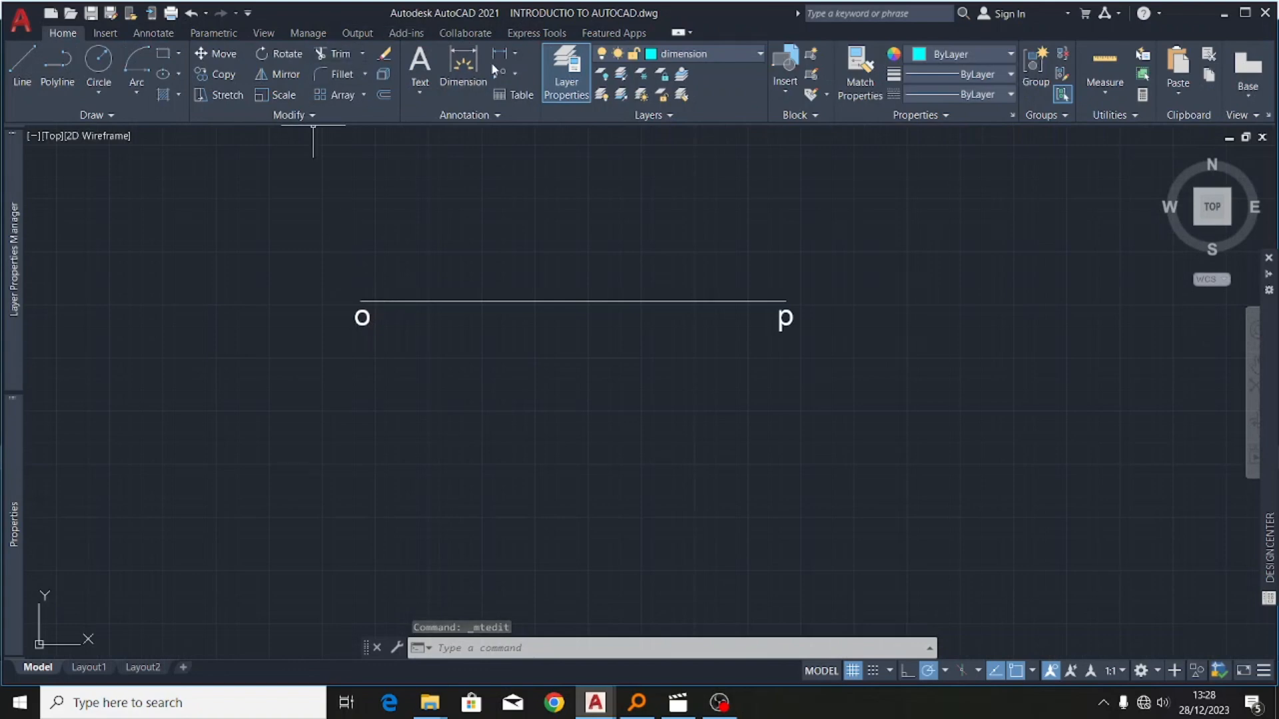
# - Dimension the line's length from end o to end p, placing the dimension below the labels
pyautogui.click(471, 72)
pyautogui.scroll(4, 367, 298)
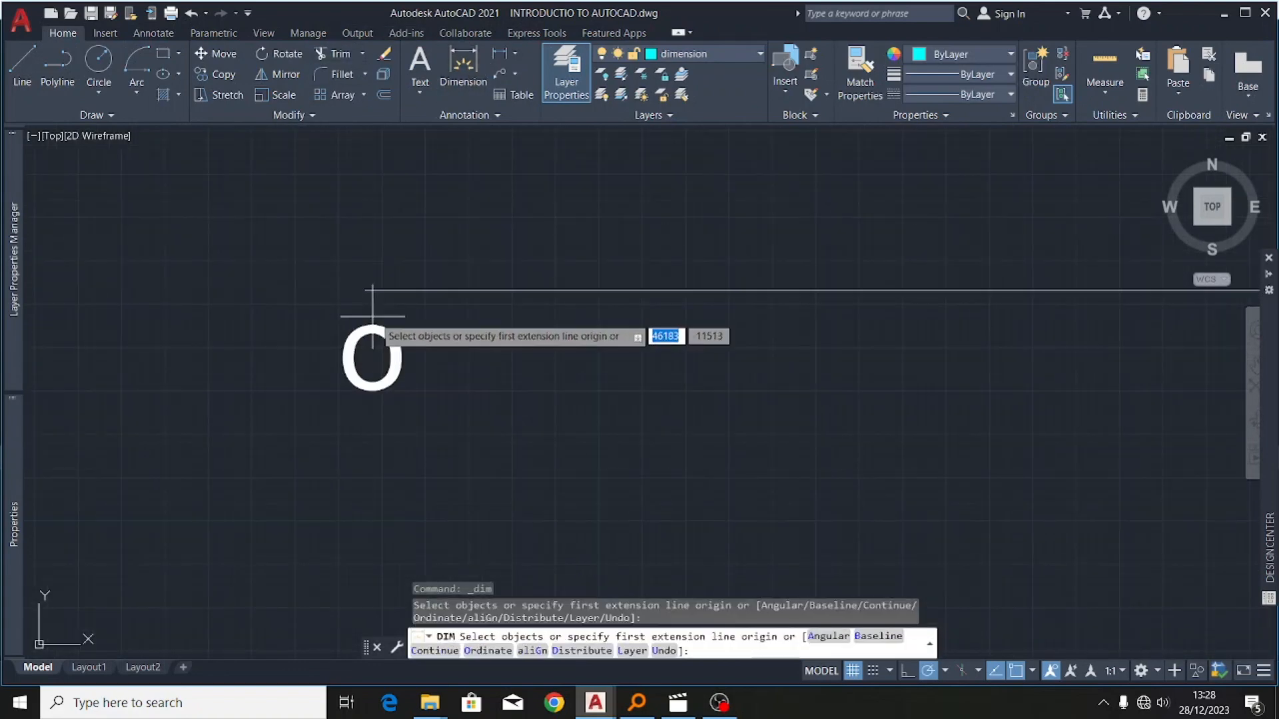
pyautogui.click(367, 291)
pyautogui.scroll(-5, 450, 320)
pyautogui.scroll(6, 496, 314)
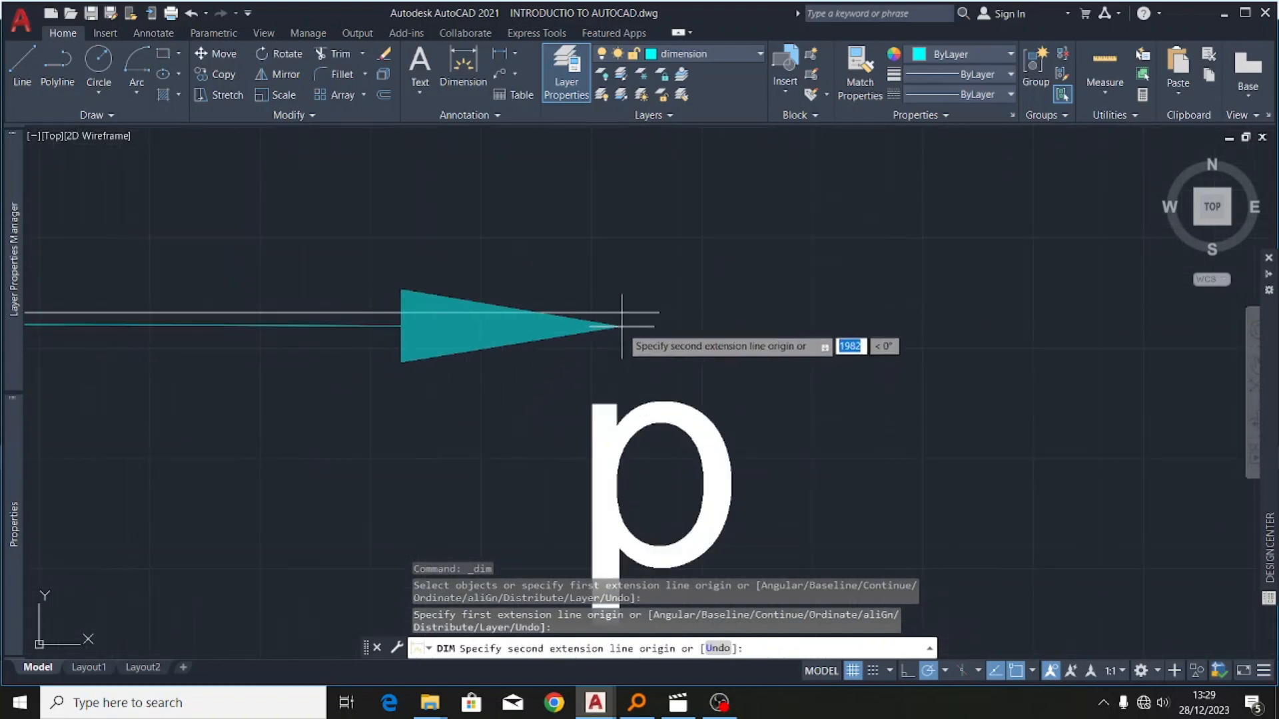
pyautogui.click(652, 311)
pyautogui.scroll(-5, 686, 308)
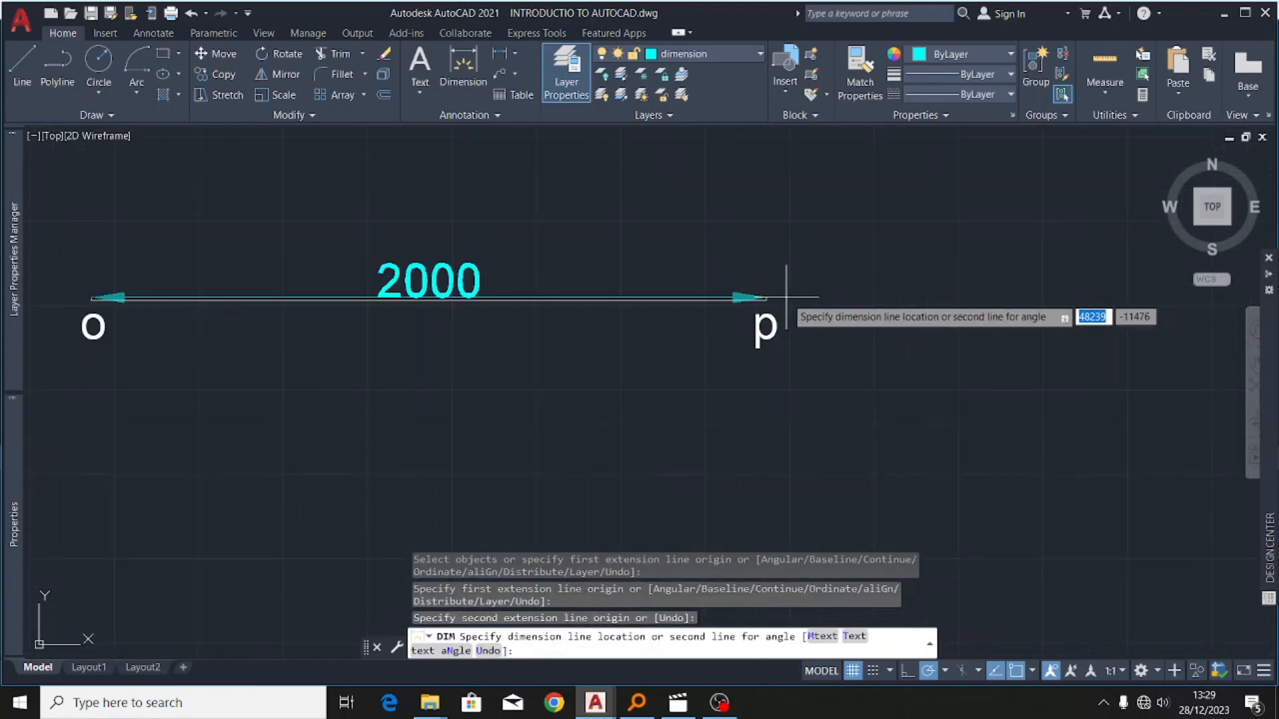
pyautogui.click(571, 377)
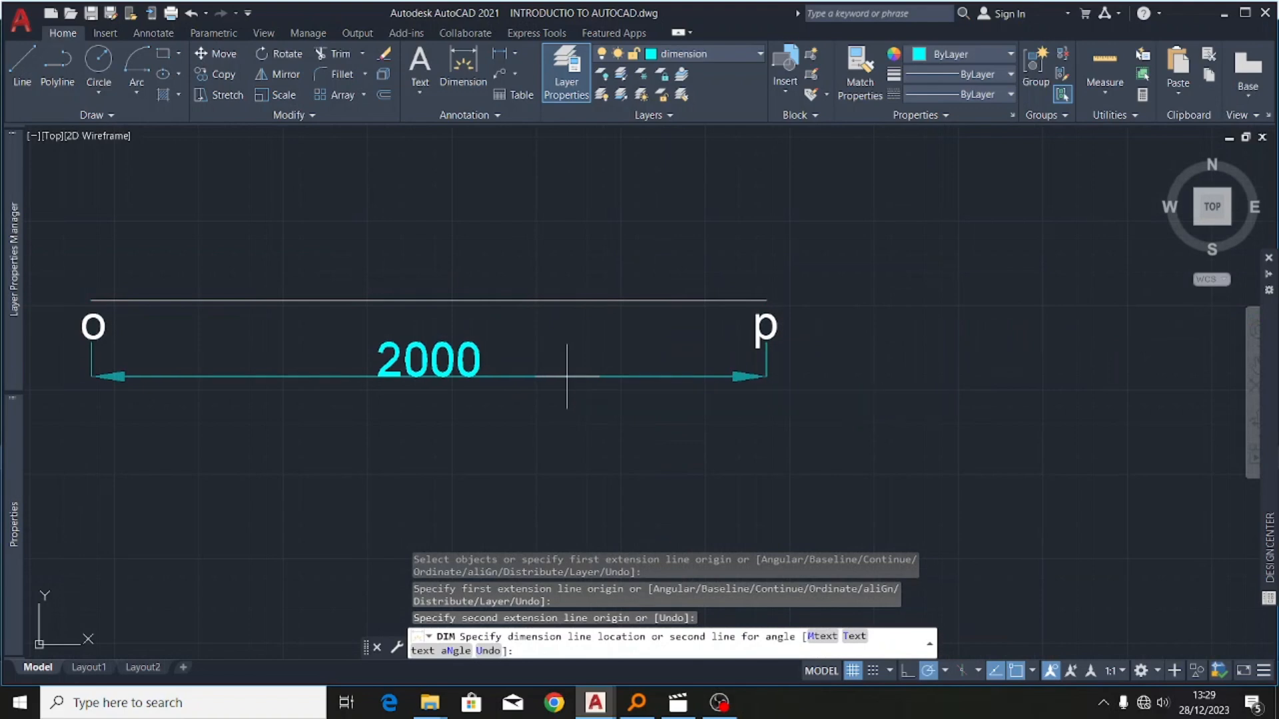
pyautogui.scroll(-4, 845, 300)
pyautogui.scroll(2, 759, 320)
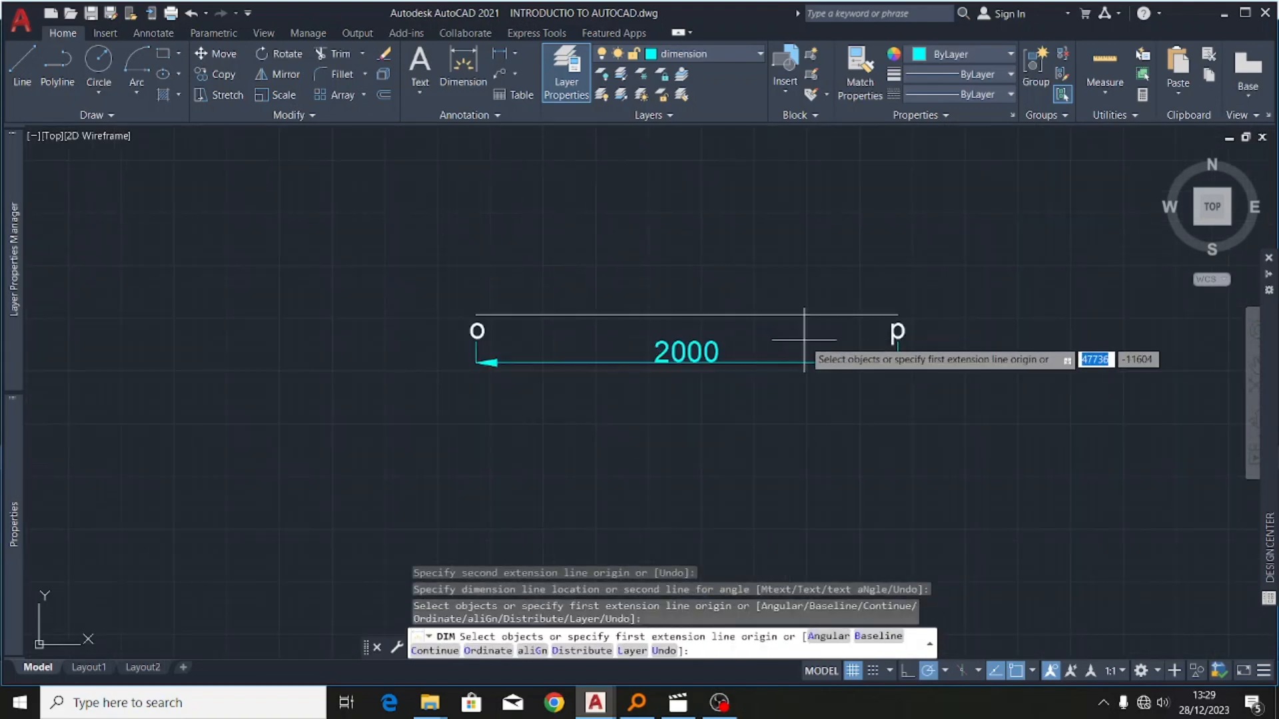
pyautogui.press('Return')
# - Compare the dimensioned practice line with the reference arcs for the start, centre and angle condition
pyautogui.scroll(5, 499, 294)
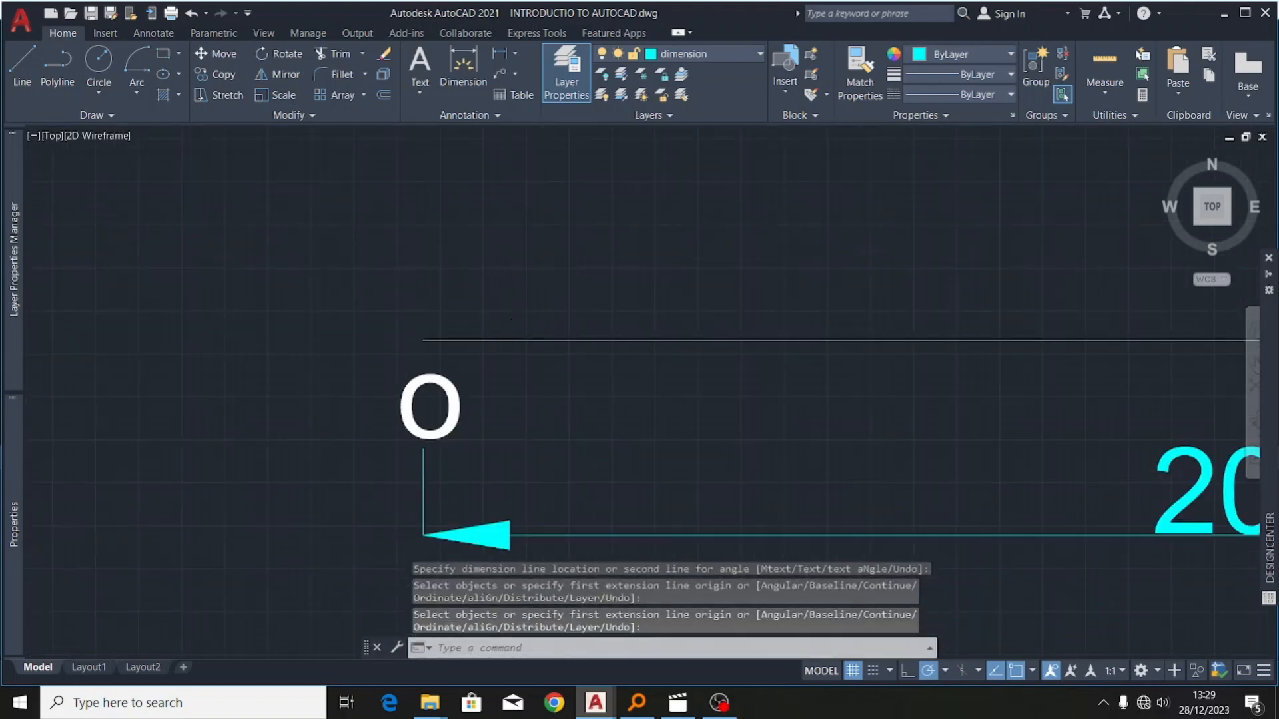
pyautogui.scroll(-3, 513, 323)
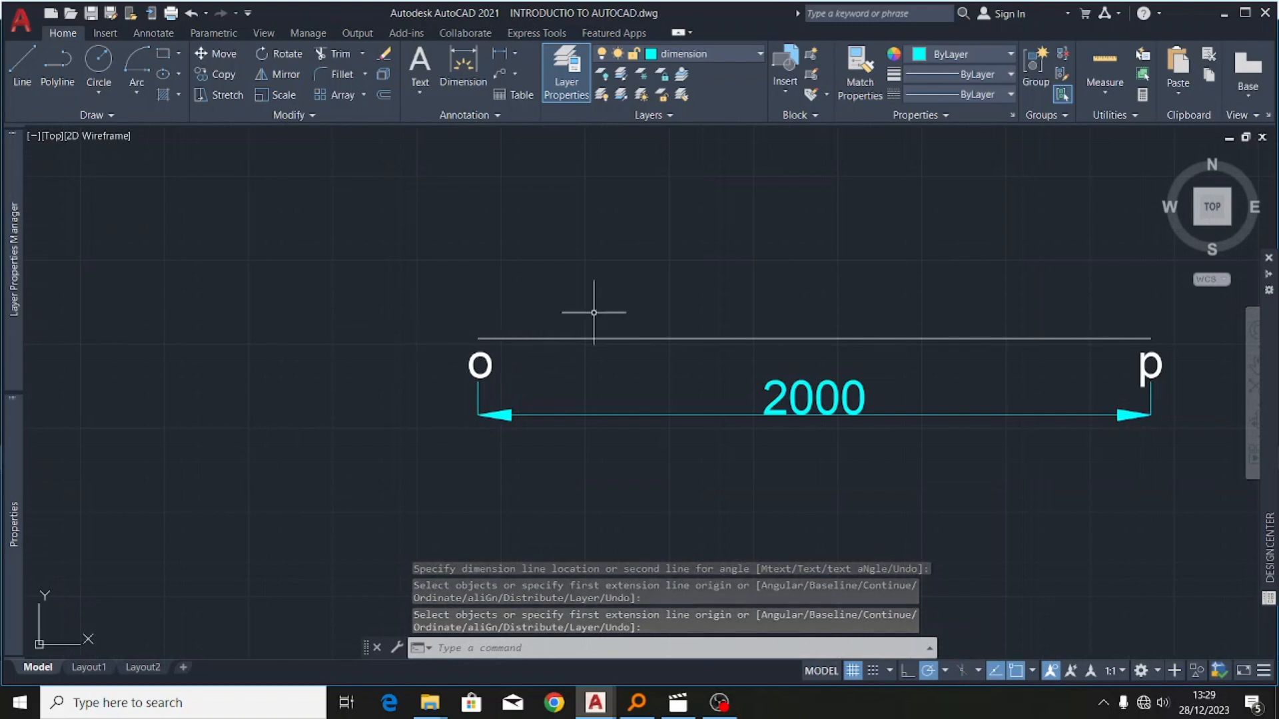
pyautogui.scroll(2, 656, 310)
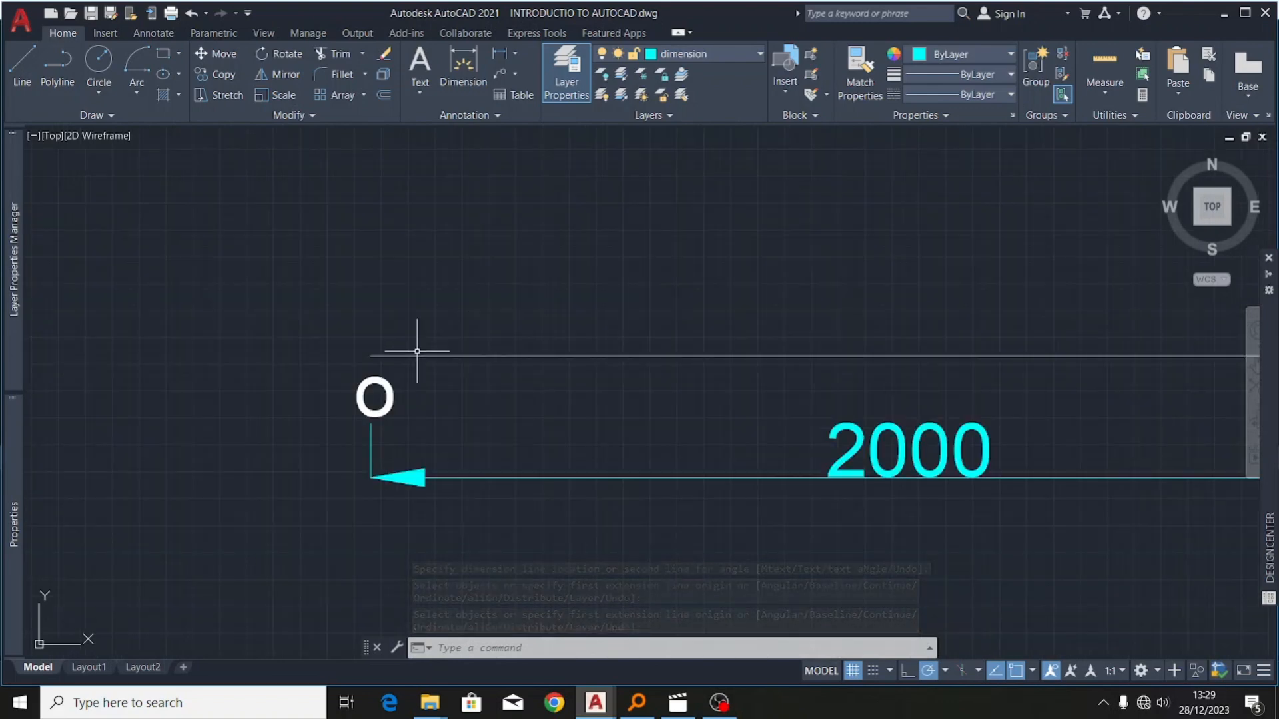
pyautogui.scroll(-3, 163, 348)
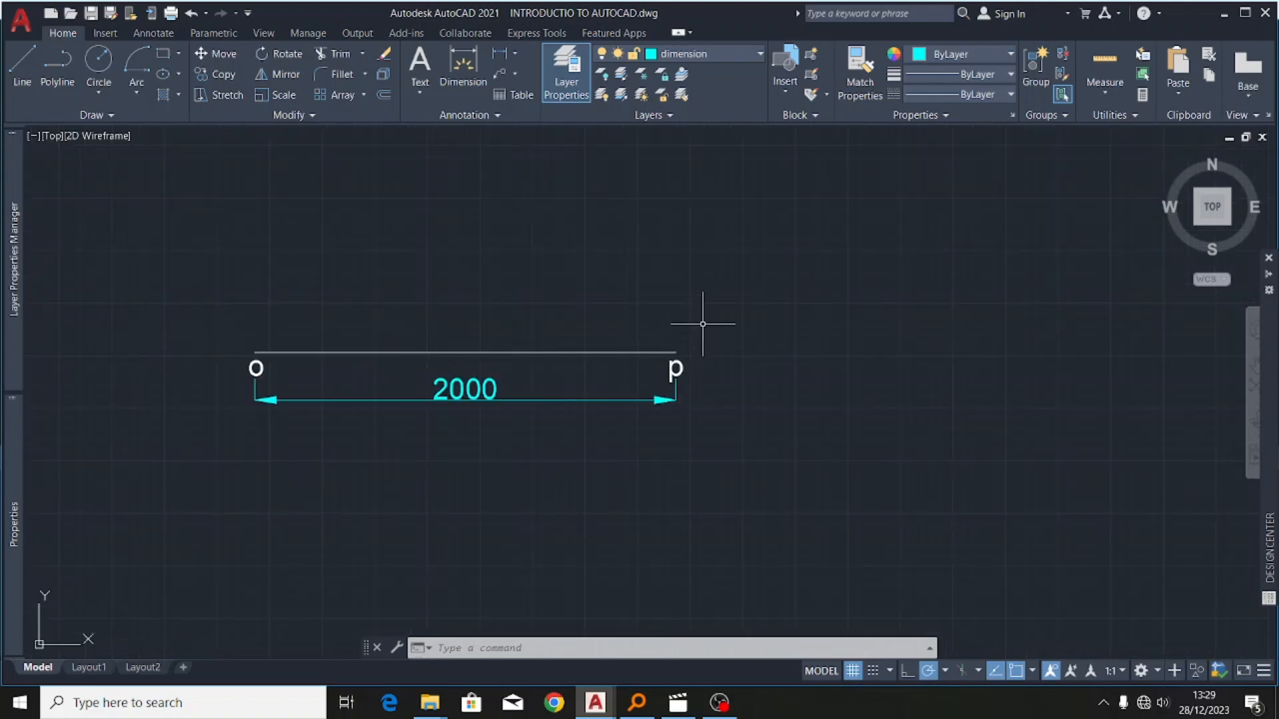
pyautogui.scroll(-10, 673, 355)
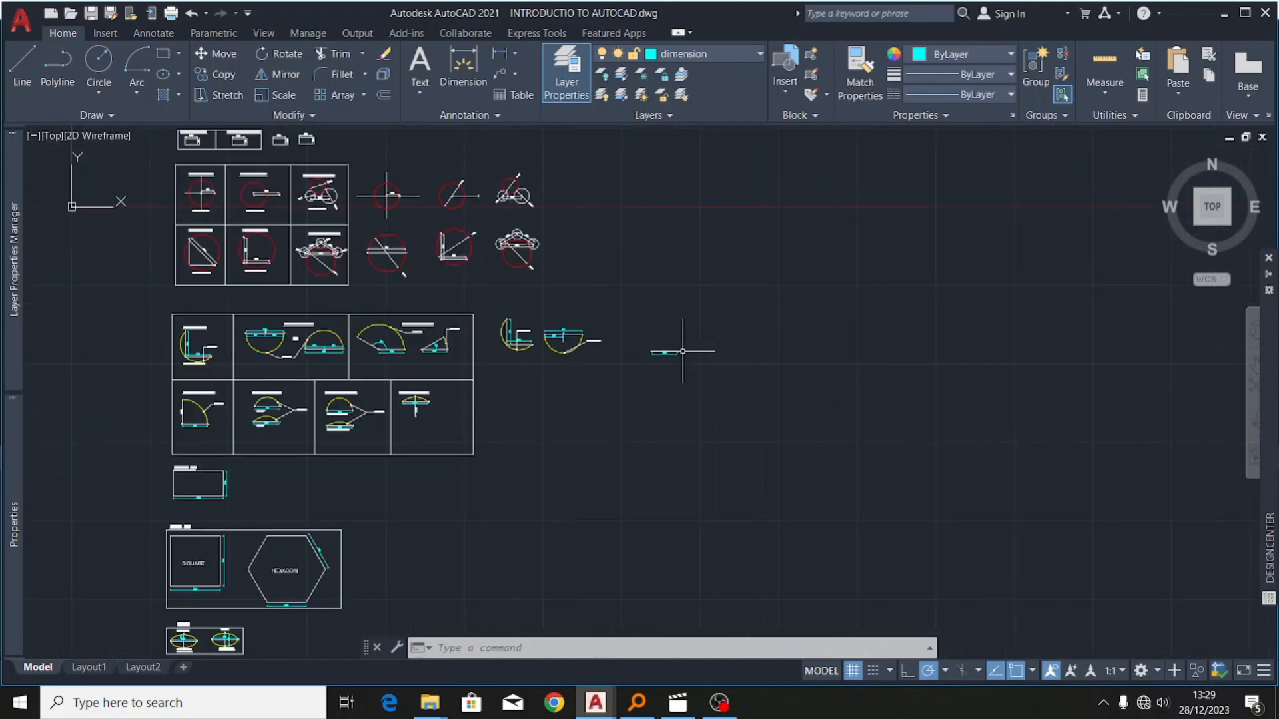
pyautogui.scroll(10, 434, 345)
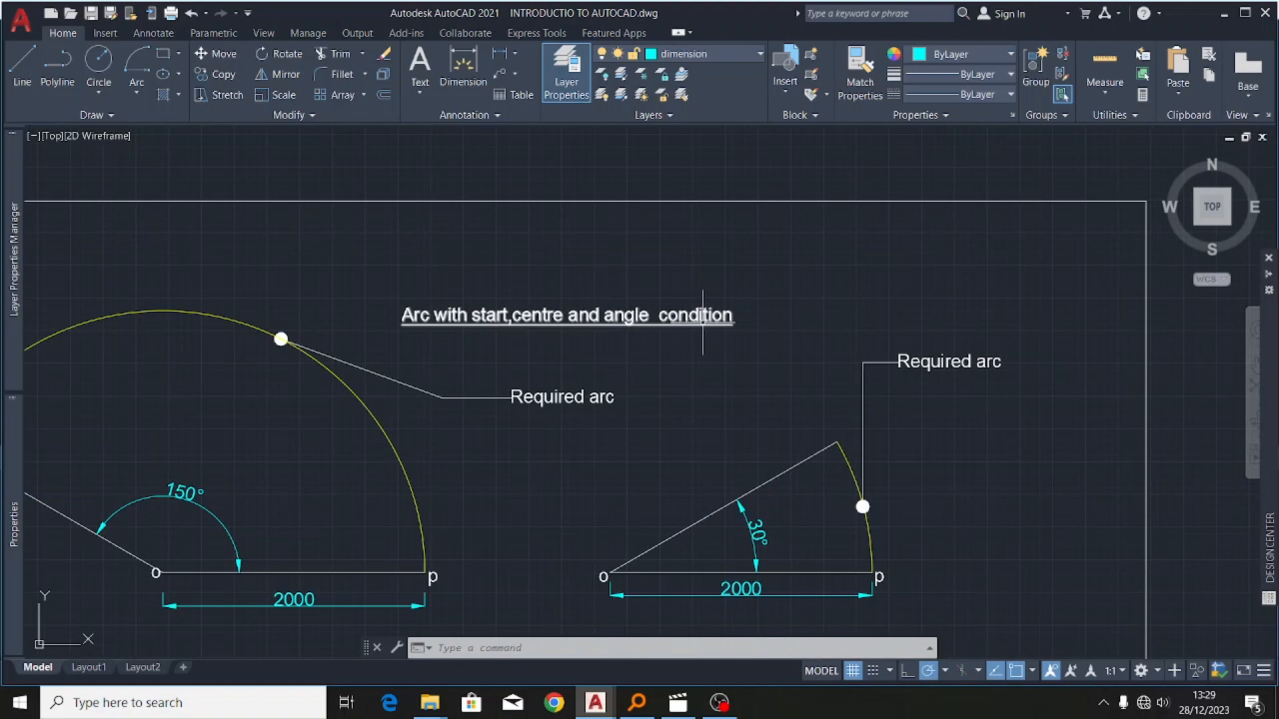
pyautogui.scroll(-8, 314, 357)
pyautogui.scroll(4, 574, 397)
pyautogui.scroll(8, 574, 397)
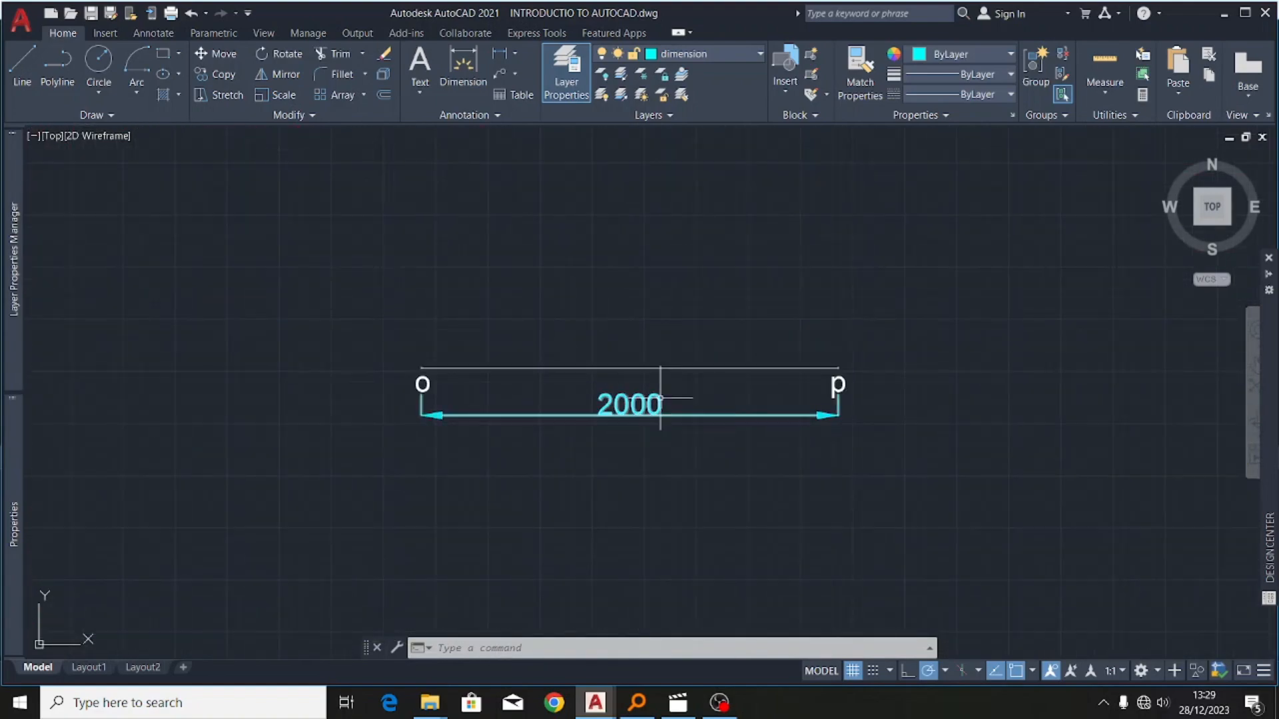
pyautogui.scroll(2, 660, 398)
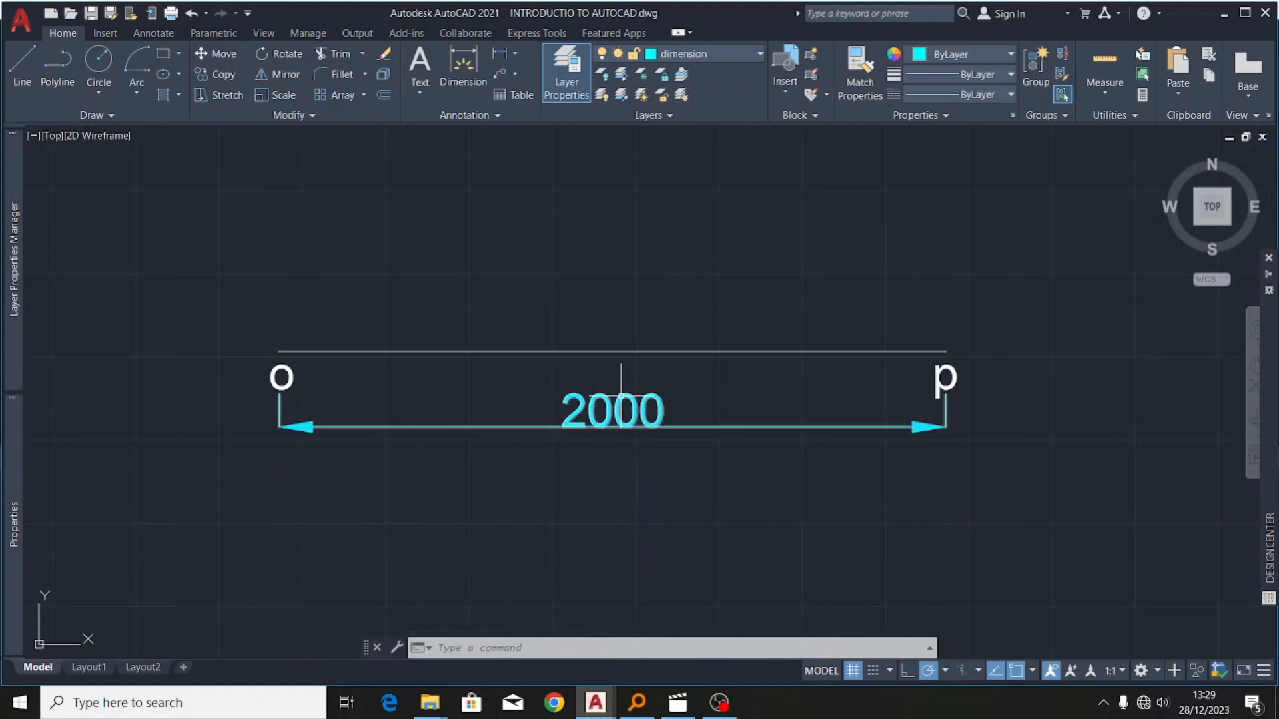
# - Draw a Start, Center, Angle arc starting at end o, centred at end p, with an included angle of 150°
pyautogui.click(134, 85)
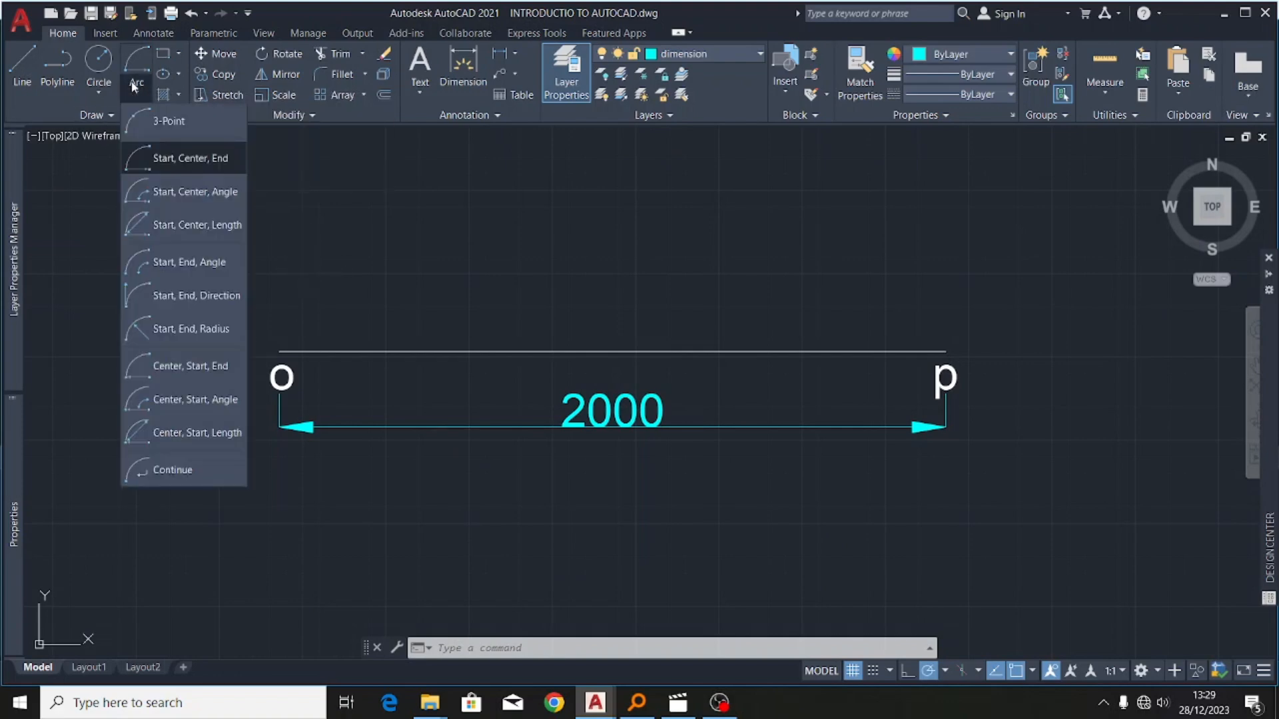
pyautogui.click(194, 193)
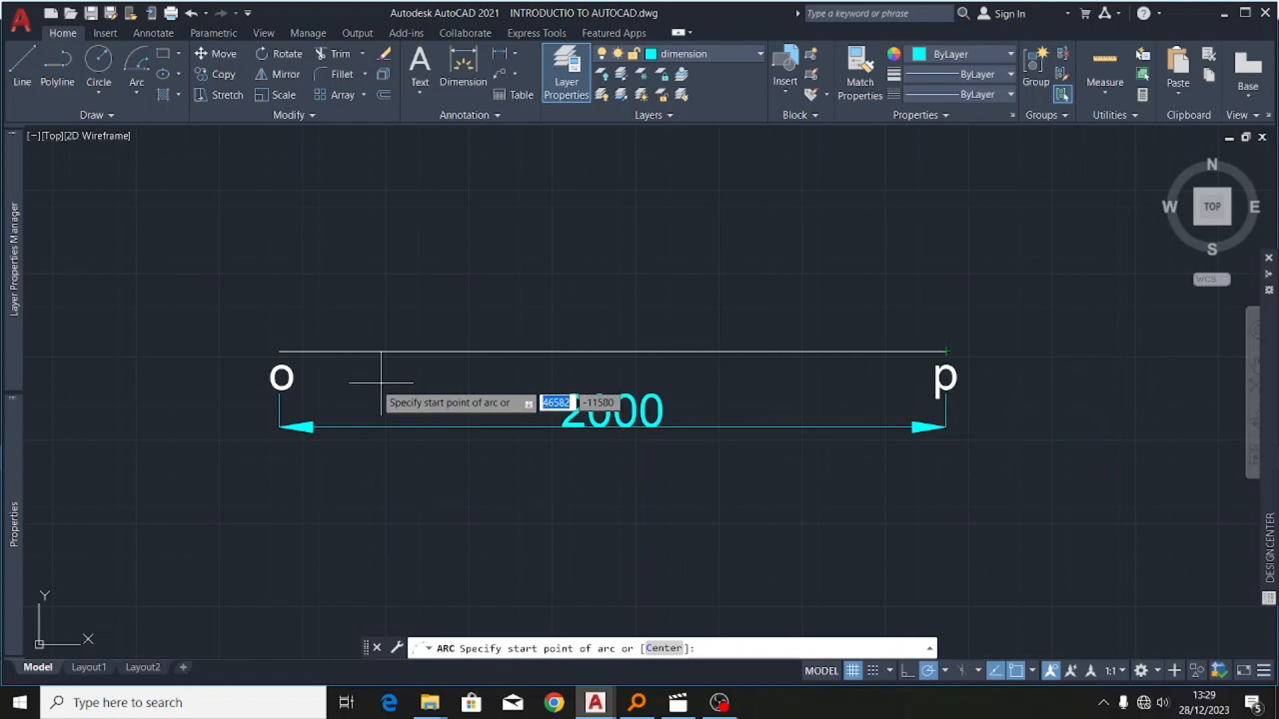
pyautogui.scroll(4, 283, 373)
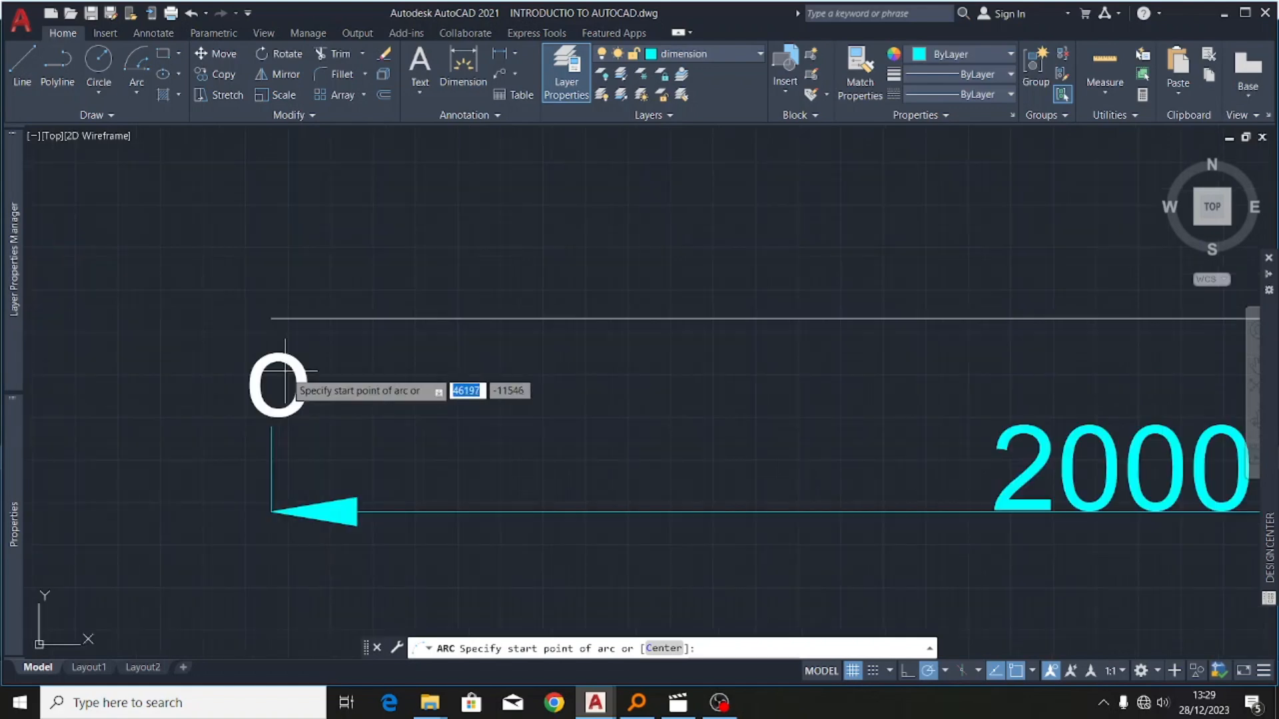
pyautogui.click(271, 319)
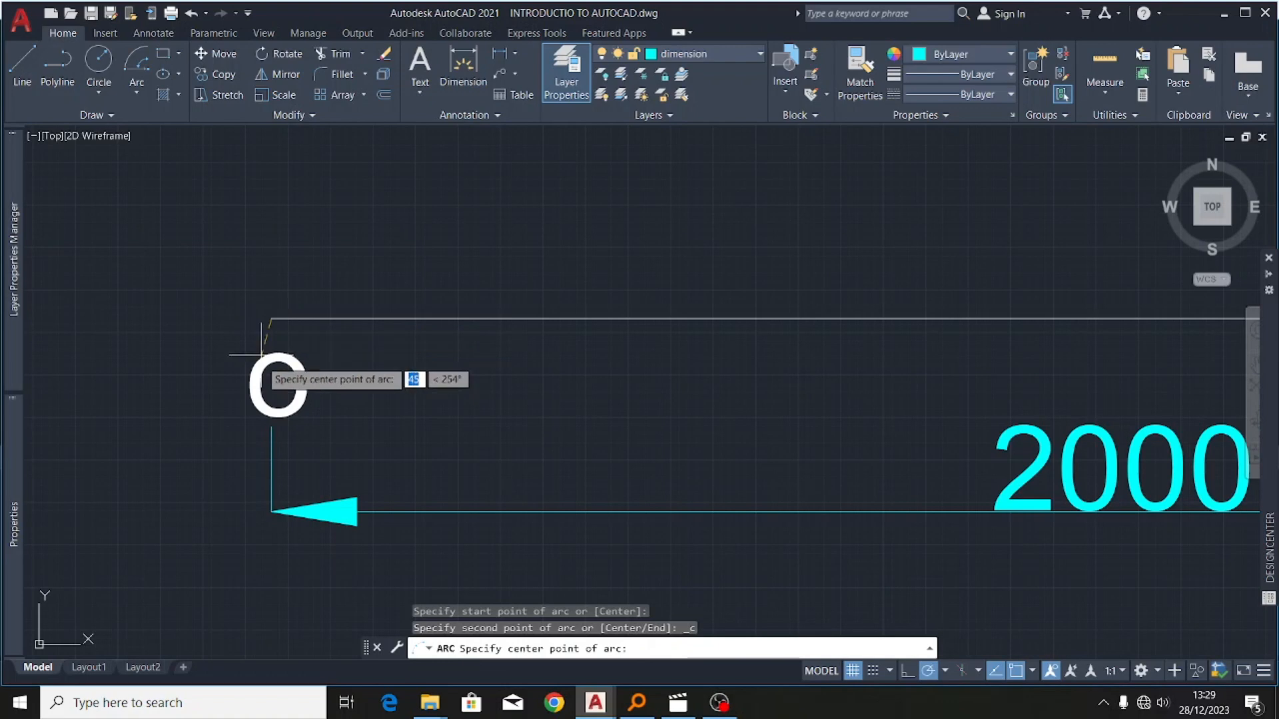
pyautogui.scroll(-8, 170, 408)
pyautogui.scroll(8, 432, 399)
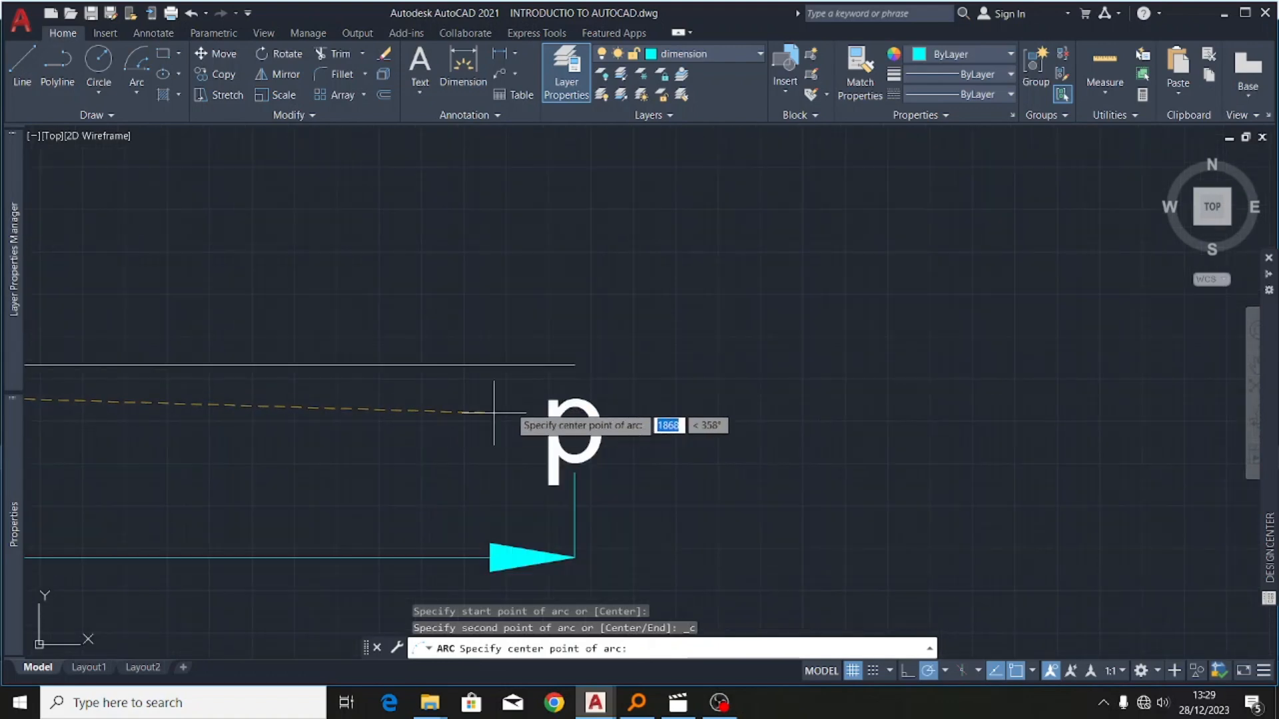
pyautogui.click(574, 365)
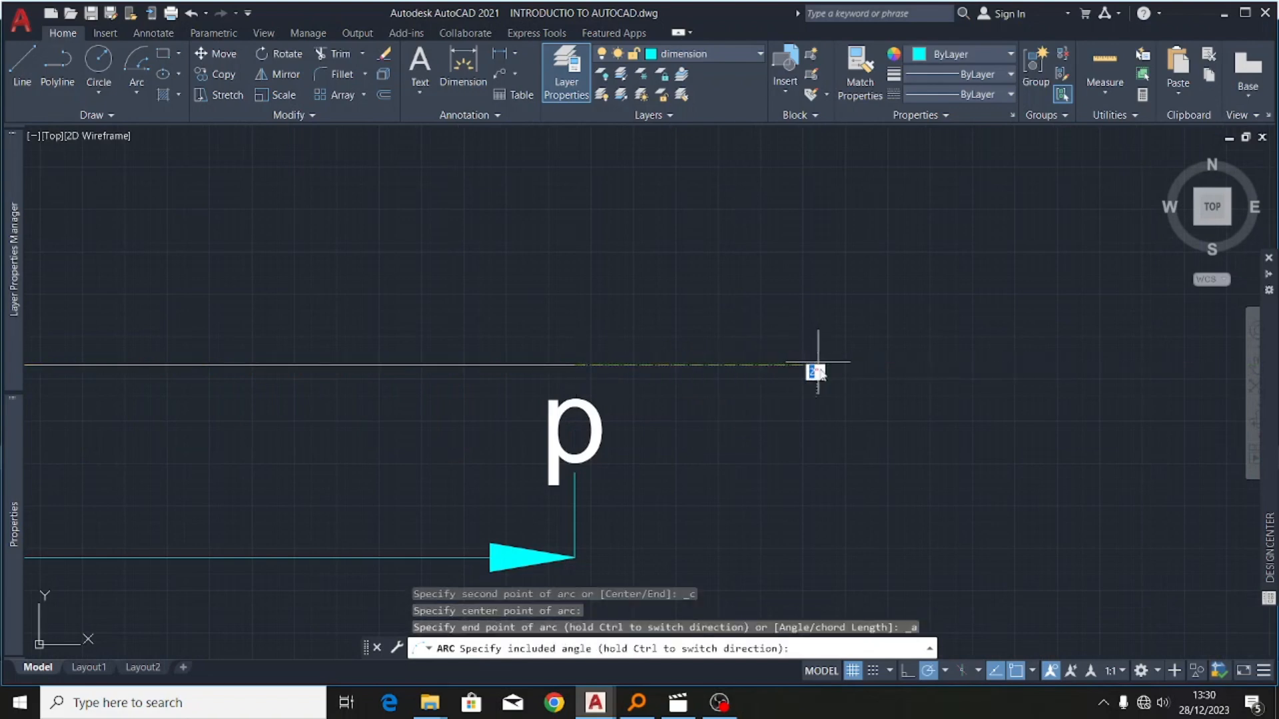
pyautogui.scroll(-3, 819, 363)
pyautogui.scroll(-2, 590, 280)
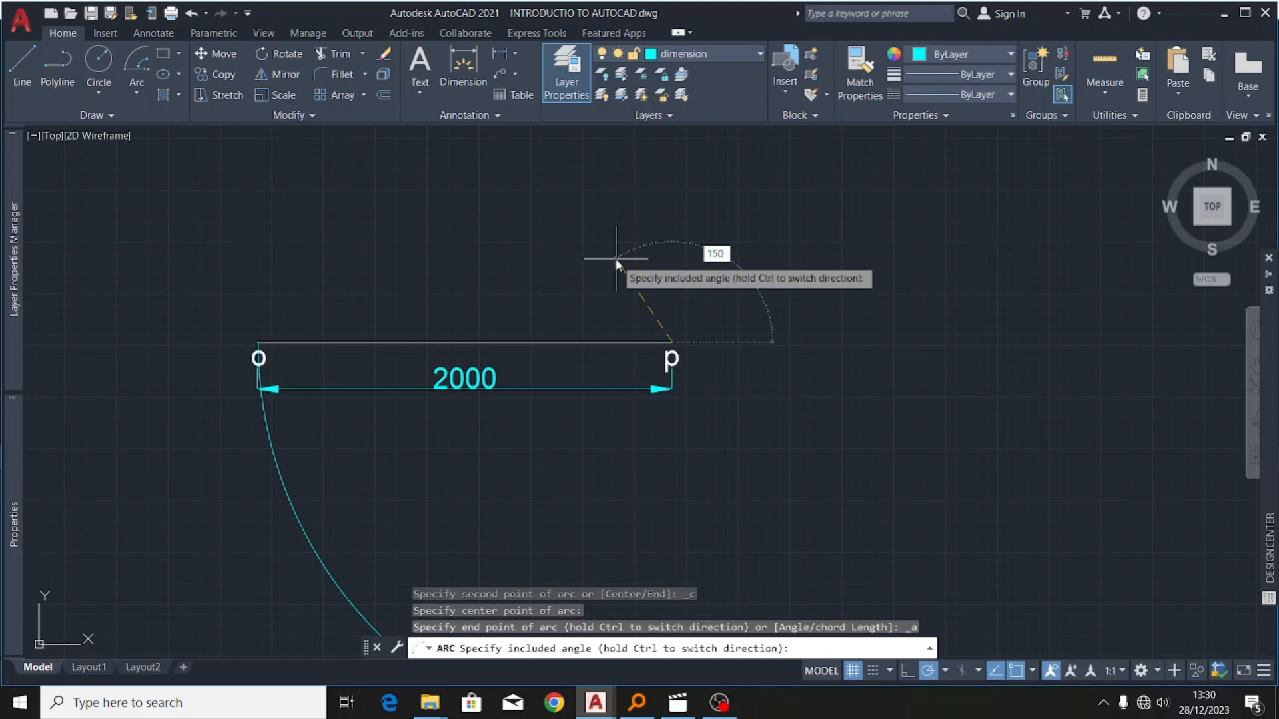
pyautogui.press('Return')
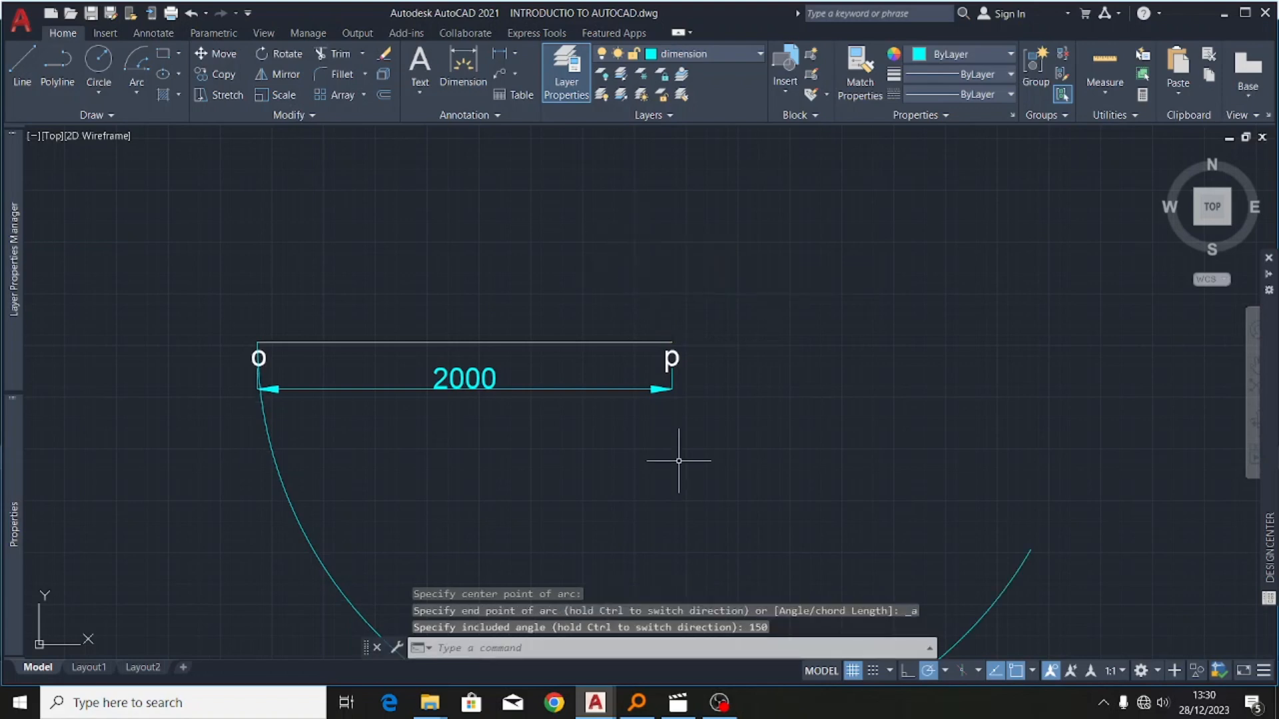
pyautogui.scroll(-3, 532, 283)
pyautogui.scroll(2, 591, 308)
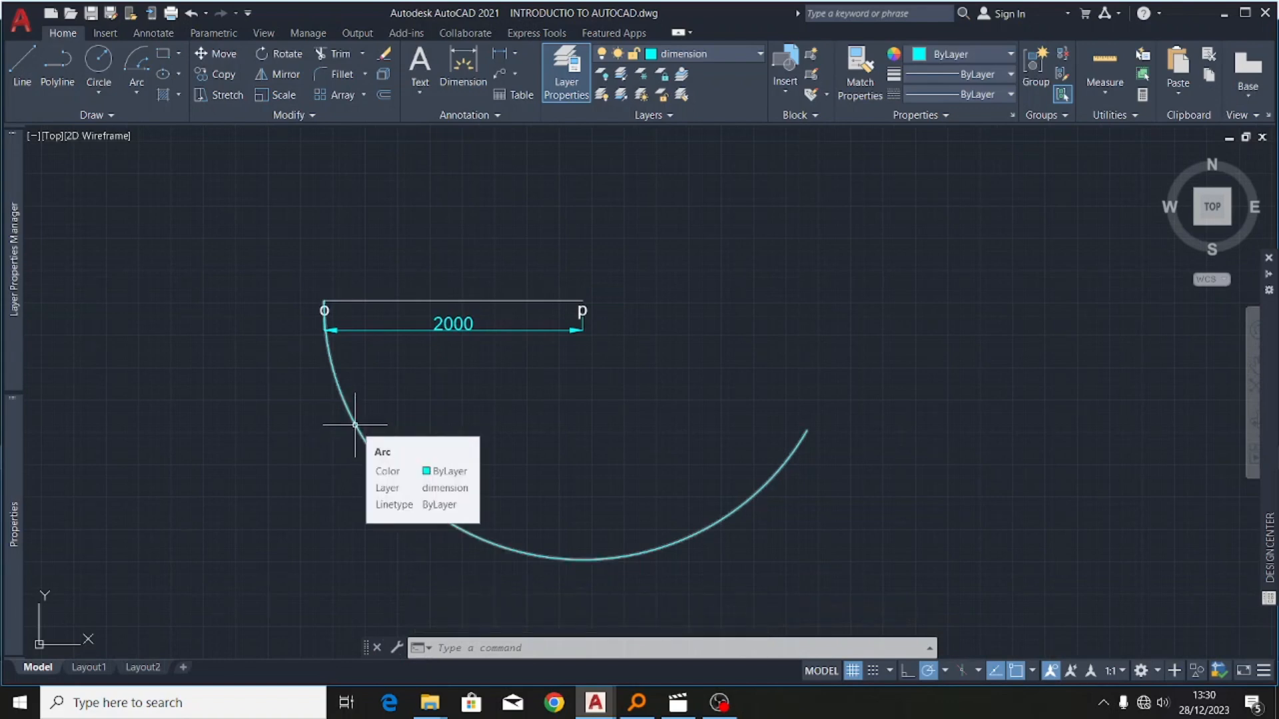
pyautogui.scroll(4, 335, 317)
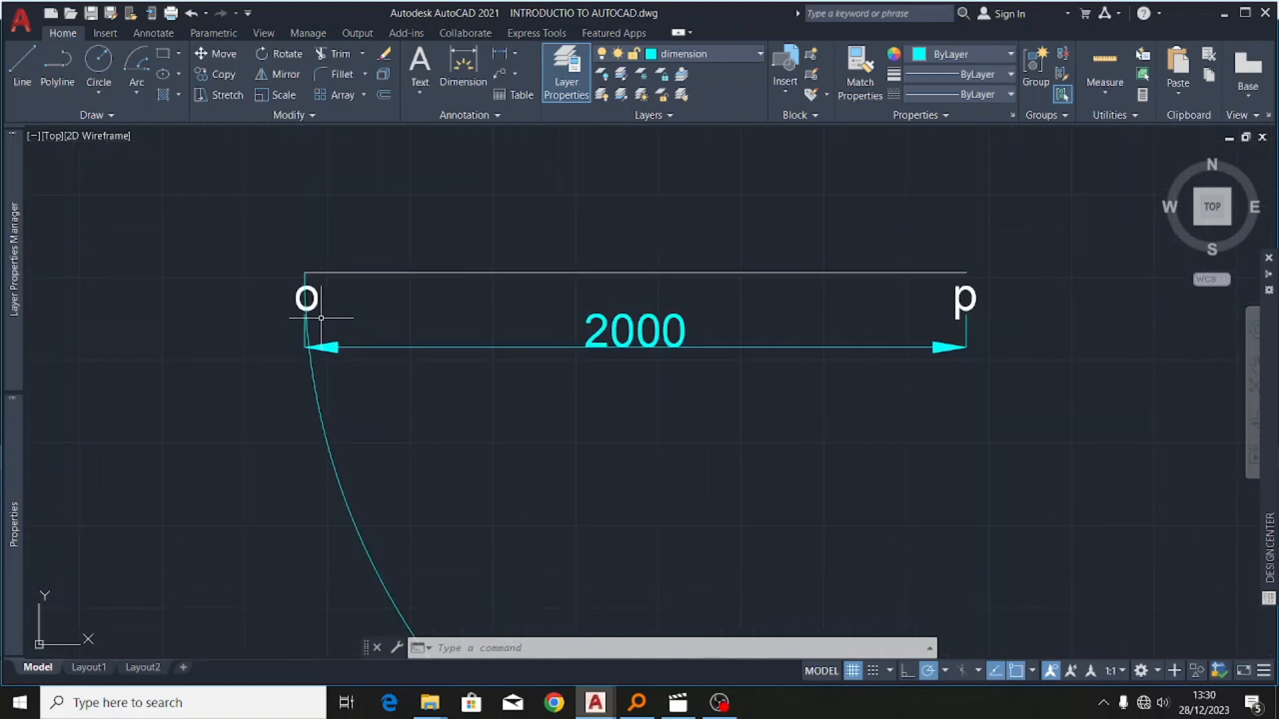
pyautogui.scroll(-2, 321, 318)
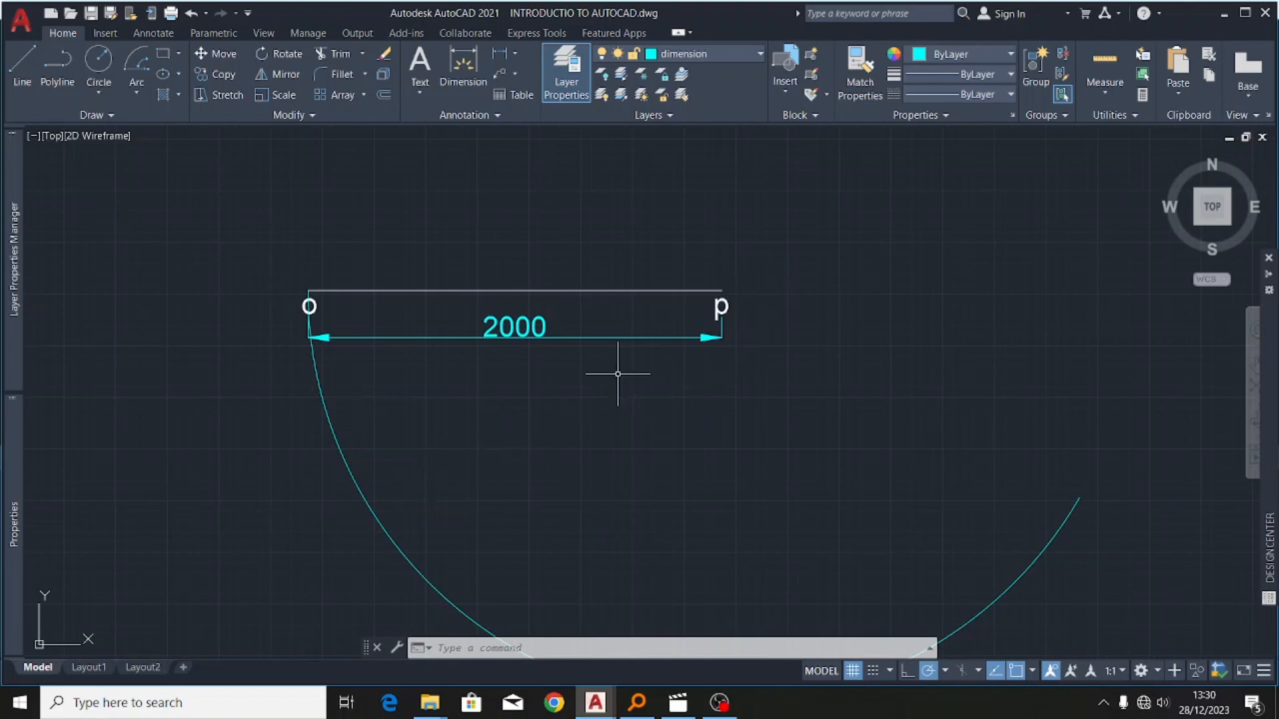
pyautogui.scroll(-4, 479, 429)
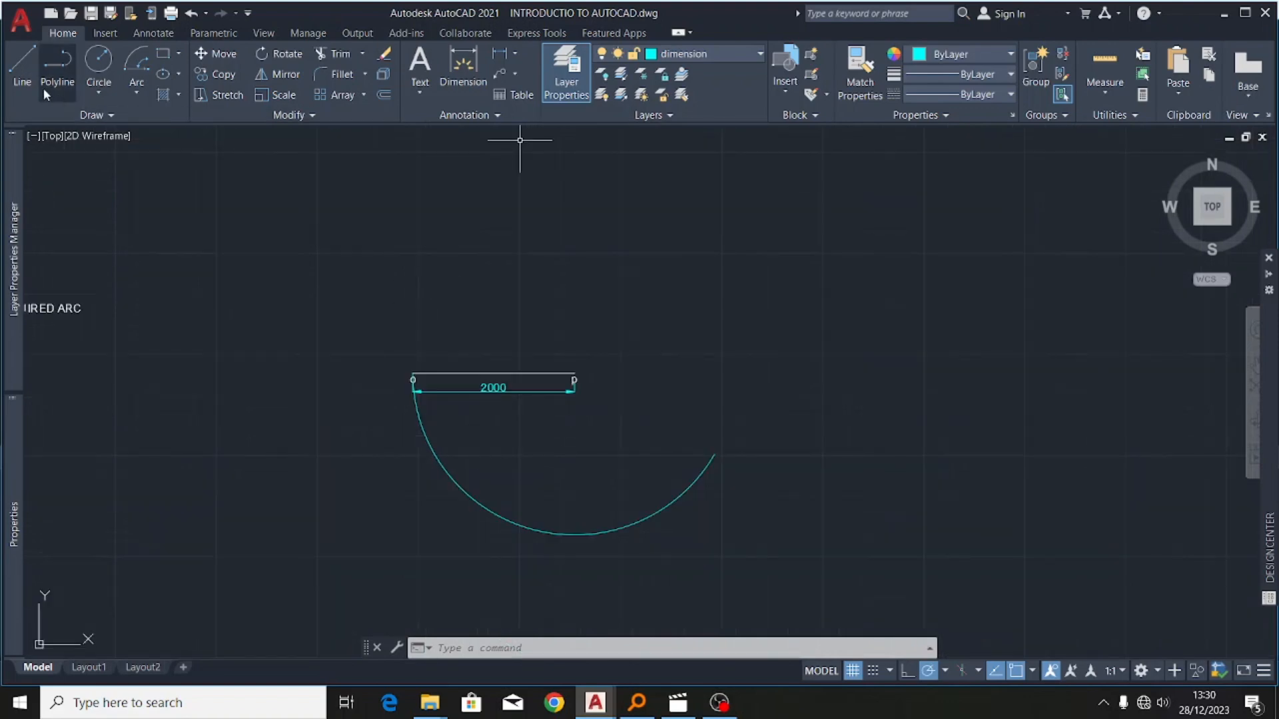
# - Draw a line from end p of the 2000 line to the free end of the arc
pyautogui.click(22, 67)
pyautogui.scroll(7, 586, 395)
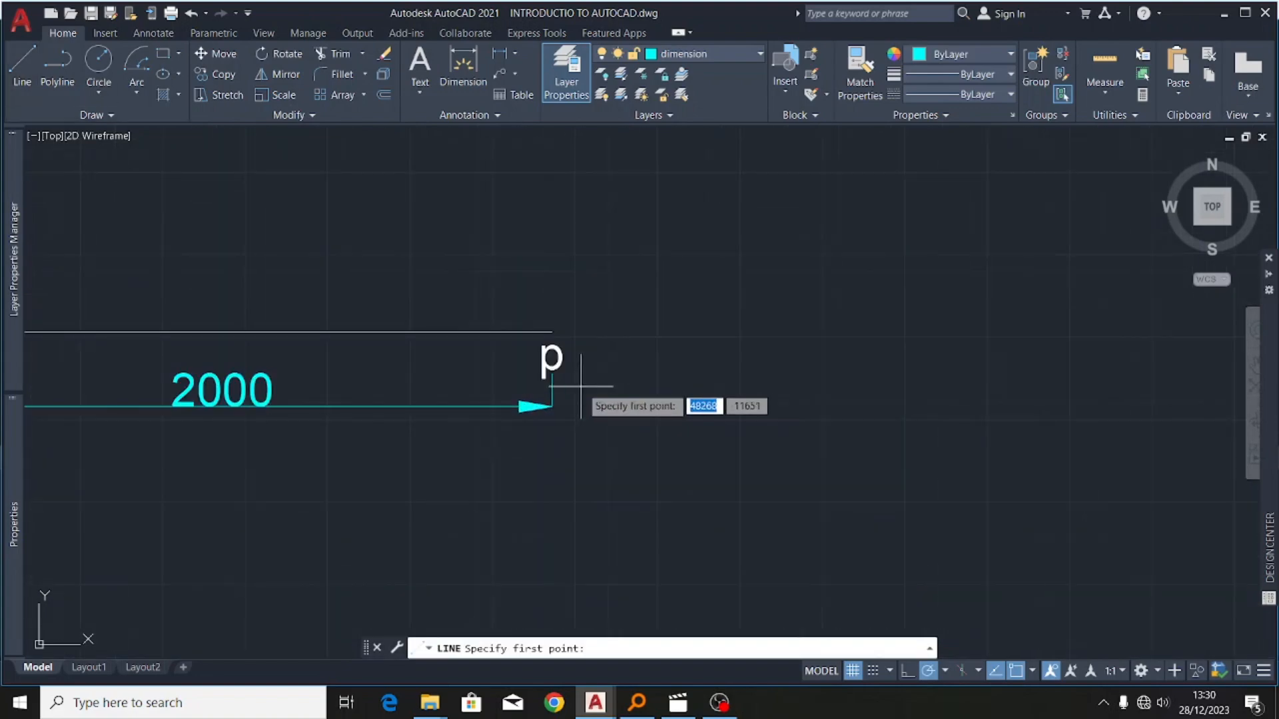
pyautogui.scroll(-3, 580, 380)
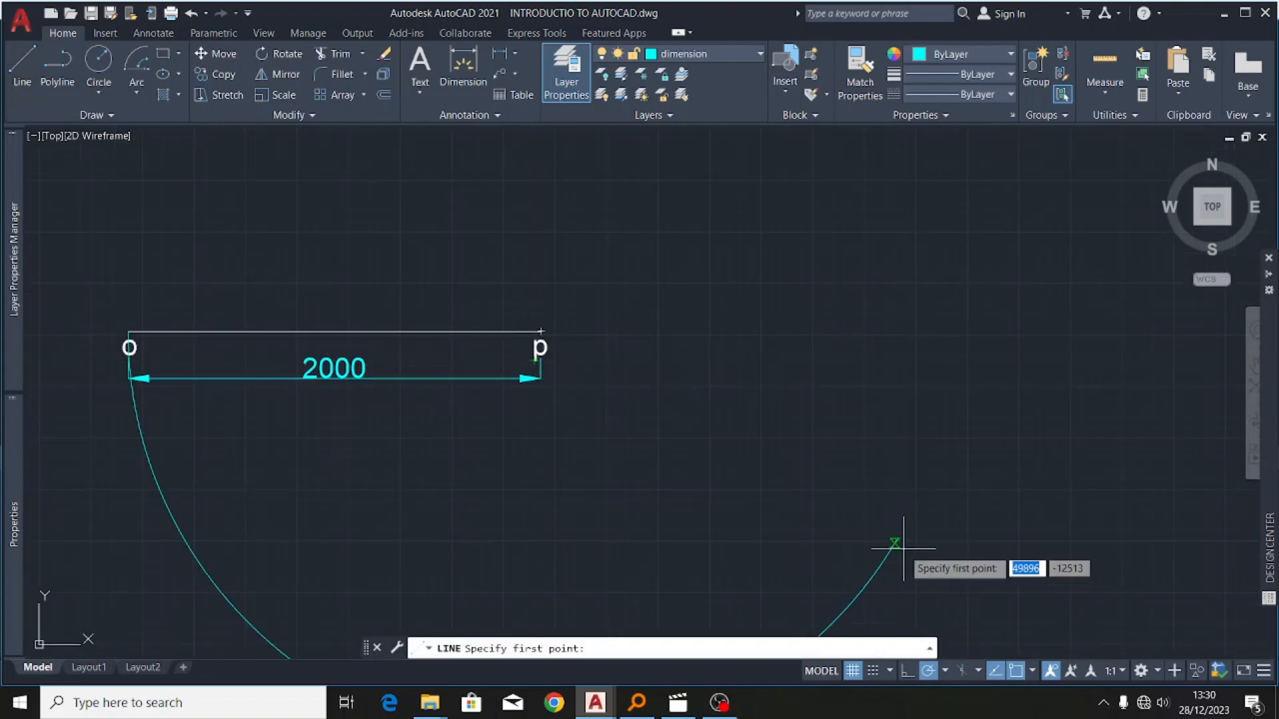
pyautogui.scroll(8, 526, 319)
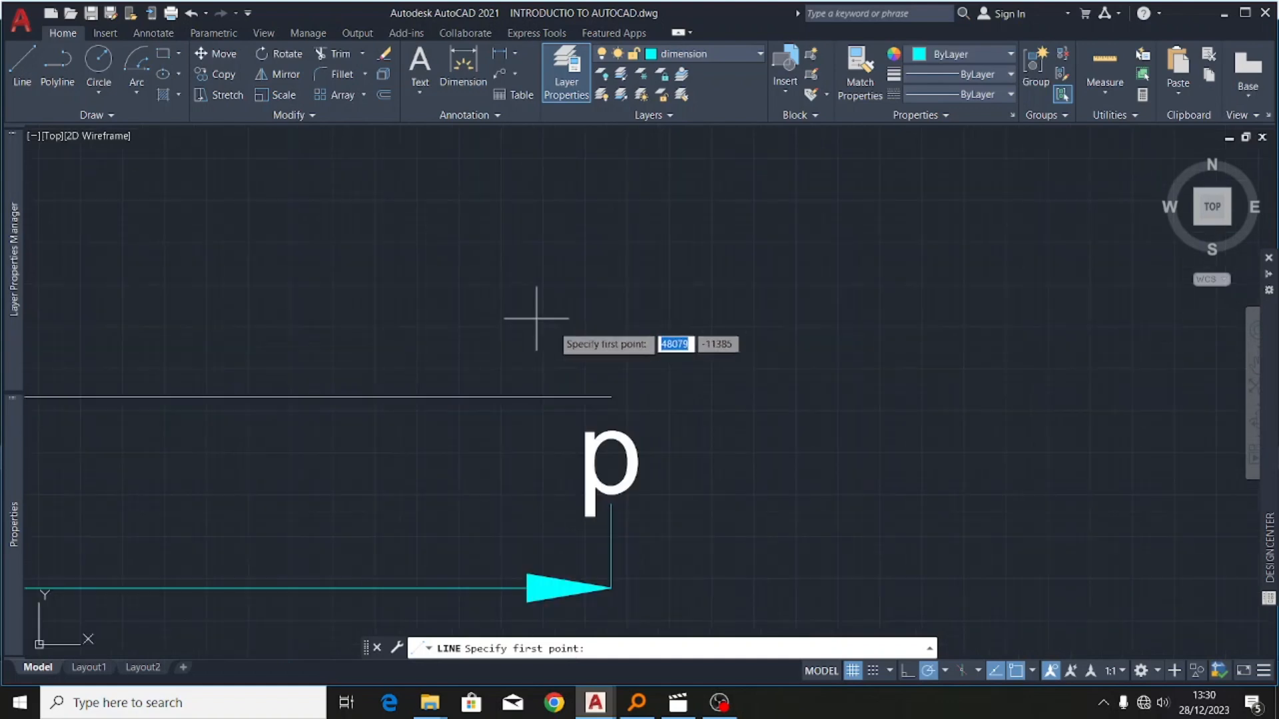
pyautogui.click(611, 397)
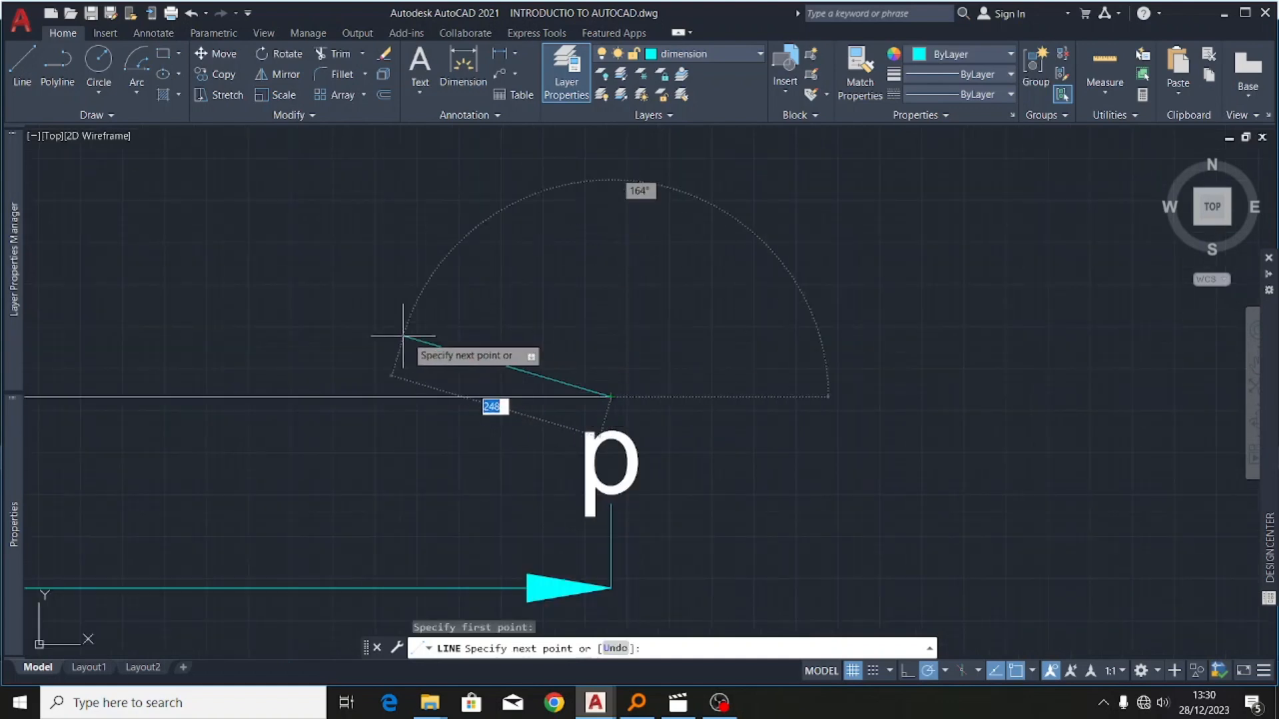
pyautogui.scroll(-6, 436, 354)
pyautogui.scroll(4, 812, 576)
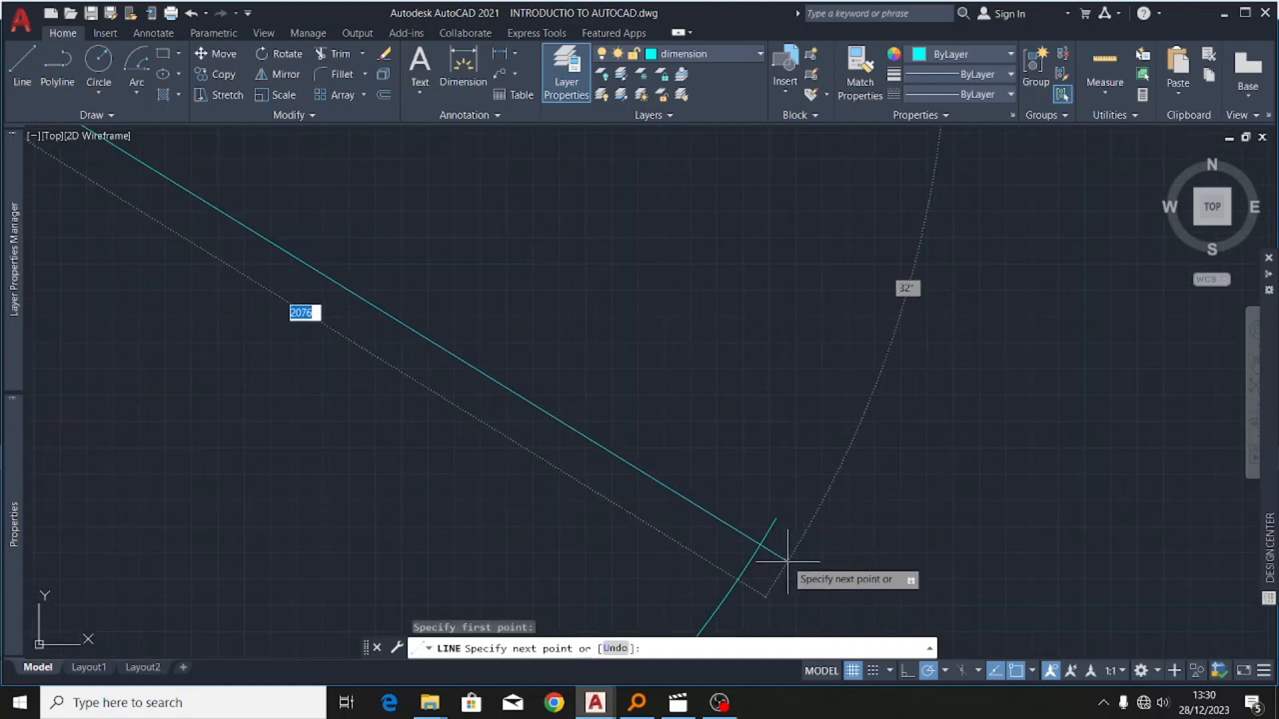
pyautogui.scroll(7, 775, 519)
pyautogui.click(788, 475)
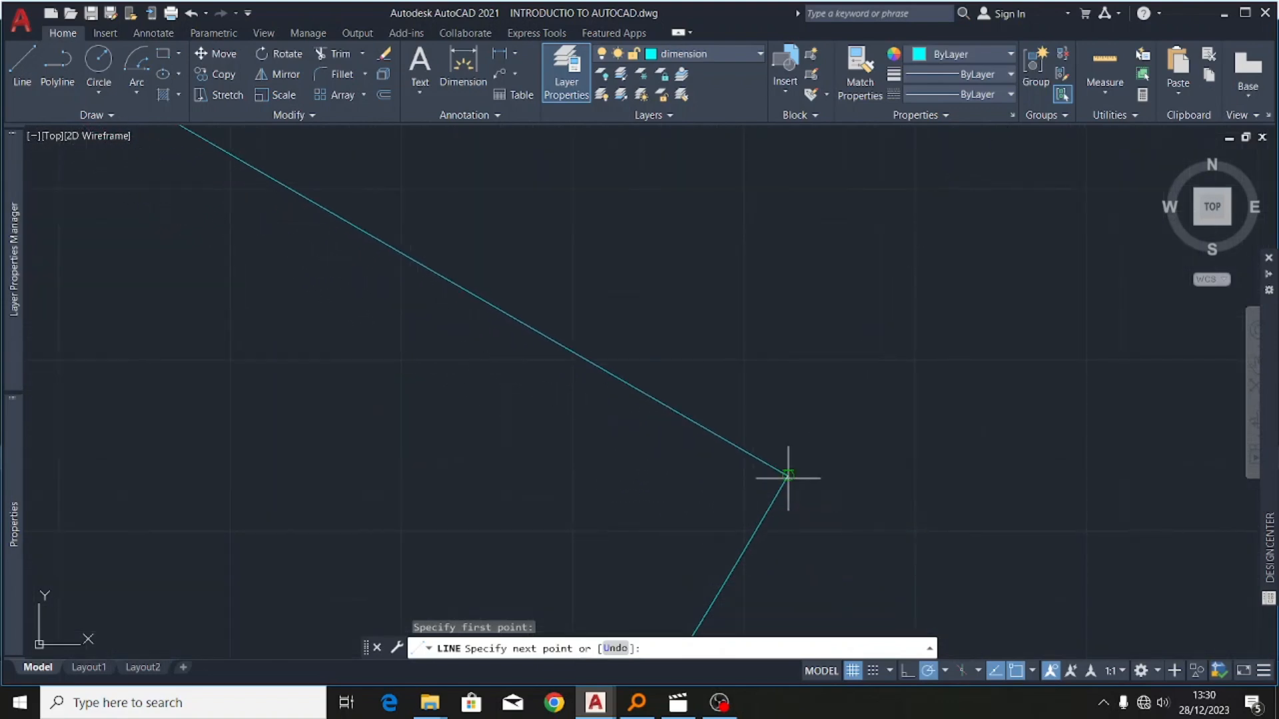
pyautogui.scroll(-7, 908, 487)
pyautogui.press('Escape')
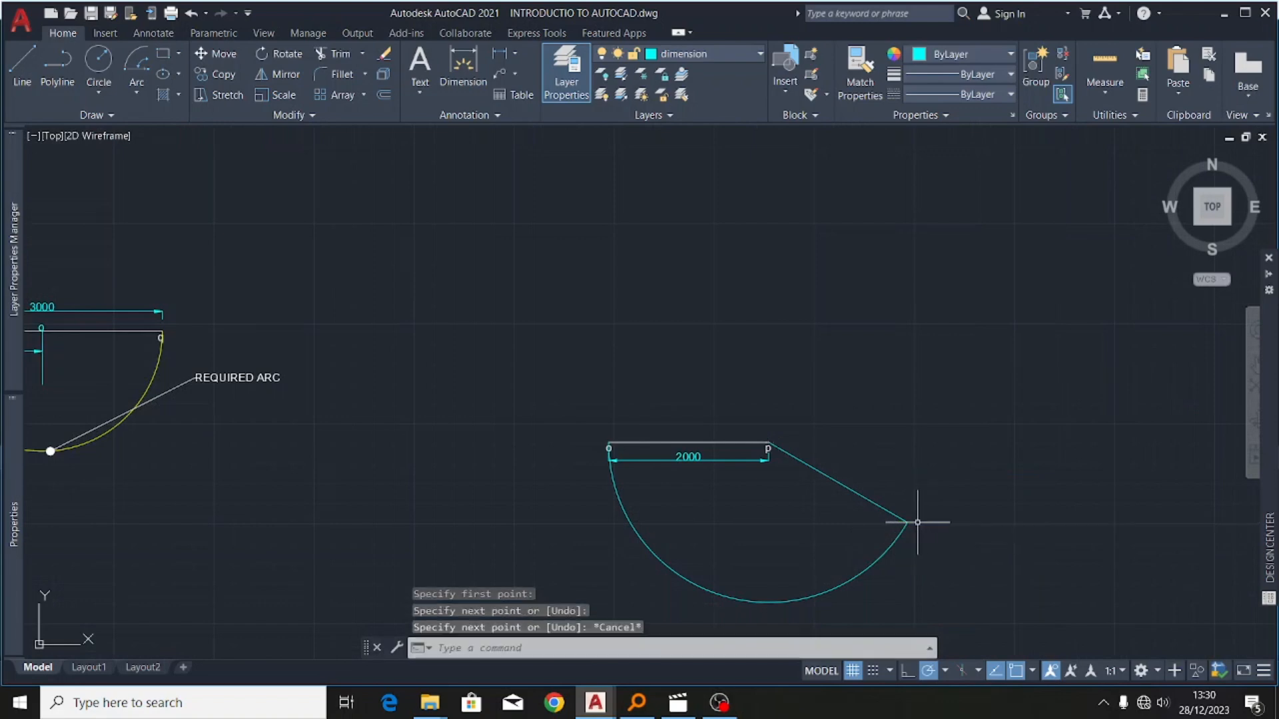
# - Move the slanted line from p to the arc's end onto layer 0
pyautogui.scroll(5, 883, 507)
pyautogui.click(850, 449)
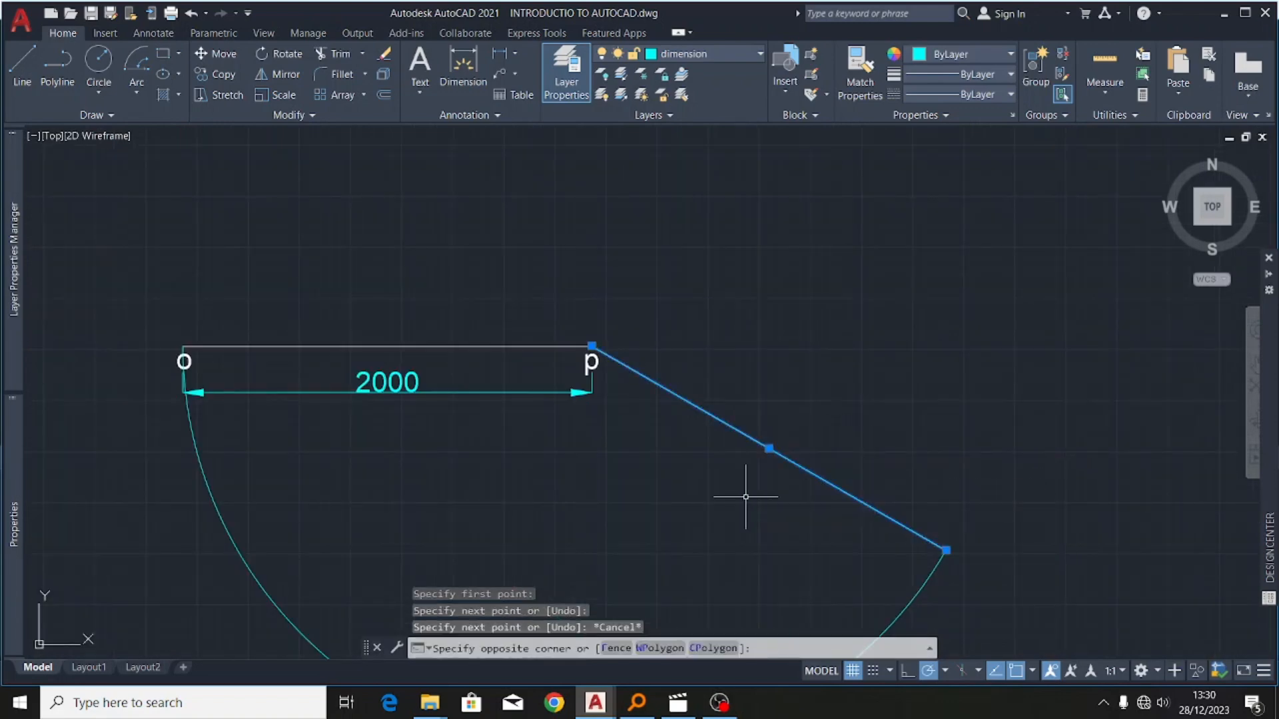
pyautogui.click(748, 513)
pyautogui.click(748, 54)
pyautogui.click(666, 74)
pyautogui.scroll(2, 629, 435)
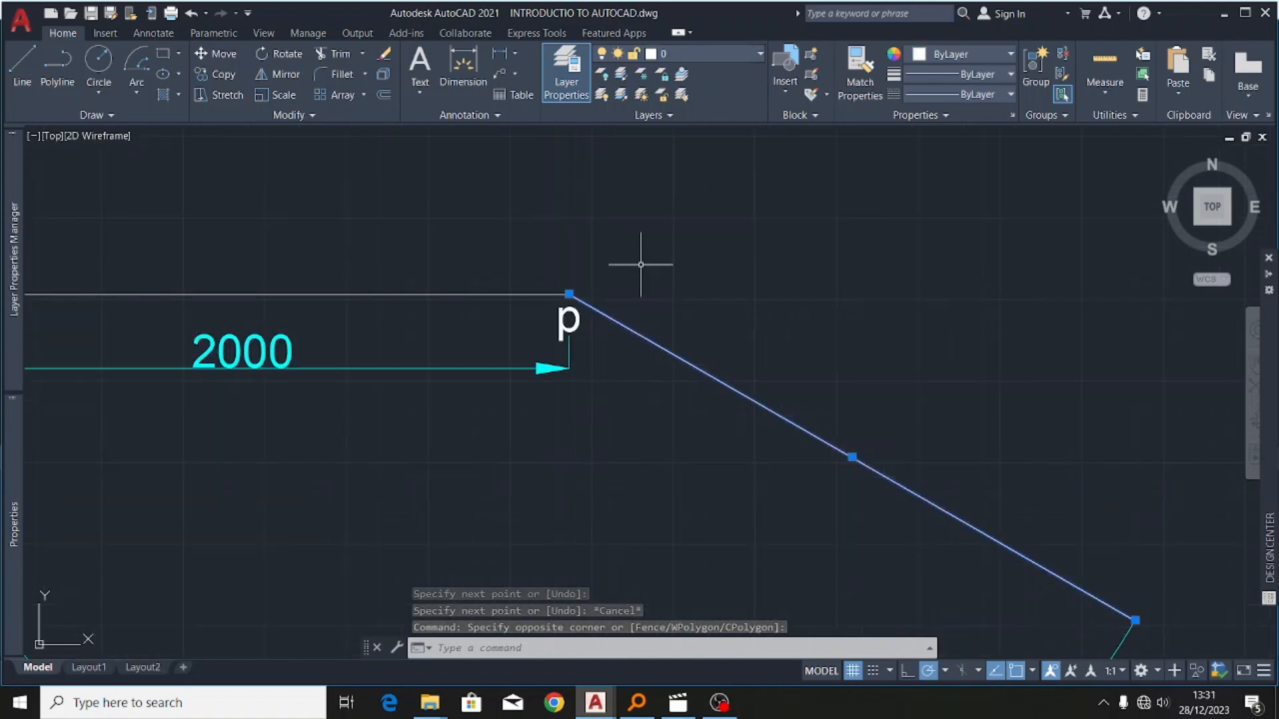
pyautogui.press('Escape')
pyautogui.scroll(-3, 636, 220)
pyautogui.scroll(5, 618, 244)
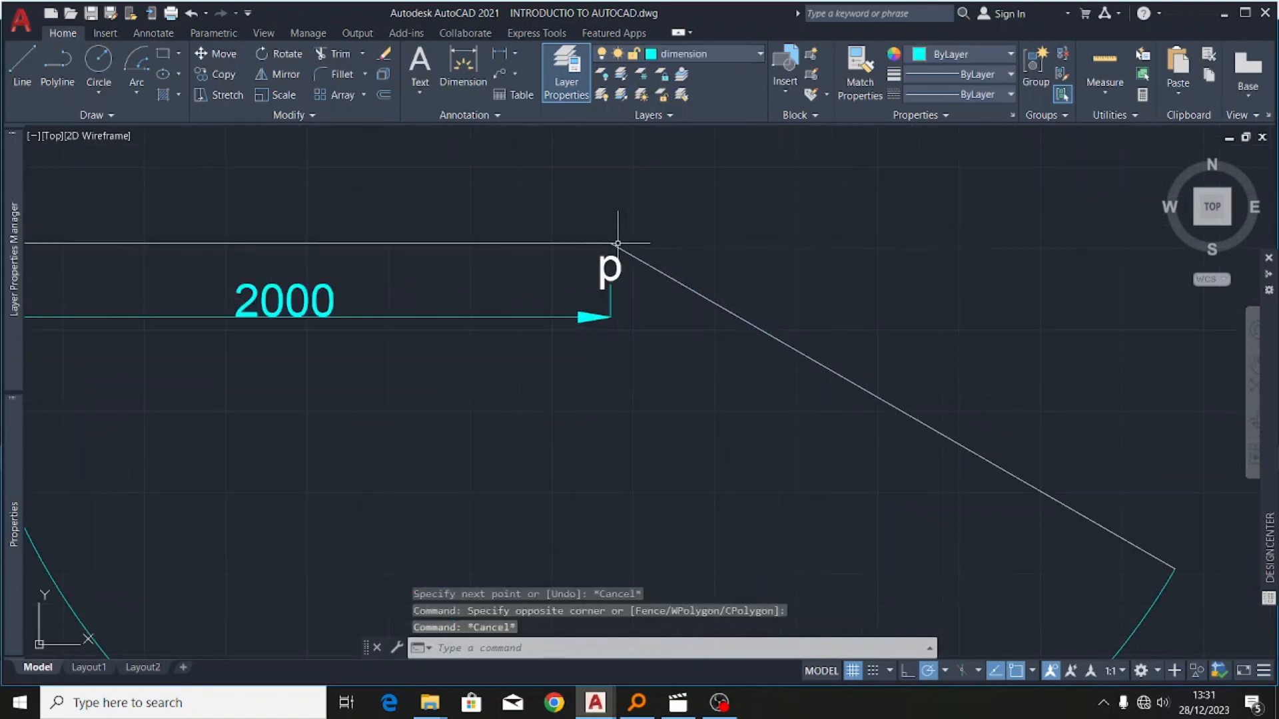
# - Move the 150° arc onto the layer that gives it the same yellow colour as the reference arcs
pyautogui.scroll(-2, 671, 248)
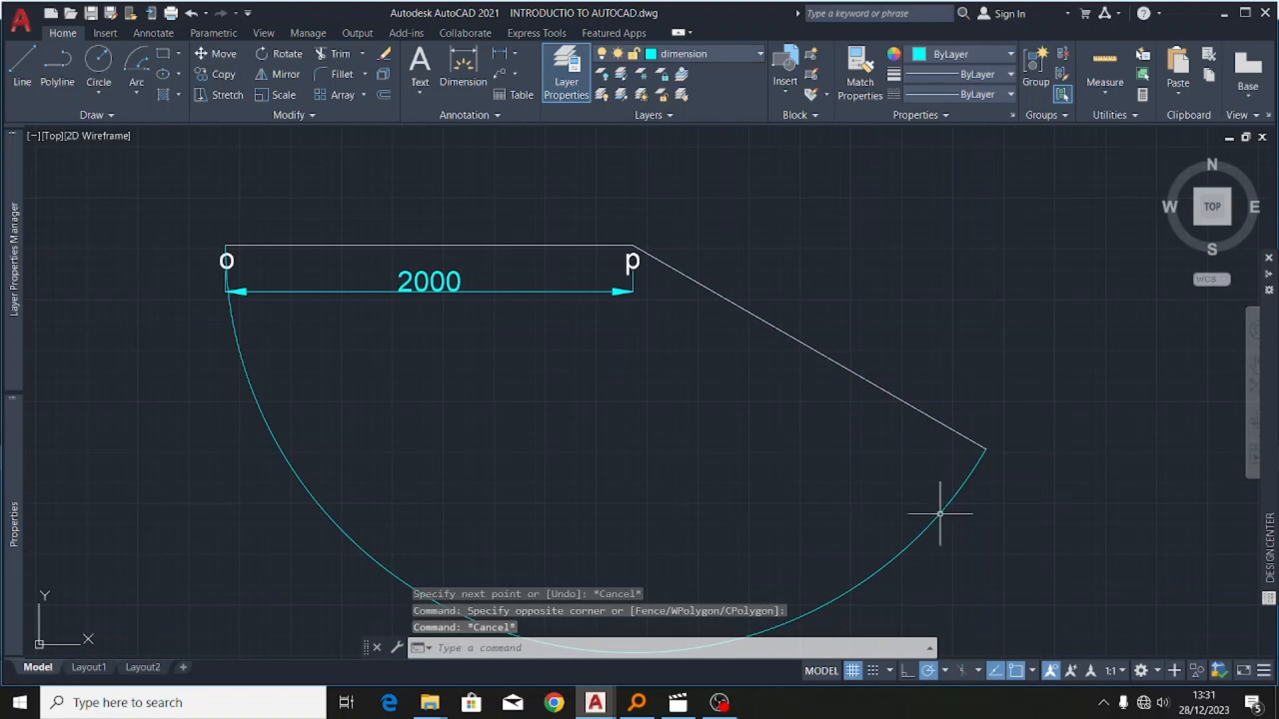
pyautogui.click(970, 513)
pyautogui.click(885, 537)
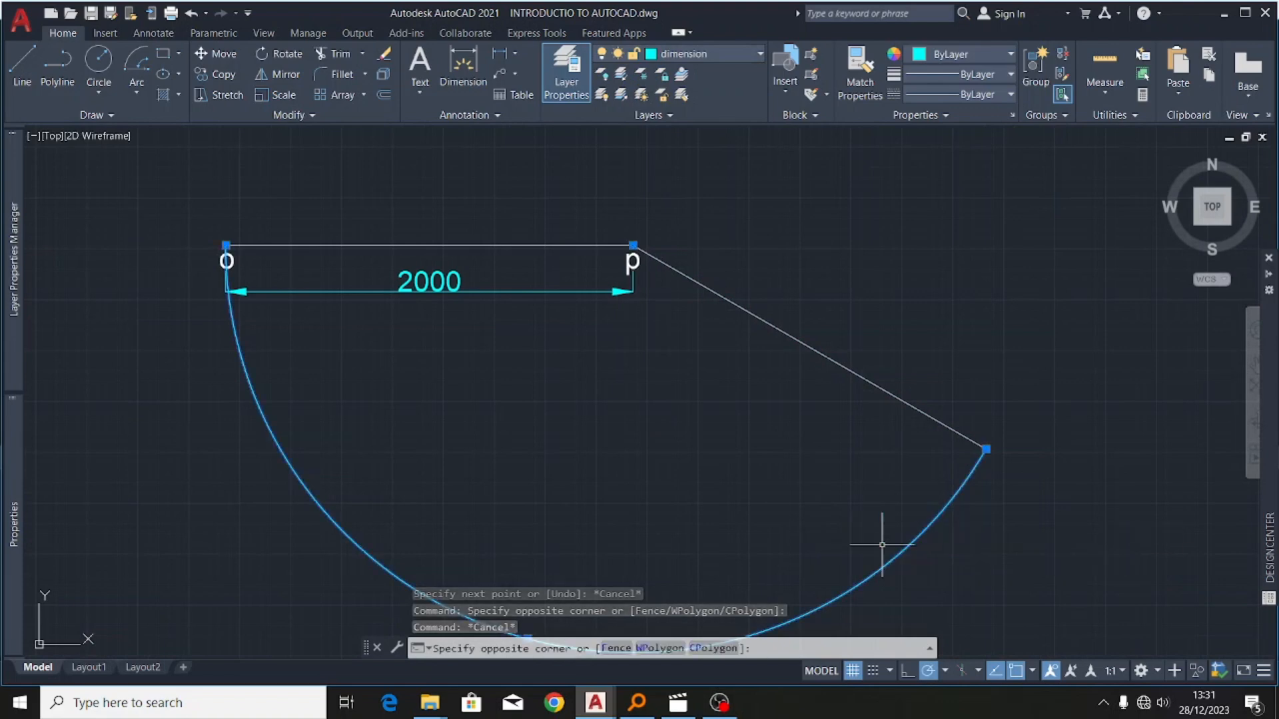
pyautogui.click(716, 53)
pyautogui.click(708, 152)
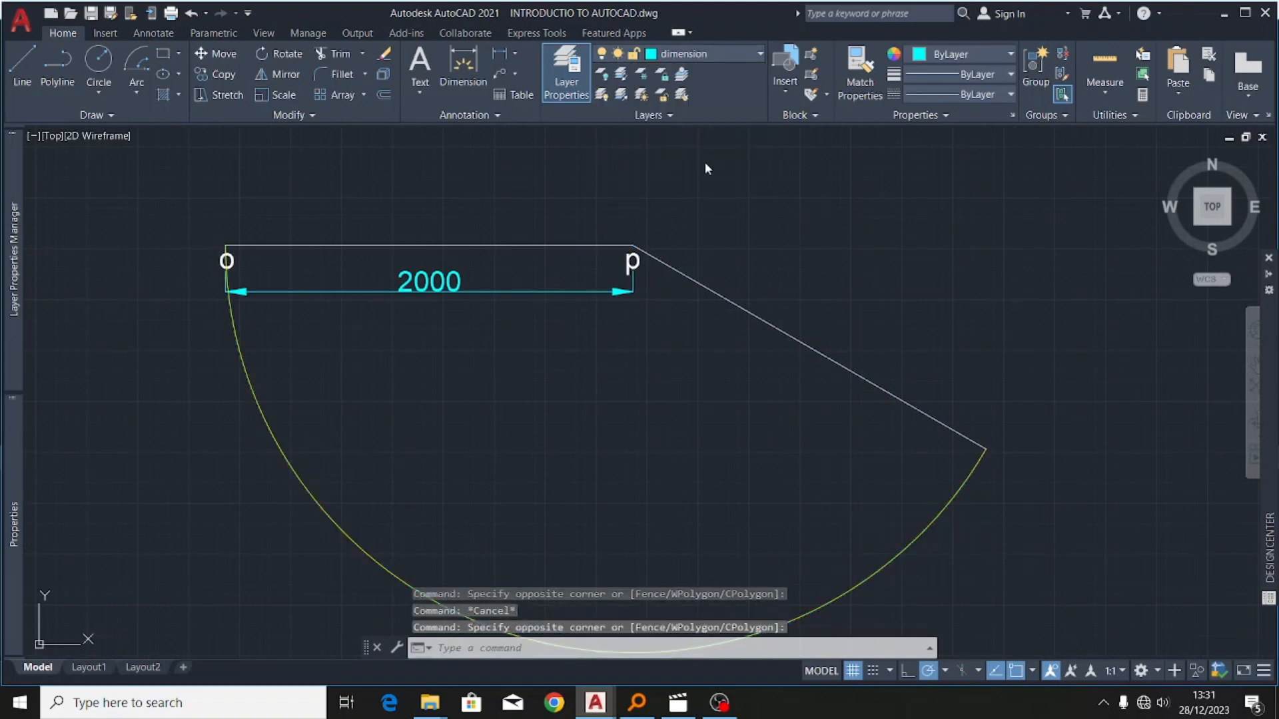
pyautogui.scroll(-2, 583, 396)
pyautogui.press('Escape')
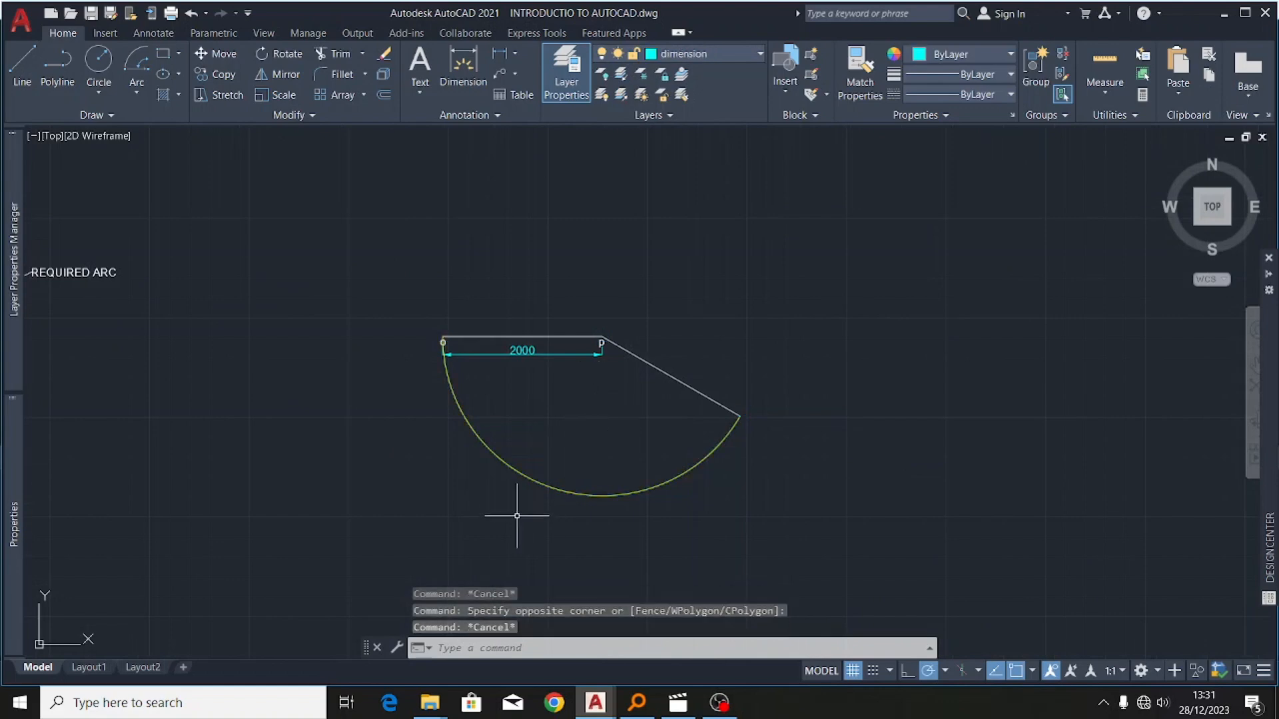
# - Add an angular dimension between line op and the slanted line, placing its dimension arc below p inside the figure
pyautogui.scroll(1, 543, 460)
pyautogui.scroll(3, 642, 263)
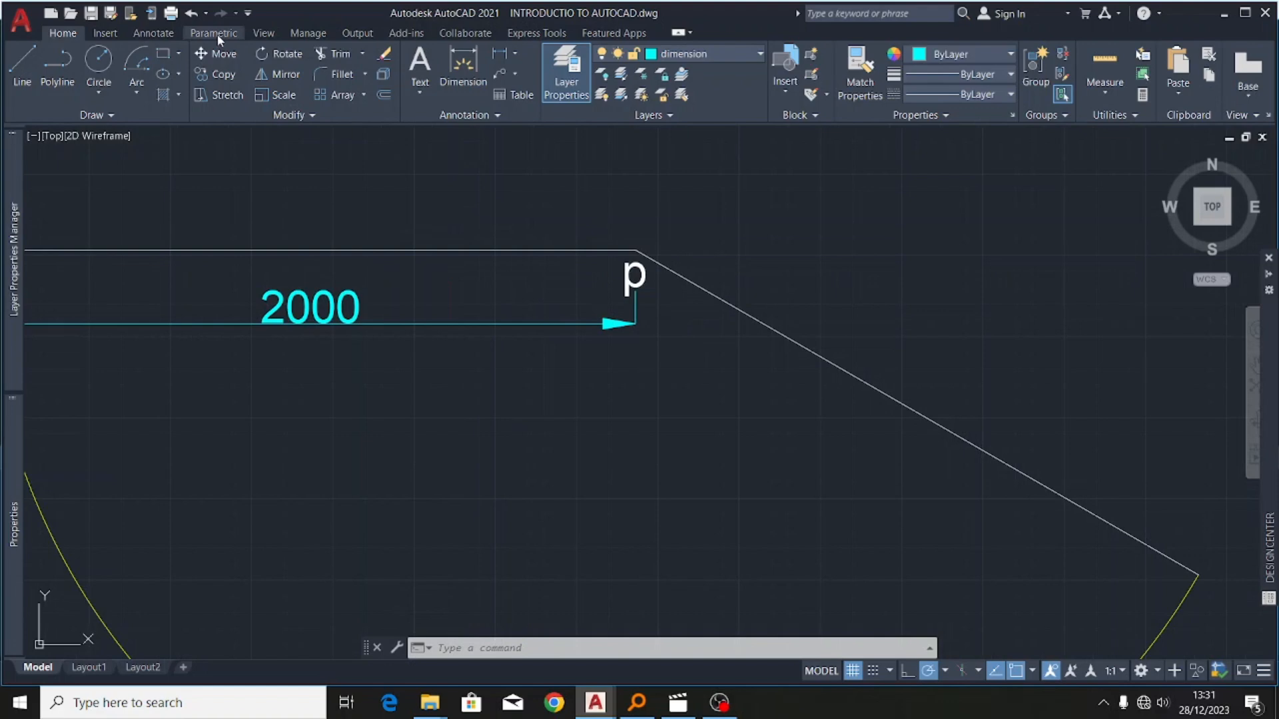
pyautogui.click(154, 33)
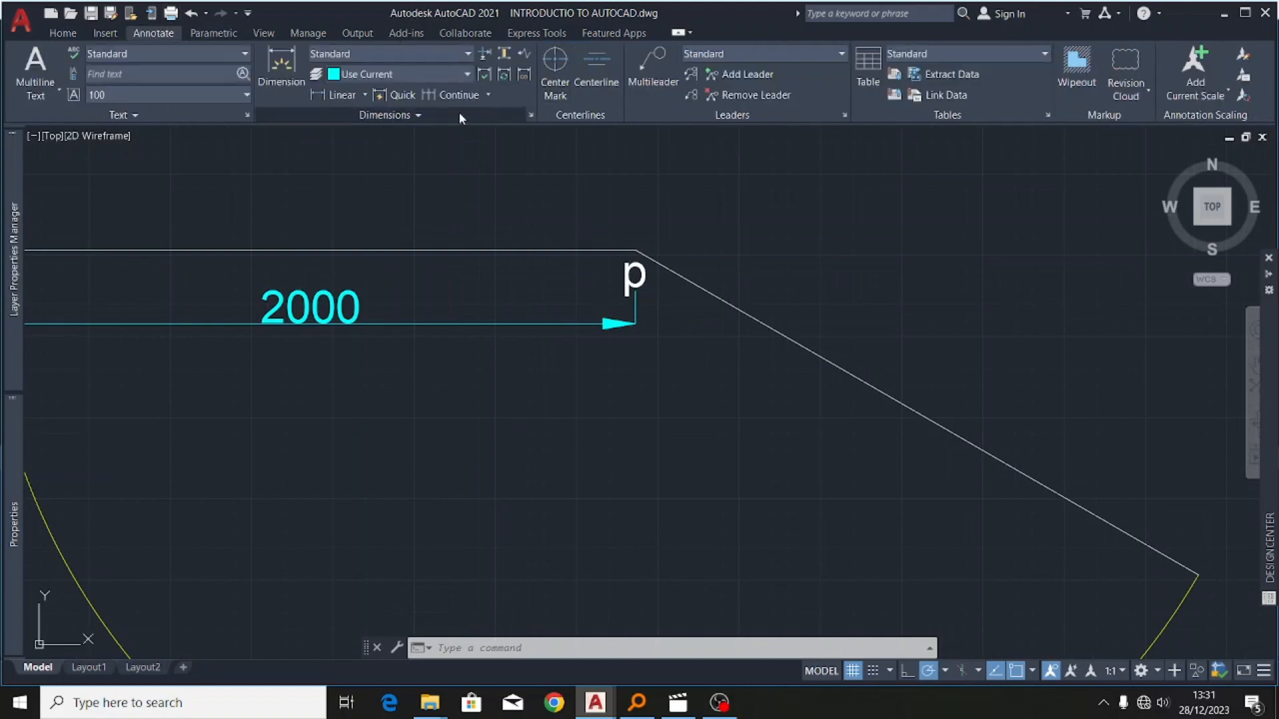
pyautogui.click(363, 93)
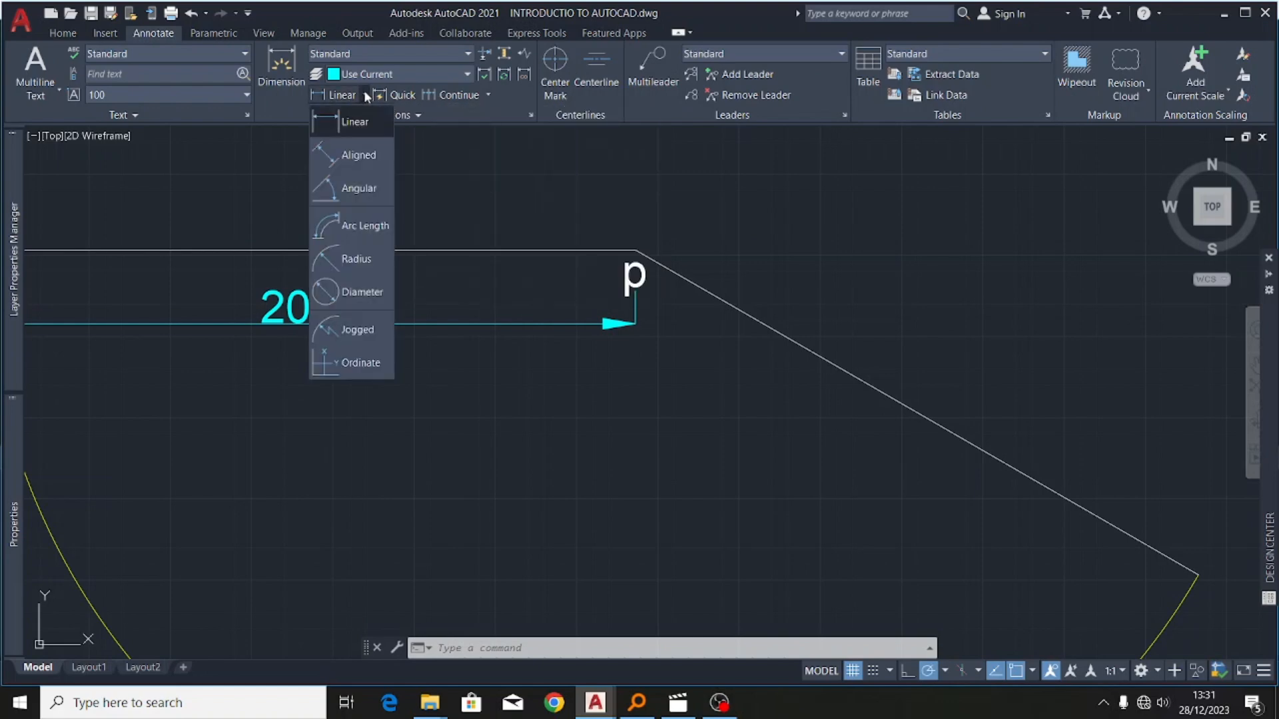
pyautogui.click(368, 192)
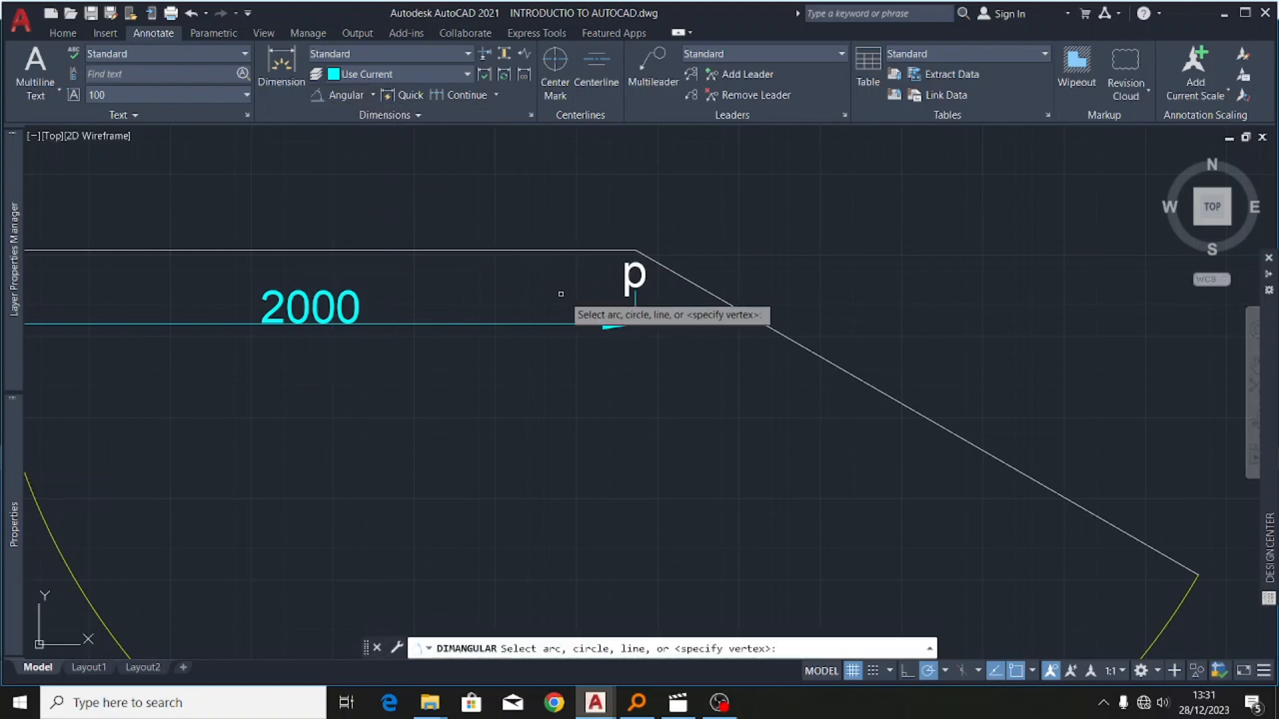
pyautogui.click(558, 251)
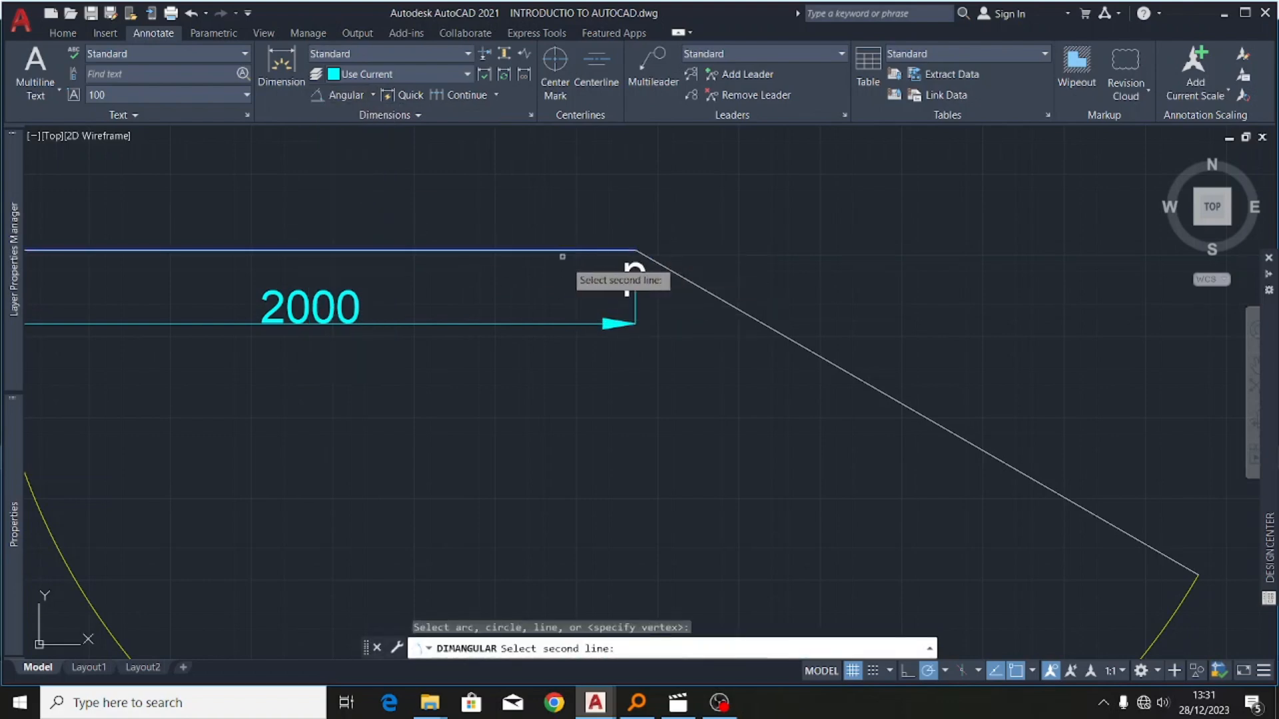
pyautogui.click(685, 282)
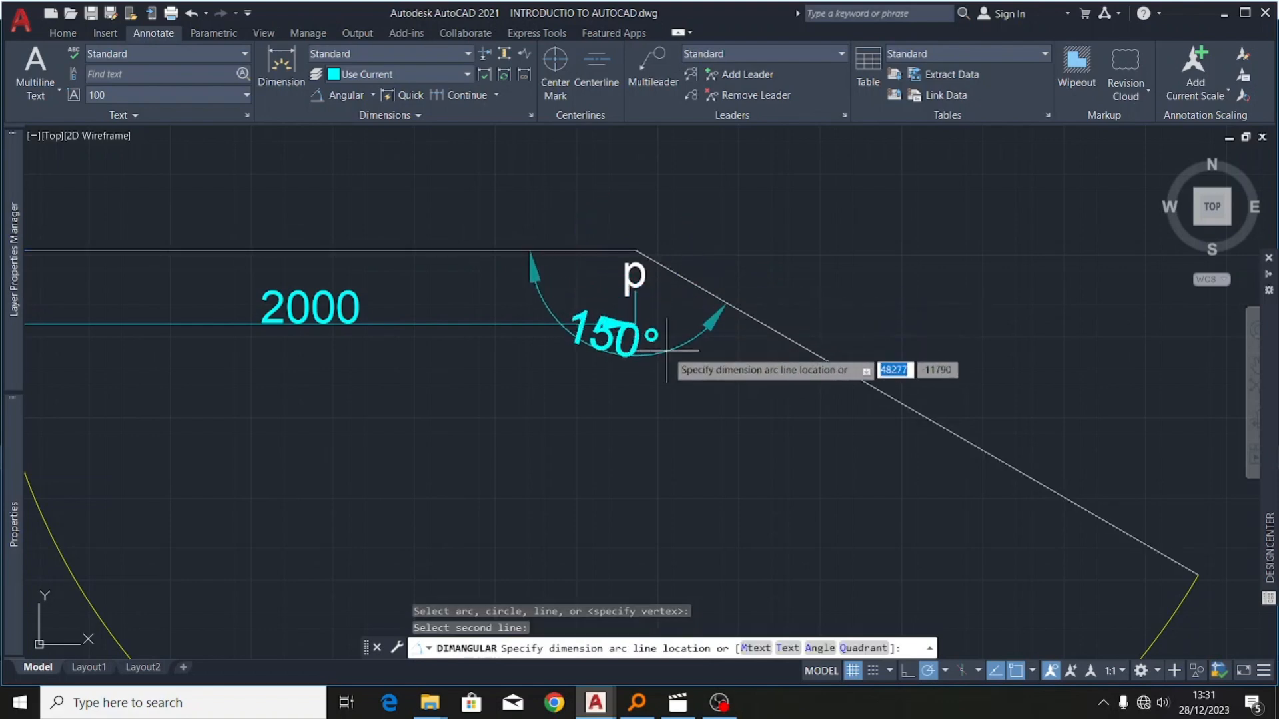
pyautogui.click(644, 458)
pyautogui.scroll(-2, 620, 371)
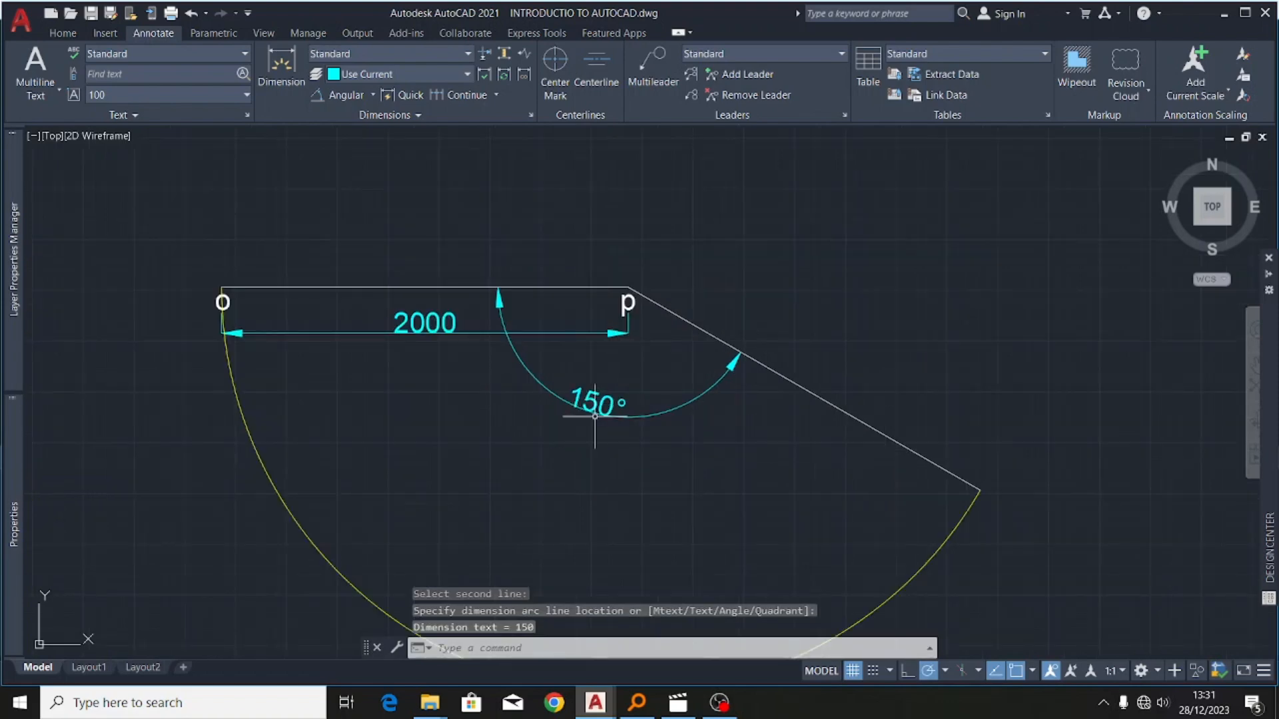
pyautogui.scroll(4, 595, 416)
pyautogui.scroll(-4, 626, 320)
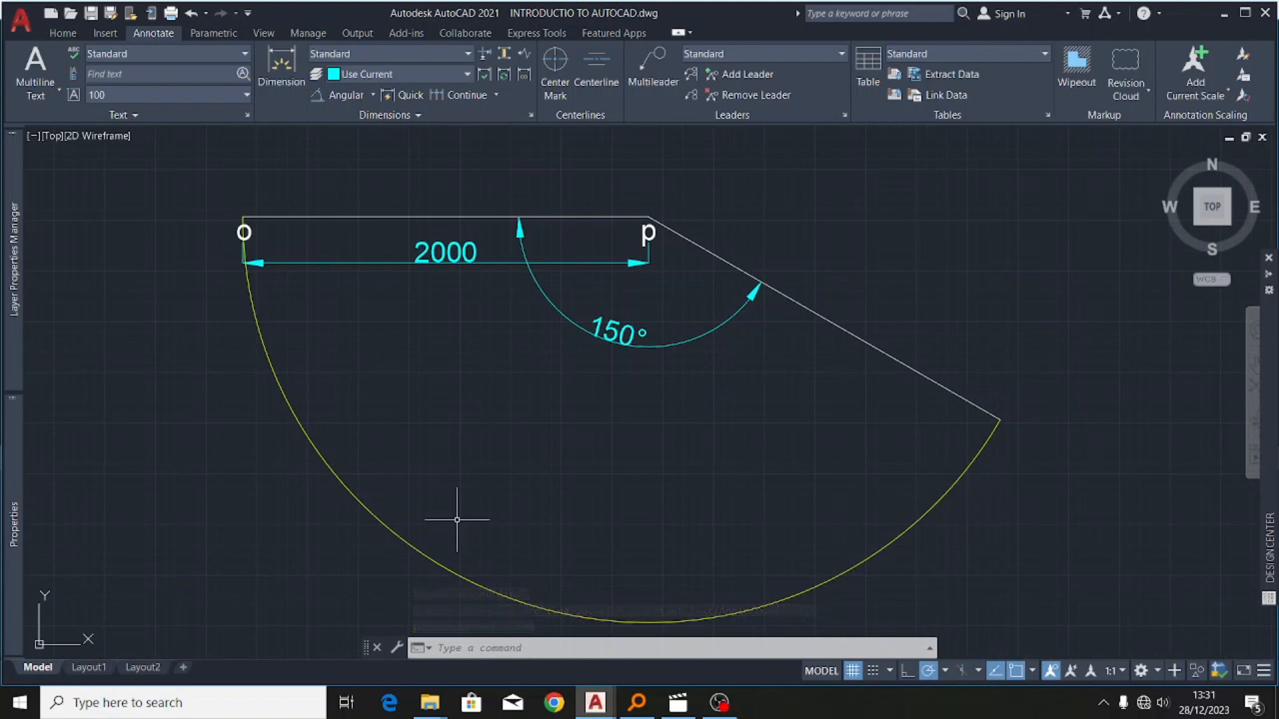
# - Move the whole dimensioned arc figure up and to the left, closer to the row of finished arc examples
pyautogui.scroll(-6, 706, 520)
pyautogui.scroll(2, 400, 504)
pyautogui.click(663, 349)
pyautogui.click(225, 552)
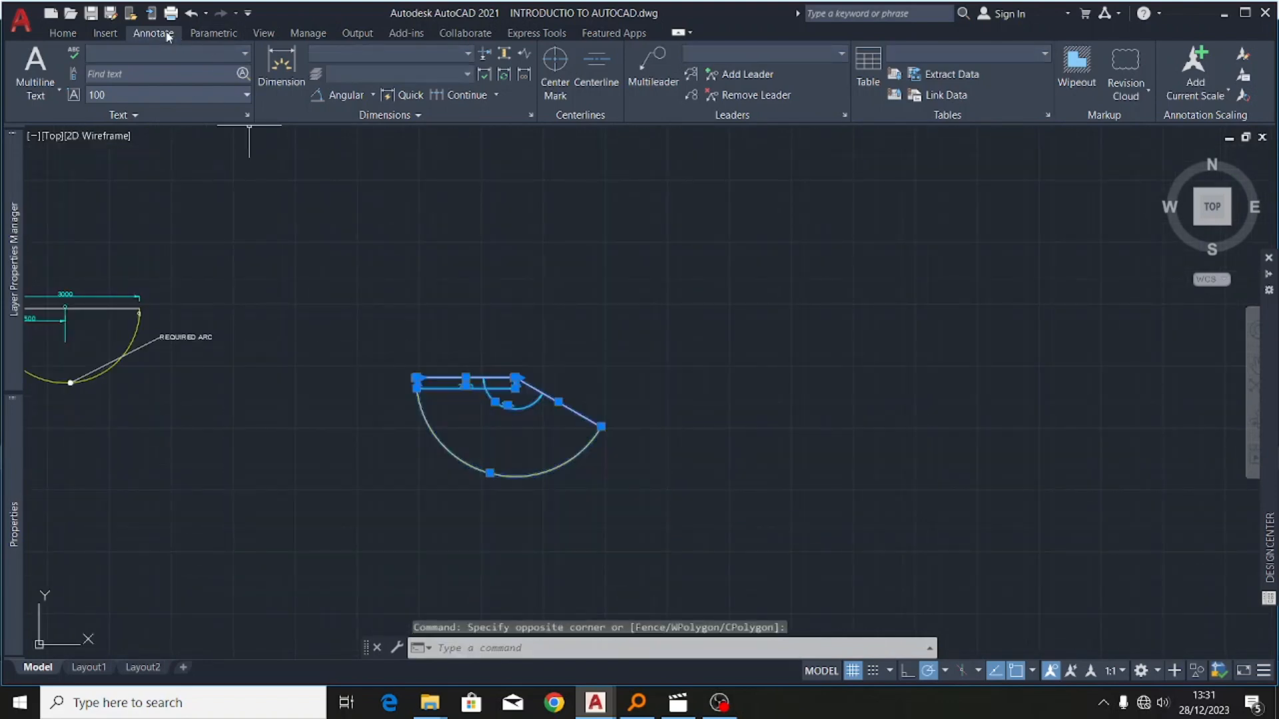
pyautogui.click(62, 34)
pyautogui.click(236, 54)
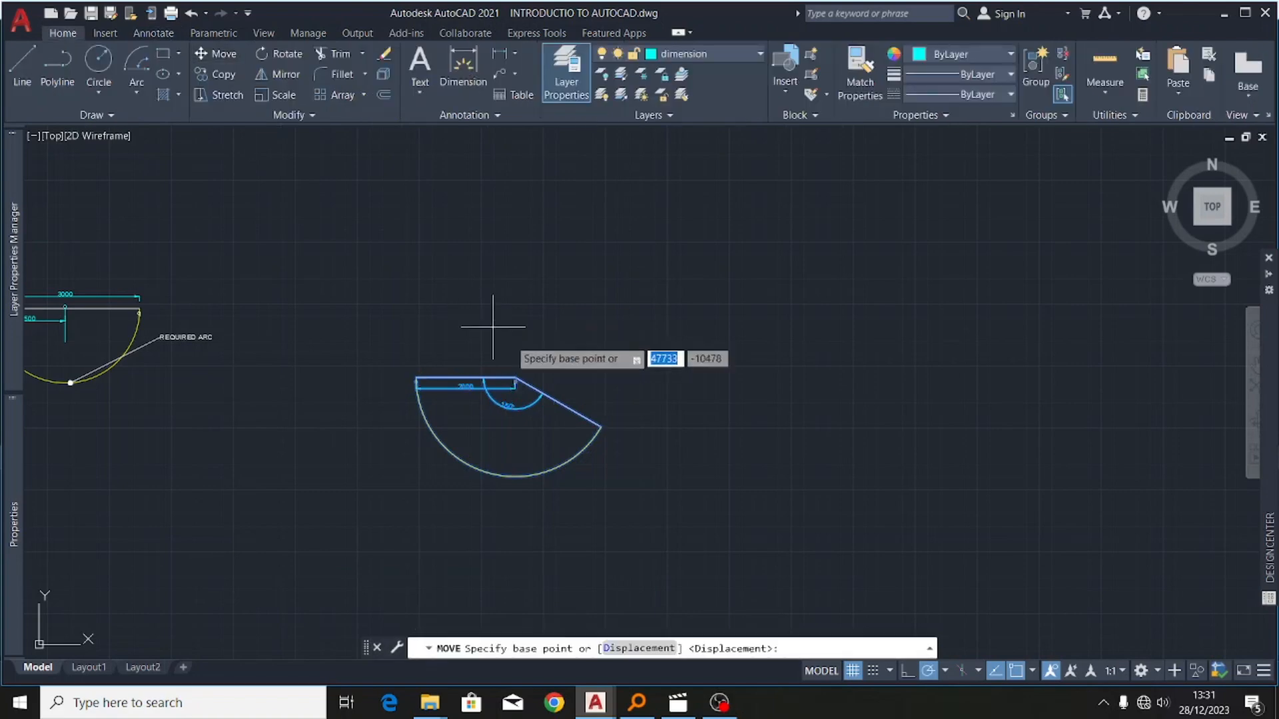
pyautogui.click(513, 408)
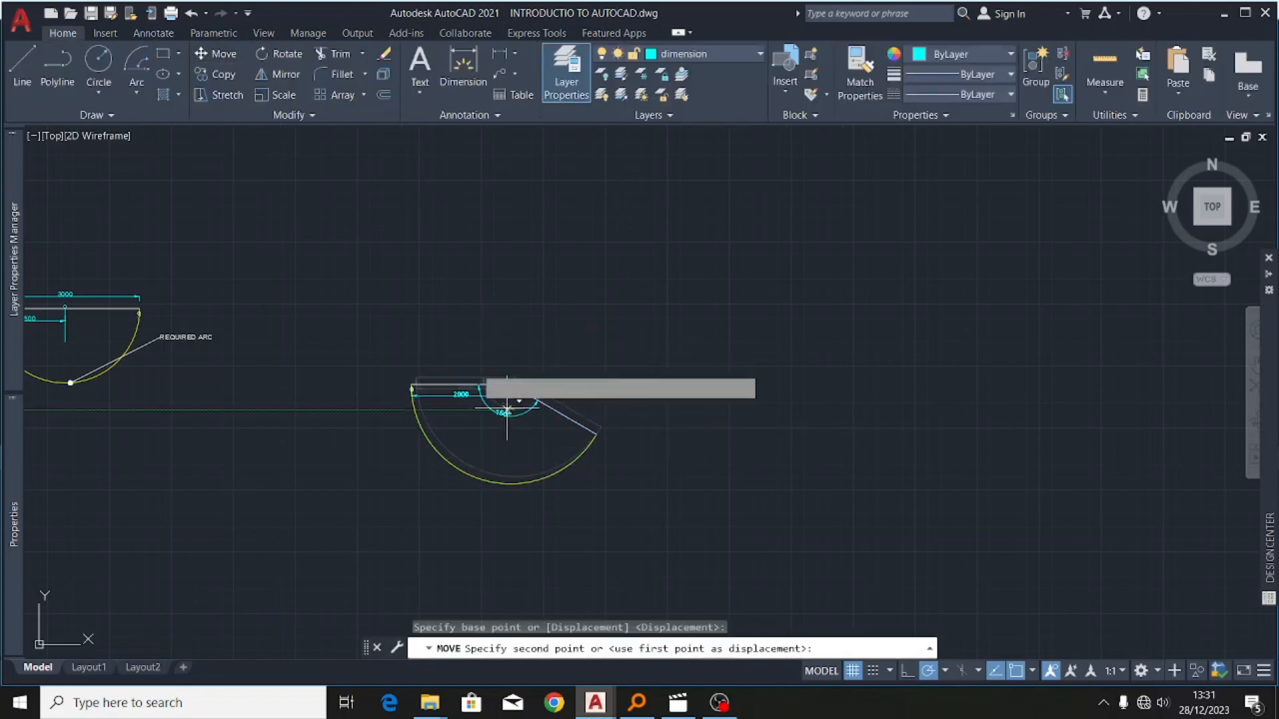
pyautogui.click(420, 307)
pyautogui.scroll(-2, 634, 350)
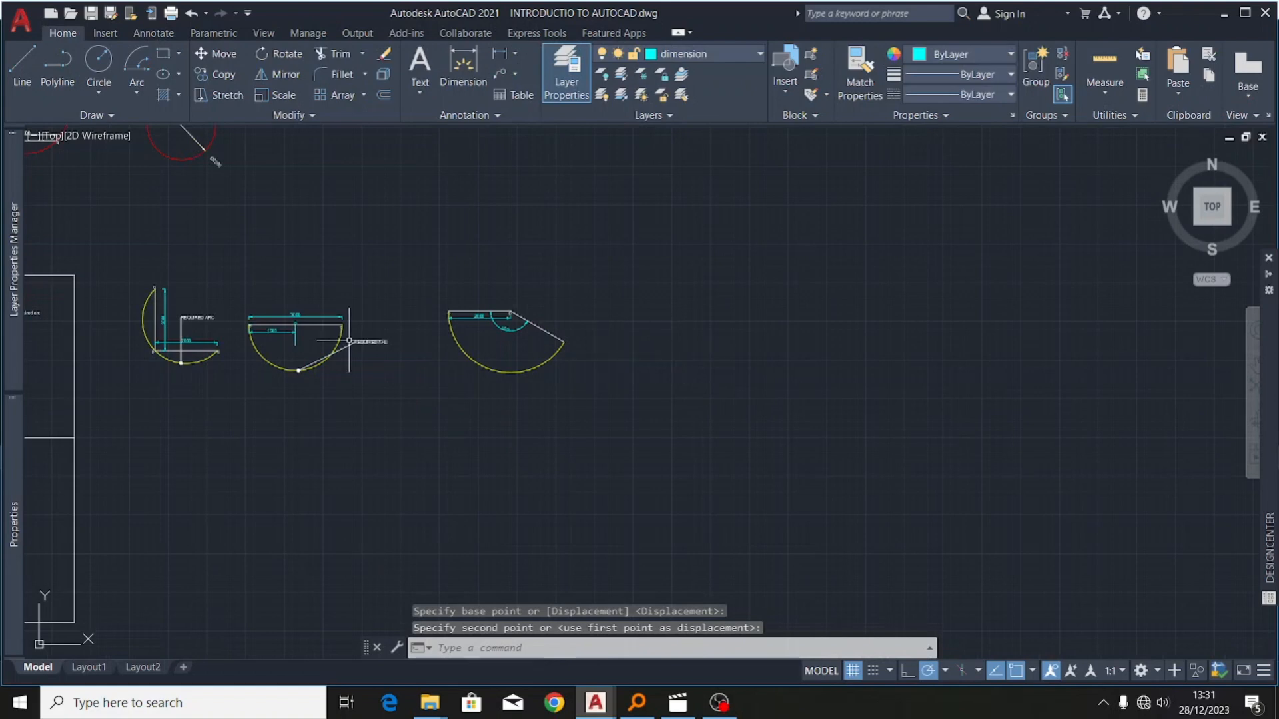
# - Copy the "REQUIRED ARC" leader from the neighbouring 3000-wide figure, placing its dot on the lower-left part of the new arc
pyautogui.scroll(3, 349, 340)
pyautogui.scroll(-1, 690, 316)
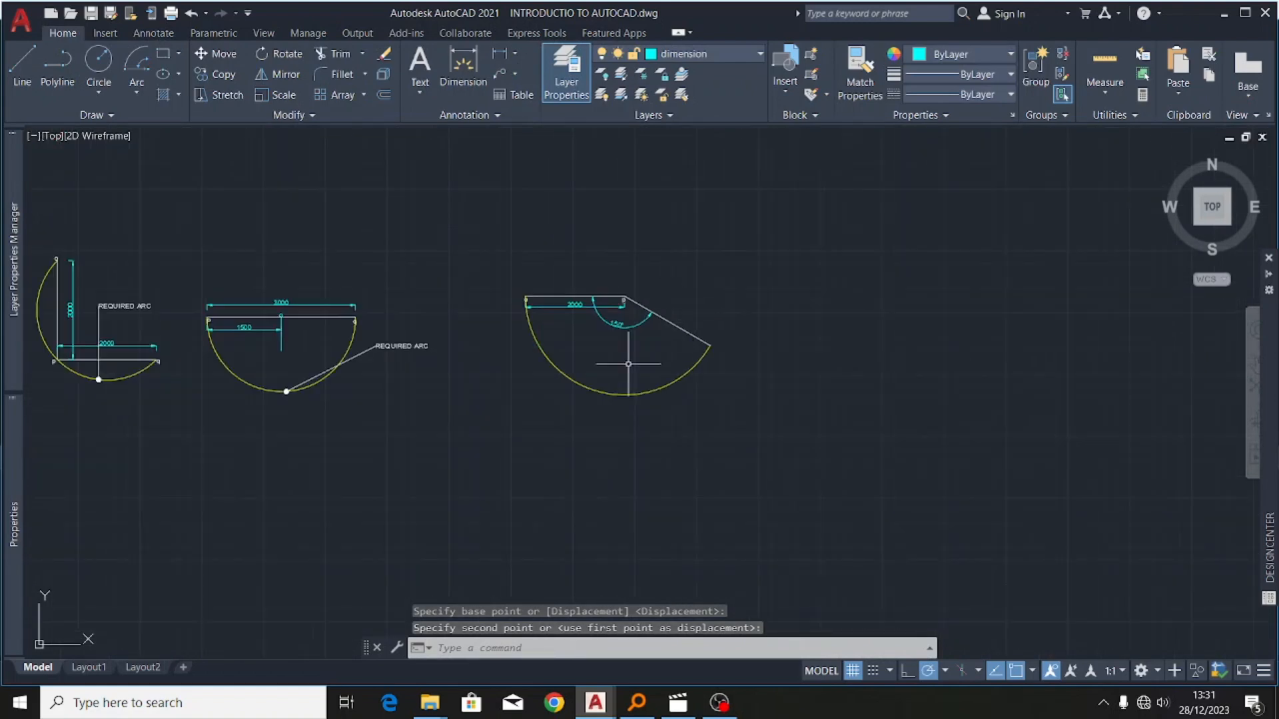
pyautogui.scroll(2, 352, 345)
pyautogui.click(369, 354)
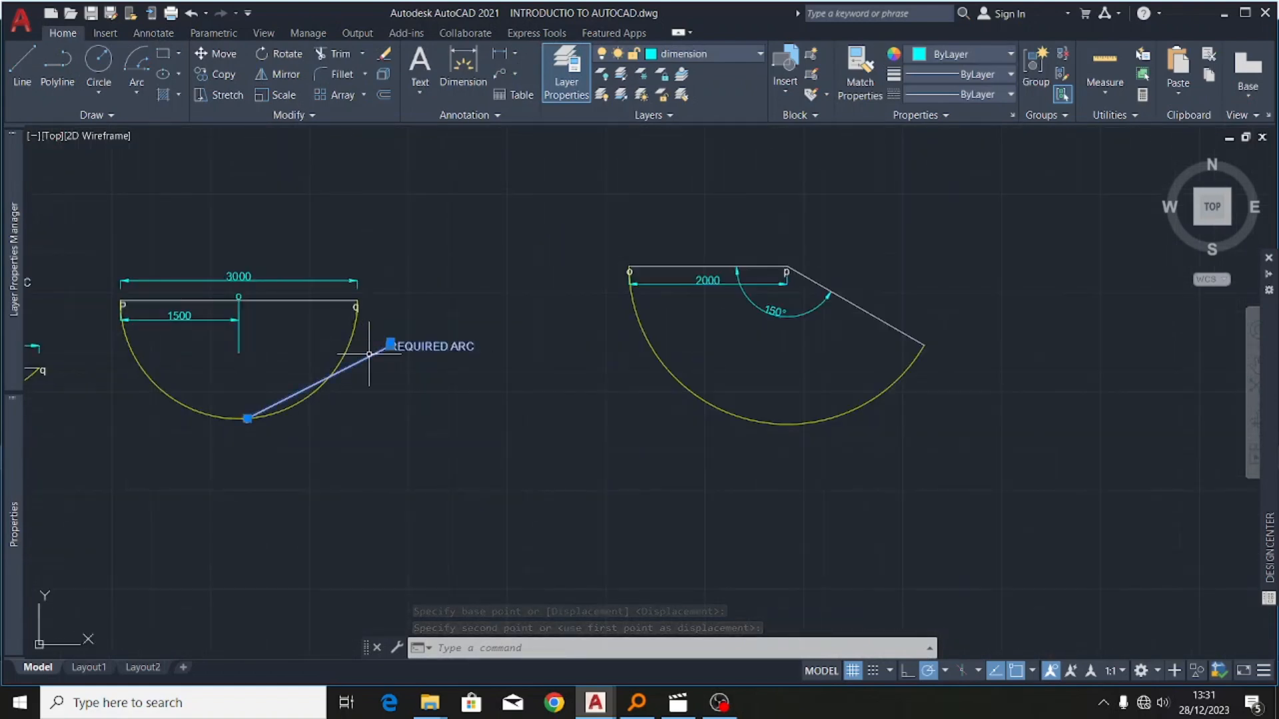
pyautogui.click(219, 73)
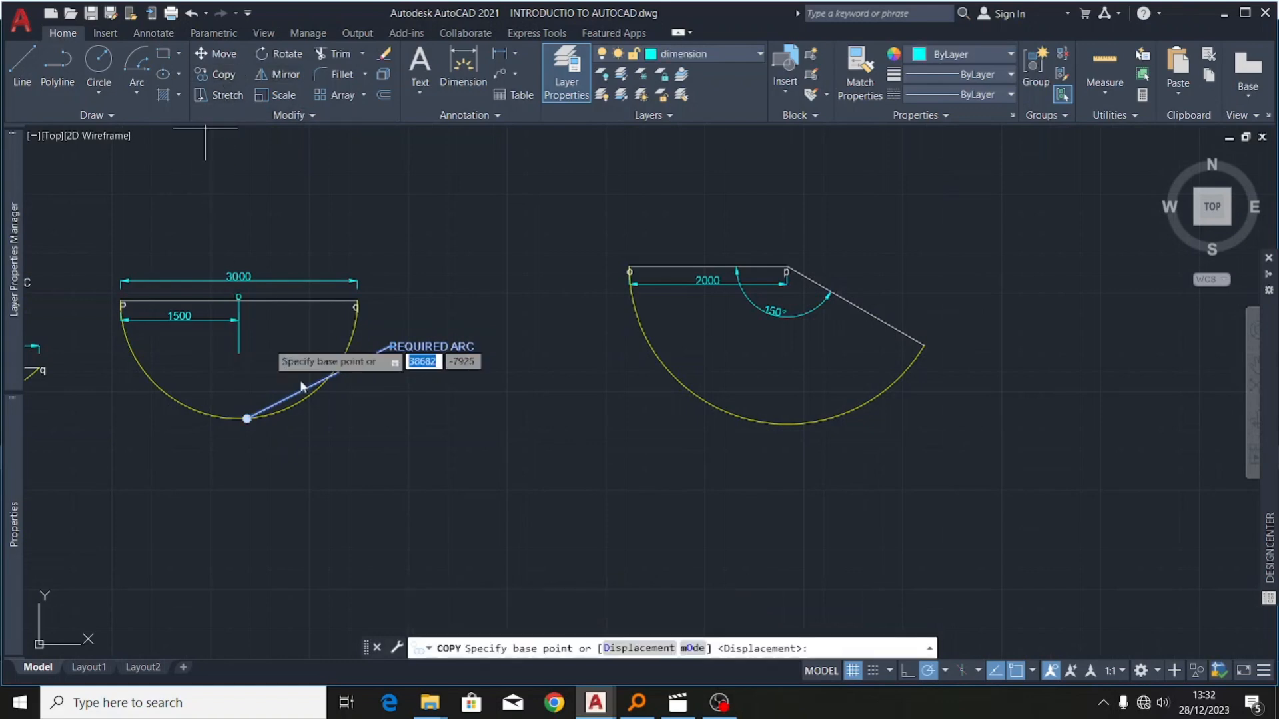
pyautogui.click(246, 418)
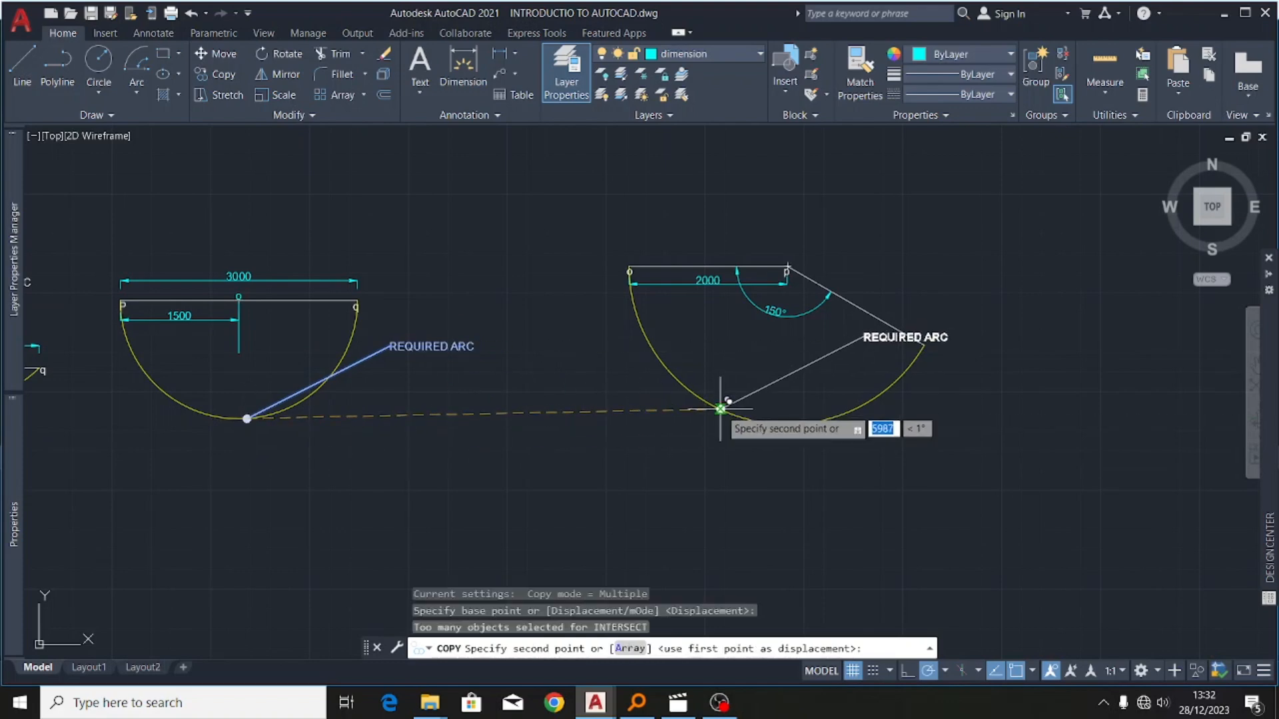
pyautogui.click(720, 409)
pyautogui.press('Escape')
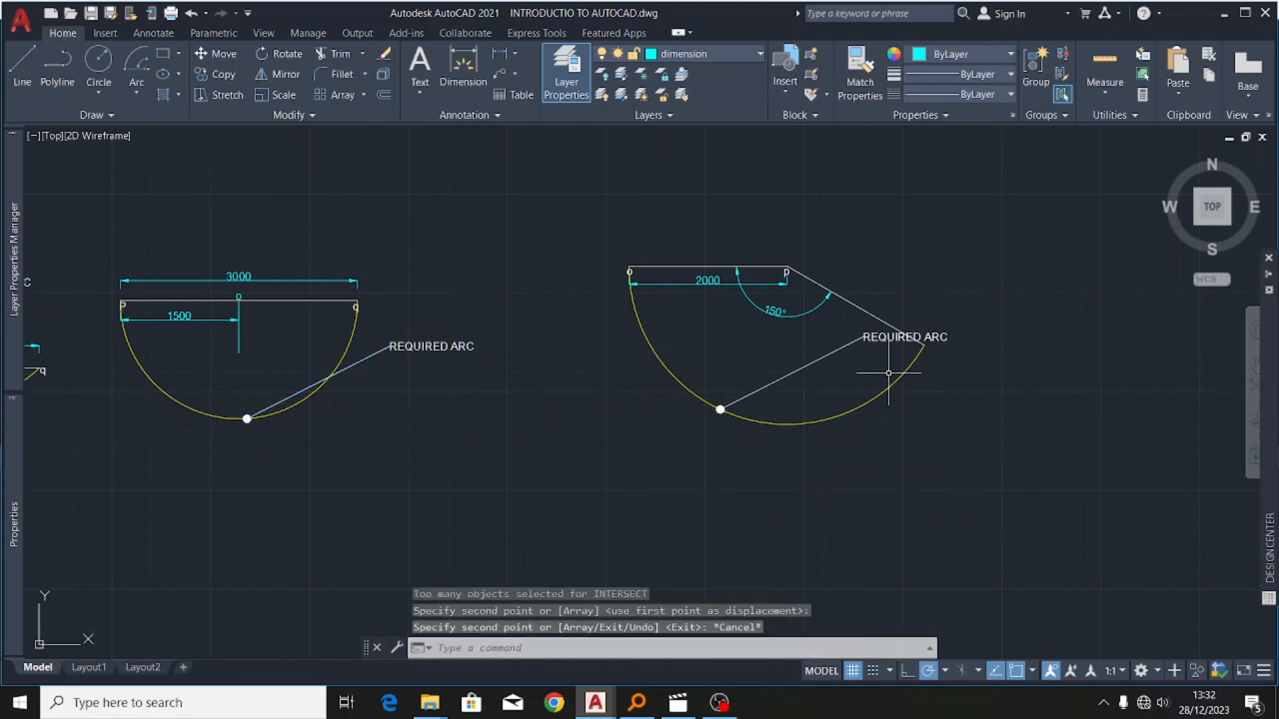
# - Stretch the REQUIRED ARC leader of the 150° figure so its text sits outside the figure, above the slanted line
pyautogui.scroll(6, 921, 308)
pyautogui.click(669, 423)
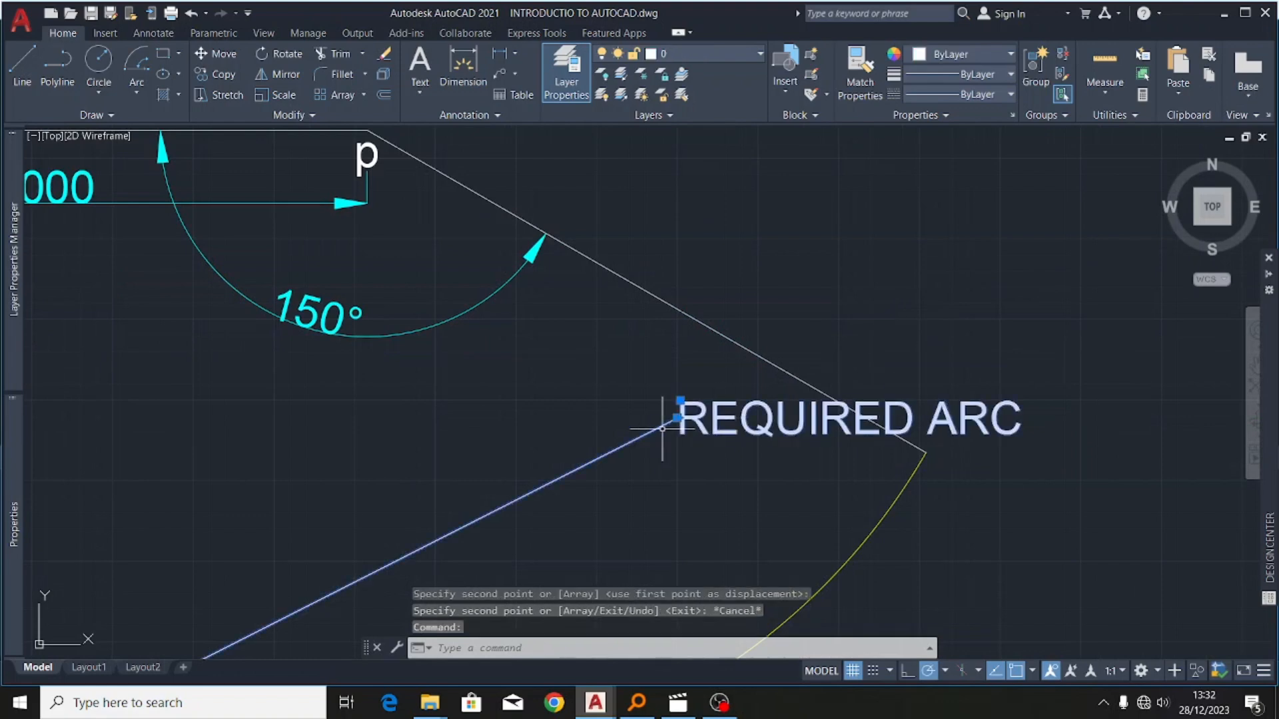
pyautogui.scroll(8, 673, 423)
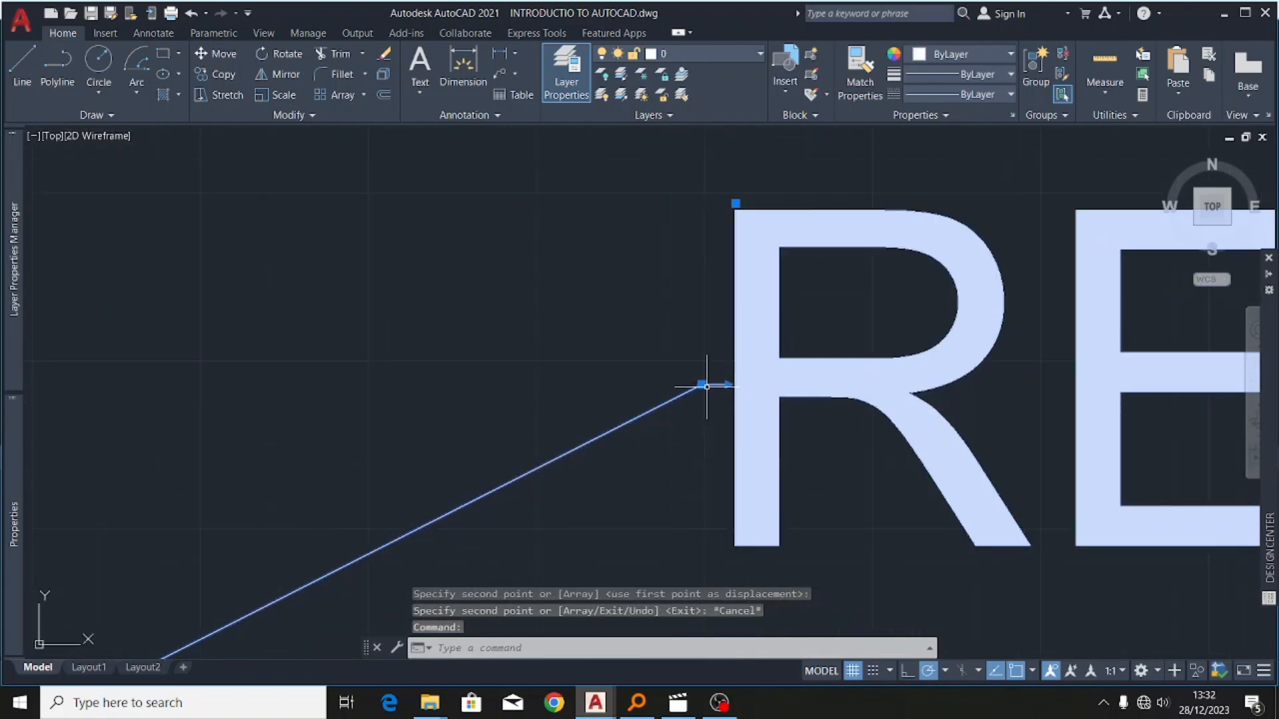
pyautogui.click(706, 385)
pyautogui.scroll(-8, 706, 383)
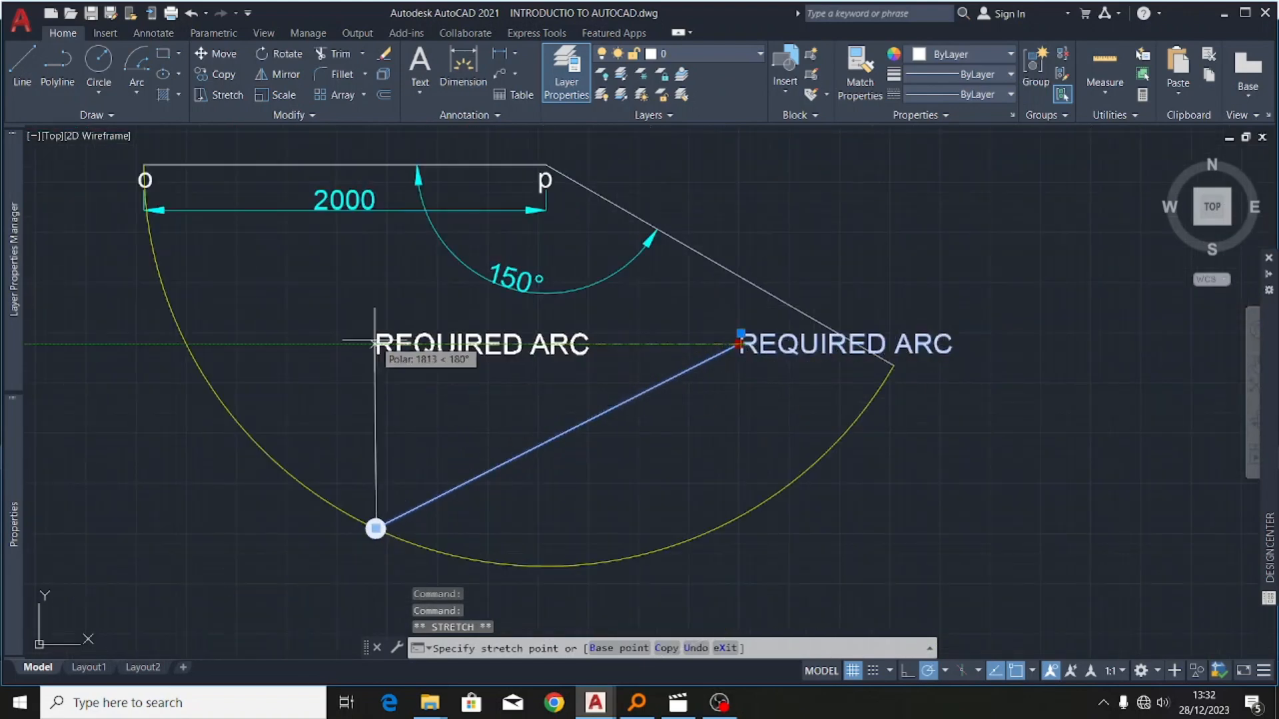
pyautogui.scroll(-4, 451, 349)
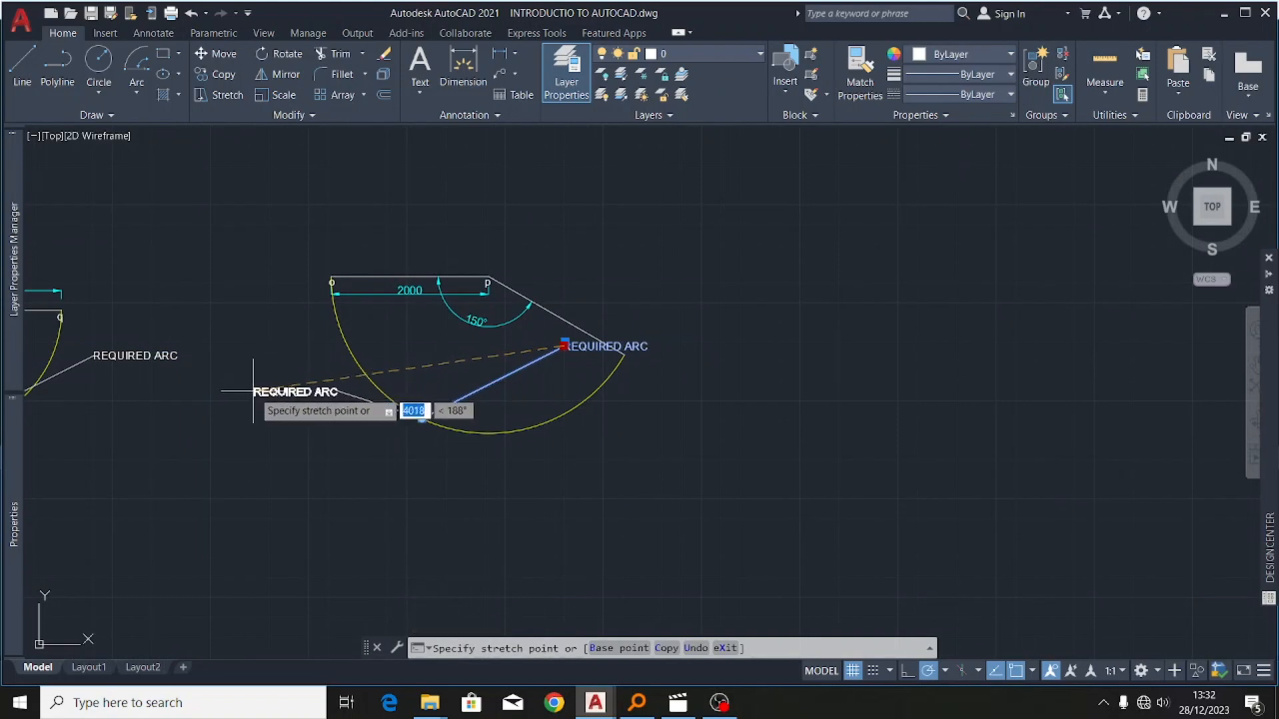
pyautogui.click(583, 293)
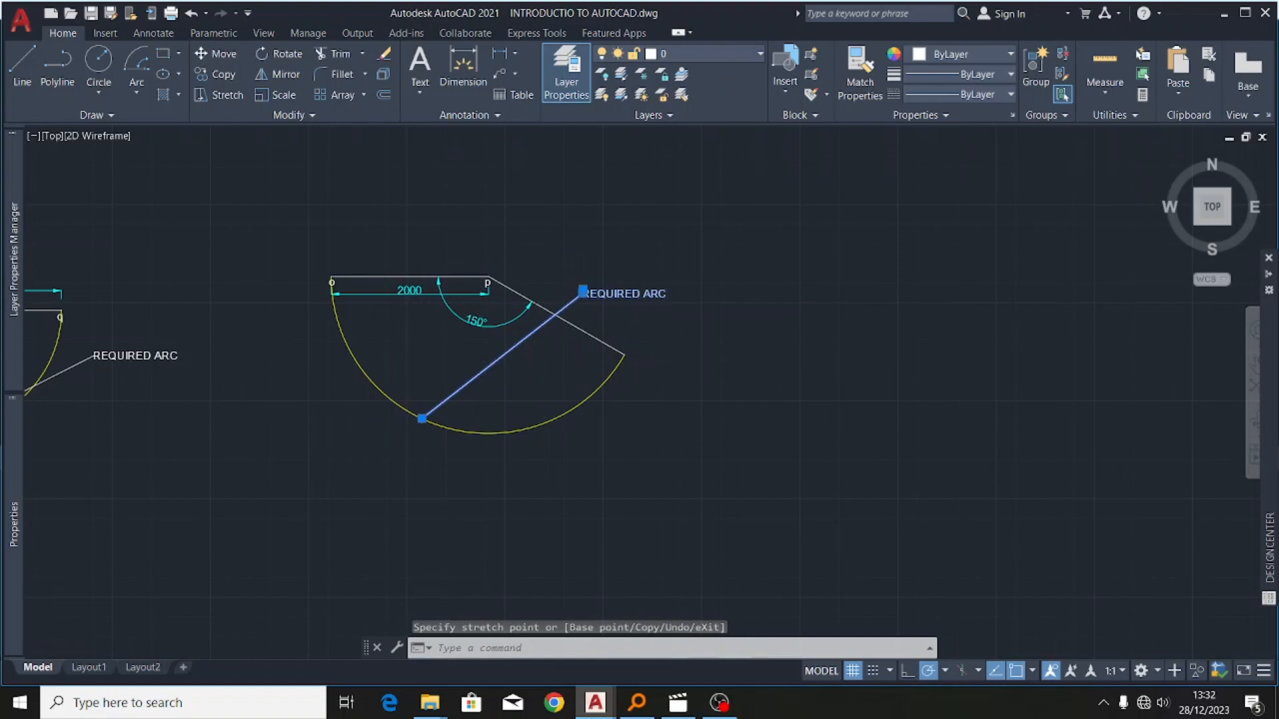
pyautogui.scroll(2, 572, 298)
pyautogui.press('Escape')
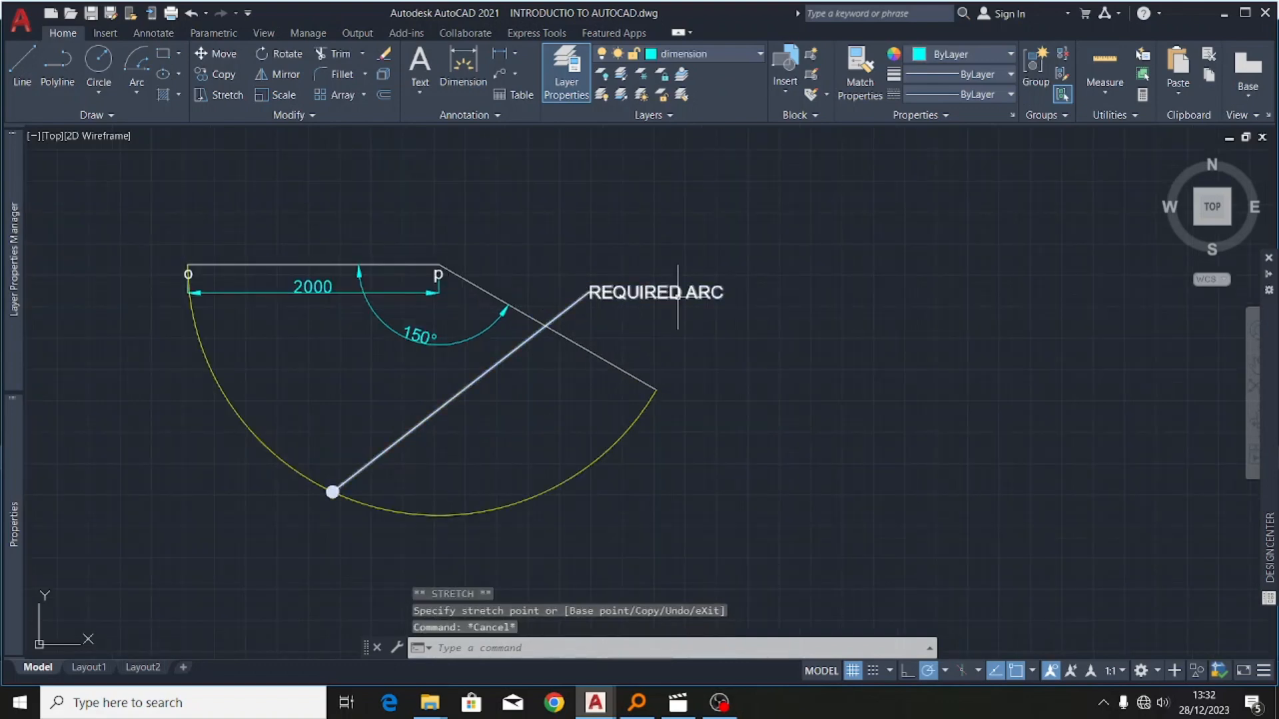
pyautogui.scroll(-2, 686, 290)
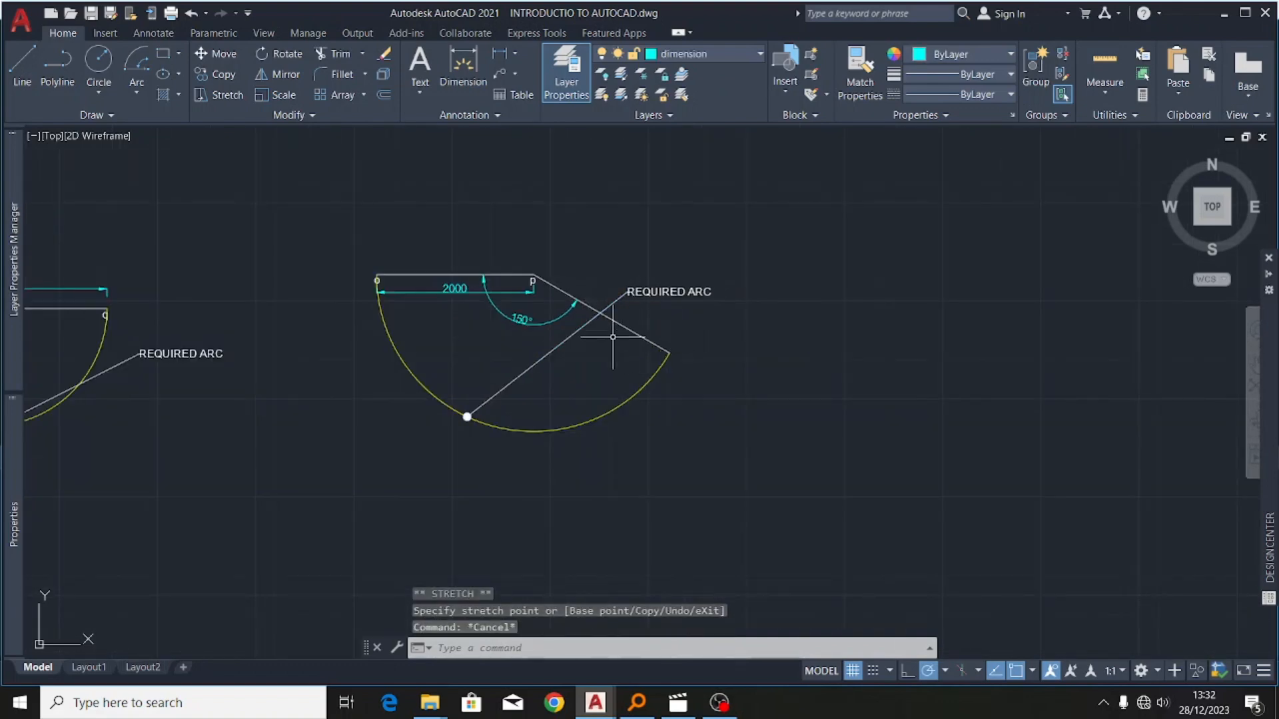
# - Examine the reference figure for the arc with start, centre and length condition, including its points o and p and its dimensions
pyautogui.scroll(-8, 748, 328)
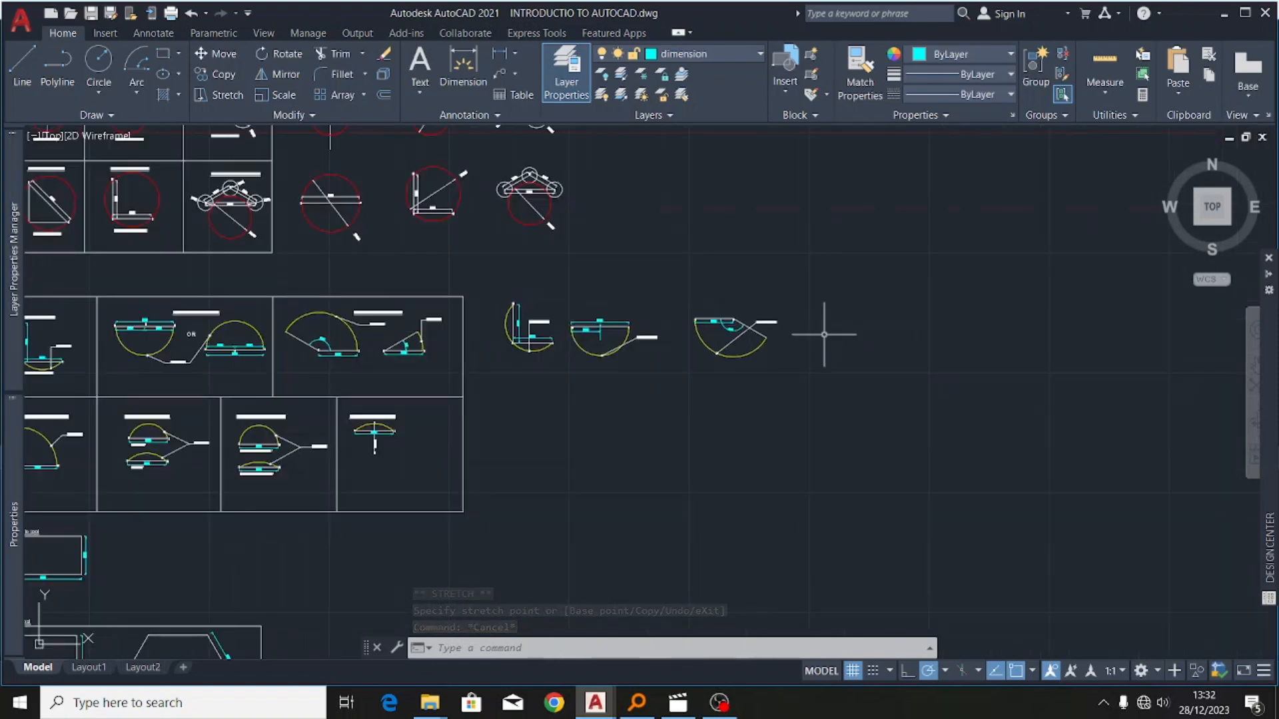
pyautogui.scroll(6, 577, 405)
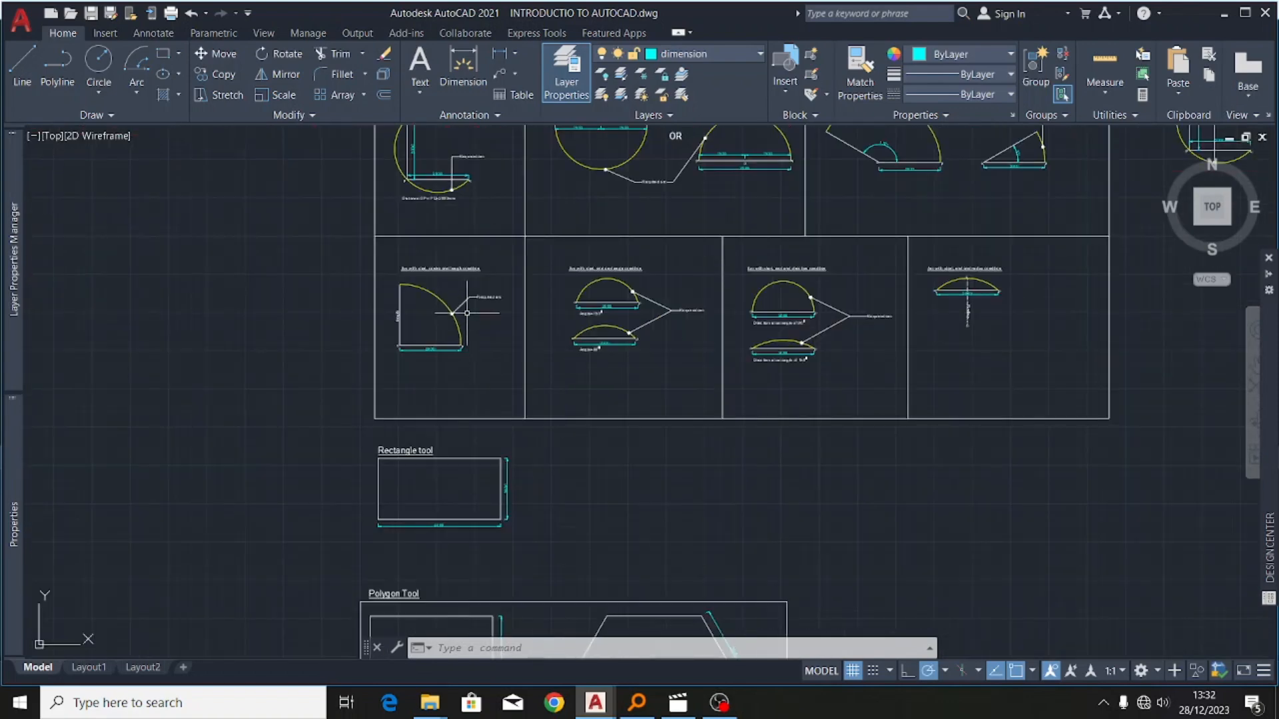
pyautogui.scroll(5, 466, 324)
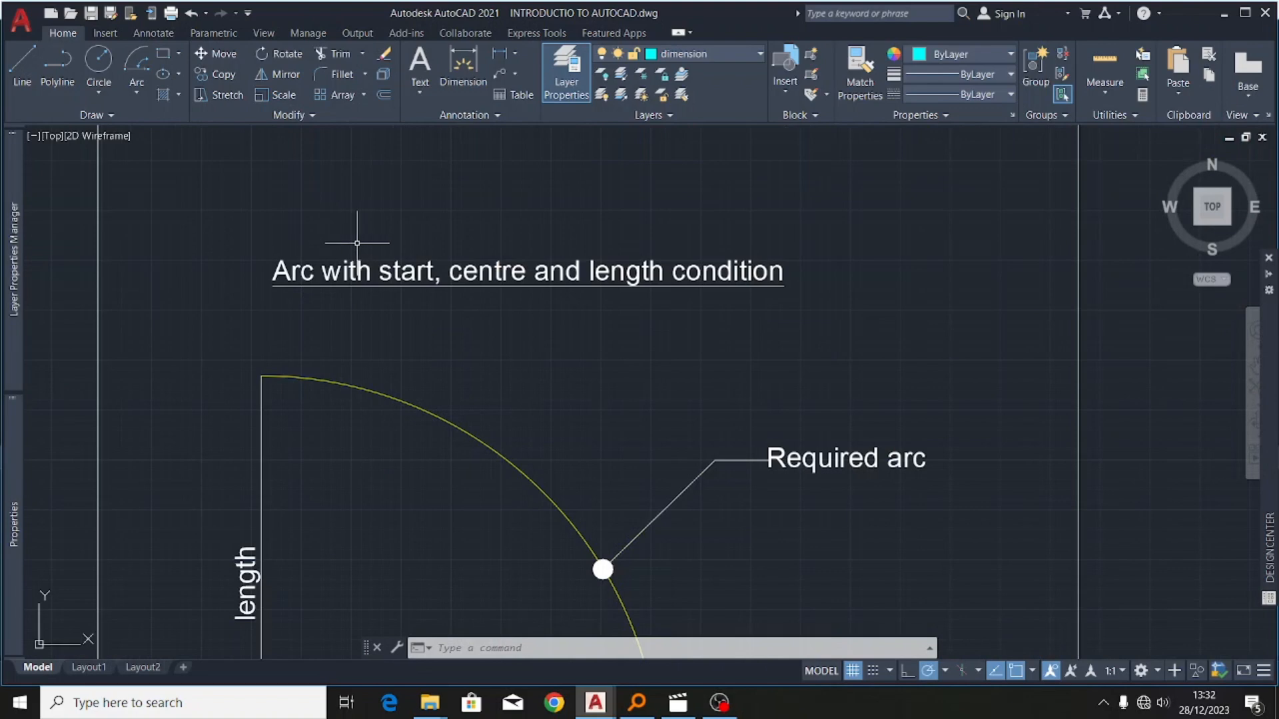
pyautogui.scroll(-5, 362, 293)
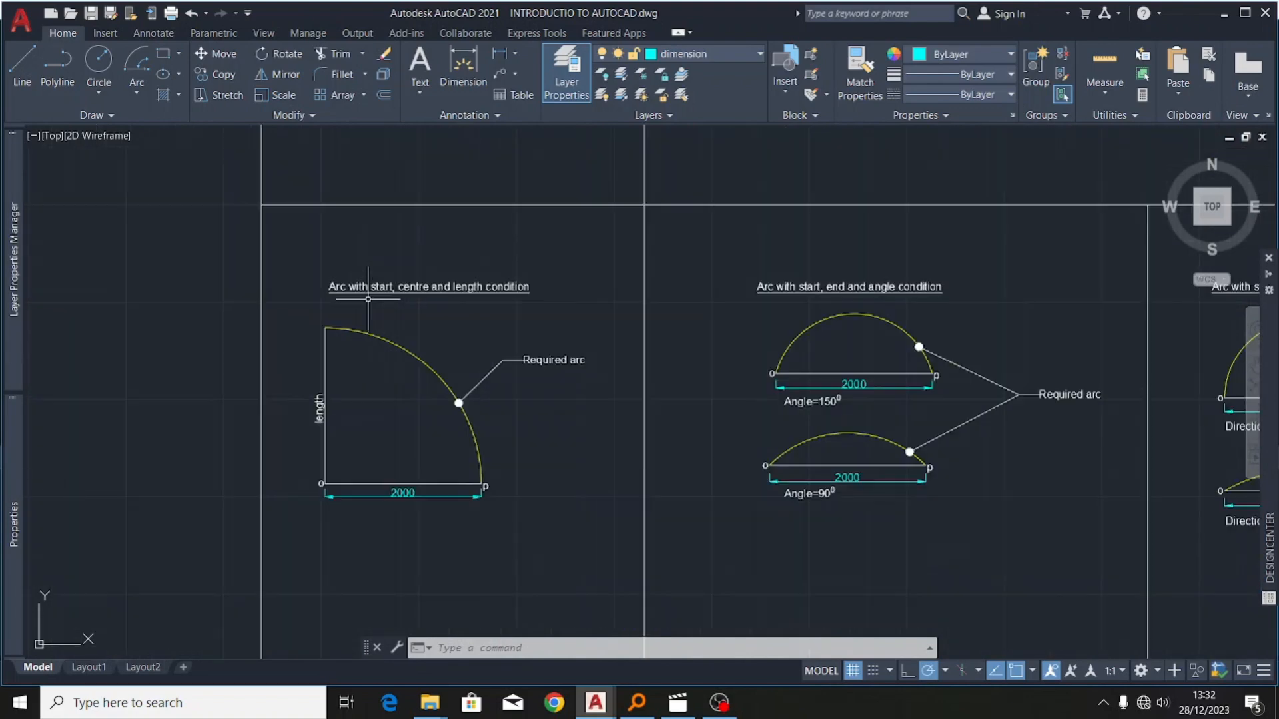
pyautogui.scroll(5, 363, 266)
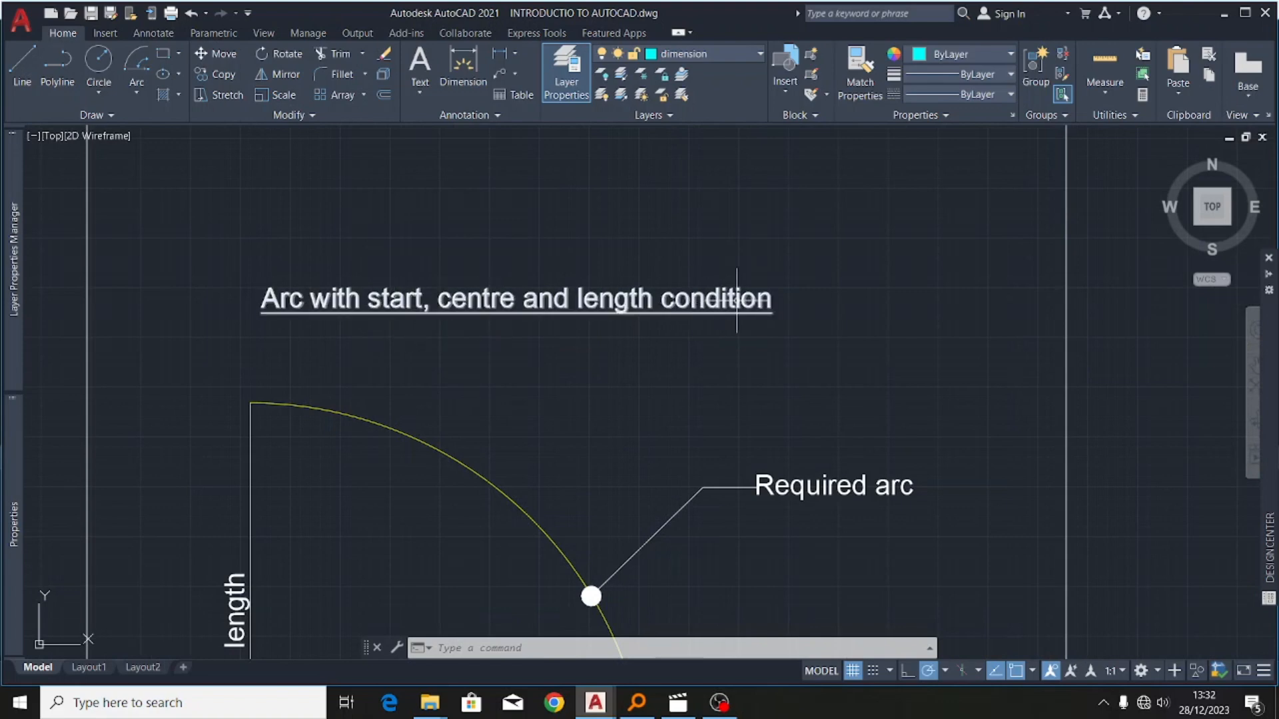
pyautogui.scroll(-4, 622, 291)
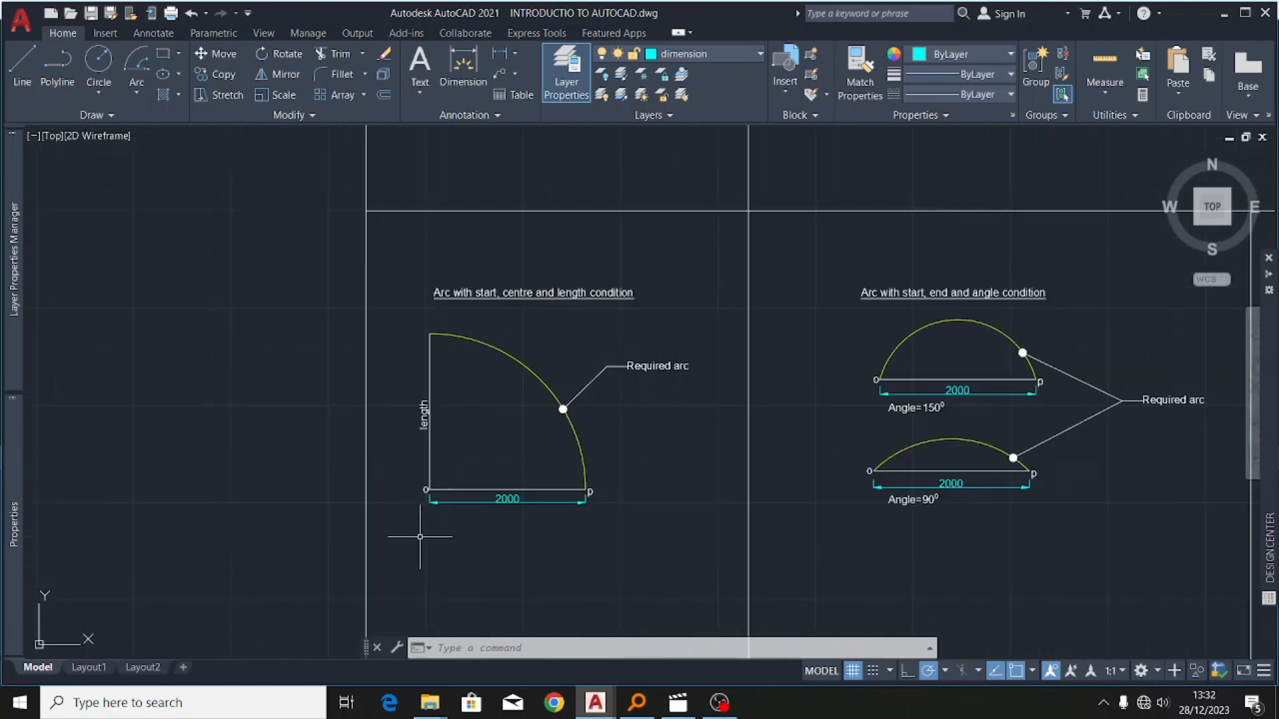
pyautogui.scroll(6, 533, 506)
pyautogui.scroll(-7, 563, 503)
pyautogui.scroll(1, 637, 324)
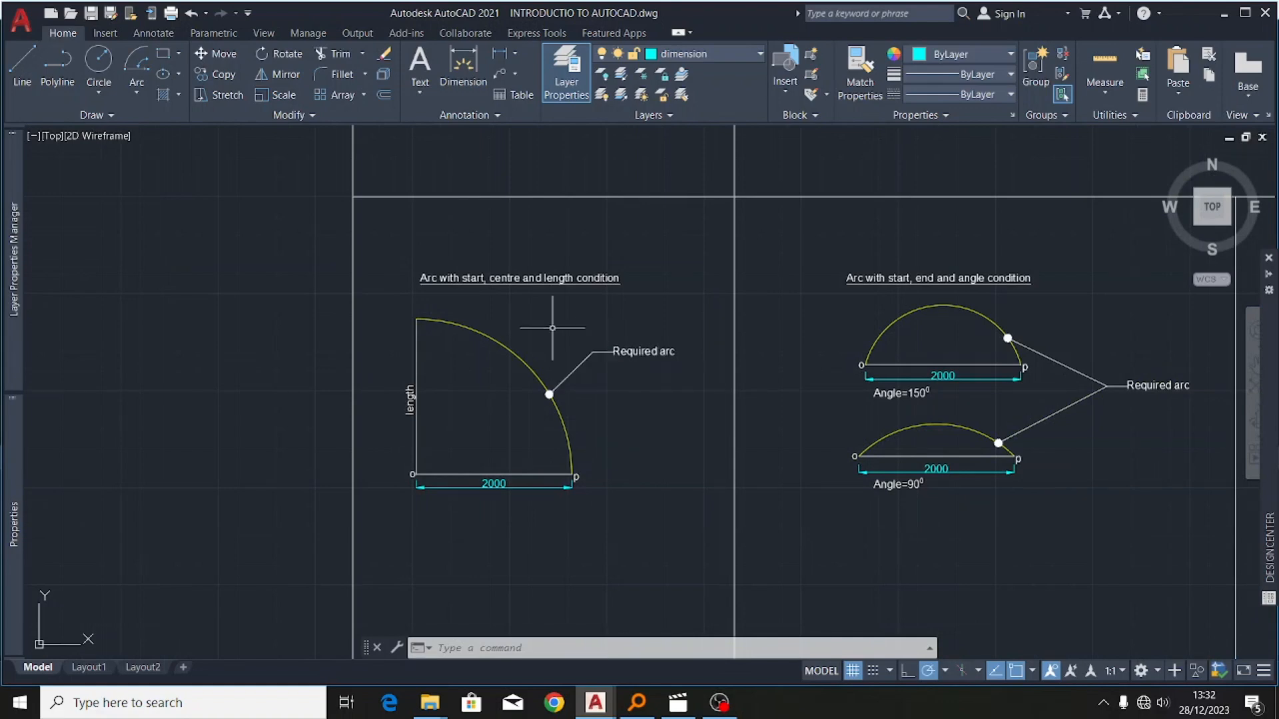
pyautogui.scroll(4, 480, 503)
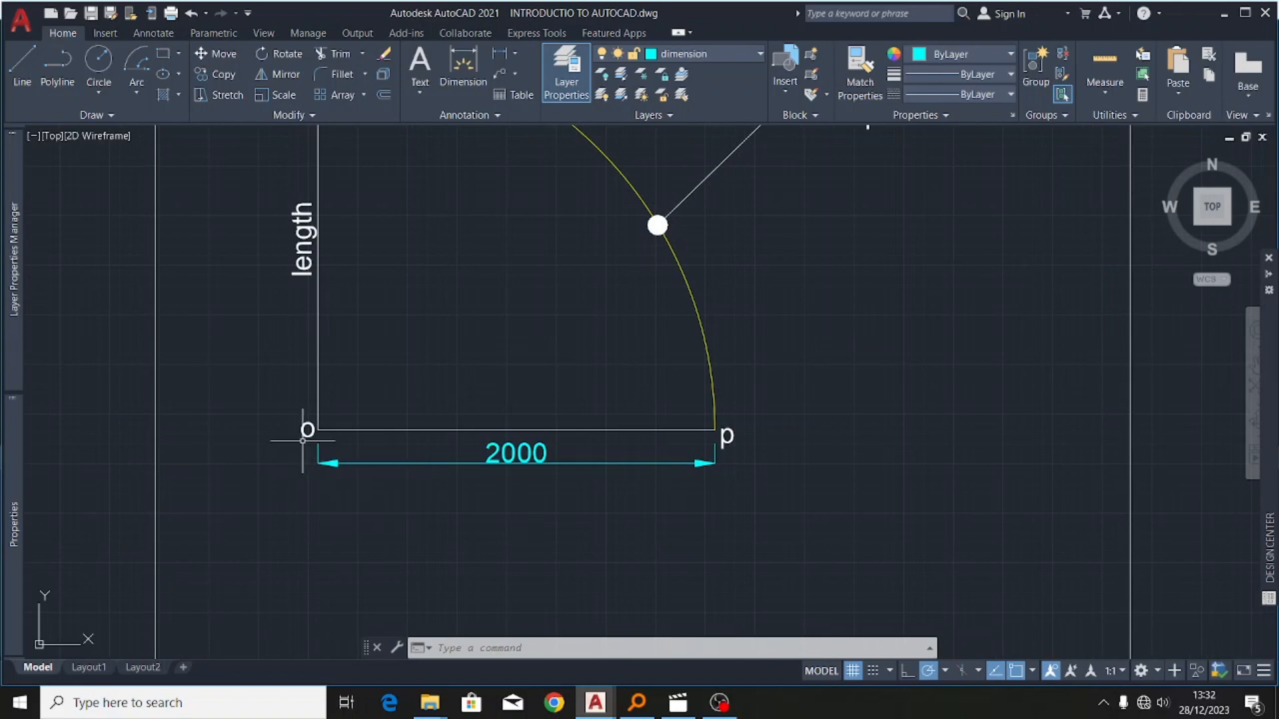
pyautogui.scroll(-4, 354, 501)
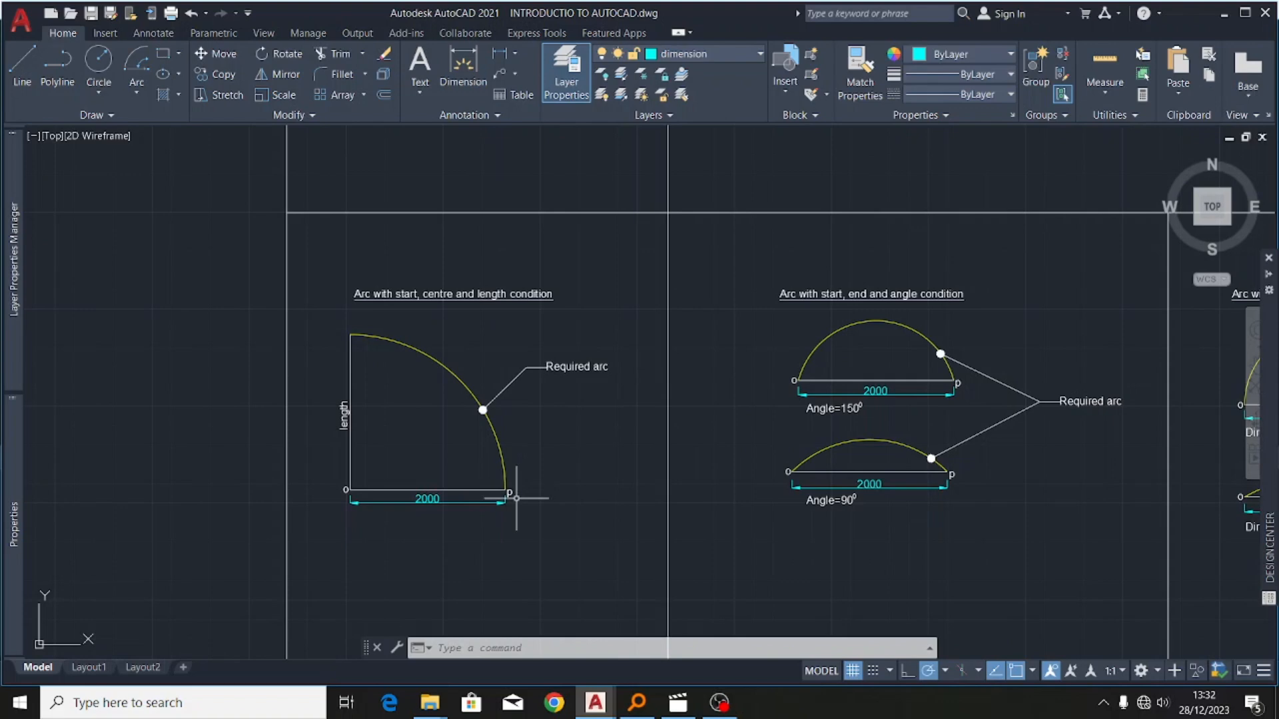
pyautogui.scroll(2, 515, 496)
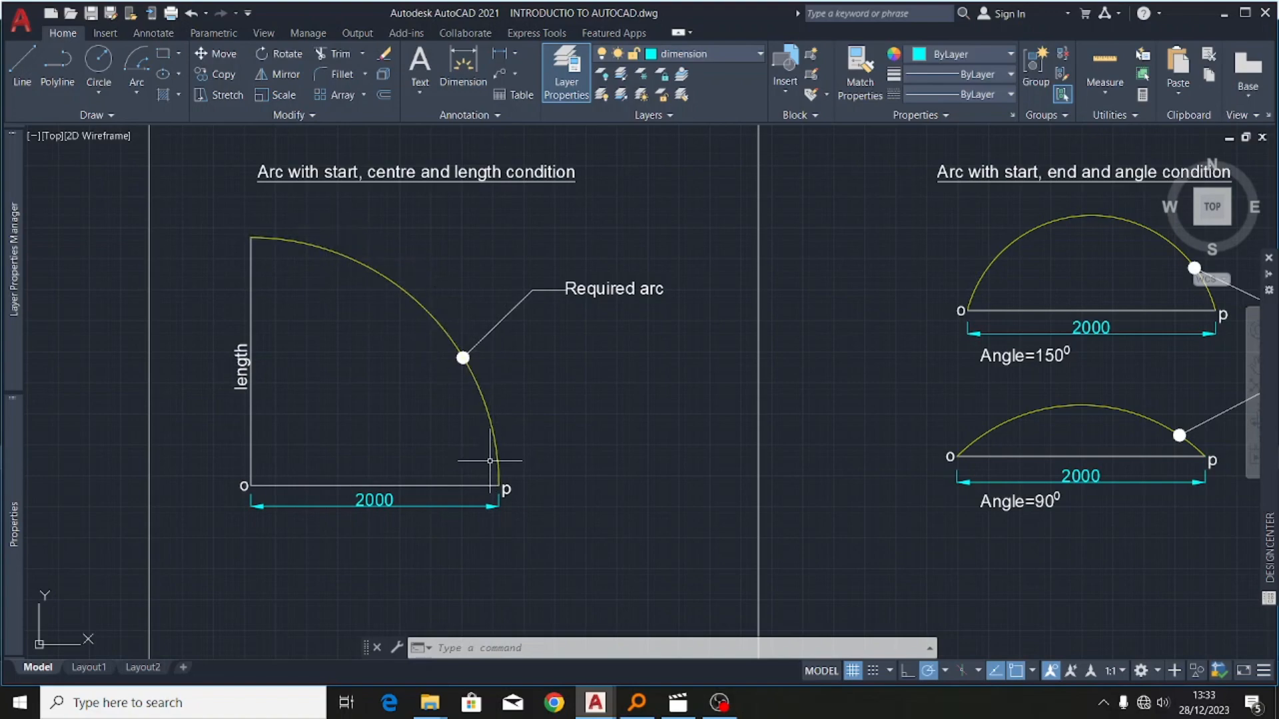
pyautogui.scroll(-8, 384, 324)
pyautogui.scroll(4, 397, 337)
pyautogui.scroll(-6, 292, 400)
pyautogui.scroll(2, 616, 367)
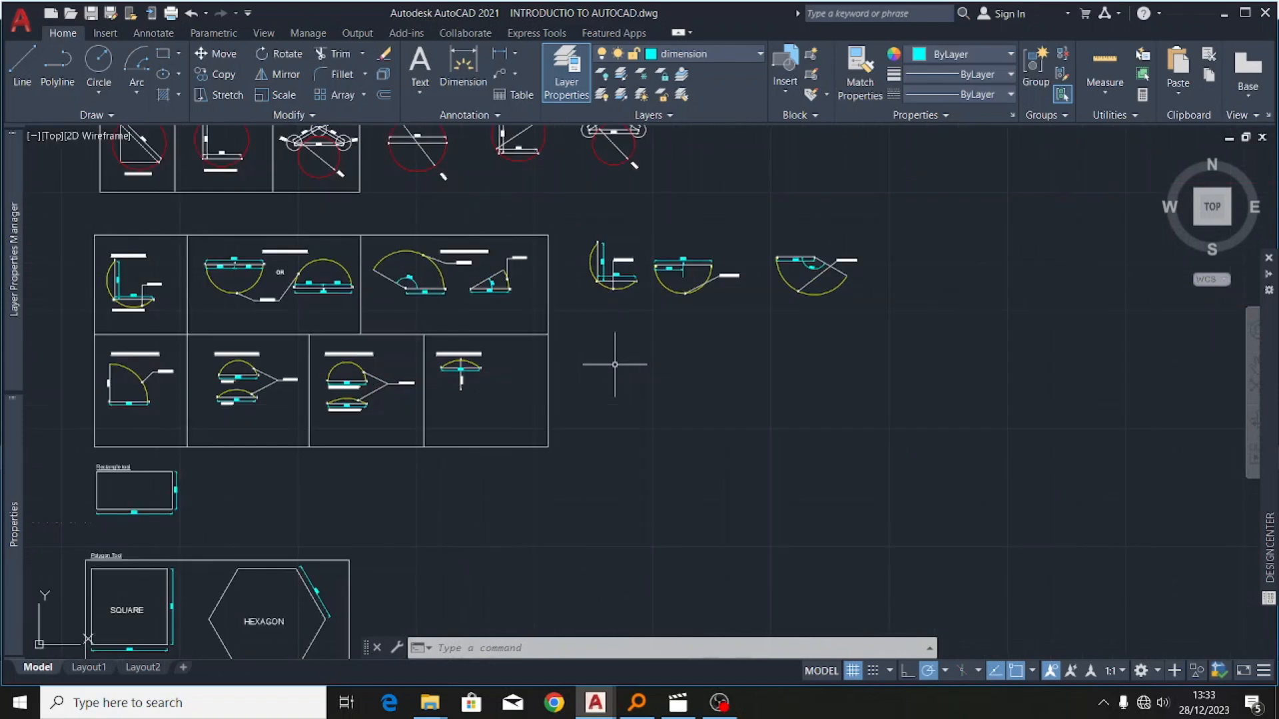
pyautogui.click(22, 66)
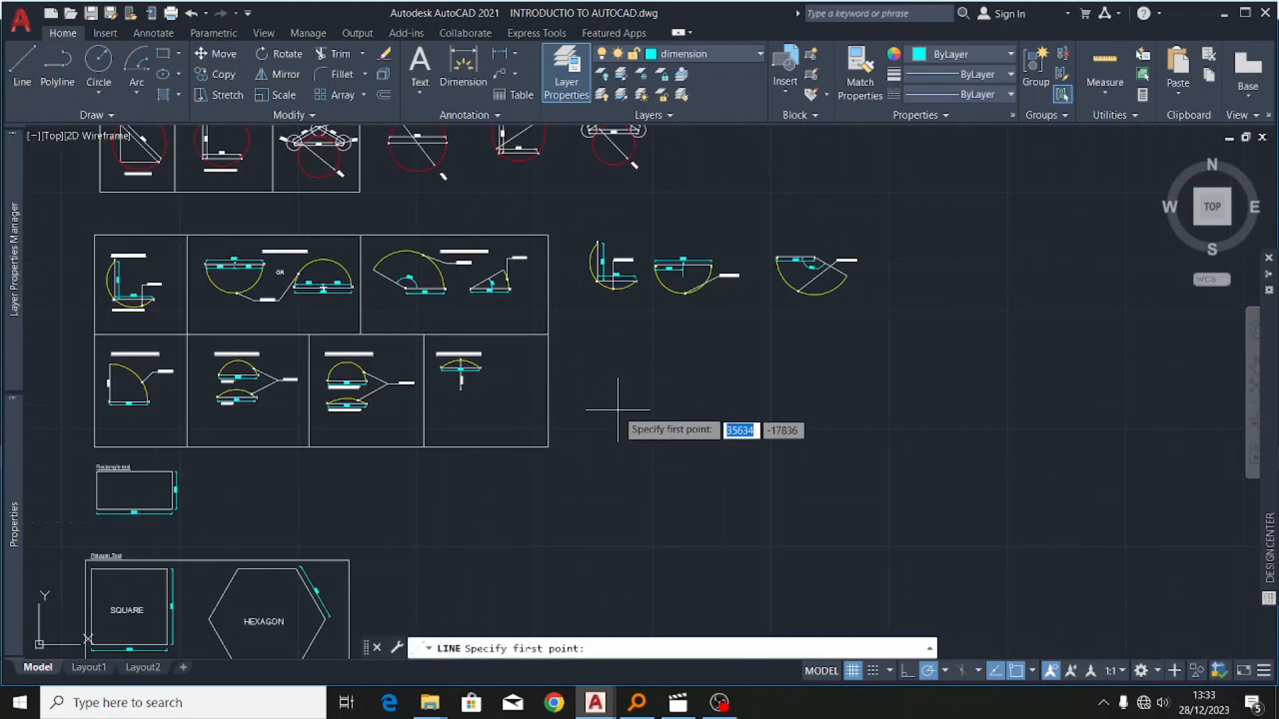
pyautogui.scroll(2, 596, 394)
pyautogui.scroll(-4, 596, 394)
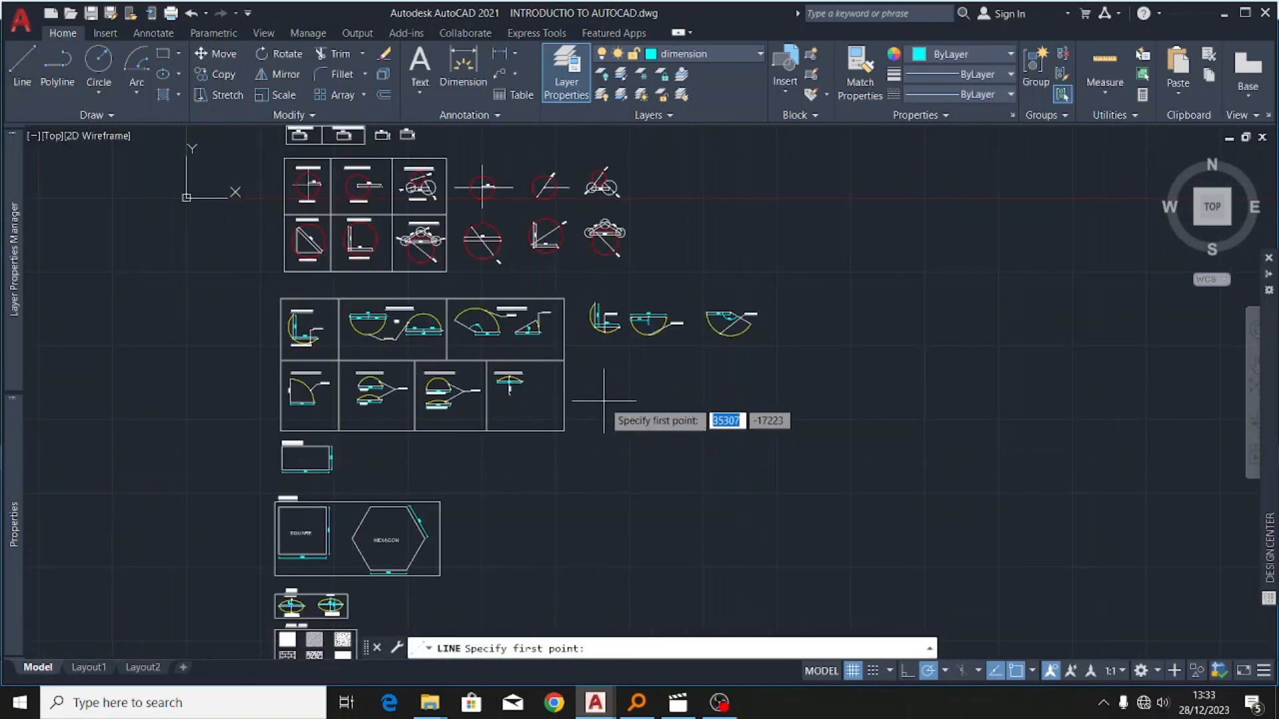
pyautogui.scroll(4, 606, 401)
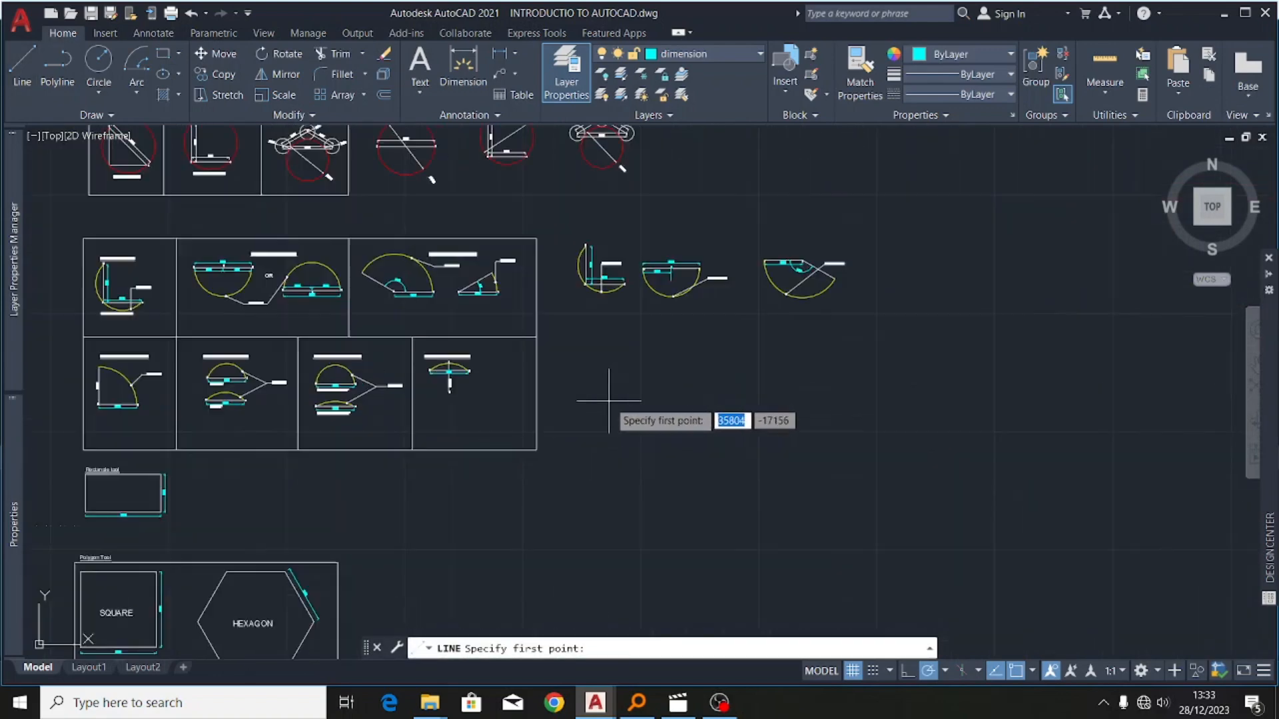
pyautogui.click(577, 296)
pyautogui.press('Escape')
# - On layer 0, draw a 2000 line straight down and a 2000 line rightward from its lower end, below the first finished arc
pyautogui.click(722, 54)
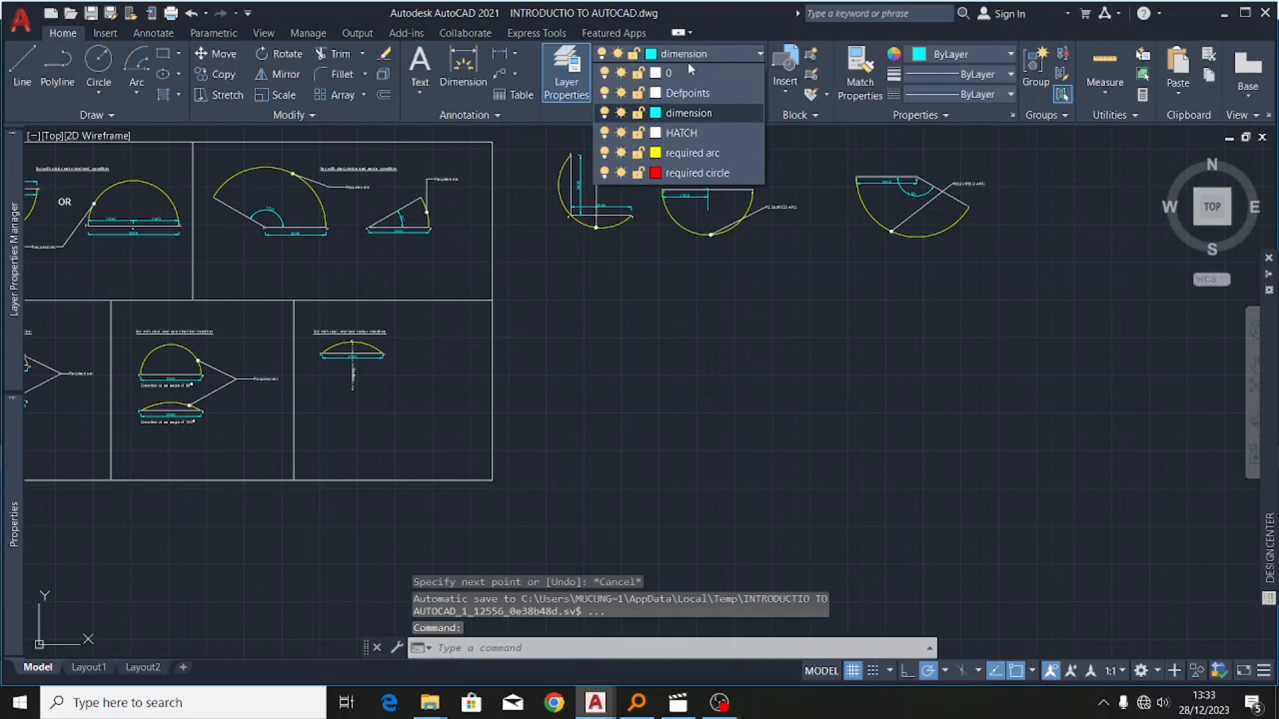
pyautogui.click(688, 68)
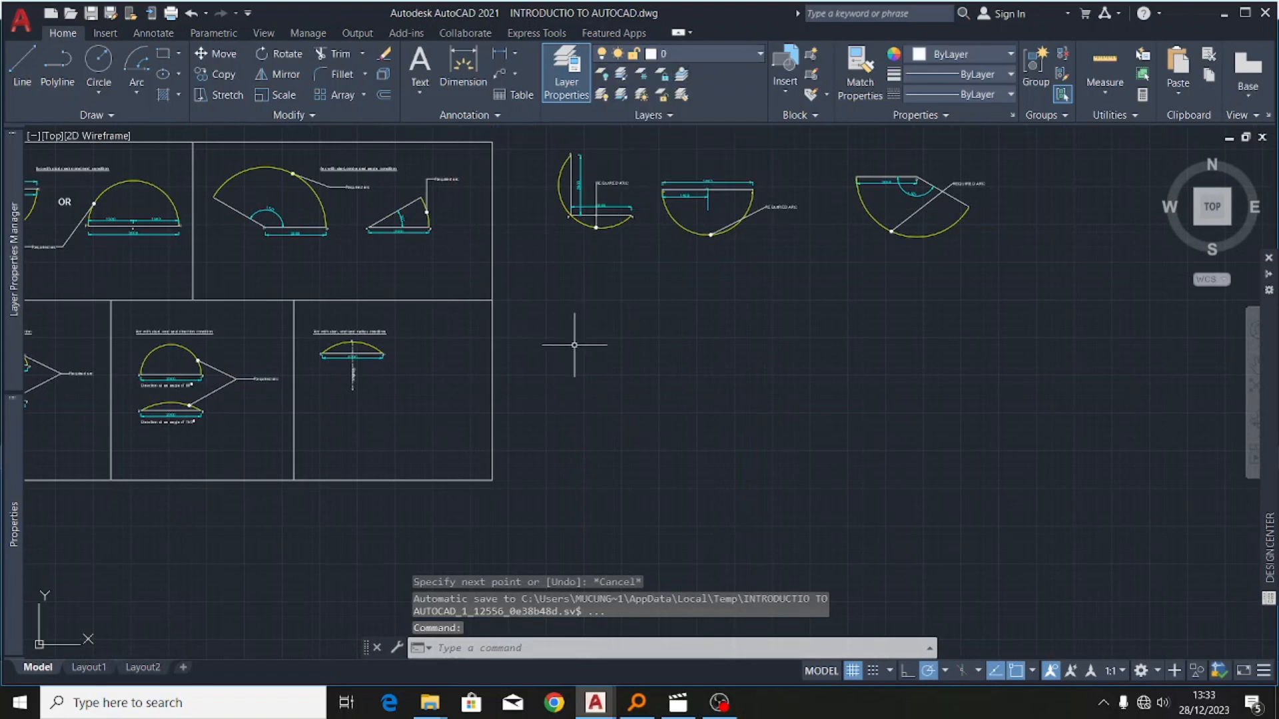
pyautogui.click(27, 72)
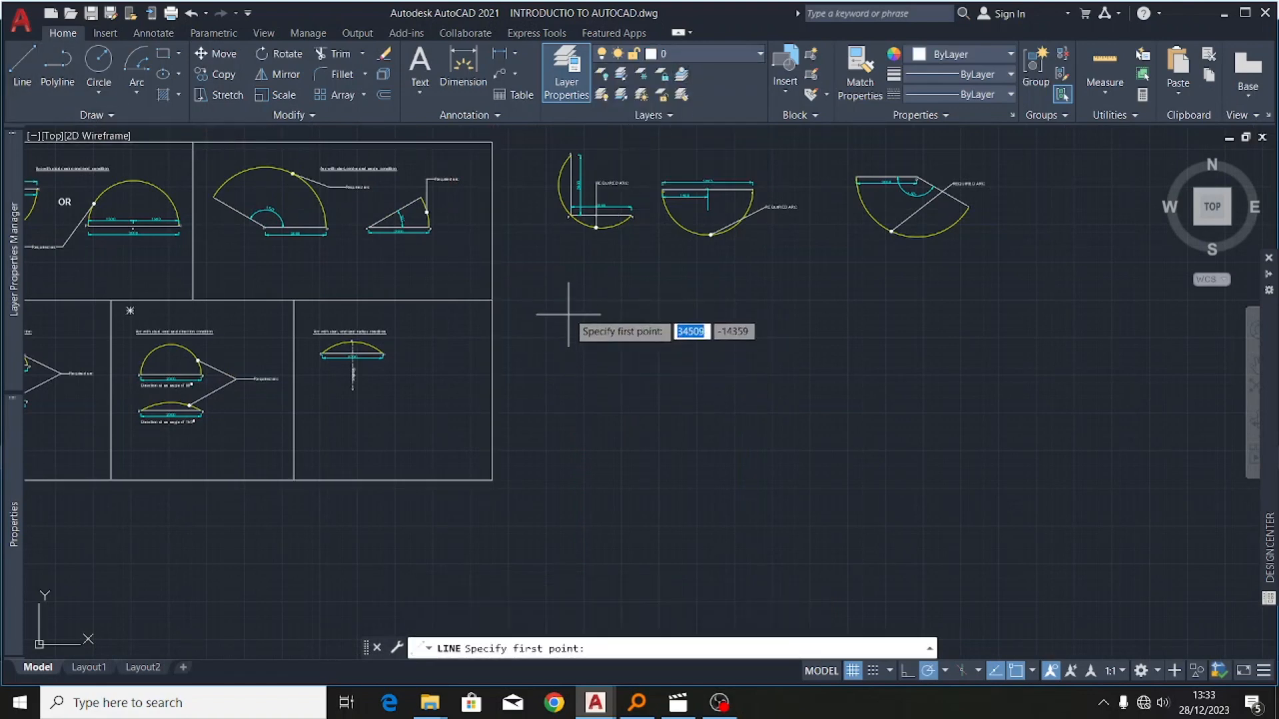
pyautogui.click(568, 291)
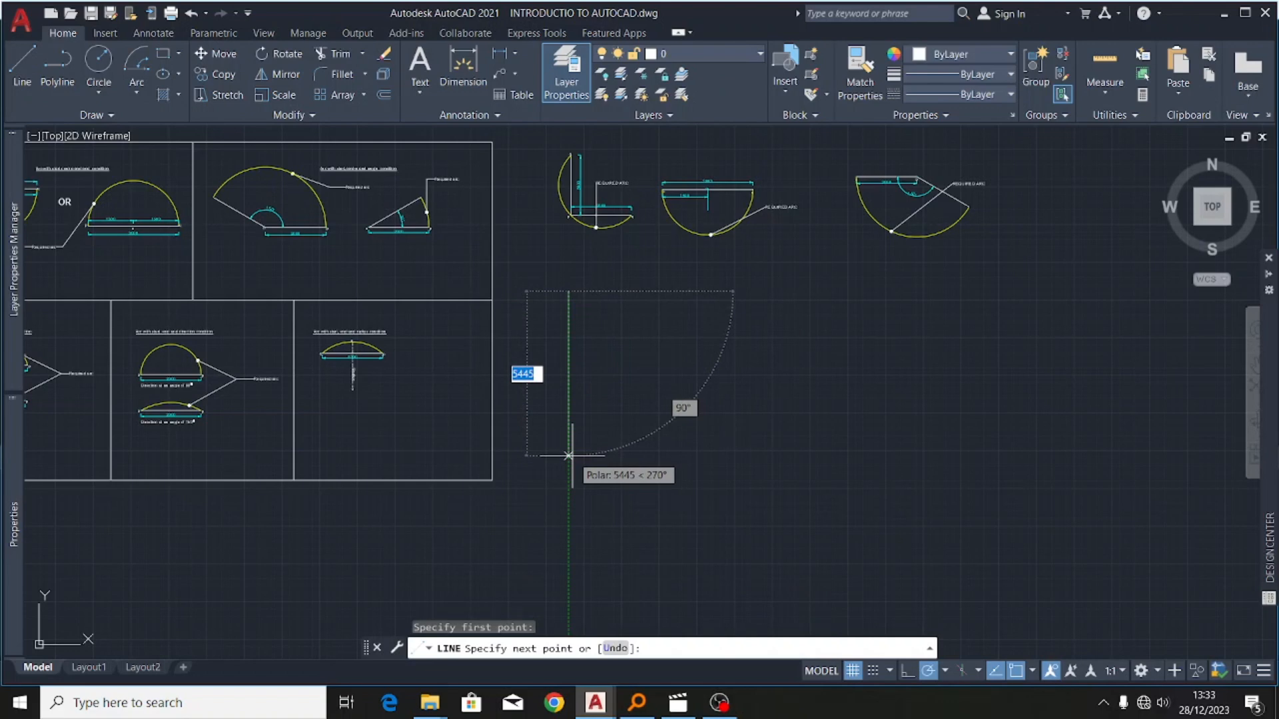
pyautogui.write('2000')
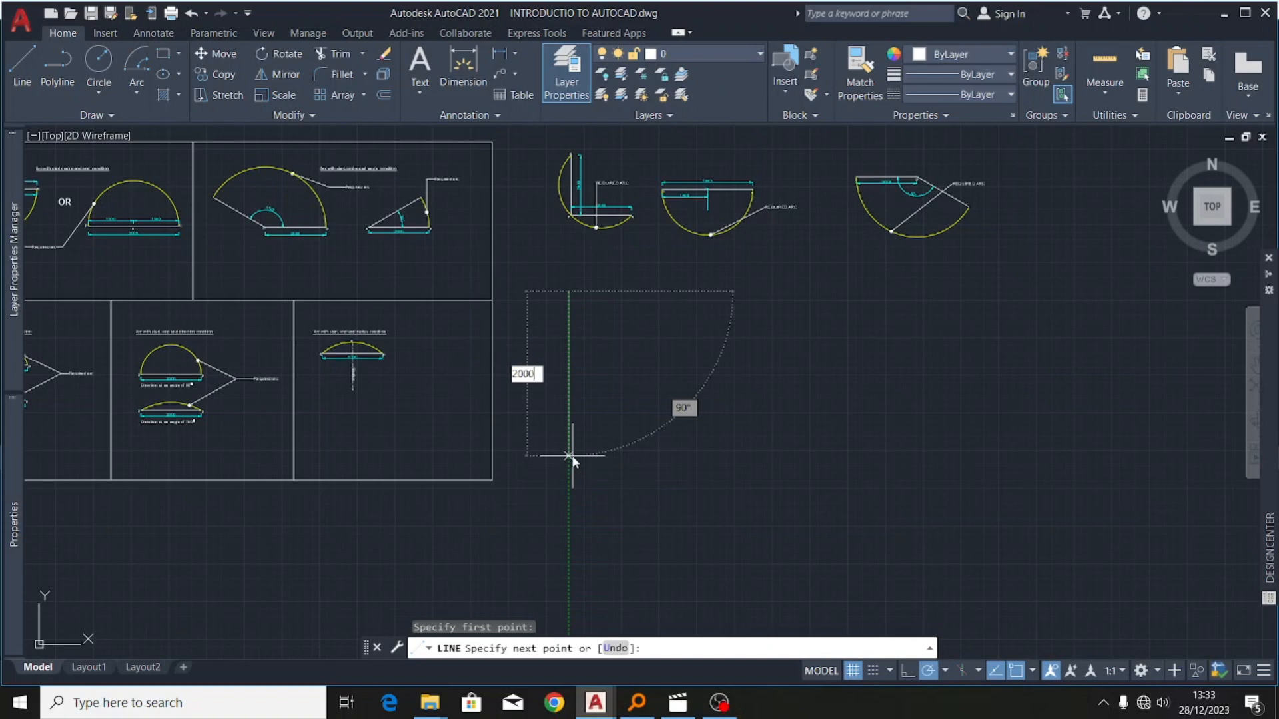
pyautogui.press('Return')
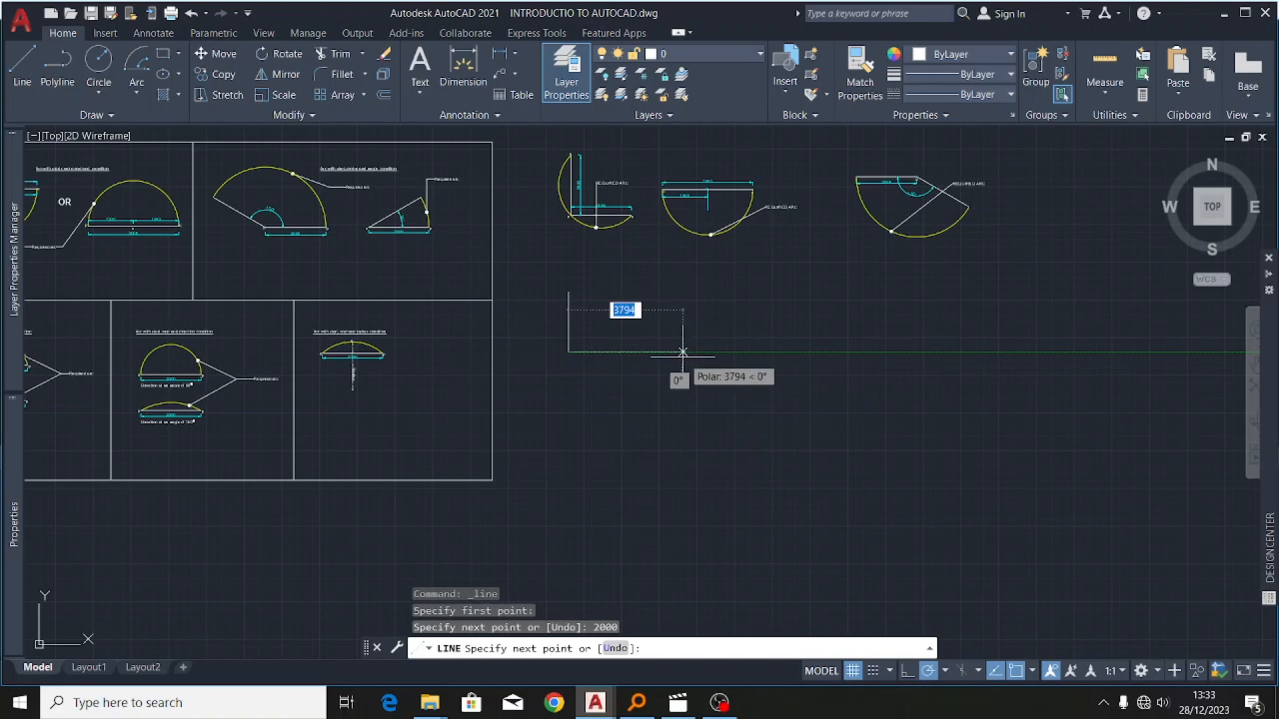
pyautogui.write('2000')
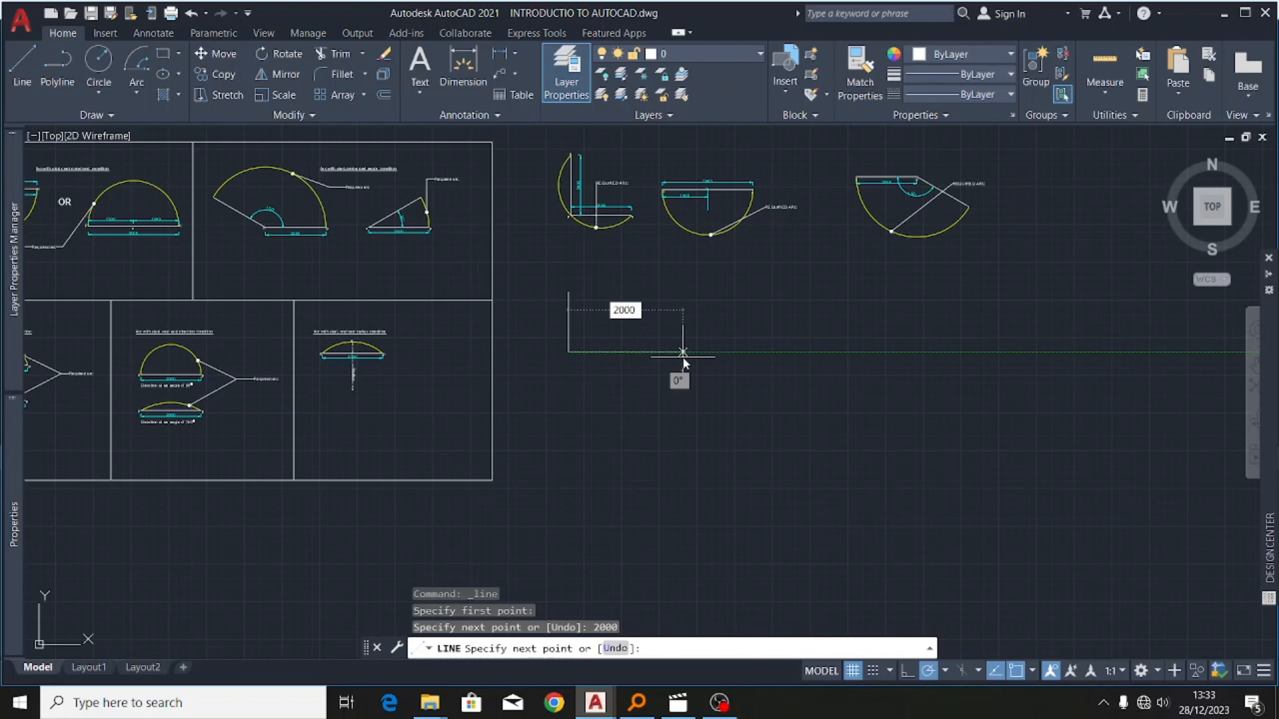
pyautogui.press('Return')
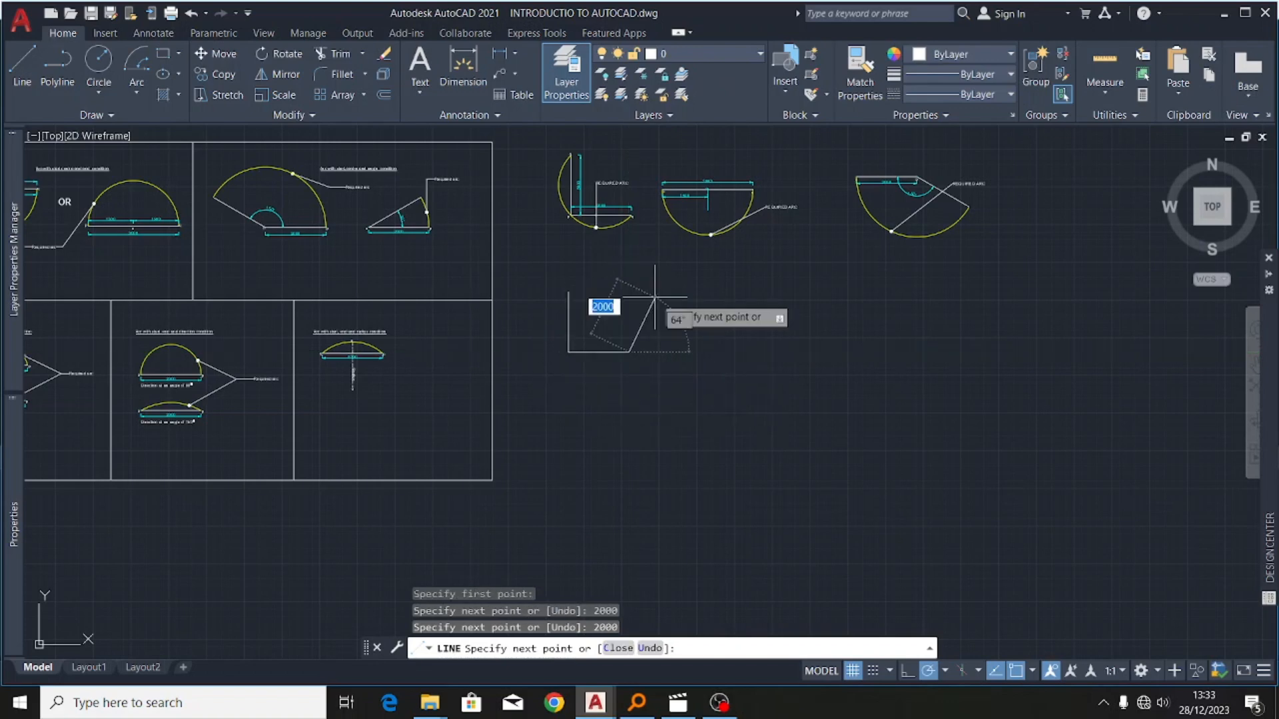
pyautogui.press('Escape')
# - Compare the new L-shaped lines with the start, centre and length reference, checking the positions of o, p and the length side
pyautogui.scroll(4, 620, 338)
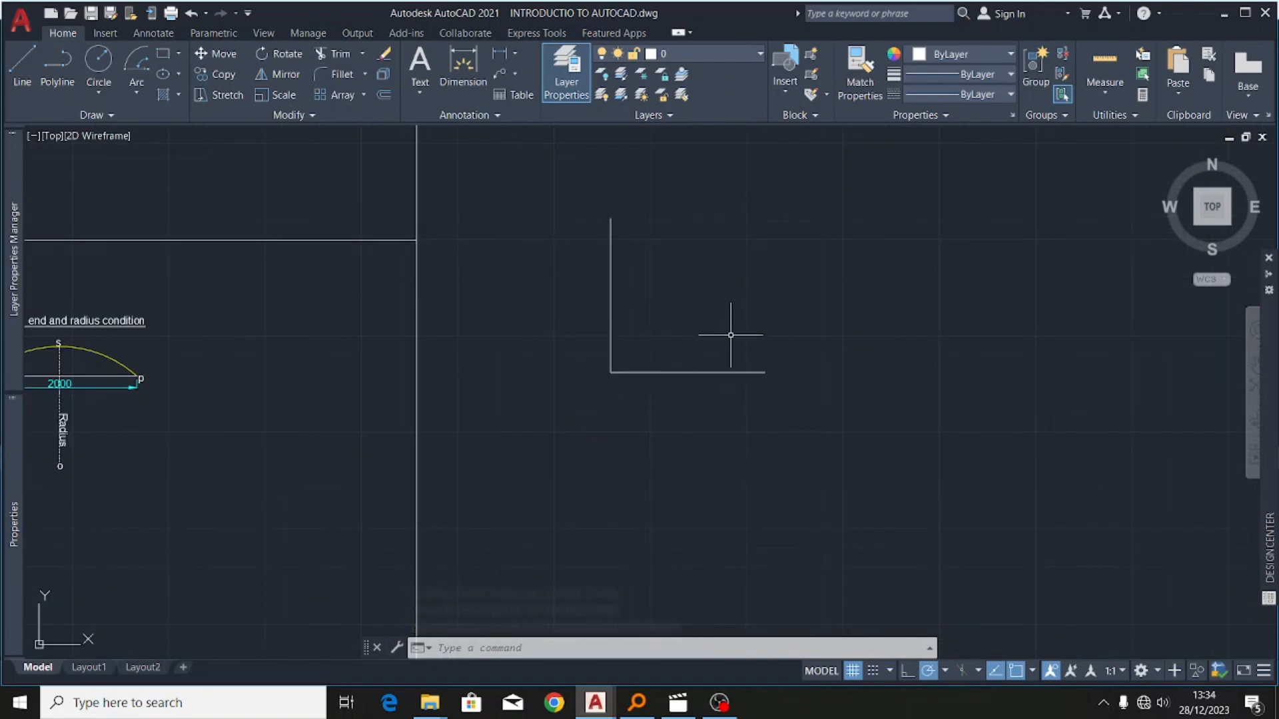
pyautogui.scroll(-4, 735, 341)
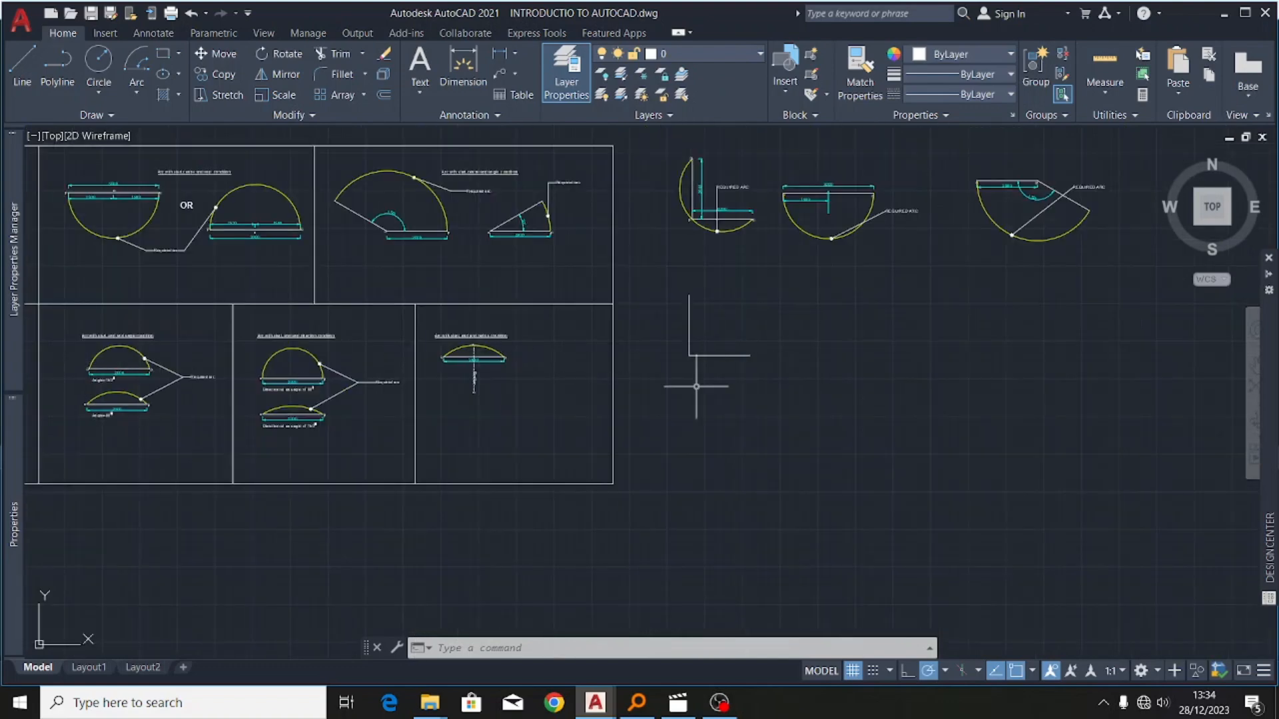
pyautogui.scroll(-4, 774, 400)
pyautogui.scroll(6, 578, 407)
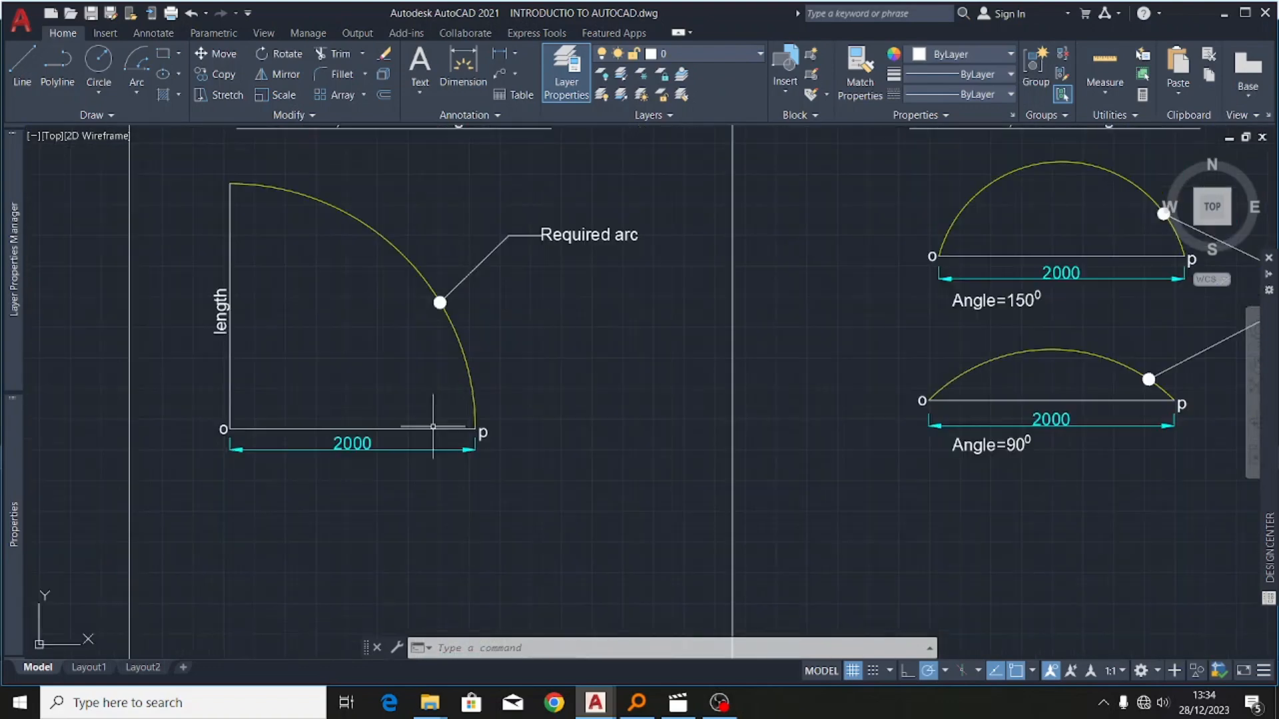
pyautogui.scroll(4, 223, 439)
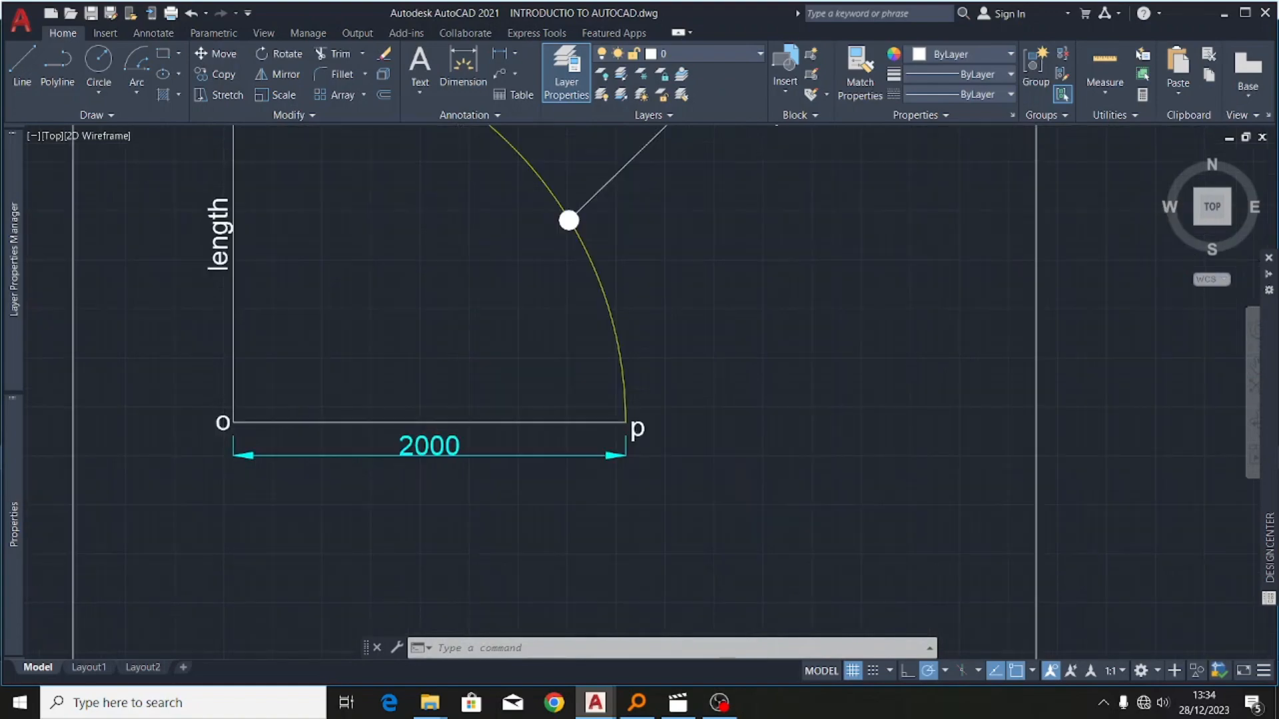
pyautogui.scroll(-6, 181, 430)
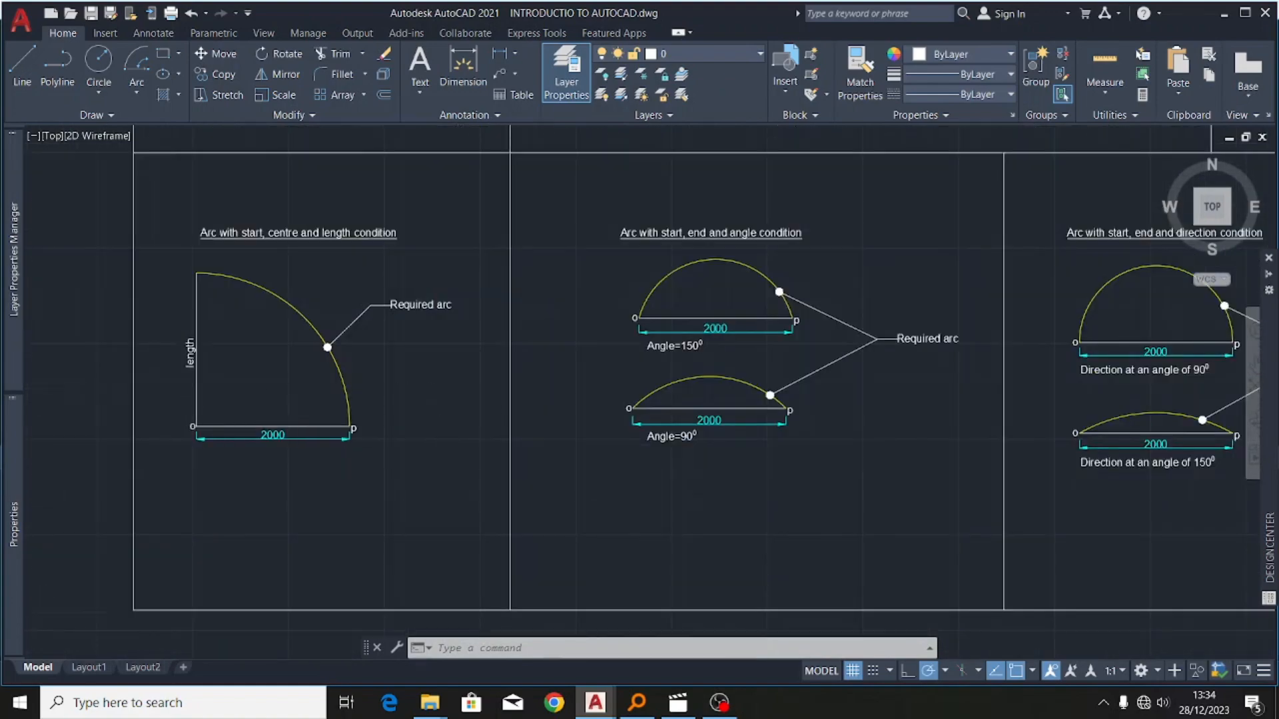
pyautogui.scroll(-6, 257, 422)
pyautogui.scroll(10, 896, 331)
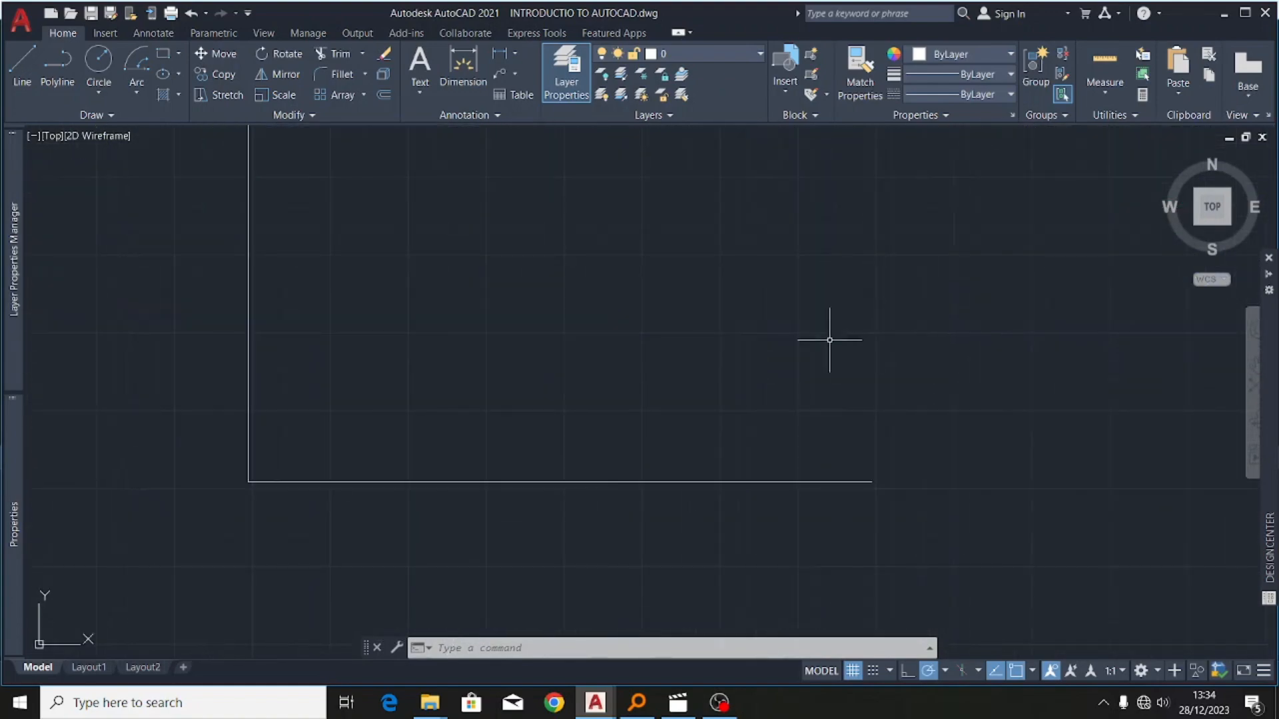
# - Place the multiline text label "o" at height 100 just below the corner where the two base lines meet
pyautogui.scroll(-6, 693, 396)
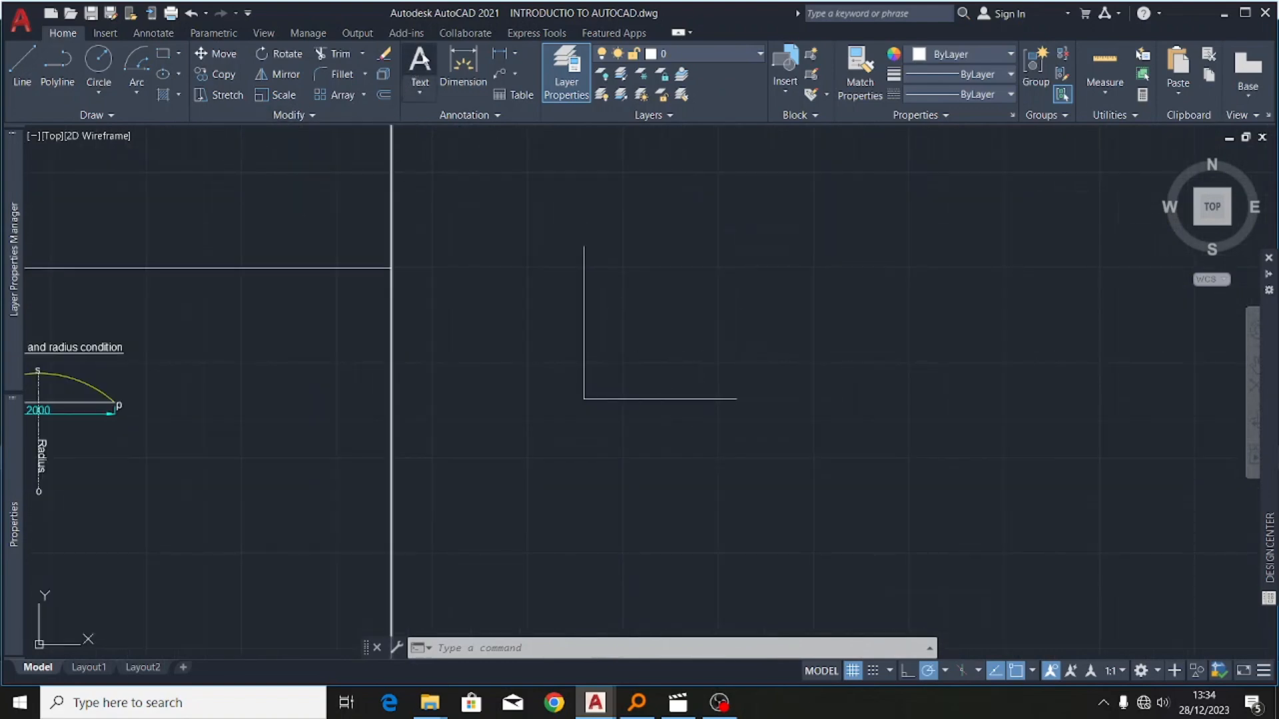
pyautogui.click(420, 66)
pyautogui.scroll(2, 631, 392)
pyautogui.scroll(4, 631, 391)
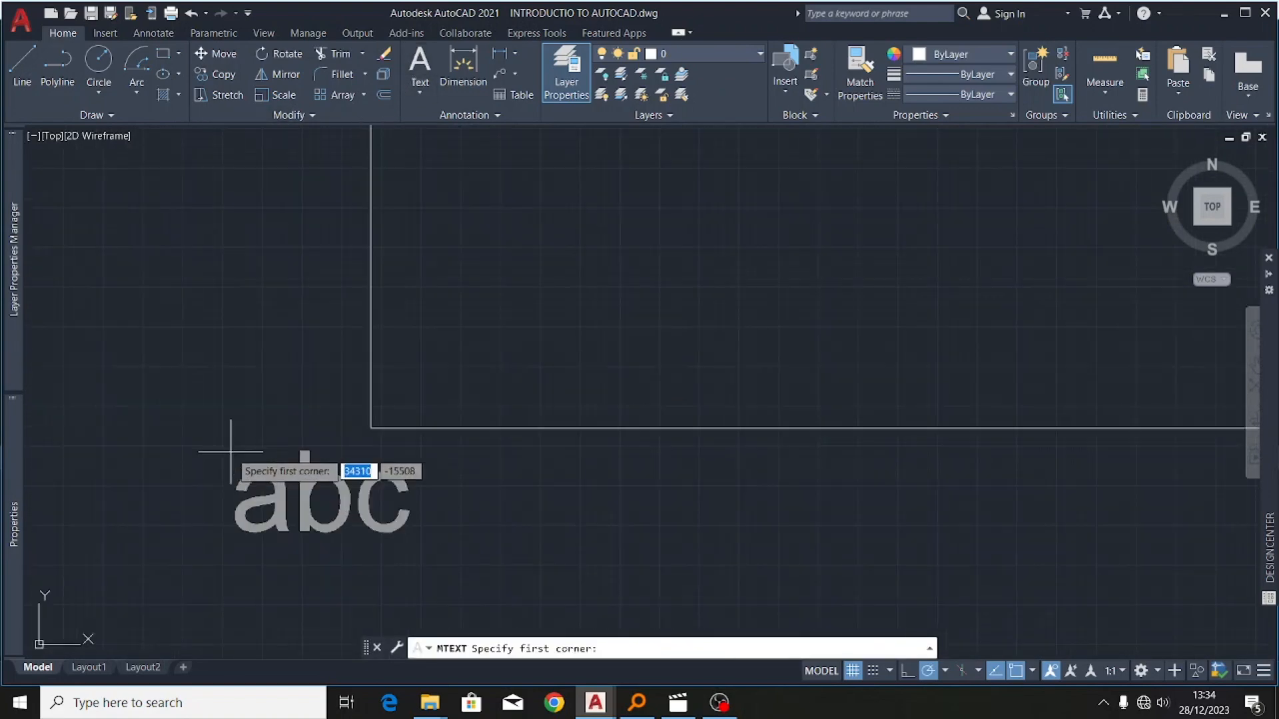
pyautogui.click(323, 428)
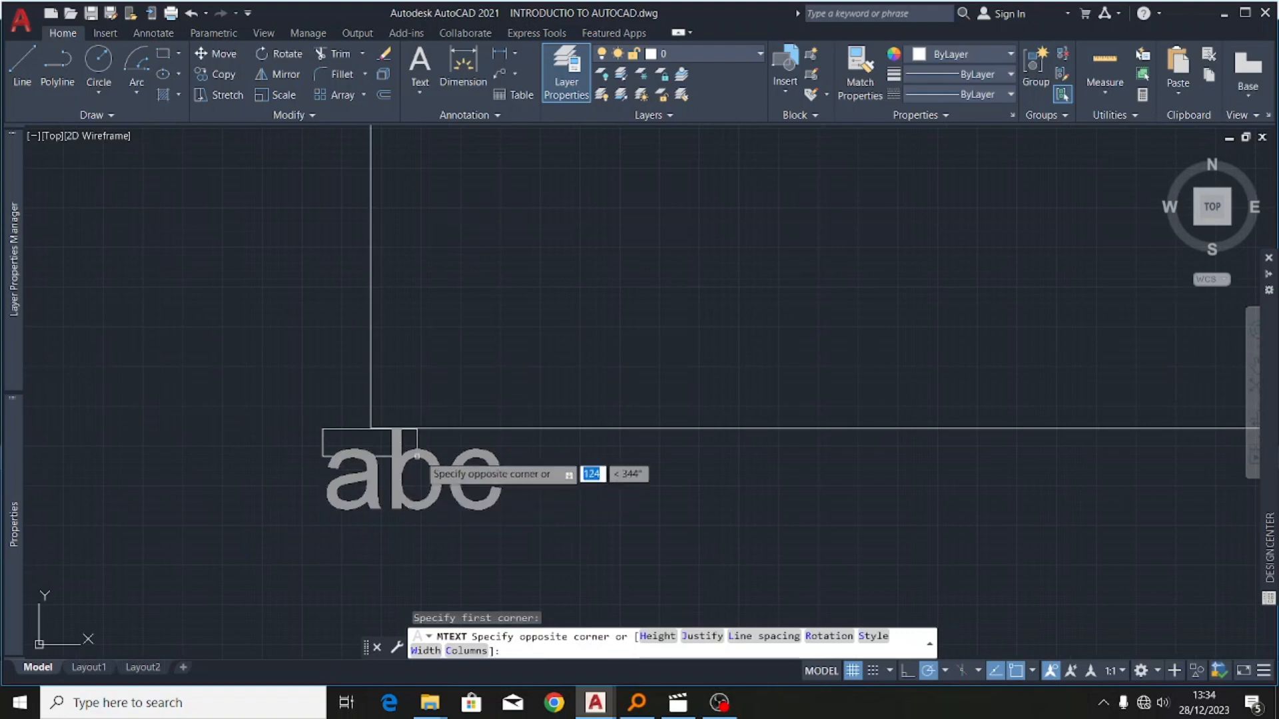
pyautogui.scroll(-4, 459, 423)
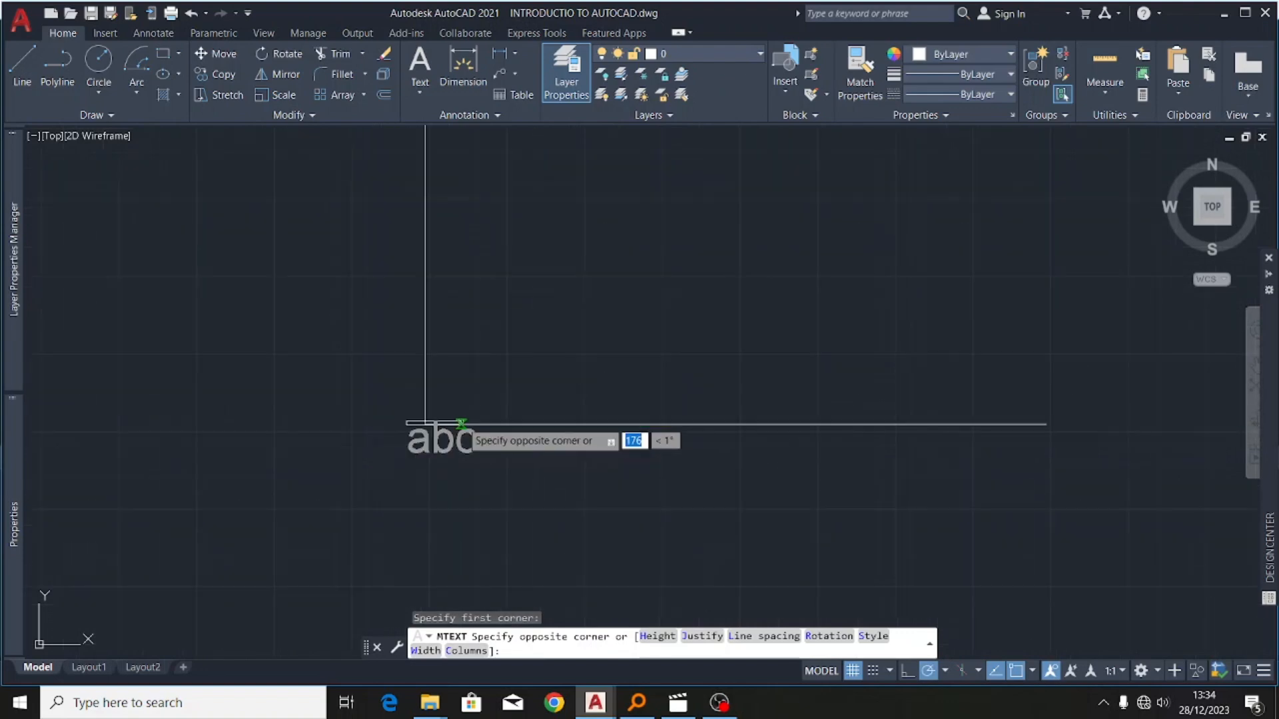
pyautogui.click(449, 469)
pyautogui.scroll(2, 421, 461)
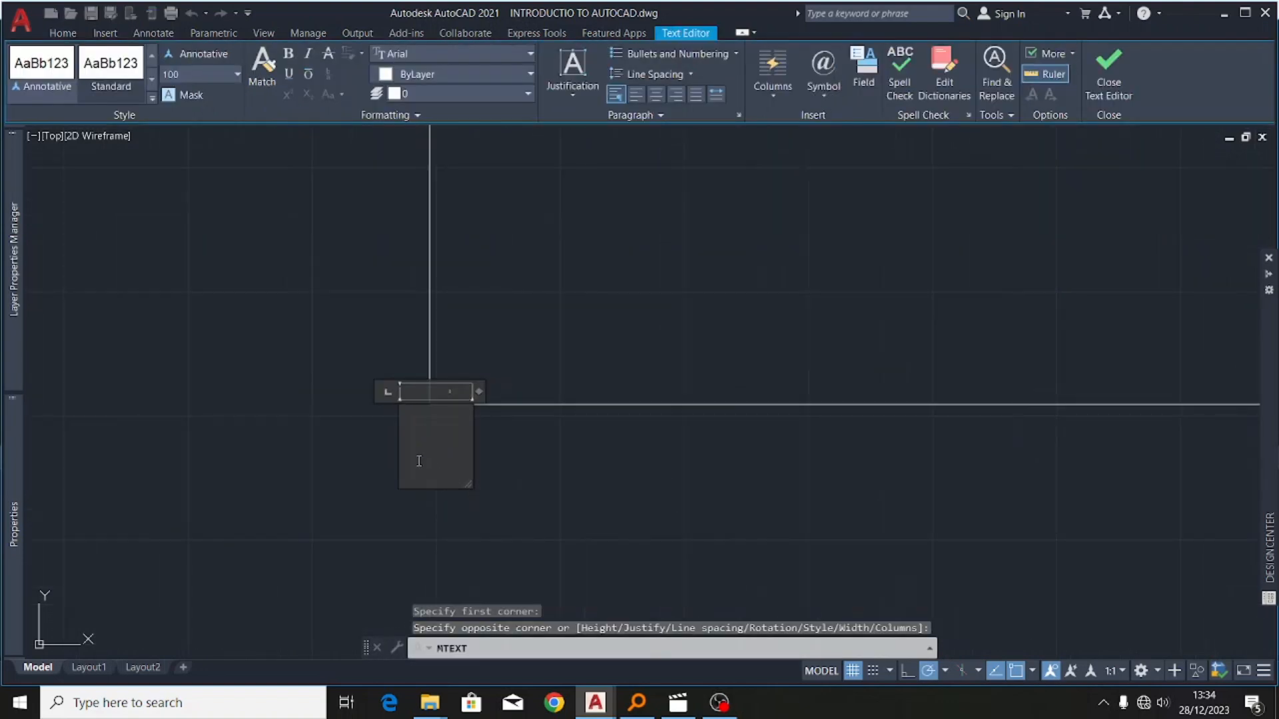
pyautogui.write('O')
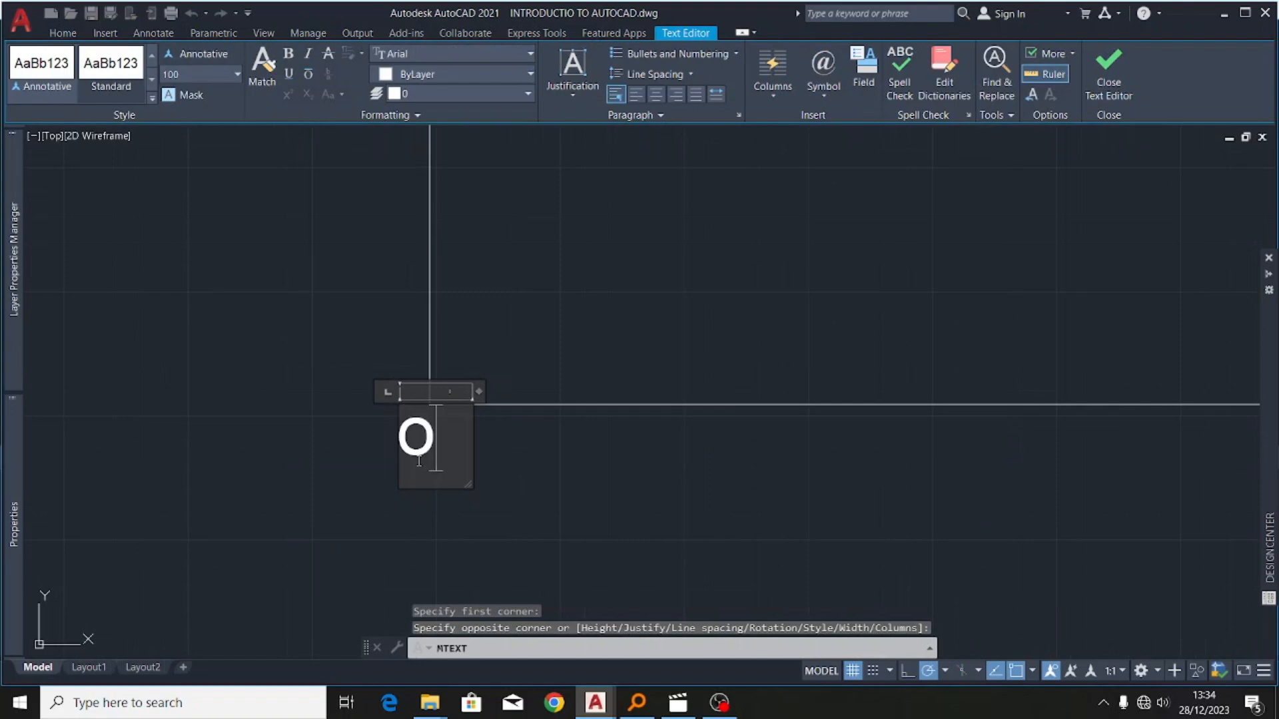
pyautogui.click(495, 475)
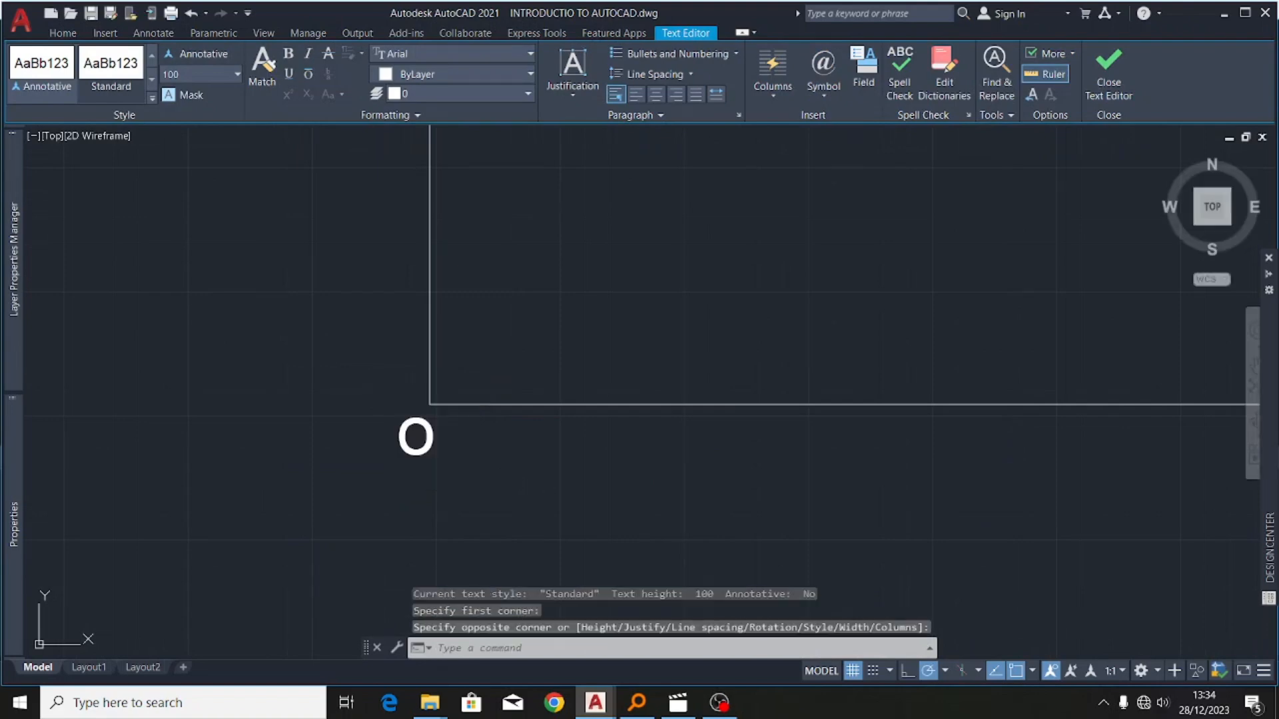
# - Copy the "o" label to the free end of the horizontal line and change the copy's text to "p"
pyautogui.click(415, 446)
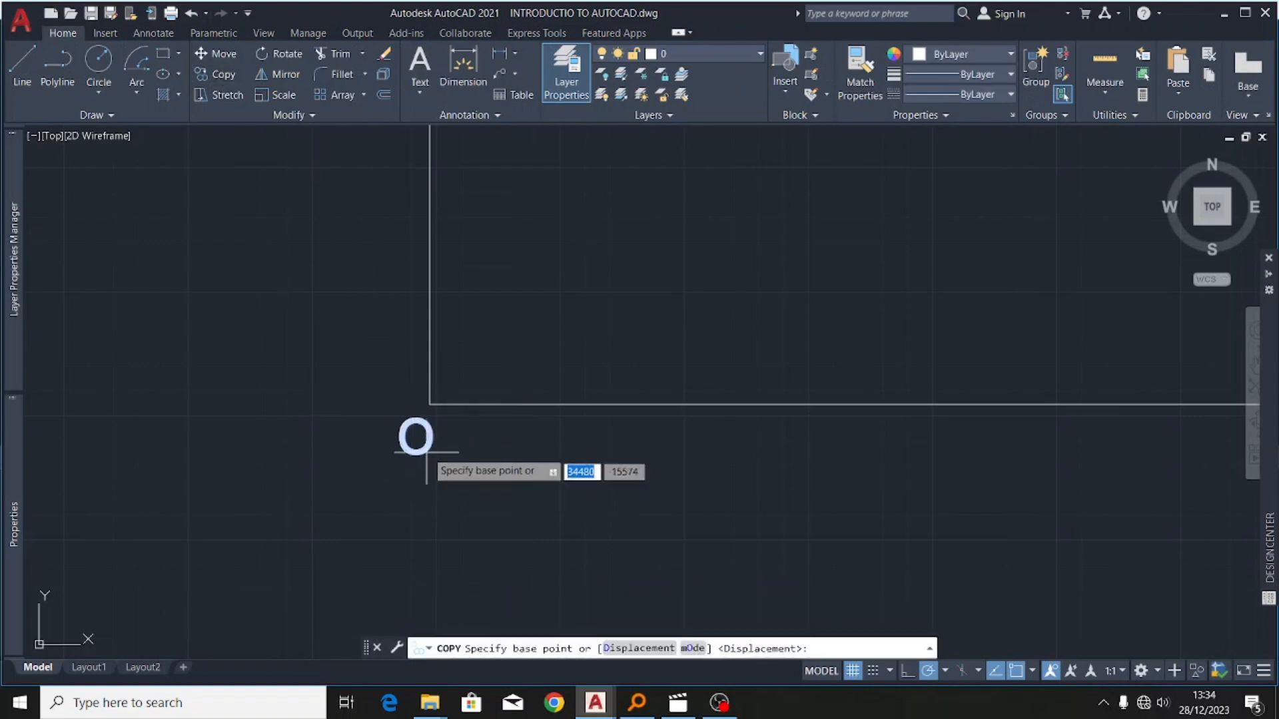
pyautogui.click(315, 434)
pyautogui.scroll(-5, 317, 437)
pyautogui.scroll(6, 553, 448)
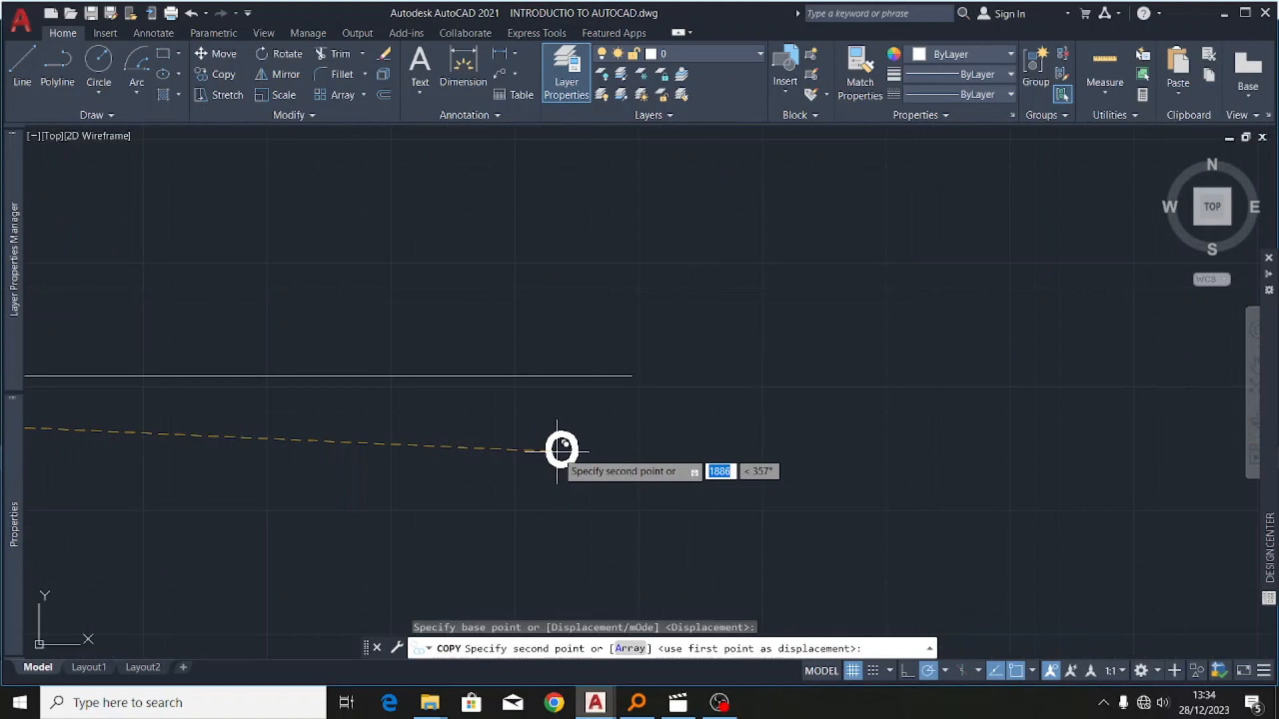
pyautogui.click(627, 408)
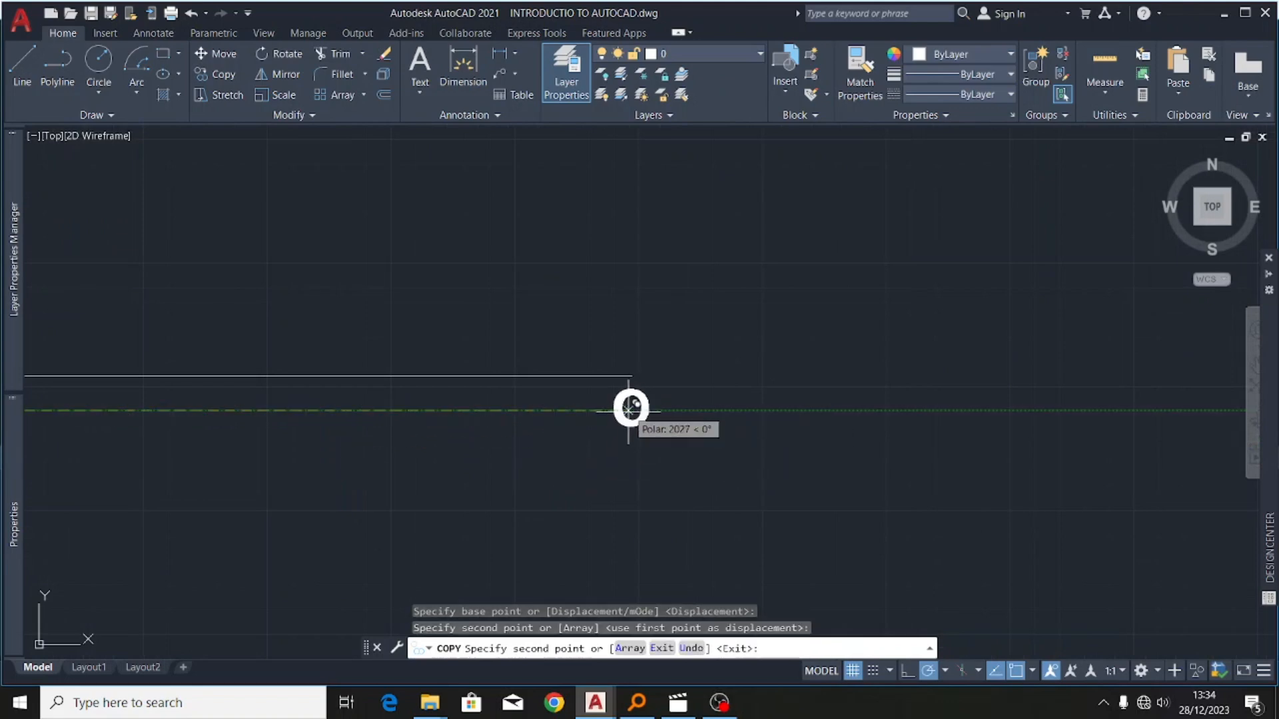
pyautogui.press('Escape')
pyautogui.doubleClick(647, 412)
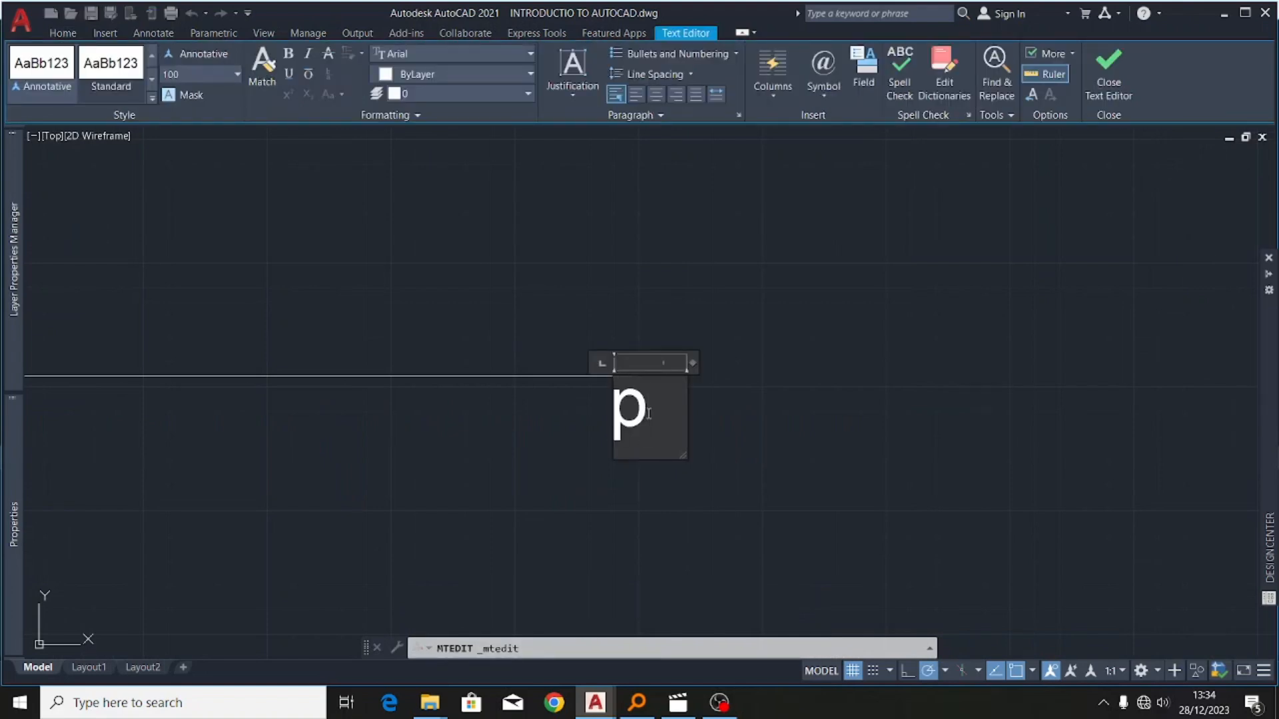
pyautogui.click(786, 399)
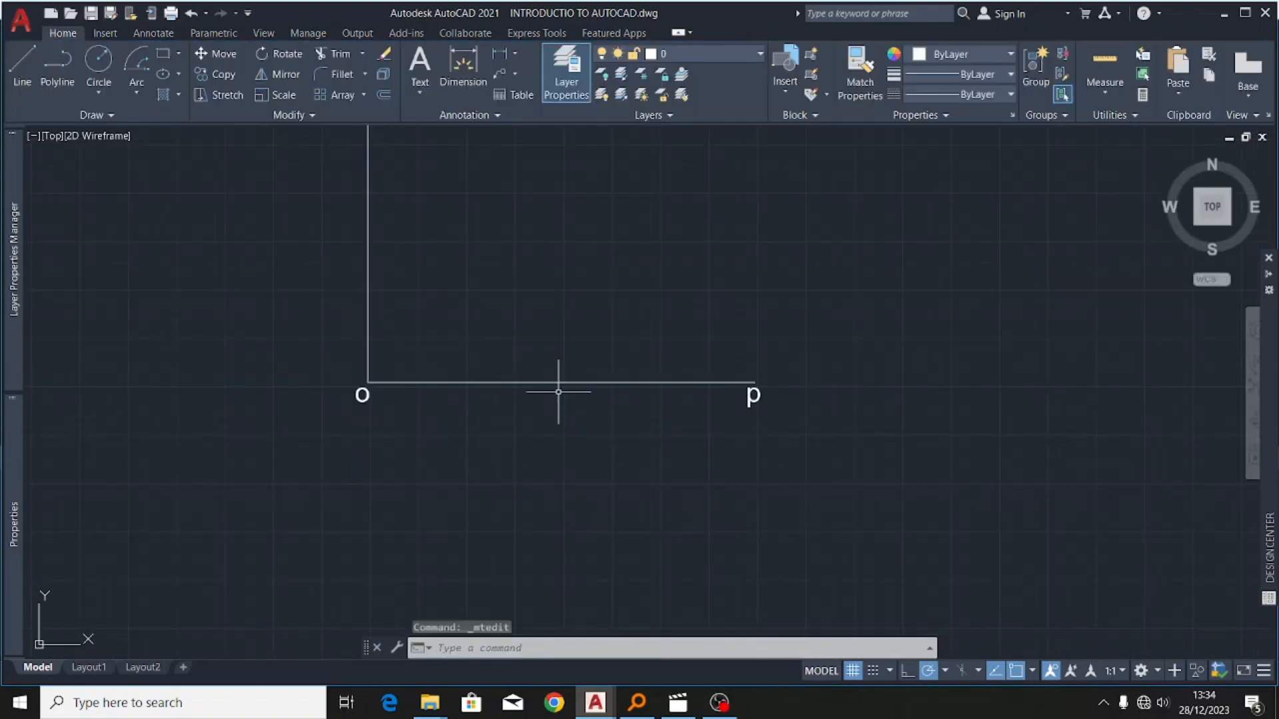
# - Dimension the horizontal line from o to p, placing the dimension line below the two labels
pyautogui.click(460, 64)
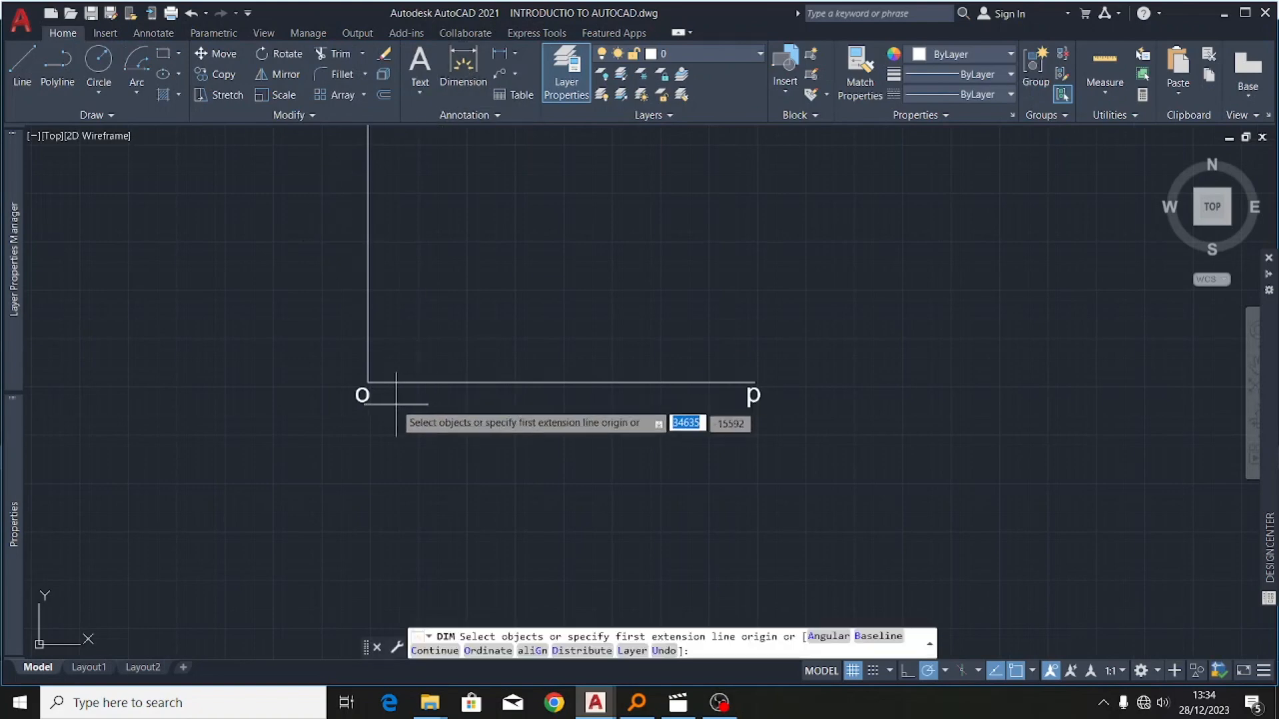
pyautogui.scroll(3, 380, 386)
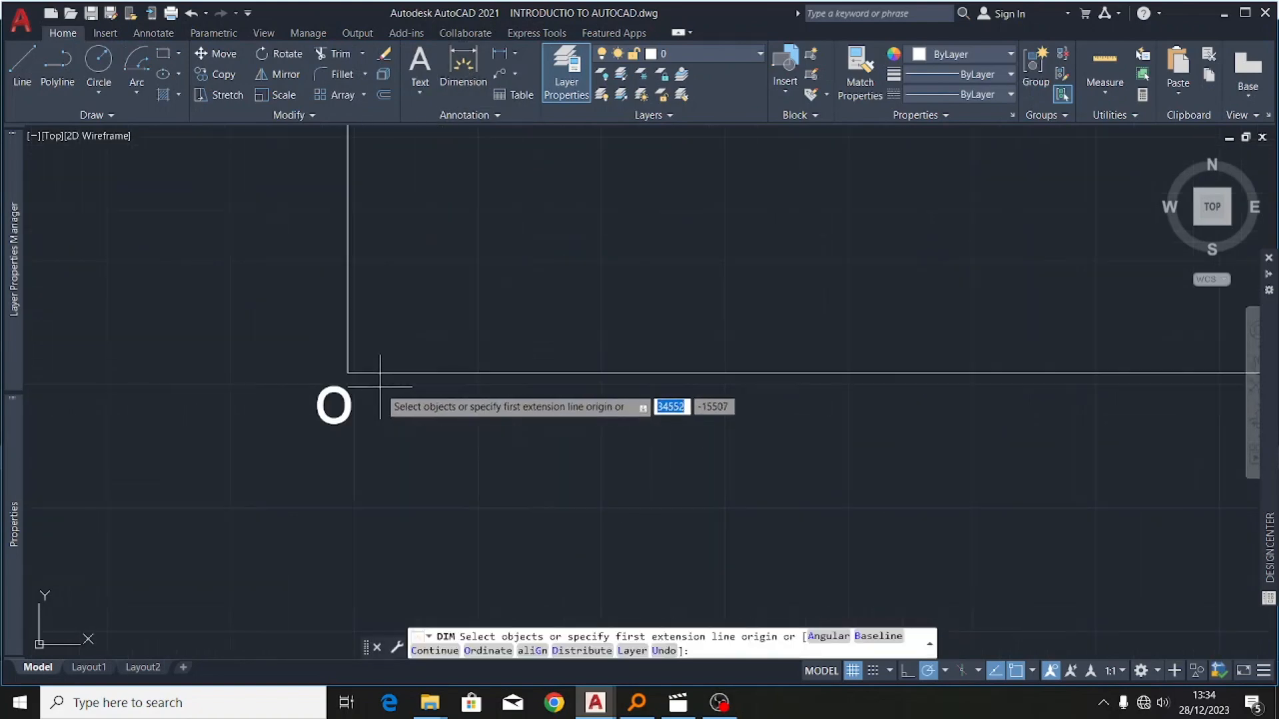
pyautogui.press('Return')
pyautogui.click(347, 374)
pyautogui.scroll(-3, 259, 420)
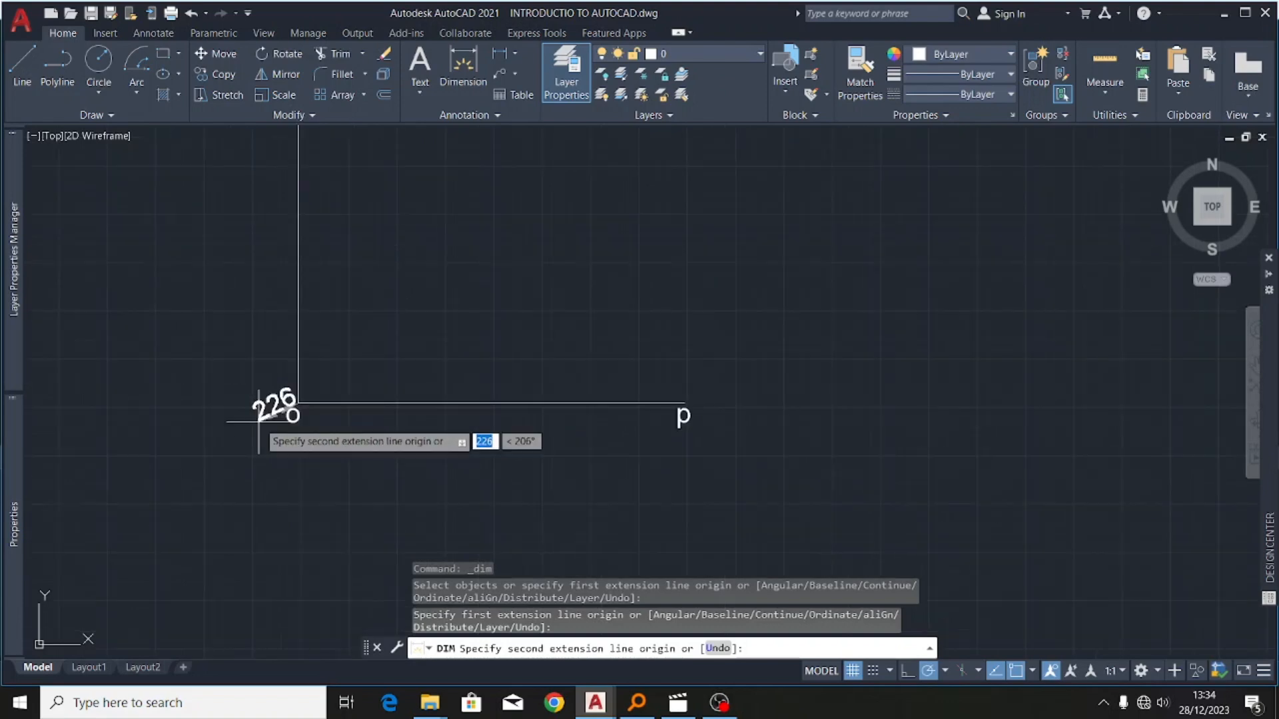
pyautogui.scroll(5, 669, 398)
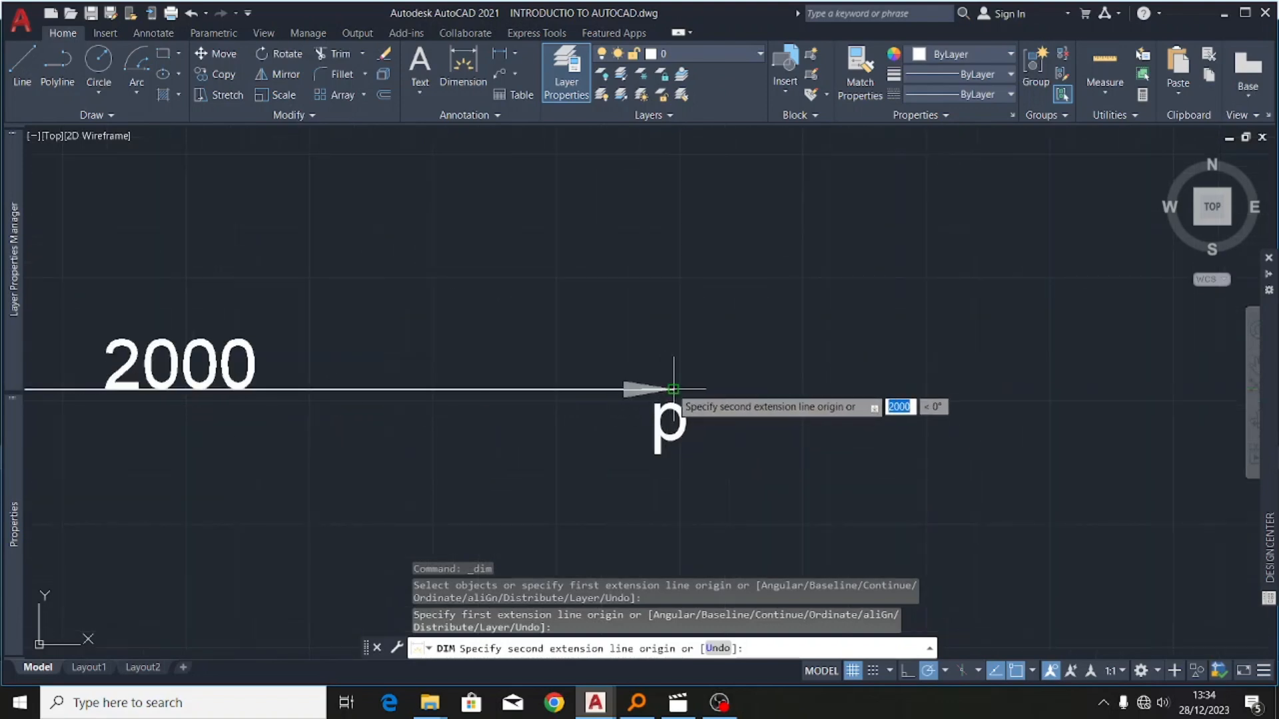
pyautogui.click(671, 388)
pyautogui.scroll(-3, 671, 388)
pyautogui.click(654, 420)
pyautogui.press('Return')
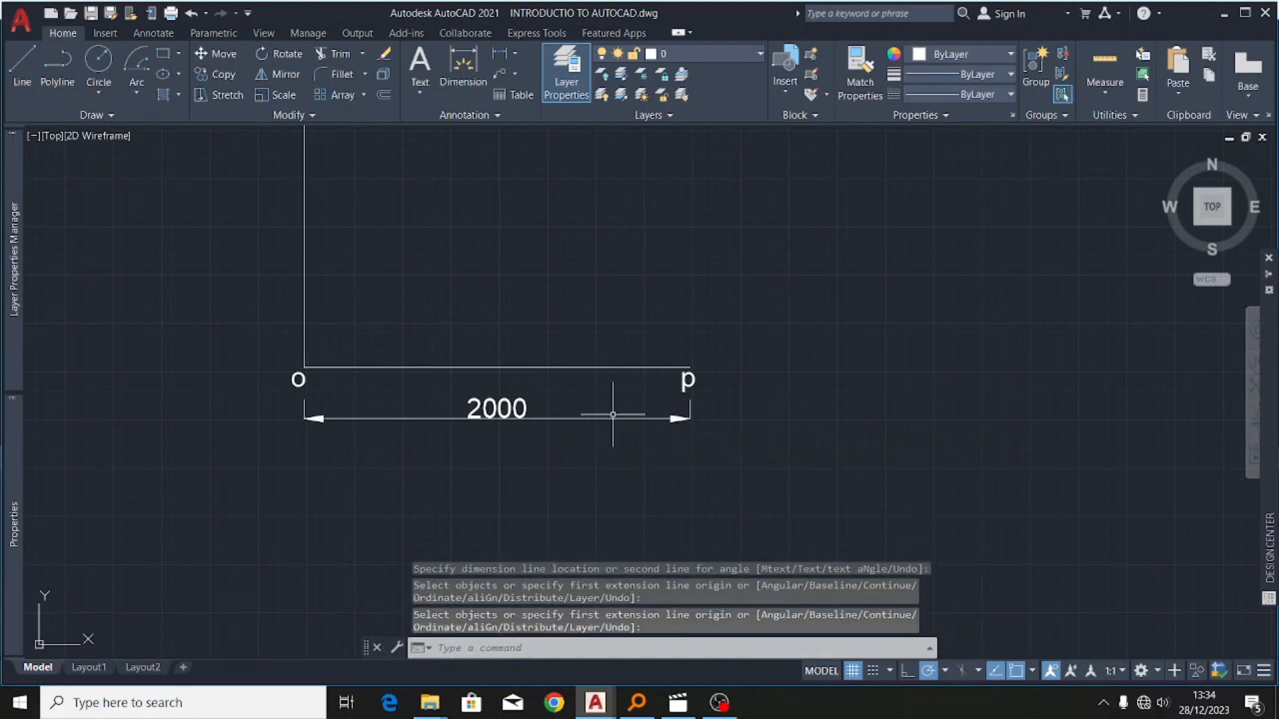
# - Move the dimension between o and p onto the dimension layer
pyautogui.click(613, 417)
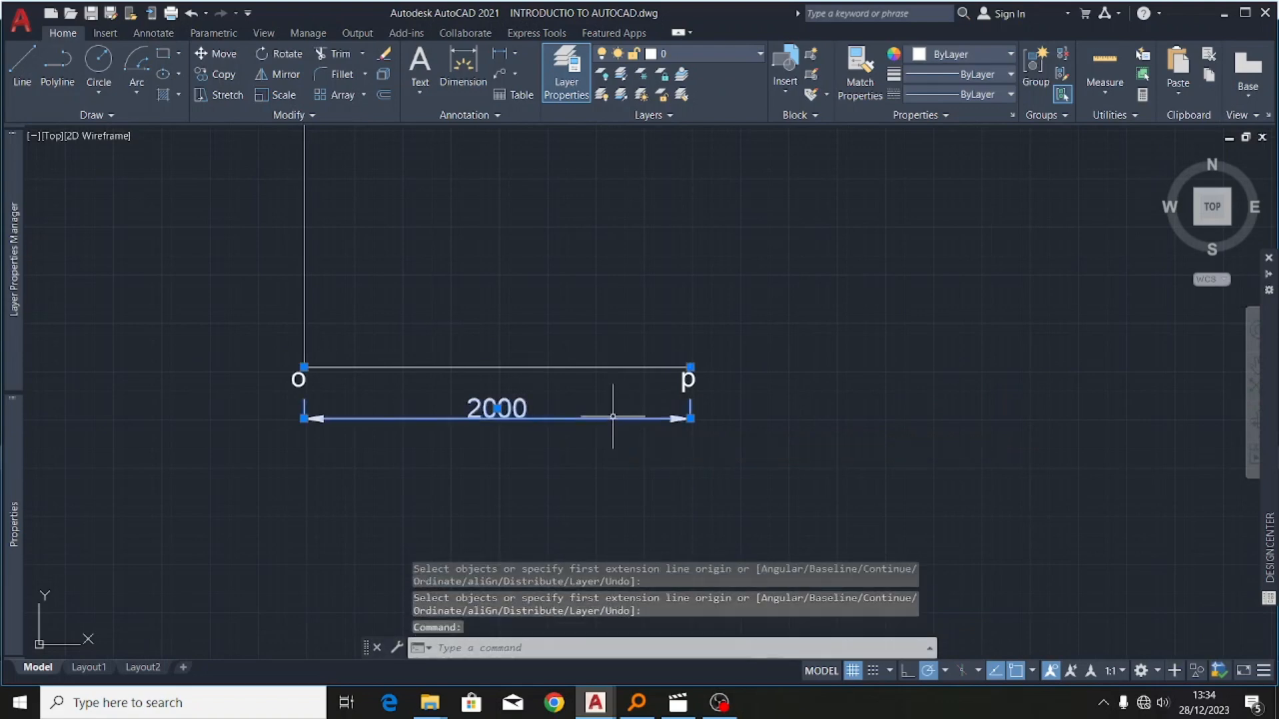
pyautogui.click(749, 50)
pyautogui.click(706, 111)
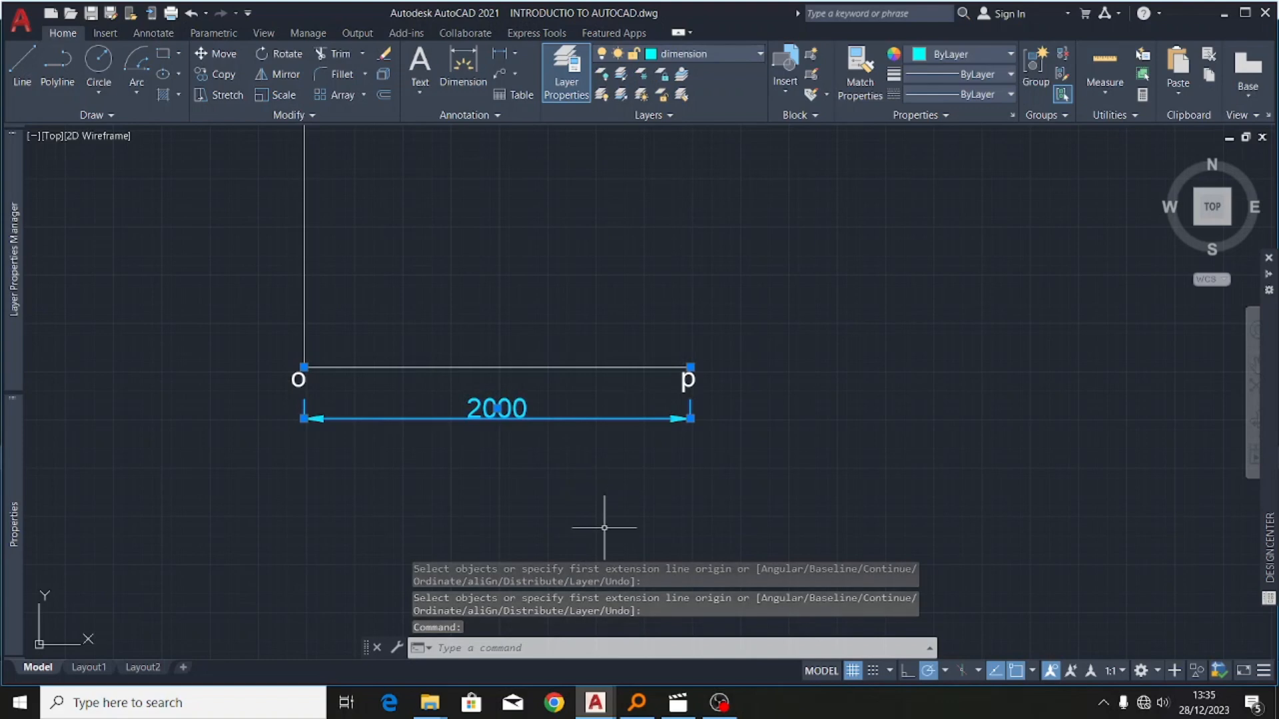
pyautogui.press('Escape')
# - Compare the labelled base lines with the reference figure for the arc with start, centre and length condition
pyautogui.scroll(-4, 608, 471)
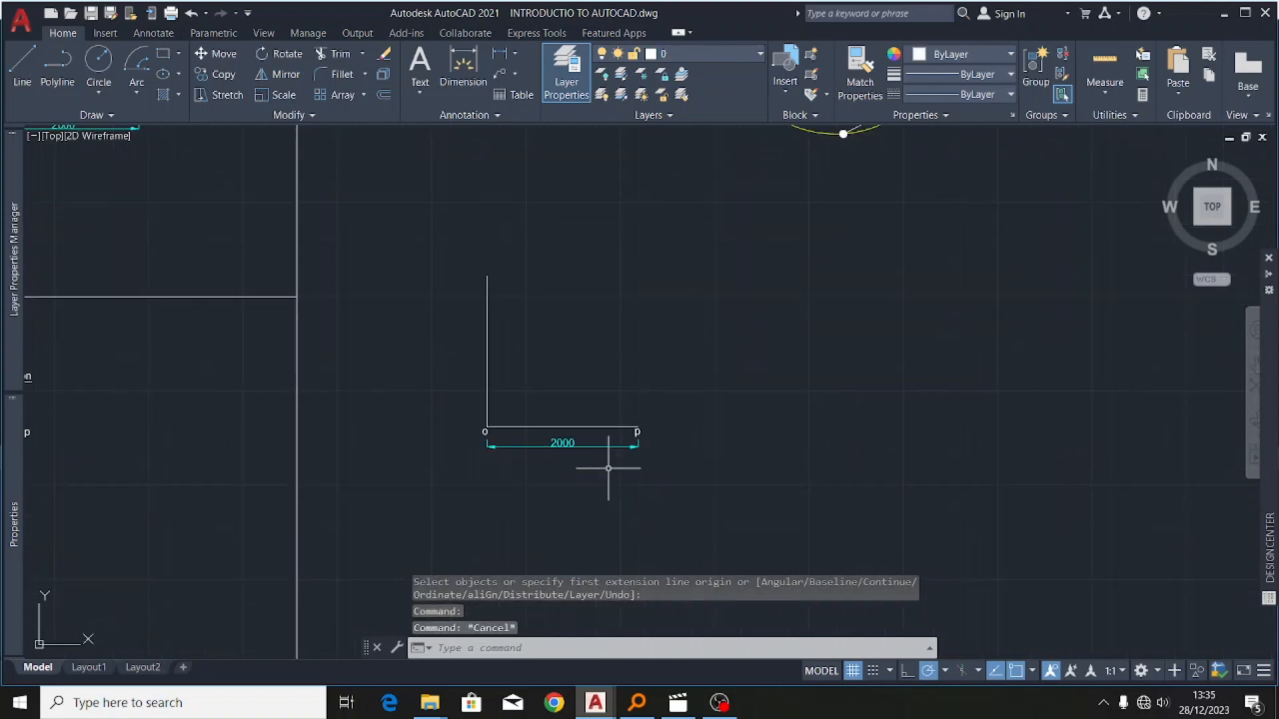
pyautogui.scroll(2, 526, 409)
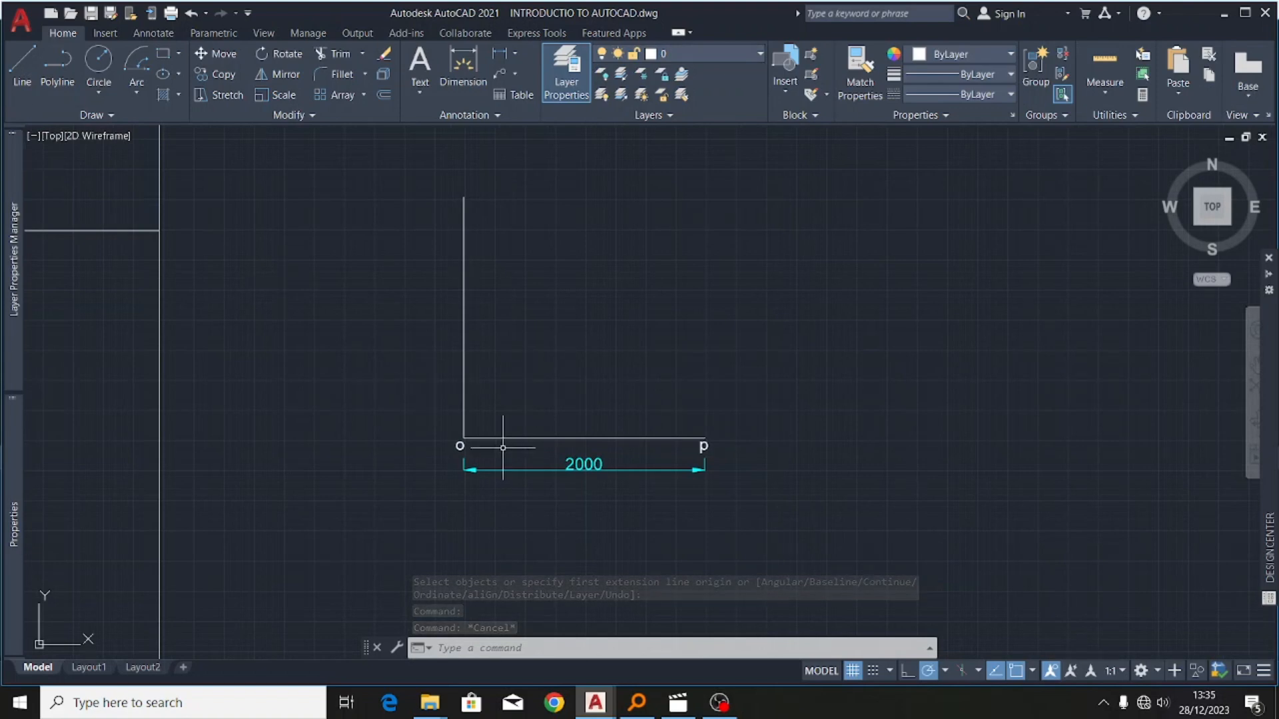
pyautogui.scroll(-4, 598, 356)
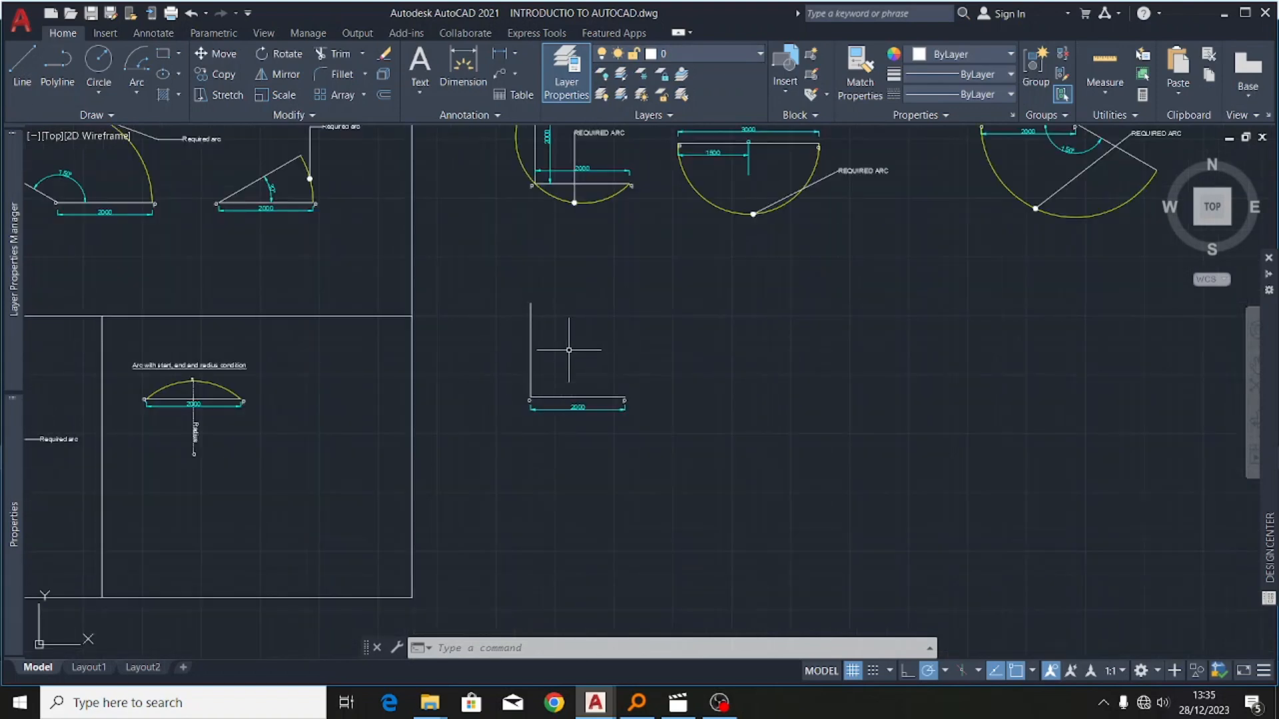
pyautogui.scroll(2, 569, 350)
pyautogui.scroll(-4, 755, 359)
pyautogui.scroll(-3, 781, 372)
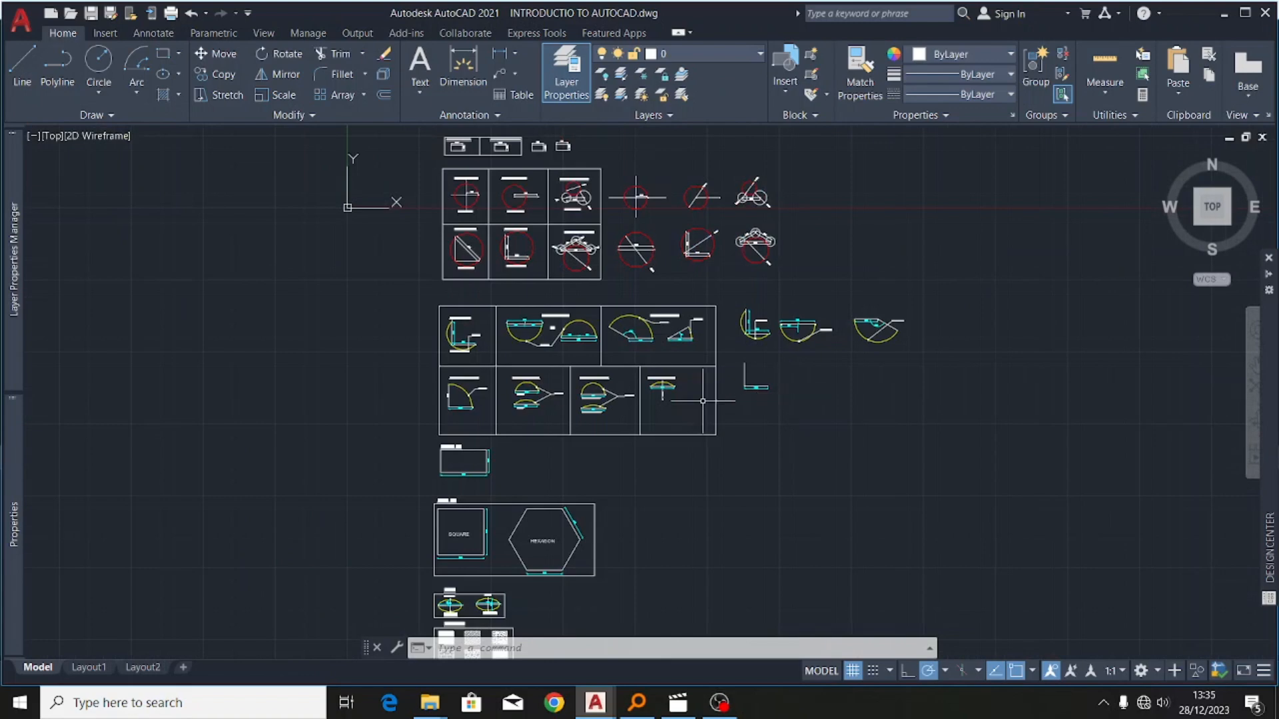
pyautogui.scroll(6, 465, 349)
pyautogui.scroll(2, 465, 349)
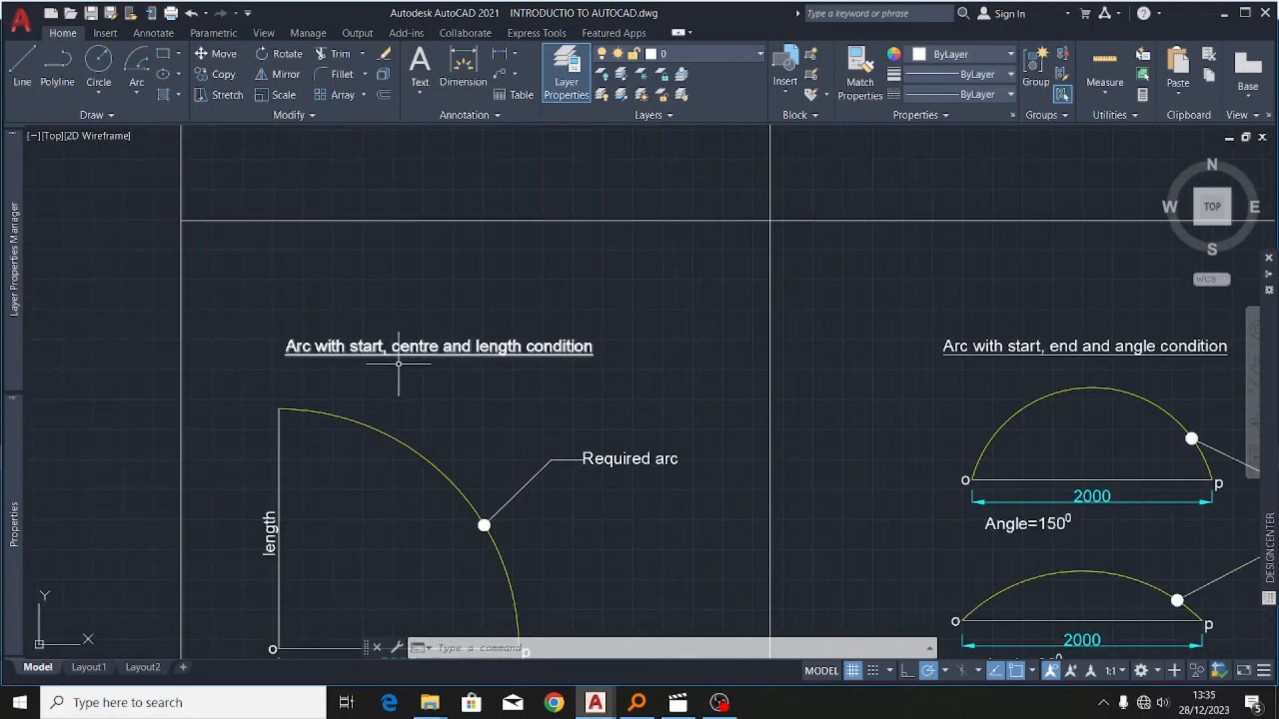
pyautogui.scroll(2, 307, 378)
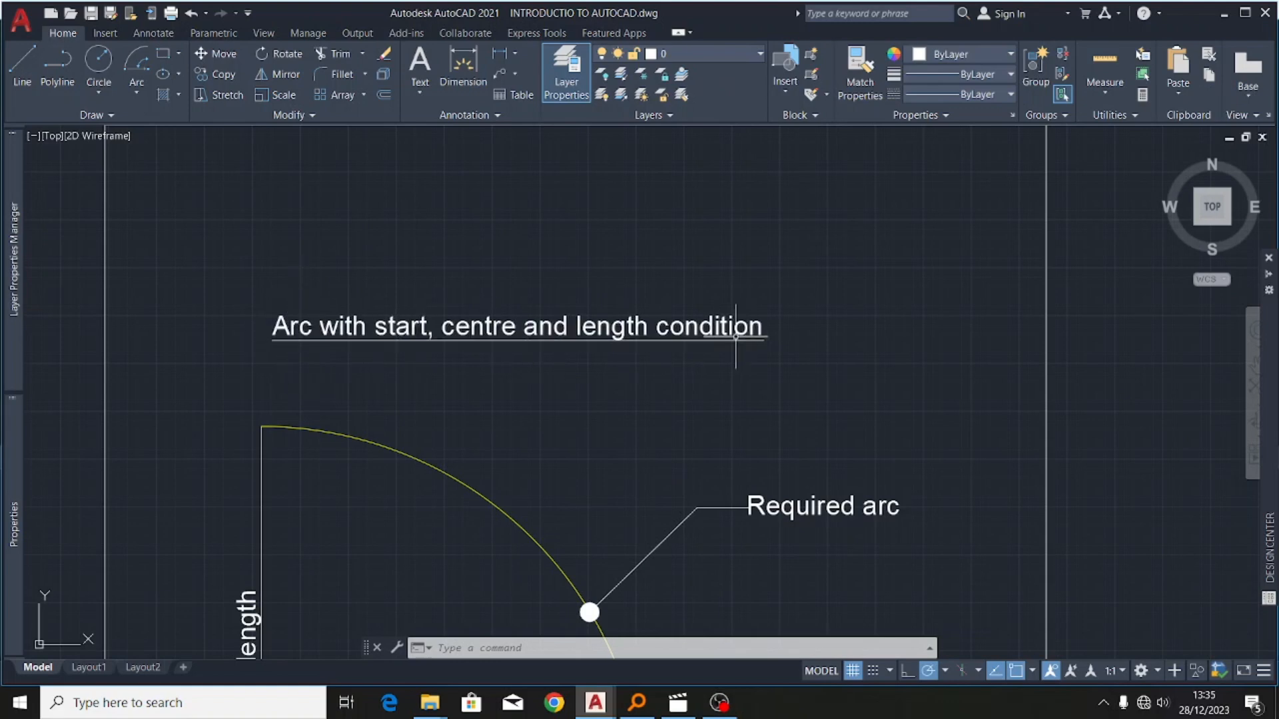
pyautogui.scroll(-4, 413, 261)
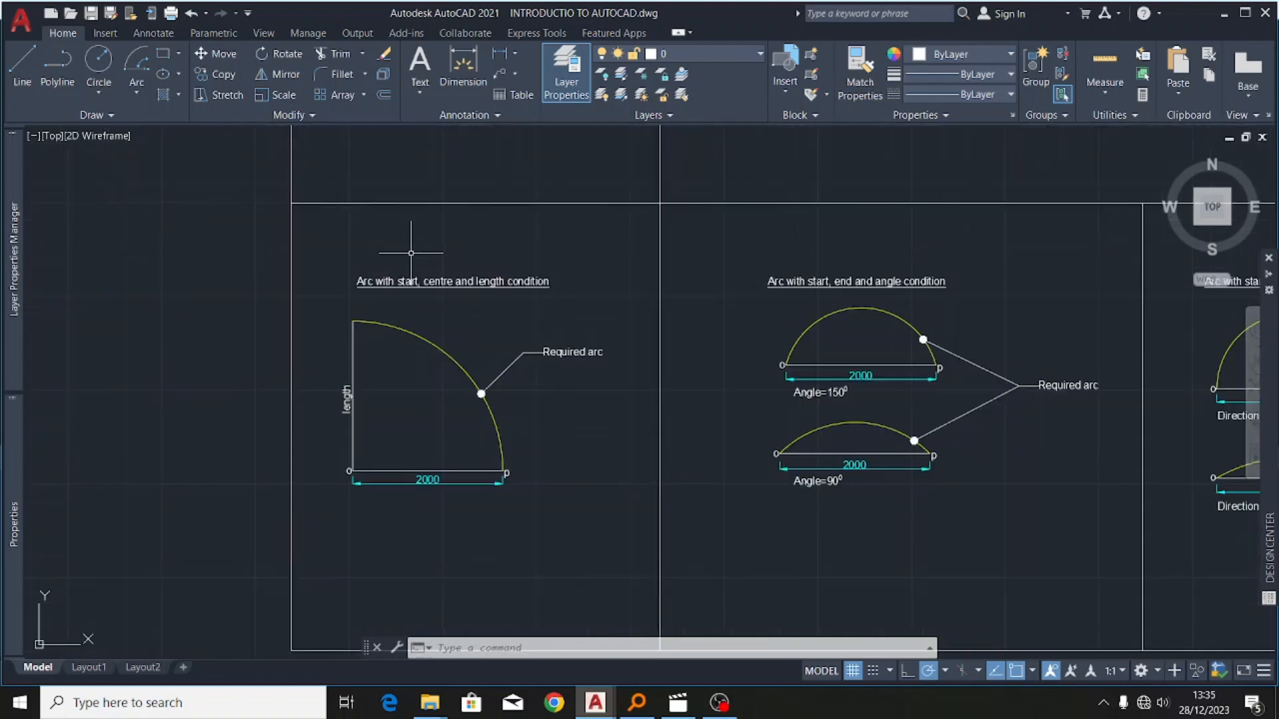
# - Draw a Start, Center, Length arc starting at p, centred on o, with its chord length picked at the vertical line's upper end
pyautogui.click(145, 89)
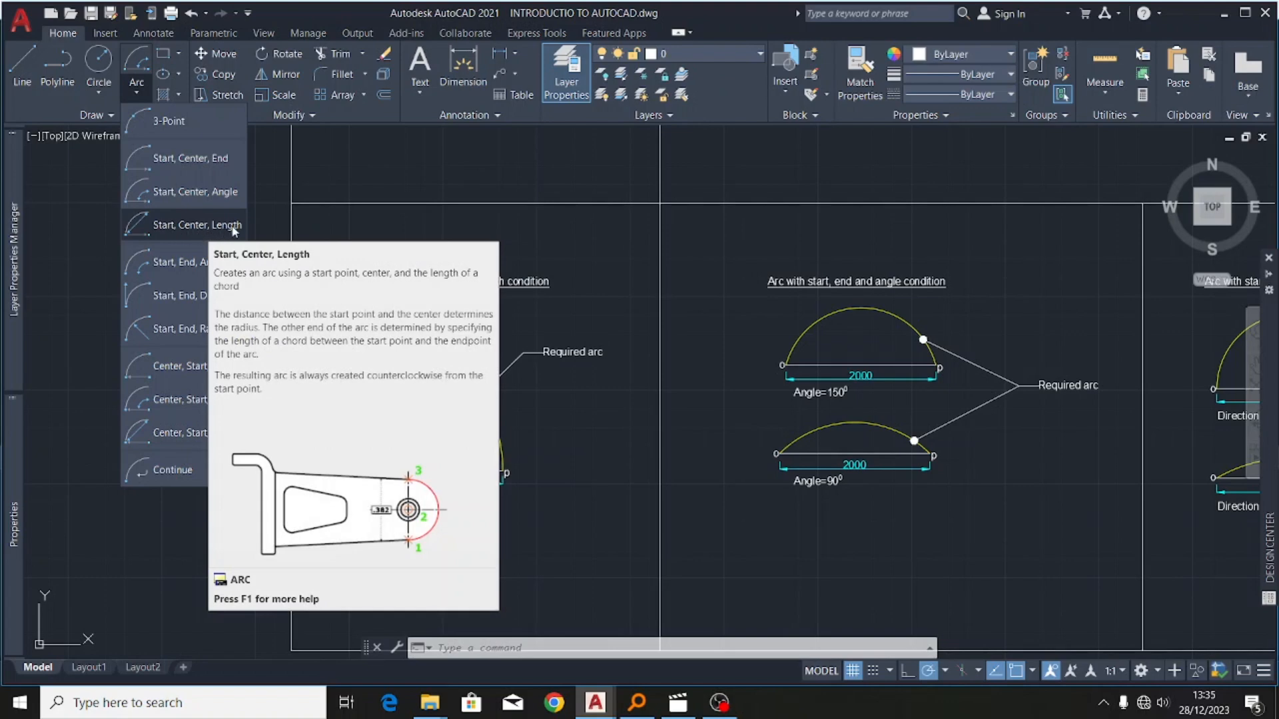
pyautogui.click(182, 225)
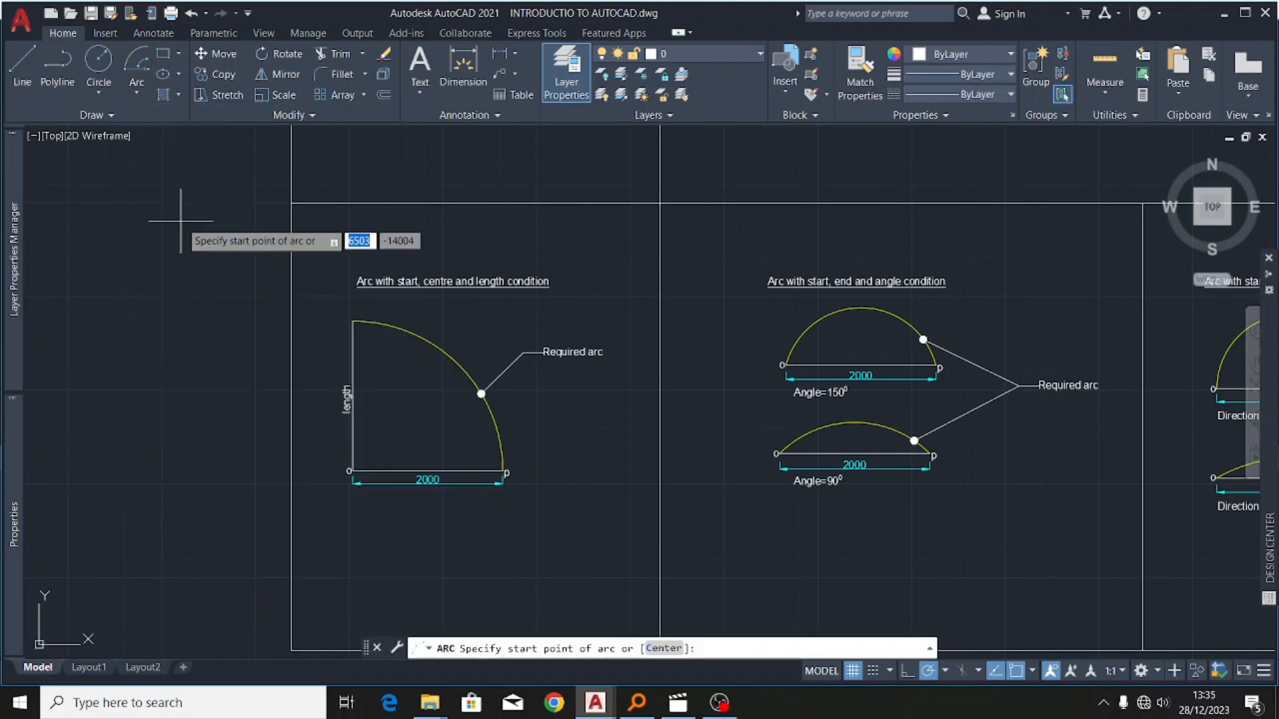
pyautogui.scroll(-5, 287, 320)
pyautogui.scroll(10, 495, 357)
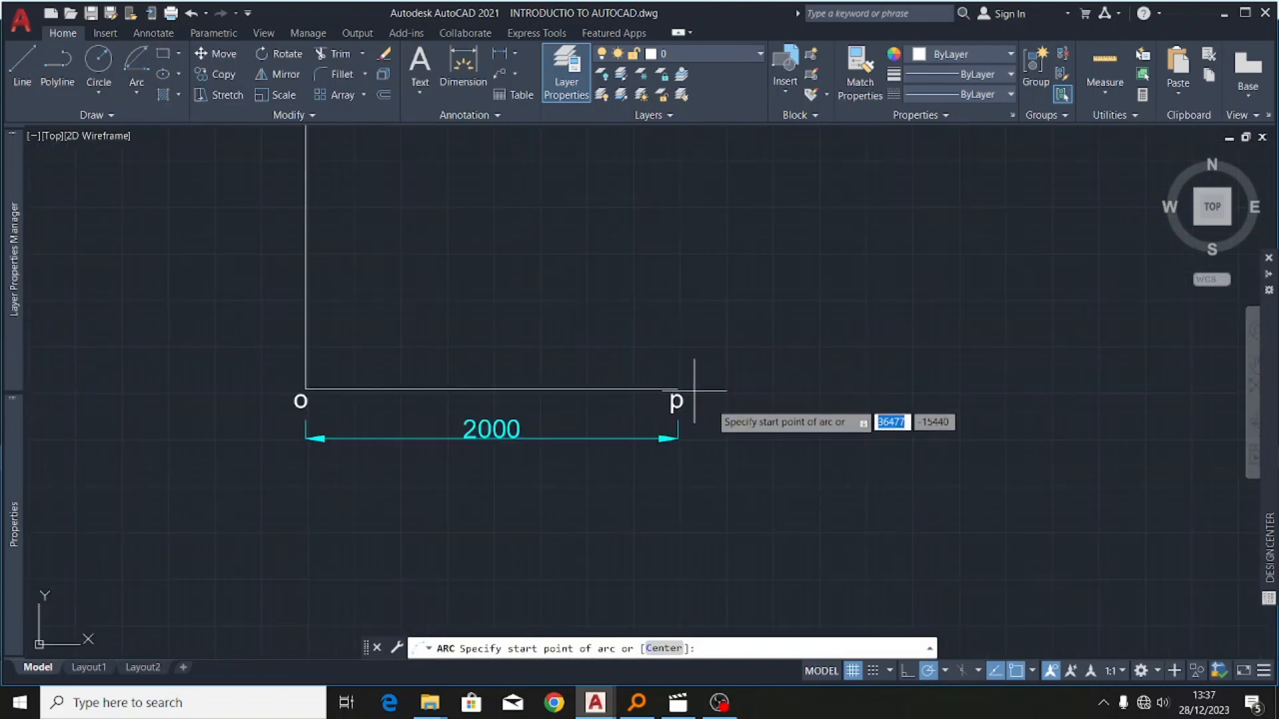
pyautogui.click(678, 388)
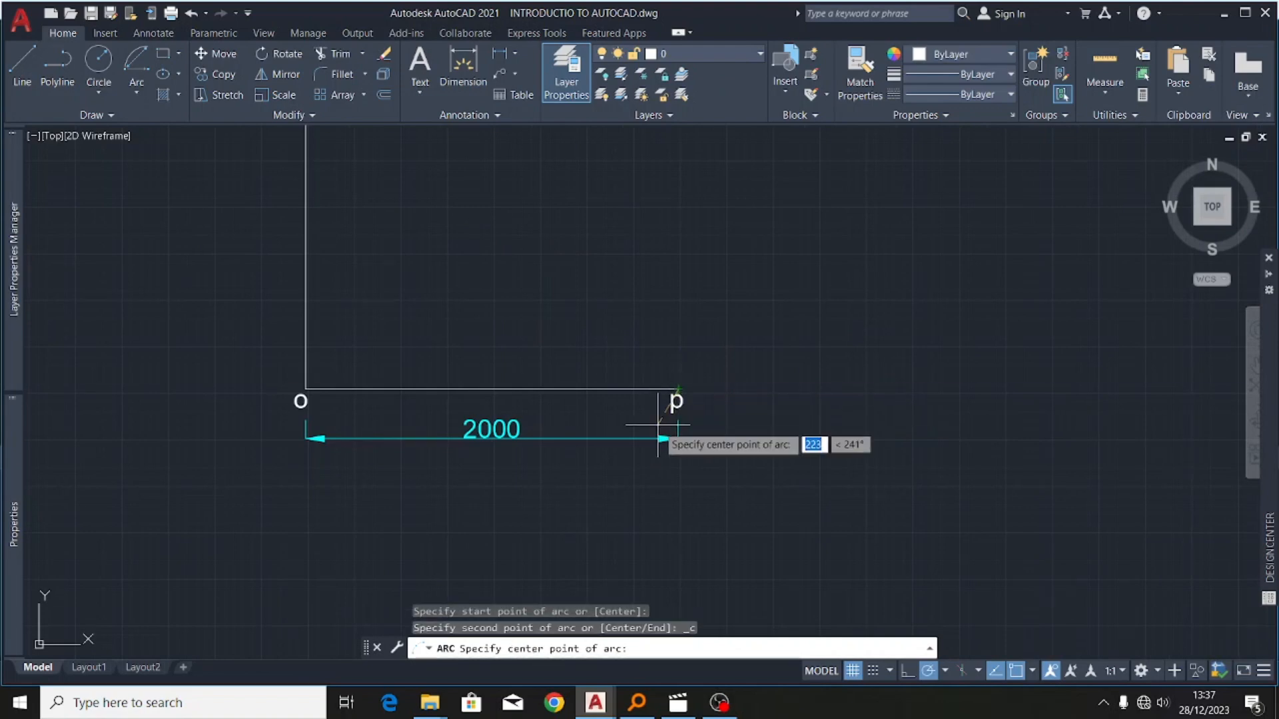
pyautogui.click(305, 387)
pyautogui.scroll(-2, 393, 387)
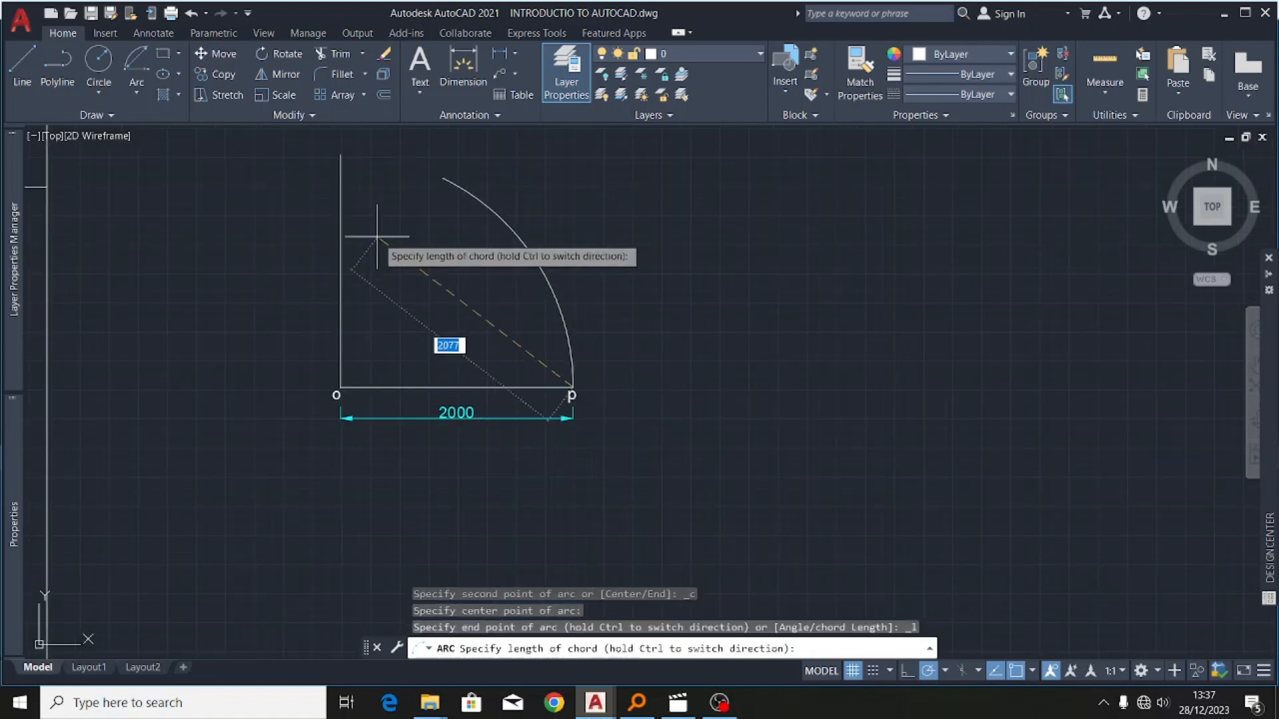
pyautogui.click(341, 154)
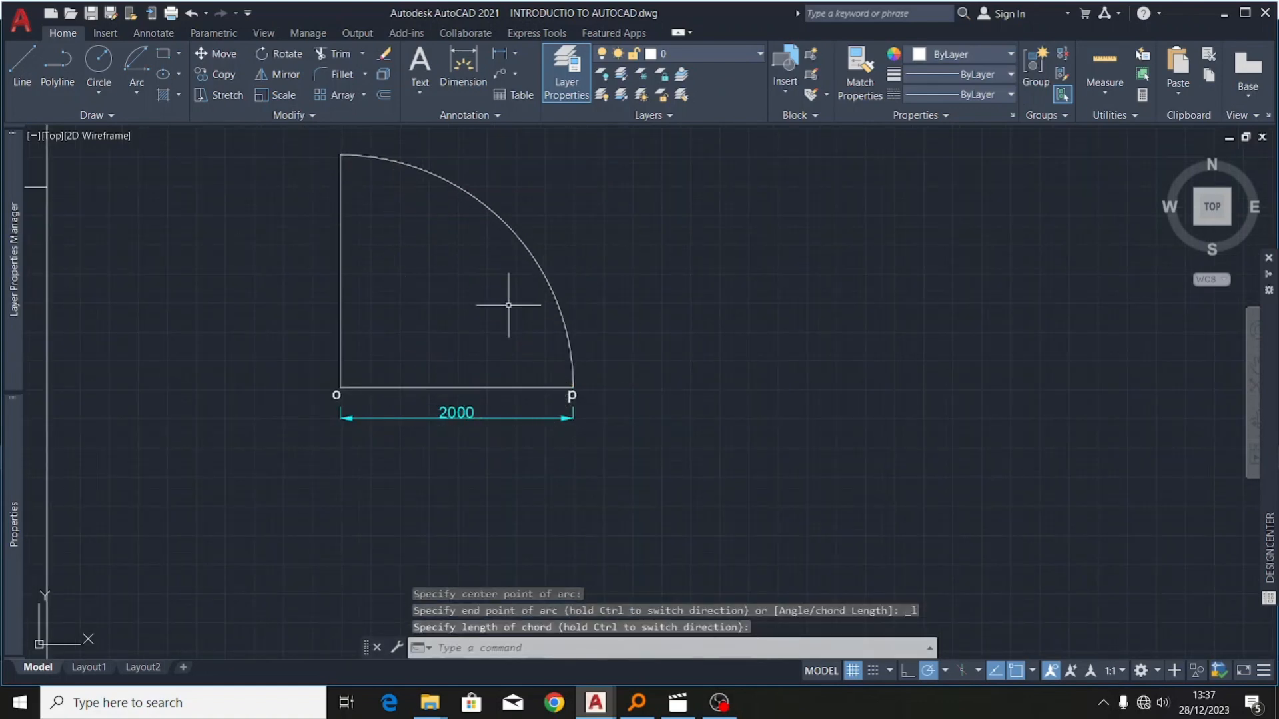
# - Move the new quarter arc between p and the vertical line's upper end onto the required arc layer
pyautogui.scroll(-4, 654, 346)
pyautogui.scroll(2, 581, 296)
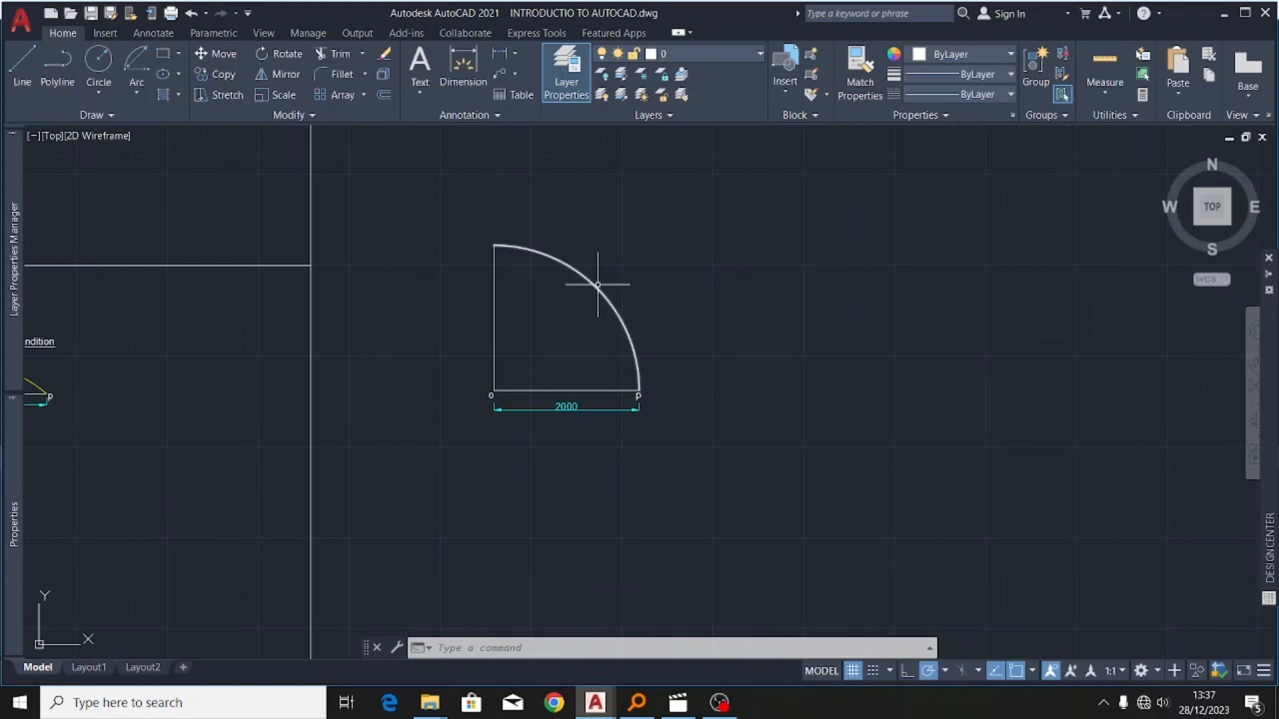
pyautogui.moveTo(598, 284)
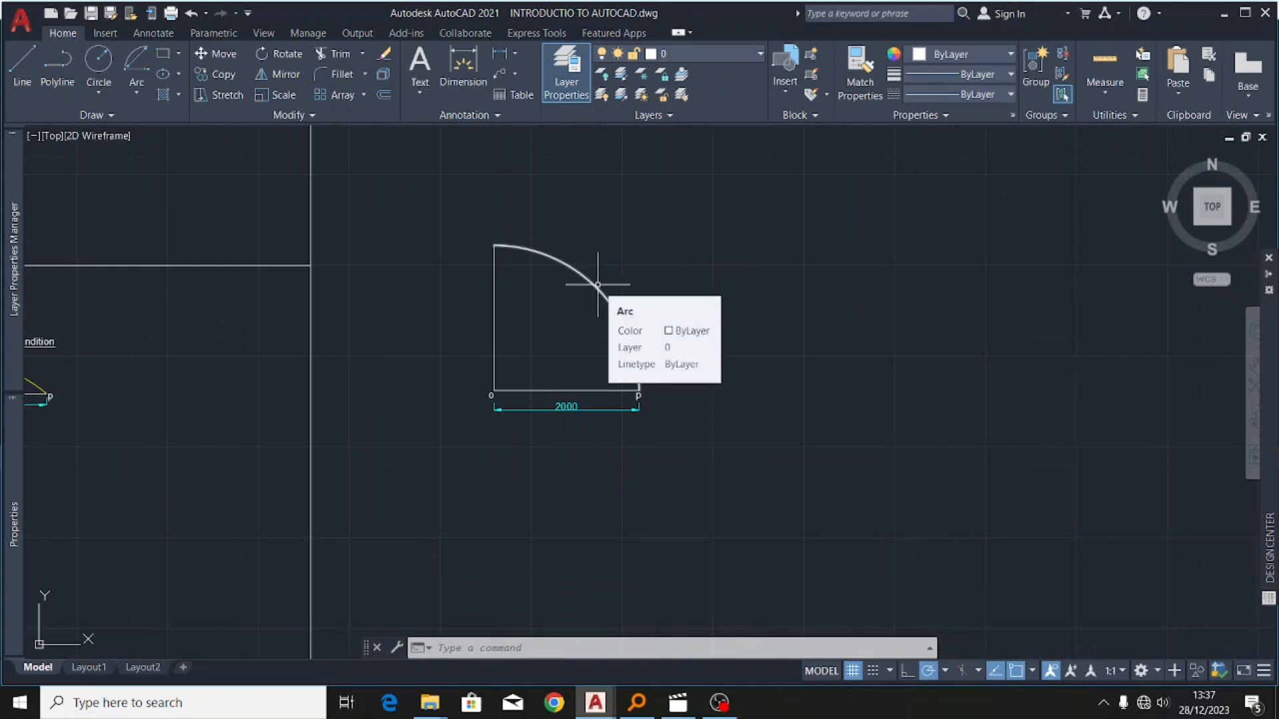
pyautogui.click(598, 284)
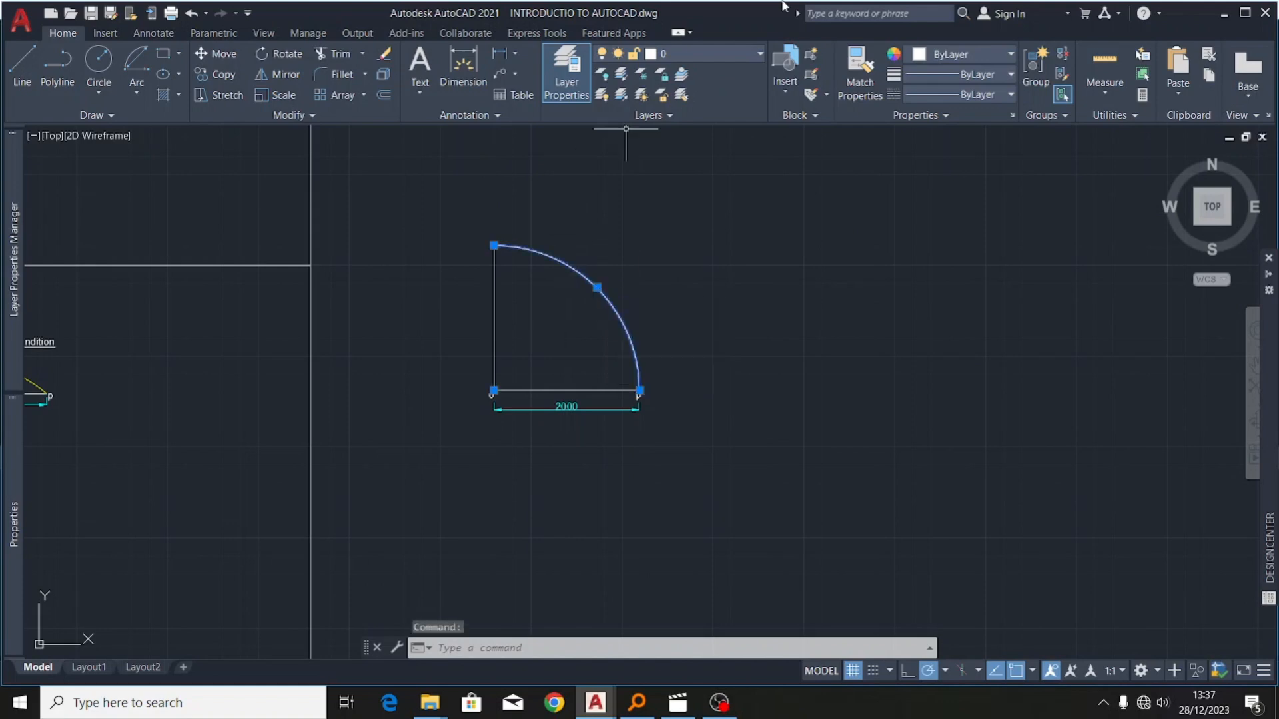
pyautogui.click(742, 50)
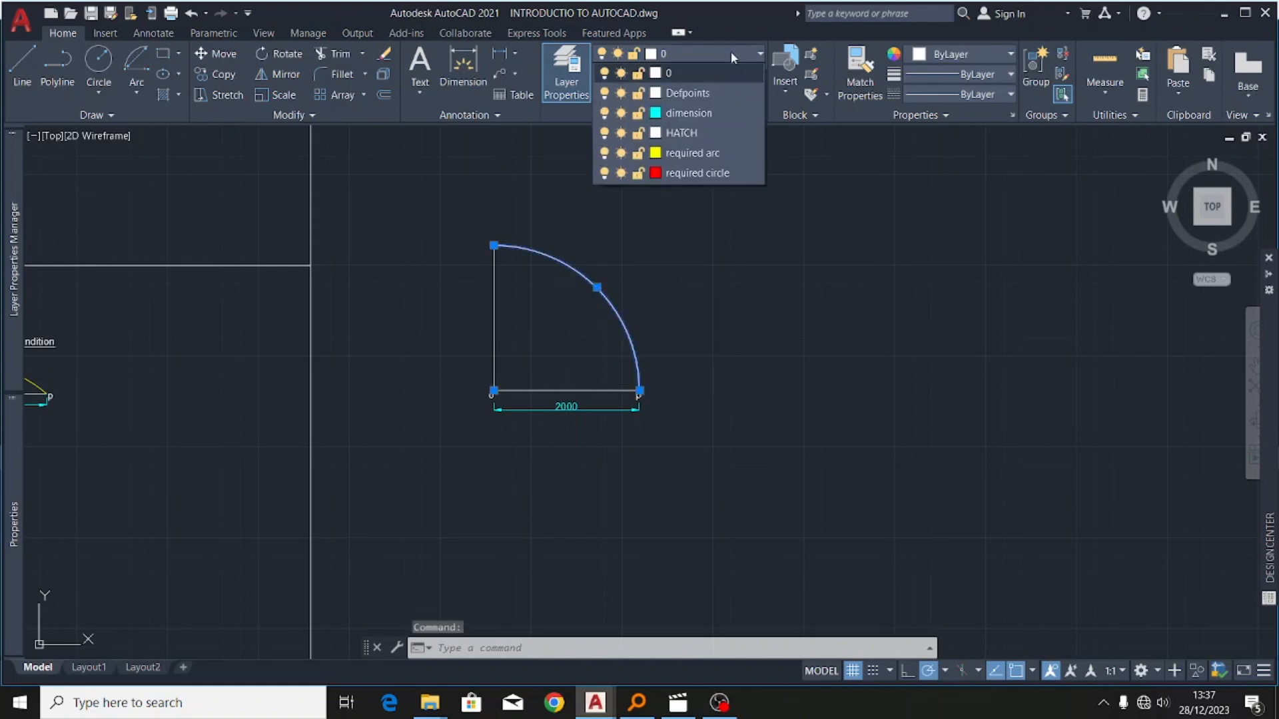
pyautogui.click(693, 154)
pyautogui.scroll(-2, 572, 340)
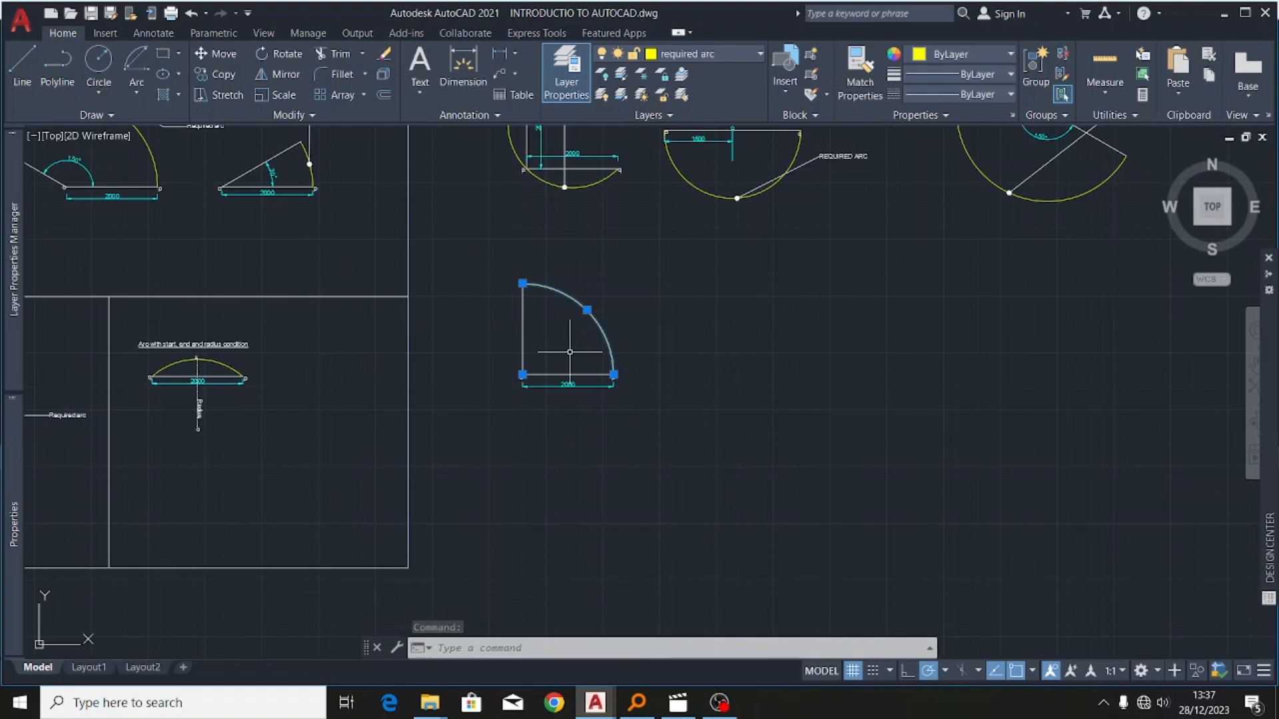
pyautogui.scroll(2, 577, 367)
pyautogui.scroll(4, 510, 344)
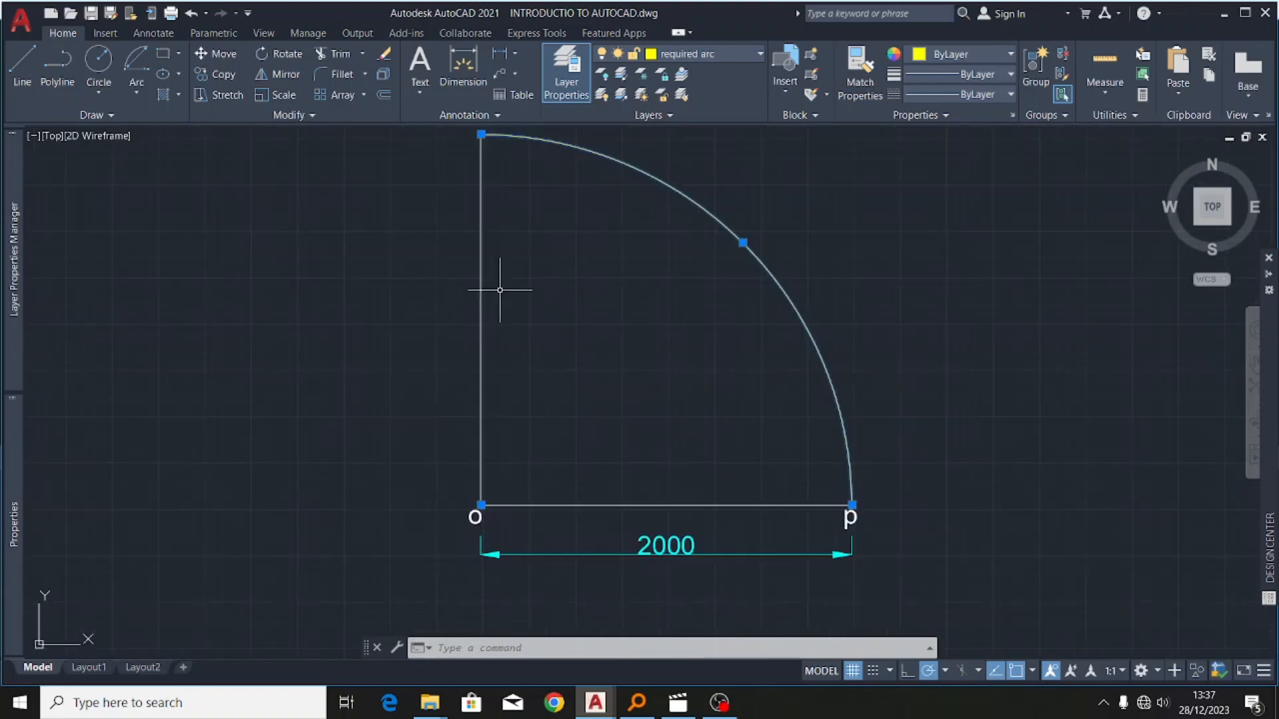
pyautogui.scroll(-2, 591, 257)
pyautogui.press('Escape')
# - Copy the vertical "length" label from the reference figure to beside the middle of the new figure's vertical line
pyautogui.scroll(-6, 896, 277)
pyautogui.scroll(-2, 483, 314)
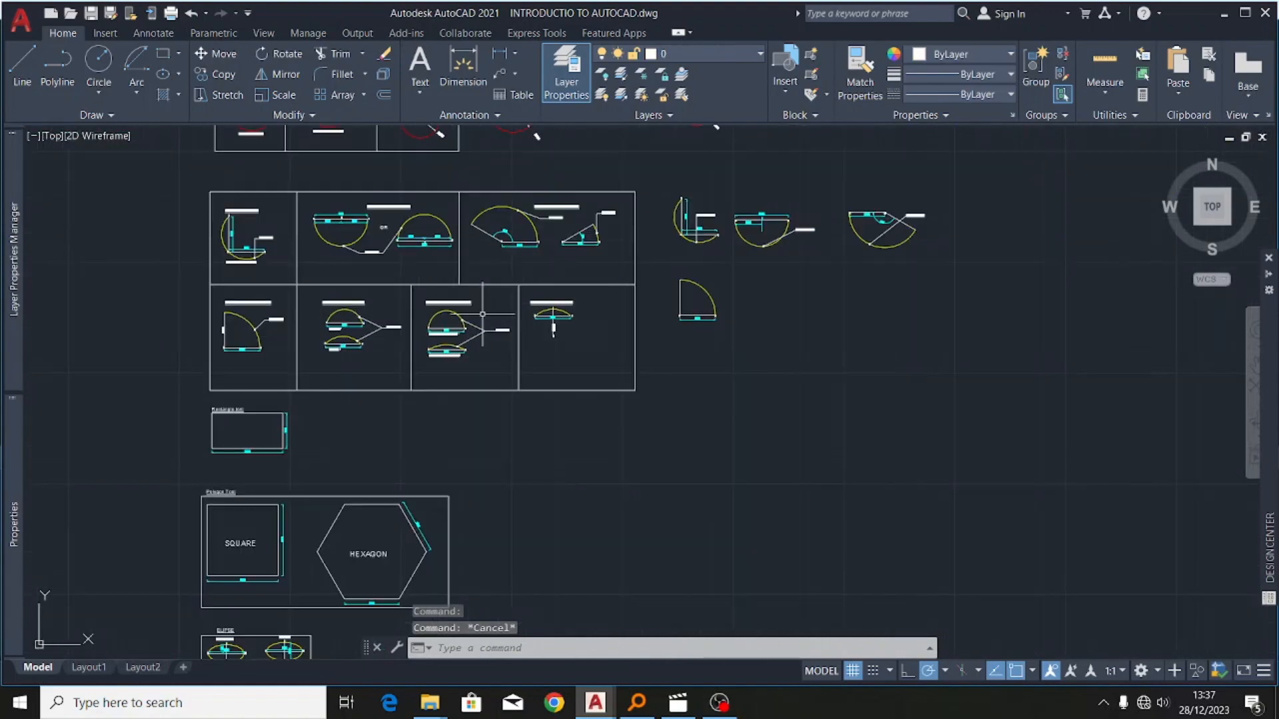
pyautogui.scroll(10, 195, 335)
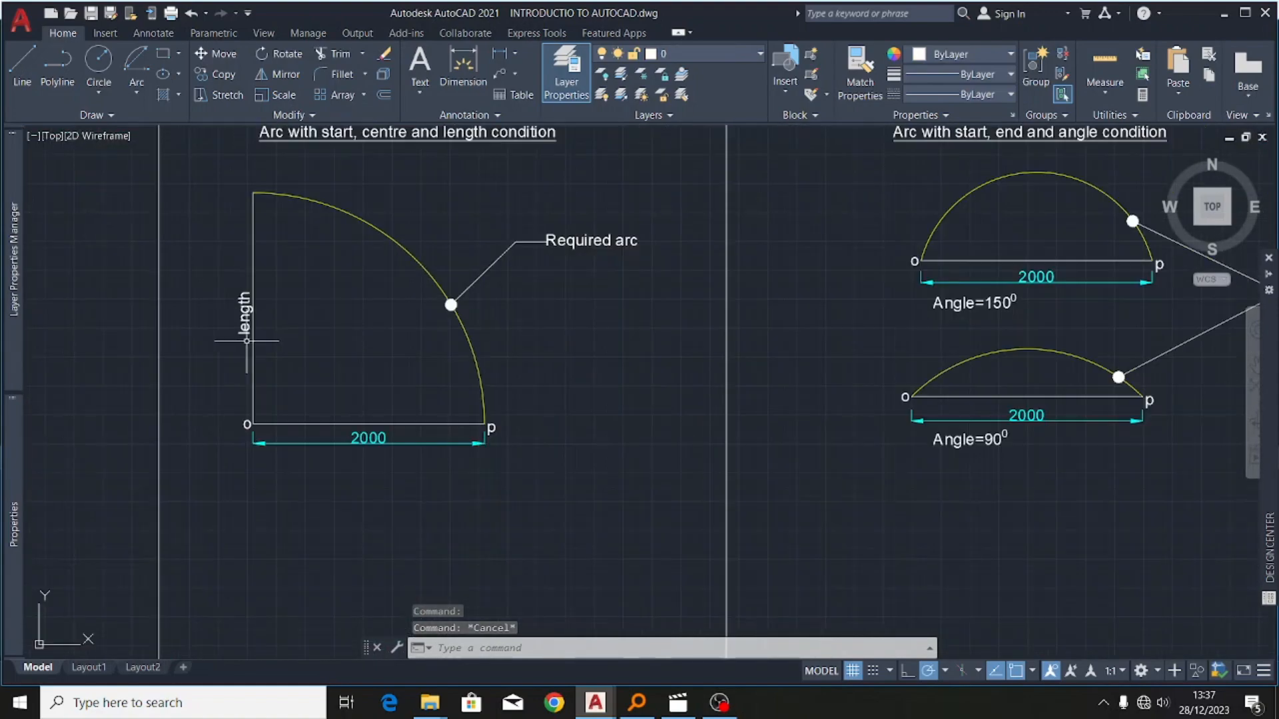
pyautogui.click(243, 322)
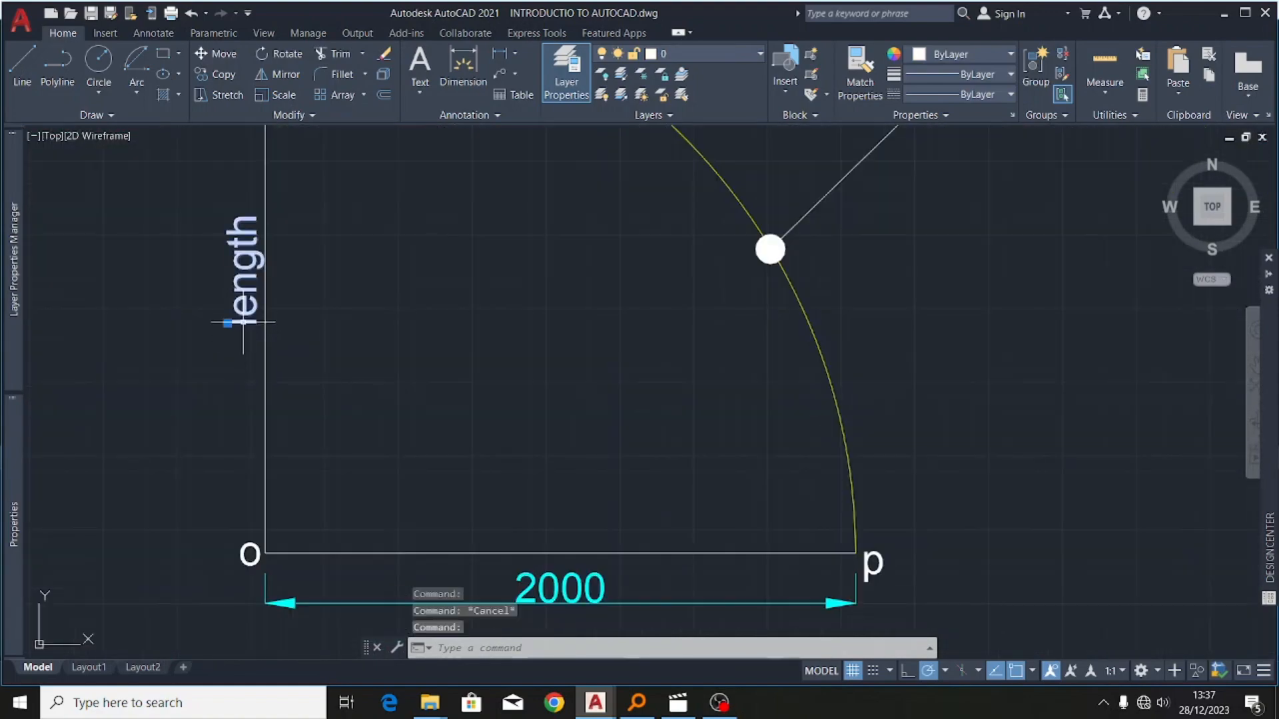
pyautogui.click(212, 74)
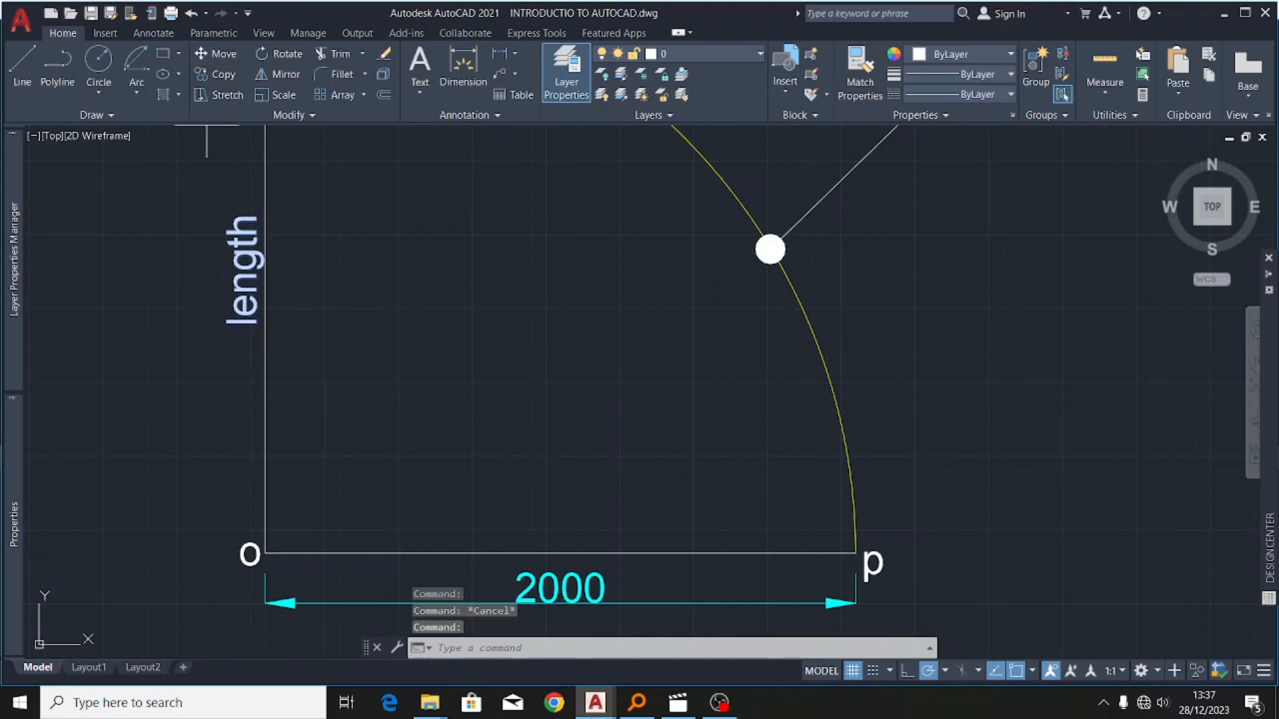
pyautogui.click(251, 288)
pyautogui.scroll(-10, 231, 313)
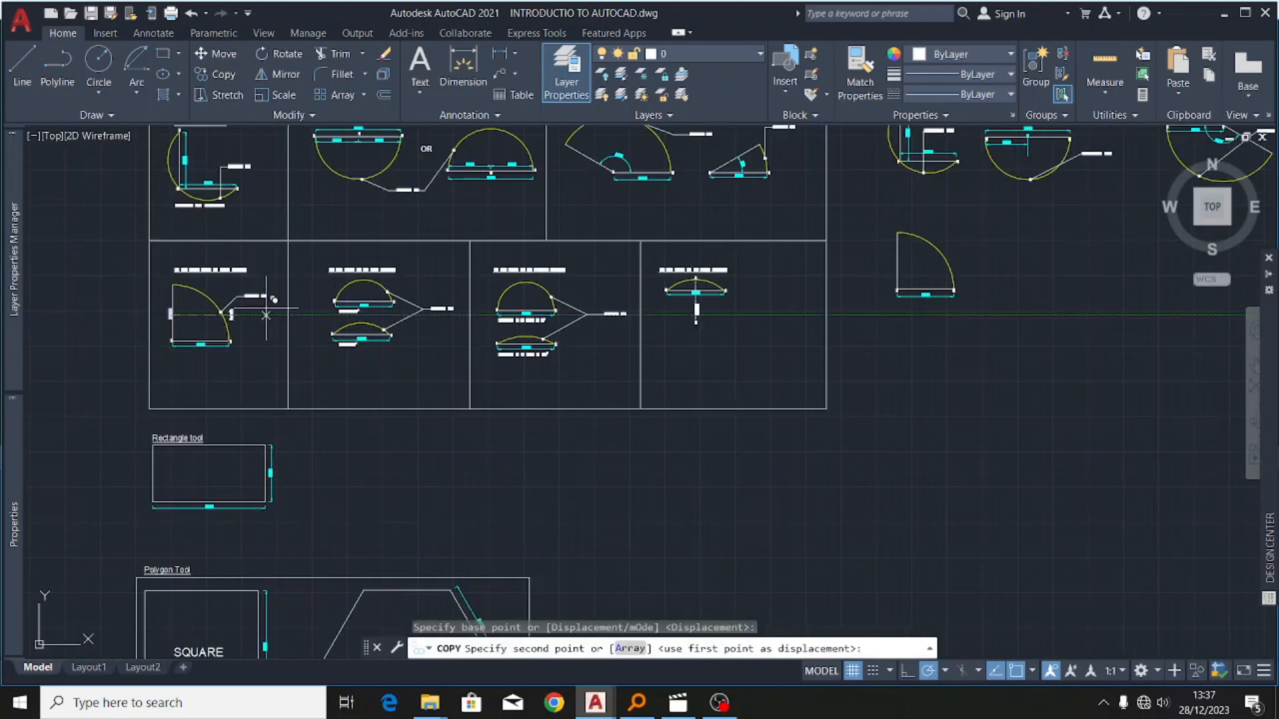
pyautogui.scroll(6, 886, 261)
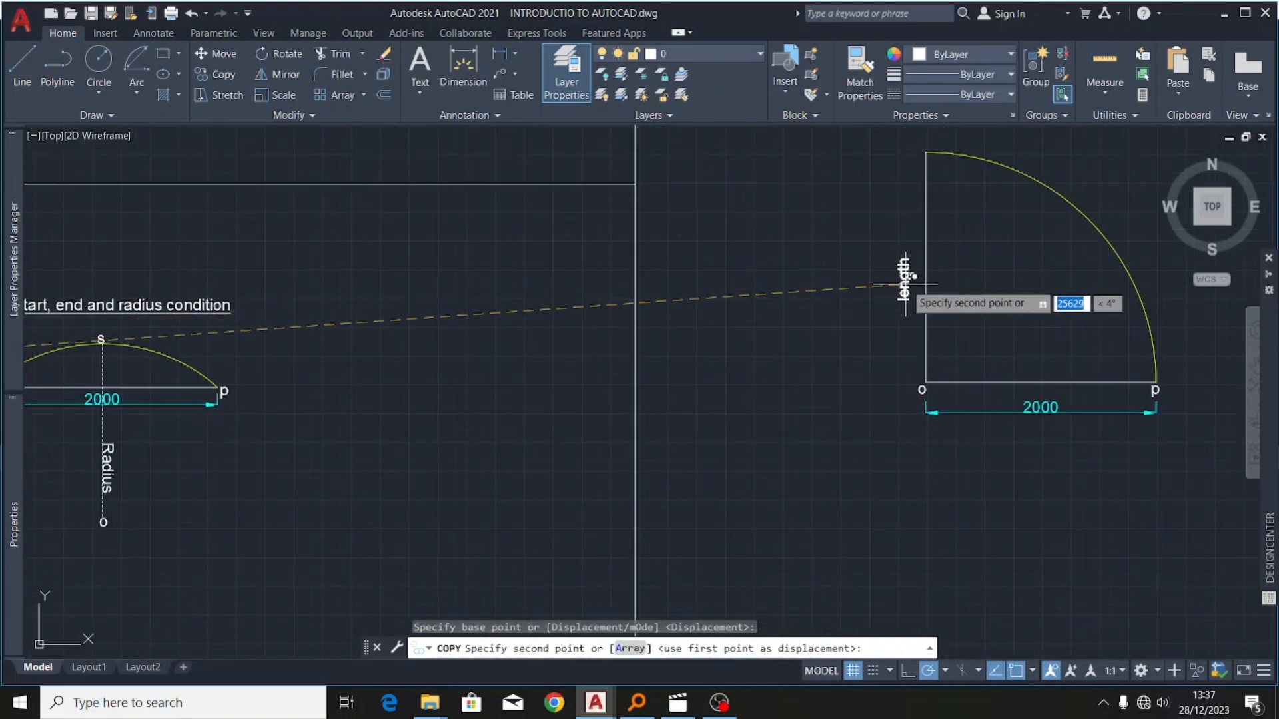
pyautogui.click(916, 274)
pyautogui.press('Escape')
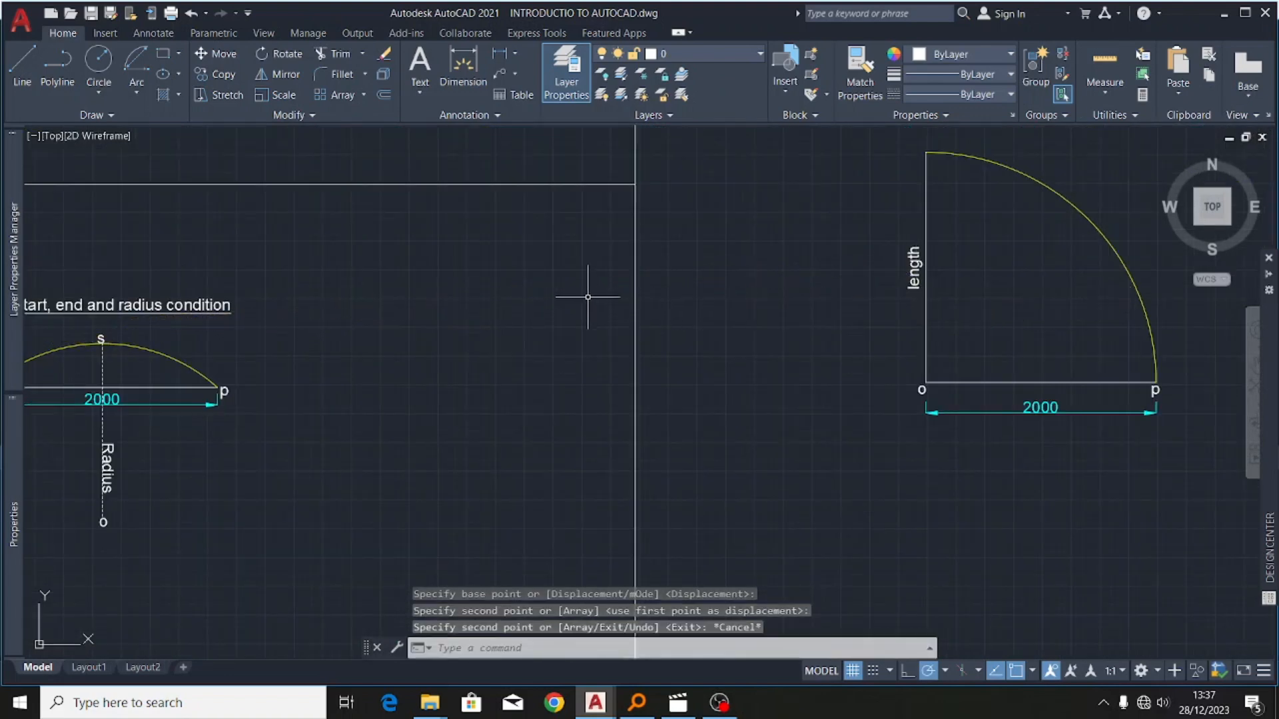
# - Examine the reference figures for the arc with start, end and angle condition
pyautogui.scroll(-4, 642, 293)
pyautogui.scroll(5, 863, 297)
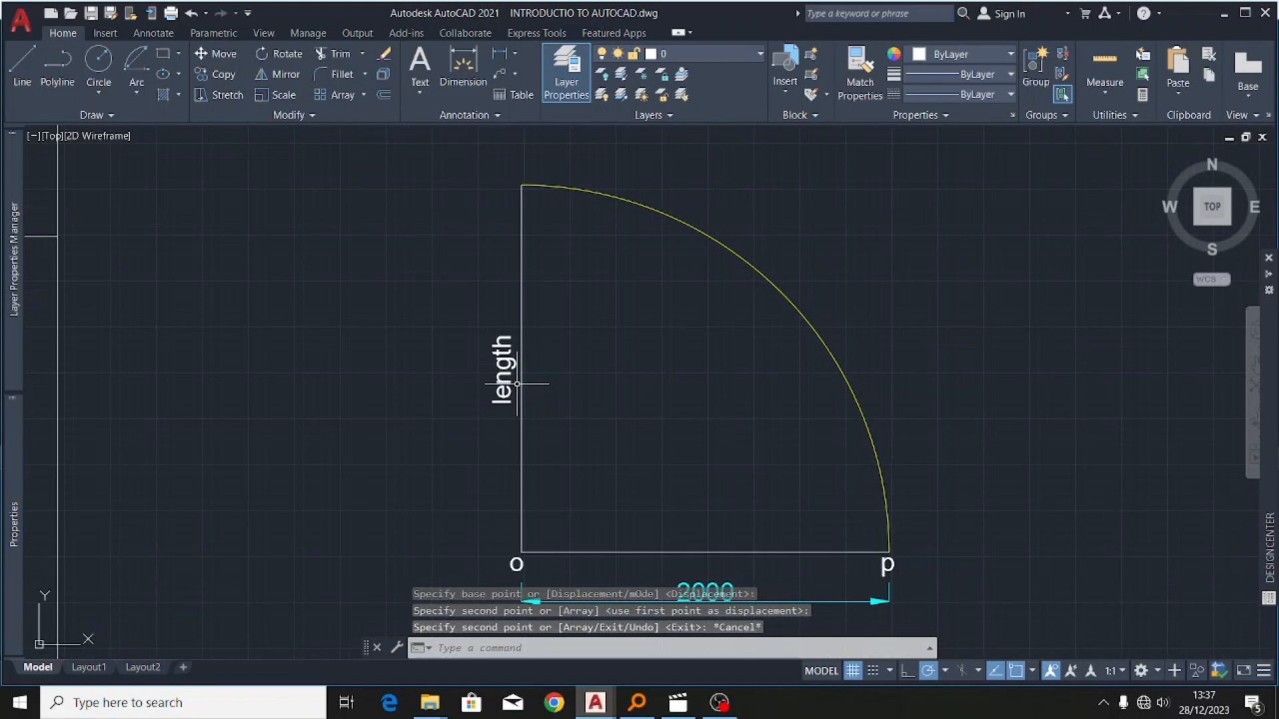
pyautogui.scroll(-6, 506, 377)
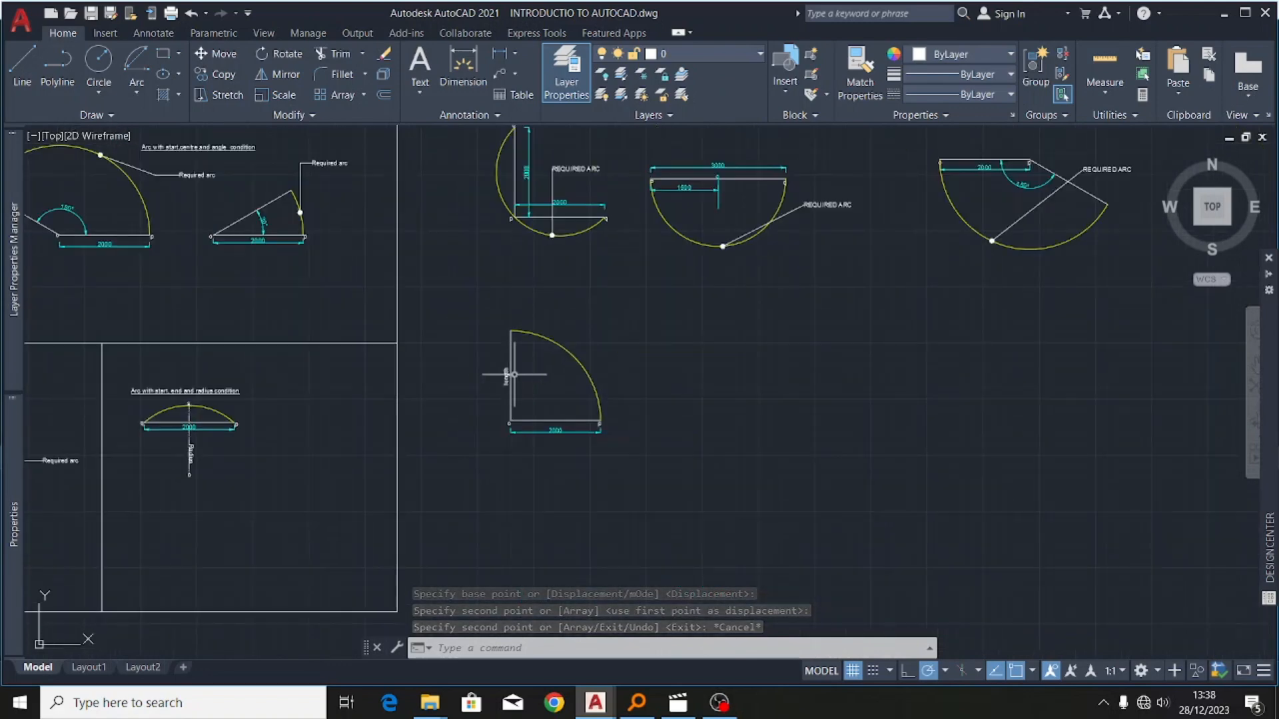
pyautogui.scroll(-3, 504, 376)
pyautogui.scroll(2, 453, 407)
pyautogui.scroll(-2, 679, 369)
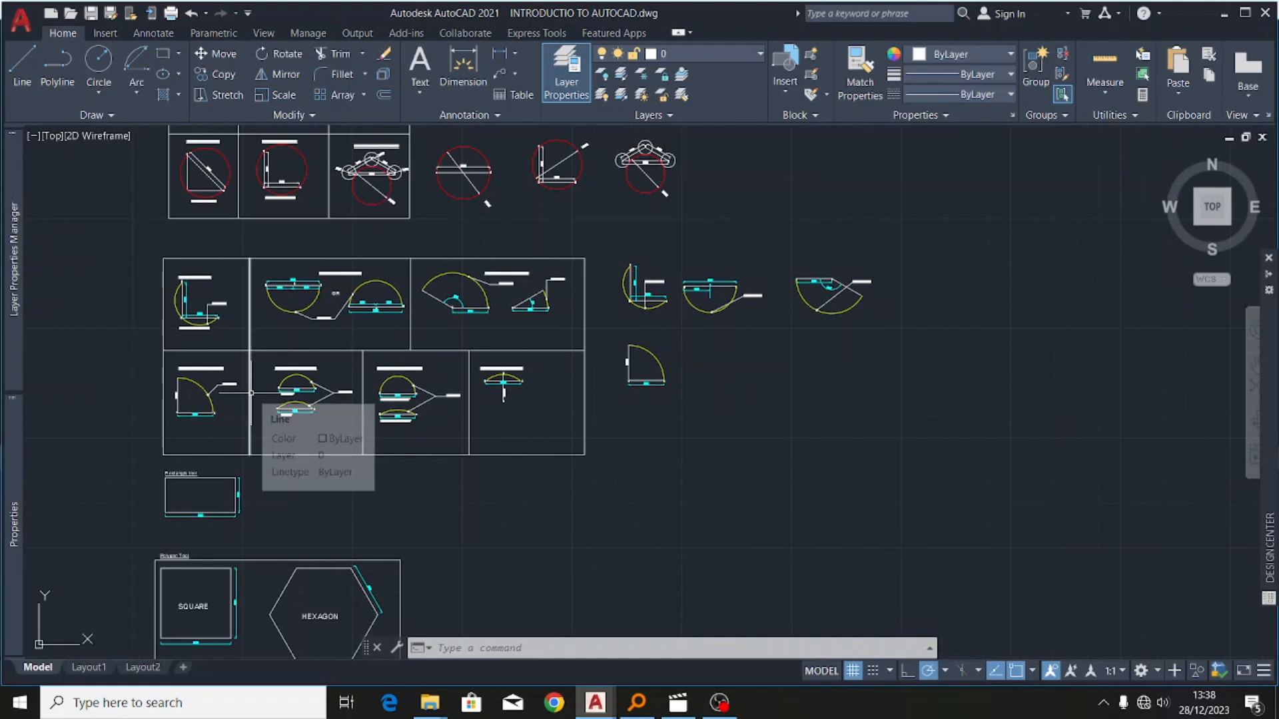
pyautogui.scroll(4, 246, 390)
pyautogui.scroll(6, 342, 348)
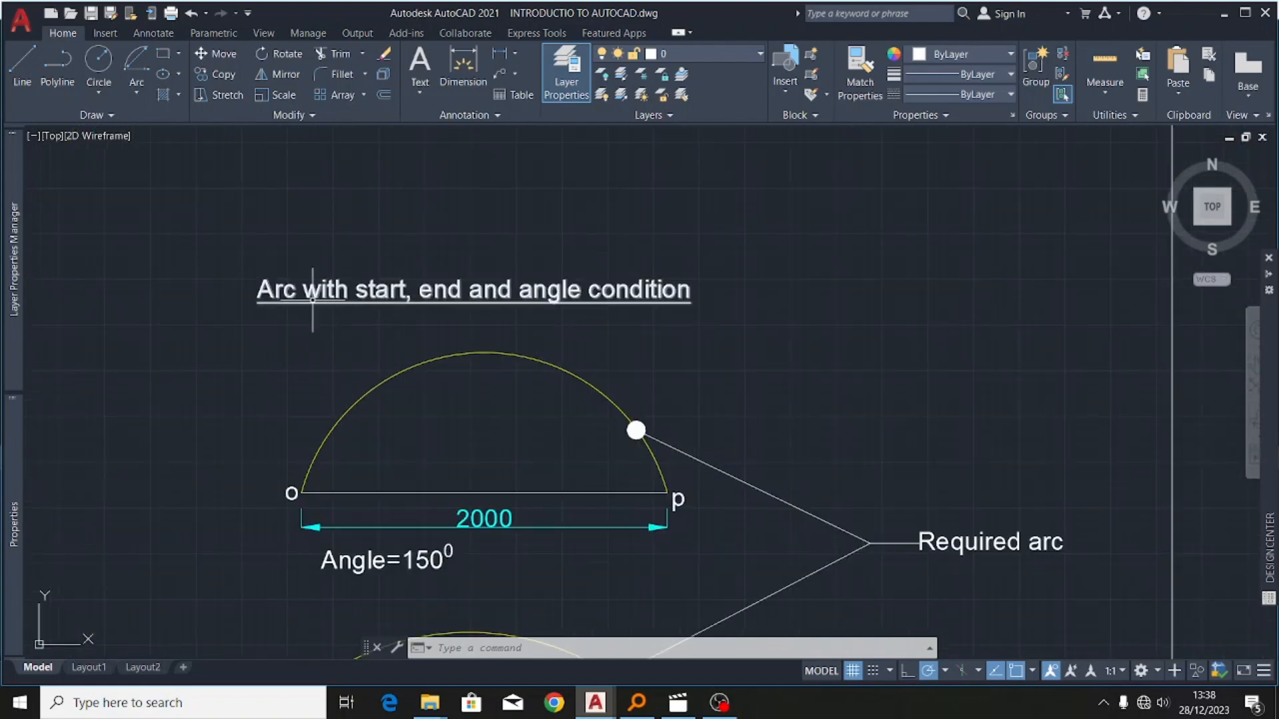
pyautogui.scroll(-8, 462, 257)
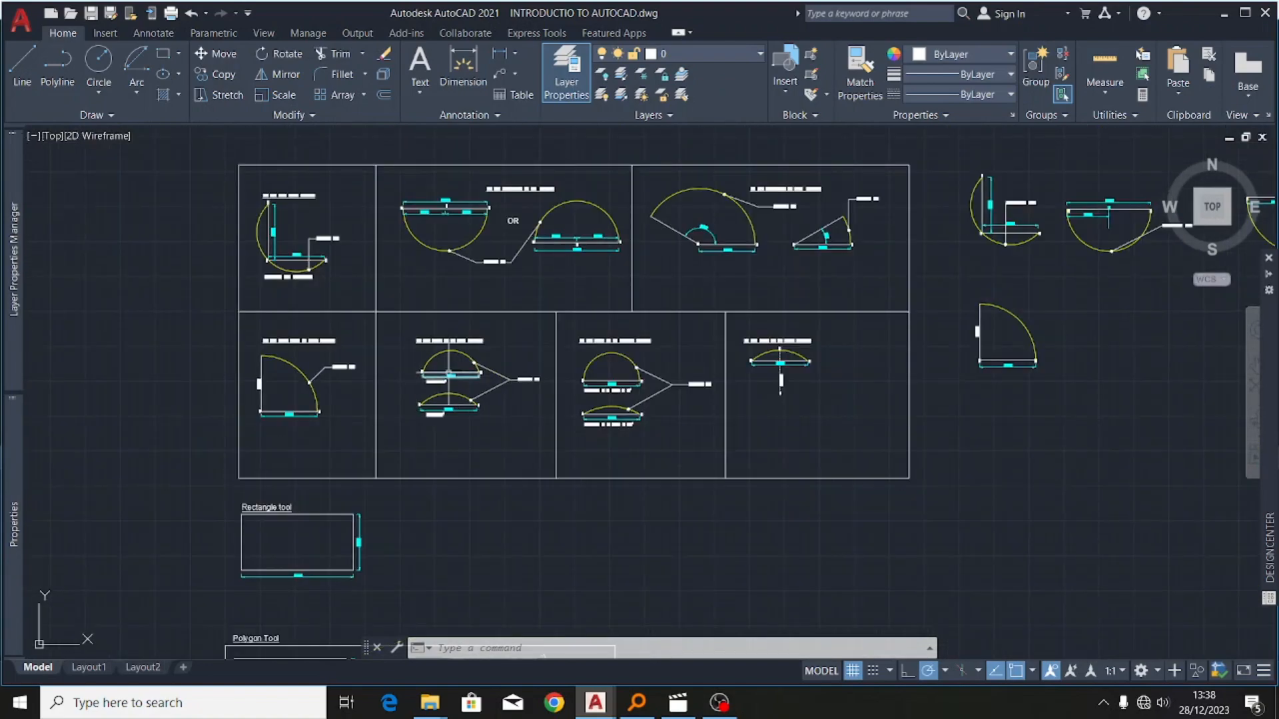
pyautogui.scroll(8, 427, 344)
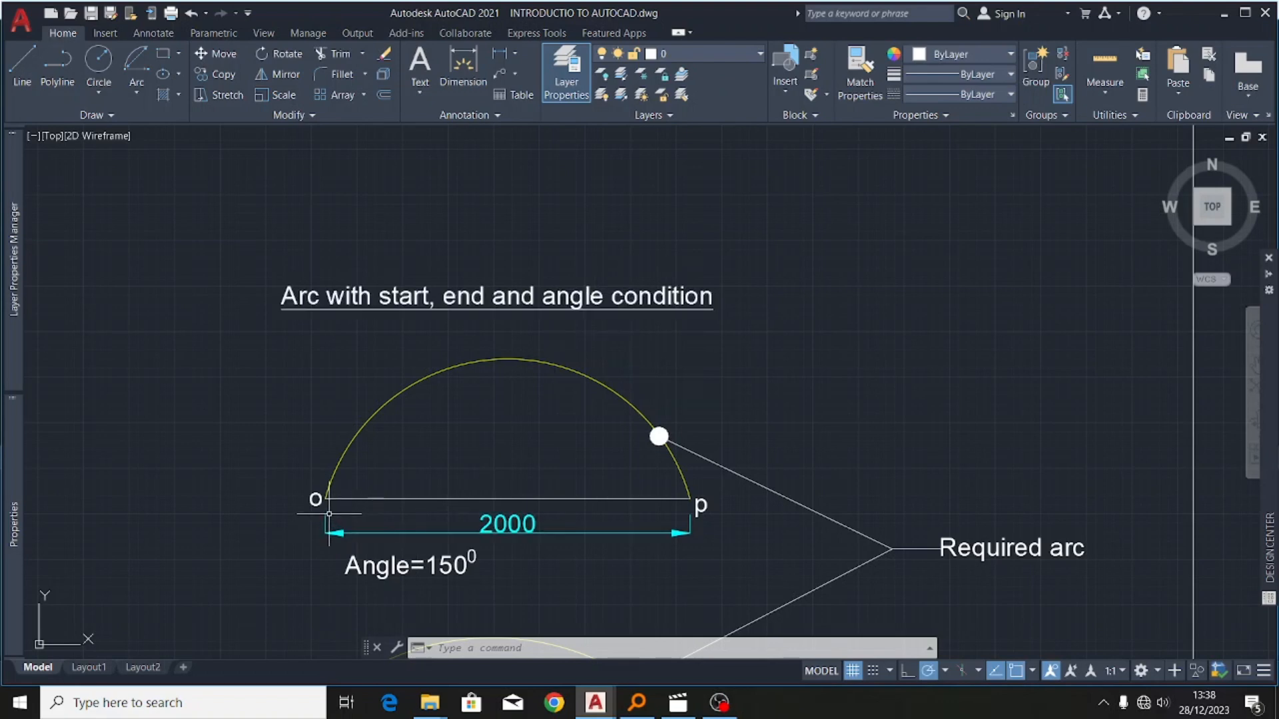
pyautogui.scroll(-4, 416, 236)
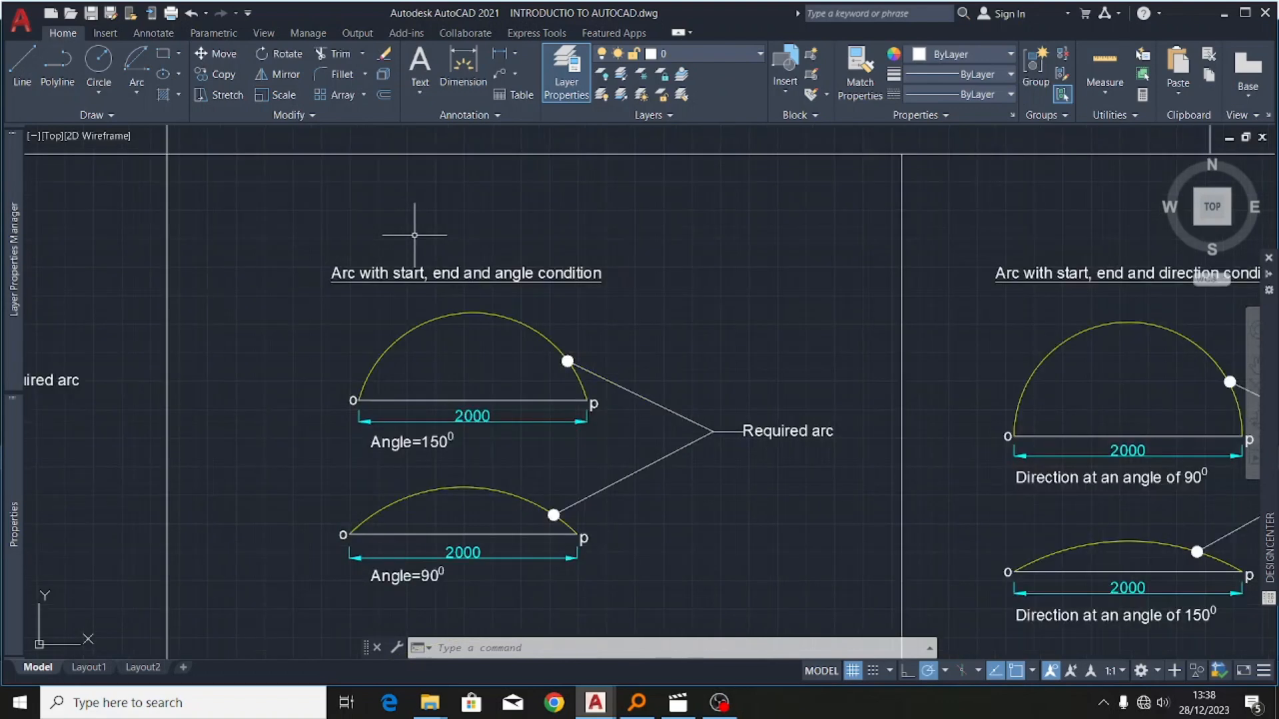
pyautogui.scroll(-2, 429, 286)
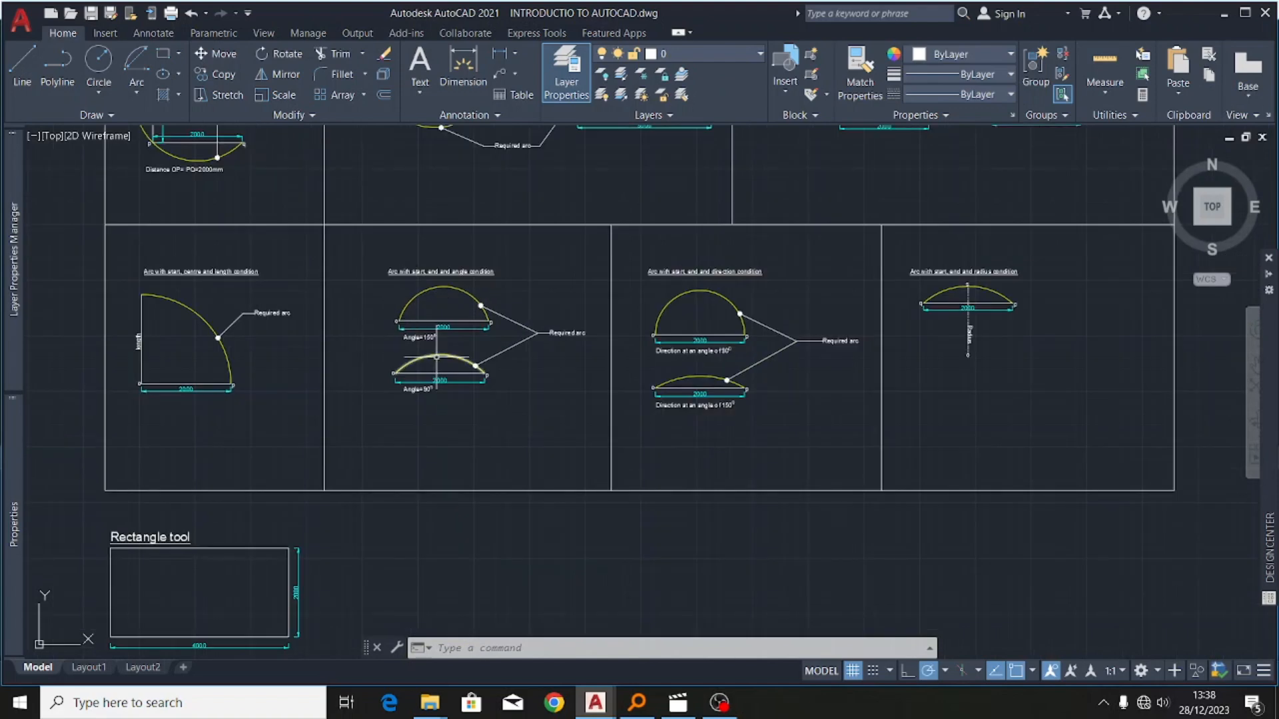
pyautogui.scroll(-4, 441, 353)
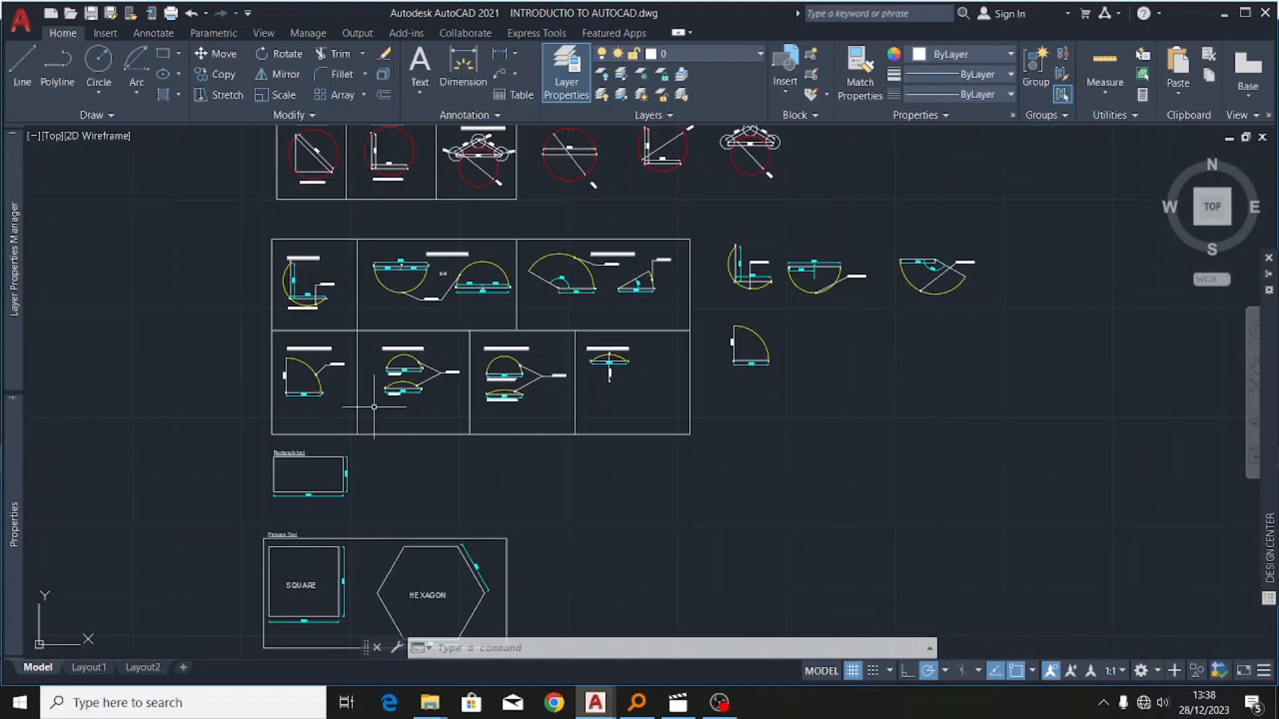
# - Draw a horizontal line 3000 long in the empty space to the right of the finished quarter arc figure
pyautogui.click(23, 63)
pyautogui.scroll(4, 920, 352)
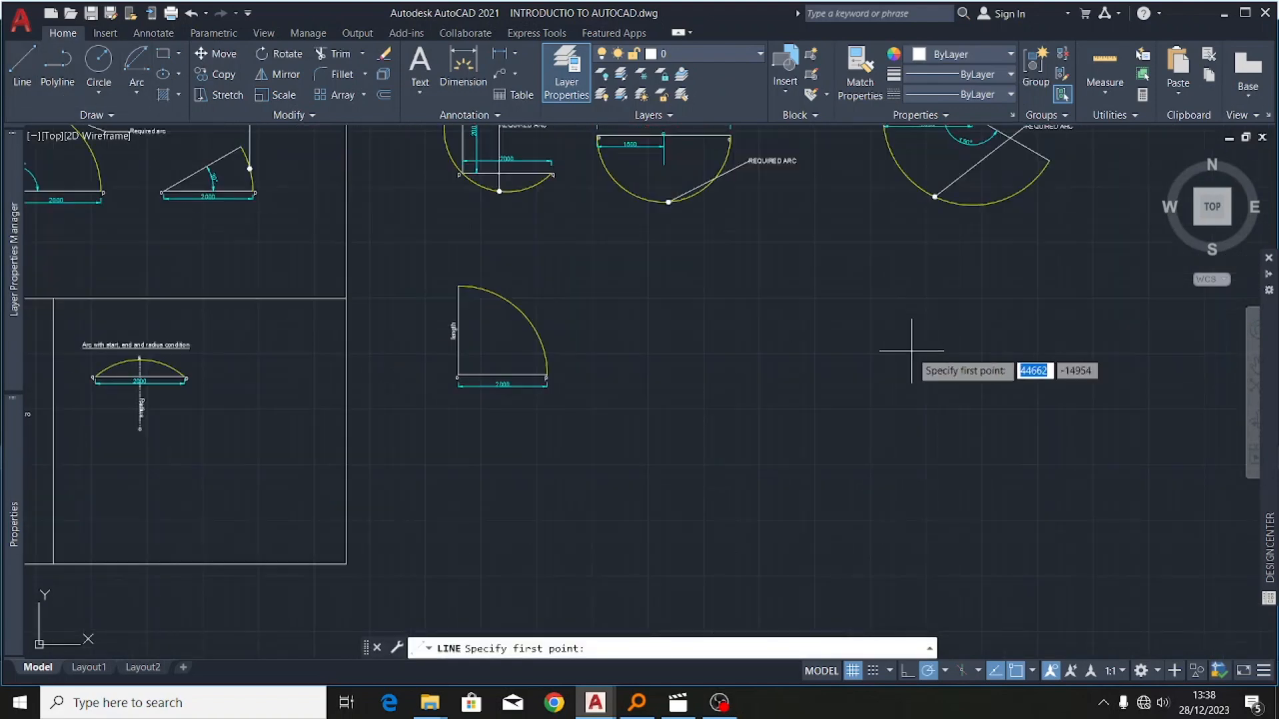
pyautogui.scroll(4, 695, 335)
pyautogui.scroll(-5, 659, 360)
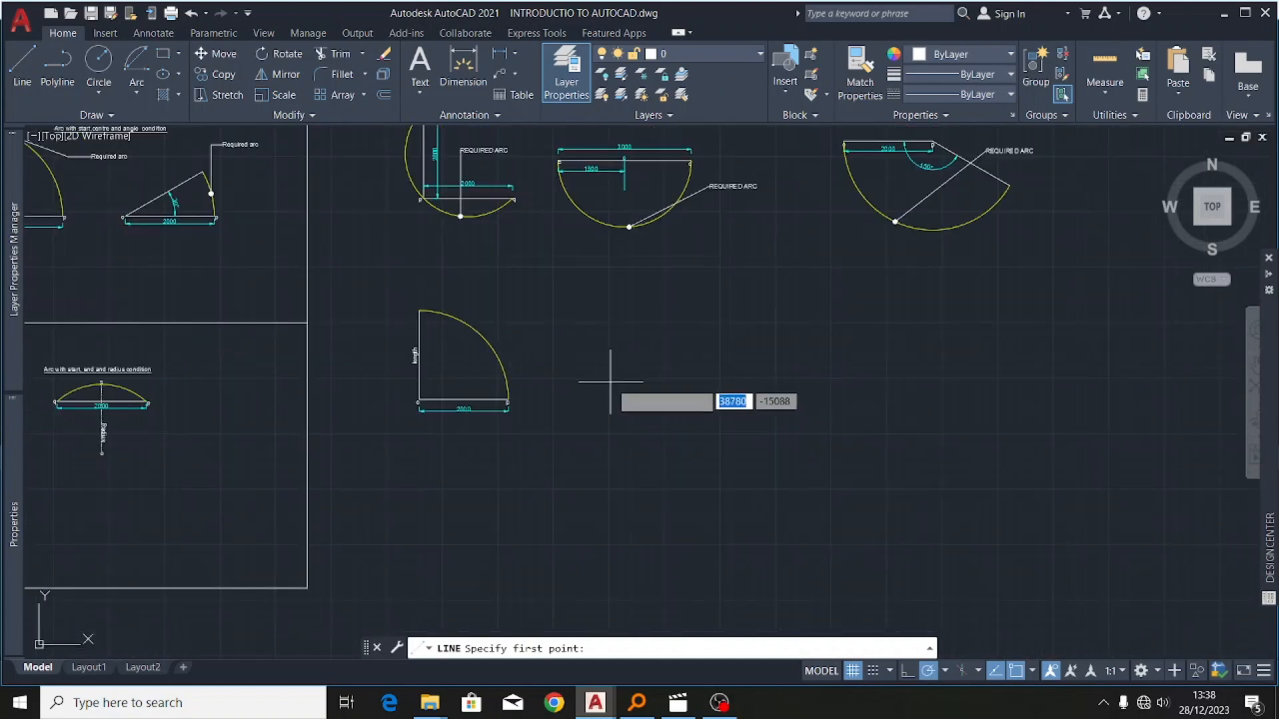
pyautogui.click(620, 363)
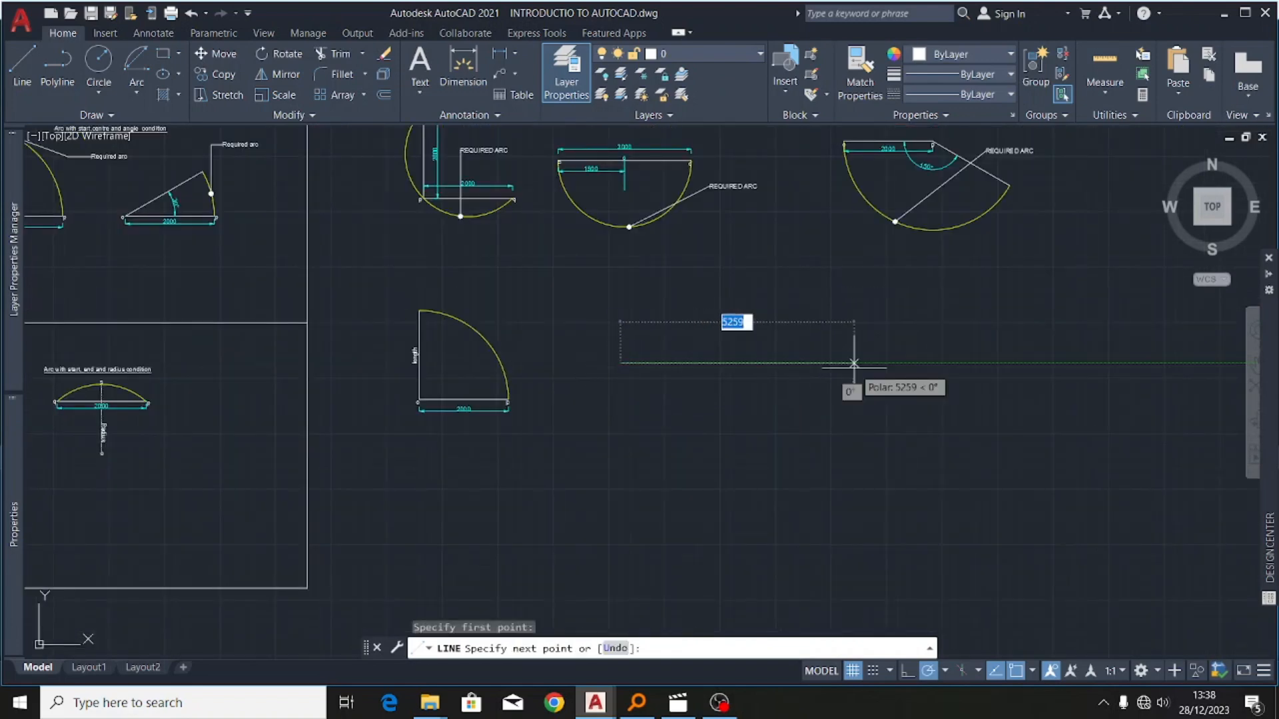
pyautogui.write('3000')
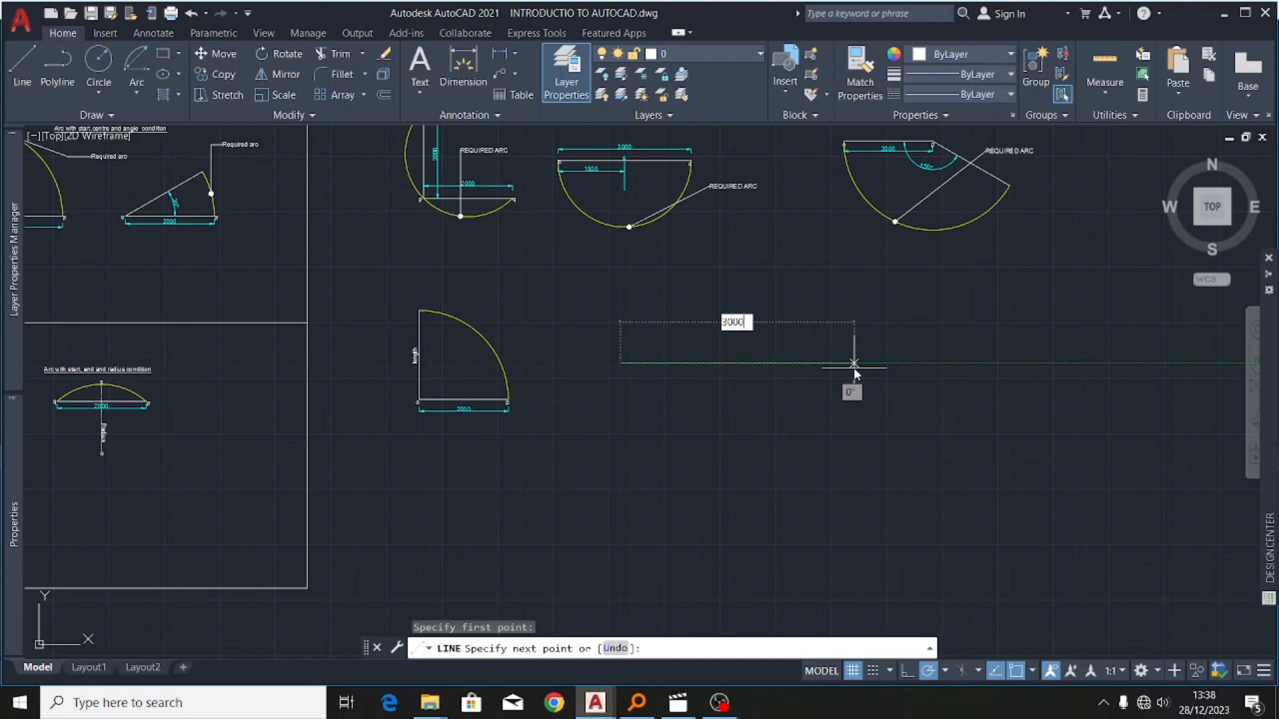
pyautogui.press('Return')
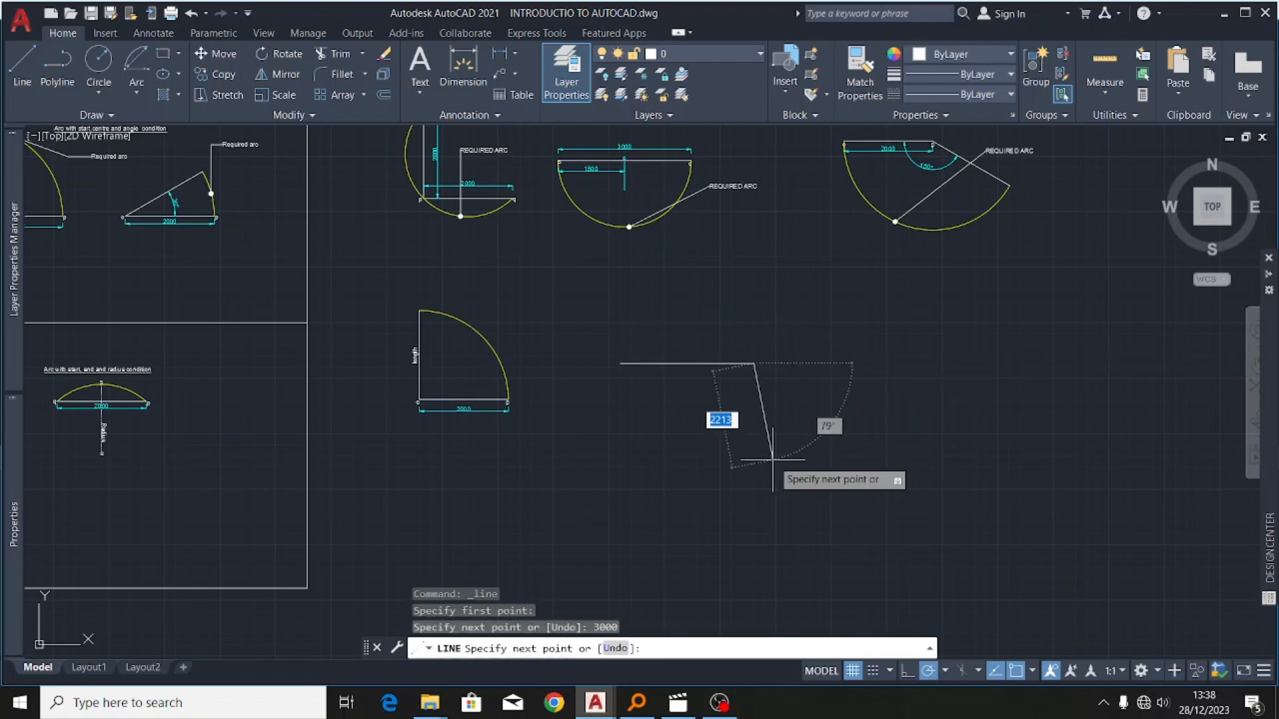
pyautogui.press('Escape')
# - Add the multiline text label "o" just below the left end of the new horizontal line
pyautogui.scroll(6, 748, 355)
pyautogui.scroll(-4, 719, 418)
pyautogui.scroll(-1, 708, 422)
pyautogui.scroll(3, 684, 410)
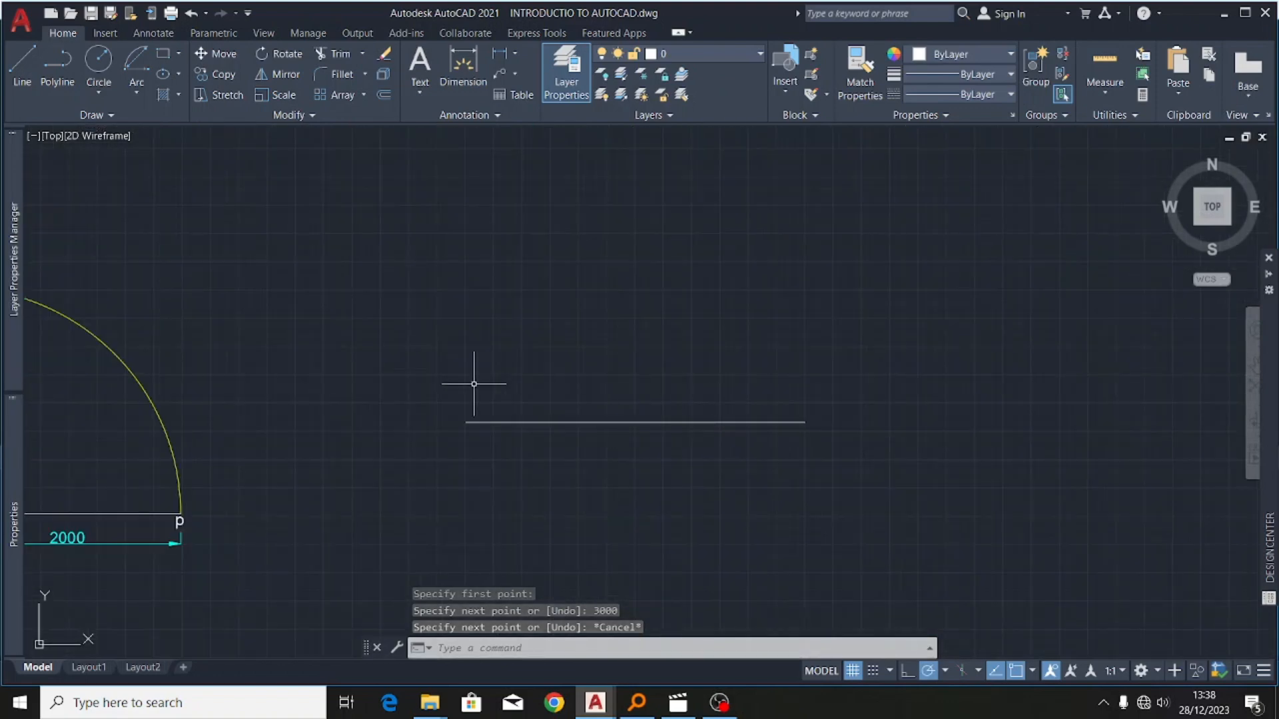
pyautogui.scroll(-3, 512, 266)
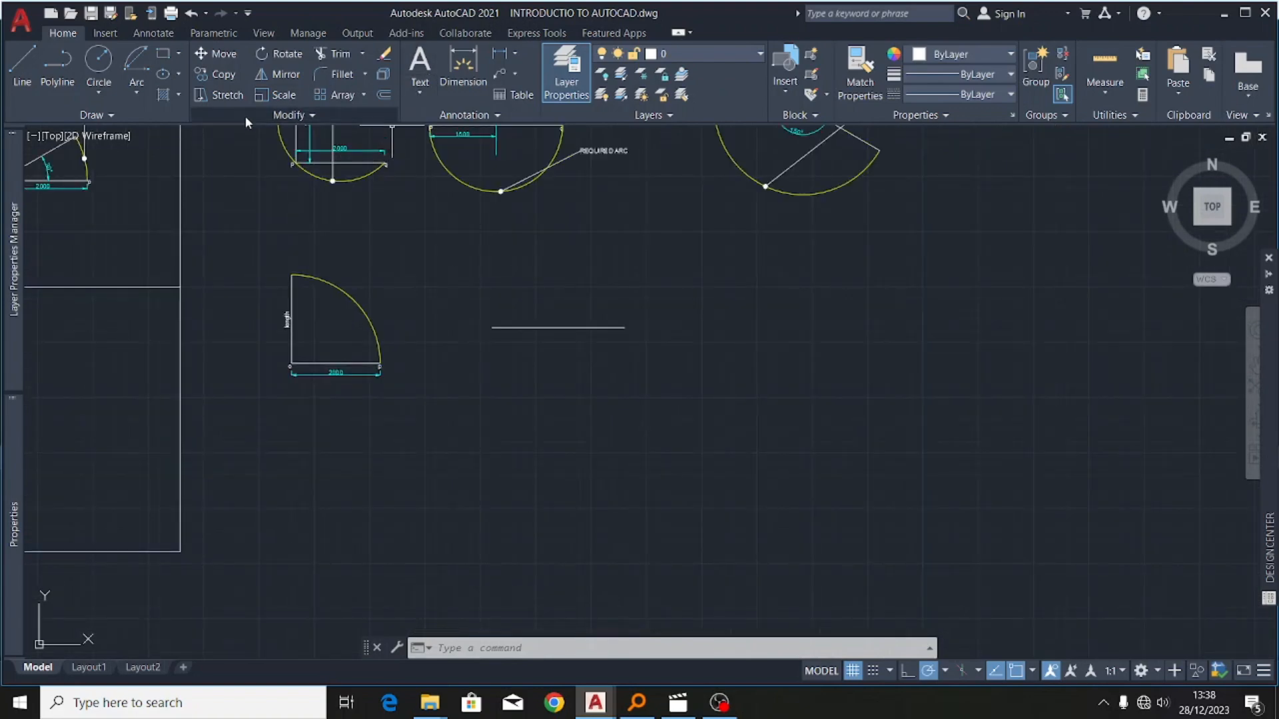
pyautogui.click(413, 65)
pyautogui.scroll(6, 490, 337)
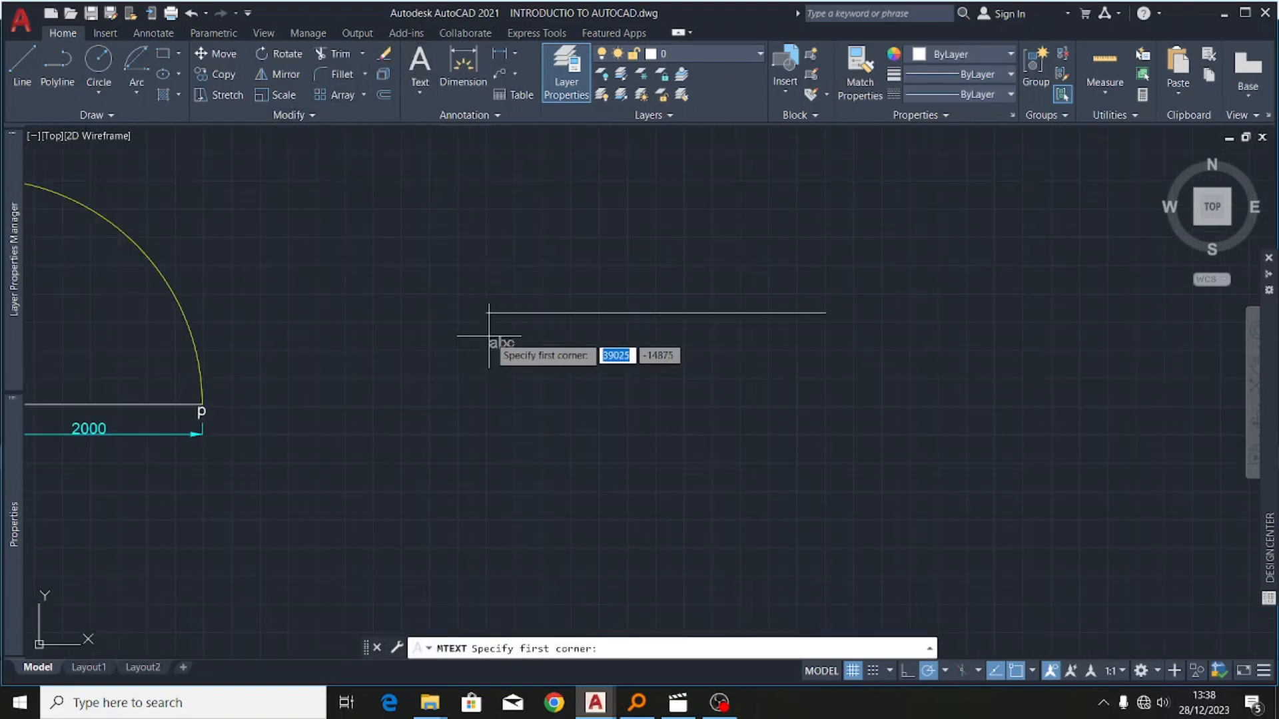
pyautogui.scroll(5, 487, 299)
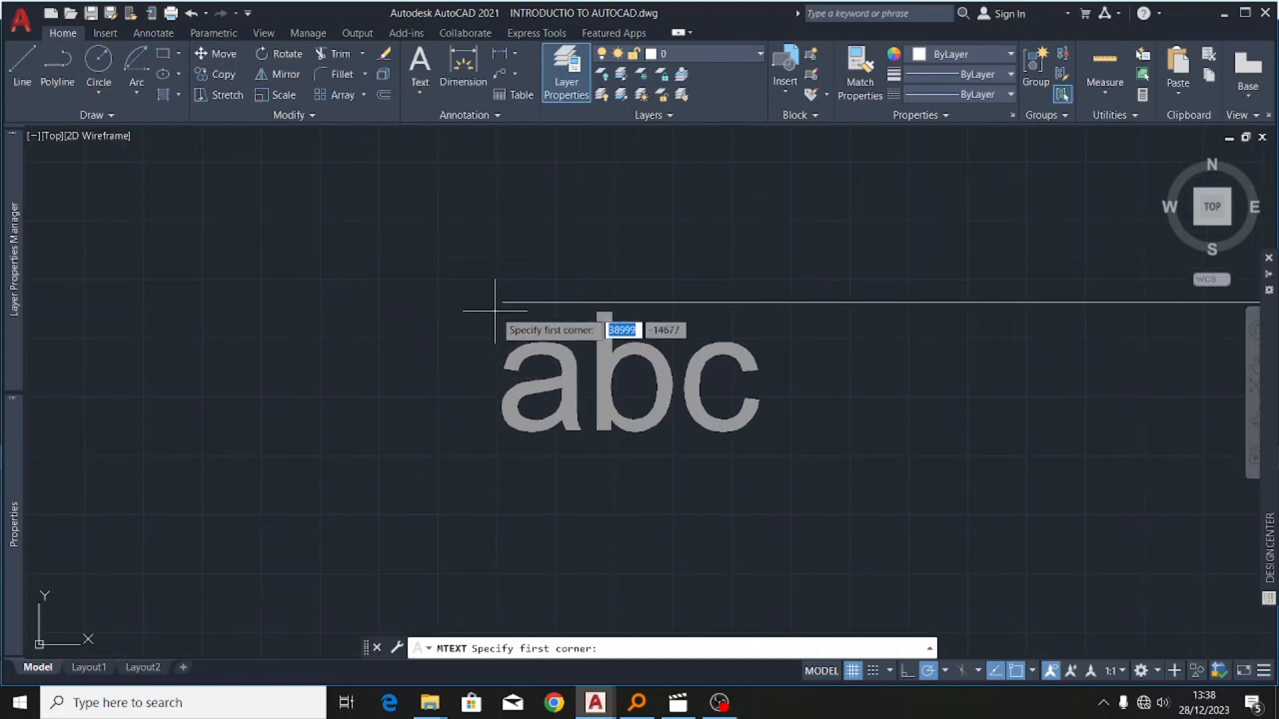
pyautogui.click(493, 319)
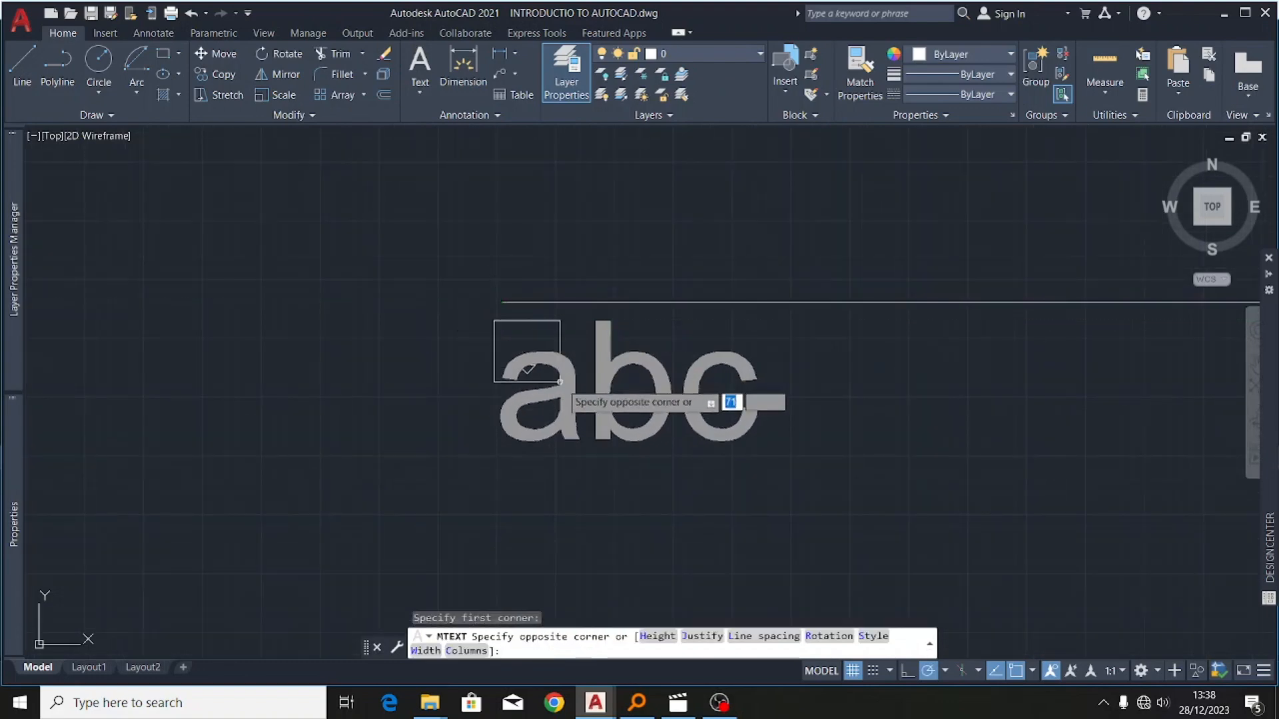
pyautogui.click(596, 434)
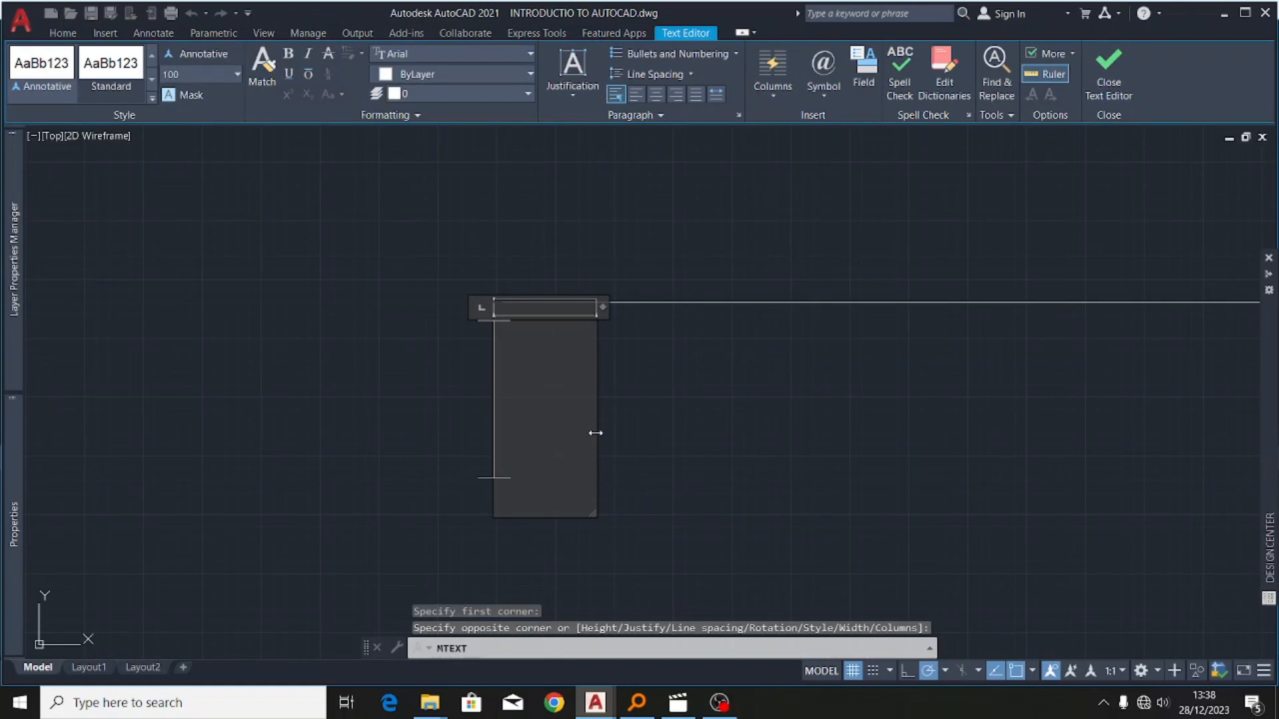
pyautogui.write('O')
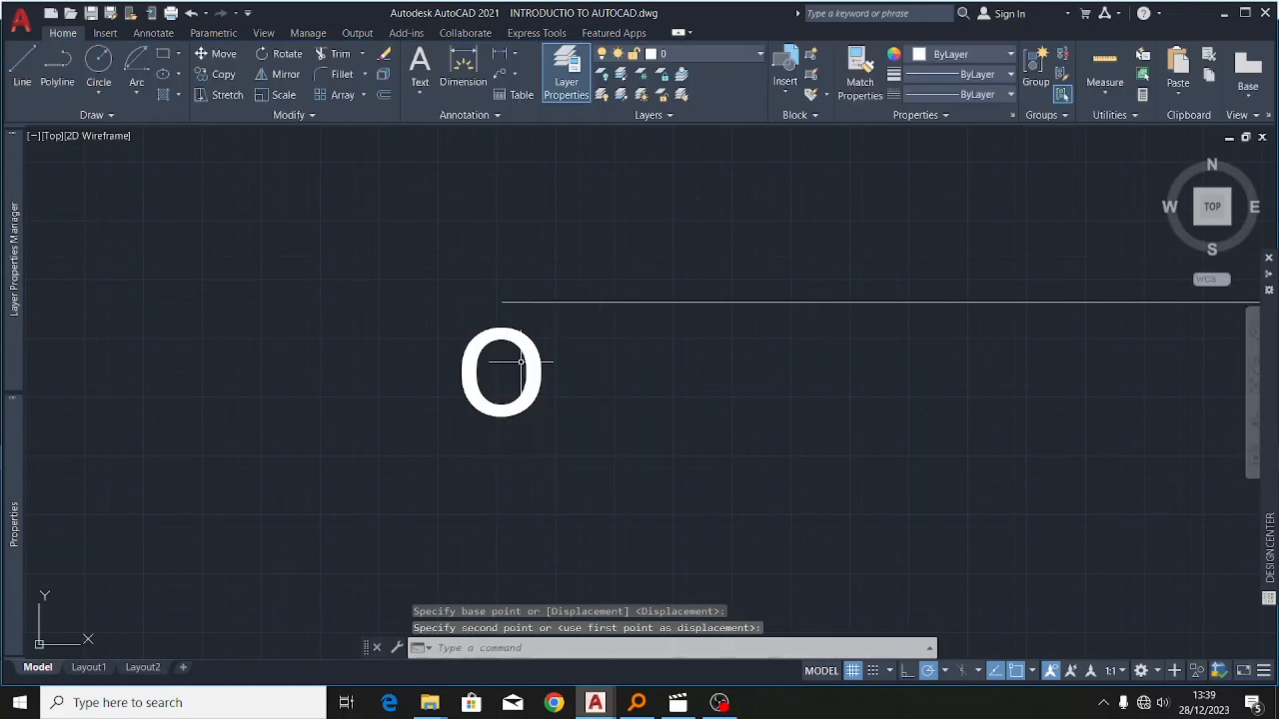
# - Copy the "o" label from the line's left end to just below its right end
pyautogui.click(521, 335)
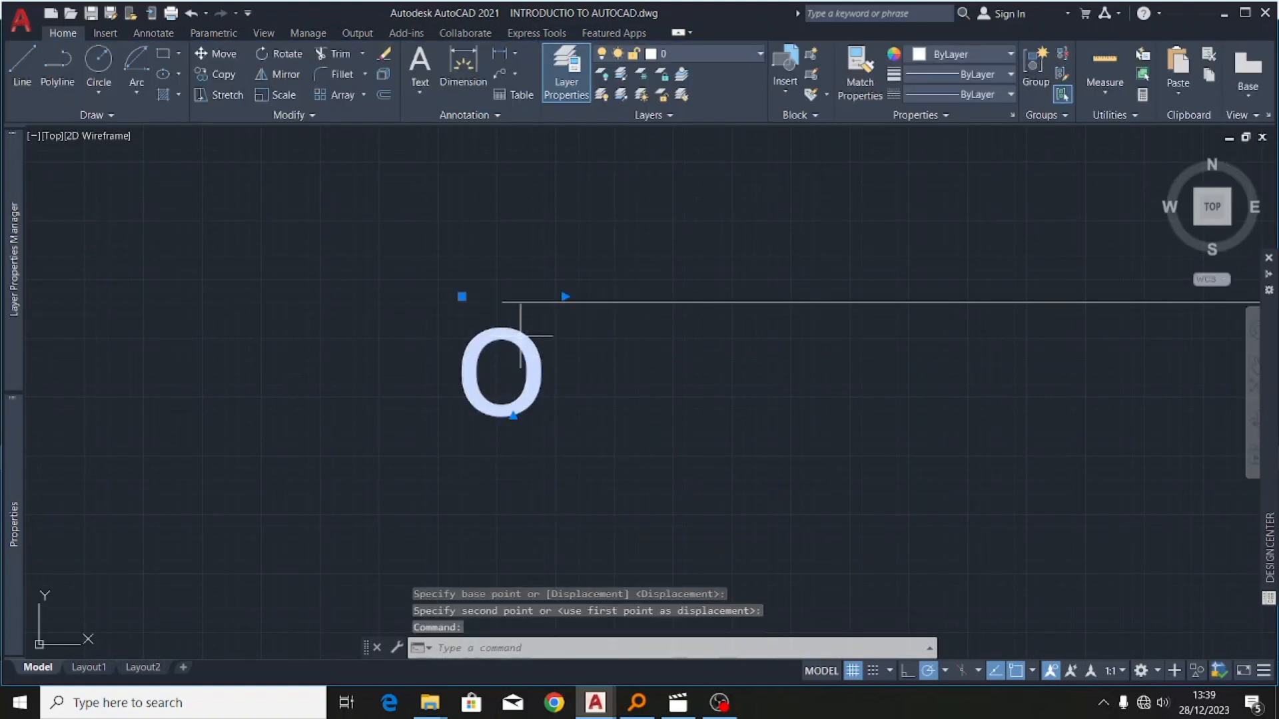
pyautogui.click(206, 72)
pyautogui.click(505, 374)
pyautogui.scroll(-5, 300, 386)
pyautogui.scroll(-3, 586, 400)
pyautogui.scroll(8, 811, 404)
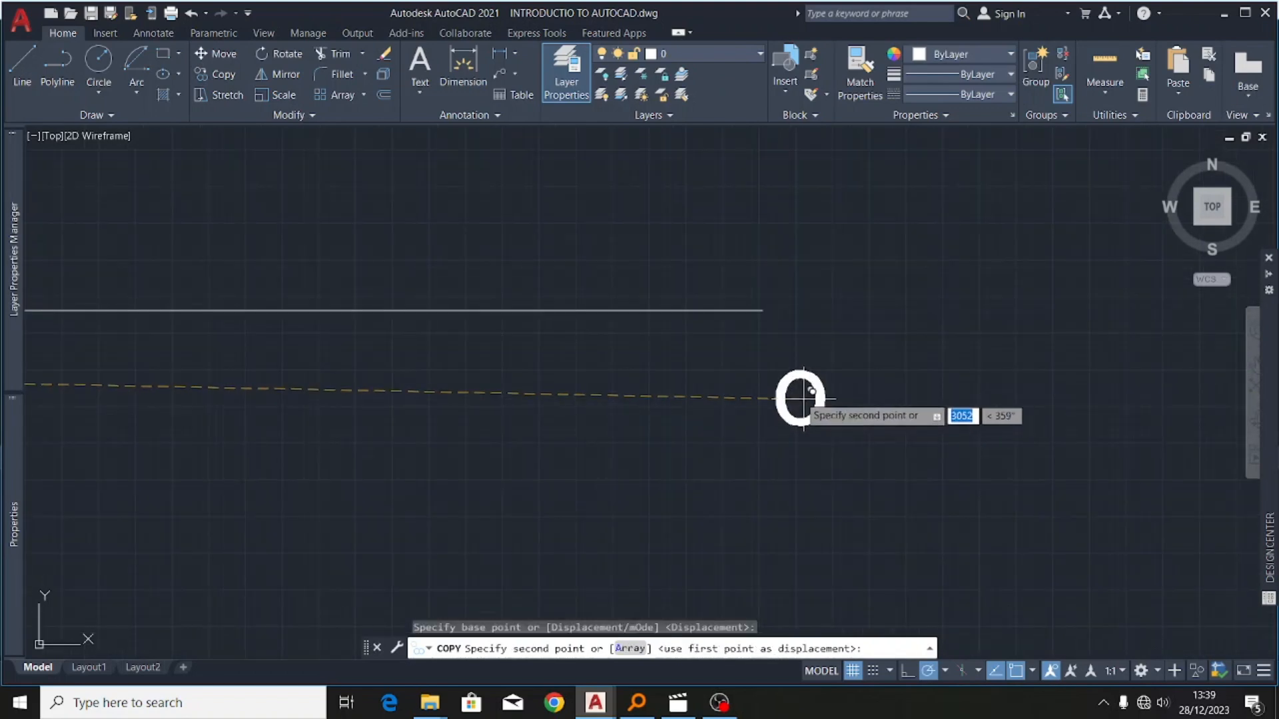
pyautogui.click(774, 355)
pyautogui.press('Escape')
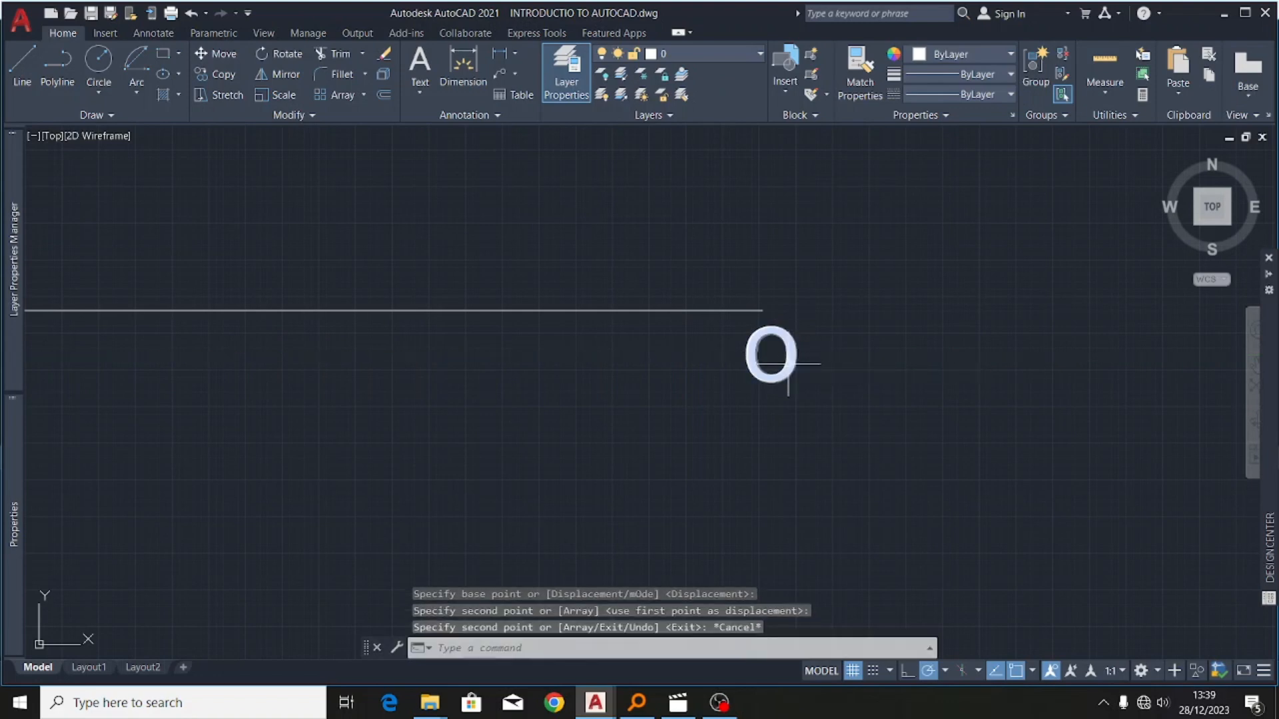
# - Change the copied label at the line's right end to "p"
pyautogui.doubleClick(781, 356)
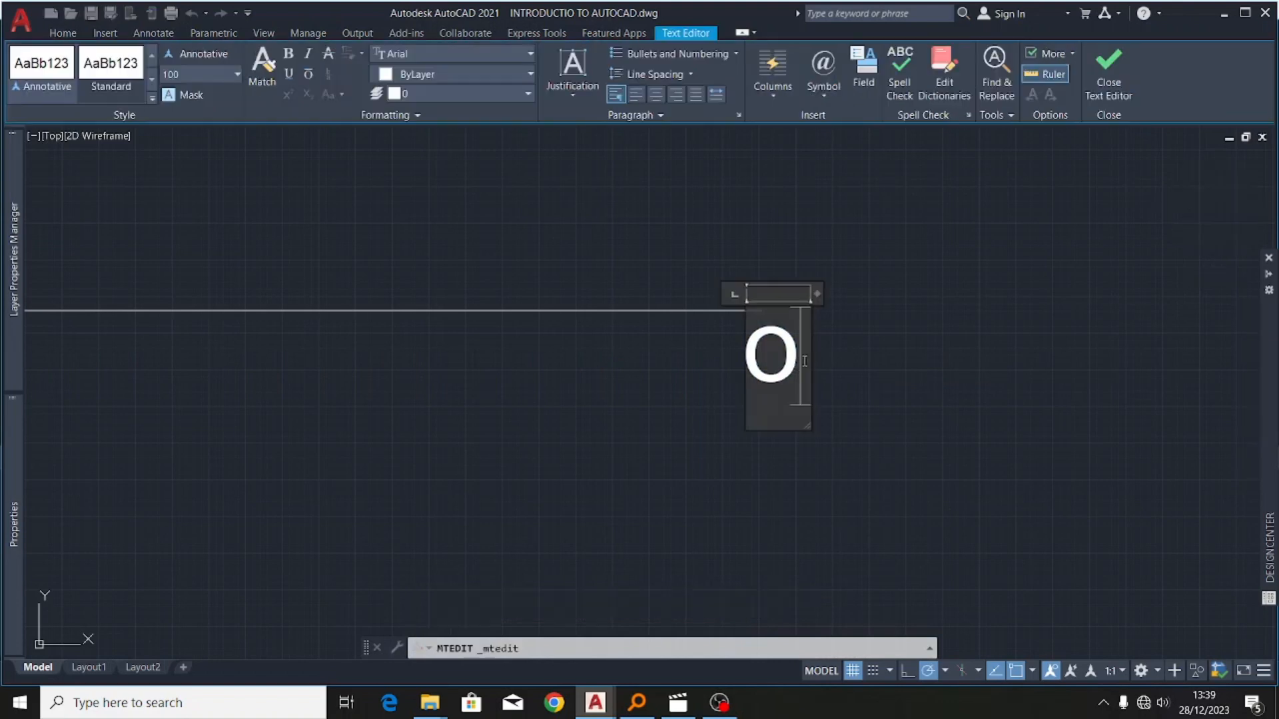
pyautogui.press('BackSpace')
pyautogui.write('p')
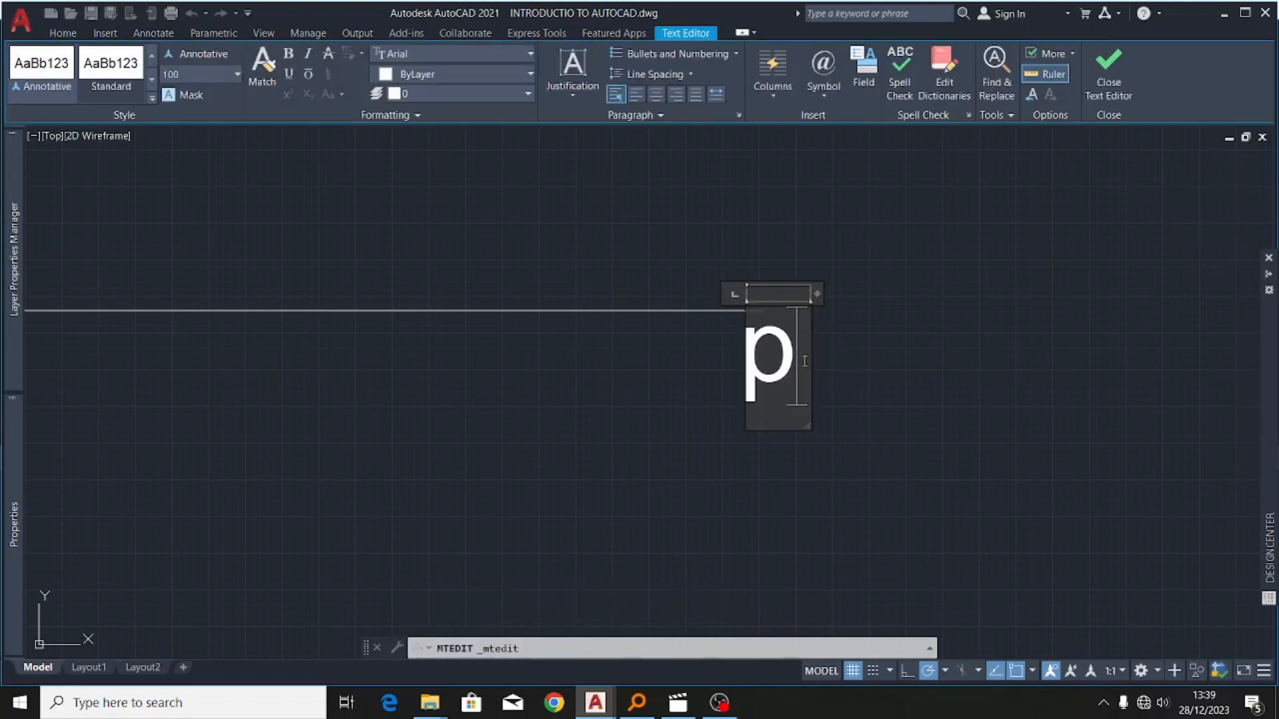
pyautogui.click(810, 469)
pyautogui.scroll(-3, 865, 426)
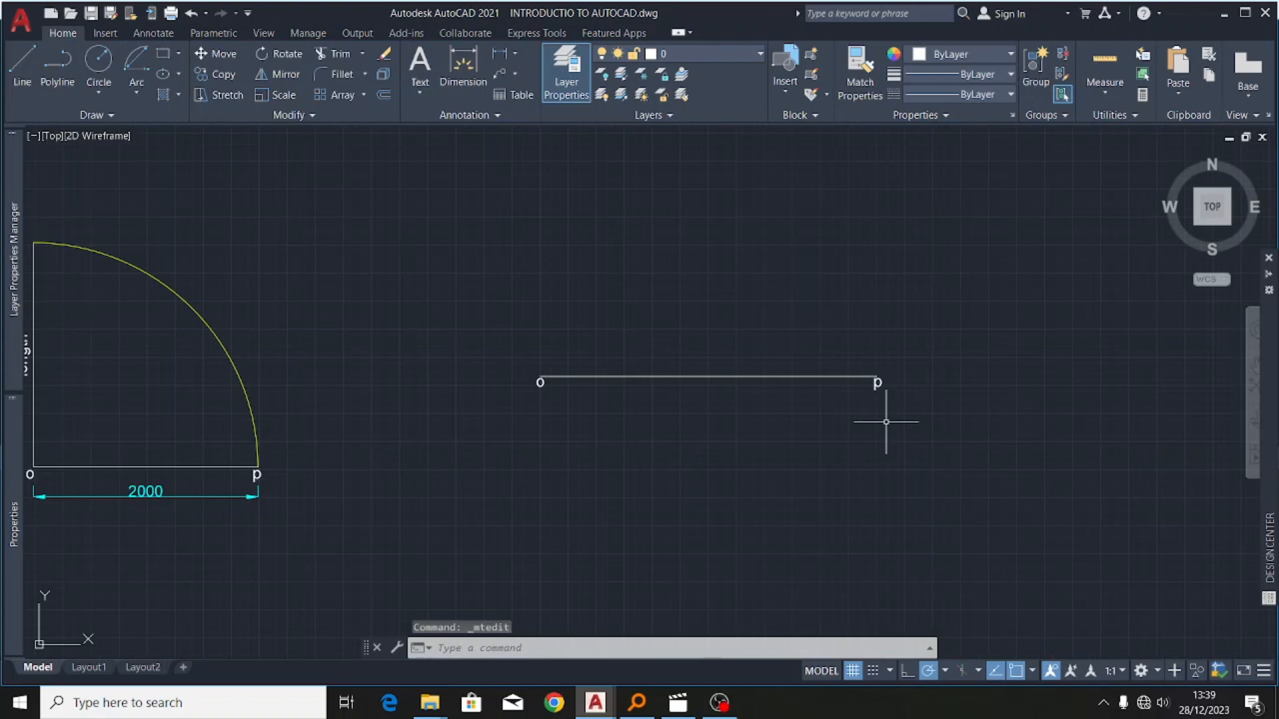
pyautogui.scroll(4, 773, 364)
pyautogui.scroll(-4, 640, 358)
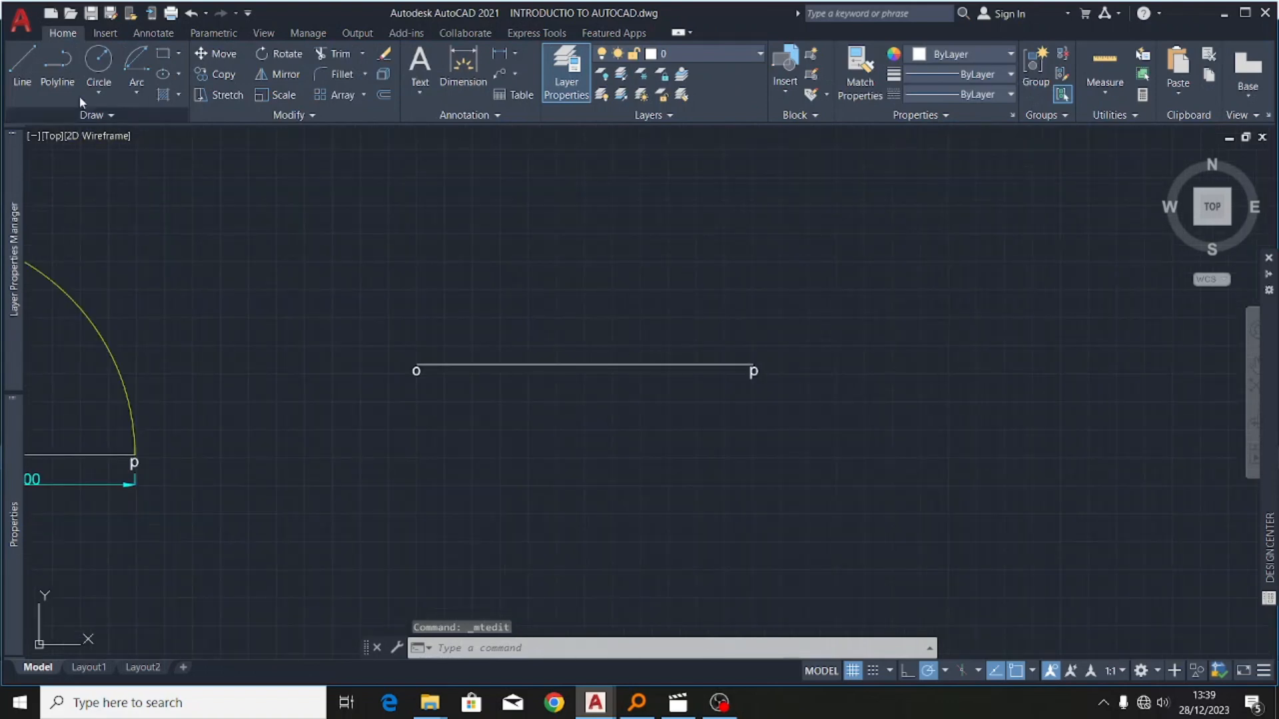
# - Make the dimension layer current and dimension the length of line op, placing the dimension just below the line
pyautogui.click(688, 53)
pyautogui.click(673, 111)
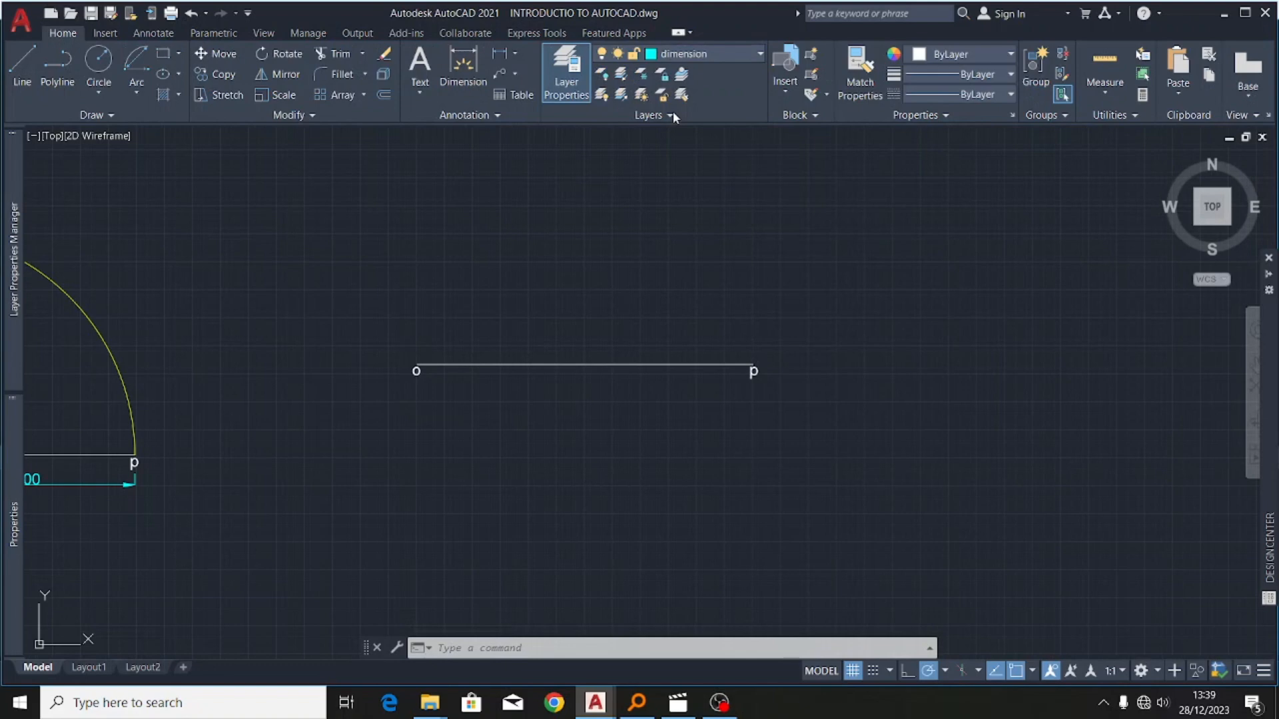
pyautogui.click(463, 76)
pyautogui.scroll(5, 357, 391)
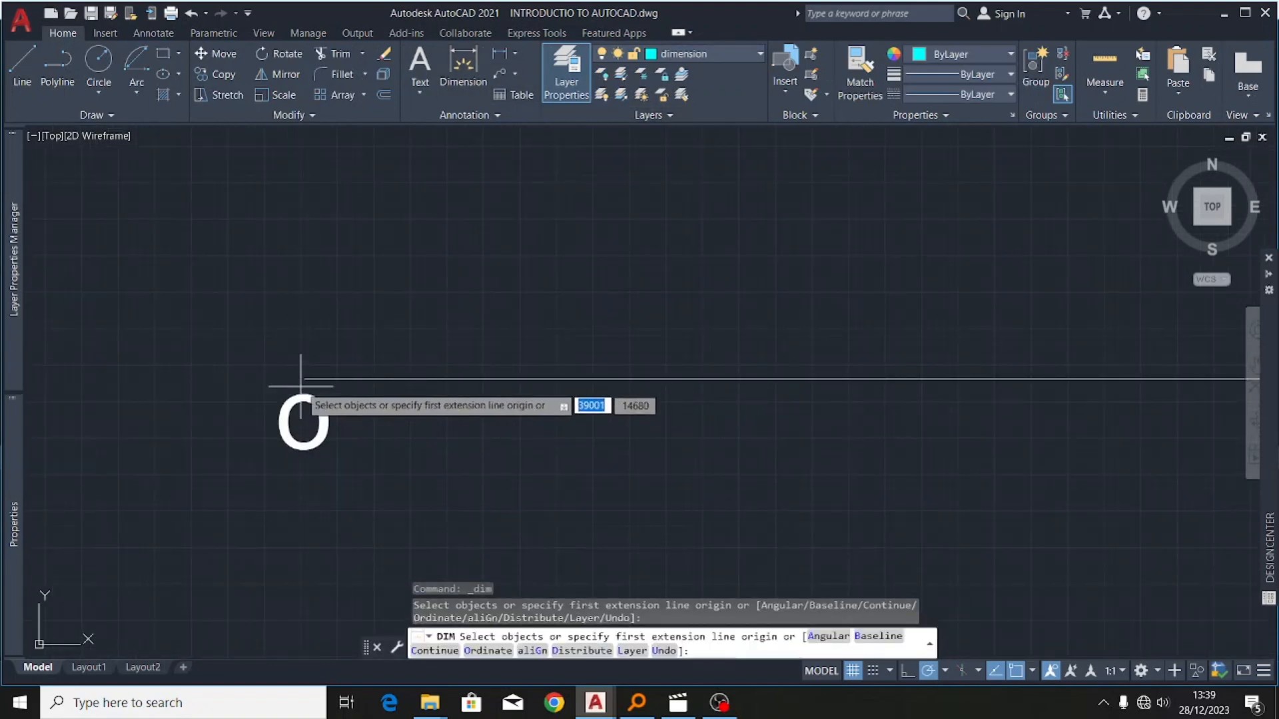
pyautogui.scroll(-5, 360, 386)
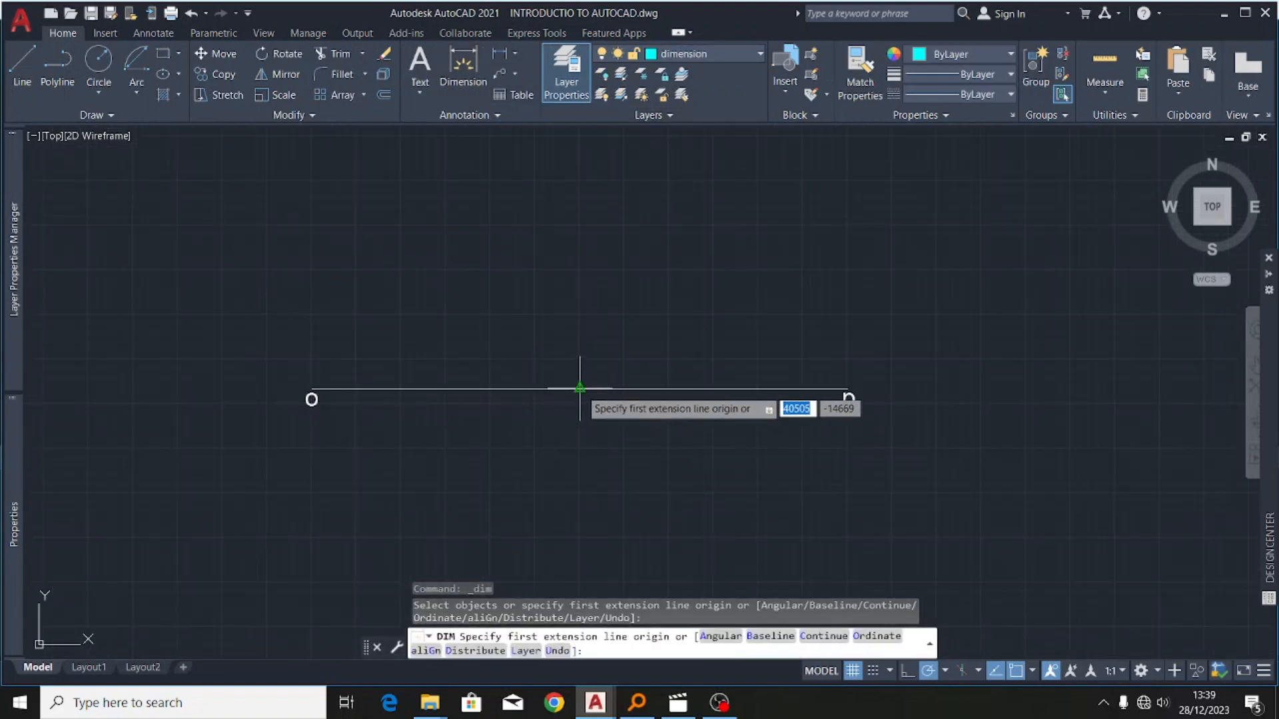
pyautogui.click(642, 391)
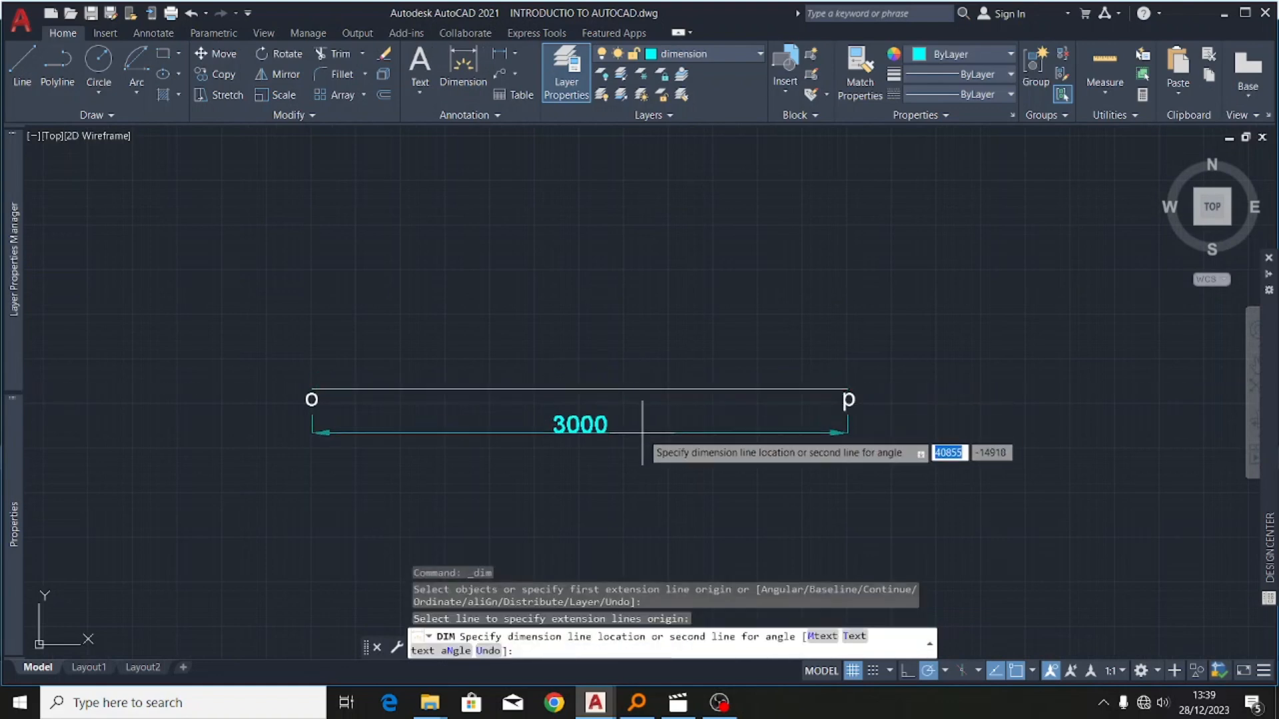
pyautogui.click(650, 434)
pyautogui.scroll(2, 830, 357)
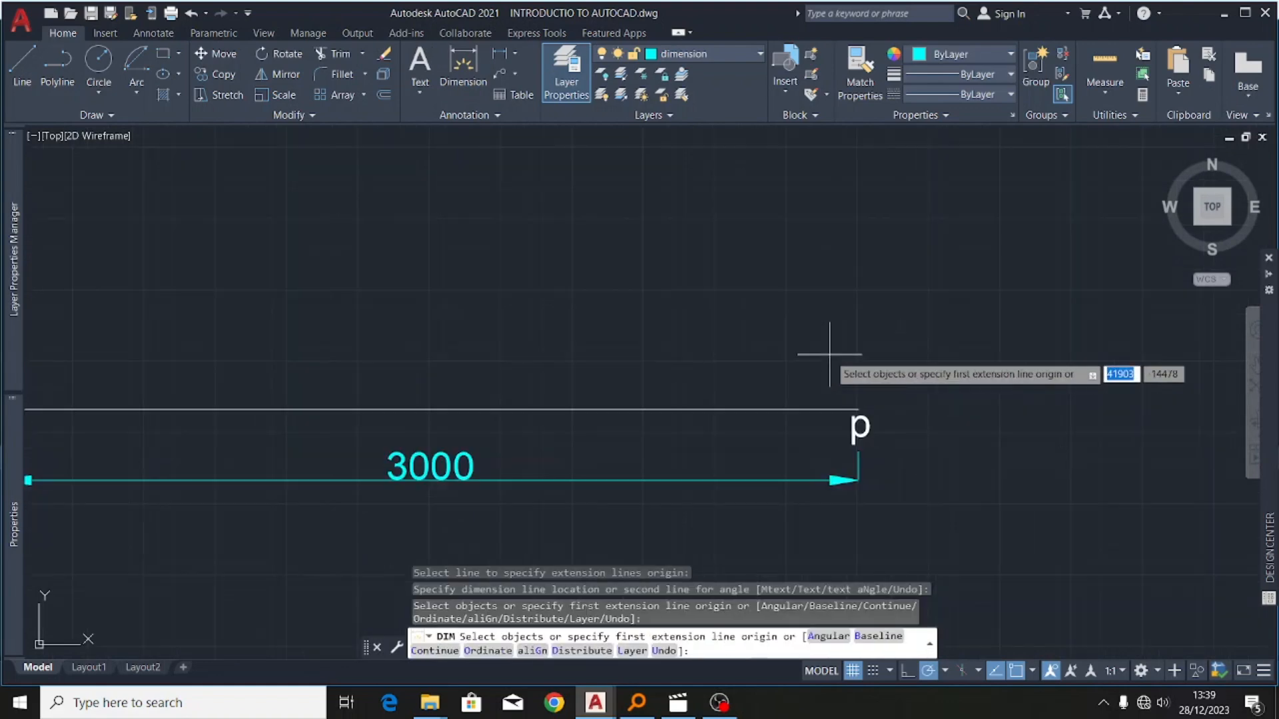
# - Draw a Start, End, Angle arc from end o of the new line to end p with an included angle of 150°
pyautogui.scroll(-10, 897, 370)
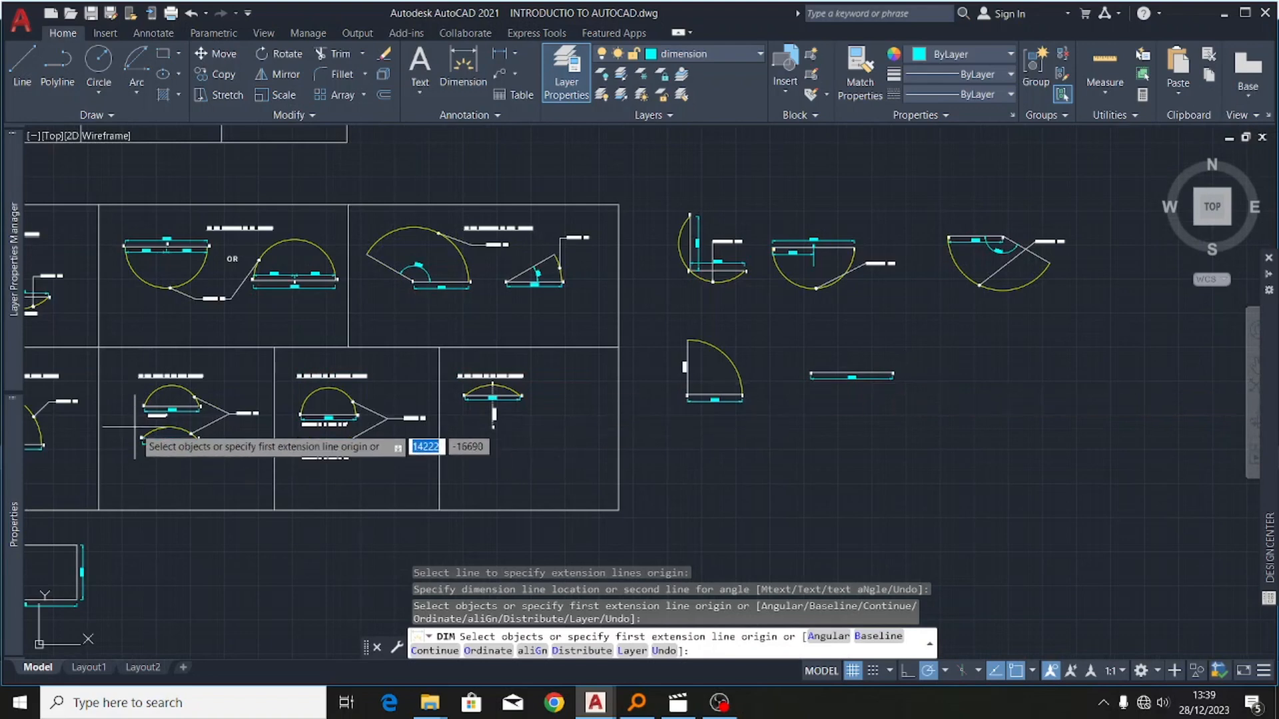
pyautogui.scroll(6, 143, 427)
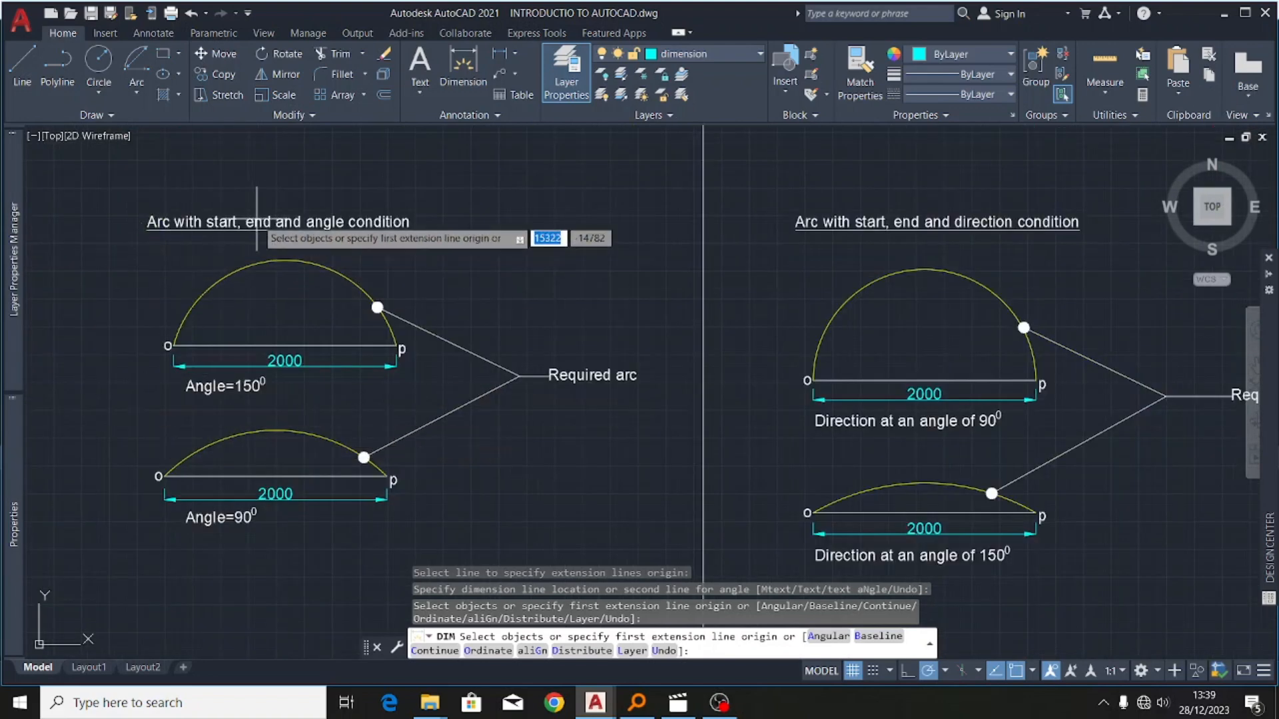
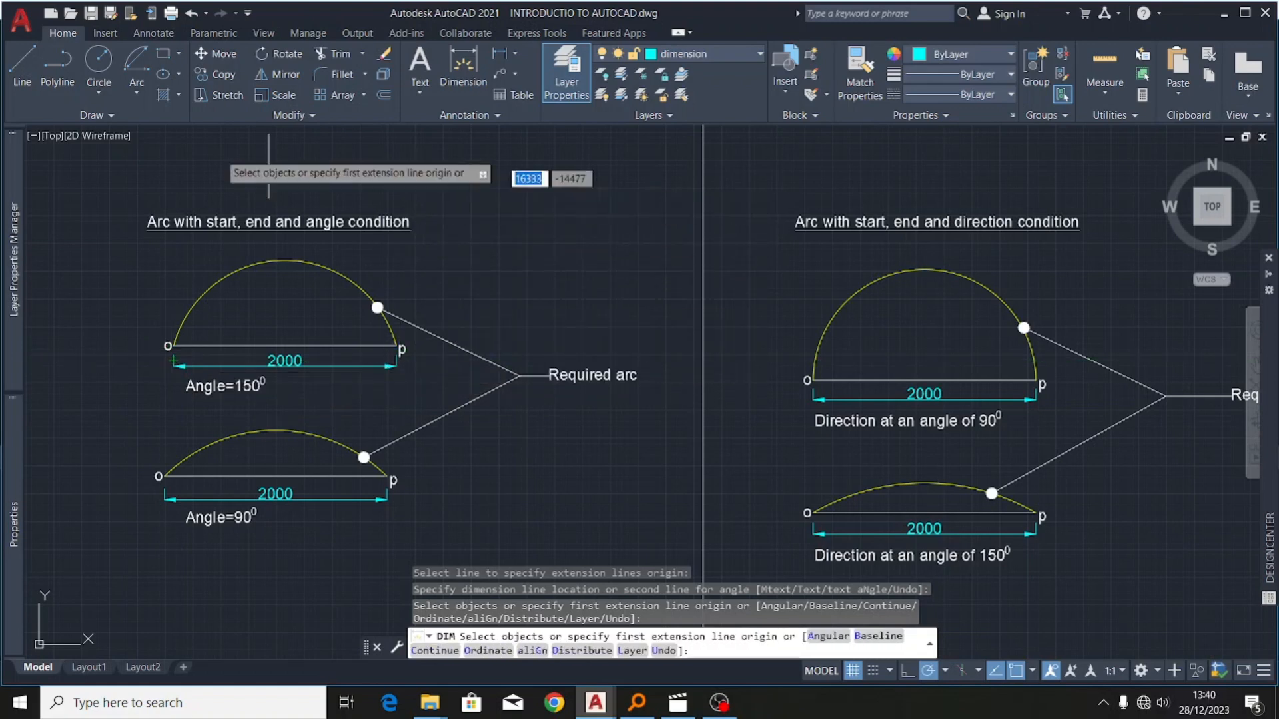
pyautogui.click(138, 99)
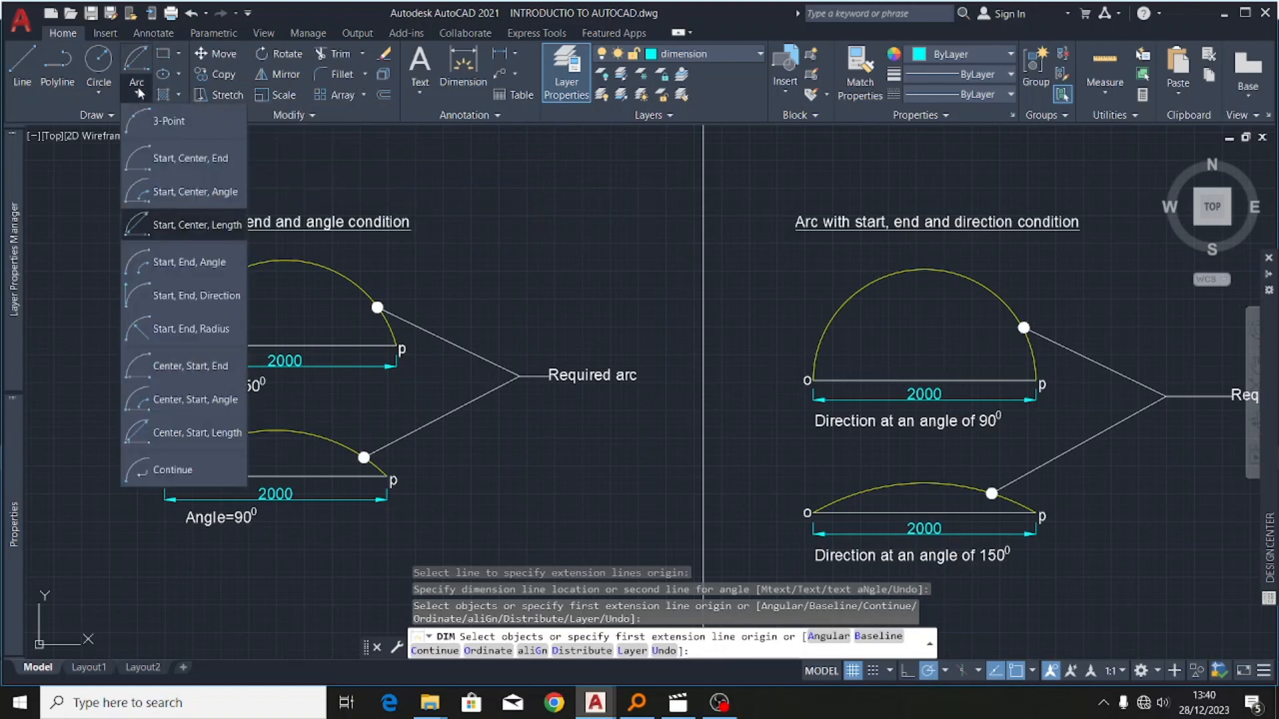
pyautogui.click(191, 269)
pyautogui.scroll(-8, 165, 309)
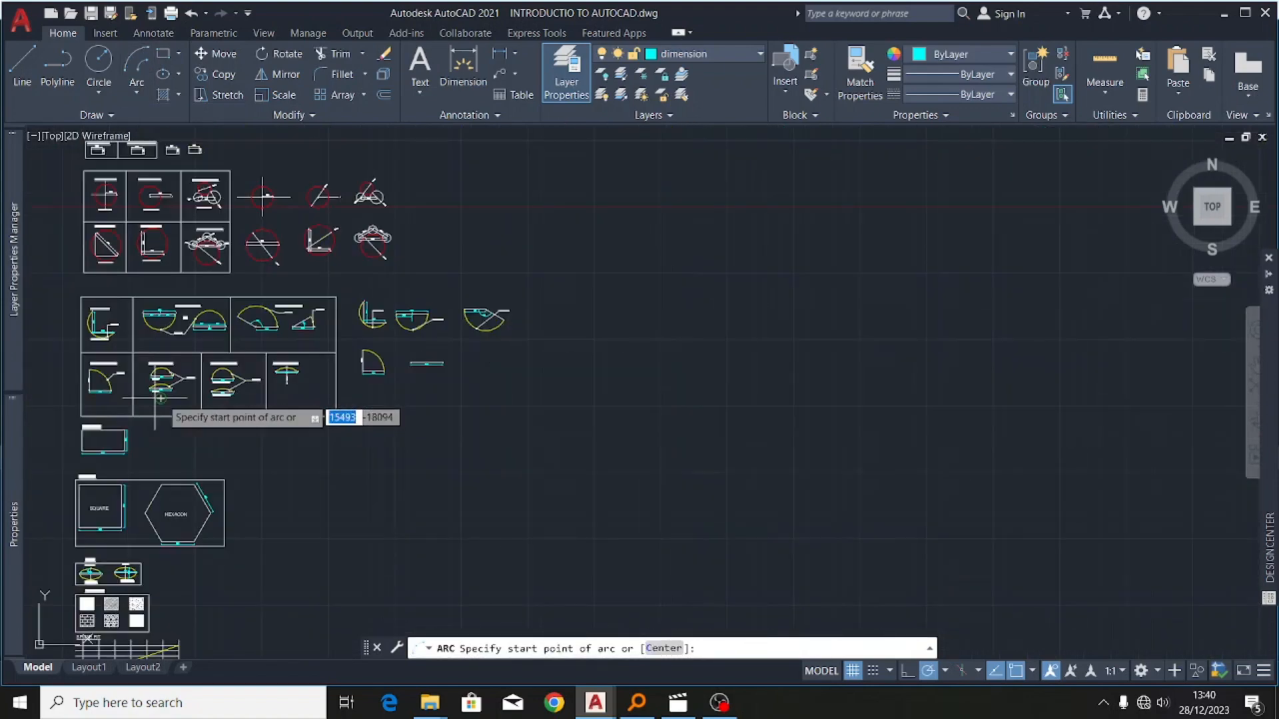
pyautogui.scroll(5, 421, 337)
pyautogui.scroll(12, 422, 337)
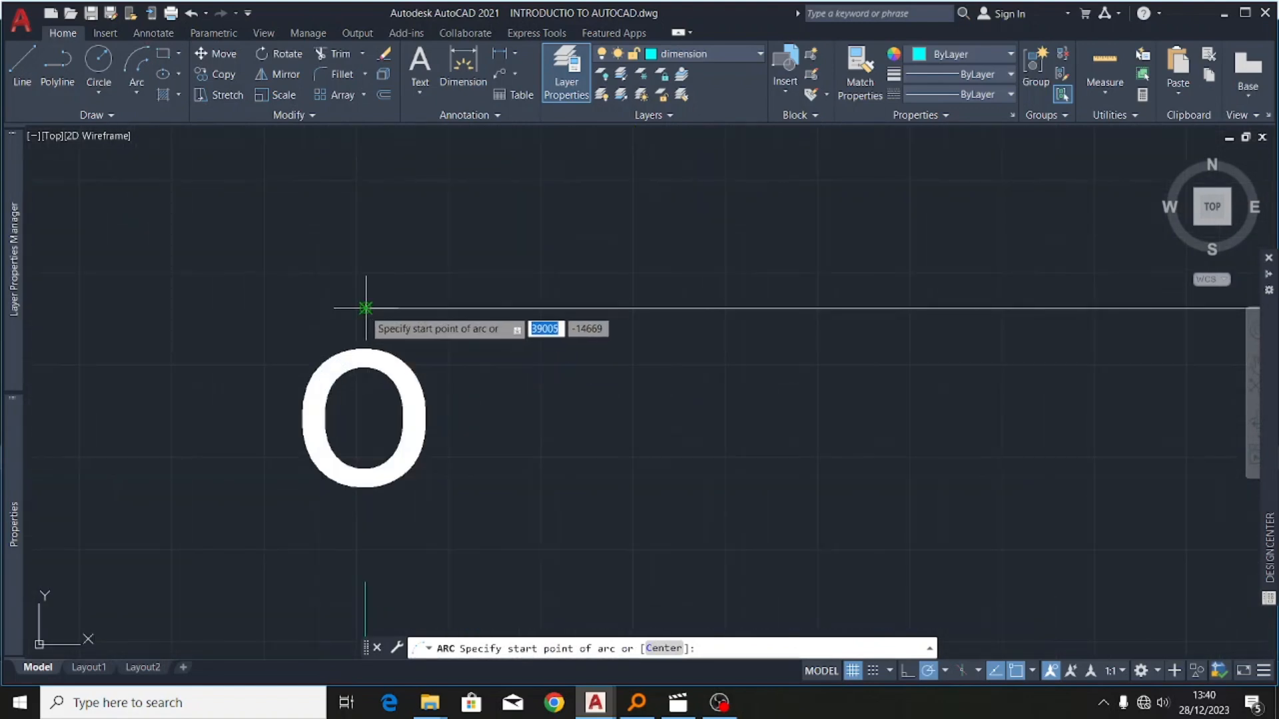
pyautogui.click(366, 308)
pyautogui.scroll(-5, 200, 363)
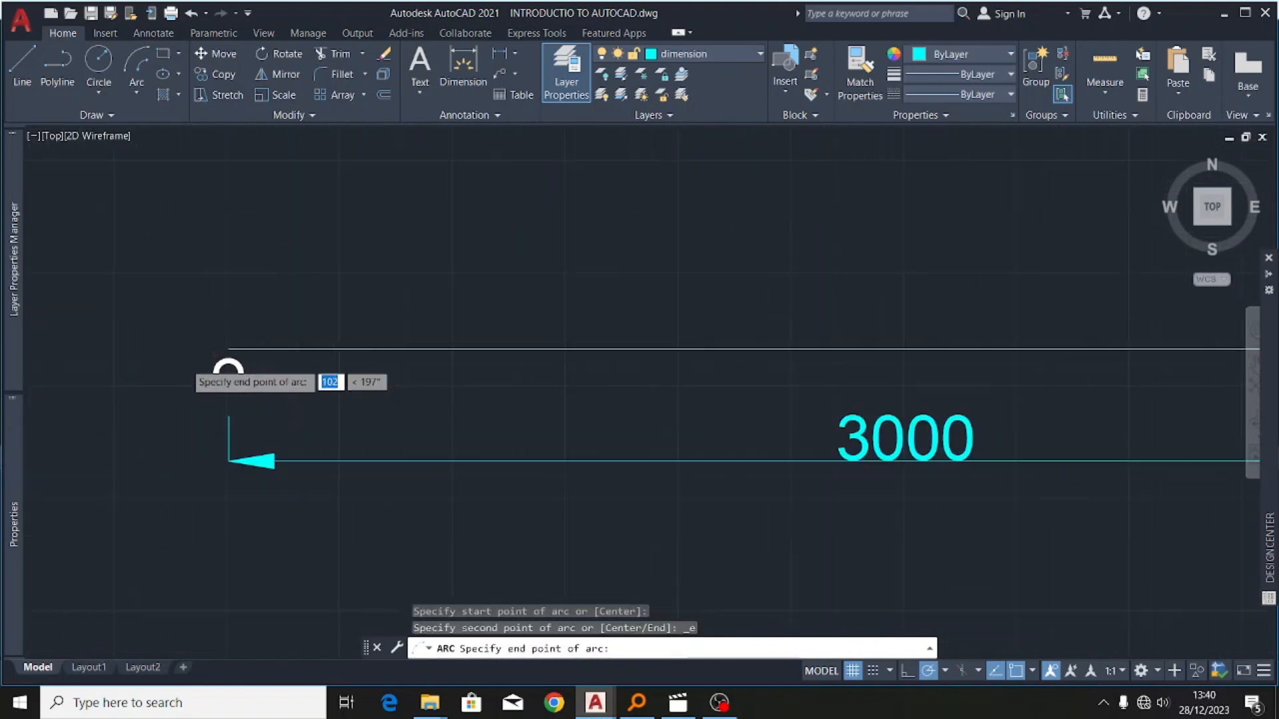
pyautogui.scroll(6, 1099, 366)
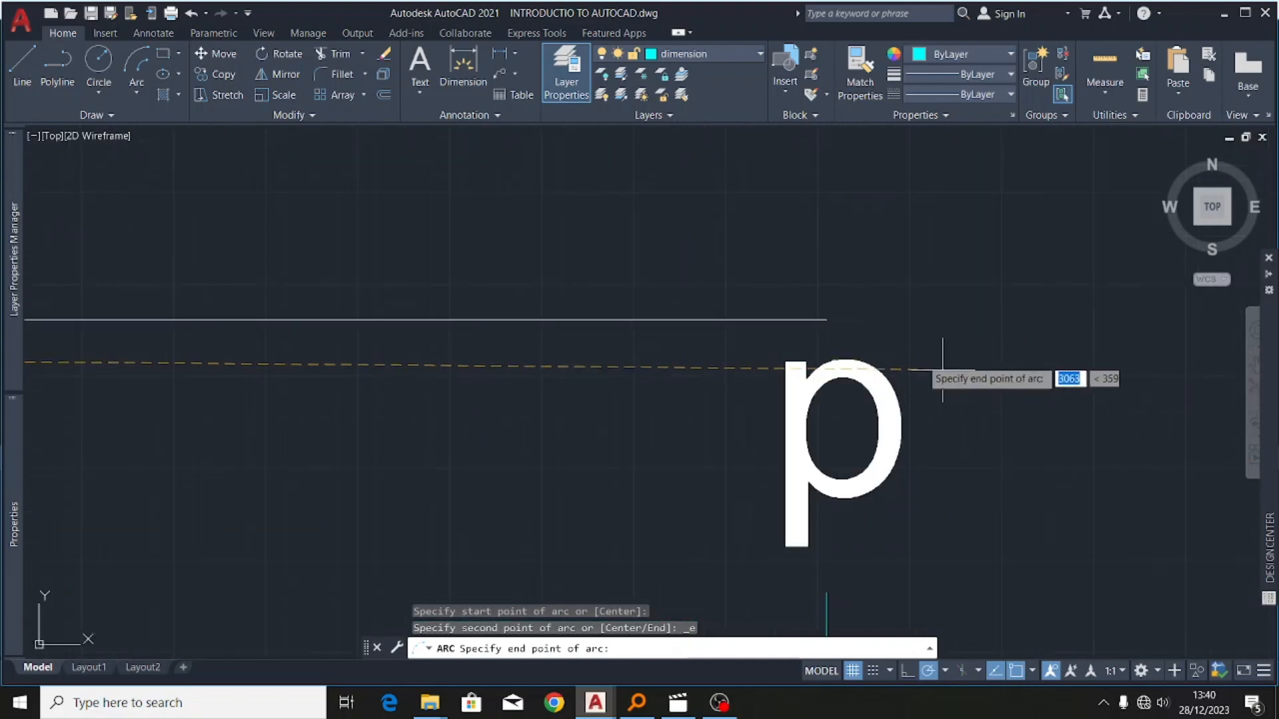
pyautogui.click(827, 320)
pyautogui.scroll(-4, 853, 311)
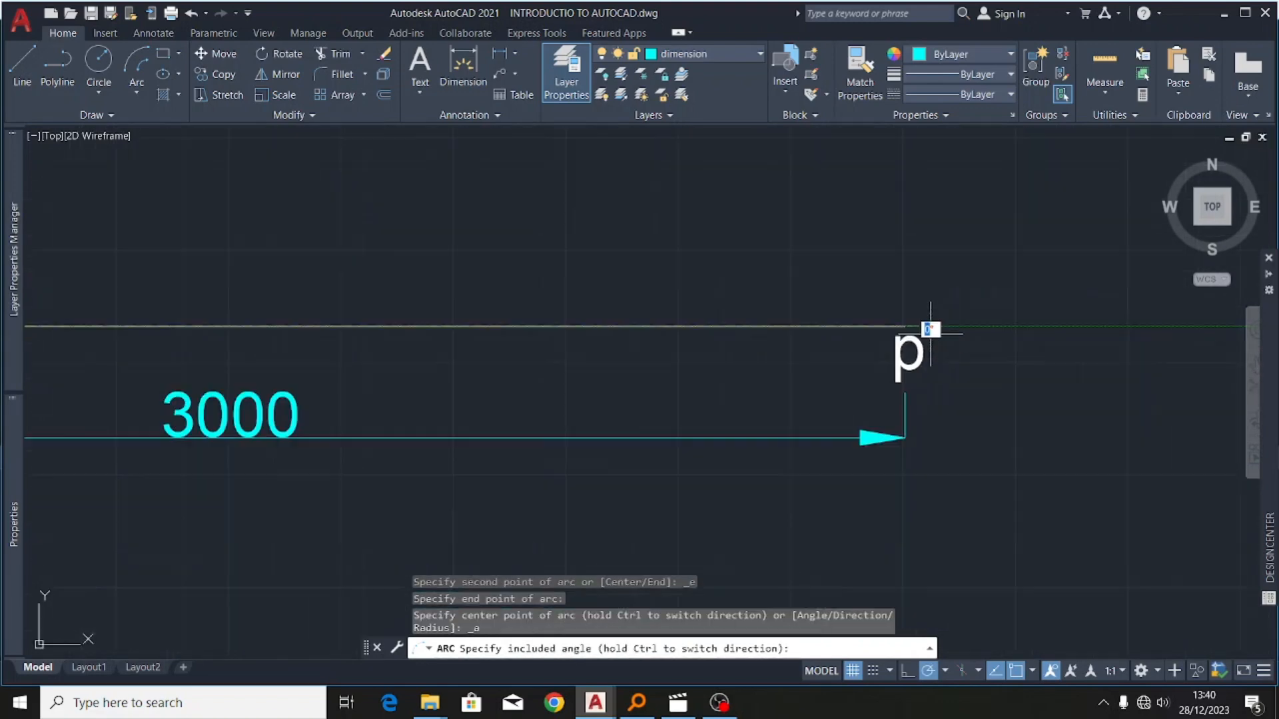
pyautogui.scroll(-8, 733, 279)
pyautogui.scroll(8, 626, 234)
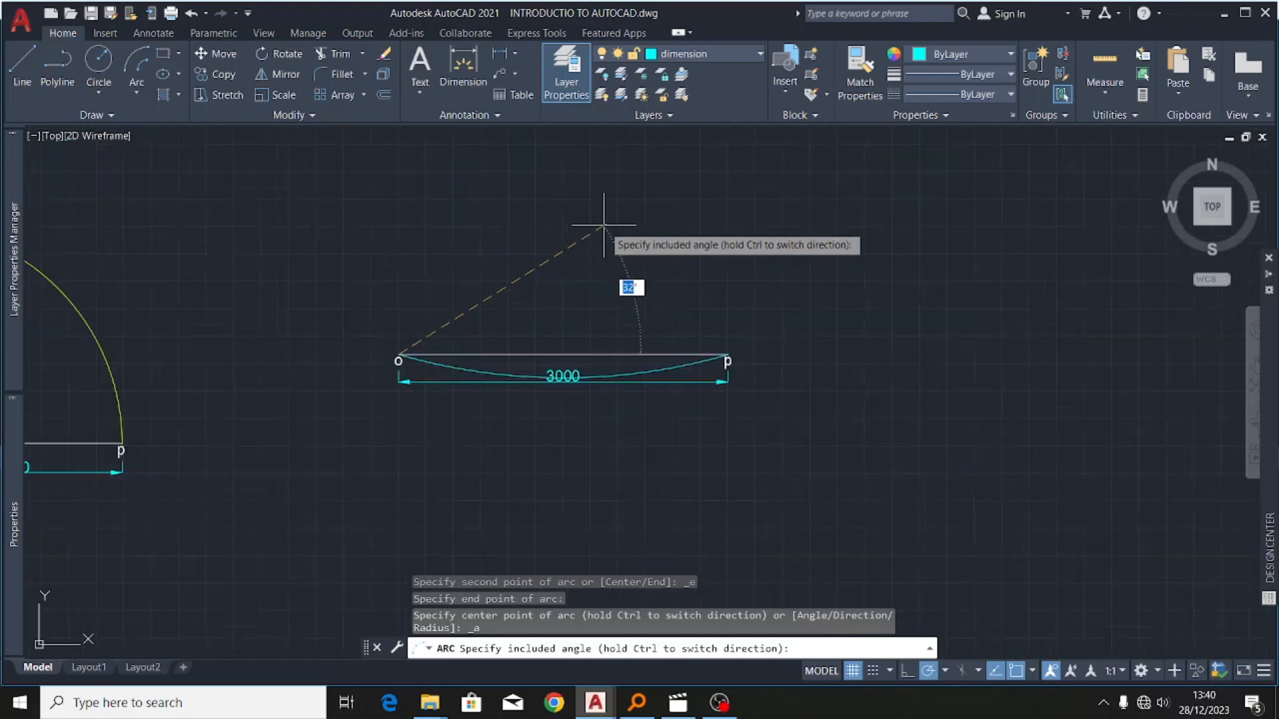
pyautogui.scroll(-4, 604, 225)
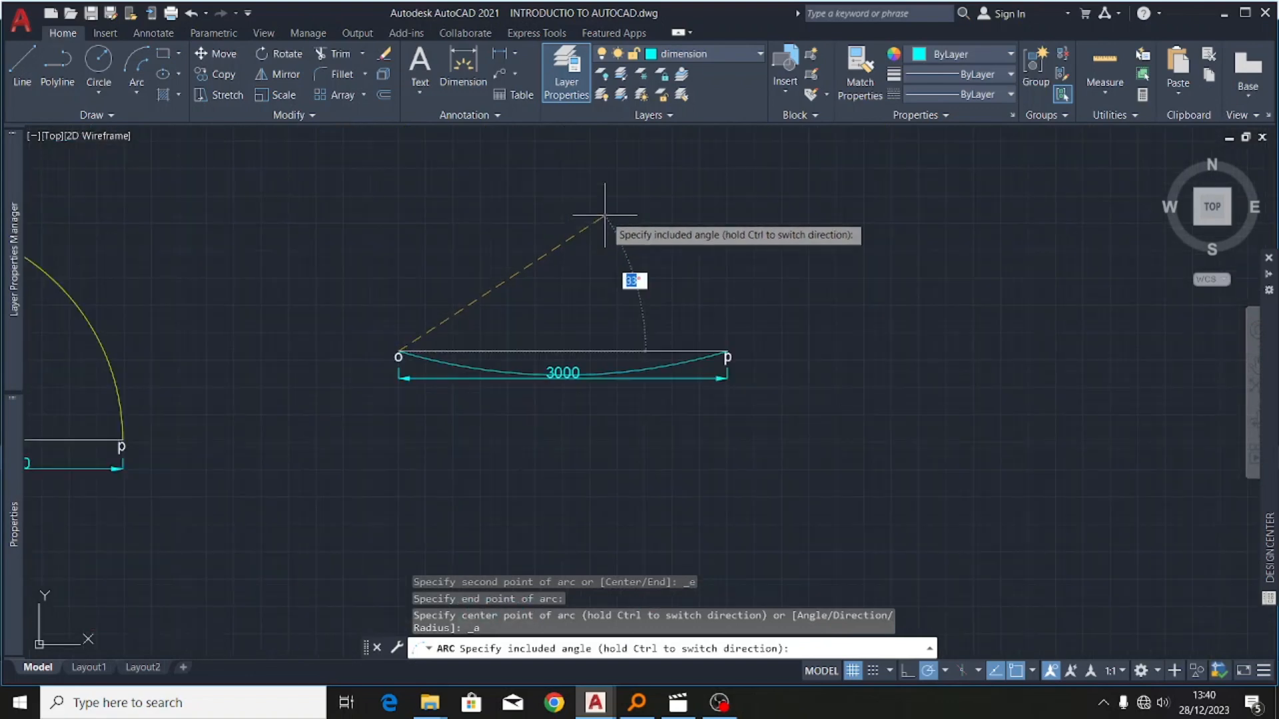
pyautogui.scroll(2, 605, 215)
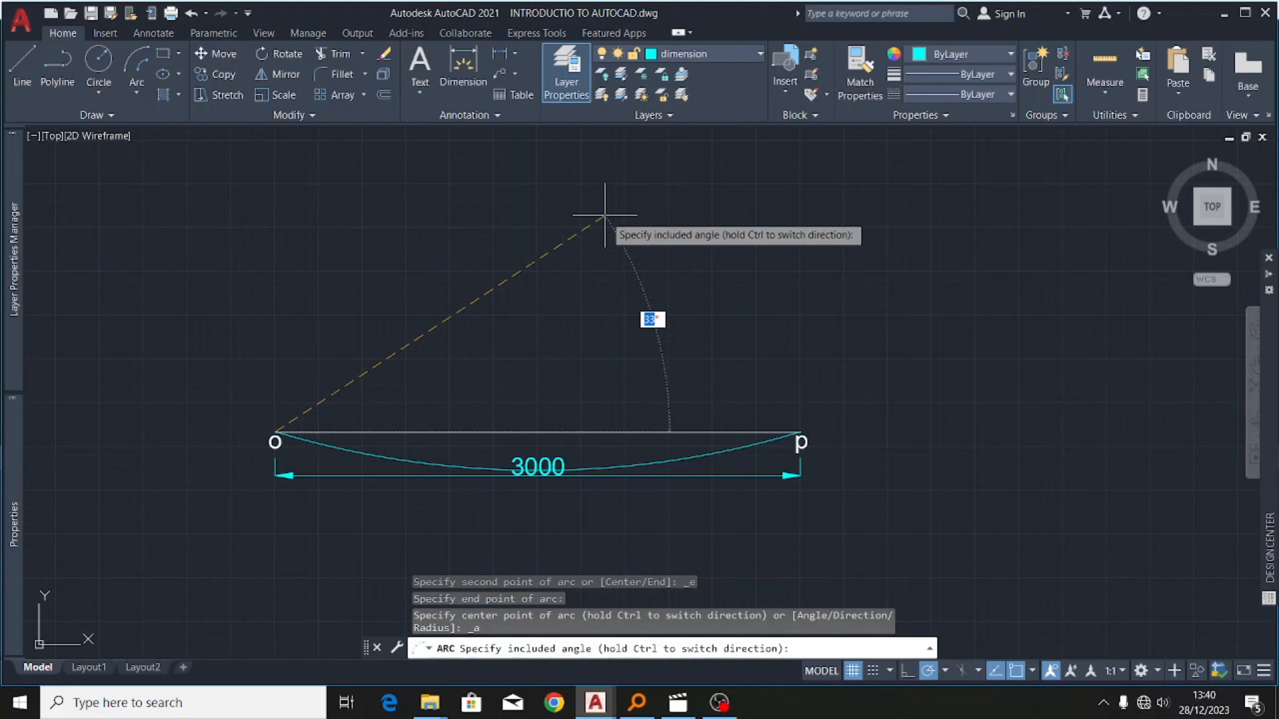
pyautogui.write('150')
pyautogui.press('Return')
# - Assign the new arc below line op to the "required arc" layer
pyautogui.scroll(-4, 564, 247)
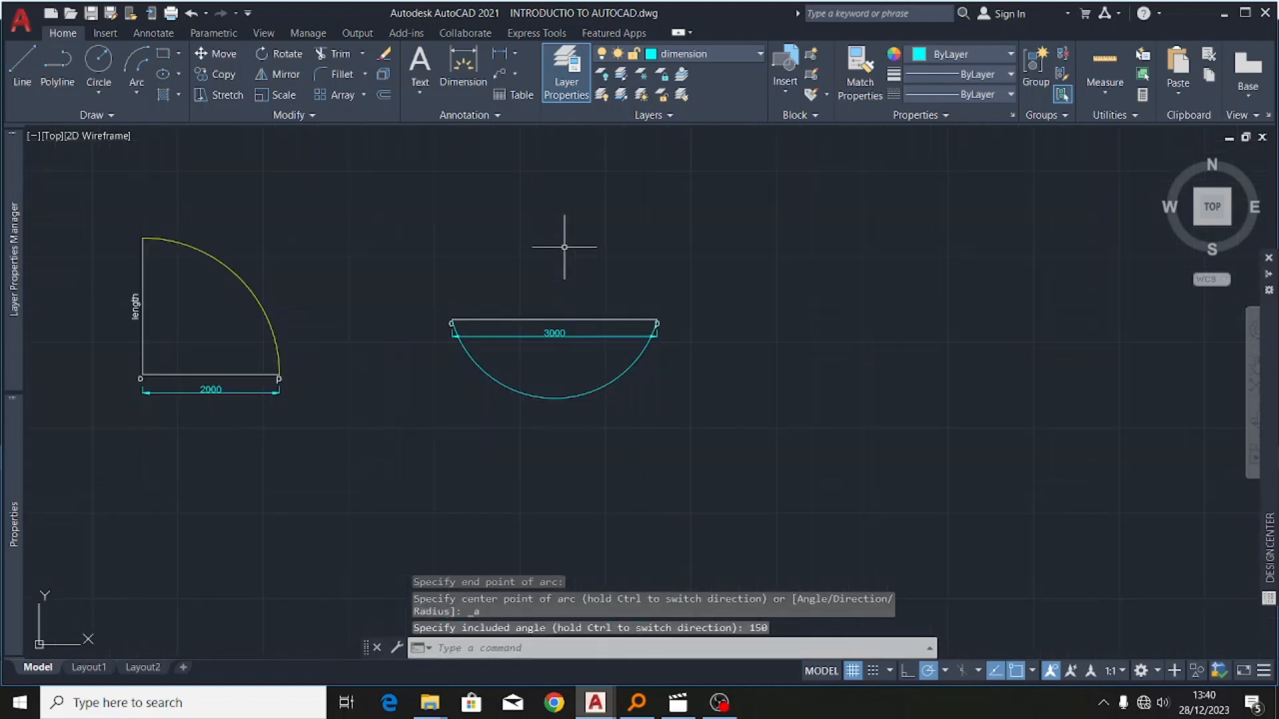
pyautogui.scroll(4, 563, 401)
pyautogui.click(560, 401)
pyautogui.click(720, 54)
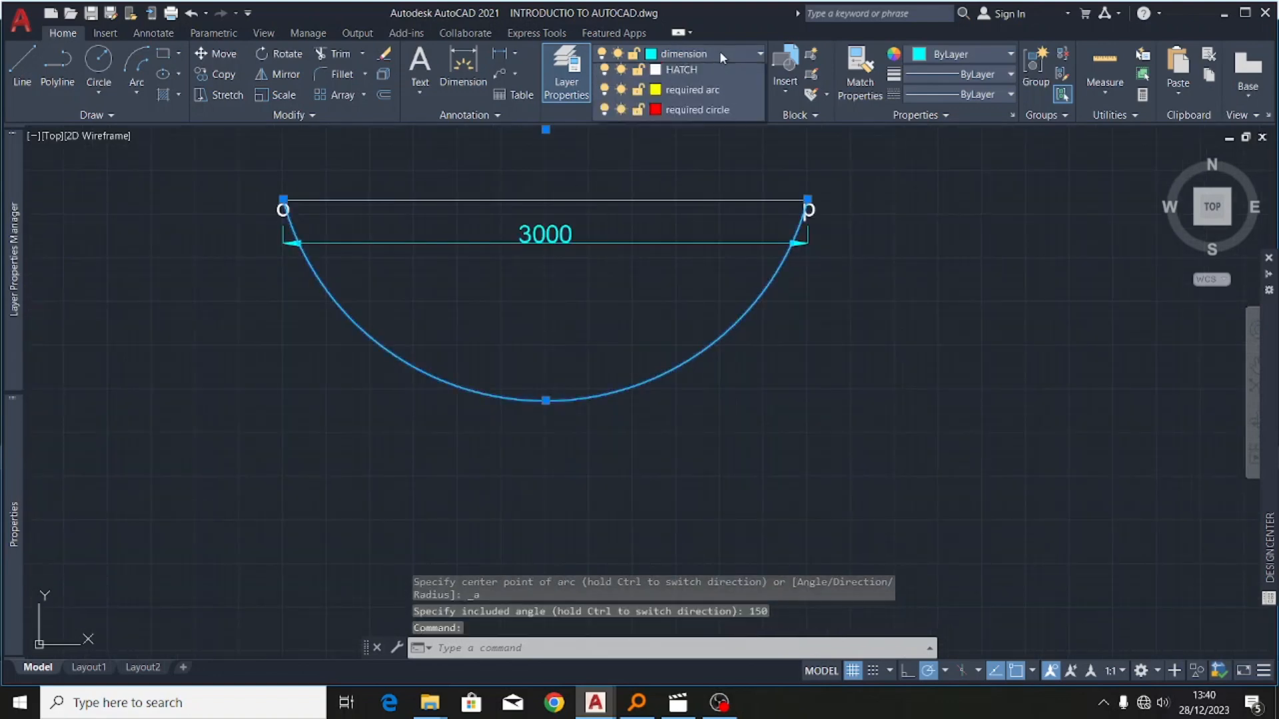
pyautogui.click(686, 153)
pyautogui.click(600, 395)
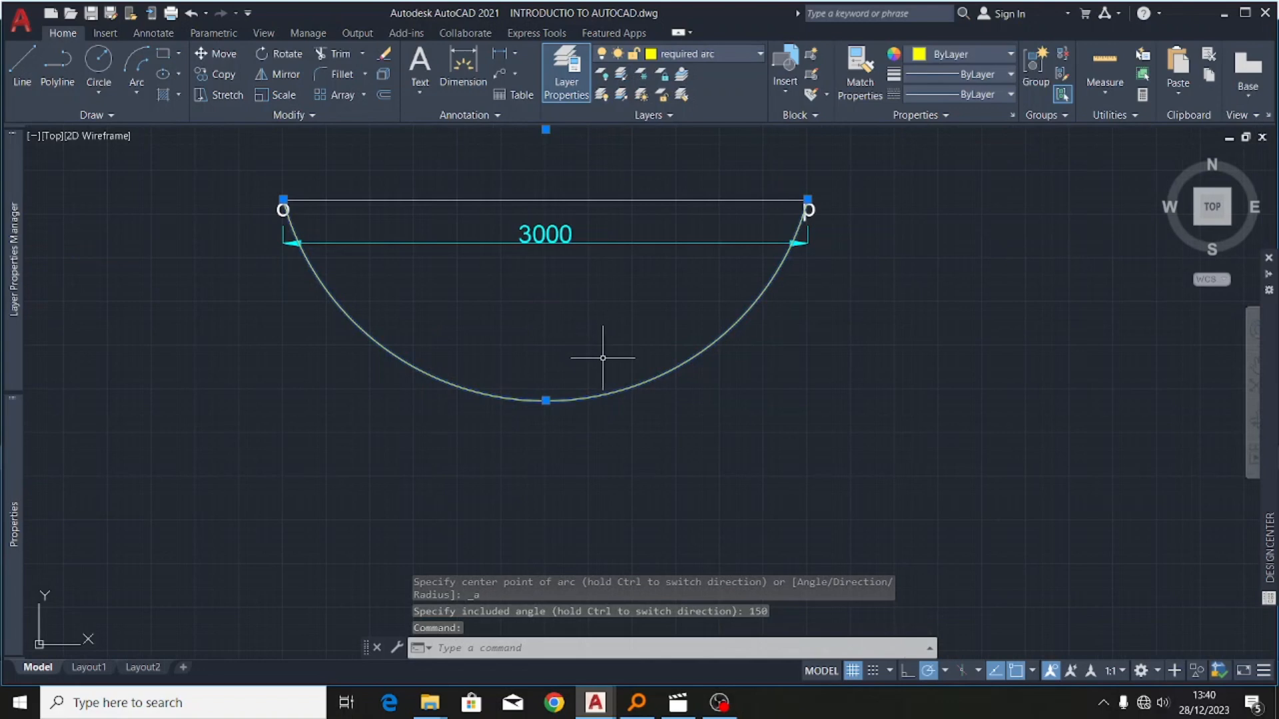
pyautogui.scroll(-2, 601, 361)
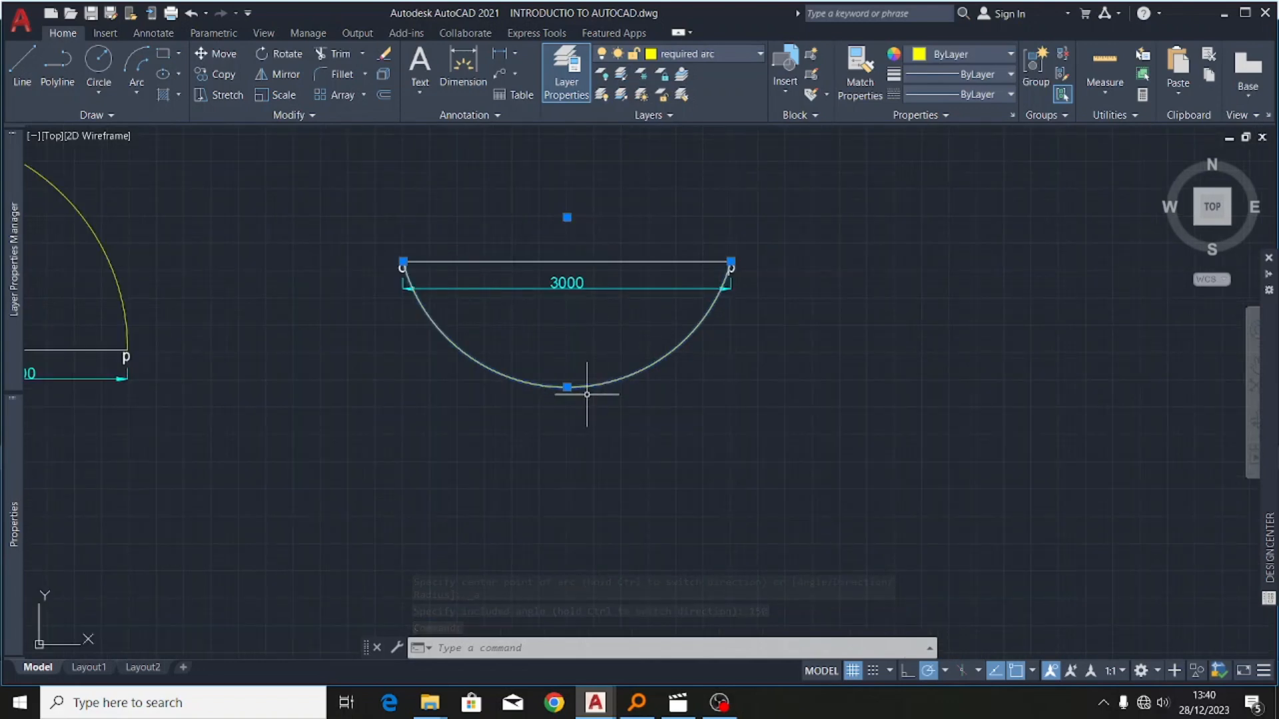
pyautogui.press('Escape')
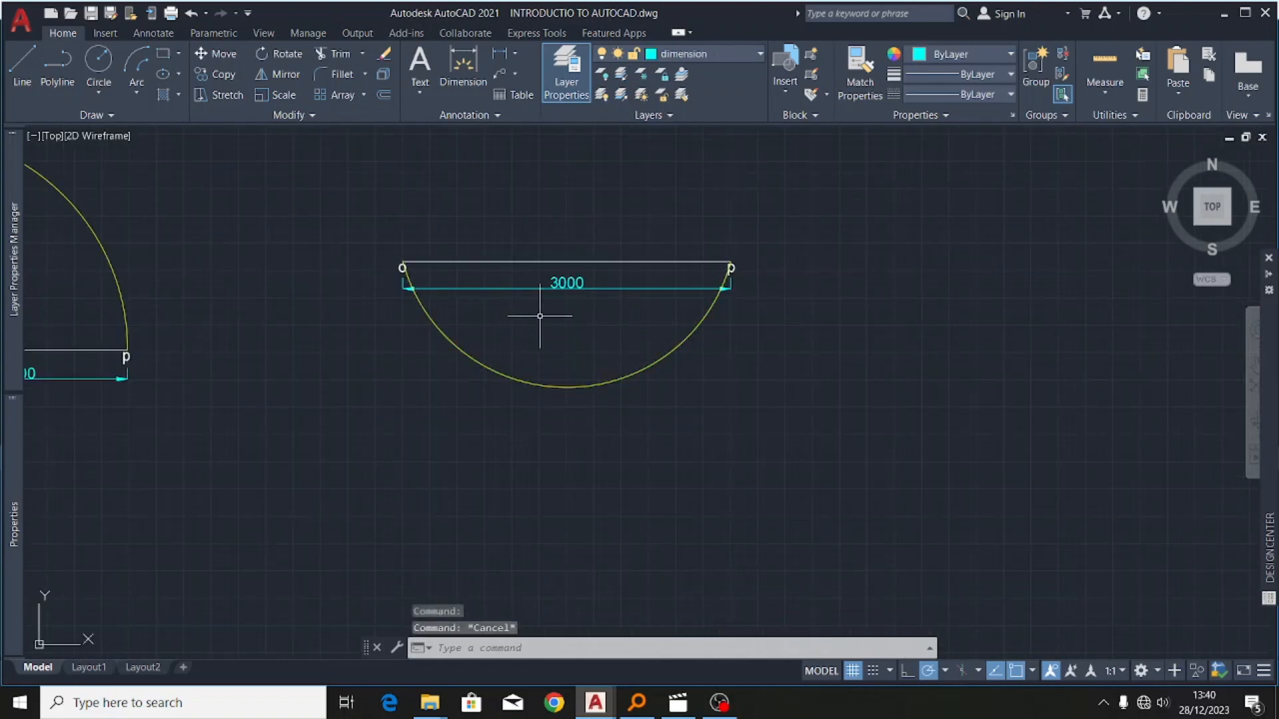
pyautogui.scroll(4, 558, 247)
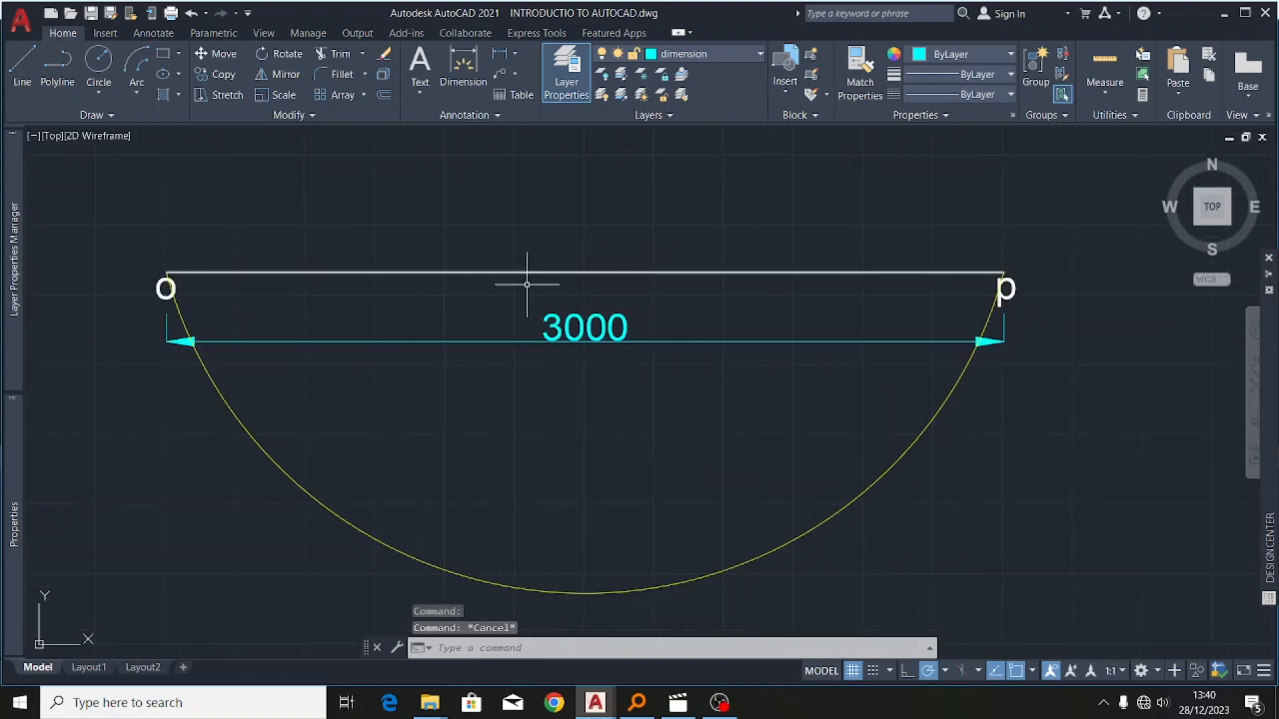
pyautogui.scroll(-4, 492, 375)
pyautogui.scroll(4, 741, 306)
pyautogui.scroll(-4, 666, 360)
pyautogui.scroll(2, 373, 376)
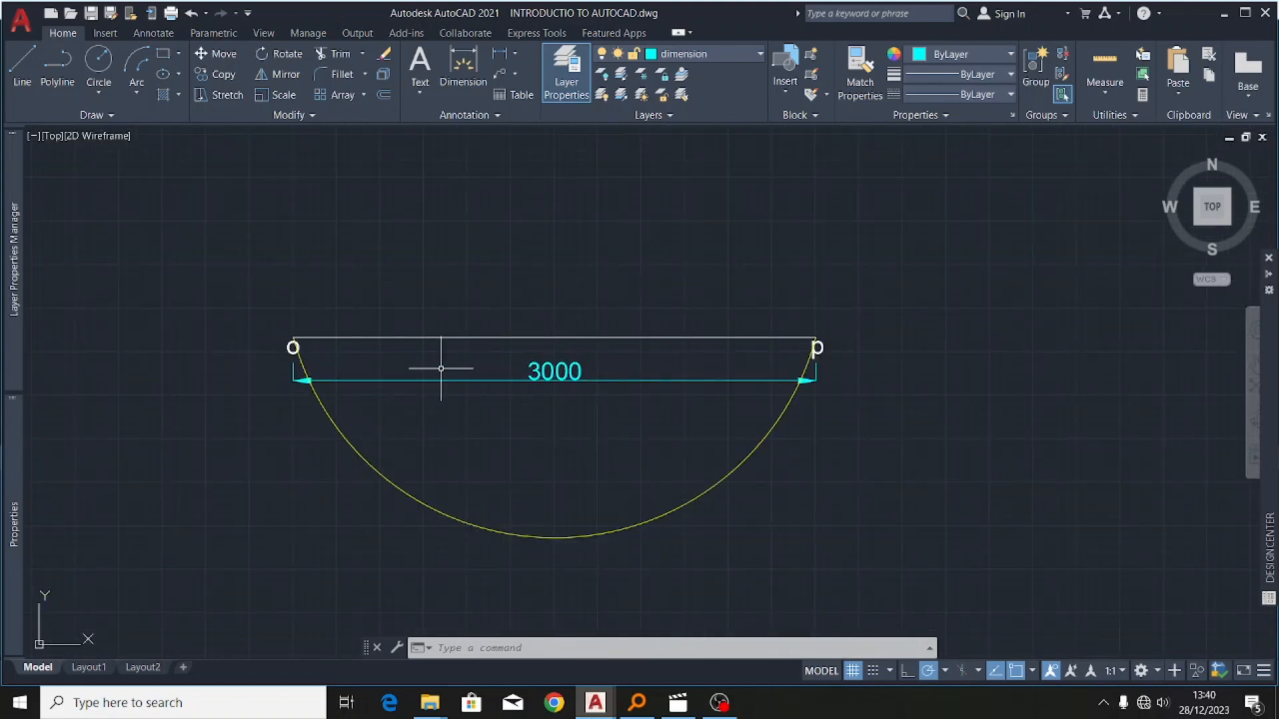
pyautogui.scroll(-3, 440, 368)
pyautogui.scroll(2, 554, 389)
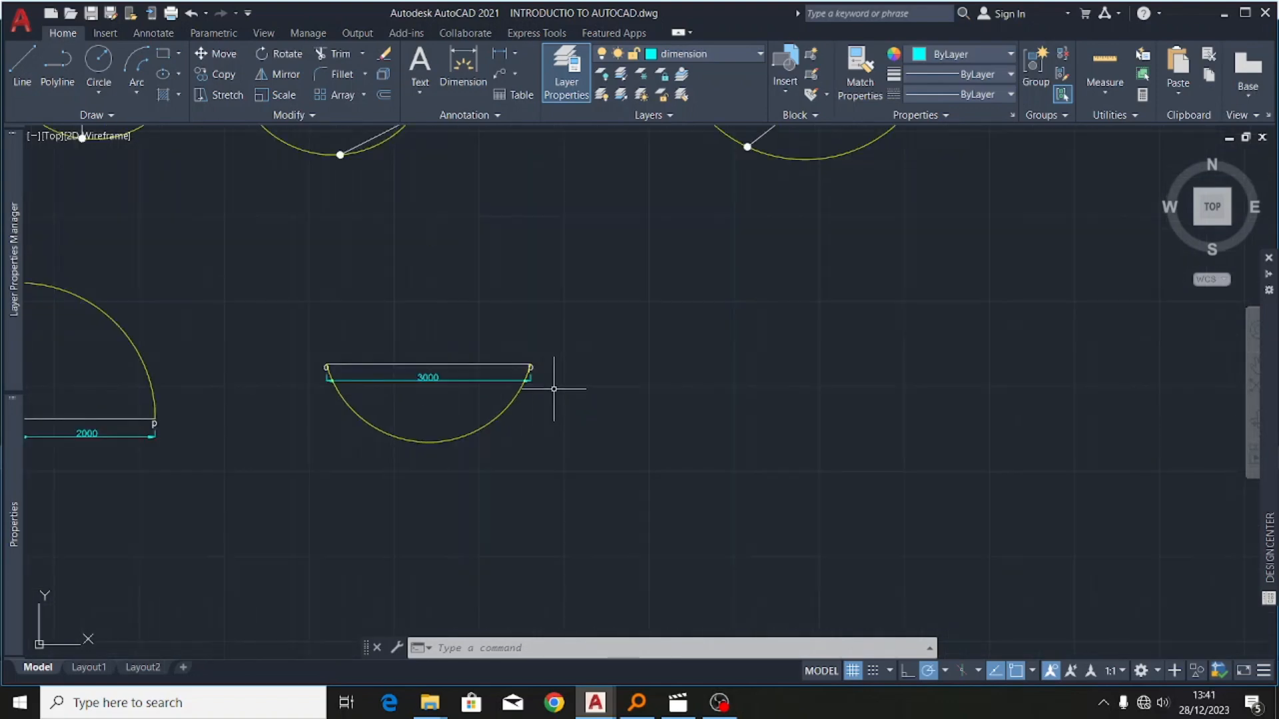
pyautogui.scroll(2, 389, 366)
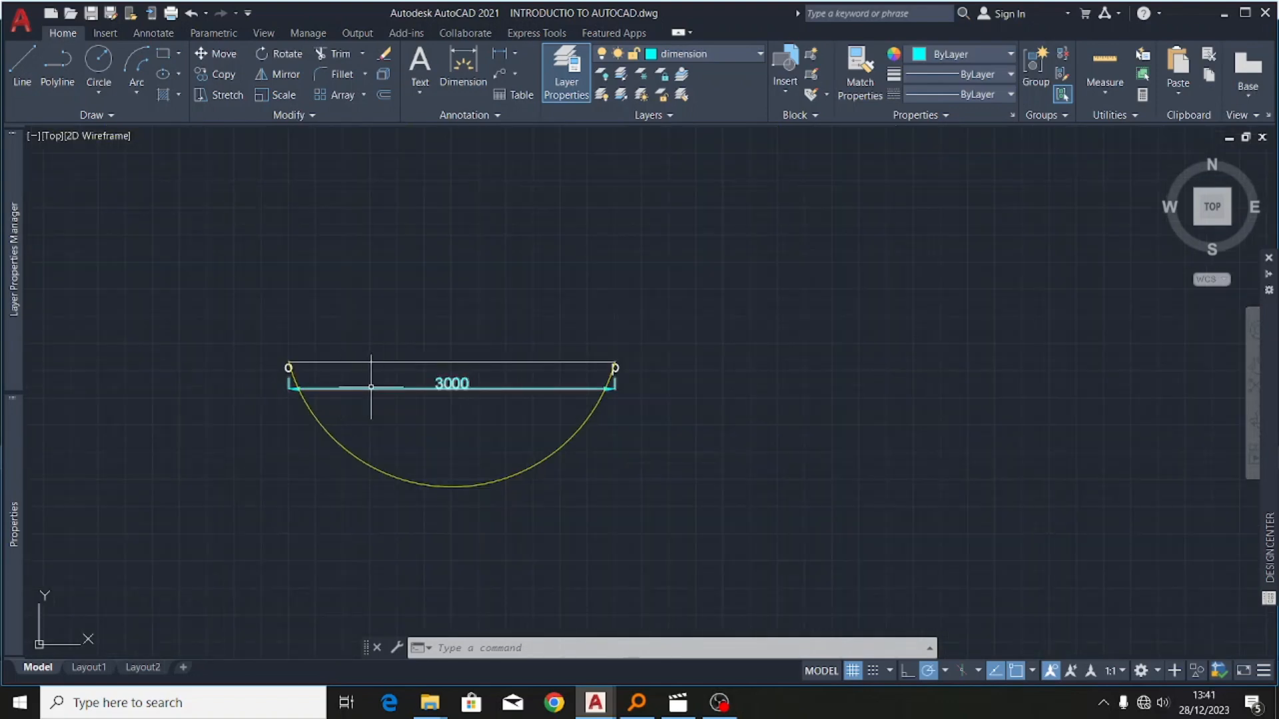
pyautogui.scroll(-4, 517, 297)
pyautogui.scroll(4, 513, 331)
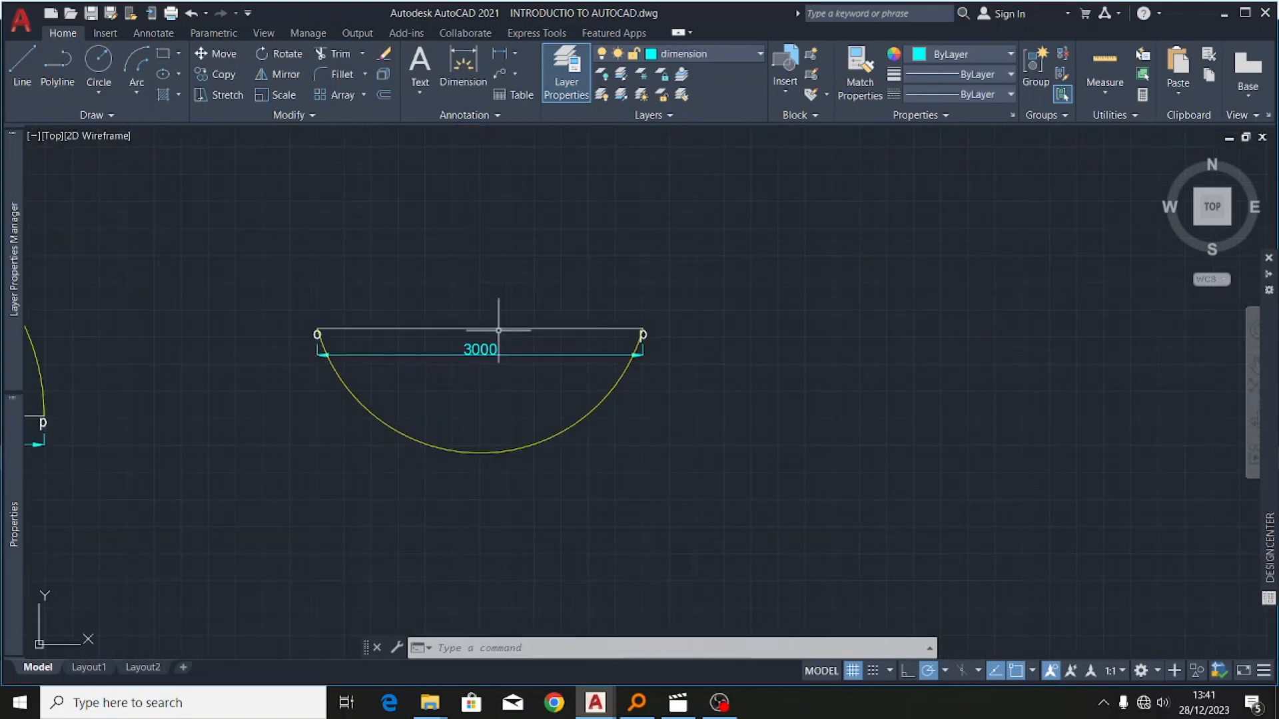
# - Copy line op with its "o" and "p" labels about 4600 units horizontally to the right of the 3000-long figure
pyautogui.click(439, 331)
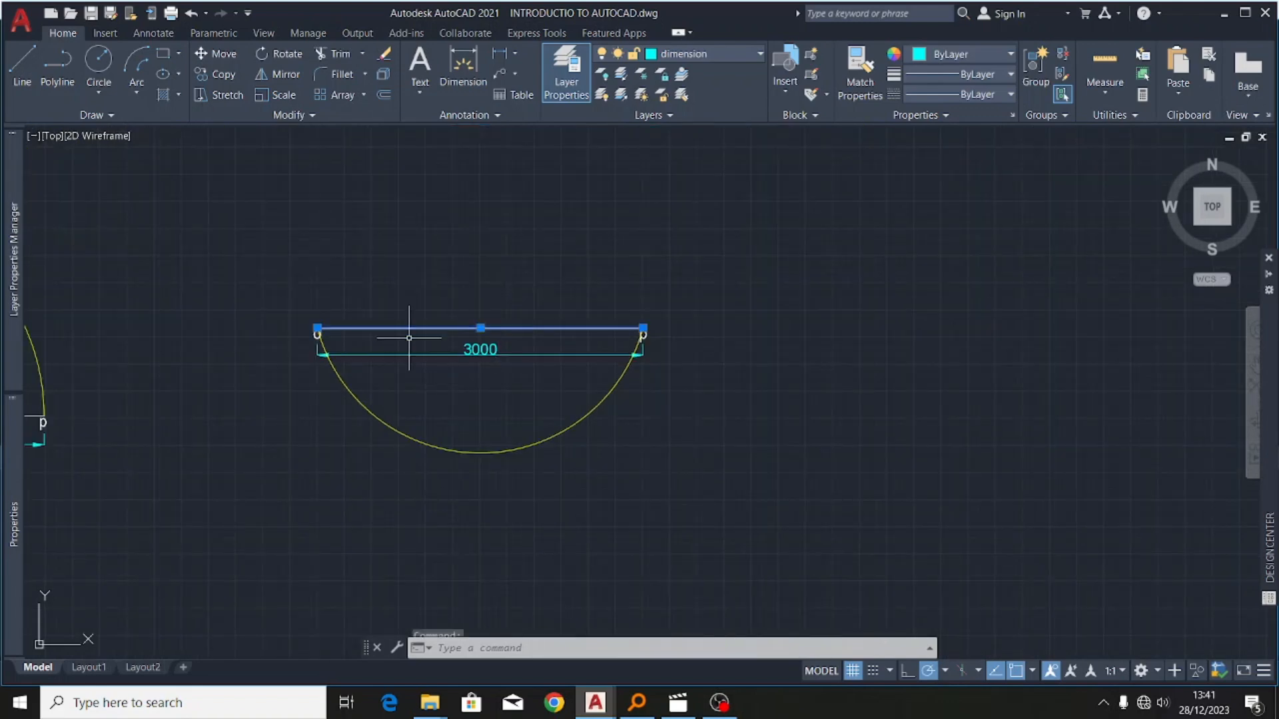
pyautogui.scroll(5, 312, 341)
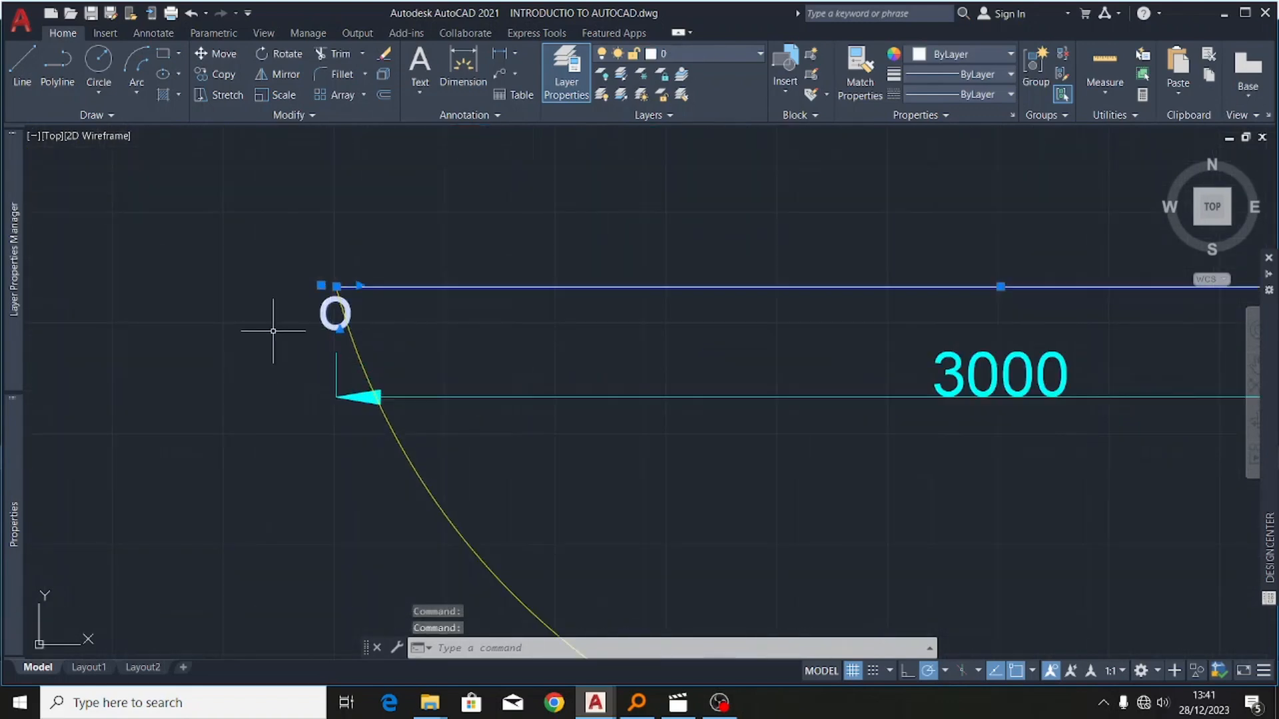
pyautogui.scroll(-6, 210, 334)
pyautogui.scroll(4, 548, 342)
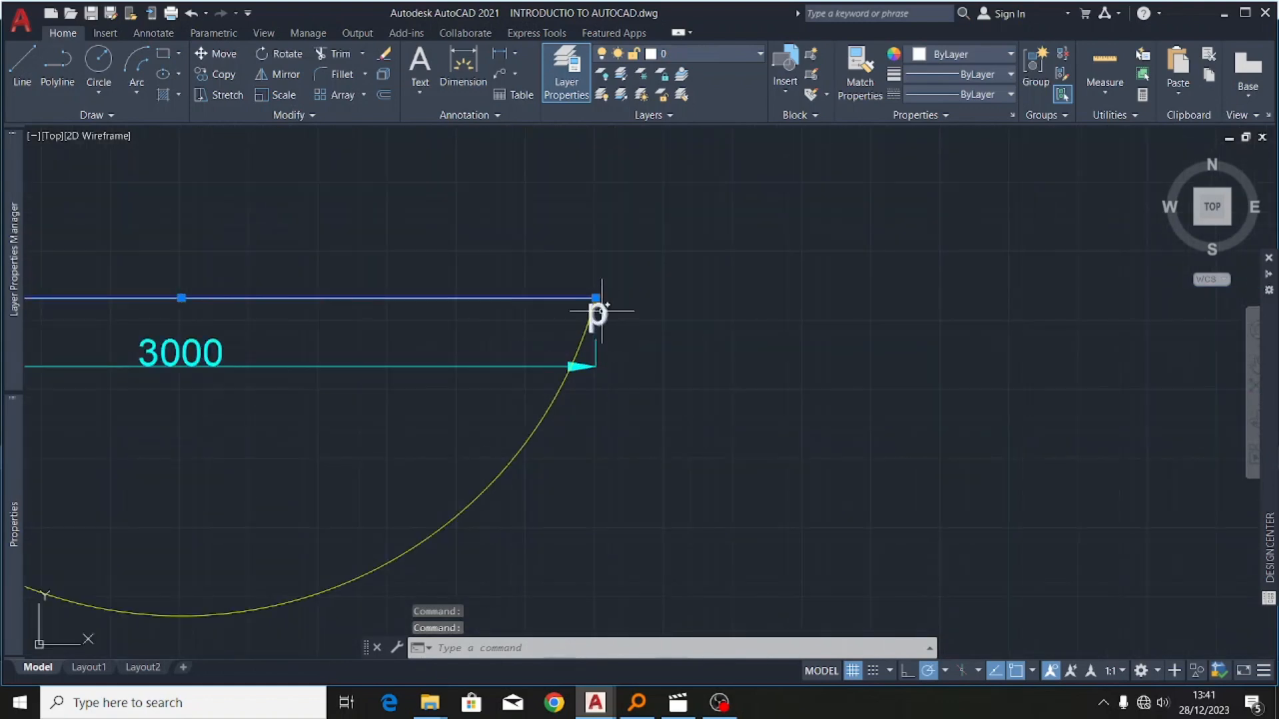
pyautogui.click(601, 314)
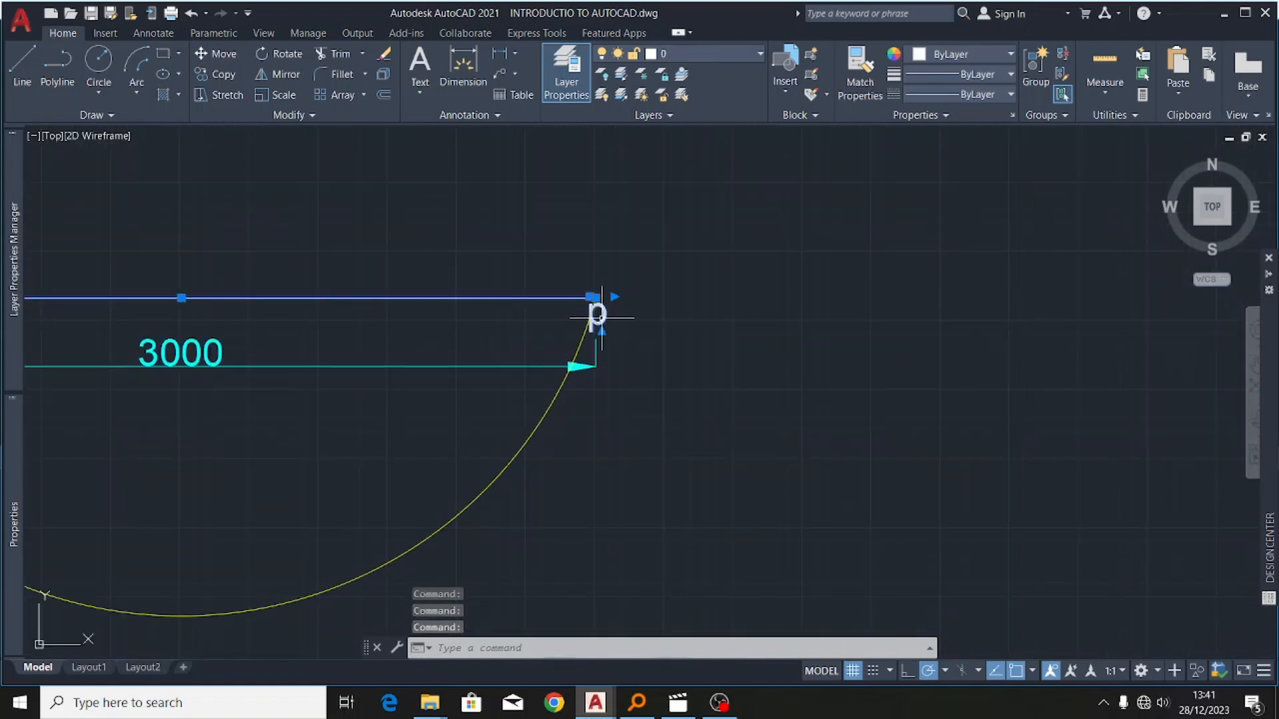
pyautogui.click(220, 73)
pyautogui.scroll(-2, 293, 306)
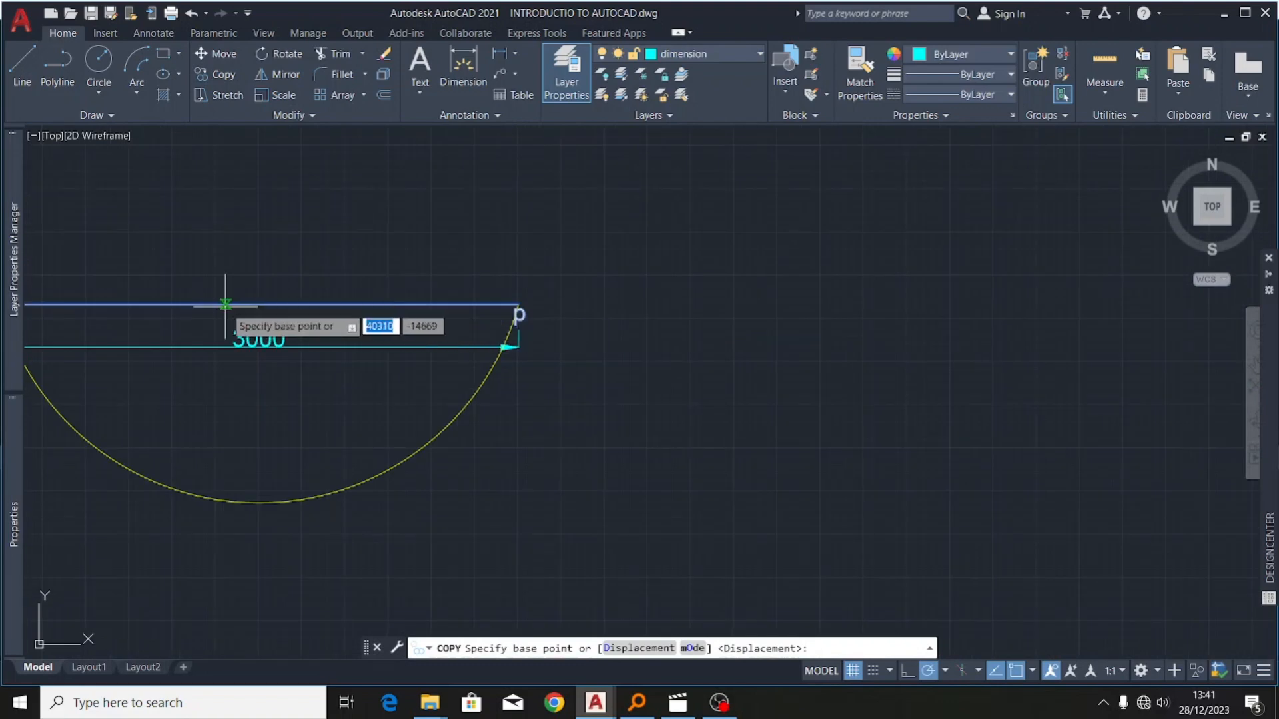
pyautogui.click(320, 304)
pyautogui.scroll(-5, 466, 352)
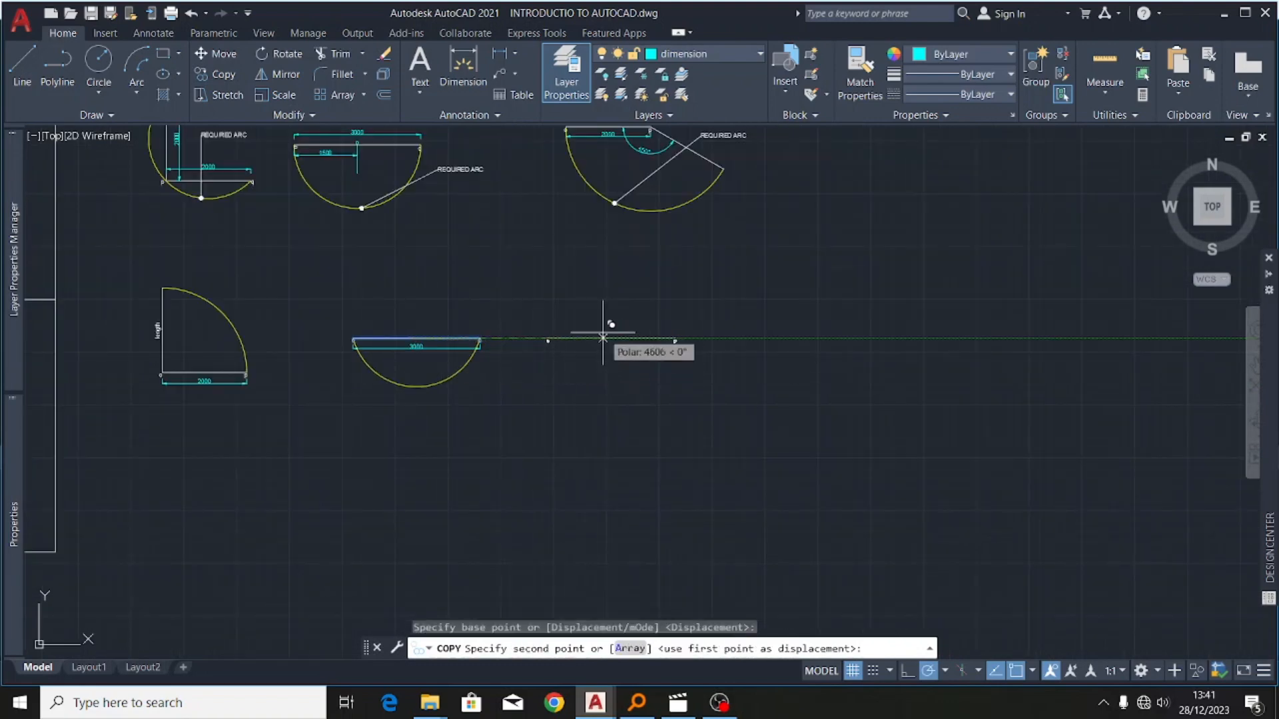
pyautogui.click(602, 338)
pyautogui.press('Escape')
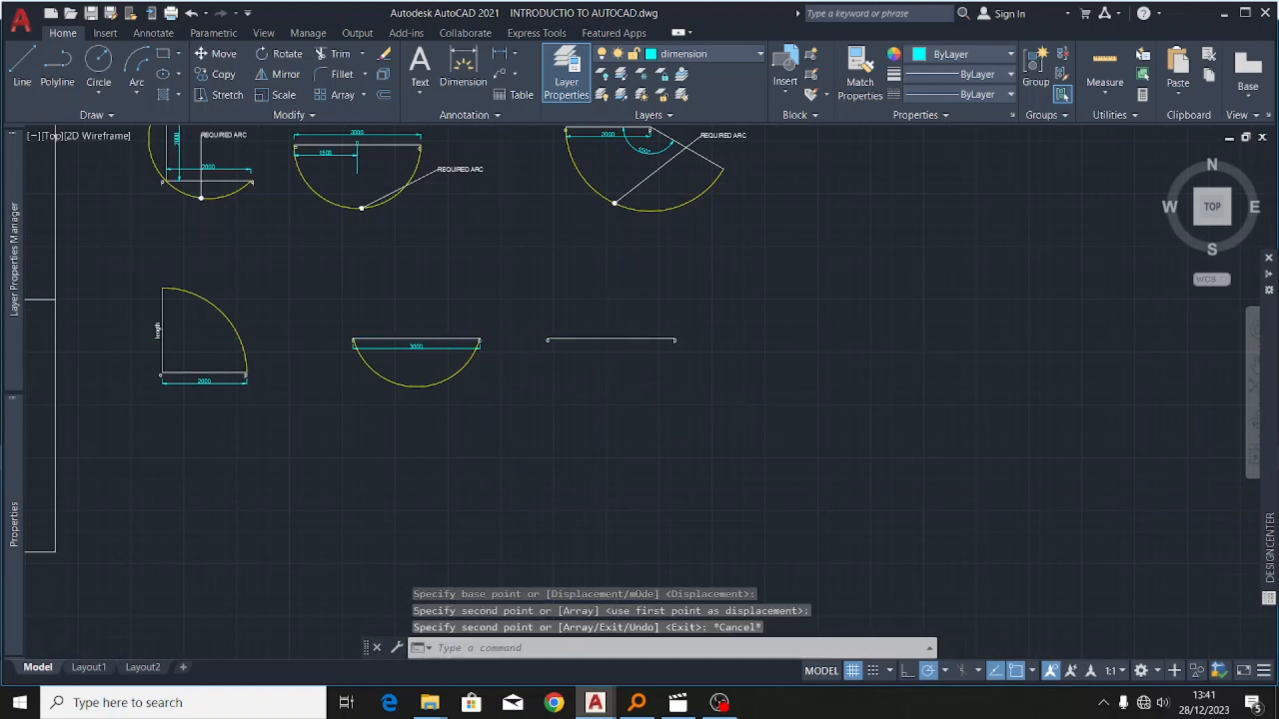
# - Draw a Start, End, Angle arc from end p of the copied line to end o with an included angle of 150°
pyautogui.scroll(4, 605, 341)
pyautogui.scroll(4, 510, 321)
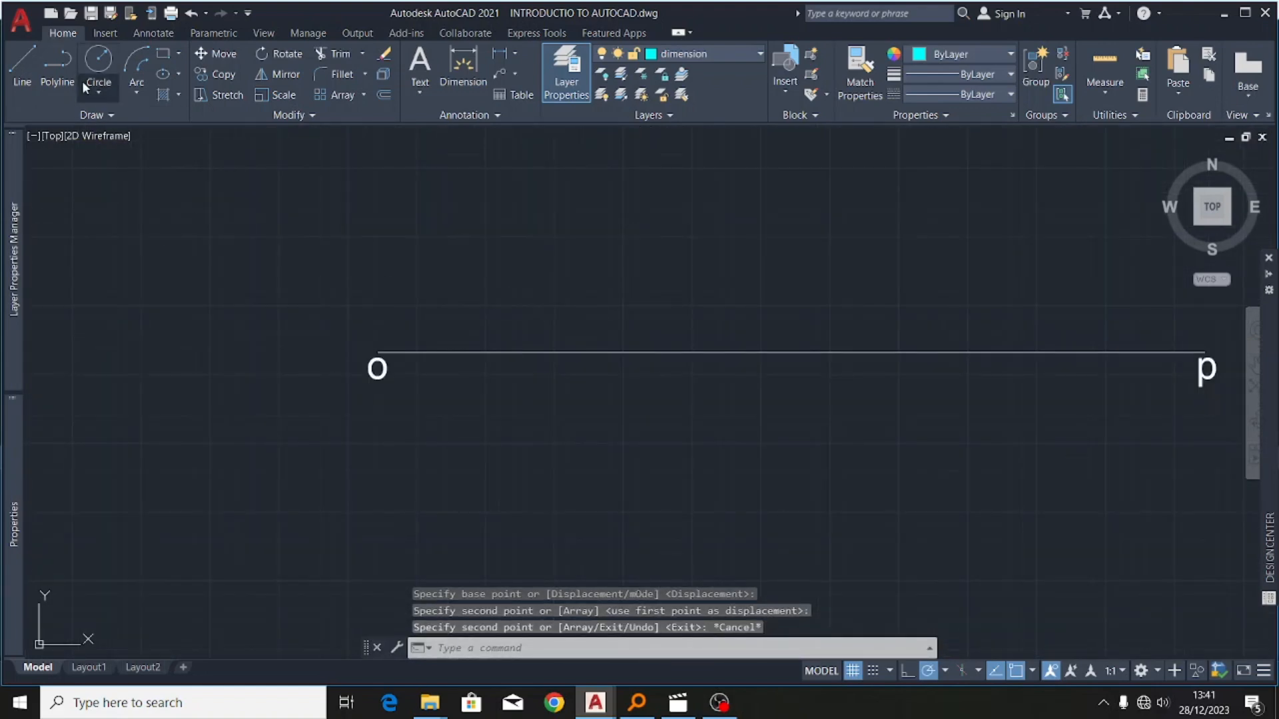
pyautogui.click(134, 59)
pyautogui.scroll(-2, 186, 300)
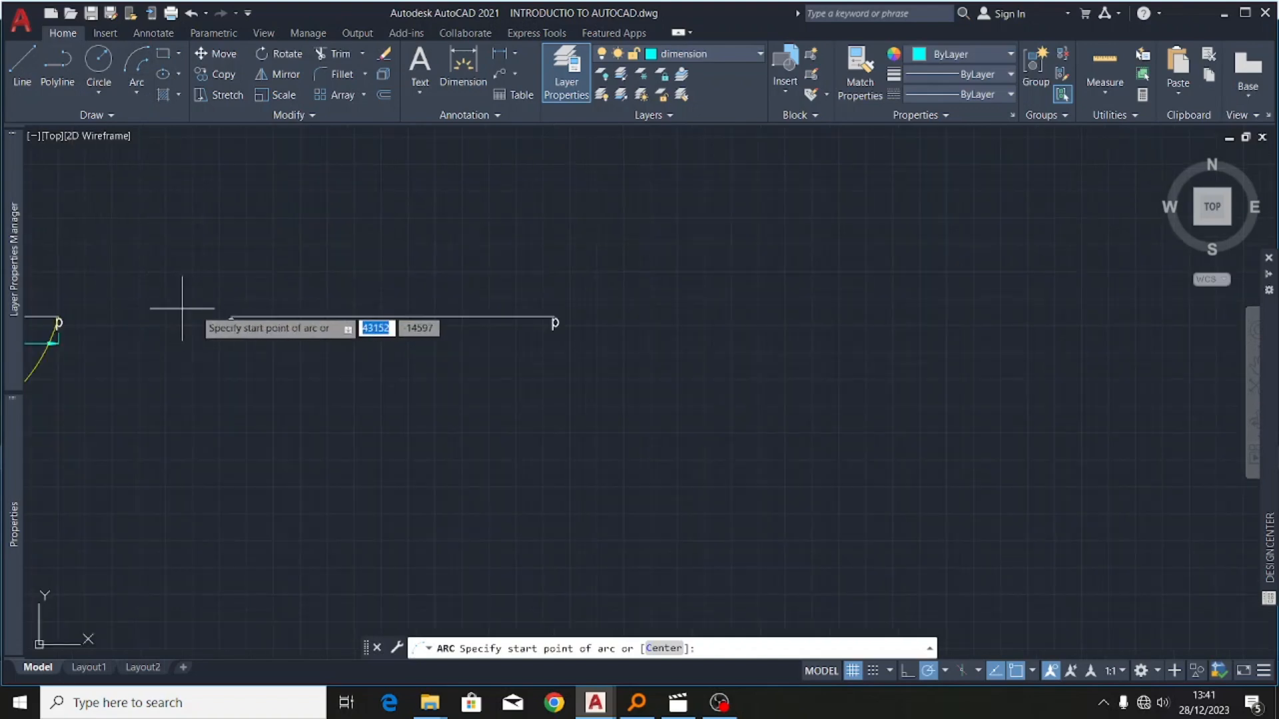
pyautogui.scroll(9, 545, 313)
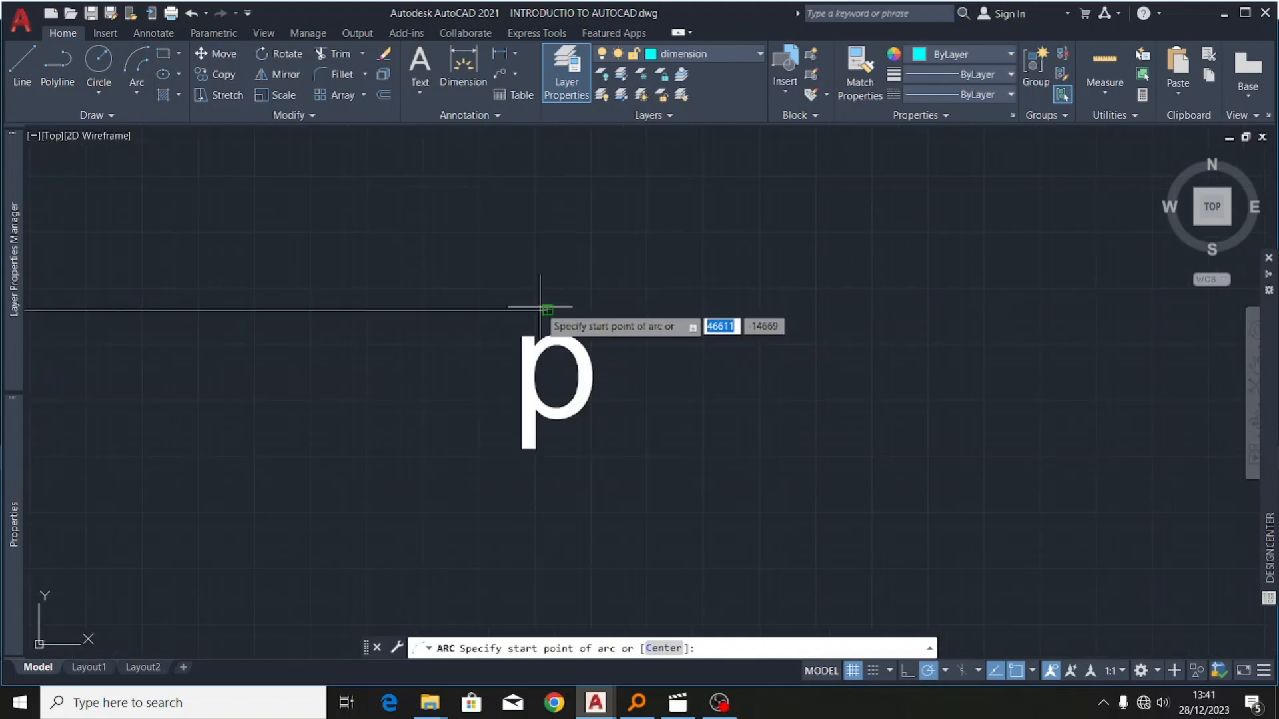
pyautogui.click(547, 309)
pyautogui.scroll(-5, 748, 297)
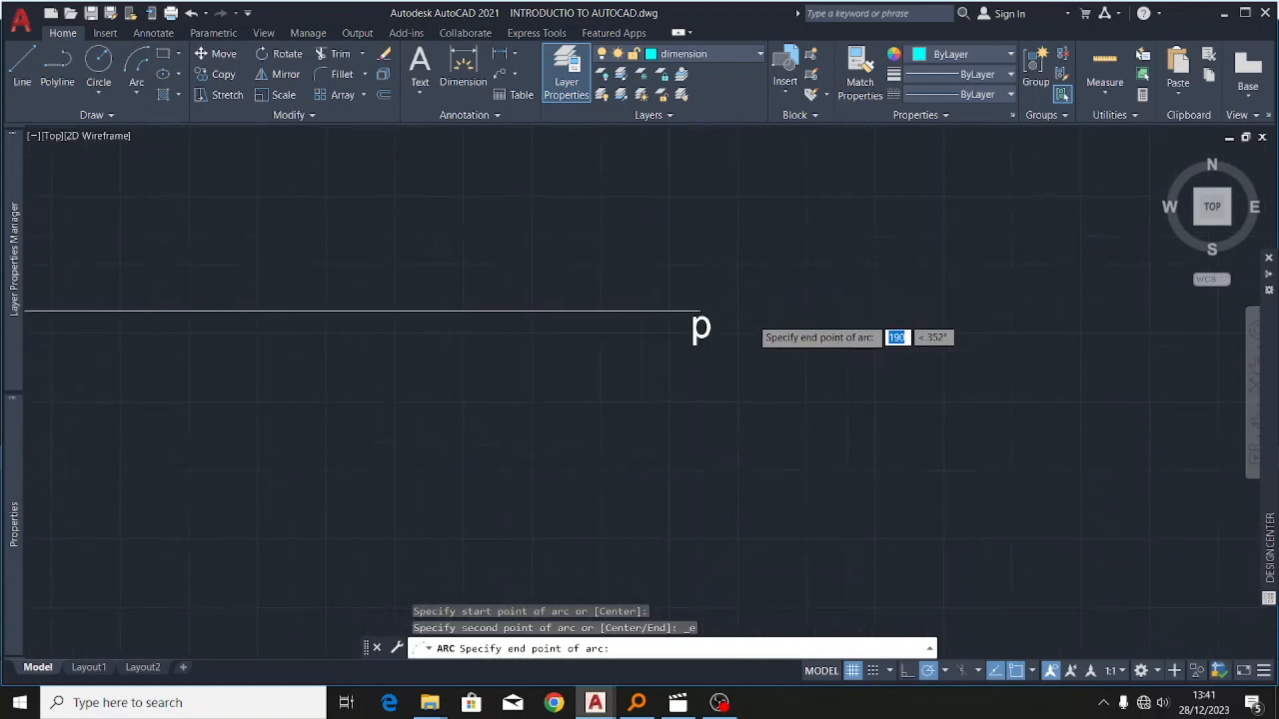
pyautogui.scroll(12, 138, 310)
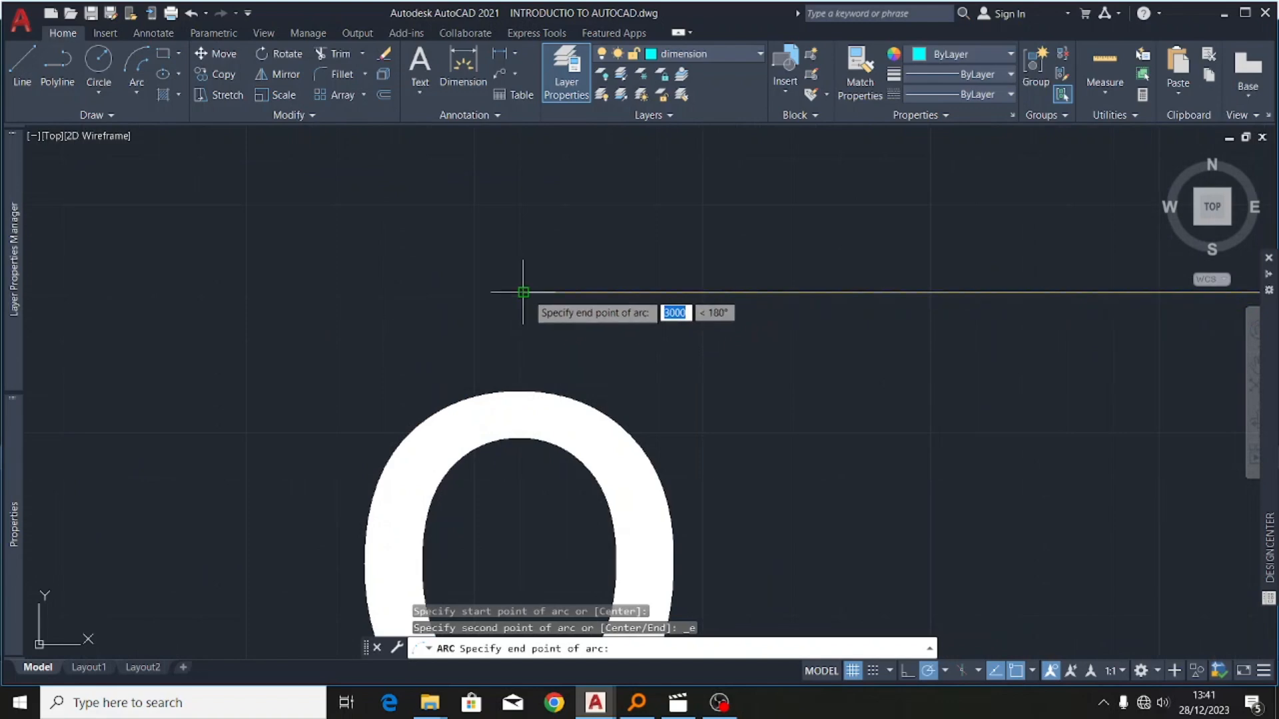
pyautogui.click(523, 291)
pyautogui.scroll(-10, 366, 370)
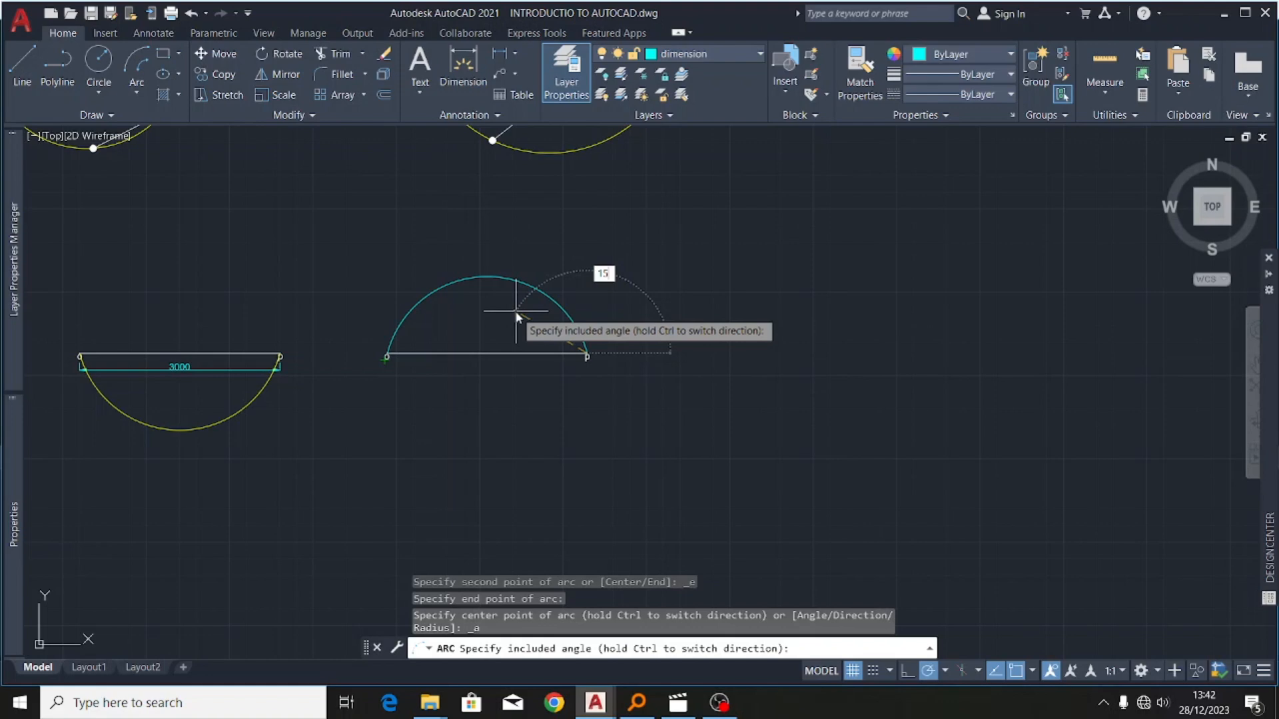
pyautogui.press('Return')
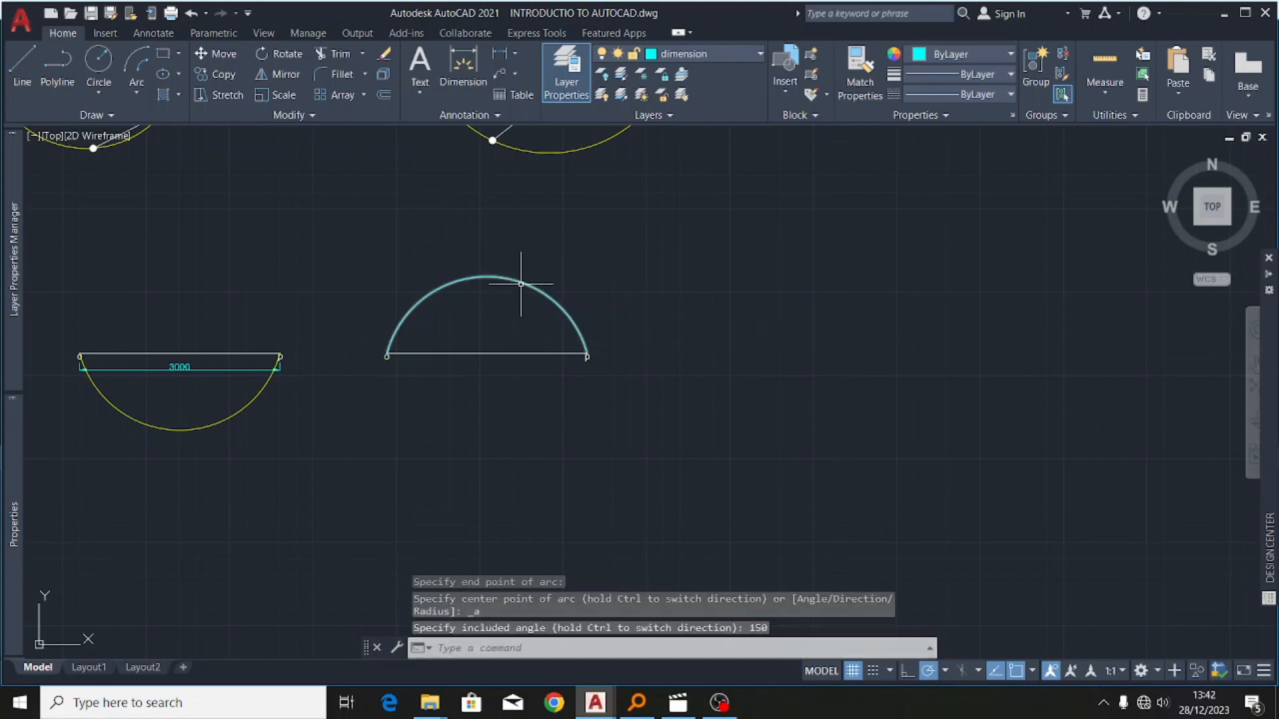
# - Assign the new arc above the copied line op to the "required arc" layer
pyautogui.click(520, 280)
pyautogui.click(698, 52)
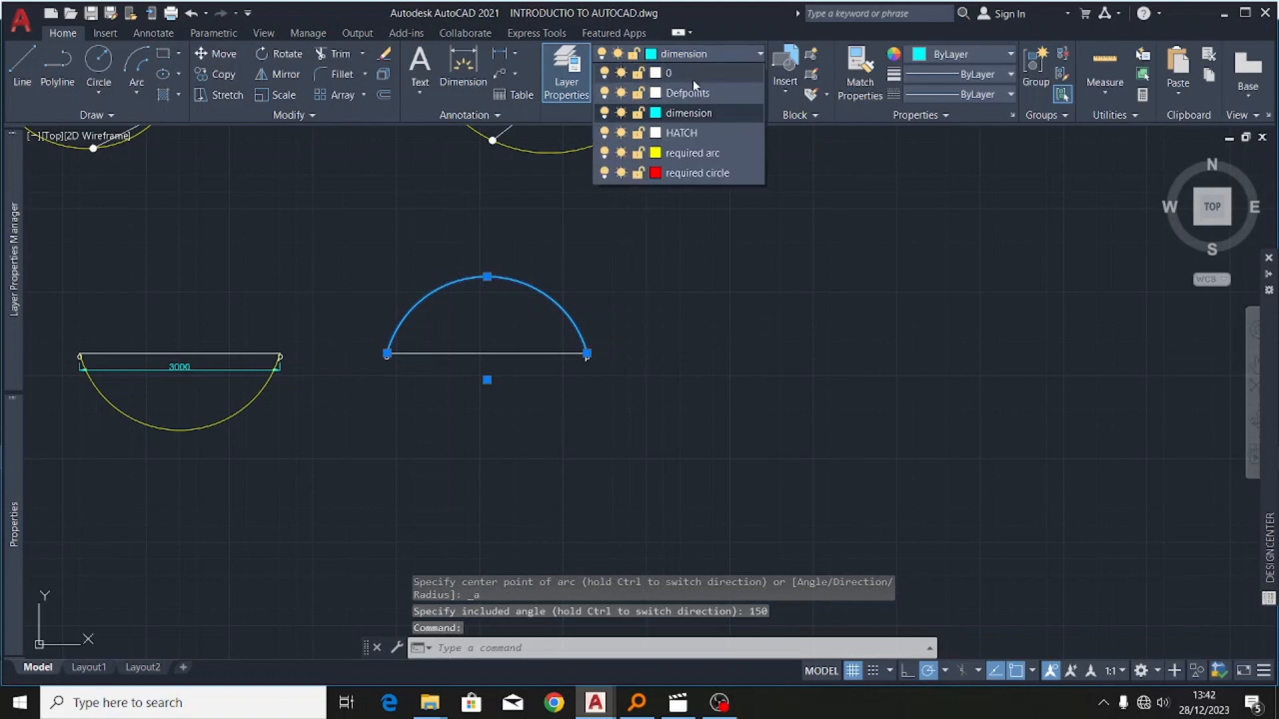
pyautogui.click(693, 153)
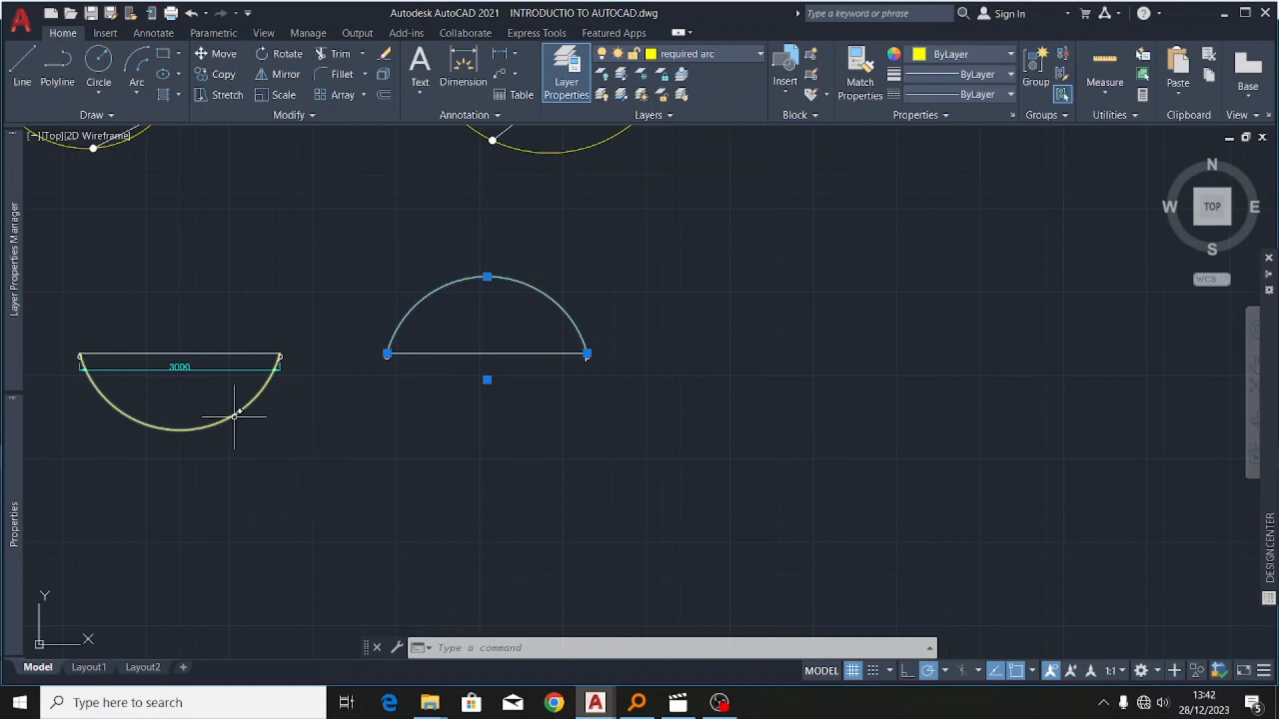
pyautogui.press('Escape')
pyautogui.press('Escape')
# - Copy the REQUIRED ARC leader from the upper 3000-long figure onto the quarter arc and onto the arc below line op
pyautogui.scroll(-4, 646, 342)
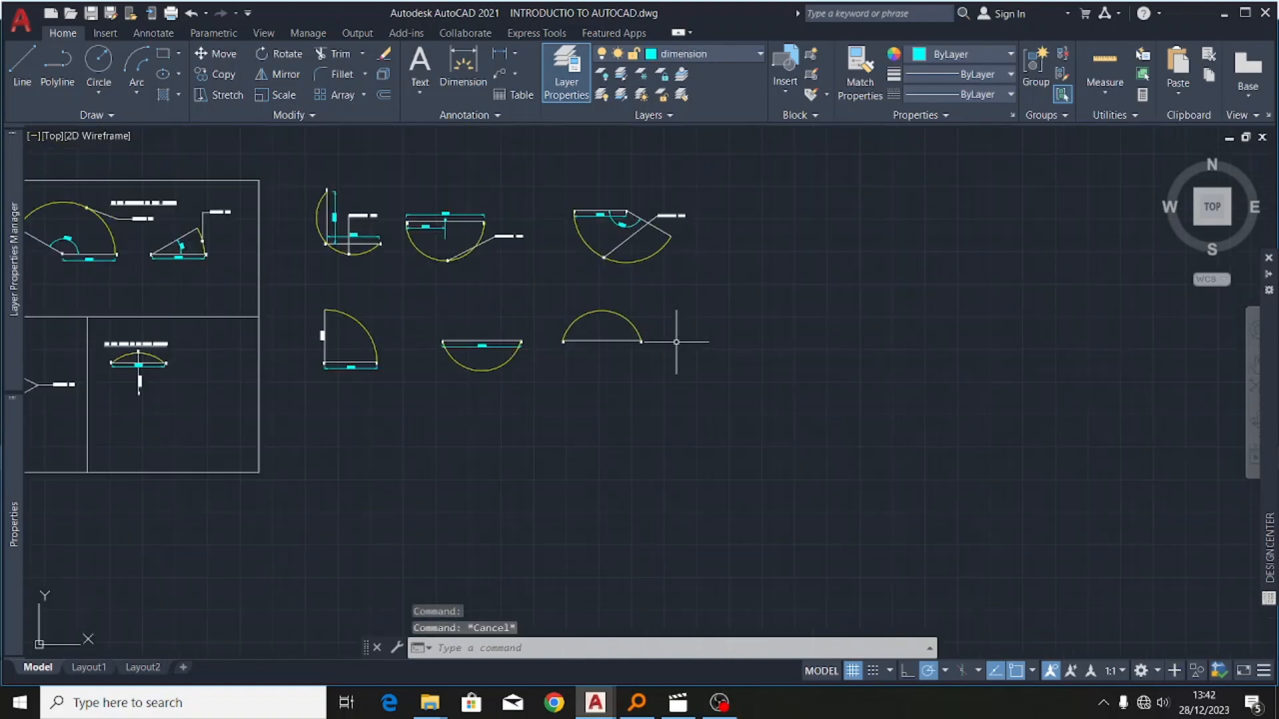
pyautogui.scroll(4, 330, 330)
pyautogui.scroll(-2, 337, 337)
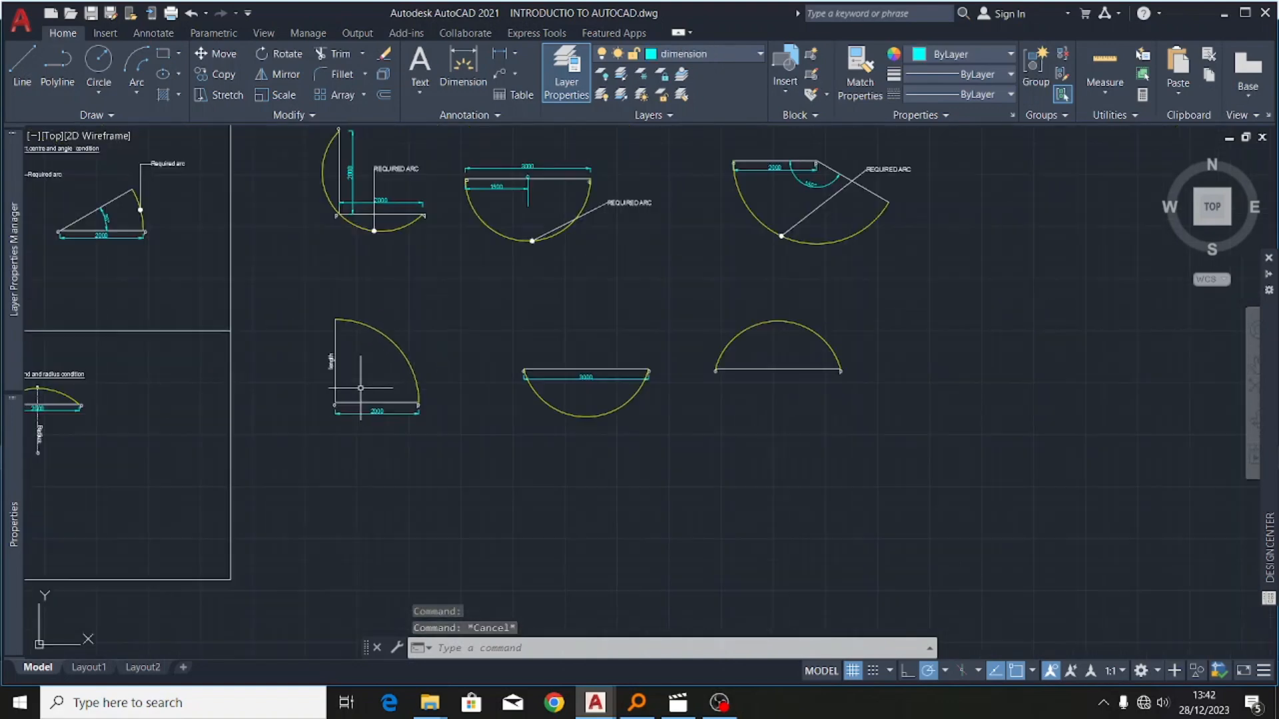
pyautogui.scroll(2, 653, 187)
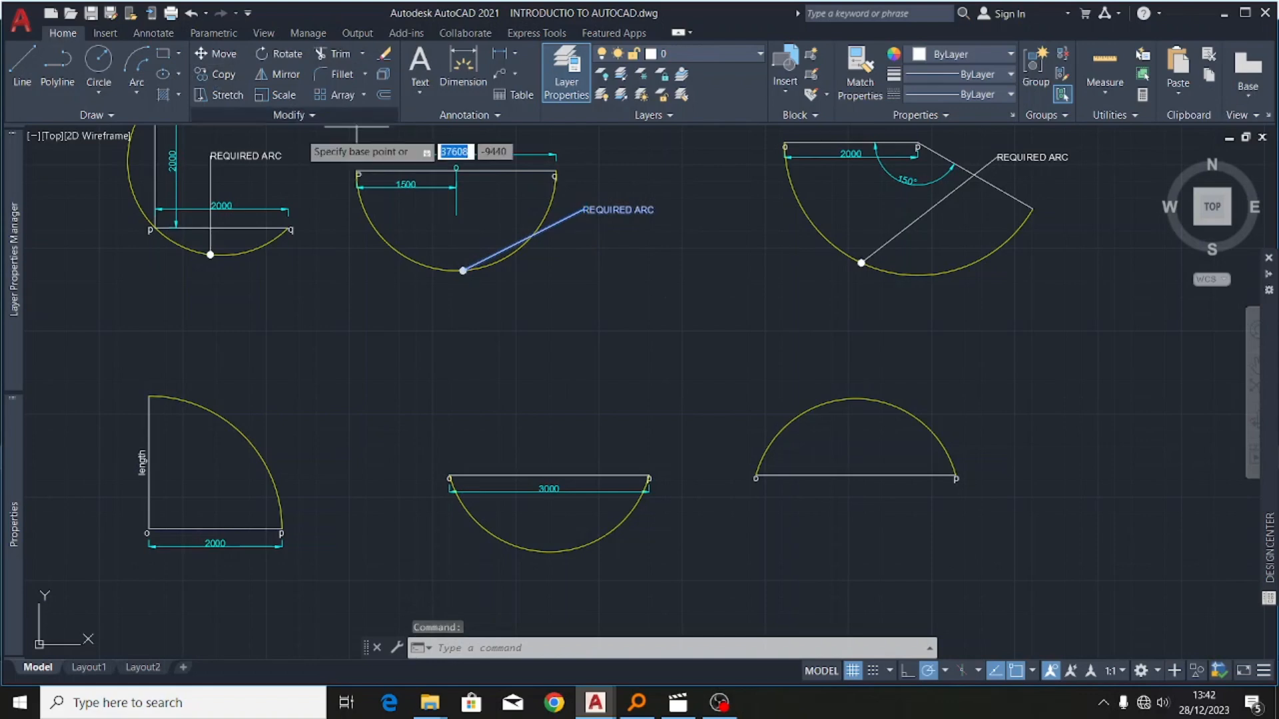
pyautogui.click(215, 74)
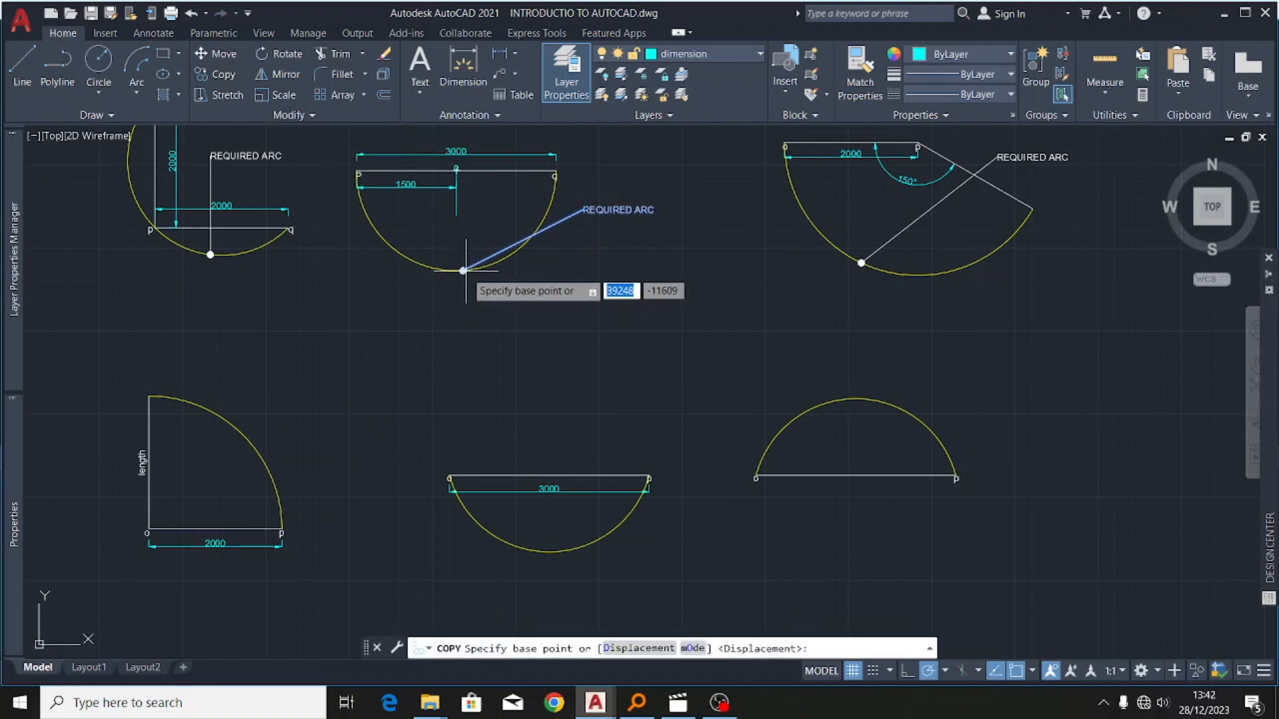
pyautogui.click(463, 270)
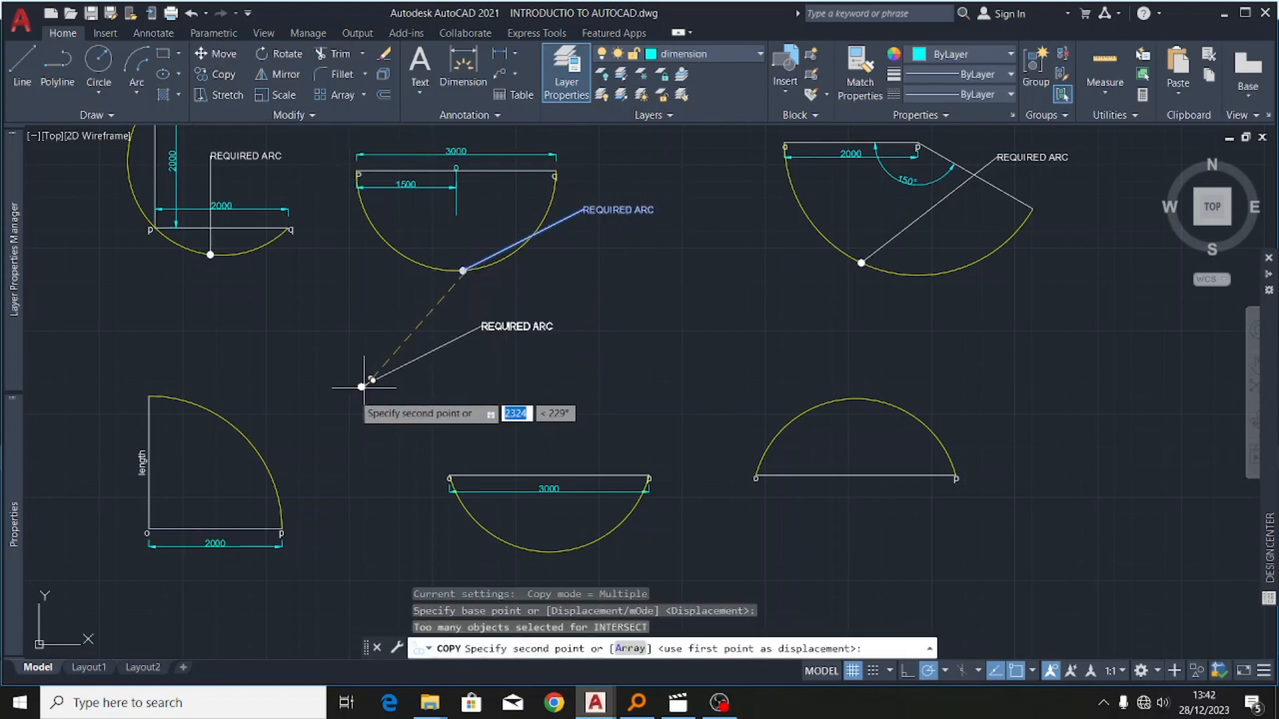
pyautogui.click(241, 432)
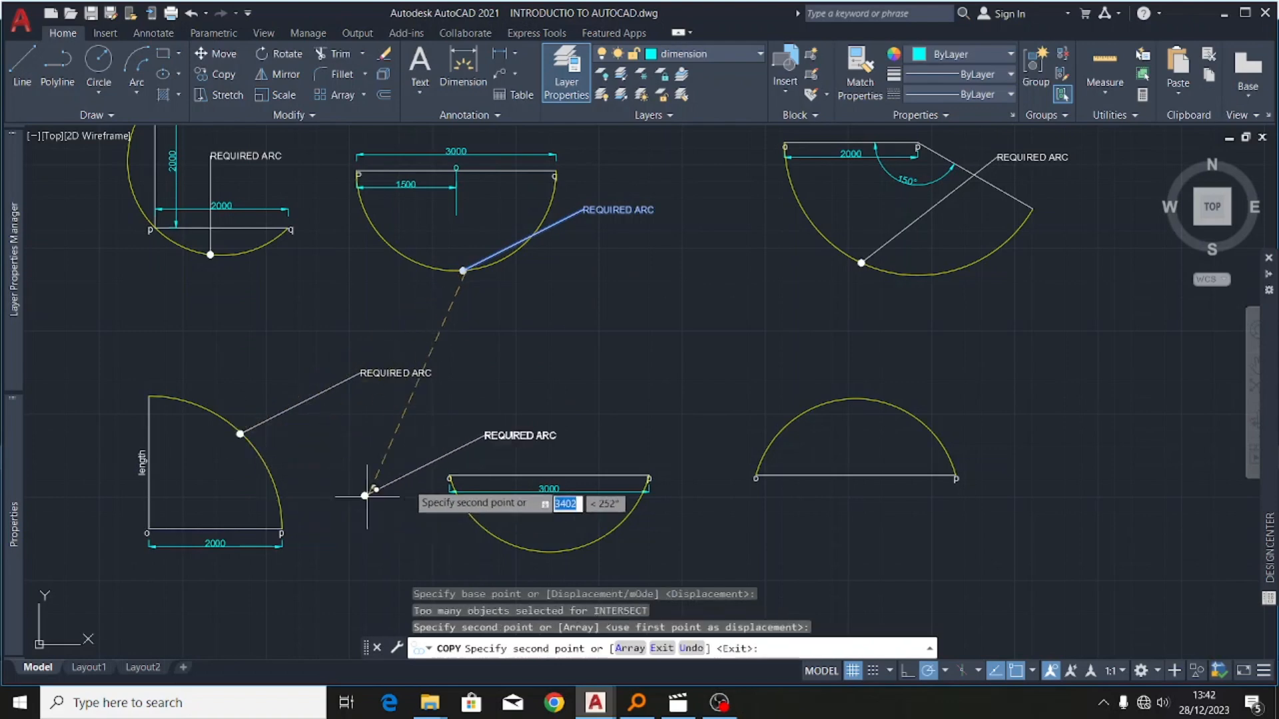
pyautogui.scroll(-2, 373, 430)
pyautogui.scroll(2, 532, 503)
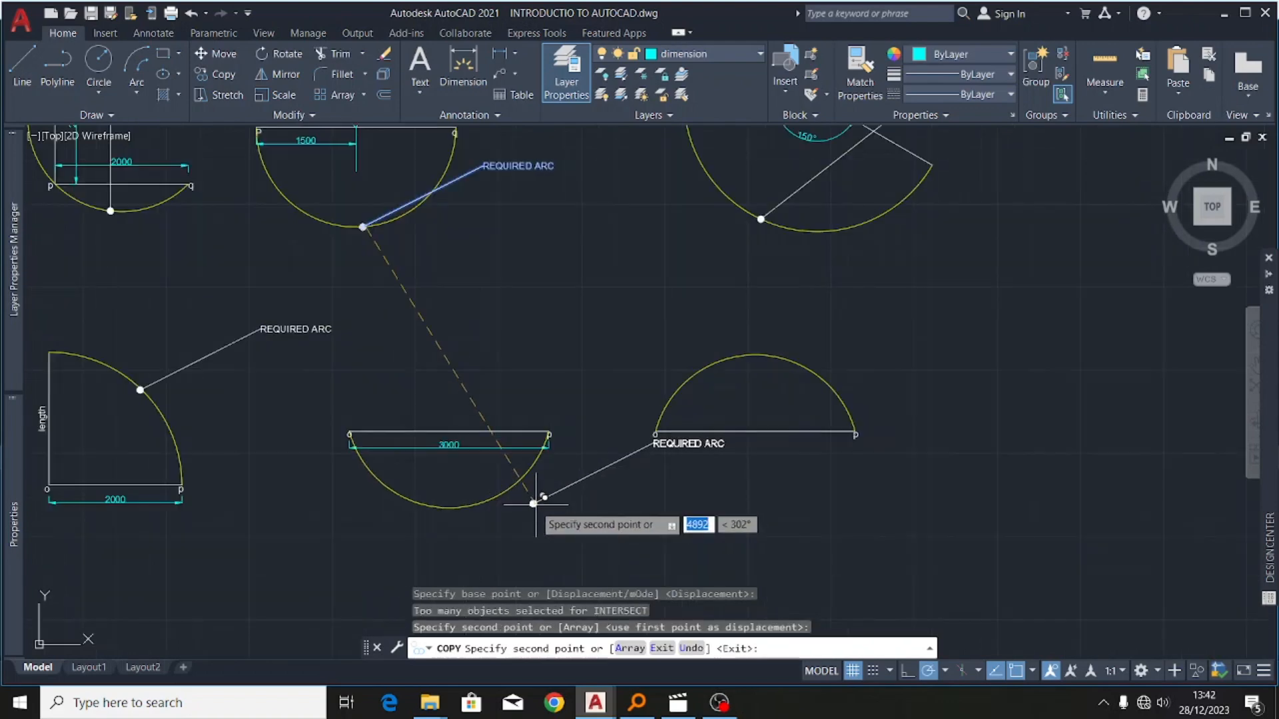
pyautogui.click(512, 485)
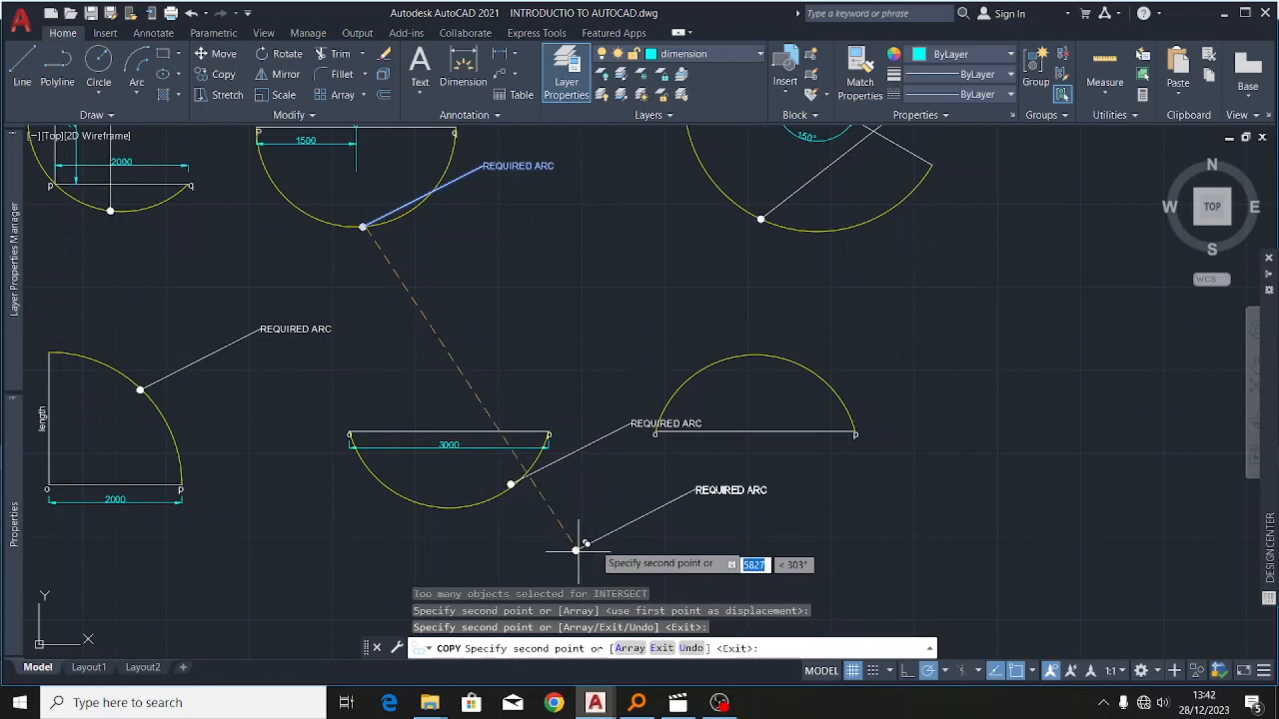
pyautogui.press('Escape')
# - Move the lower arc's REQUIRED ARC text below and between the two op figures, and add a second leader to the arc above the copied line
pyautogui.click(631, 422)
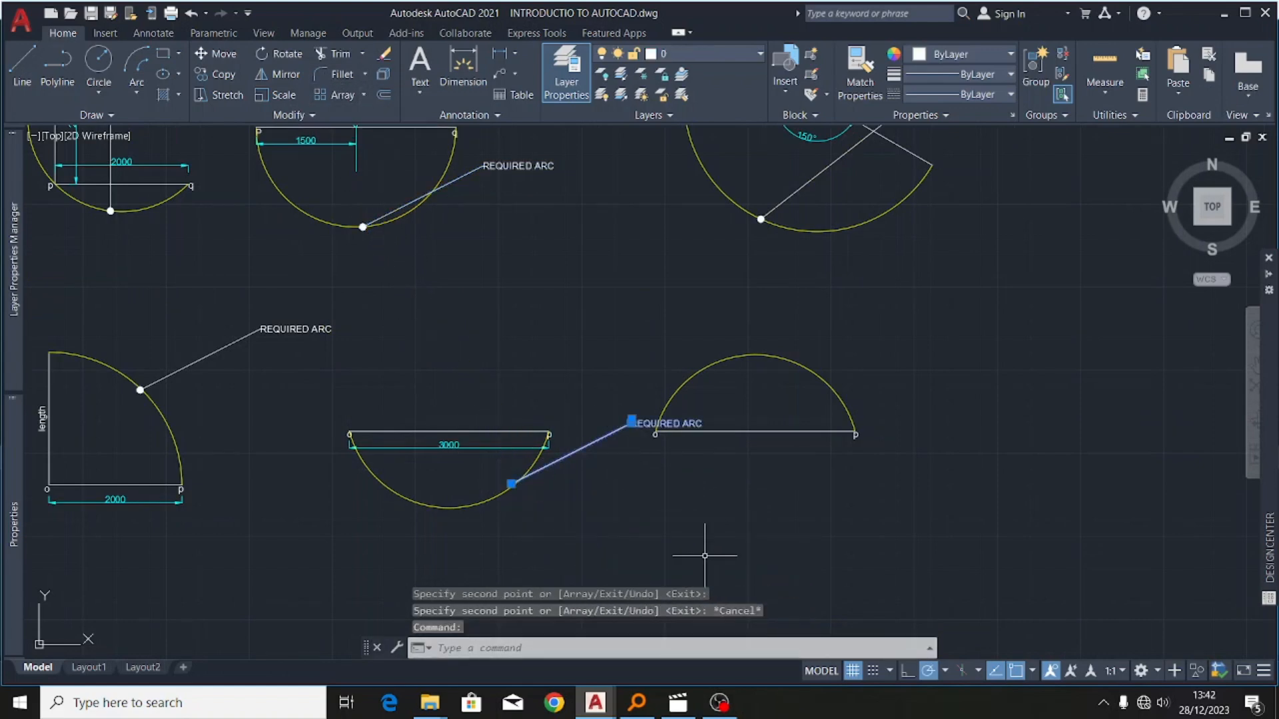
pyautogui.click(631, 422)
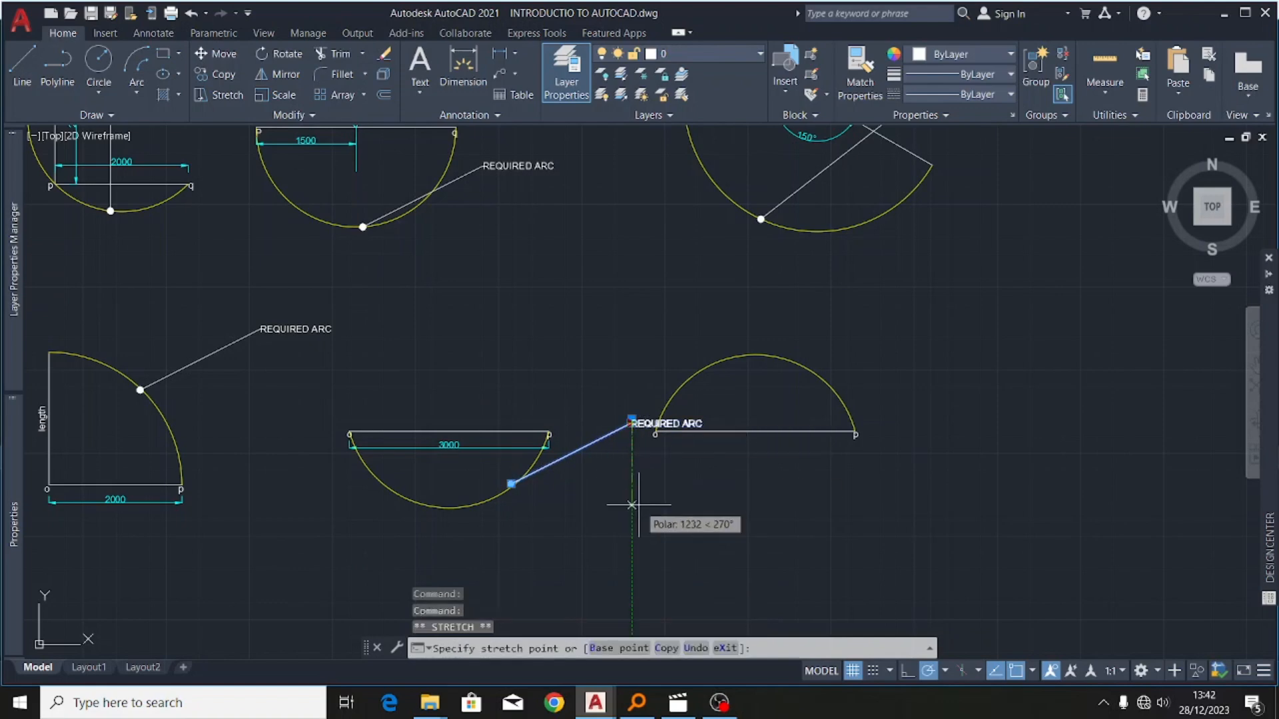
pyautogui.press('Escape')
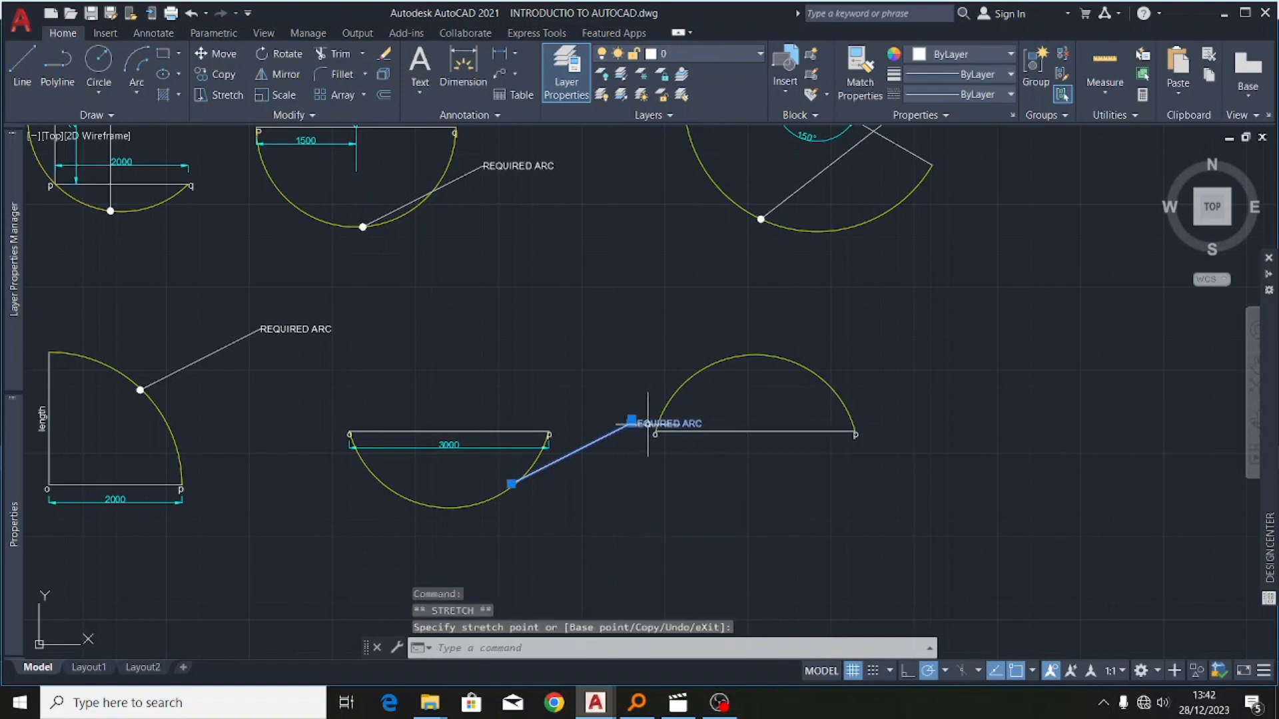
pyautogui.scroll(10, 648, 424)
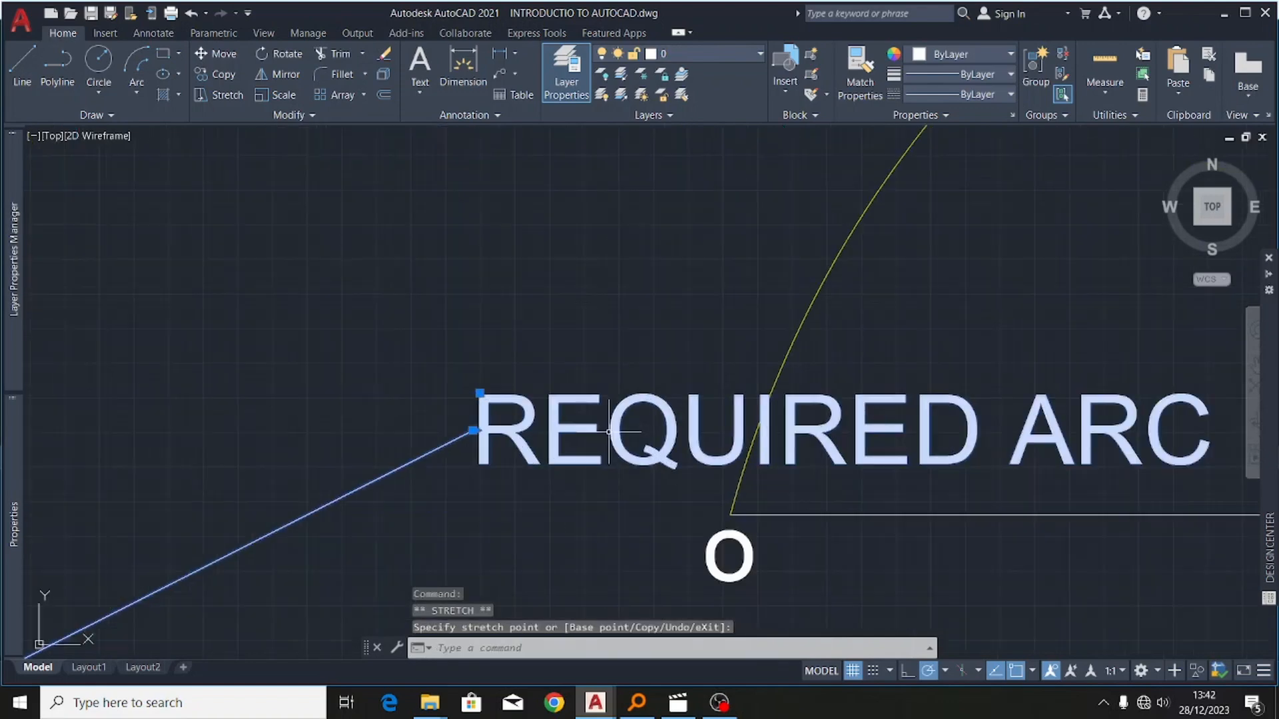
pyautogui.click(473, 429)
pyautogui.scroll(-10, 473, 430)
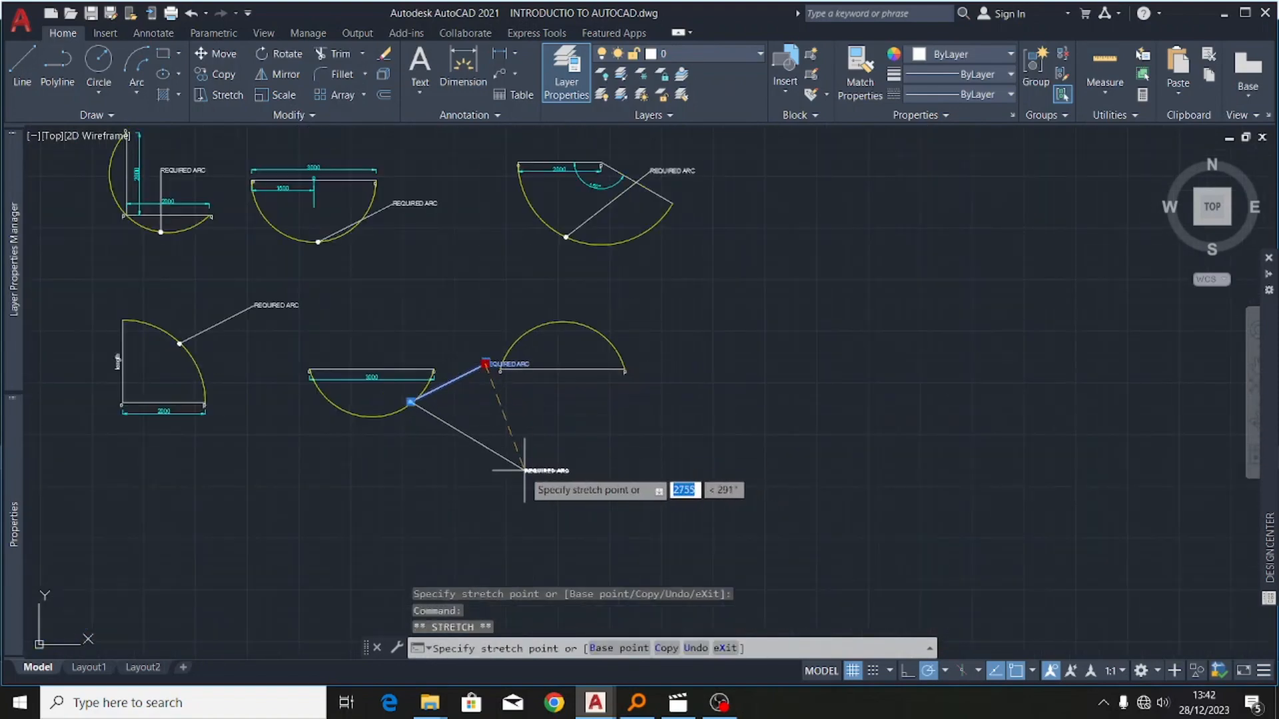
pyautogui.click(497, 470)
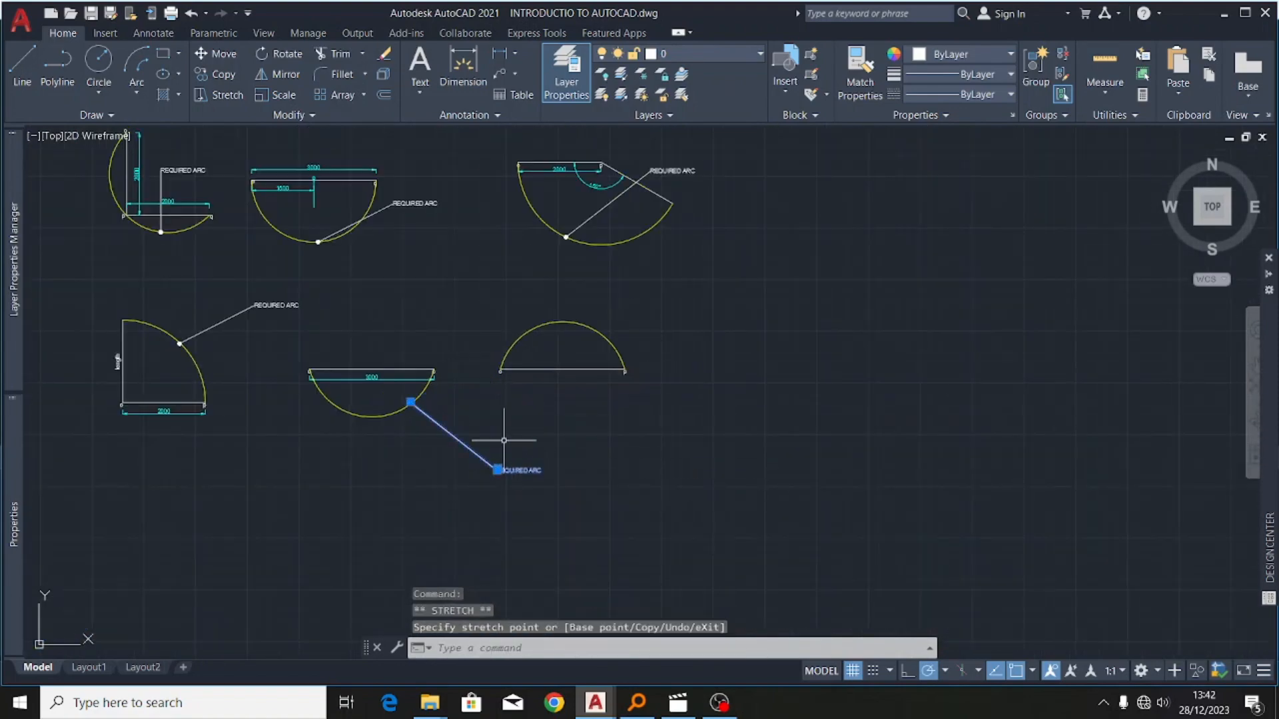
pyautogui.scroll(5, 503, 440)
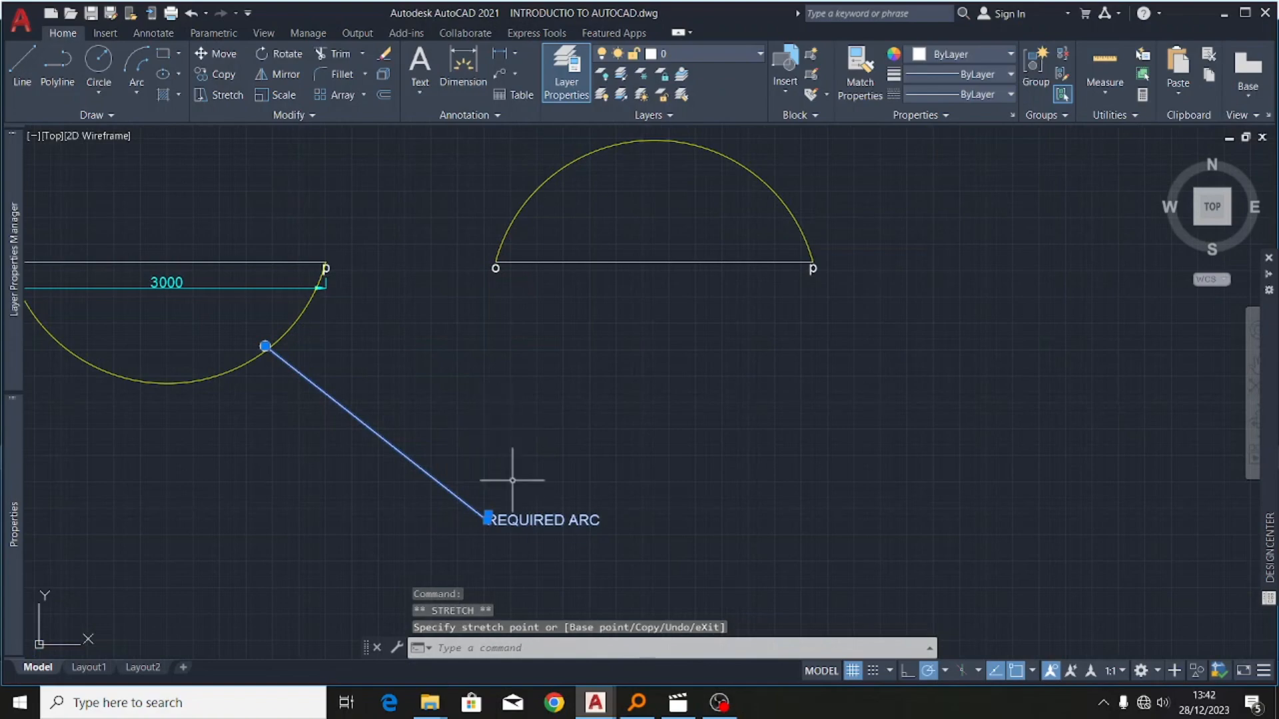
pyautogui.press('Escape')
# - Examine the reference exercise for arcs with start, end and direction condition, including its line lengths and direction angles
pyautogui.scroll(-5, 505, 436)
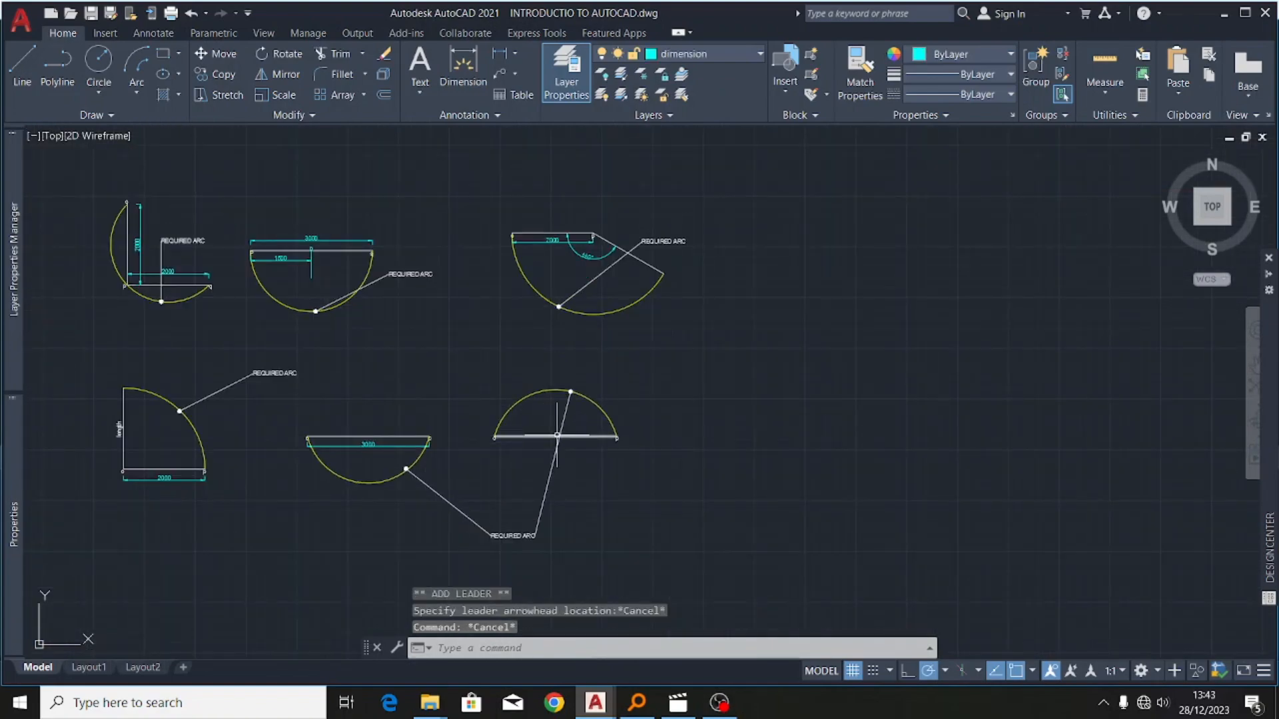
pyautogui.scroll(5, 557, 435)
pyautogui.scroll(-13, 498, 418)
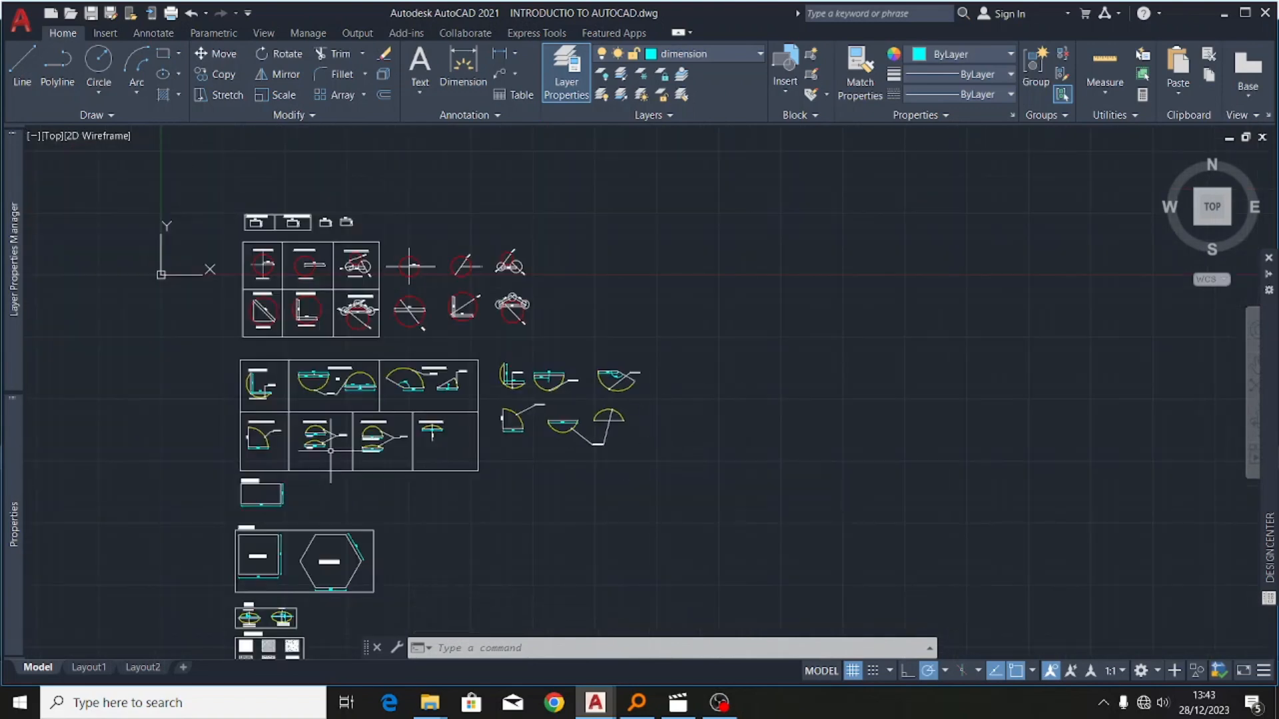
pyautogui.scroll(8, 374, 443)
pyautogui.scroll(5, 327, 387)
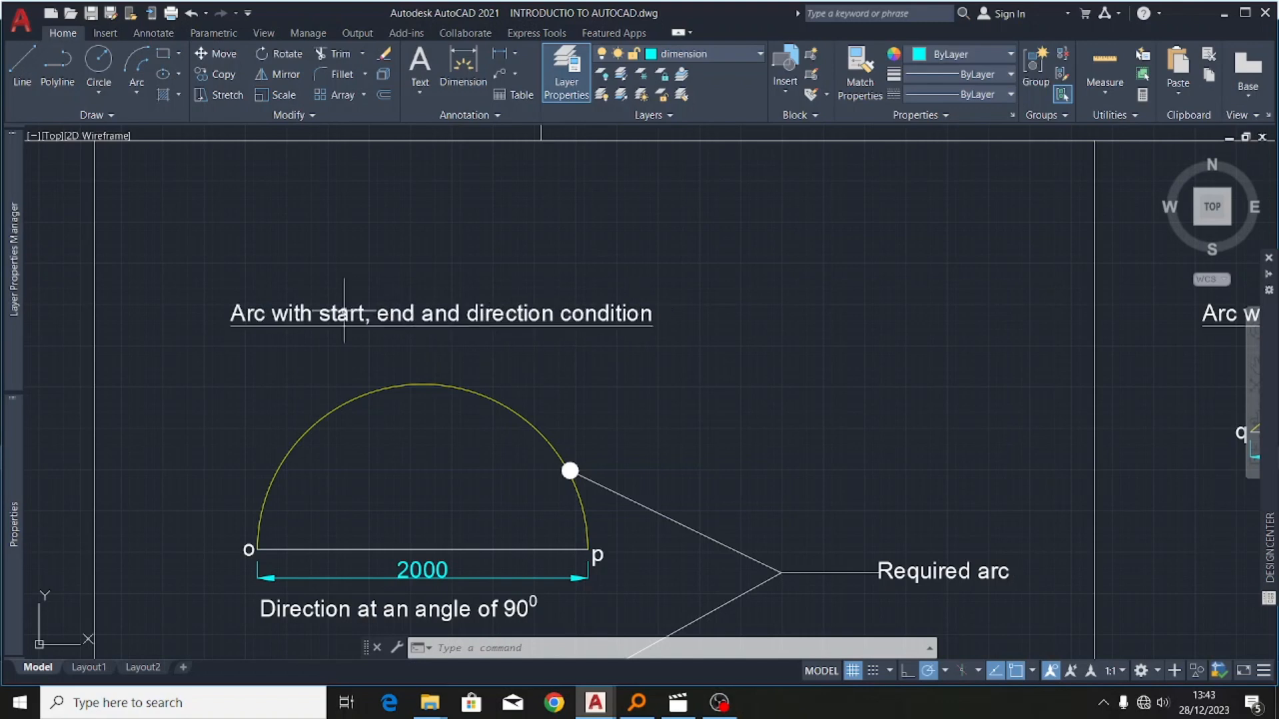
pyautogui.scroll(-5, 393, 308)
pyautogui.scroll(6, 420, 347)
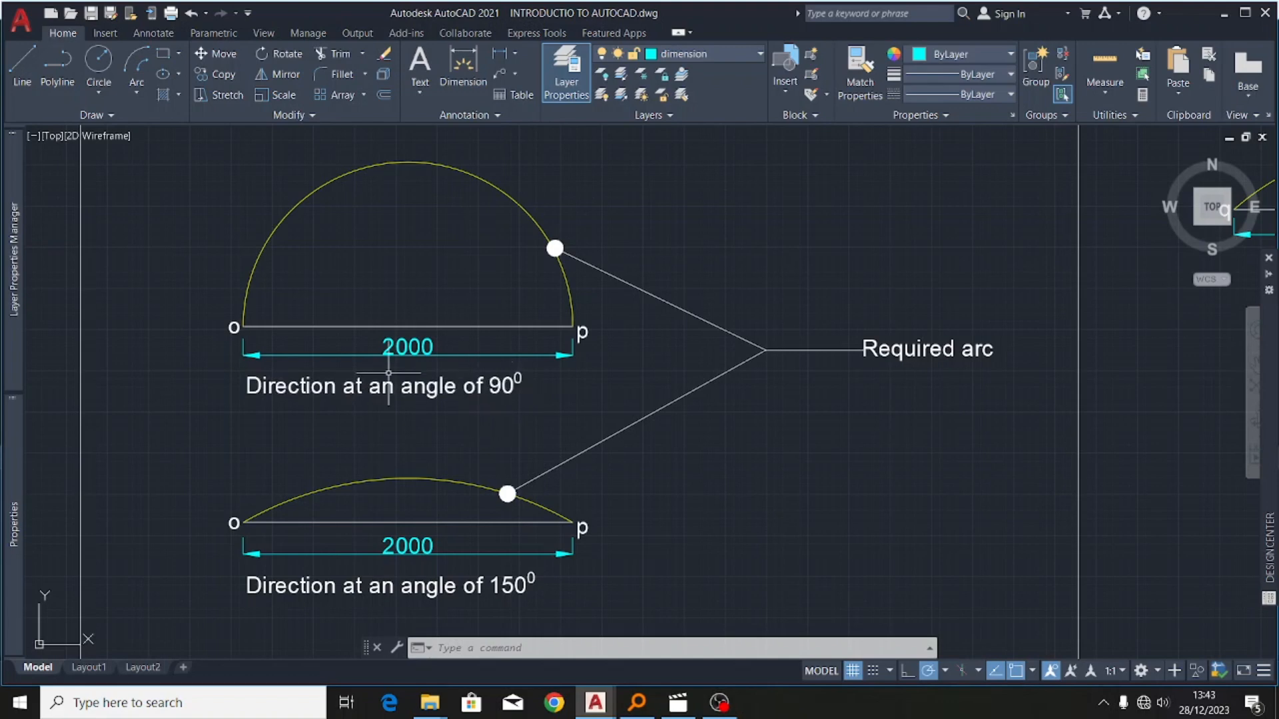
# - Draw a horizontal line 2000 long in the empty area to the right of the copied op arc figure
pyautogui.scroll(-6, 467, 396)
pyautogui.scroll(-4, 290, 438)
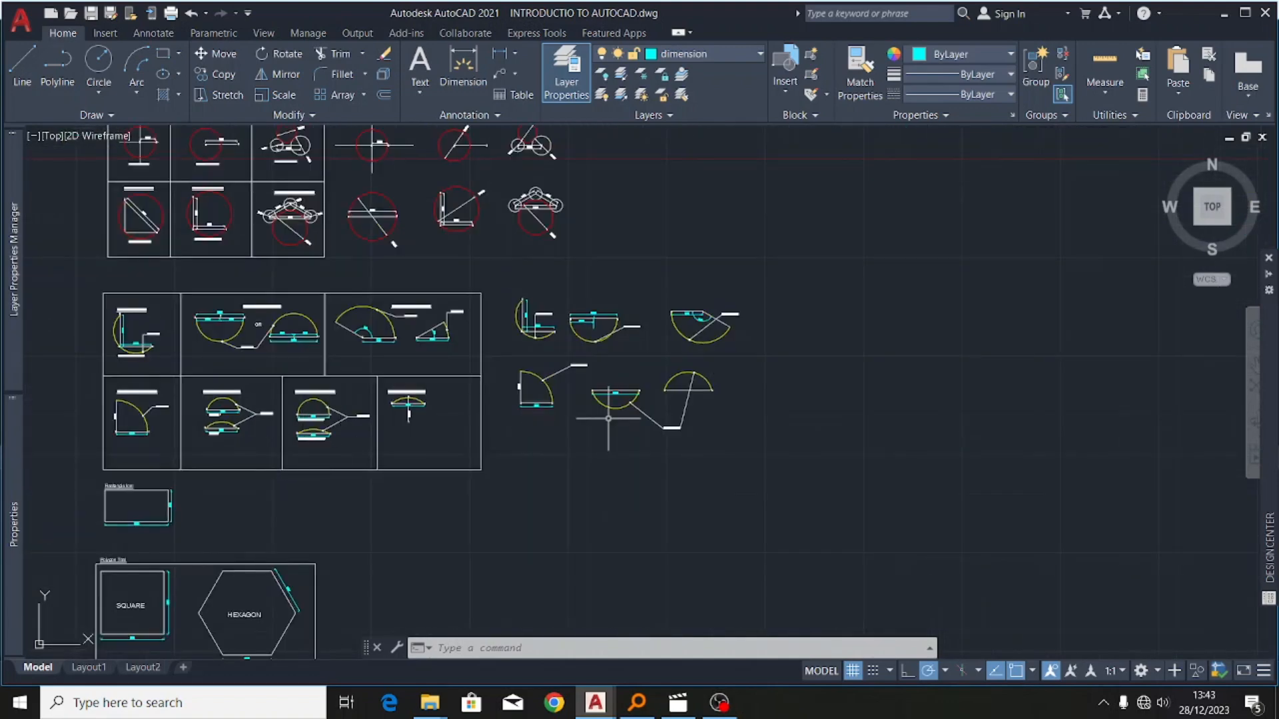
pyautogui.scroll(6, 310, 453)
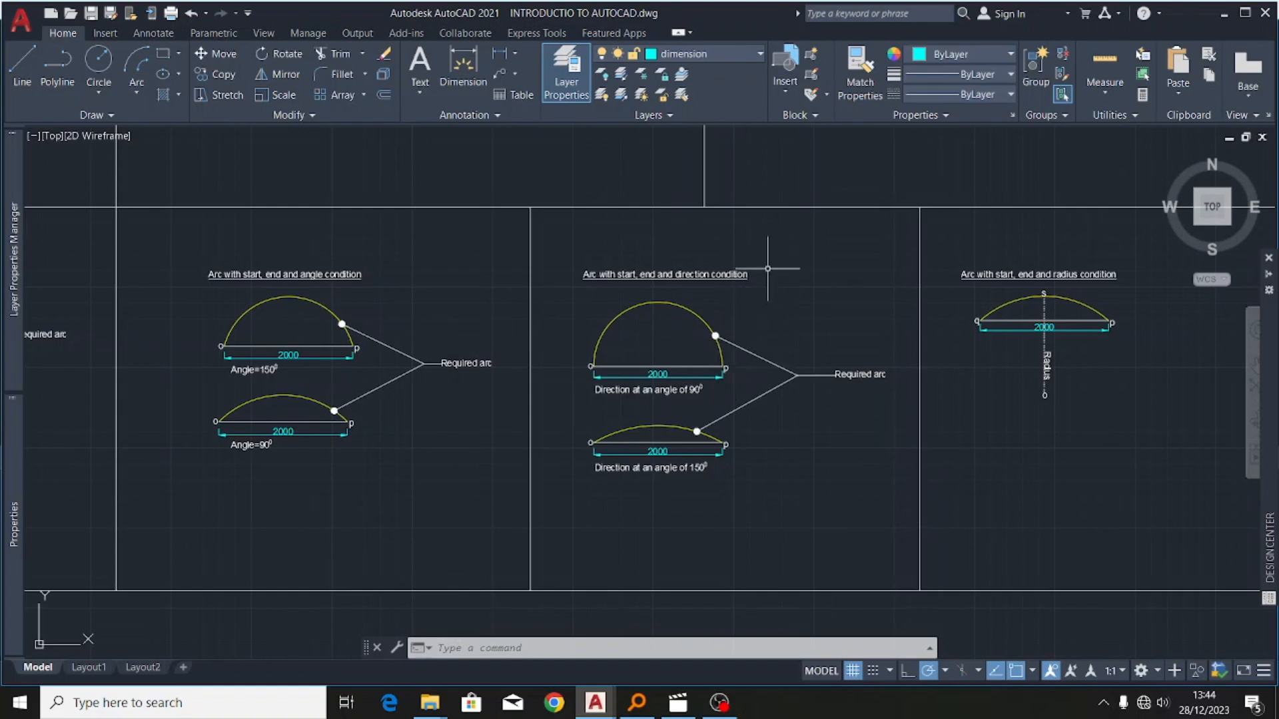
pyautogui.scroll(-5, 524, 424)
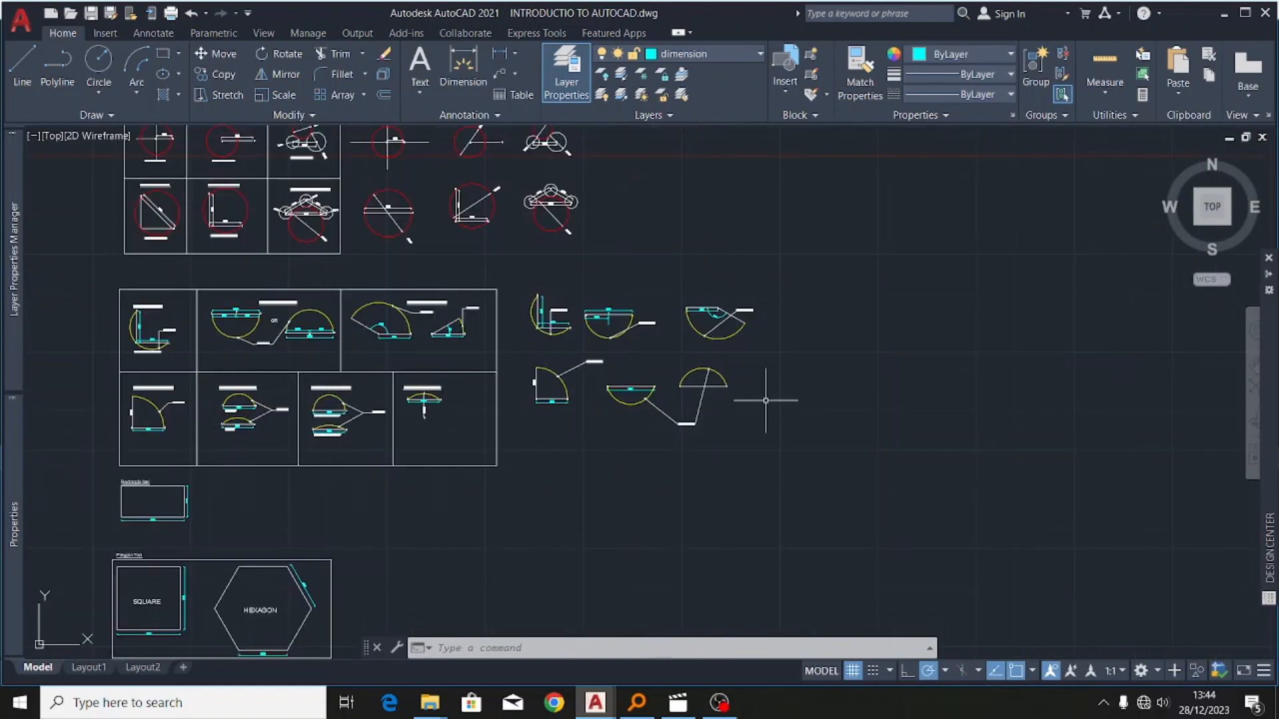
pyautogui.scroll(4, 816, 386)
pyautogui.scroll(-3, 746, 427)
pyautogui.scroll(3, 788, 391)
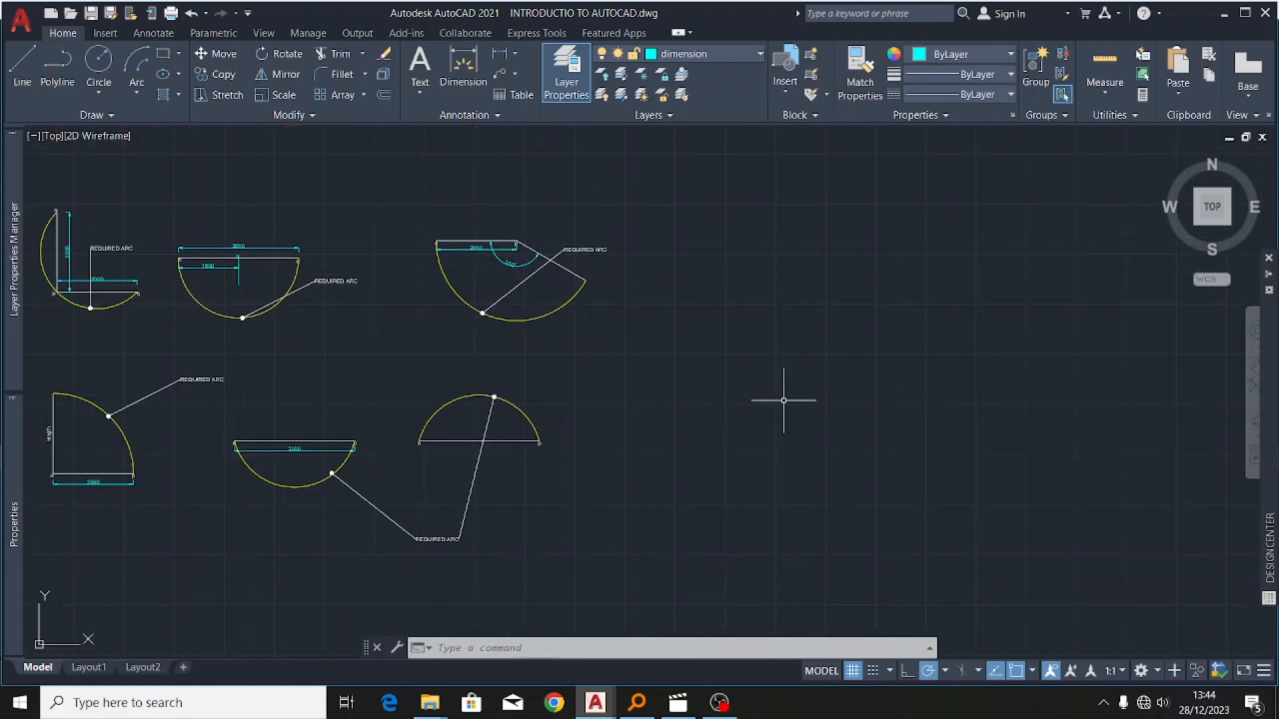
pyautogui.click(19, 65)
pyautogui.scroll(5, 692, 442)
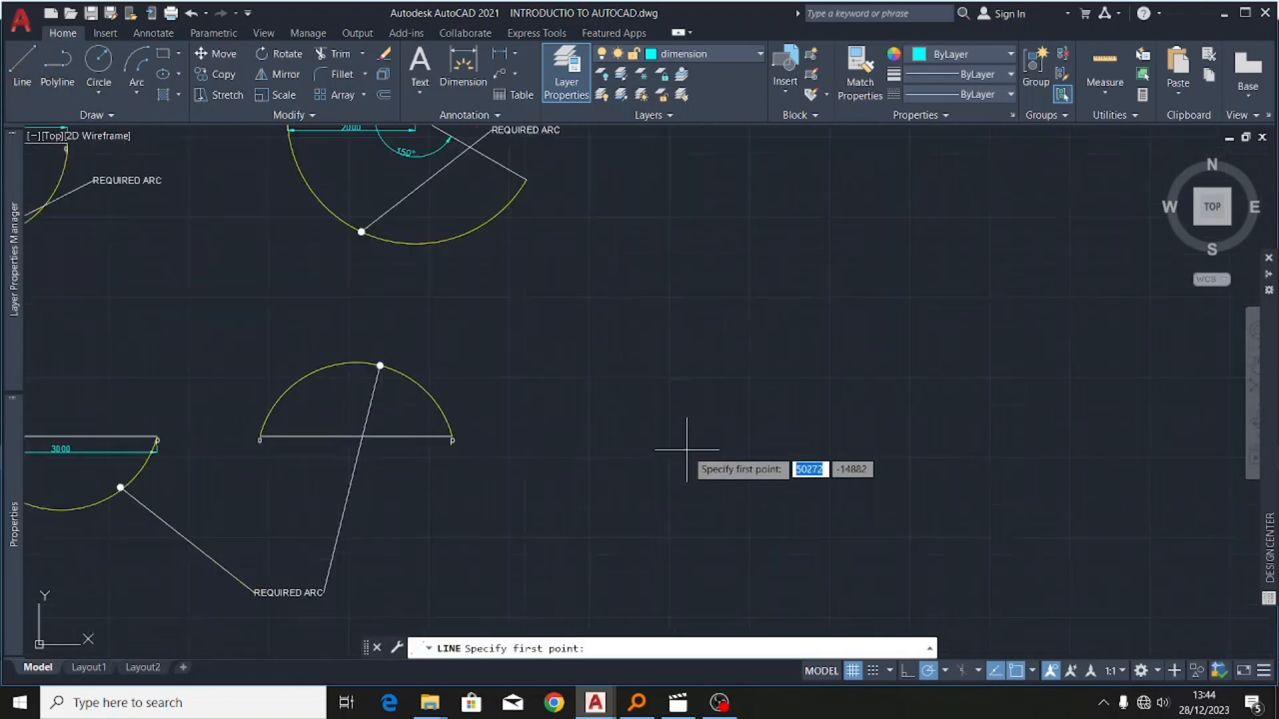
pyautogui.click(481, 403)
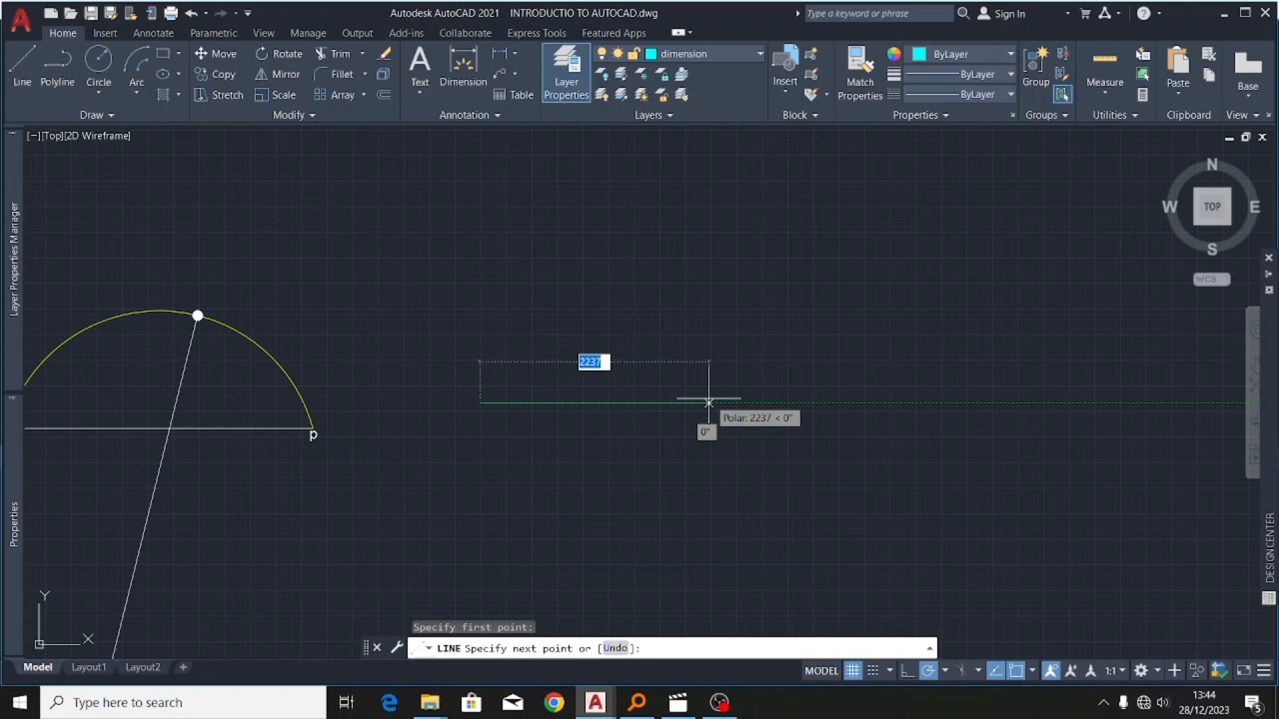
pyautogui.write('2000')
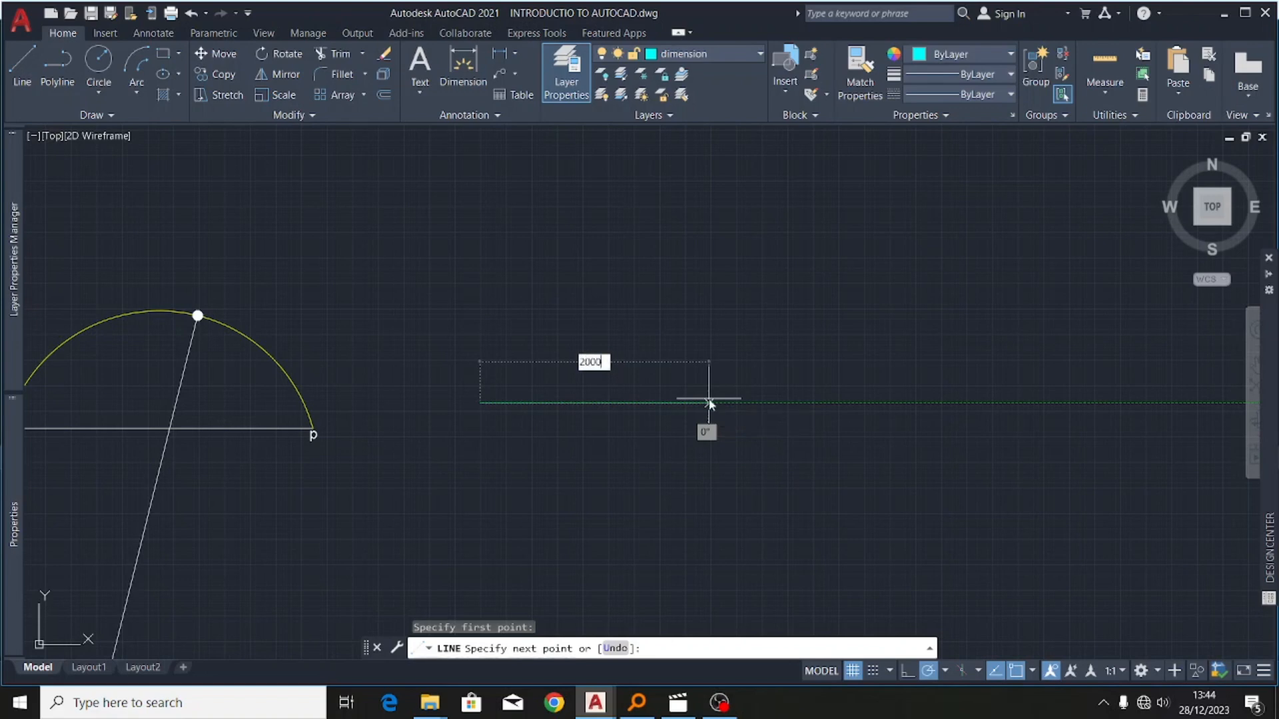
pyautogui.press('Return')
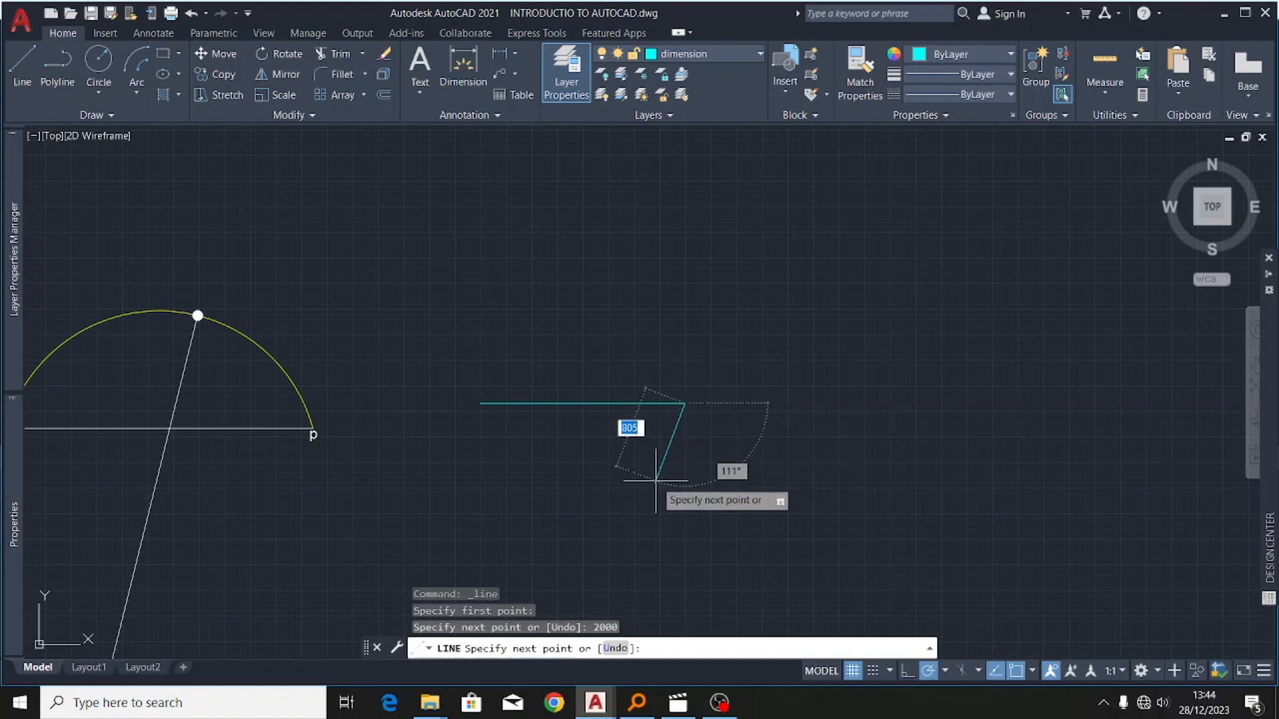
pyautogui.press('Escape')
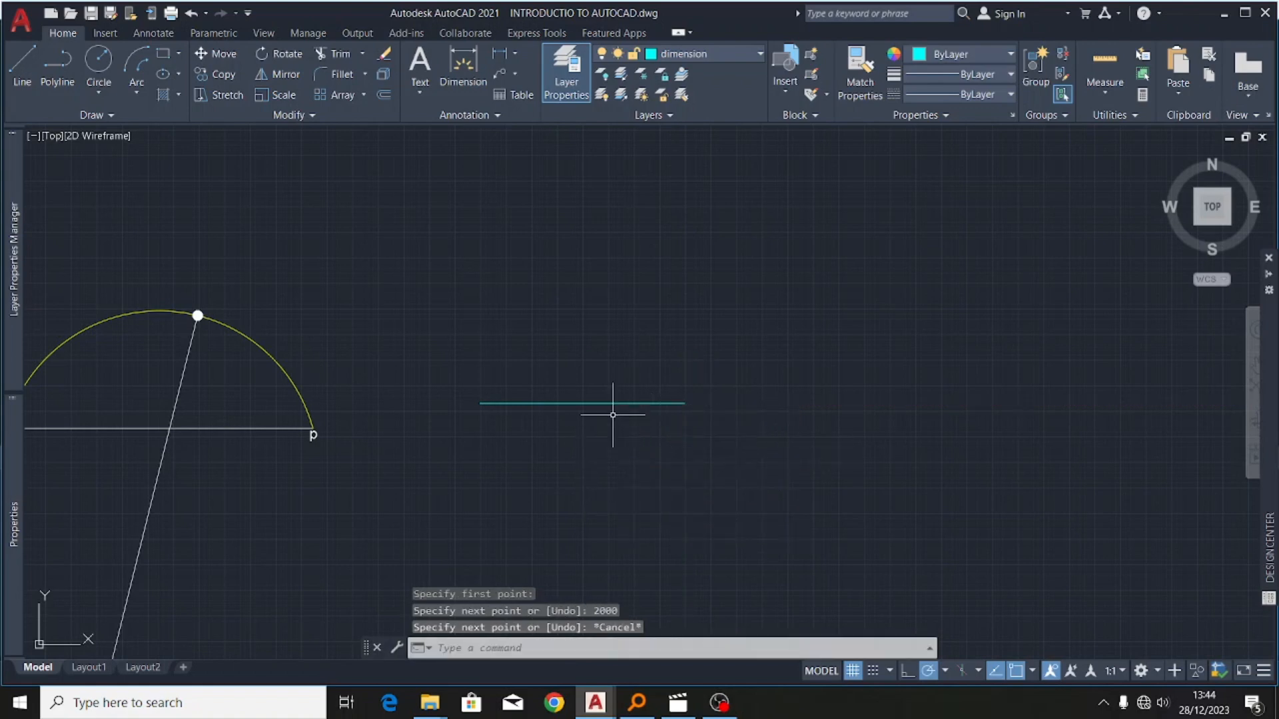
# - Assign the new 2000-long line to layer 0
pyautogui.scroll(3, 613, 400)
pyautogui.click(633, 375)
pyautogui.click(595, 427)
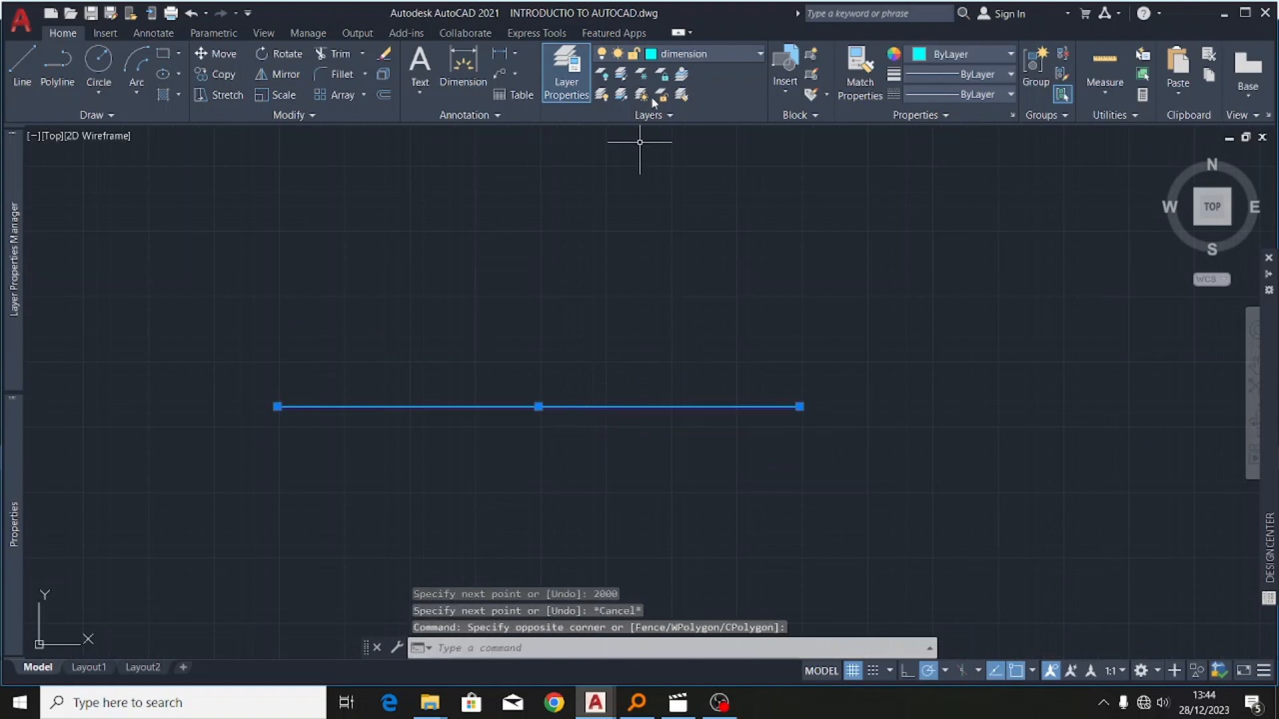
pyautogui.click(700, 52)
pyautogui.click(693, 69)
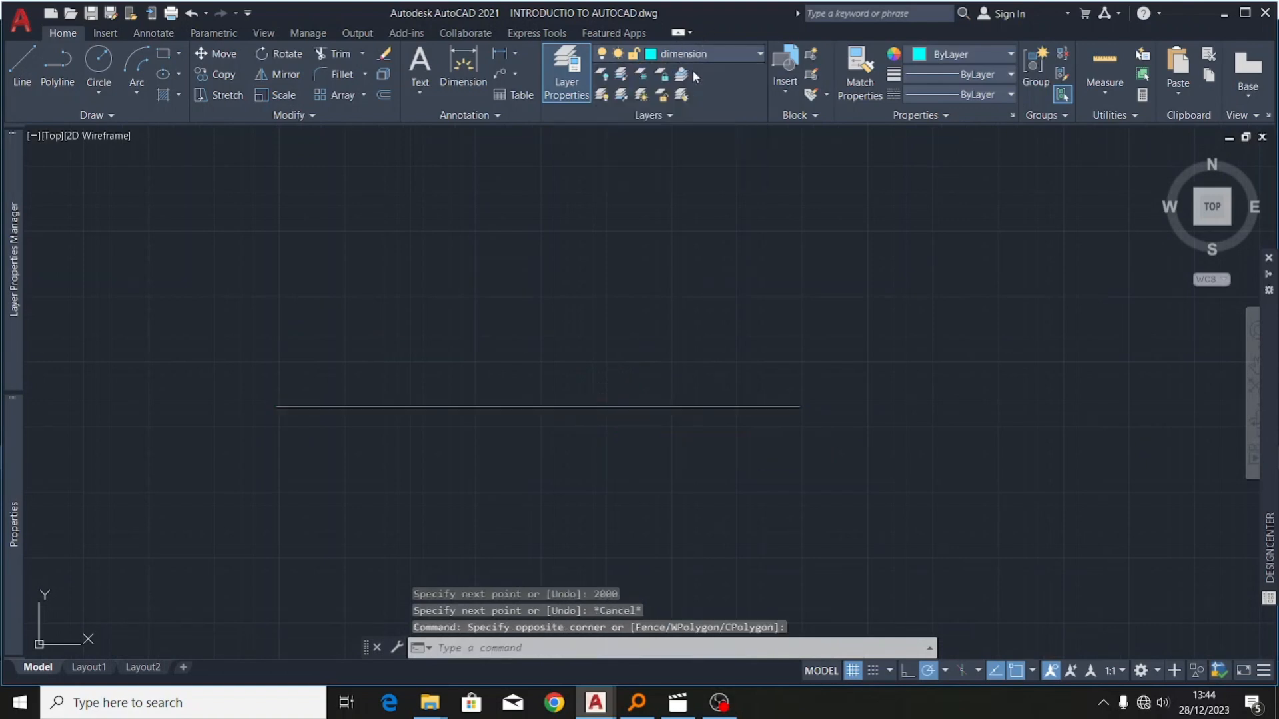
pyautogui.scroll(-4, 732, 403)
pyautogui.press('Escape')
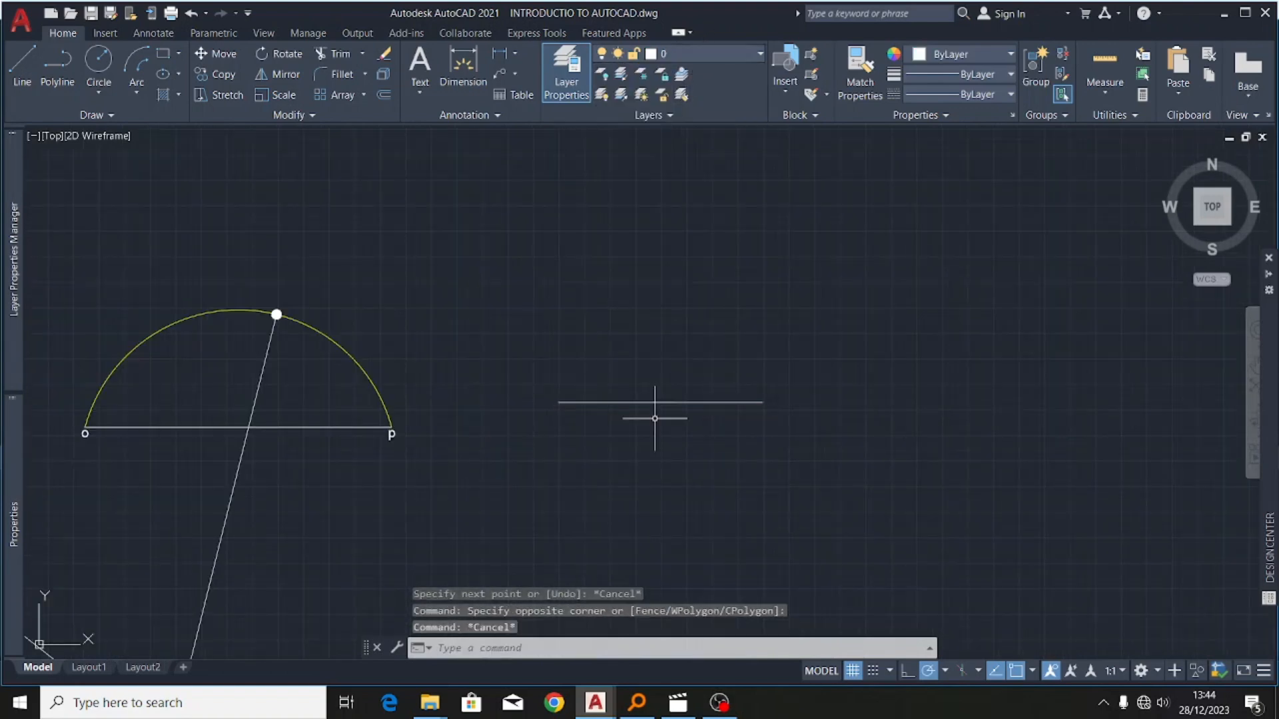
# - Add a multiline text label "o" just below the left end of the new line
pyautogui.scroll(6, 673, 407)
pyautogui.scroll(-4, 672, 406)
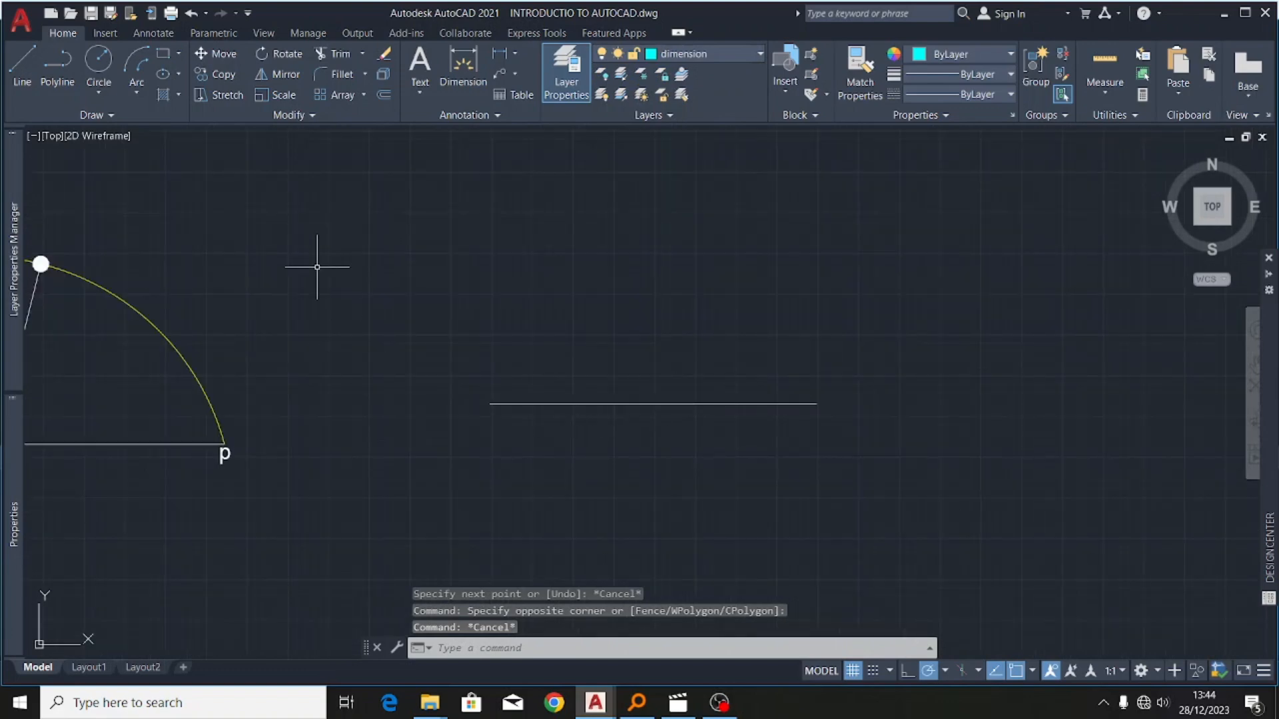
pyautogui.click(415, 72)
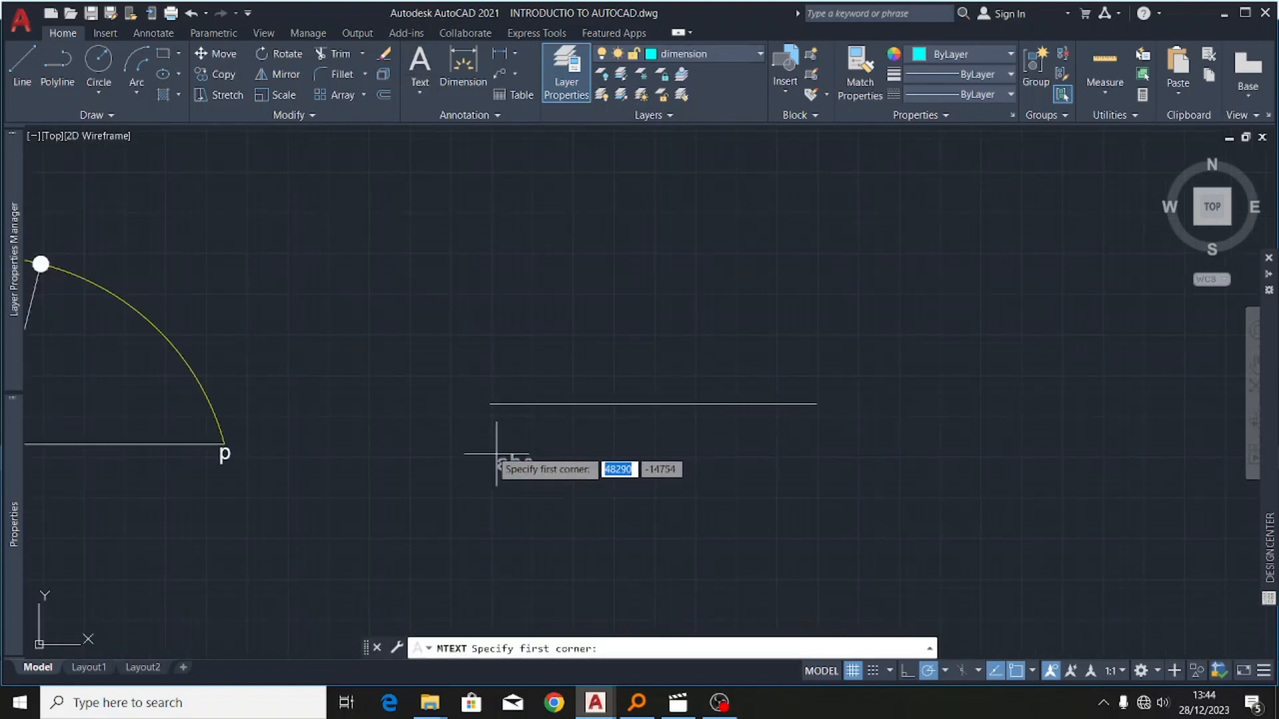
pyautogui.scroll(3, 493, 440)
pyautogui.scroll(4, 513, 353)
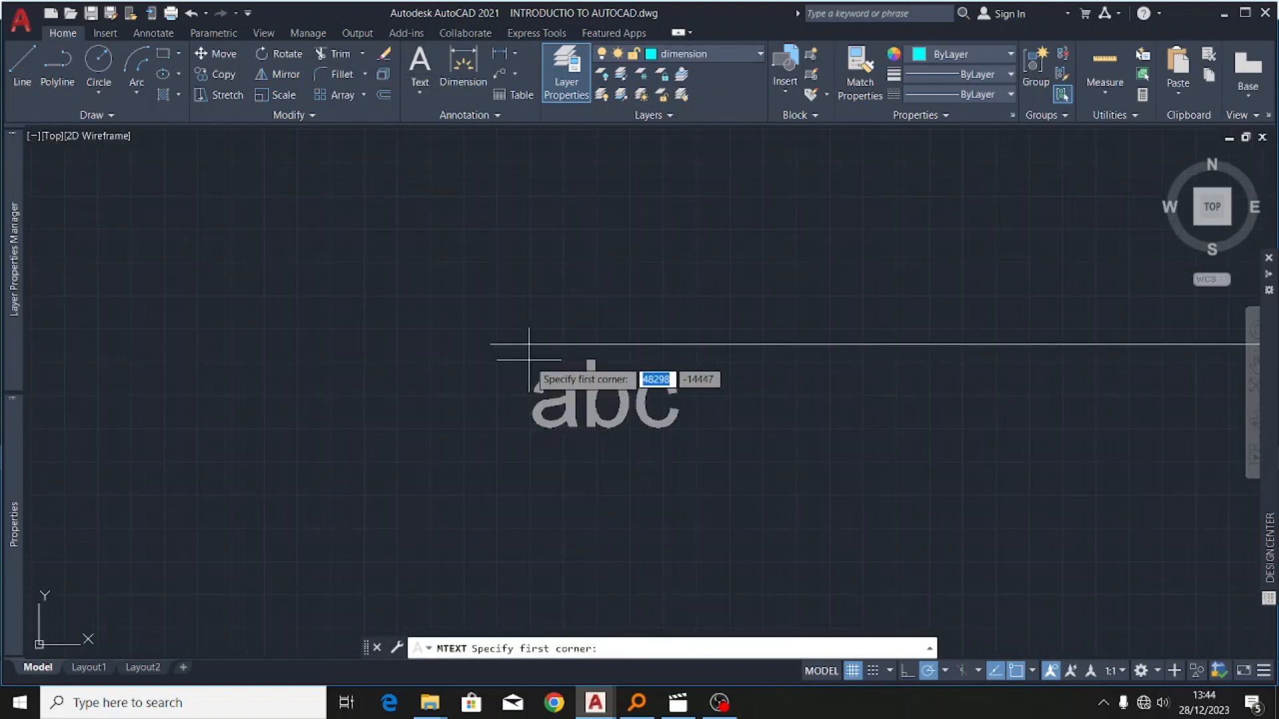
pyautogui.click(456, 345)
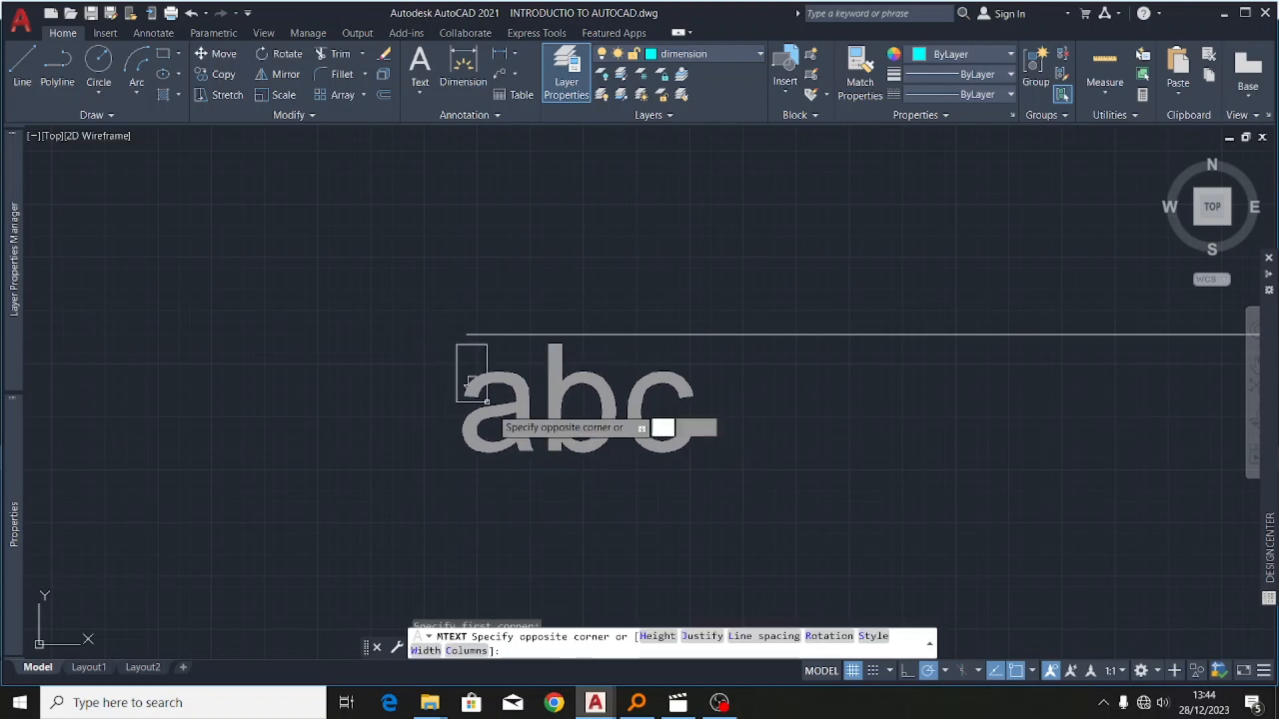
pyautogui.click(540, 465)
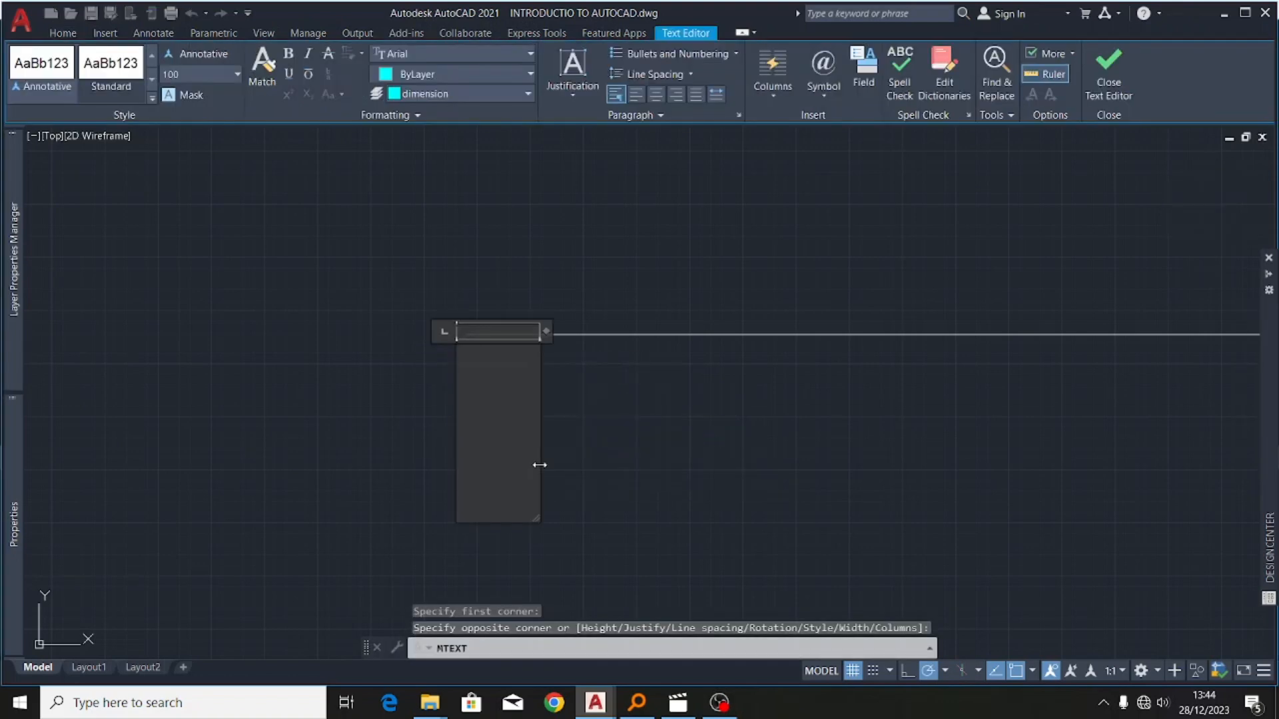
pyautogui.write('O')
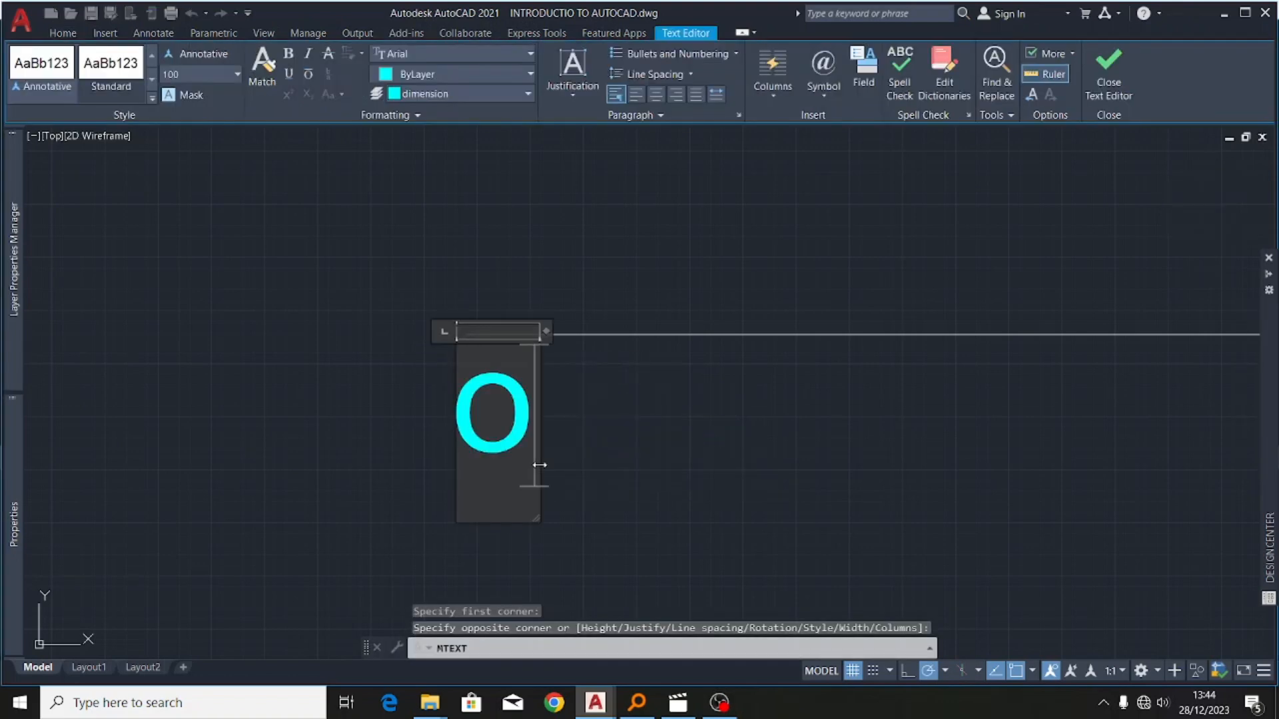
pyautogui.click(550, 430)
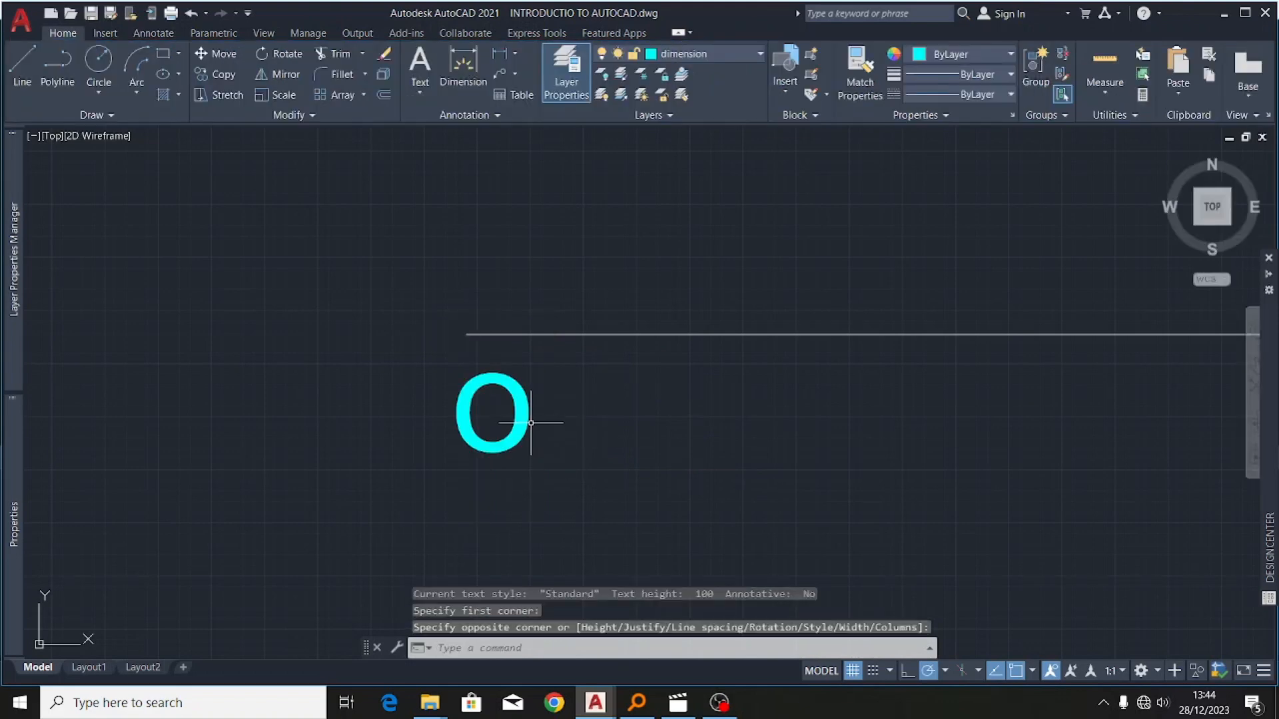
# - Assign the "o" label to layer 0
pyautogui.click(530, 423)
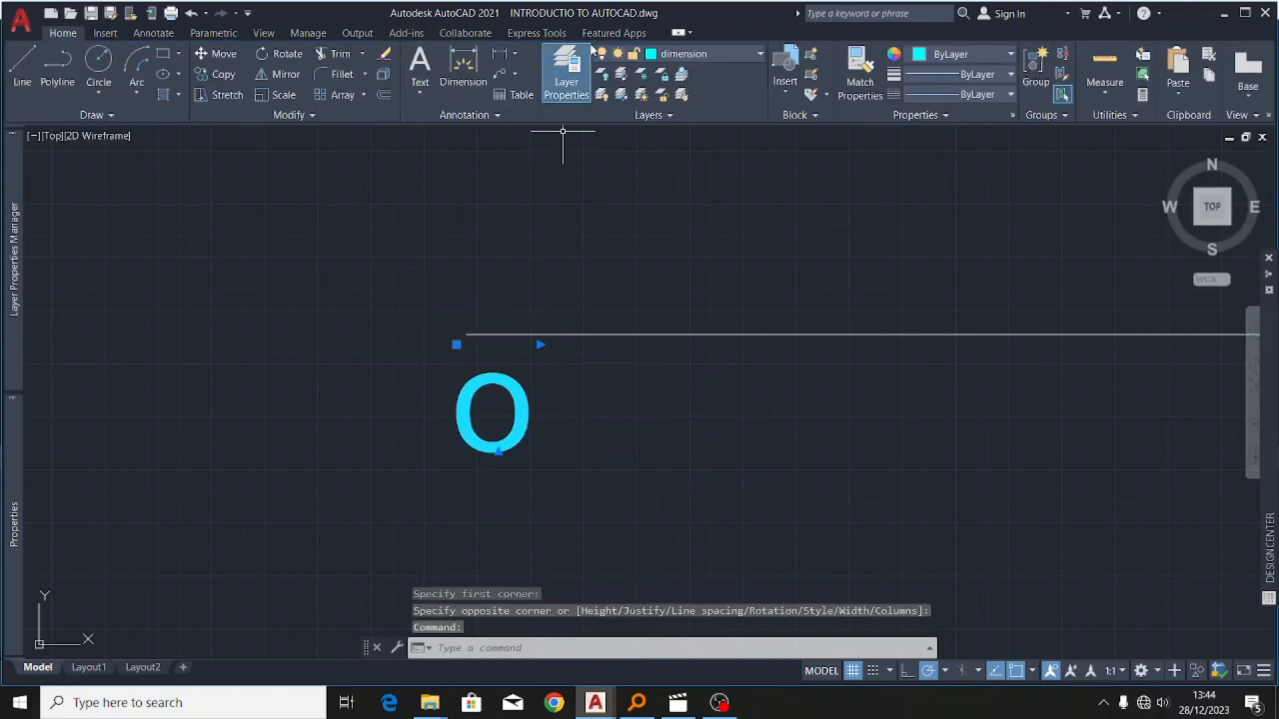
pyautogui.click(689, 56)
pyautogui.click(684, 72)
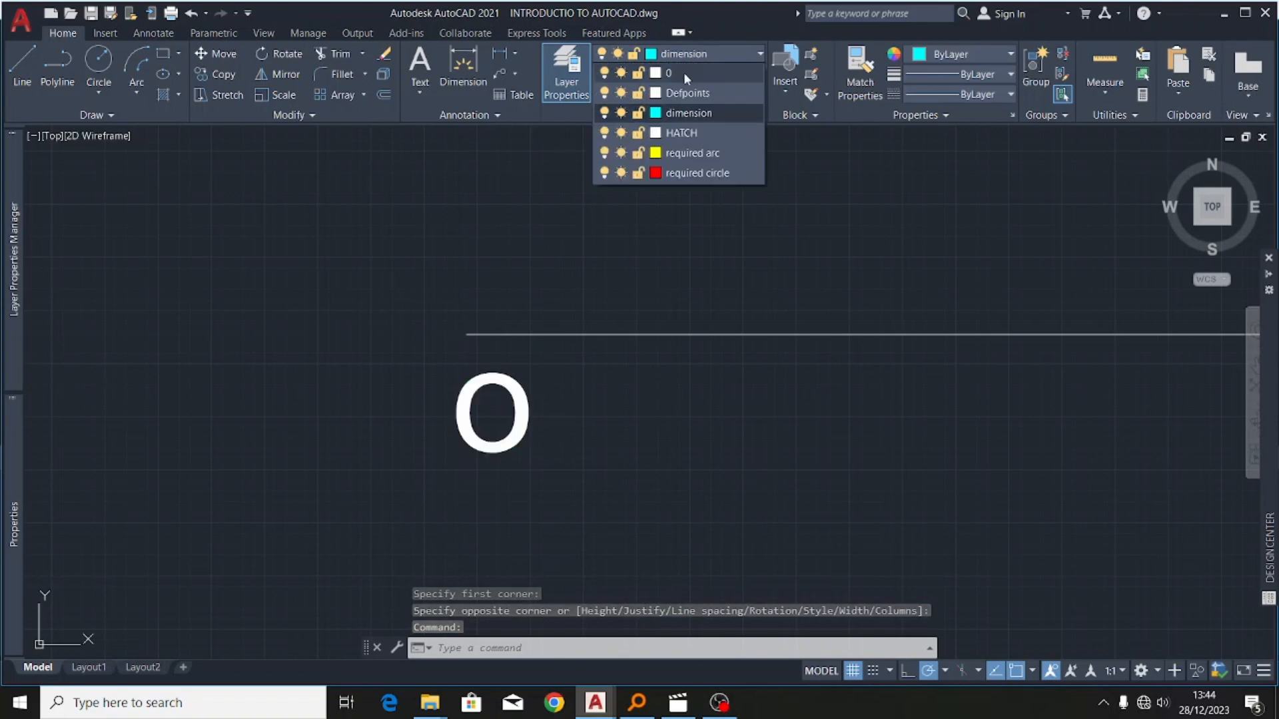
pyautogui.press('Escape')
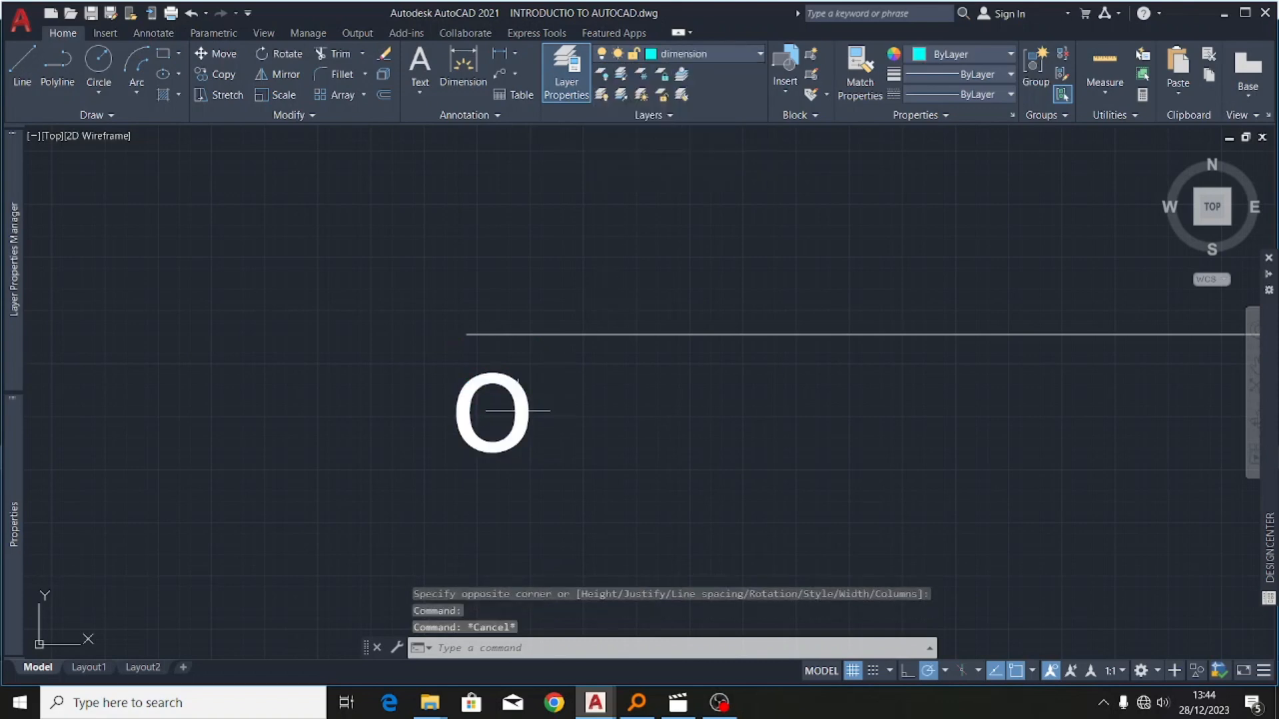
# - Copy the "o" label horizontally to just below the right end of the line
pyautogui.click(516, 418)
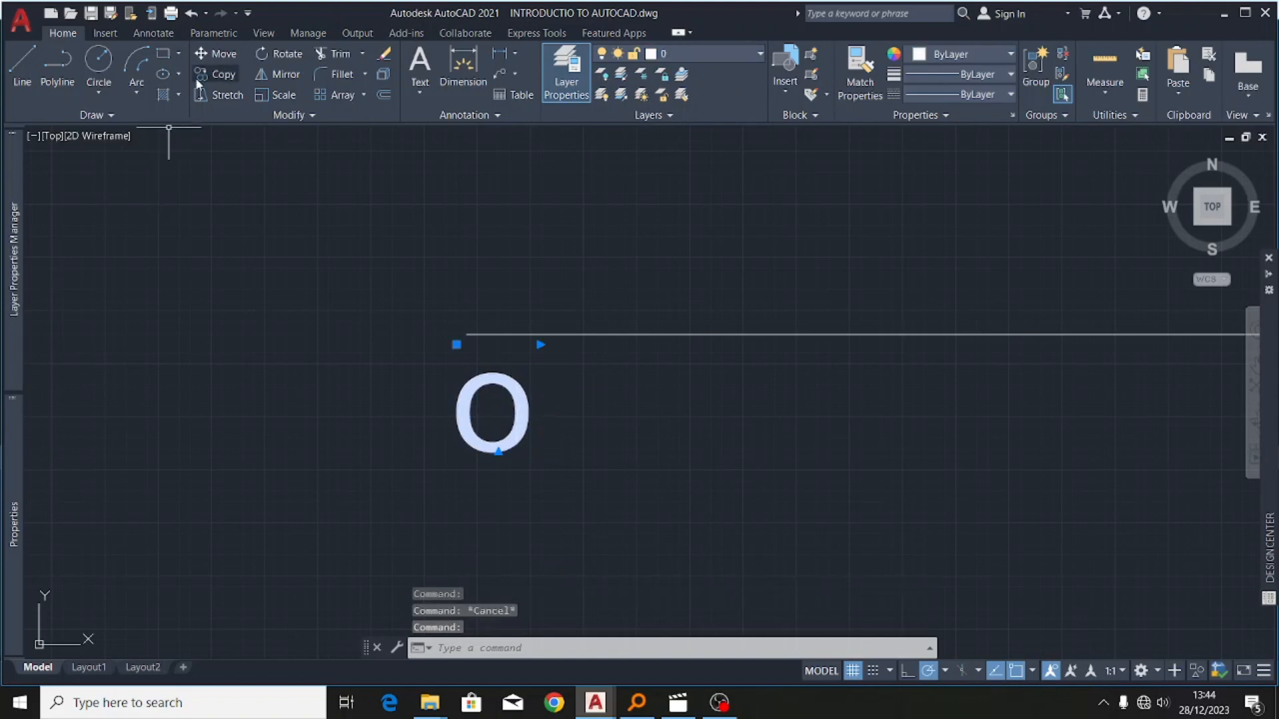
pyautogui.click(216, 74)
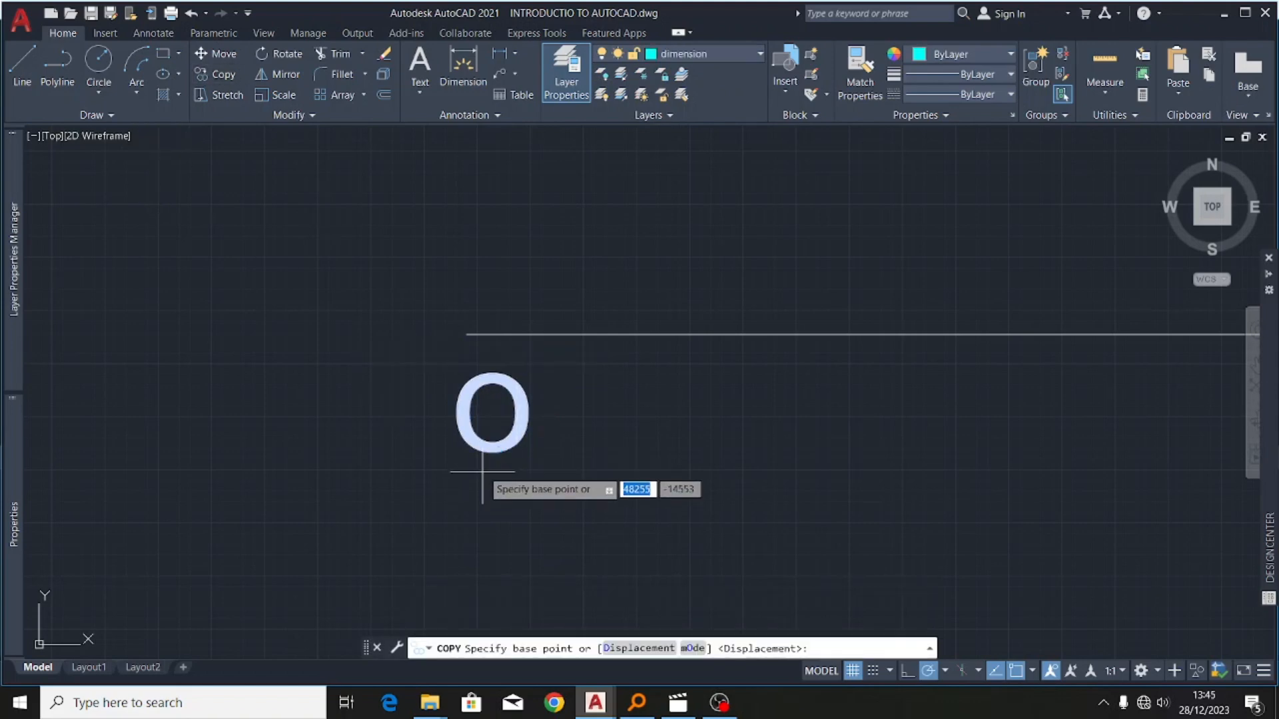
pyautogui.click(489, 417)
pyautogui.scroll(-5, 206, 408)
pyautogui.scroll(5, 541, 409)
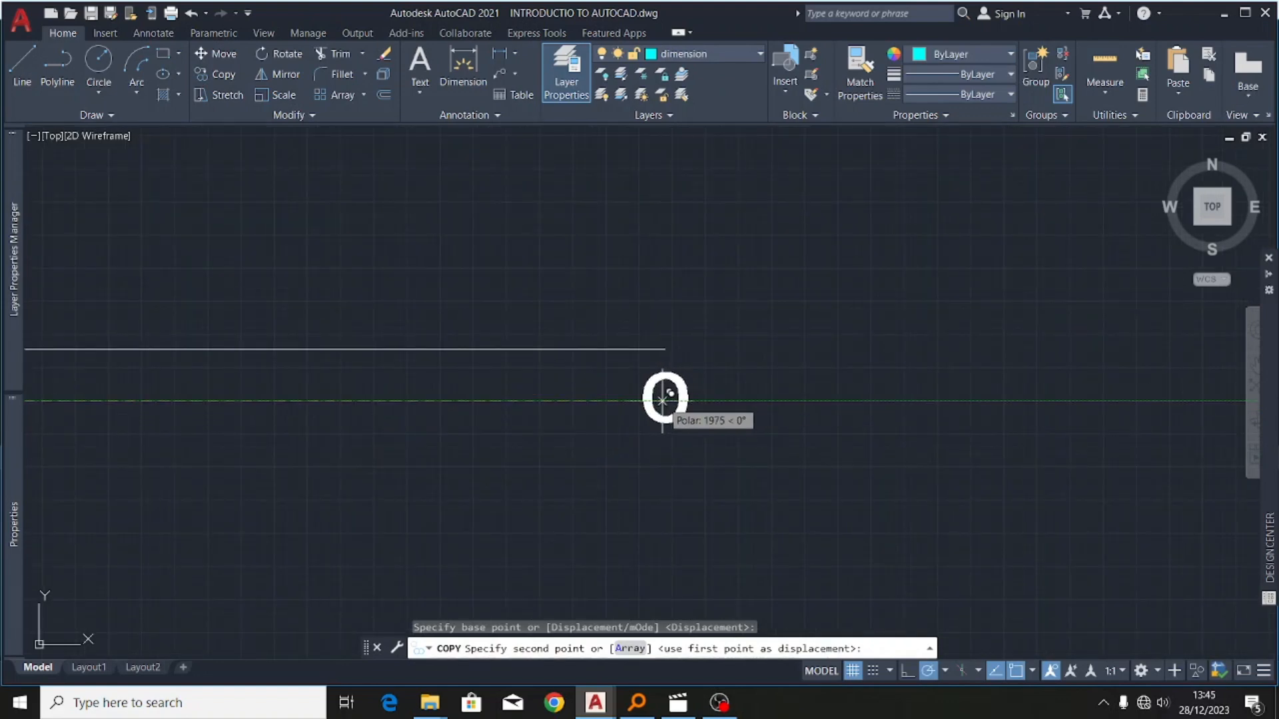
pyautogui.click(663, 399)
pyautogui.press('Escape')
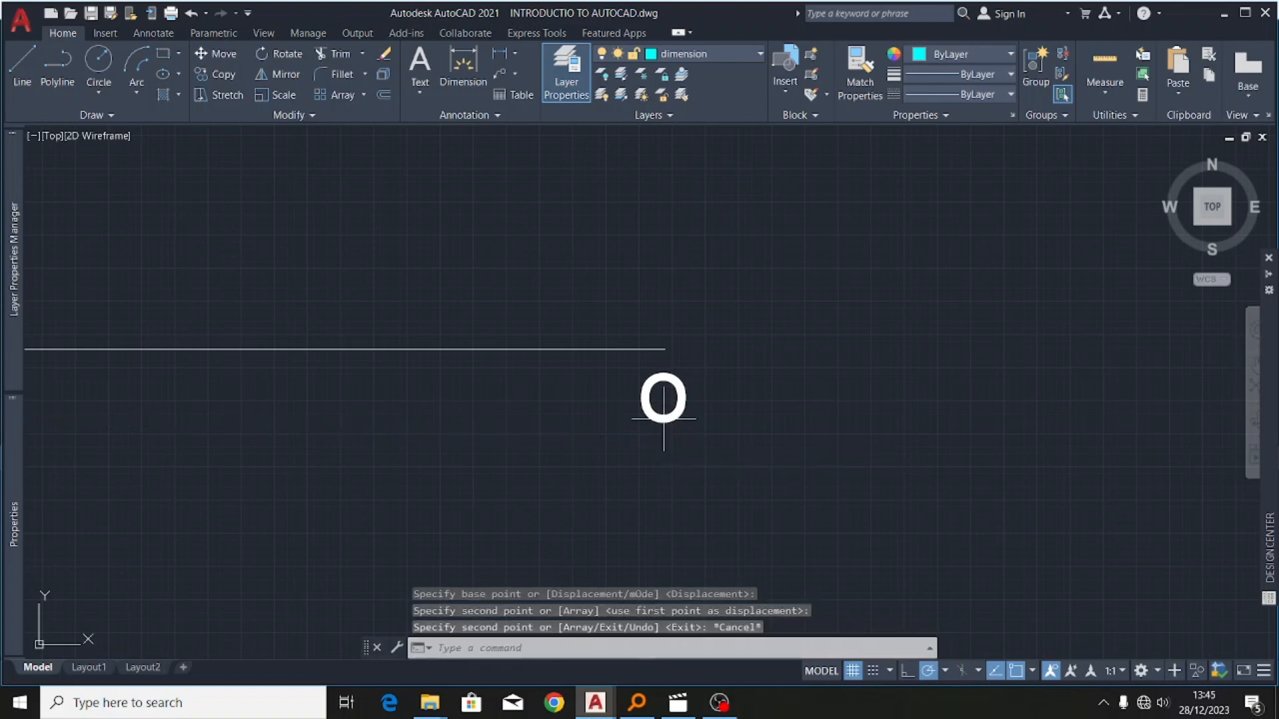
# - Change the copied label at the line's right end to "p"
pyautogui.scroll(4, 662, 423)
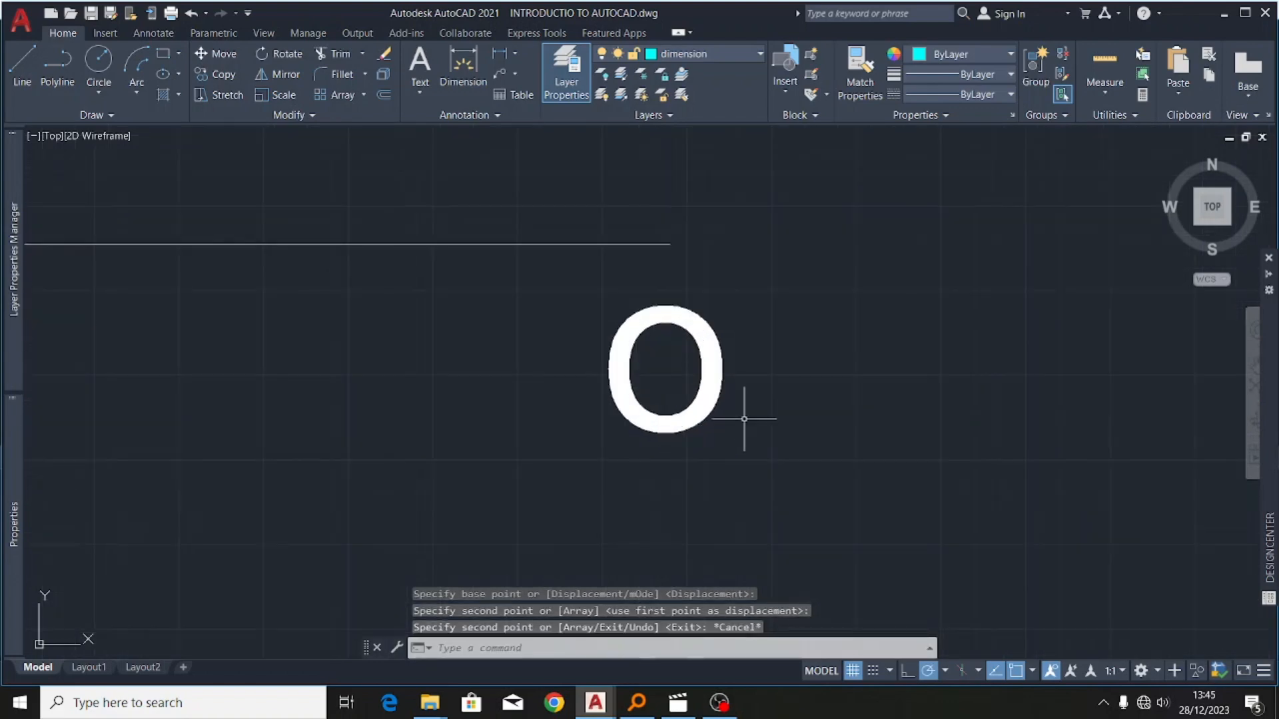
pyautogui.doubleClick(723, 349)
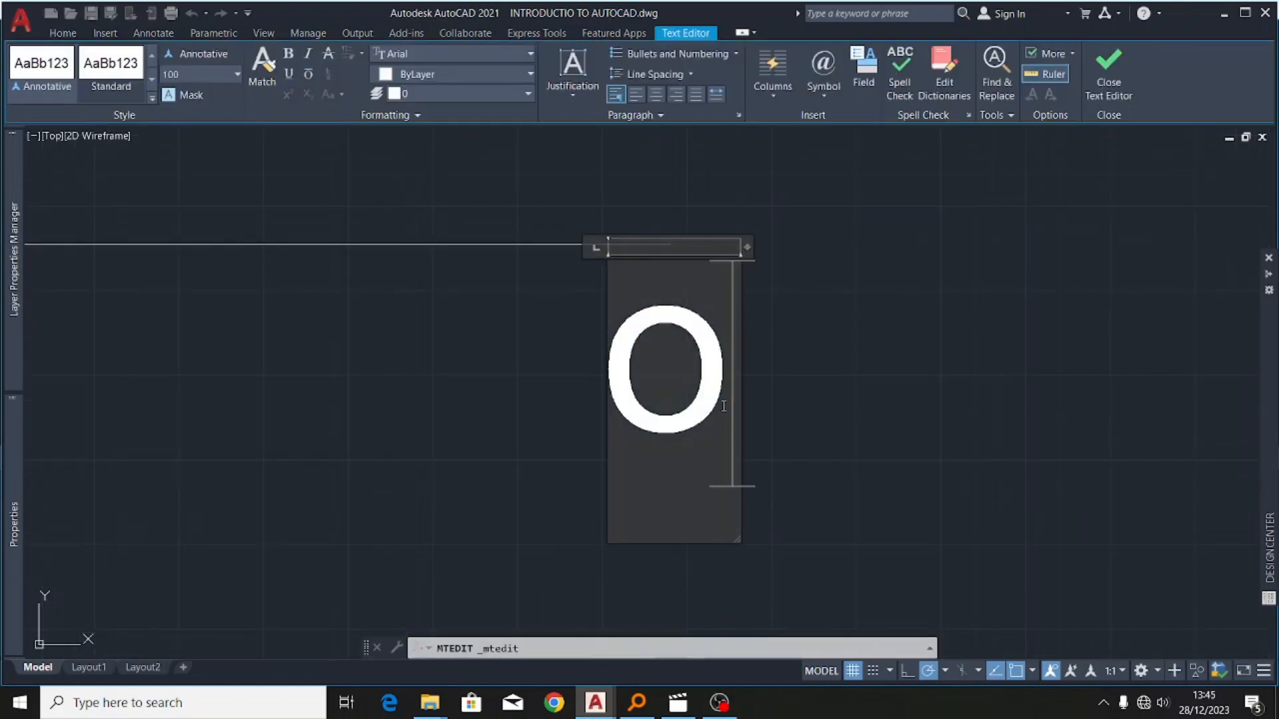
pyautogui.press('BackSpace')
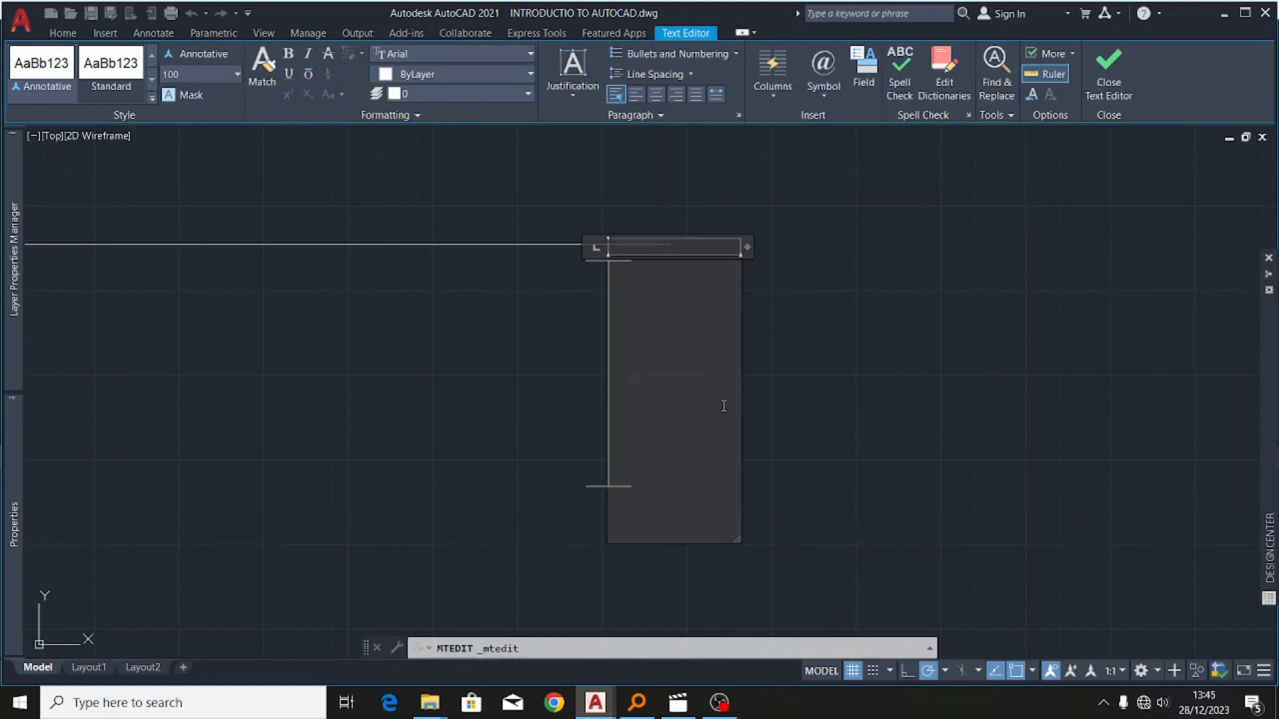
pyautogui.write('p')
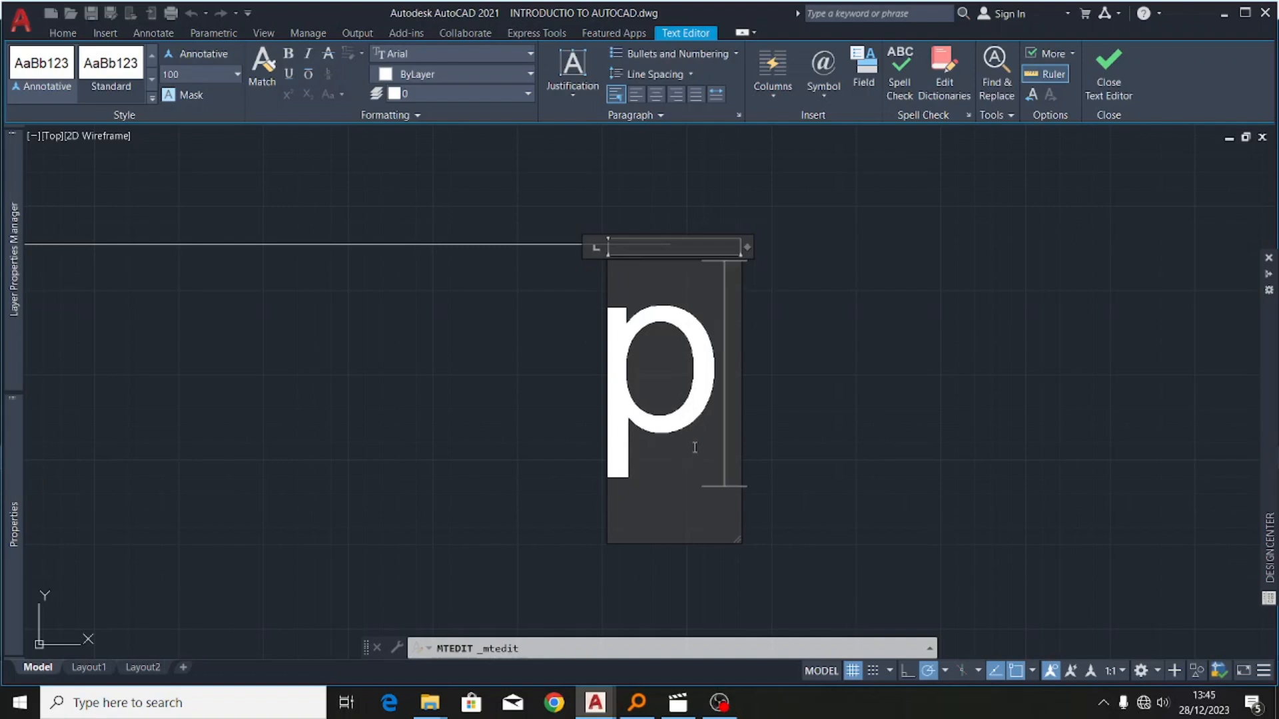
pyautogui.click(796, 427)
# - Add a linear dimension below the new line, measured from its o end to its p end
pyautogui.scroll(-4, 866, 287)
pyautogui.scroll(3, 852, 295)
pyautogui.scroll(-4, 906, 329)
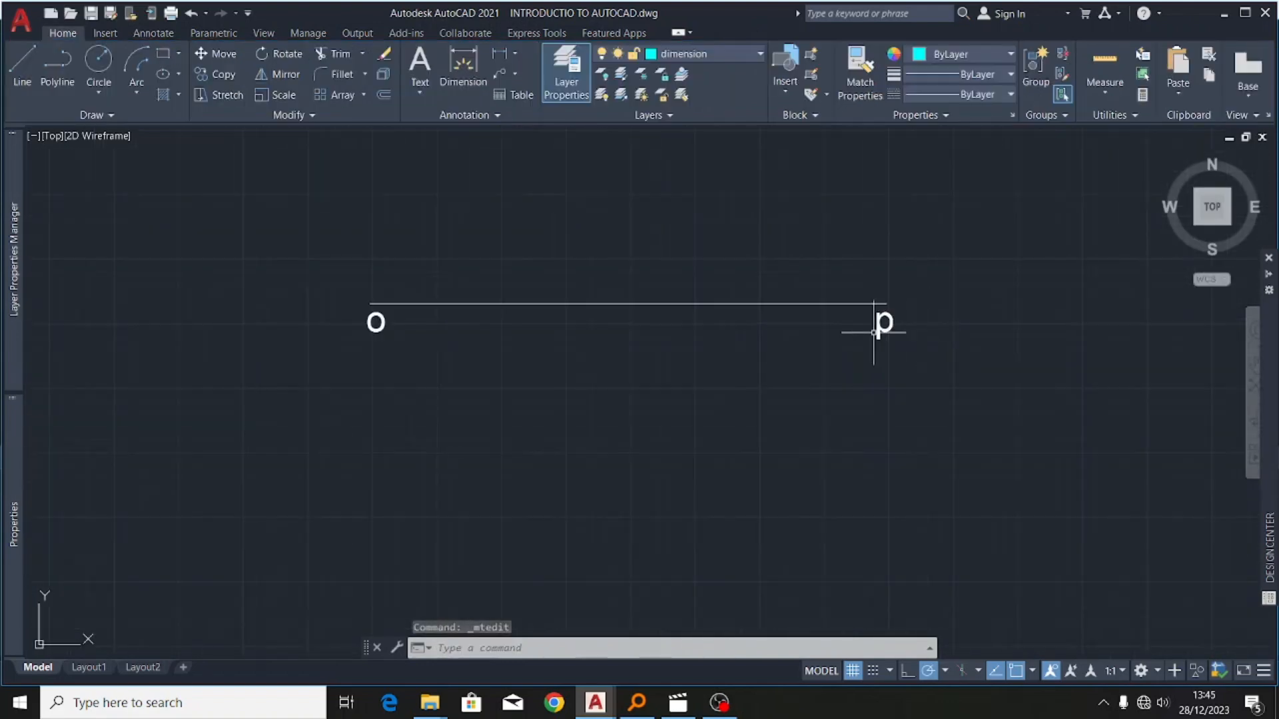
pyautogui.scroll(2, 451, 305)
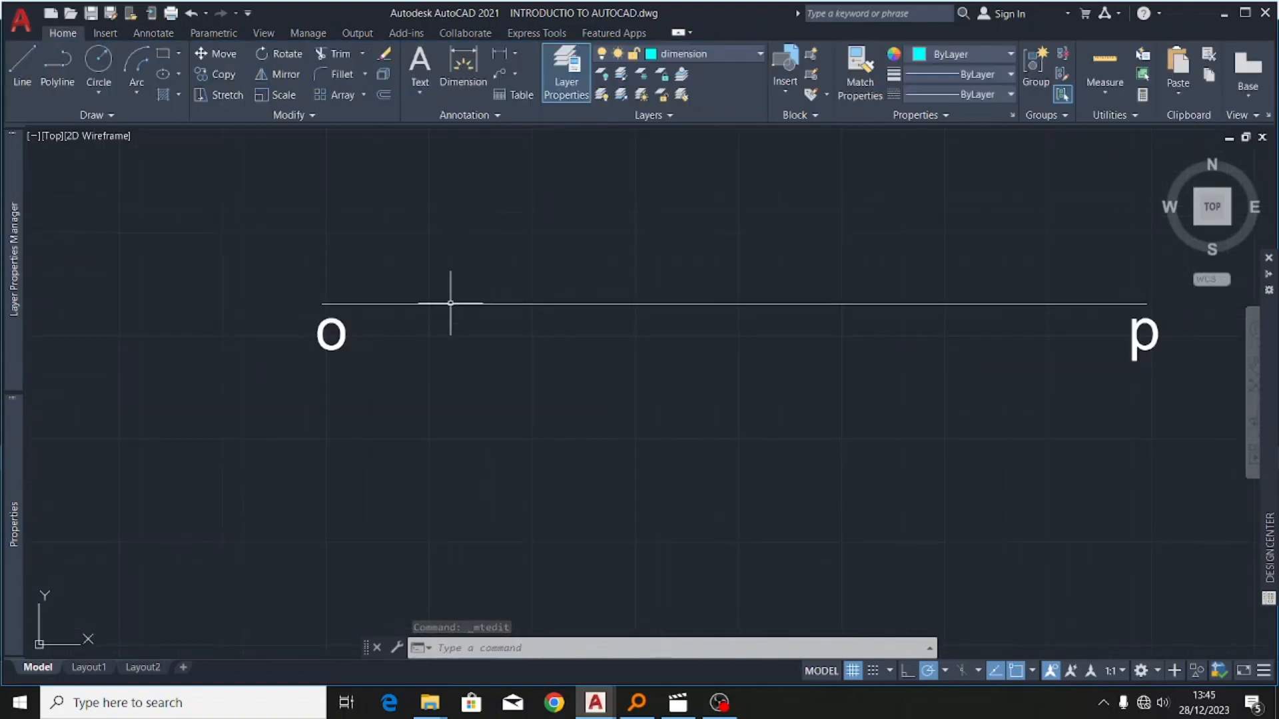
pyautogui.click(463, 67)
pyautogui.scroll(4, 326, 297)
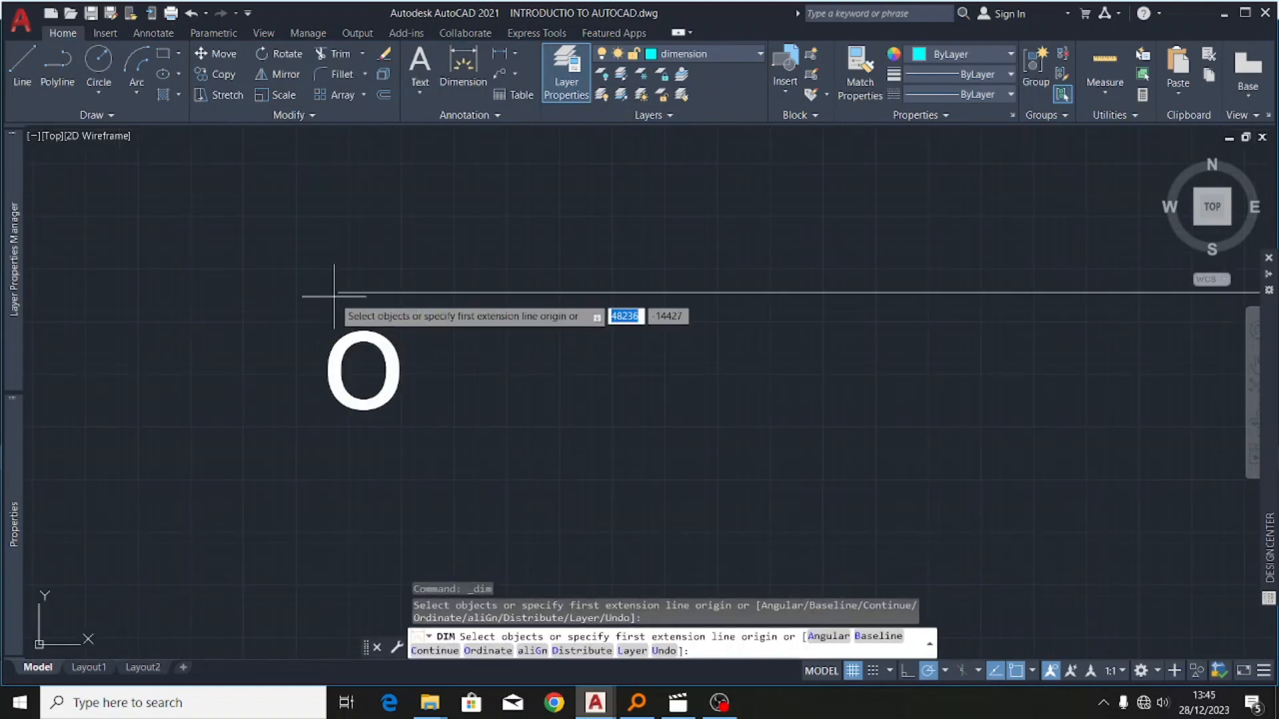
pyautogui.click(336, 291)
pyautogui.scroll(-5, 251, 356)
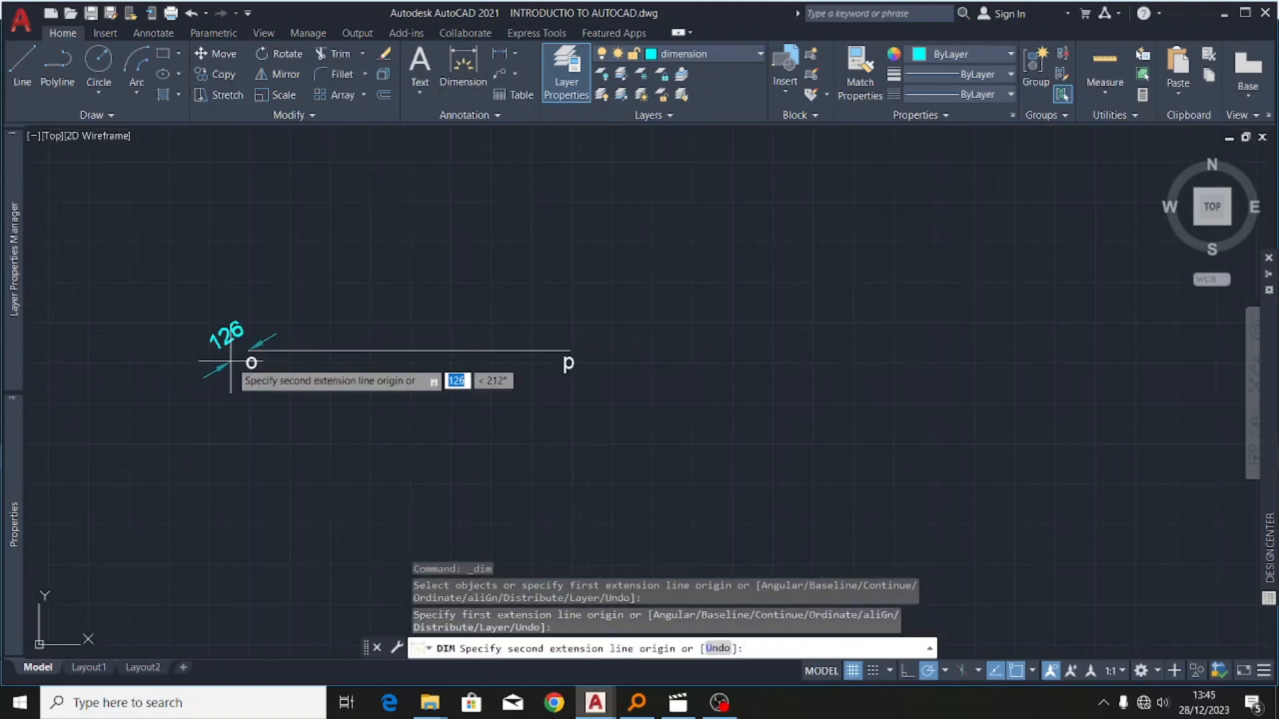
pyautogui.scroll(8, 566, 353)
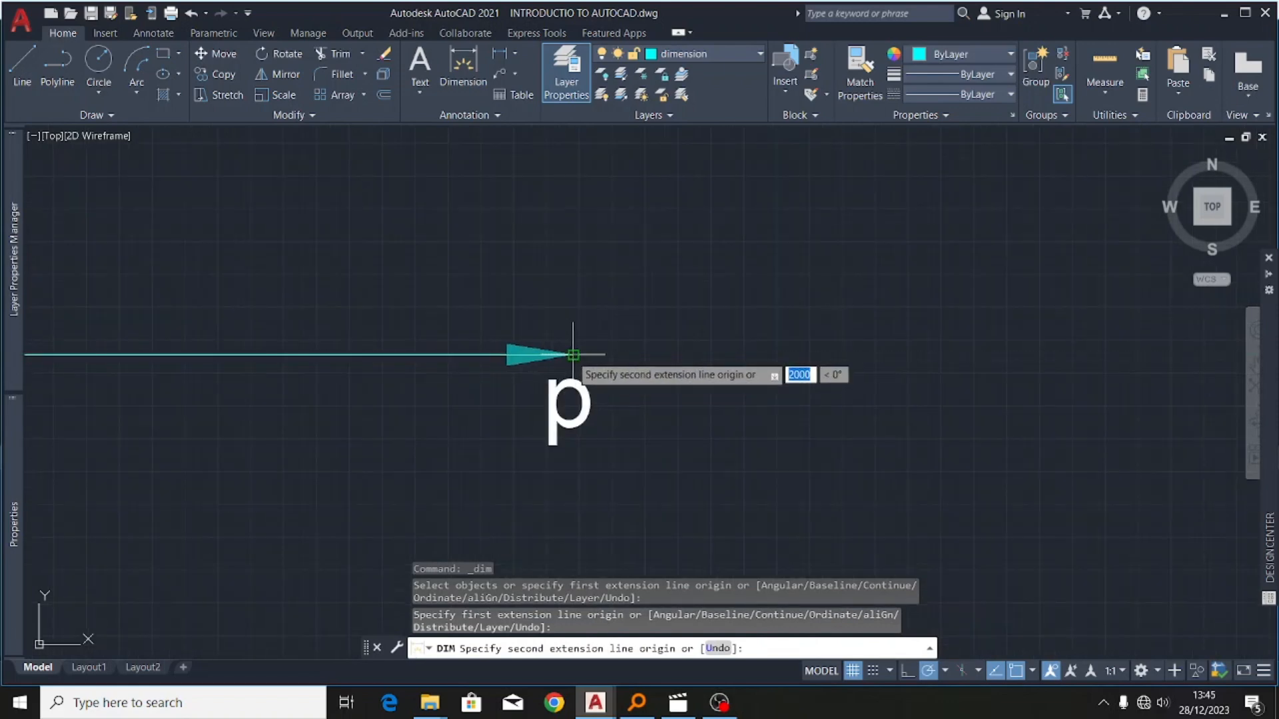
pyautogui.click(572, 354)
pyautogui.scroll(-5, 766, 293)
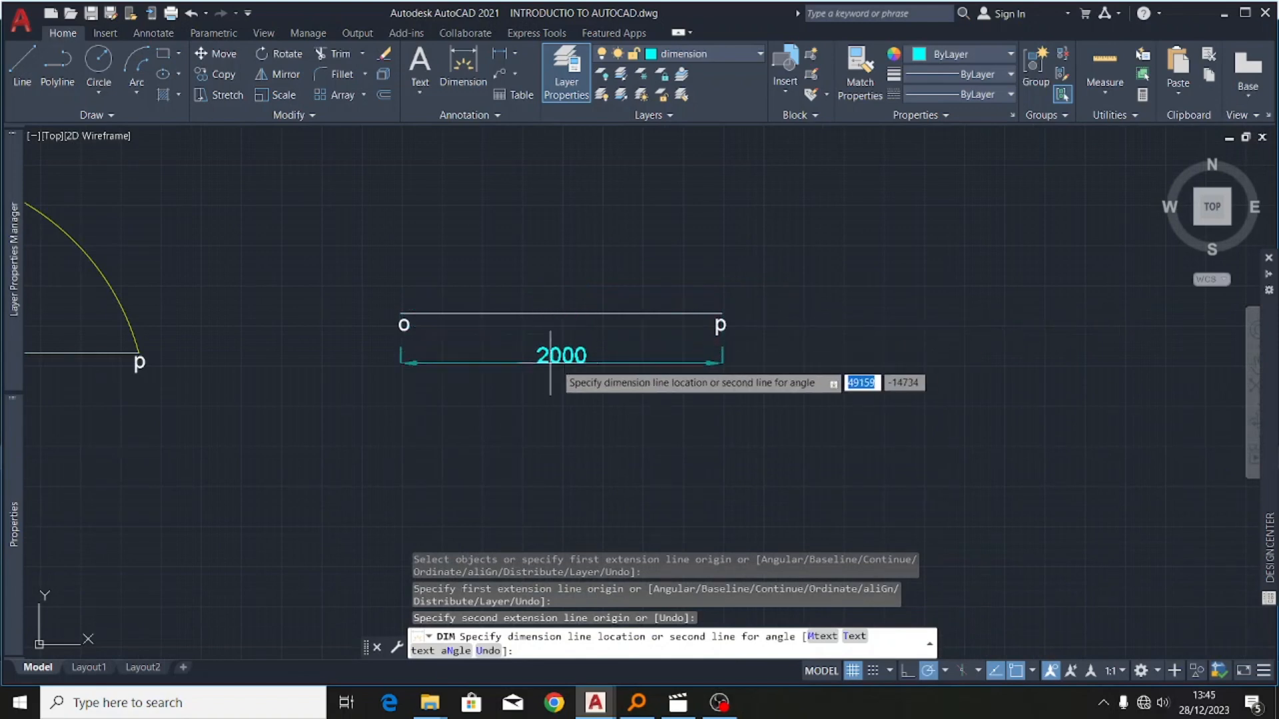
pyautogui.scroll(2, 565, 363)
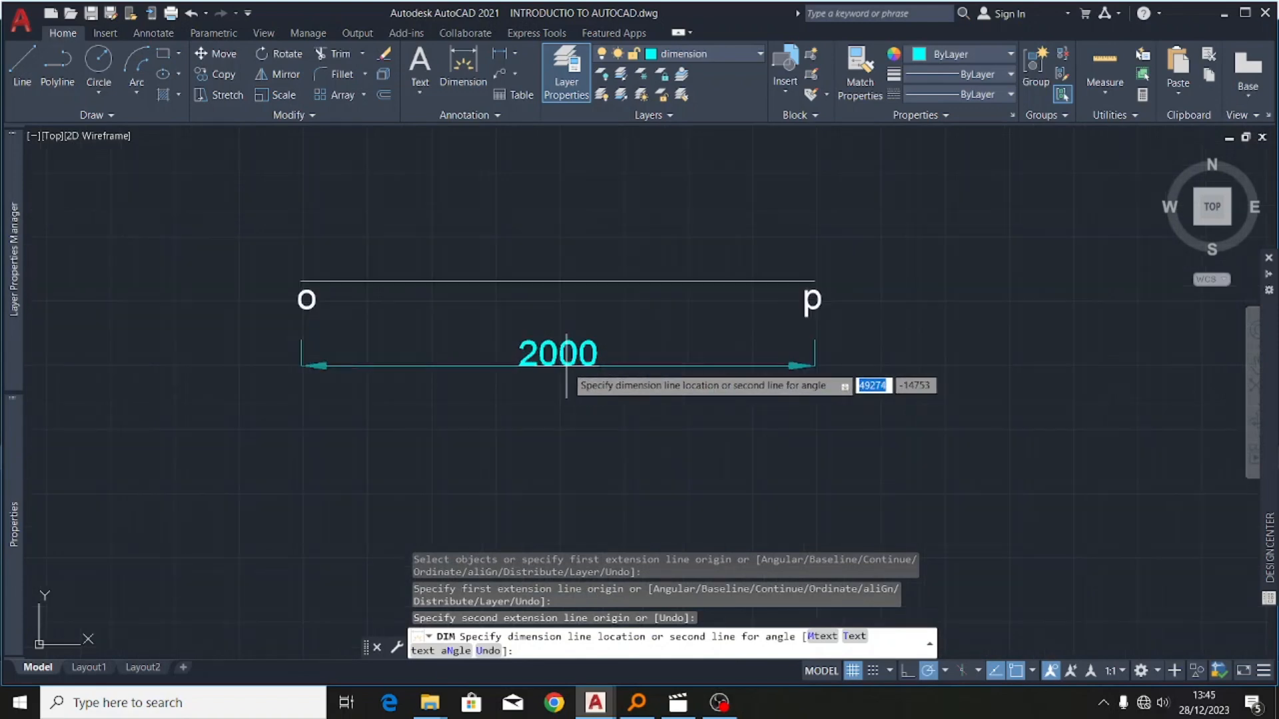
pyautogui.click(566, 365)
pyautogui.scroll(-4, 747, 377)
pyautogui.scroll(2, 661, 370)
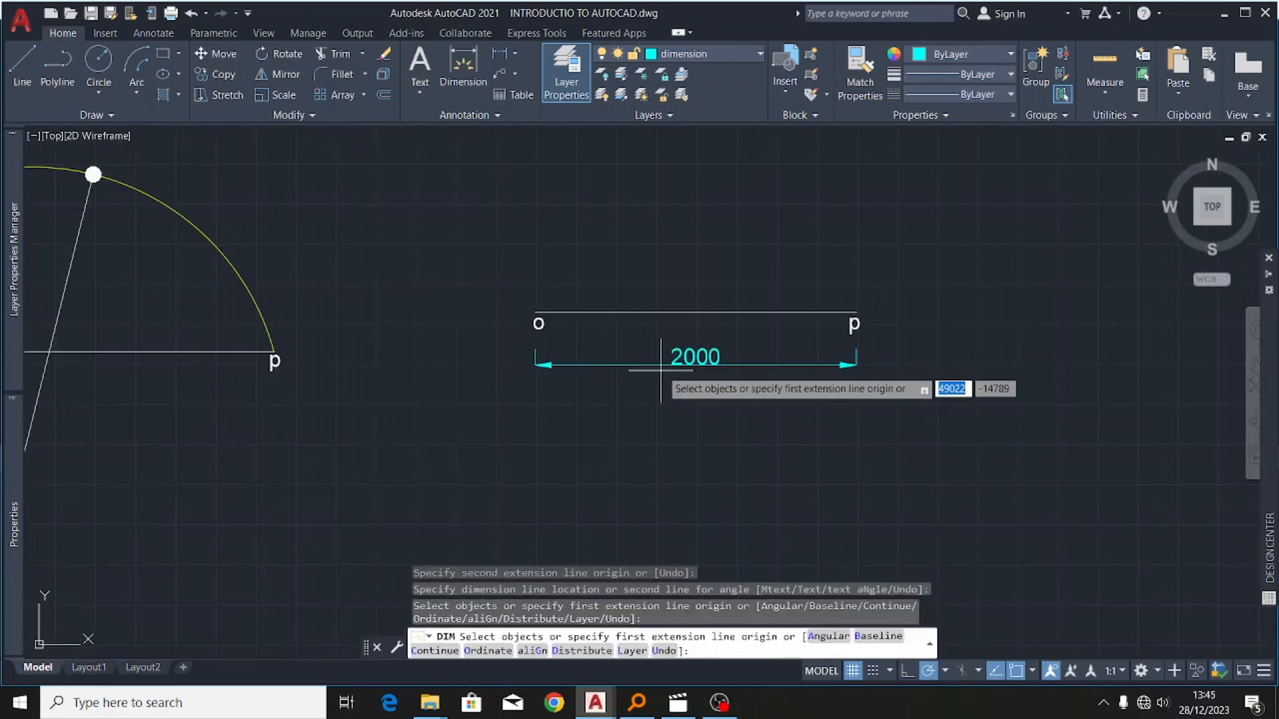
pyautogui.scroll(2, 660, 370)
pyautogui.press('Return')
# - Examine the reference figures for the arc with start, end and direction condition
pyautogui.scroll(-8, 687, 335)
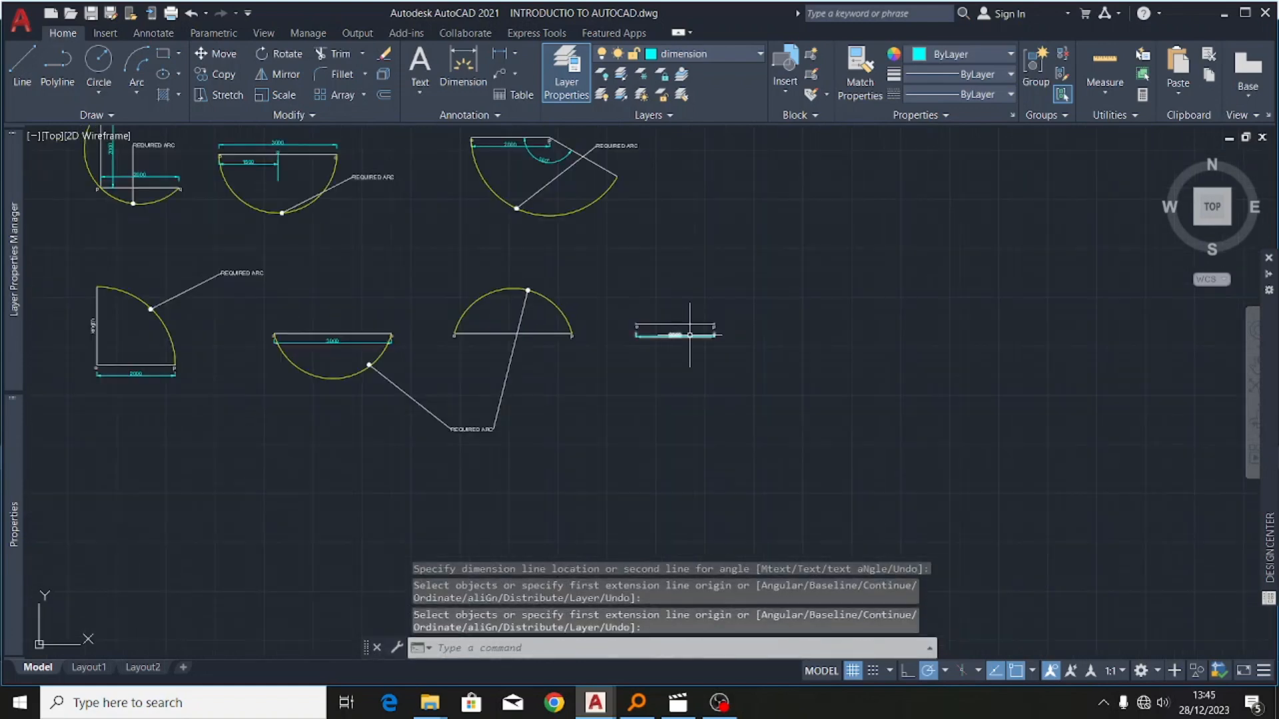
pyautogui.scroll(-3, 733, 331)
pyautogui.scroll(6, 481, 340)
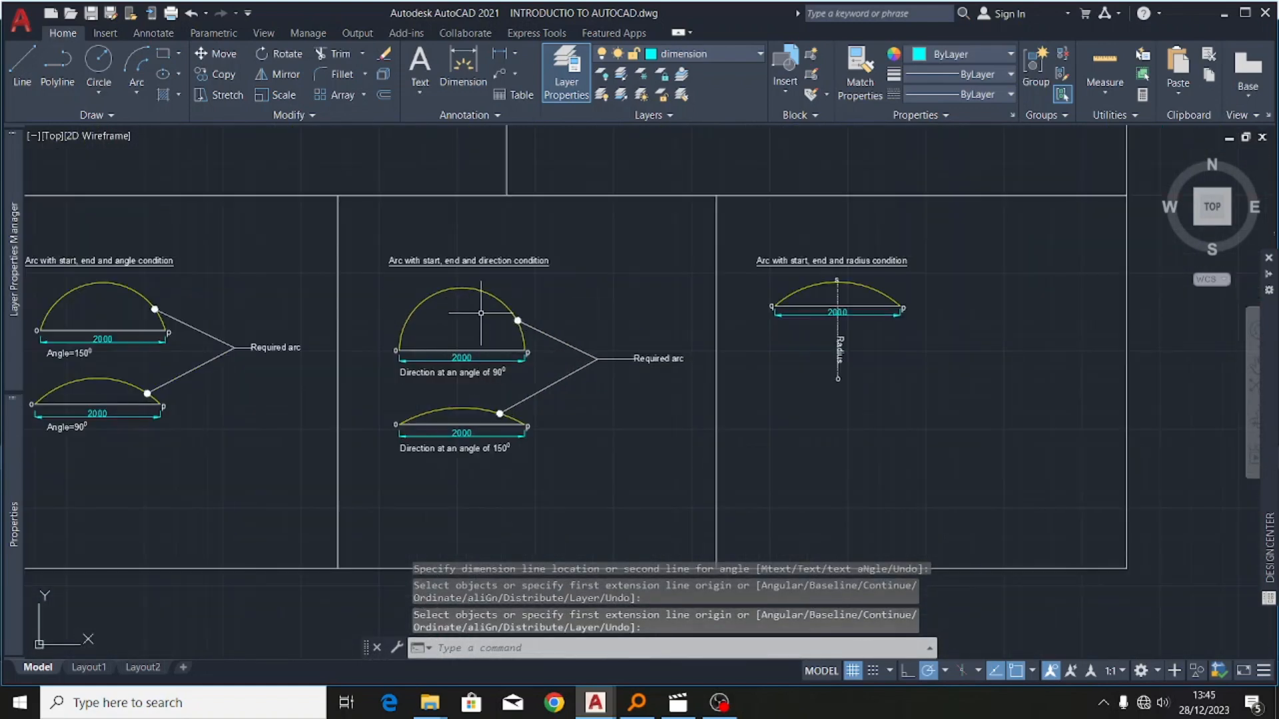
pyautogui.scroll(4, 481, 268)
pyautogui.scroll(-2, 606, 289)
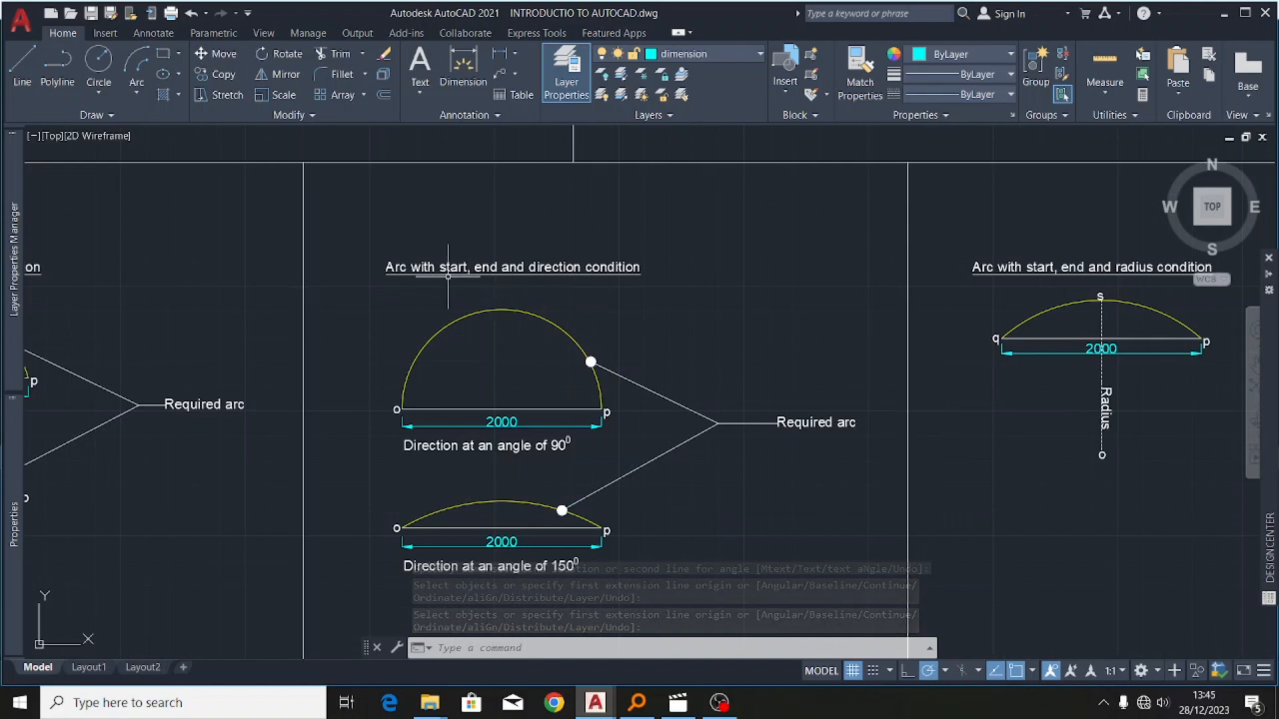
pyautogui.scroll(2, 461, 276)
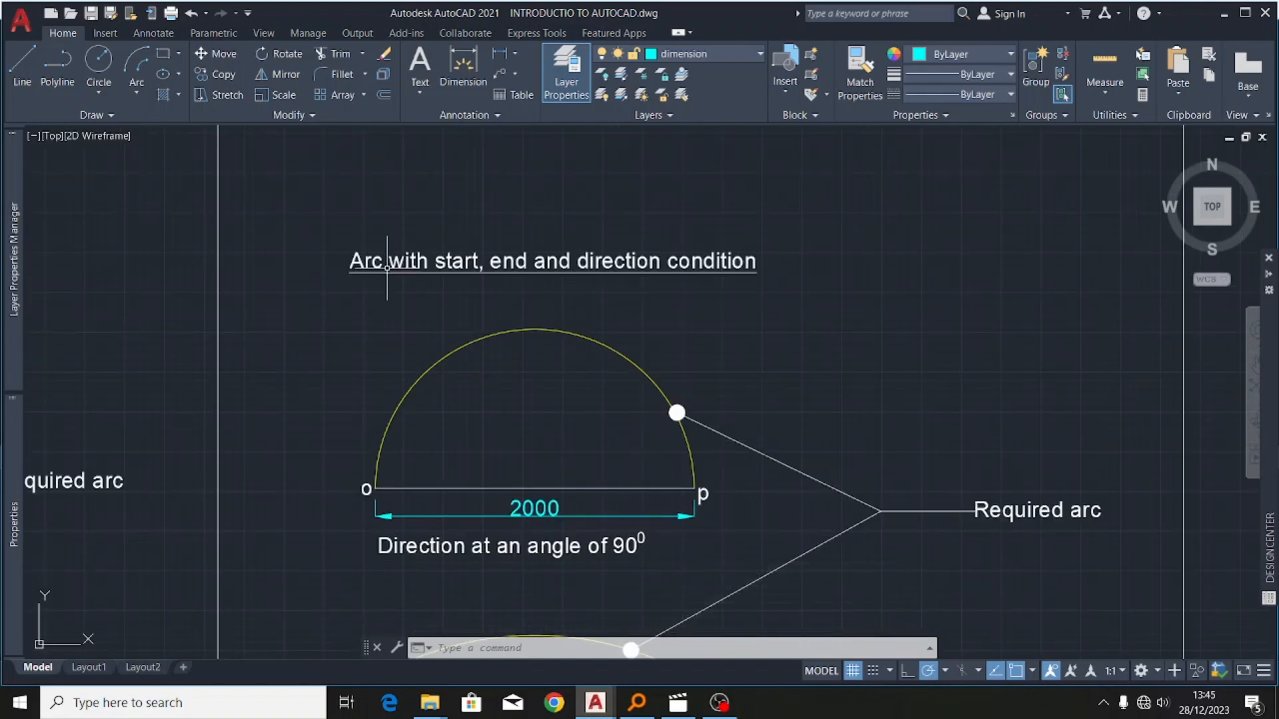
pyautogui.scroll(2, 383, 268)
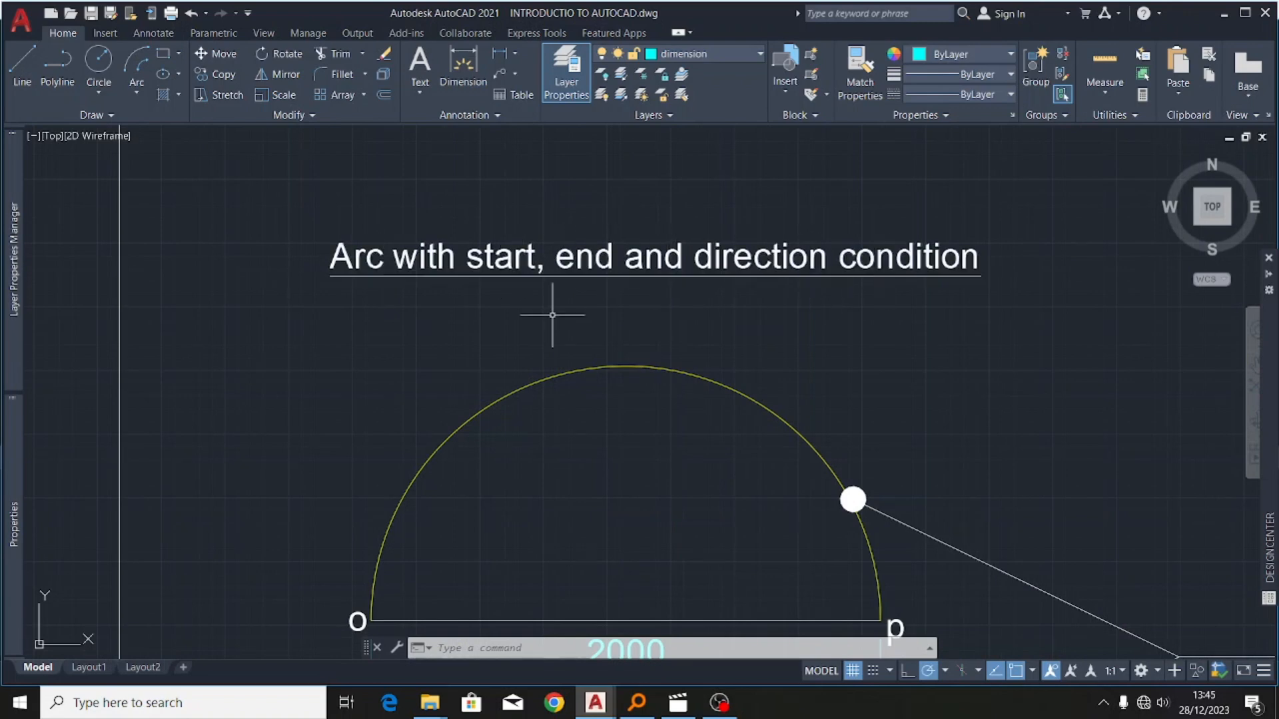
pyautogui.scroll(-8, 459, 317)
pyautogui.scroll(2, 461, 351)
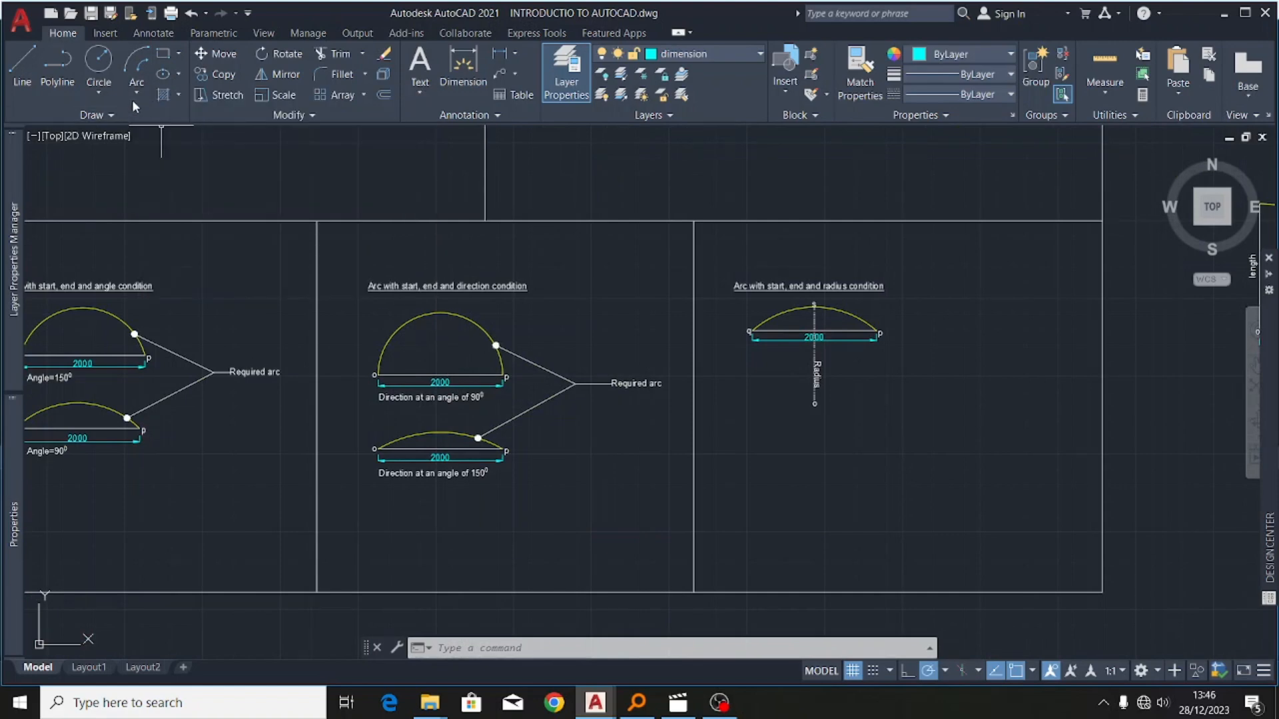
# - Draw a Start, End, Direction arc from o to p with a tangent direction of about 93°, bulging above the line
pyautogui.click(135, 96)
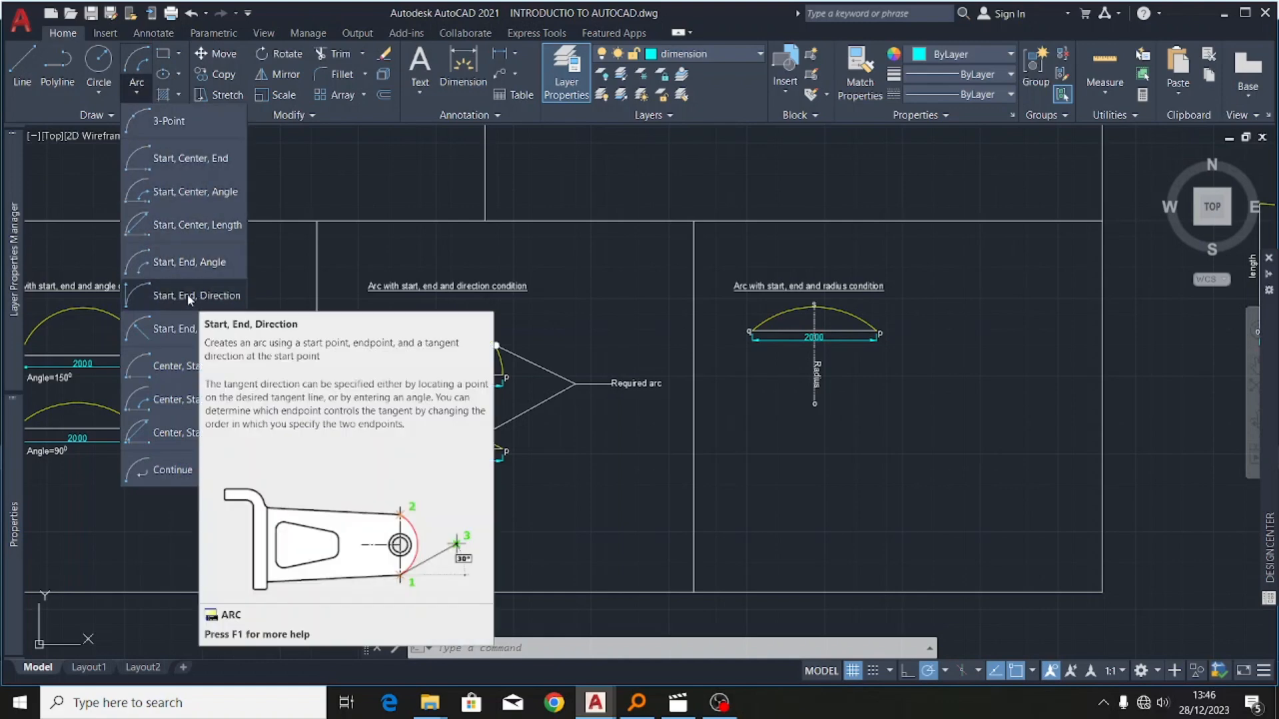
pyautogui.click(213, 296)
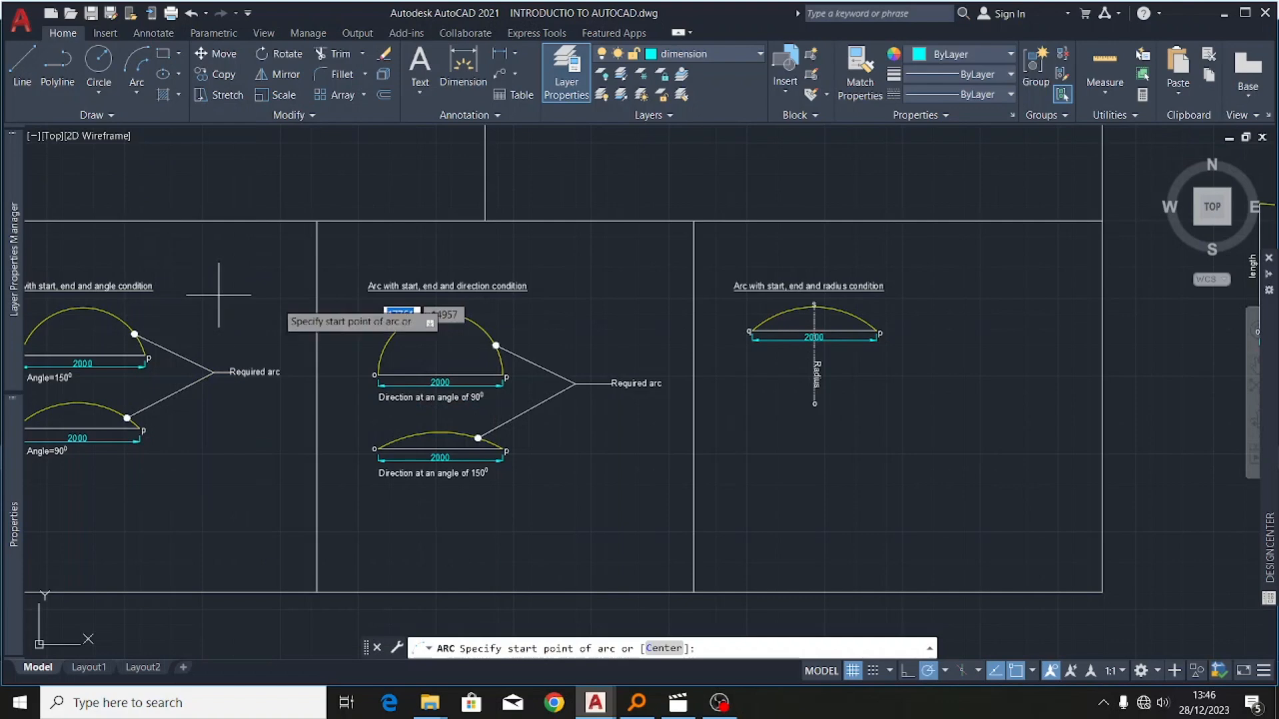
pyautogui.scroll(-3, 253, 333)
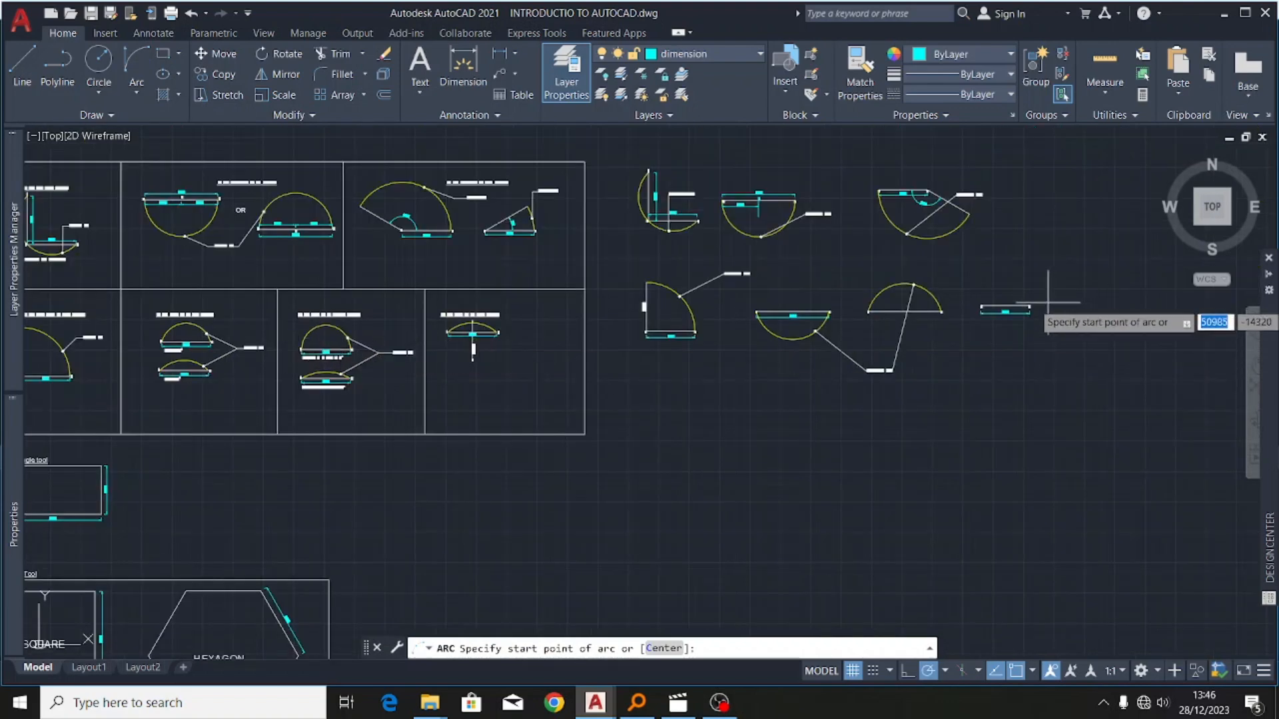
pyautogui.scroll(5, 1043, 305)
pyautogui.scroll(-1, 643, 350)
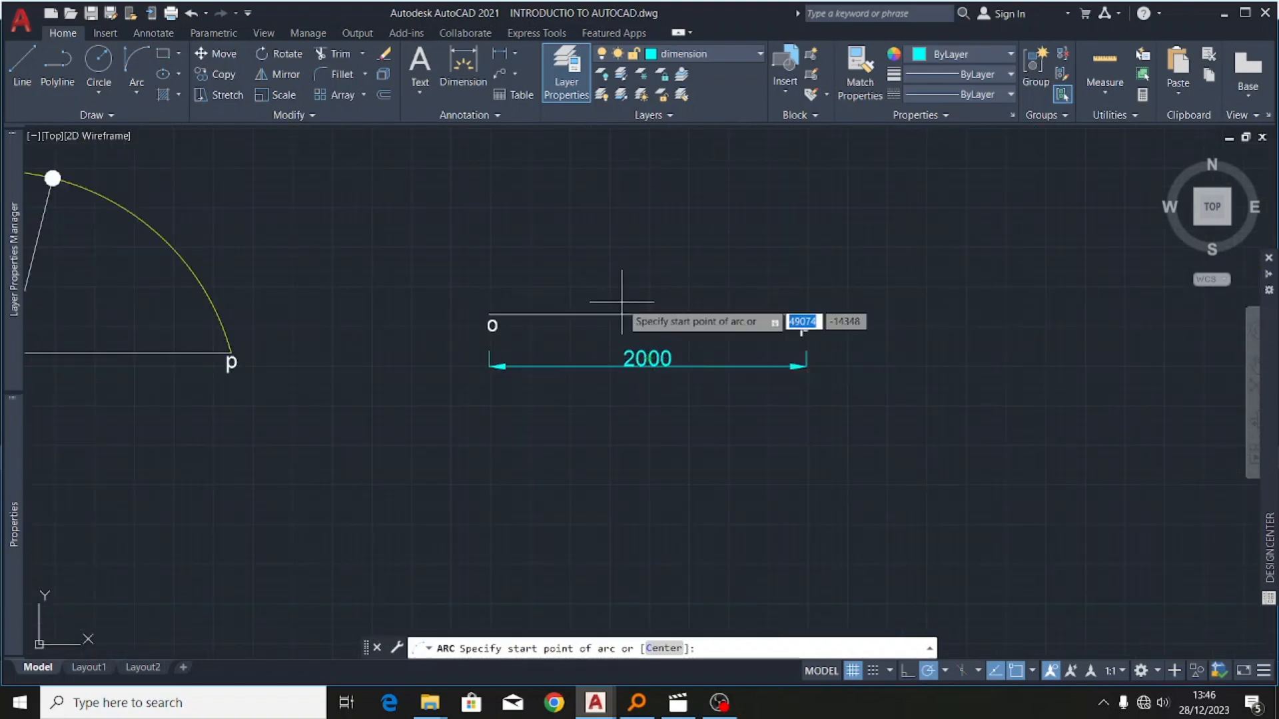
pyautogui.scroll(2, 608, 293)
pyautogui.scroll(5, 412, 310)
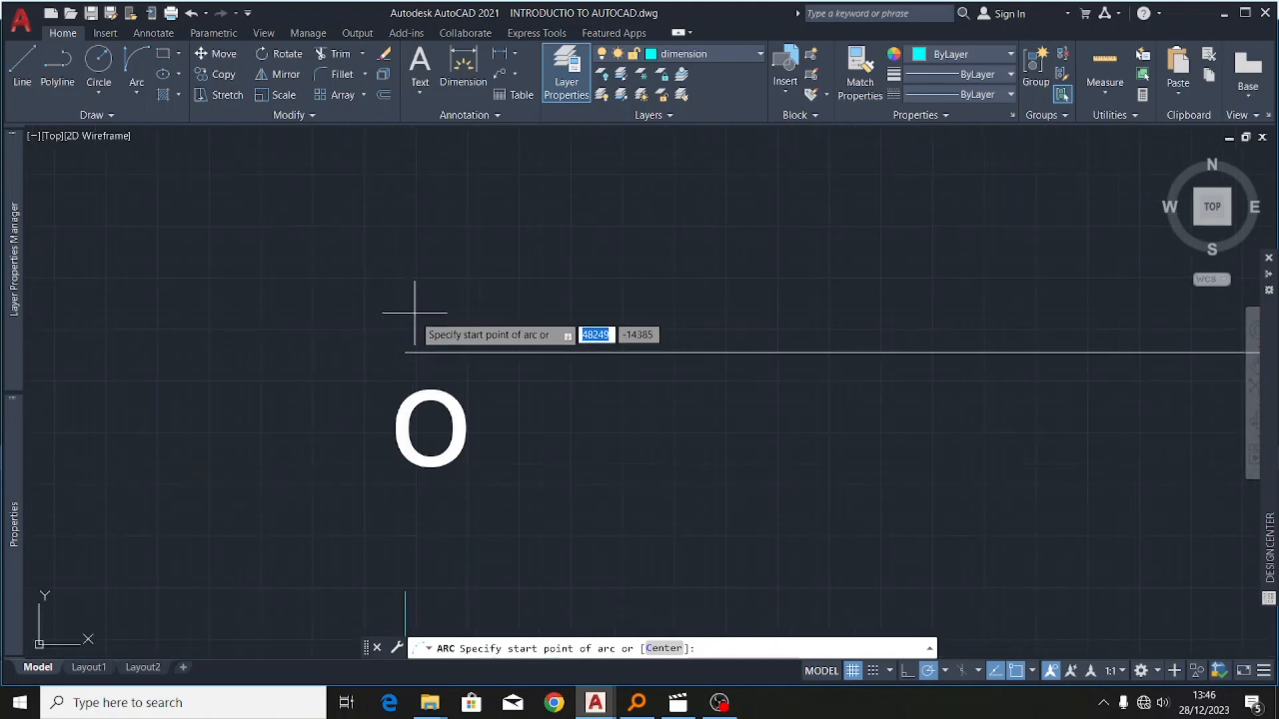
pyautogui.click(405, 353)
pyautogui.scroll(-5, 351, 414)
pyautogui.scroll(1, 571, 387)
pyautogui.scroll(3, 570, 387)
pyautogui.click(561, 358)
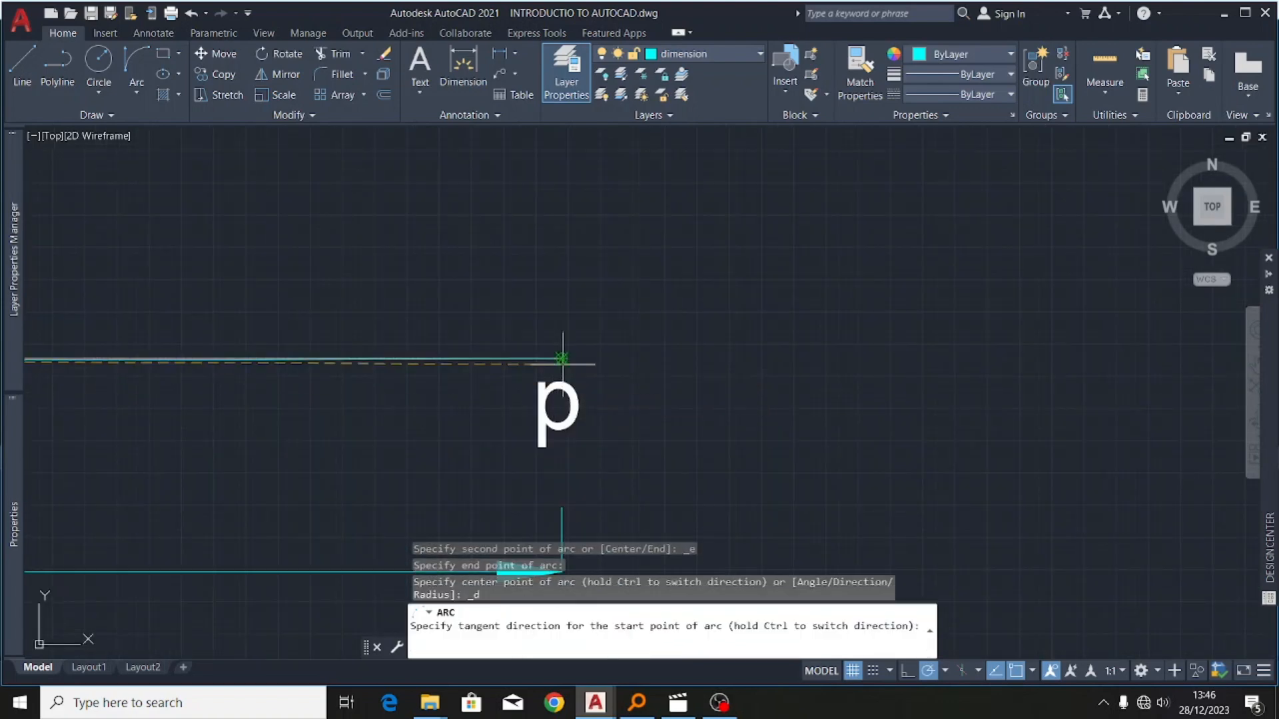
pyautogui.scroll(-5, 561, 358)
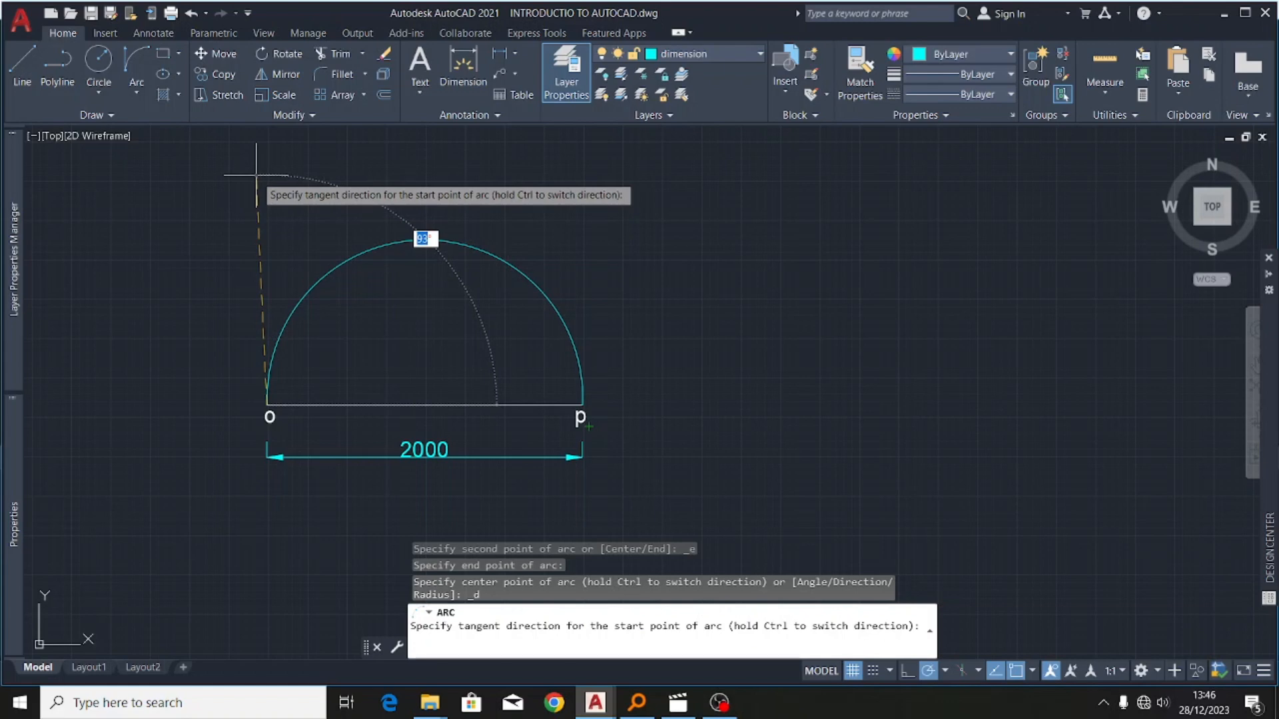
pyautogui.press('Escape')
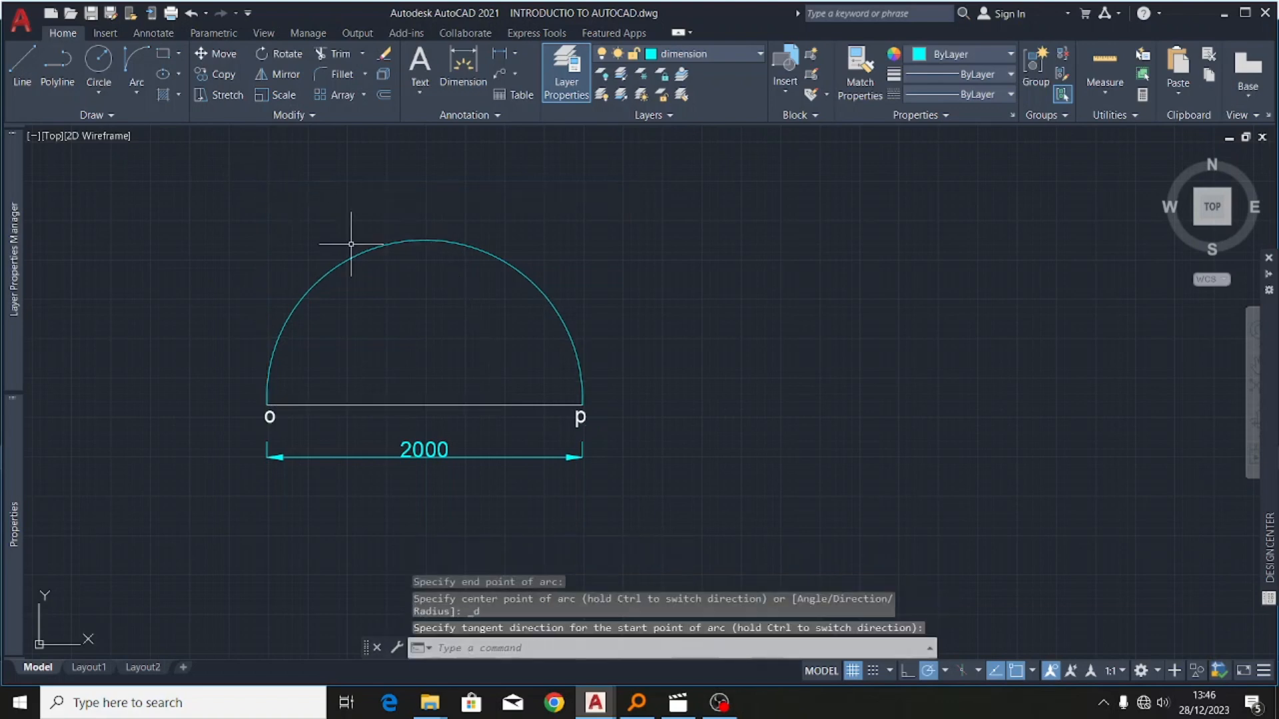
# - Assign the new arc above line op to the "required arc" layer
pyautogui.scroll(-5, 606, 266)
pyautogui.scroll(1, 580, 270)
pyautogui.scroll(4, 580, 271)
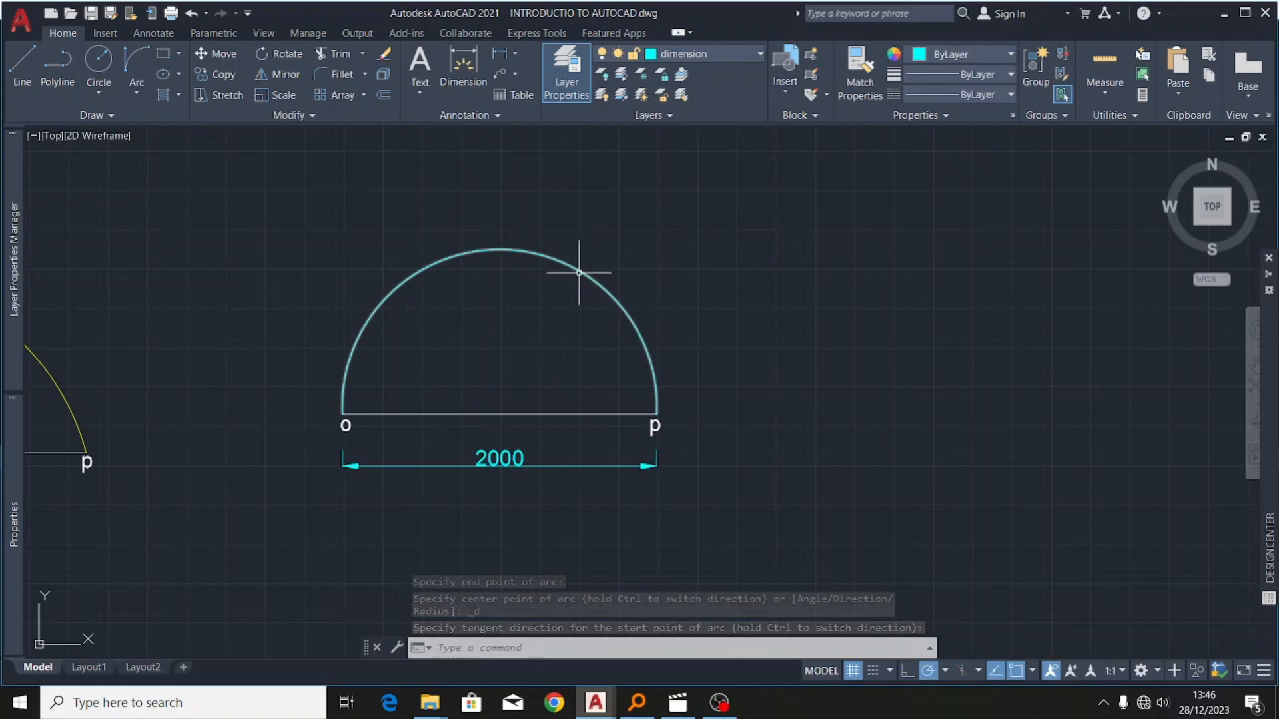
pyautogui.click(588, 266)
pyautogui.click(718, 56)
pyautogui.click(702, 159)
pyautogui.scroll(-4, 739, 309)
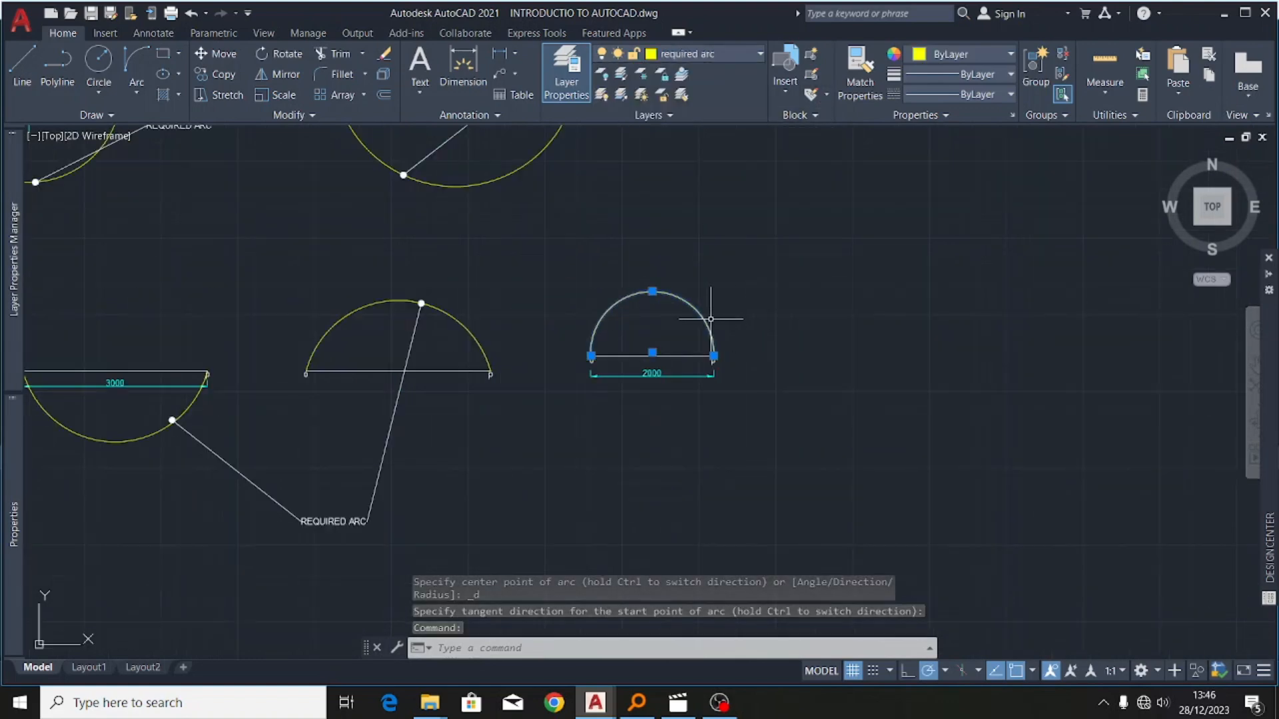
pyautogui.press('Escape')
# - Copy the "REQUIRED ARC" leader from the 150° arc figure by its arrowhead onto the upper part of the new arc
pyautogui.scroll(-3, 470, 279)
pyautogui.scroll(3, 469, 279)
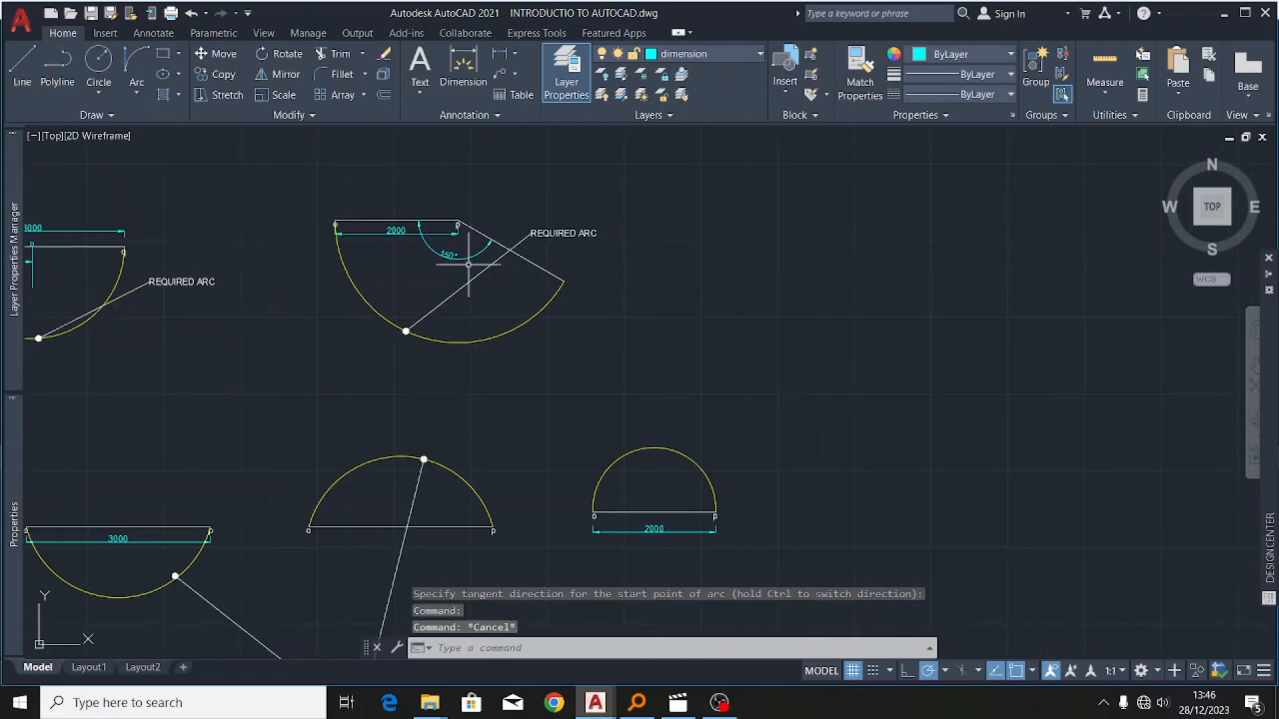
pyautogui.click(474, 277)
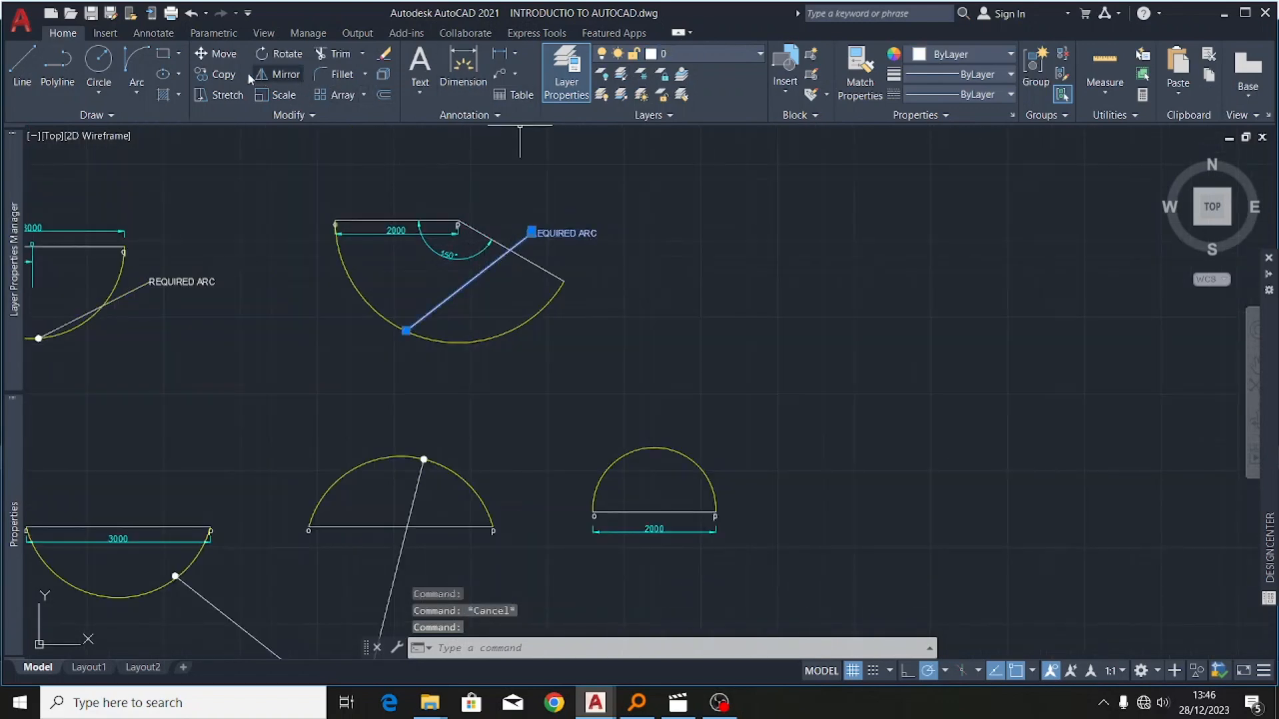
pyautogui.click(222, 74)
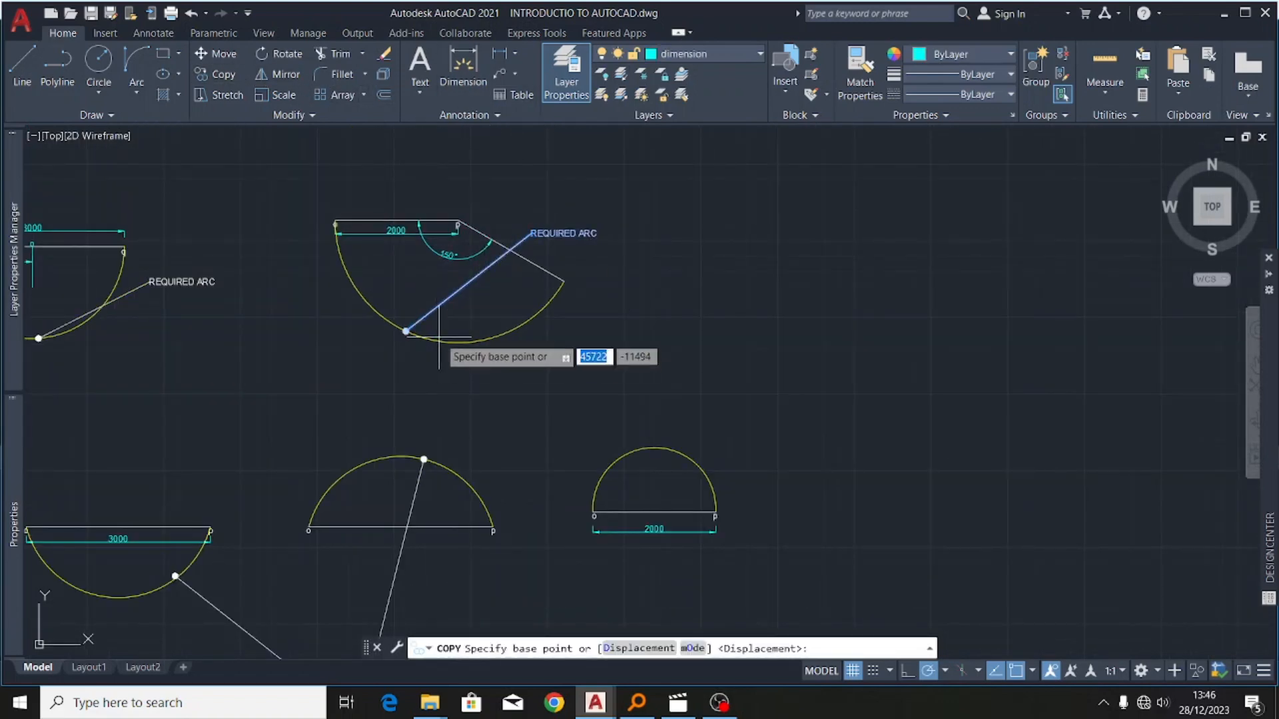
pyautogui.click(406, 331)
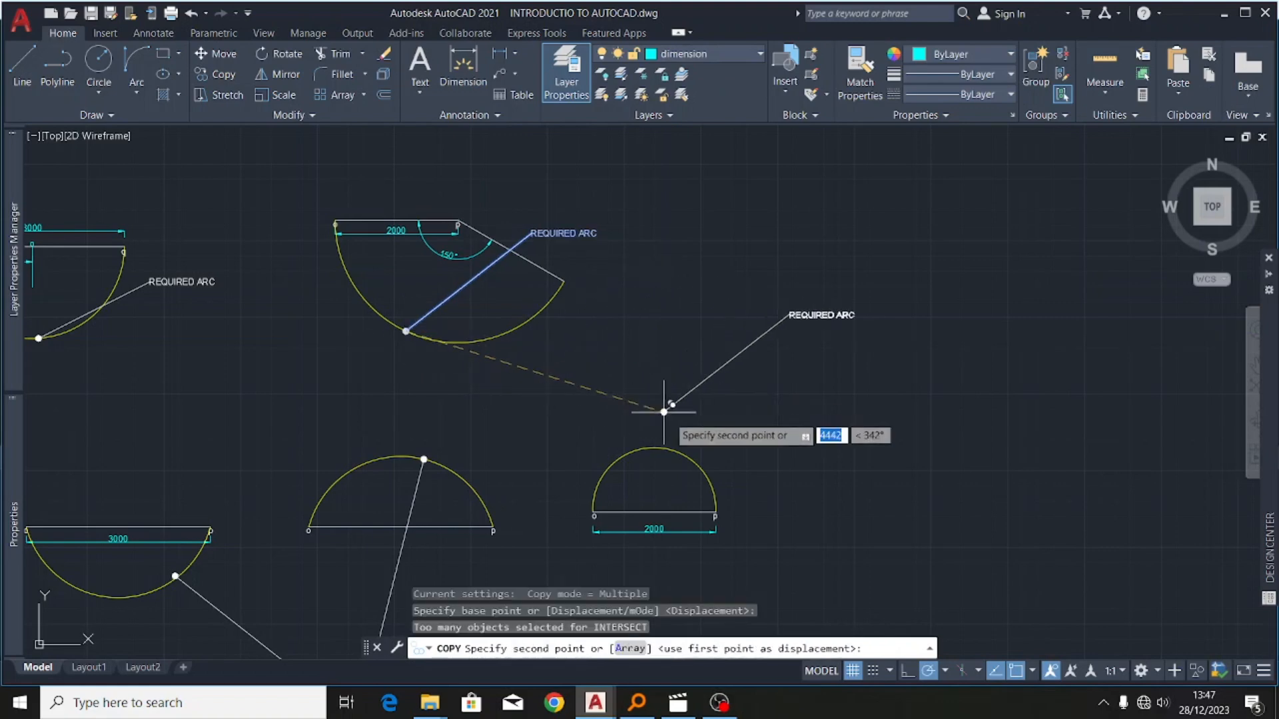
pyautogui.click(679, 452)
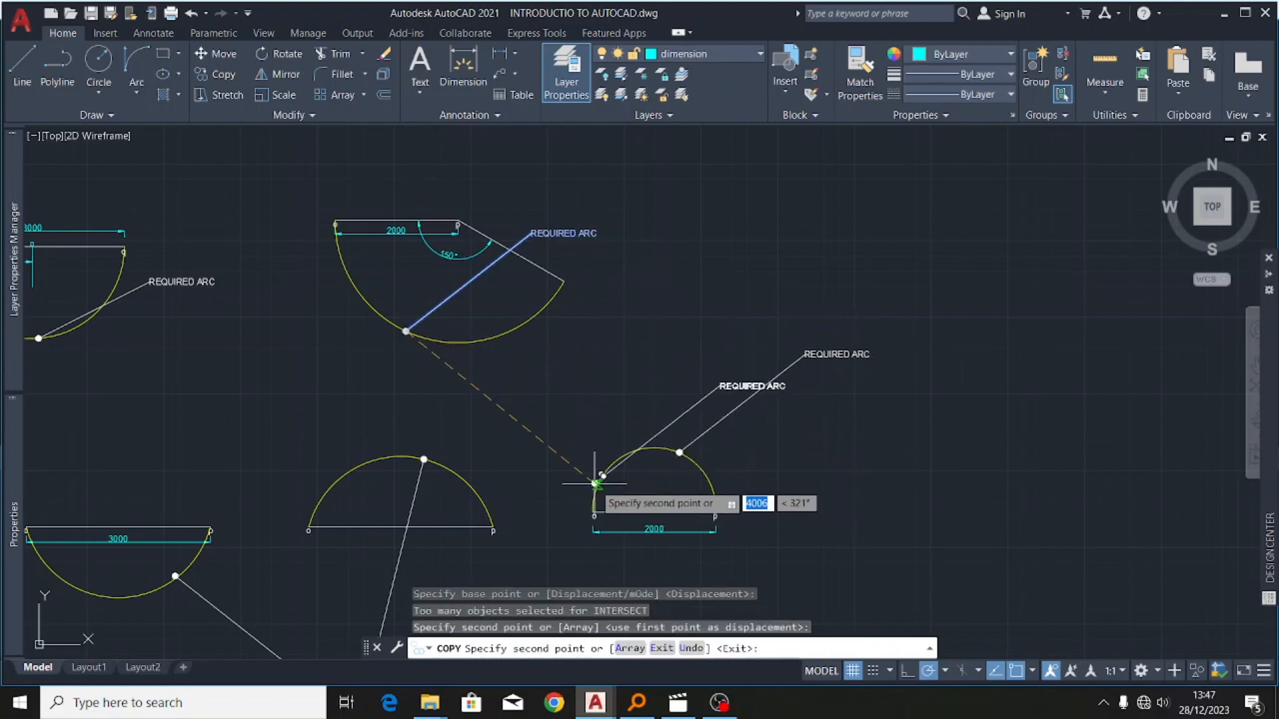
pyautogui.press('Escape')
pyautogui.scroll(5, 818, 354)
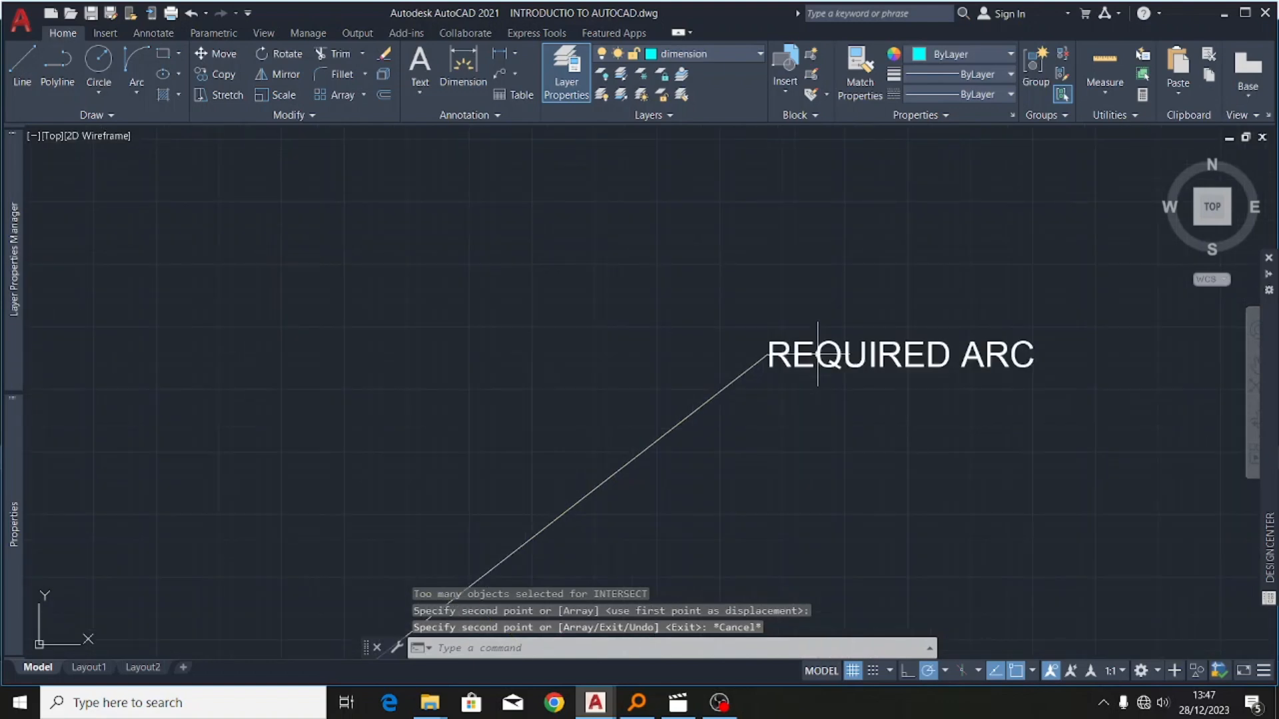
pyautogui.click(766, 380)
pyautogui.moveTo(738, 354)
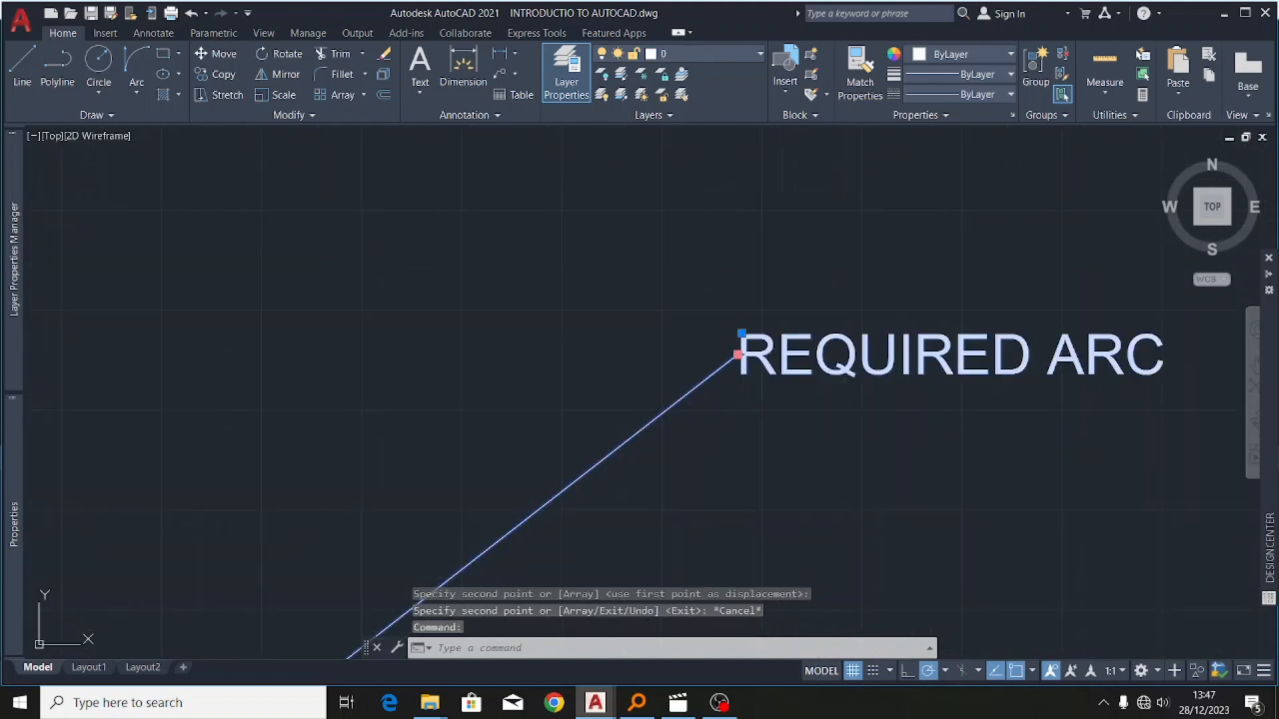
pyautogui.click(796, 408)
pyautogui.scroll(-5, 642, 379)
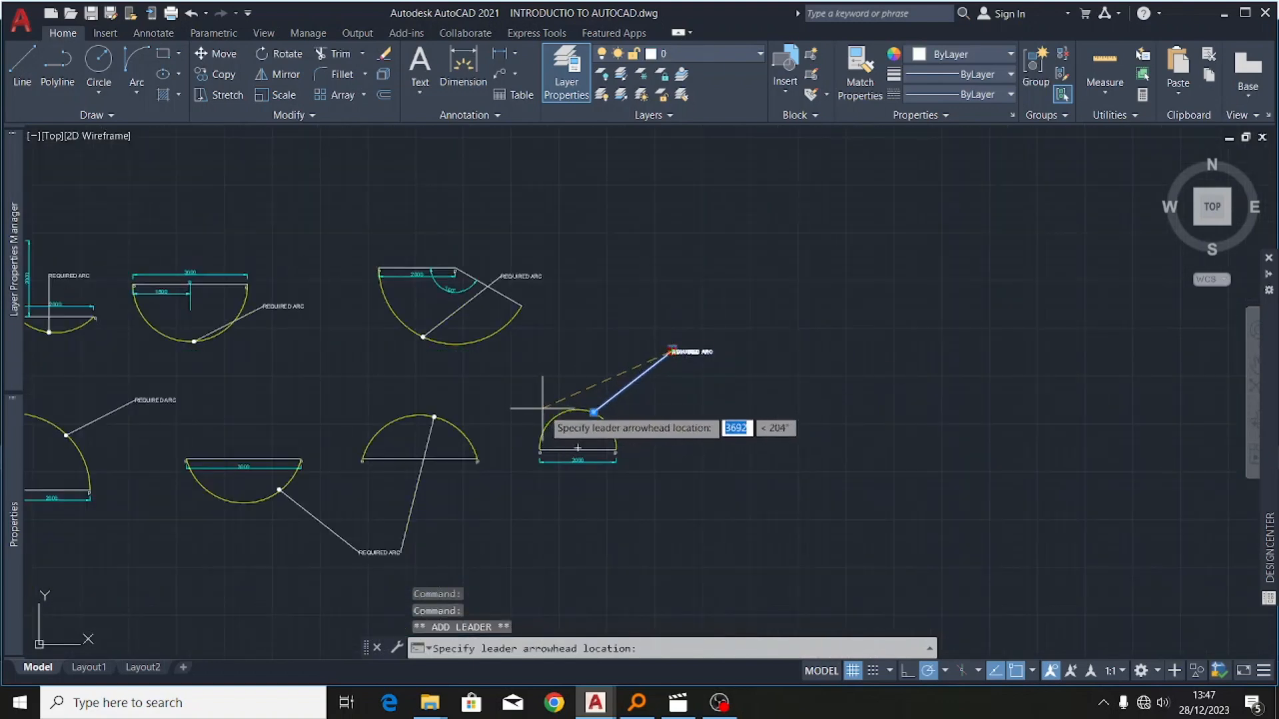
pyautogui.press('Escape')
# - Stretch the copied leader's landing and "REQUIRED ARC" text to just above the arc on line op
pyautogui.scroll(10, 654, 360)
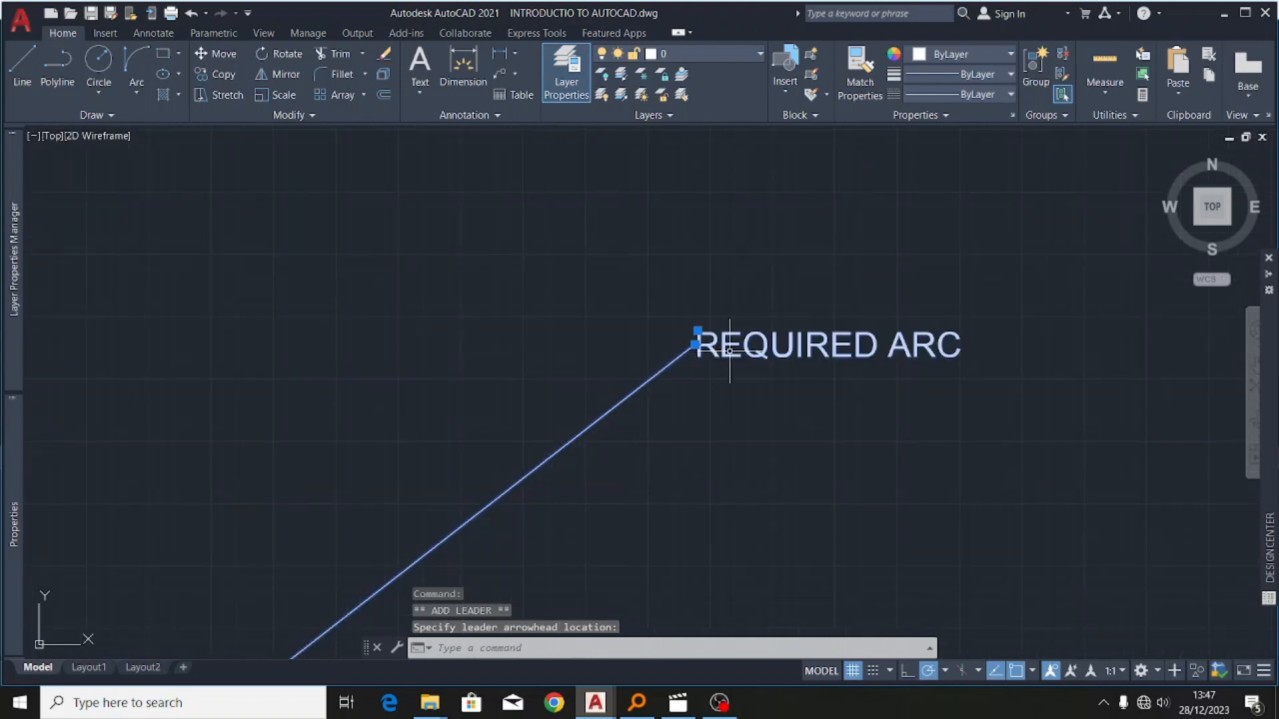
pyautogui.click(603, 322)
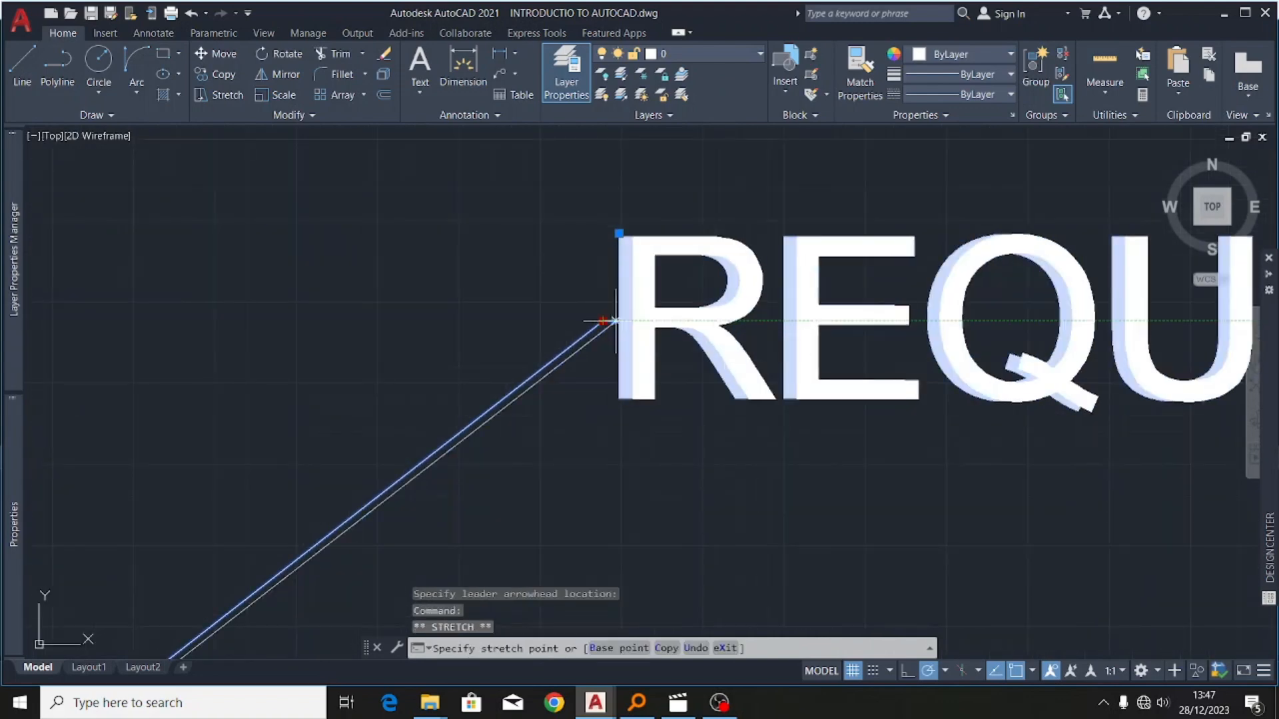
pyautogui.scroll(-8, 733, 320)
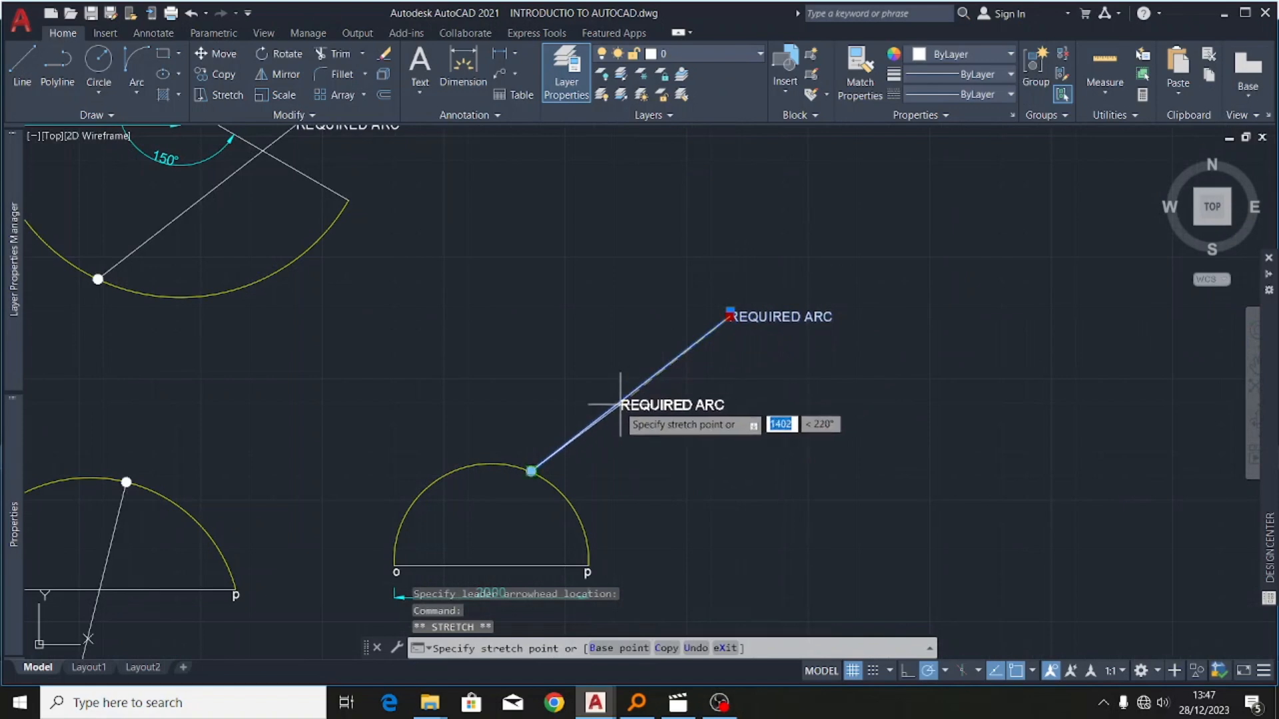
pyautogui.click(516, 415)
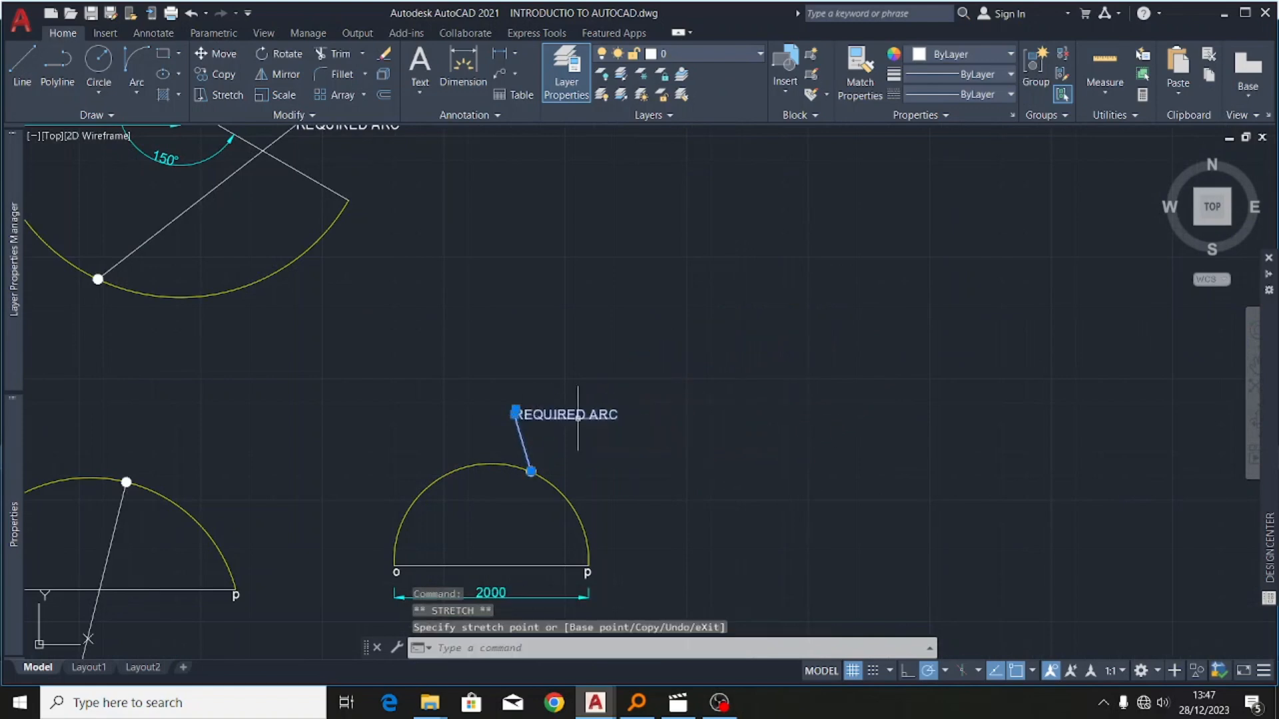
pyautogui.scroll(2, 533, 351)
pyautogui.scroll(-5, 582, 289)
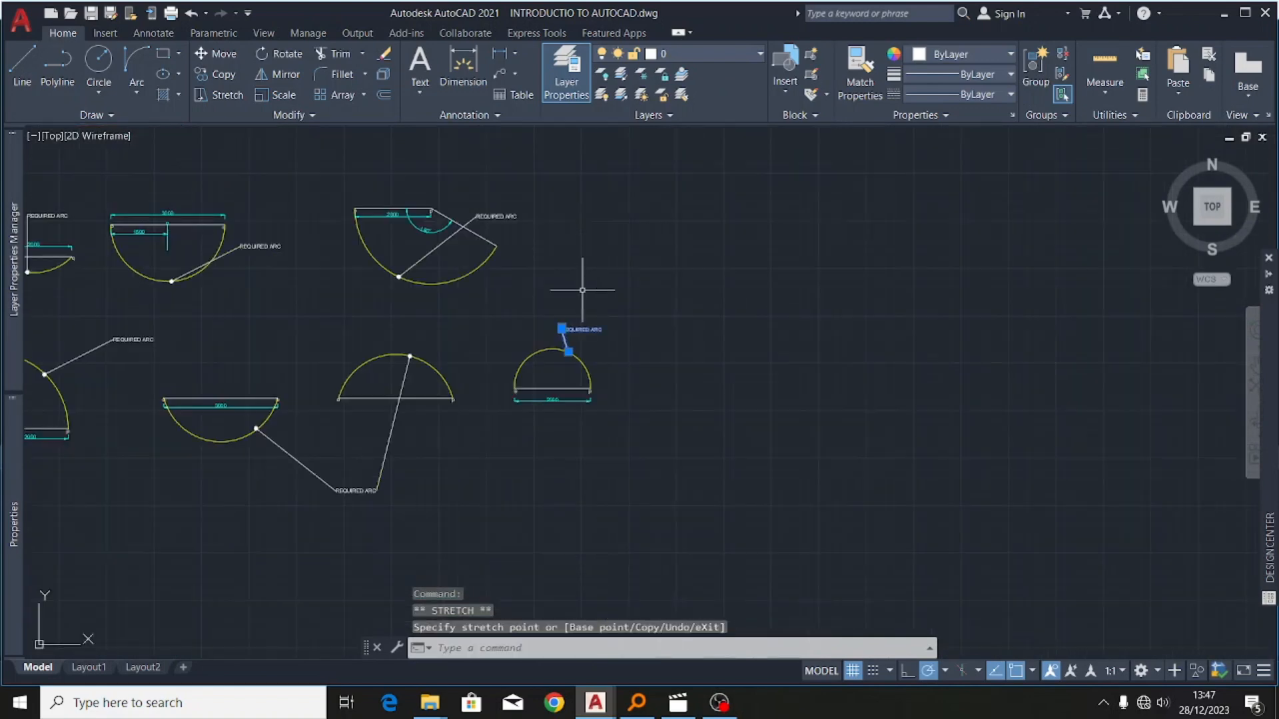
pyautogui.press('Escape')
pyautogui.scroll(2, 514, 343)
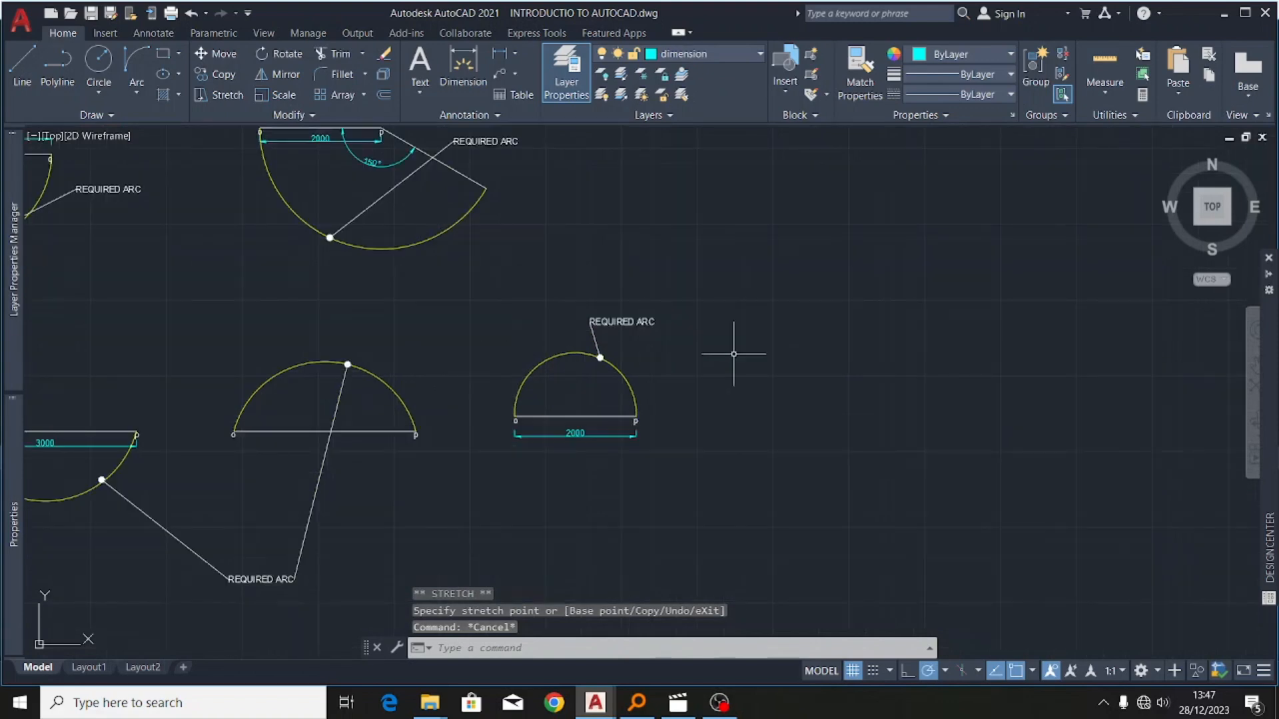
# - Examine the reference figure for the arc with start, end and radius condition and the available arc methods
pyautogui.scroll(-5, 767, 422)
pyautogui.scroll(8, 521, 459)
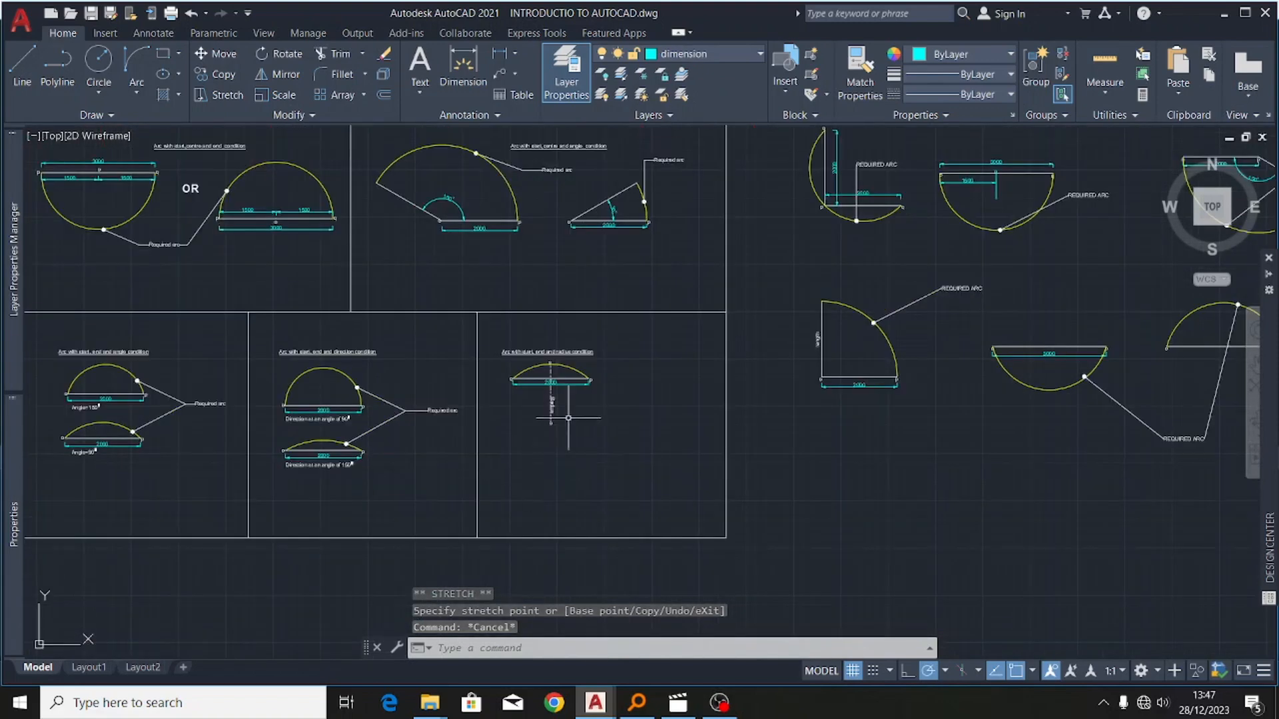
pyautogui.scroll(4, 540, 340)
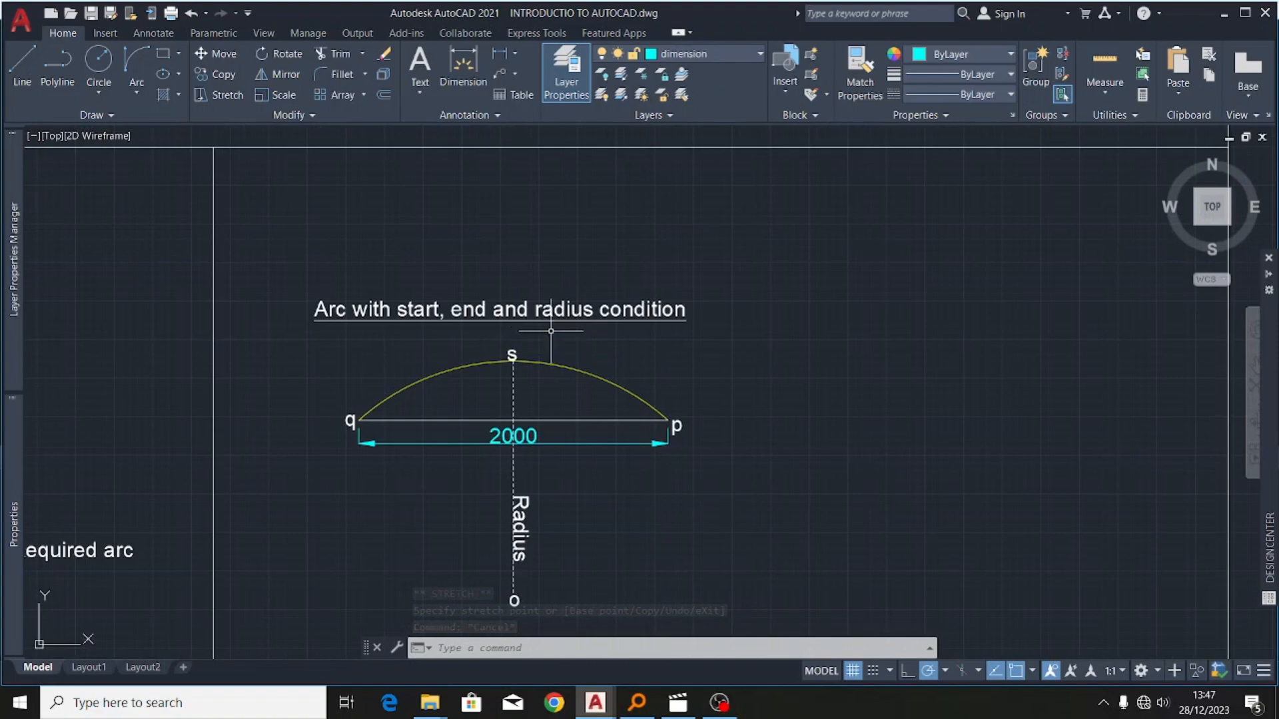
pyautogui.scroll(-5, 433, 330)
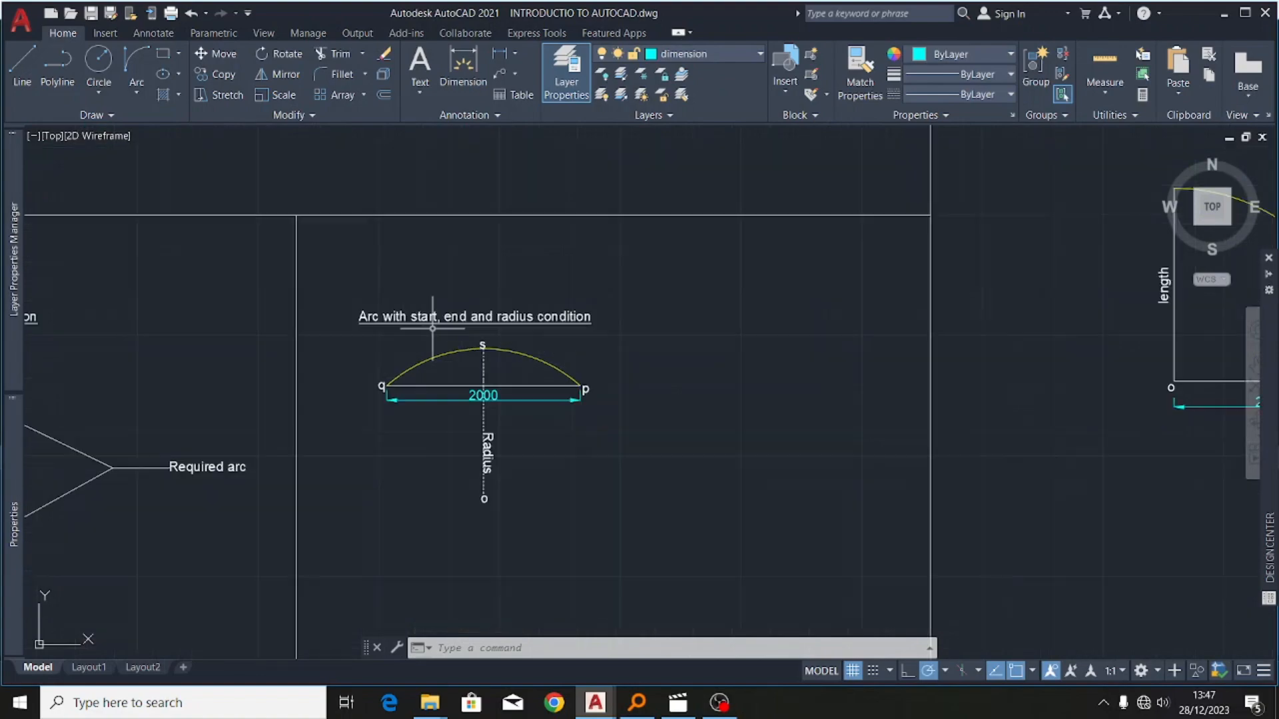
pyautogui.scroll(4, 644, 336)
pyautogui.scroll(4, 679, 341)
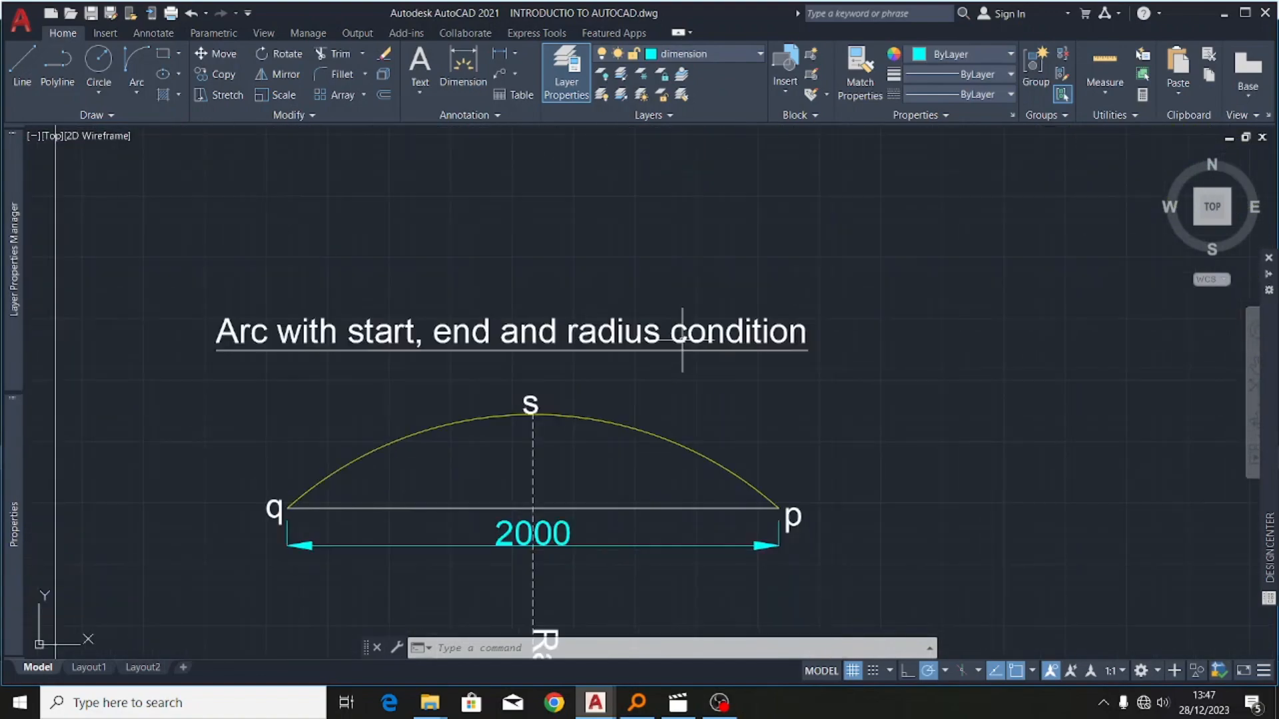
pyautogui.scroll(-4, 682, 340)
pyautogui.scroll(2, 509, 355)
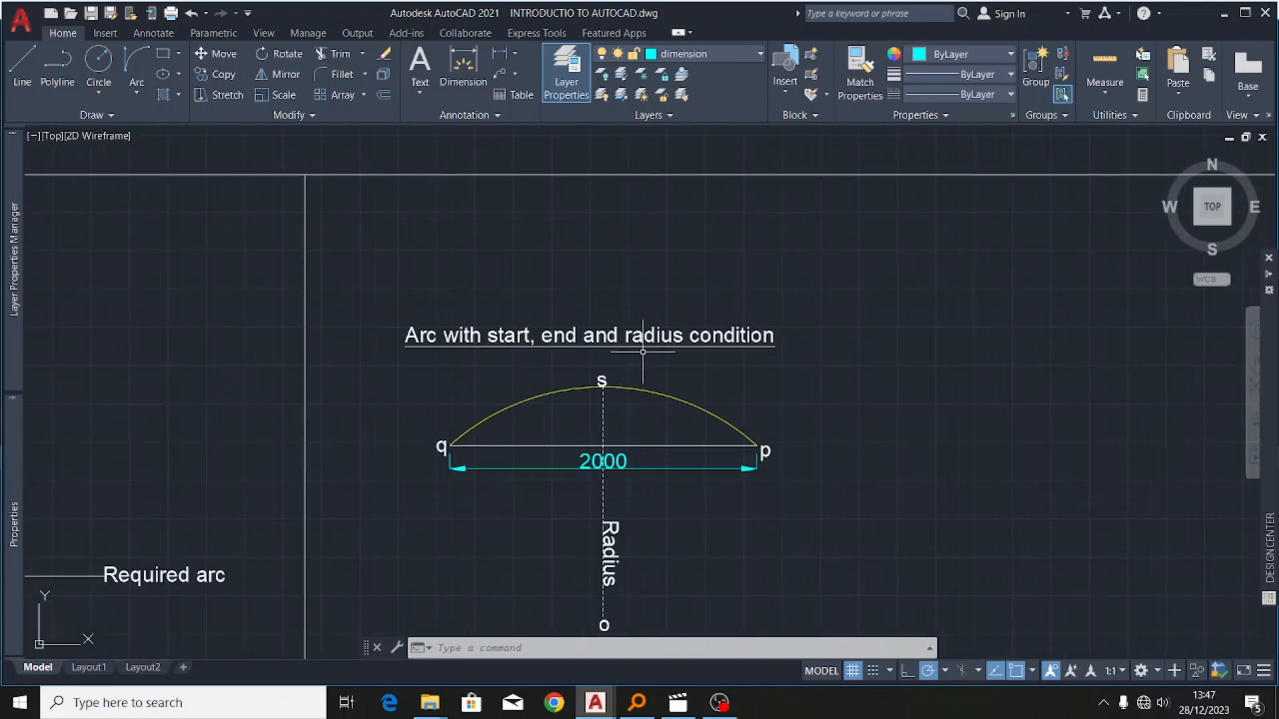
pyautogui.scroll(4, 648, 346)
pyautogui.scroll(-6, 571, 286)
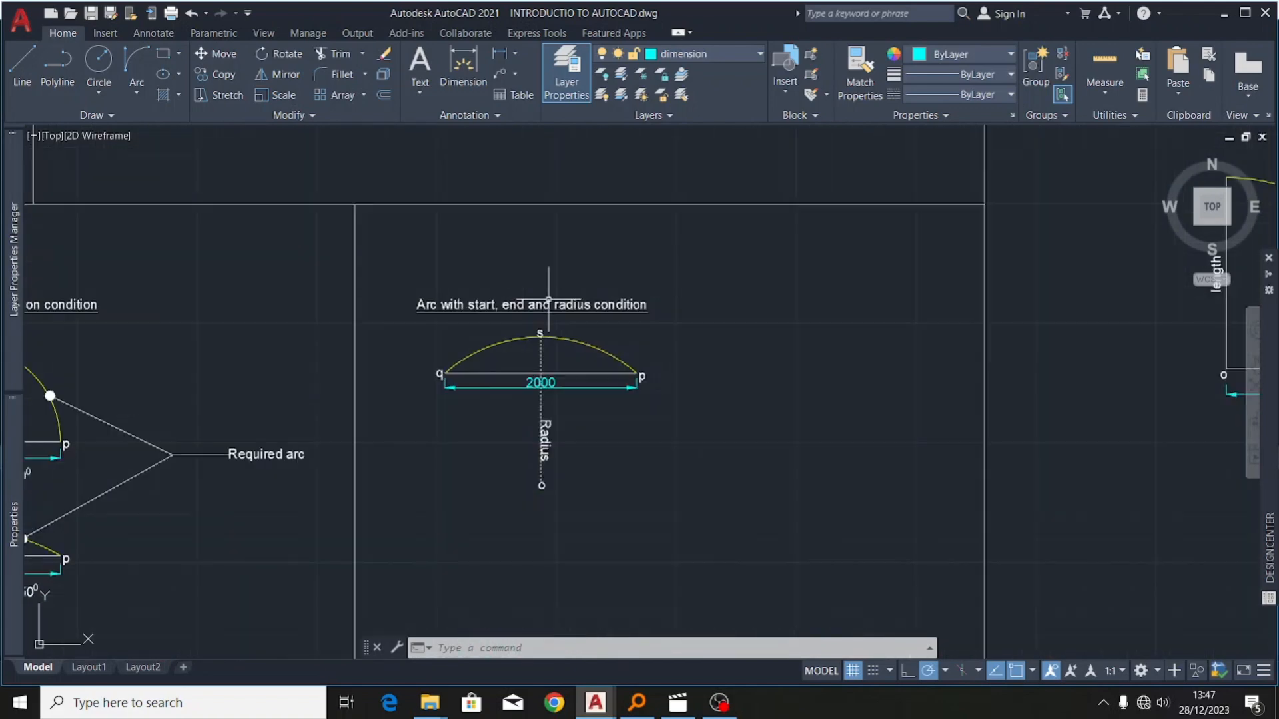
pyautogui.click(137, 91)
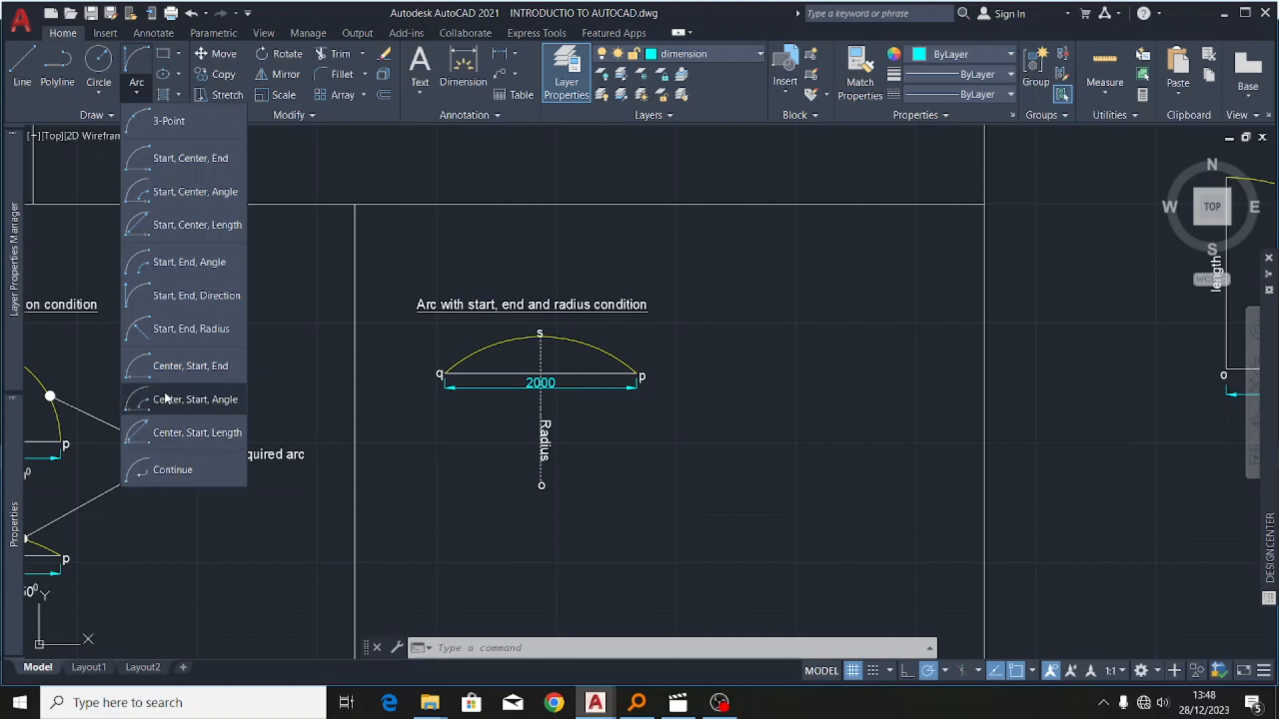
pyautogui.scroll(4, 553, 300)
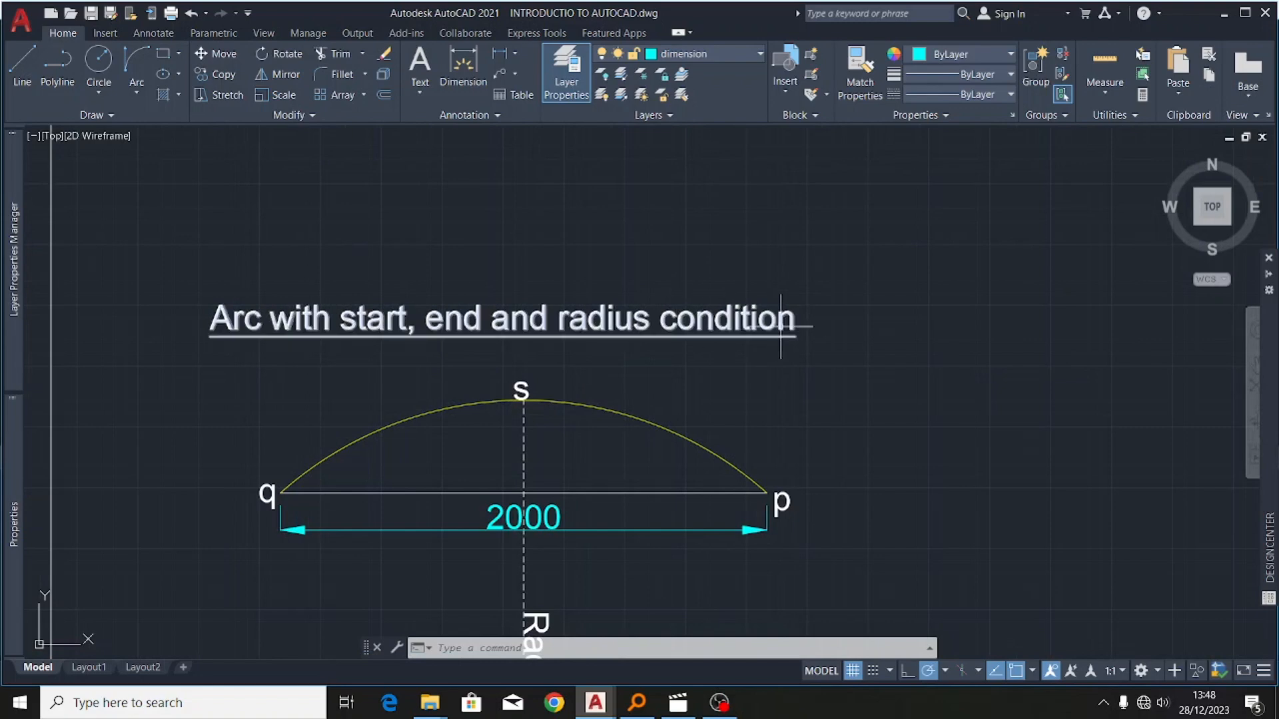
pyautogui.scroll(-2, 123, 287)
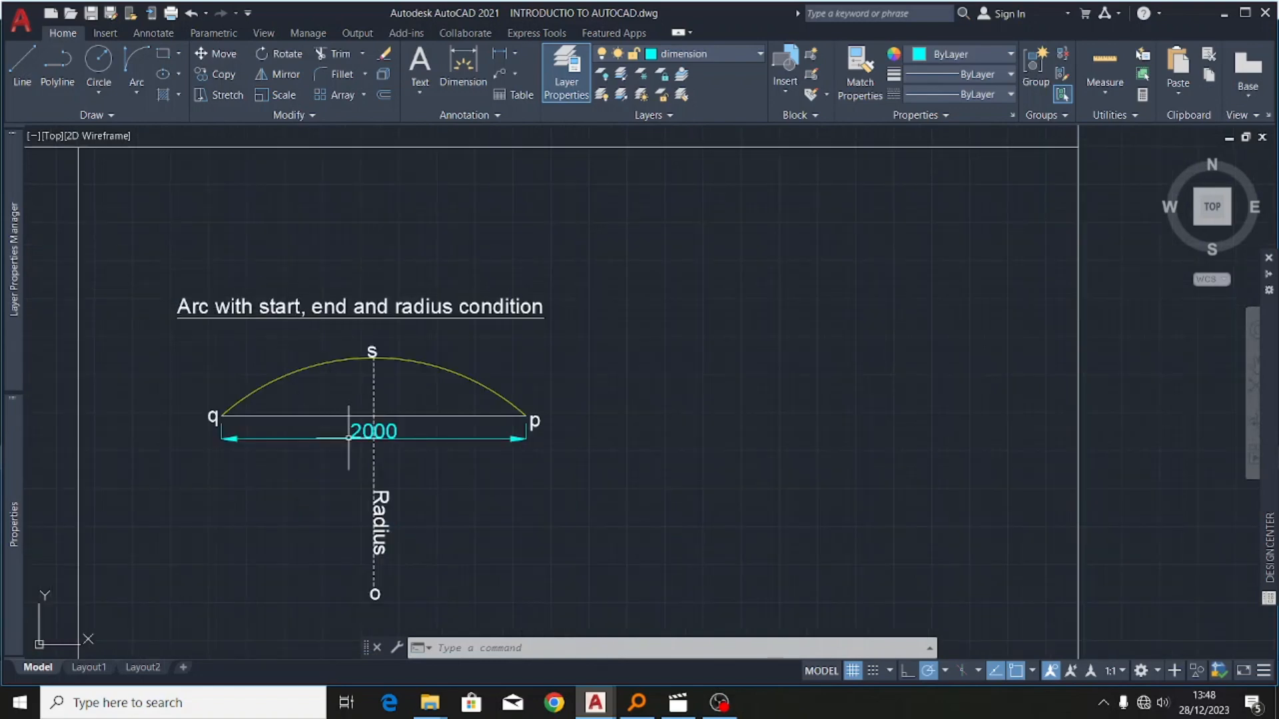
pyautogui.scroll(4, 373, 570)
pyautogui.scroll(-4, 365, 449)
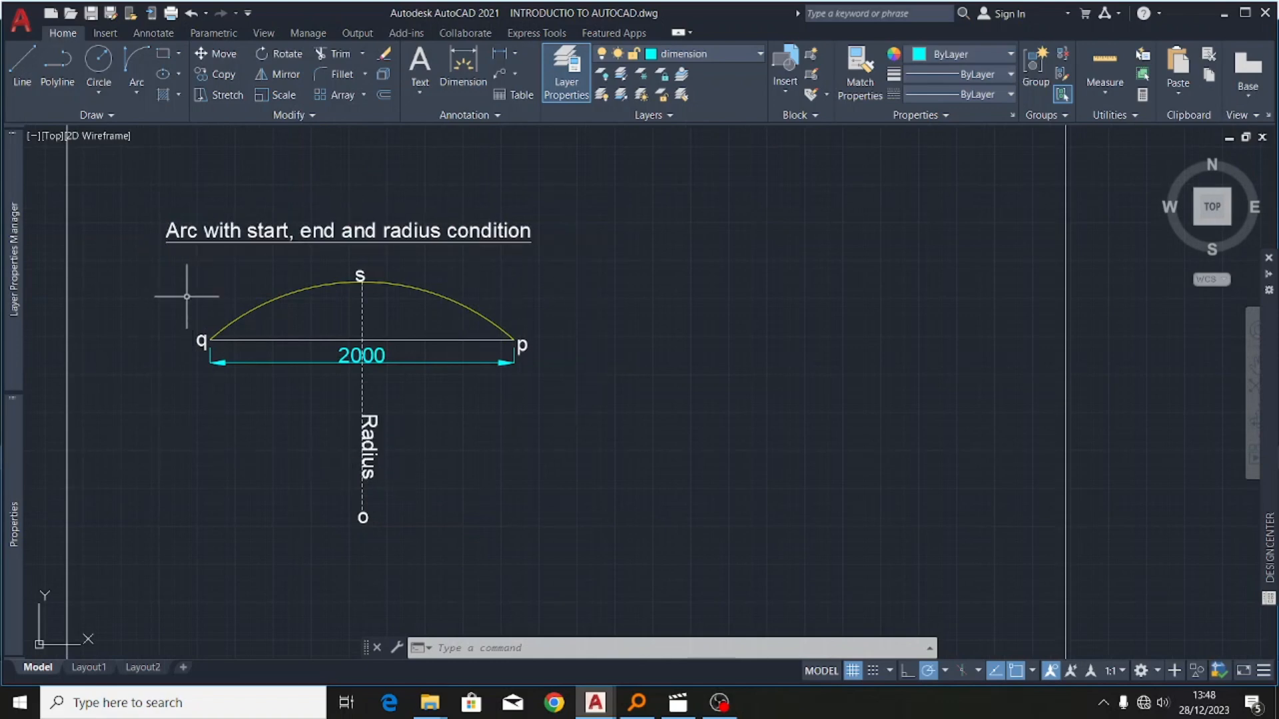
pyautogui.scroll(-2, 282, 311)
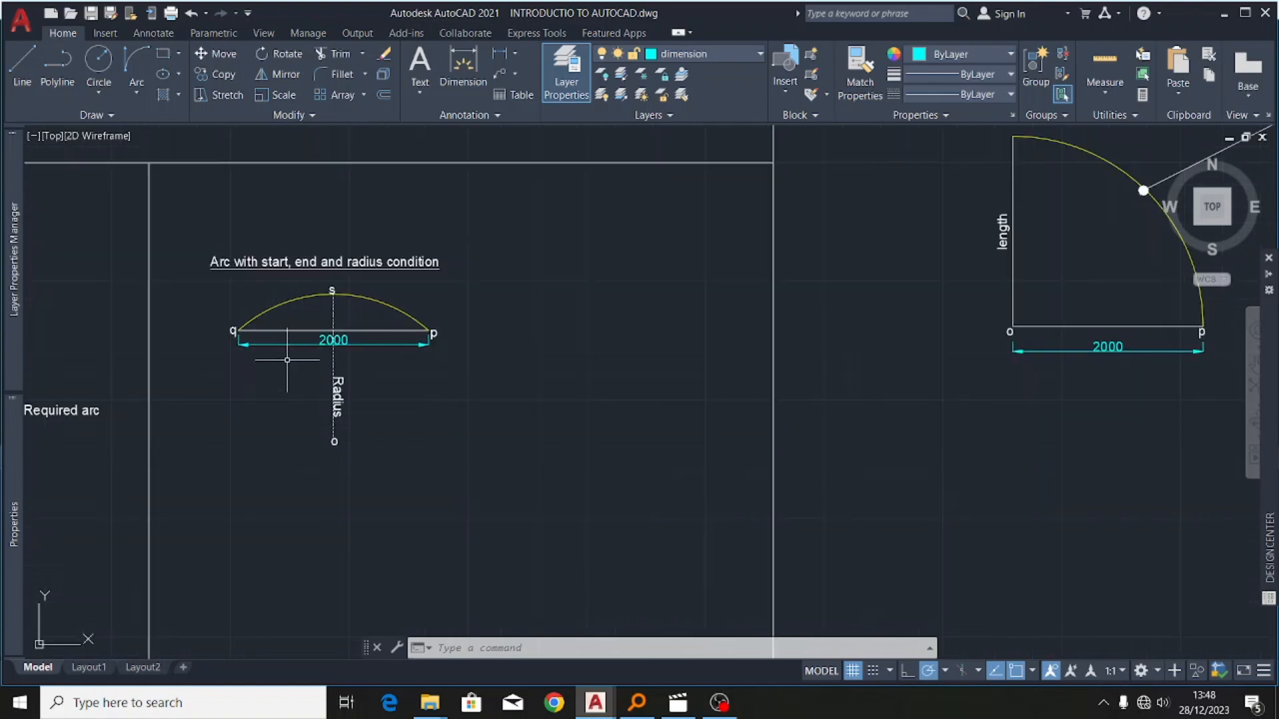
pyautogui.scroll(2, 287, 367)
pyautogui.scroll(2, 191, 333)
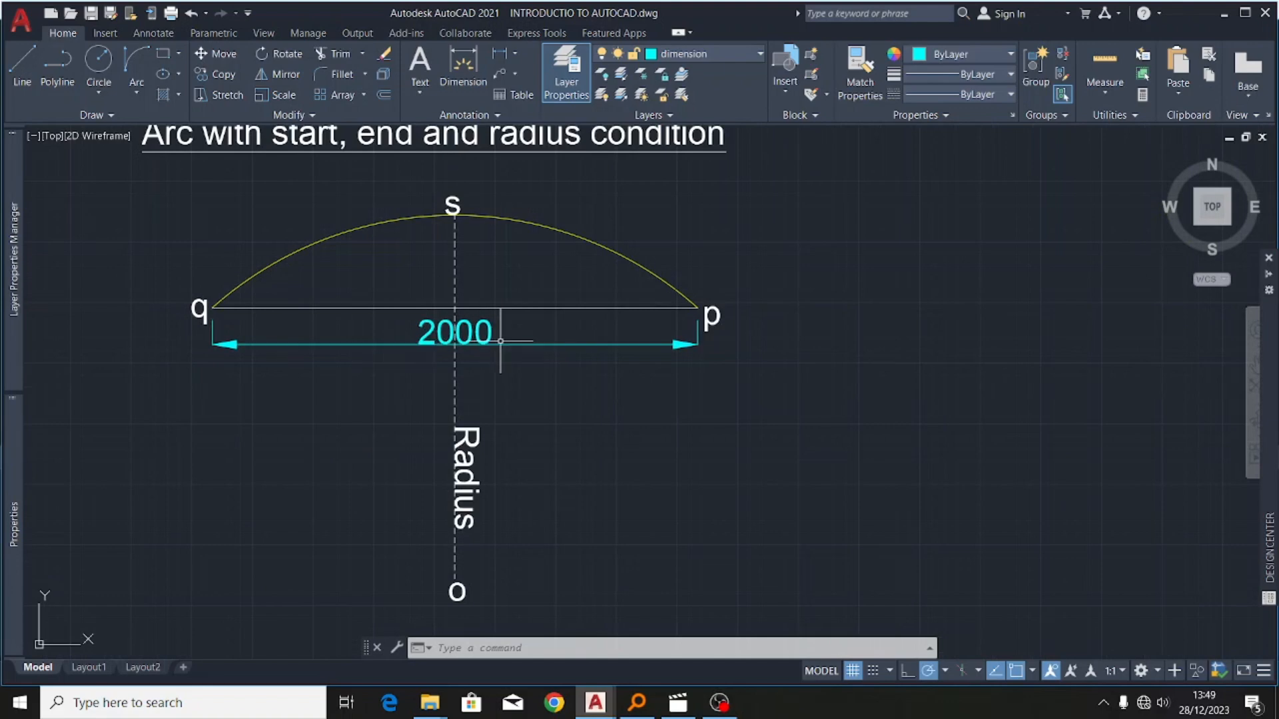
pyautogui.scroll(-3, 459, 225)
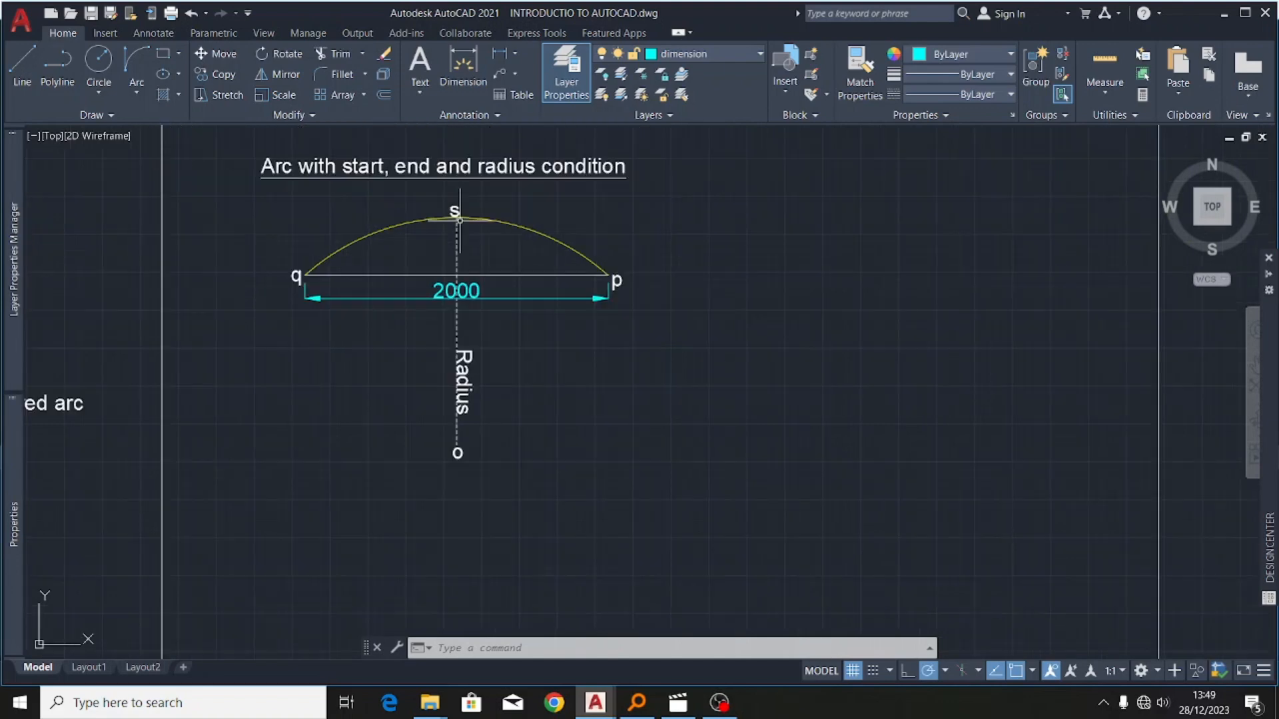
pyautogui.scroll(4, 459, 241)
pyautogui.scroll(-2, 460, 279)
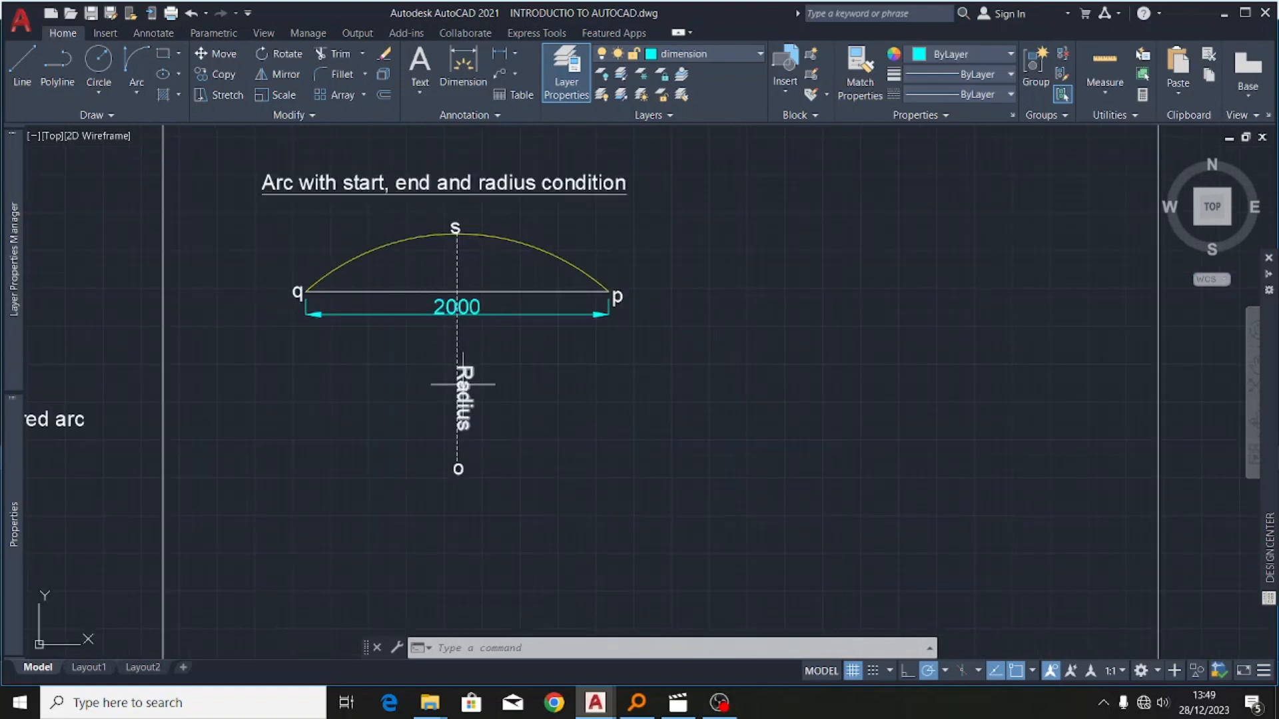
pyautogui.scroll(2, 463, 385)
# - Draw a horizontal line 2000 long in the empty space to the right of the start, end and direction arc
pyautogui.scroll(-10, 365, 409)
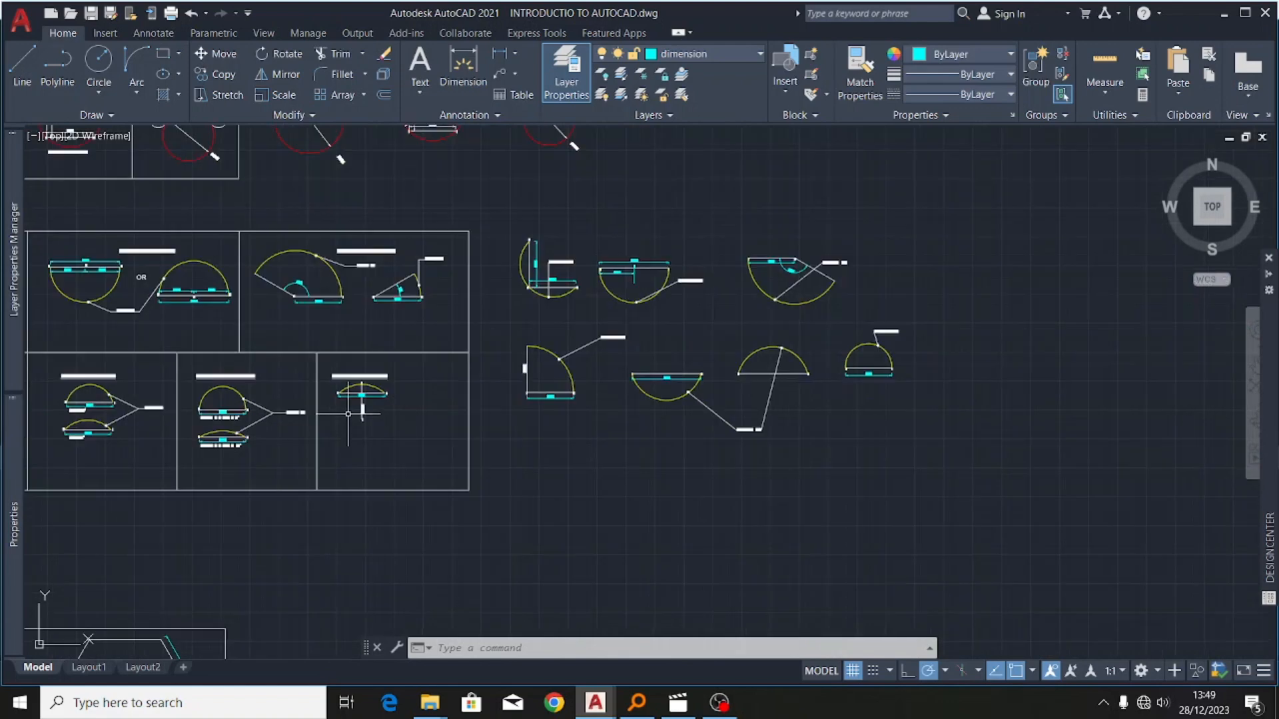
pyautogui.scroll(2, 938, 359)
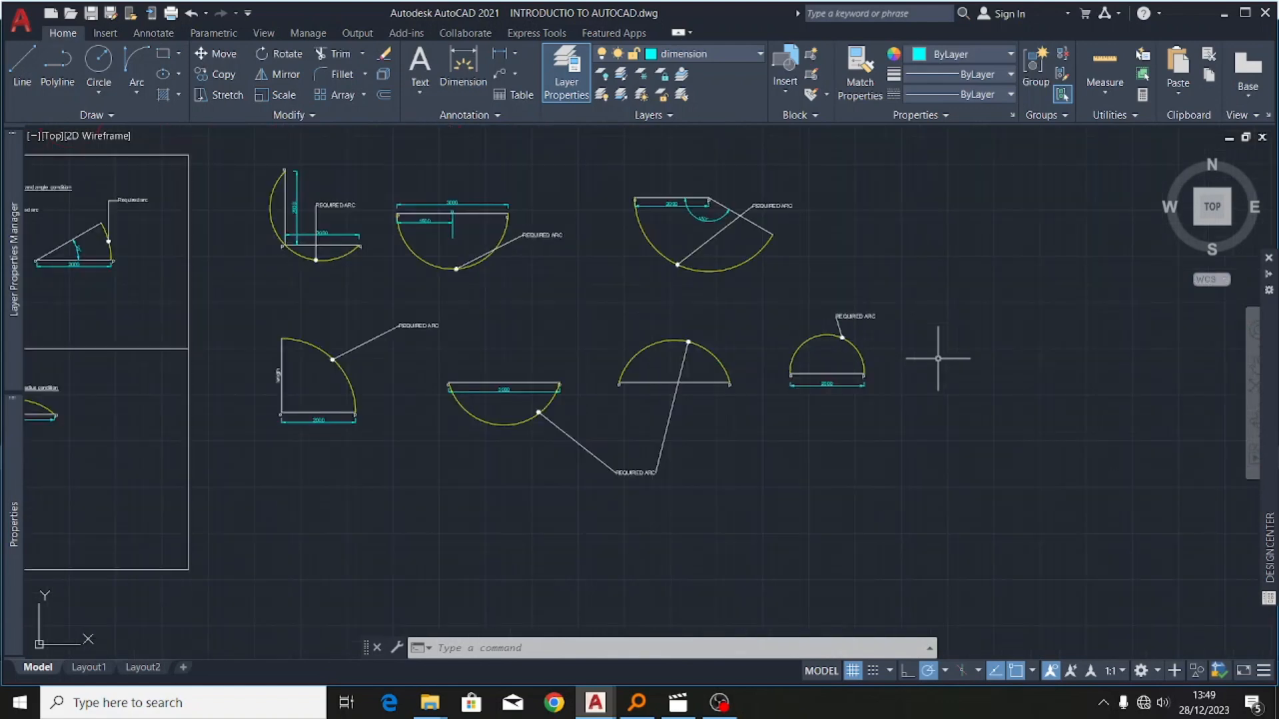
pyautogui.click(22, 65)
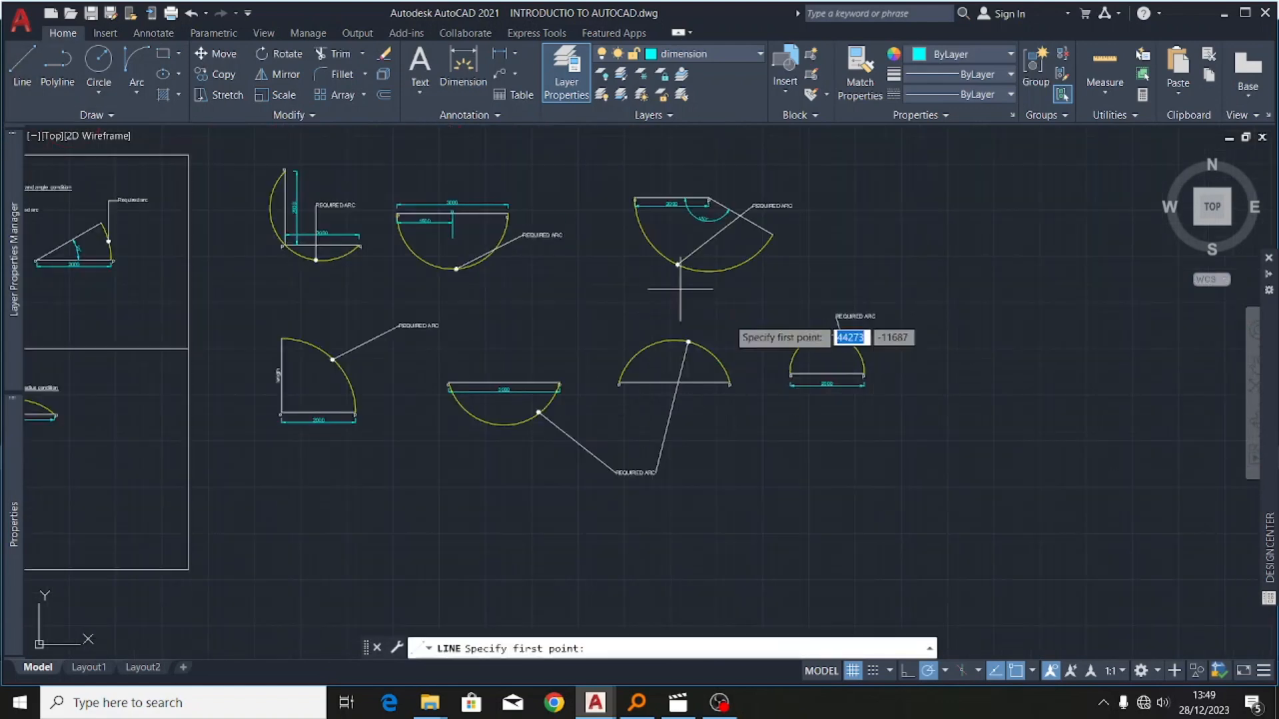
pyautogui.scroll(-4, 471, 389)
pyautogui.scroll(4, 737, 388)
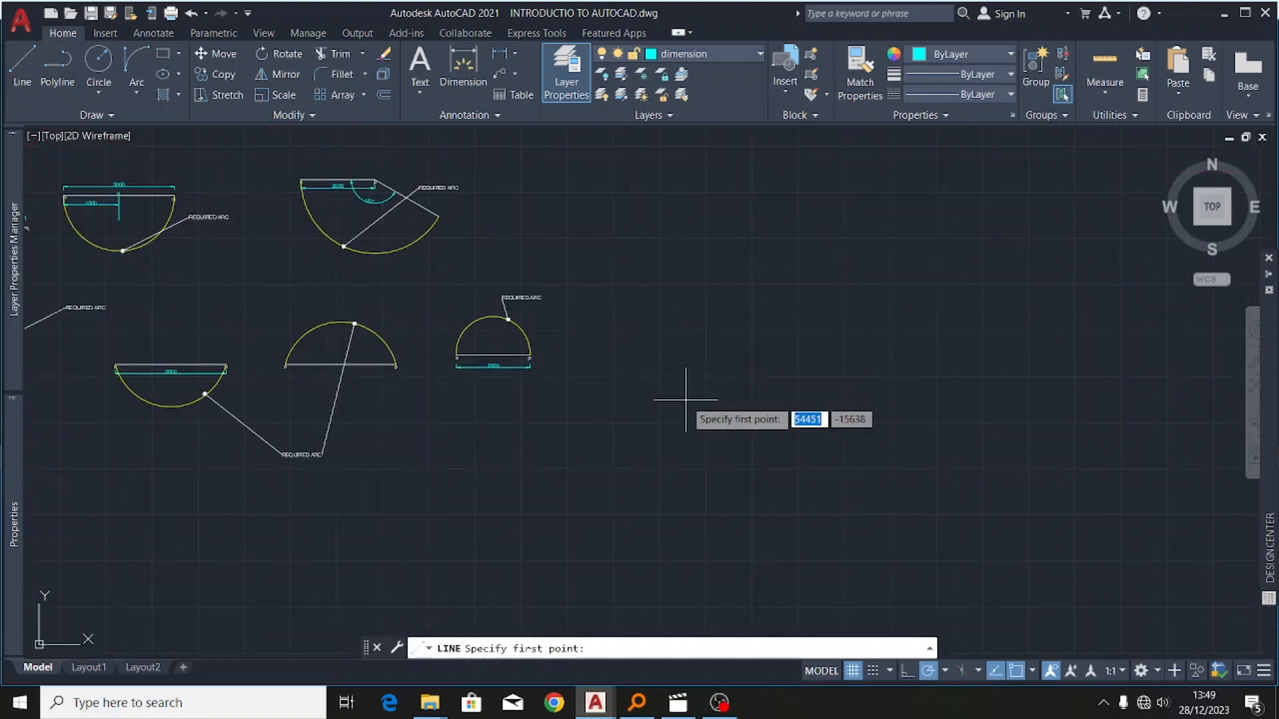
pyautogui.click(614, 365)
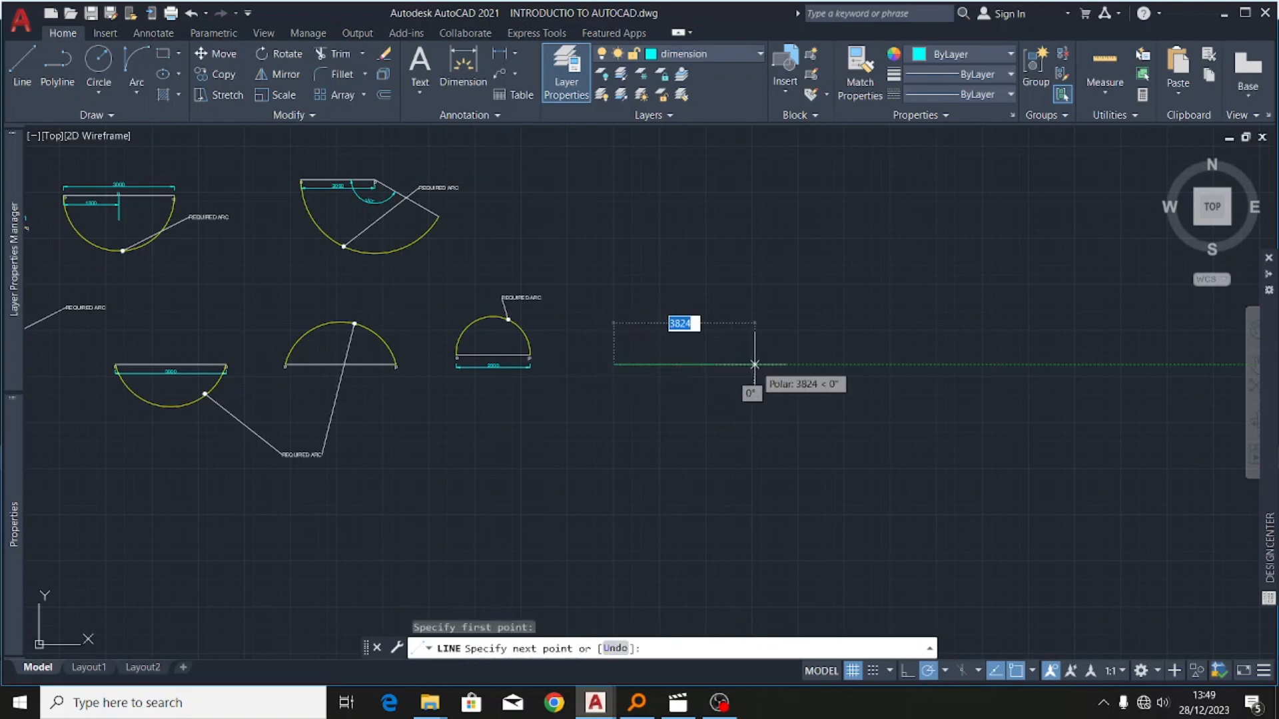
pyautogui.write('2000')
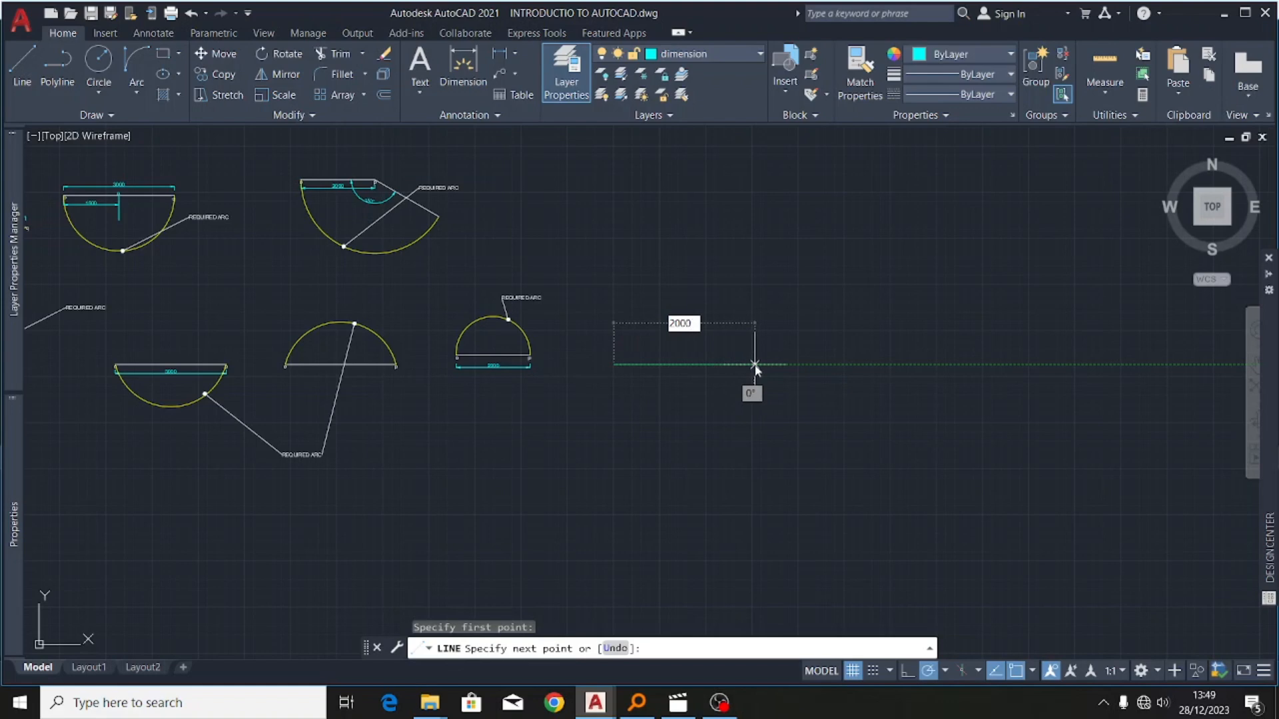
pyautogui.press('Return')
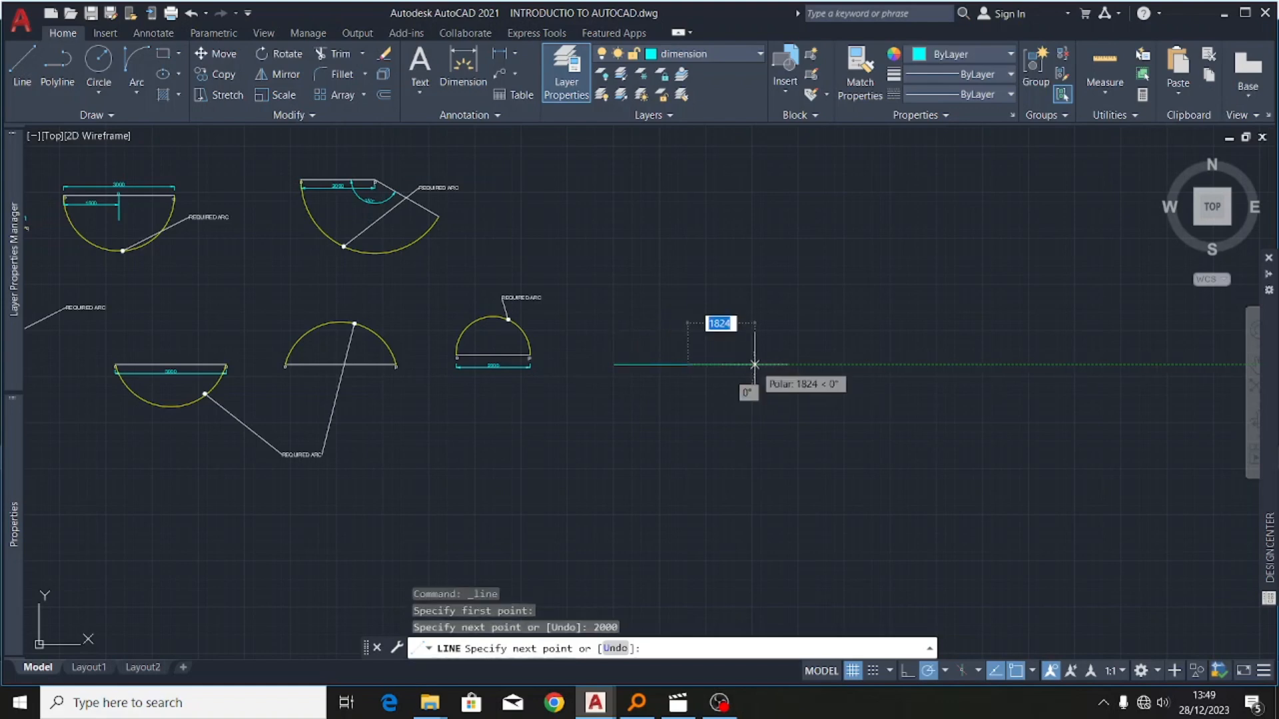
pyautogui.press('Escape')
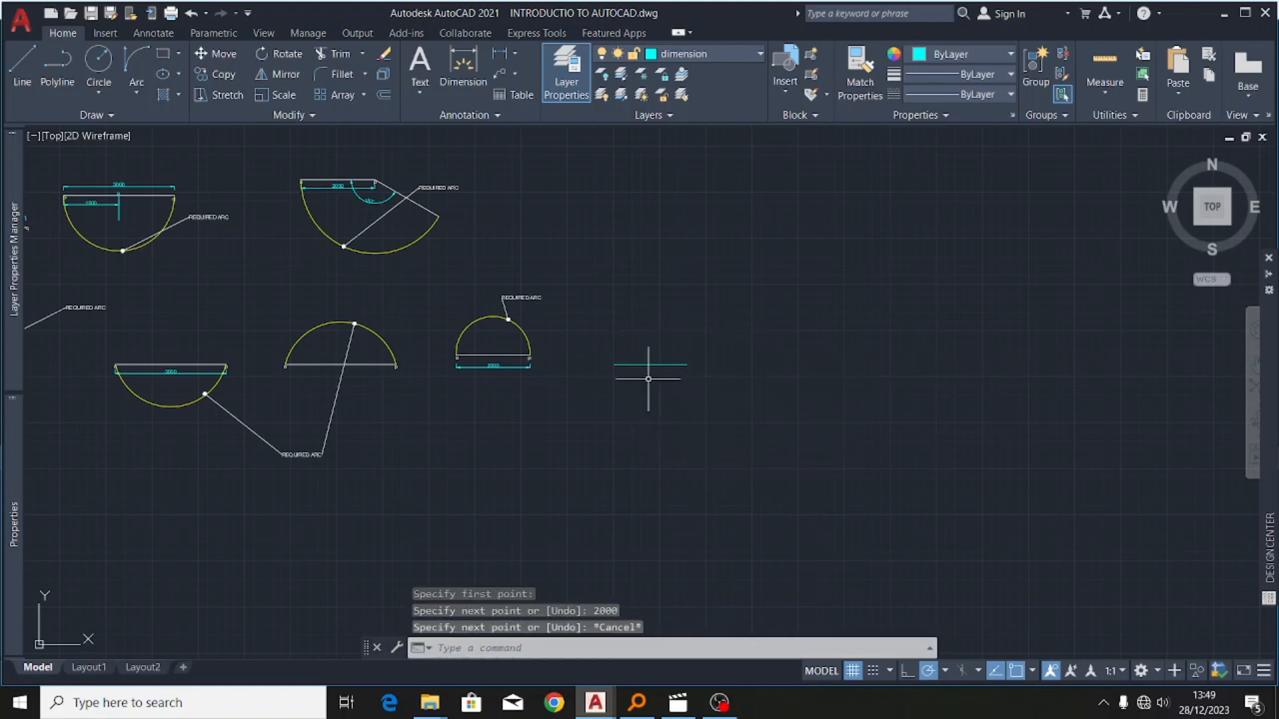
# - Assign the new 2000-long line to layer 0
pyautogui.scroll(3, 638, 377)
pyautogui.click(784, 280)
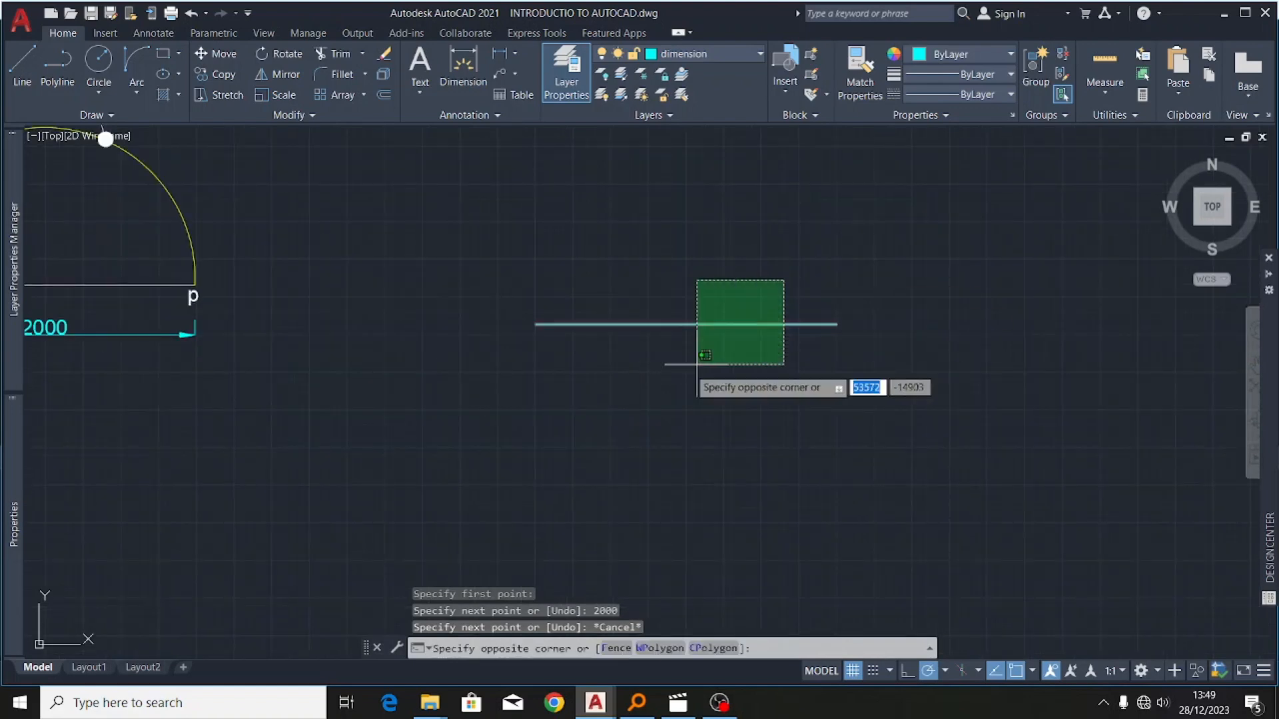
pyautogui.click(661, 371)
pyautogui.click(728, 56)
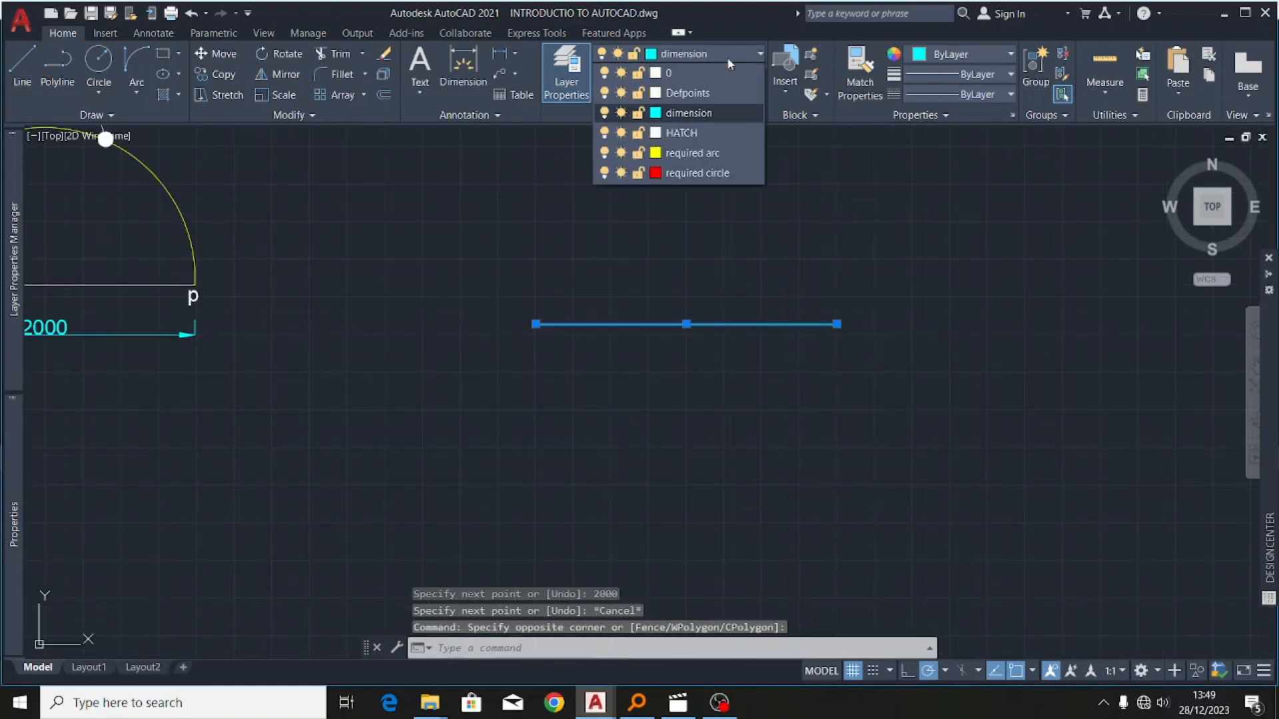
pyautogui.click(693, 66)
pyautogui.press('Escape')
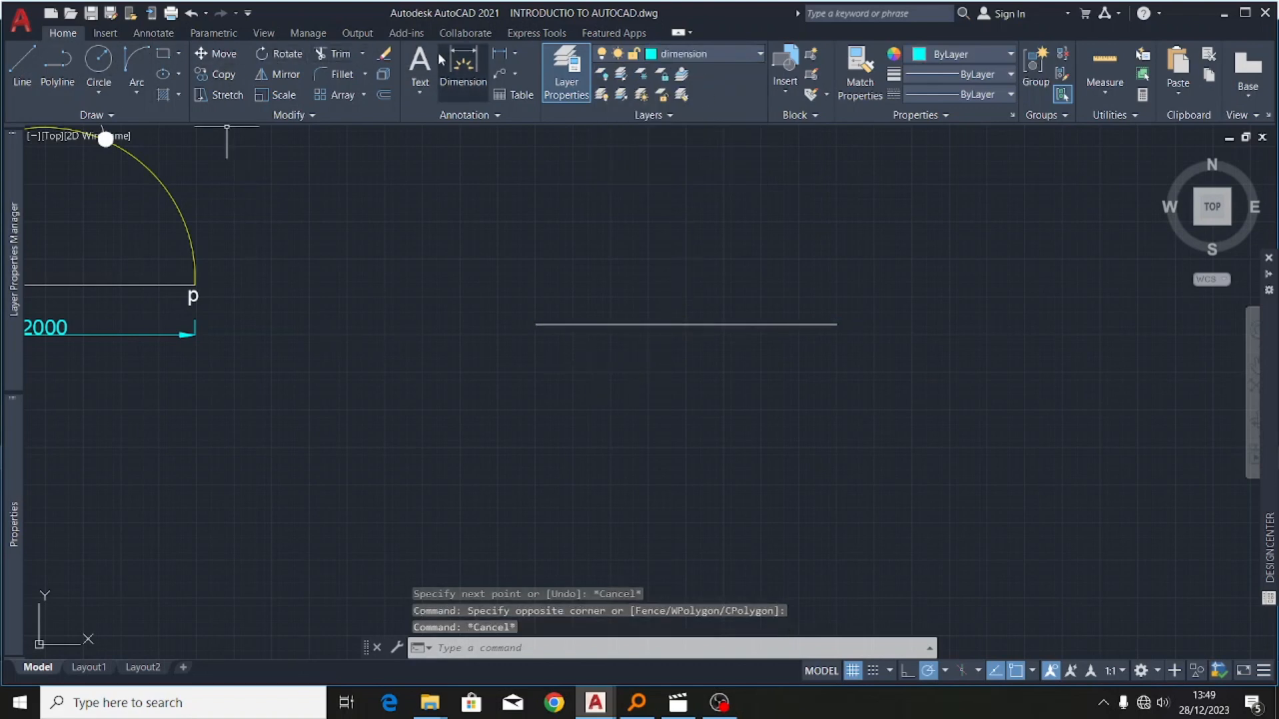
# - Add a multiline text label "q" just below the start of the new 2000-long line
pyautogui.click(420, 67)
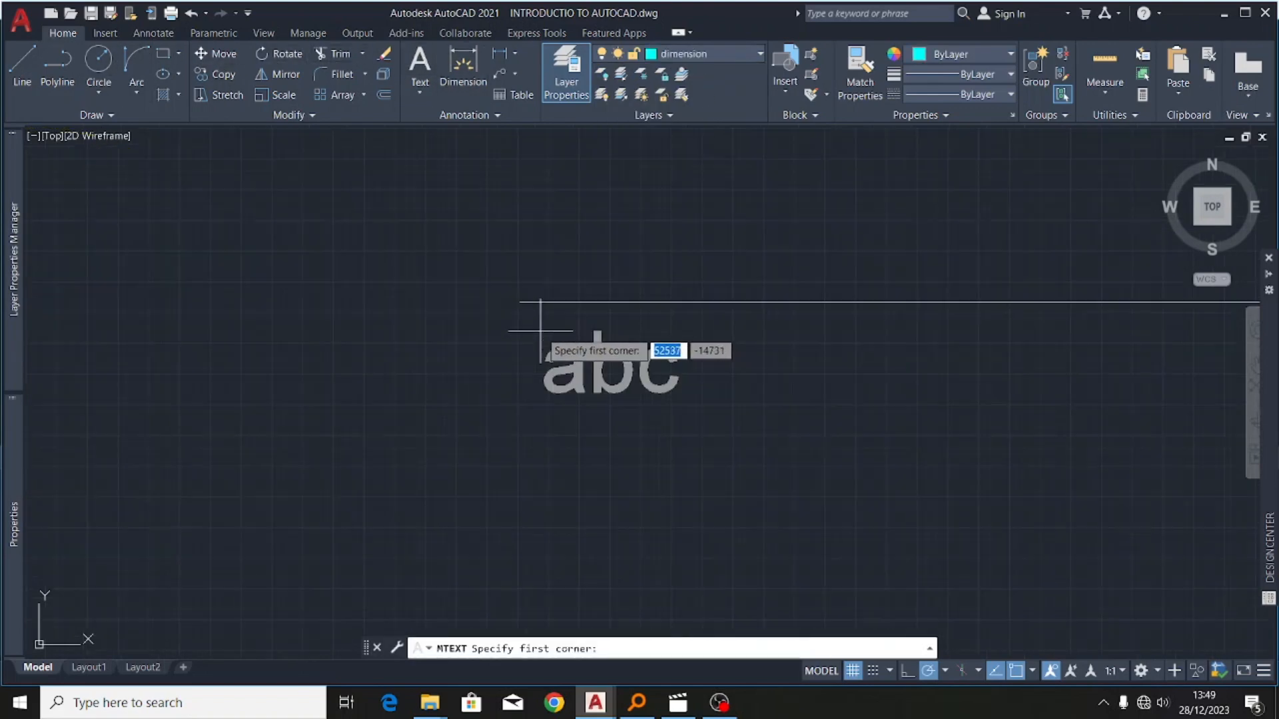
pyautogui.click(509, 316)
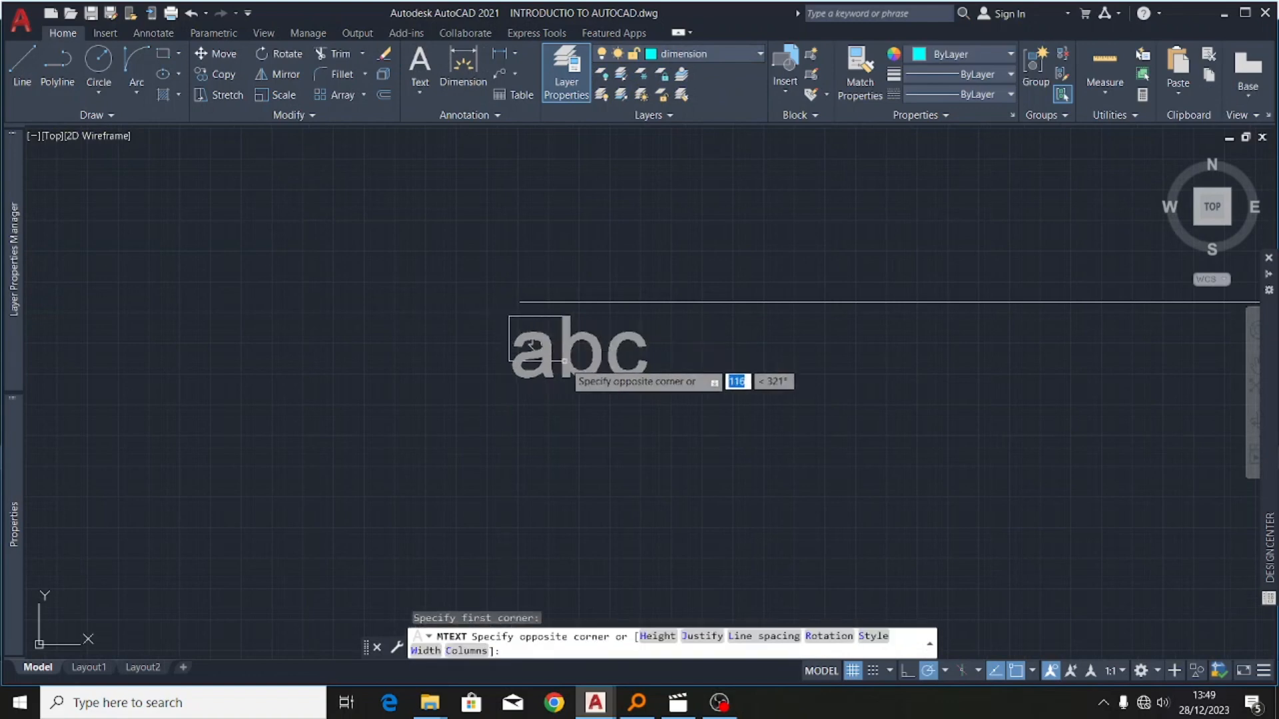
pyautogui.click(586, 403)
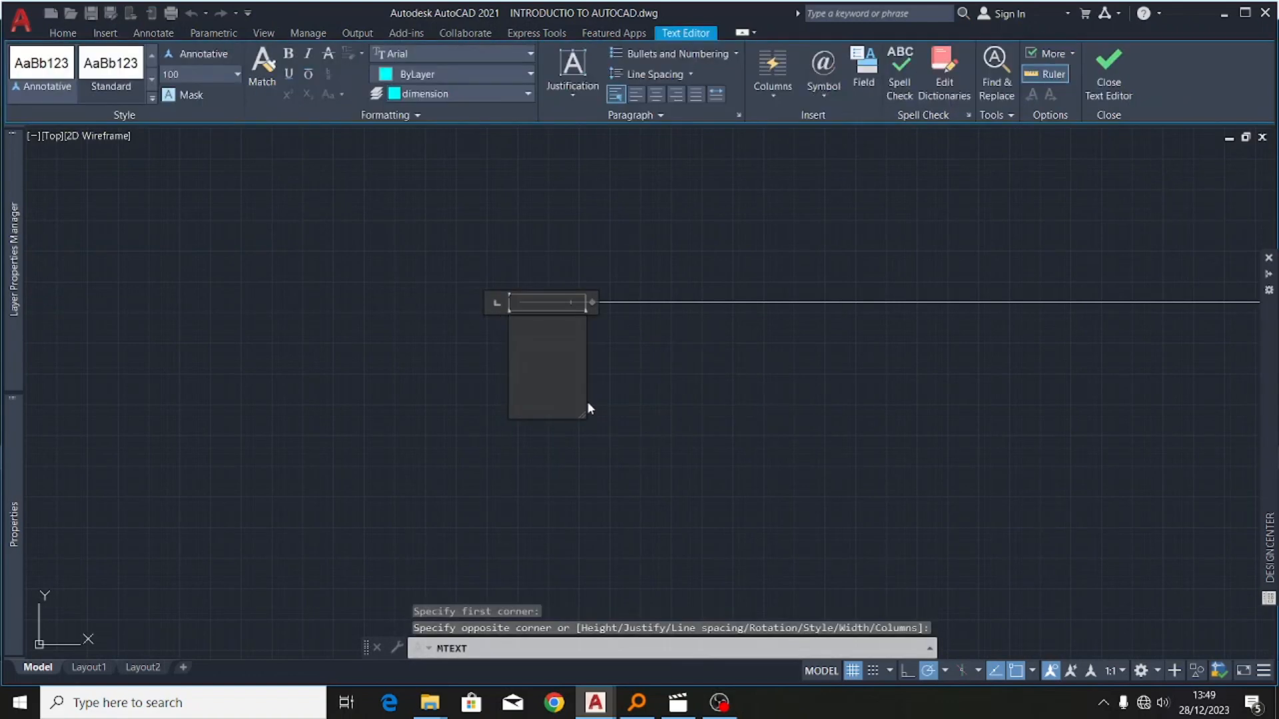
pyautogui.write('q')
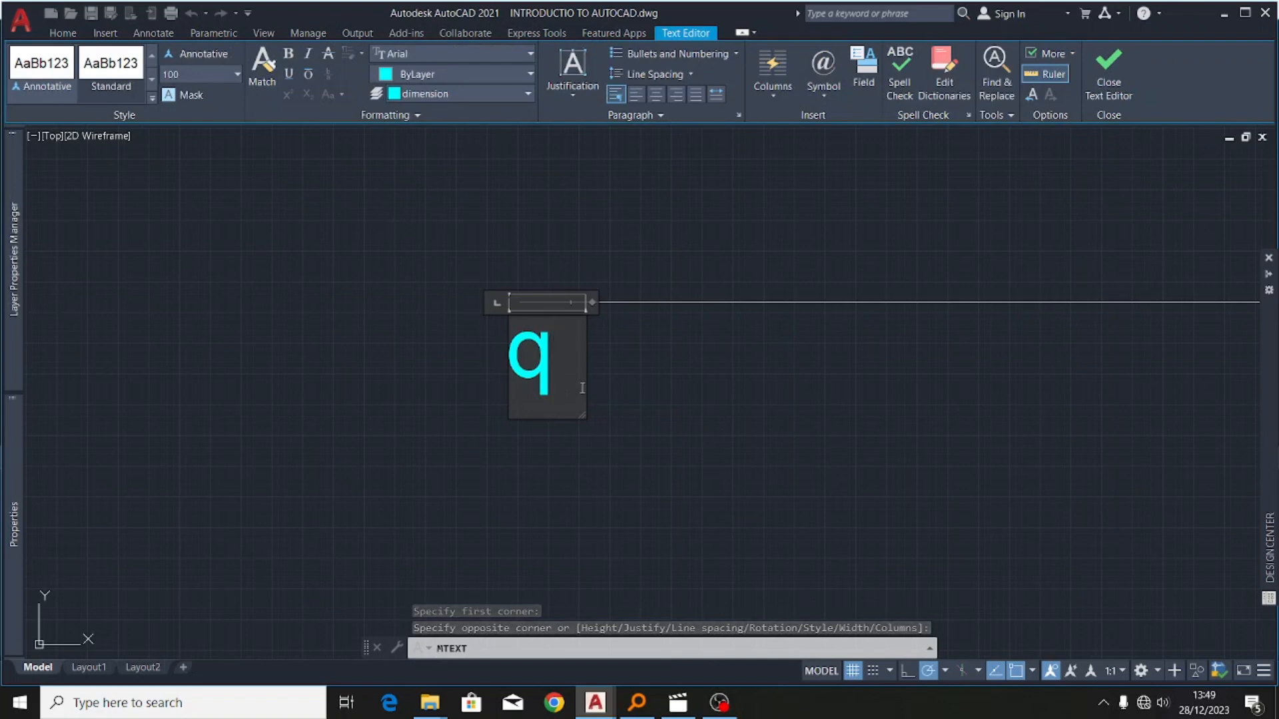
pyautogui.click(551, 440)
pyautogui.scroll(-3, 451, 385)
pyautogui.scroll(3, 481, 380)
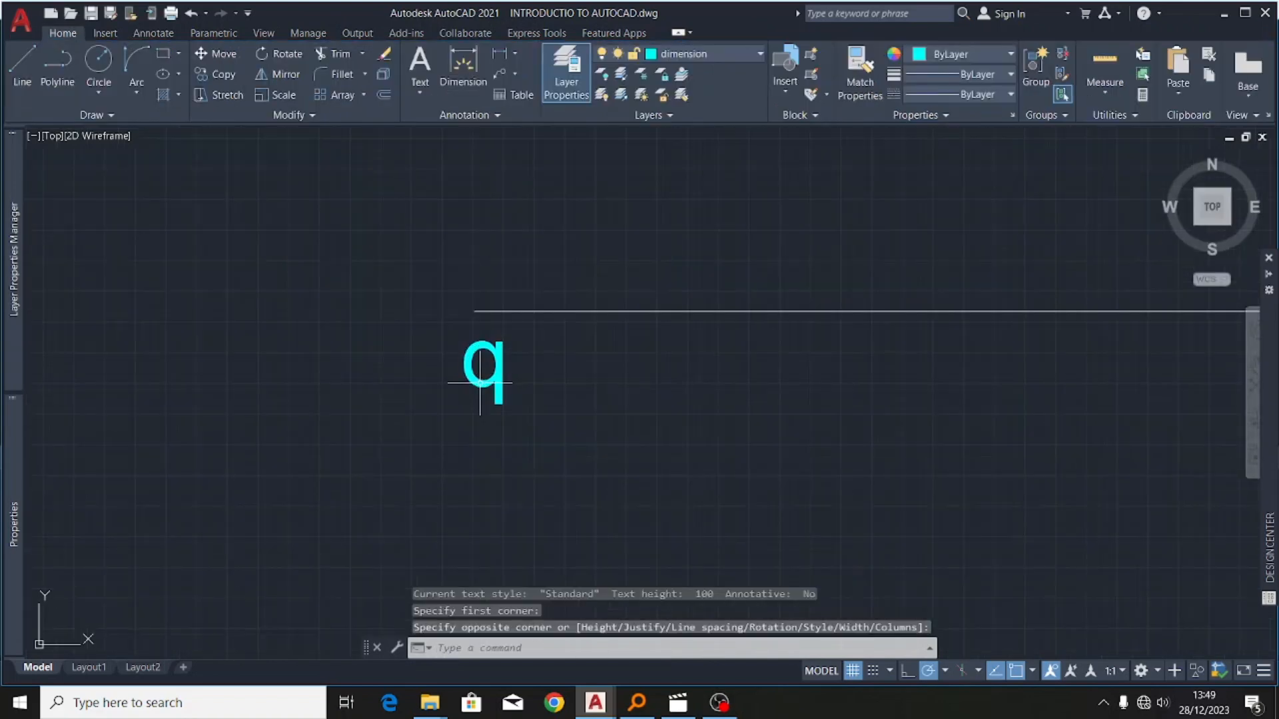
# - Assign the "q" label to layer 0
pyautogui.click(479, 383)
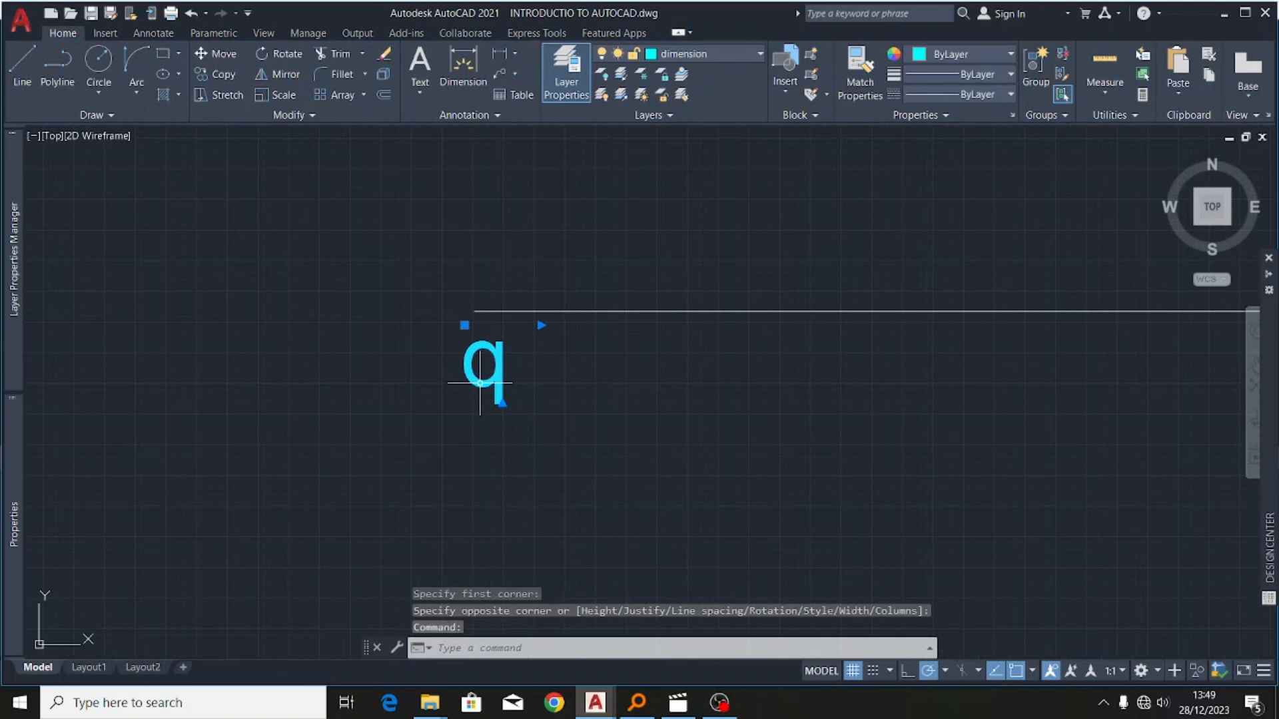
pyautogui.click(698, 54)
pyautogui.click(705, 71)
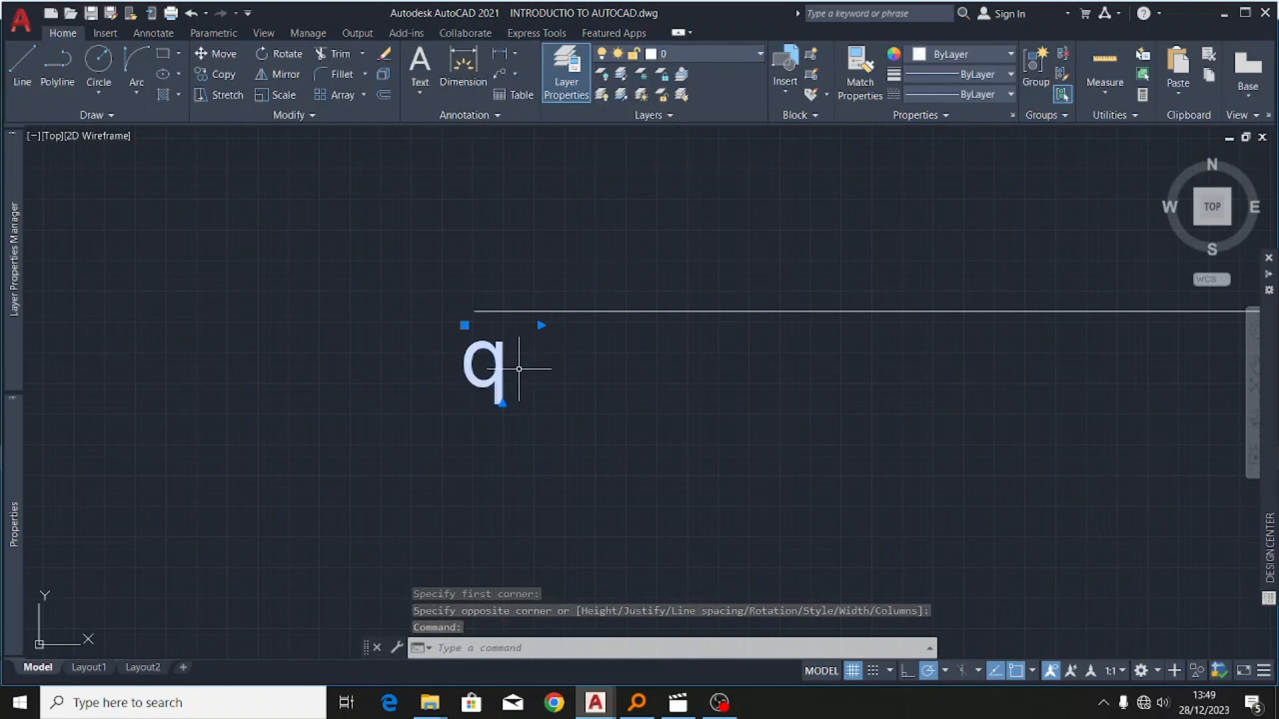
pyautogui.press('Escape')
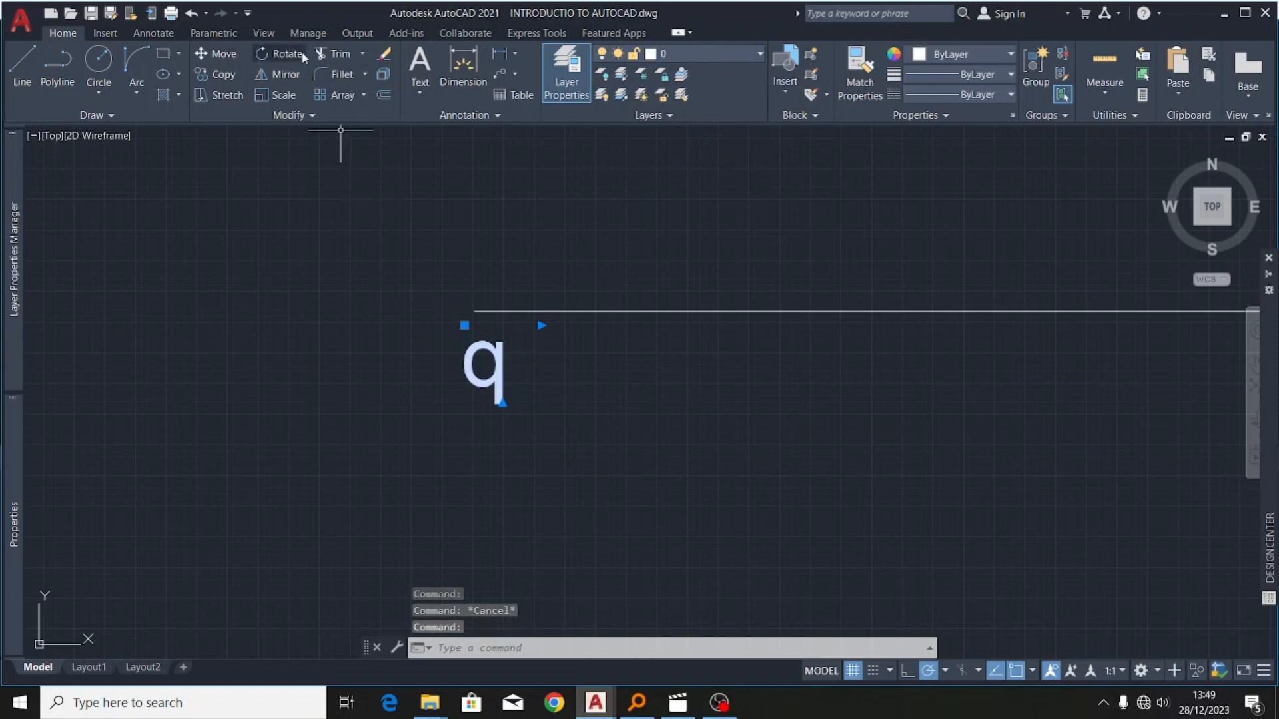
# - Copy the "q" label horizontally to just below the line's other endpoint
pyautogui.click(223, 74)
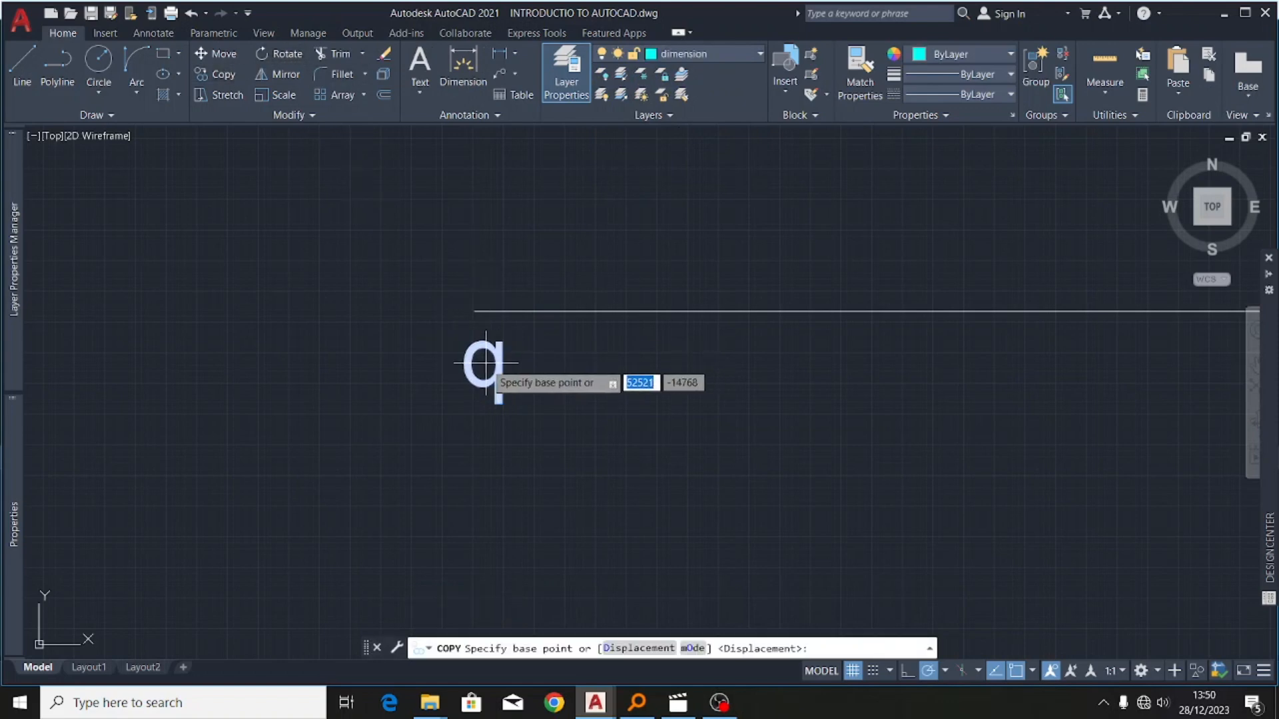
pyautogui.click(480, 368)
pyautogui.scroll(-5, 420, 380)
pyautogui.scroll(5, 728, 371)
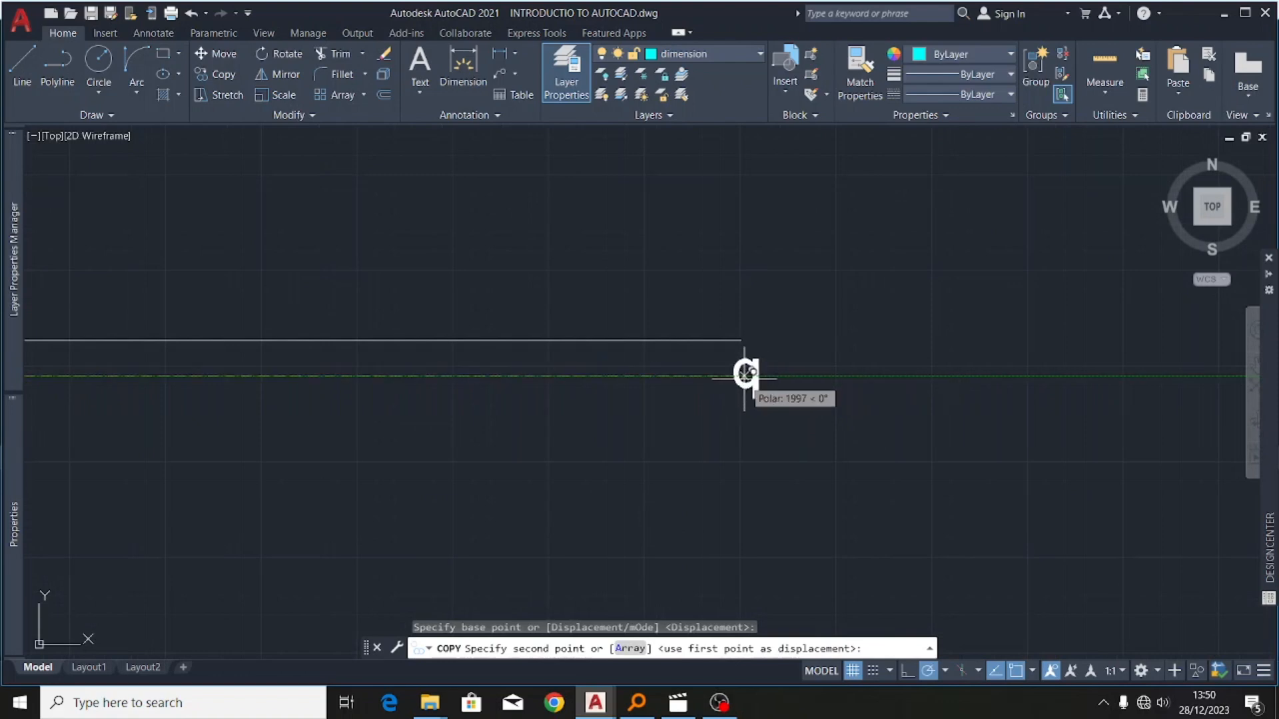
pyautogui.click(740, 371)
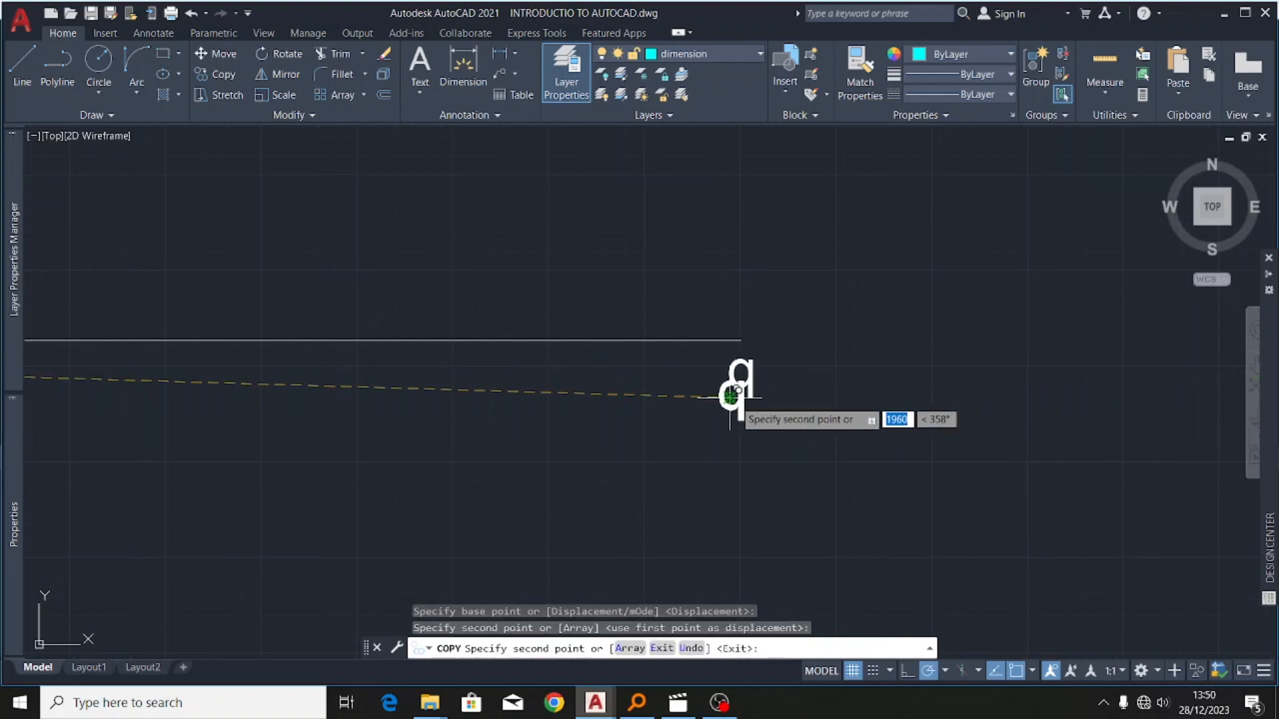
pyautogui.press('Escape')
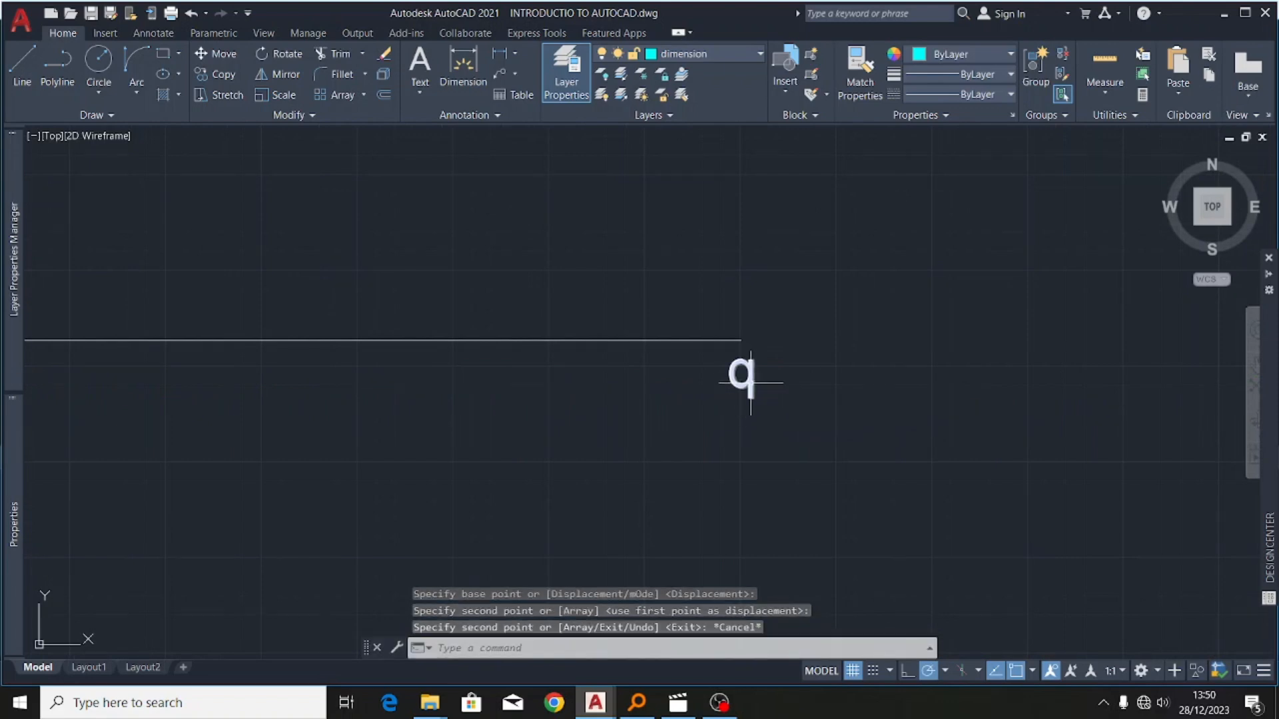
# - Change the copied label's text to "p"
pyautogui.doubleClick(749, 377)
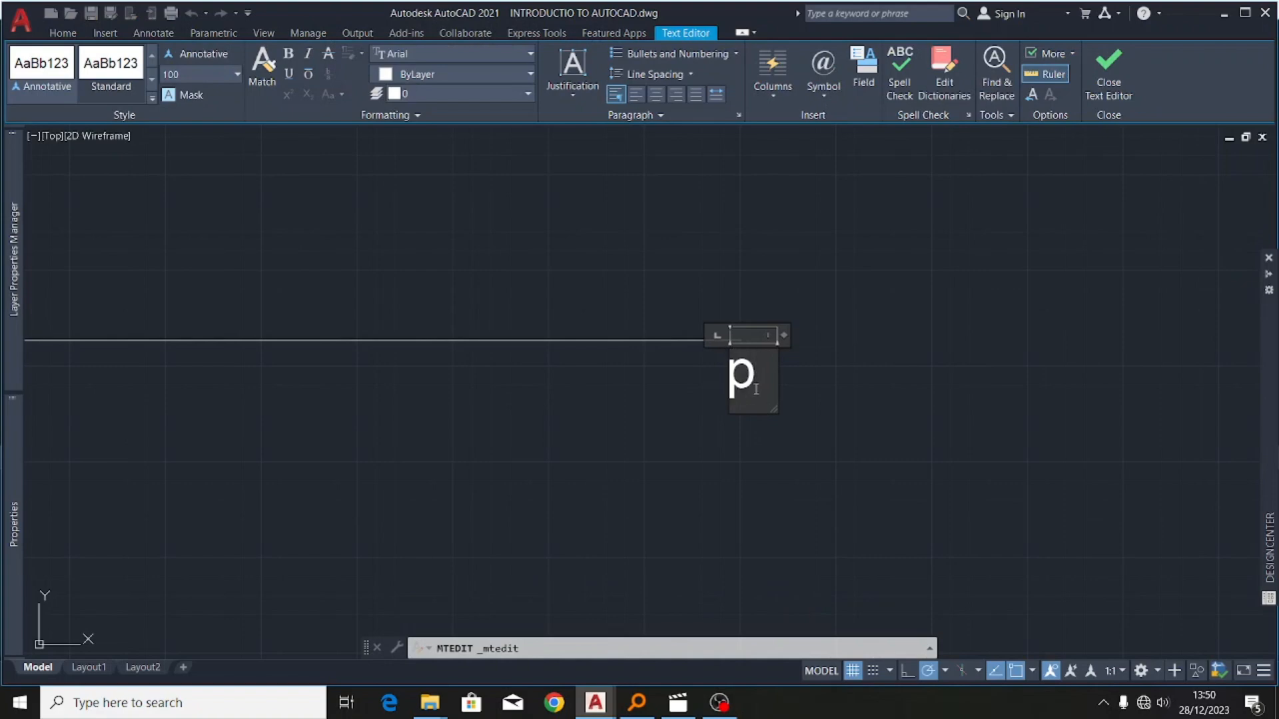
pyautogui.click(742, 519)
pyautogui.scroll(-4, 864, 322)
pyautogui.scroll(4, 630, 333)
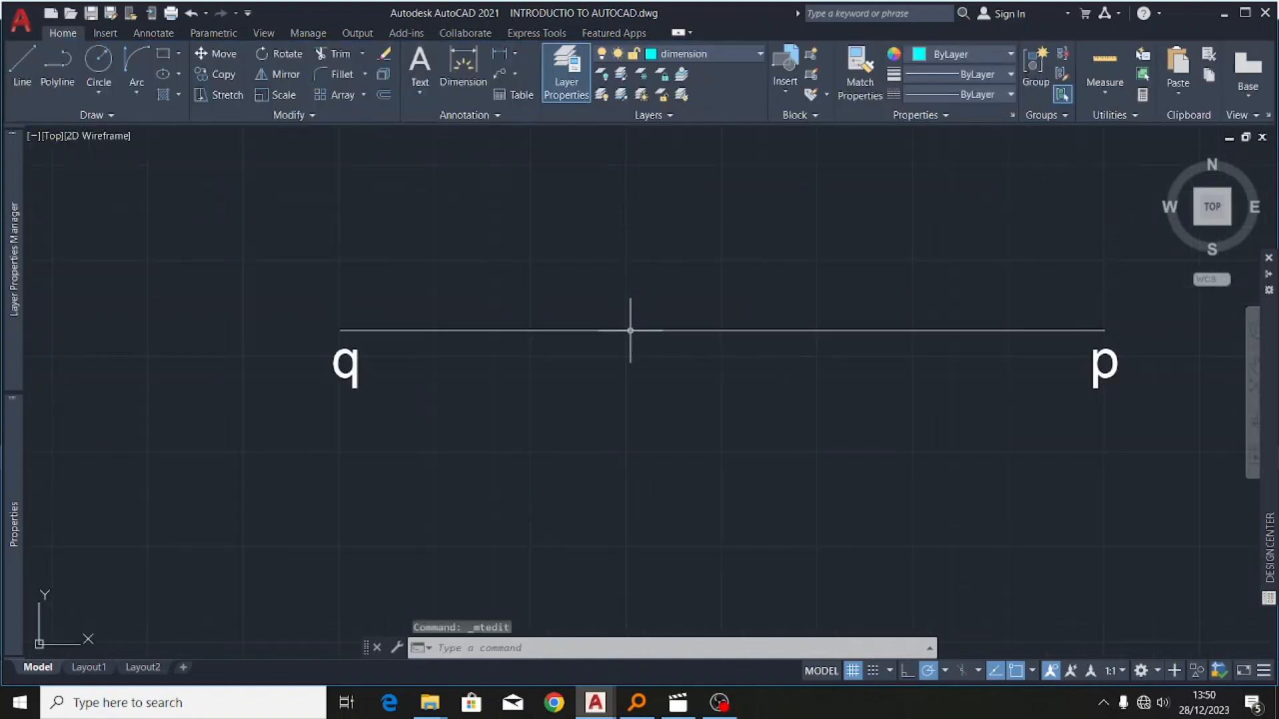
# - Dimension line qp between its two endpoints, placing the dimension line below the labels
pyautogui.click(463, 63)
pyautogui.scroll(4, 356, 360)
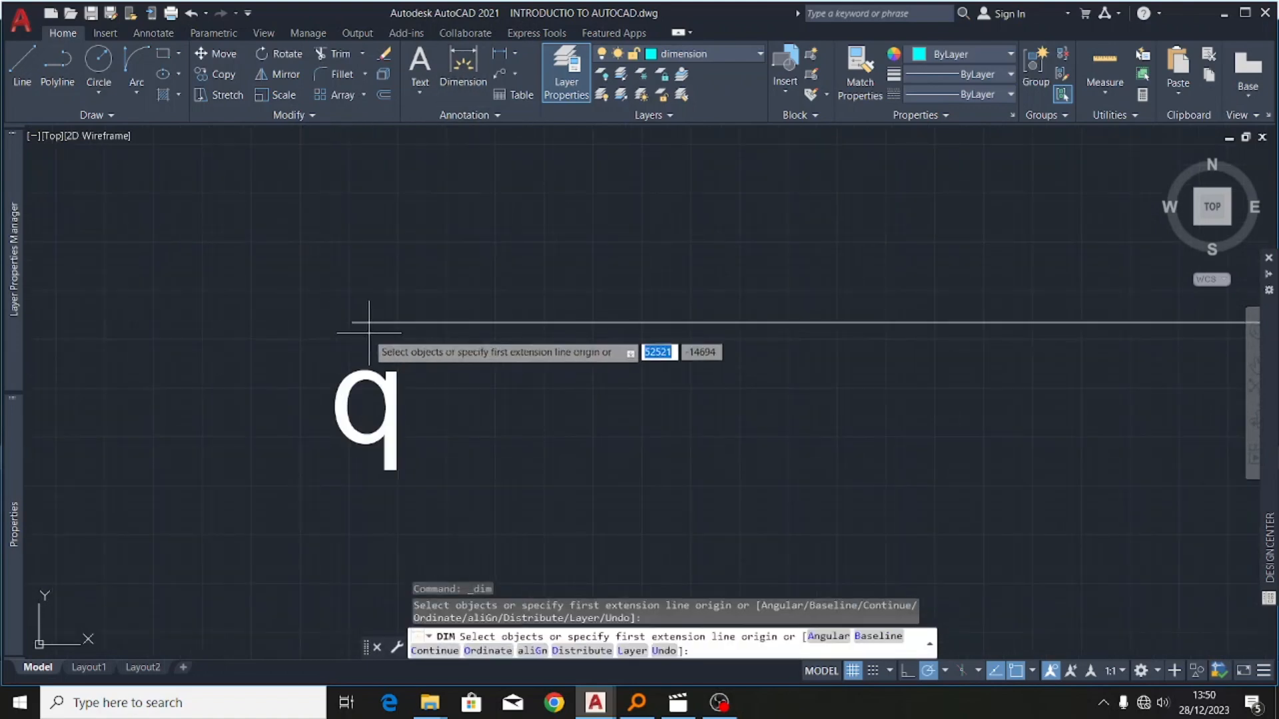
pyautogui.click(351, 322)
pyautogui.scroll(-5, 287, 362)
pyautogui.scroll(4, 586, 360)
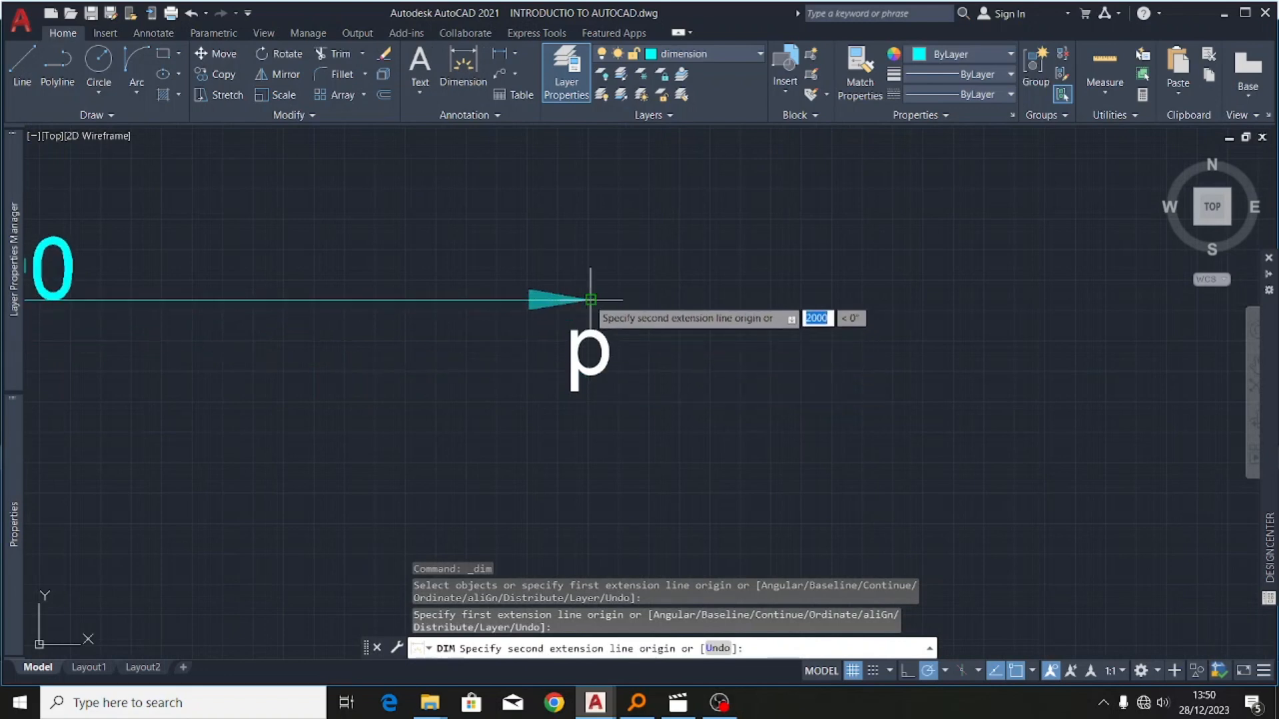
pyautogui.click(587, 298)
pyautogui.scroll(-3, 774, 284)
pyautogui.scroll(2, 646, 326)
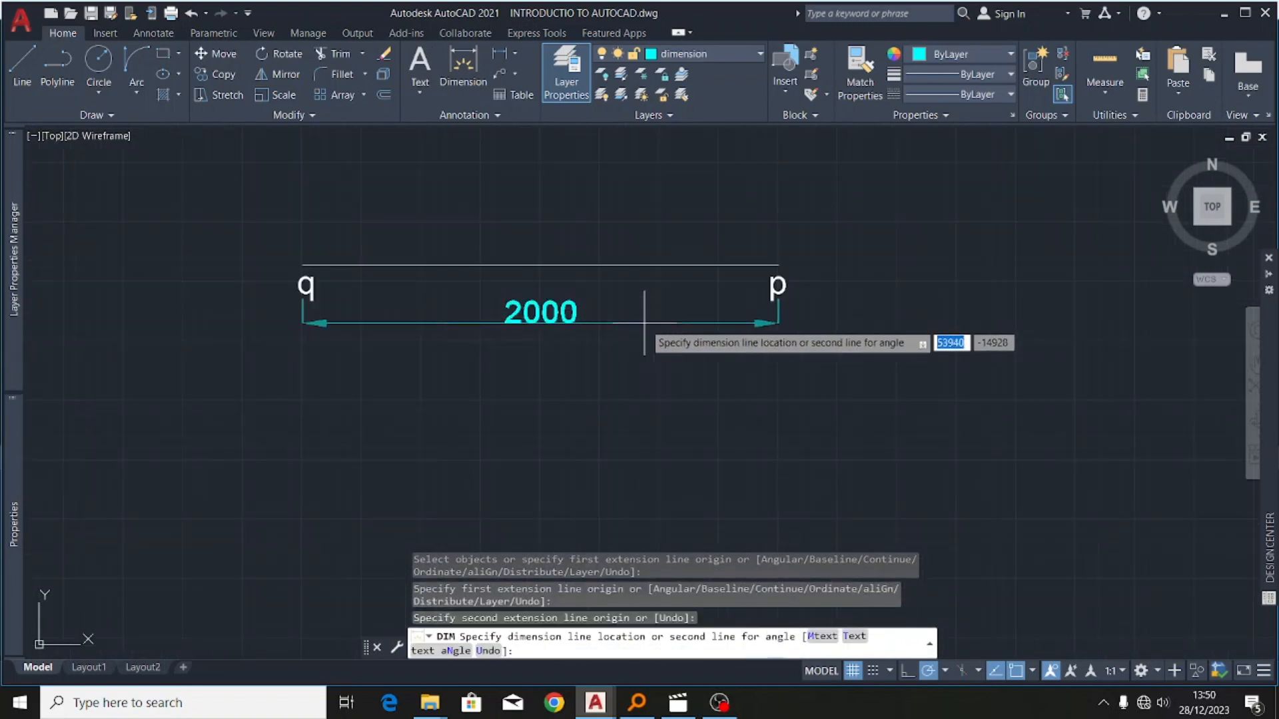
pyautogui.click(630, 336)
pyautogui.scroll(-5, 583, 368)
pyautogui.scroll(6, 578, 365)
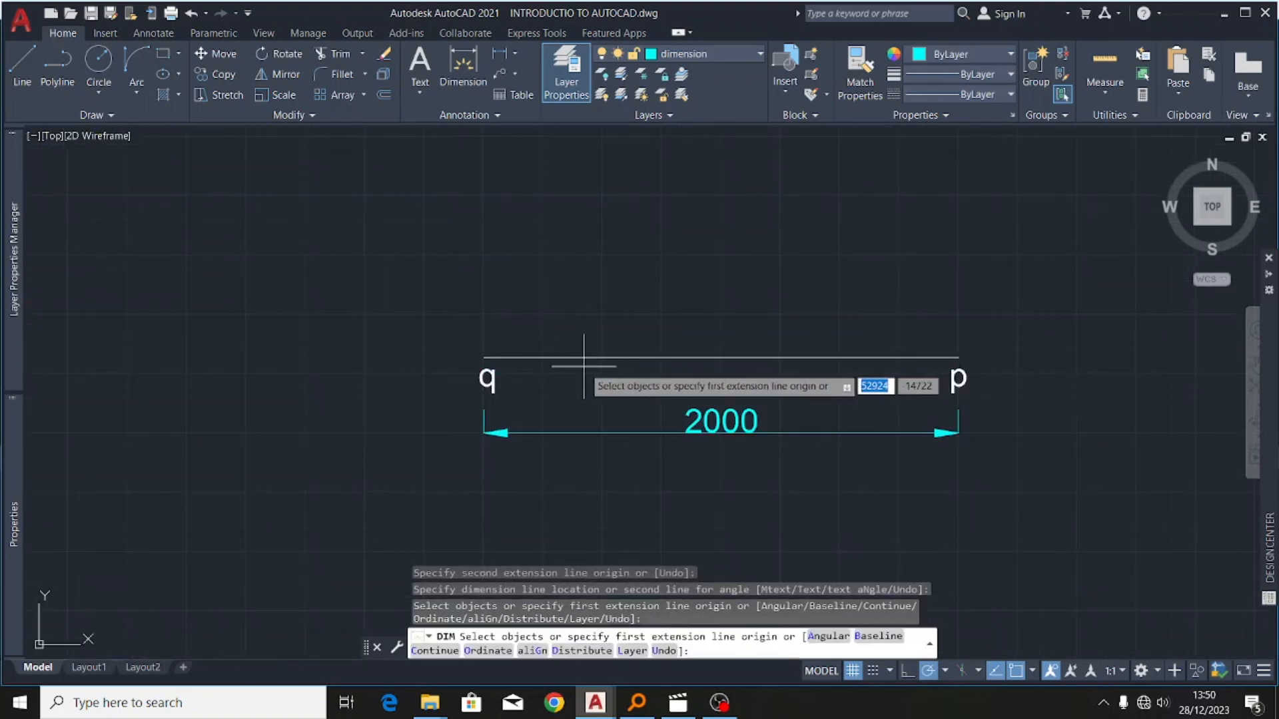
pyautogui.scroll(2, 599, 359)
pyautogui.press('Return')
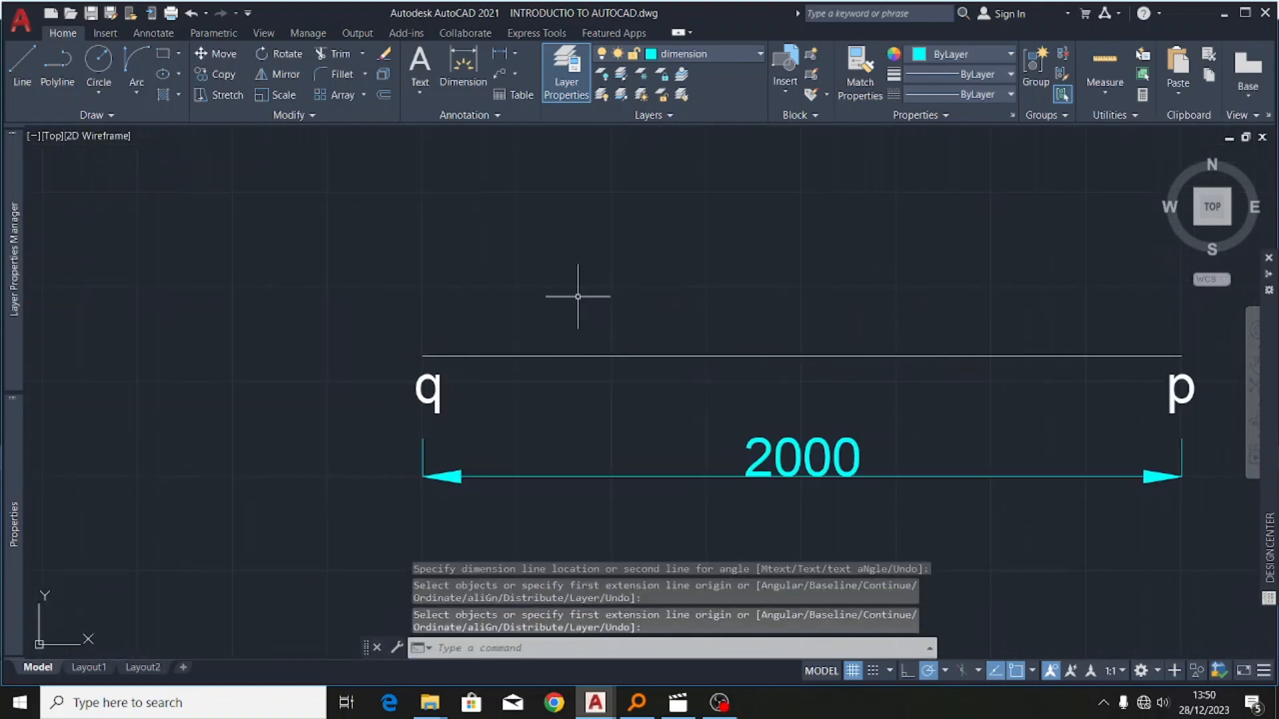
# - Draw a Start, End, Radius arc from endpoint q to endpoint p of the 2000 line with radius 2000
pyautogui.click(130, 95)
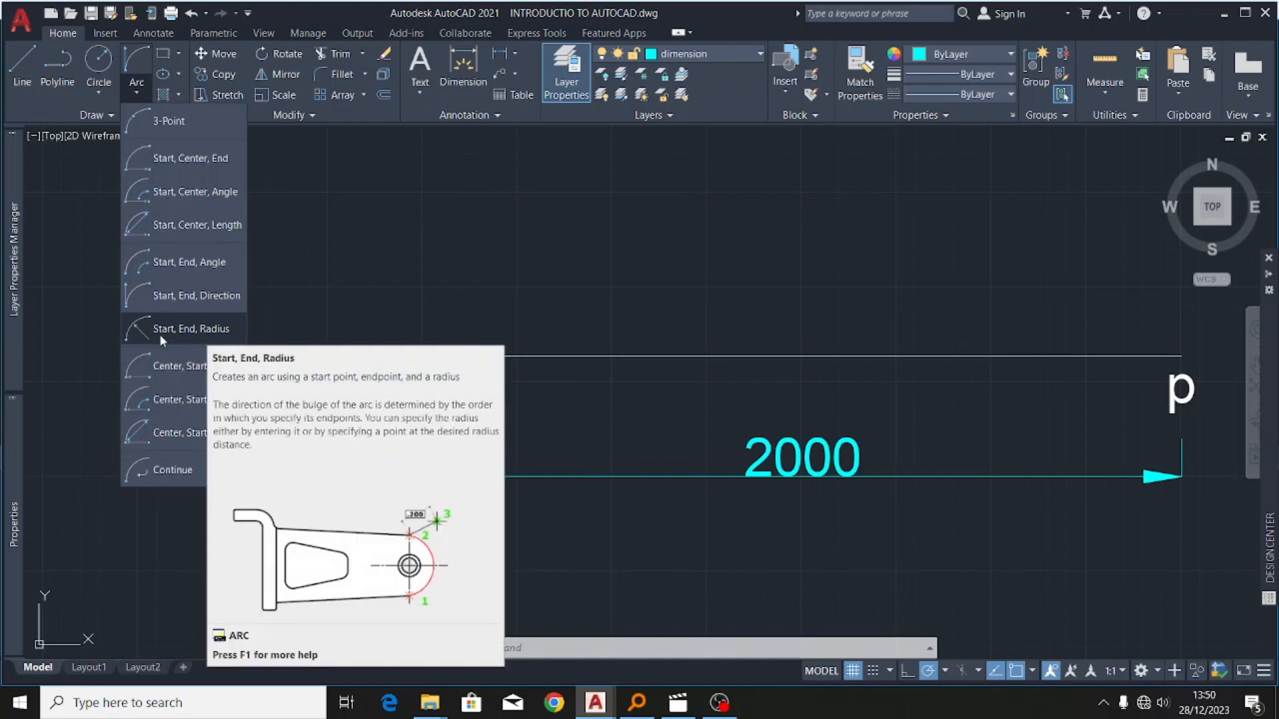
pyautogui.click(210, 335)
pyautogui.scroll(3, 418, 340)
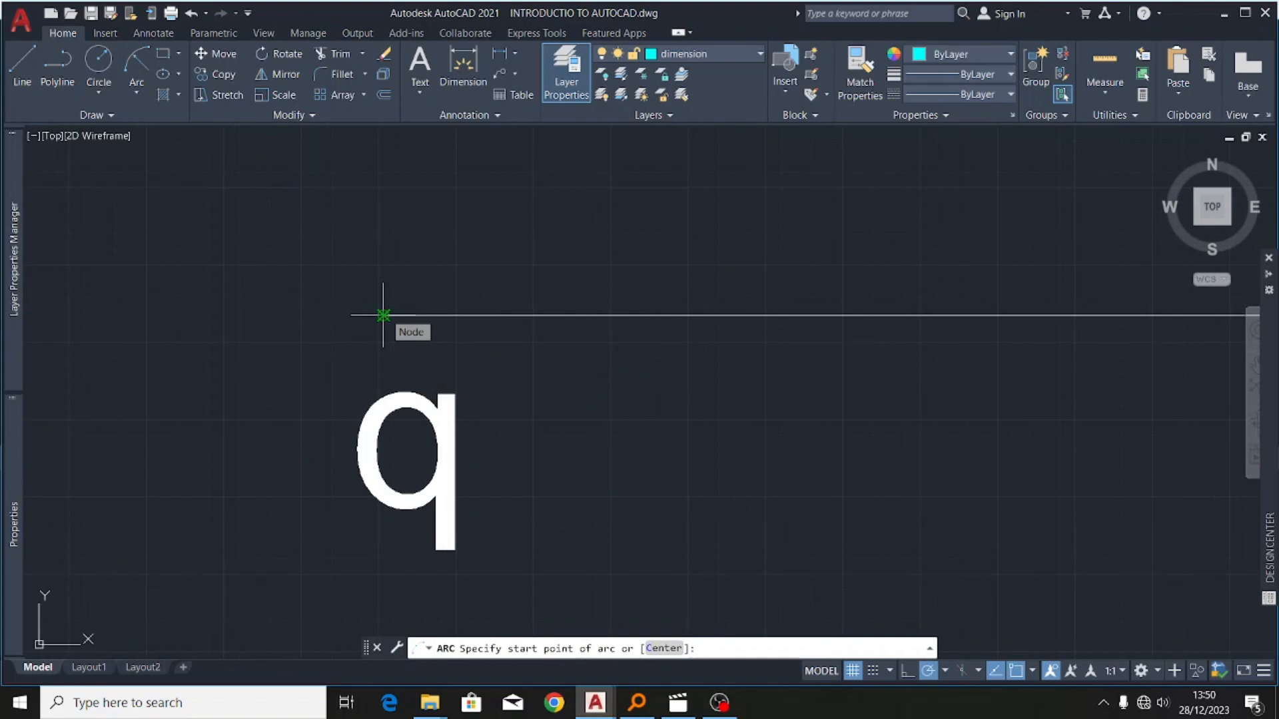
pyautogui.click(383, 314)
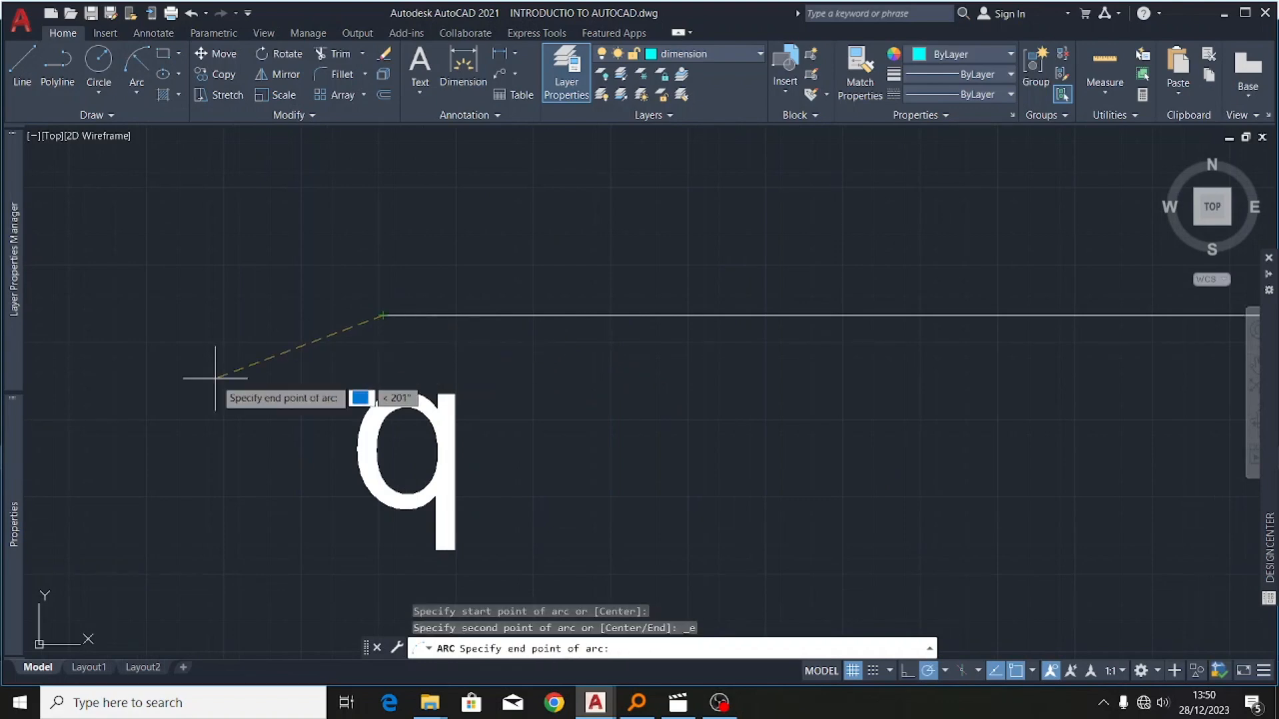
pyautogui.scroll(-5, 194, 371)
pyautogui.scroll(3, 1008, 387)
pyautogui.scroll(3, 1008, 387)
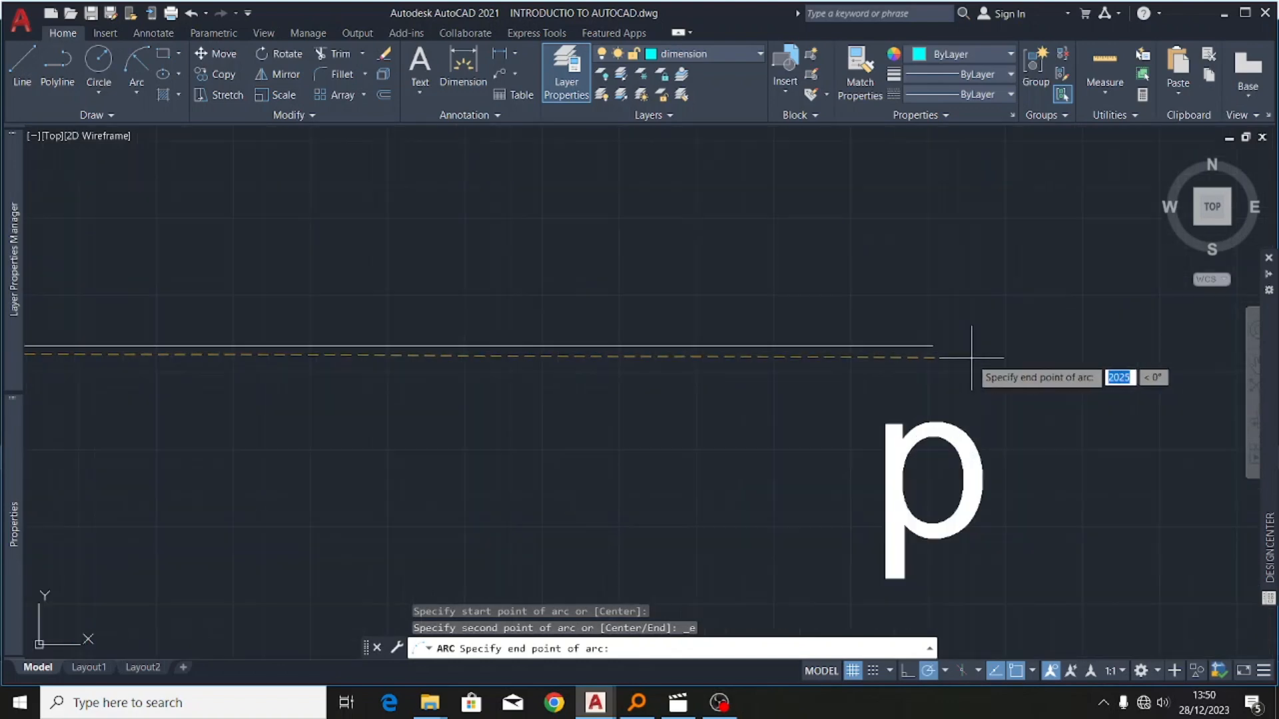
pyautogui.scroll(2, 970, 371)
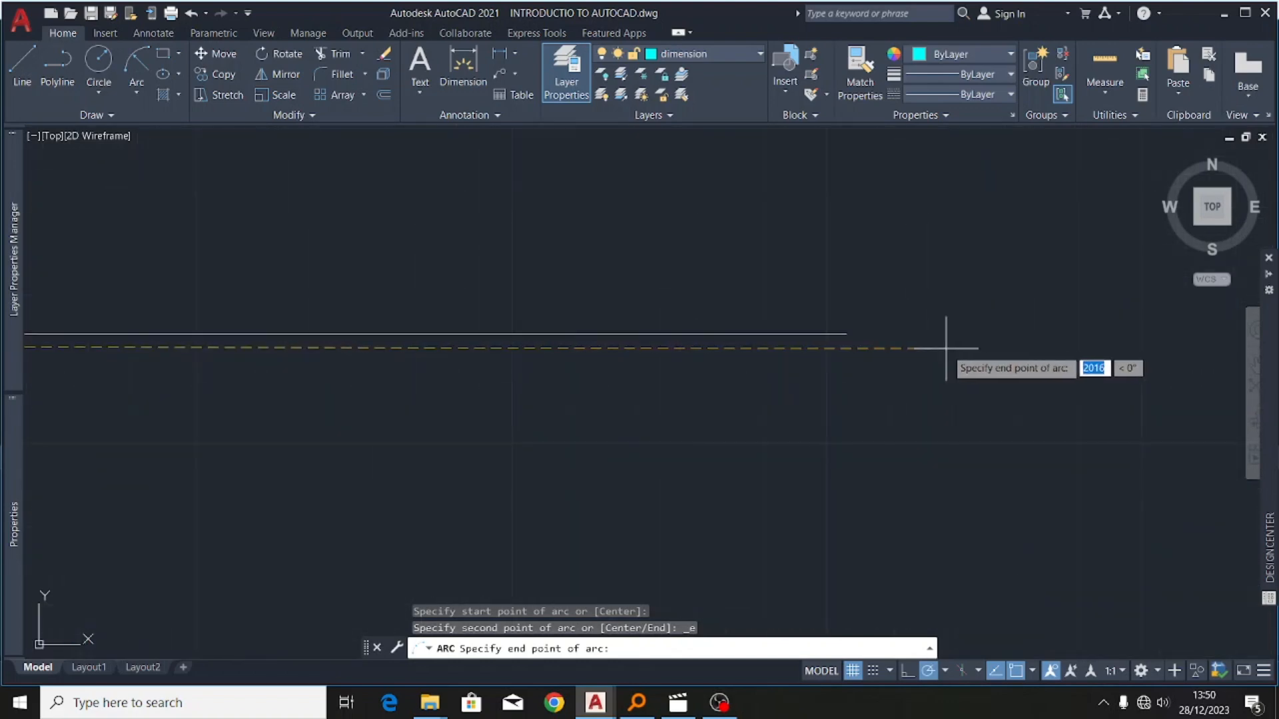
pyautogui.click(846, 333)
pyautogui.scroll(-3, 859, 277)
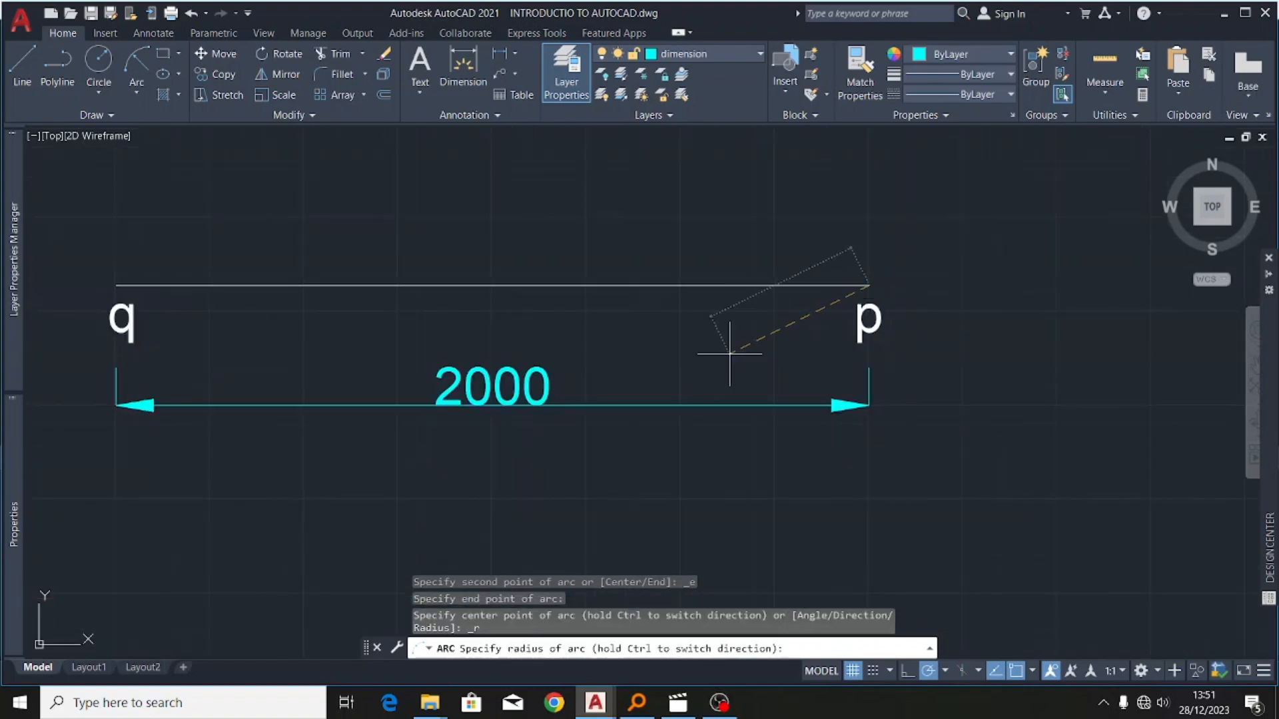
pyautogui.scroll(-6, 699, 330)
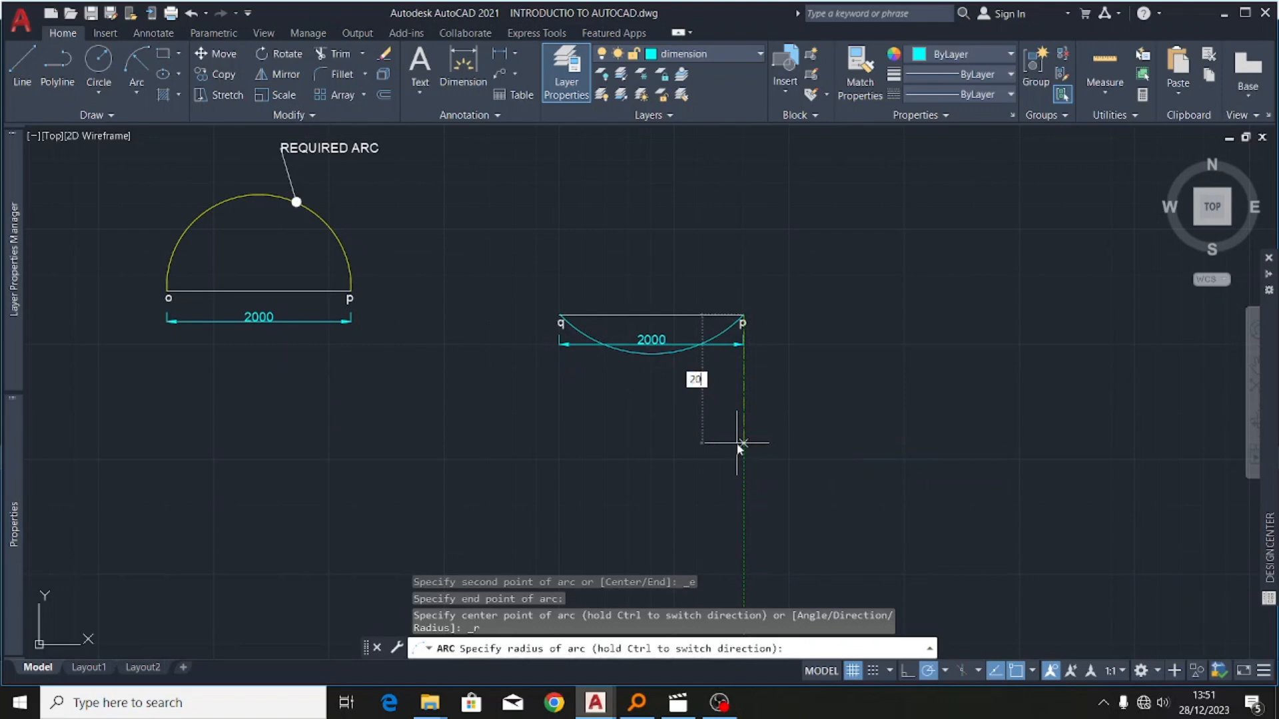
pyautogui.press('Return')
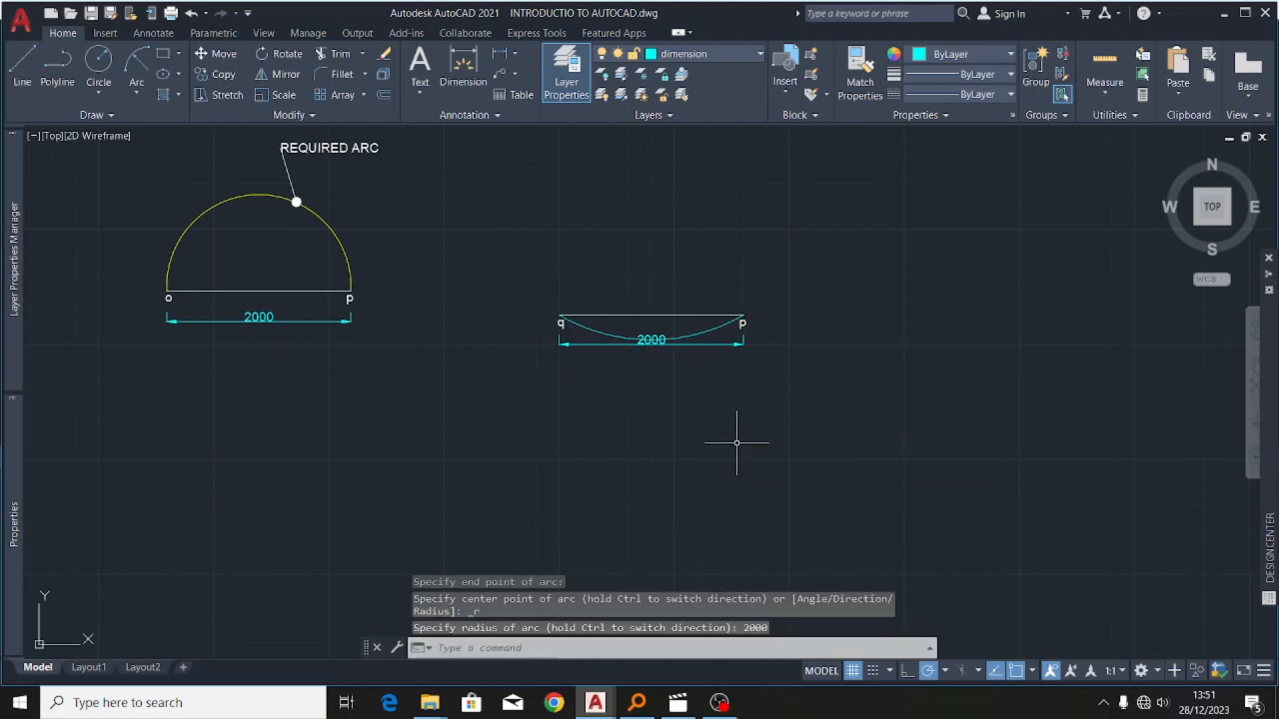
# - Move the new arc below line qp onto the required arc layer
pyautogui.scroll(4, 724, 313)
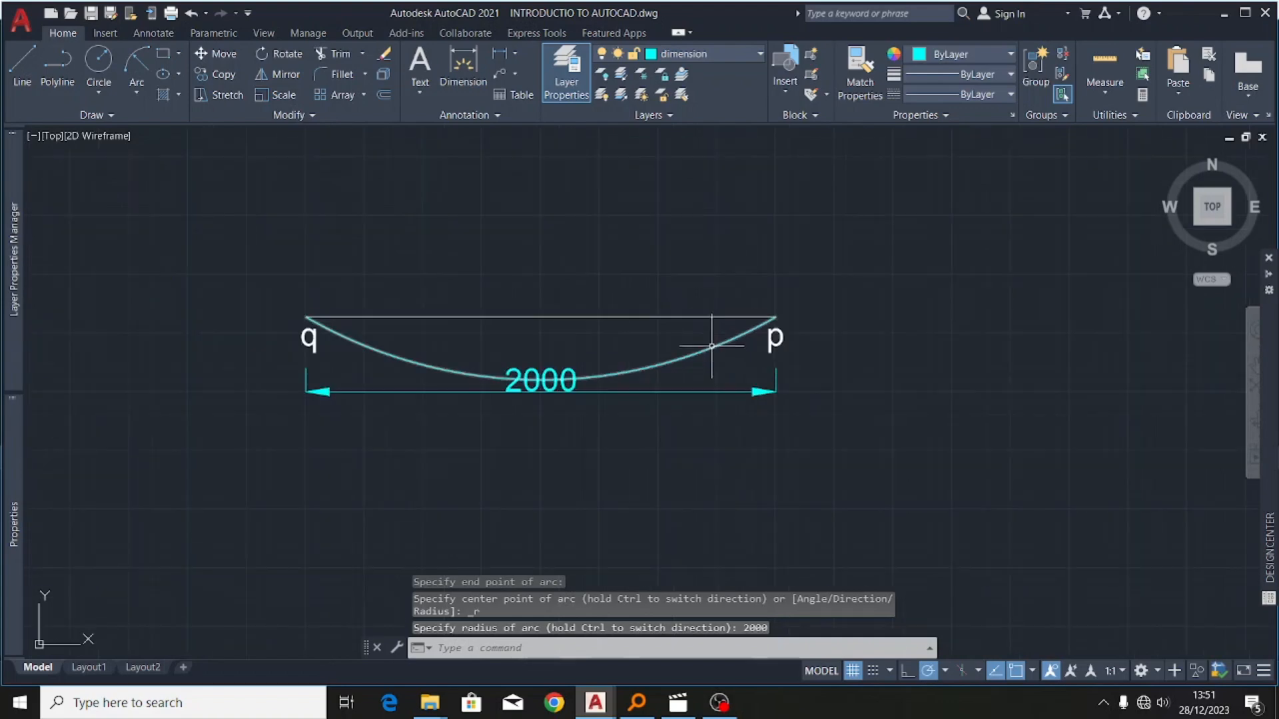
pyautogui.click(711, 345)
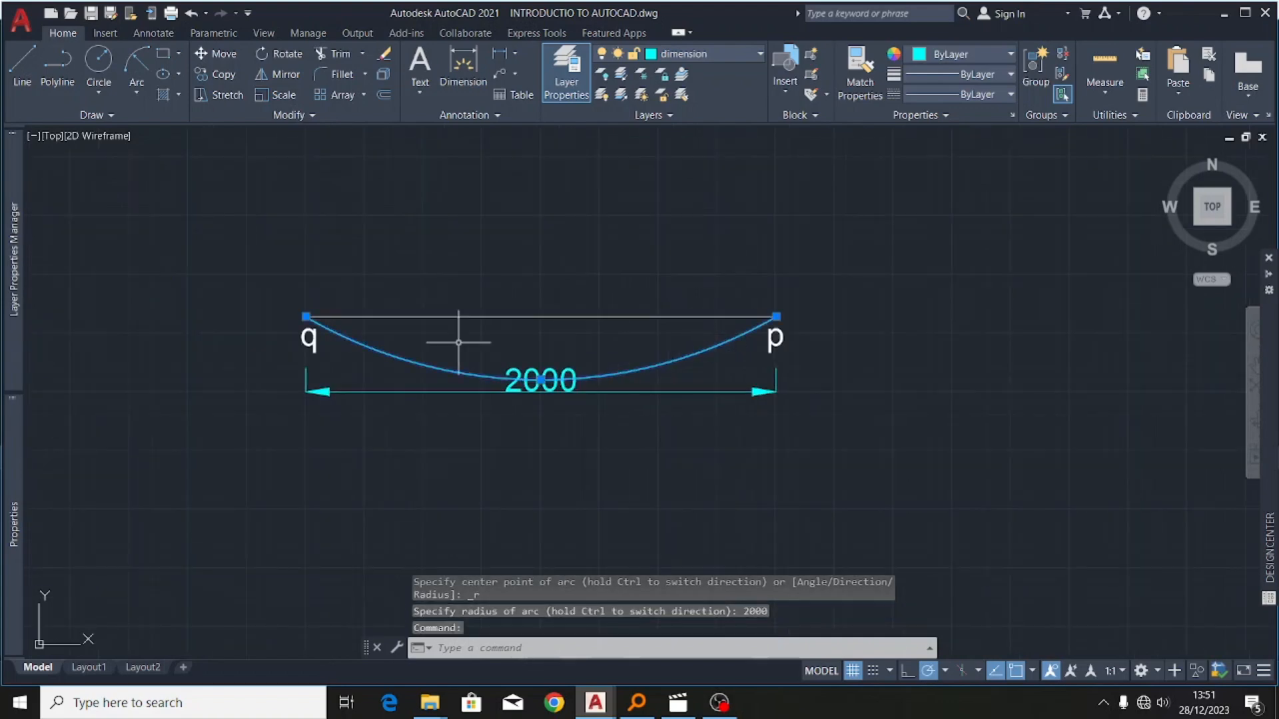
pyautogui.scroll(2, 578, 383)
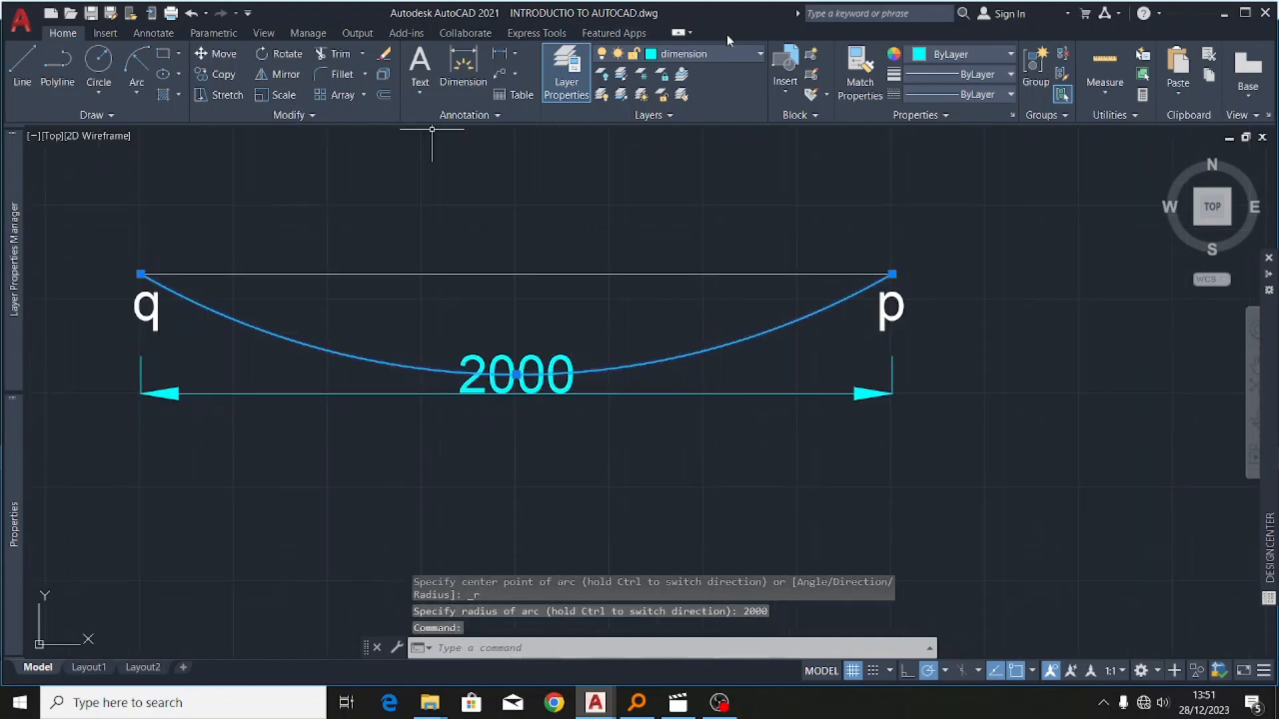
pyautogui.click(706, 53)
pyautogui.click(686, 134)
pyautogui.press('Escape')
pyautogui.click(693, 351)
pyautogui.scroll(-5, 586, 385)
pyautogui.scroll(4, 531, 362)
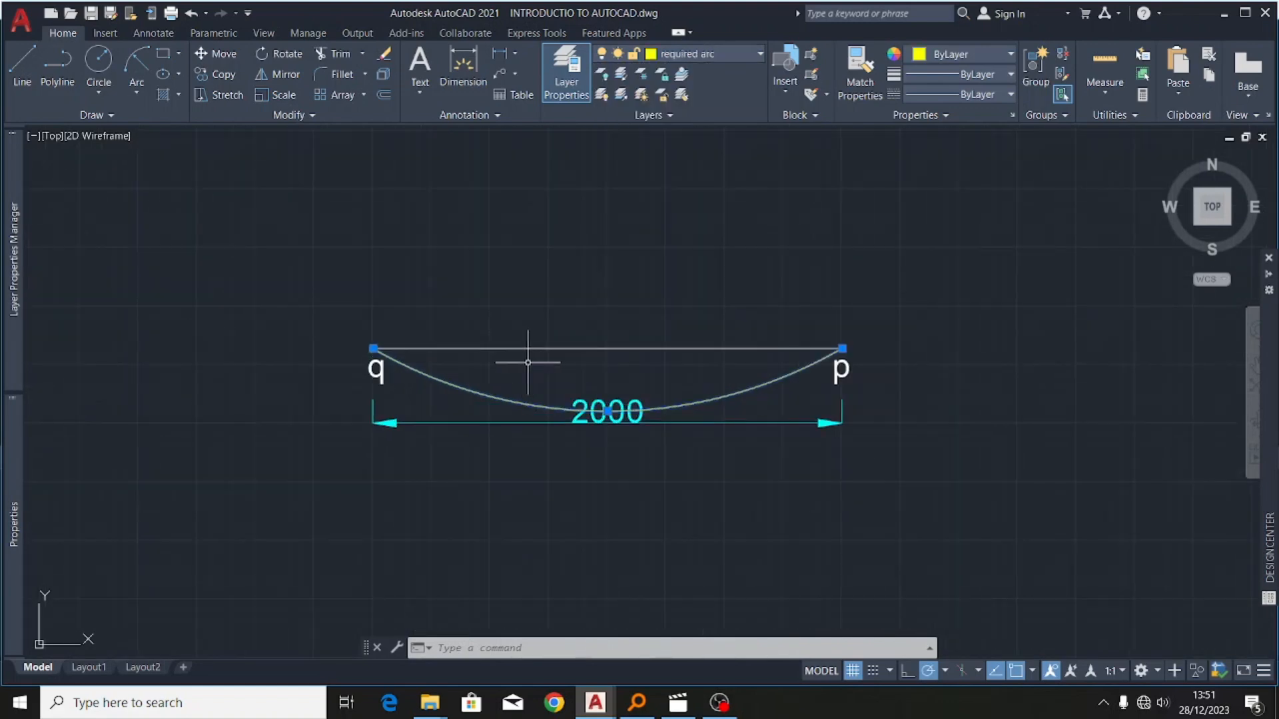
pyautogui.press('Escape')
pyautogui.scroll(-4, 442, 414)
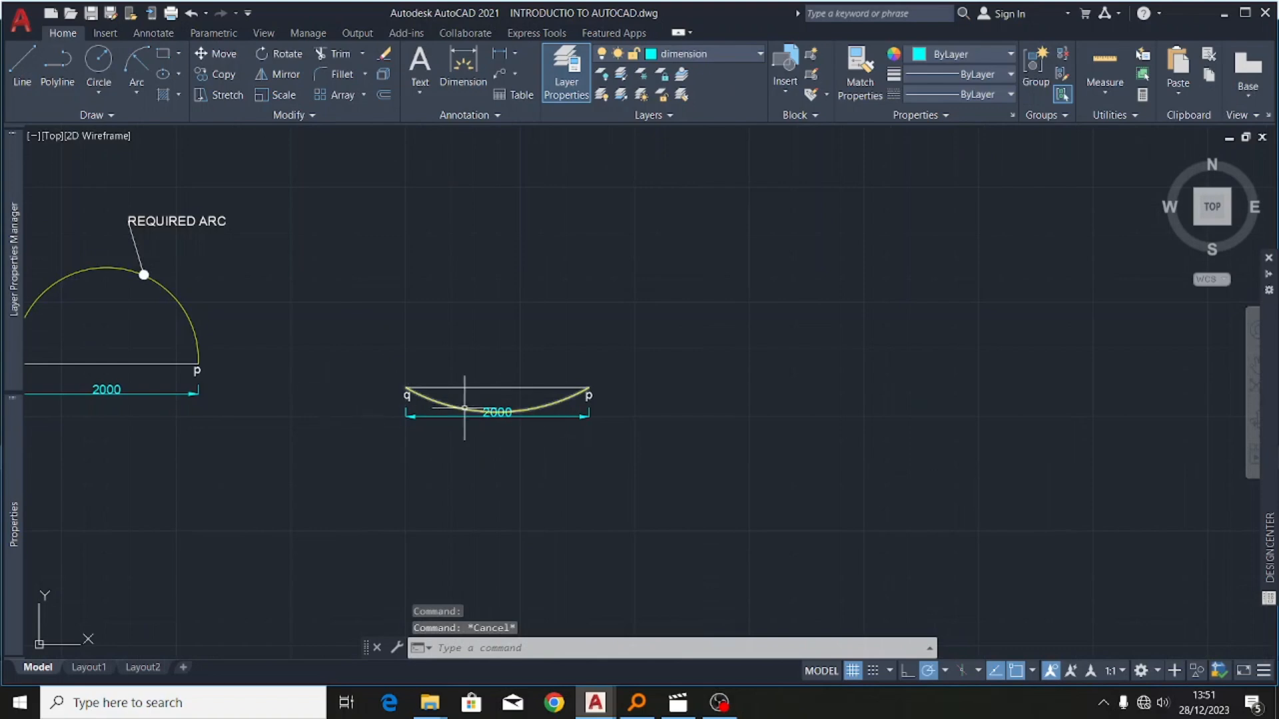
pyautogui.scroll(4, 446, 393)
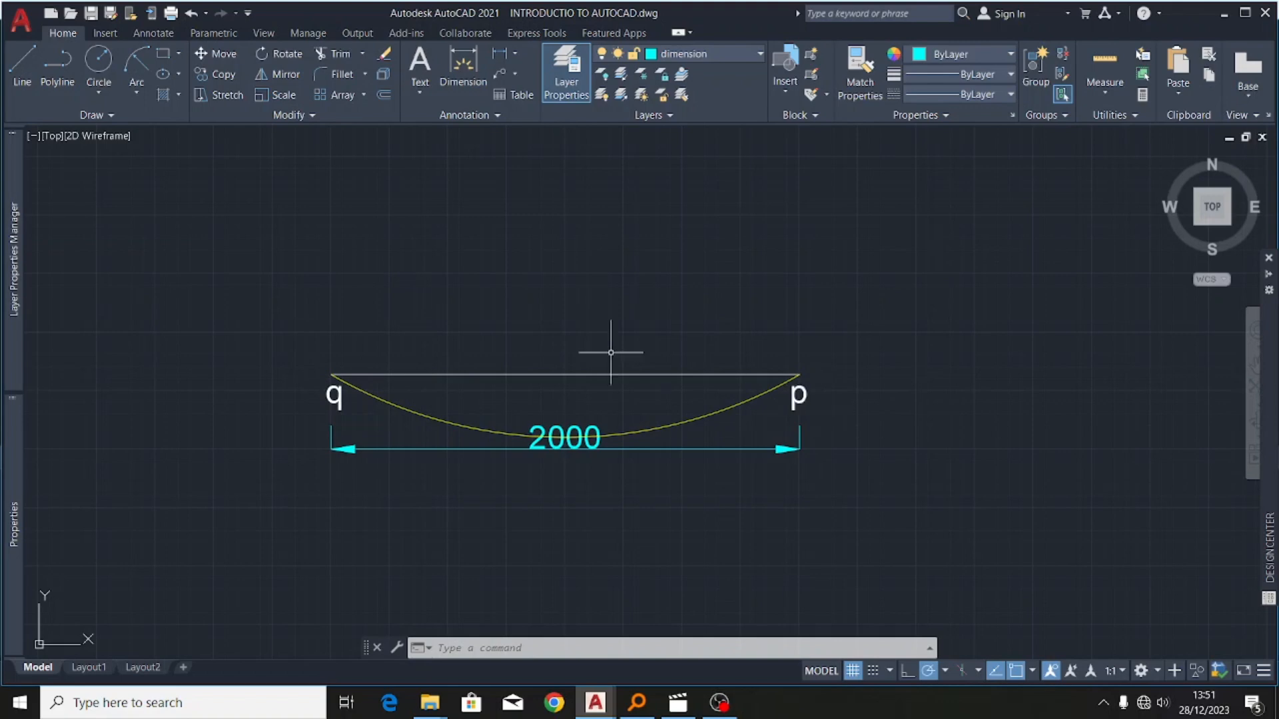
pyautogui.click(19, 74)
pyautogui.scroll(-2, 471, 414)
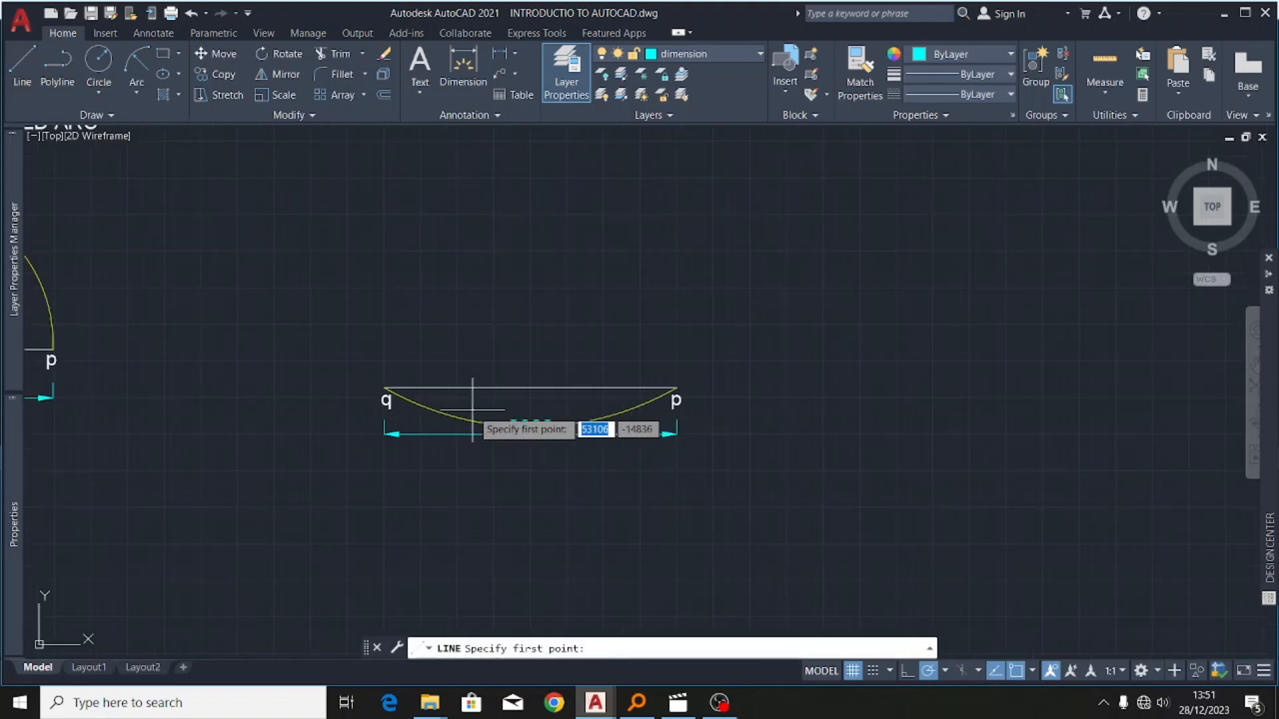
pyautogui.scroll(2, 766, 410)
pyautogui.scroll(-1, 359, 423)
pyautogui.scroll(-1, 492, 422)
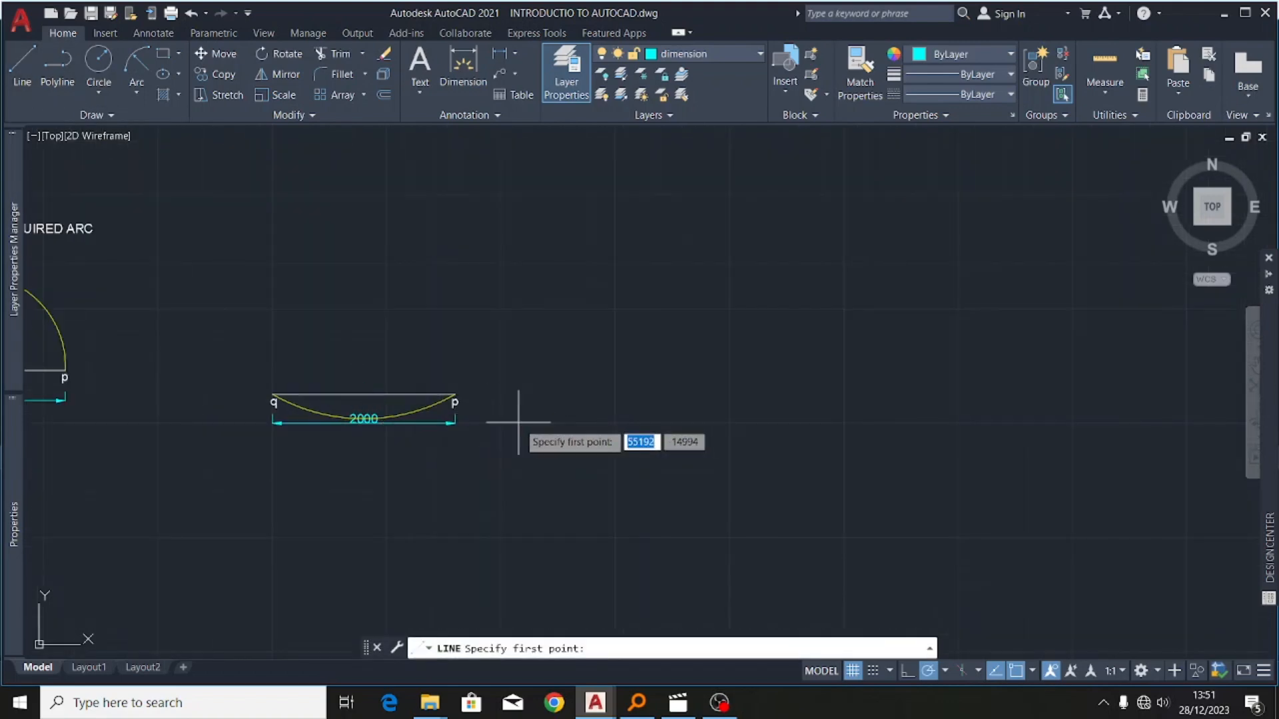
pyautogui.press('Escape')
# - Copy the line qp with its q and p labels horizontally to the right of the first arc figure
pyautogui.scroll(4, 283, 395)
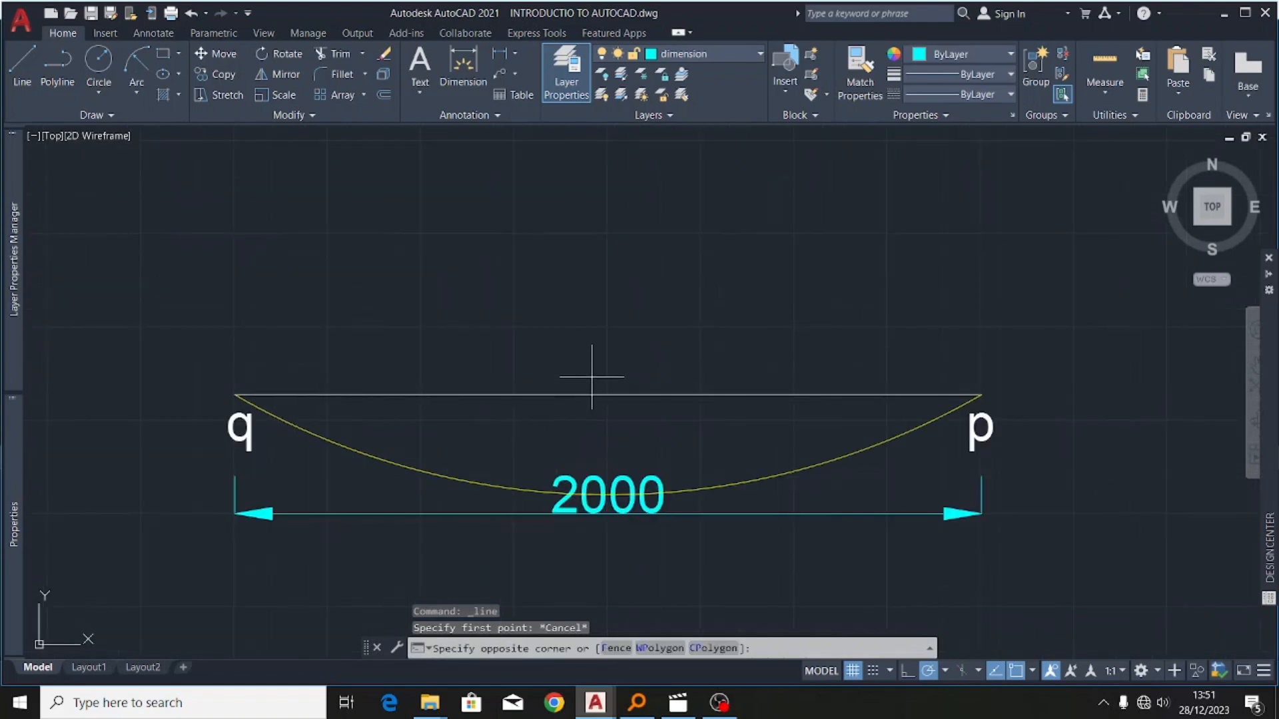
pyautogui.click(550, 393)
pyautogui.click(571, 380)
pyautogui.click(471, 422)
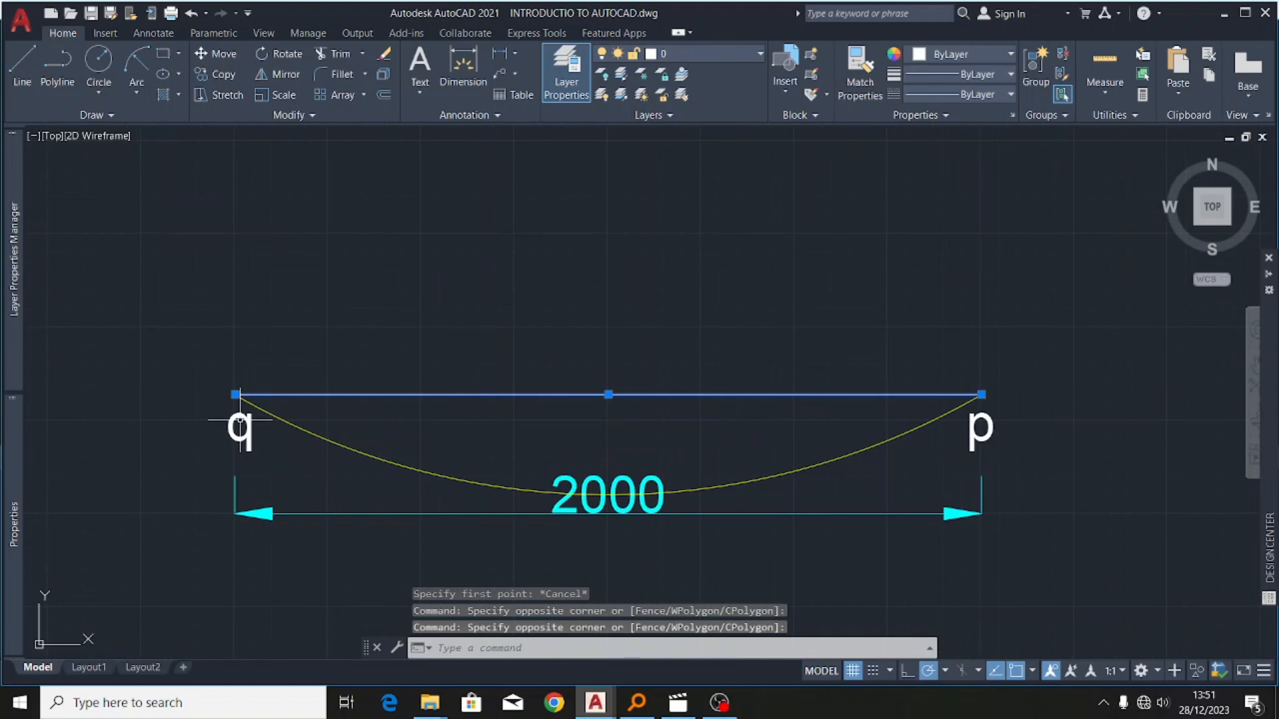
pyautogui.click(991, 420)
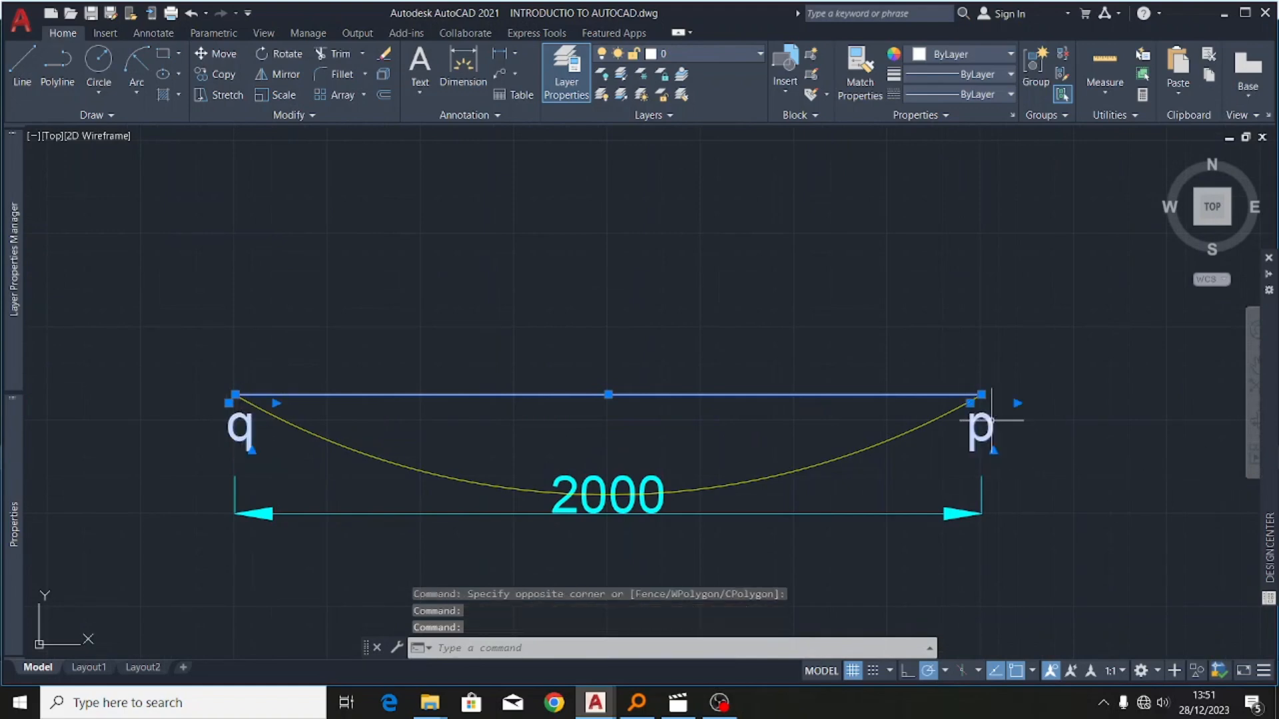
pyautogui.click(219, 75)
pyautogui.click(592, 394)
pyautogui.scroll(-4, 393, 399)
pyautogui.scroll(-2, 393, 399)
pyautogui.scroll(2, 737, 399)
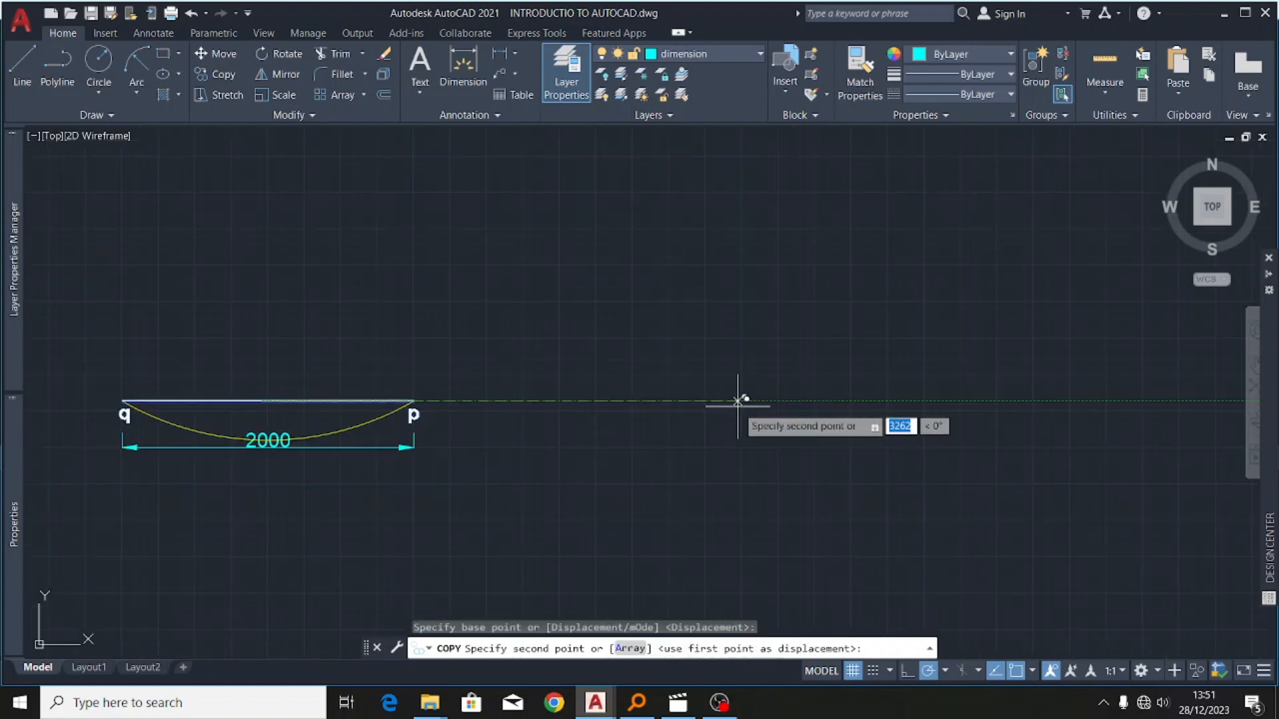
pyautogui.click(665, 400)
pyautogui.press('Escape')
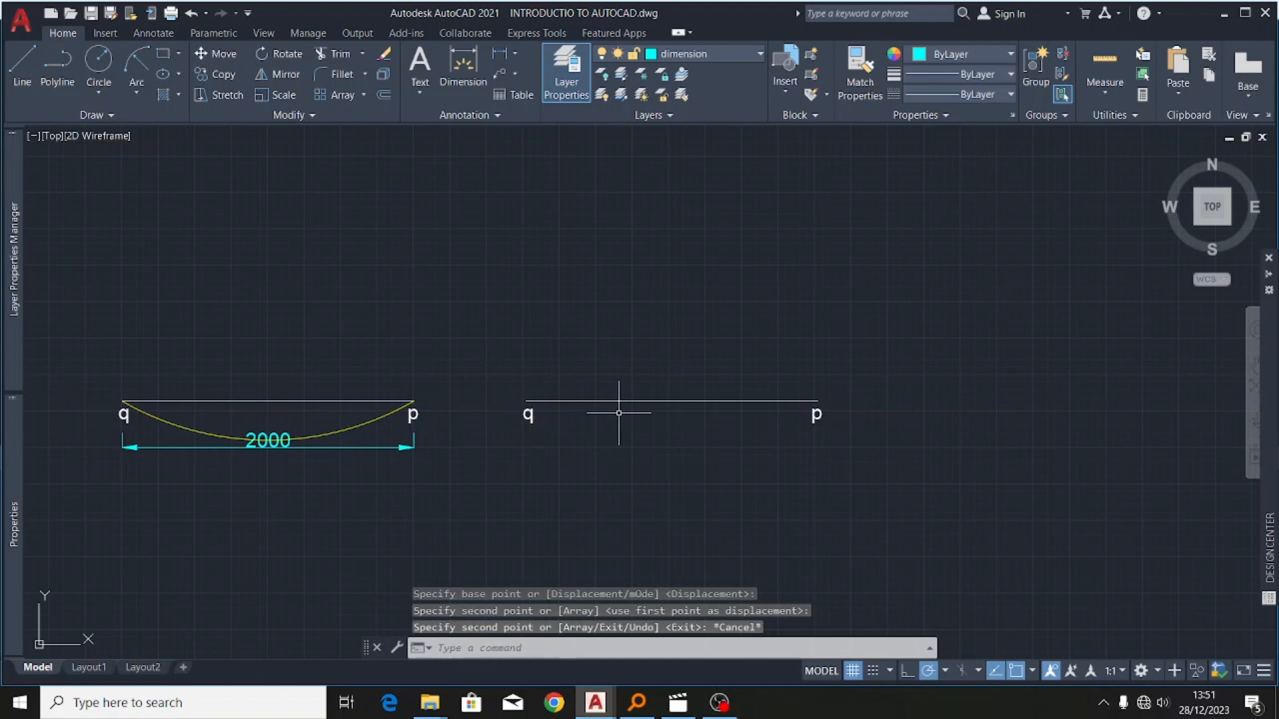
# - Draw a Start, End, Radius arc on the copied line from endpoint p to endpoint q with radius 2000
pyautogui.scroll(2, 576, 408)
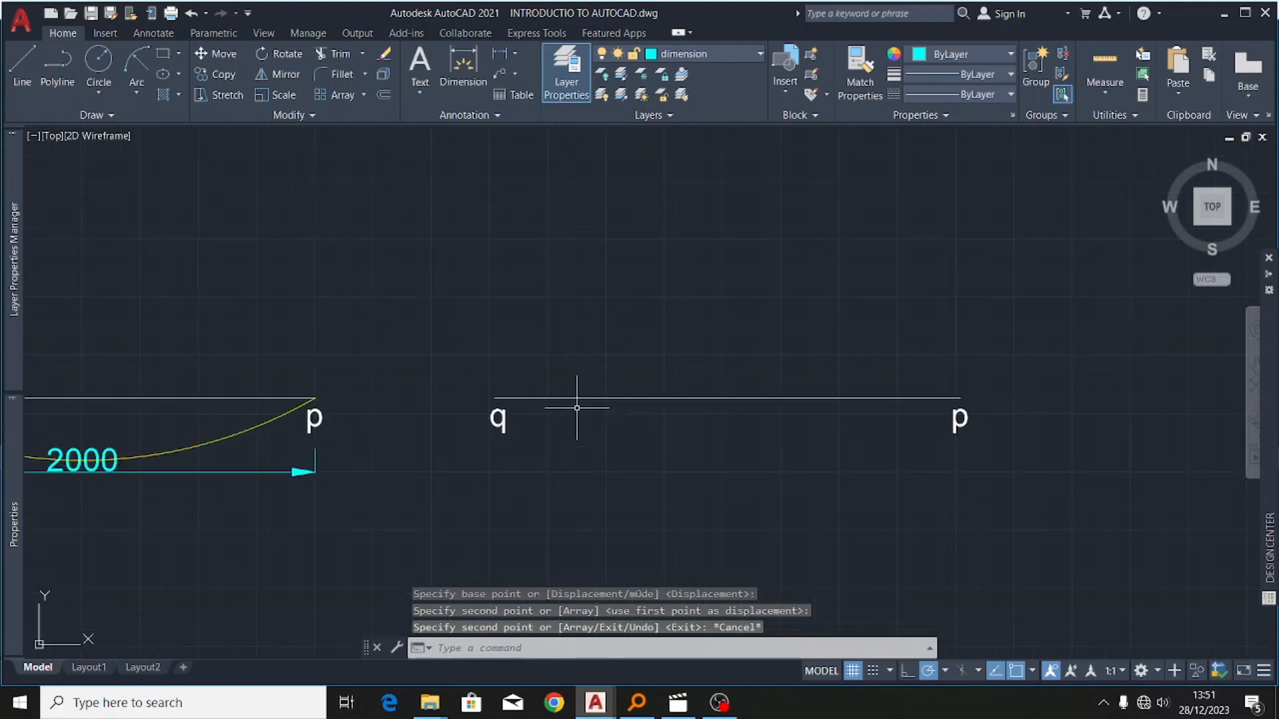
pyautogui.click(134, 64)
pyautogui.scroll(3, 972, 406)
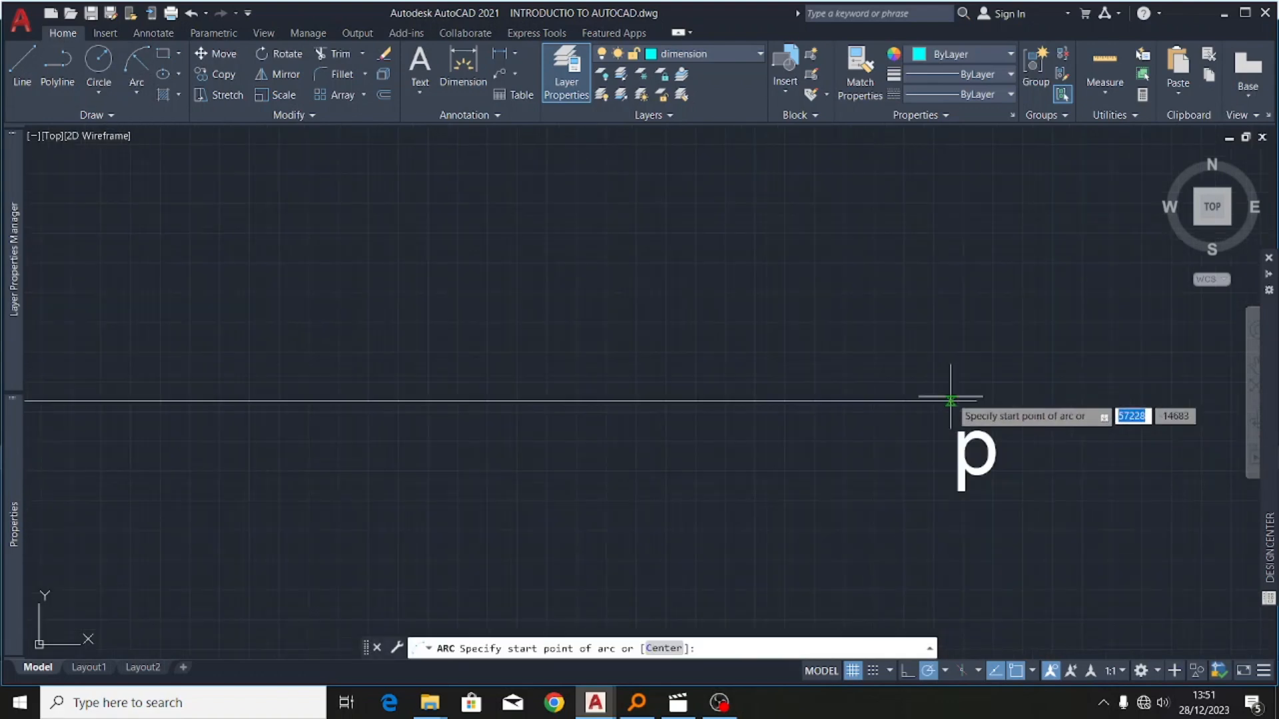
pyautogui.click(975, 400)
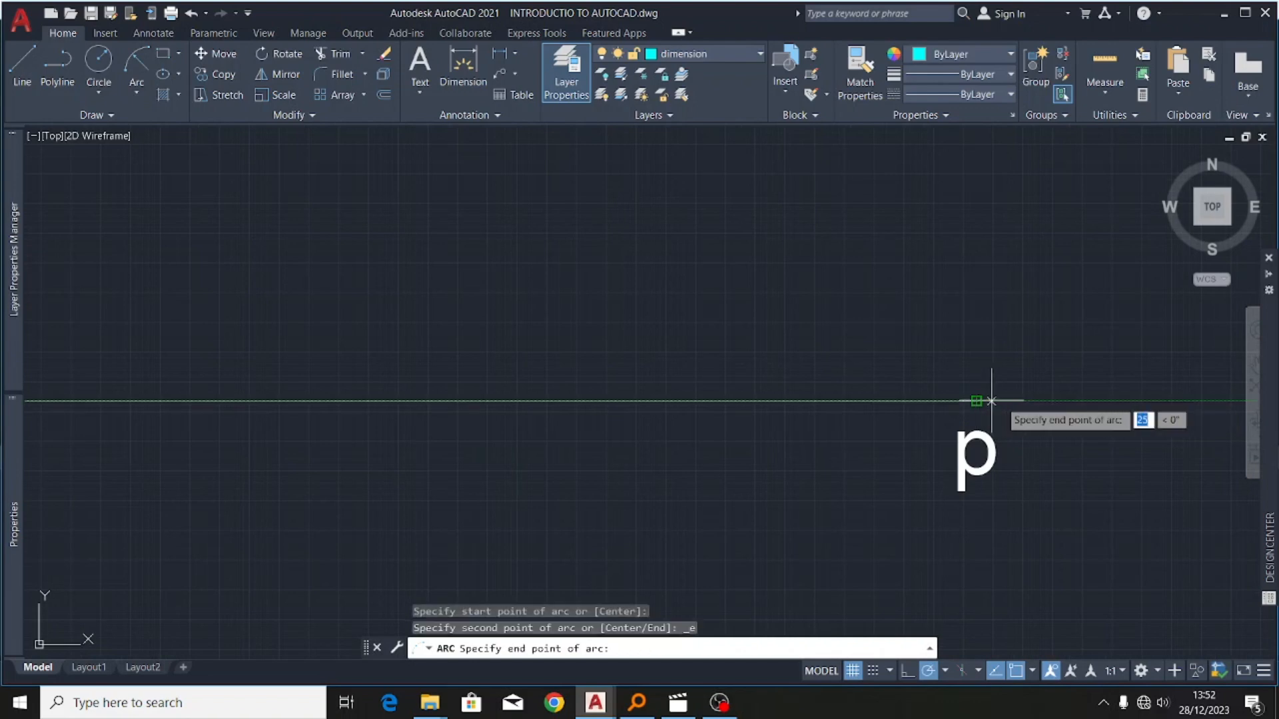
pyautogui.scroll(-5, 985, 402)
pyautogui.scroll(4, 746, 400)
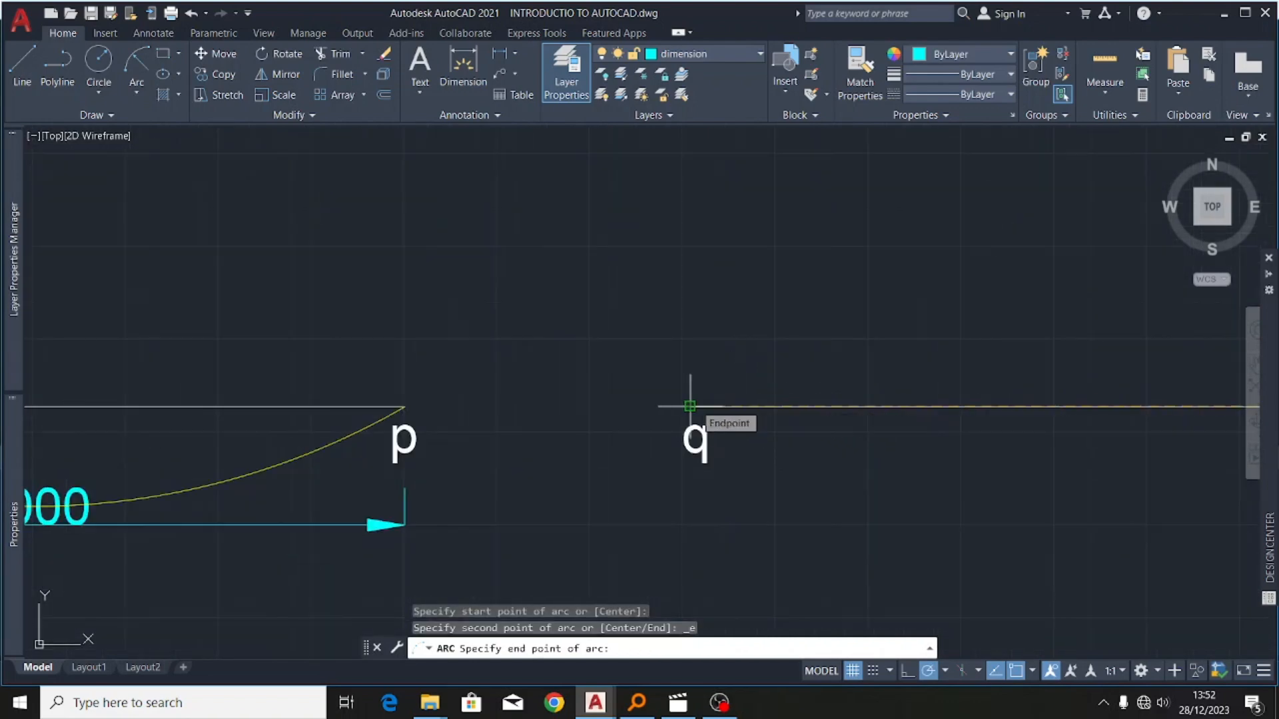
pyautogui.click(689, 406)
pyautogui.scroll(-5, 593, 393)
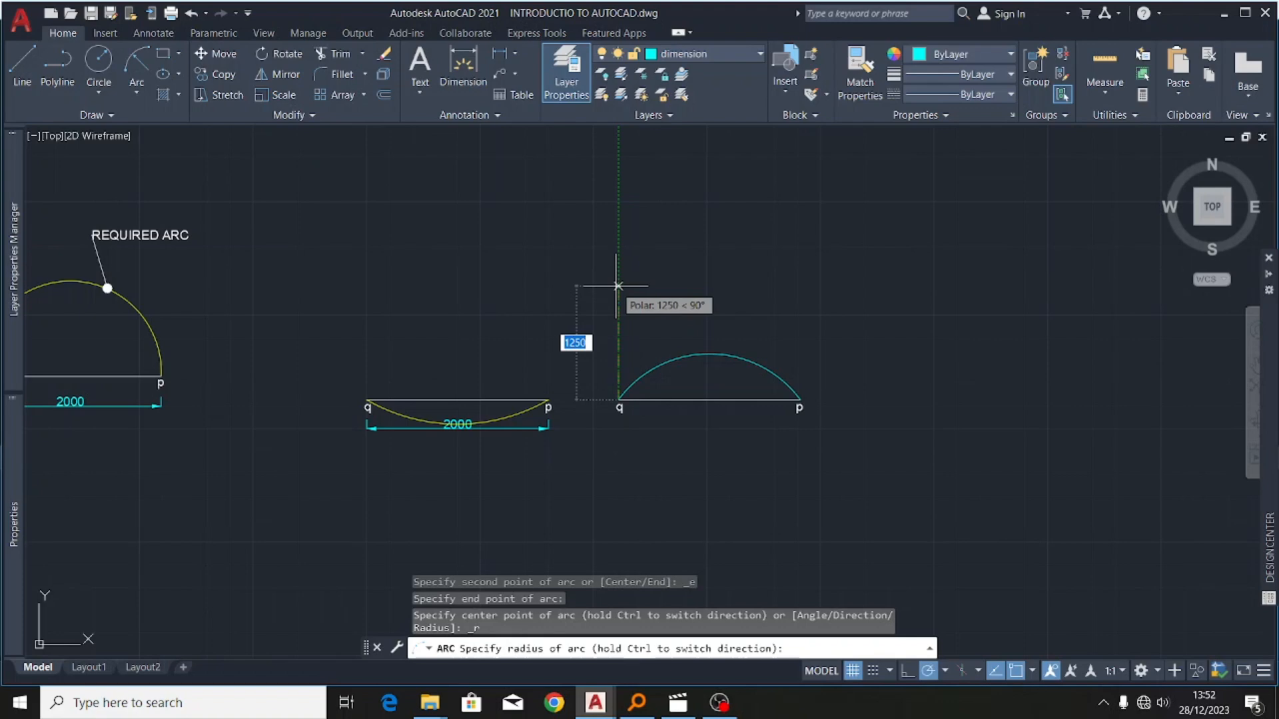
pyautogui.write('2')
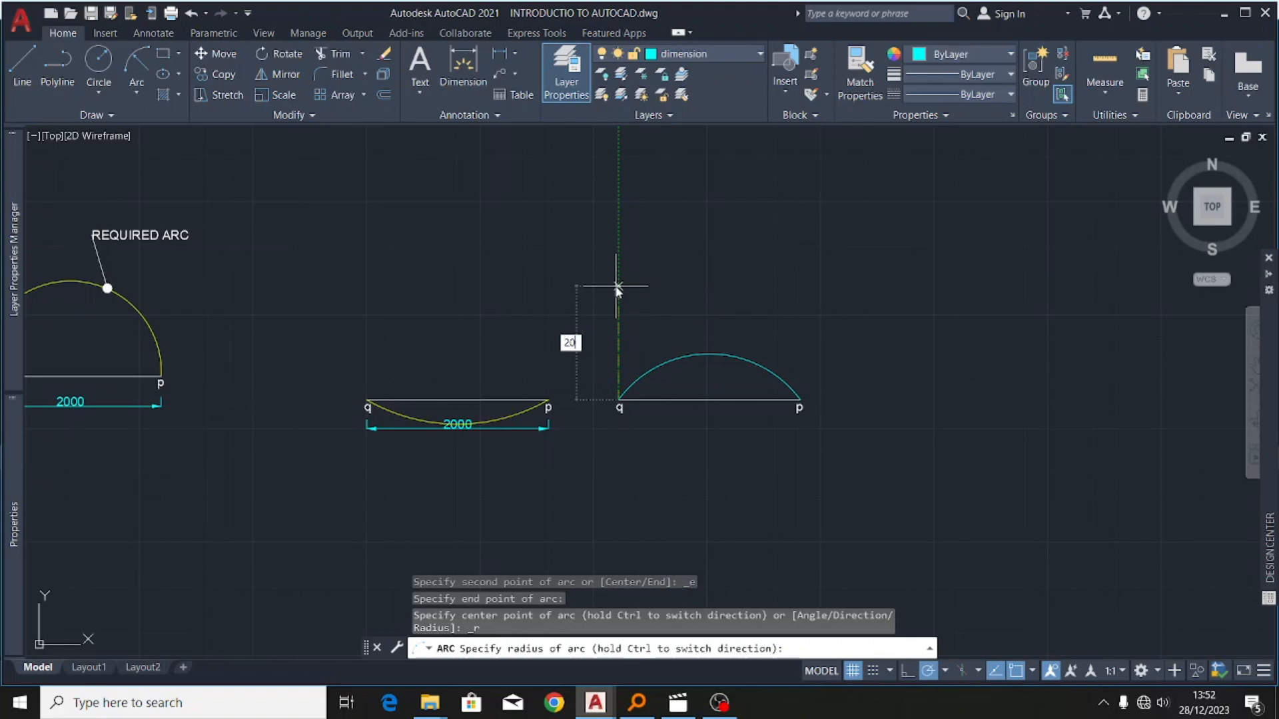
pyautogui.press('Return')
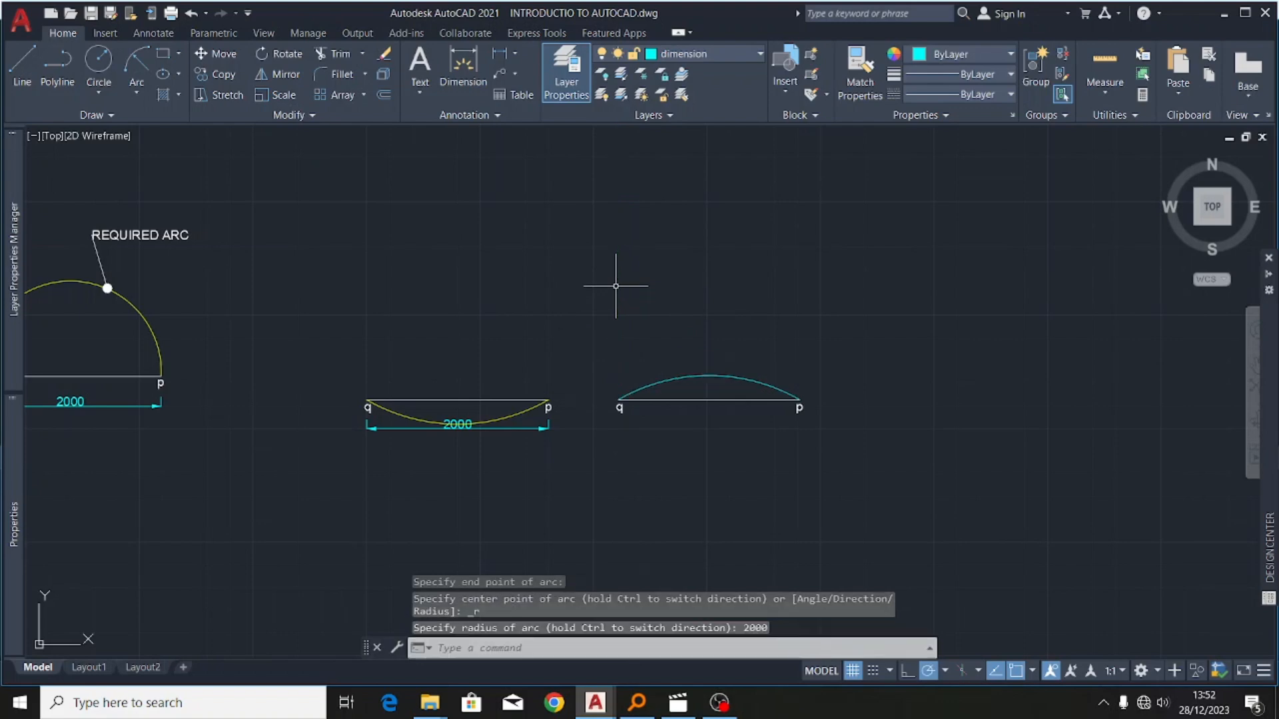
# - Move the arc above the copied line qp onto the required arc layer
pyautogui.scroll(2, 727, 363)
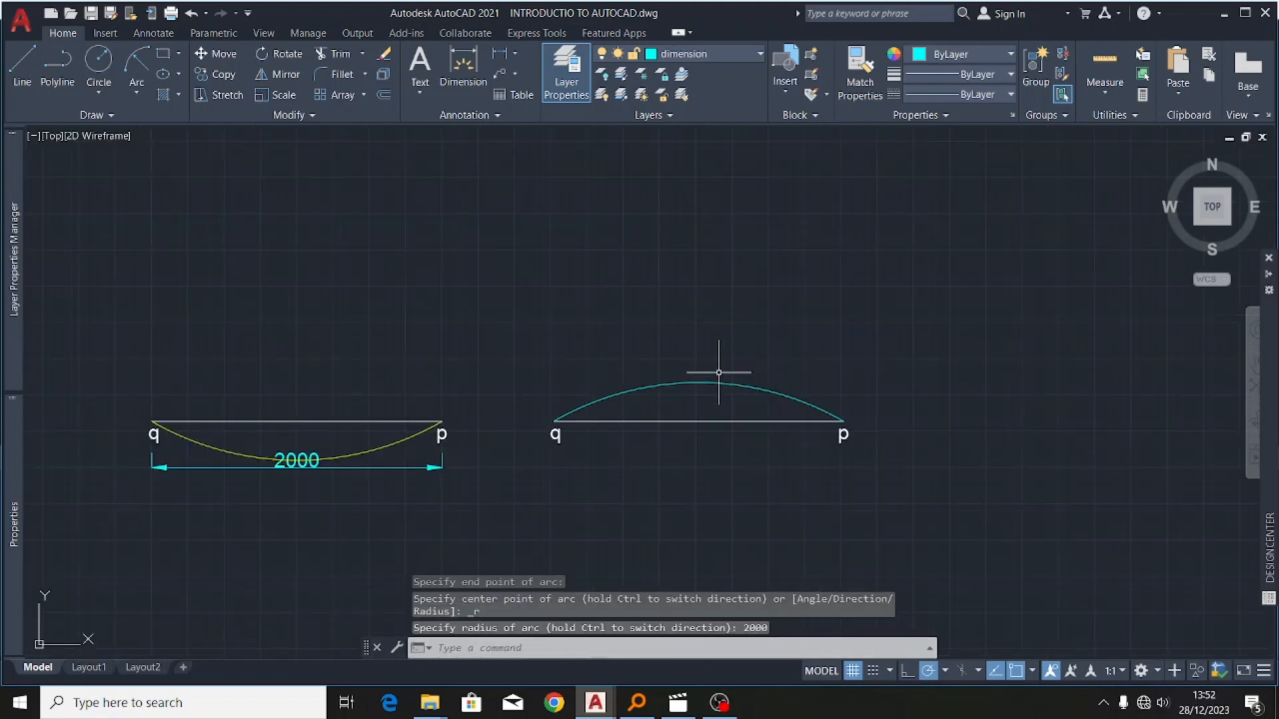
pyautogui.click(712, 388)
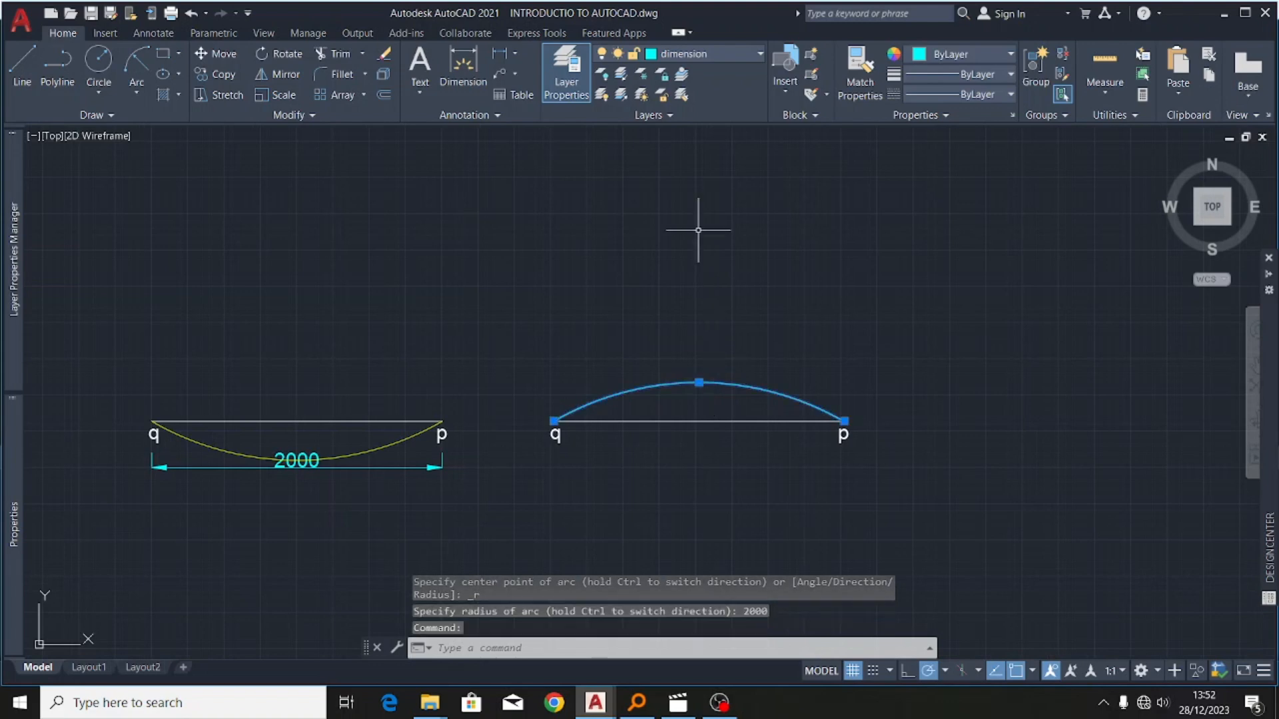
pyautogui.click(726, 52)
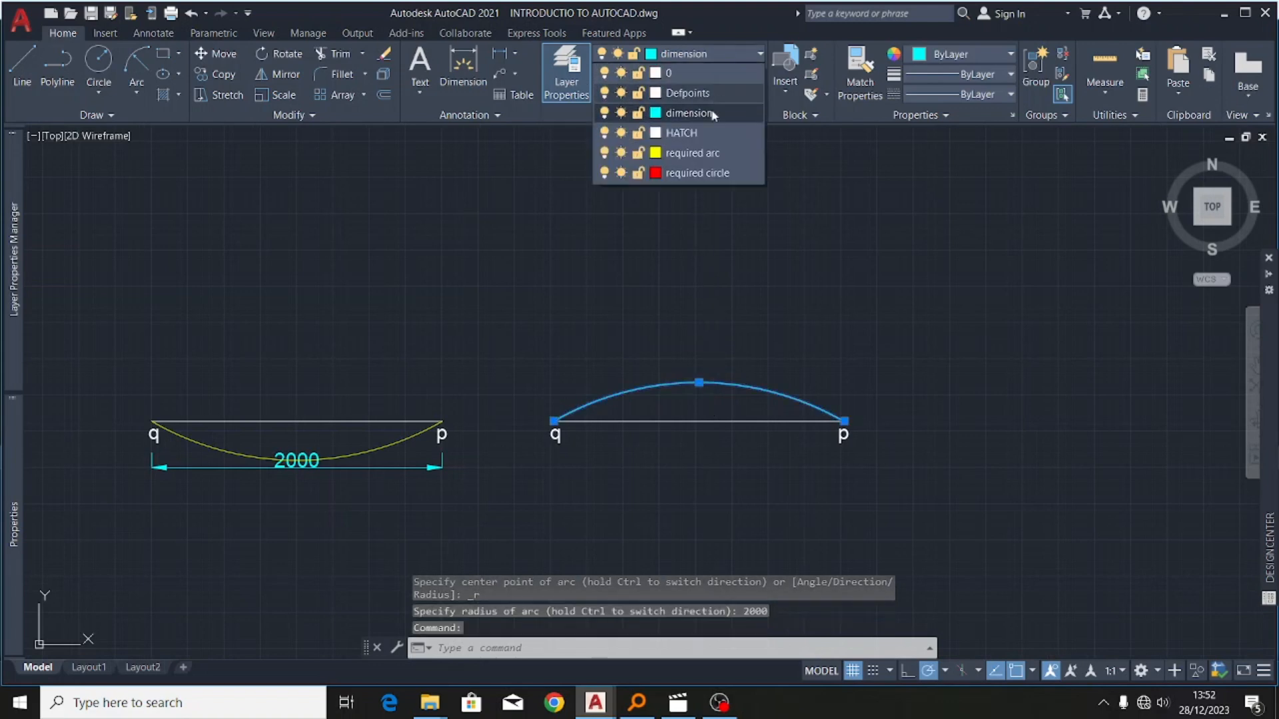
pyautogui.click(704, 153)
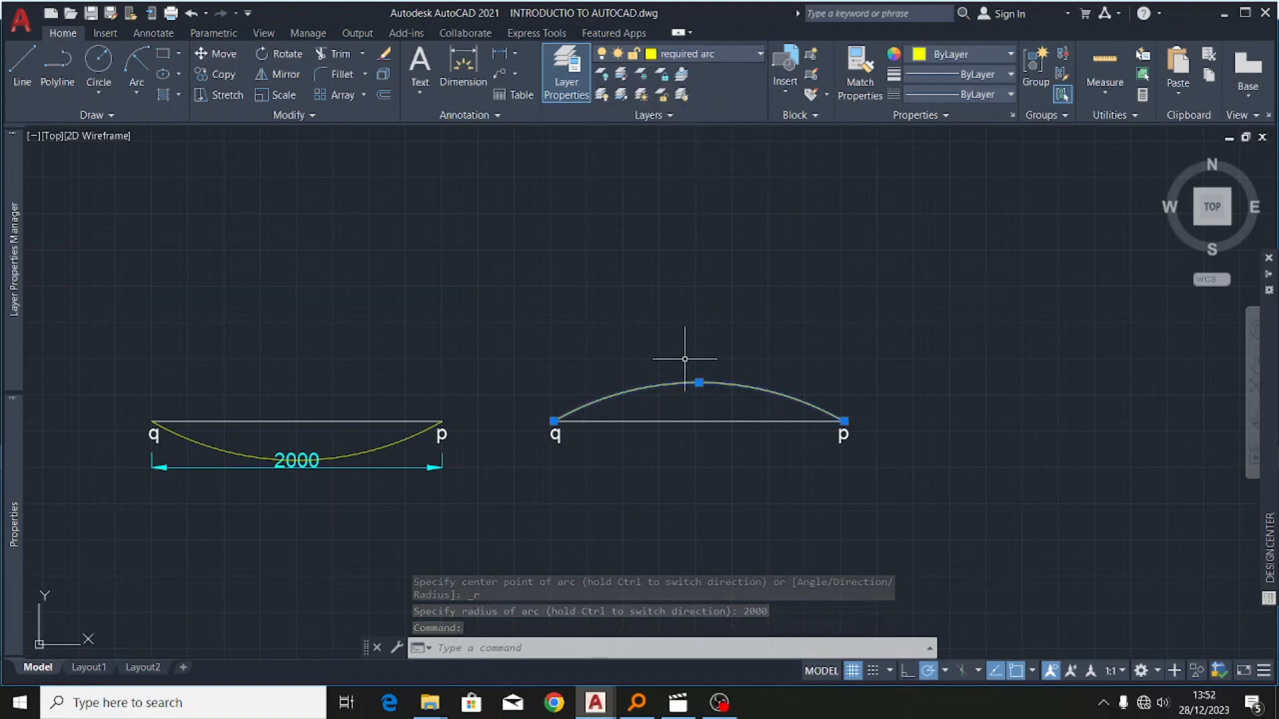
pyautogui.press('Escape')
pyautogui.scroll(-6, 691, 337)
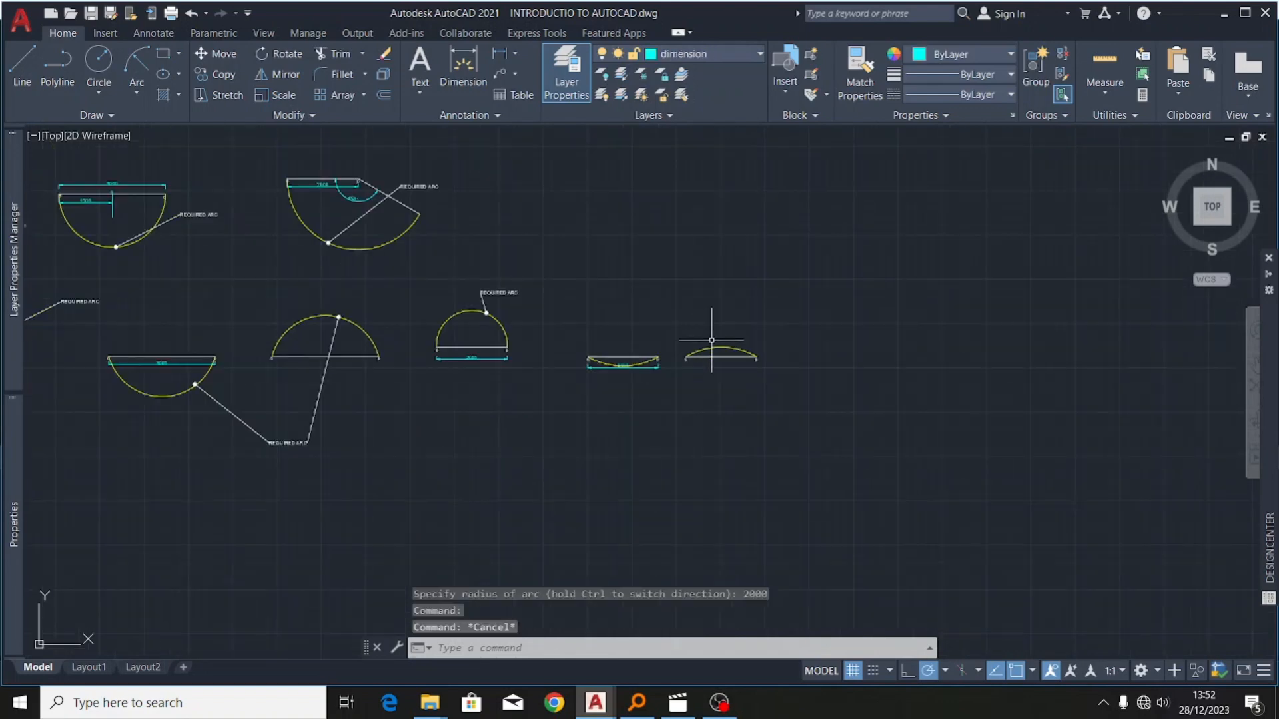
# - Copy the REQUIRED ARC leader from the semicircle over line op onto the arc below the first line qp
pyautogui.scroll(6, 489, 311)
pyautogui.click(477, 385)
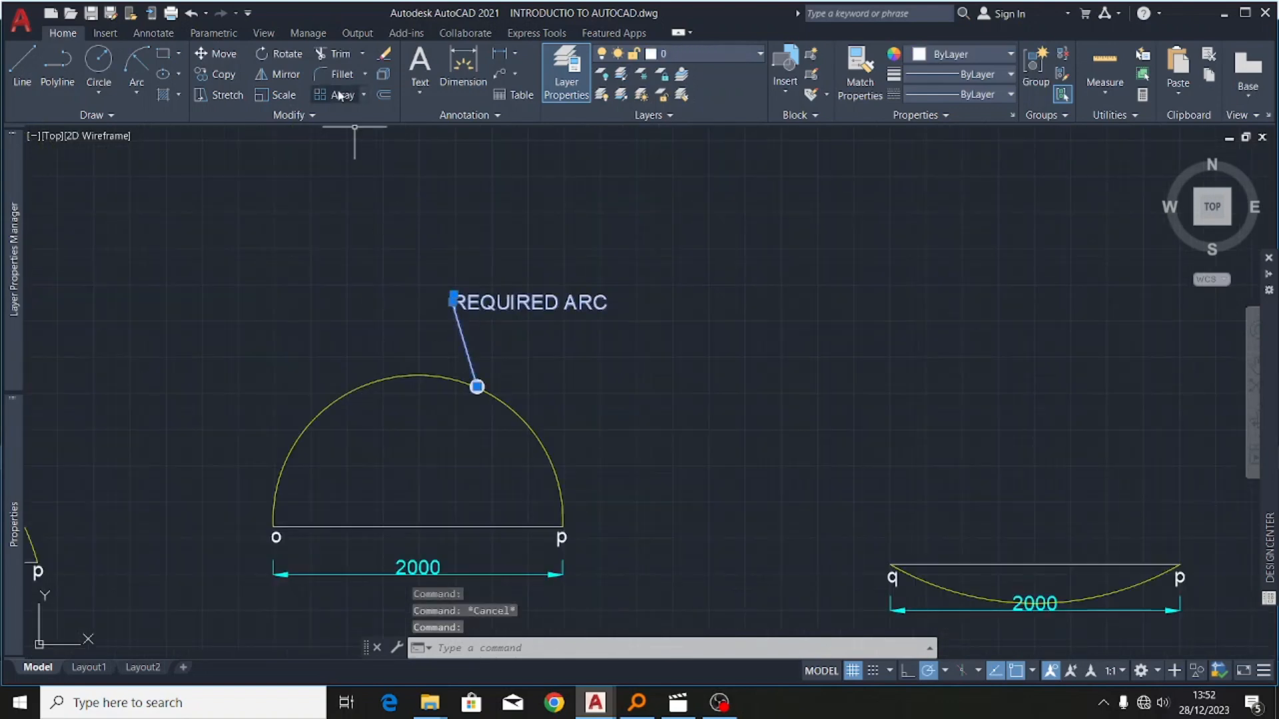
pyautogui.click(215, 74)
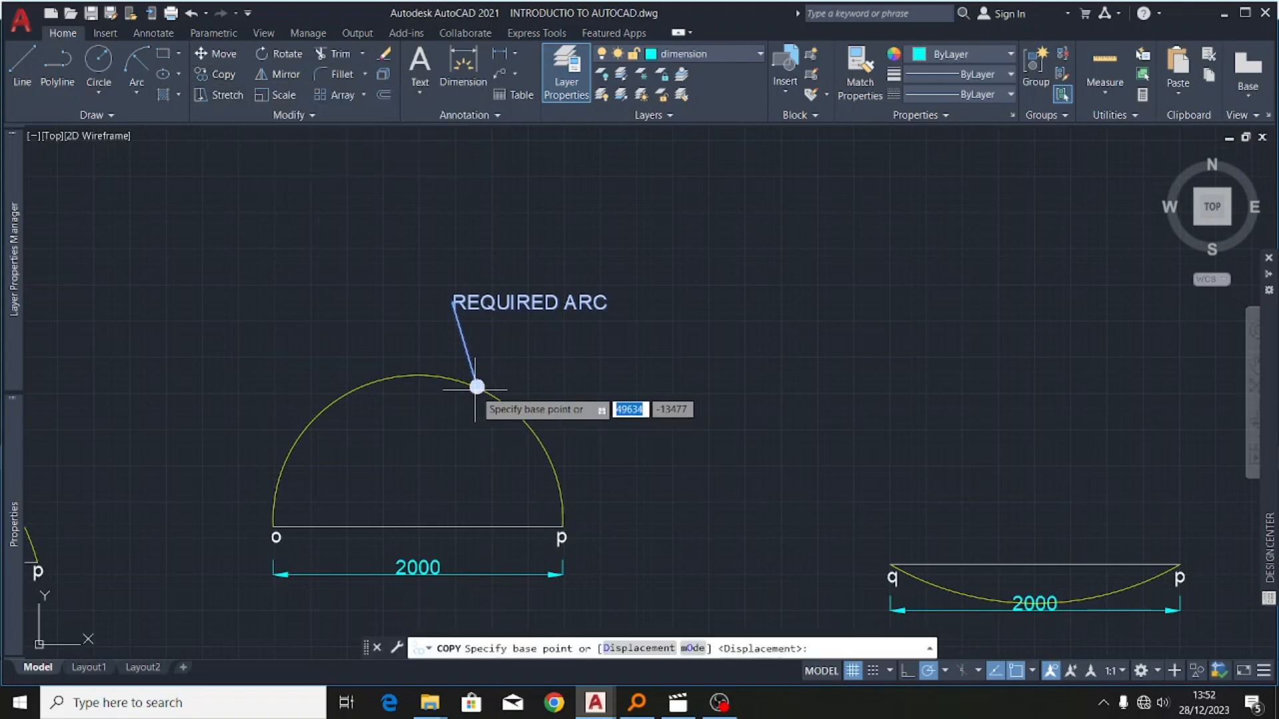
pyautogui.click(477, 386)
pyautogui.scroll(-6, 315, 351)
pyautogui.scroll(4, 585, 413)
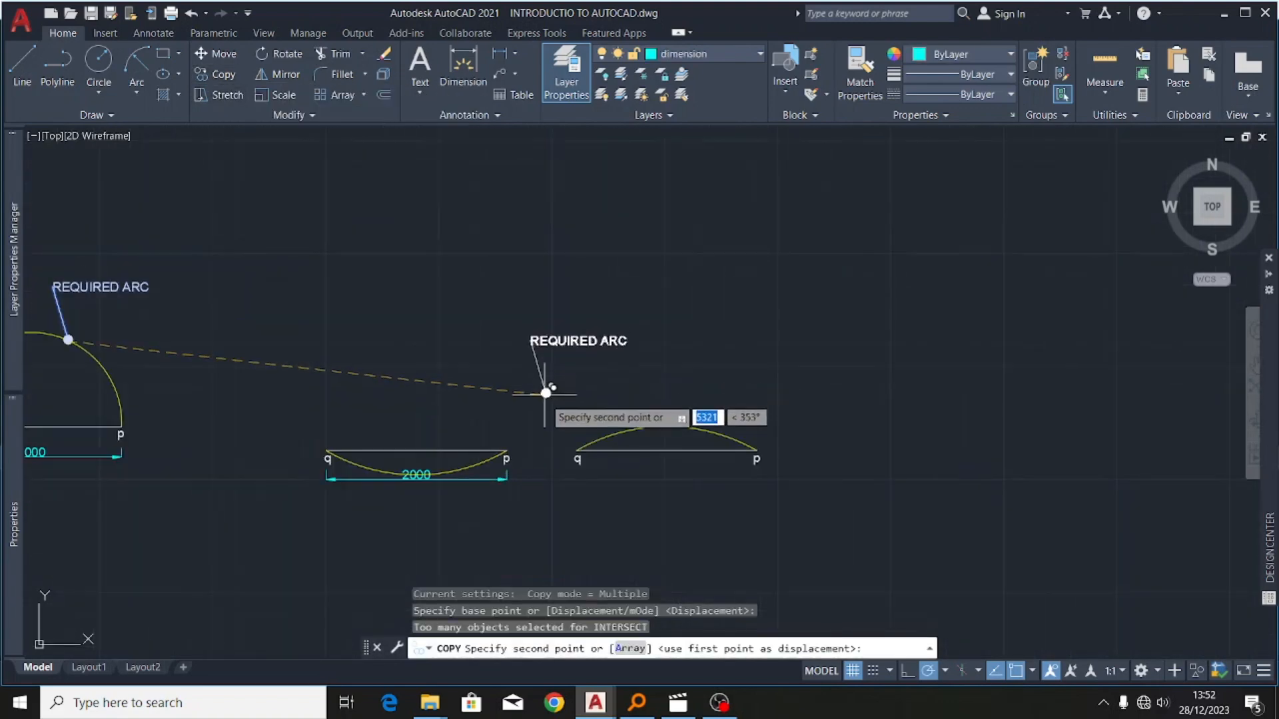
pyautogui.click(470, 462)
pyautogui.press('Escape')
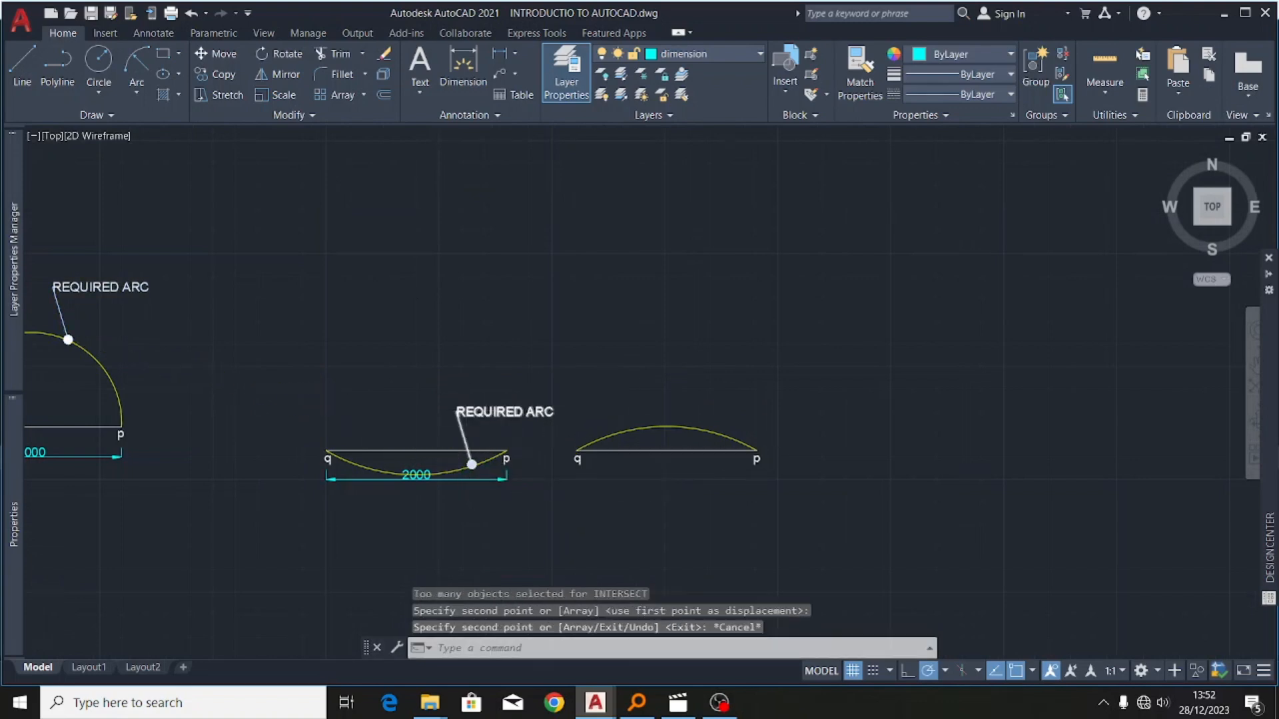
# - Lengthen the horizontal landing of the copied REQUIRED ARC leader so its text sits farther right, between the two arc figures
pyautogui.scroll(2, 466, 409)
pyautogui.click(481, 419)
pyautogui.scroll(8, 481, 419)
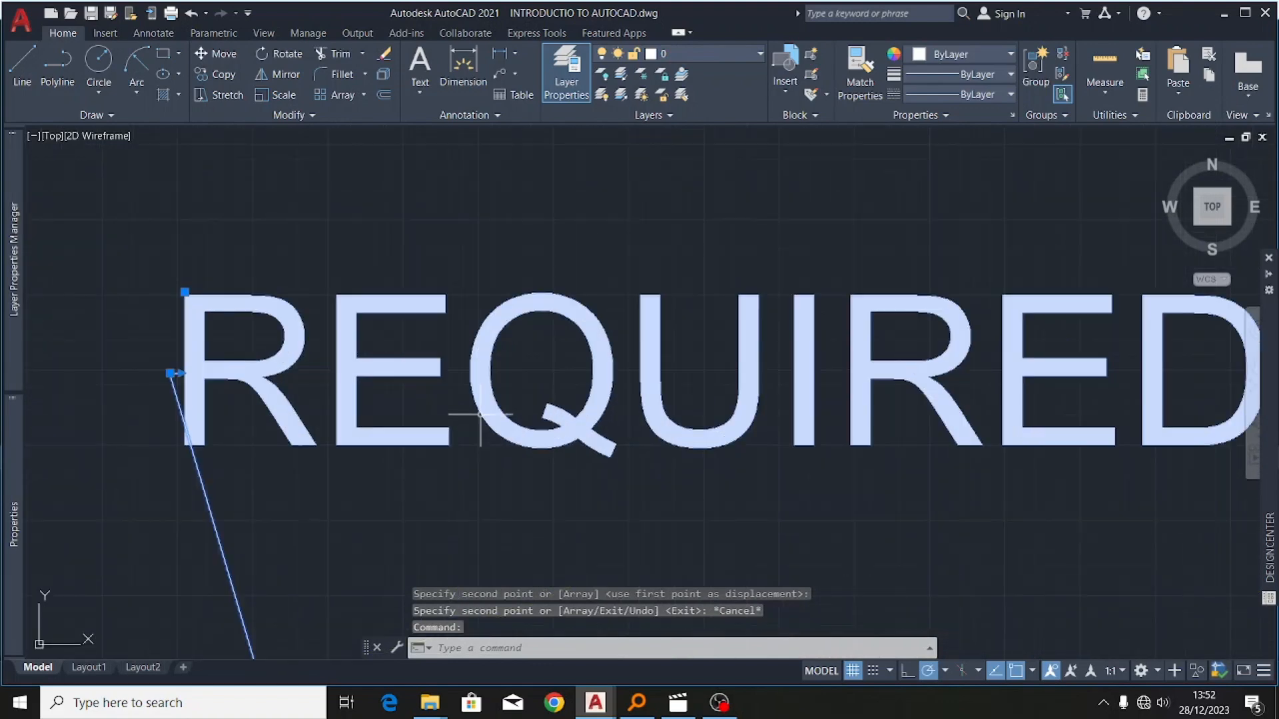
pyautogui.click(179, 373)
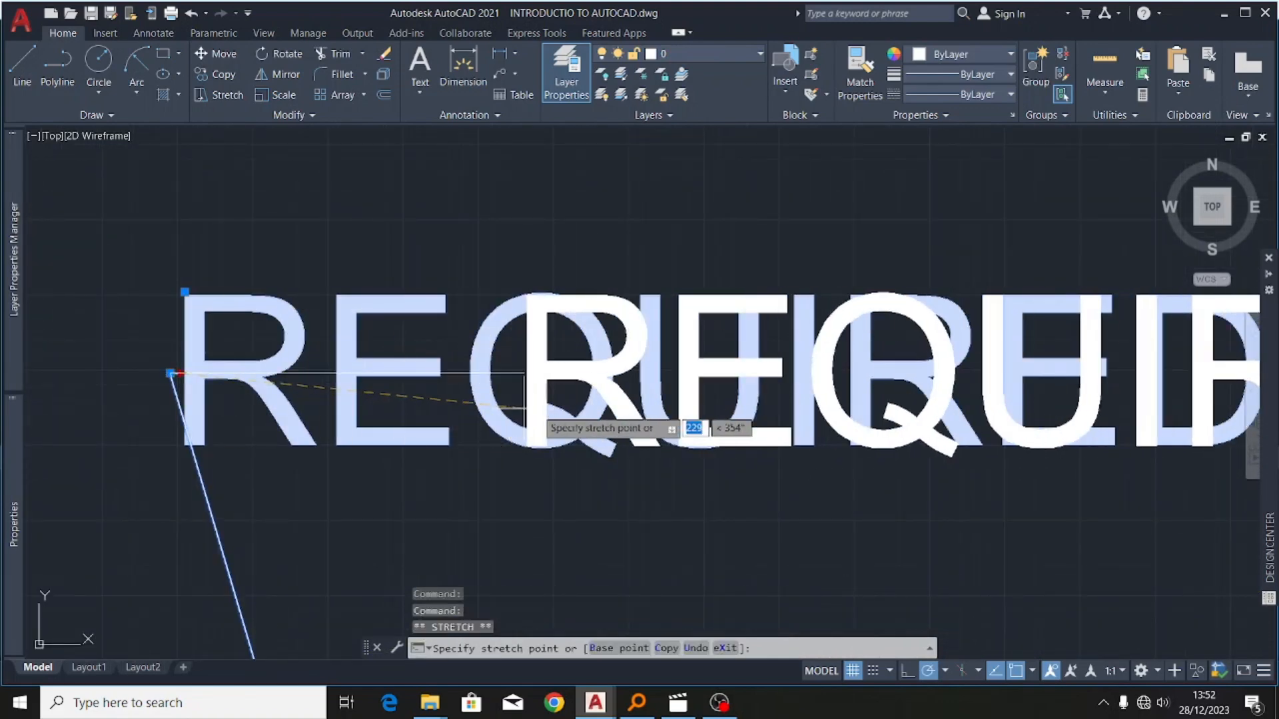
pyautogui.scroll(-8, 712, 372)
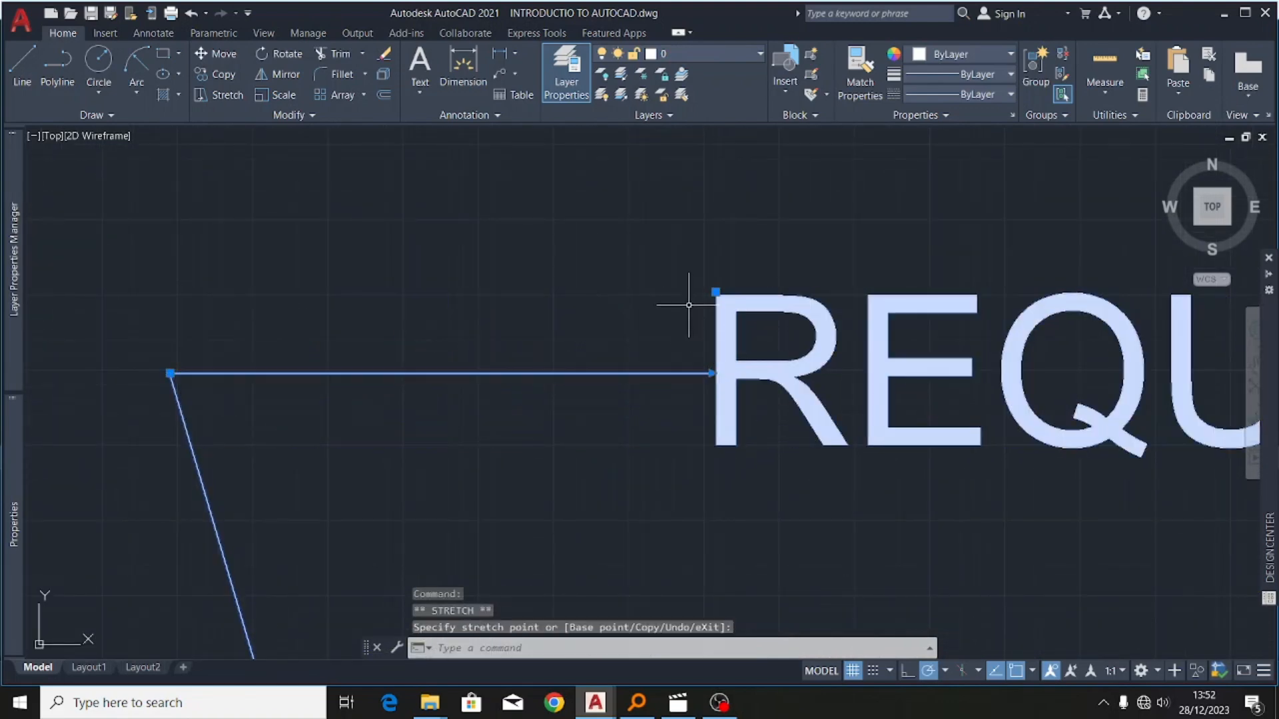
pyautogui.scroll(4, 679, 299)
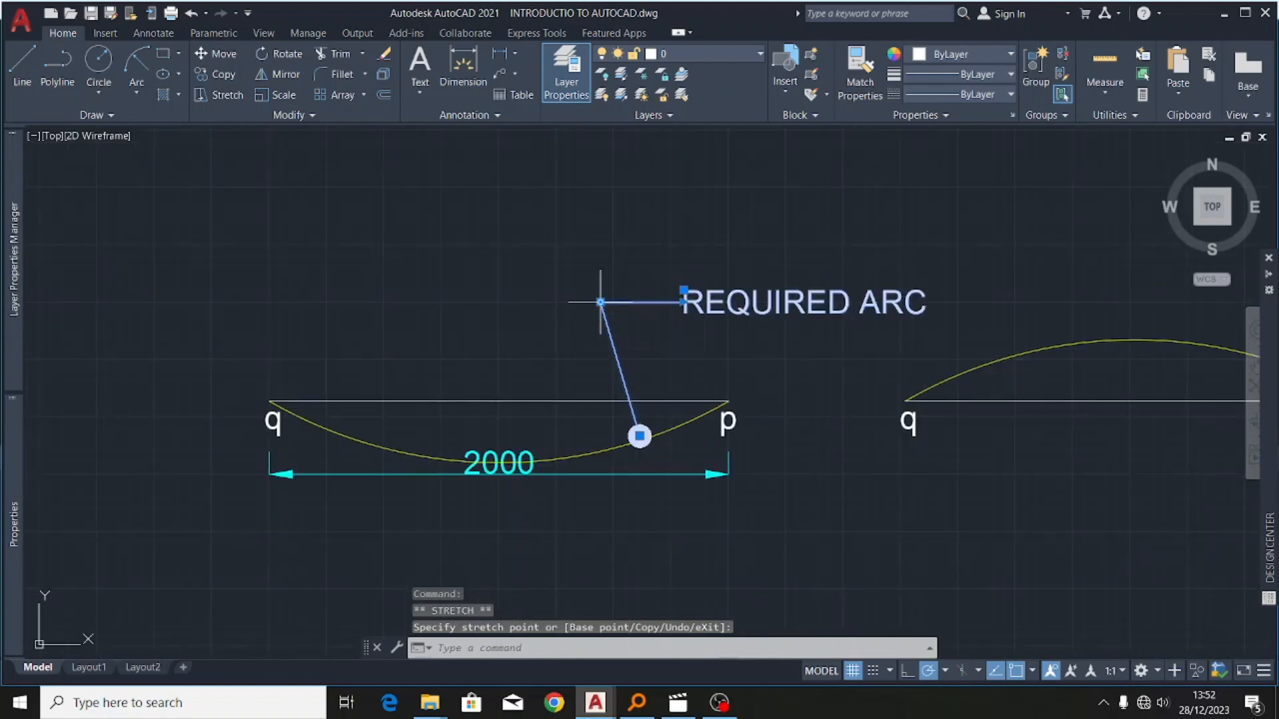
# - Add a second leader line from the copied REQUIRED ARC label to the crest of the arc above the copied line qp
pyautogui.moveTo(601, 303)
pyautogui.click(644, 362)
pyautogui.scroll(-6, 866, 307)
pyautogui.scroll(2, 702, 313)
pyautogui.scroll(6, 620, 300)
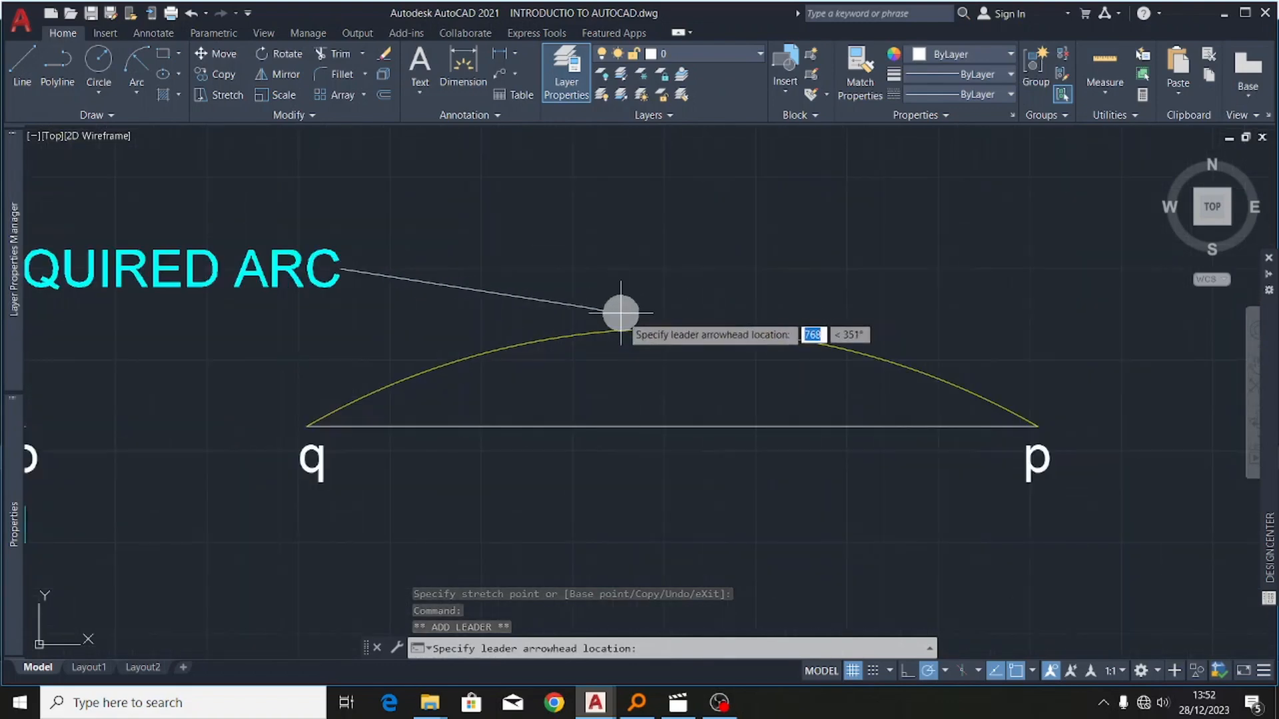
pyautogui.scroll(-4, 785, 273)
pyautogui.press('Escape')
pyautogui.scroll(-3, 832, 278)
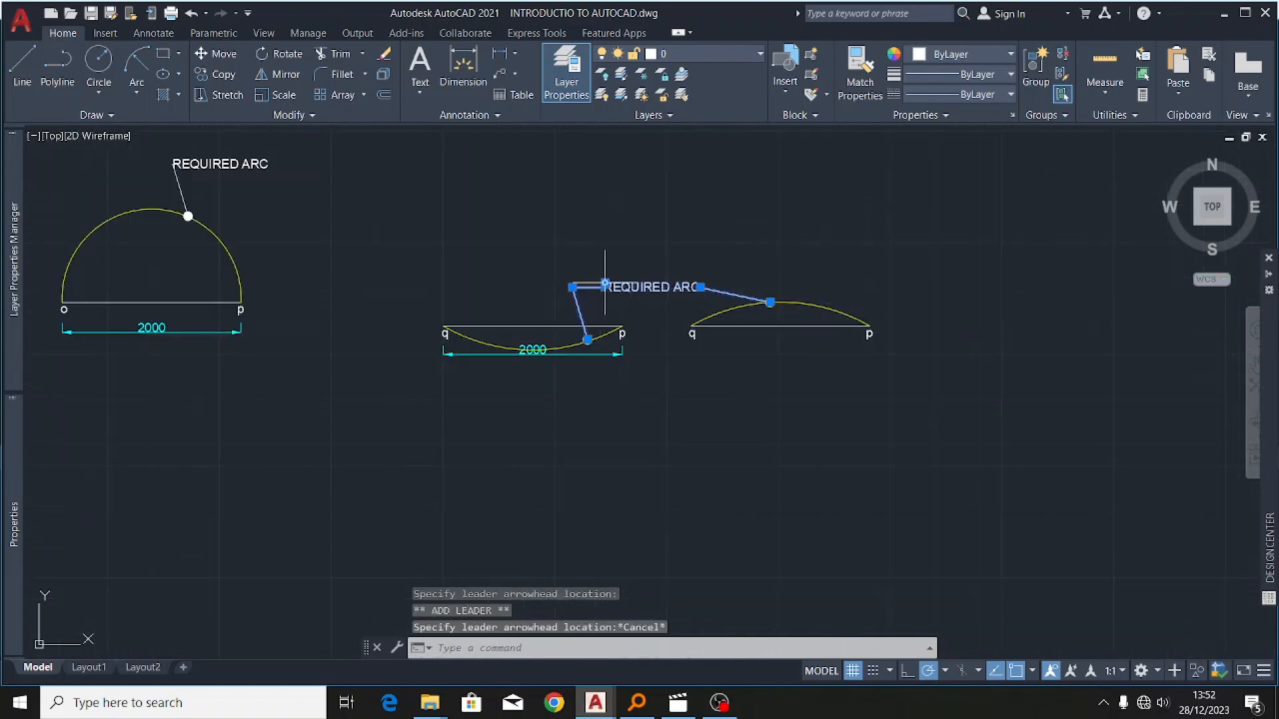
pyautogui.scroll(3, 600, 287)
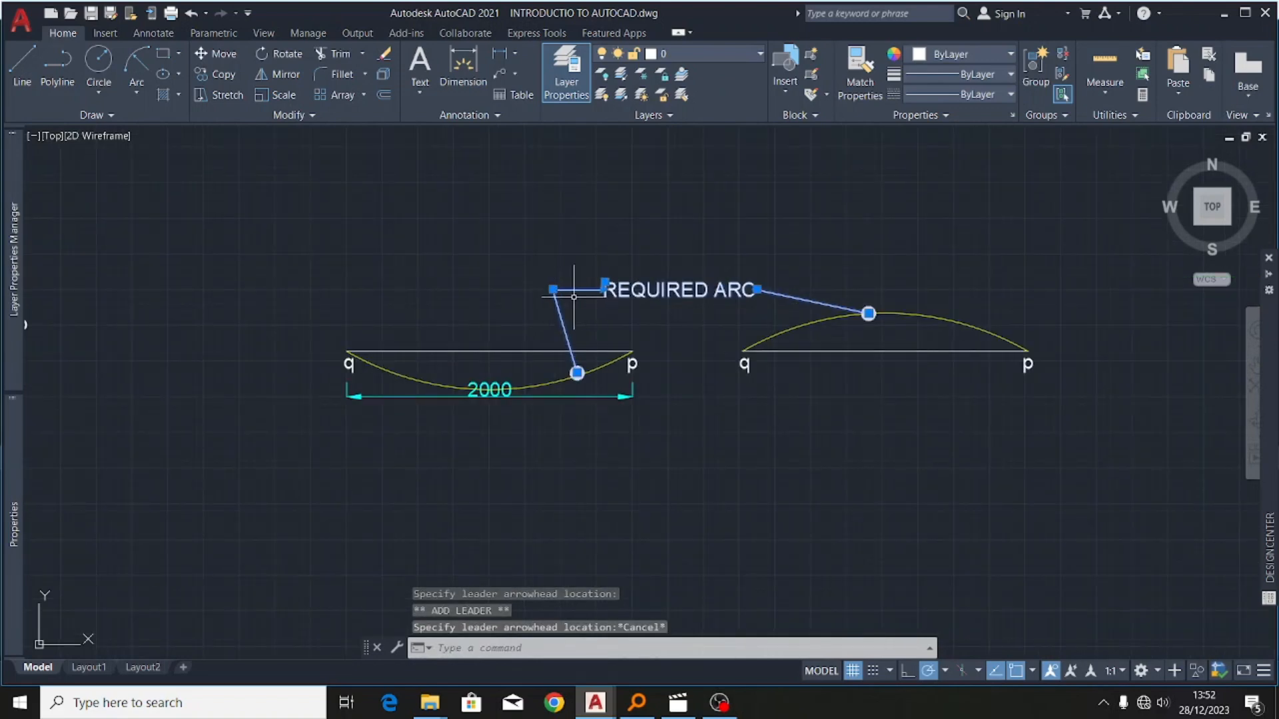
pyautogui.moveTo(554, 287)
pyautogui.click(613, 333)
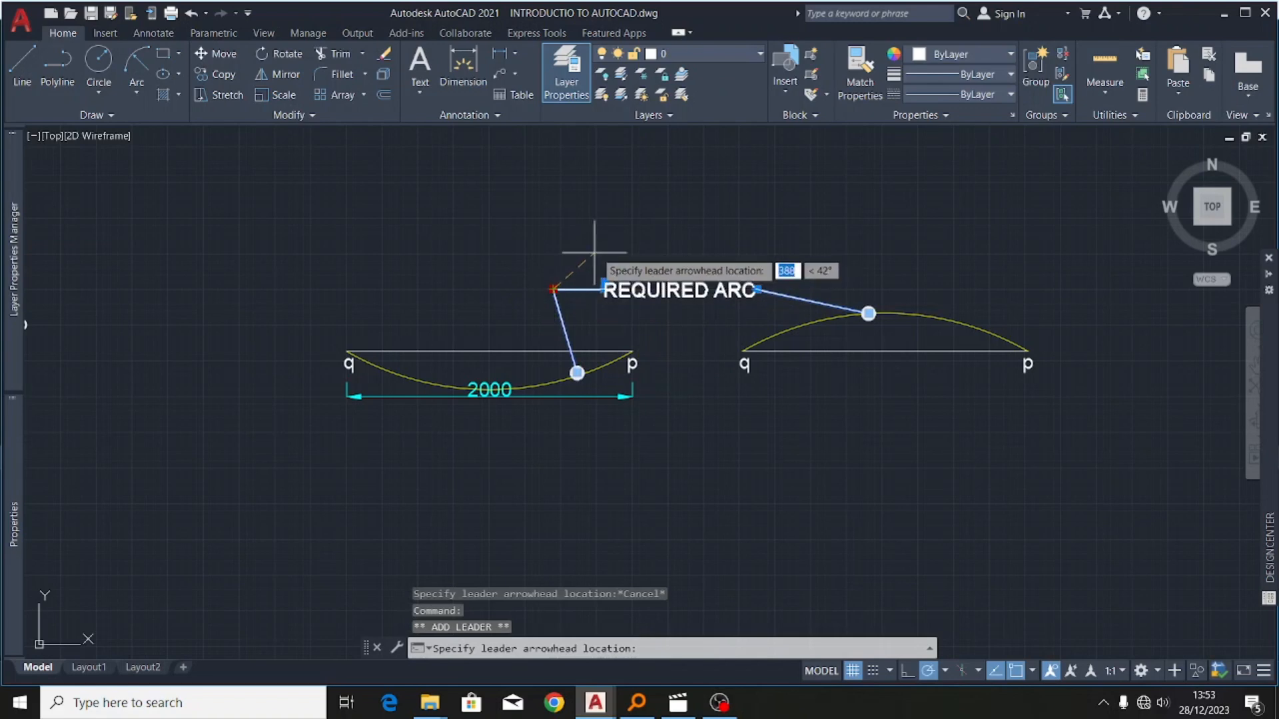
pyautogui.press('Return')
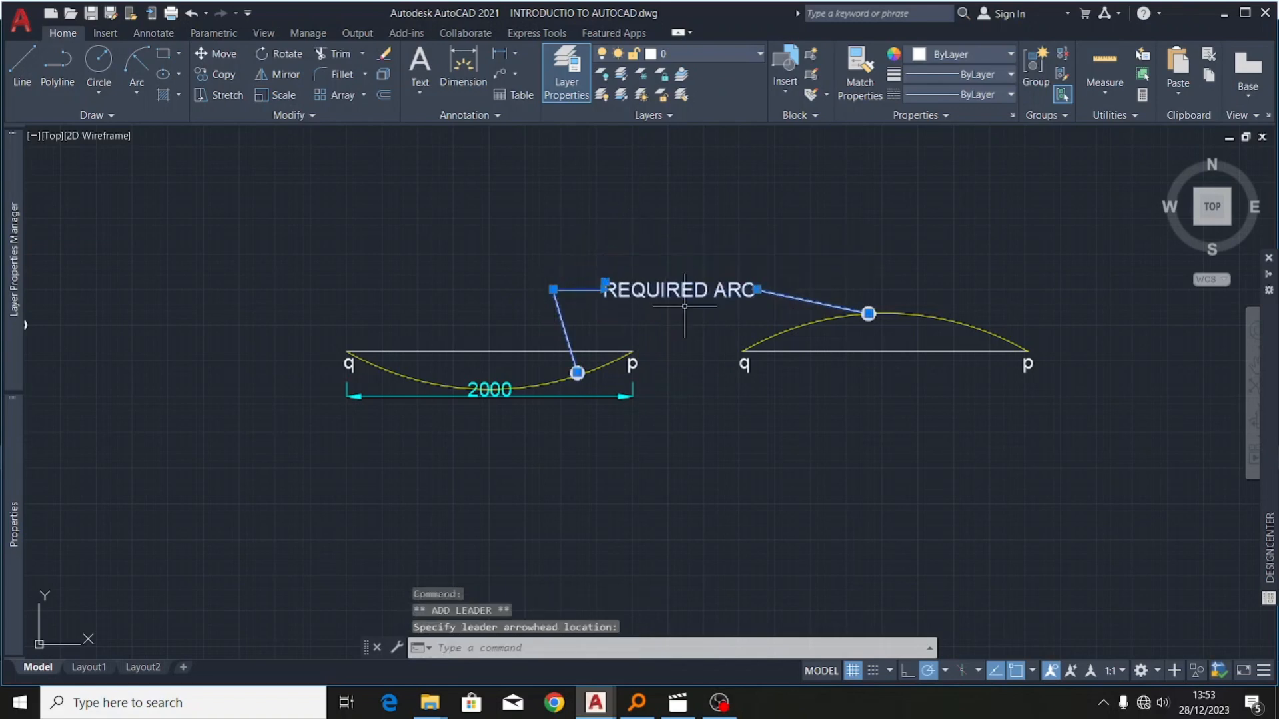
# - Move the shared REQUIRED ARC label up and slightly right, keeping both leader arrowheads on their arcs
pyautogui.scroll(10, 757, 289)
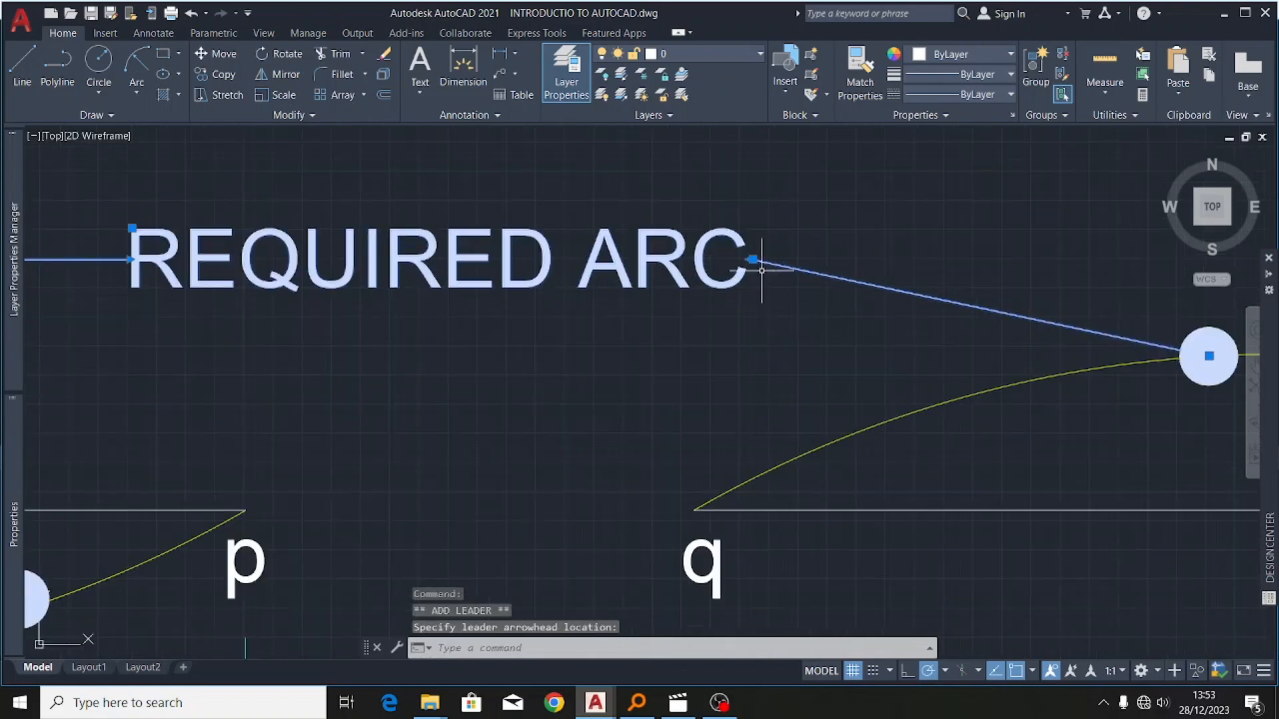
pyautogui.click(691, 256)
pyautogui.scroll(-8, 776, 206)
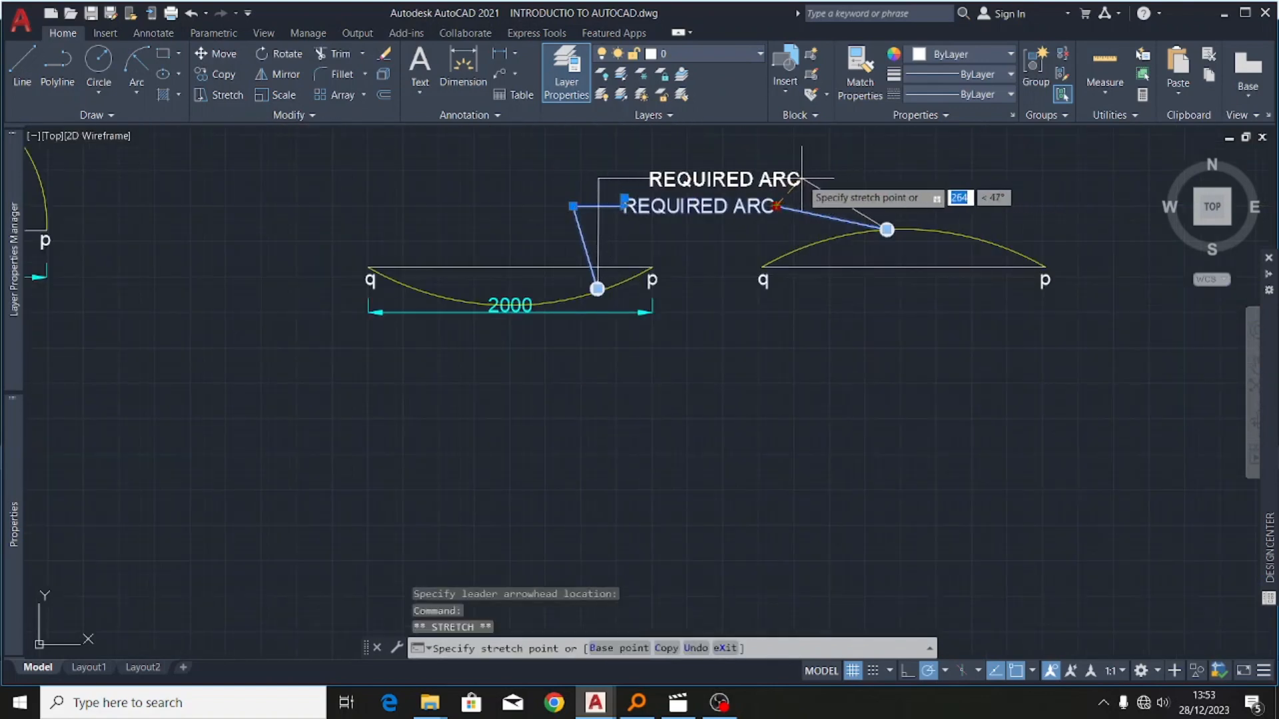
pyautogui.click(808, 172)
pyautogui.scroll(-5, 732, 280)
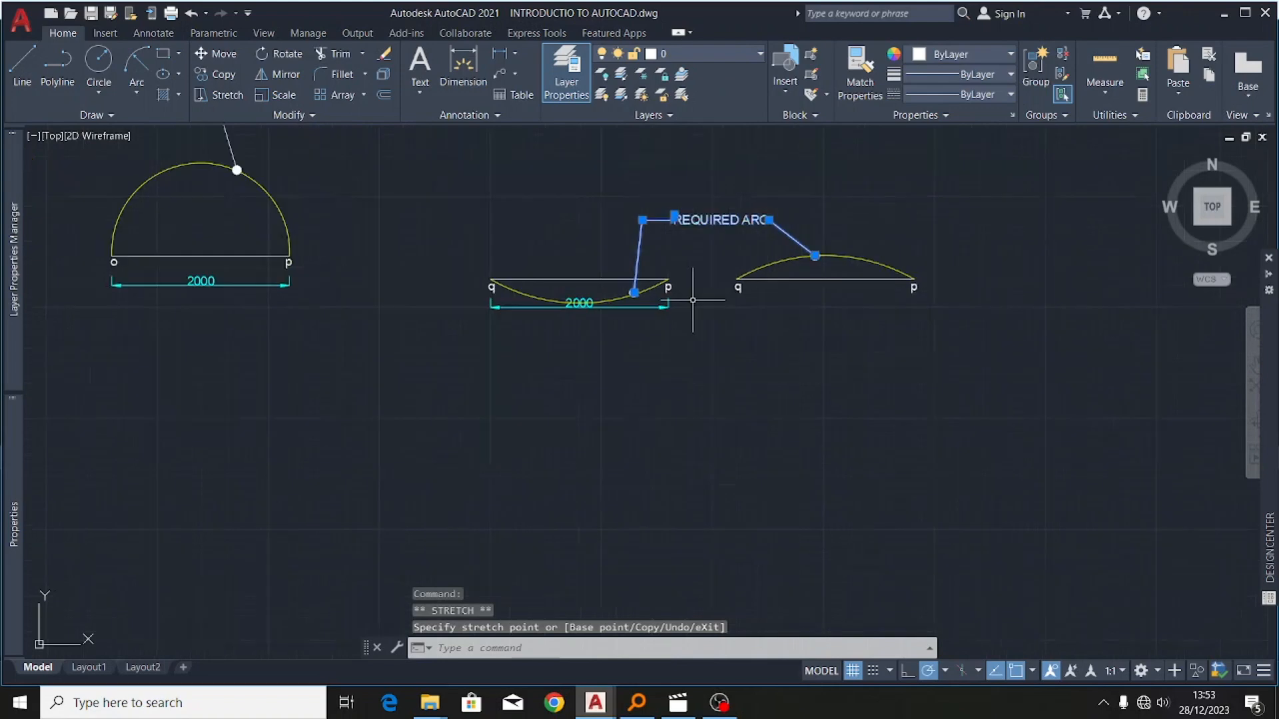
pyautogui.scroll(3, 707, 290)
pyautogui.press('Escape')
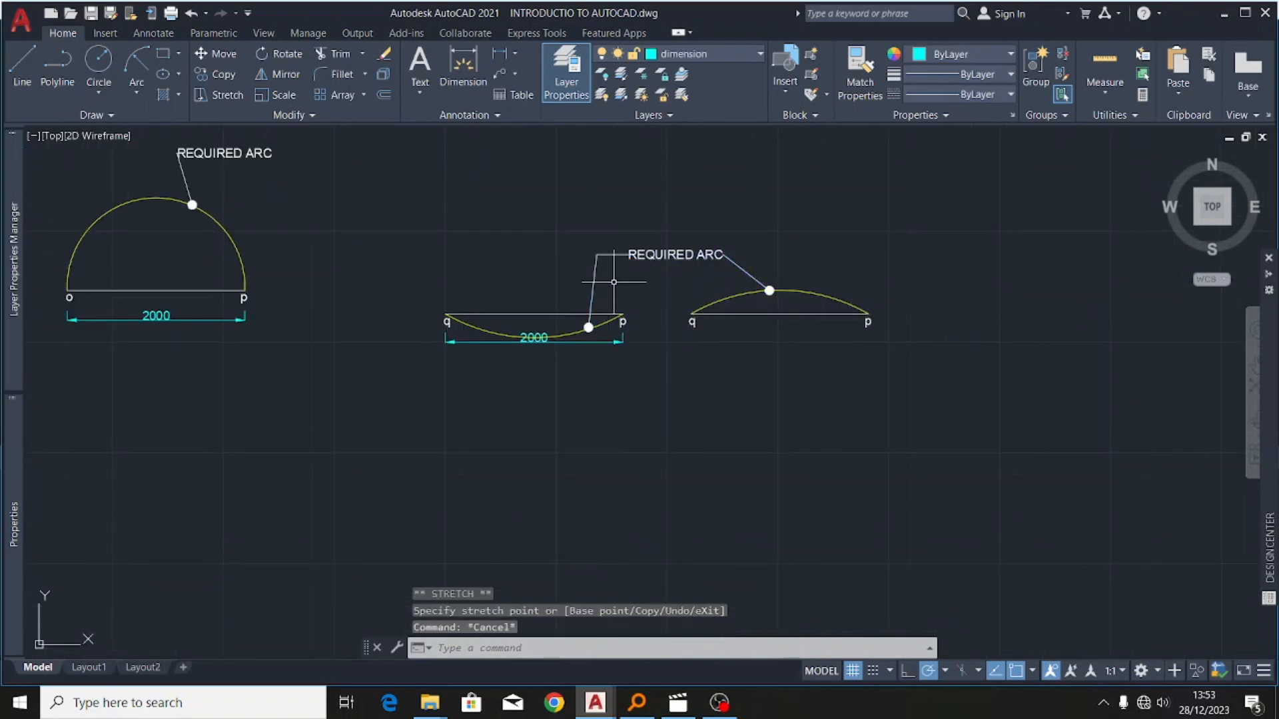
pyautogui.scroll(4, 679, 242)
pyautogui.scroll(-4, 657, 314)
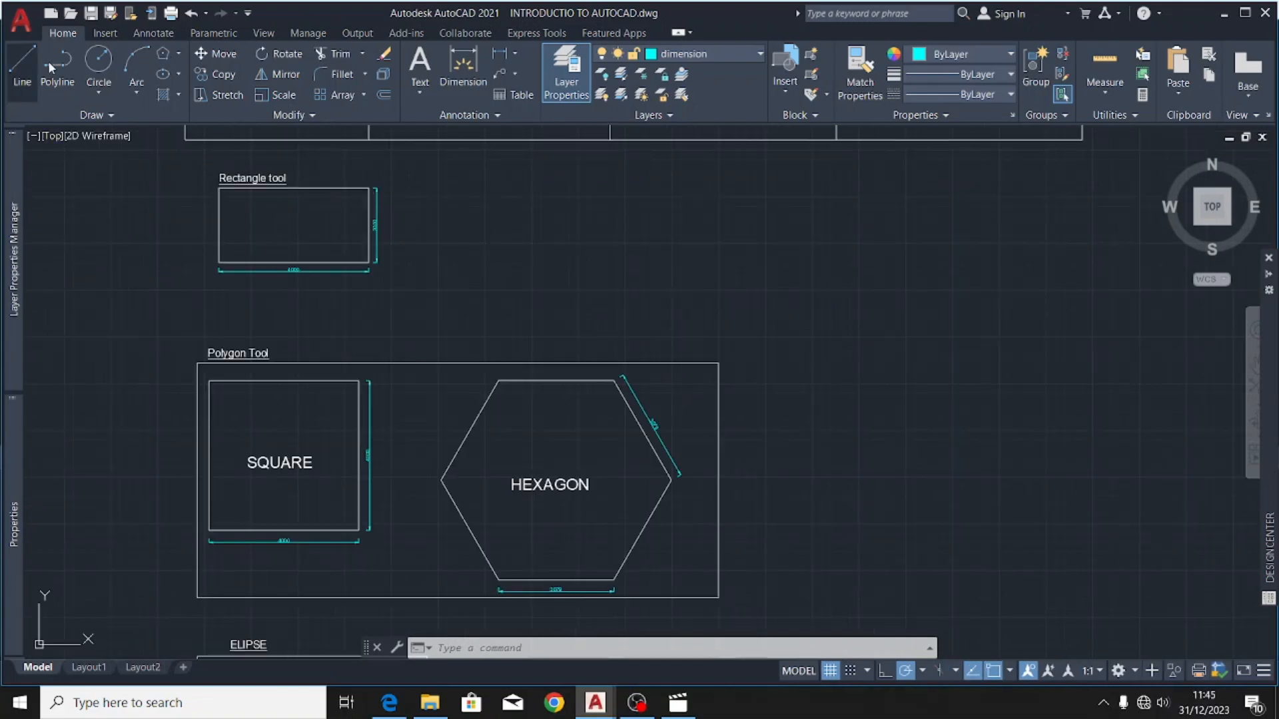
pyautogui.click(178, 53)
pyautogui.click(179, 79)
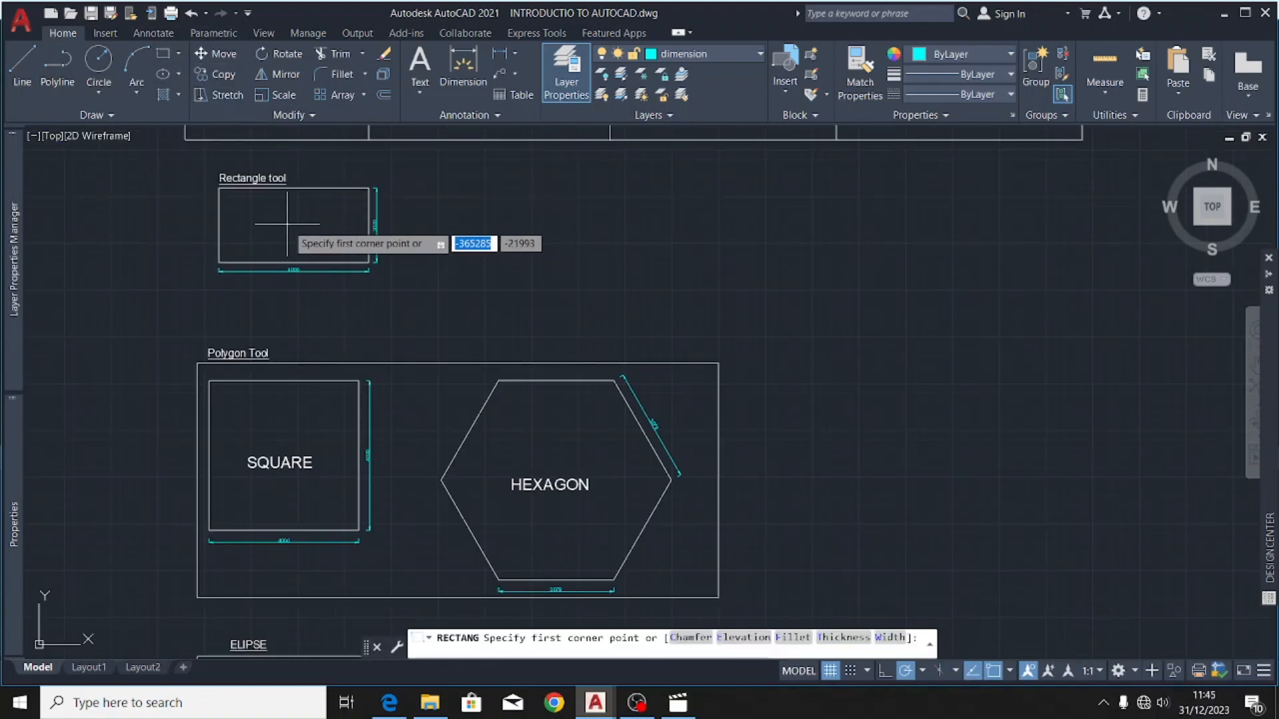
pyautogui.press('Escape')
# - Draw a rectangle 4000 wide and 2000 high to the right of the existing Rectangle tool example
pyautogui.scroll(2, 253, 177)
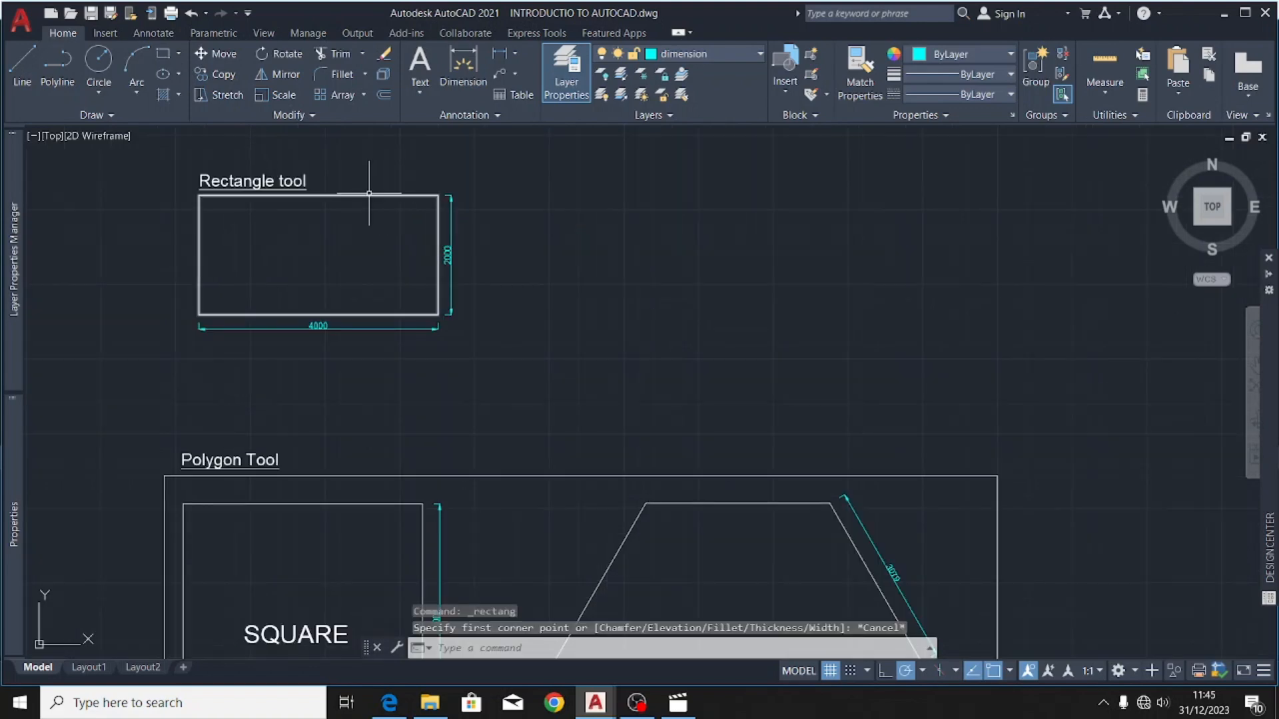
pyautogui.scroll(2, 342, 196)
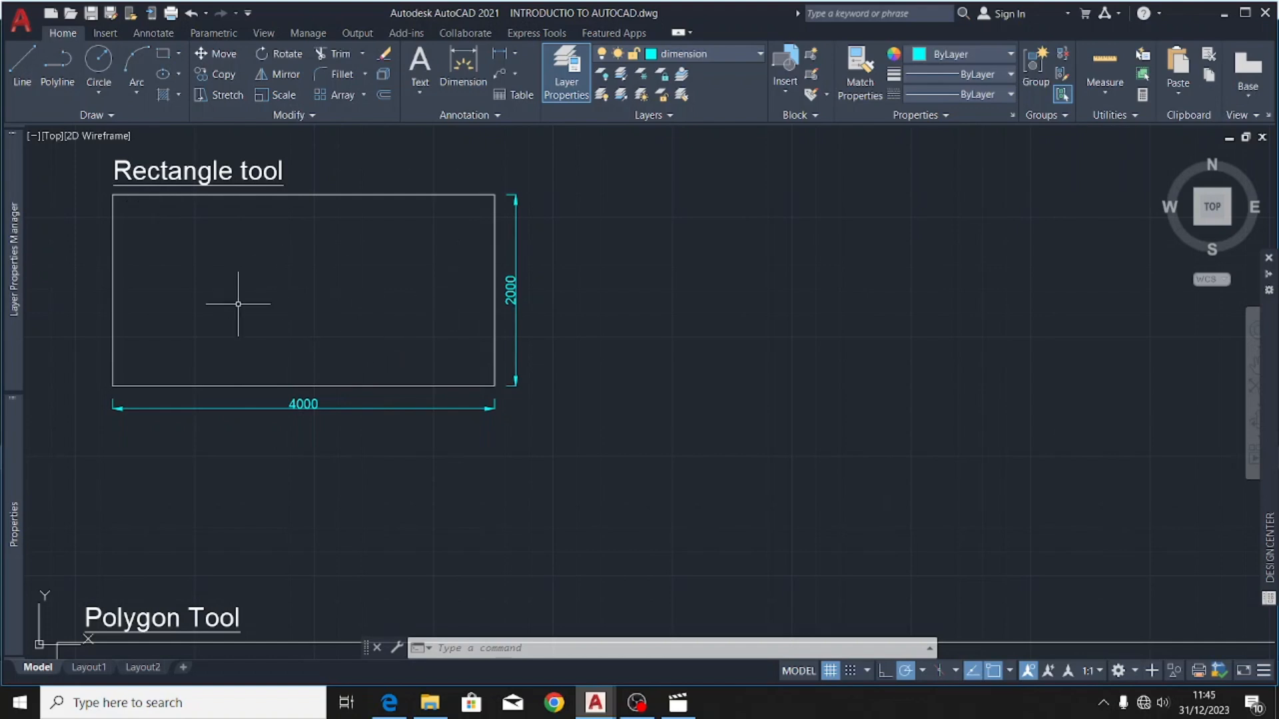
pyautogui.scroll(-2, 255, 293)
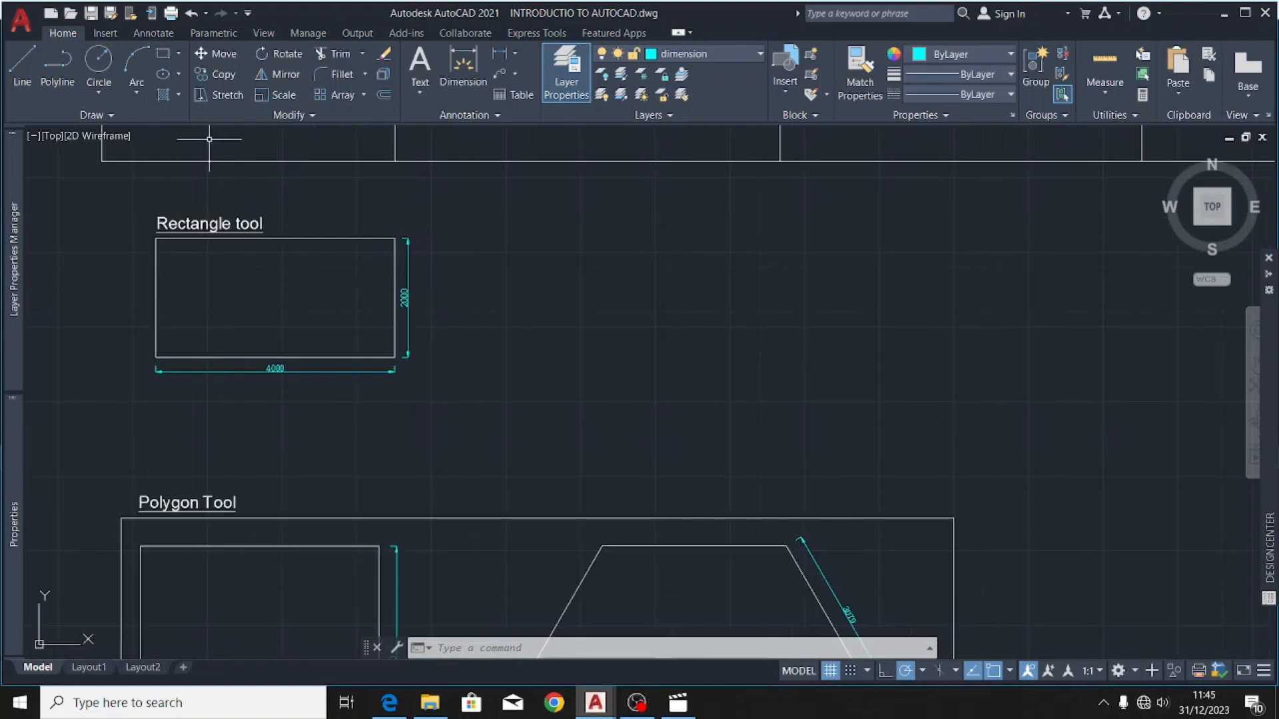
pyautogui.click(162, 53)
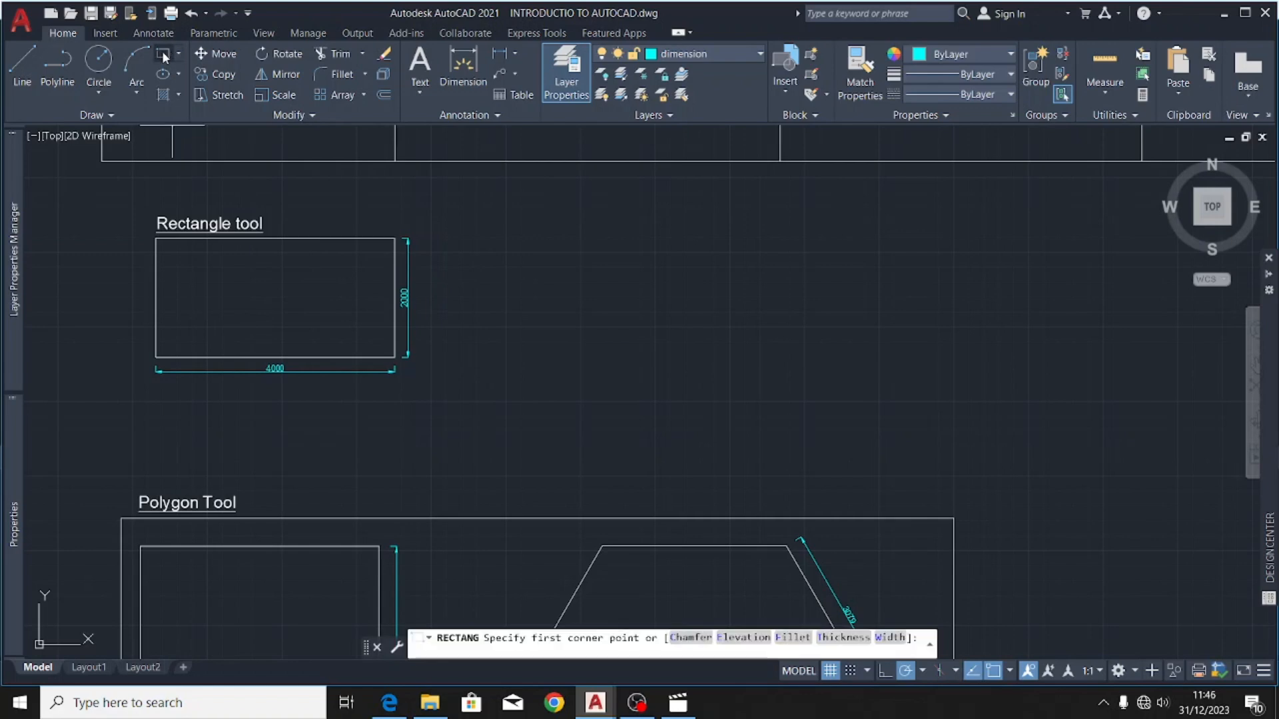
pyautogui.click(472, 240)
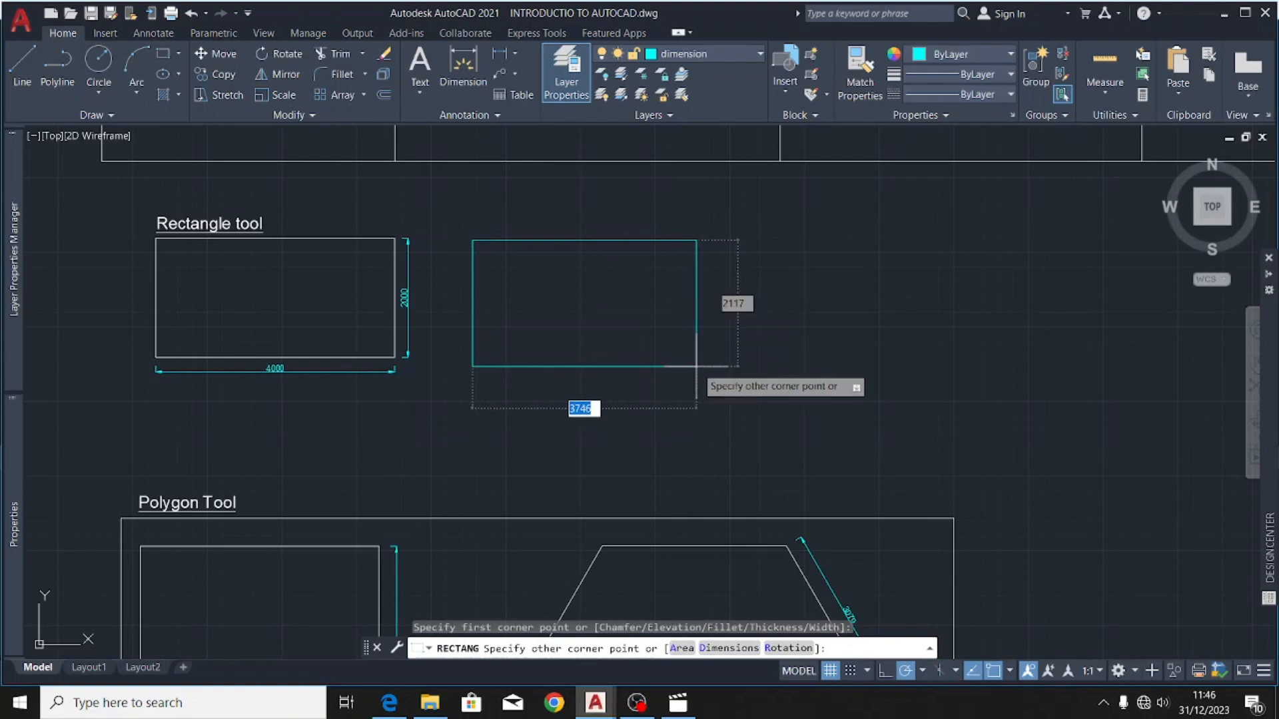
pyautogui.write('4000')
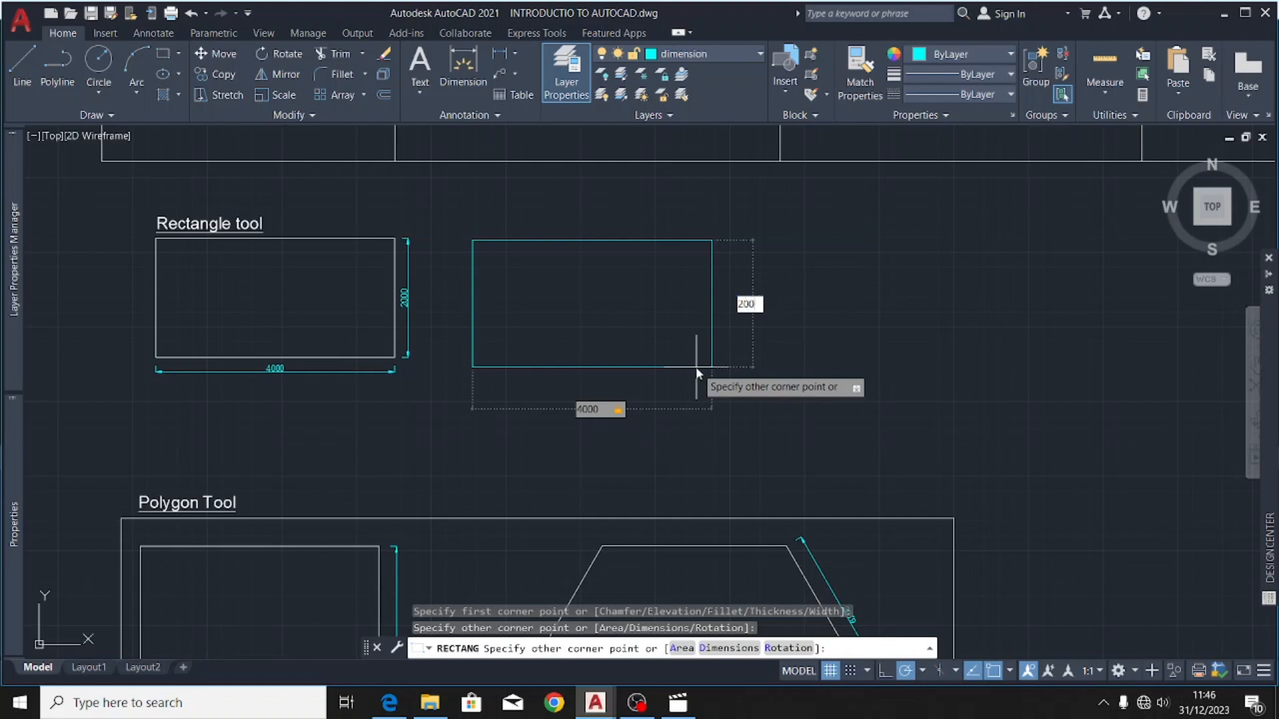
pyautogui.press('Return')
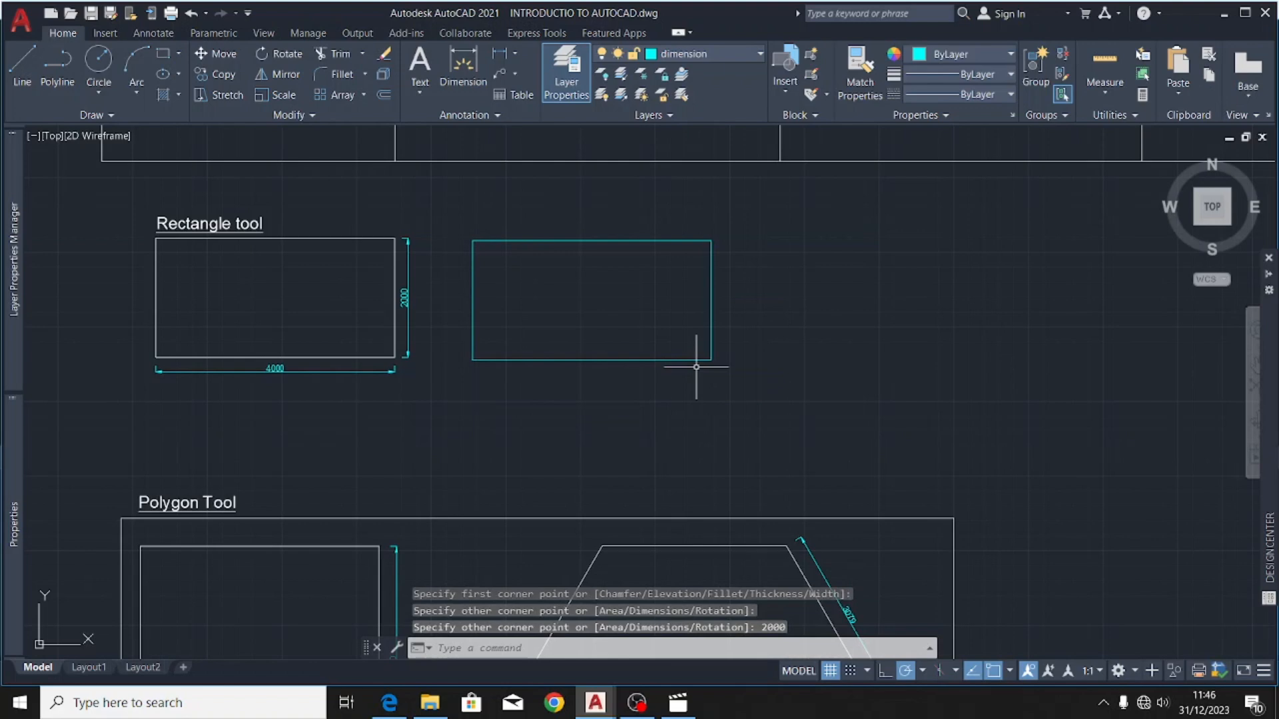
# - Move the new rectangle from the dimension layer onto layer 0
pyautogui.click(730, 213)
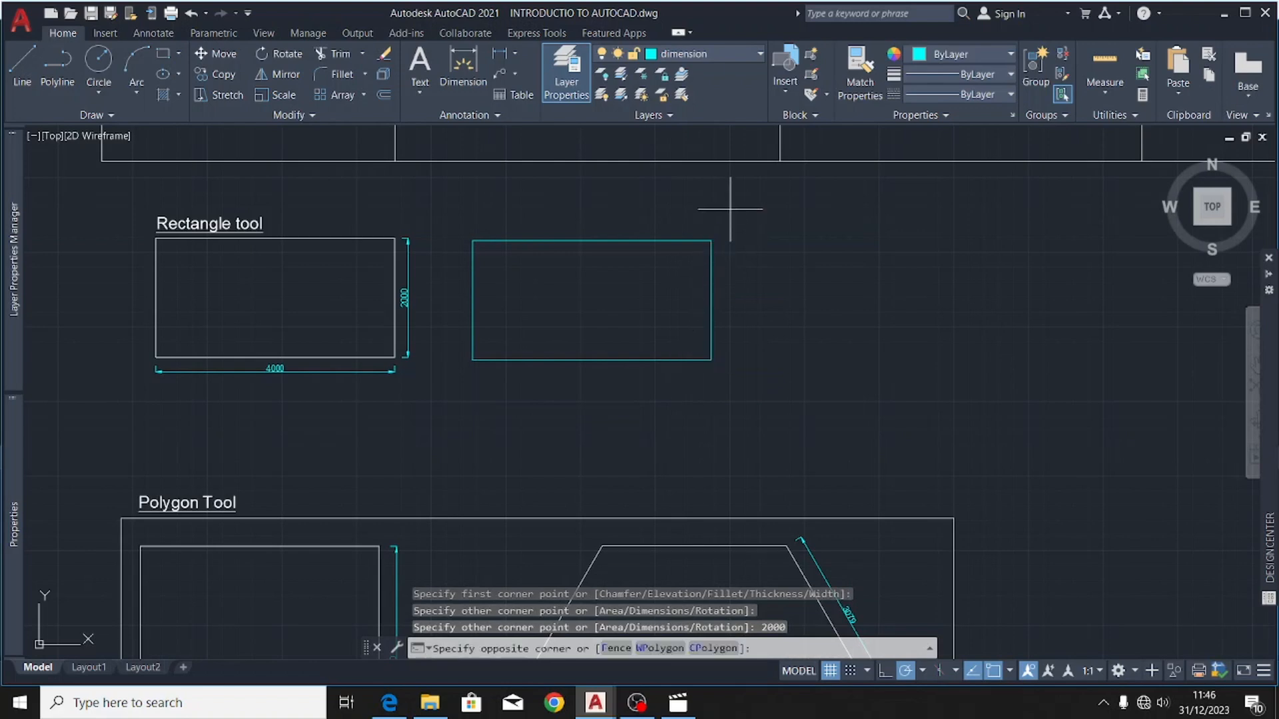
pyautogui.click(666, 370)
pyautogui.click(693, 54)
pyautogui.click(690, 67)
pyautogui.press('Escape')
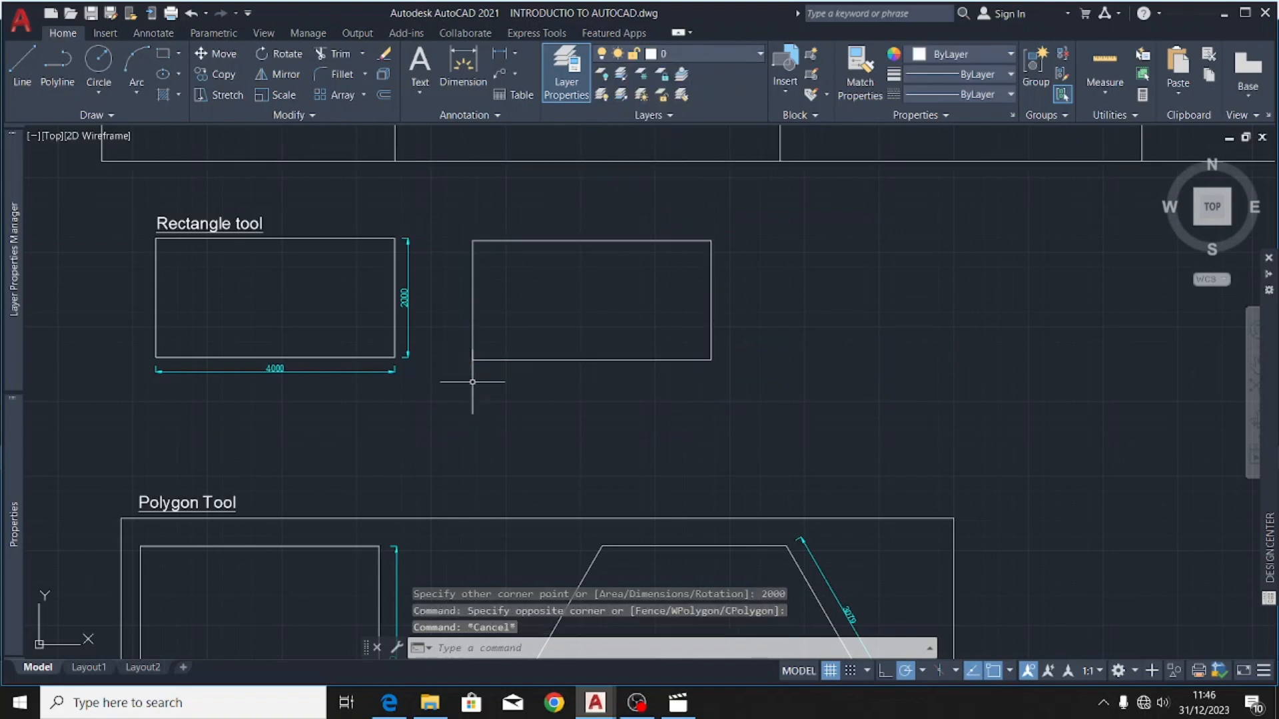
# - Dimension the bottom edge of the new rectangle, placing the dimension line just below it
pyautogui.click(463, 66)
pyautogui.press('Return')
pyautogui.click(472, 359)
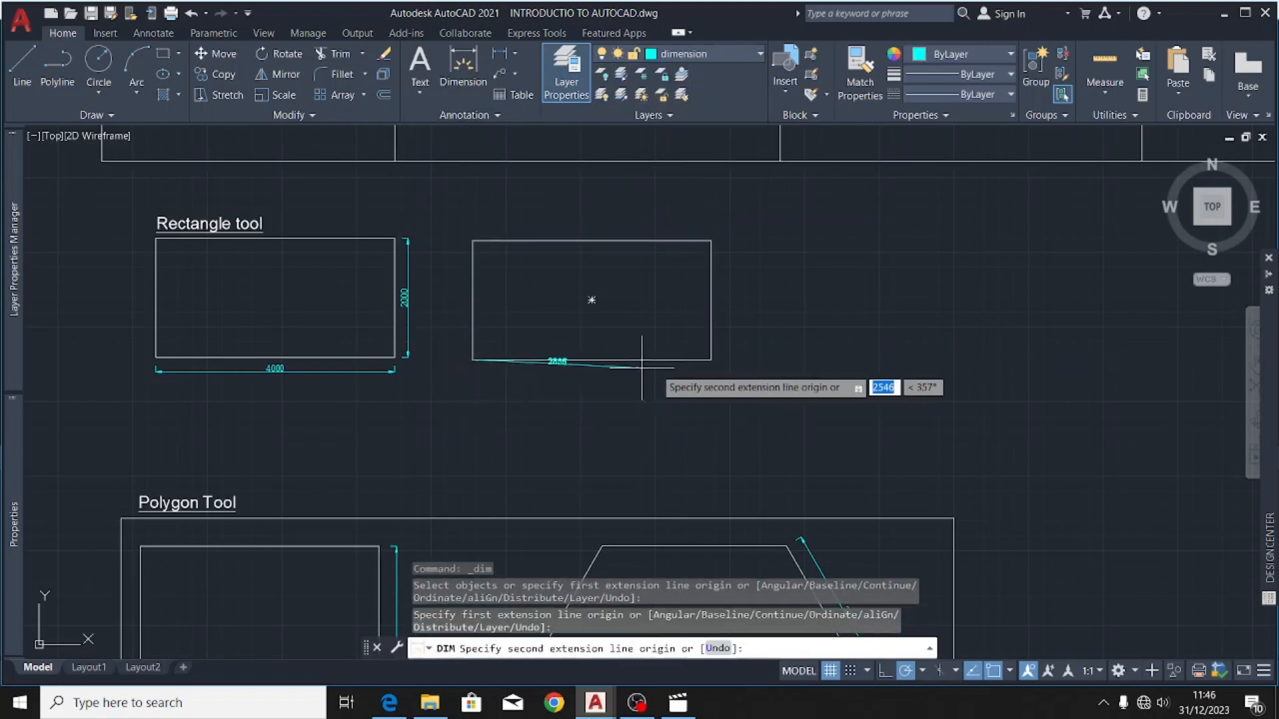
pyautogui.click(710, 361)
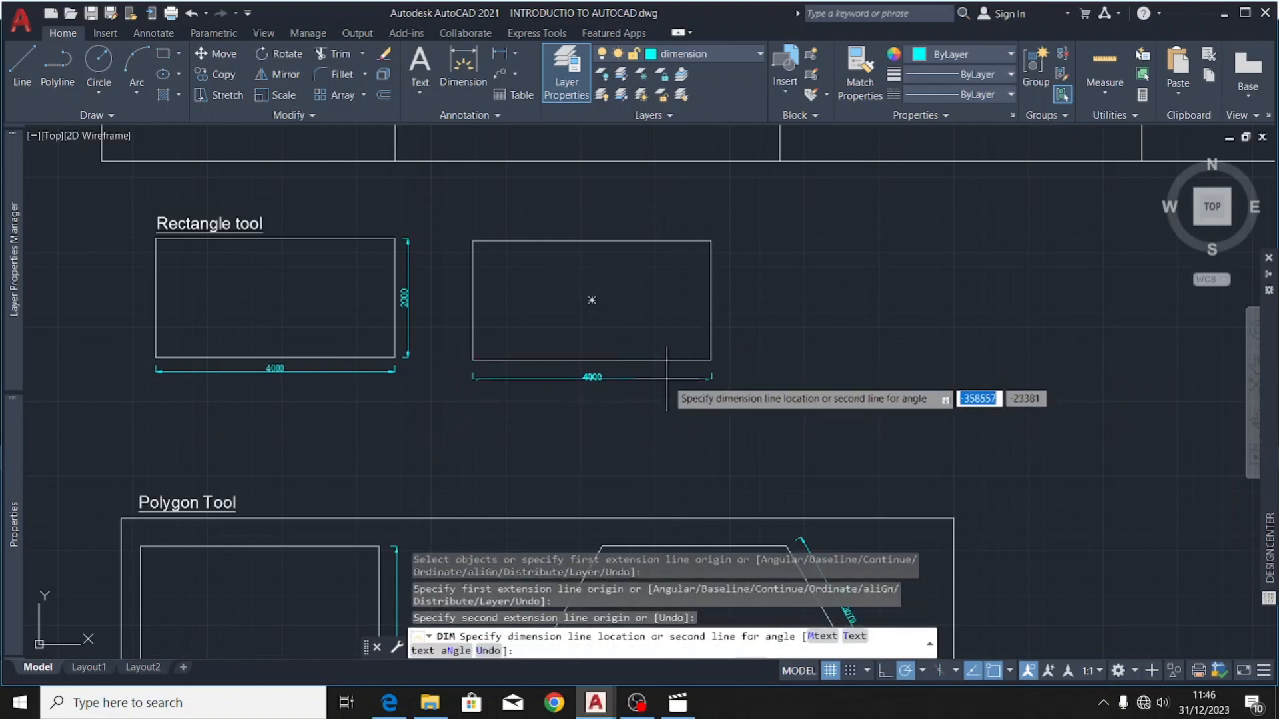
pyautogui.click(666, 378)
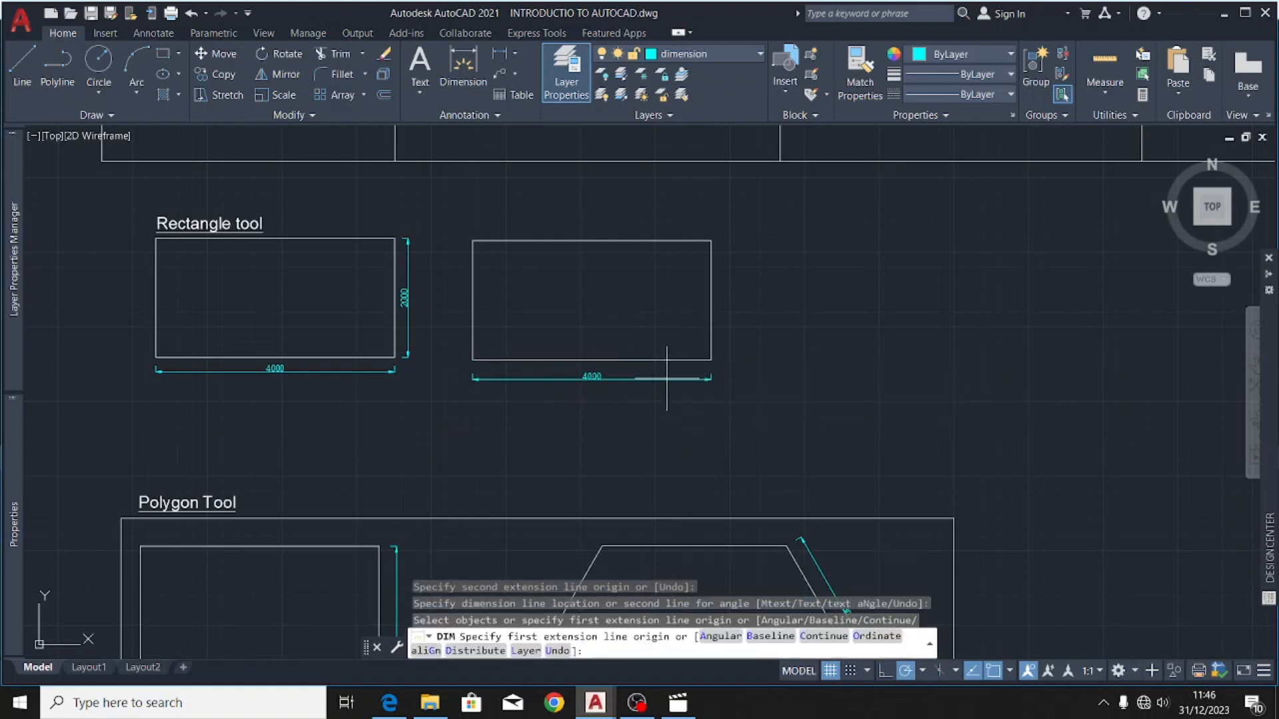
# - Dimension the right edge of the new rectangle with the dimension line just outside it, and end the dimensioning
pyautogui.click(711, 240)
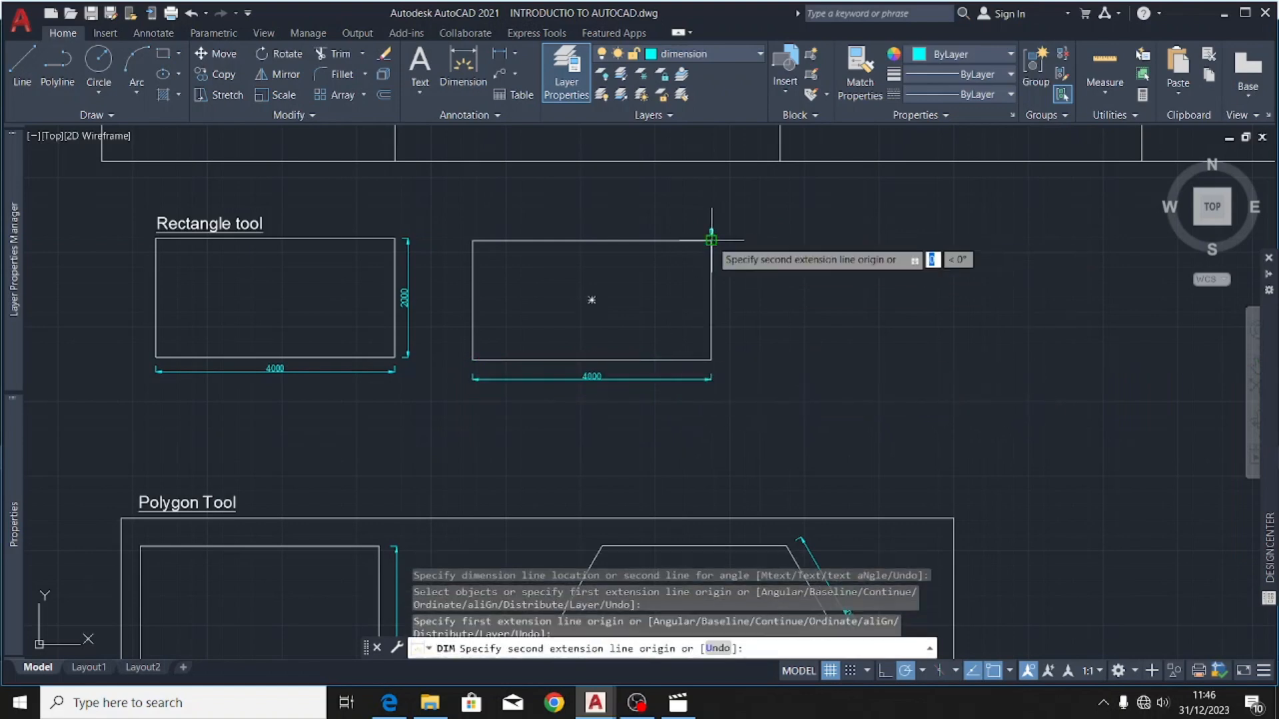
pyautogui.click(712, 361)
pyautogui.click(727, 337)
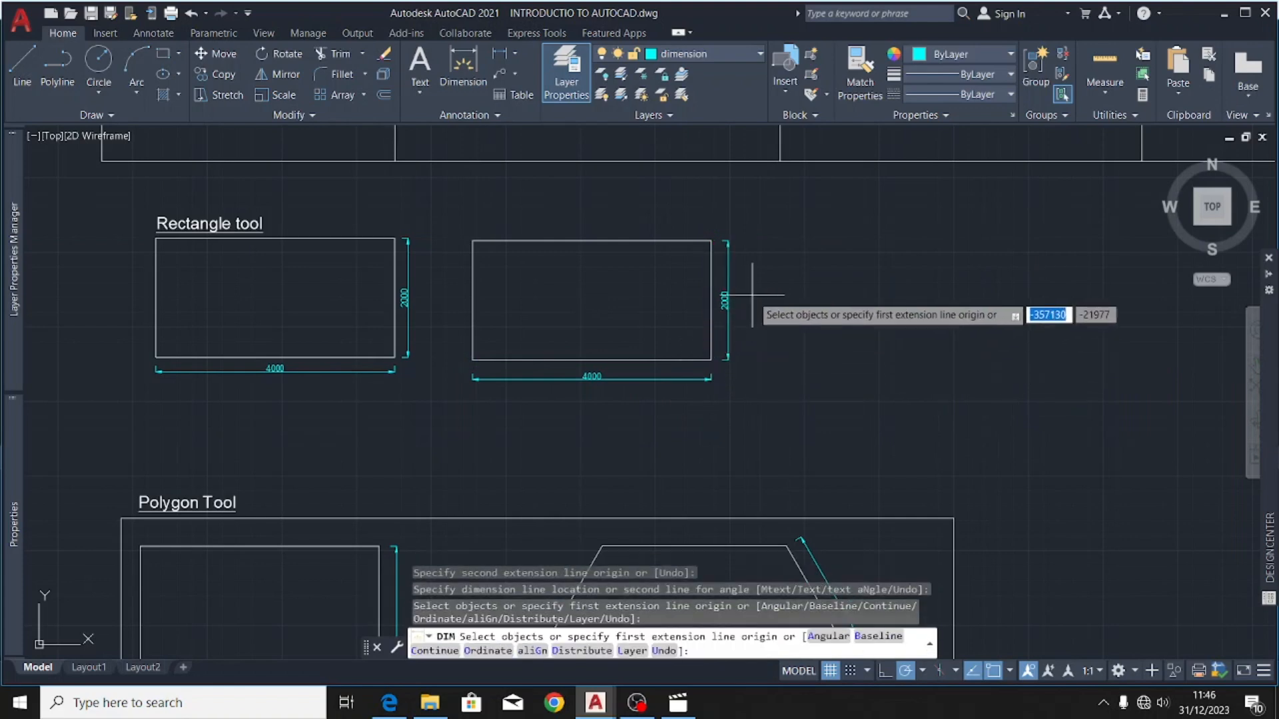
pyautogui.press('Return')
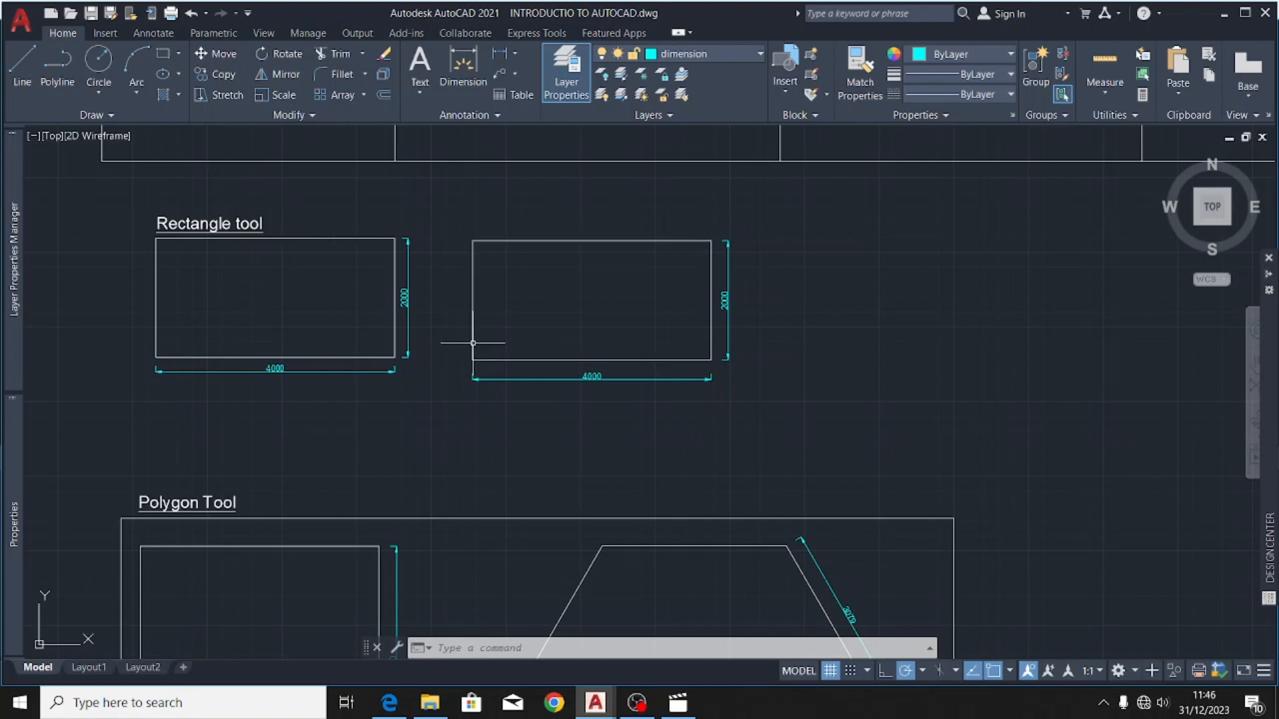
pyautogui.scroll(-2, 612, 254)
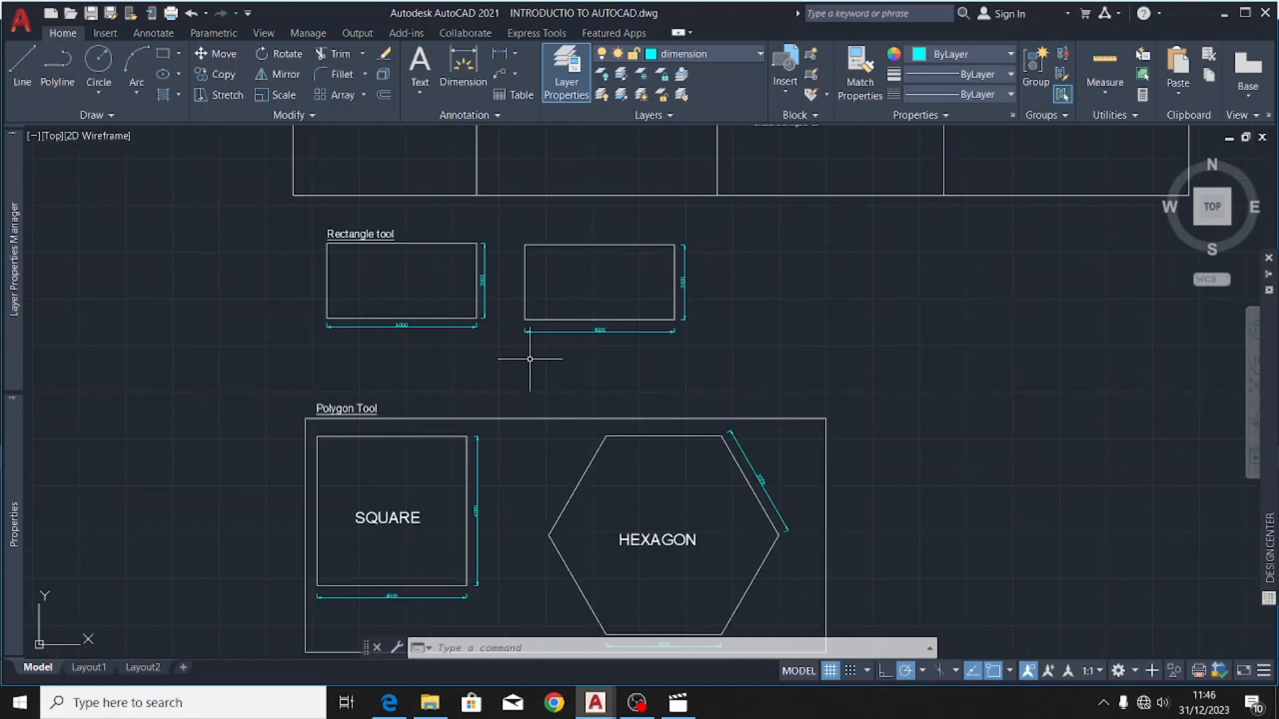
# - Draw a four-sided polygon circumscribed about a circle of radius 2000, centred to the right of the Polygon Tool frame
pyautogui.scroll(2, 418, 480)
pyautogui.scroll(2, 419, 480)
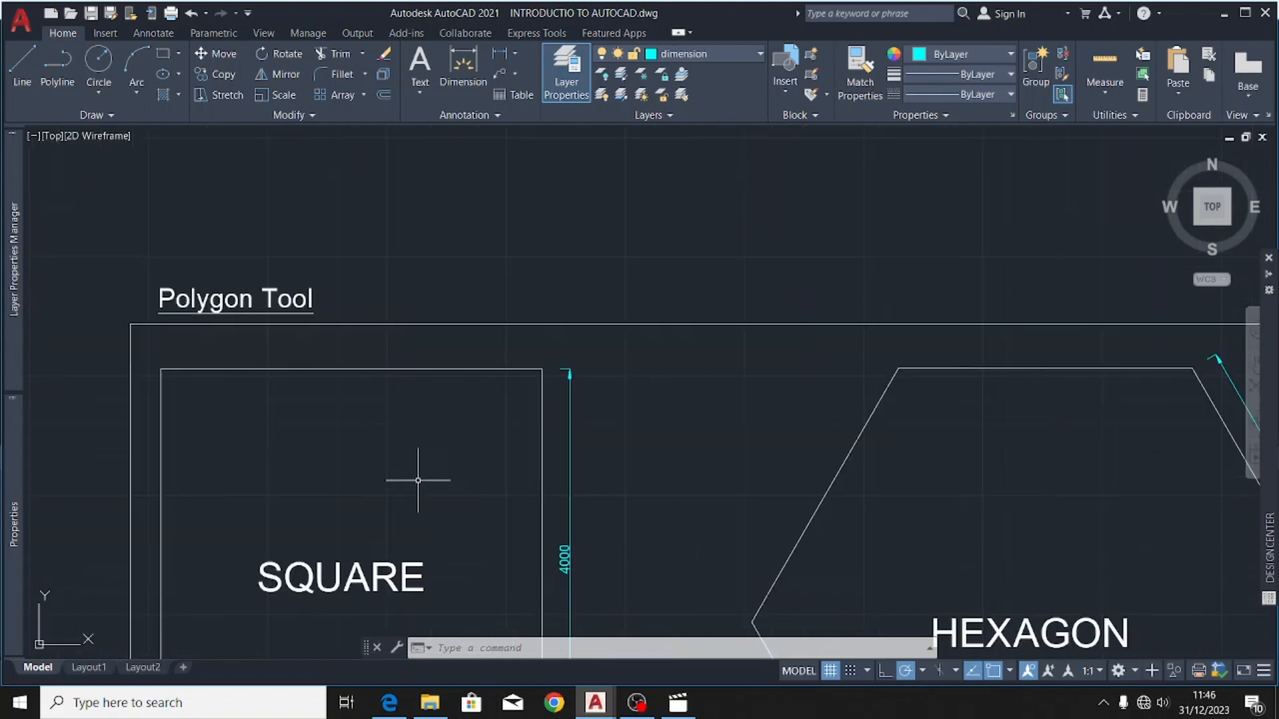
pyautogui.scroll(-2, 349, 251)
pyautogui.scroll(2, 404, 405)
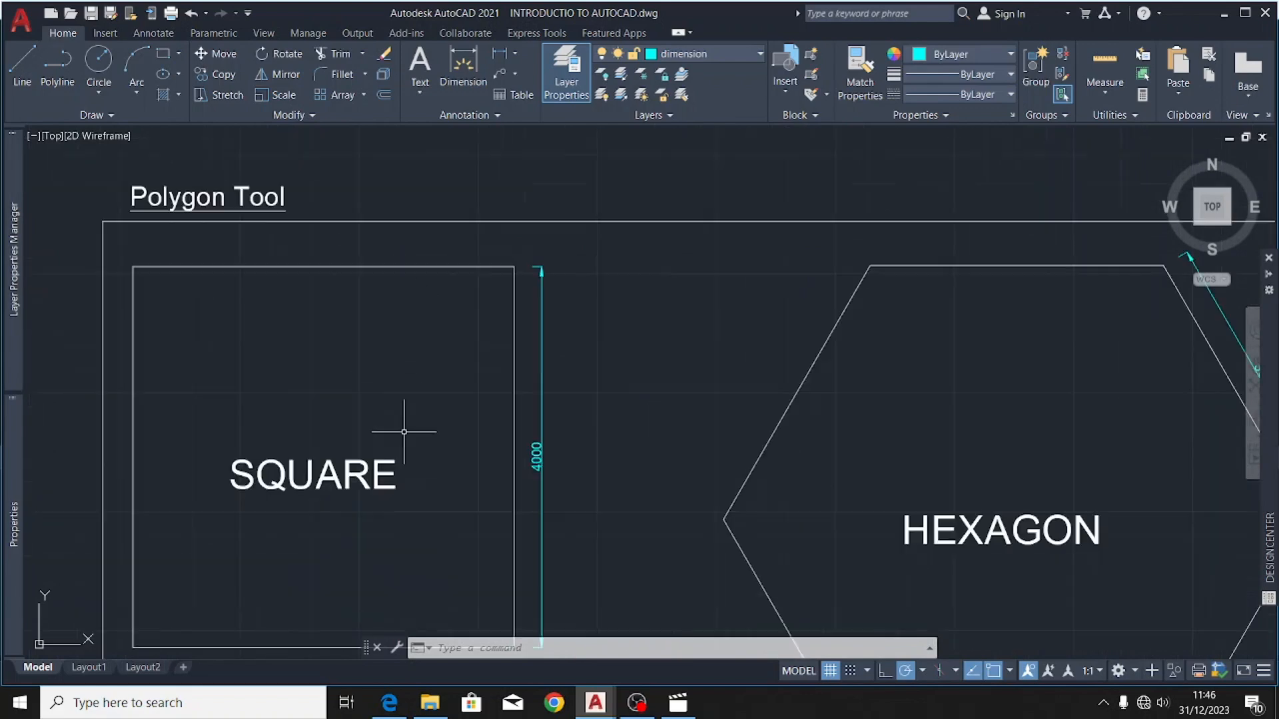
pyautogui.scroll(-2, 344, 295)
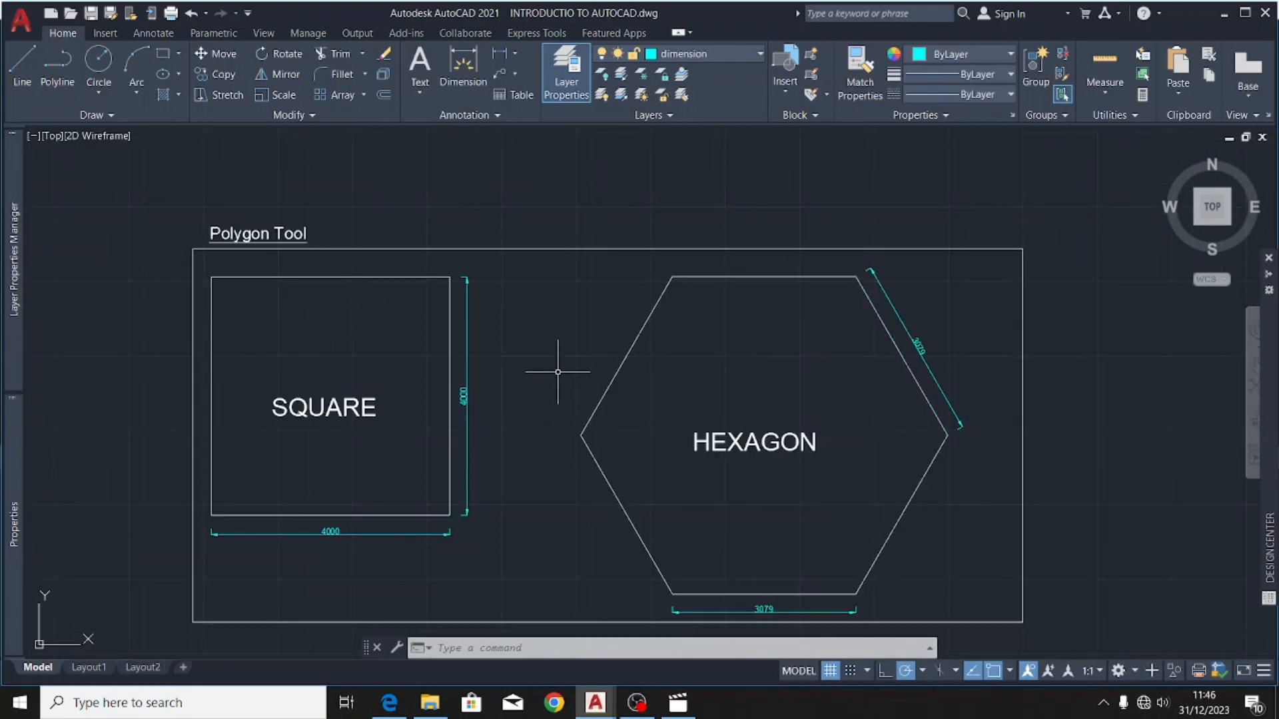
pyautogui.moveTo(558, 365)
pyautogui.mouseDown(button='middle')
pyautogui.moveTo(429, 371)
pyautogui.moveTo(403, 357)
pyautogui.moveTo(411, 341)
pyautogui.mouseUp(button='middle')
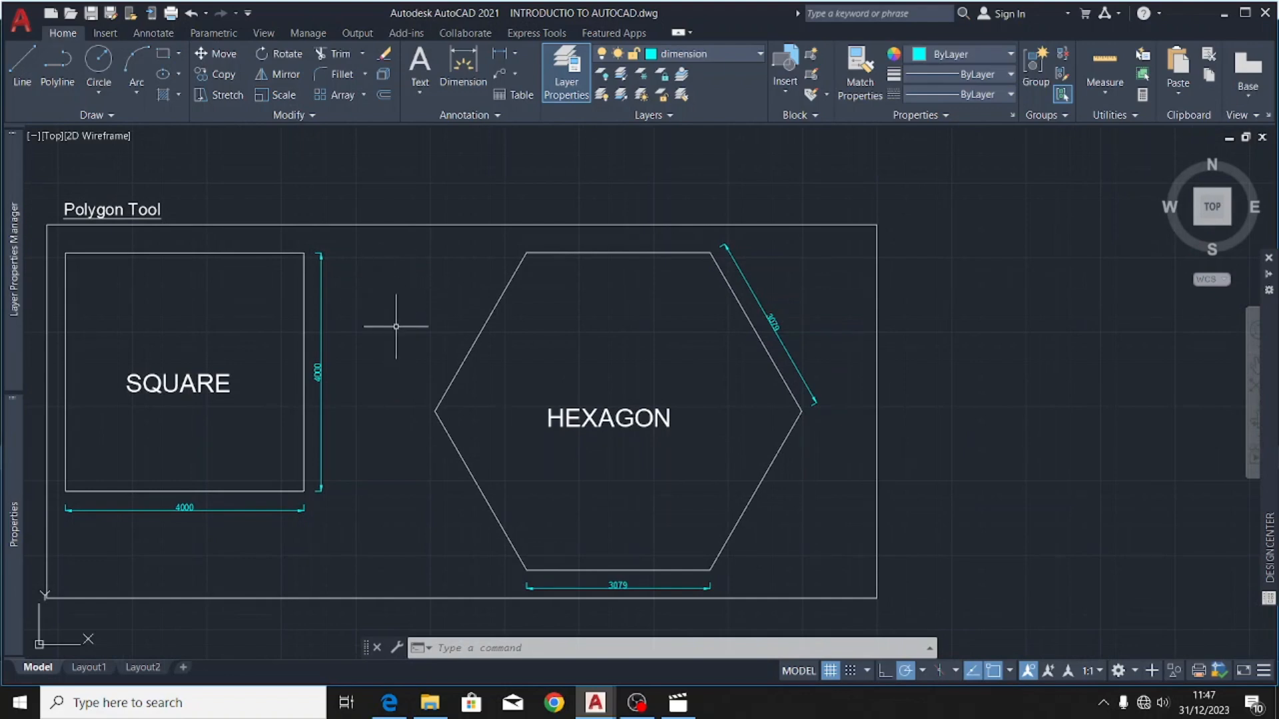
pyautogui.click(179, 53)
pyautogui.click(193, 113)
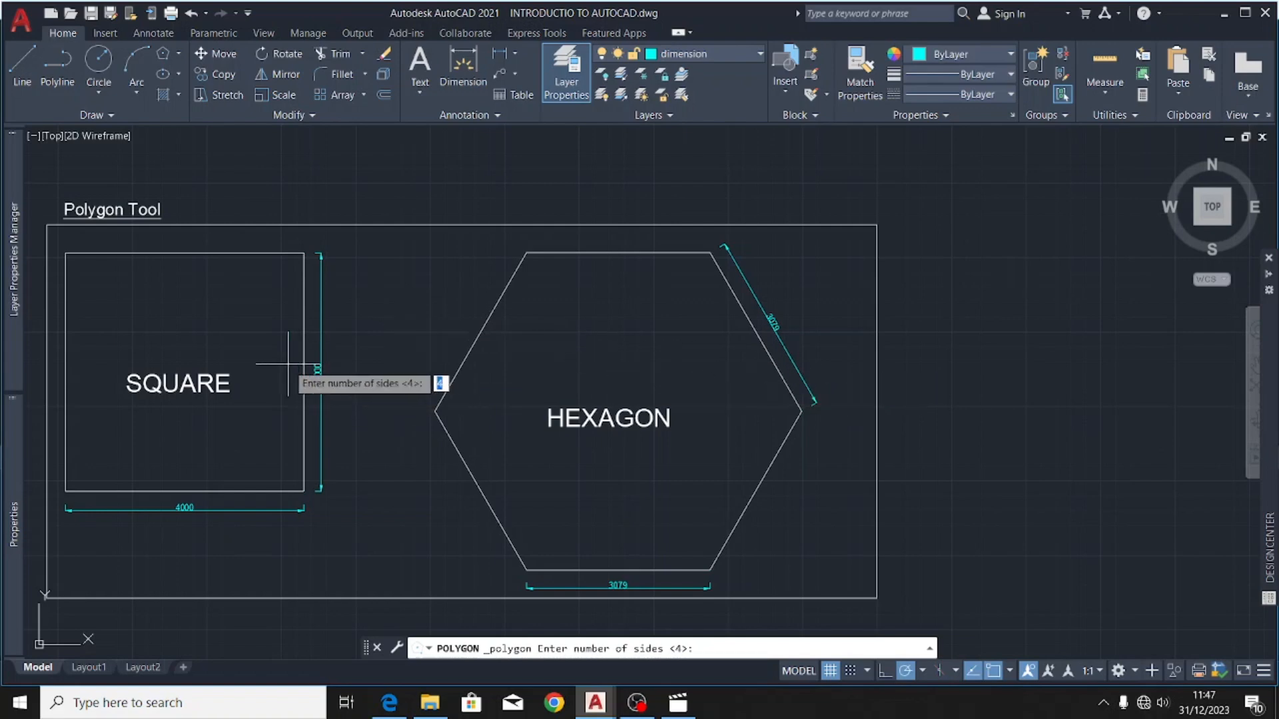
pyautogui.scroll(-2, 292, 364)
pyautogui.moveTo(756, 357); pyautogui.dragTo(601, 310, button='middle')
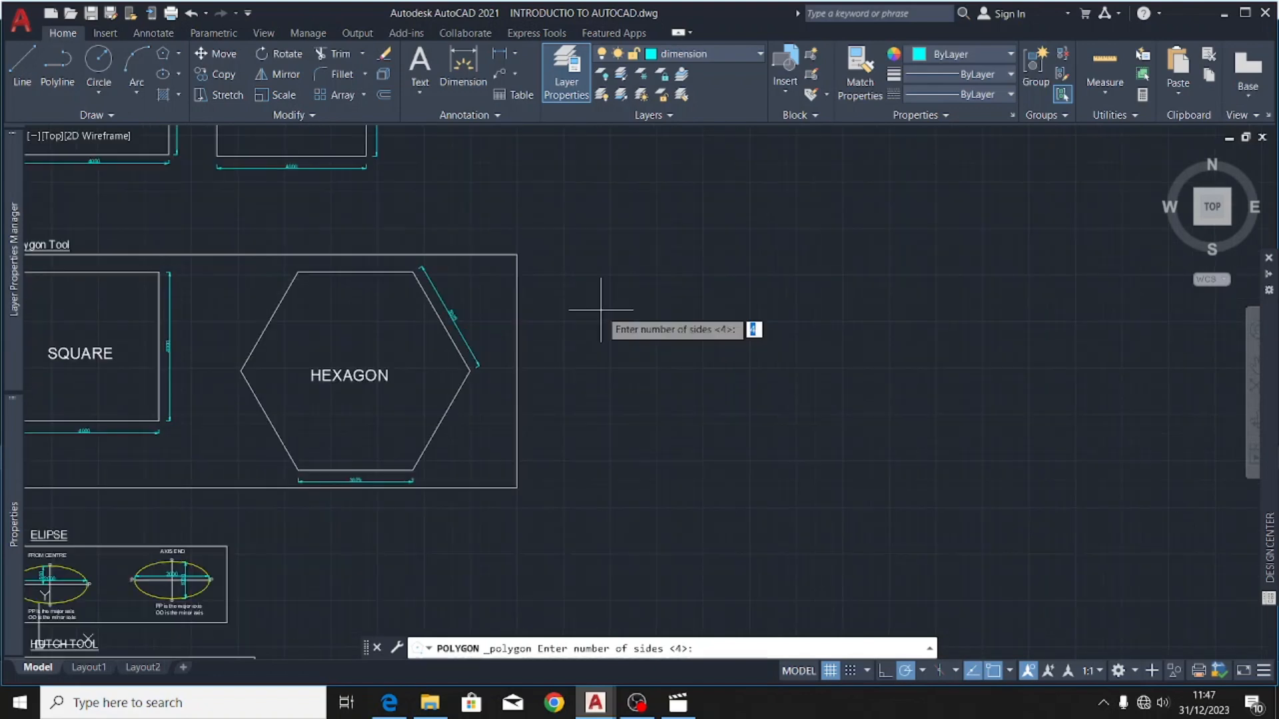
pyautogui.press('Return')
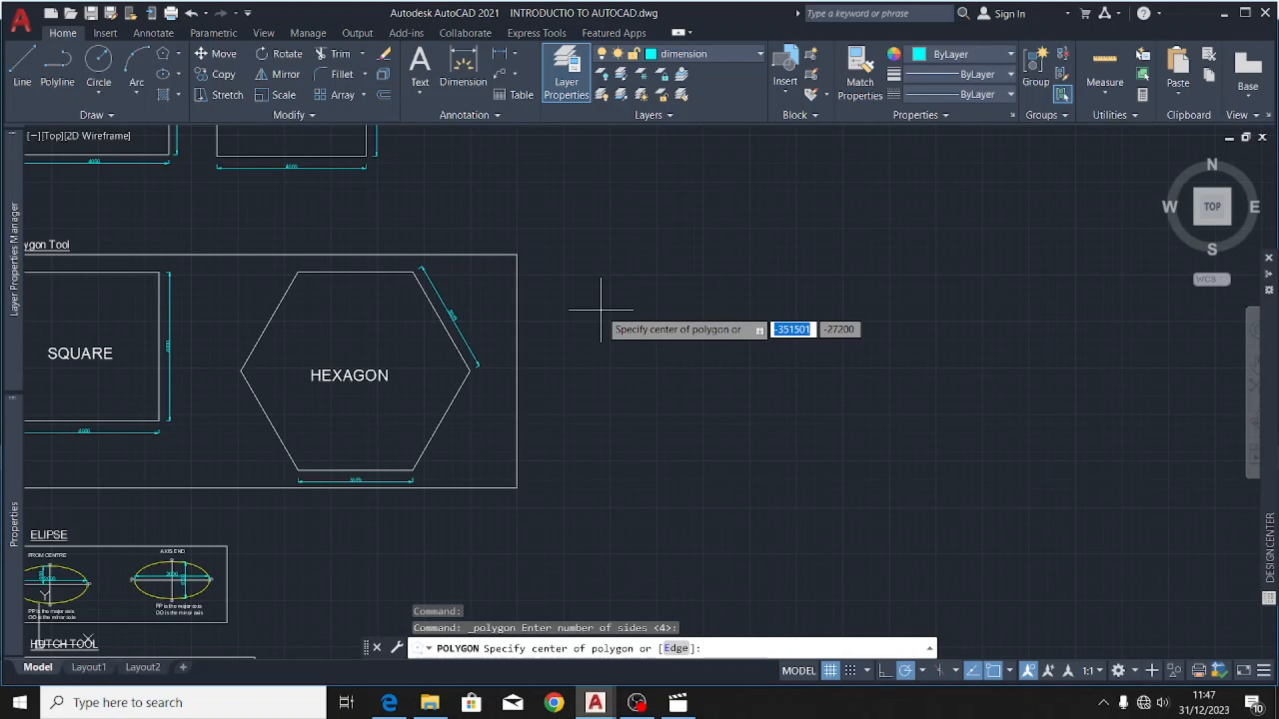
pyautogui.click(601, 309)
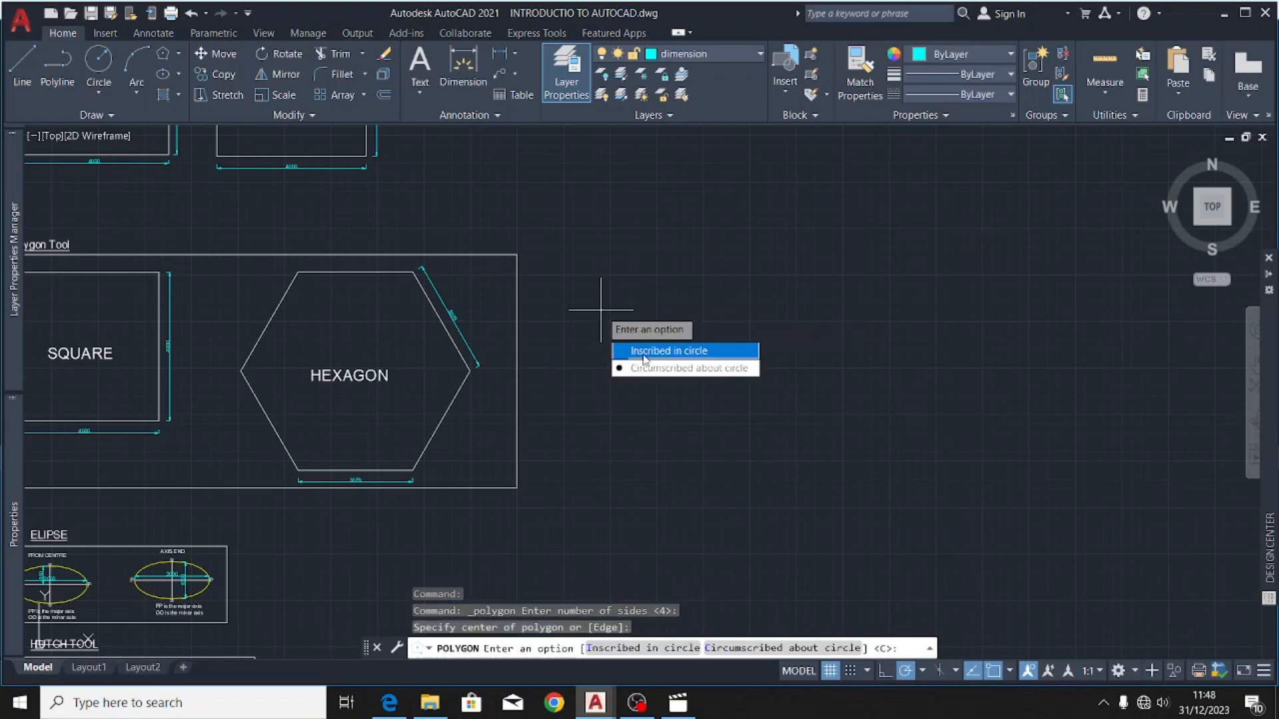
pyautogui.click(678, 371)
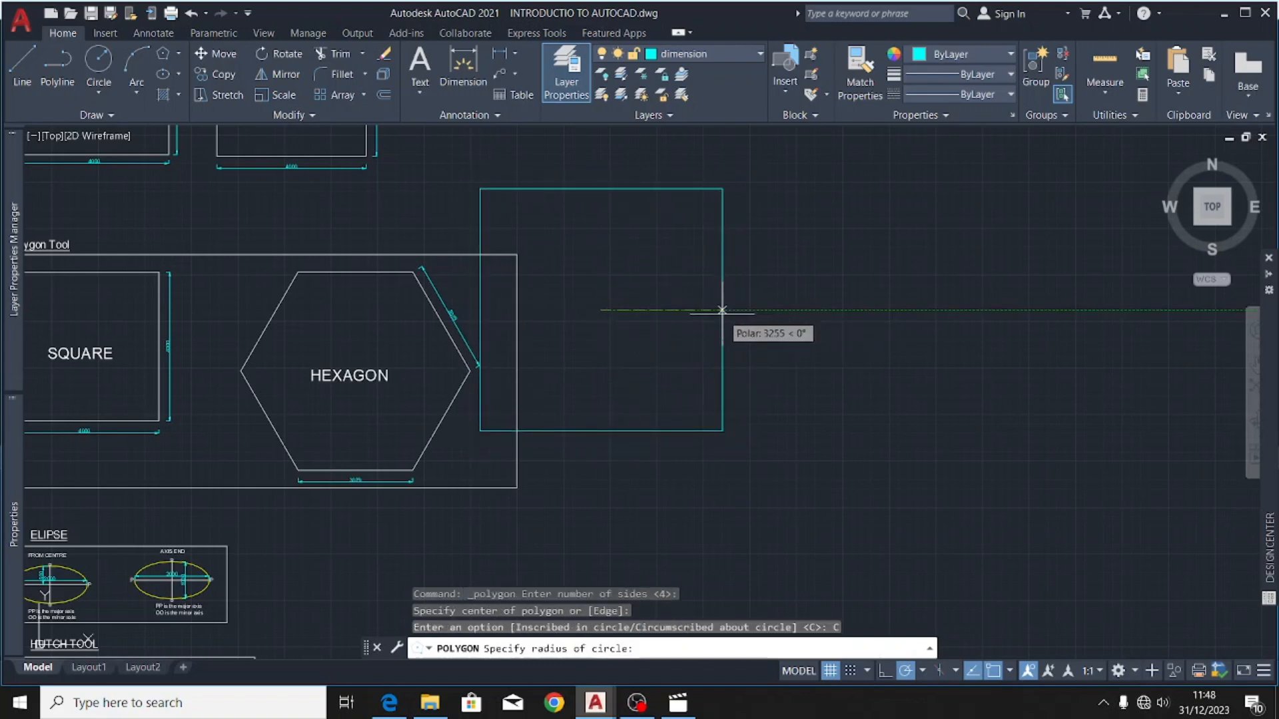
pyautogui.write('2000')
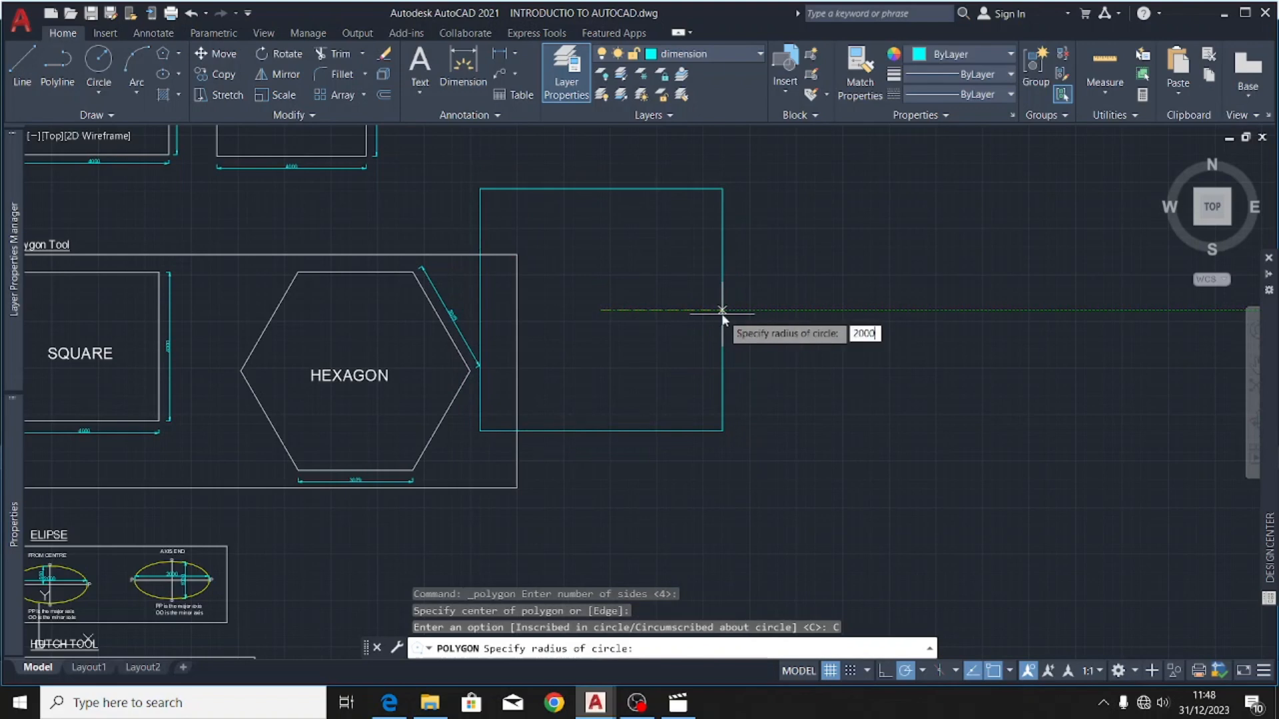
pyautogui.press('Return')
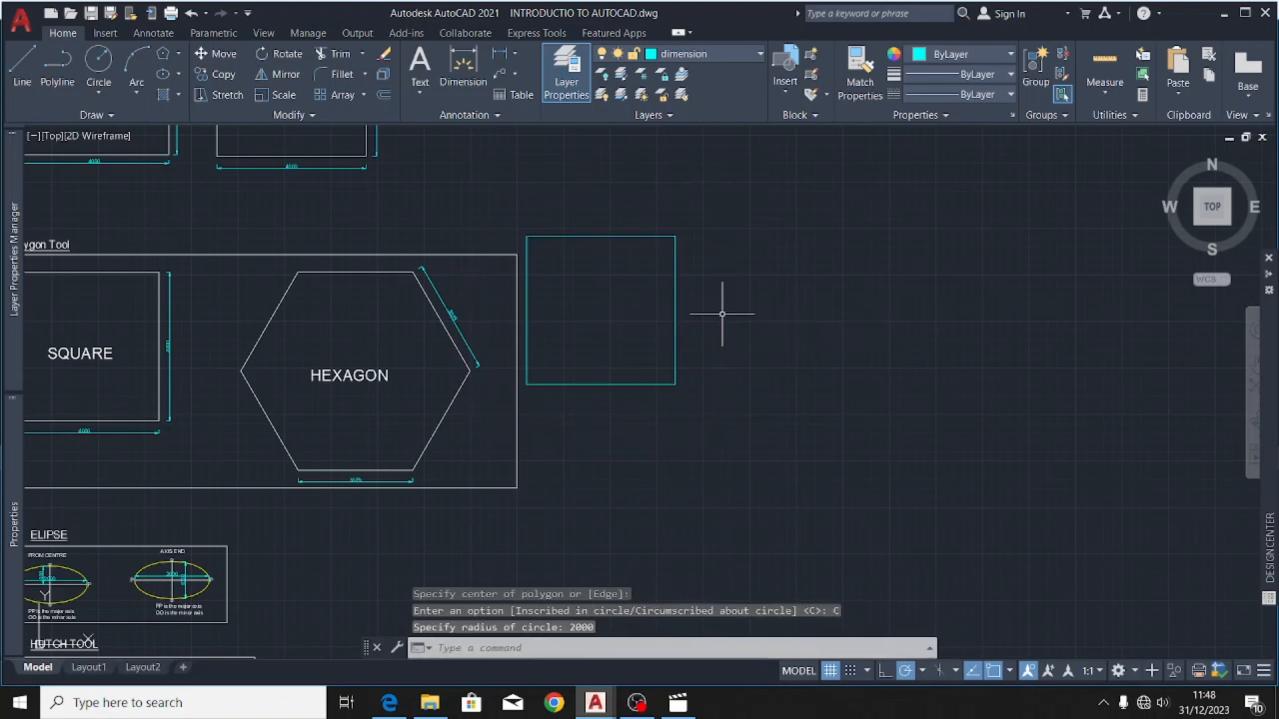
# - Move the new square down and to the right, clear of the Polygon Tool frame
pyautogui.click(707, 250)
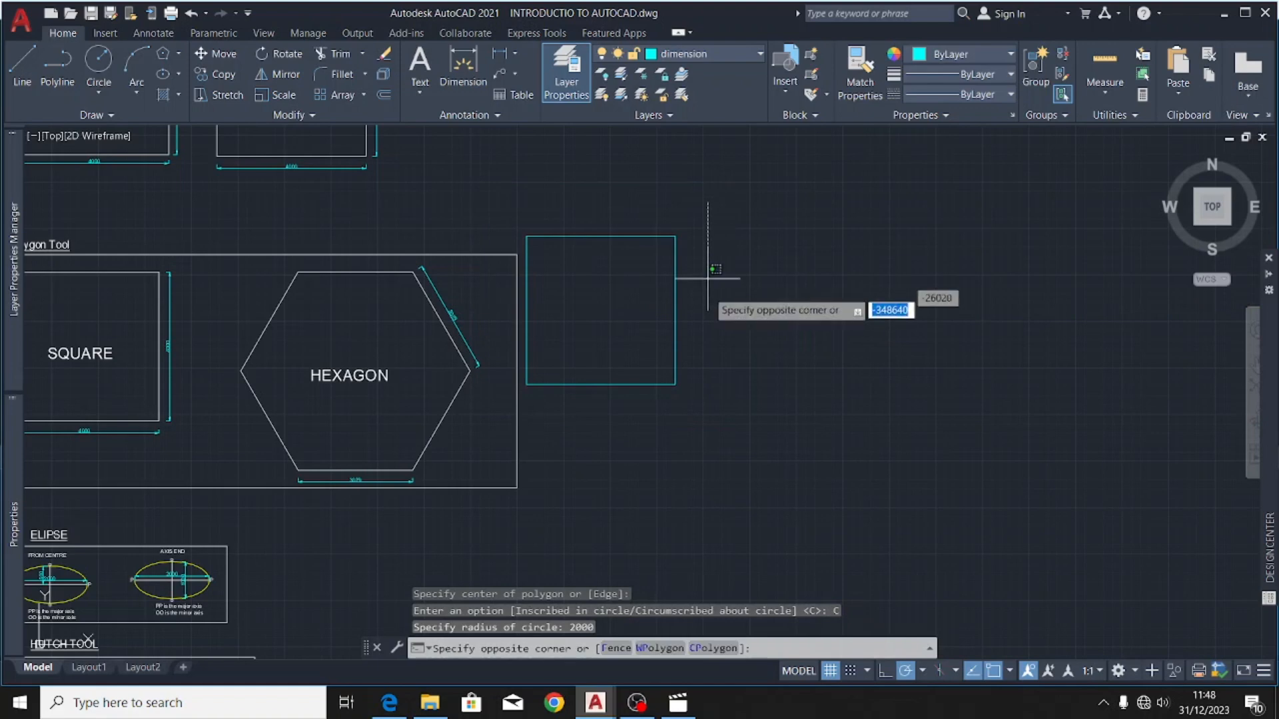
pyautogui.click(644, 363)
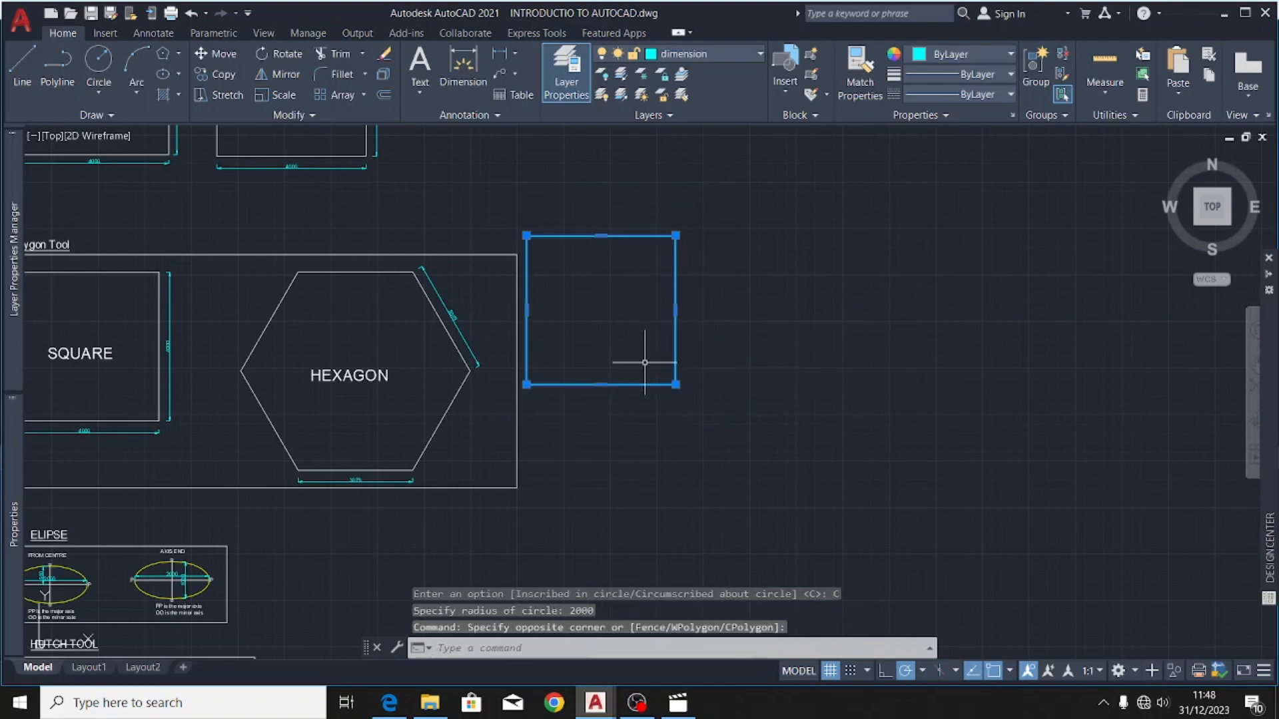
pyautogui.click(213, 52)
pyautogui.click(586, 280)
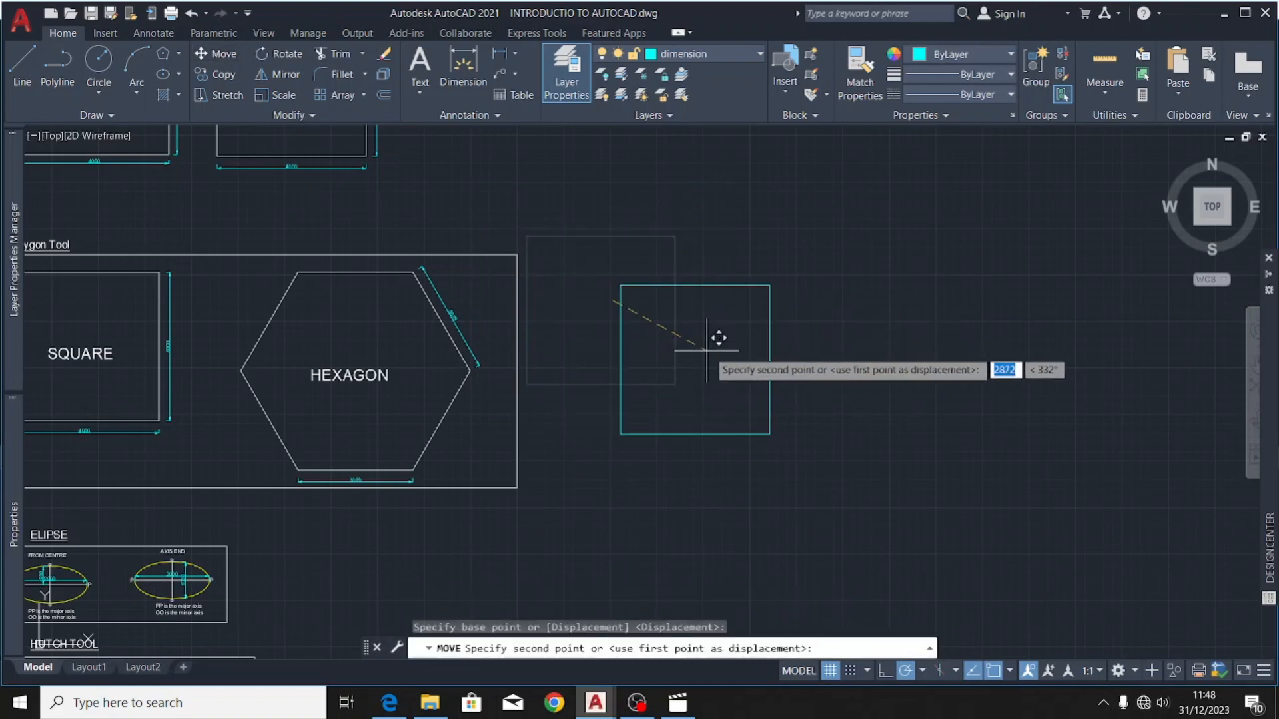
pyautogui.click(731, 353)
# - Transfer the new square from the dimension layer to layer 0 and clear the selection
pyautogui.click(785, 283)
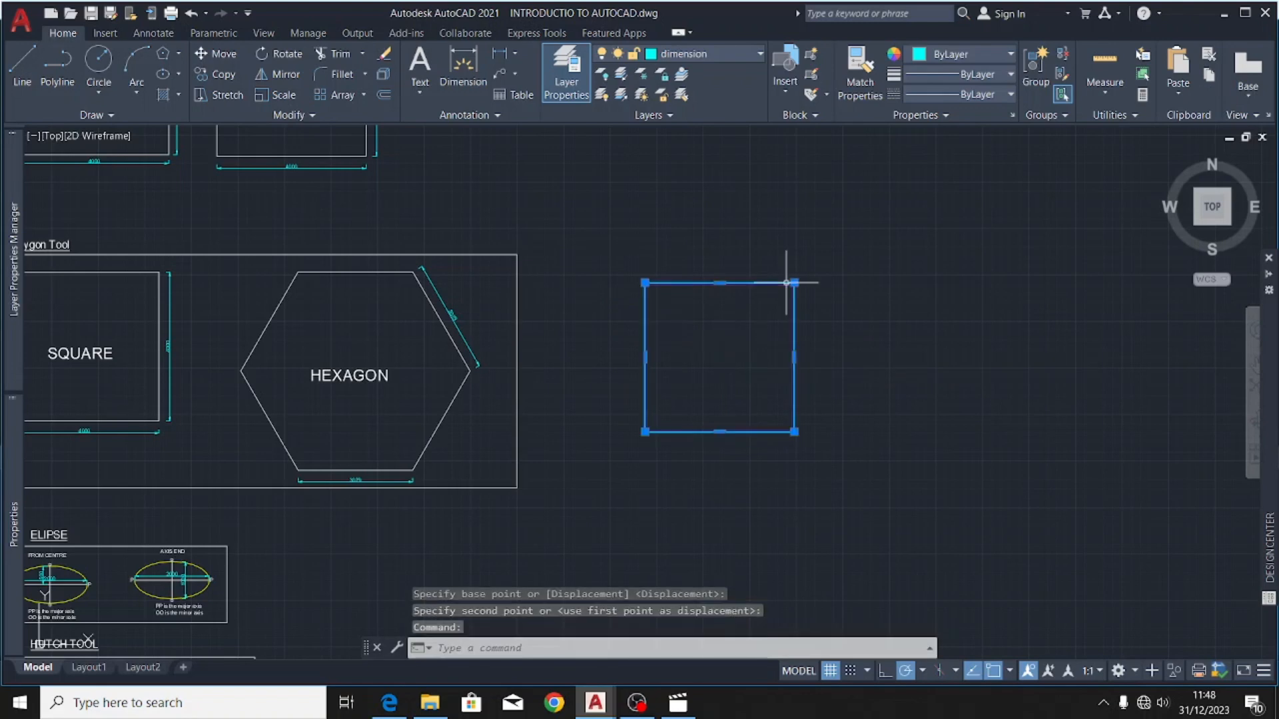
pyautogui.click(693, 54)
pyautogui.click(693, 70)
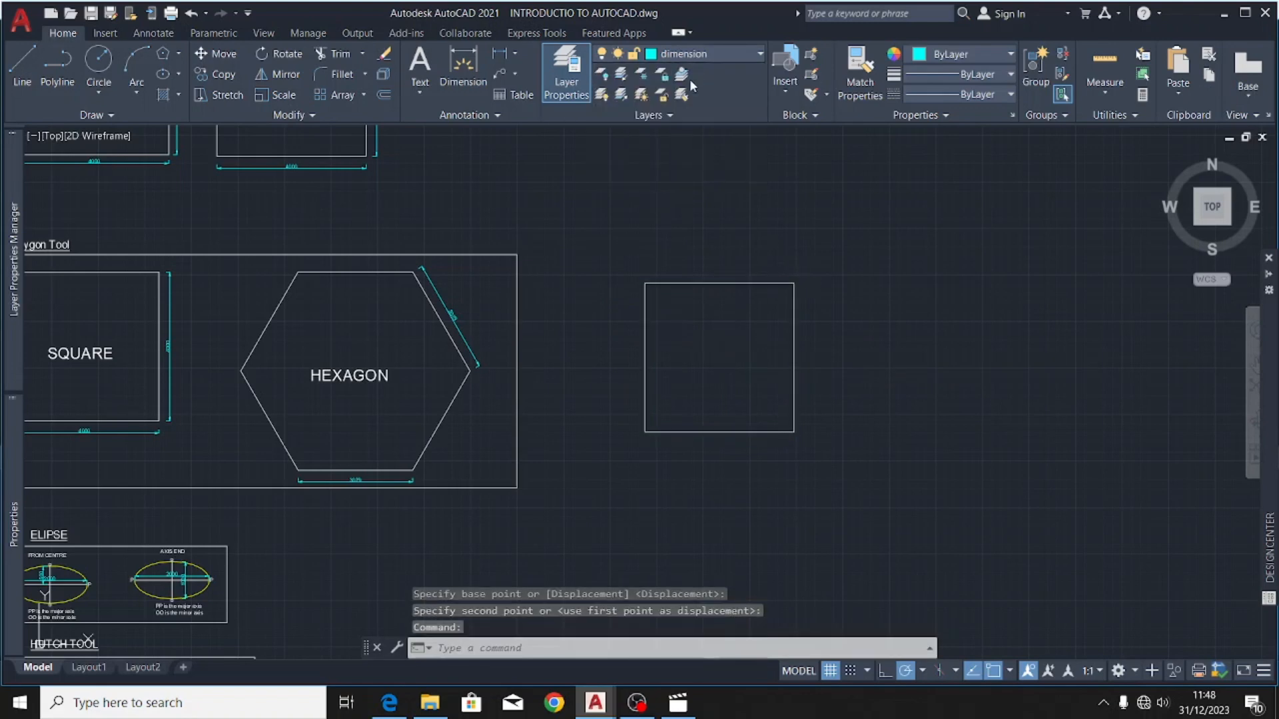
pyautogui.press('Escape')
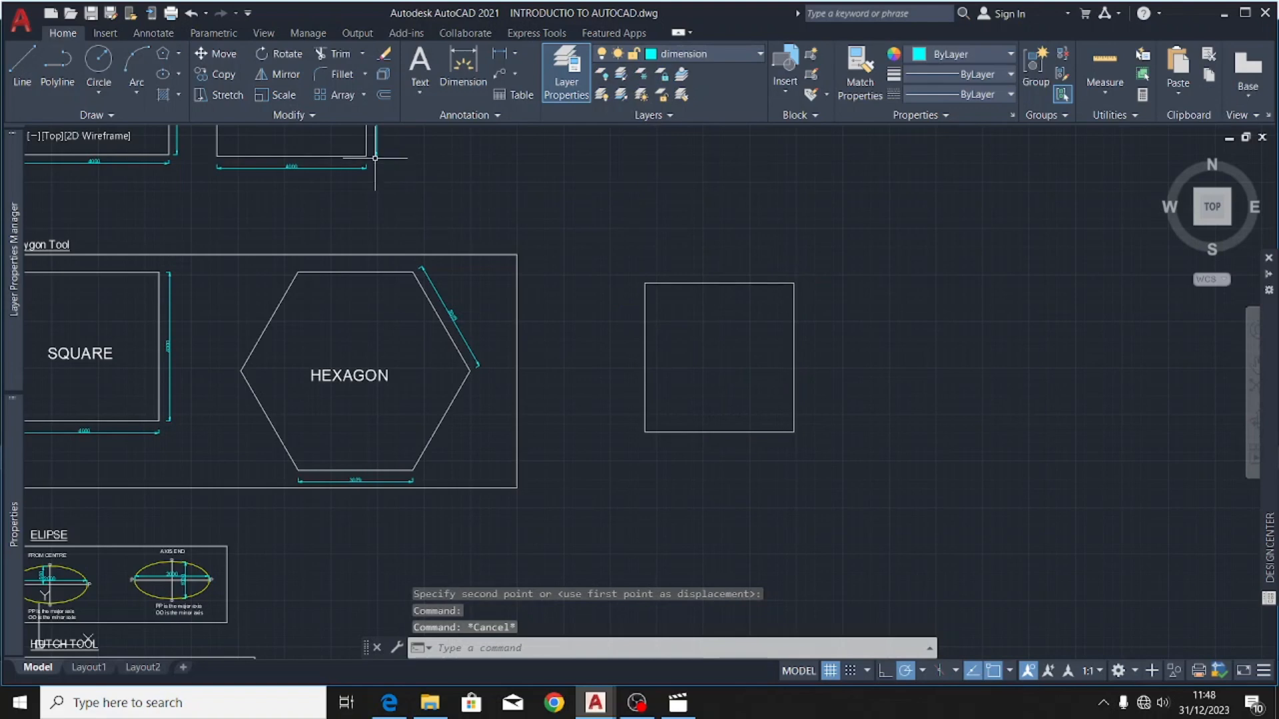
# - Dimension the bottom edge of the new square, placing the dimension line just below it
pyautogui.click(463, 70)
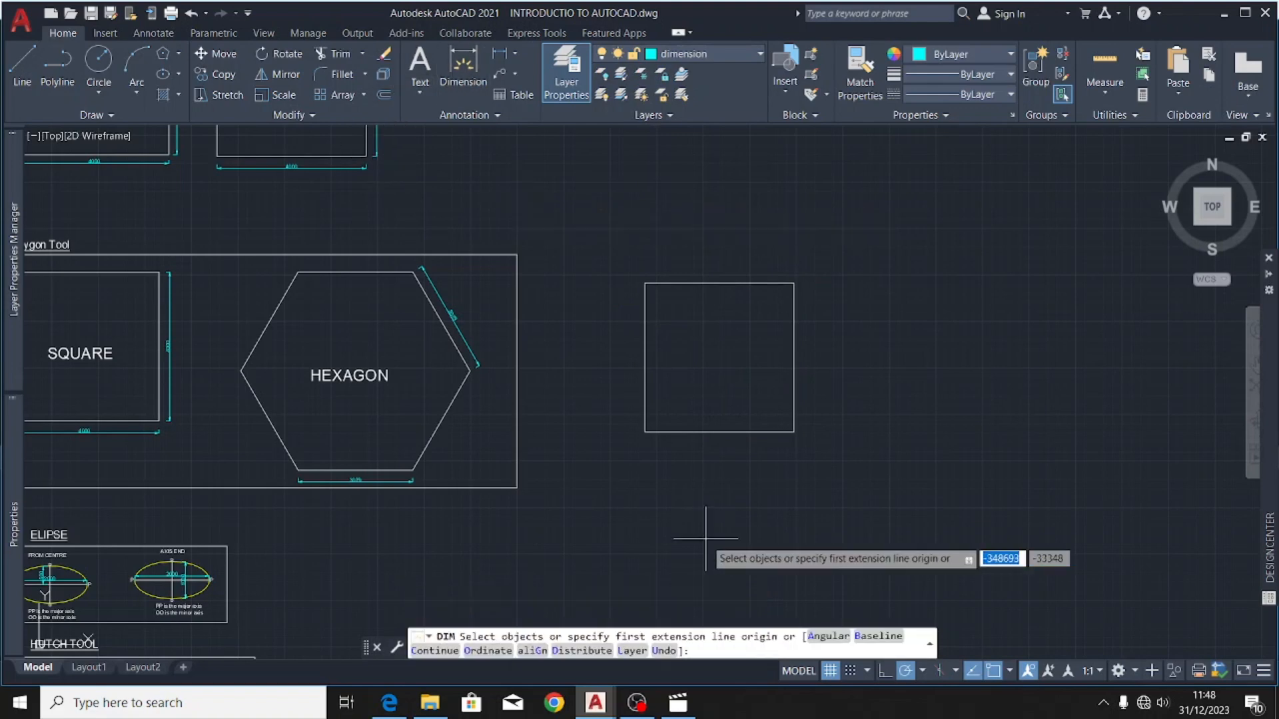
pyautogui.click(646, 432)
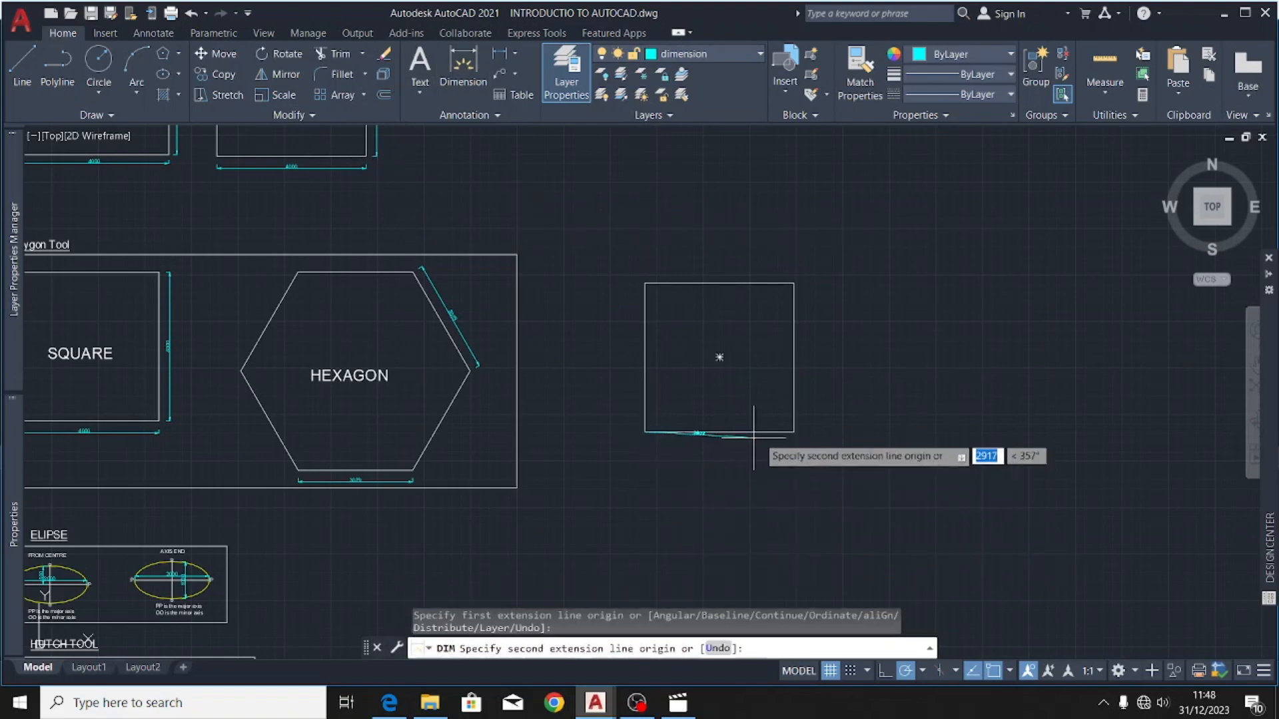
pyautogui.click(793, 432)
pyautogui.click(749, 448)
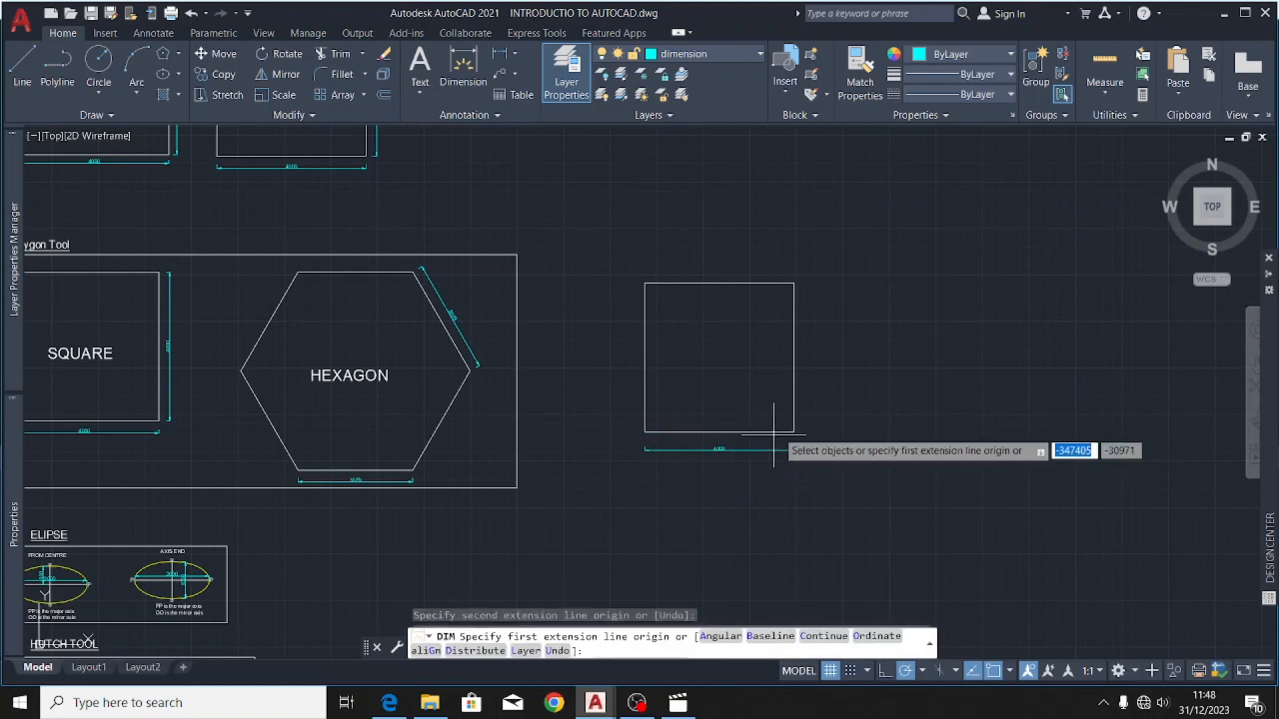
# - Dimension the right edge of the new square with the dimension line just outside it, and end the dimensioning
pyautogui.click(793, 283)
pyautogui.click(795, 432)
pyautogui.click(805, 357)
pyautogui.scroll(4, 813, 360)
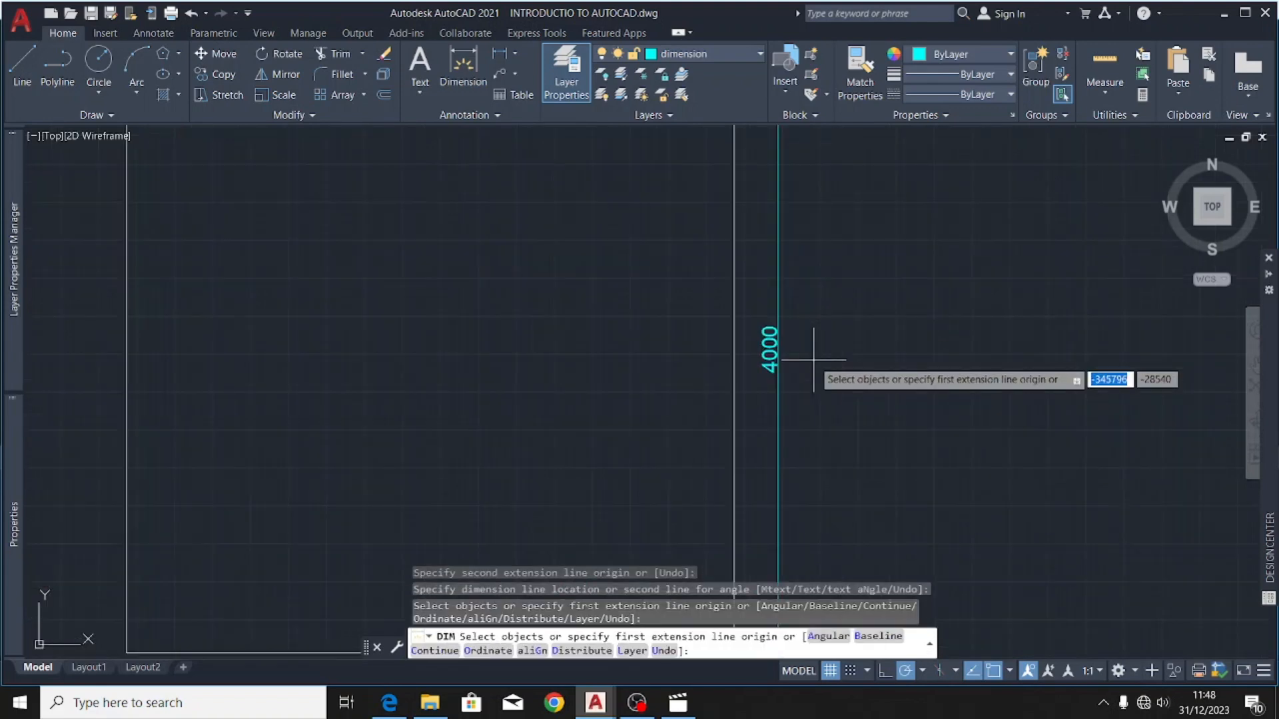
pyautogui.scroll(-4, 813, 360)
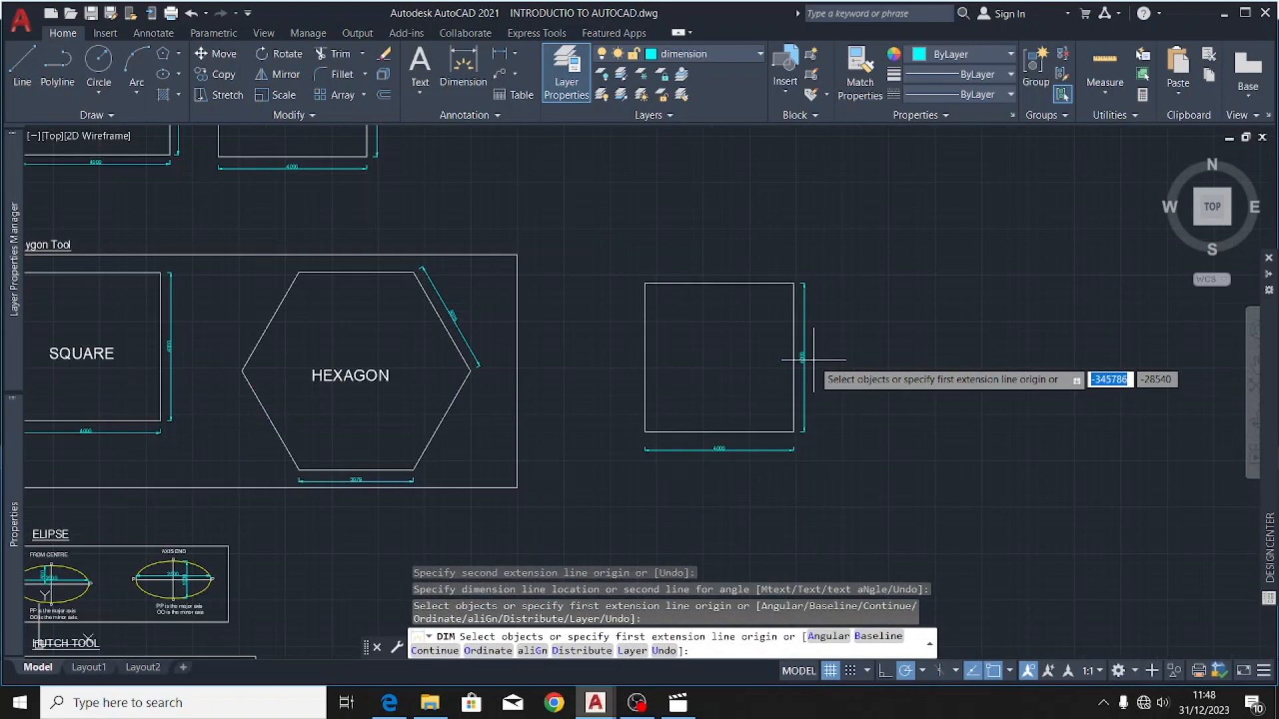
pyautogui.scroll(-2, 813, 360)
pyautogui.scroll(1, 809, 361)
pyautogui.scroll(-1, 806, 362)
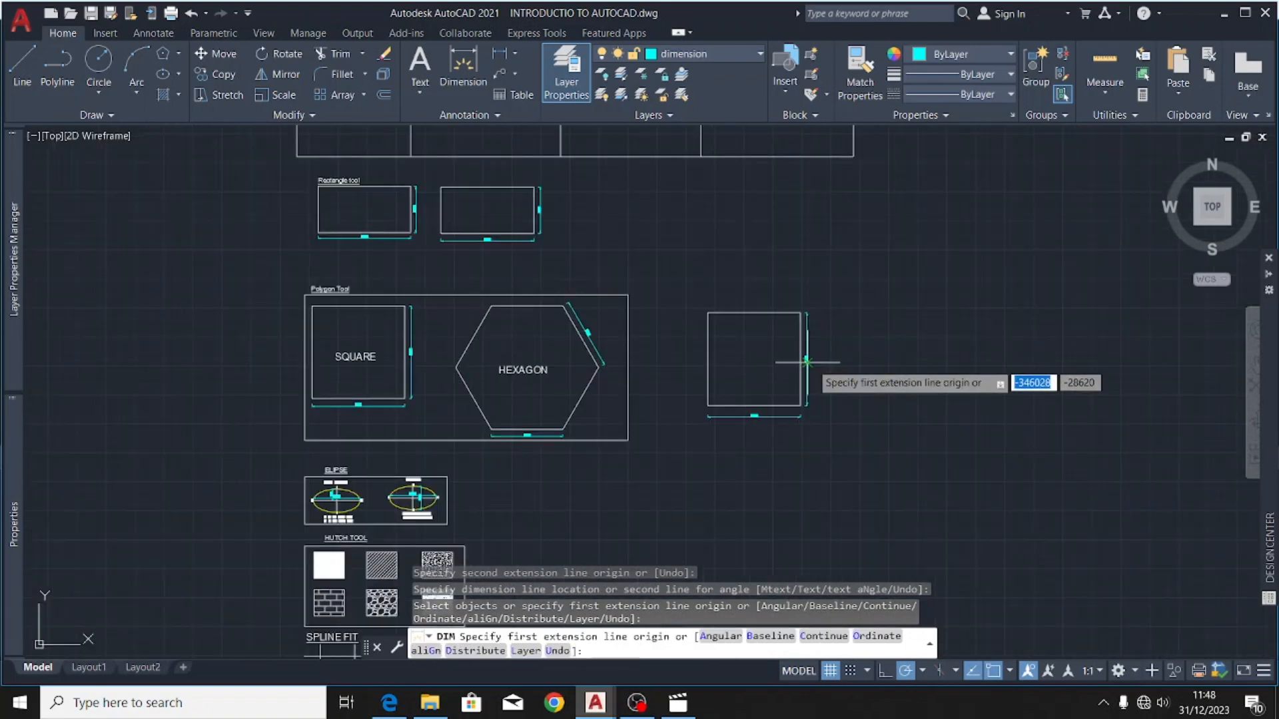
pyautogui.press('Escape')
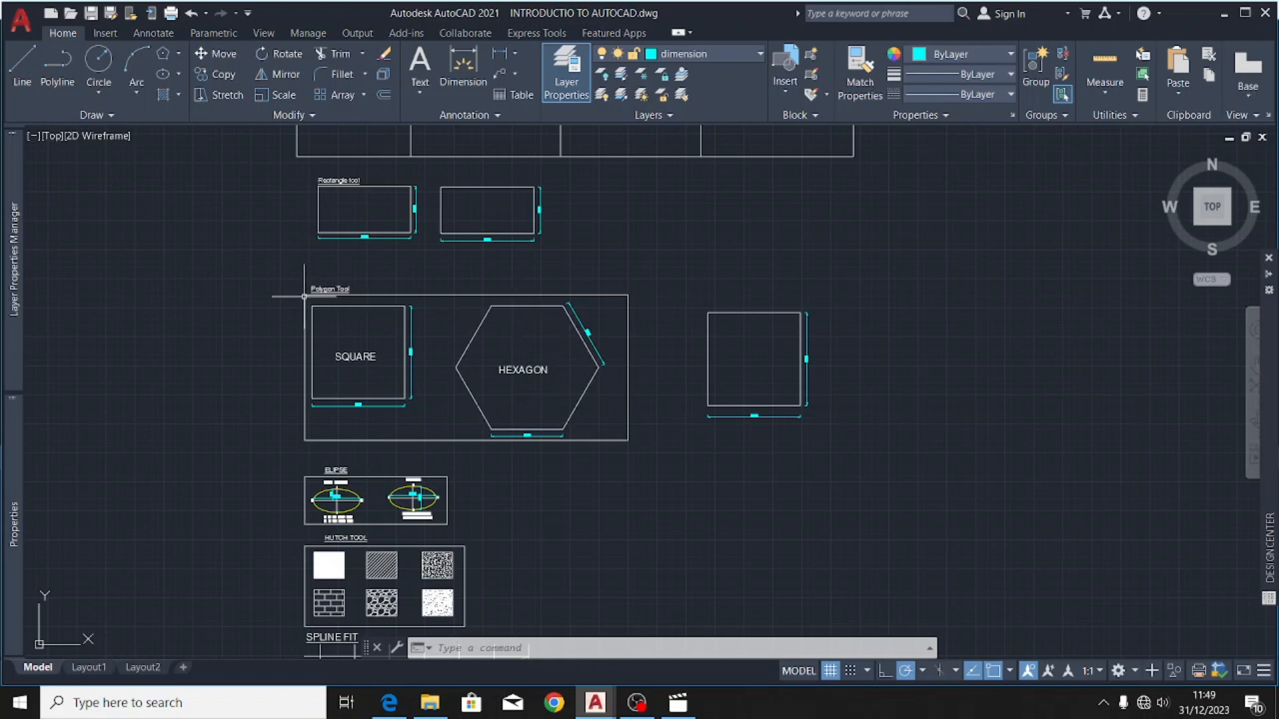
# - Draw a six-sided polygon to the right of the new square, circumscribed about a circle of radius about 2954
pyautogui.click(162, 55)
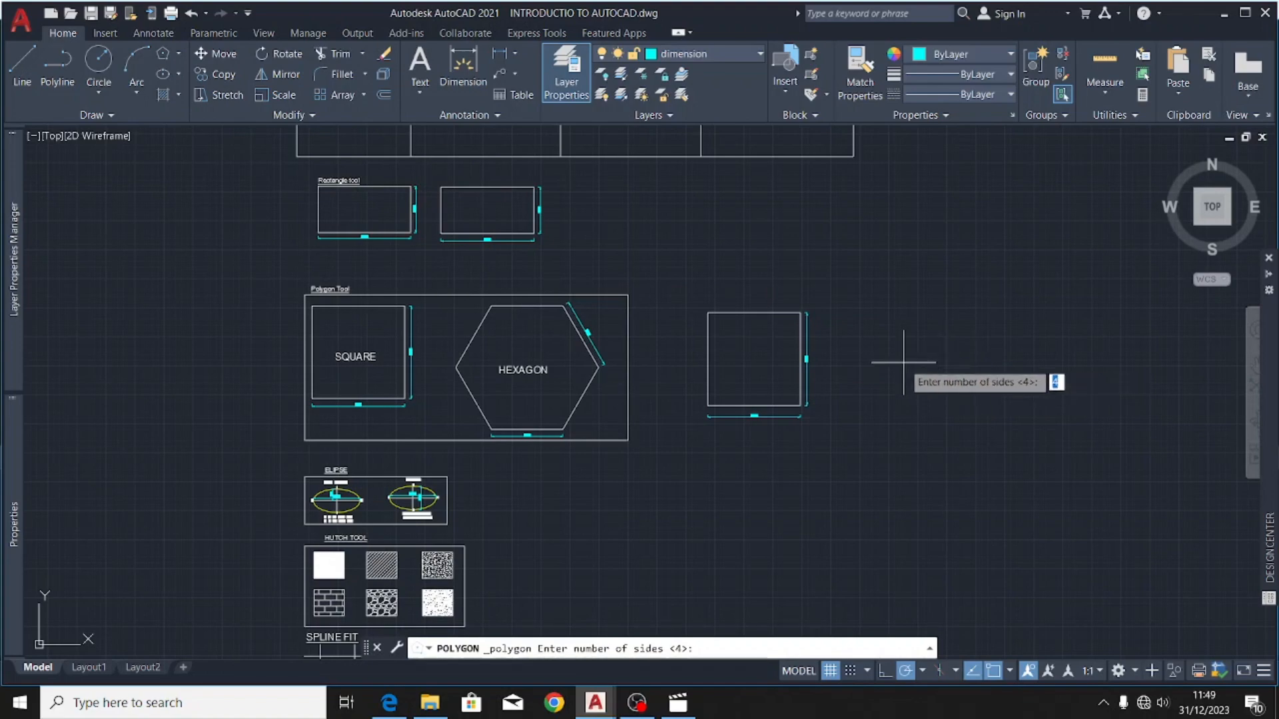
pyautogui.moveTo(901, 361)
pyautogui.mouseDown(button='middle')
pyautogui.moveTo(744, 351)
pyautogui.moveTo(708, 377)
pyautogui.mouseUp(button='middle')
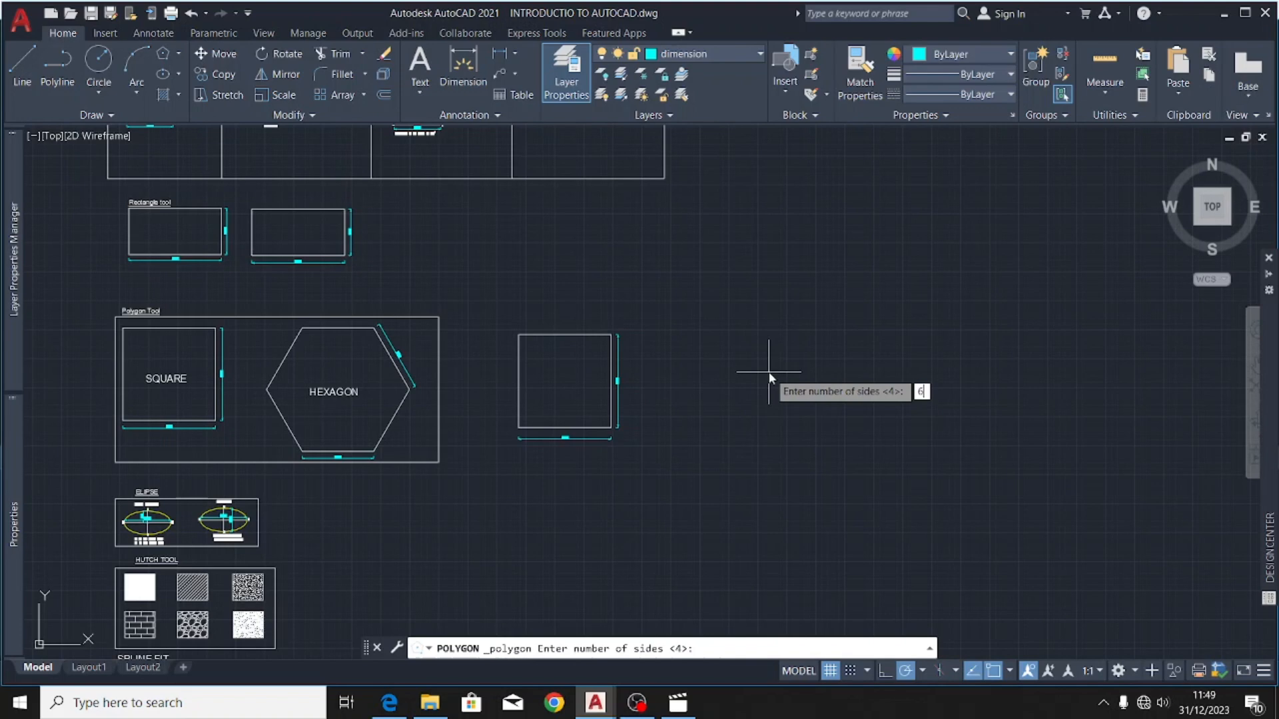
pyautogui.press('Return')
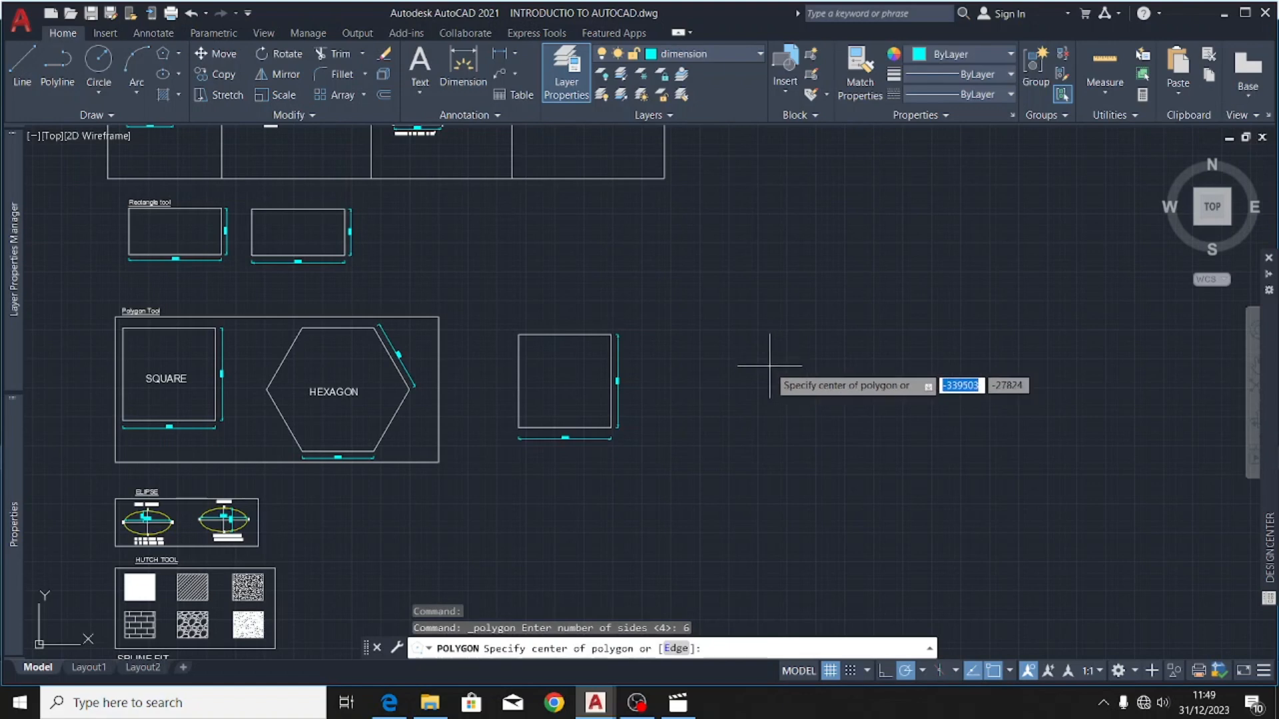
pyautogui.click(777, 371)
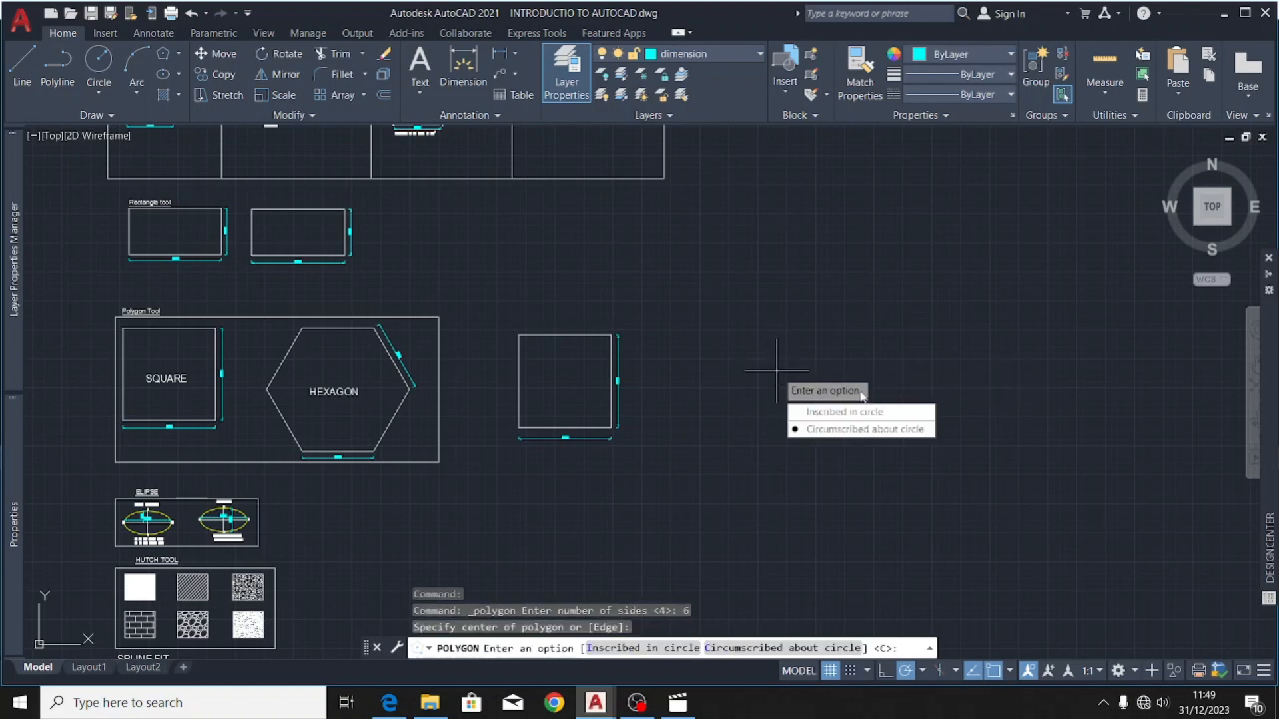
pyautogui.click(858, 431)
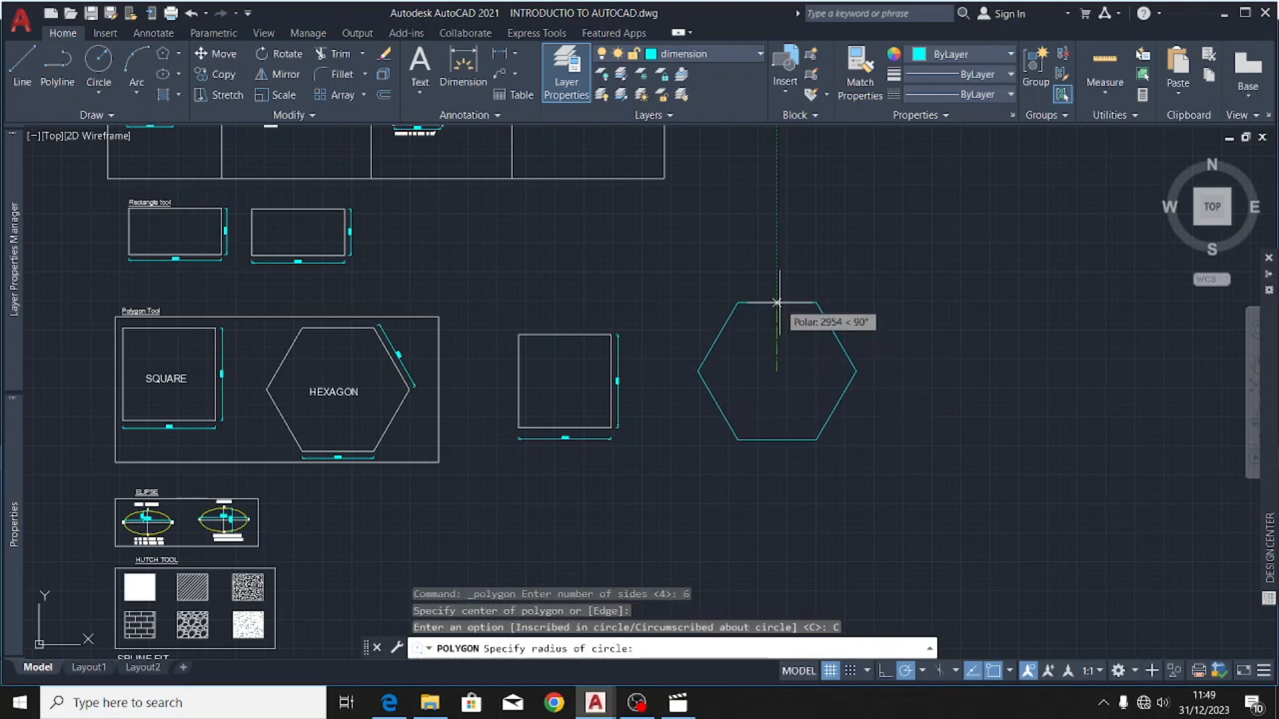
pyautogui.click(776, 302)
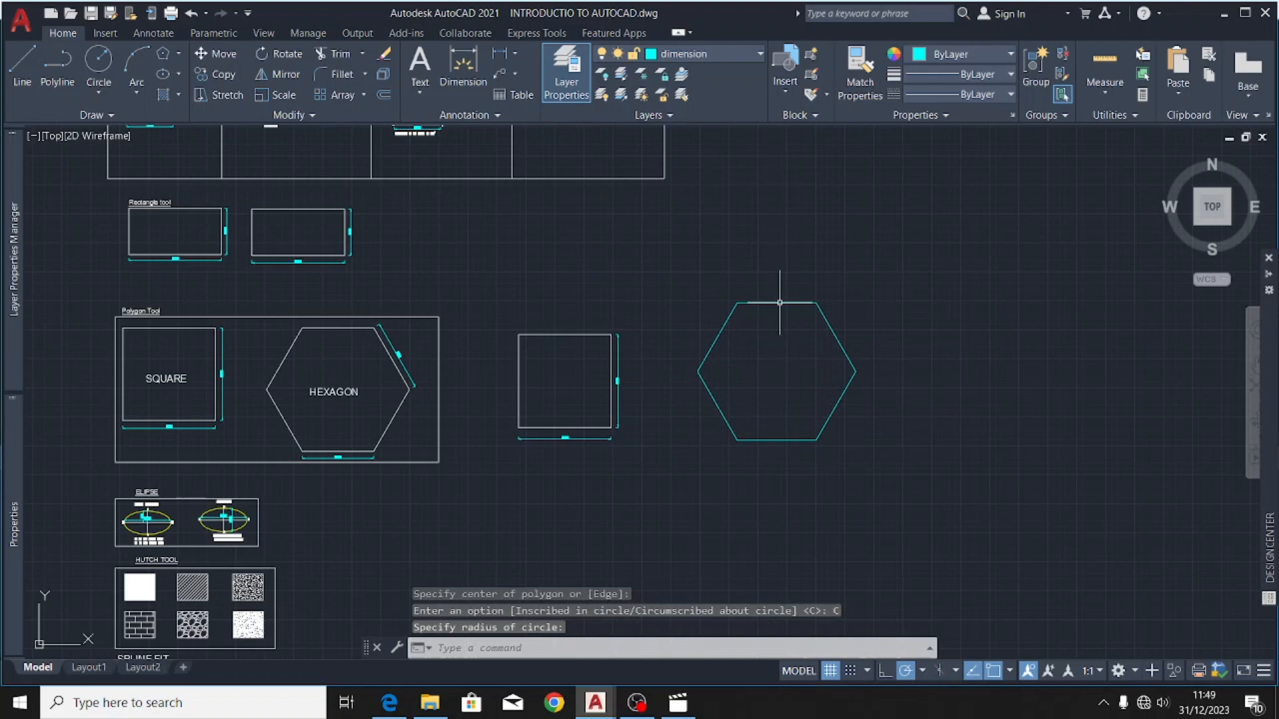
# - Transfer the new hexagon from the dimension layer to layer 0 and clear the selection
pyautogui.click(849, 327)
pyautogui.click(810, 362)
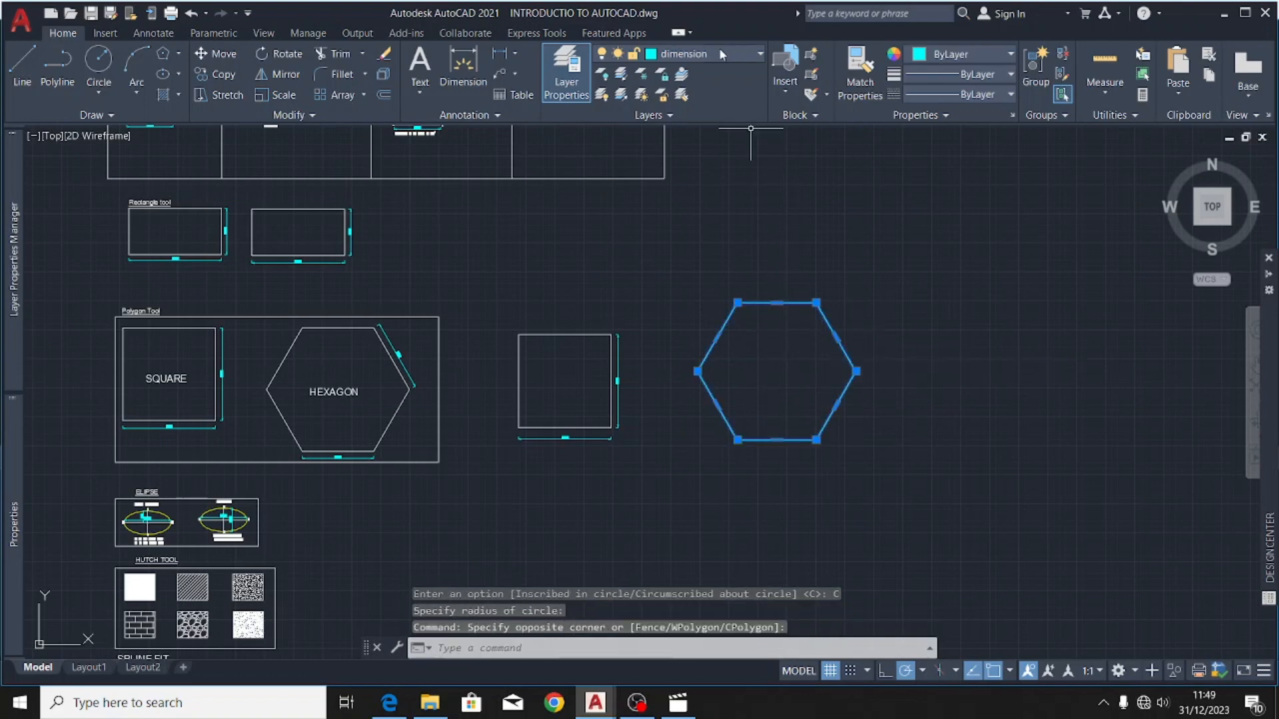
pyautogui.click(720, 49)
pyautogui.click(716, 91)
pyautogui.click(822, 312)
pyautogui.press('Escape')
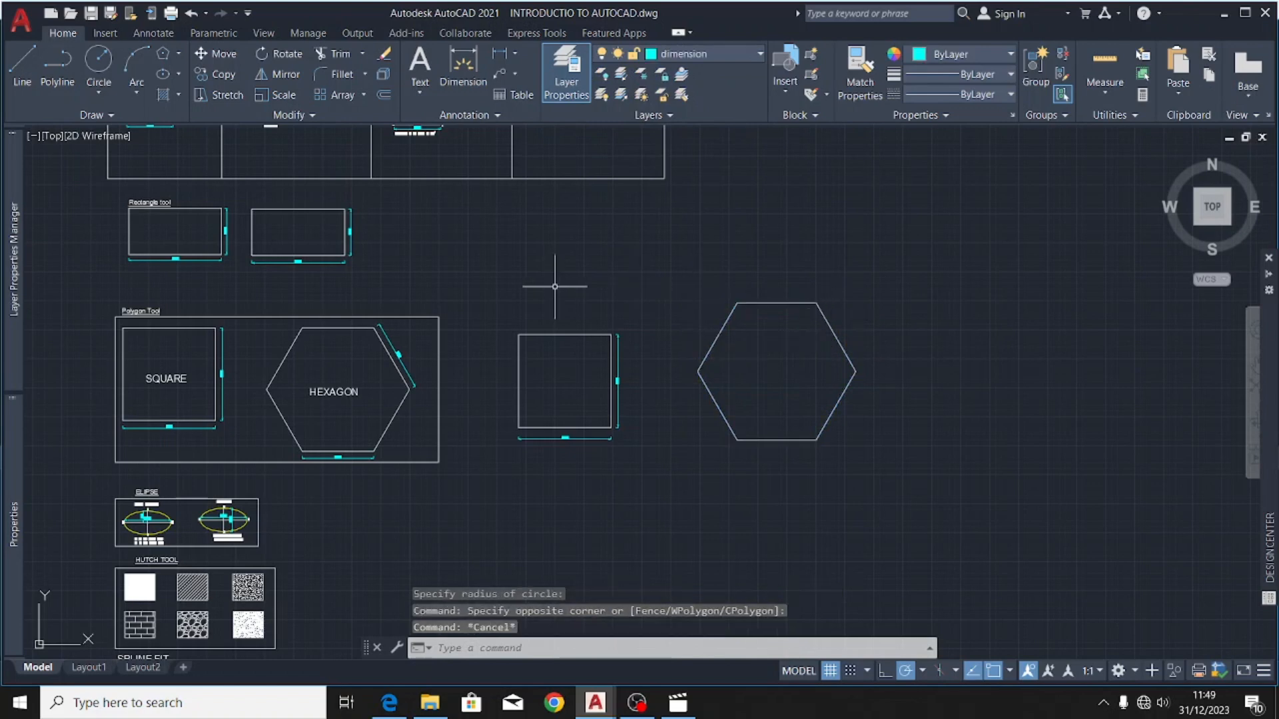
# - Dimension the top edge of the new hexagon, placing the dimension line just above it
pyautogui.click(463, 67)
pyautogui.scroll(4, 784, 298)
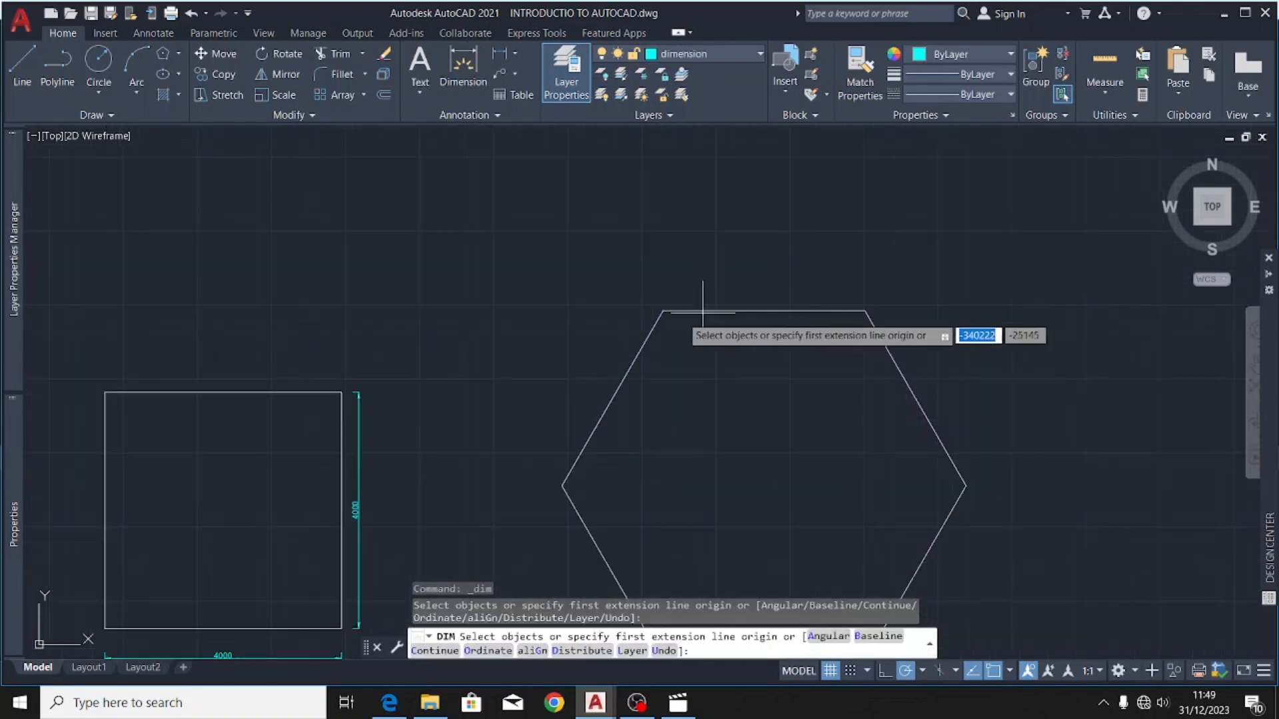
pyautogui.click(662, 310)
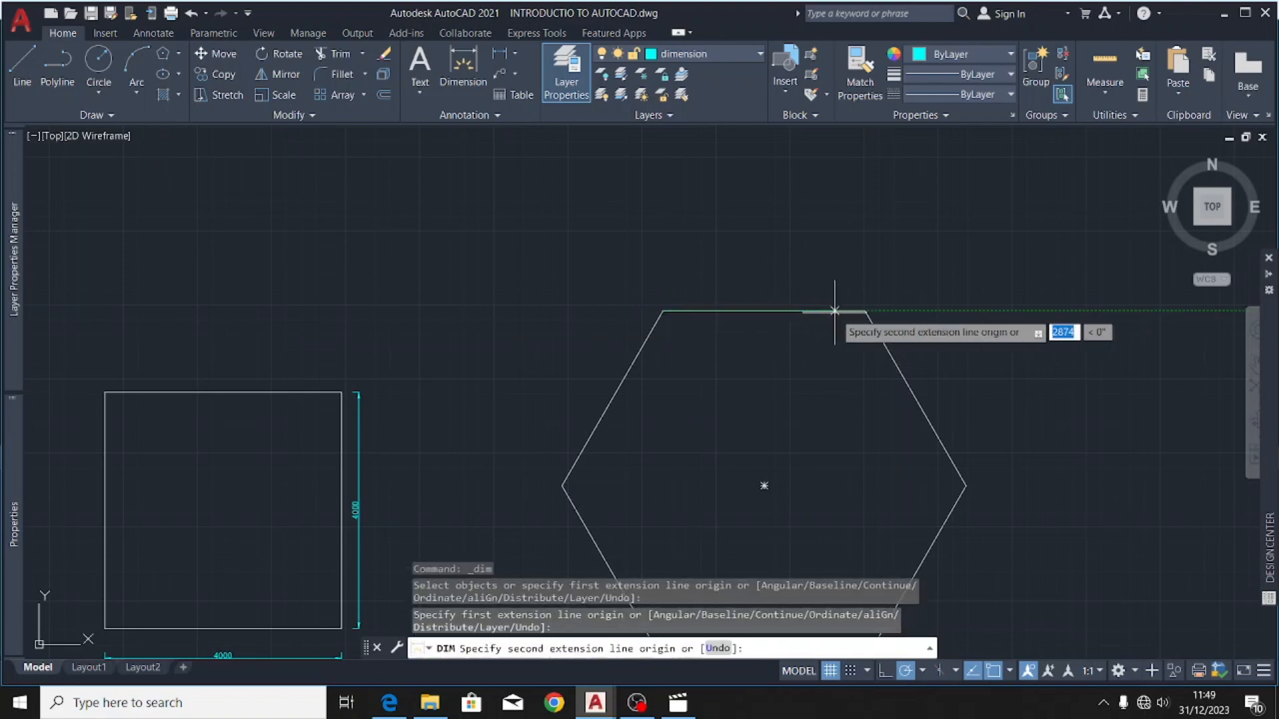
pyautogui.click(865, 310)
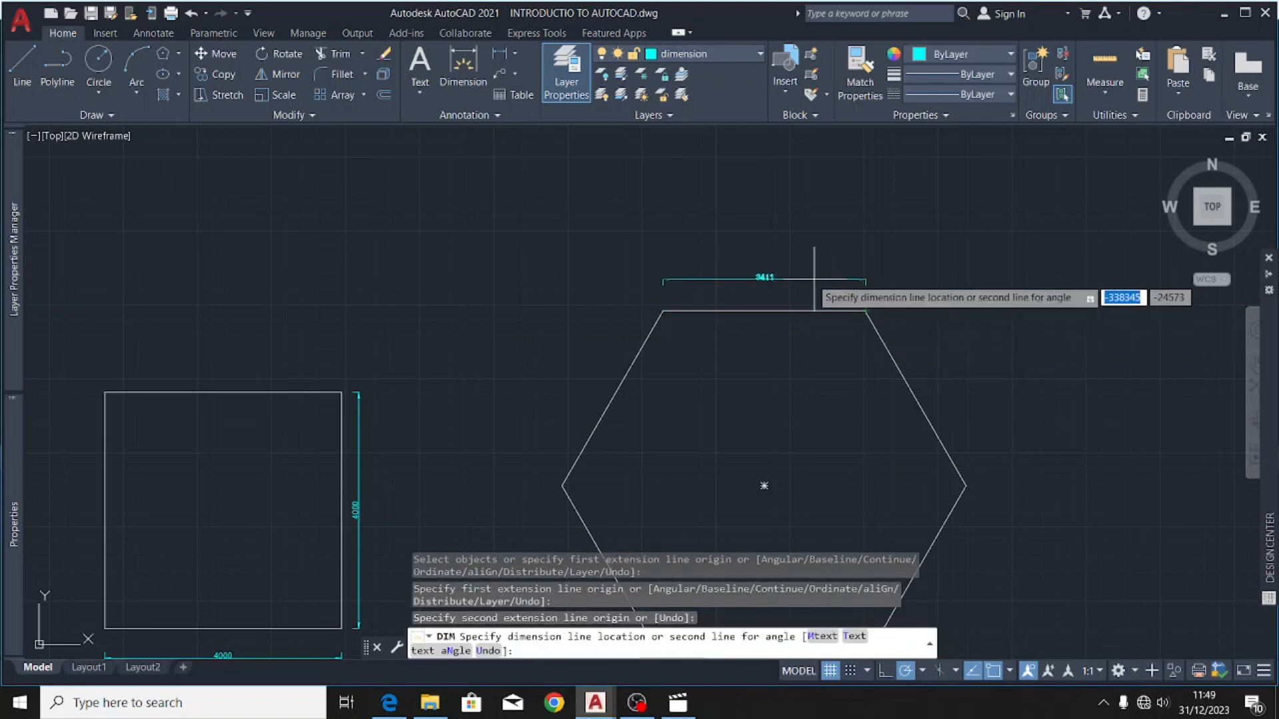
pyautogui.click(770, 287)
# - Dimension the new hexagon's lower-right edge with the dimension line just outside it, and end the dimensioning
pyautogui.scroll(-5, 793, 287)
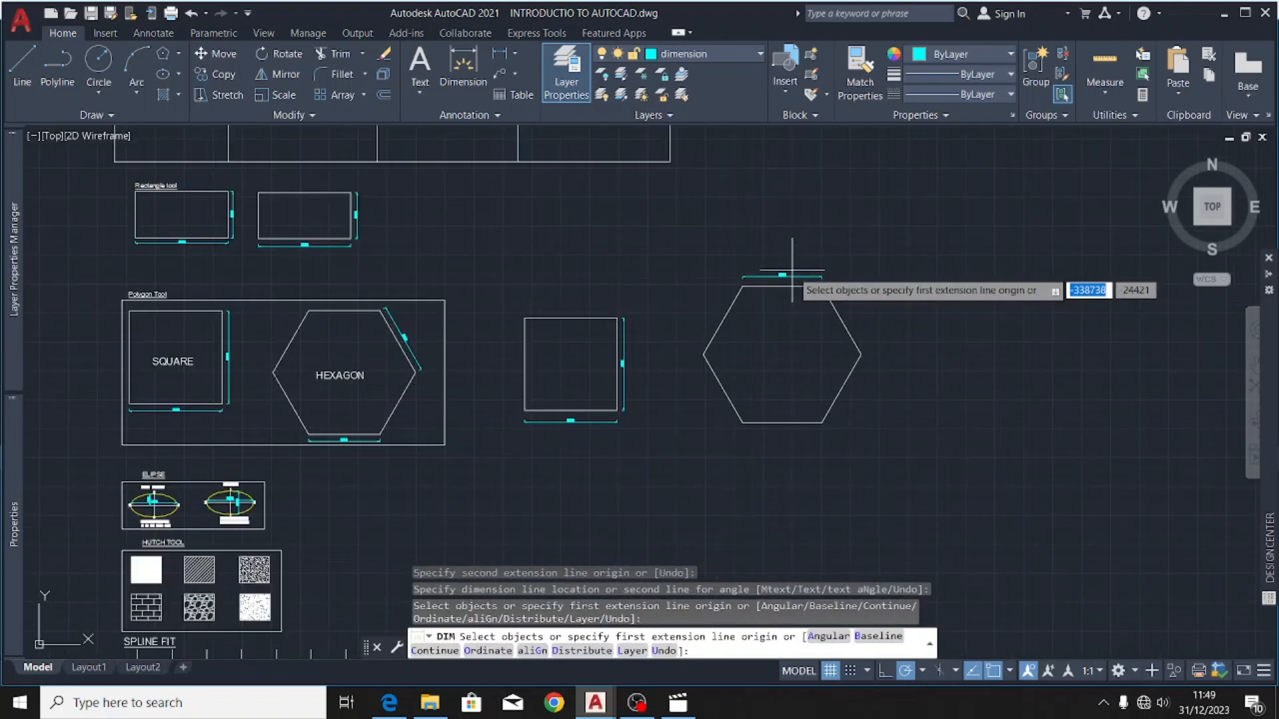
pyautogui.scroll(3, 829, 419)
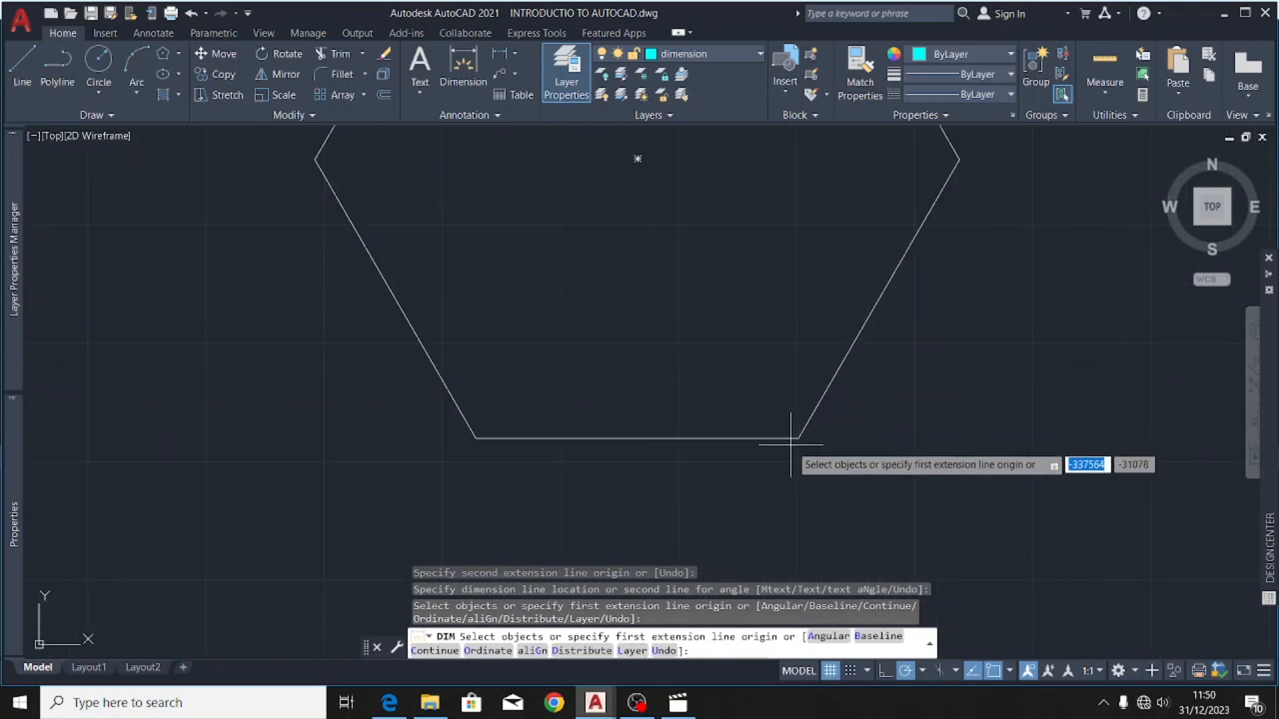
pyautogui.scroll(-4, 843, 397)
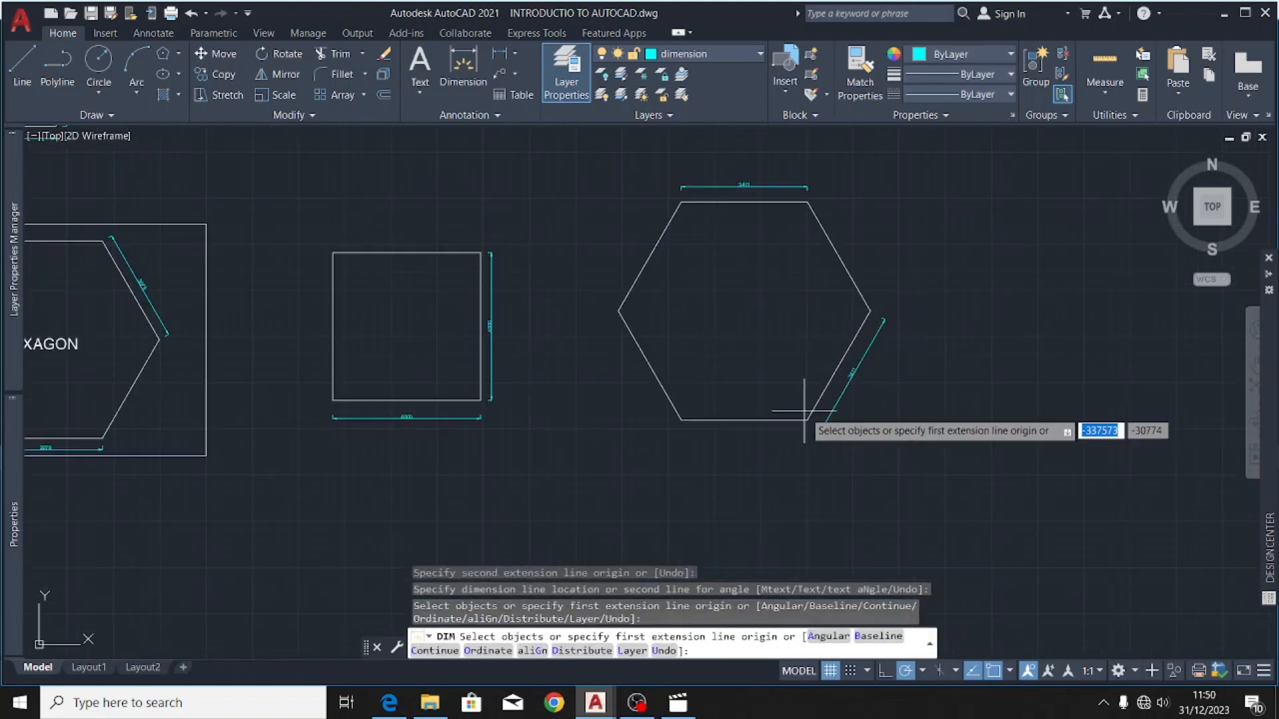
pyautogui.scroll(-2, 809, 398)
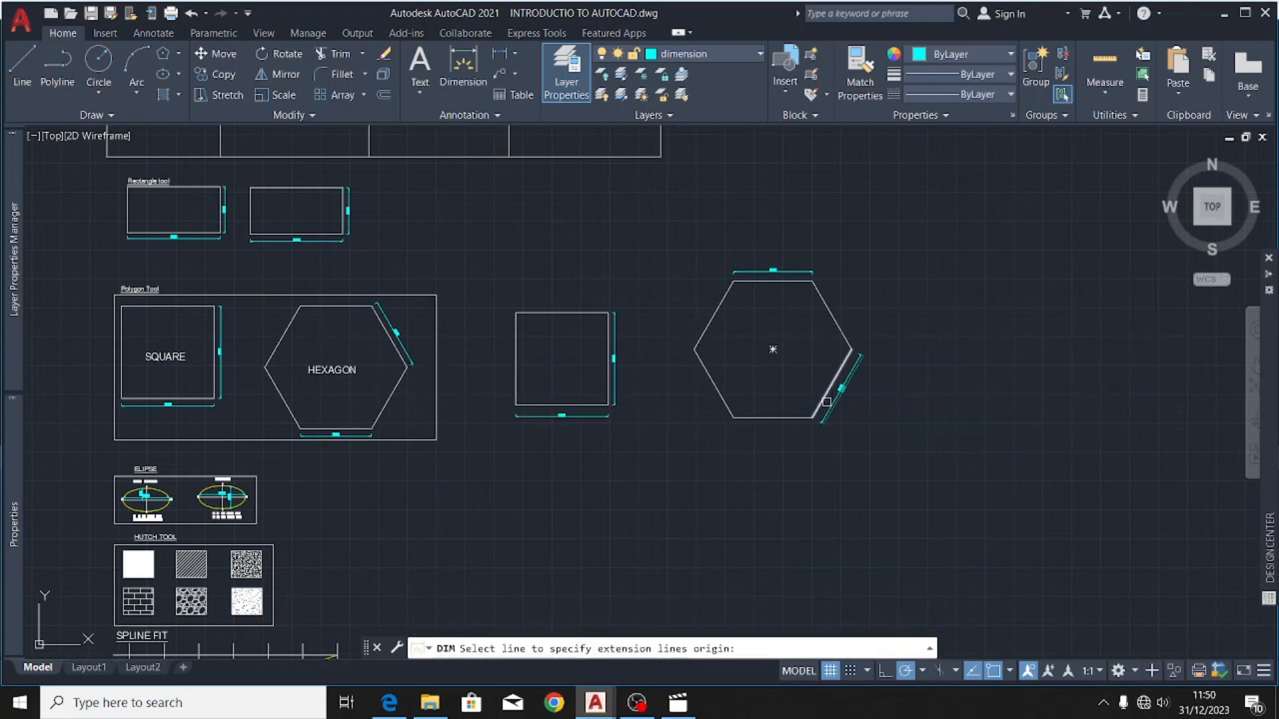
pyautogui.scroll(-2, 783, 386)
pyautogui.scroll(4, 782, 383)
pyautogui.press('Return')
# - Examine the two ellipse reference examples, from centre and axis end, and the available ellipse creation methods
pyautogui.scroll(-6, 780, 377)
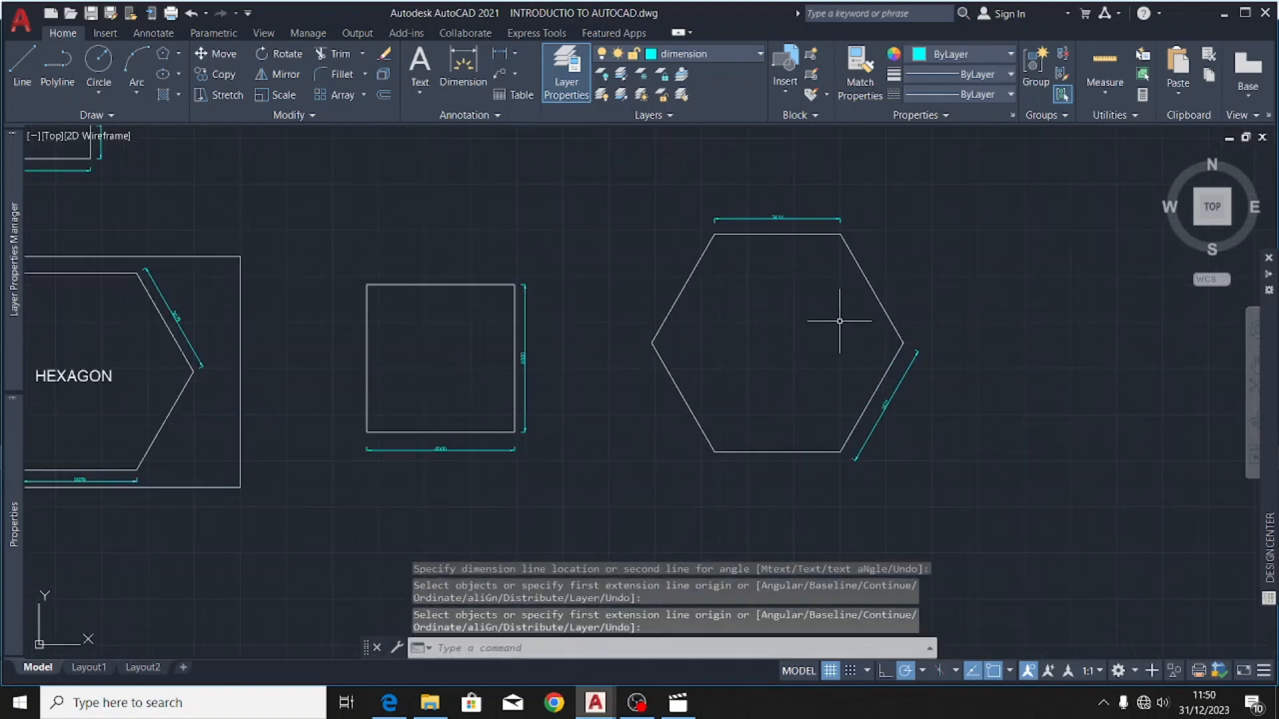
pyautogui.scroll(2, 658, 424)
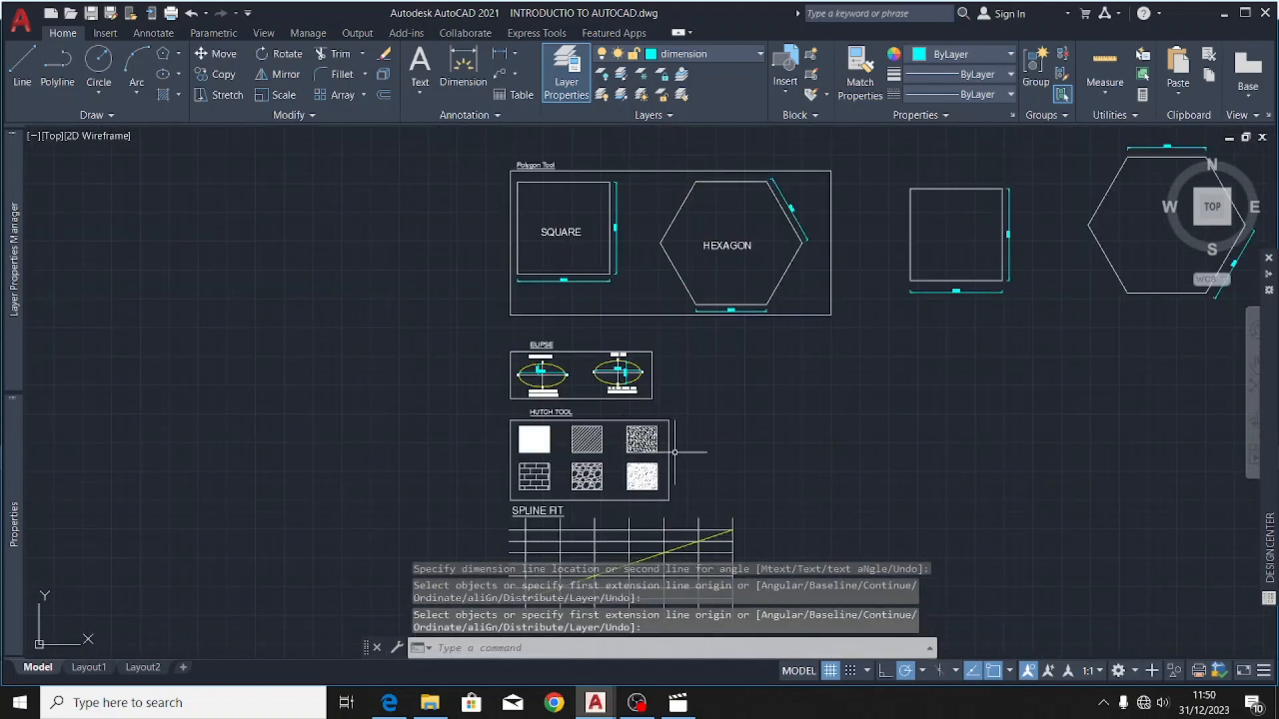
pyautogui.moveTo(696, 399); pyautogui.dragTo(503, 397, button='middle')
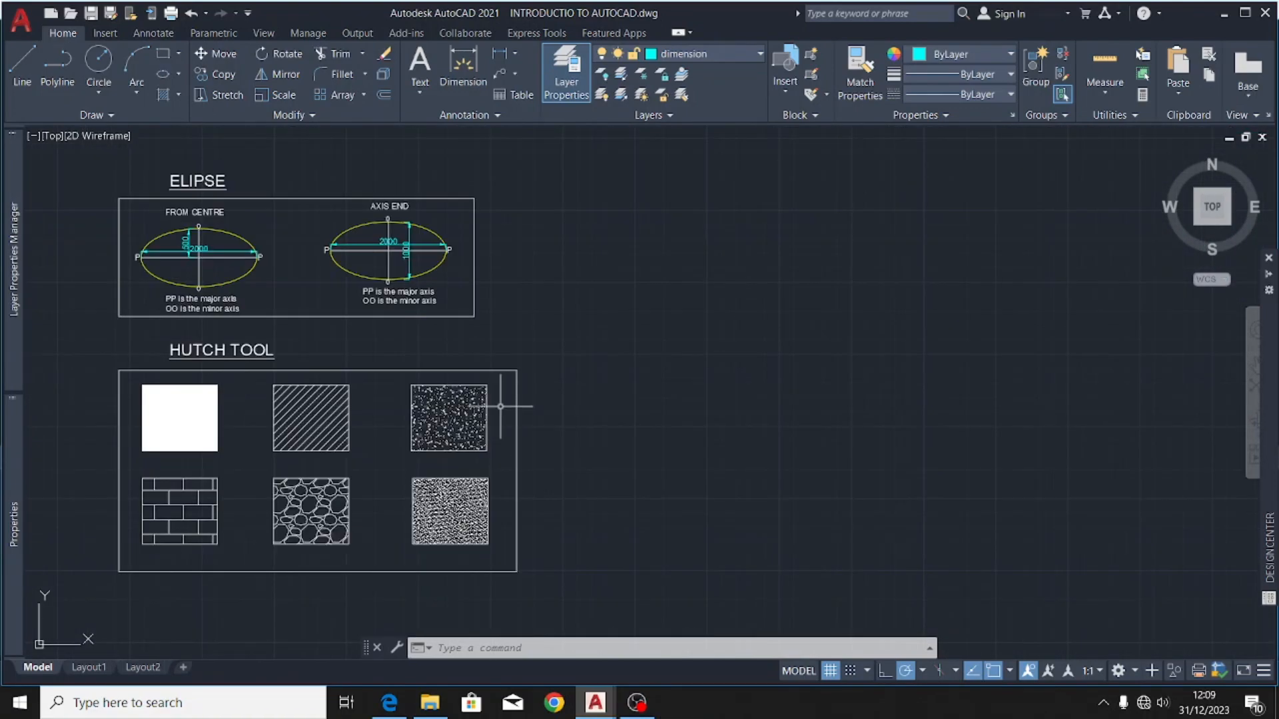
pyautogui.scroll(2, 152, 207)
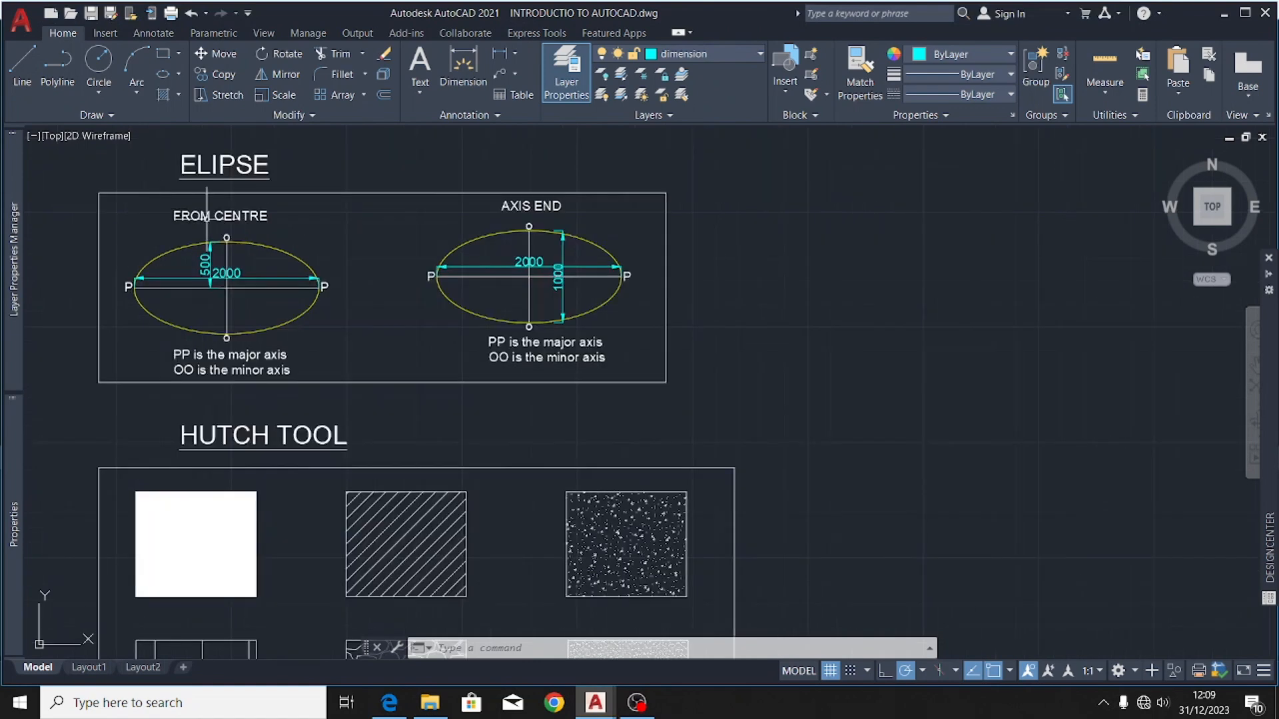
pyautogui.scroll(-2, 303, 376)
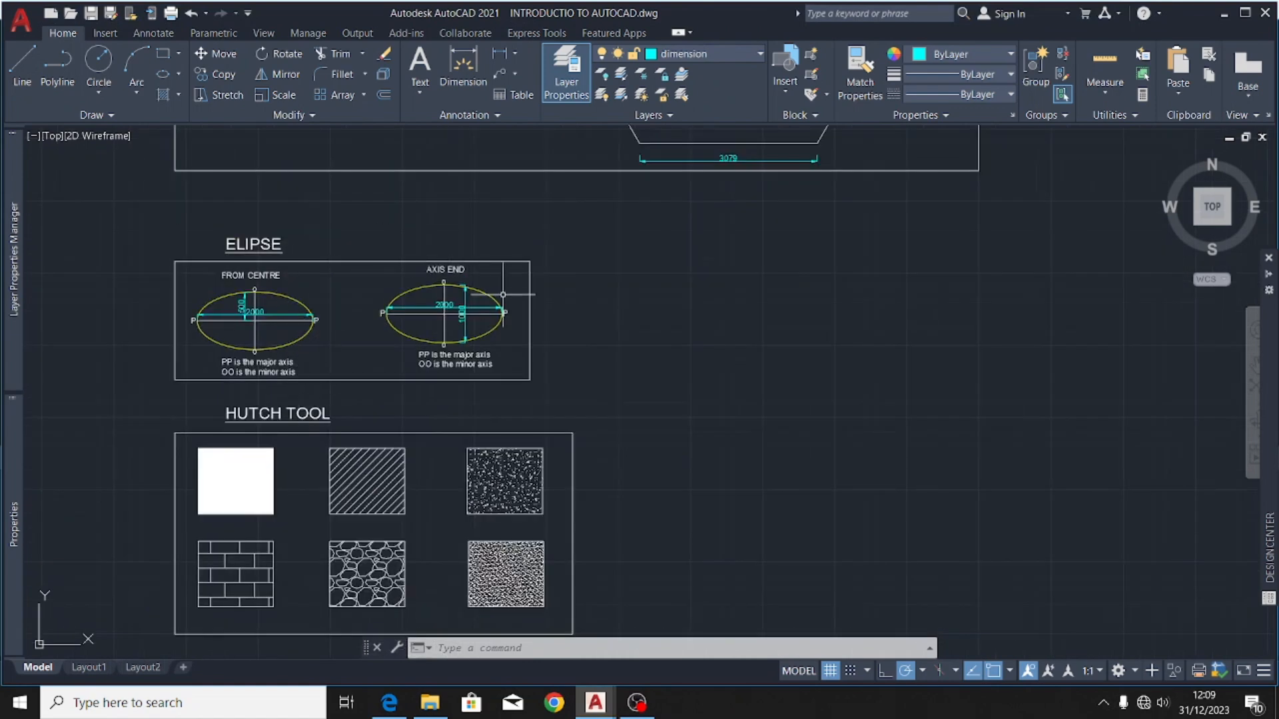
pyautogui.scroll(2, 503, 293)
pyautogui.click(177, 73)
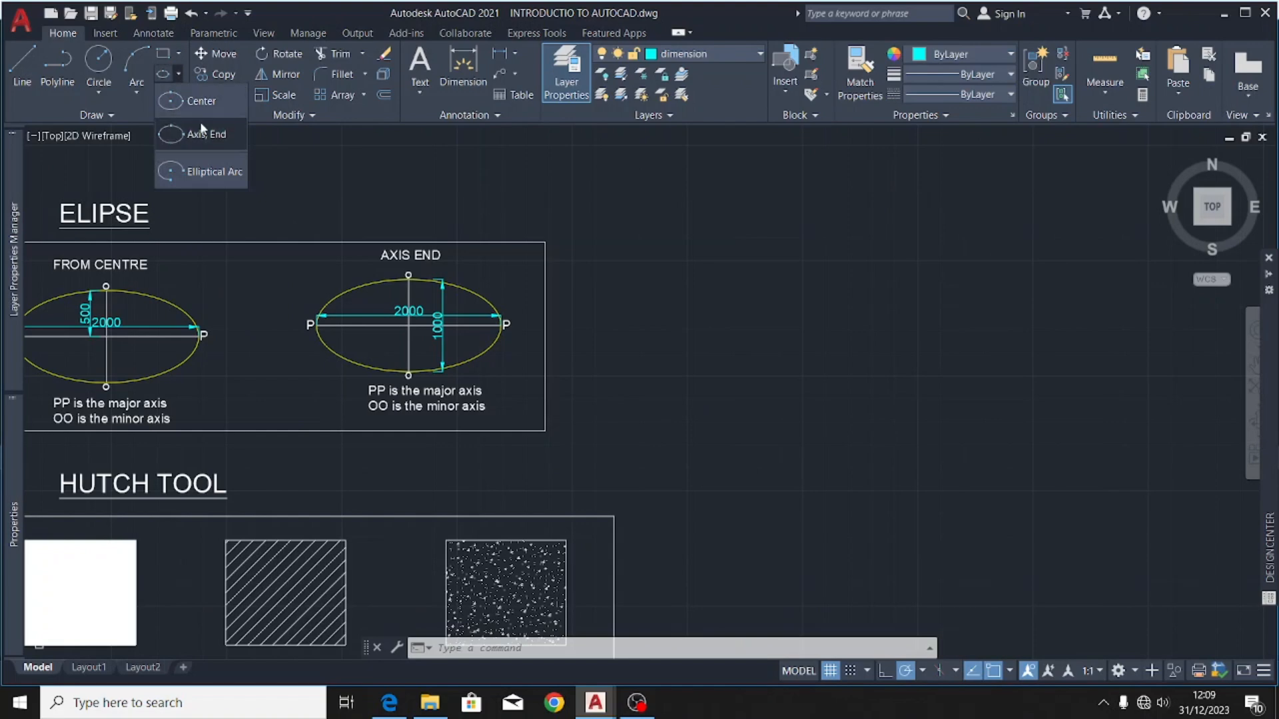
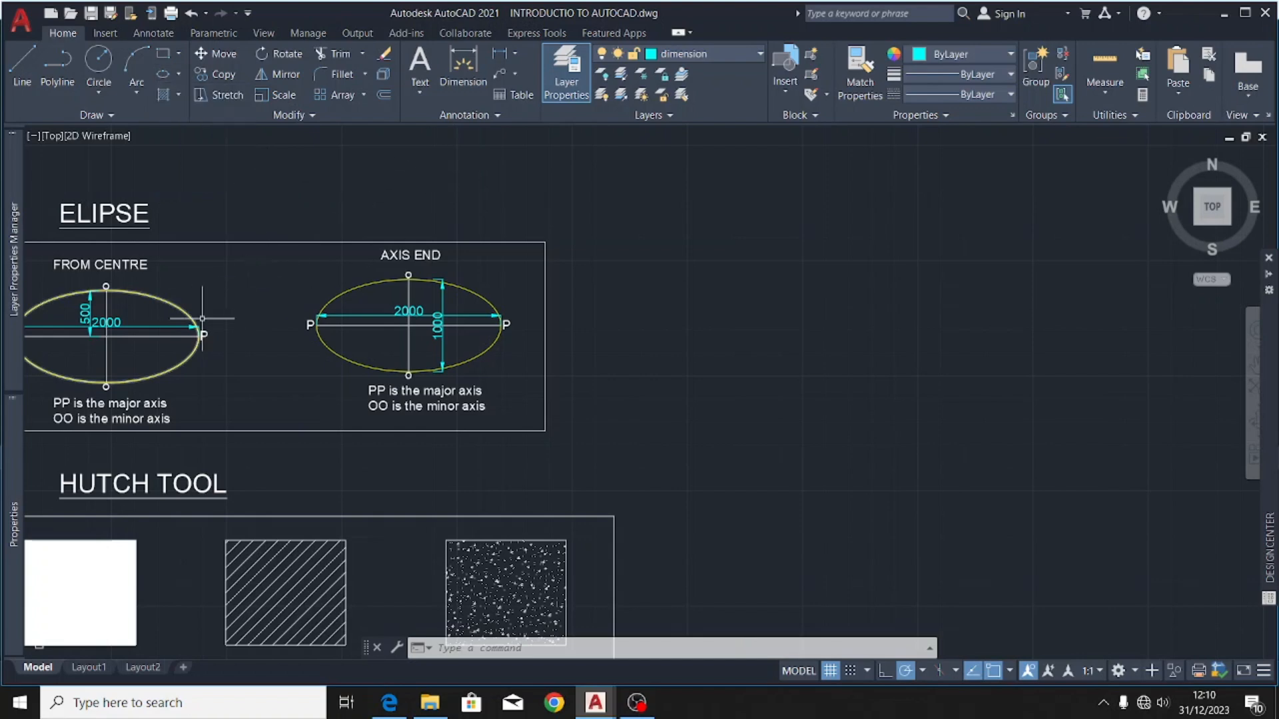
pyautogui.scroll(-2, 440, 301)
pyautogui.scroll(2, 259, 315)
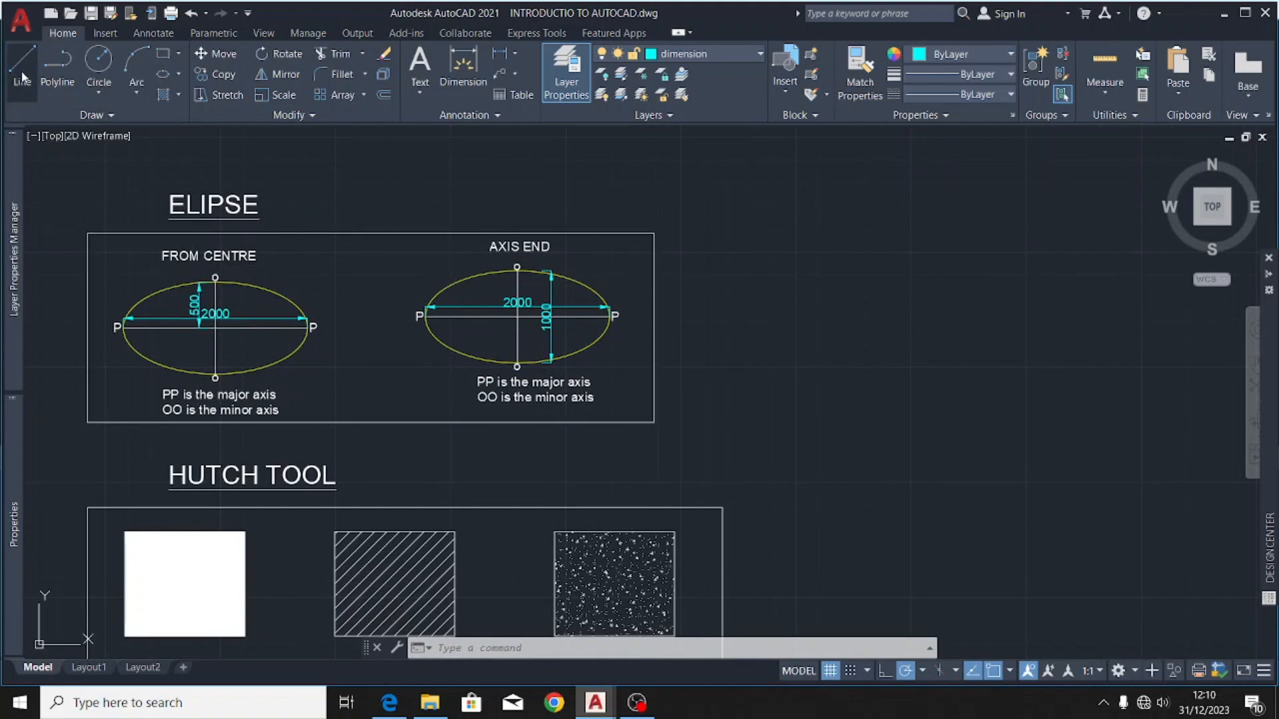
# - Make layer 0 current and draw a horizontal line 2000 long to the right of the framed ellipse examples
pyautogui.click(695, 53)
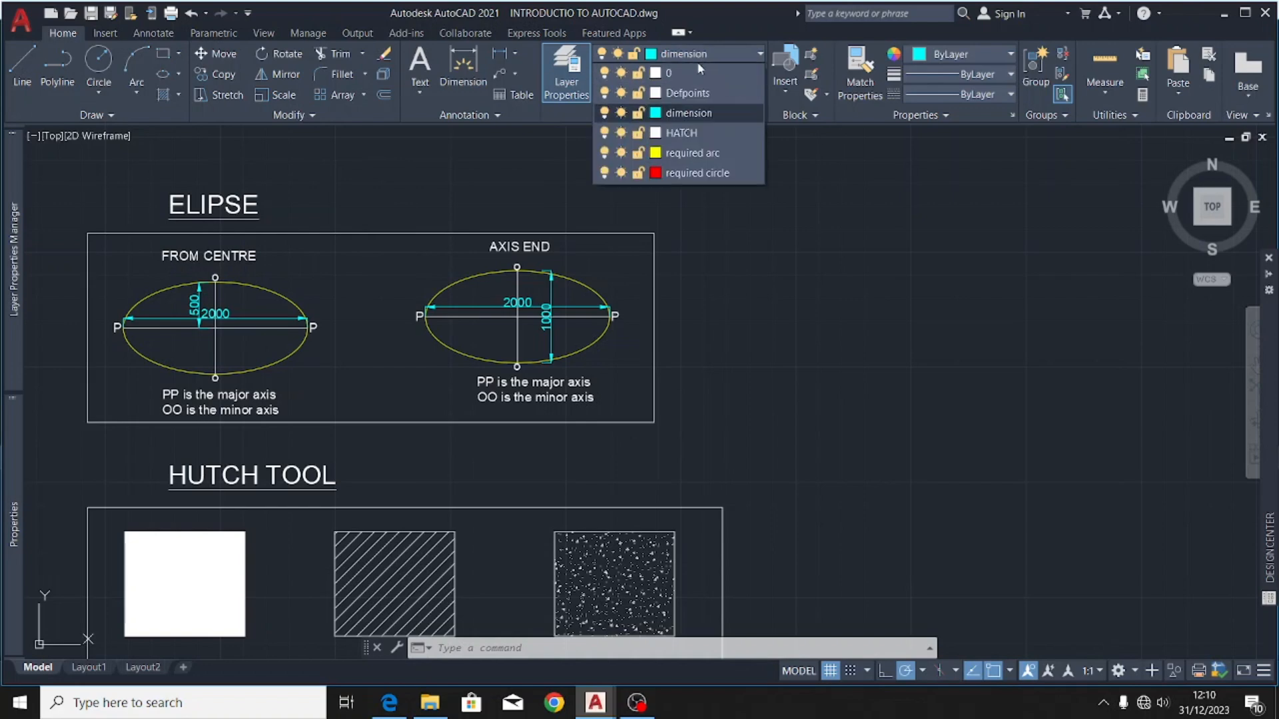
pyautogui.click(694, 72)
pyautogui.click(22, 65)
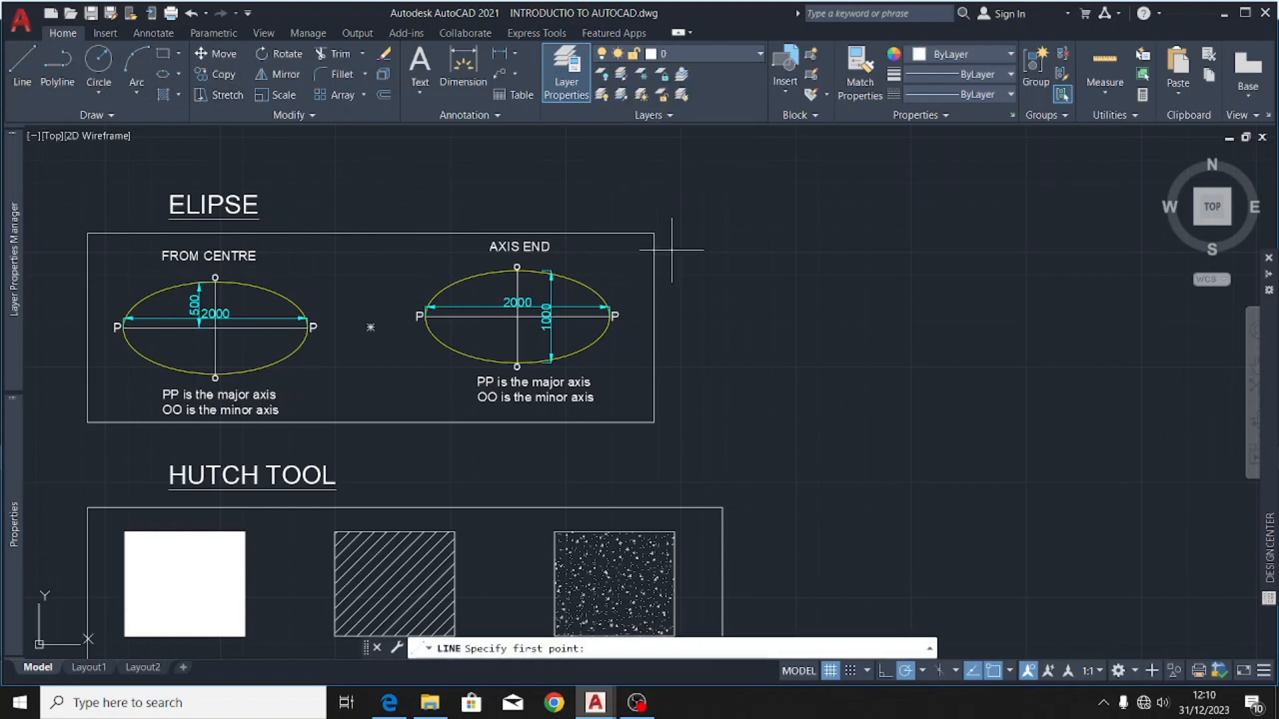
pyautogui.click(740, 325)
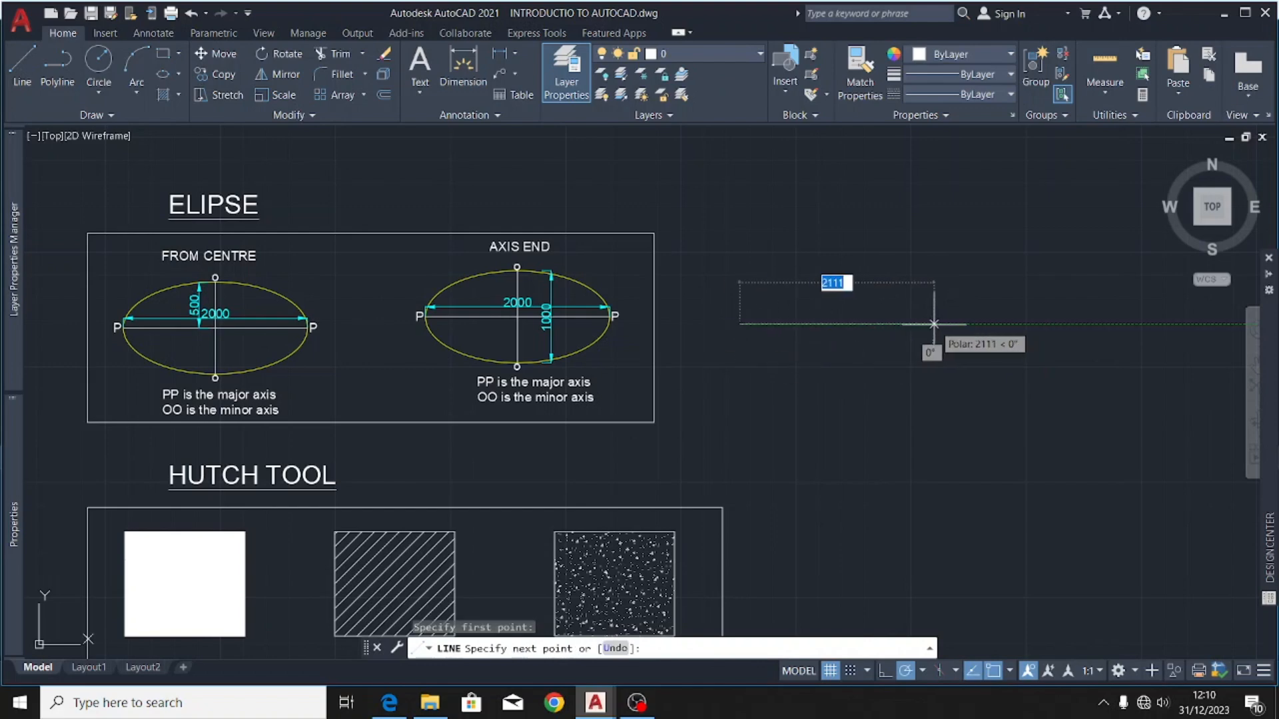
pyautogui.write('2000')
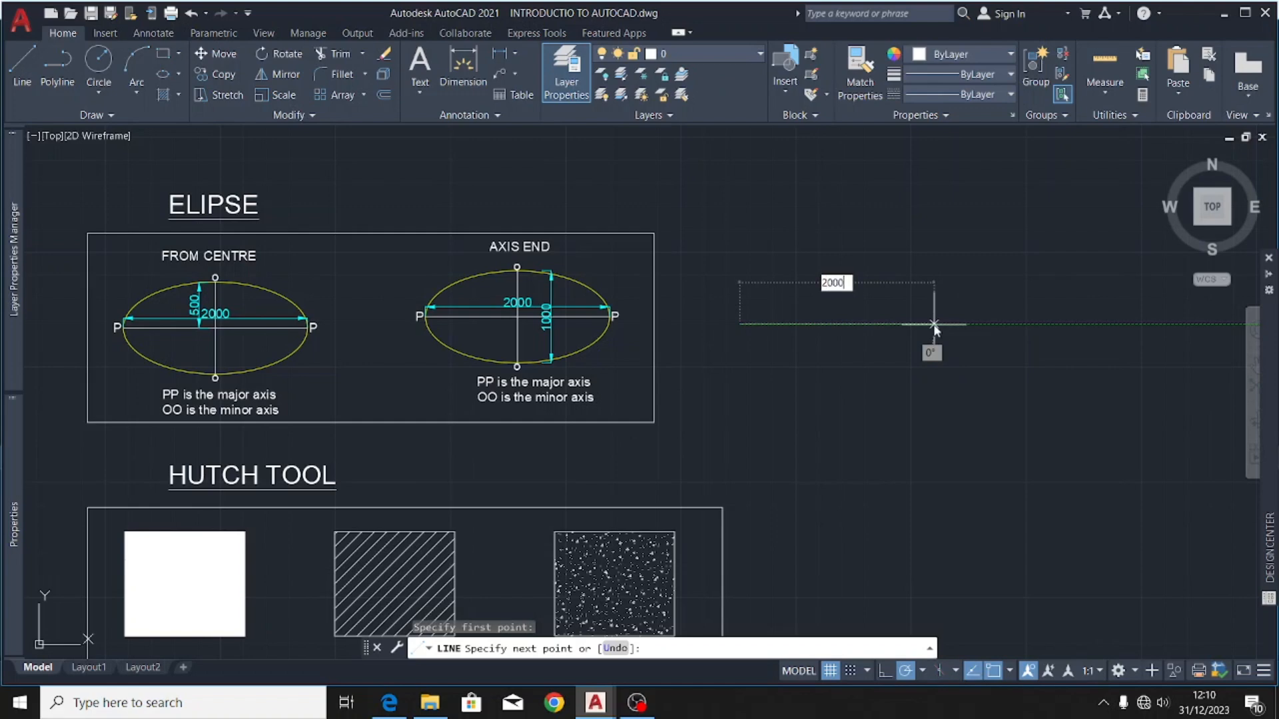
pyautogui.press('Return')
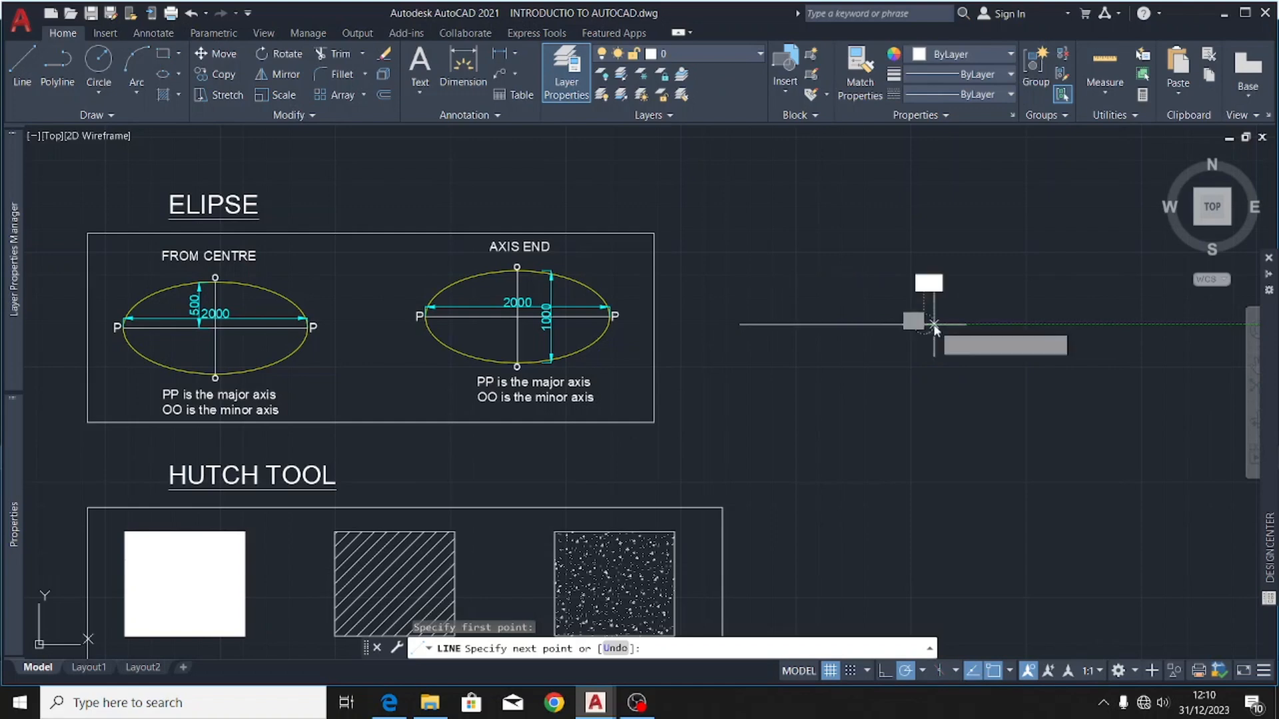
pyautogui.press('Escape')
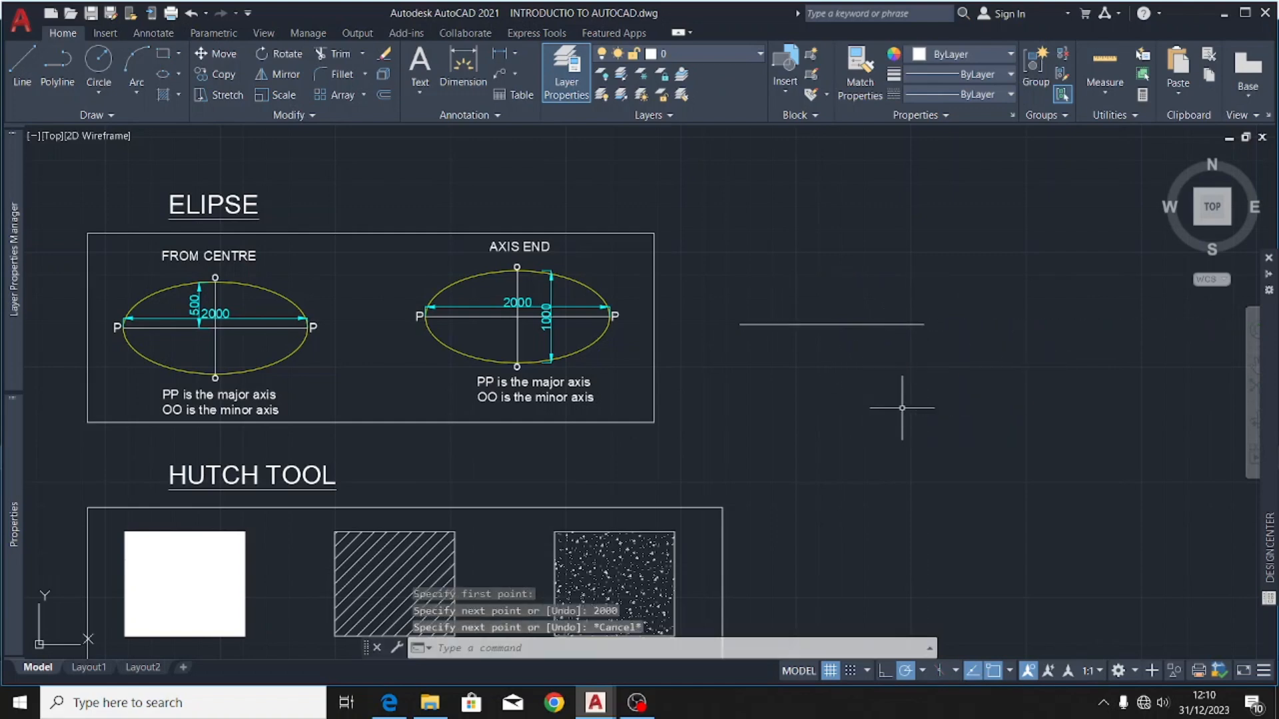
# - Draw a vertical line 500 long upward from the midpoint of the new horizontal line
pyautogui.click(22, 70)
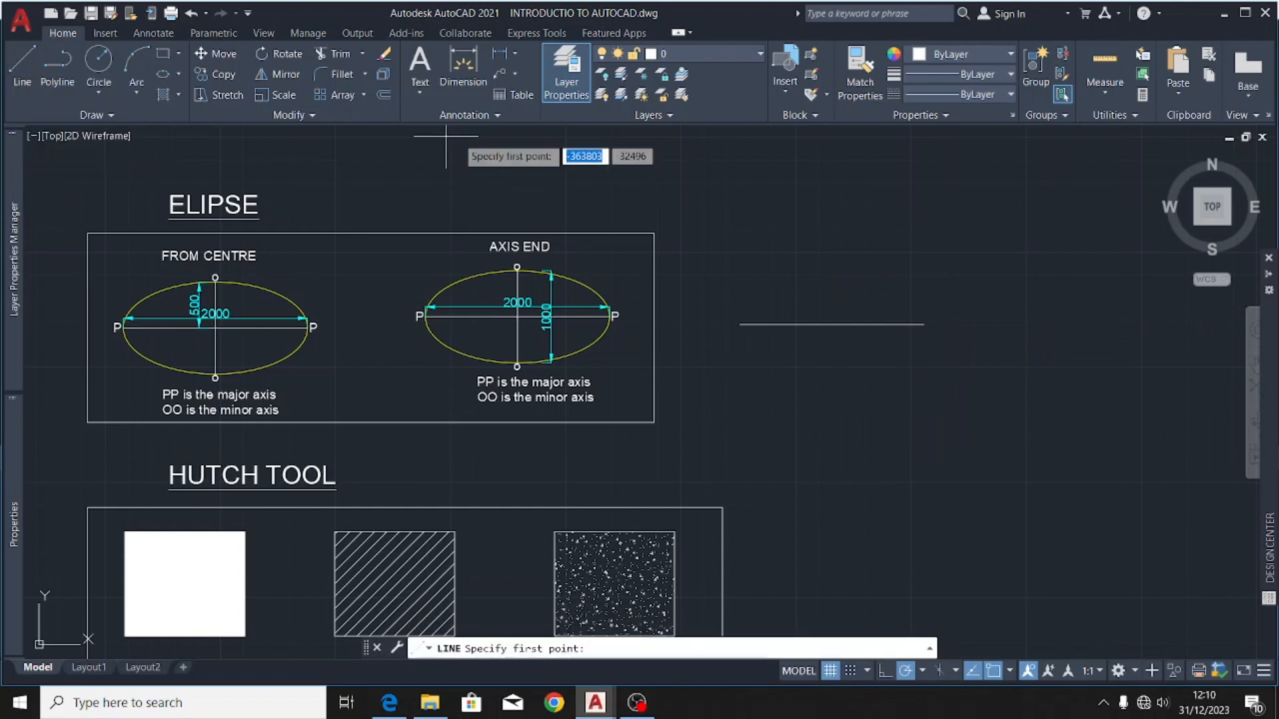
pyautogui.click(831, 323)
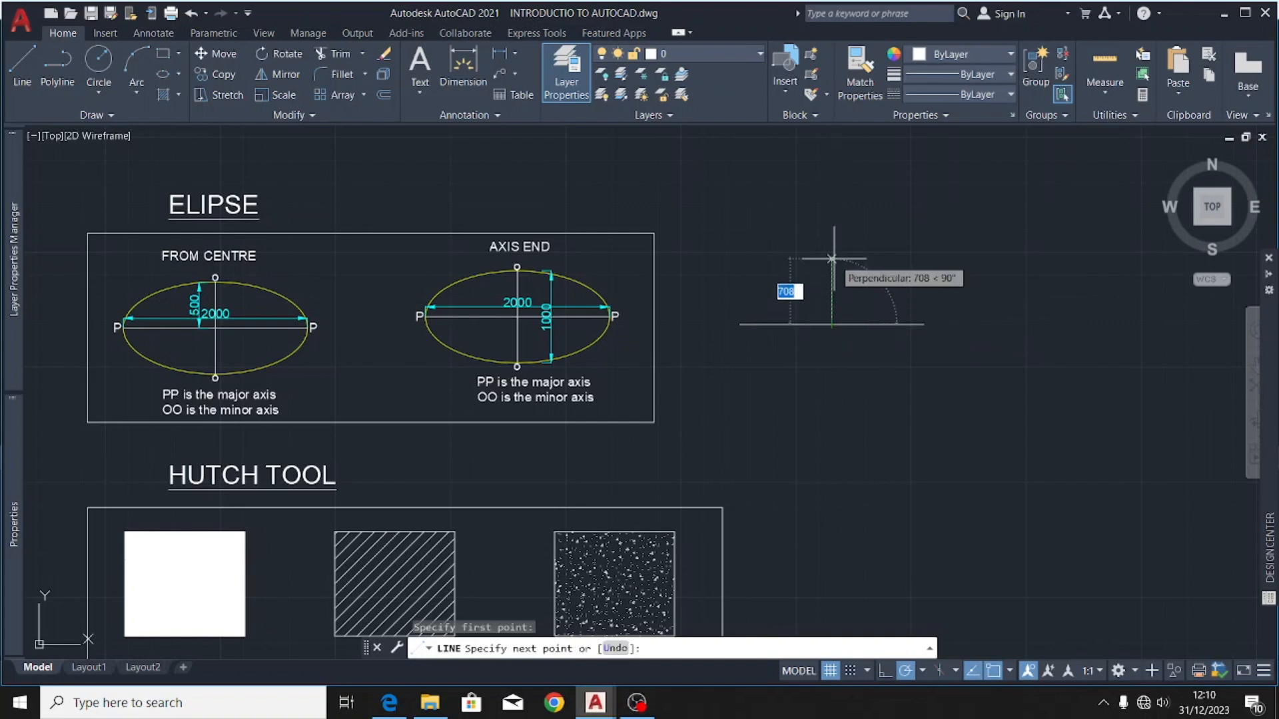
pyautogui.write('500')
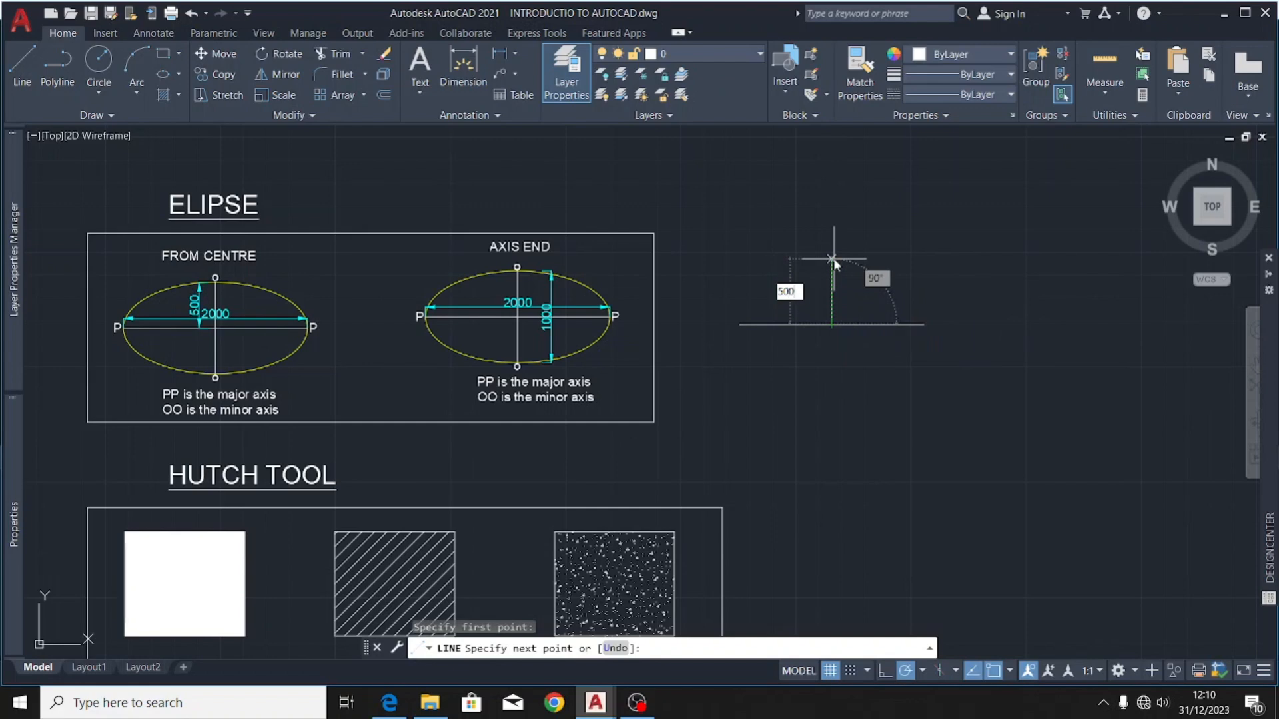
pyautogui.press('Return')
pyautogui.press('Escape')
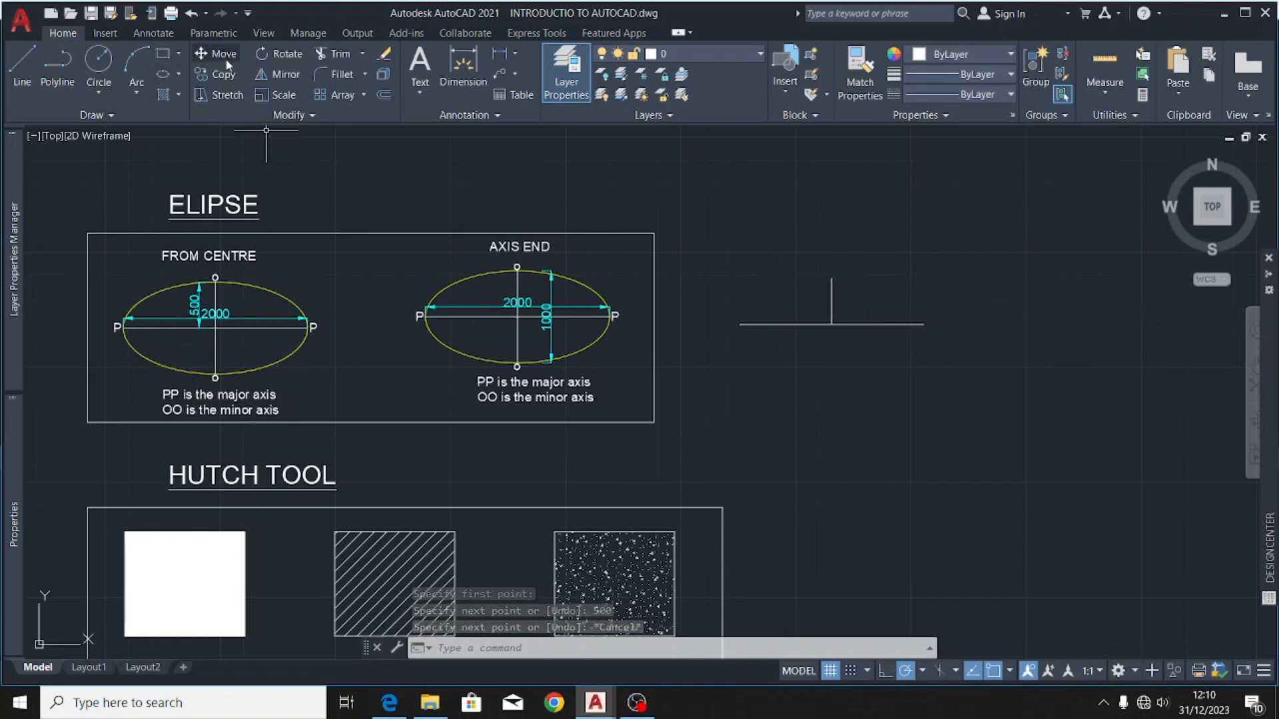
# - Copy the P labels of the From Centre example to the ends of the new horizontal line, using the axis midpoints as reference
pyautogui.click(114, 326)
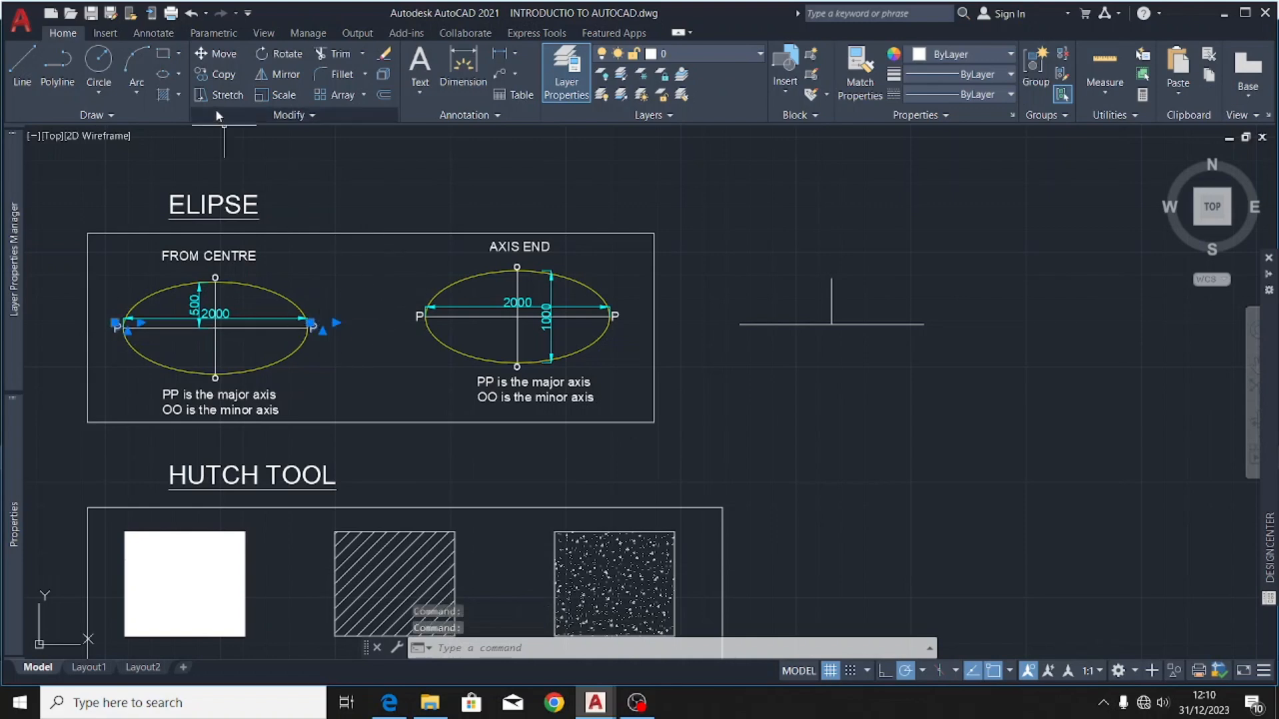
pyautogui.click(223, 74)
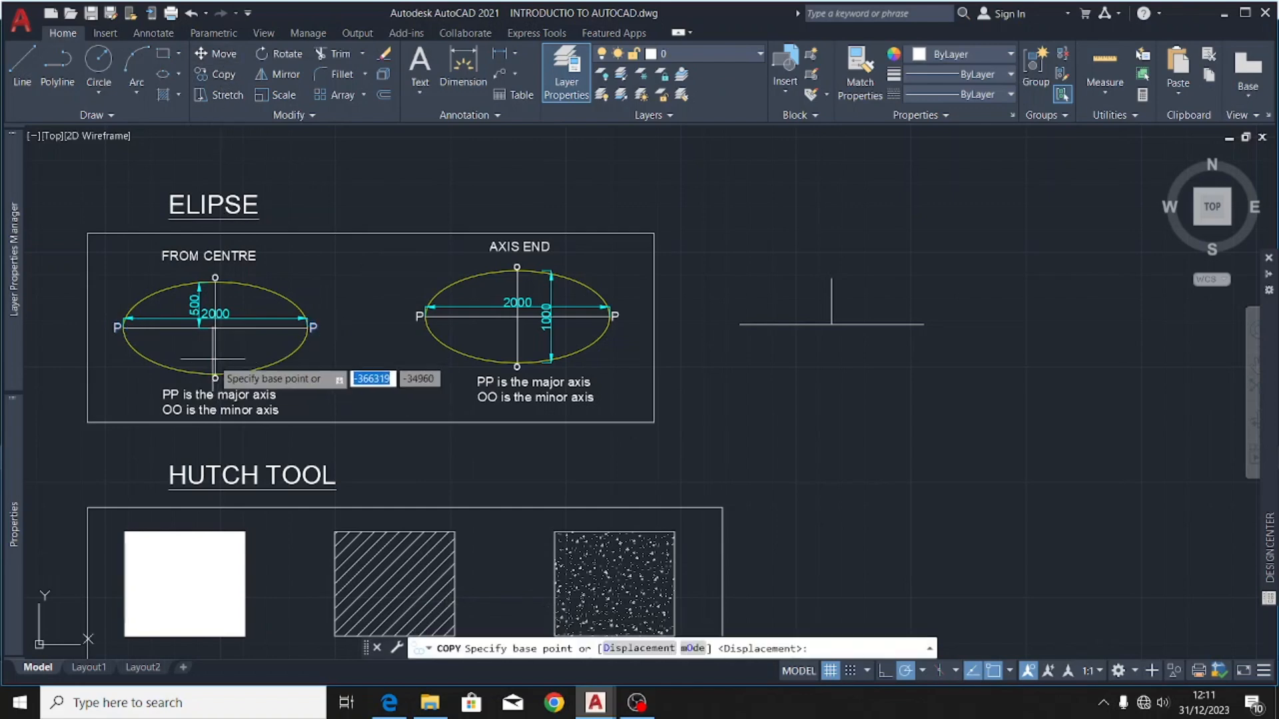
pyautogui.click(213, 320)
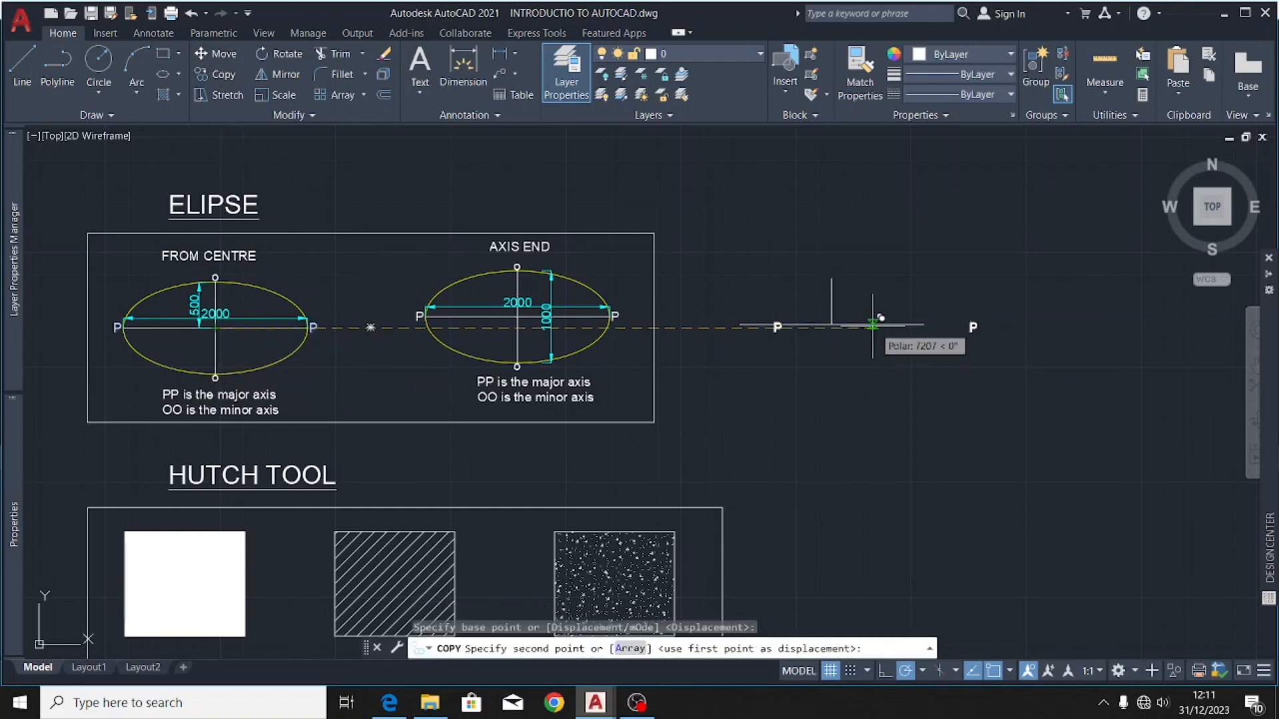
pyautogui.click(831, 324)
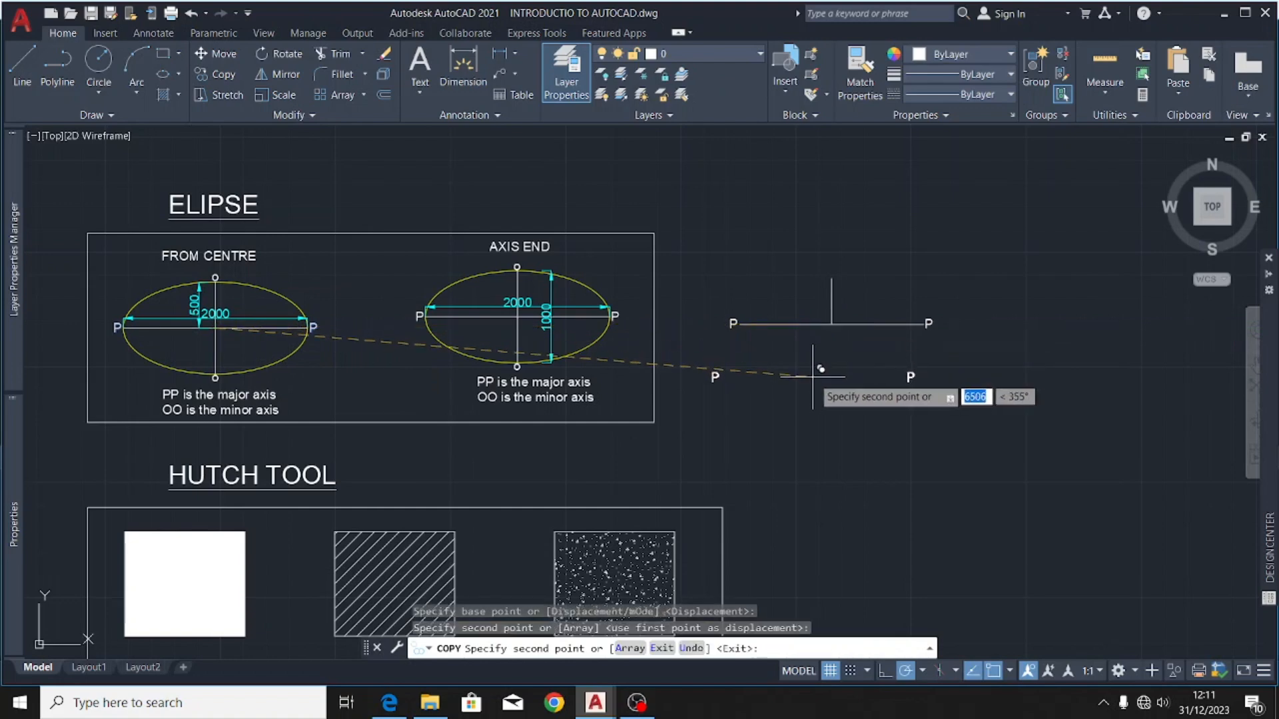
pyautogui.press('Escape')
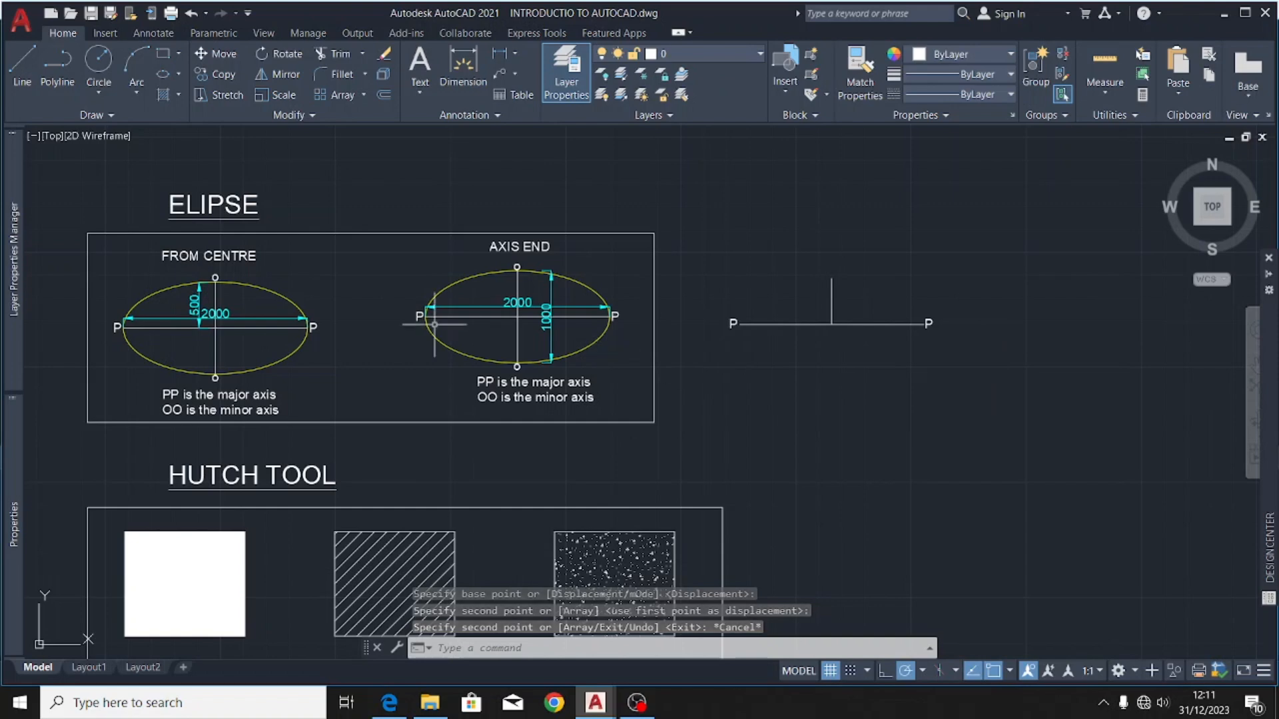
# - Draw an ellipse centred on the horizontal line's midpoint, with its axis ending at the line's endpoint and a 500 half minor axis
pyautogui.click(178, 72)
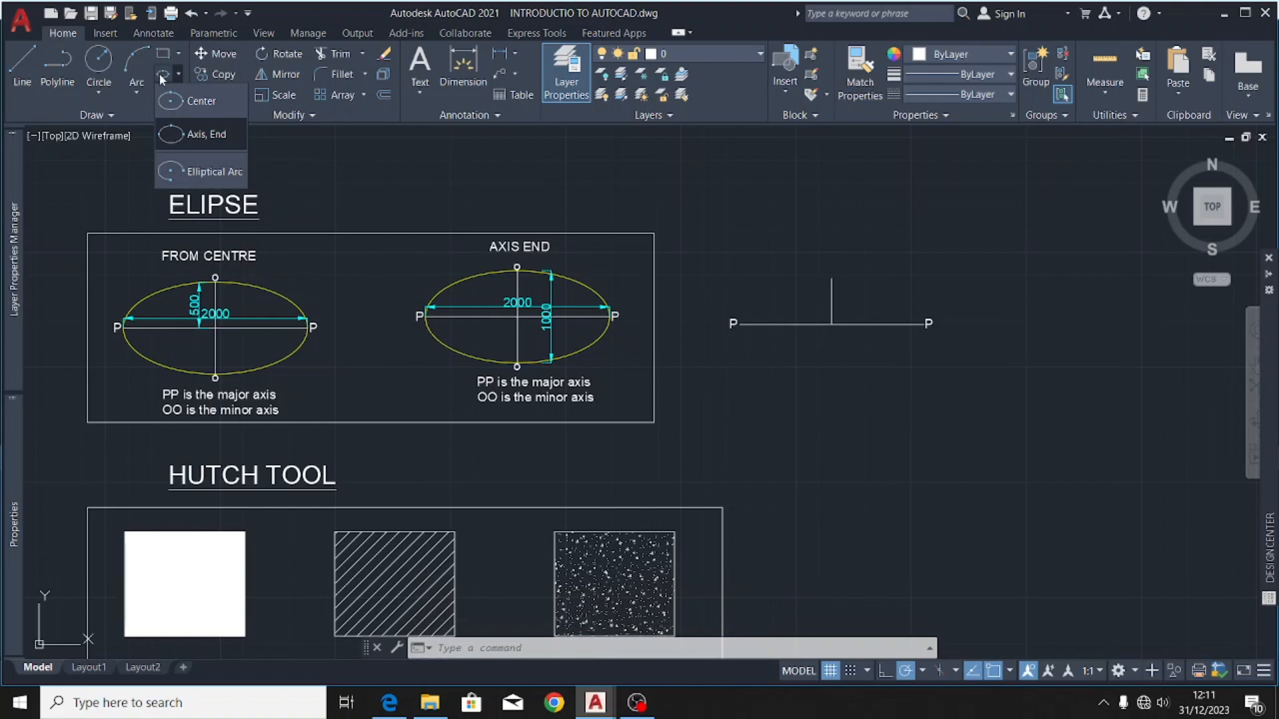
pyautogui.click(212, 102)
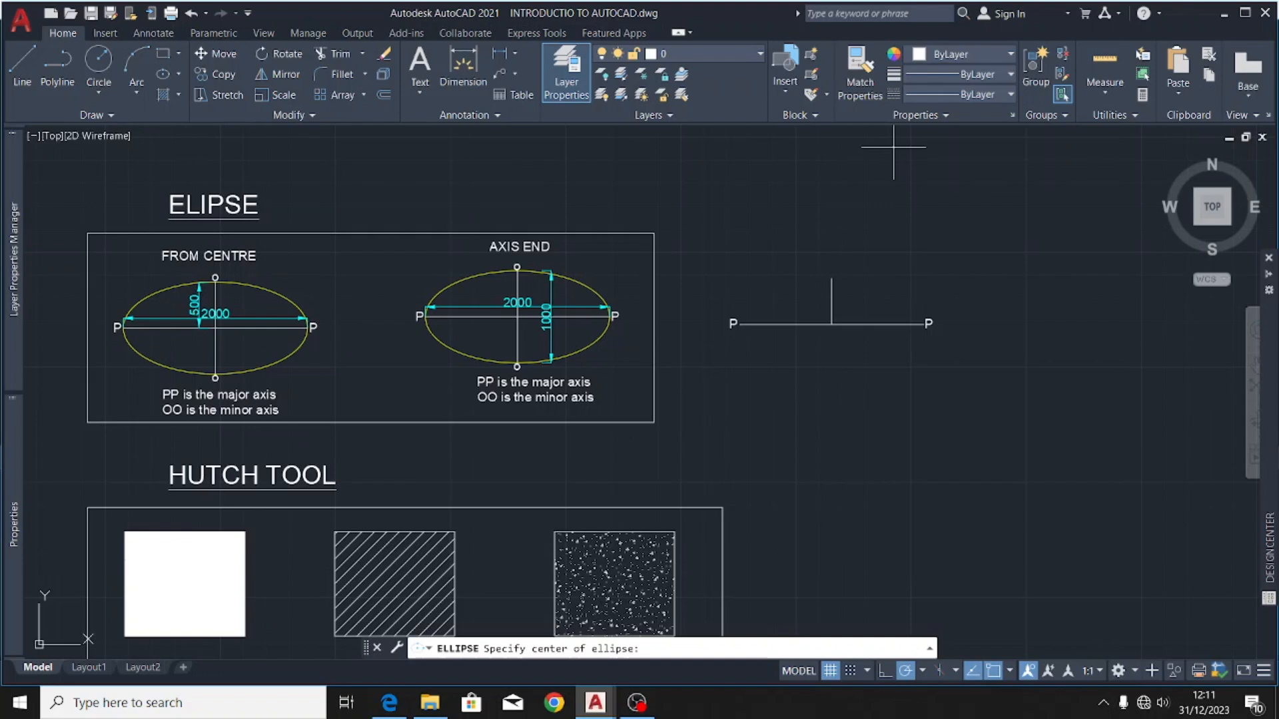
pyautogui.click(832, 324)
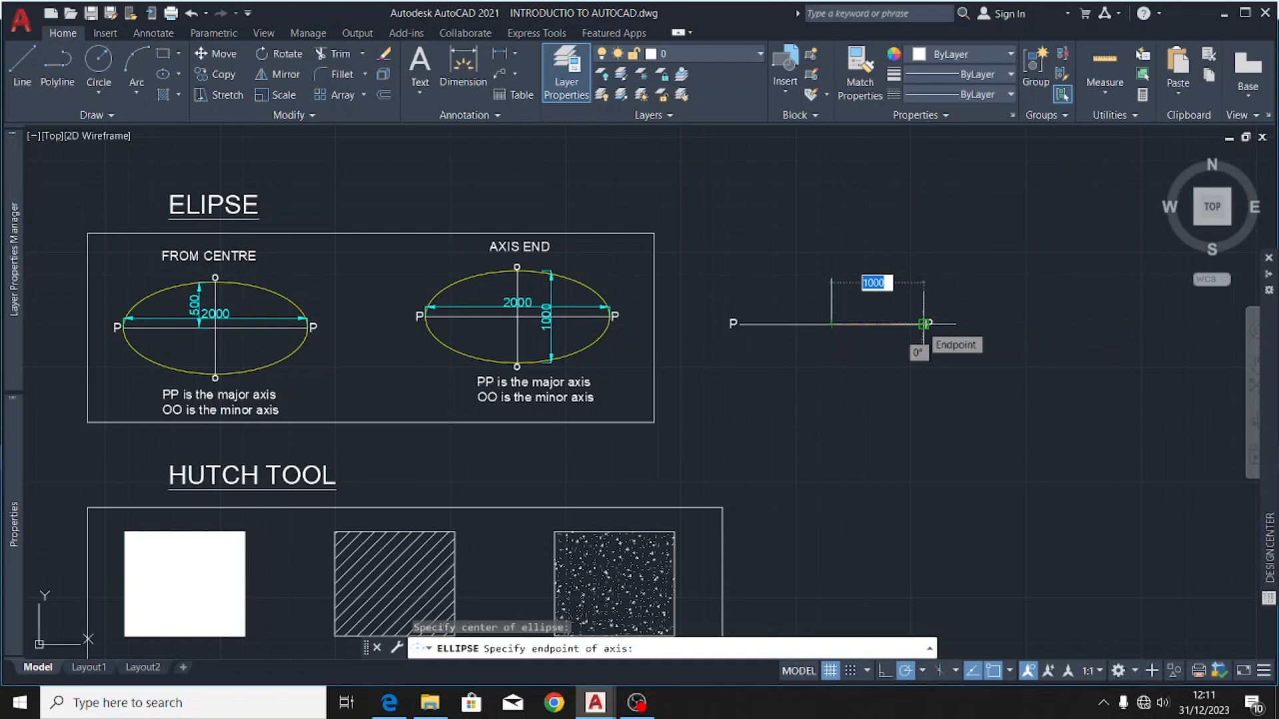
pyautogui.moveTo(923, 324); pyautogui.dragTo(738, 339, button='middle')
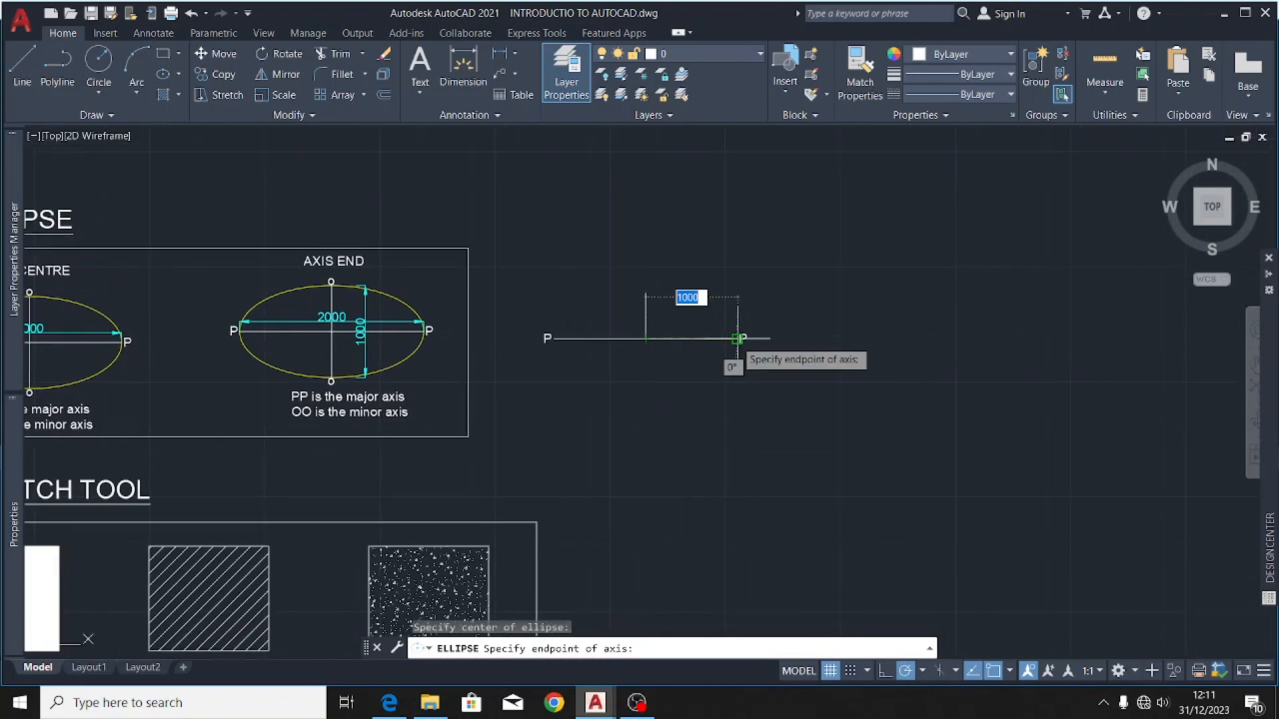
pyautogui.scroll(2, 738, 339)
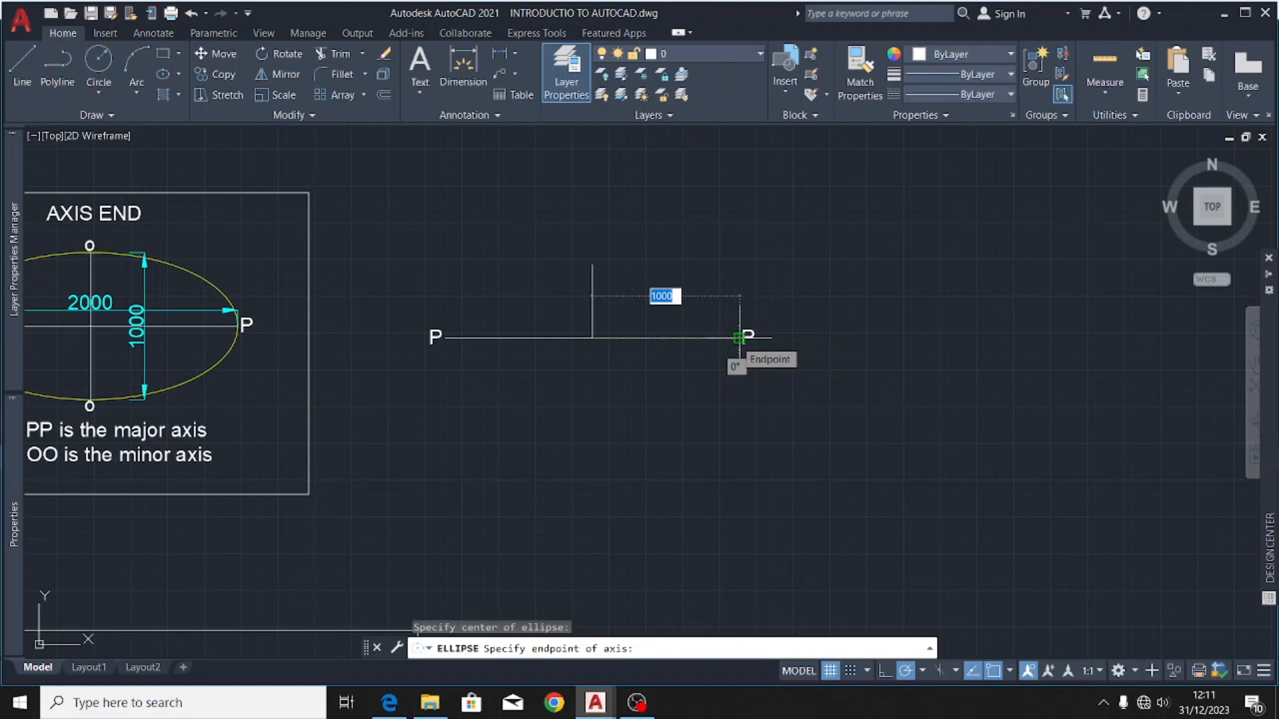
pyautogui.click(739, 337)
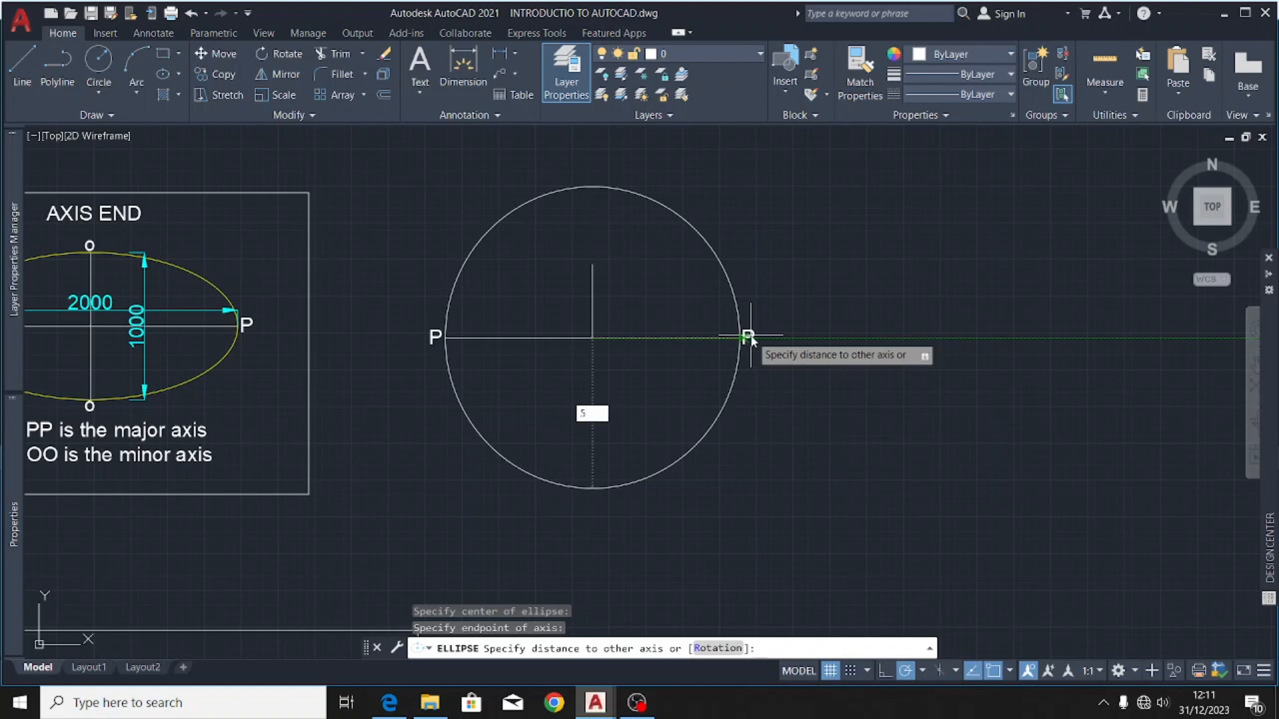
pyautogui.press('Return')
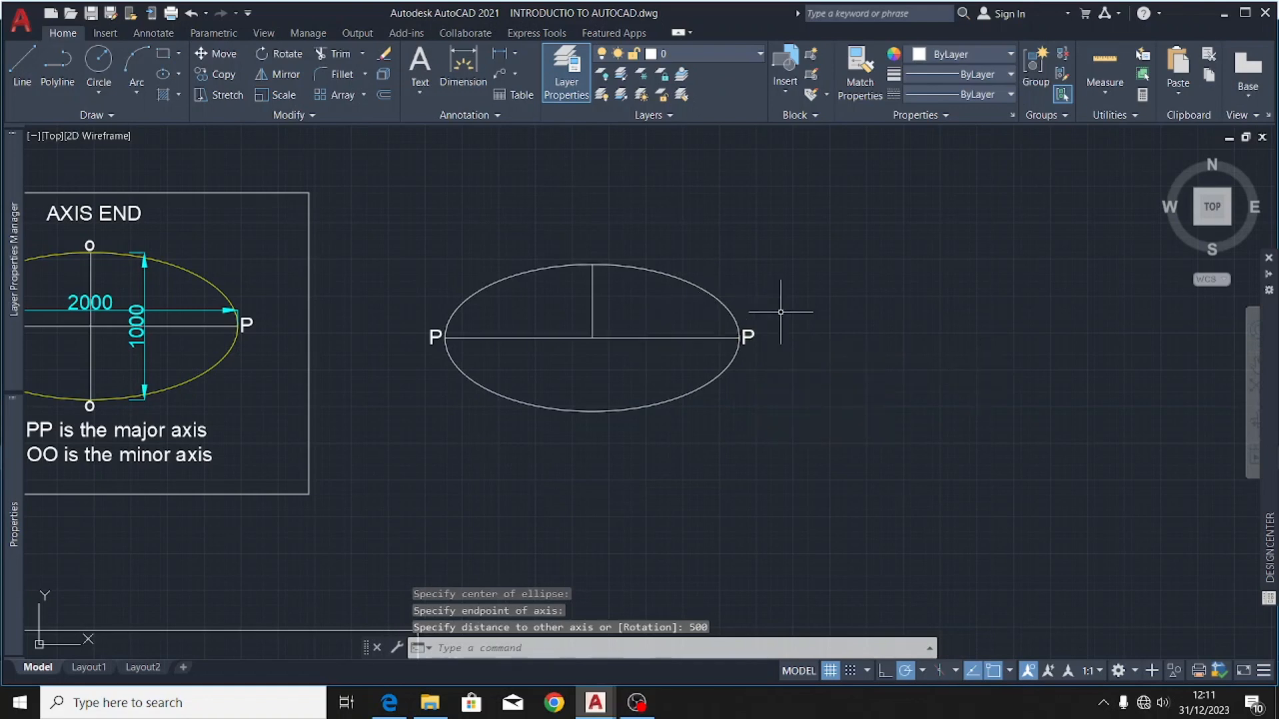
# - Assign the new centre-drawn ellipse to the required arc layer
pyautogui.scroll(-1, 733, 326)
pyautogui.scroll(1, 685, 346)
pyautogui.click(685, 357)
pyautogui.click(649, 403)
pyautogui.click(719, 56)
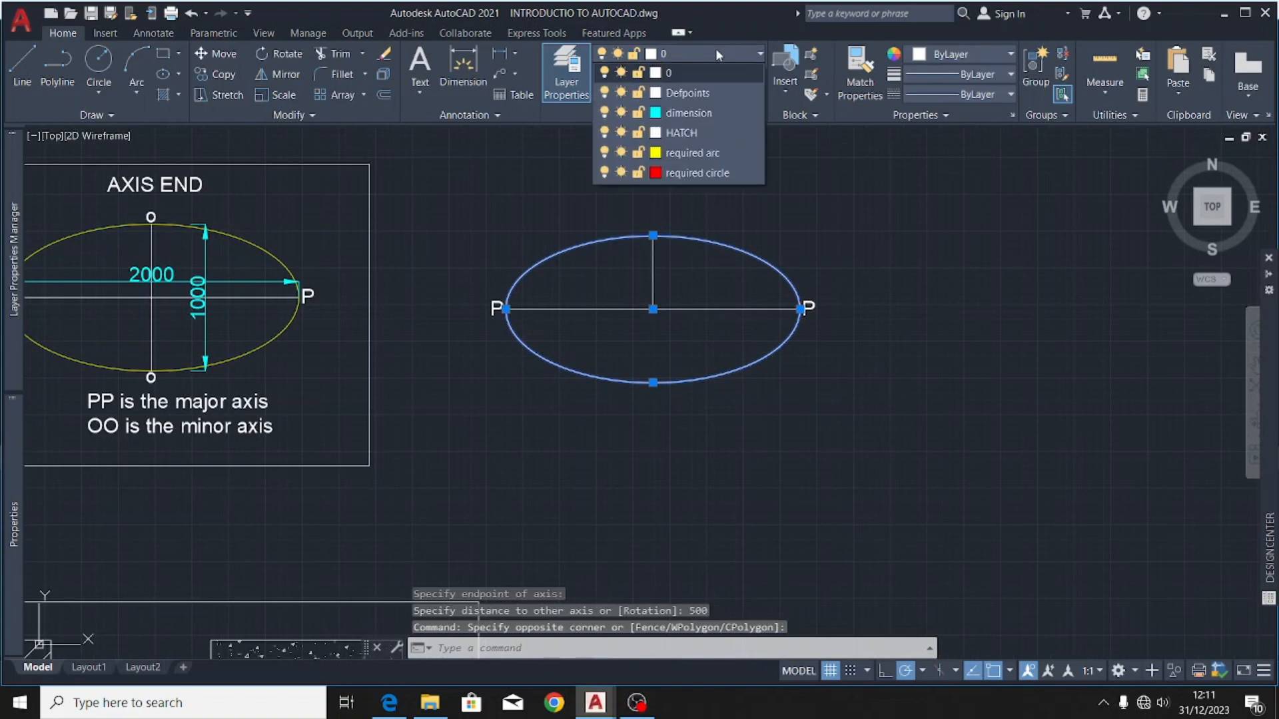
pyautogui.click(679, 148)
pyautogui.scroll(-1, 678, 271)
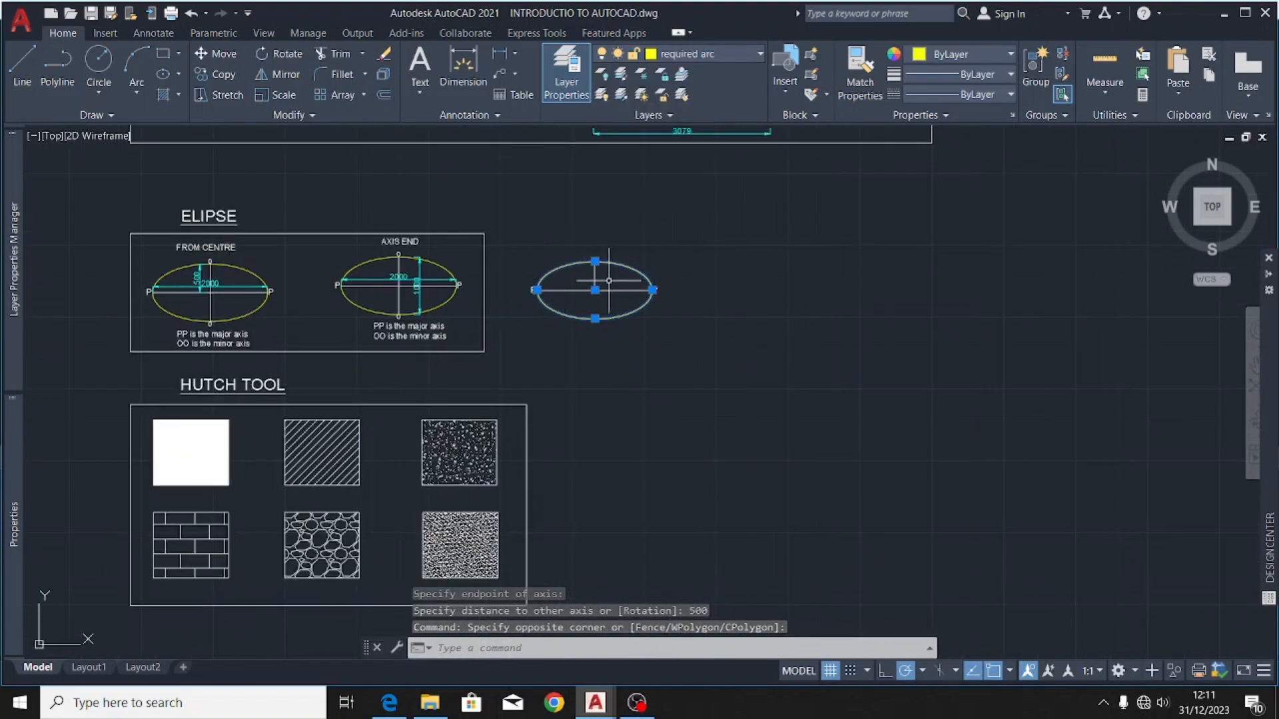
pyautogui.scroll(1, 600, 280)
pyautogui.press('Escape')
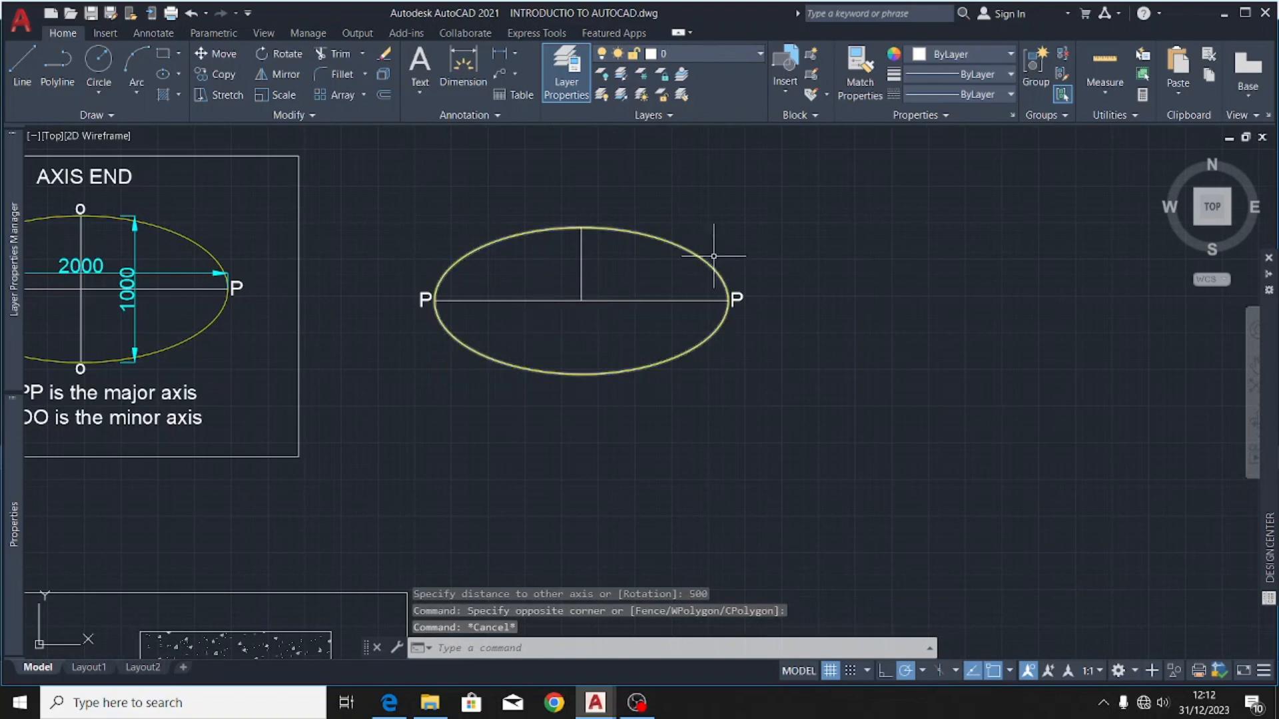
# - Copy the ellipse's horizontal axis line and both P labels about 2770 horizontally to the right, using the line's midpoint as base point
pyautogui.scroll(-3, 664, 277)
pyautogui.scroll(-2, 816, 286)
pyautogui.scroll(2, 807, 294)
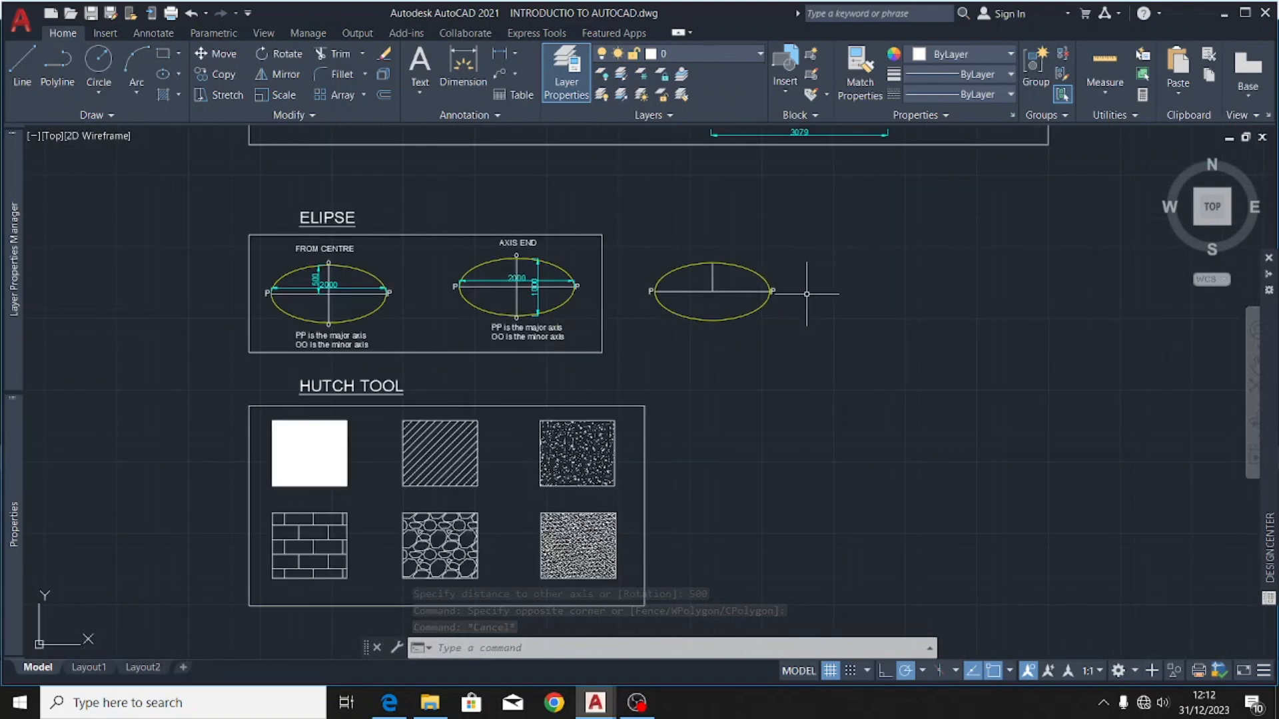
pyautogui.scroll(2, 716, 321)
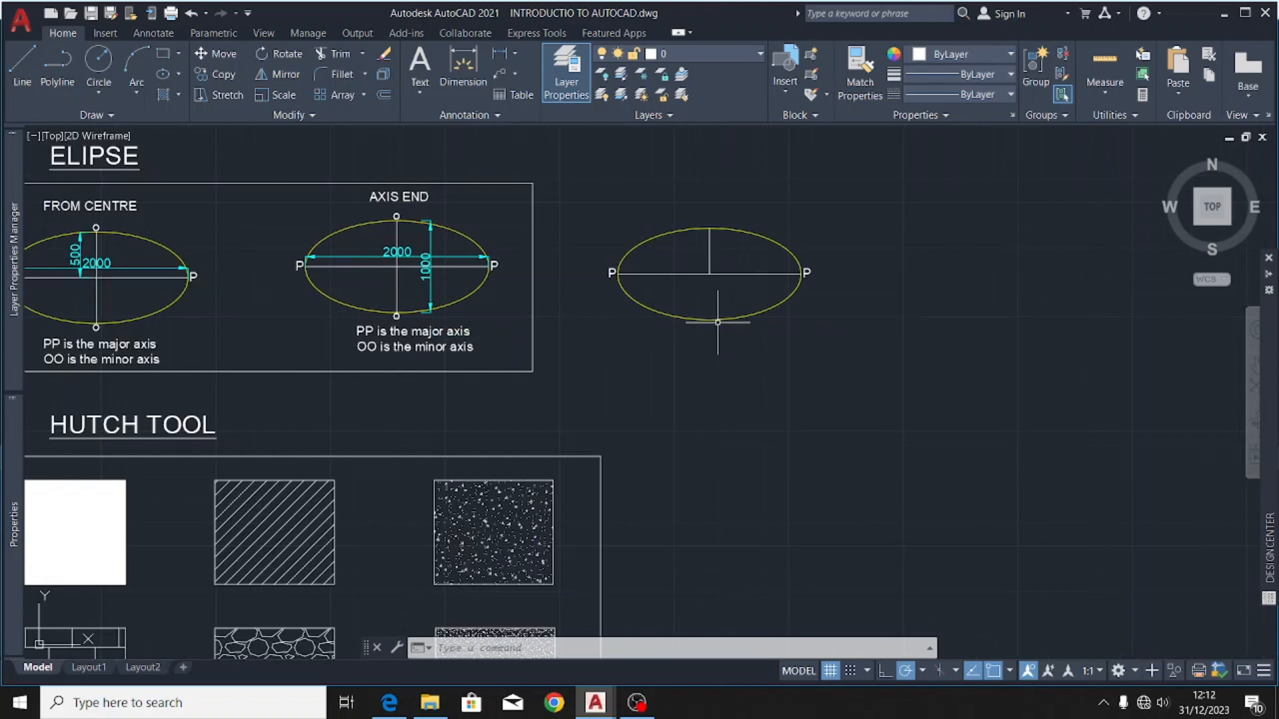
pyautogui.scroll(-2, 556, 333)
pyautogui.scroll(2, 759, 285)
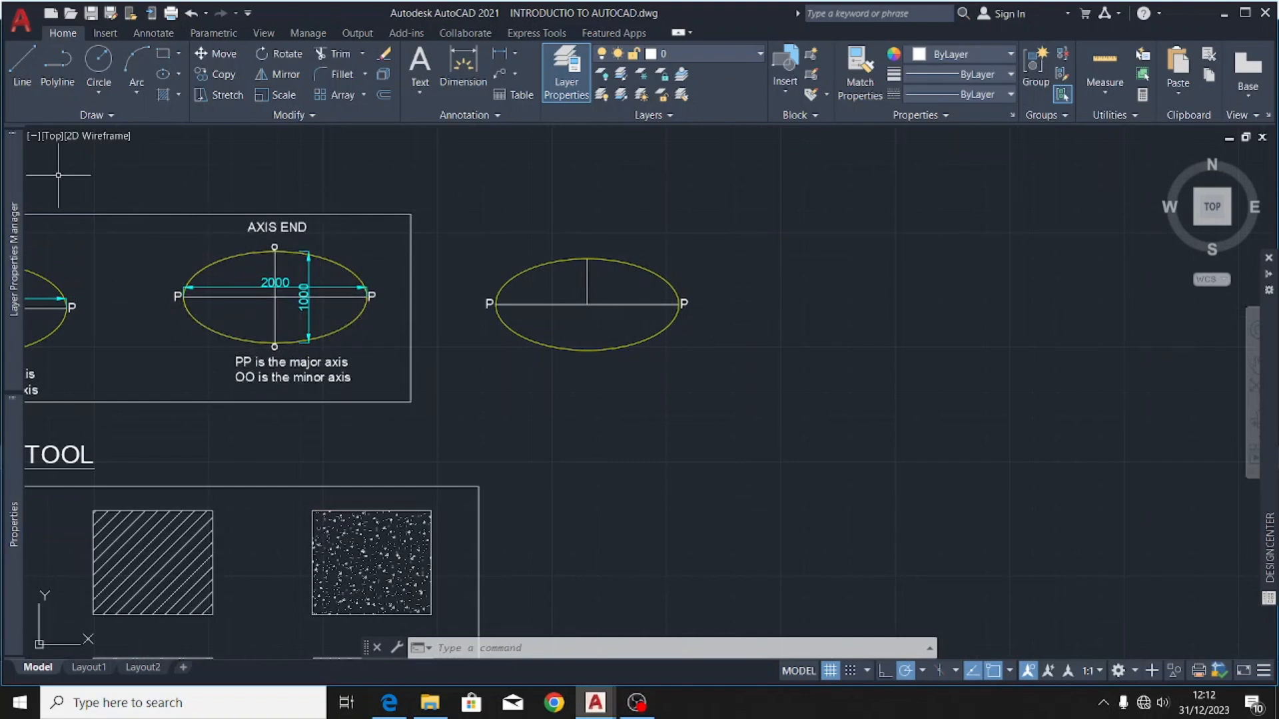
pyautogui.scroll(2, 594, 313)
pyautogui.click(589, 299)
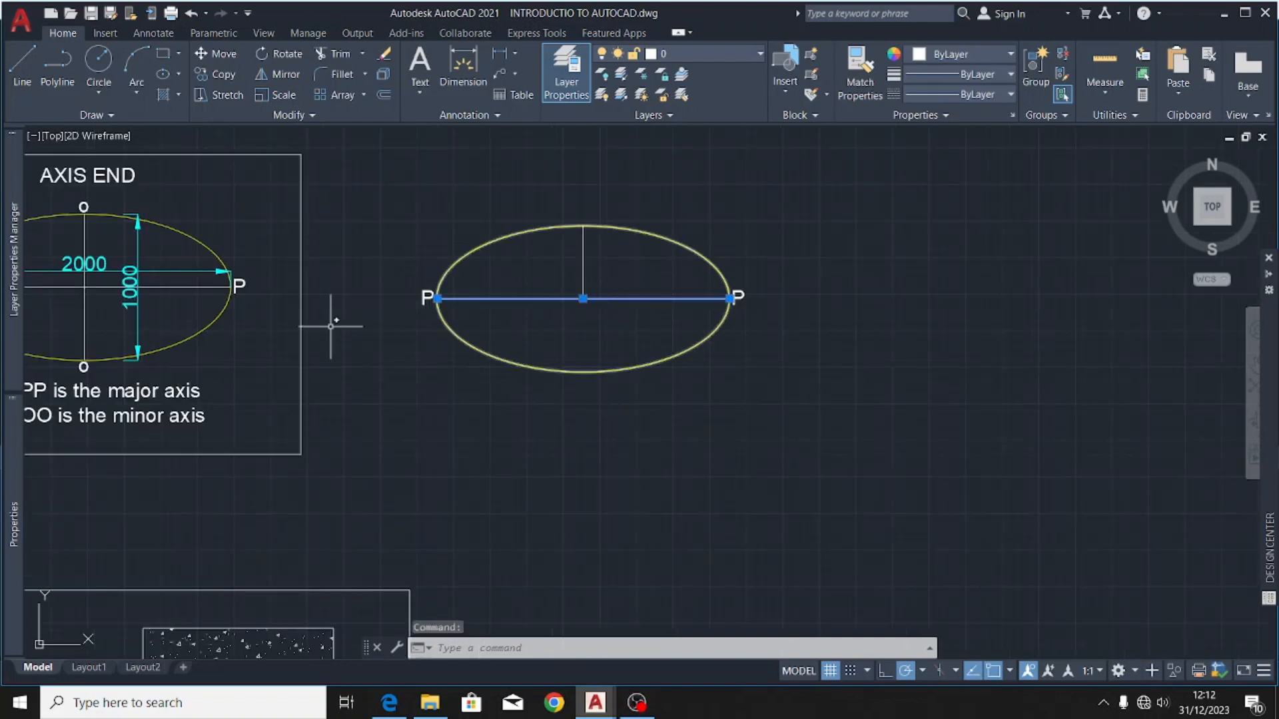
pyautogui.click(427, 291)
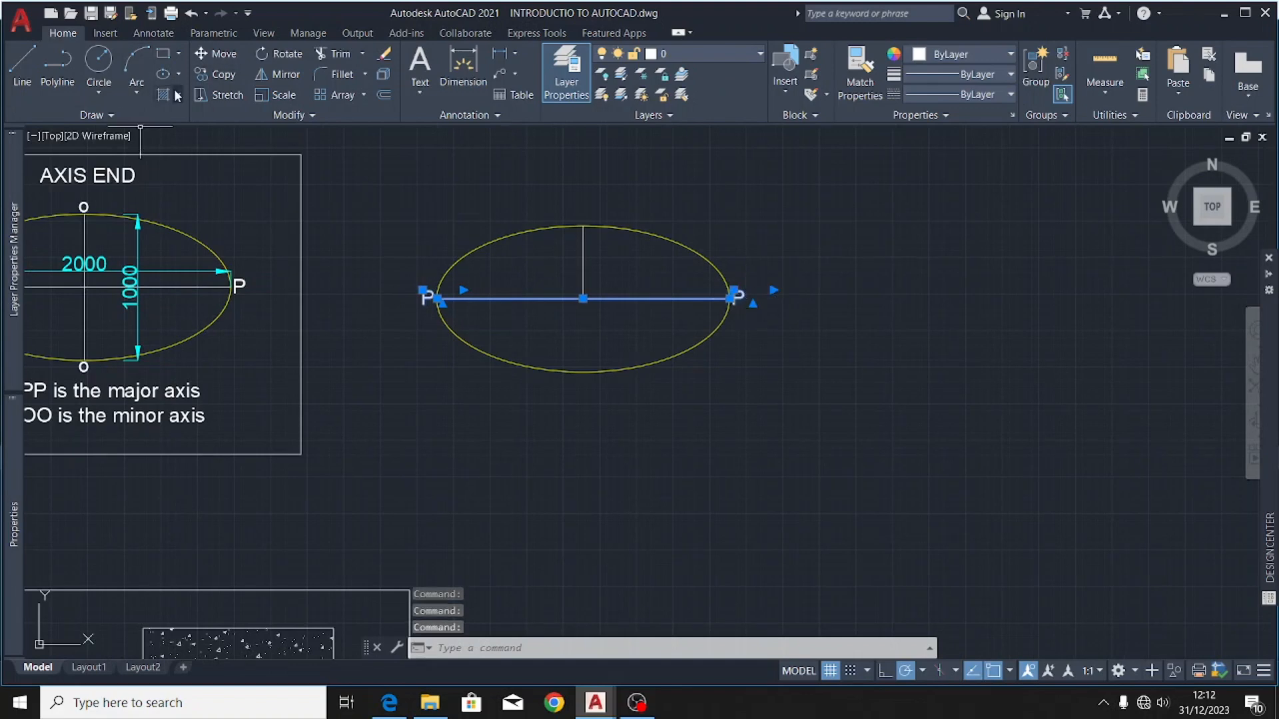
pyautogui.click(224, 74)
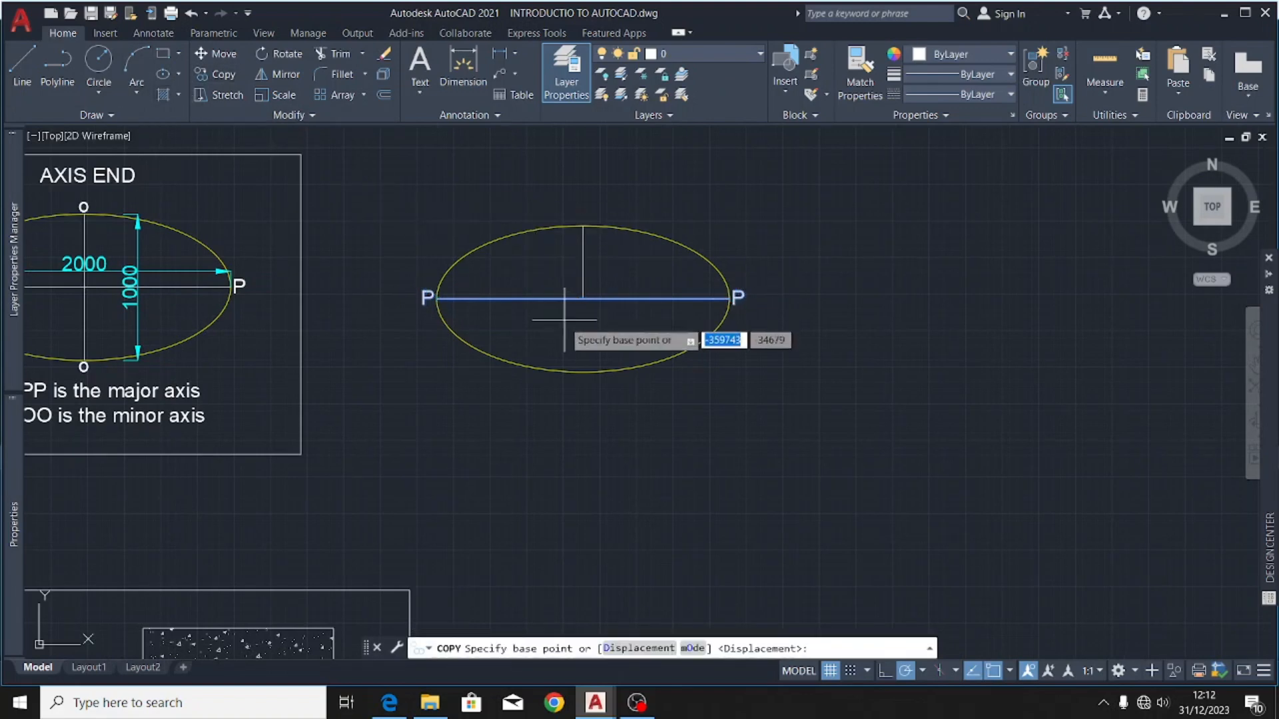
pyautogui.click(583, 299)
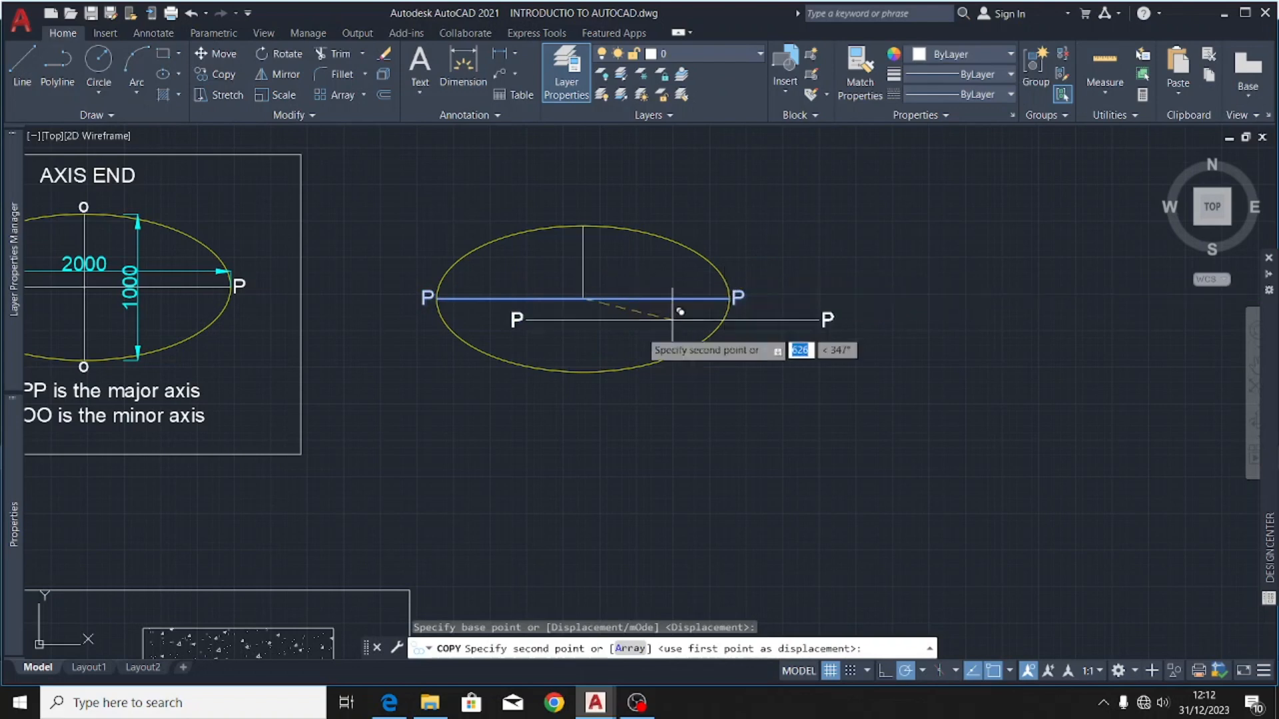
pyautogui.scroll(-2, 373, 339)
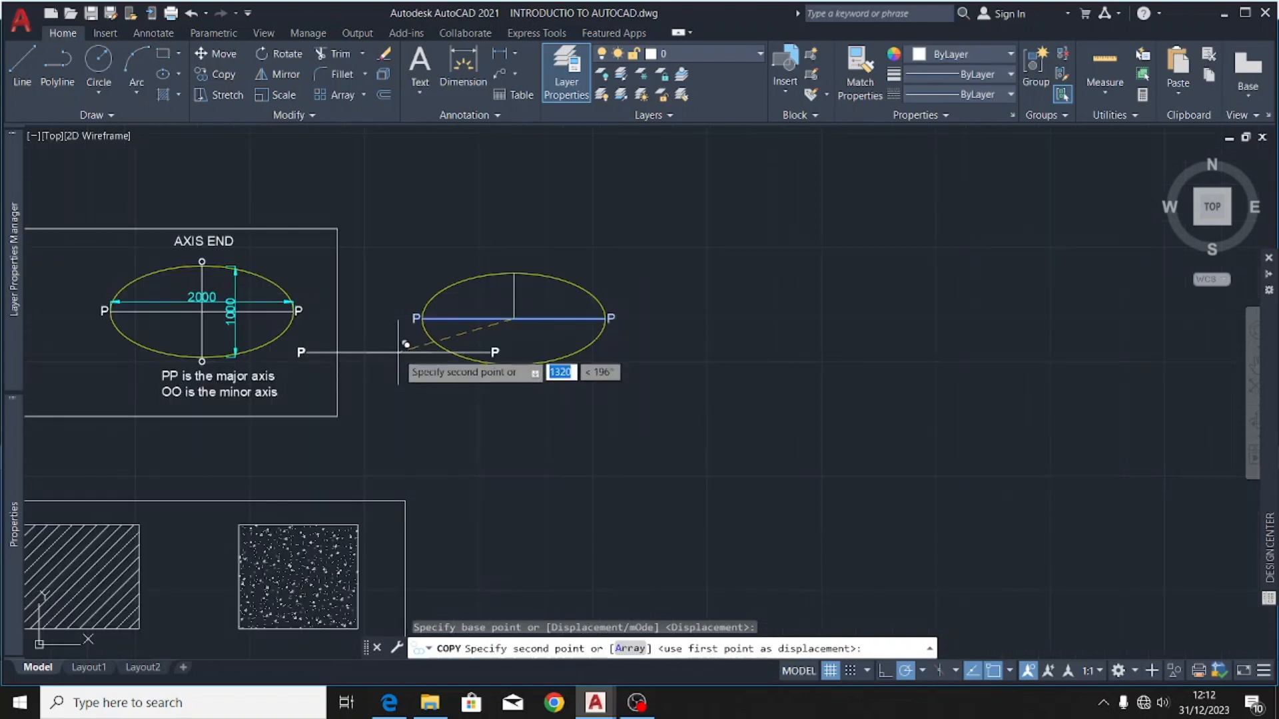
pyautogui.click(767, 319)
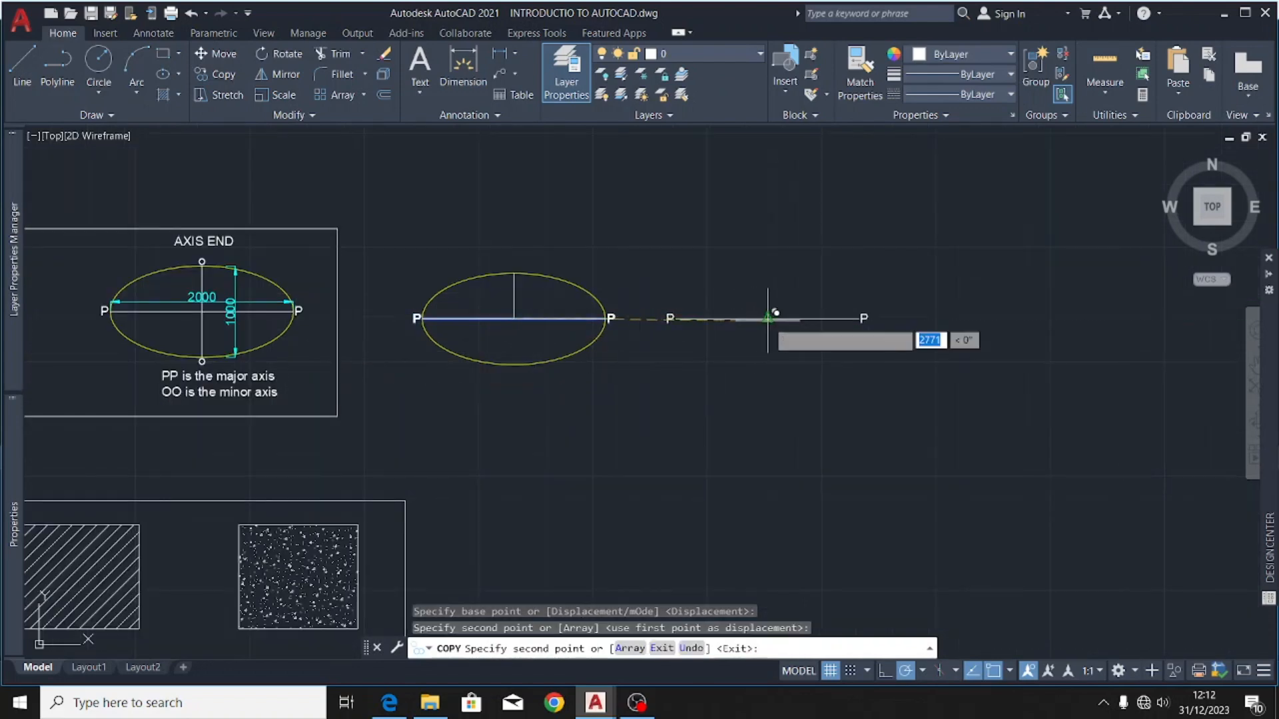
pyautogui.scroll(-2, 541, 392)
pyautogui.scroll(2, 677, 355)
pyautogui.scroll(2, 643, 354)
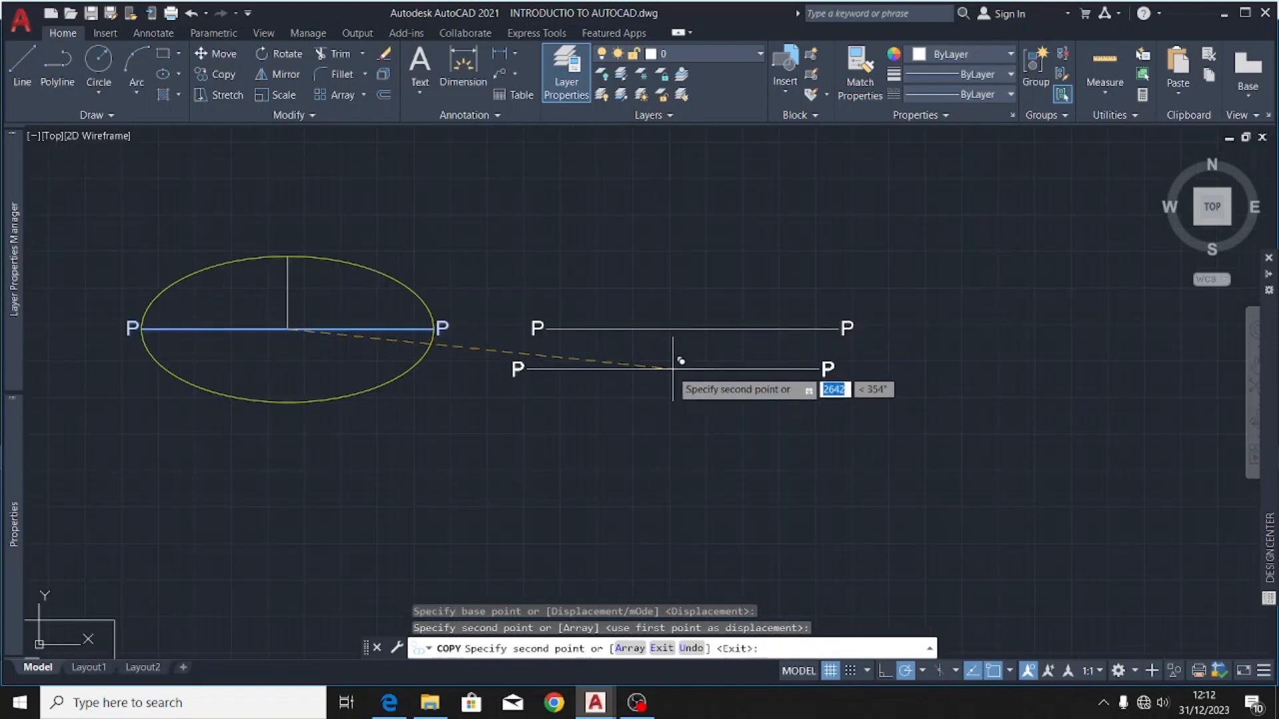
pyautogui.press('Escape')
# - Draw an ellipse by the Axis, End method across the copied line's two endpoints, with a distance of 500 to the other axis
pyautogui.scroll(-2, 514, 351)
pyautogui.scroll(2, 548, 339)
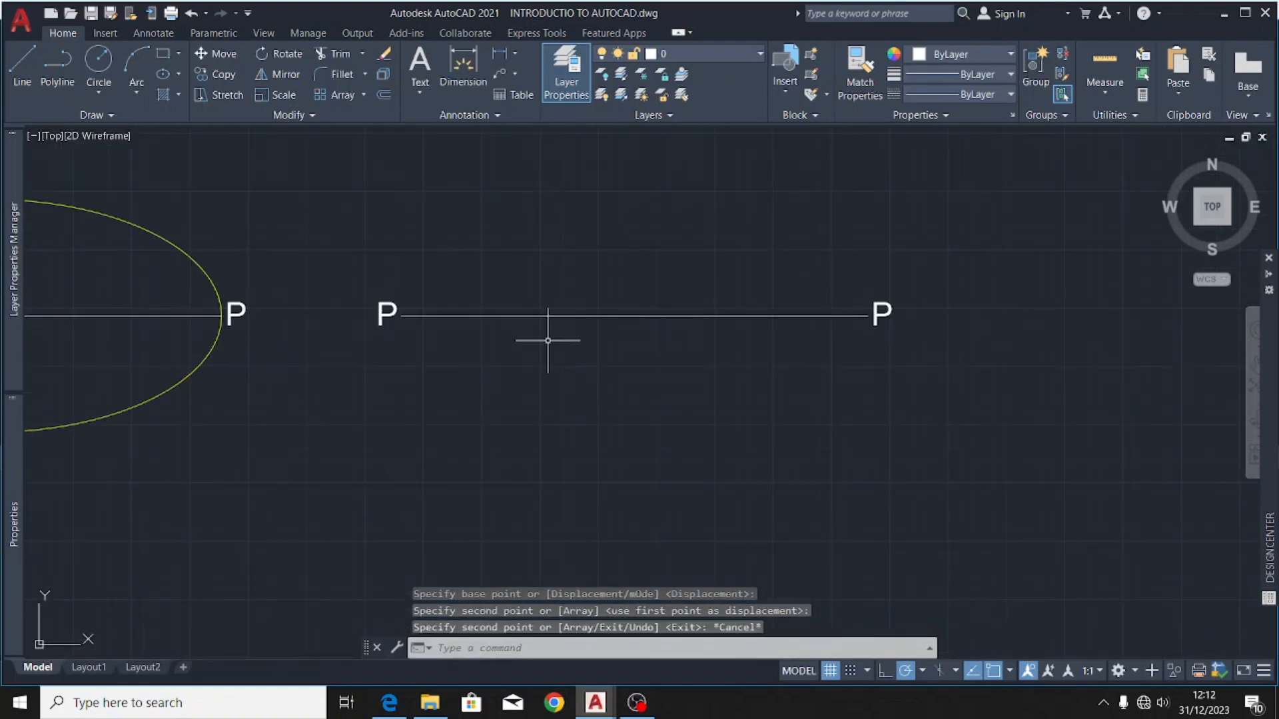
pyautogui.click(179, 75)
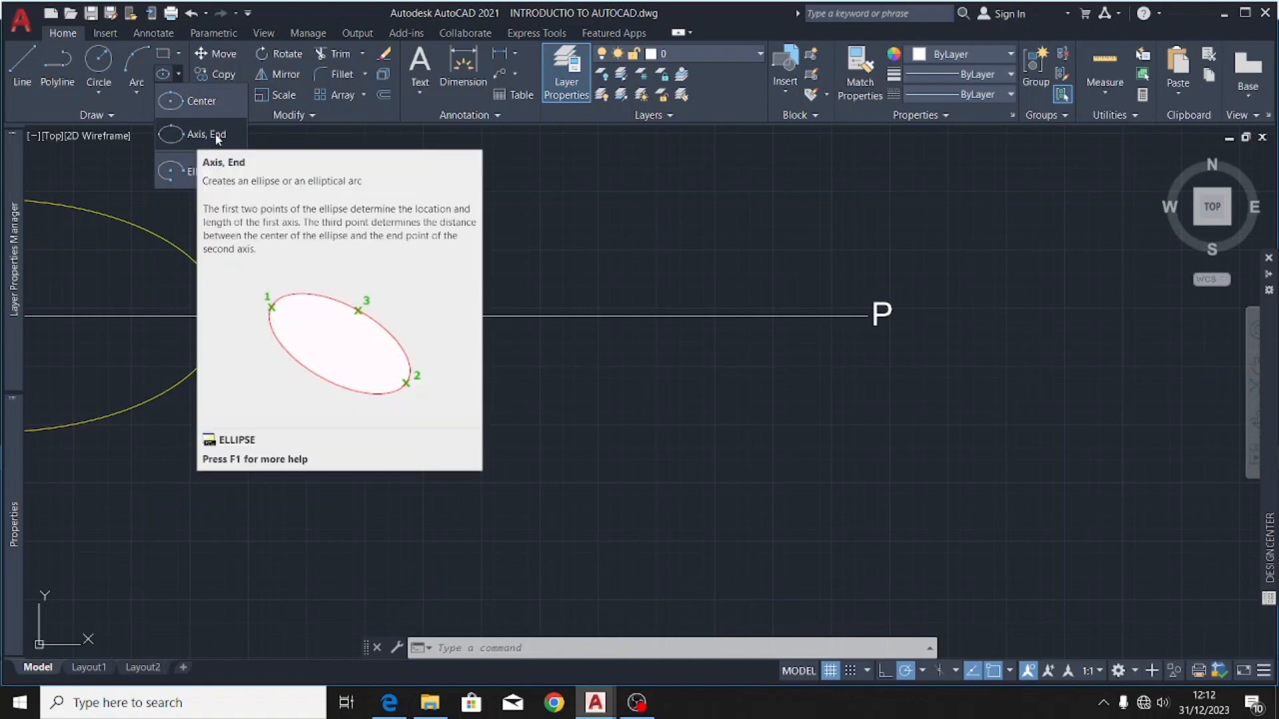
pyautogui.click(215, 134)
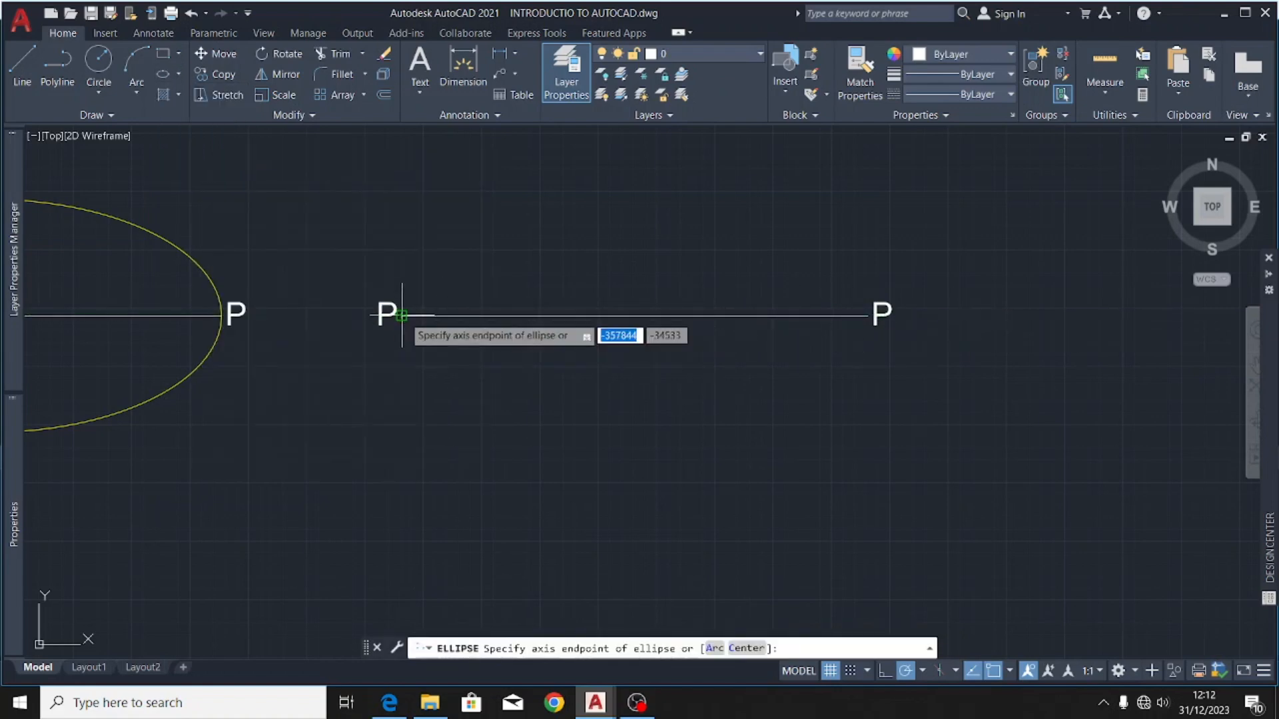
pyautogui.click(402, 315)
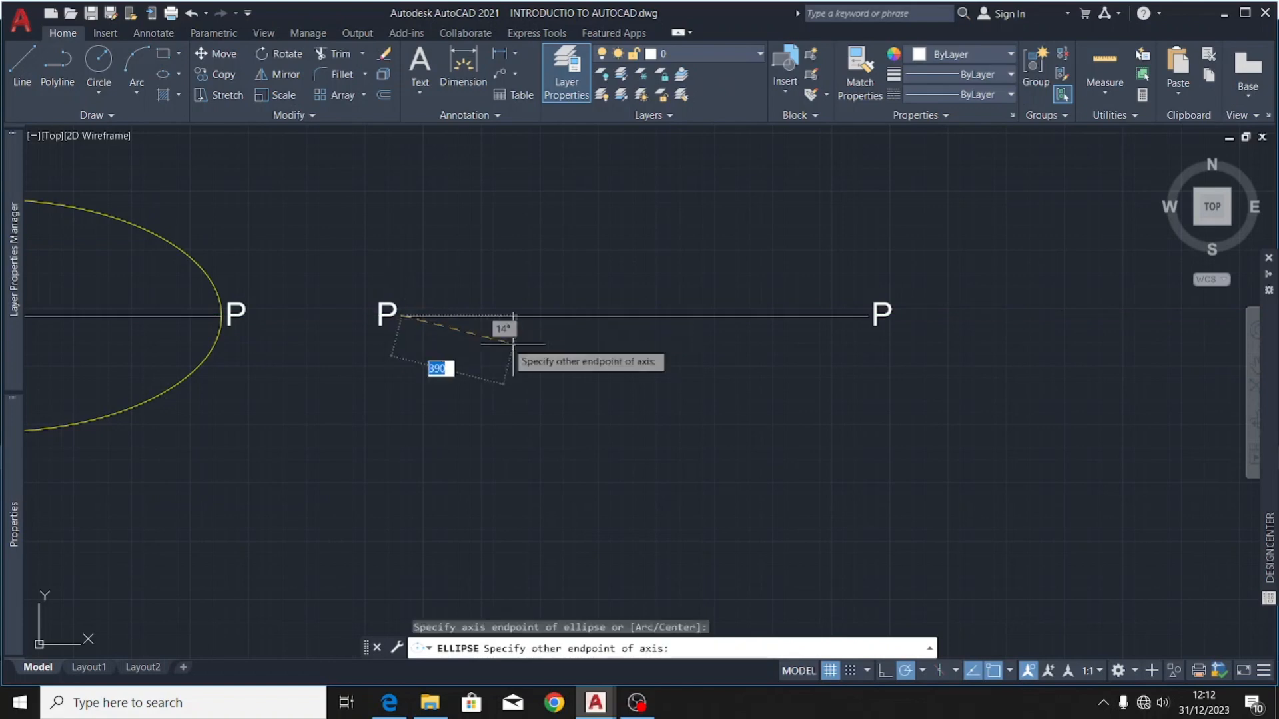
pyautogui.click(868, 315)
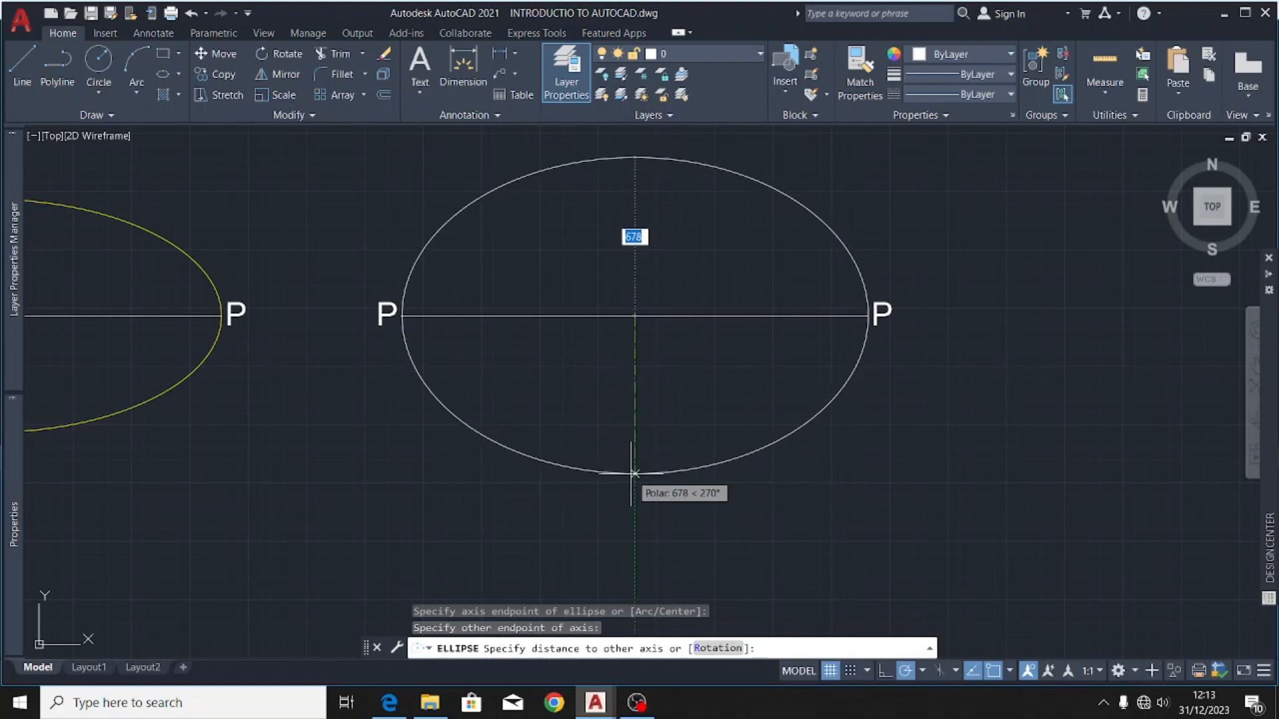
pyautogui.write('500')
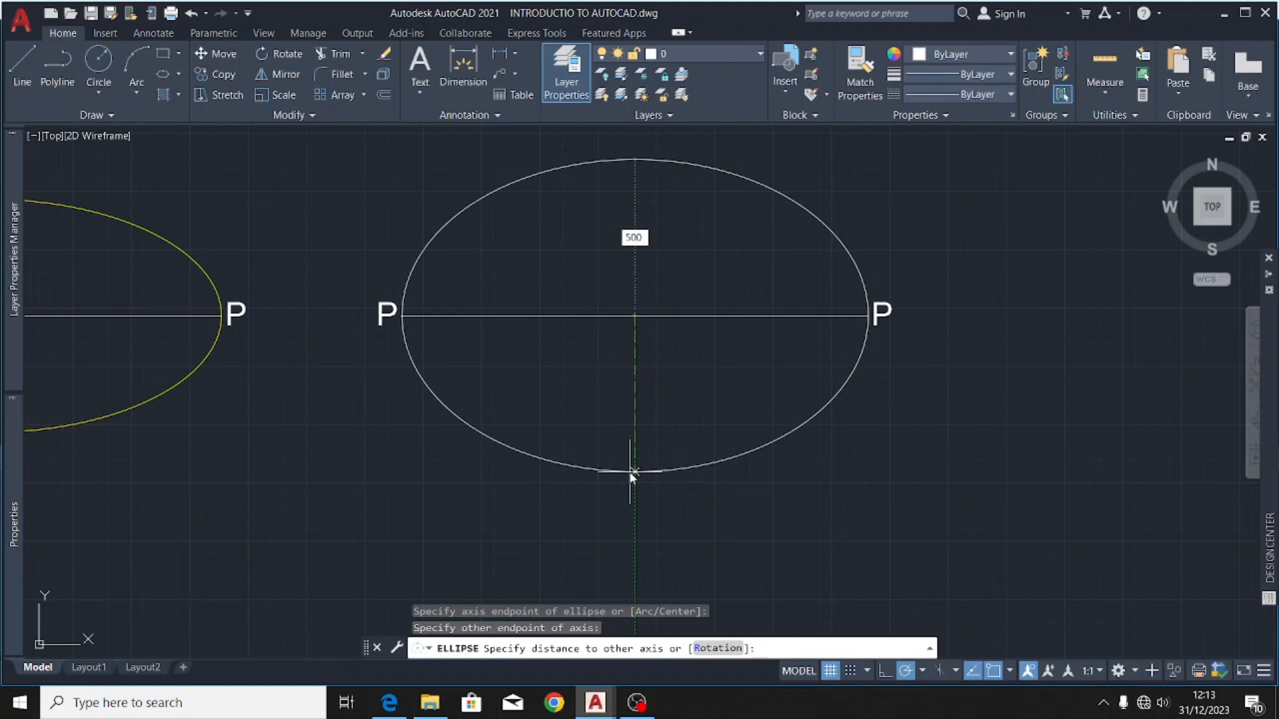
pyautogui.press('Return')
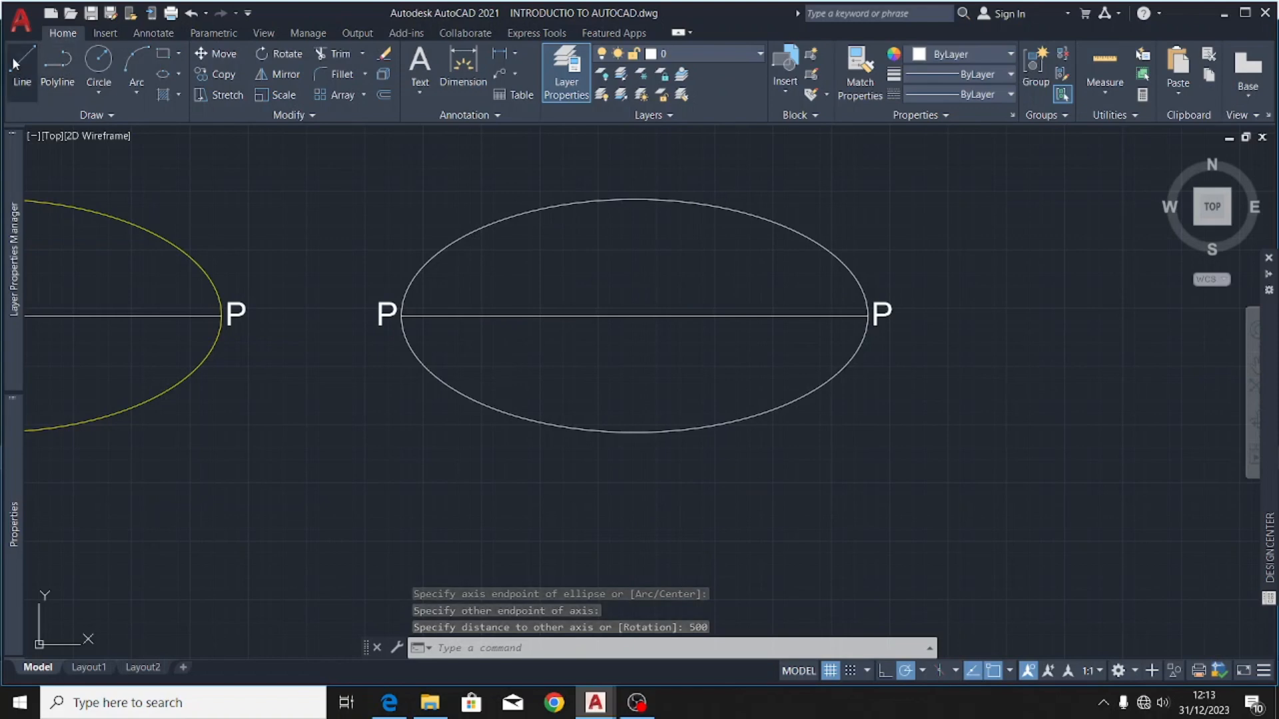
# - Assign the ellipse drawn on the copied axis line to the required arc layer
pyautogui.click(630, 199)
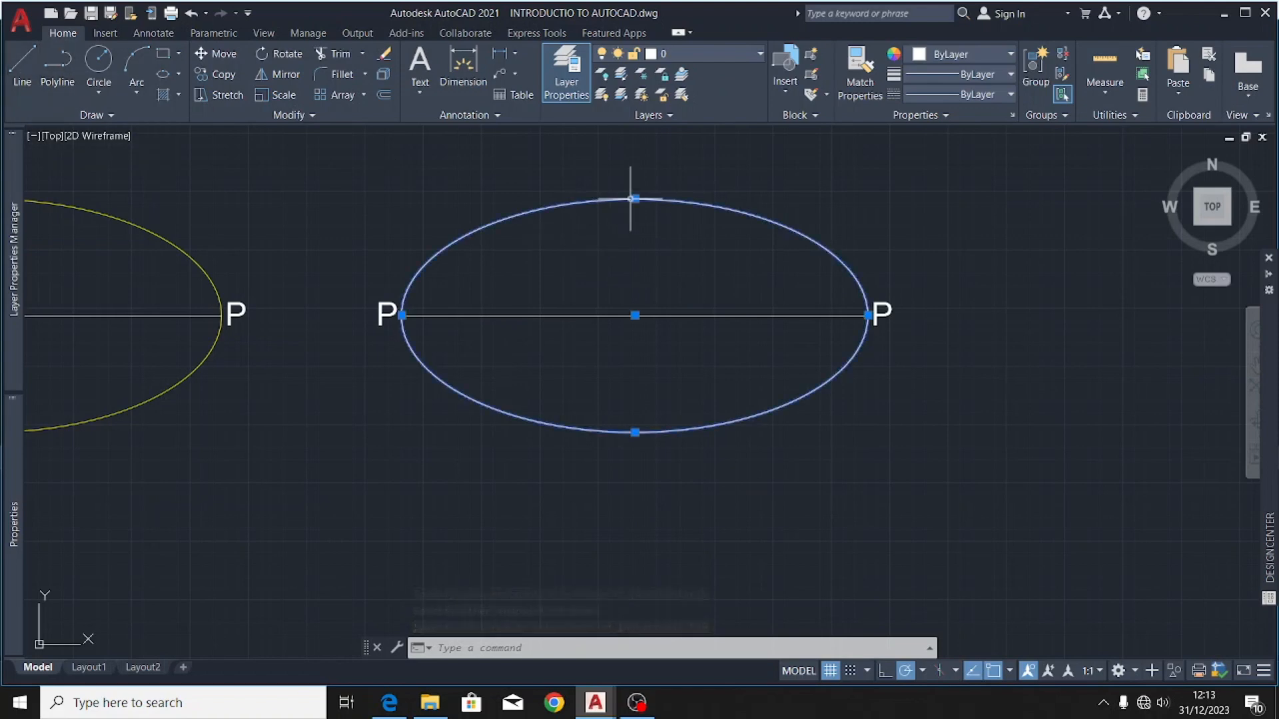
pyautogui.click(693, 48)
pyautogui.click(690, 148)
pyautogui.scroll(-6, 665, 226)
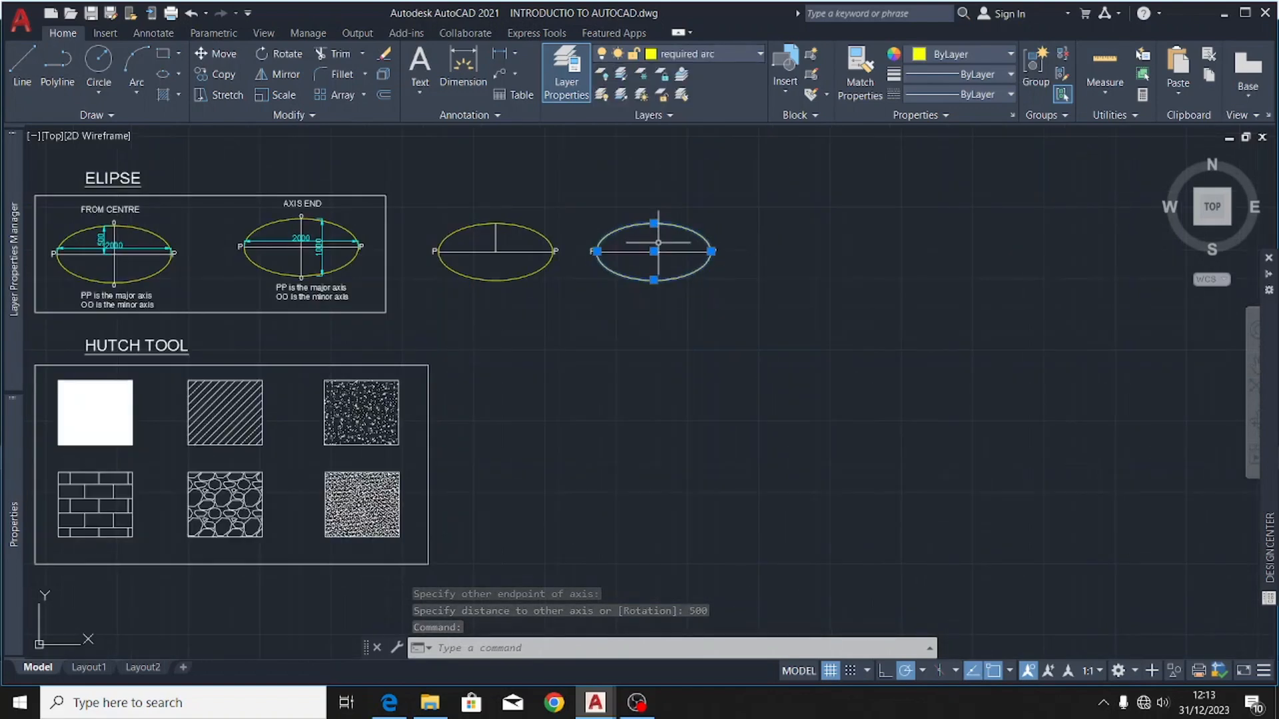
pyautogui.scroll(2, 660, 246)
pyautogui.press('Escape')
# - Examine the two drawn ellipses beside their reference examples and the framed hatch pattern samples below them
pyautogui.scroll(-3, 673, 223)
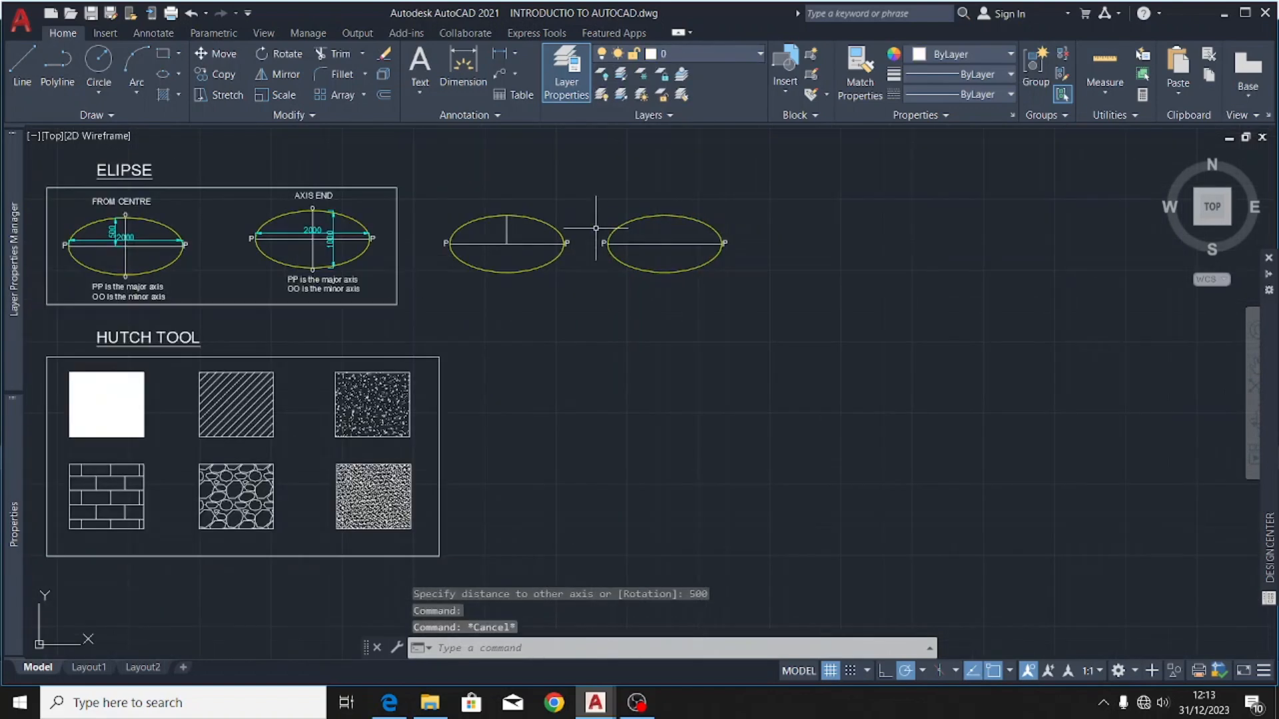
pyautogui.scroll(-2, 550, 267)
pyautogui.scroll(2, 554, 240)
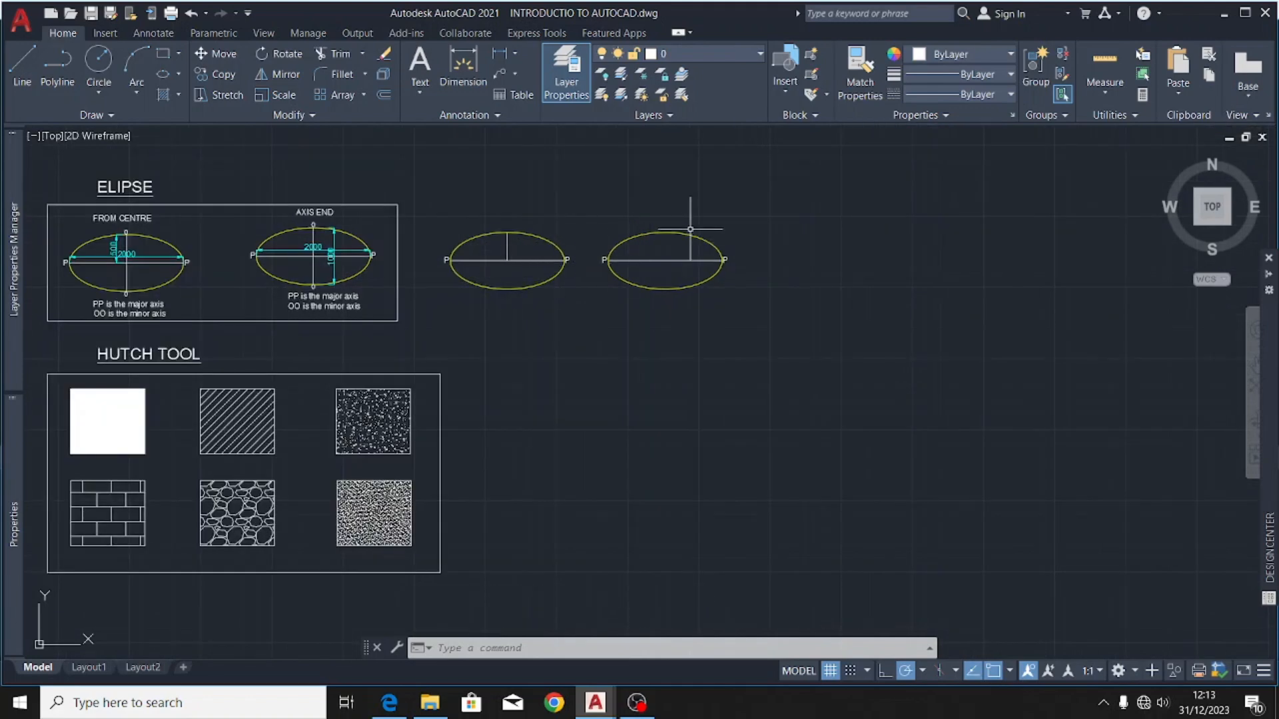
pyautogui.scroll(2, 689, 230)
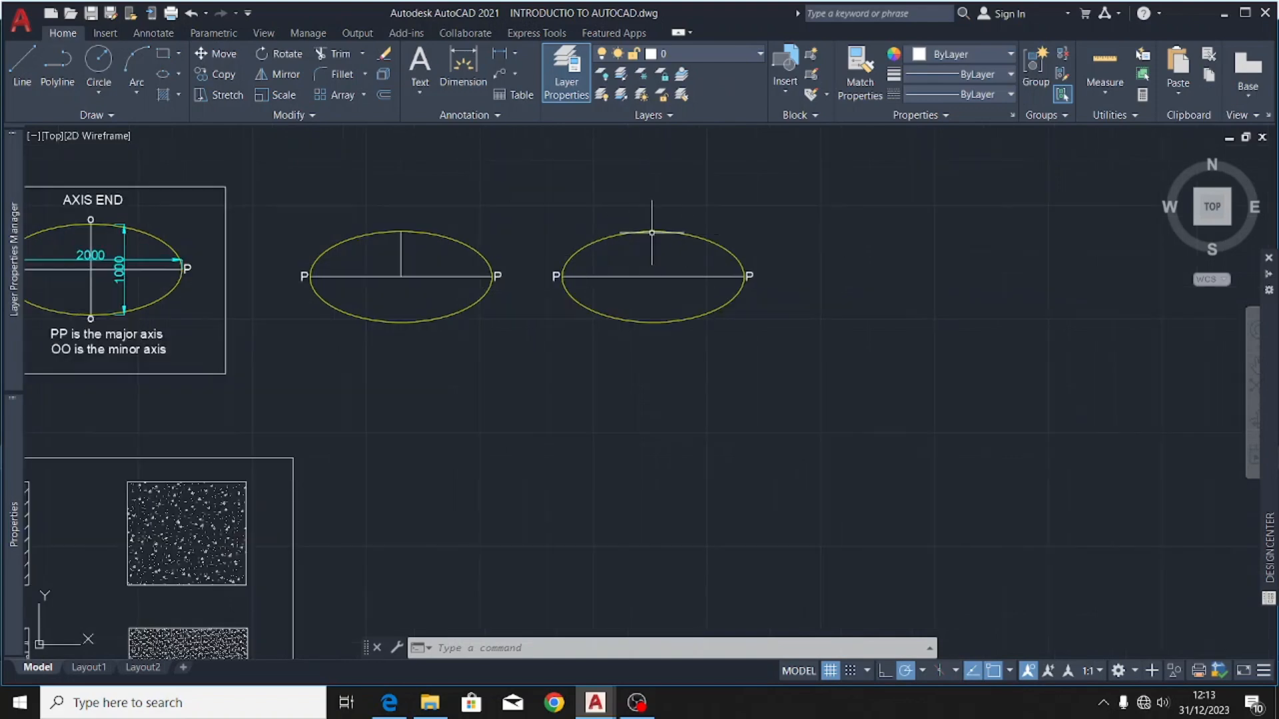
pyautogui.scroll(-2, 693, 224)
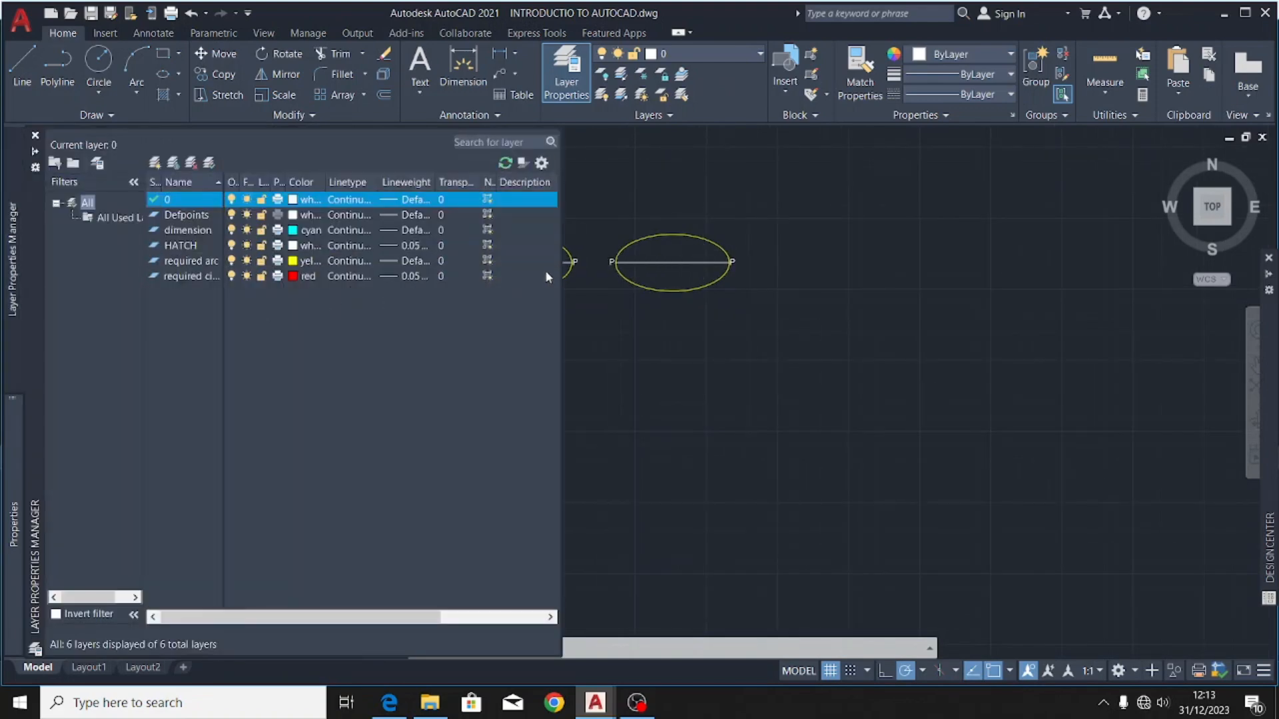
pyautogui.moveTo(440, 261); pyautogui.dragTo(608, 260, button='middle')
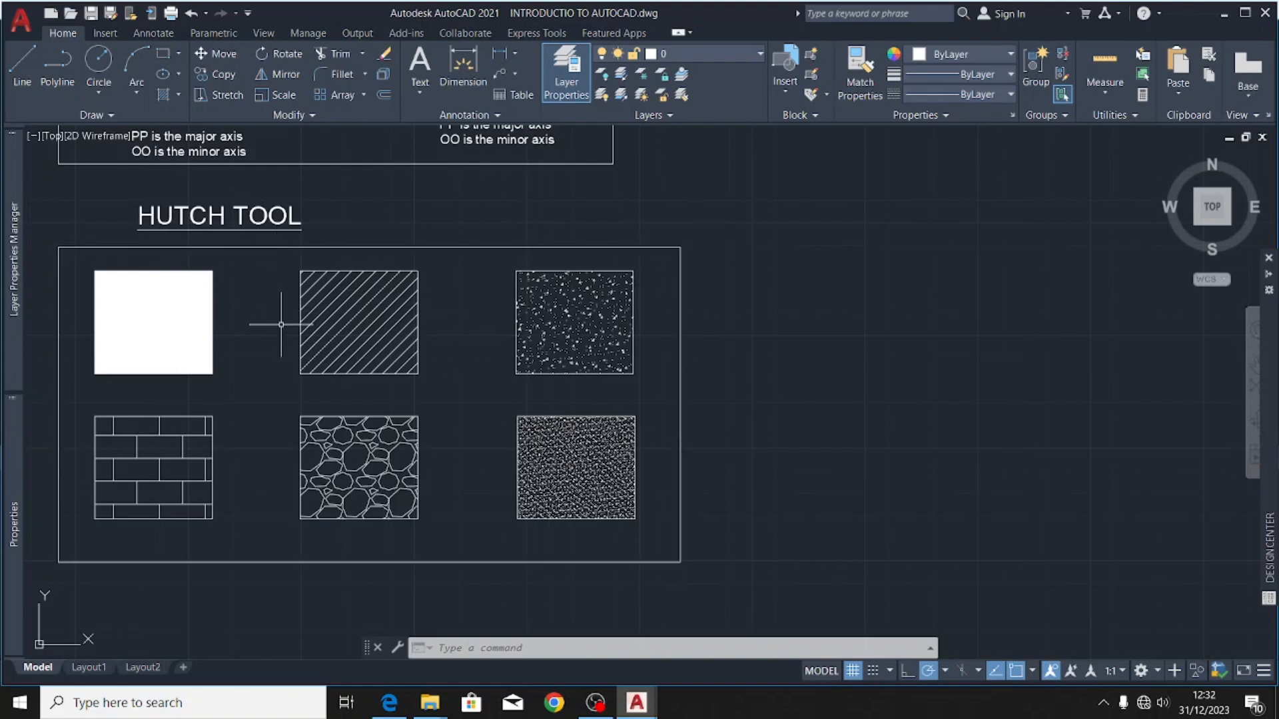
pyautogui.scroll(-1, 278, 322)
pyautogui.moveTo(281, 325); pyautogui.dragTo(271, 231, button='middle')
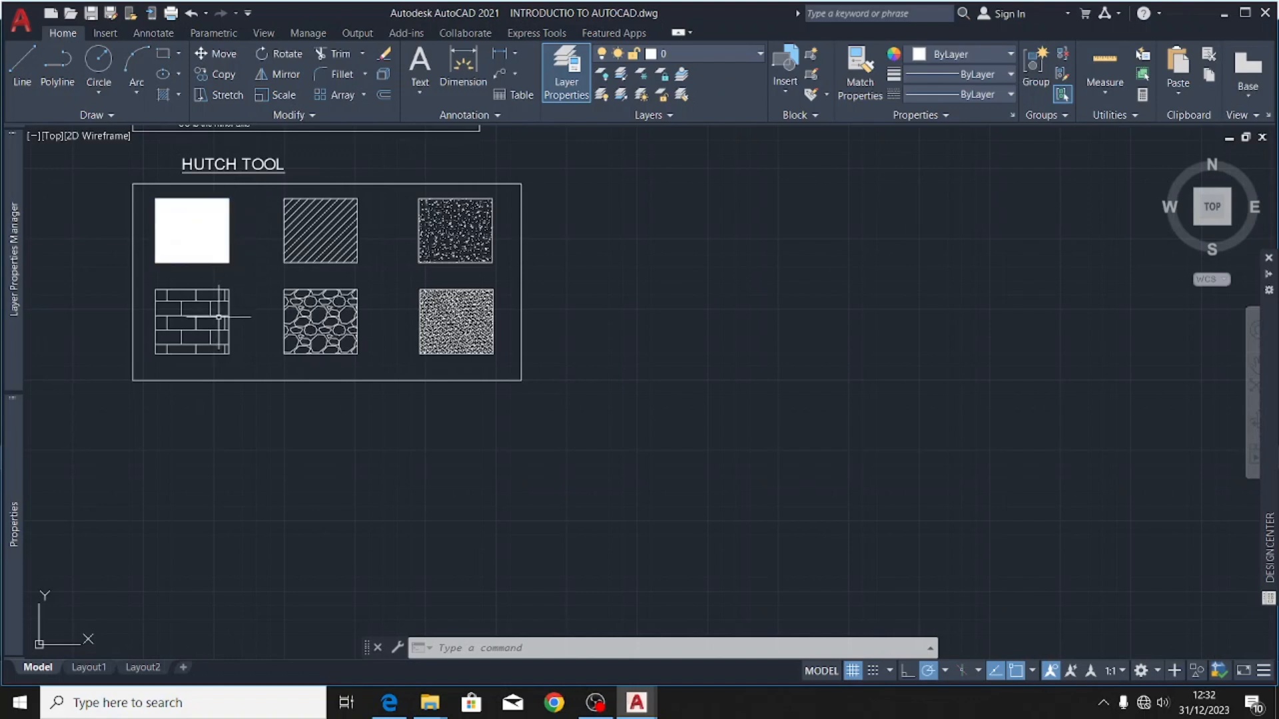
# - Draw a 2000 by 2000 square in the empty space below the framed hatch samples
pyautogui.moveTo(312, 345)
pyautogui.click(166, 55)
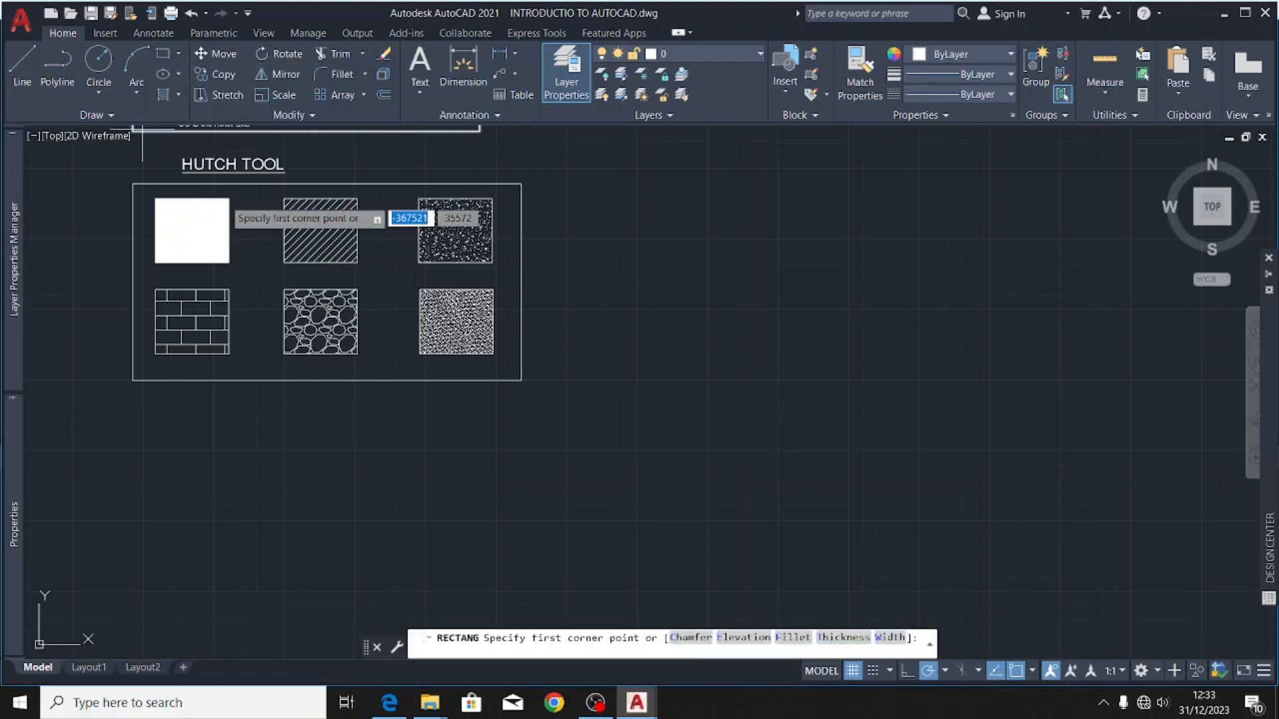
pyautogui.click(159, 419)
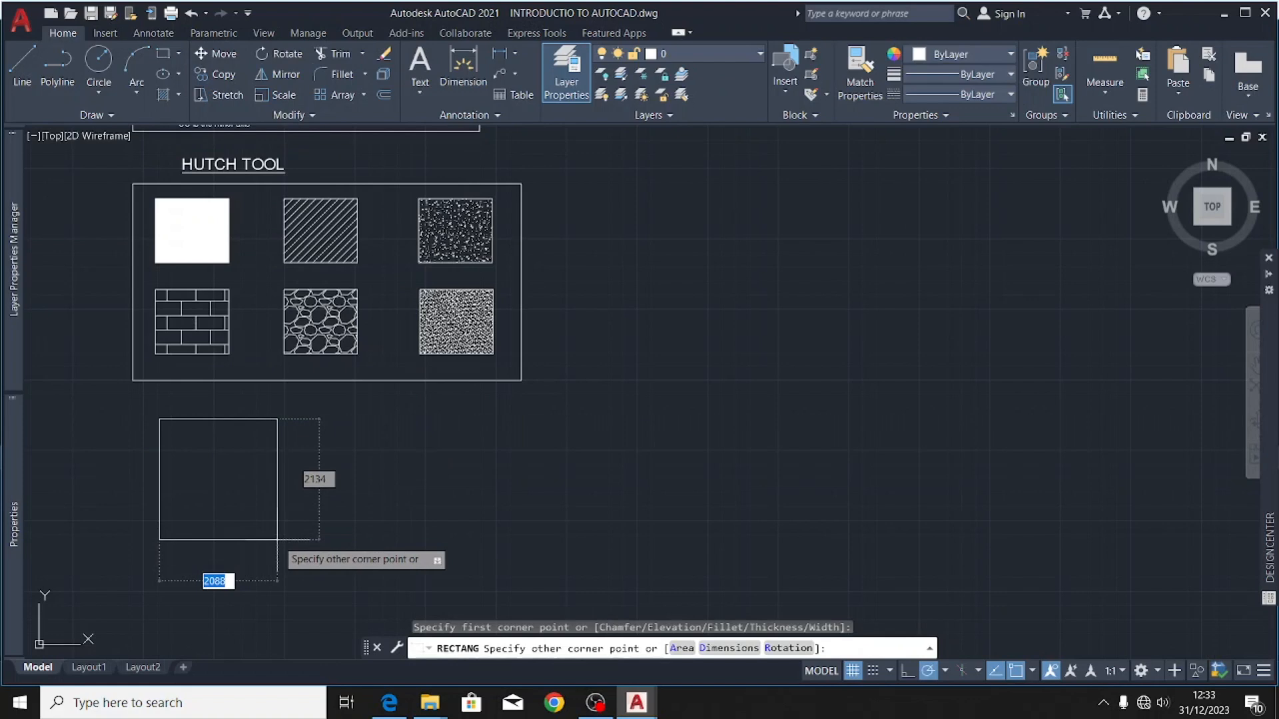
pyautogui.press('Tab')
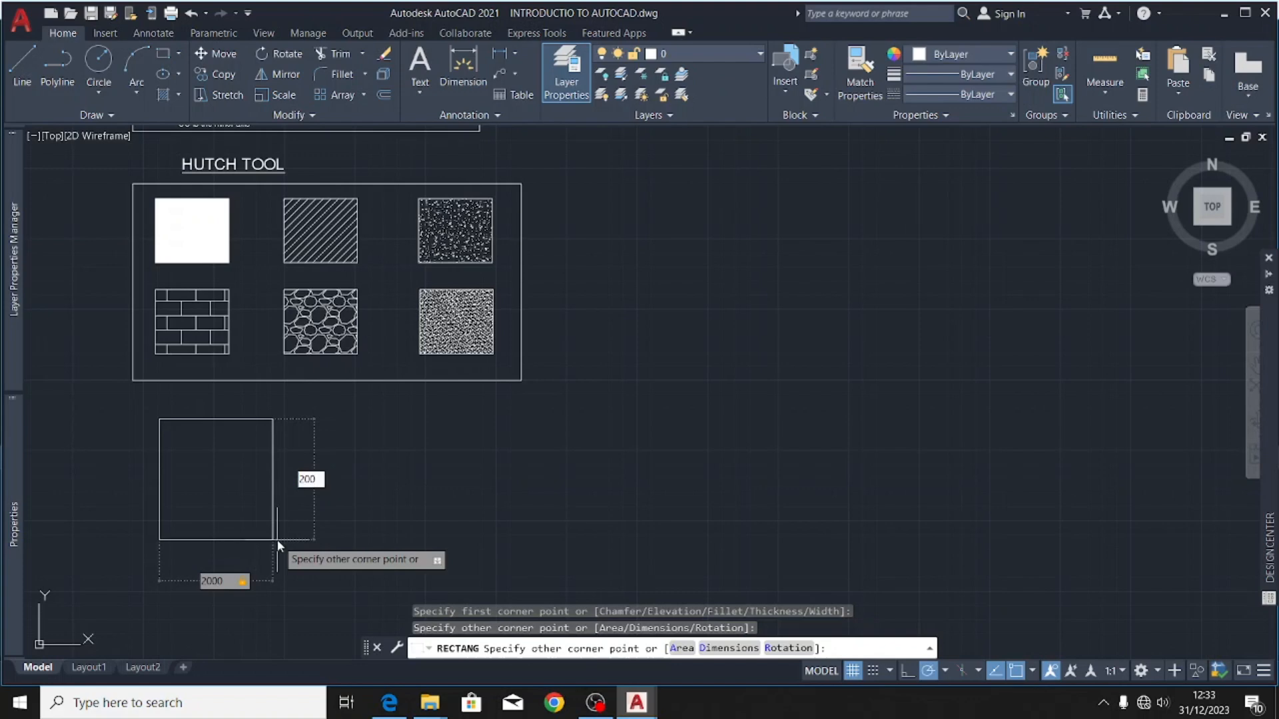
pyautogui.write('2000')
pyautogui.press('Return')
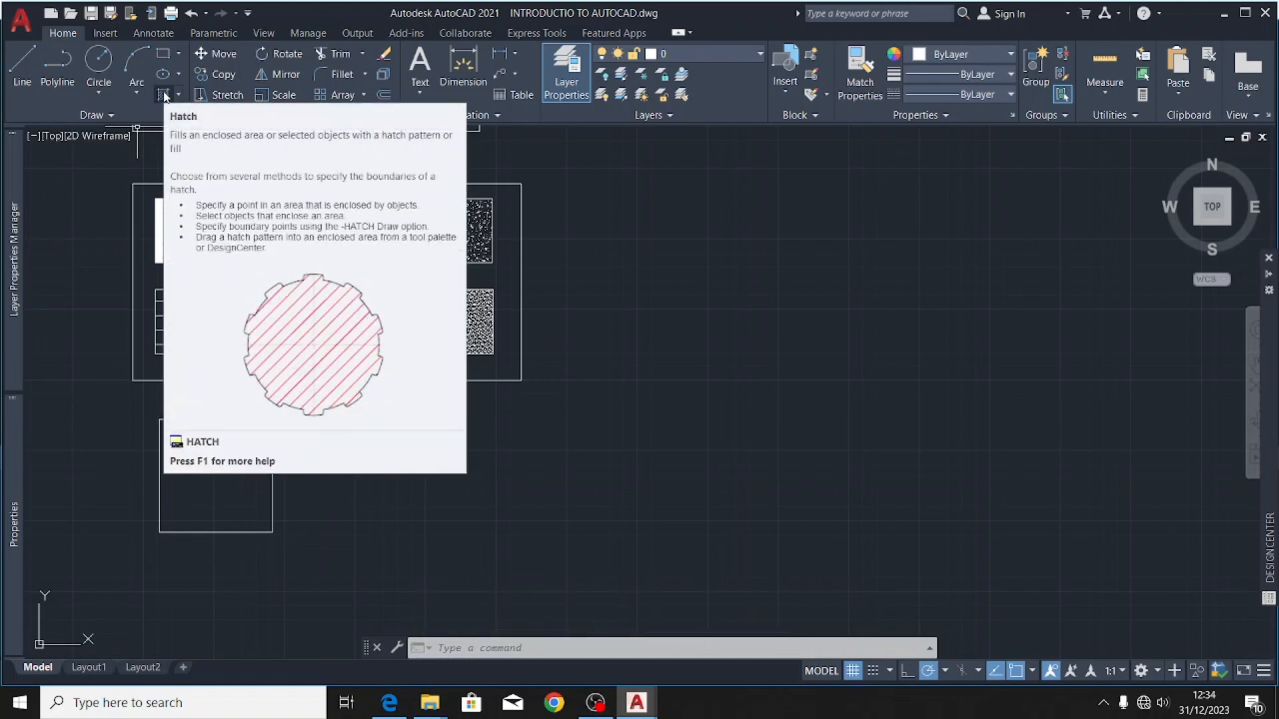
# - Fill the new square below the samples with the SOLID hatch pattern
pyautogui.click(164, 95)
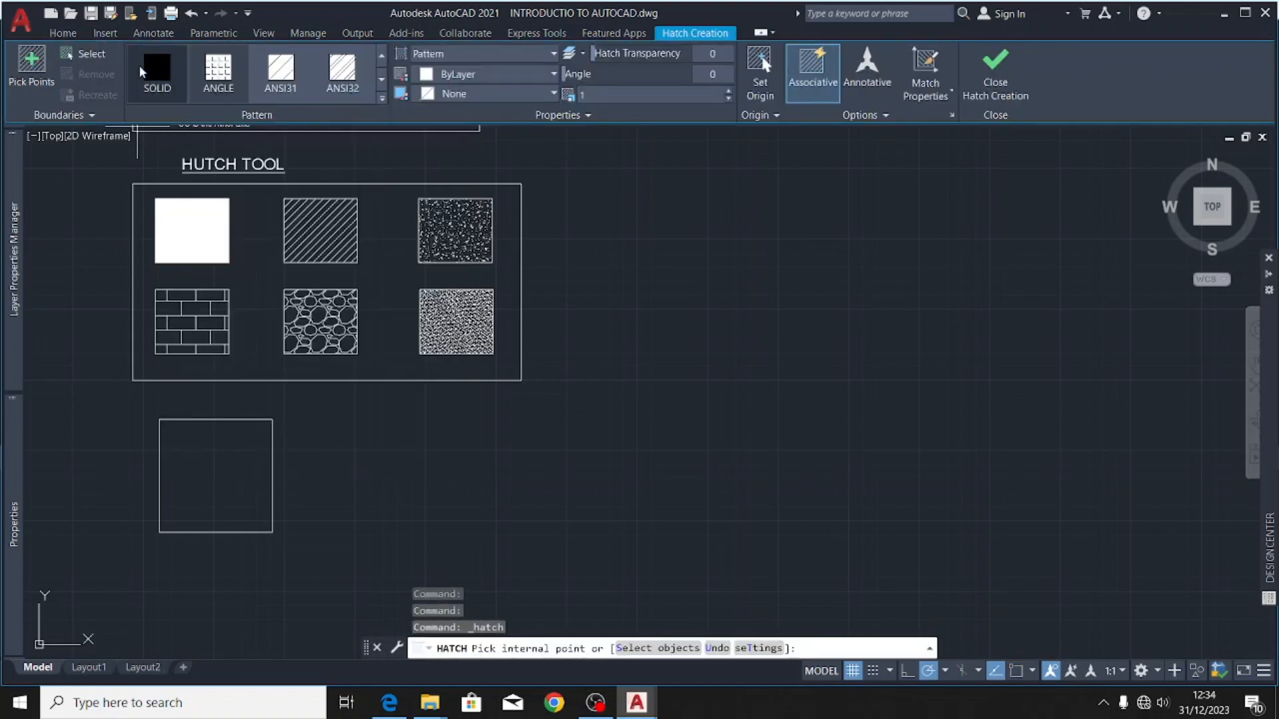
pyautogui.click(145, 55)
pyautogui.click(157, 79)
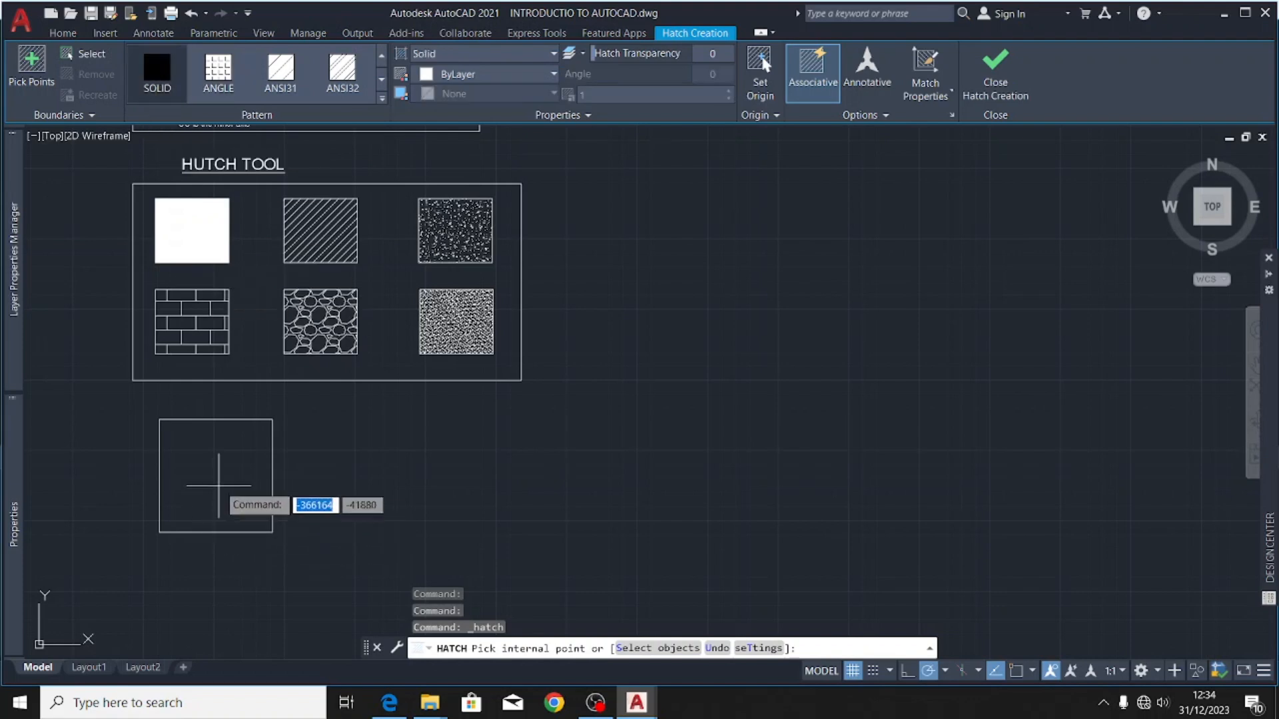
pyautogui.click(218, 486)
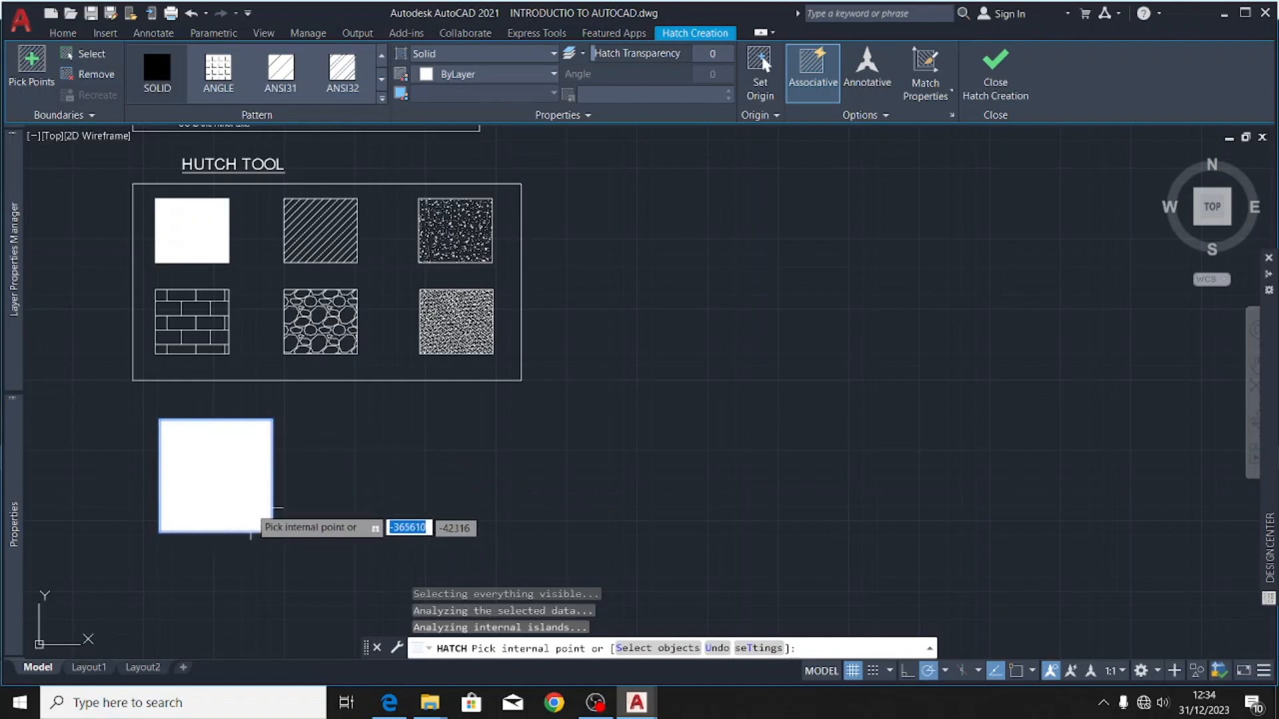
pyautogui.press('Escape')
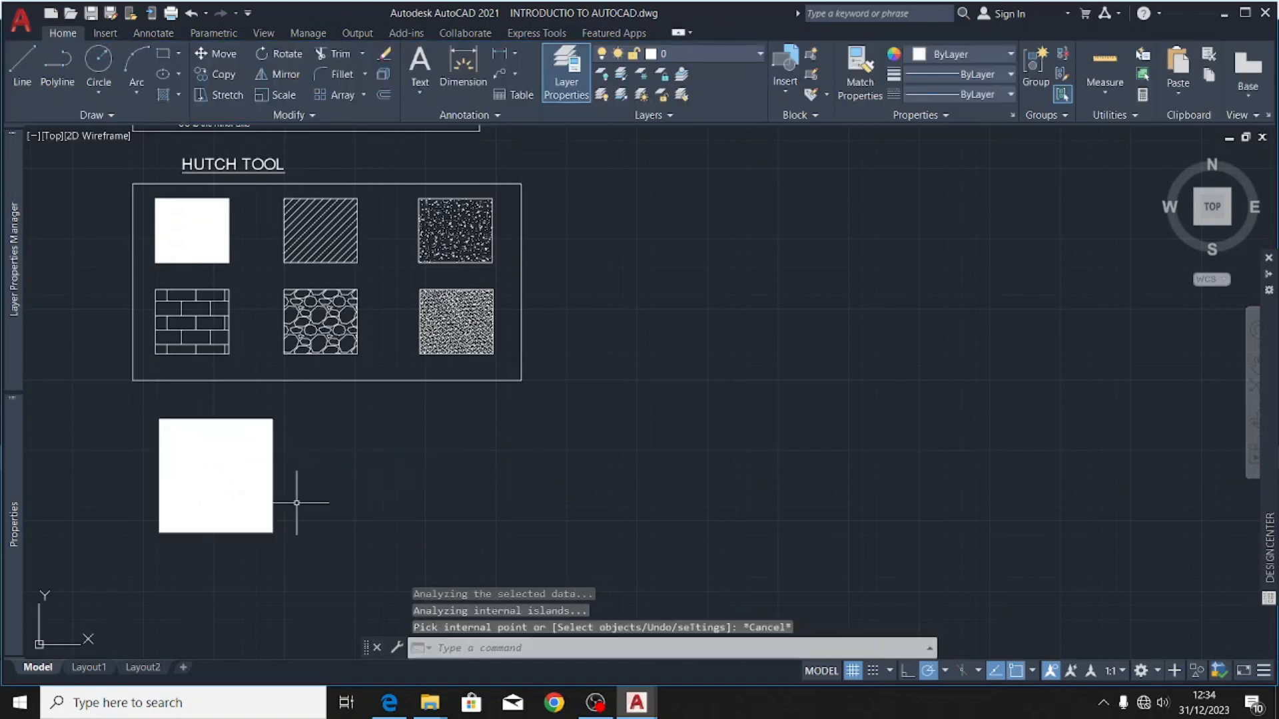
# - Set the transparency of the square's solid hatch to 50
pyautogui.click(227, 488)
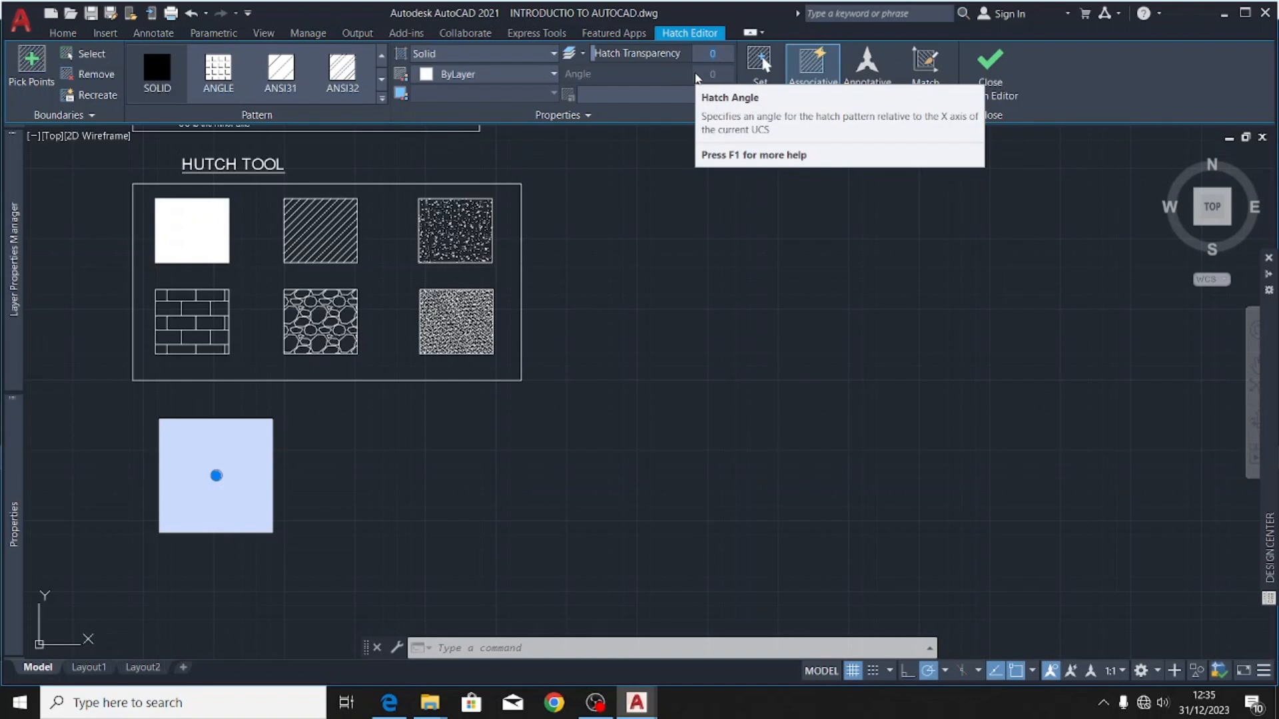
pyautogui.press('Return')
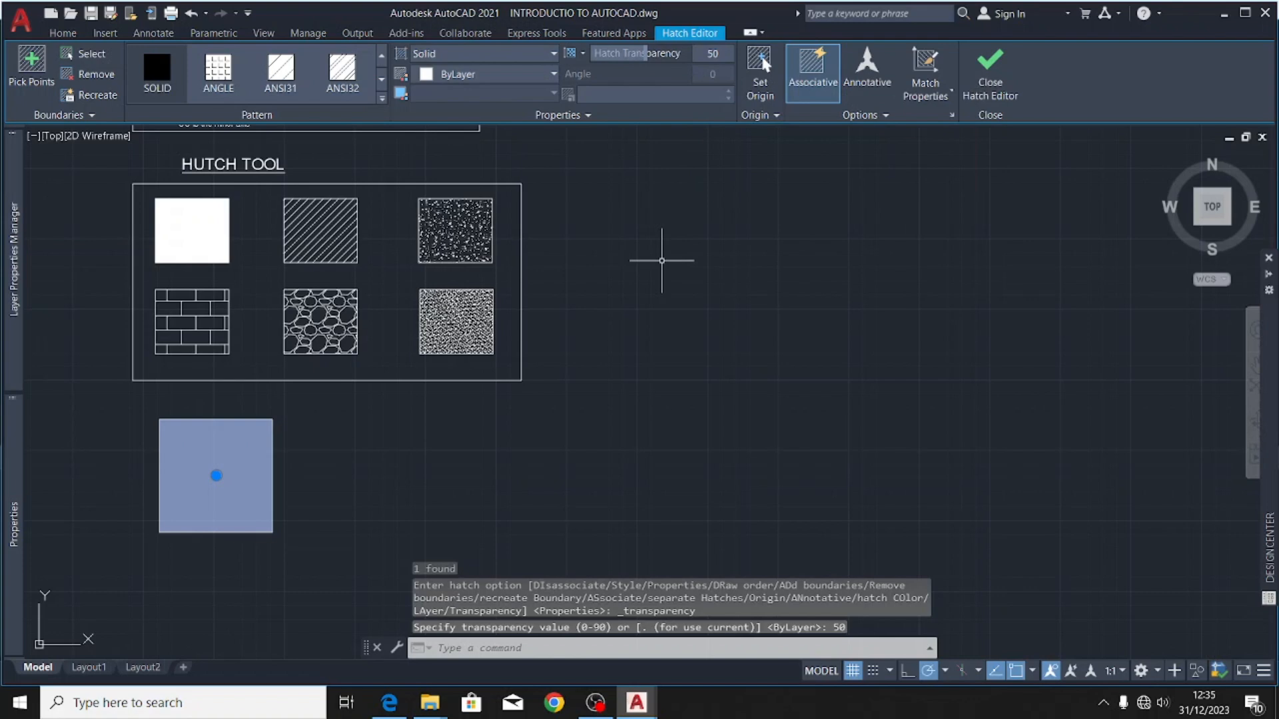
pyautogui.press('Escape')
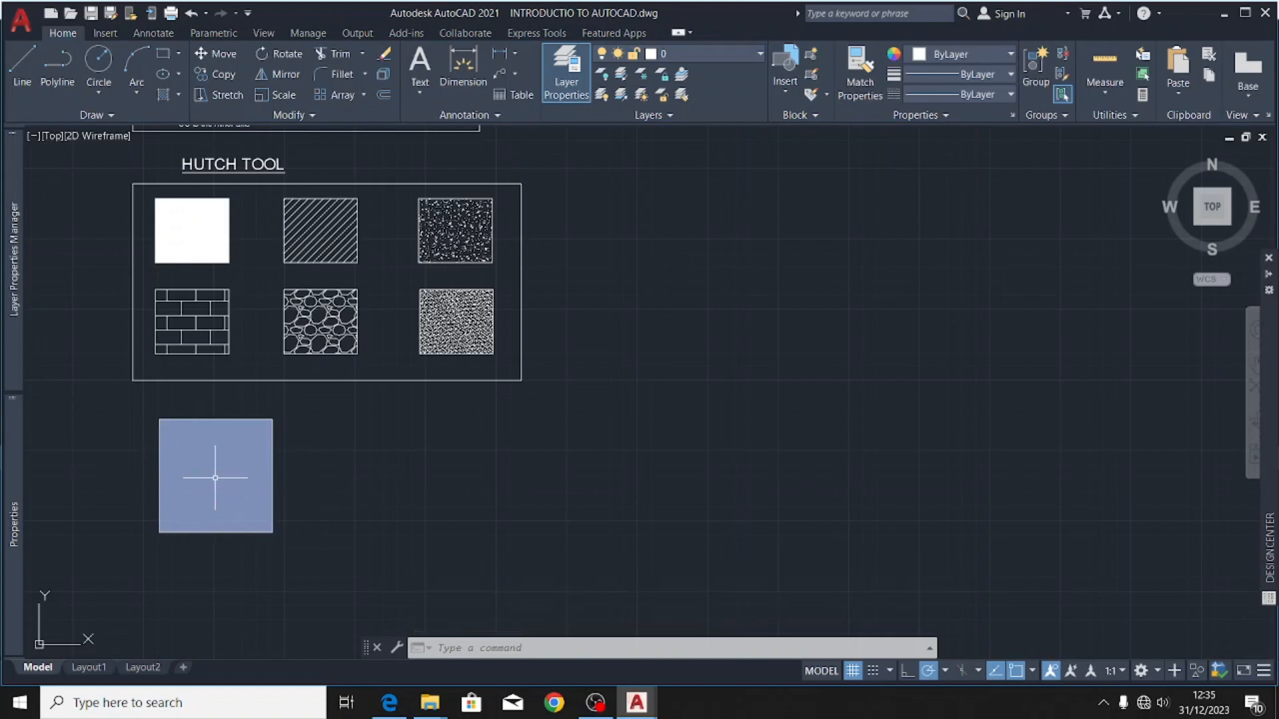
pyautogui.press('Escape')
pyautogui.press('Escape')
# - Look through the full range of available hatch patterns, from the ANSI and brick types to the gradient and ISO types
pyautogui.click(163, 55)
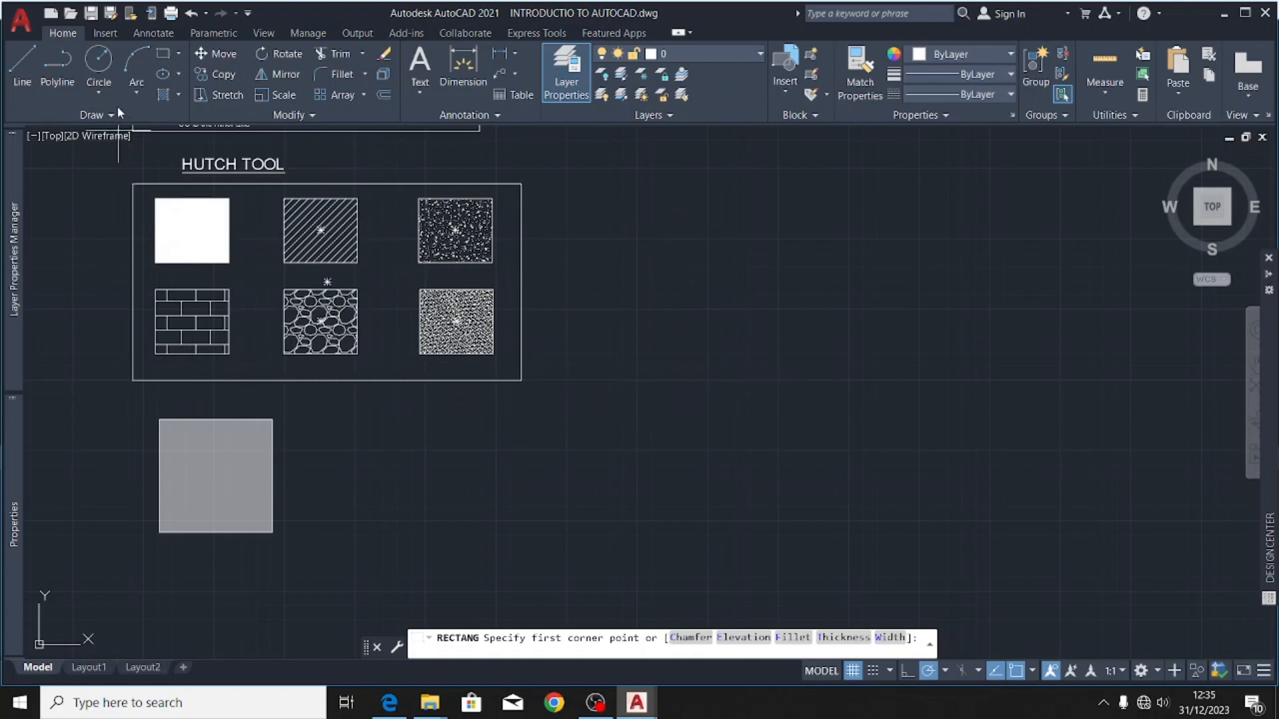
pyautogui.click(162, 95)
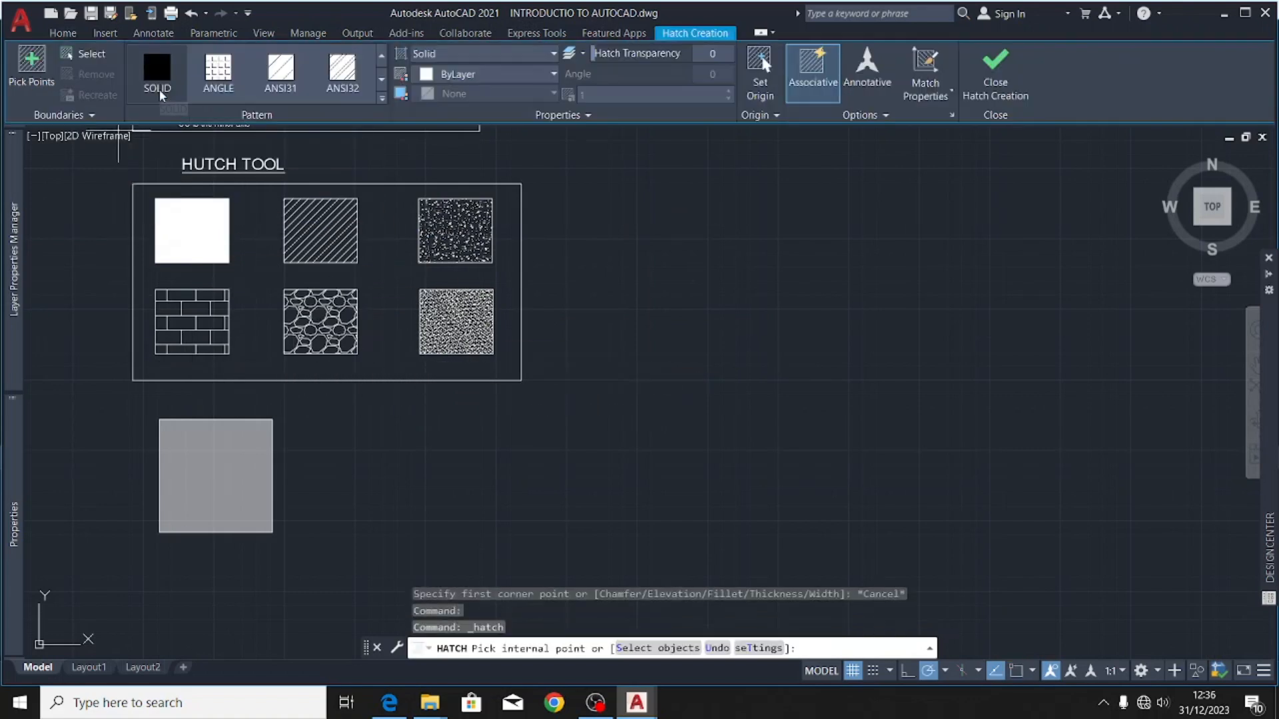
pyautogui.click(381, 98)
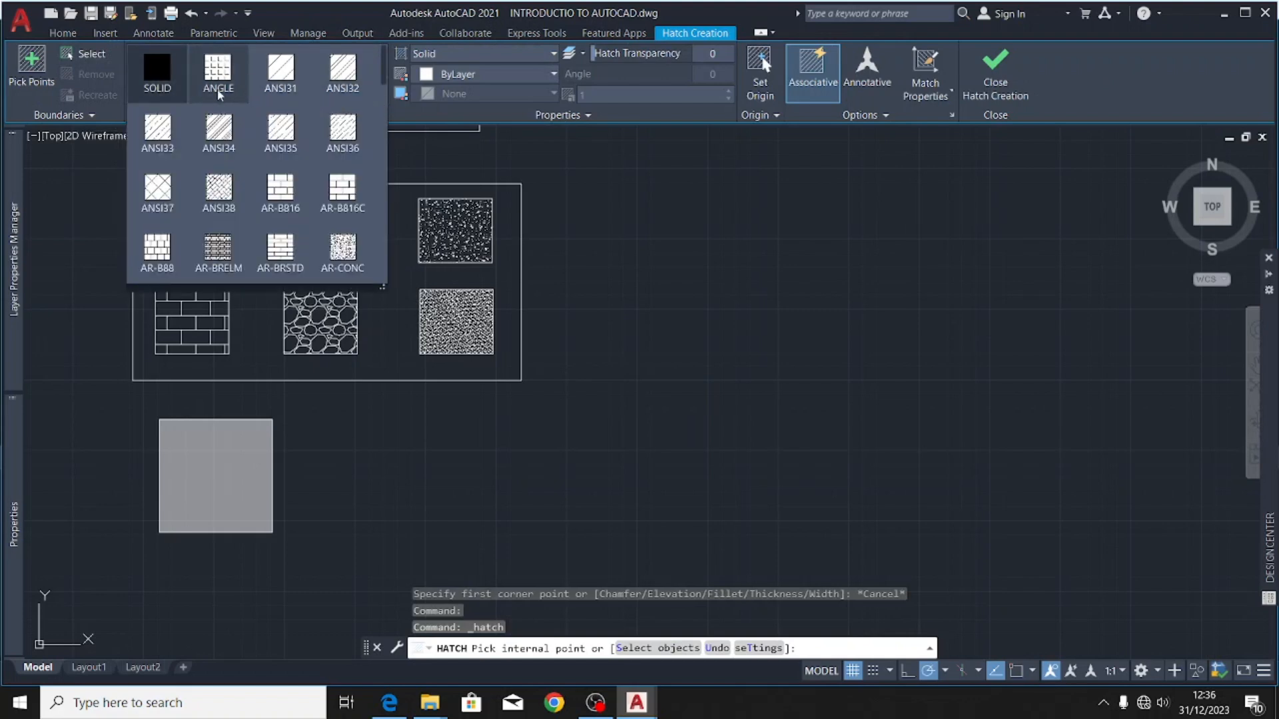
pyautogui.scroll(-15, 310, 199)
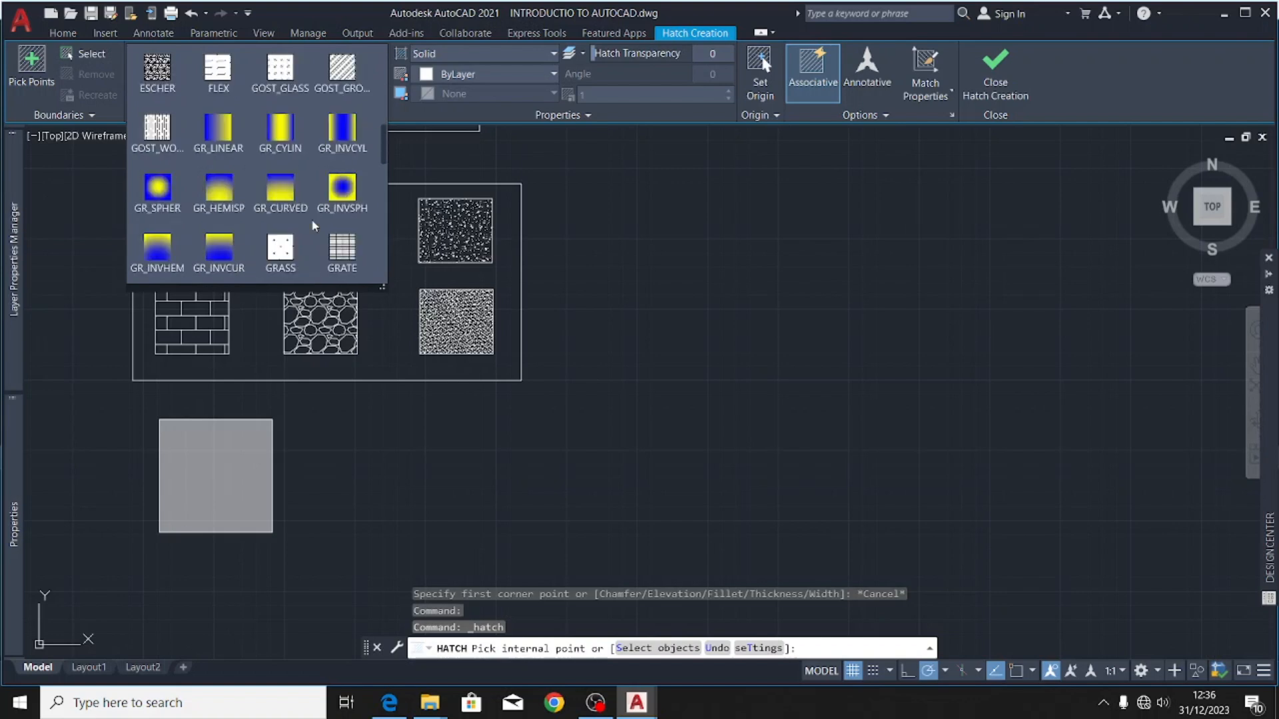
pyautogui.scroll(-4, 314, 226)
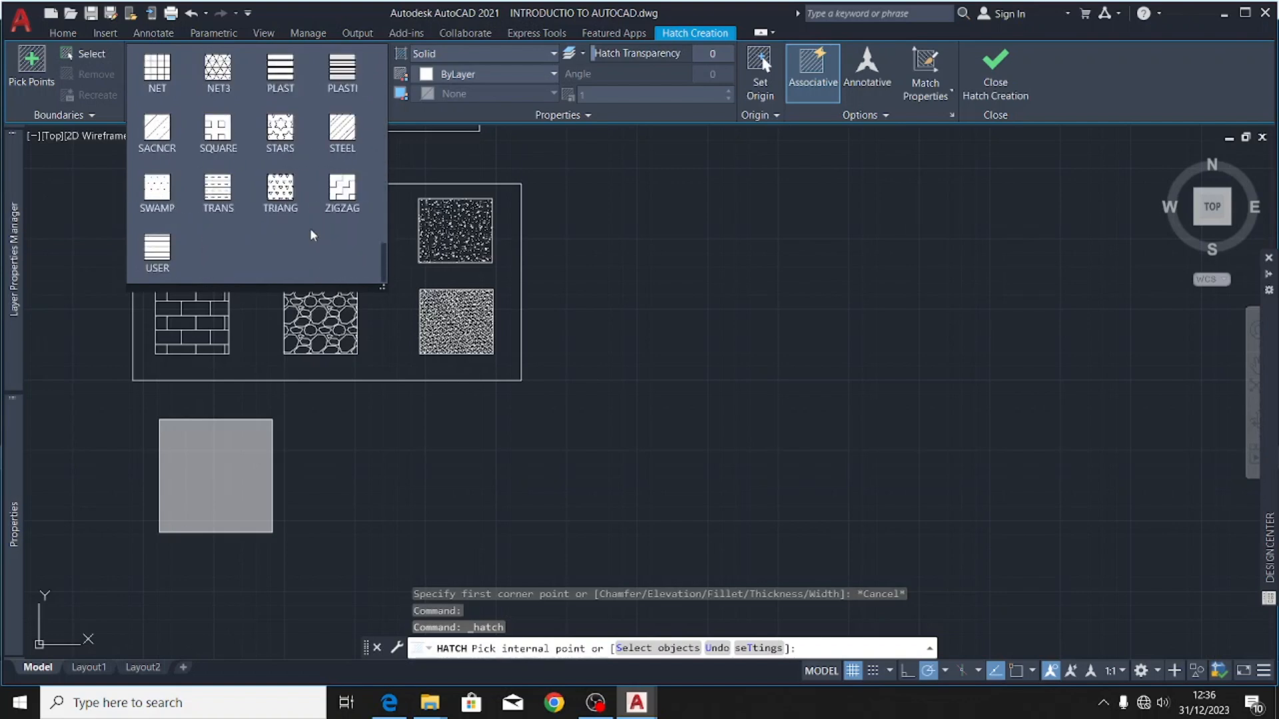
pyautogui.scroll(10, 310, 228)
pyautogui.scroll(5, 310, 230)
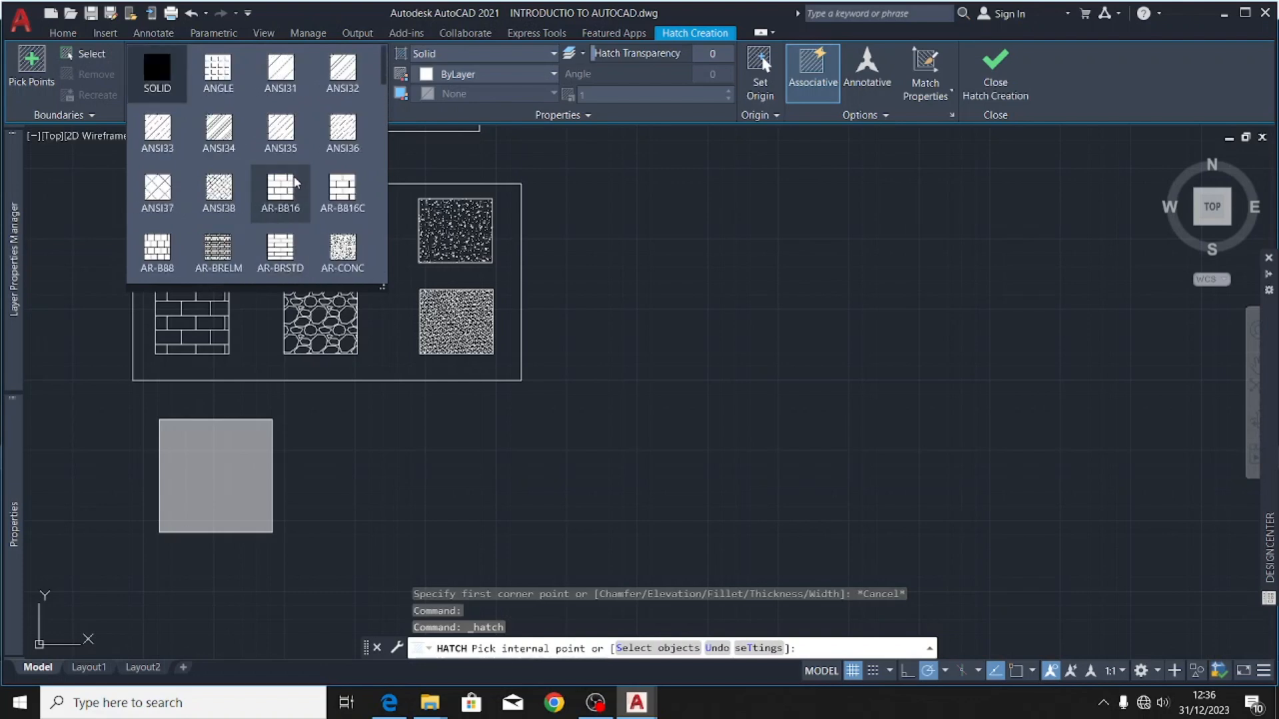
pyautogui.scroll(-8, 315, 130)
pyautogui.scroll(-10, 313, 140)
pyautogui.scroll(8, 297, 173)
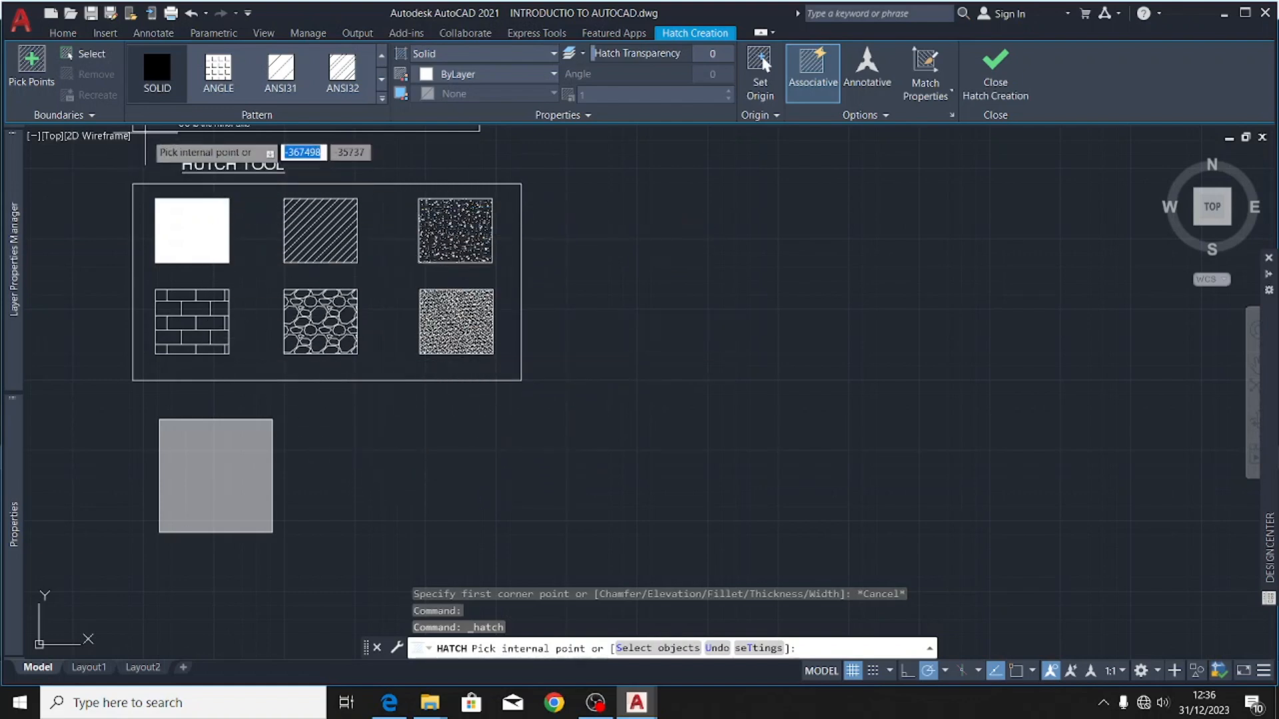
pyautogui.click(381, 99)
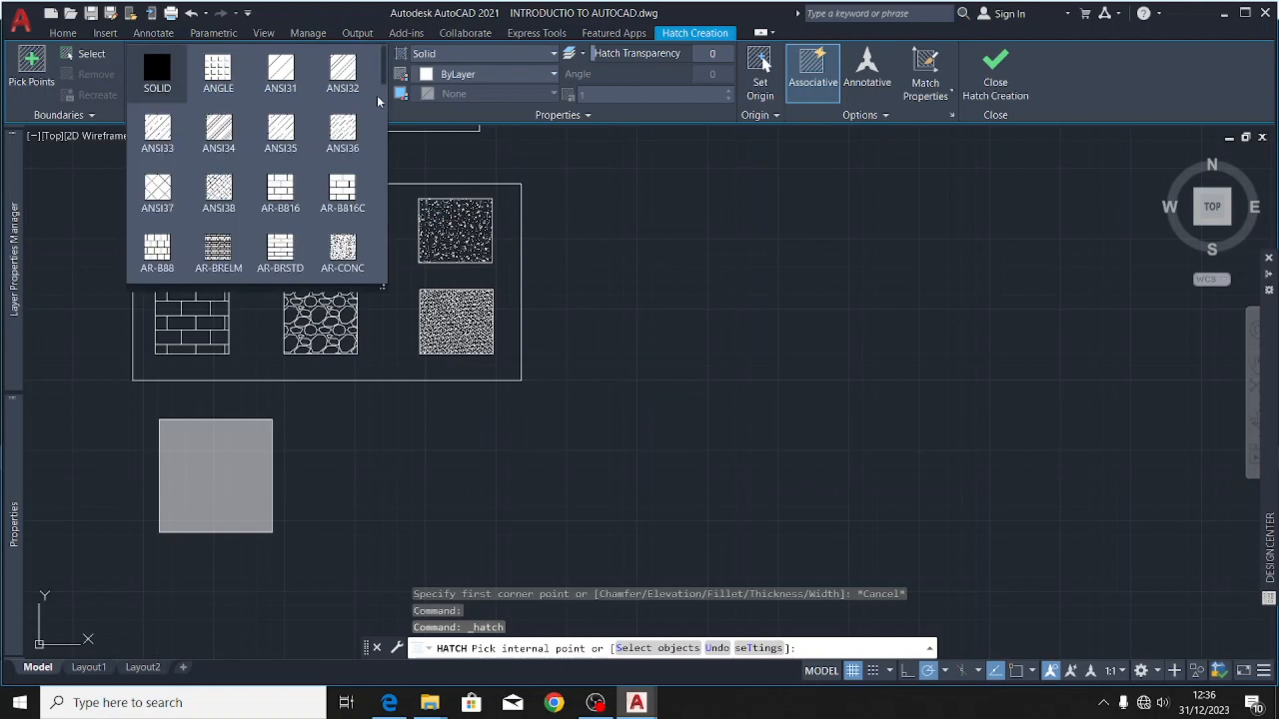
pyautogui.scroll(-5, 319, 224)
pyautogui.scroll(-3, 318, 227)
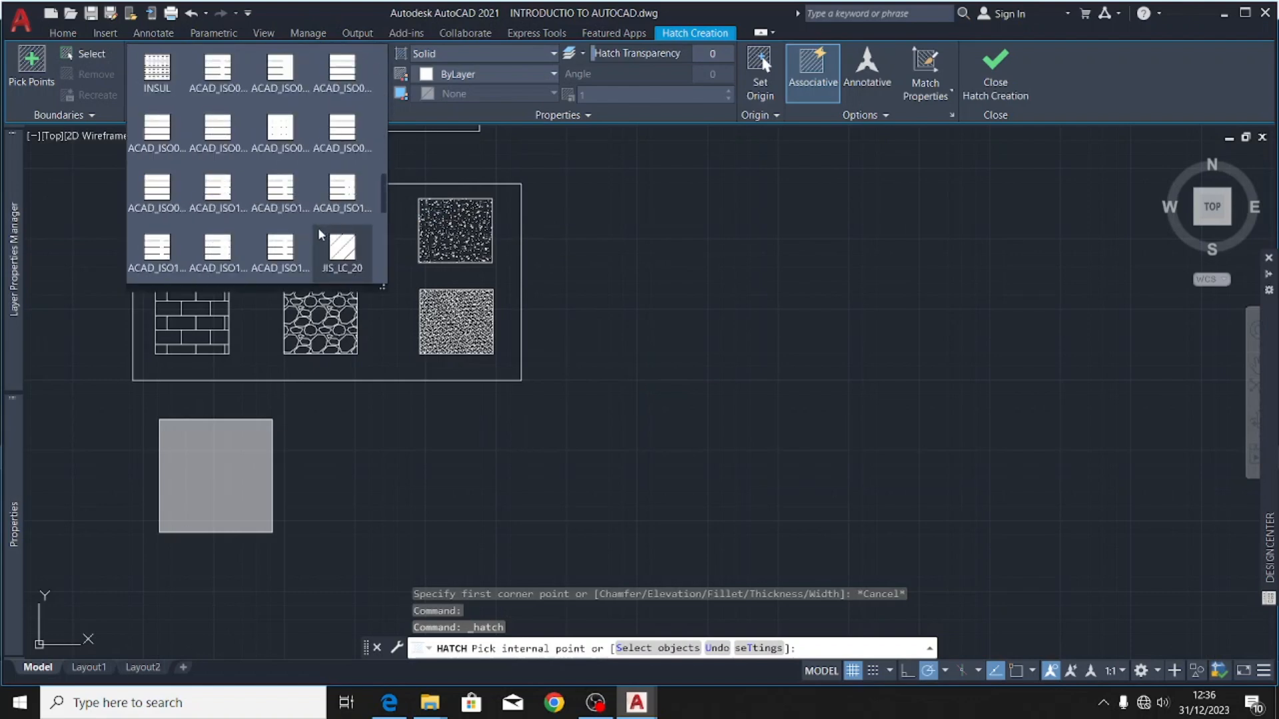
pyautogui.scroll(-1, 318, 230)
pyautogui.scroll(10, 318, 237)
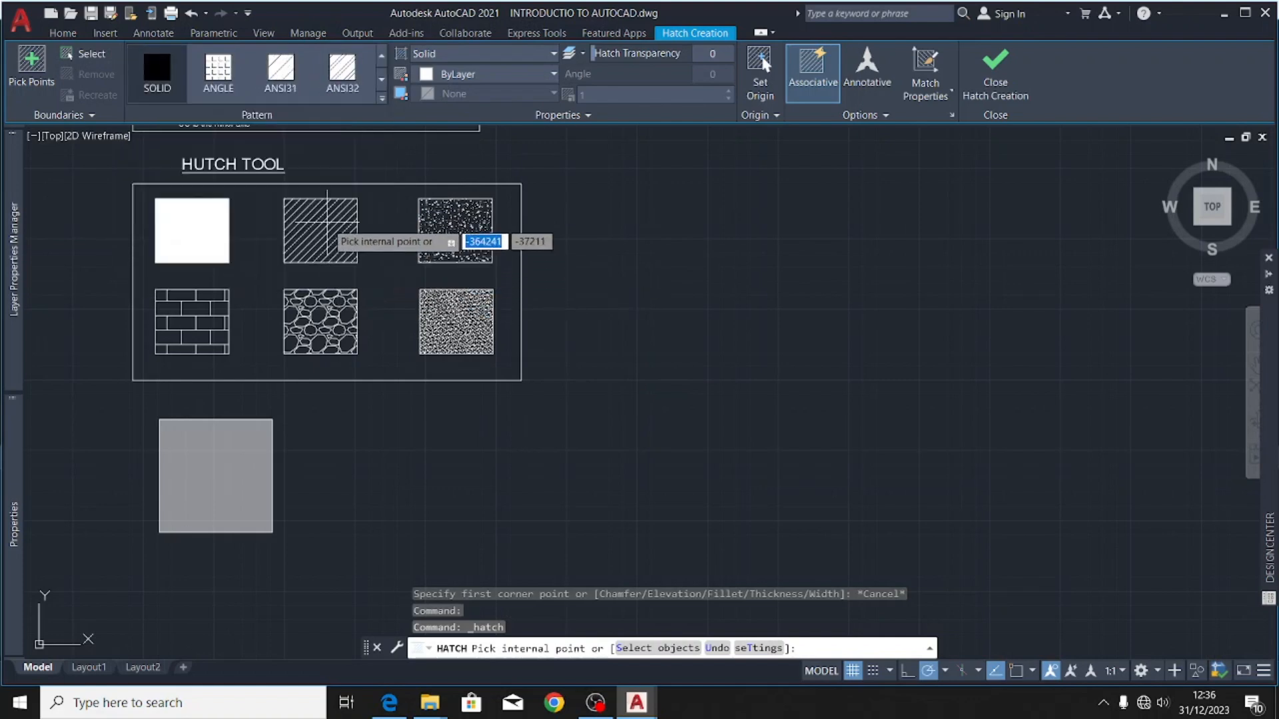
# - Draw a second 2000 by 2000 square to the right of the solid-filled square, level with its upper edge
pyautogui.click(55, 32)
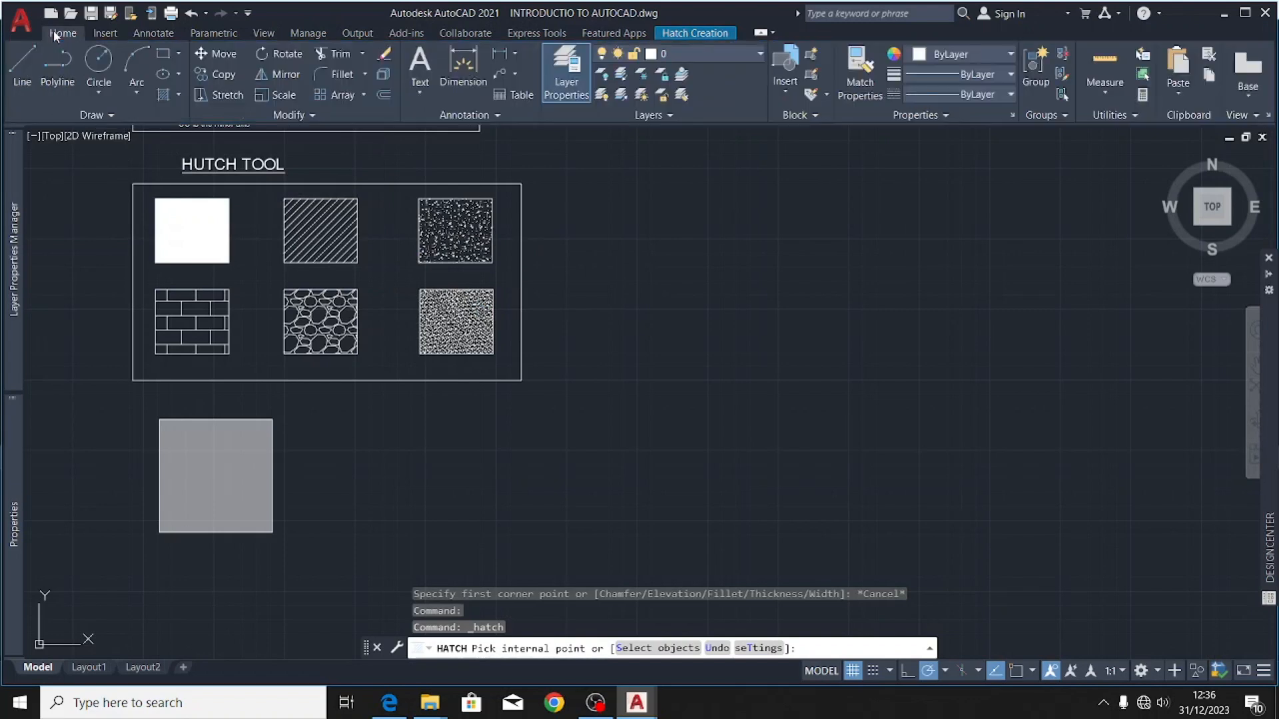
pyautogui.click(166, 53)
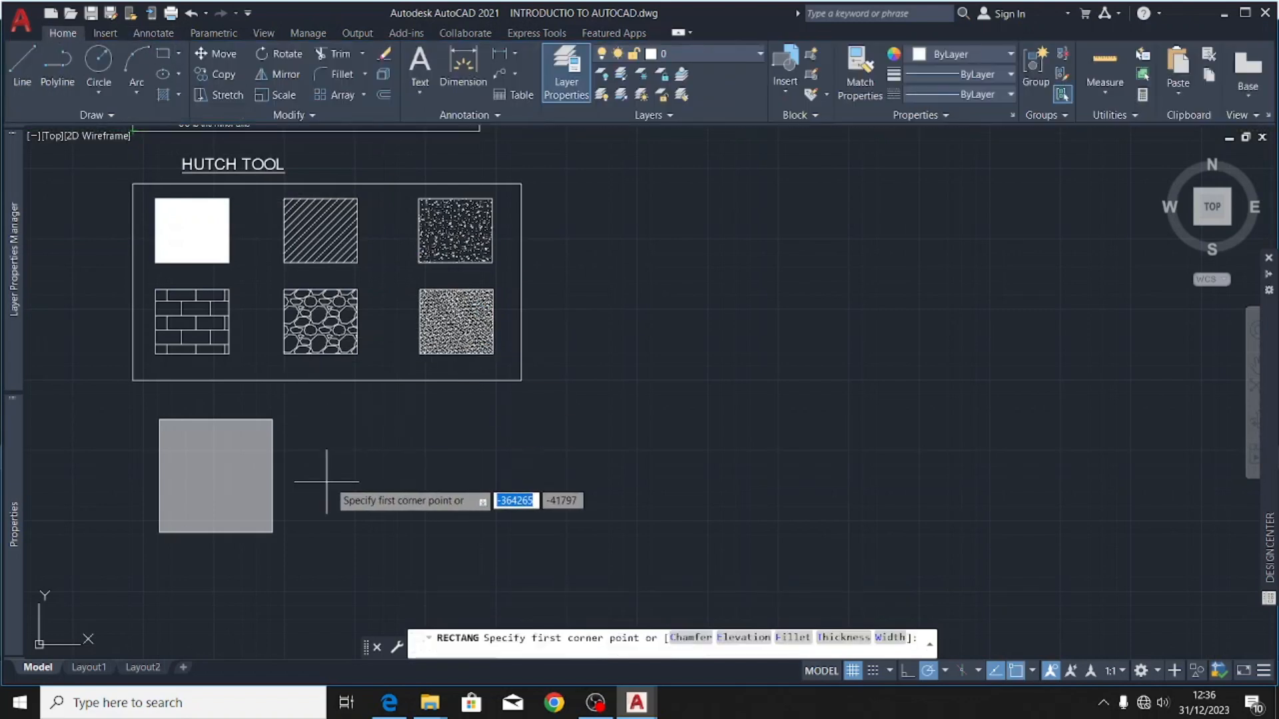
pyautogui.click(336, 419)
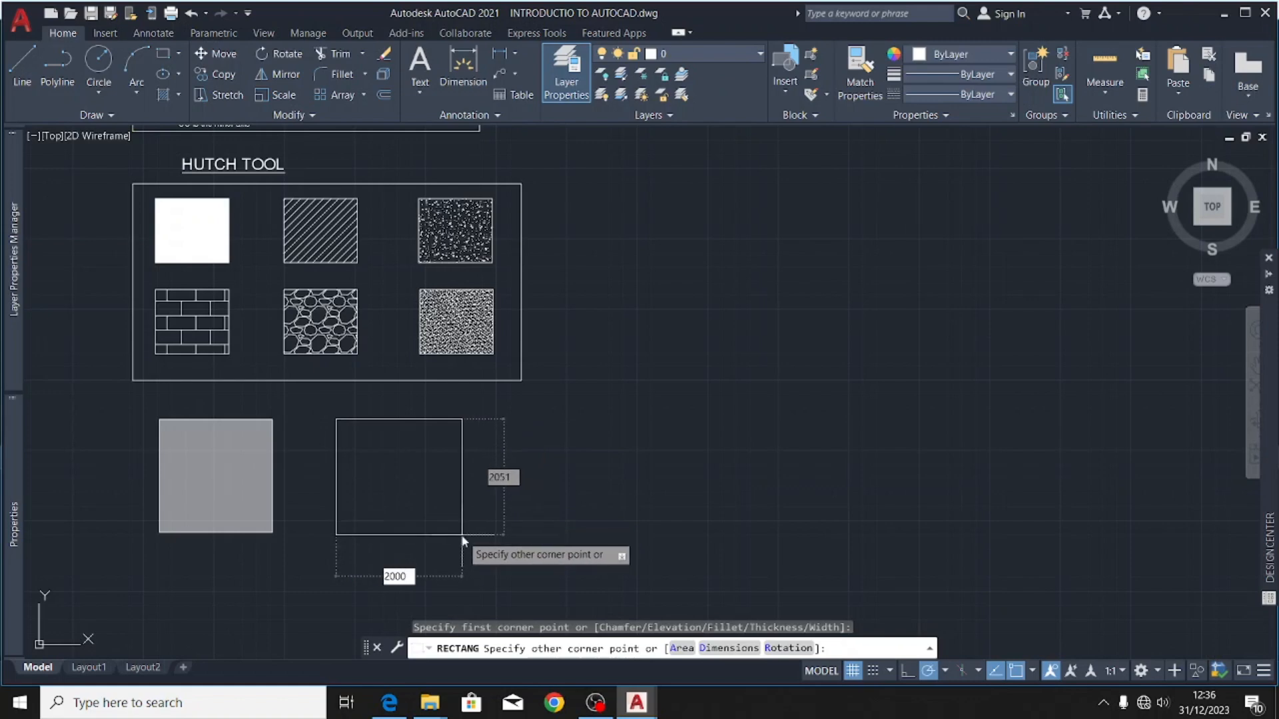
pyautogui.write('2000')
pyautogui.press('Tab')
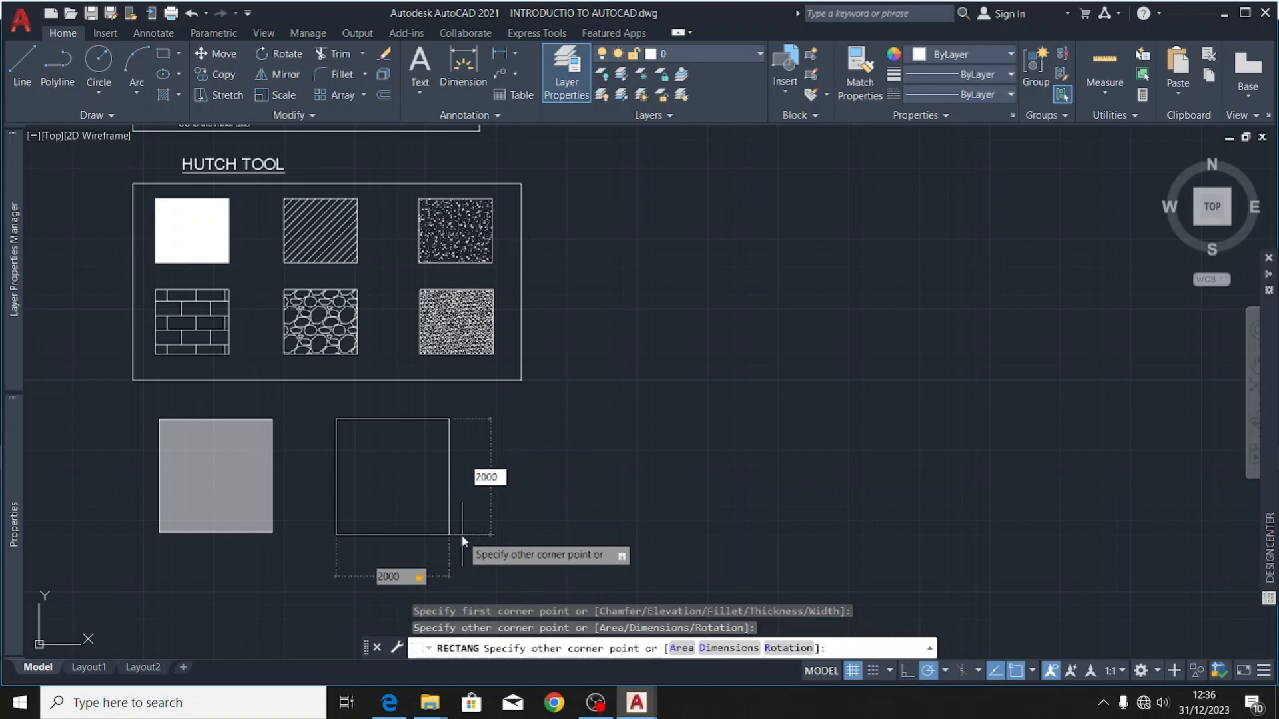
pyautogui.write('2000')
pyautogui.press('Return')
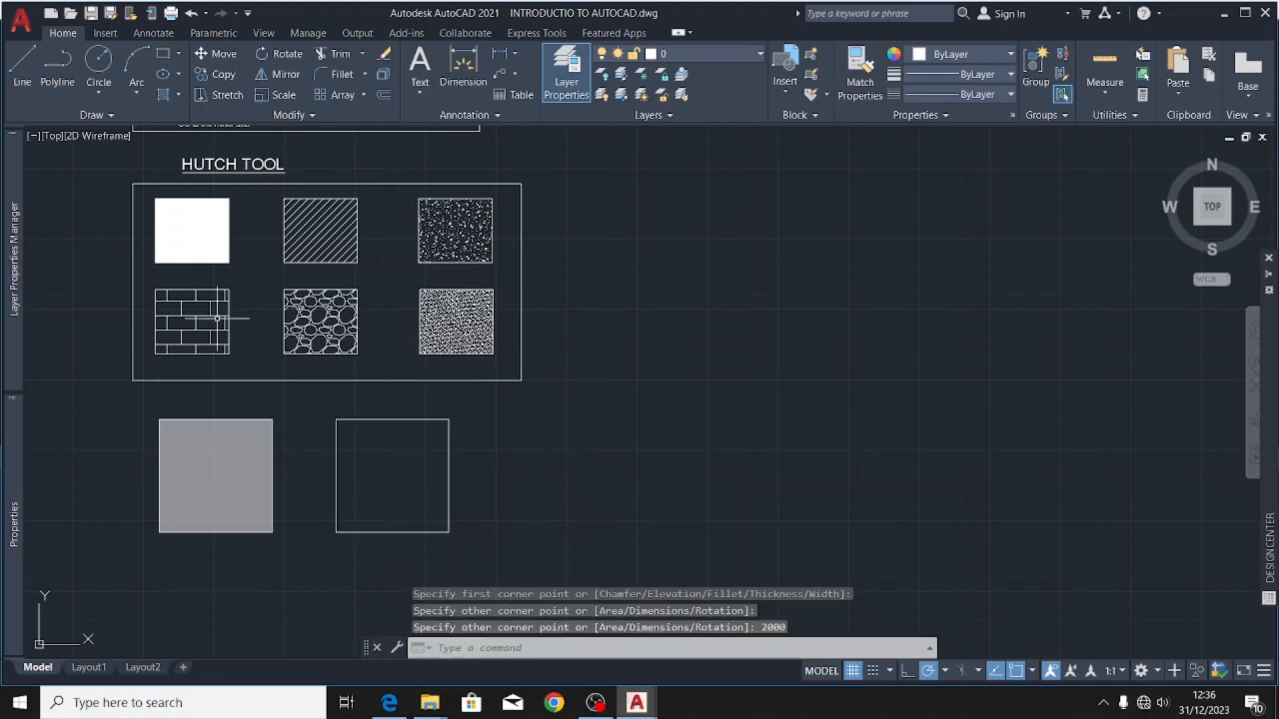
# - Hatch the second square with the ANSI31 pattern at a scale of 30
pyautogui.click(162, 96)
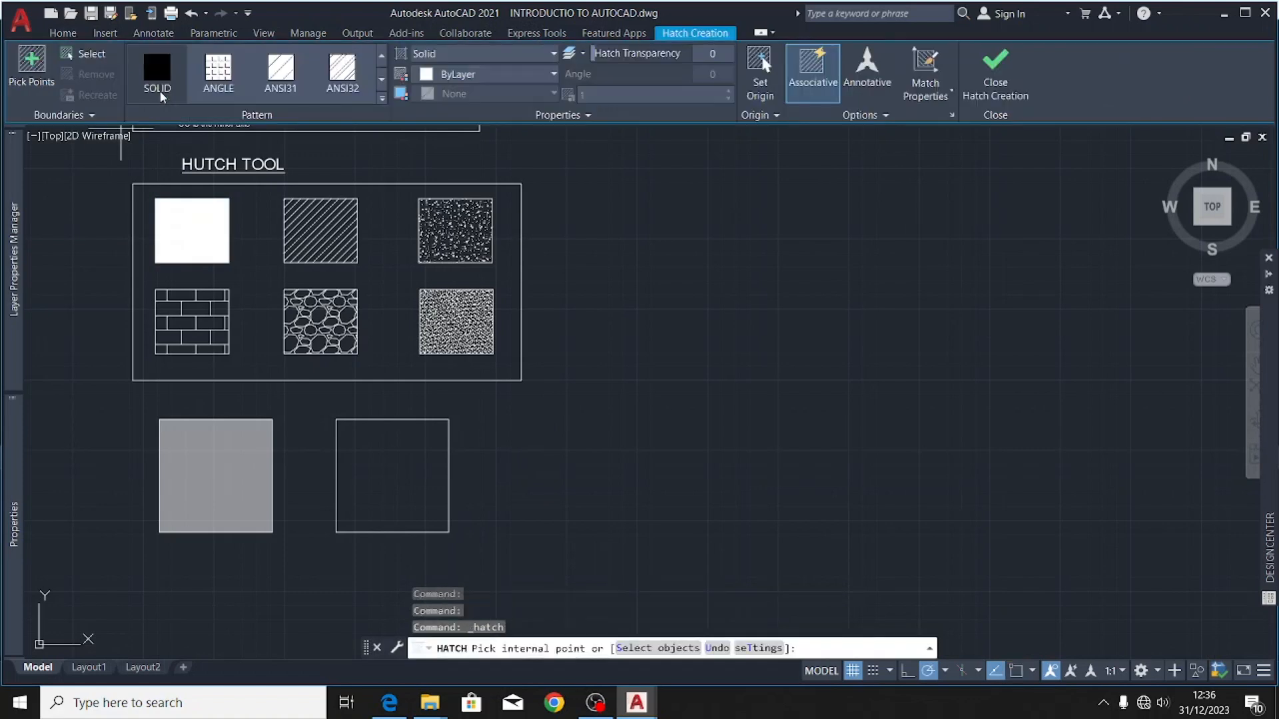
pyautogui.click(286, 89)
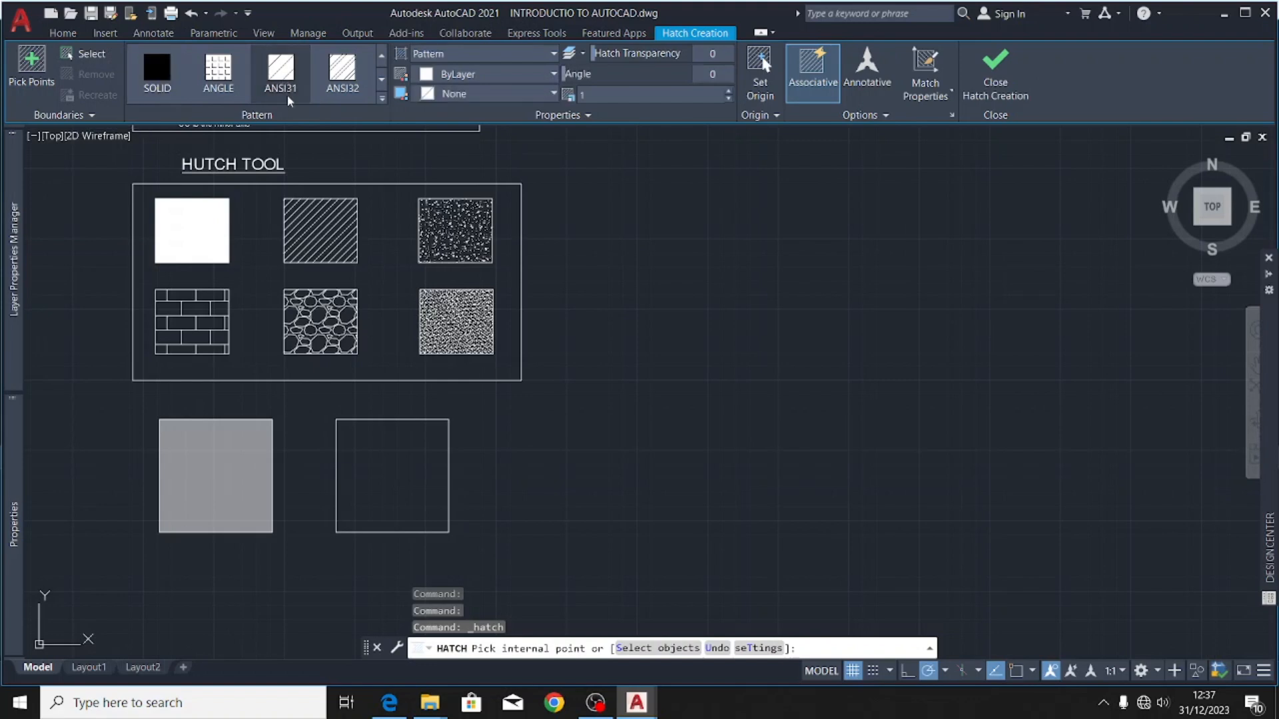
pyautogui.click(602, 94)
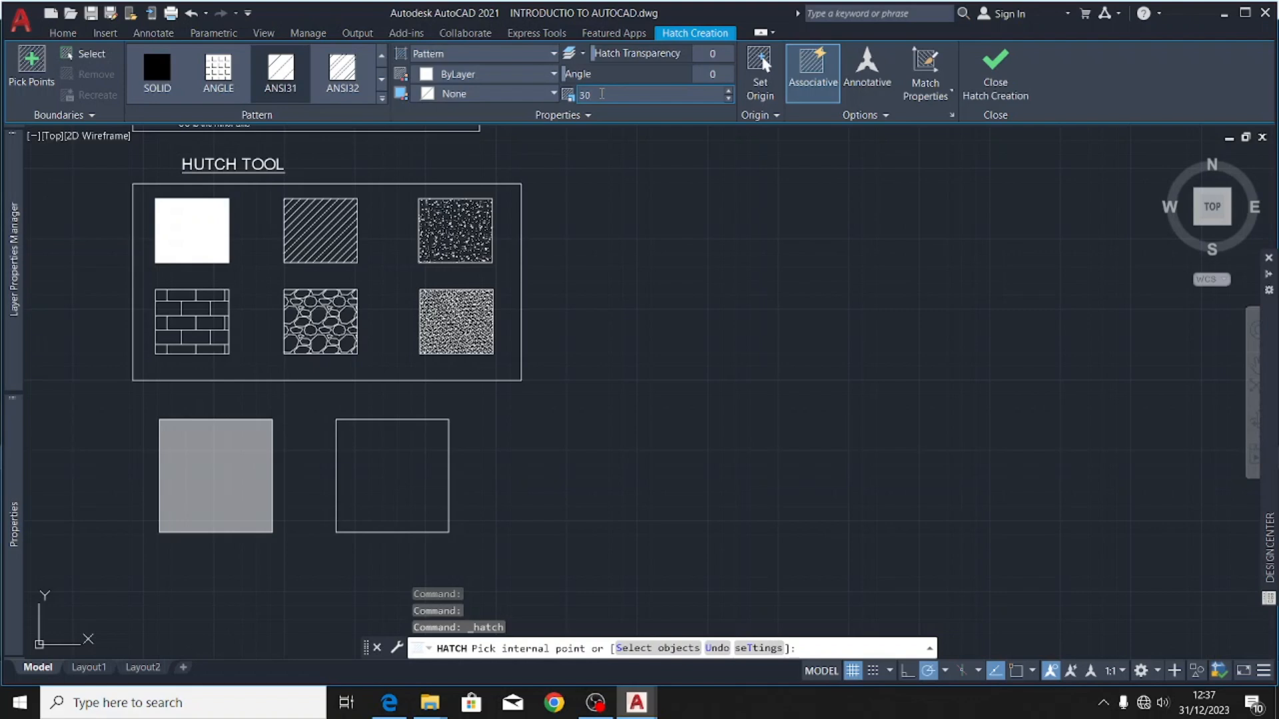
pyautogui.press('Return')
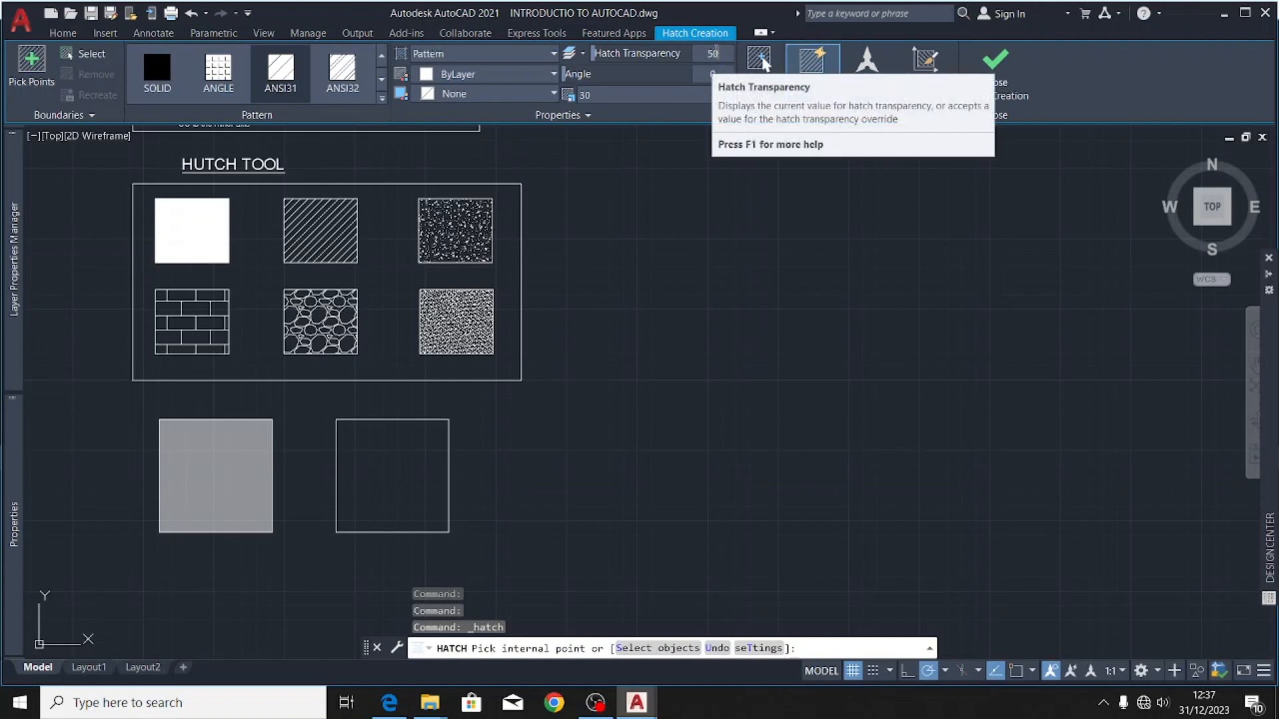
pyautogui.click(428, 494)
pyautogui.press('Escape')
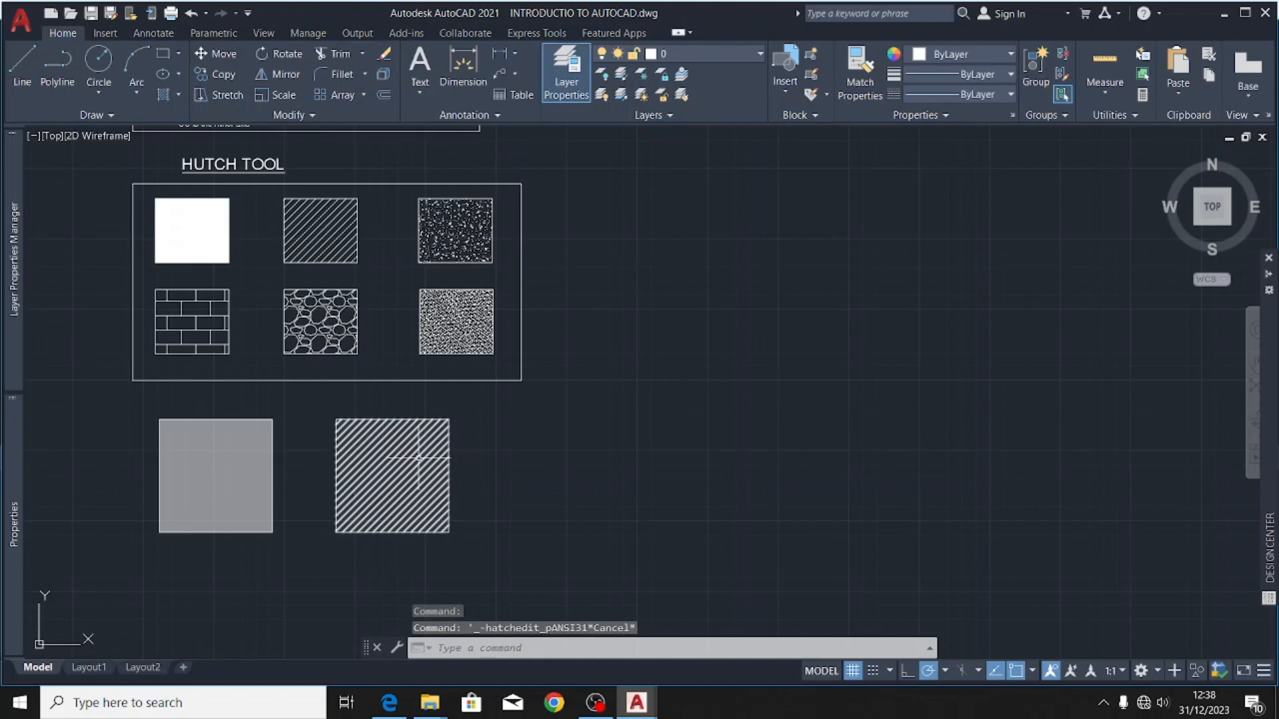
# - Set the transparency of the second square's ANSI31 hatch to 50
pyautogui.click(382, 481)
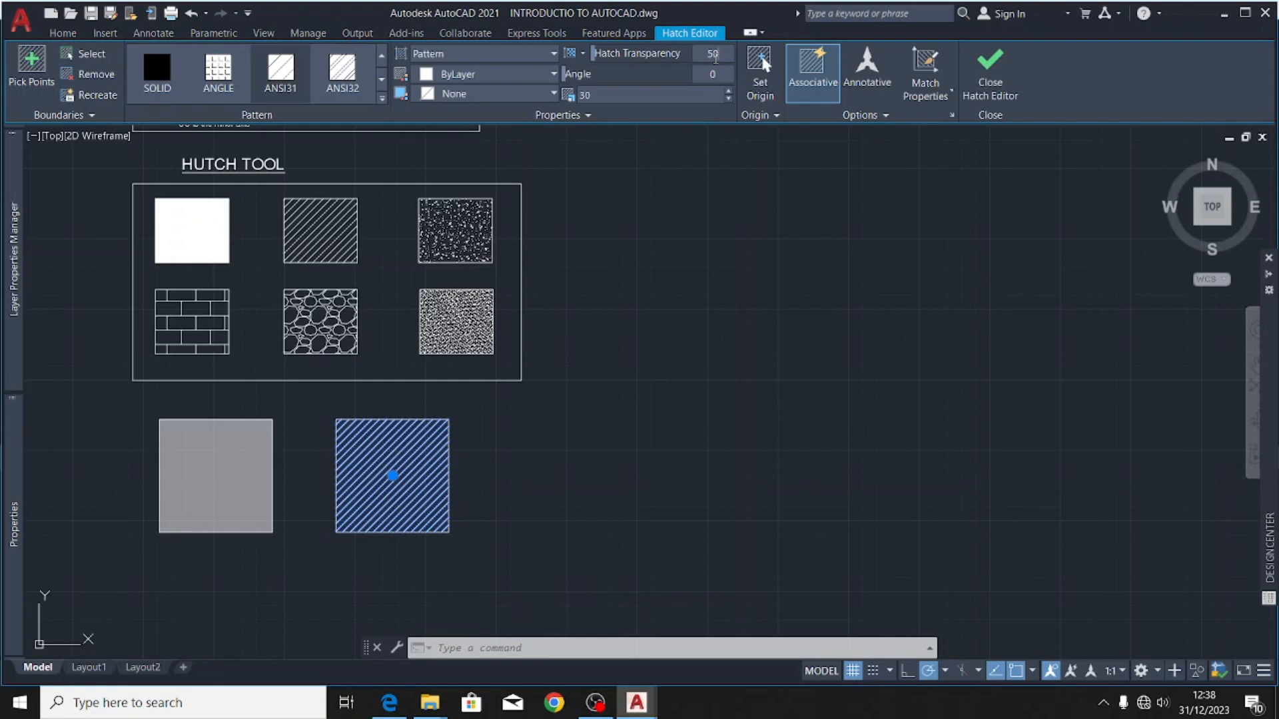
pyautogui.press('Return')
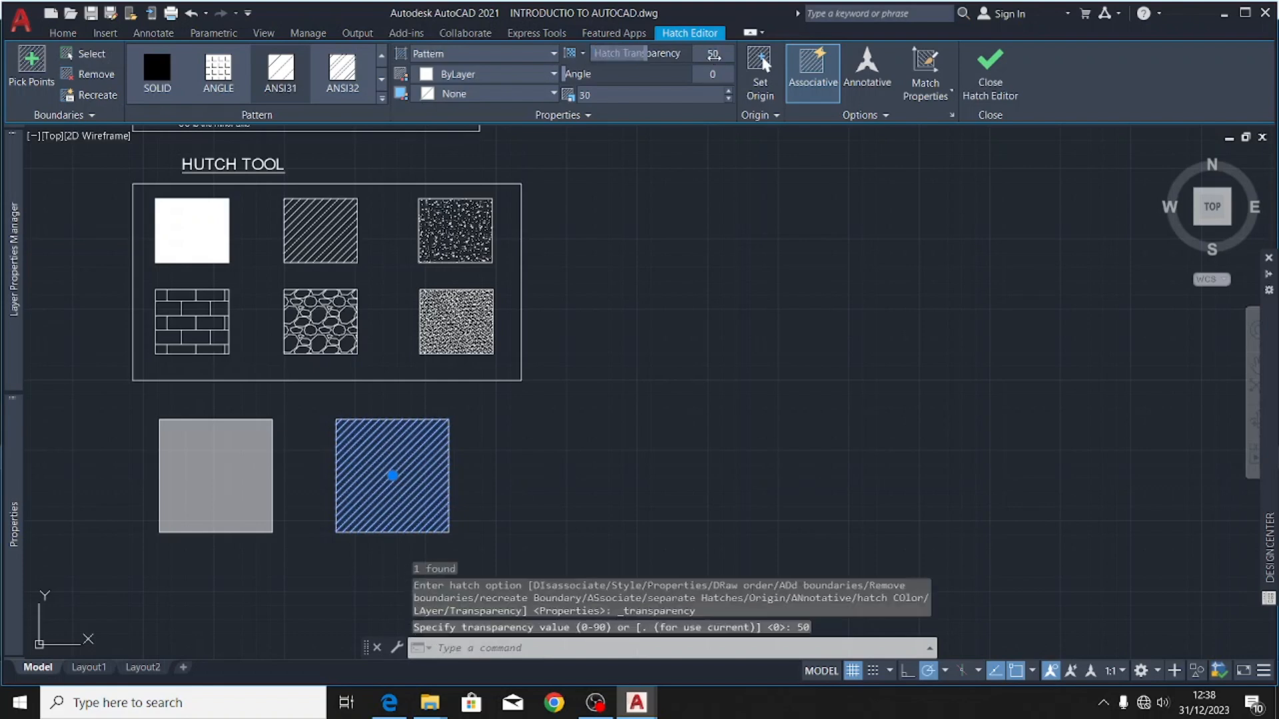
pyautogui.press('Escape')
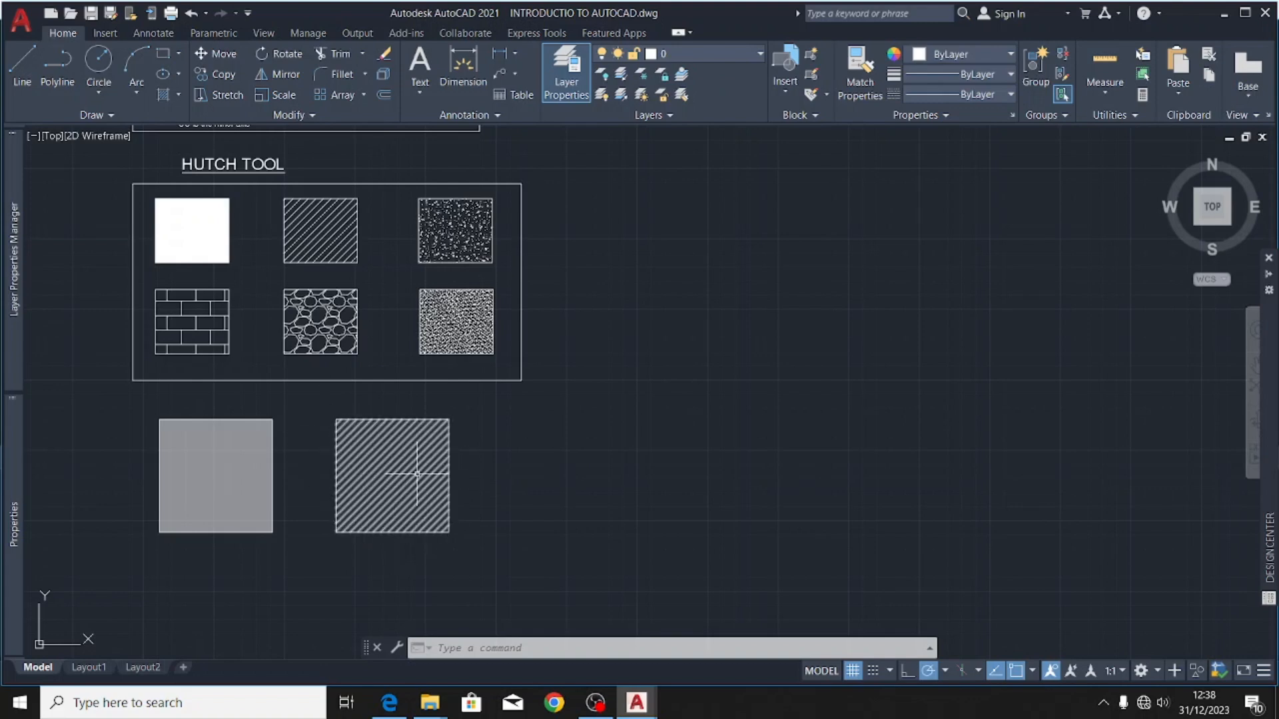
pyautogui.press('Escape')
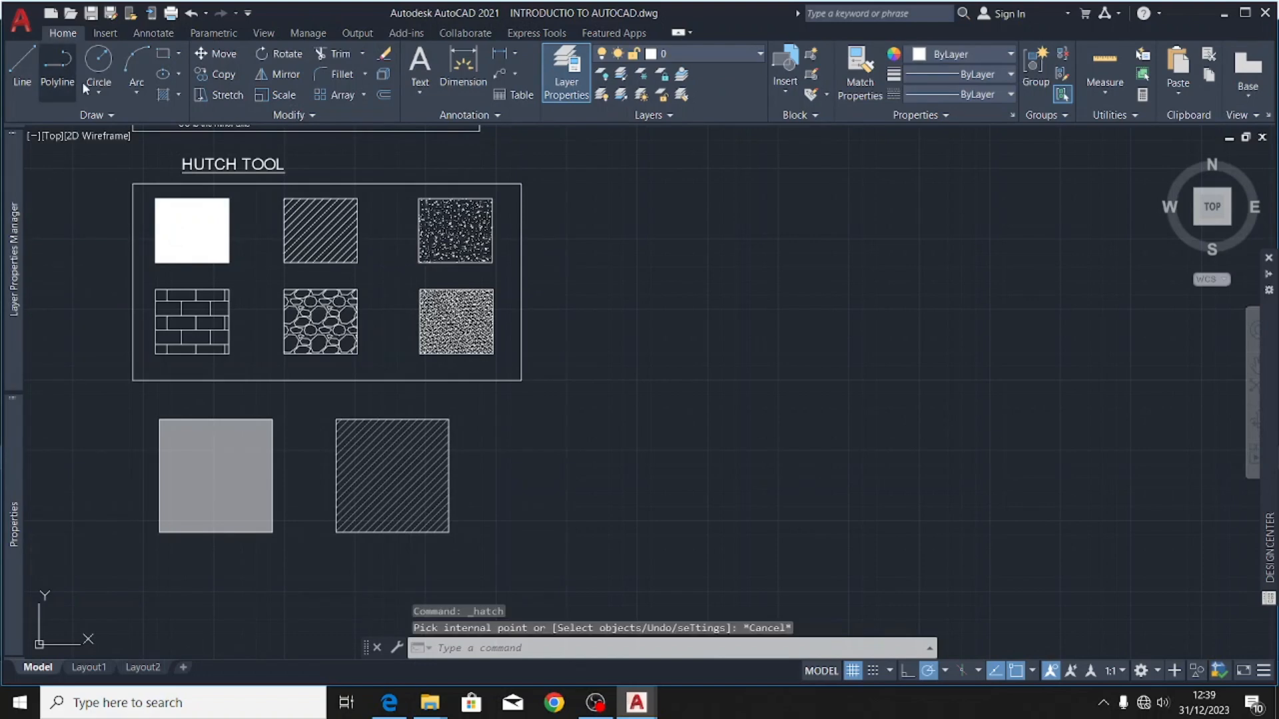
# - Draw a third 2000 by 2000 square to the right of the ANSI31-hatched square, roughly level with its upper edge
pyautogui.click(164, 54)
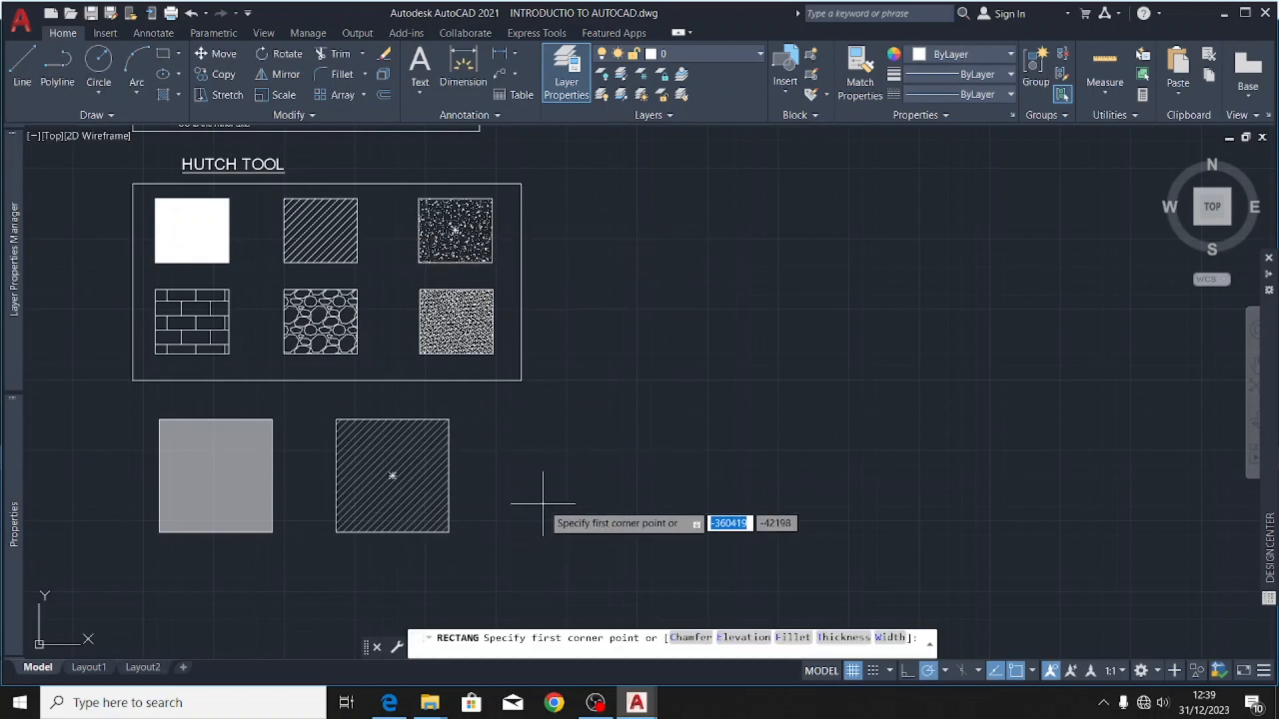
pyautogui.click(533, 426)
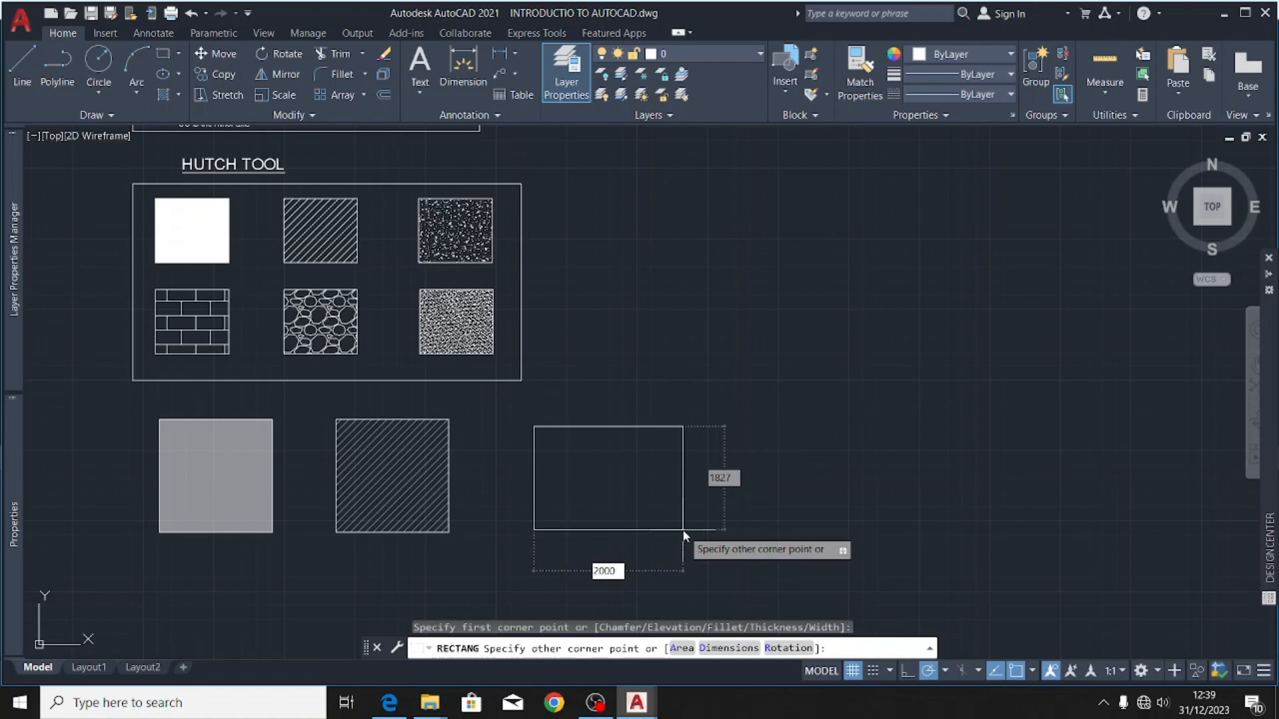
pyautogui.write('2000')
pyautogui.press('Tab')
pyautogui.write('2')
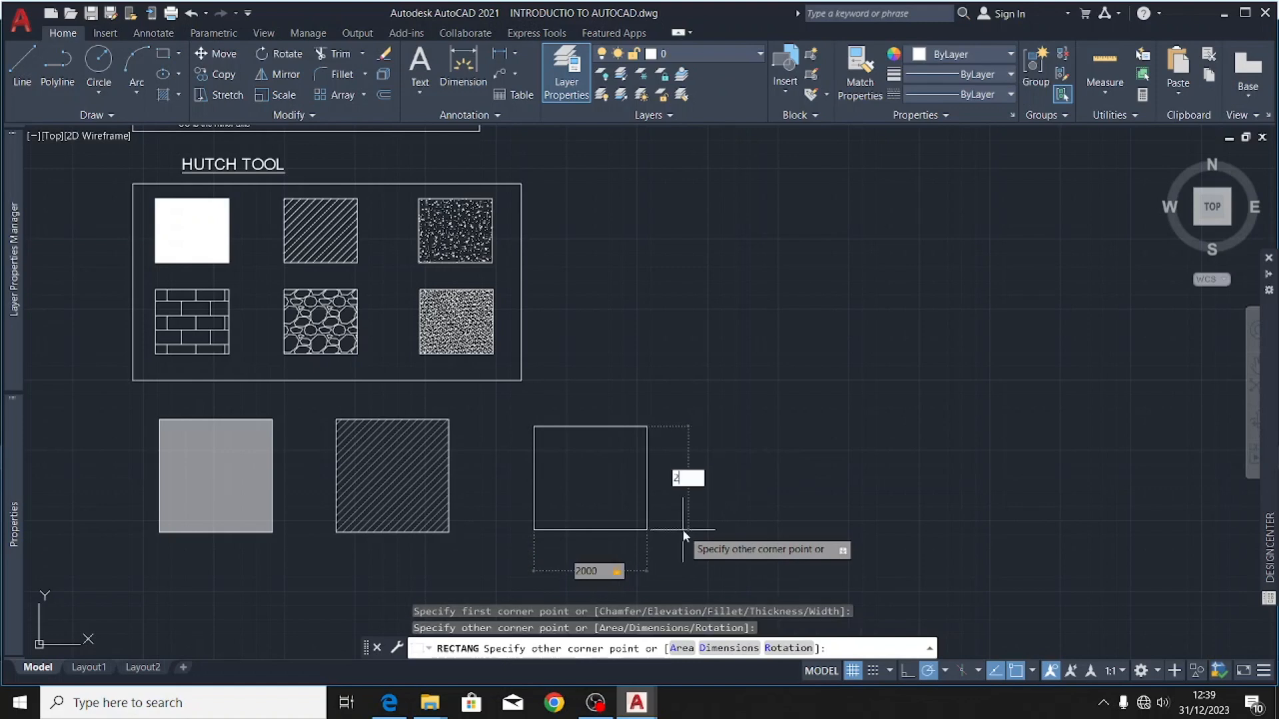
pyautogui.write('000')
pyautogui.press('Return')
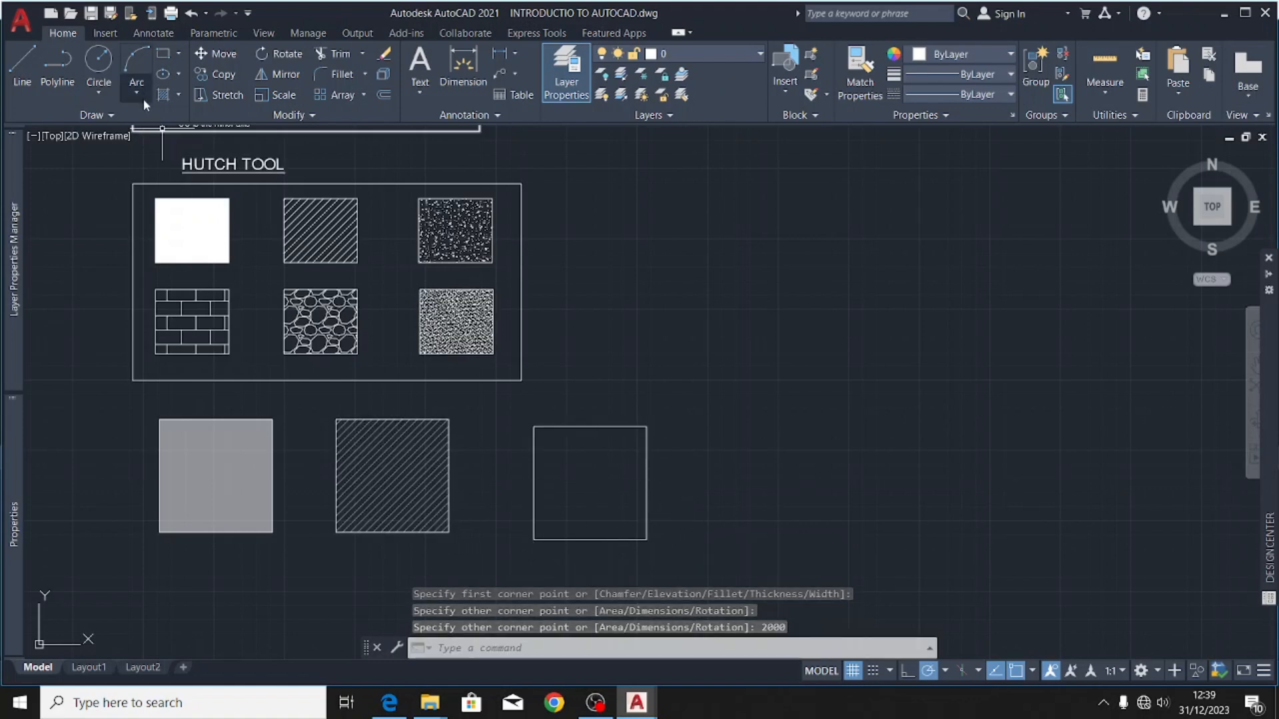
# - Hatch the third square with the AR-CONC pattern at a scale of 1
pyautogui.click(162, 95)
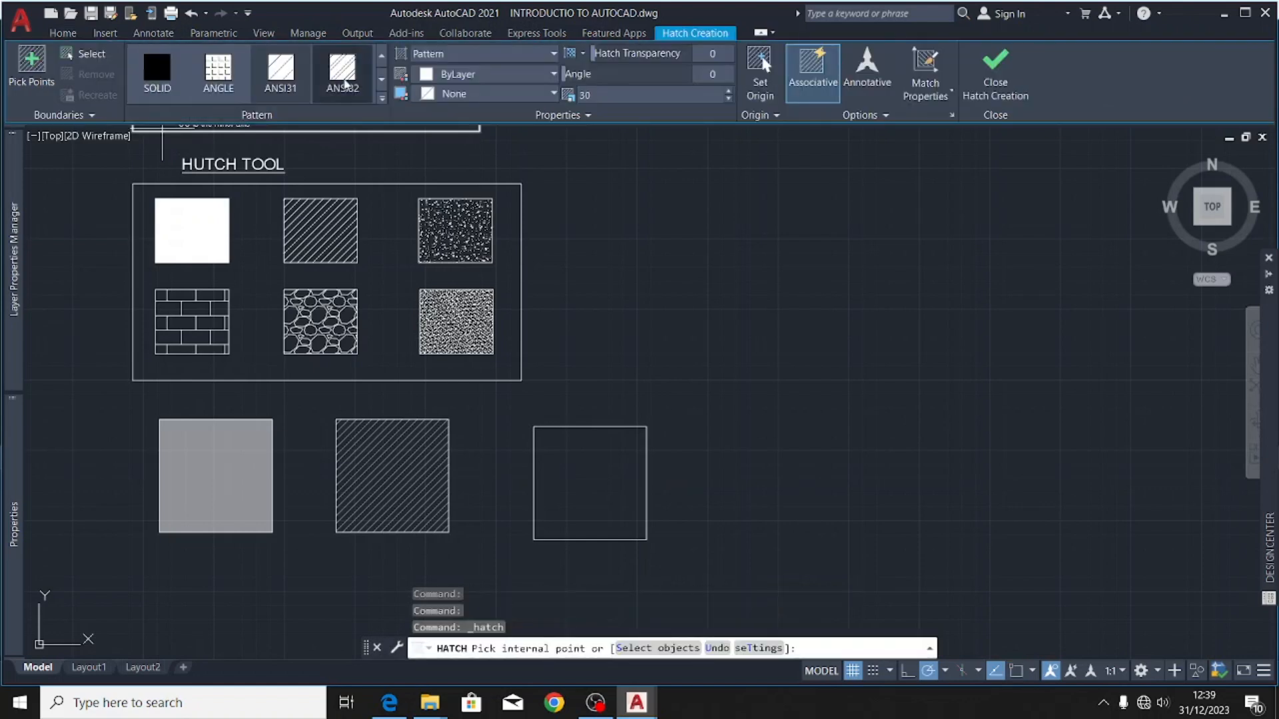
pyautogui.click(379, 99)
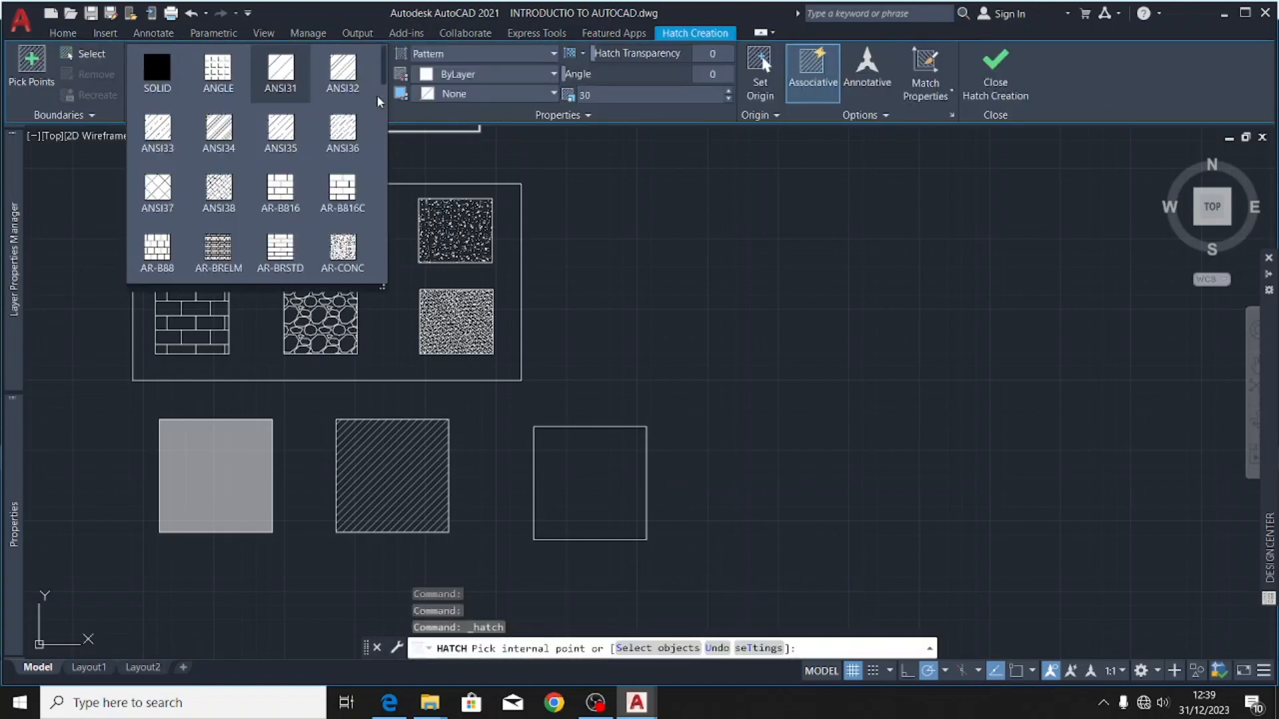
pyautogui.click(340, 253)
pyautogui.click(596, 96)
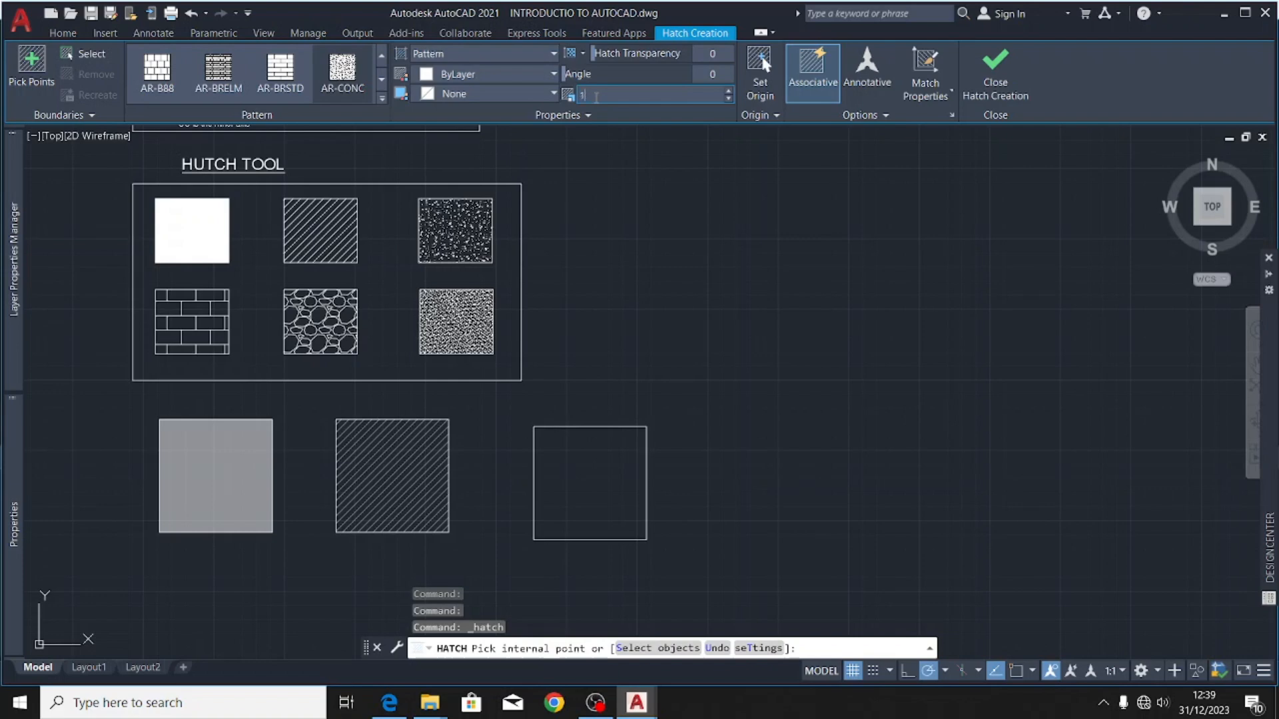
pyautogui.press('Return')
pyautogui.click(603, 500)
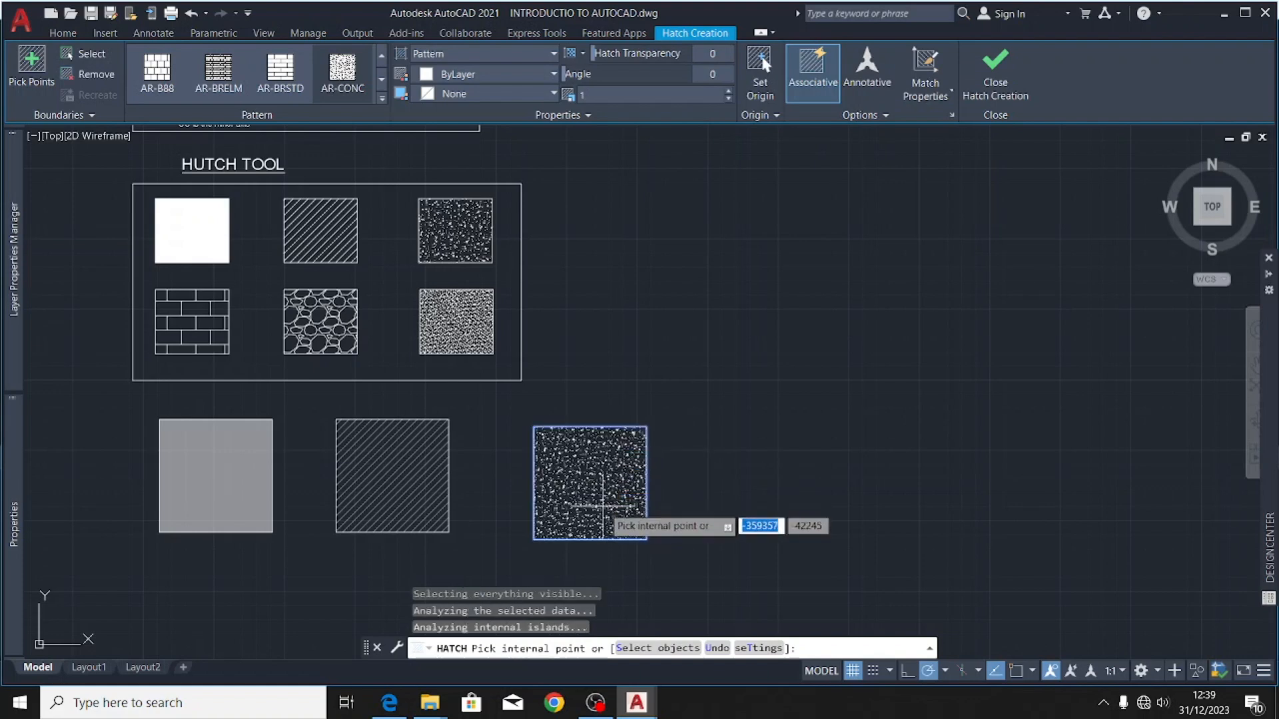
pyautogui.press('Escape')
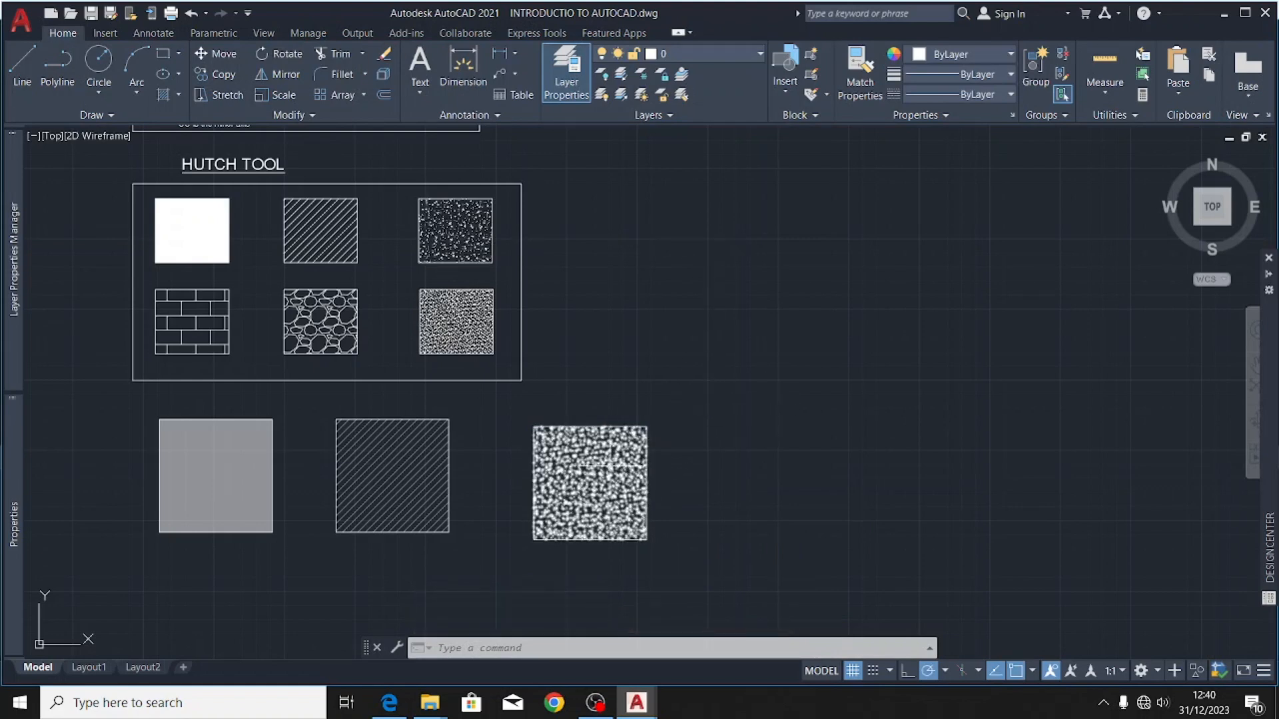
# - Set the transparency of the third square's AR-CONC hatch to 50
pyautogui.click(592, 478)
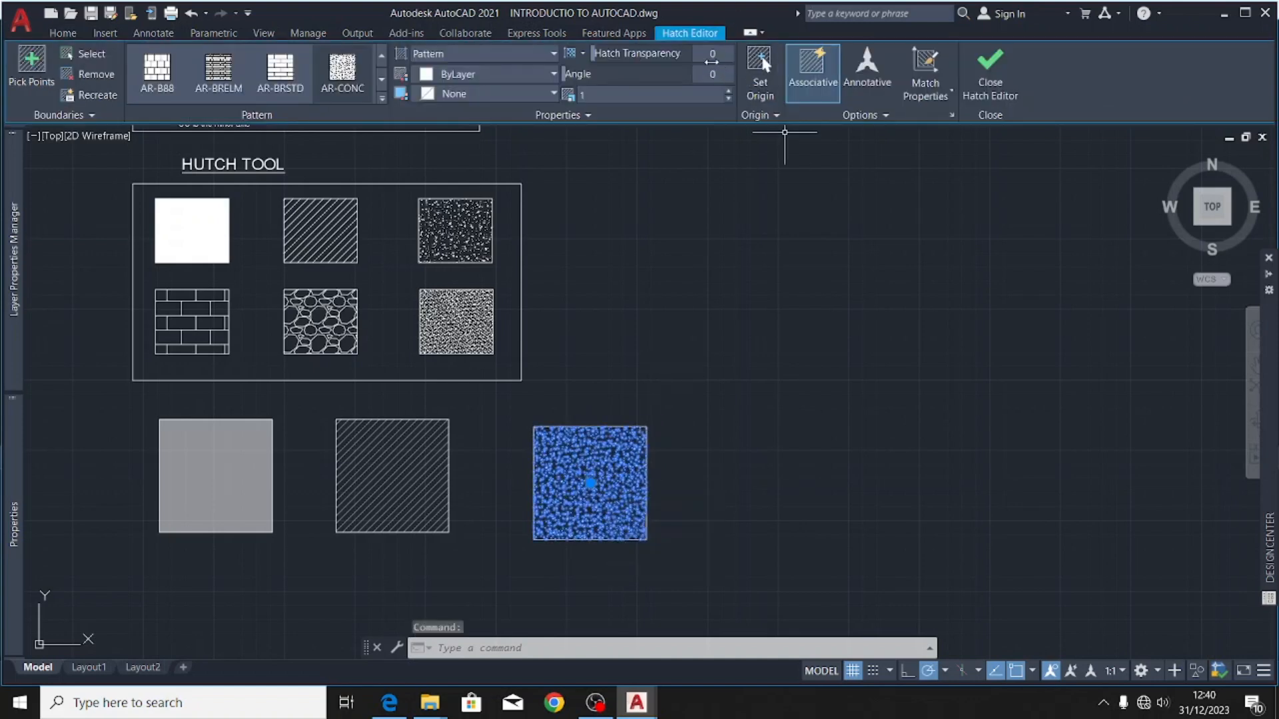
pyautogui.write('50')
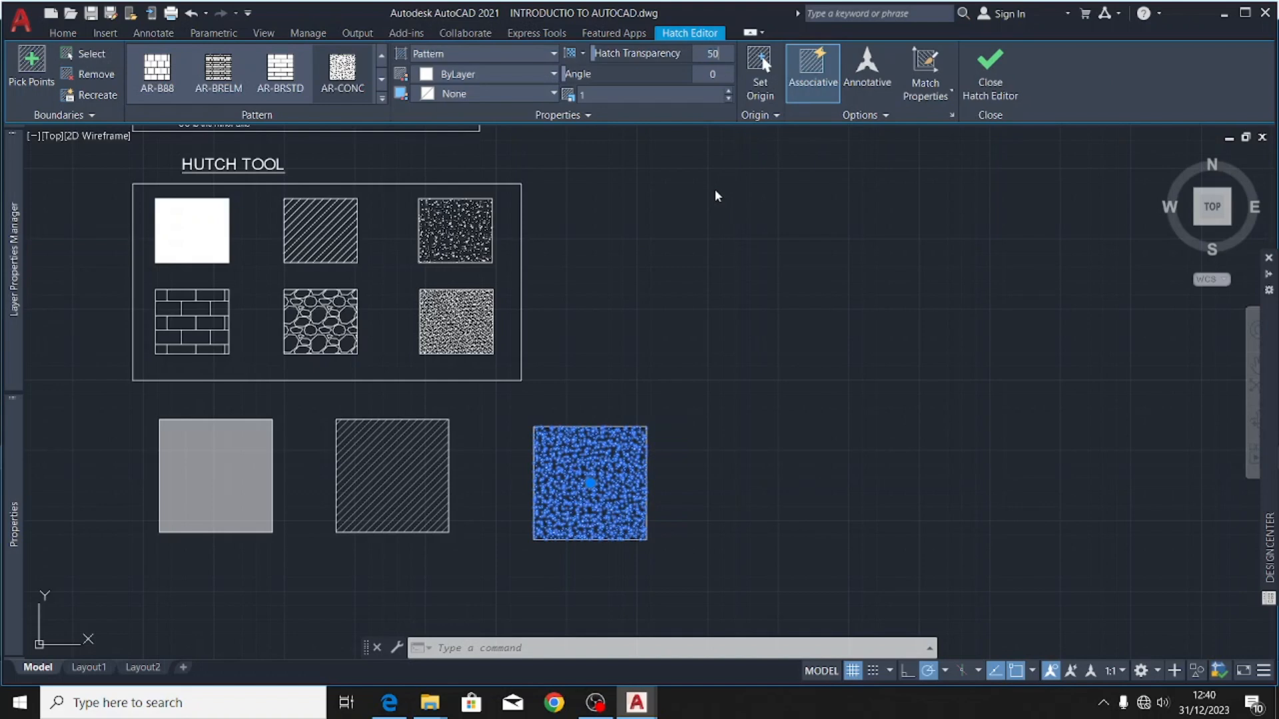
pyautogui.press('Return')
pyautogui.press('Escape')
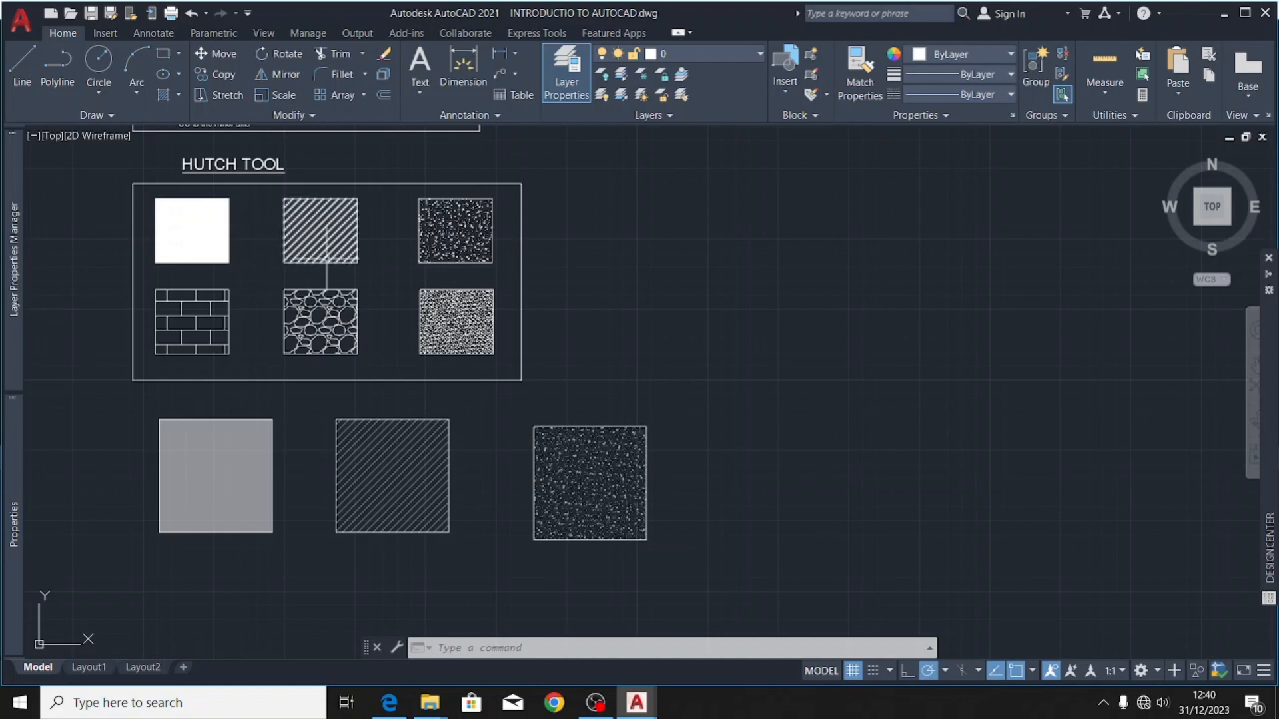
# - Draw a fourth 2000 by 2000 square just below the solid-filled square, roughly in line with its left edge
pyautogui.click(197, 238)
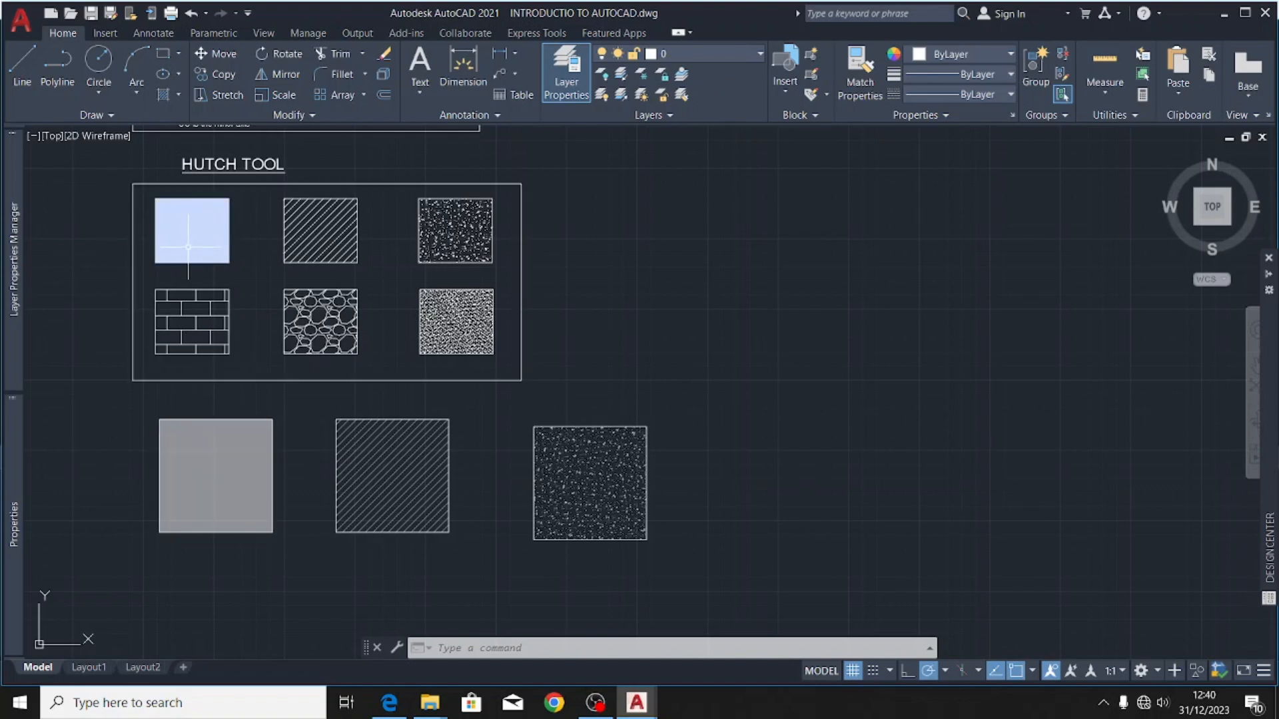
pyautogui.scroll(2, 211, 357)
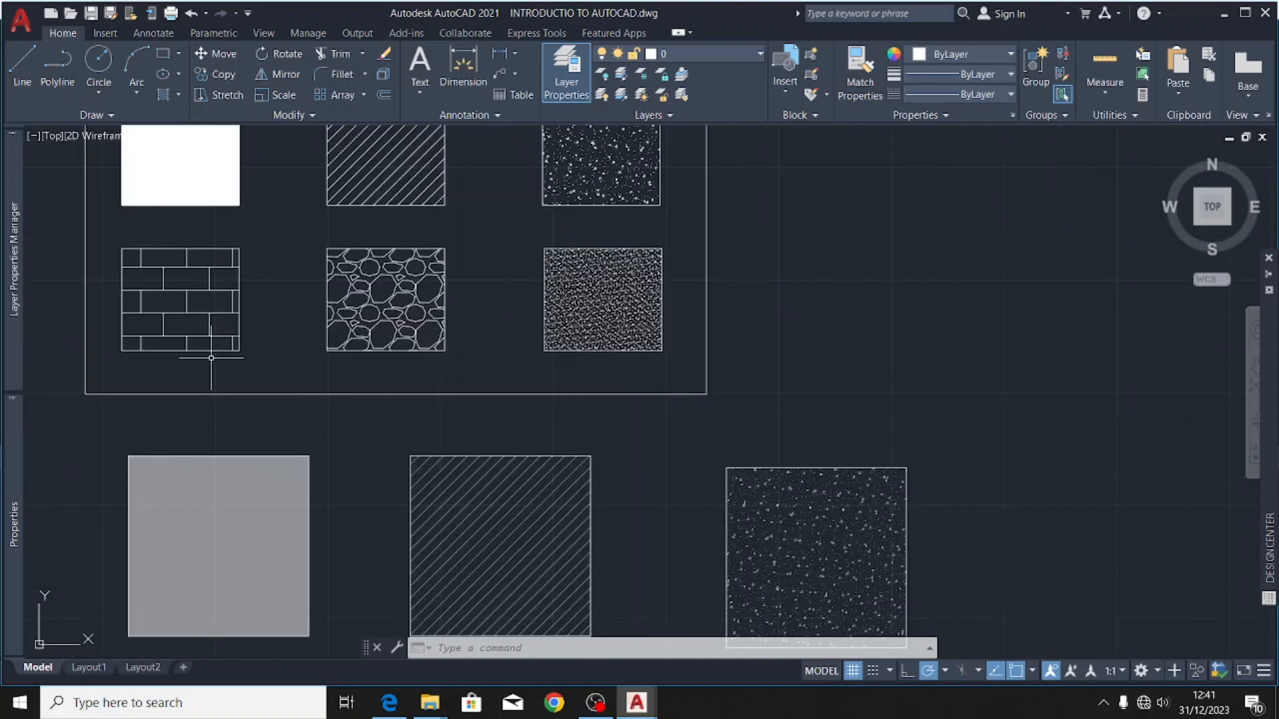
pyautogui.scroll(-4, 519, 273)
pyautogui.scroll(2, 505, 279)
pyautogui.click(162, 55)
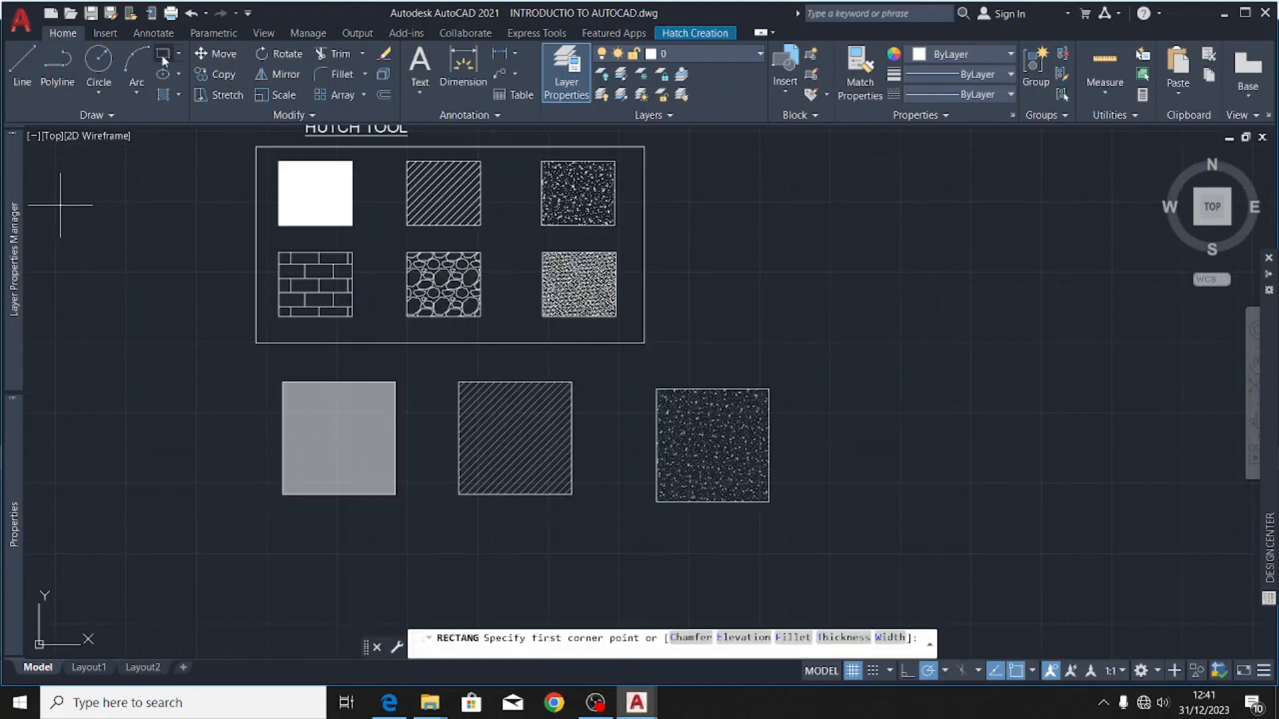
pyautogui.scroll(2, 323, 589)
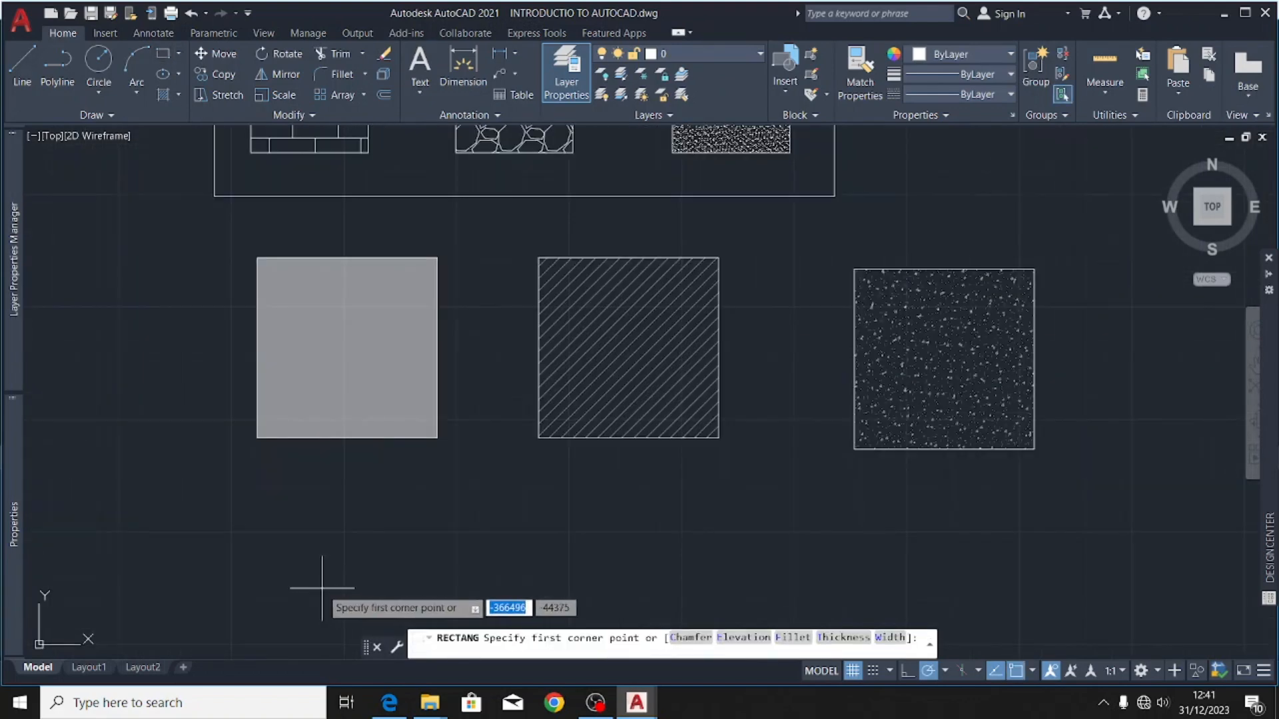
pyautogui.click(260, 478)
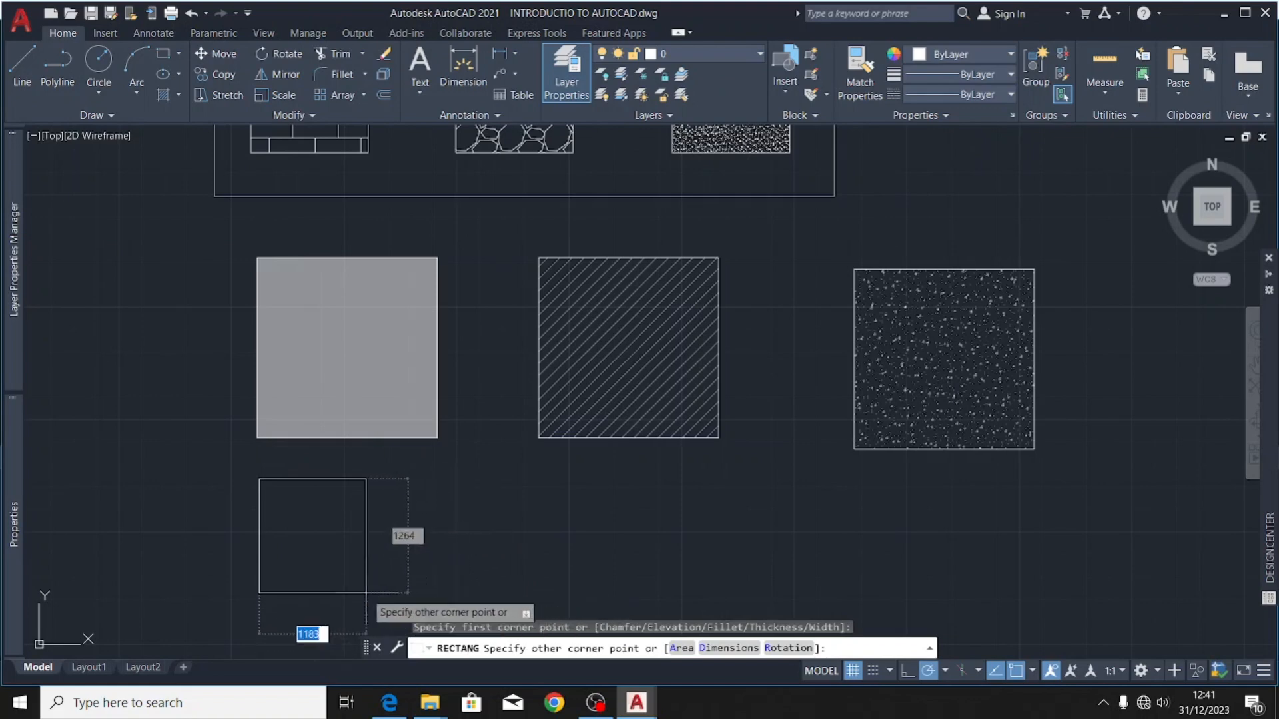
pyautogui.write('2000')
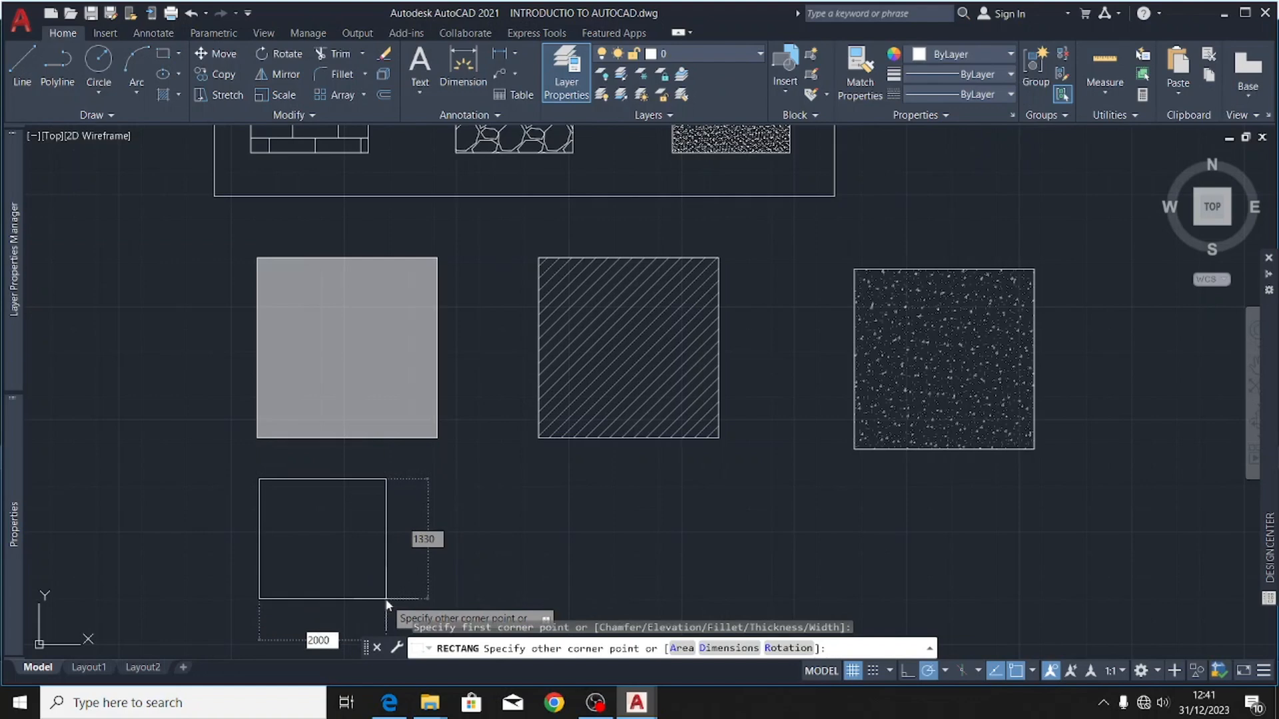
pyautogui.press('Tab')
pyautogui.write('2000')
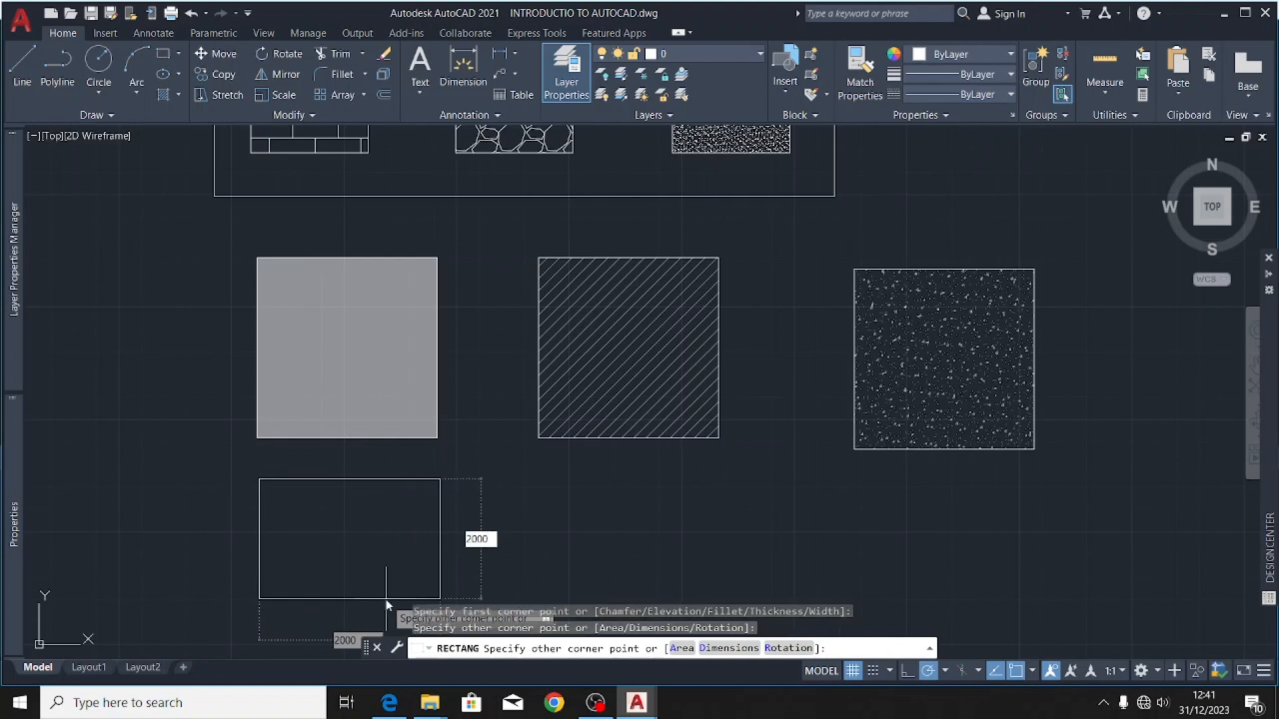
pyautogui.press('Return')
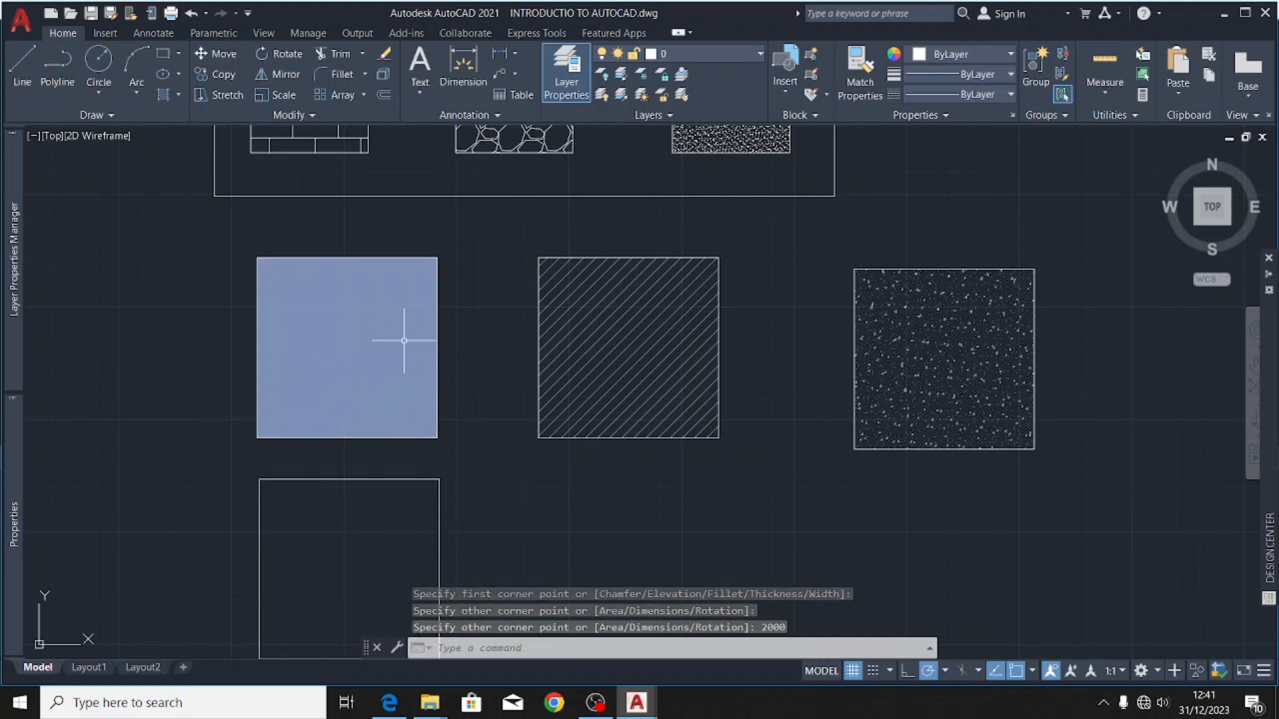
# - Hatch the fourth square with the BRICK pattern at a scale of 30
pyautogui.scroll(-4, 466, 313)
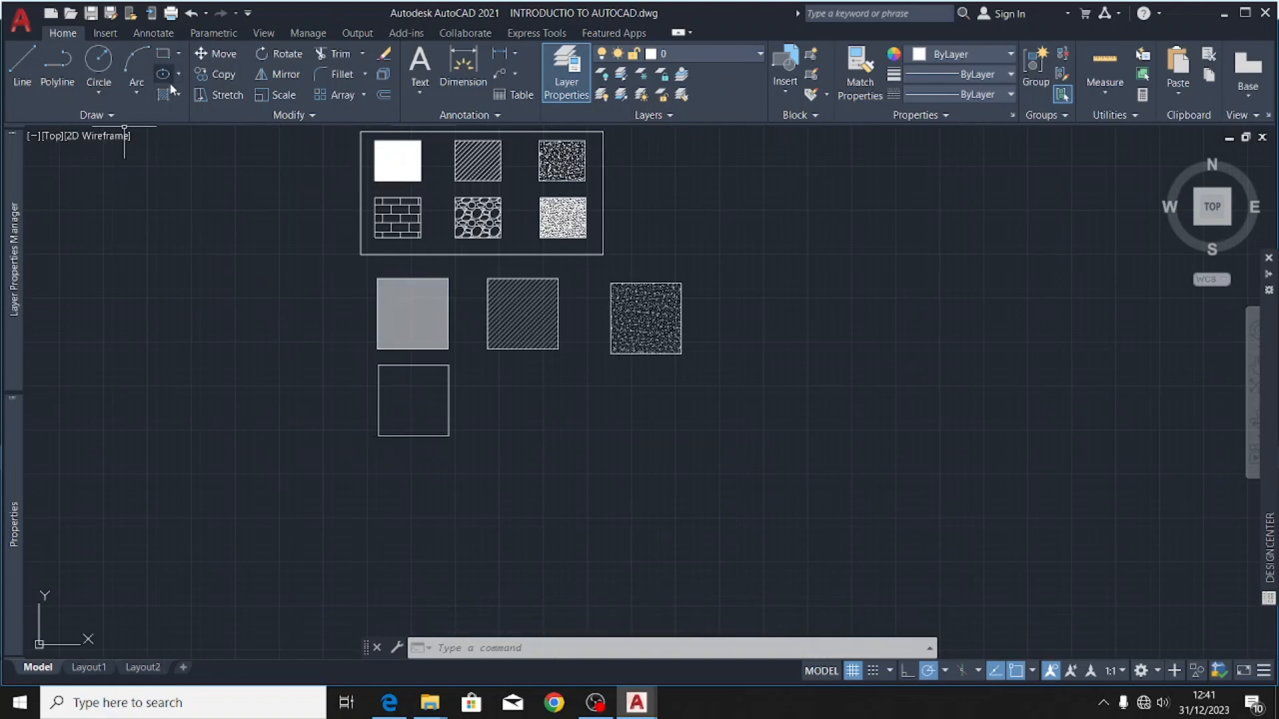
pyautogui.click(160, 97)
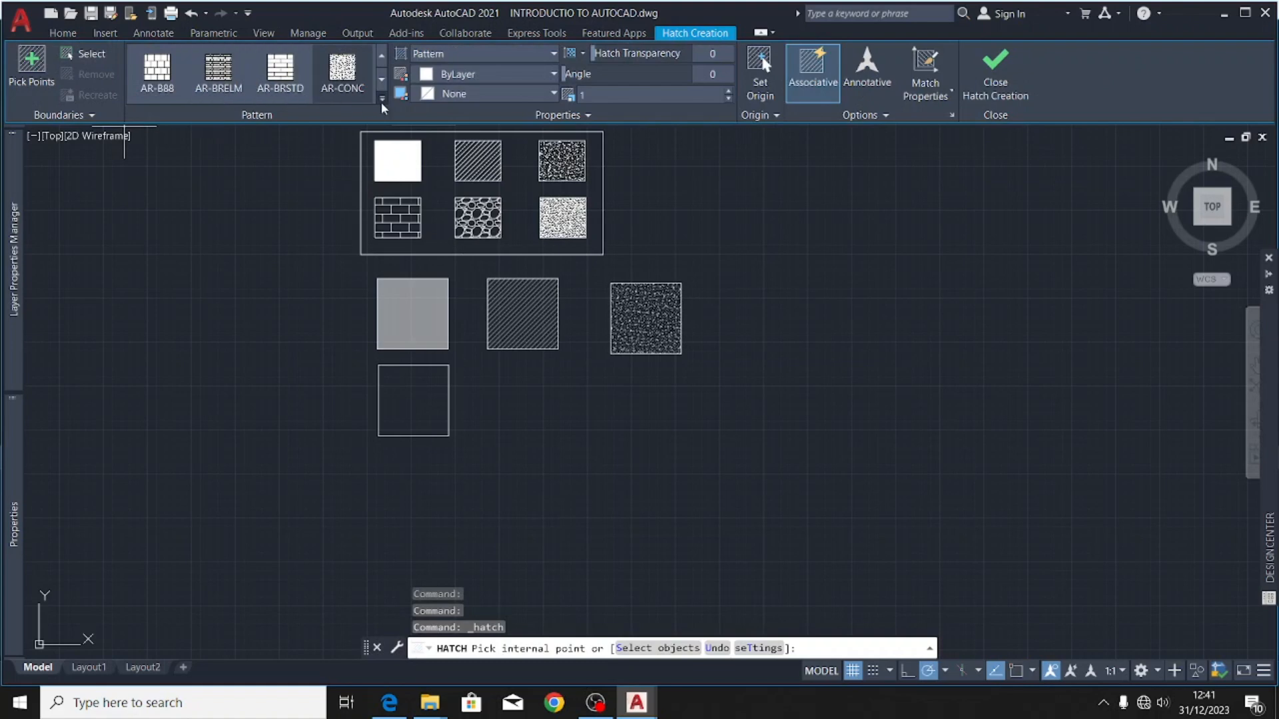
pyautogui.click(383, 98)
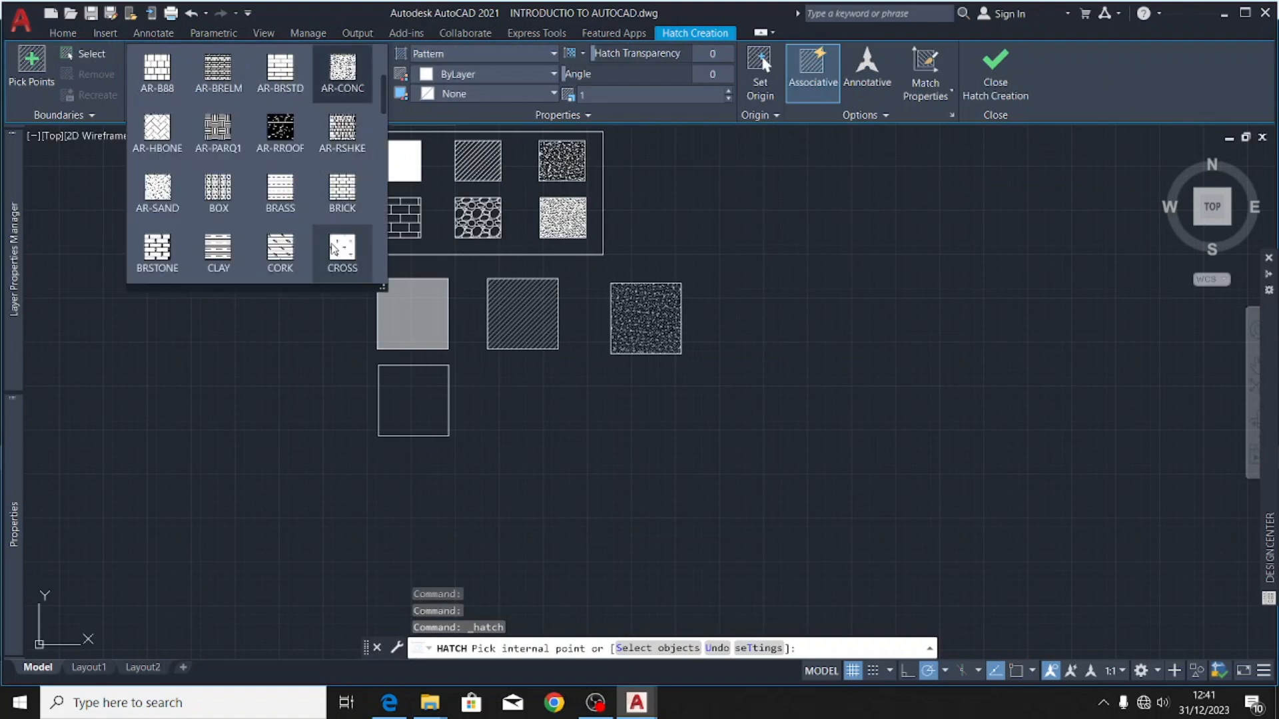
pyautogui.click(343, 194)
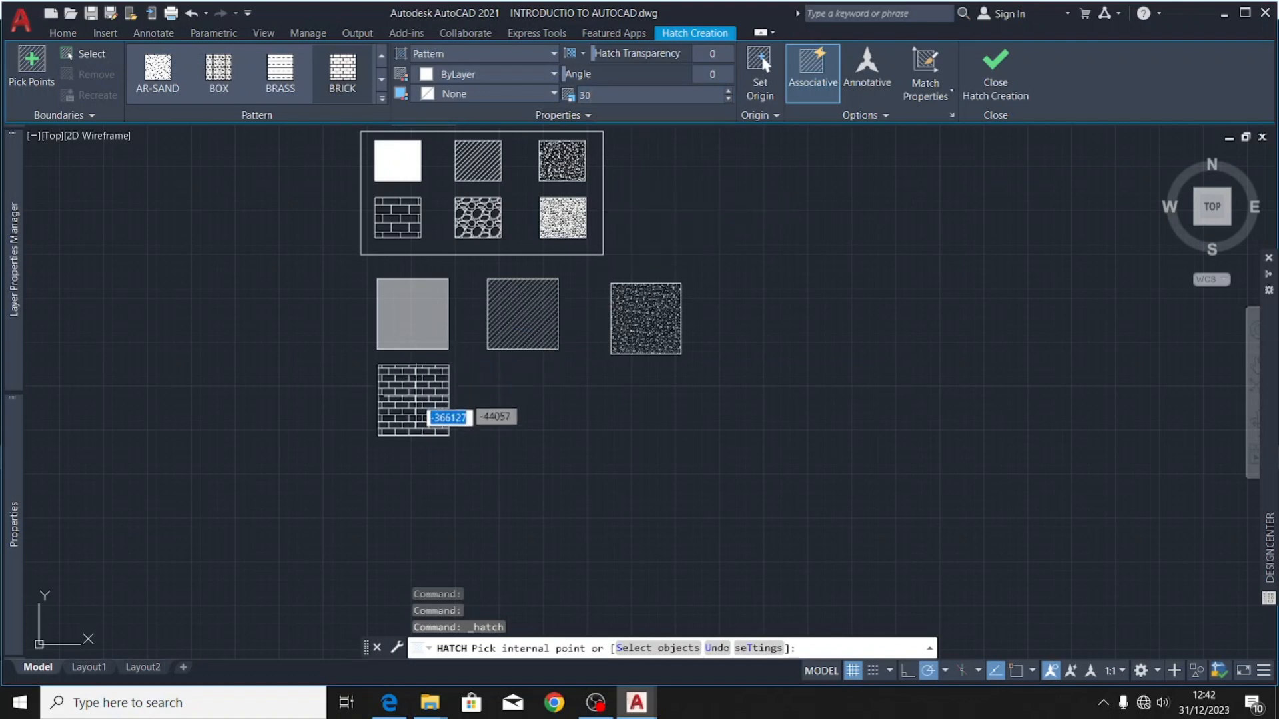
pyautogui.click(415, 417)
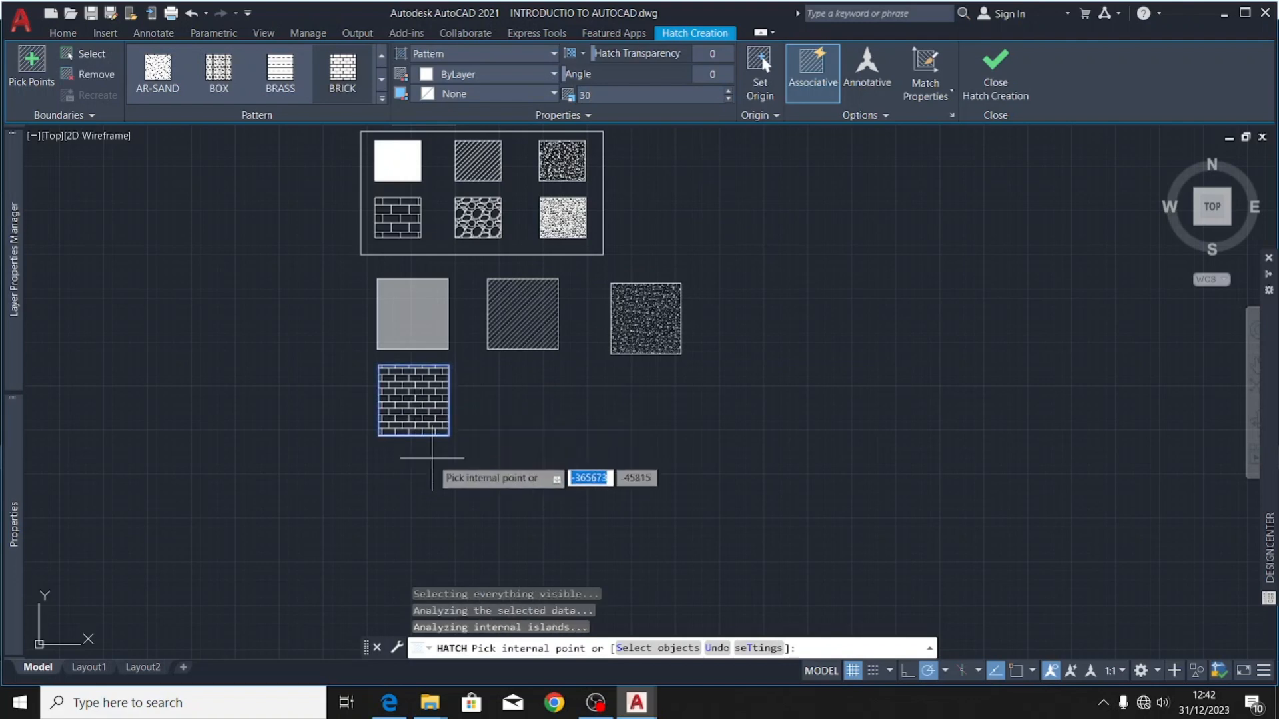
pyautogui.scroll(4, 449, 406)
pyautogui.scroll(-2, 448, 405)
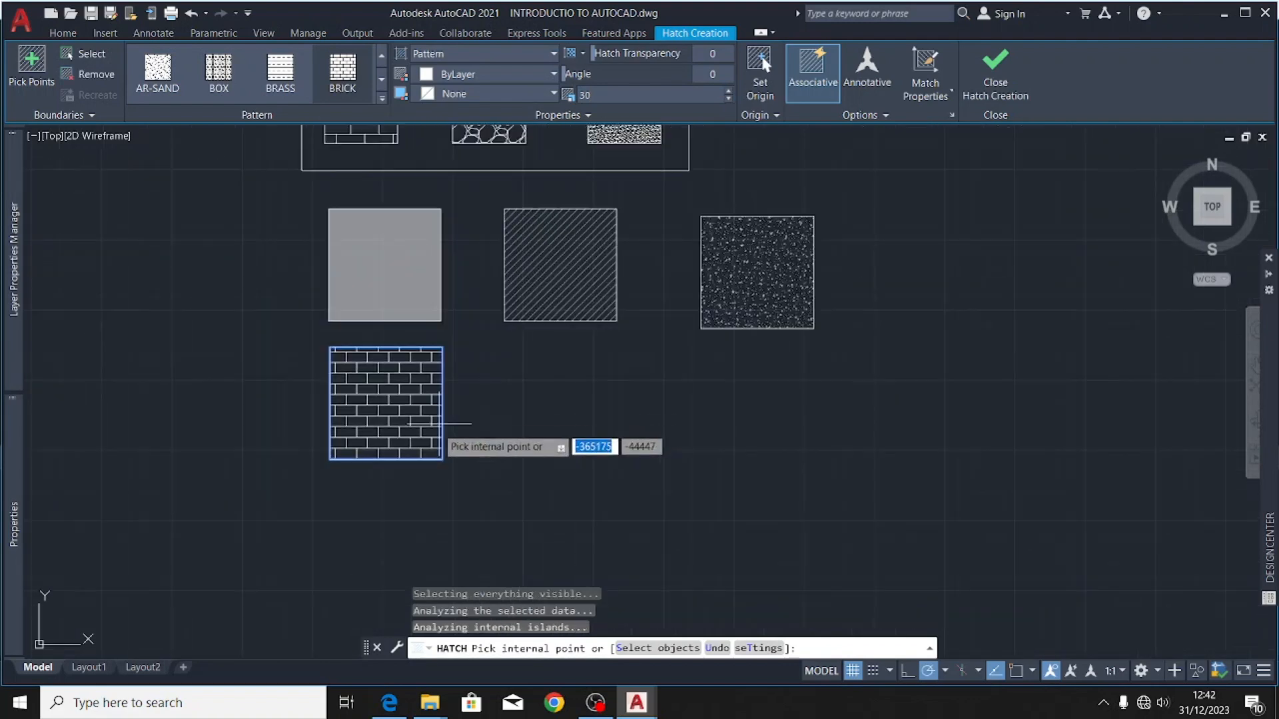
pyautogui.scroll(-2, 456, 407)
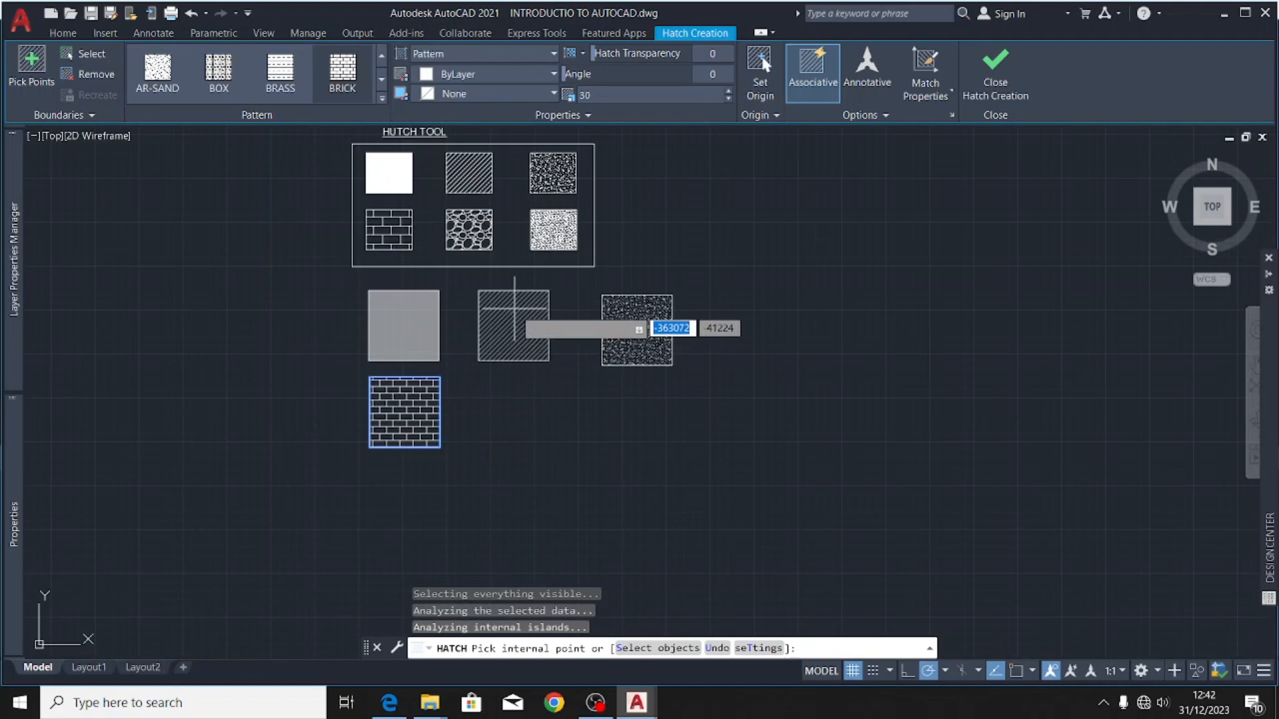
pyautogui.scroll(1, 418, 422)
pyautogui.press('Escape')
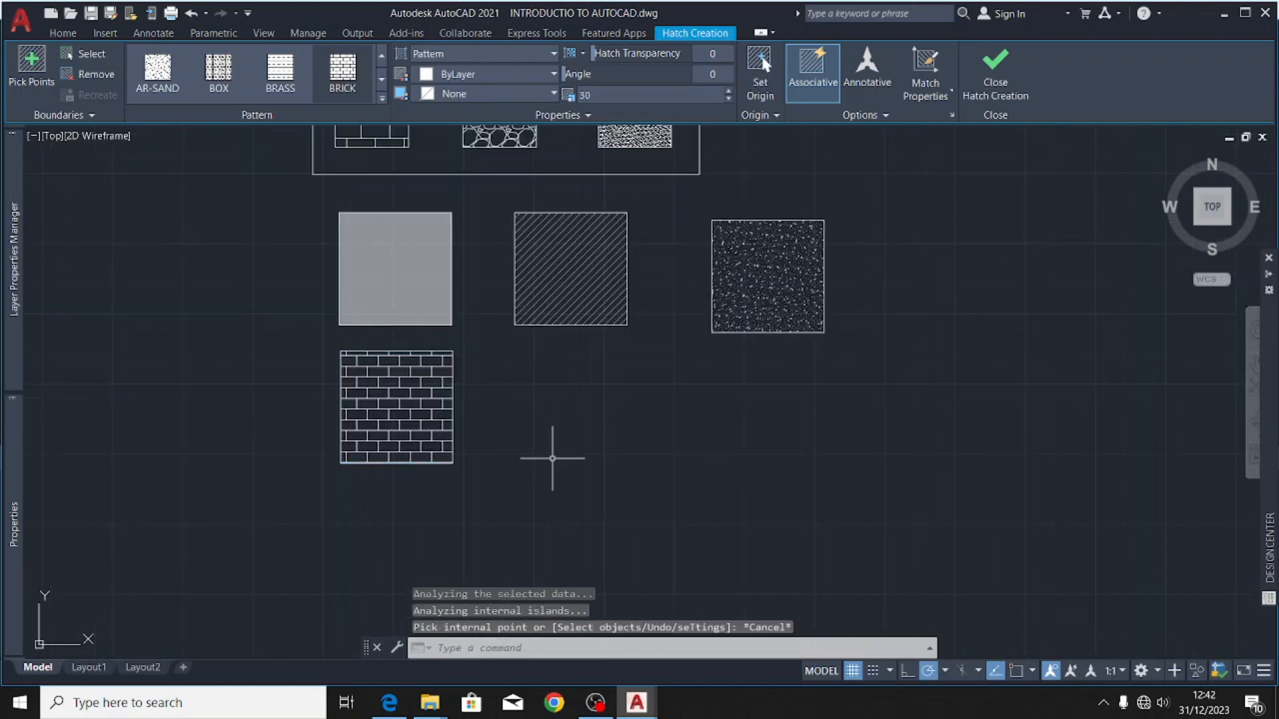
pyautogui.scroll(-2, 373, 522)
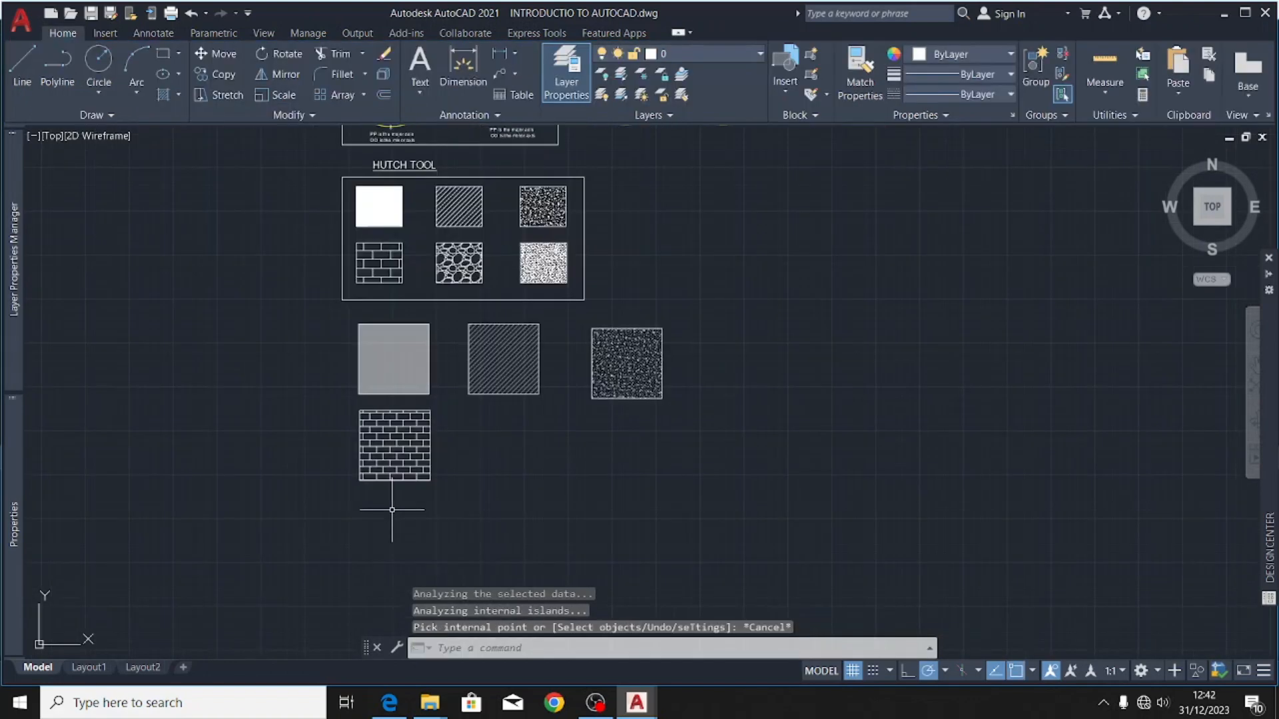
pyautogui.scroll(2, 417, 488)
pyautogui.scroll(-1, 386, 486)
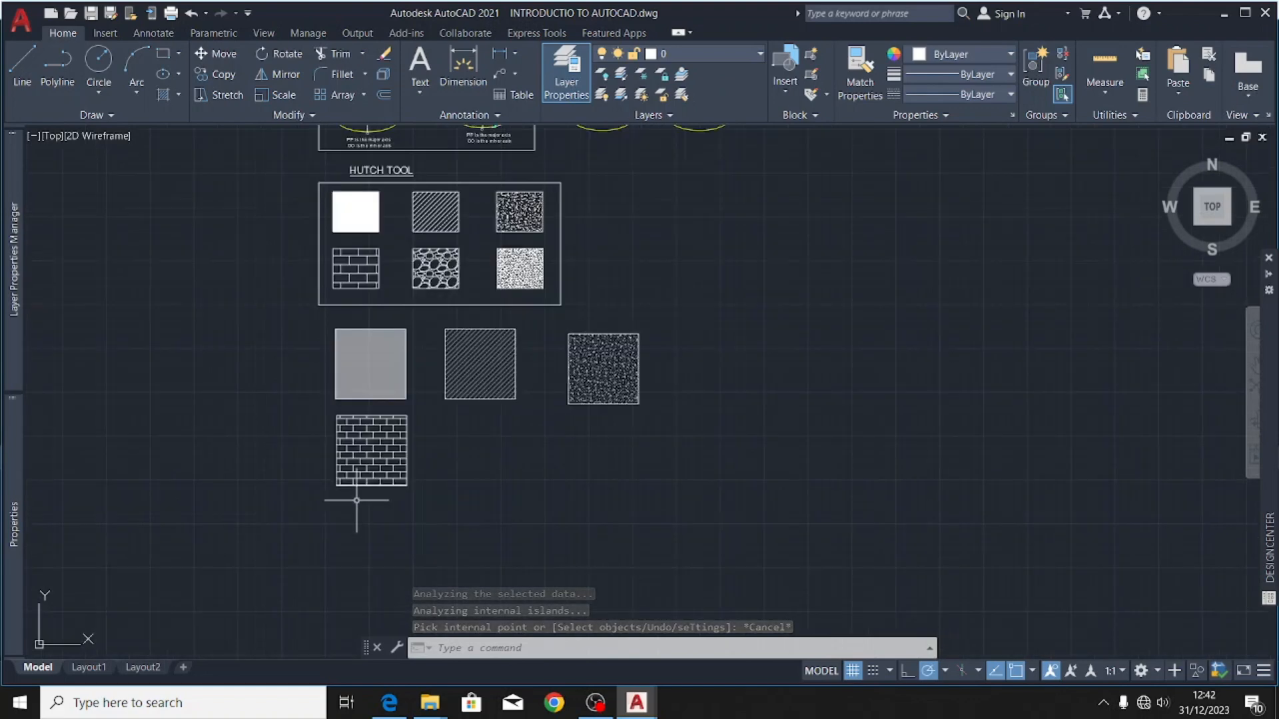
pyautogui.scroll(2, 366, 486)
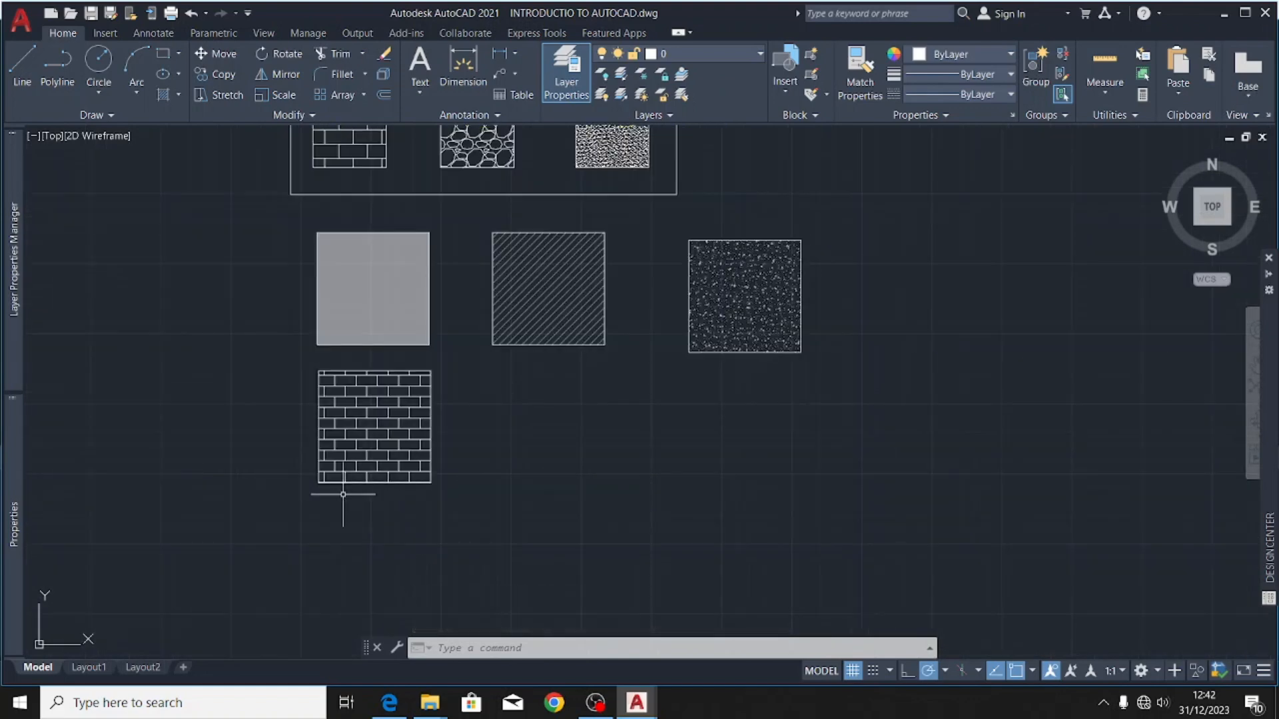
pyautogui.scroll(-2, 342, 491)
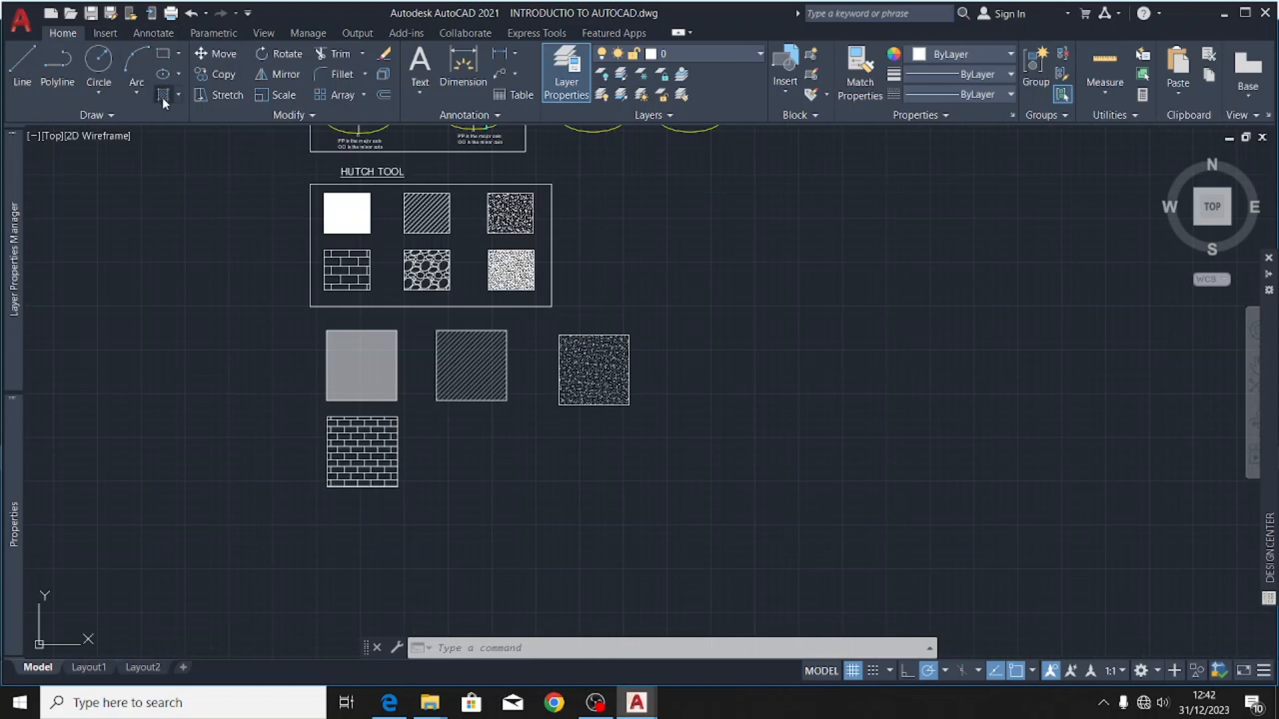
# - Try to hatch the empty area beside the framed reference patterns with the BRICK pattern at a scale of 30
pyautogui.click(162, 94)
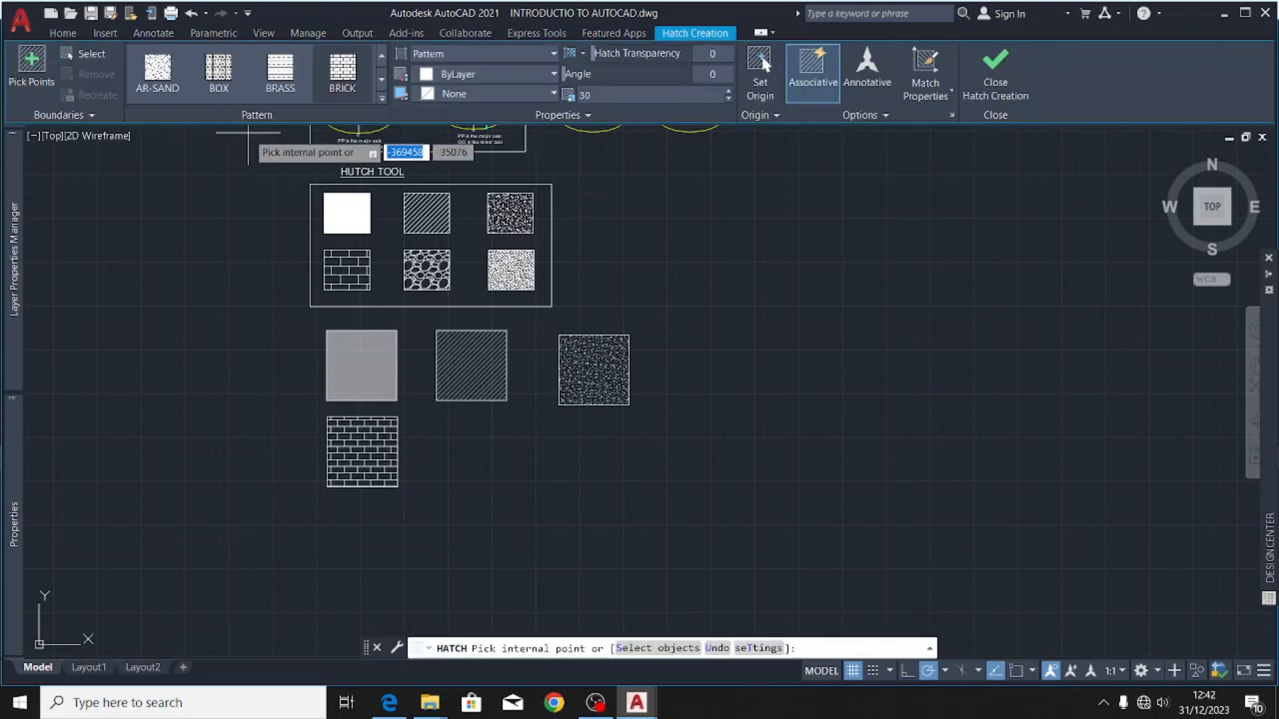
pyautogui.click(378, 97)
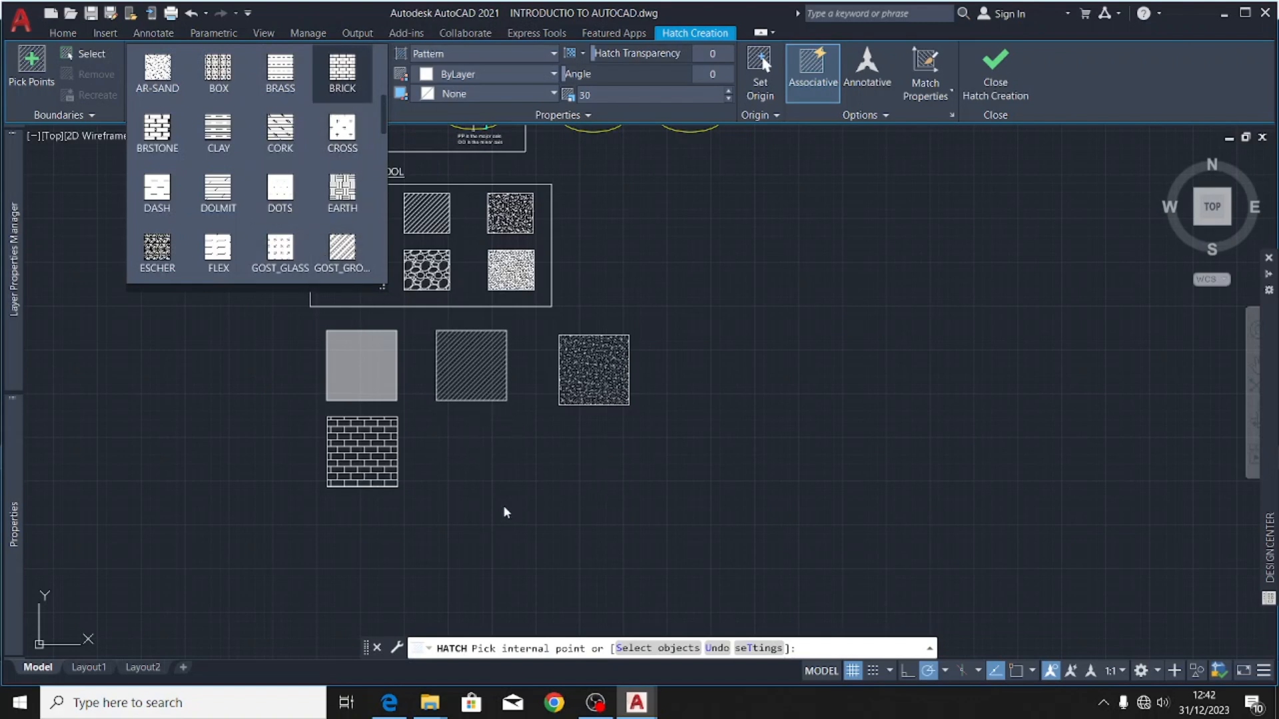
pyautogui.click(339, 73)
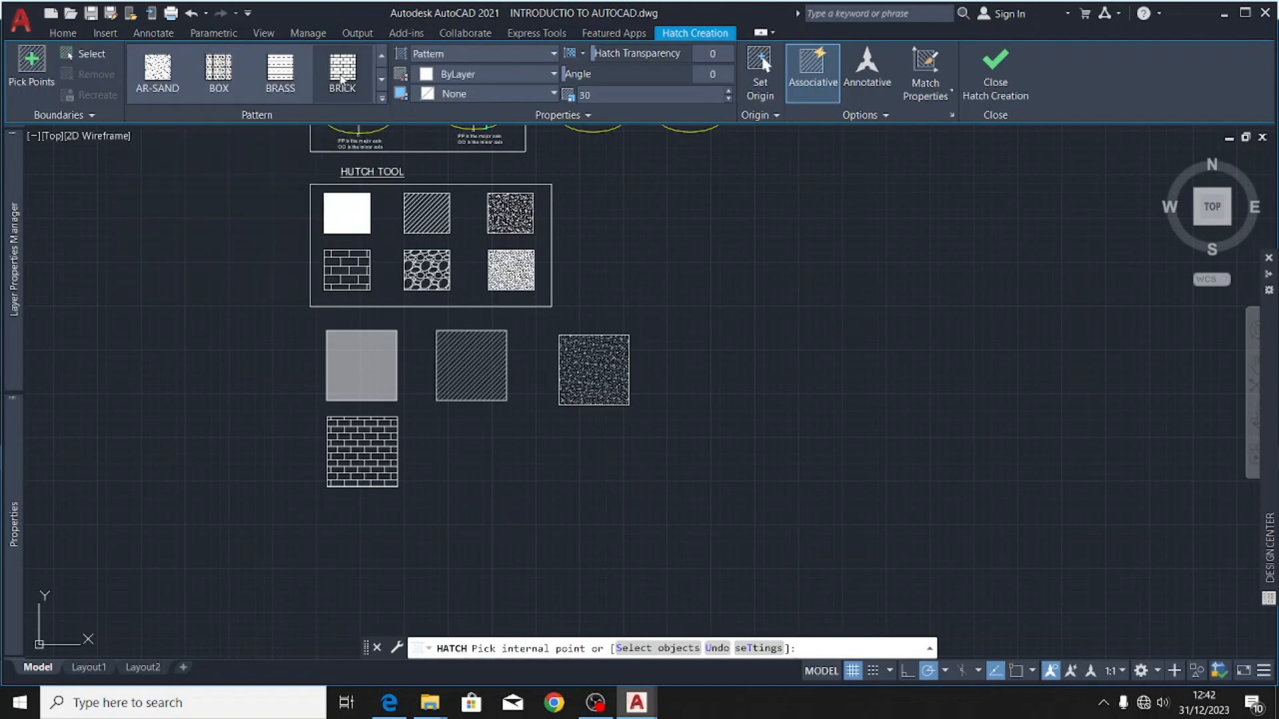
pyautogui.click(660, 249)
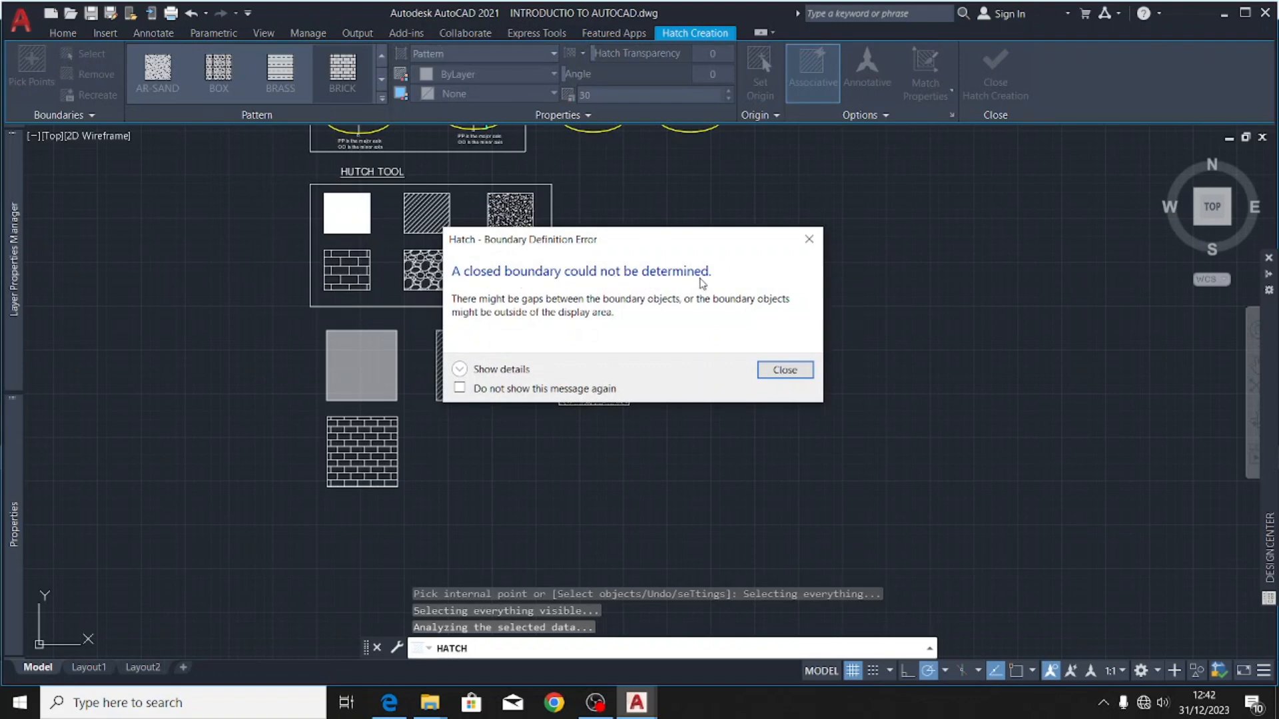
pyautogui.click(810, 241)
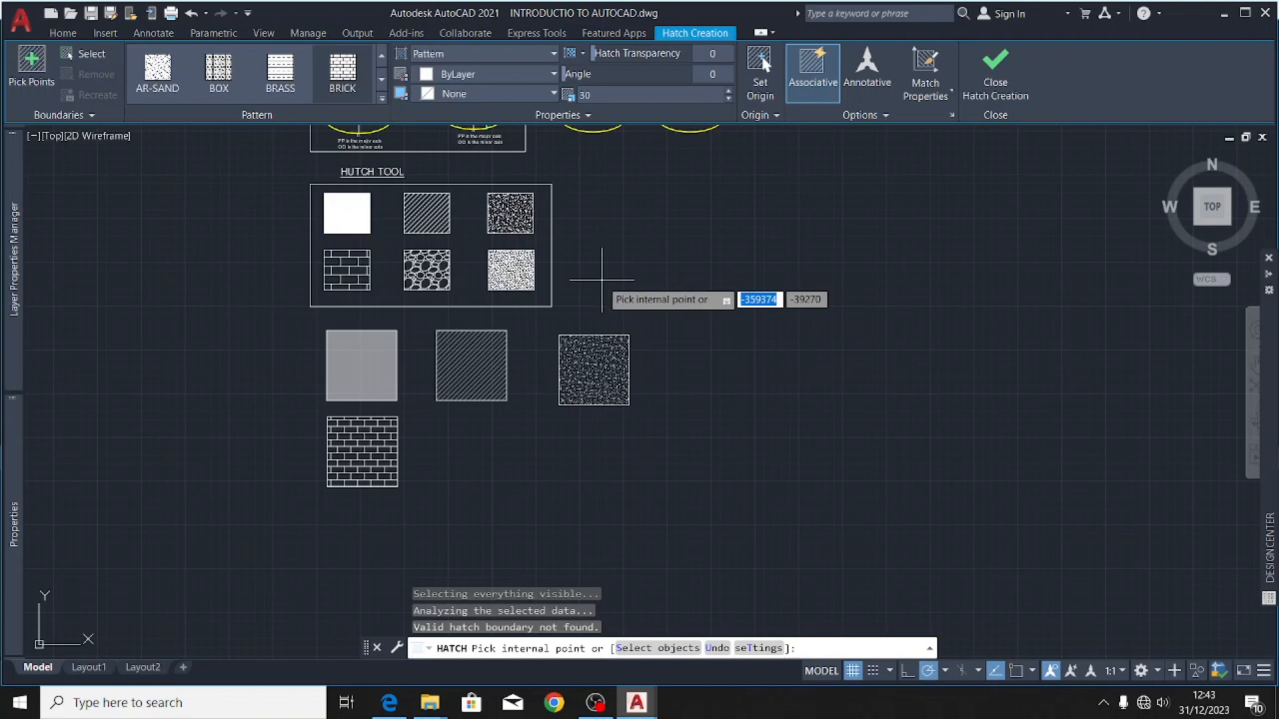
pyautogui.press('Escape')
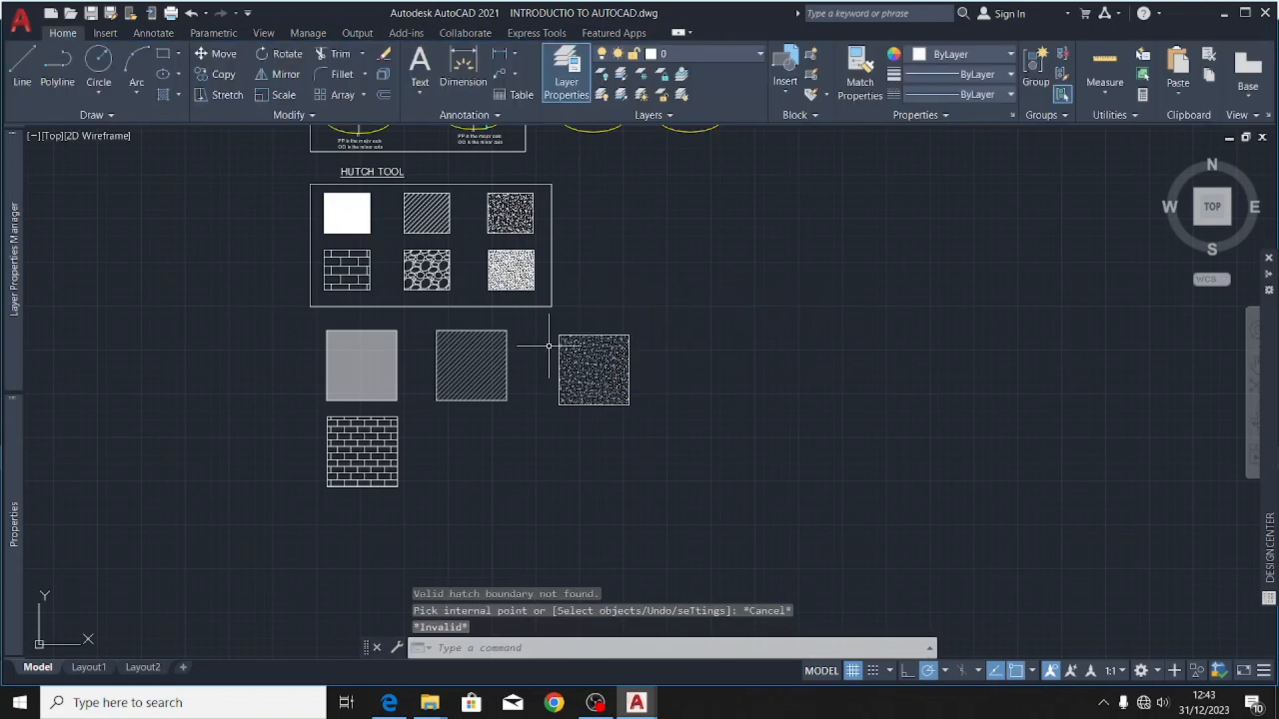
pyautogui.scroll(3, 433, 283)
pyautogui.scroll(-2, 433, 283)
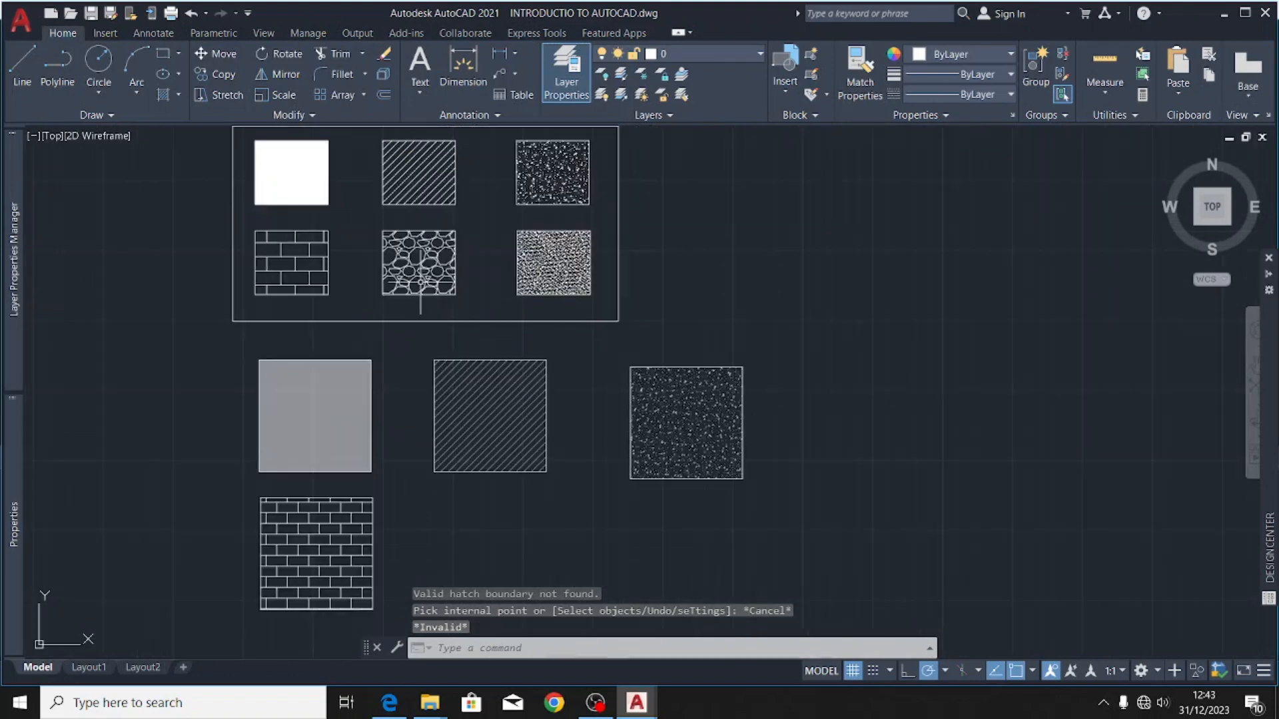
pyautogui.scroll(-2, 403, 319)
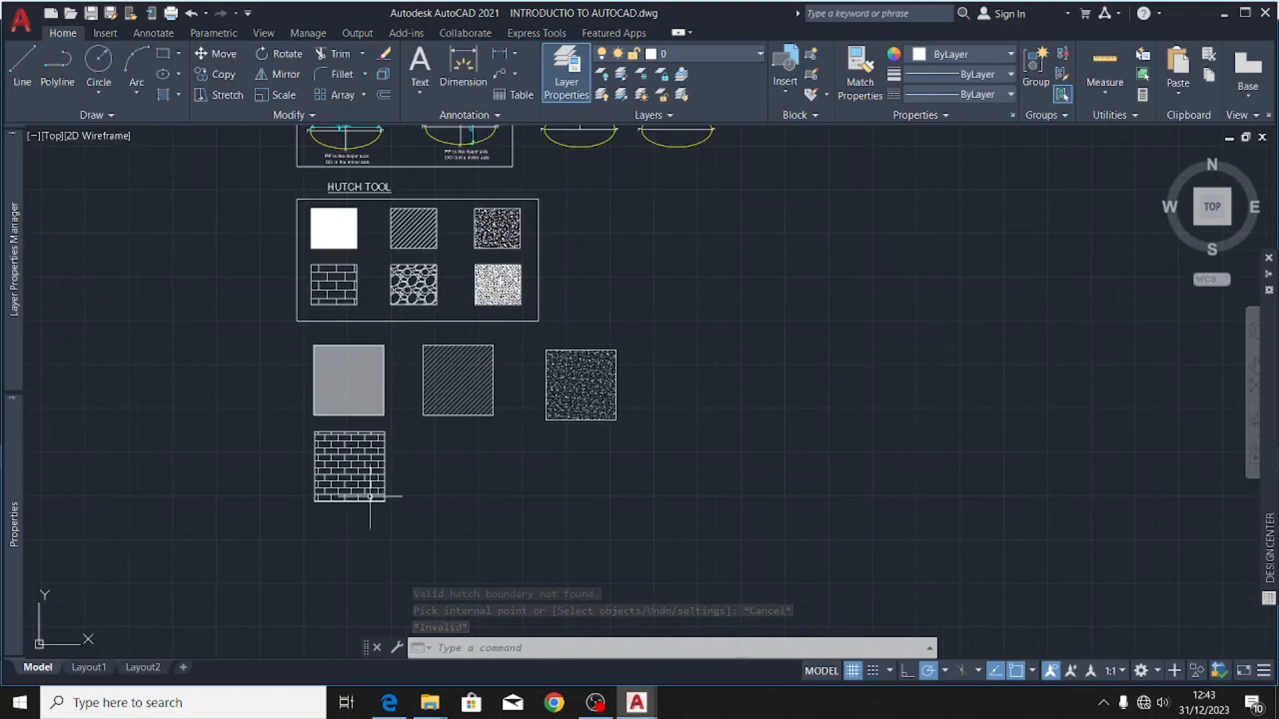
pyautogui.scroll(2, 366, 493)
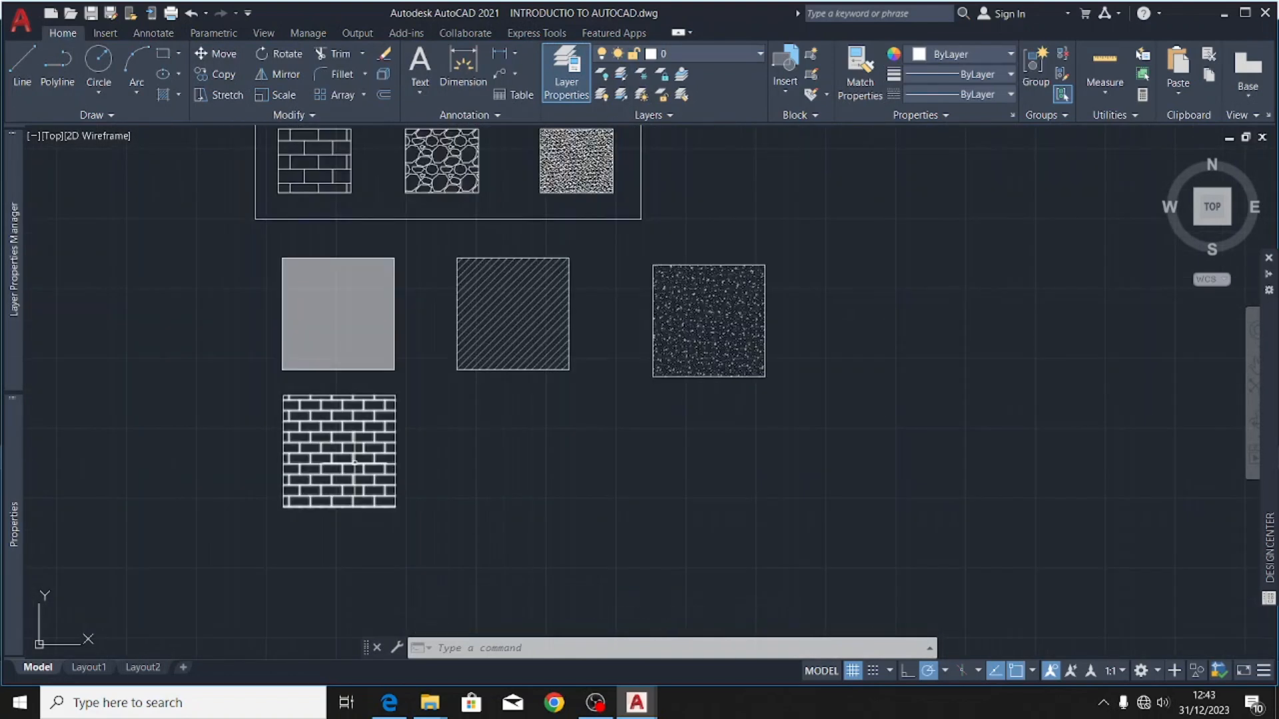
pyautogui.scroll(-2, 343, 467)
pyautogui.scroll(2, 343, 468)
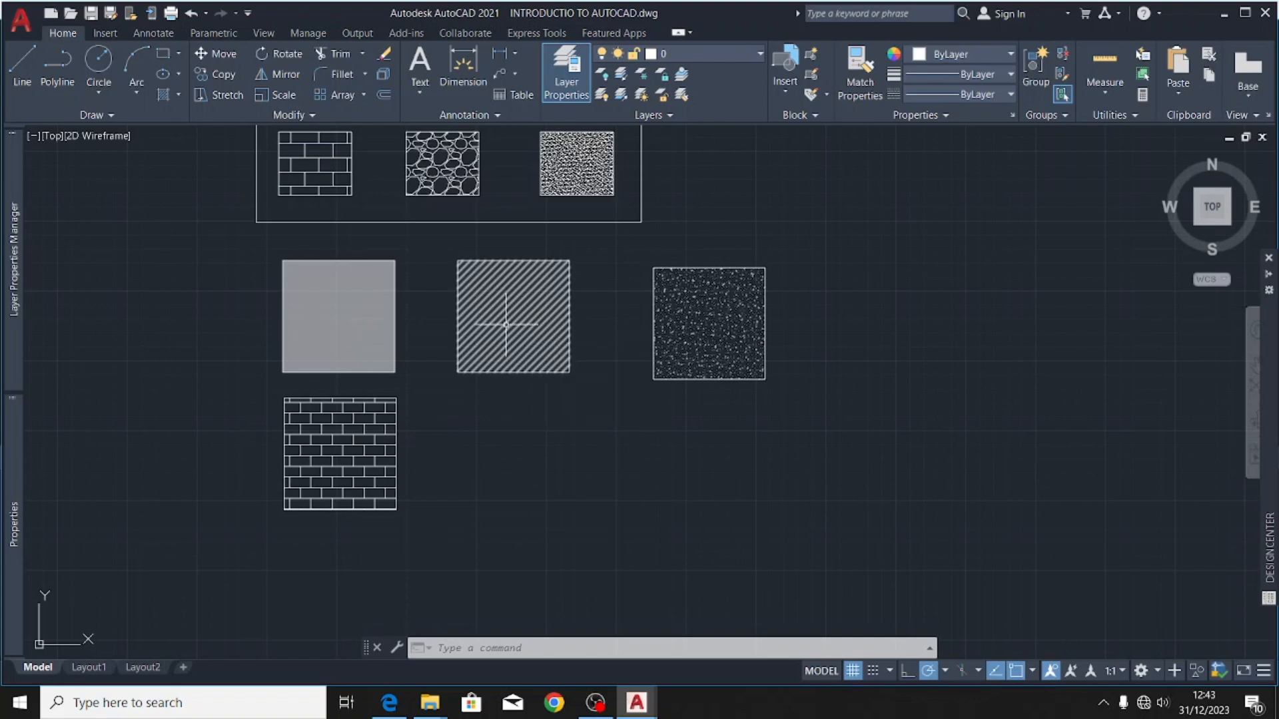
pyautogui.moveTo(524, 320)
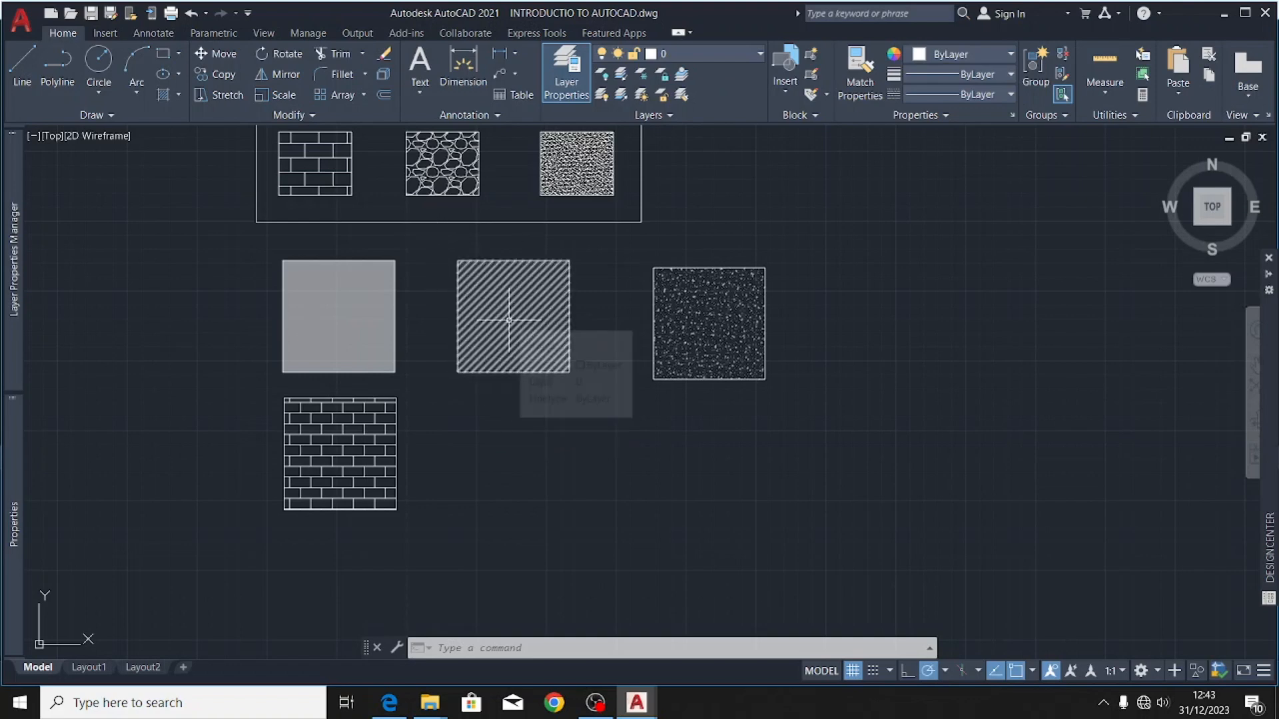
pyautogui.click(164, 95)
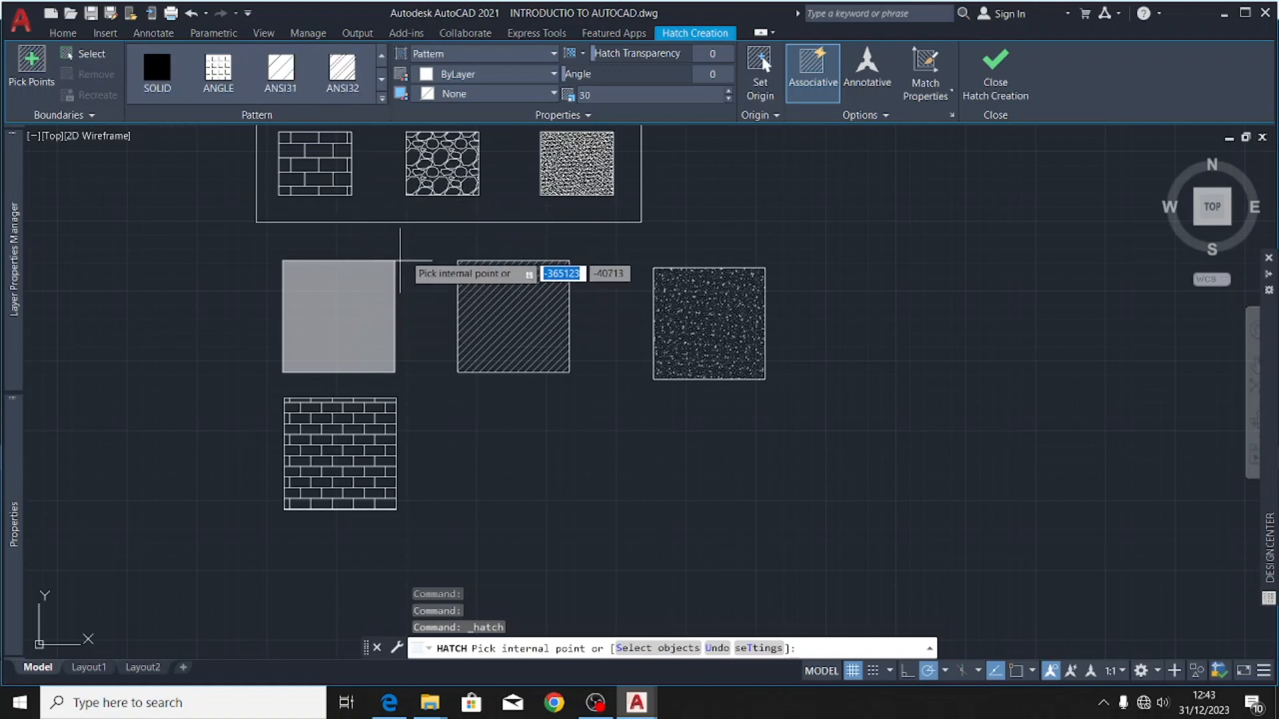
pyautogui.press('Escape')
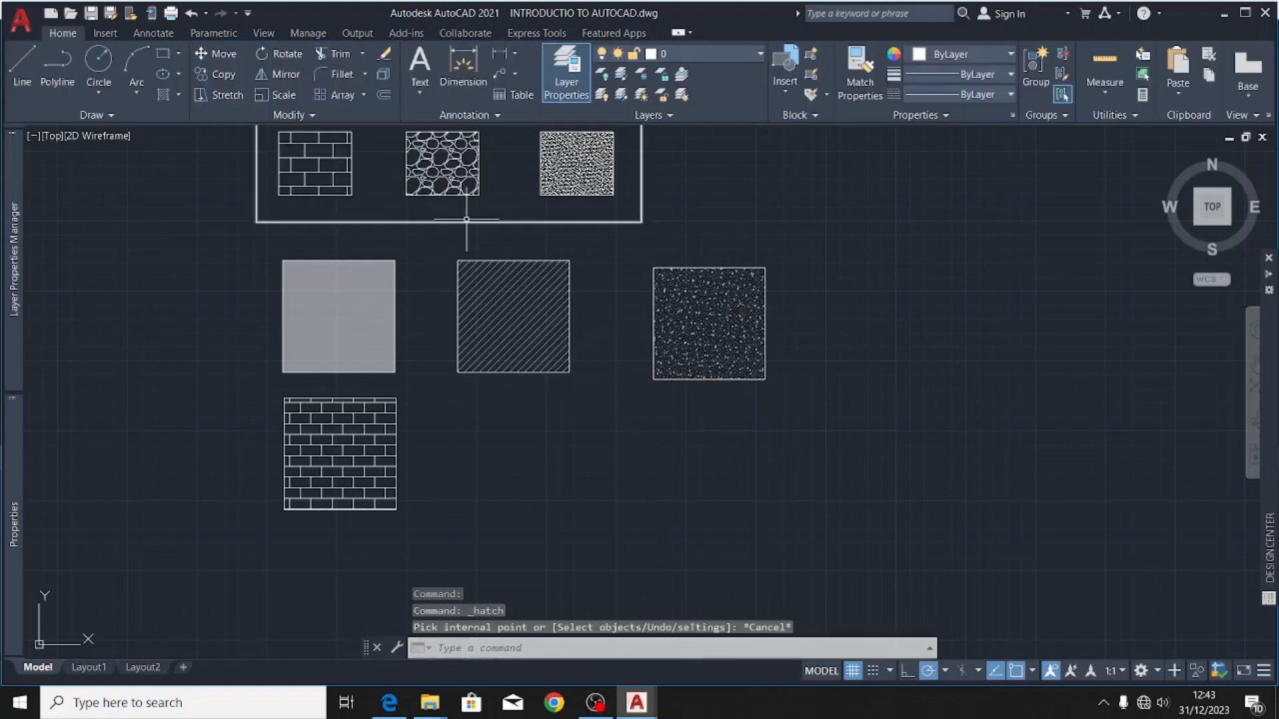
# - Draw a fifth 2000 by 2000 square beside the brick-hatched square, just below the diagonally hatched one
pyautogui.moveTo(489, 200); pyautogui.dragTo(475, 257, button='middle')
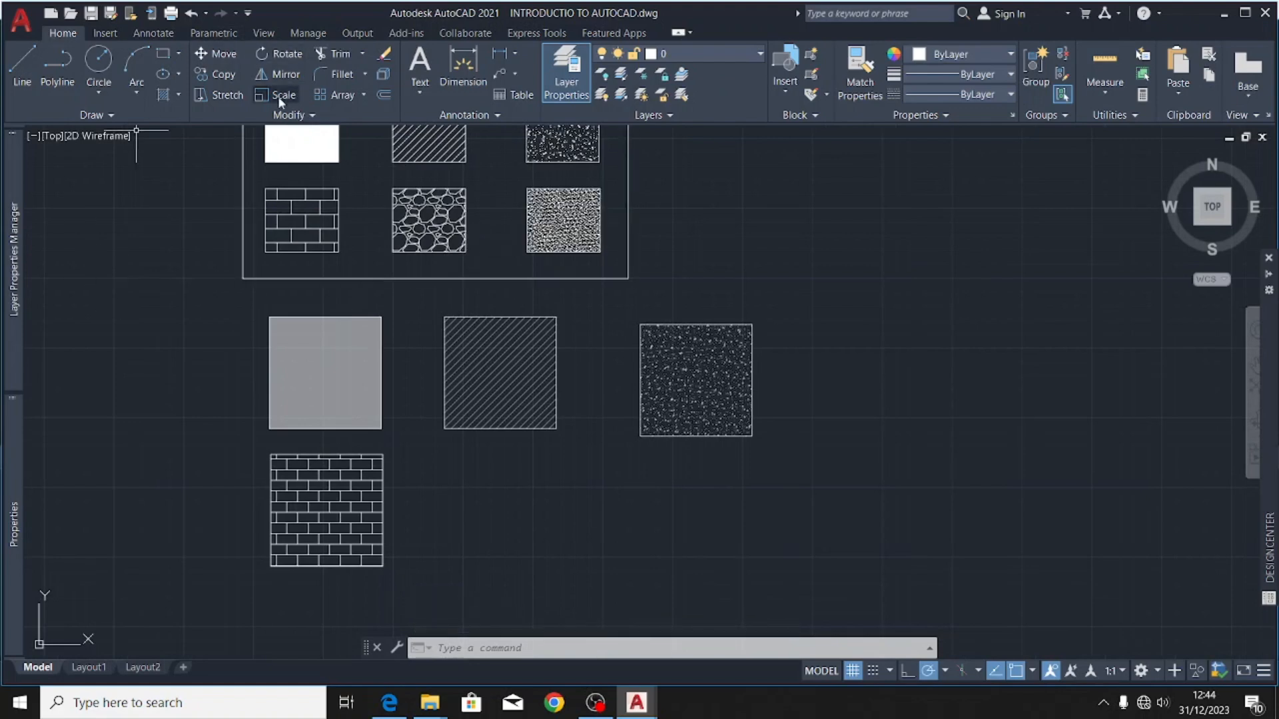
pyautogui.click(165, 55)
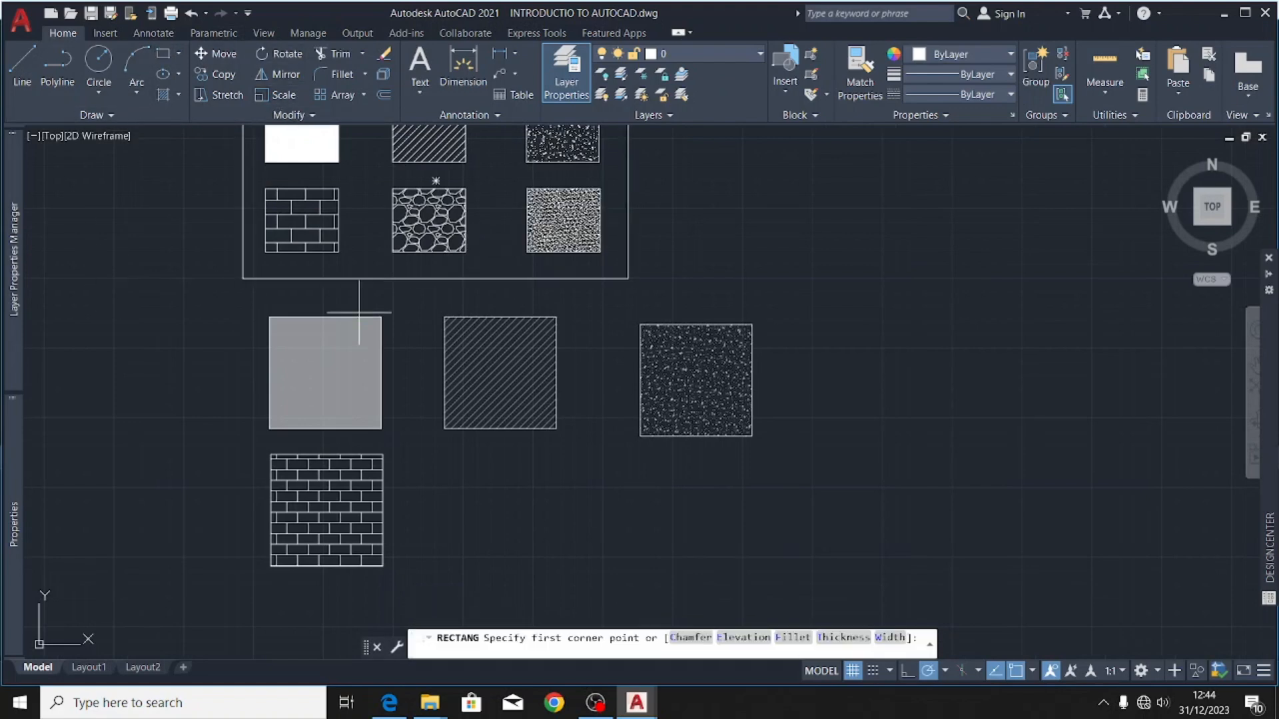
pyautogui.click(446, 461)
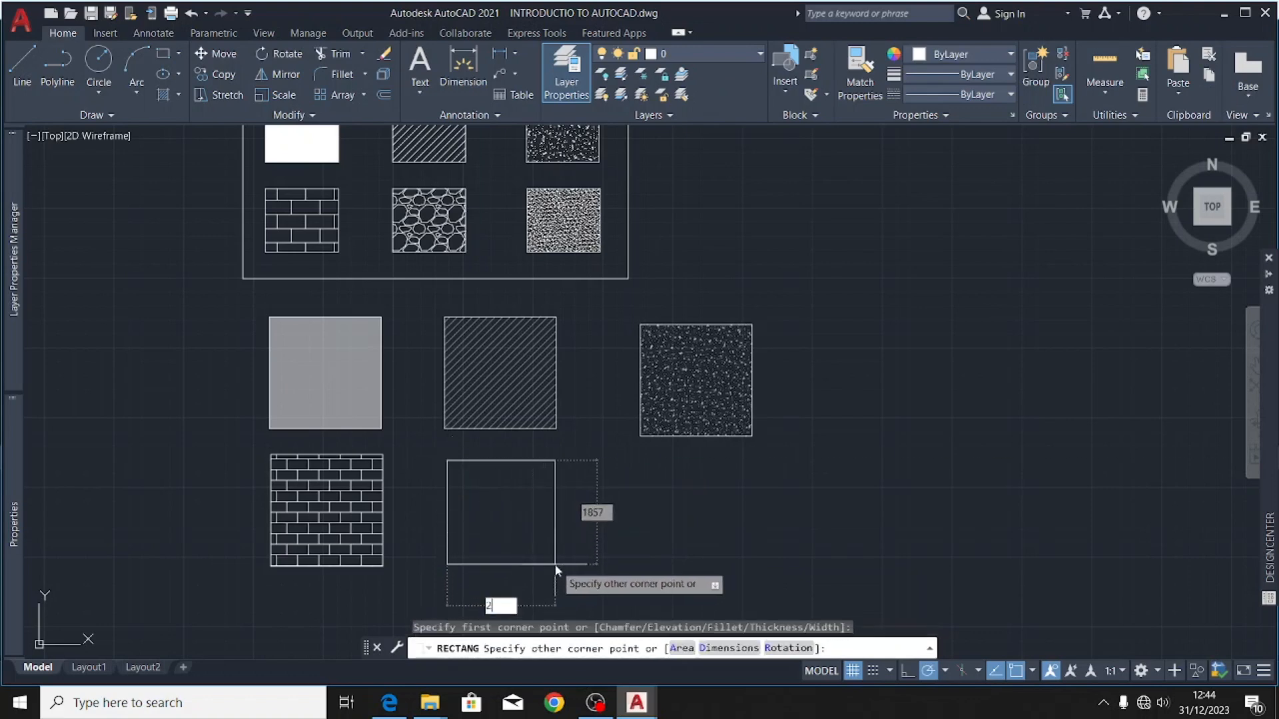
pyautogui.write('2000')
pyautogui.press('Tab')
pyautogui.write('2')
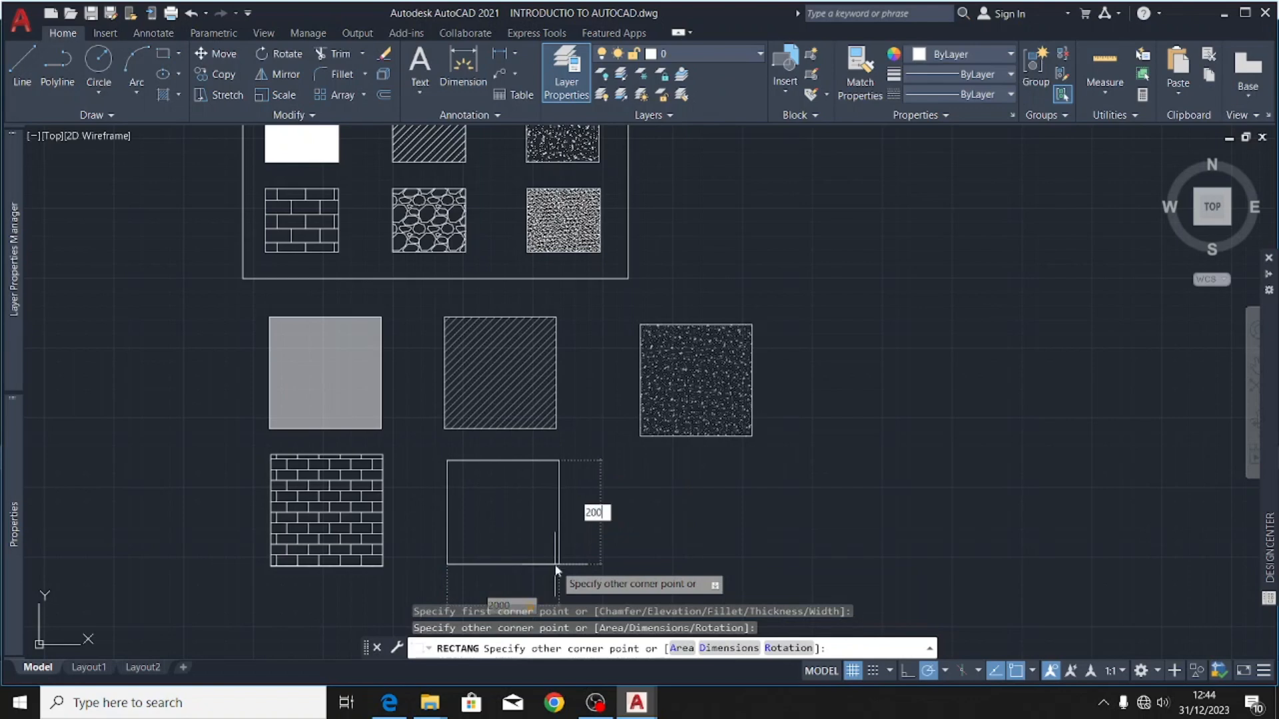
pyautogui.press('Return')
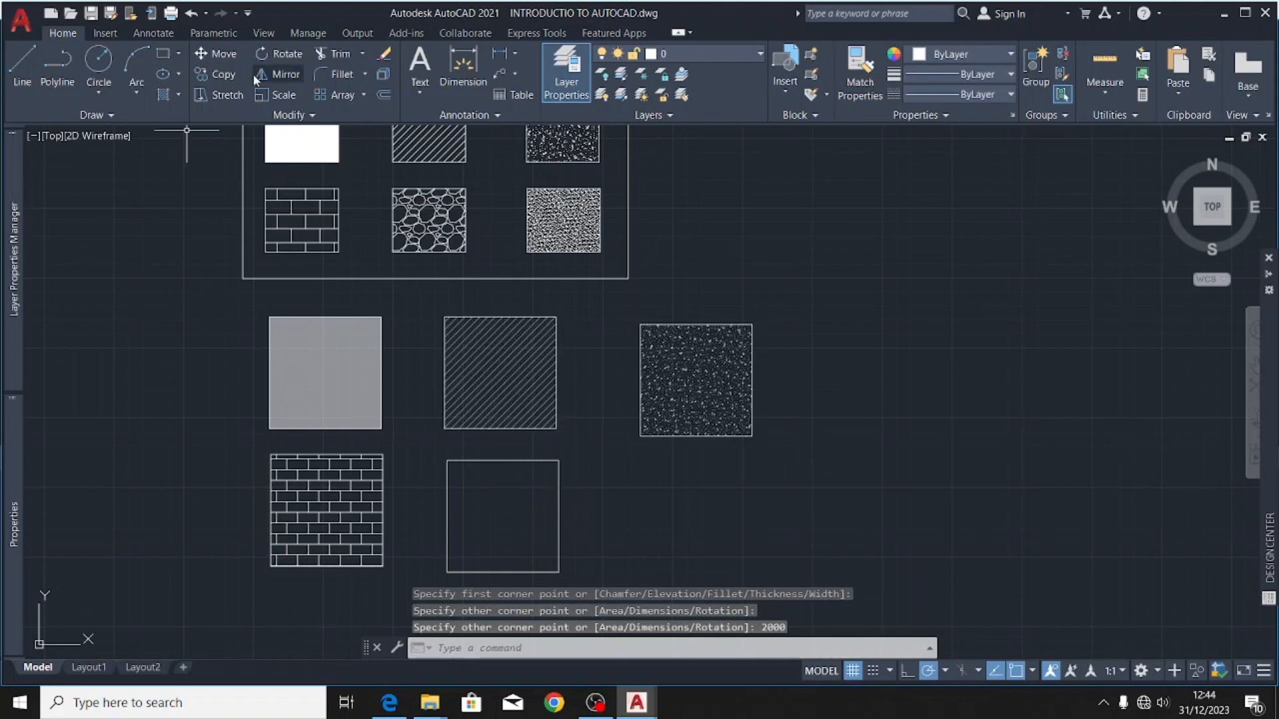
# - Hatch the fifth square with the GRAVEL pattern at a scale of 10
pyautogui.click(163, 95)
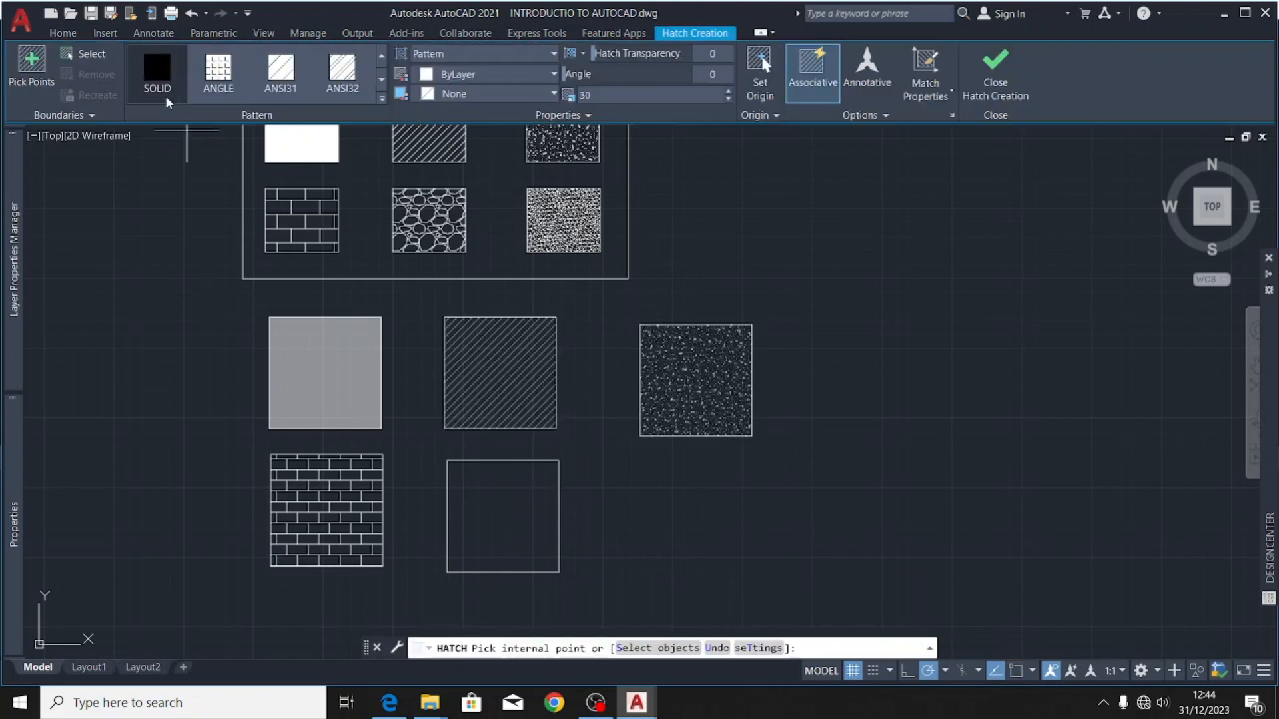
pyautogui.click(368, 99)
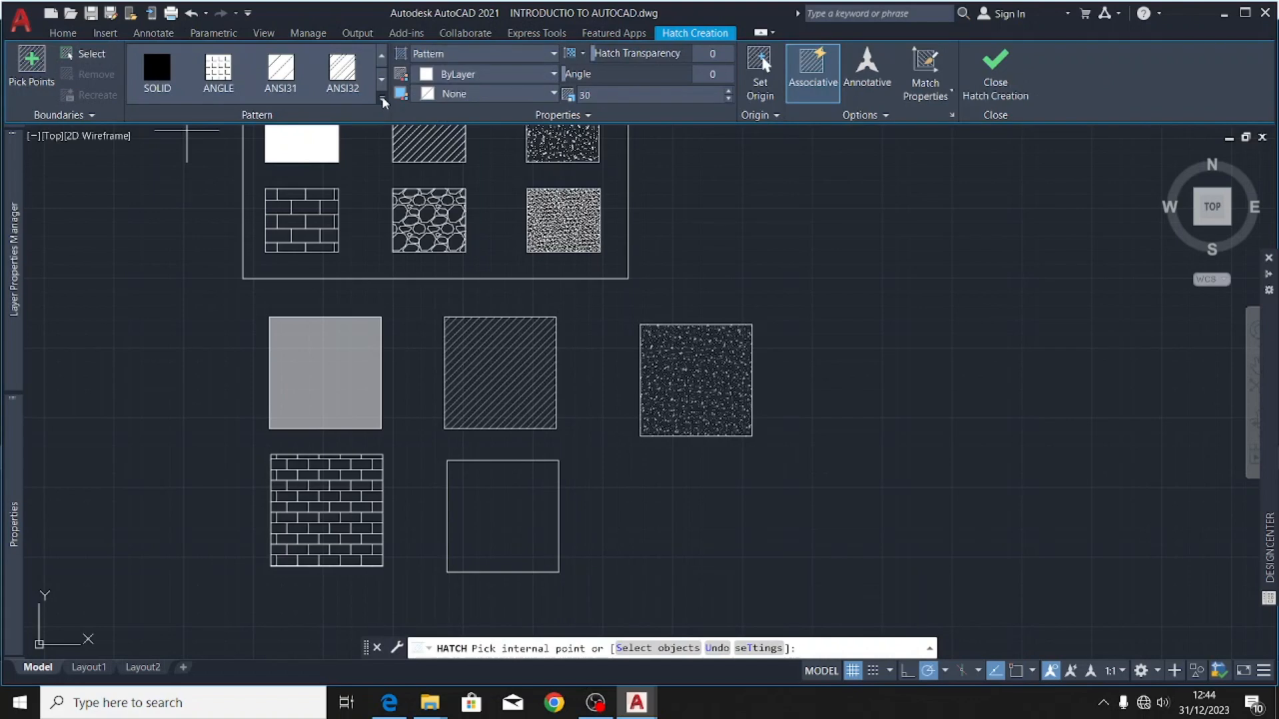
pyautogui.click(384, 101)
pyautogui.scroll(-4, 283, 179)
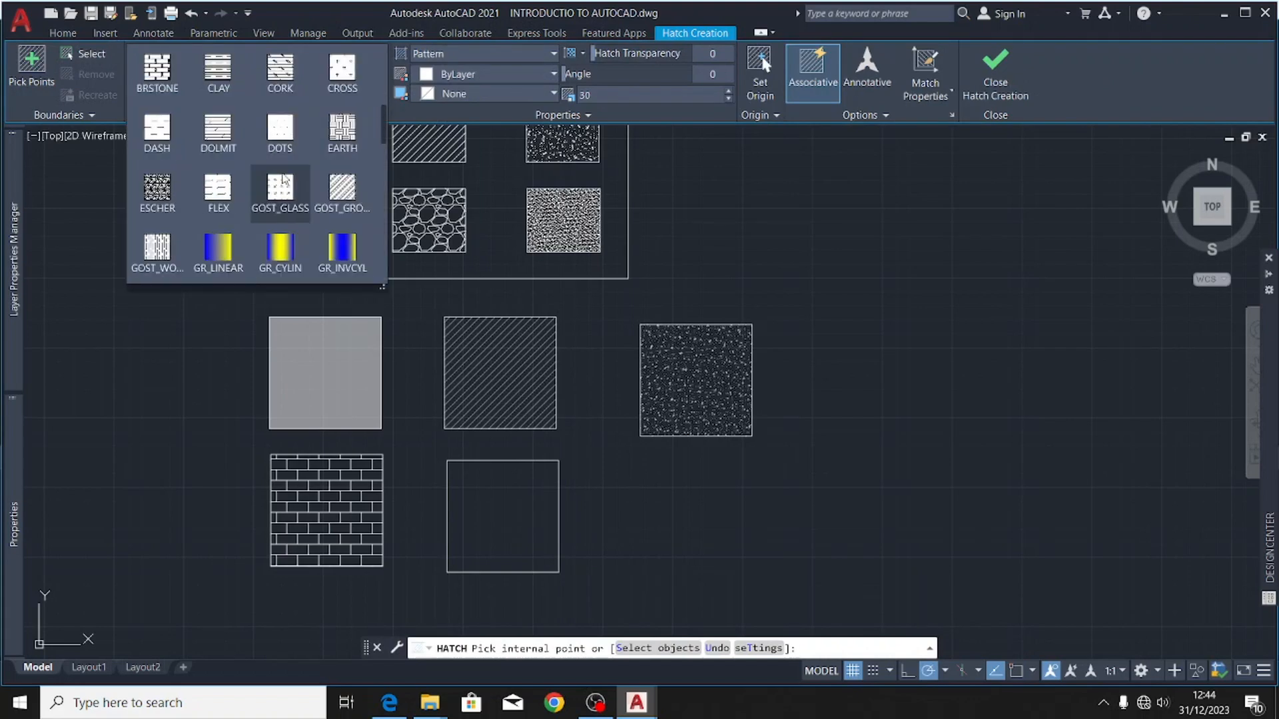
pyautogui.scroll(-2, 283, 179)
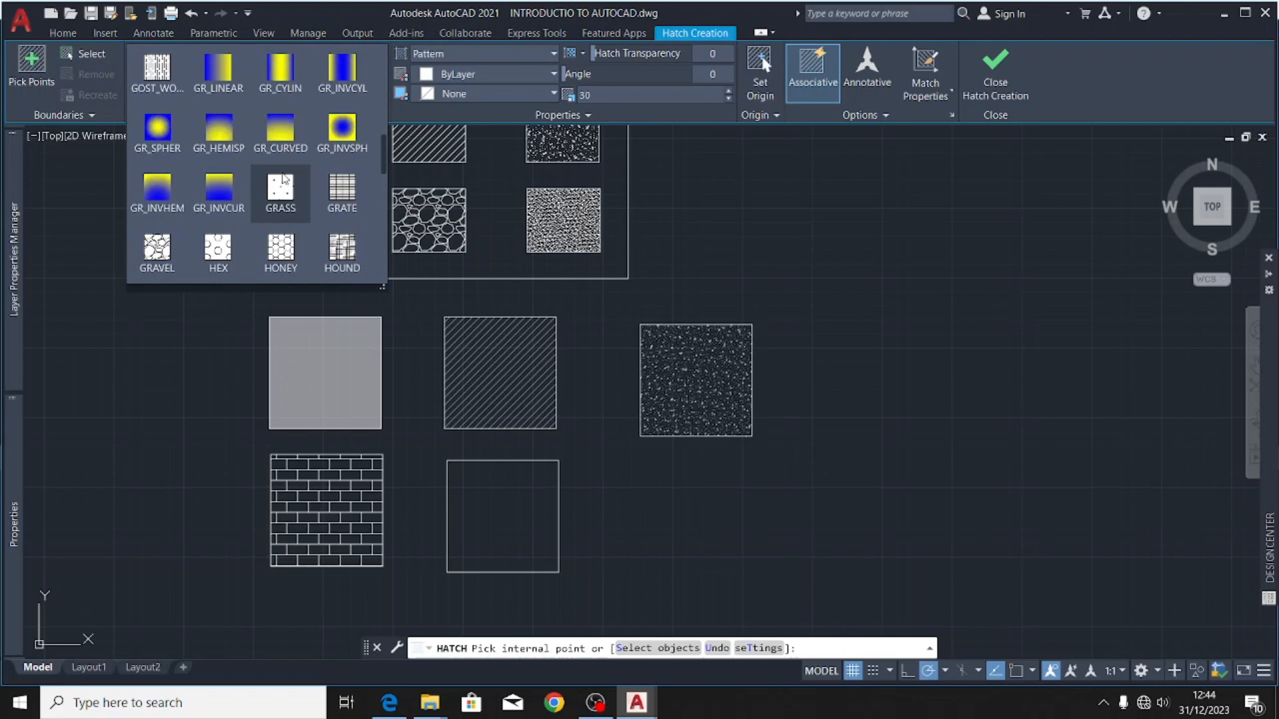
pyautogui.click(153, 267)
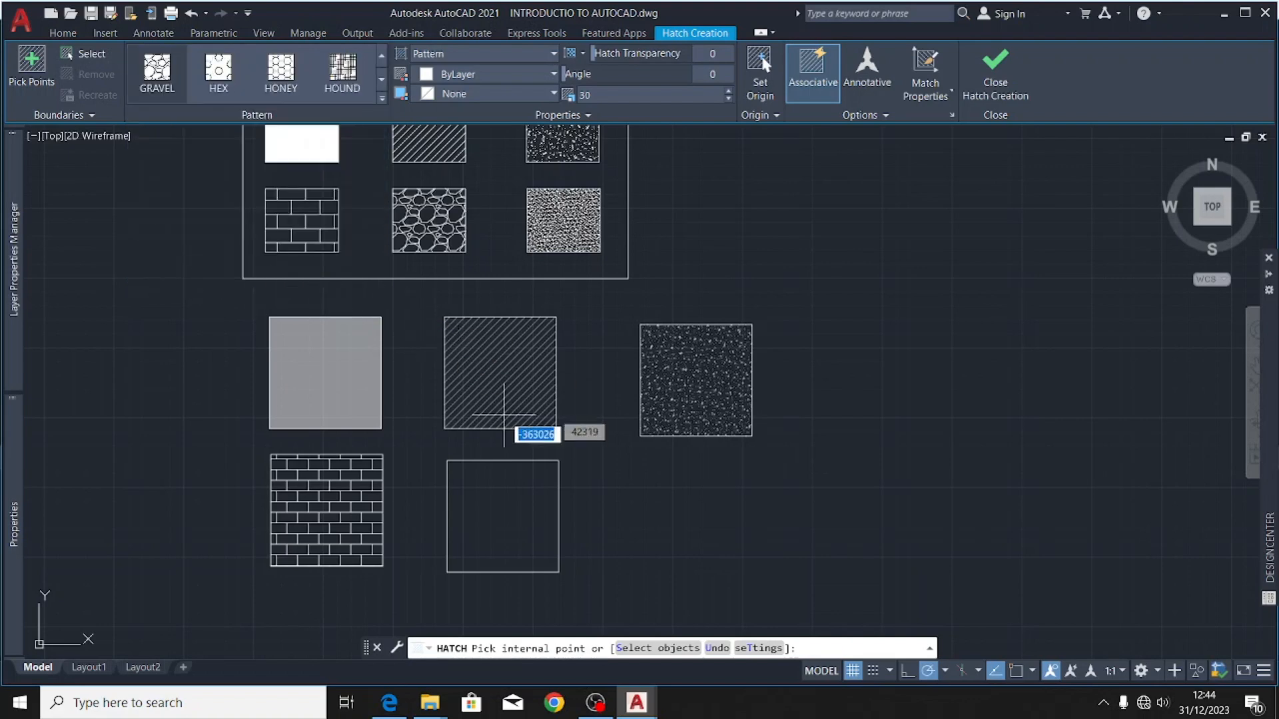
pyautogui.click(605, 94)
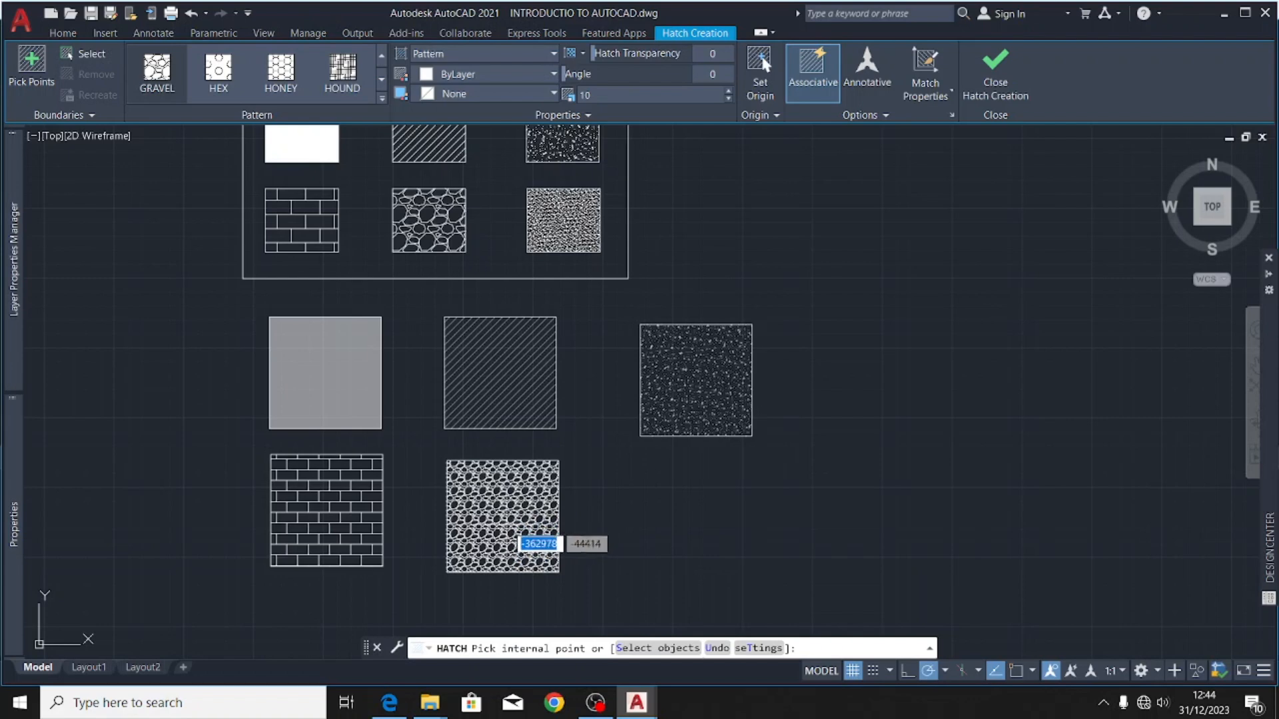
pyautogui.click(506, 561)
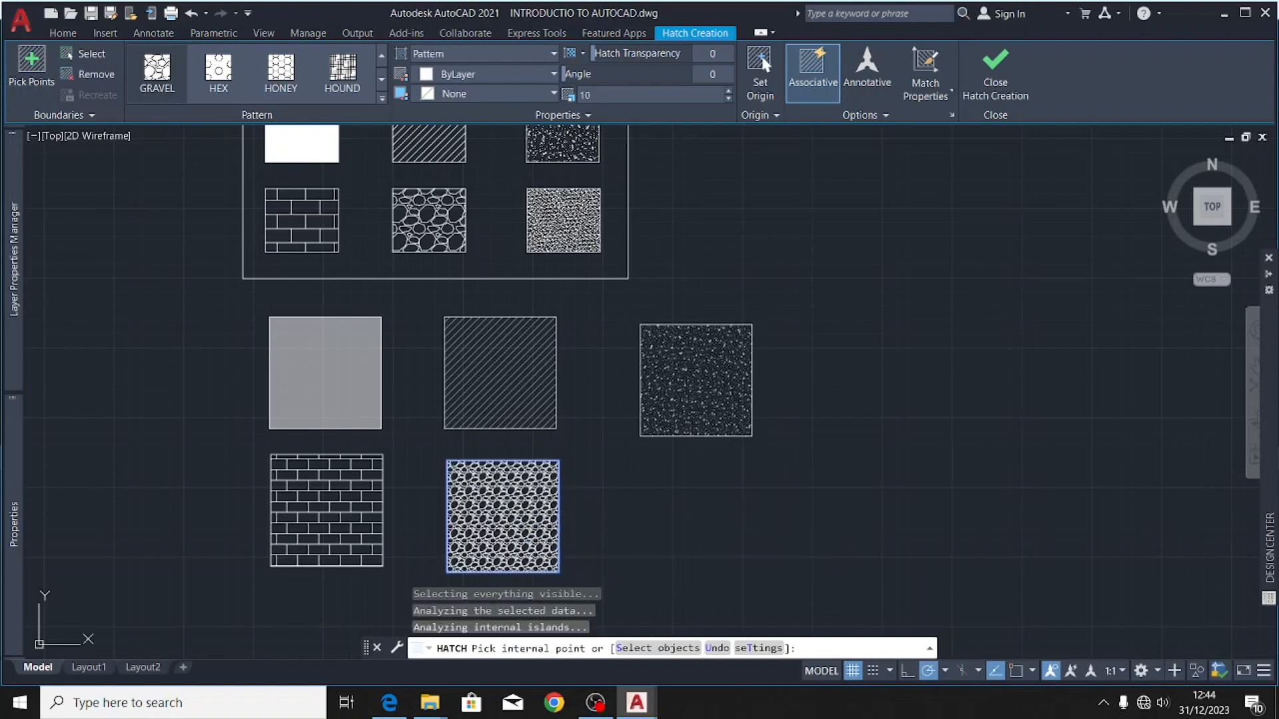
pyautogui.press('Escape')
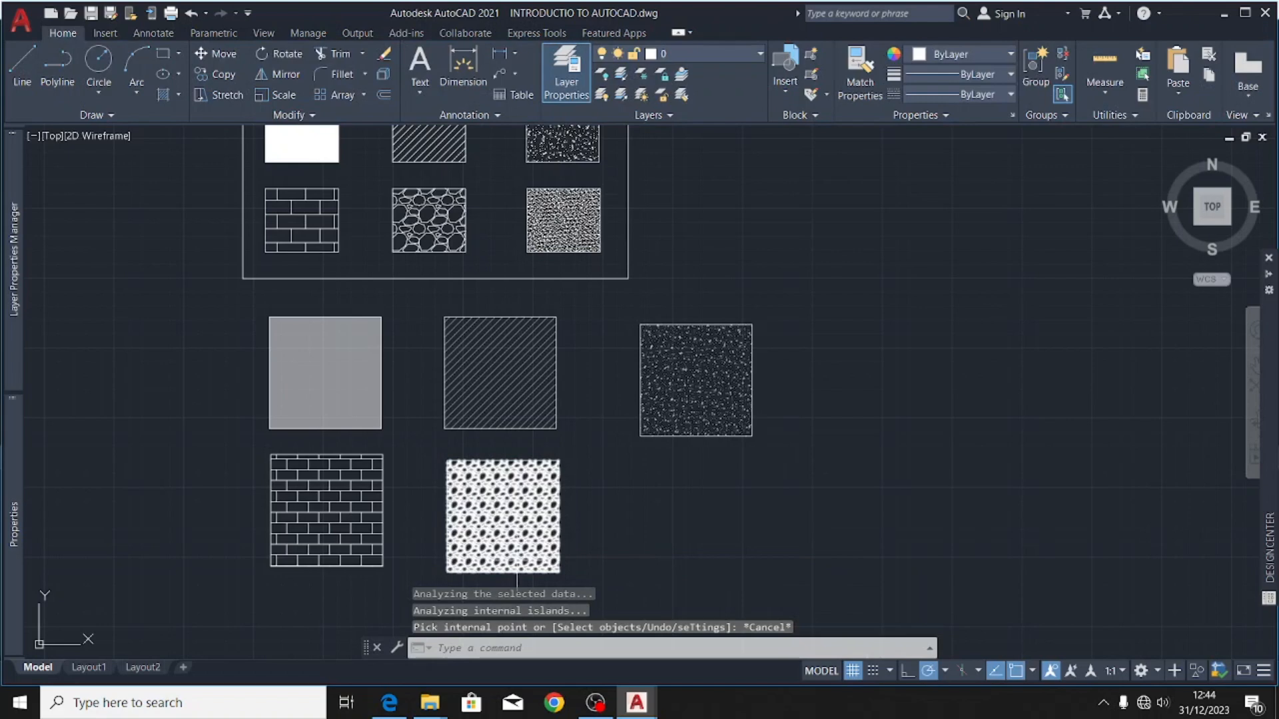
# - Set the scale of the fifth square's GRAVEL hatch to 30
pyautogui.click(503, 517)
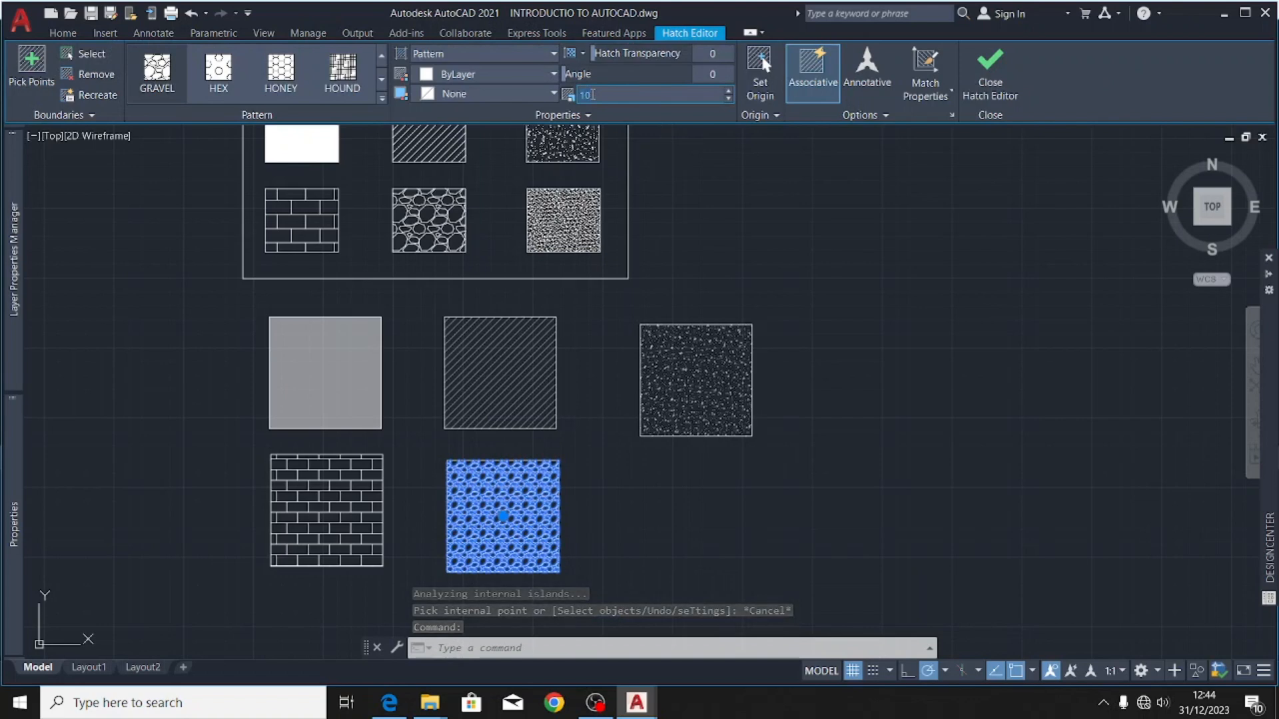
pyautogui.press('Return')
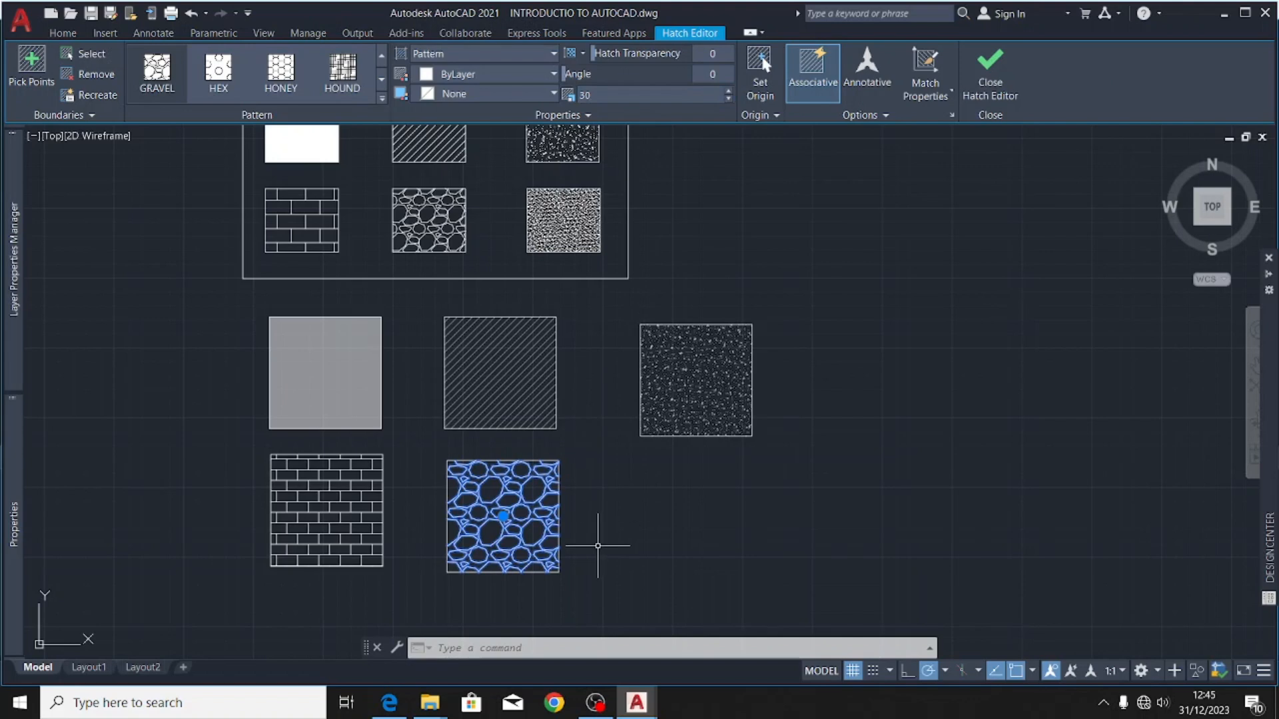
pyautogui.press('Escape')
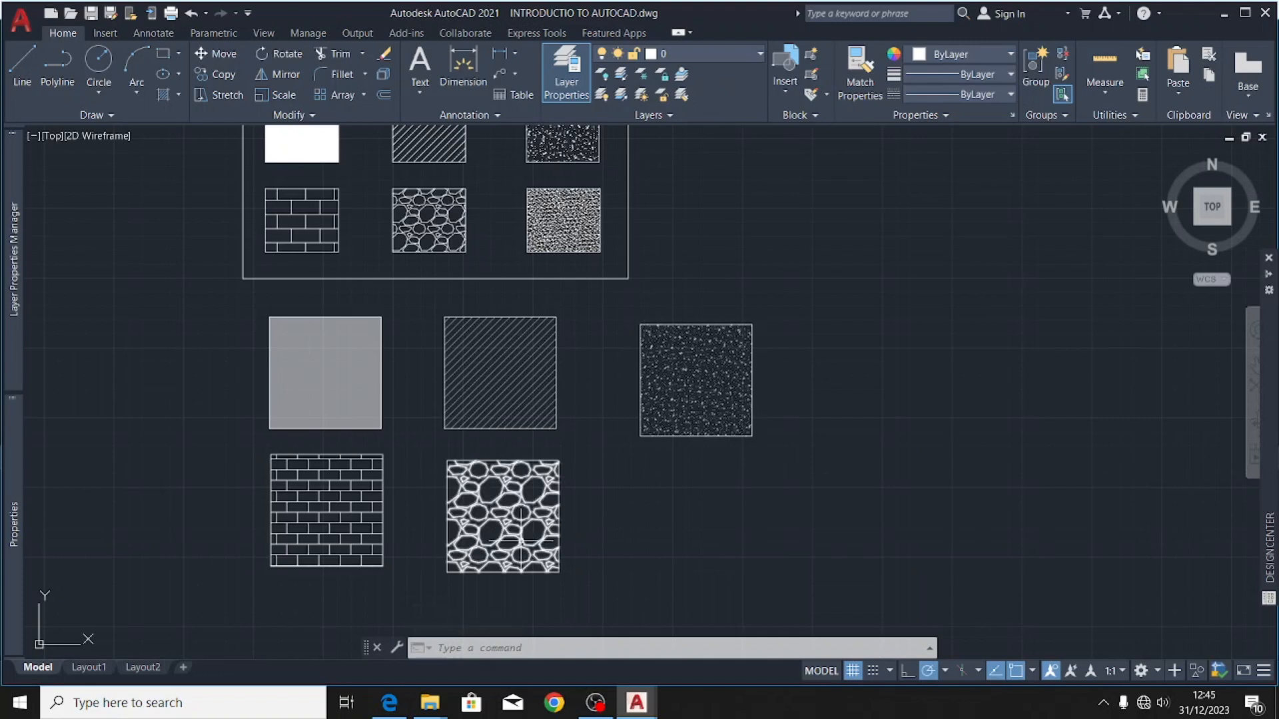
# - Set the transparency of the fifth square's GRAVEL hatch to 50
pyautogui.moveTo(532, 519)
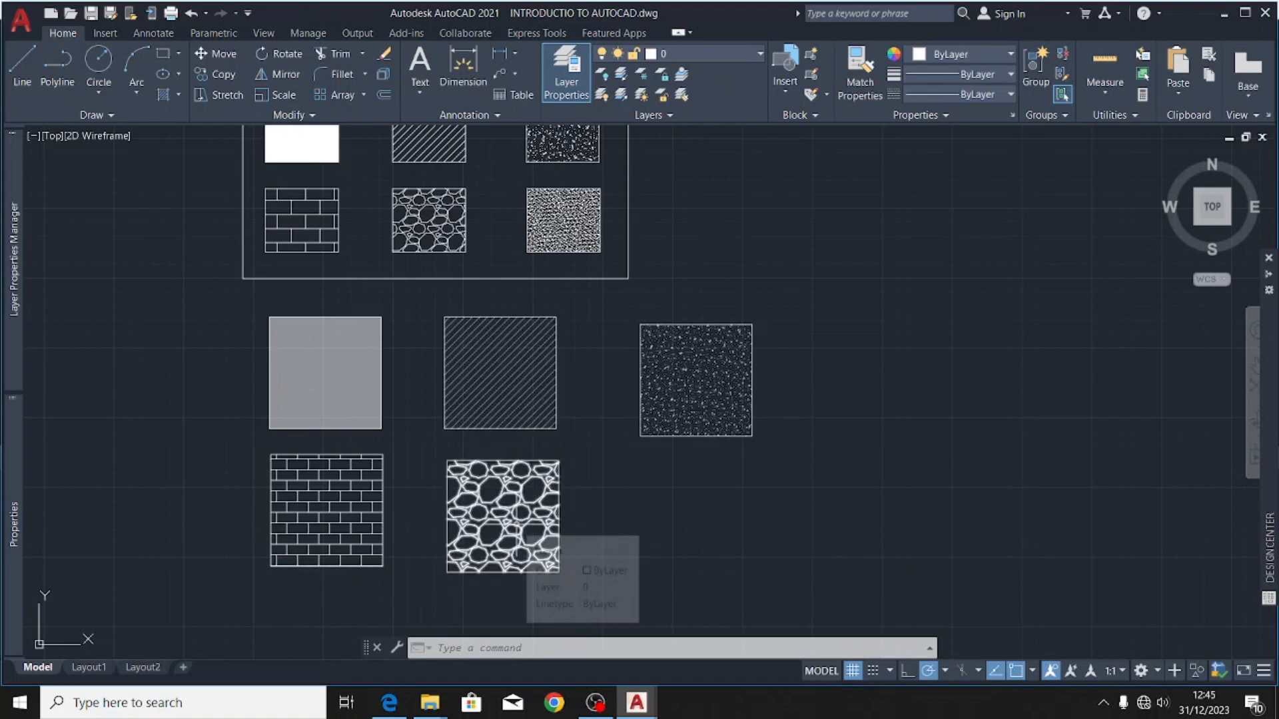
pyautogui.click(163, 95)
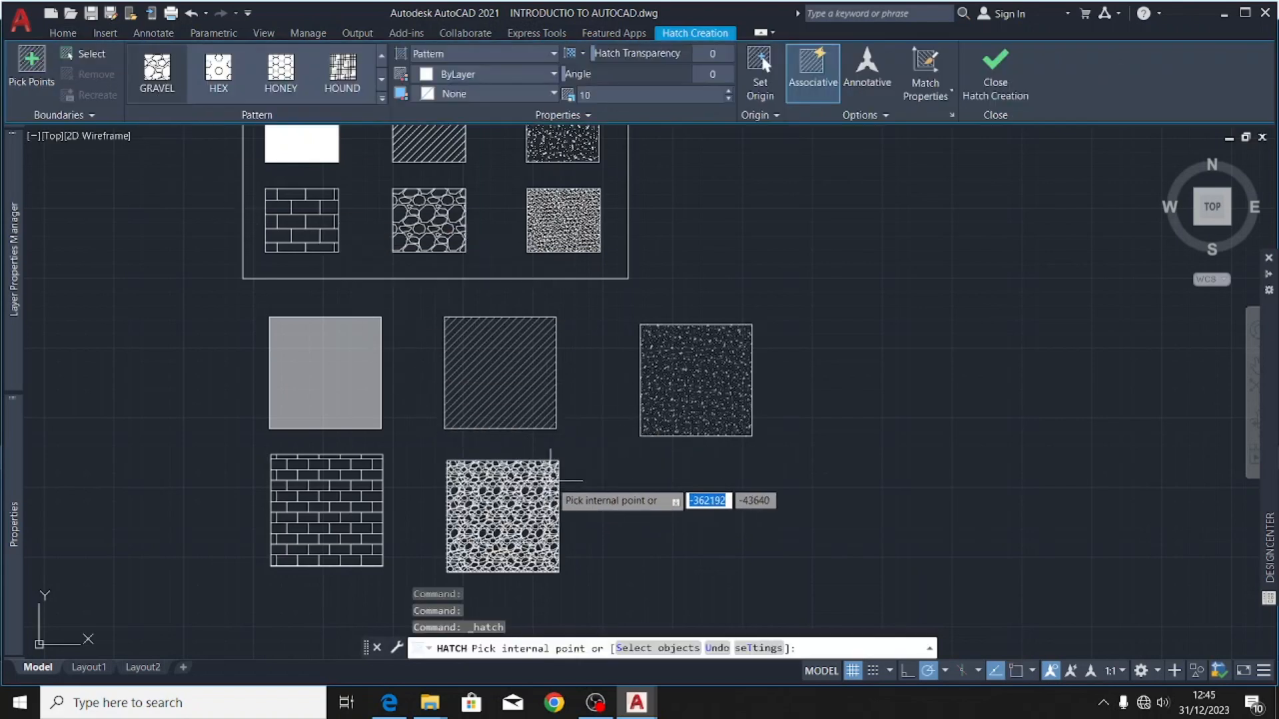
pyautogui.press('Escape')
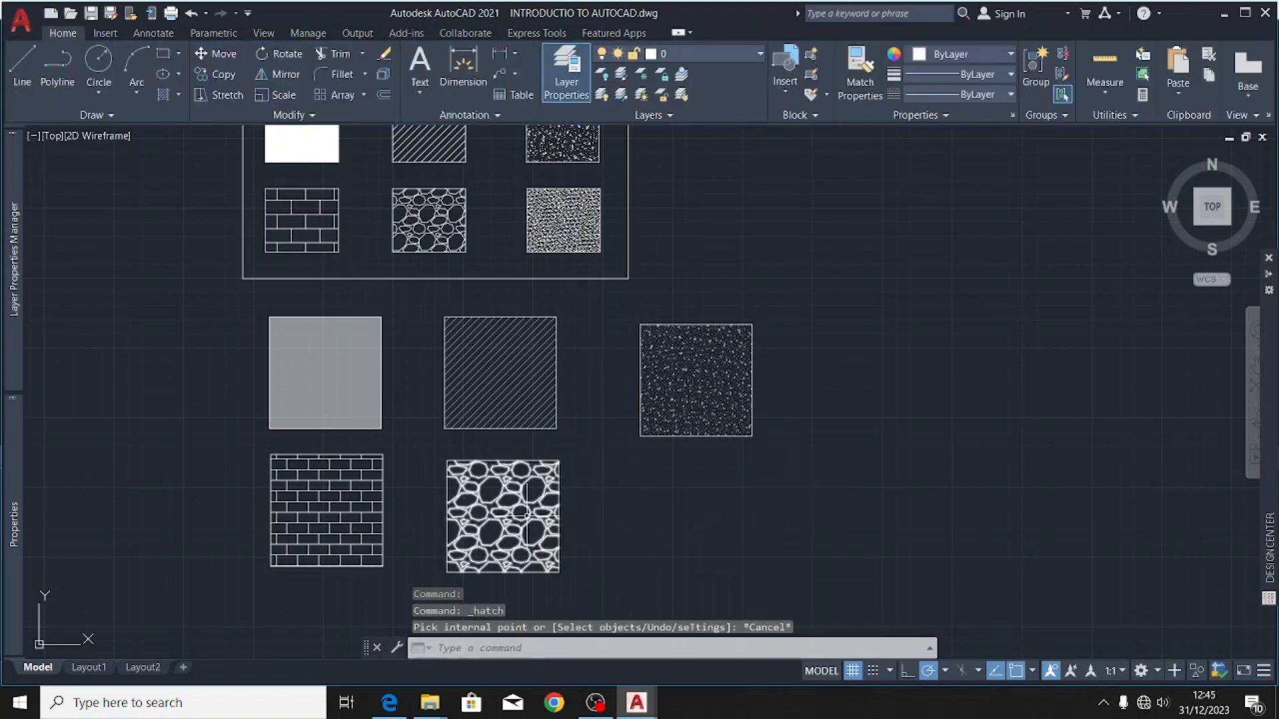
pyautogui.click(556, 523)
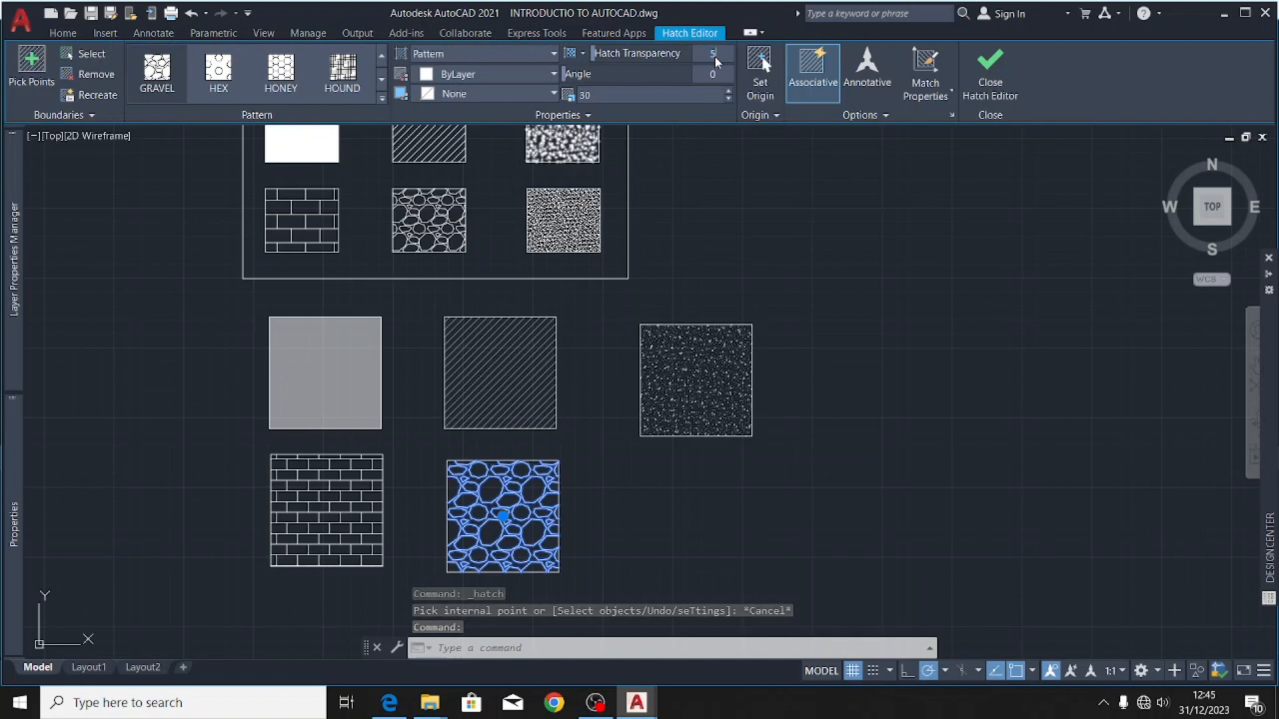
pyautogui.write('50')
pyautogui.press('Return')
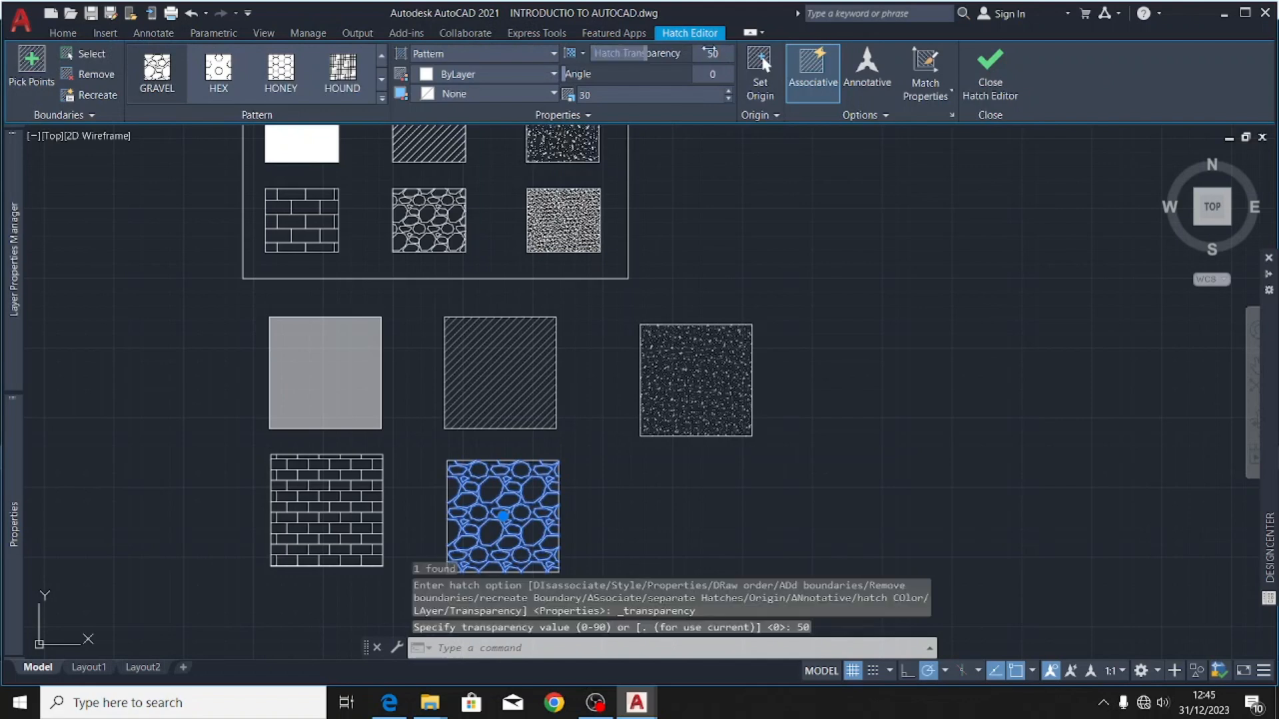
pyautogui.press('Escape')
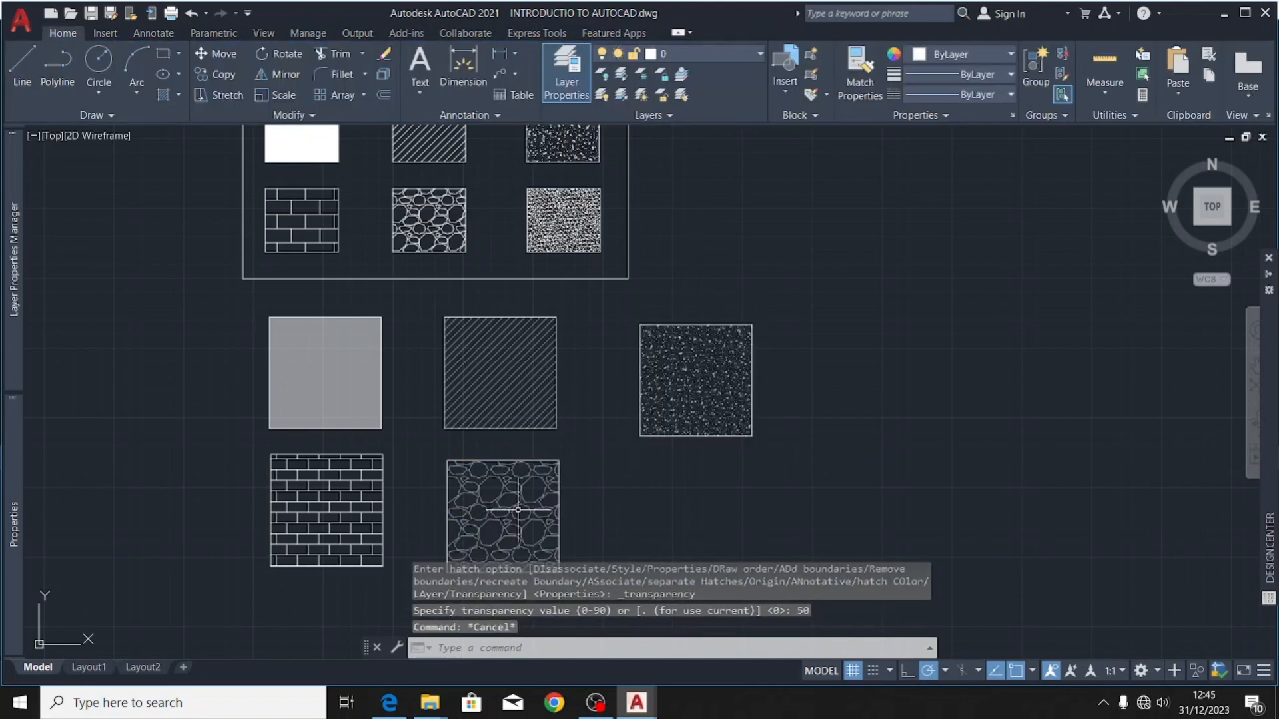
# - Set the GRAVEL hatch's transparency back to 0
pyautogui.click(522, 527)
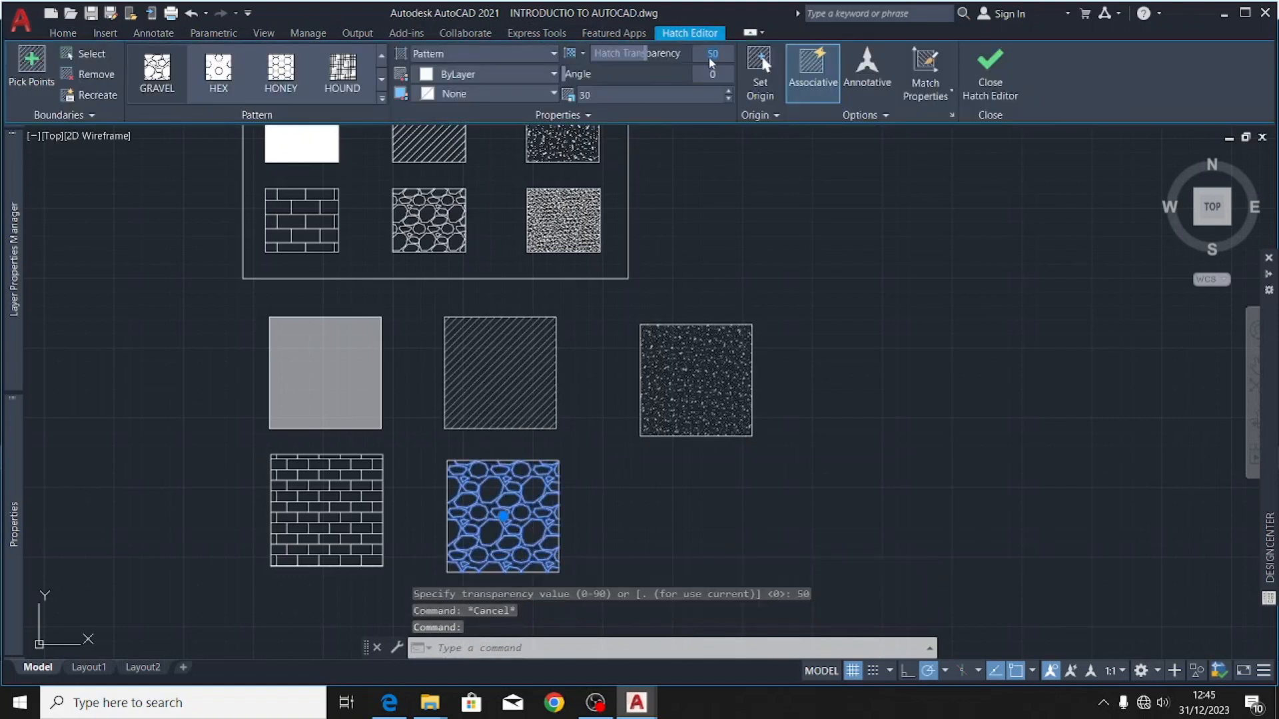
pyautogui.write('0')
pyautogui.press('Return')
pyautogui.press('Escape')
# - Draw a sixth 2000 by 2000 square beside the gravel-hatched square, just below the third hatched one
pyautogui.scroll(-5, 294, 310)
pyautogui.scroll(3, 358, 323)
pyautogui.moveTo(304, 245)
pyautogui.mouseDown(button='middle')
pyautogui.moveTo(307, 262)
pyautogui.moveTo(333, 263)
pyautogui.moveTo(336, 246)
pyautogui.mouseUp(button='middle')
pyautogui.scroll(3, 345, 221)
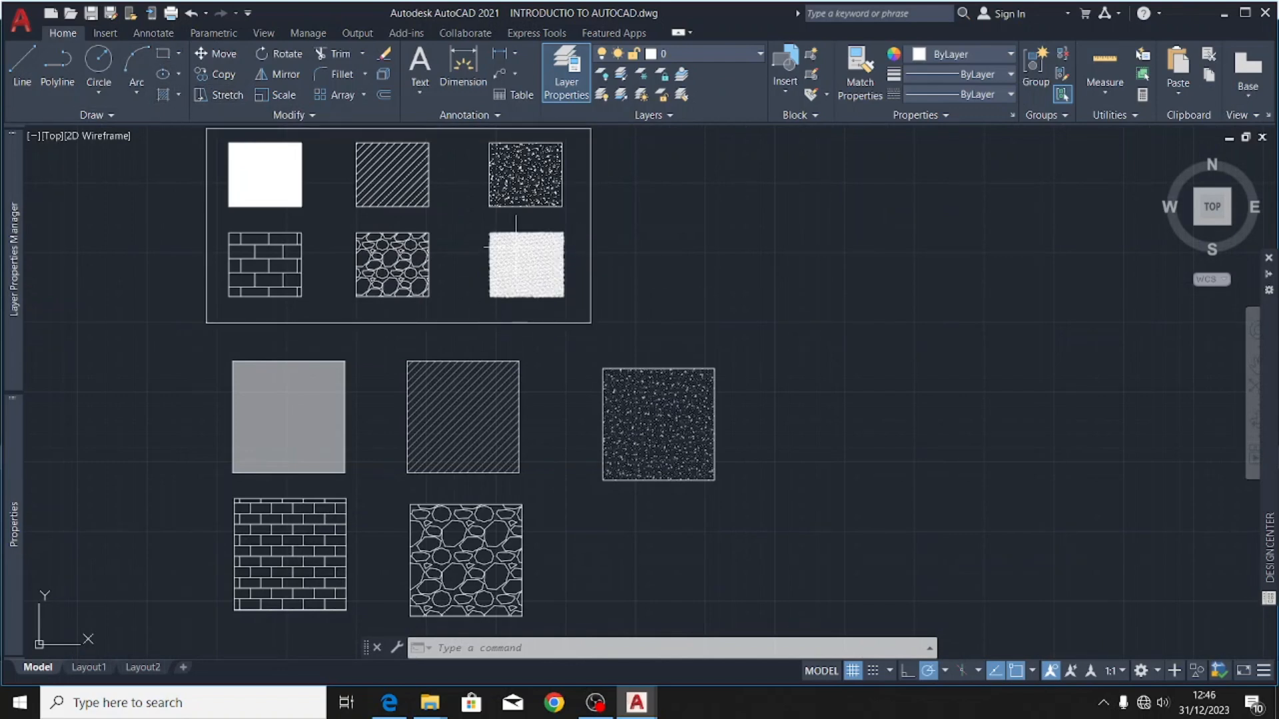
pyautogui.click(160, 54)
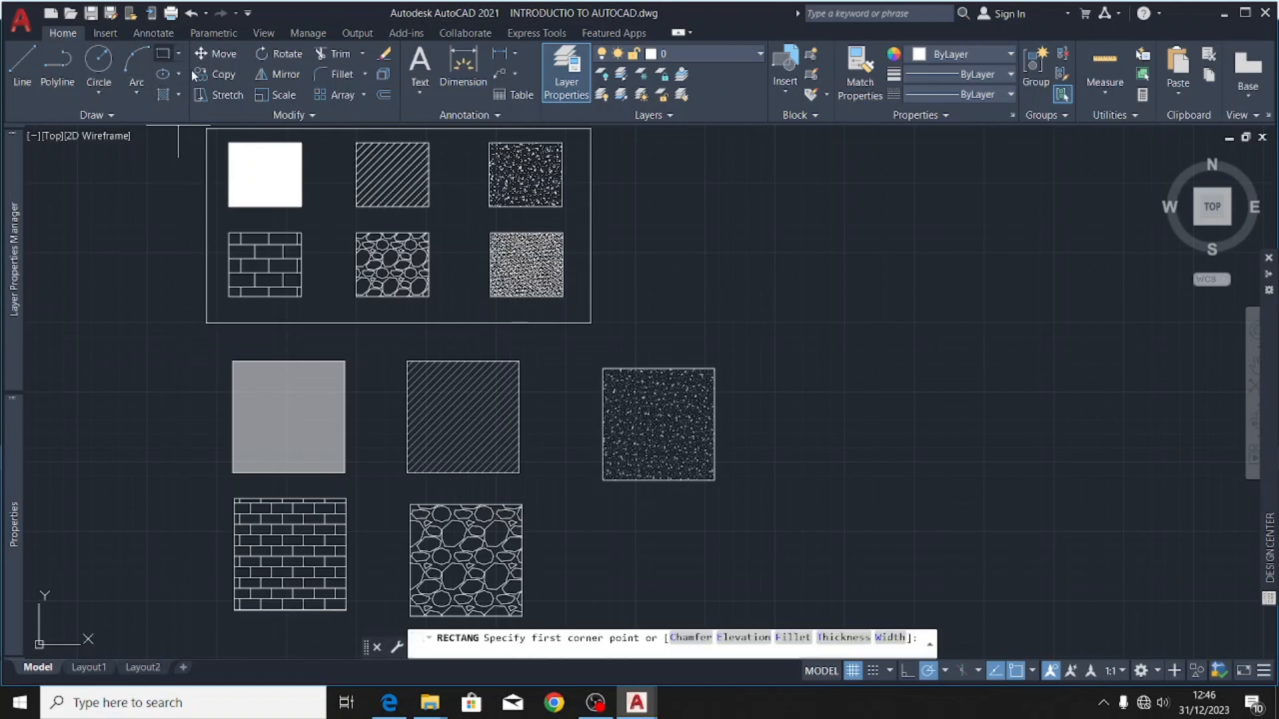
pyautogui.click(607, 507)
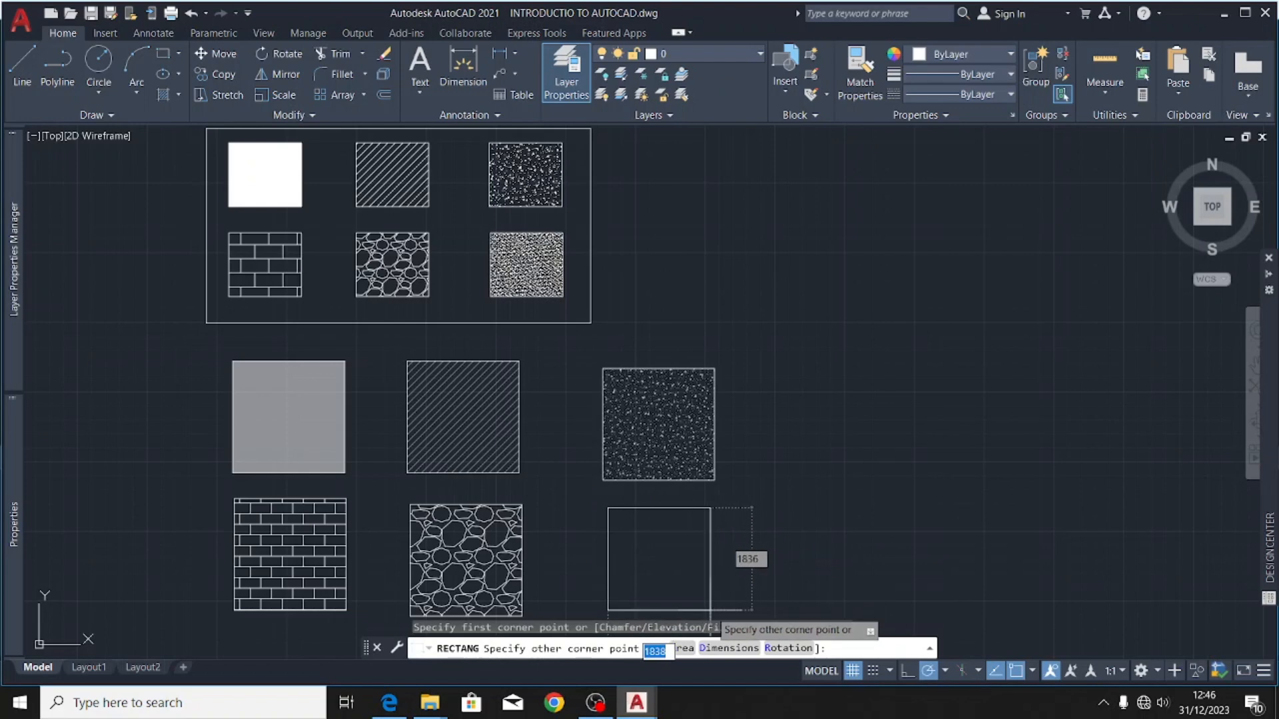
pyautogui.write('2000')
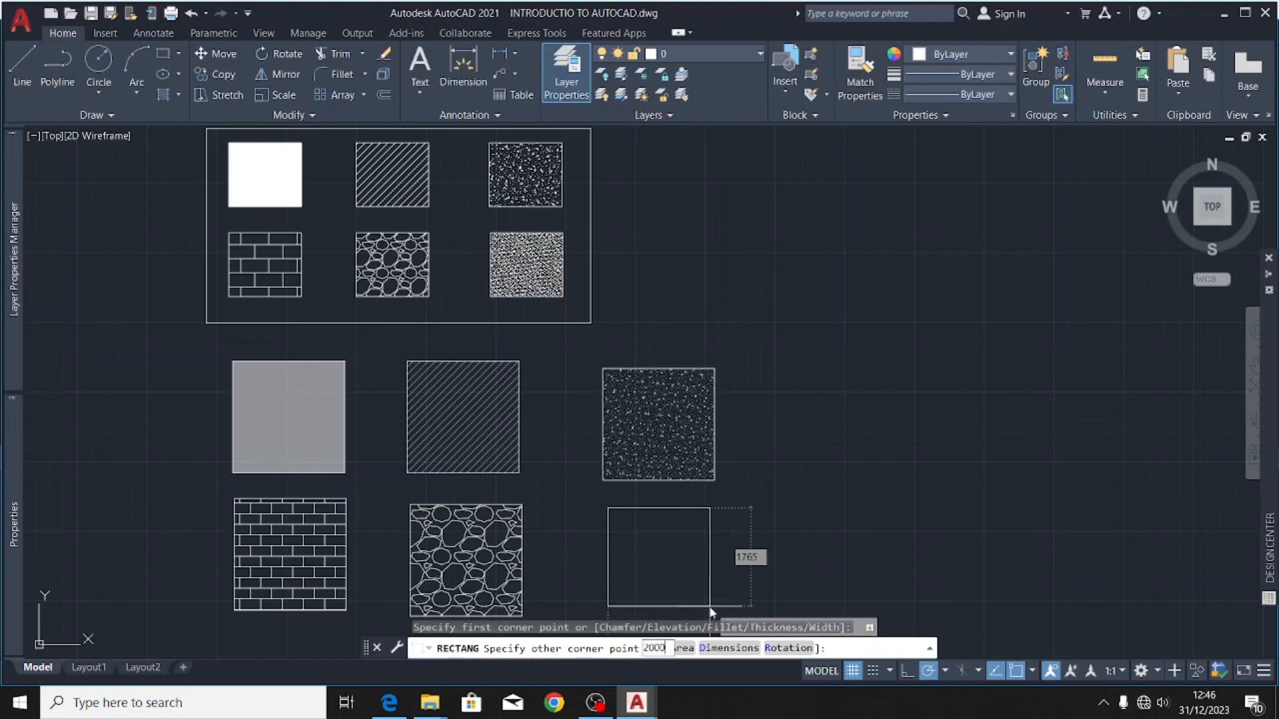
pyautogui.press('Tab')
pyautogui.write('2')
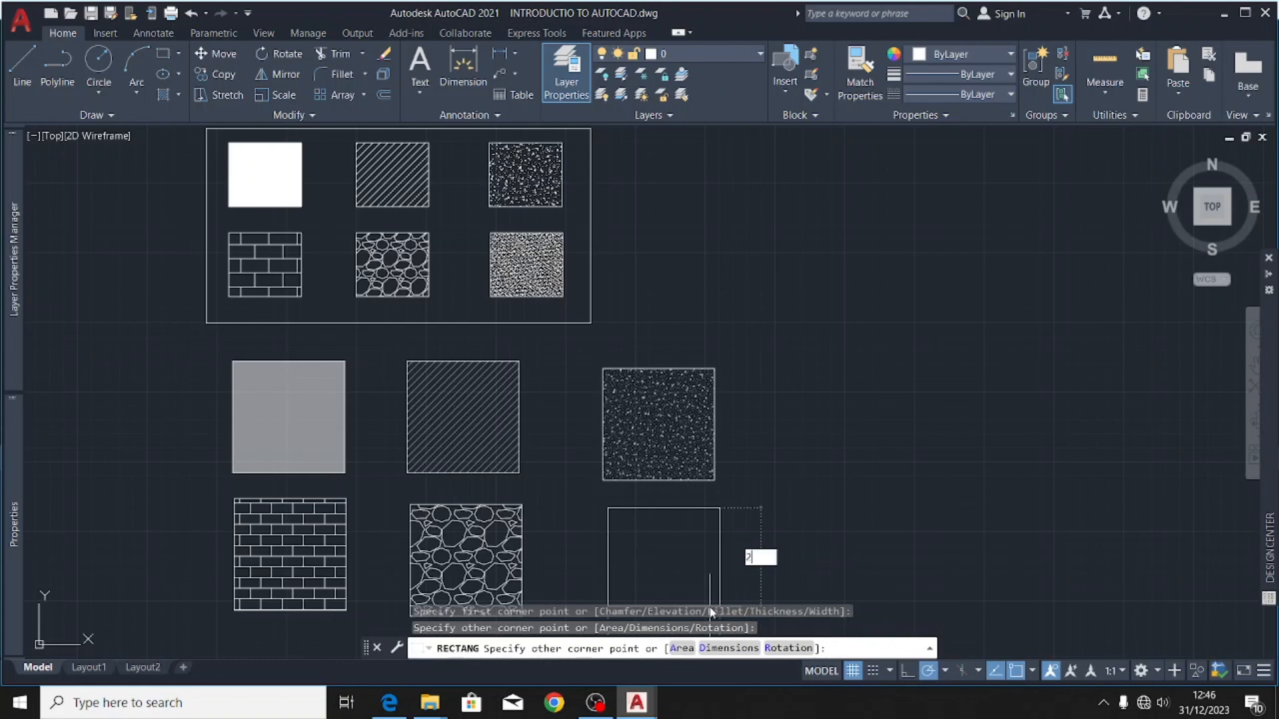
pyautogui.write('000')
pyautogui.press('Return')
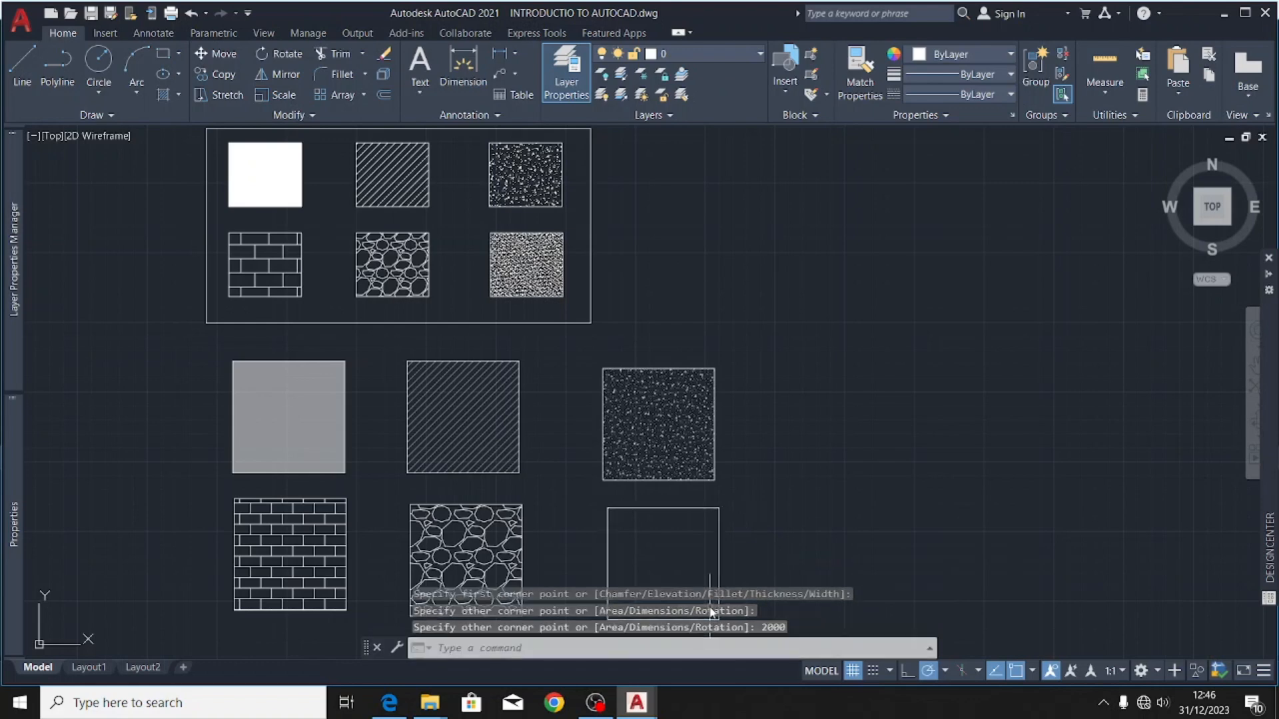
# - Hatch the sixth square with the AR-SAND pattern at a scale of 1
pyautogui.moveTo(539, 398); pyautogui.dragTo(521, 333, button='middle')
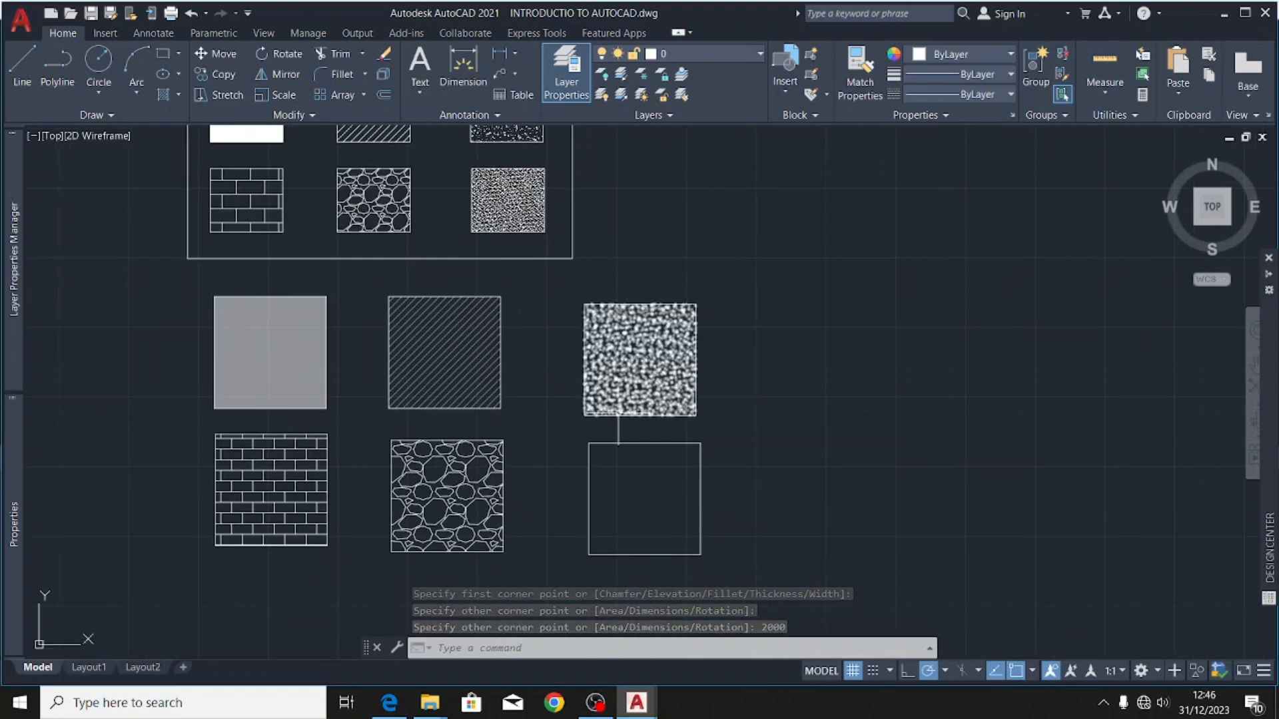
pyautogui.click(165, 96)
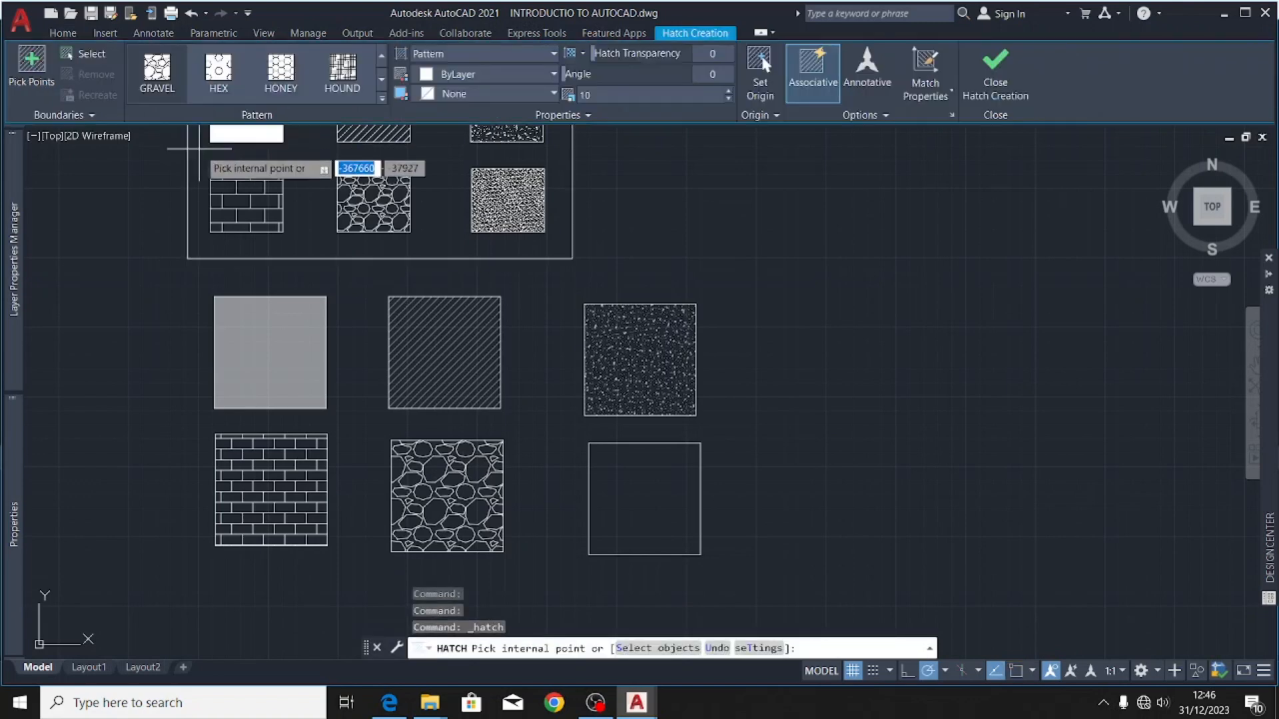
pyautogui.click(382, 93)
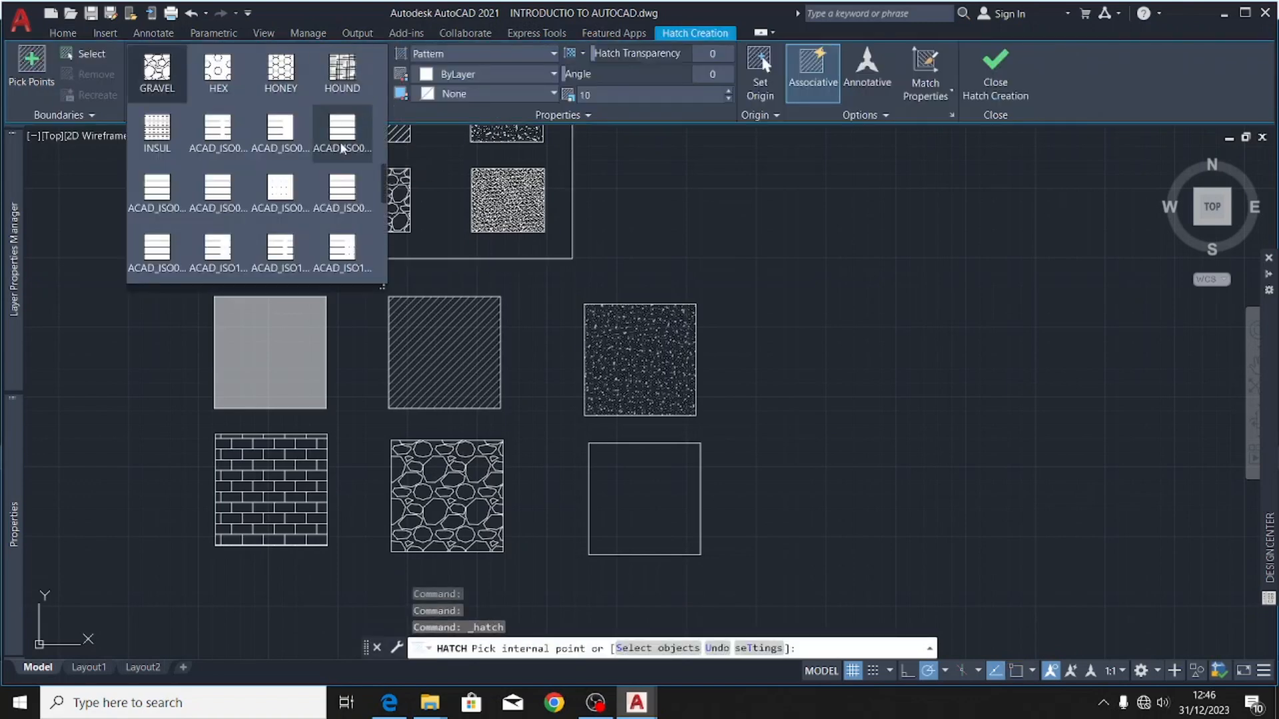
pyautogui.scroll(4, 256, 170)
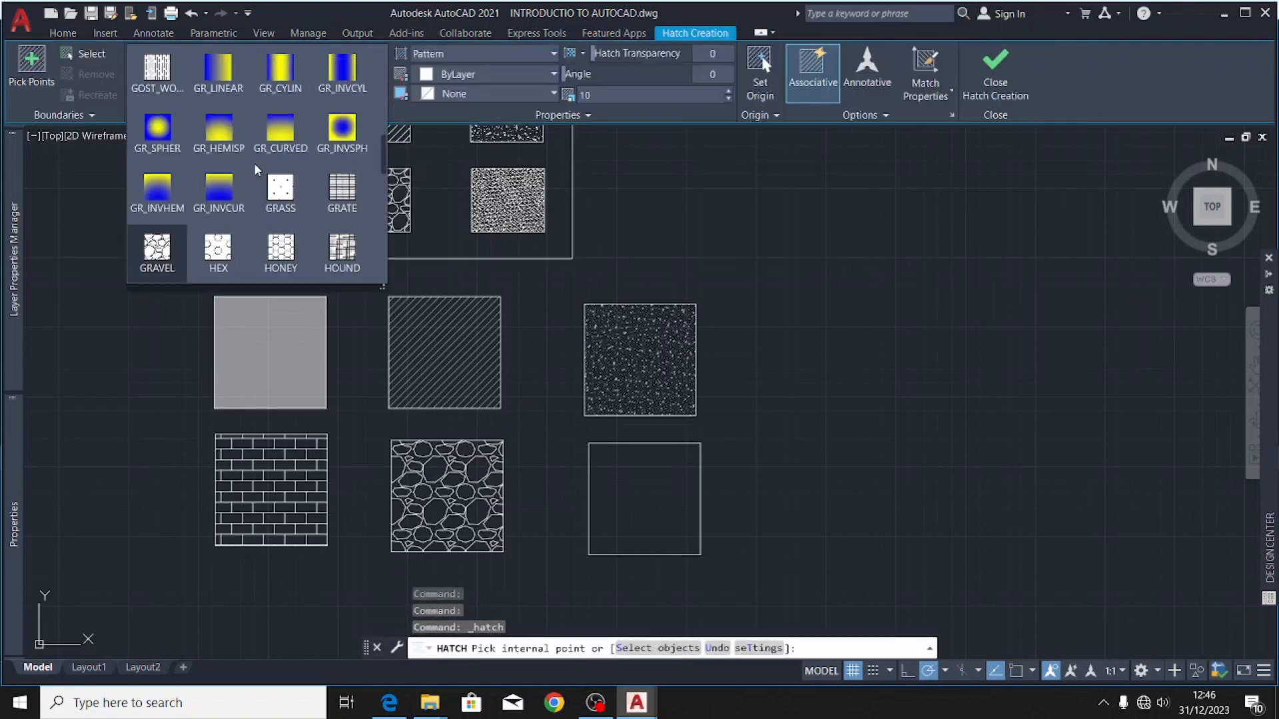
pyautogui.scroll(2, 255, 169)
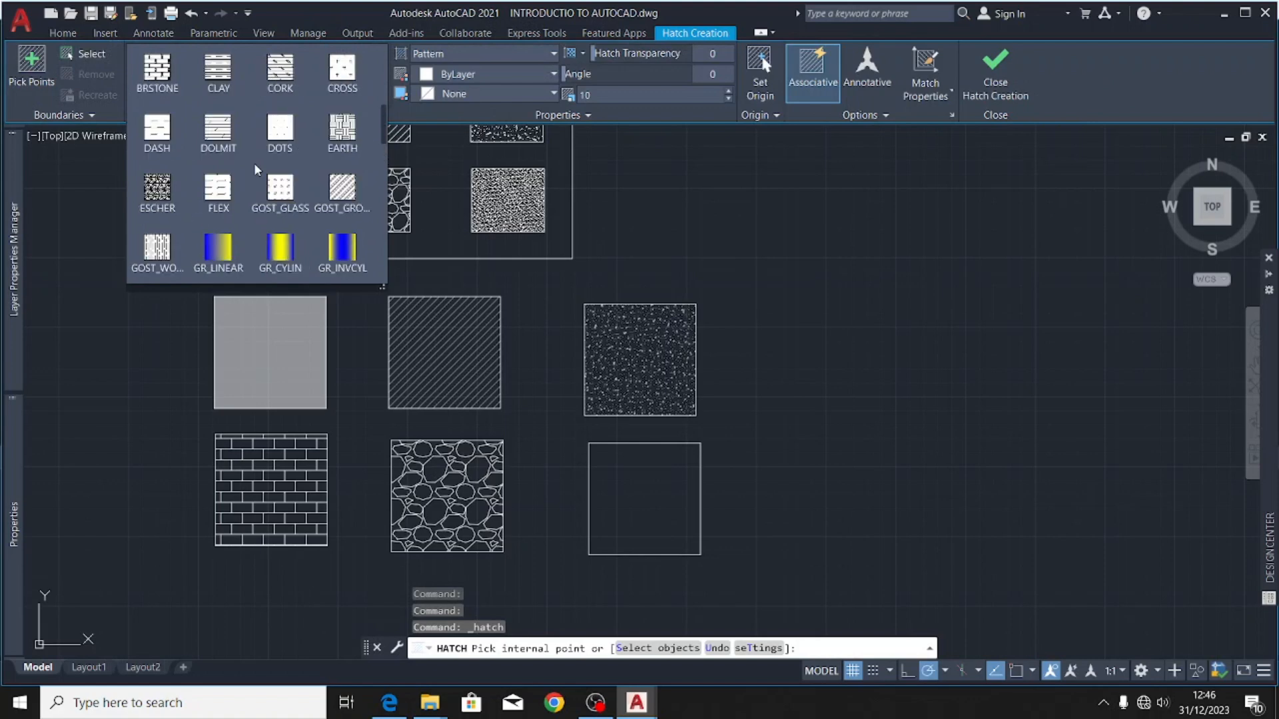
pyautogui.scroll(1, 253, 169)
pyautogui.scroll(1, 255, 169)
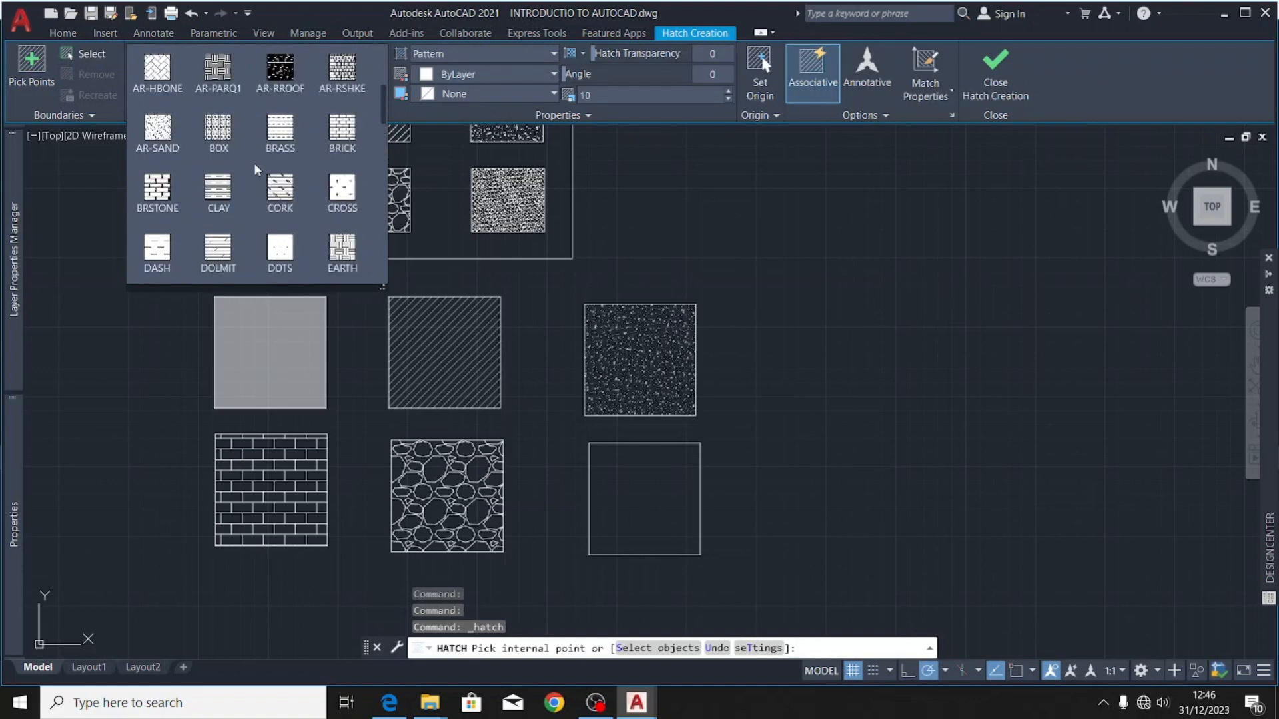
pyautogui.click(158, 133)
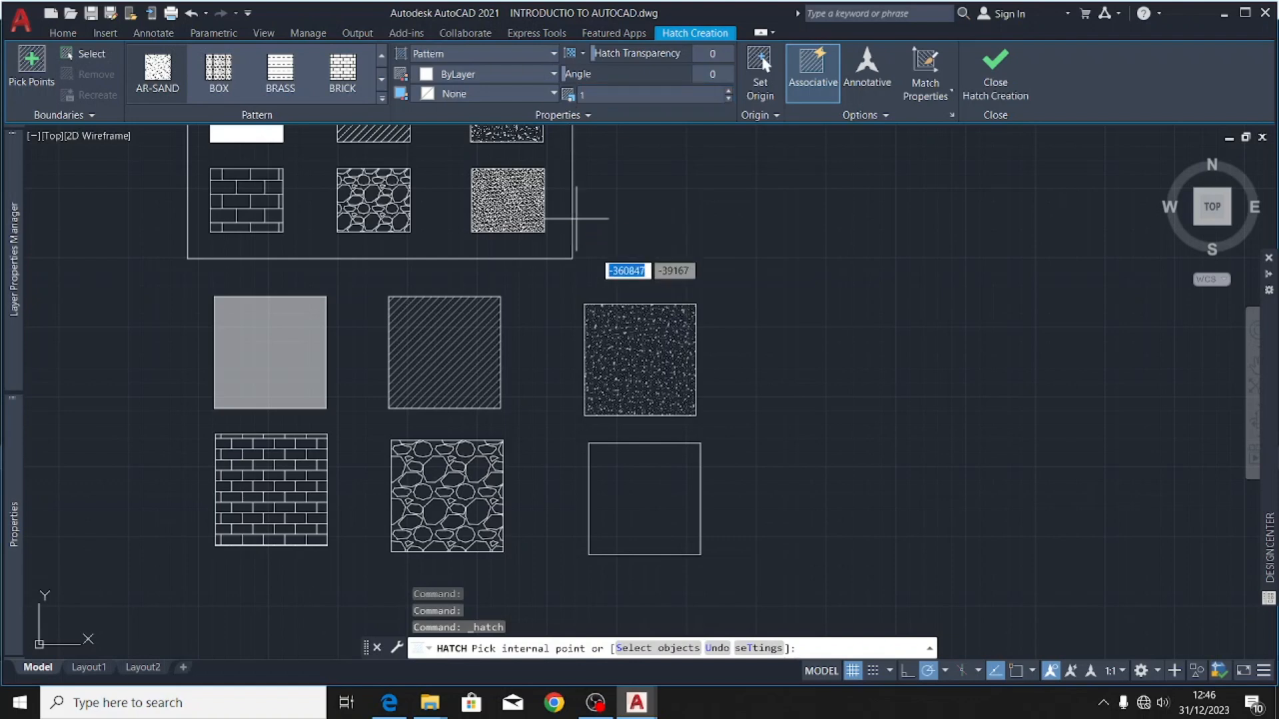
pyautogui.click(657, 511)
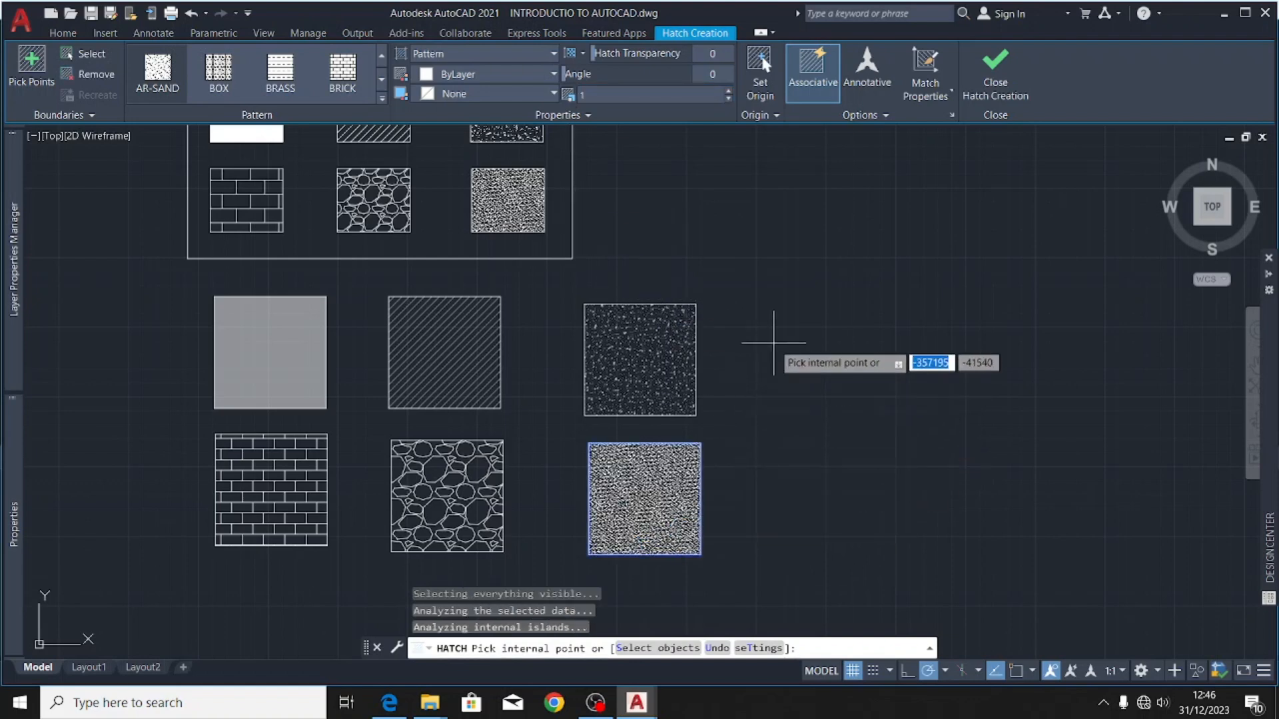
pyautogui.press('Escape')
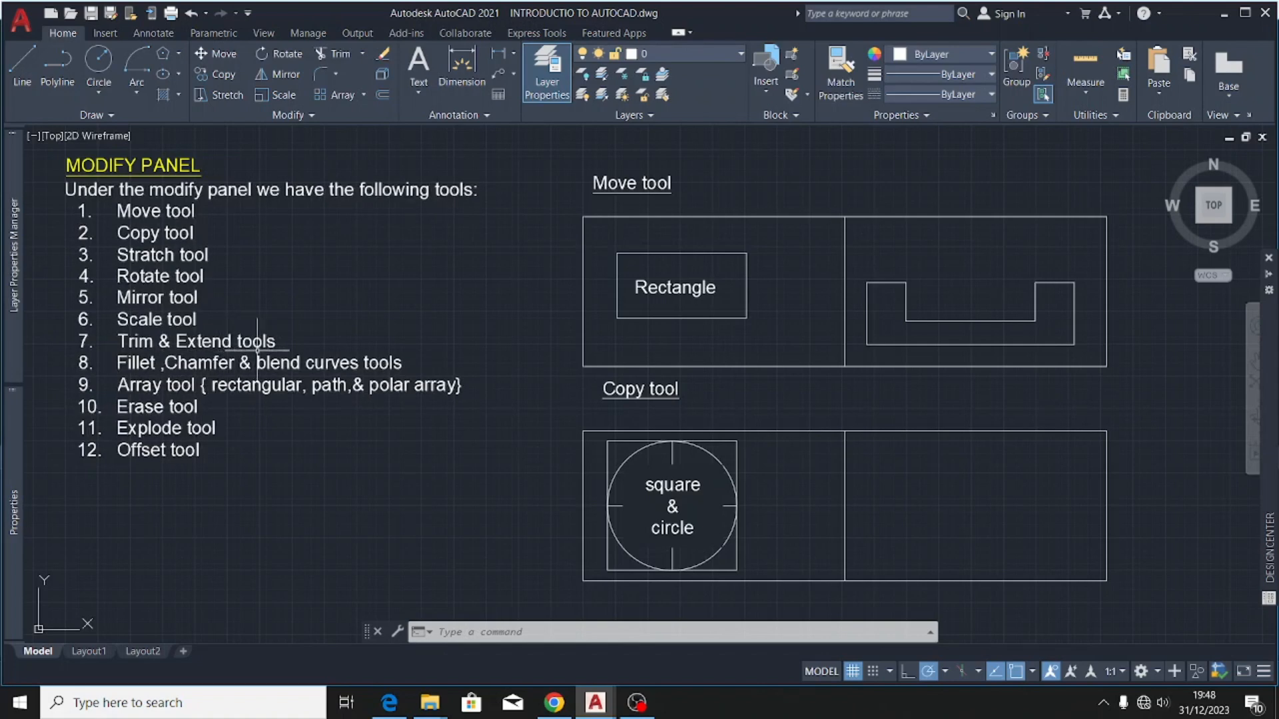
pyautogui.click(363, 49)
pyautogui.click(337, 73)
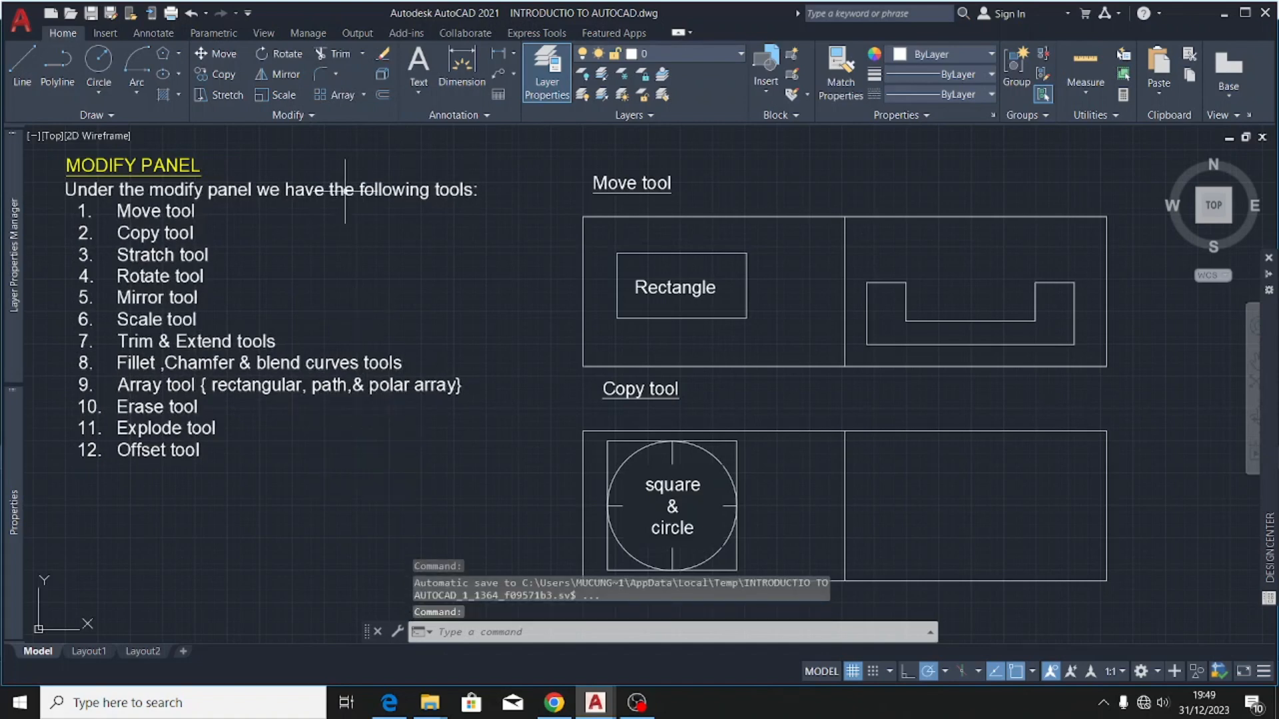
pyautogui.click(363, 96)
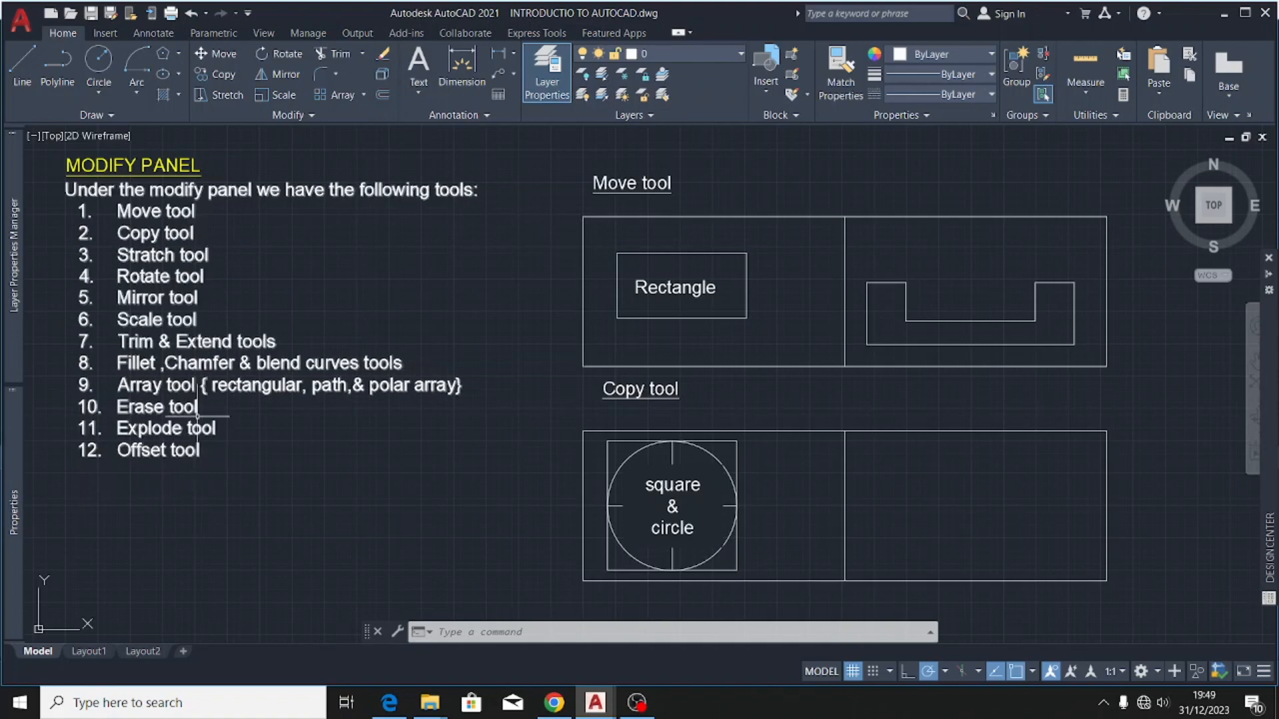
pyautogui.click(297, 114)
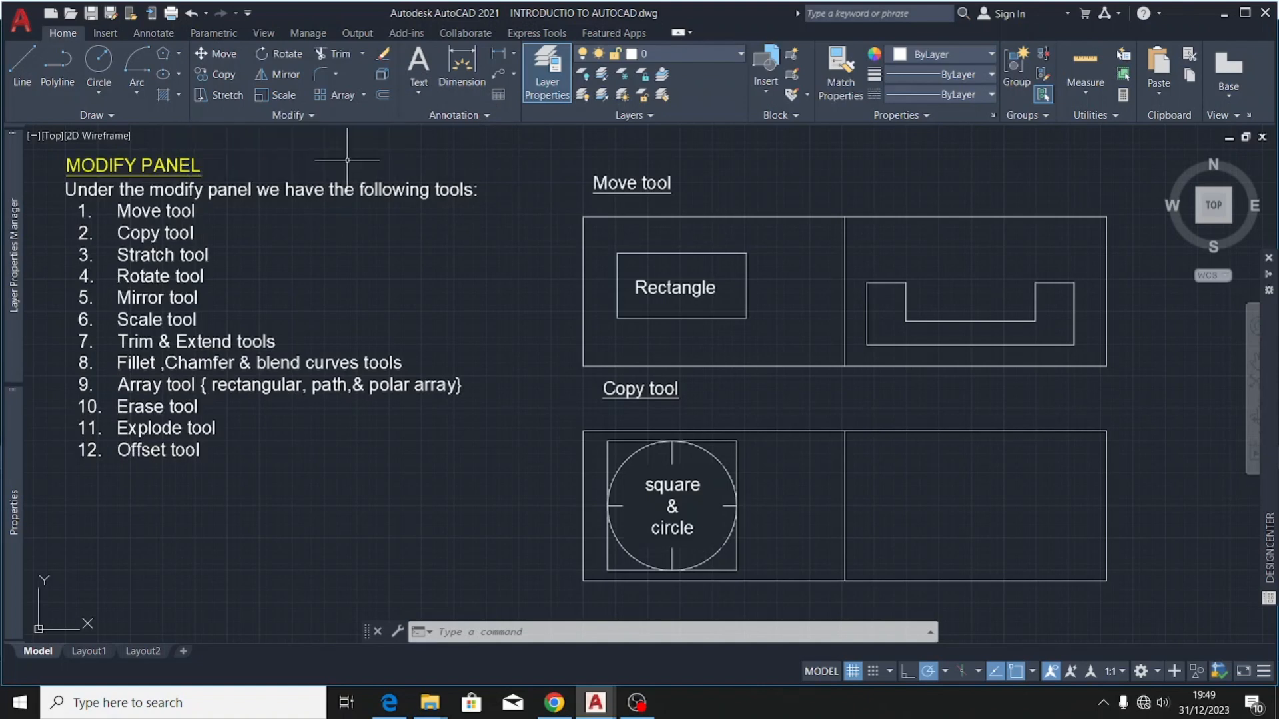
pyautogui.click(316, 114)
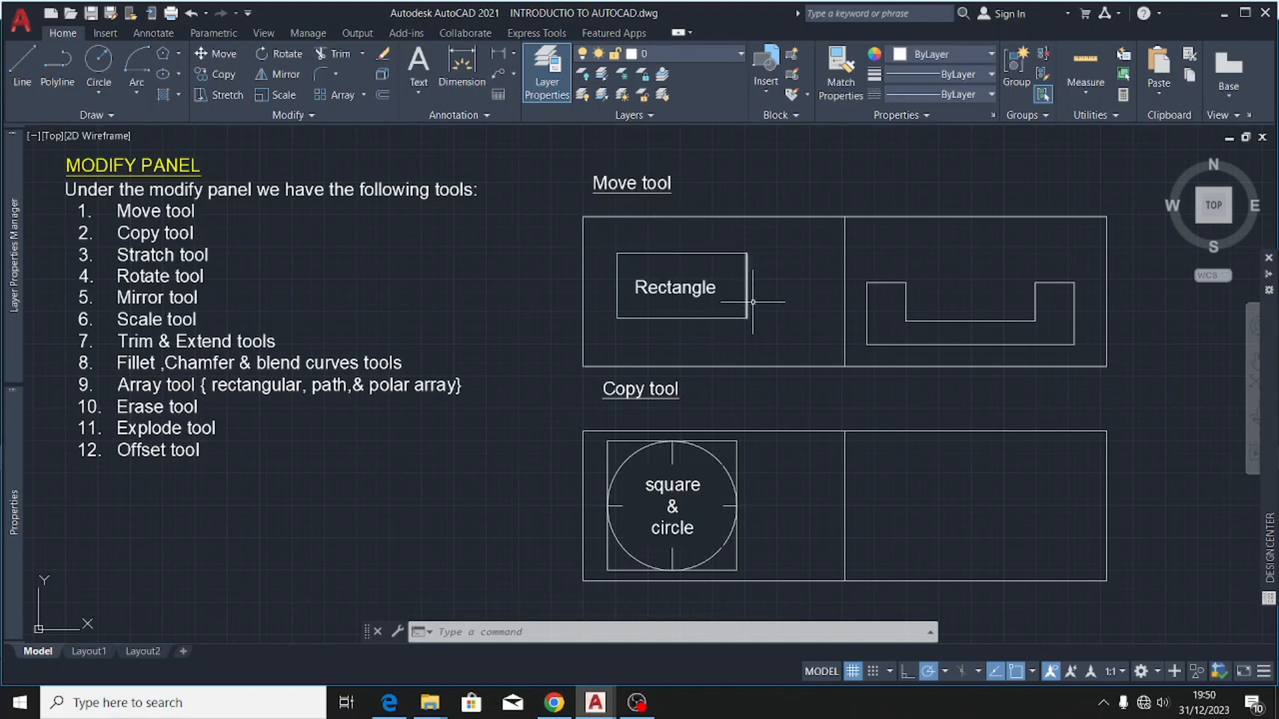
# - Move the labelled rectangle by its lower-left corner onto the inner lower-left corner of the notched shape in the Move tool frame
pyautogui.moveTo(756, 293); pyautogui.dragTo(734, 299, button='middle')
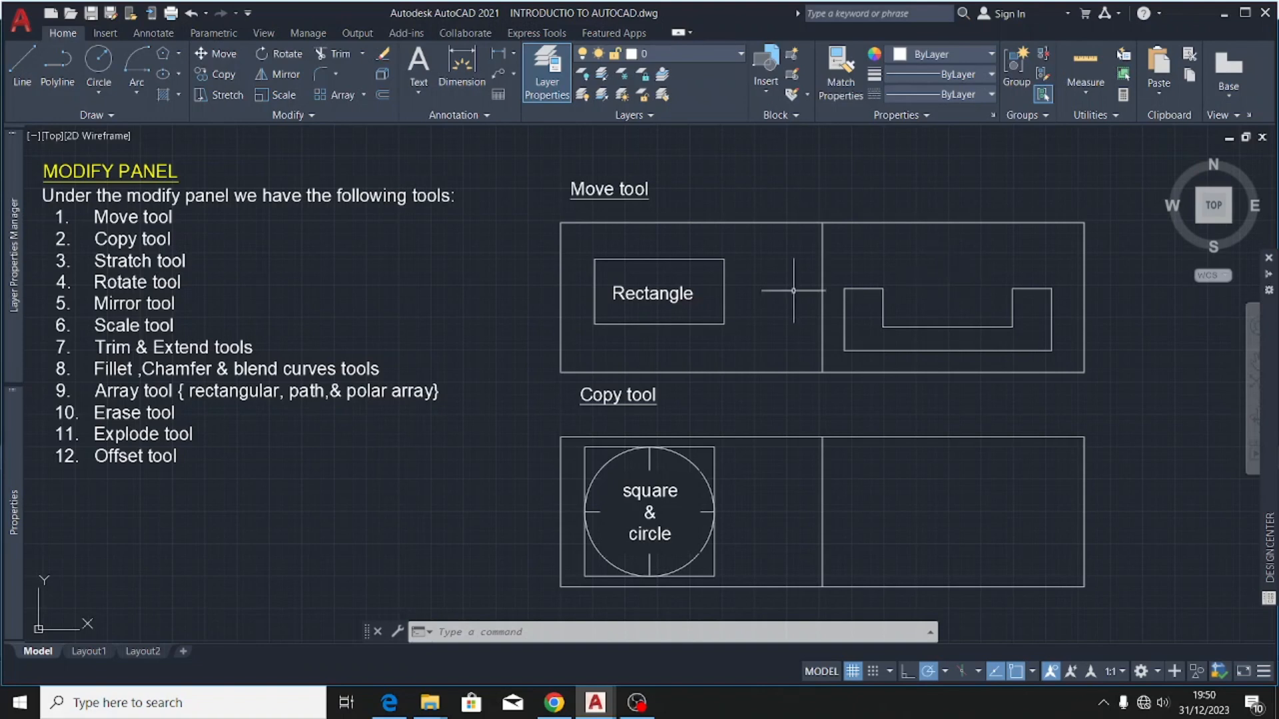
pyautogui.click(746, 253)
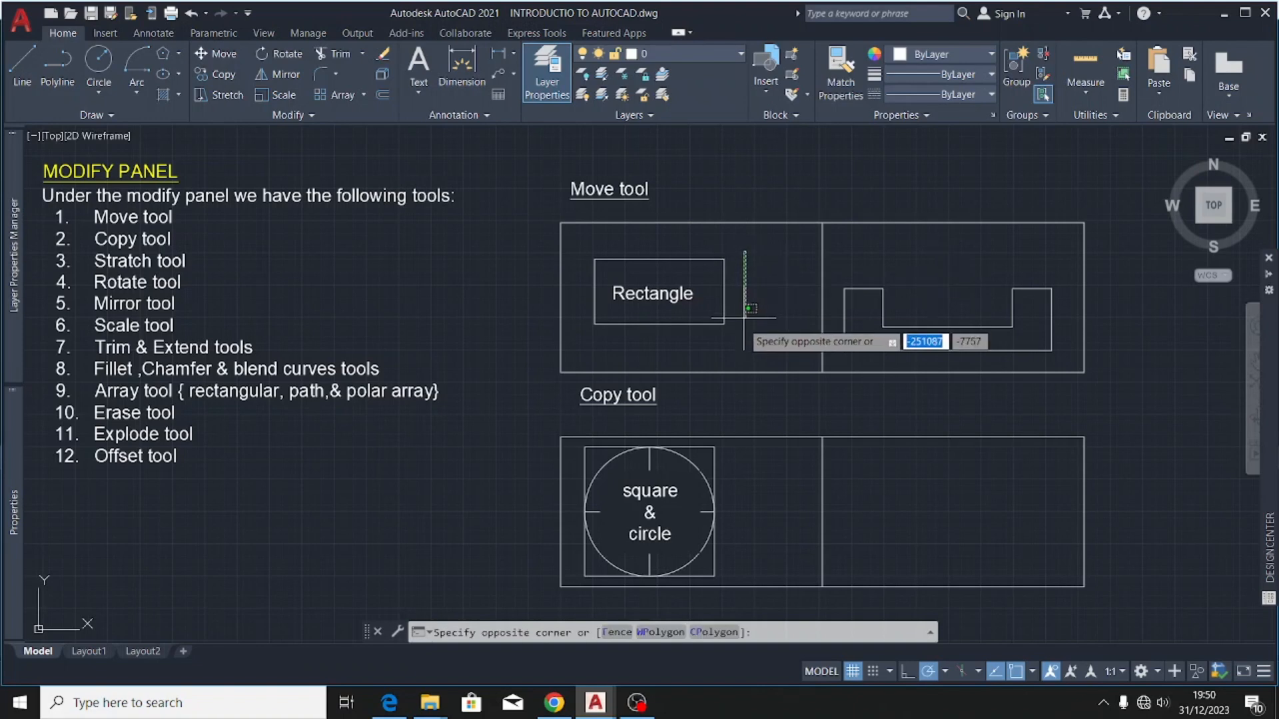
pyautogui.click(577, 344)
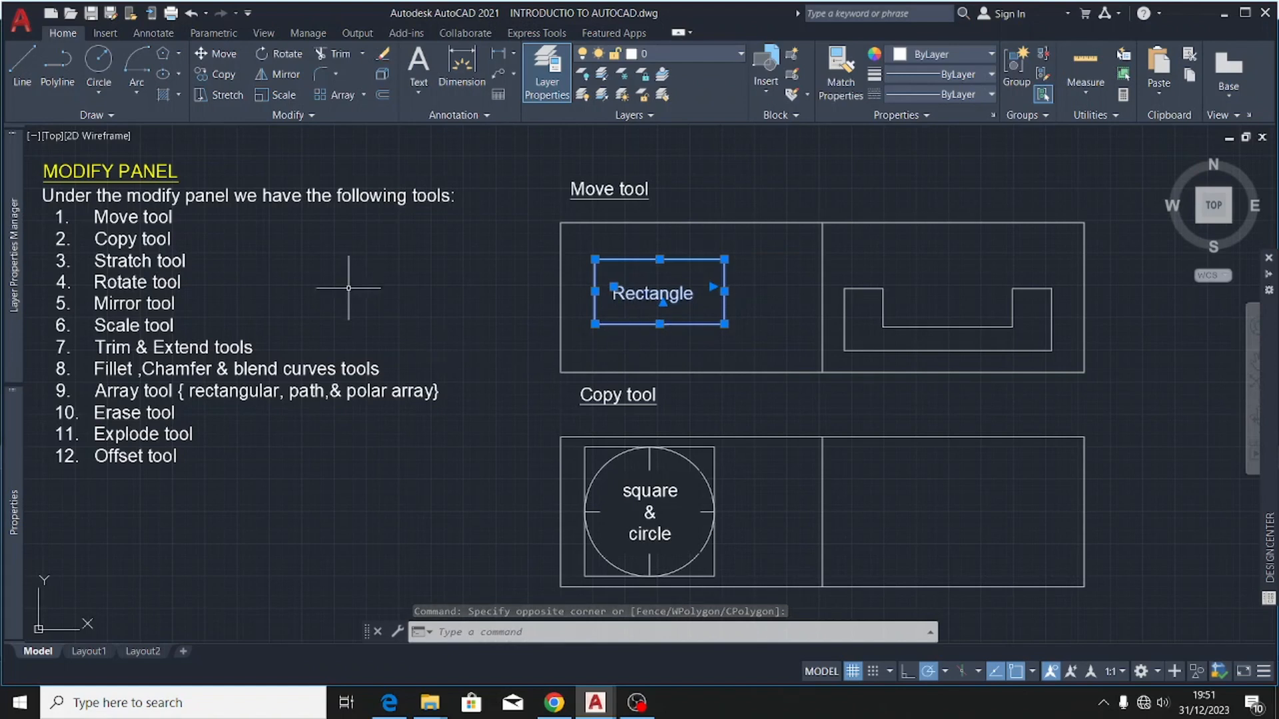
pyautogui.click(220, 53)
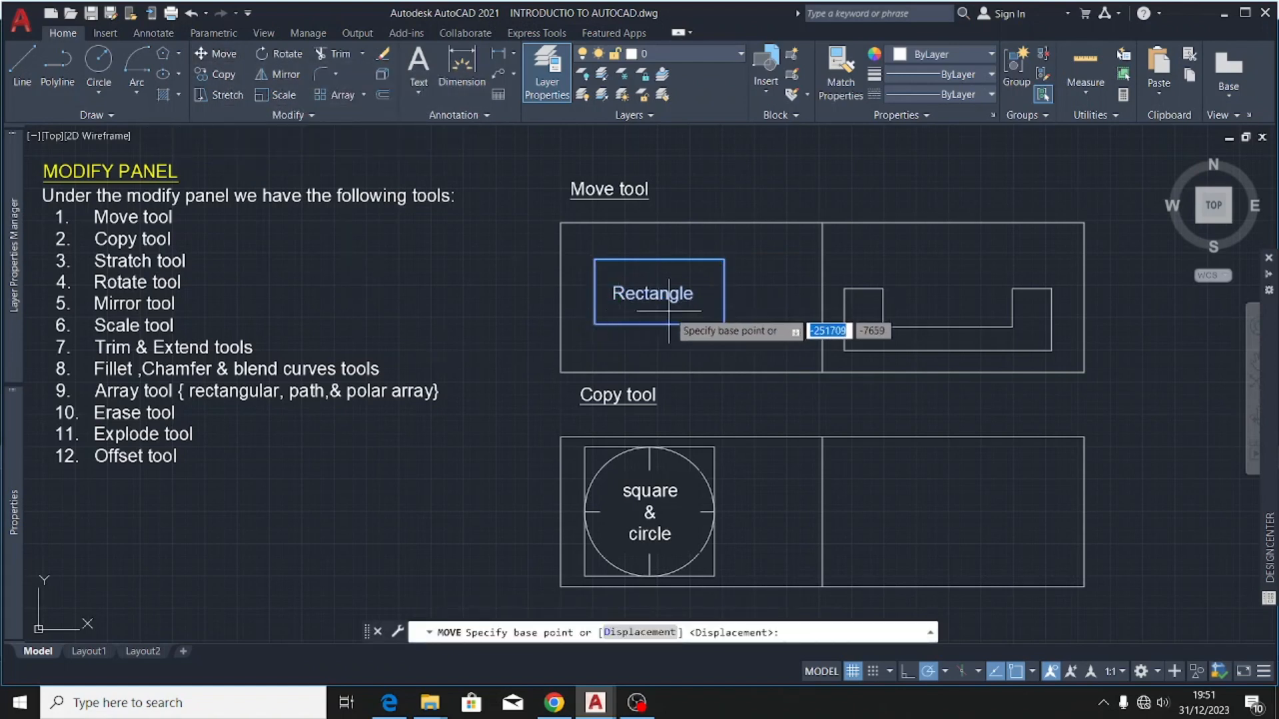
pyautogui.click(594, 324)
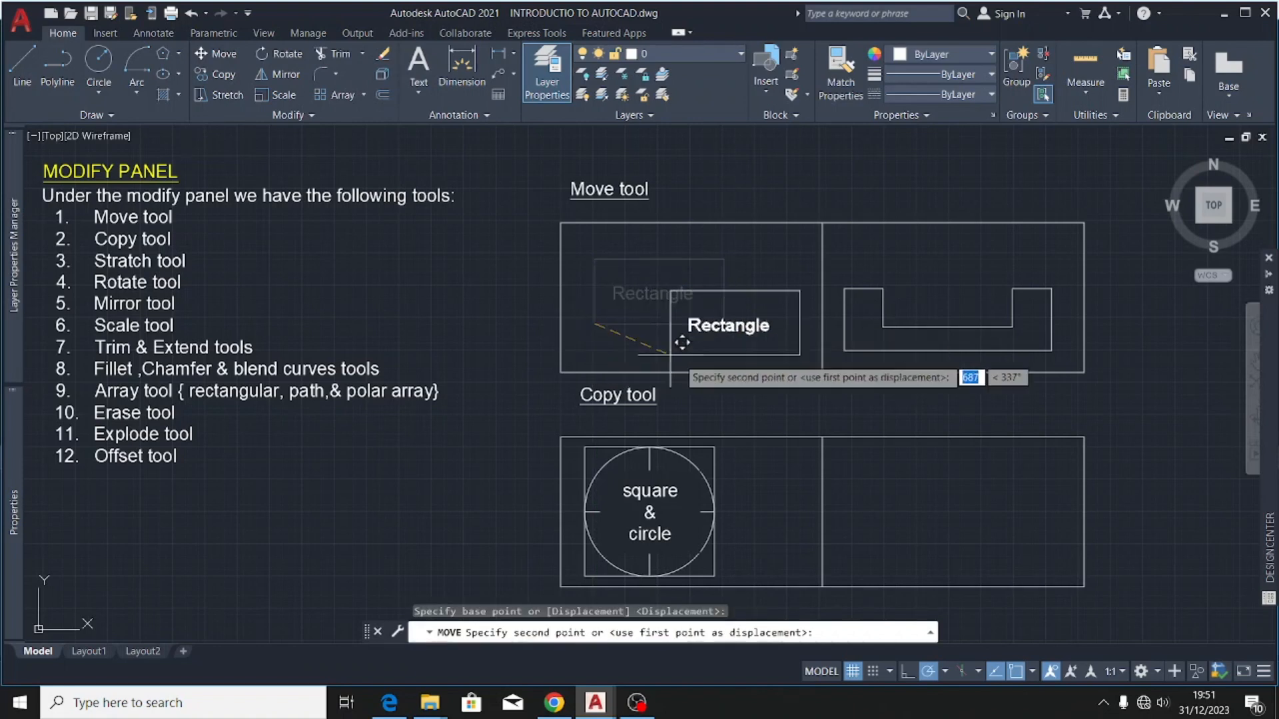
pyautogui.click(883, 327)
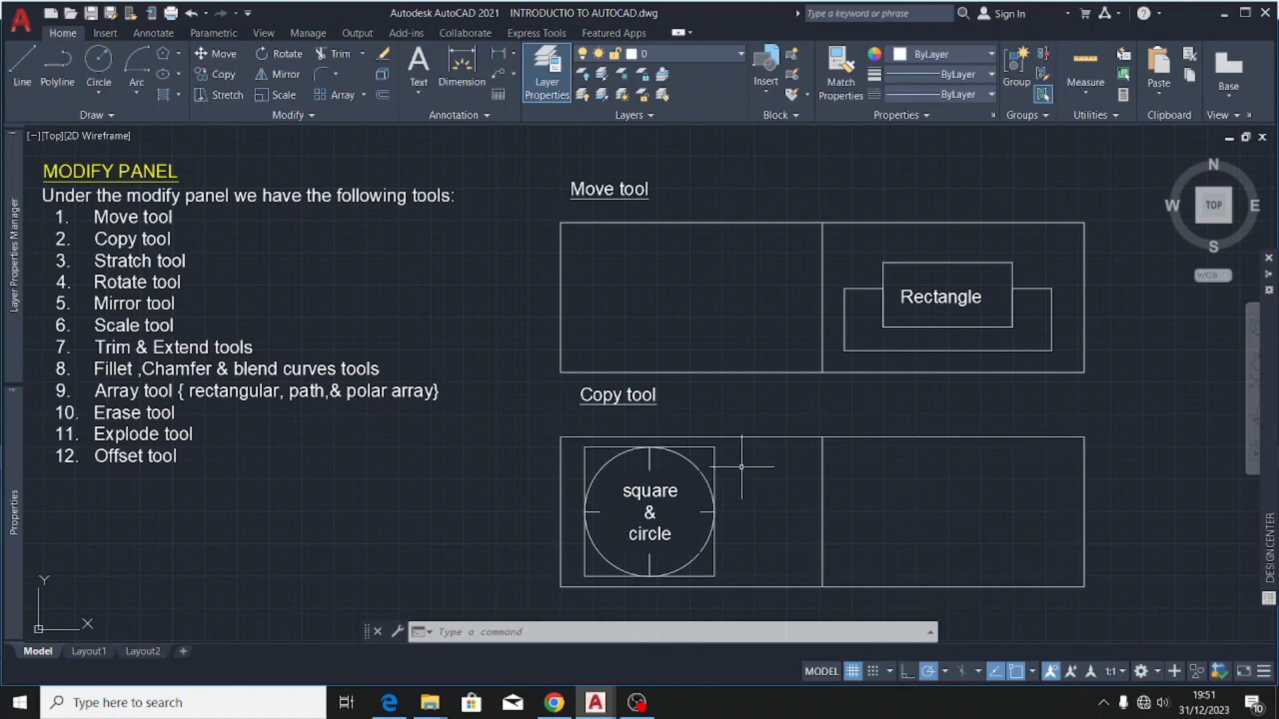
# - Copy the labelled square and circle by its centre horizontally about 2341 units into the empty right half of the Copy tool frame
pyautogui.click(737, 446)
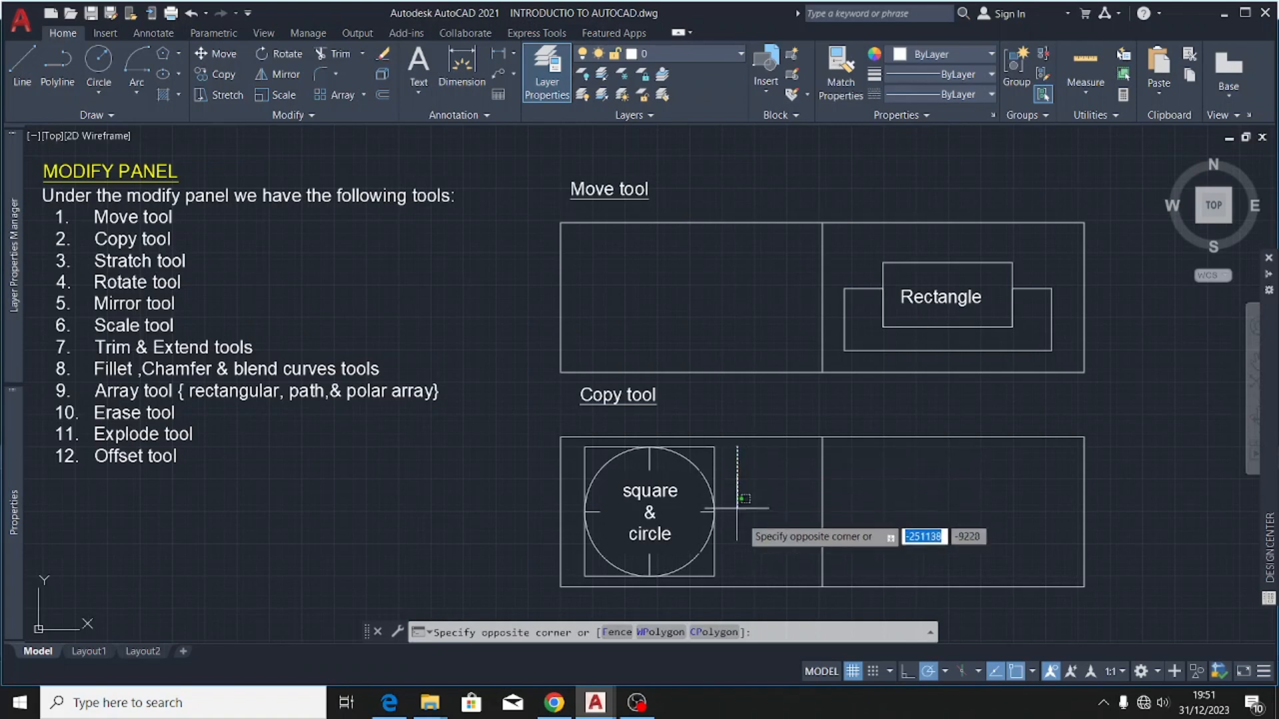
pyautogui.click(576, 569)
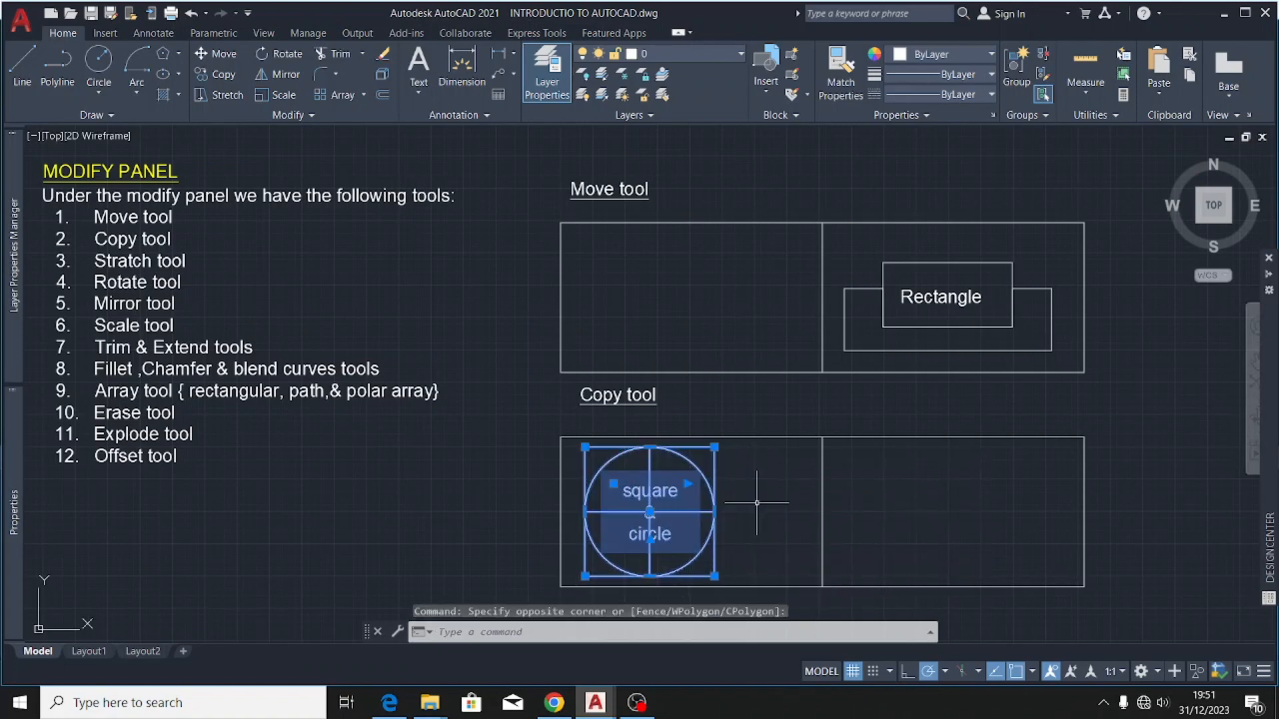
pyautogui.click(213, 73)
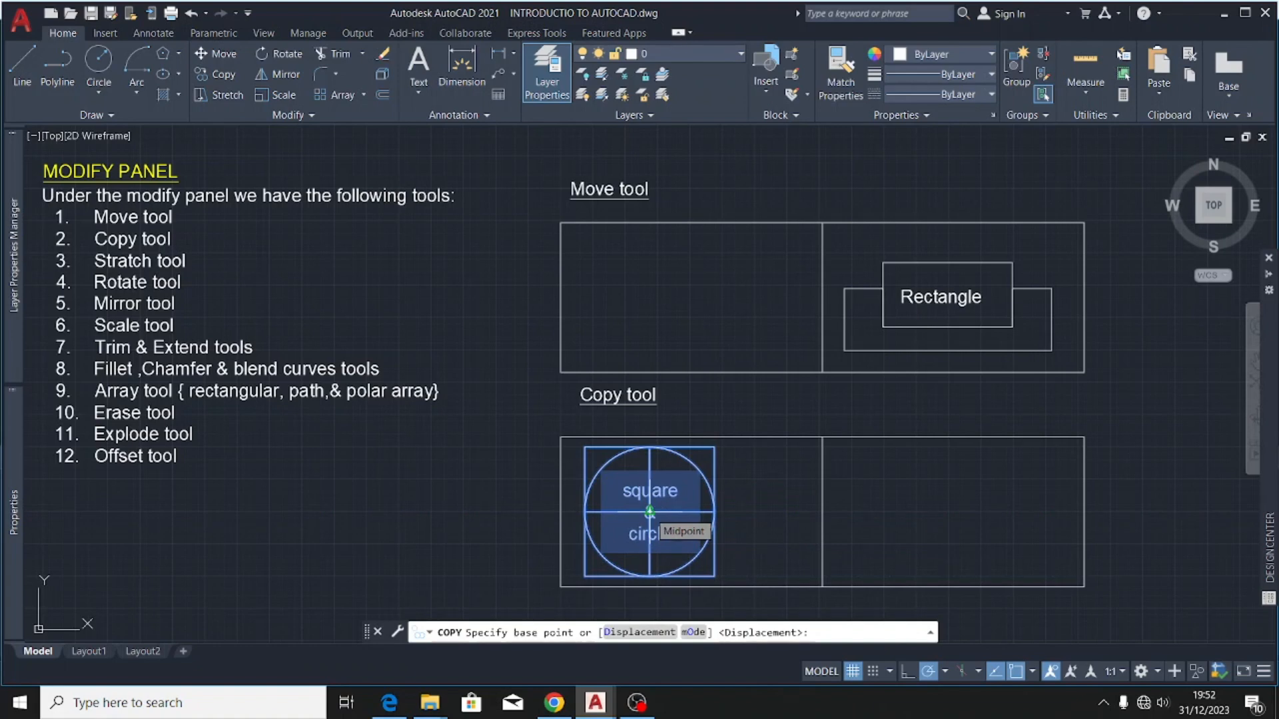
pyautogui.click(649, 513)
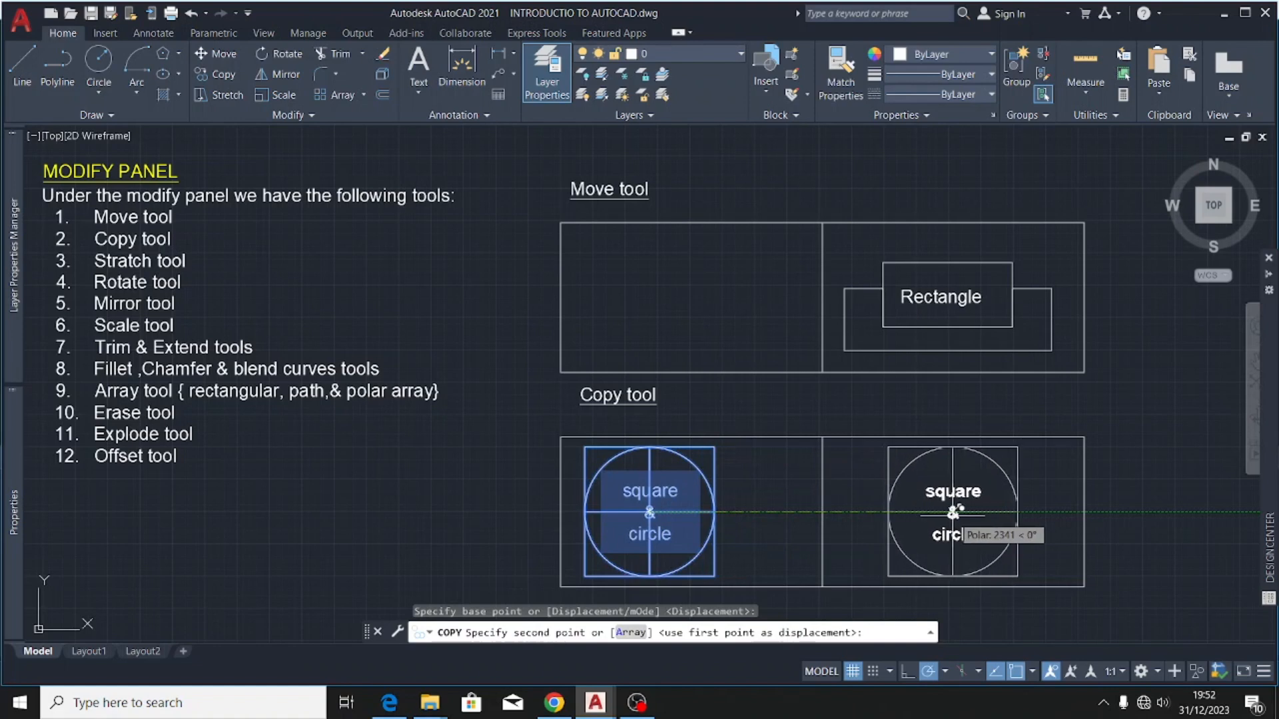
pyautogui.click(953, 513)
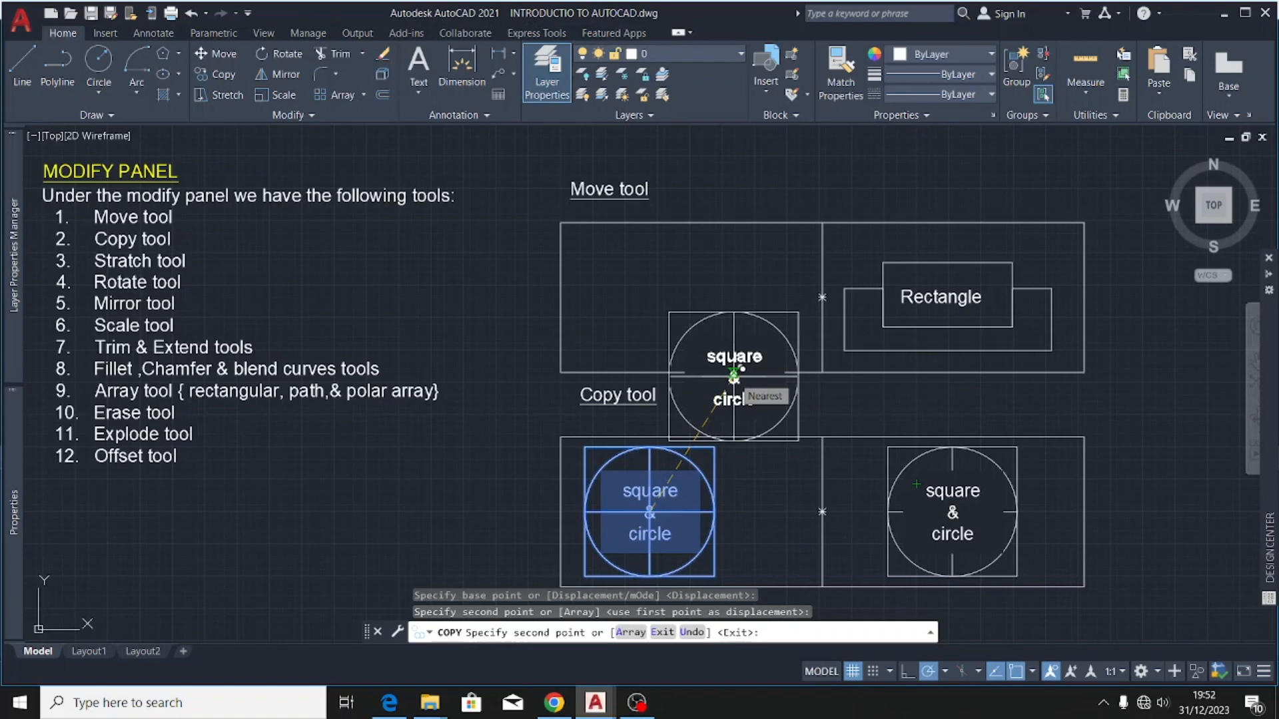
pyautogui.press('Escape')
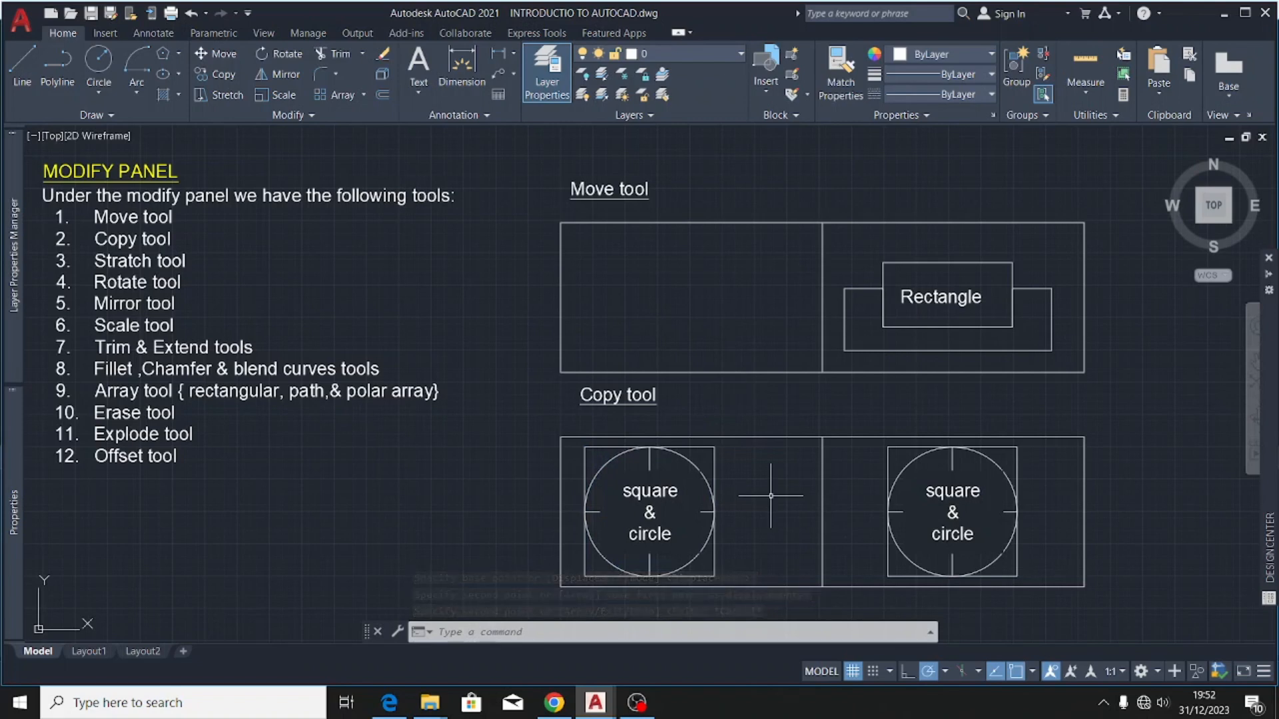
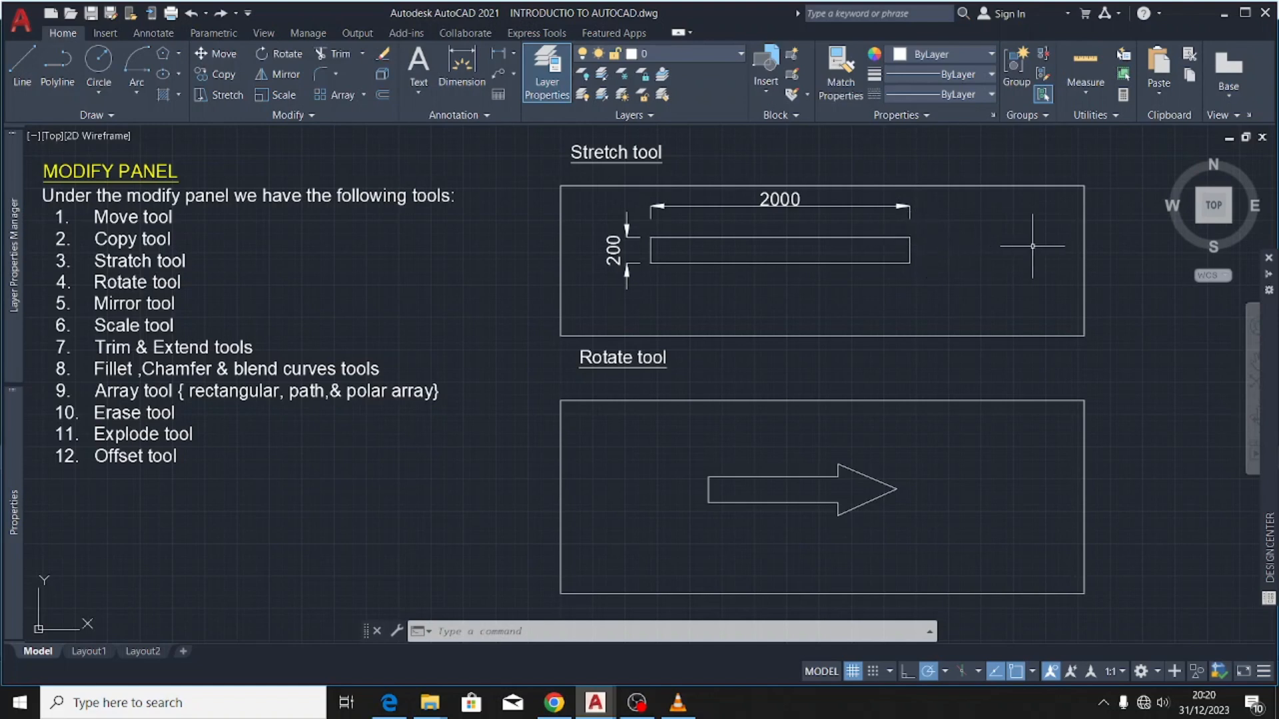
# - Stretch the right end of the rectangle in the Stretch tool frame 800 units to the right, together with its length dimension
pyautogui.click(931, 235)
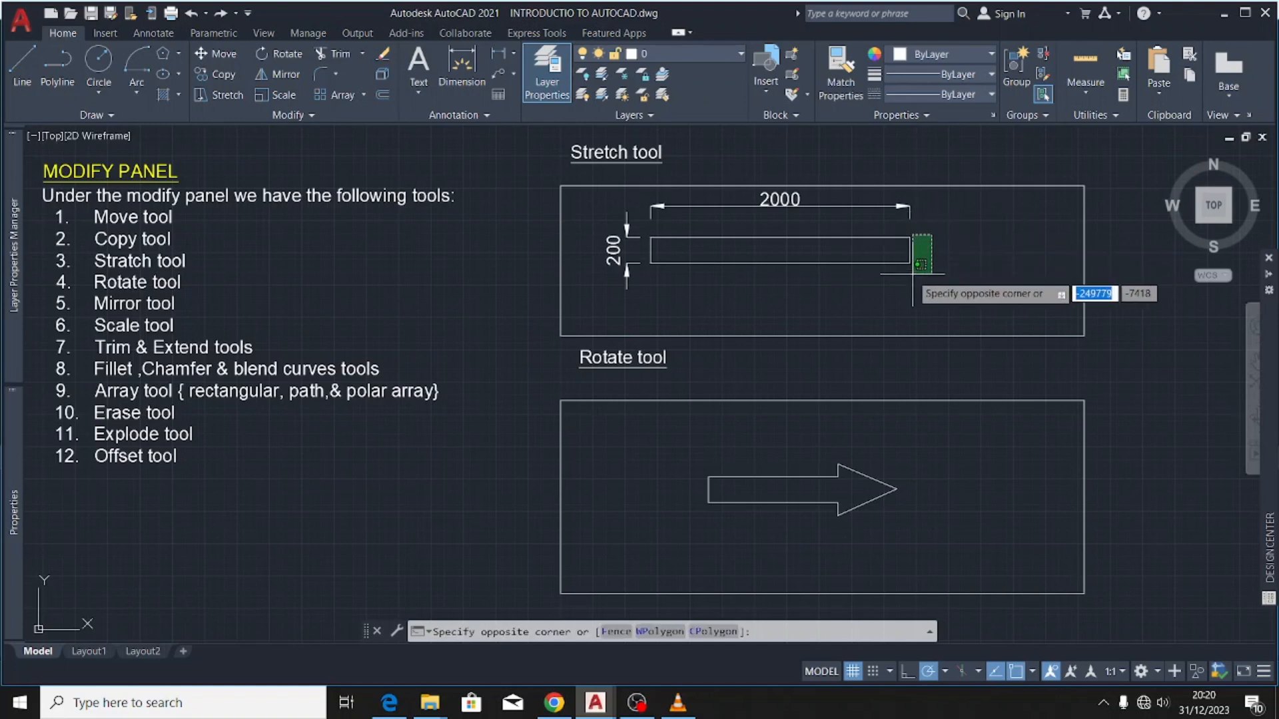
pyautogui.click(881, 268)
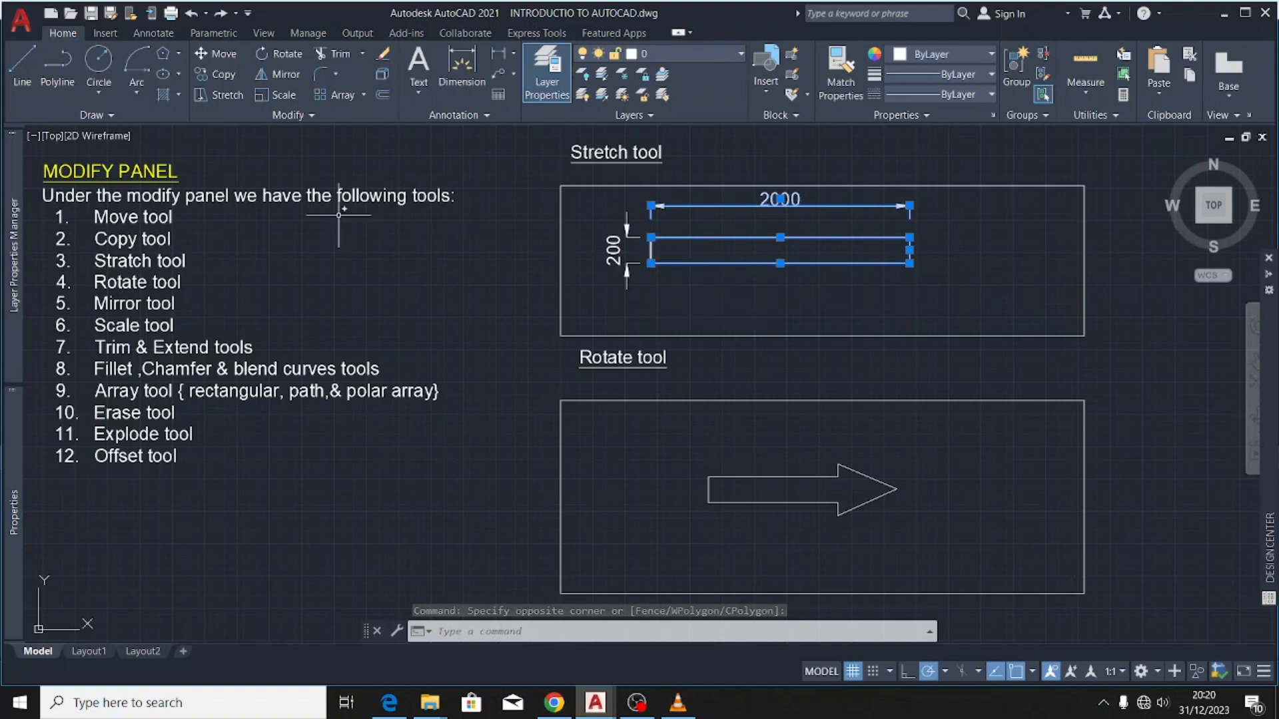
pyautogui.click(232, 91)
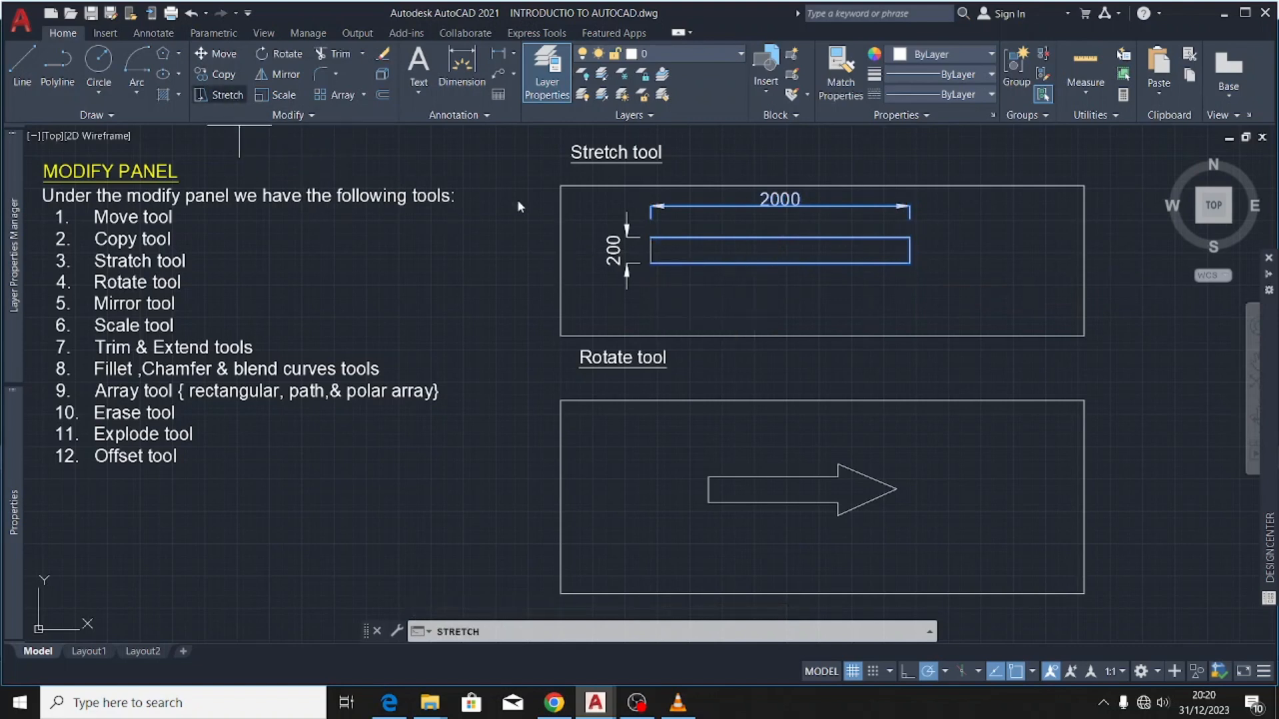
pyautogui.click(910, 249)
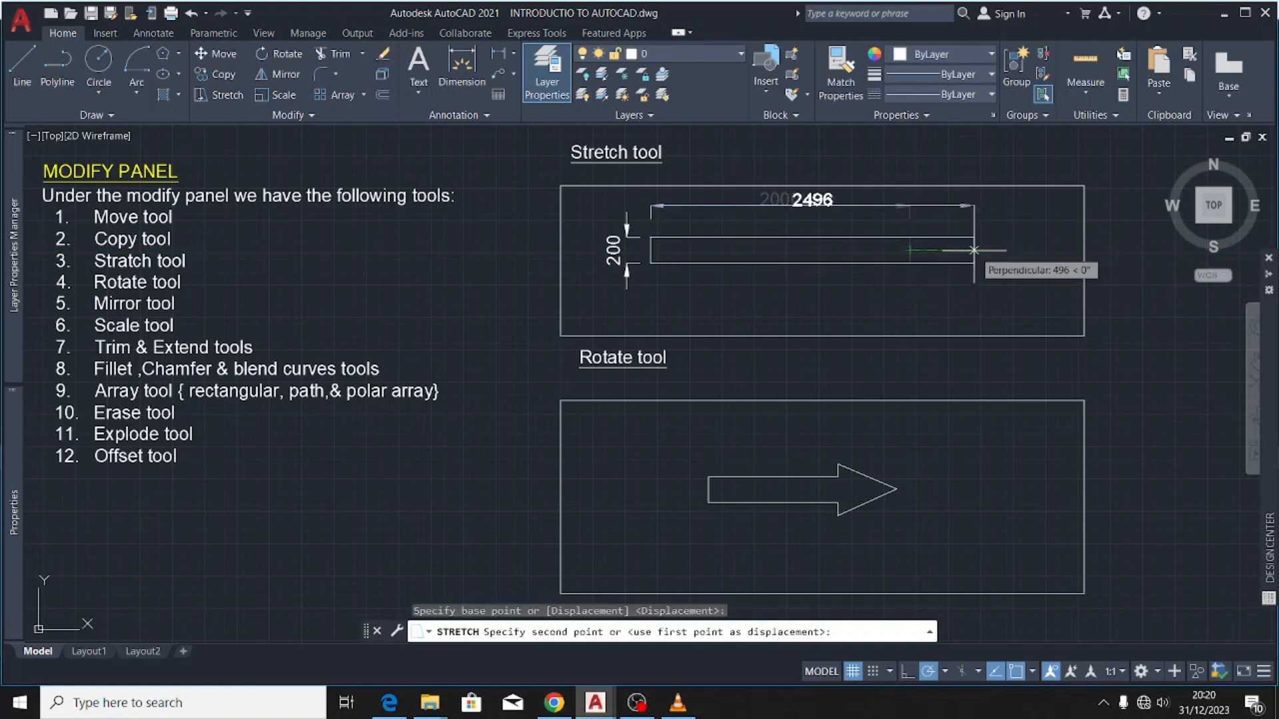
pyautogui.write('800')
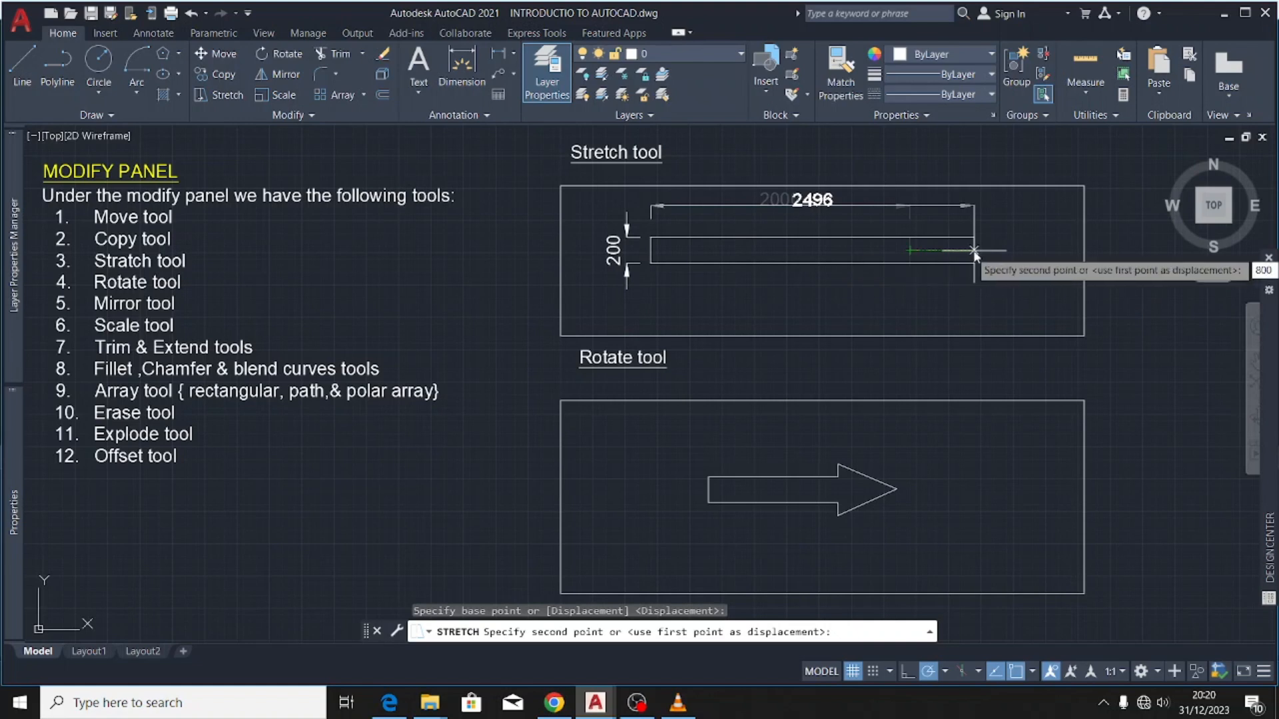
pyautogui.press('Return')
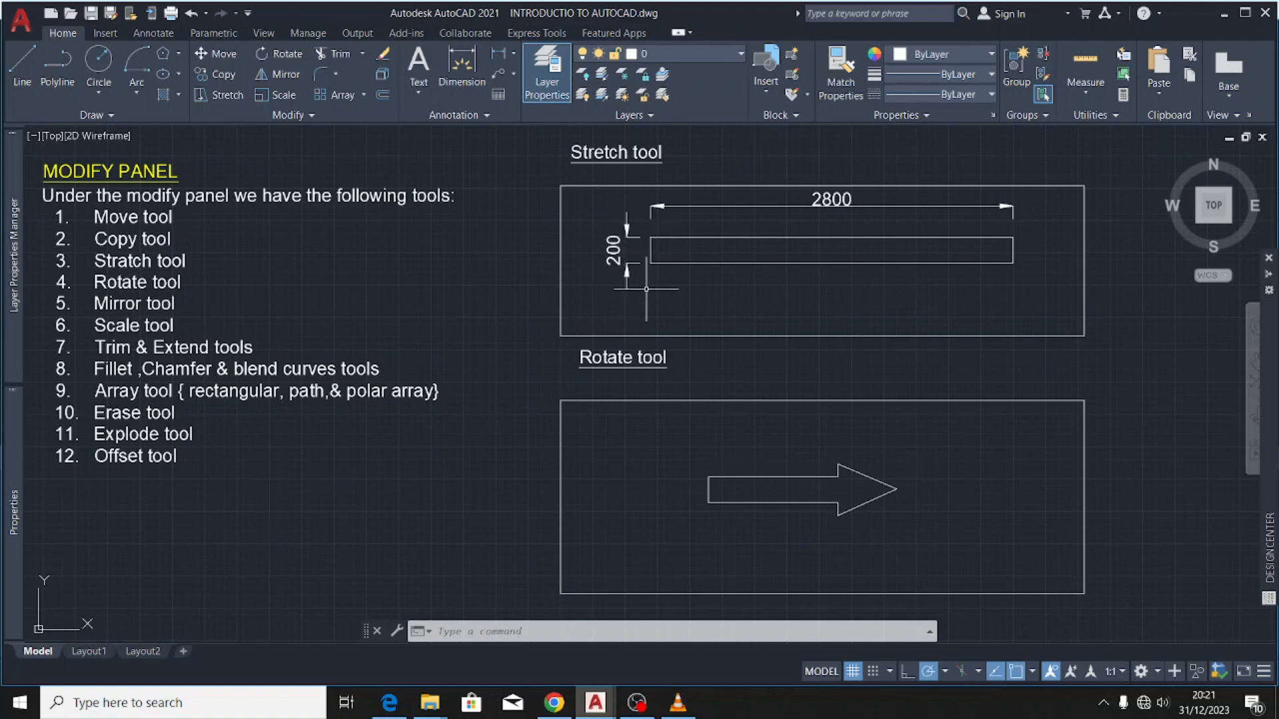
# - Stretch the rectangle's lower edge, with its height dimension, 300 units straight down from the edge's midpoint
pyautogui.click(1023, 261)
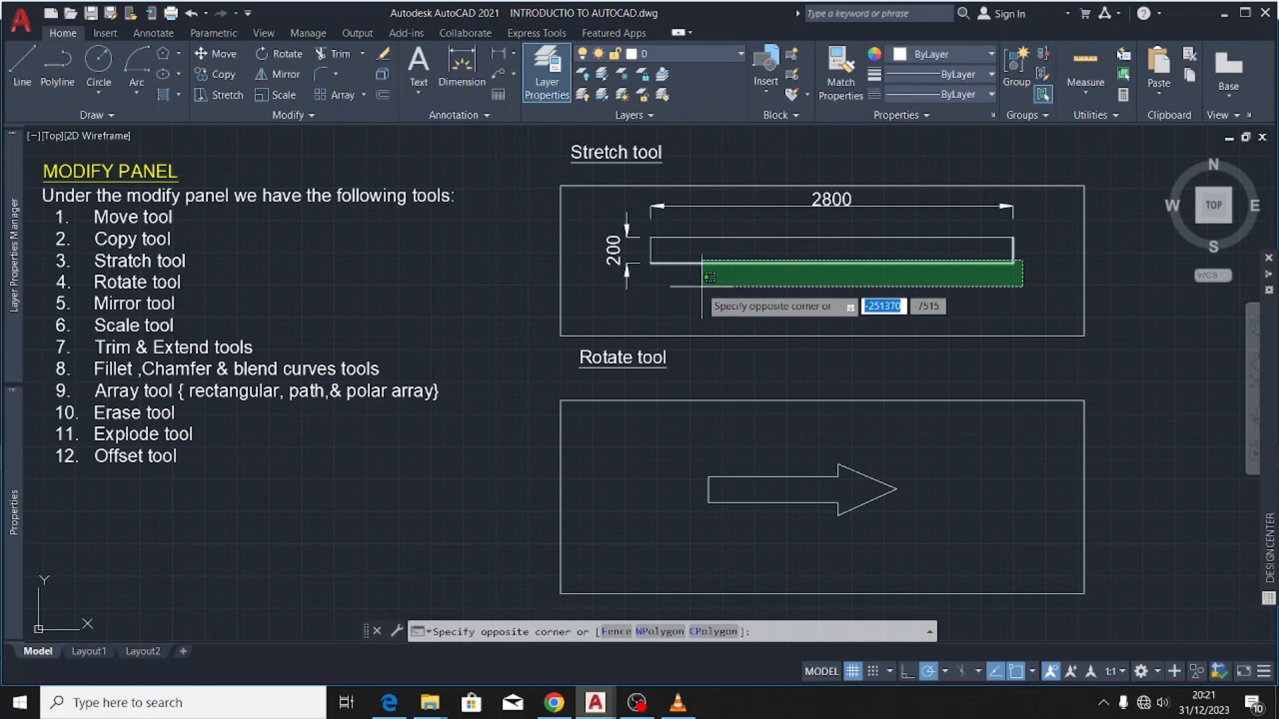
pyautogui.click(646, 275)
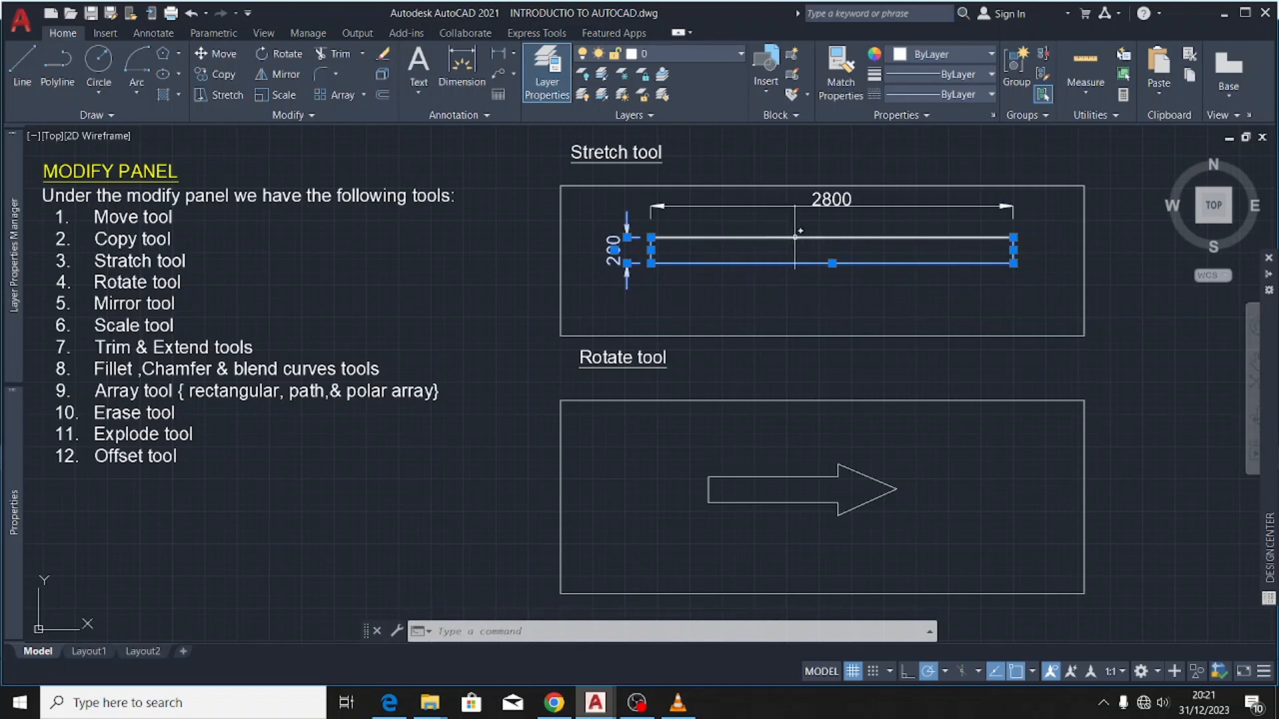
pyautogui.click(214, 95)
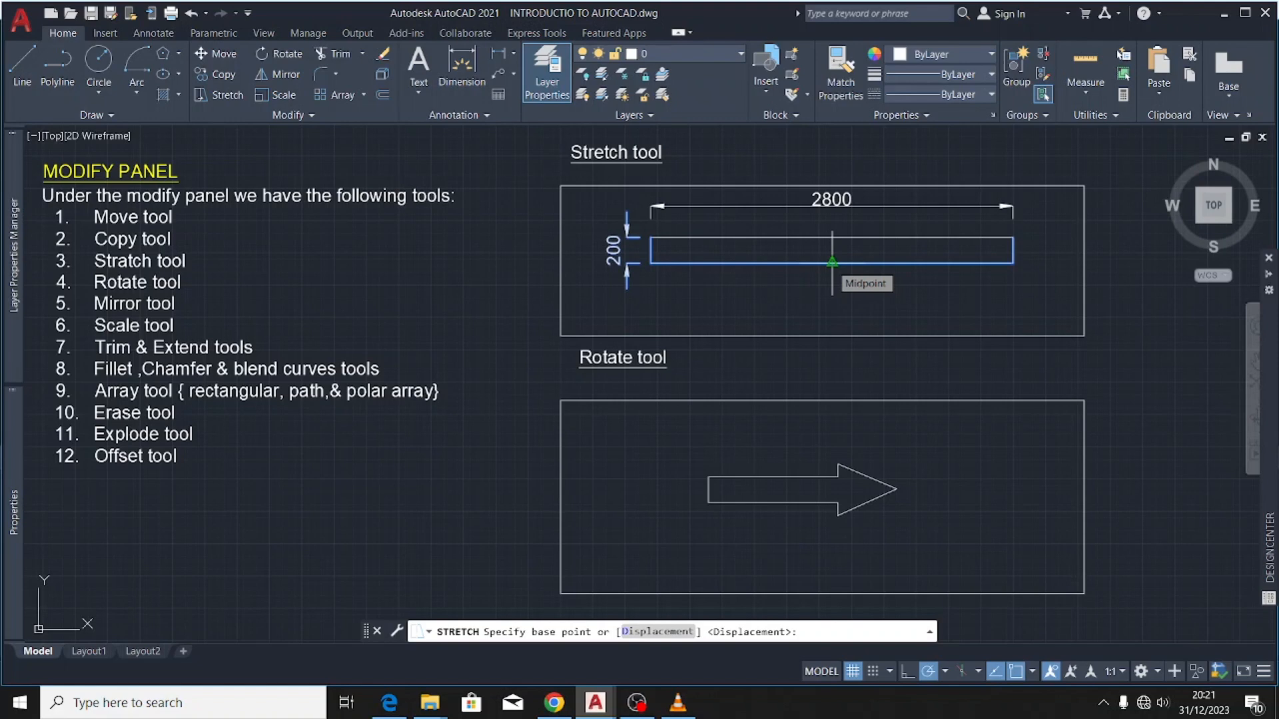
pyautogui.click(831, 261)
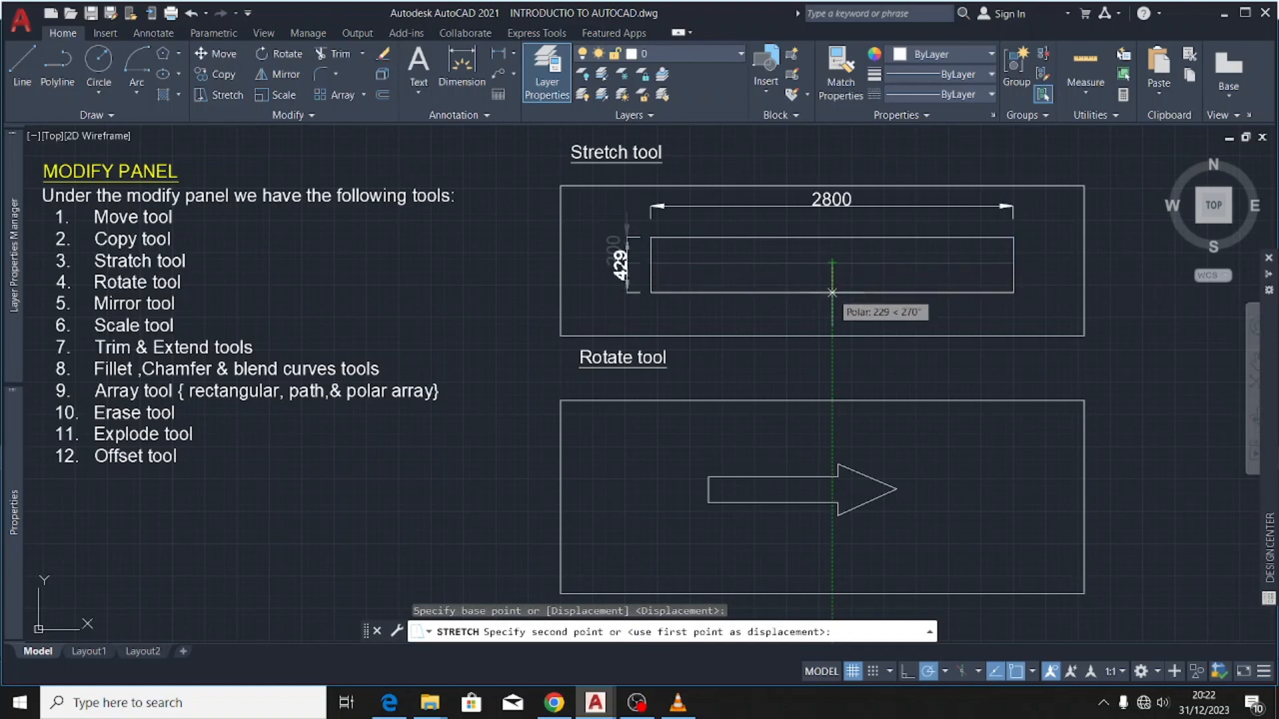
pyautogui.write('30')
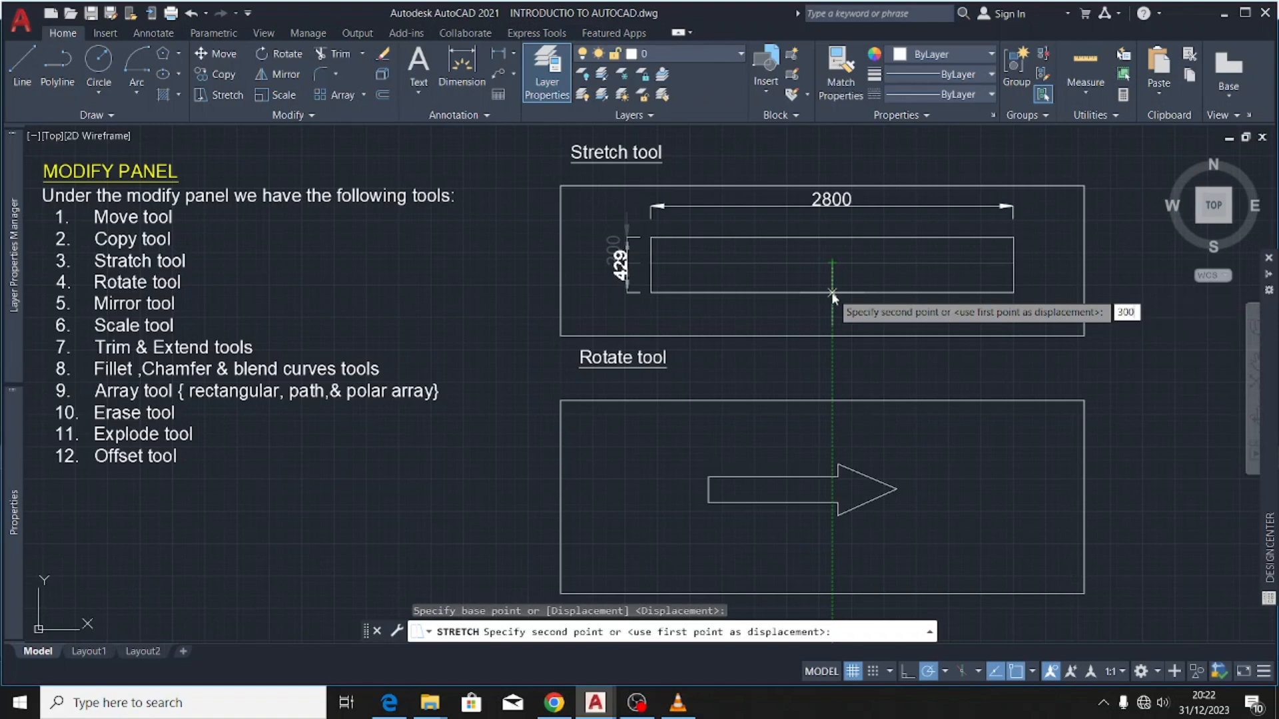
pyautogui.write('0')
pyautogui.press('Return')
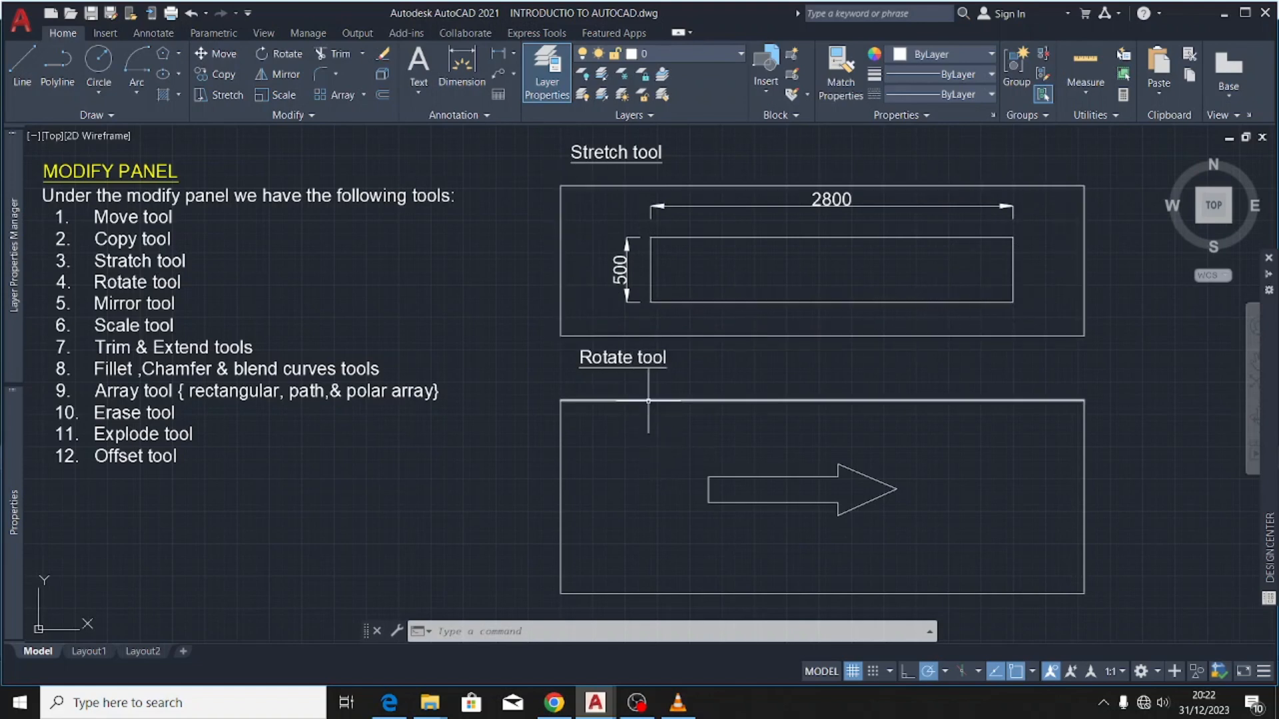
# - Rotate the arrow in the Rotate tool frame by 30 degrees about a point near the middle of its body
pyautogui.click(928, 457)
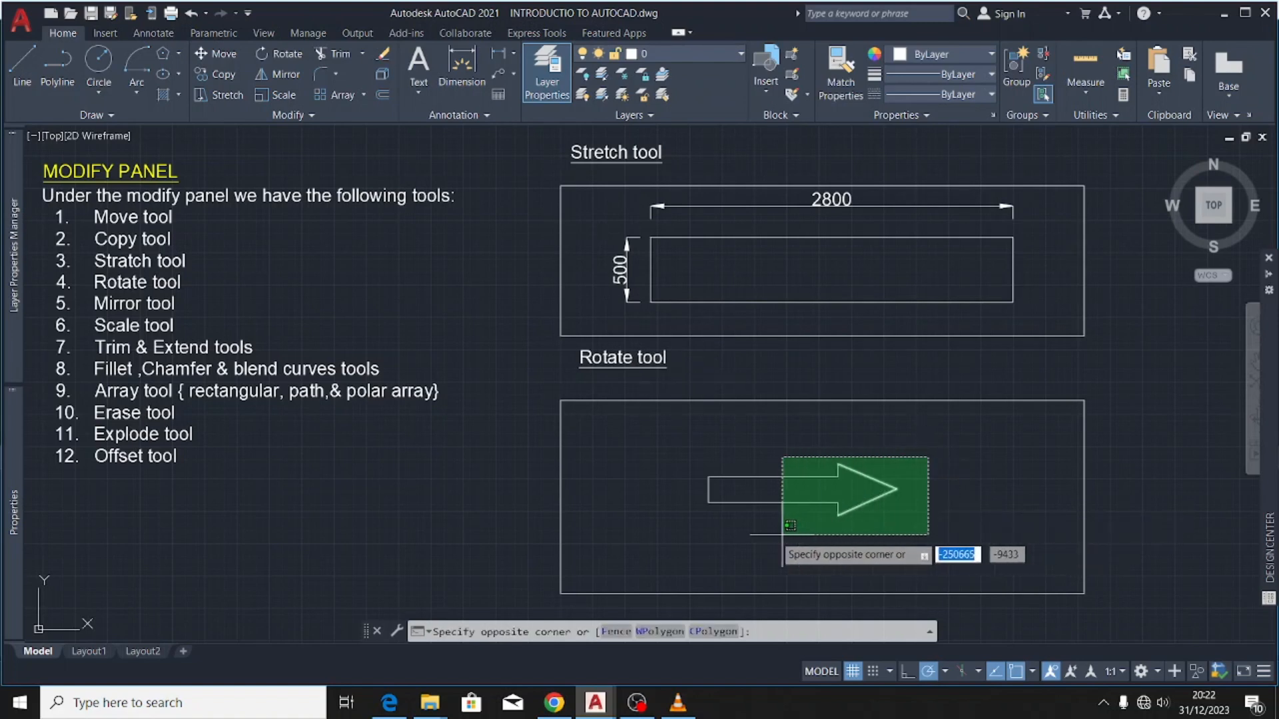
pyautogui.click(670, 523)
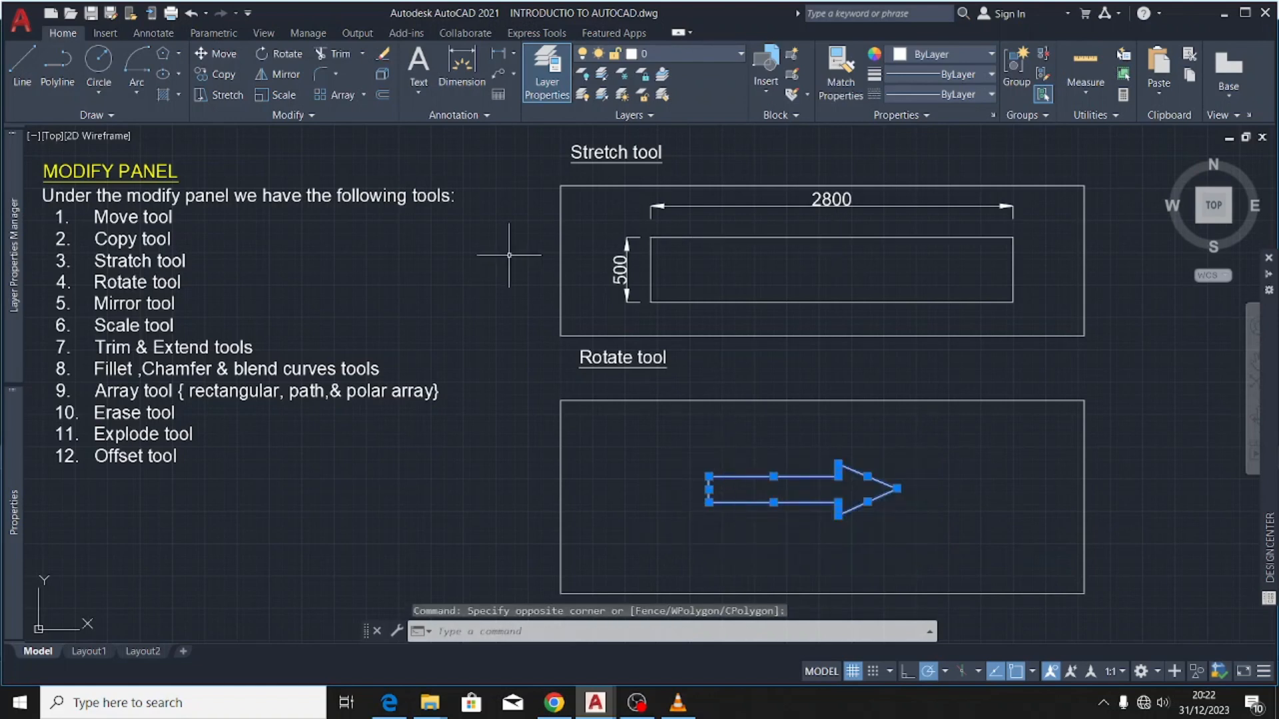
pyautogui.click(287, 55)
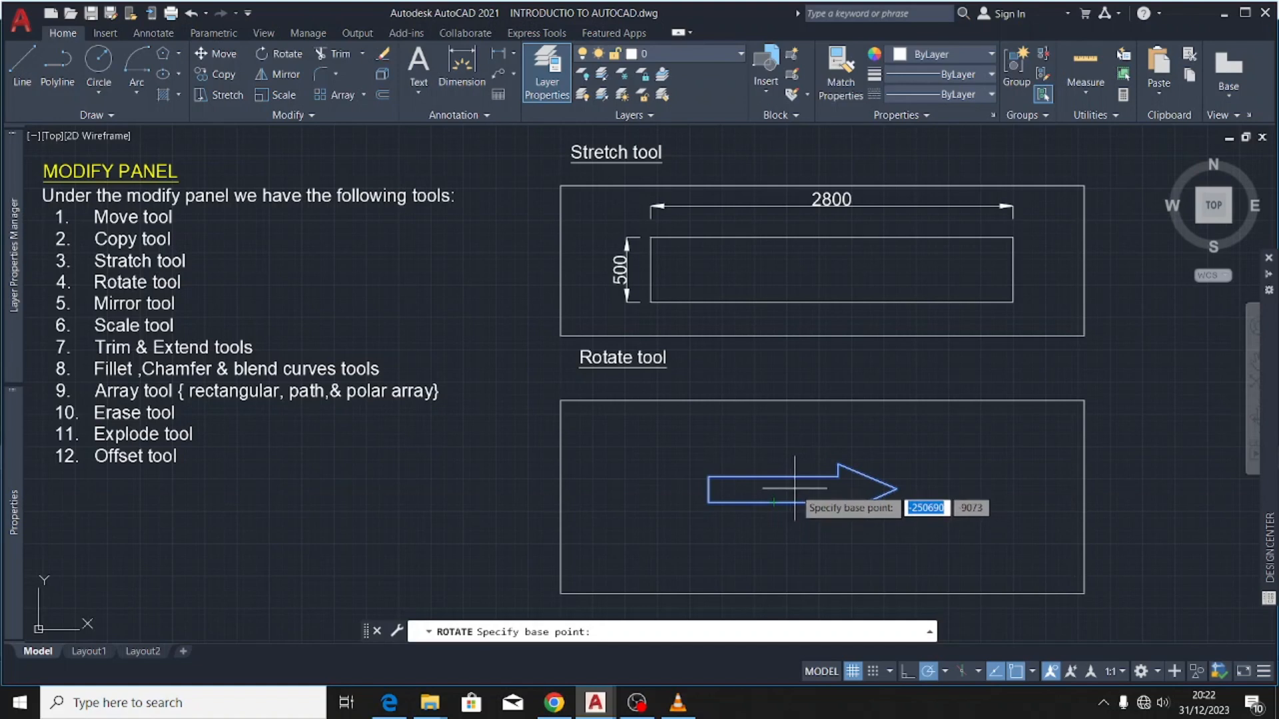
pyautogui.click(795, 488)
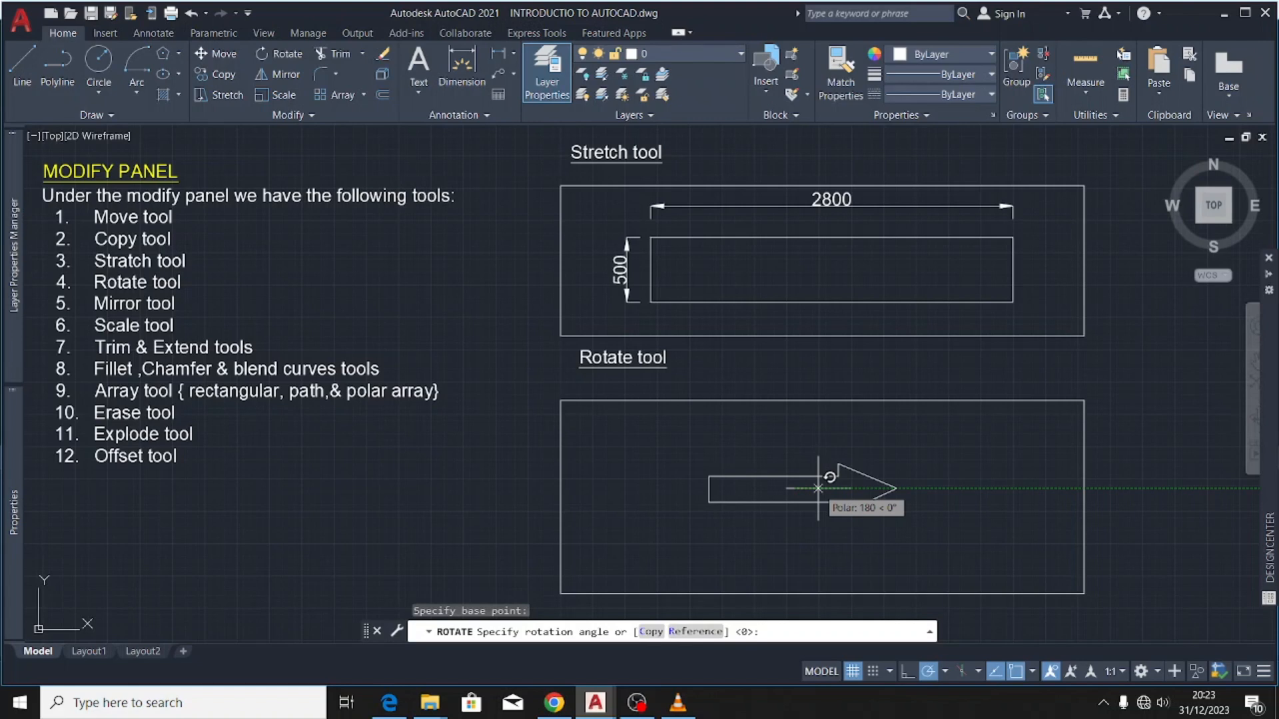
pyautogui.write('30')
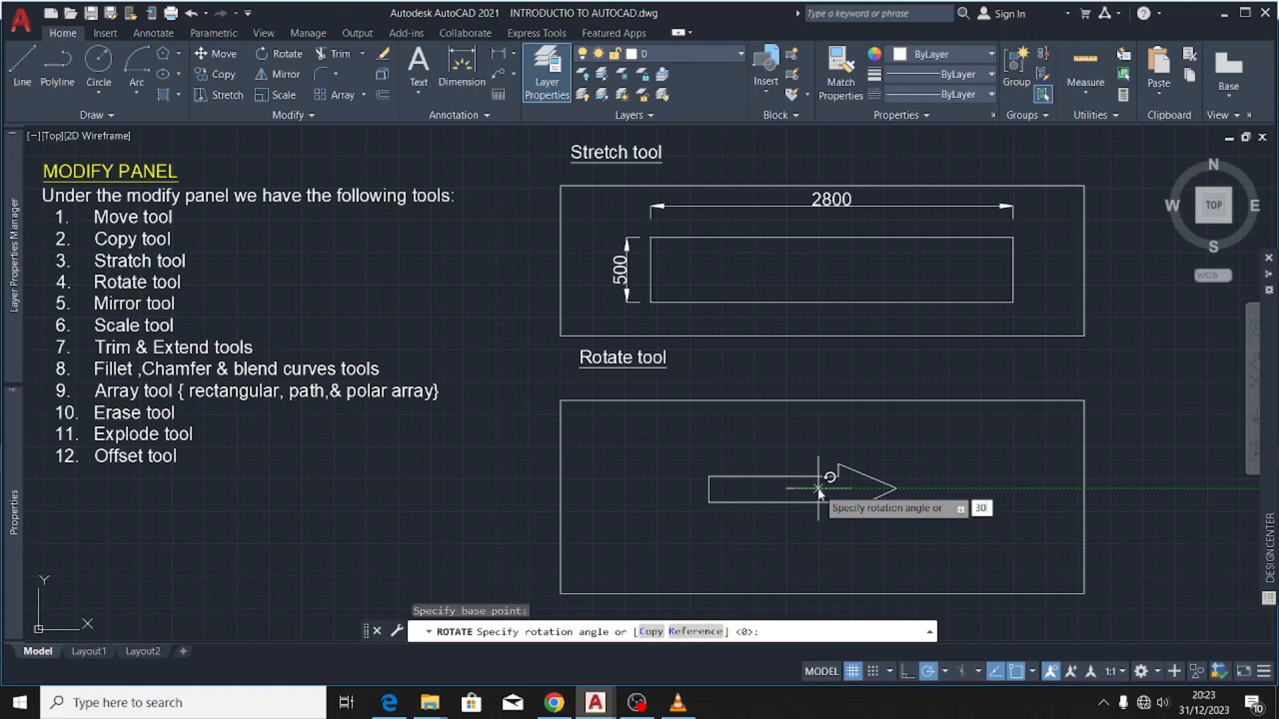
pyautogui.press('Return')
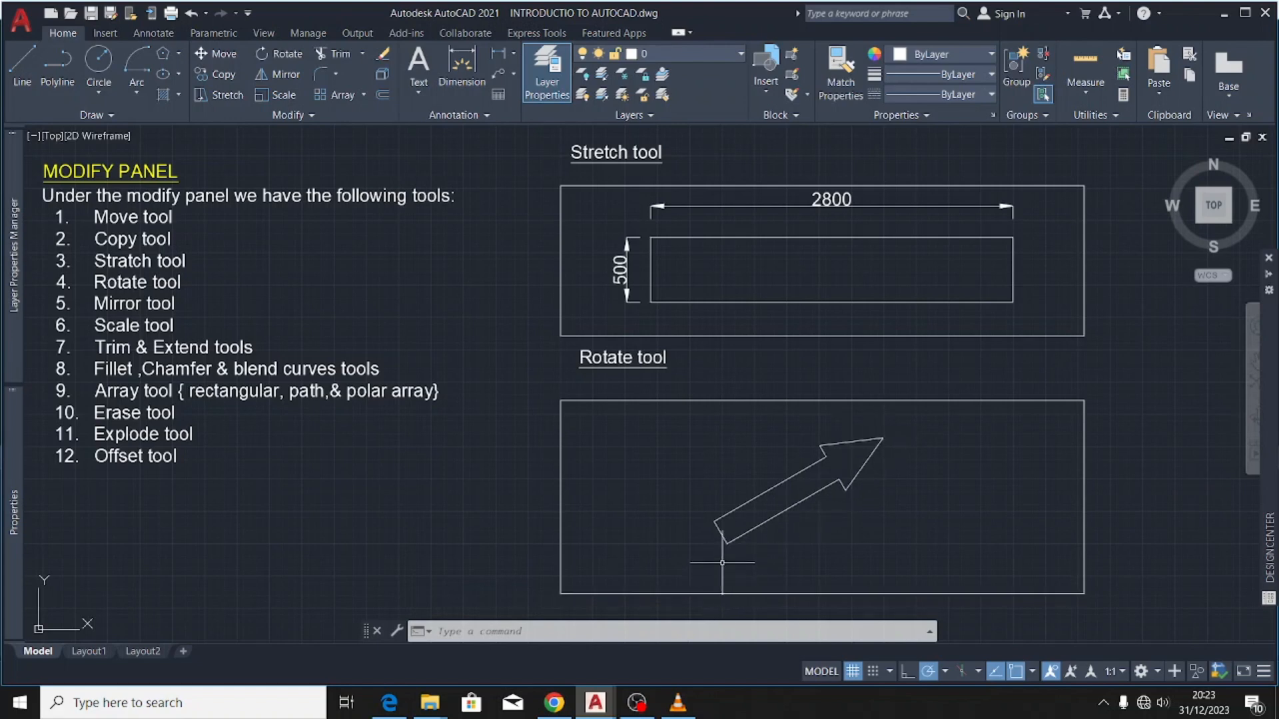
# - Draw a horizontal reference line from the lower corner of the arrow's tail to the right, ending just beyond the arrowhead
pyautogui.click(25, 70)
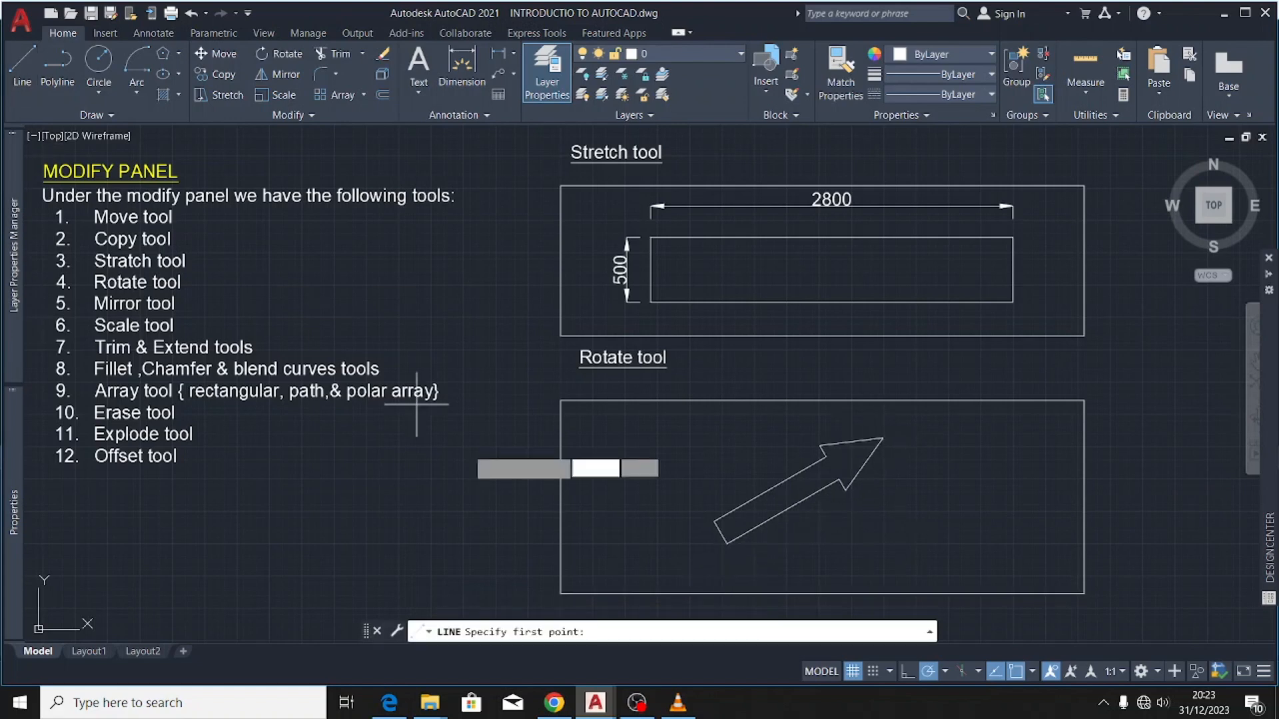
pyautogui.click(727, 544)
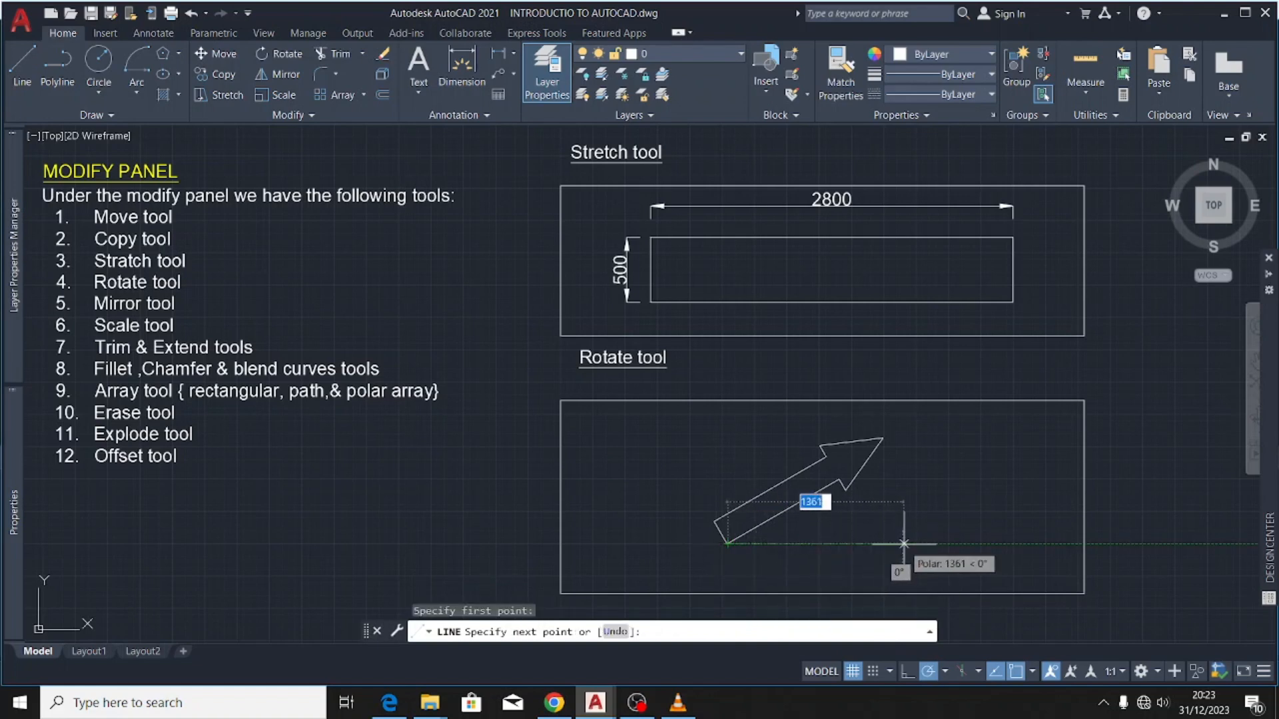
pyautogui.click(941, 544)
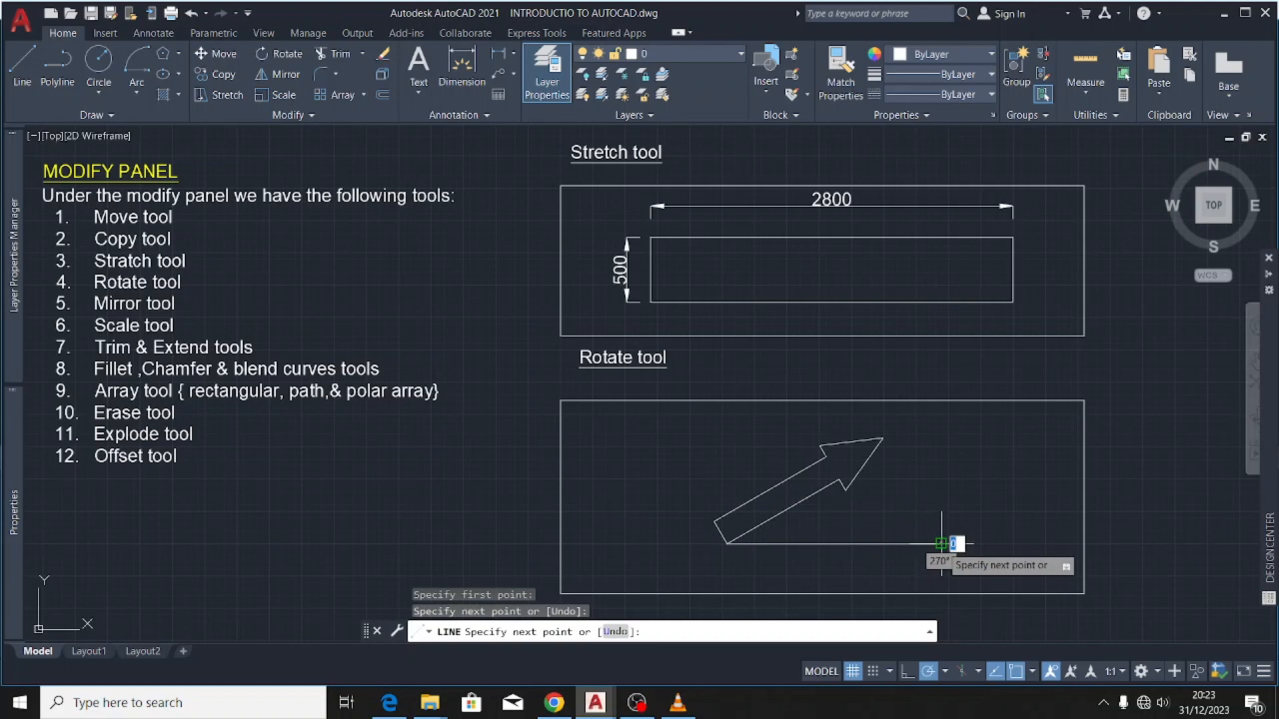
pyautogui.press('Escape')
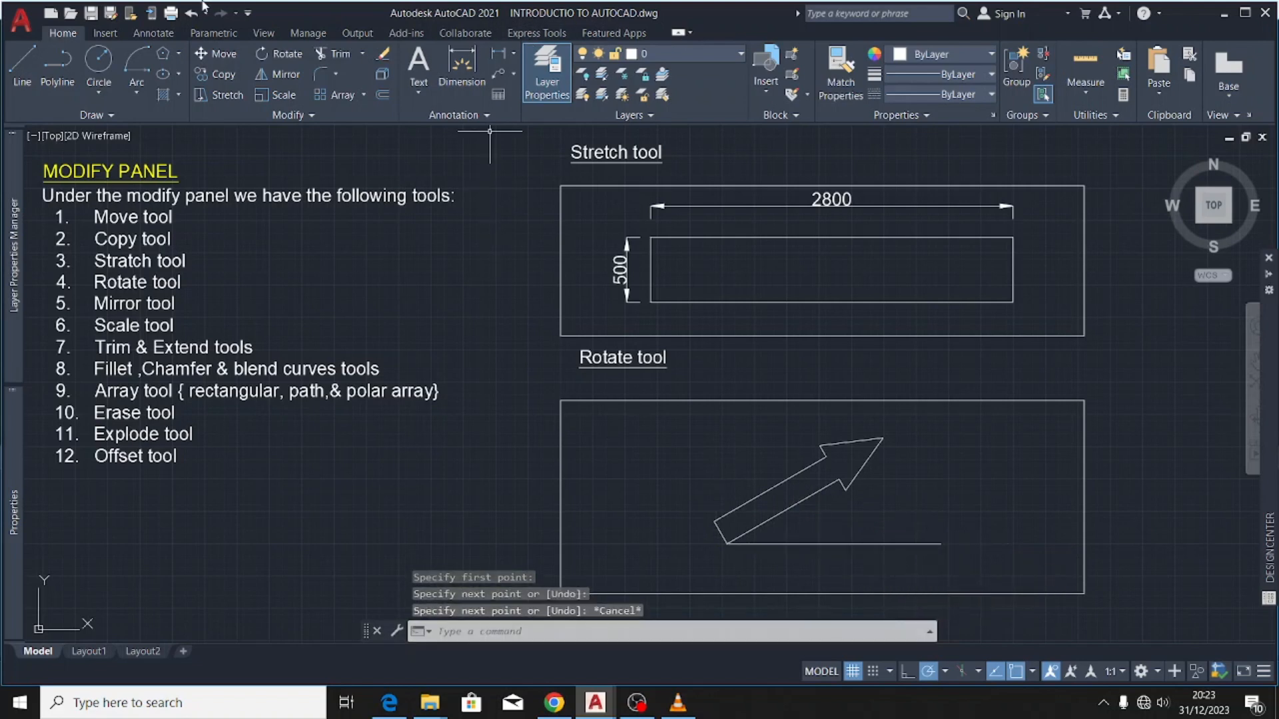
# - Add an angular dimension between the horizontal reference line and the lower edge of the arrow's shaft, placed below the arrowhead
pyautogui.click(160, 35)
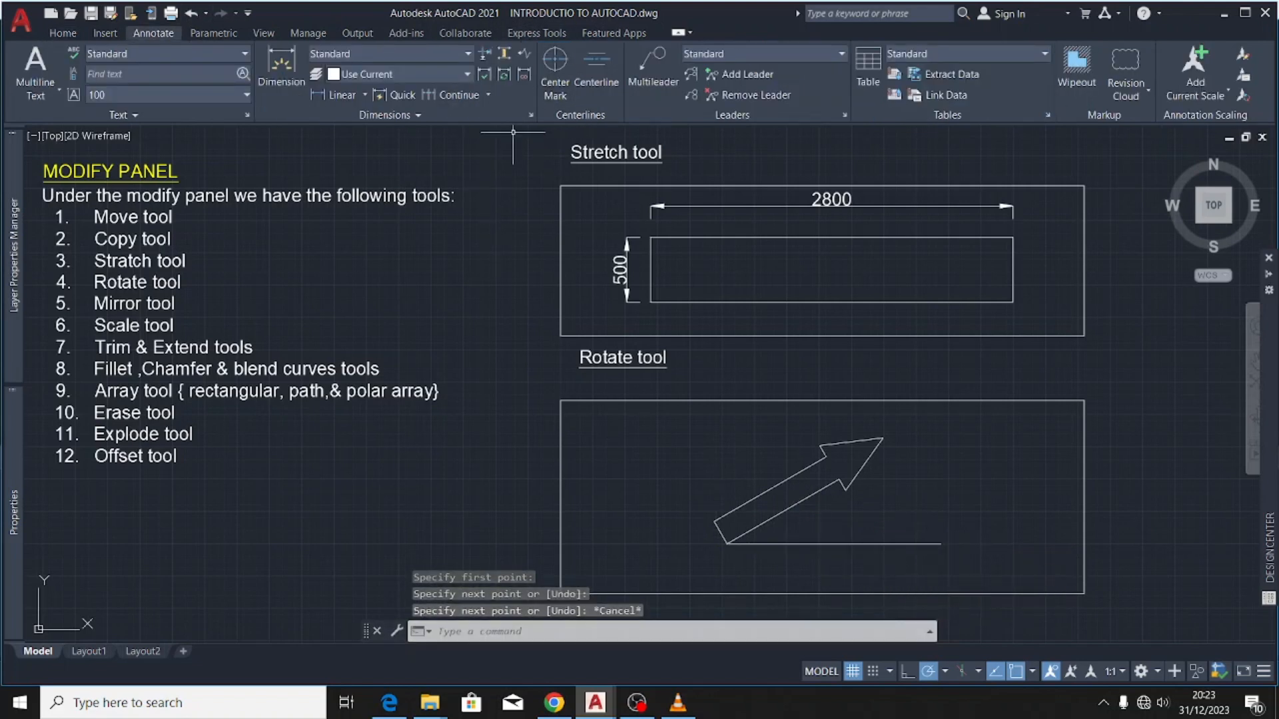
pyautogui.click(365, 95)
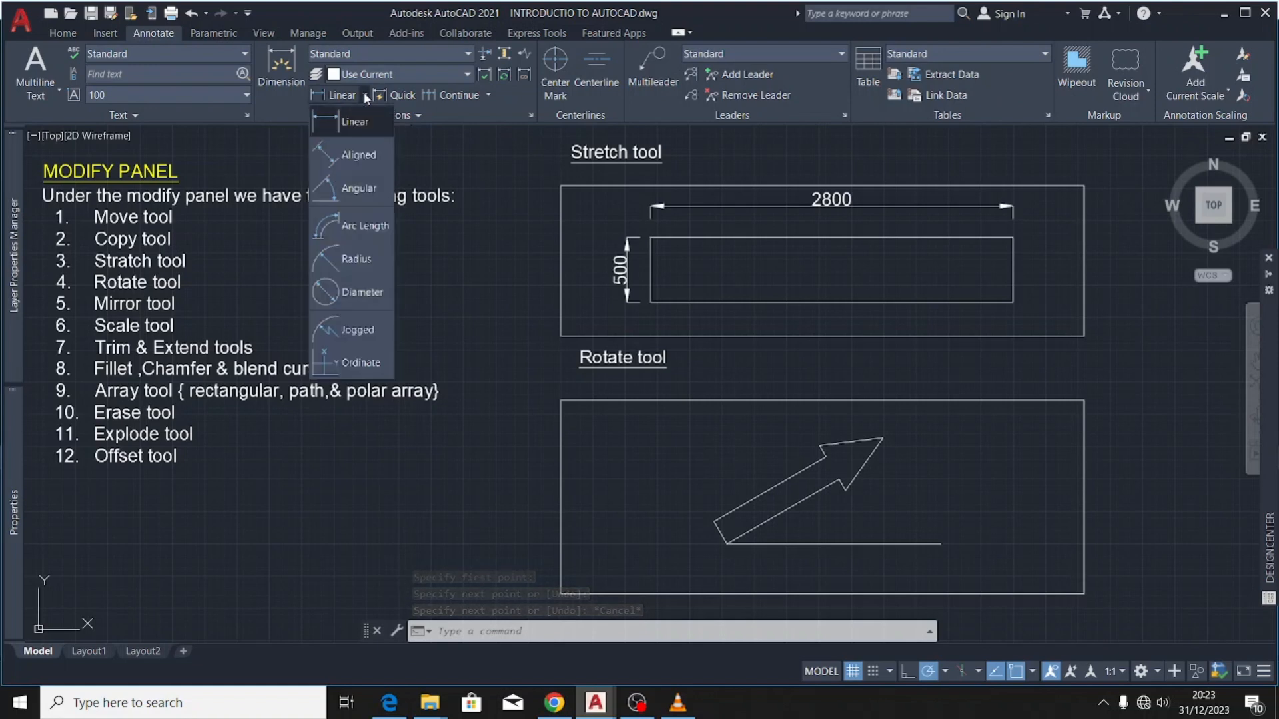
pyautogui.click(358, 191)
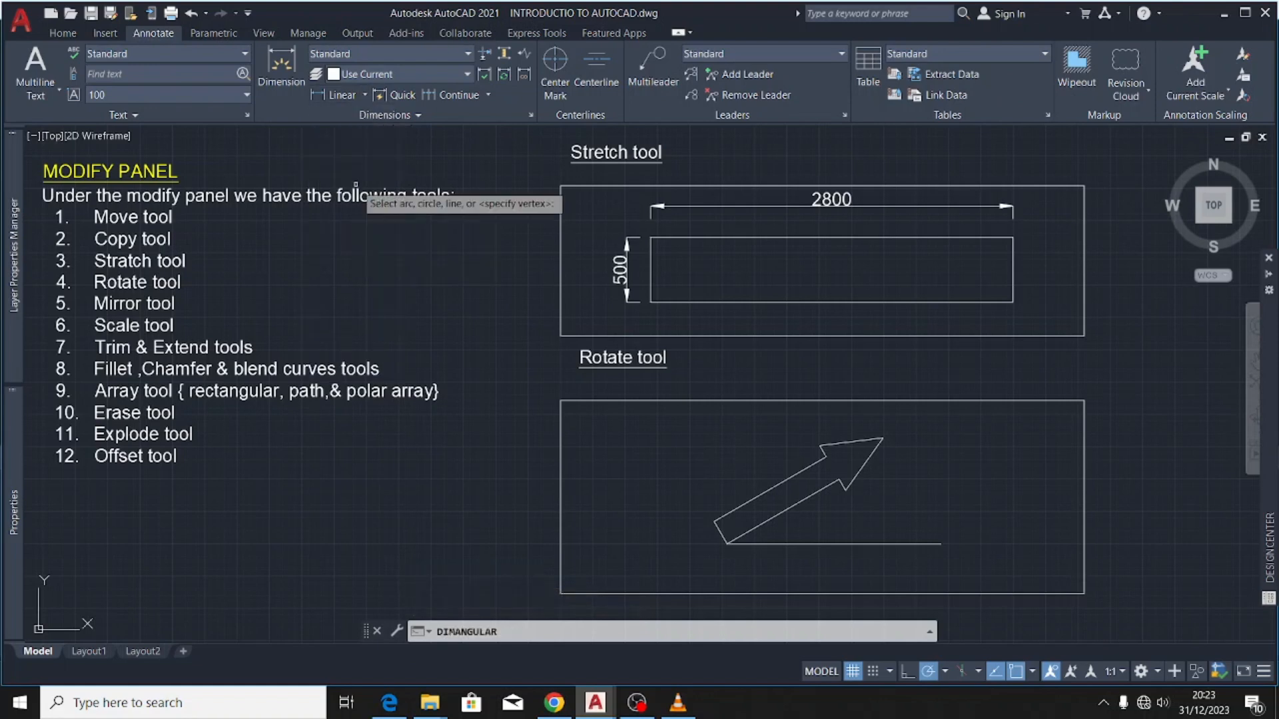
pyautogui.click(809, 542)
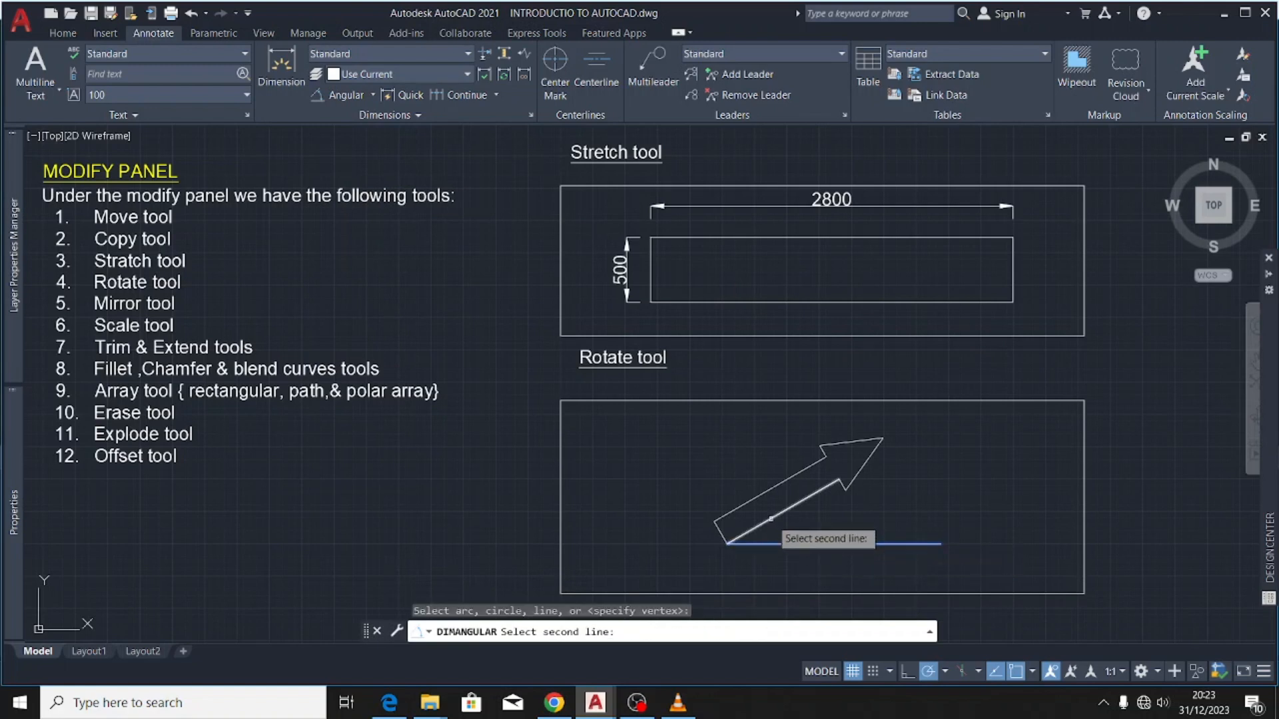
pyautogui.click(771, 519)
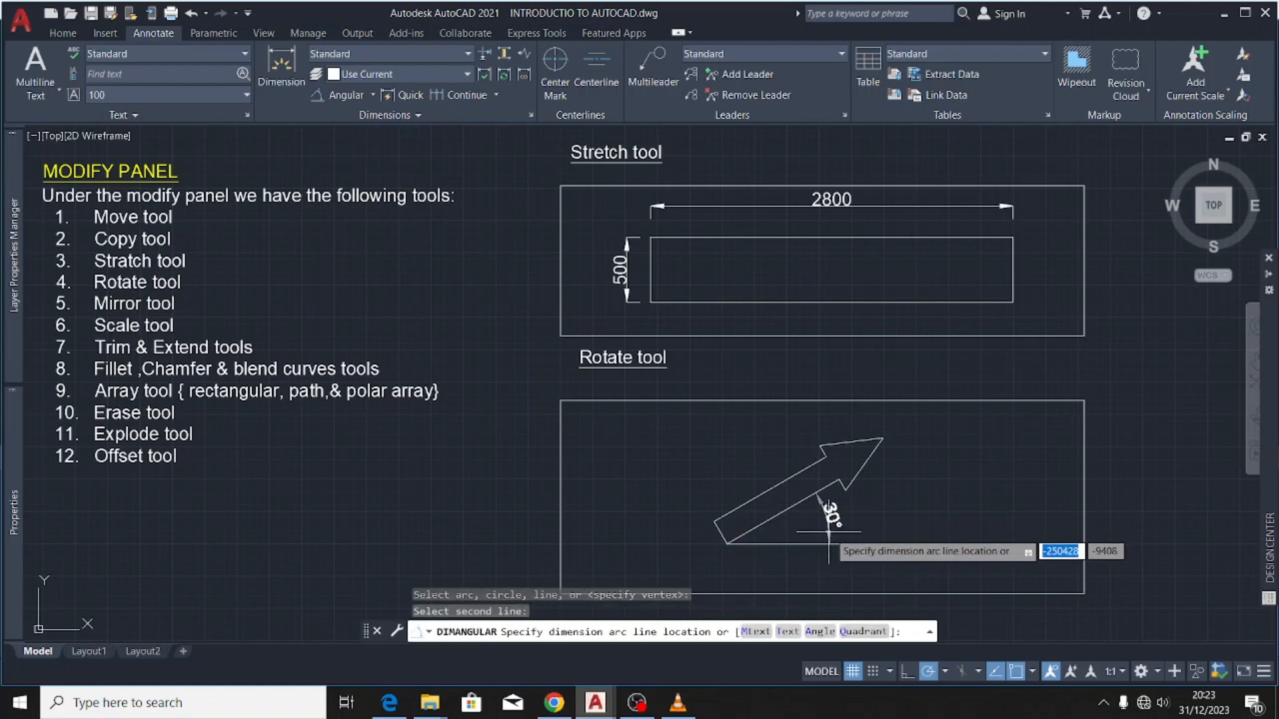
pyautogui.click(828, 532)
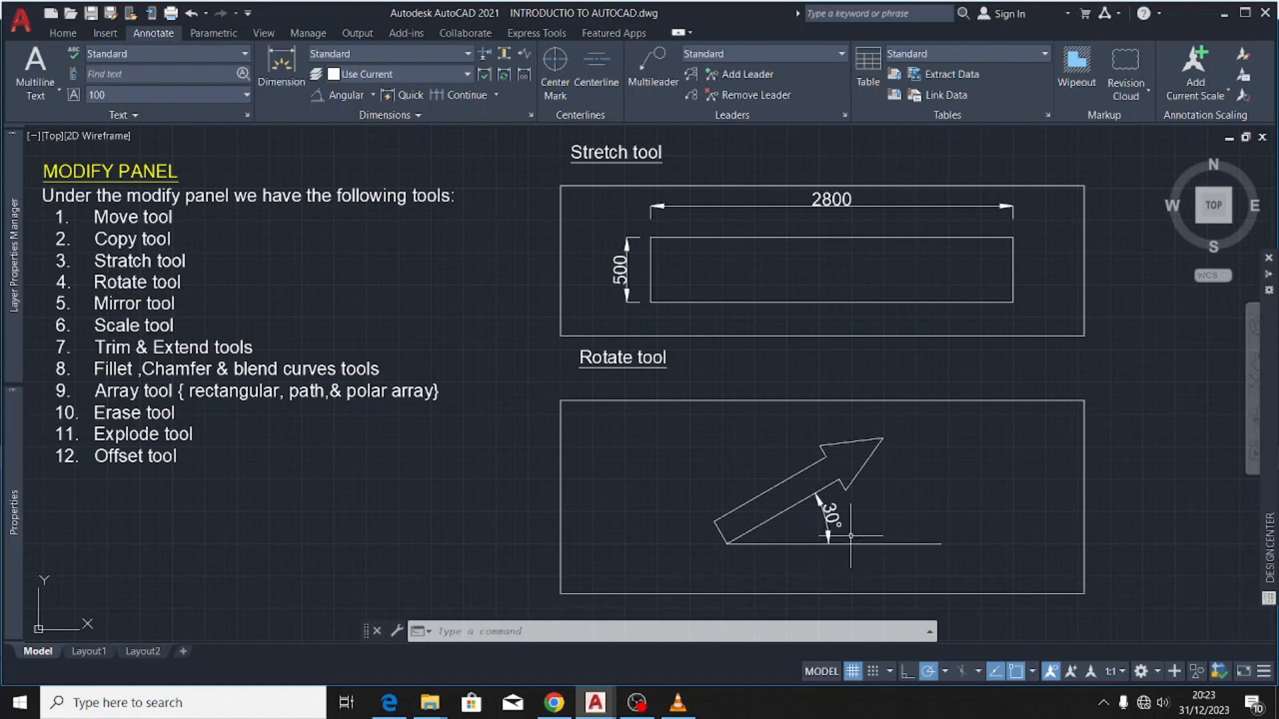
# - Delete the angular dimension and the horizontal reference line from the Rotate tool frame
pyautogui.click(856, 512)
pyautogui.click(818, 559)
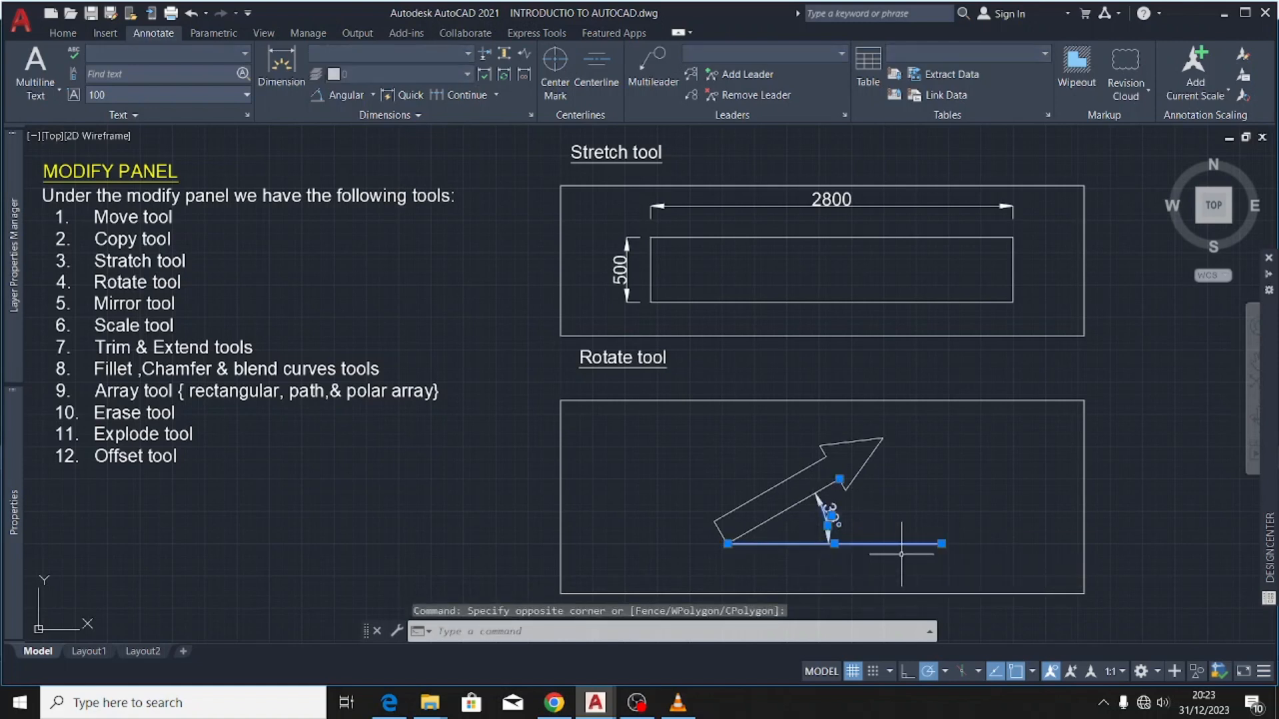
pyautogui.press('Delete')
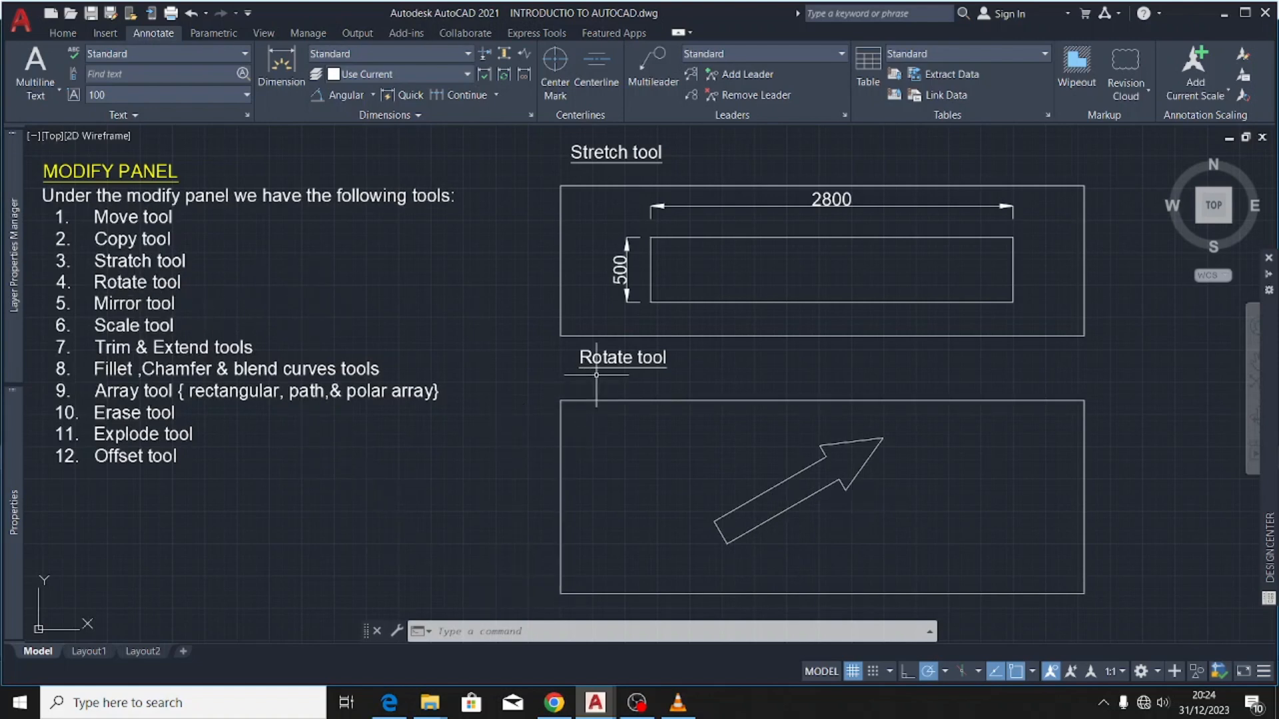
pyautogui.click(634, 176)
pyautogui.click(748, 264)
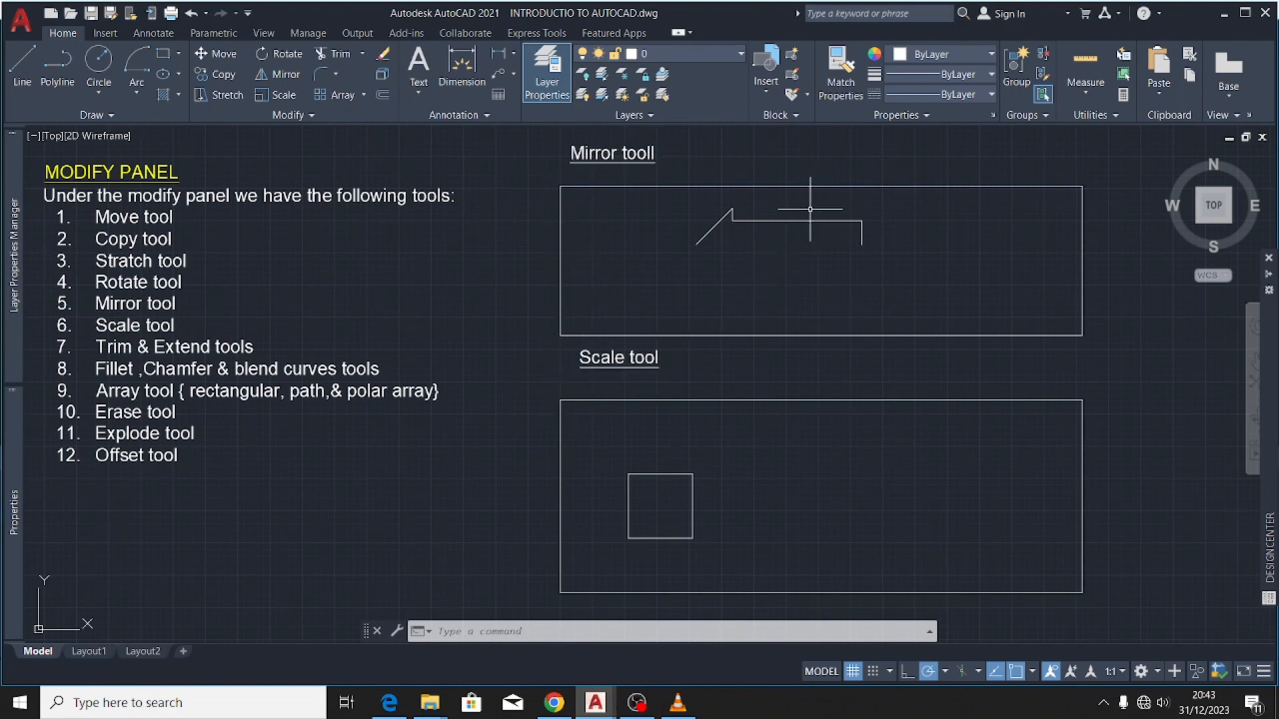
# - Try mirroring the half arrow about a horizontal line through its tip with the source objects erased, and undo the mirror
pyautogui.click(901, 200)
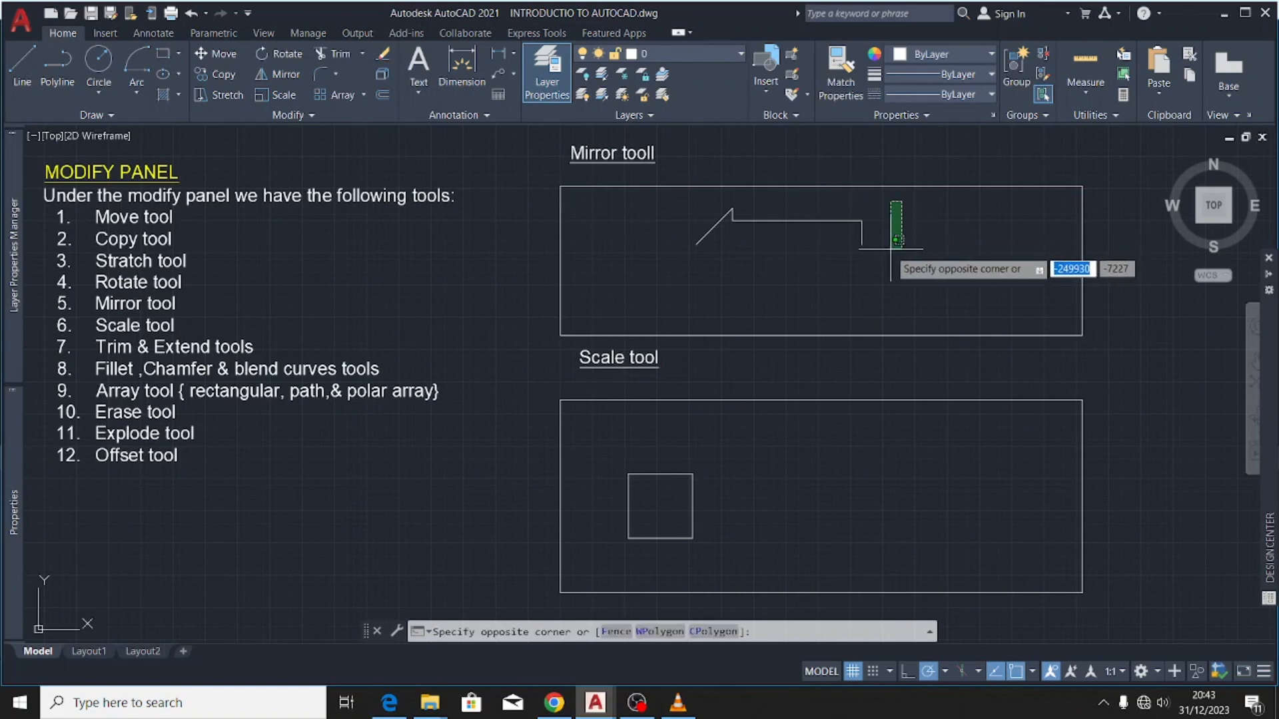
pyautogui.click(688, 251)
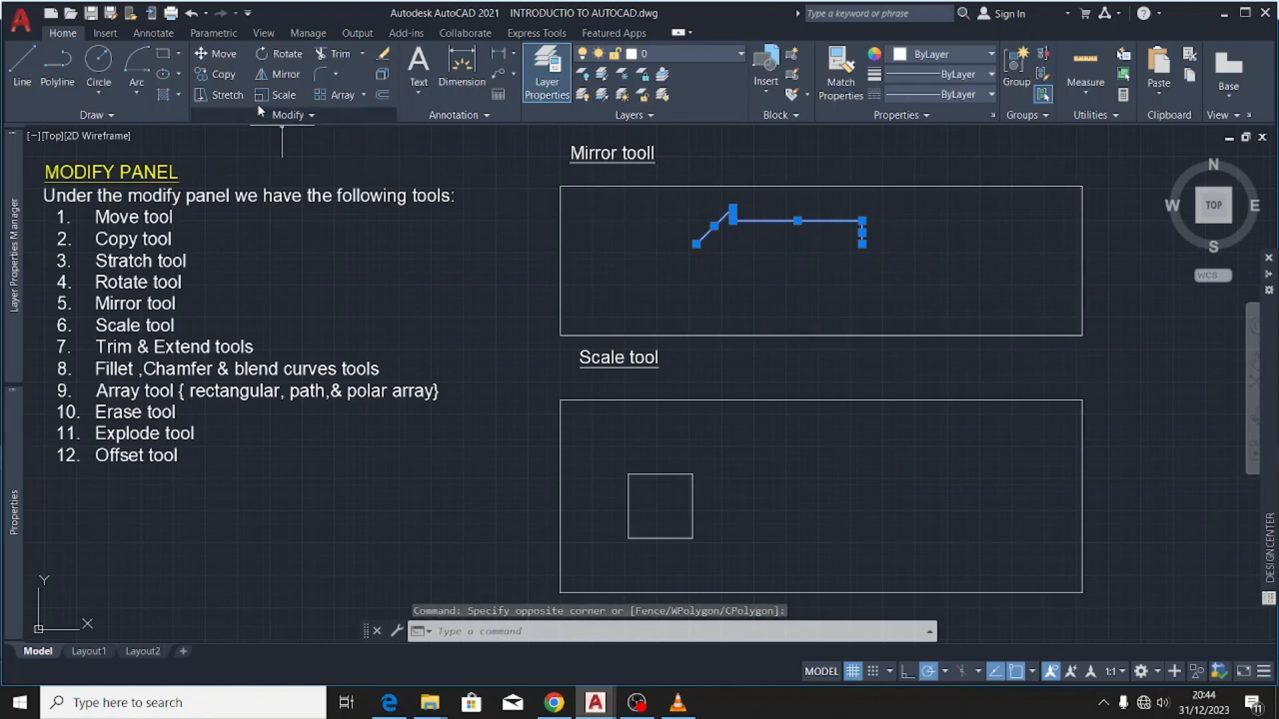
pyautogui.click(278, 72)
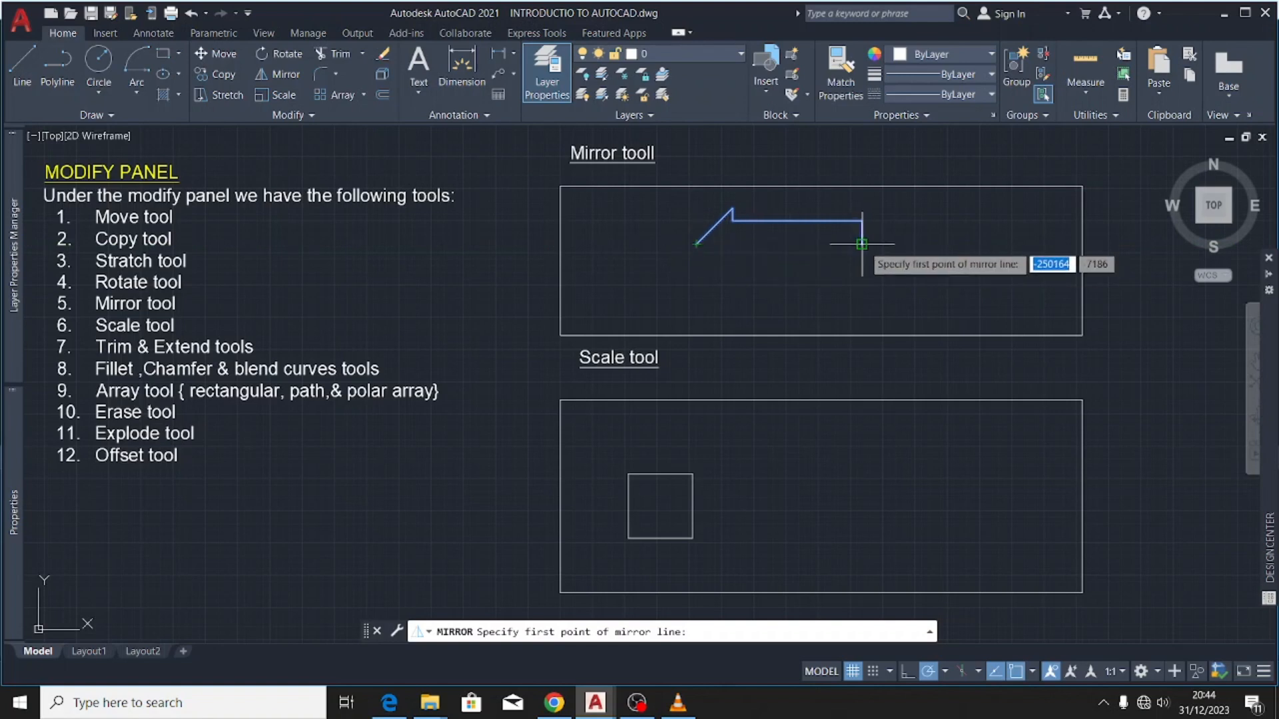
pyautogui.click(695, 244)
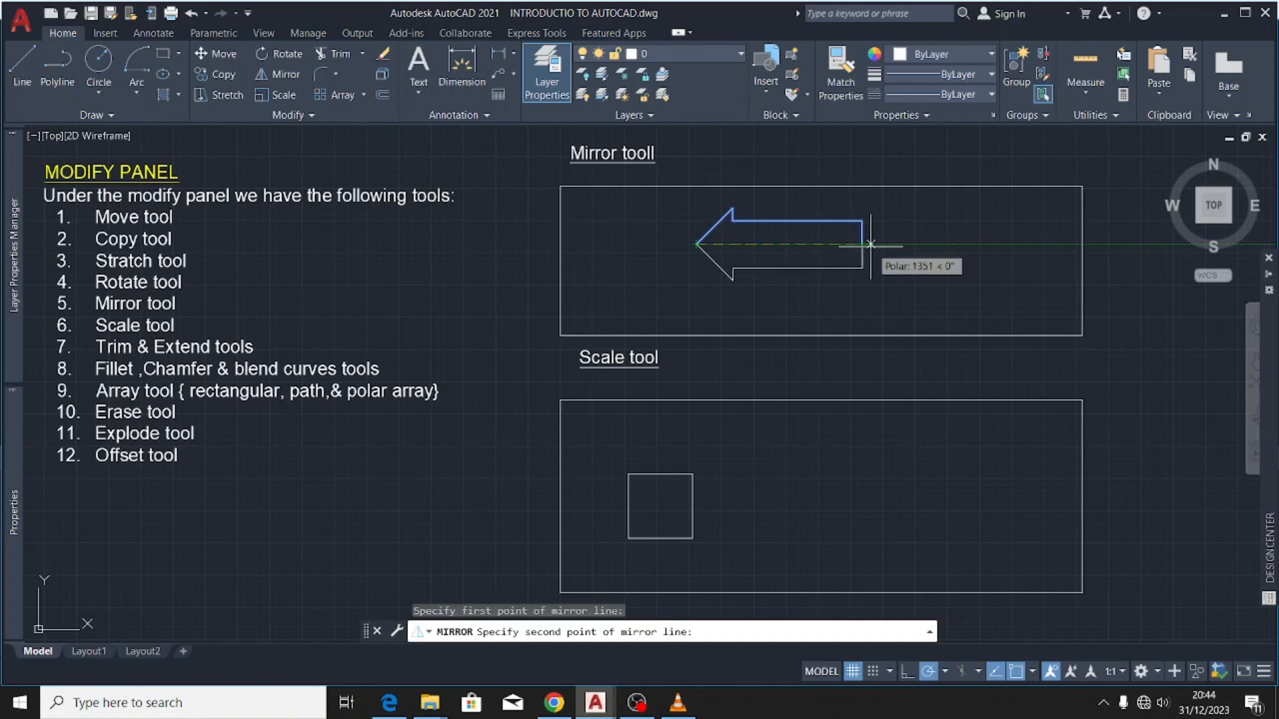
pyautogui.click(872, 245)
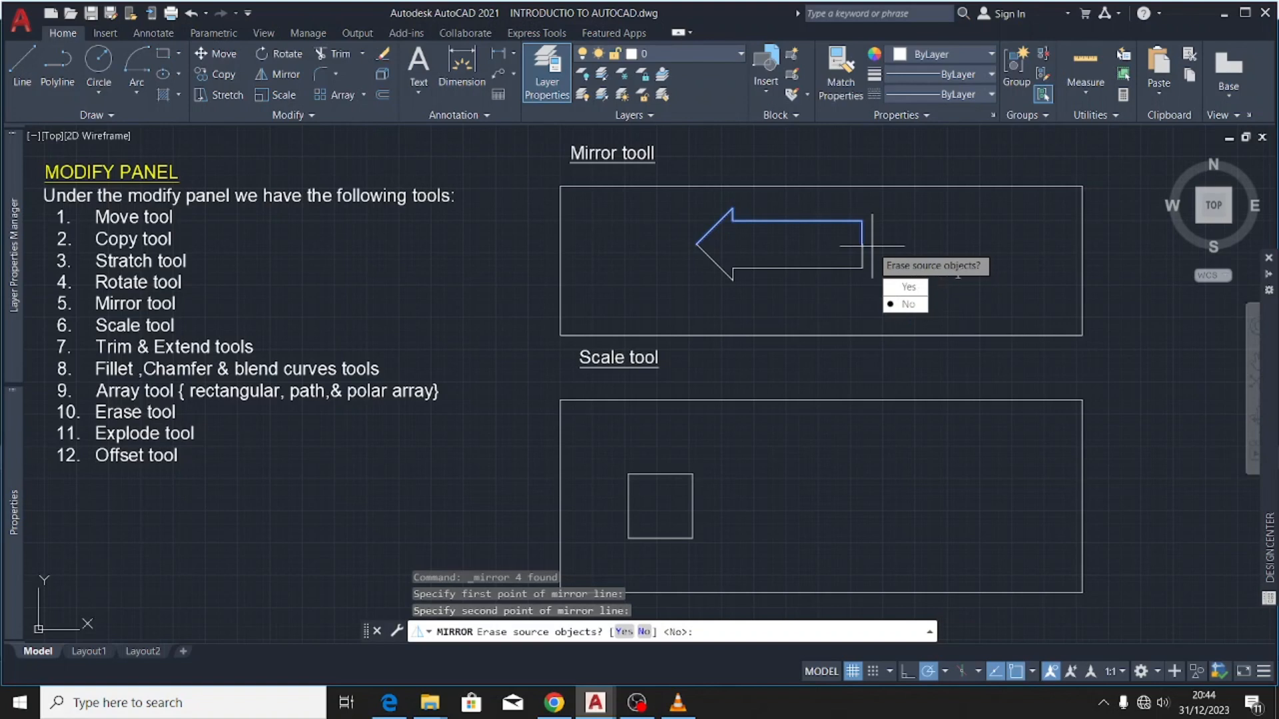
pyautogui.click(917, 287)
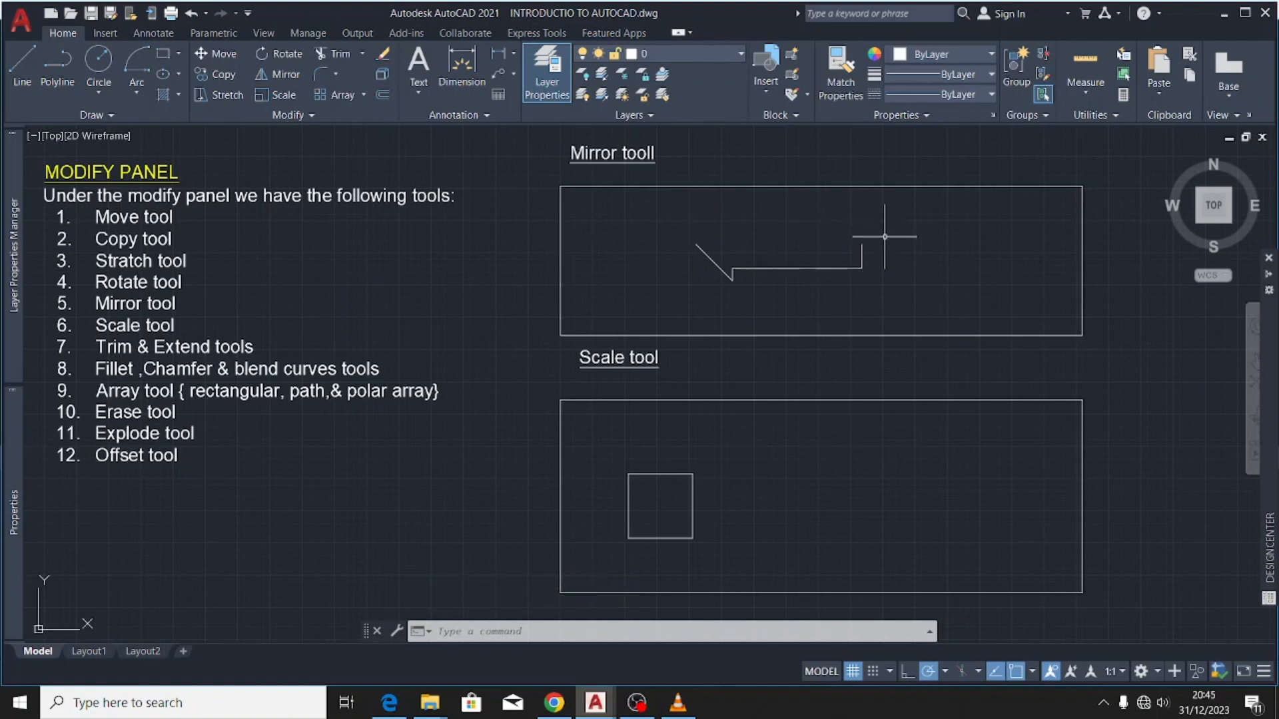
pyautogui.hotkey('ctrl', 'z')
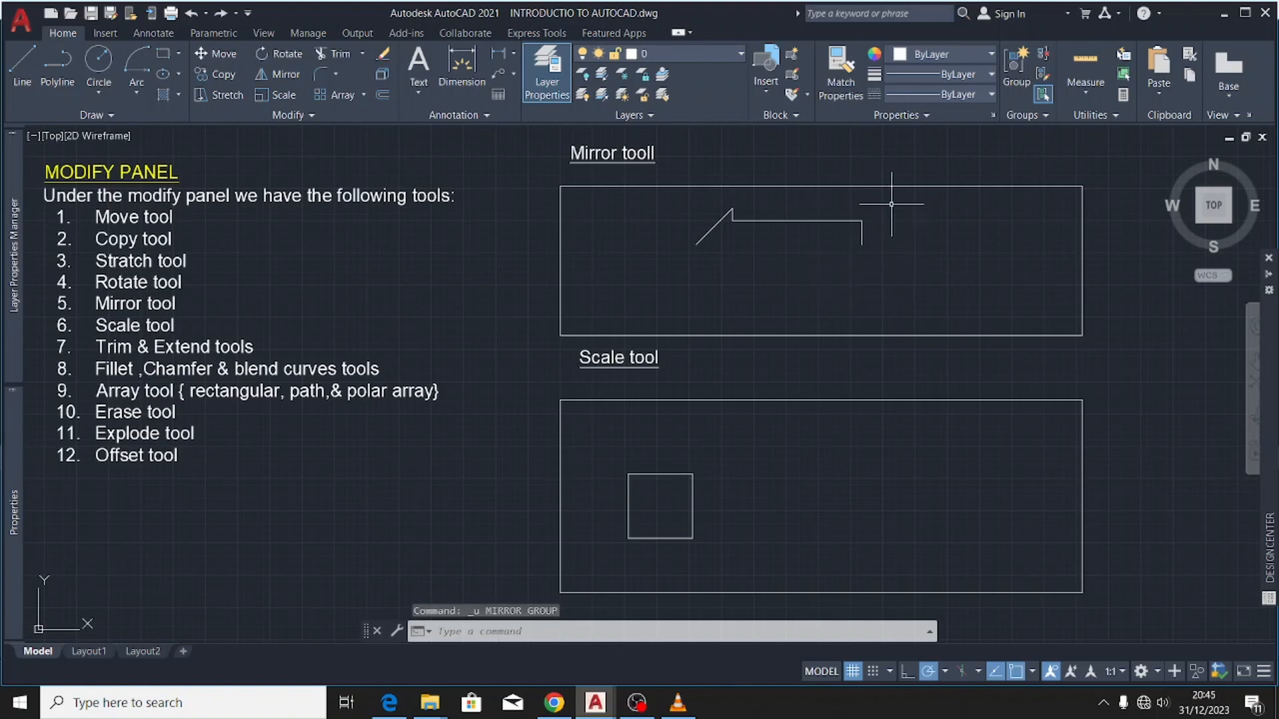
# - Mirror the half arrow about a horizontal line through its tip, keeping the source objects, to complete the arrow outline
pyautogui.click(865, 204)
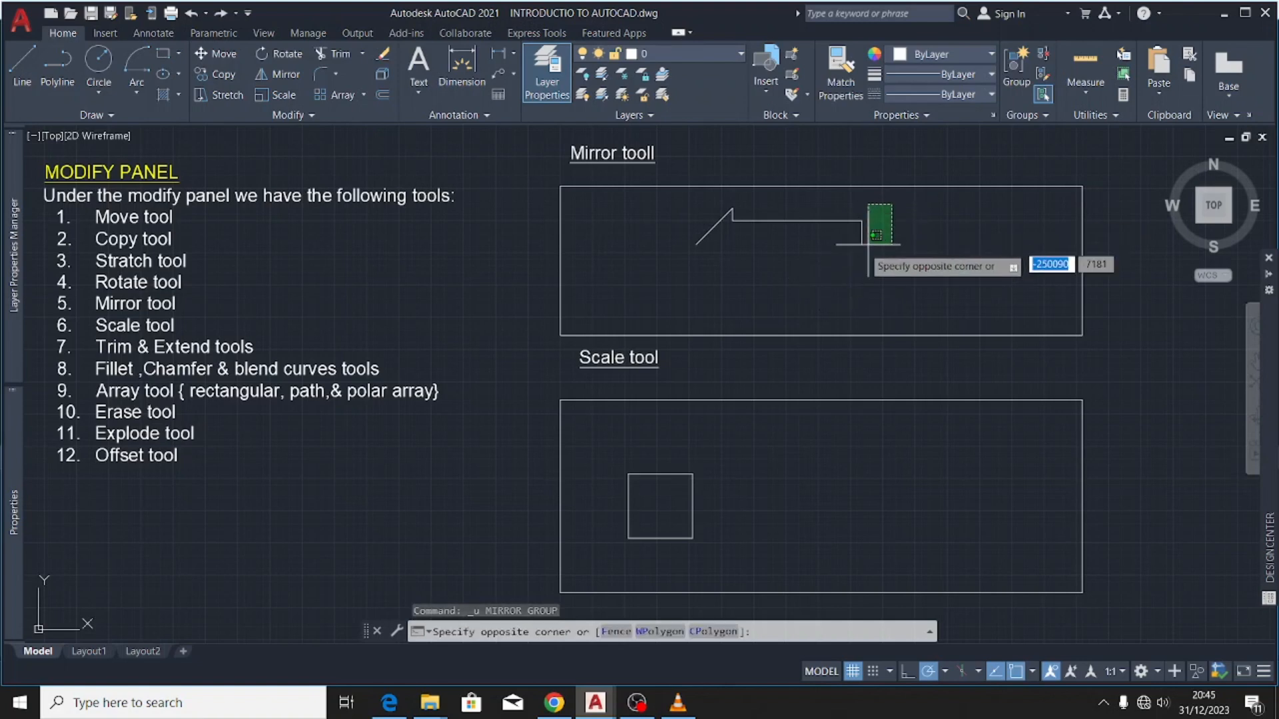
pyautogui.click(652, 269)
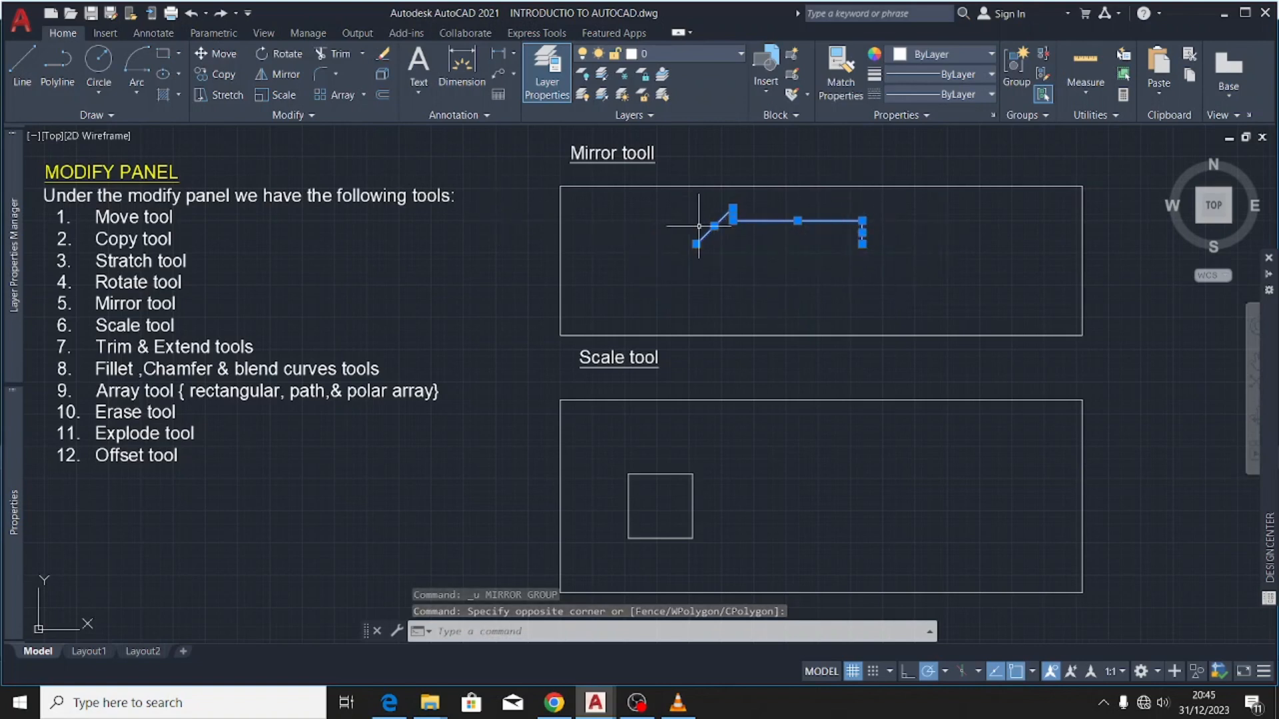
pyautogui.click(279, 75)
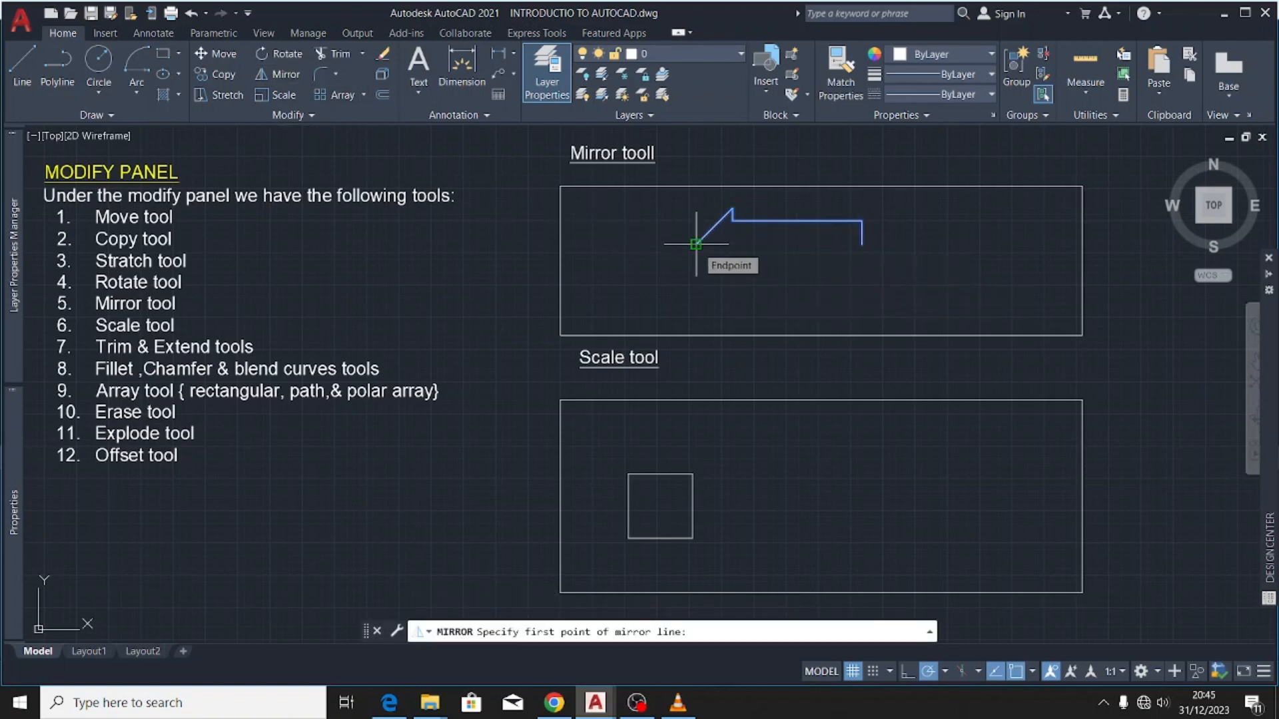
pyautogui.click(696, 243)
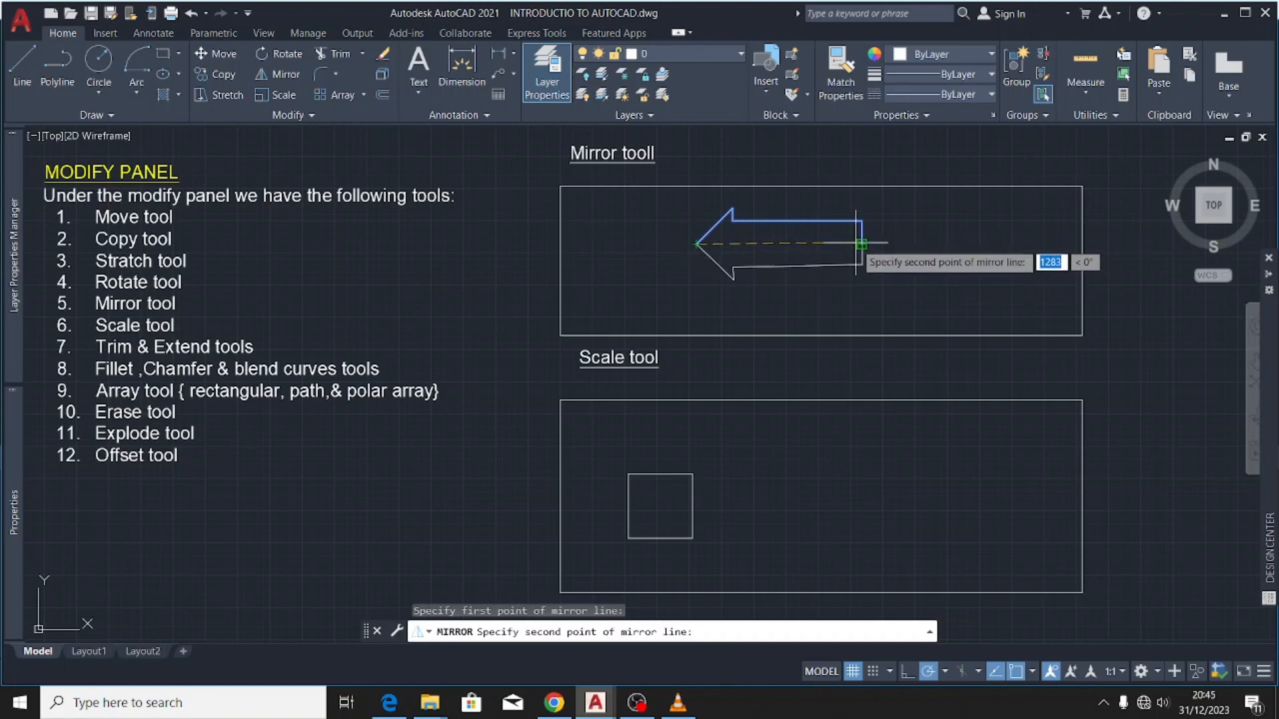
pyautogui.click(911, 244)
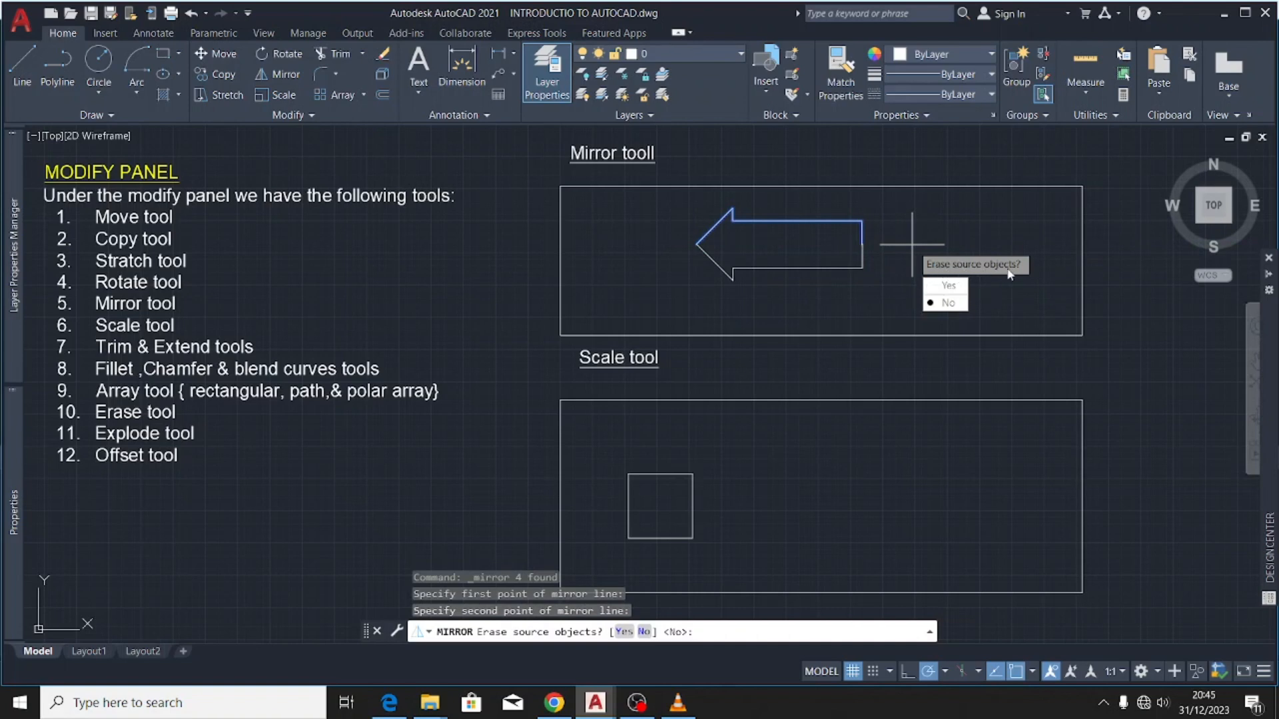
pyautogui.click(952, 303)
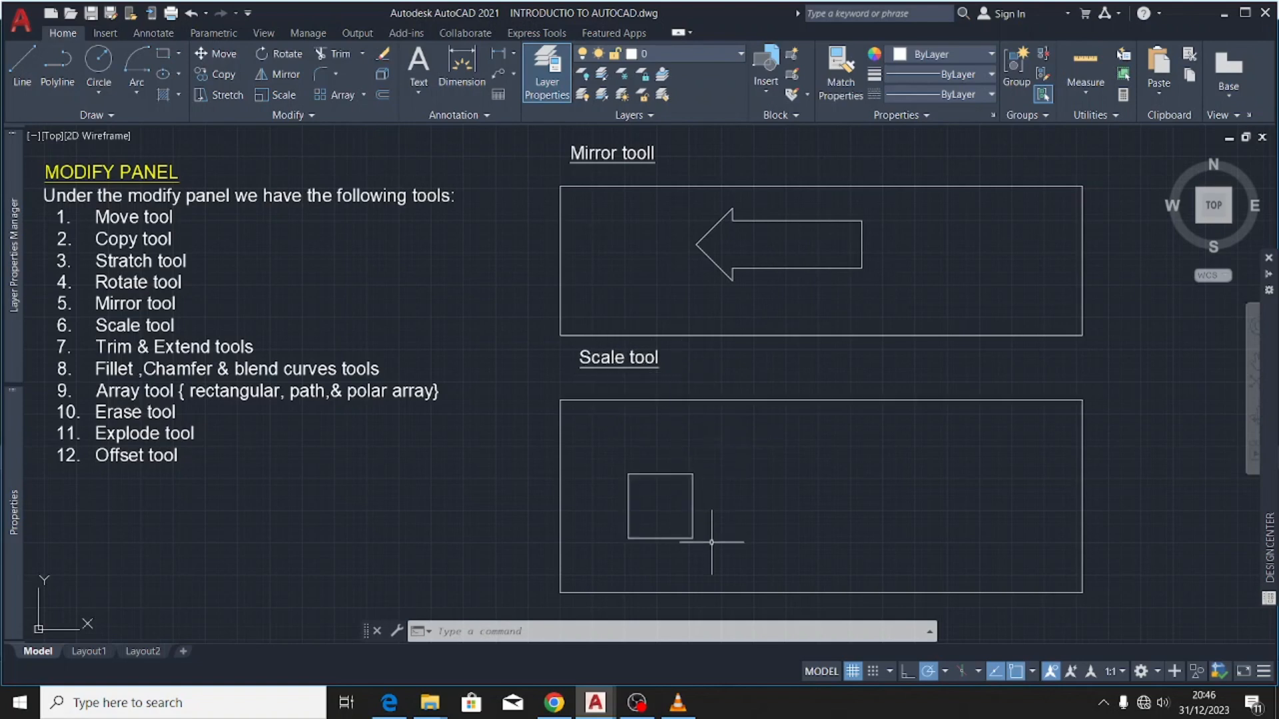
# - Try moving the square in the Scale tool frame slightly upward and return it to its original position
pyautogui.click(709, 453)
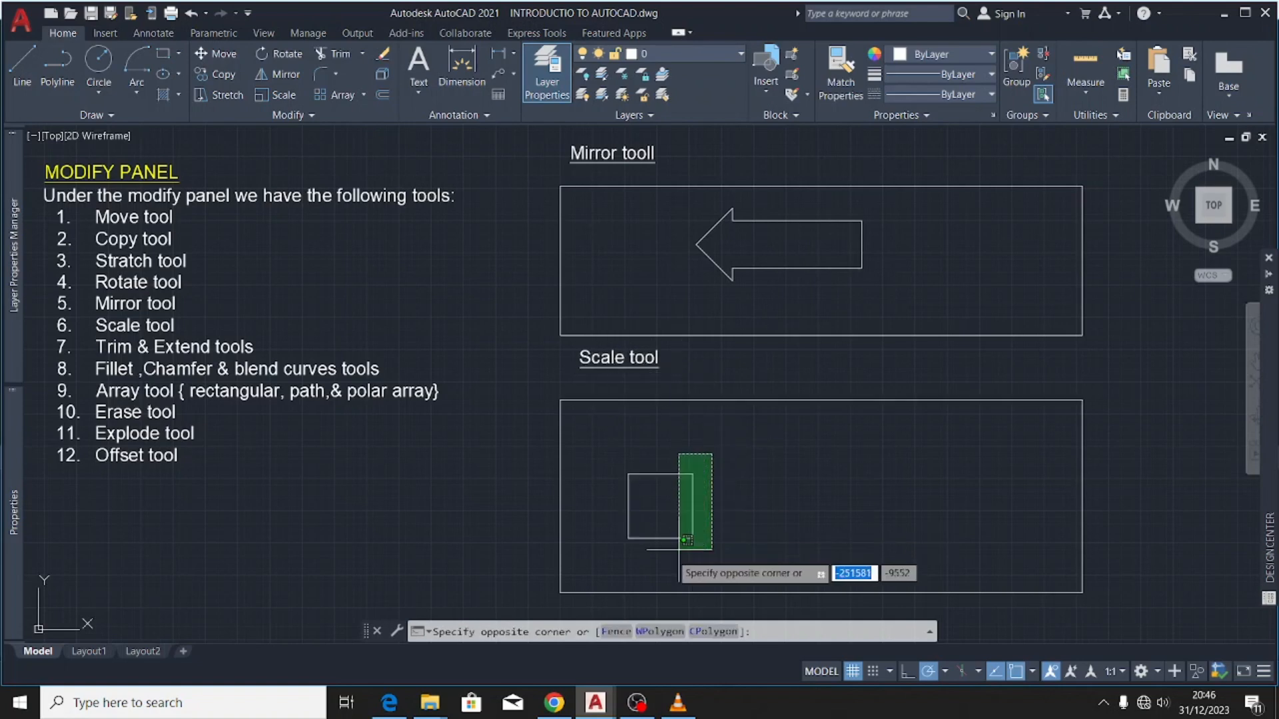
pyautogui.click(593, 552)
pyautogui.click(217, 54)
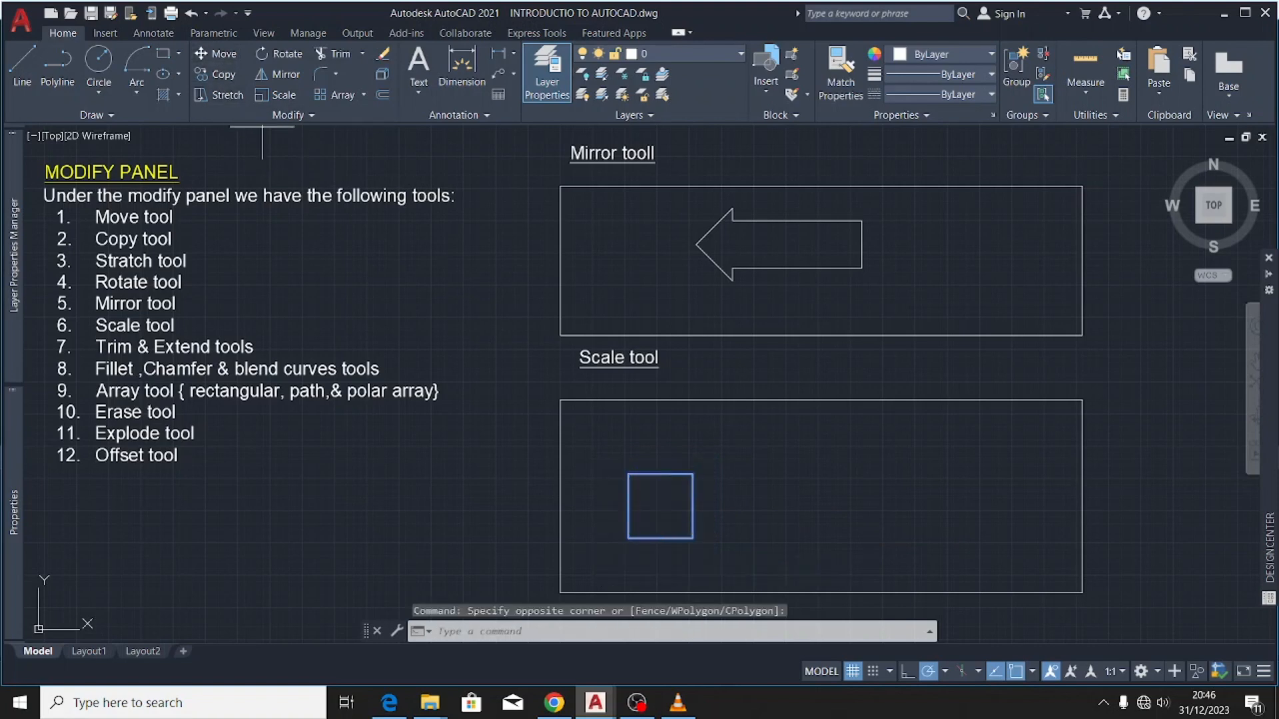
pyautogui.click(660, 505)
pyautogui.click(660, 476)
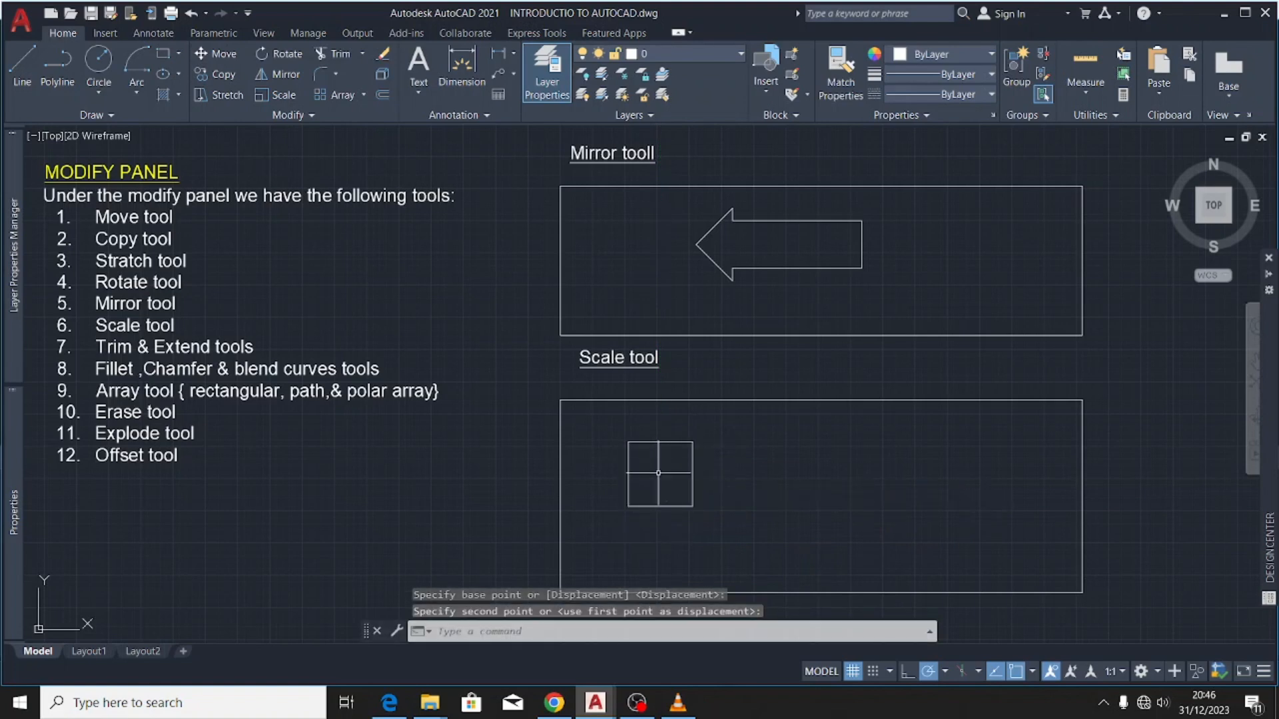
pyautogui.click(694, 433)
pyautogui.click(668, 470)
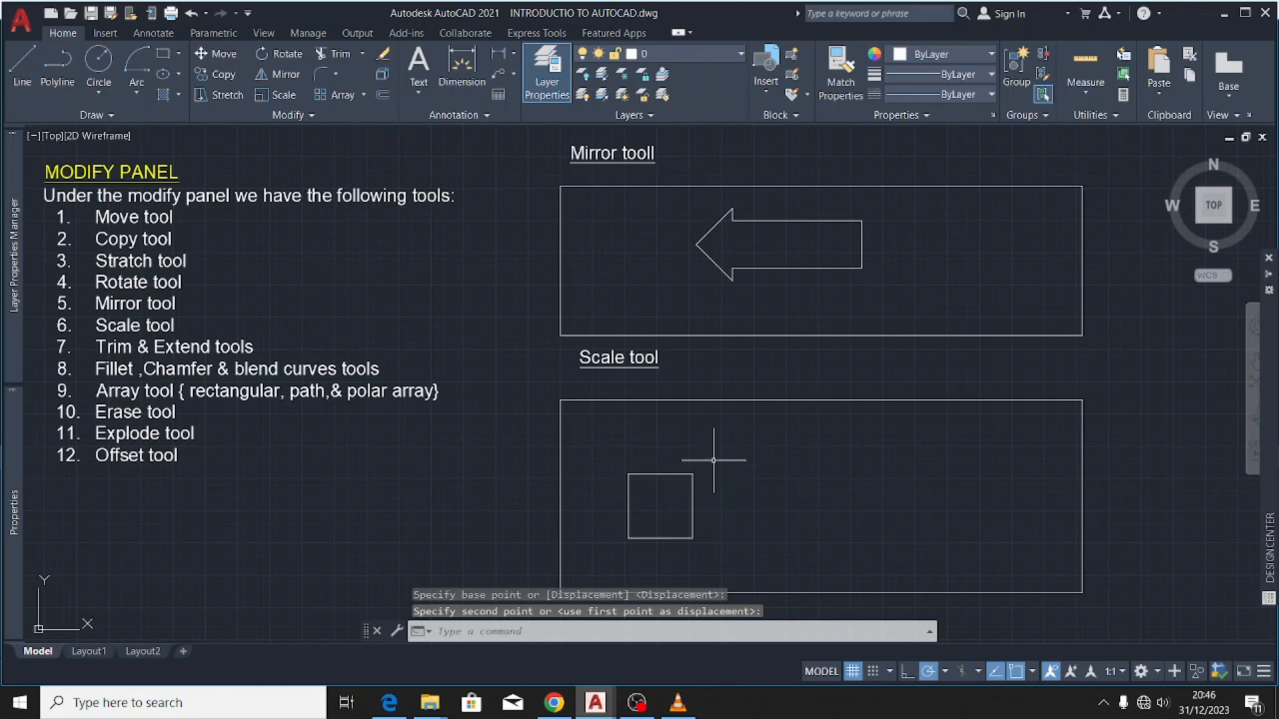
# - Scale the square by a factor of 2 from its lower-left corner
pyautogui.click(713, 460)
pyautogui.click(618, 556)
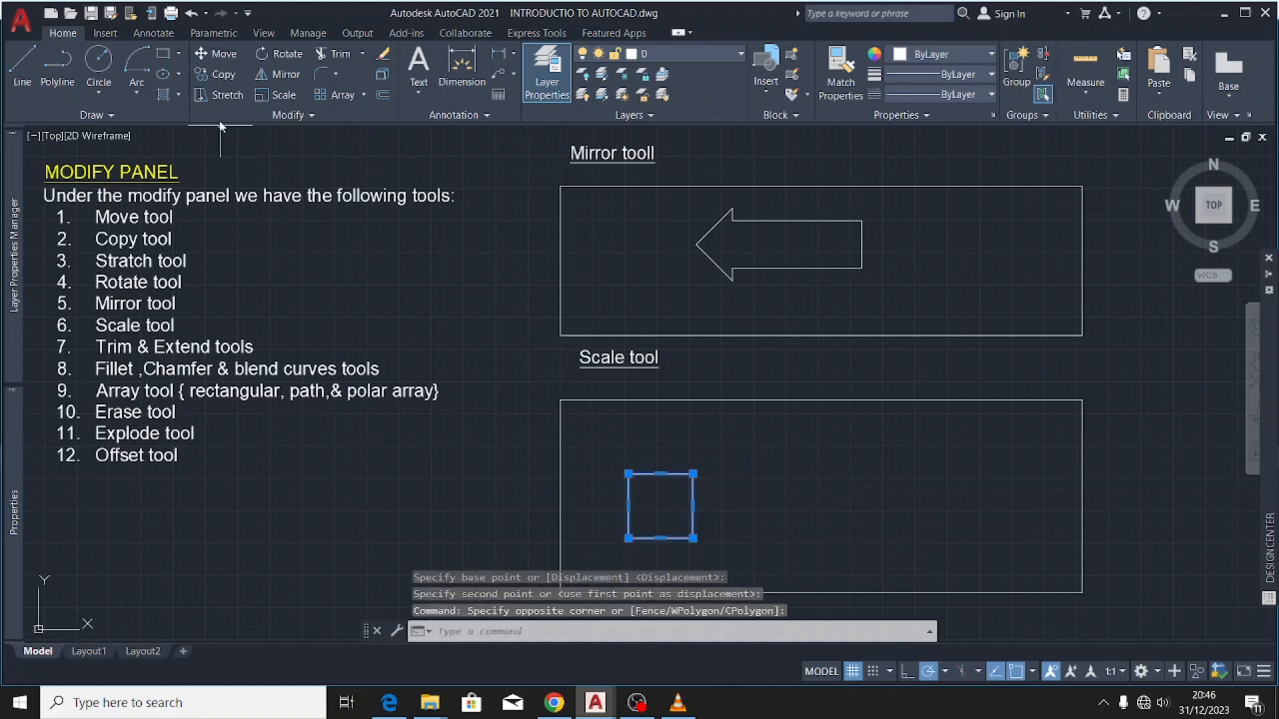
pyautogui.click(286, 96)
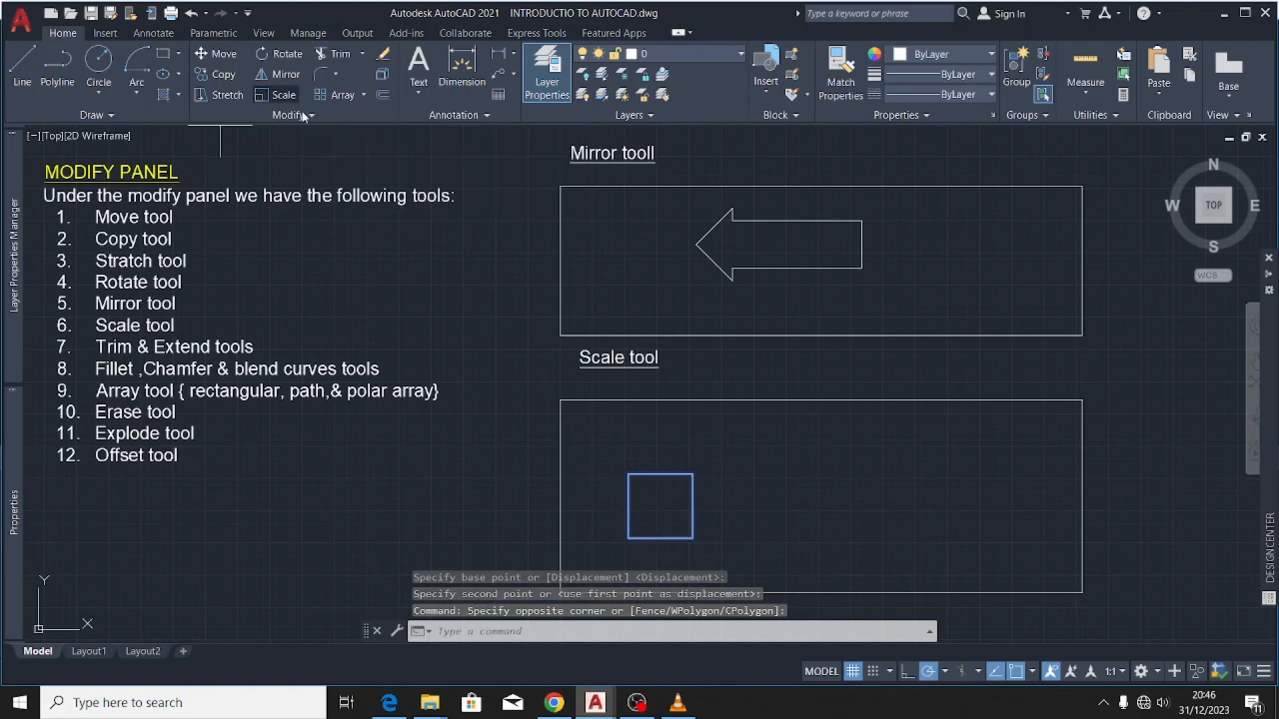
pyautogui.click(628, 538)
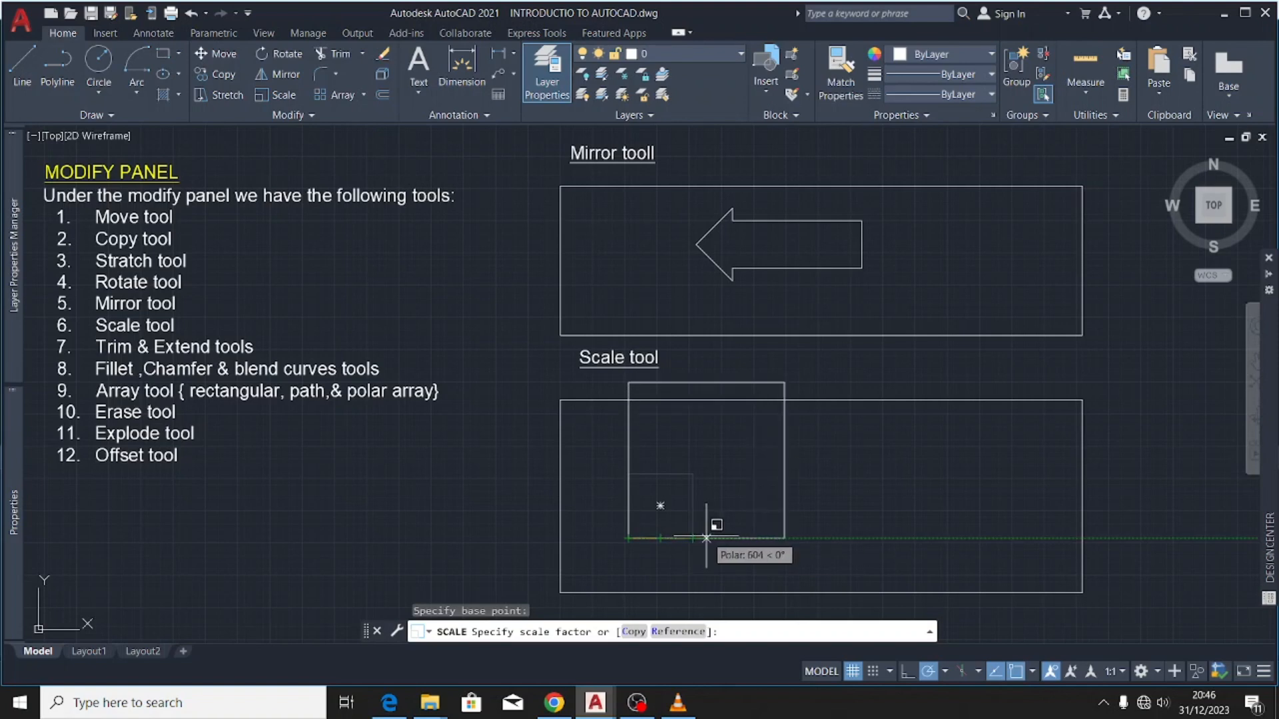
pyautogui.write('2')
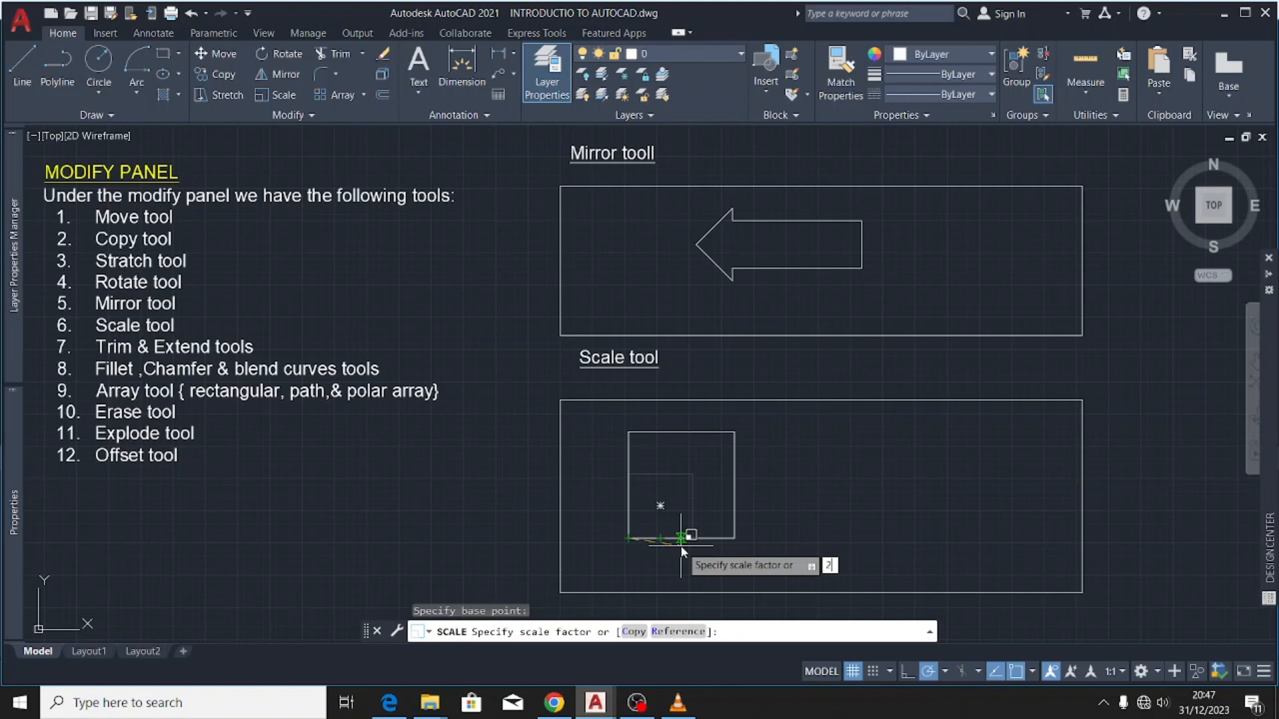
pyautogui.press('Return')
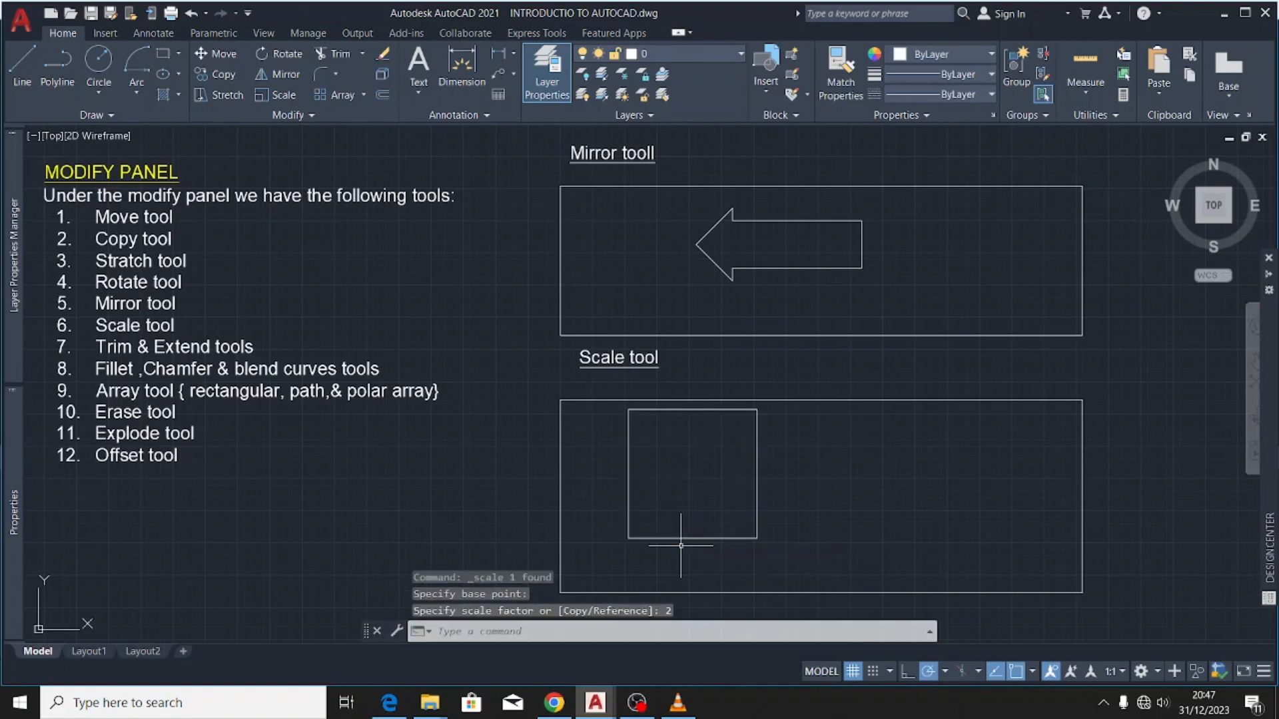
# - Move the enlarged square slightly downward within the Scale tool frame
pyautogui.click(773, 512)
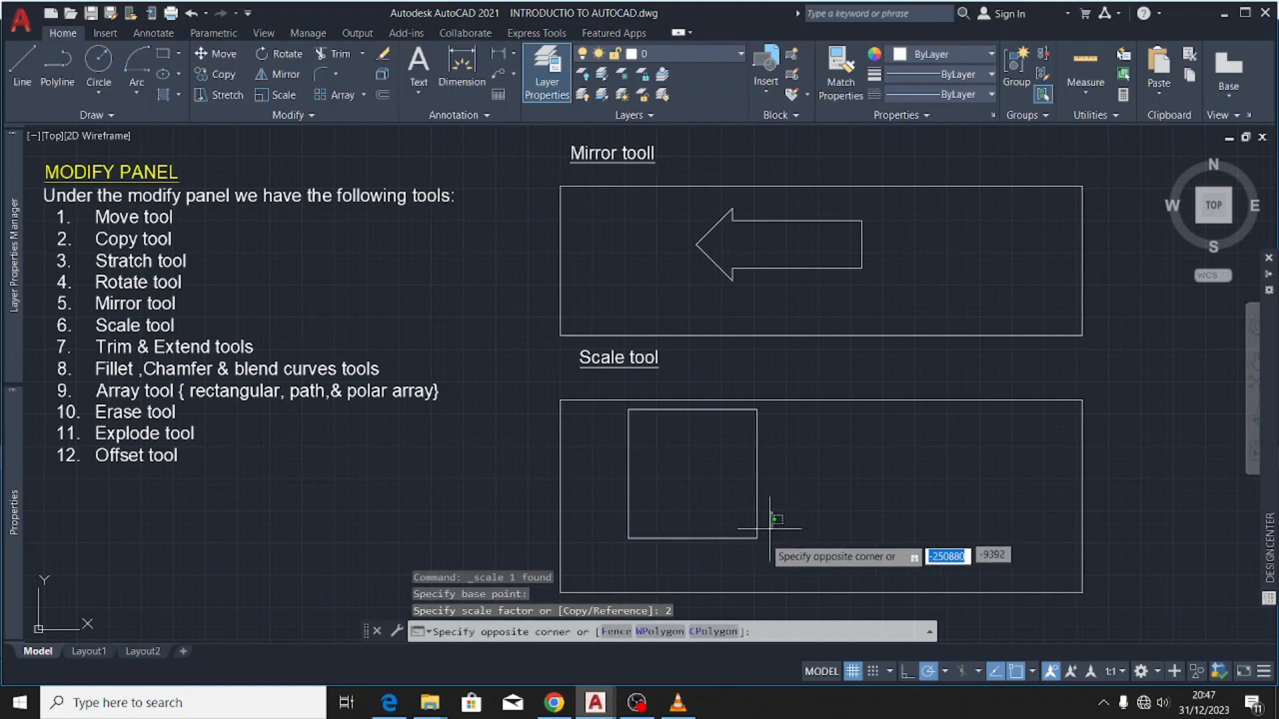
pyautogui.click(710, 568)
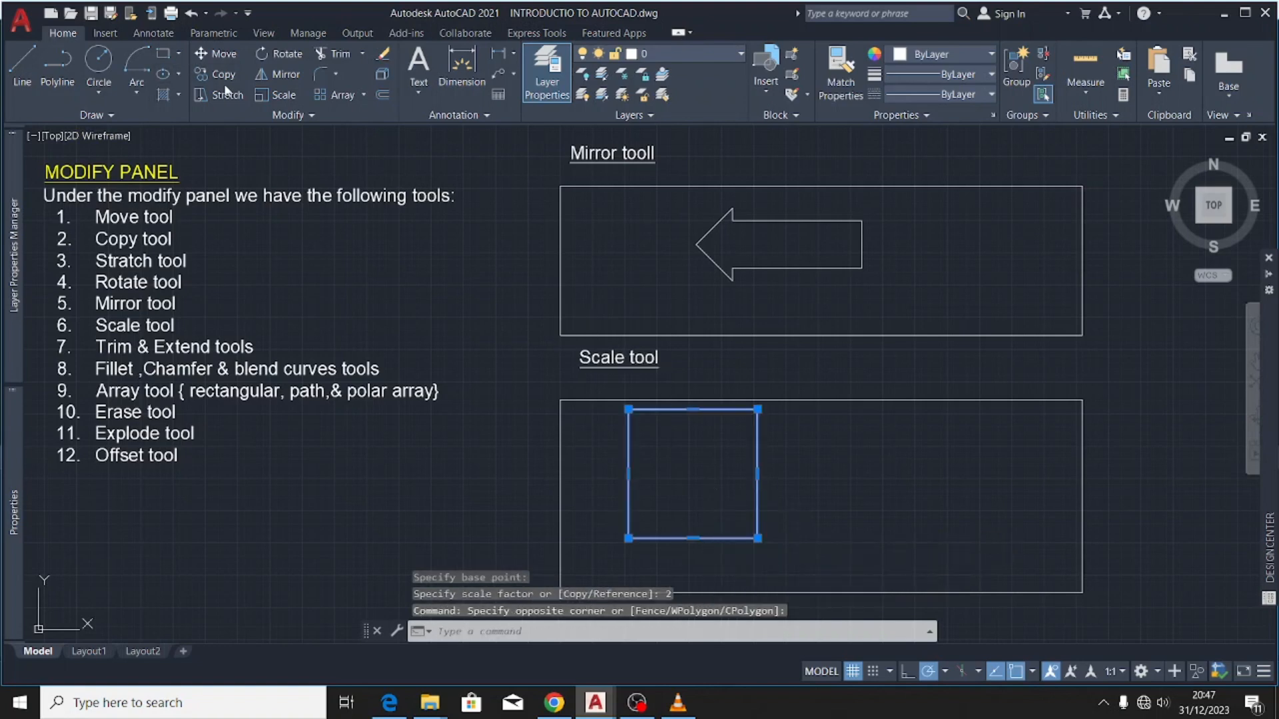
pyautogui.click(222, 54)
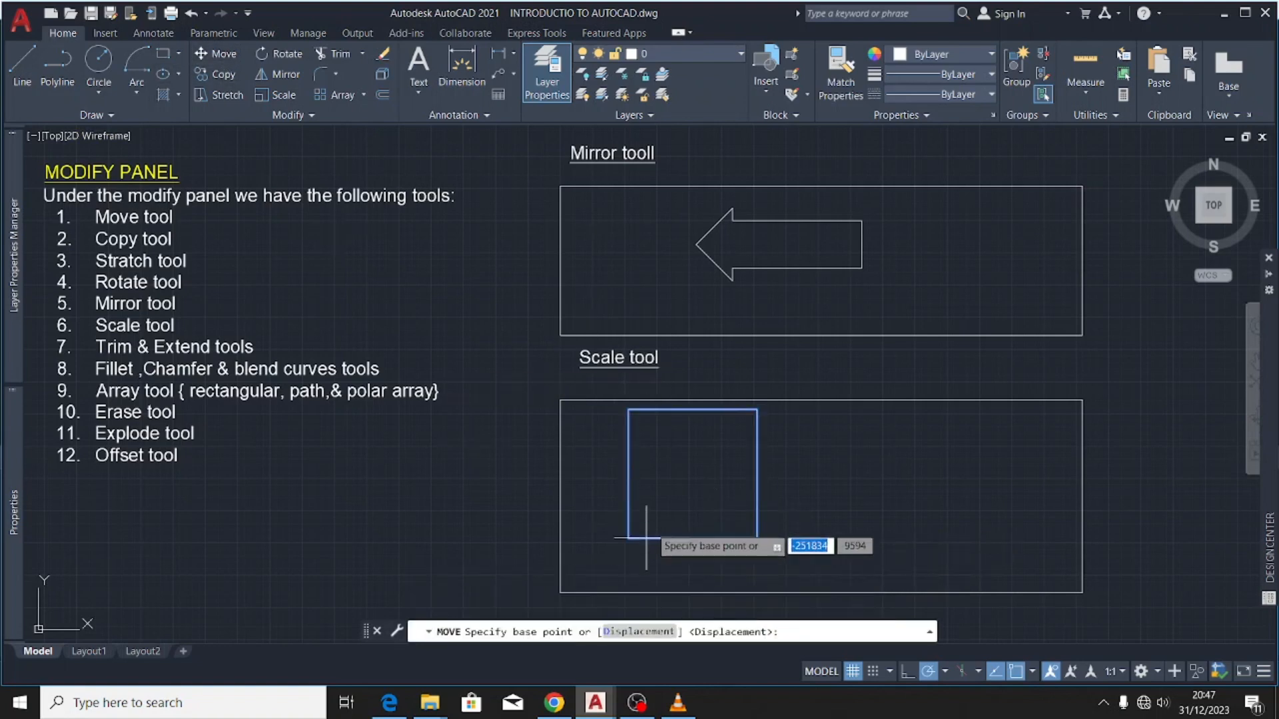
pyautogui.click(671, 473)
pyautogui.click(669, 491)
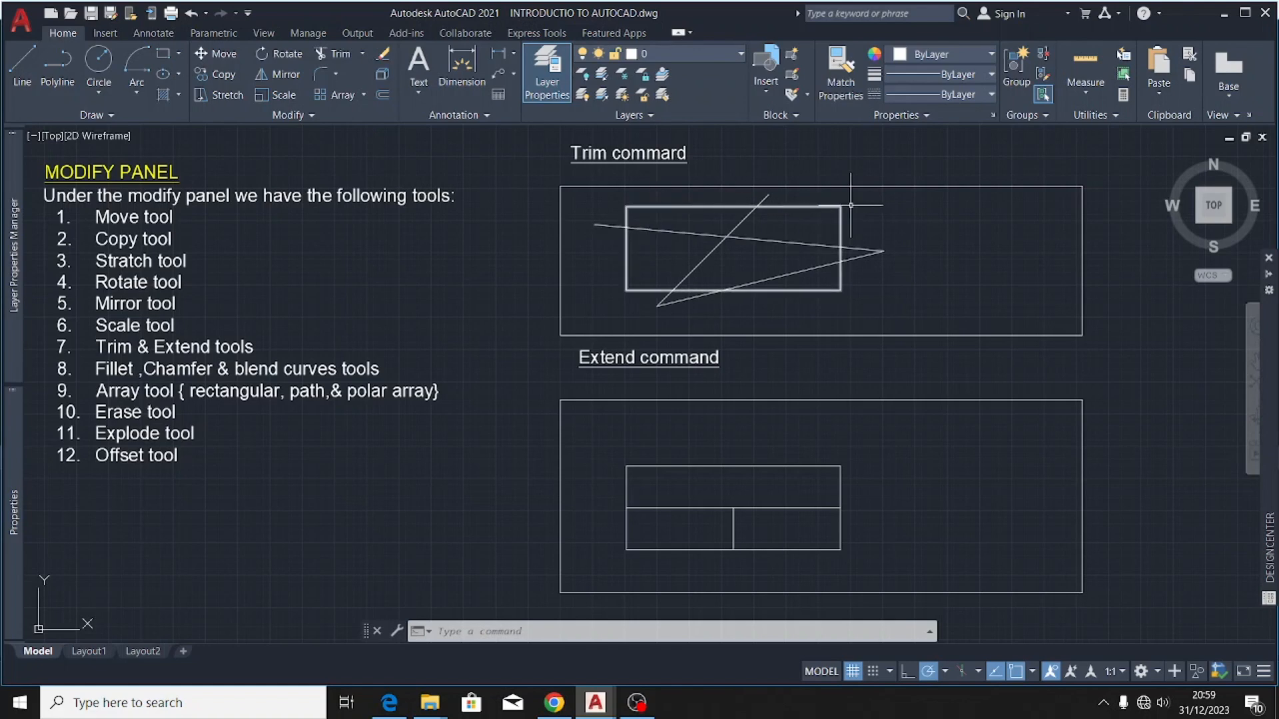
# - Trim away all the slanted line segments inside and outside the rectangle in the Trim frame, leaving only the rectangle
pyautogui.click(670, 205)
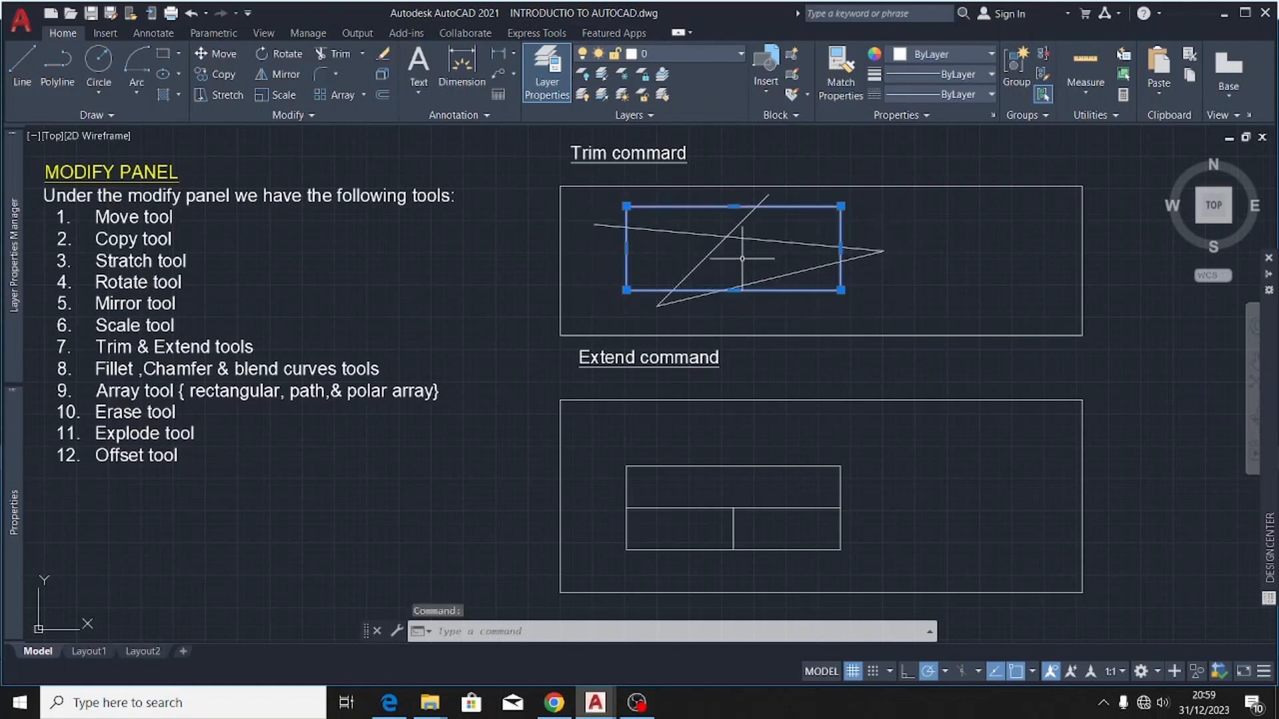
pyautogui.press('Escape')
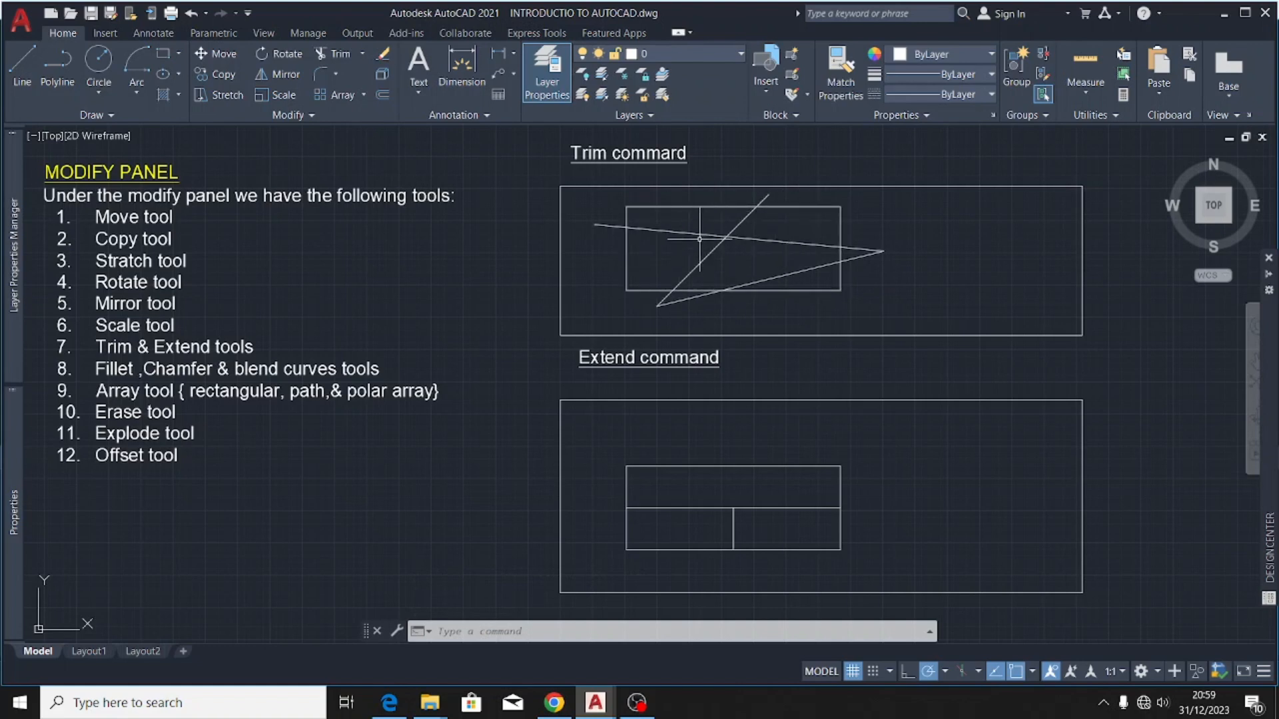
pyautogui.click(340, 54)
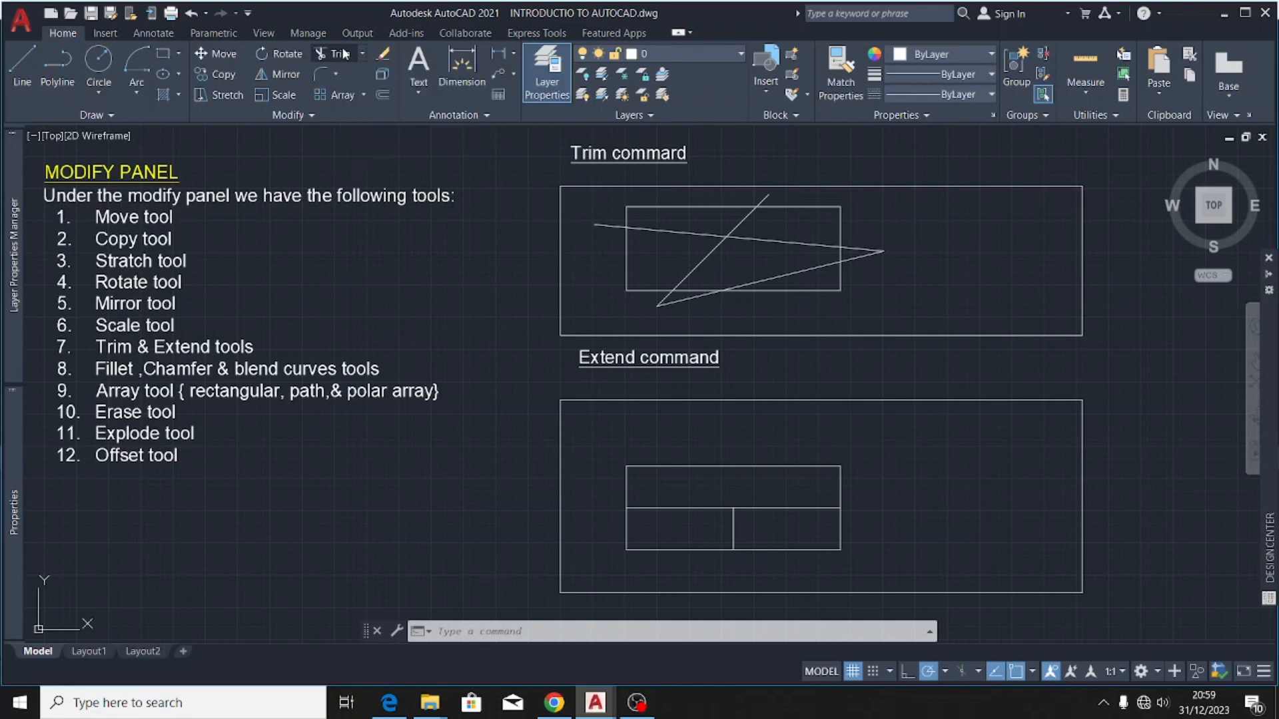
pyautogui.click(608, 225)
pyautogui.moveTo(681, 223)
pyautogui.mouseDown()
pyautogui.moveTo(711, 258)
pyautogui.moveTo(786, 227)
pyautogui.moveTo(802, 274)
pyautogui.moveTo(849, 265)
pyautogui.moveTo(845, 234)
pyautogui.mouseUp()
pyautogui.moveTo(770, 199); pyautogui.dragTo(721, 204)
pyautogui.moveTo(725, 303)
pyautogui.mouseDown()
pyautogui.moveTo(643, 297)
pyautogui.moveTo(674, 315)
pyautogui.mouseUp()
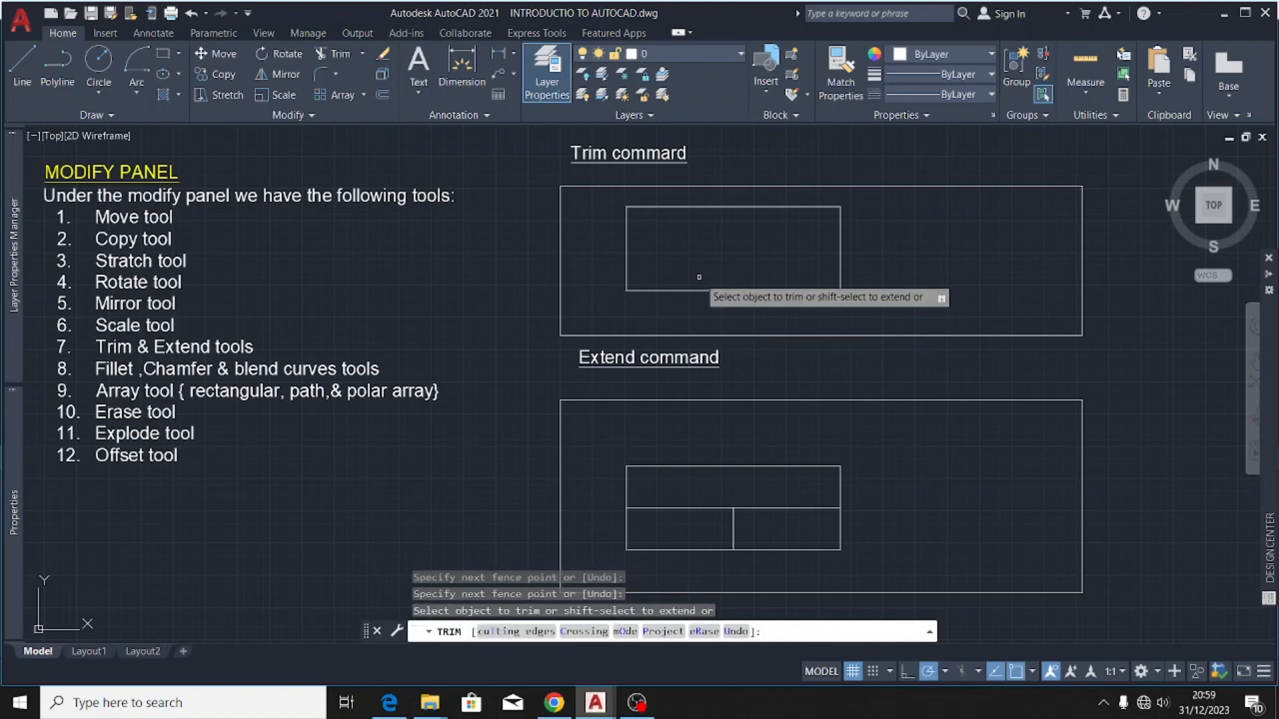
pyautogui.press('Escape')
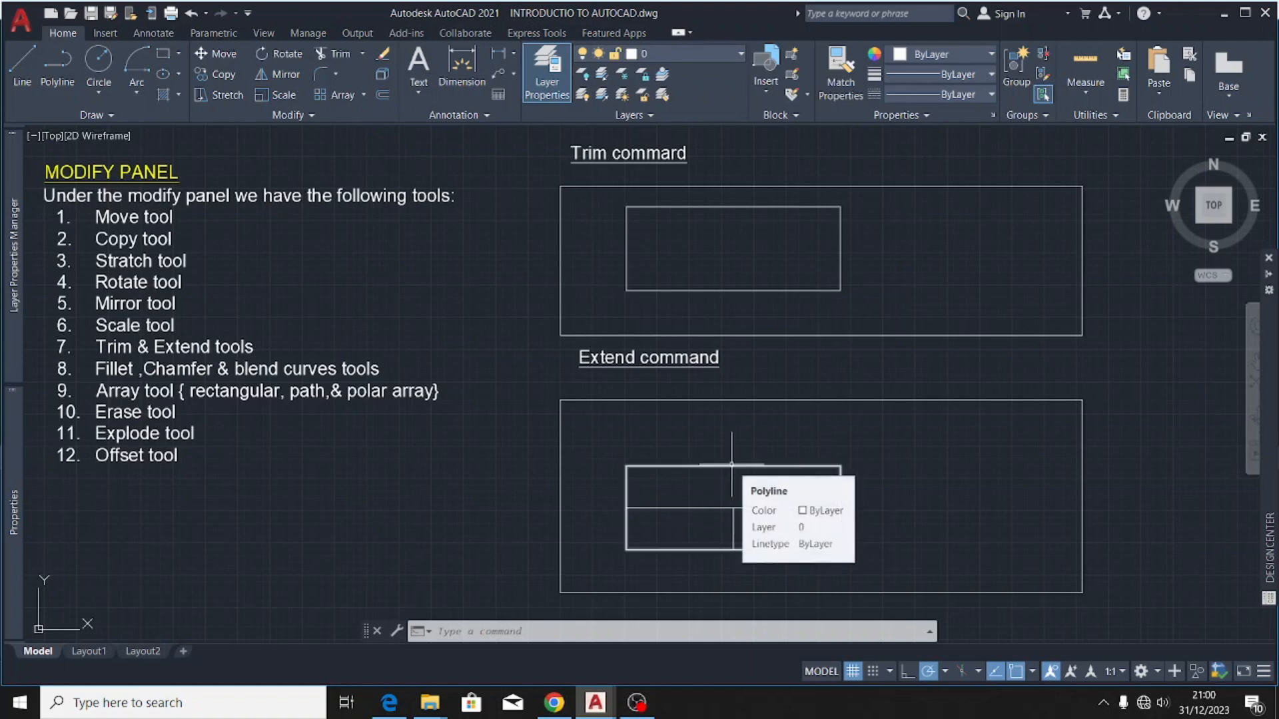
# - Extend the short vertical line in the Extend command frame up to the top edge of the inner rectangle
pyautogui.click(363, 53)
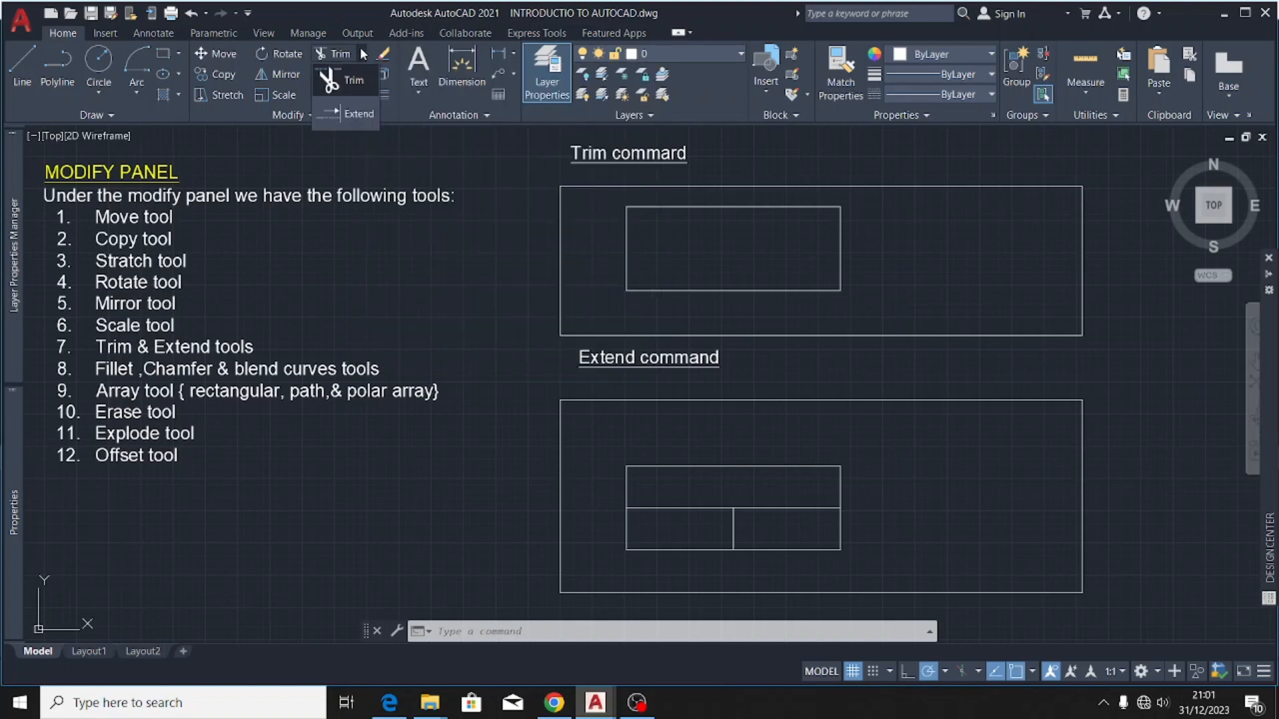
pyautogui.click(356, 114)
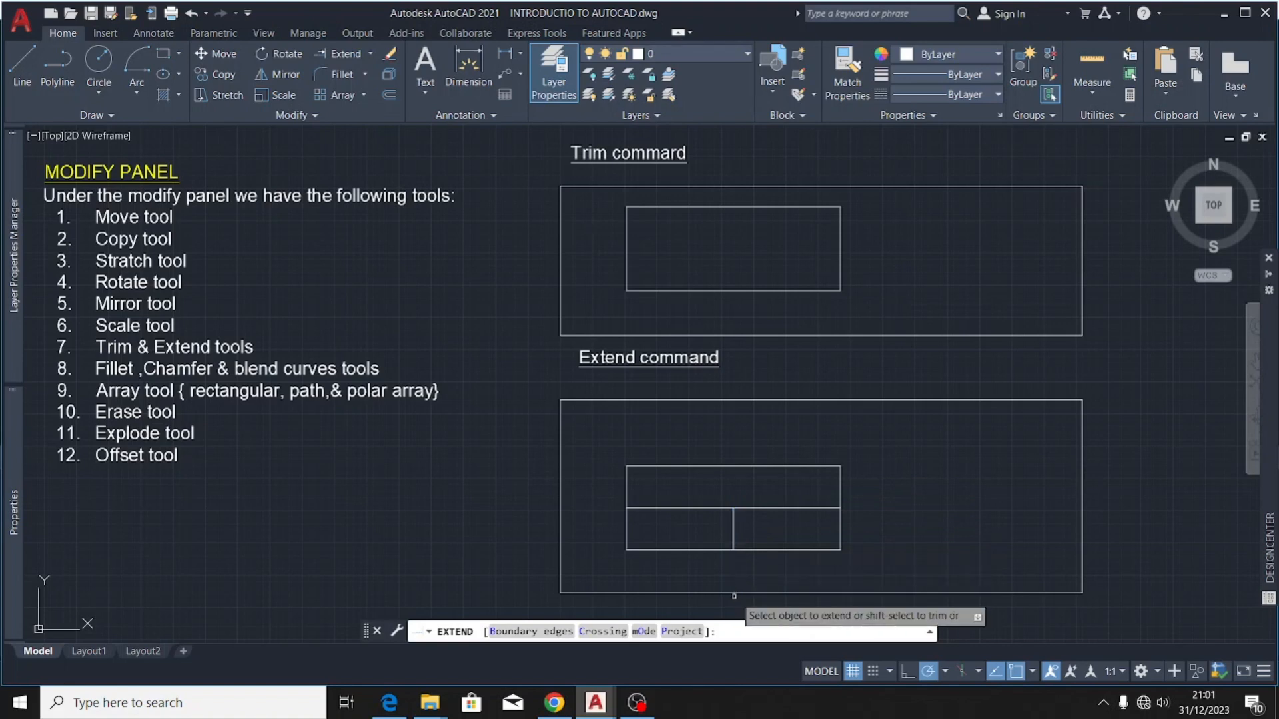
pyautogui.click(734, 516)
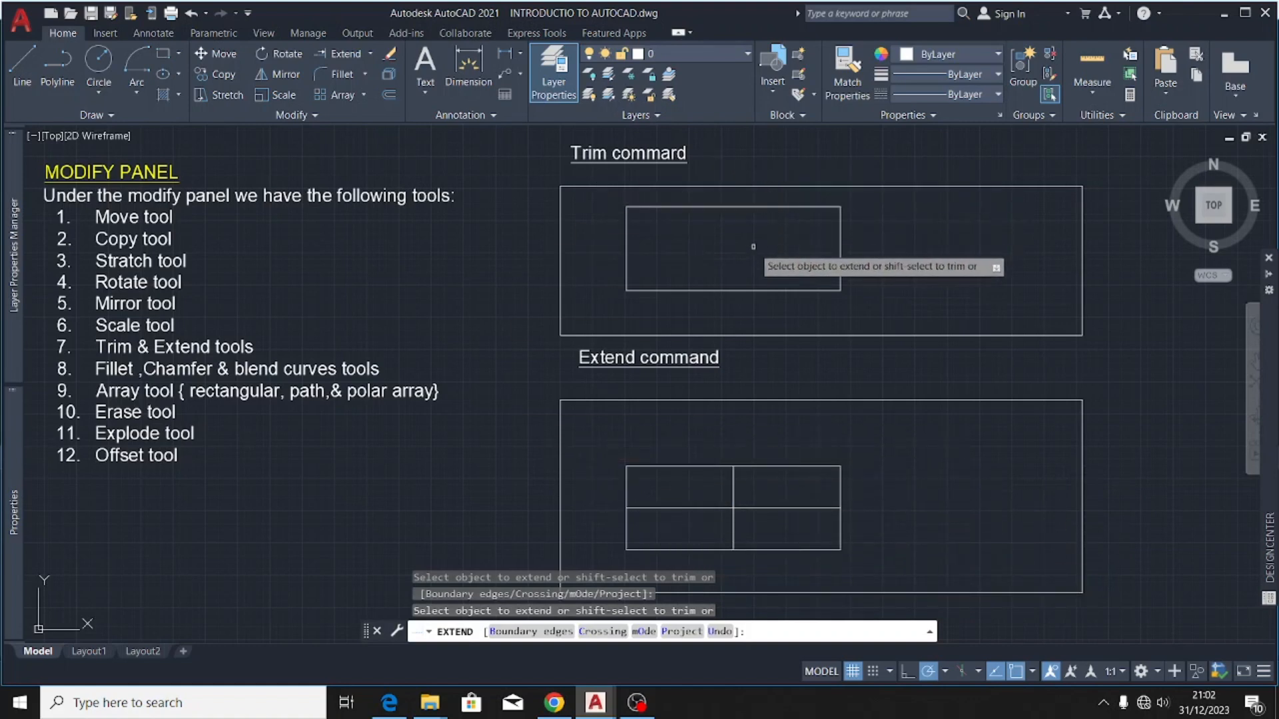
pyautogui.press('Escape')
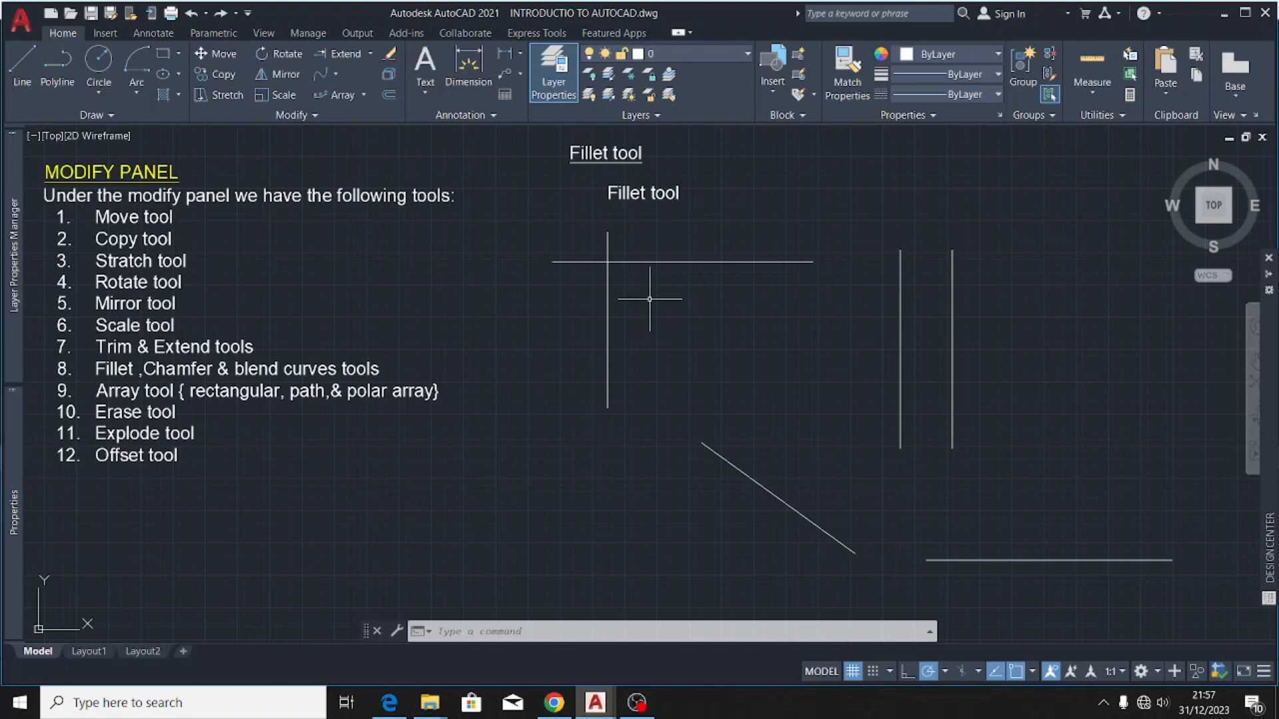
# - Fillet the crossing vertical and horizontal lines with a radius of 200, keeping the lower and right-hand portions
pyautogui.click(337, 73)
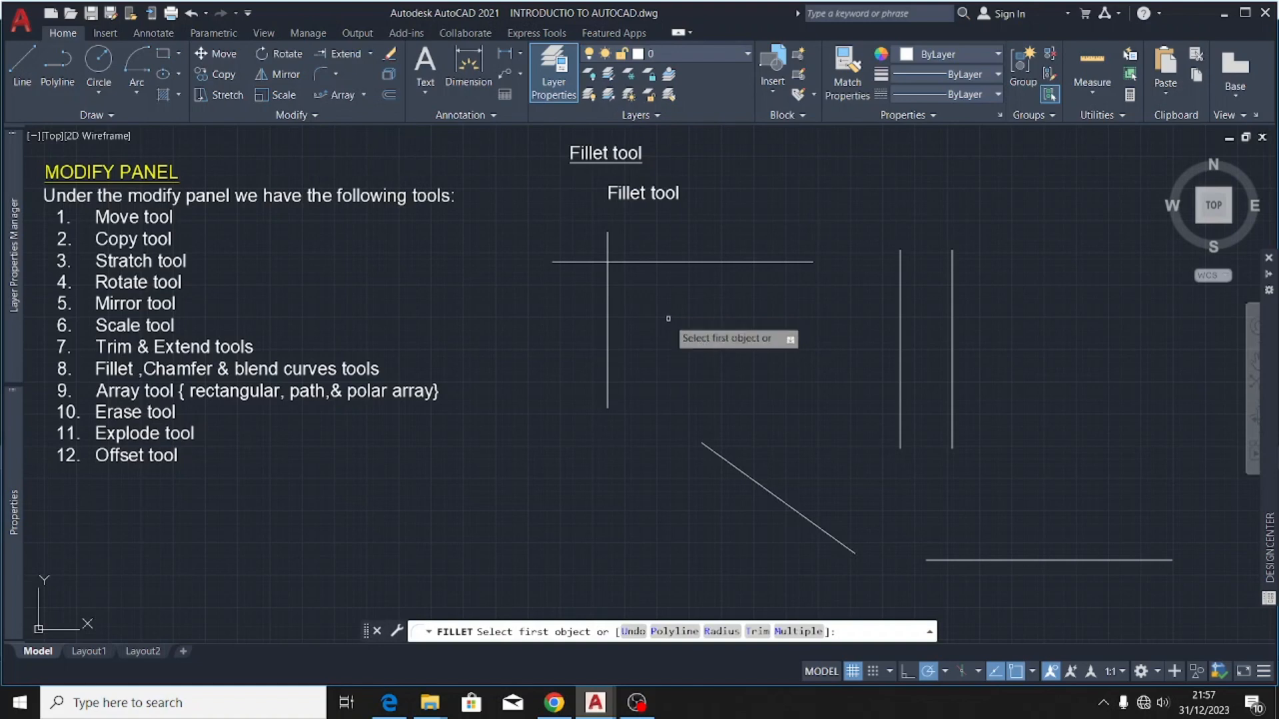
pyautogui.click(609, 333)
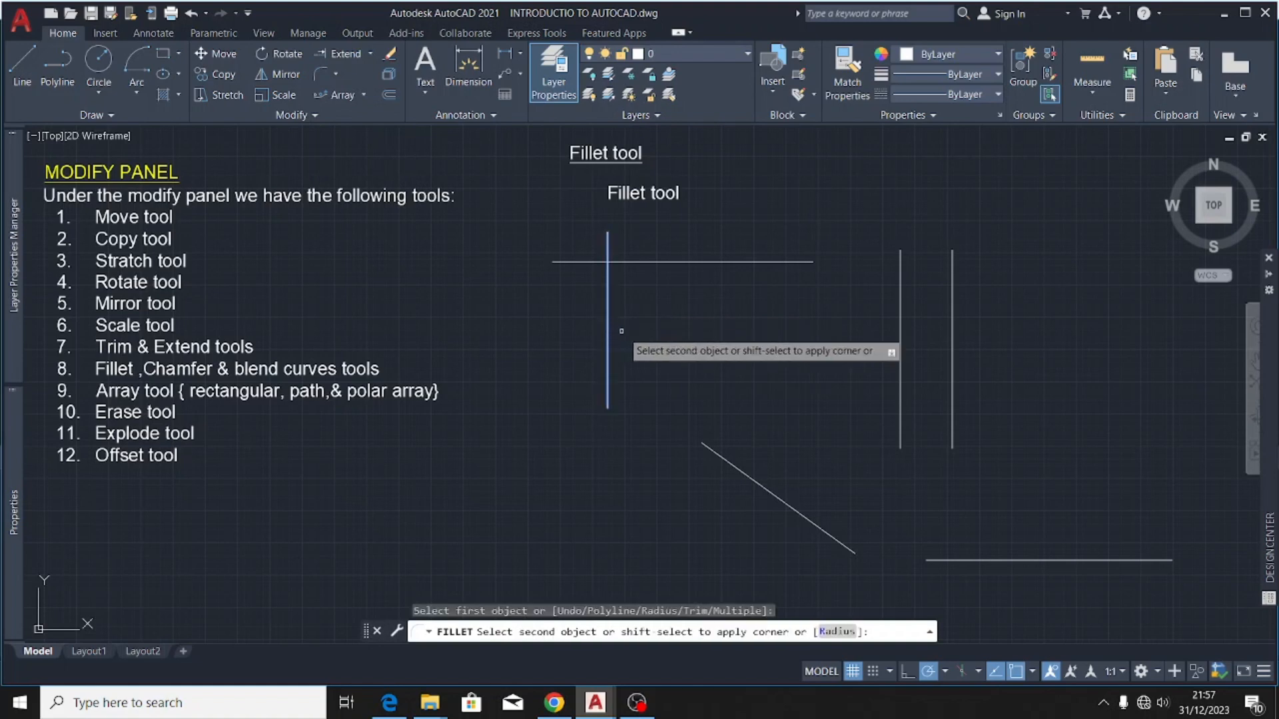
pyautogui.click(837, 631)
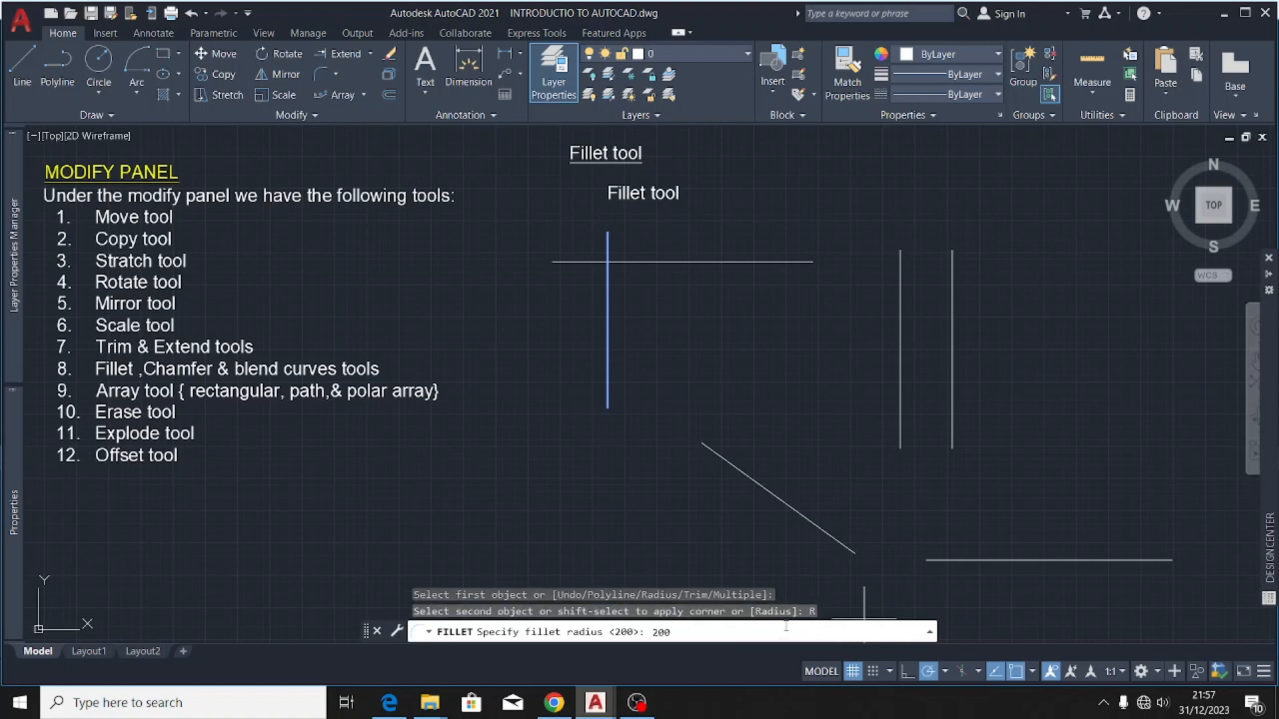
pyautogui.press('Return')
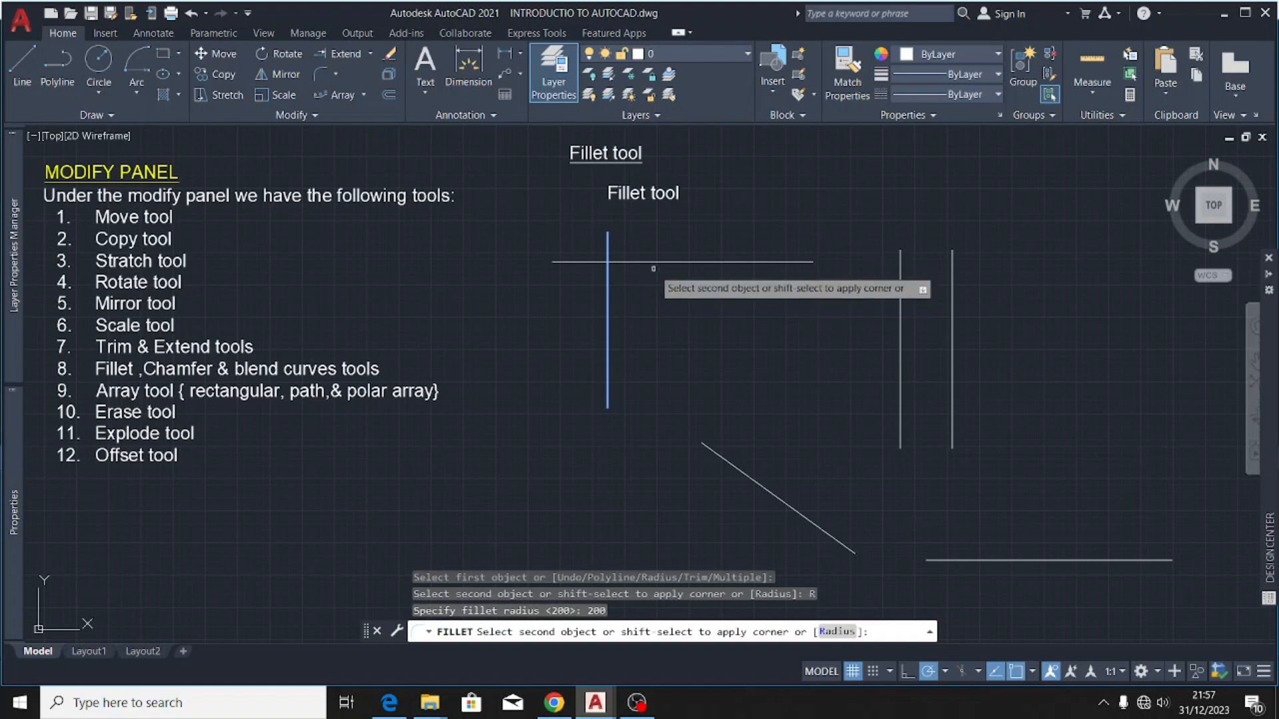
pyautogui.click(659, 261)
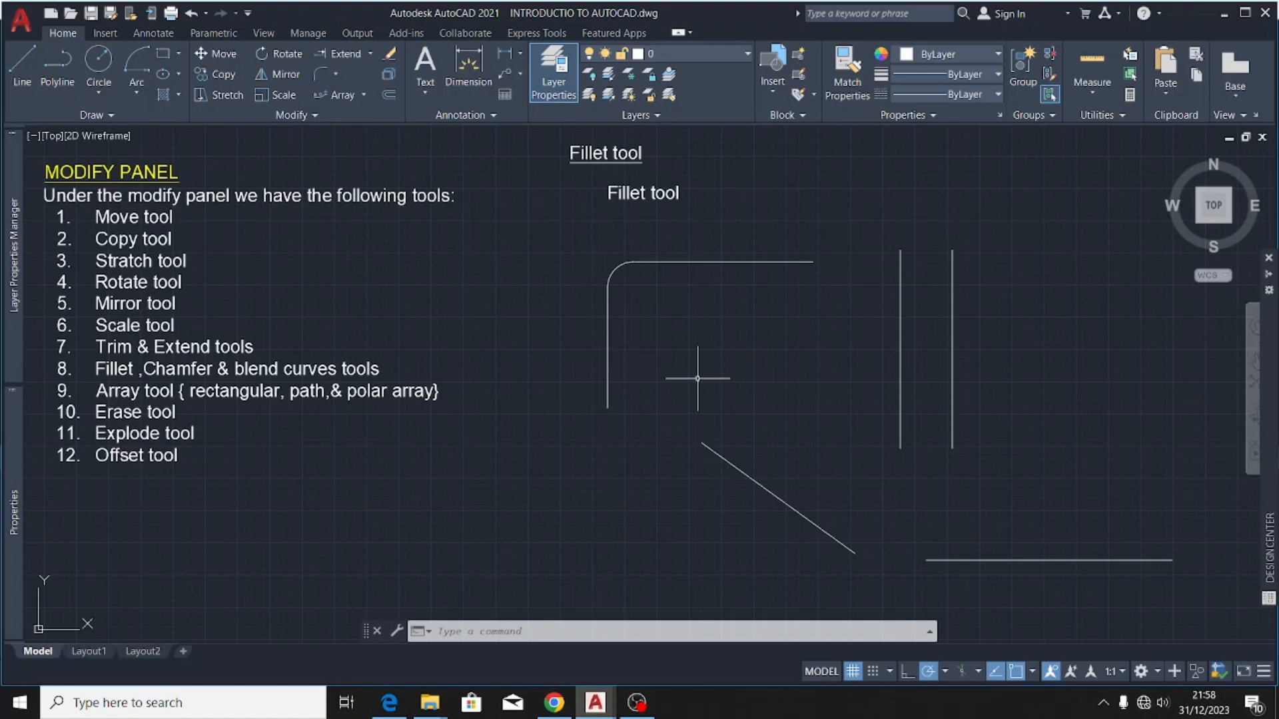
# - Fillet the two parallel vertical lines at their upper ends to join them with a rounded cap
pyautogui.write('f')
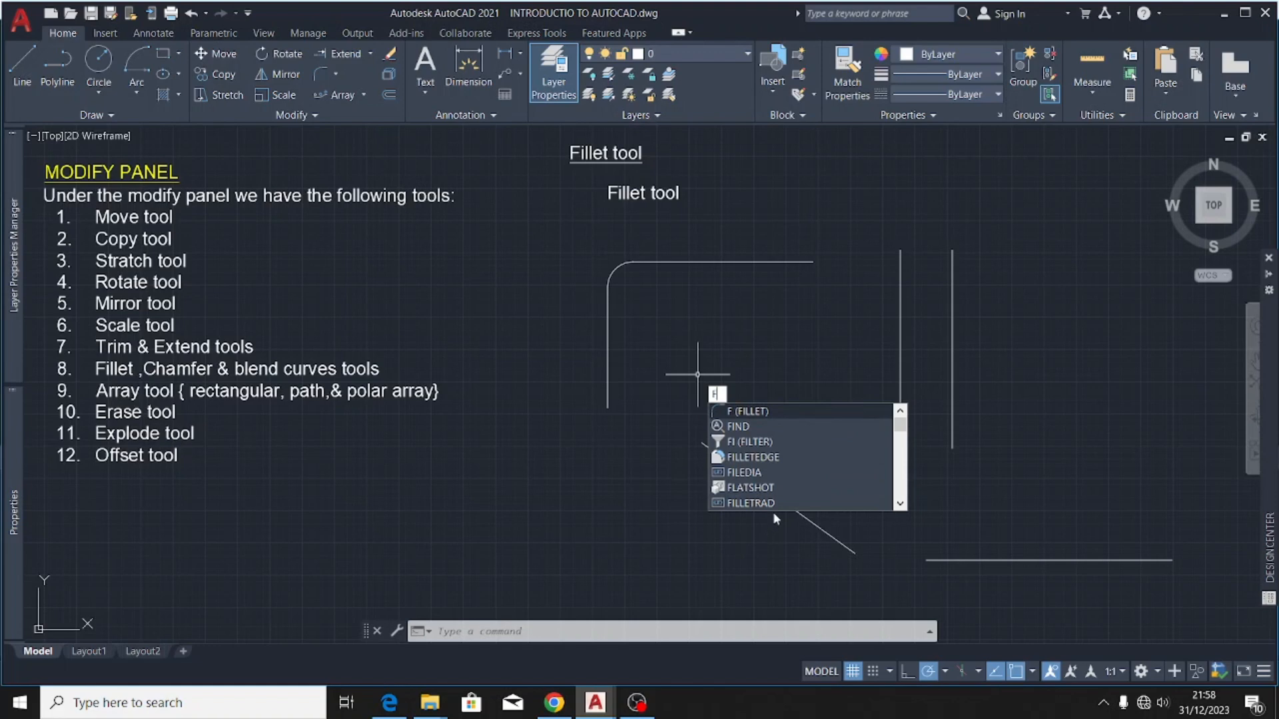
pyautogui.click(779, 412)
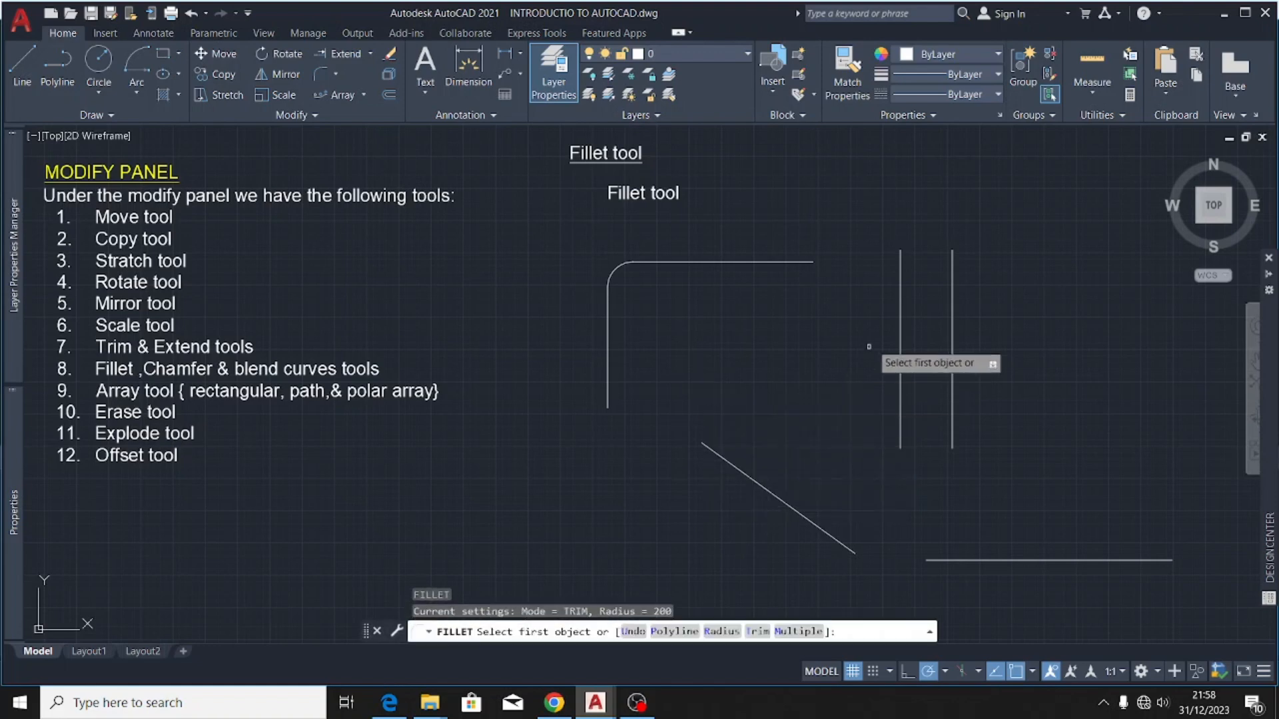
pyautogui.click(900, 290)
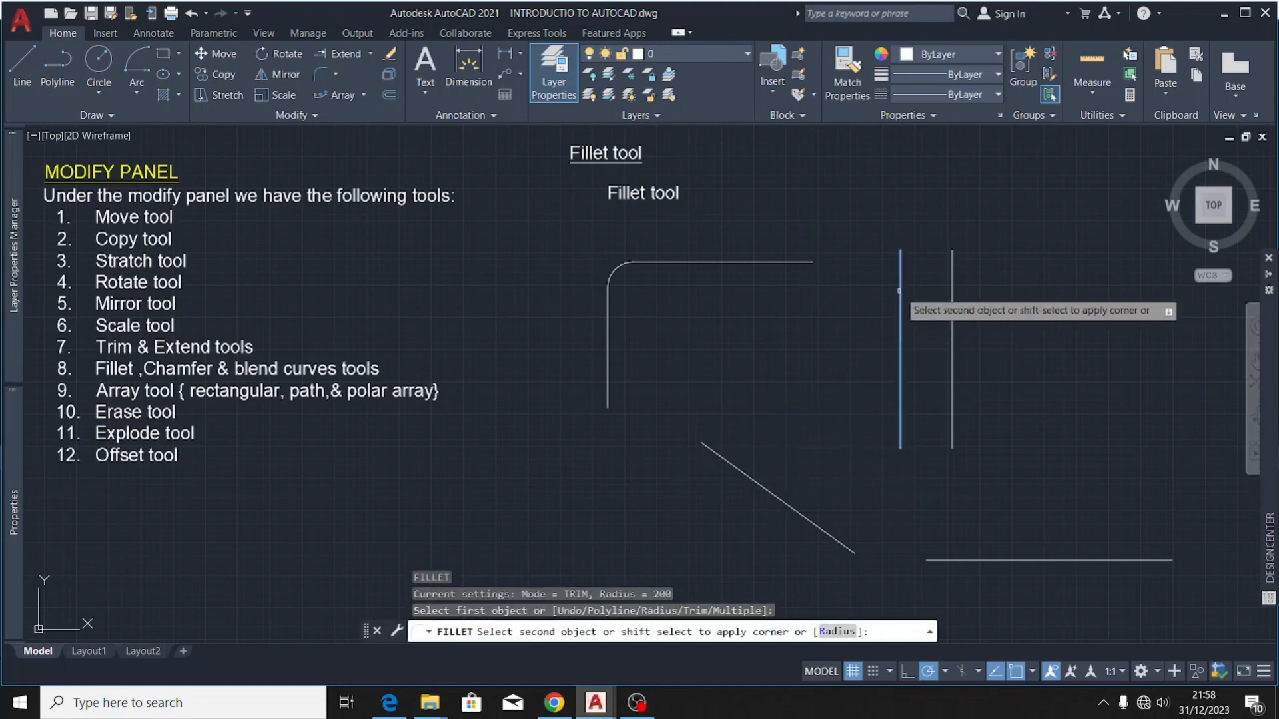
pyautogui.click(951, 290)
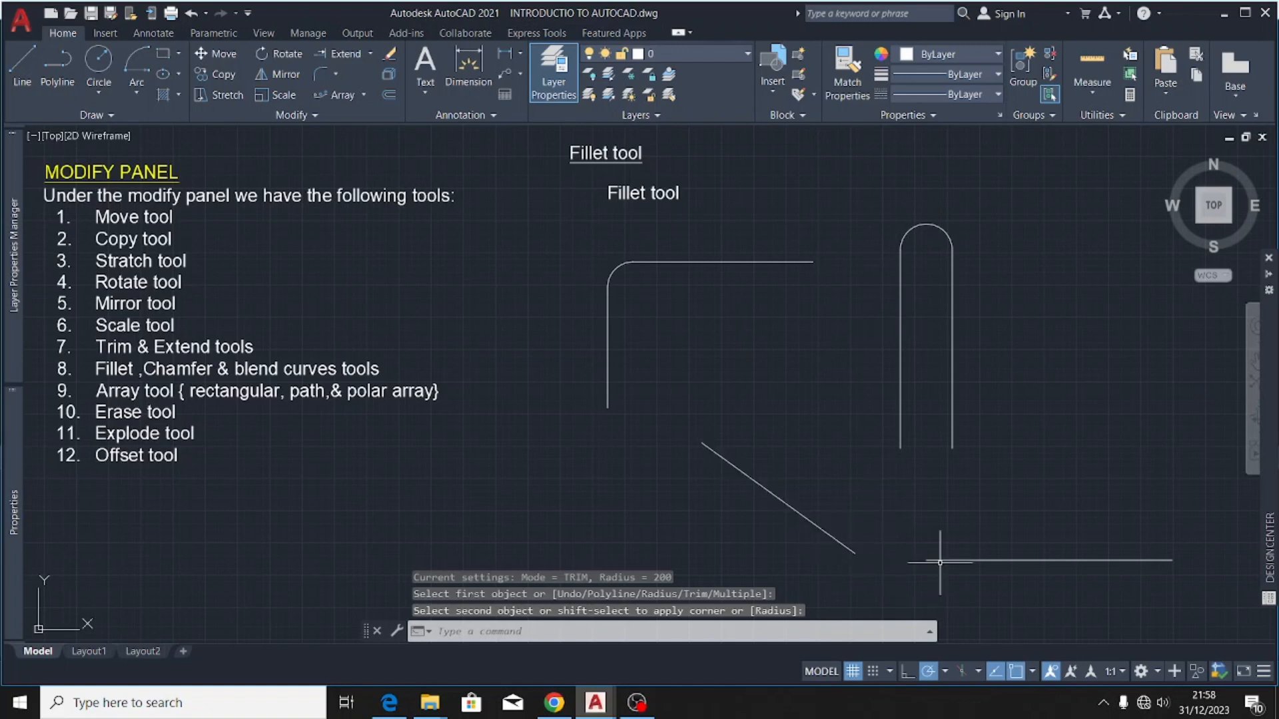
# - Fillet the lower end of the slanted line to the separate horizontal line using the 200 radius
pyautogui.write('F')
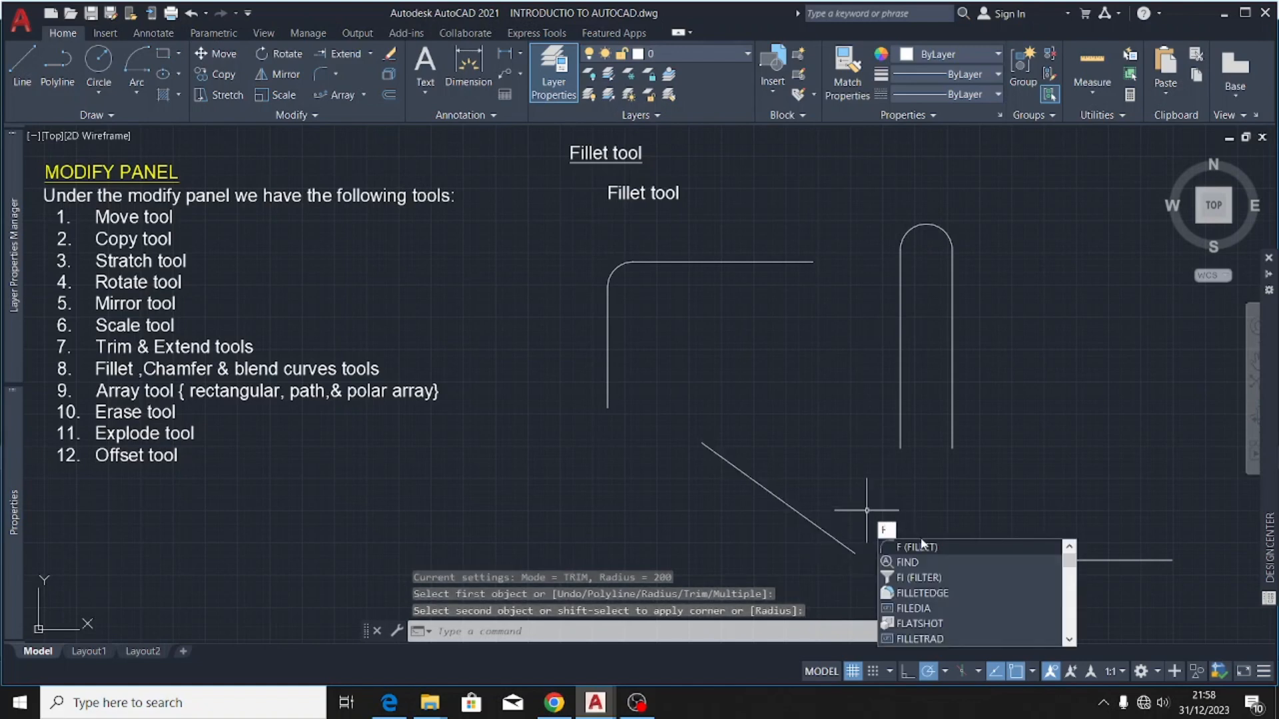
pyautogui.click(925, 548)
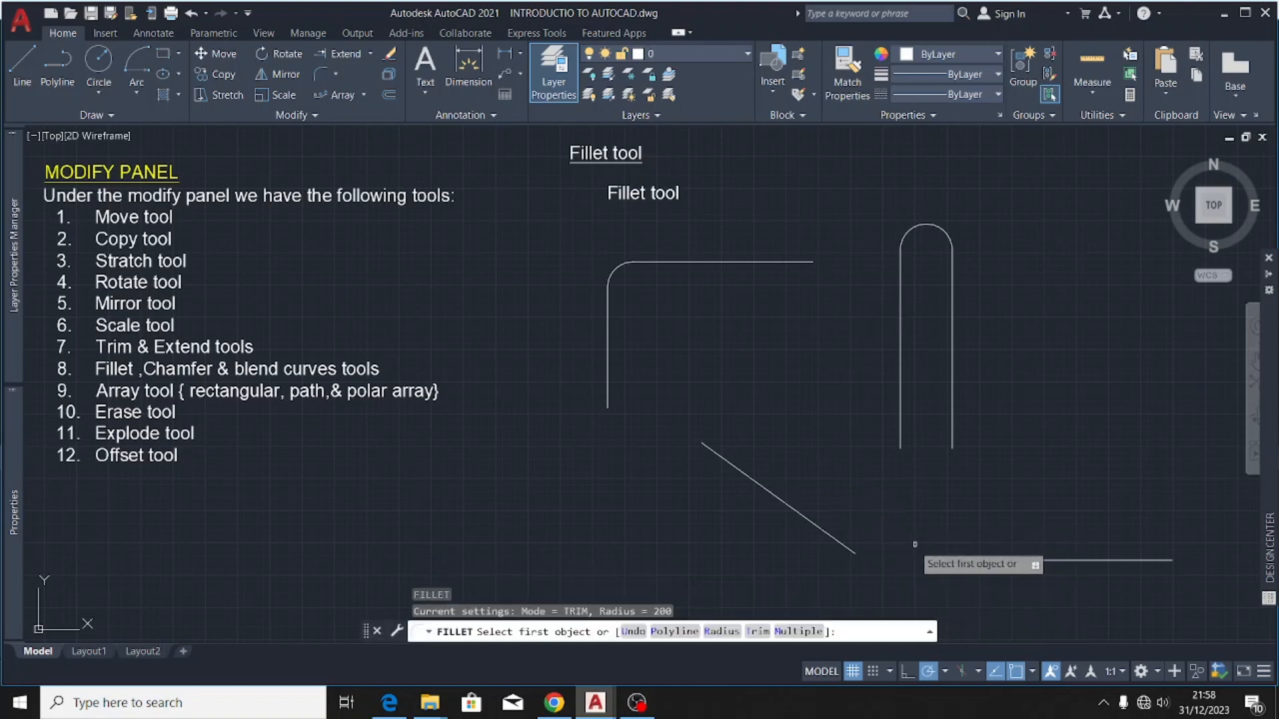
pyautogui.click(842, 547)
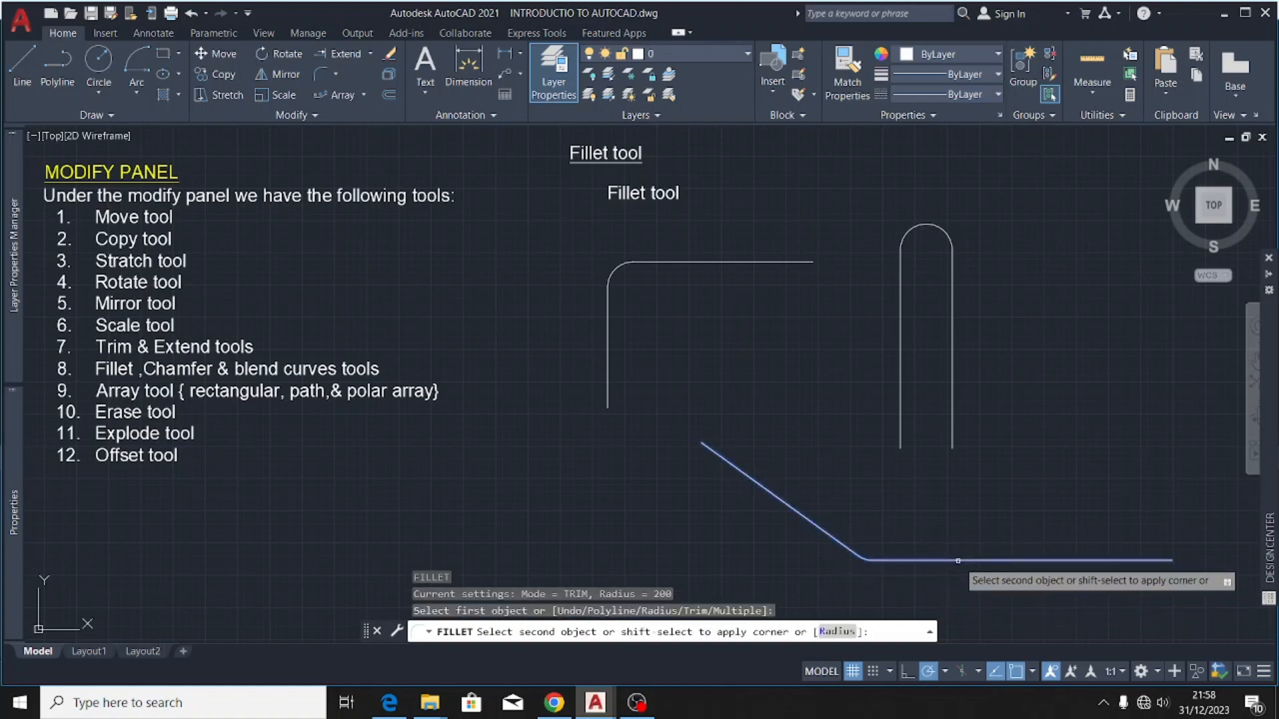
pyautogui.click(957, 561)
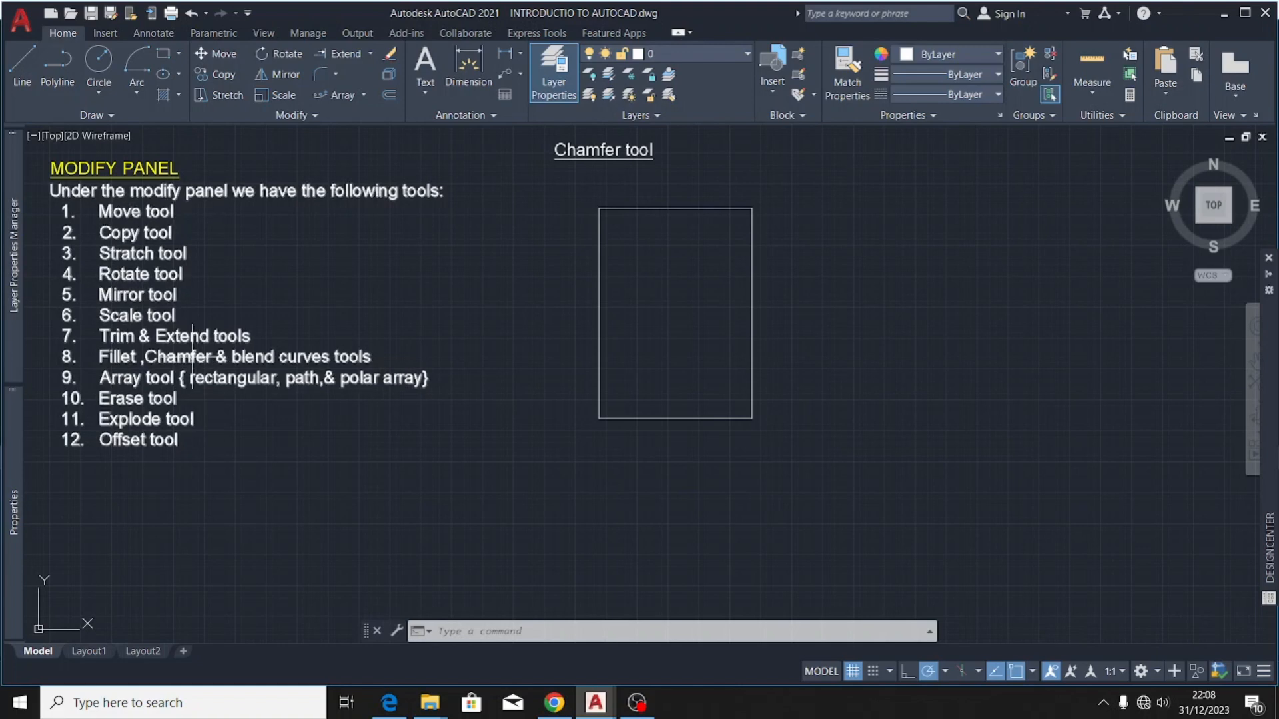
# - Chamfer the rectangle's lower-right corner with first and second distances of 200
pyautogui.click(335, 74)
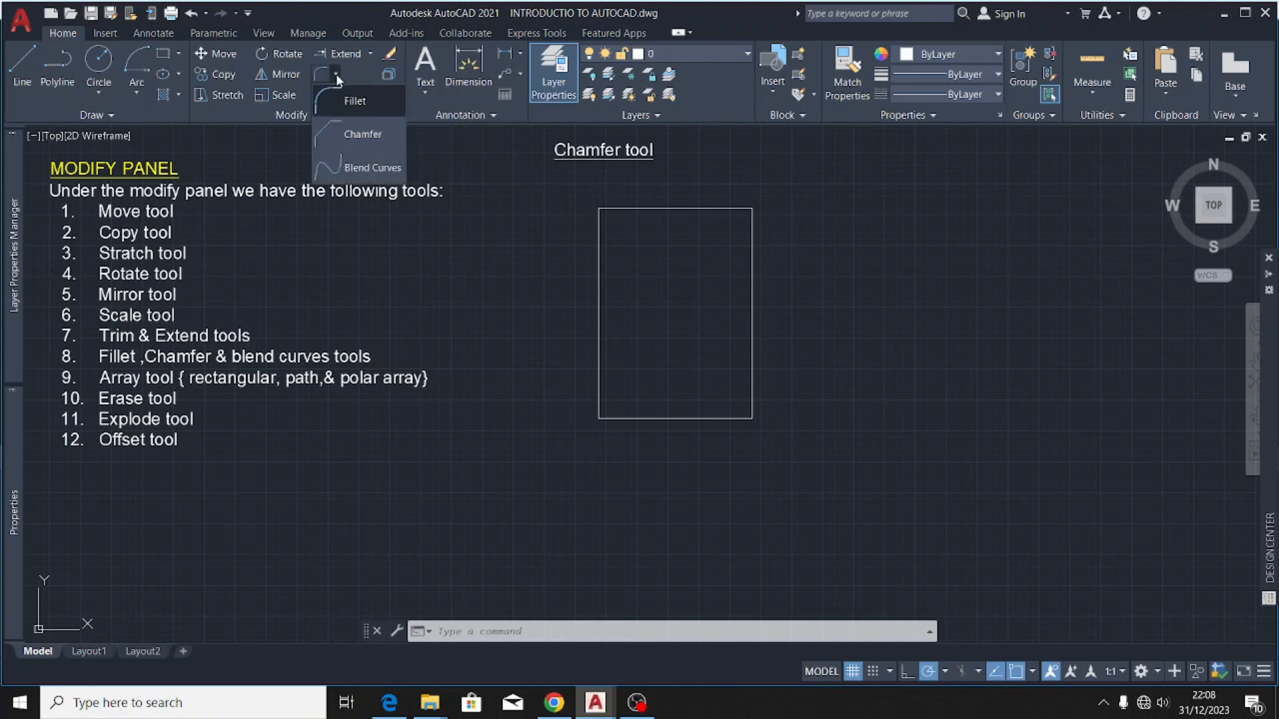
pyautogui.click(361, 135)
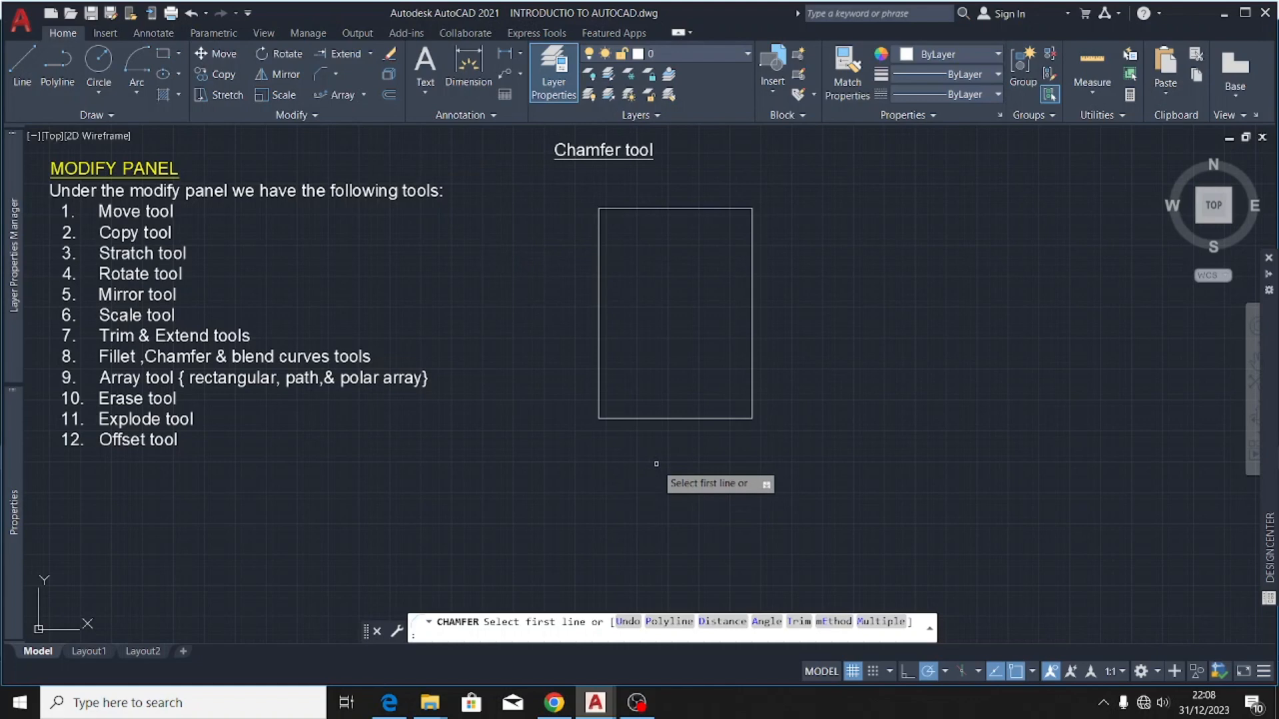
pyautogui.click(666, 420)
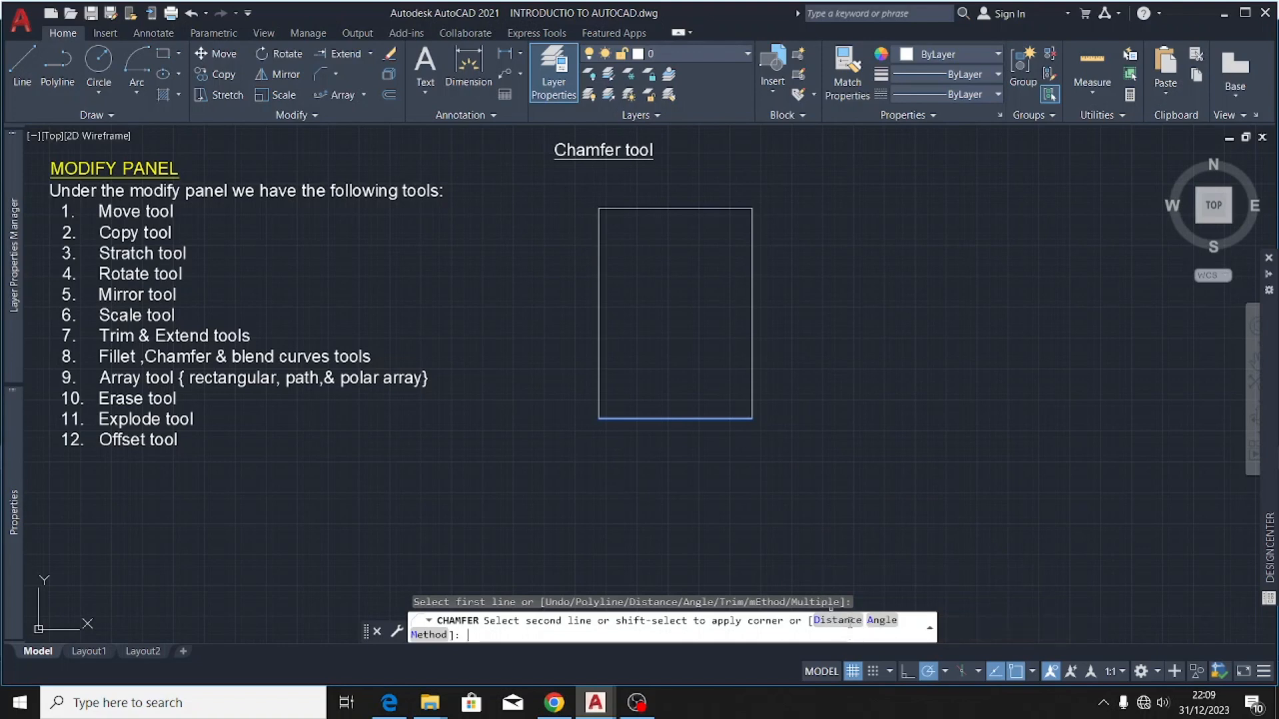
pyautogui.click(838, 620)
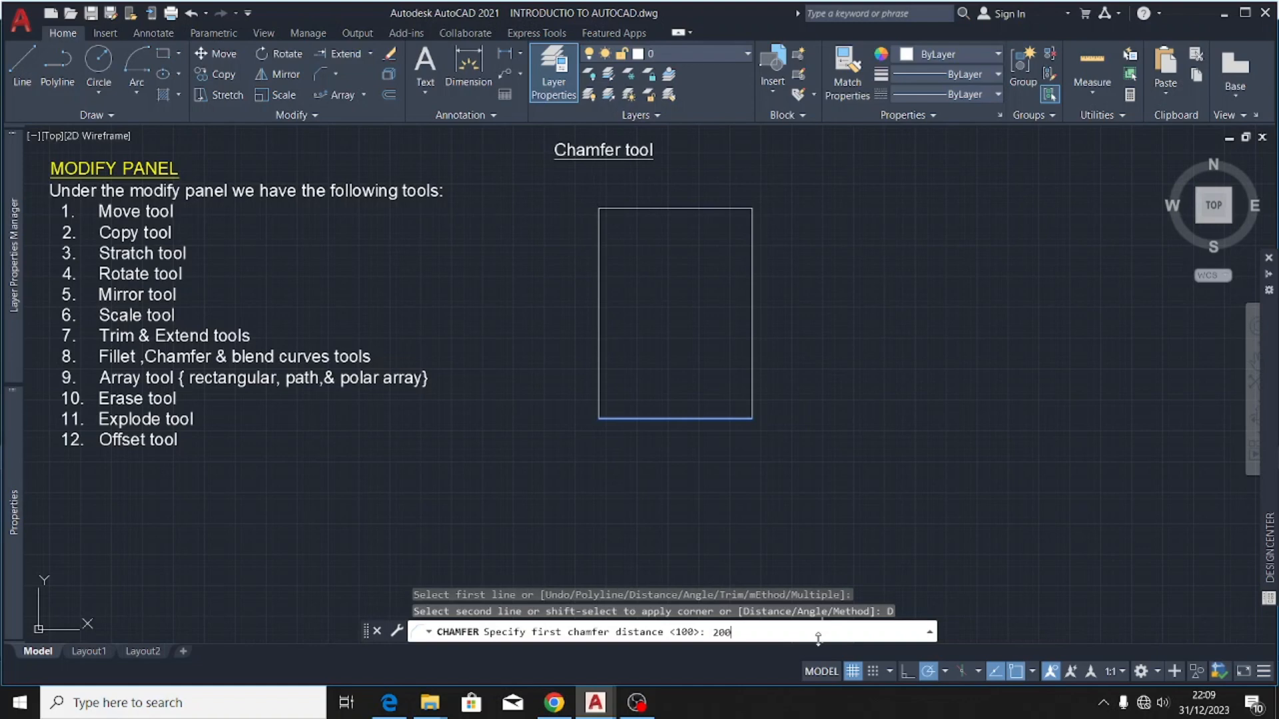
pyautogui.press('Return')
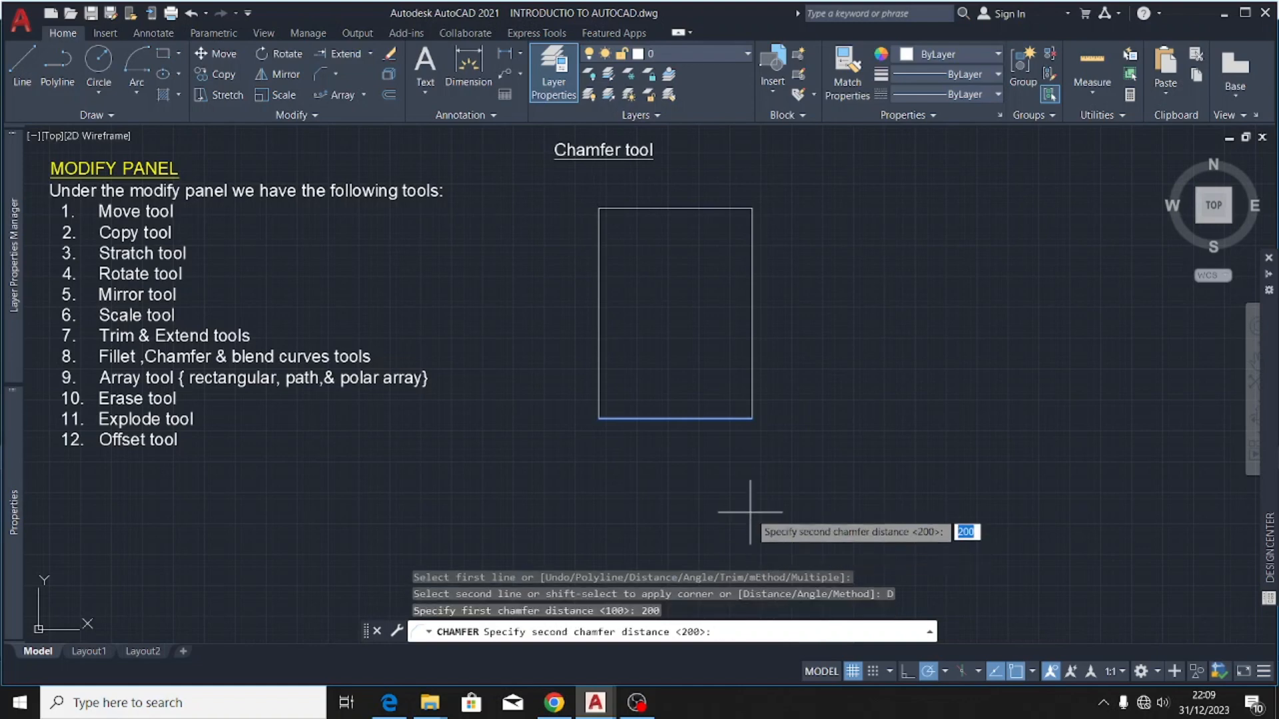
pyautogui.press('Return')
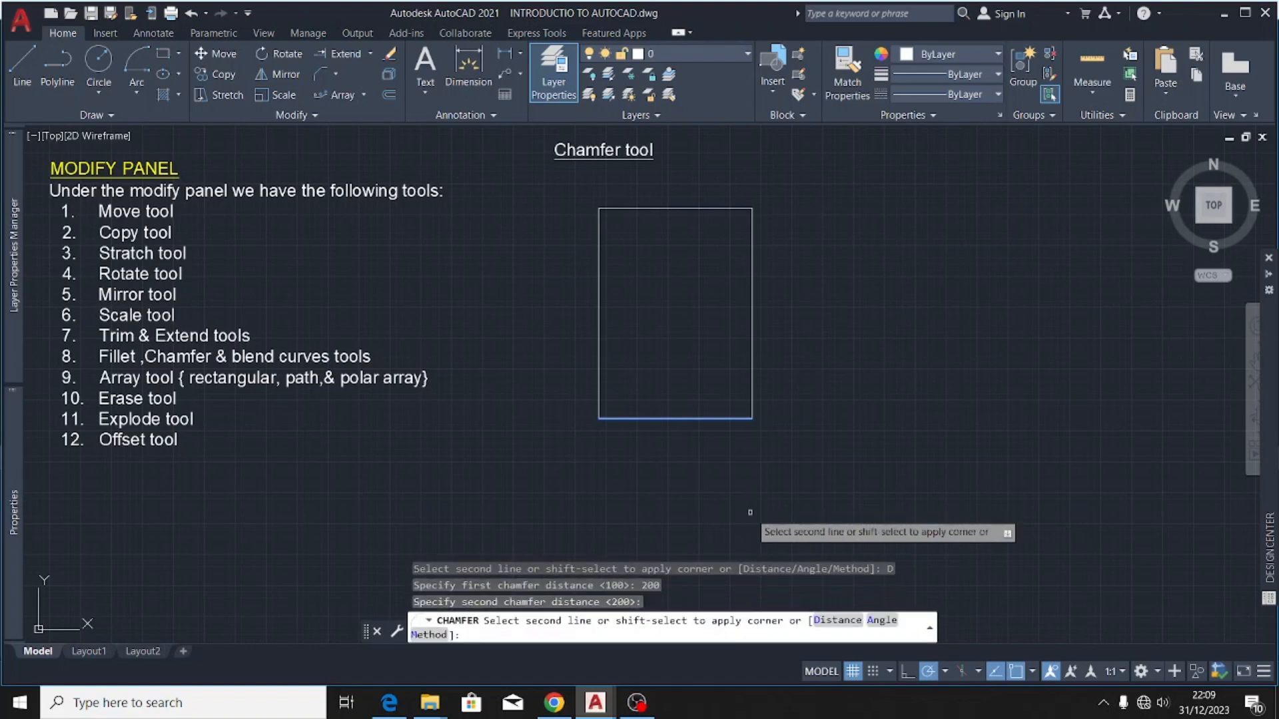
pyautogui.click(752, 377)
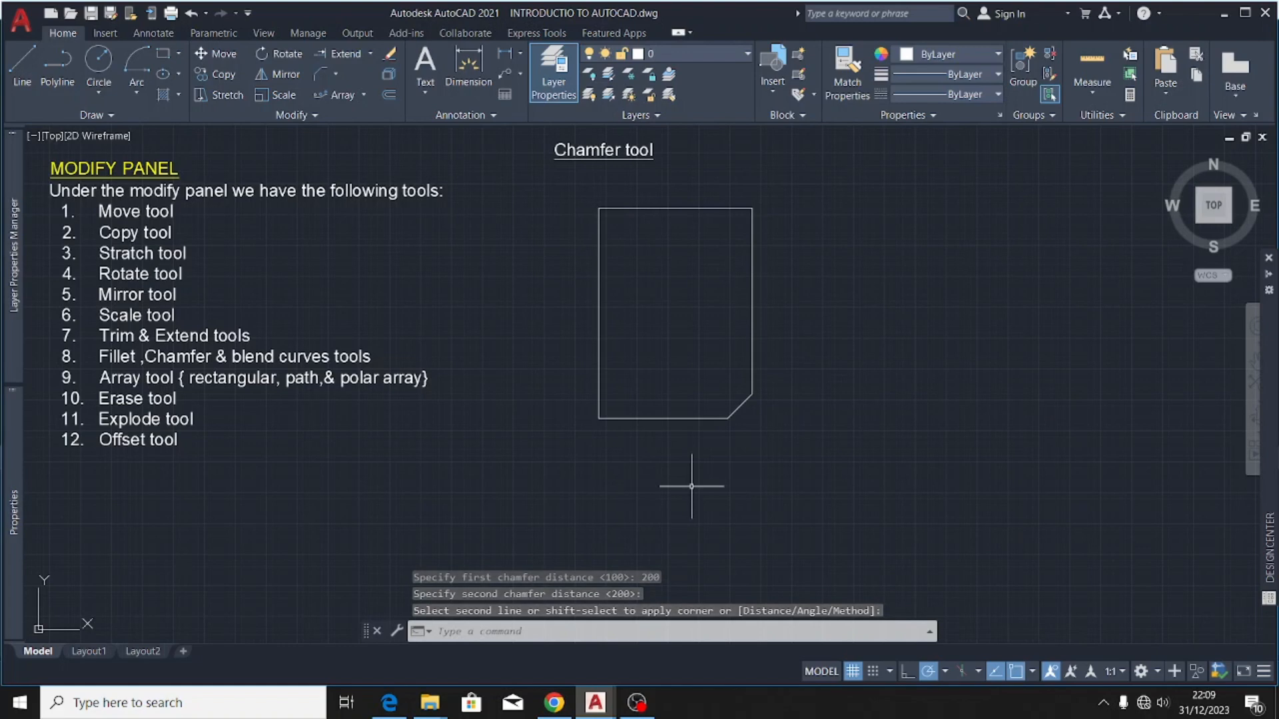
# - Chamfer the rectangle's lower-left corner between the bottom and left edges, using the same 200 distances
pyautogui.write('CHa')
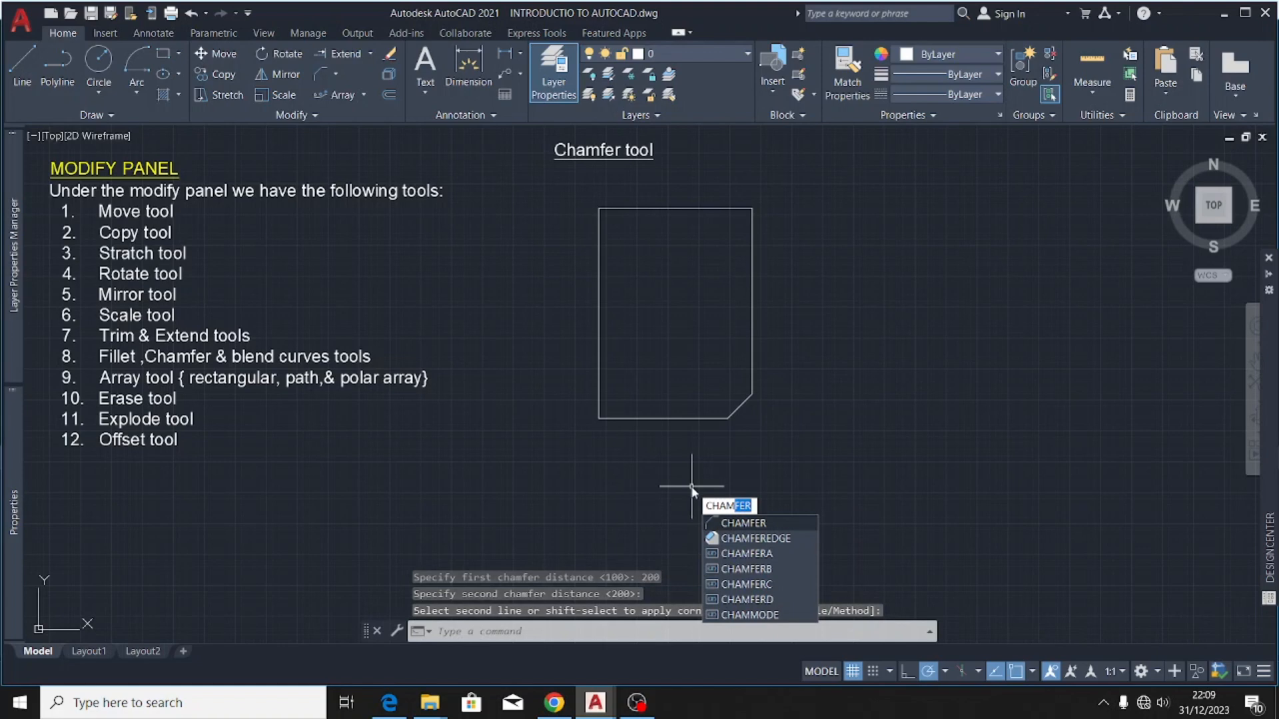
pyautogui.write('m')
pyautogui.press('Return')
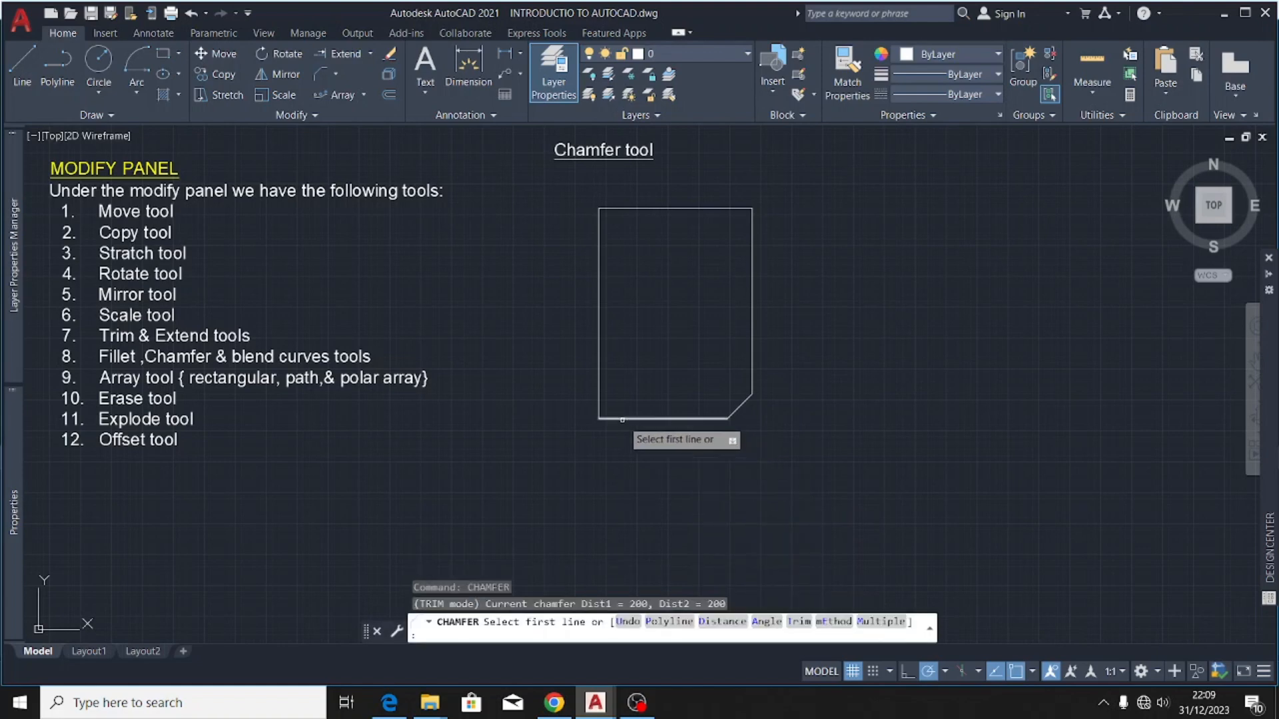
pyautogui.click(622, 419)
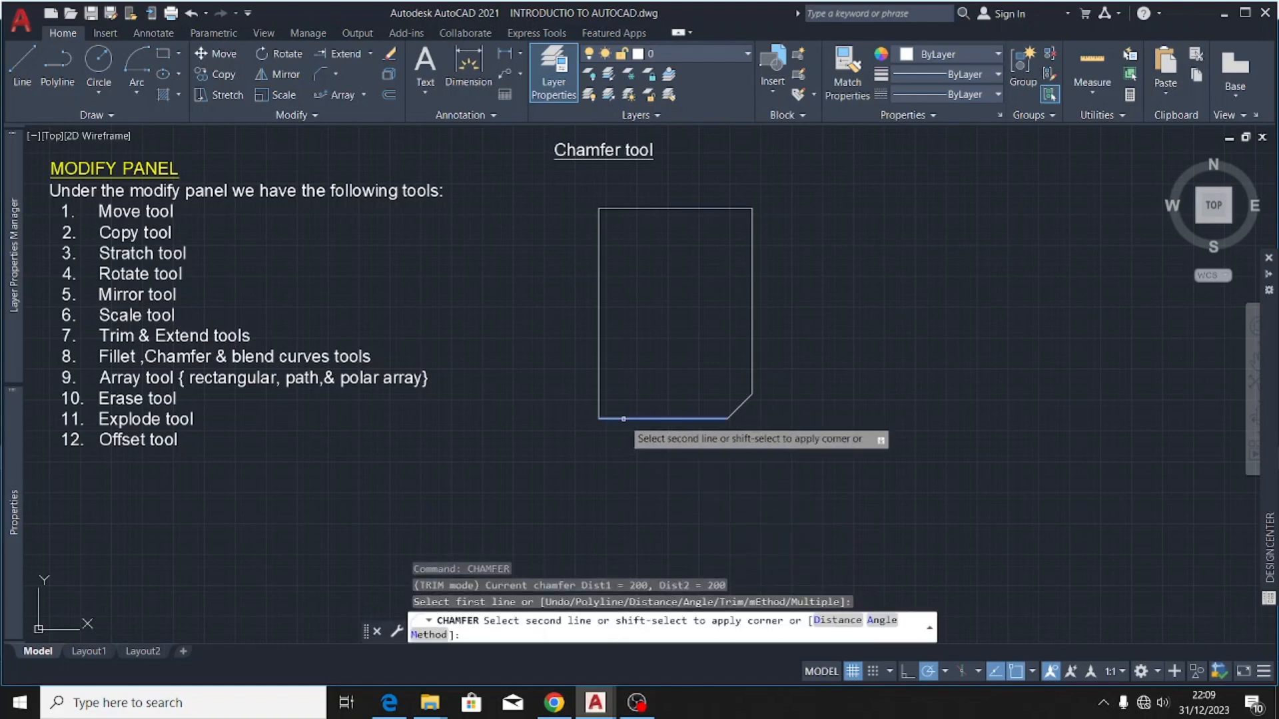
pyautogui.click(601, 377)
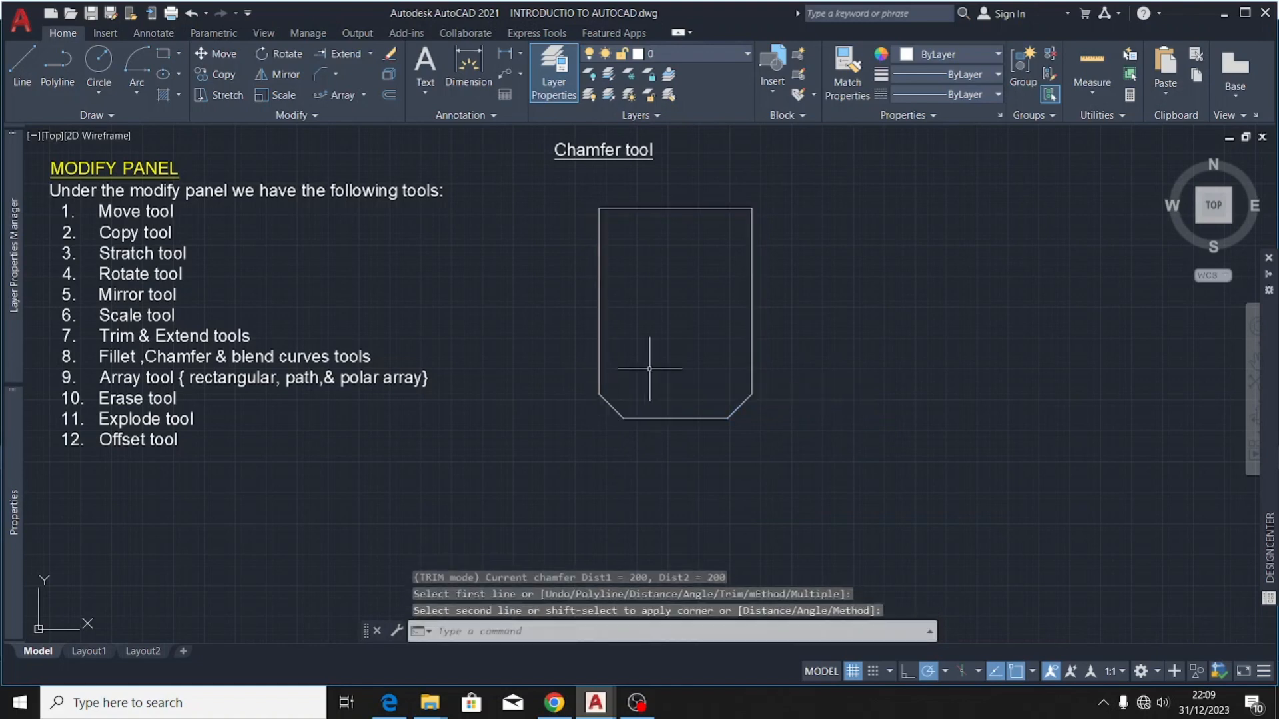
# - Chamfer the rectangle's upper-right corner between the right and top edges, using the same 200 distances
pyautogui.write('cham')
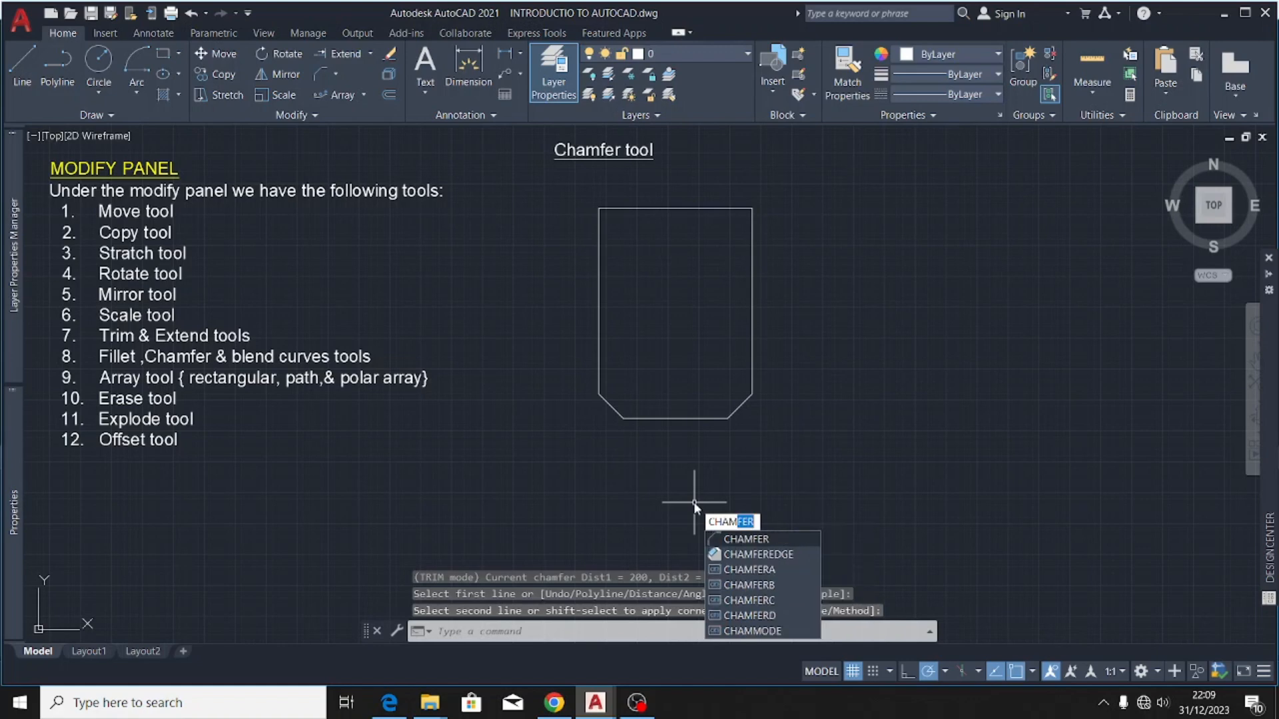
pyautogui.press('Return')
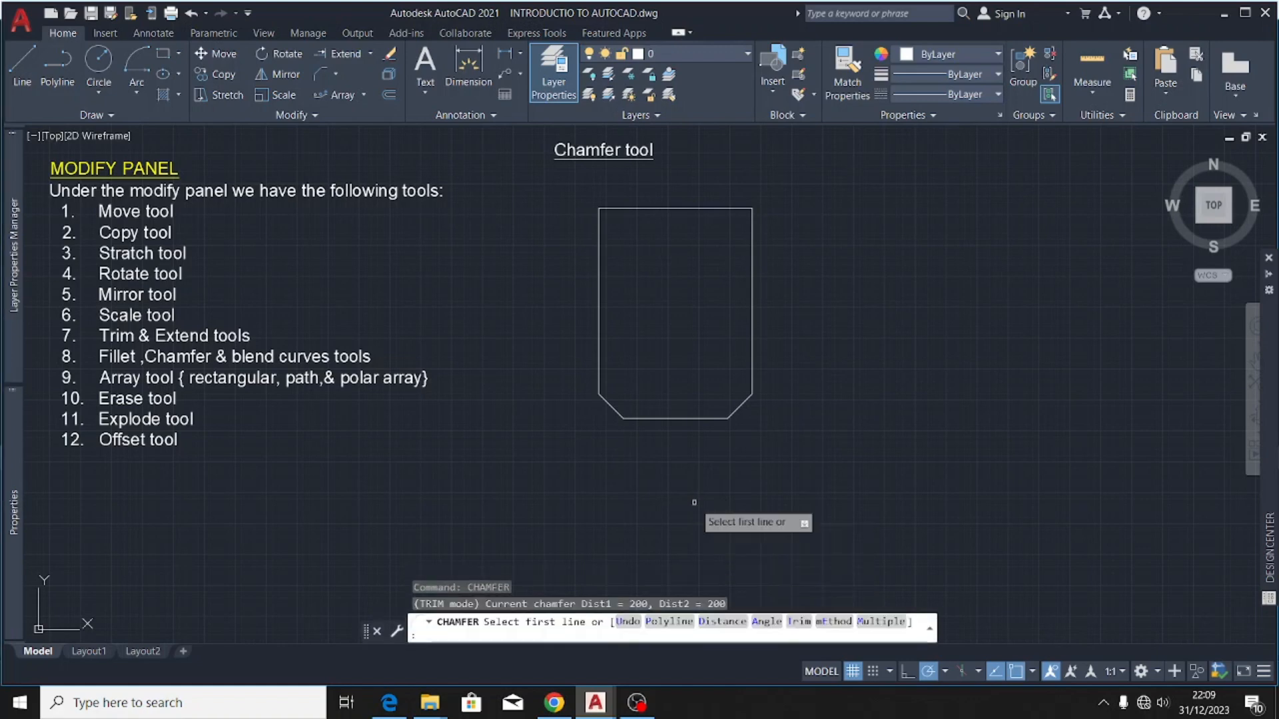
pyautogui.click(752, 267)
pyautogui.click(716, 212)
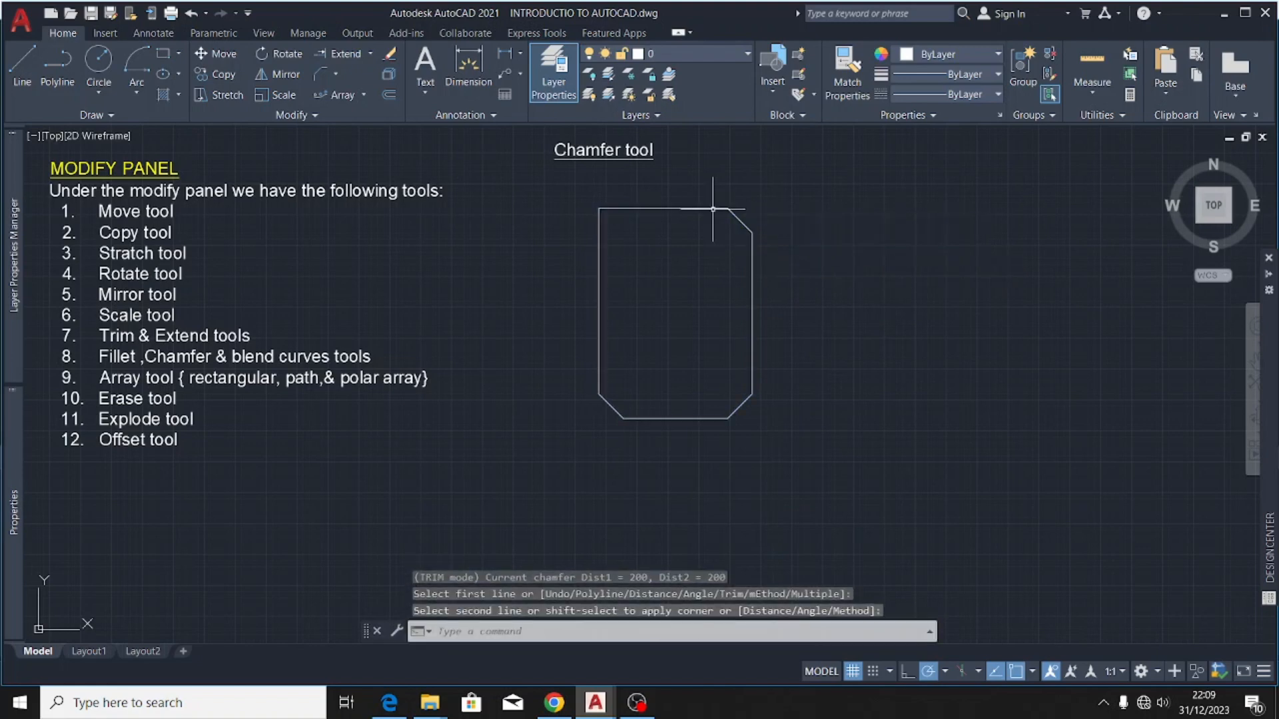
# - Chamfer the rectangle's upper-left corner between the top and left edges, using the same 200 distances
pyautogui.write('cham')
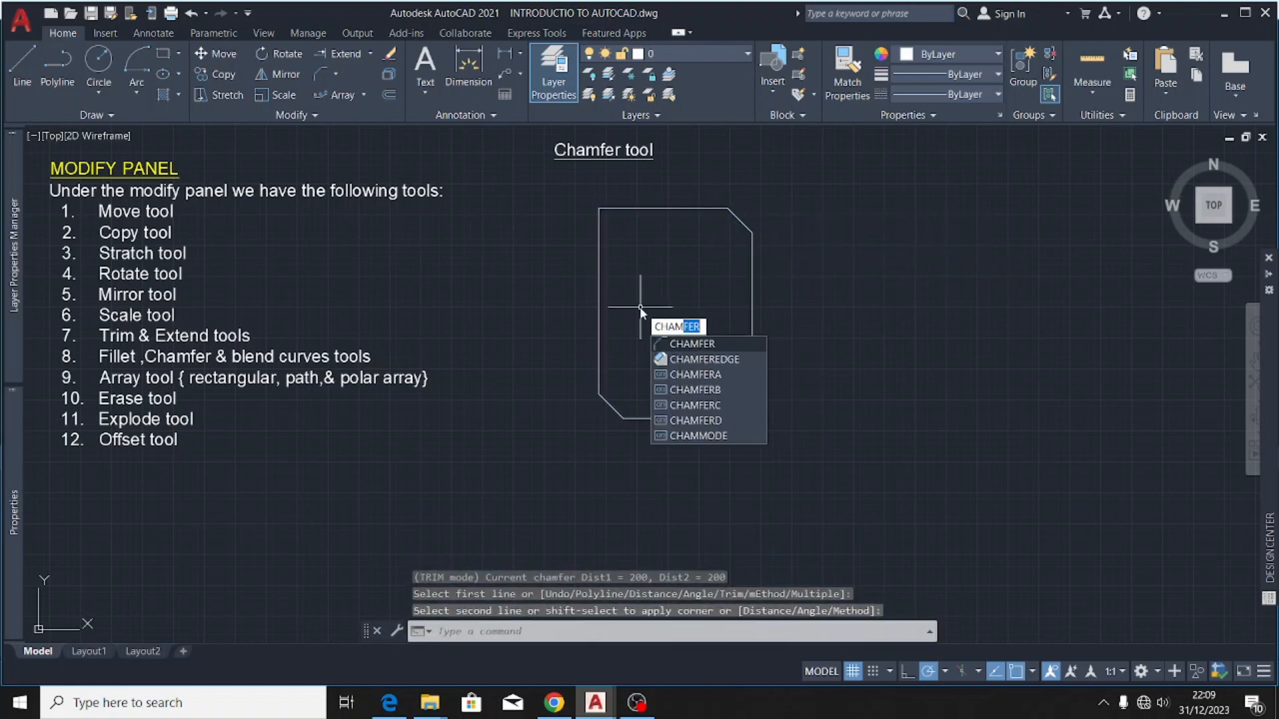
pyautogui.press('Return')
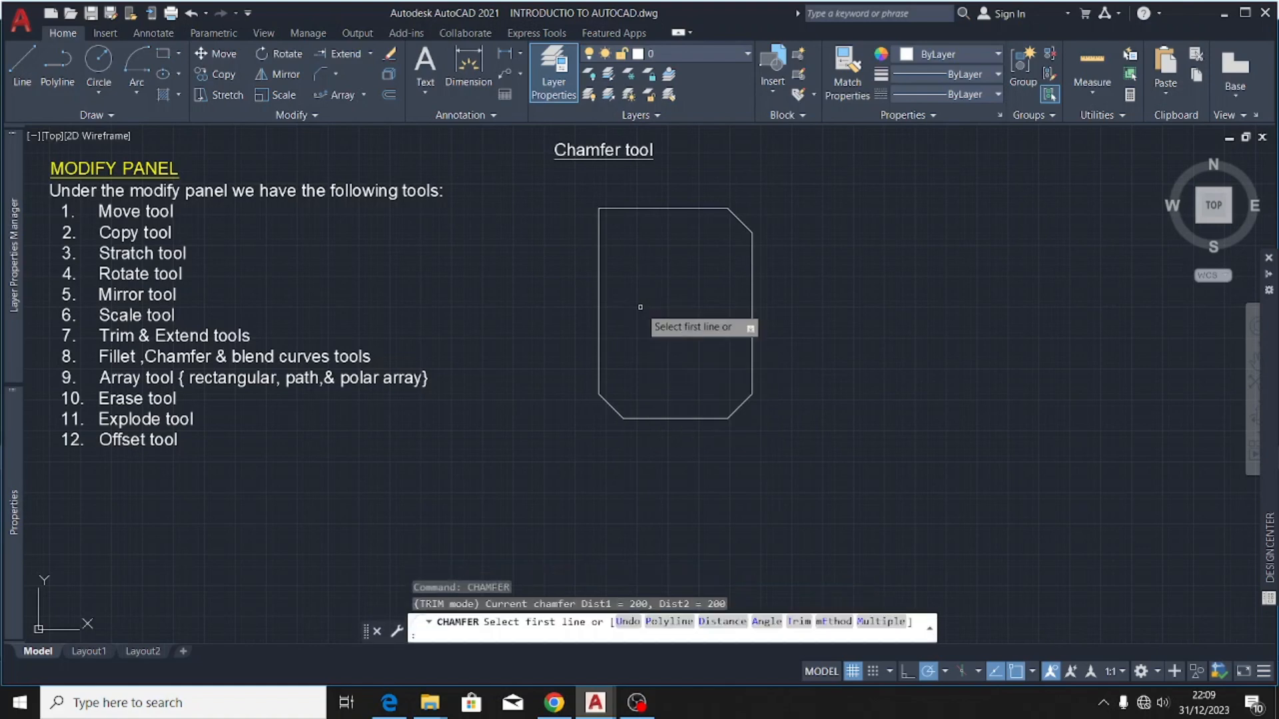
pyautogui.click(637, 209)
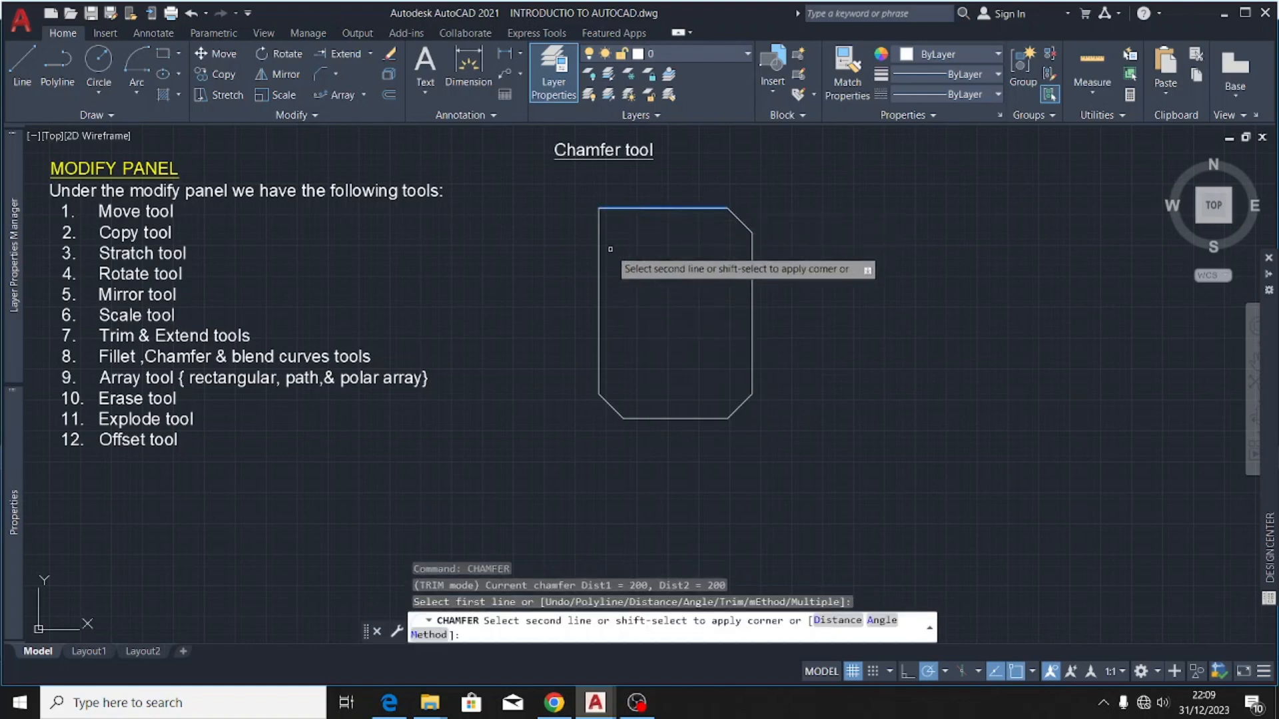
pyautogui.click(601, 281)
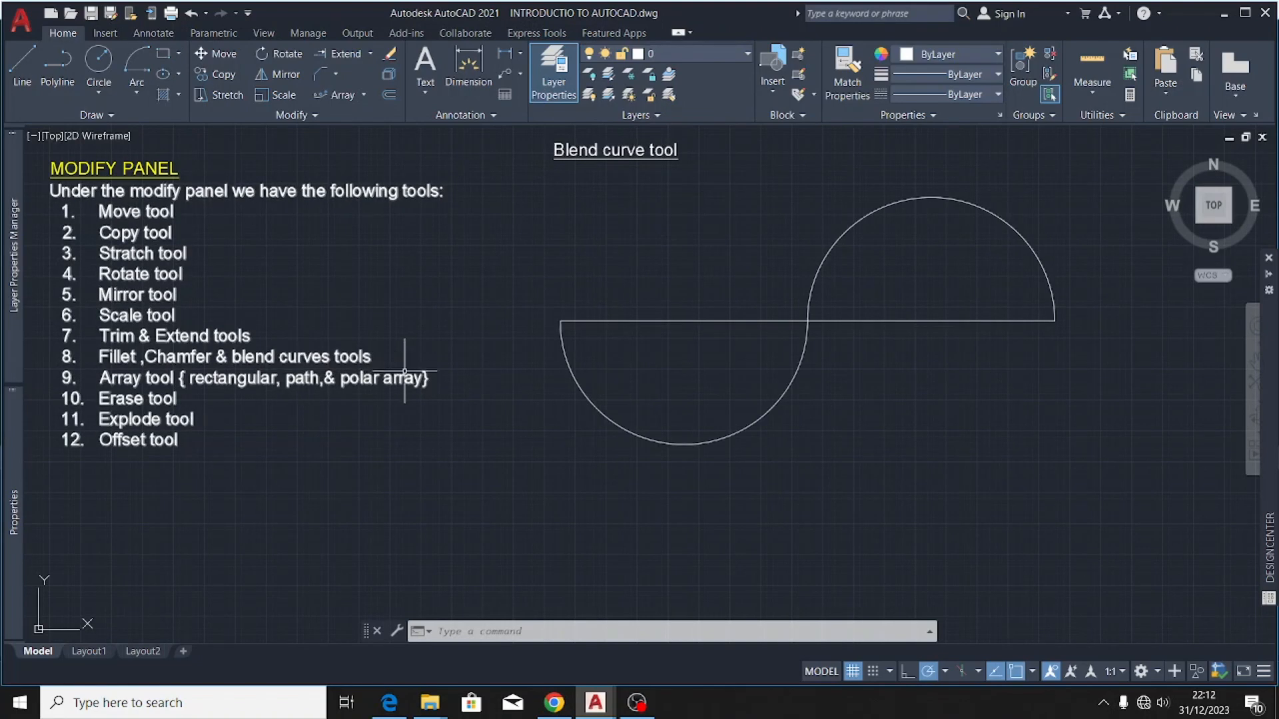
# - Apply Blend Curves between the lower semicircular arc and the upper semicircular arc
pyautogui.click(338, 72)
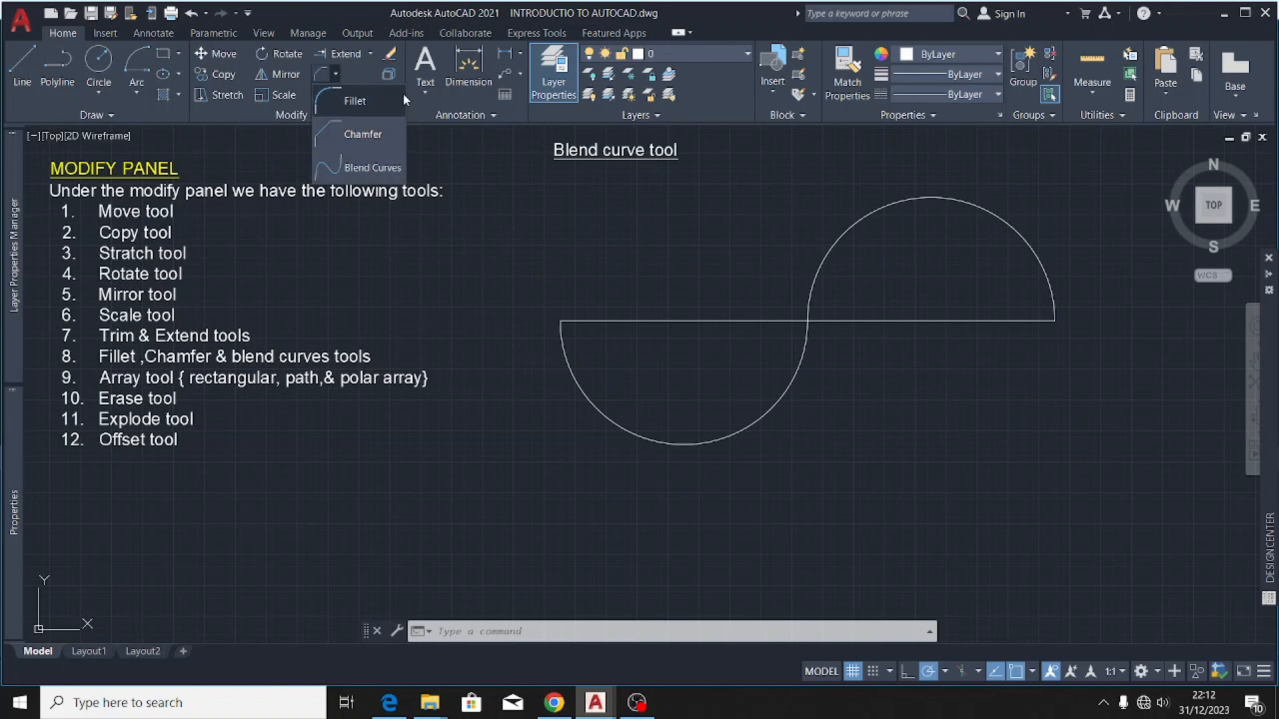
pyautogui.click(377, 170)
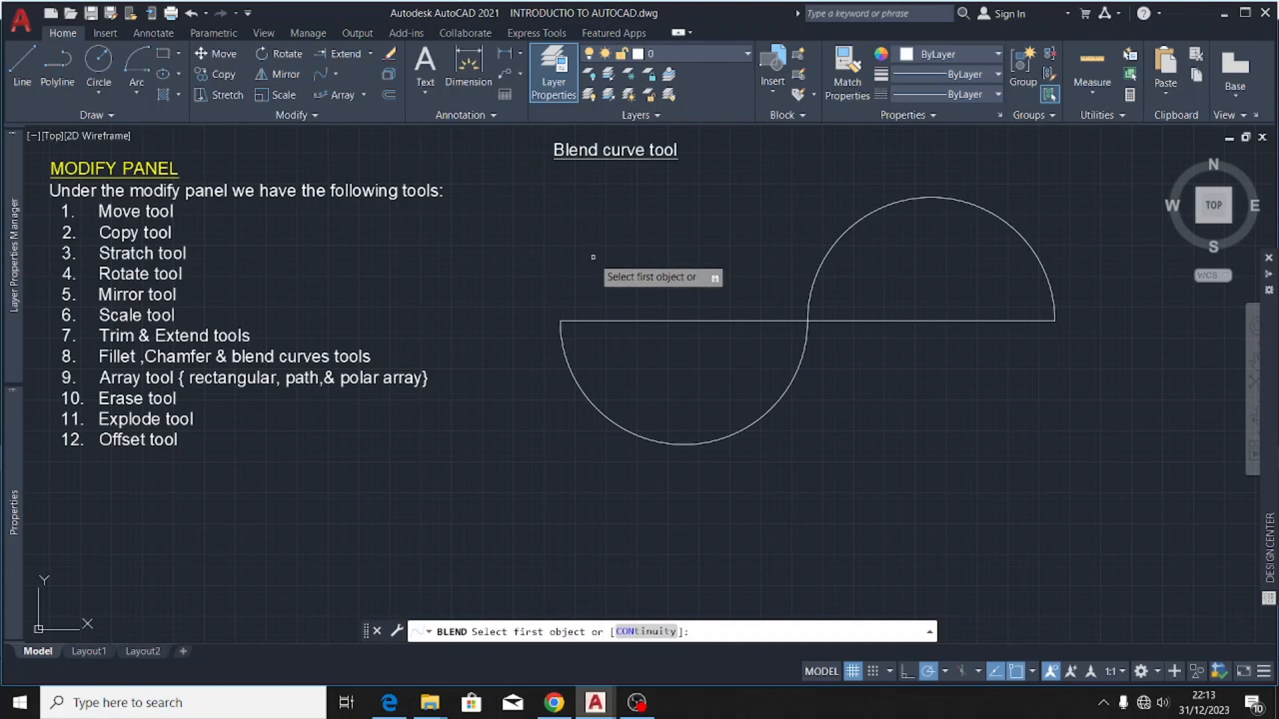
pyautogui.click(703, 444)
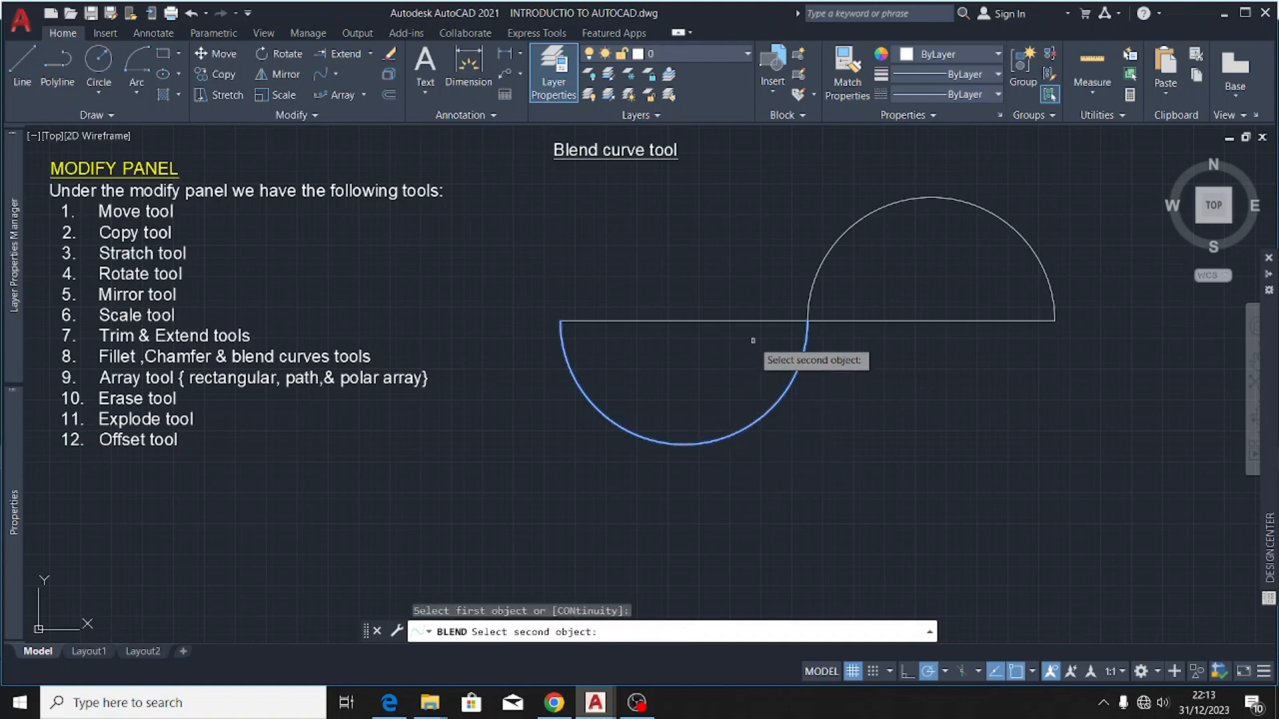
pyautogui.click(939, 198)
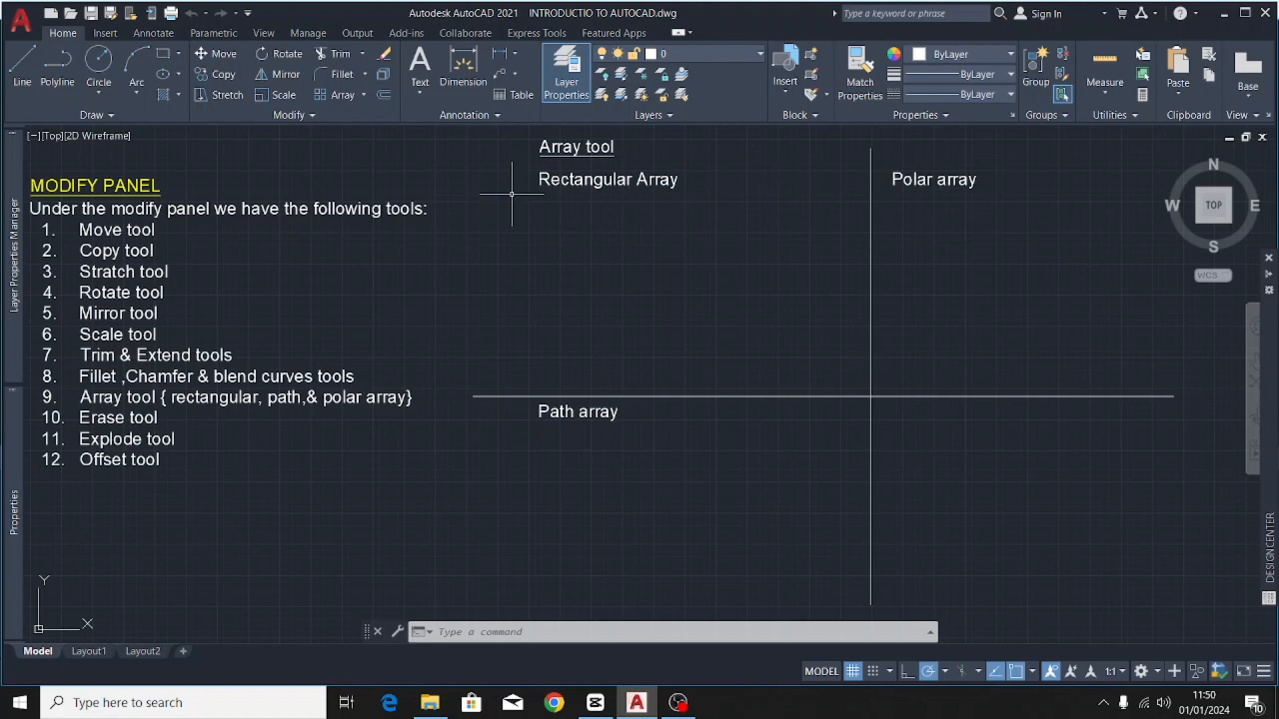
# - Draw a 200 by 200 square in the lower part of the Rectangular Array section
pyautogui.click(163, 57)
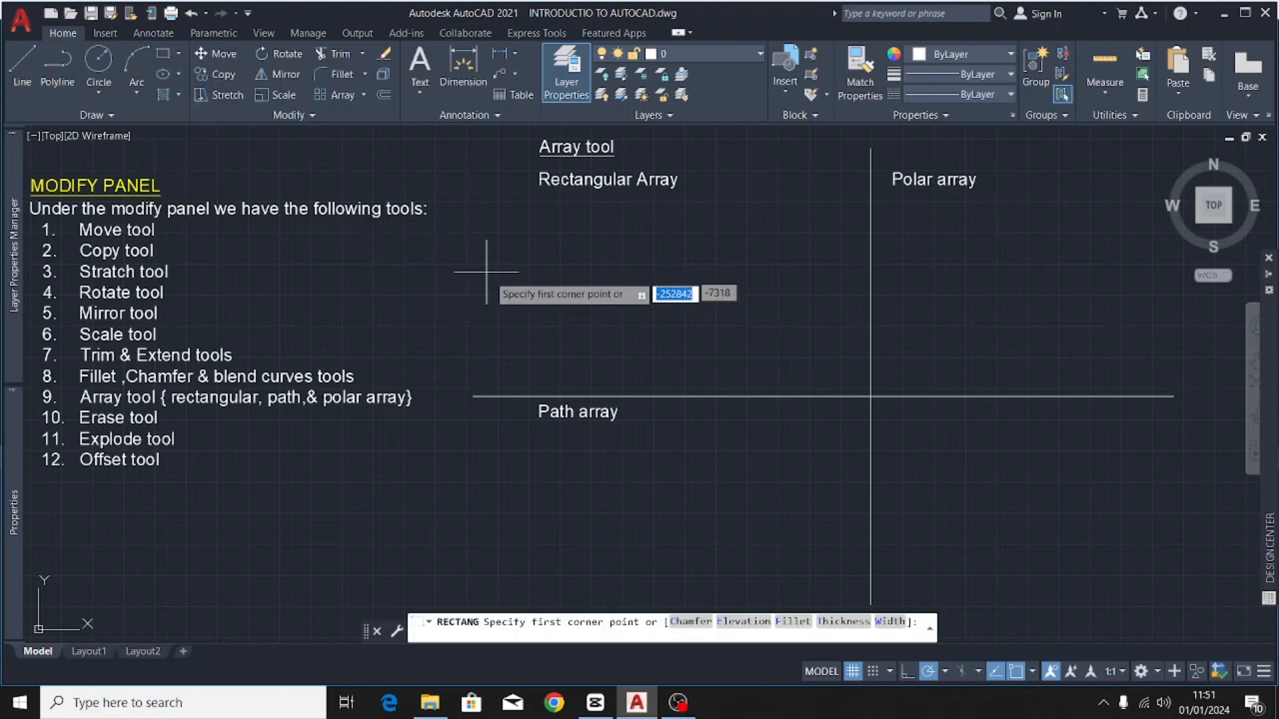
pyautogui.click(529, 322)
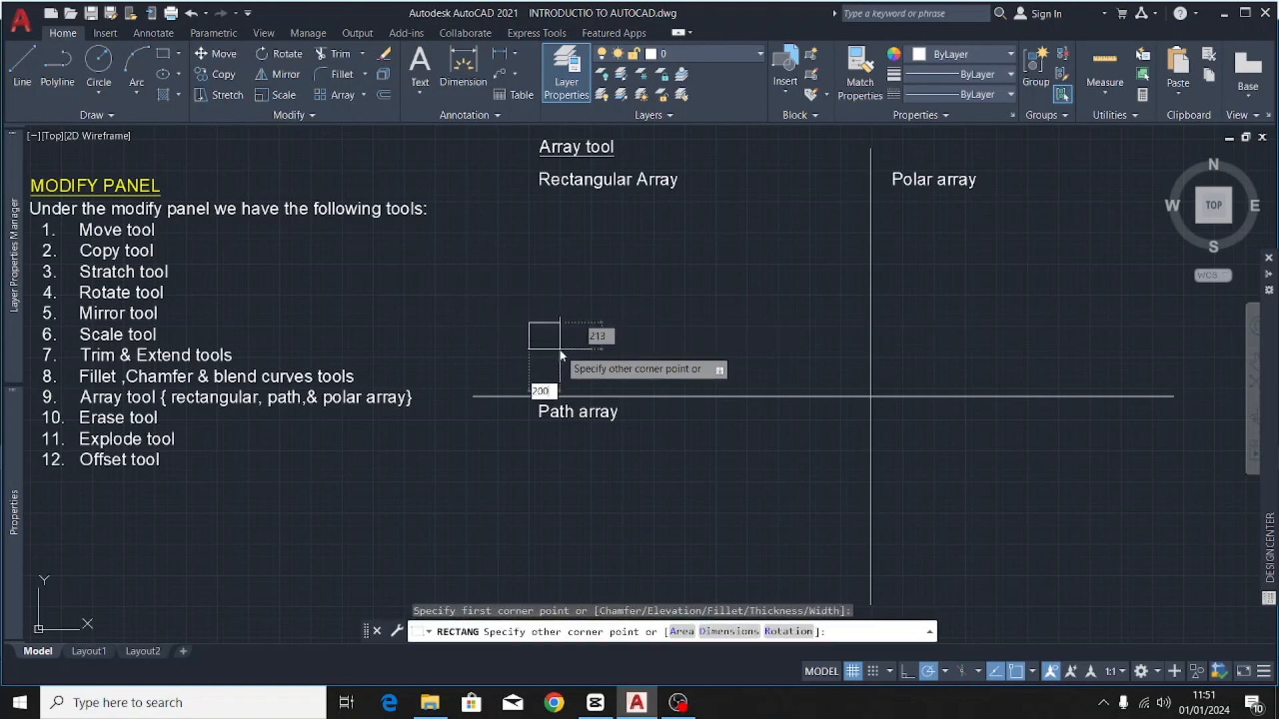
pyautogui.write('200')
pyautogui.press('Tab')
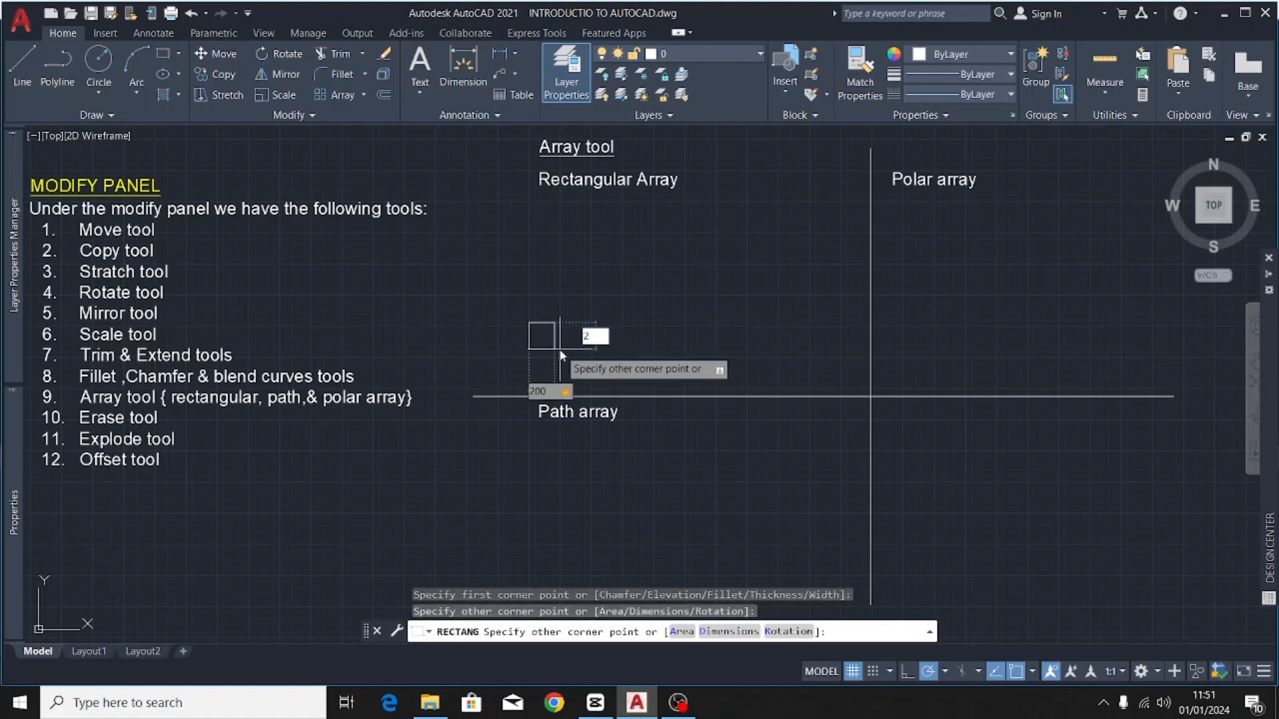
pyautogui.press('Return')
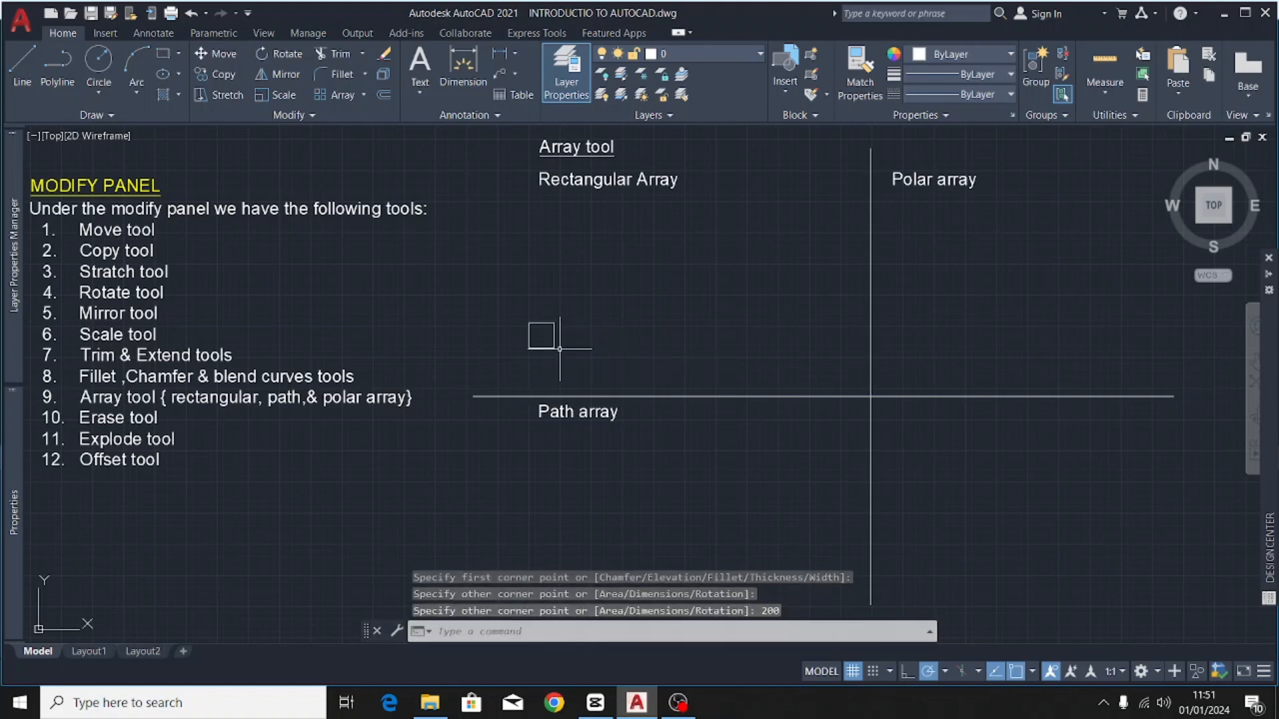
# - Create an associative rectangular array from the small square
pyautogui.click(566, 314)
pyautogui.click(485, 360)
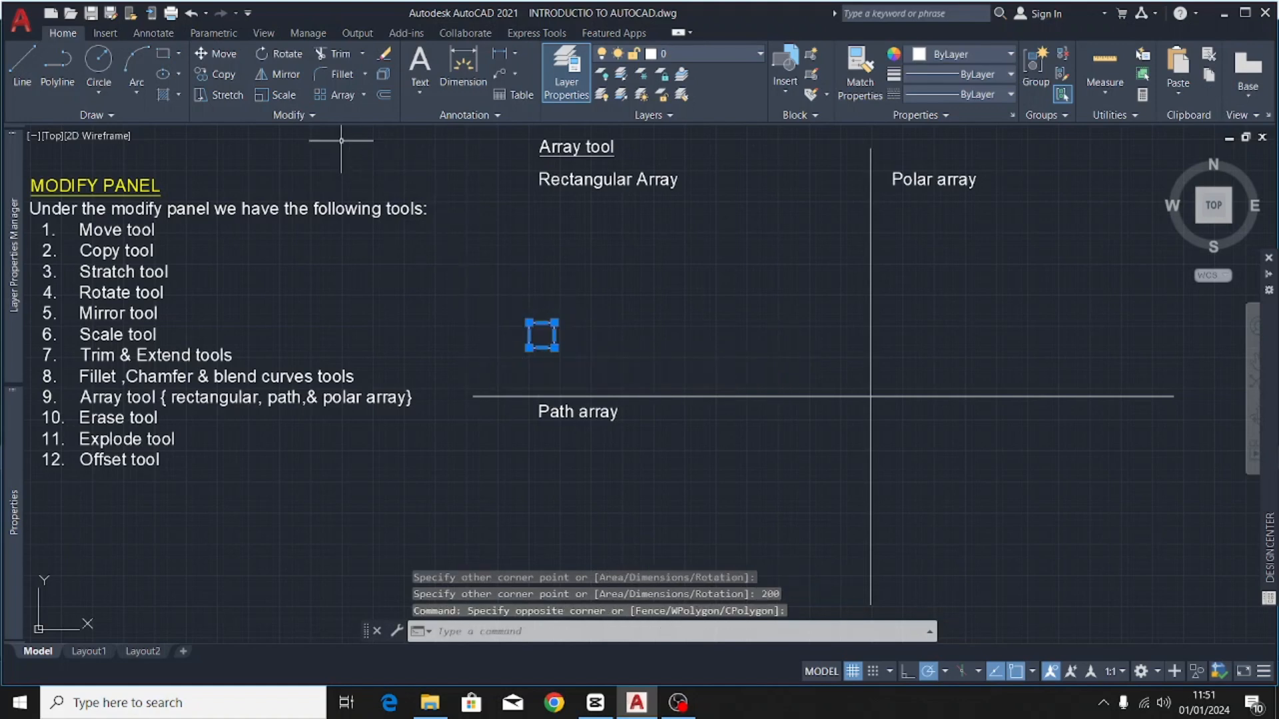
pyautogui.click(364, 95)
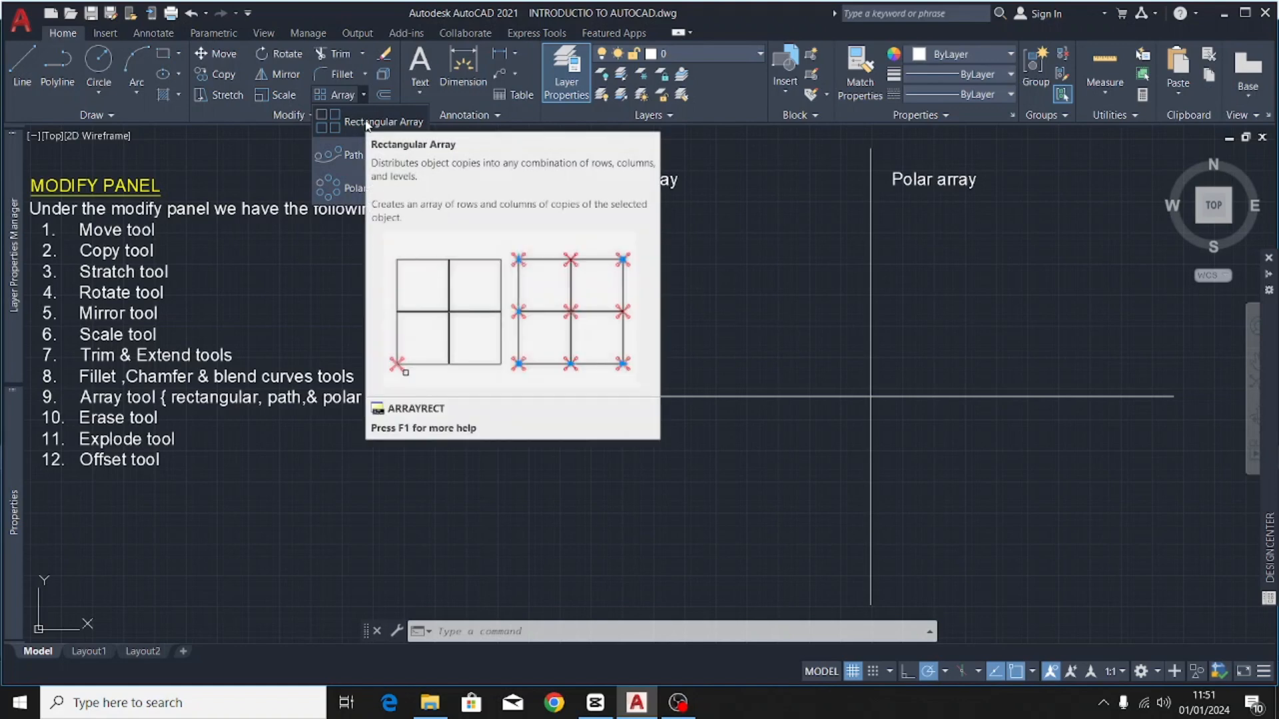
pyautogui.click(366, 122)
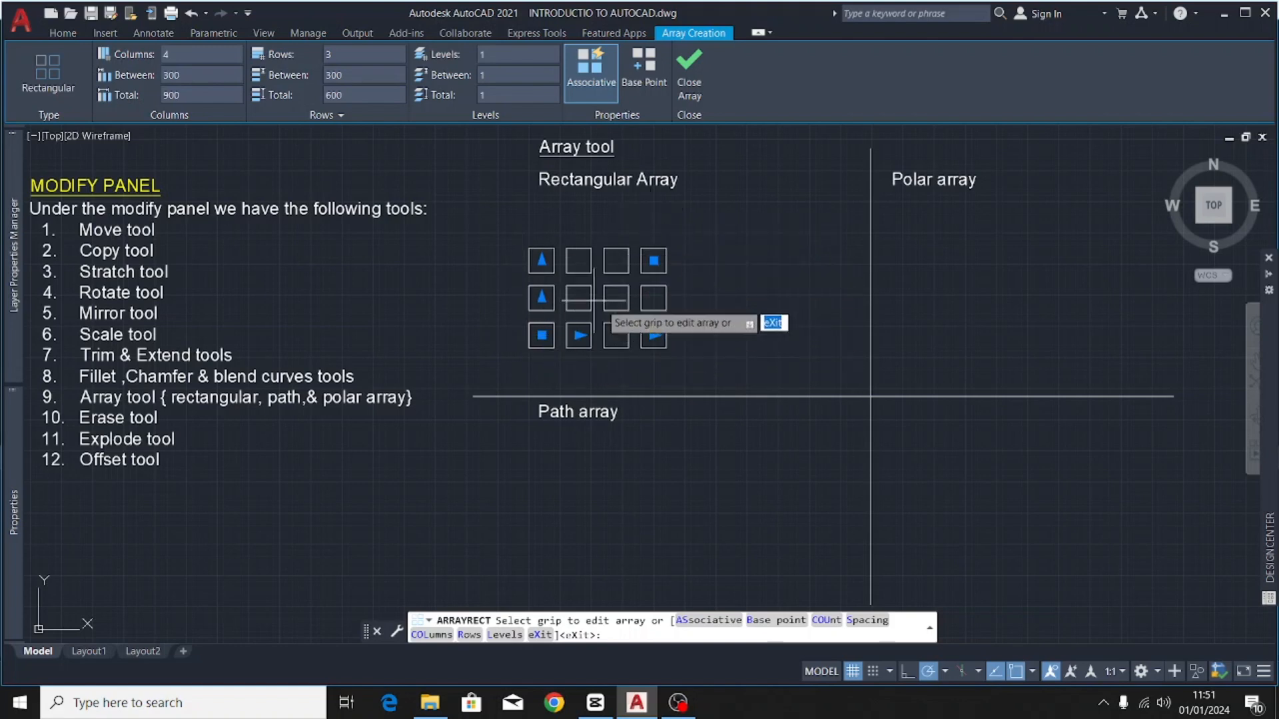
# - Extend the rectangular array of squares to 7 columns and 4 rows using its grips
pyautogui.click(653, 335)
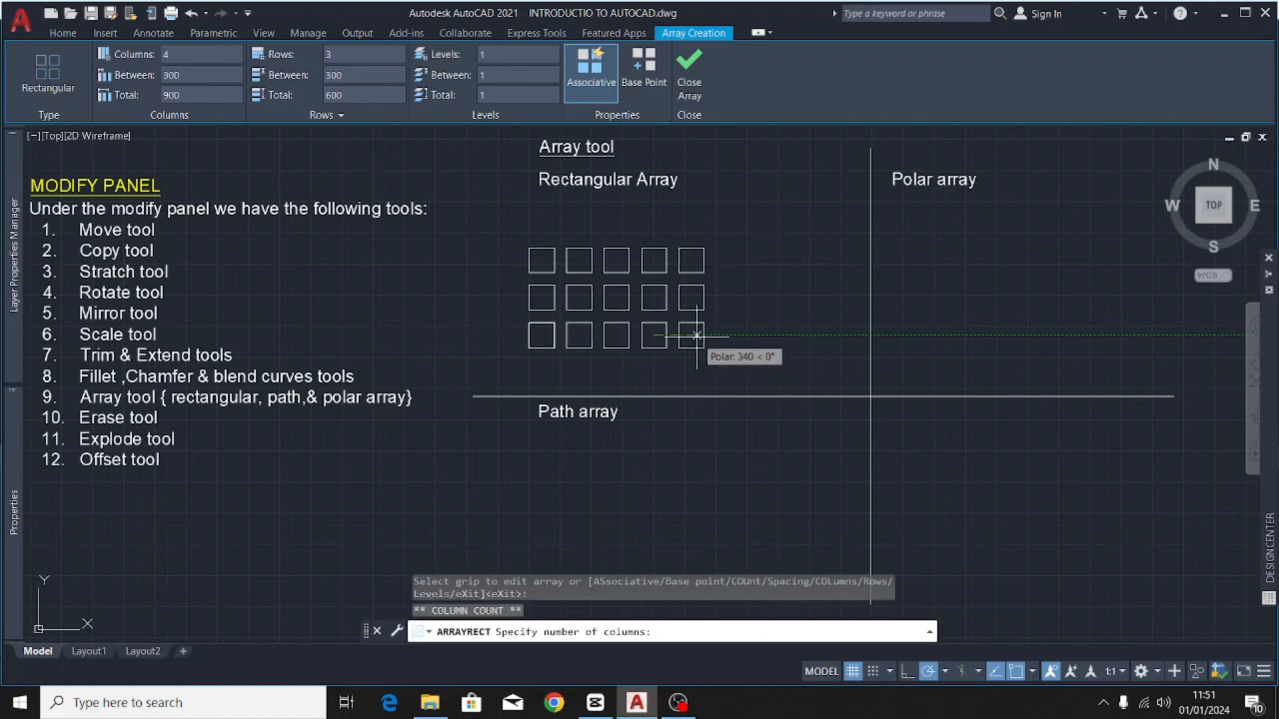
pyautogui.click(802, 335)
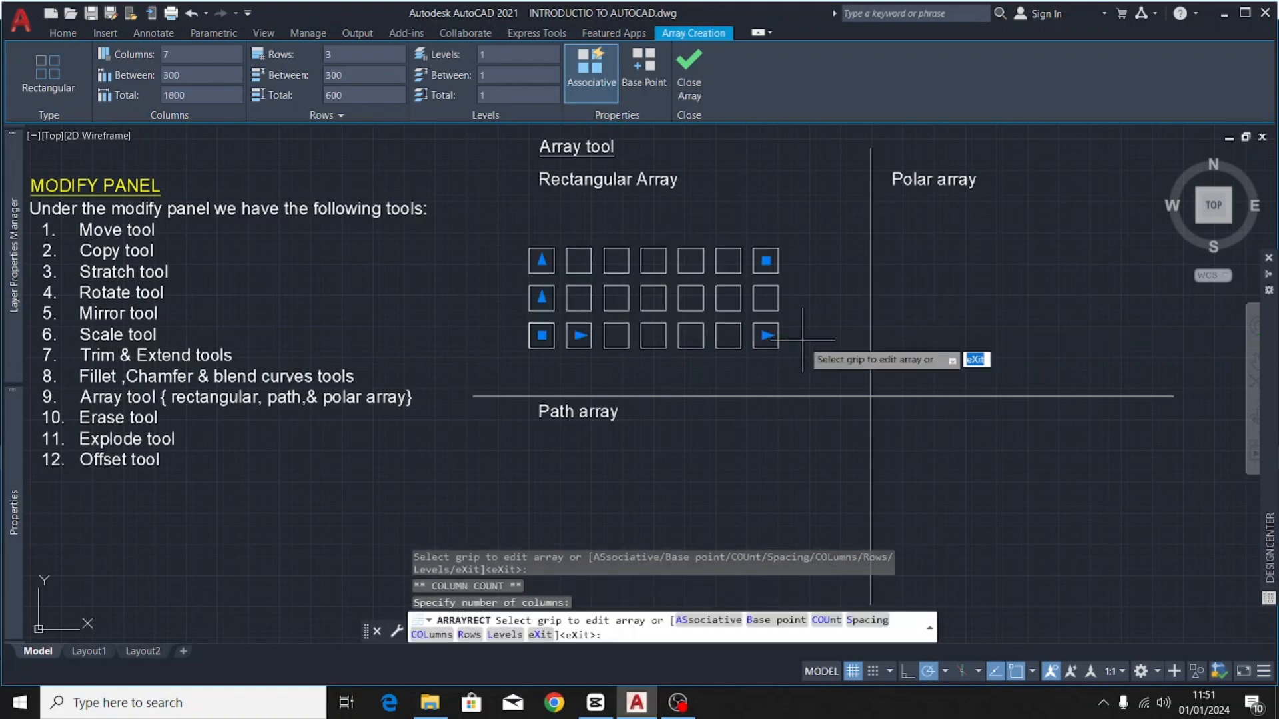
pyautogui.click(767, 335)
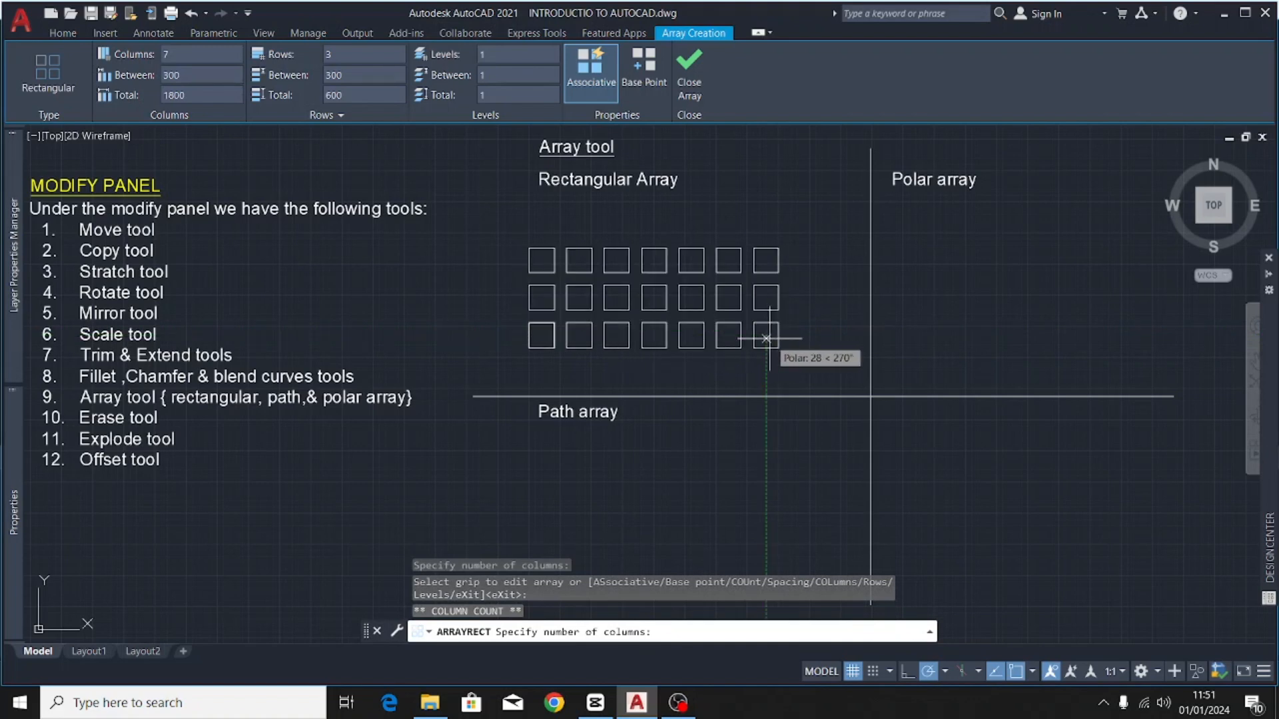
pyautogui.click(776, 335)
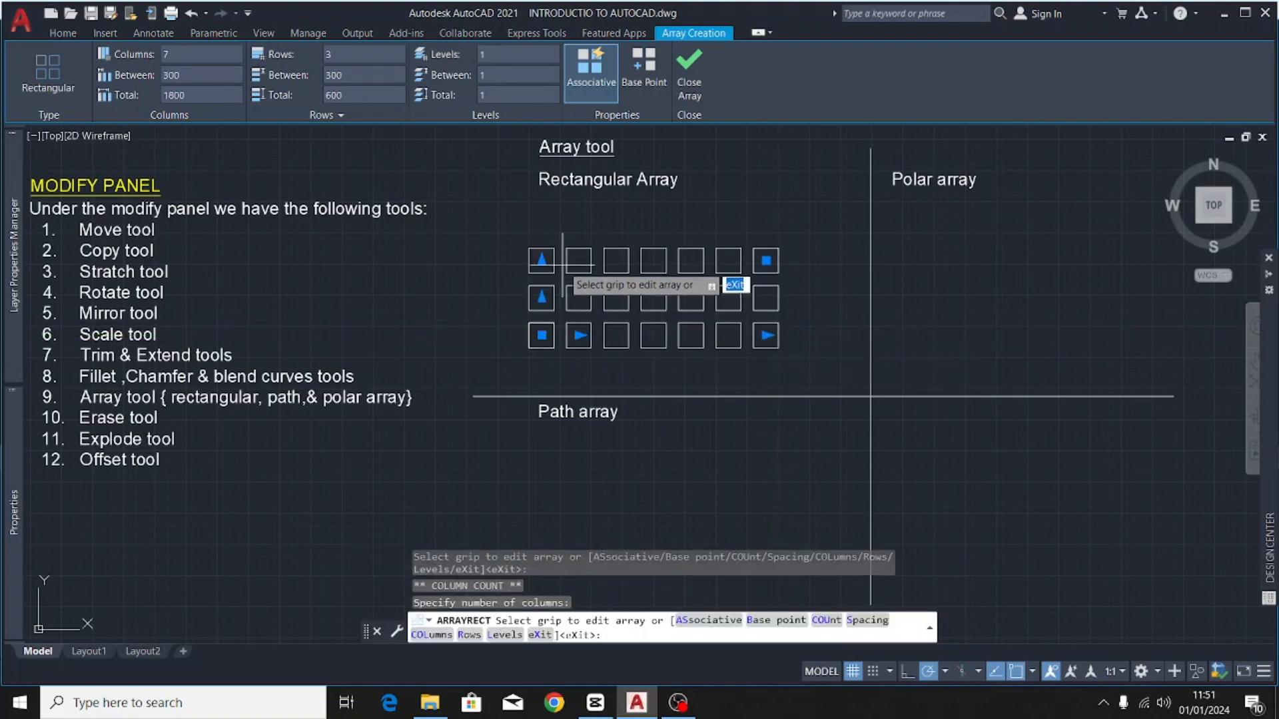
pyautogui.click(542, 259)
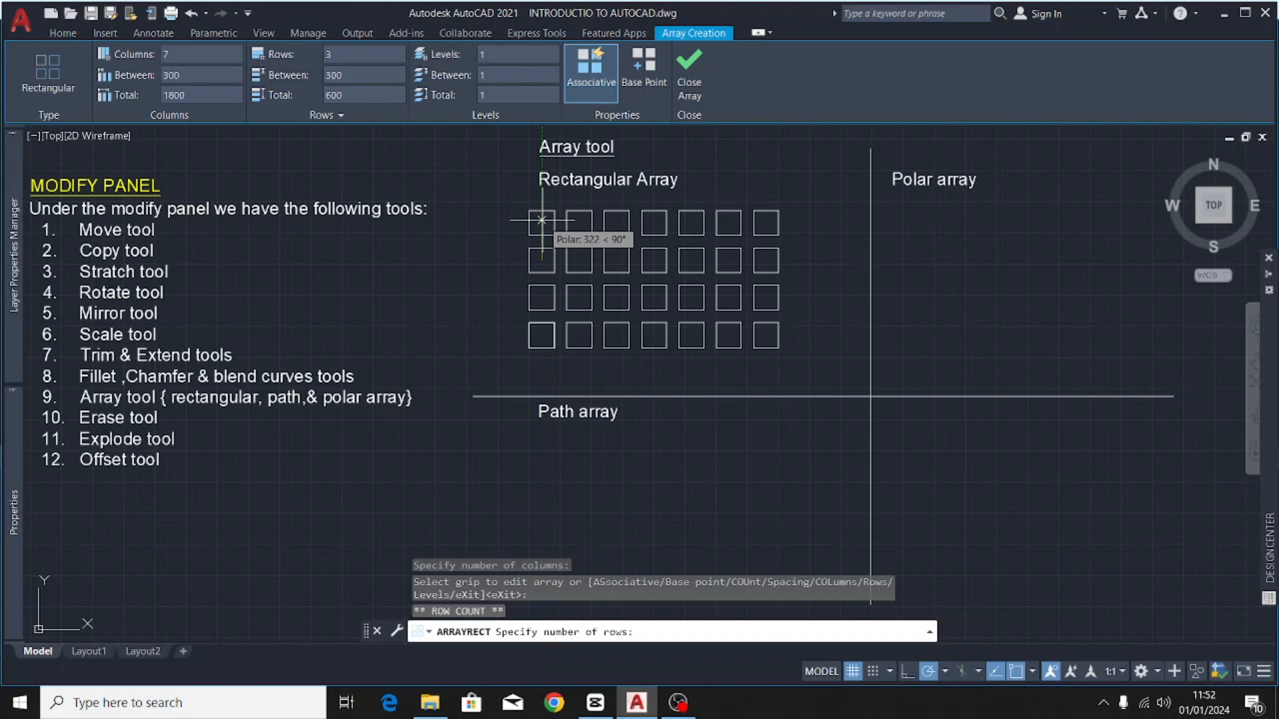
pyautogui.click(542, 219)
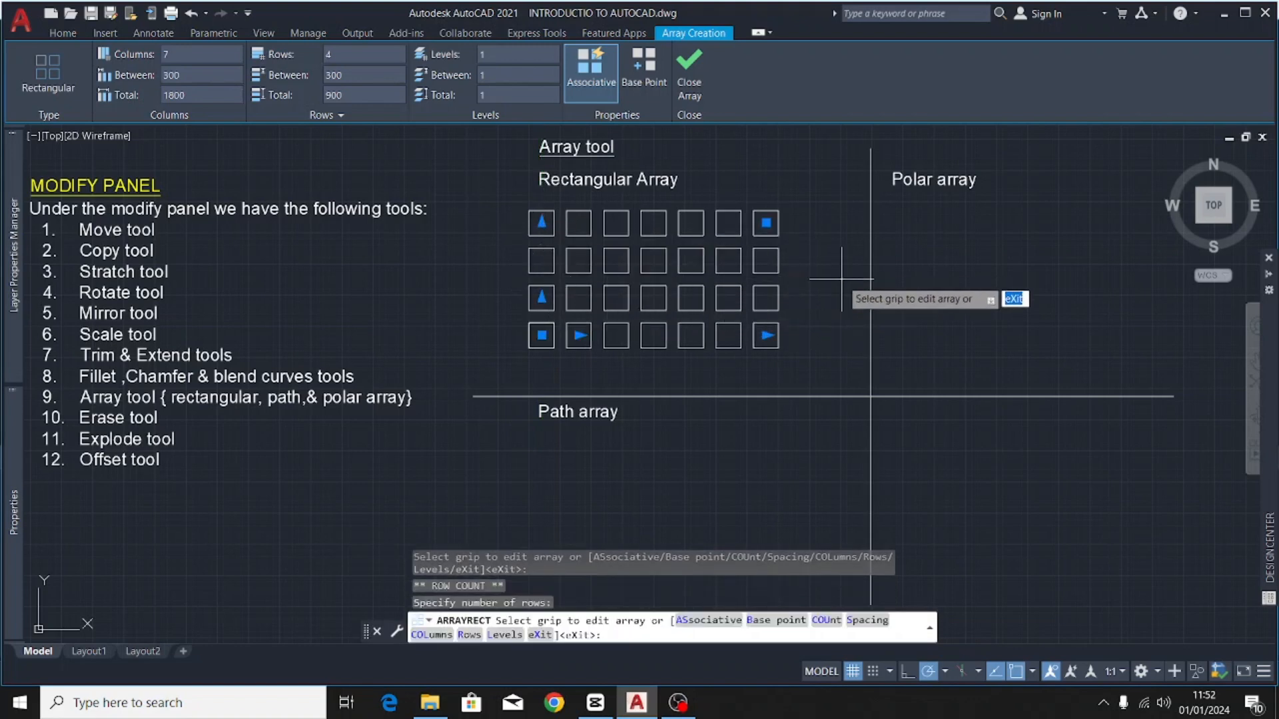
# - Finish the rectangular array and draw a circle of radius 600 in the Polar array section
pyautogui.press('Escape')
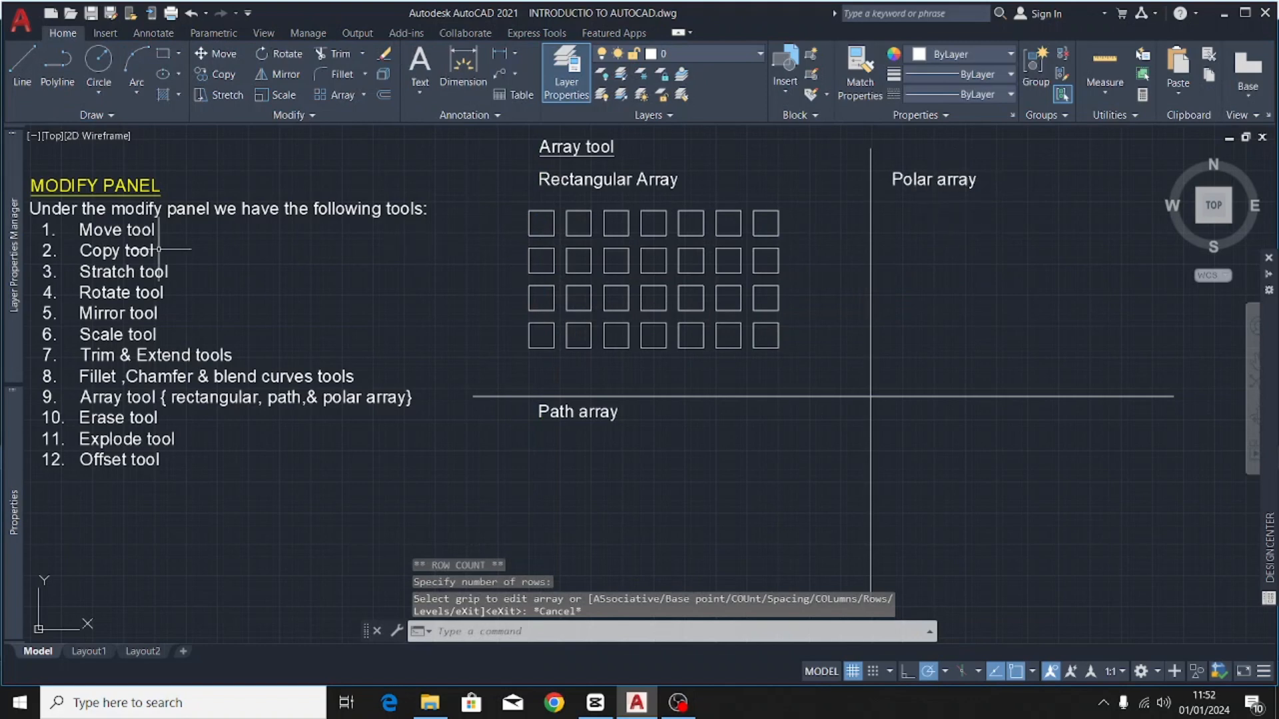
pyautogui.click(364, 97)
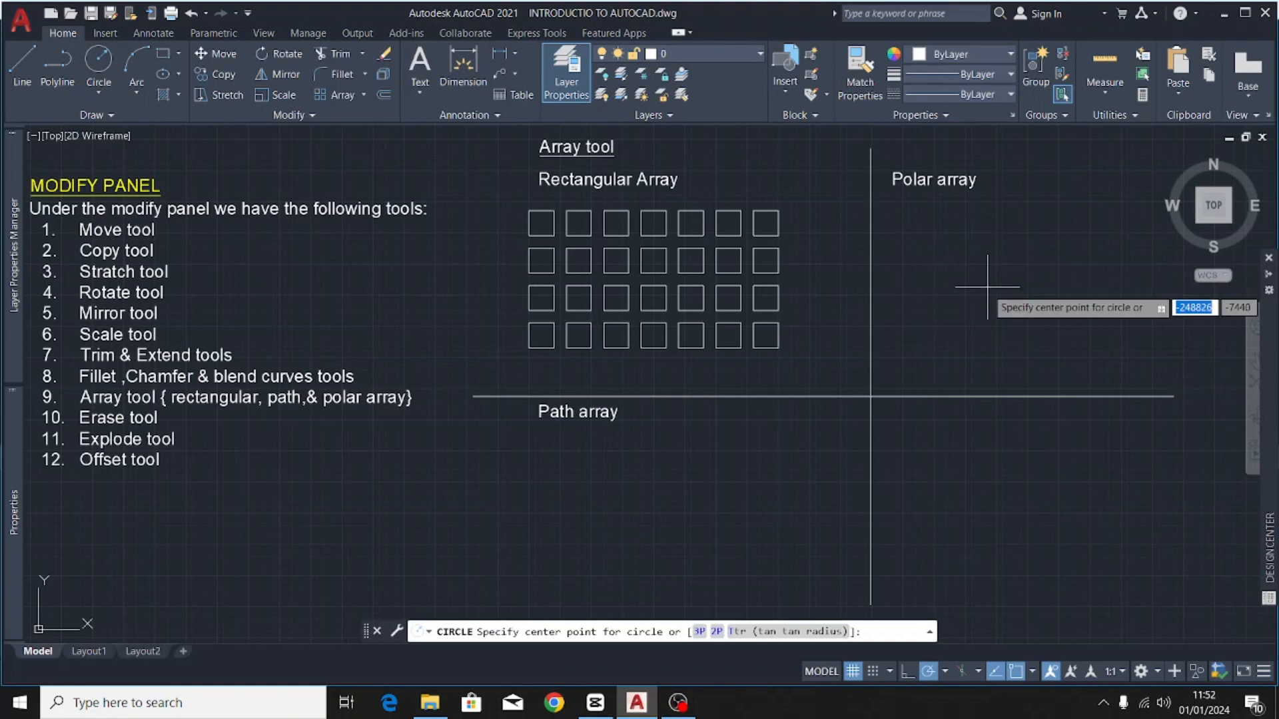
pyautogui.click(978, 274)
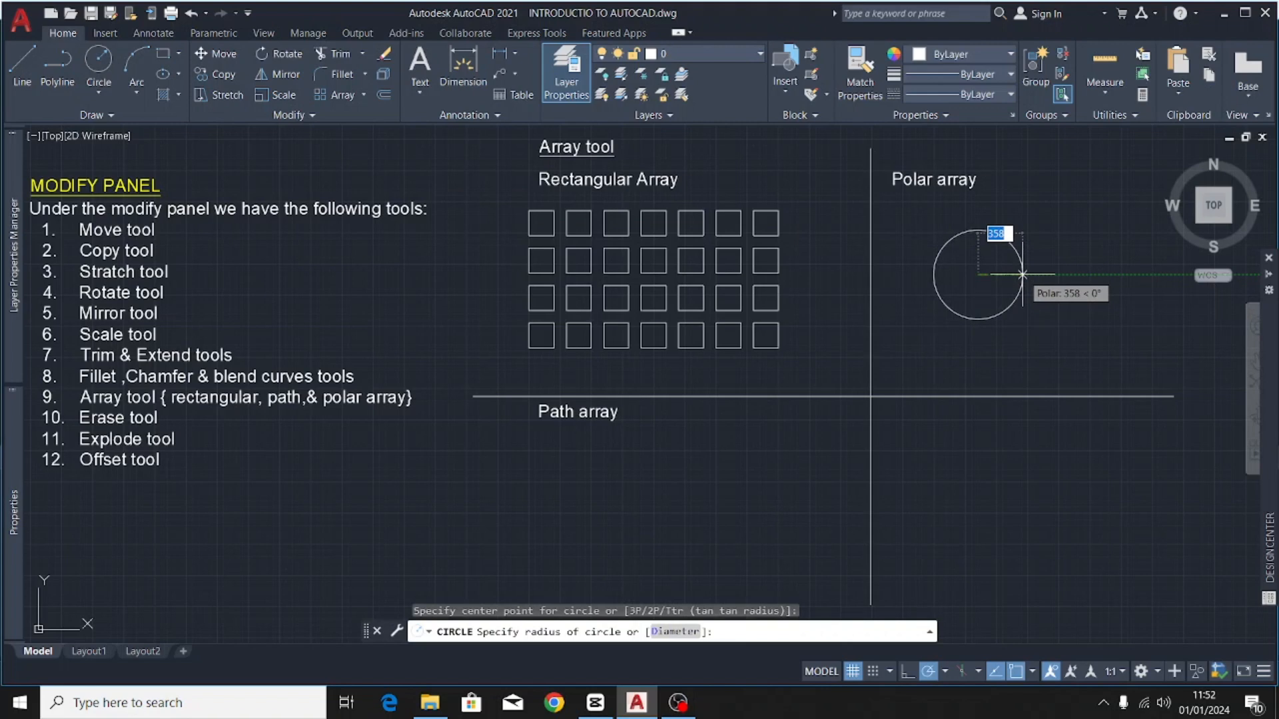
pyautogui.write('600')
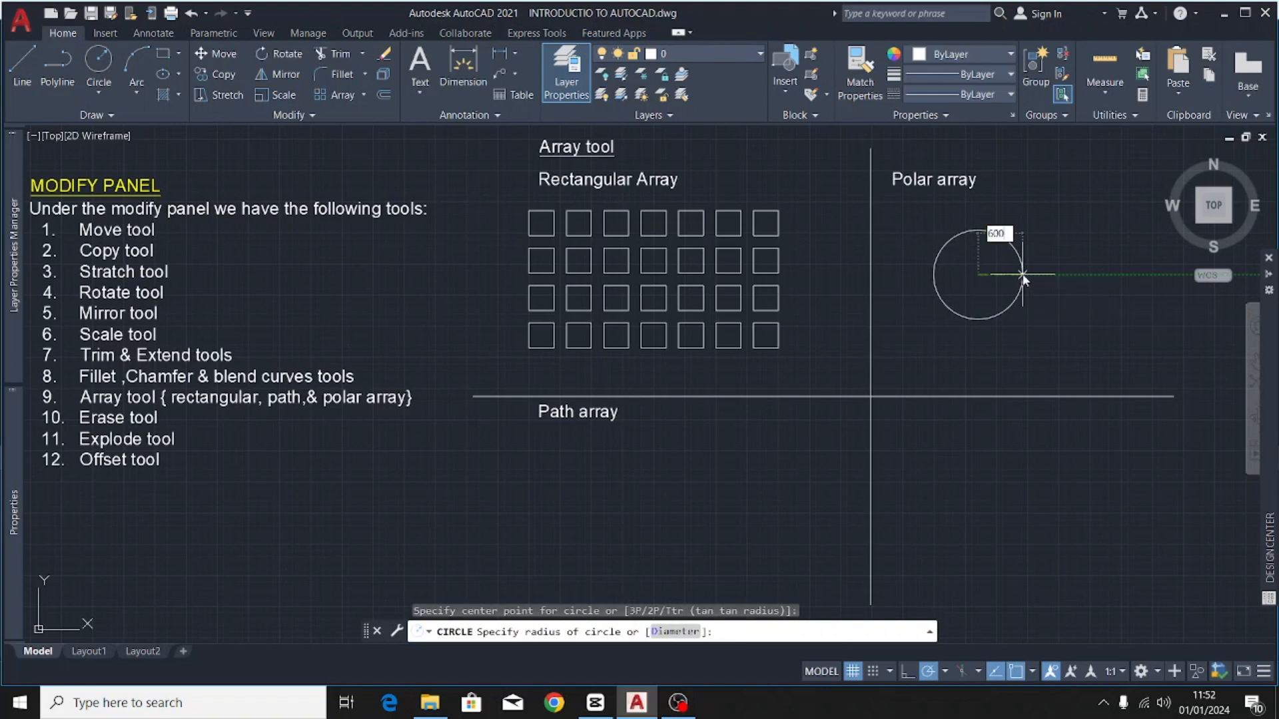
pyautogui.press('Return')
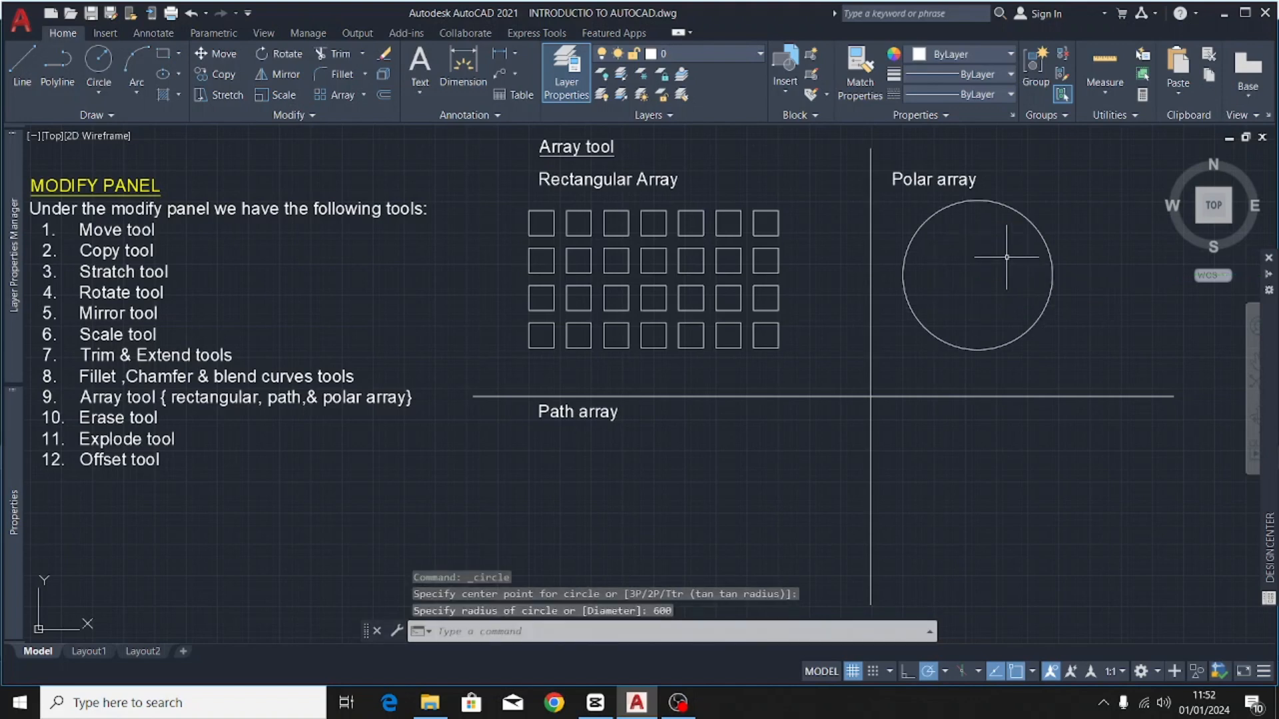
# - Move the large circle by its center slightly right and down within the Polar array section
pyautogui.click(1034, 227)
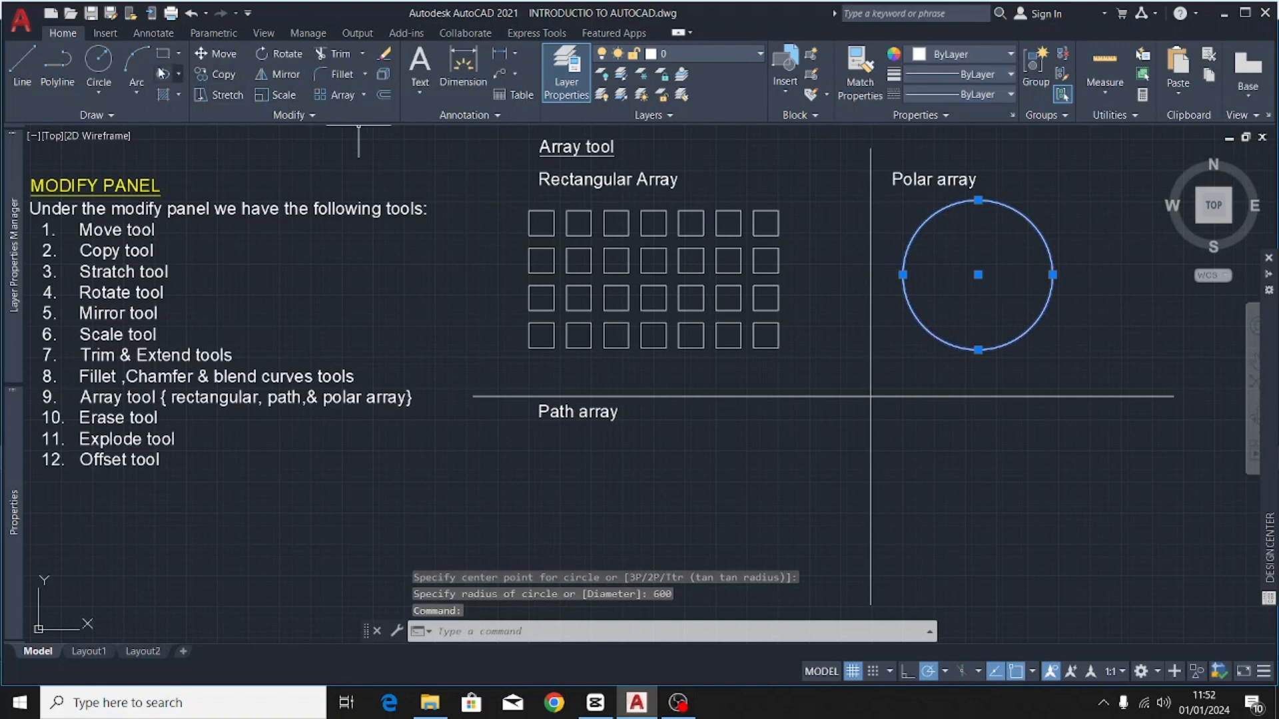
pyautogui.click(218, 55)
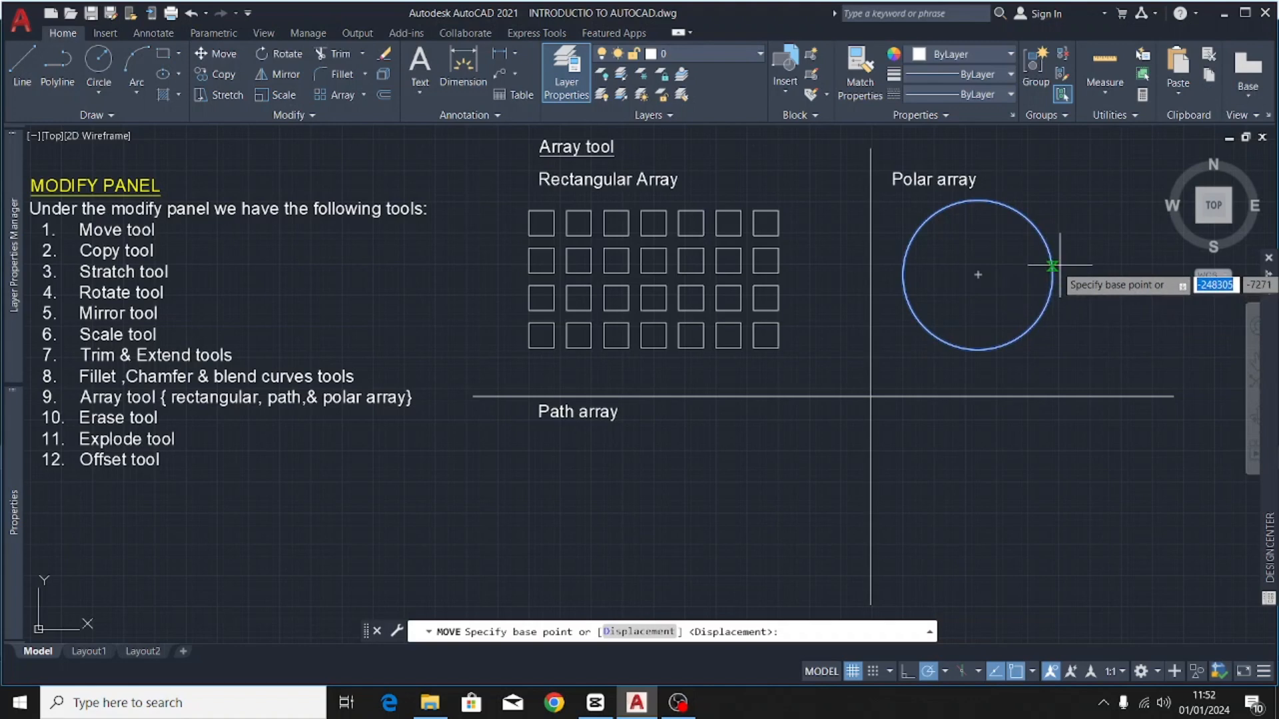
pyautogui.click(977, 275)
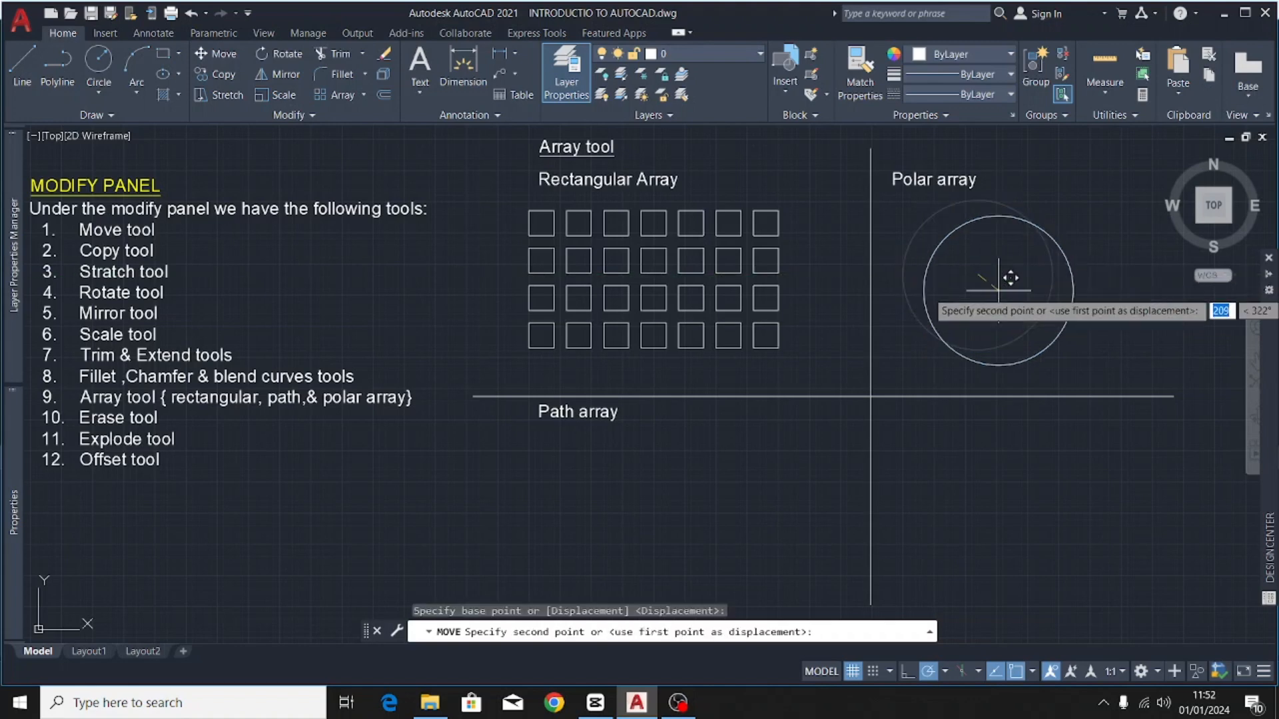
pyautogui.click(1032, 292)
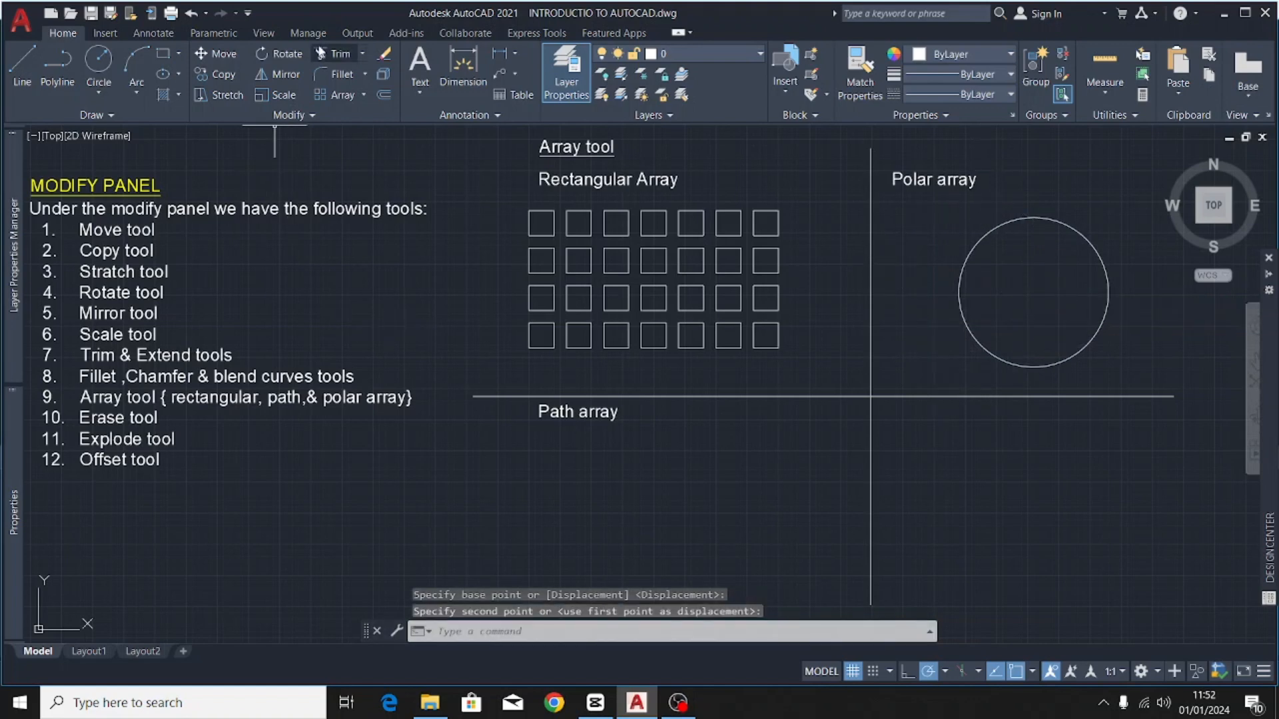
# - Draw a circle of radius 100 centered on the large circle's left quadrant point in the Polar array section
pyautogui.click(99, 65)
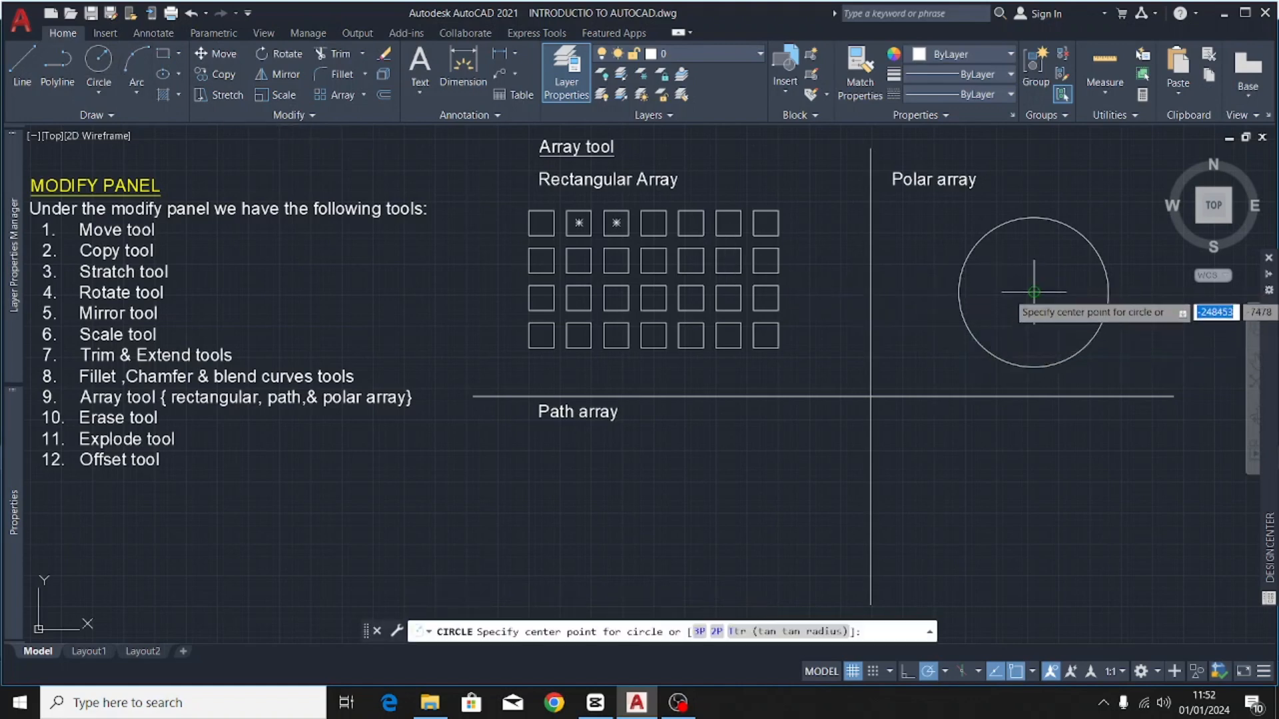
pyautogui.click(957, 292)
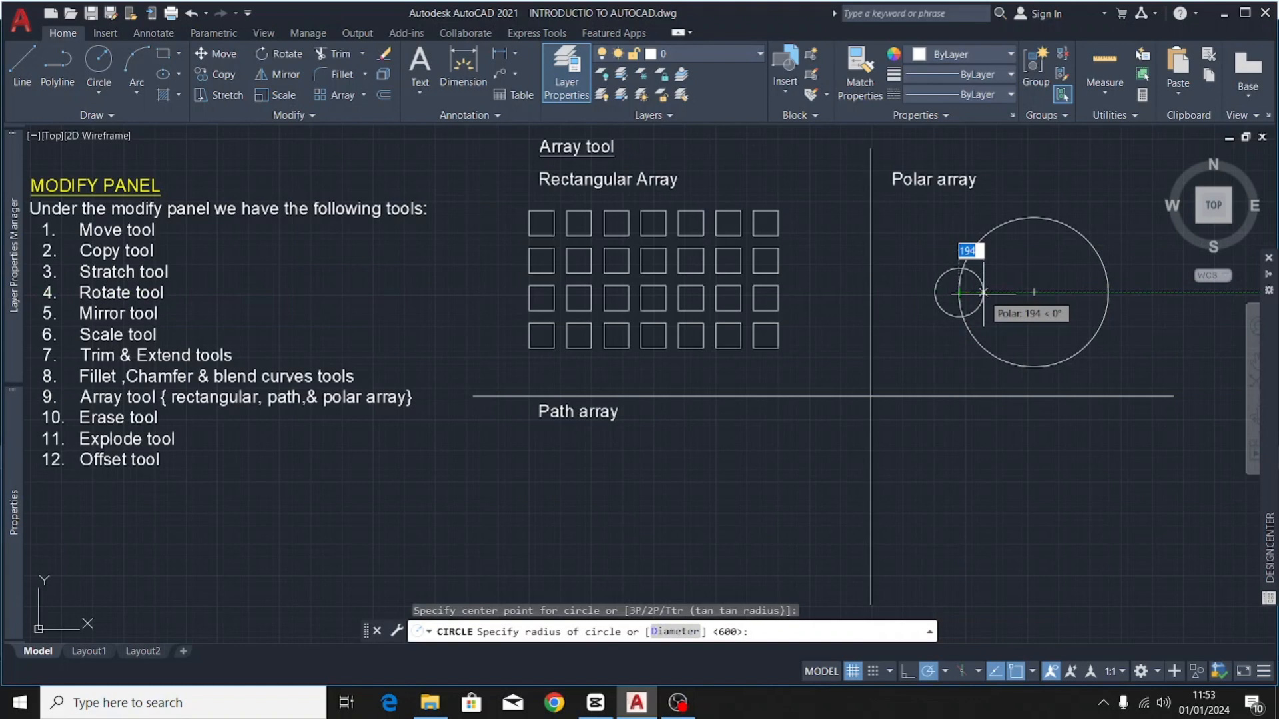
pyautogui.write('100')
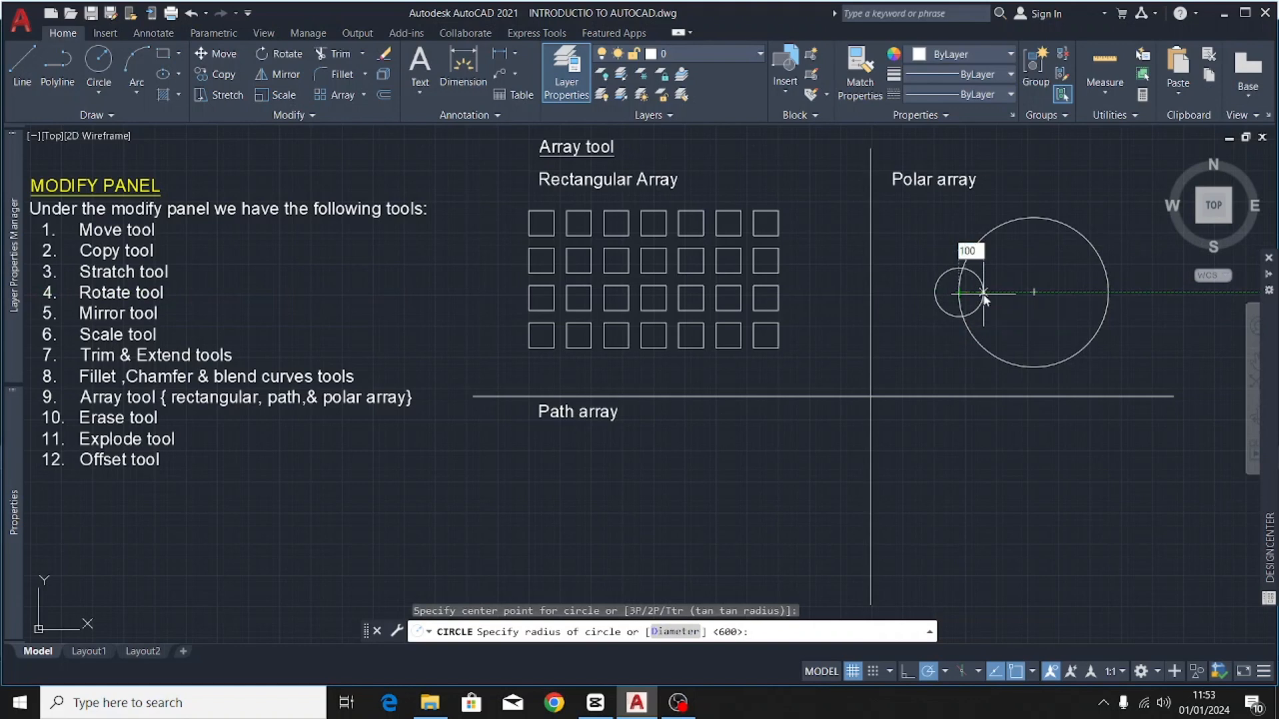
pyautogui.press('Return')
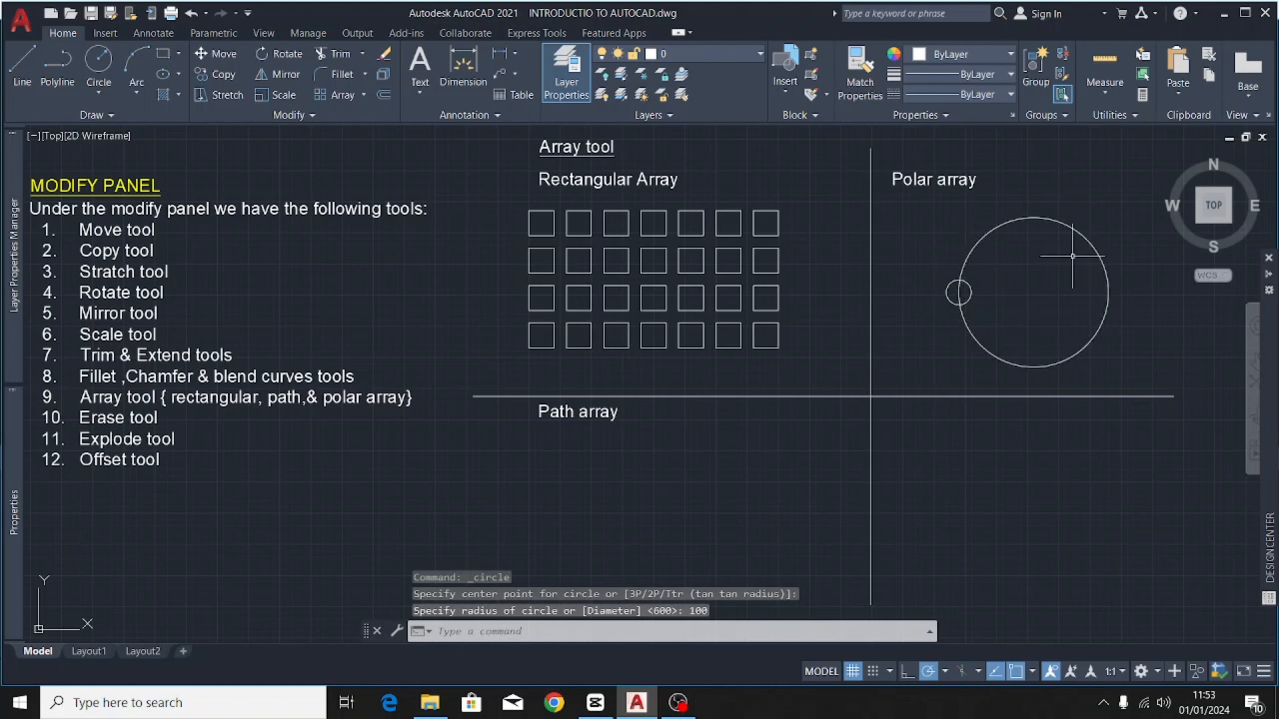
# - Move the small circle 100 units left so its right quadrant touches the large circle's left quadrant from outside
pyautogui.click(959, 291)
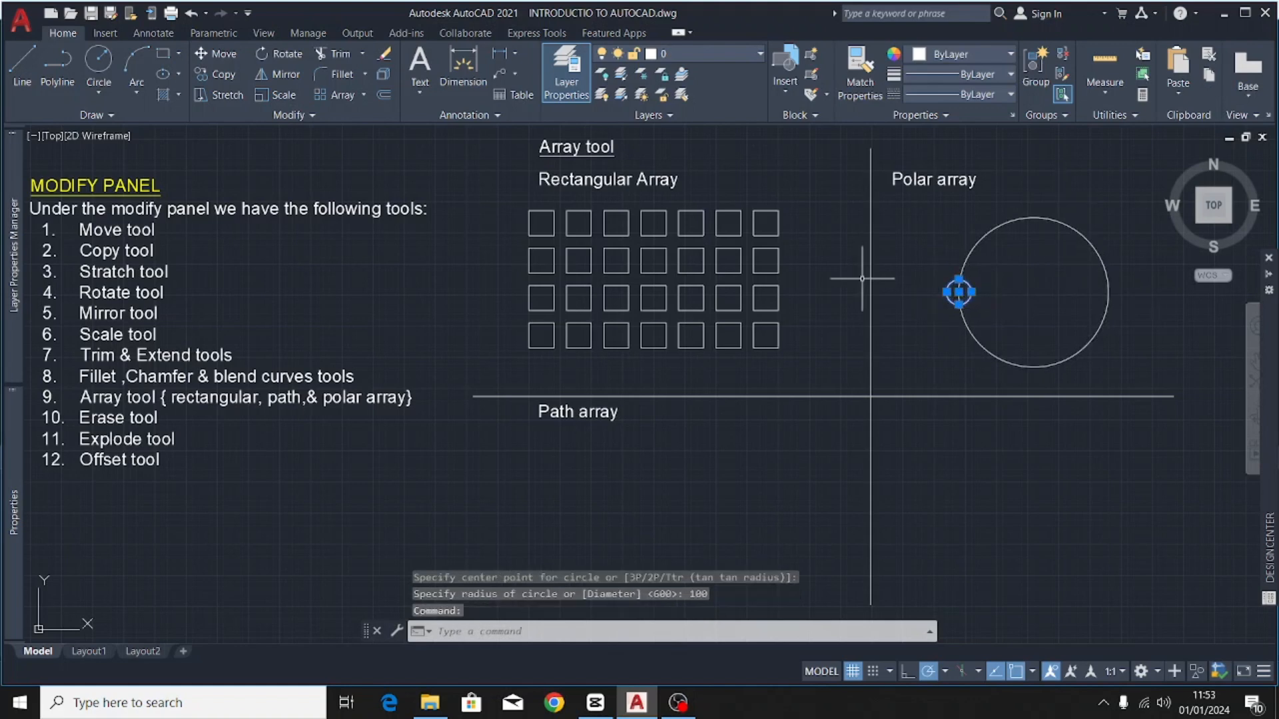
pyautogui.click(214, 53)
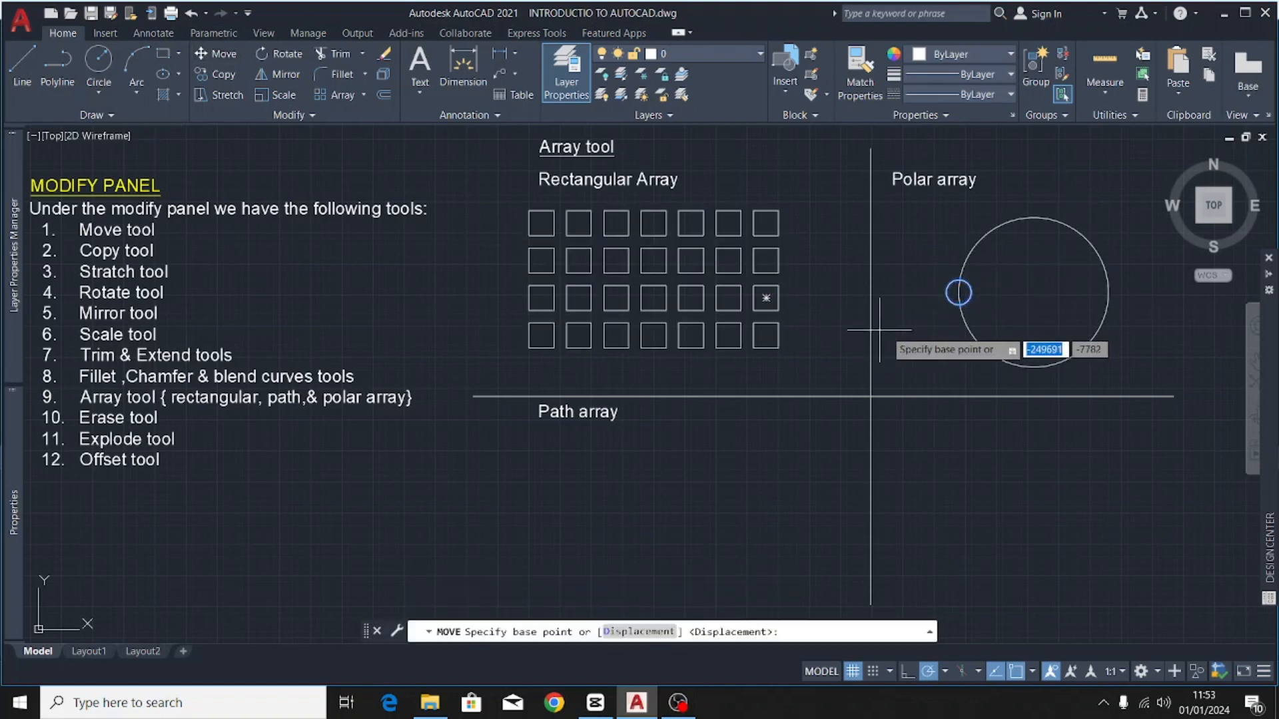
pyautogui.click(959, 291)
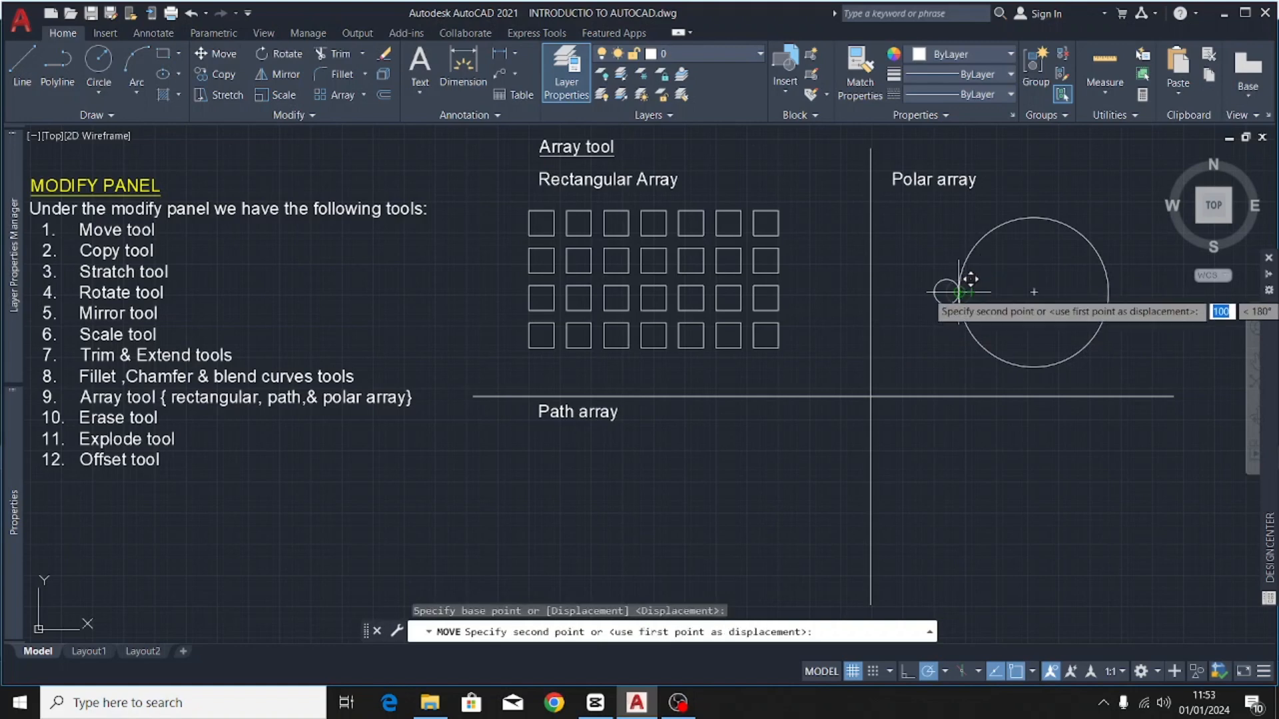
pyautogui.click(959, 291)
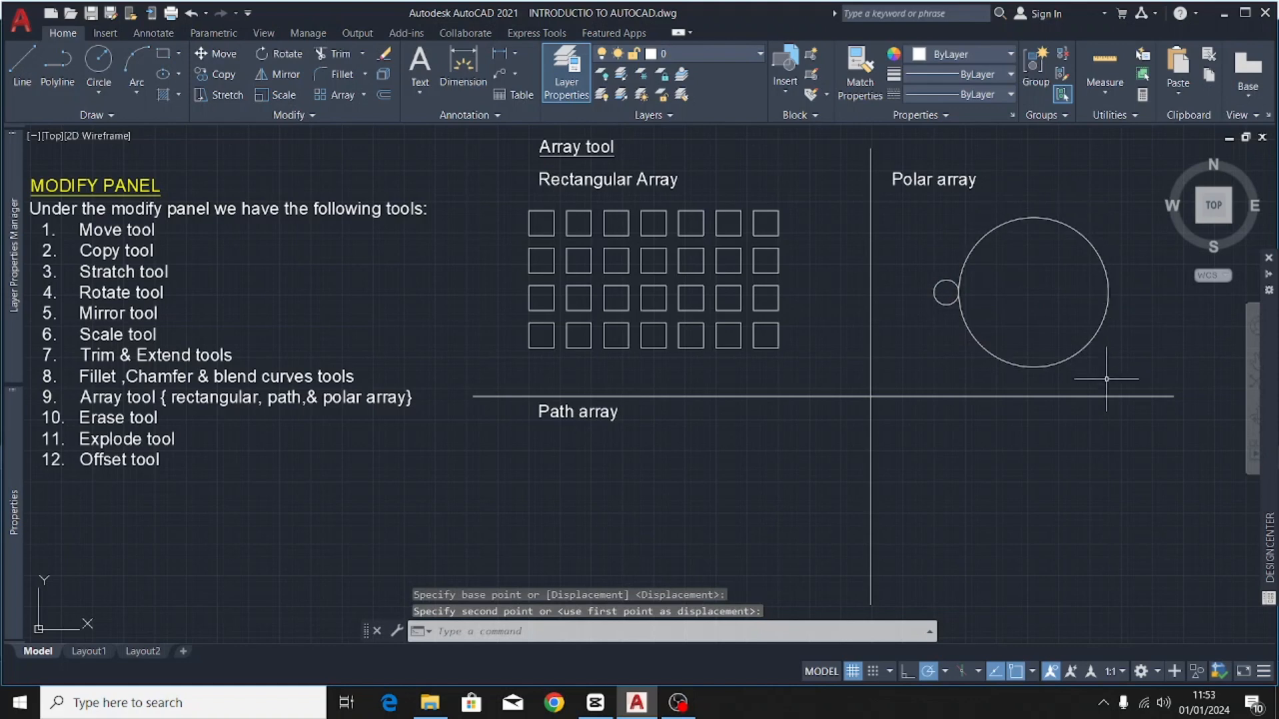
# - Create an associative polar array of both circles with 6 items over 360 degrees around the large circle's center
pyautogui.click(365, 94)
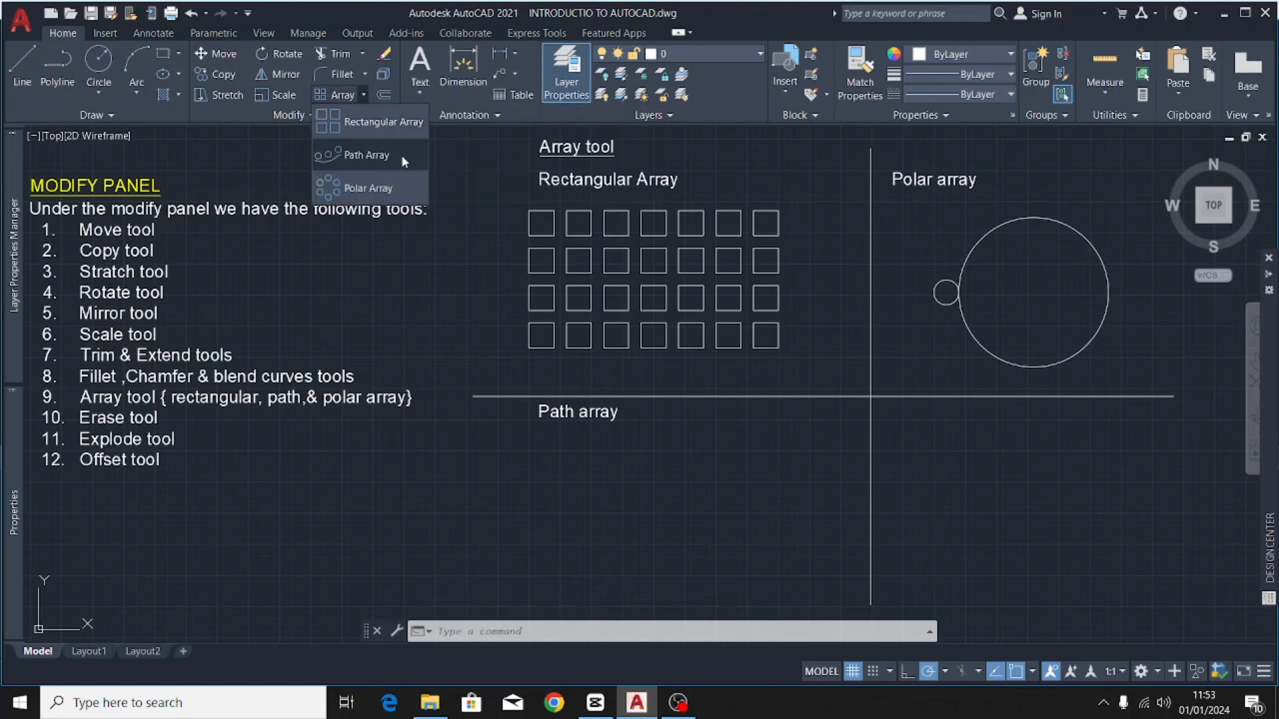
pyautogui.click(363, 189)
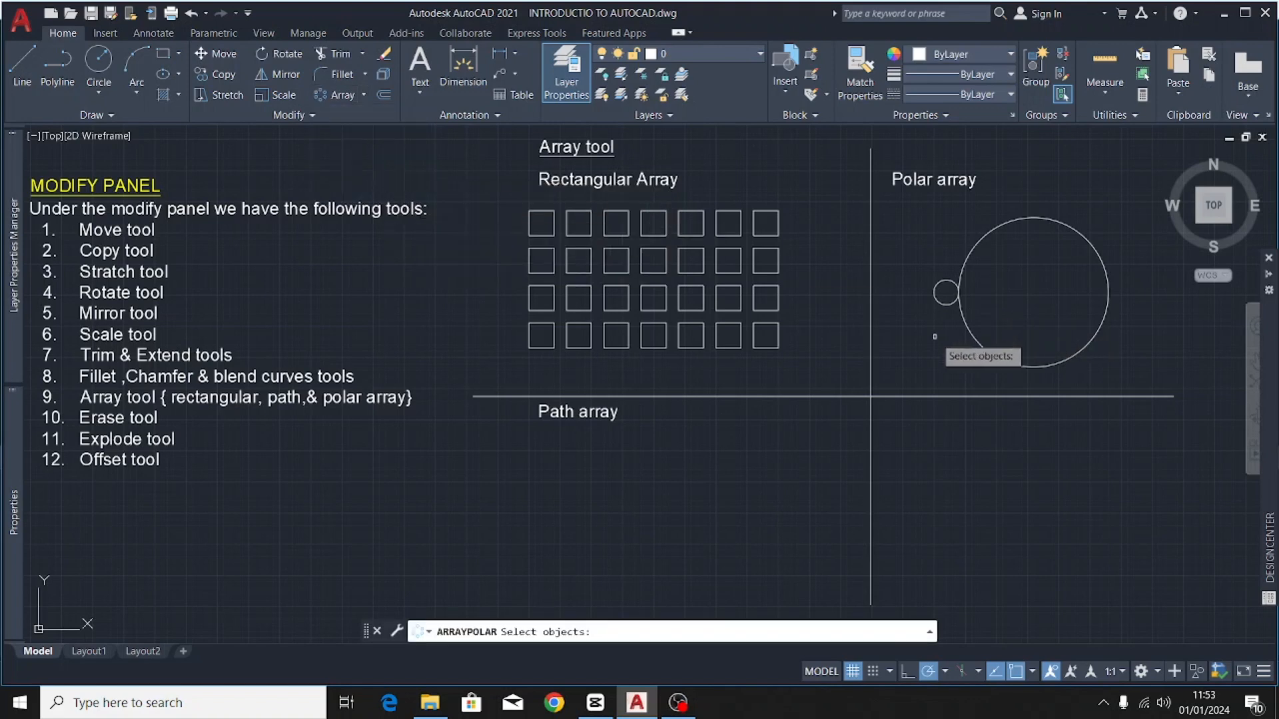
pyautogui.click(946, 293)
pyautogui.press('Return')
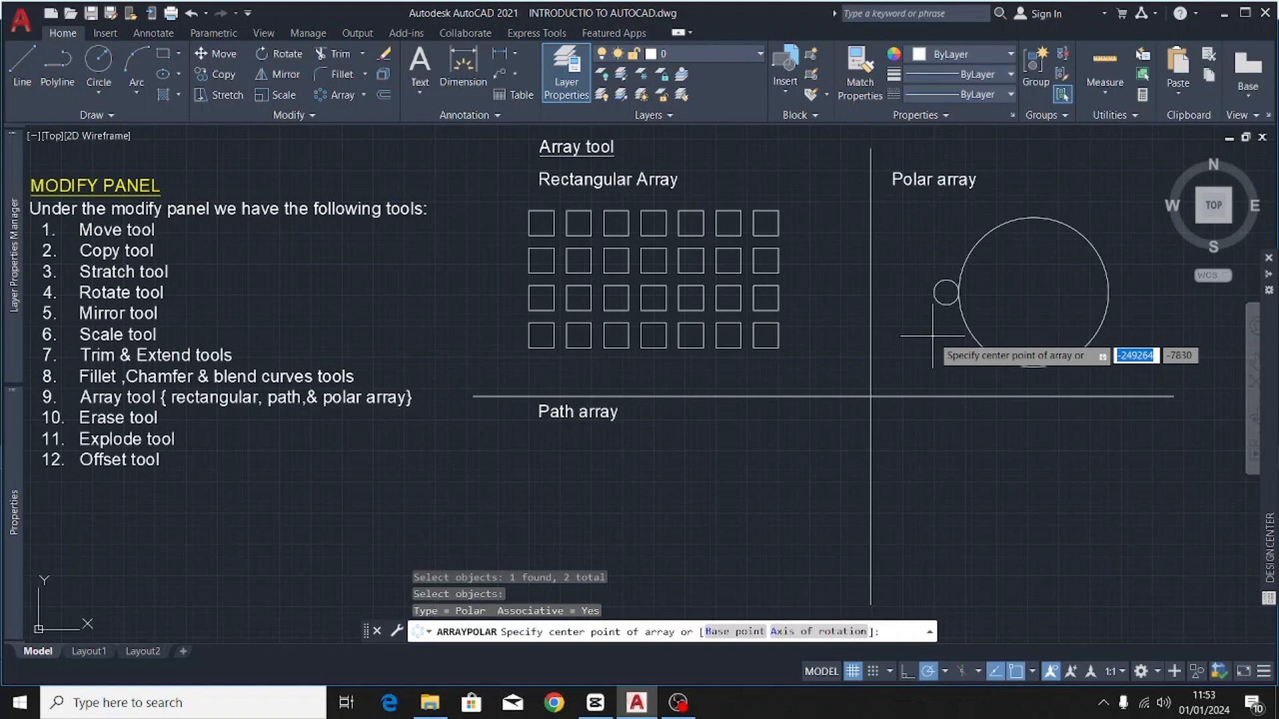
pyautogui.click(1033, 292)
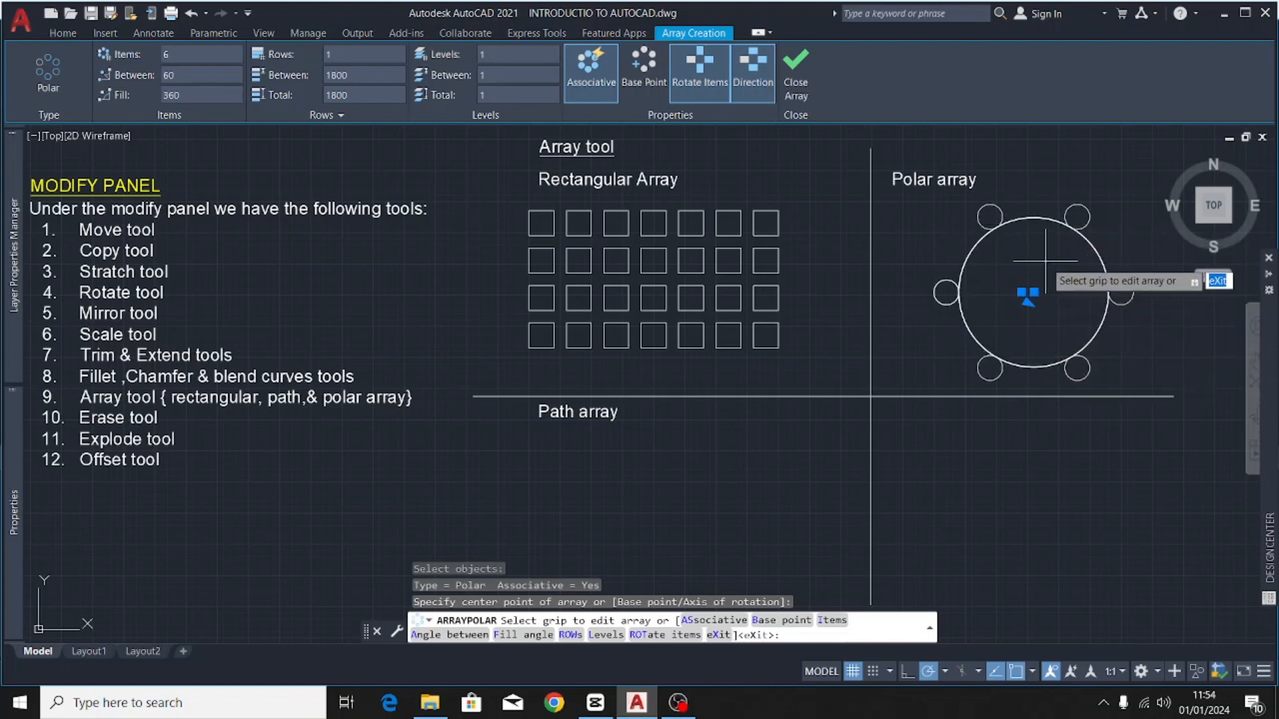
pyautogui.press('Escape')
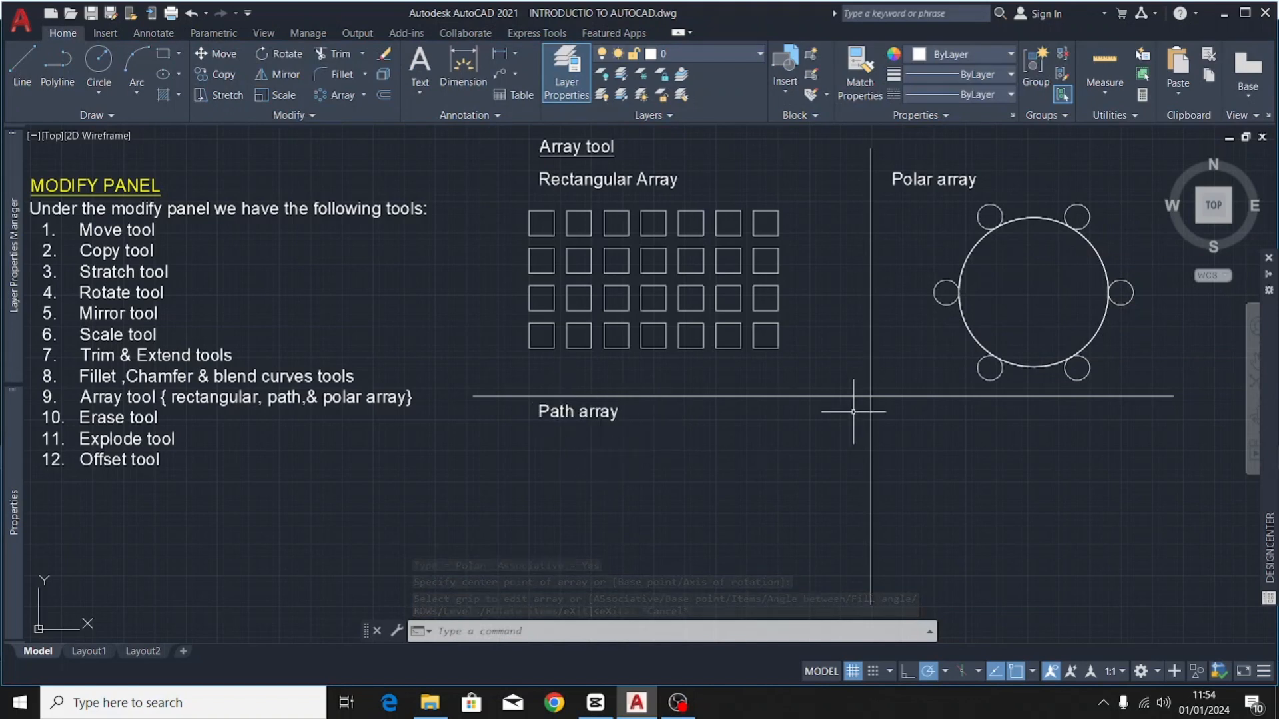
# - Draw a circle of radius 600 below the Path array heading
pyautogui.click(99, 59)
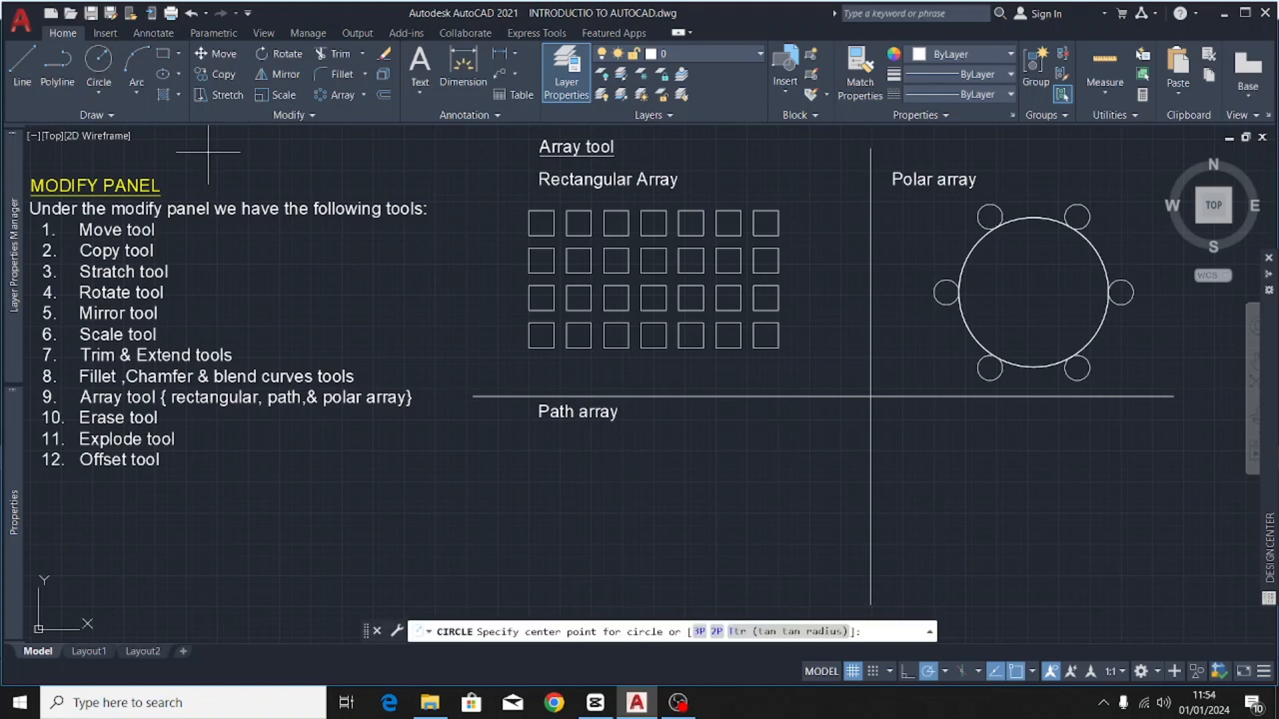
pyautogui.click(607, 523)
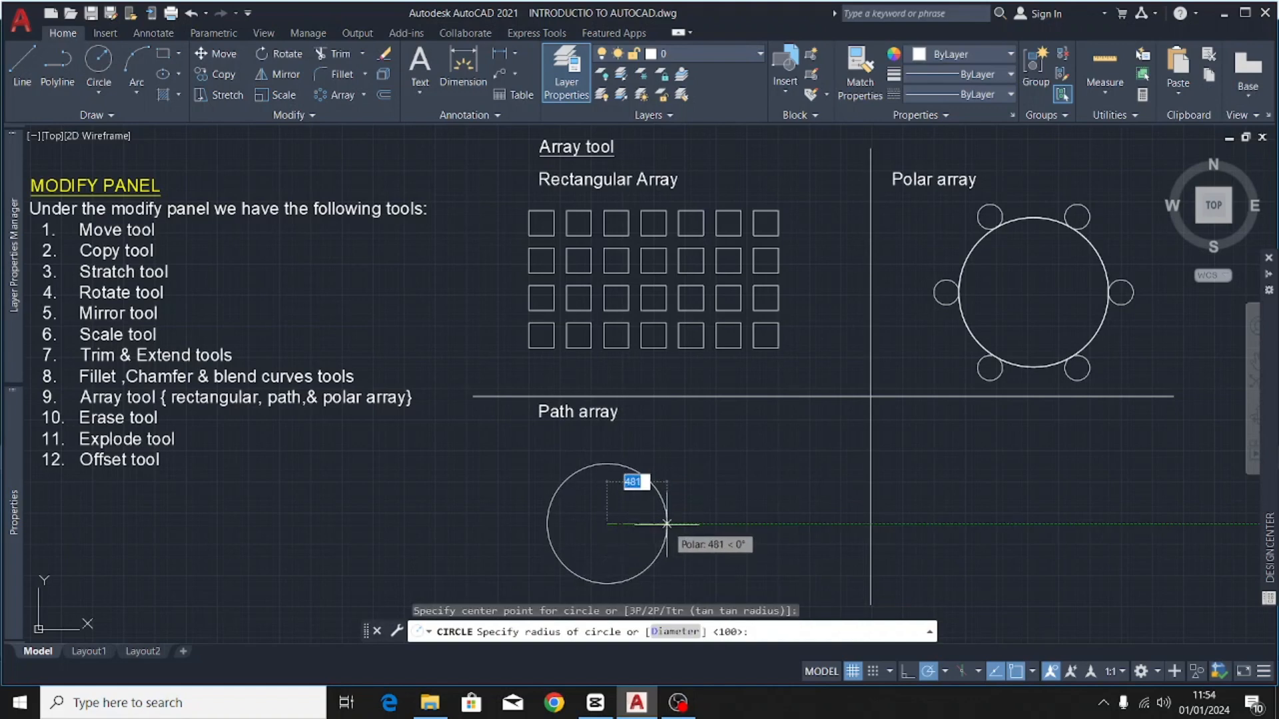
pyautogui.write('600')
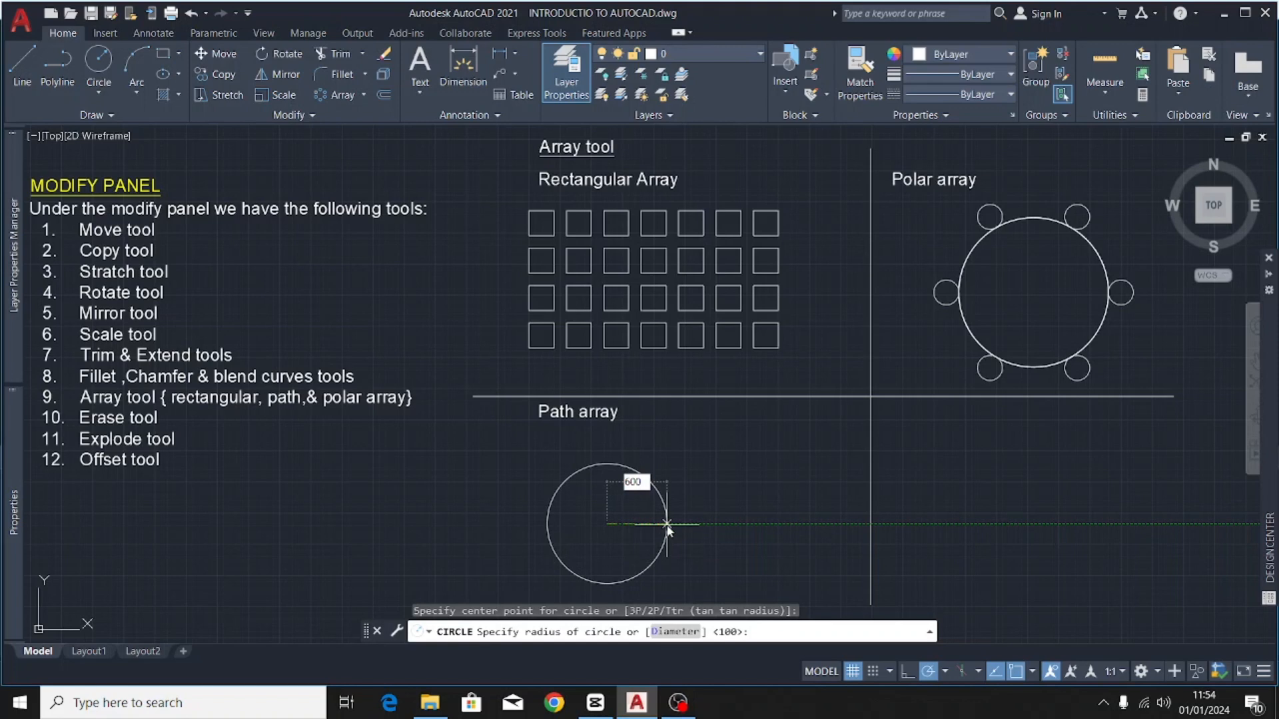
pyautogui.press('Return')
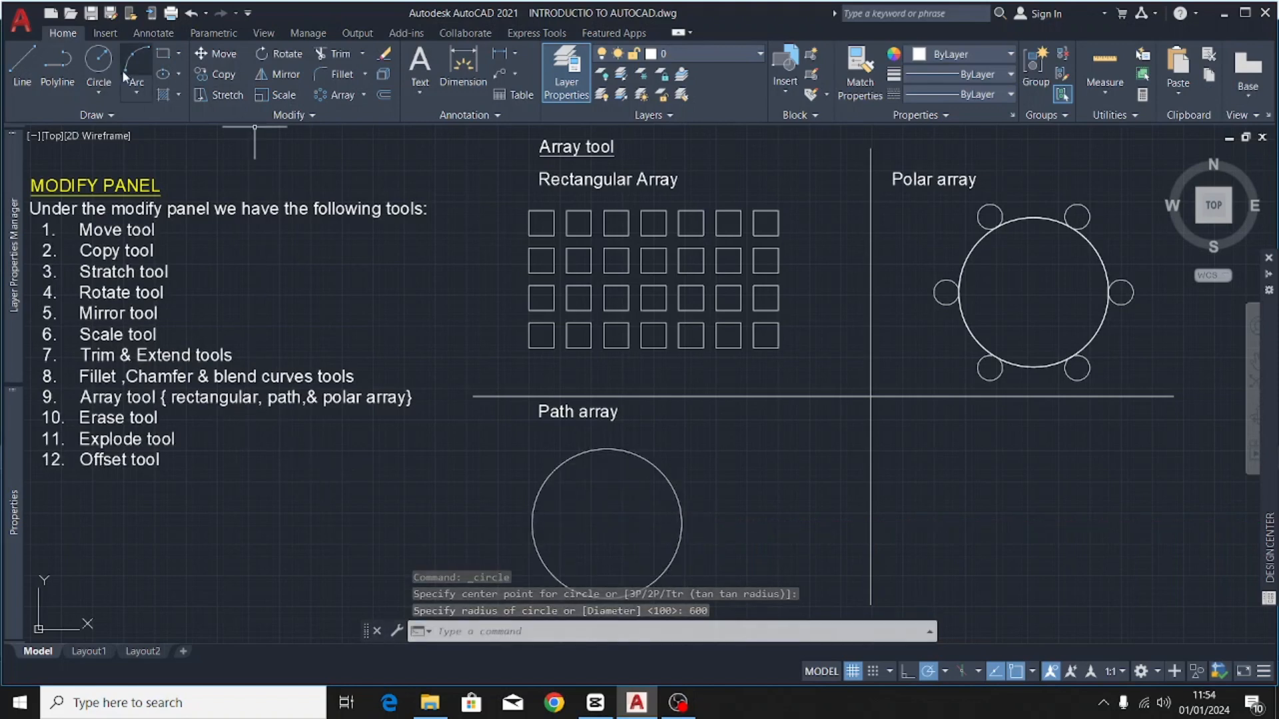
# - Draw a concentric circle of radius 100 at the center of the large Path array circle
pyautogui.click(98, 60)
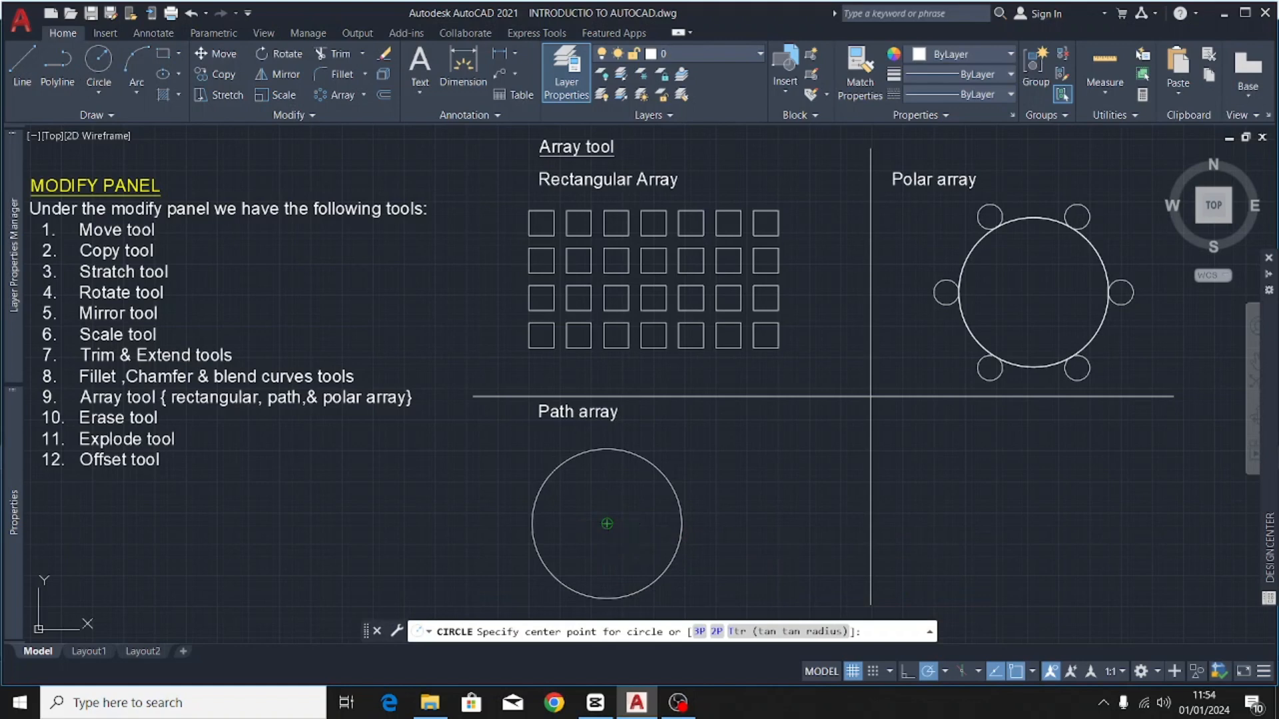
pyautogui.click(607, 523)
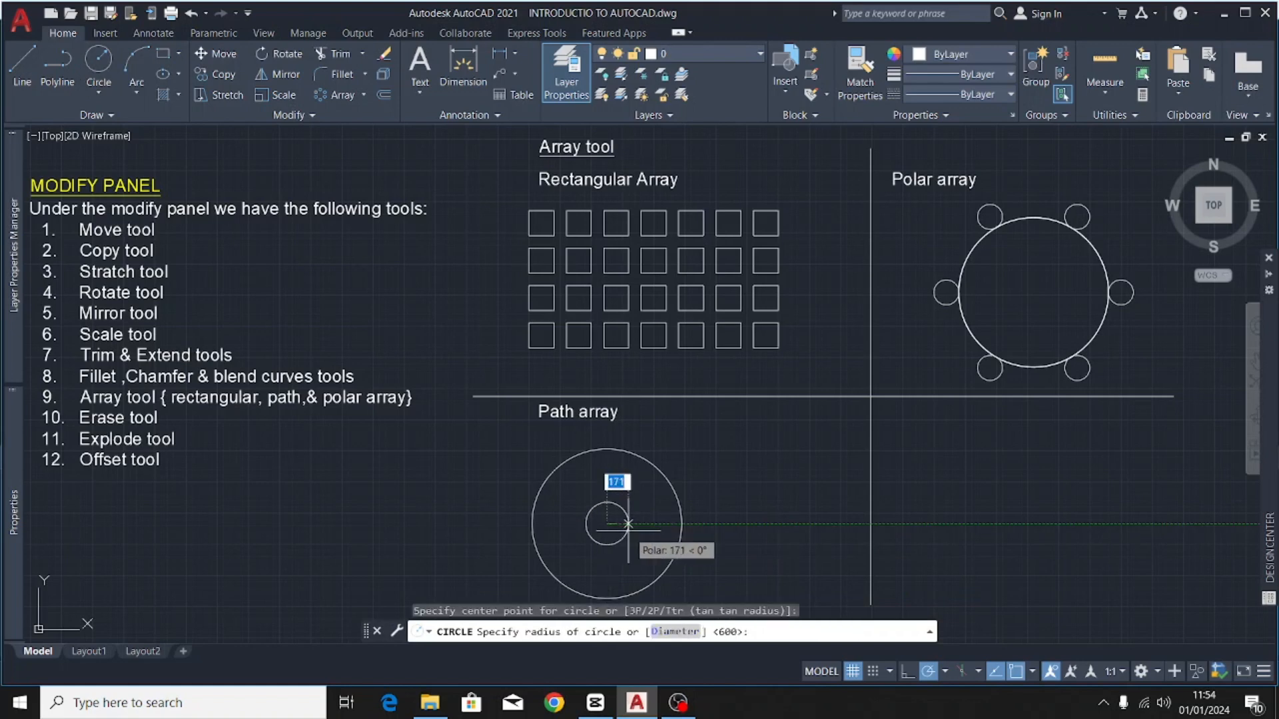
pyautogui.write('100')
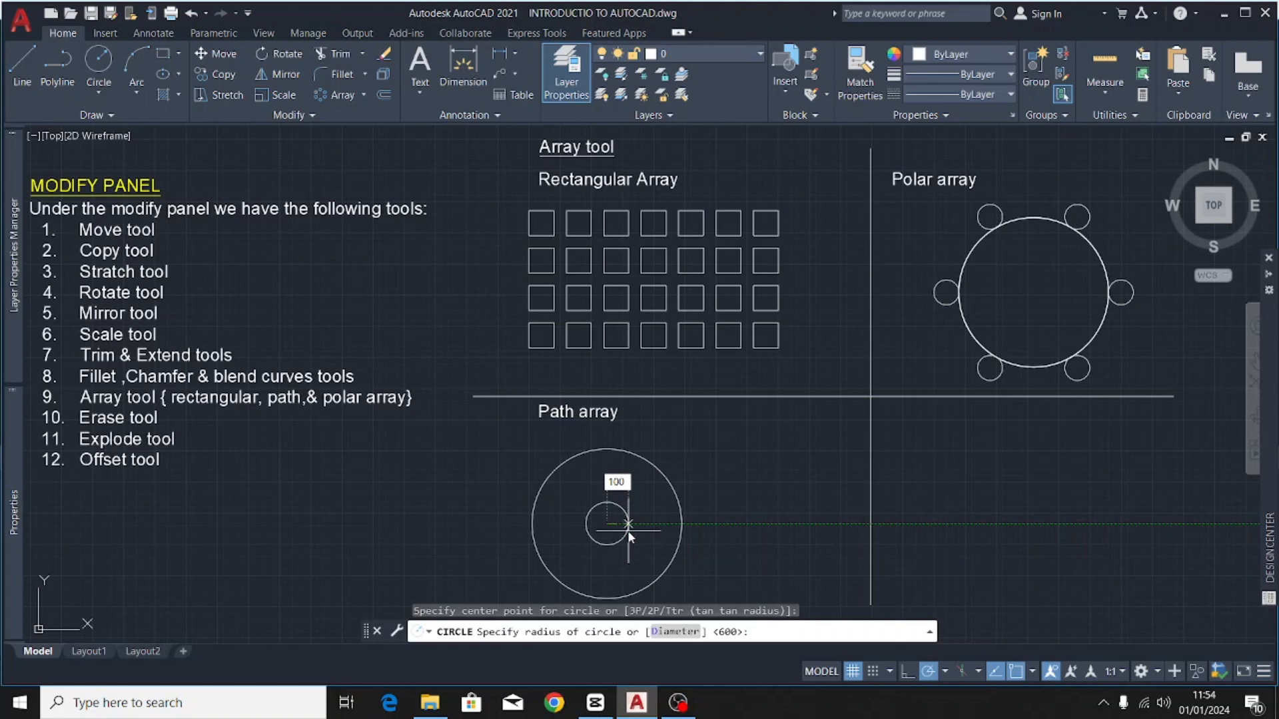
pyautogui.press('Return')
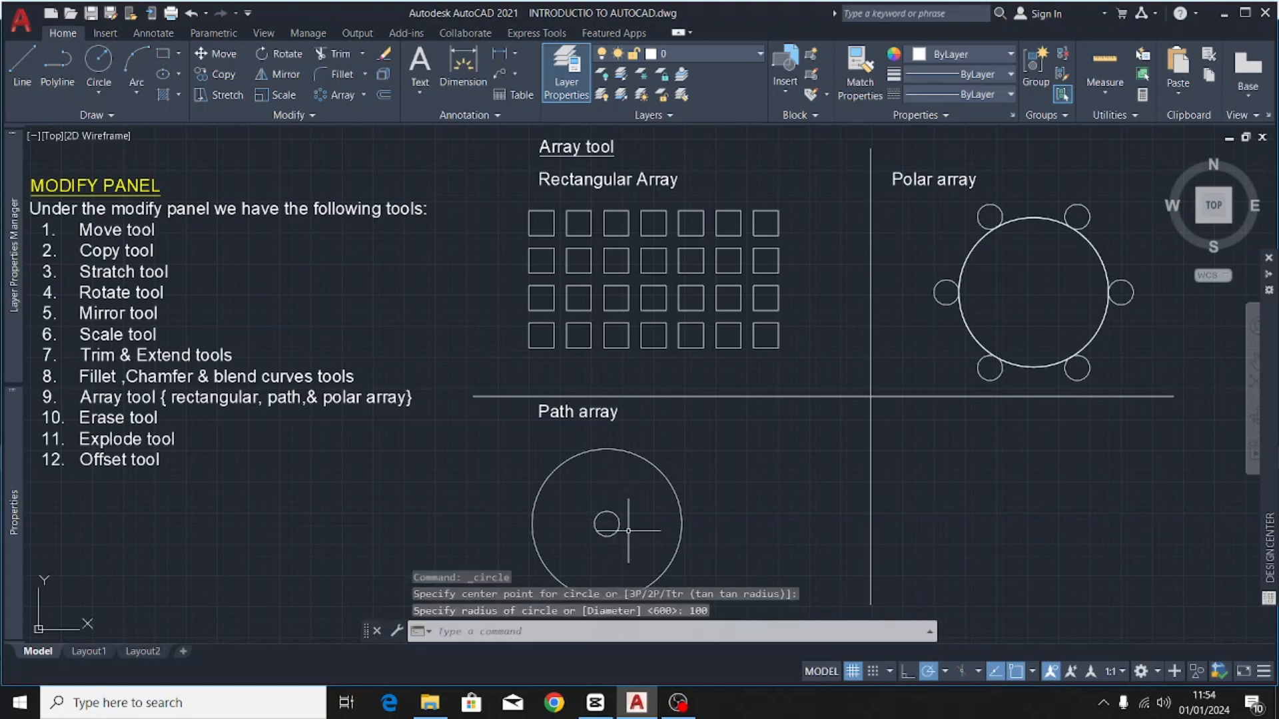
# - Move the small circle 500 units right so its right quadrant meets the large circle's right quadrant from inside
pyautogui.click(619, 523)
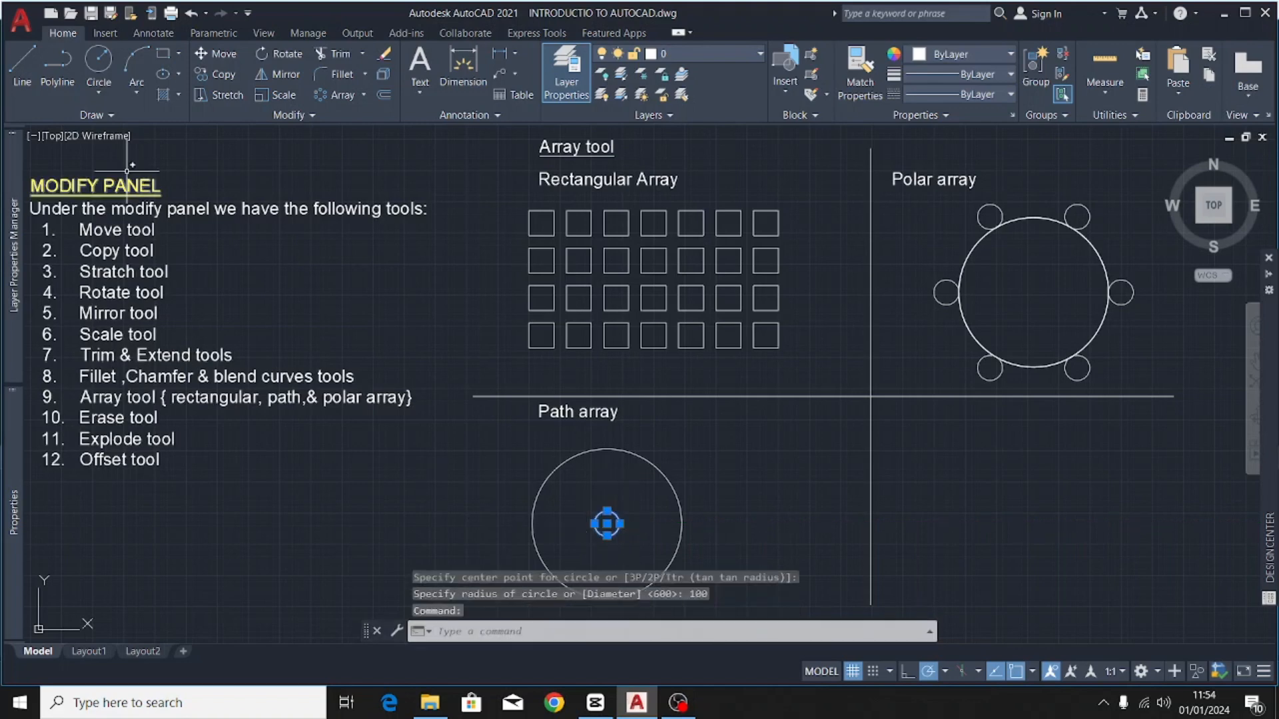
pyautogui.click(212, 53)
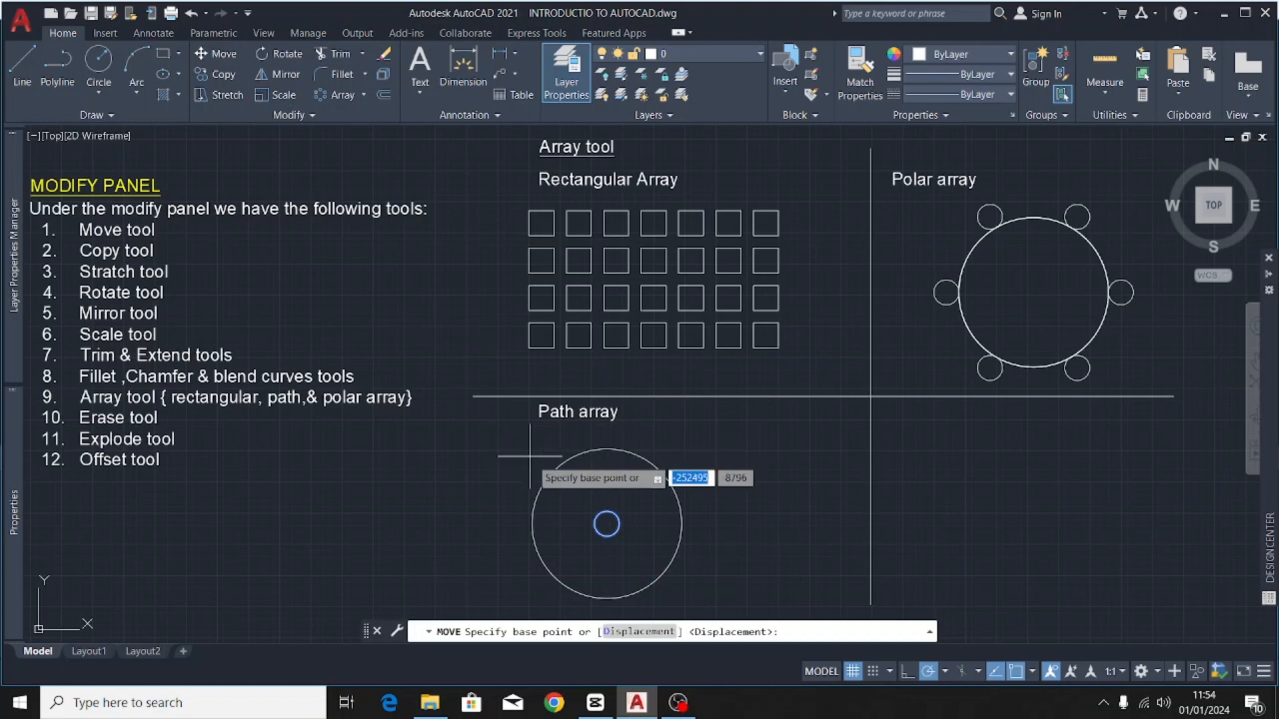
pyautogui.click(606, 523)
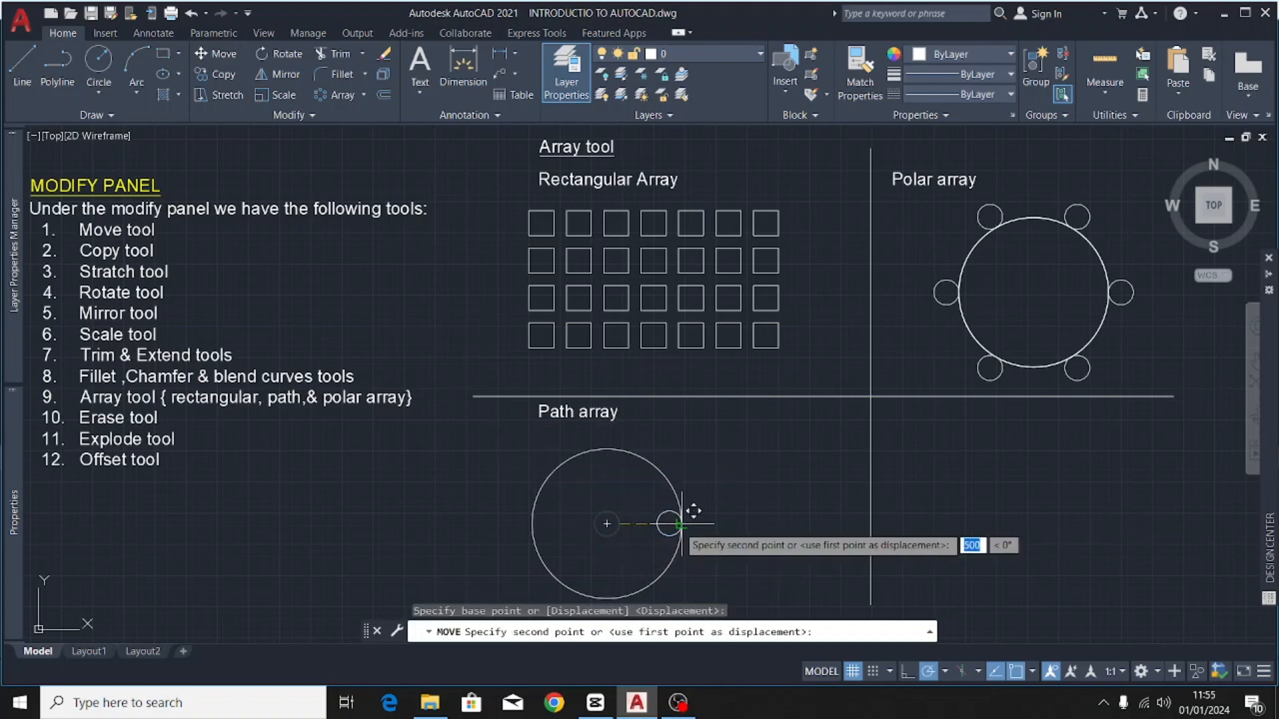
pyautogui.click(680, 524)
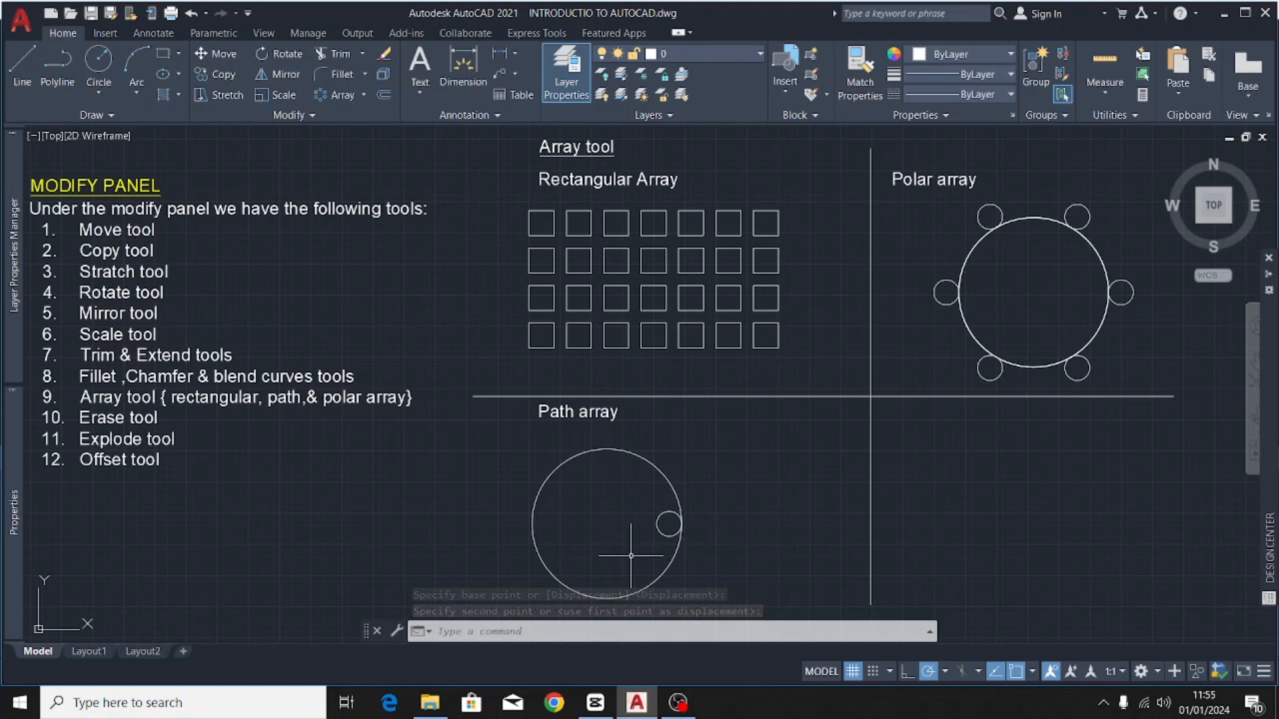
# - Create an associative path array of the small circle using the large circle below the Path array heading as the path
pyautogui.click(363, 94)
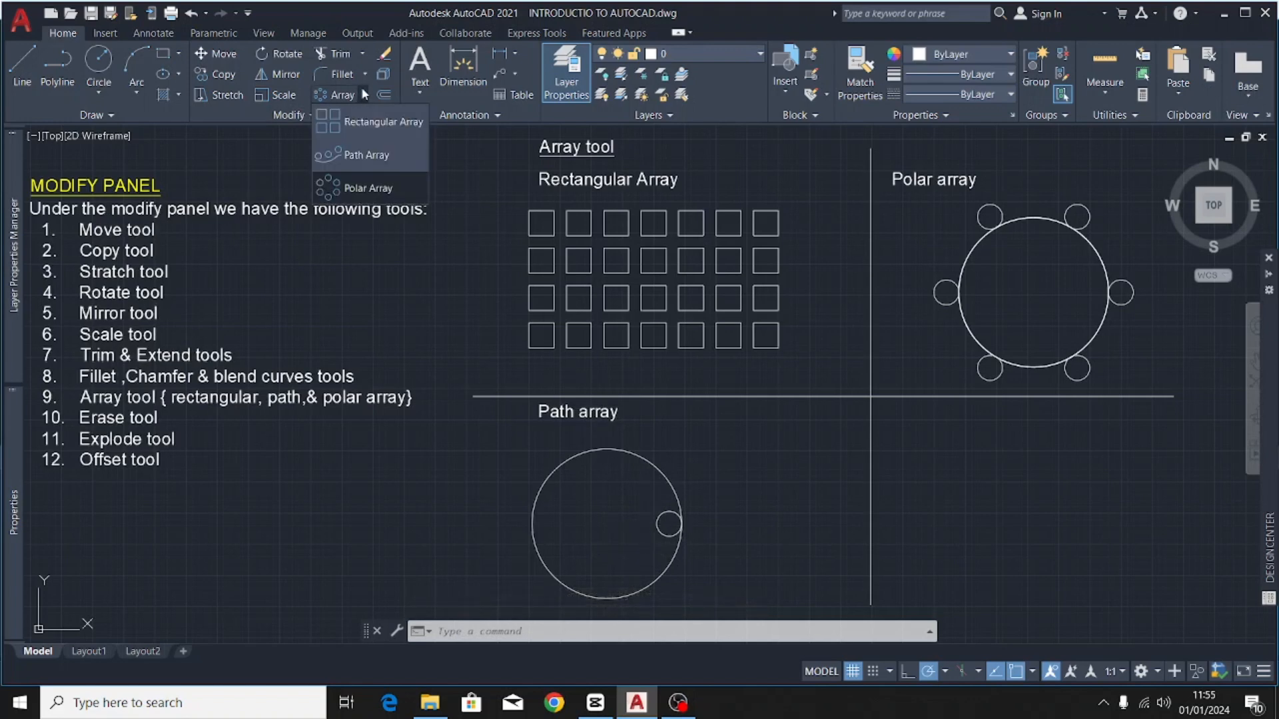
pyautogui.click(366, 155)
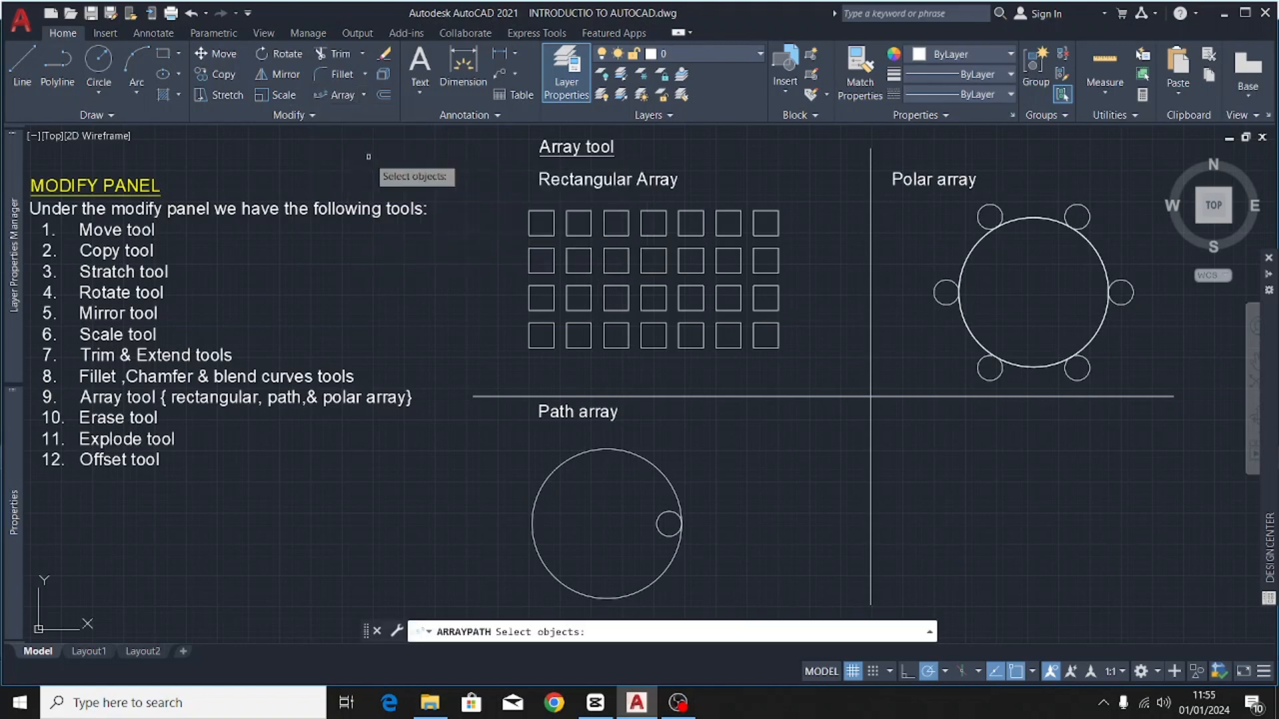
pyautogui.click(664, 535)
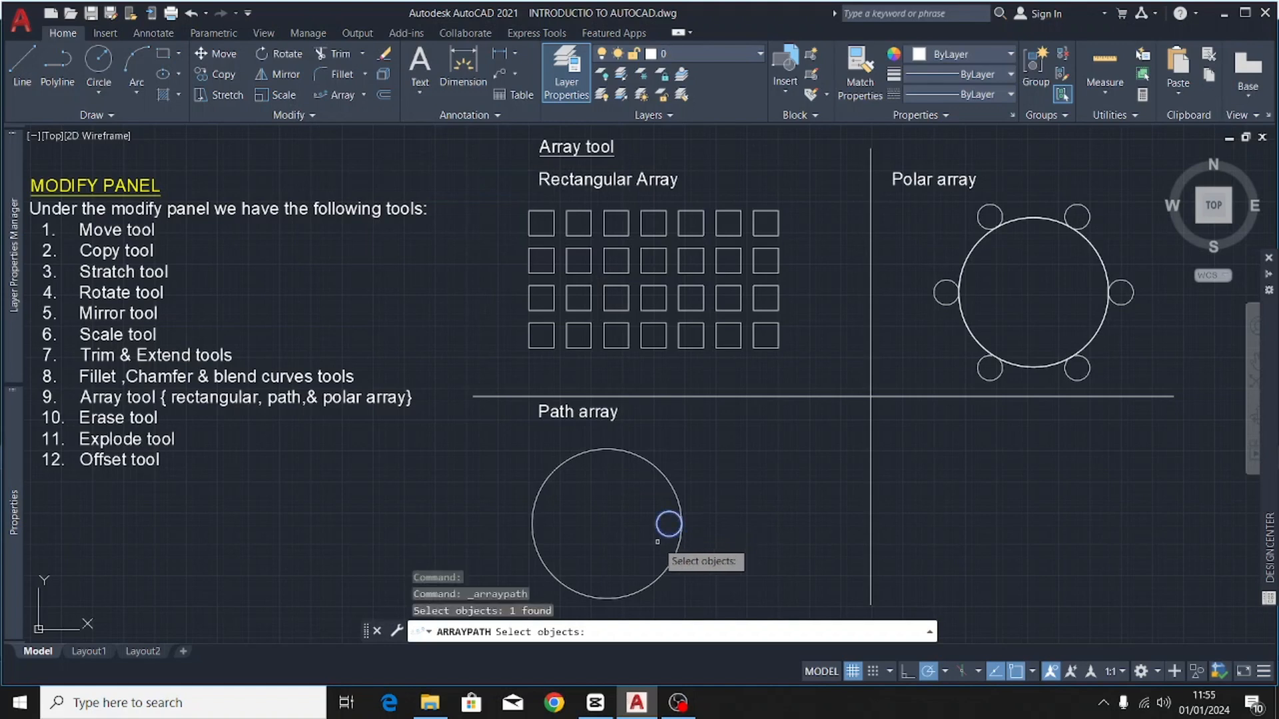
pyautogui.press('Return')
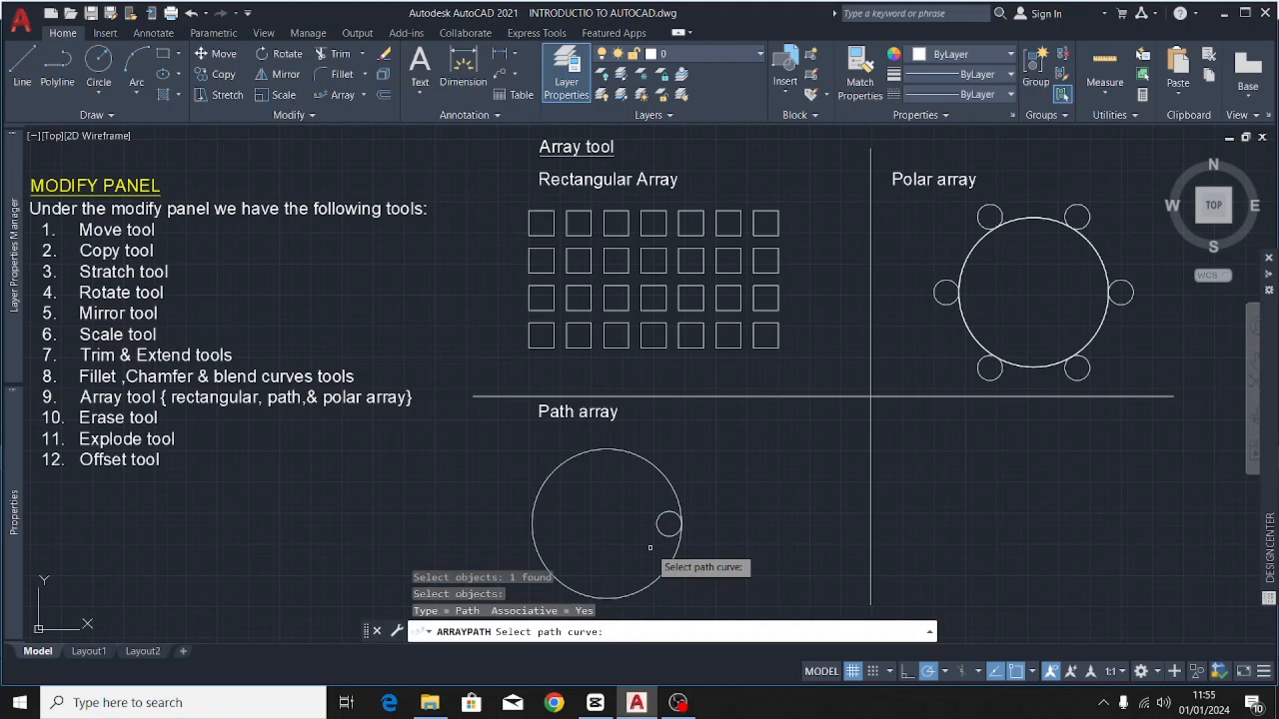
pyautogui.click(665, 478)
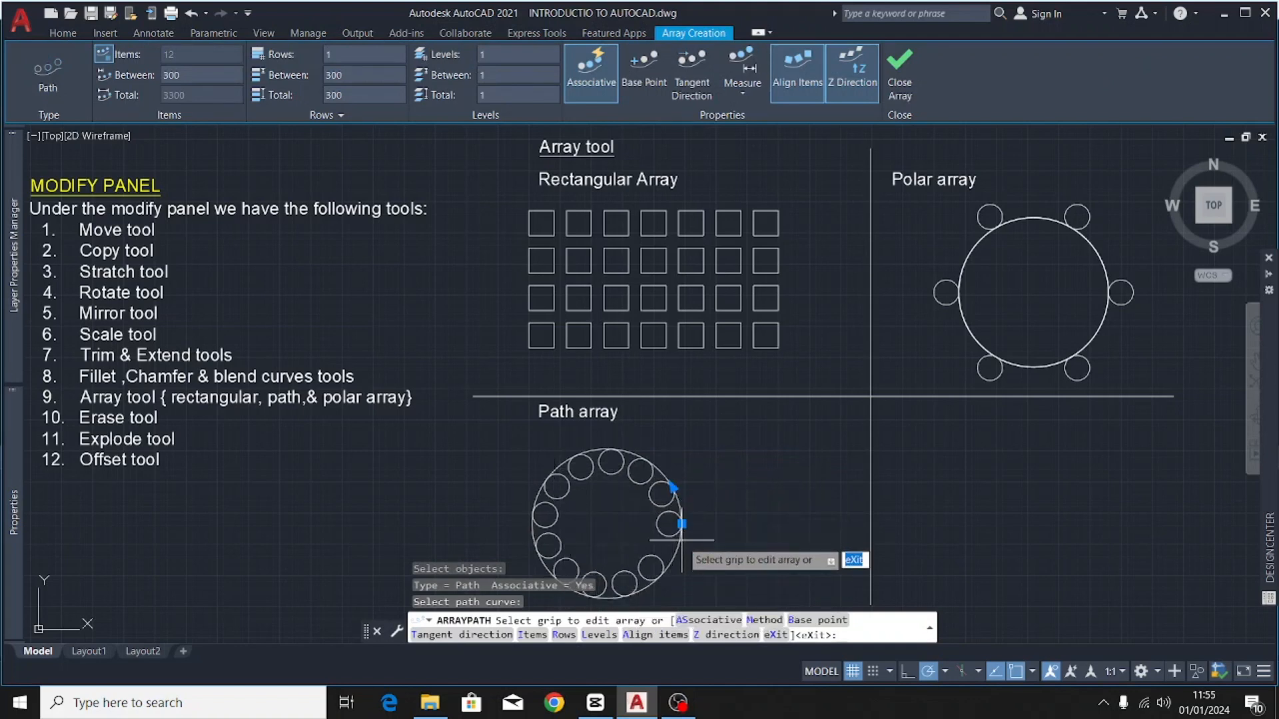
# - Adjust the path array's item spacing to about 512 along the large circle and finish the array
pyautogui.click(672, 487)
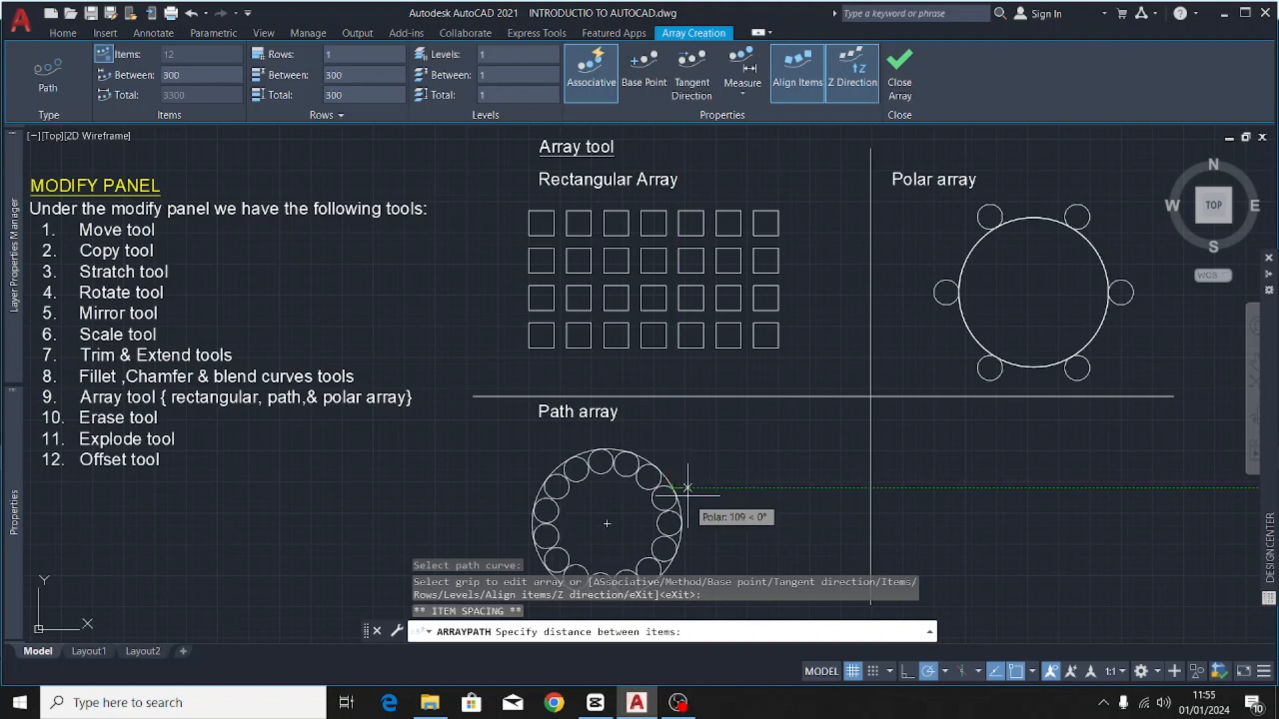
pyautogui.click(656, 467)
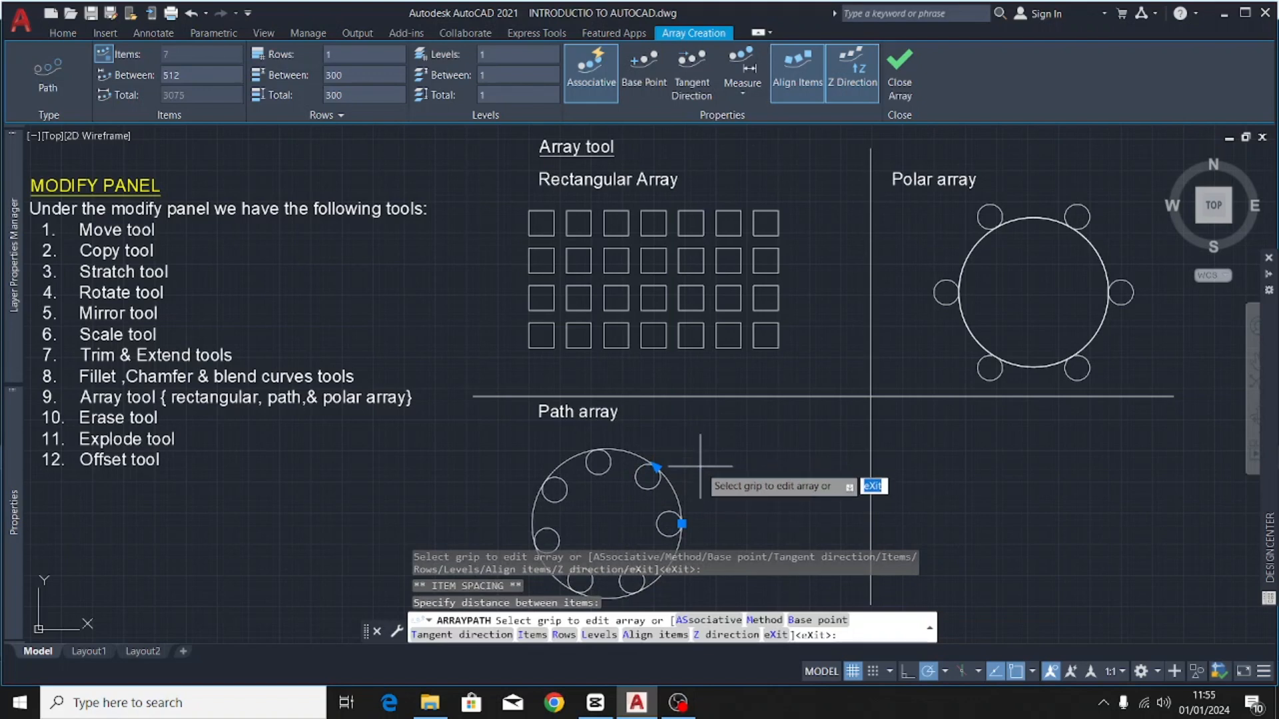
pyautogui.press('Escape')
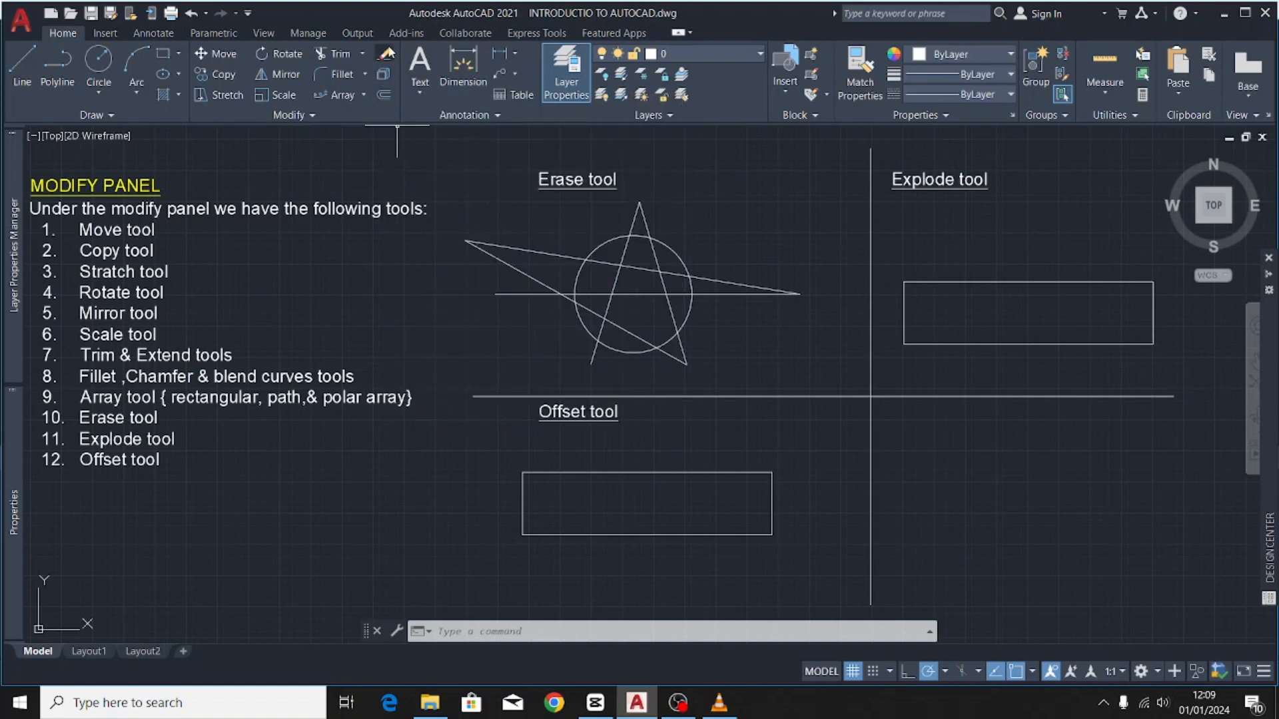
# - Erase the five star lines crossing the circle under the Erase tool heading, keeping the circle
pyautogui.click(385, 55)
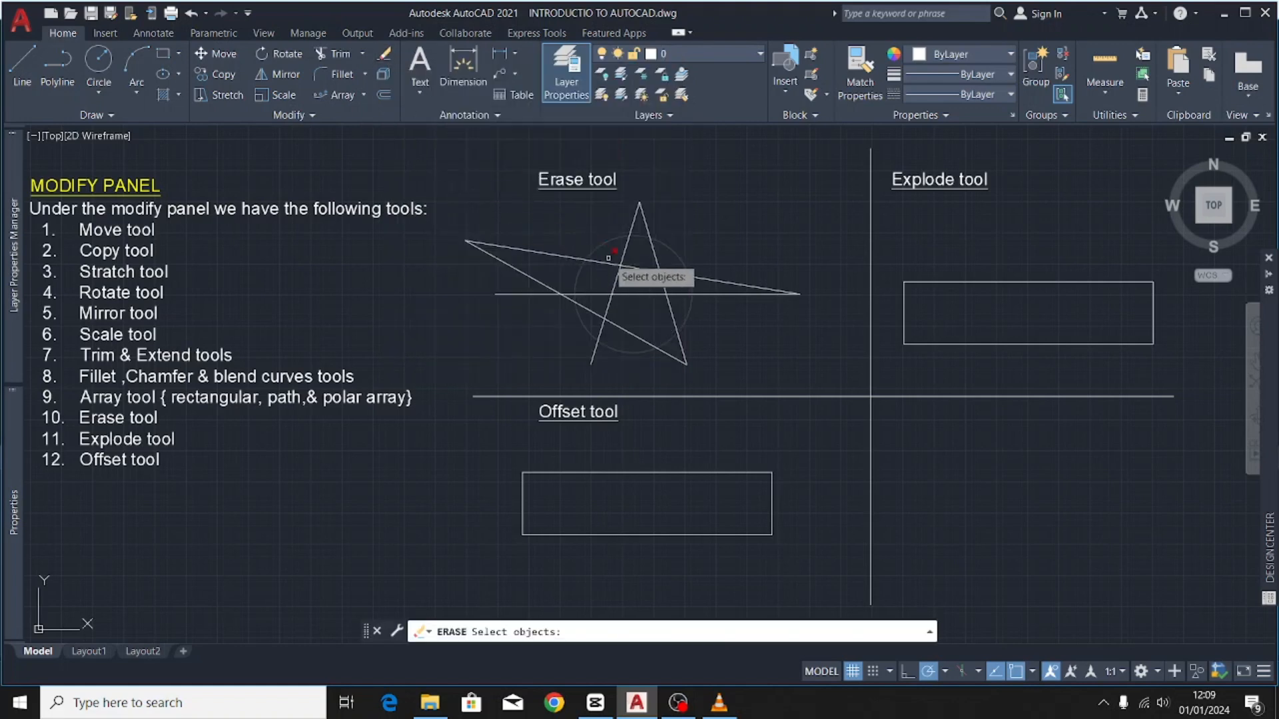
pyautogui.click(675, 254)
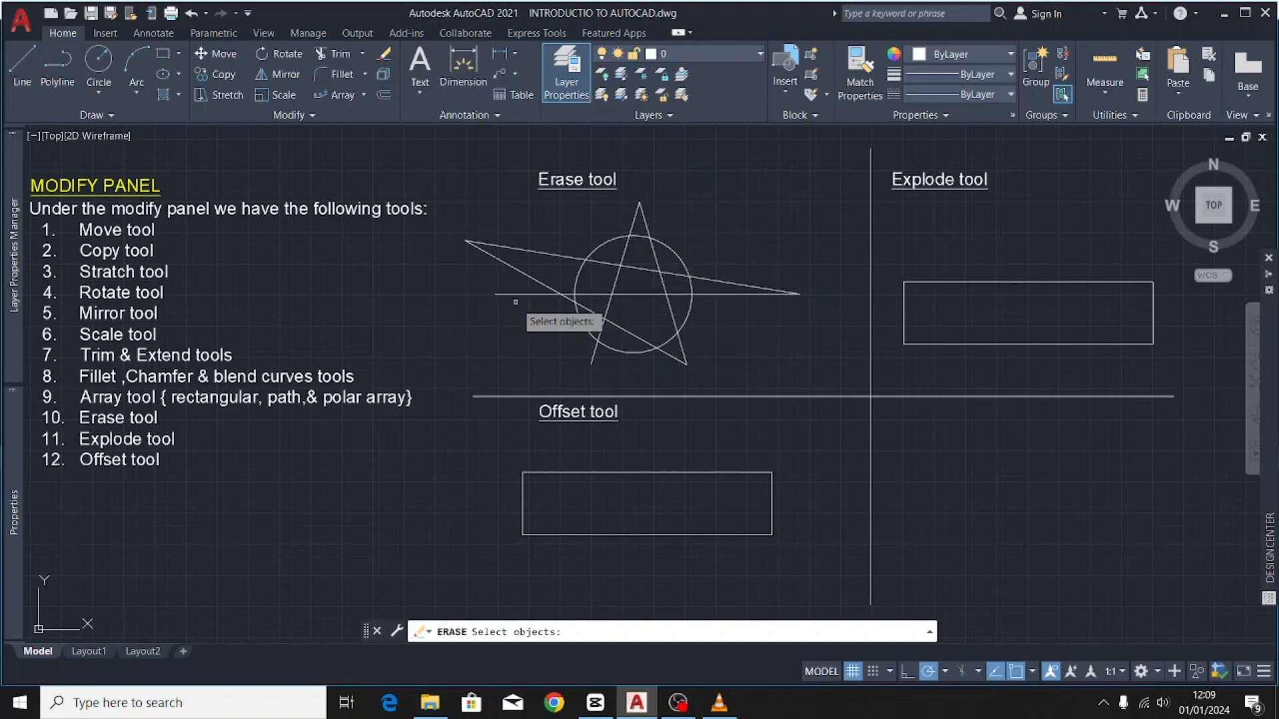
pyautogui.click(668, 272)
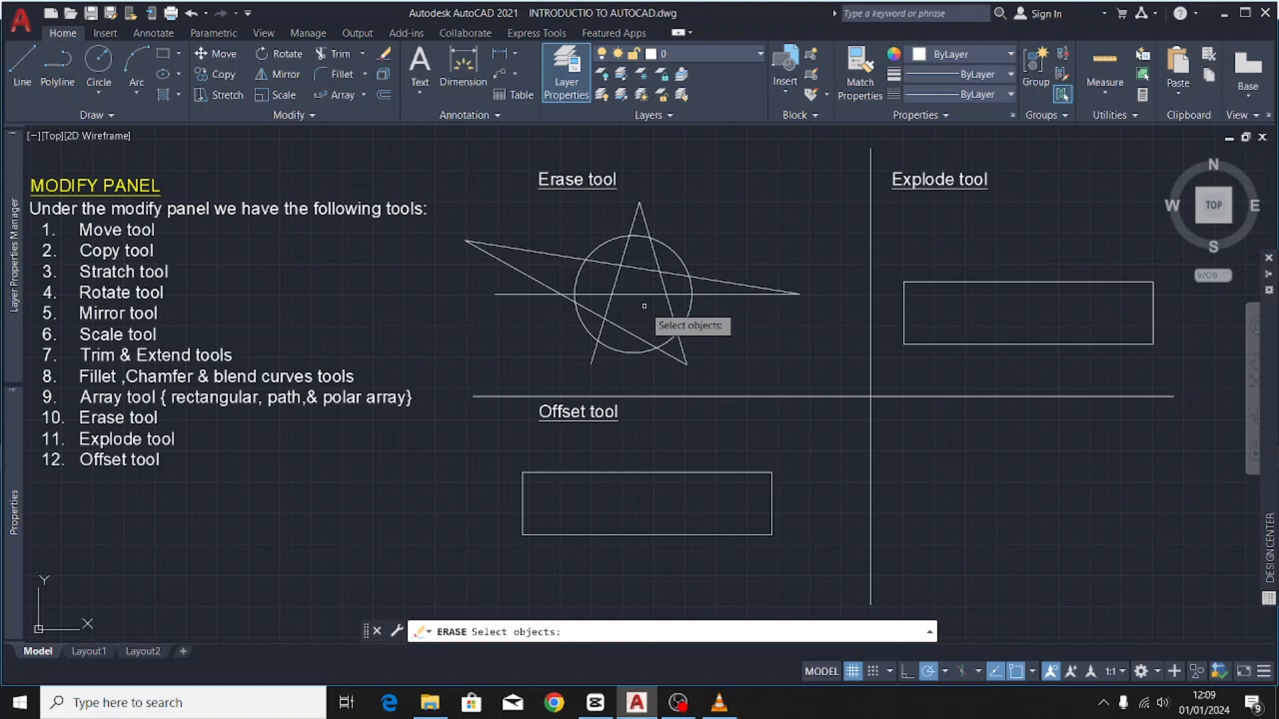
pyautogui.click(670, 261)
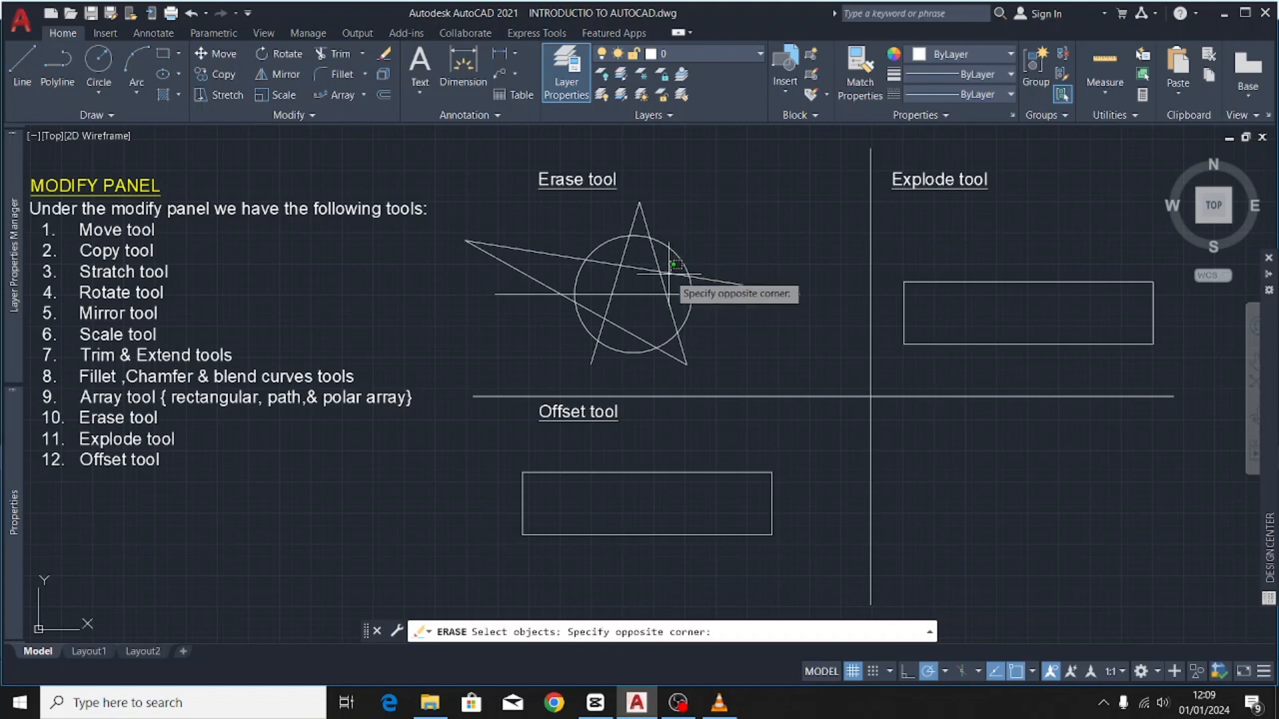
pyautogui.click(596, 330)
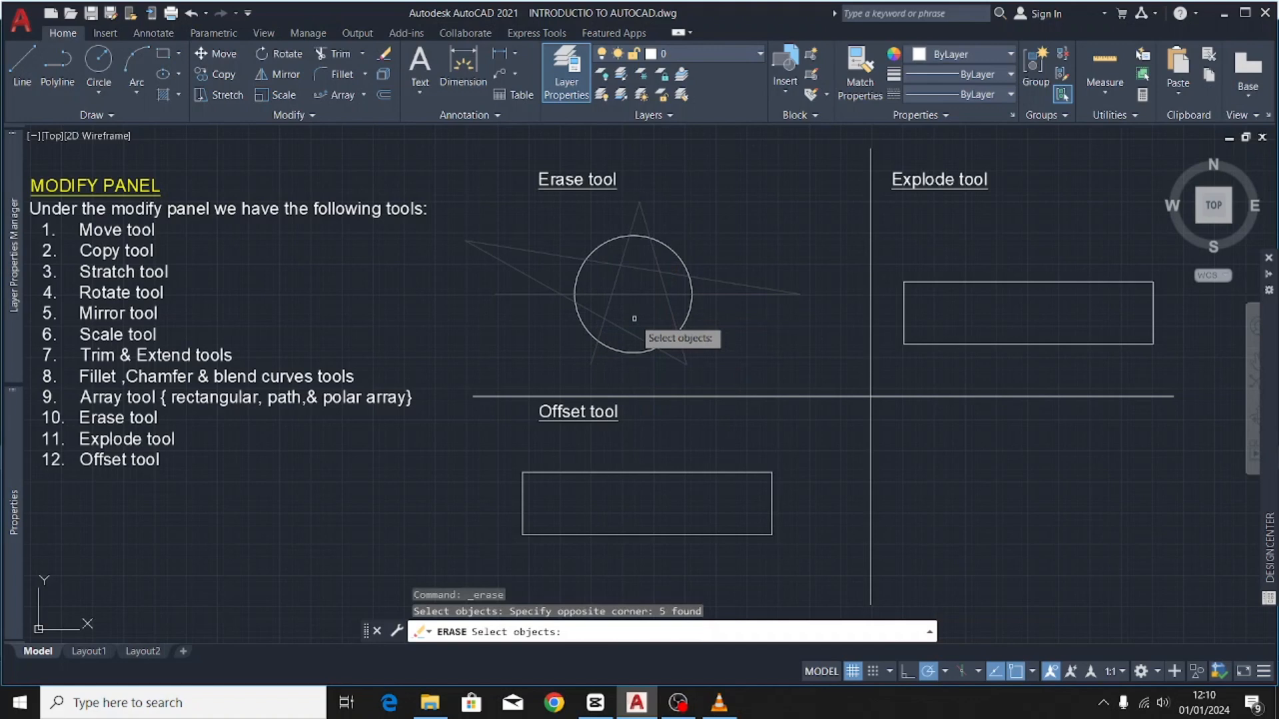
pyautogui.press('Return')
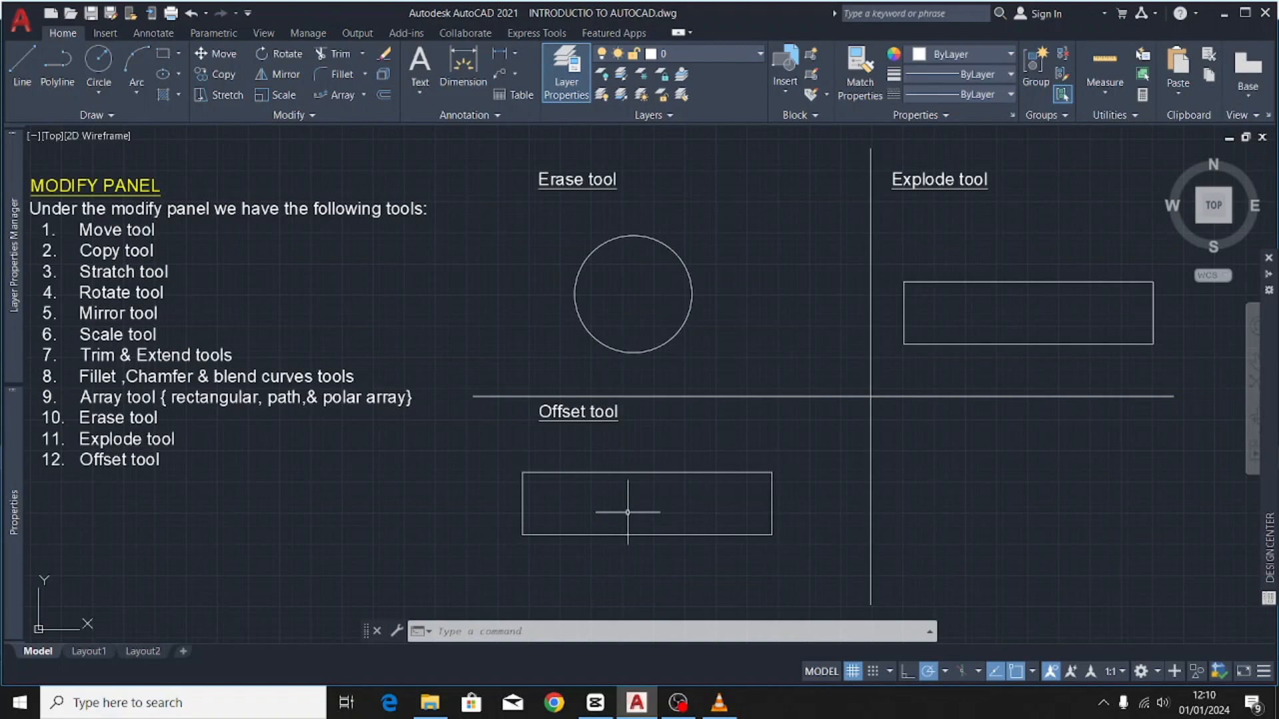
# - Offset the upper edge of the rectangle below the Offset tool heading by 100 downwards, into the rectangle
pyautogui.click(634, 472)
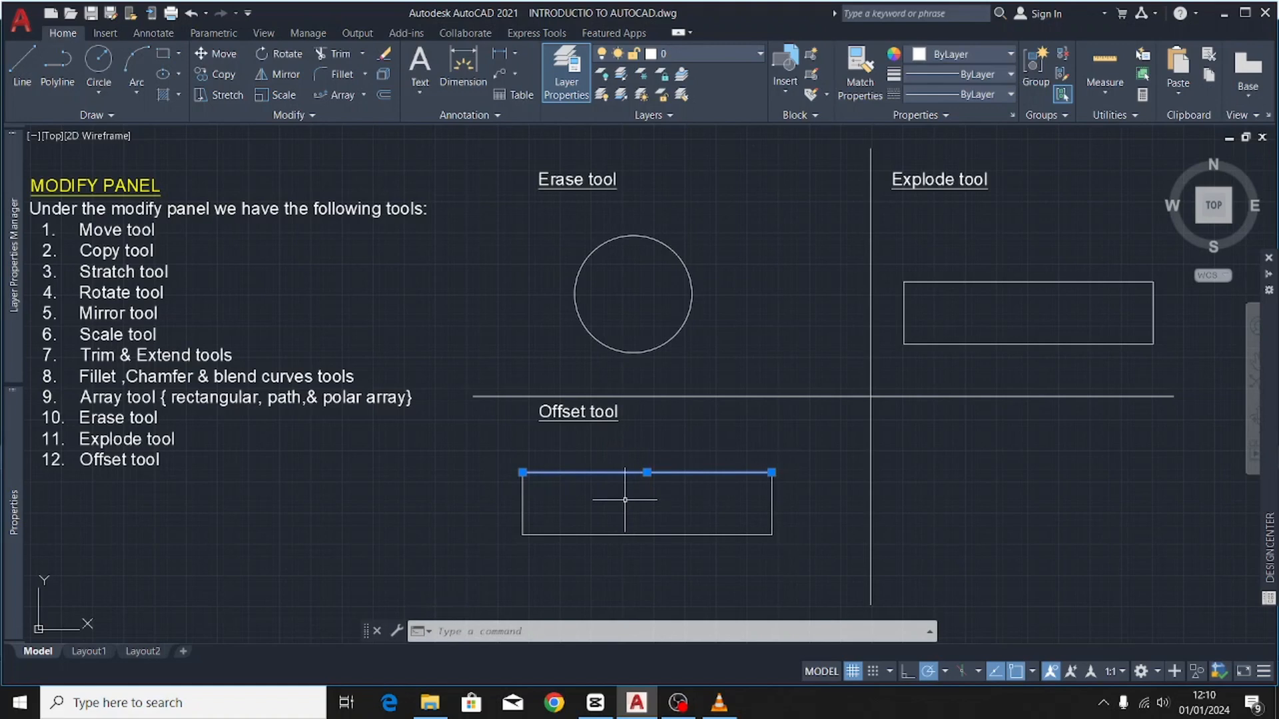
pyautogui.click(386, 93)
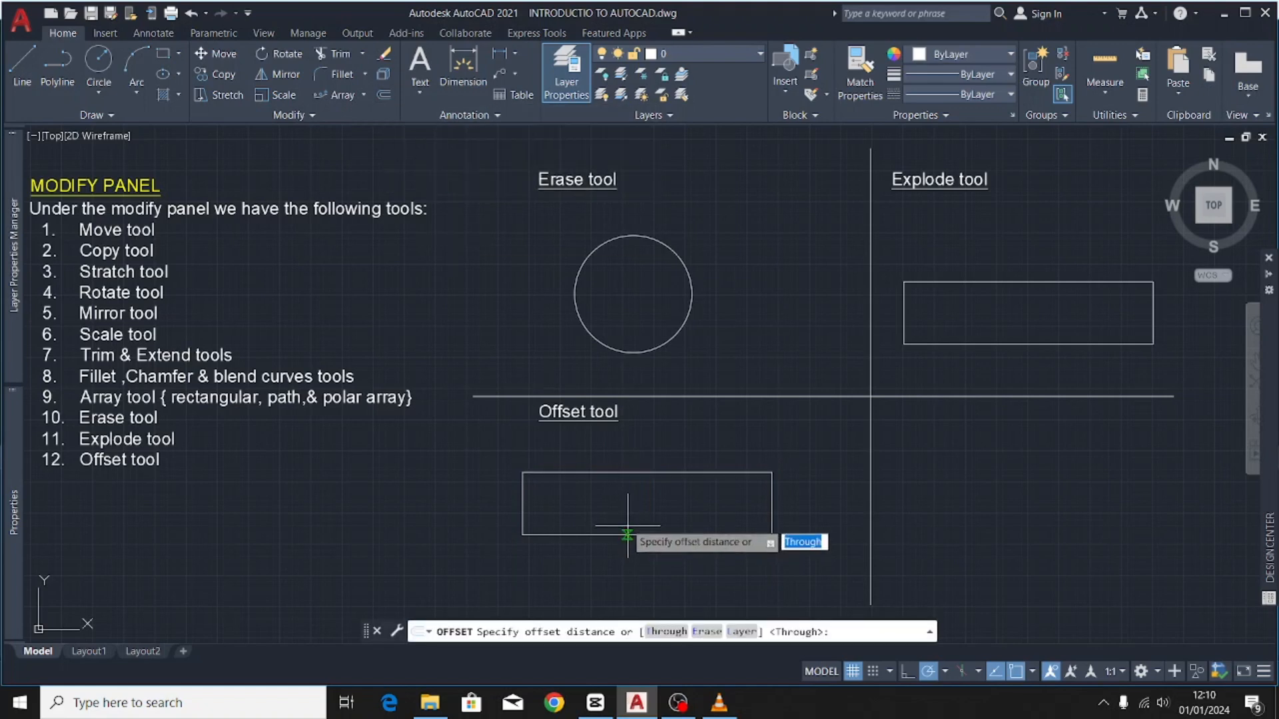
pyautogui.click(647, 470)
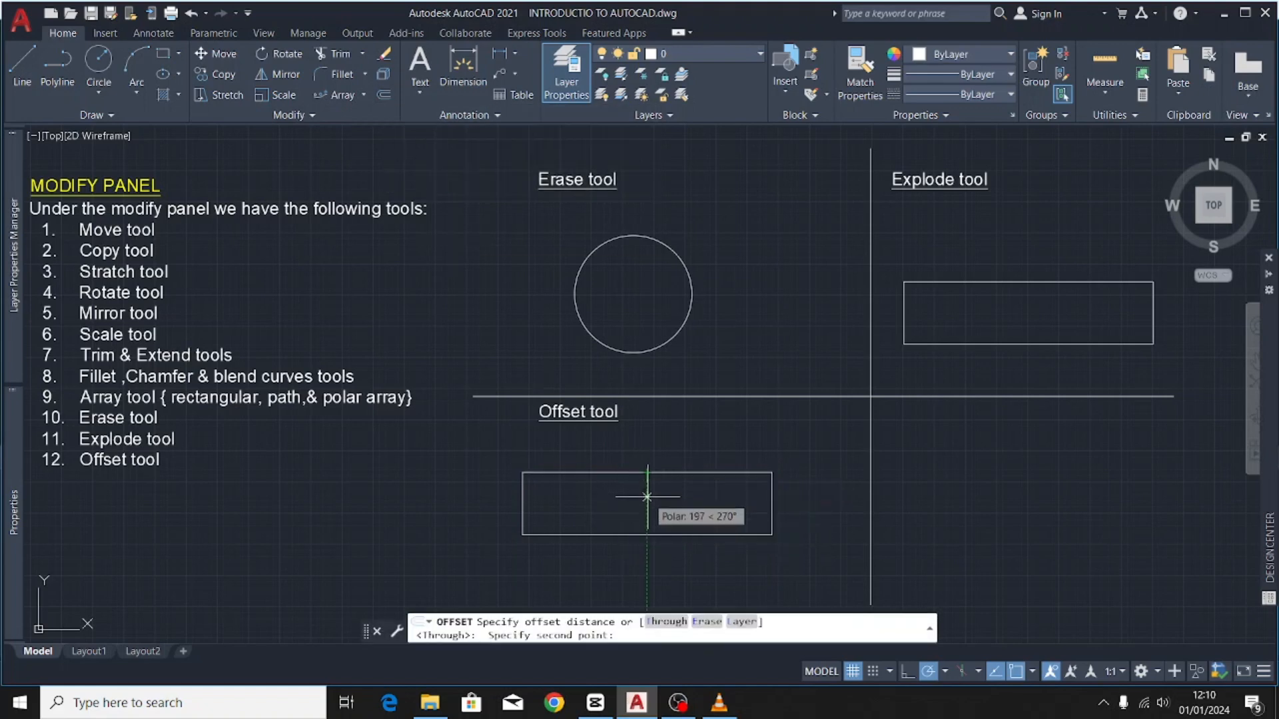
pyautogui.write('1')
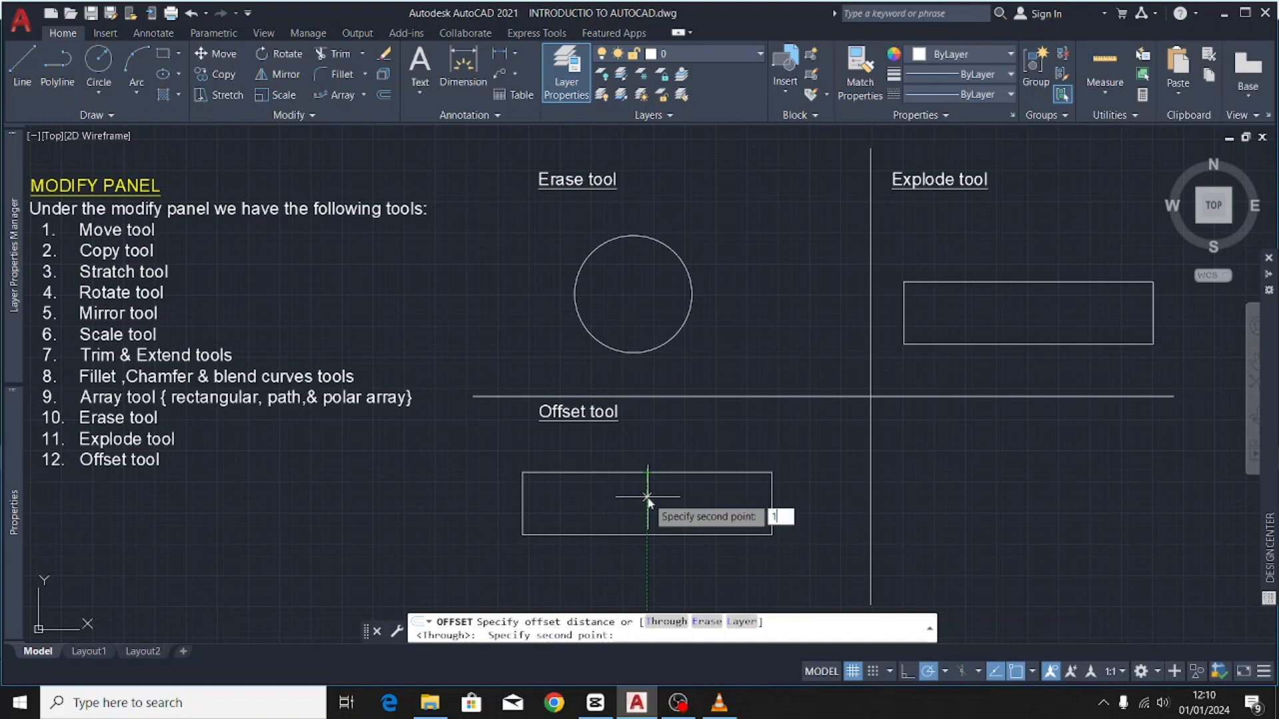
pyautogui.write('00')
pyautogui.press('Return')
pyautogui.click(646, 473)
pyautogui.click(646, 497)
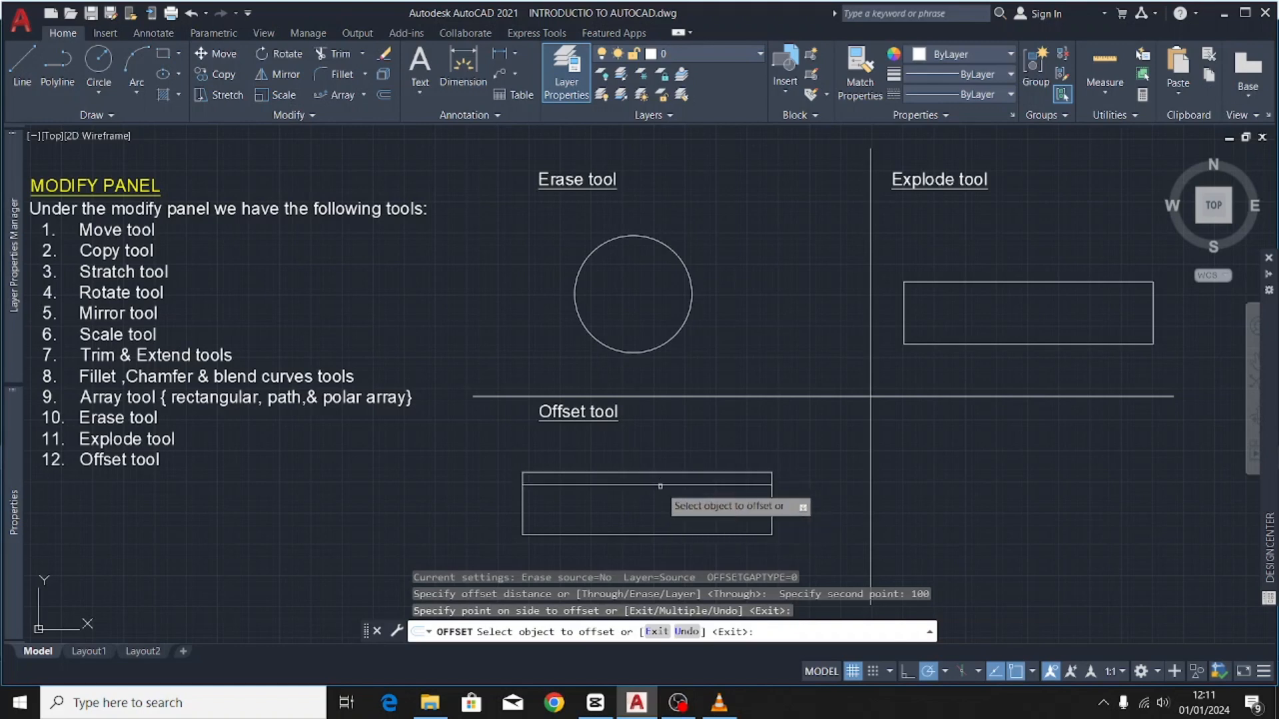
# - Offset each newly made line 100 further down, adding three more parallel lines inside the Offset tool rectangle
pyautogui.click(660, 486)
pyautogui.click(659, 503)
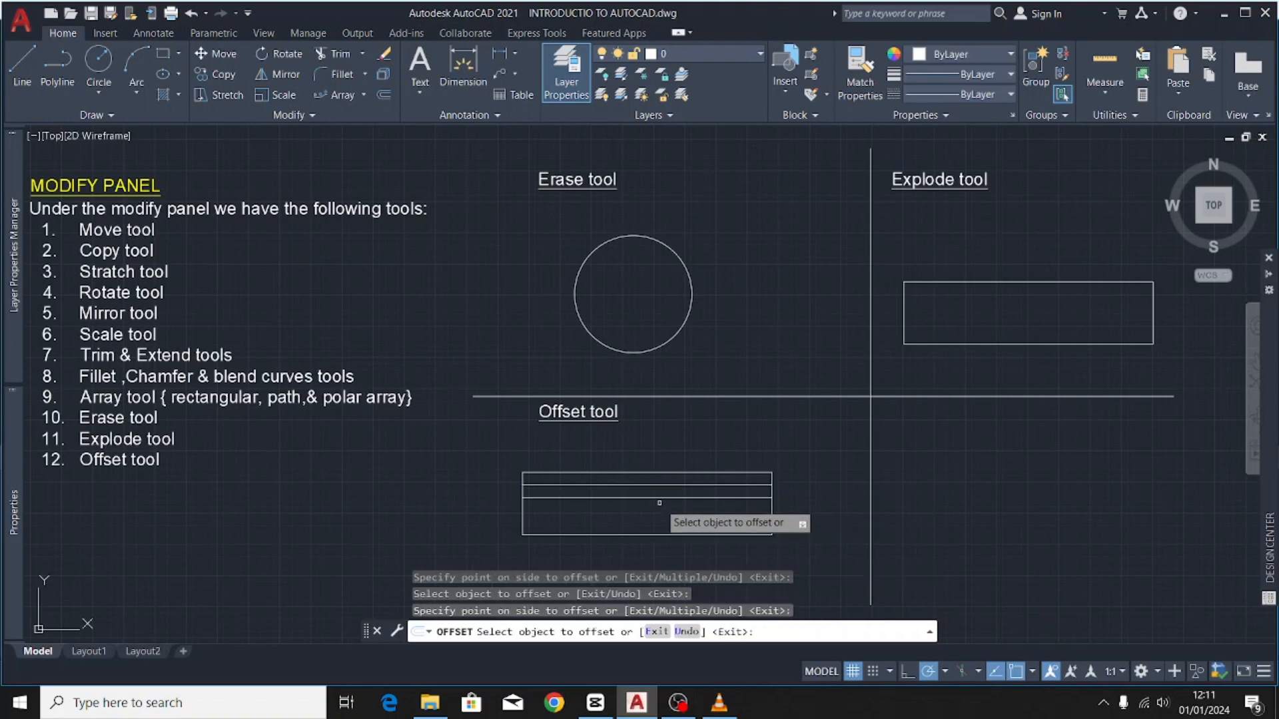
pyautogui.click(659, 498)
pyautogui.click(660, 512)
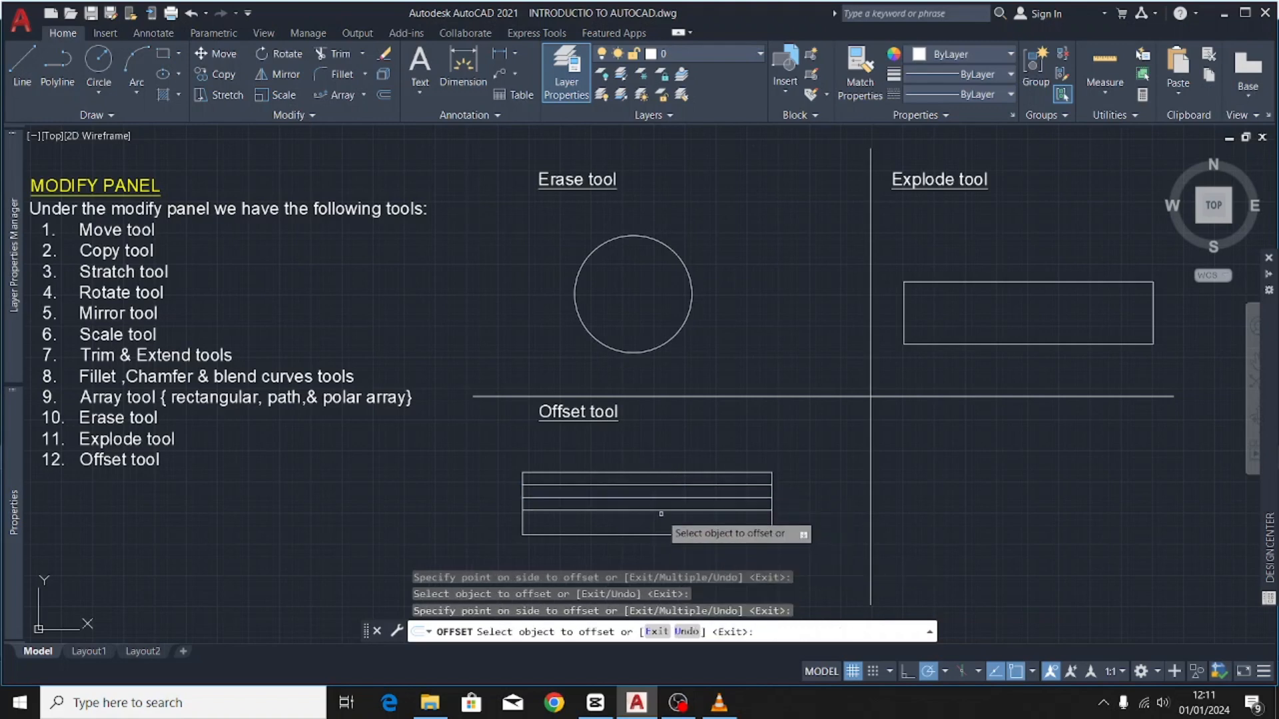
pyautogui.click(660, 510)
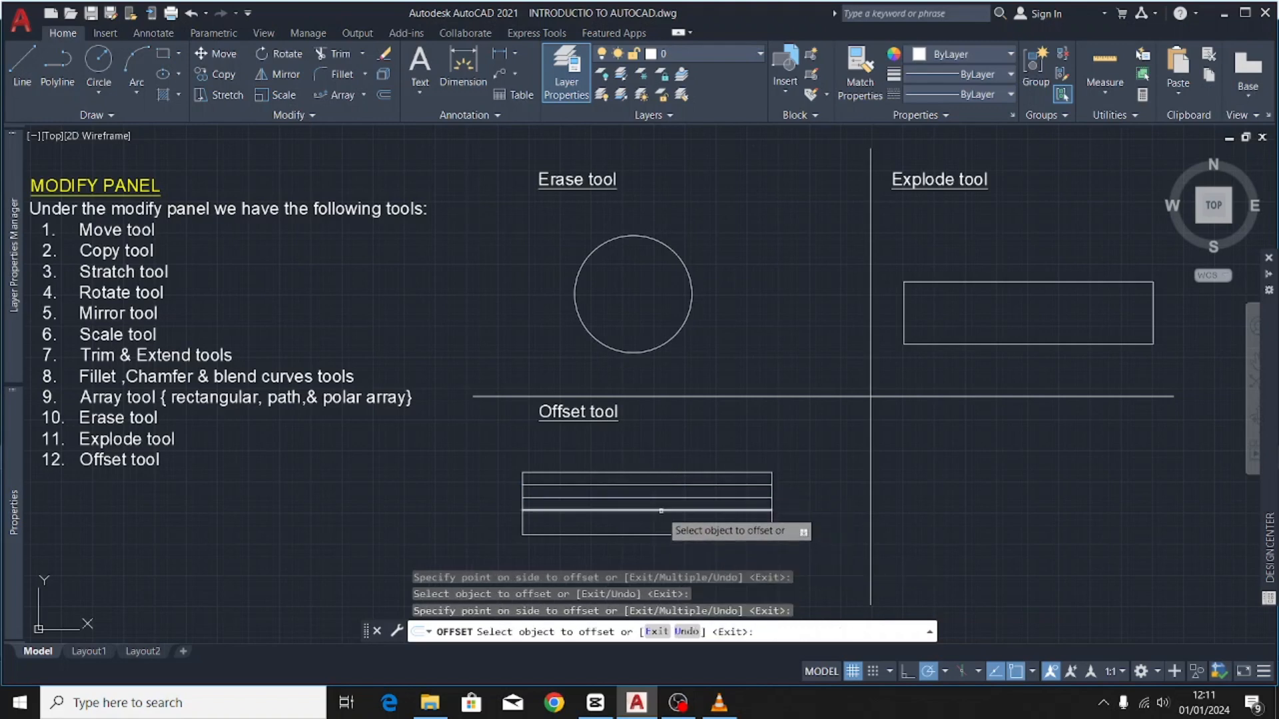
pyautogui.click(660, 524)
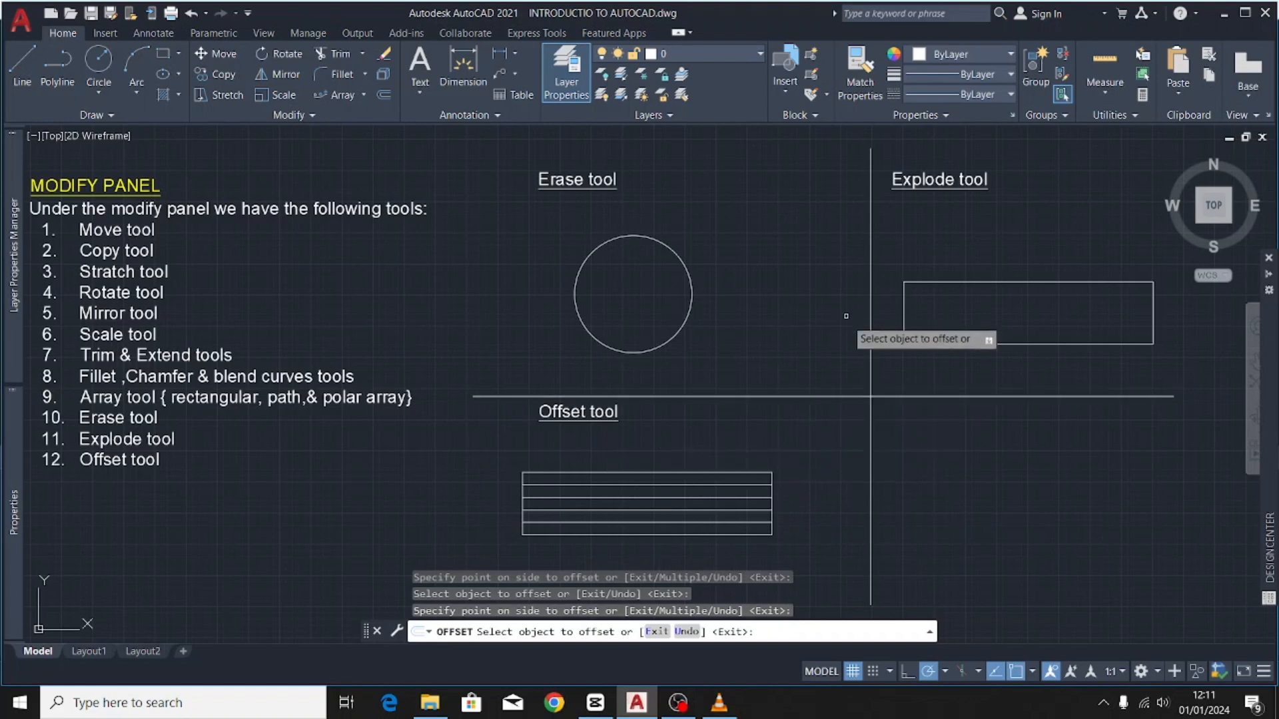
pyautogui.press('Escape')
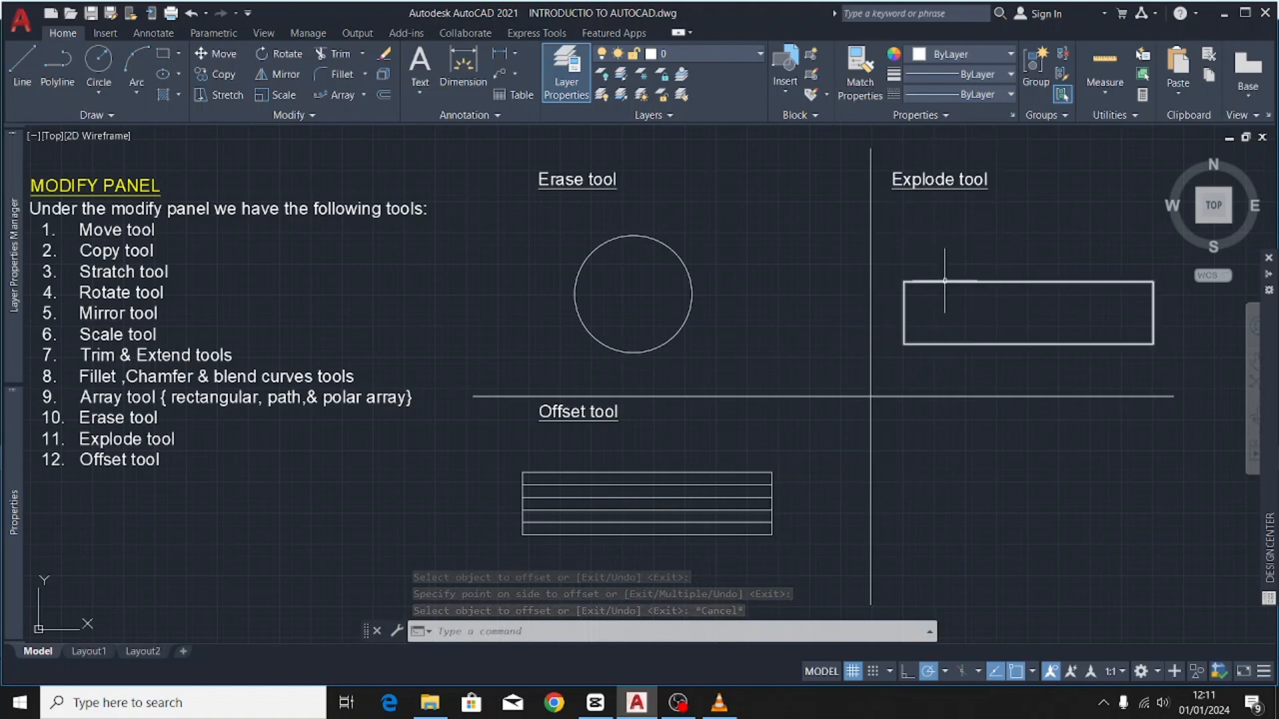
# - Try to offset the unexploded rectangle under the Explode tool heading by 100, and undo the offset
pyautogui.moveTo(946, 279)
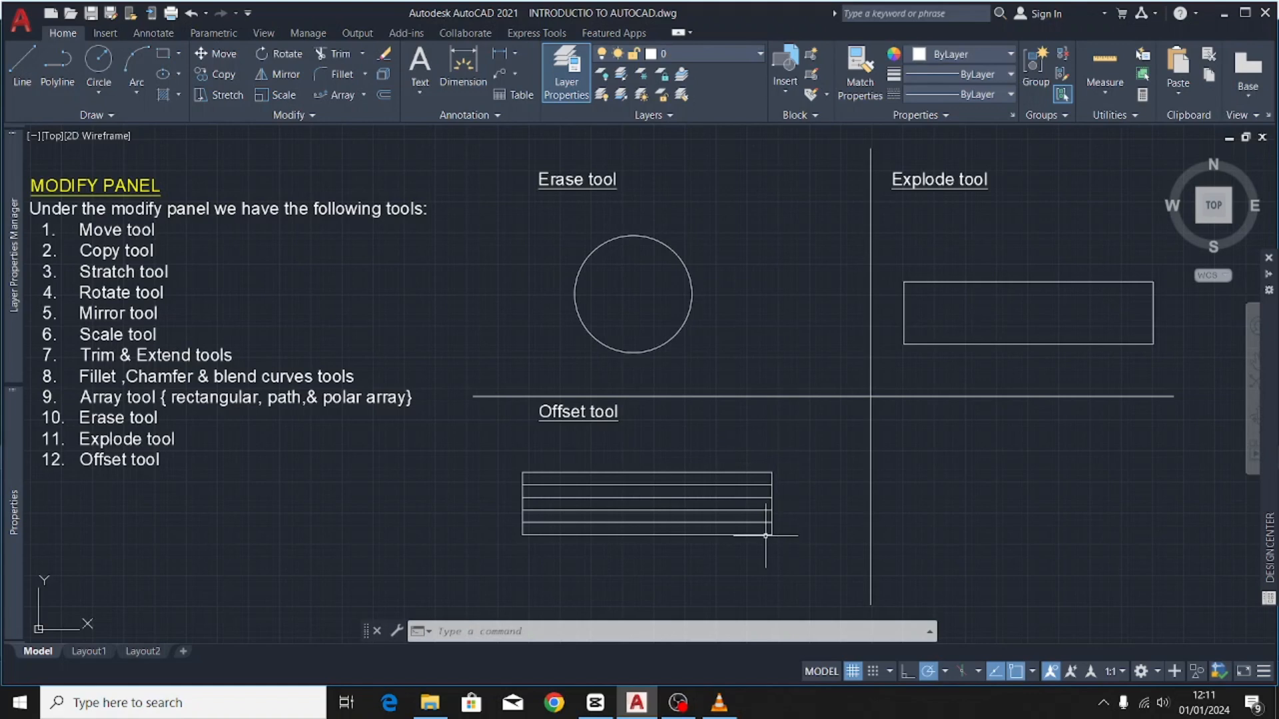
pyautogui.click(969, 283)
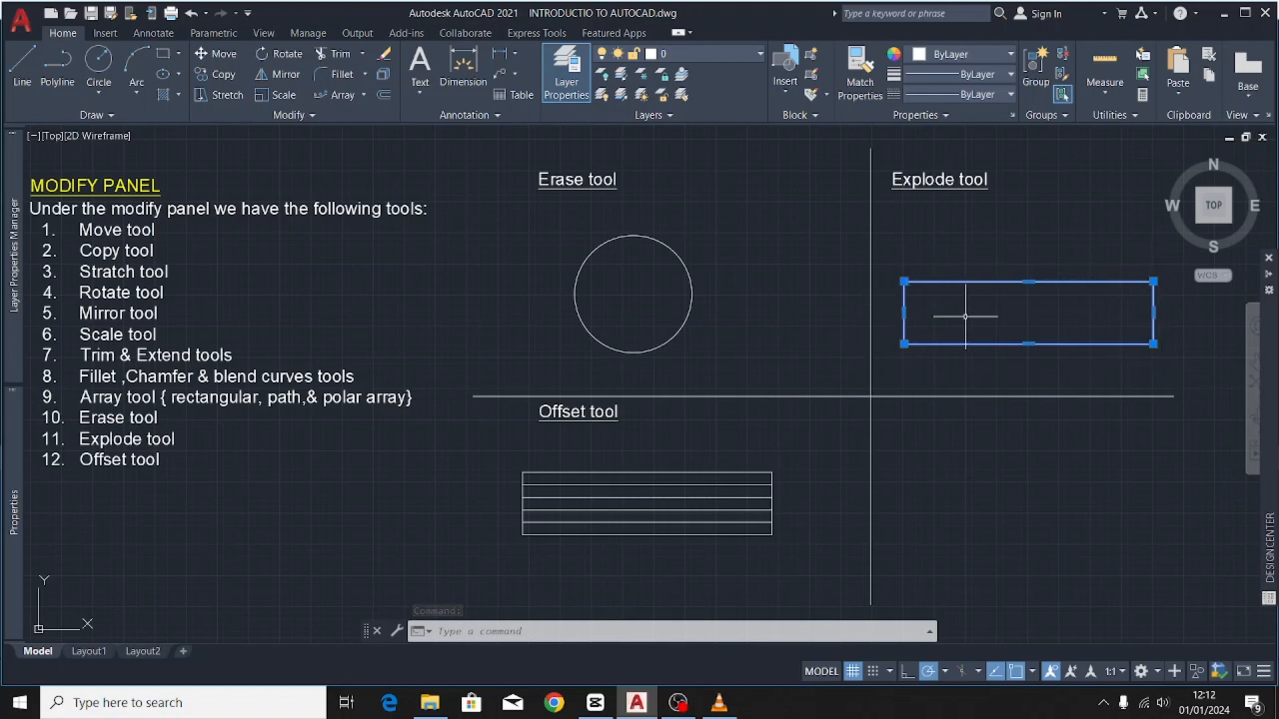
pyautogui.click(384, 93)
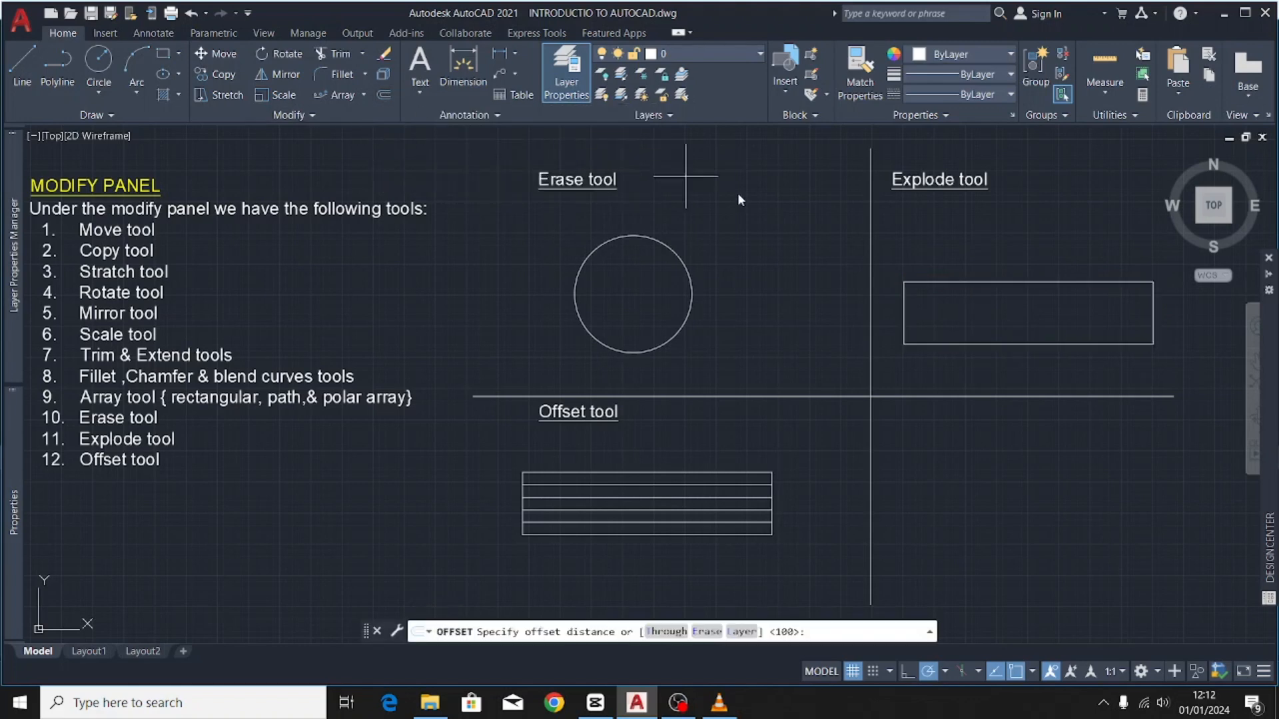
pyautogui.click(1029, 282)
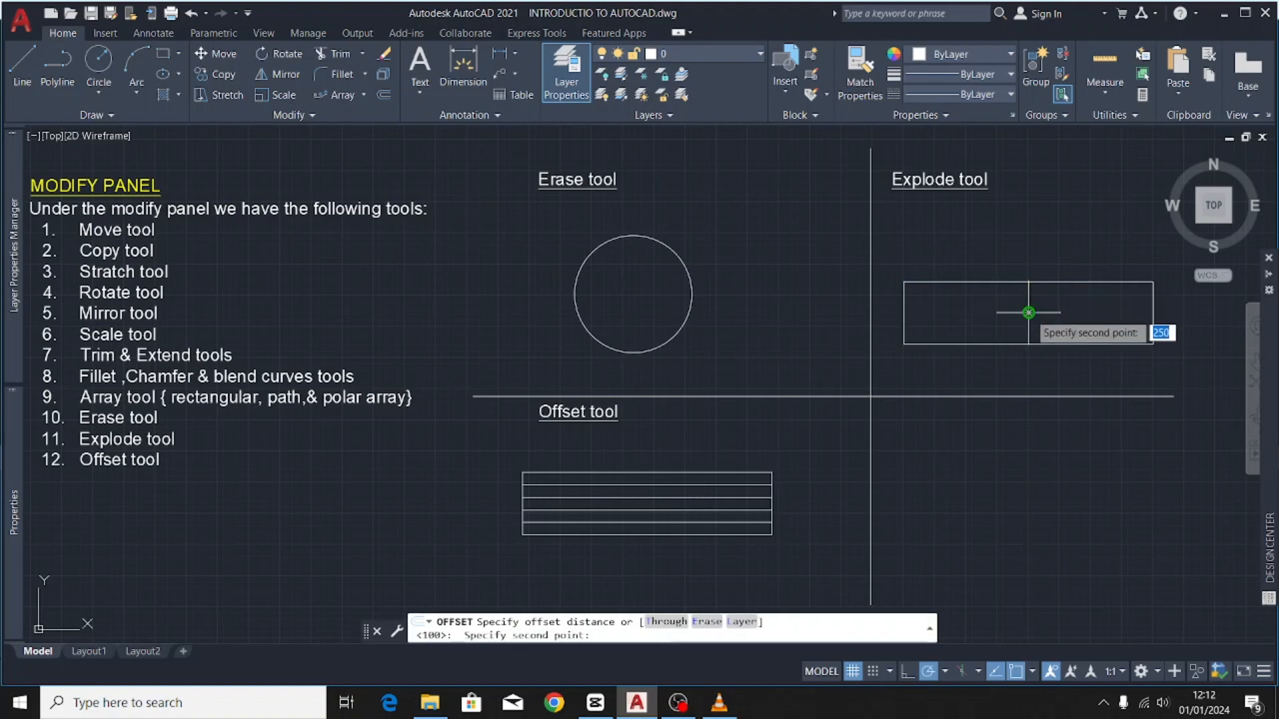
pyautogui.write('1')
pyautogui.press('Return')
pyautogui.click(1029, 313)
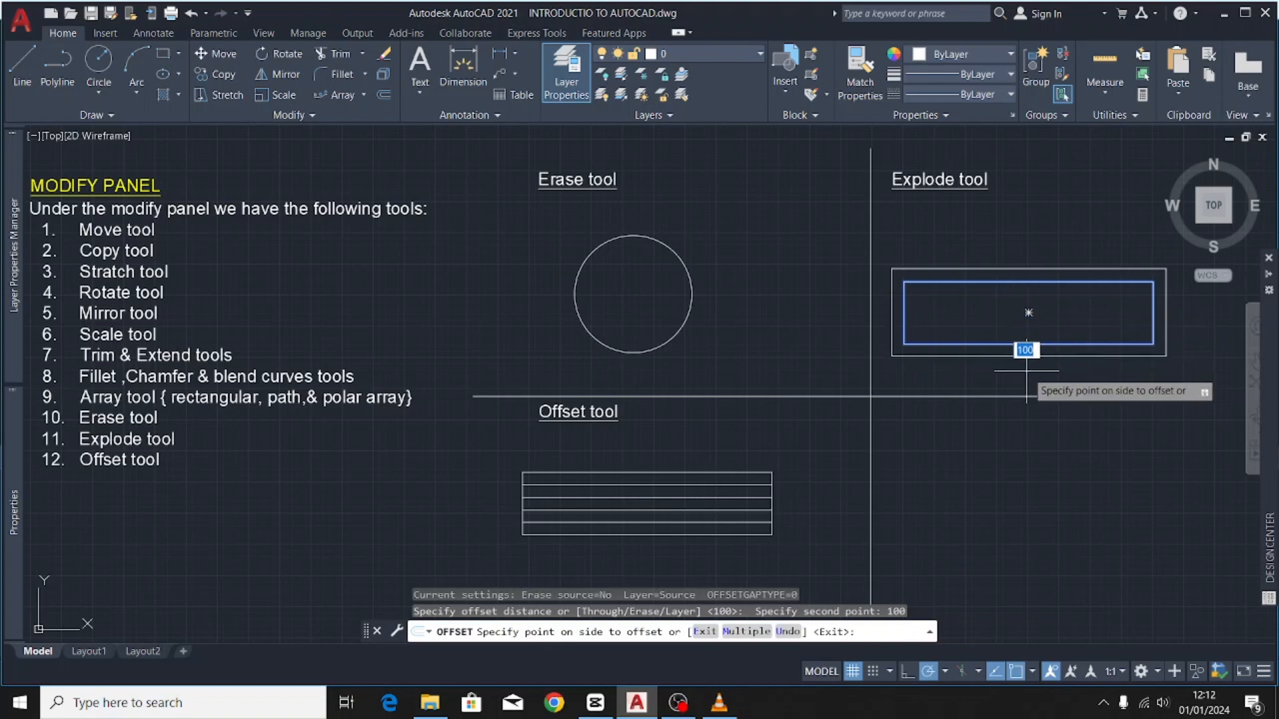
pyautogui.click(1029, 330)
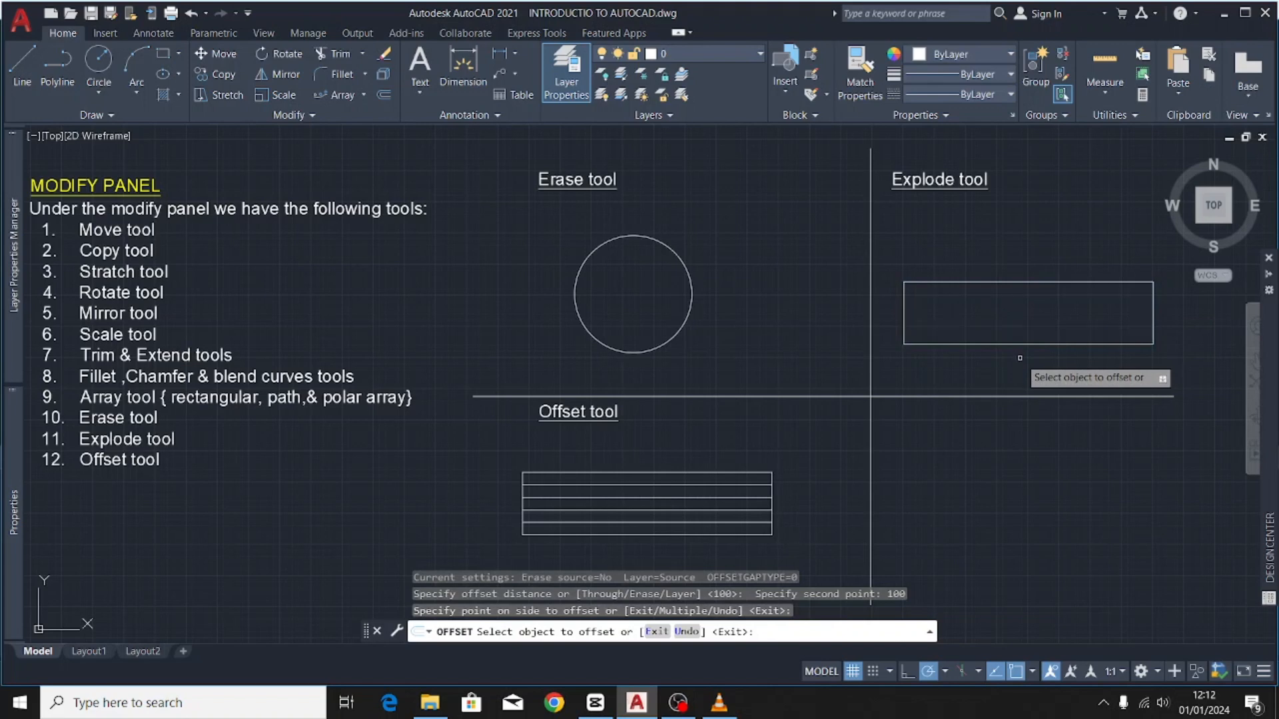
pyautogui.hotkey('ctrl', 'z')
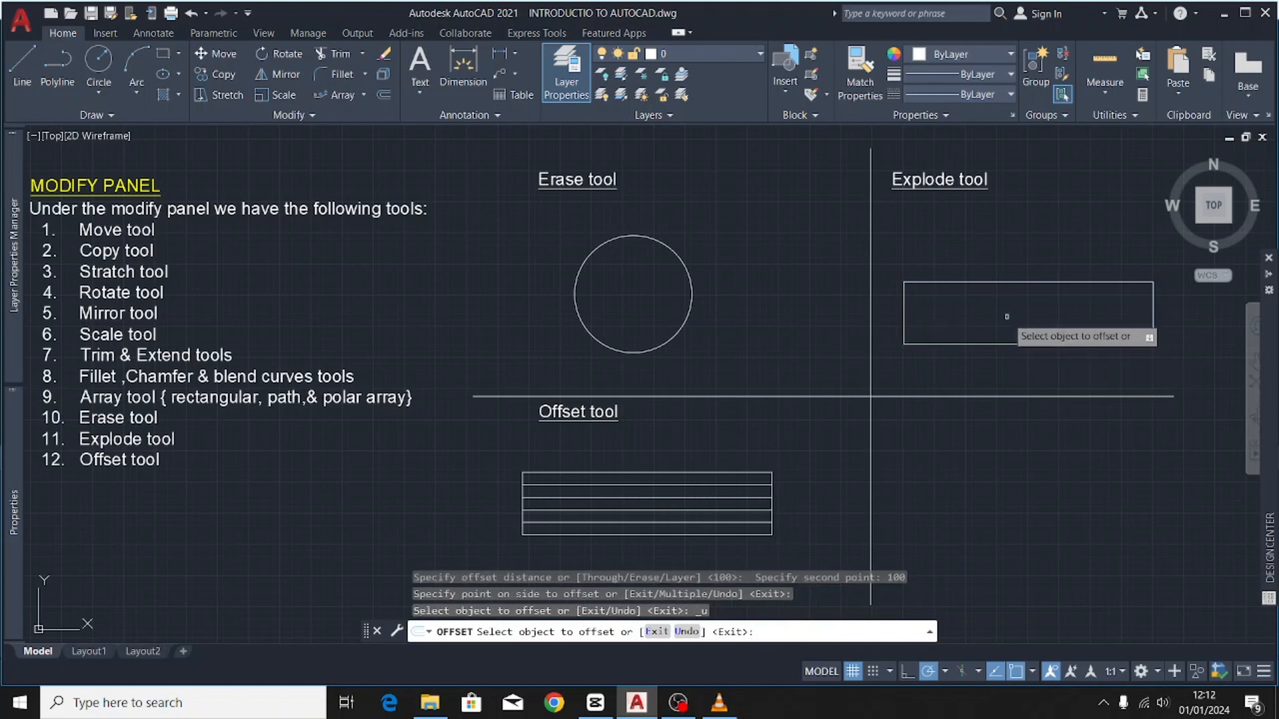
pyautogui.press('Escape')
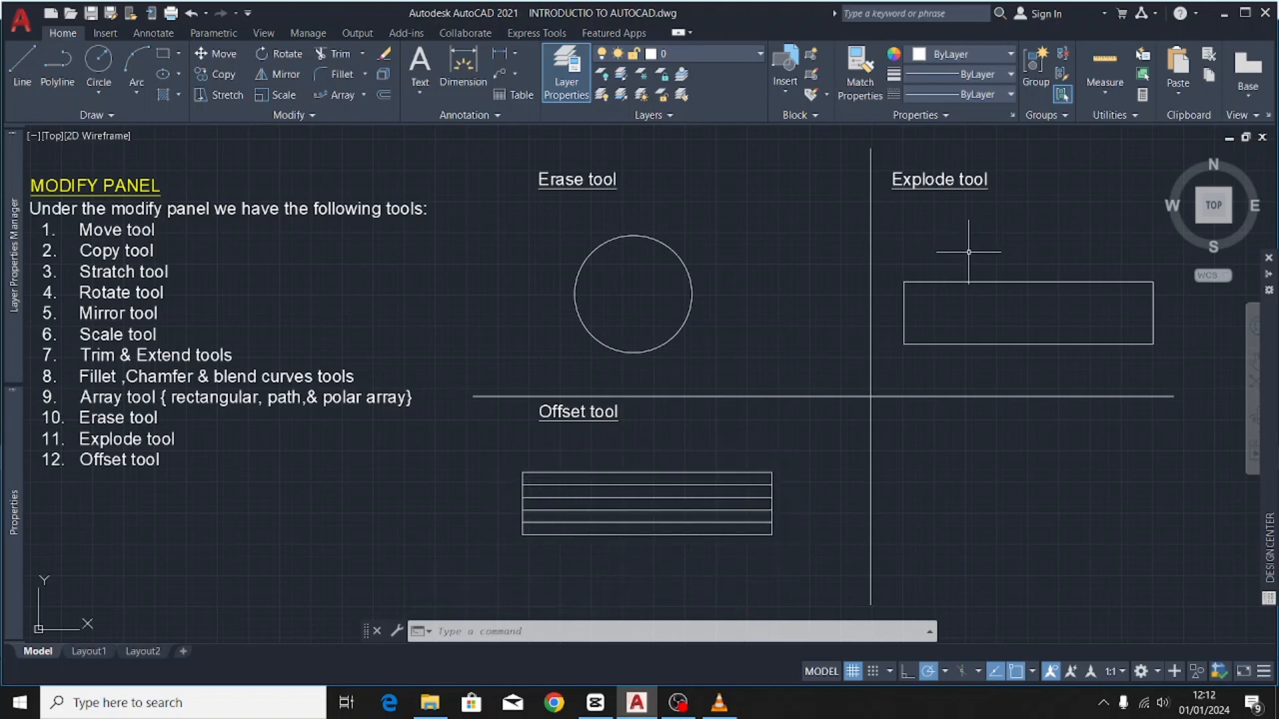
# - Explode the rectangle under the Explode tool heading into separate lines and select its upper edge
pyautogui.click(959, 284)
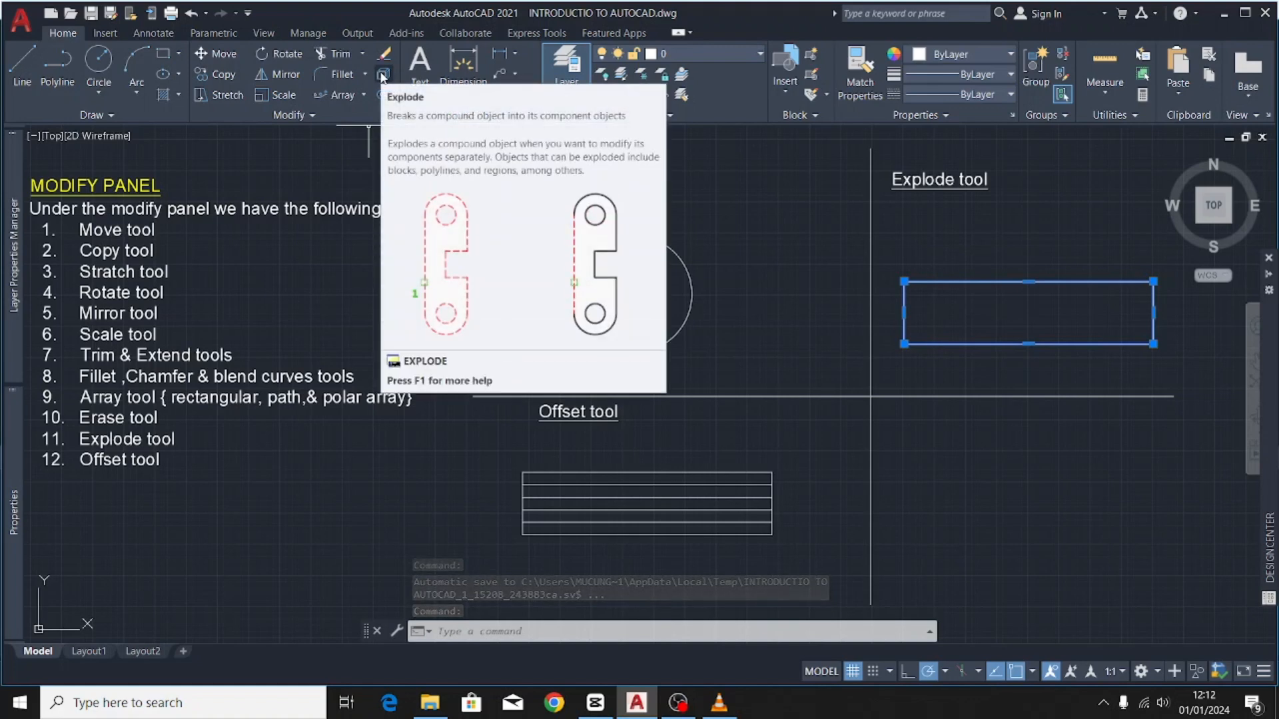
pyautogui.click(383, 74)
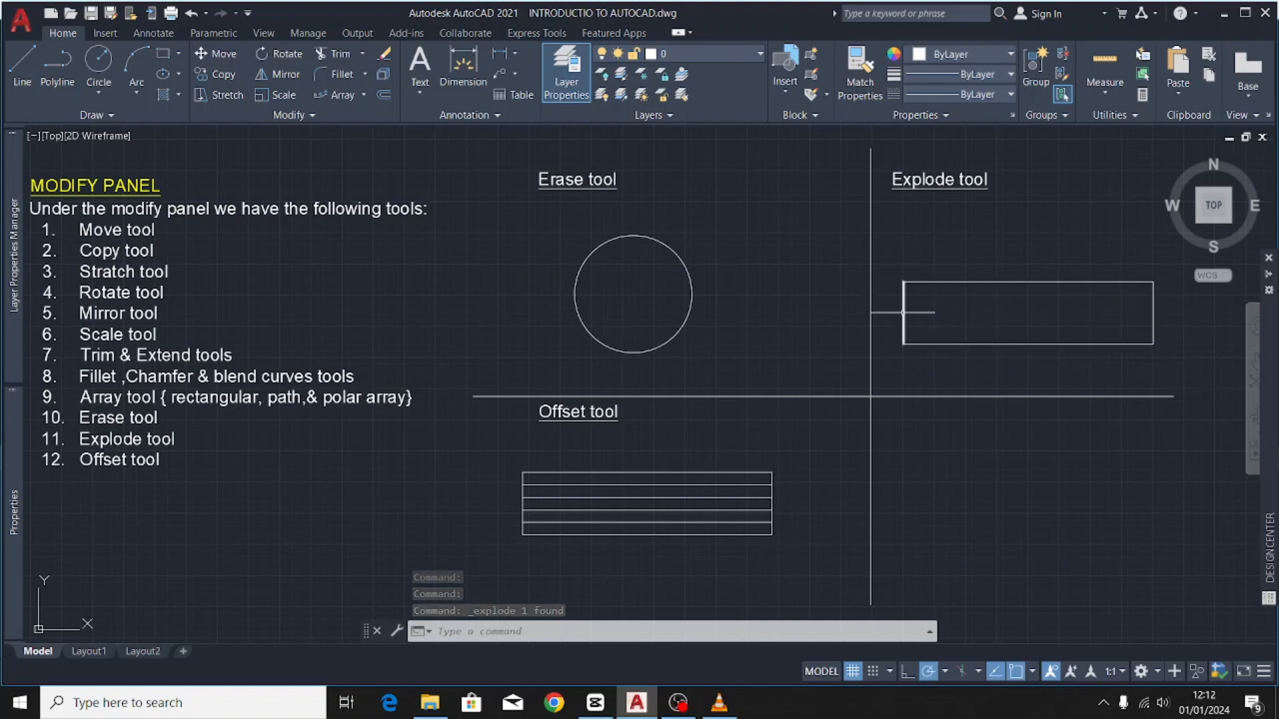
pyautogui.click(1022, 282)
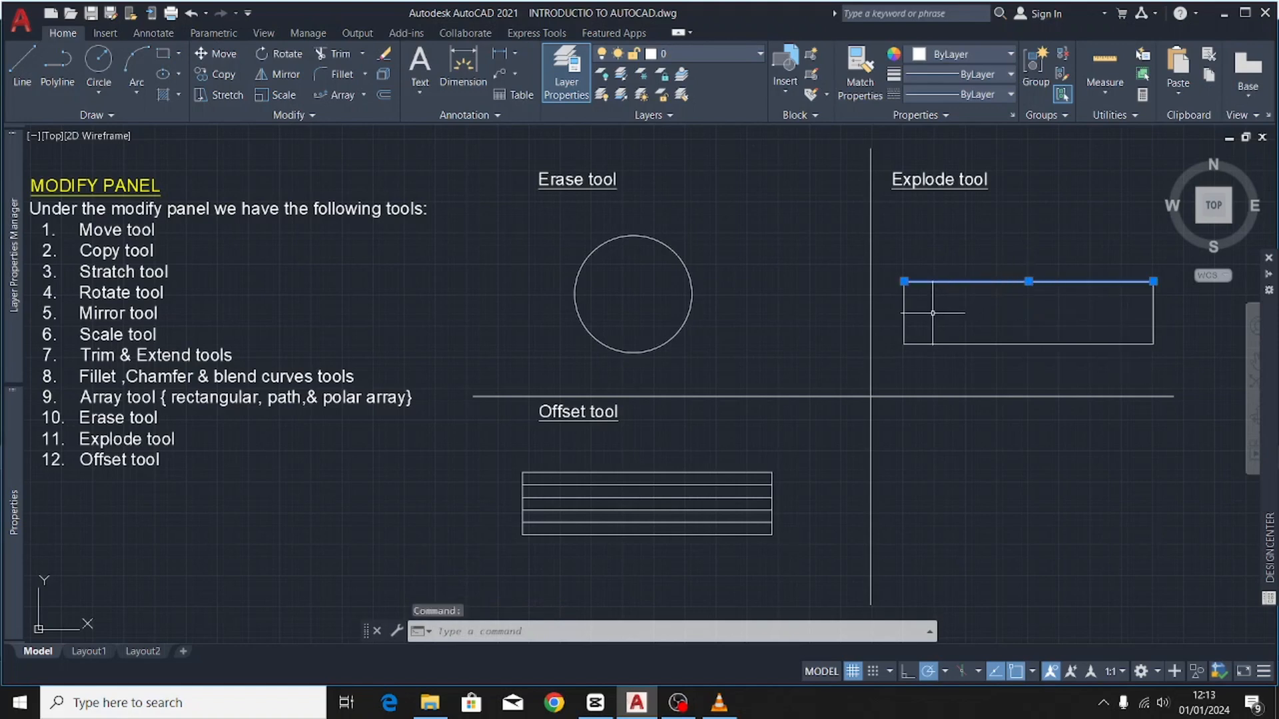
# - Add the short edge nearest the divider and the lower edge of the exploded rectangle to the selection, and clear the selection
pyautogui.click(906, 313)
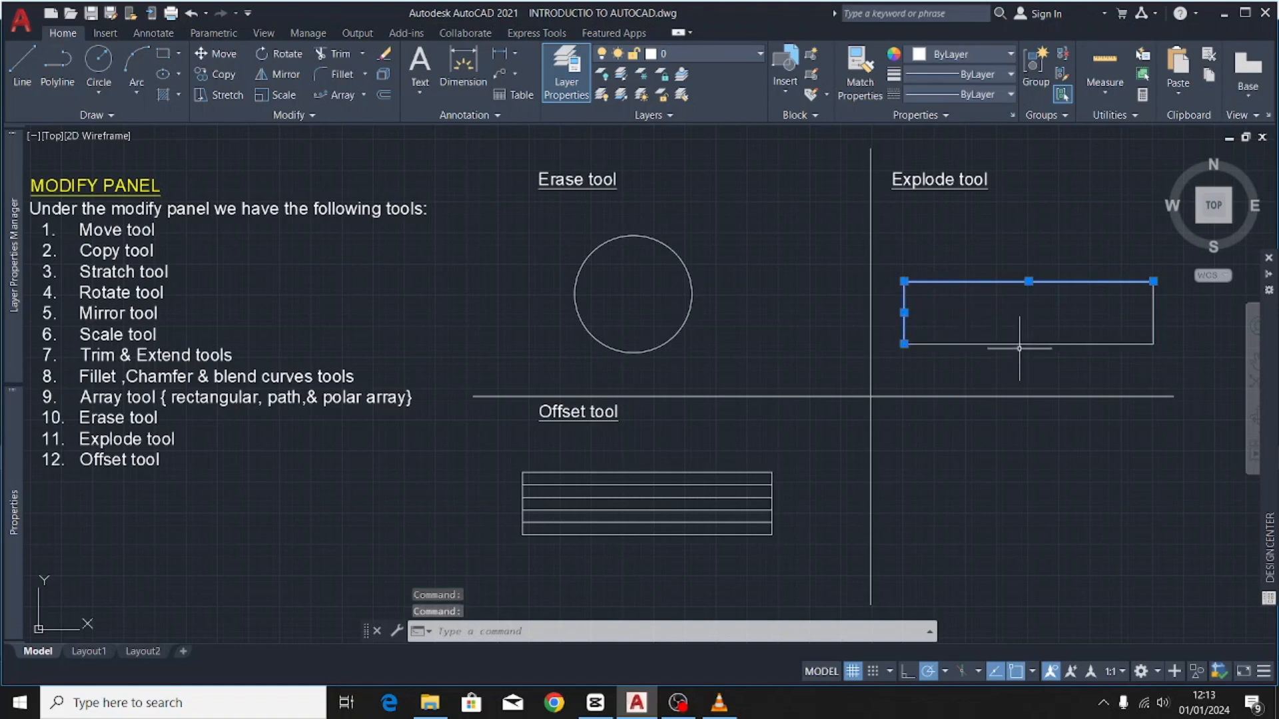
pyautogui.click(1019, 345)
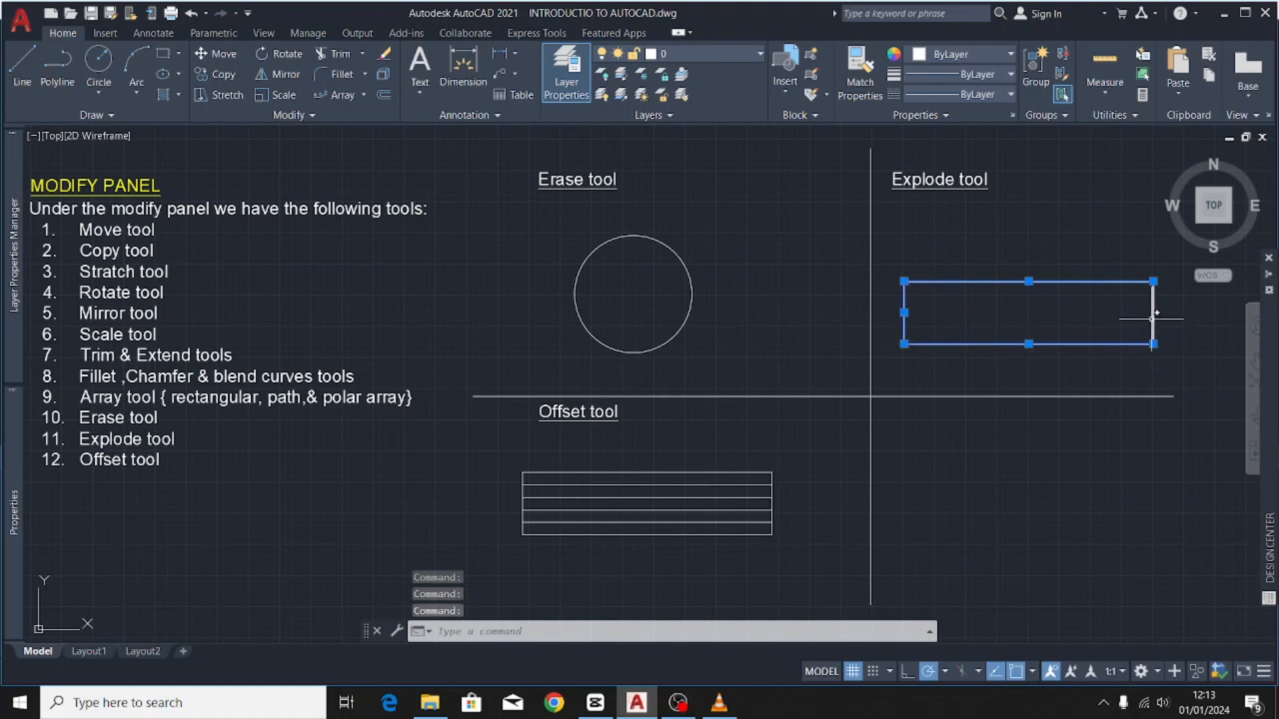
pyautogui.press('Escape')
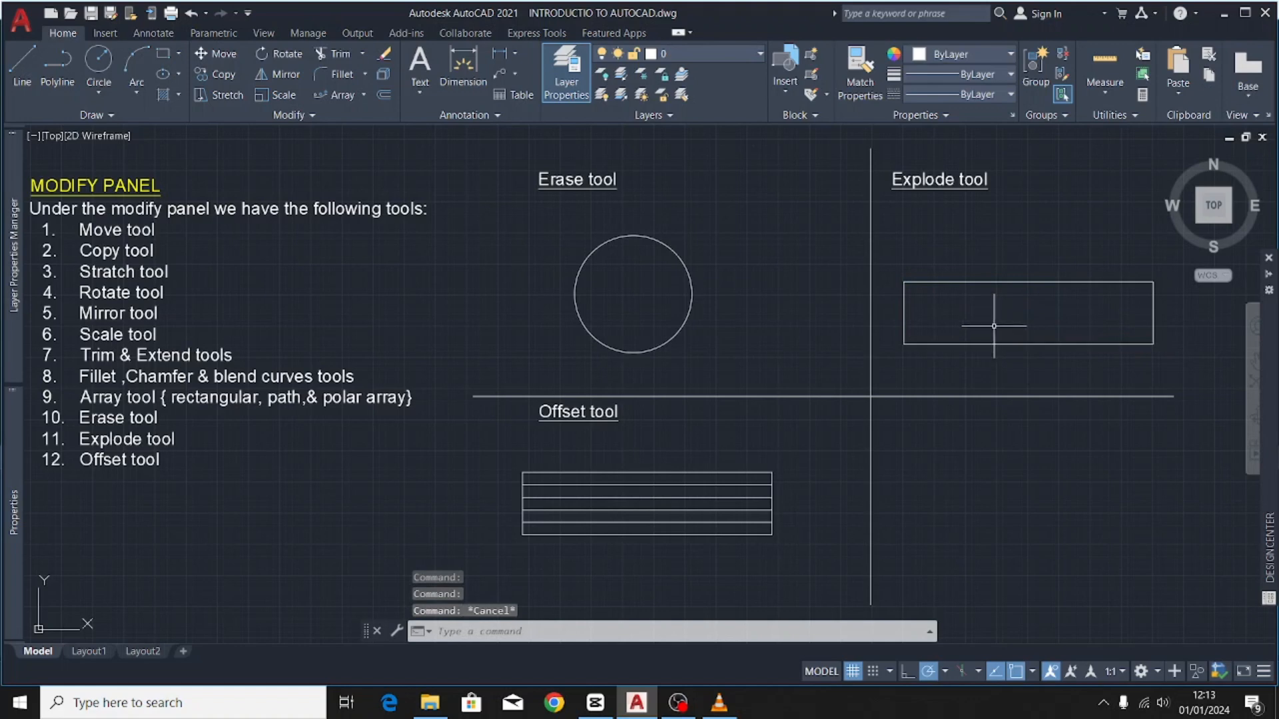
# - Offset the upper edge of the exploded rectangle by 100 downwards, into the rectangle
pyautogui.click(1024, 283)
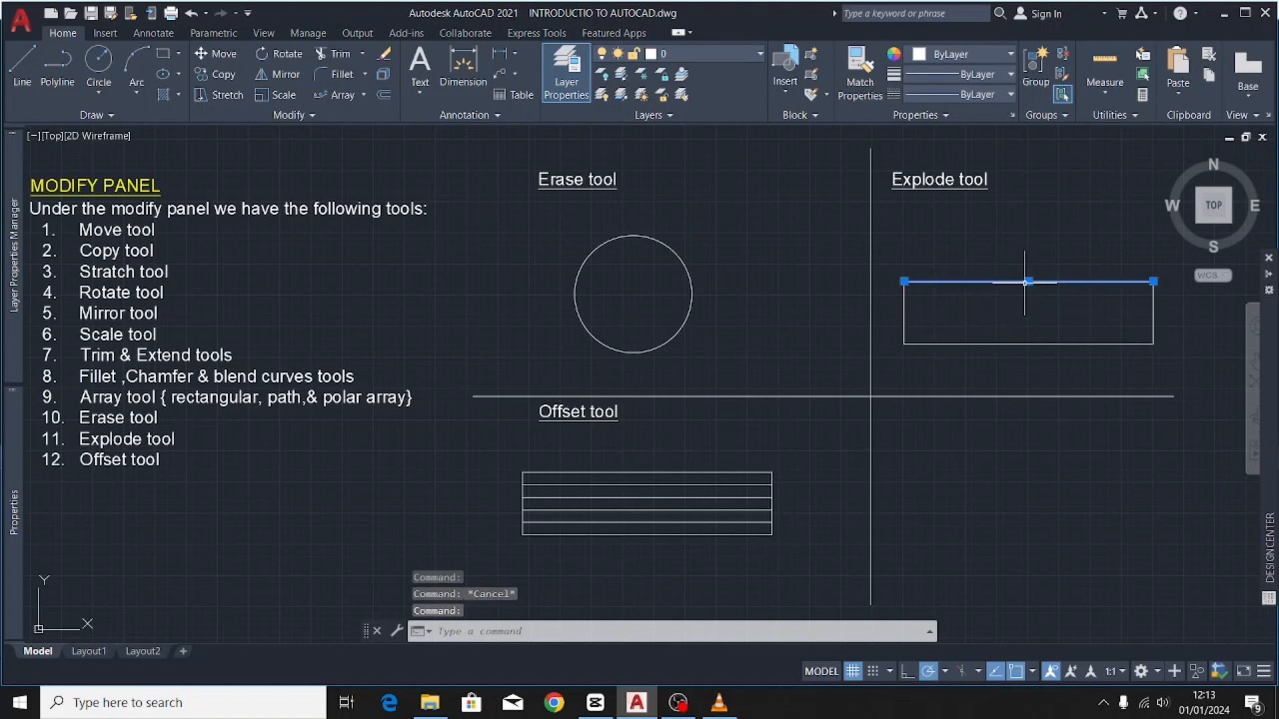
pyautogui.click(384, 95)
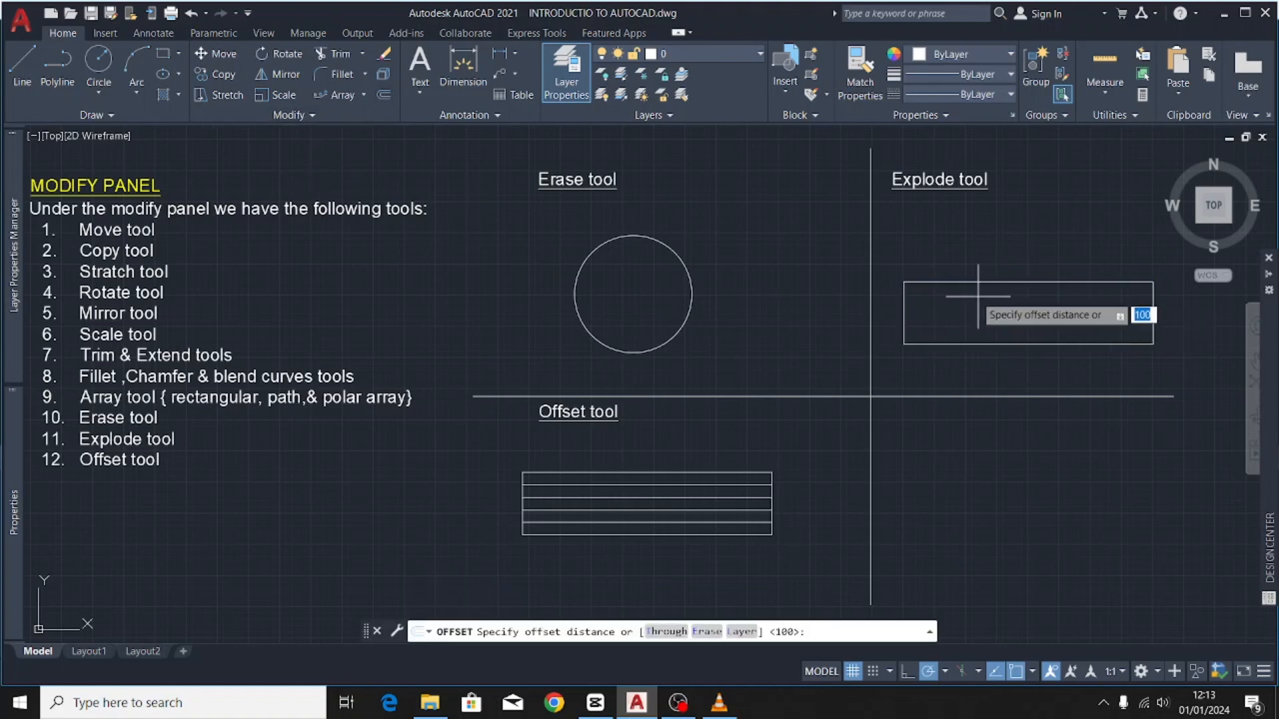
pyautogui.click(1028, 282)
pyautogui.write('1')
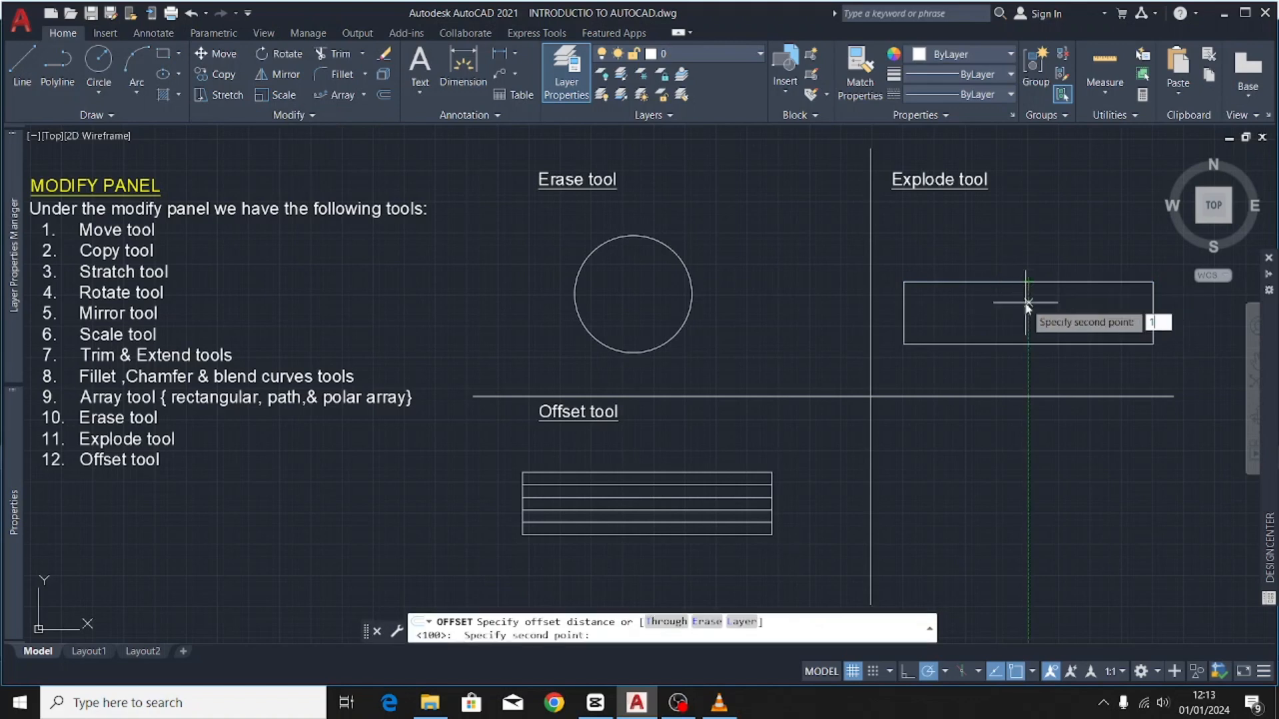
pyautogui.write('00')
pyautogui.press('Return')
pyautogui.click(1025, 302)
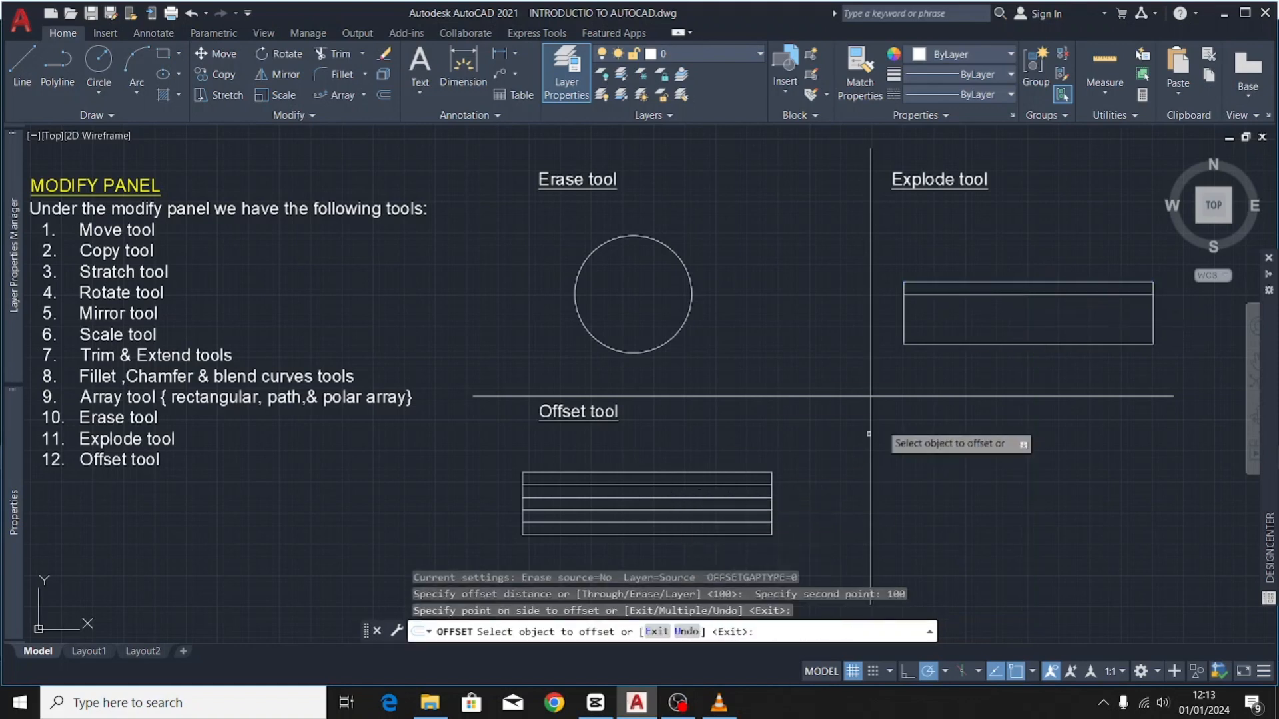
# - Offset each new line 100 further down, adding three more parallel lines inside the exploded rectangle, and end the Offset command
pyautogui.click(999, 294)
pyautogui.click(1008, 309)
pyautogui.click(1006, 307)
pyautogui.click(1012, 319)
pyautogui.click(1011, 344)
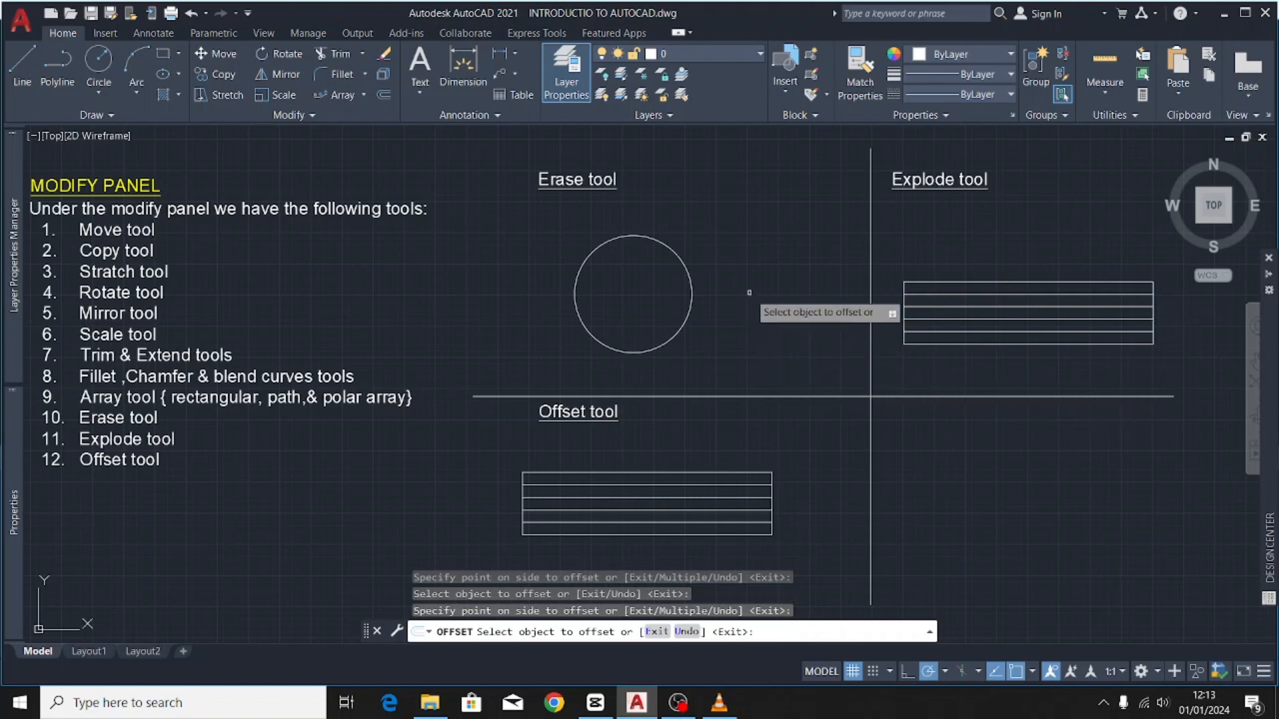
pyautogui.press('Escape')
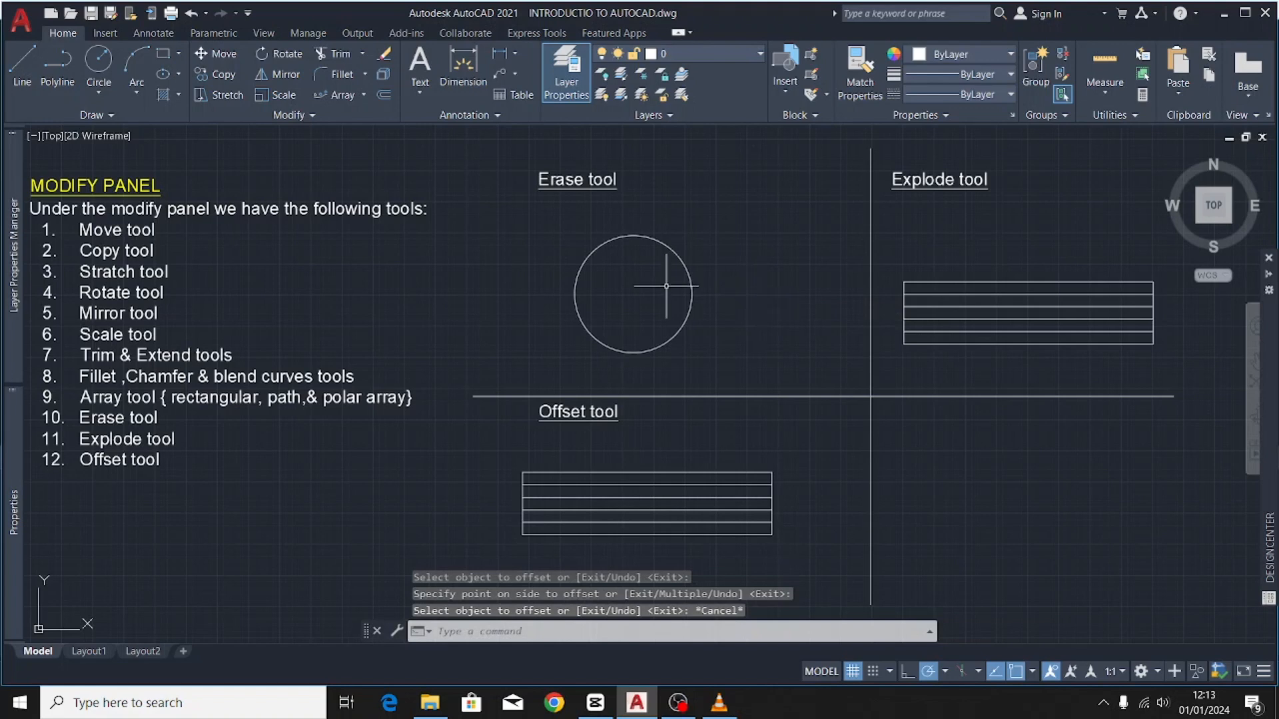
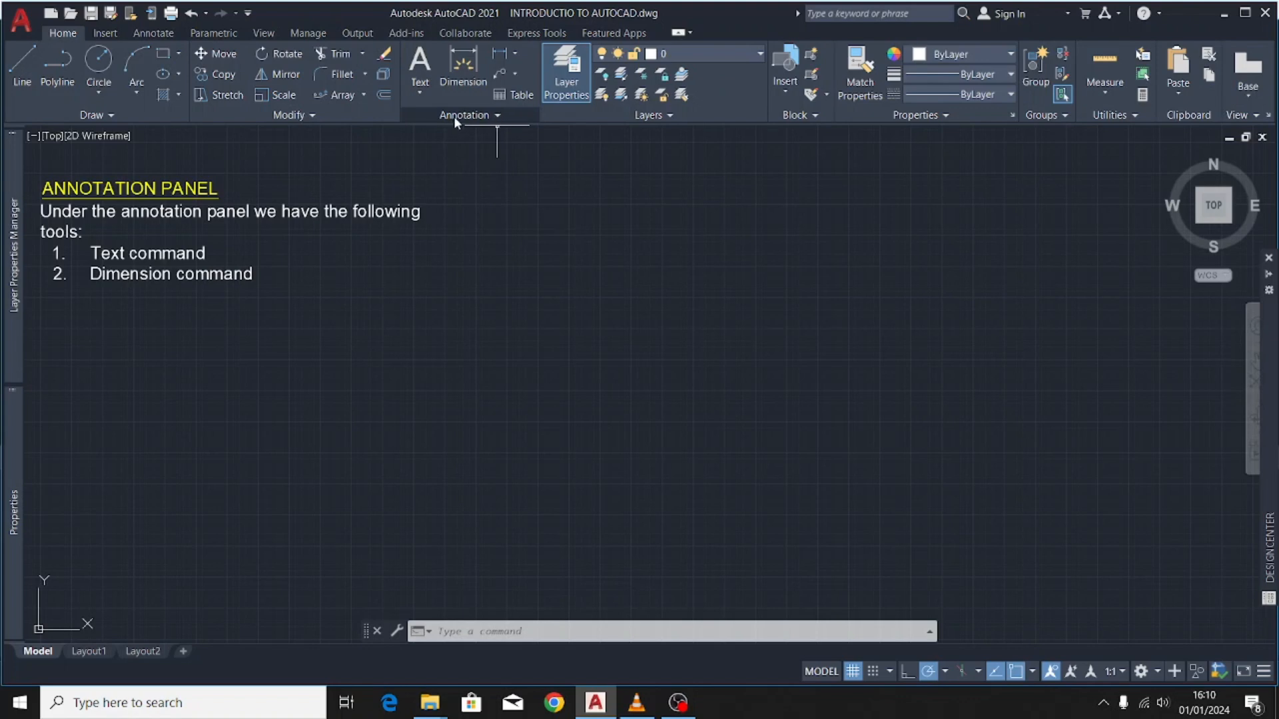
# - Open the text style manager and look through the font names available for the Standard style
pyautogui.click(498, 116)
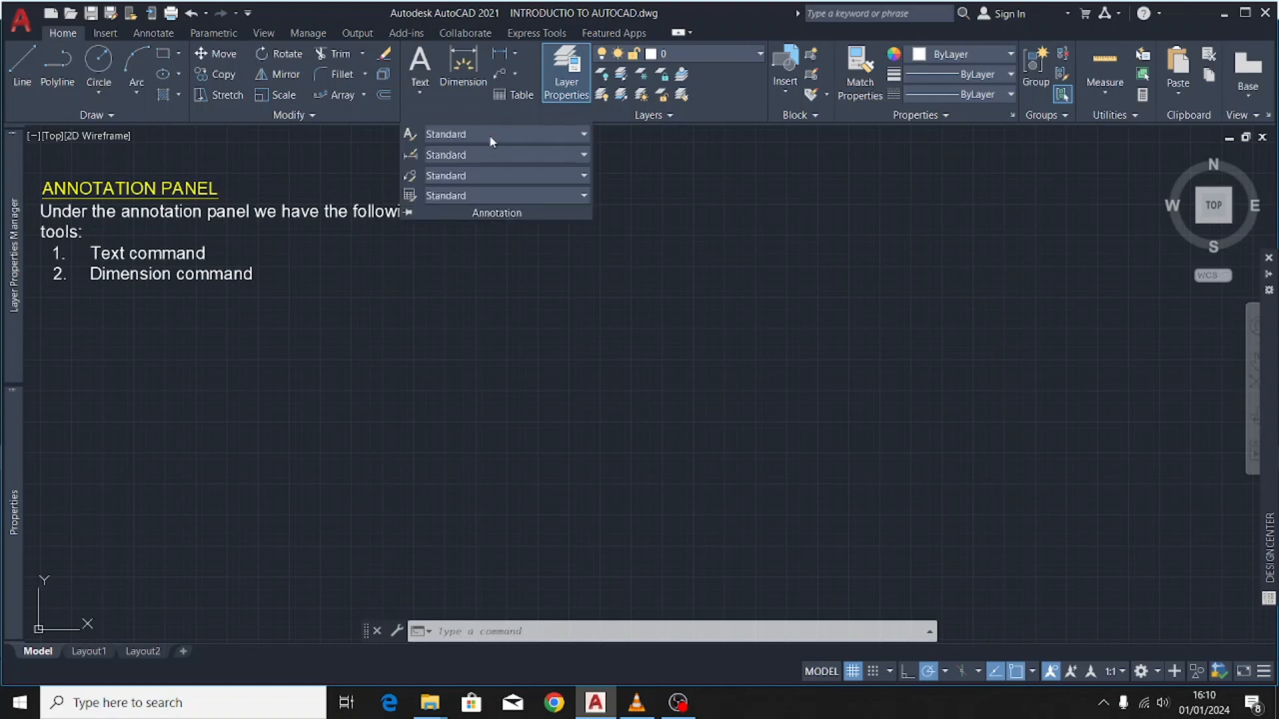
pyautogui.click(543, 134)
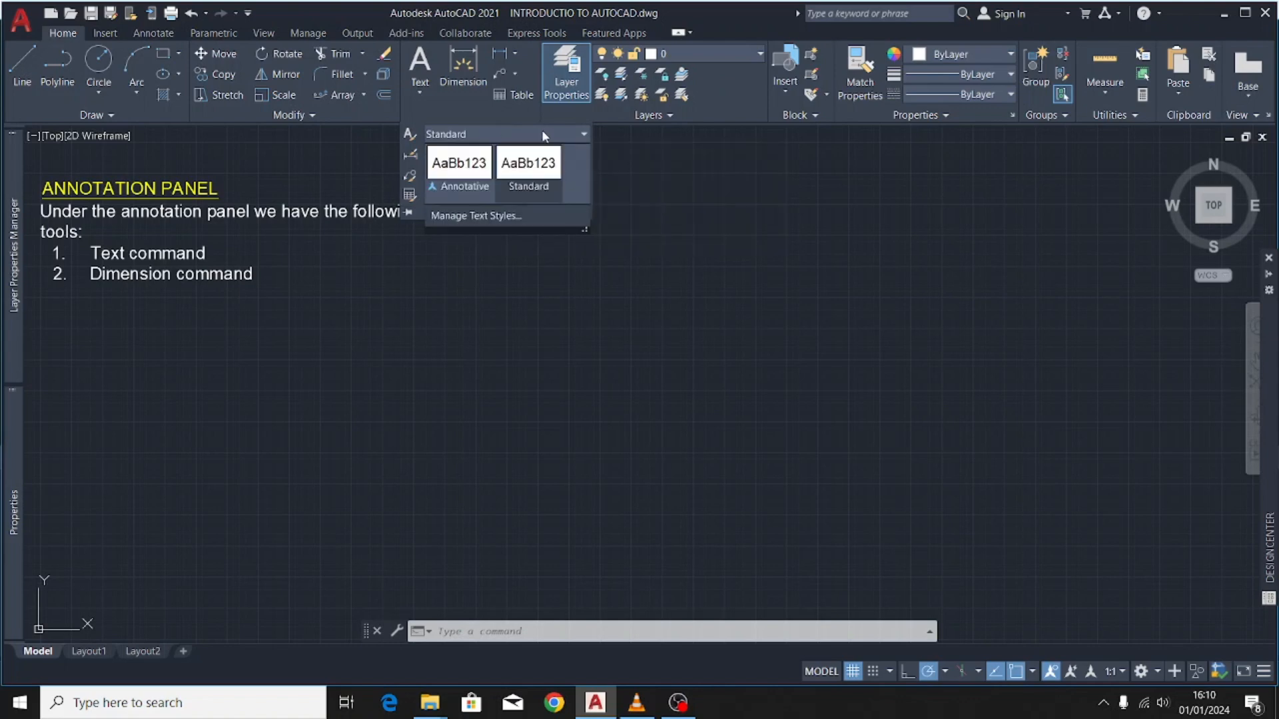
pyautogui.click(514, 219)
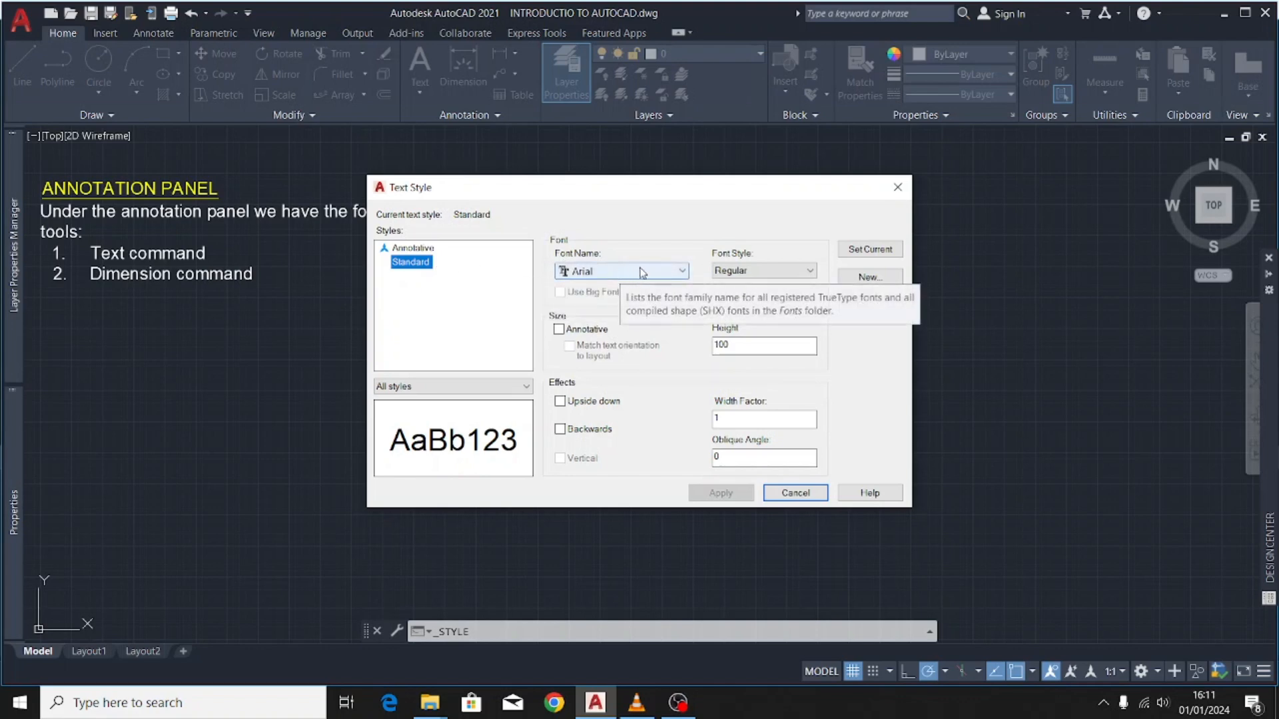
pyautogui.click(682, 273)
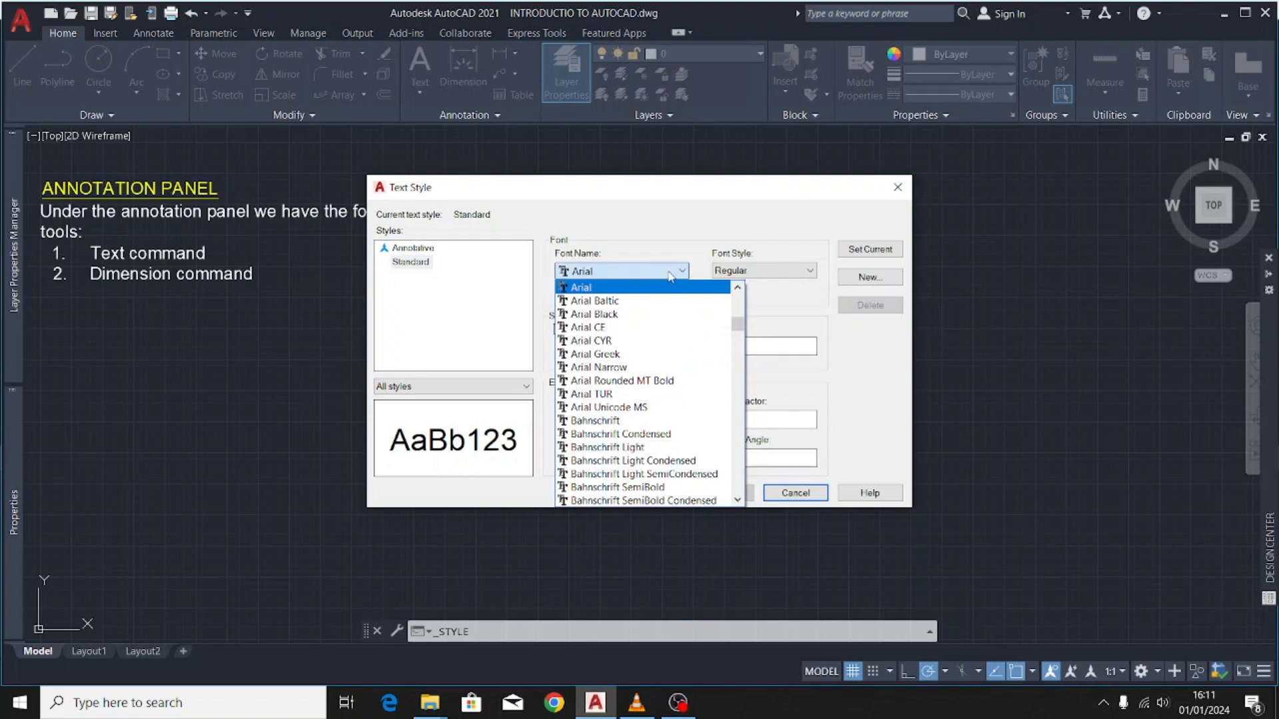
pyautogui.scroll(-6, 632, 339)
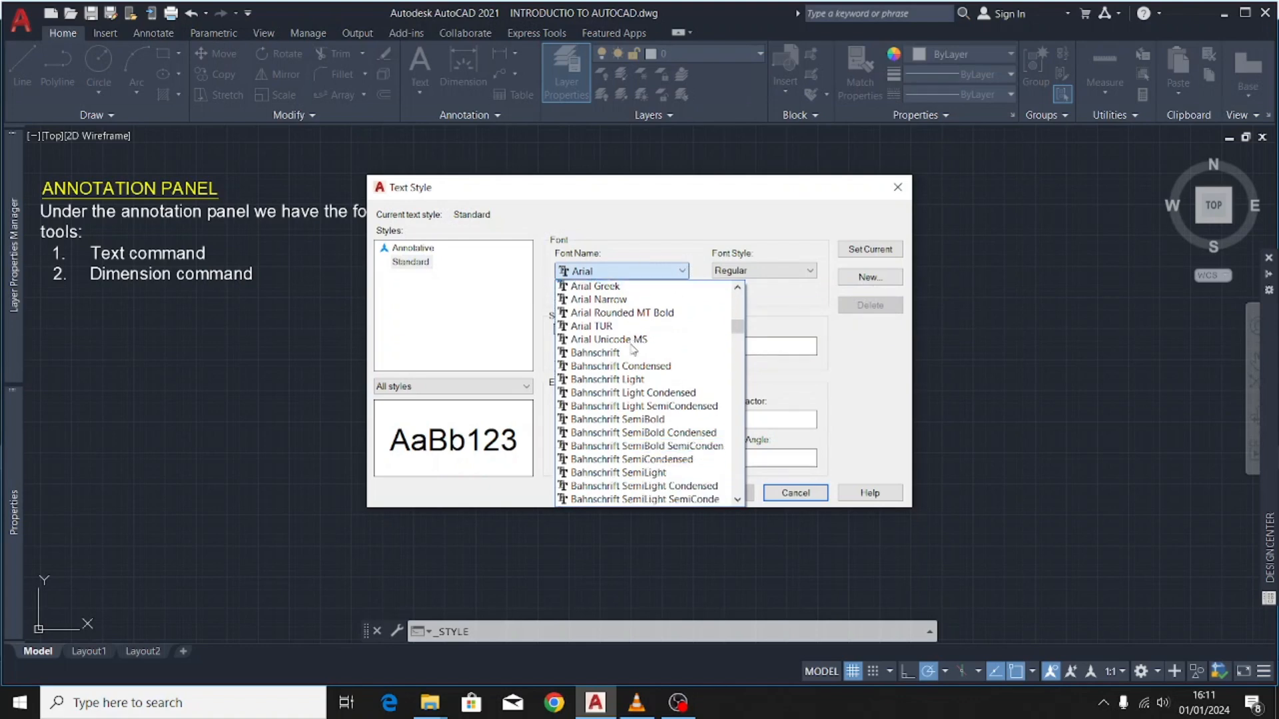
pyautogui.scroll(-2, 631, 347)
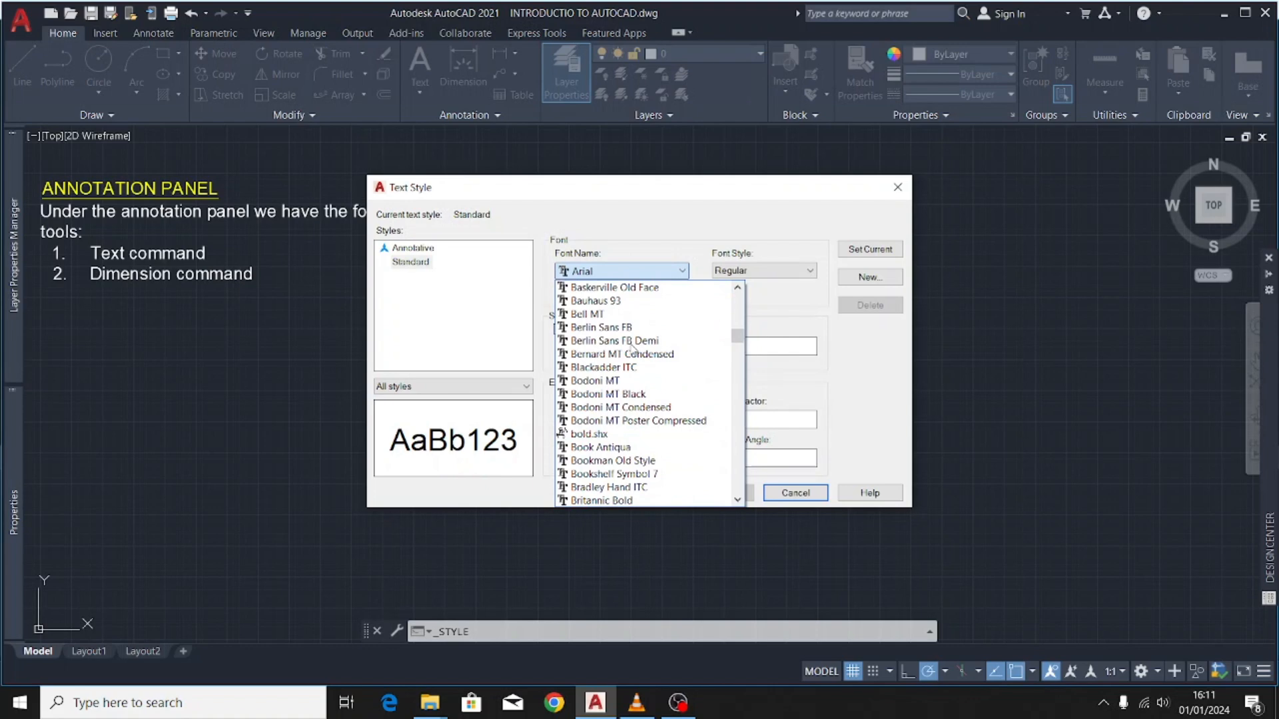
pyautogui.scroll(8, 631, 348)
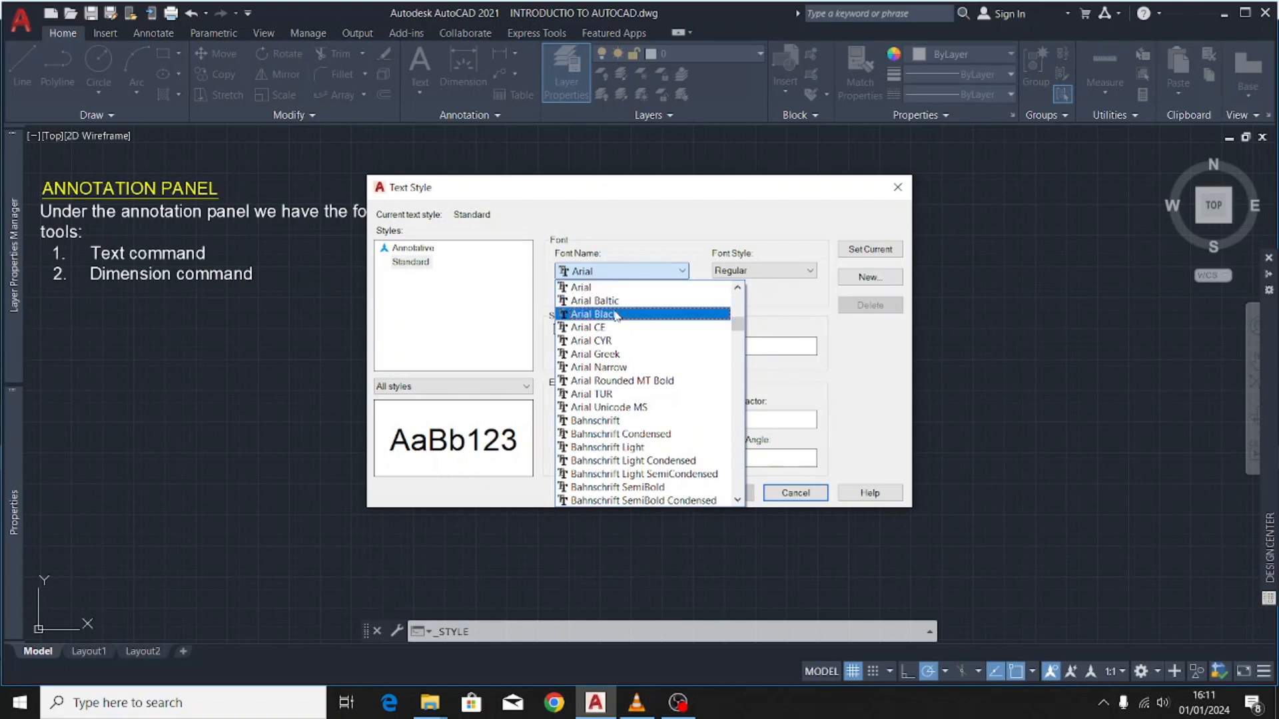
pyautogui.scroll(1, 616, 315)
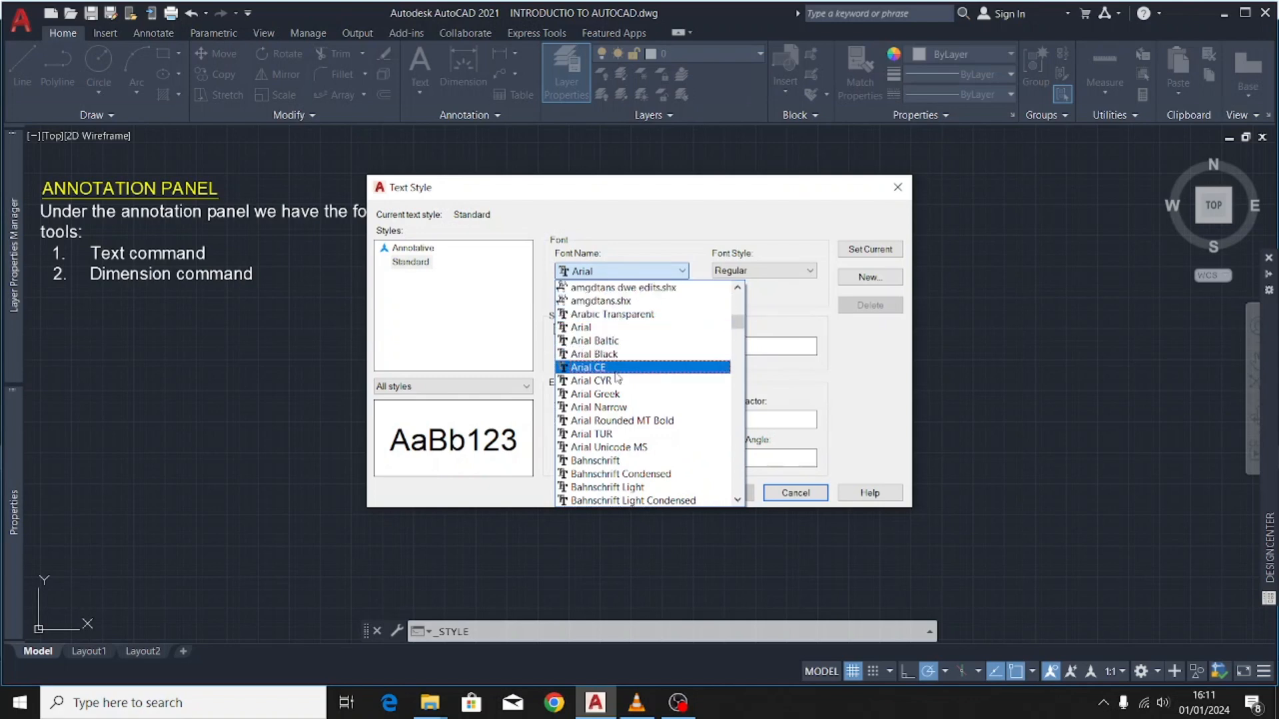
pyautogui.scroll(-3, 614, 429)
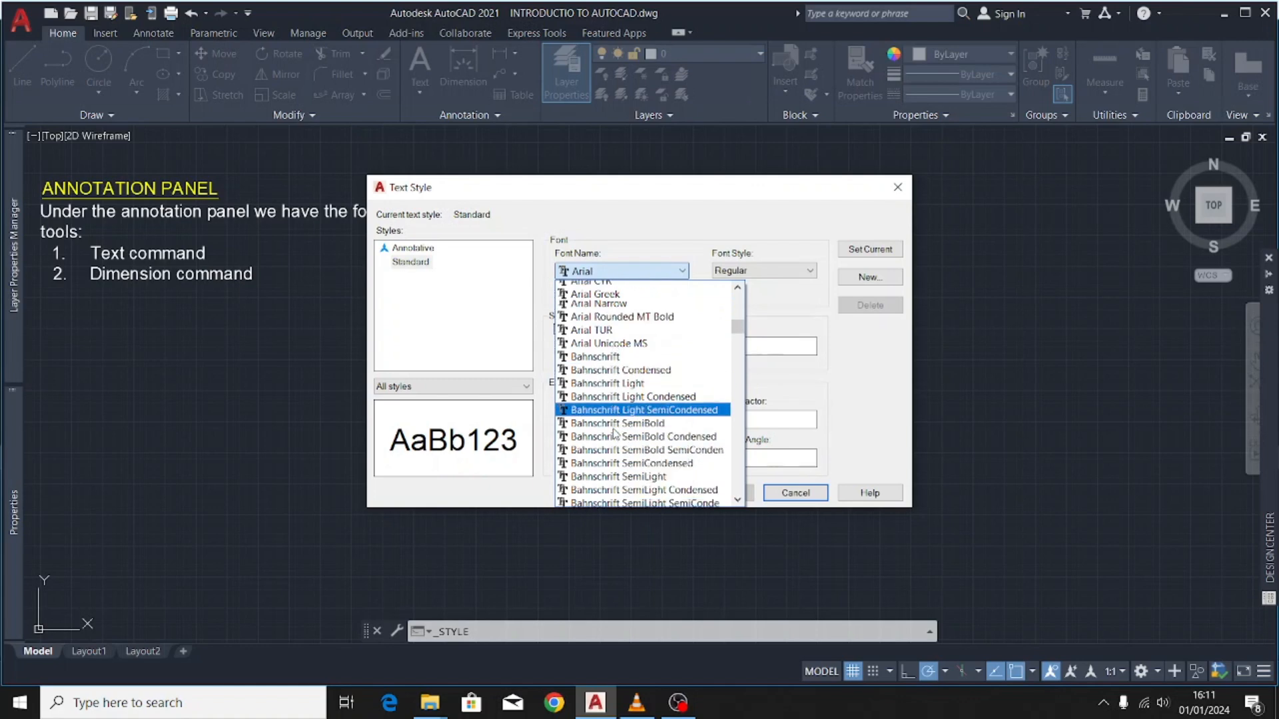
pyautogui.click(651, 273)
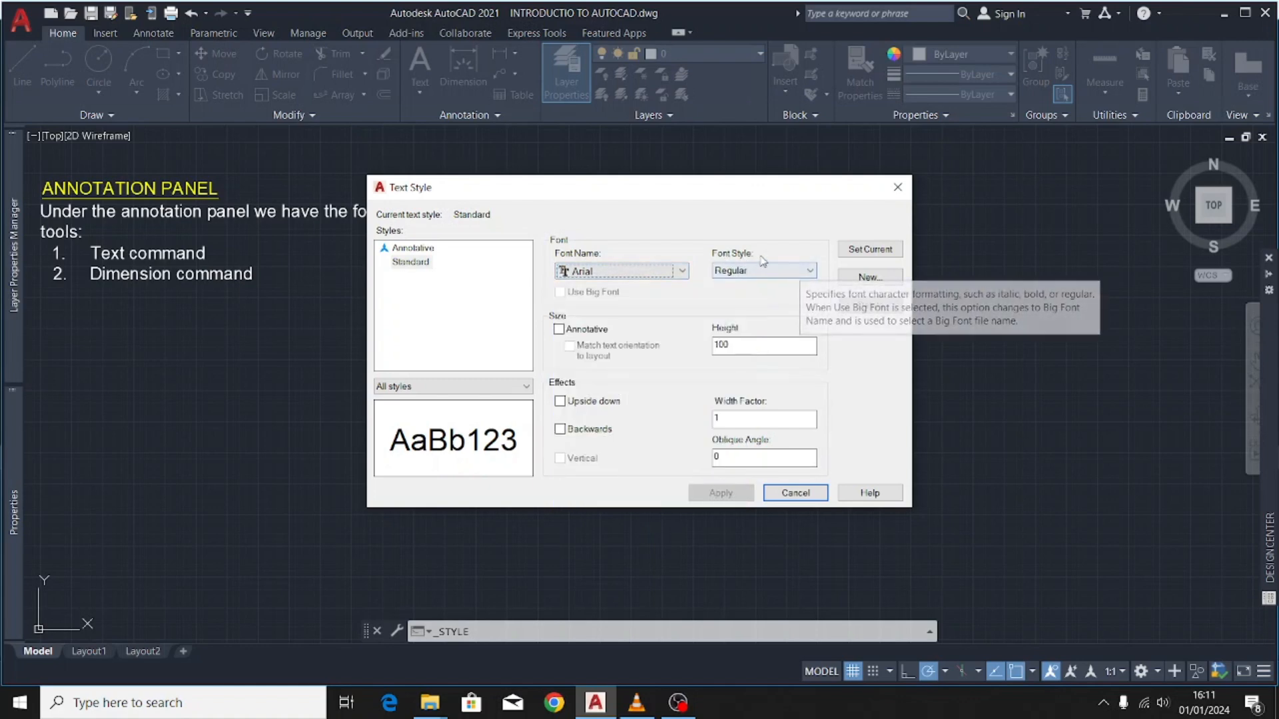
# - Review the font style options of the Standard text style, make Standard the current style and close the text style manager
pyautogui.click(811, 272)
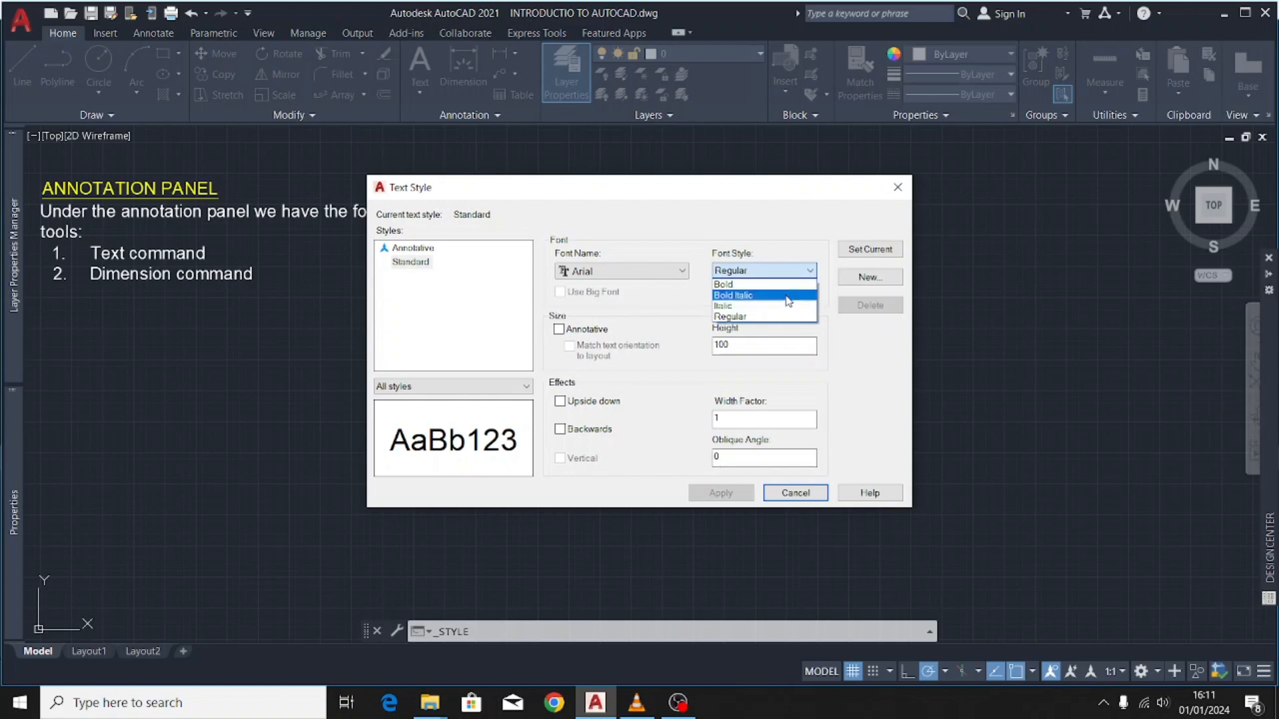
pyautogui.click(786, 272)
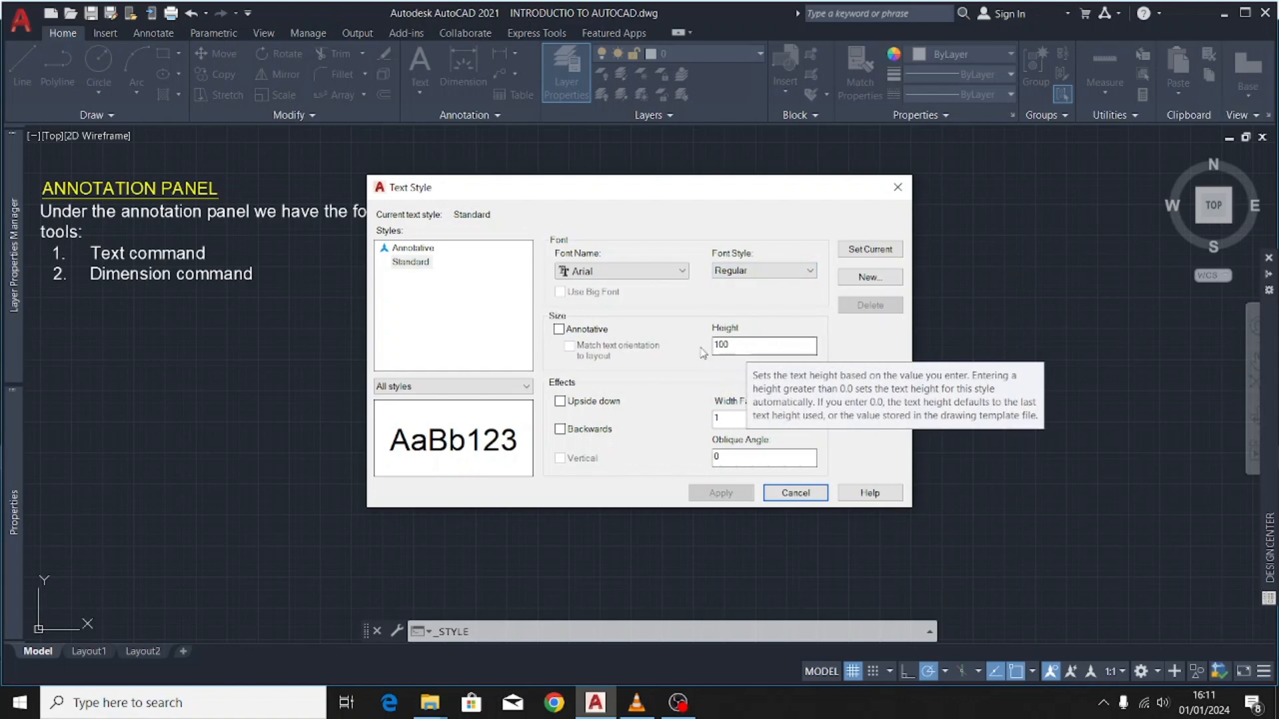
pyautogui.click(739, 345)
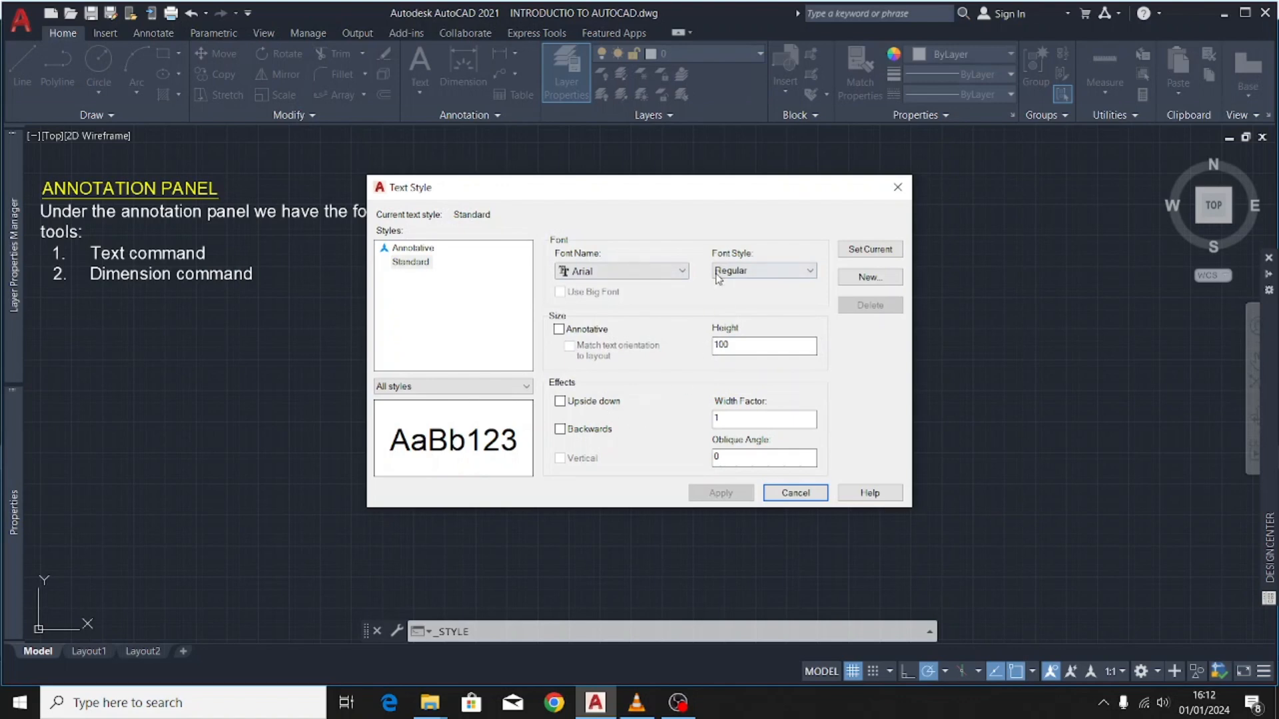
pyautogui.click(870, 251)
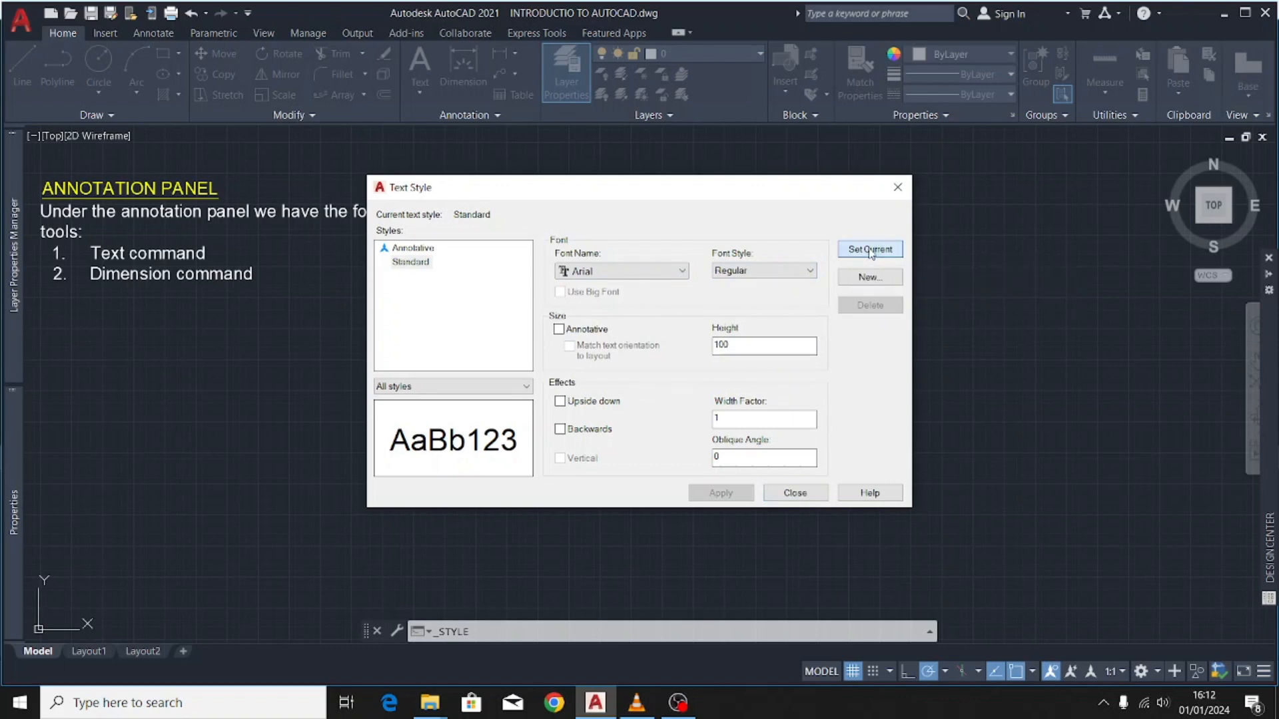
pyautogui.click(795, 494)
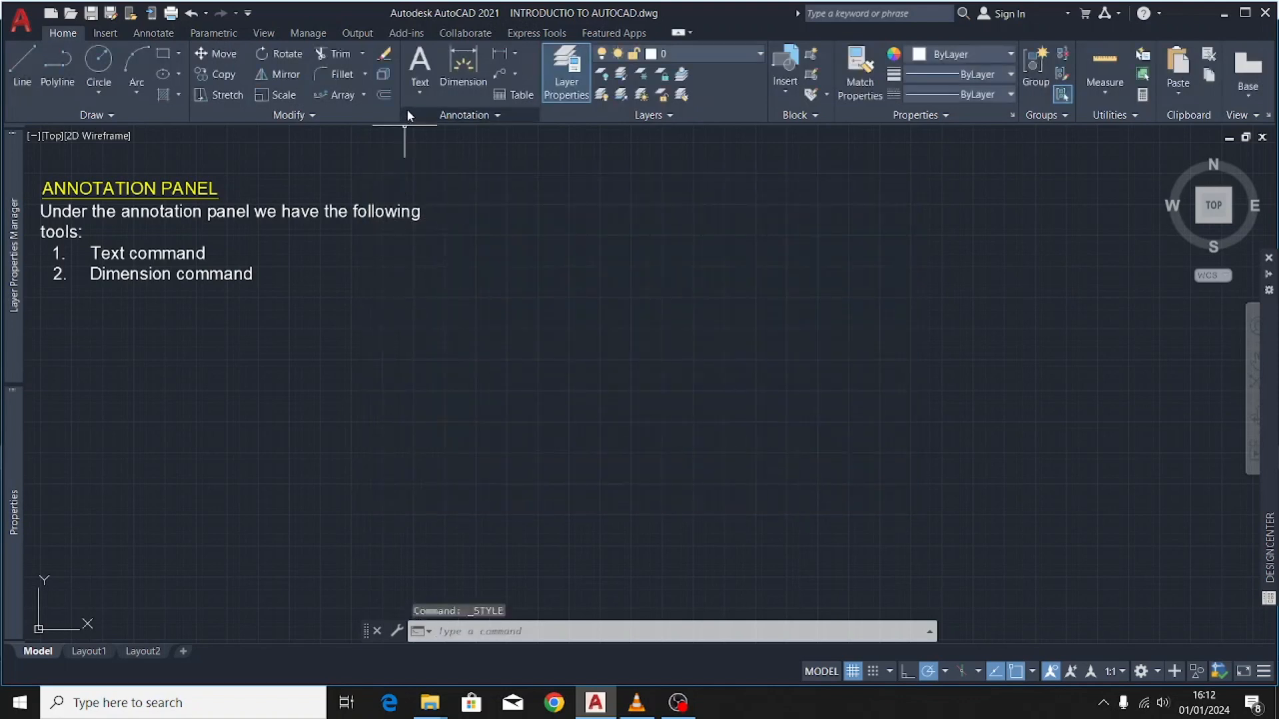
# - Create a multiline text box in the empty area beside the annotation panel notes
pyautogui.click(422, 90)
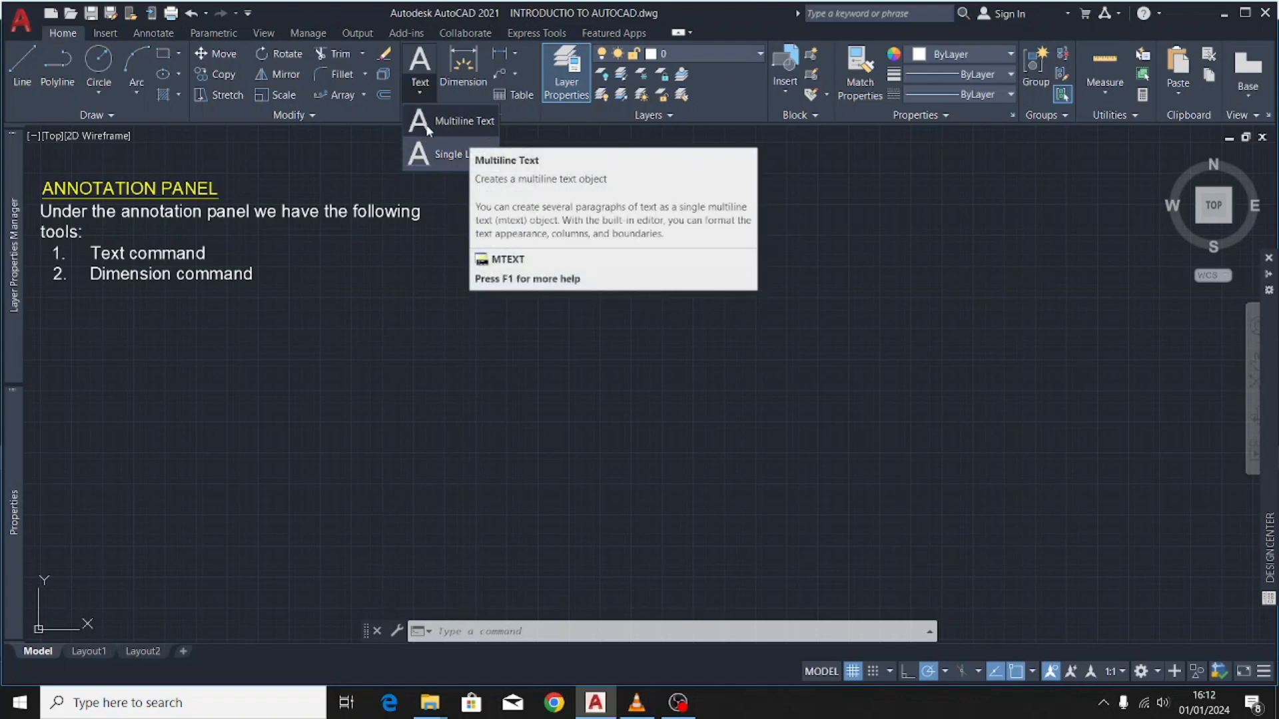
pyautogui.click(442, 123)
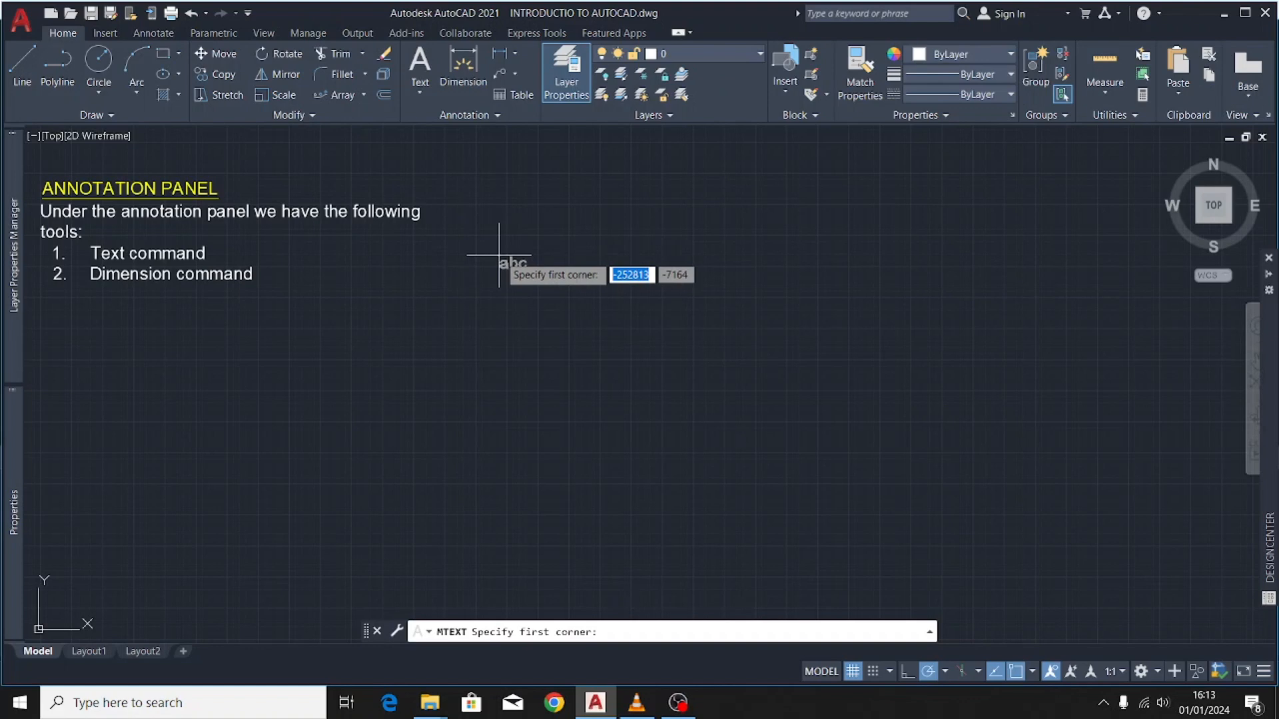
pyautogui.click(497, 250)
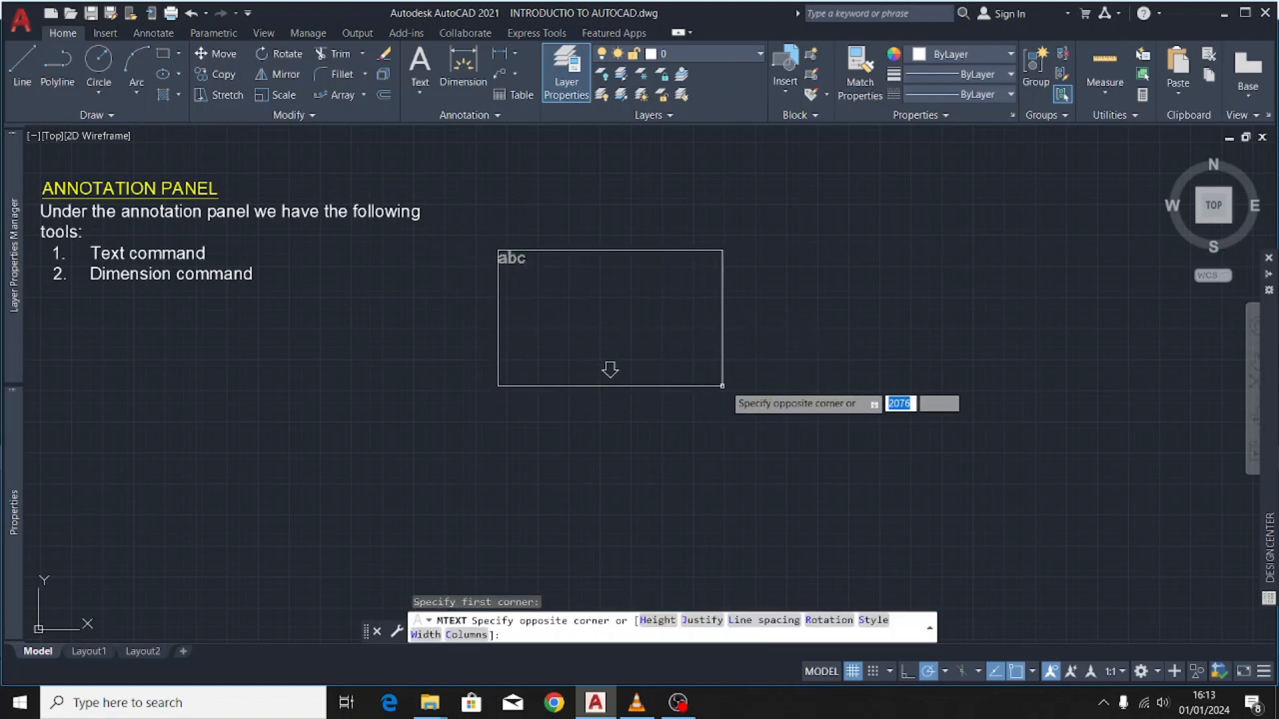
pyautogui.click(787, 440)
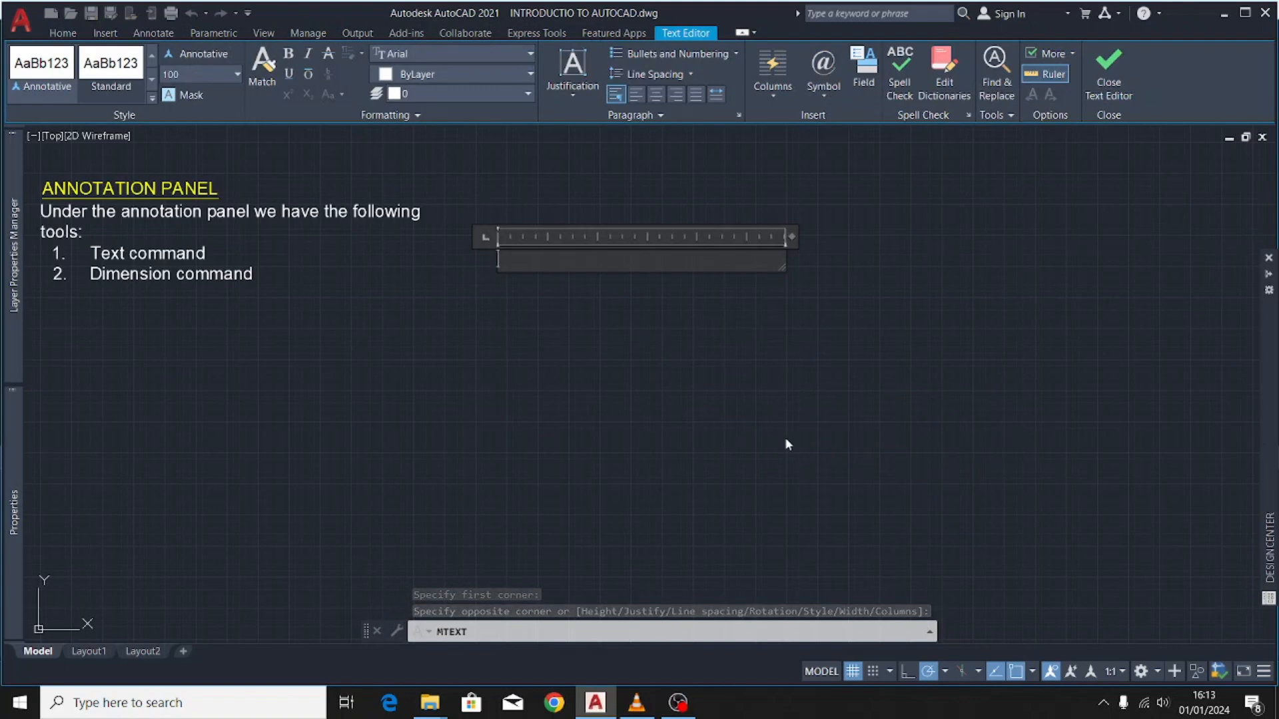
# - Enter "AUTOCAD TOTURIALS" and "TO TECHNICAL DRAWING" as two lines in the multiline text box and finish editing
pyautogui.write('AUOY')
pyautogui.press('BackSpace')
pyautogui.press('BackSpace')
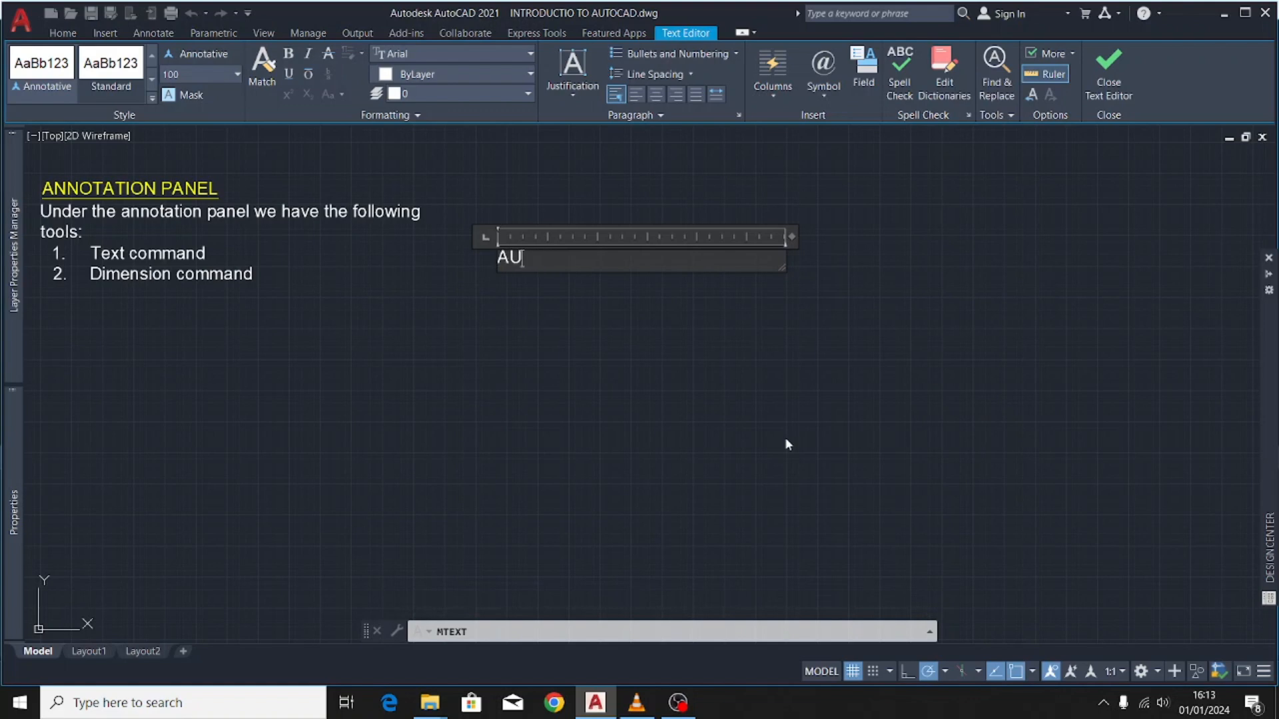
pyautogui.write('TOCAD TOTUR')
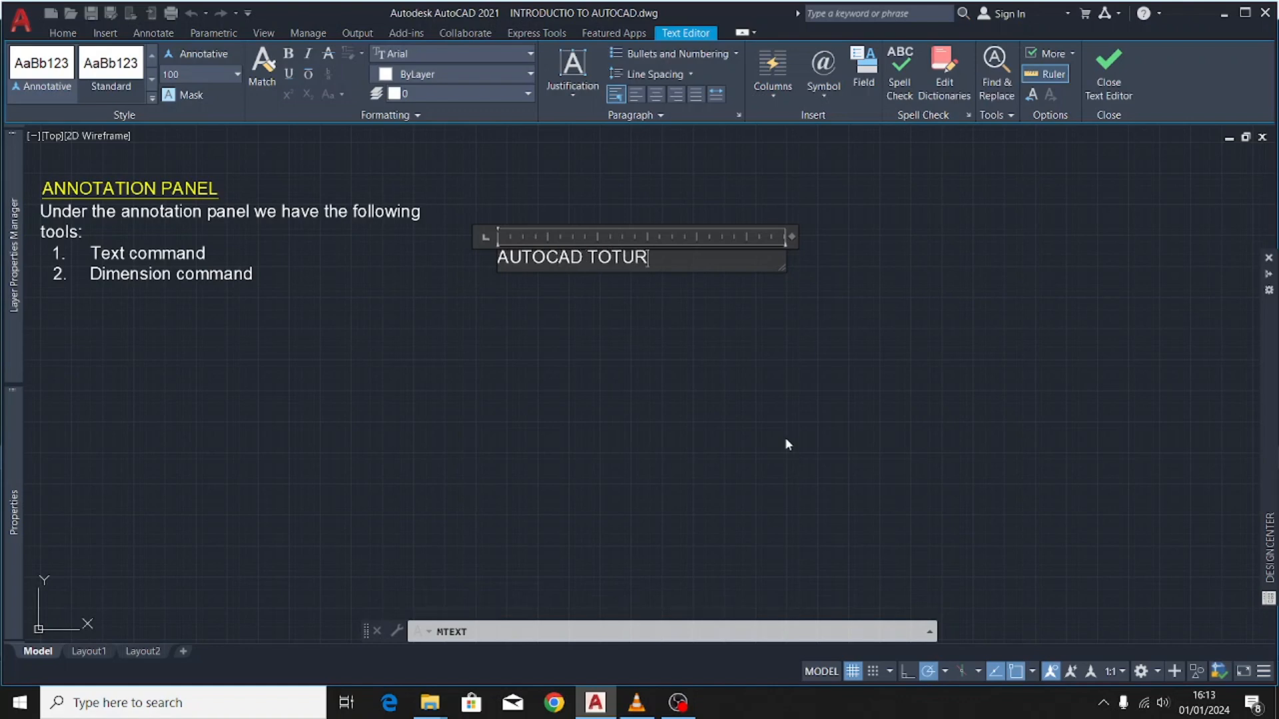
pyautogui.write('IALS')
pyautogui.press('Return')
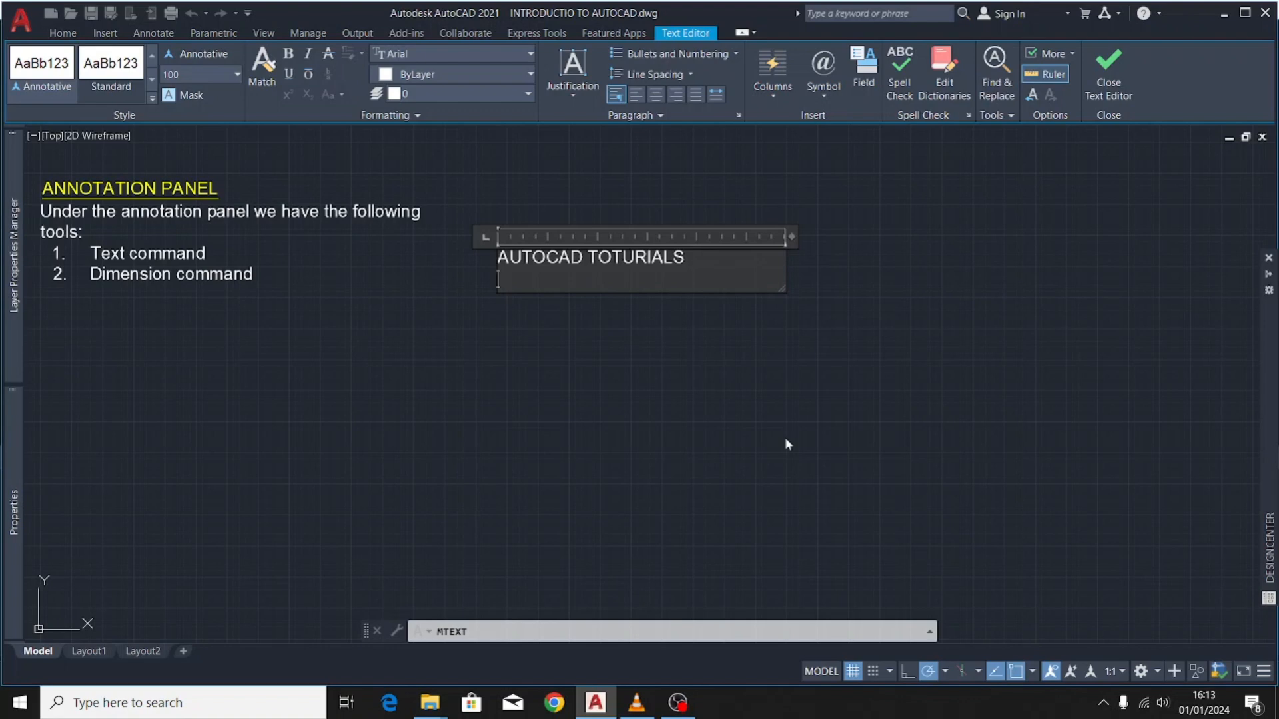
pyautogui.write('TO TECHNI')
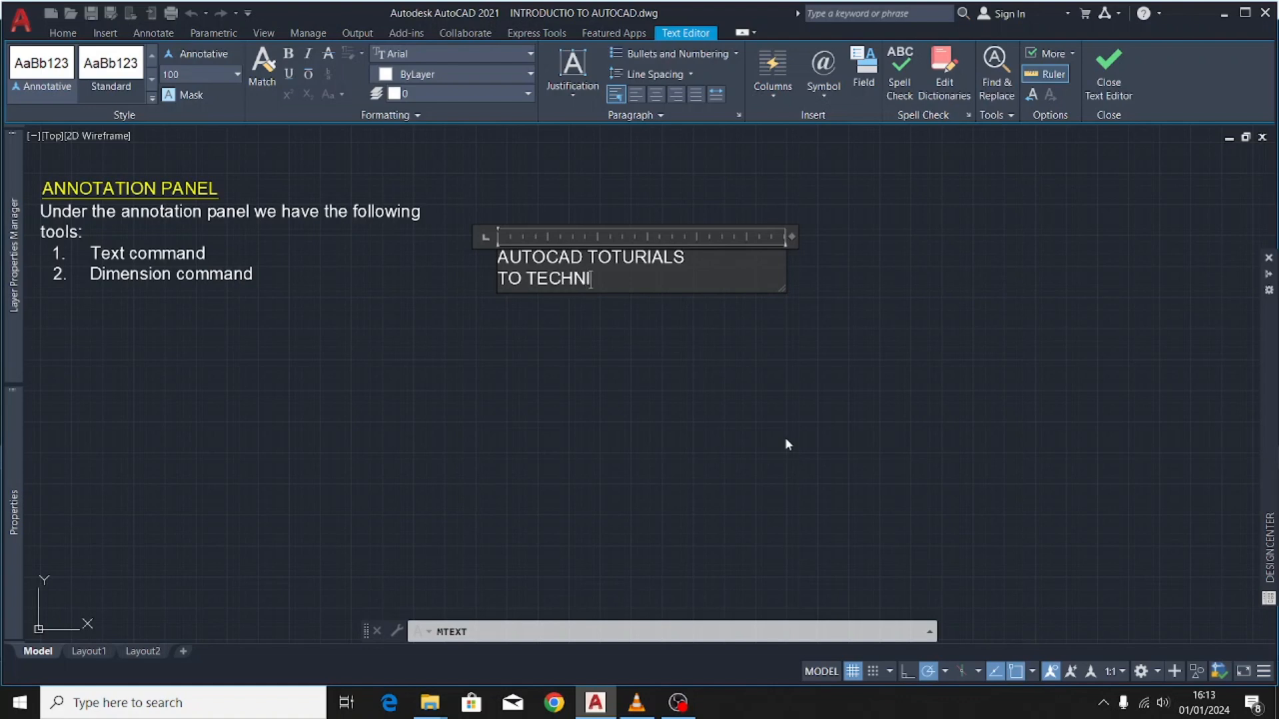
pyautogui.write('CAL DRAWING')
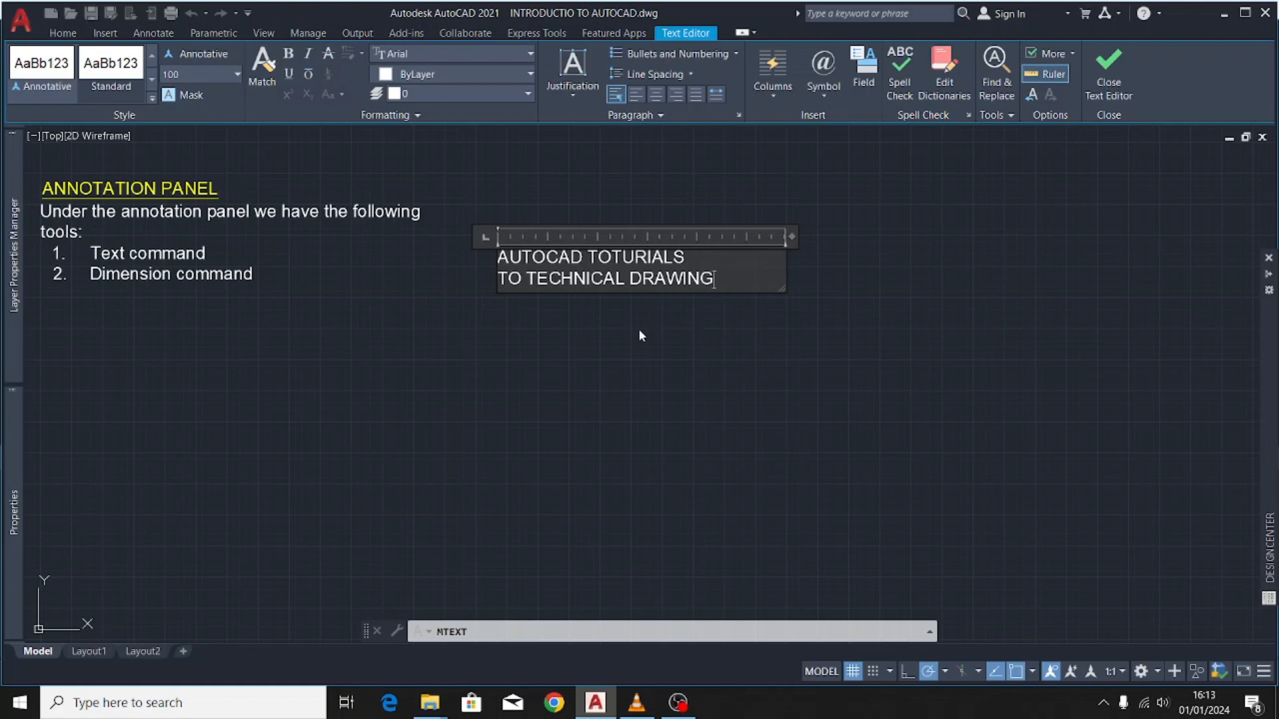
pyautogui.click(573, 318)
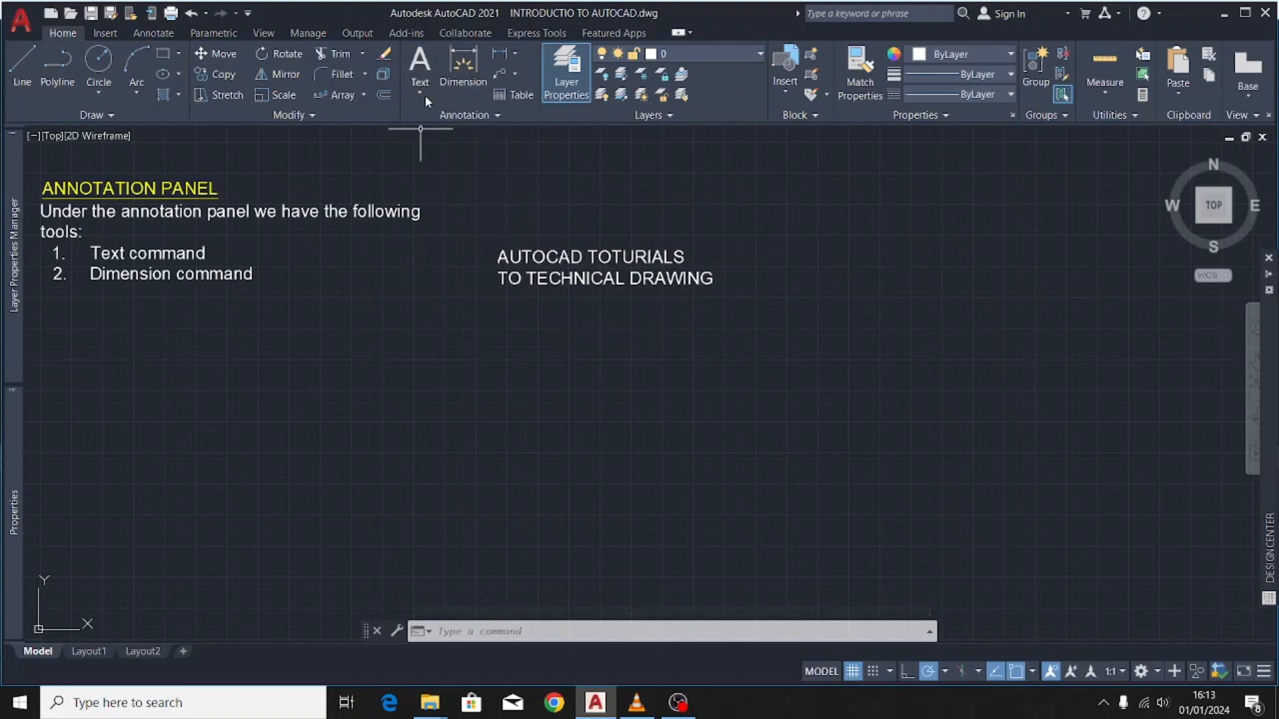
# - Create a multiline text box above the "AUTOCAD TOTURIALS" paragraph and enter "MULTILINE TEXT"
pyautogui.click(419, 64)
pyautogui.click(487, 172)
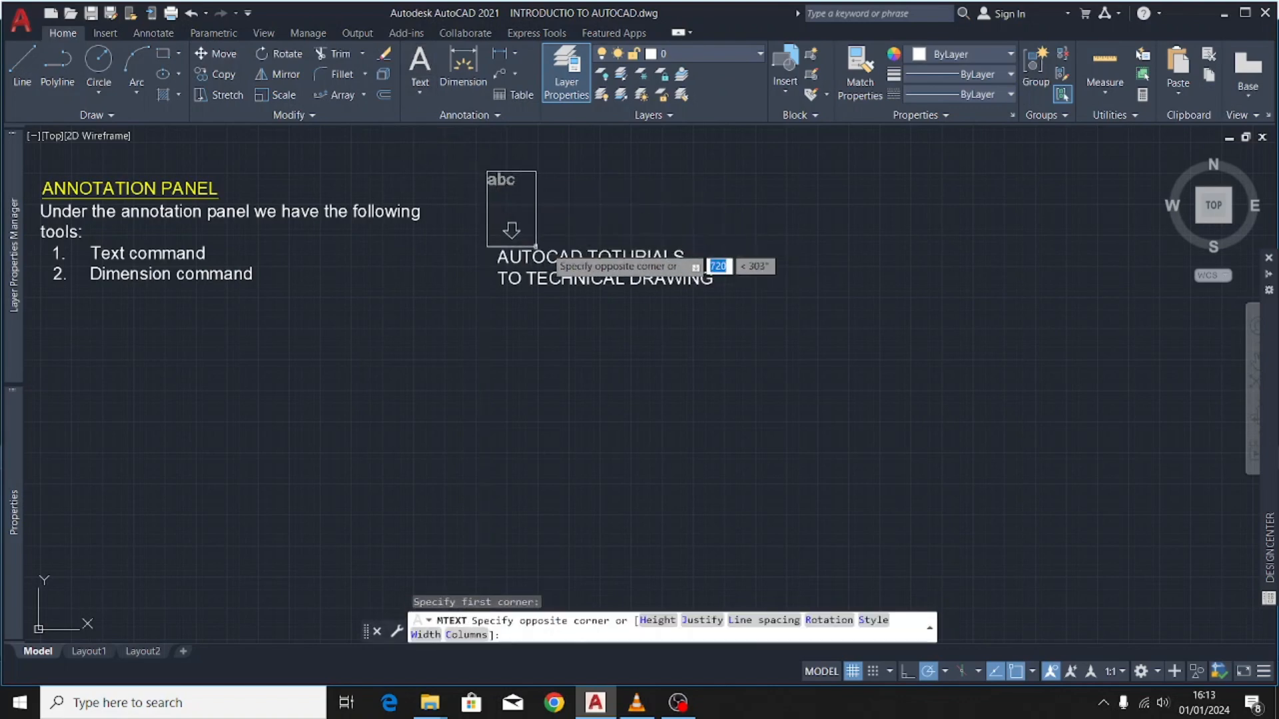
pyautogui.click(703, 234)
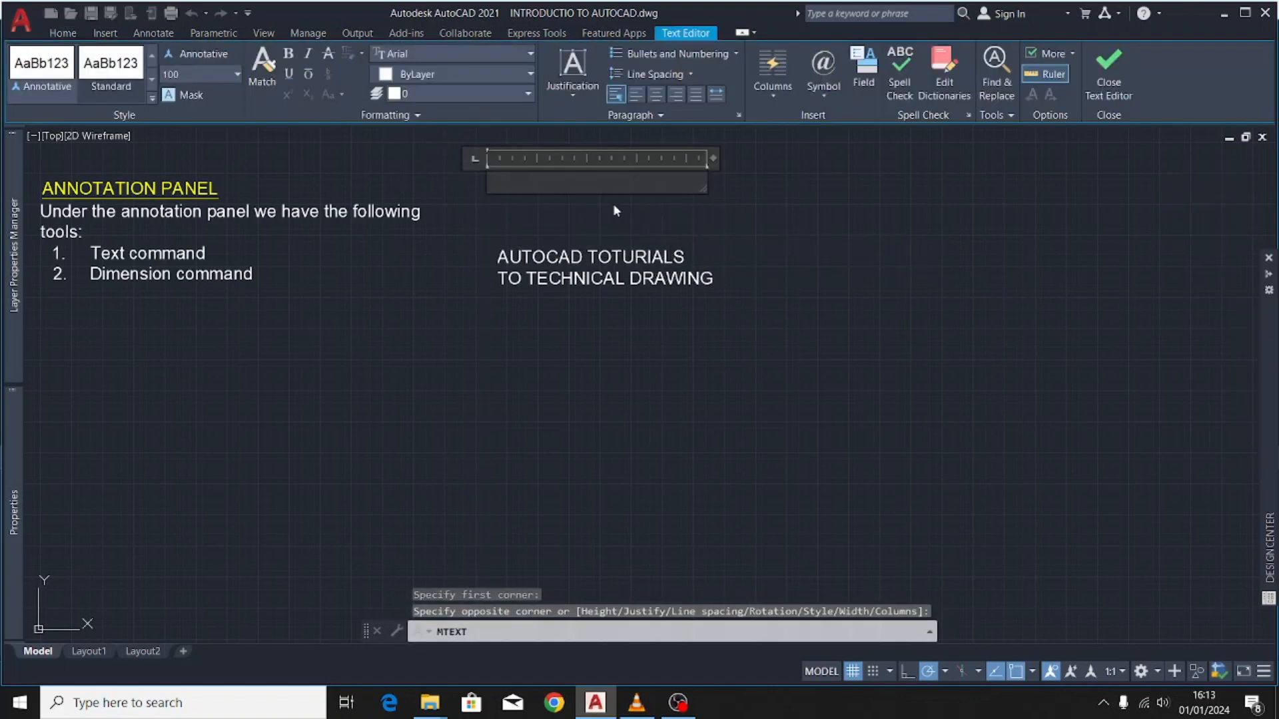
pyautogui.write('MULTI')
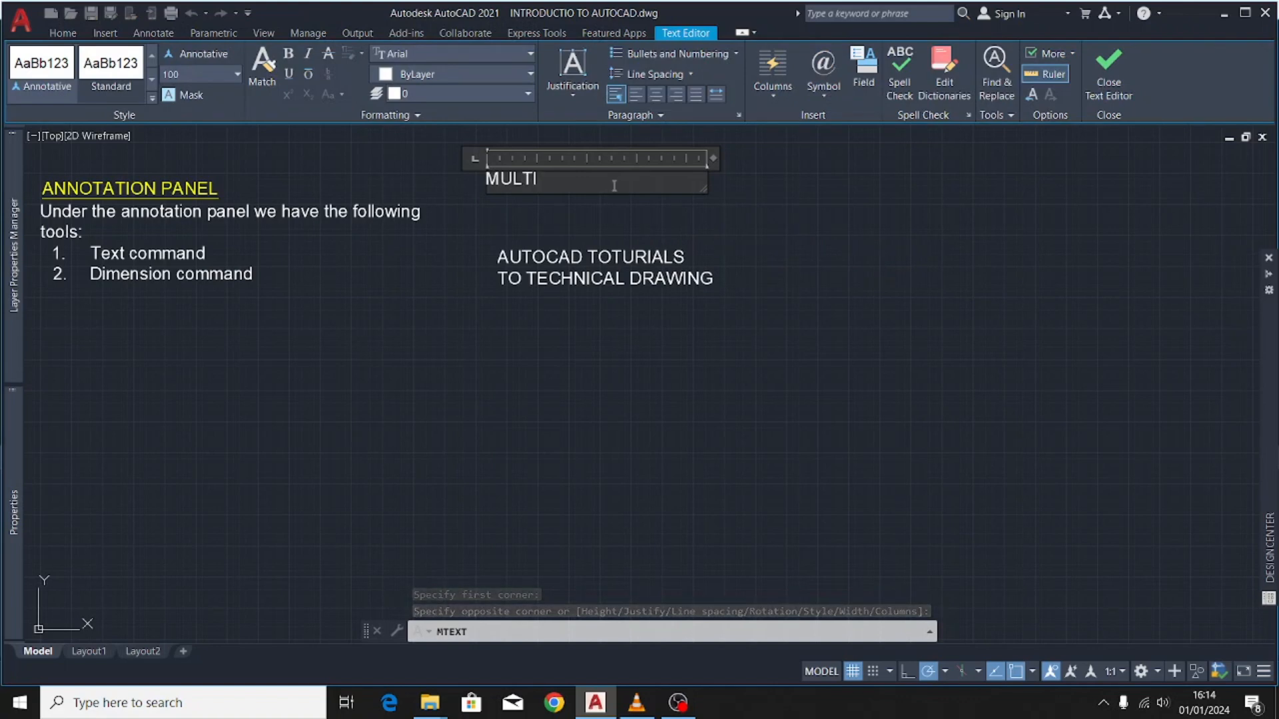
pyautogui.write('LI')
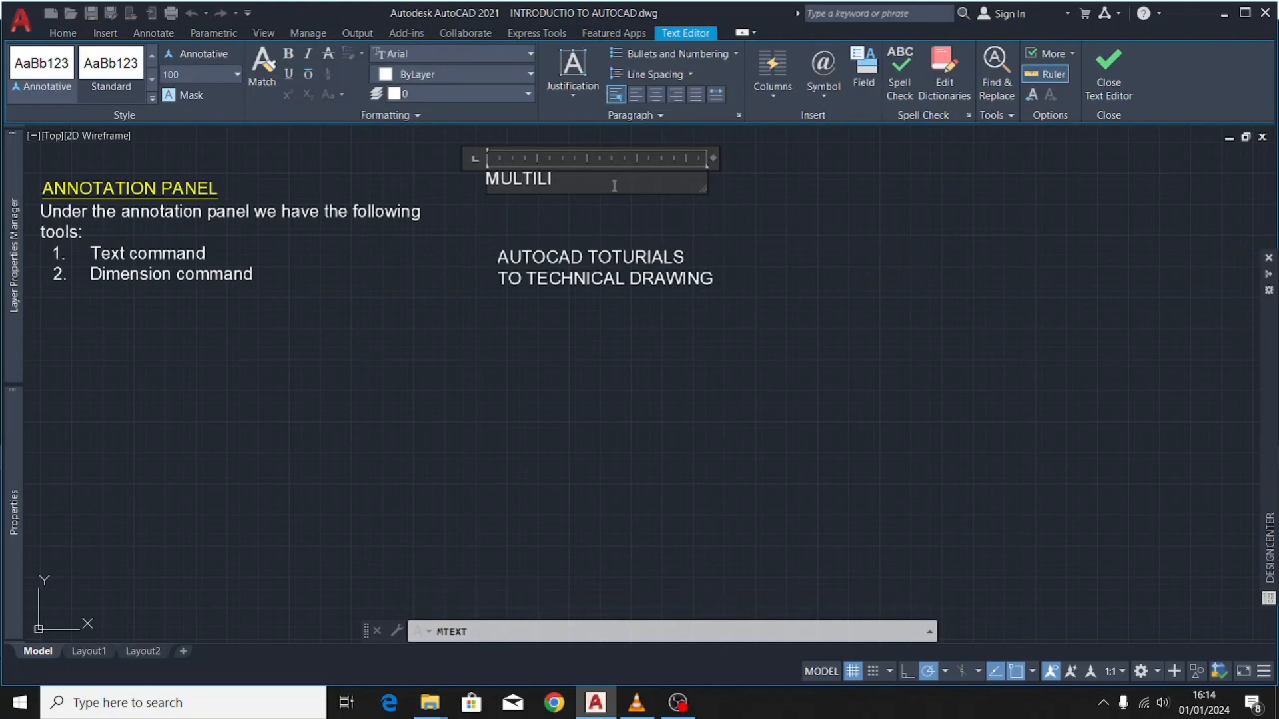
pyautogui.write('NE TEXT')
# - Underline the whole "MULTILINE TEXT" heading and finish editing it
pyautogui.moveTo(627, 180); pyautogui.dragTo(466, 196)
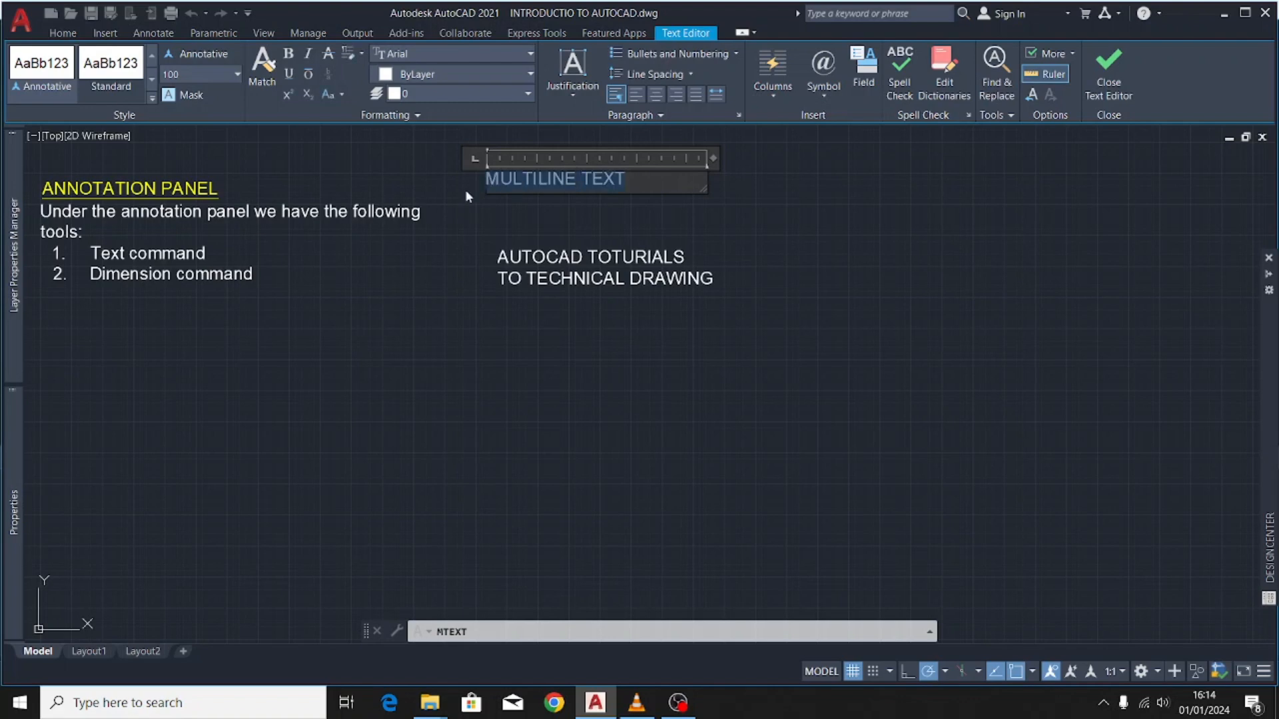
pyautogui.click(288, 75)
pyautogui.click(617, 227)
# - Move the "MULTILINE TEXT" heading down and slightly right, closer to the two-line paragraph below it
pyautogui.click(578, 185)
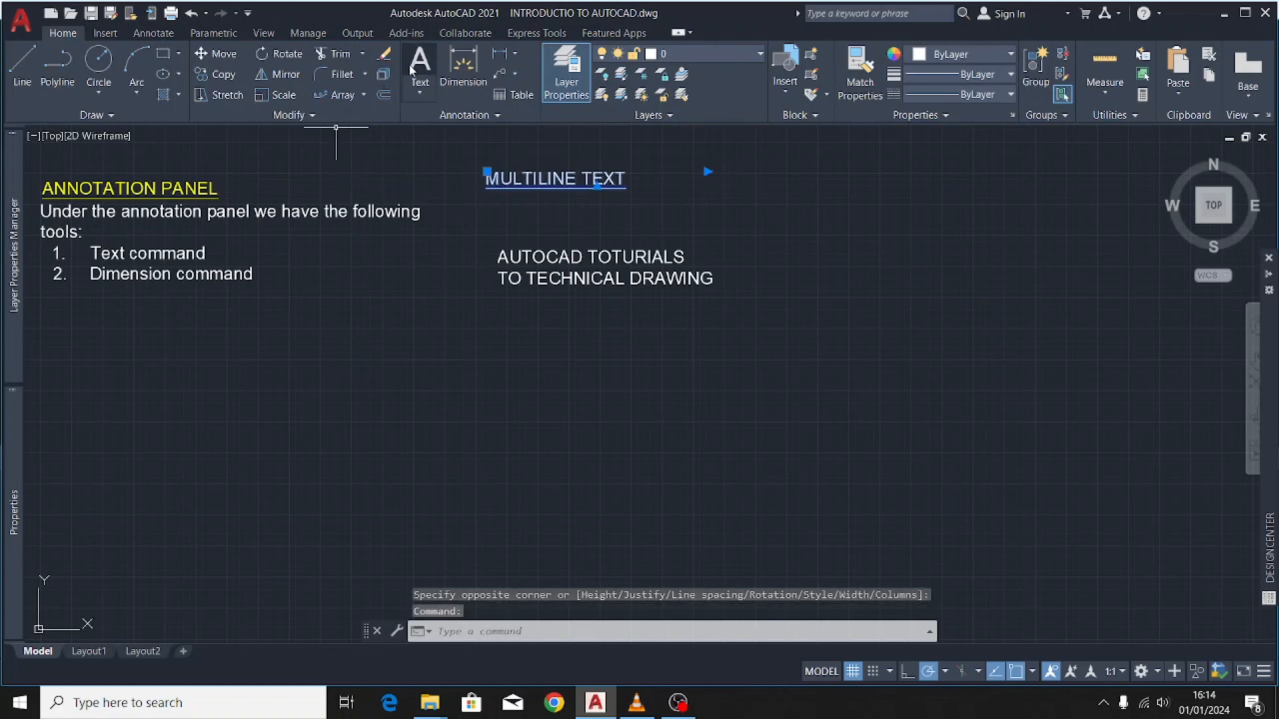
pyautogui.click(215, 53)
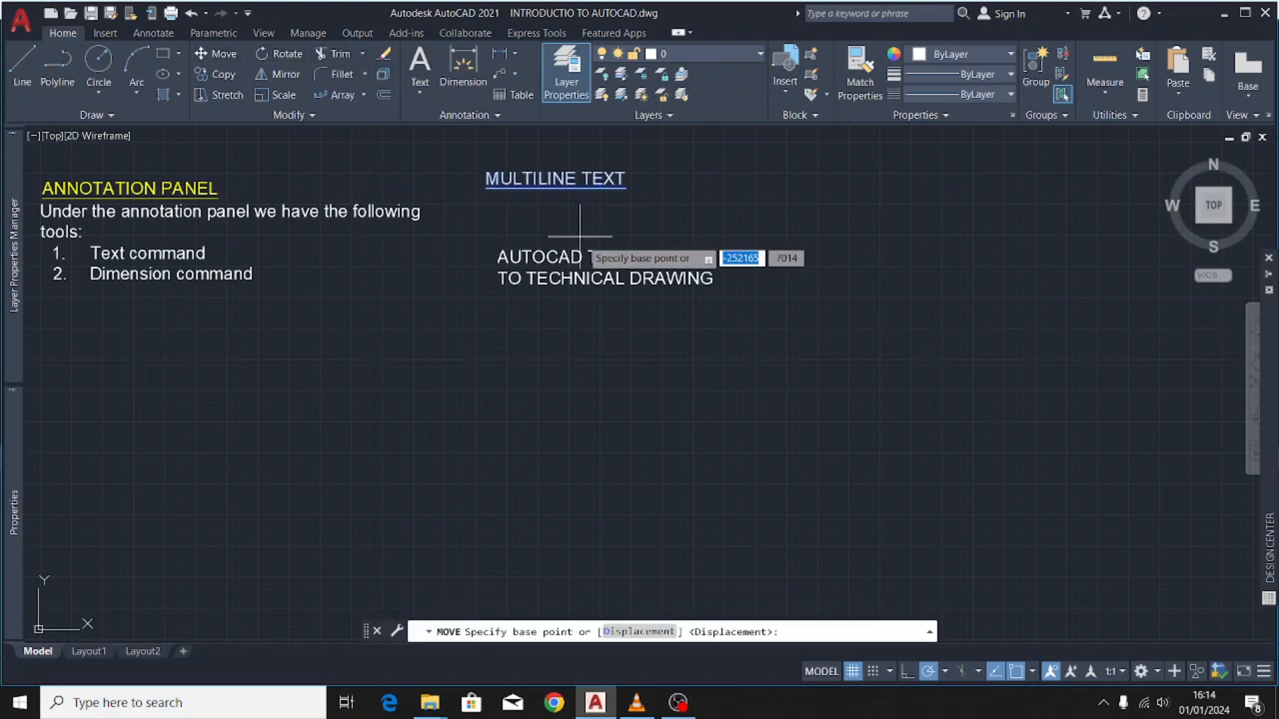
pyautogui.click(488, 189)
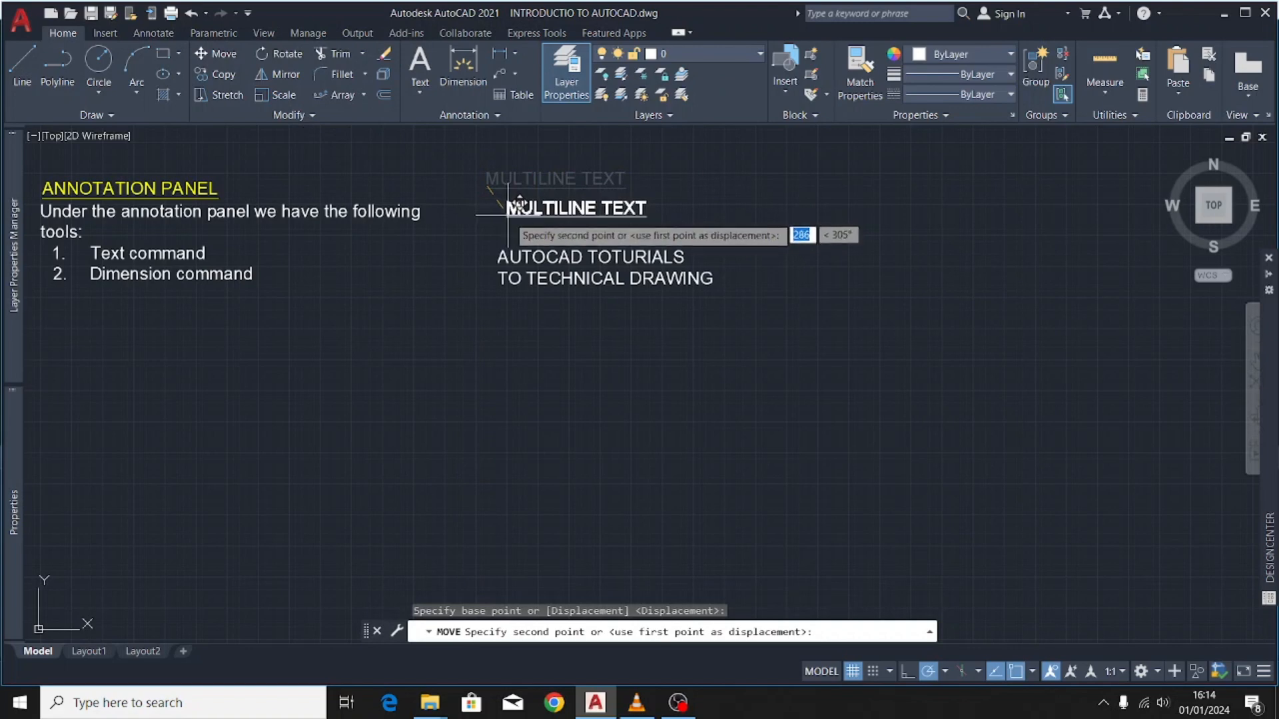
pyautogui.click(507, 220)
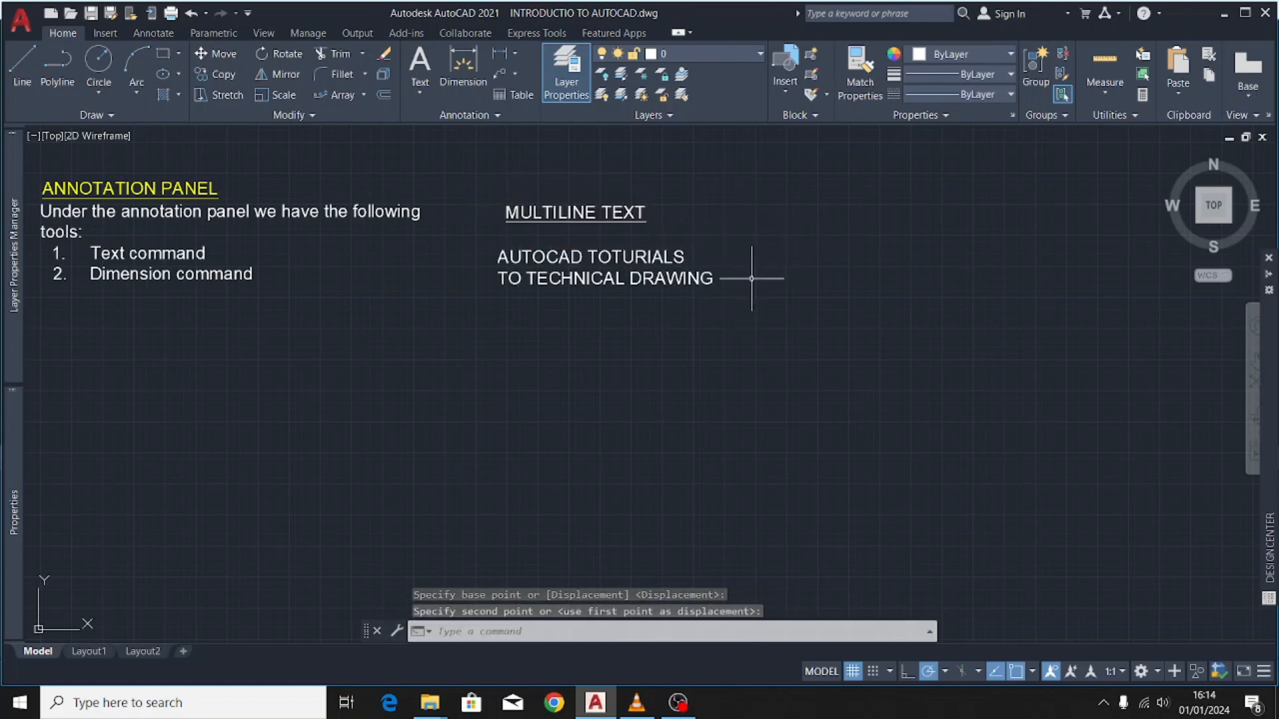
# - Add the single-line text "SINSLE LINE TEXT" horizontally to the right of the "MULTILINE TEXT" heading
pyautogui.click(422, 85)
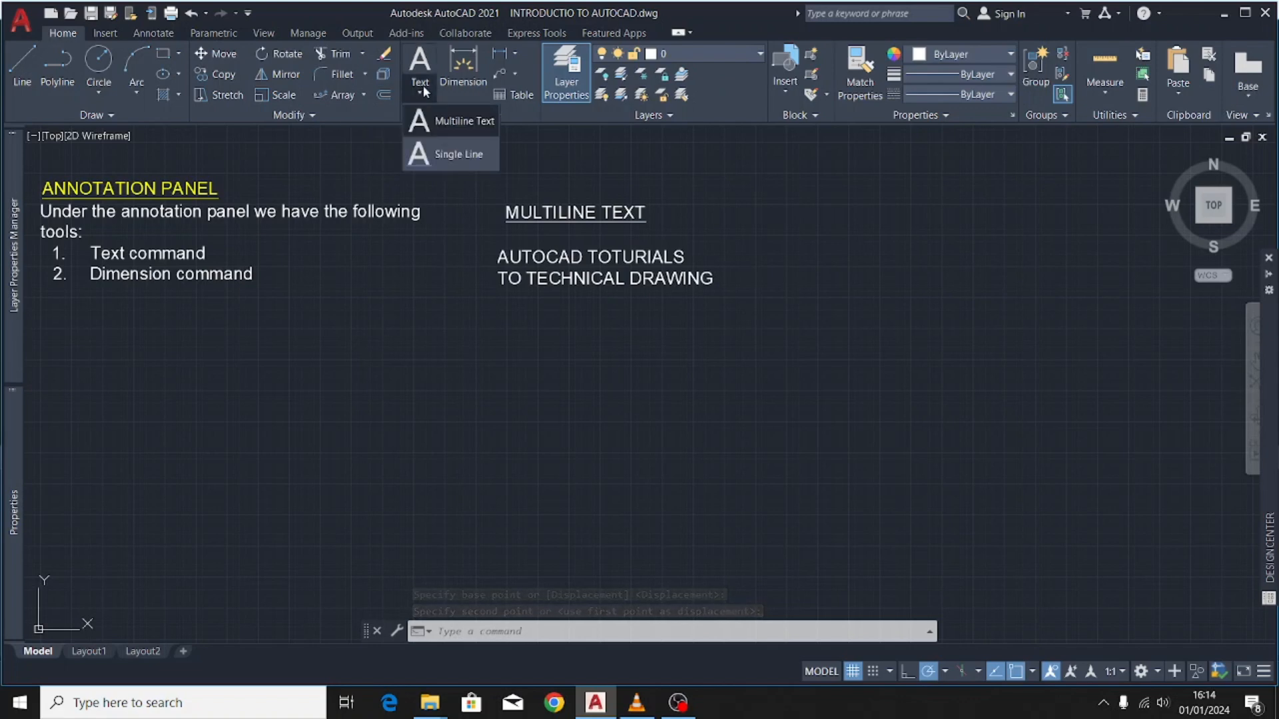
pyautogui.click(459, 155)
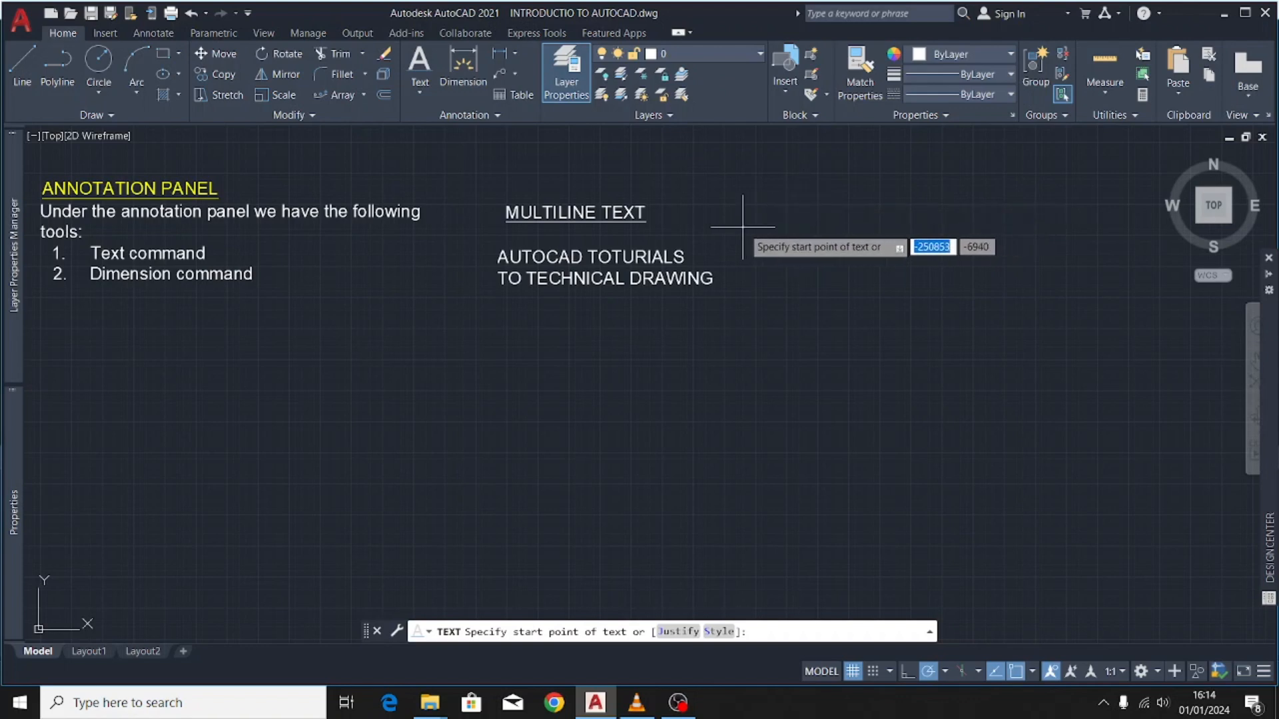
pyautogui.click(796, 225)
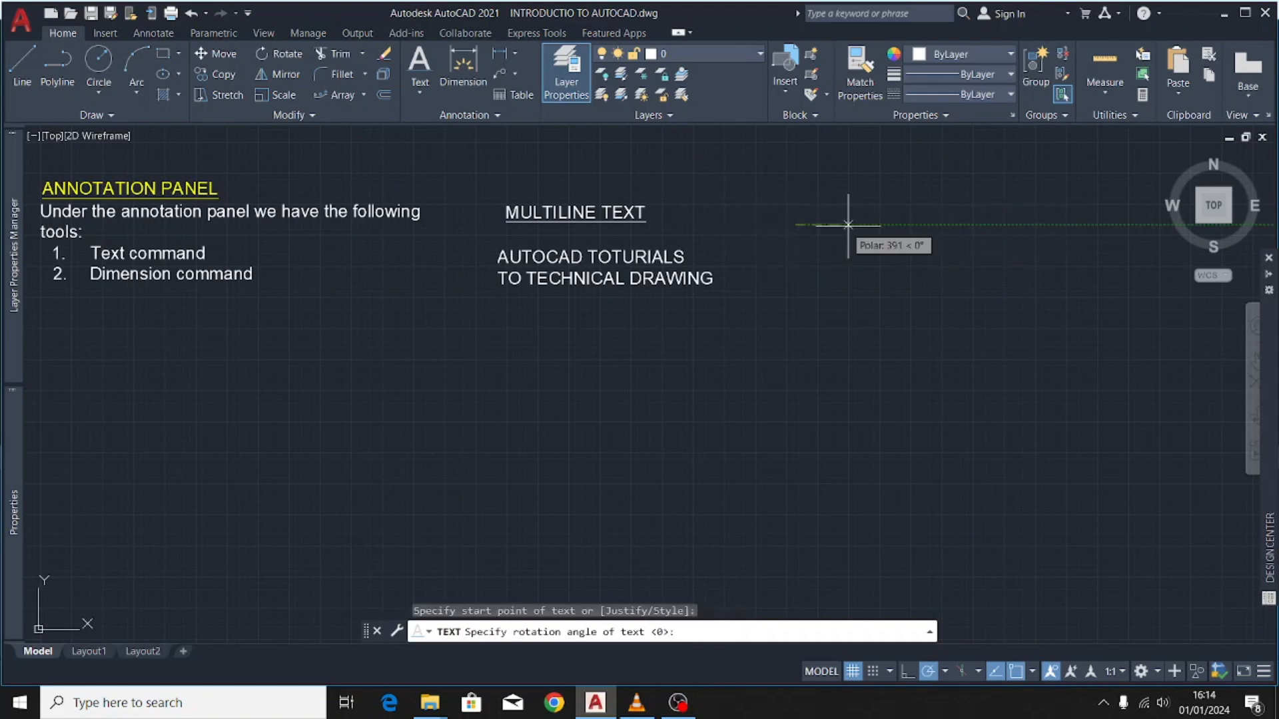
pyautogui.click(1030, 224)
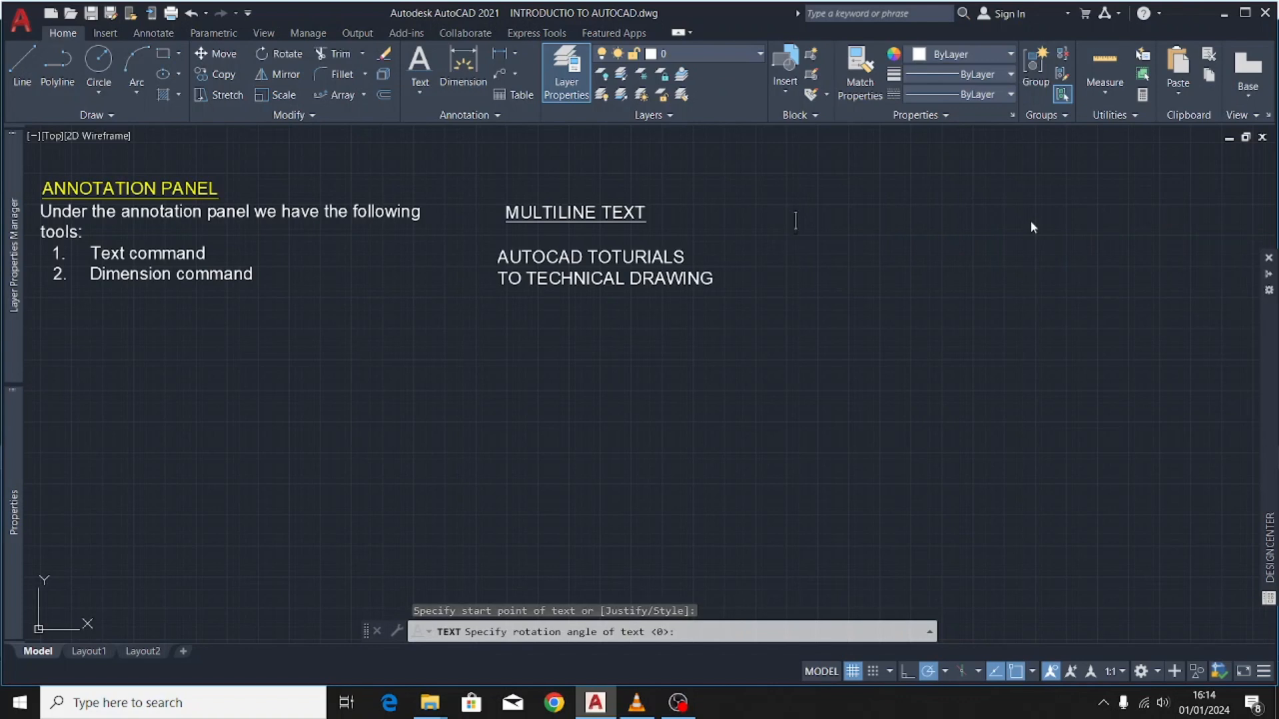
pyautogui.write('SIN')
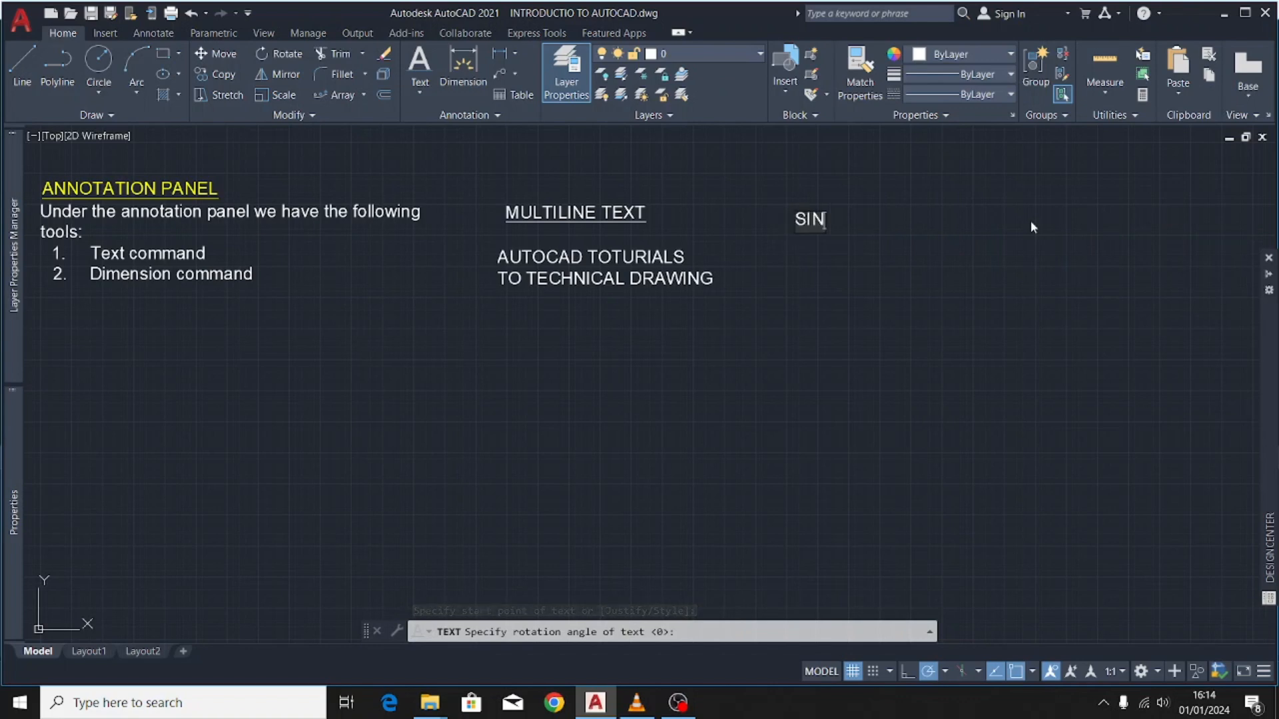
pyautogui.write('SLE LINE T')
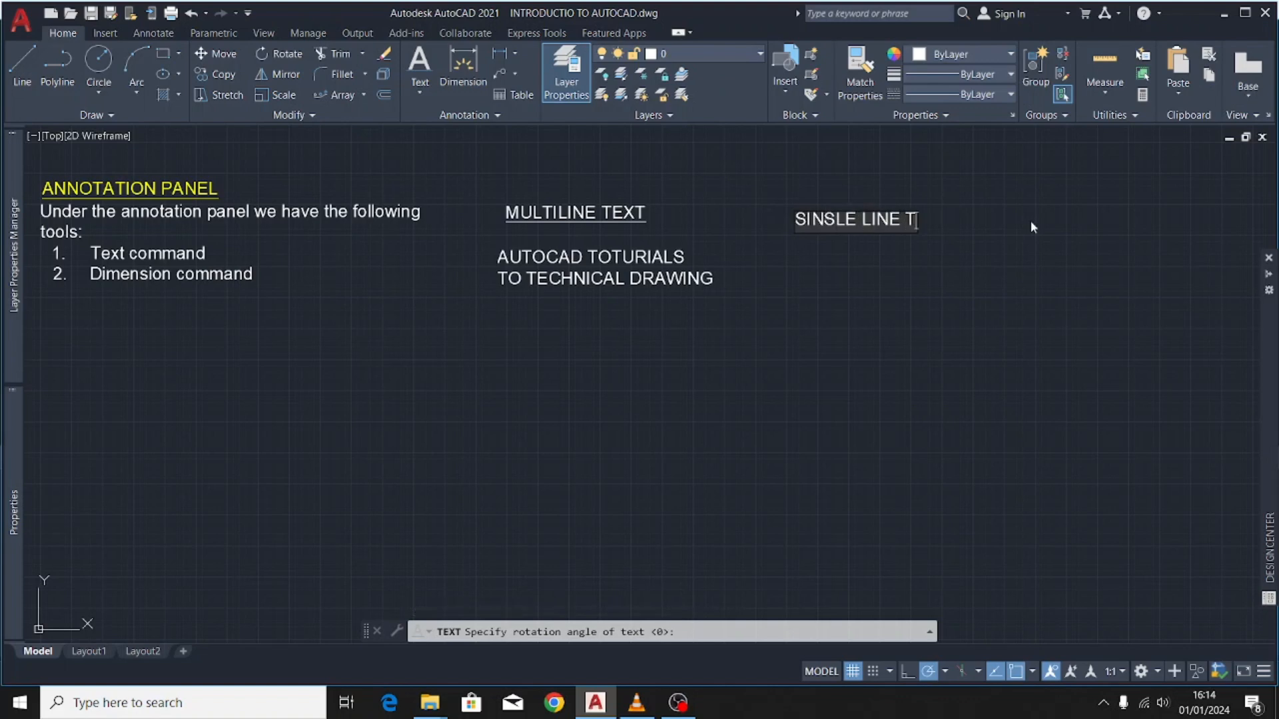
pyautogui.write('EXT')
pyautogui.press('Return')
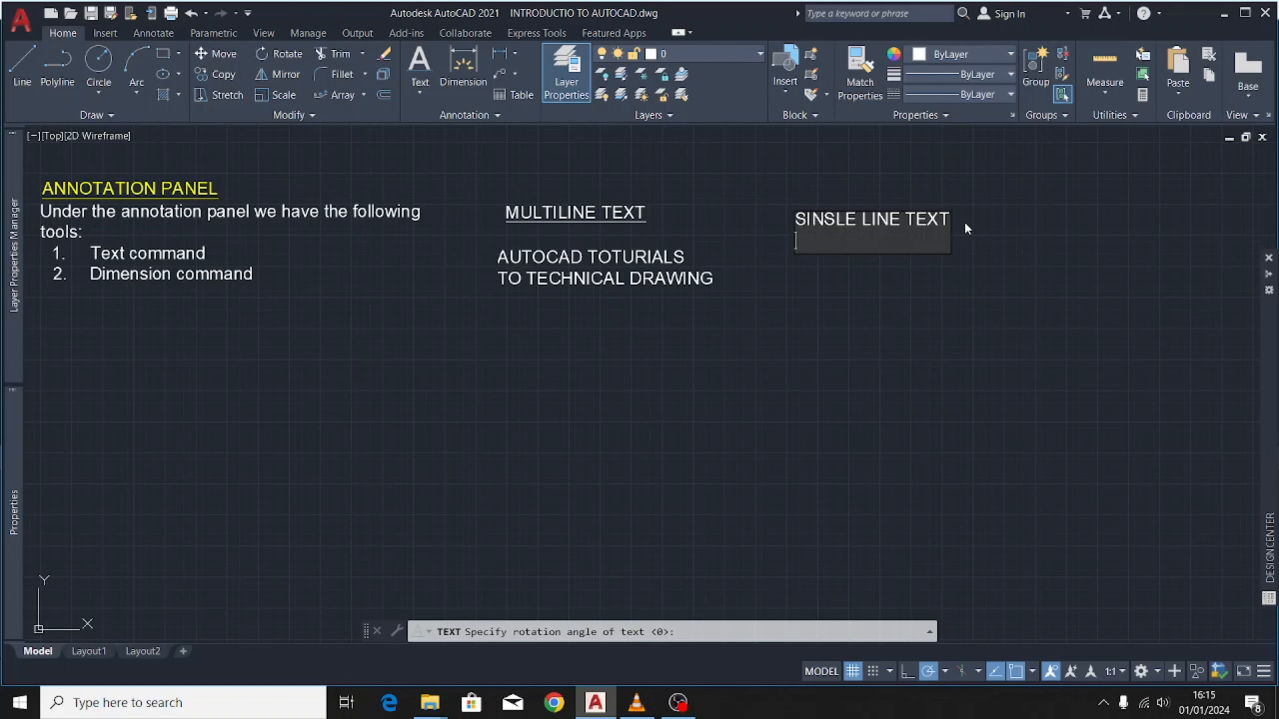
pyautogui.press('Return')
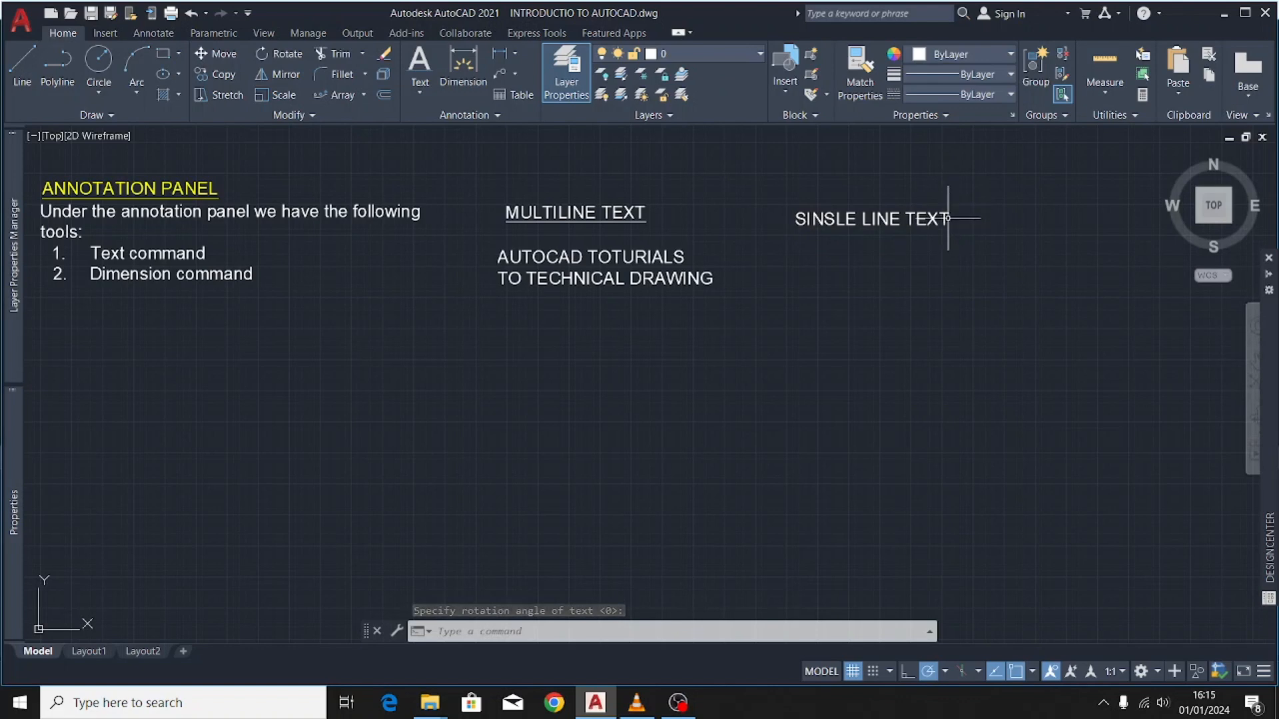
# - Select the "SINSLE LINE TEXT" heading to inspect it as an object, then clear the selection
pyautogui.click(947, 218)
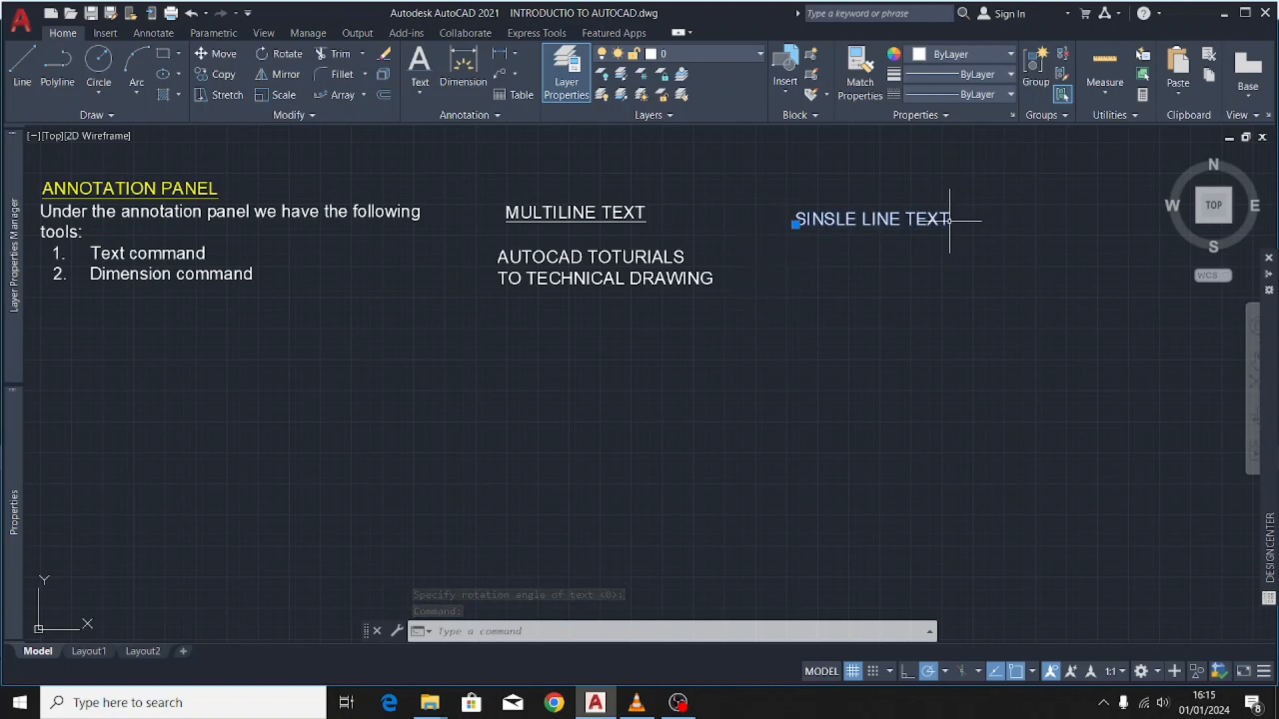
pyautogui.click(889, 249)
pyautogui.click(873, 263)
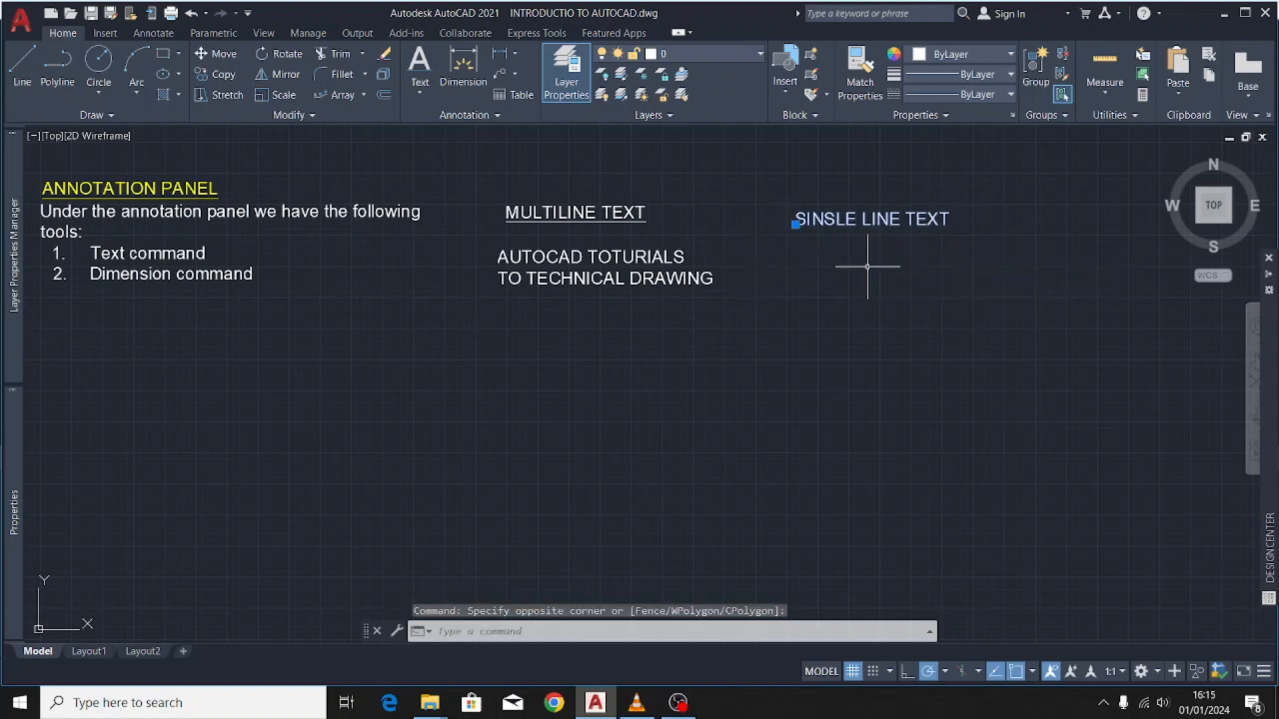
pyautogui.press('Escape')
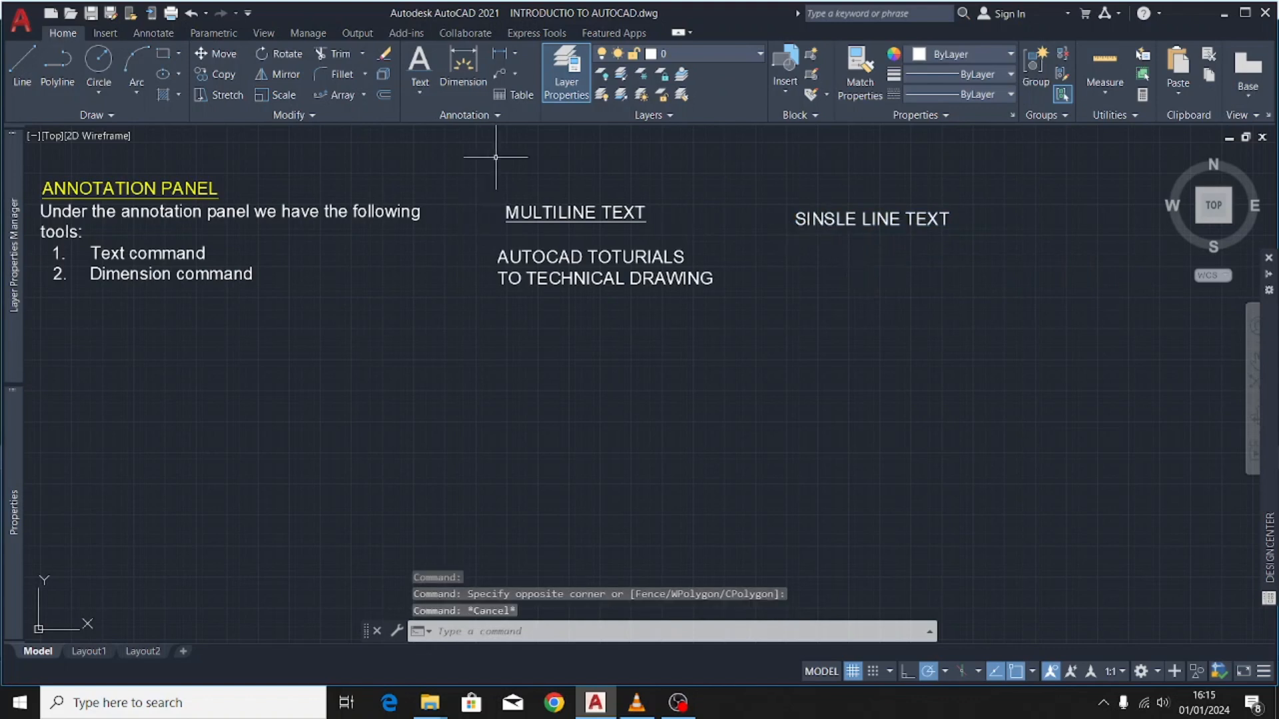
# - Start a horizontal single-line text just below the "SINSLE LINE TEXT" heading and enter "AUTOCAD TOTURIALS"
pyautogui.click(421, 84)
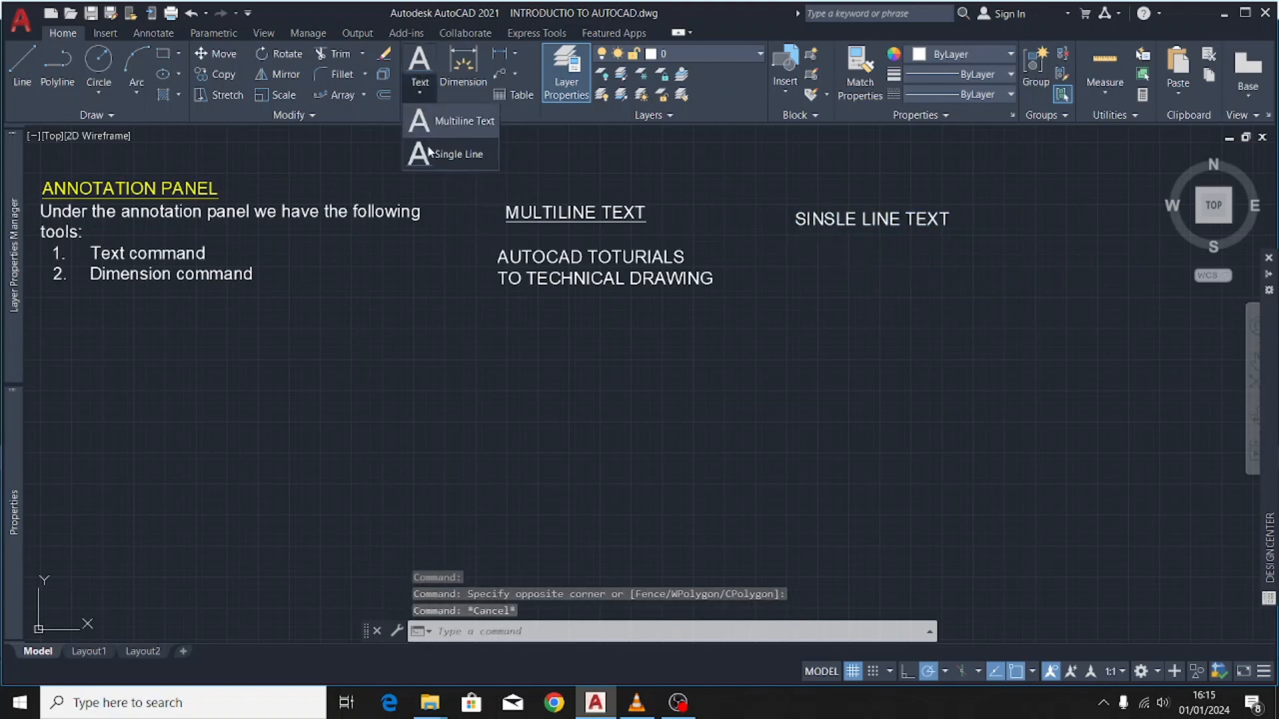
pyautogui.click(458, 154)
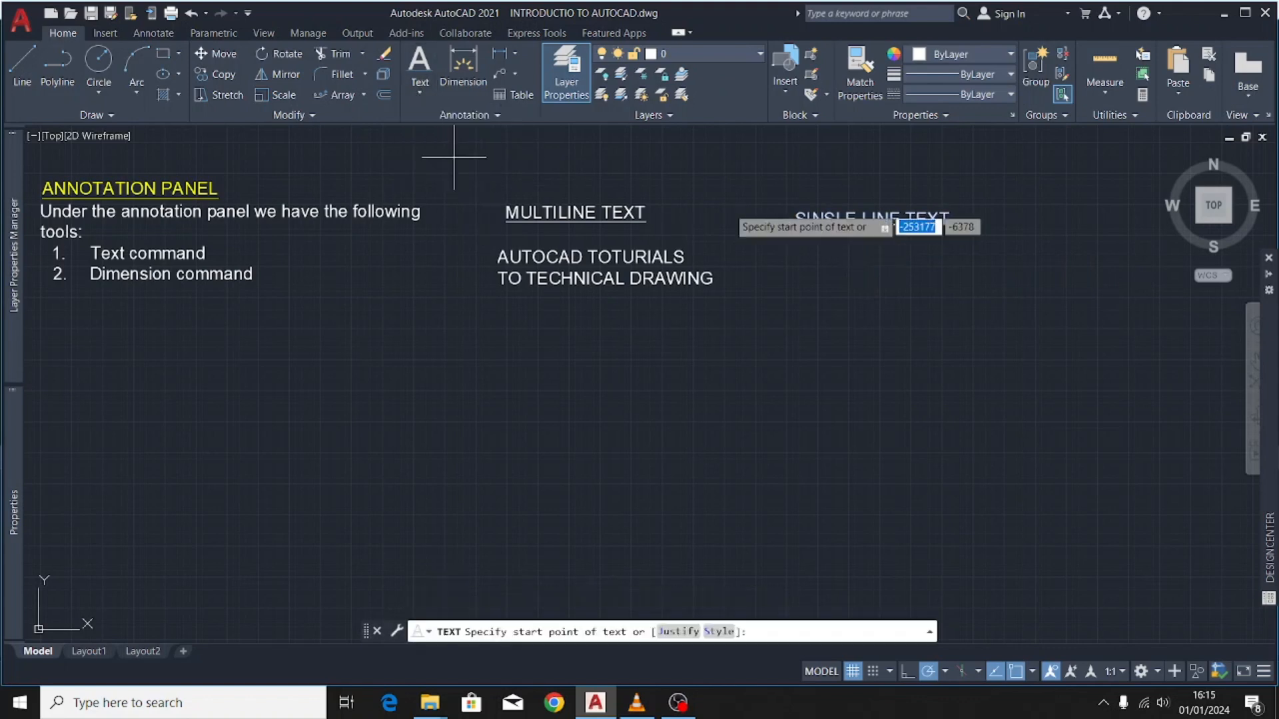
pyautogui.click(799, 248)
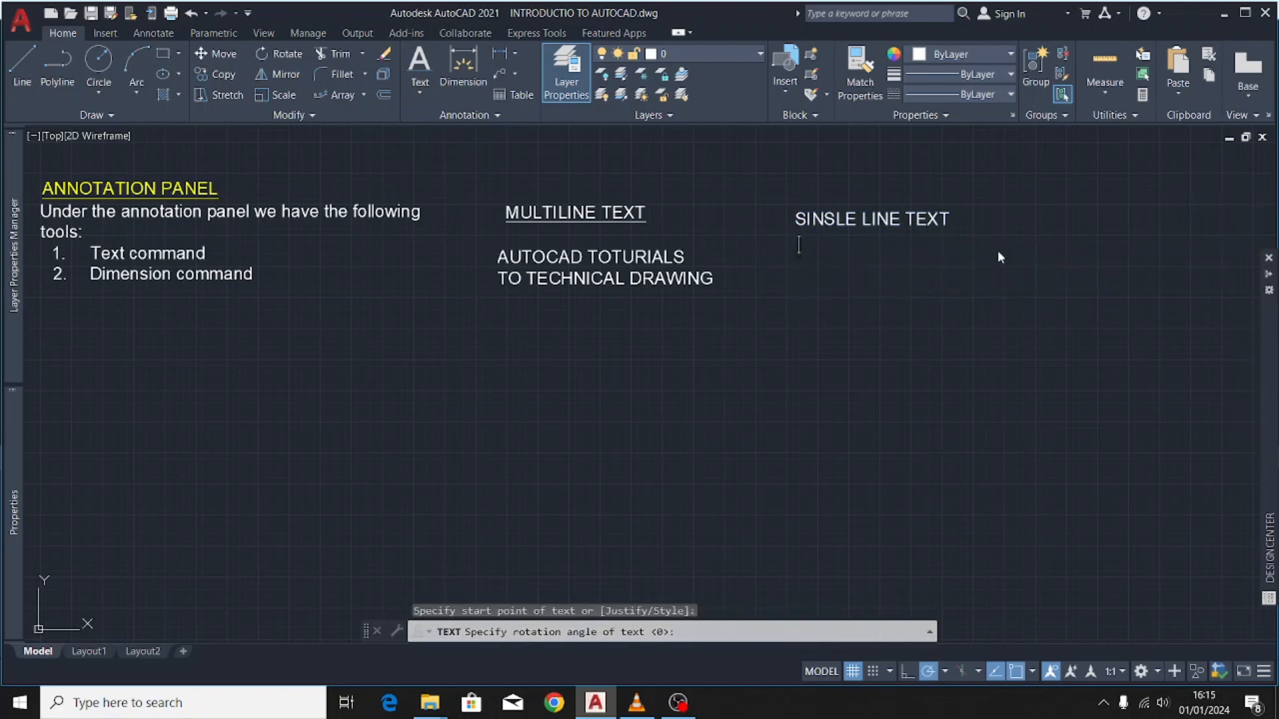
pyautogui.press('Return')
pyautogui.write('AUTOC')
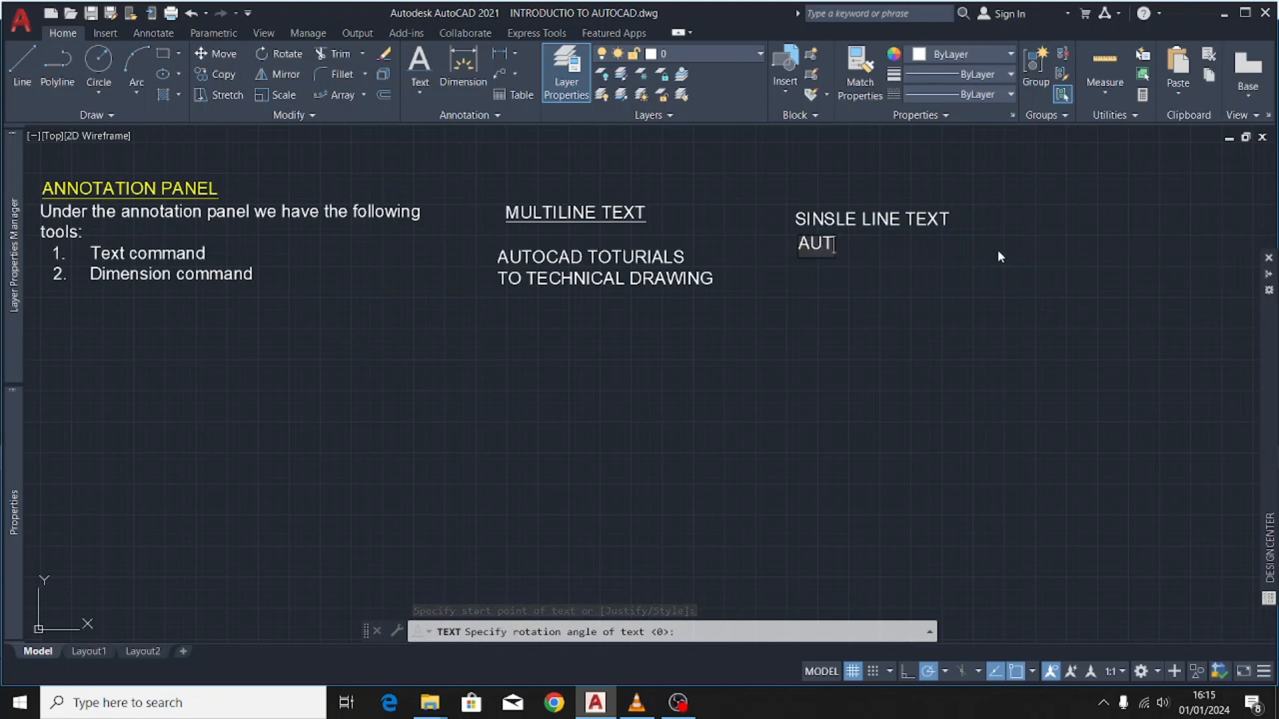
pyautogui.write('AD')
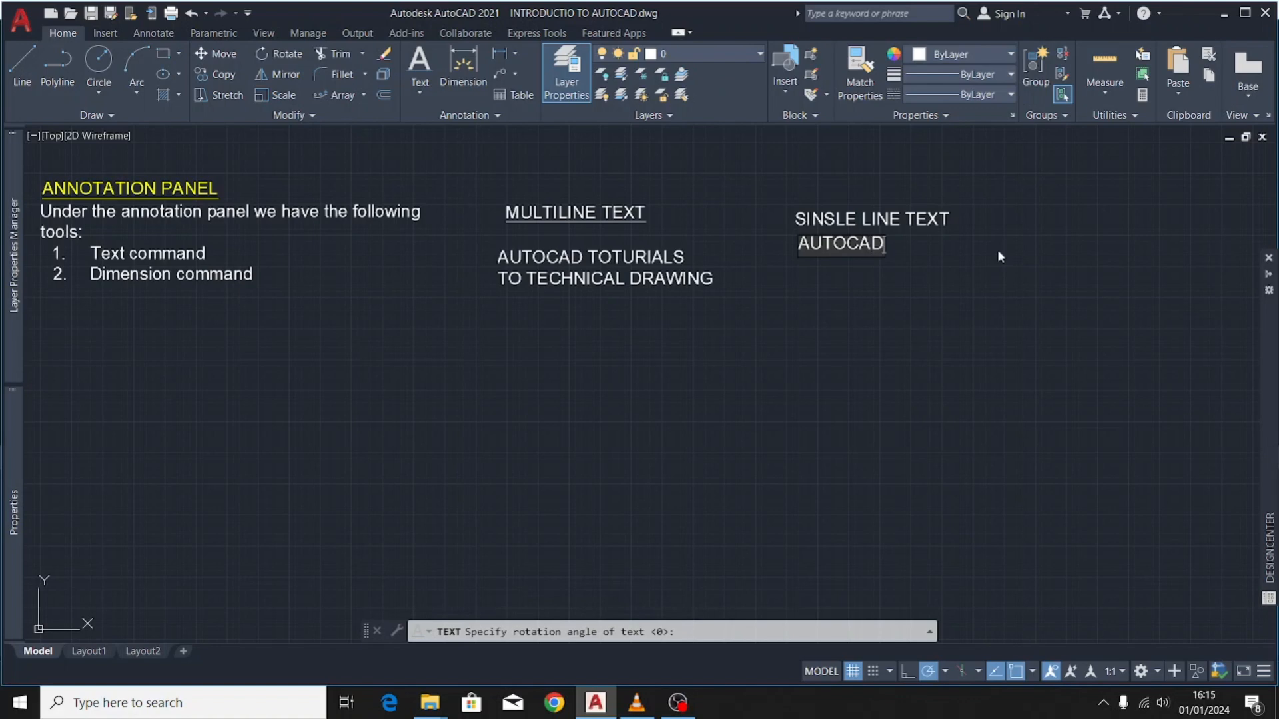
pyautogui.write(' TOTURIALS')
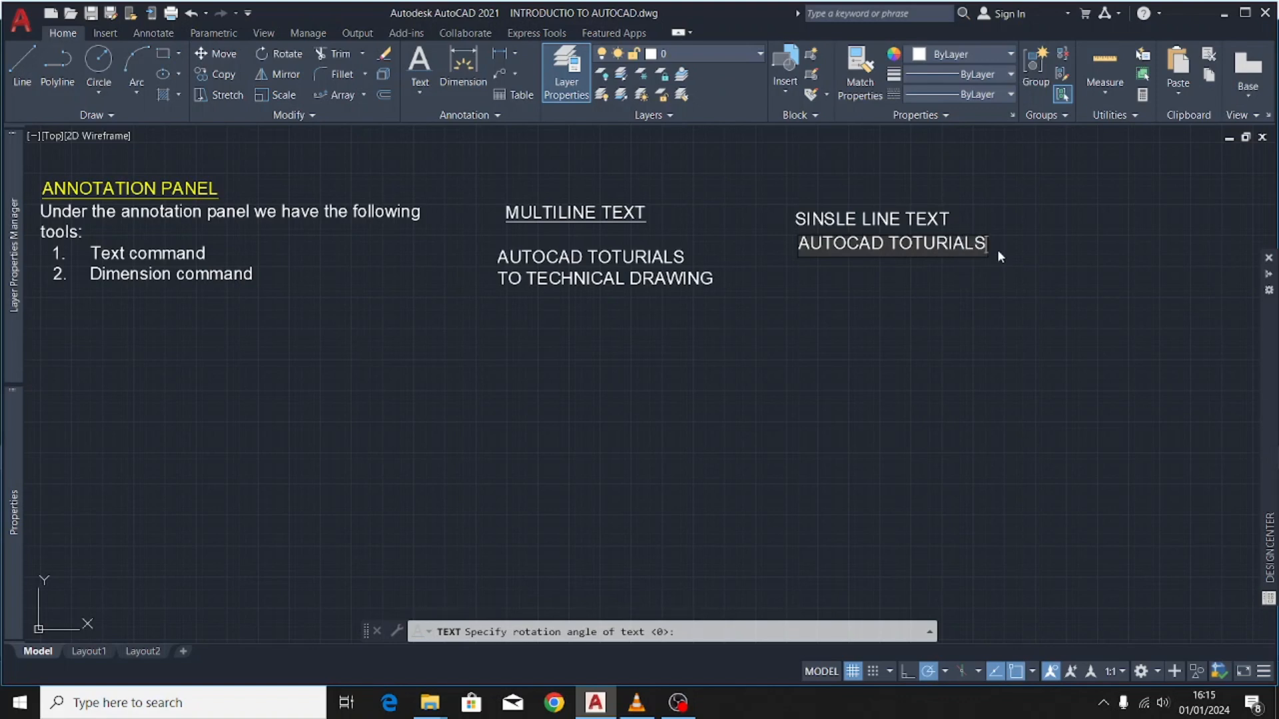
# - Add "TO TECHNICAL DRAWING" as a second line of single-line text and end the text command
pyautogui.press('Return')
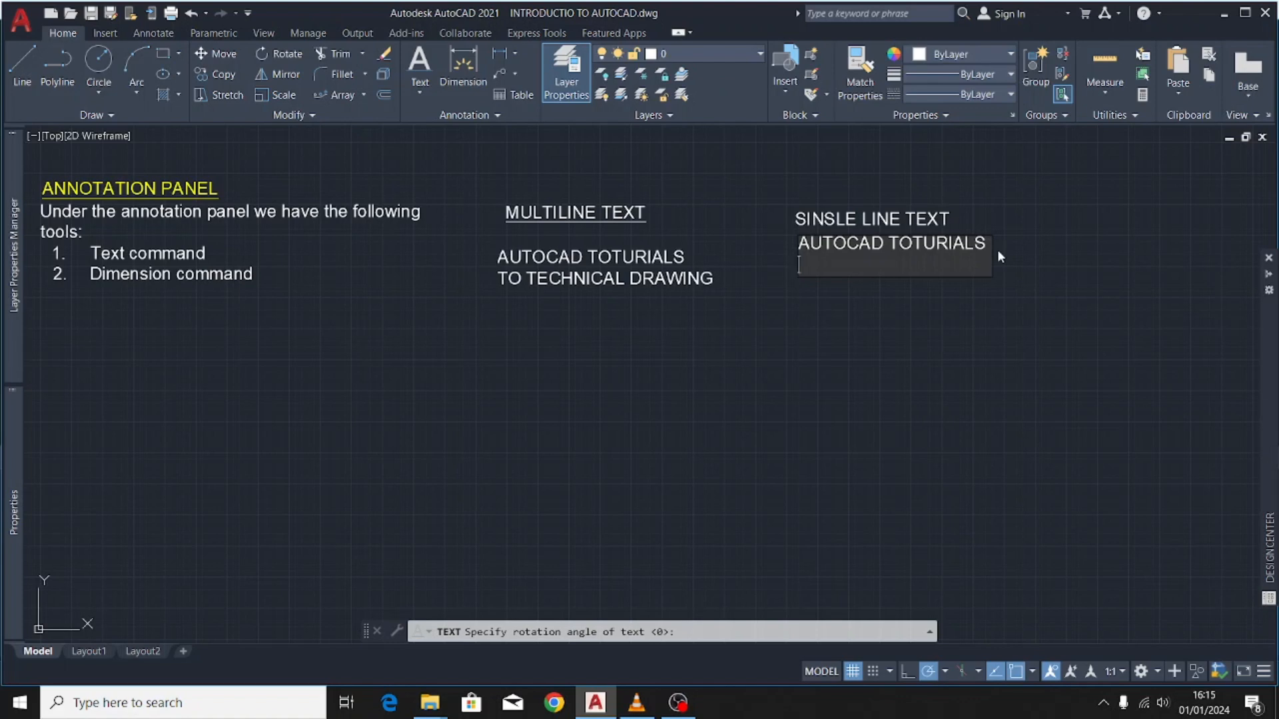
pyautogui.write('O')
pyautogui.press('BackSpace')
pyautogui.write('TO TECHNICAL D')
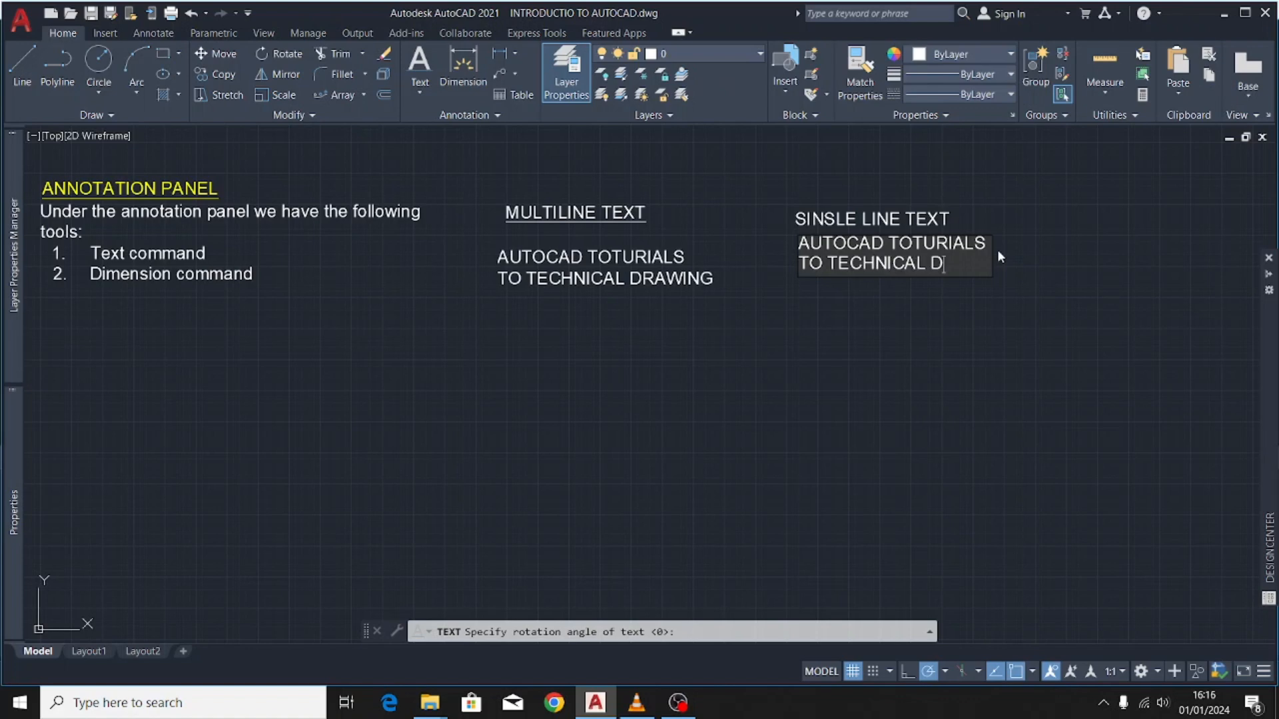
pyautogui.write('RAWING')
pyautogui.click(890, 313)
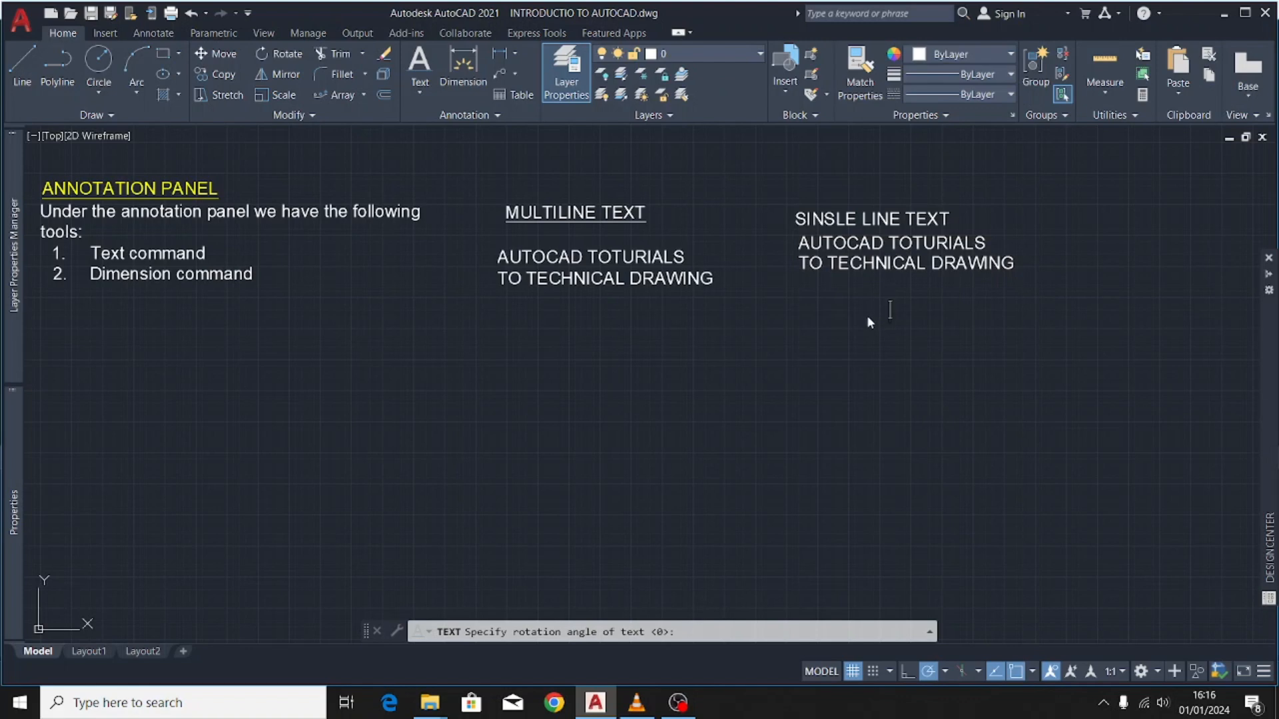
pyautogui.press('Return')
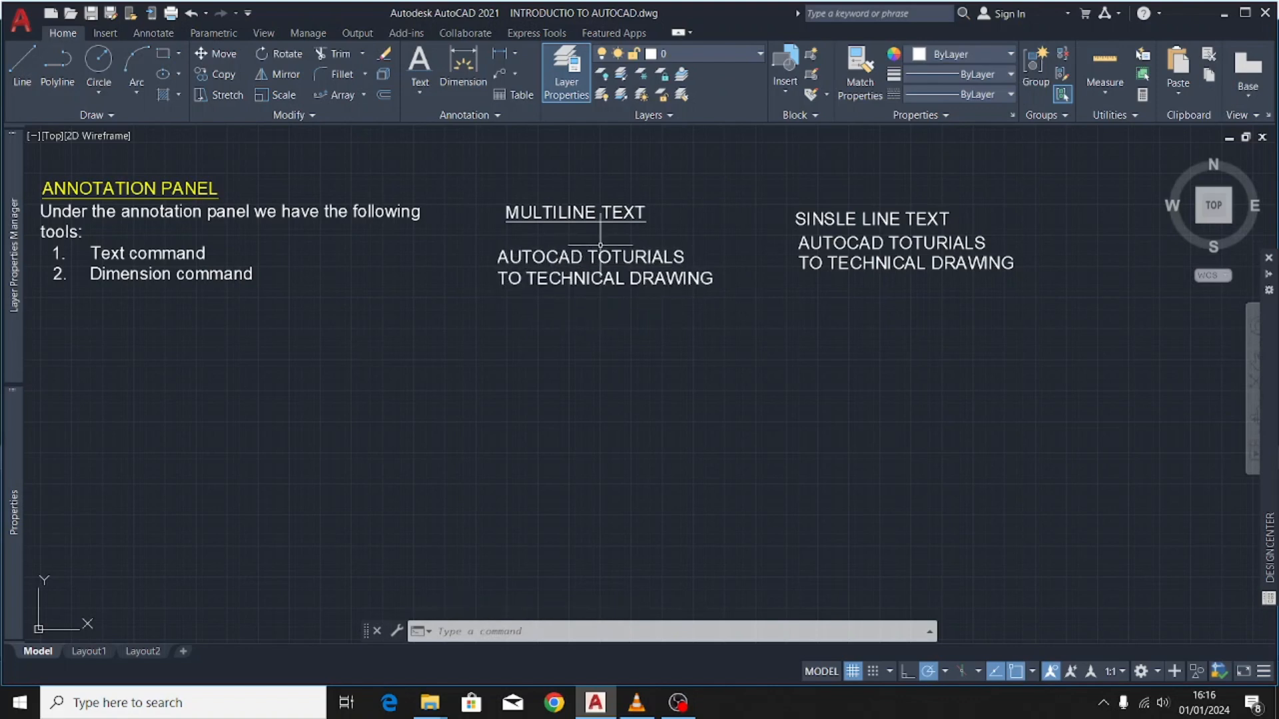
pyautogui.click(423, 87)
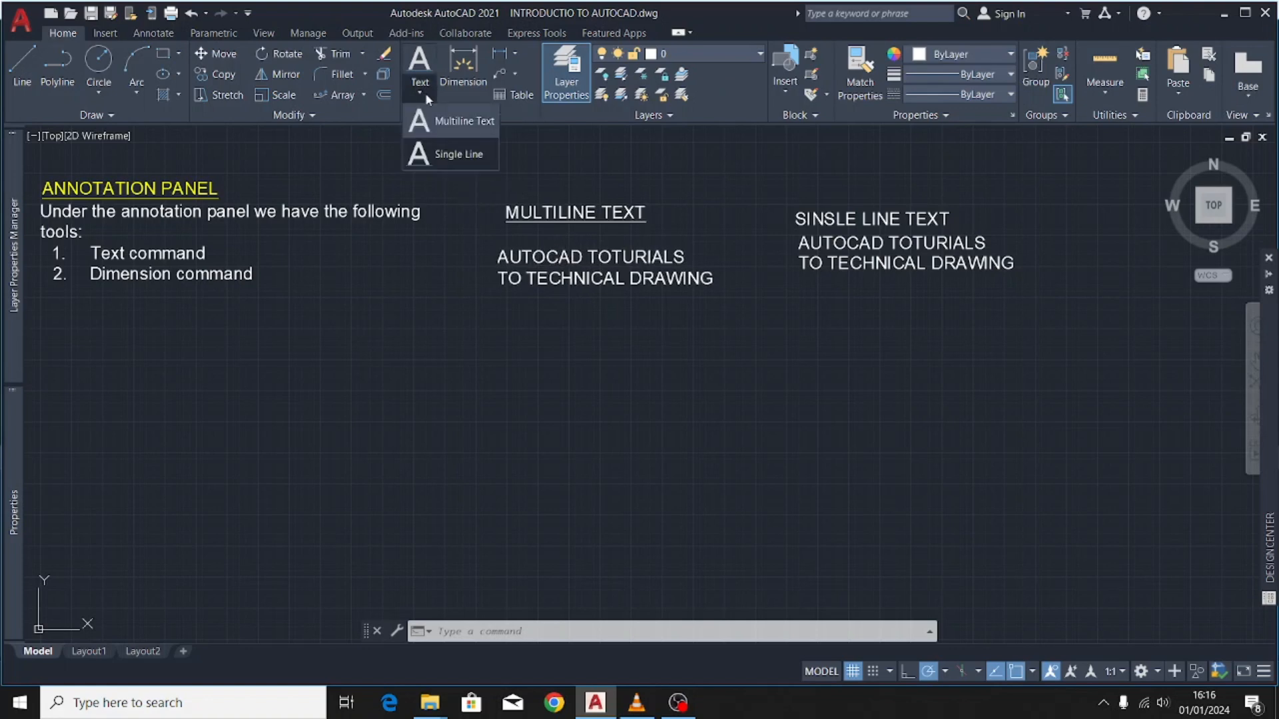
pyautogui.click(443, 124)
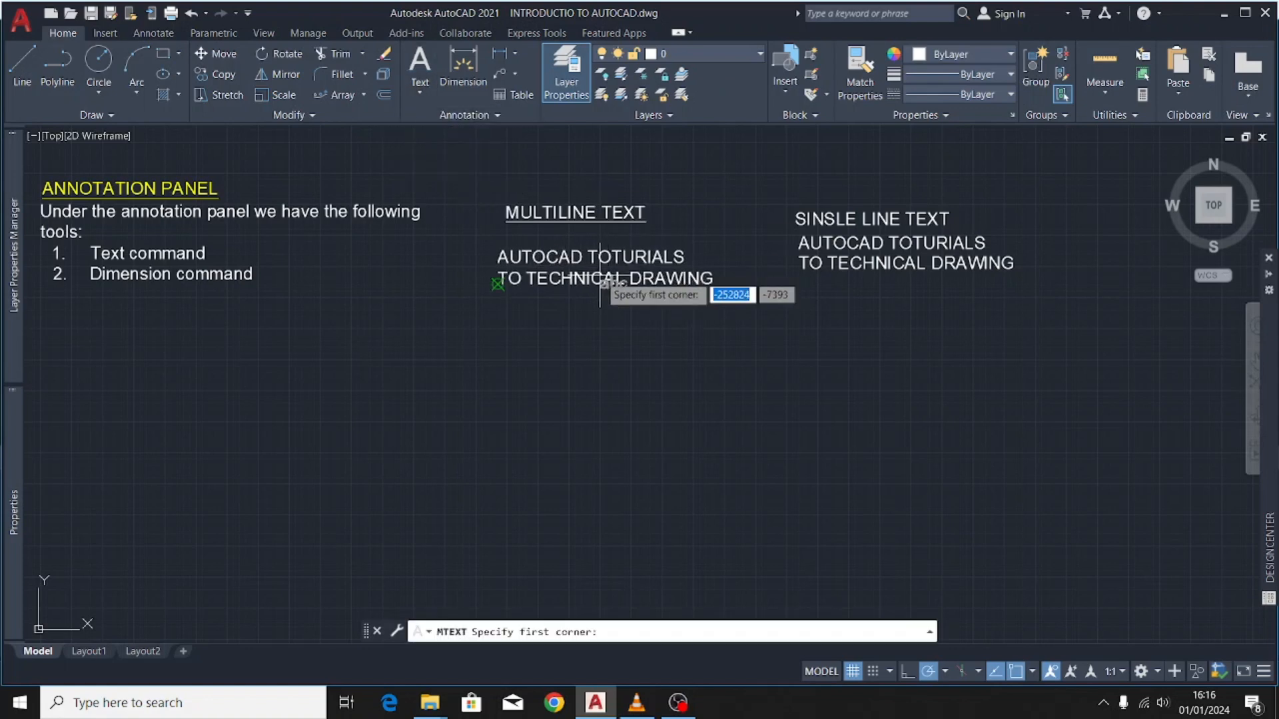
pyautogui.press('Escape')
# - Compare object selection by selecting and releasing the two-line multiline paragraph, then selecting the single-line "TO TECHNICAL DRAWING" text
pyautogui.click(656, 278)
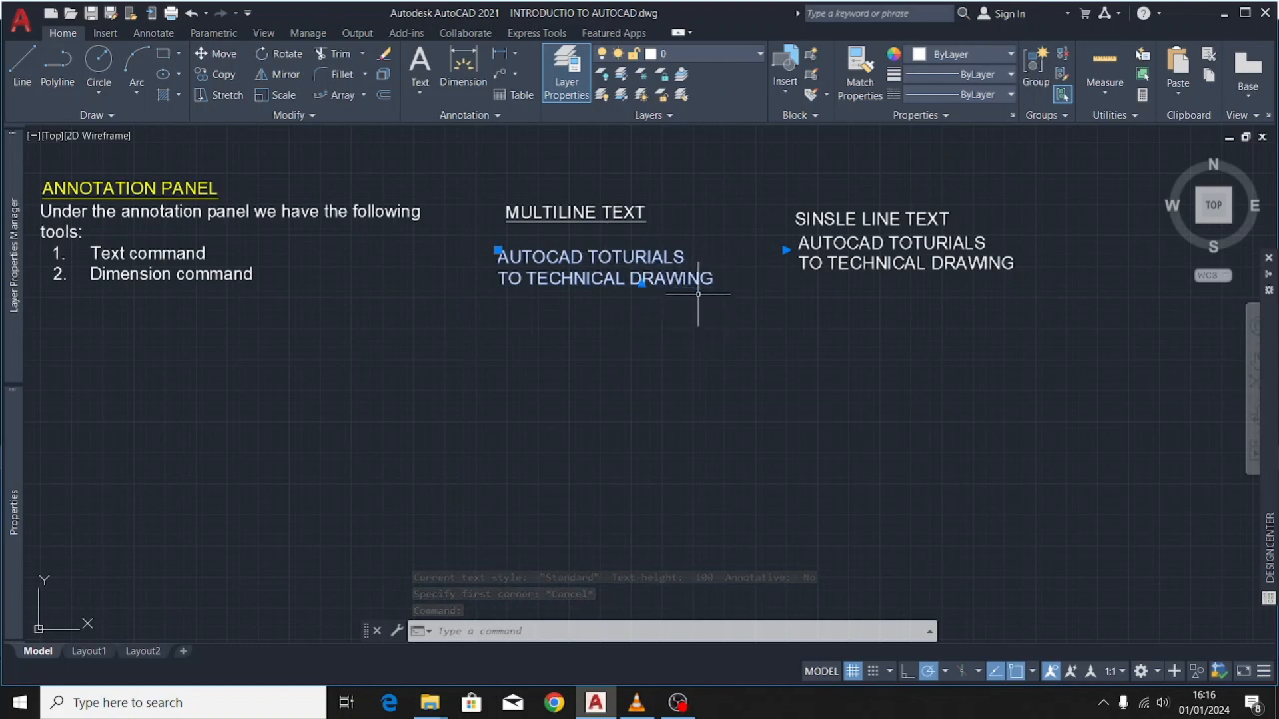
pyautogui.press('Escape')
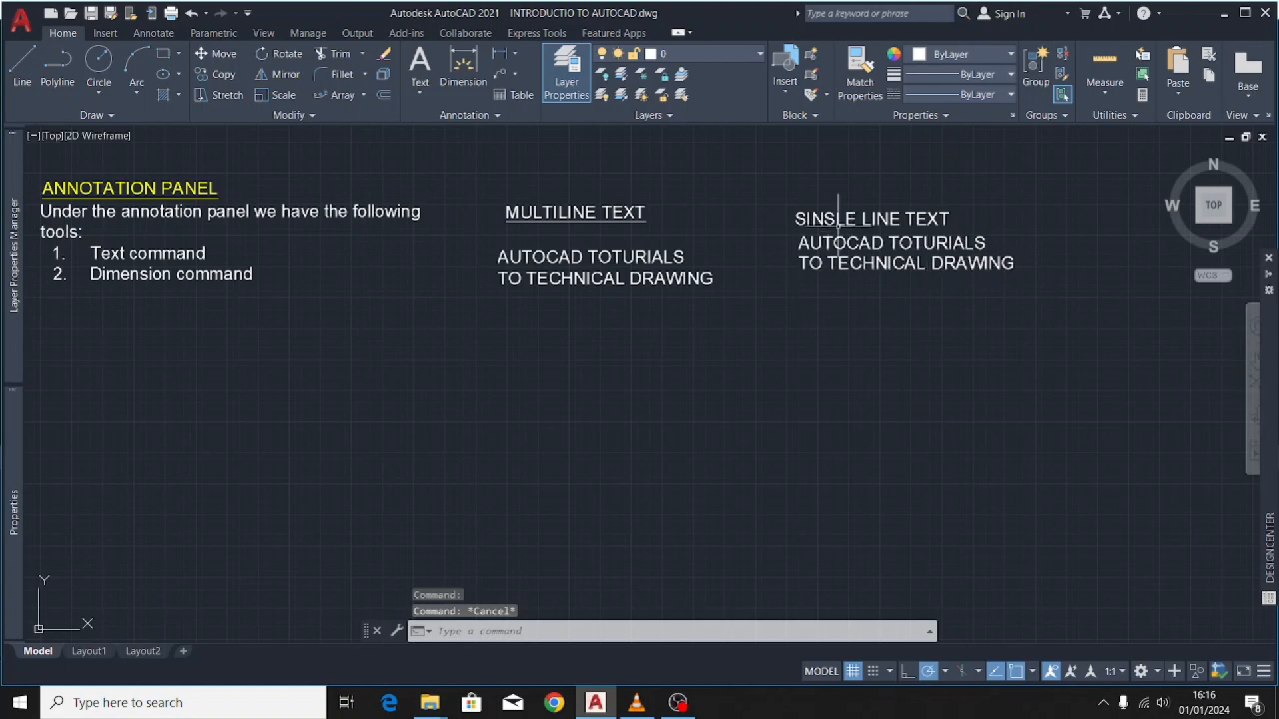
pyautogui.click(1012, 265)
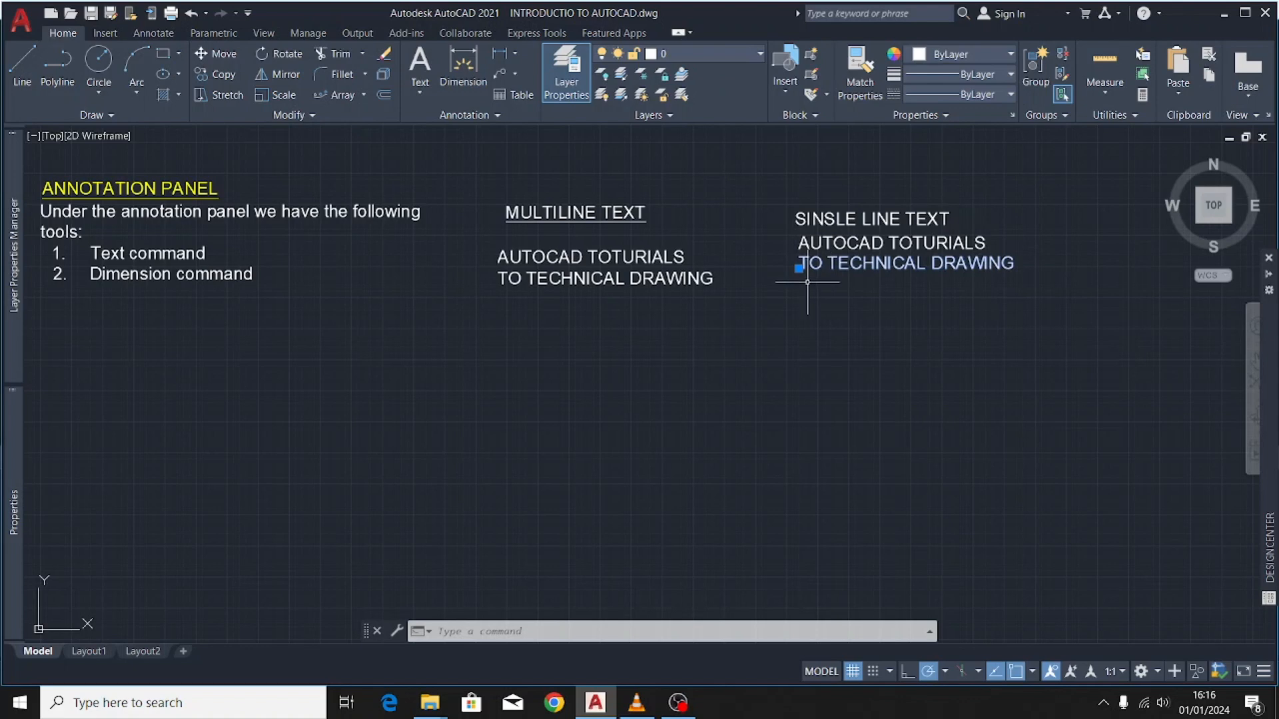
pyautogui.doubleClick(1011, 266)
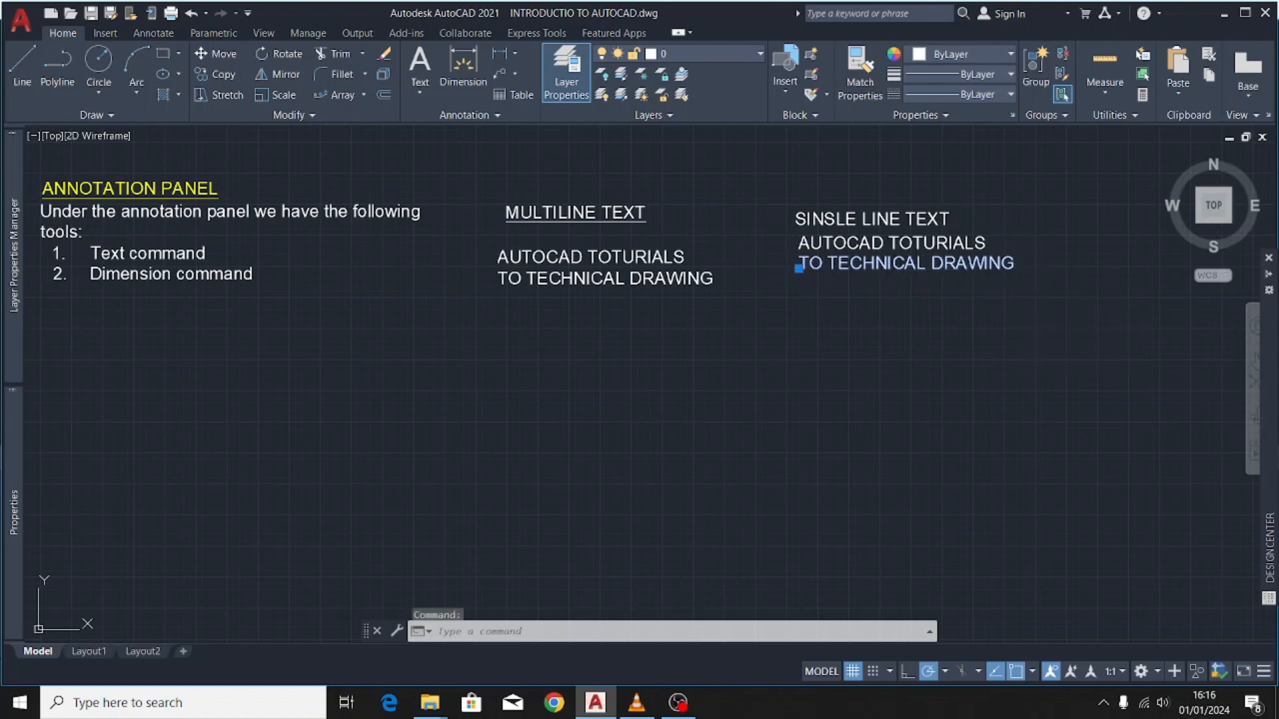
pyautogui.click(826, 267)
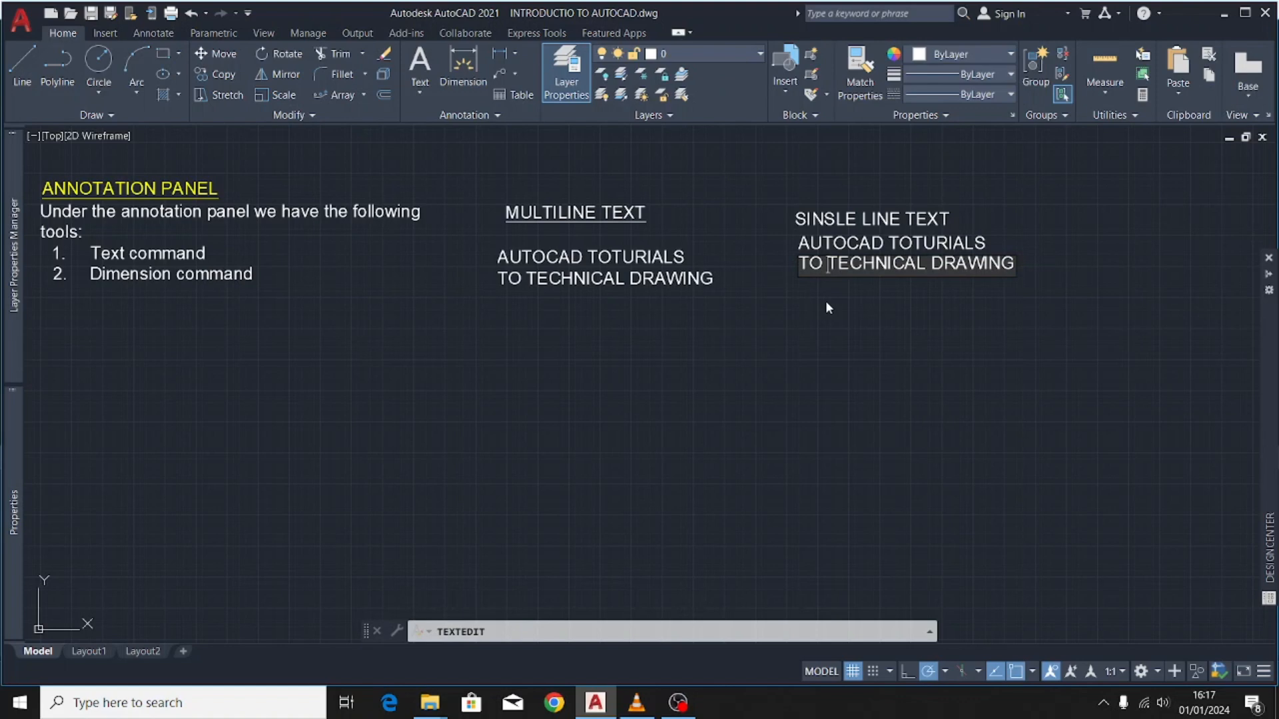
pyautogui.press('BackSpace')
pyautogui.press('BackSpace')
pyautogui.press('BackSpace')
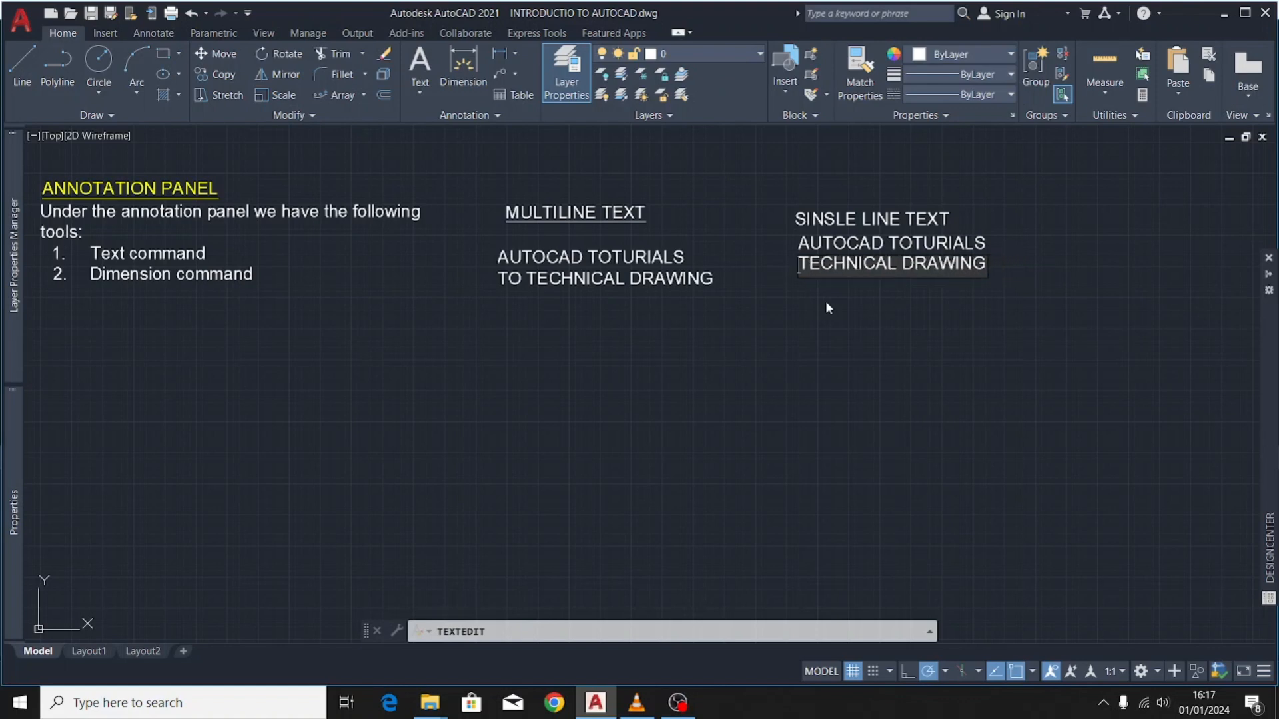
pyautogui.write('FOR')
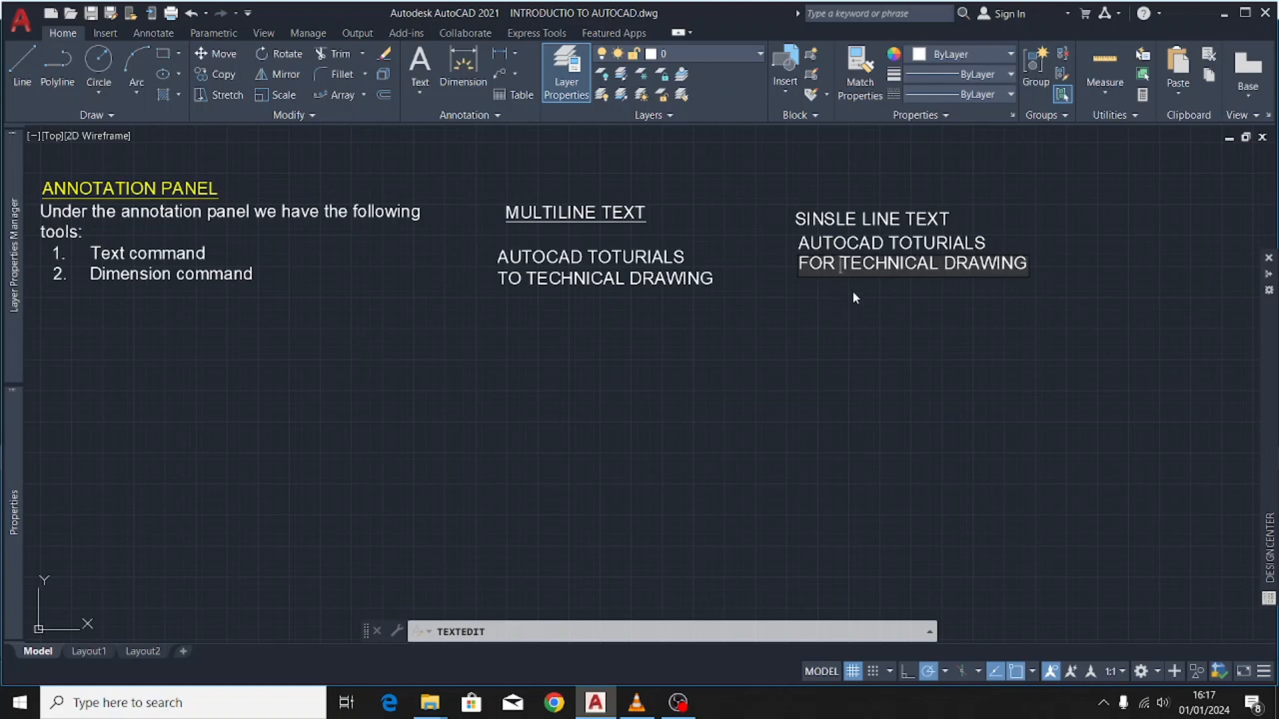
pyautogui.press('Escape')
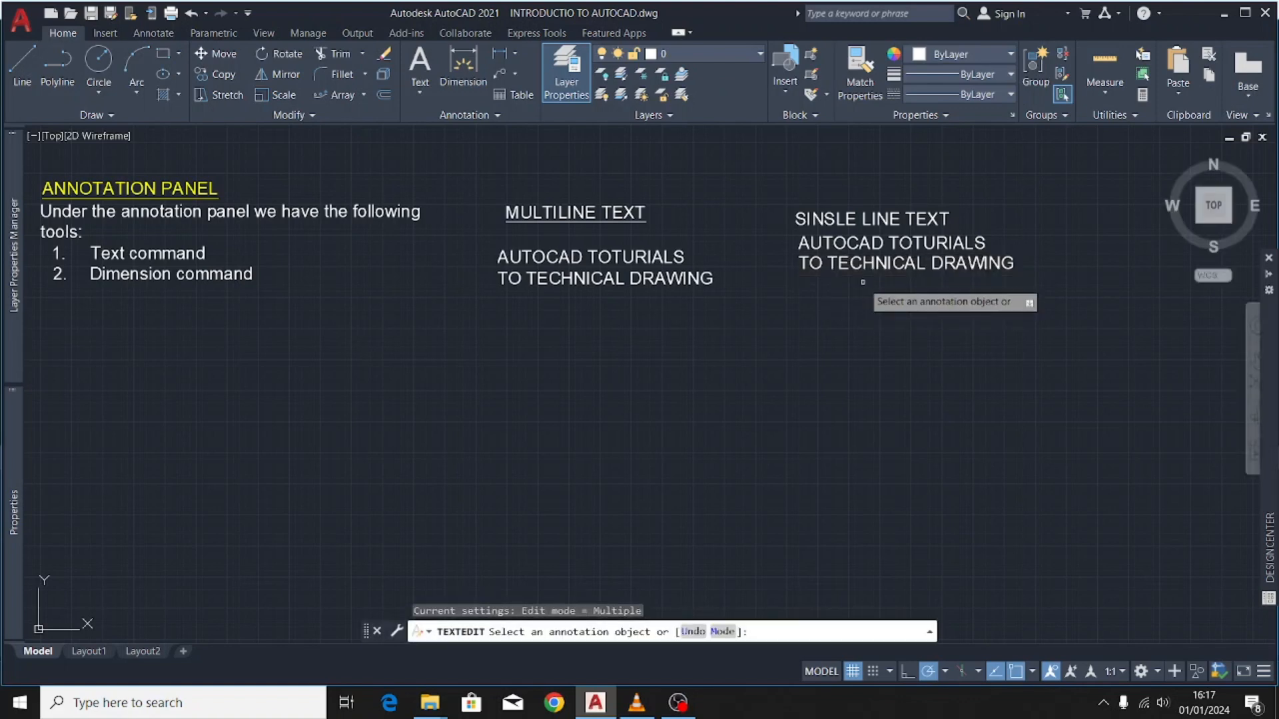
# - Replace "TO" with "FOR" in the second line of the single-line text and end the text edit
pyautogui.click(869, 263)
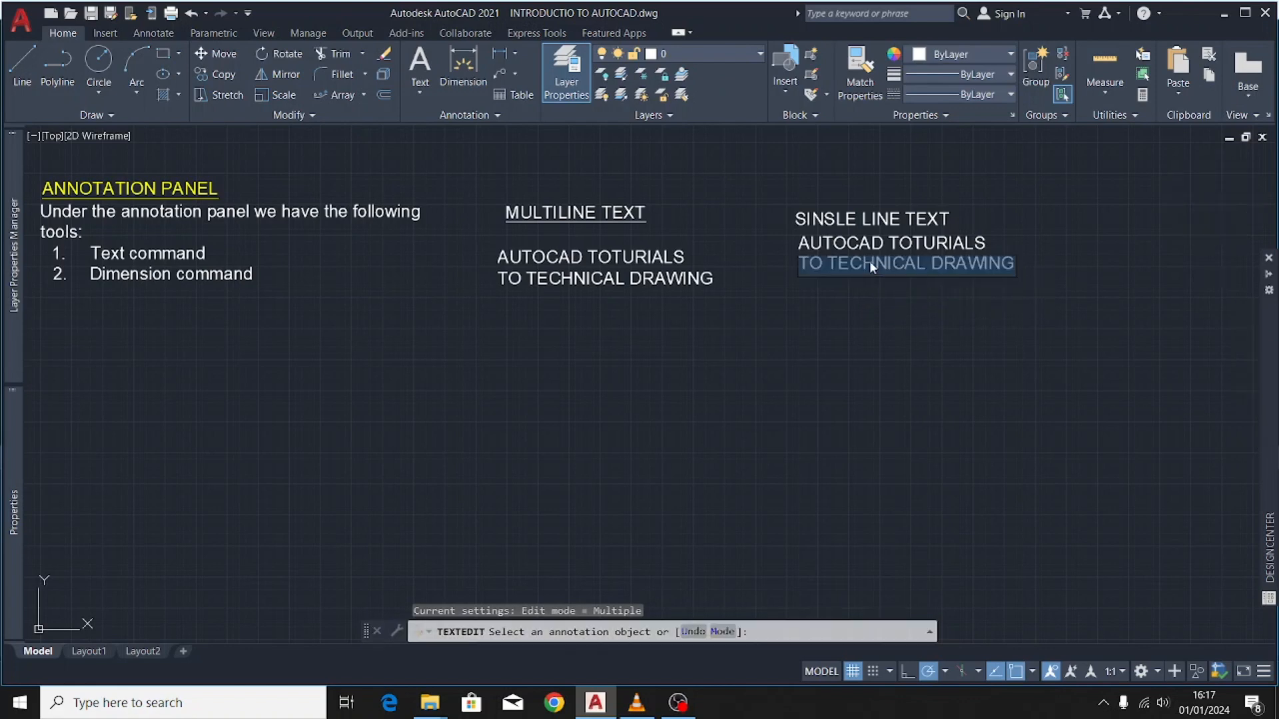
pyautogui.click(824, 265)
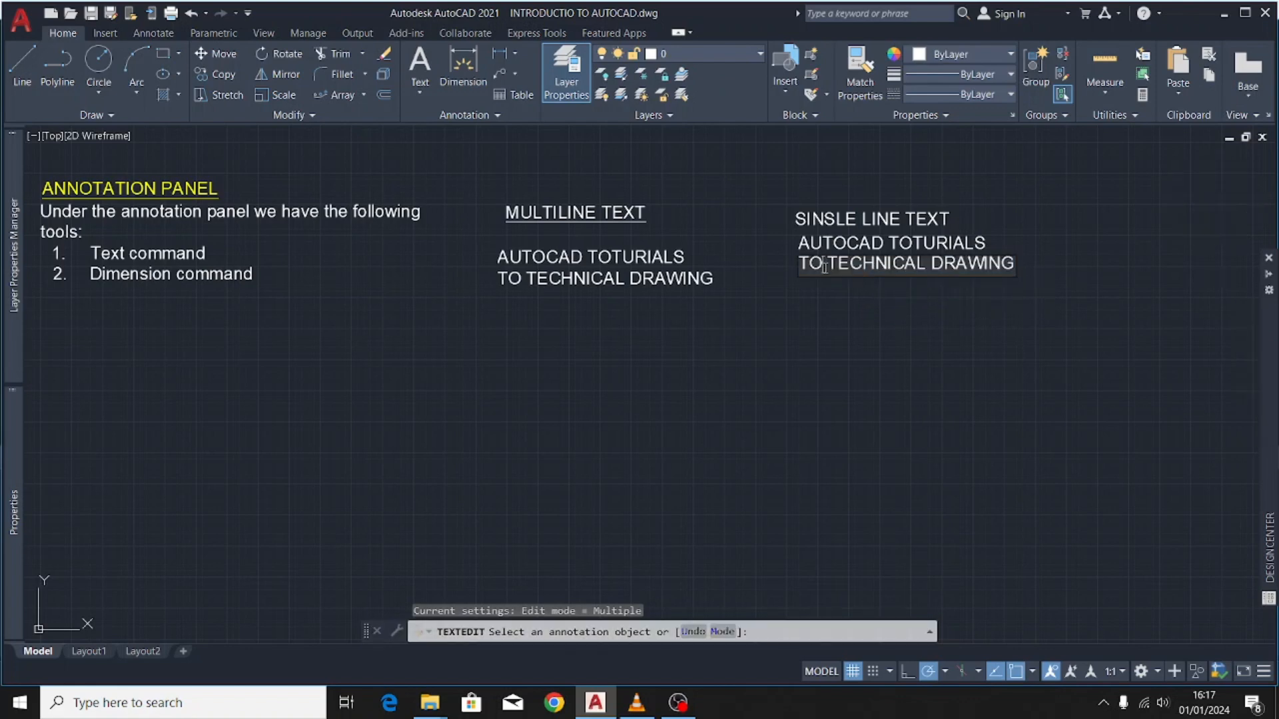
pyautogui.press('BackSpace')
pyautogui.press('BackSpace')
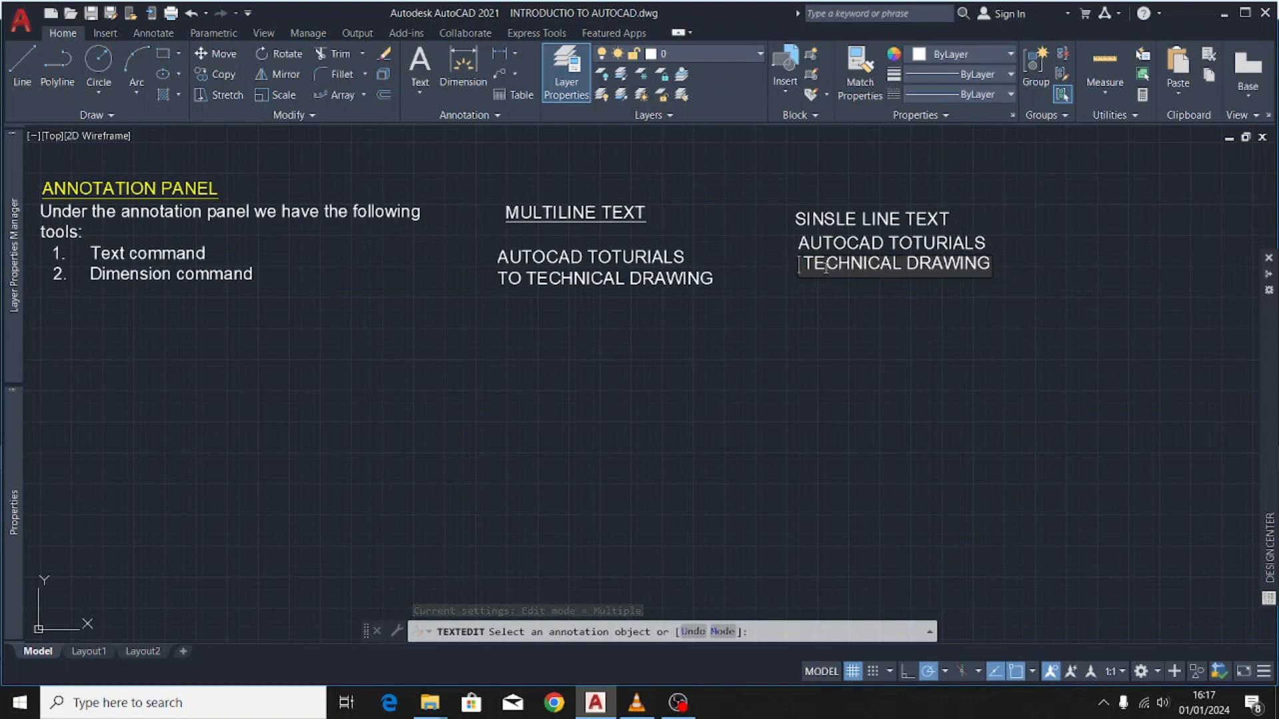
pyautogui.write('FOR')
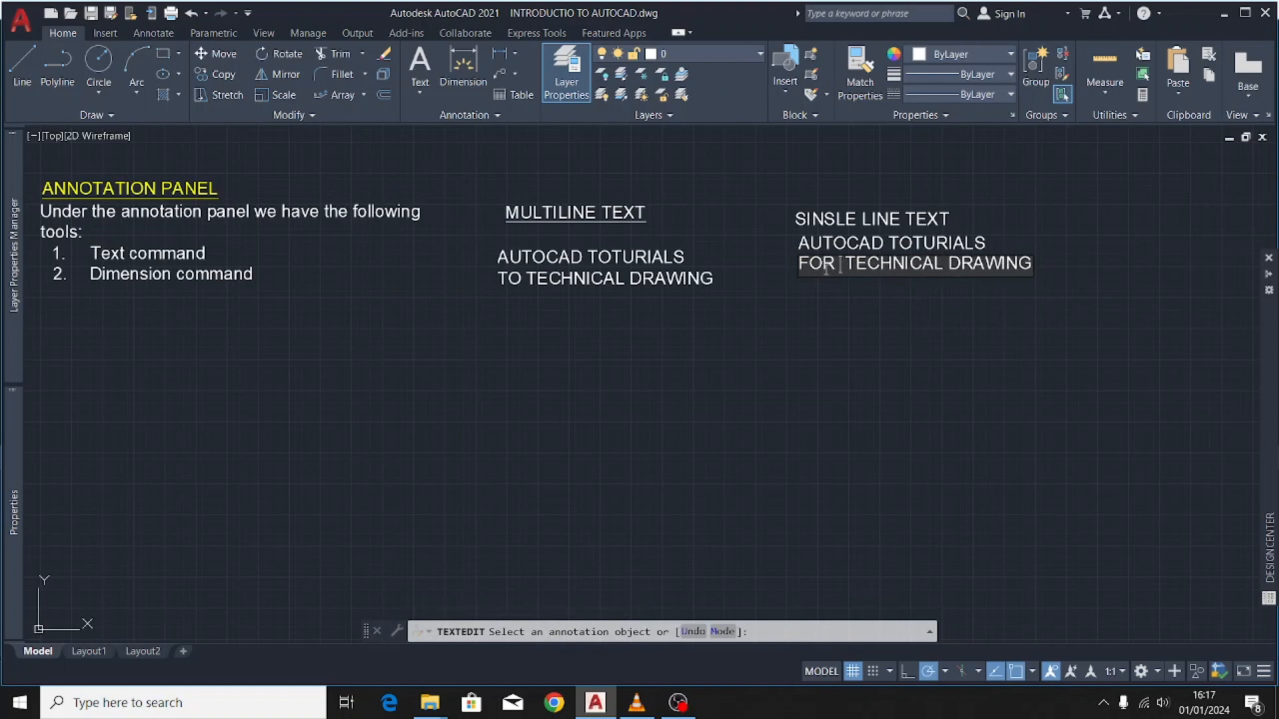
pyautogui.press('Return')
pyautogui.press('Escape')
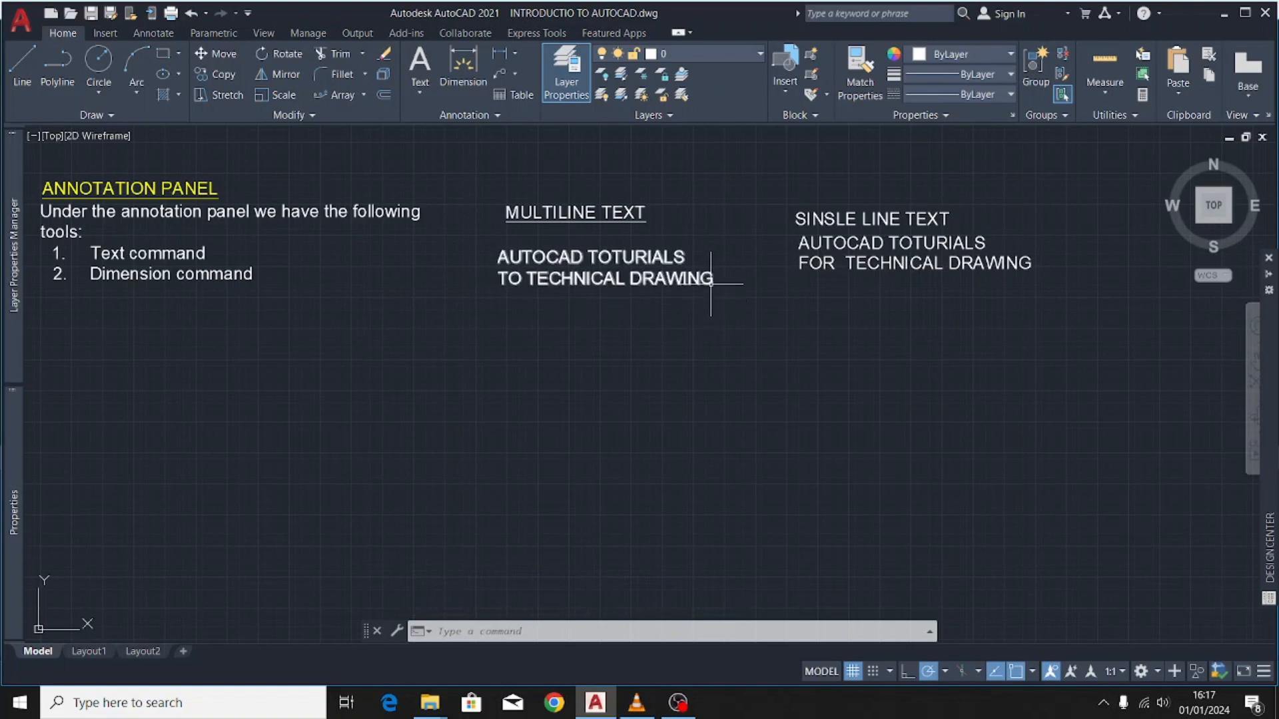
# - Change "TO" to "FOR" in the second line of the multiline paragraph and close the text editor
pyautogui.doubleClick(679, 281)
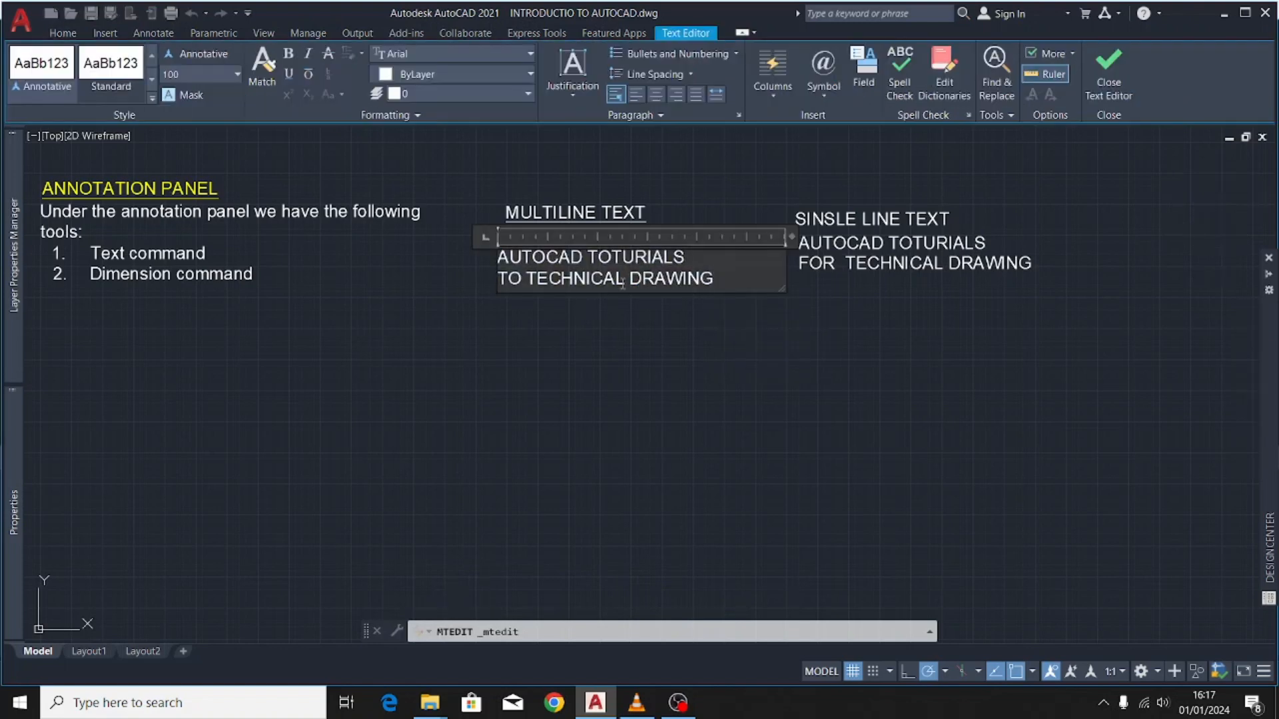
pyautogui.click(526, 280)
pyautogui.press('BackSpace')
pyautogui.press('BackSpace')
pyautogui.press('BackSpace')
pyautogui.write('FOR')
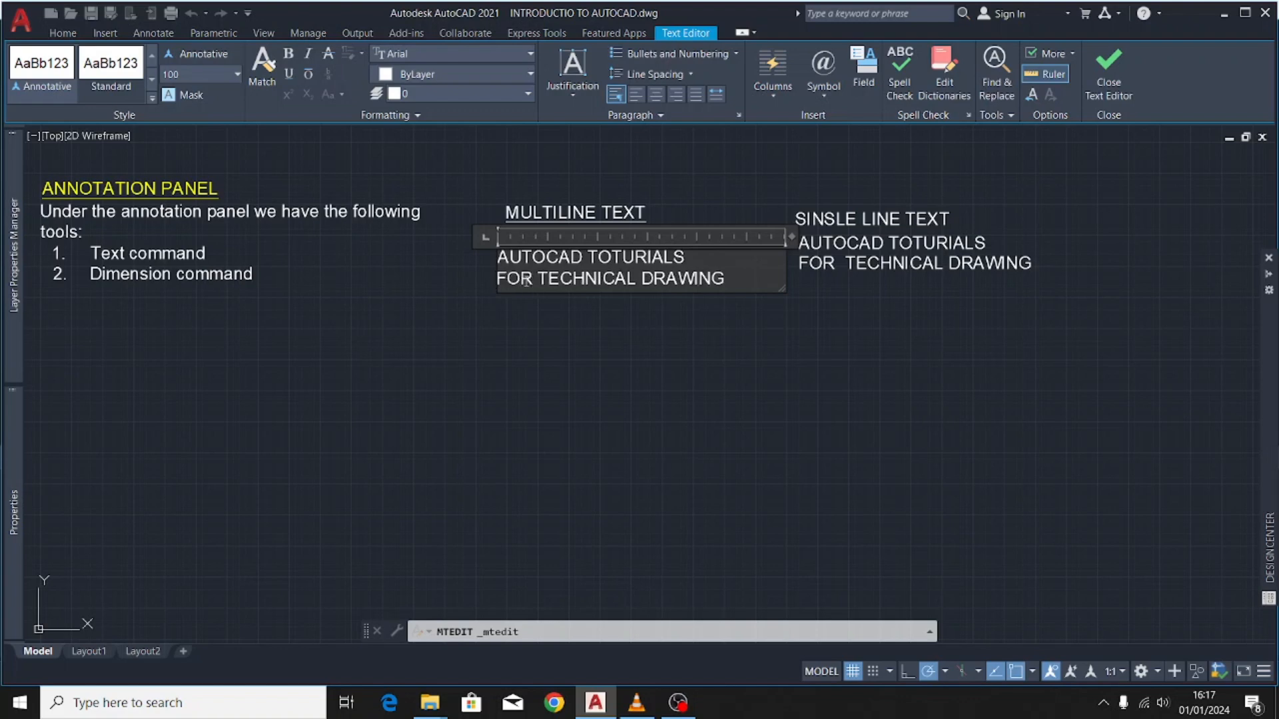
pyautogui.click(526, 340)
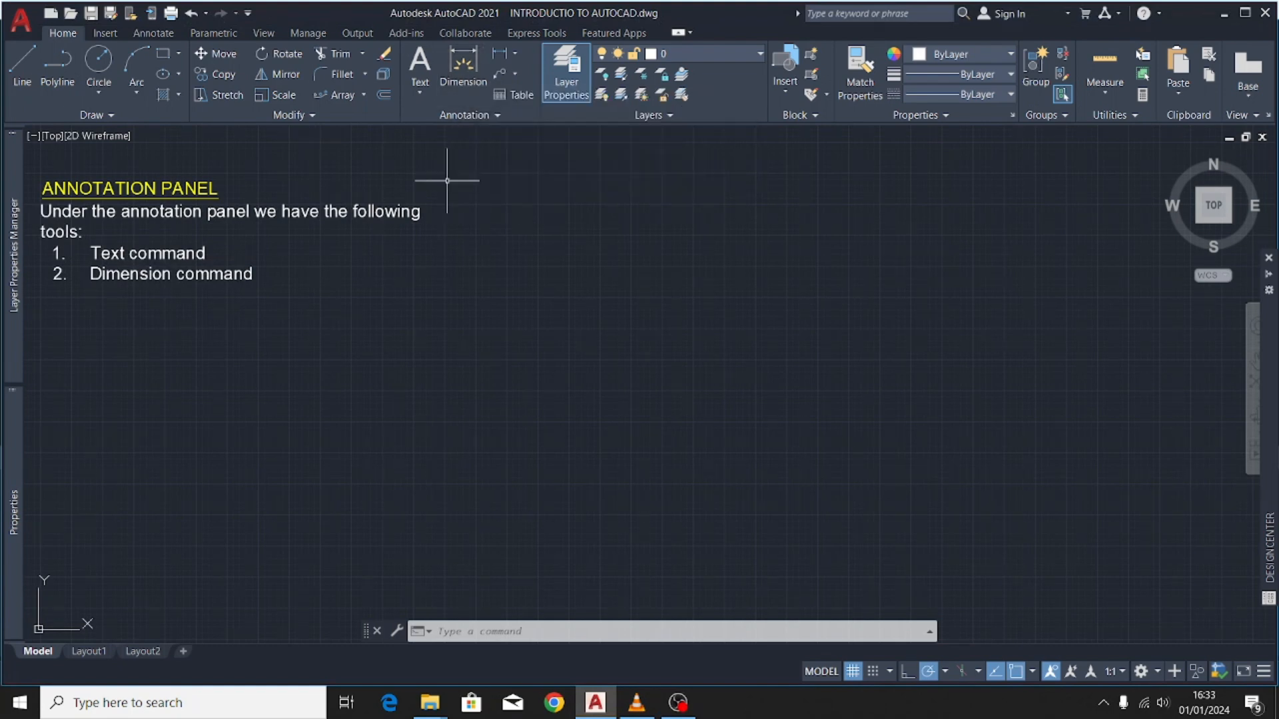
# - Open the Dimension Style Manager and start modifying the Standard dimension style
pyautogui.click(498, 116)
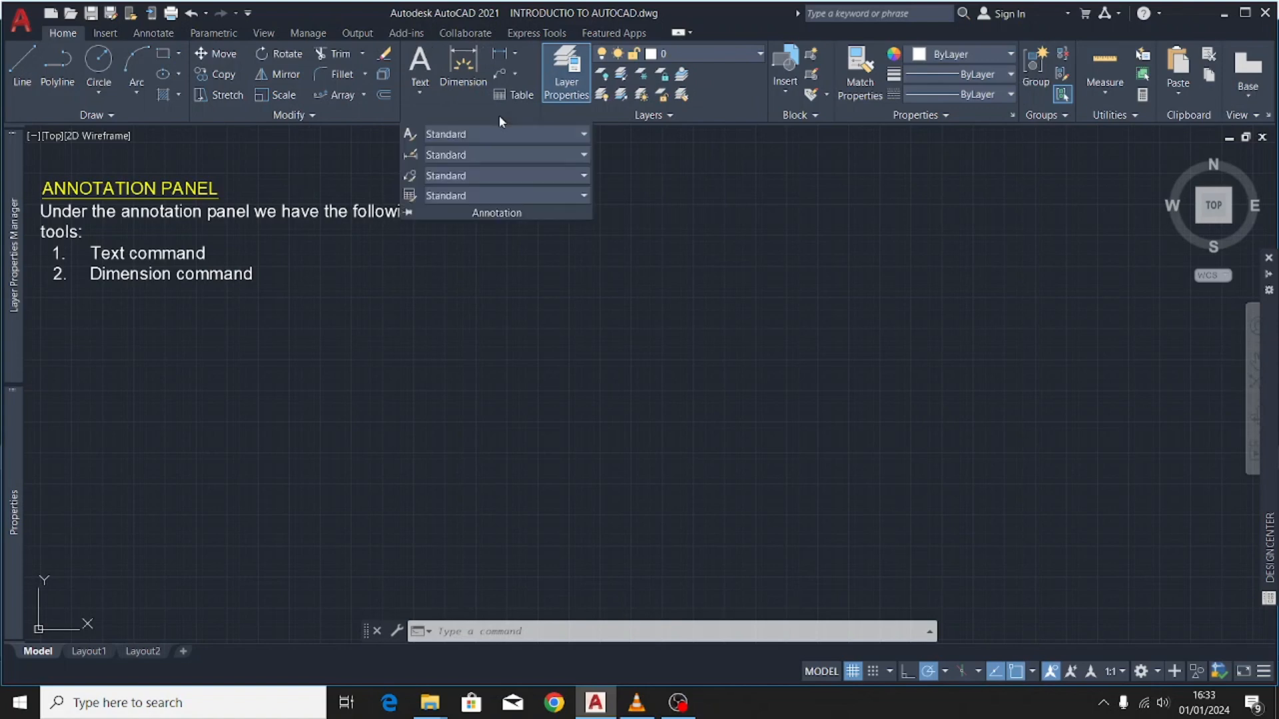
pyautogui.click(474, 159)
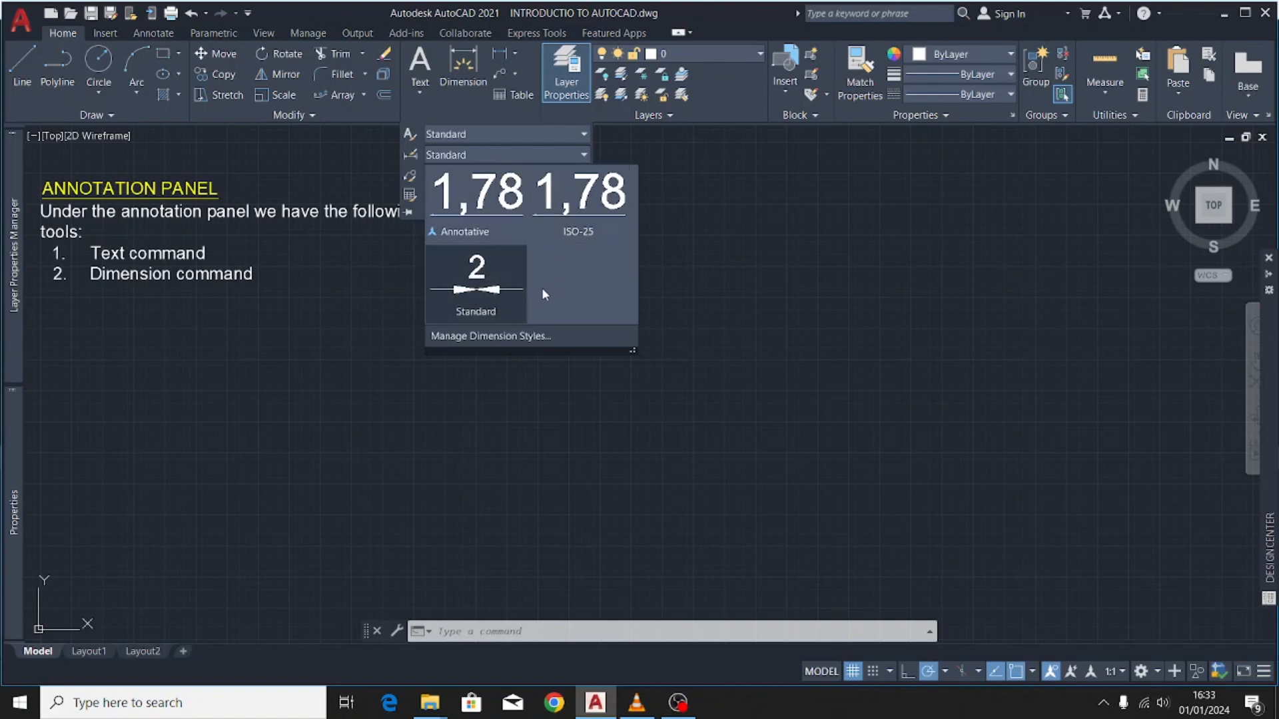
pyautogui.click(543, 337)
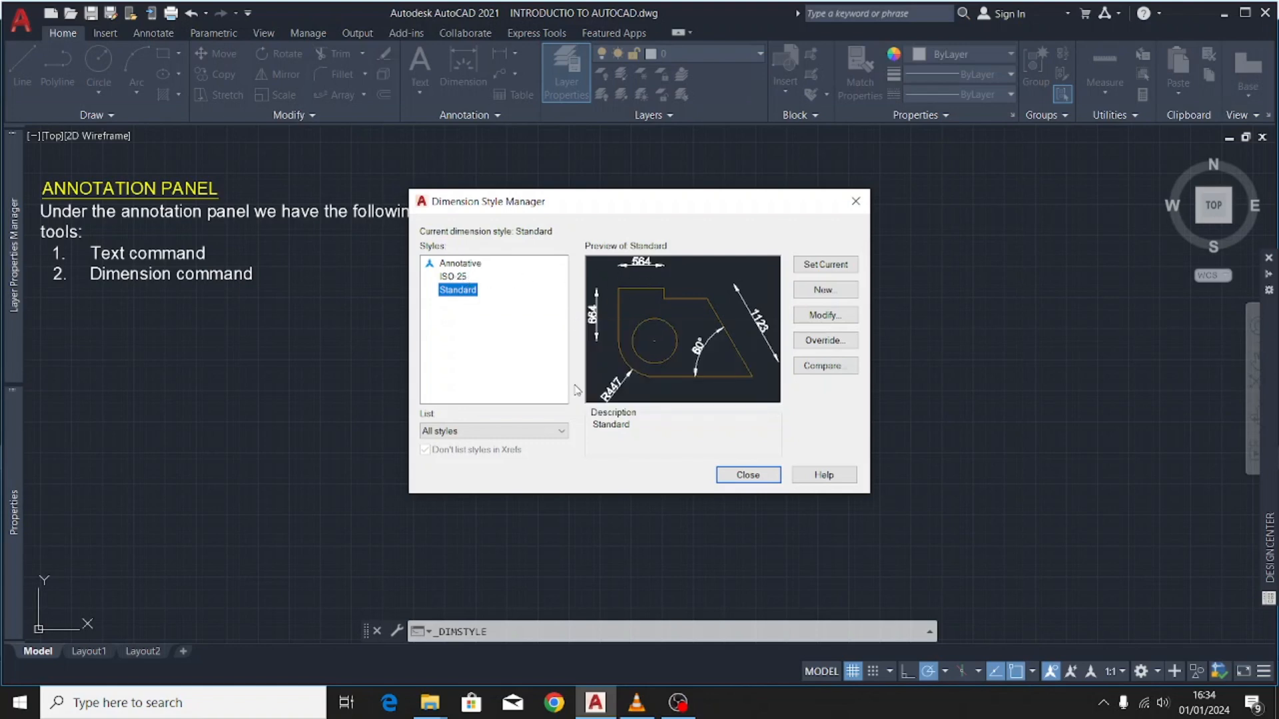
pyautogui.click(825, 315)
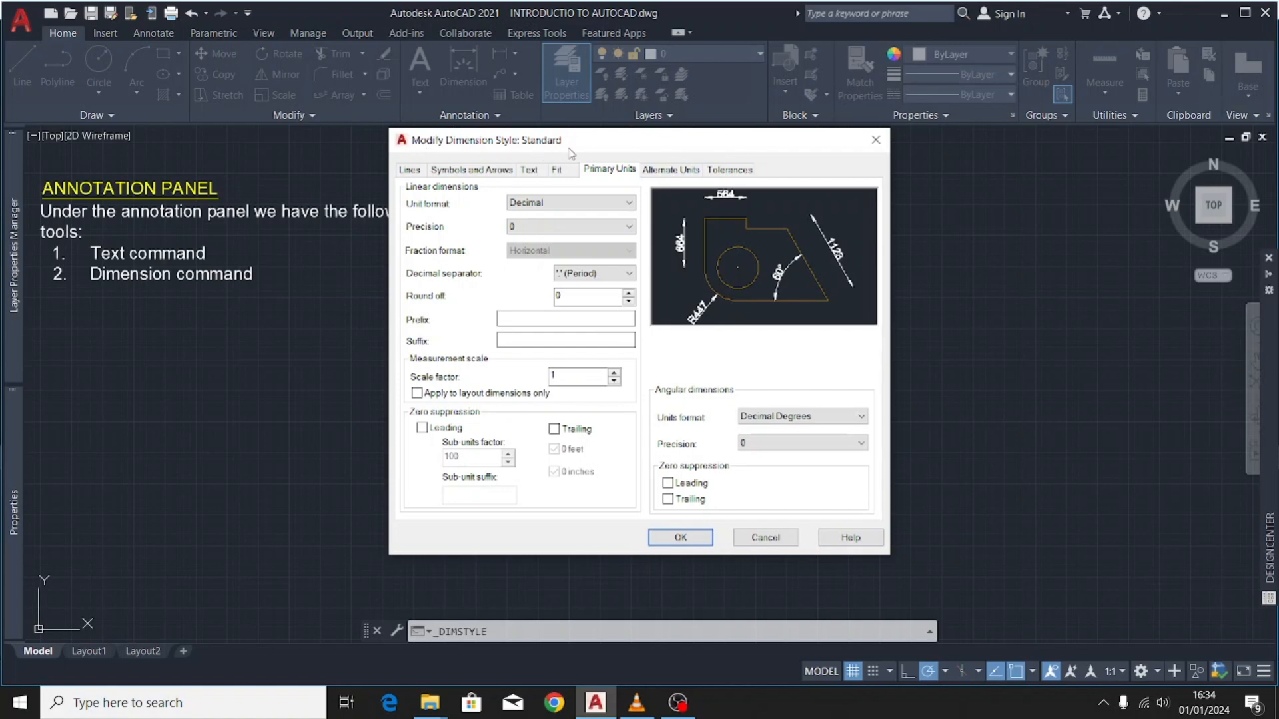
# - Set the dimension lines of the Standard style to ByLayer color, ByBlock linetype and ByLayer lineweight
pyautogui.click(409, 171)
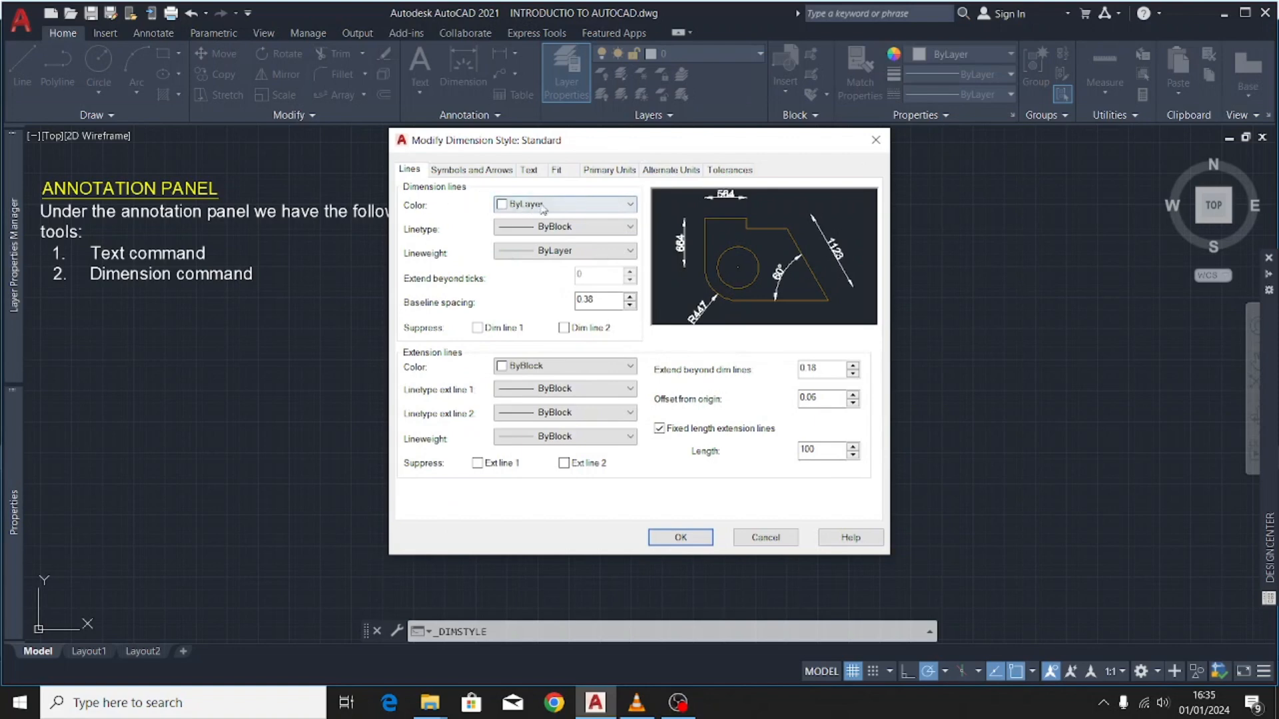
pyautogui.click(569, 205)
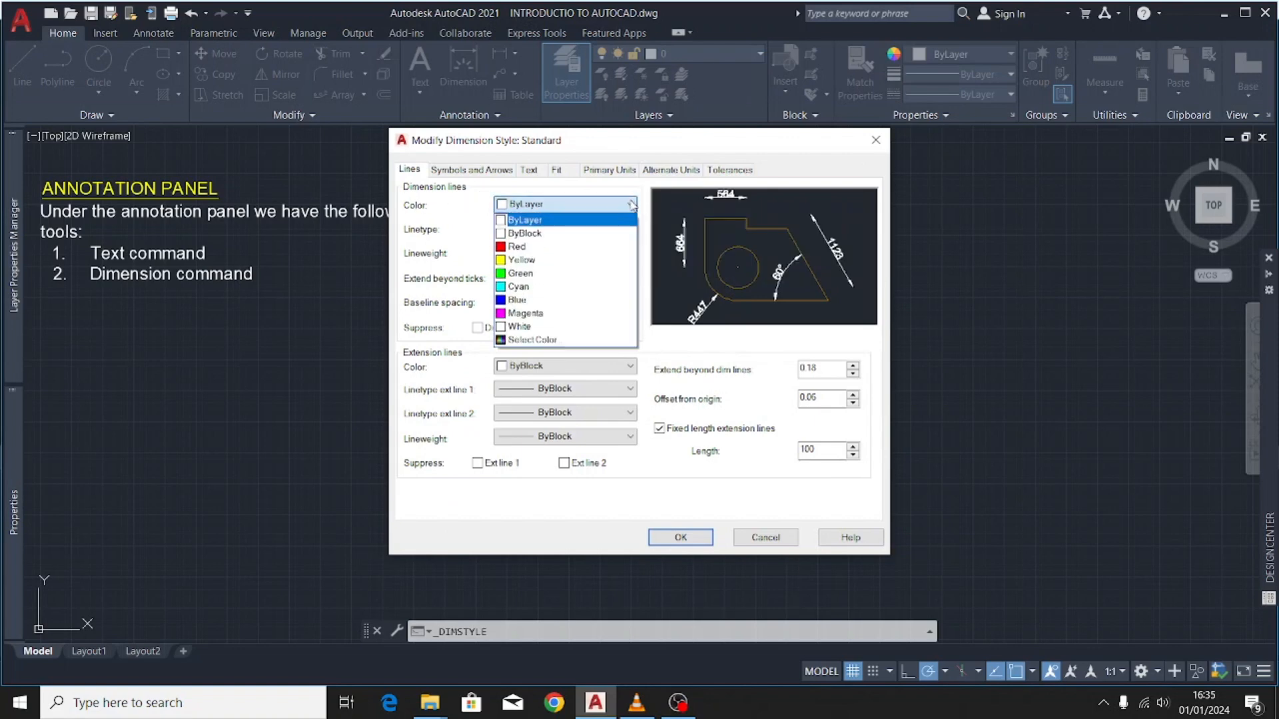
pyautogui.click(585, 221)
pyautogui.press('Tab')
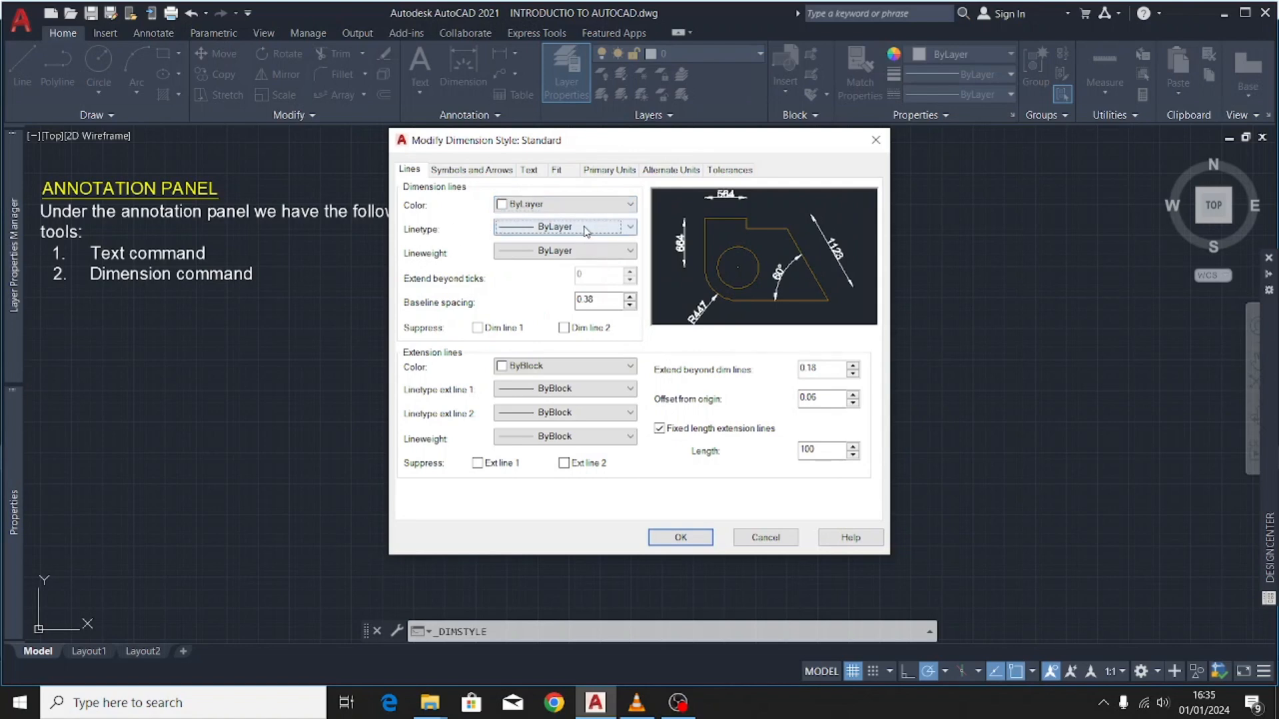
pyautogui.click(630, 229)
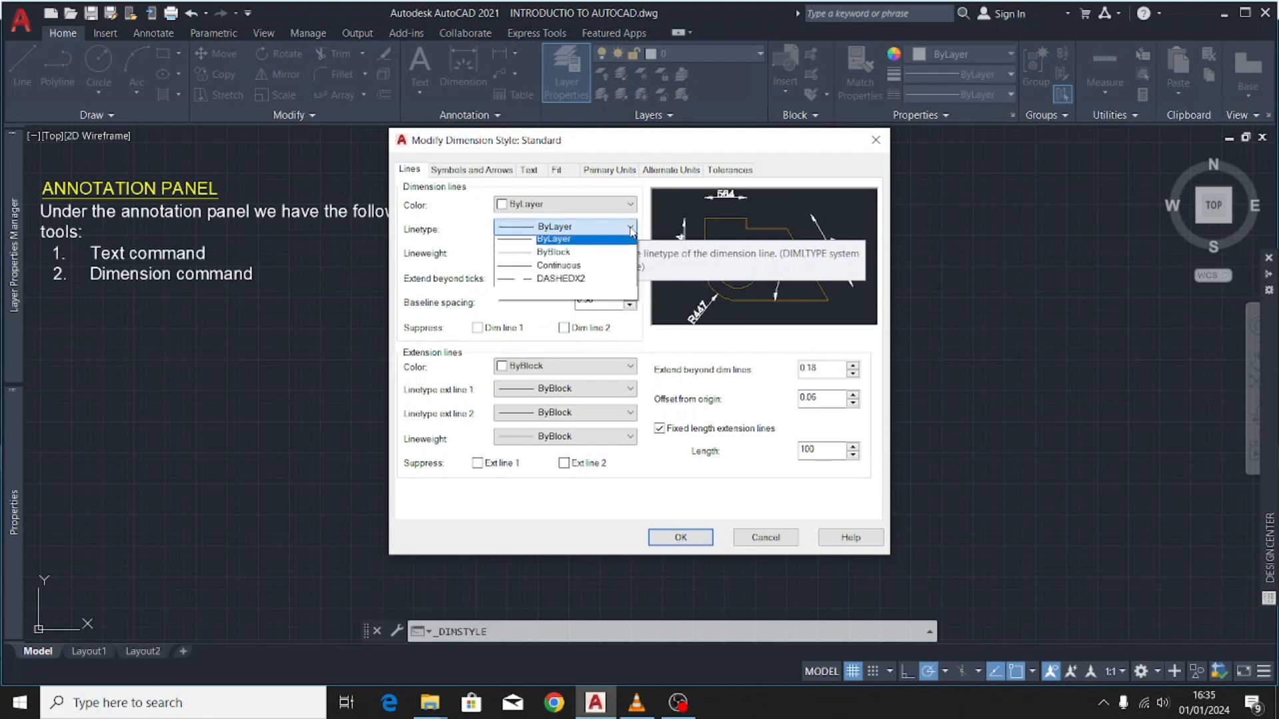
pyautogui.click(589, 257)
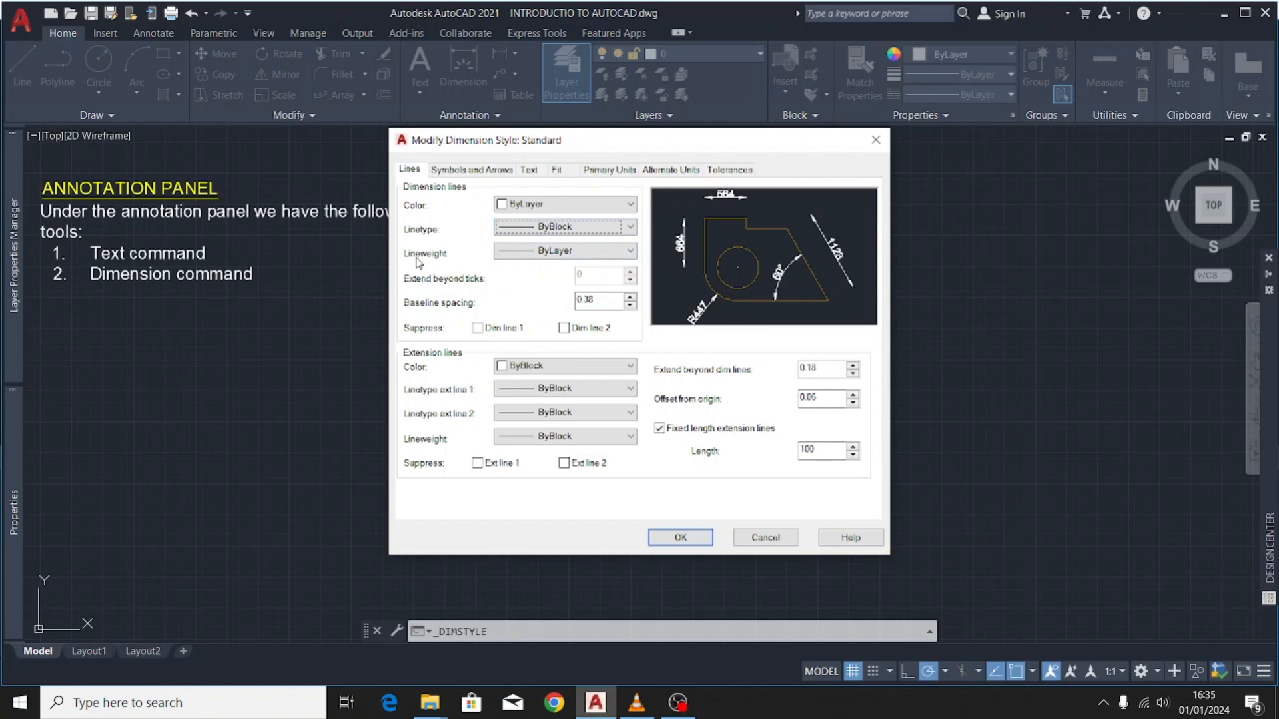
pyautogui.click(627, 252)
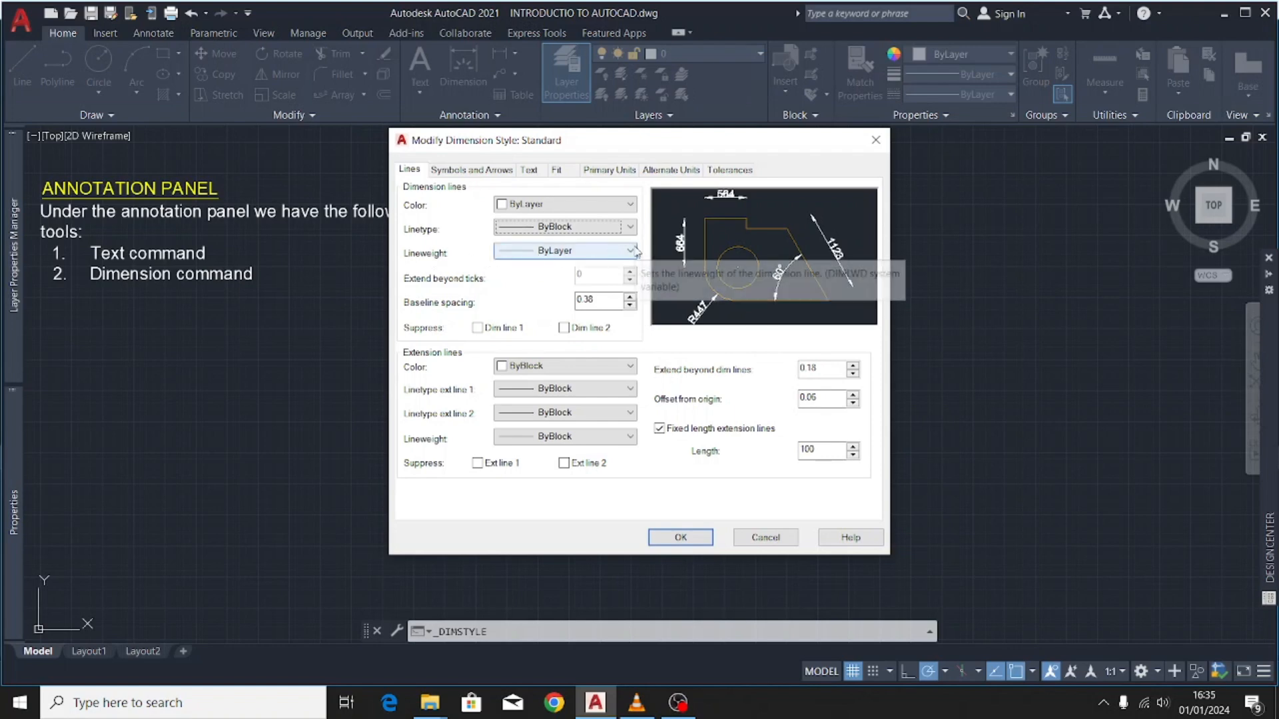
pyautogui.click(589, 251)
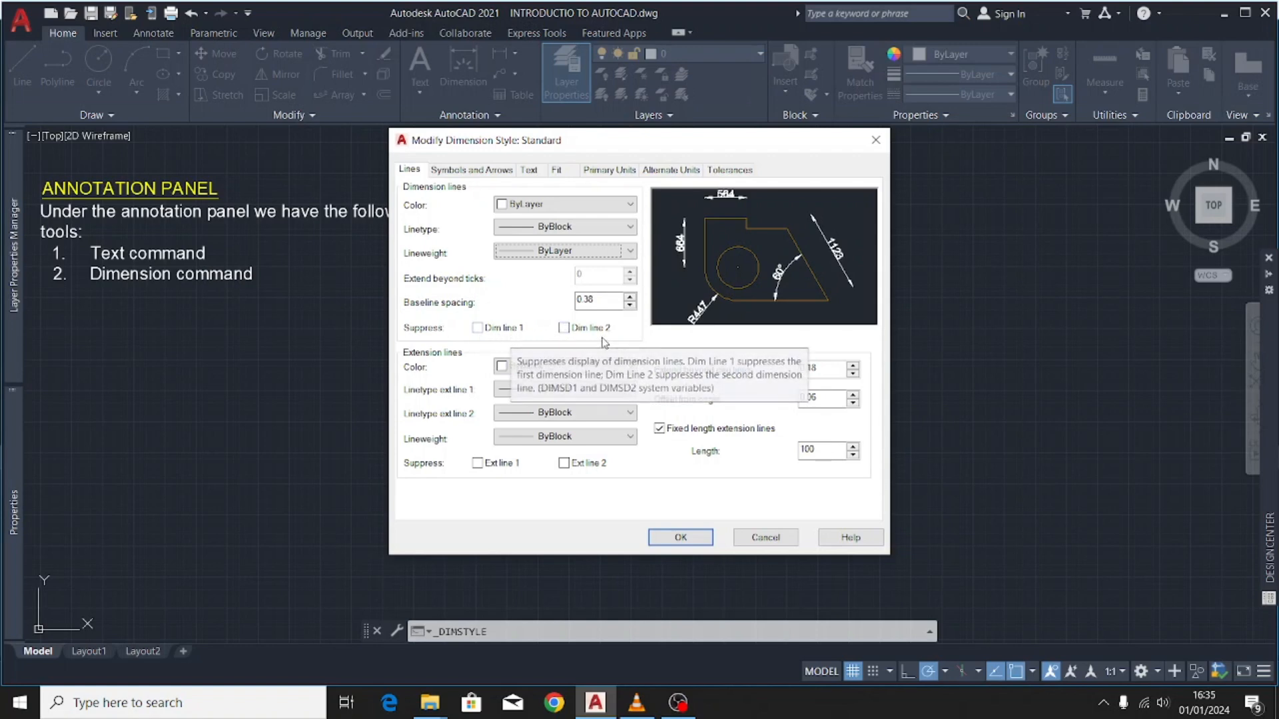
# - Try suppressing Dim line 1 alone and together with Dim line 2 in the preview, and clear both suppressions
pyautogui.click(478, 329)
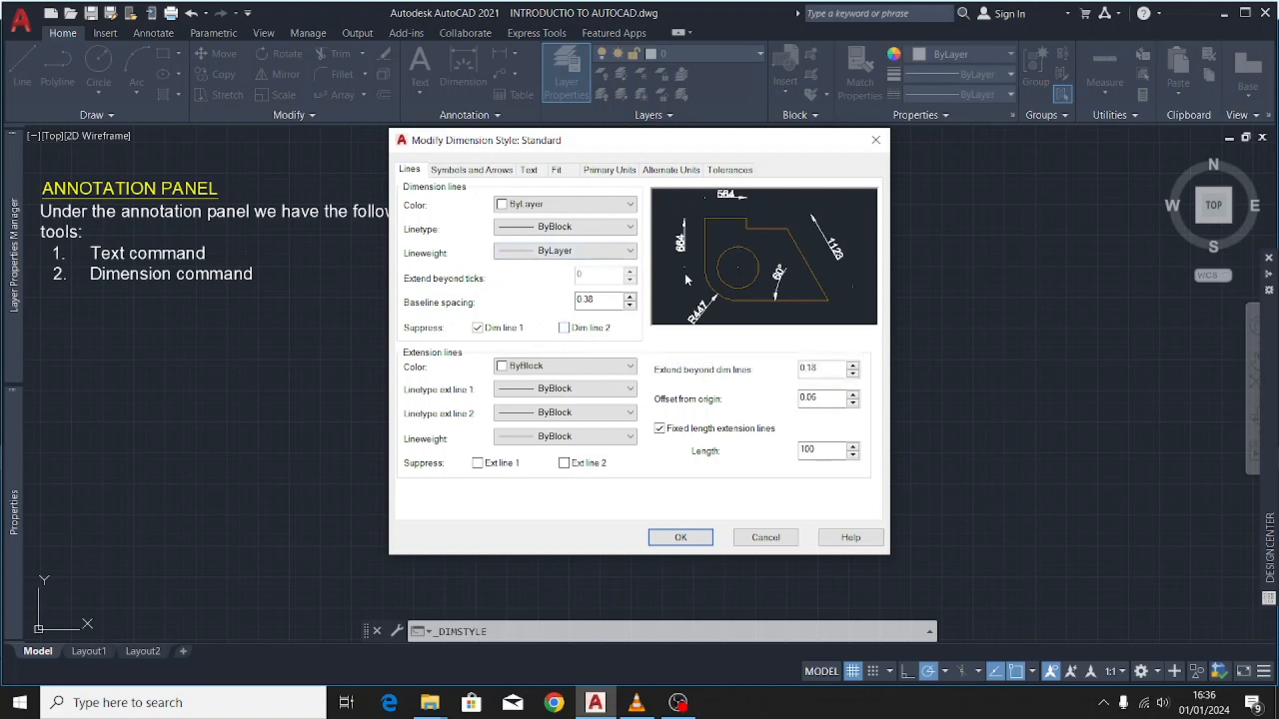
pyautogui.click(476, 328)
pyautogui.click(477, 329)
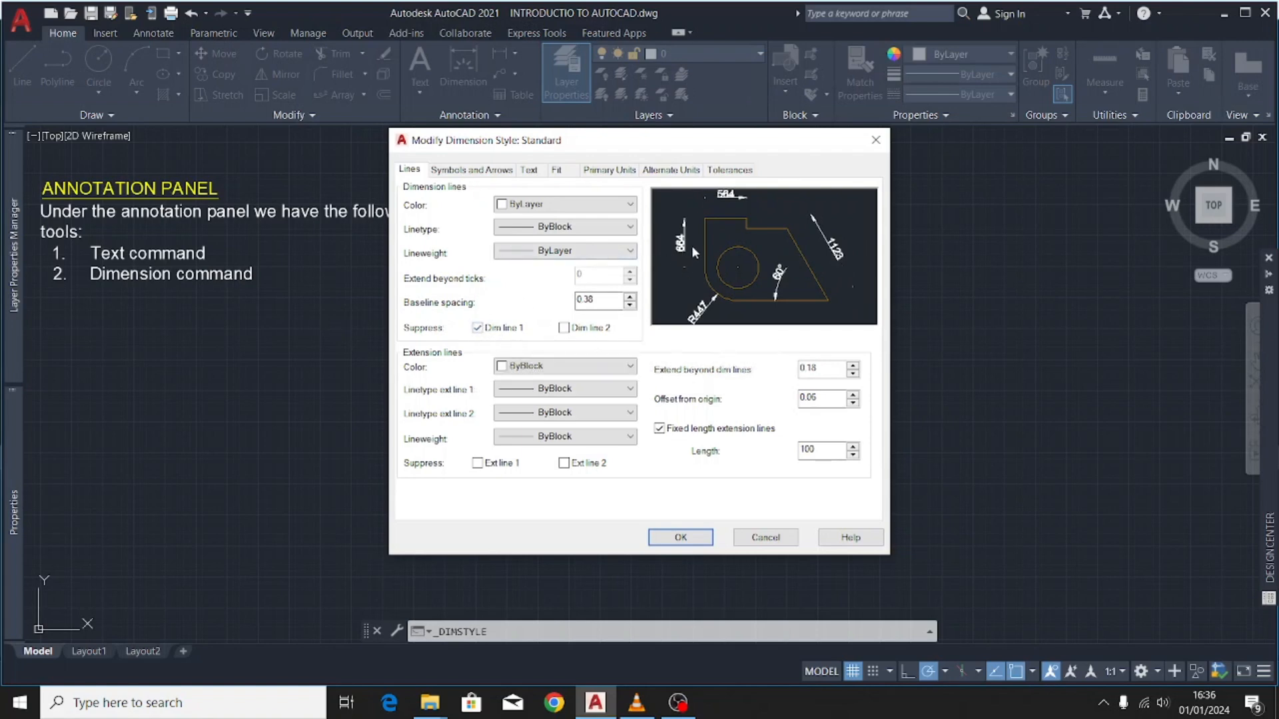
pyautogui.click(564, 328)
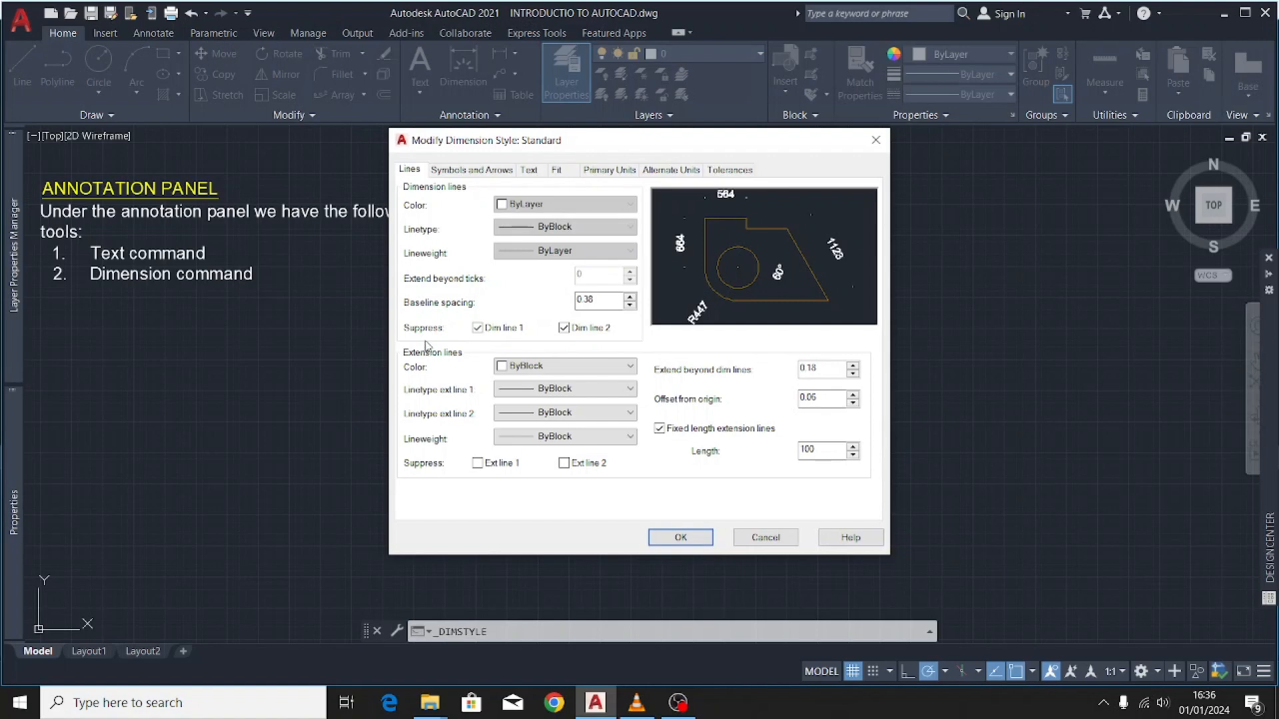
pyautogui.click(477, 328)
pyautogui.click(563, 328)
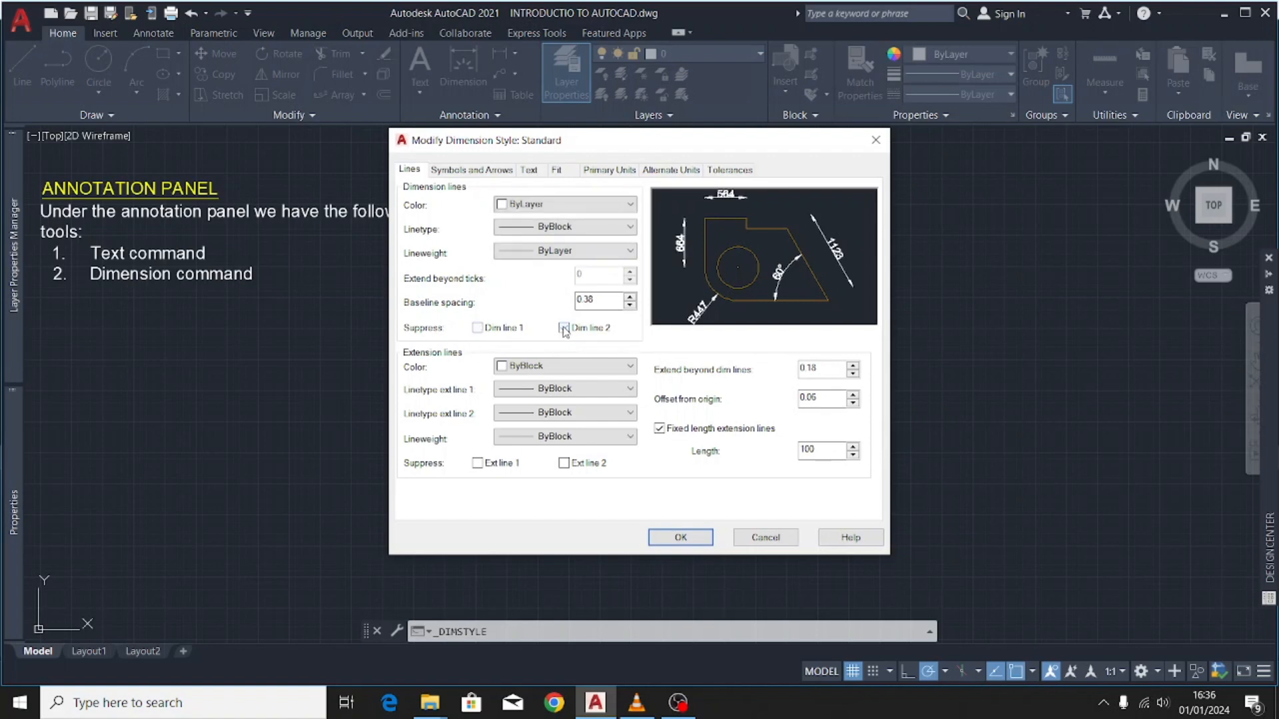
# - Try suppressing Ext line 1 and Ext line 2, and clear the extension line suppression again
pyautogui.click(476, 463)
pyautogui.click(567, 463)
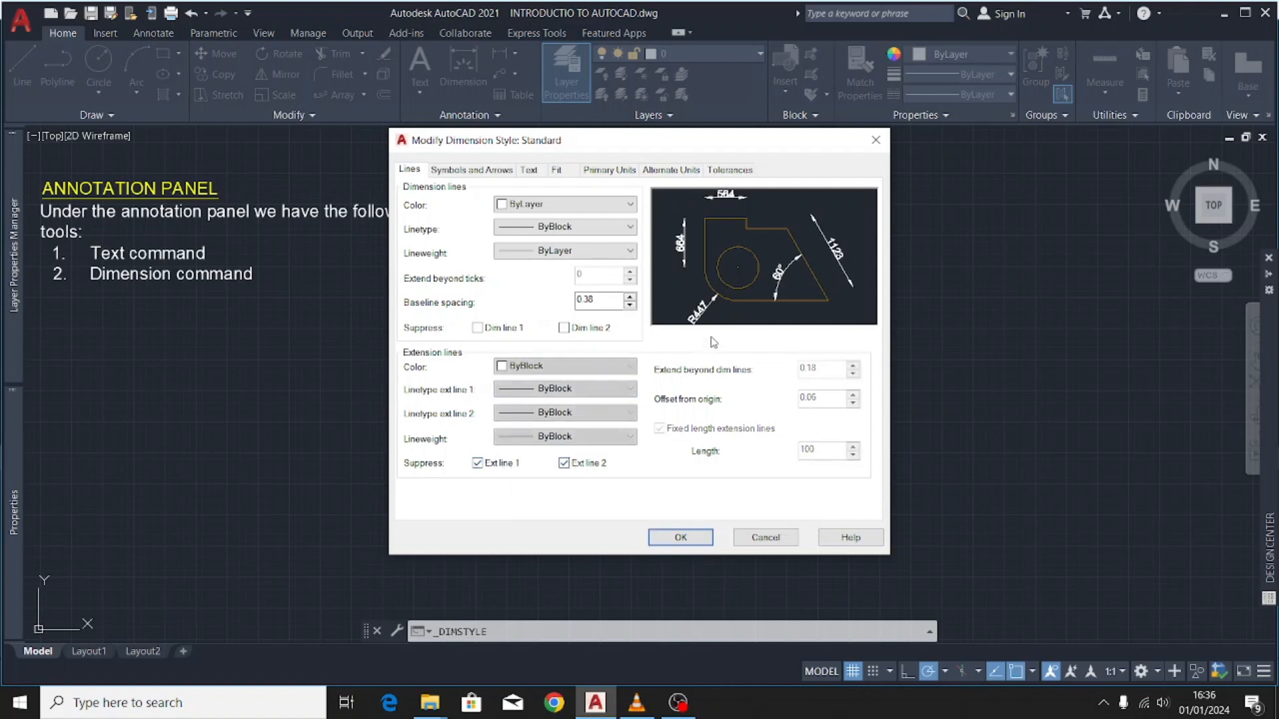
pyautogui.click(564, 463)
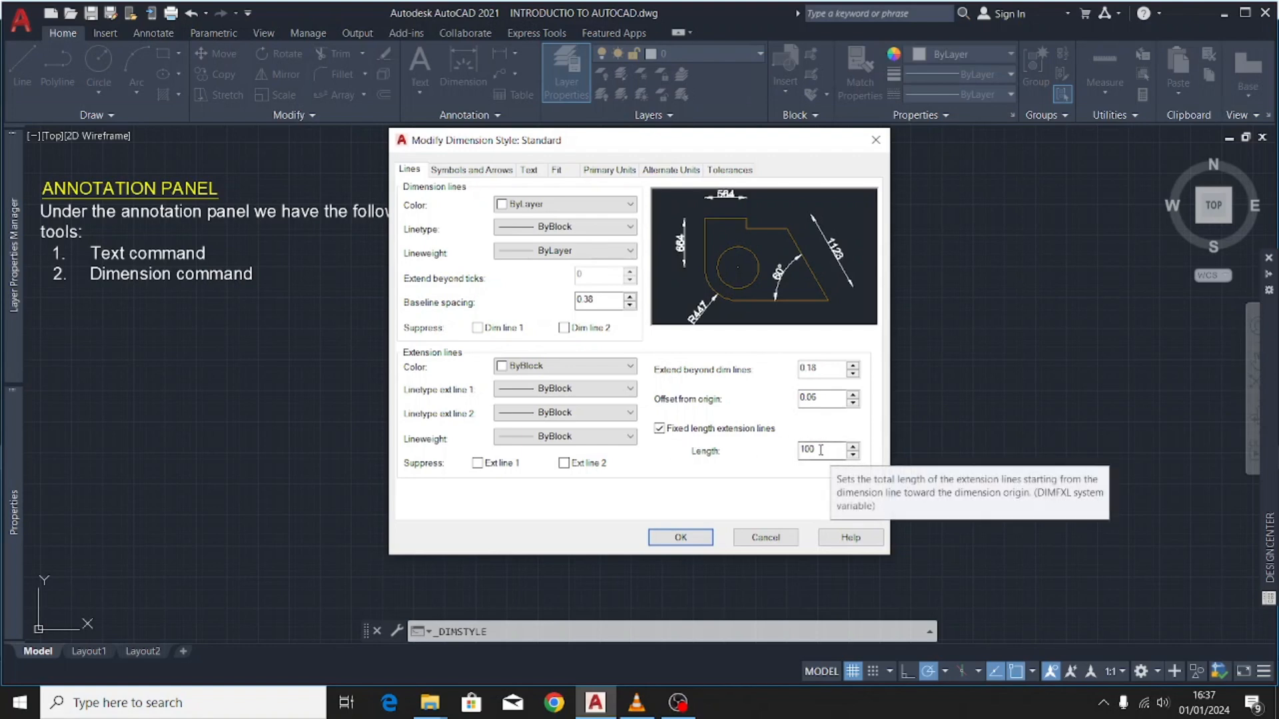
# - Examine the arrowhead types offered for the first and second arrowheads of the Standard style, keeping Closed filled
pyautogui.click(480, 172)
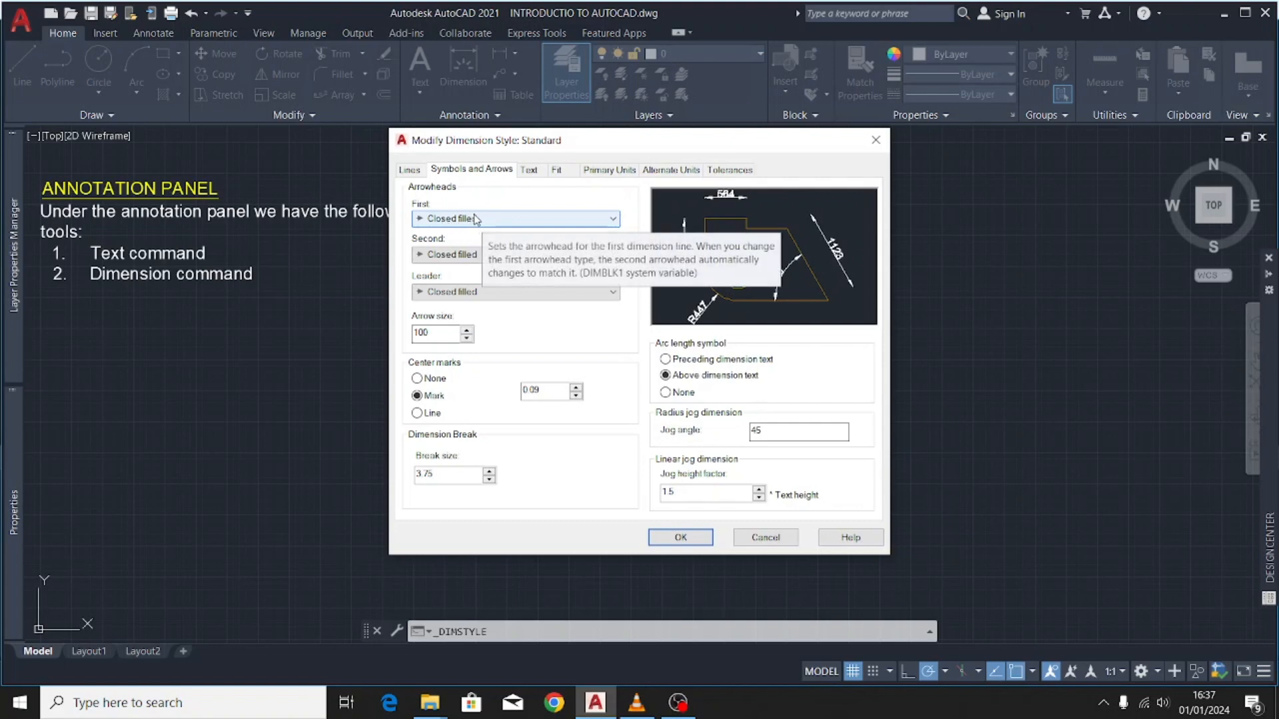
pyautogui.click(574, 220)
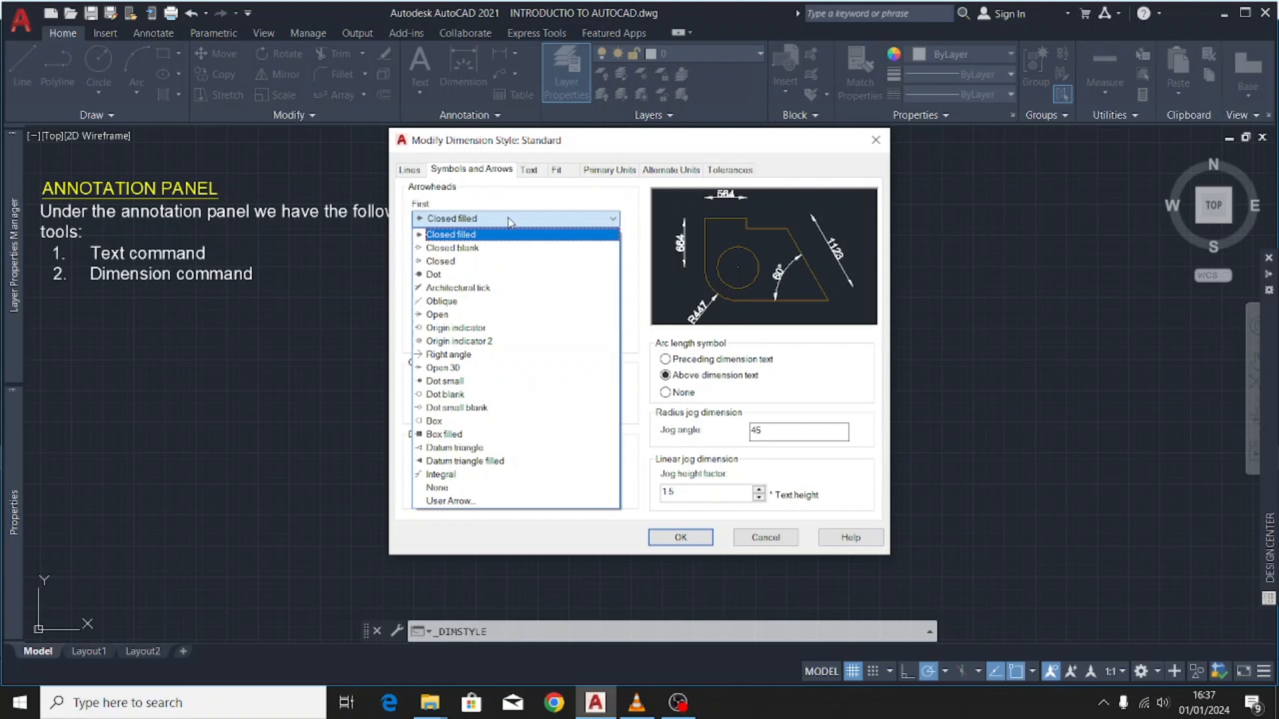
pyautogui.click(641, 273)
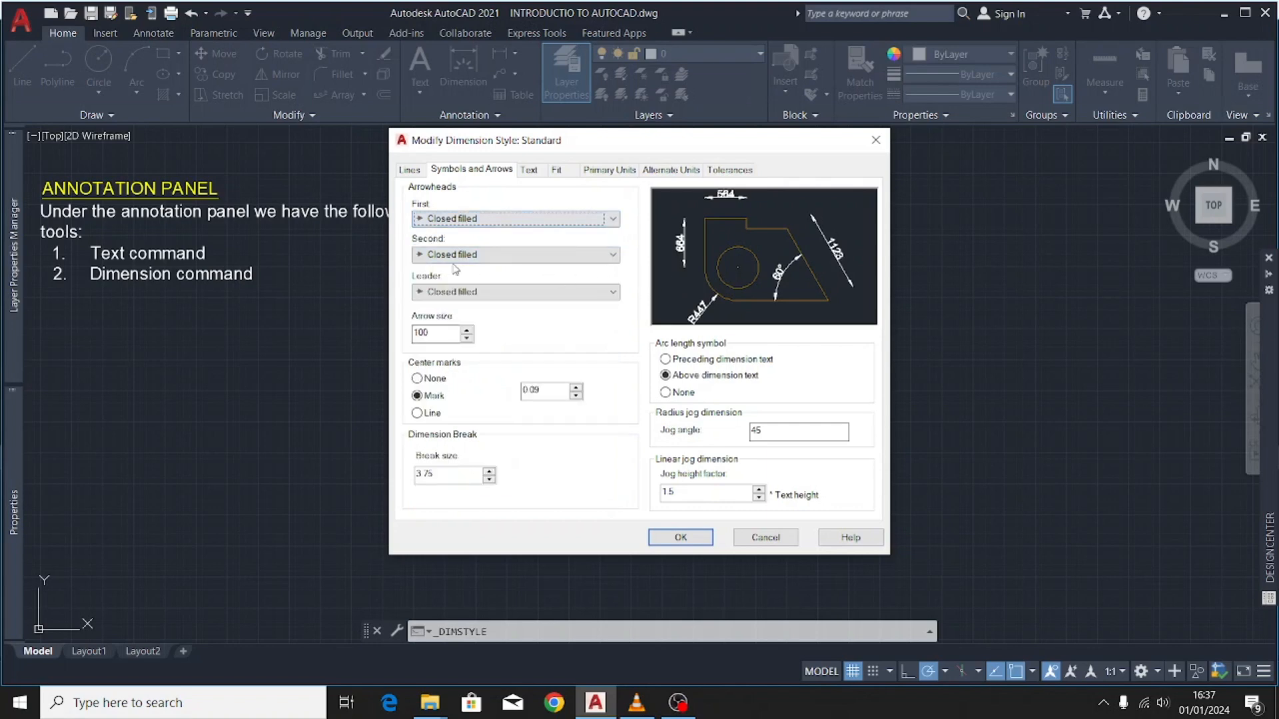
pyautogui.click(541, 256)
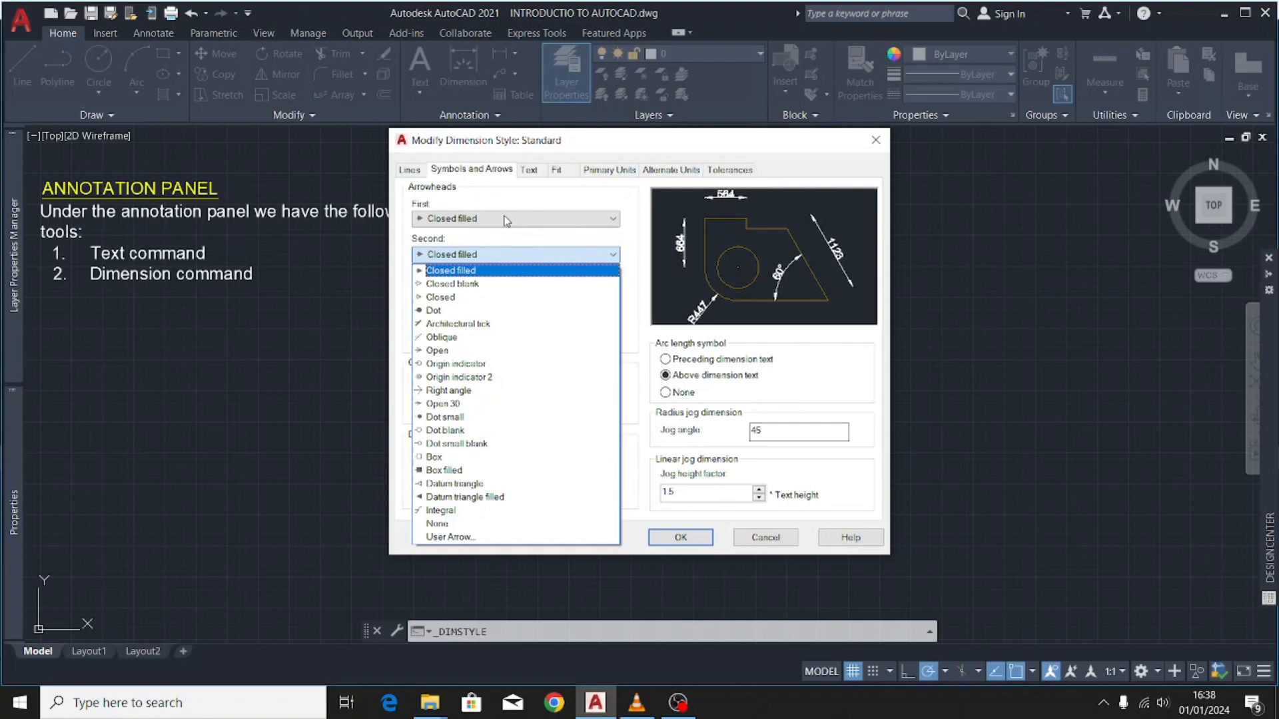
pyautogui.click(544, 239)
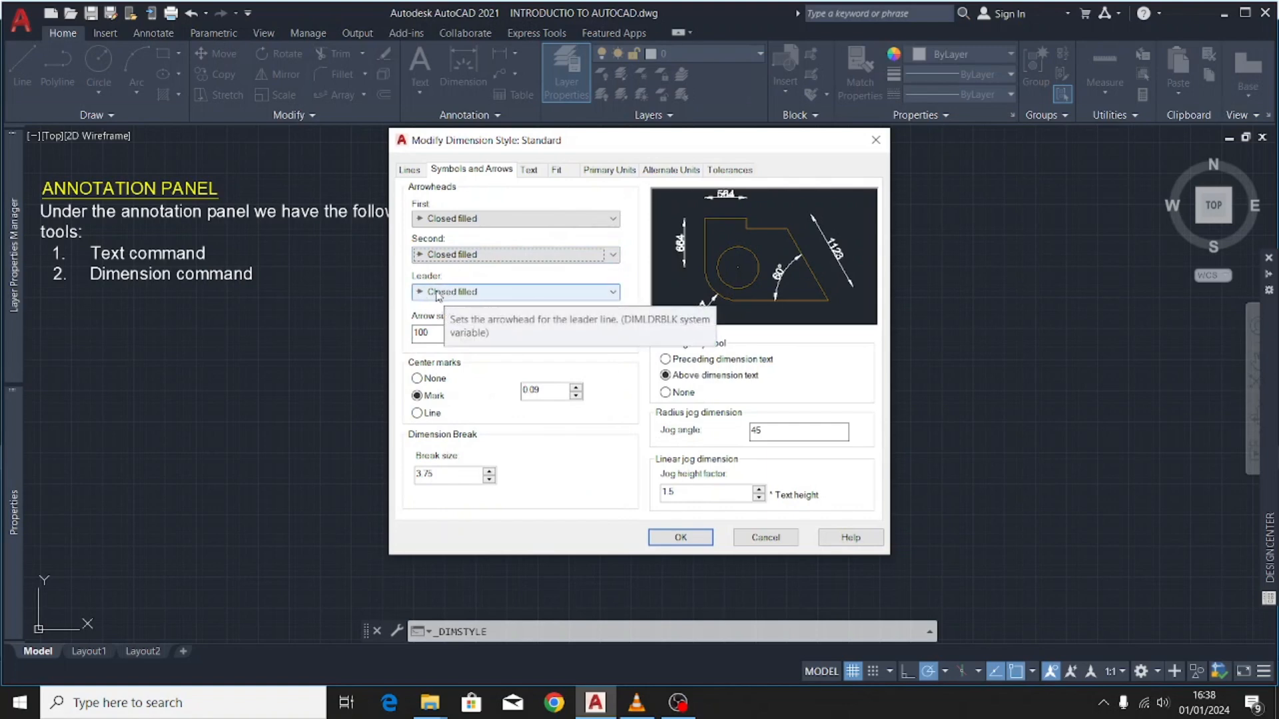
# - Examine the leader arrowhead types, keeping Closed filled, and the dimension text color choices, keeping ByLayer
pyautogui.click(521, 294)
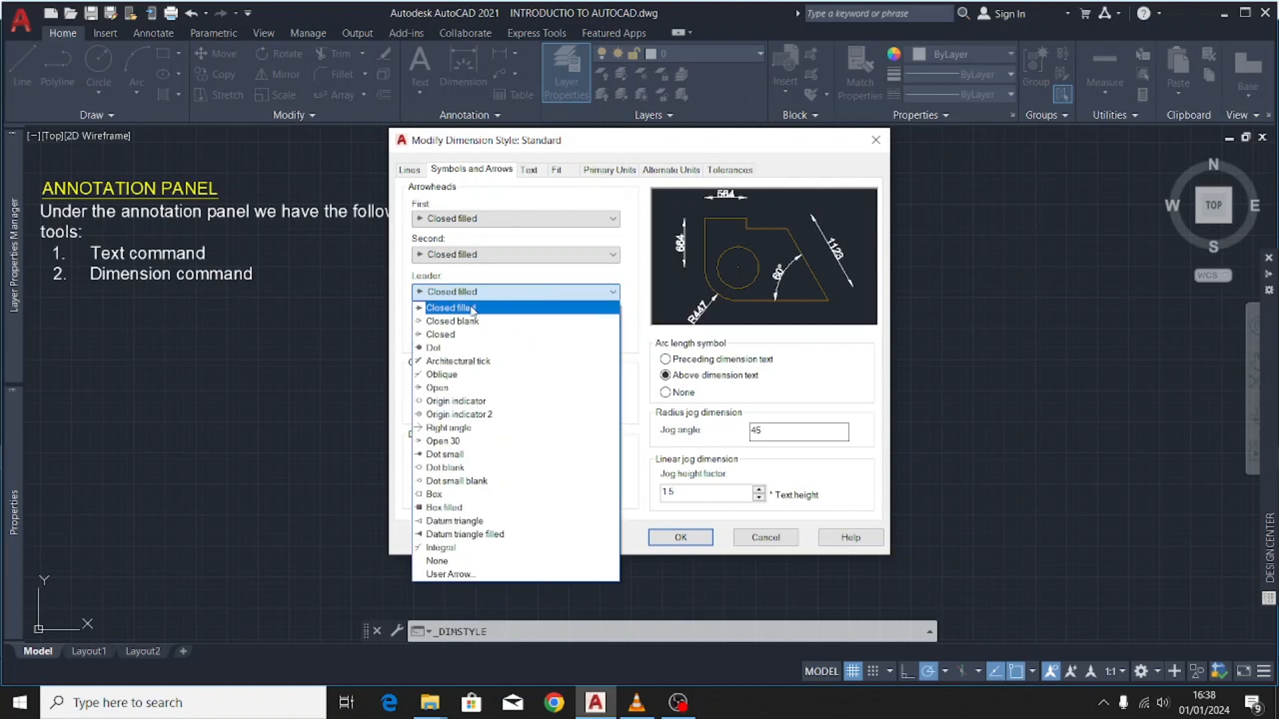
pyautogui.click(506, 270)
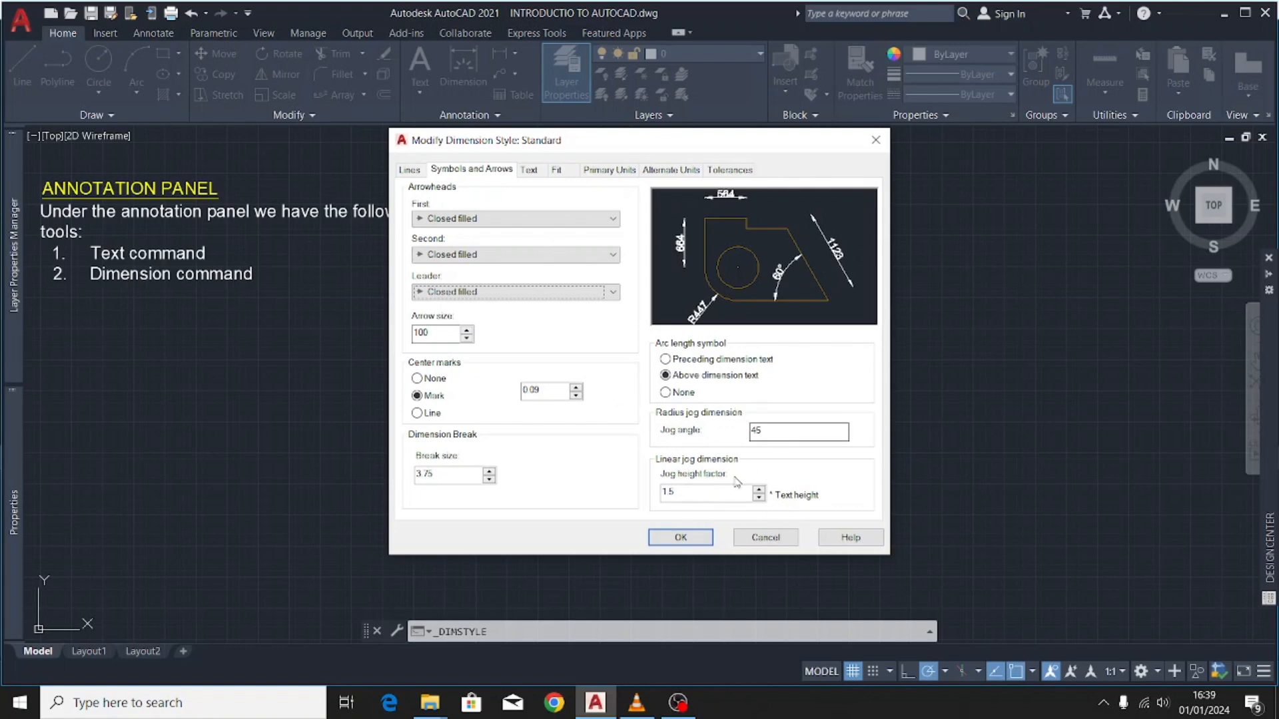
pyautogui.click(531, 171)
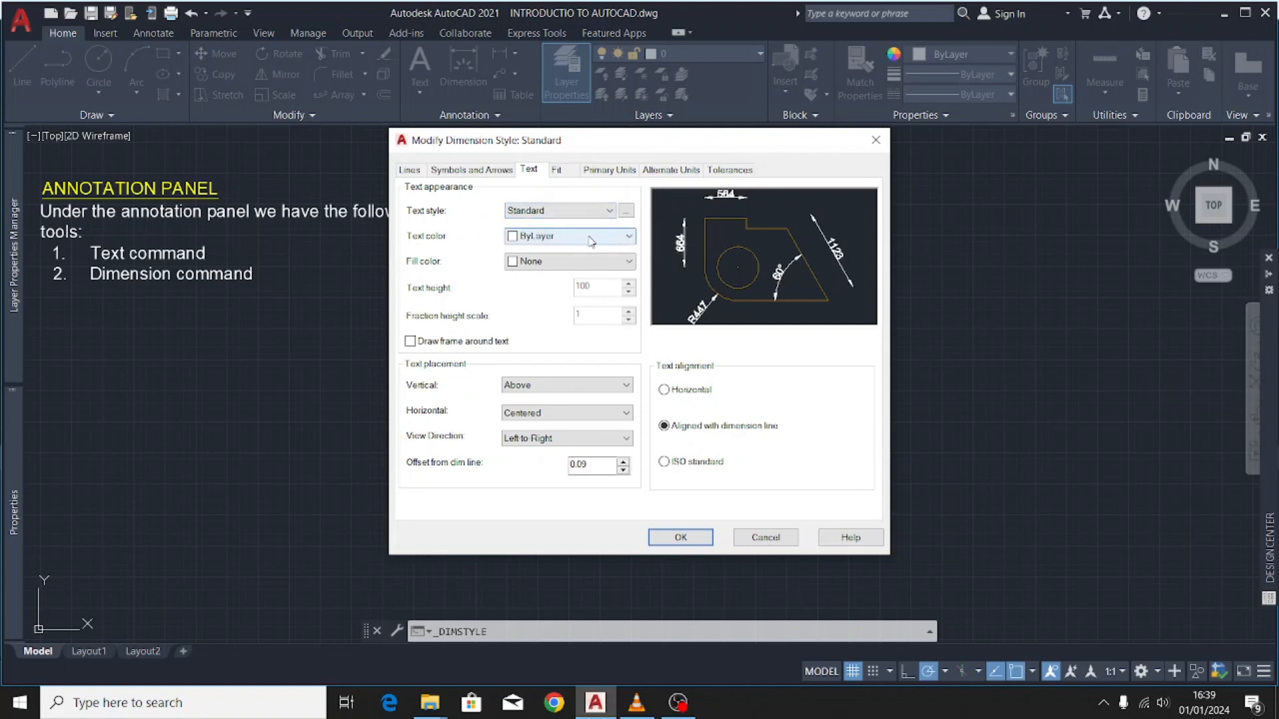
pyautogui.click(622, 239)
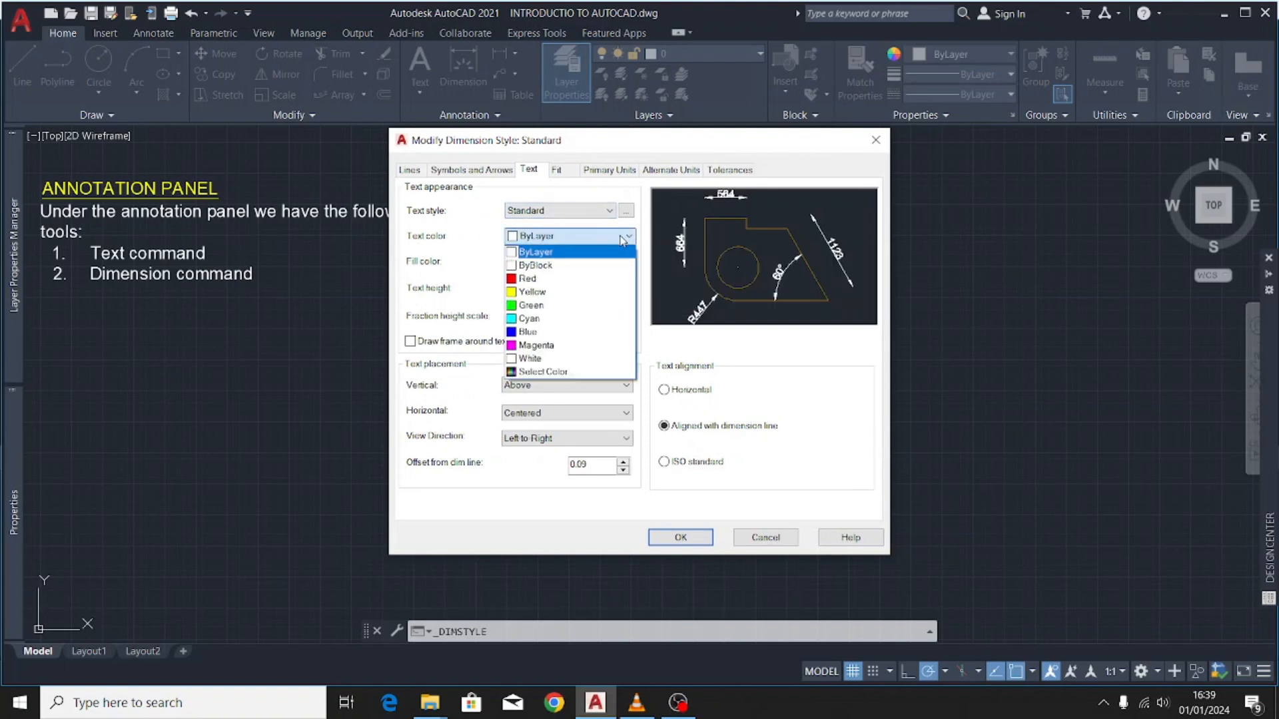
pyautogui.click(578, 253)
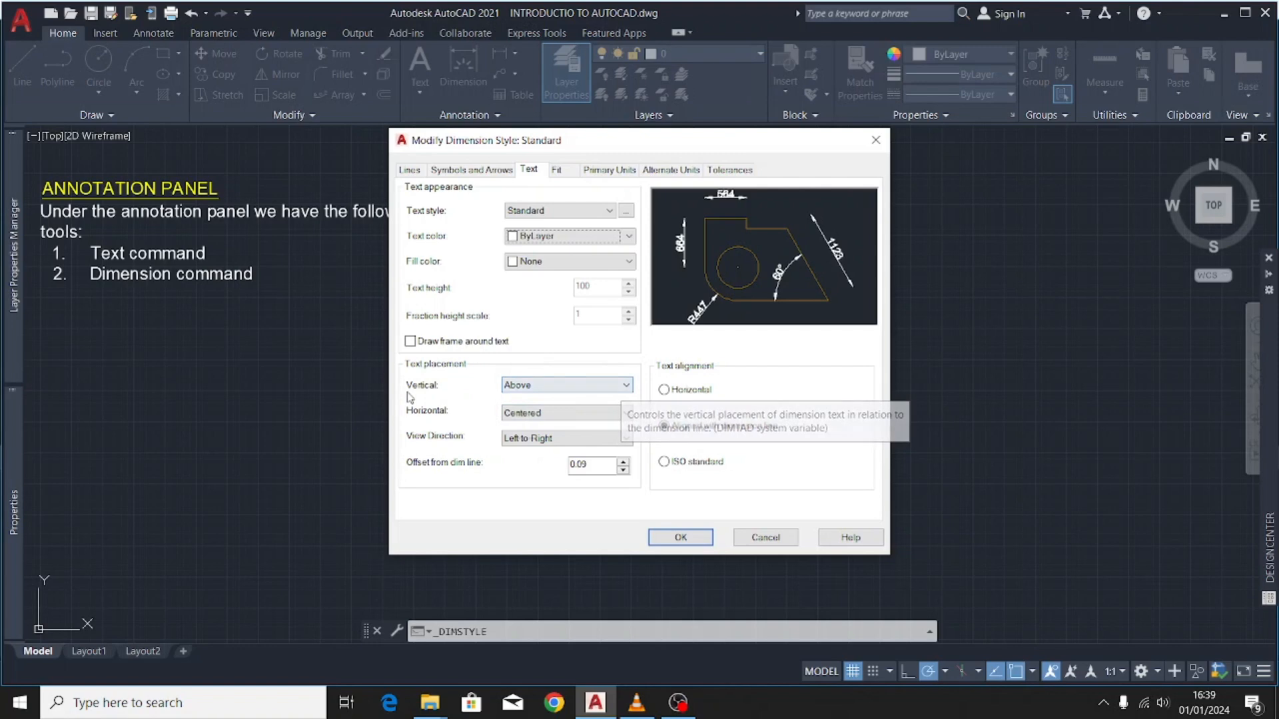
# - Try the Centered, Below and Outside vertical placements for the dimension text, and set the vertical placement back to Above
pyautogui.click(628, 385)
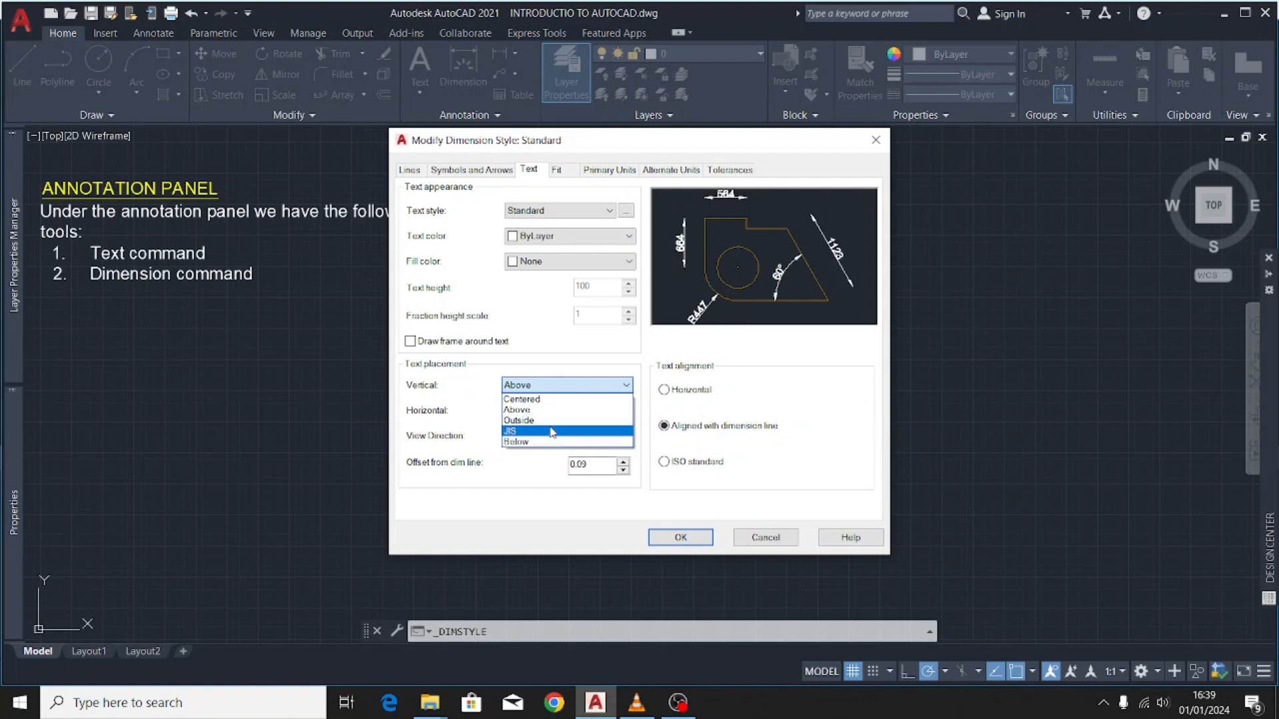
pyautogui.click(582, 391)
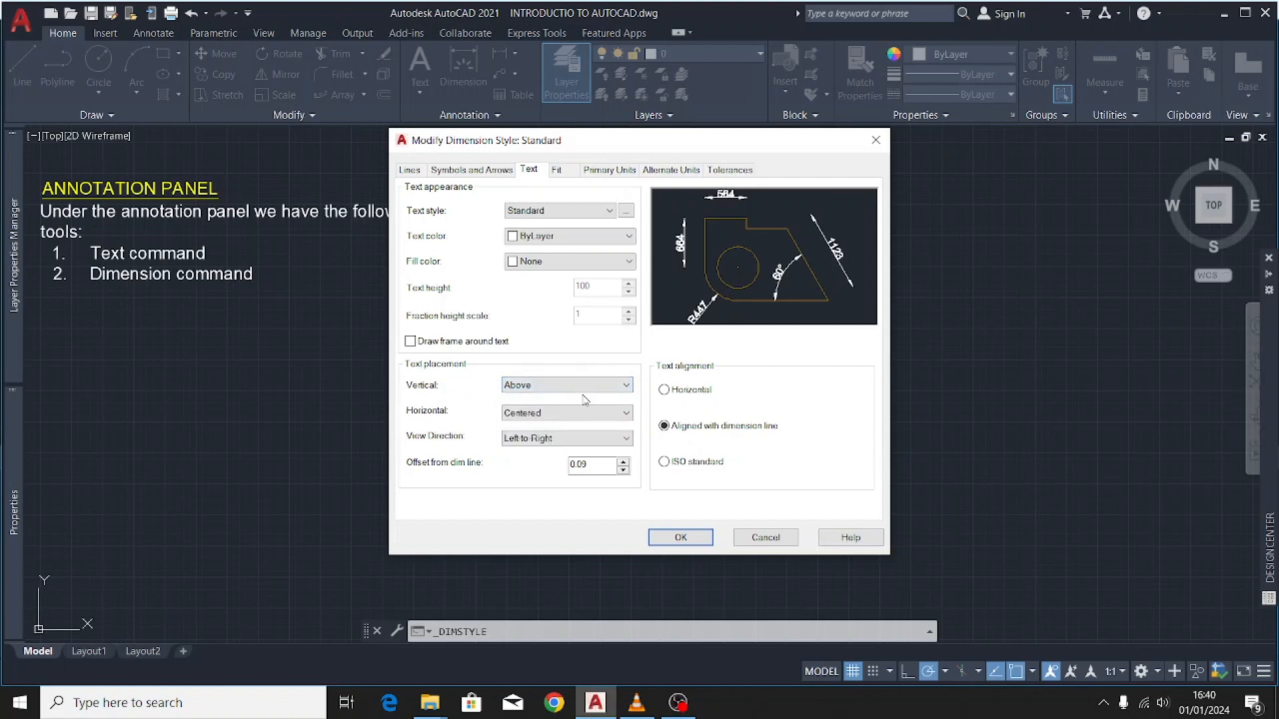
pyautogui.click(619, 389)
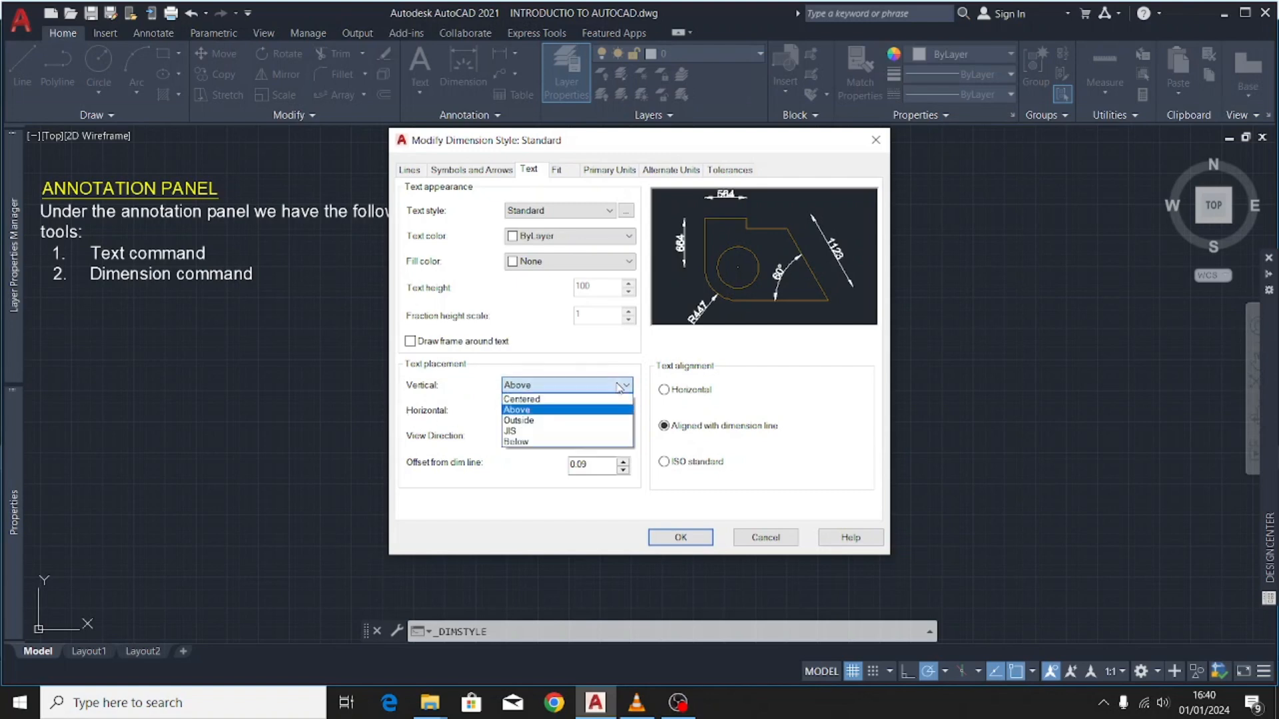
pyautogui.click(569, 398)
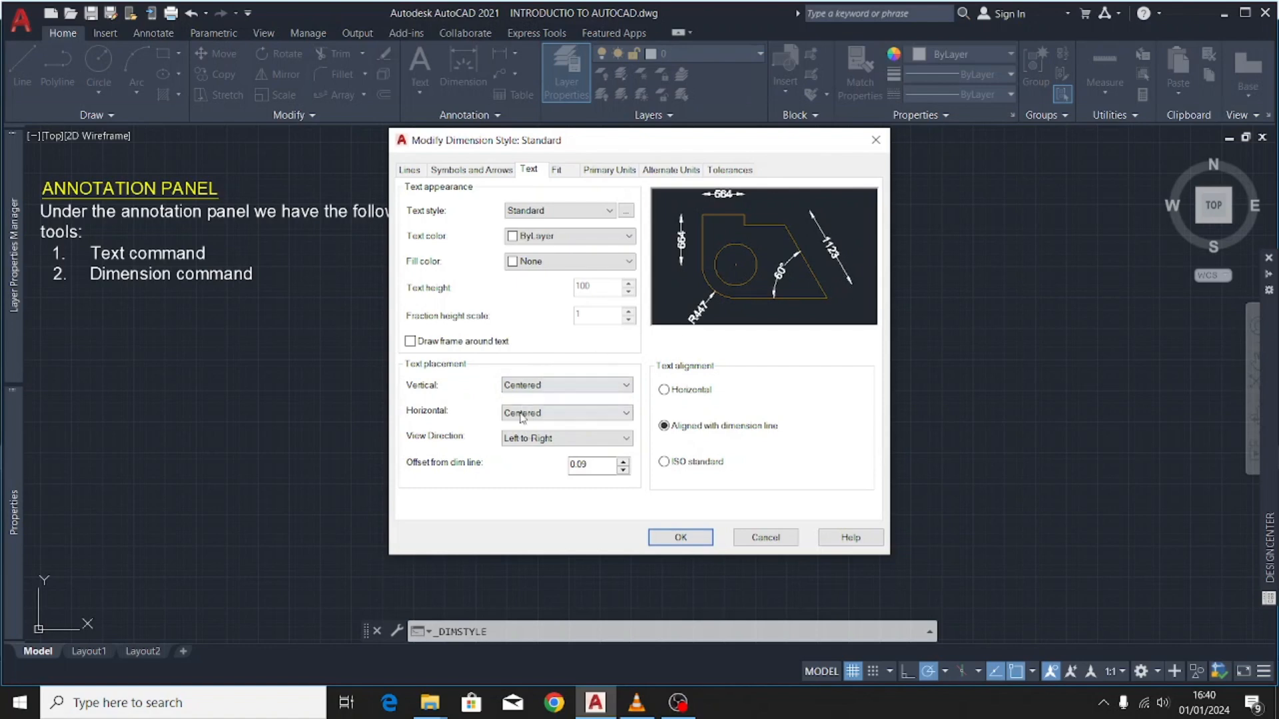
pyautogui.click(610, 385)
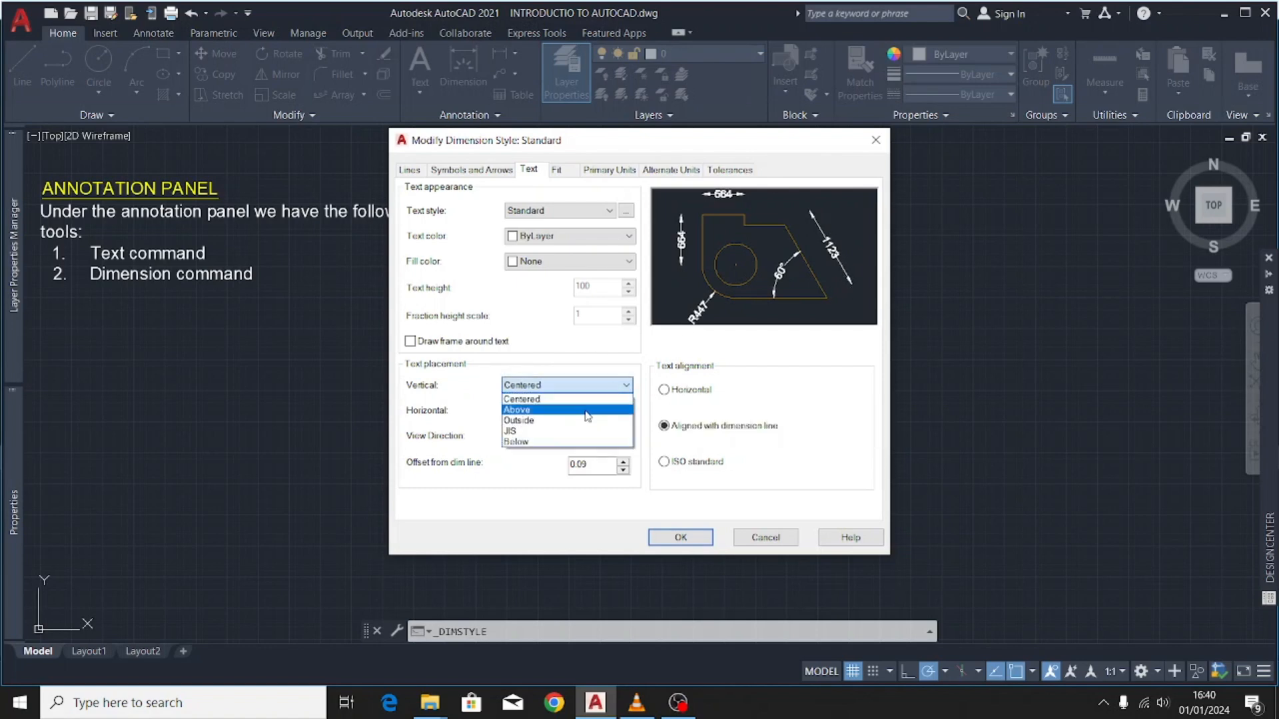
pyautogui.click(571, 443)
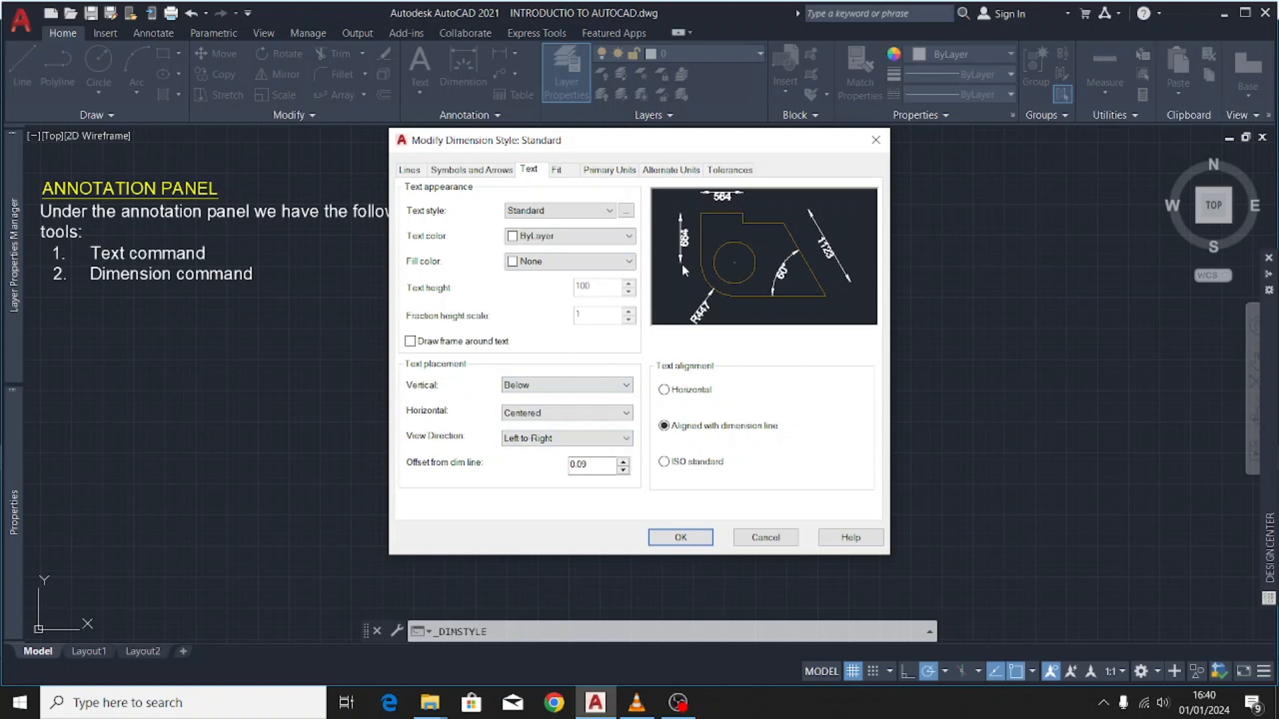
pyautogui.click(588, 386)
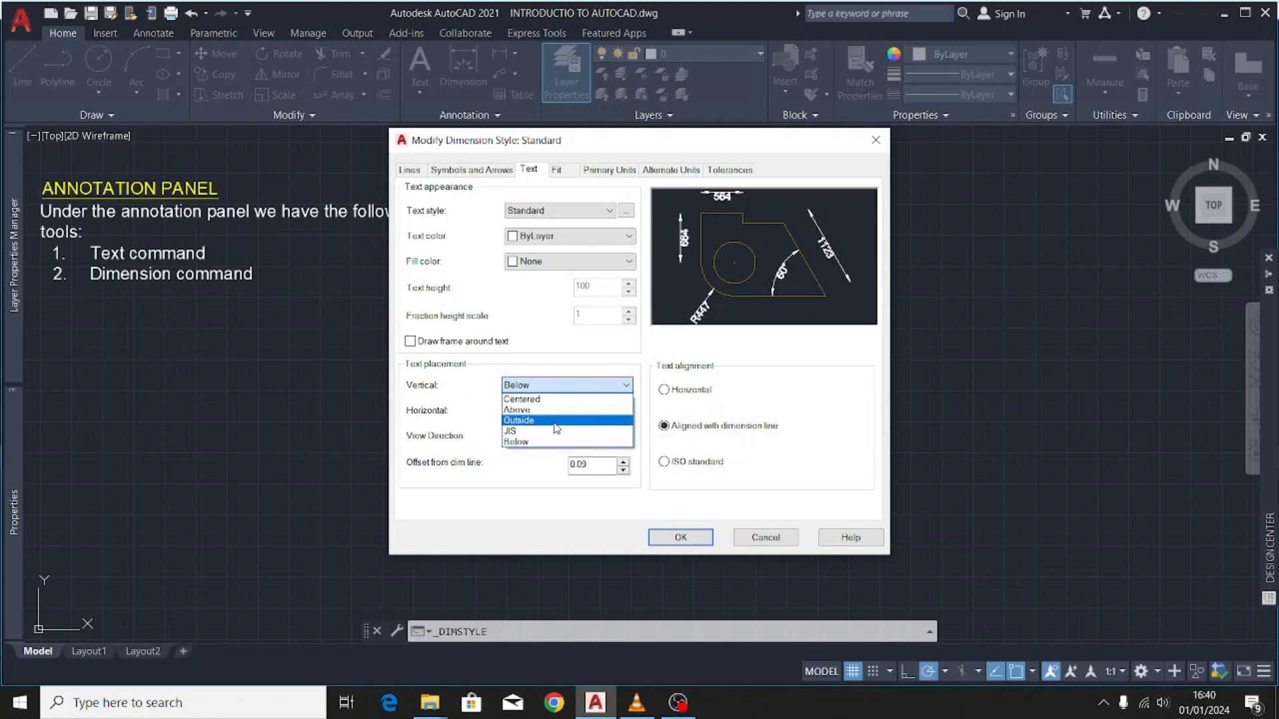
pyautogui.click(556, 420)
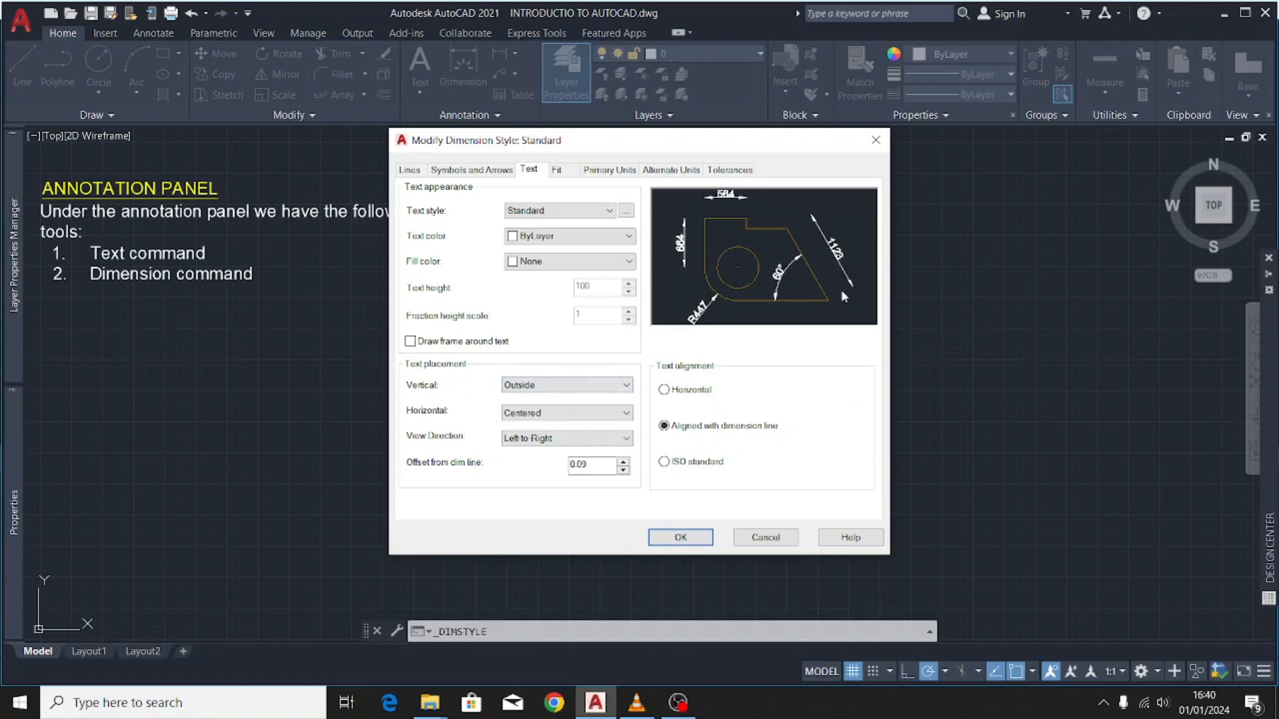
pyautogui.click(576, 390)
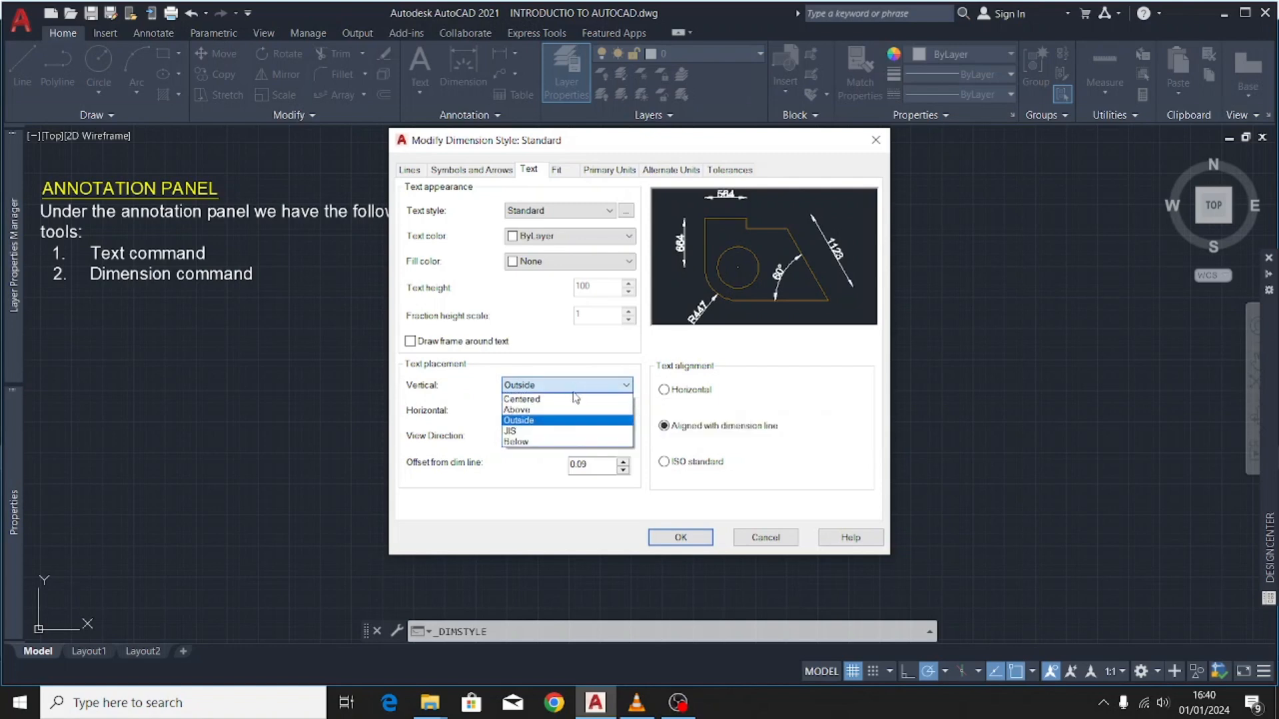
pyautogui.click(566, 404)
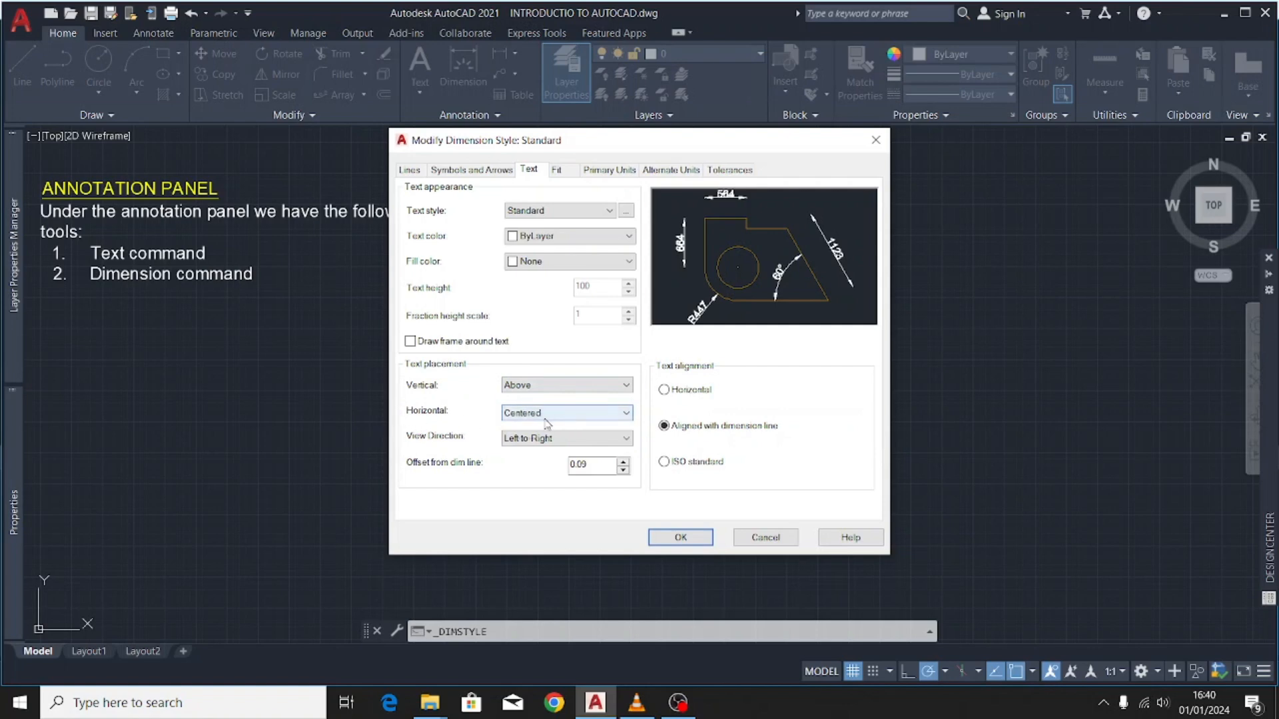
# - Try placing the dimension text horizontally at Ext Line 1, at Ext Line 2 and over Ext Line 1, and return it to Centered
pyautogui.click(616, 413)
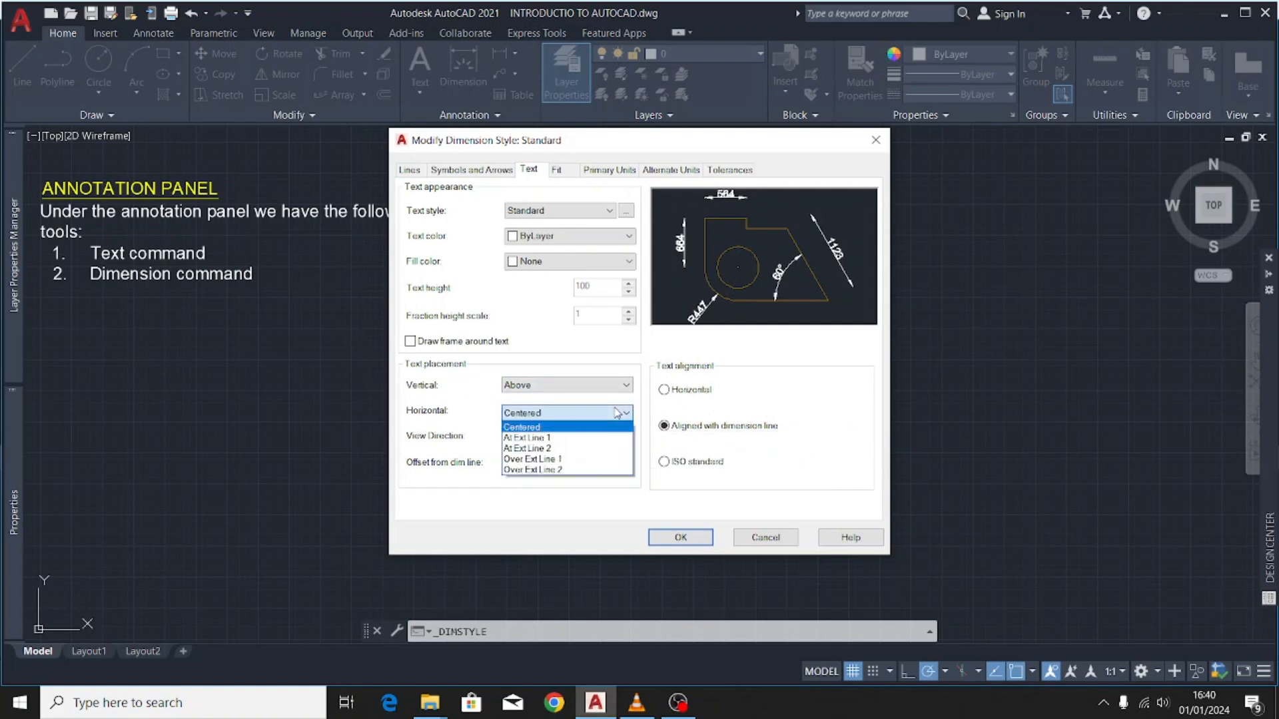
pyautogui.click(533, 437)
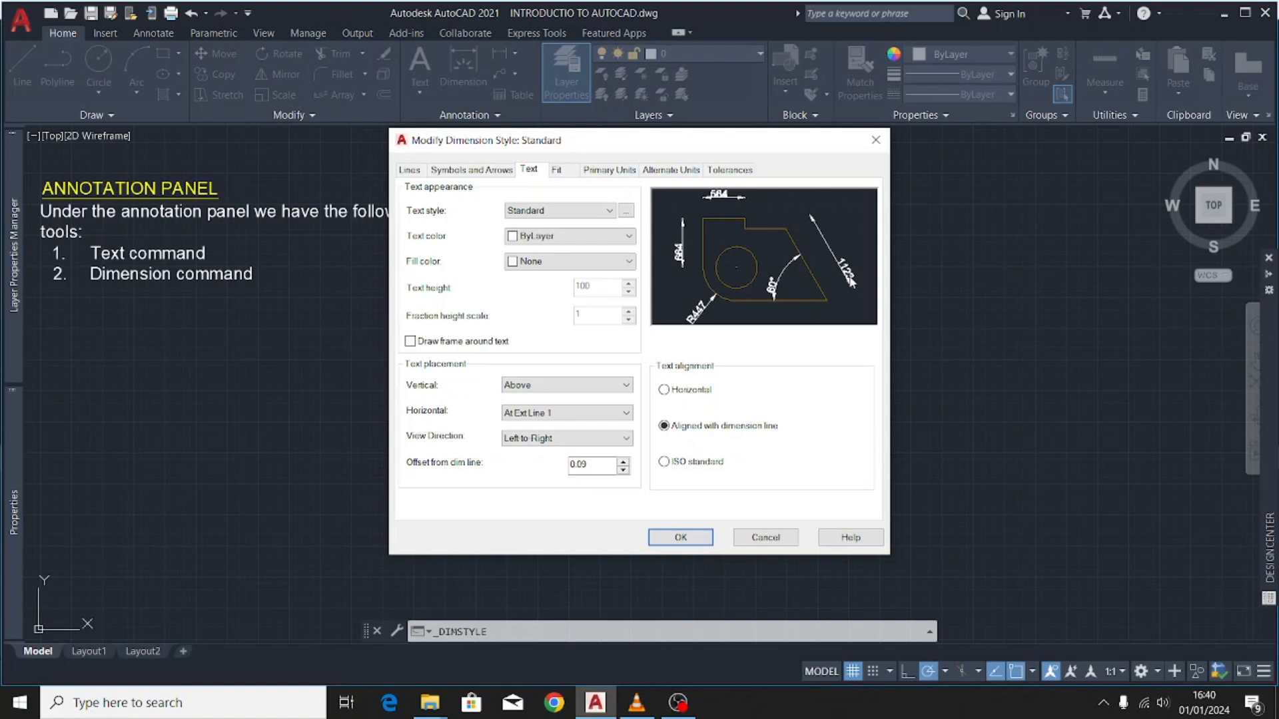
pyautogui.click(573, 413)
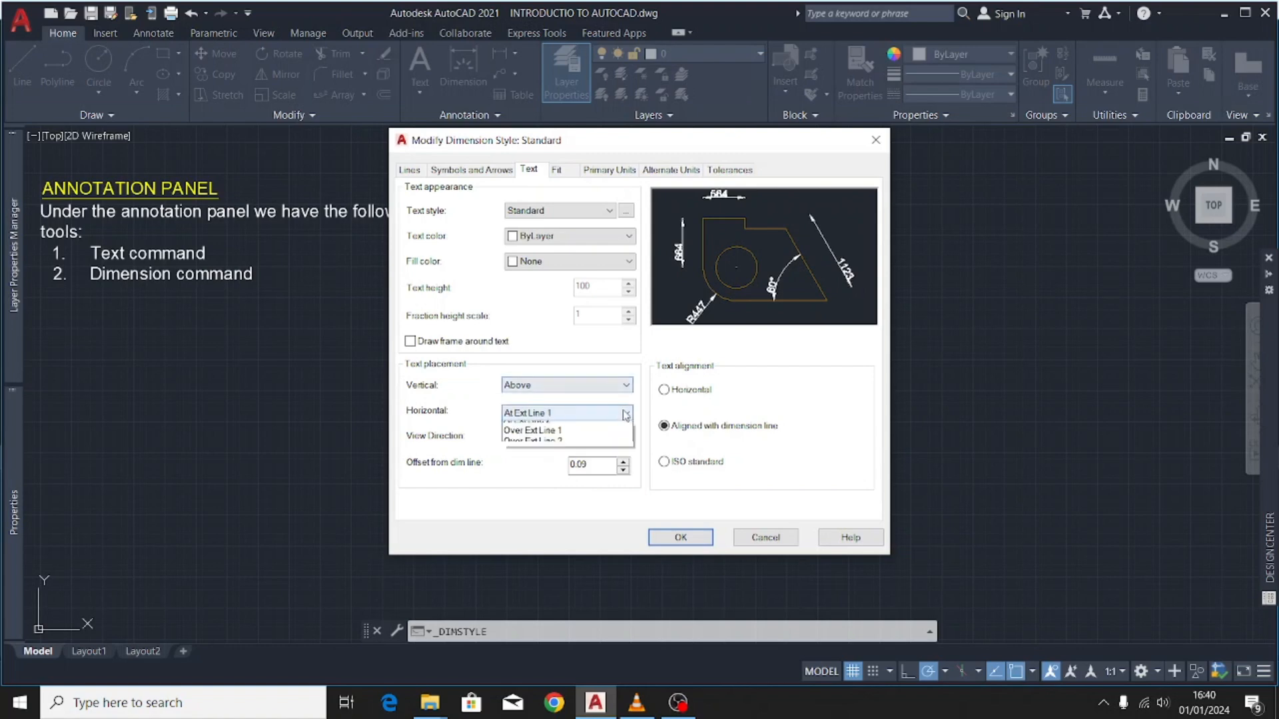
pyautogui.click(582, 448)
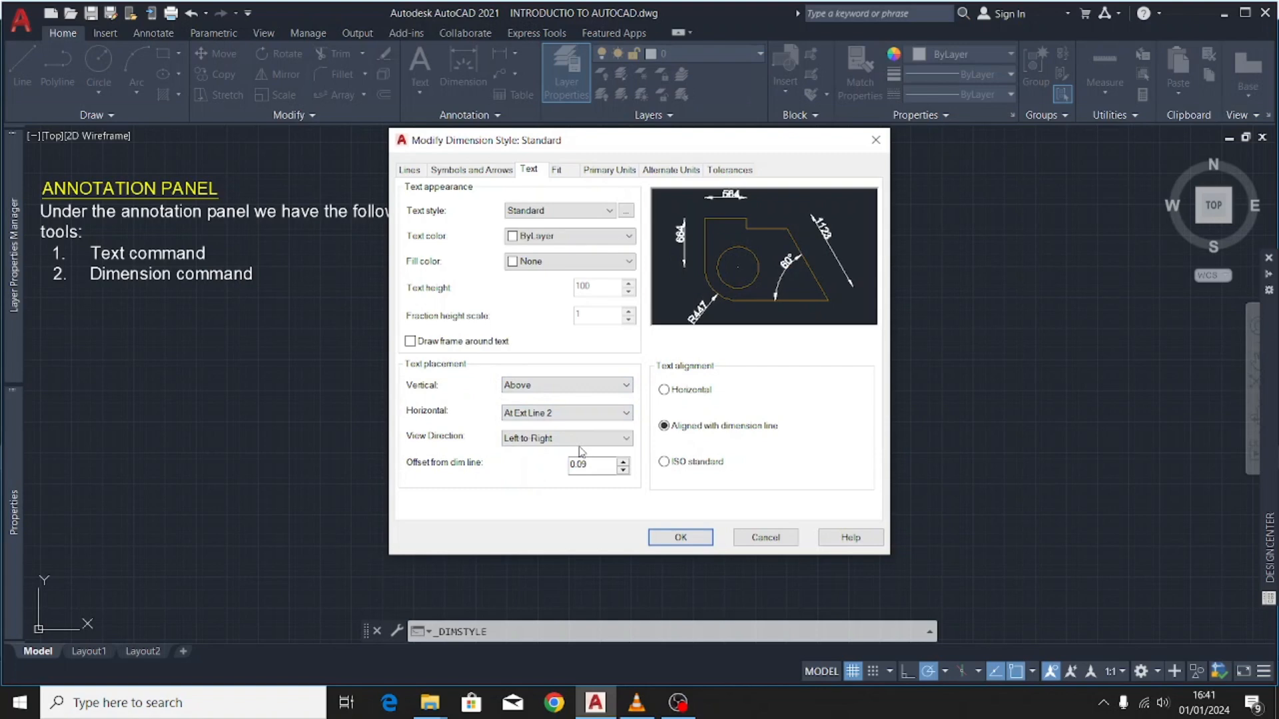
pyautogui.click(588, 414)
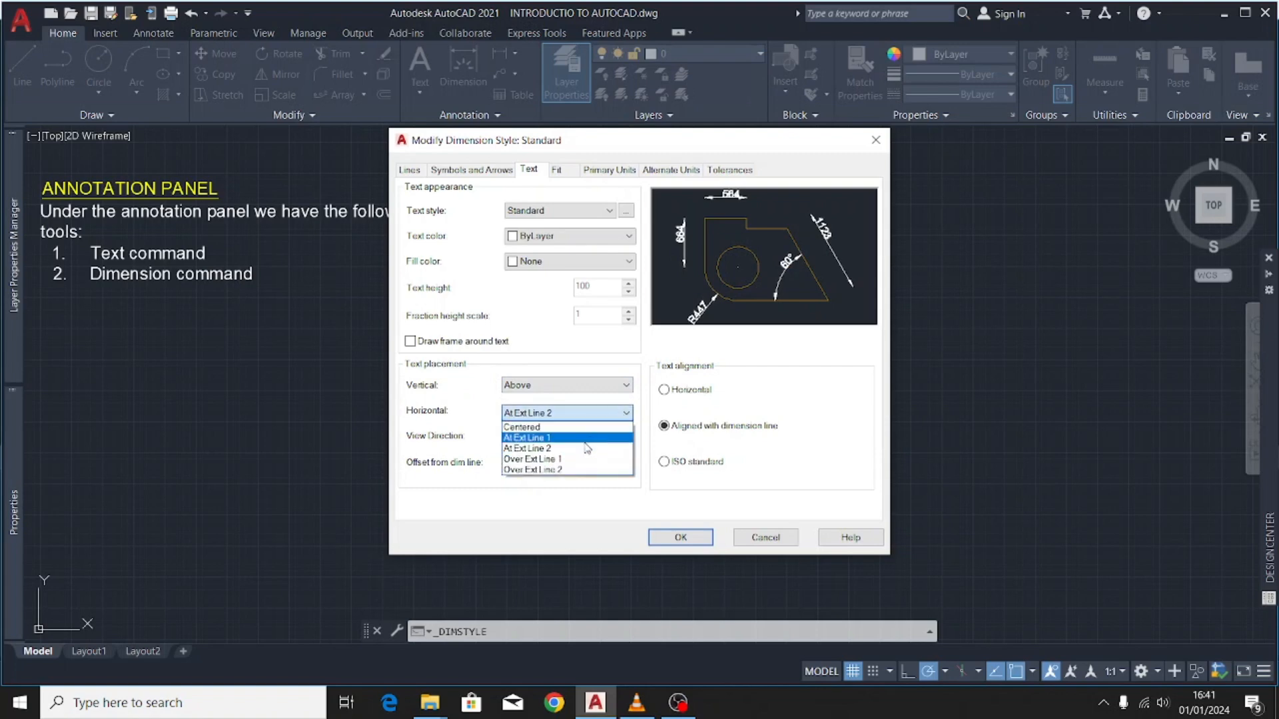
pyautogui.click(581, 460)
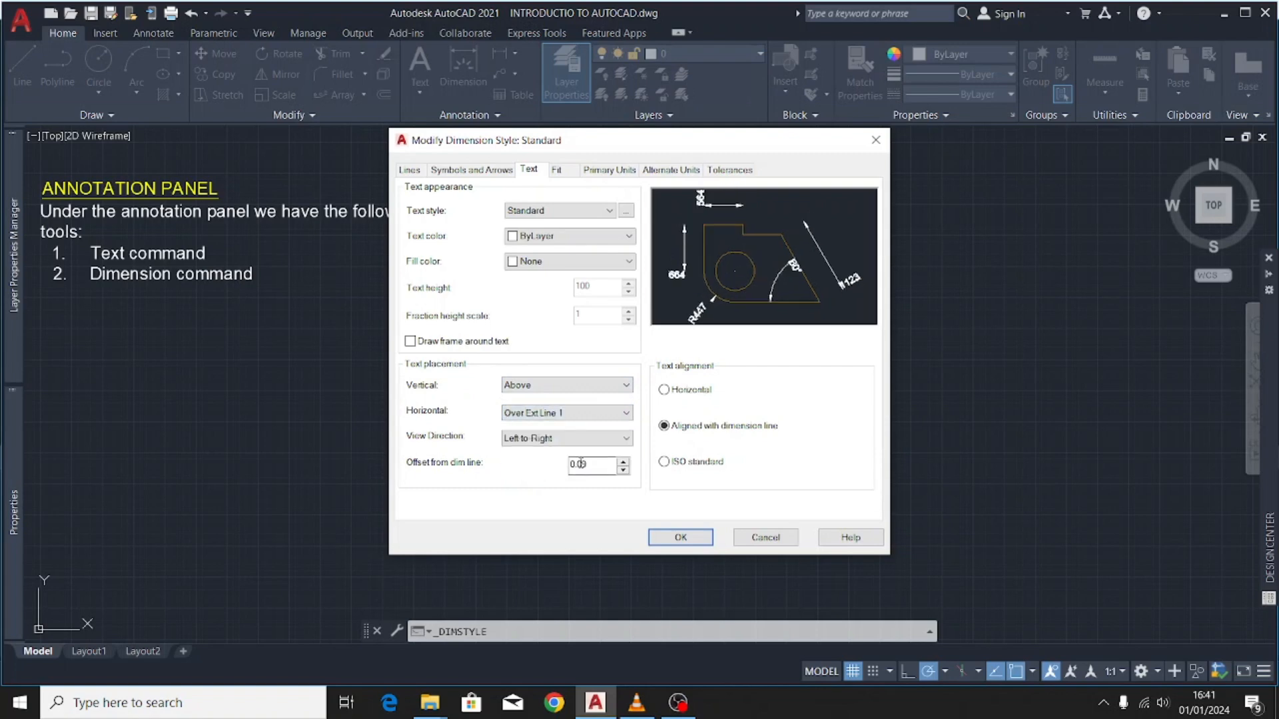
pyautogui.click(621, 415)
pyautogui.scroll(1, 619, 430)
pyautogui.click(584, 435)
pyautogui.click(595, 416)
pyautogui.click(584, 423)
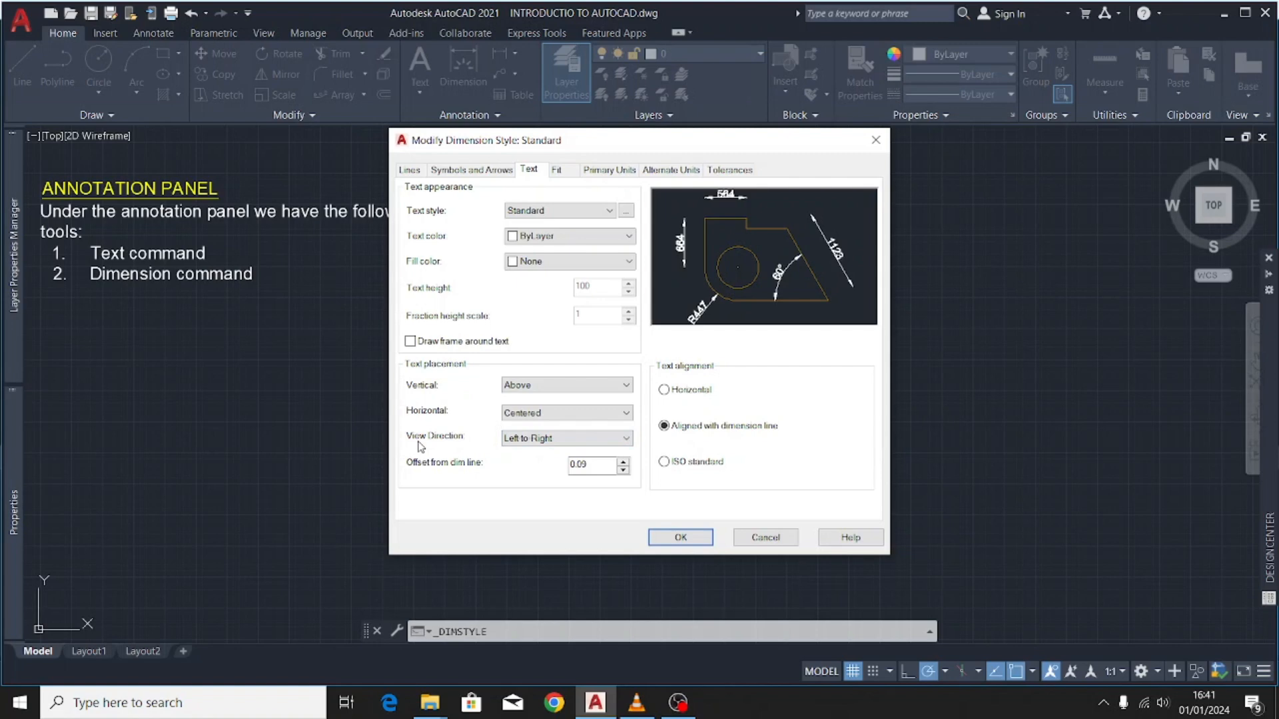
# - Try the Right-to-Left view direction for the dimension text, and set it back to Left-to-Right
pyautogui.click(596, 441)
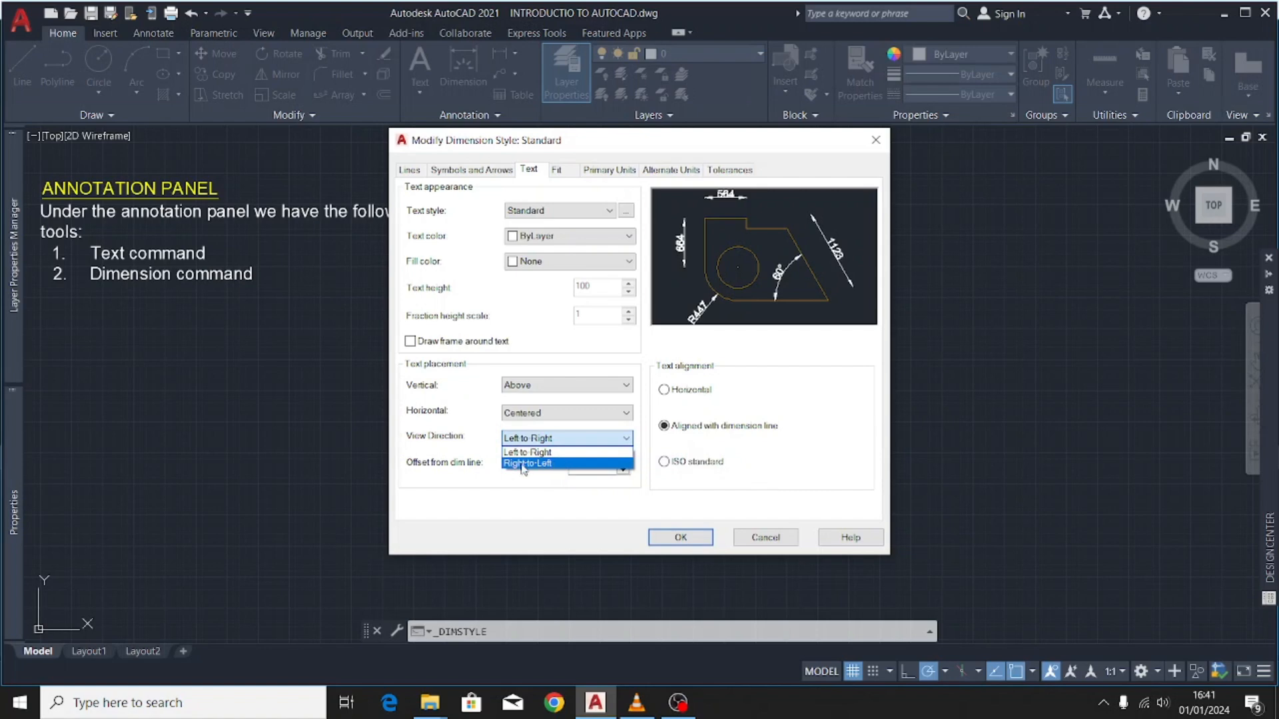
pyautogui.click(558, 463)
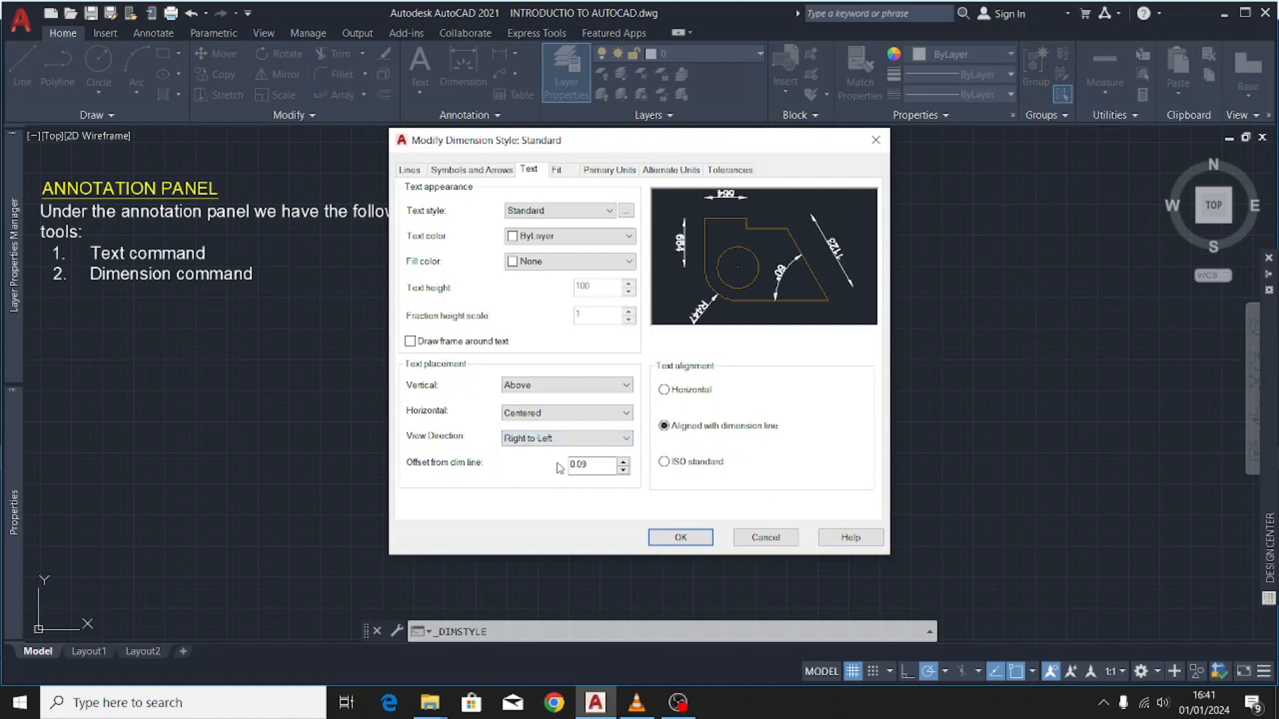
pyautogui.click(564, 440)
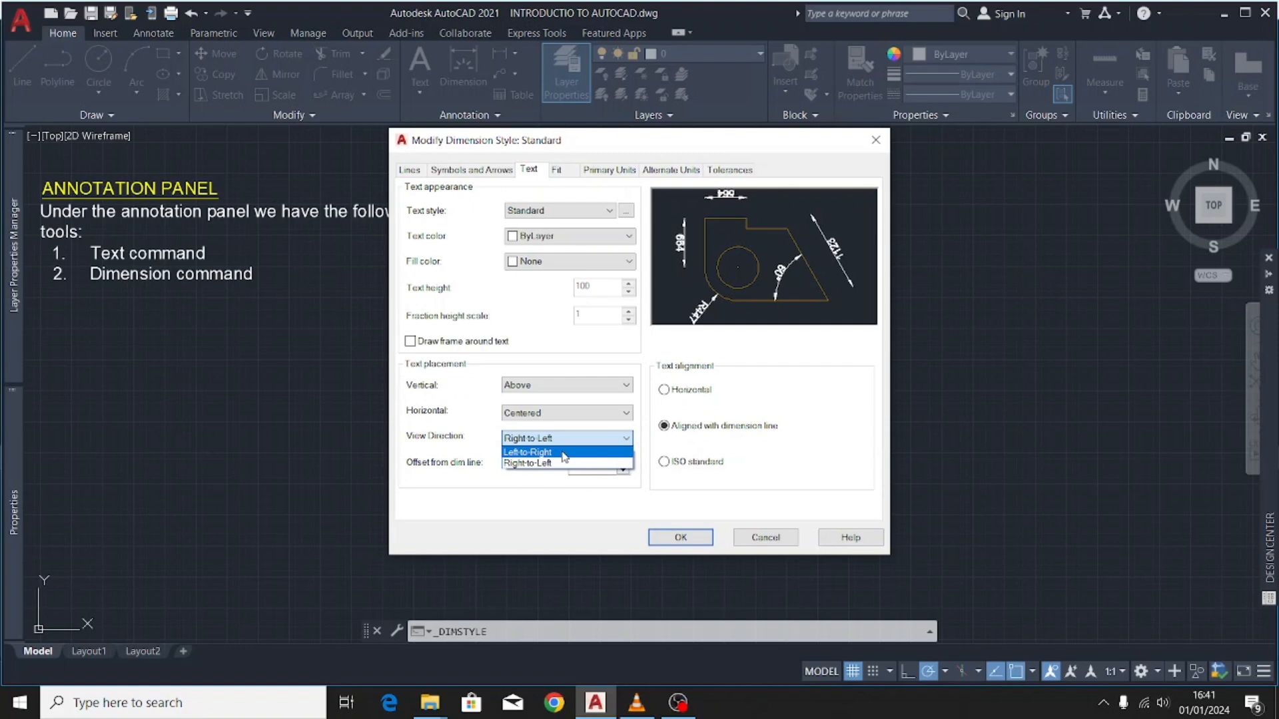
pyautogui.click(563, 453)
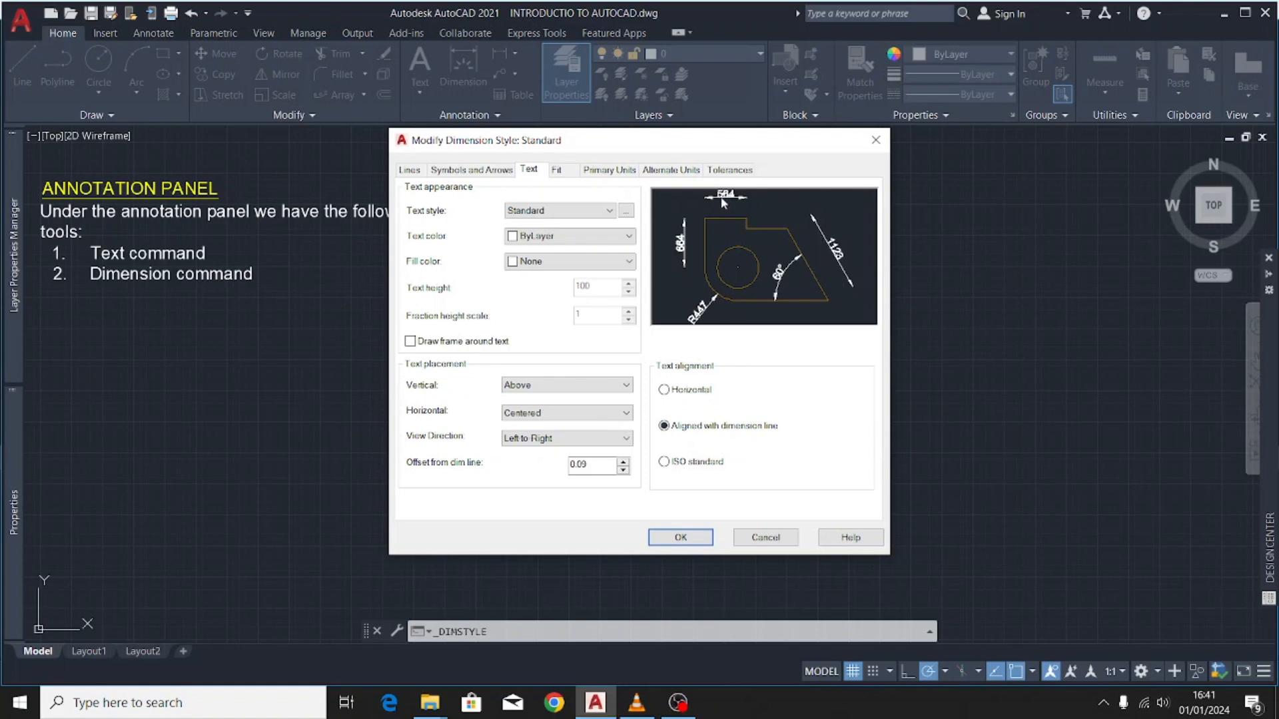
# - Examine the style's fit options and the unit formats offered for linear dimensions, keeping Decimal
pyautogui.click(559, 171)
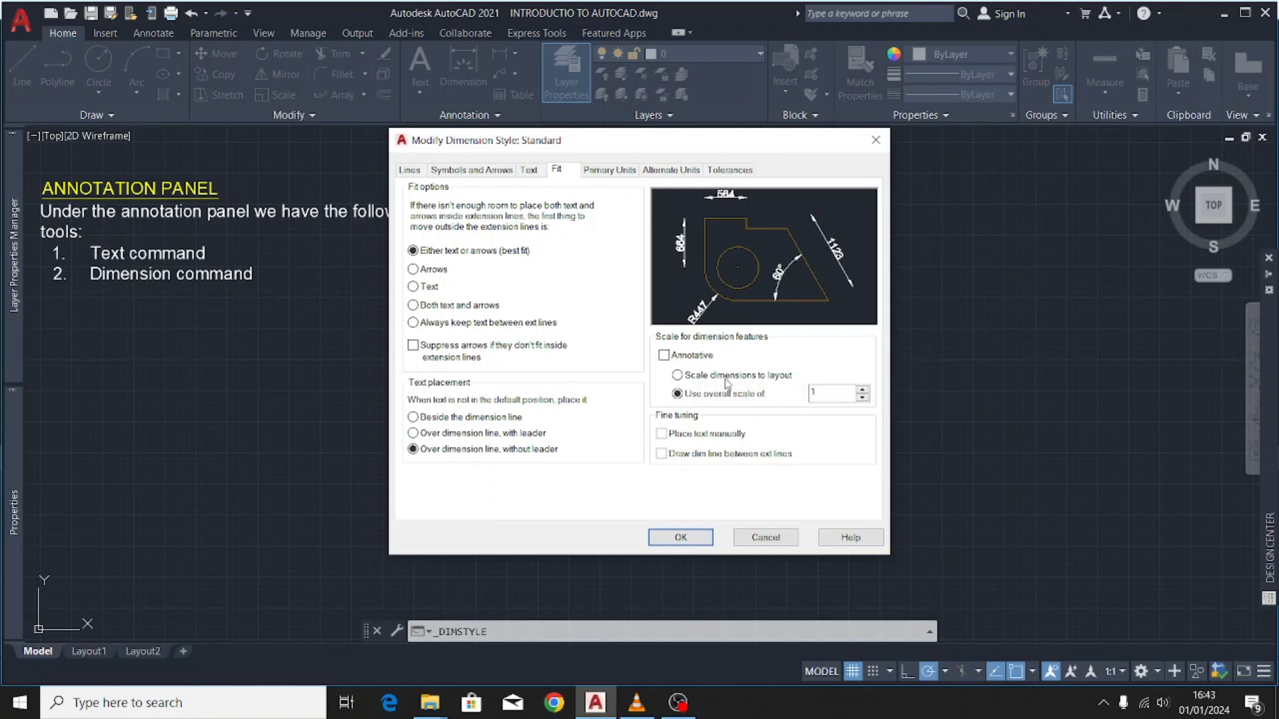
pyautogui.click(621, 172)
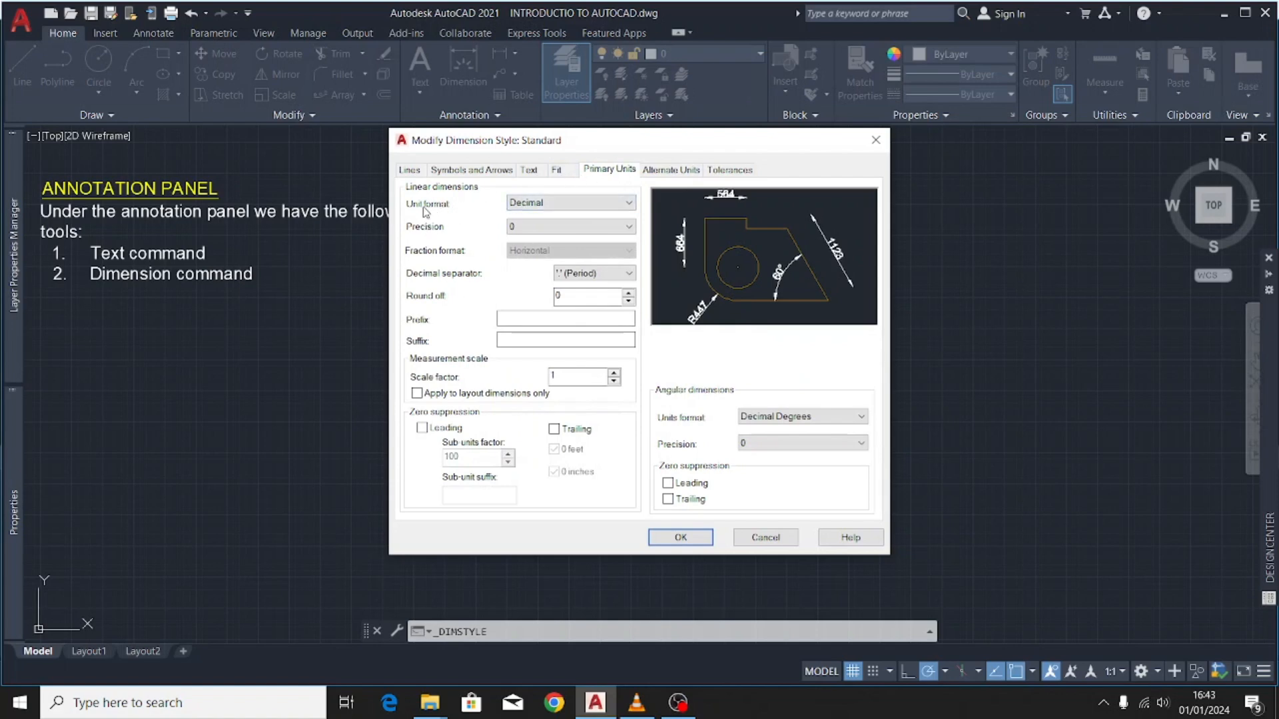
pyautogui.click(614, 204)
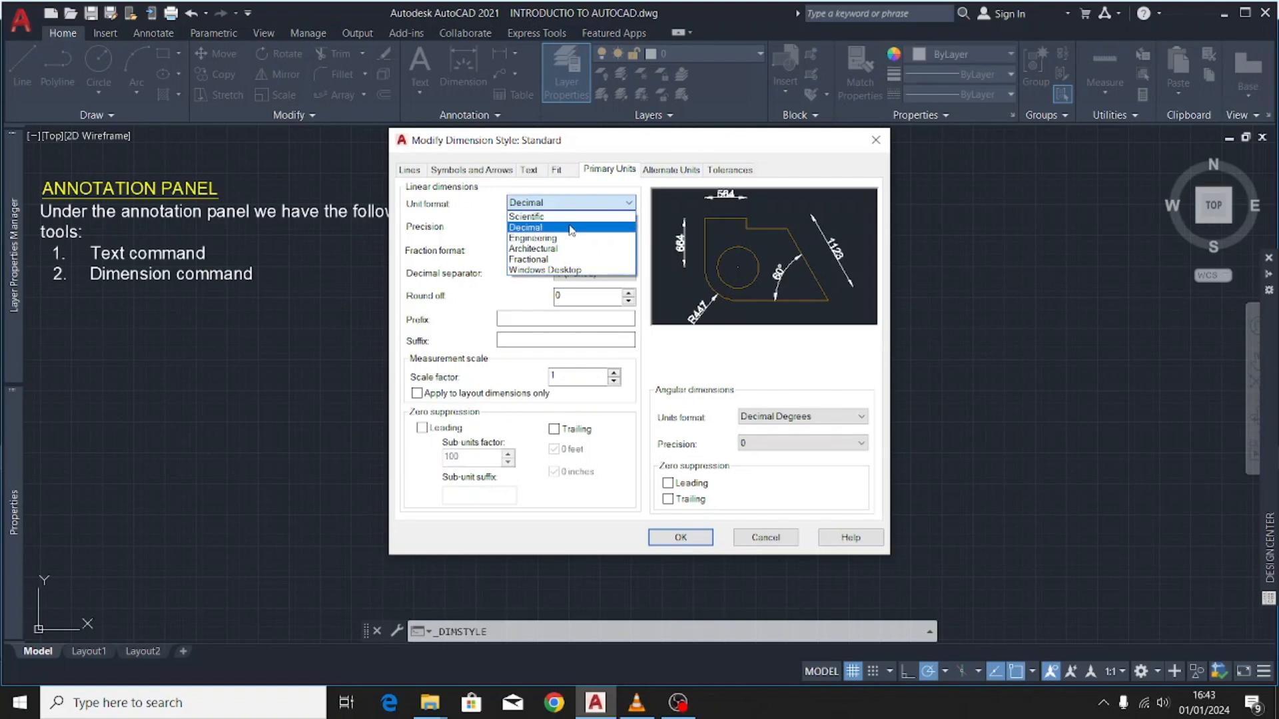
pyautogui.click(579, 201)
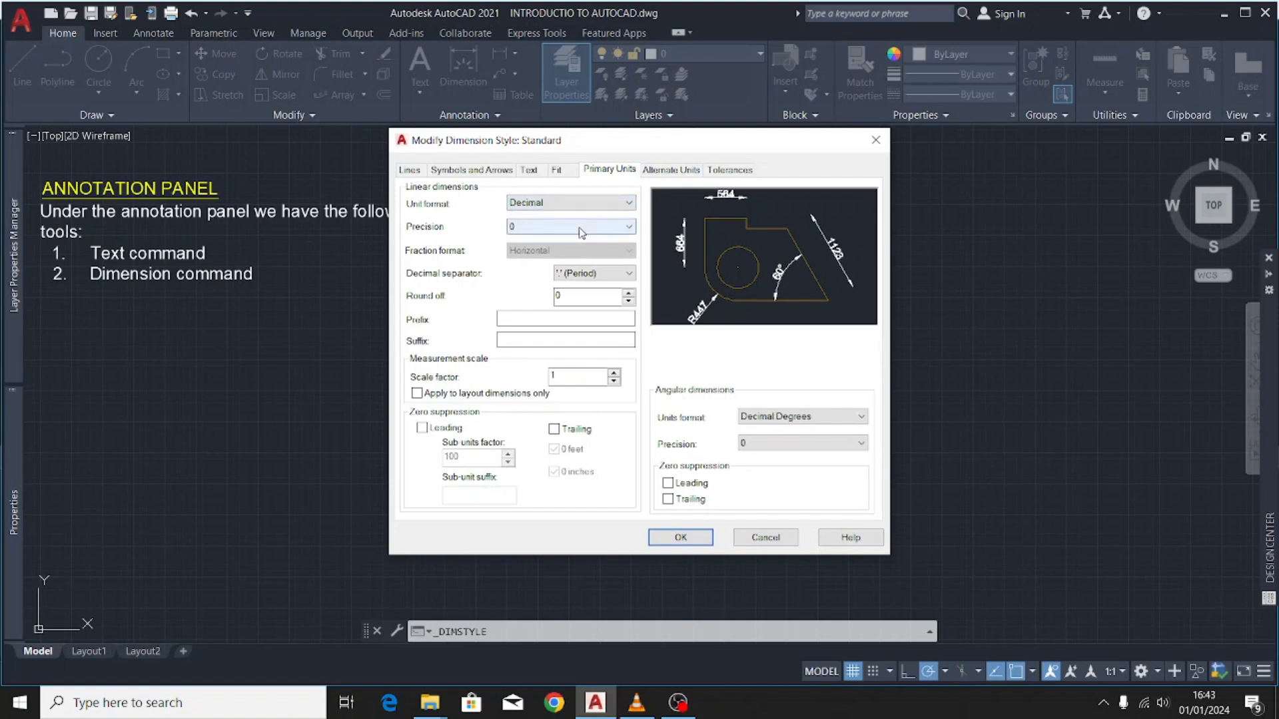
# - Try linear dimension precisions of 0.0 and 0.00 in the preview, and set the precision back to 0
pyautogui.click(612, 227)
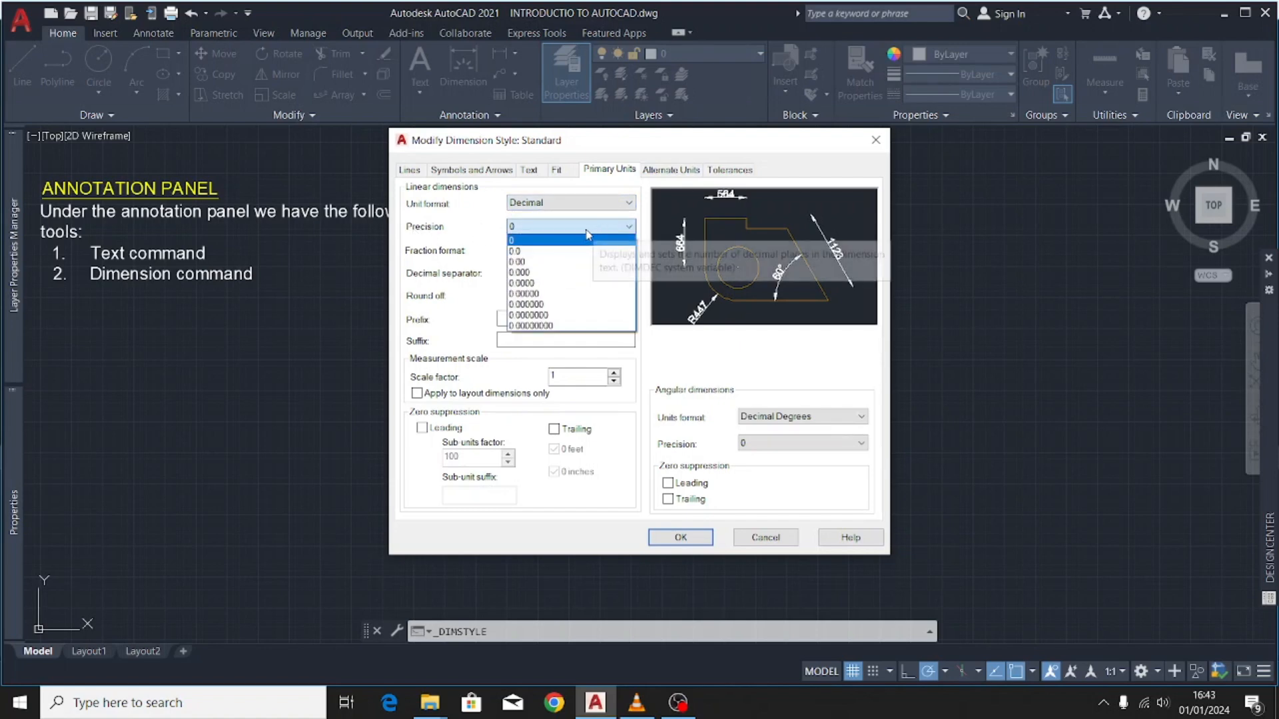
pyautogui.click(542, 253)
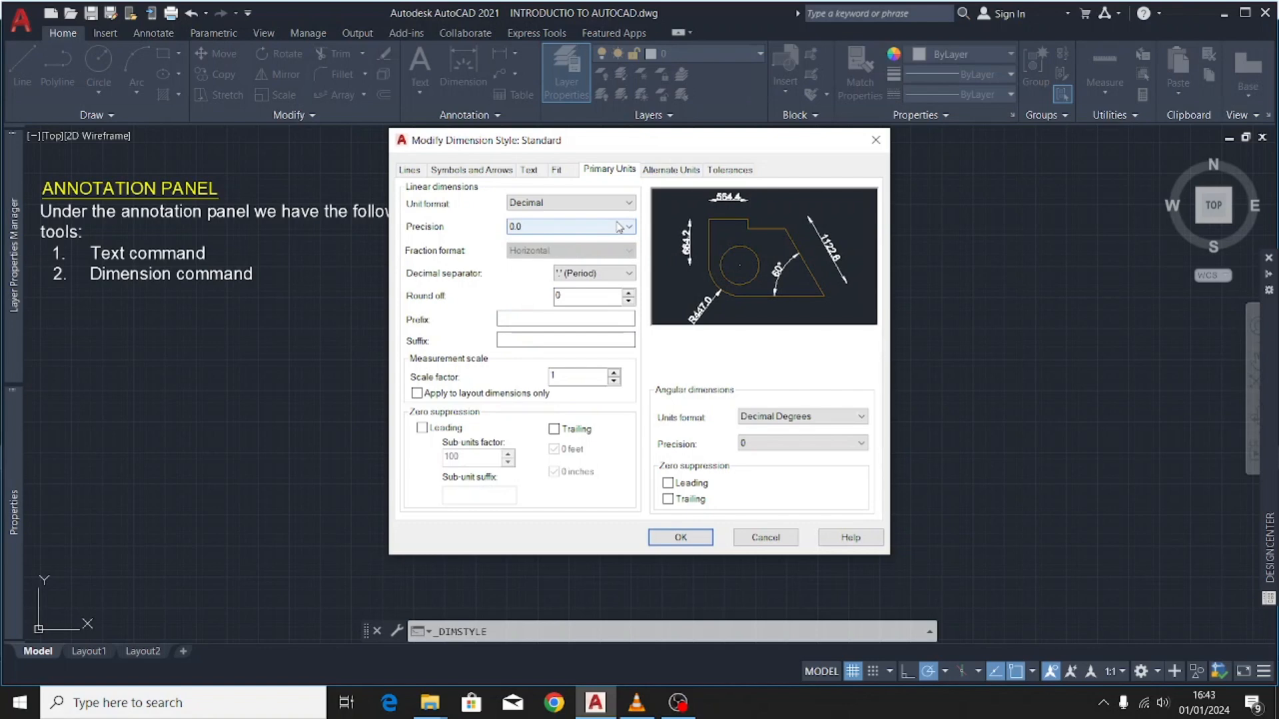
pyautogui.click(619, 227)
pyautogui.click(554, 264)
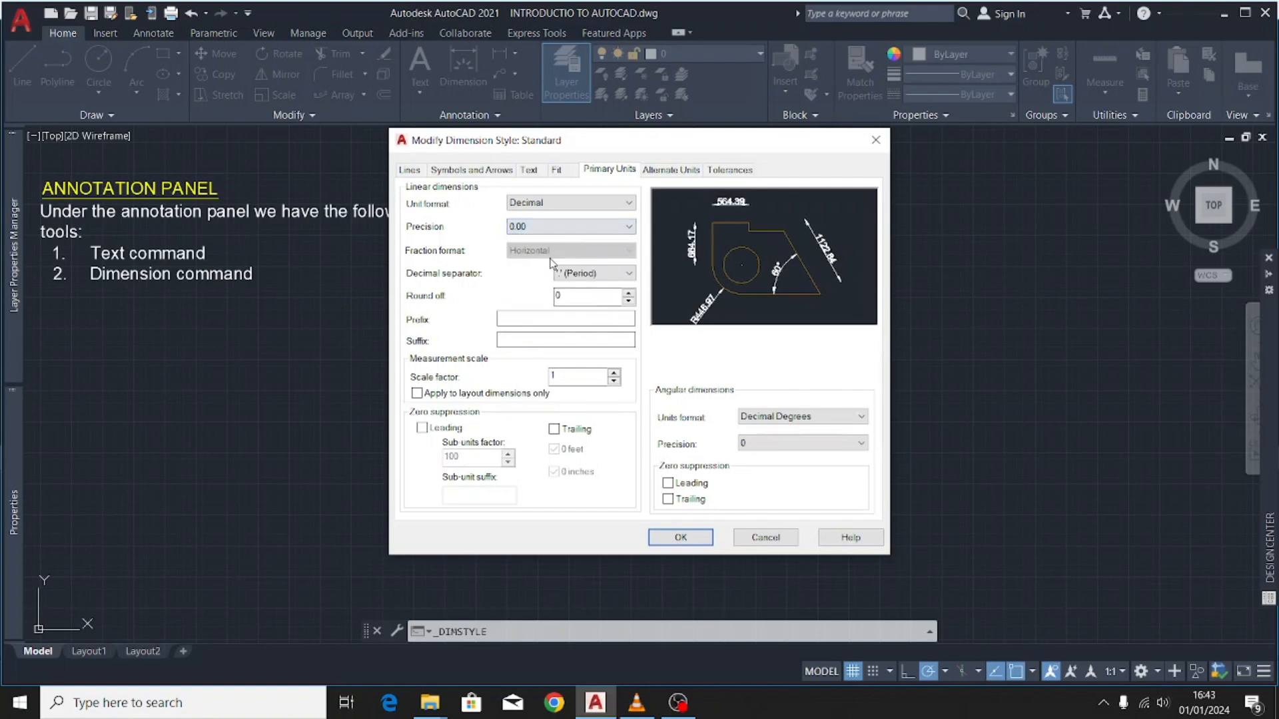
pyautogui.click(577, 227)
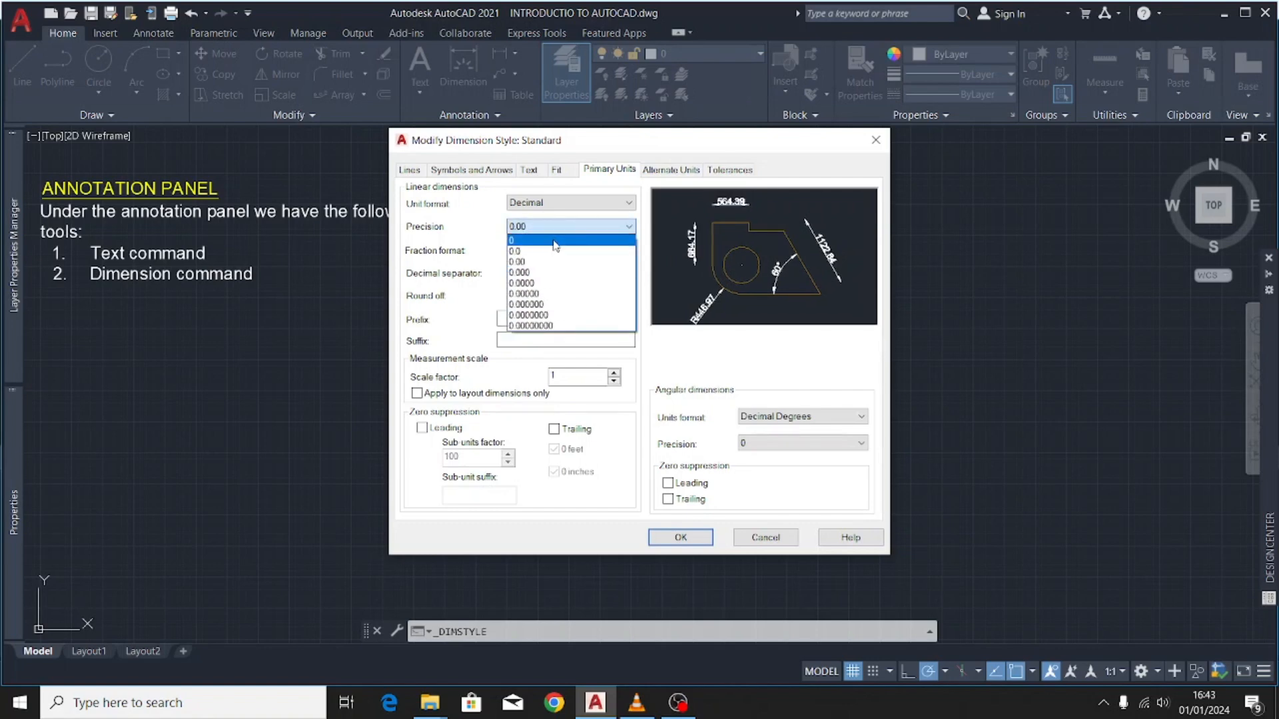
pyautogui.click(553, 241)
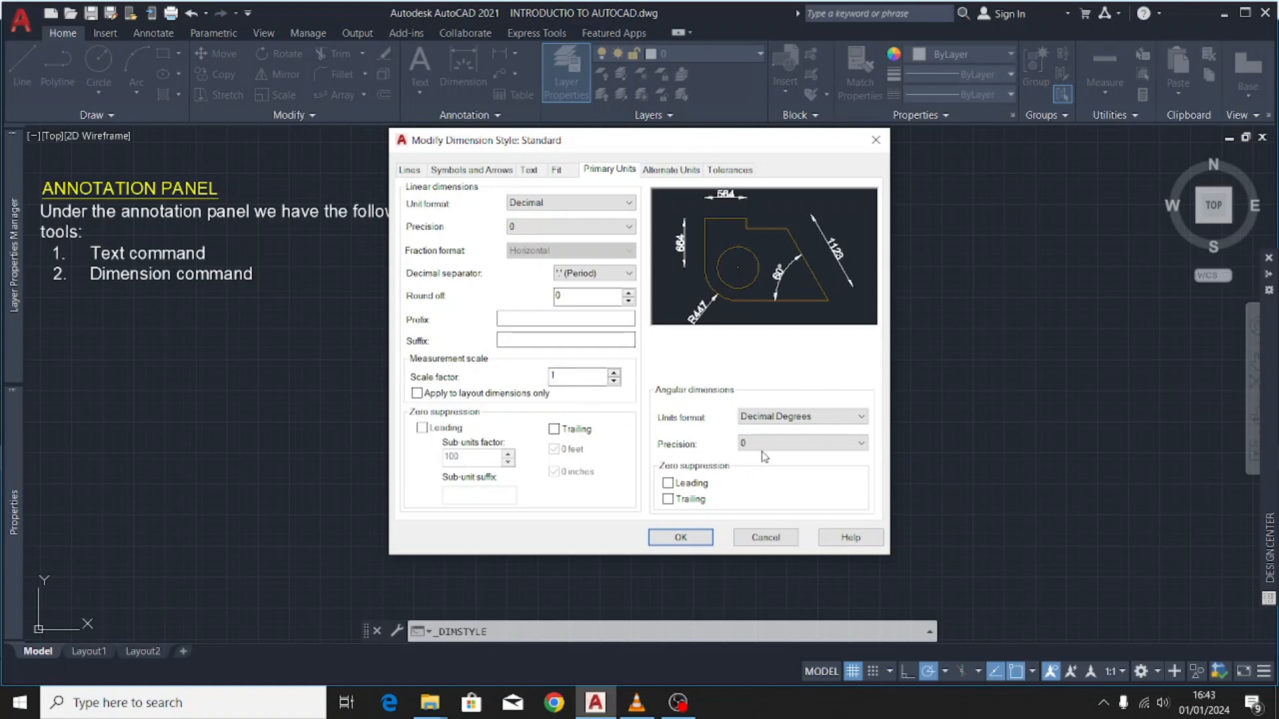
# - Review the style's alternate units and tolerance settings, accept the Standard style, and close the dimension style manager
pyautogui.click(658, 175)
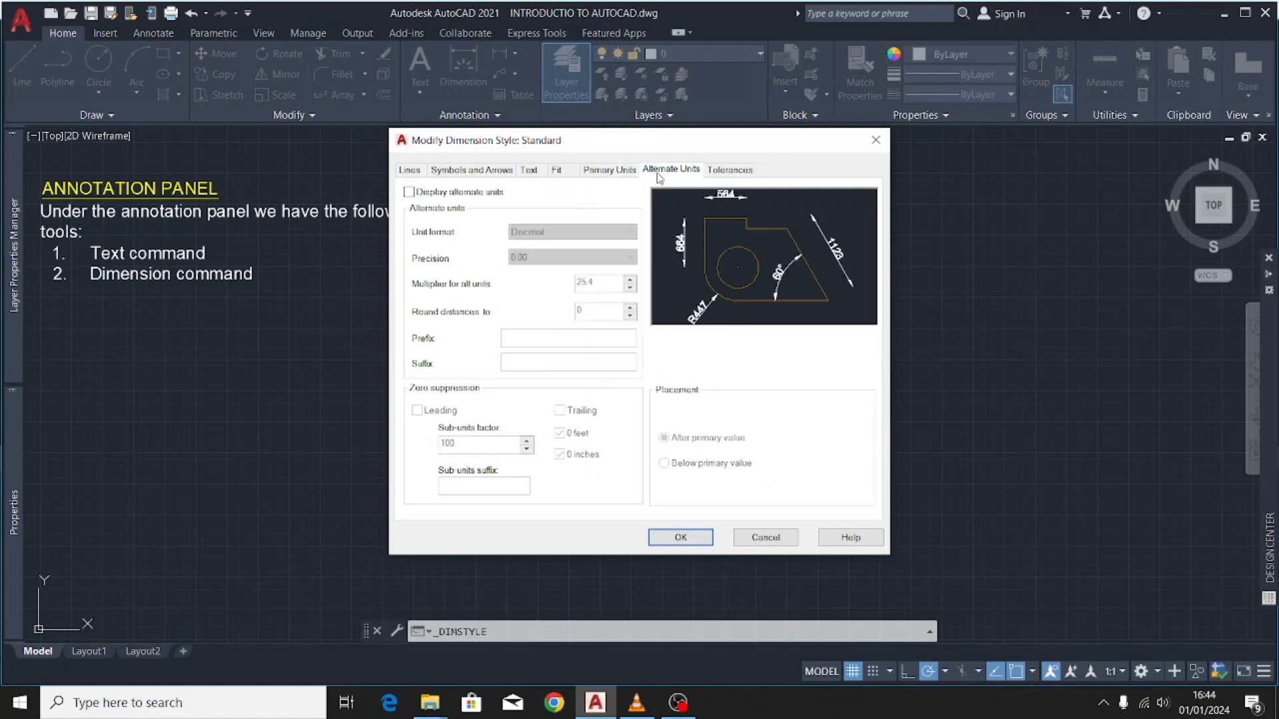
pyautogui.click(735, 171)
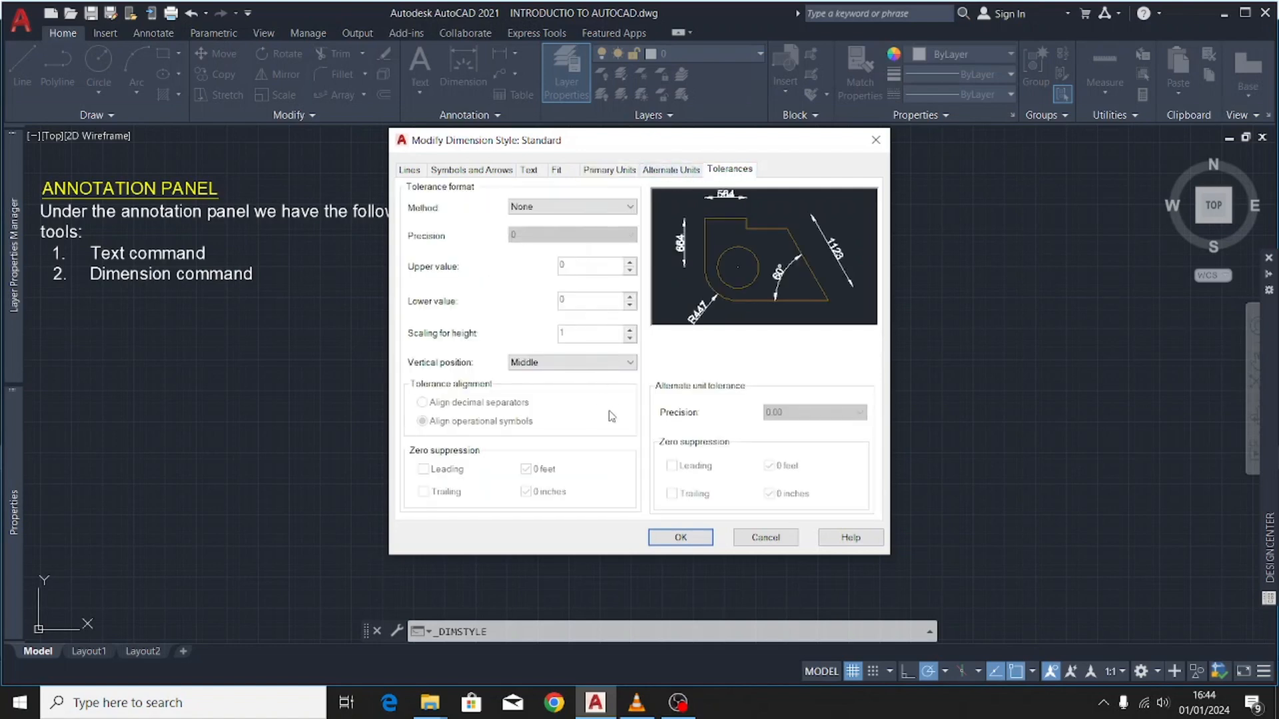
pyautogui.click(680, 537)
pyautogui.click(741, 476)
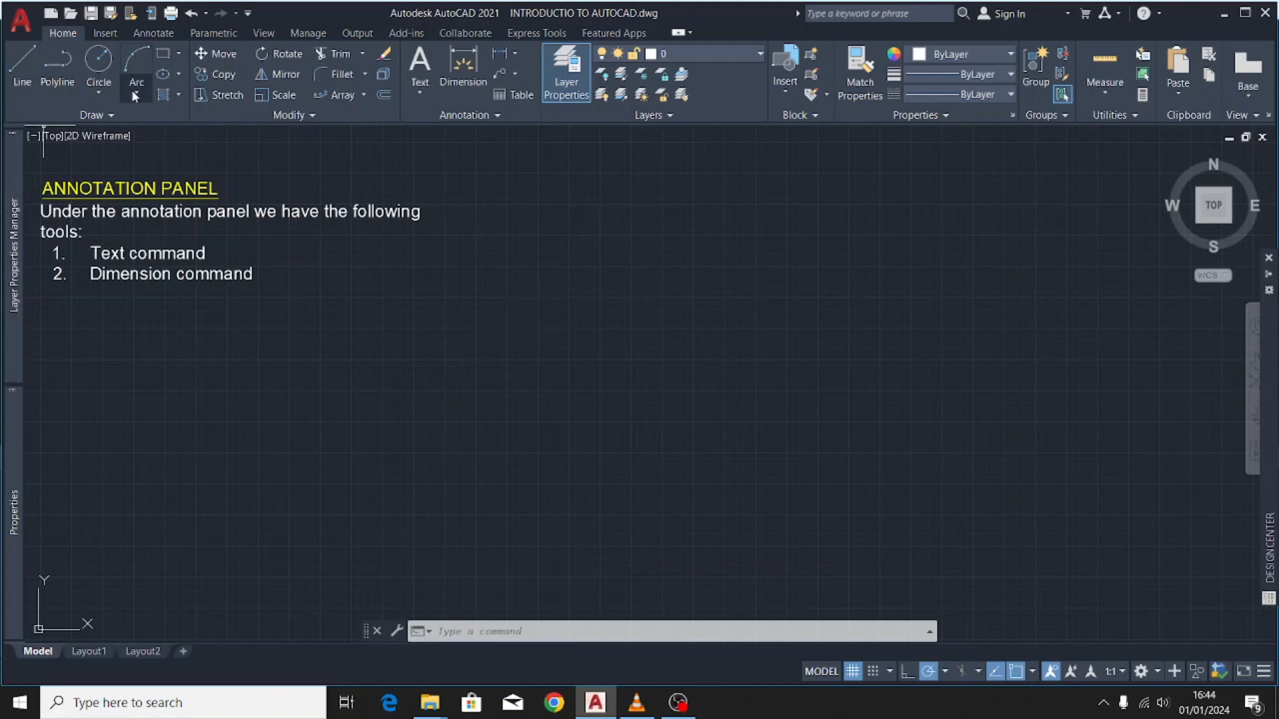
# - Draw a rectangle about 1810 wide and 1006 high beside the notes, and move it horizontally a short distance toward them
pyautogui.click(162, 53)
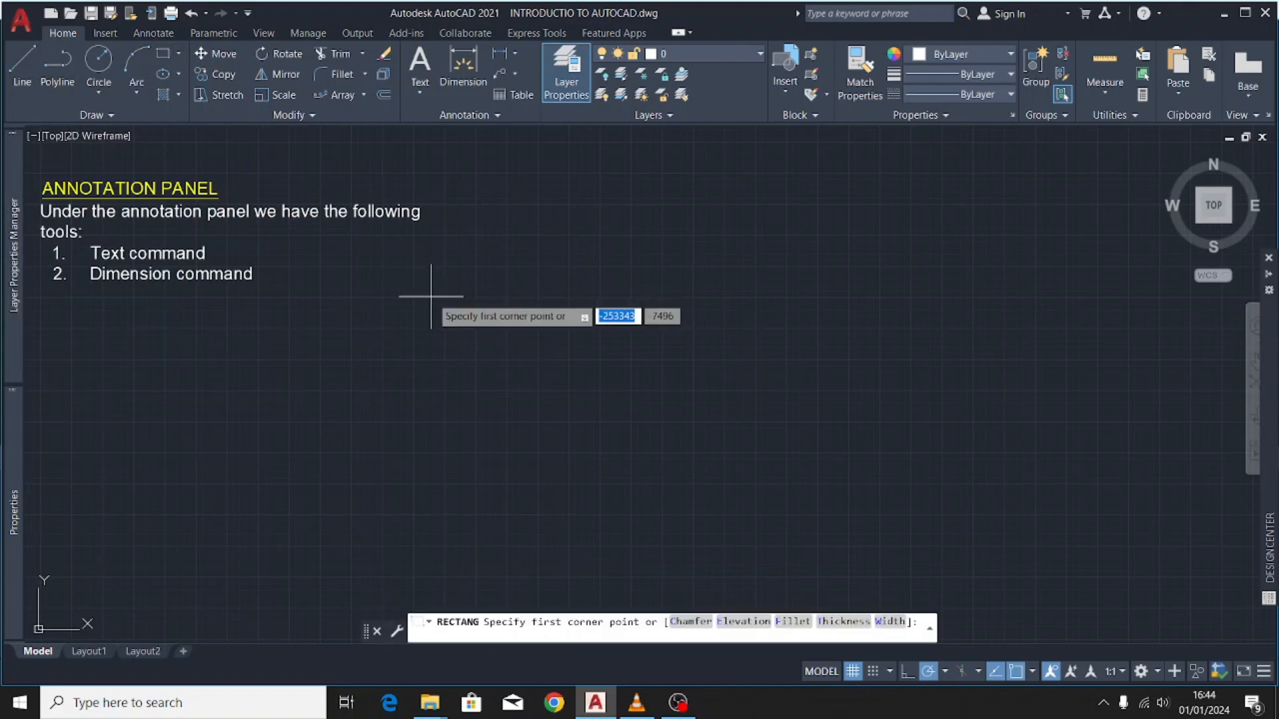
pyautogui.click(544, 280)
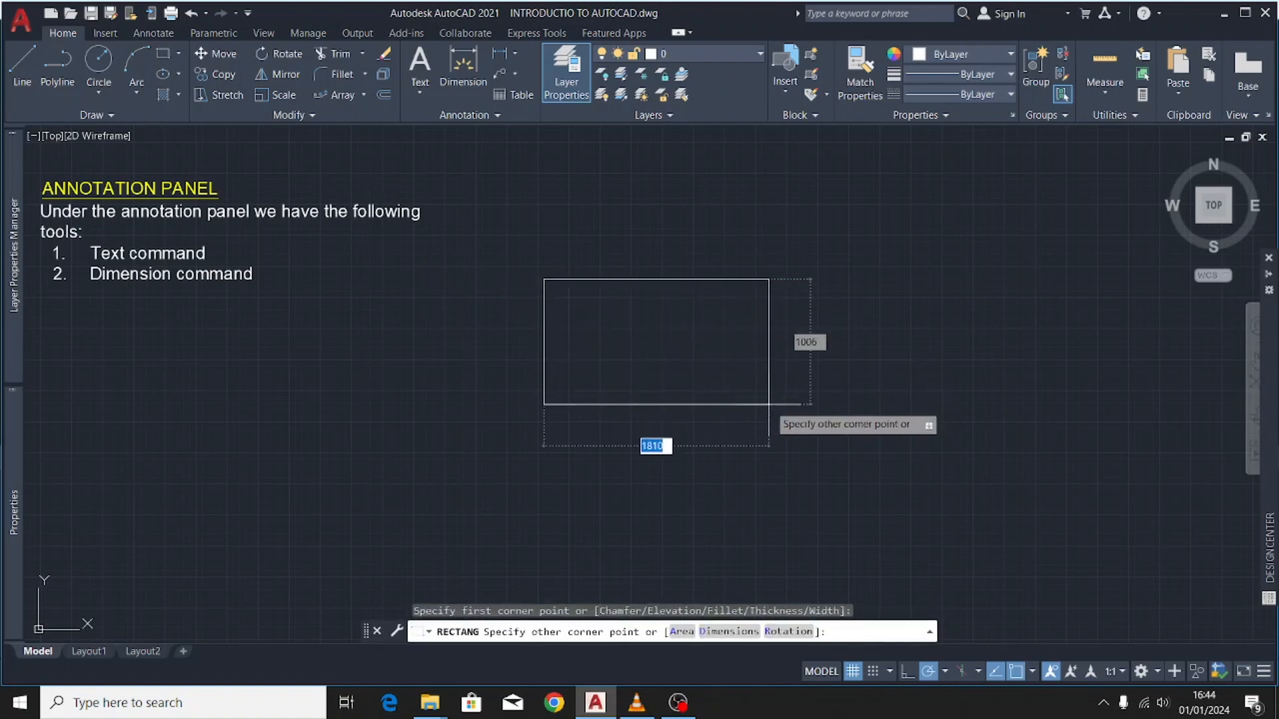
pyautogui.click(769, 404)
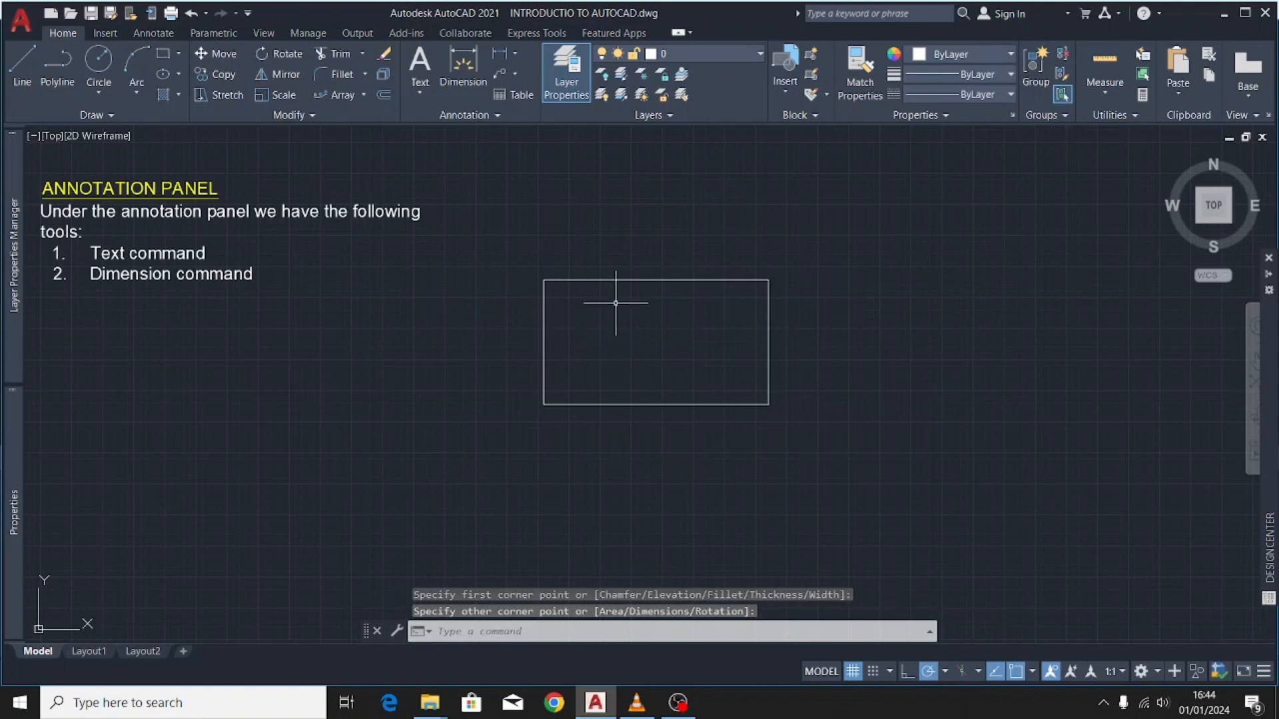
pyautogui.click(618, 276)
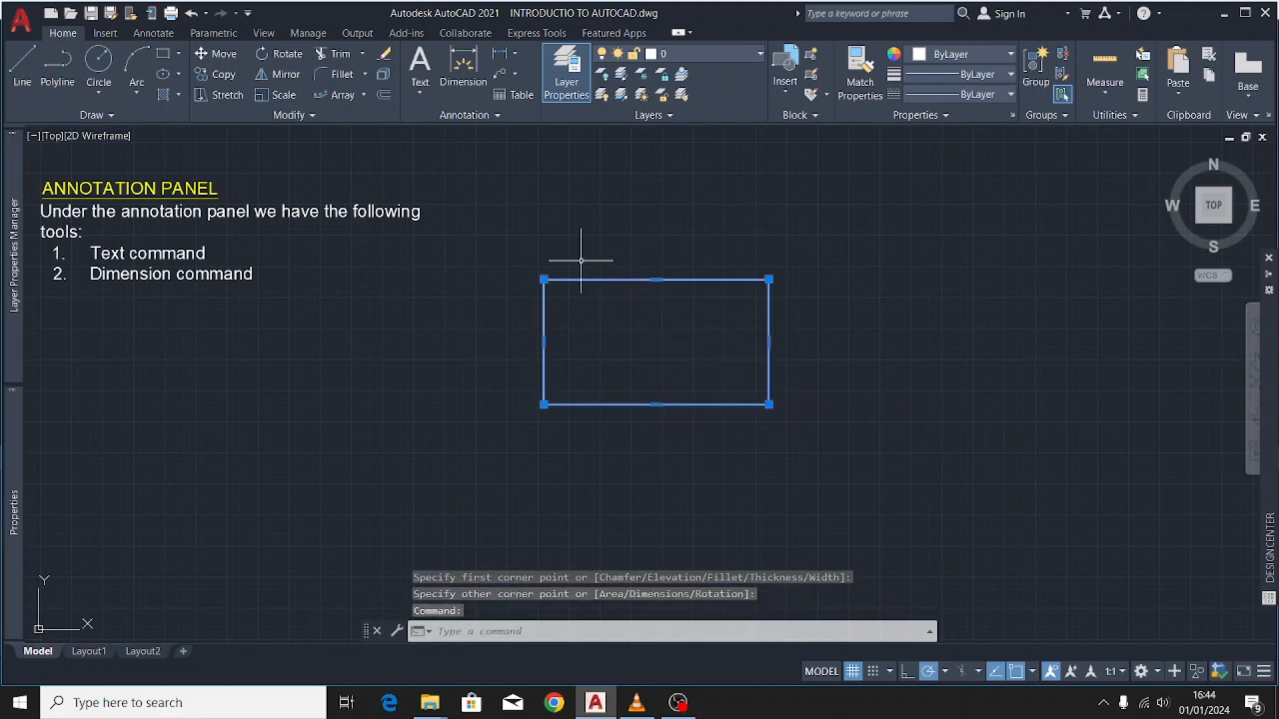
pyautogui.click(219, 53)
pyautogui.click(644, 344)
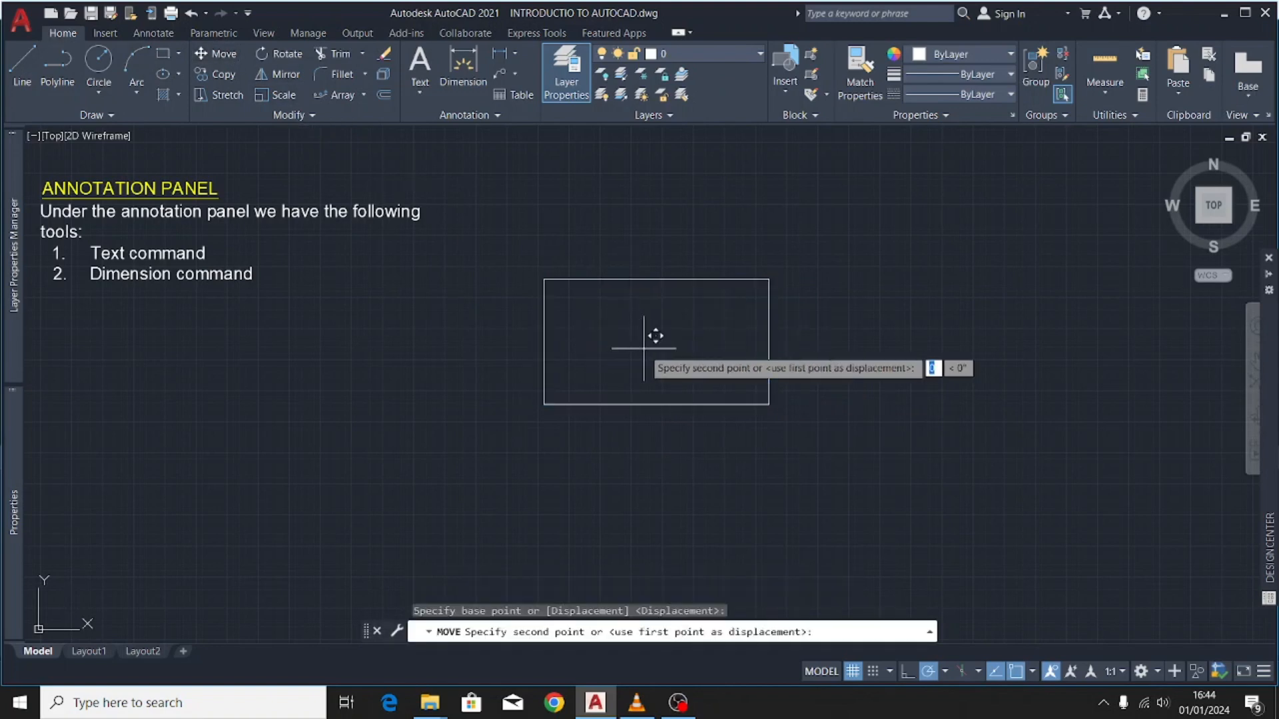
pyautogui.click(553, 344)
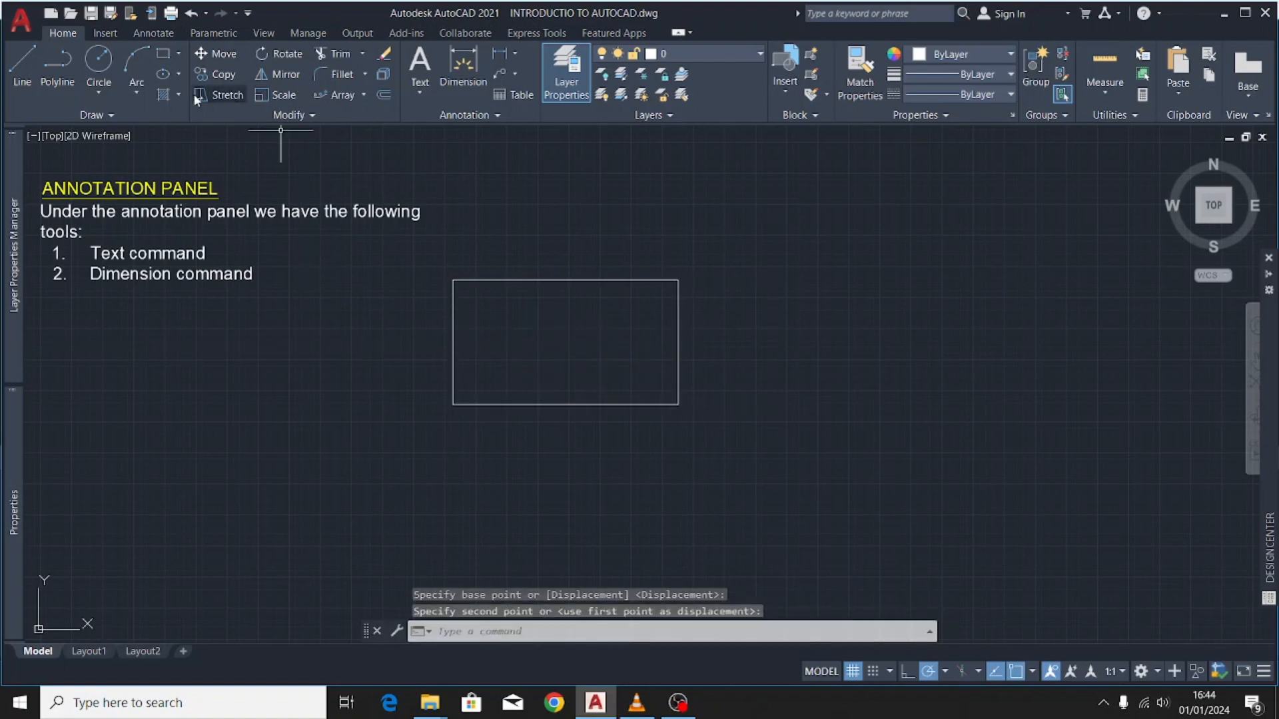
# - Draw a circle about 1007 in diameter to the right of the rectangle, level with its middle
pyautogui.click(103, 60)
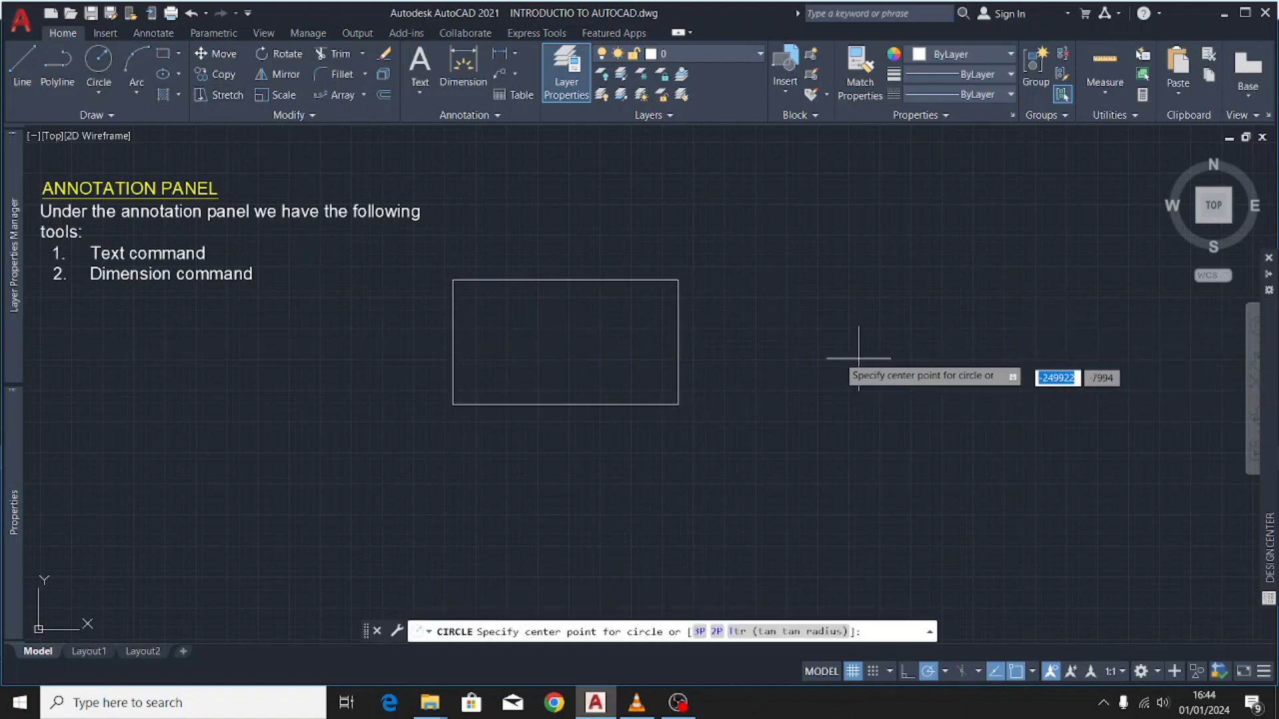
pyautogui.click(792, 348)
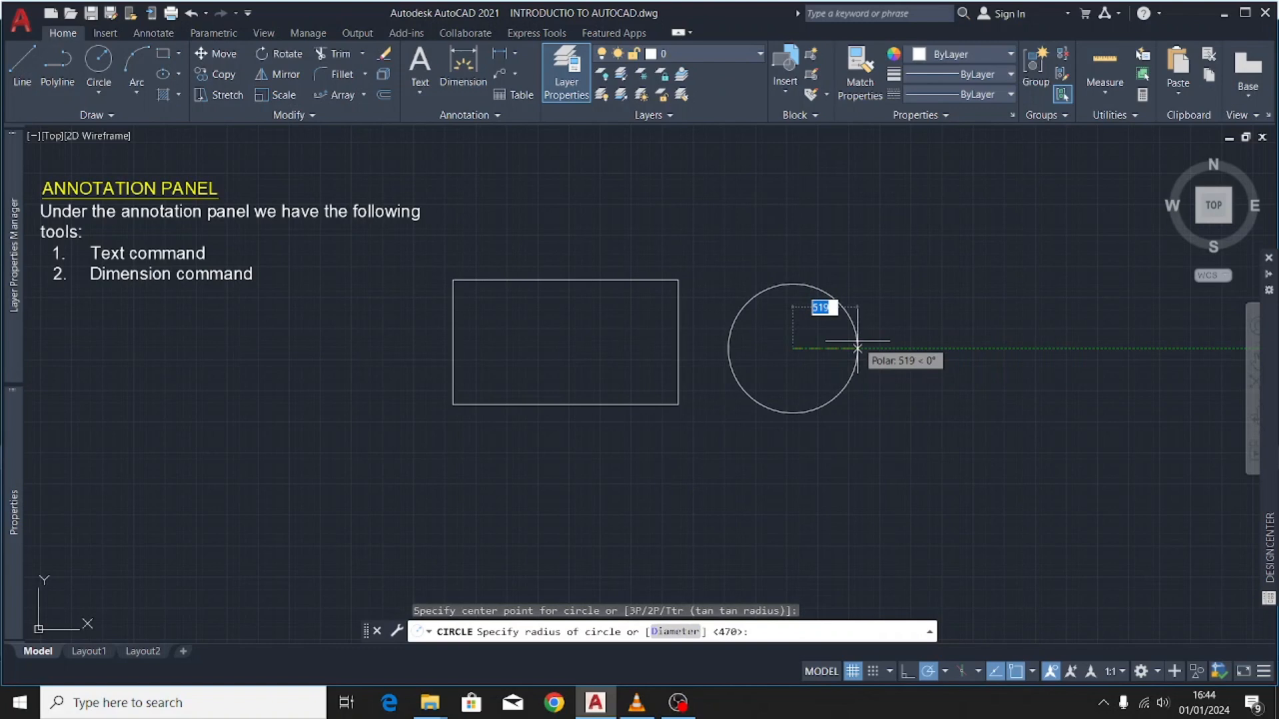
pyautogui.click(847, 369)
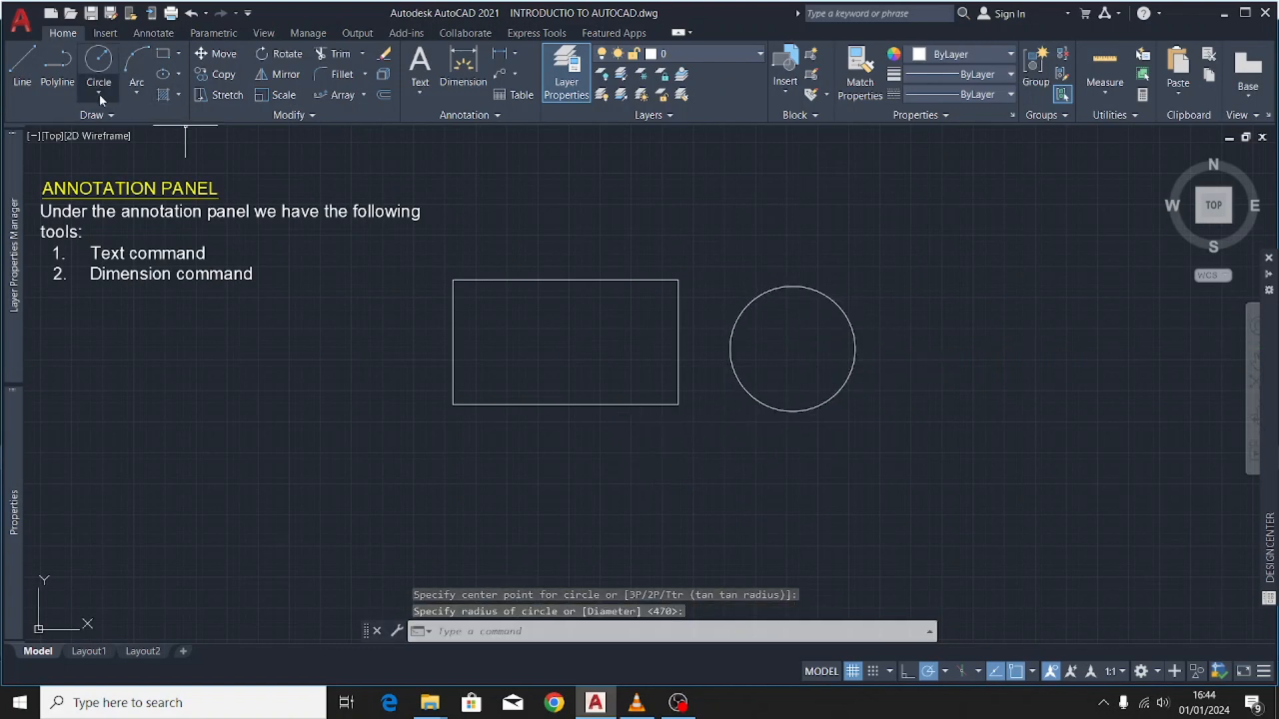
# - Dimension the rectangle's width below its lower edge and its height beside its left edge
pyautogui.click(460, 72)
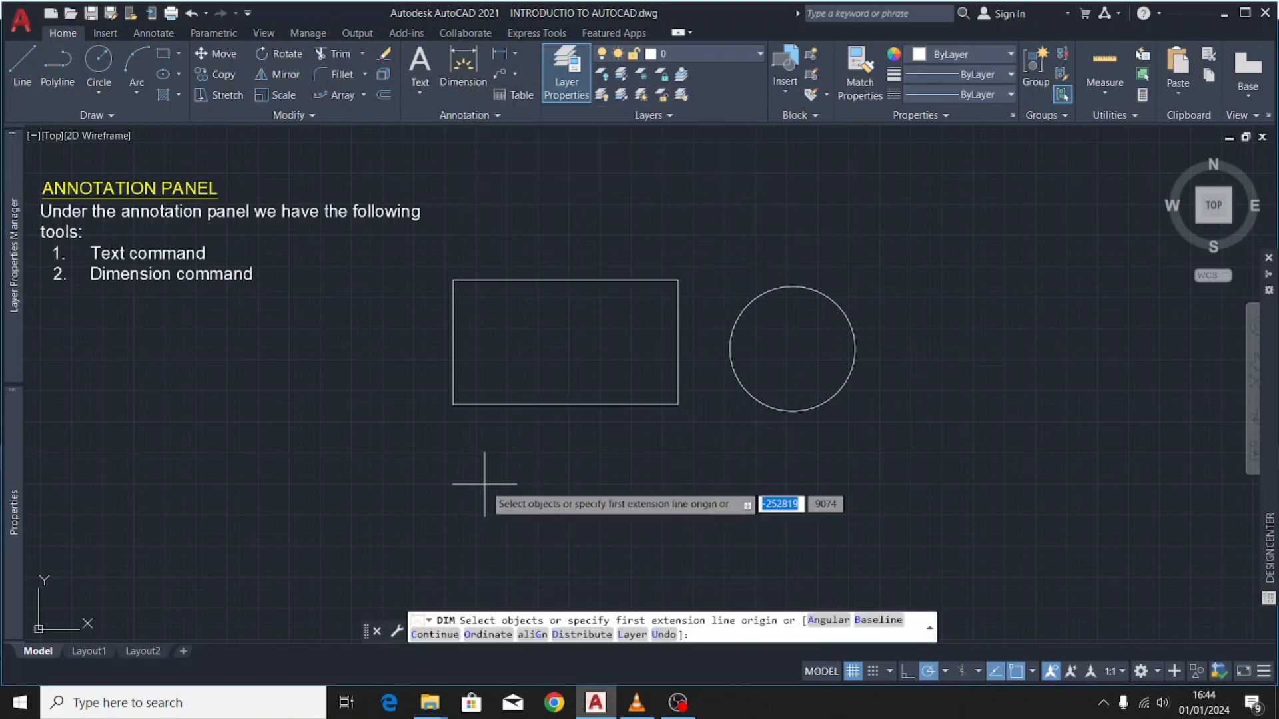
pyautogui.click(453, 404)
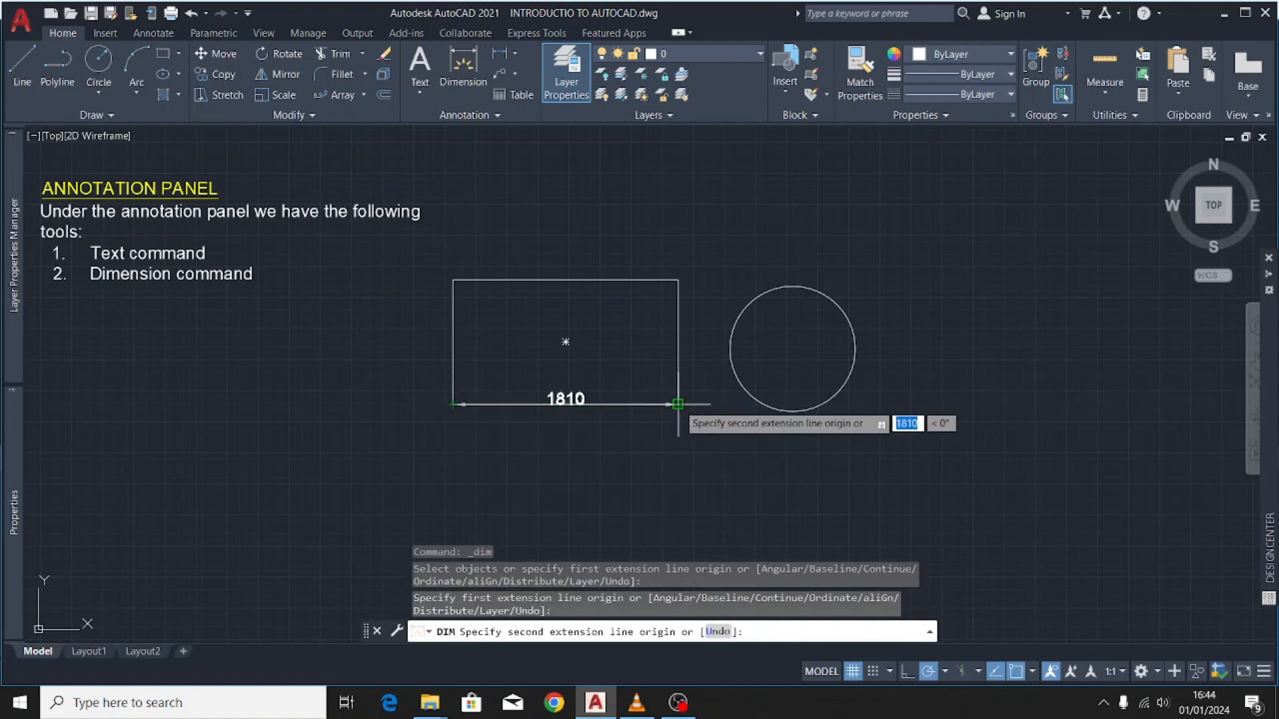
pyautogui.click(678, 404)
pyautogui.click(618, 434)
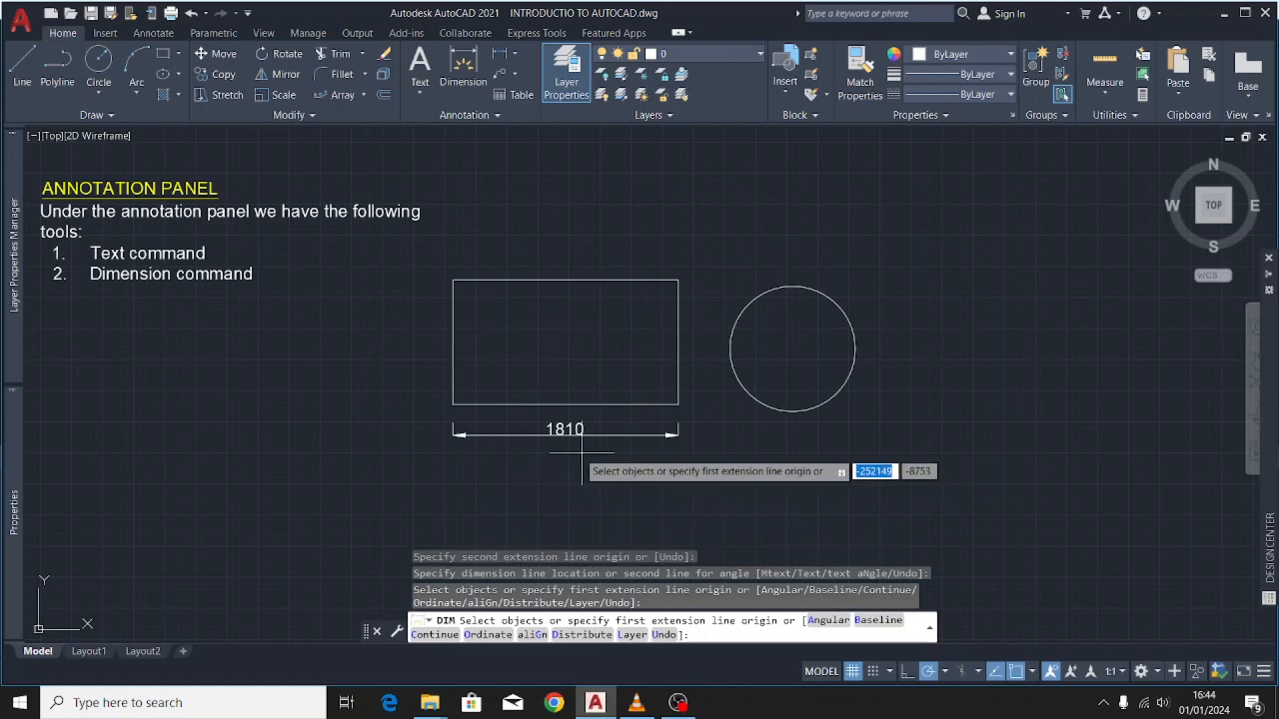
pyautogui.click(453, 281)
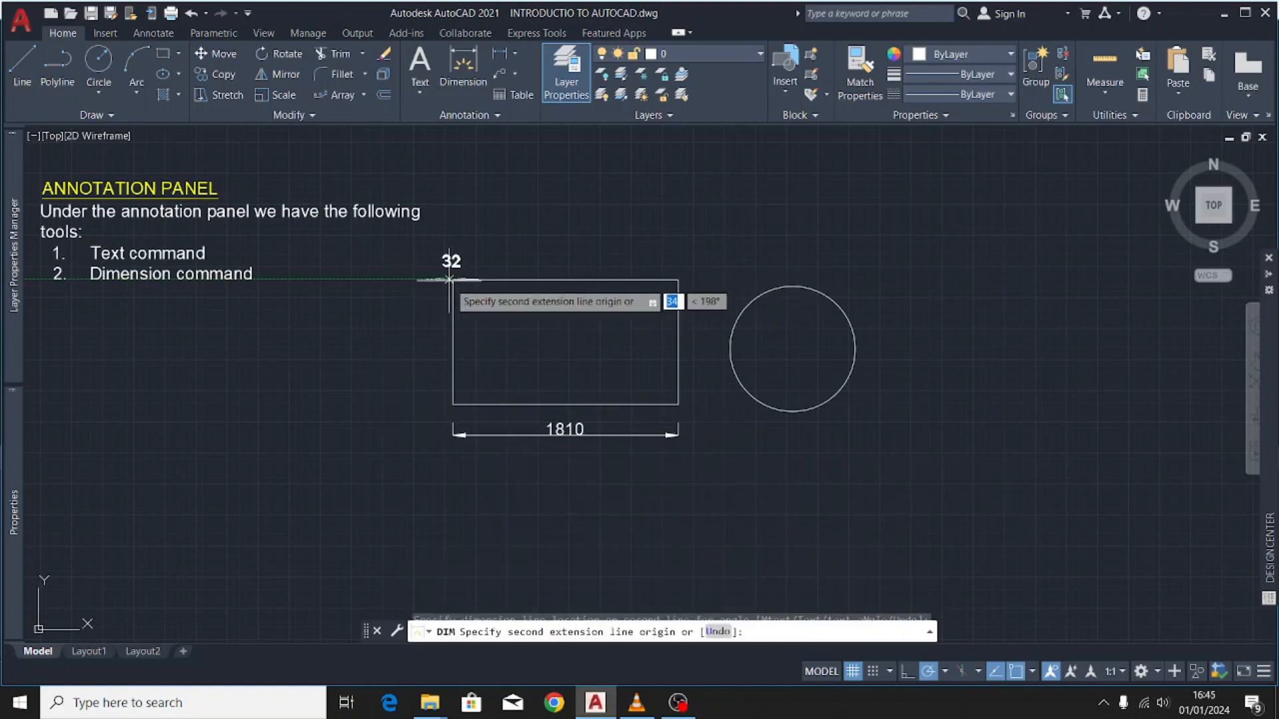
pyautogui.click(566, 341)
pyautogui.click(408, 404)
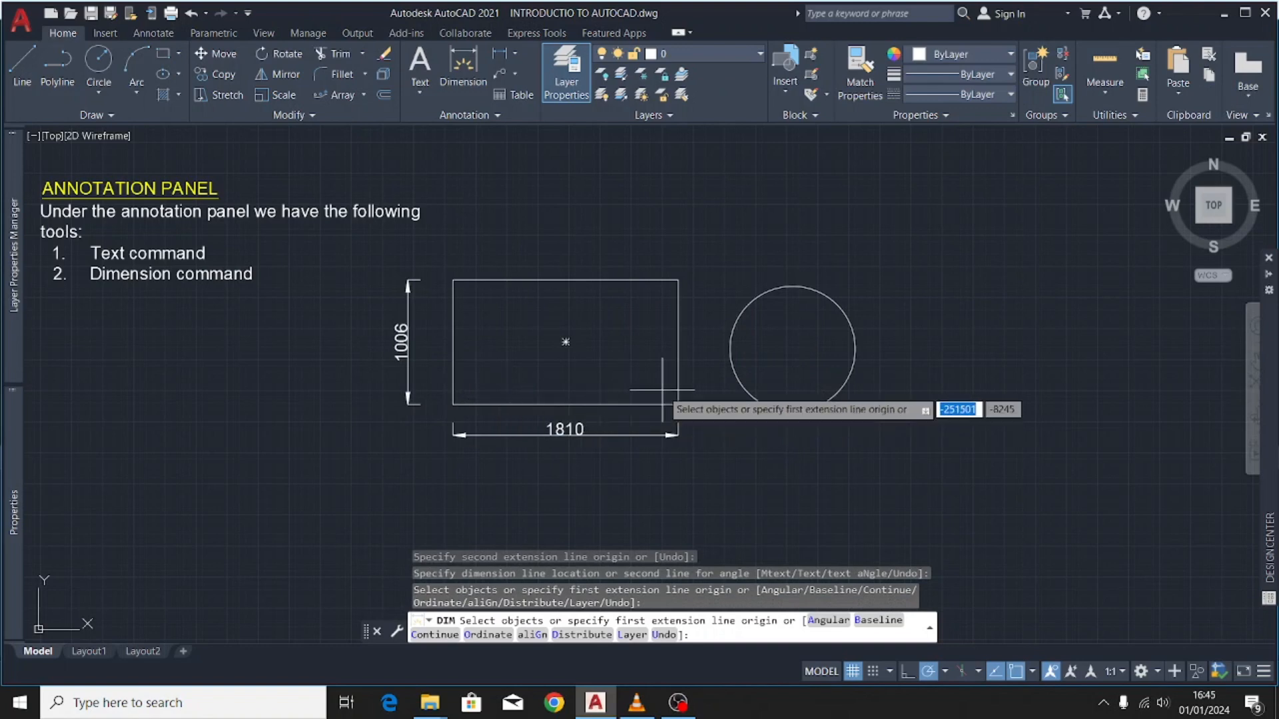
pyautogui.click(818, 292)
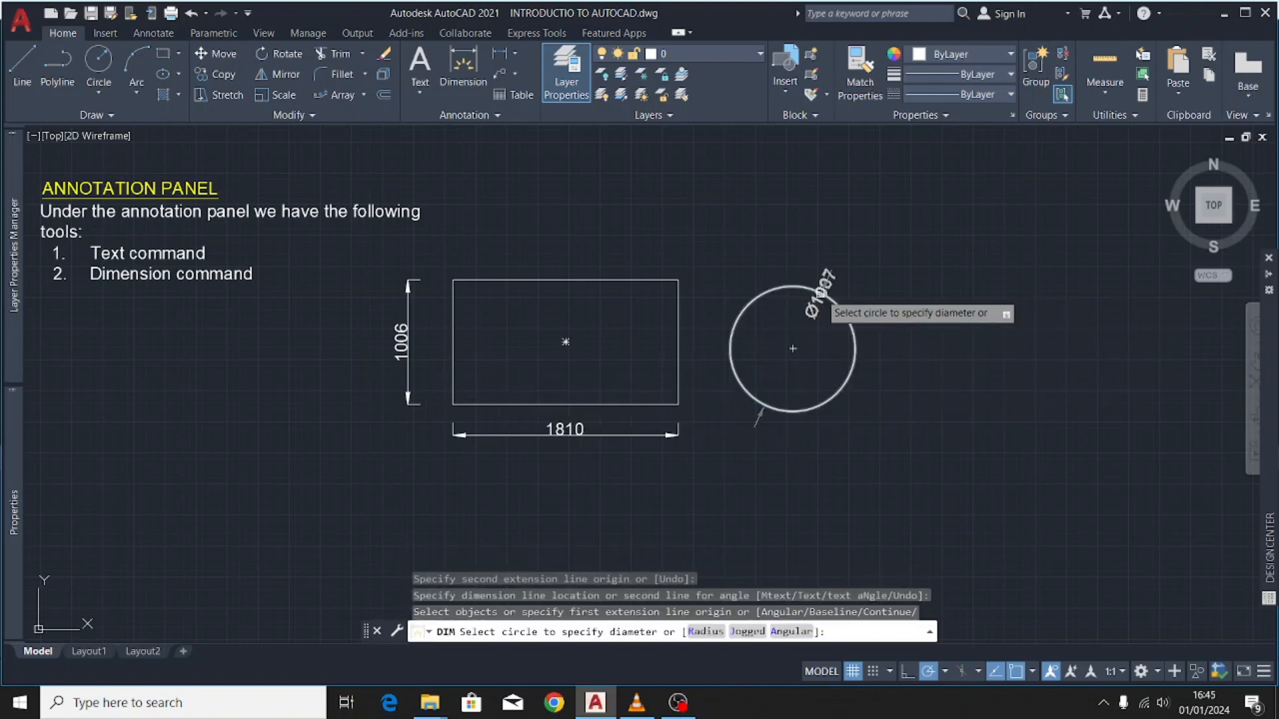
pyautogui.press('Escape')
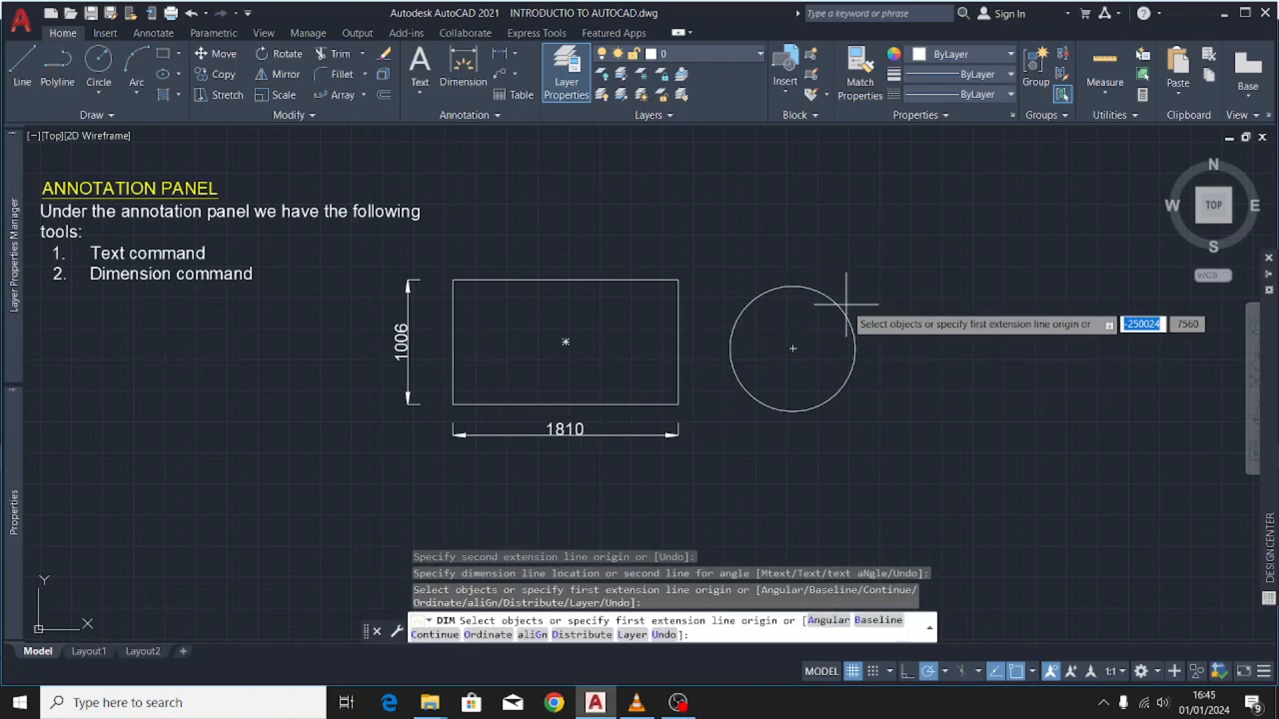
pyautogui.click(845, 304)
pyautogui.click(840, 308)
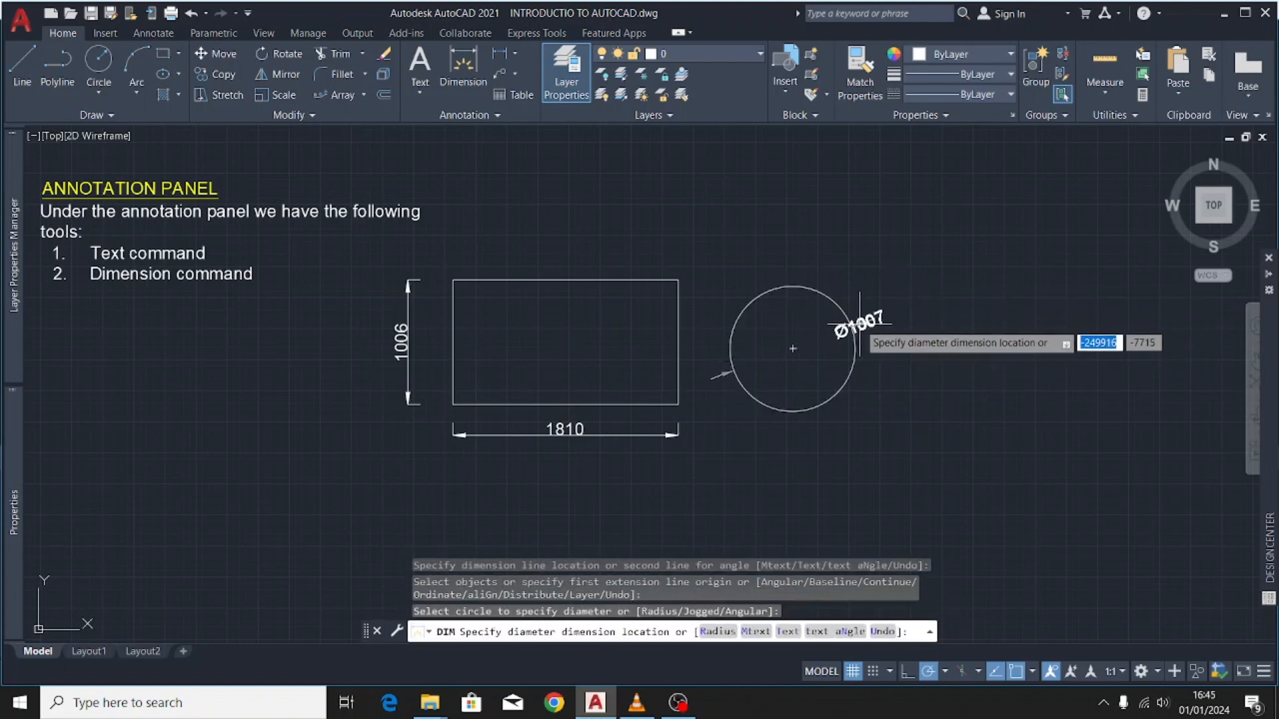
pyautogui.press('Escape')
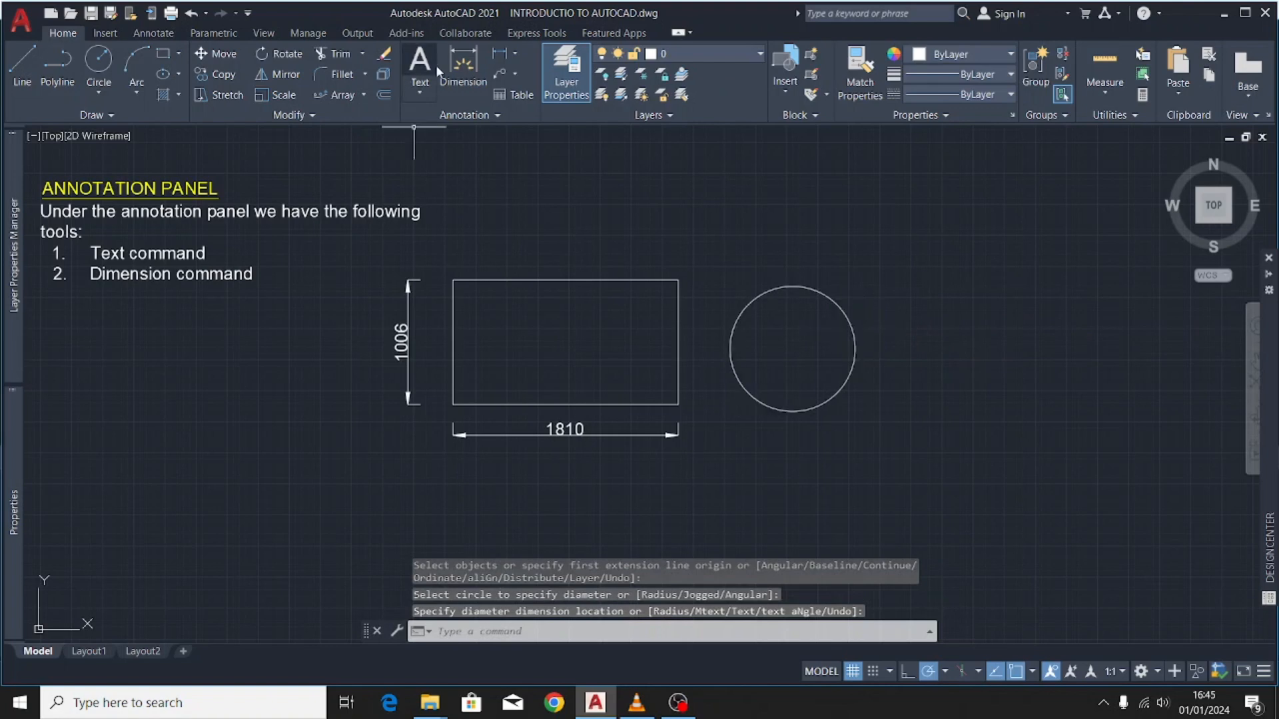
# - Dimension the circle's diameter, placing the text outside the circle at its upper right
pyautogui.click(463, 67)
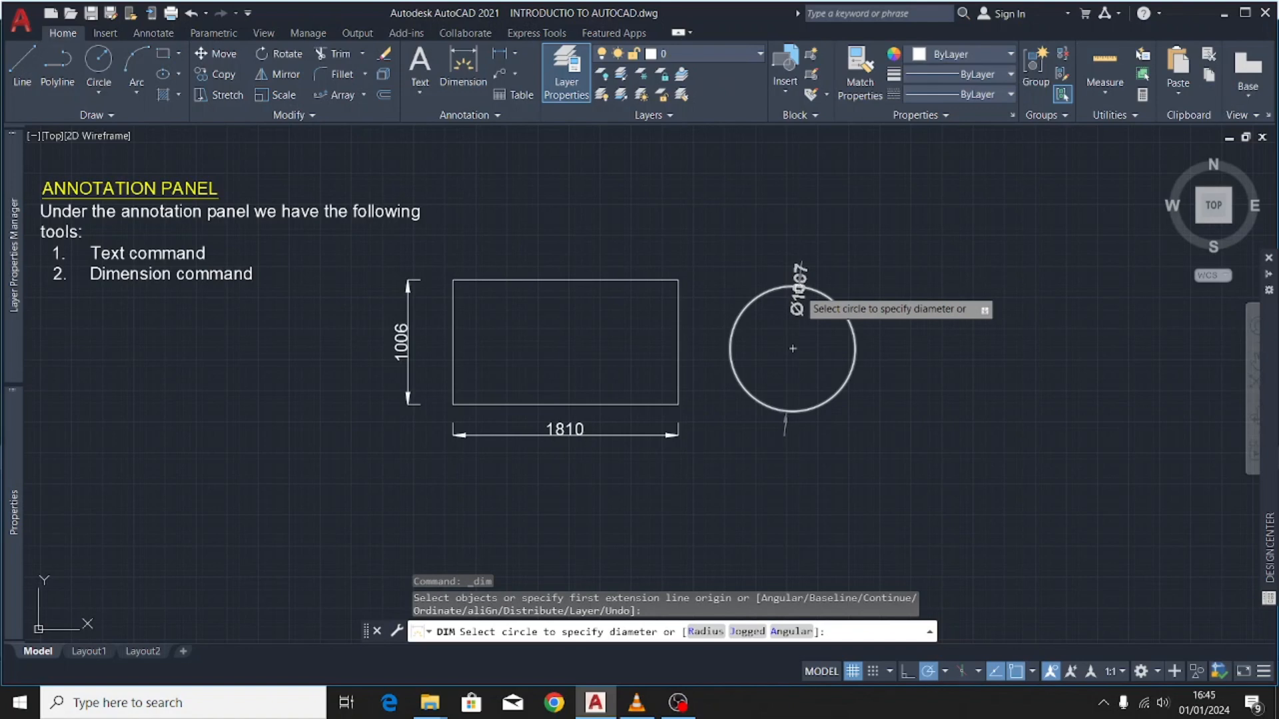
pyautogui.click(787, 288)
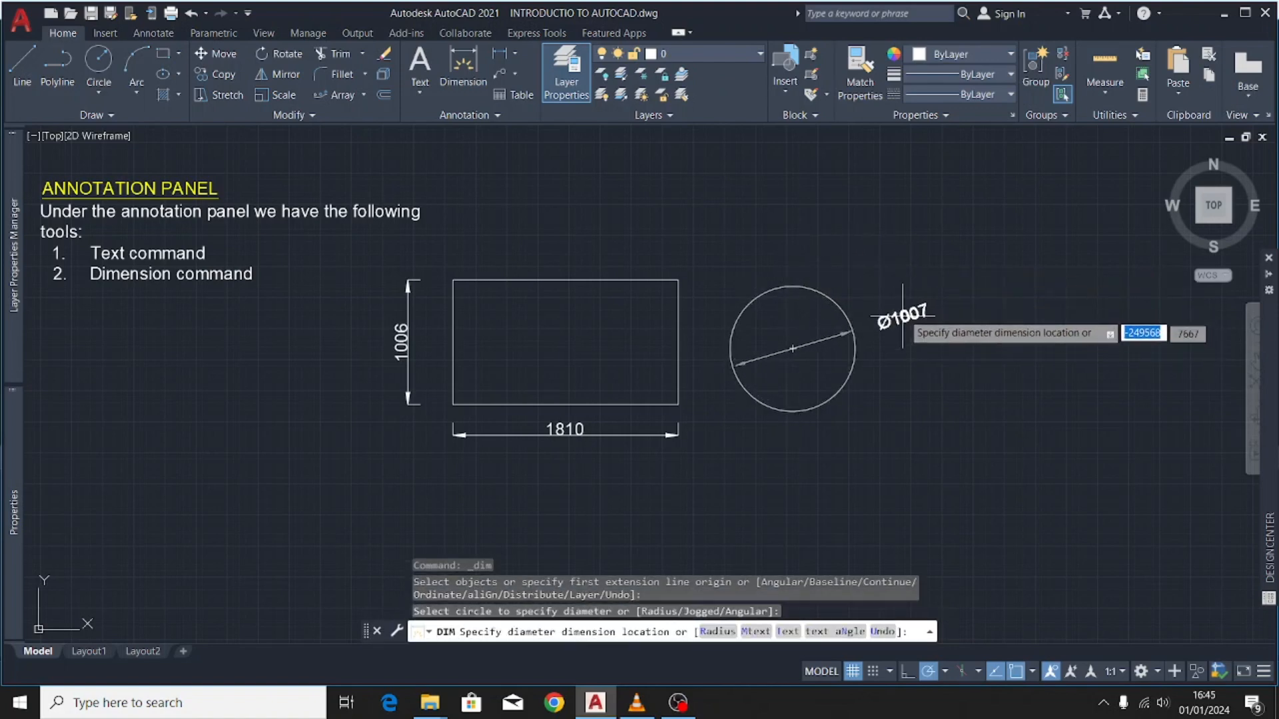
pyautogui.click(868, 267)
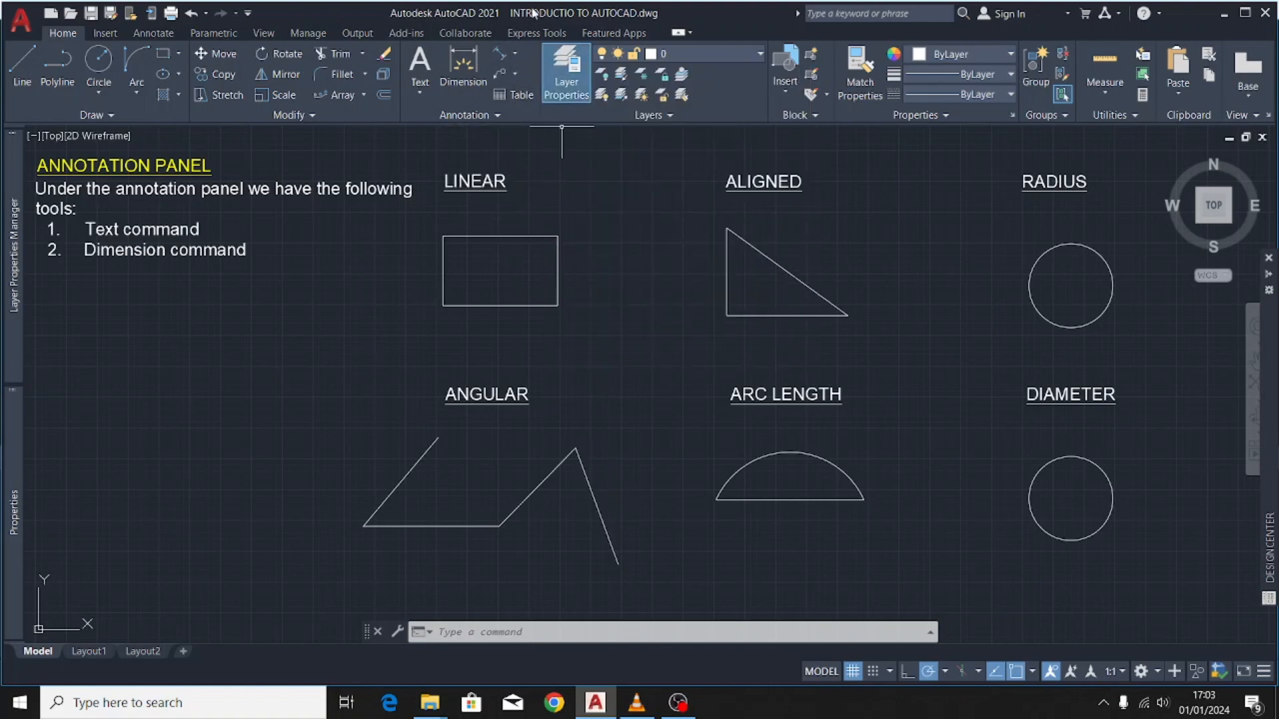
# - Add a linear dimension for the width of the rectangle under the LINEAR heading, placed just below its lower edge
pyautogui.click(511, 53)
pyautogui.click(510, 68)
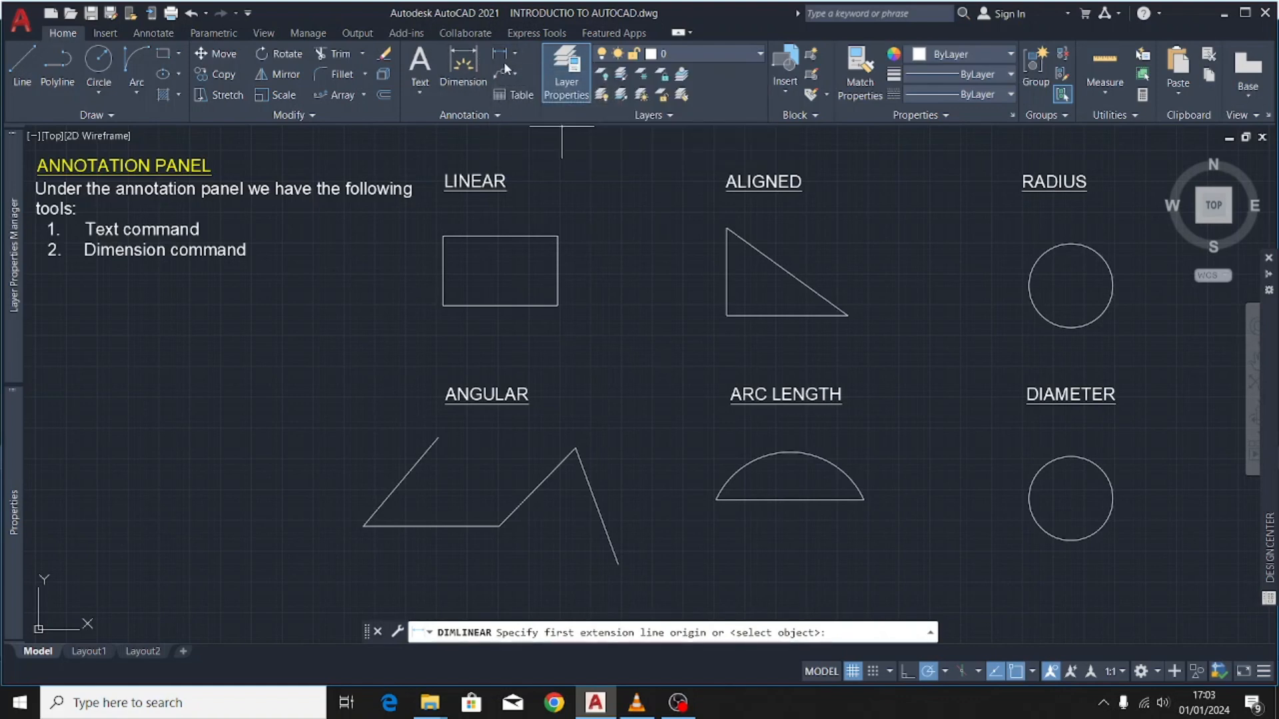
pyautogui.click(516, 51)
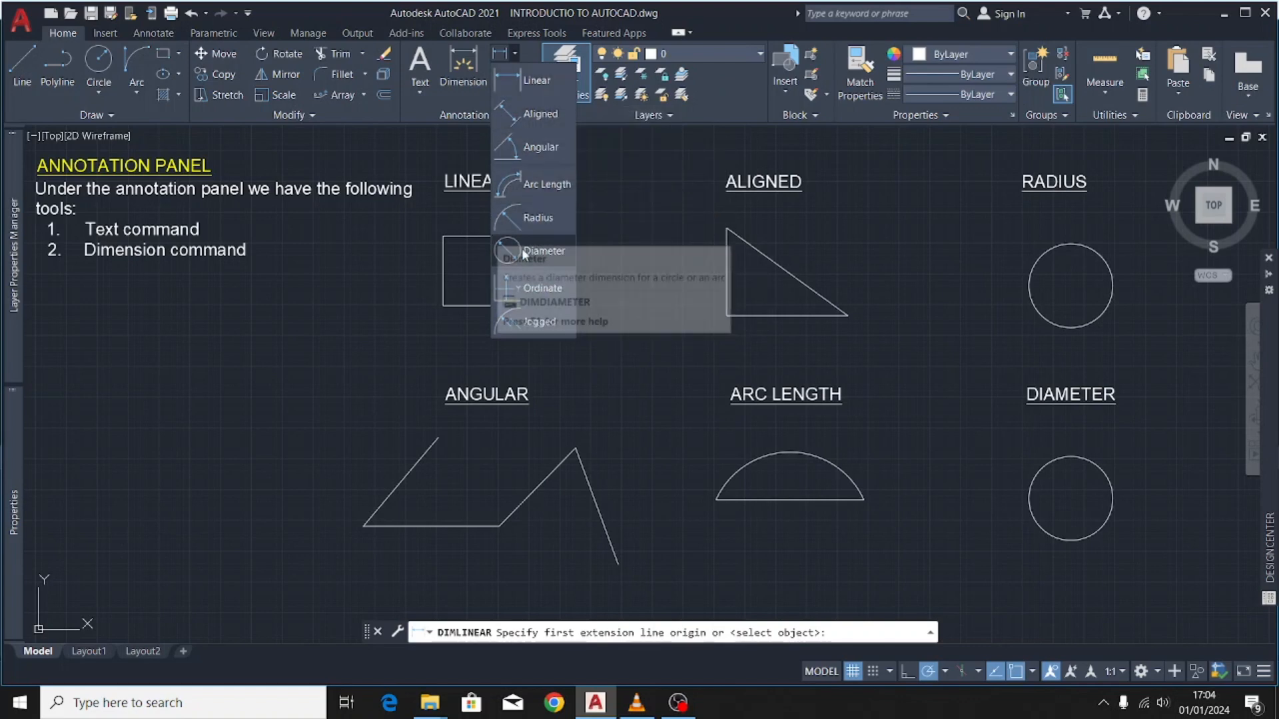
pyautogui.click(529, 83)
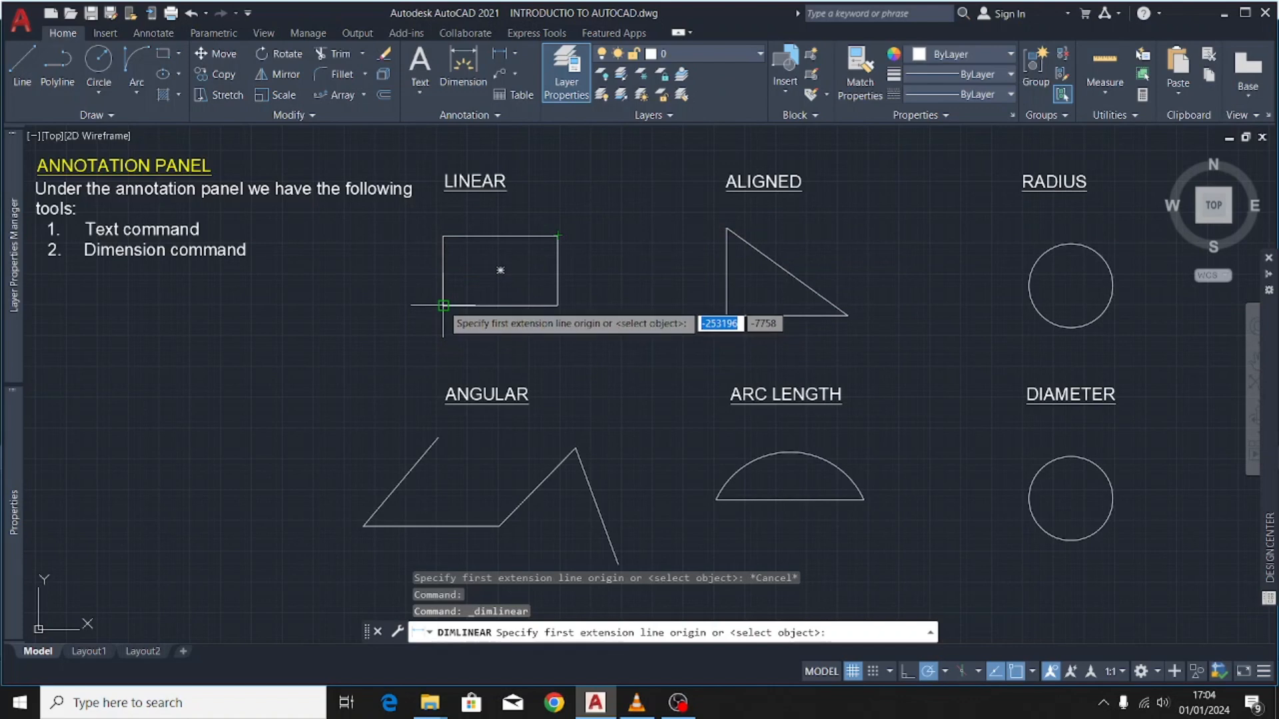
pyautogui.click(443, 305)
pyautogui.click(558, 305)
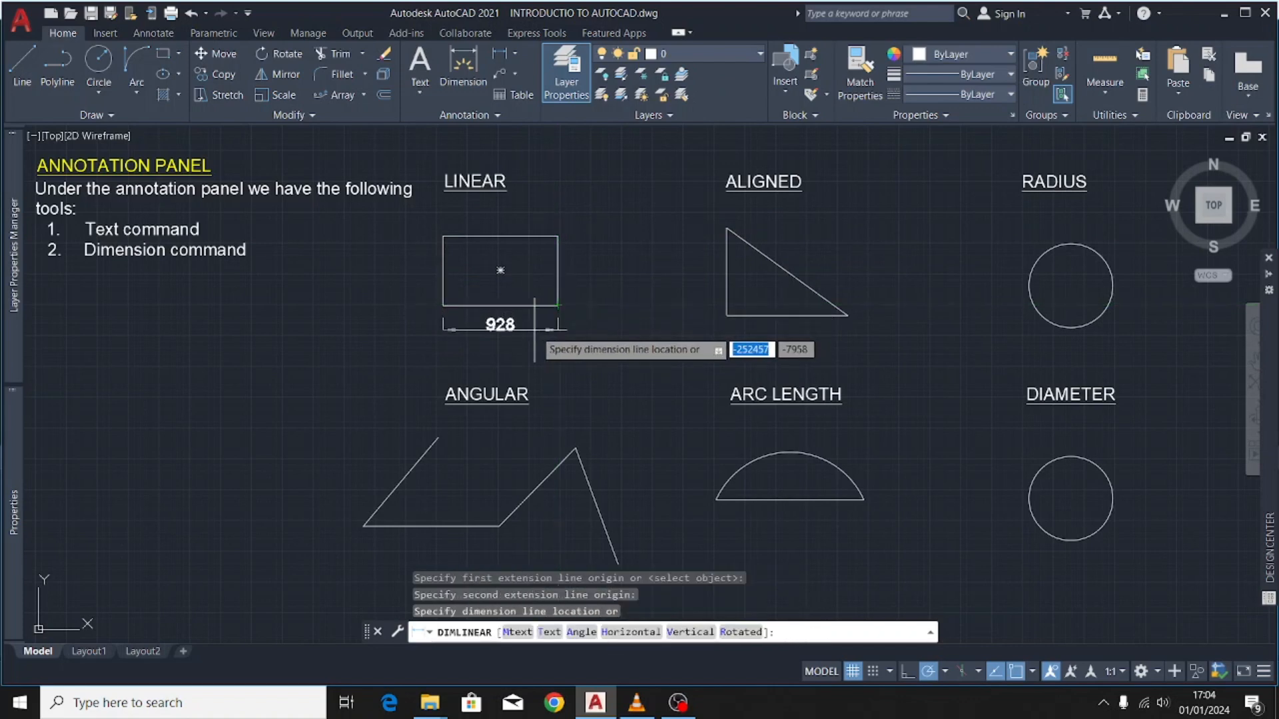
pyautogui.click(534, 329)
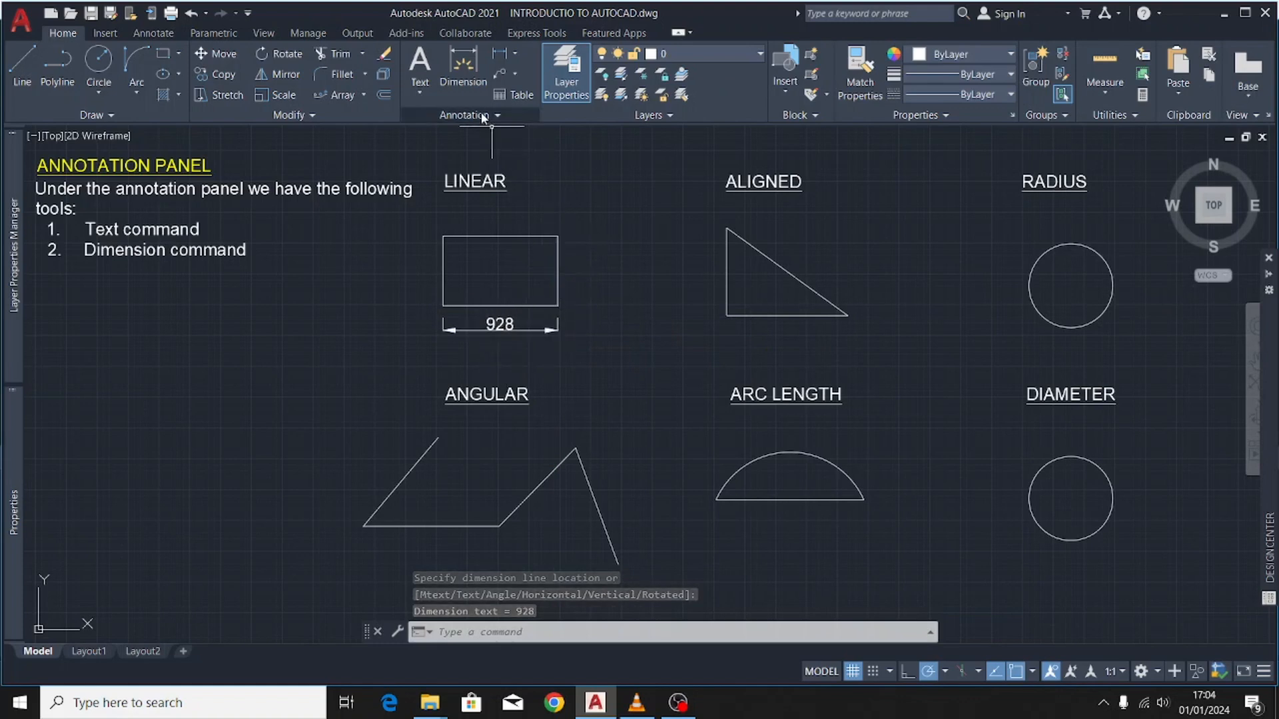
# - Add a linear dimension for the height of the LINEAR rectangle, placed just outside its right edge
pyautogui.click(505, 50)
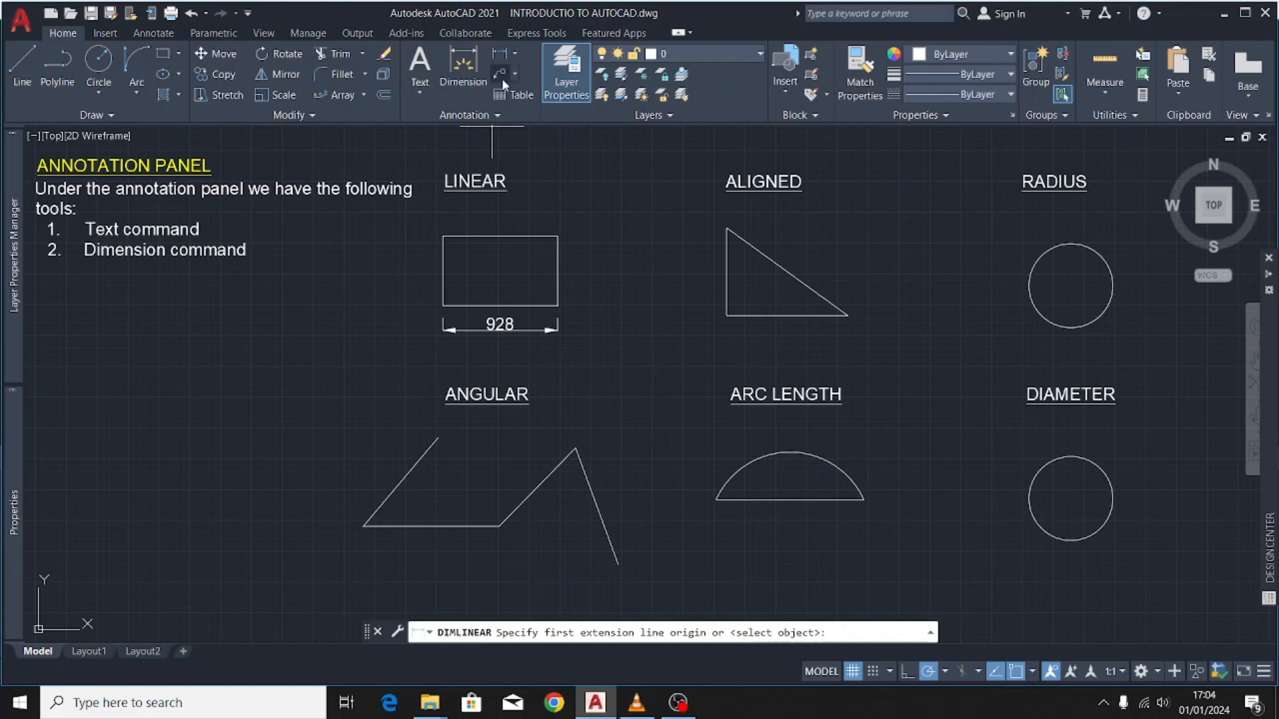
pyautogui.click(557, 235)
pyautogui.click(558, 305)
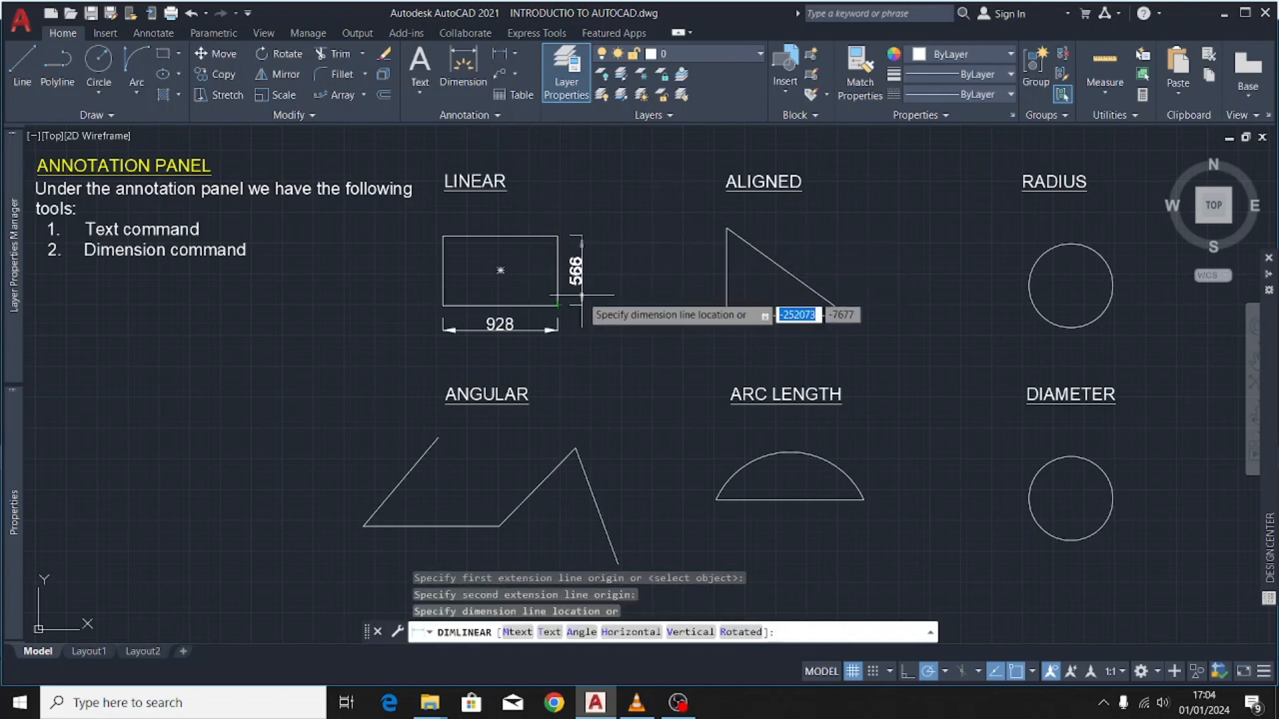
pyautogui.click(585, 303)
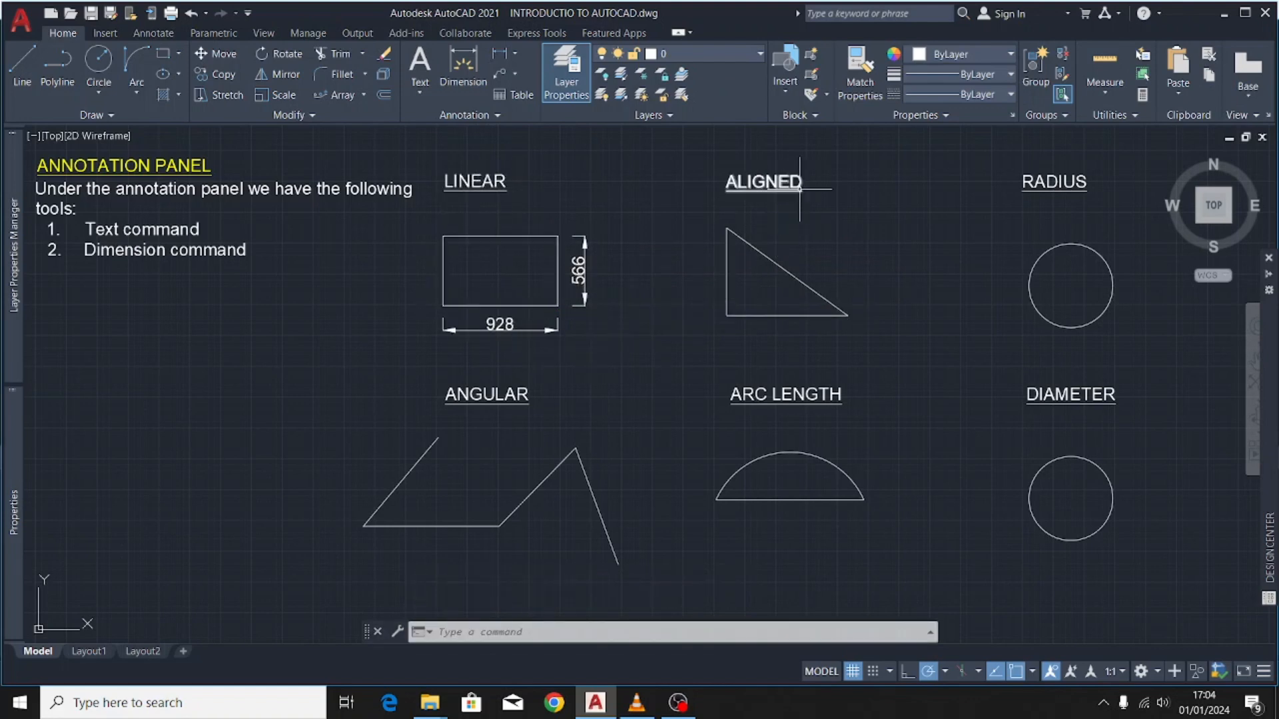
# - Add an aligned dimension along the hypotenuse of the ALIGNED triangle, placed just outside the sloping edge
pyautogui.click(516, 52)
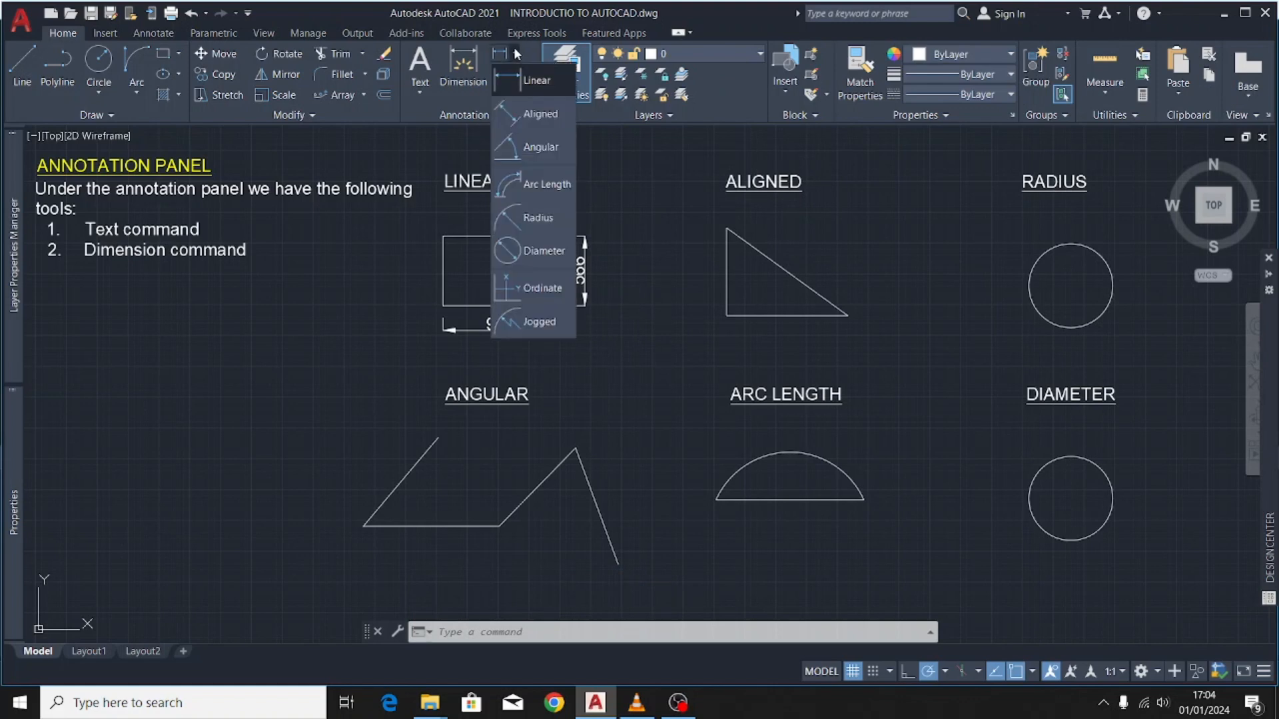
pyautogui.click(541, 114)
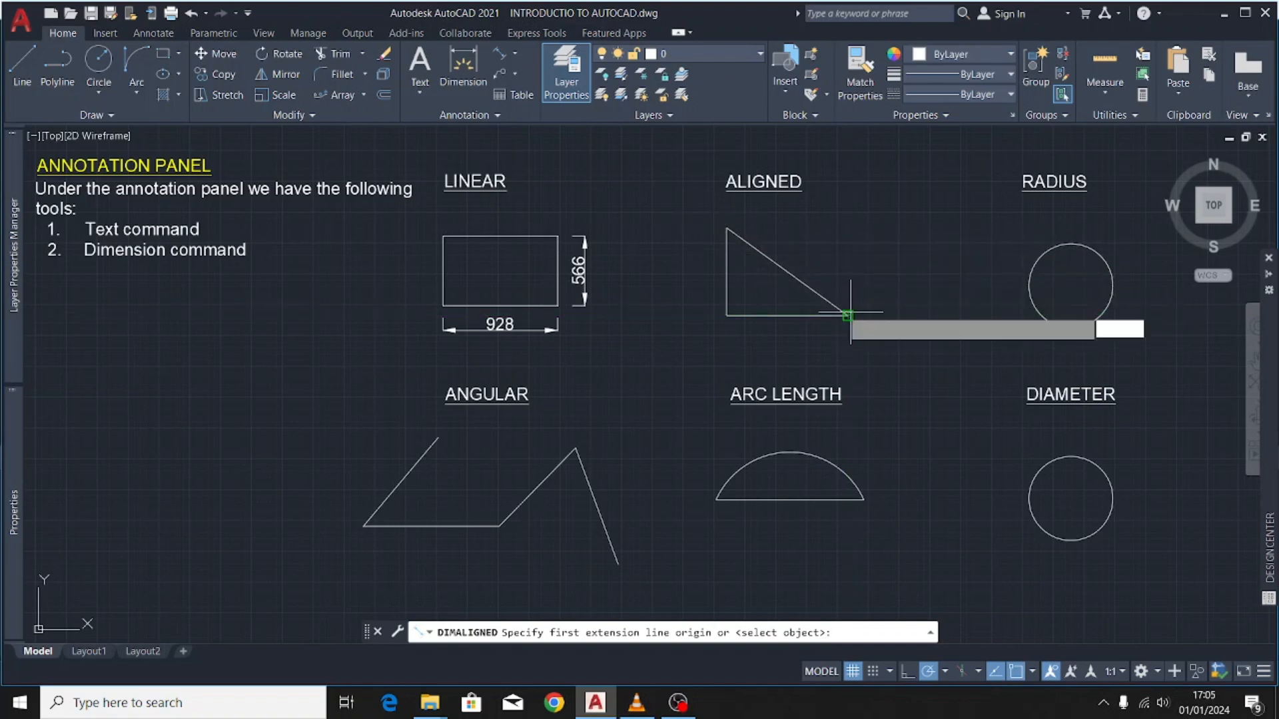
pyautogui.click(726, 227)
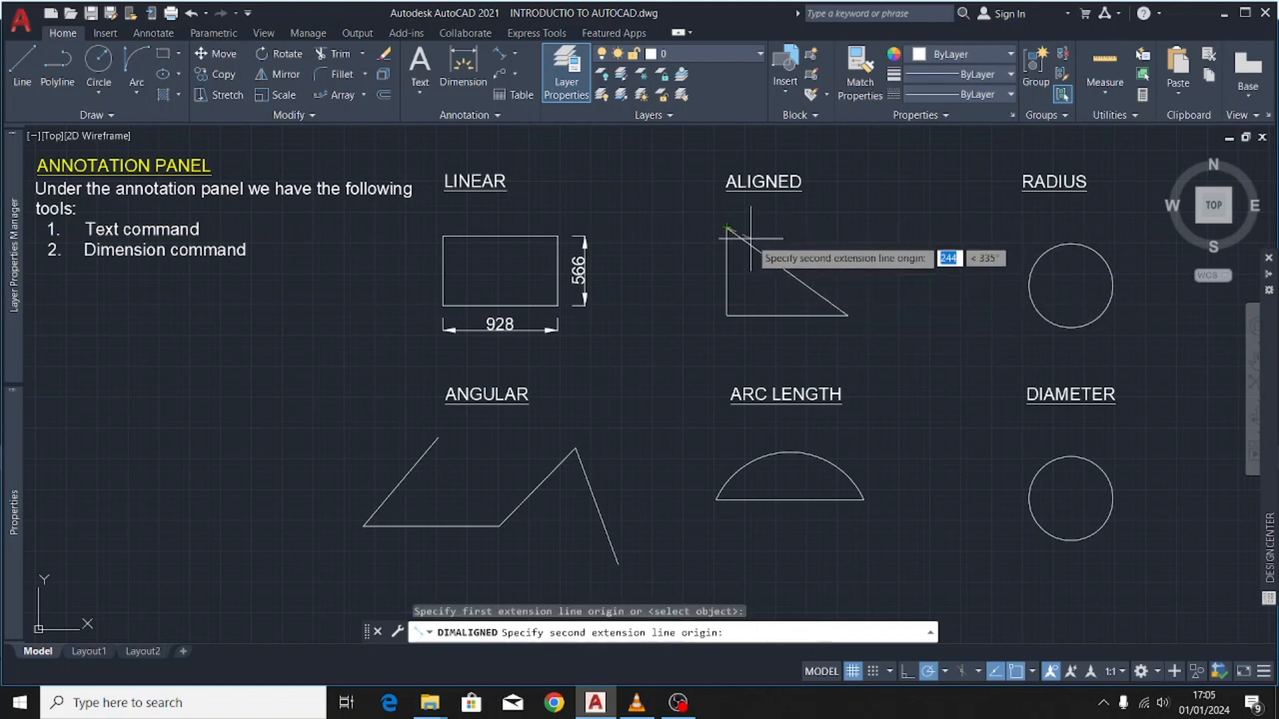
pyautogui.click(847, 315)
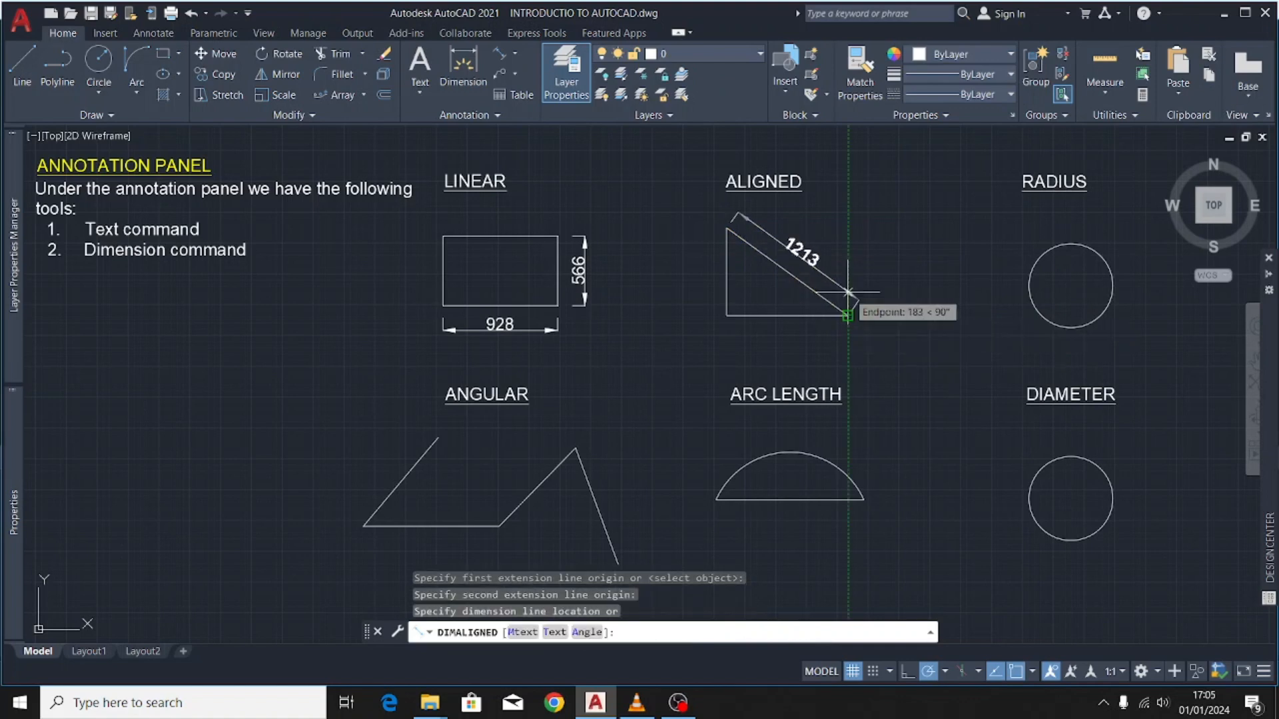
pyautogui.click(847, 282)
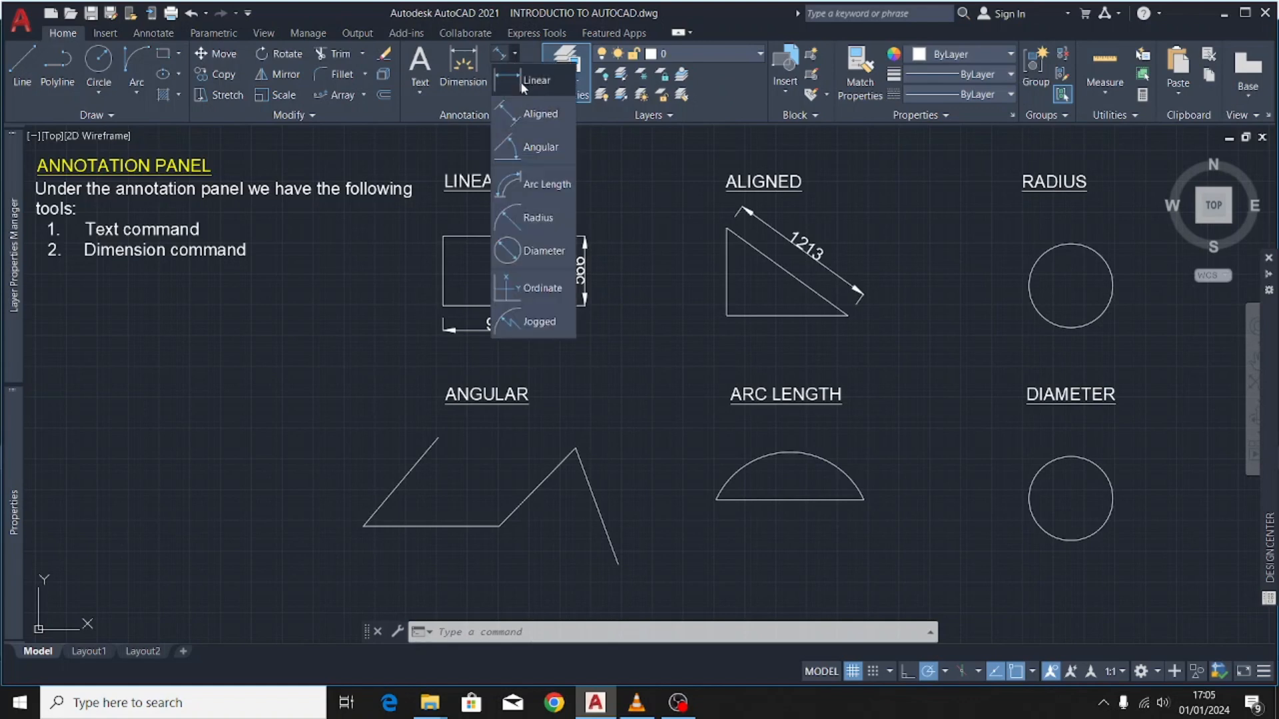
# - Add linear dimensions to the ALIGNED triangle: its height just outside the vertical edge and its base width below the horizontal edge
pyautogui.click(522, 80)
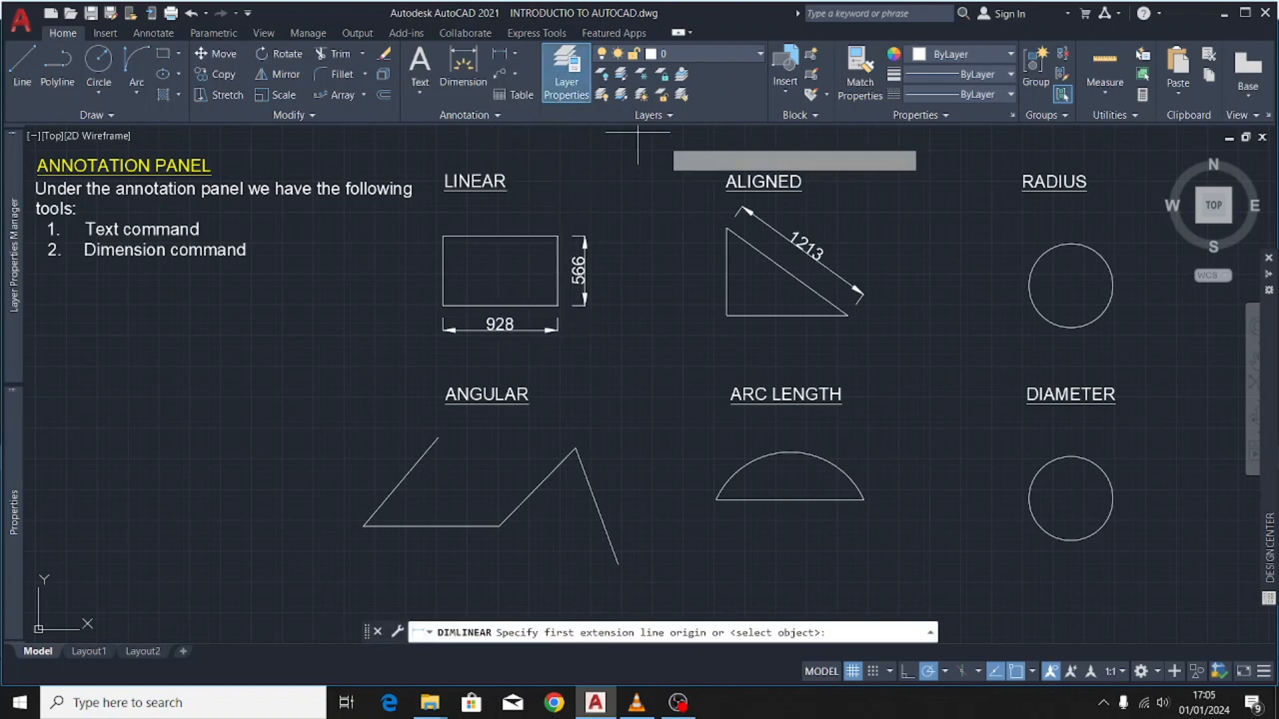
pyautogui.click(726, 229)
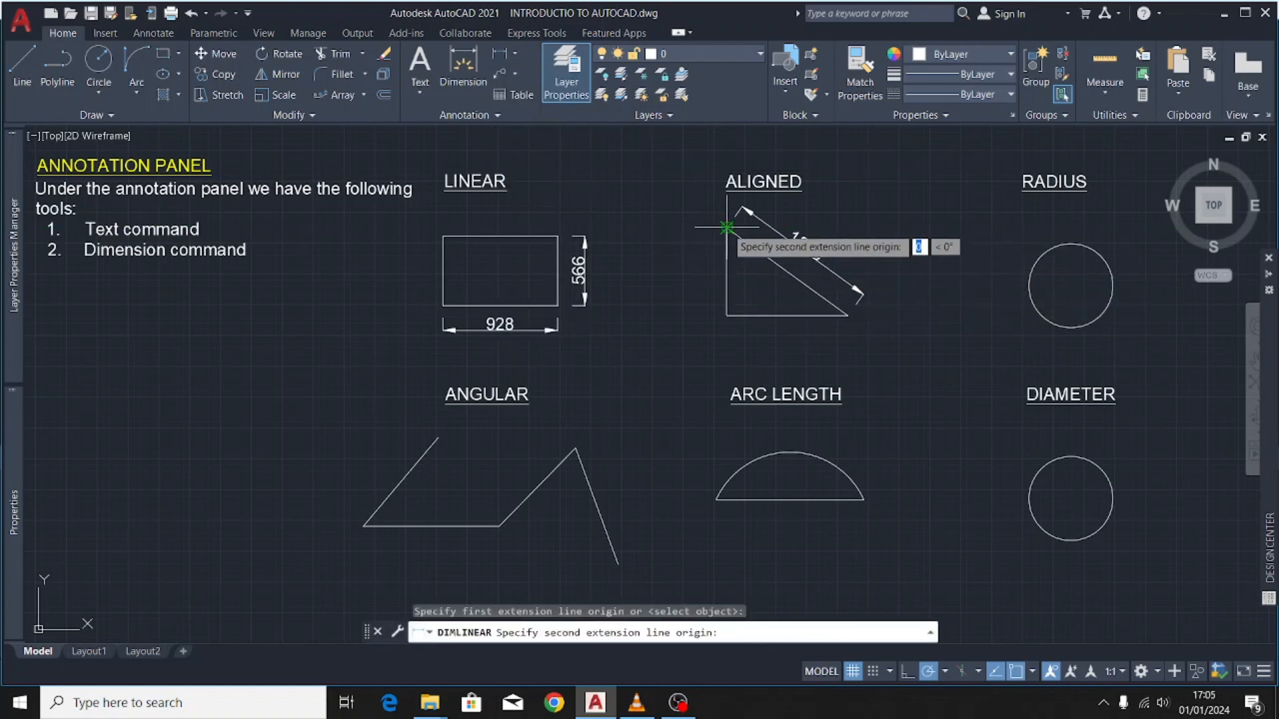
pyautogui.click(726, 315)
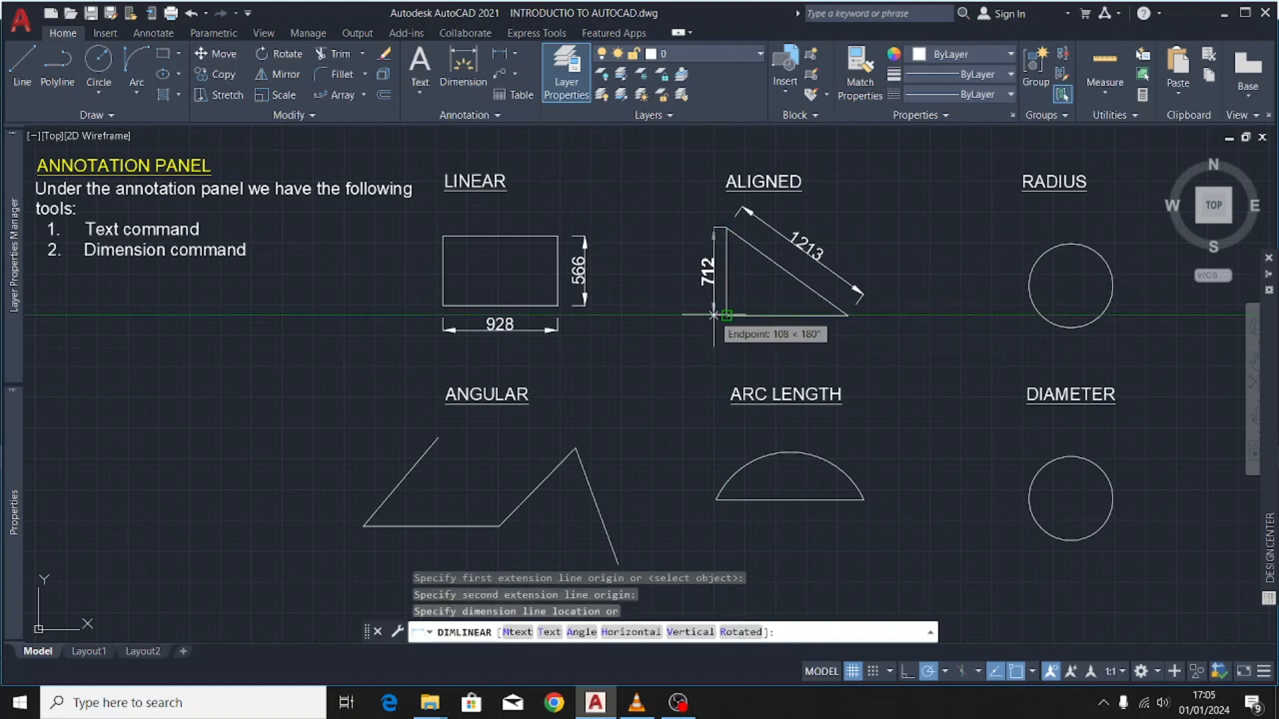
pyautogui.click(712, 315)
pyautogui.click(499, 54)
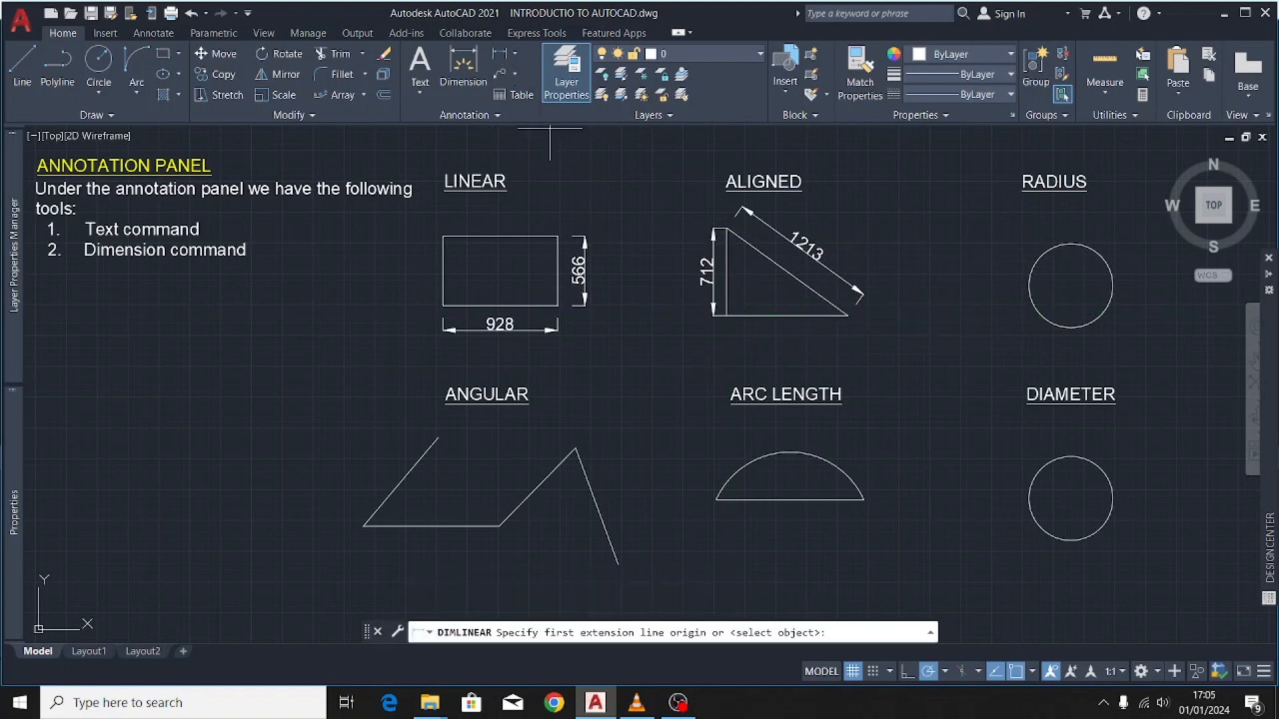
pyautogui.click(726, 316)
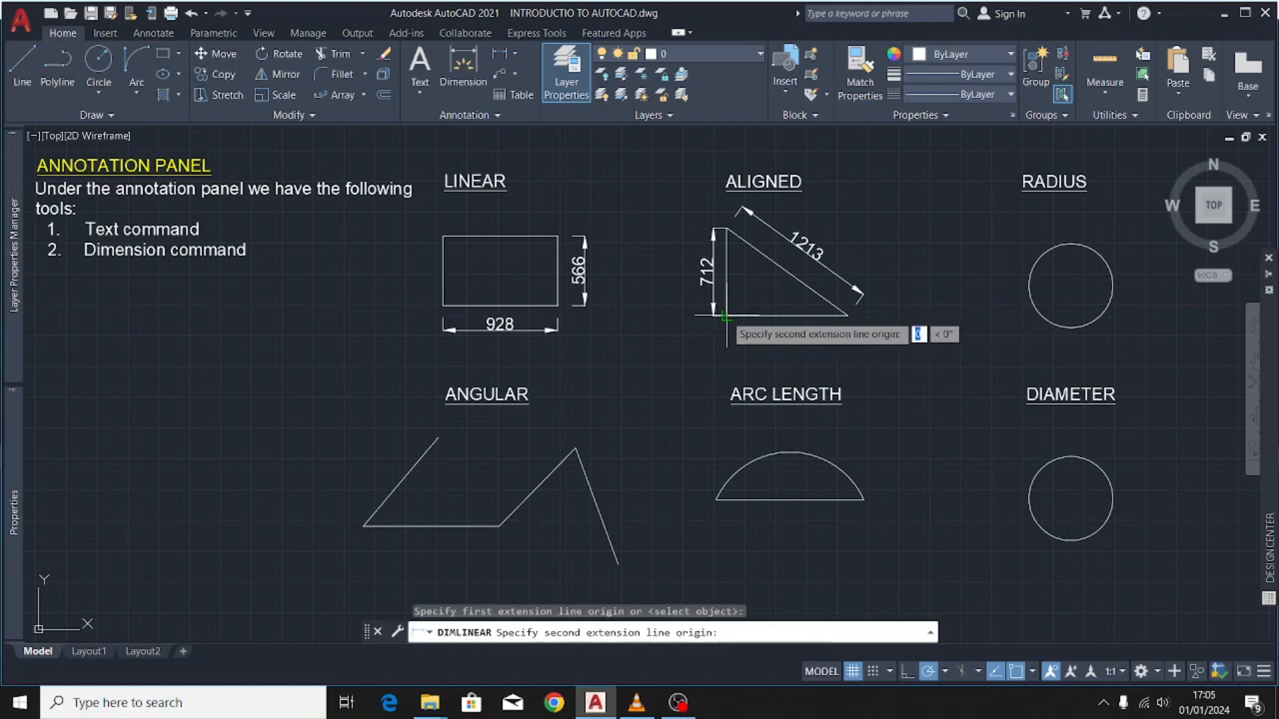
pyautogui.click(848, 315)
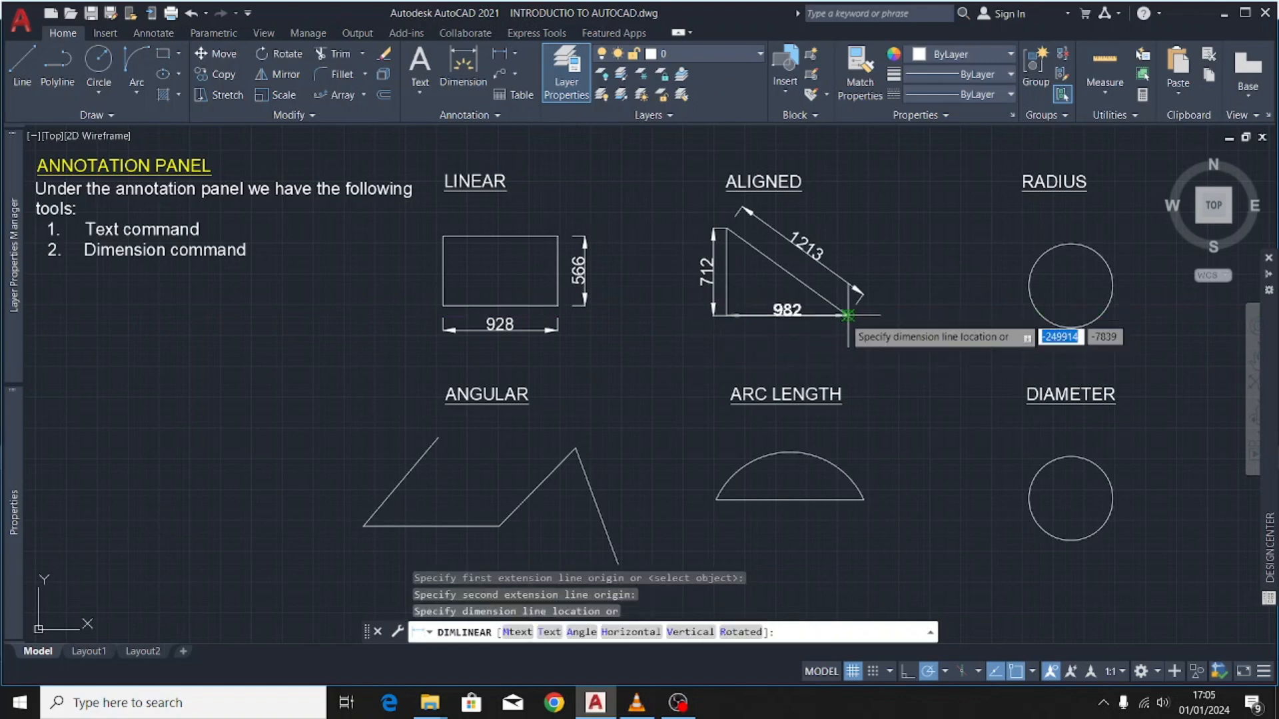
pyautogui.click(816, 339)
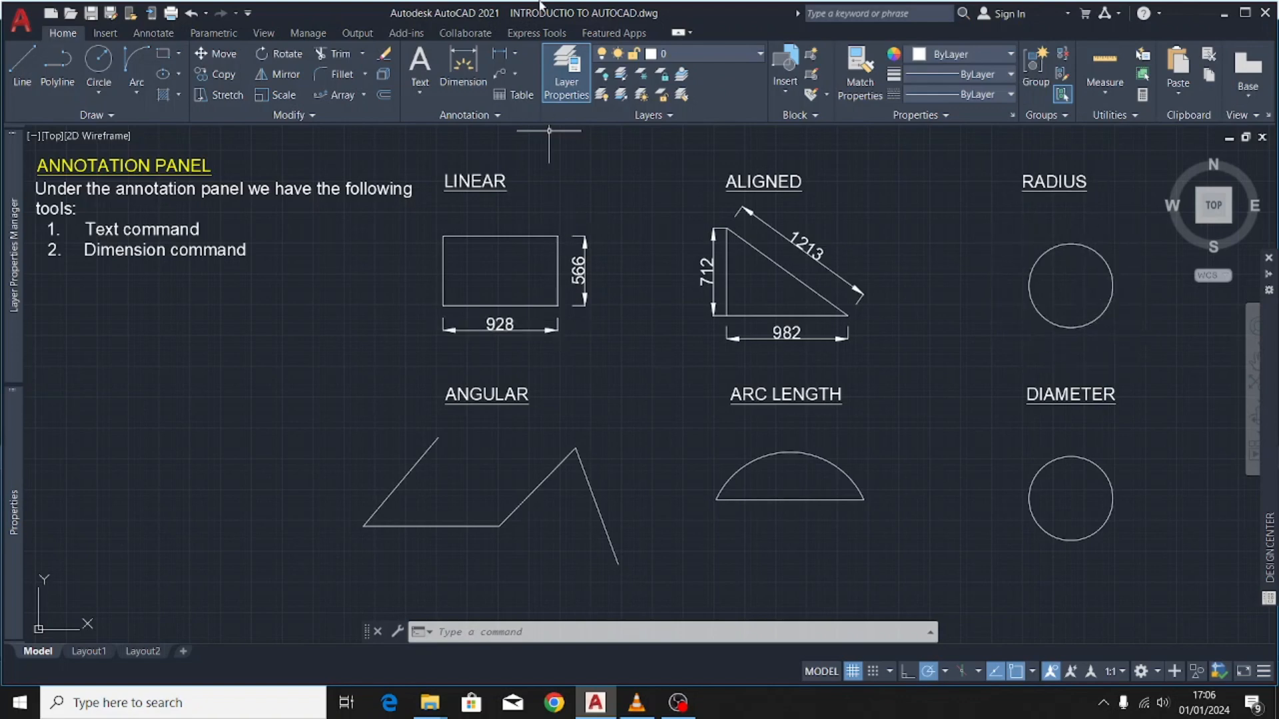
# - Add a radius dimension to the circle under the RADIUS heading, placing the text outside its upper right
pyautogui.click(515, 53)
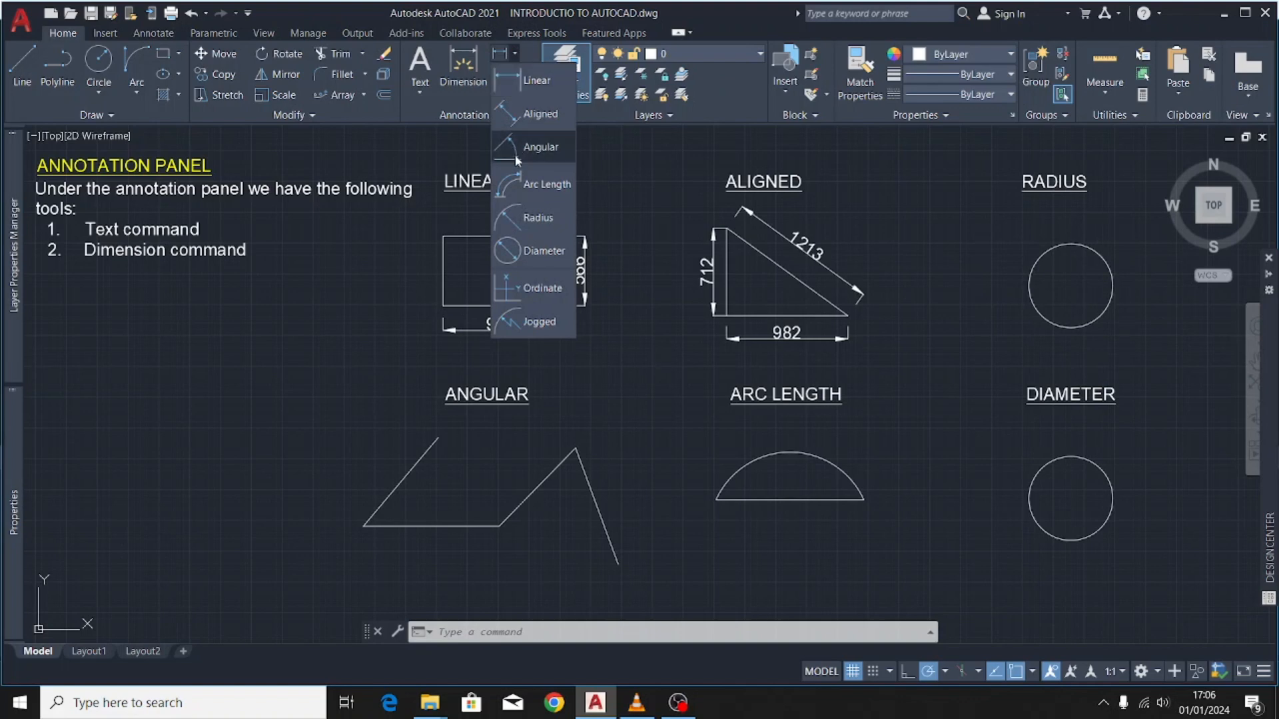
pyautogui.click(537, 220)
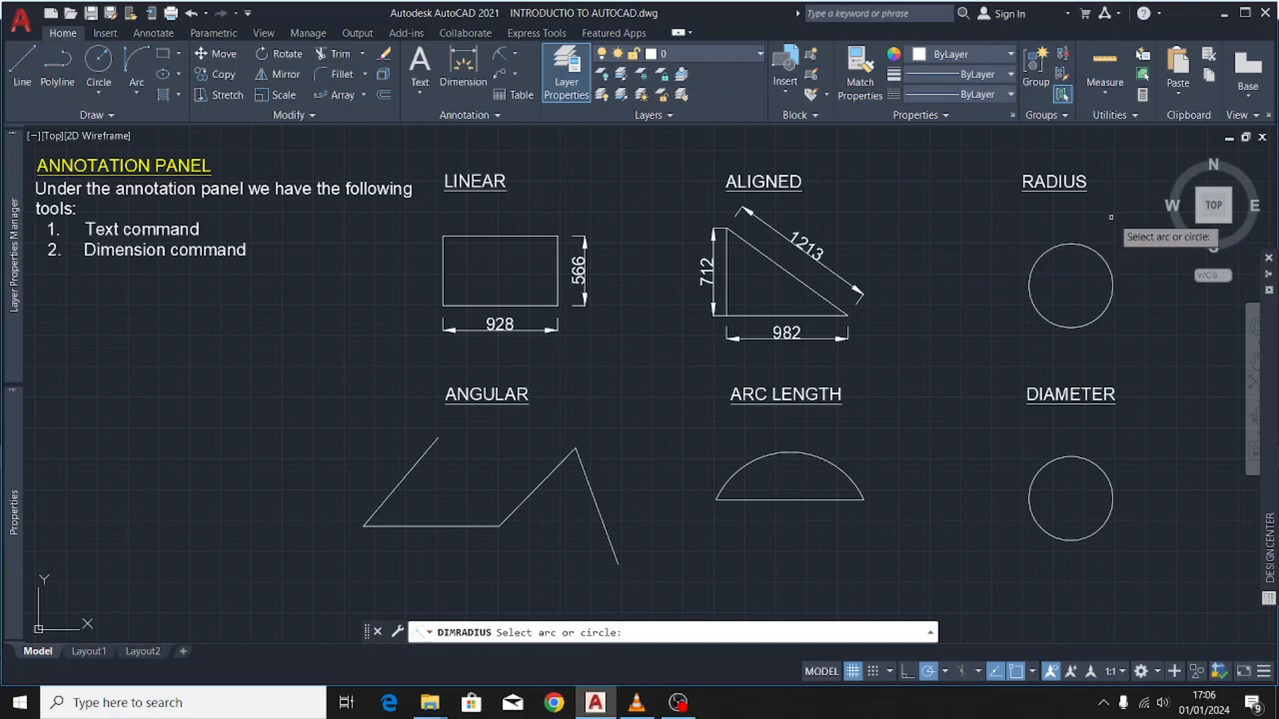
pyautogui.click(1090, 249)
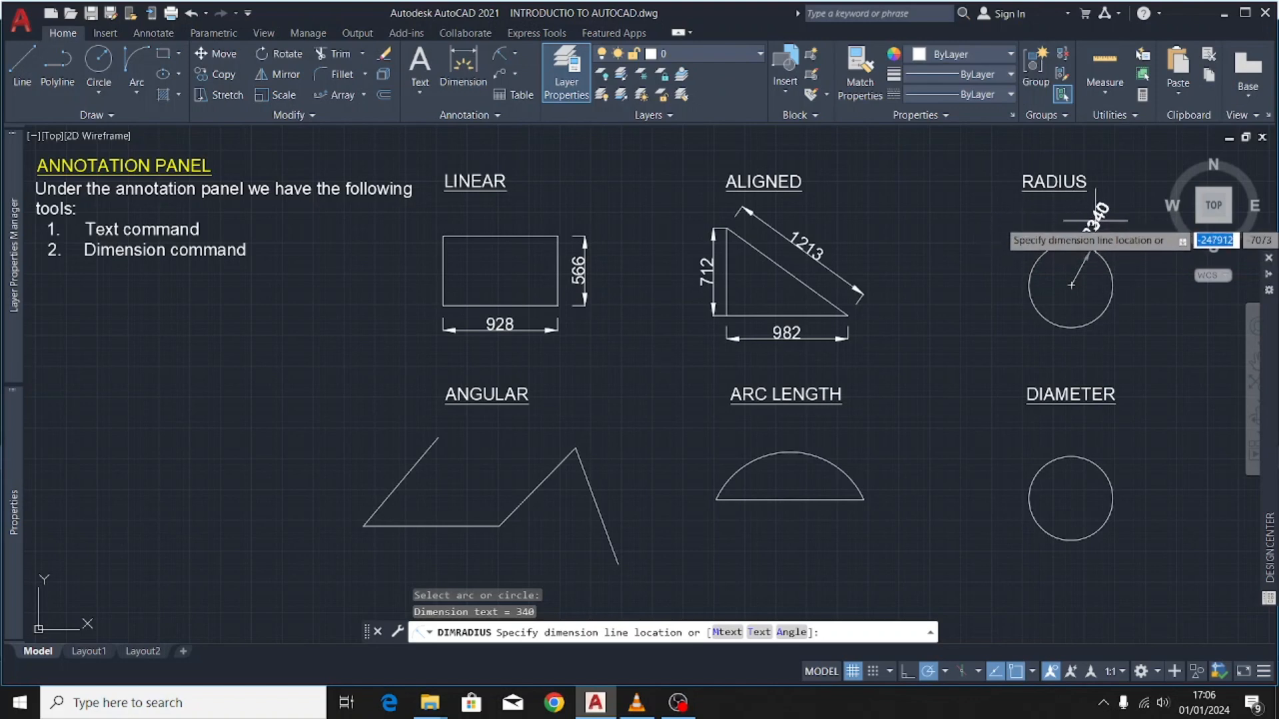
pyautogui.click(1107, 249)
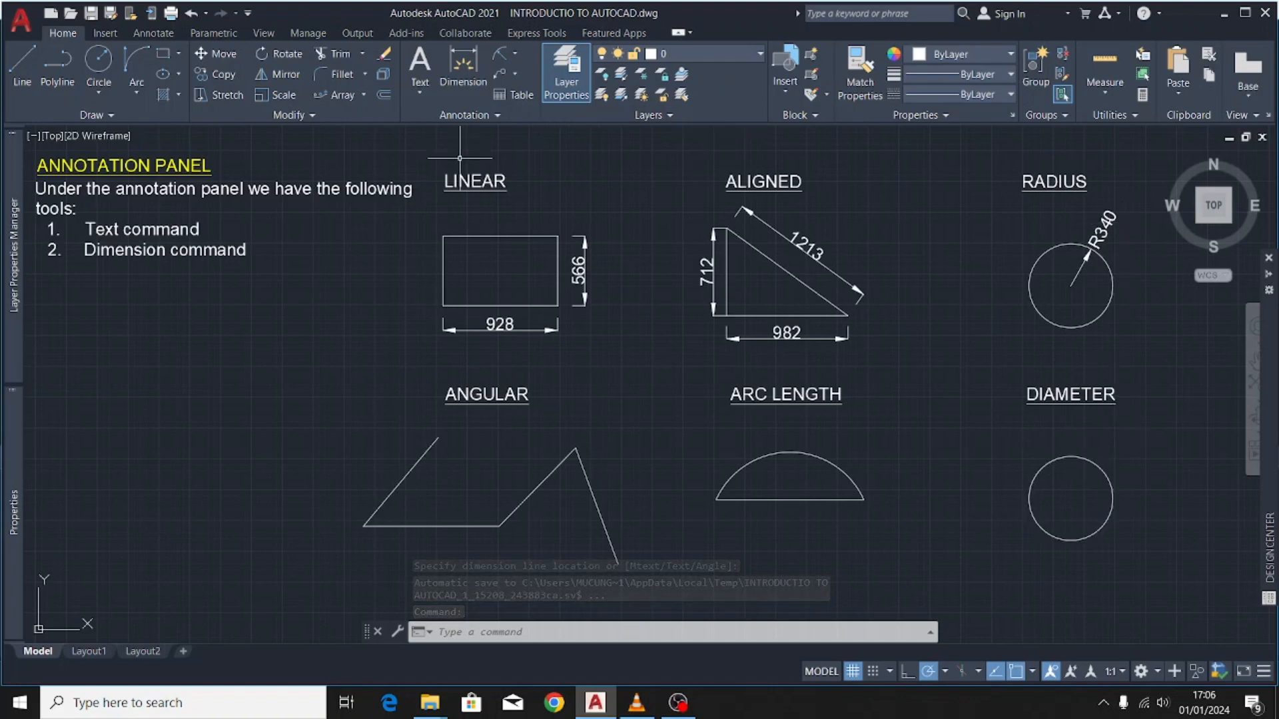
# - Add a diameter dimension to the circle under the DIAMETER heading, placing the text outside its upper right
pyautogui.click(515, 54)
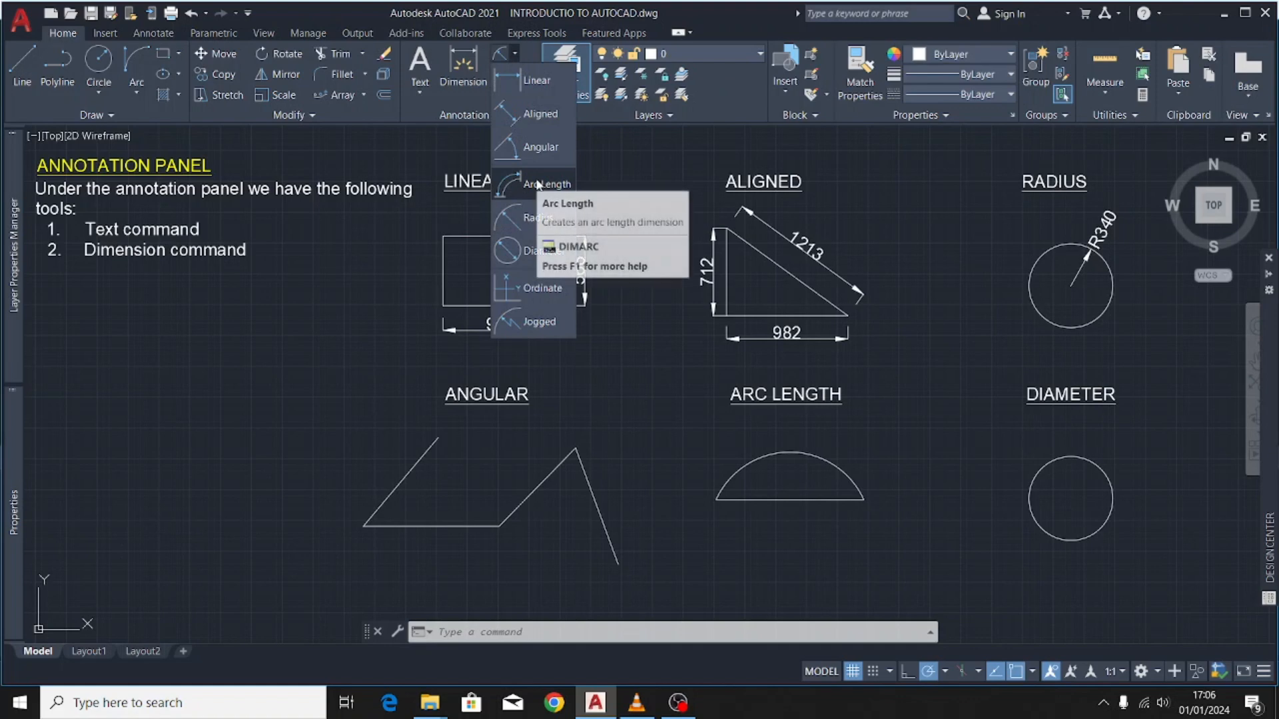
pyautogui.click(526, 252)
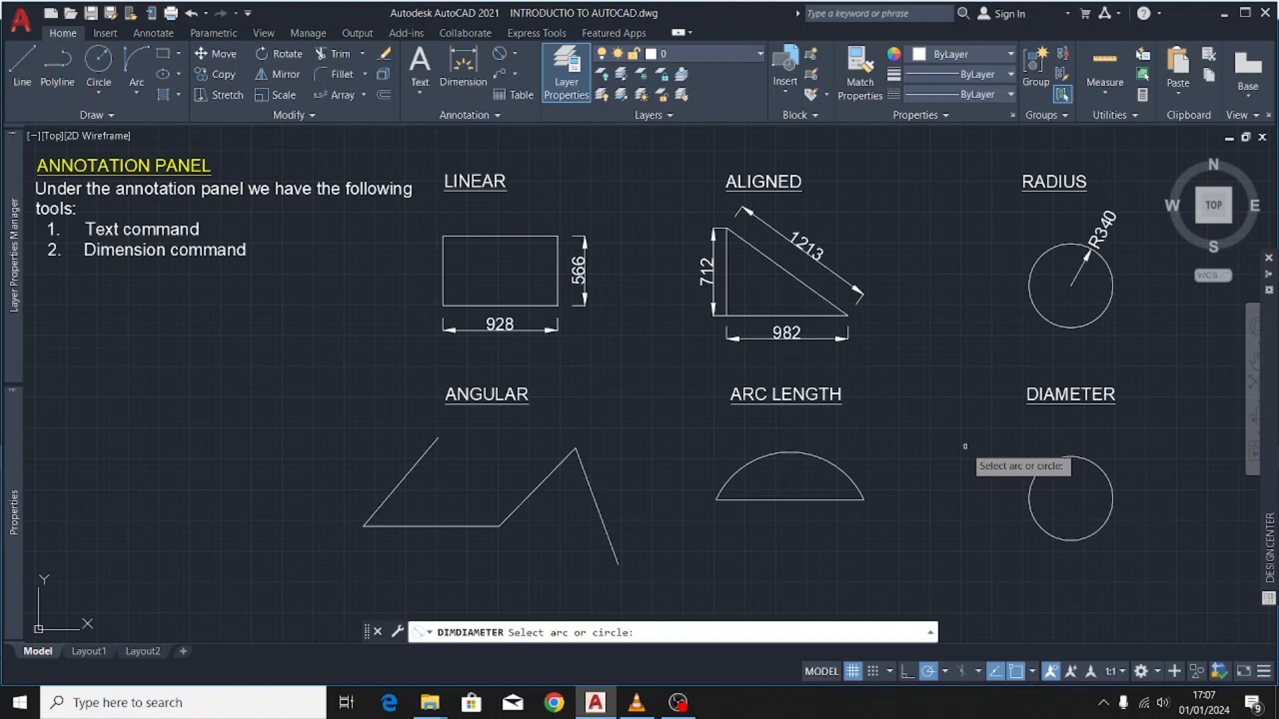
pyautogui.click(1088, 458)
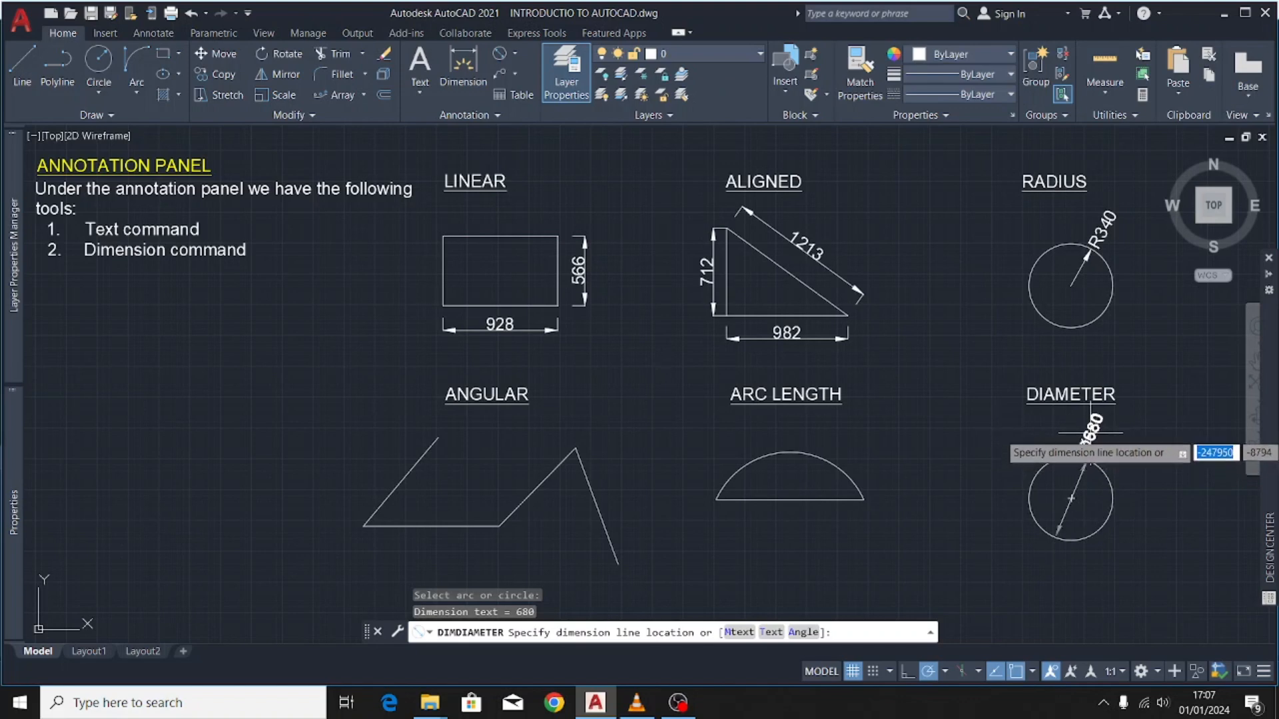
pyautogui.click(1097, 439)
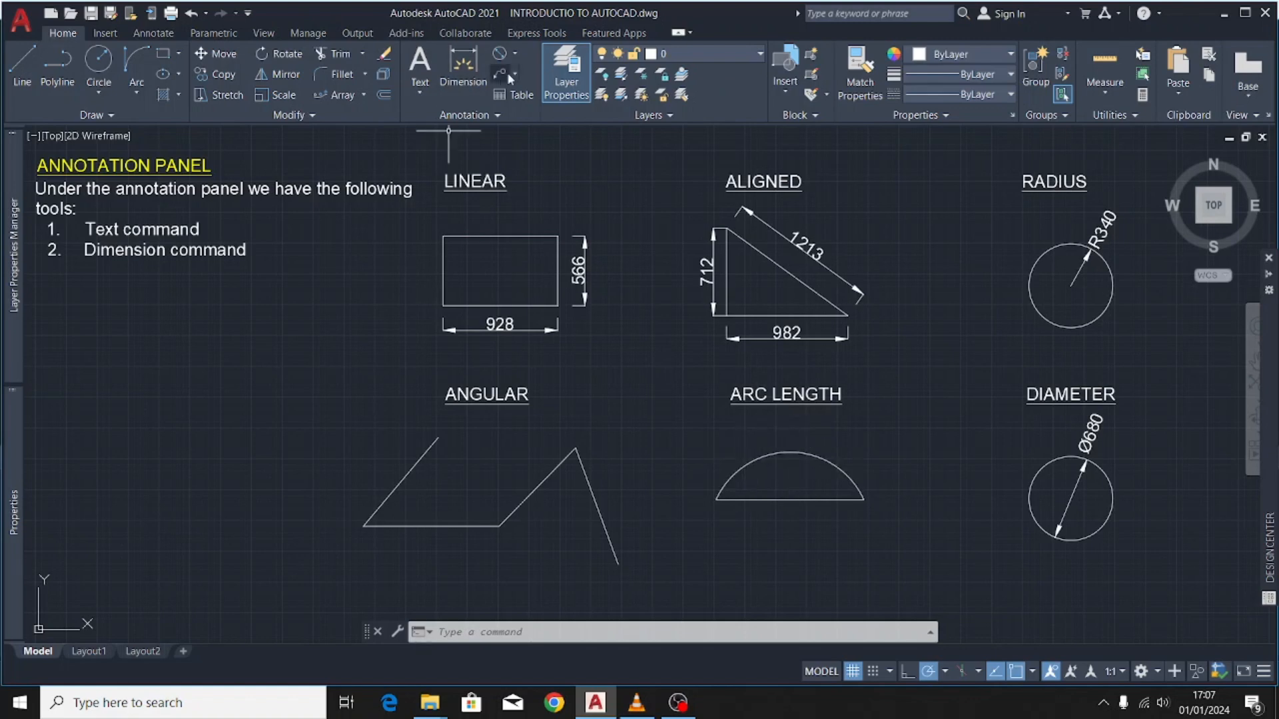
# - Add an arc length dimension to the arc under the ARC LENGTH heading, placed just above the curve
pyautogui.click(514, 52)
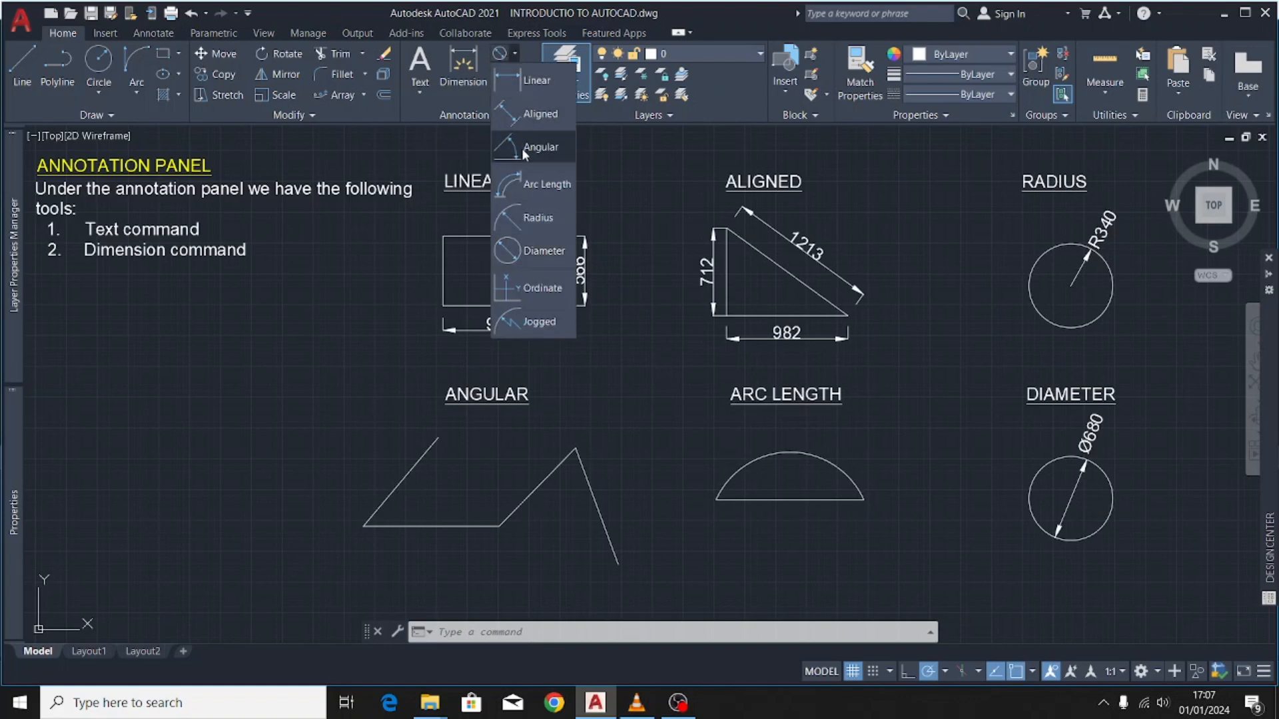
pyautogui.click(542, 189)
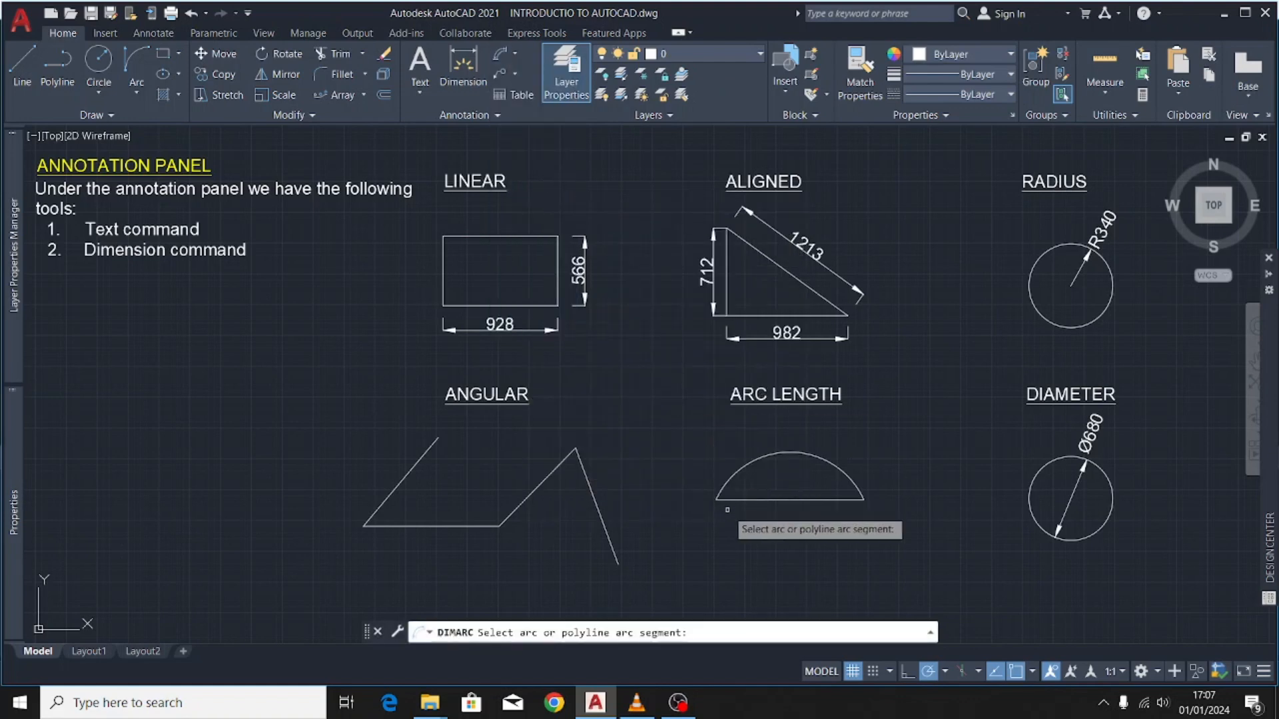
pyautogui.click(799, 453)
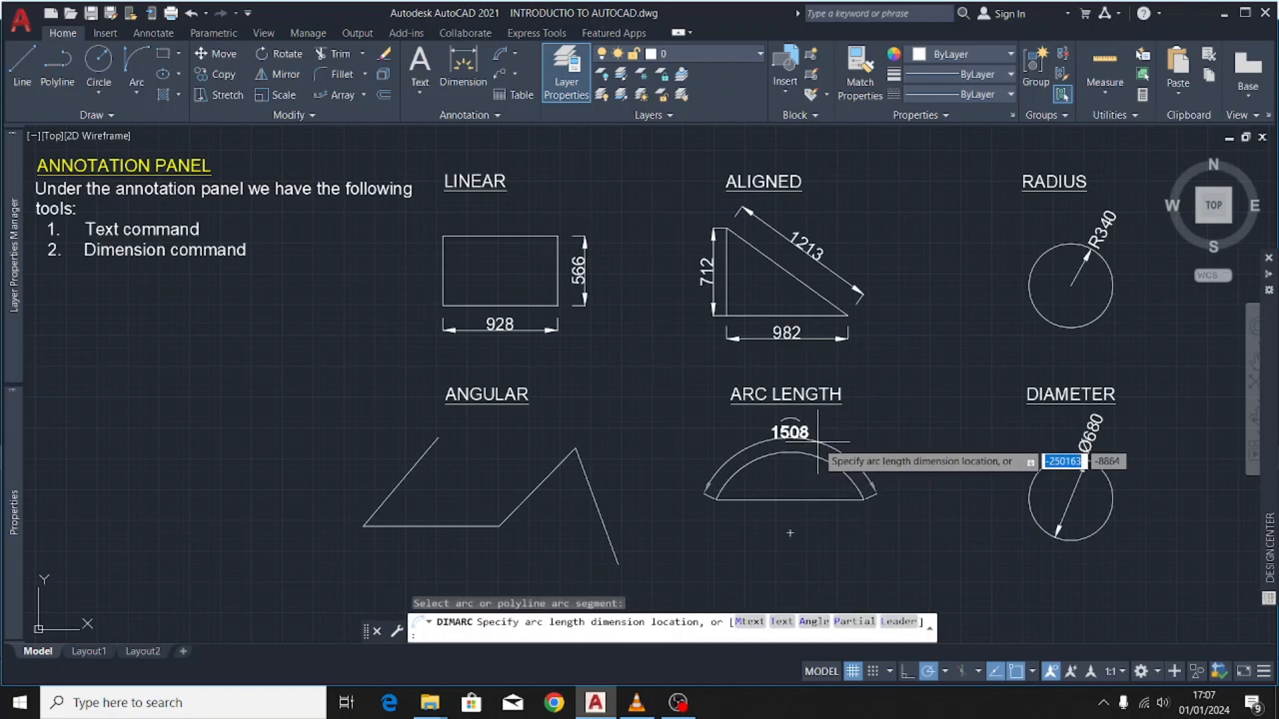
pyautogui.click(819, 463)
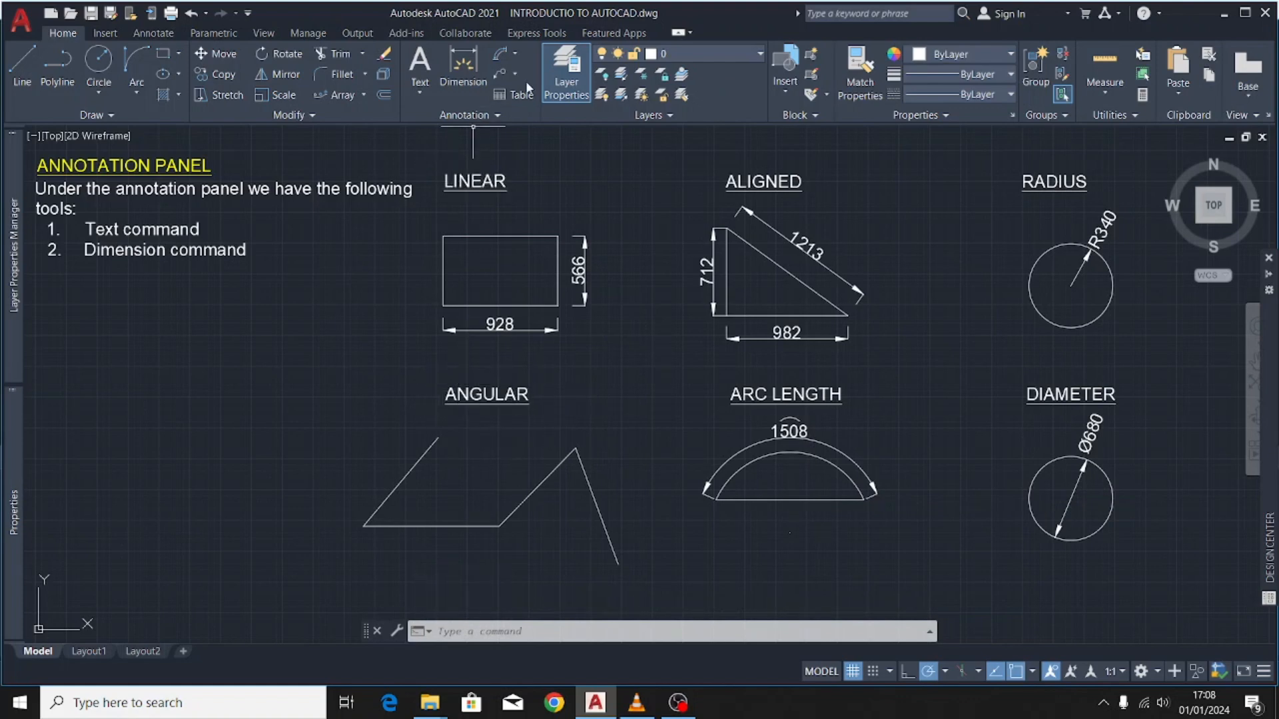
# - Add an angular dimension between the leftmost sloping line and the horizontal line under the ANGULAR heading, placed inside the angle
pyautogui.click(518, 54)
pyautogui.click(516, 57)
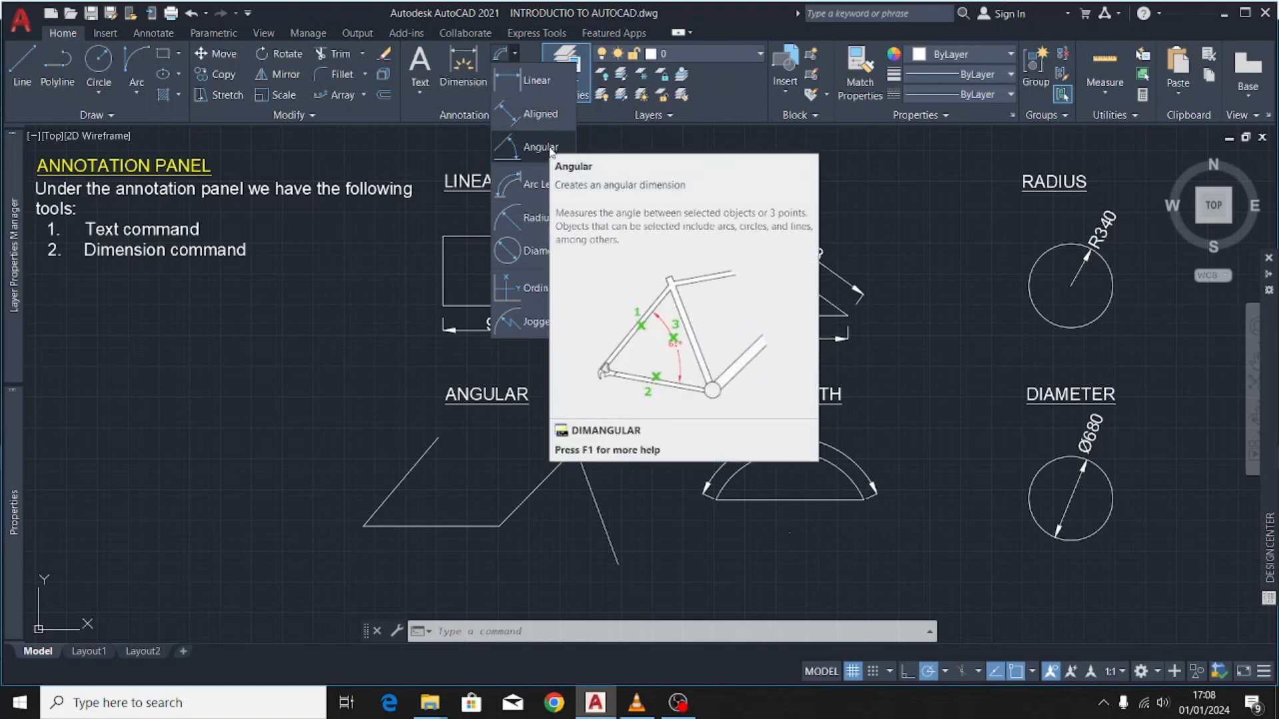
pyautogui.click(539, 147)
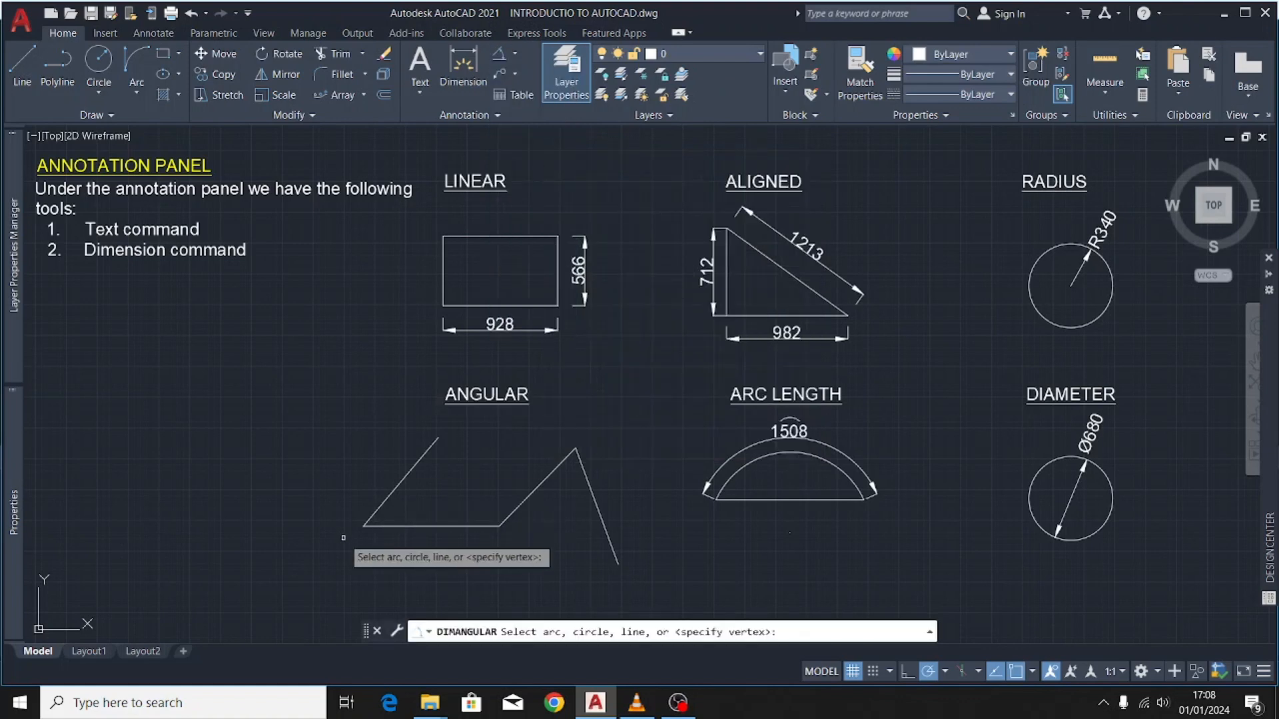
pyautogui.click(381, 507)
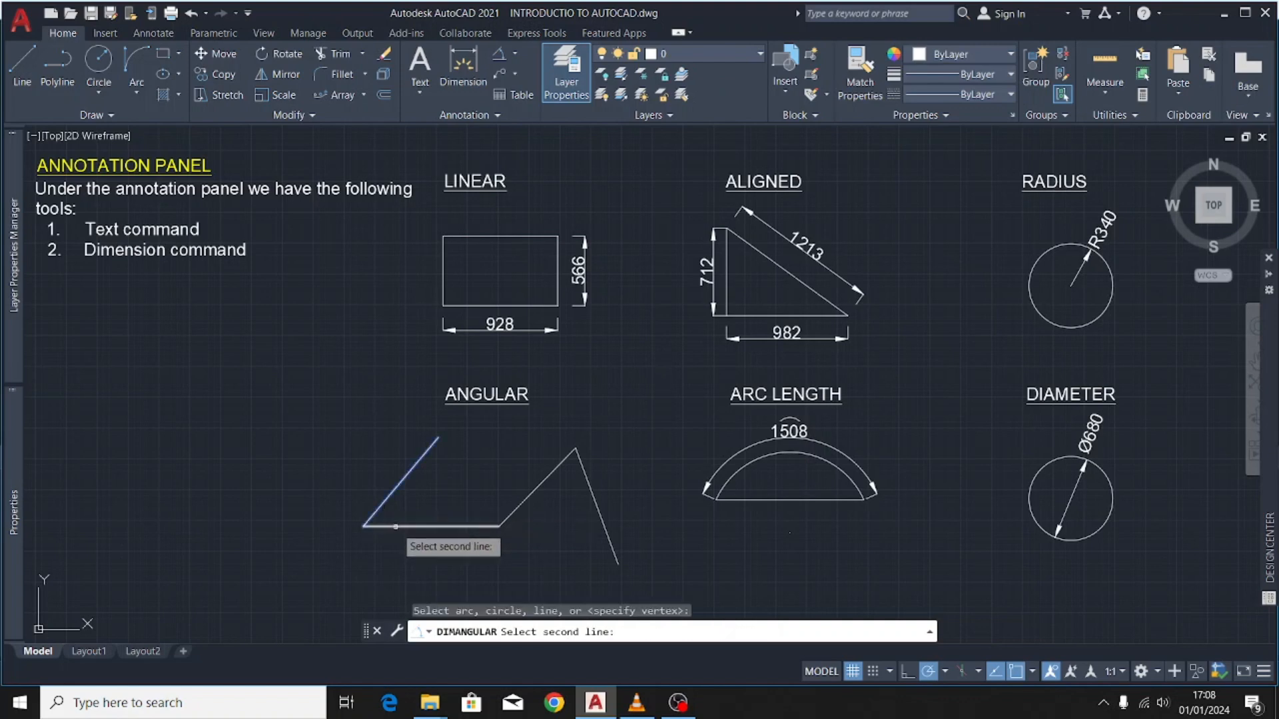
pyautogui.click(395, 524)
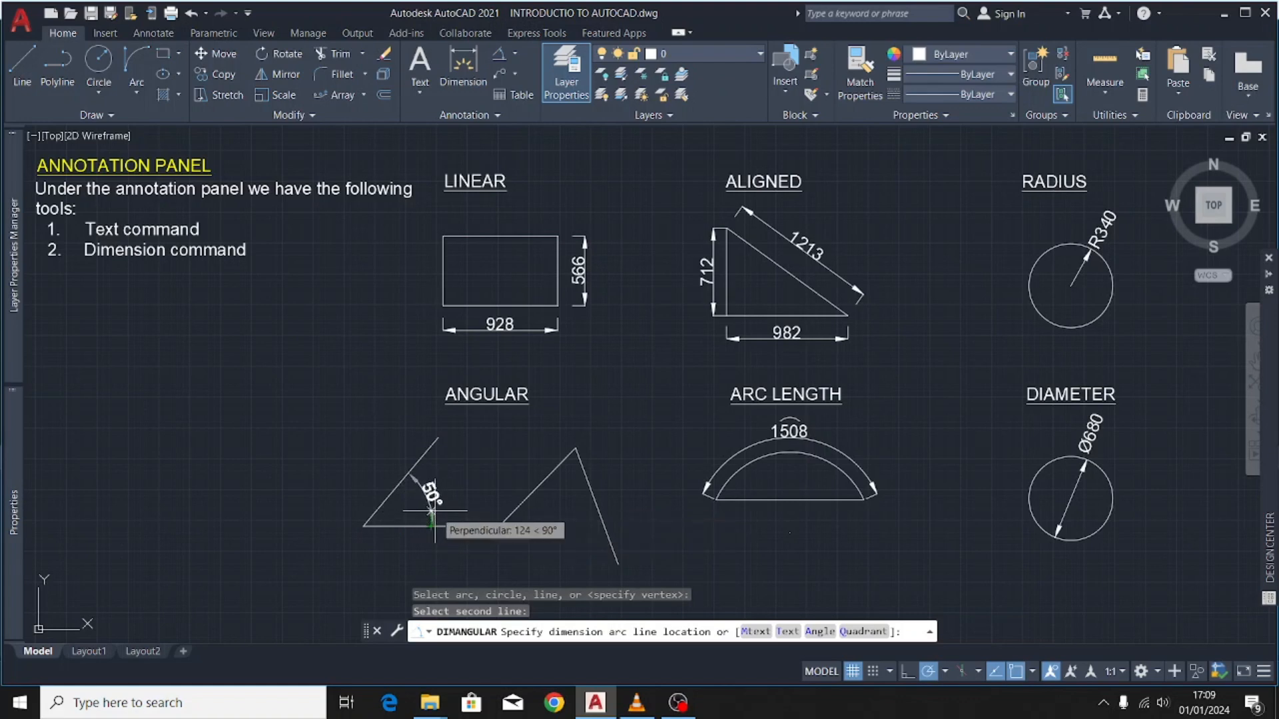
pyautogui.click(430, 510)
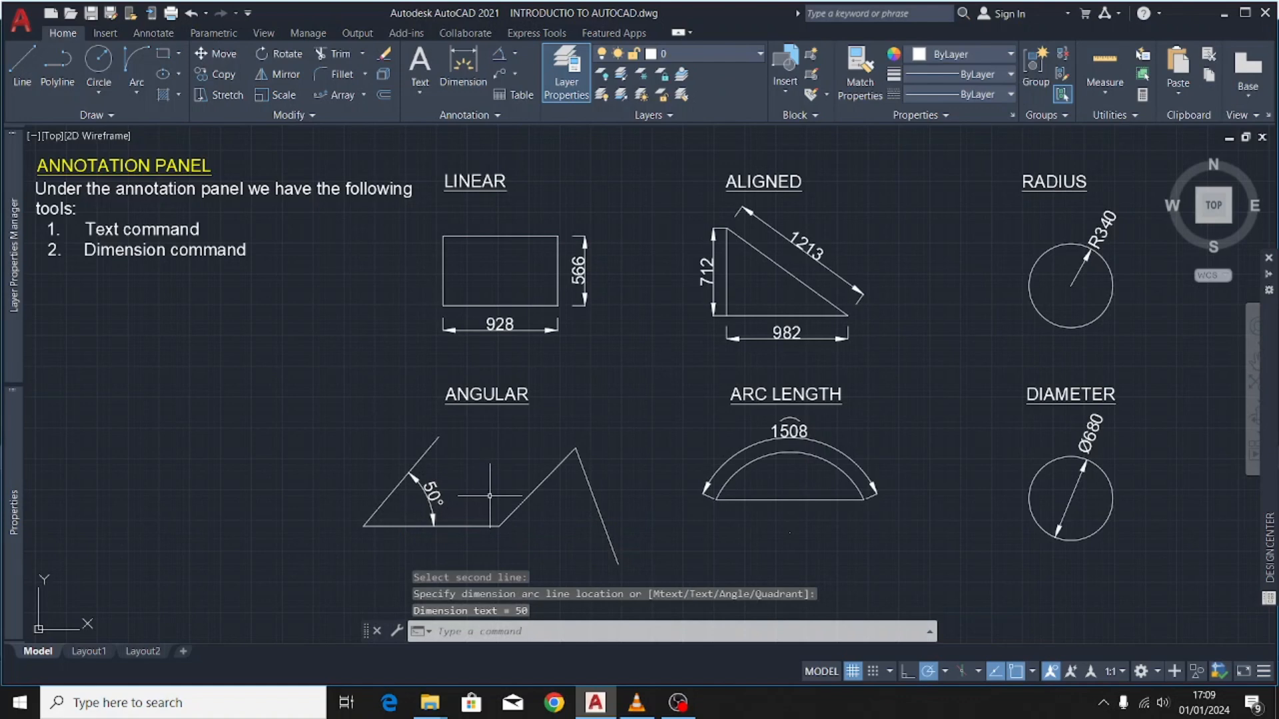
pyautogui.click(414, 459)
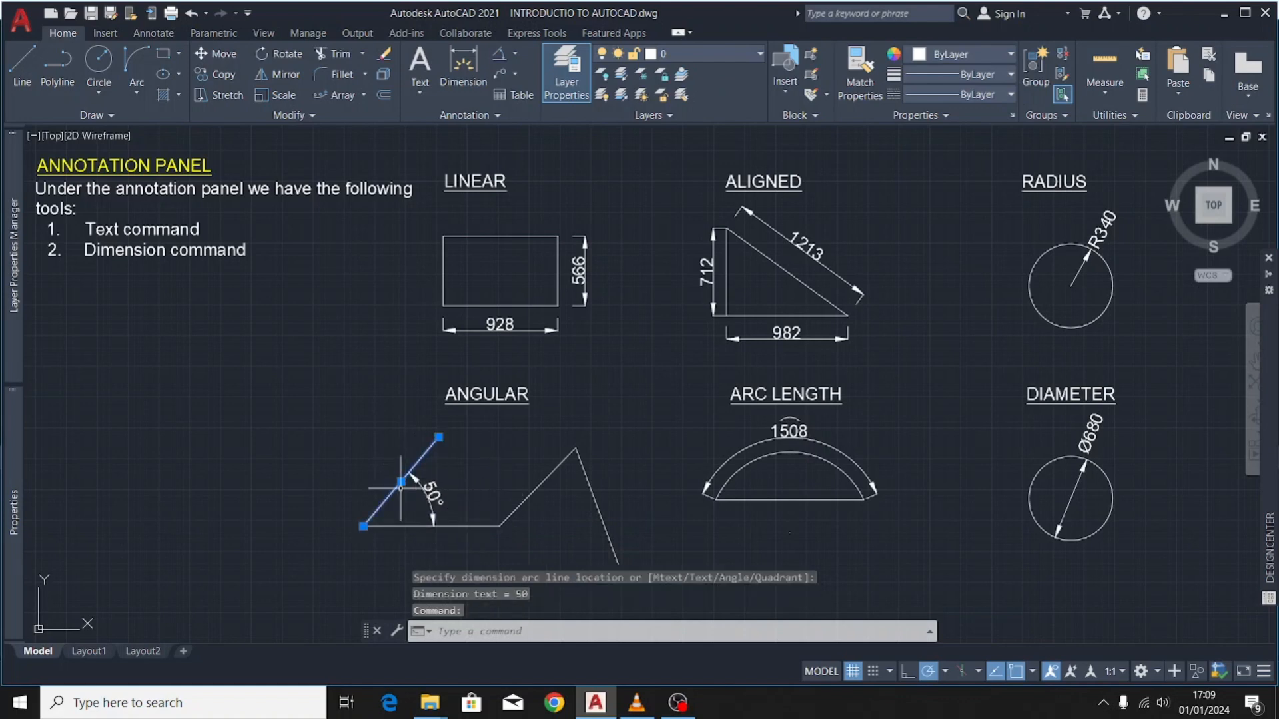
pyautogui.click(403, 527)
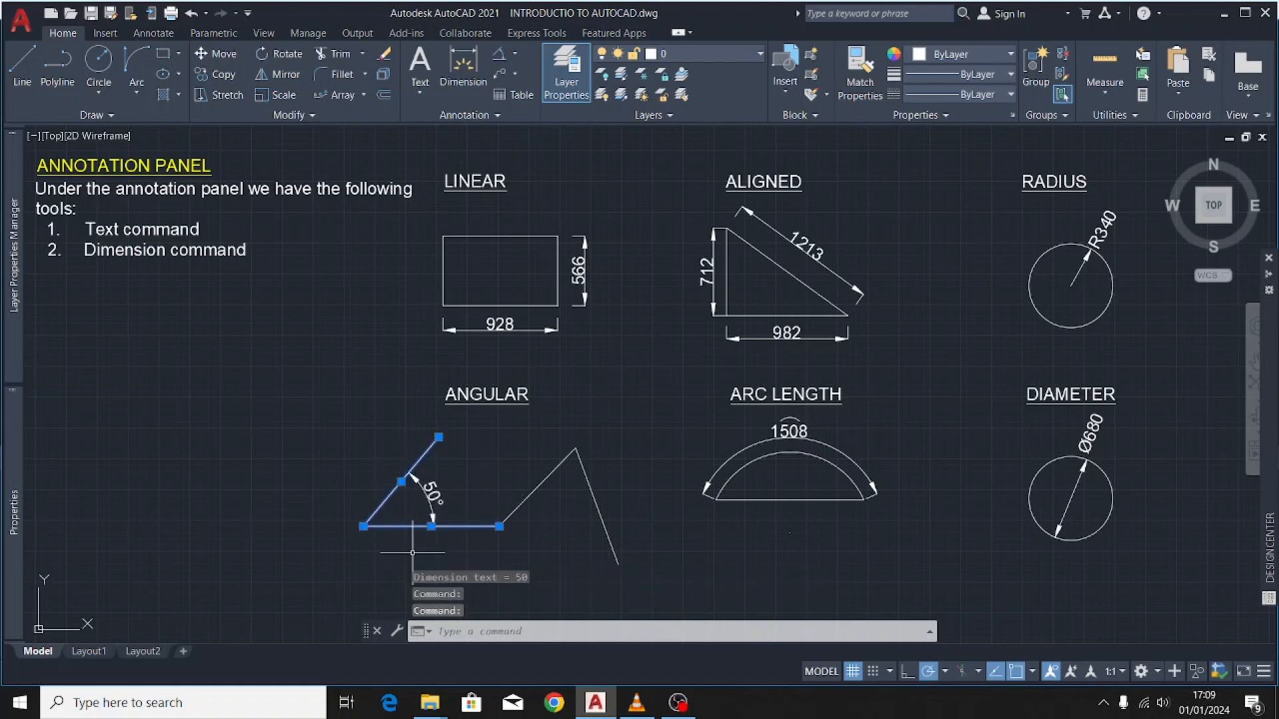
pyautogui.press('Escape')
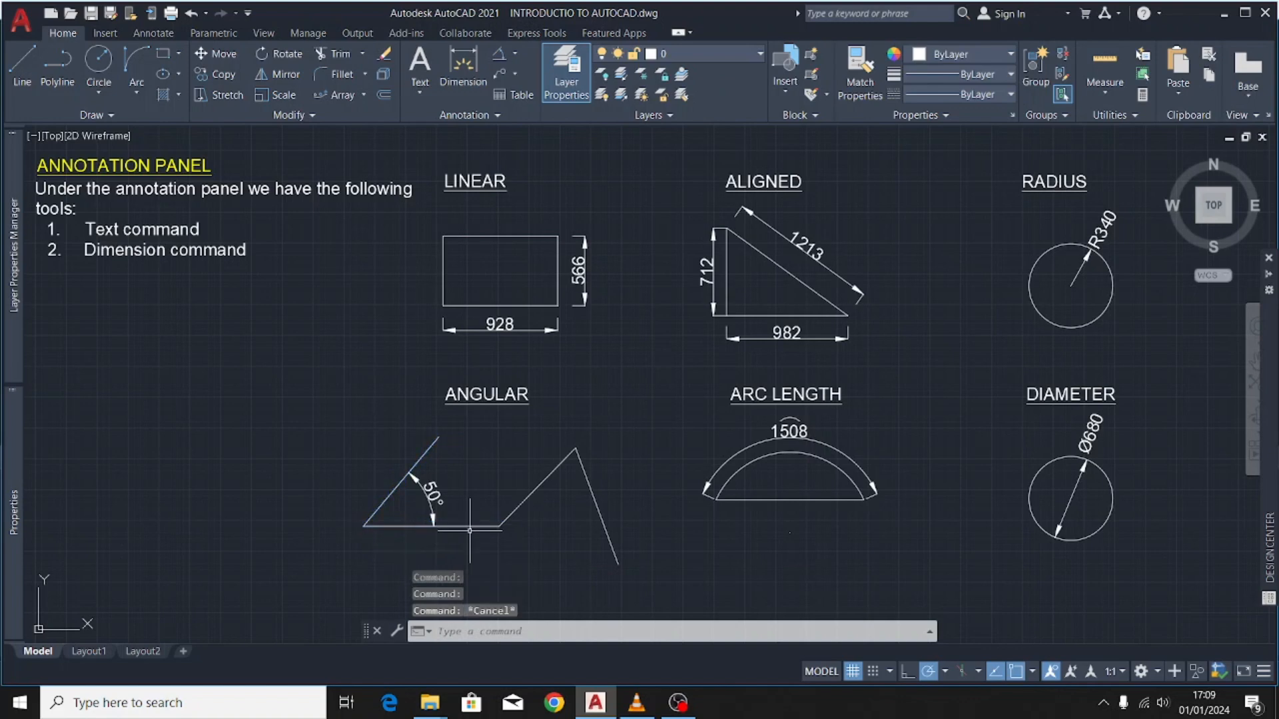
pyautogui.click(469, 528)
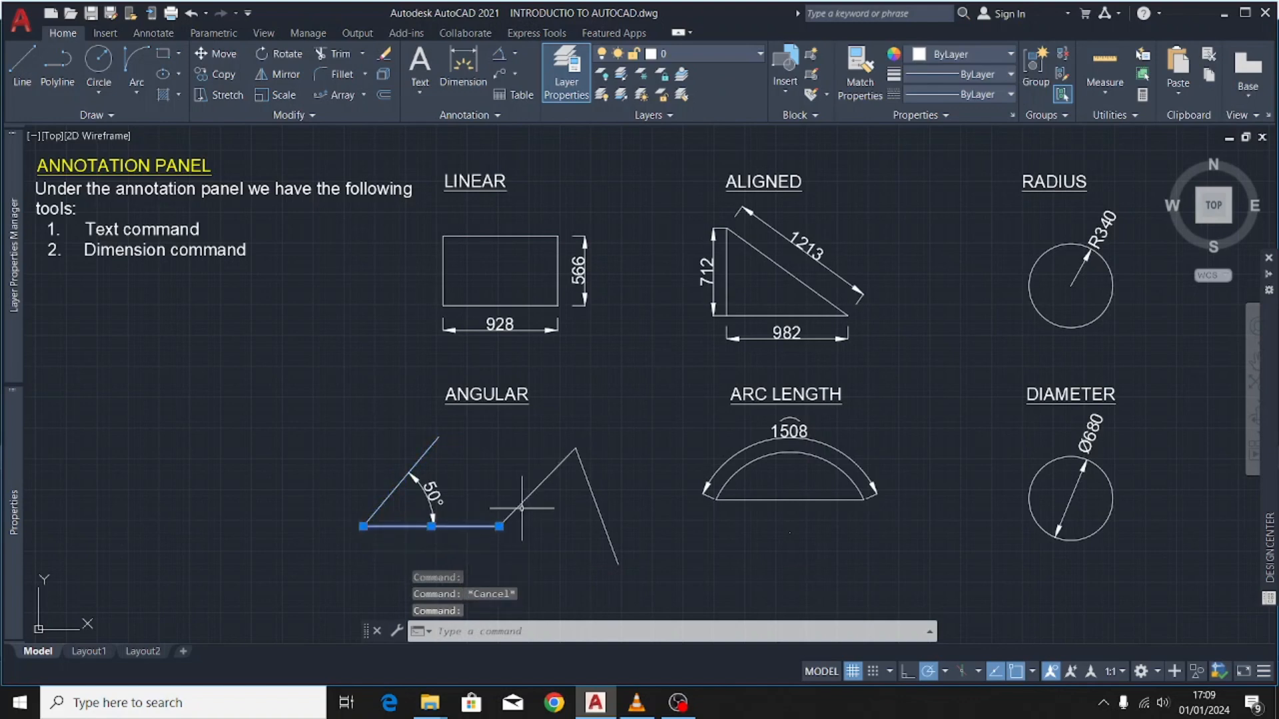
pyautogui.click(523, 503)
pyautogui.press('Escape')
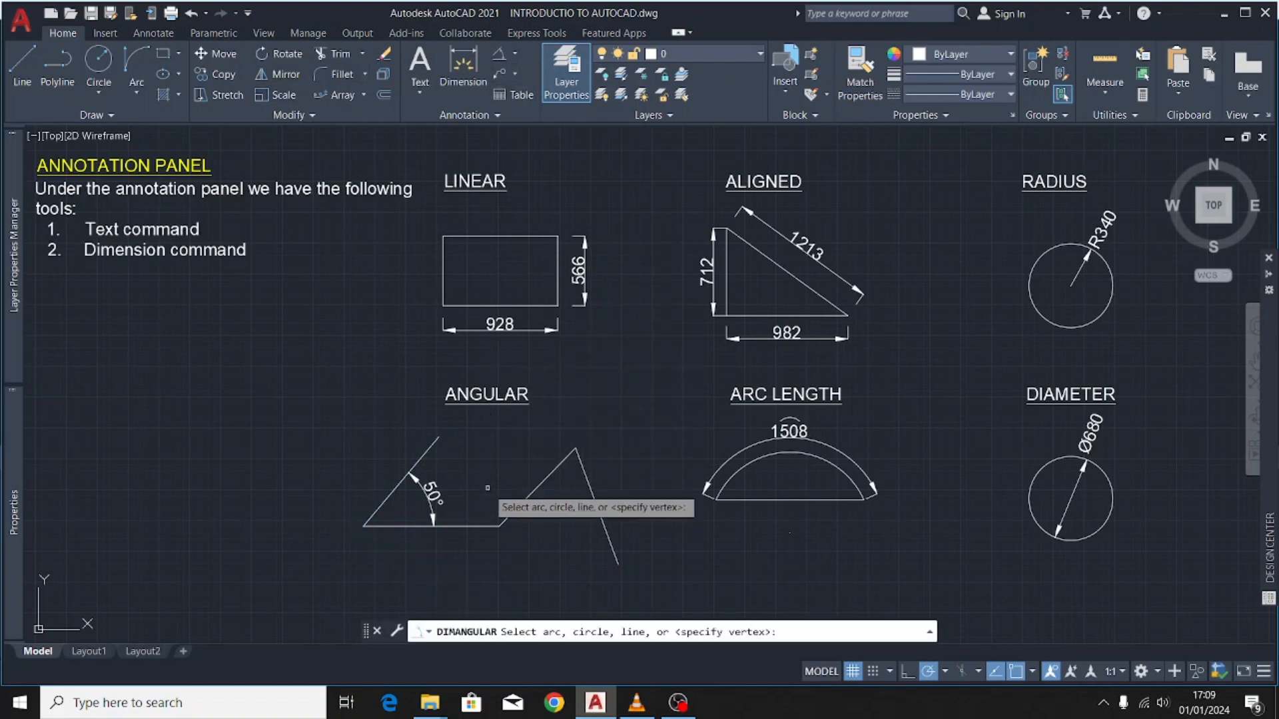
# - Add an angular dimension between the horizontal line and the middle sloping line under the ANGULAR heading, placed just above their vertex
pyautogui.click(475, 524)
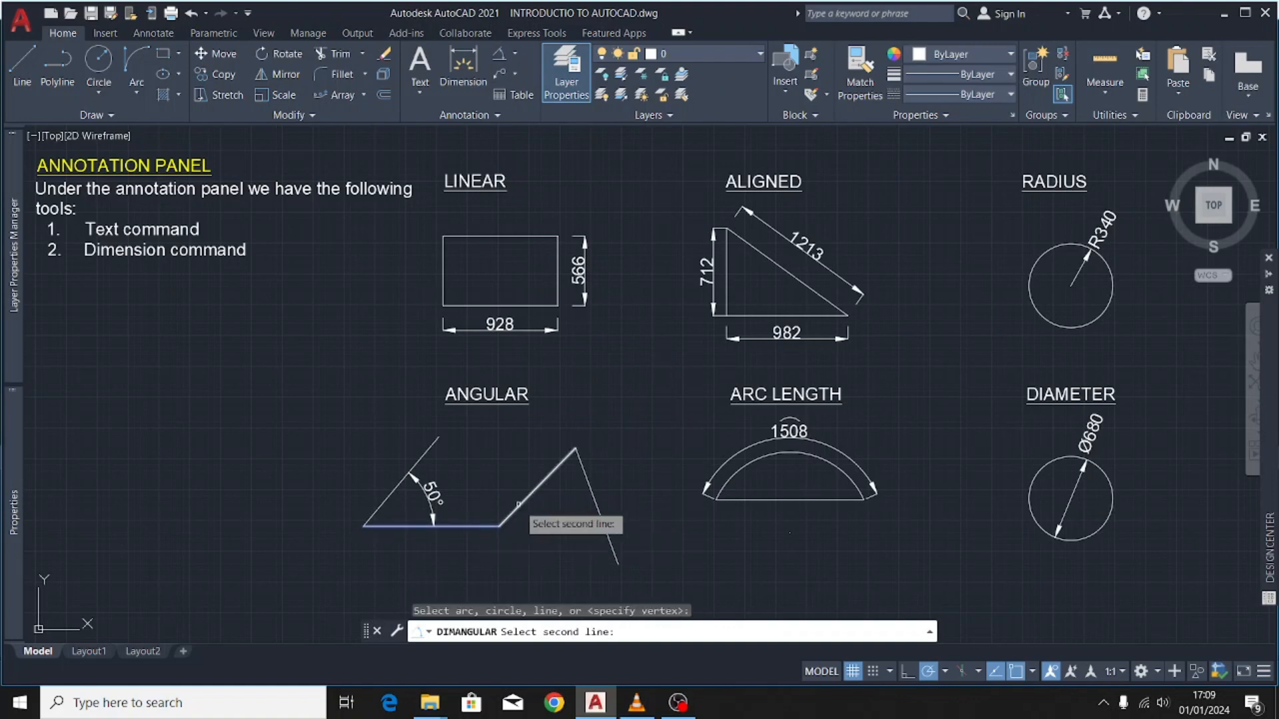
pyautogui.click(512, 514)
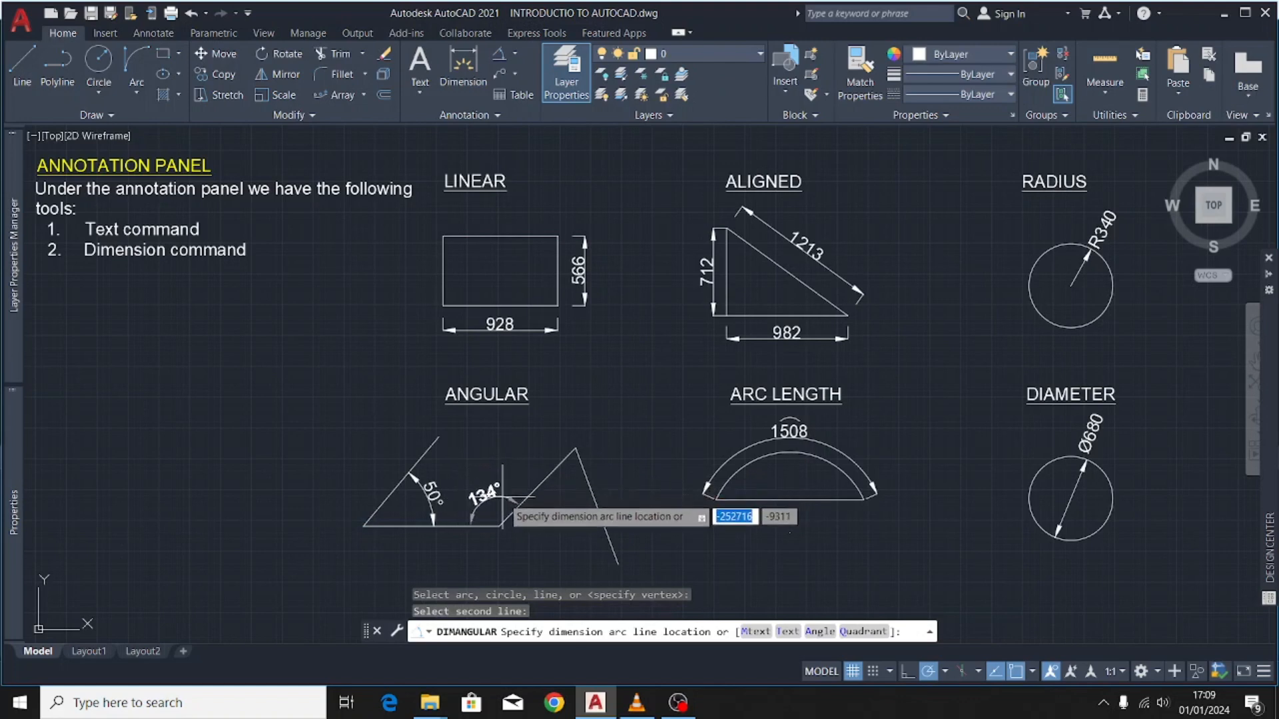
pyautogui.click(506, 505)
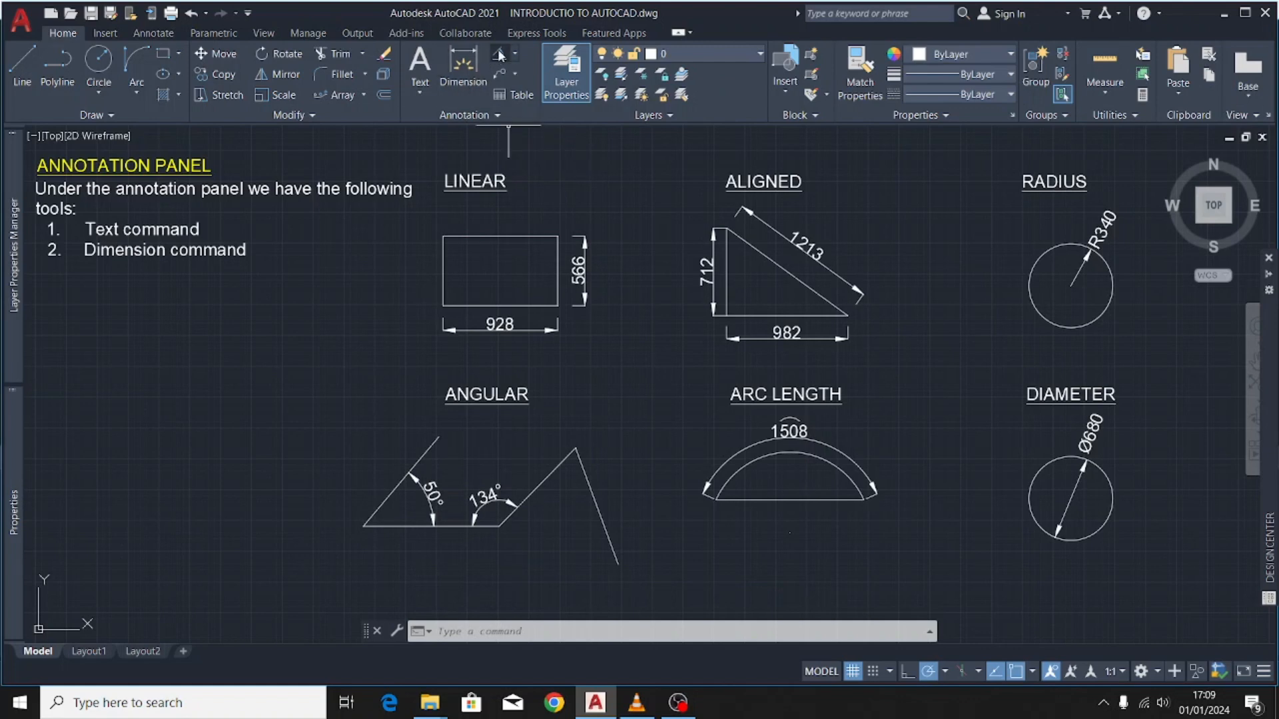
# - Add an angular dimension between the two lines meeting at the upper peak under the ANGULAR heading, placed inside the angle below it
pyautogui.click(552, 473)
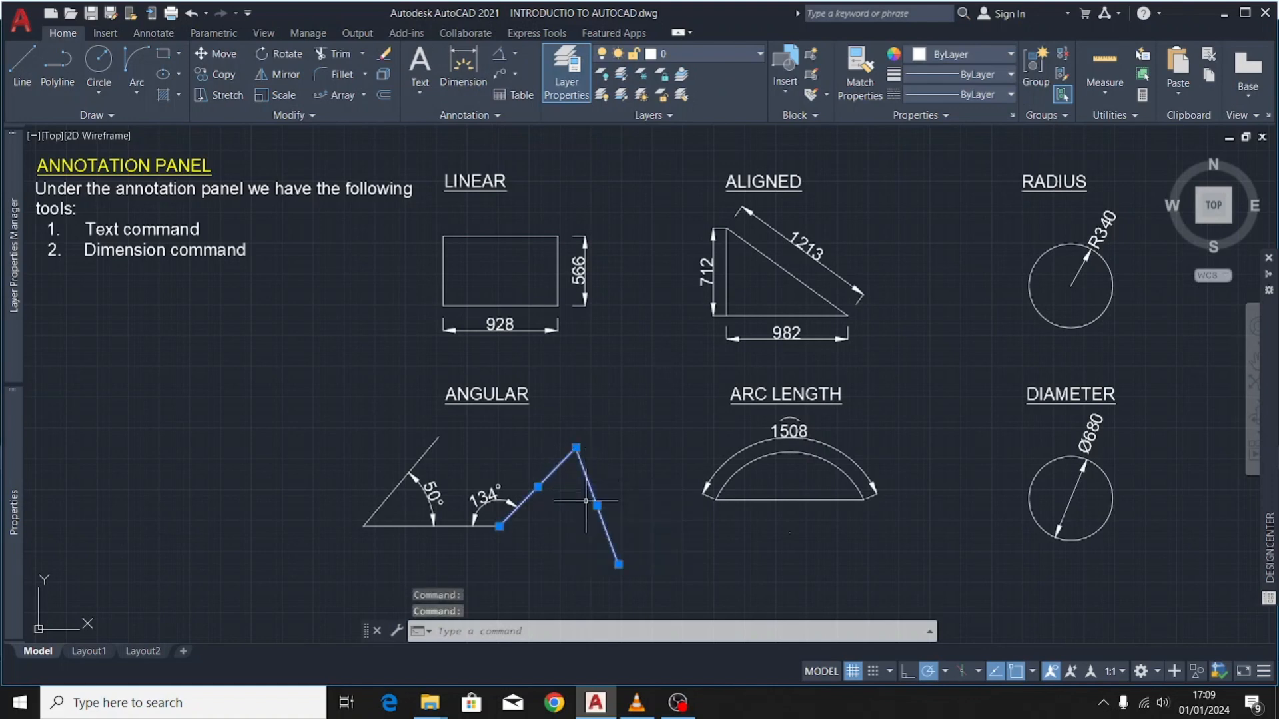
pyautogui.press('Escape')
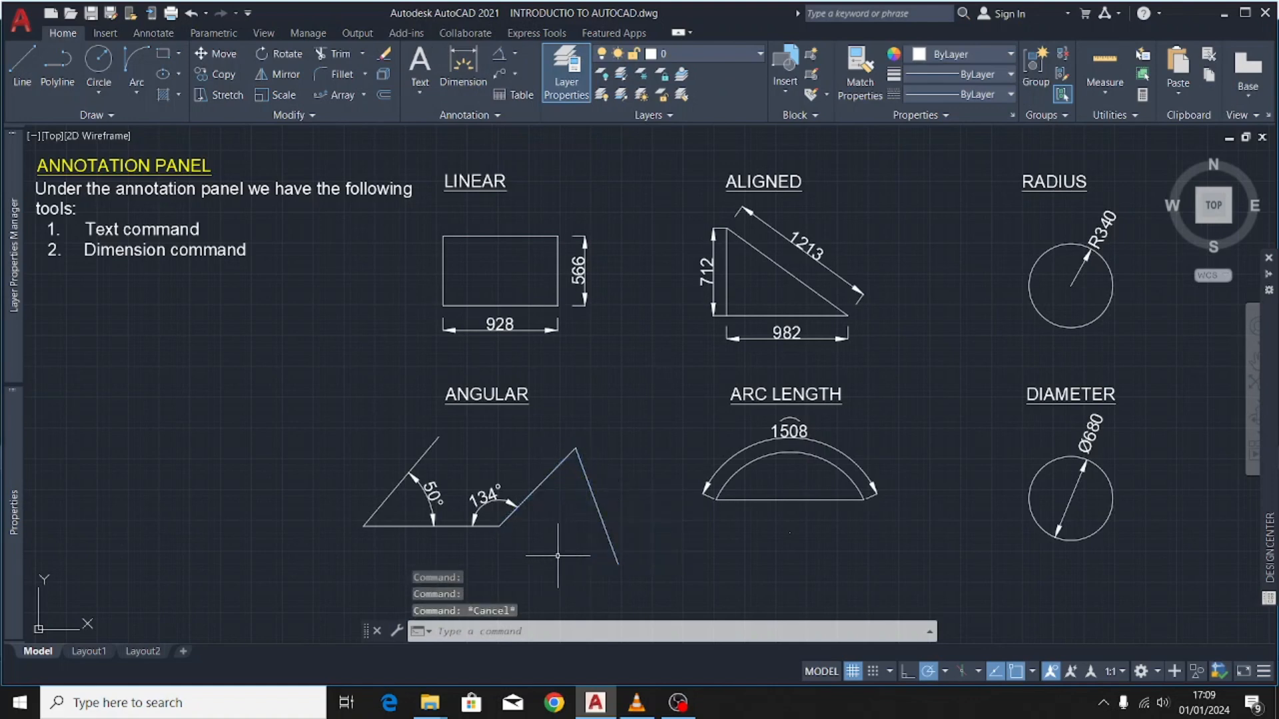
pyautogui.click(502, 58)
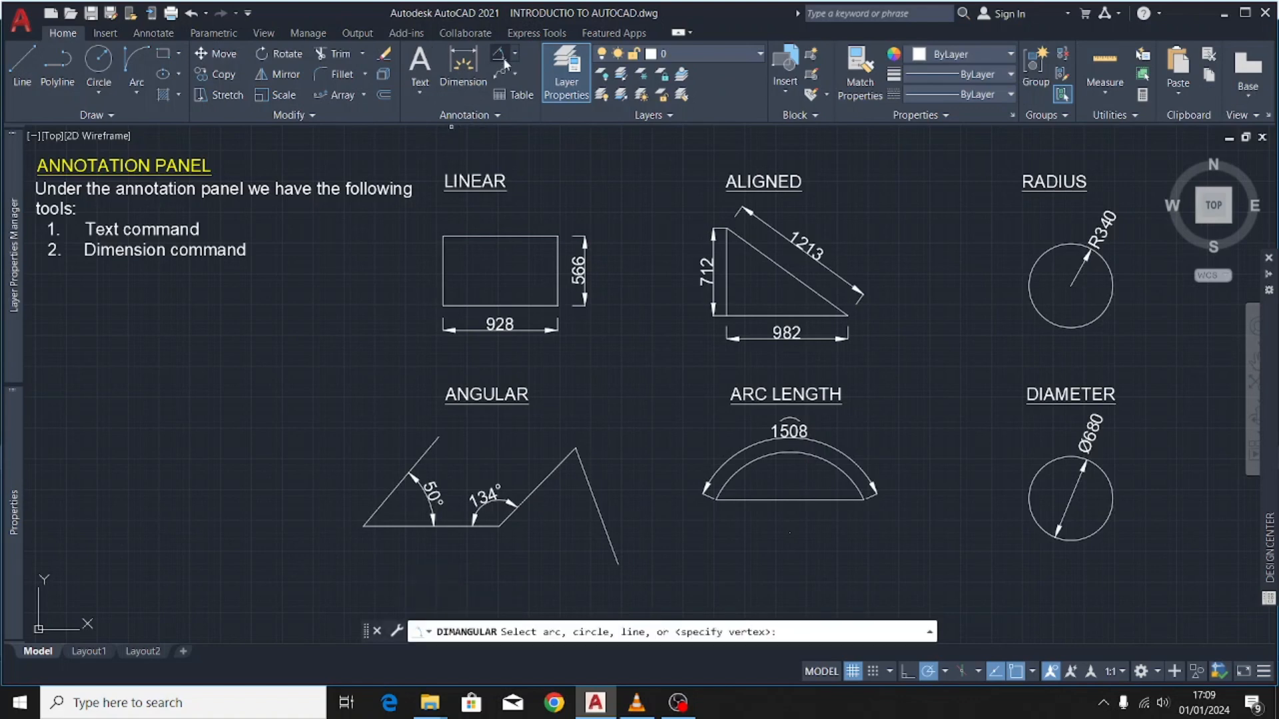
pyautogui.click(554, 469)
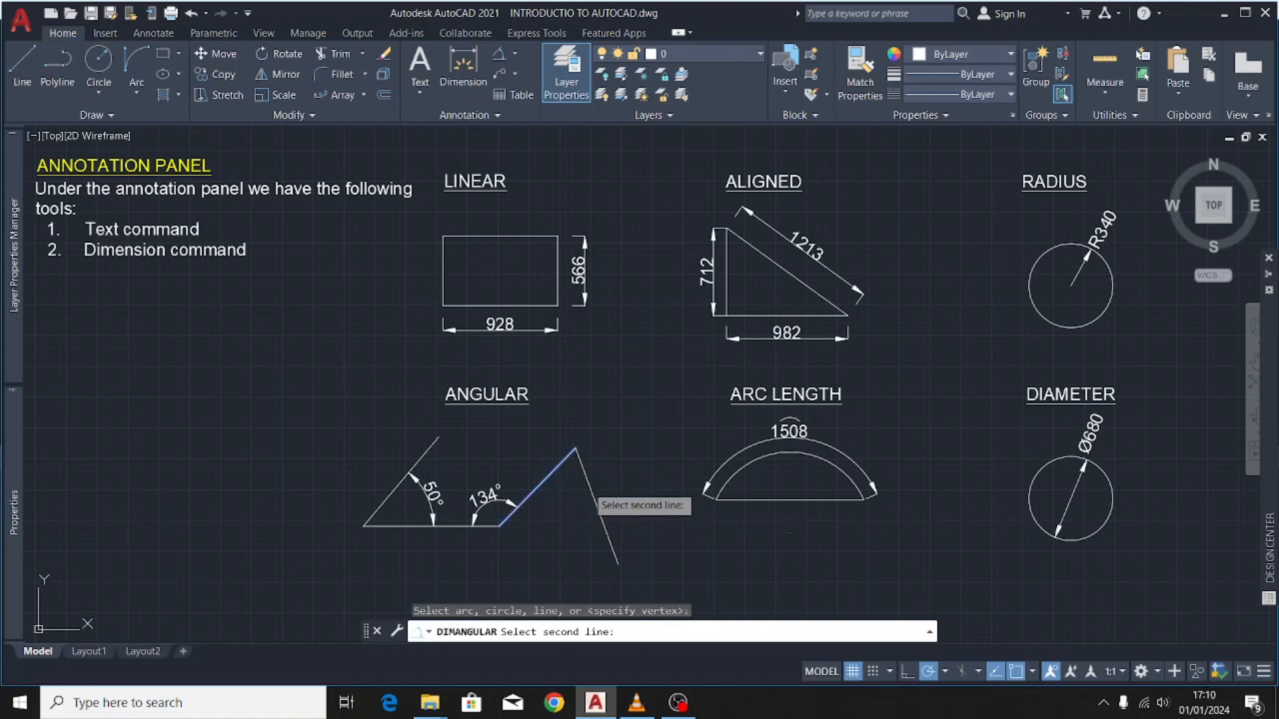
pyautogui.click(587, 485)
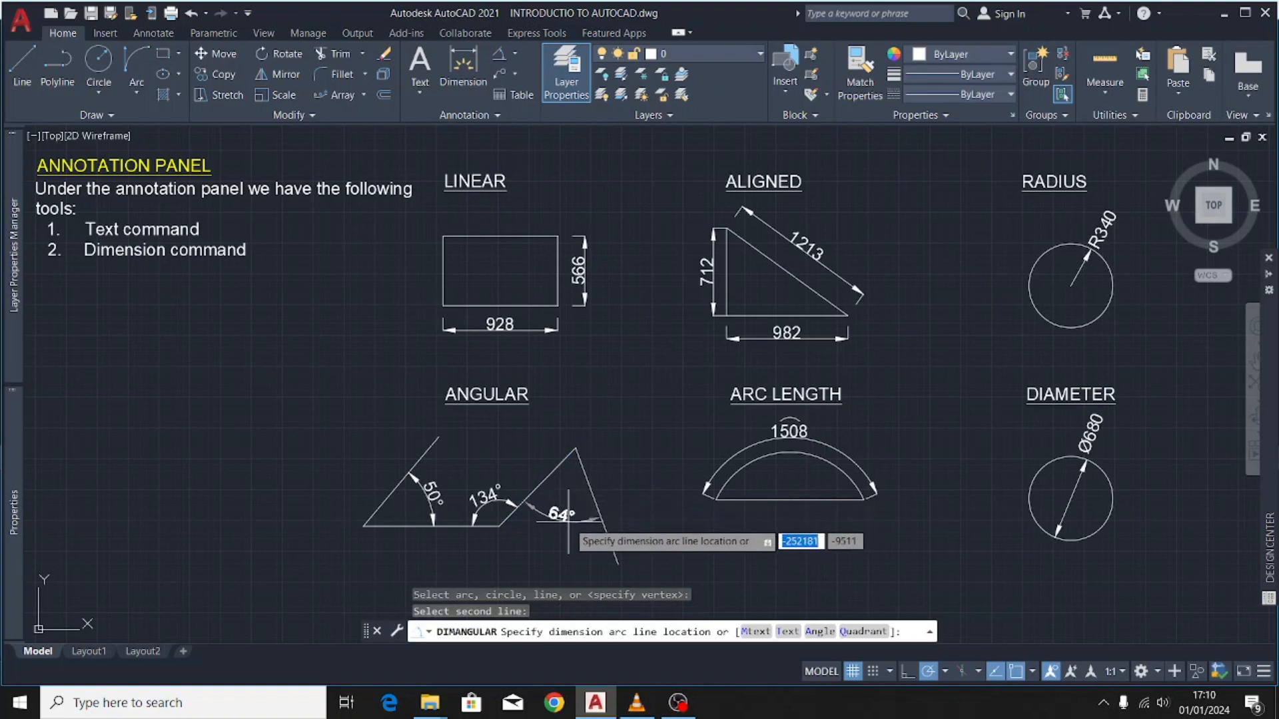
pyautogui.click(587, 487)
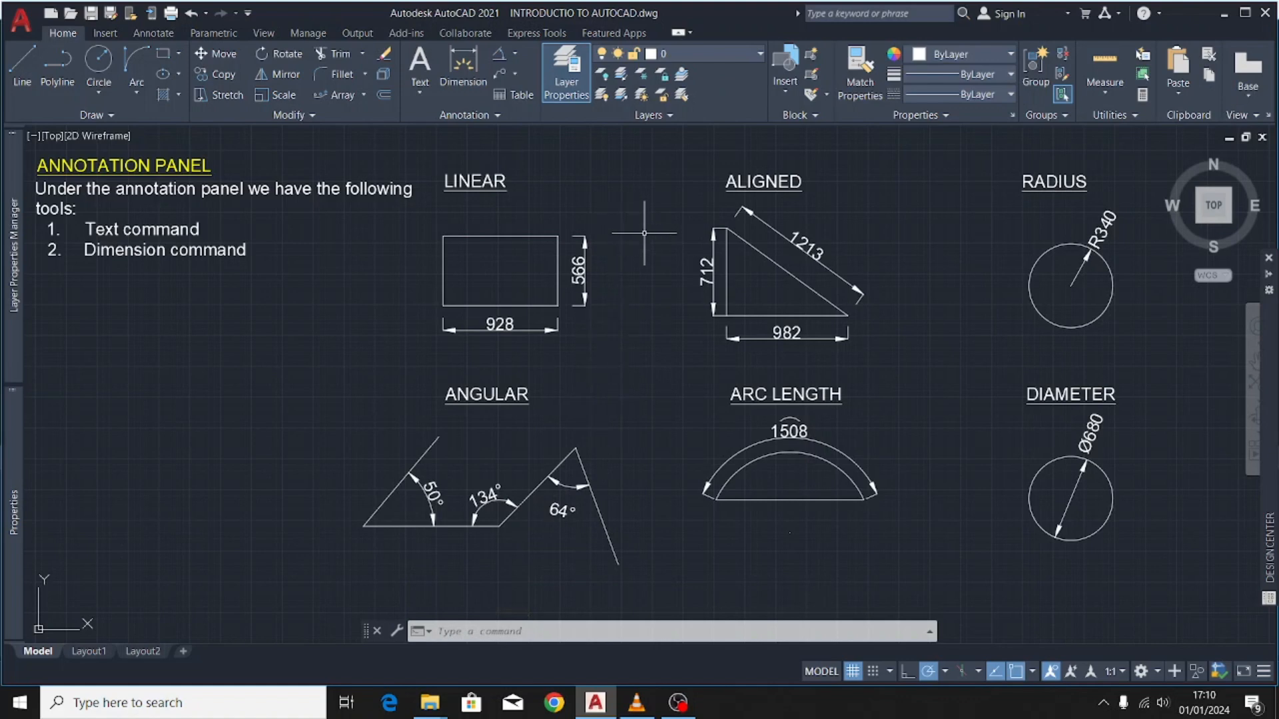
pyautogui.click(514, 54)
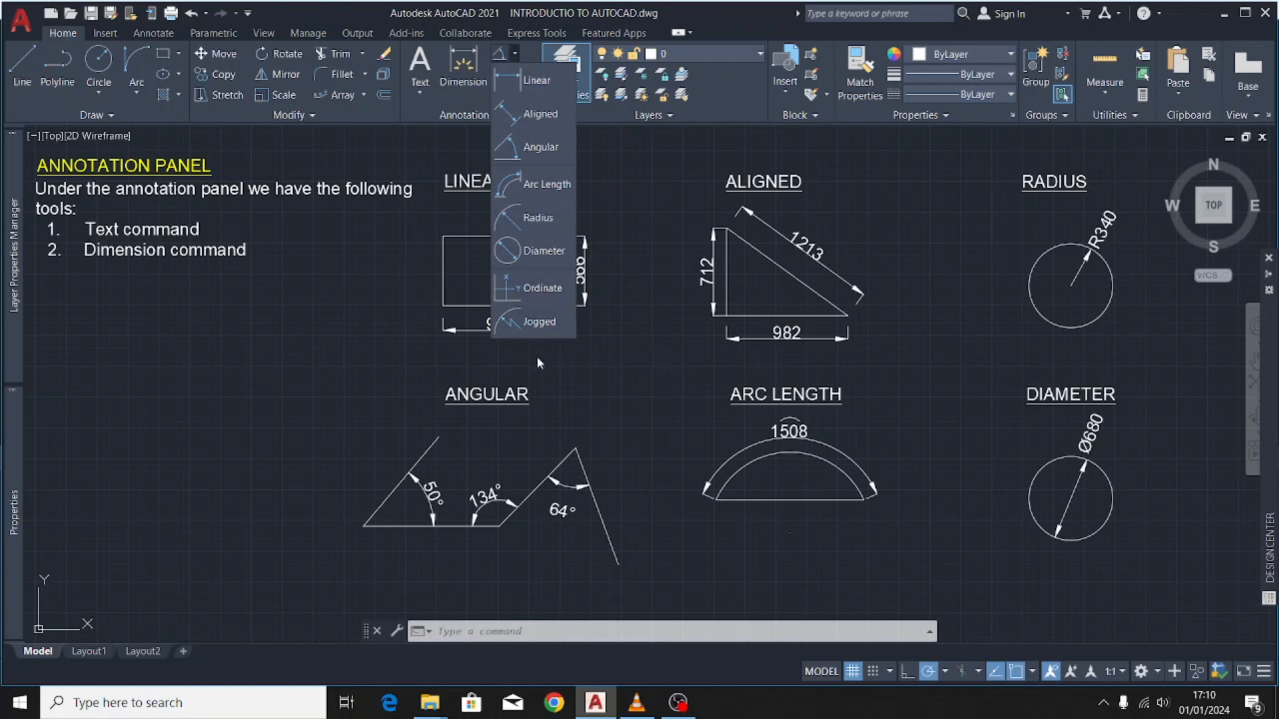
pyautogui.click(512, 82)
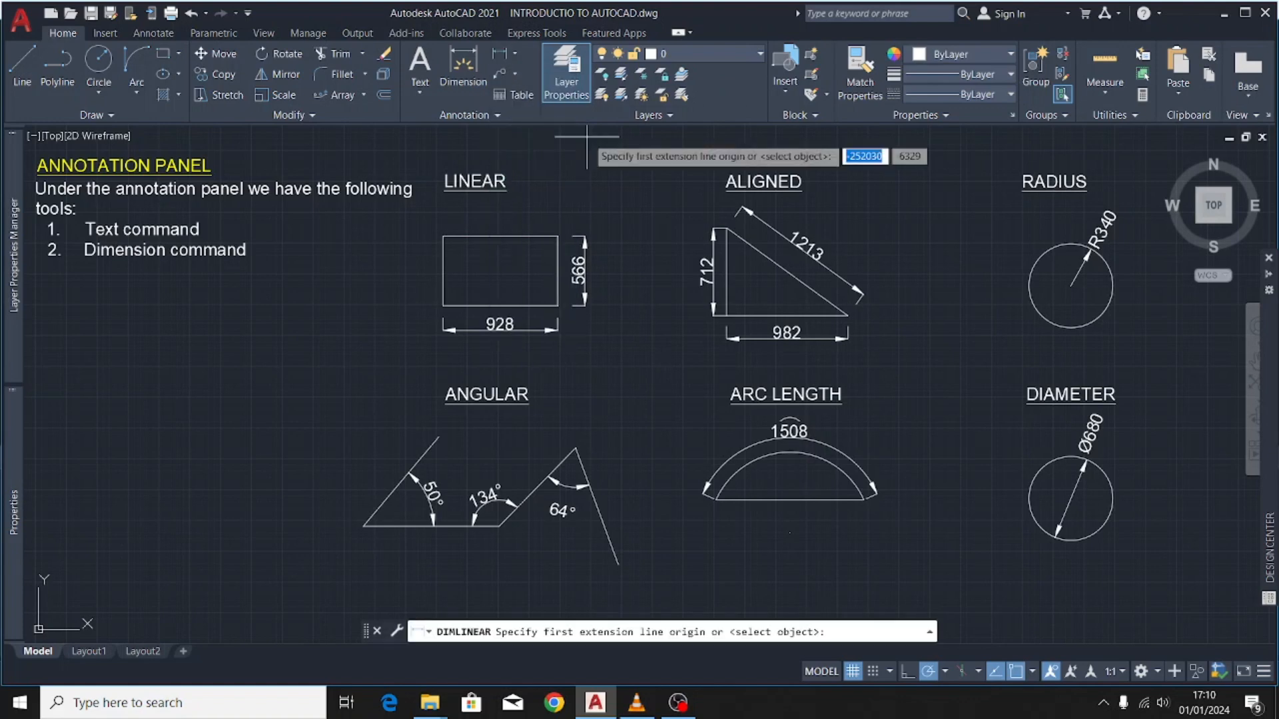
pyautogui.press('Escape')
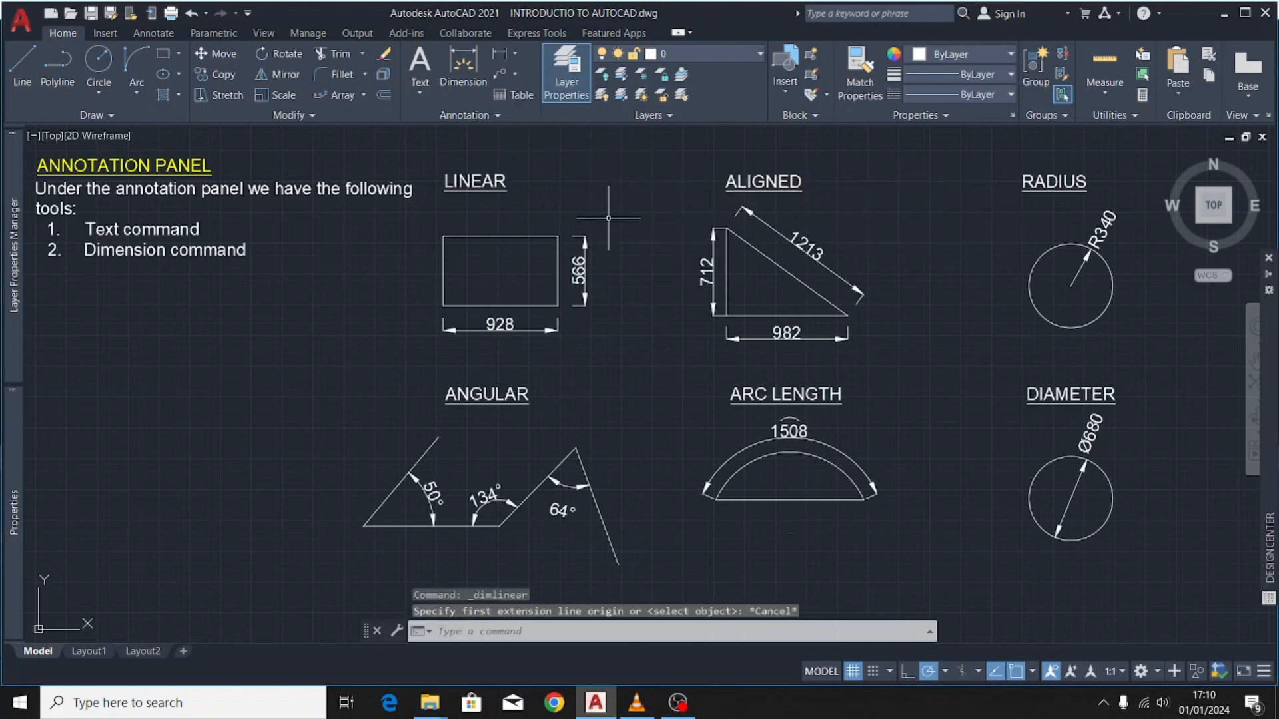
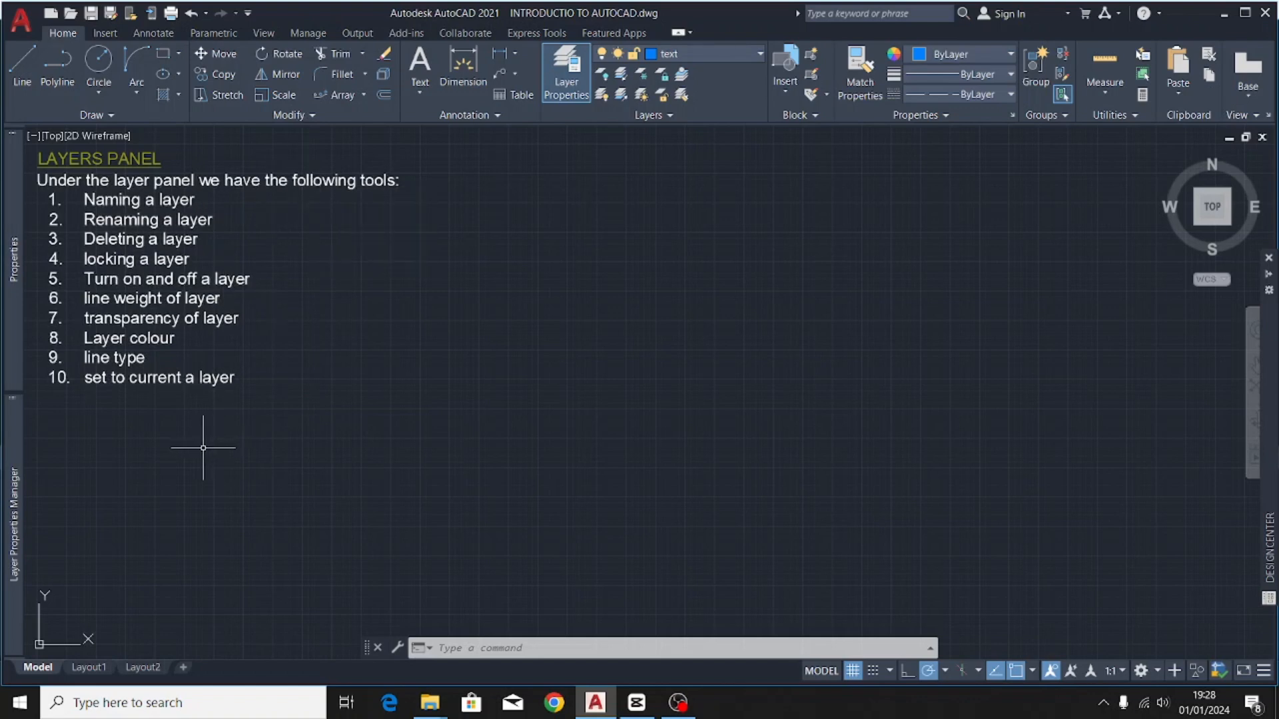
# - Create a new layer named objects in the Layer Properties Manager
pyautogui.moveTo(14, 509)
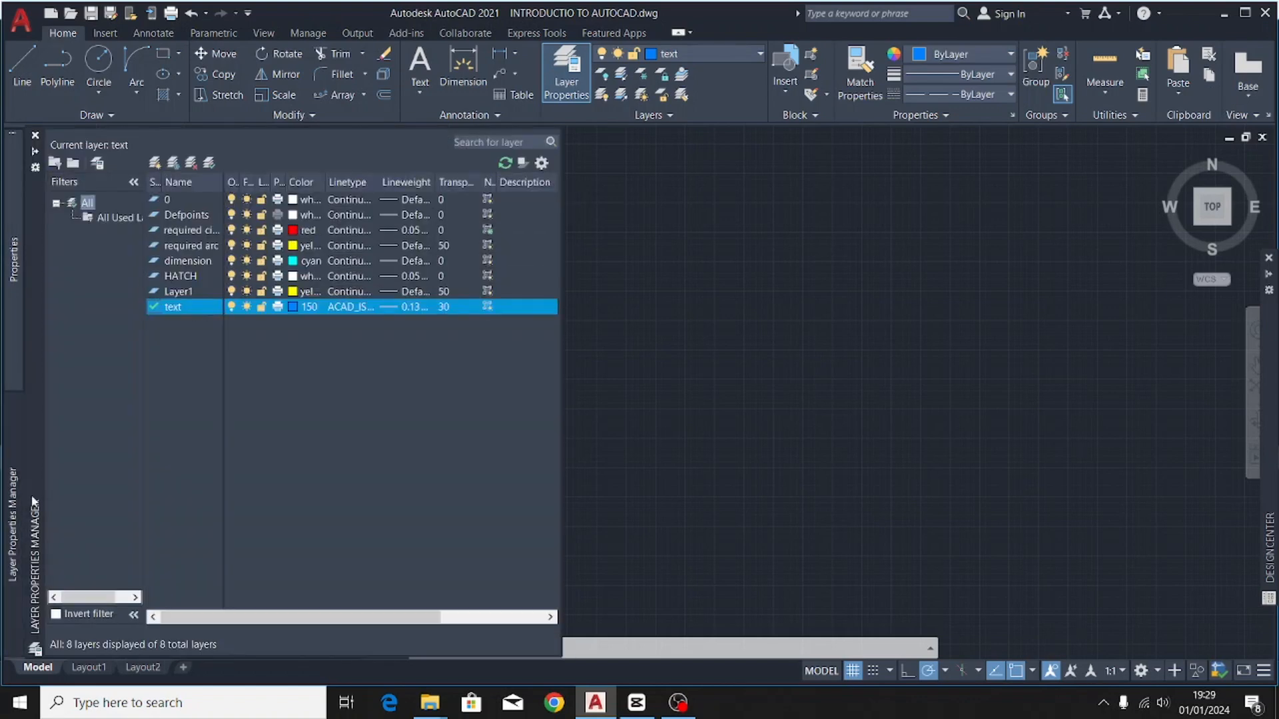
pyautogui.rightClick(300, 359)
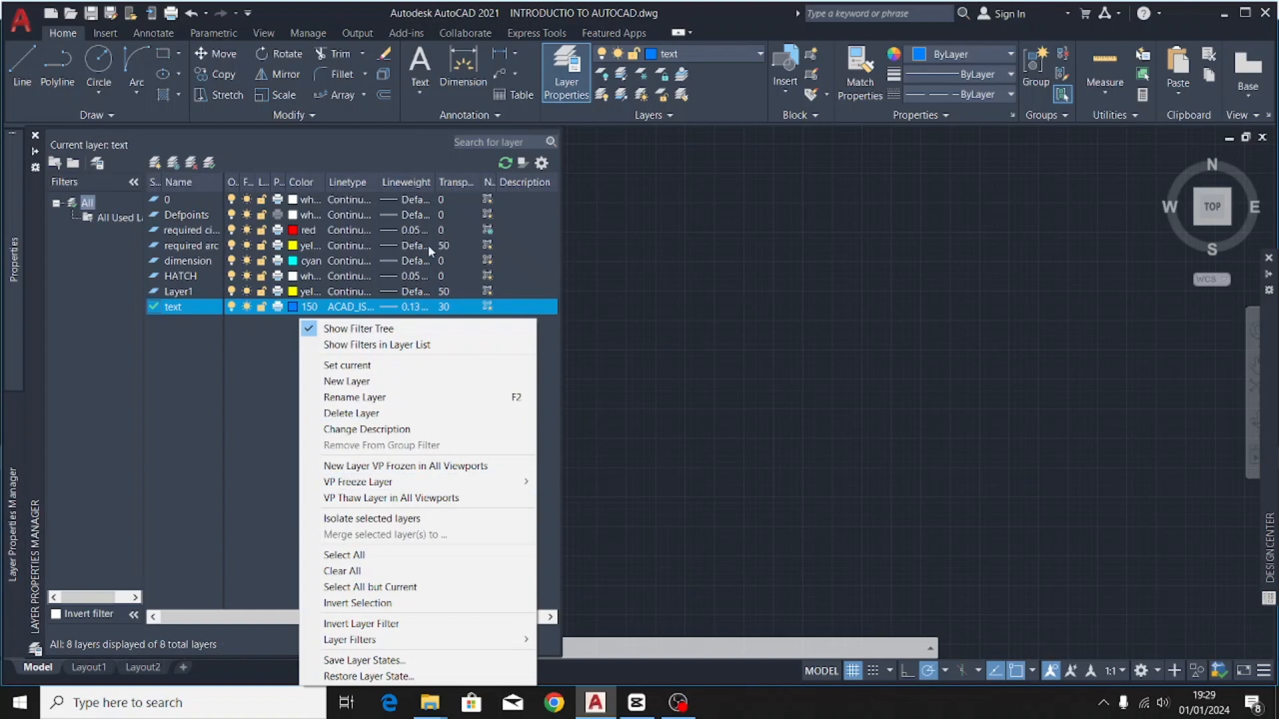
pyautogui.click(402, 382)
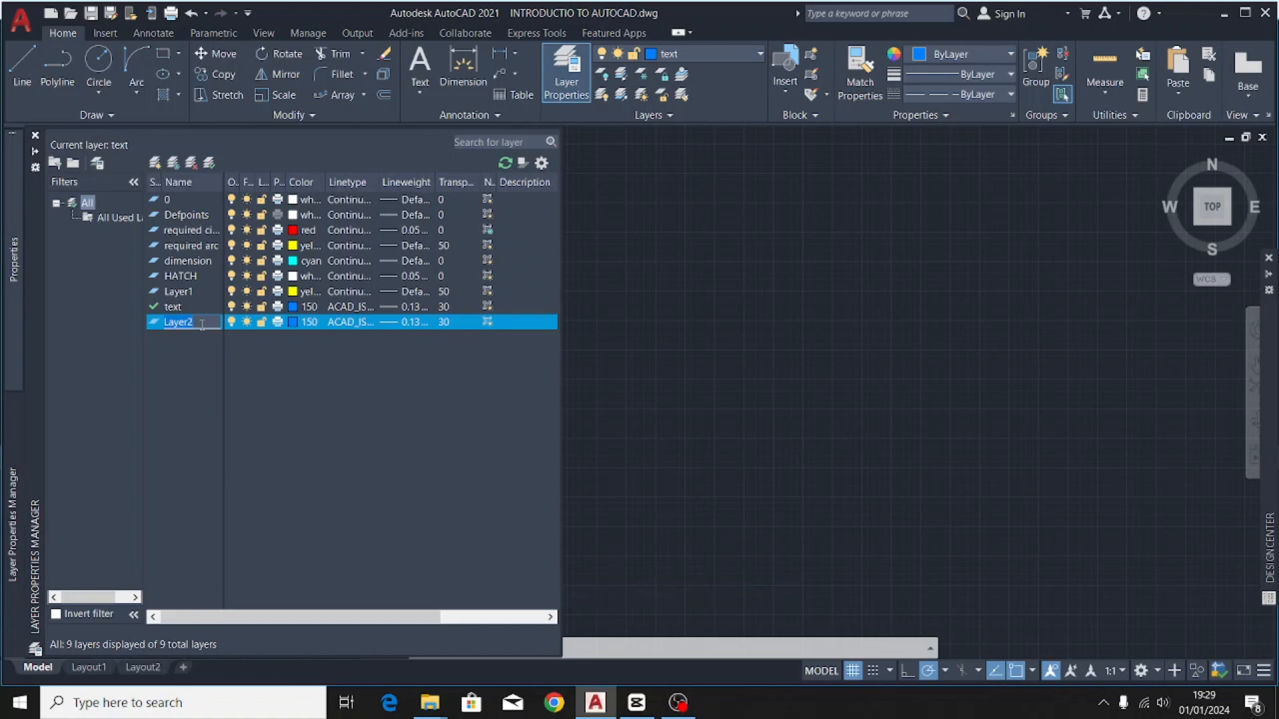
pyautogui.write('o')
# - Set the colour of the objects layer to green
pyautogui.click(292, 322)
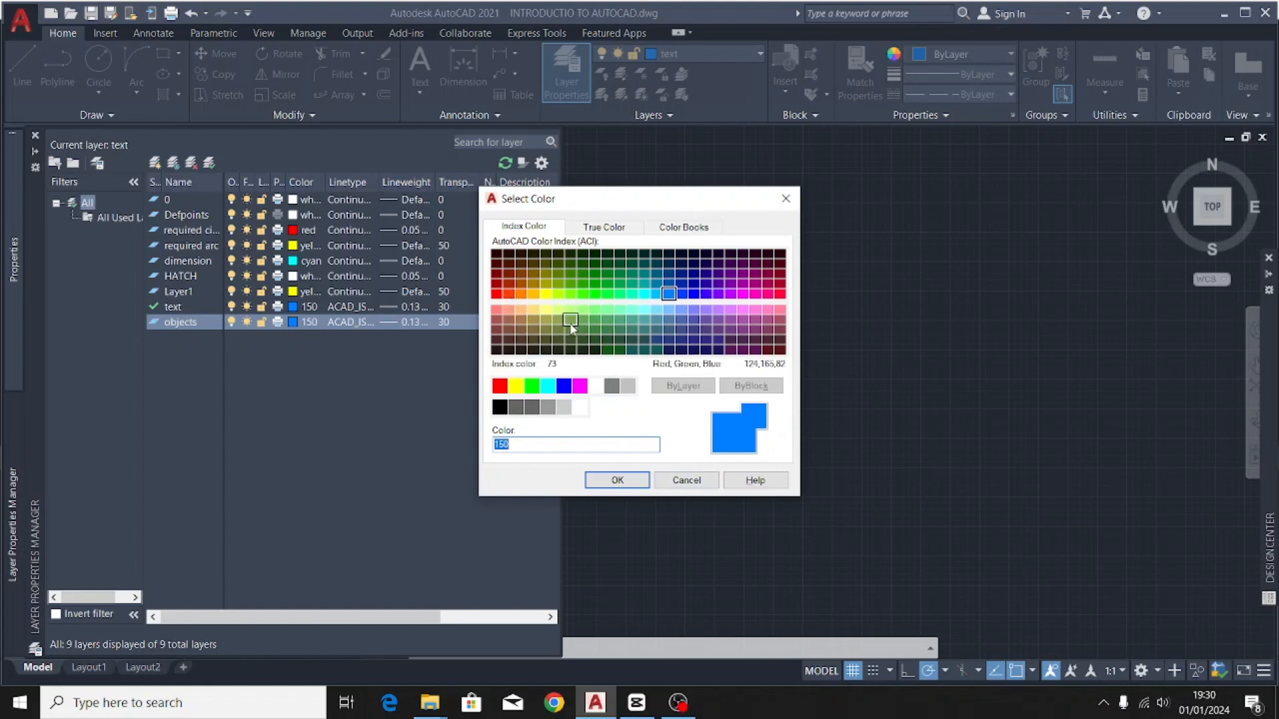
pyautogui.click(532, 387)
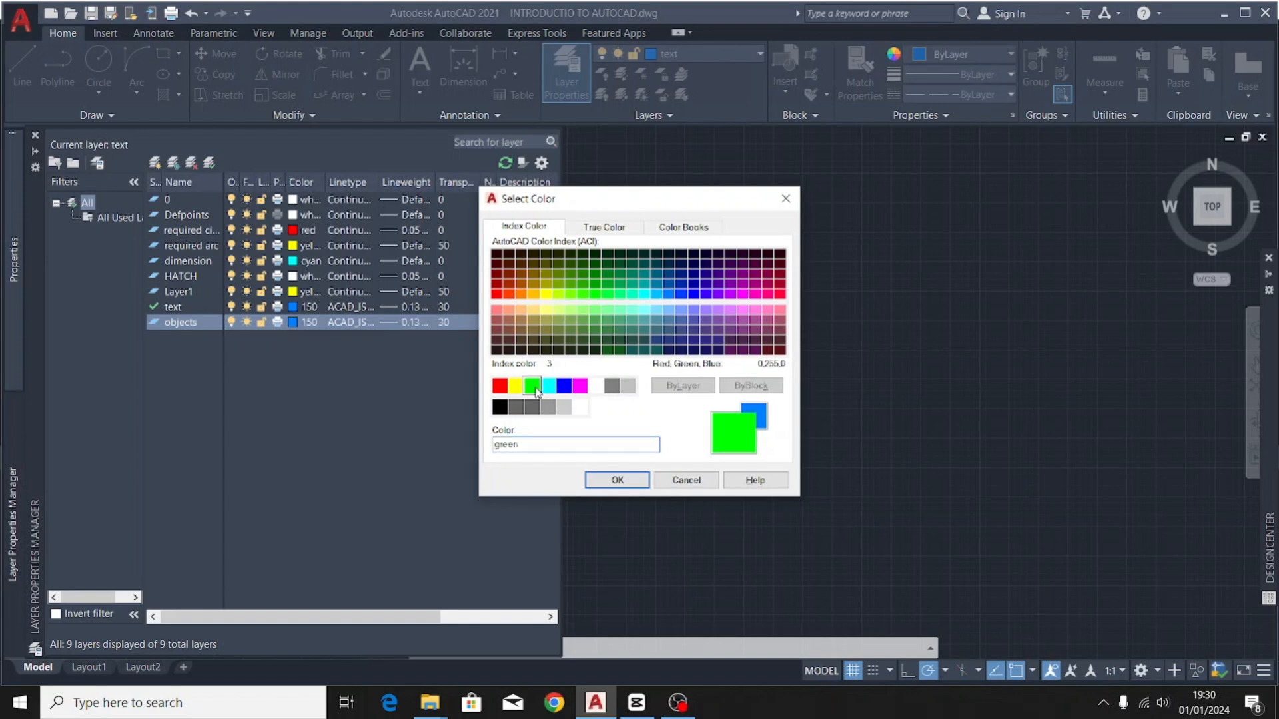
pyautogui.click(617, 481)
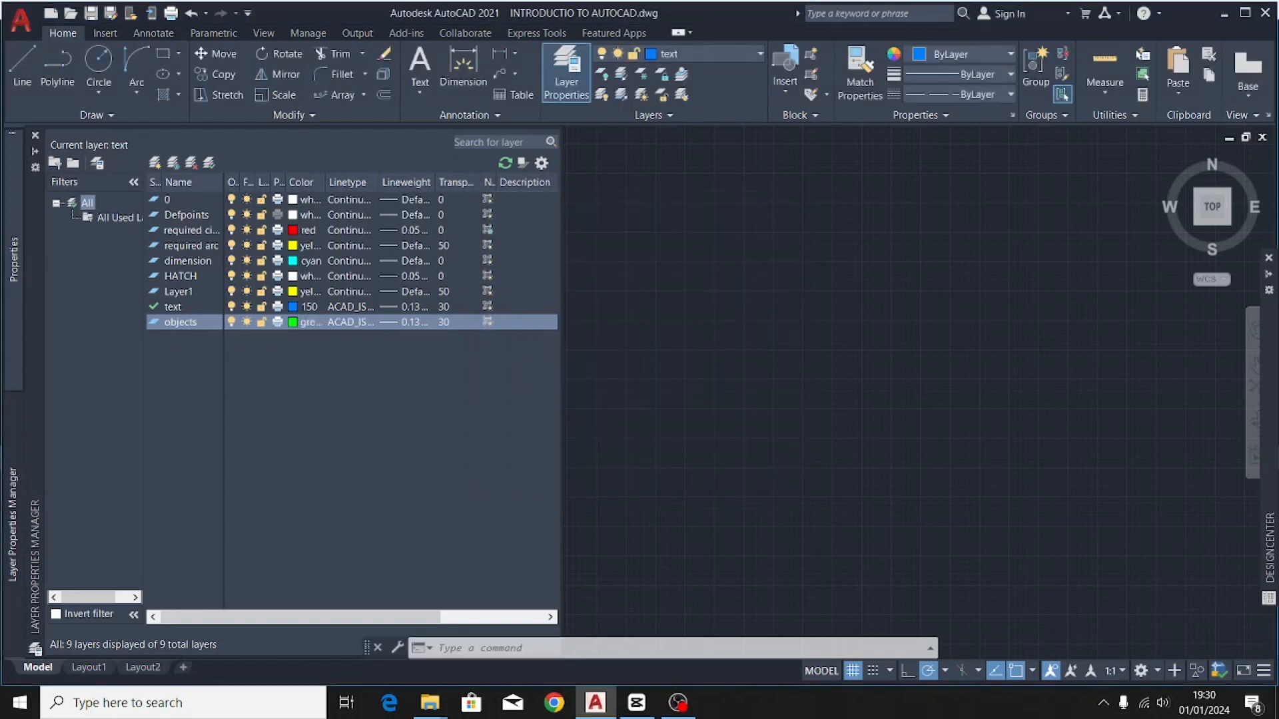
# - Set the linetype of the objects layer to Continuous
pyautogui.click(358, 325)
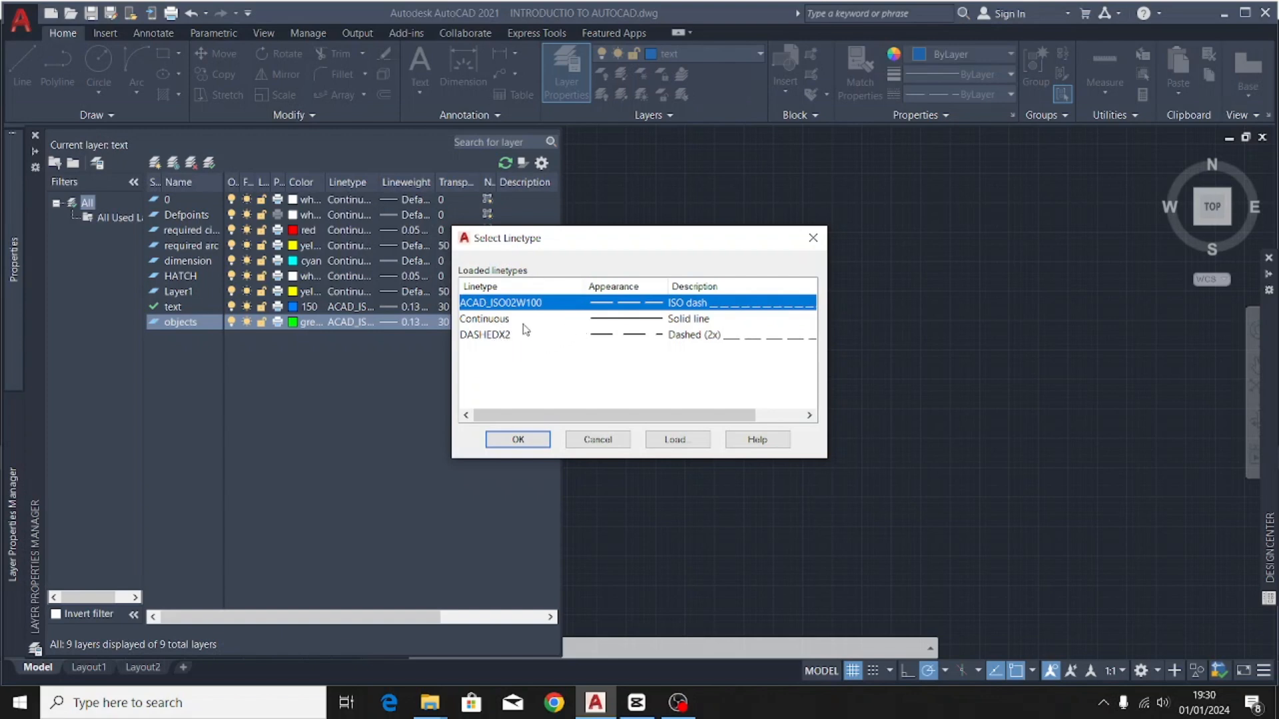
pyautogui.click(640, 323)
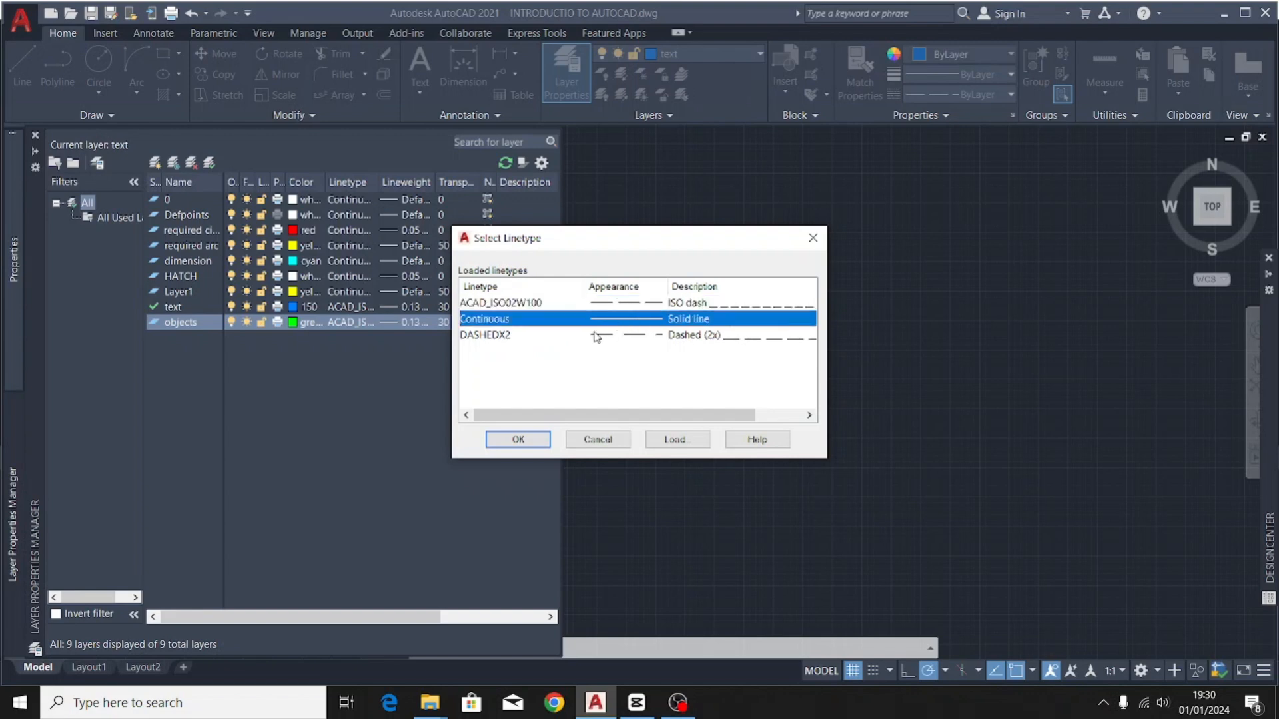
pyautogui.click(524, 436)
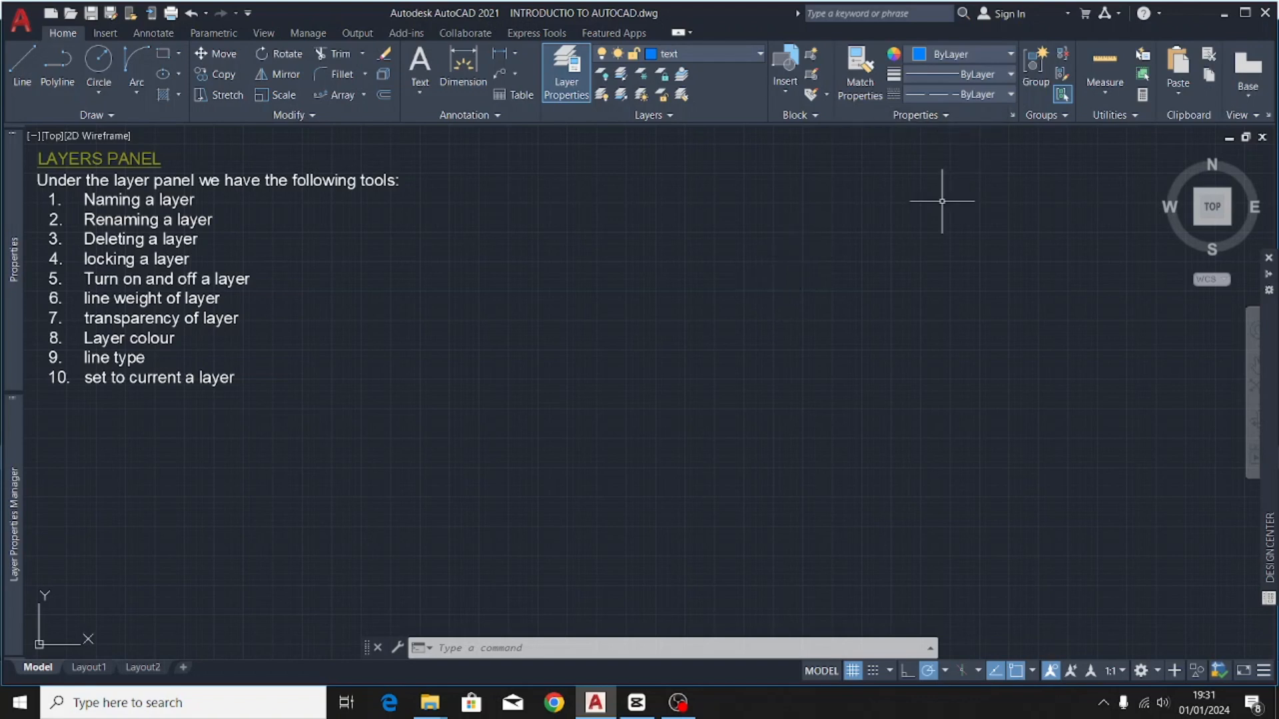
# - Load the JIS_02_1.0 (HIDDEN01) linetype from acadiso.lin into the drawing through the Linetype Manager
pyautogui.click(969, 98)
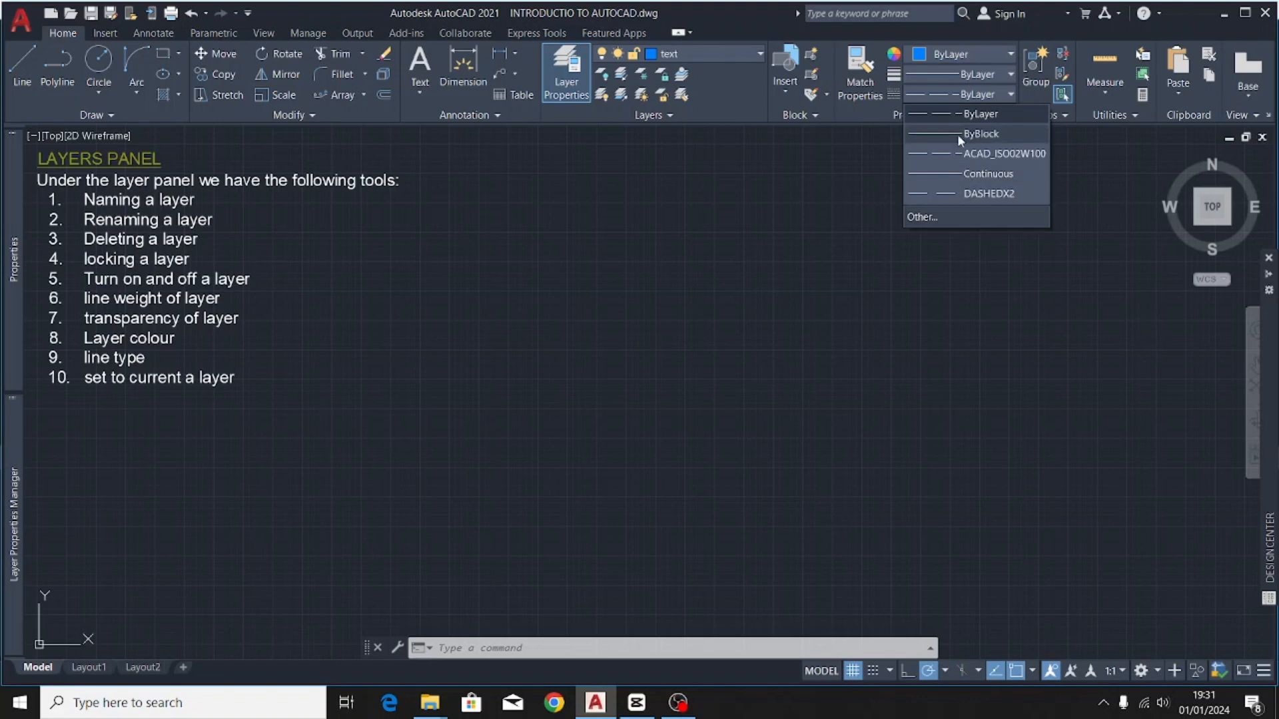
pyautogui.click(954, 220)
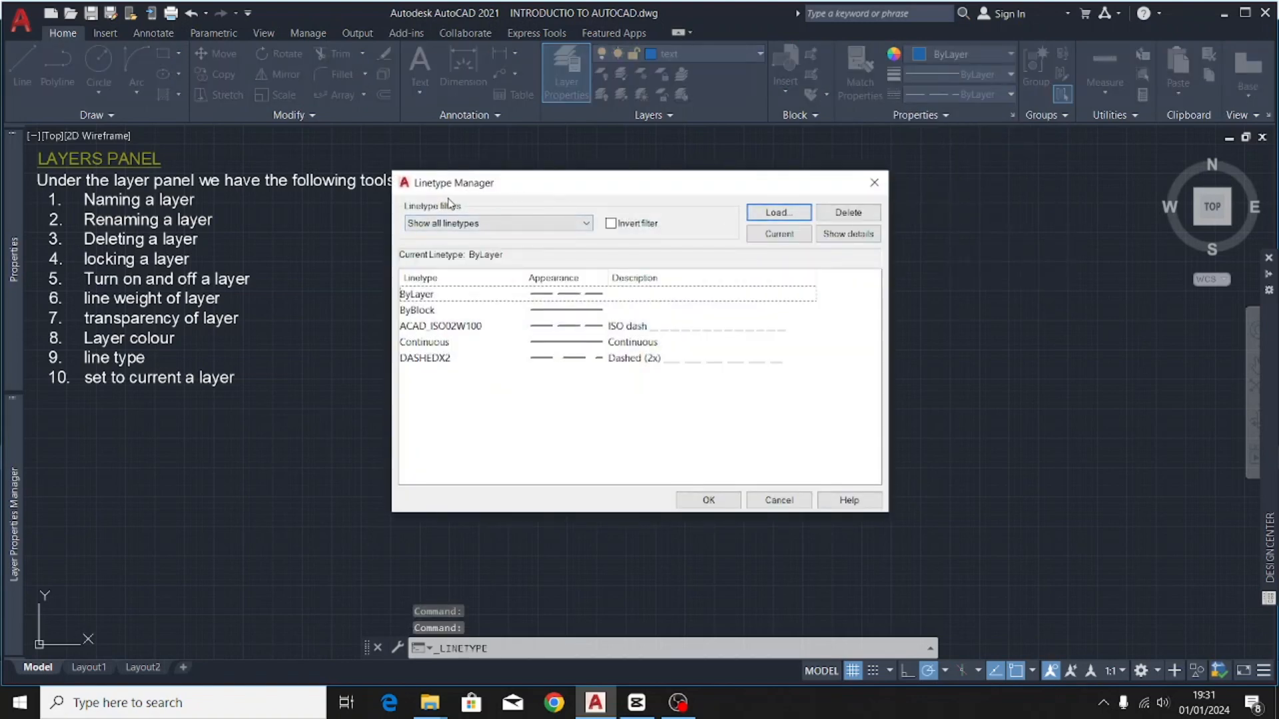
pyautogui.click(764, 213)
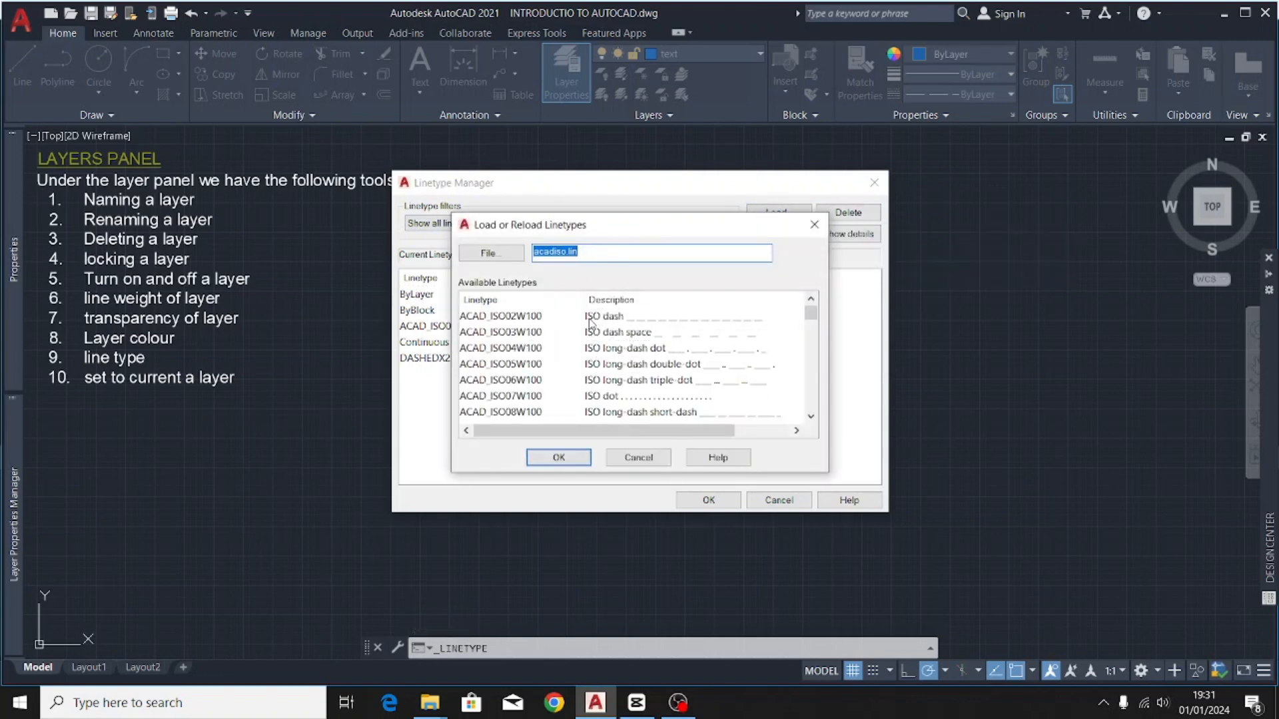
pyautogui.scroll(-3, 600, 346)
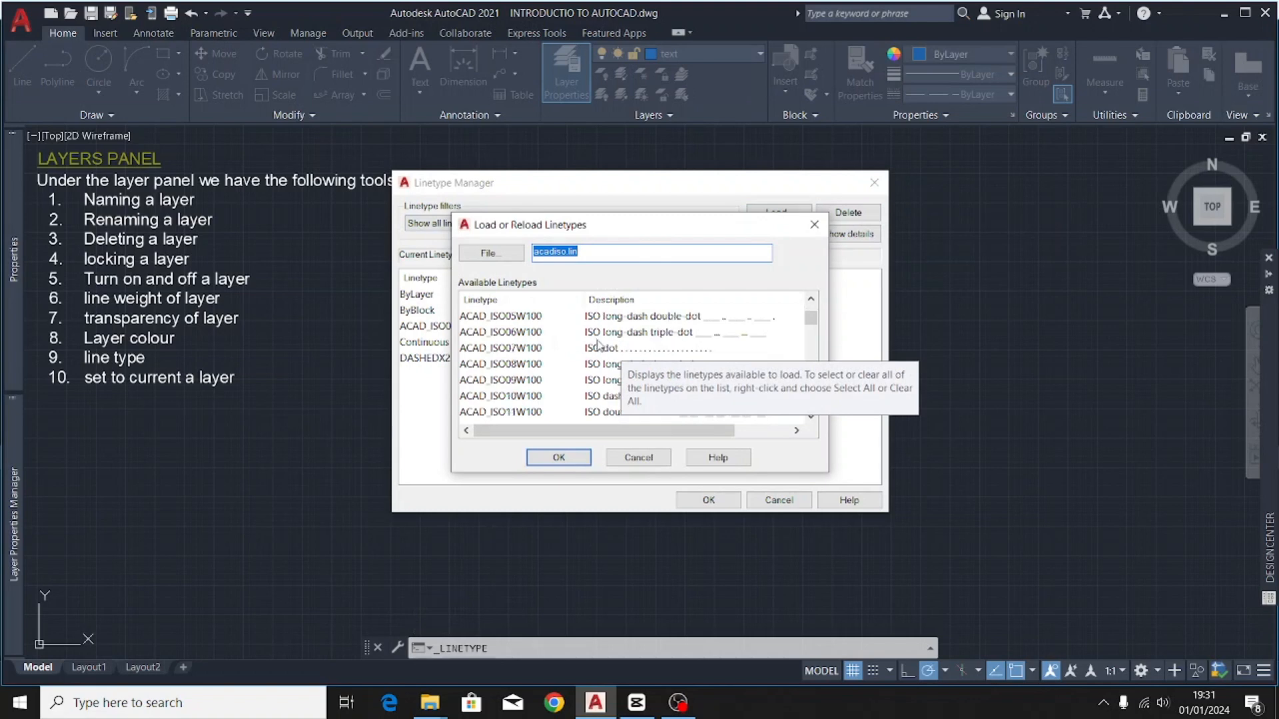
pyautogui.scroll(-1, 632, 361)
pyautogui.scroll(-3, 634, 358)
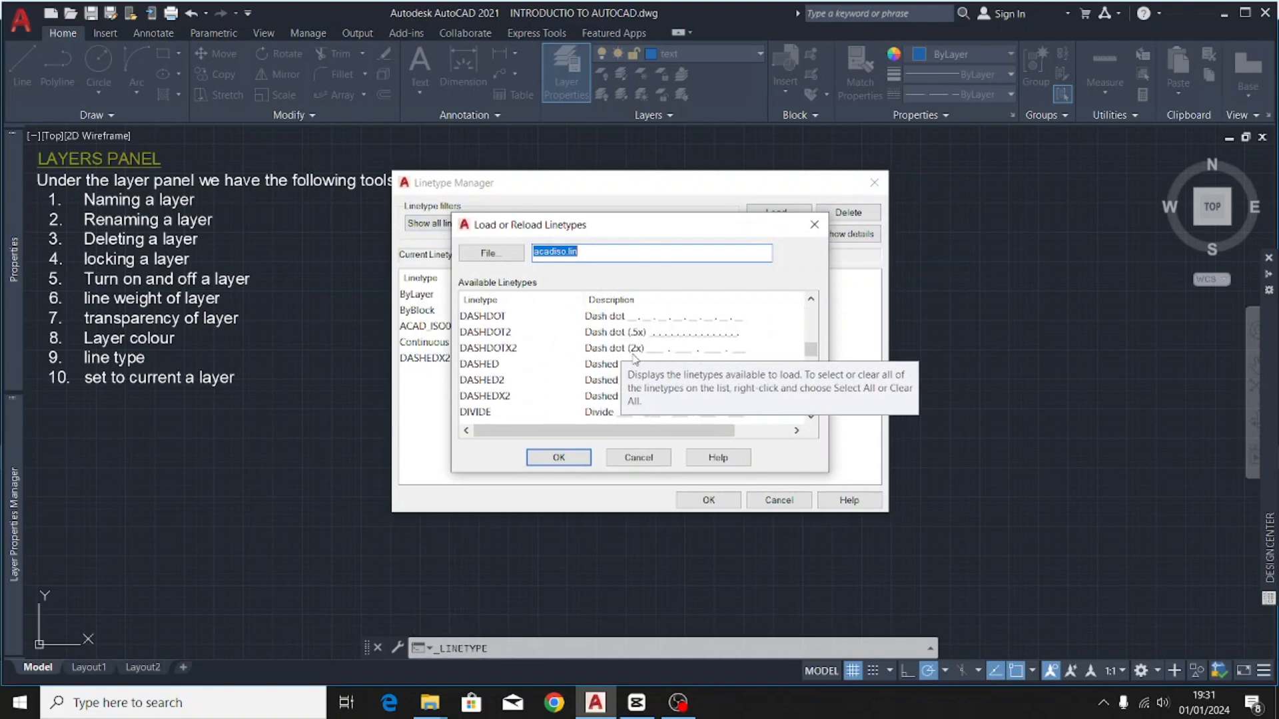
pyautogui.scroll(-2, 634, 358)
pyautogui.scroll(-1, 634, 358)
pyautogui.scroll(-1, 634, 358)
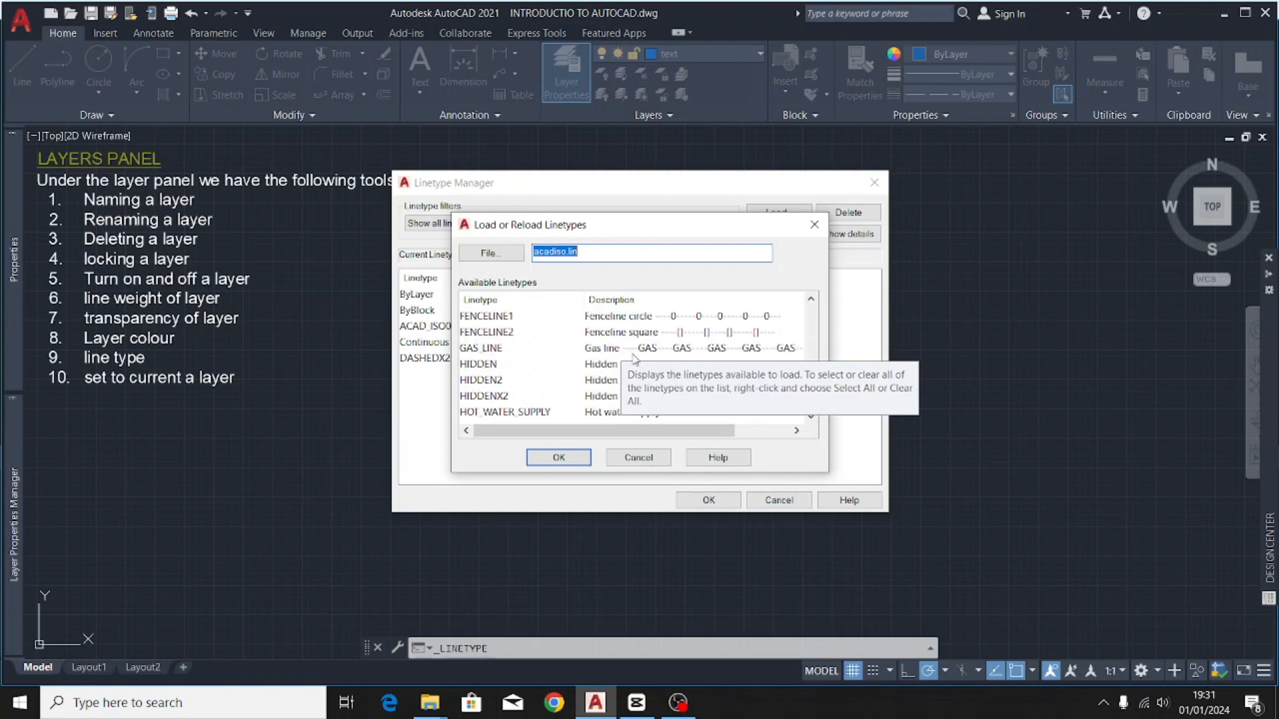
pyautogui.scroll(-2, 634, 358)
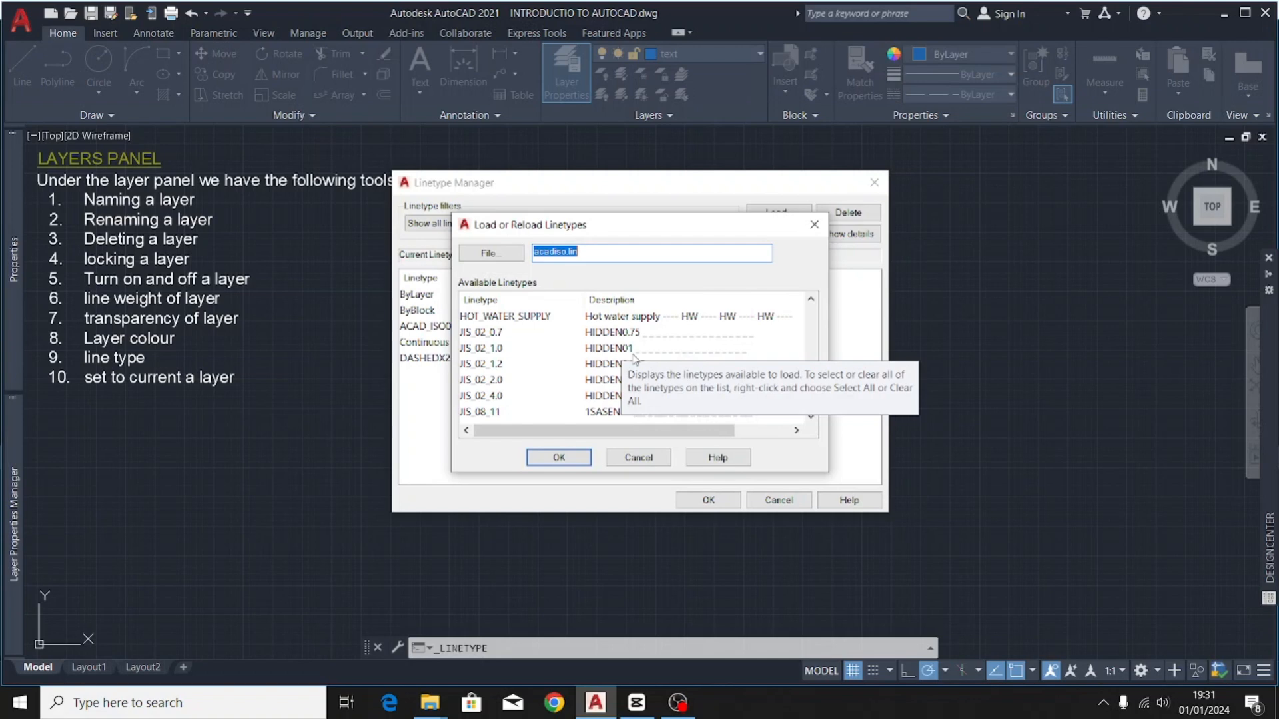
pyautogui.click(637, 353)
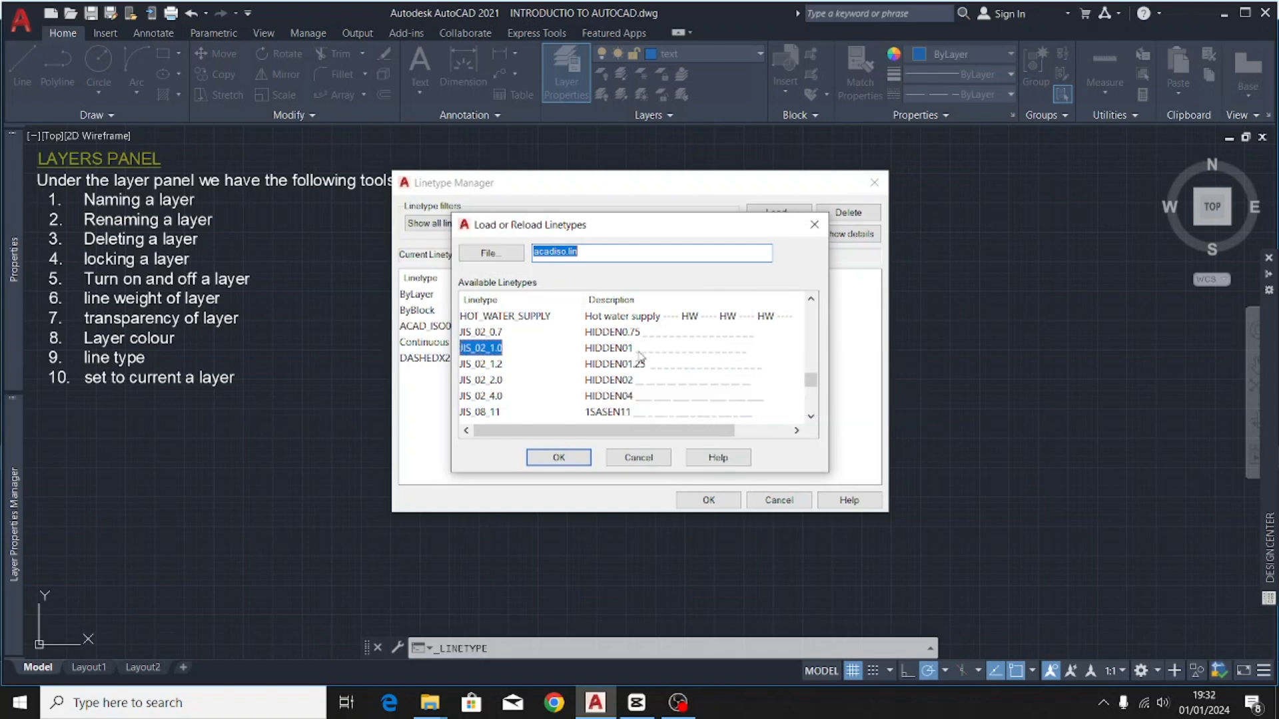
pyautogui.click(578, 458)
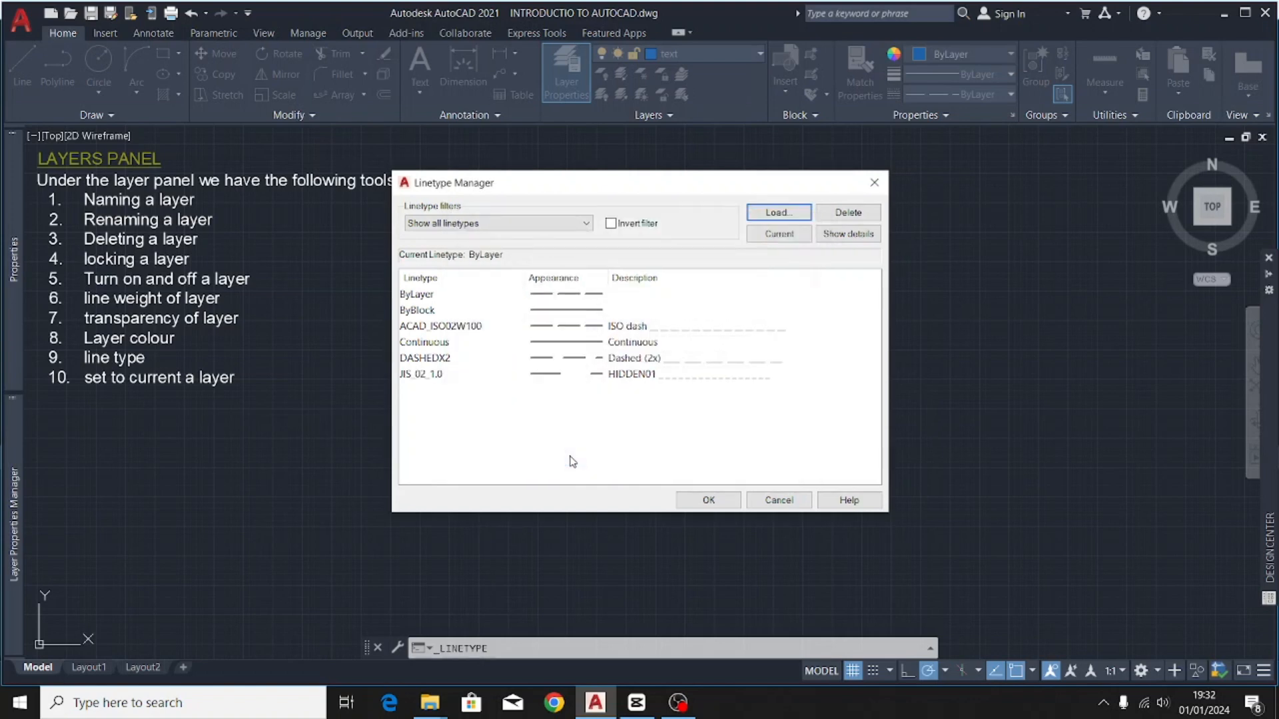
pyautogui.click(705, 500)
# - Set the linetype of the objects layer to JIS_02_1.0 (HIDDEN01) in the Layer Properties Manager
pyautogui.moveTo(5, 361)
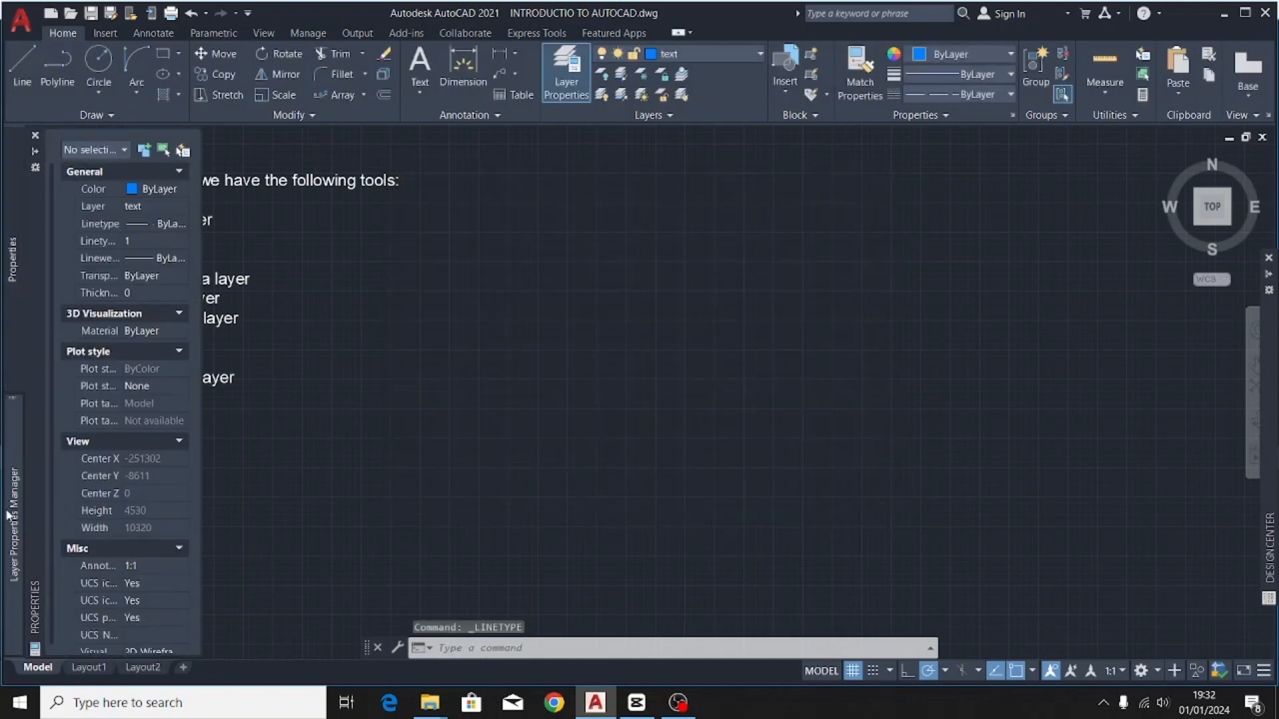
pyautogui.moveTo(9, 516)
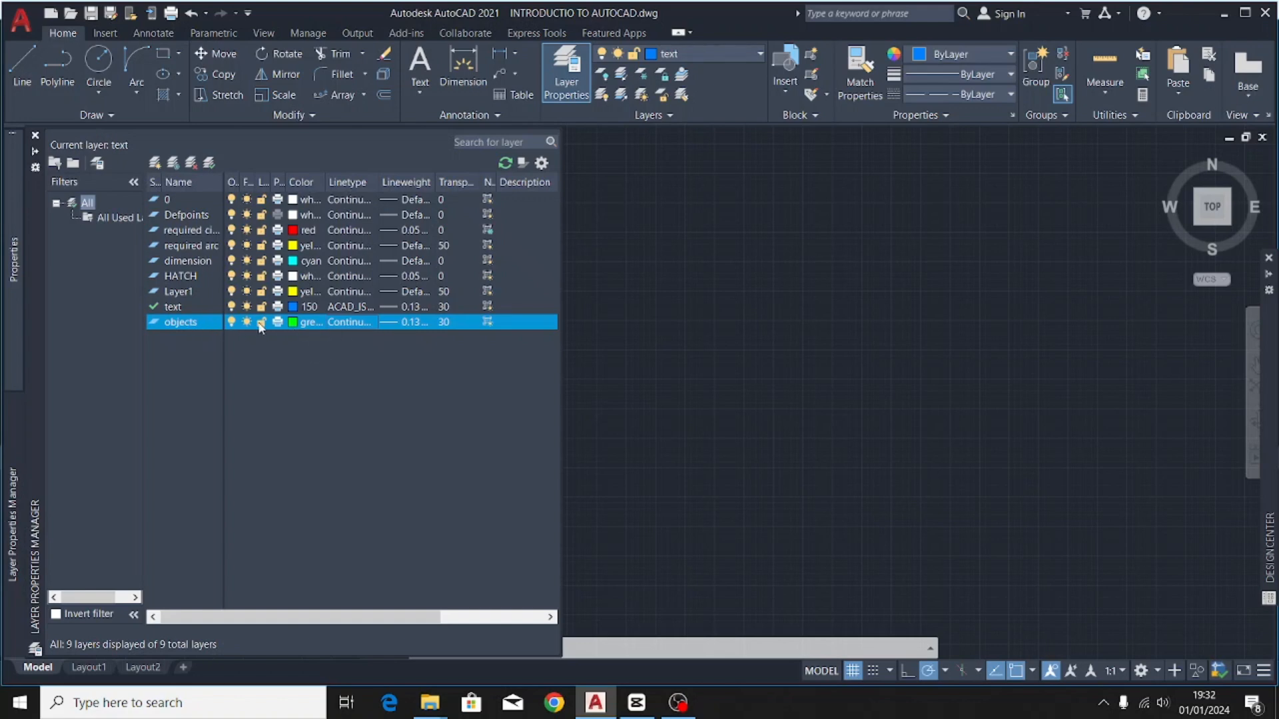
pyautogui.click(349, 322)
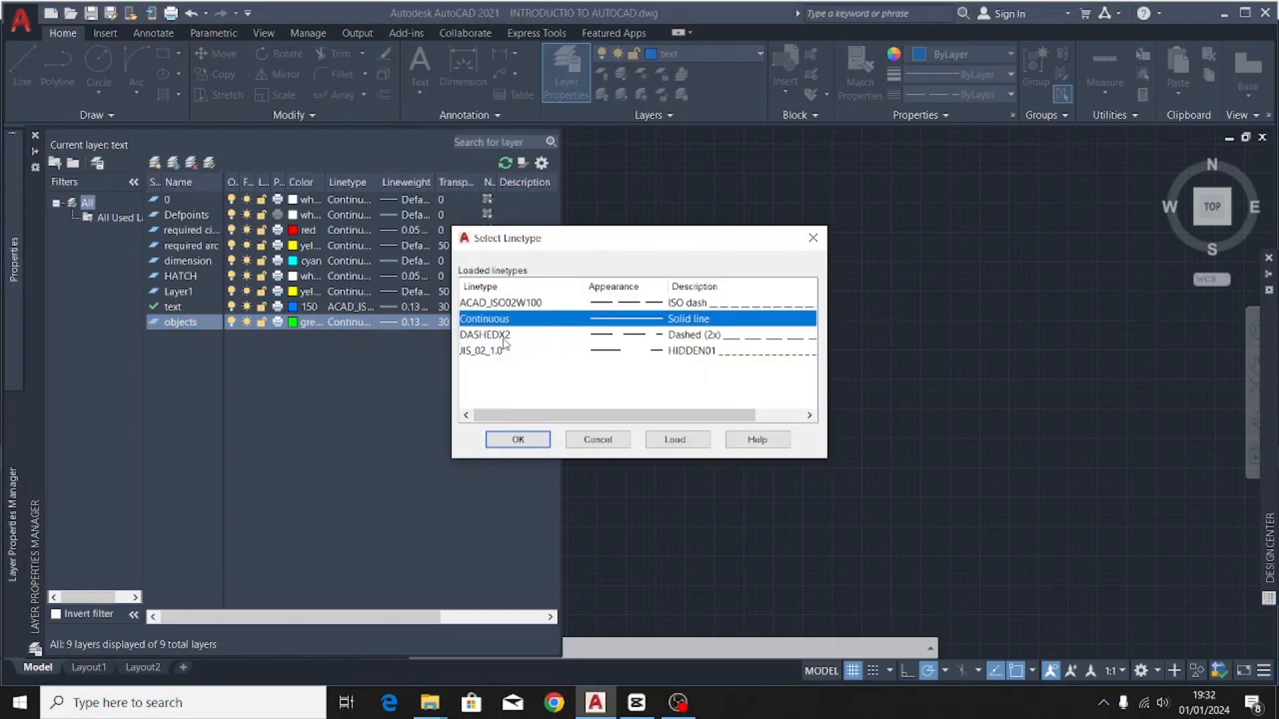
pyautogui.click(716, 352)
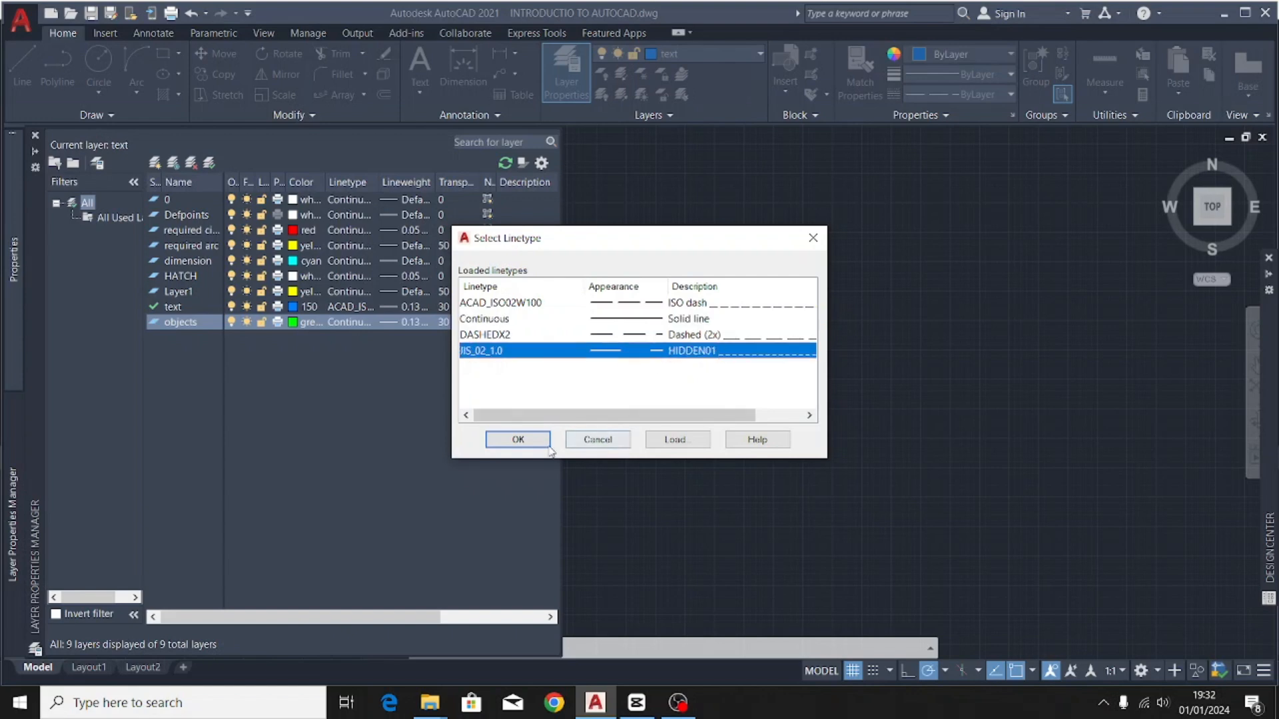
pyautogui.click(526, 440)
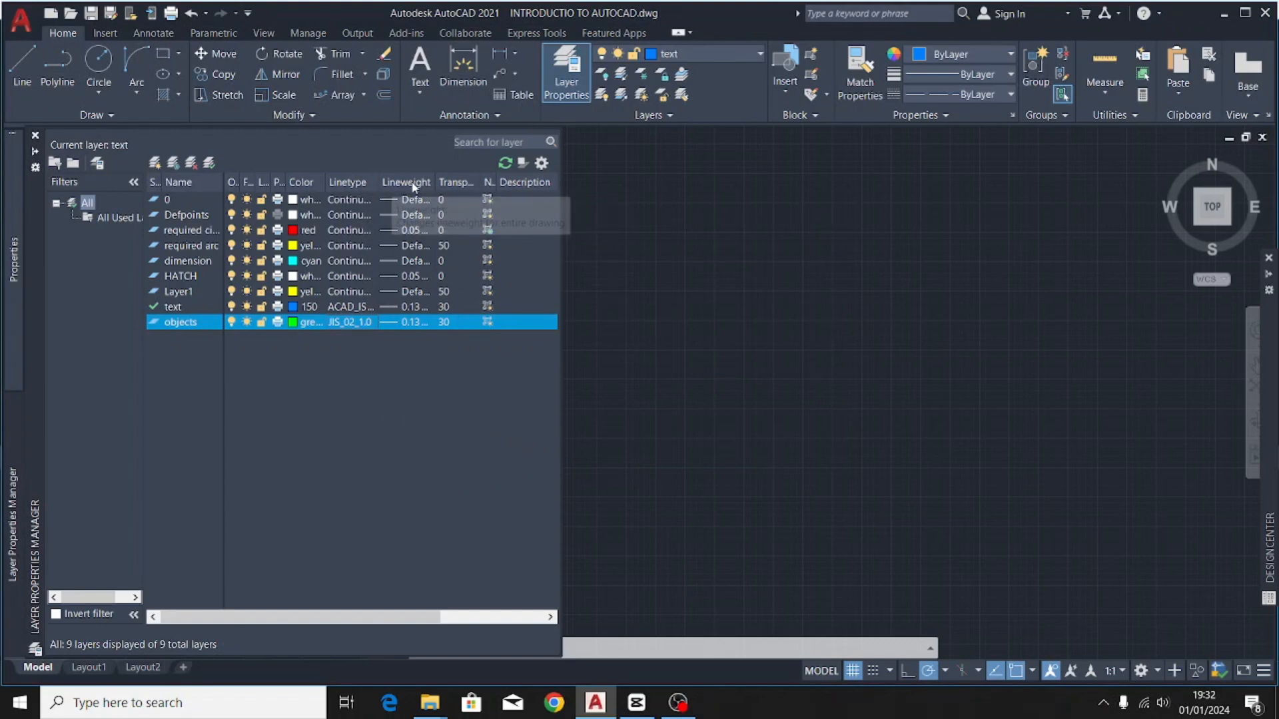
# - Set the lineweight of the objects layer to 0.15 mm and confirm its transparency value
pyautogui.click(412, 325)
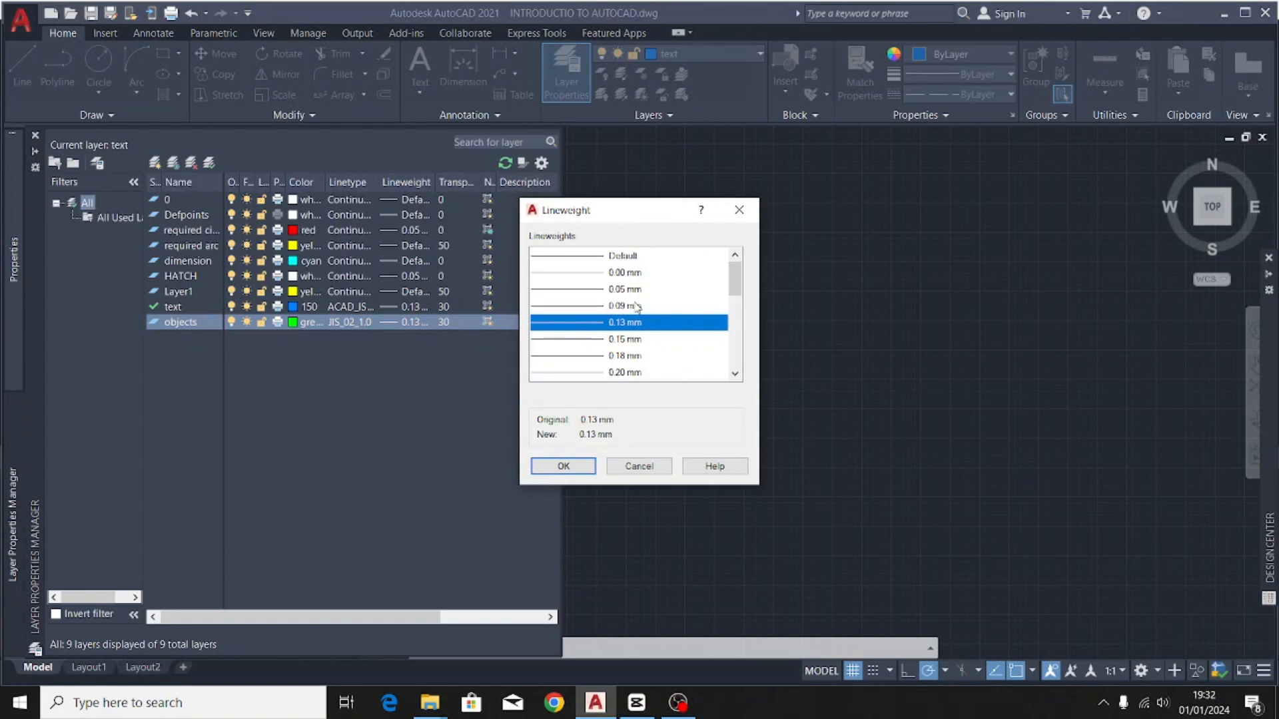
pyautogui.scroll(-2, 639, 330)
pyautogui.scroll(1, 637, 328)
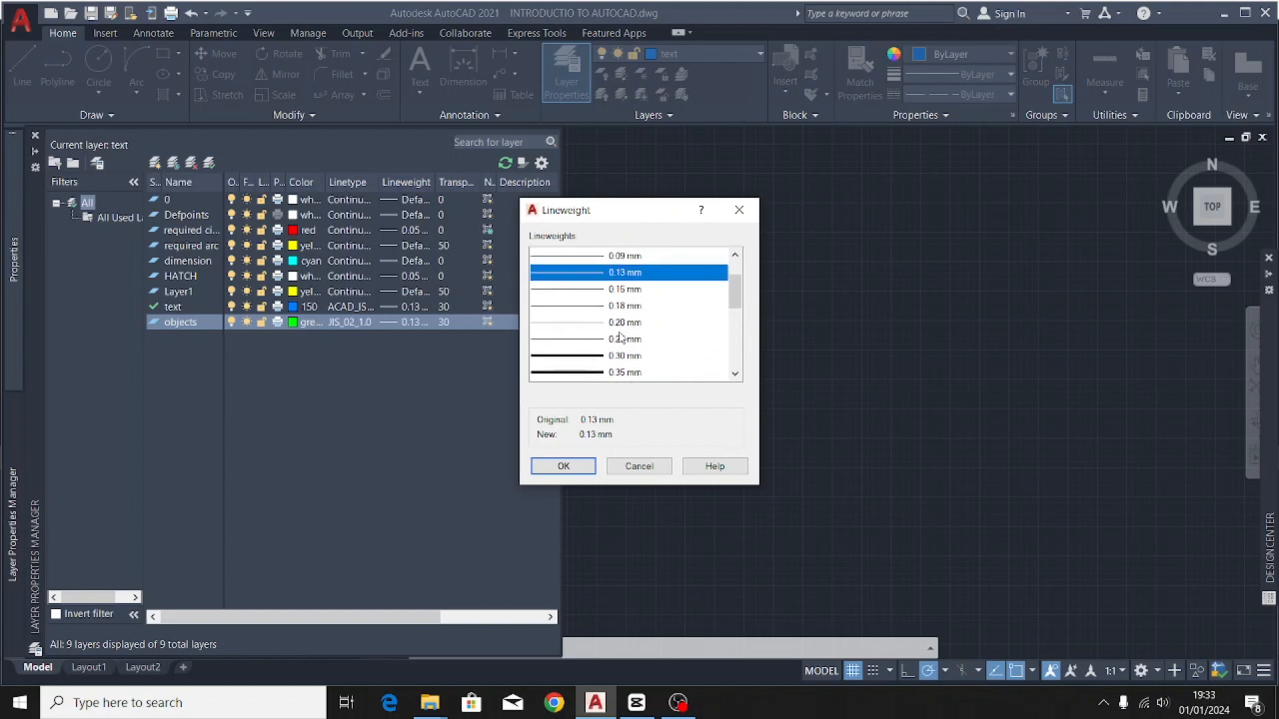
pyautogui.scroll(-3, 622, 328)
pyautogui.scroll(-2, 621, 327)
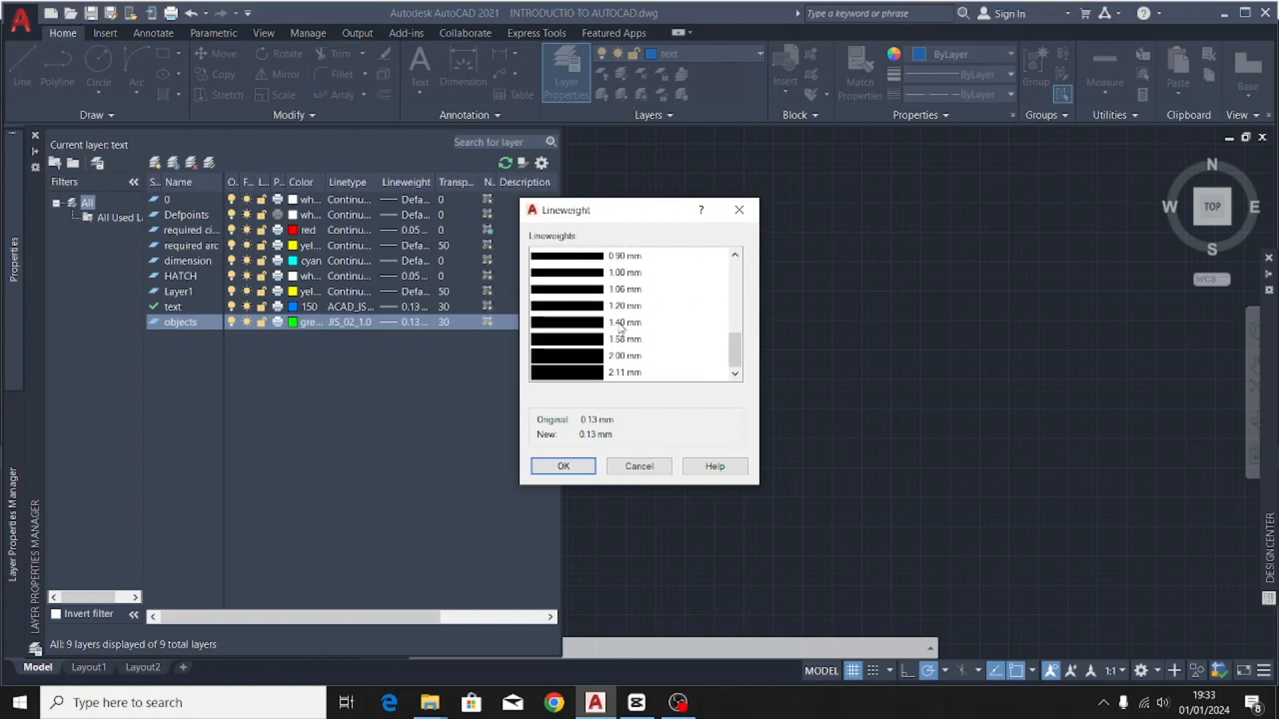
pyautogui.scroll(6, 622, 328)
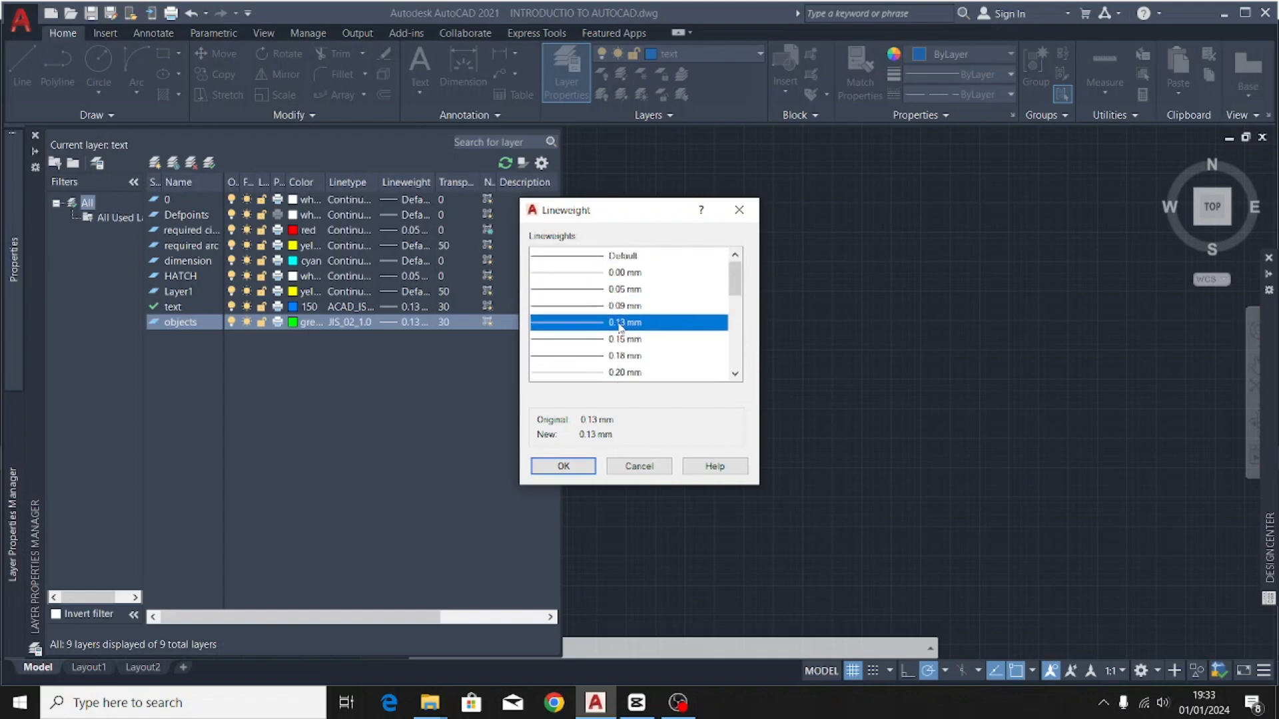
pyautogui.click(611, 340)
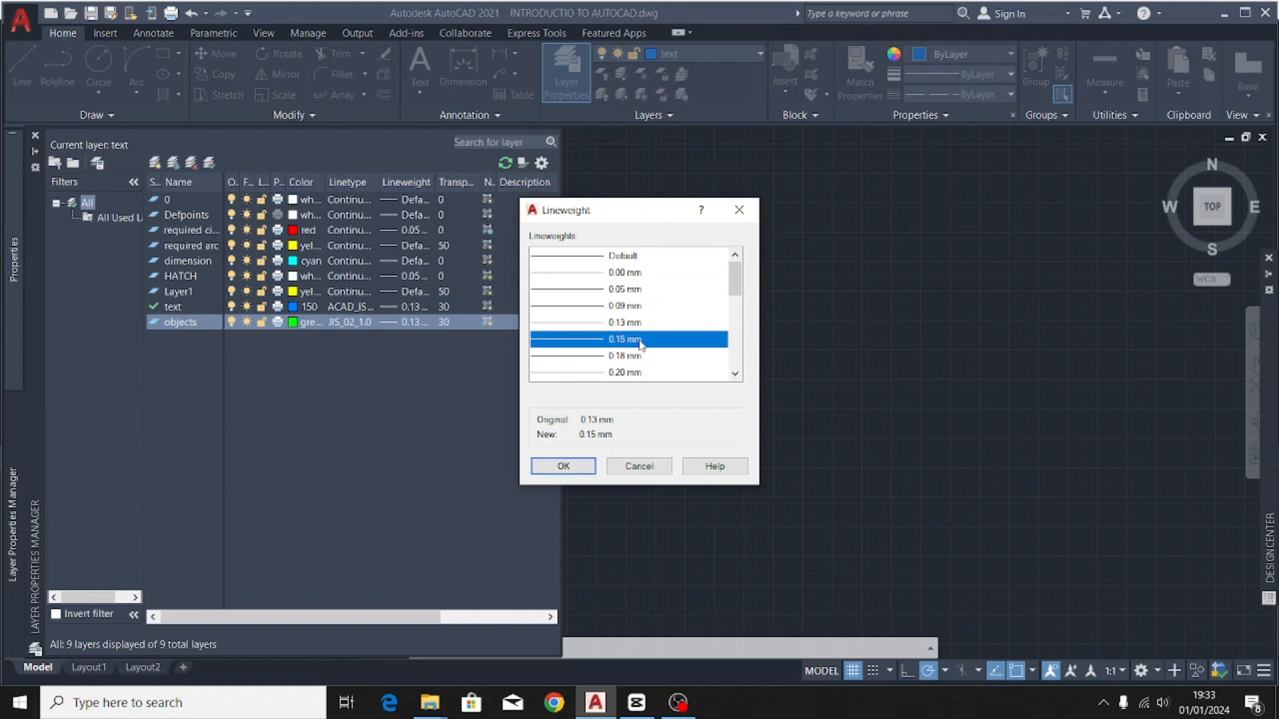
pyautogui.click(561, 466)
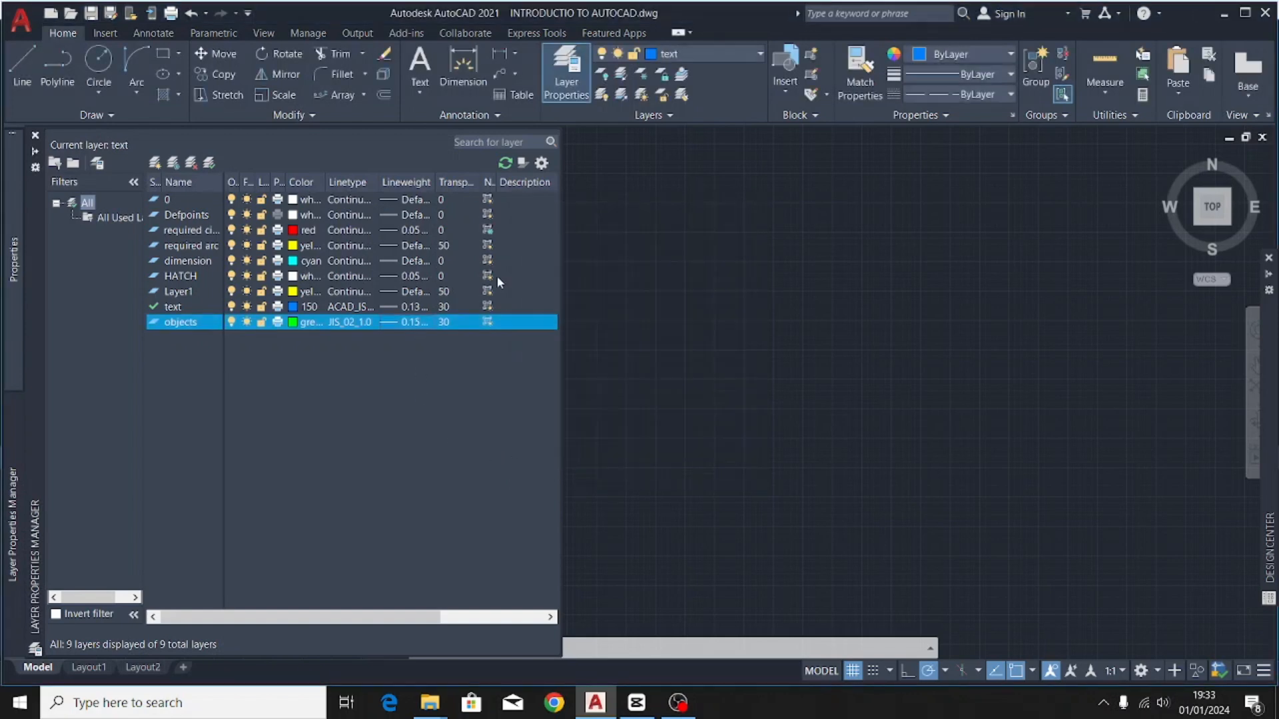
pyautogui.click(451, 323)
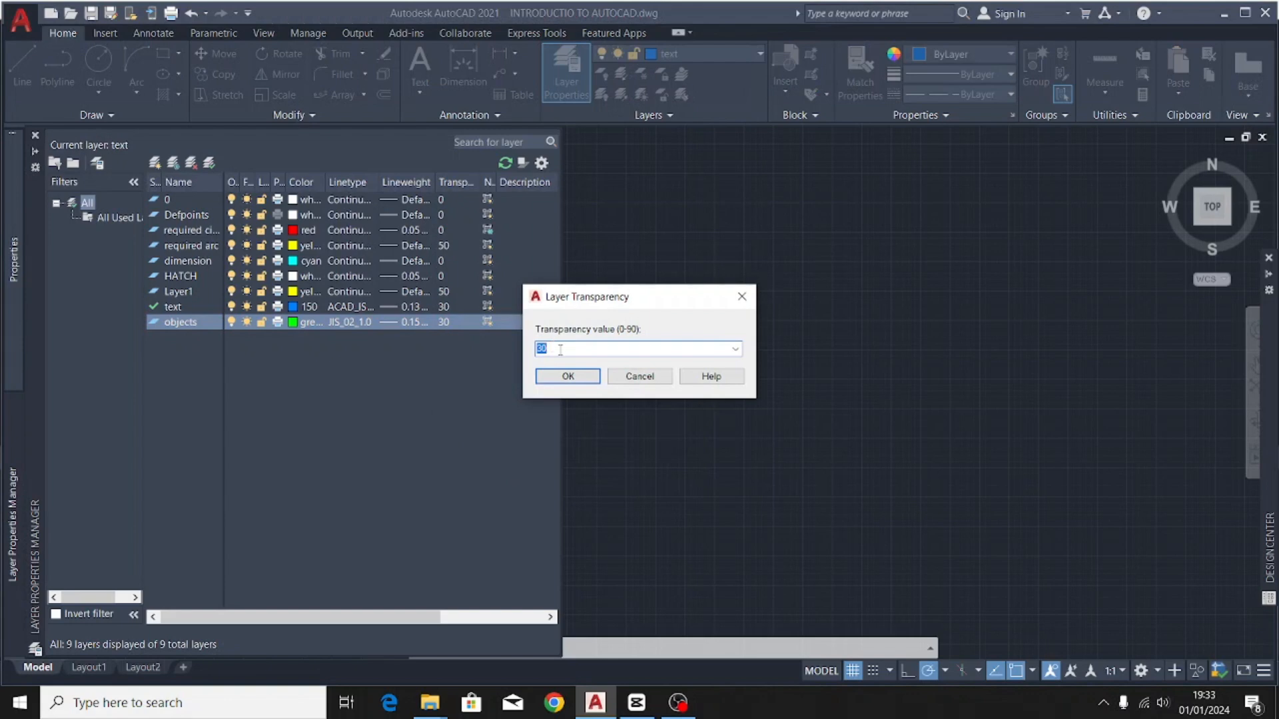
pyautogui.click(567, 377)
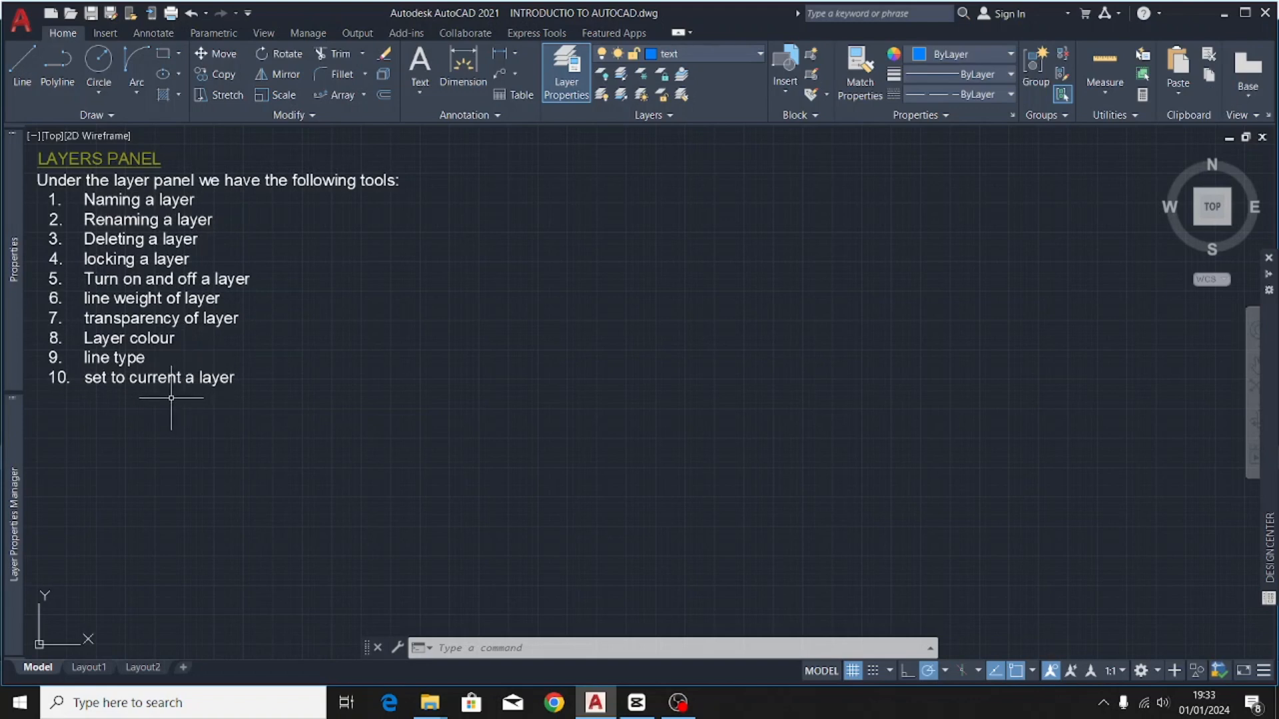
# - Set the objects layer as the current layer
pyautogui.moveTo(15, 511)
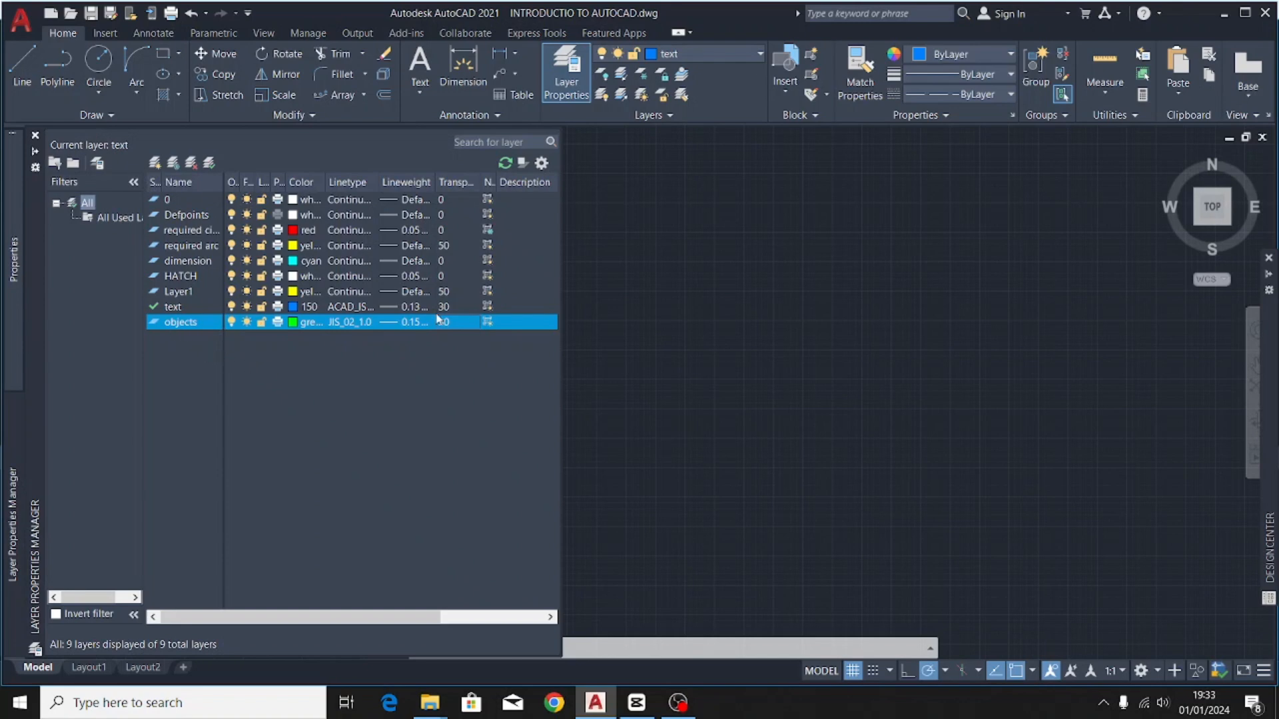
pyautogui.rightClick(308, 367)
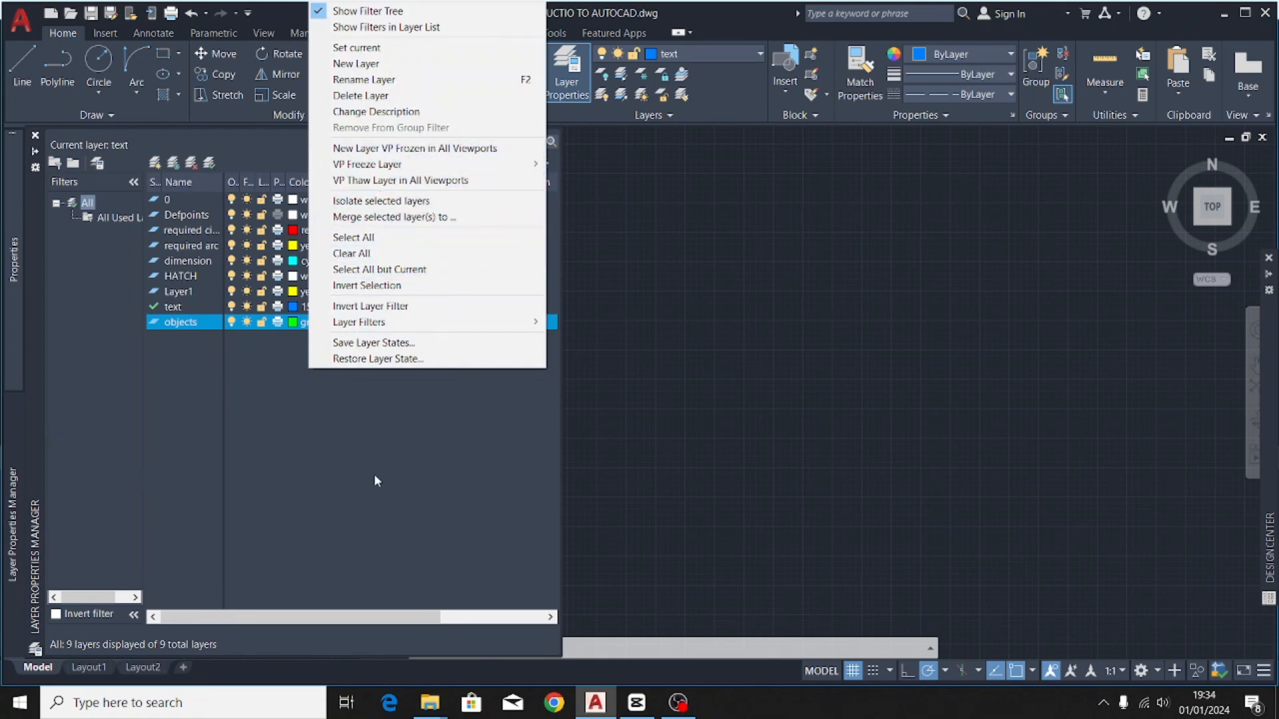
pyautogui.click(394, 52)
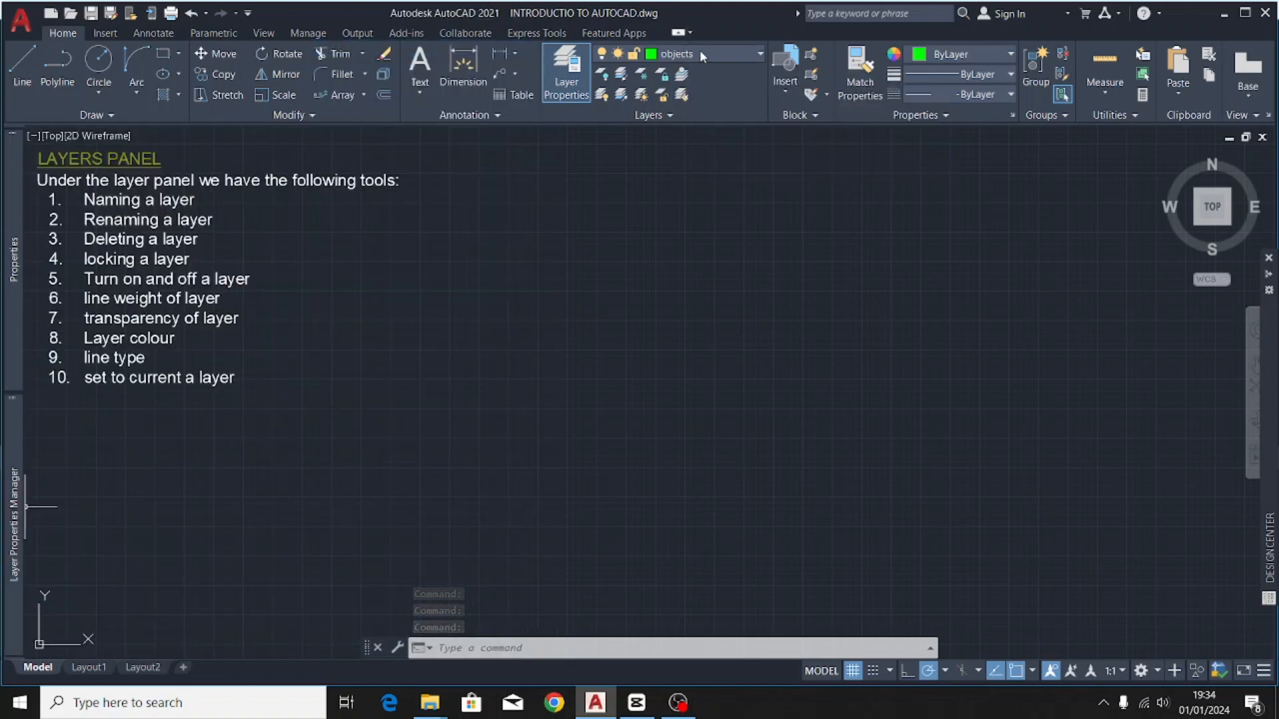
pyautogui.click(699, 53)
pyautogui.click(698, 54)
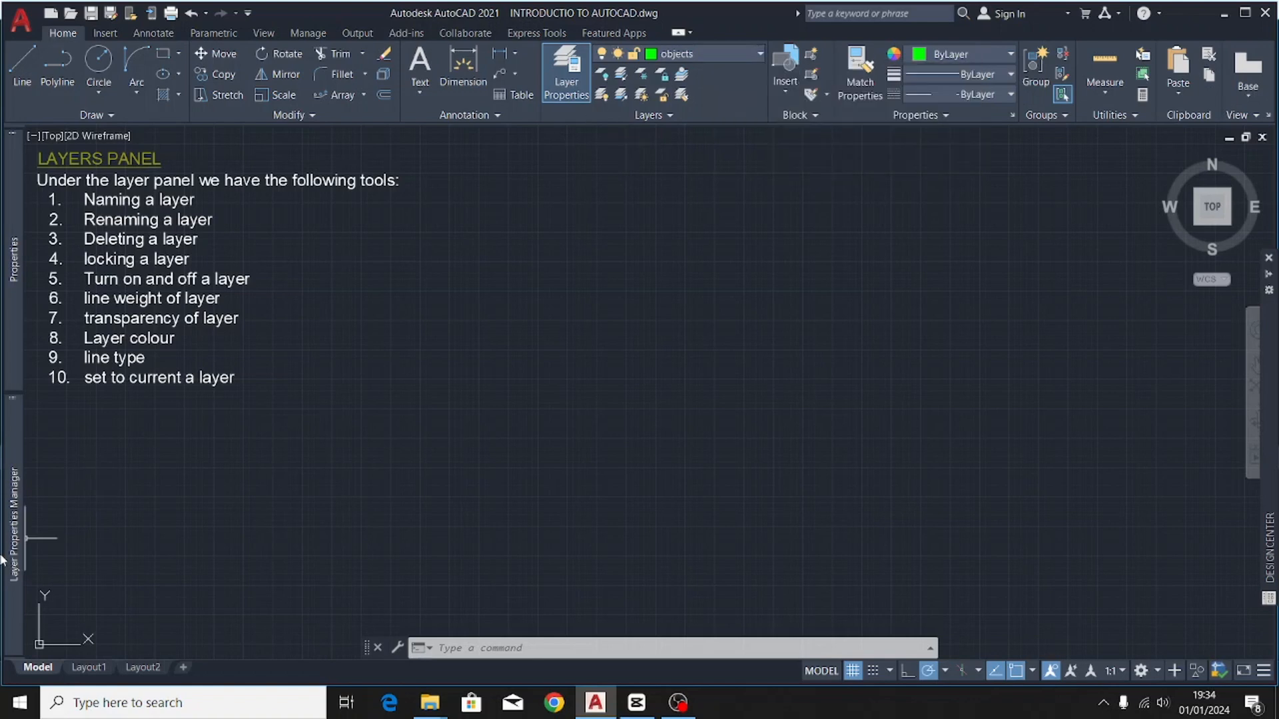
pyautogui.moveTo(9, 540)
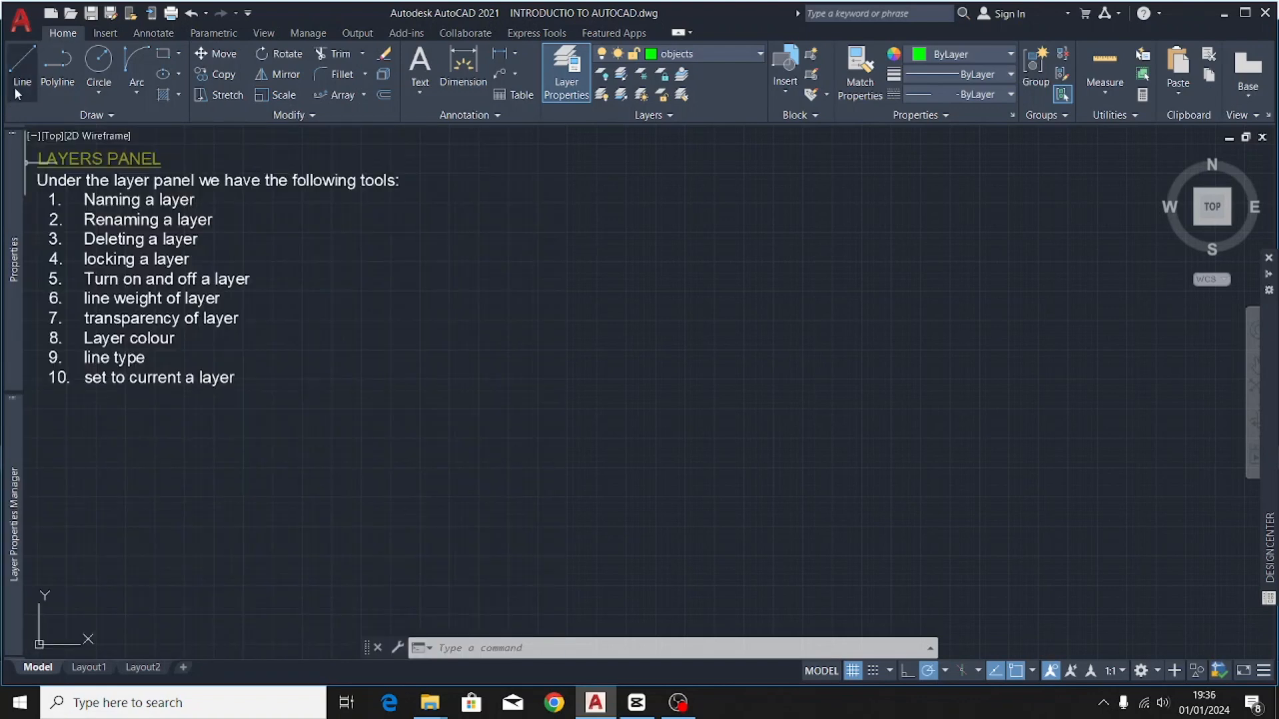
# - Draw a circle on the objects layer, in the empty area beside the Layers Panel text list
pyautogui.click(105, 66)
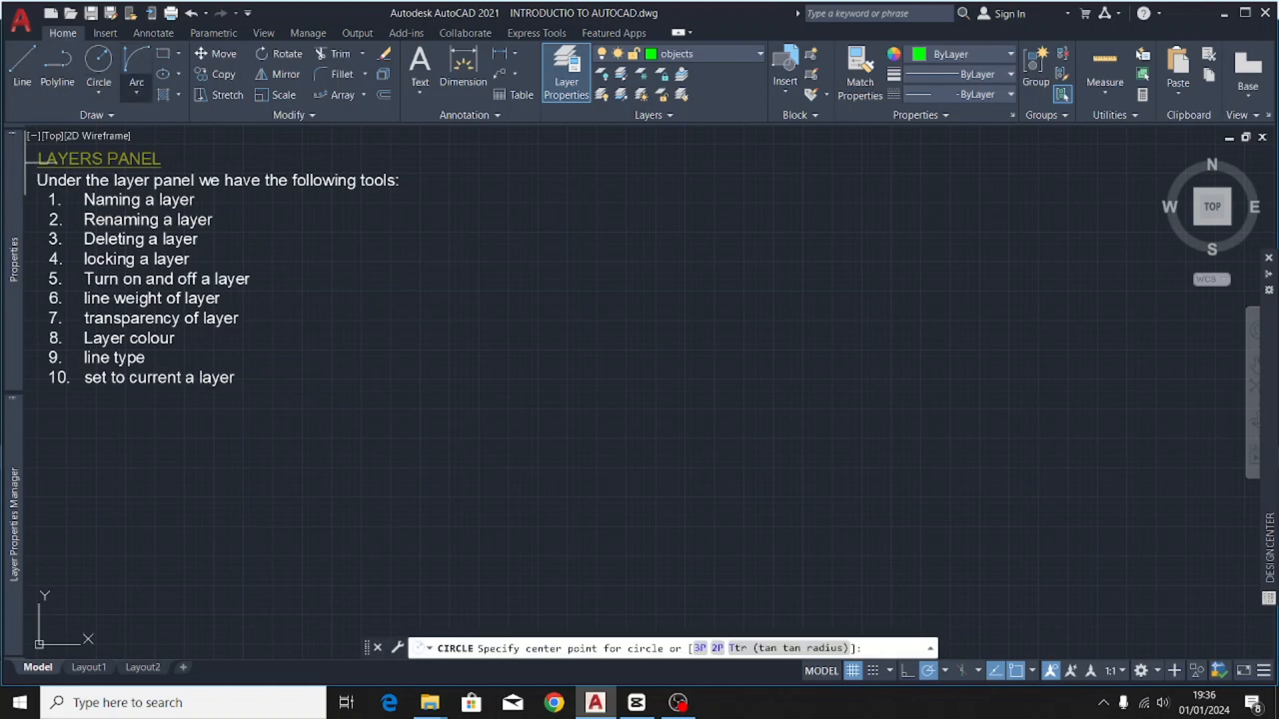
pyautogui.click(525, 282)
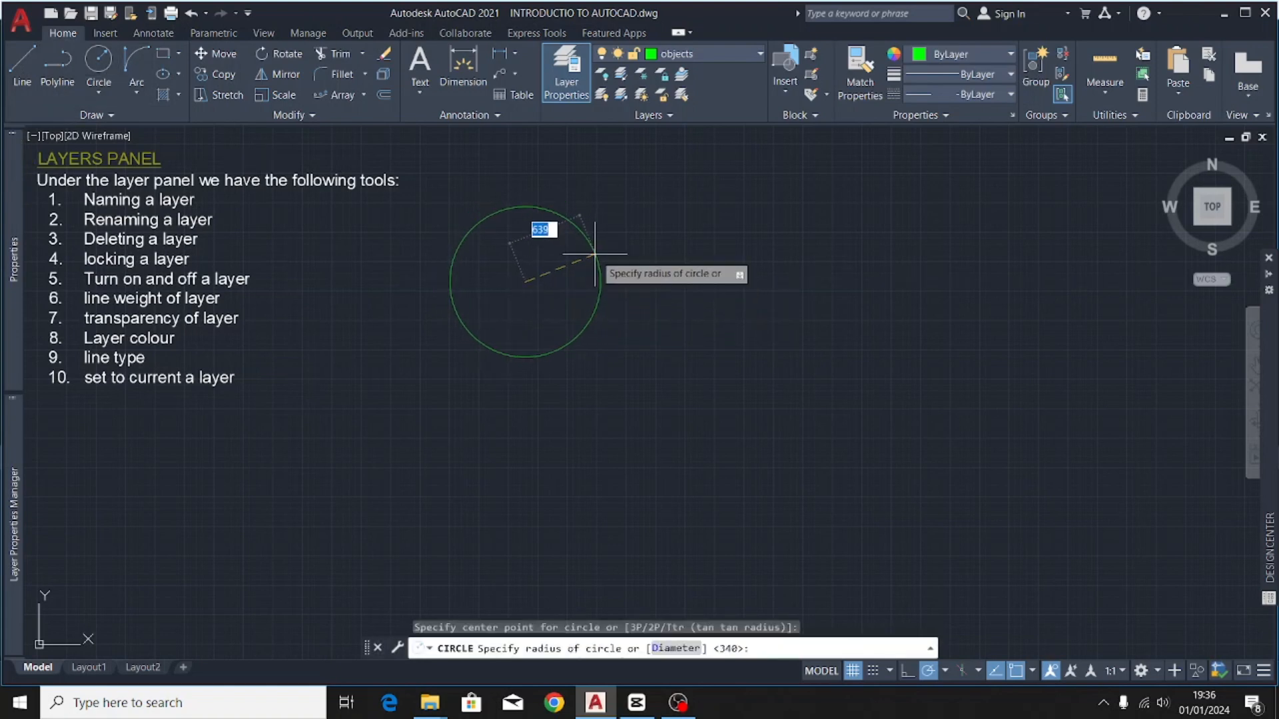
pyautogui.click(606, 282)
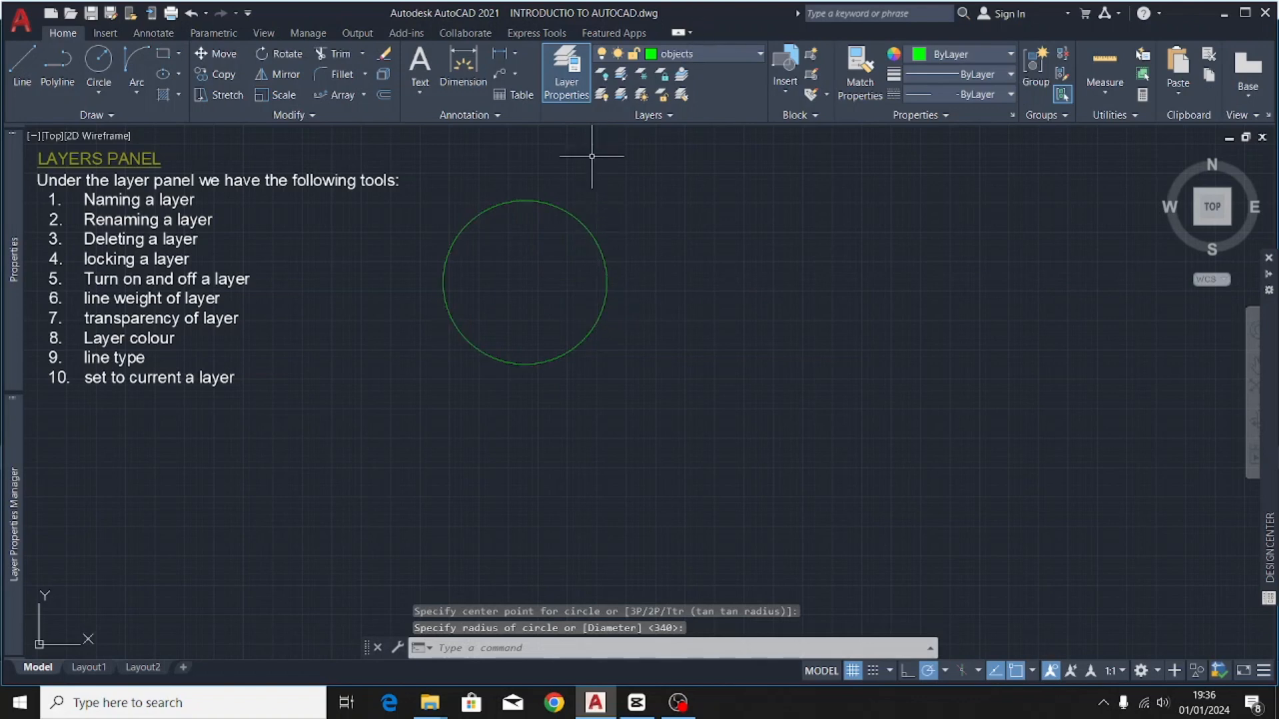
# - Select the green circle and lock the objects layer
pyautogui.click(568, 212)
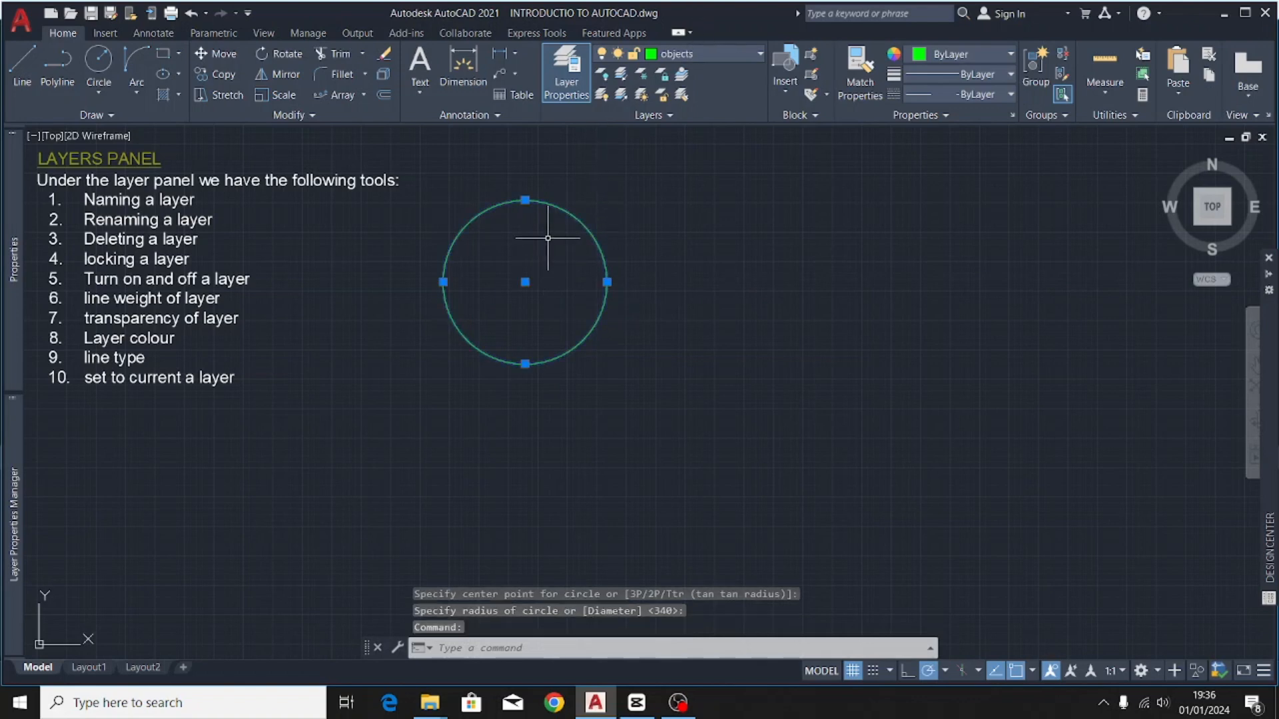
pyautogui.click(691, 53)
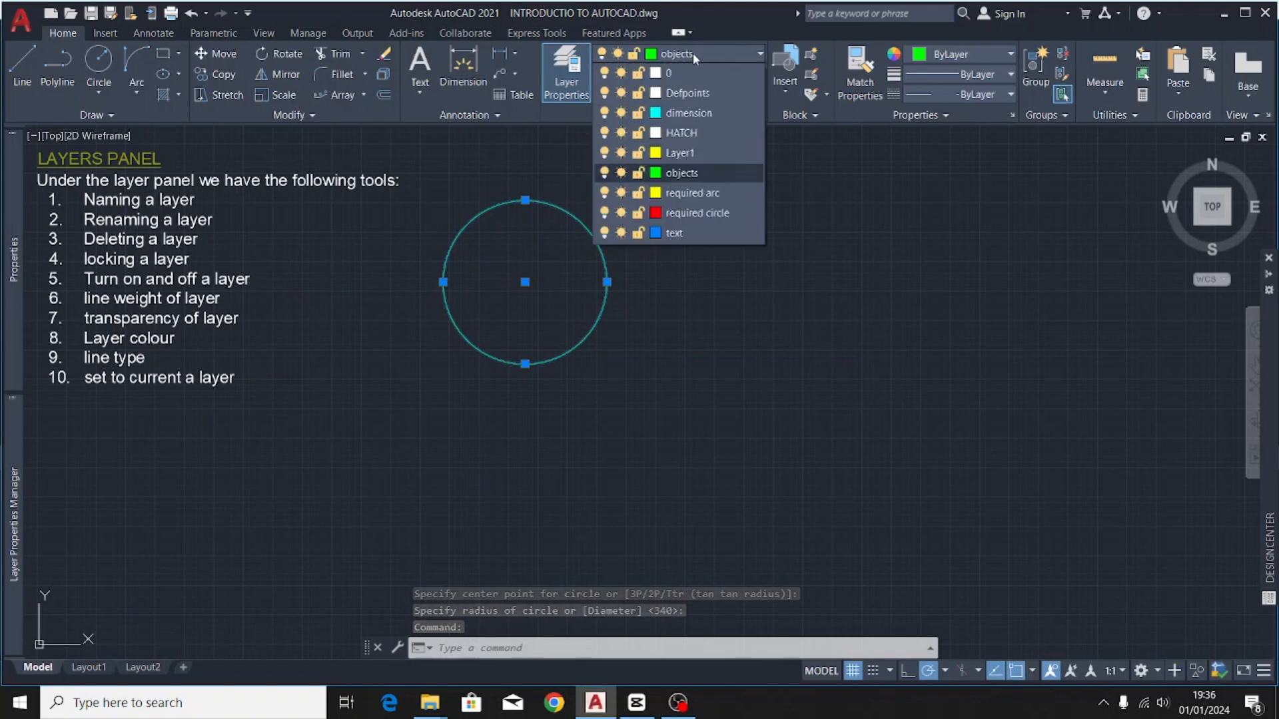
pyautogui.click(640, 173)
pyautogui.click(640, 174)
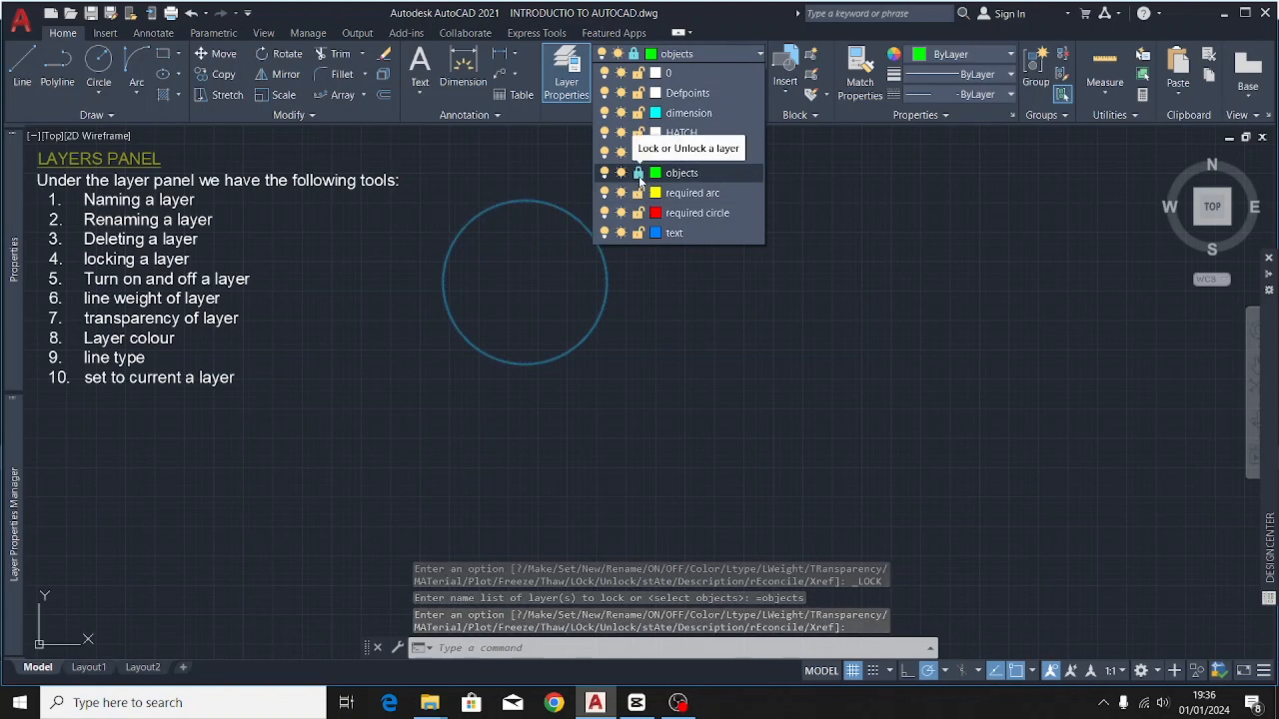
pyautogui.click(646, 285)
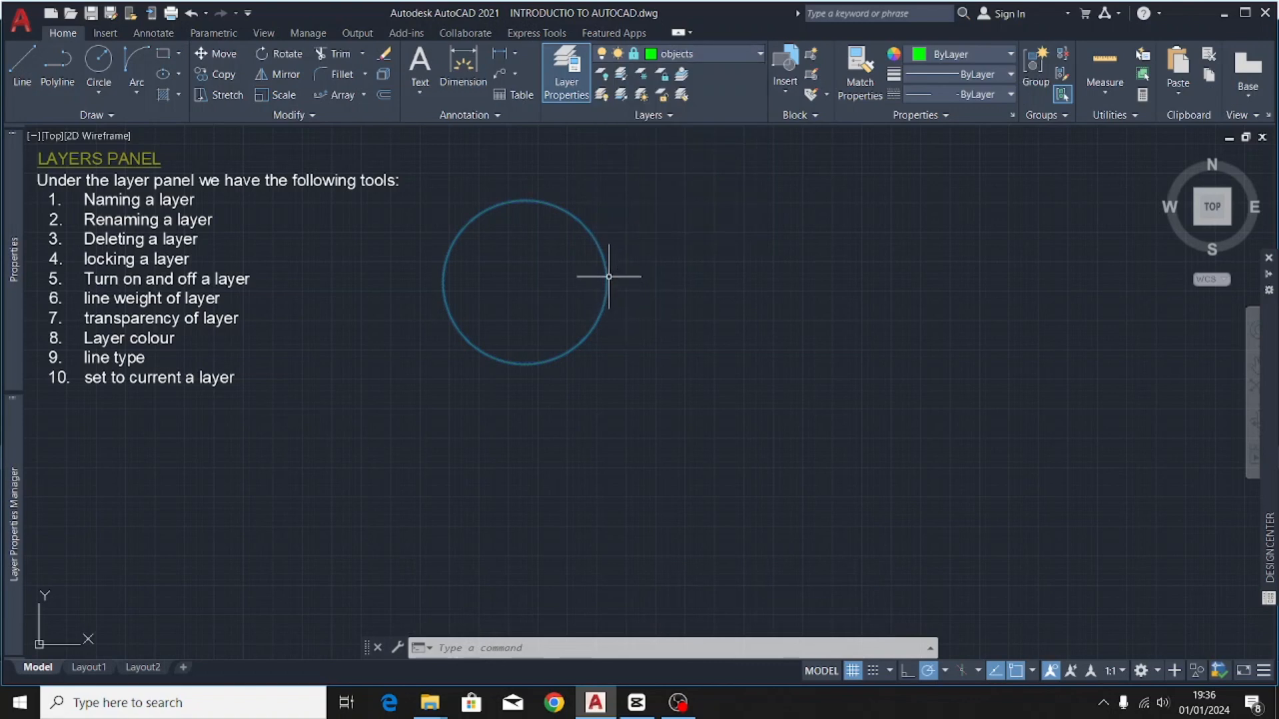
# - Try to select the circle on the locked objects layer with crossing selection windows
pyautogui.click(656, 193)
pyautogui.click(467, 386)
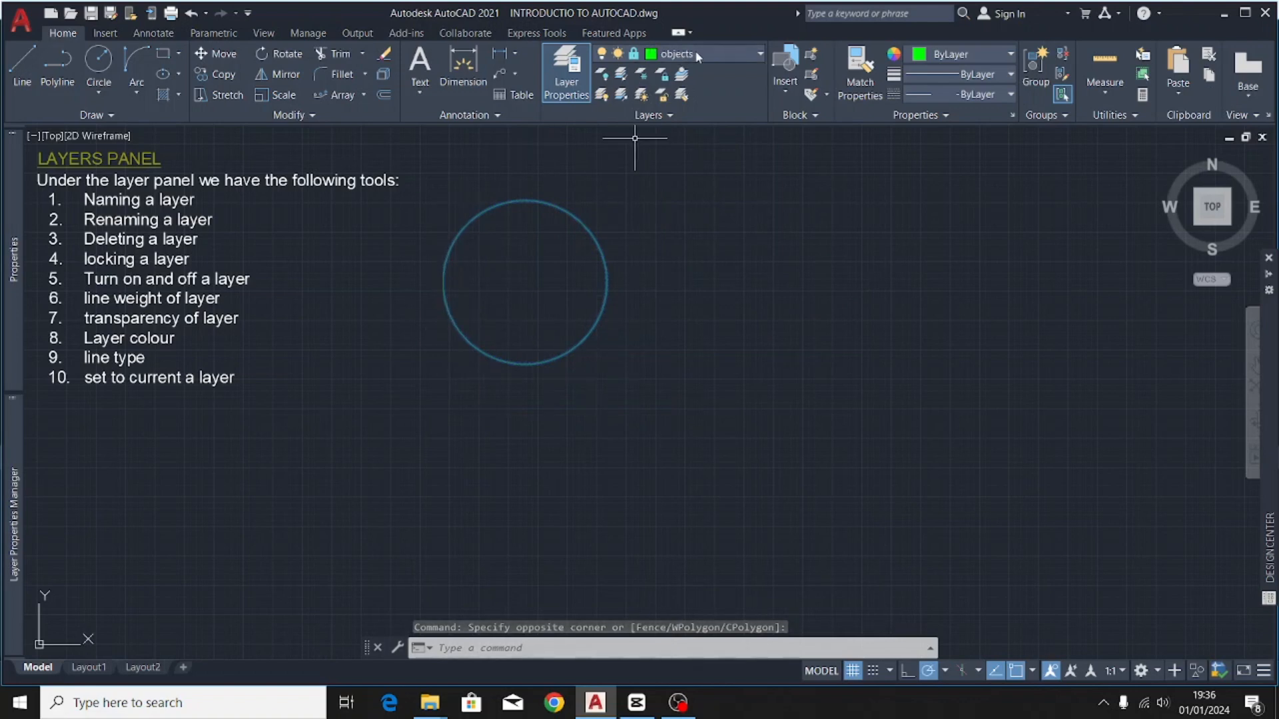
pyautogui.click(608, 188)
pyautogui.click(426, 448)
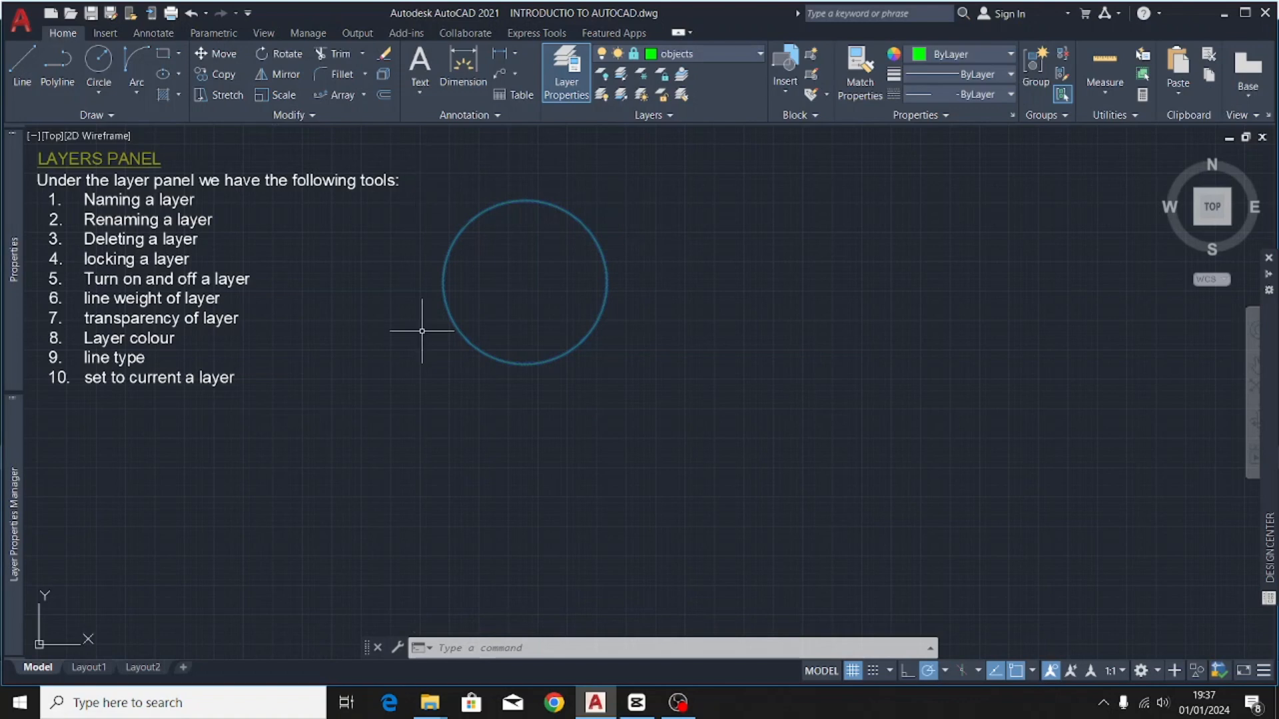
# - Unlock the objects layer and clear the circle's selection
pyautogui.click(703, 52)
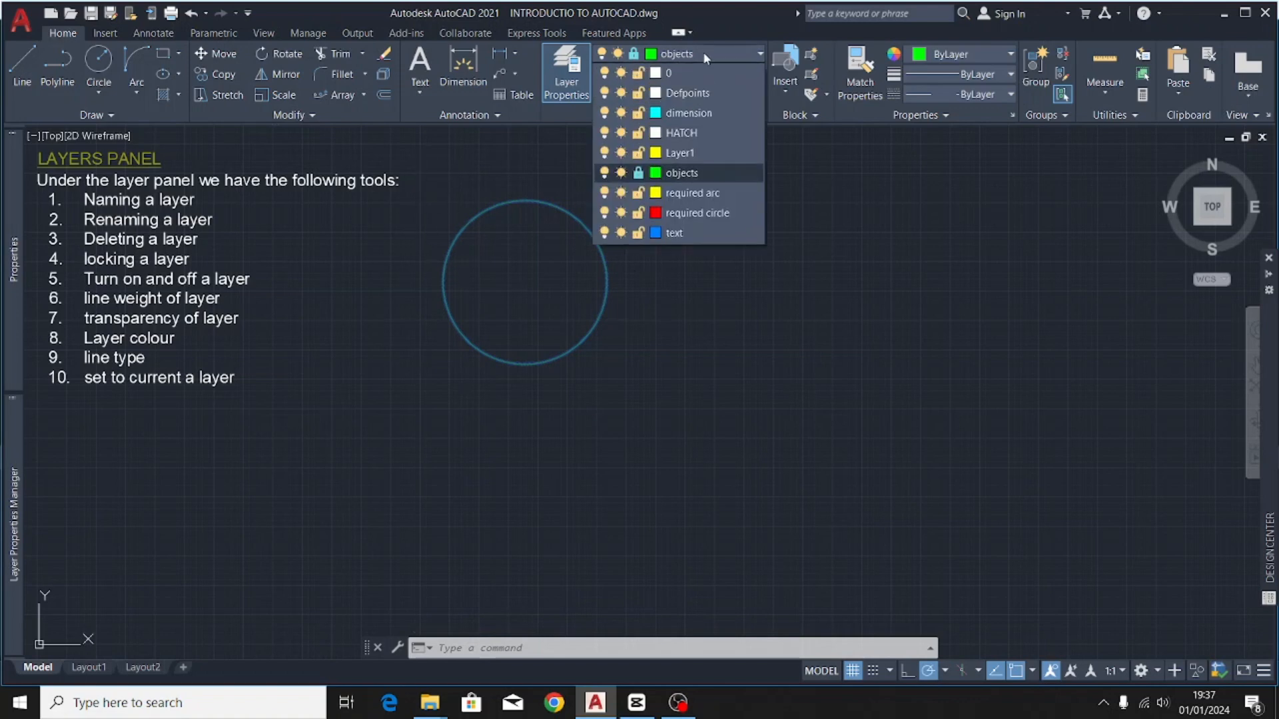
pyautogui.click(638, 175)
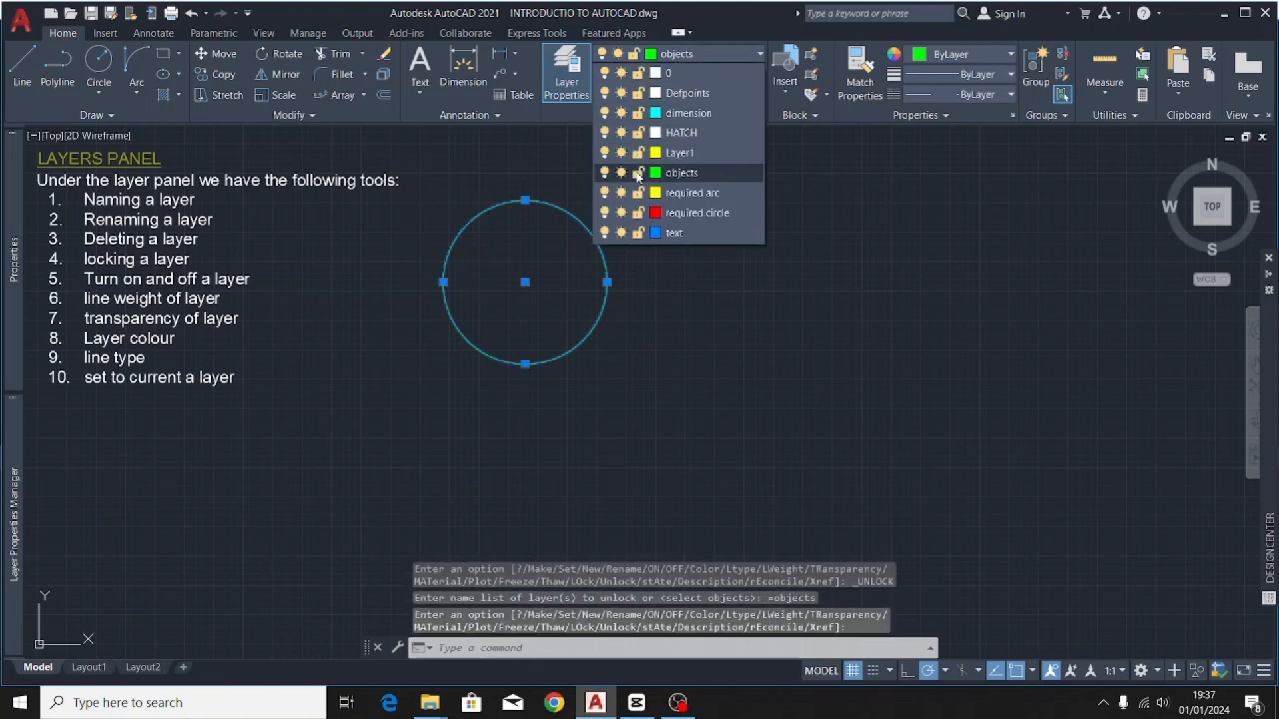
pyautogui.click(677, 280)
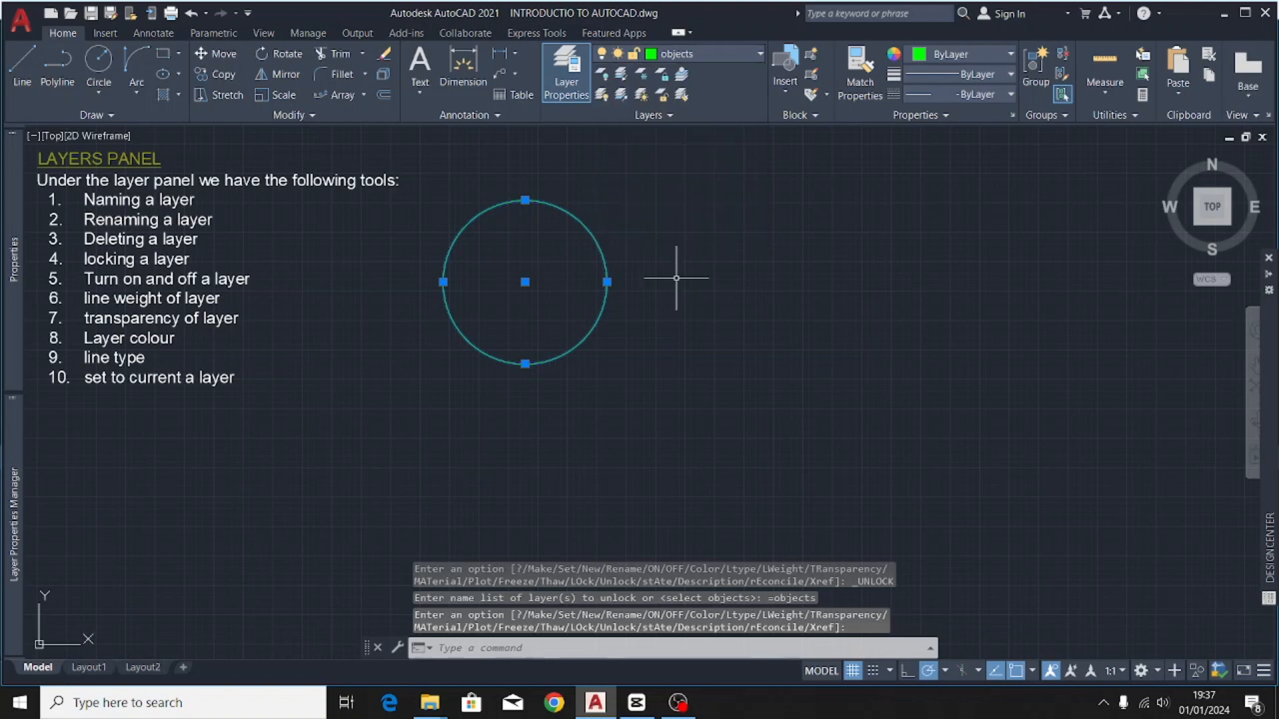
pyautogui.press('Escape')
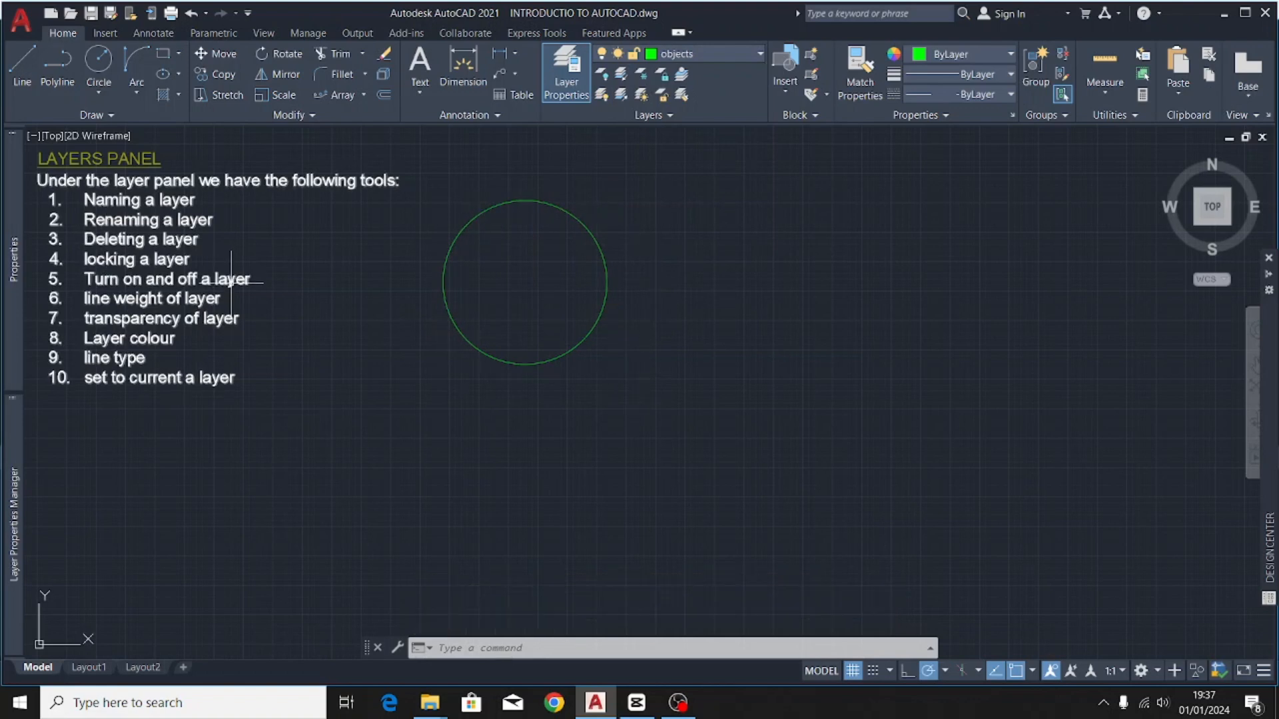
# - Turn off the objects layer even though it is the current layer
pyautogui.click(657, 56)
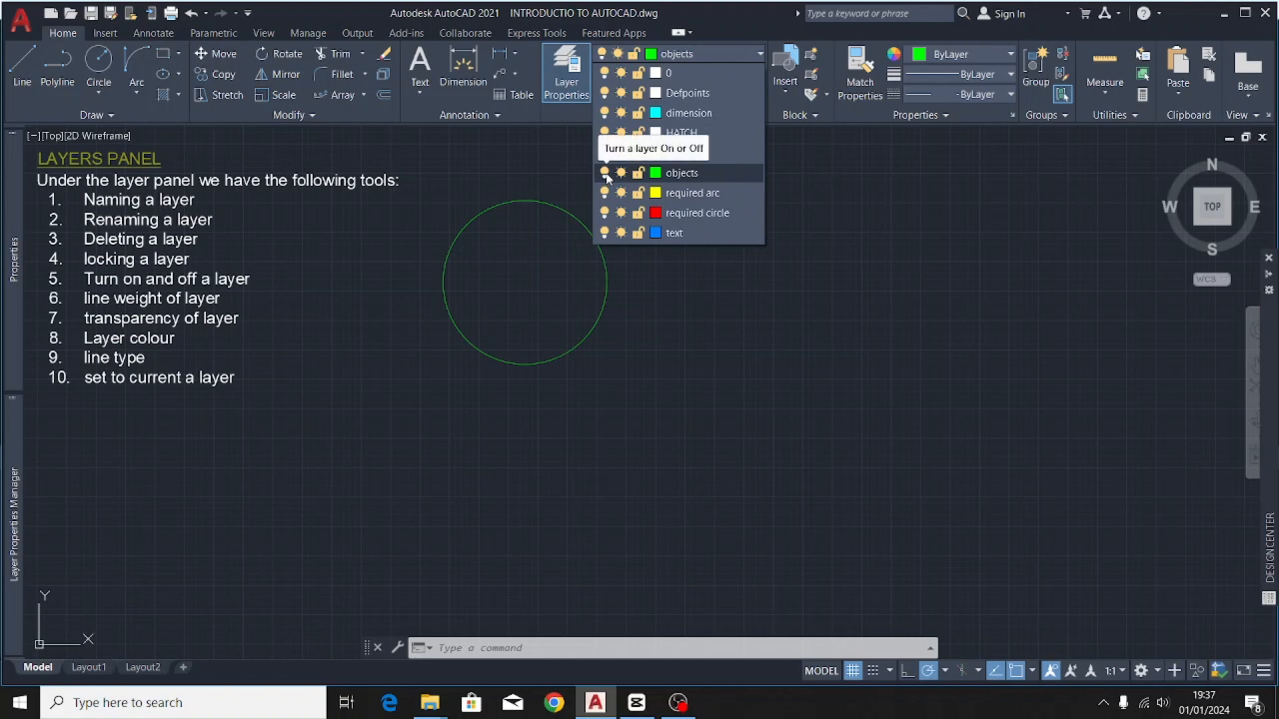
pyautogui.click(605, 174)
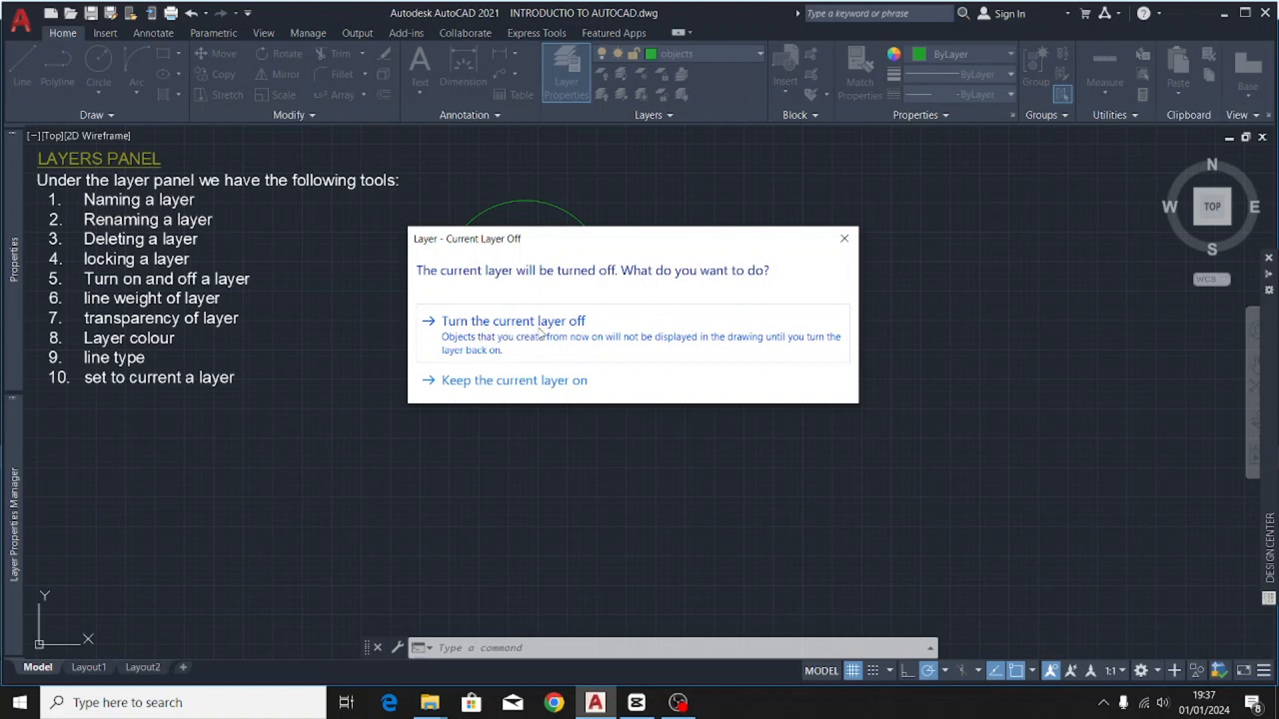
pyautogui.click(583, 336)
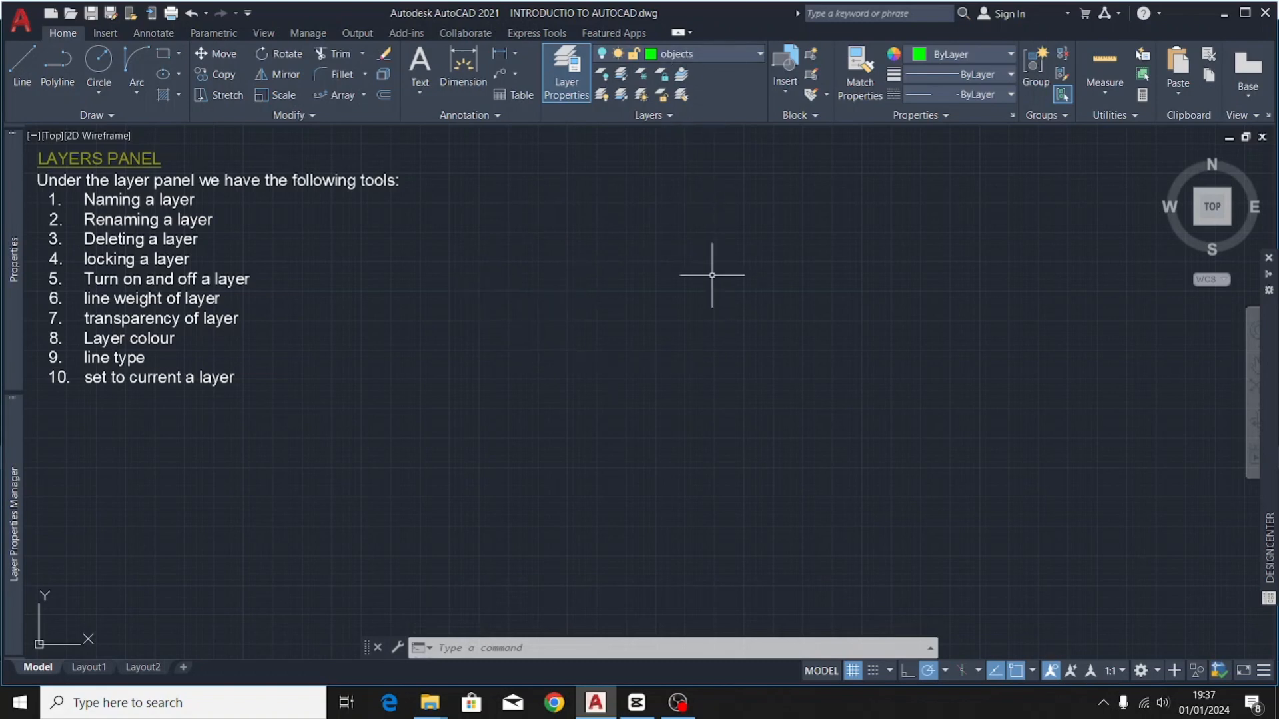
# - Turn the objects layer back on
pyautogui.click(673, 54)
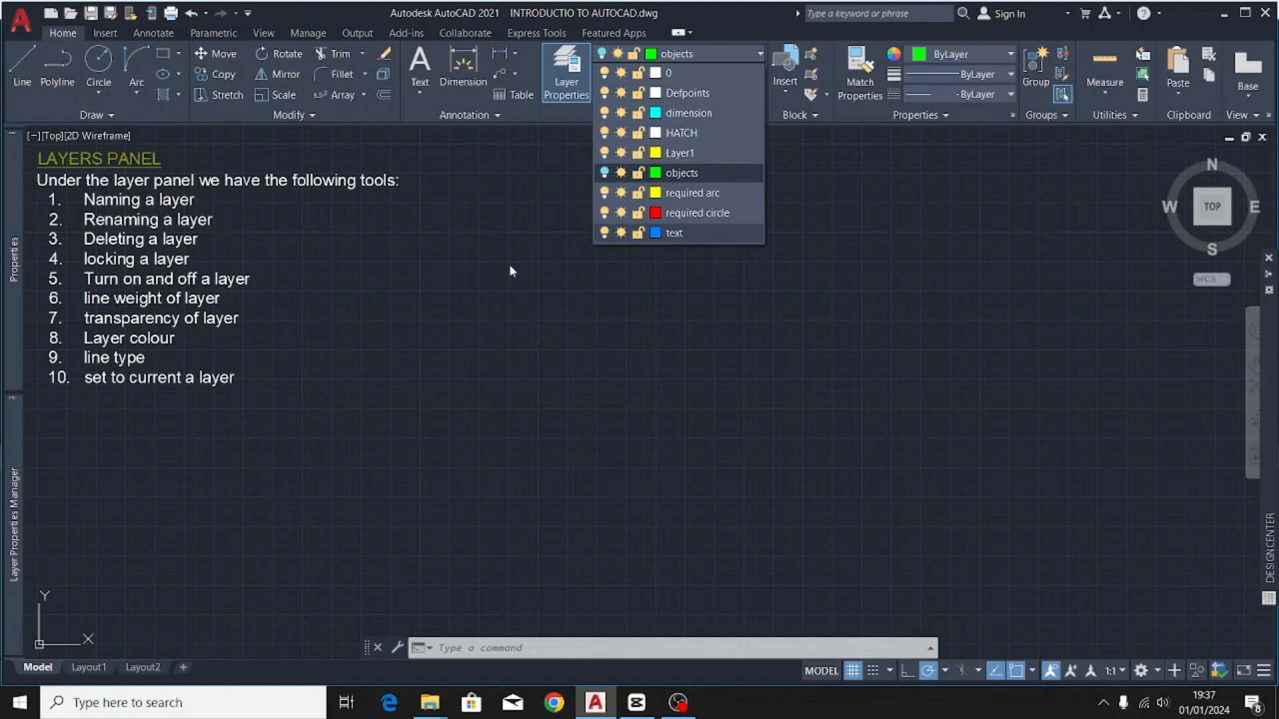
pyautogui.click(604, 173)
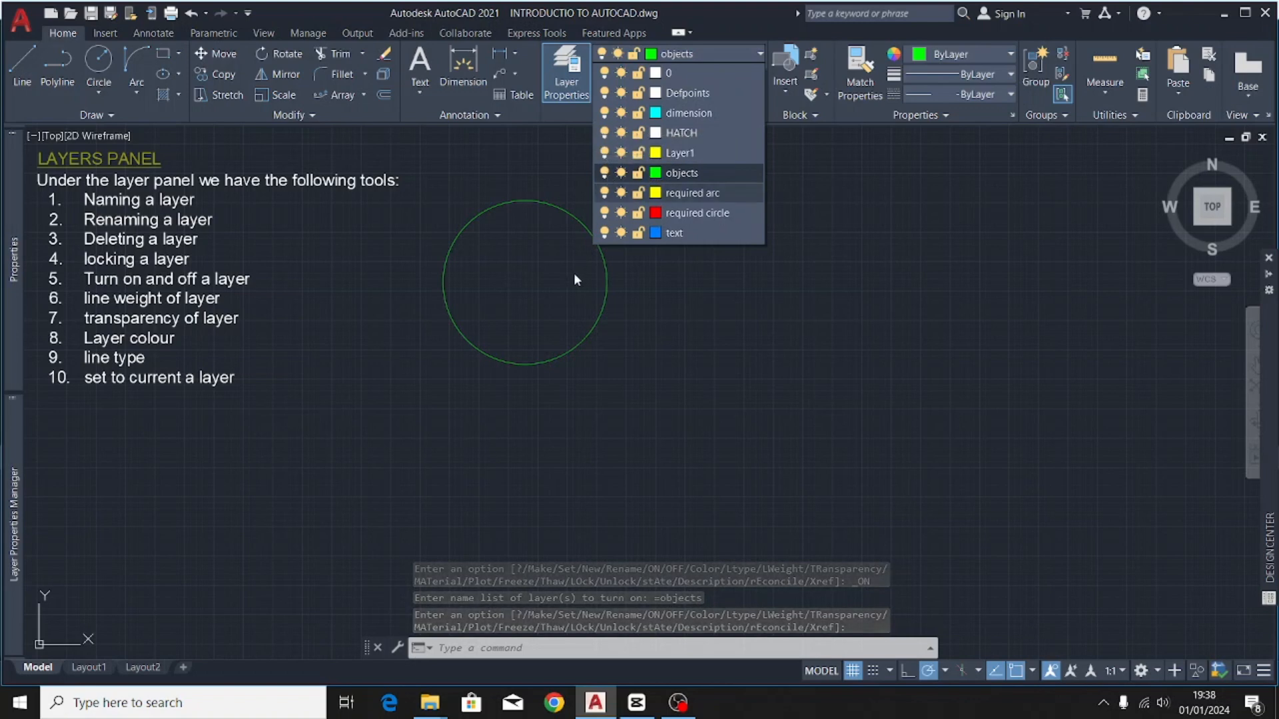
pyautogui.click(666, 337)
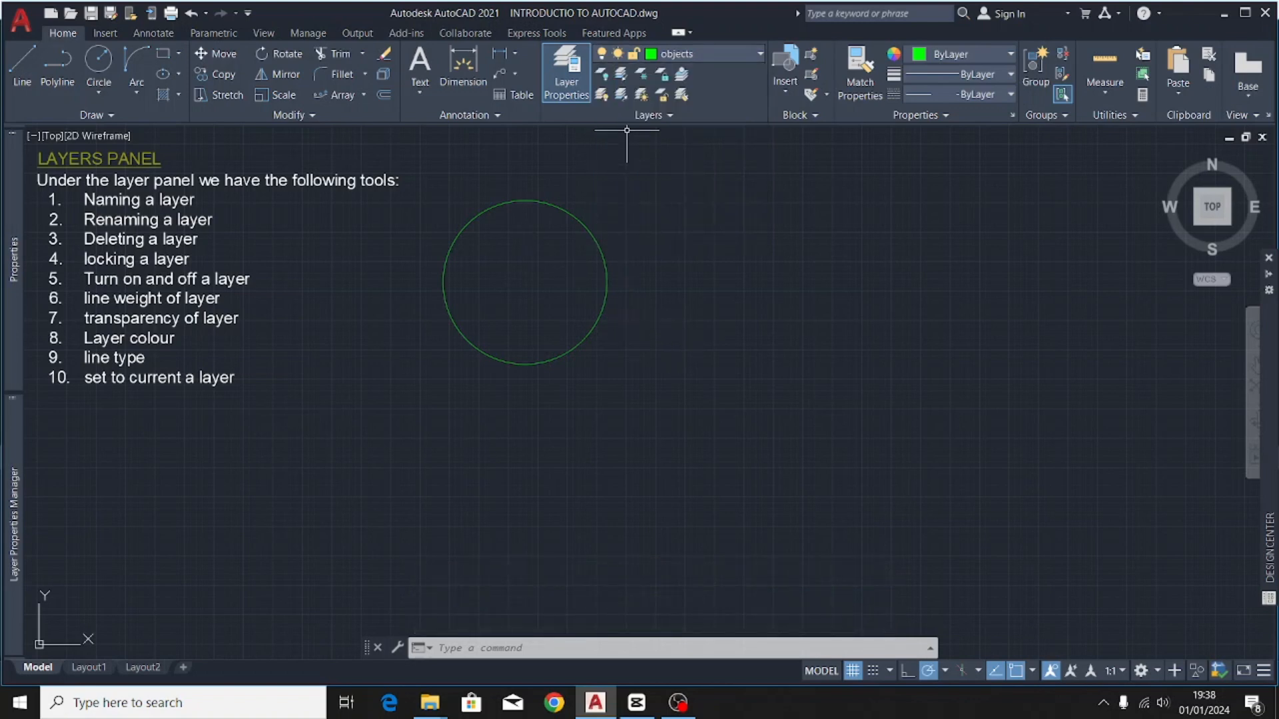